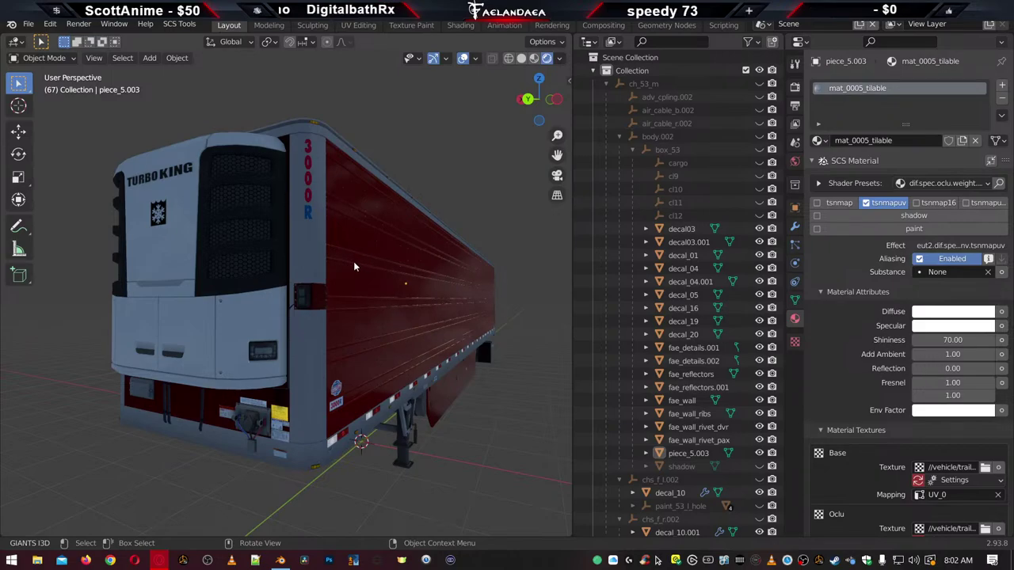
Orbit and zoom around the trailer to inspect its front, sides, rear corner and bumper
middle_click_drag(353, 267, 309, 267)
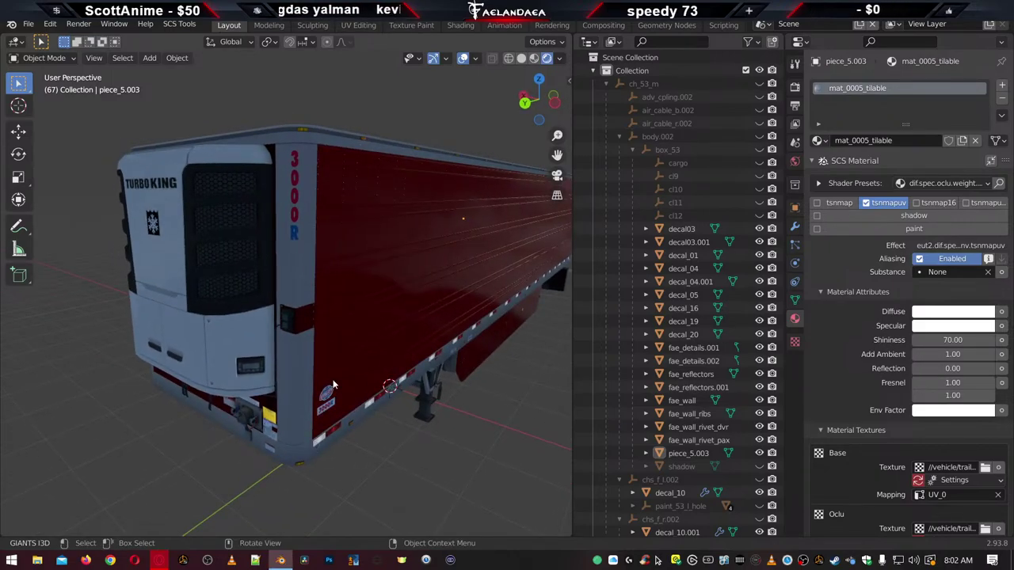
scroll(333, 386, "up", 6)
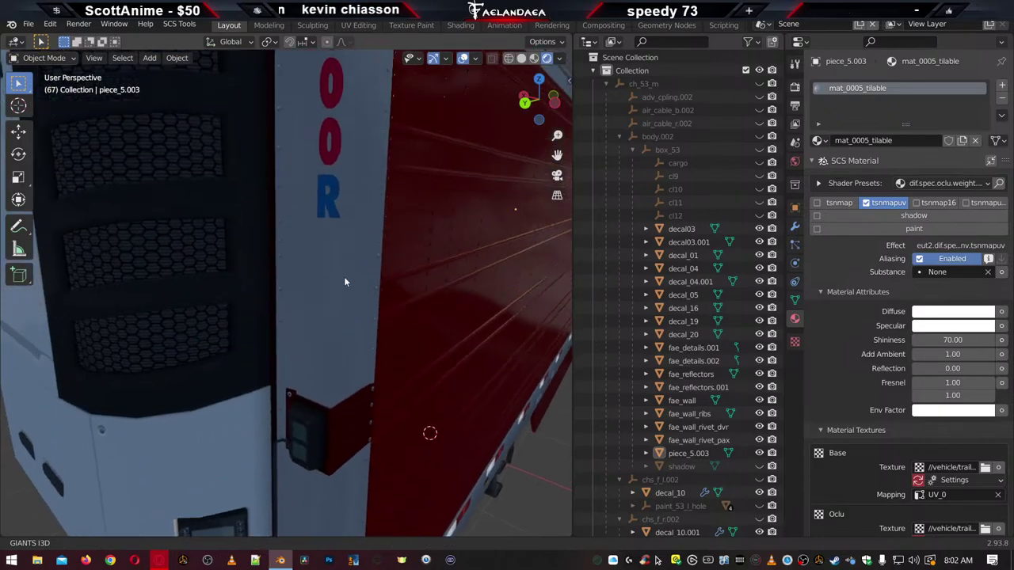
scroll(333, 392, "down", 5)
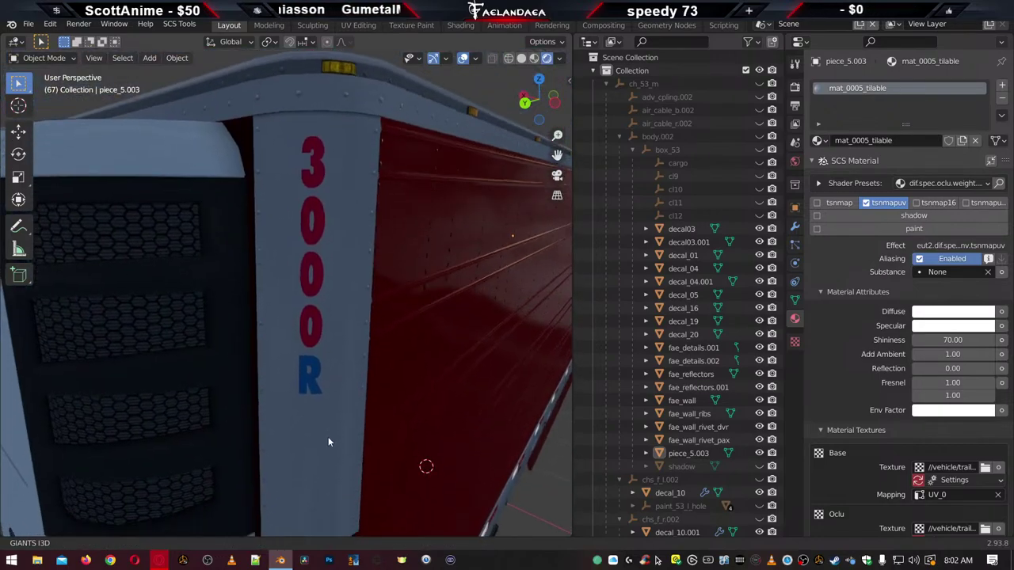
scroll(328, 441, "down", 8)
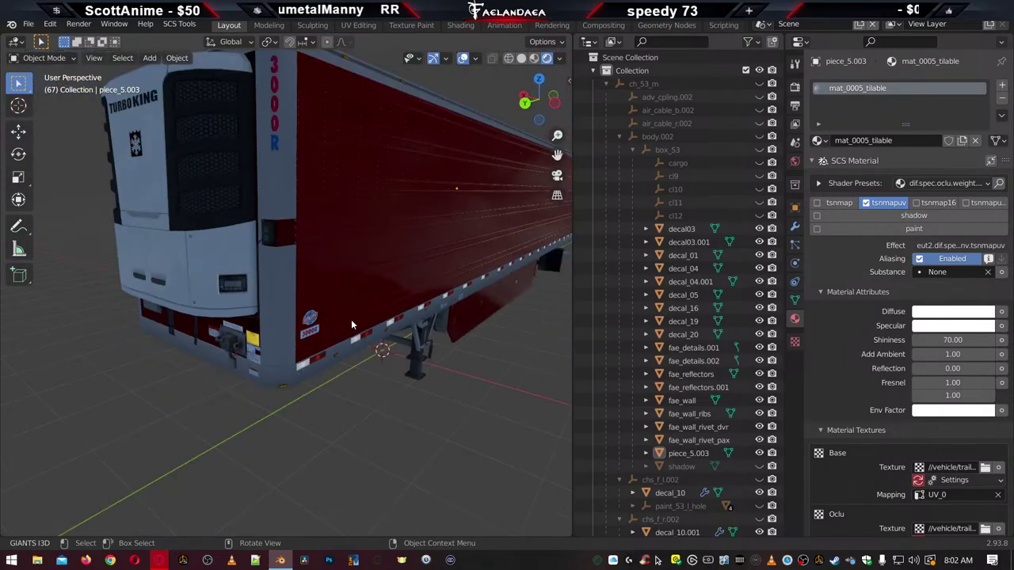
scroll(351, 324, "down", 5)
middle_click_drag(409, 266, 562, 157, "shift")
scroll(238, 356, "up", 10)
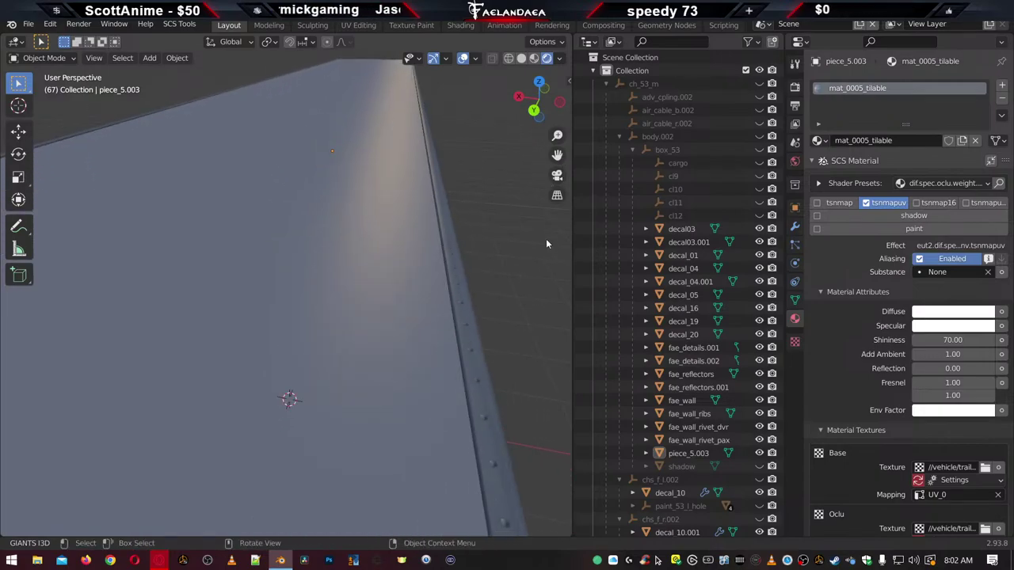
scroll(545, 244, "down", 5)
middle_click_drag(386, 374, 389, 422)
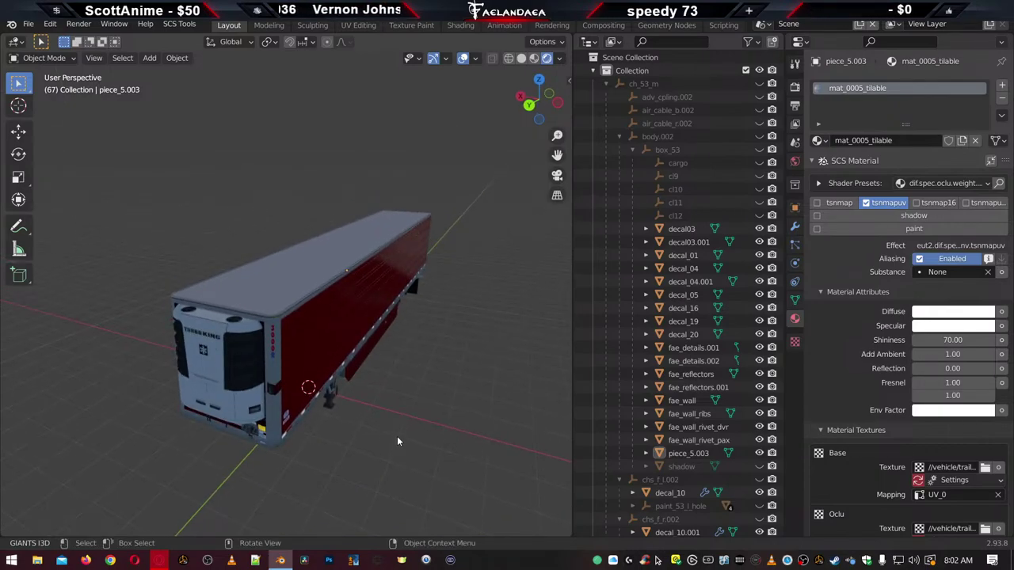
scroll(390, 413, "up", 3)
scroll(385, 441, "up", 1)
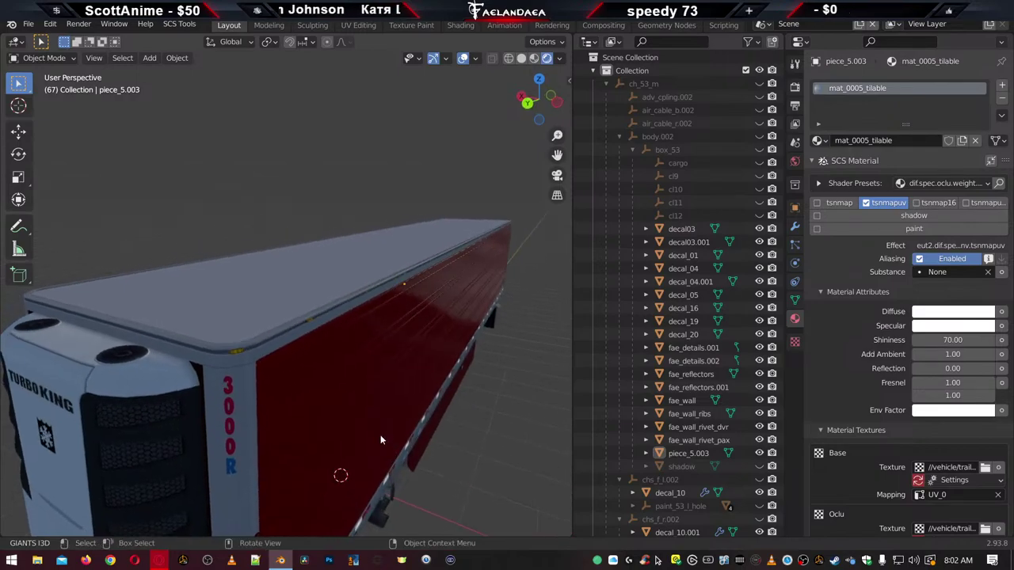
middle_click_drag(381, 439, 364, 320)
scroll(388, 358, "up", 1)
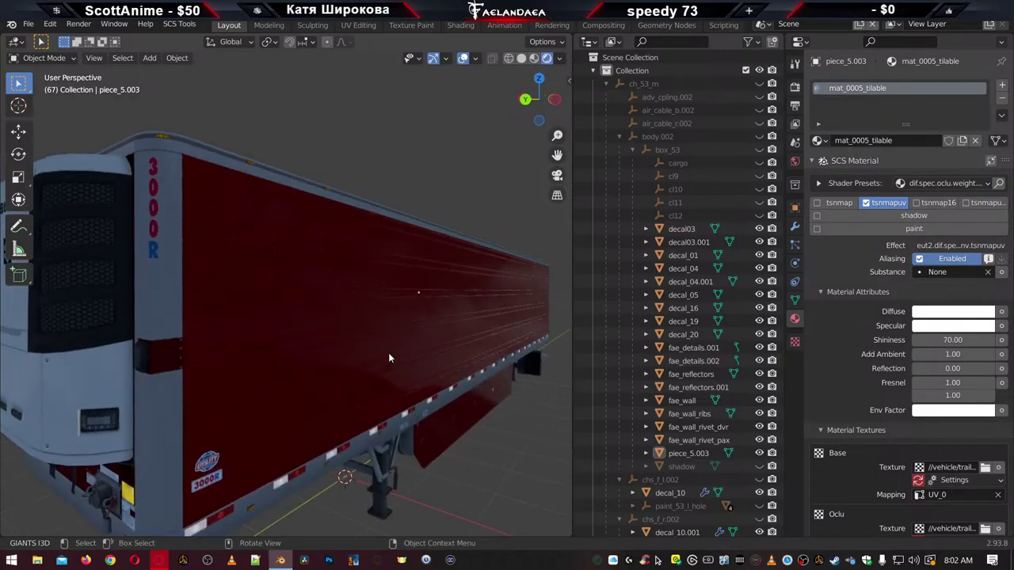
scroll(398, 352, "down", 2)
scroll(399, 358, "down", 2)
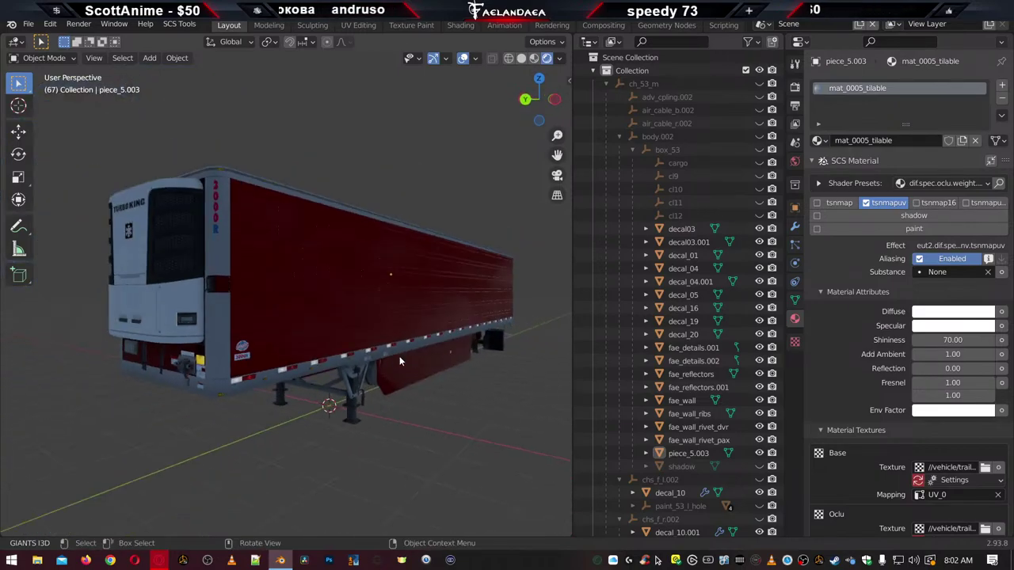
scroll(399, 361, "up", 3)
scroll(364, 353, "up", 1)
middle_click_drag(452, 373, 174, 323)
scroll(326, 350, "up", 3)
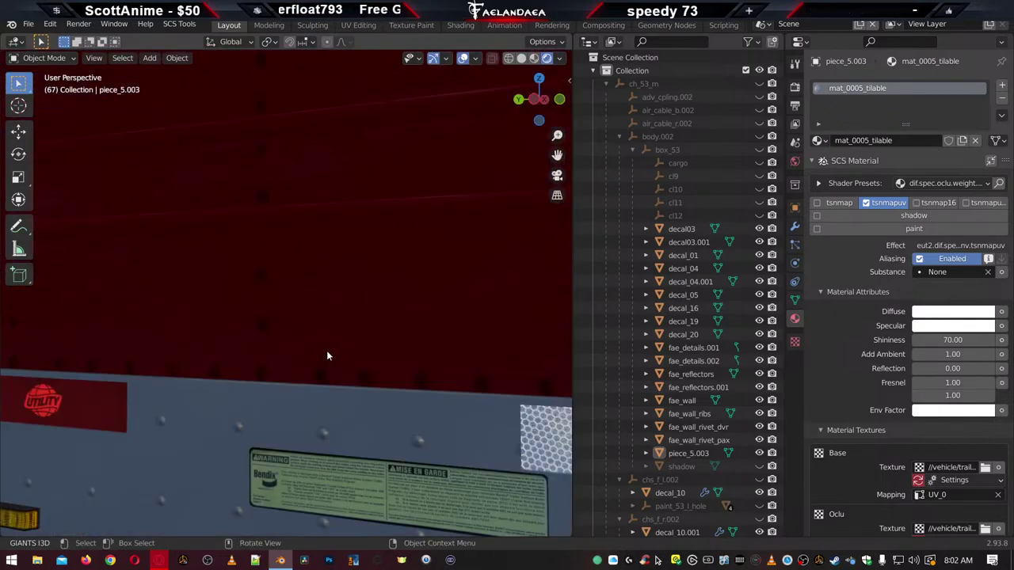
middle_click_drag(326, 356, 75, 412)
scroll(388, 373, "up", 2)
middle_click_drag(442, 339, 262, 376)
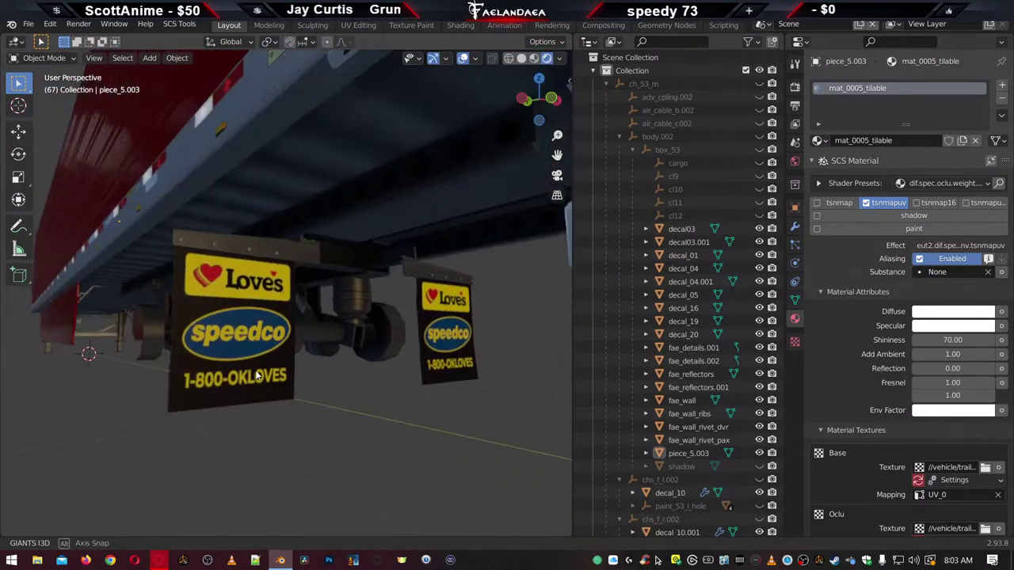
scroll(258, 374, "up", 5)
scroll(314, 367, "down", 4)
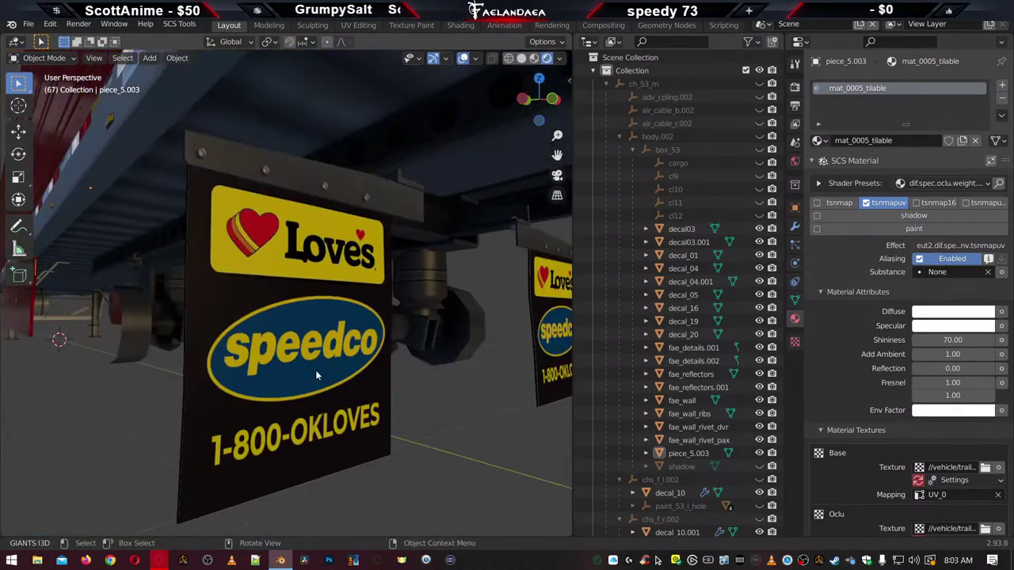
middle_click_drag(315, 371, 321, 383)
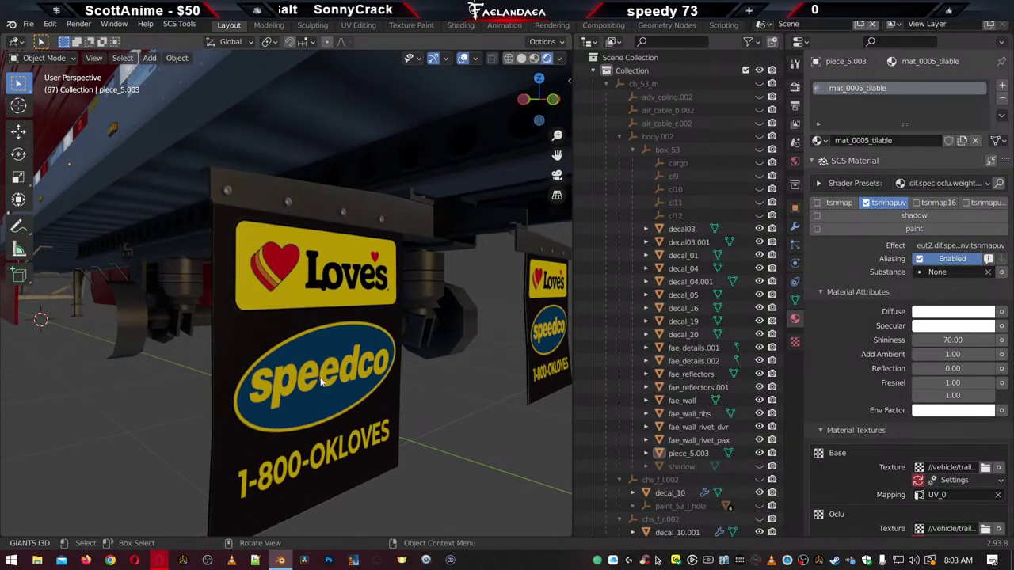
scroll(320, 378, "down", 8)
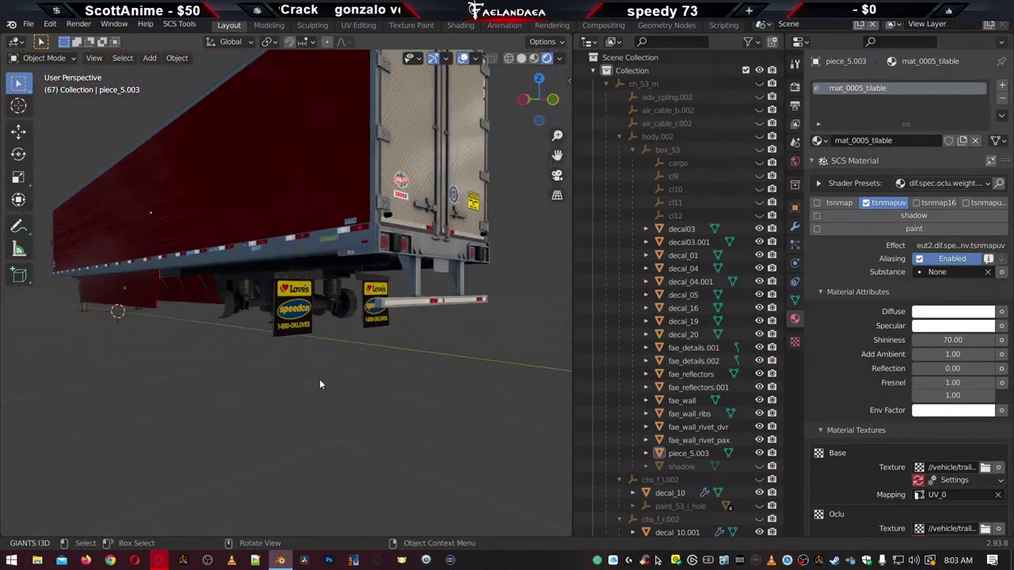
middle_click_drag(354, 339, 334, 351)
mouse_move(408, 360)
middle_mouse_down()
mouse_move(279, 373)
mouse_move(280, 388)
mouse_move(359, 395)
mouse_move(399, 356)
mouse_move(344, 347)
mouse_move(297, 373)
mouse_move(171, 365)
mouse_move(263, 367)
mouse_move(303, 382)
mouse_move(549, 347)
mouse_move(420, 354)
mouse_move(415, 365)
middle_mouse_up()
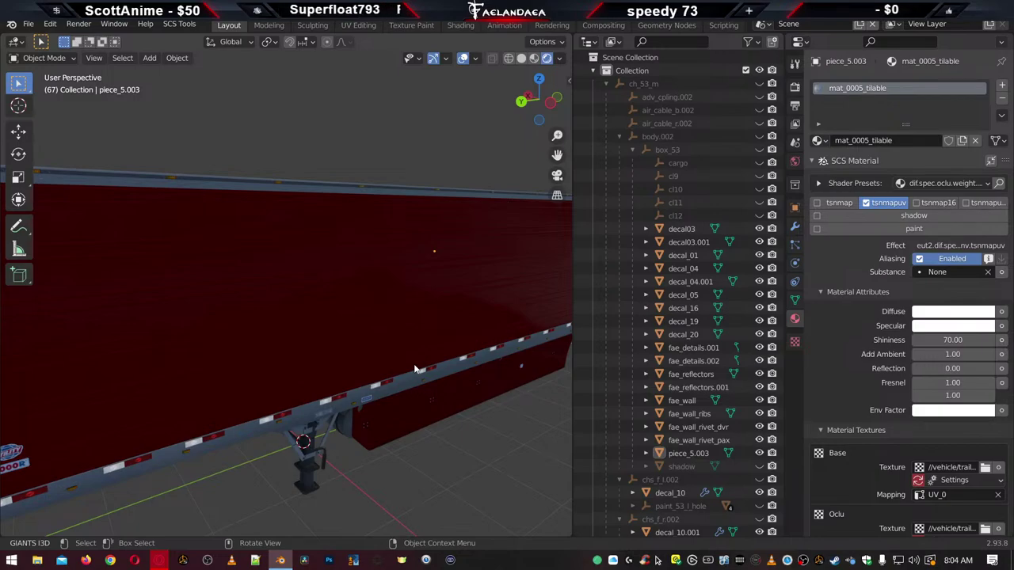
scroll(396, 353, "down", 5)
middle_click_drag(371, 334, 333, 328)
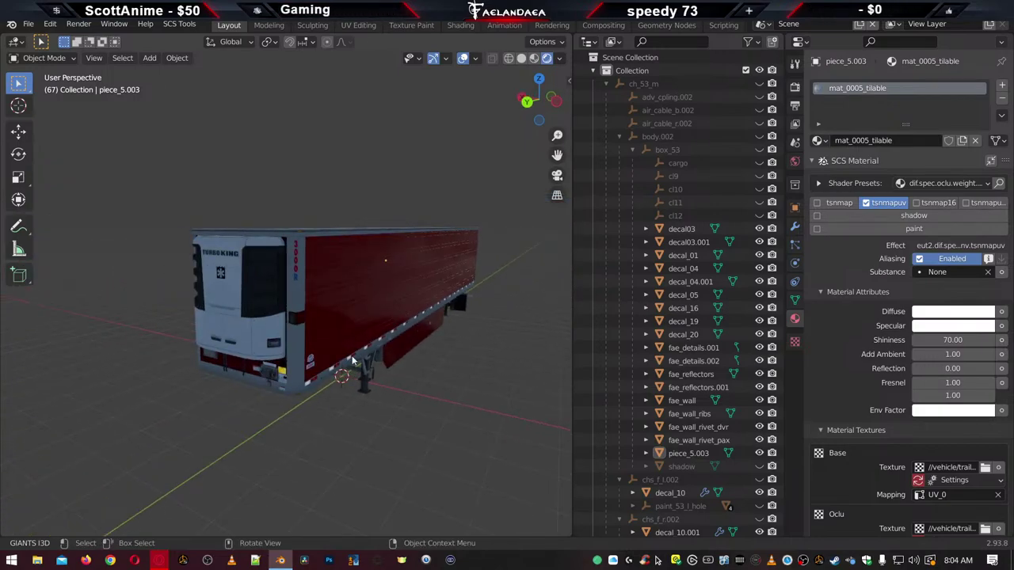
middle_click_drag(352, 361, 305, 343)
scroll(295, 324, "up", 4)
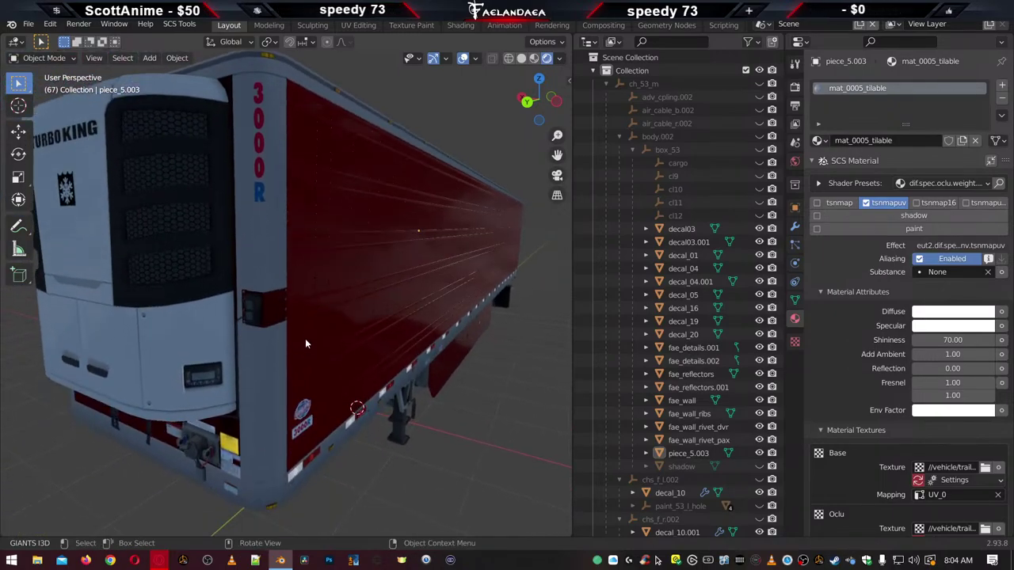
scroll(305, 343, "down", 3)
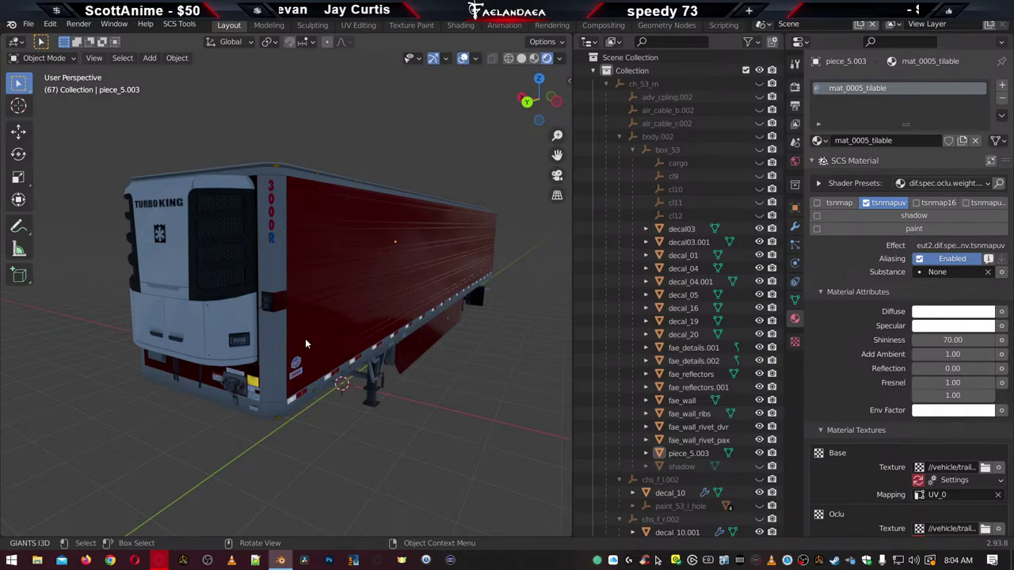
middle_click_drag(305, 338, 365, 308)
scroll(298, 332, "up", 5)
scroll(315, 334, "down", 5)
scroll(289, 343, "up", 3)
scroll(365, 309, "down", 3)
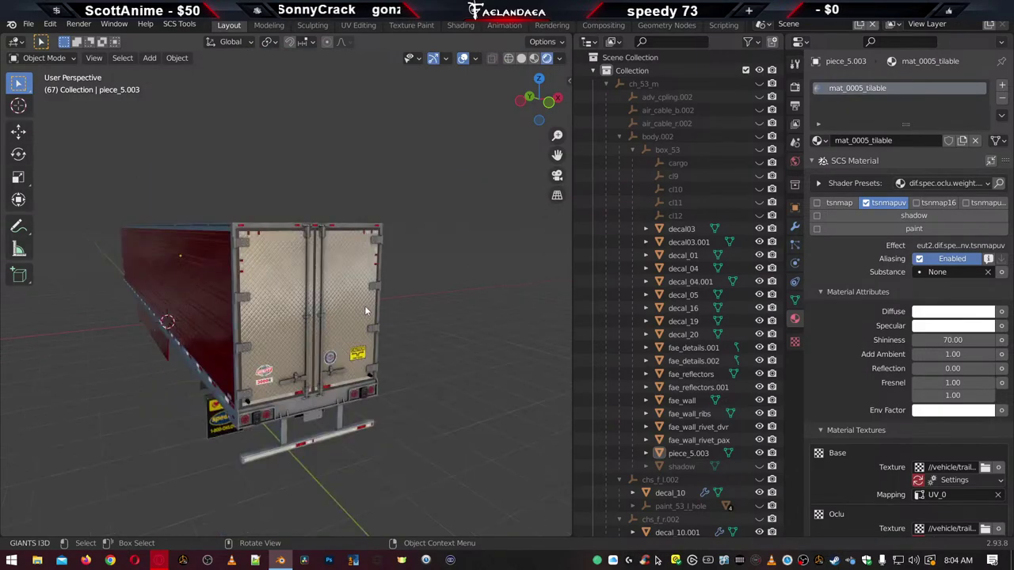
scroll(361, 312, "up", 4)
scroll(344, 317, "down", 2)
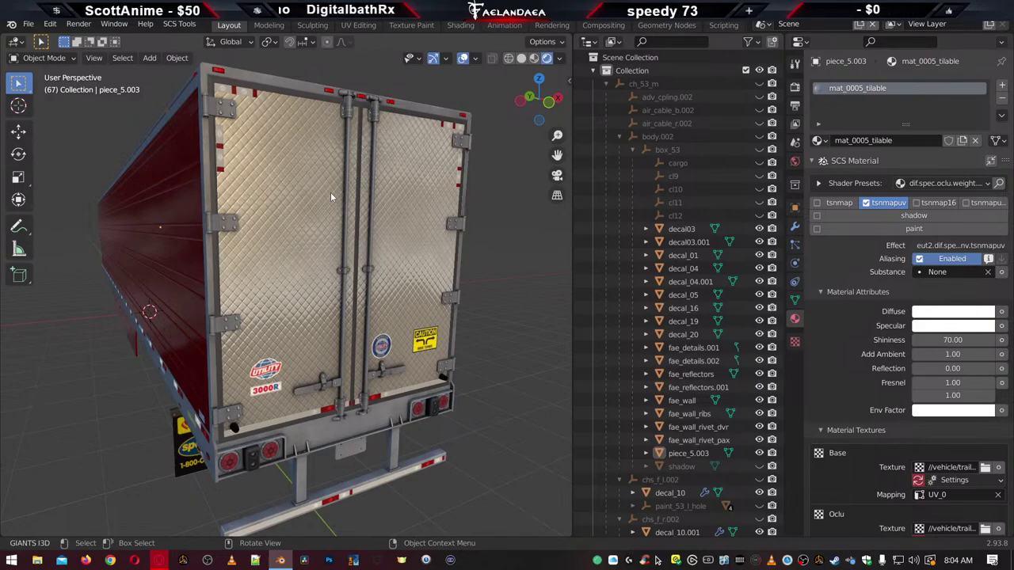
Launch 3000R_Assets.blend from Blender's recent files list in a second window
left_click(28, 23)
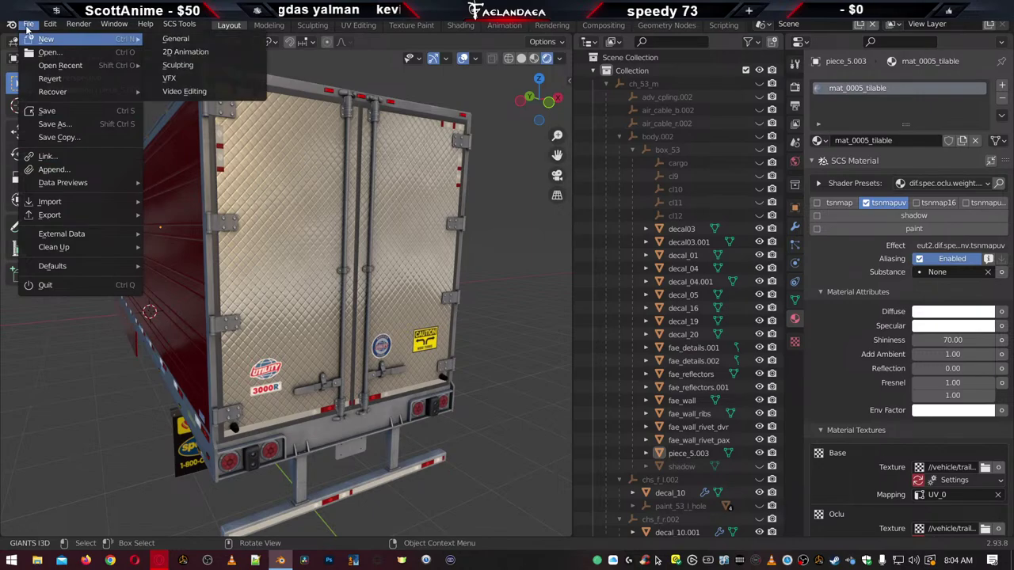
left_click(27, 25)
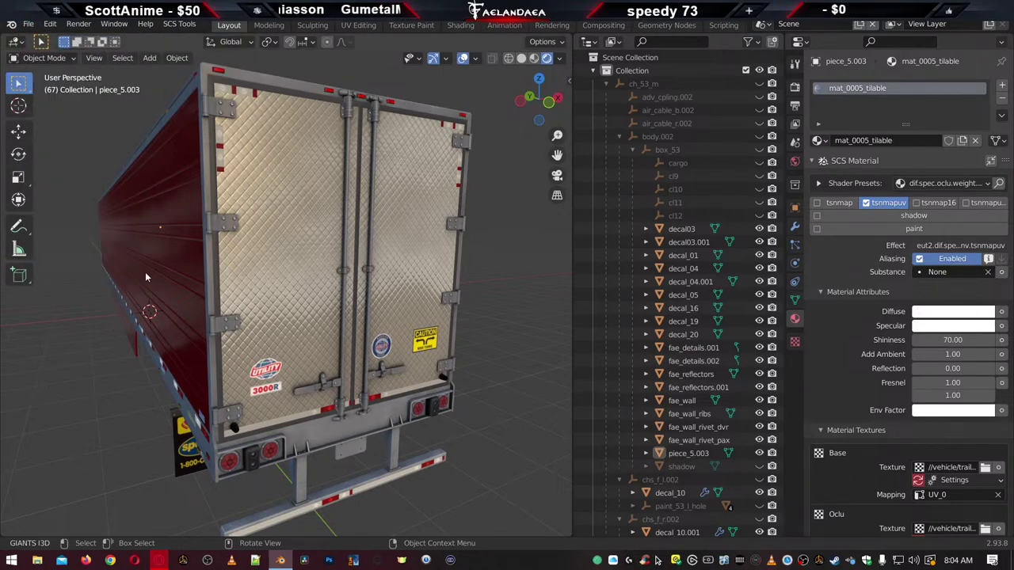
right_click(281, 560)
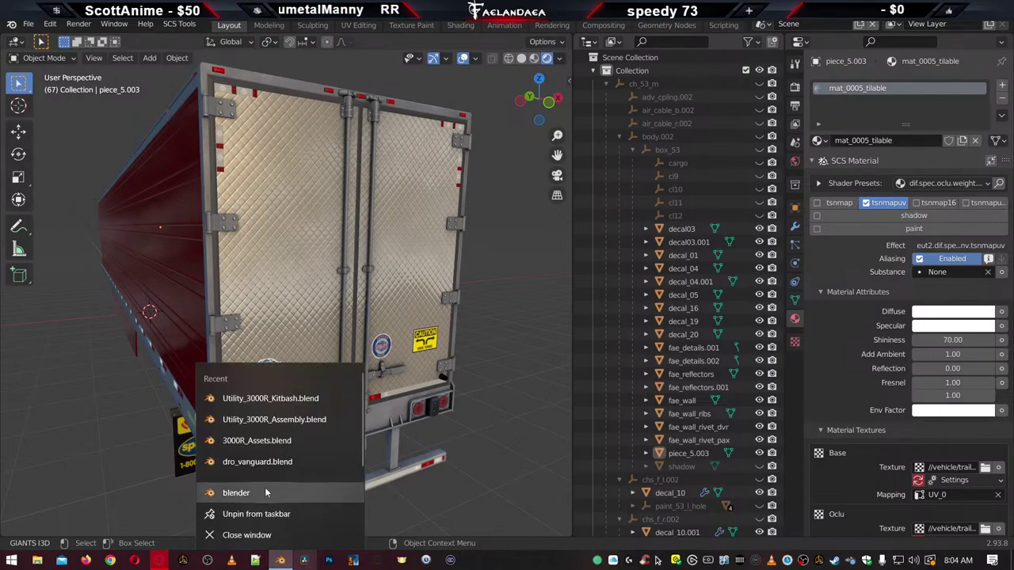
left_click(251, 441)
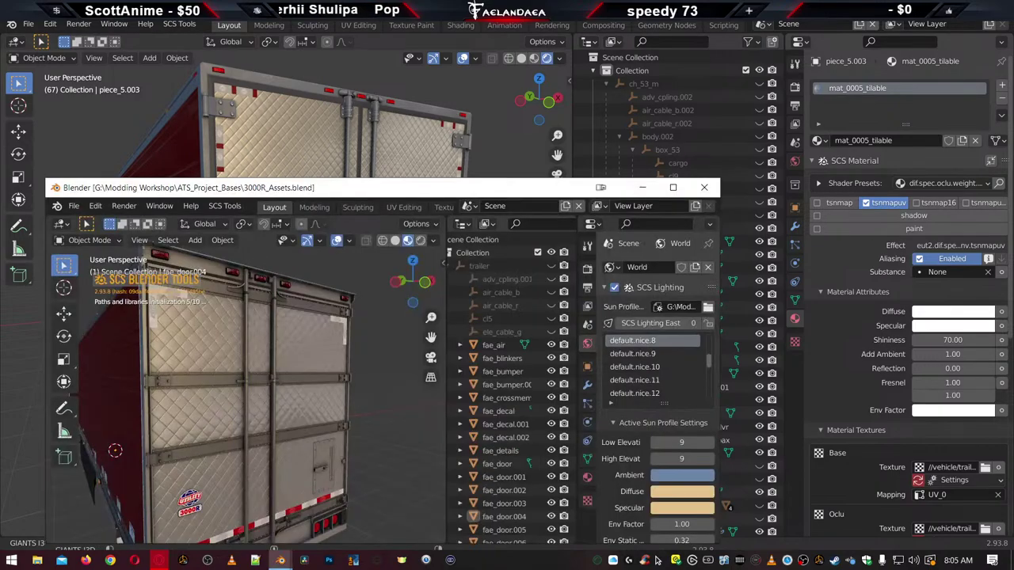
Maximize the 3000R_Assets window and scroll through its fae_door parts
double_click(406, 188)
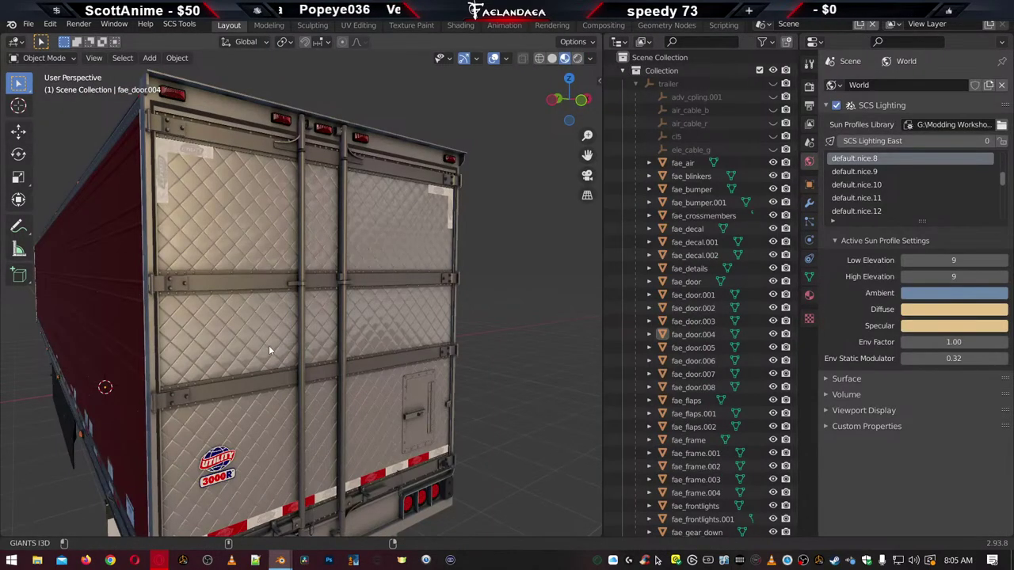
scroll(269, 346, "down", 3)
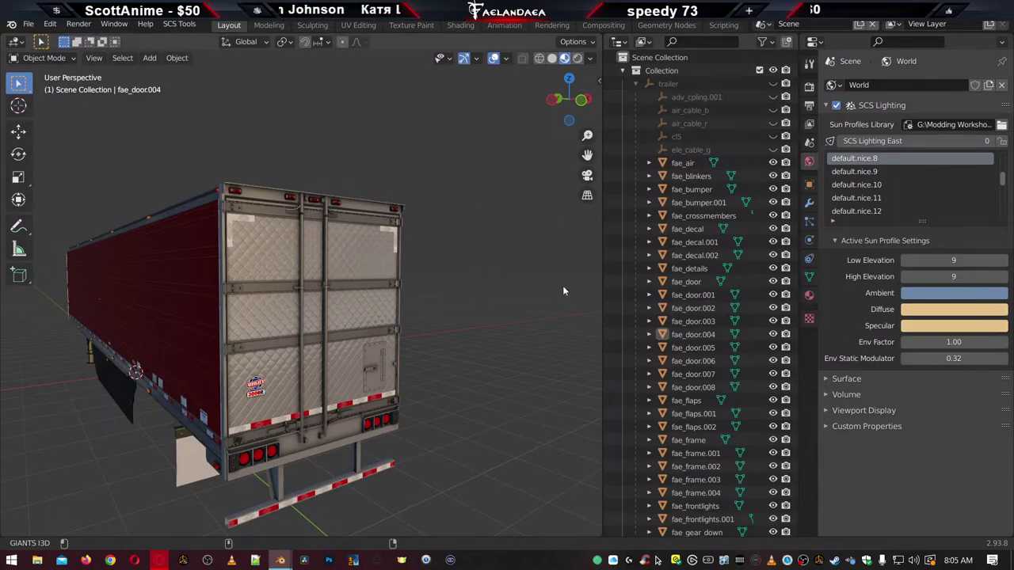
scroll(713, 404, "down", 10)
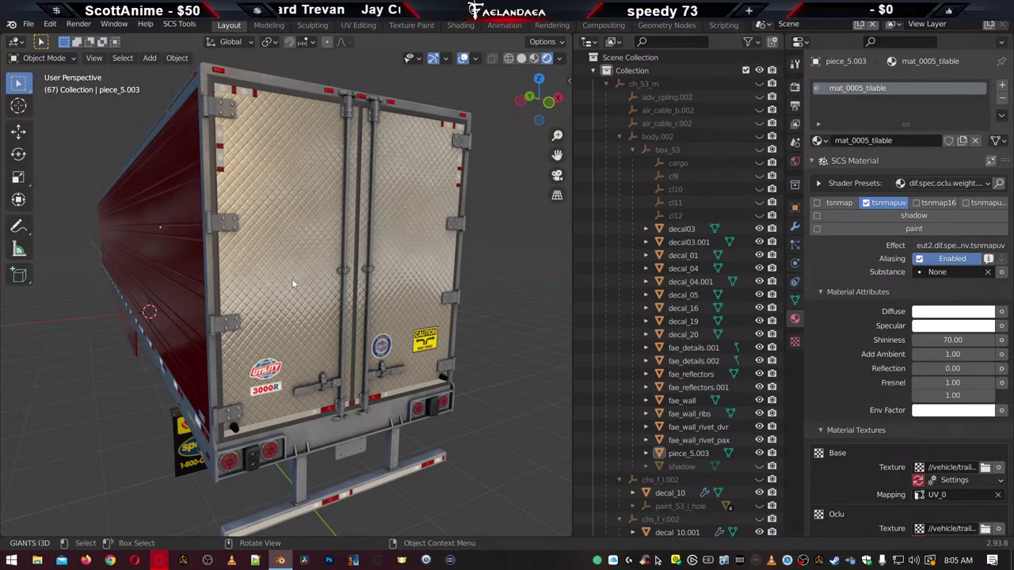
Select the rear door piece piece_1.010 while orbiting around the trailer's rear doors
middle_click_drag(258, 180, 257, 201)
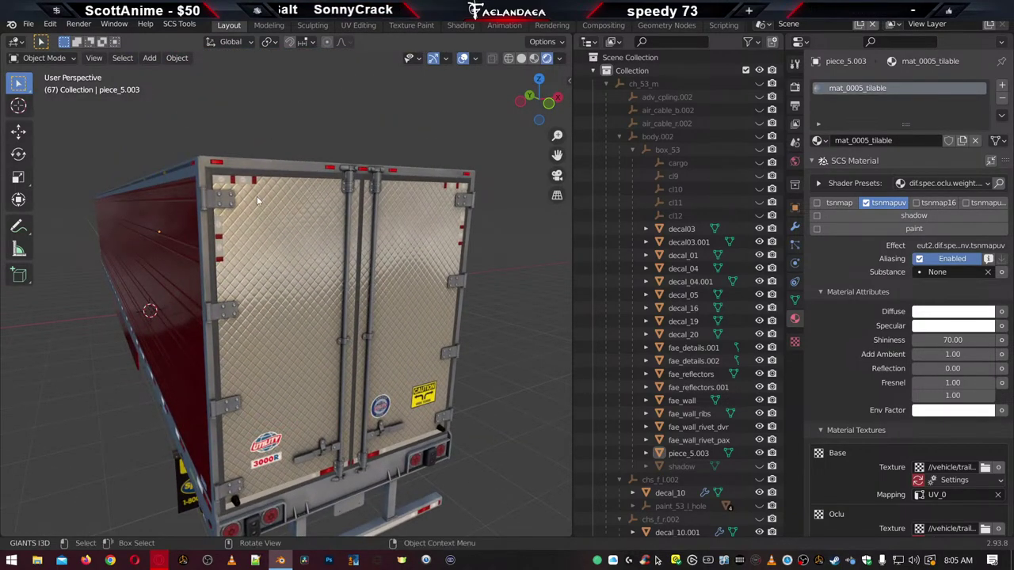
scroll(257, 196, "up", 5)
scroll(257, 196, "down", 5)
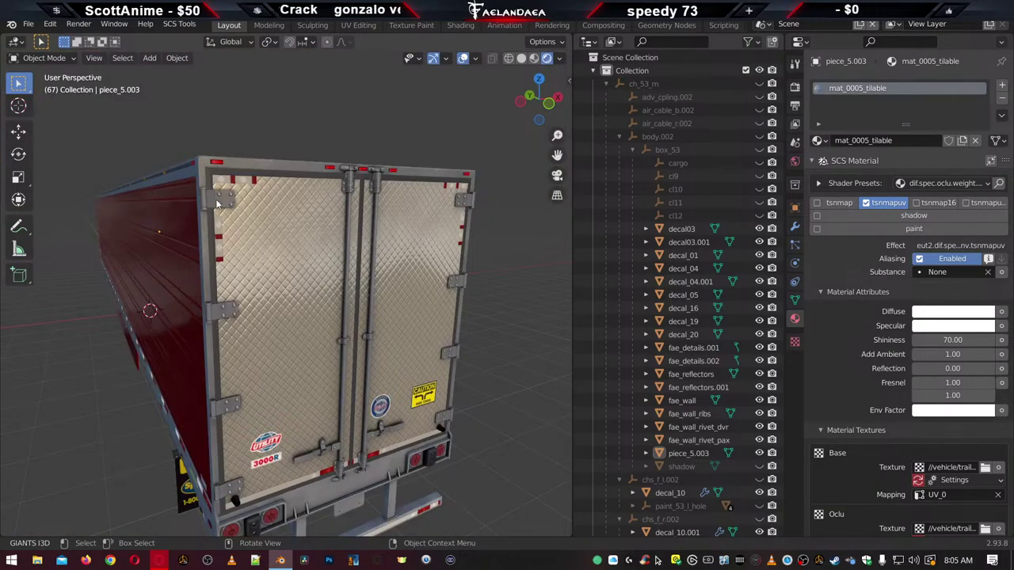
left_click(215, 203)
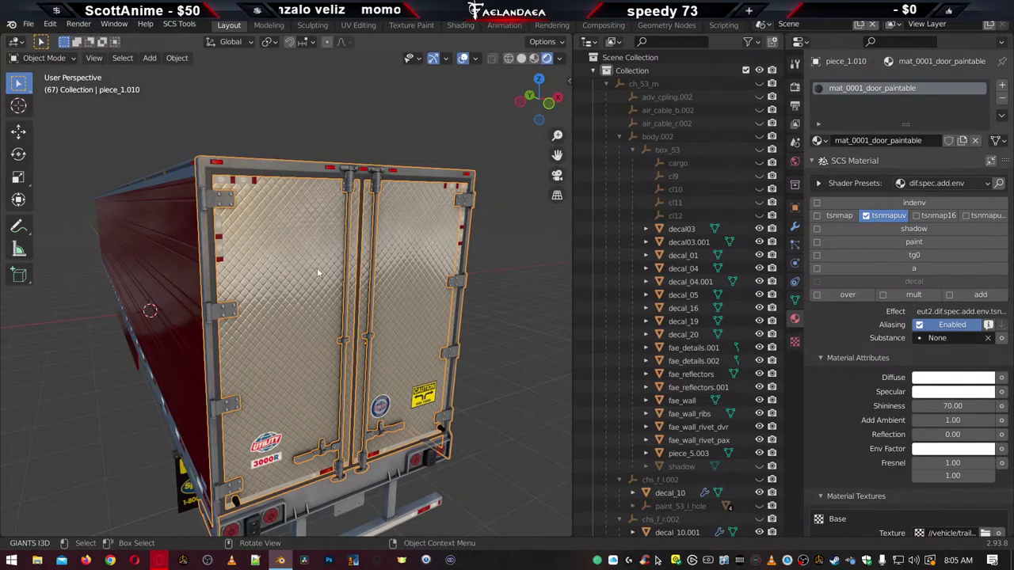
mouse_move(295, 268)
middle_mouse_down()
mouse_move(309, 271)
mouse_move(302, 258)
middle_mouse_up()
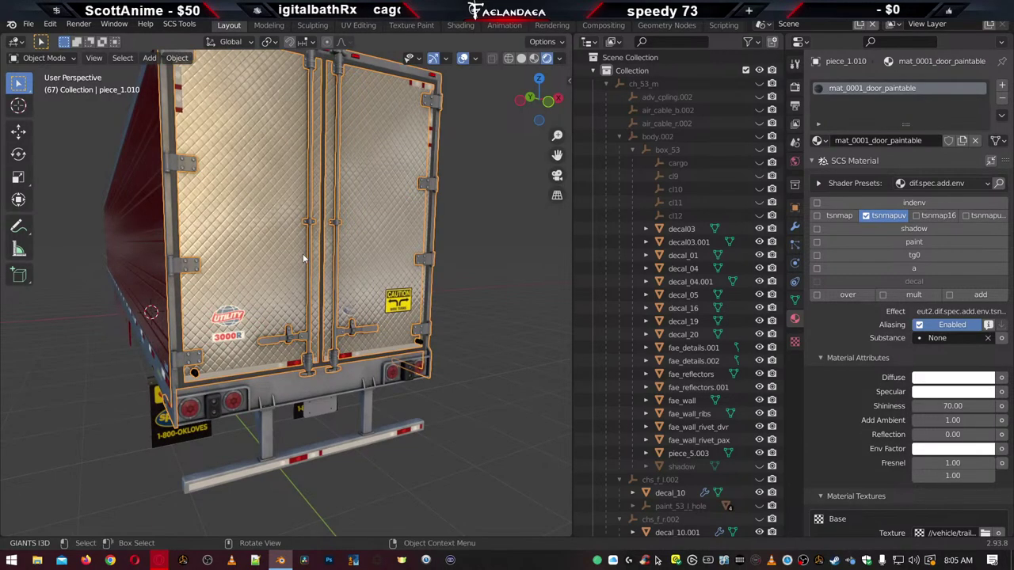
mouse_move(303, 301)
middle_mouse_down()
mouse_move(317, 299)
mouse_move(303, 308)
middle_mouse_up()
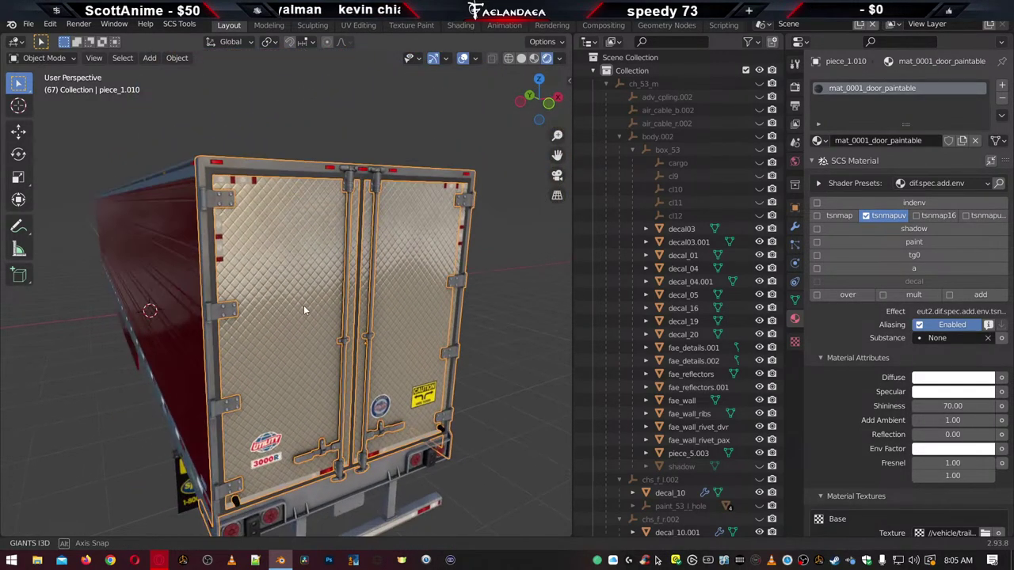
Start File > Append and browse into the Object category of 3000R_Assets.blend
left_click(29, 24)
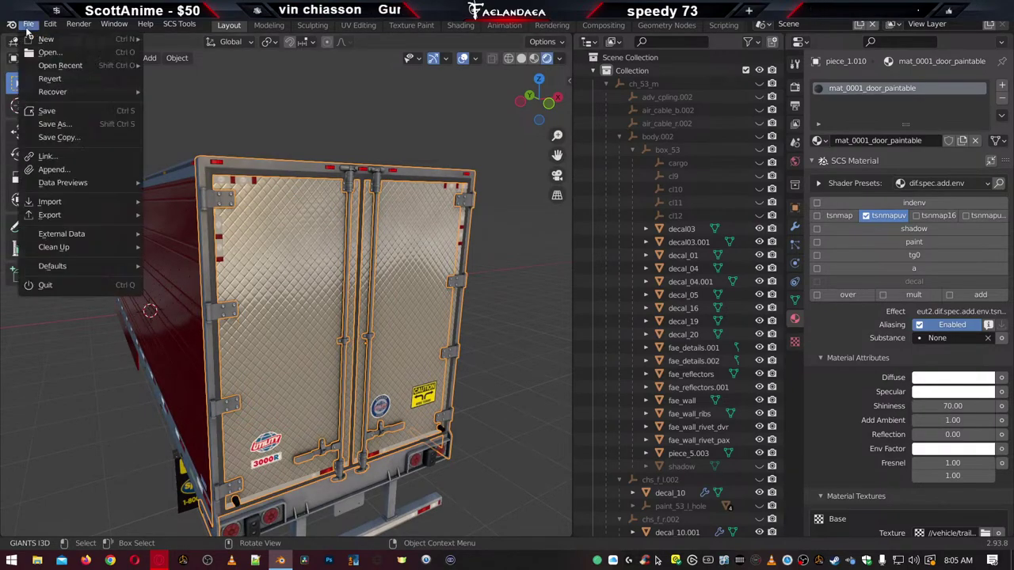
left_click(53, 170)
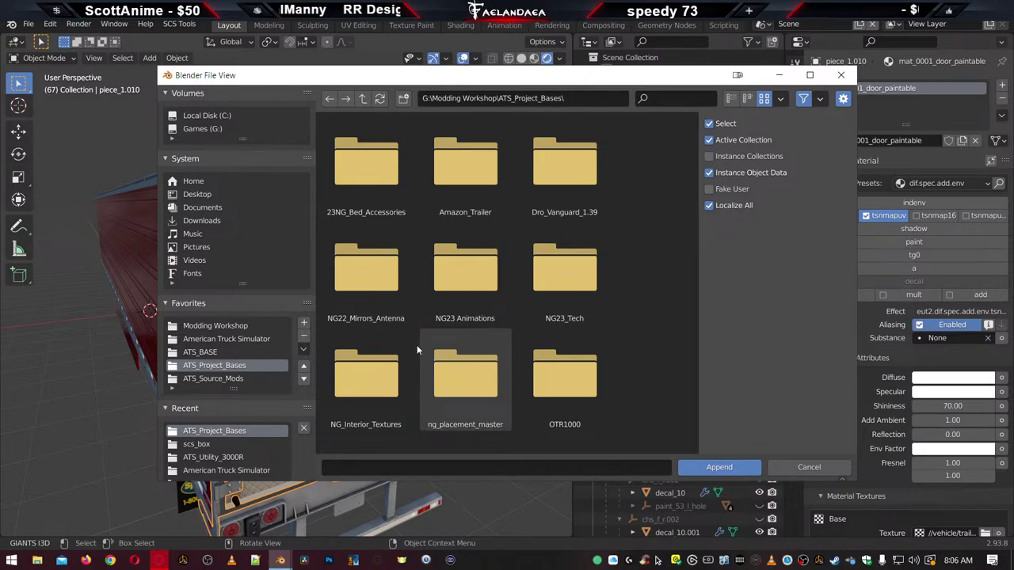
scroll(476, 397, "down", 8)
scroll(479, 406, "up", 3)
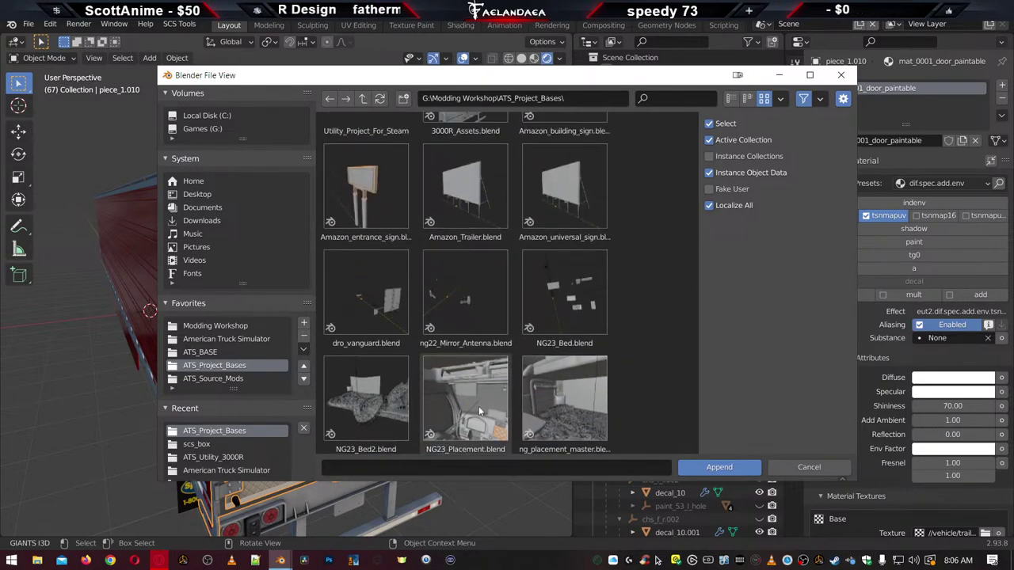
double_click(452, 163)
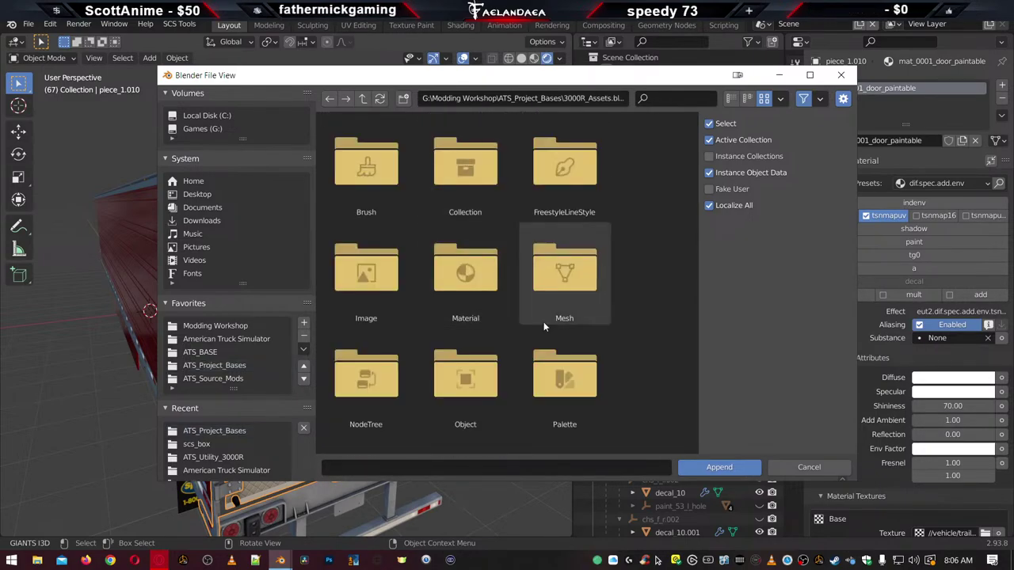
double_click(491, 332)
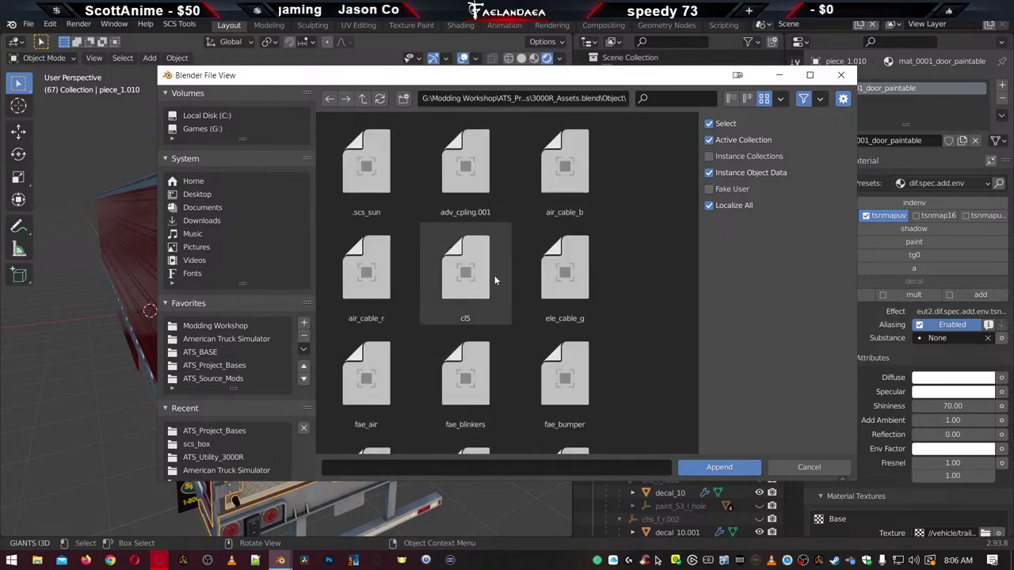
Select objects fae_door through fae_door.008 in the append file list
scroll(491, 278, "down", 2)
scroll(480, 309, "down", 3)
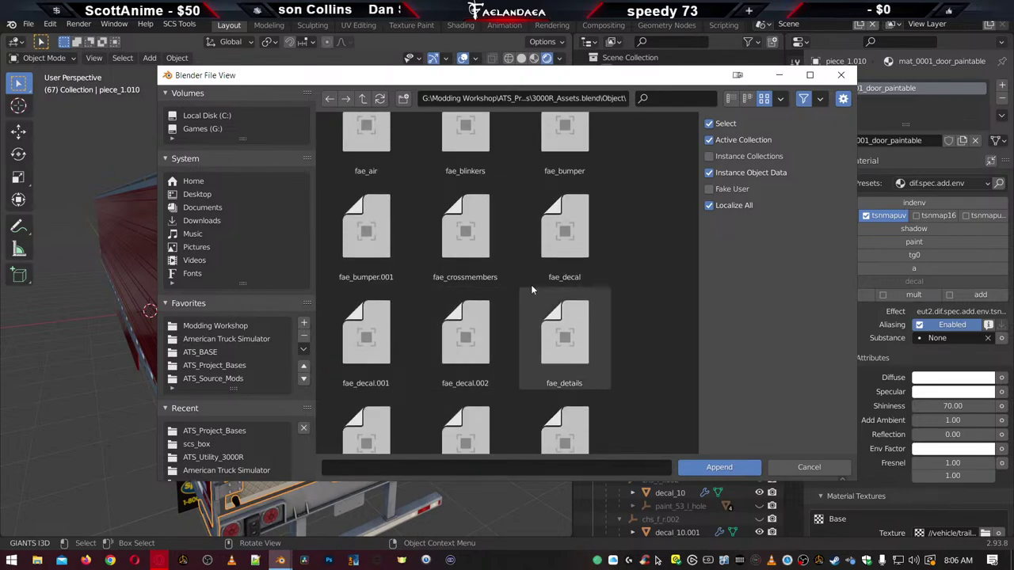
scroll(530, 287, "down", 2)
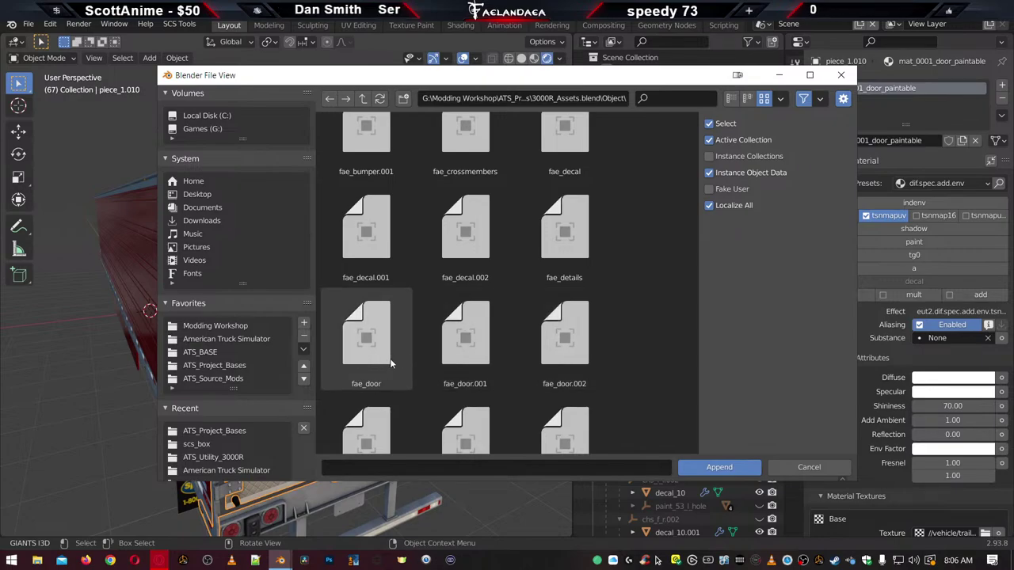
left_click(367, 348)
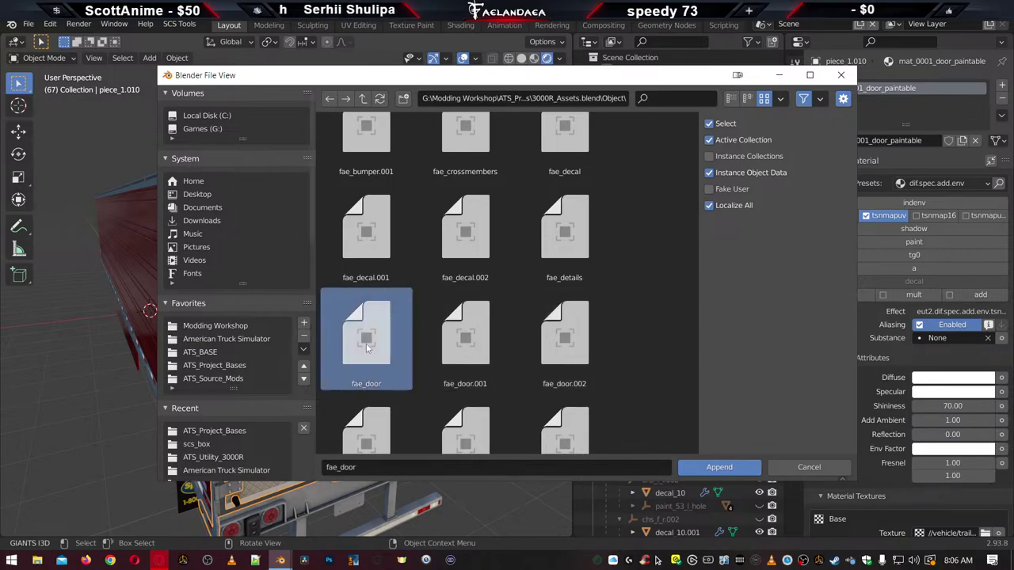
scroll(366, 362, "down", 2)
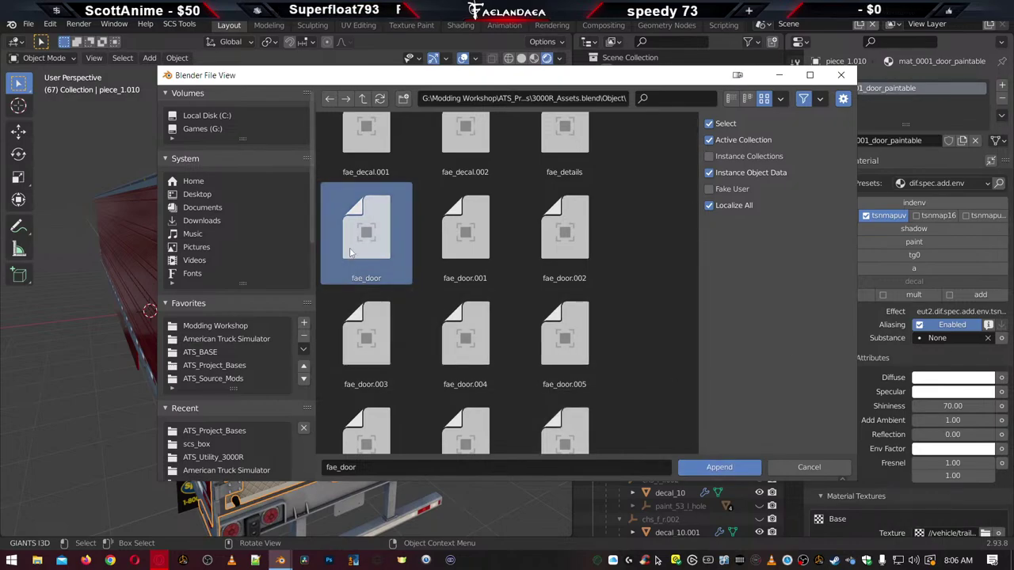
left_click(366, 354, "shift")
left_click(465, 348, "shift")
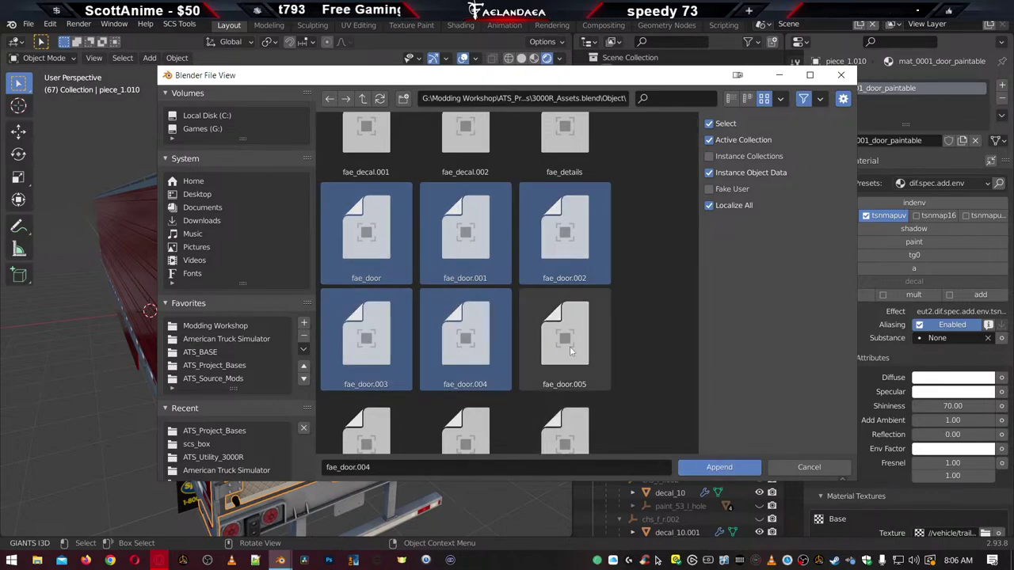
left_click(570, 352, "shift")
scroll(553, 352, "down", 1)
scroll(507, 370, "down", 4)
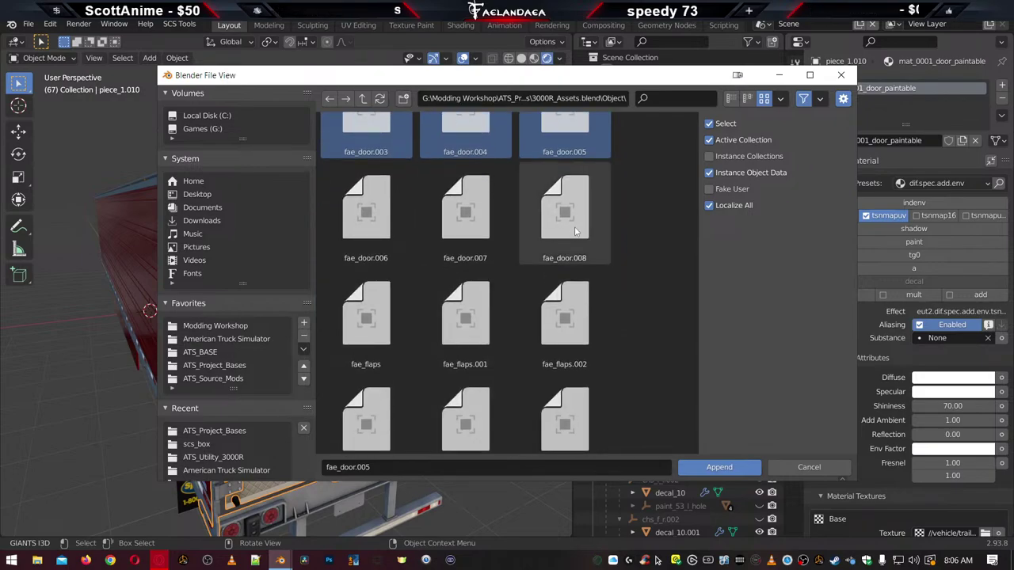
left_click(564, 210, "shift")
scroll(639, 315, "up", 5)
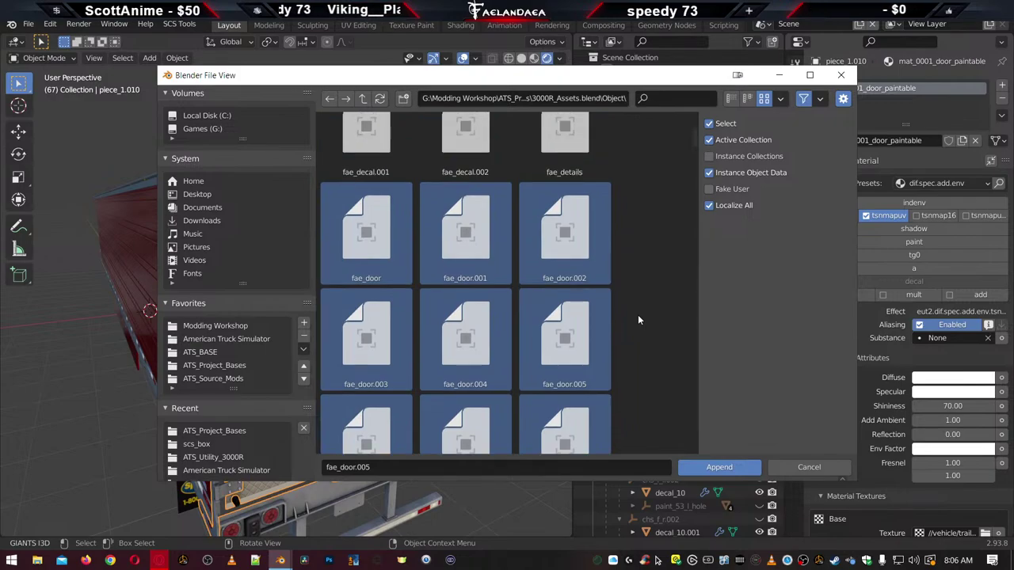
scroll(640, 320, "down", 4)
scroll(638, 378, "up", 4)
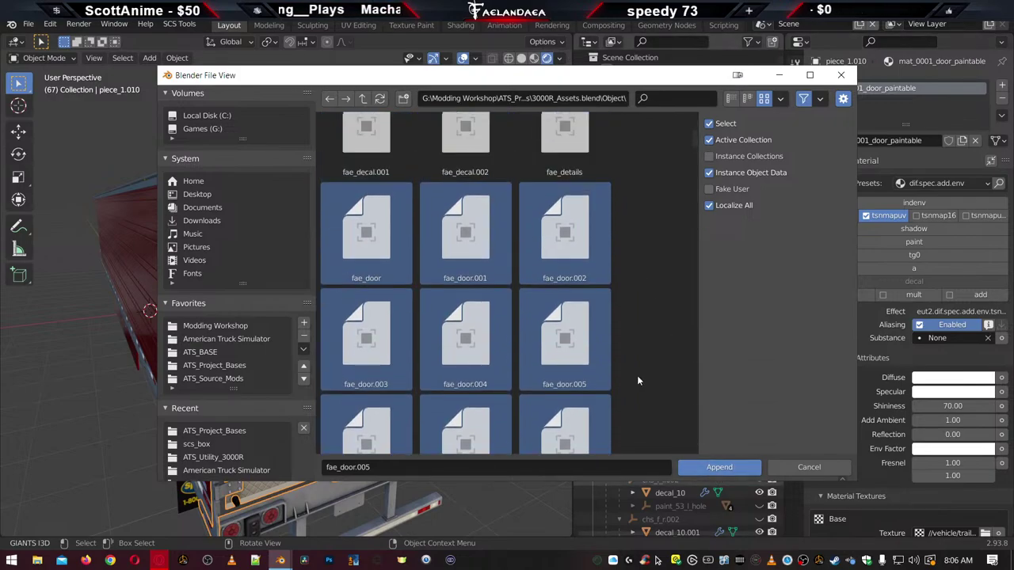
scroll(637, 378, "down", 2)
Append the chosen door objects and switch the Properties editor to Object properties
left_click(717, 467)
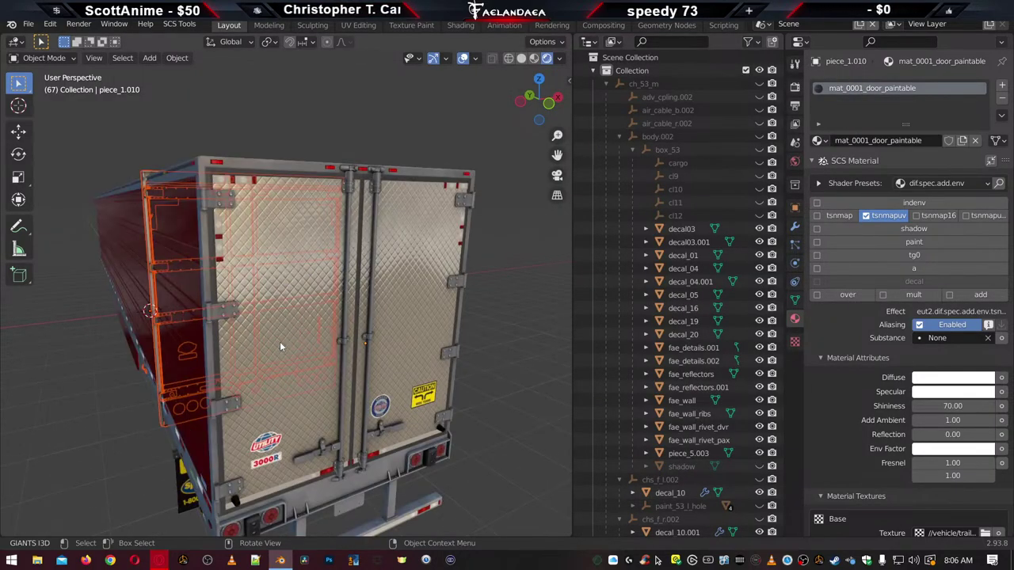
middle_click_drag(280, 346, 316, 369)
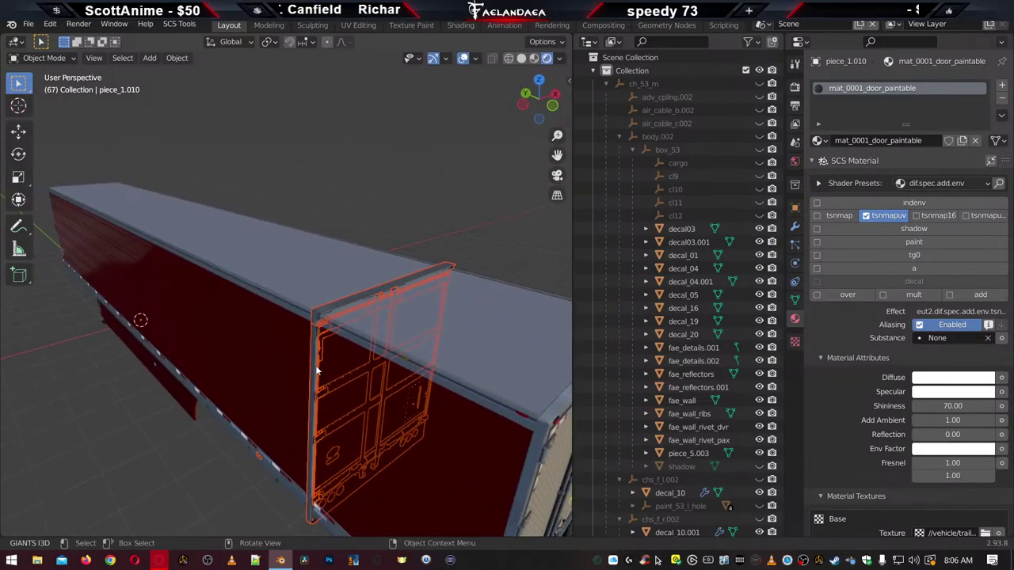
left_click(796, 208)
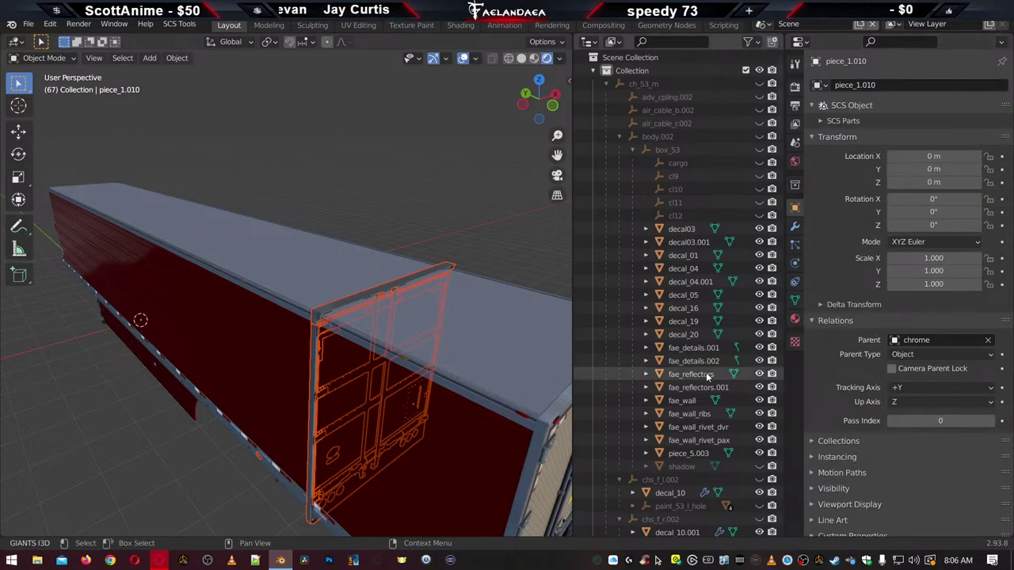
scroll(670, 442, "down", 15)
scroll(657, 452, "down", 15)
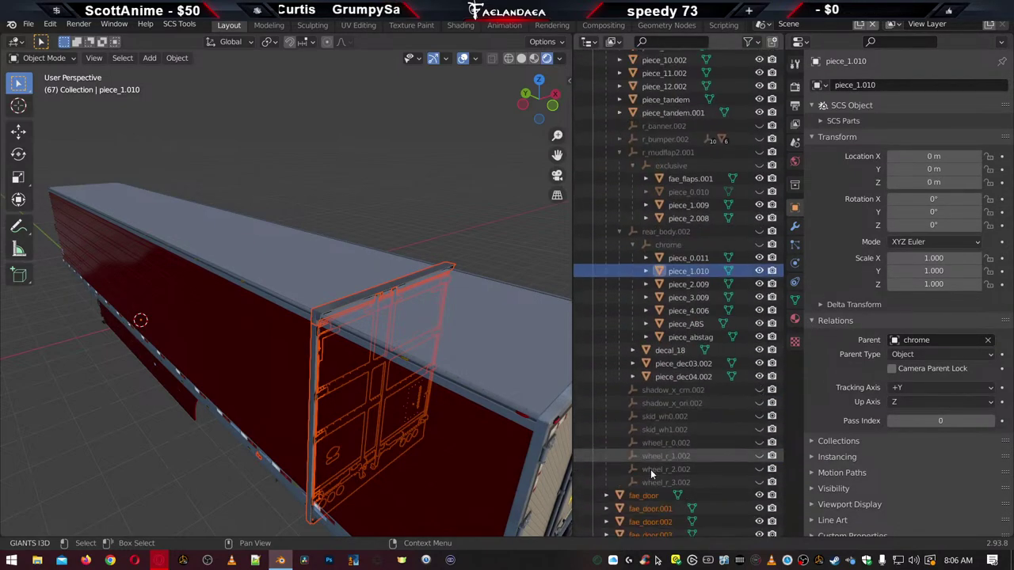
Parent fae_door, fae_door.001 and fae_door.002 to rear_body.002
left_click(648, 422)
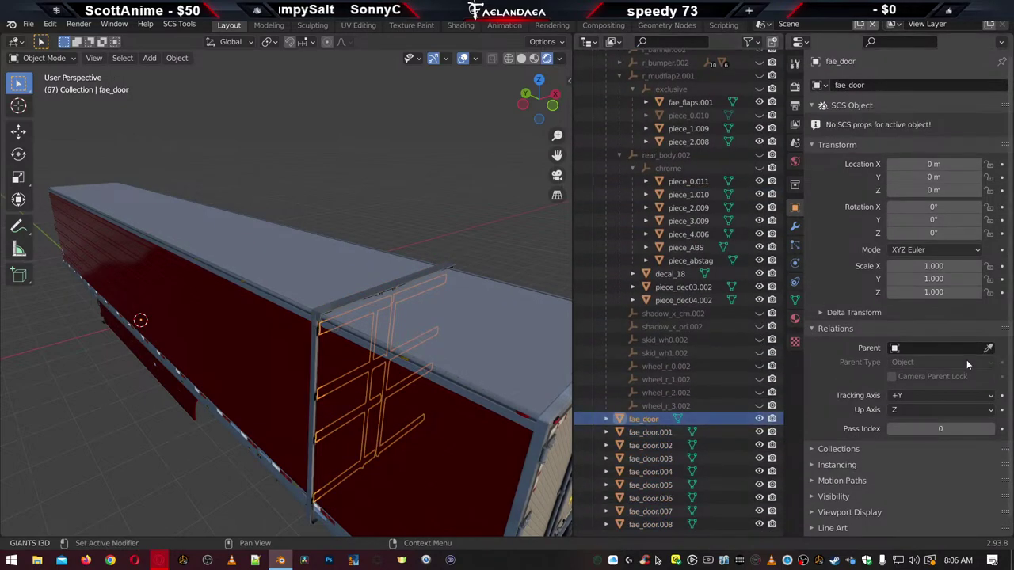
left_click(929, 348)
type("re")
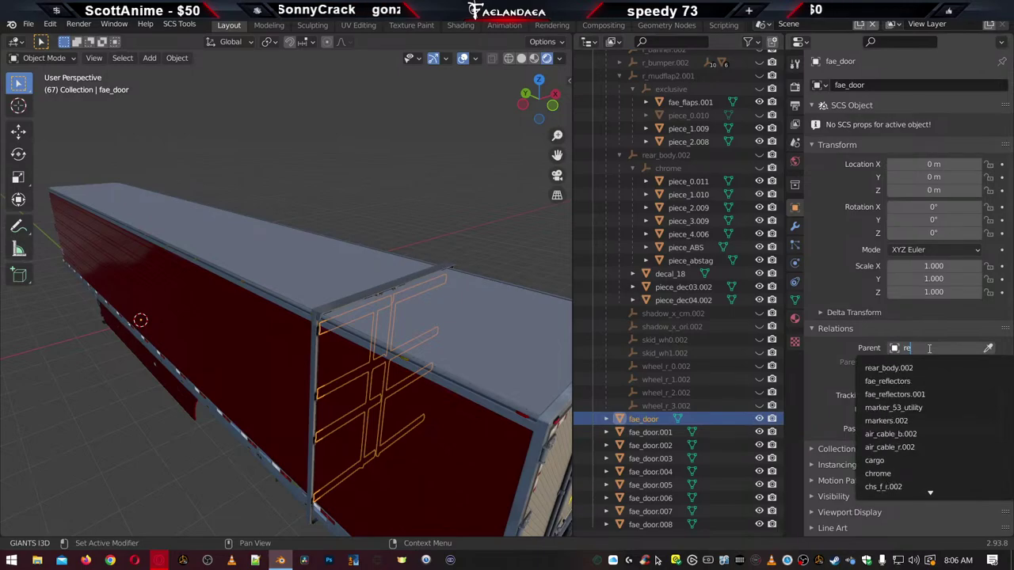
left_click(916, 368)
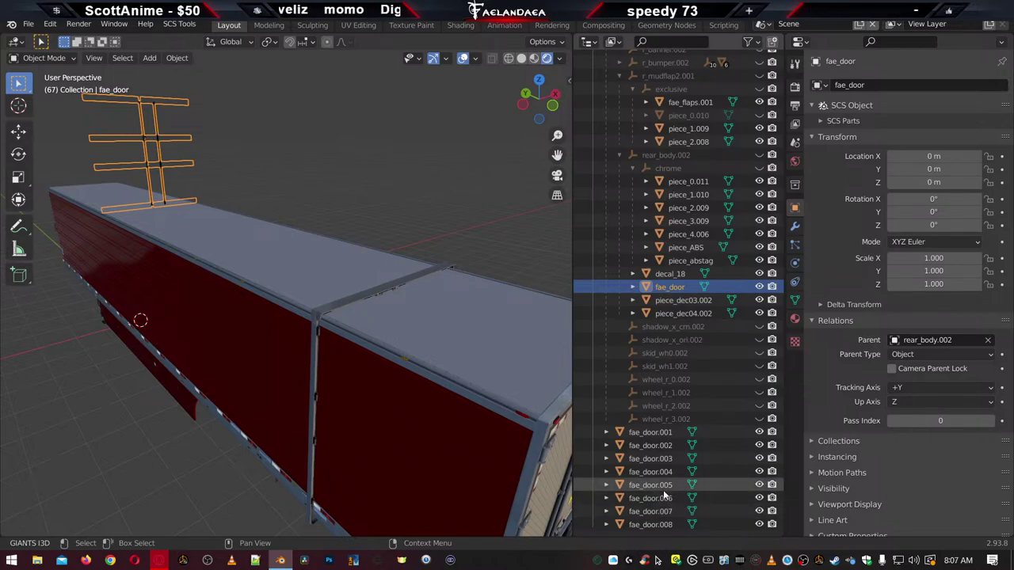
left_click(651, 431)
left_click(939, 349)
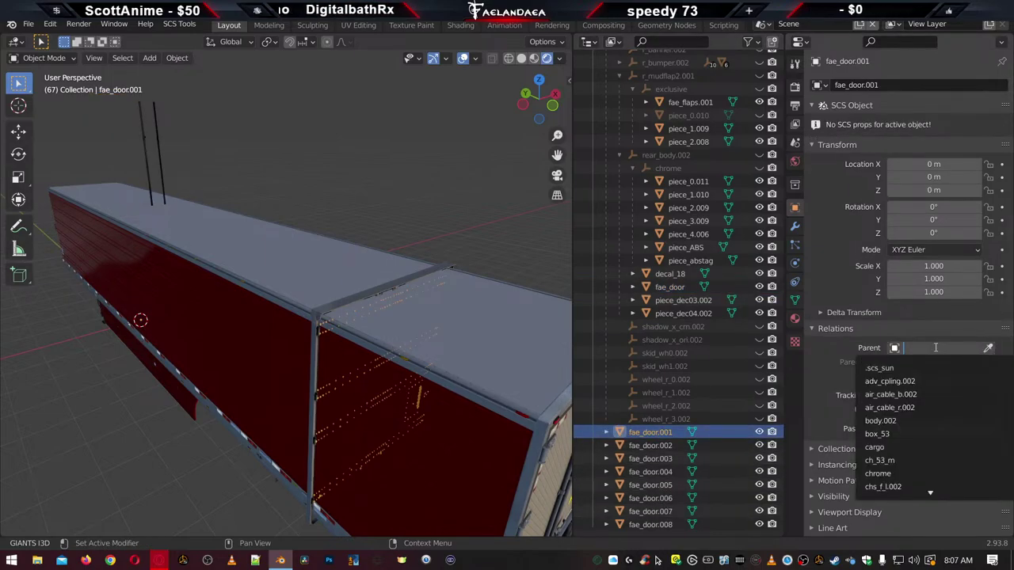
type("ea")
key("BackSpace")
key("BackSpace")
type("re")
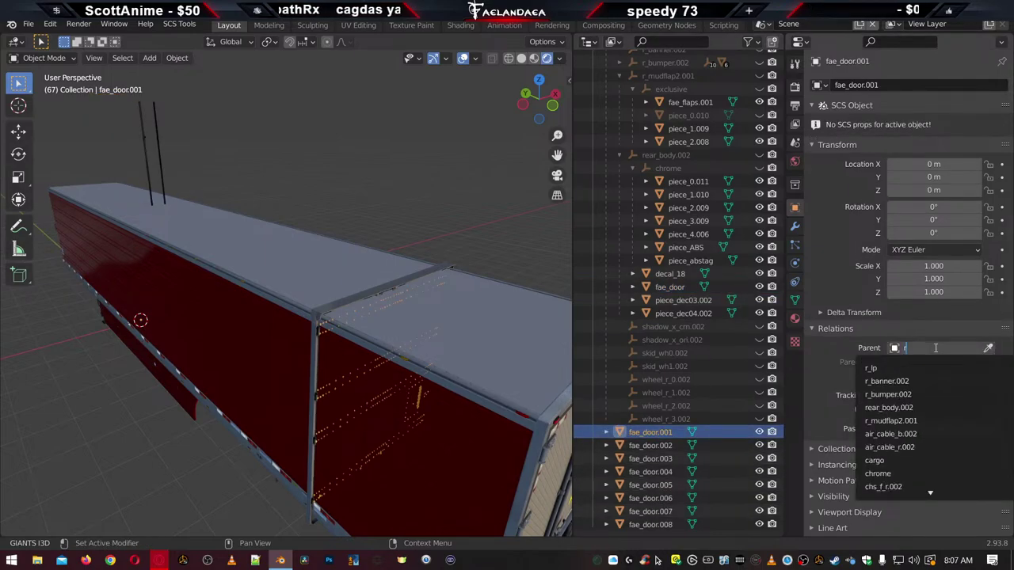
left_click(916, 367)
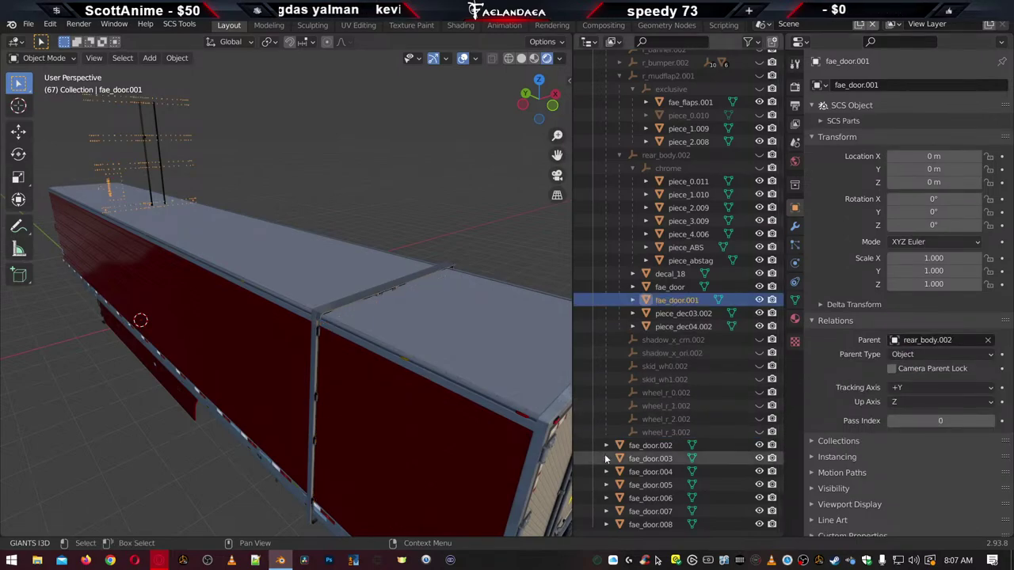
left_click(642, 446)
left_click(957, 351)
type("re")
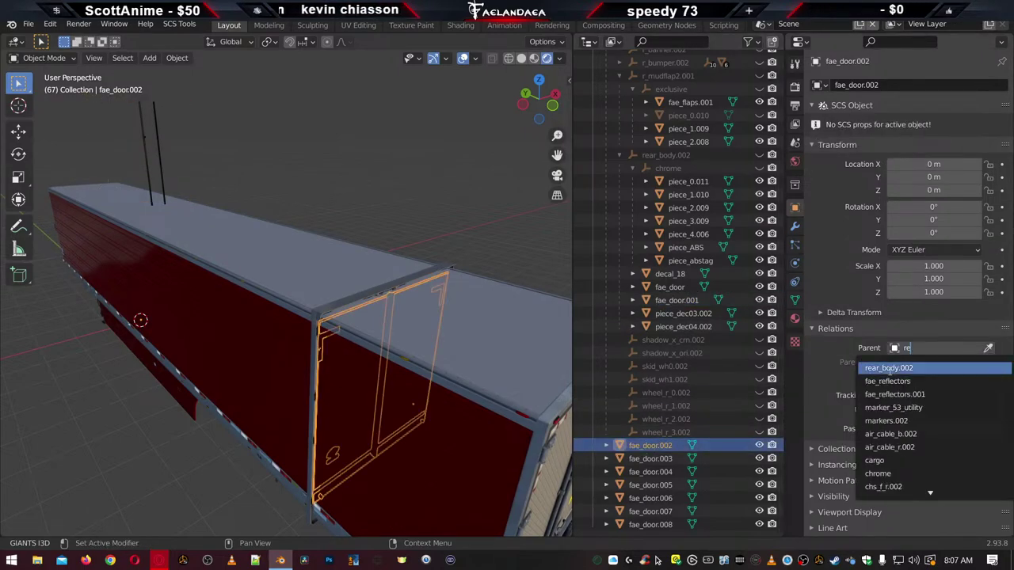
left_click(889, 368)
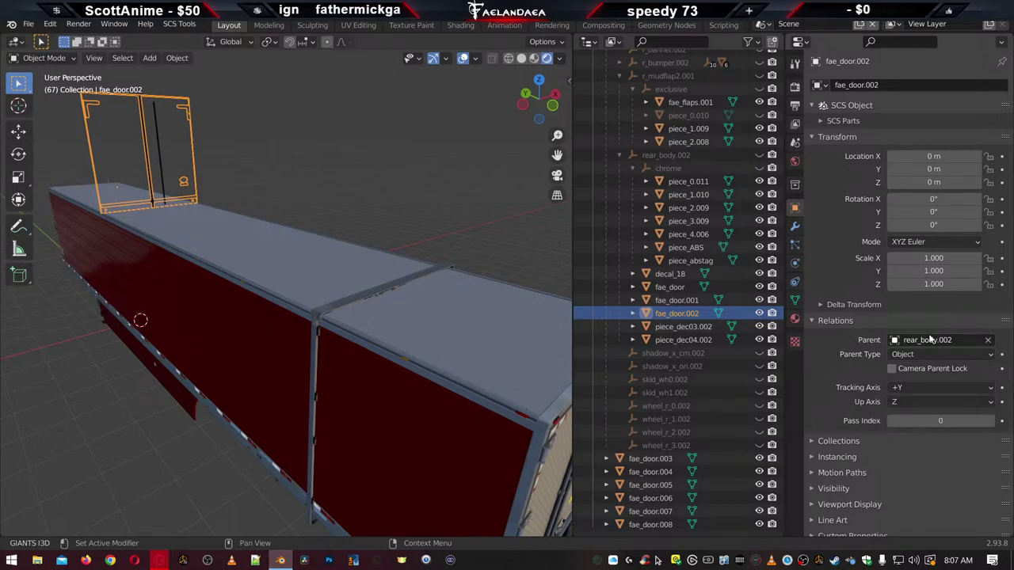
Parent fae_door.003, fae_door.004 and fae_door.005 to rear_body.002
left_click(645, 459)
left_click(946, 347)
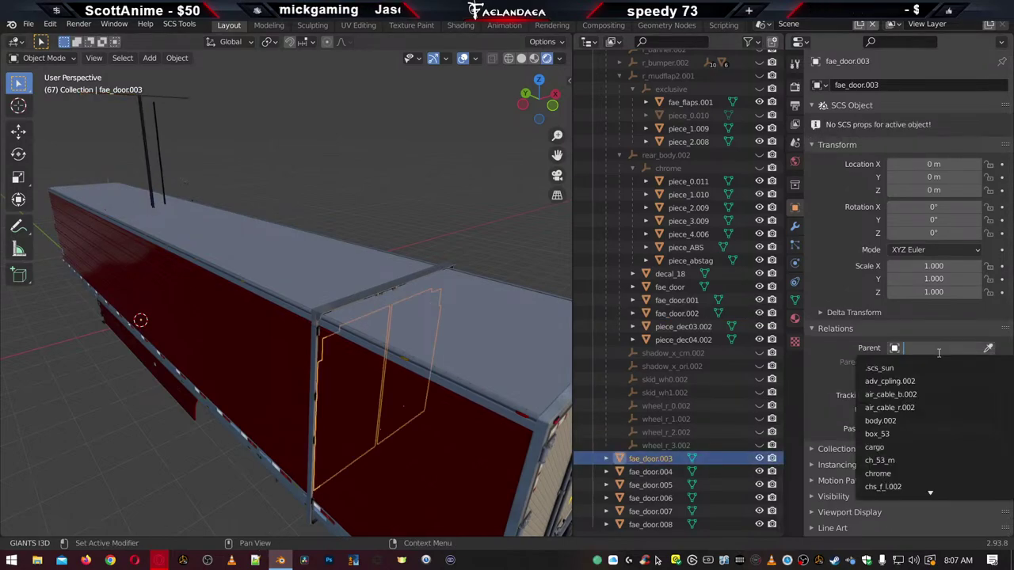
type("re")
left_click(907, 367)
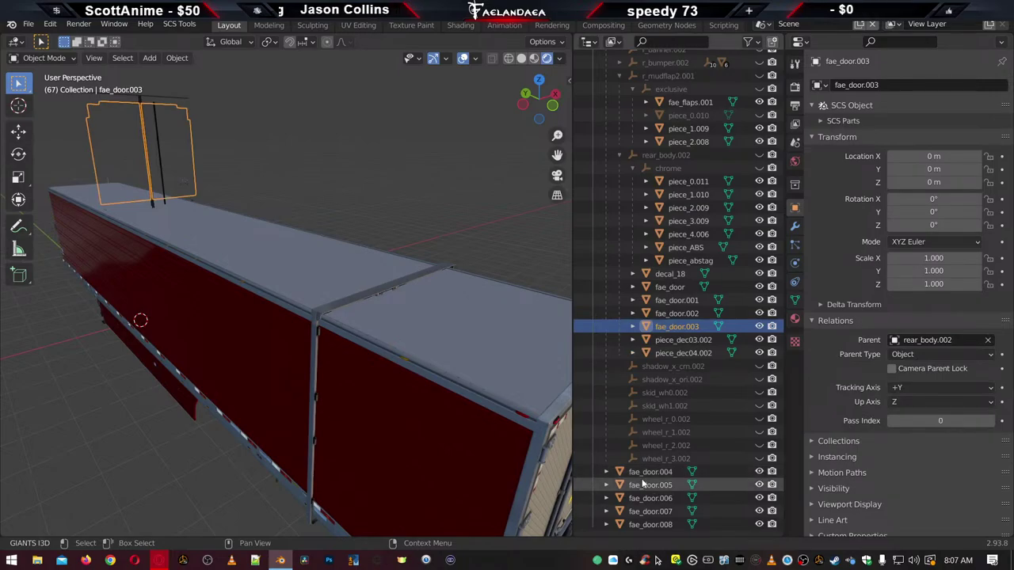
left_click(648, 473)
left_click(920, 350)
type("re")
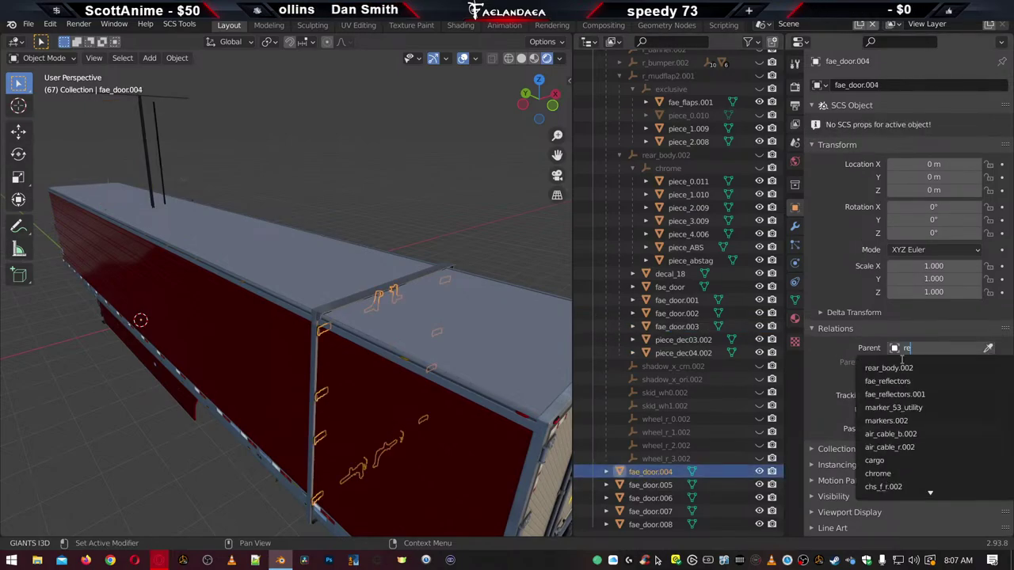
left_click(907, 367)
left_click(650, 485)
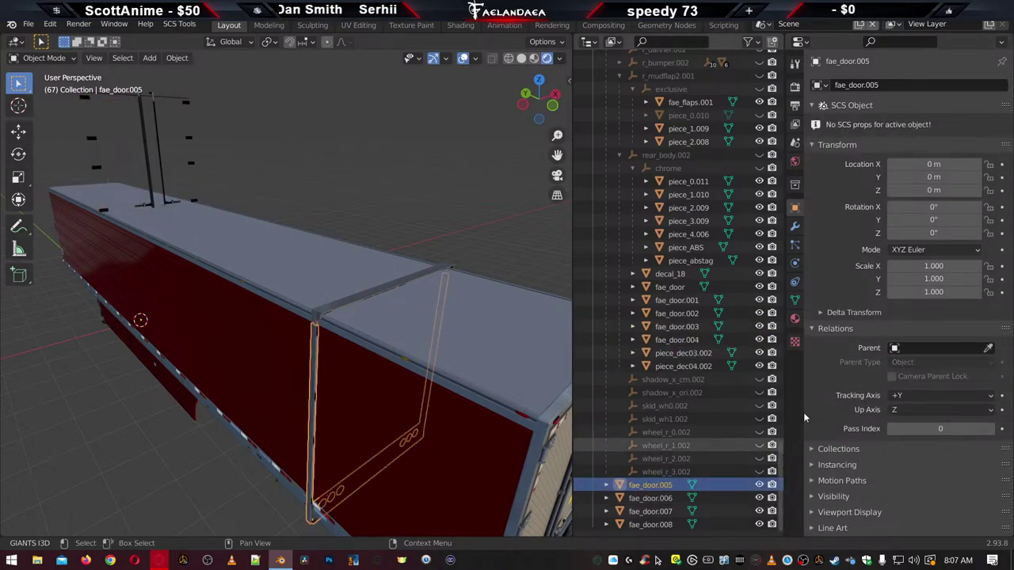
left_click(924, 348)
type("re")
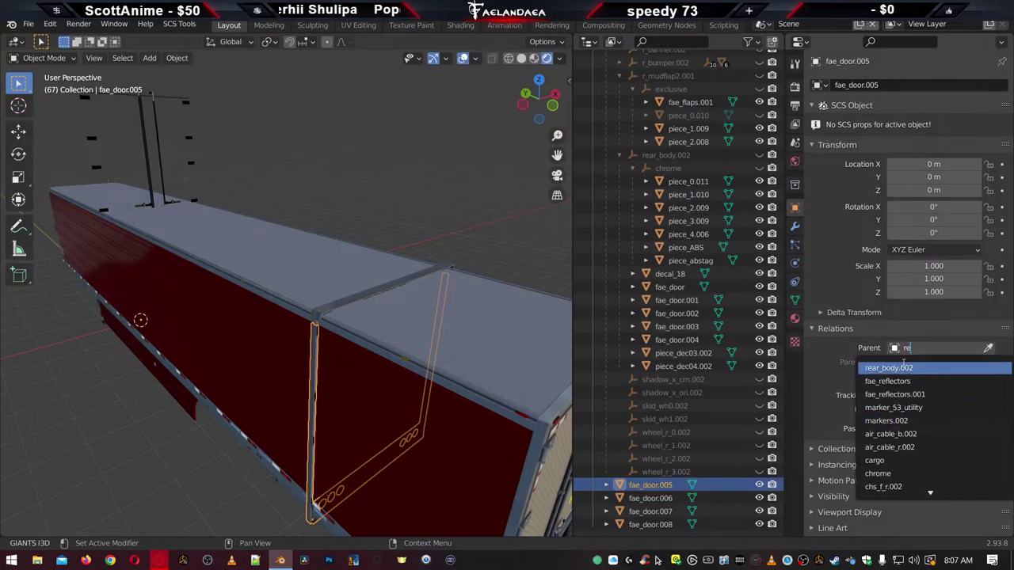
left_click(903, 368)
Parent fae_door.006 and fae_door.007 to rear_body.002, then view the rear doors
left_click(647, 499)
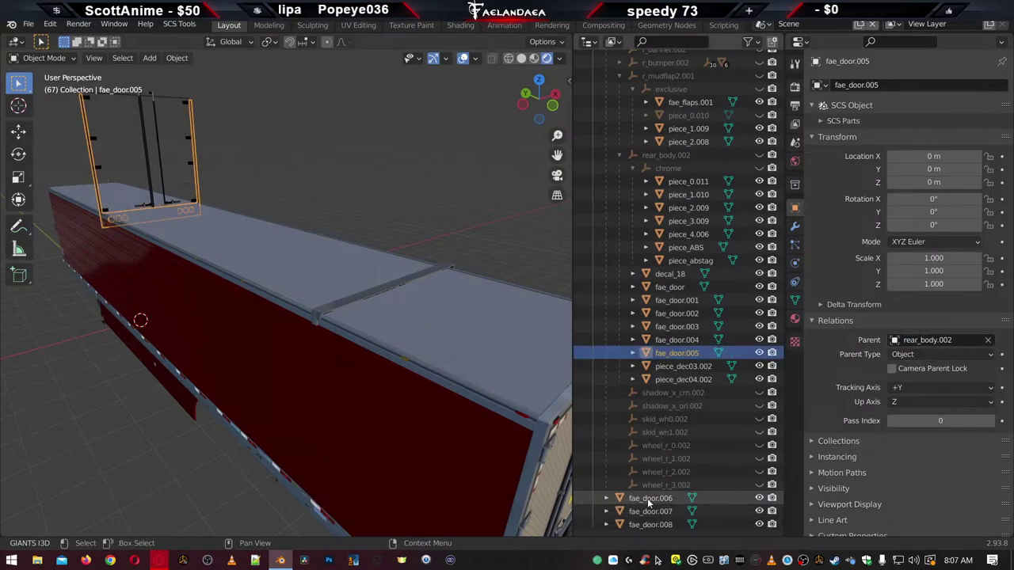
left_click(910, 347)
type("re")
left_click(886, 366)
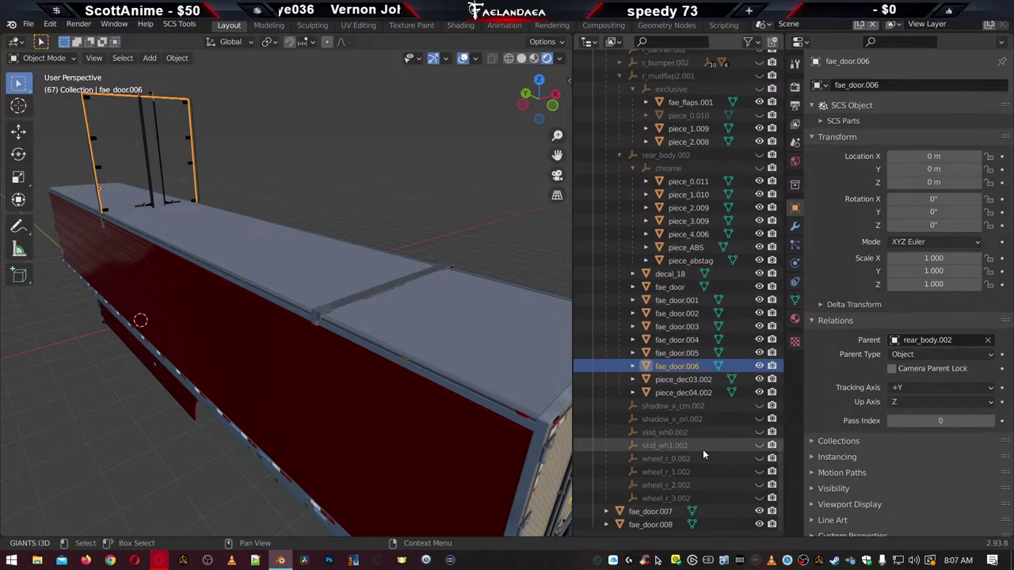
left_click(646, 511)
left_click(908, 354)
type("re")
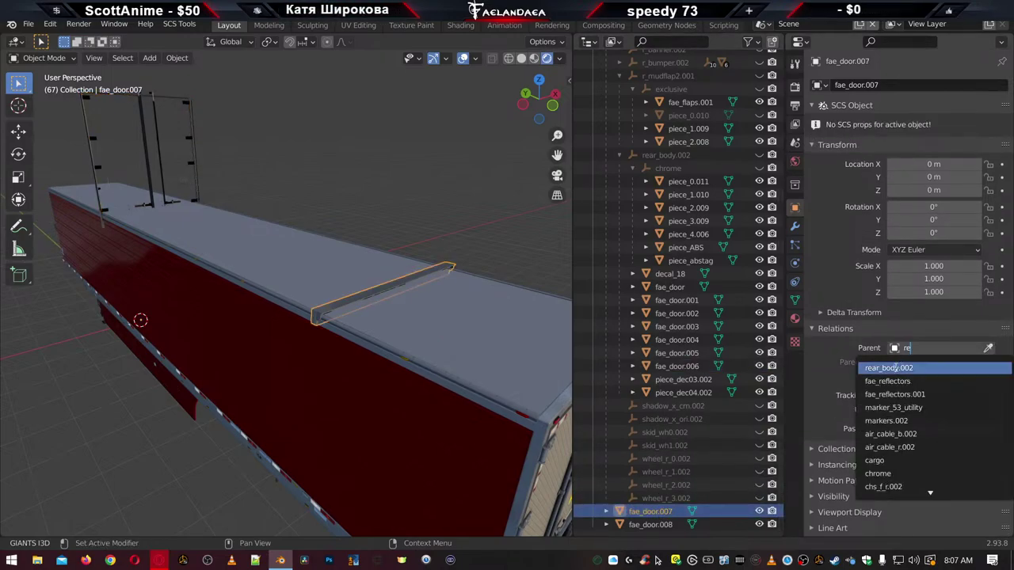
left_click(894, 368)
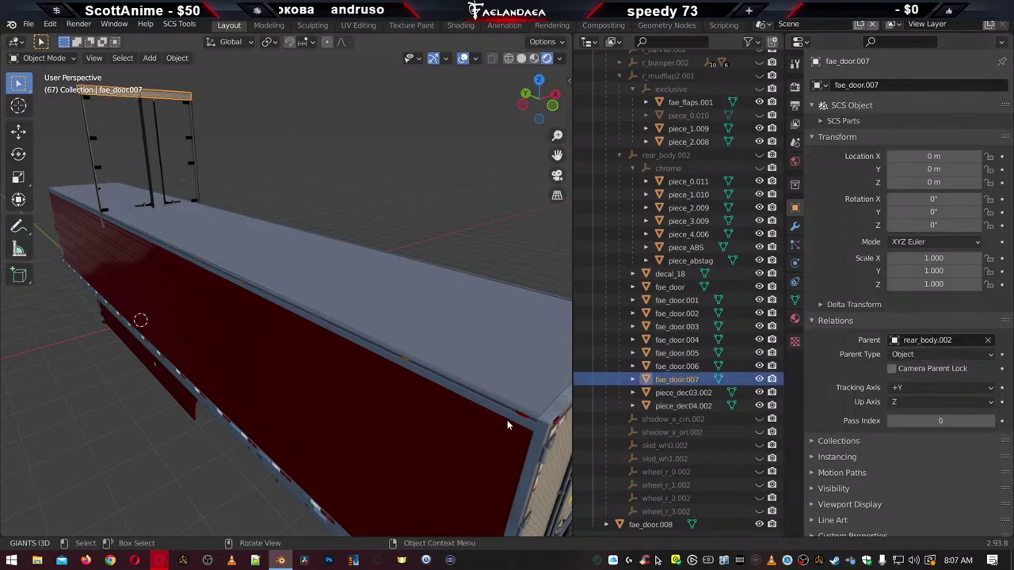
middle_click_drag(485, 421, 454, 406)
Parent fae_door and fae_door.001 to chrome through the Relations parent field
left_click(687, 182)
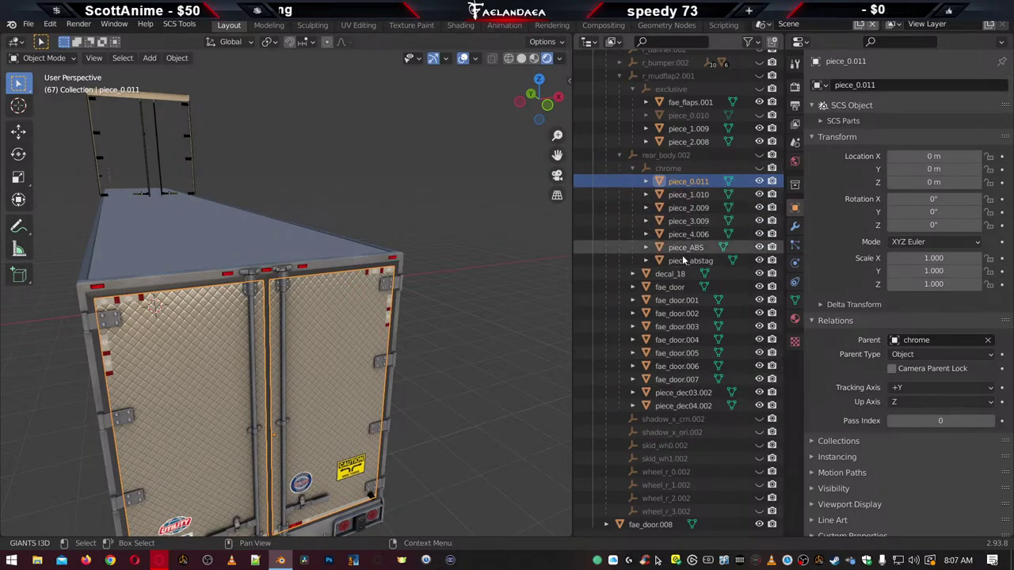
left_click(668, 288)
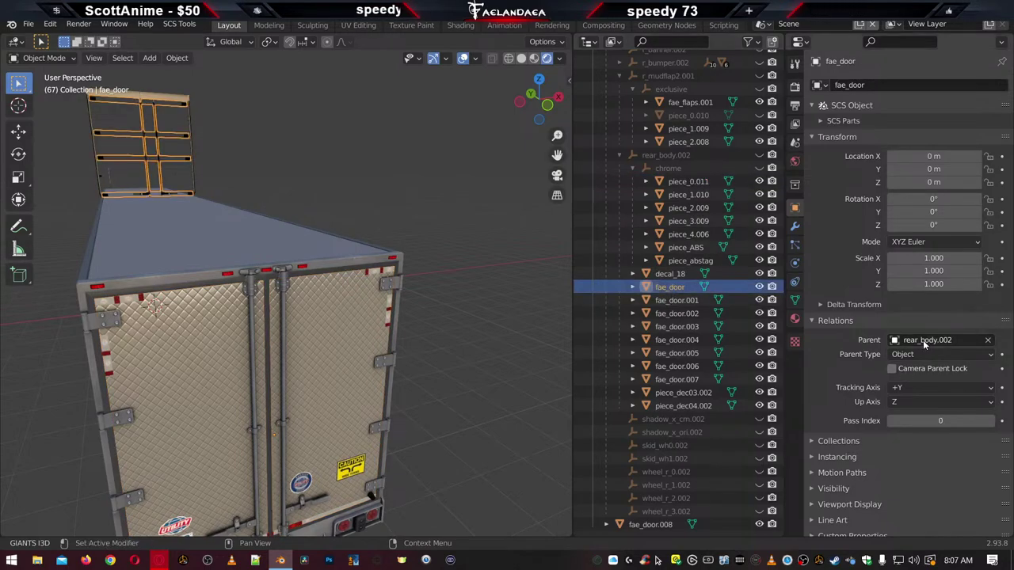
left_click(923, 340)
type("chr")
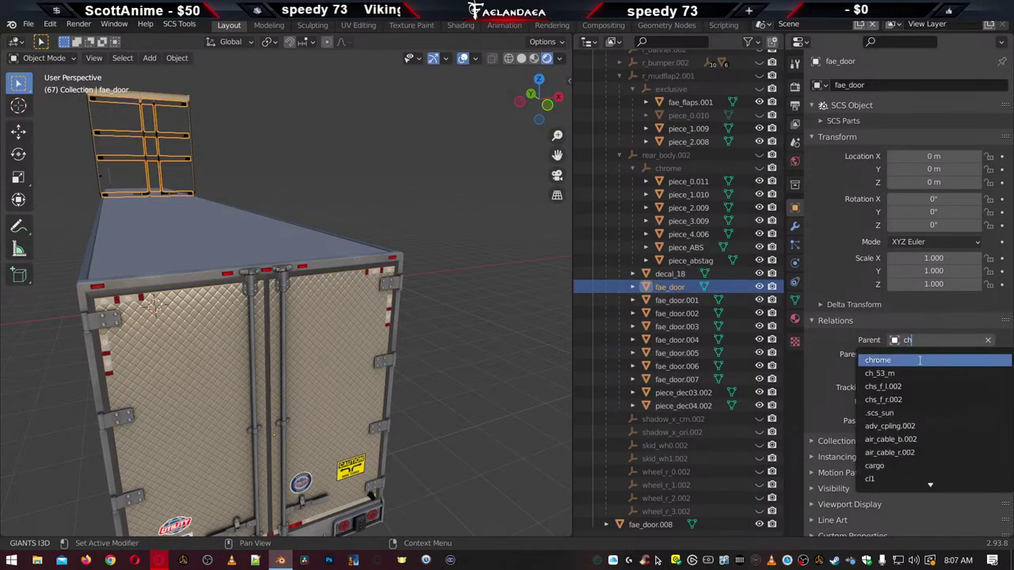
key("Return")
left_click(672, 301)
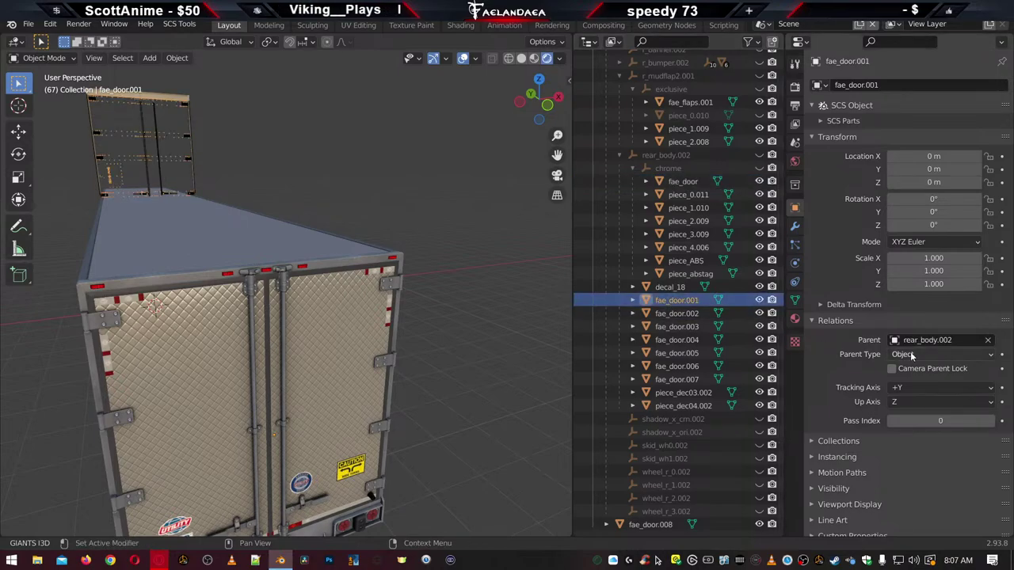
left_click(927, 340)
type("chr")
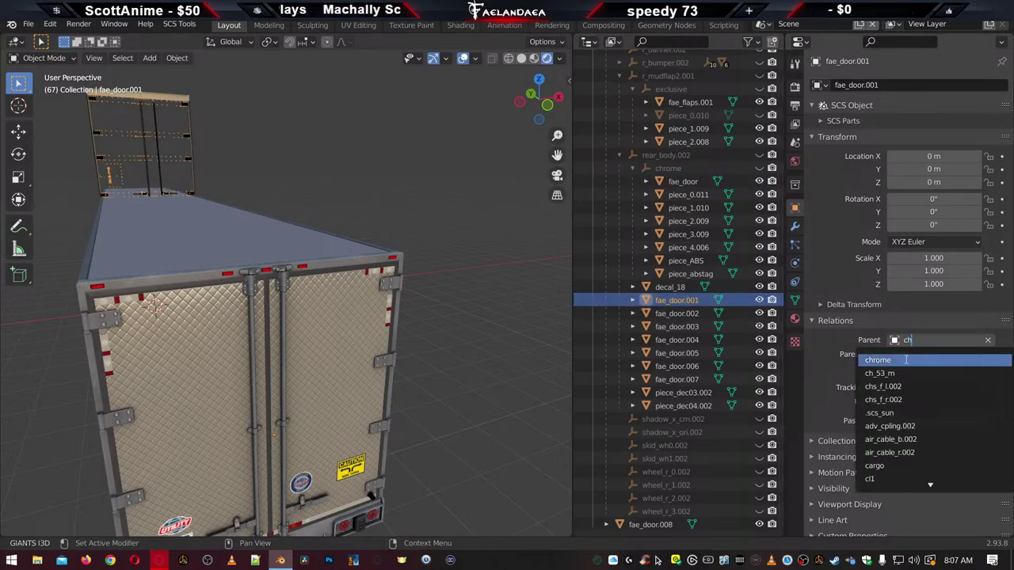
key("Return")
Parent fae_door.002, fae_door.003 and fae_door.004 to chrome
left_click(676, 315)
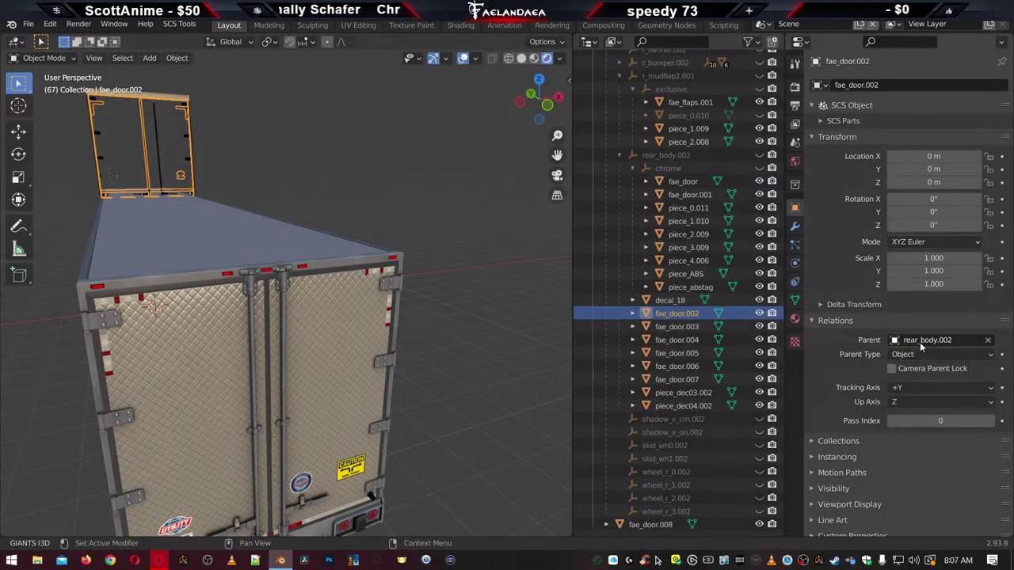
left_click(919, 343)
type("ch")
key("Return")
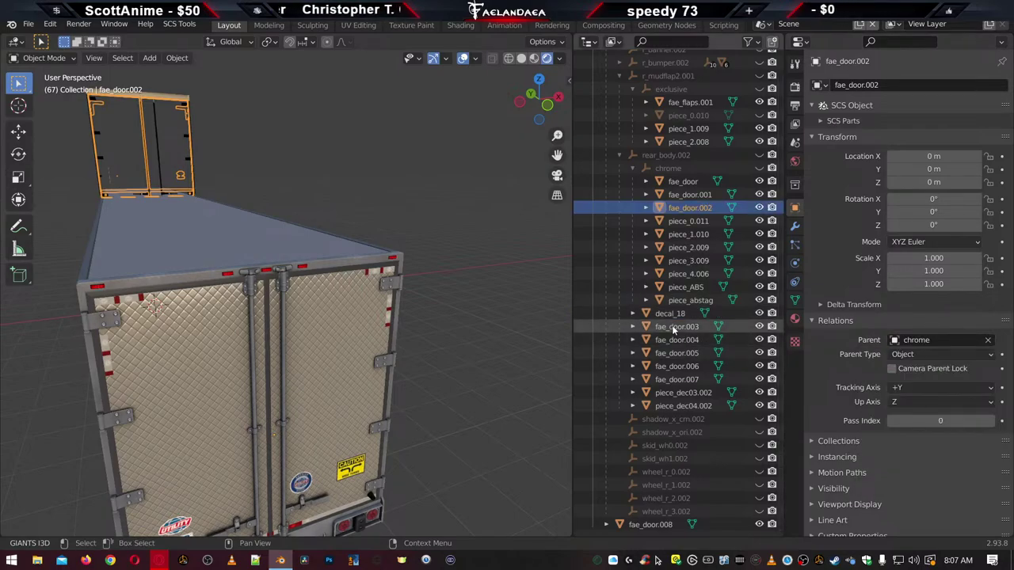
left_click(676, 327)
left_click(907, 343)
type("ch")
key("Return")
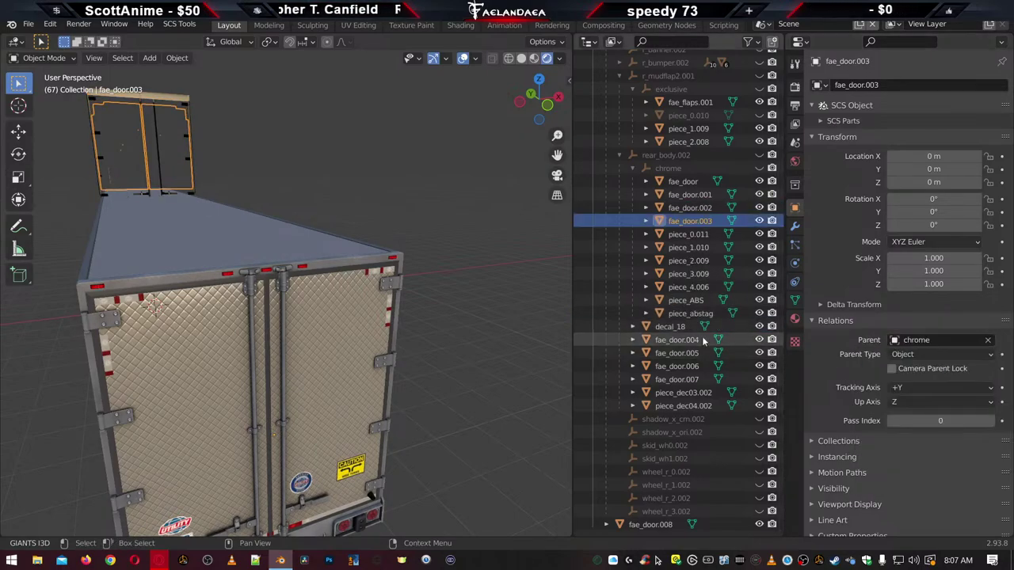
left_click(676, 340)
left_click(921, 340)
type("ch")
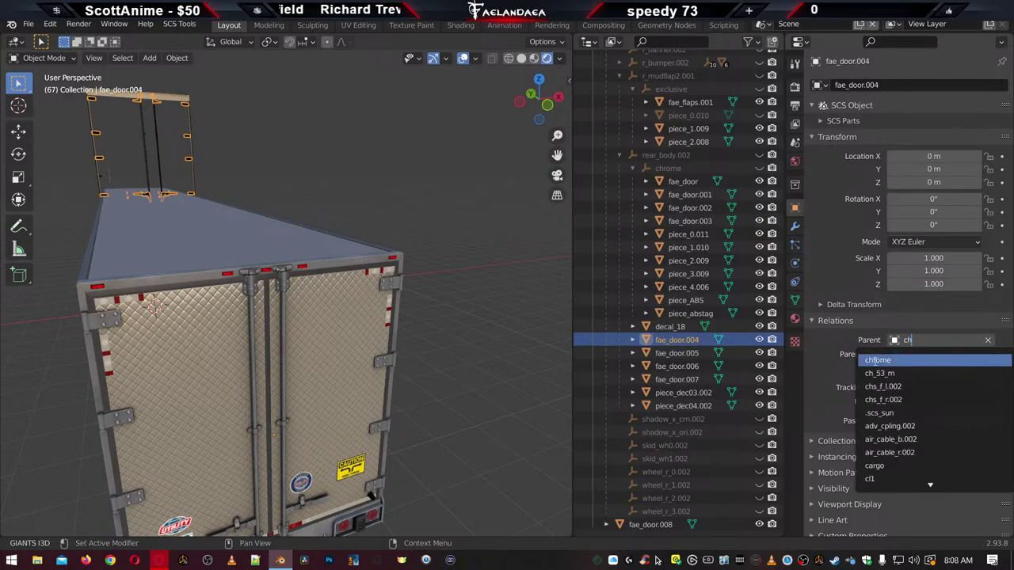
key("Return")
Parent fae_door.005, fae_door.006 and fae_door.007 to chrome
left_click(671, 353)
left_click(920, 340)
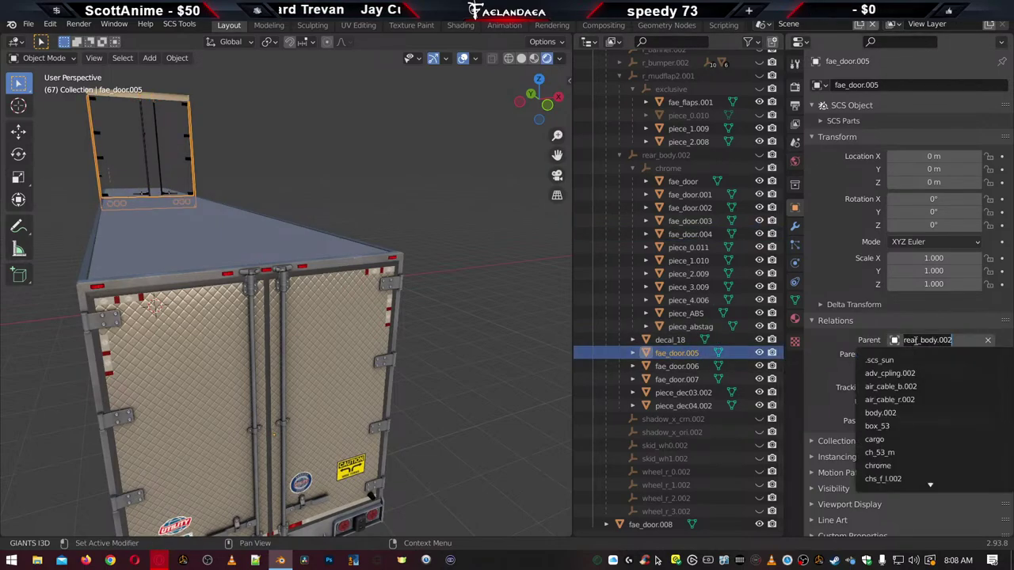
type("ch")
key("Return")
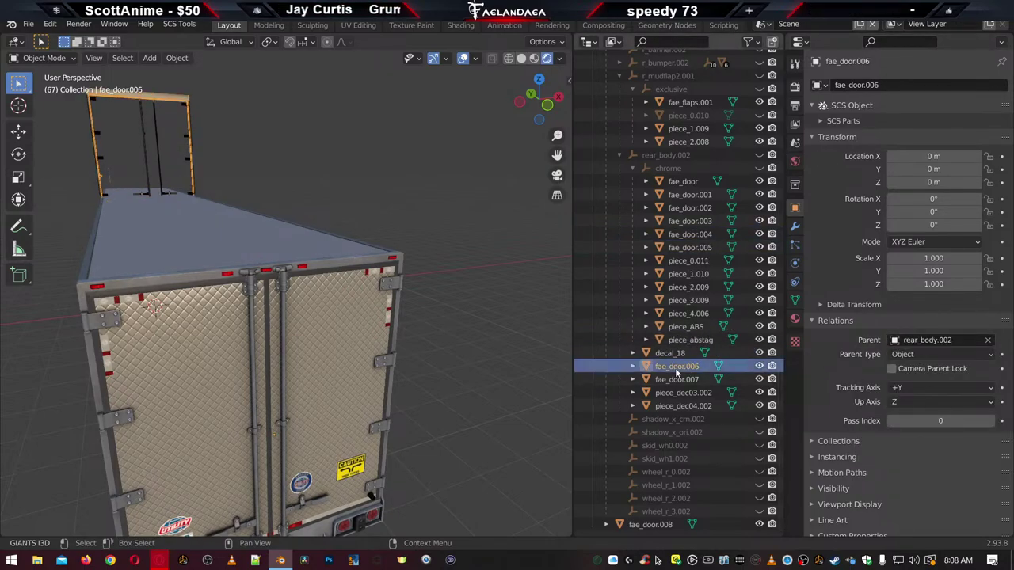
left_click(675, 368)
left_click(935, 341)
type("ch")
key("Return")
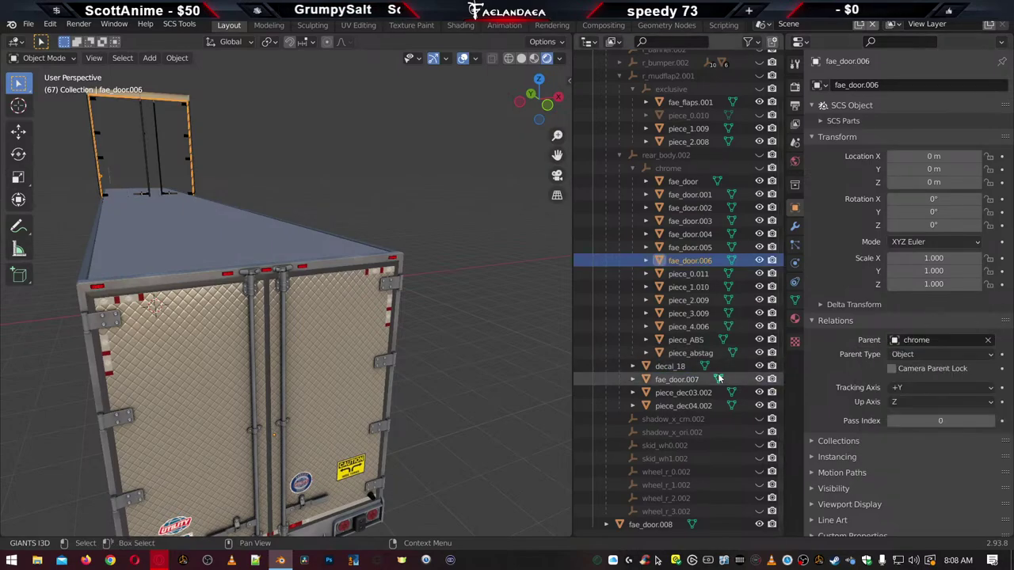
left_click(677, 380)
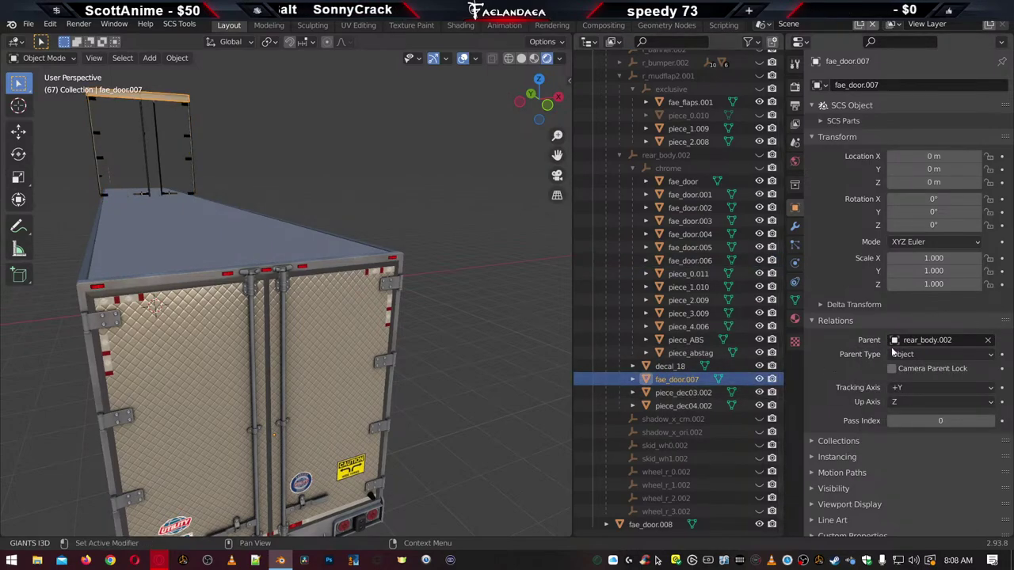
left_click(922, 341)
type("ch")
key("Return")
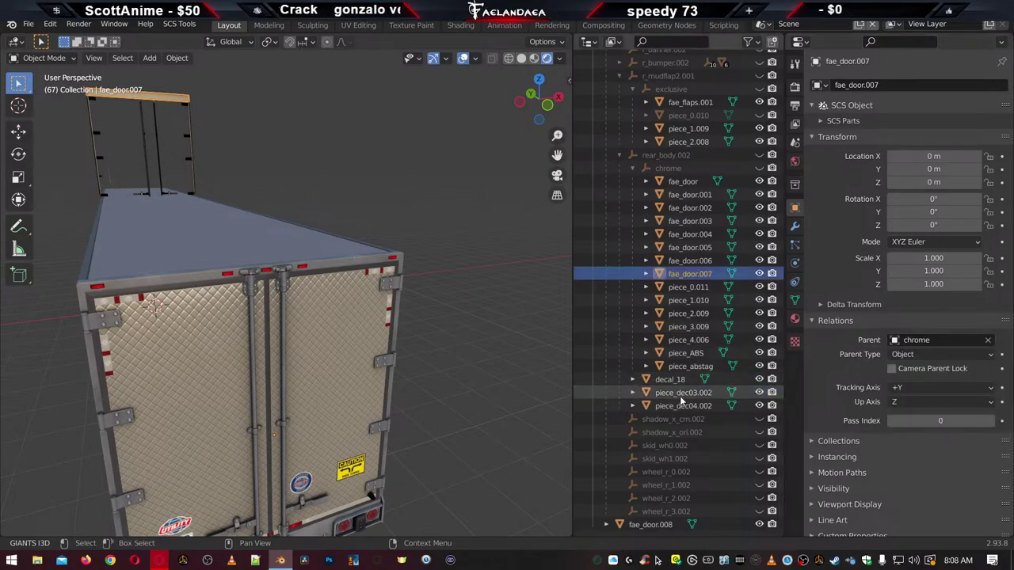
Parent decal_18, piece_dec03.002 and piece_dec04.002 to chrome
left_click(670, 382)
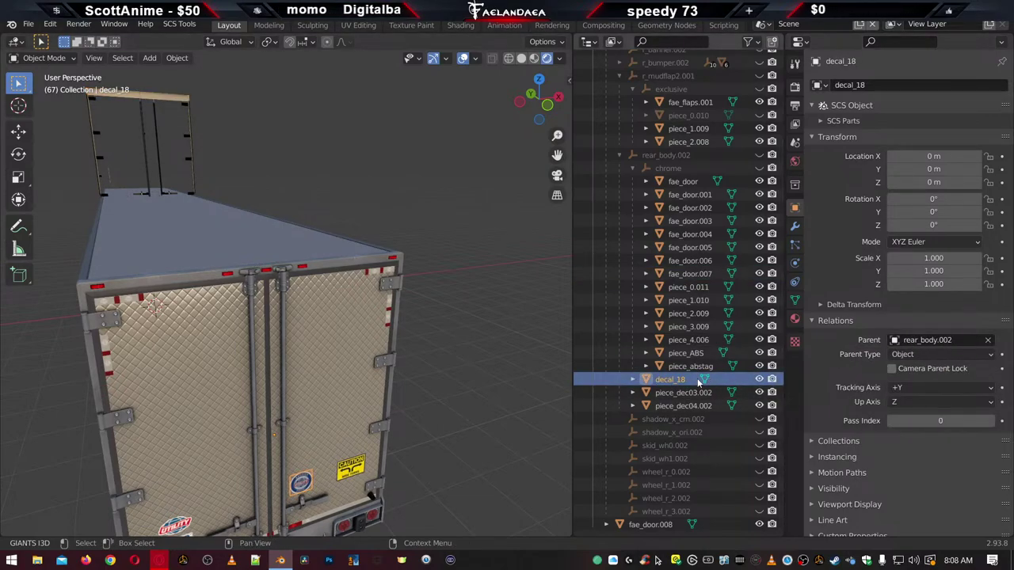
left_click(927, 340)
type("ch")
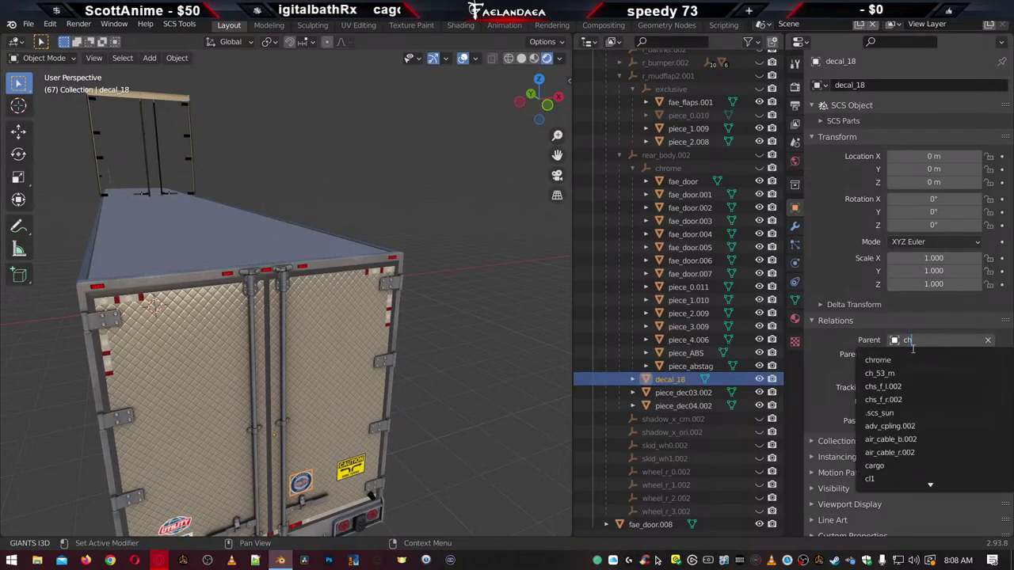
left_click(900, 362)
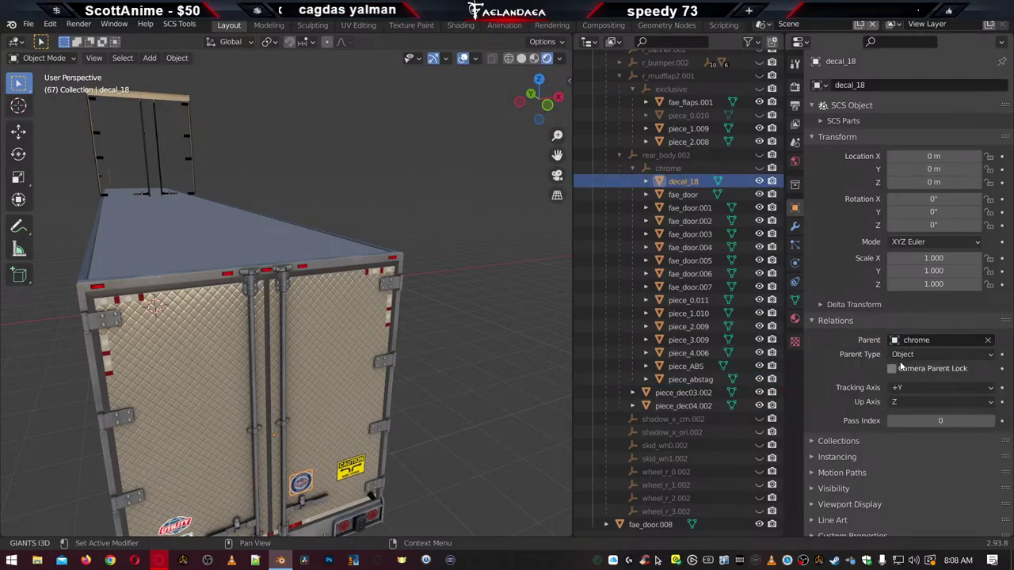
left_click(682, 393)
left_click(927, 341)
type("c")
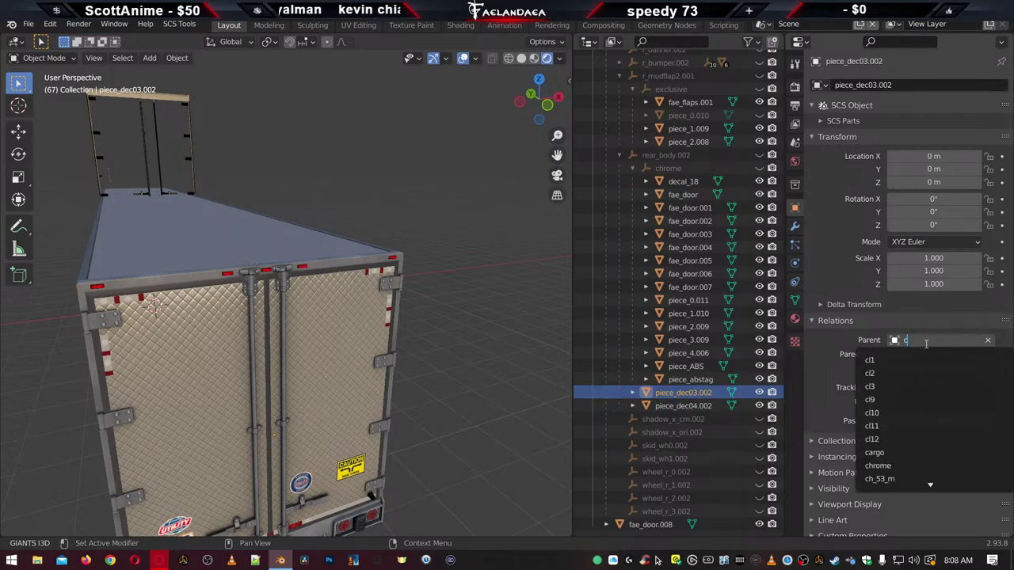
type("h")
left_click(901, 360)
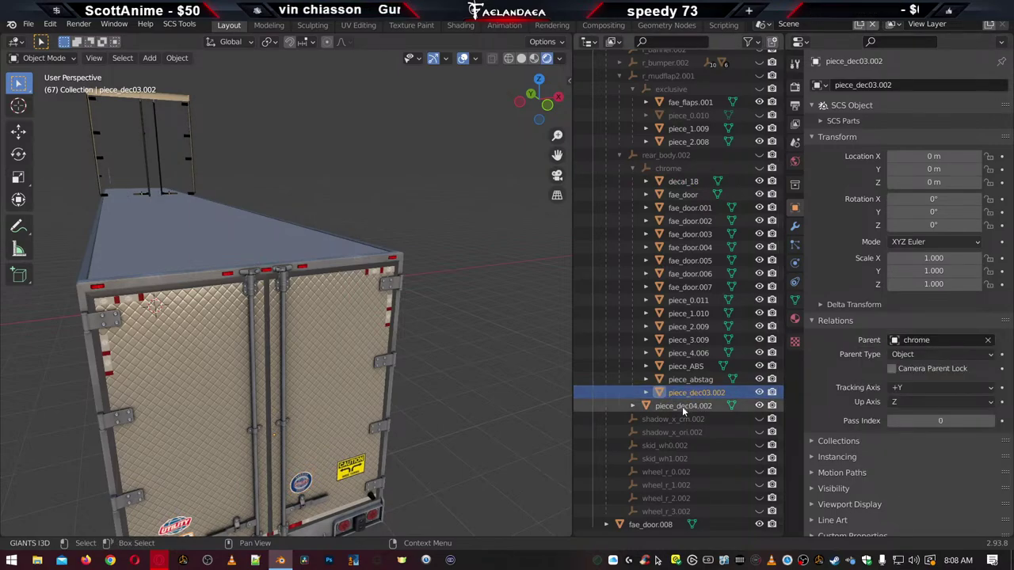
left_click(683, 405)
left_click(911, 340)
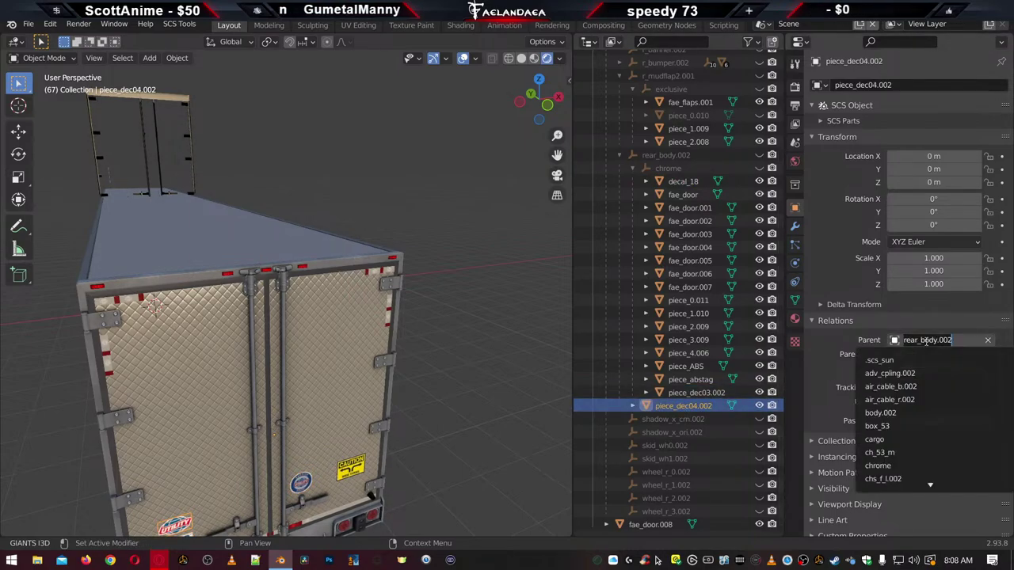
type("ch")
left_click(900, 359)
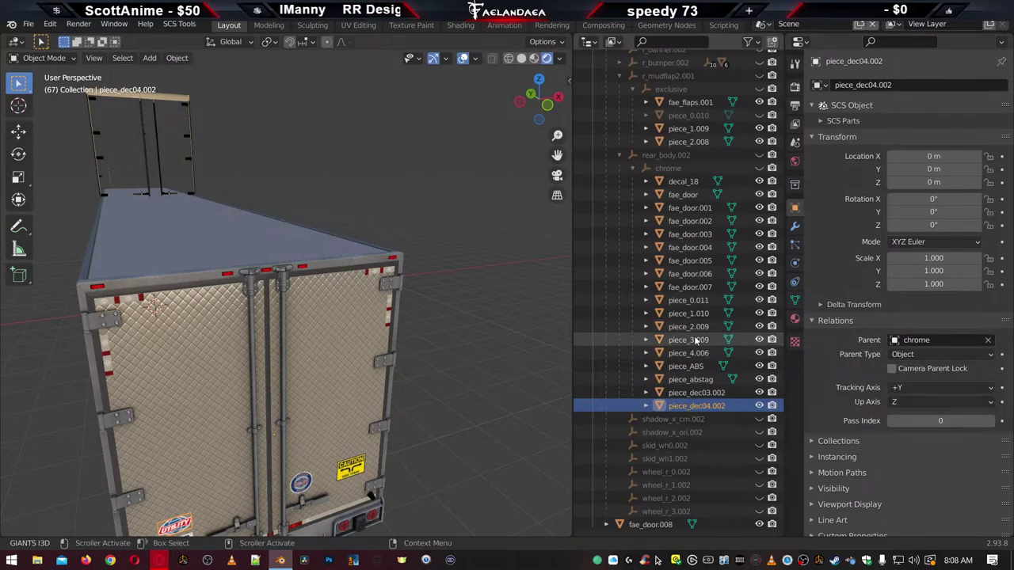
Parent fae_door.008 to chrome, then inspect the rear doors from the side
middle_click_drag(543, 378, 478, 392)
middle_click_drag(372, 408, 388, 384)
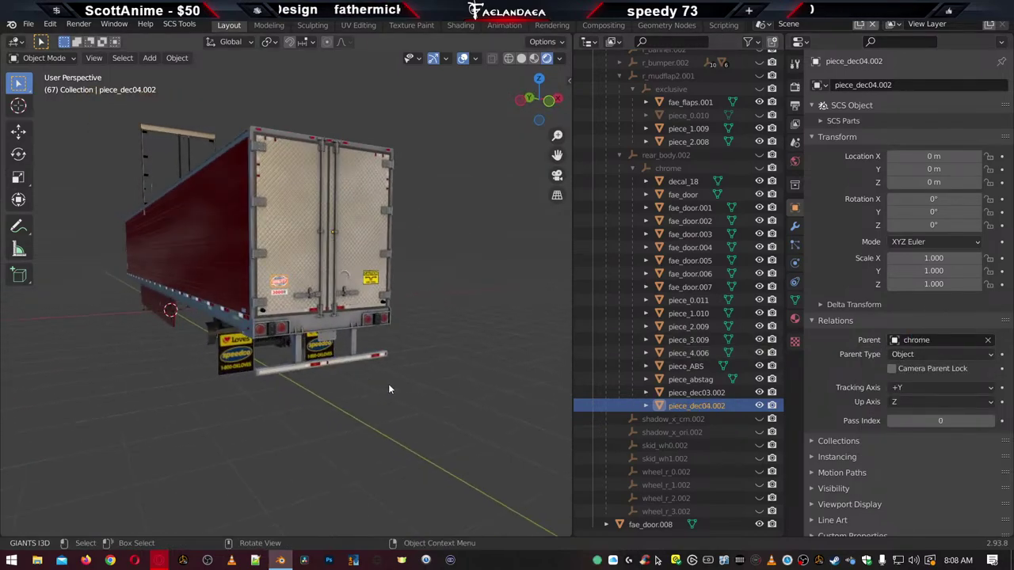
left_click(650, 525)
left_click(934, 348)
type("ch")
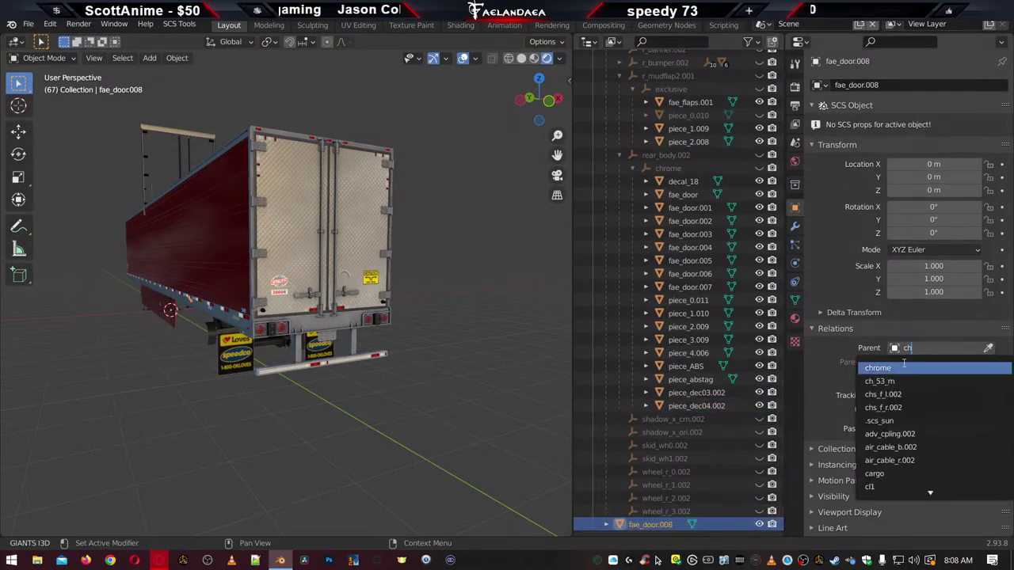
key("Return")
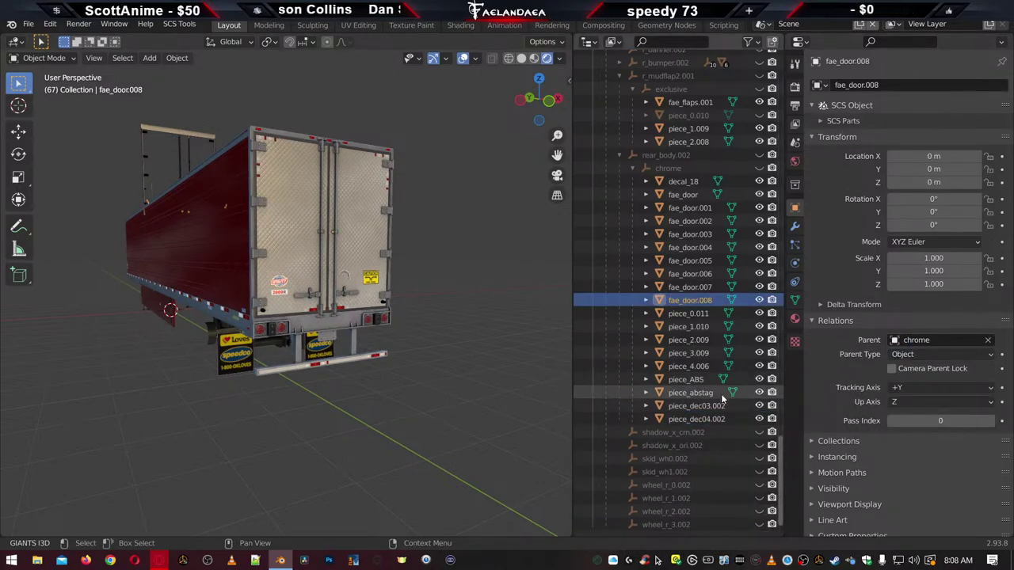
middle_click_drag(422, 321, 370, 377)
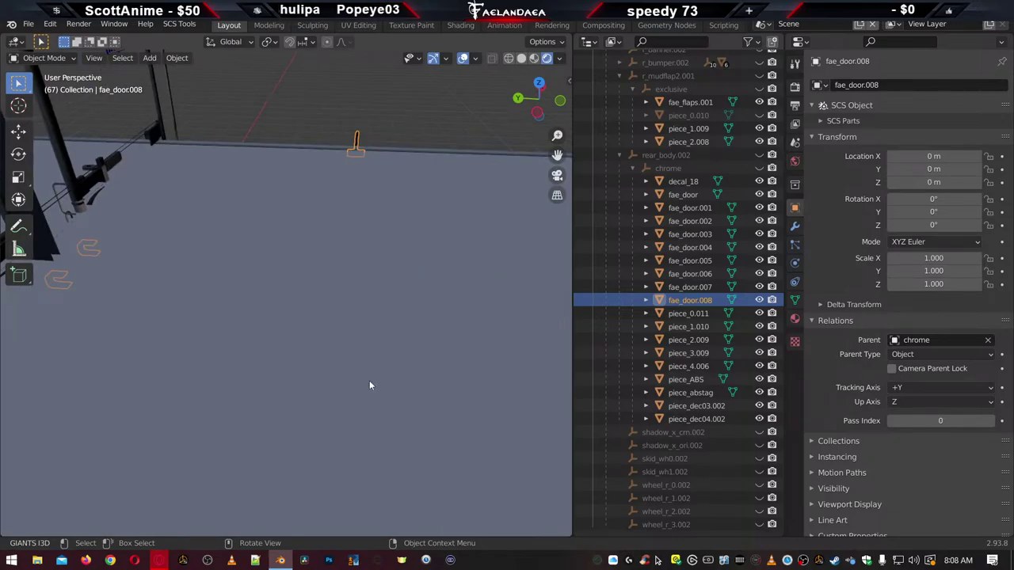
scroll(369, 384, "down", 2)
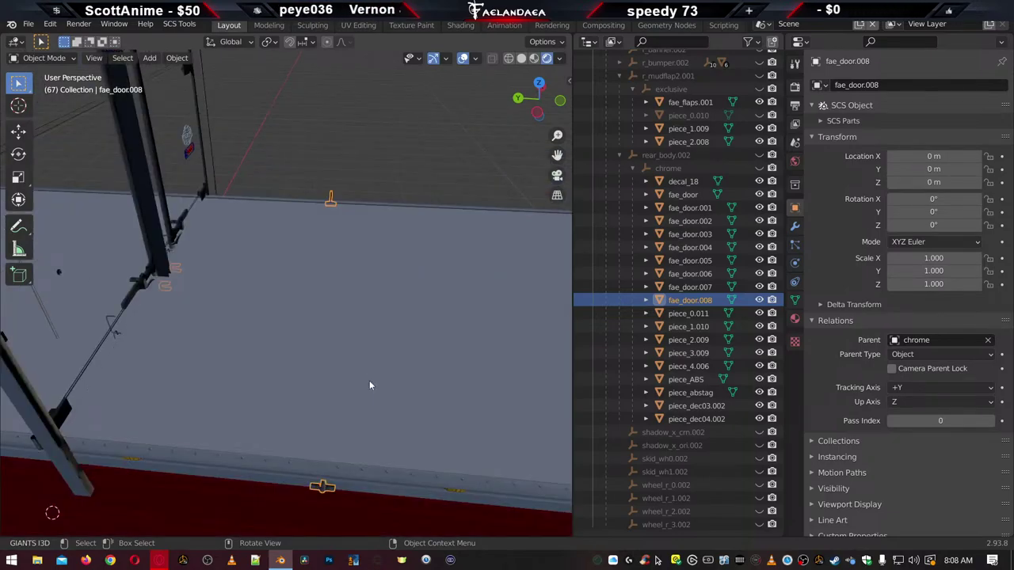
middle_click_drag(369, 381, 392, 369)
middle_click_drag(423, 294, 206, 349)
scroll(259, 340, "down", 5)
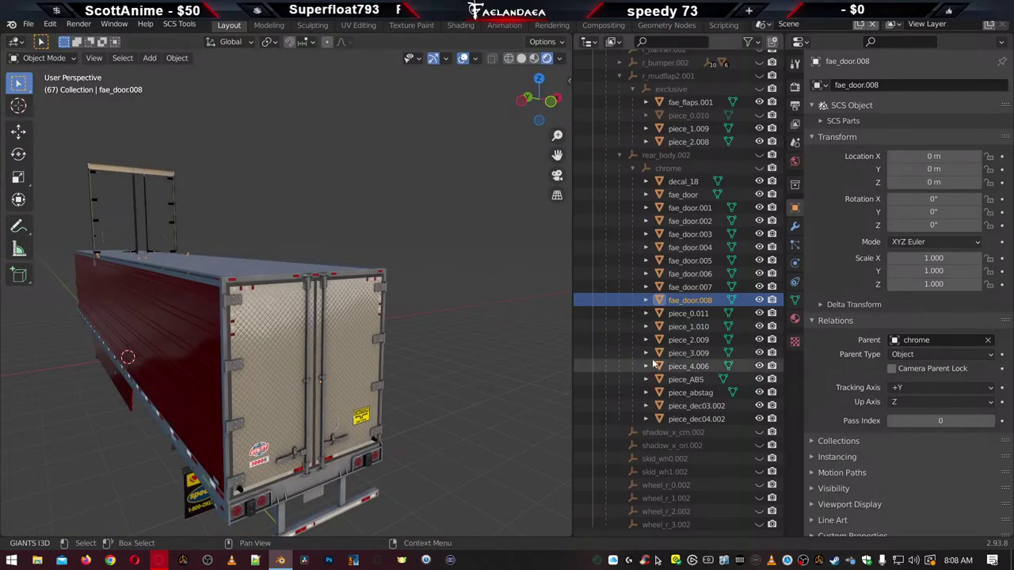
Rotate all the fae_door pieces 180° about Z with R Z 180
left_click(683, 194, "shift")
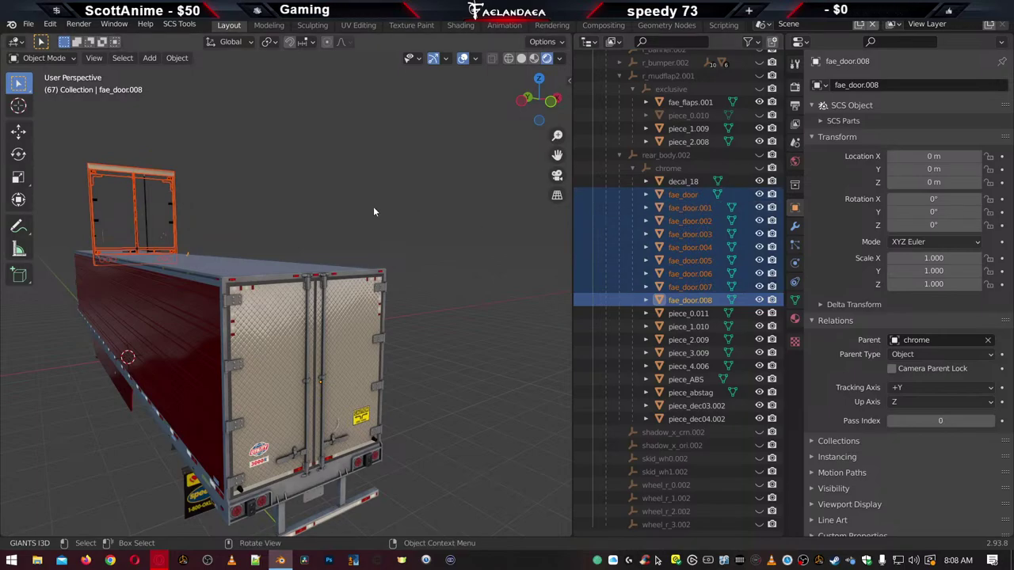
type("rz")
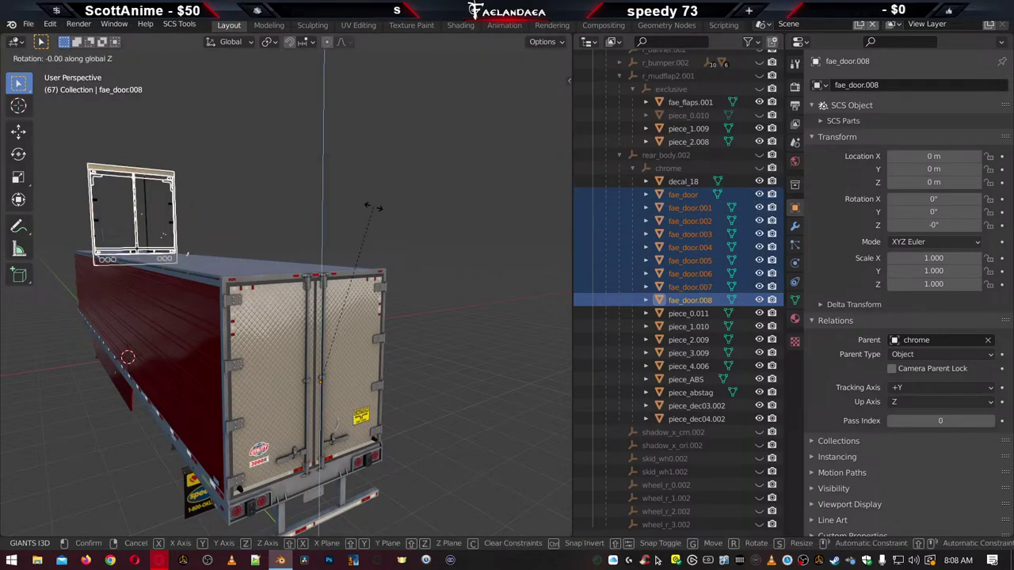
type("180")
key("Return")
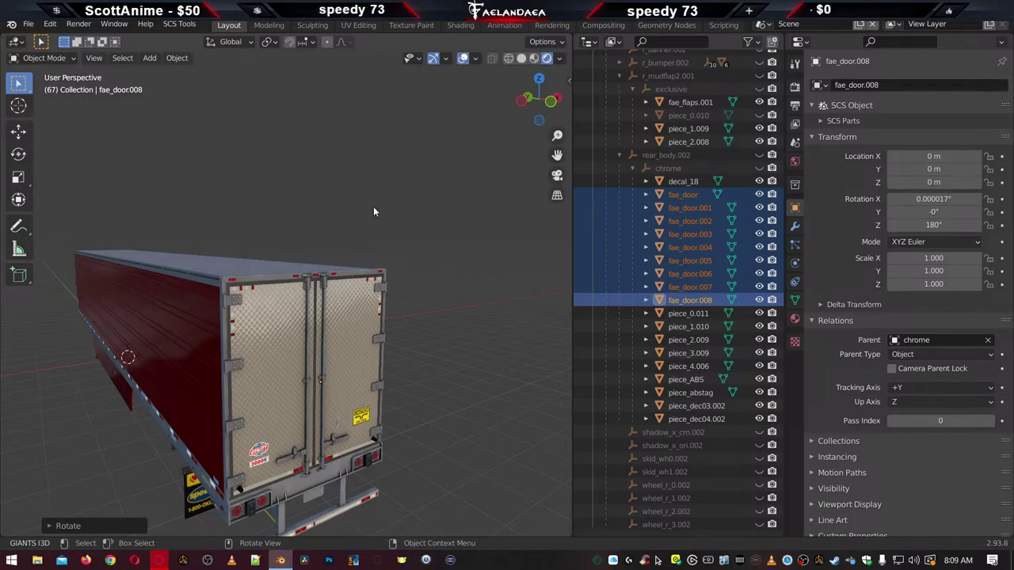
scroll(388, 230, "down", 4)
middle_click_drag(403, 251, 358, 385)
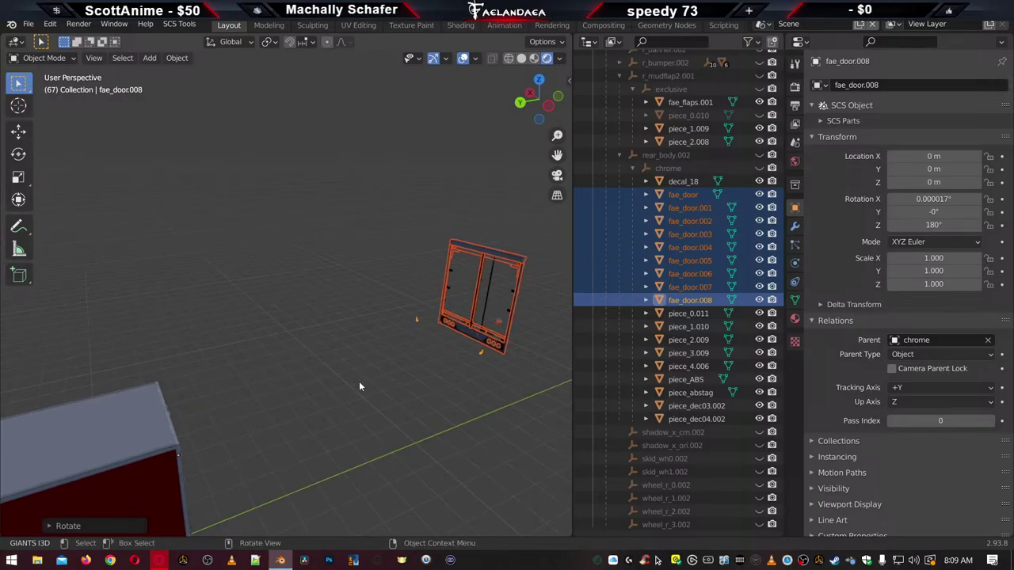
Test-move the doors along Y, then clear their location back to 0 on X, Y and Z
key("g")
key("y")
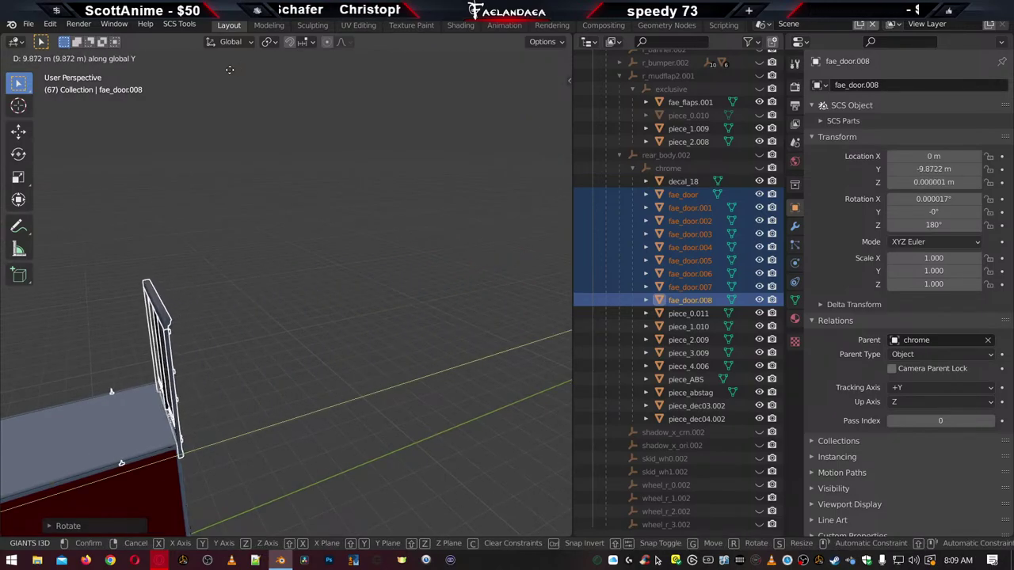
left_click(336, 323)
mouse_move(336, 323)
middle_mouse_down()
mouse_move(233, 300)
mouse_move(487, 315)
mouse_move(279, 285)
mouse_move(418, 338)
mouse_move(375, 336)
mouse_move(428, 322)
mouse_move(419, 256)
mouse_move(346, 310)
middle_mouse_up()
scroll(372, 331, "up", 5)
scroll(352, 333, "down", 3)
scroll(340, 313, "down", 6)
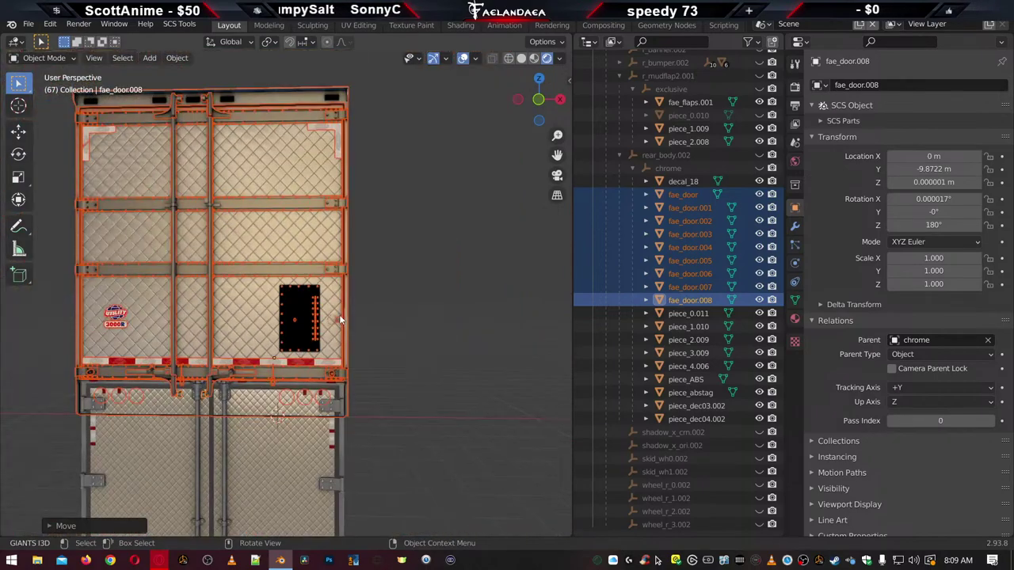
key("alt+g")
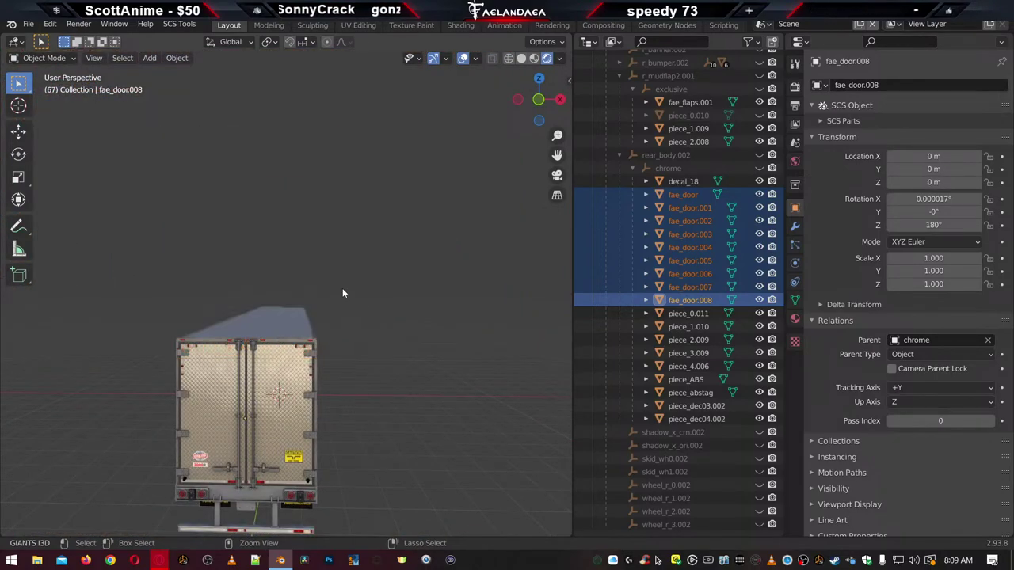
middle_click_drag(296, 281, 463, 292)
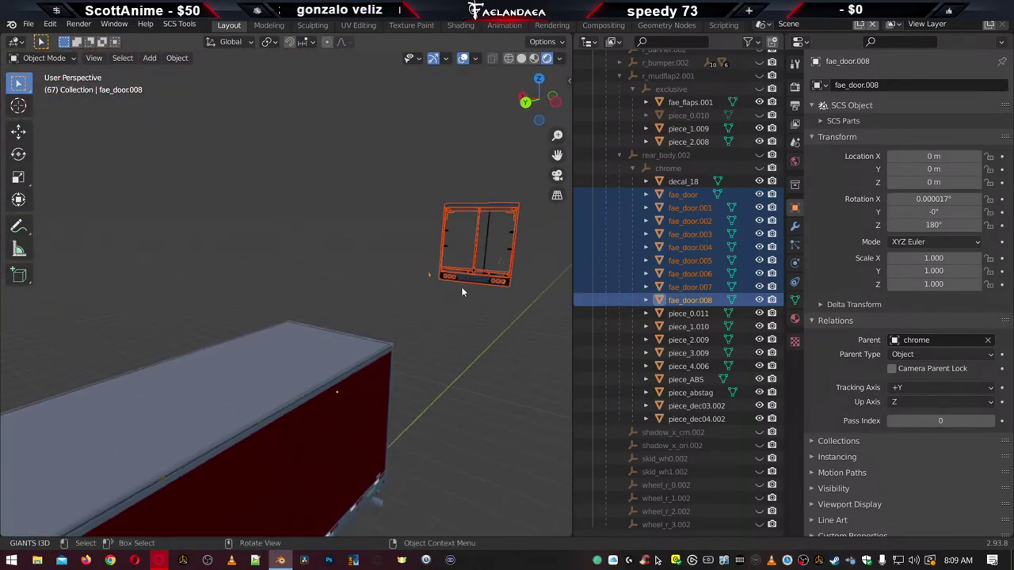
left_click(28, 24)
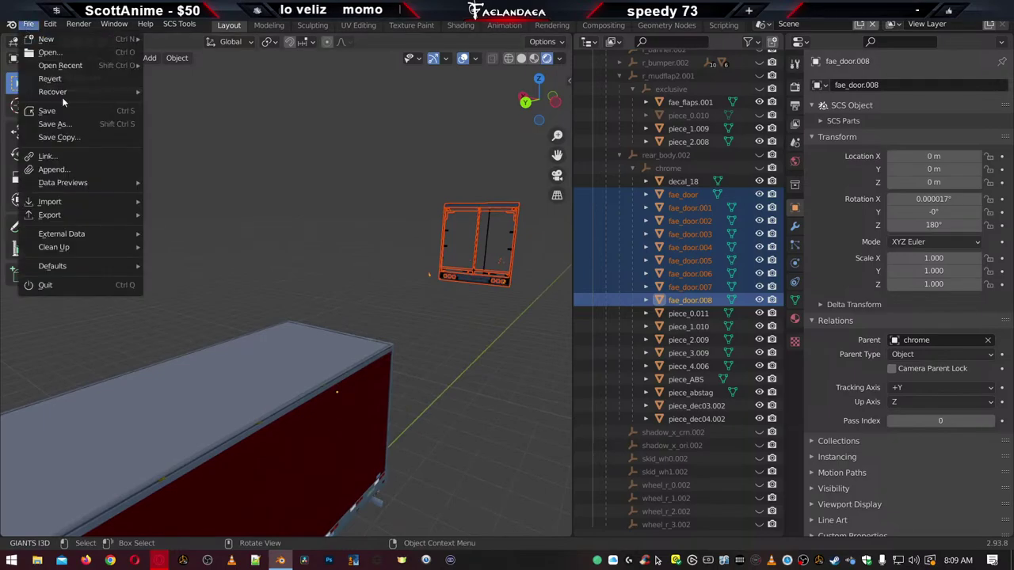
Append the fae_vent object from another blend file
left_click(69, 169)
scroll(499, 381, "down", 8)
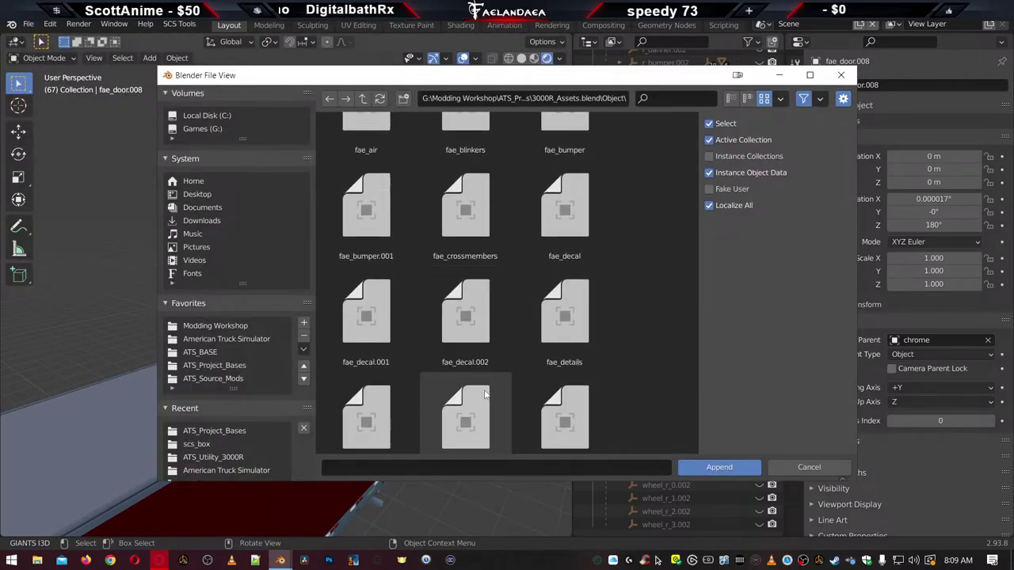
scroll(491, 402, "down", 6)
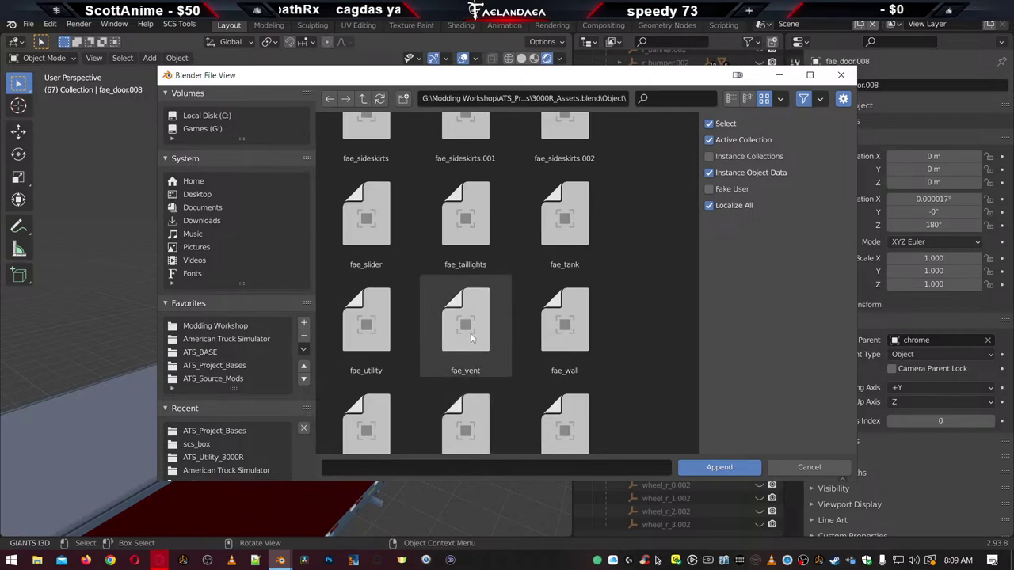
left_click(471, 337)
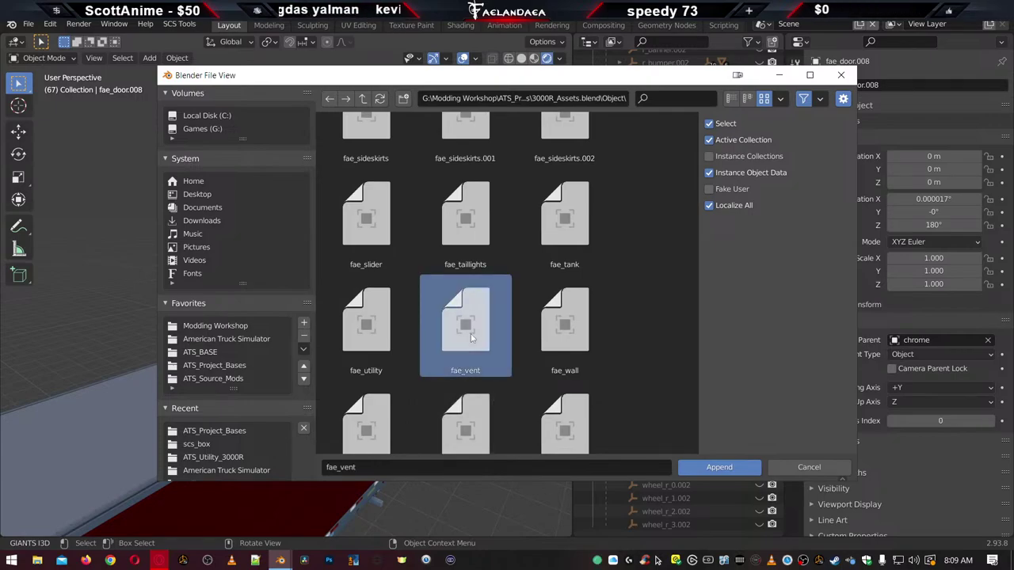
double_click(471, 337)
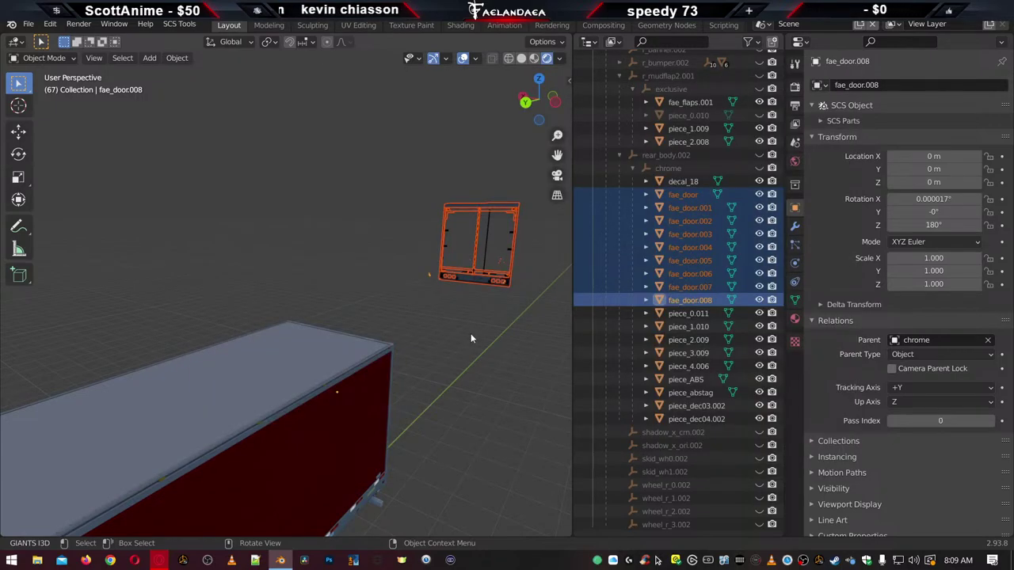
Set fae_vent's parent to chrome
left_click(643, 524)
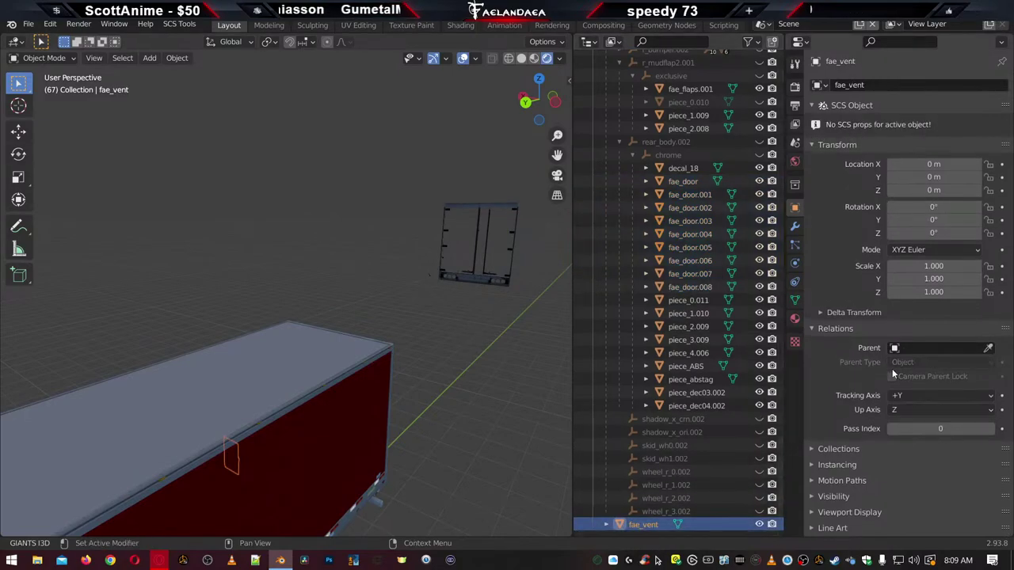
left_click(930, 347)
type("ch")
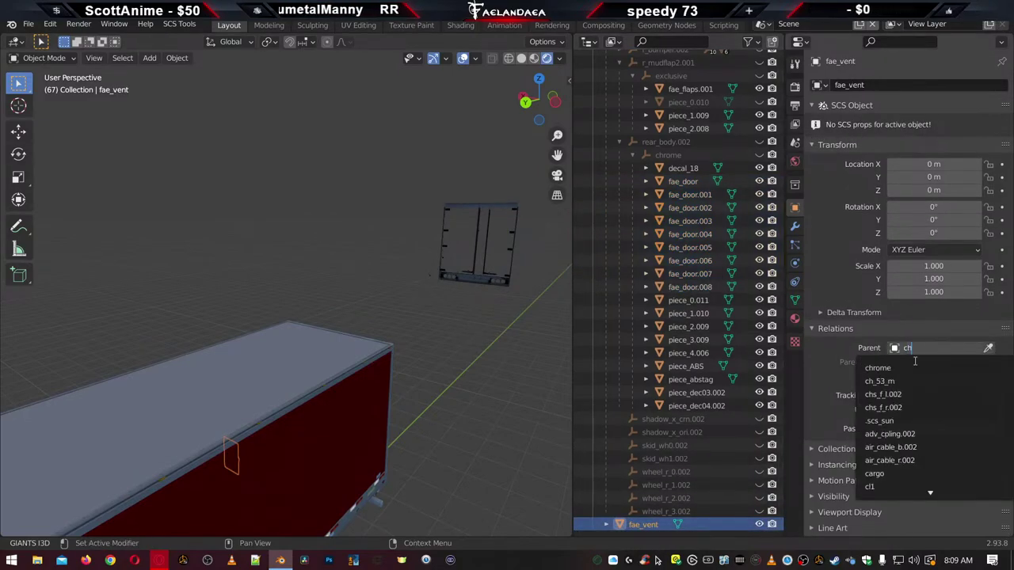
left_click(909, 368)
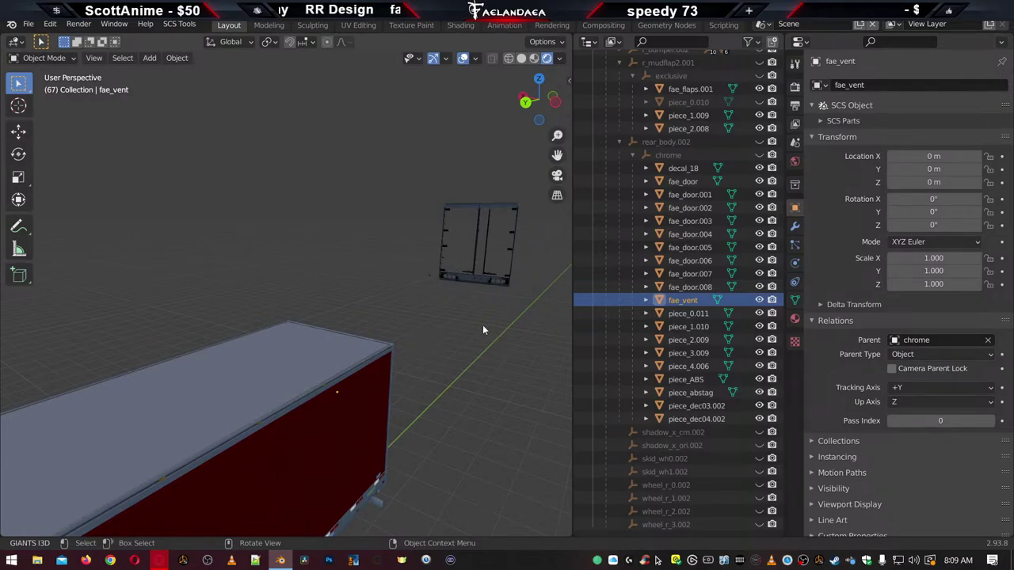
Rotate fae_vent 180° about Z
middle_click_drag(459, 334, 292, 345)
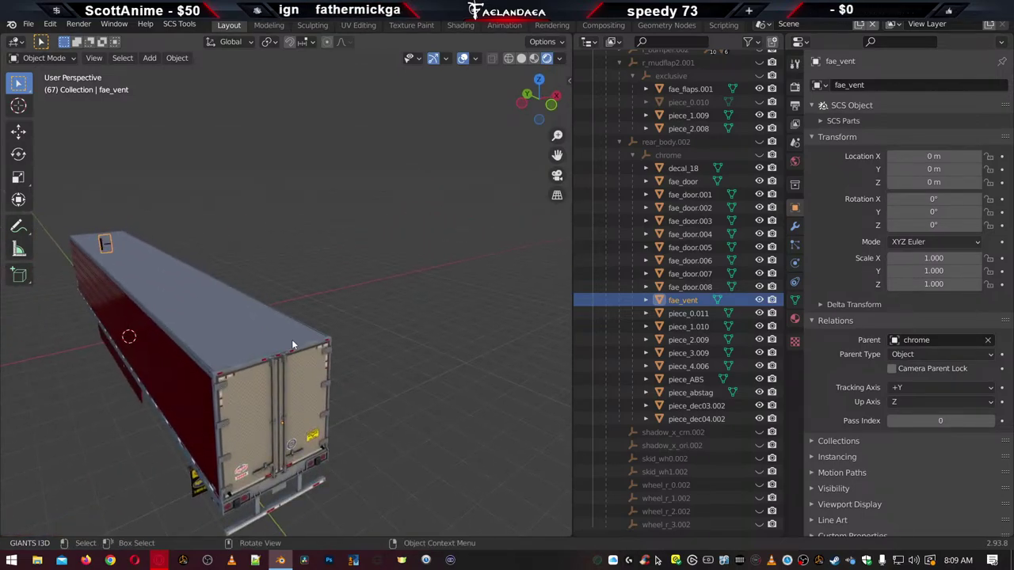
key("r")
type("z")
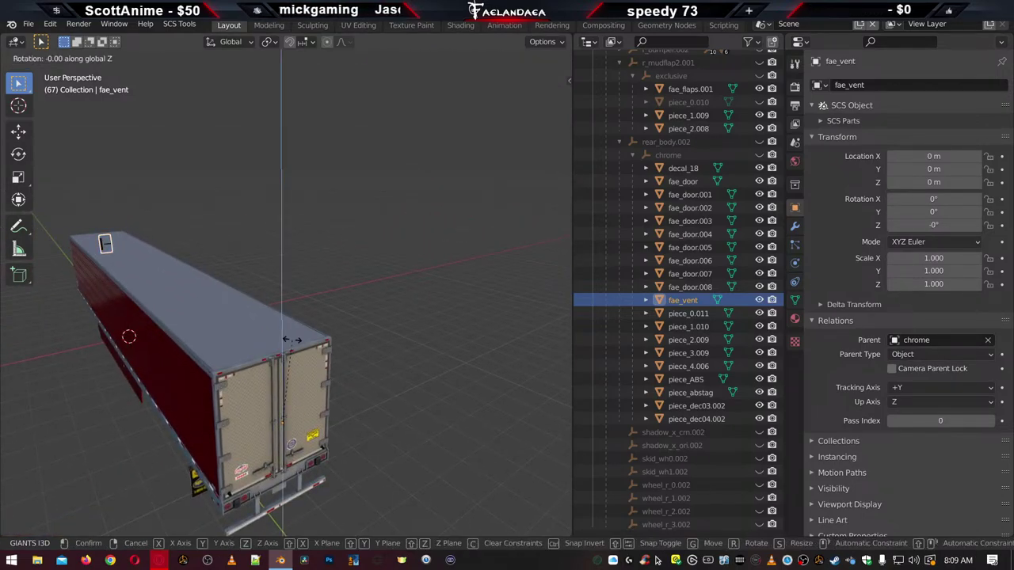
type("180")
key("Return")
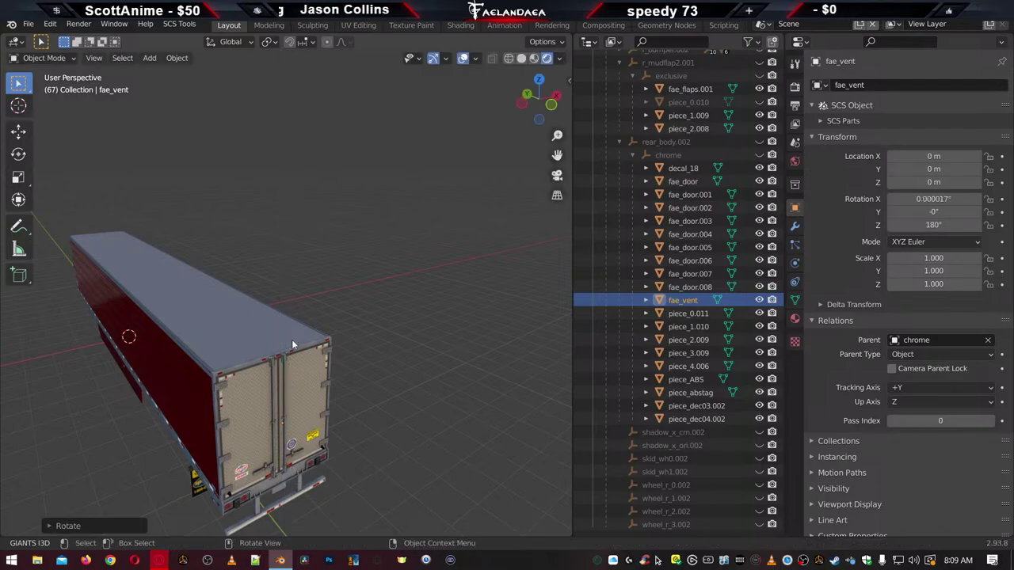
Rename the fae_vent object to fae_door in the Outliner
middle_click_drag(321, 347, 369, 363)
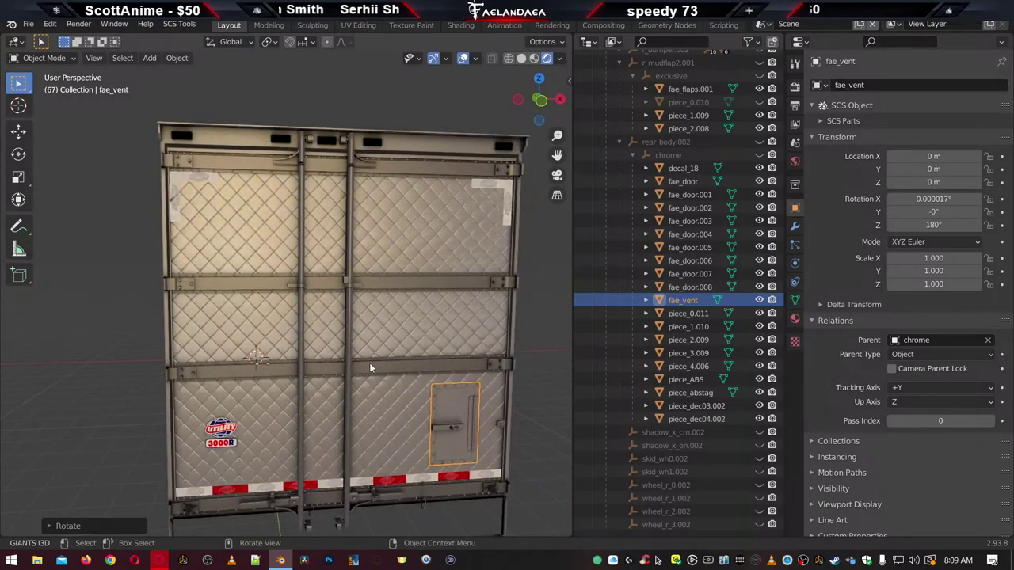
double_click(689, 300)
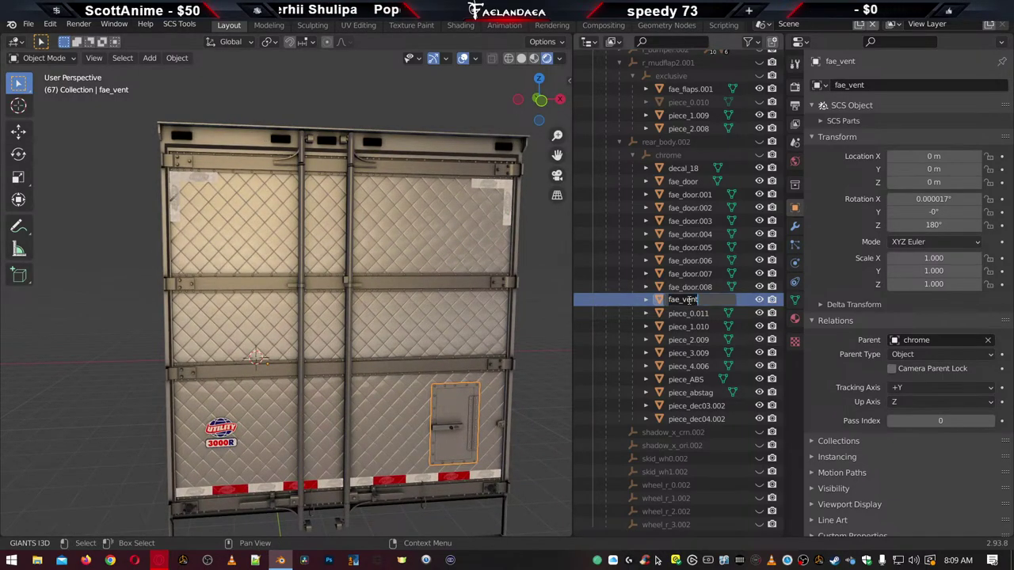
type("fae_do")
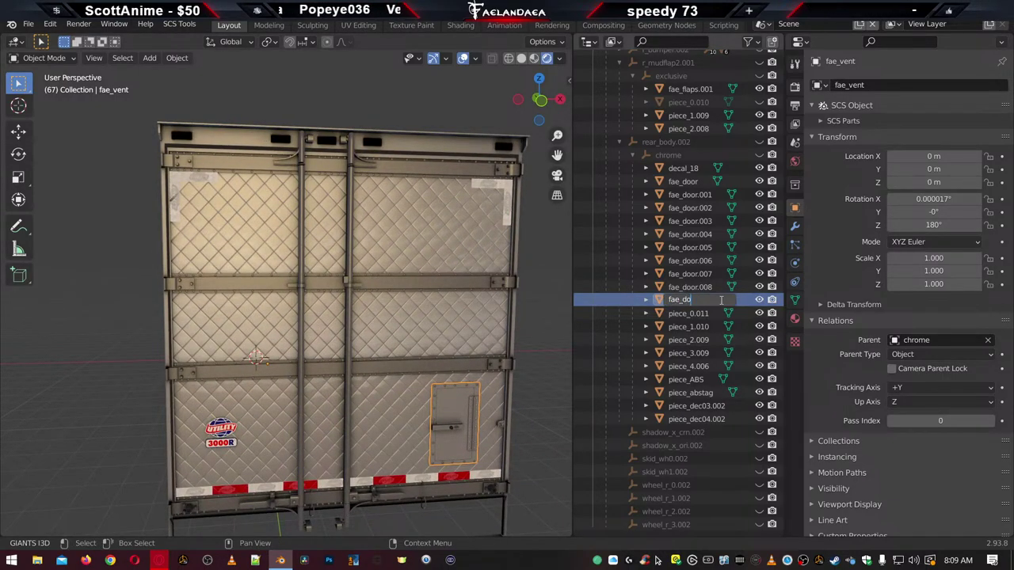
type("or")
key("Return")
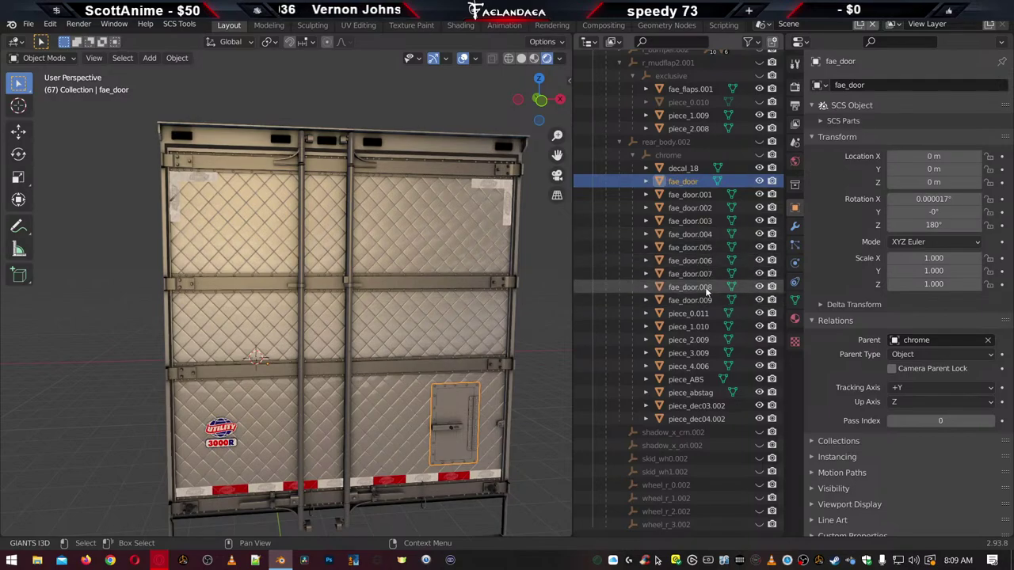
Select all fae_door pieces and slide them along Y toward the trailer rear
left_click(690, 305, "shift")
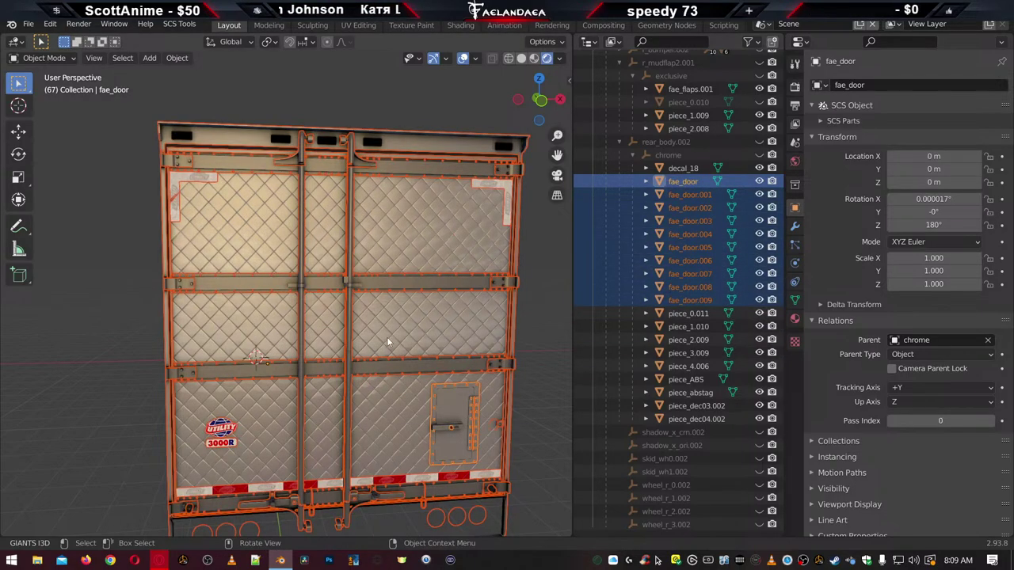
middle_click_drag(388, 342, 498, 358)
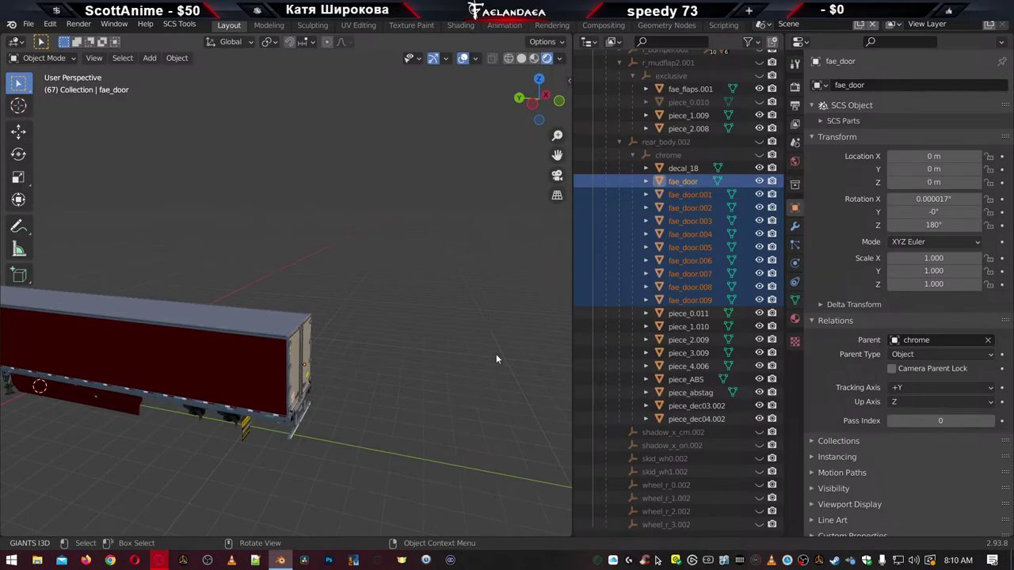
key("g")
key("y")
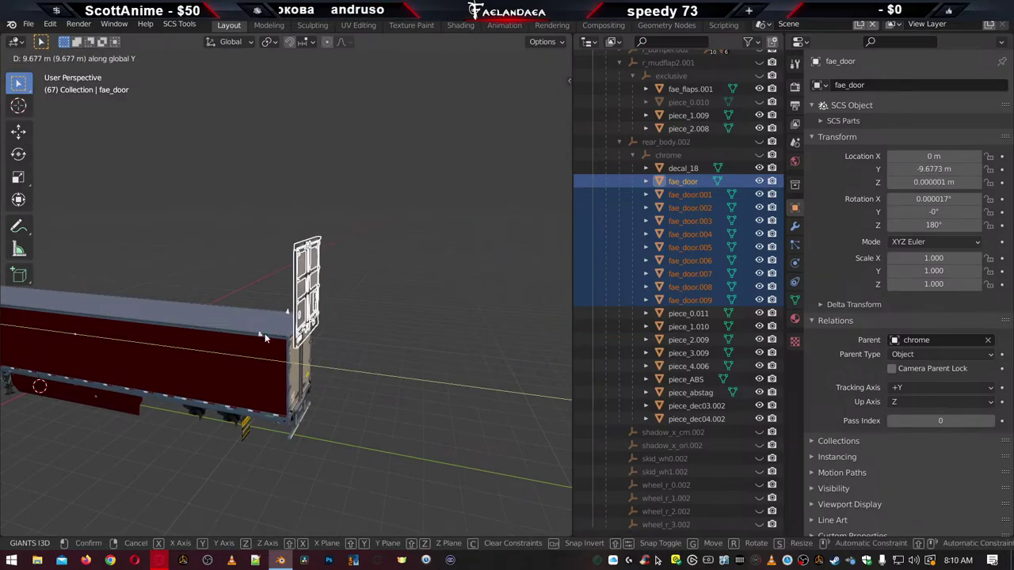
left_click(265, 338)
scroll(352, 343, "up", 6)
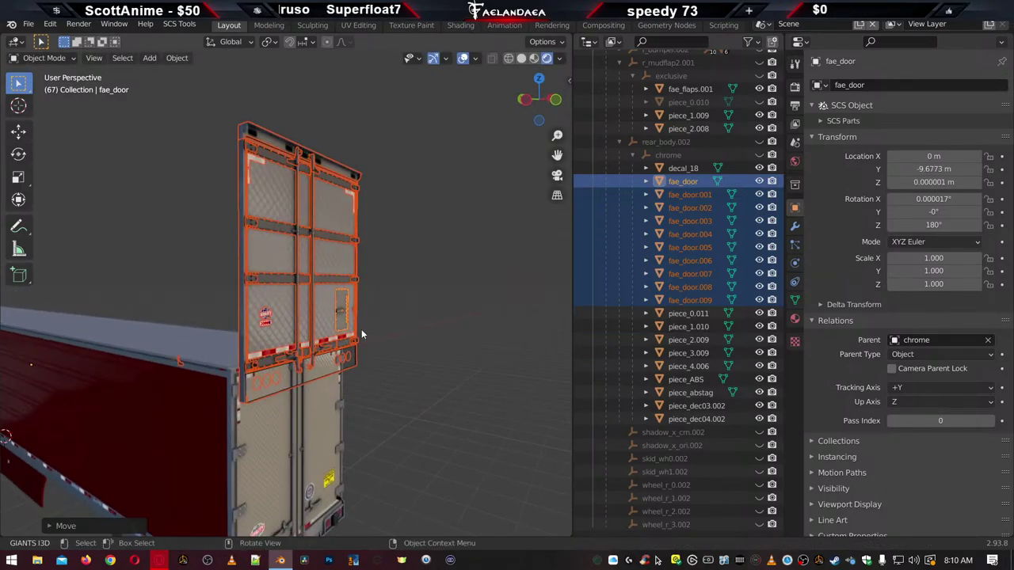
scroll(361, 334, "up", 8)
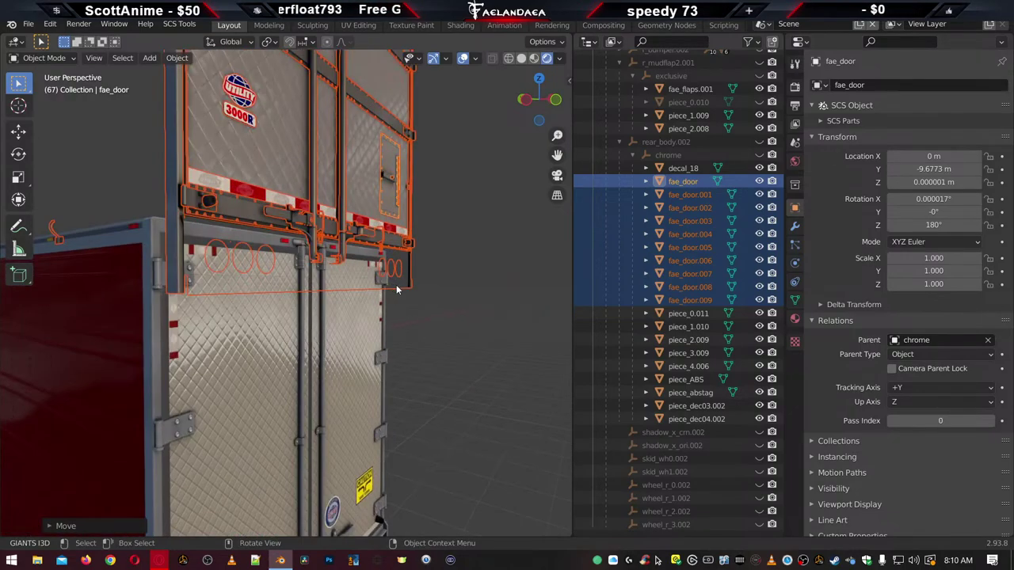
mouse_move(396, 289)
middle_mouse_down()
mouse_move(436, 199)
mouse_move(382, 316)
mouse_move(401, 309)
middle_mouse_up()
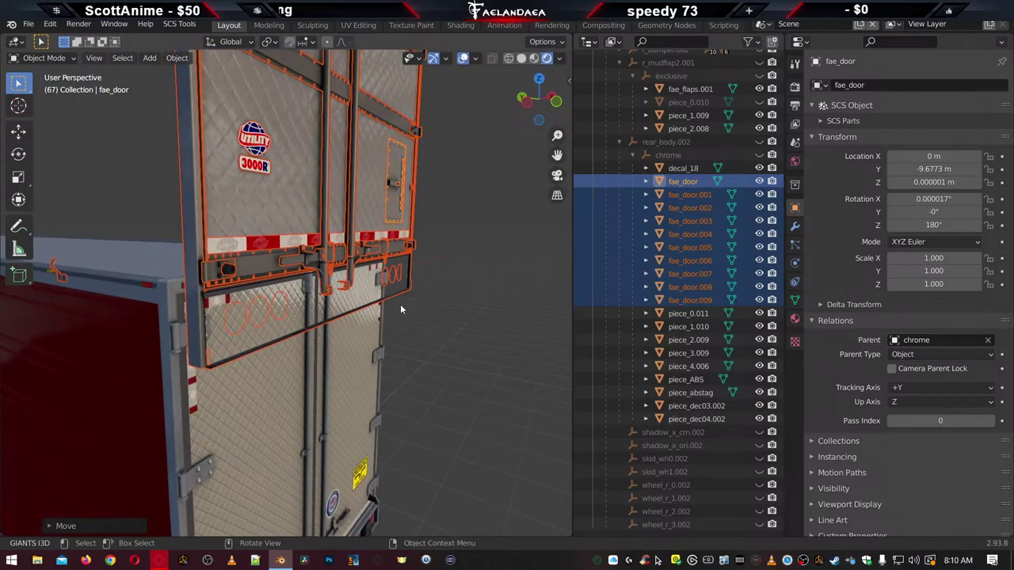
key("g")
key("y")
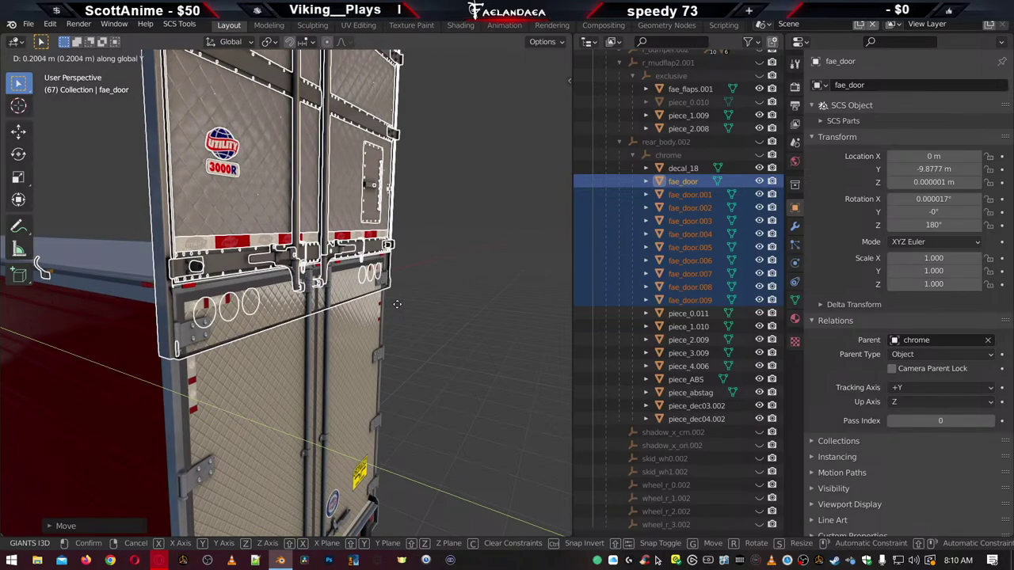
left_click(397, 304)
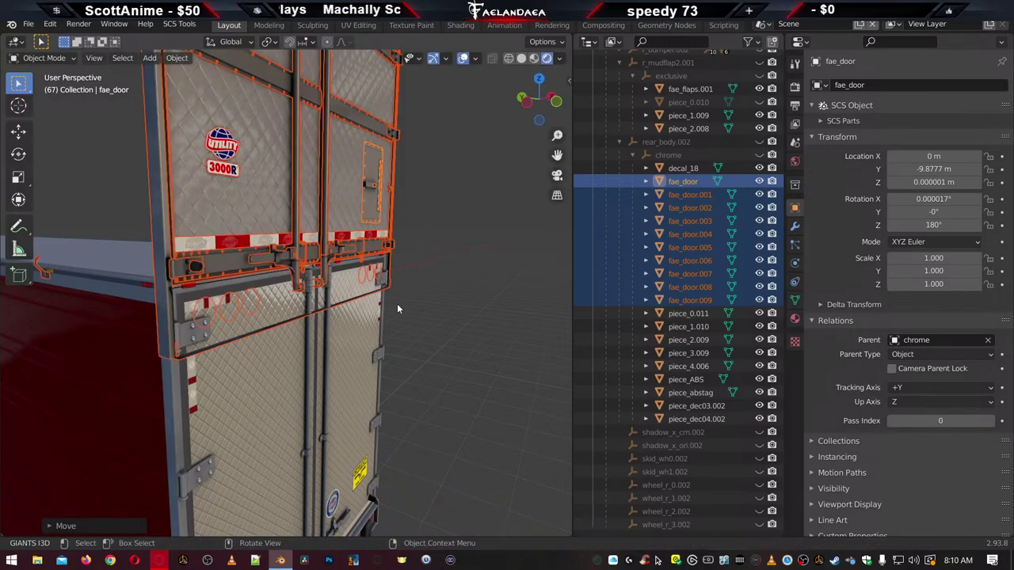
Lower the door pieces along Z and shrink them slightly
key("g")
key("z")
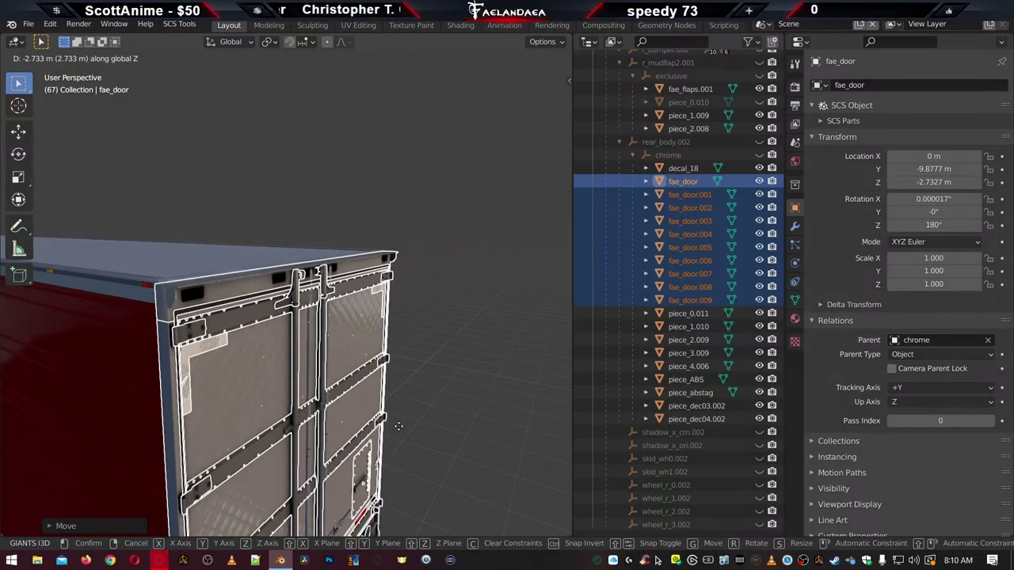
left_click(399, 426)
middle_click_drag(395, 396, 347, 333)
scroll(337, 285, "up", 3)
scroll(356, 375, "up", 2)
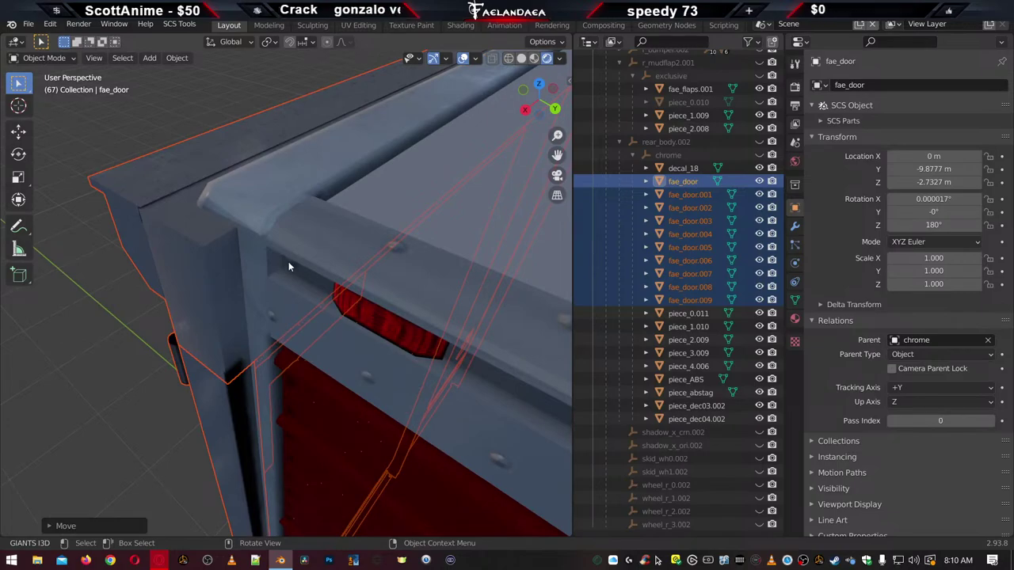
key("s")
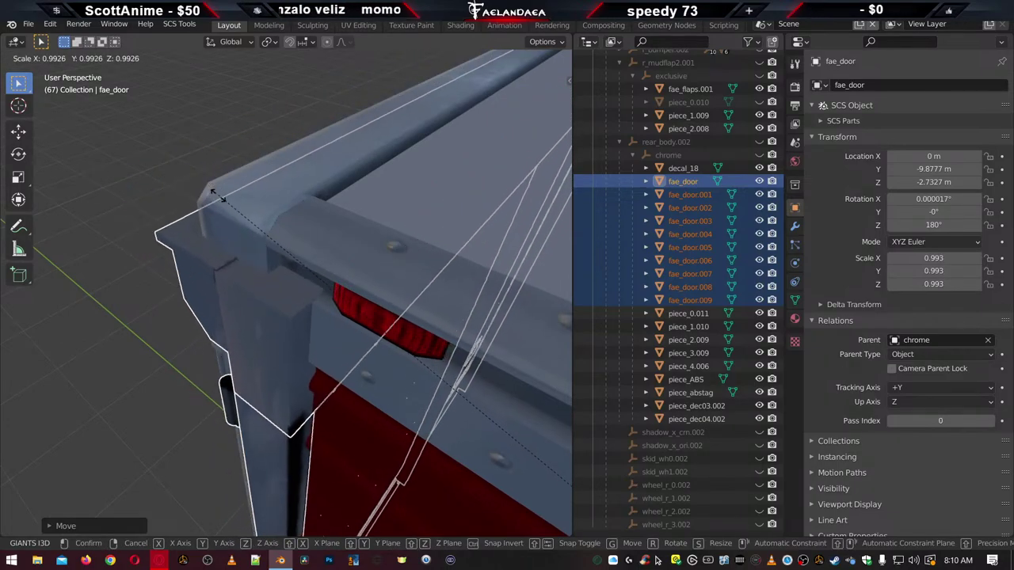
left_click(297, 266)
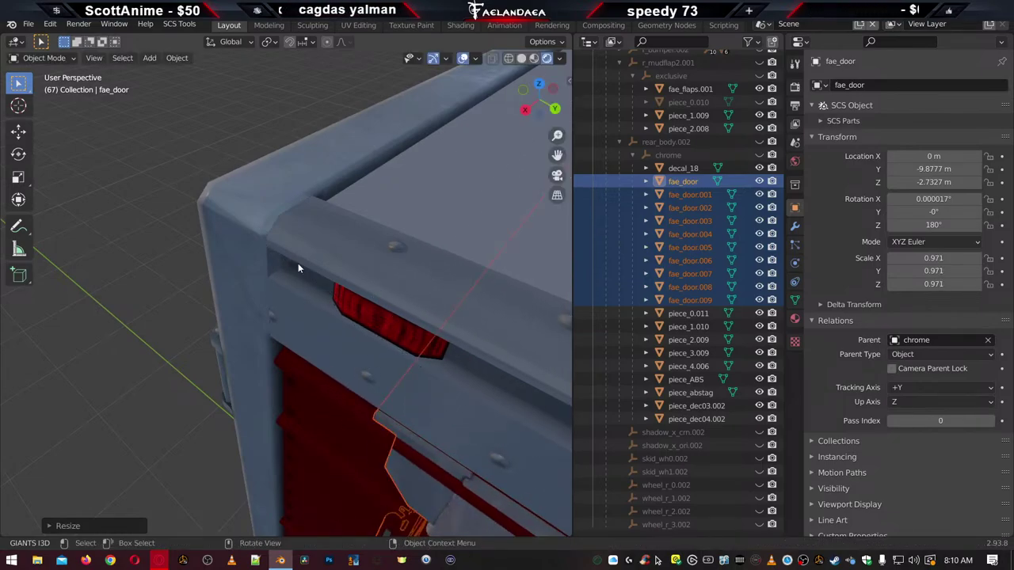
Settle the doors at Y -9.6012 m and scale them to 0.975
key("g")
key("y")
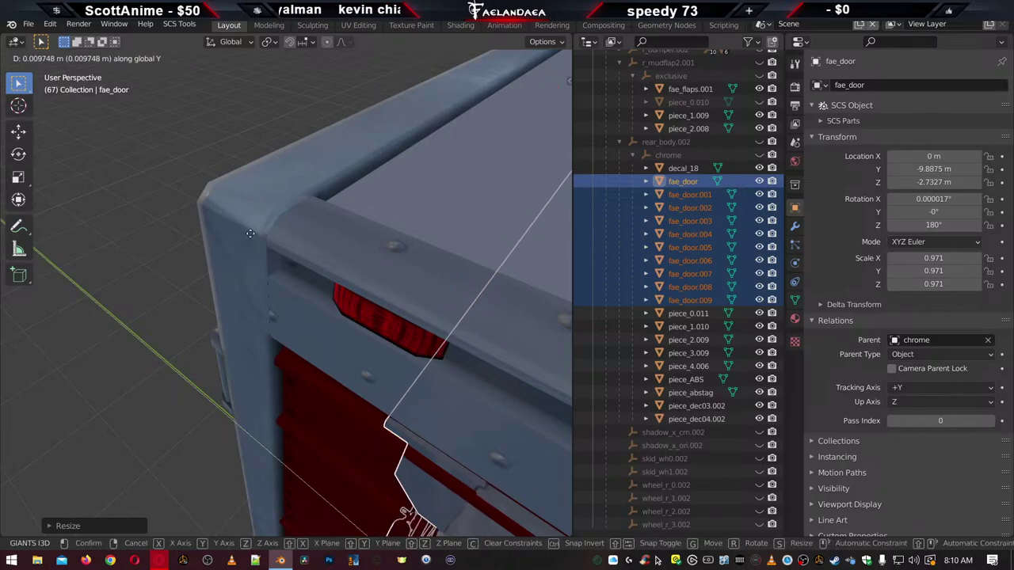
left_click(411, 367)
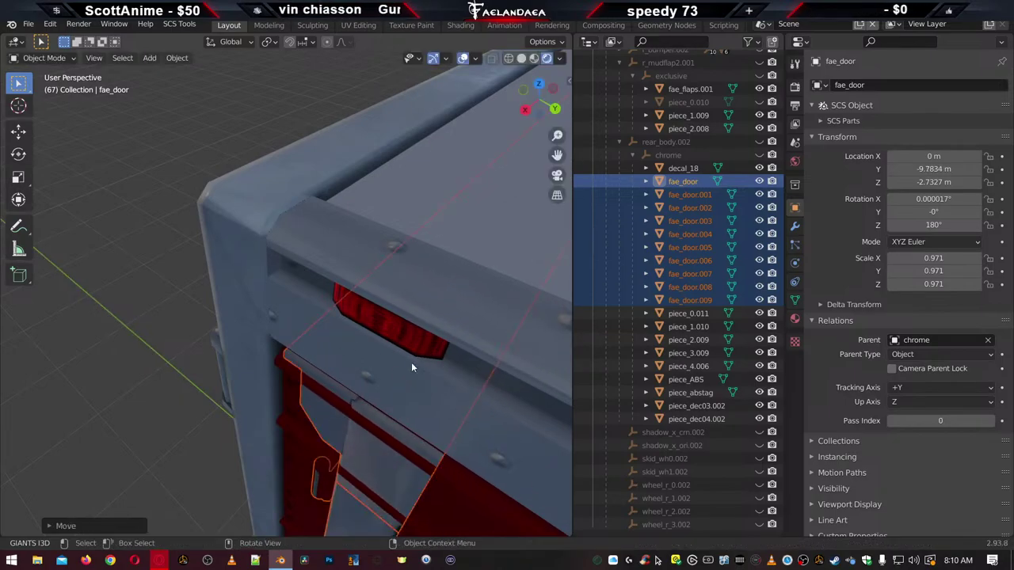
key("g")
key("y")
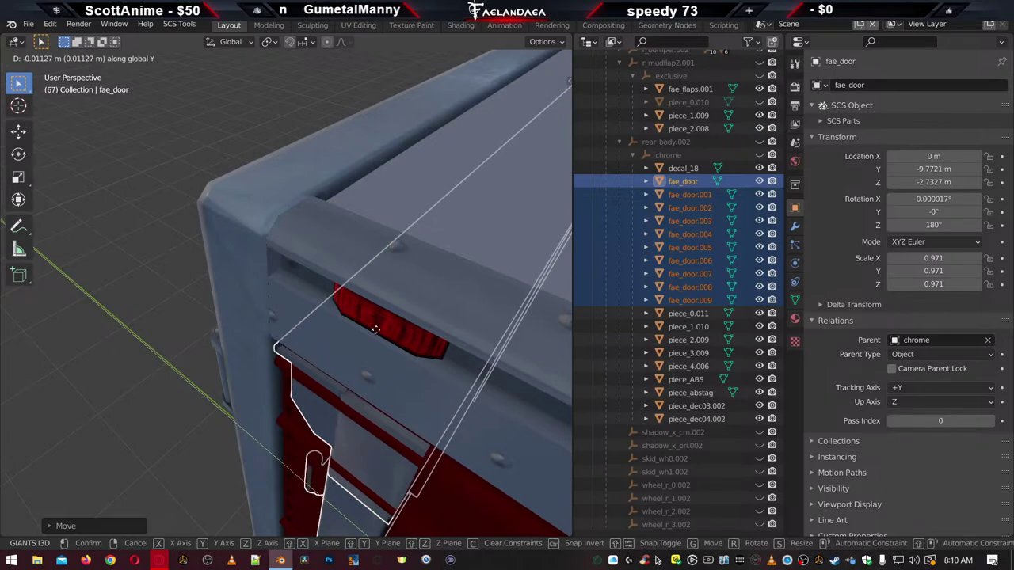
left_click(537, 511)
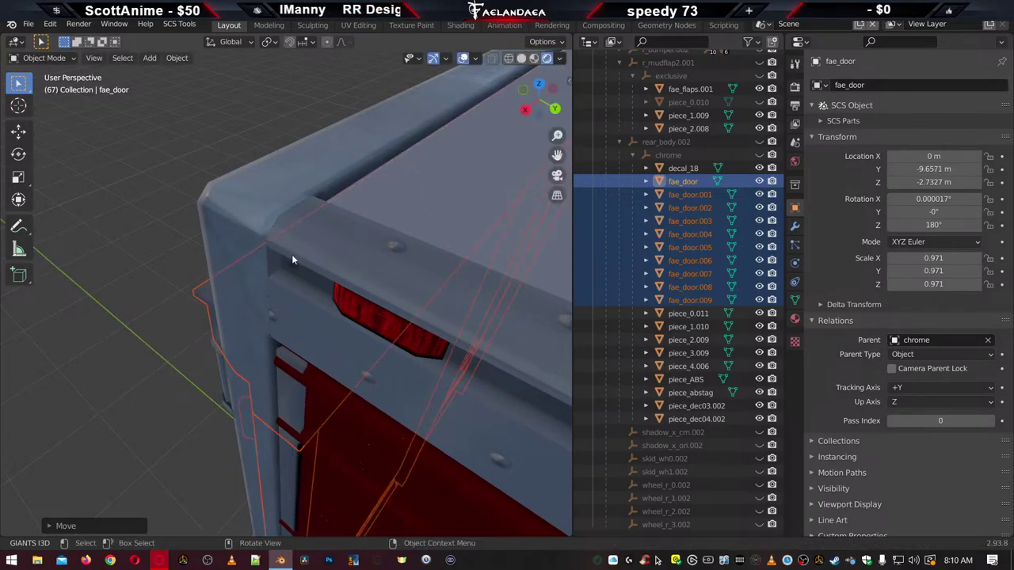
key("g")
key("y")
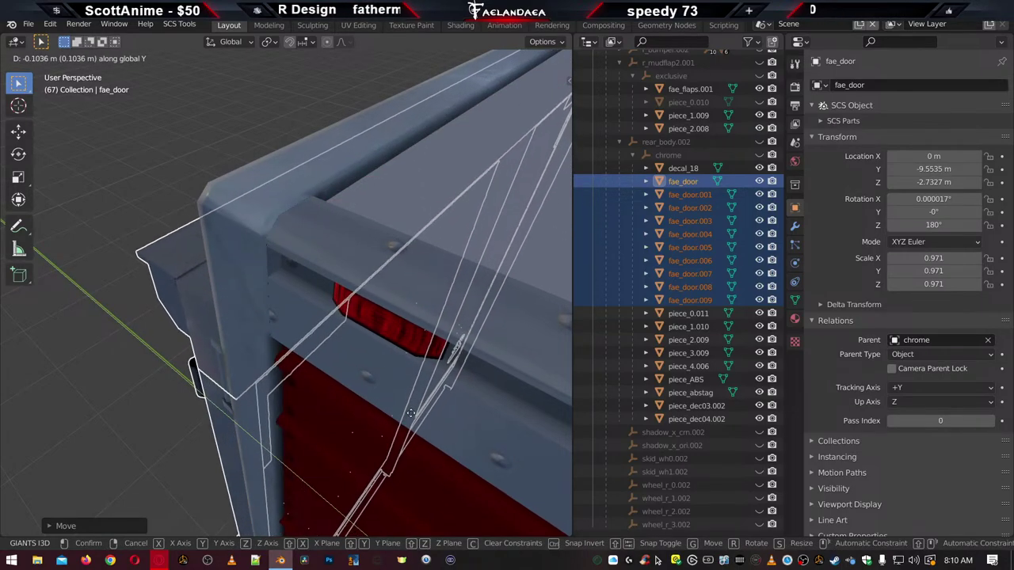
left_click(346, 334)
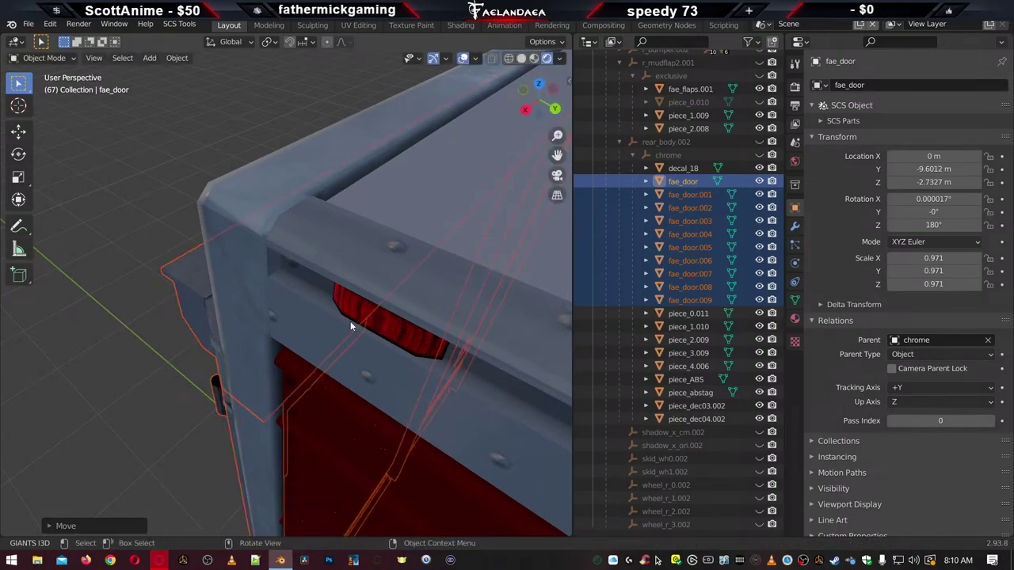
key("s")
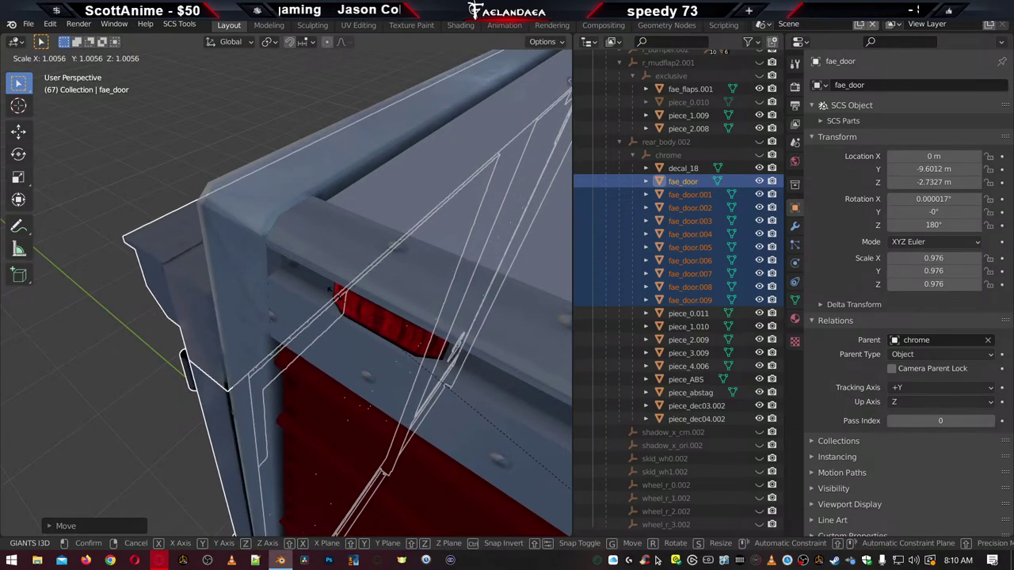
left_click(339, 304)
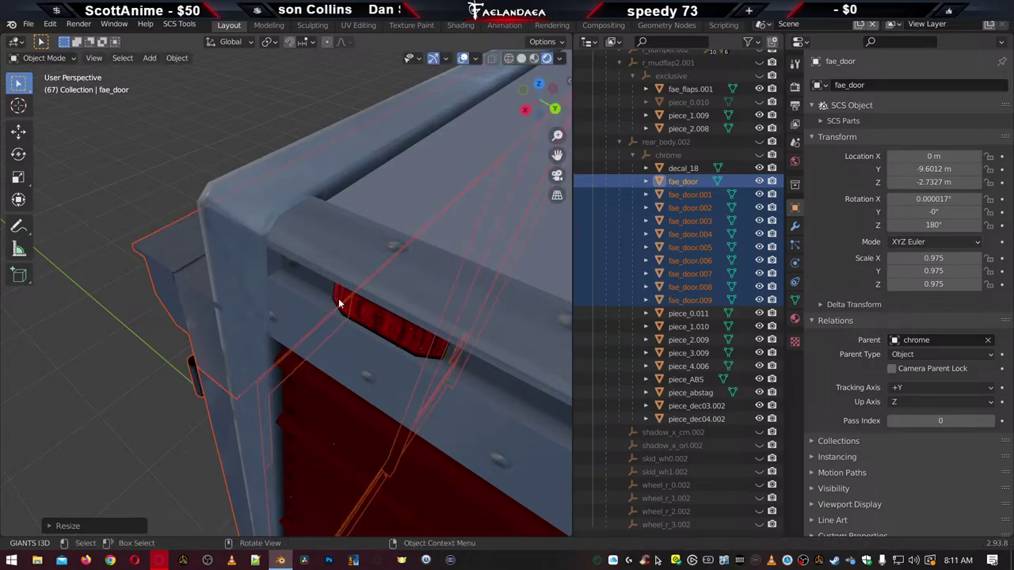
middle_click_drag(293, 305, 558, 372)
Raise the door pieces along Z to -2.6147 m
scroll(558, 372, "down", 3)
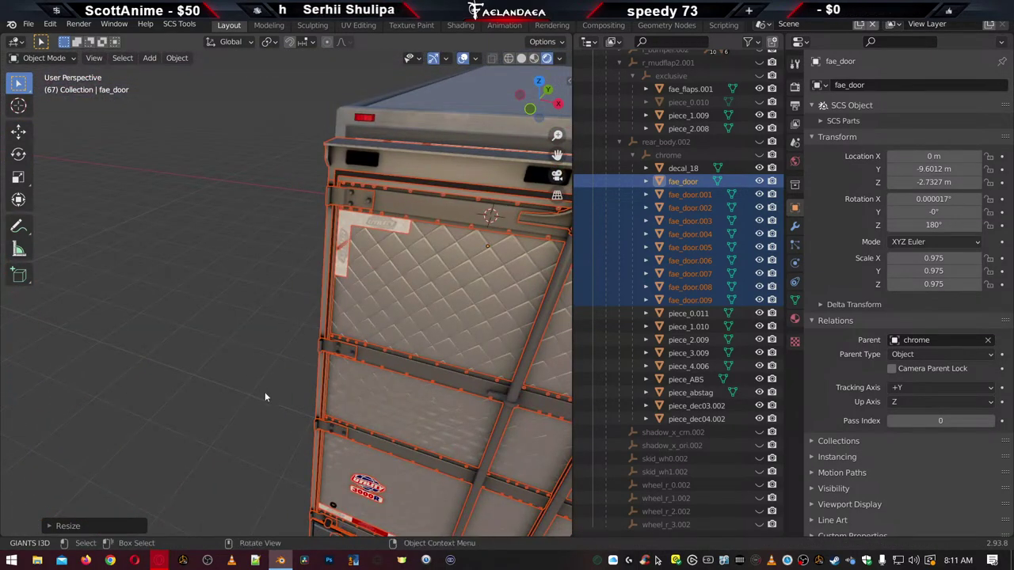
middle_click_drag(264, 397, 77, 457)
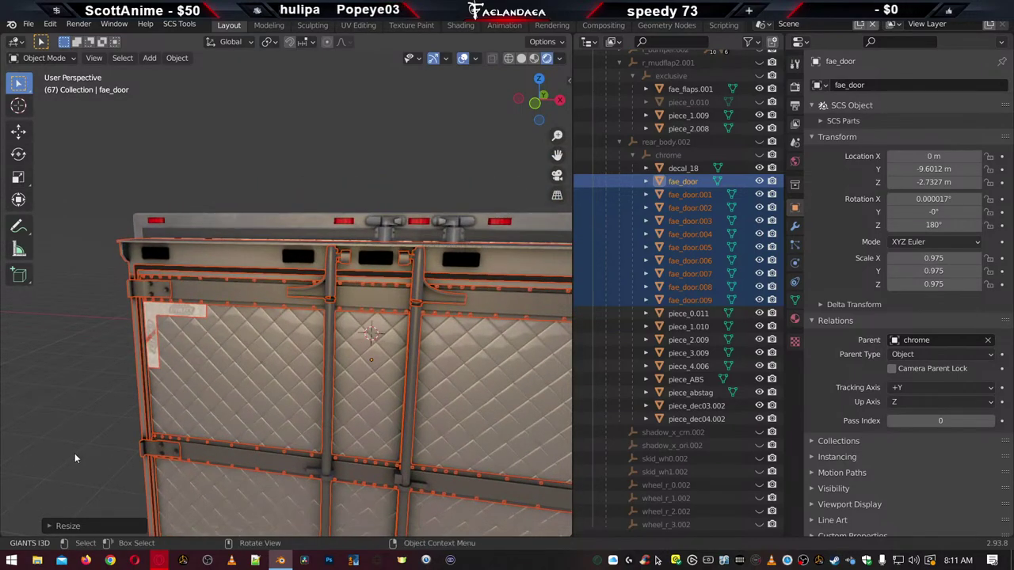
key("g")
key("z")
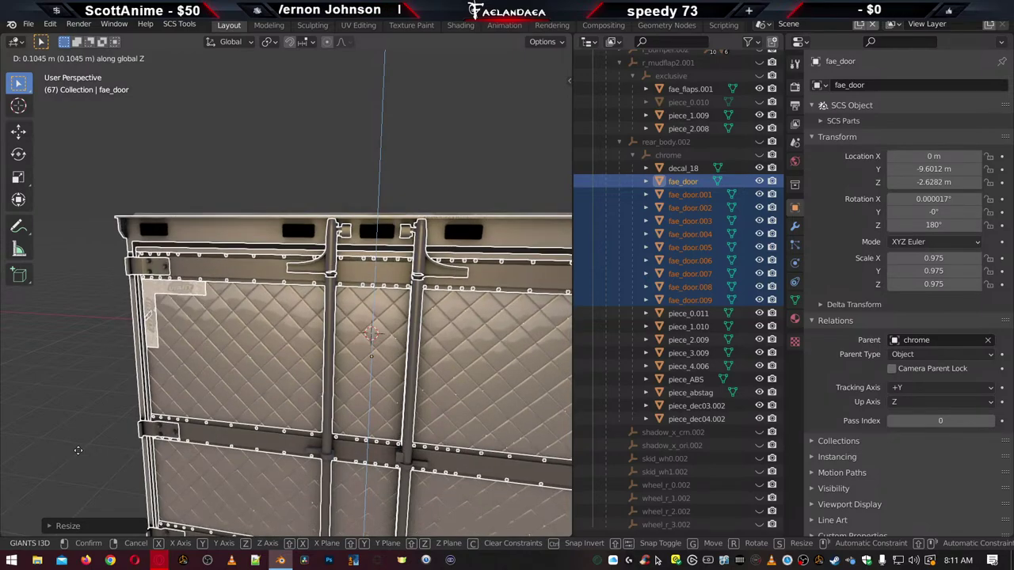
left_click(78, 453)
middle_click_drag(78, 452, 442, 348)
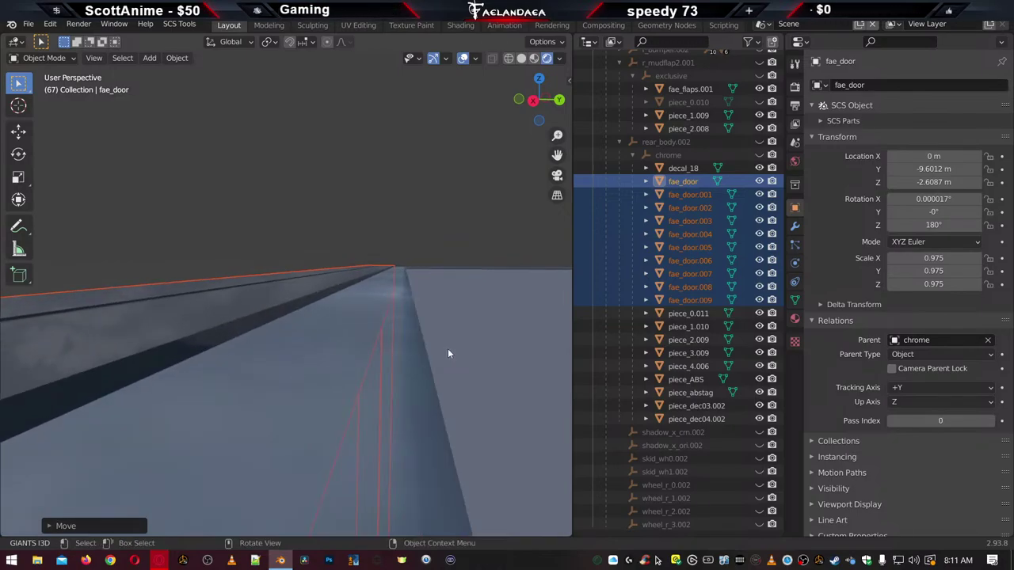
key("g")
key("z")
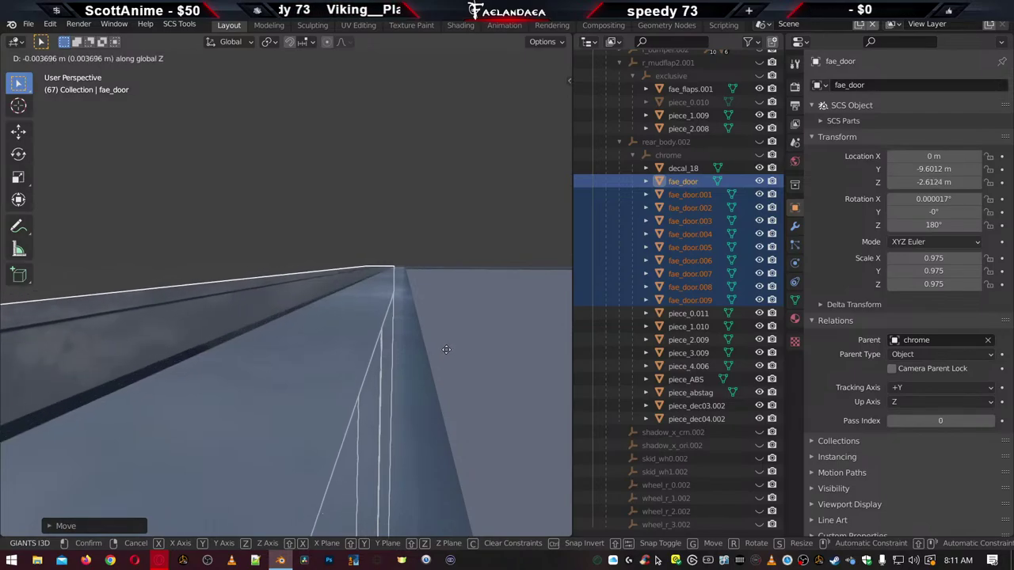
left_click(446, 349)
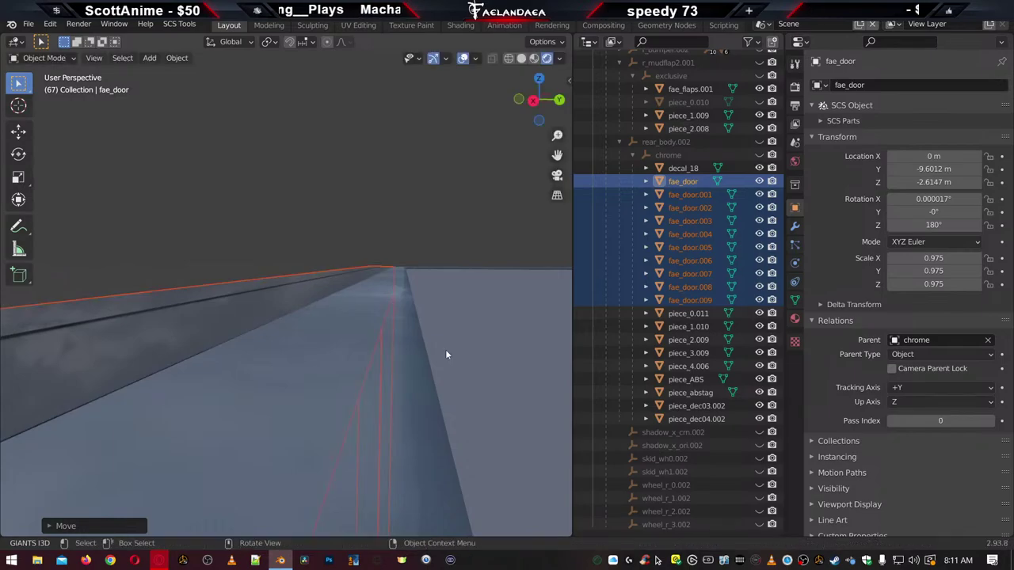
Nudge the door pieces along Y to -9.6593 m, flush with the rear frame
scroll(328, 363, "down", 5)
middle_click_drag(328, 361, 333, 382)
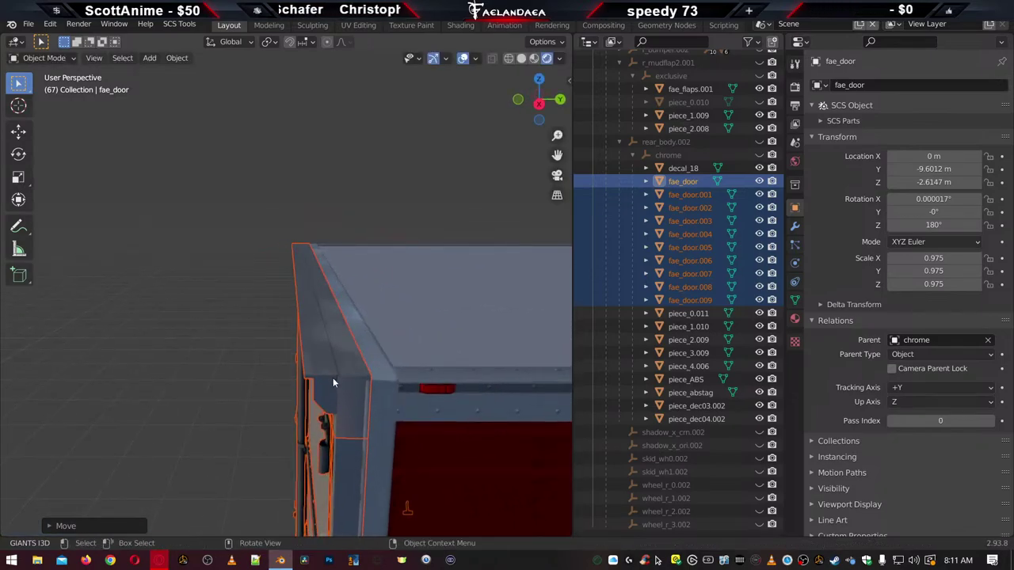
key("g")
key("y")
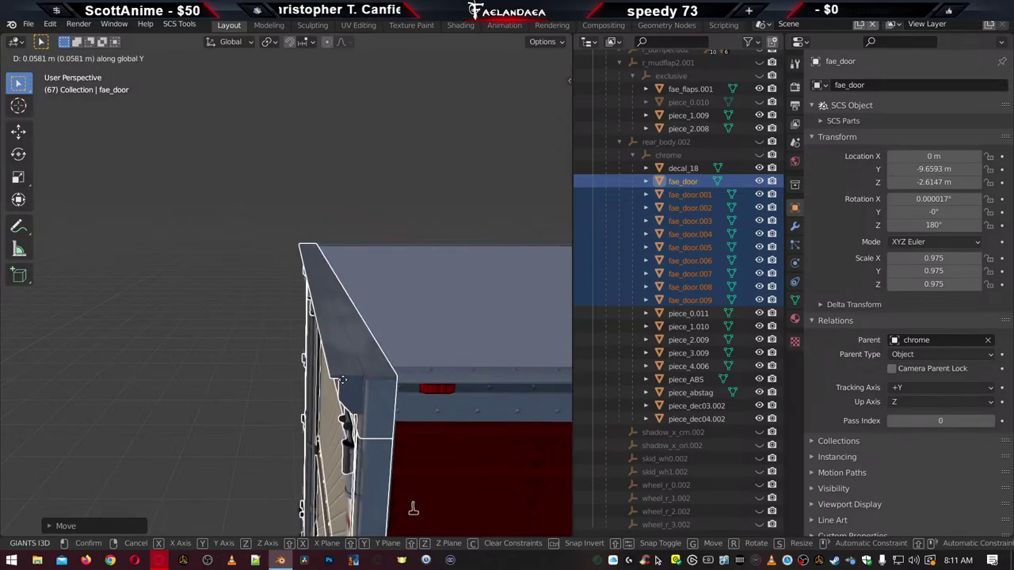
left_click(321, 380)
middle_click_drag(322, 380, 377, 384)
scroll(388, 396, "up", 2)
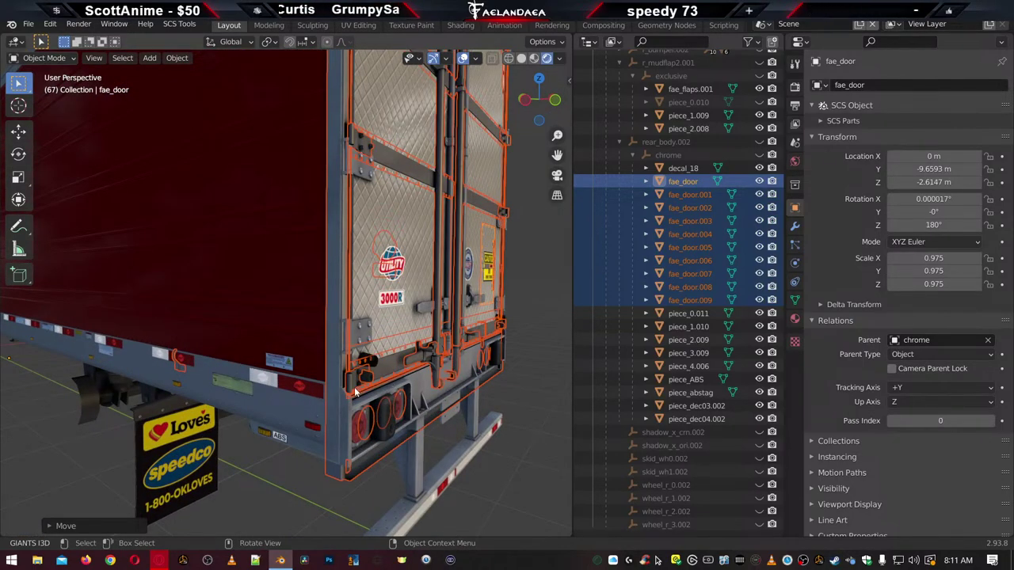
Hide fae_door through fae_door.009 so the original diamond-plate rear doors show
middle_click_drag(339, 397, 310, 421)
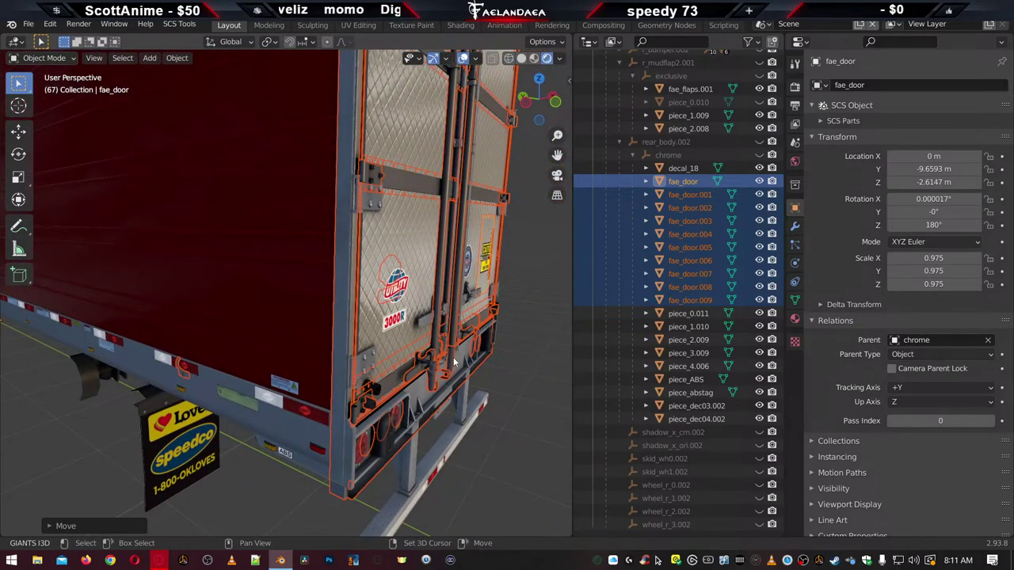
middle_click_drag(456, 363, 404, 489)
middle_click_drag(422, 249, 380, 258)
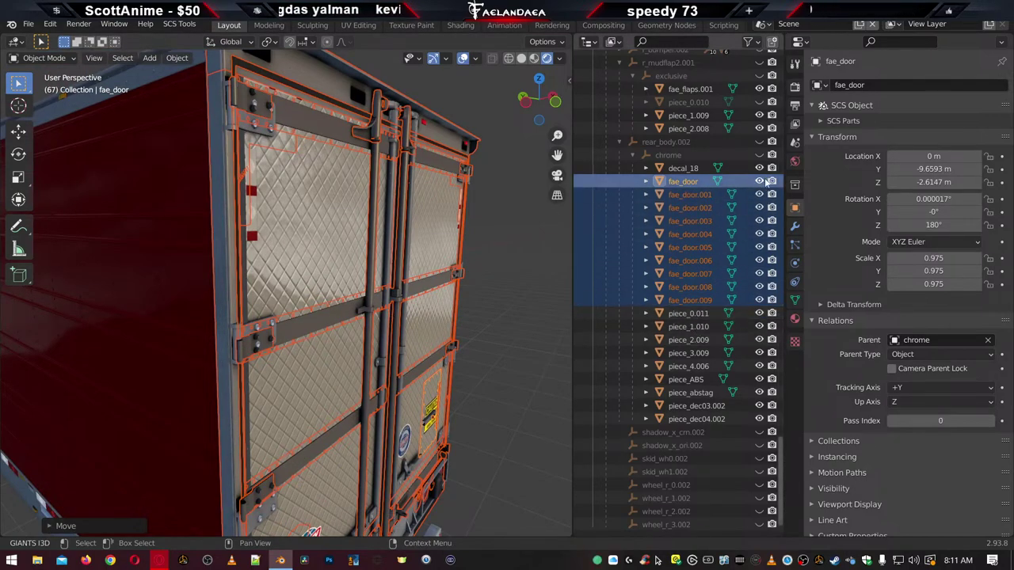
left_click(759, 182)
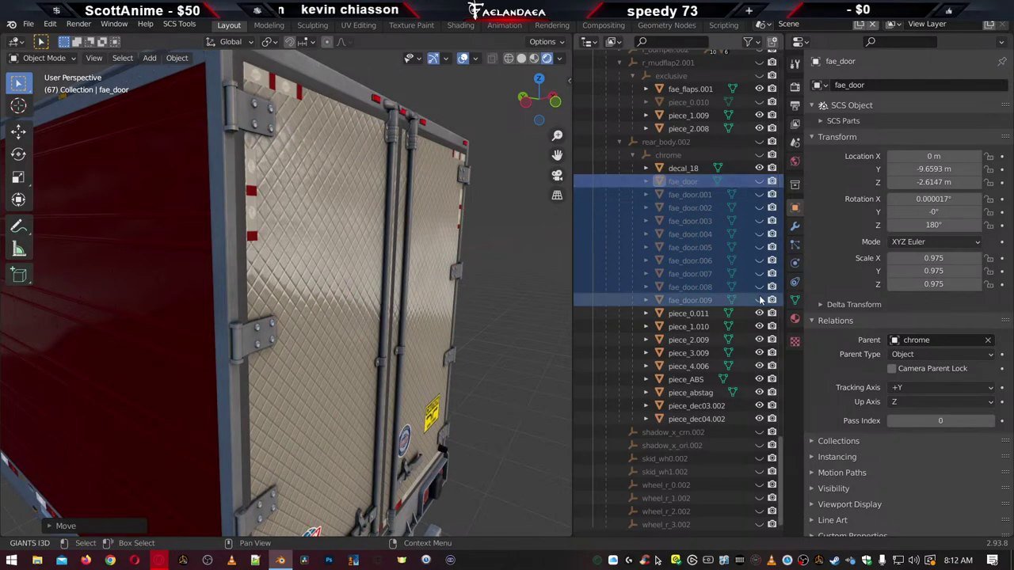
Rename piece_dec03.002 to decal_03 and piece_dec04.002 to decal_04
left_click(695, 406)
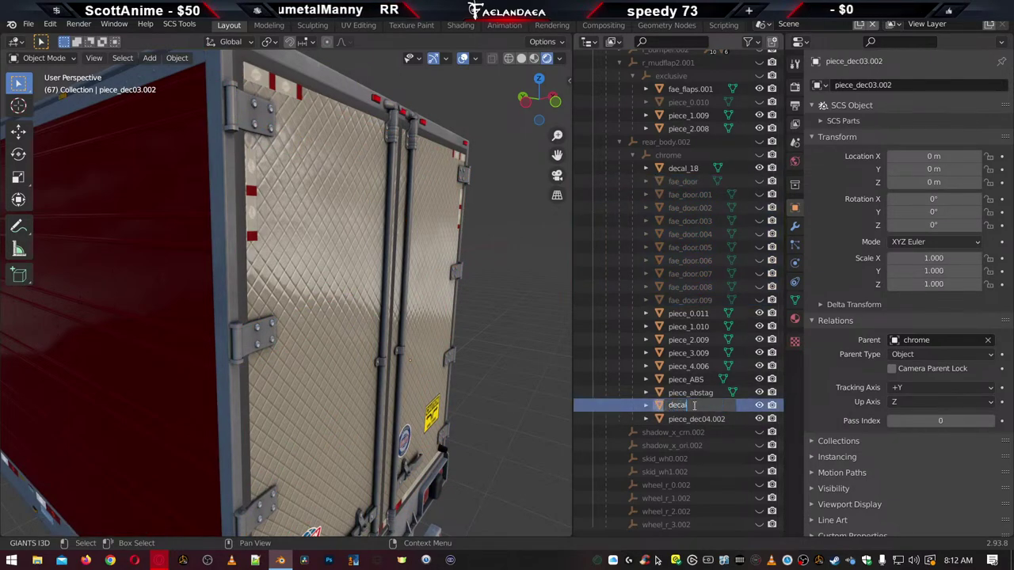
key("Return")
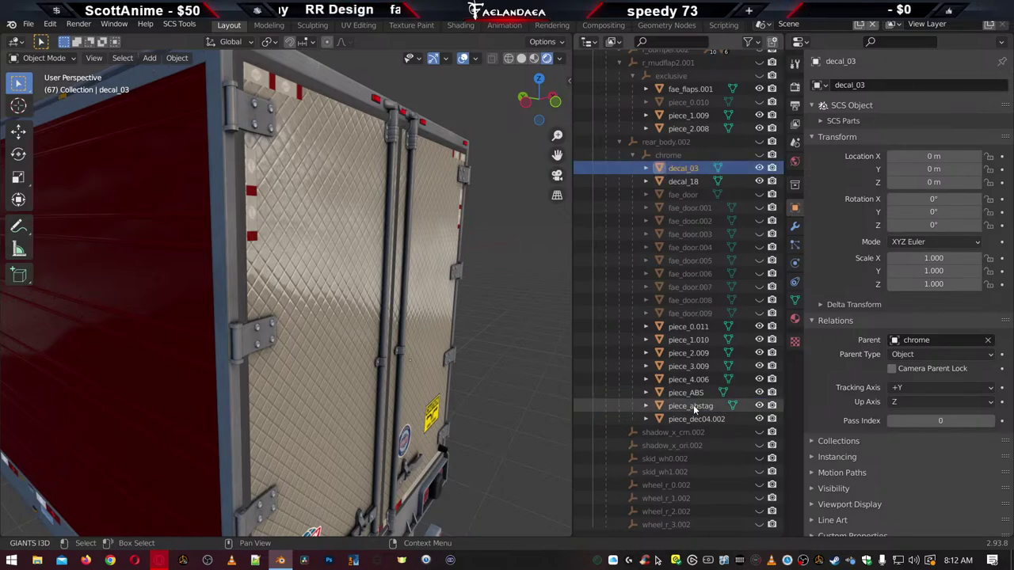
left_click(696, 421)
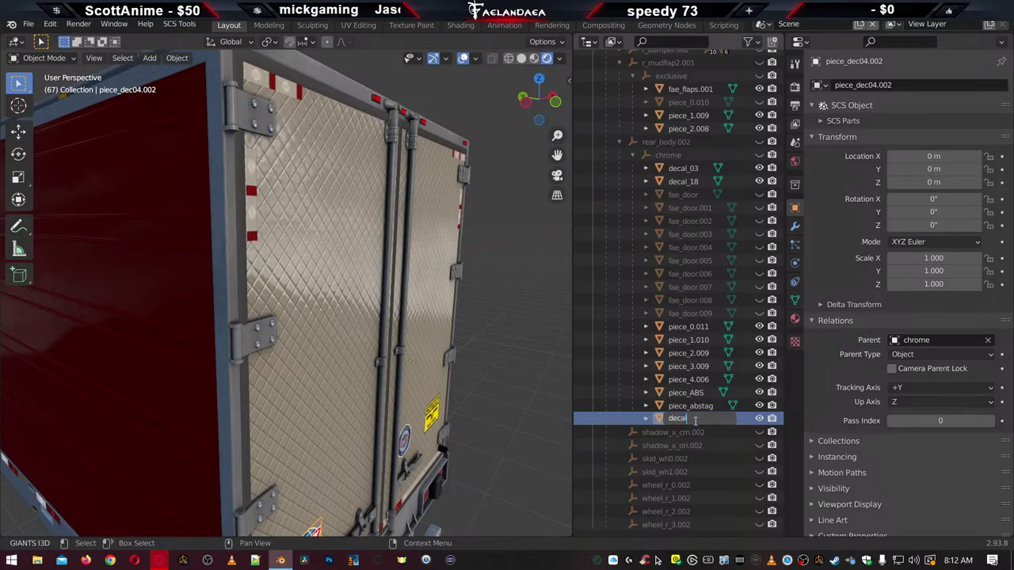
type("decal_04")
key("Return")
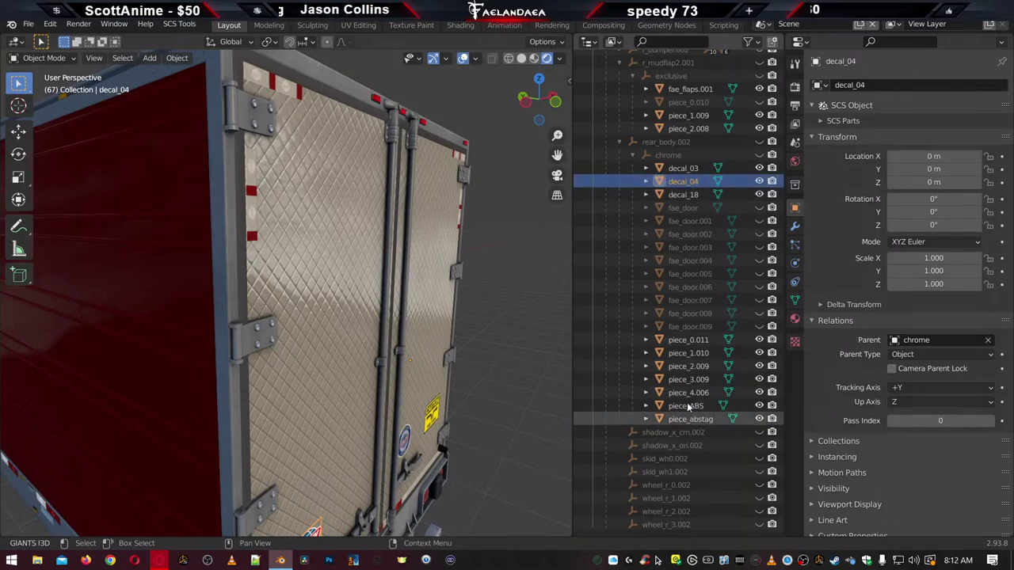
Rename piece_abstag to decal_abs and orbit to view the red side and rear corner
left_click(690, 421)
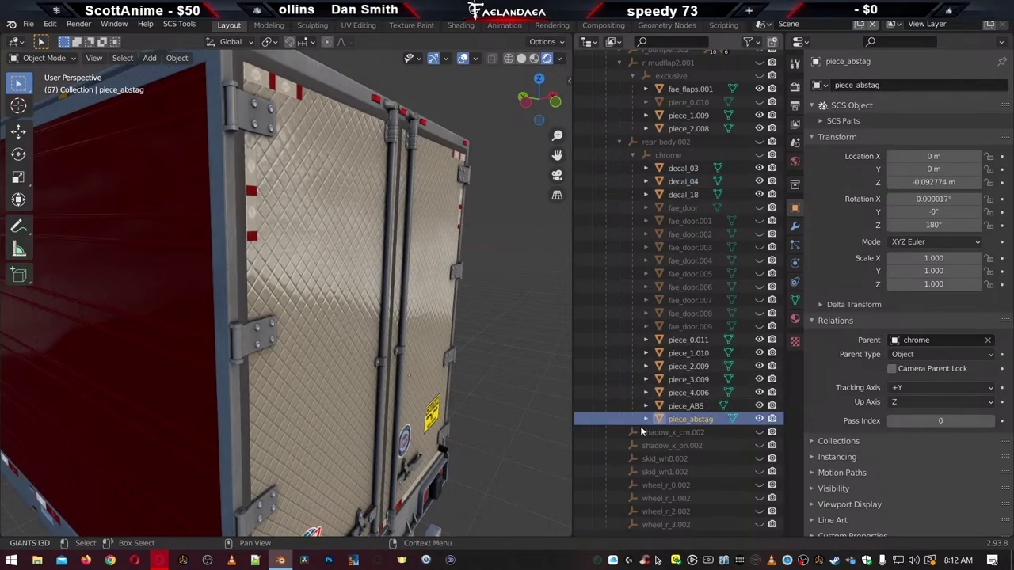
middle_click_drag(484, 436, 460, 344)
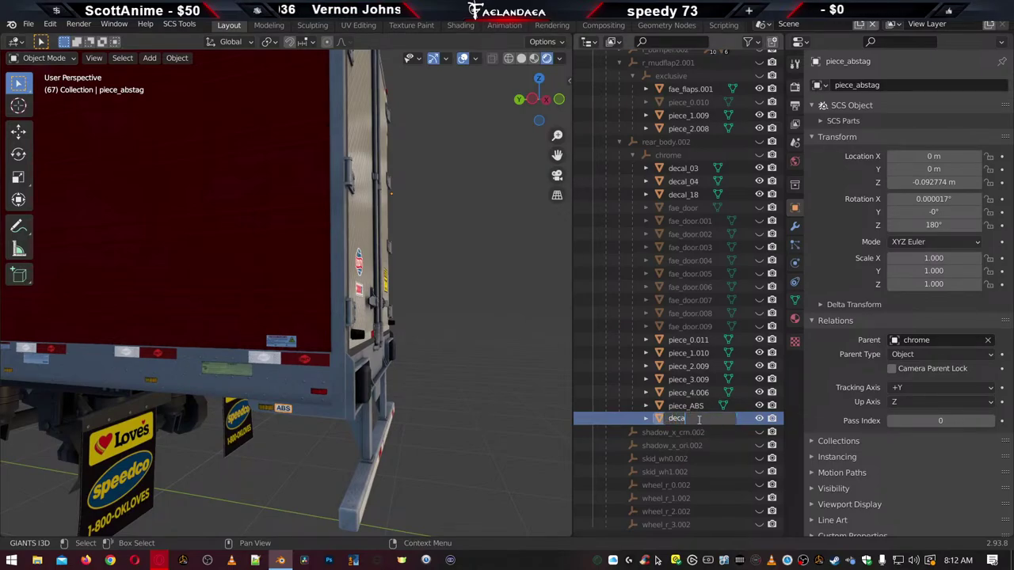
type("bs")
key("Return")
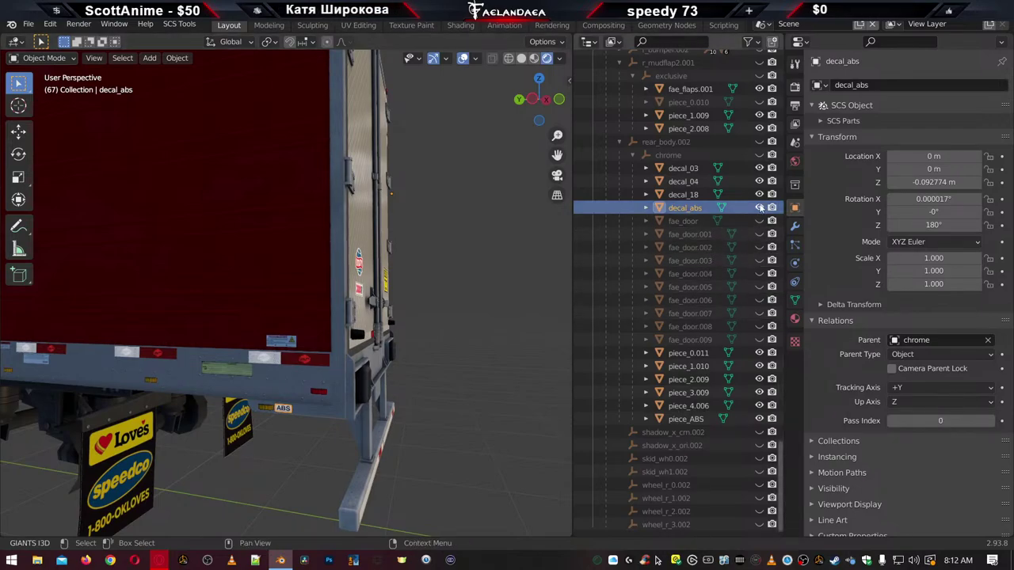
middle_click_drag(486, 369, 321, 393)
scroll(321, 393, "up", 5)
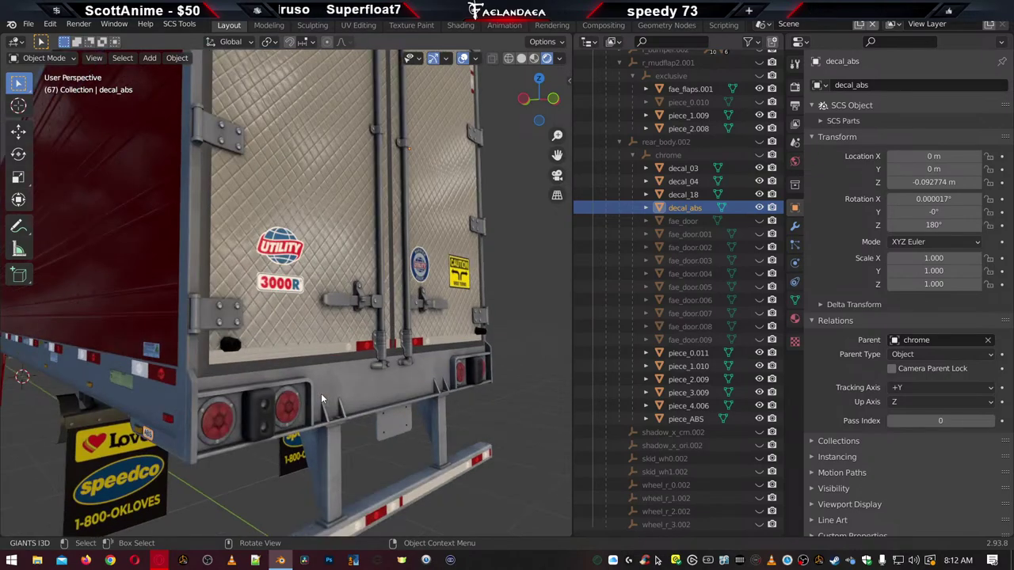
scroll(321, 393, "down", 4)
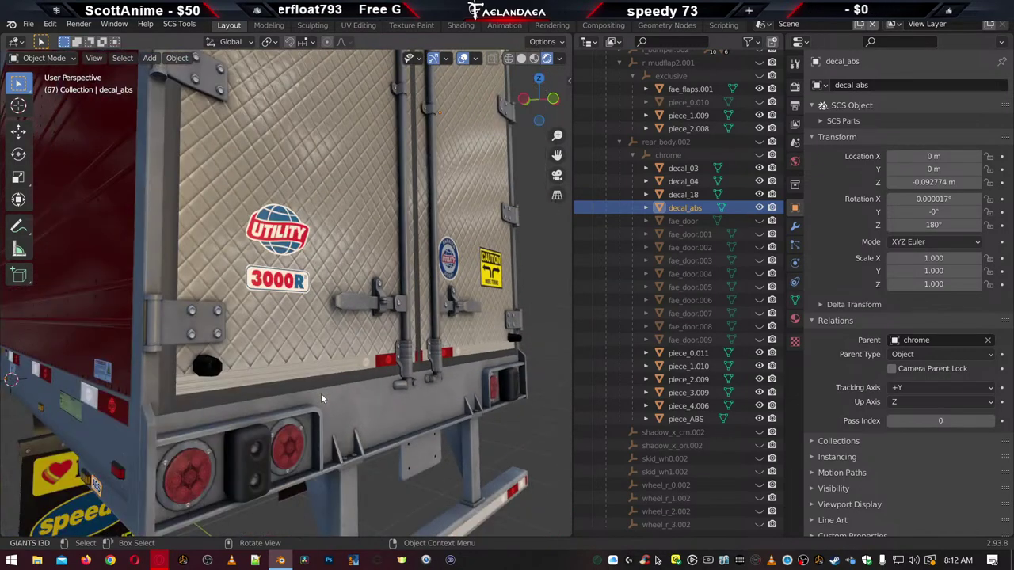
middle_click_drag(320, 393, 362, 397)
Hide the orig_door mesh and select the original rear door hardware piece
left_click(336, 354)
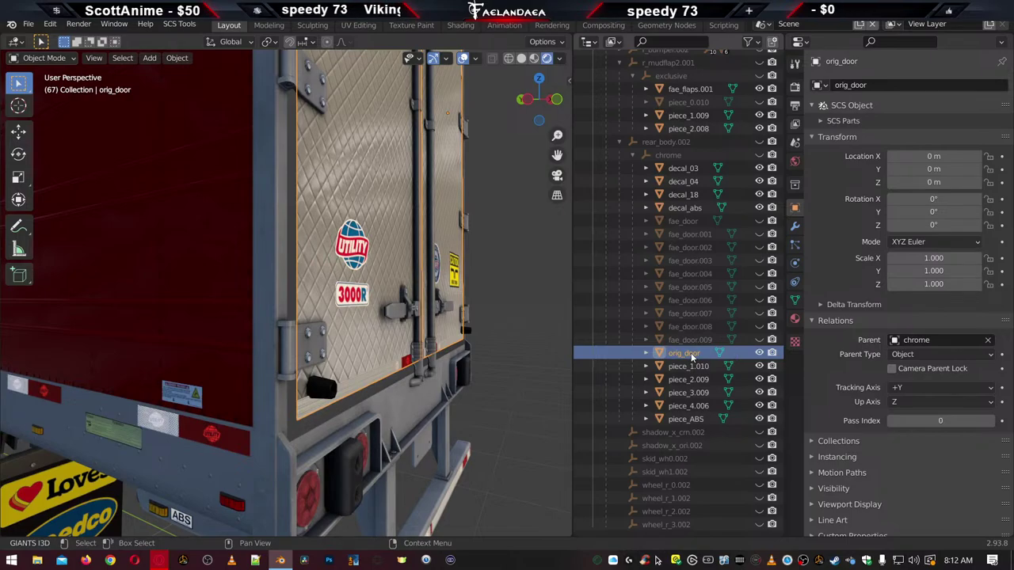
left_click(759, 352)
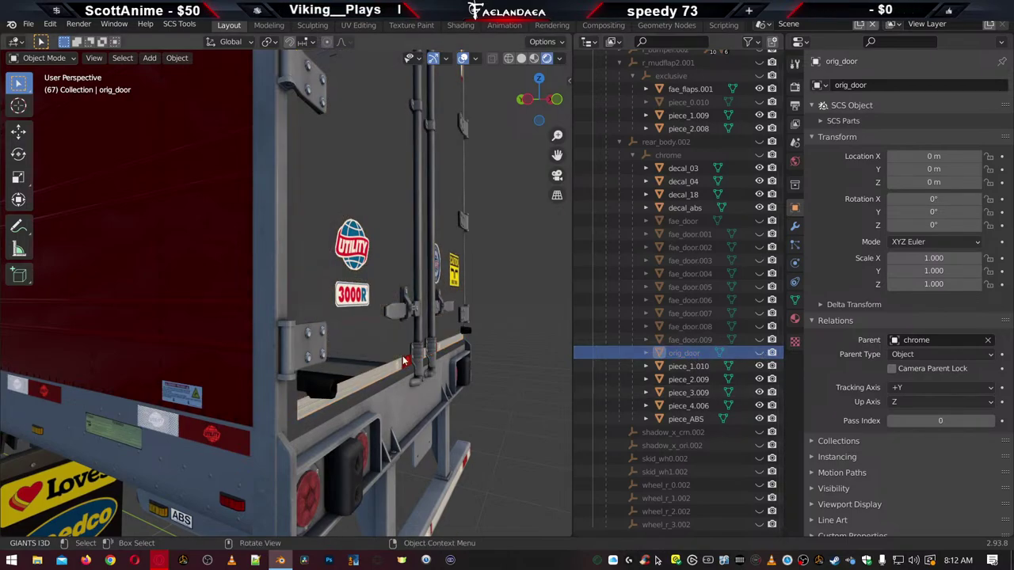
middle_click_drag(341, 277, 400, 306)
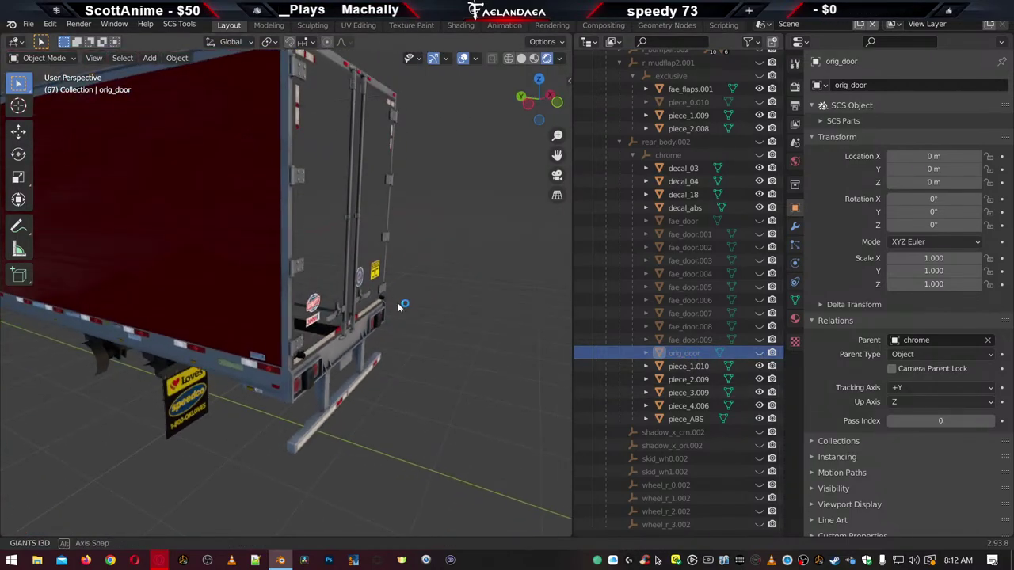
left_click(293, 267)
middle_click_drag(293, 267, 370, 331)
scroll(370, 334, "up", 4)
middle_click_drag(394, 364, 339, 420)
scroll(385, 380, "up", 2)
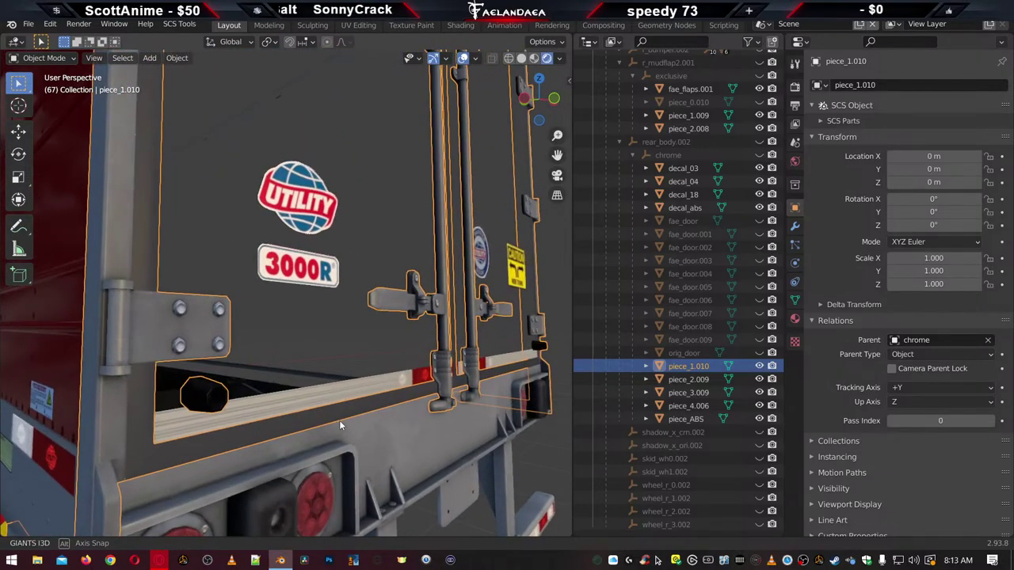
scroll(367, 350, "down", 4)
middle_click_drag(340, 351, 367, 379)
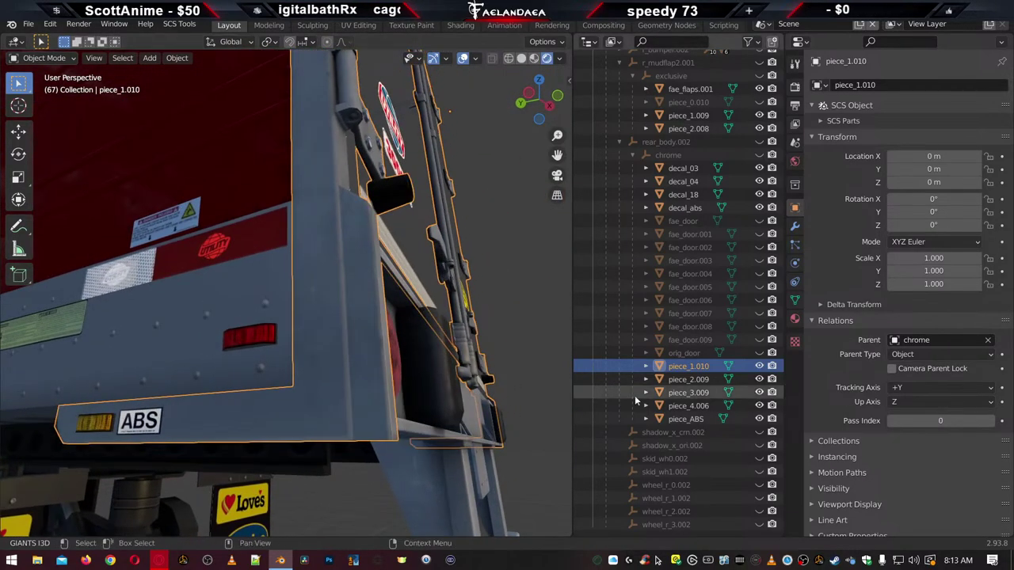
Rename the door hardware piece to orig_door (becoming orig_door.001) and hide it
double_click(687, 367)
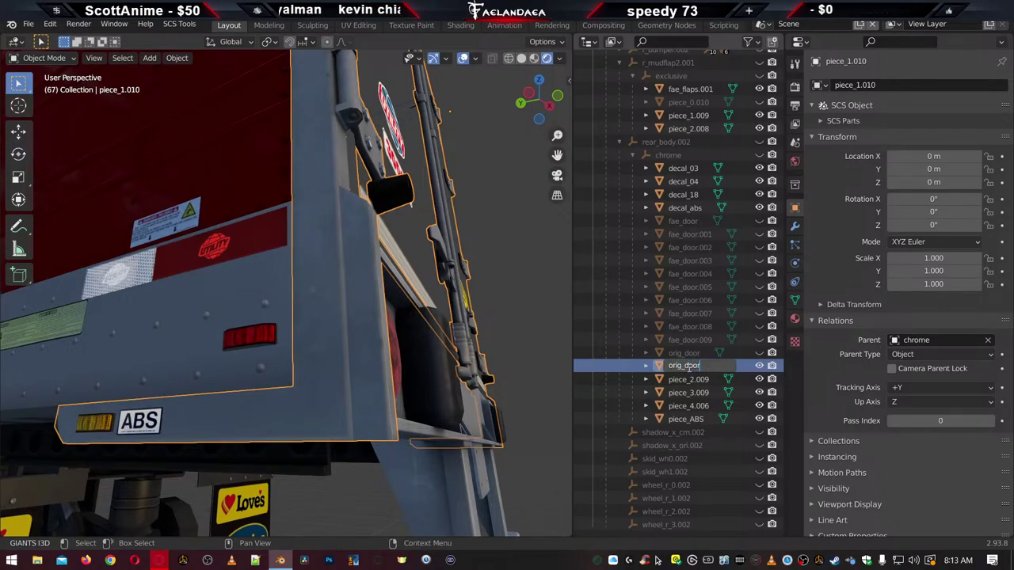
type("orig_door")
key("Return")
left_click(759, 353)
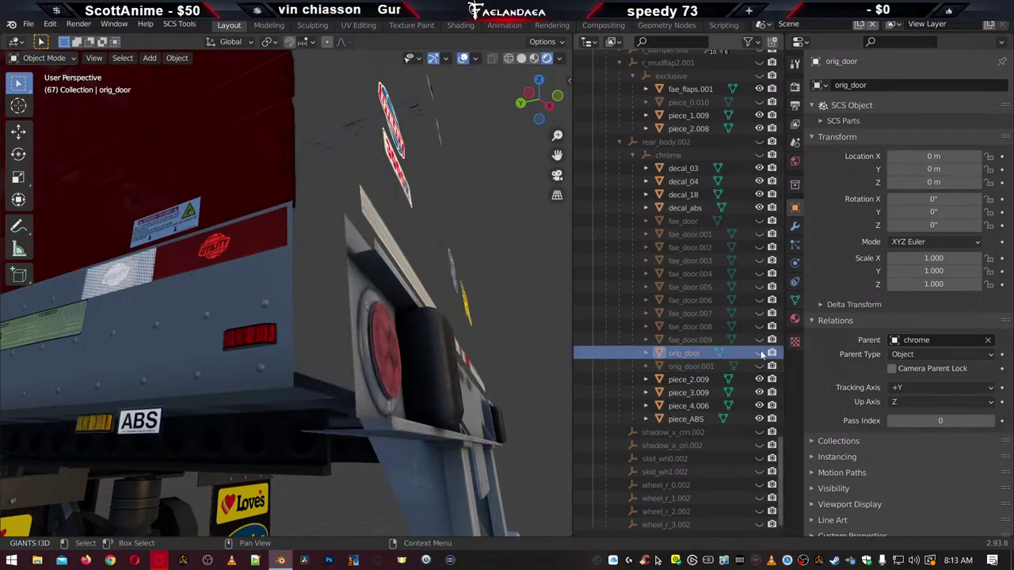
middle_click_drag(465, 385, 370, 357)
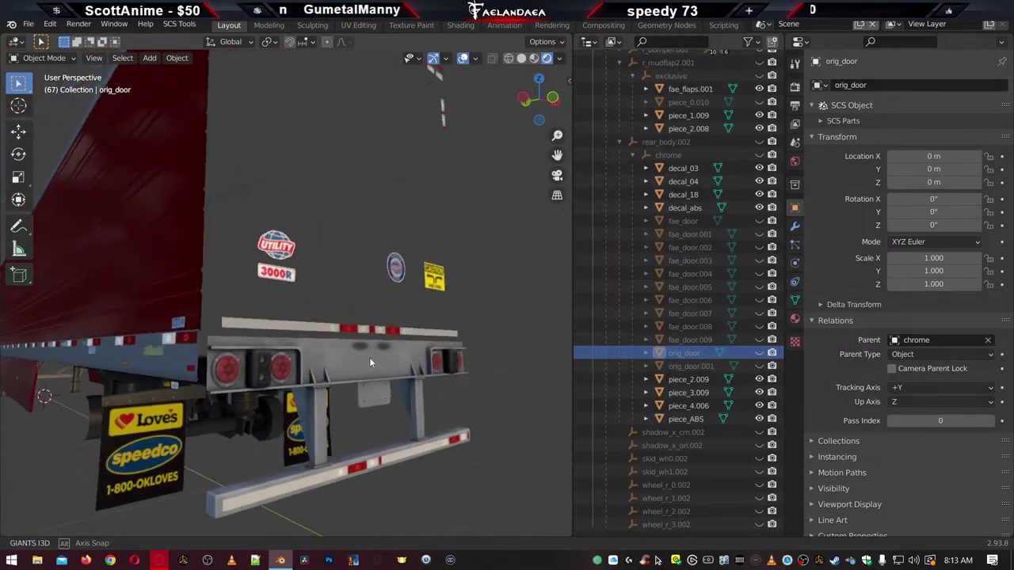
scroll(372, 355, "down", 3)
middle_click_drag(394, 304, 406, 330)
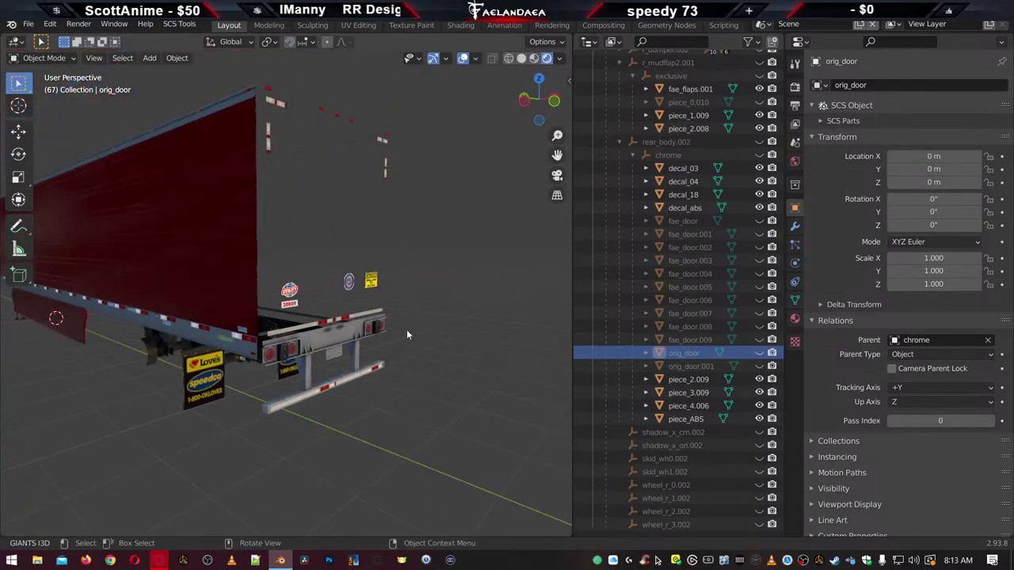
scroll(382, 366, "up", 6)
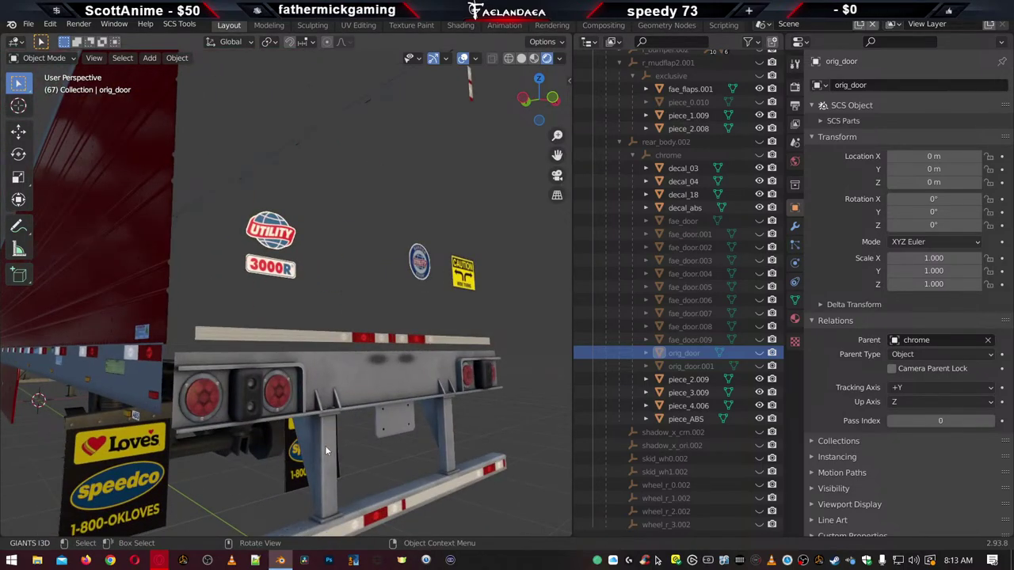
left_click(27, 24)
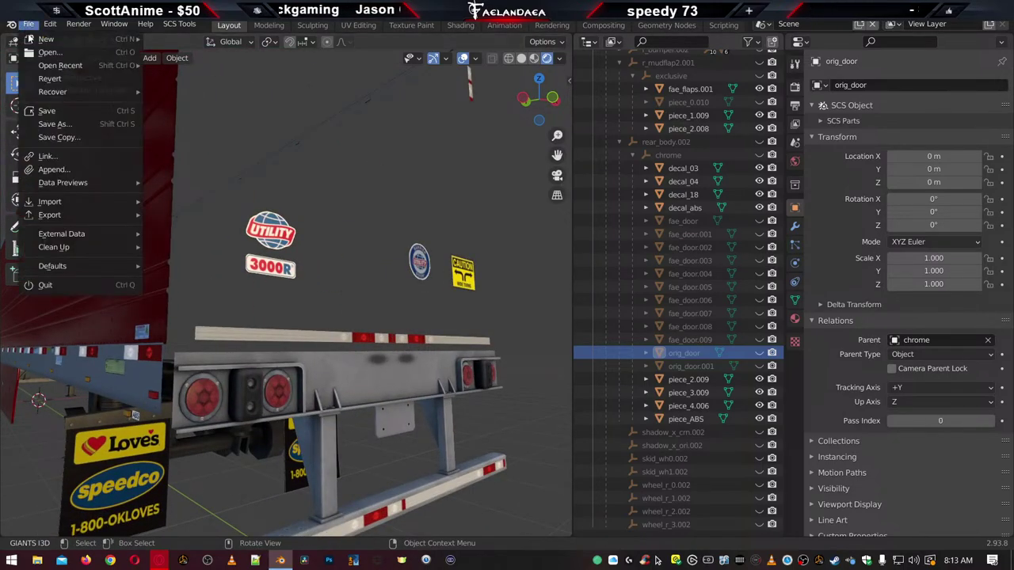
Append fae_bumper and fae_bumper.001 from 3000R_Assets.blend into the scene
left_click(69, 171)
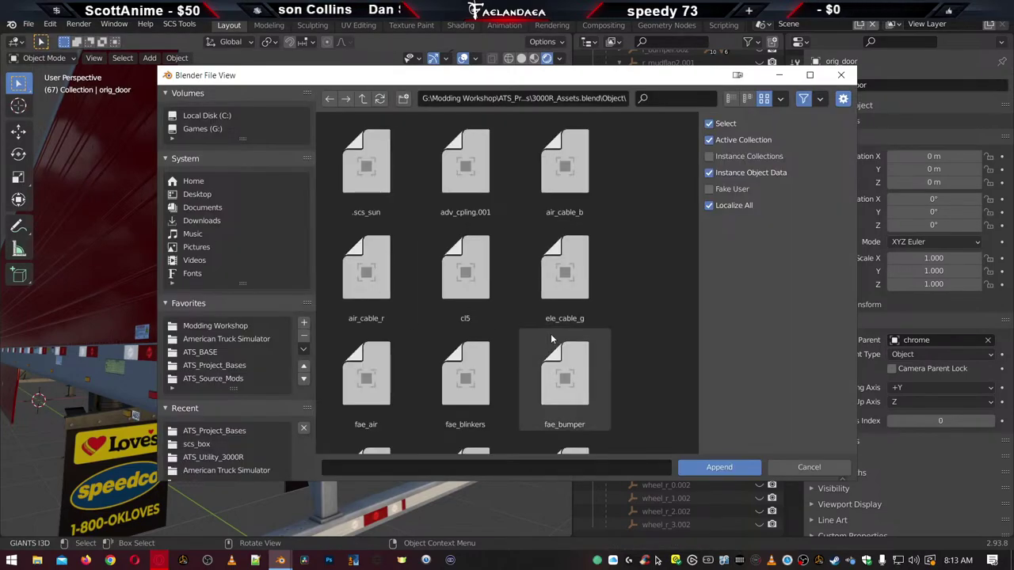
scroll(550, 334, "down", 3)
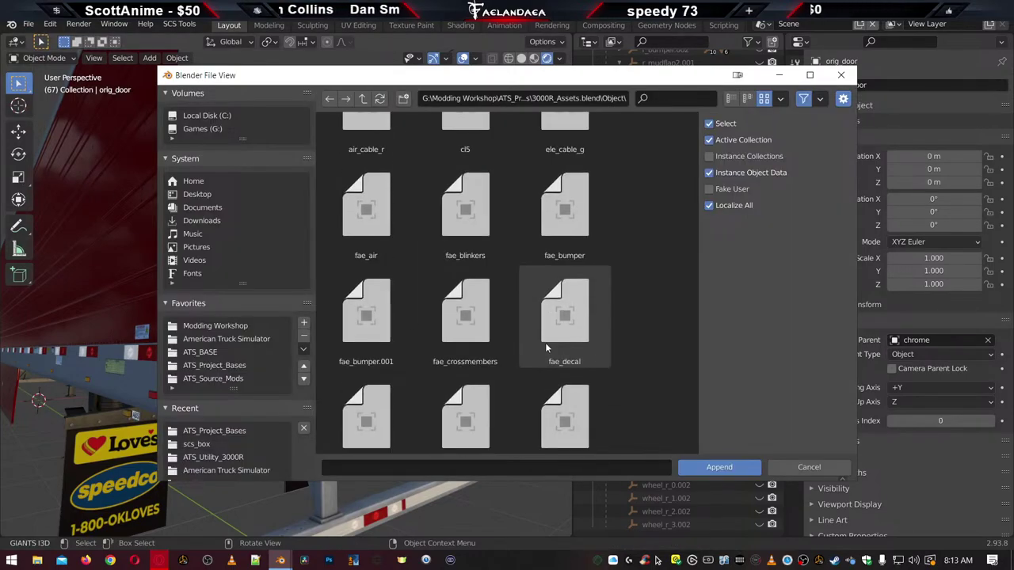
left_click(555, 230)
left_click(378, 332, "ctrl")
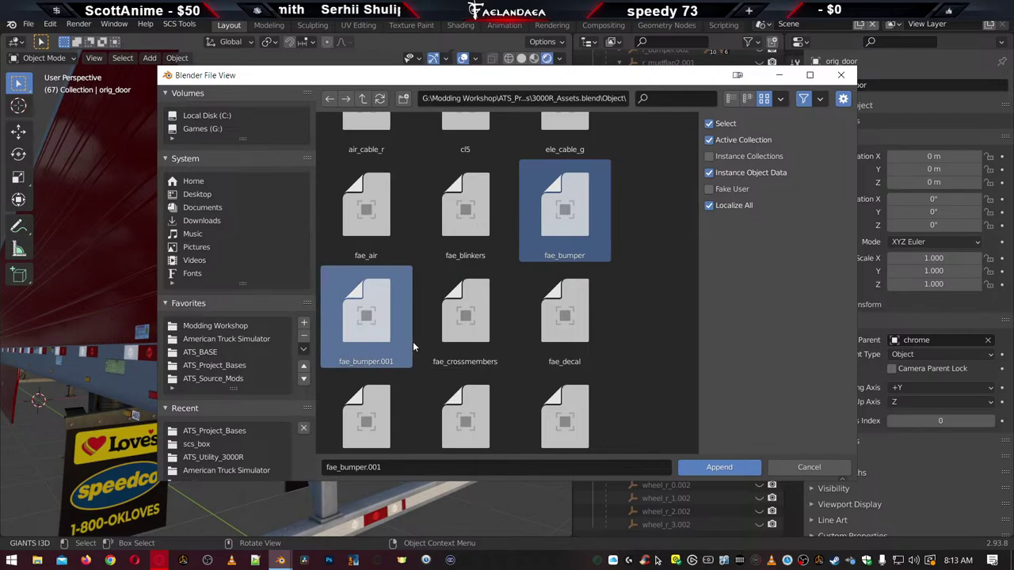
left_click(719, 468)
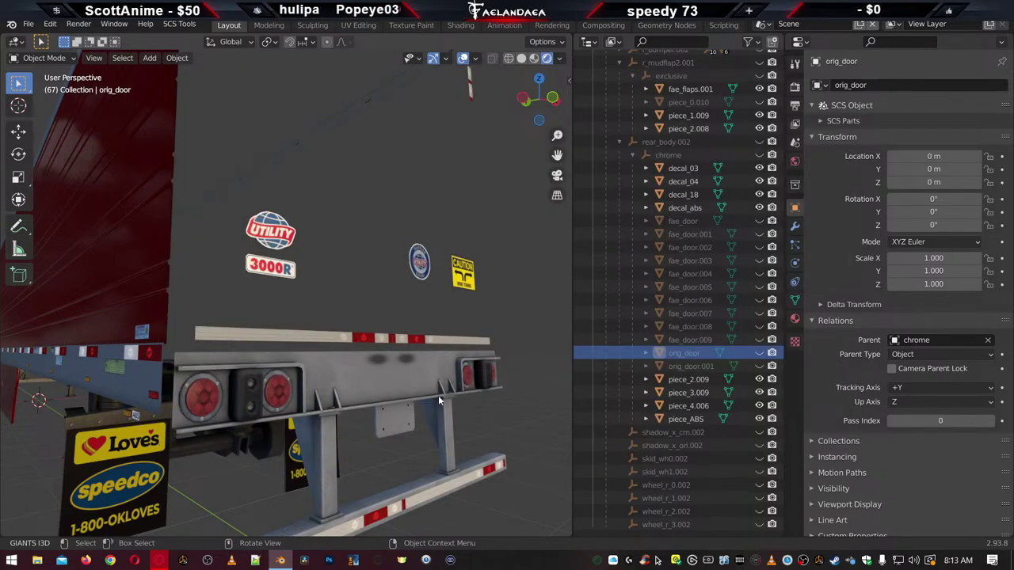
Select the appended fae_bumper and bring up its Parent object choices
middle_click_drag(436, 344, 179, 416)
scroll(346, 382, "up", 3)
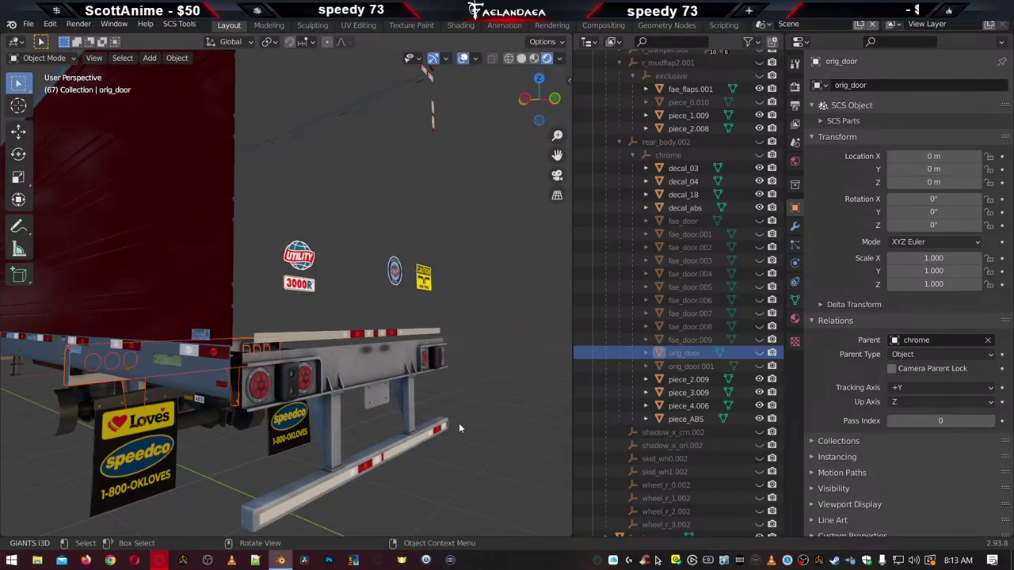
scroll(679, 499, "down", 2)
left_click(648, 511)
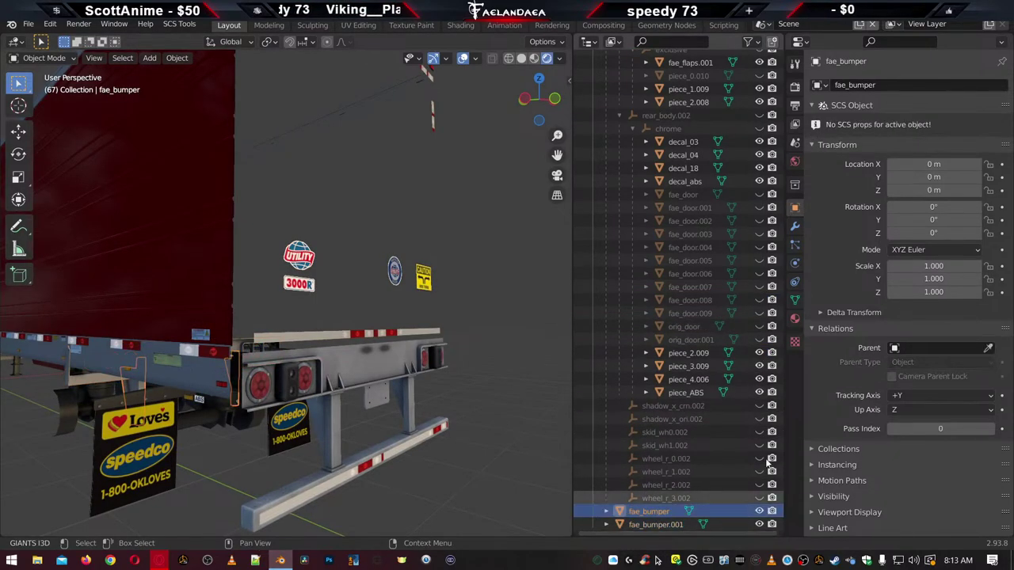
left_click(924, 347)
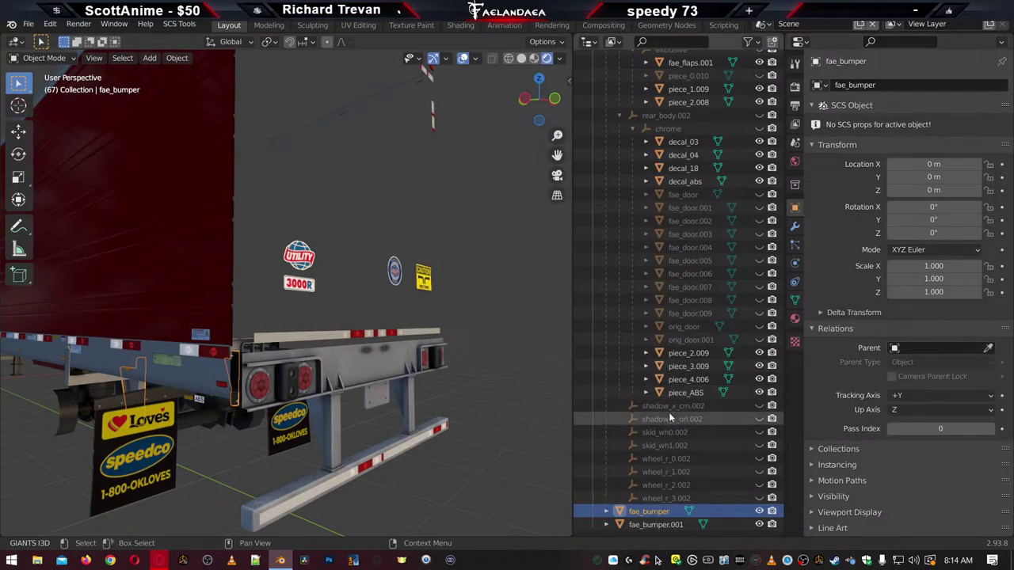
Expand r_bumper.002 and its simple child in the Outliner
scroll(669, 412, "up", 6)
scroll(672, 417, "down", 15)
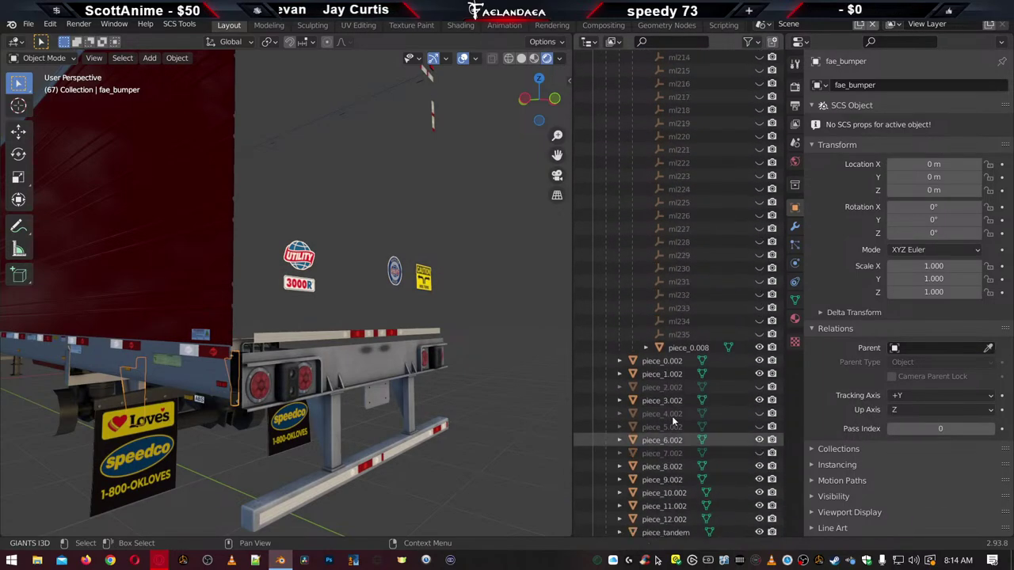
scroll(677, 415, "up", 15)
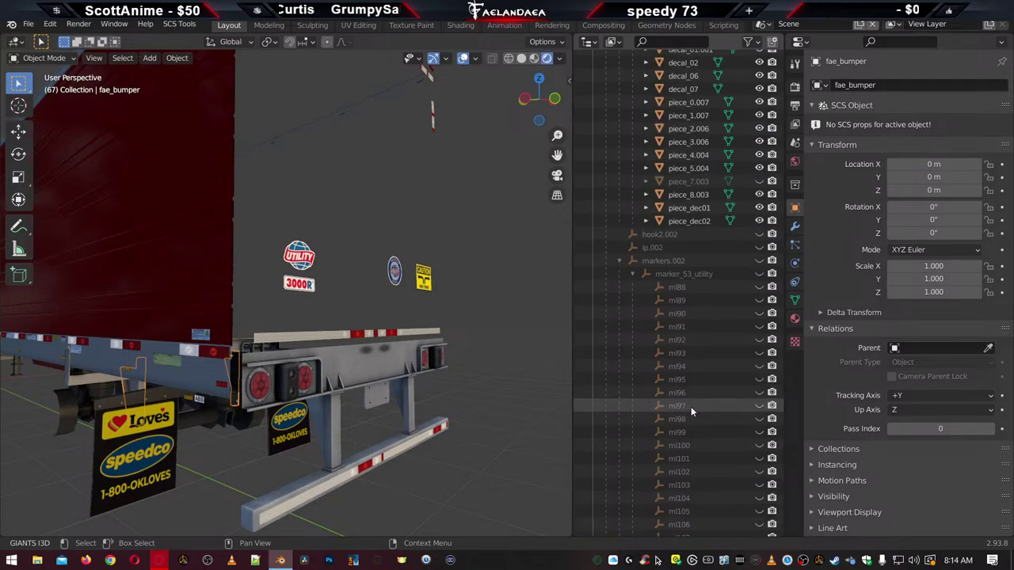
scroll(691, 435, "down", 3)
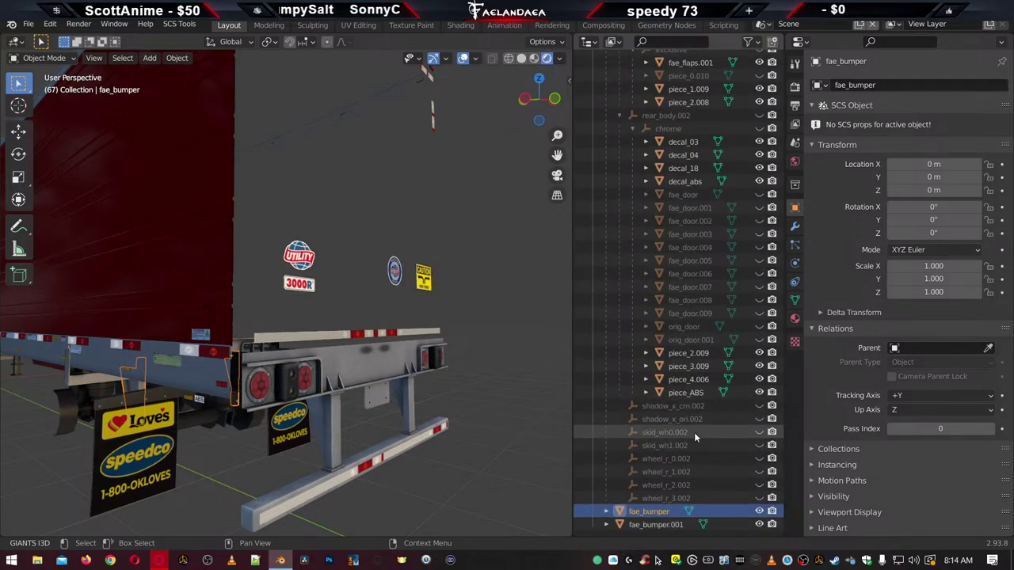
scroll(694, 433, "up", 5)
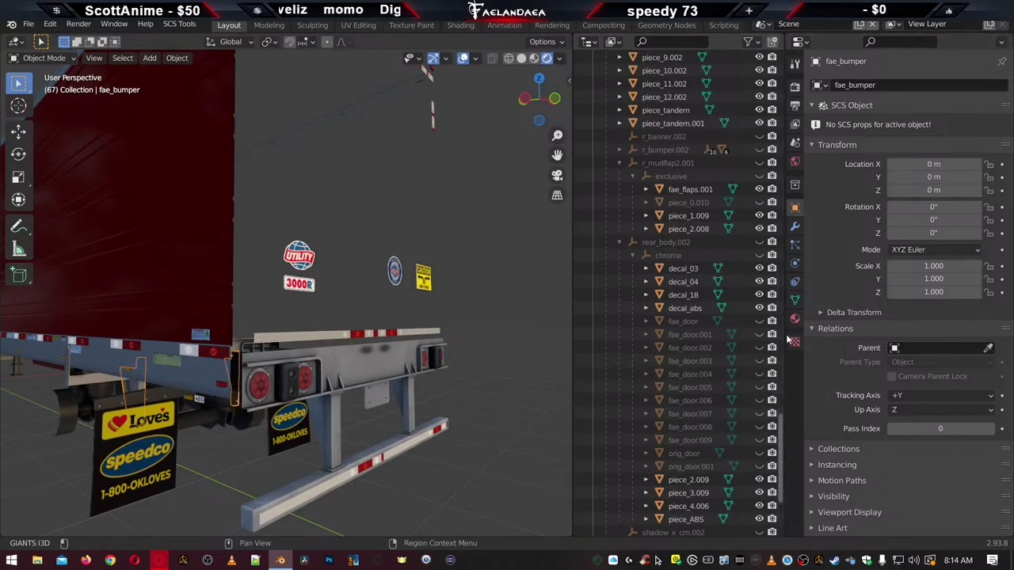
left_click_drag(782, 443, 798, 64)
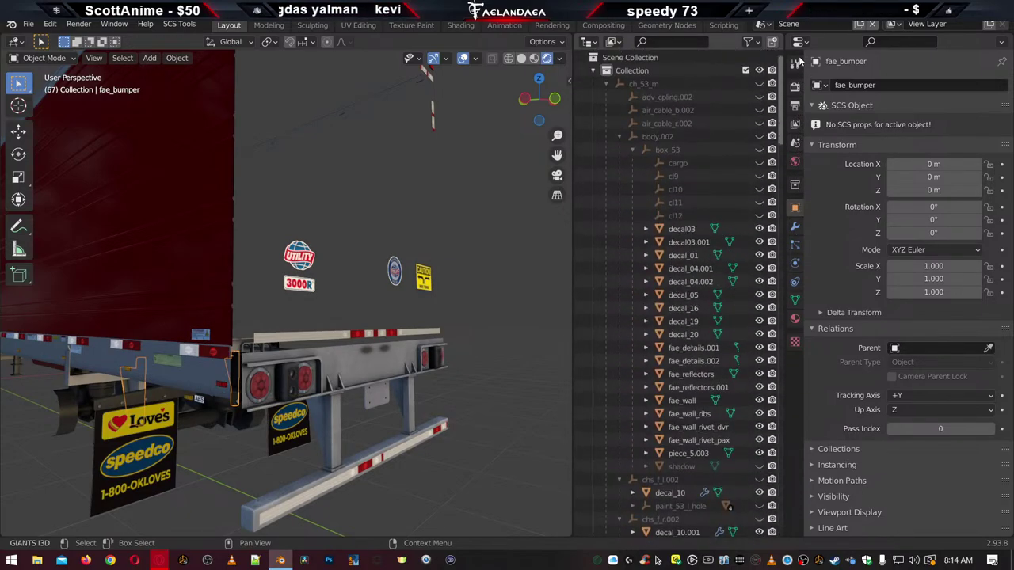
left_click_drag(800, 60, 827, 382)
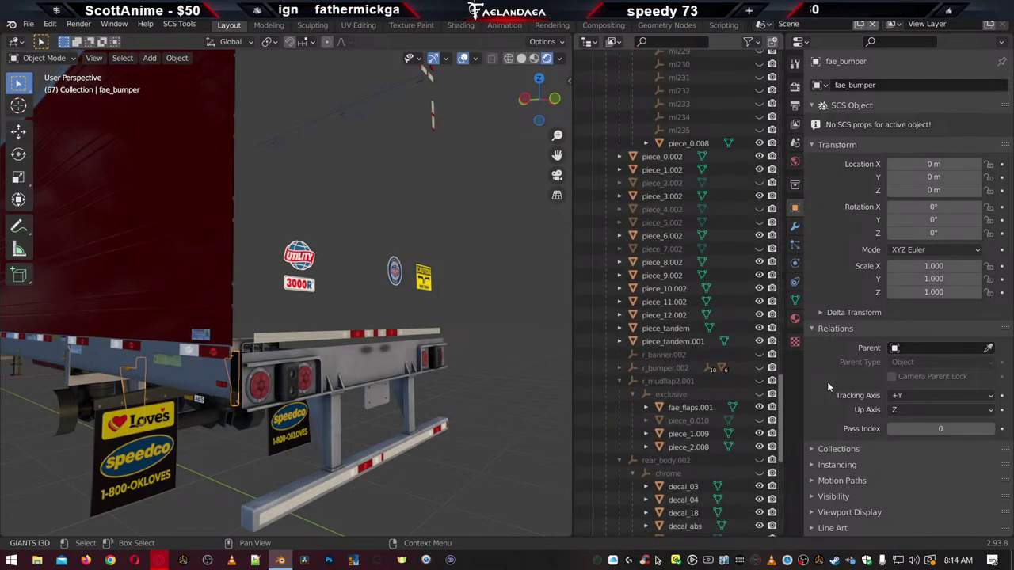
left_click(619, 368)
left_click(632, 382)
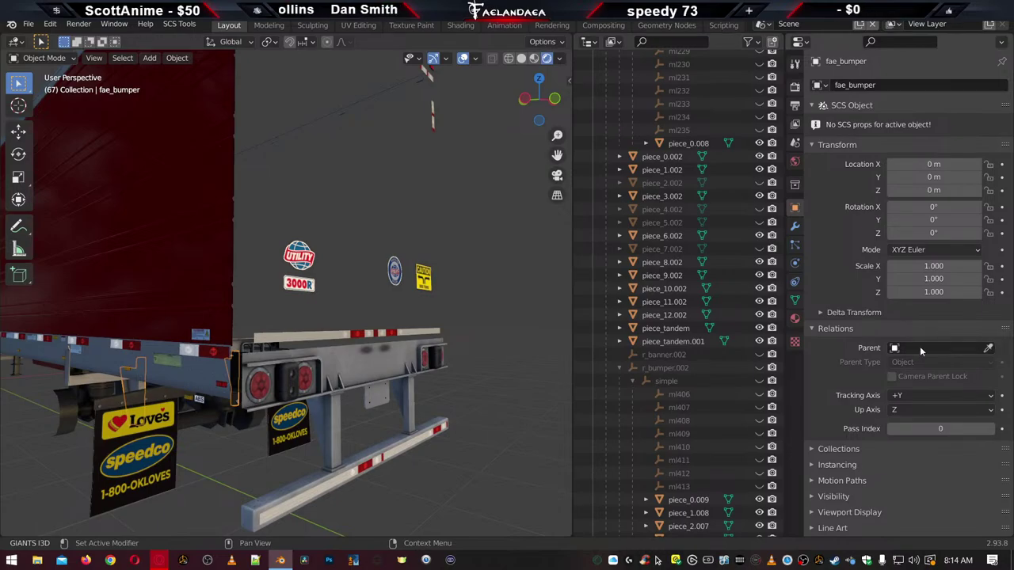
scroll(650, 428, "down", 10)
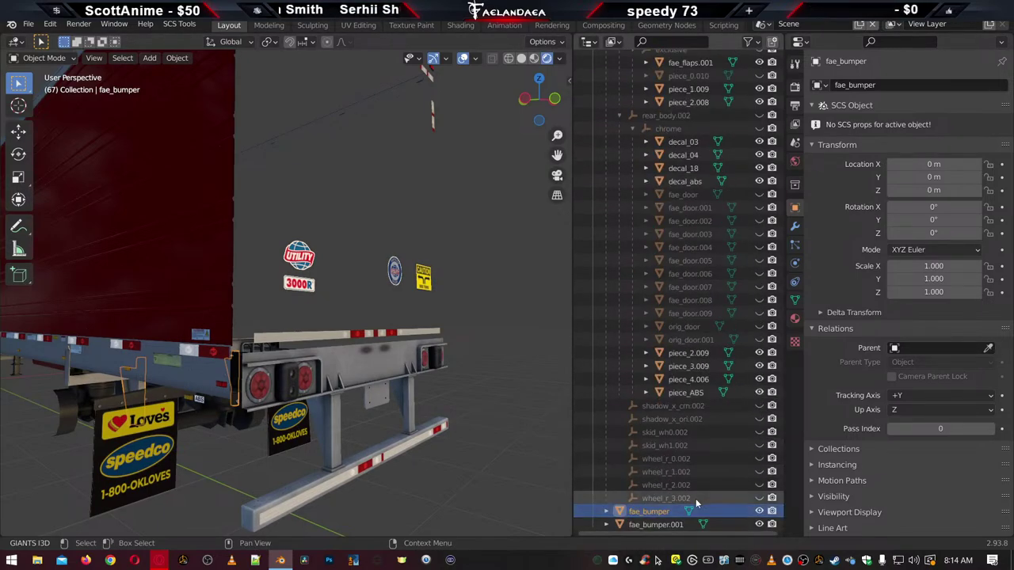
Set fae_bumper's Parent to simple
left_click(922, 349)
type("si")
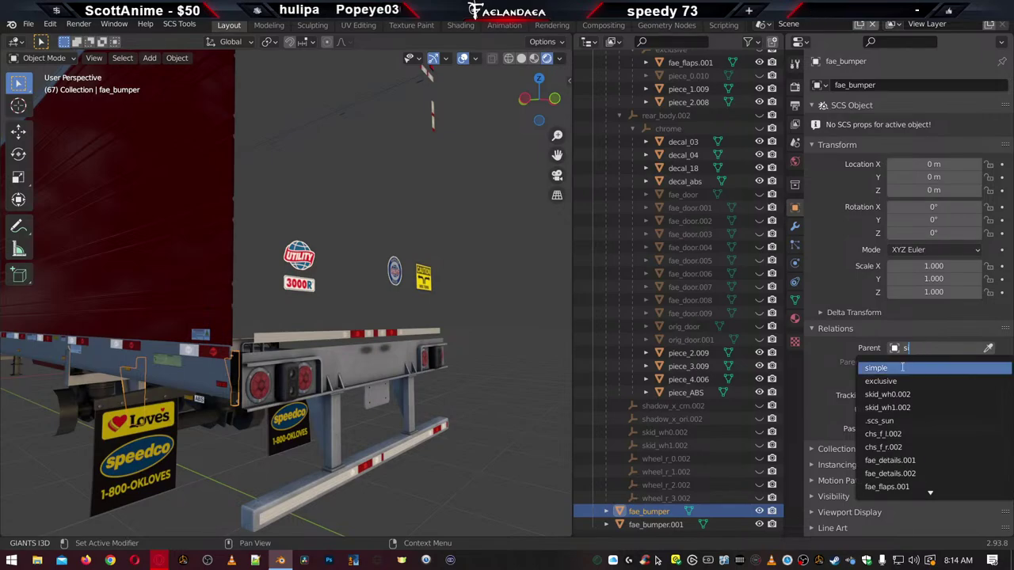
left_click(904, 367)
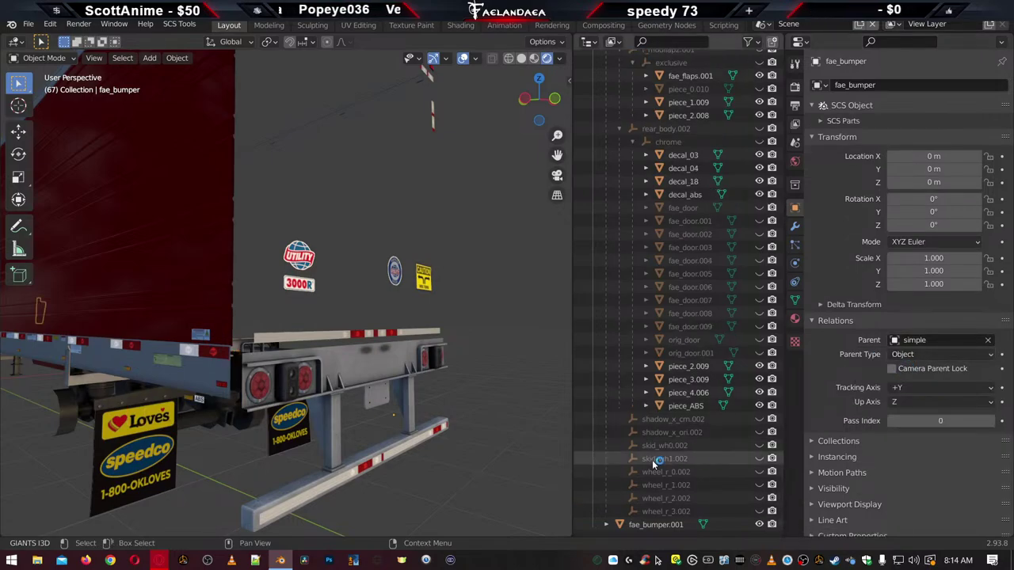
Set fae_bumper.001's Parent to simple as well
left_click(647, 524)
left_click(927, 348)
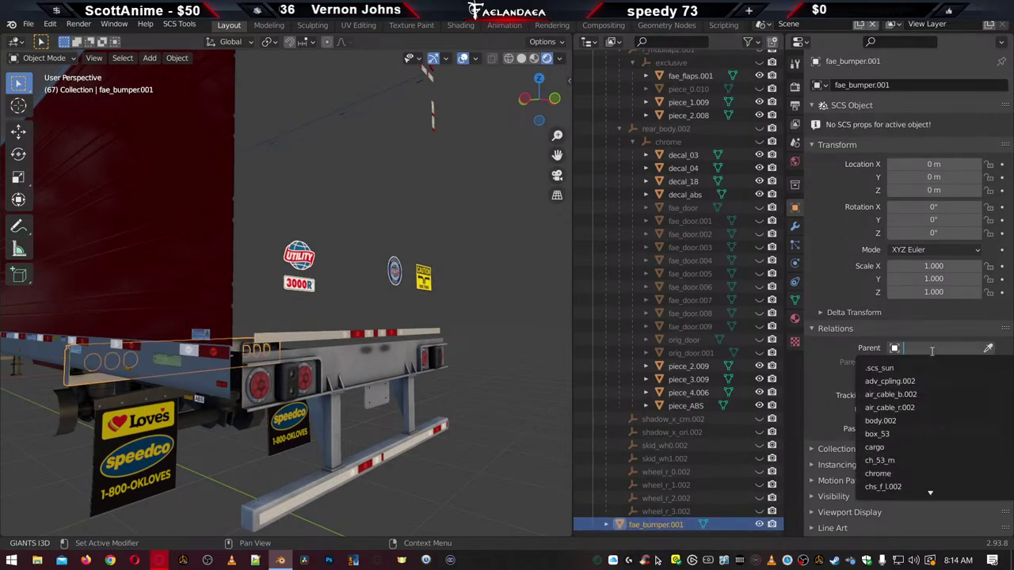
type("s")
left_click(911, 368)
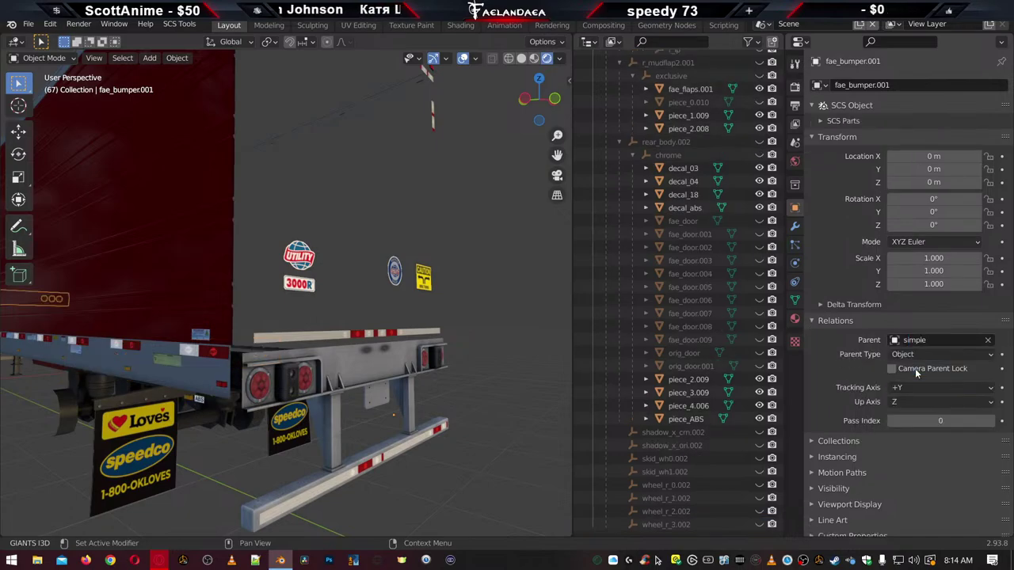
scroll(249, 391, "down", 5)
scroll(251, 384, "down", 3)
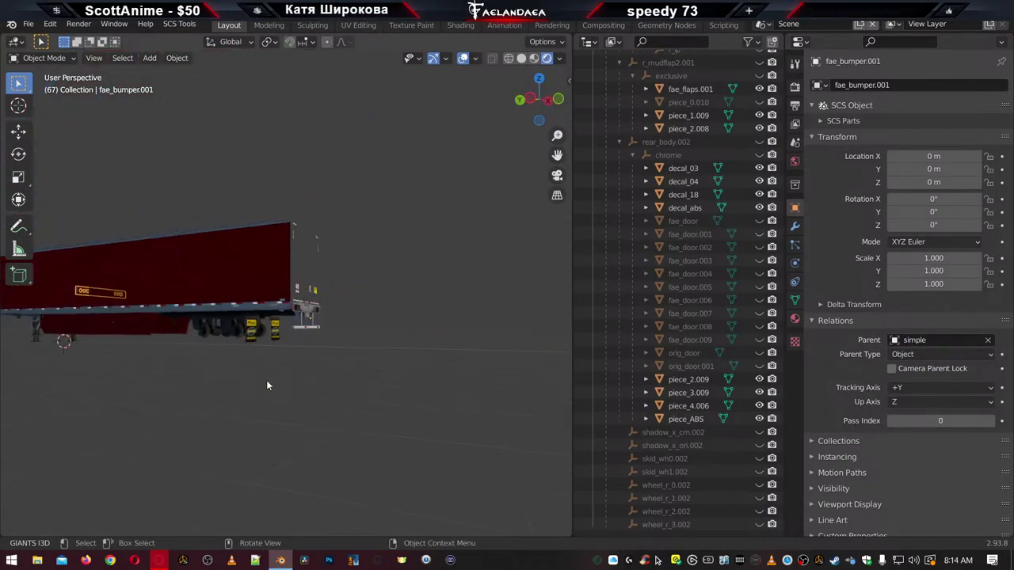
mouse_move(266, 380)
middle_mouse_down()
mouse_move(305, 343)
mouse_move(274, 374)
middle_mouse_up()
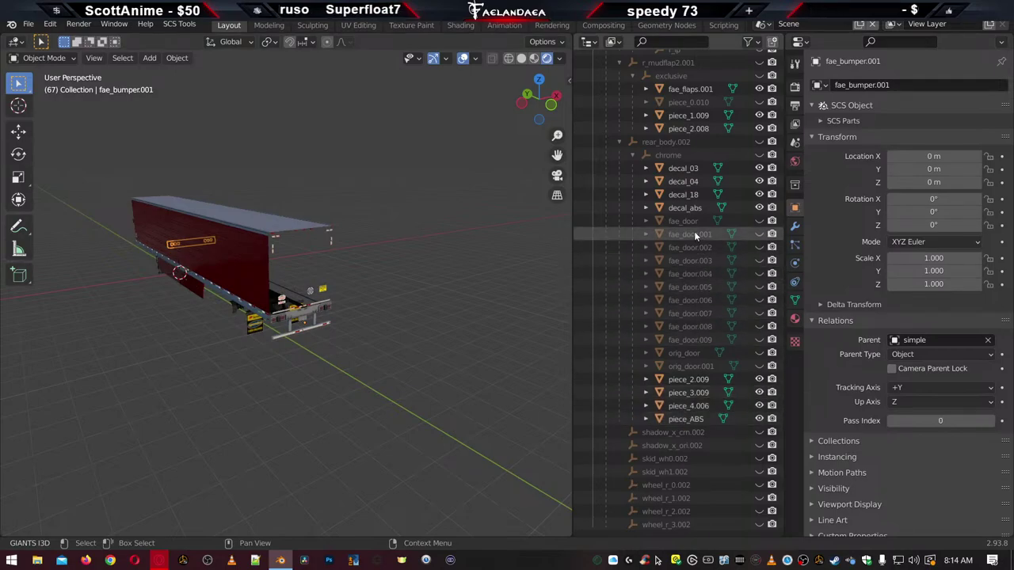
scroll(680, 309, "up", 4)
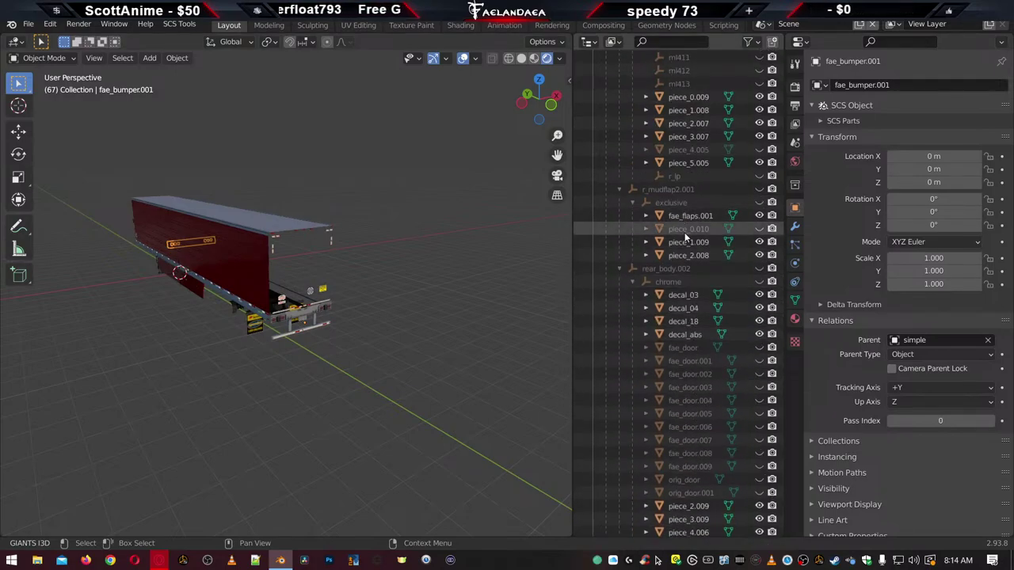
scroll(686, 253, "up", 1)
scroll(684, 250, "up", 7)
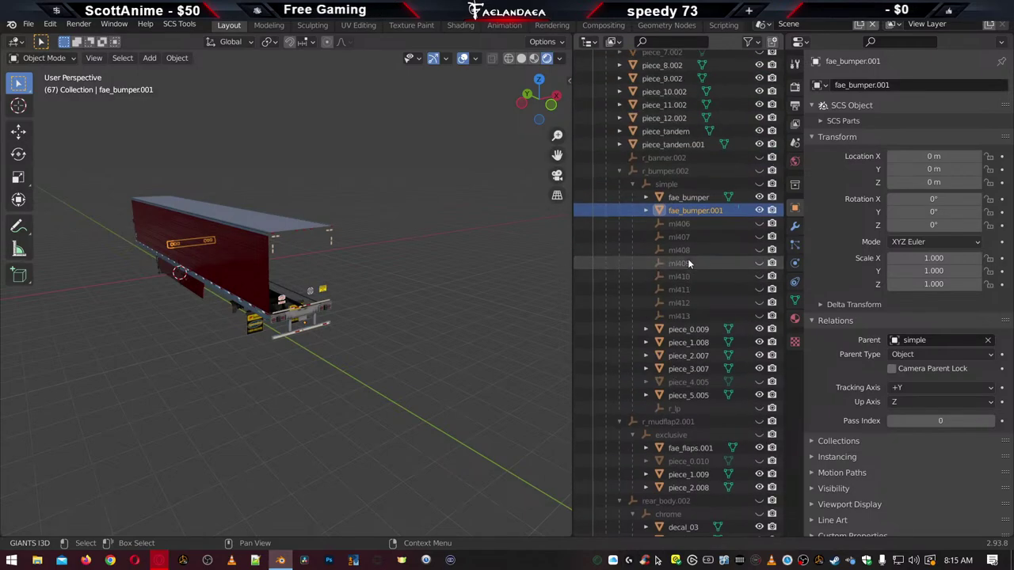
Rotate fae_bumper and fae_bumper.001 each 180° about the Z axis
left_click(684, 200)
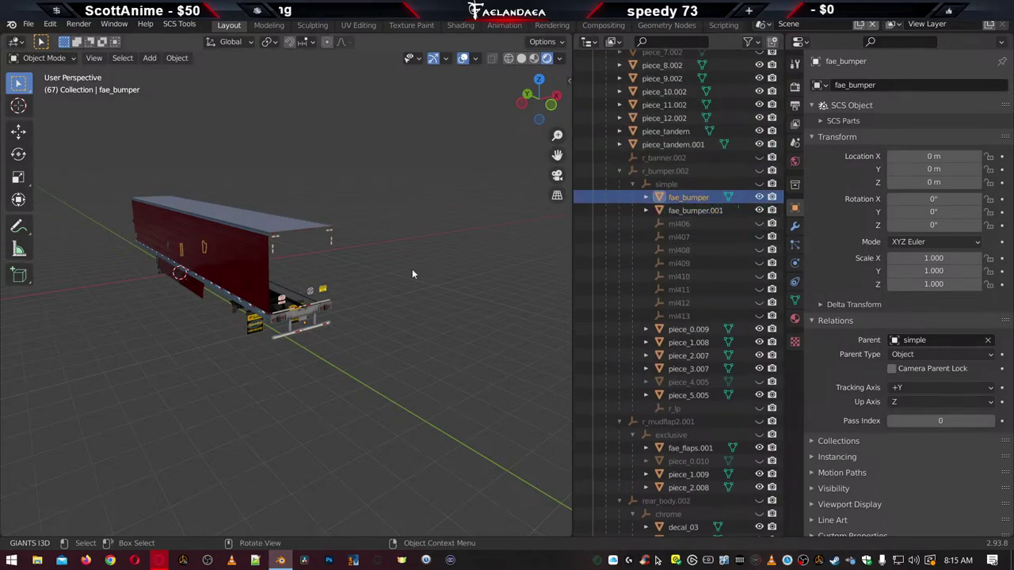
key("r")
key("z")
key("Return")
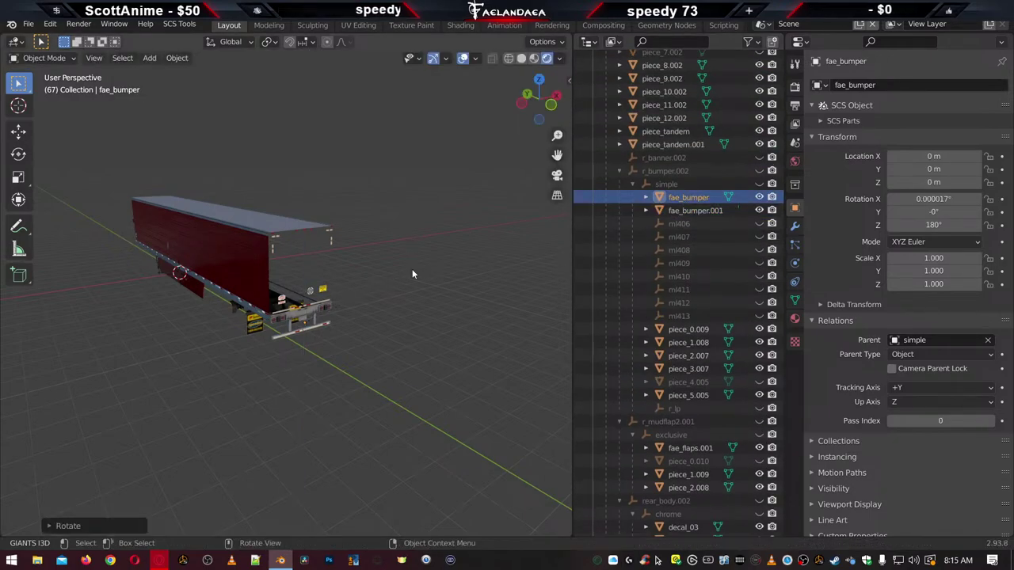
scroll(428, 274, "down", 3)
scroll(416, 311, "up", 2)
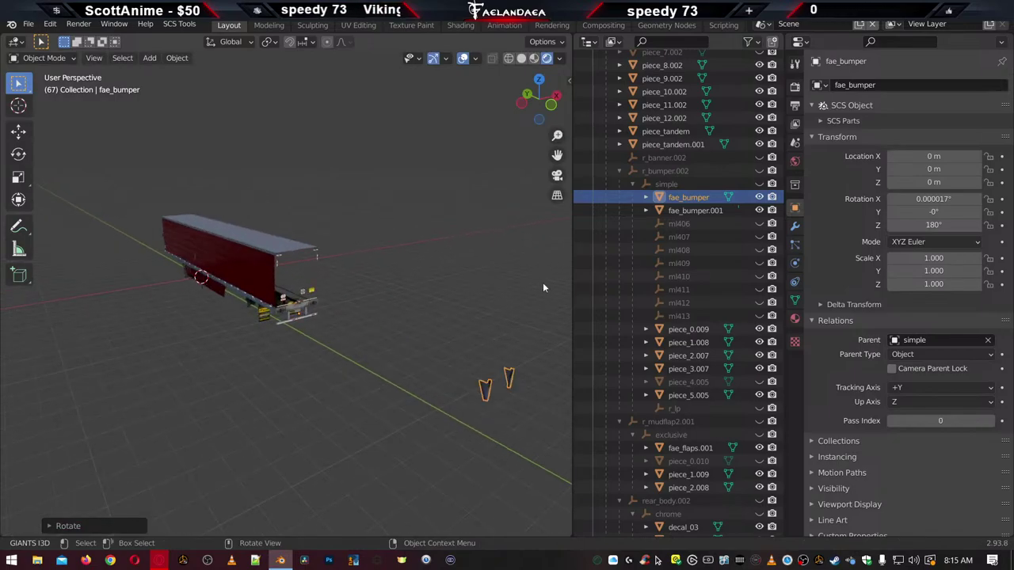
left_click(691, 211)
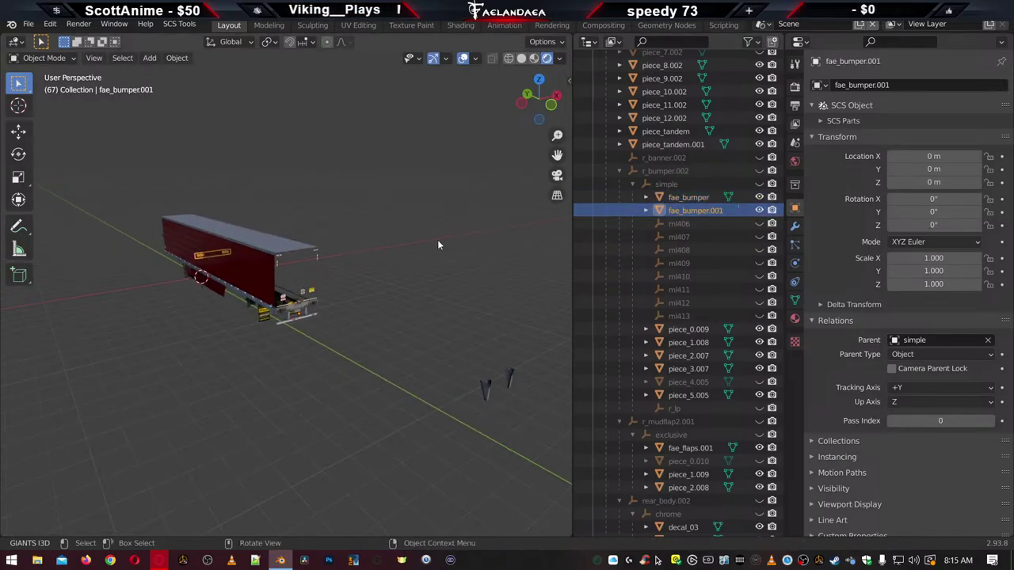
key("r")
key("z")
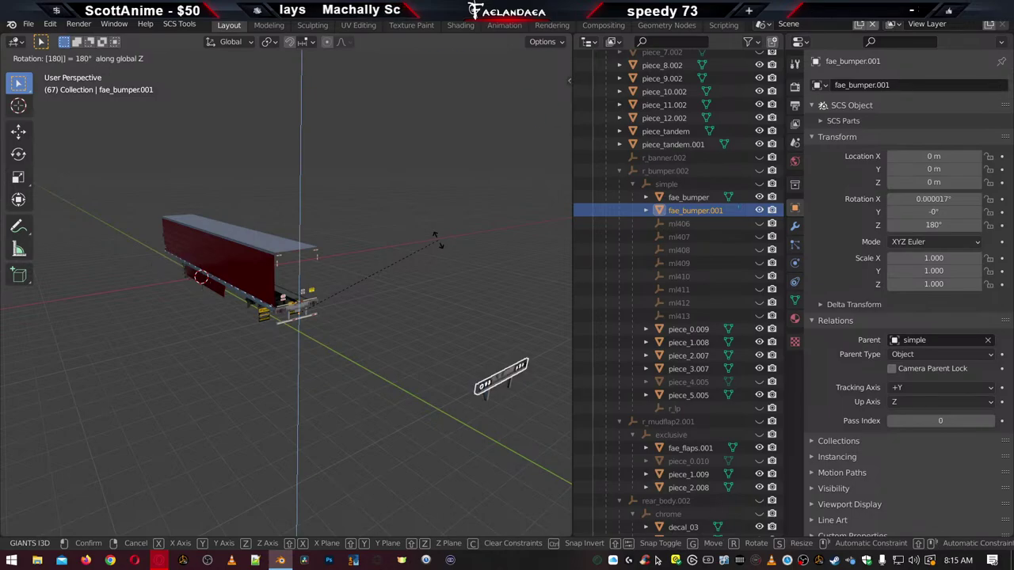
key("Return")
Move both bumper pieces along Y to the trailer's rear
left_click(688, 198, "ctrl")
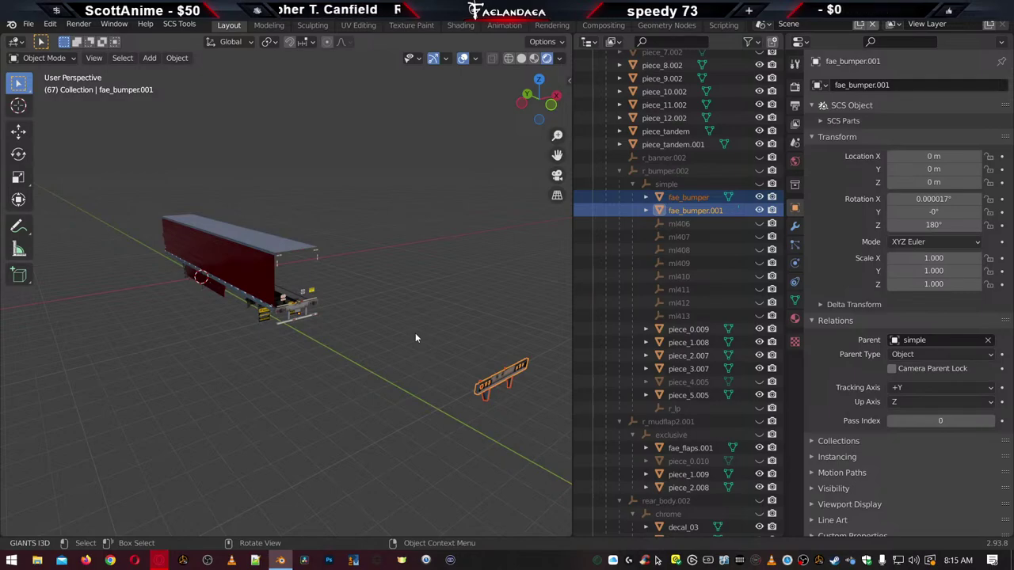
key("g")
key("y")
left_click(325, 313)
key("KP_Decimal")
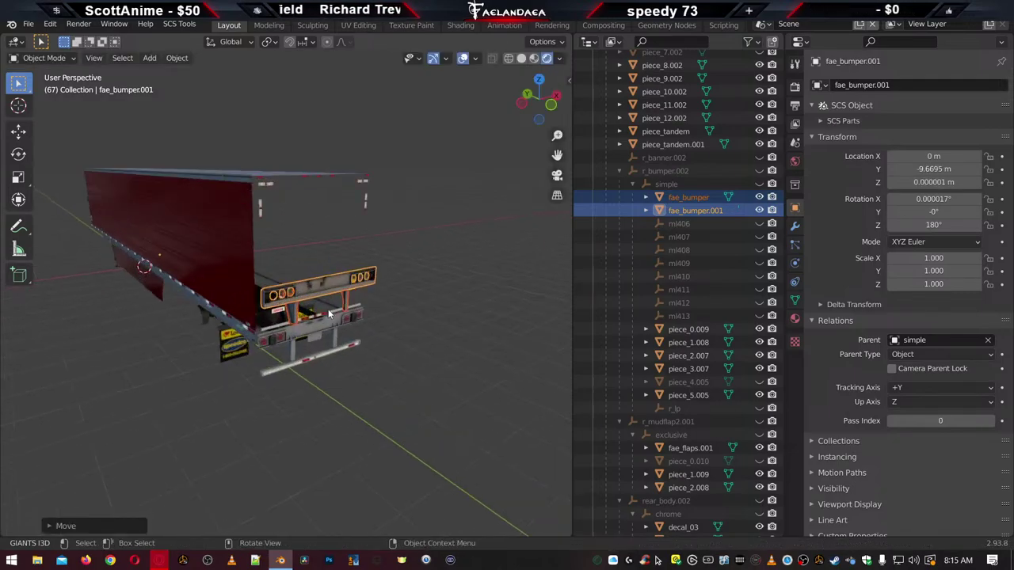
middle_click_drag(391, 328, 407, 271, "shift")
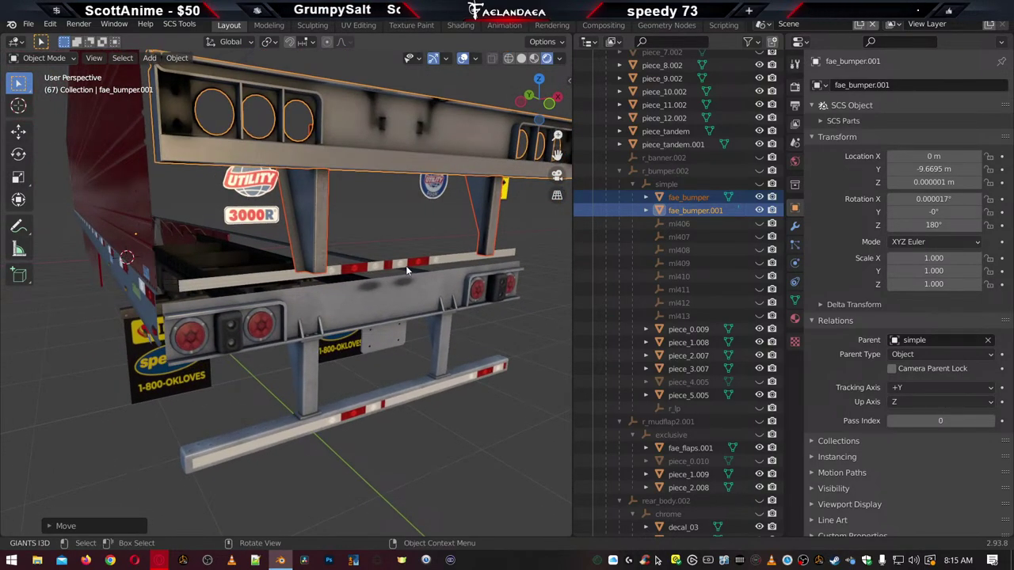
Lower the bumpers to Z -0.91353 m, set them at Y -9.9168 m, and unhide fae_door–fae_door.009
key("g")
key("z")
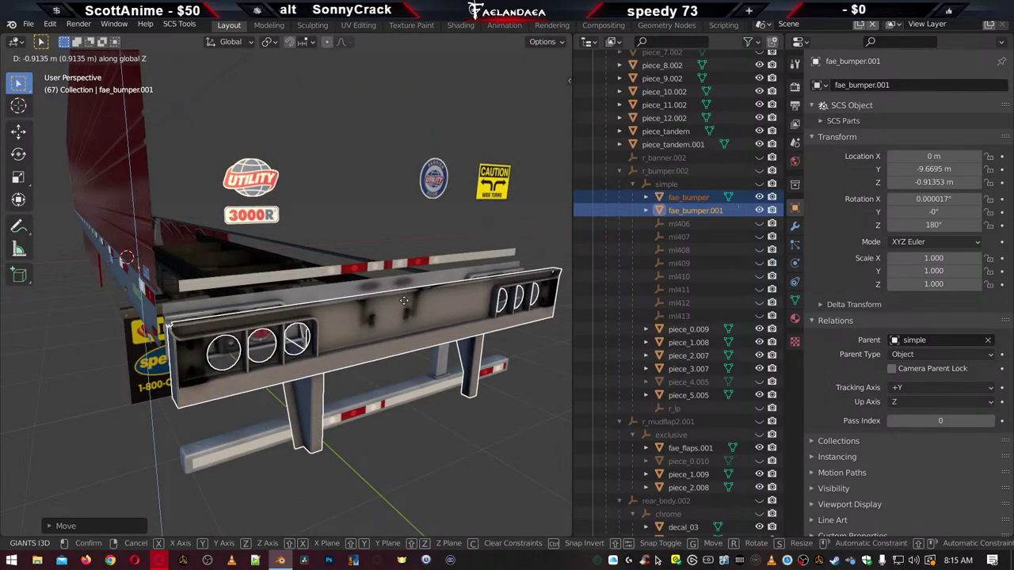
left_click(404, 300)
middle_click_drag(405, 300, 400, 341)
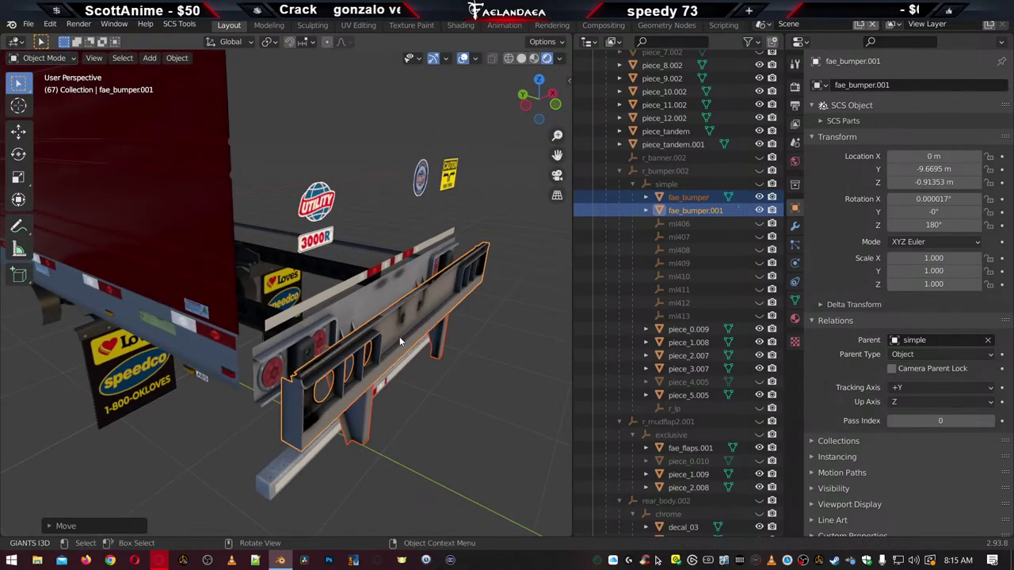
key("g")
key("y")
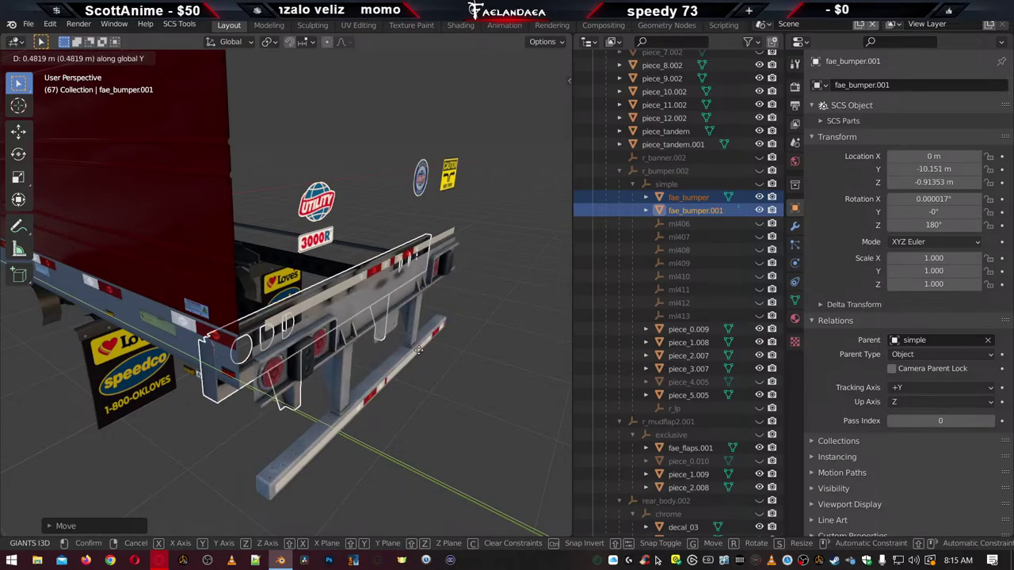
left_click(422, 351)
middle_click_drag(422, 351, 310, 367)
scroll(433, 346, "up", 3)
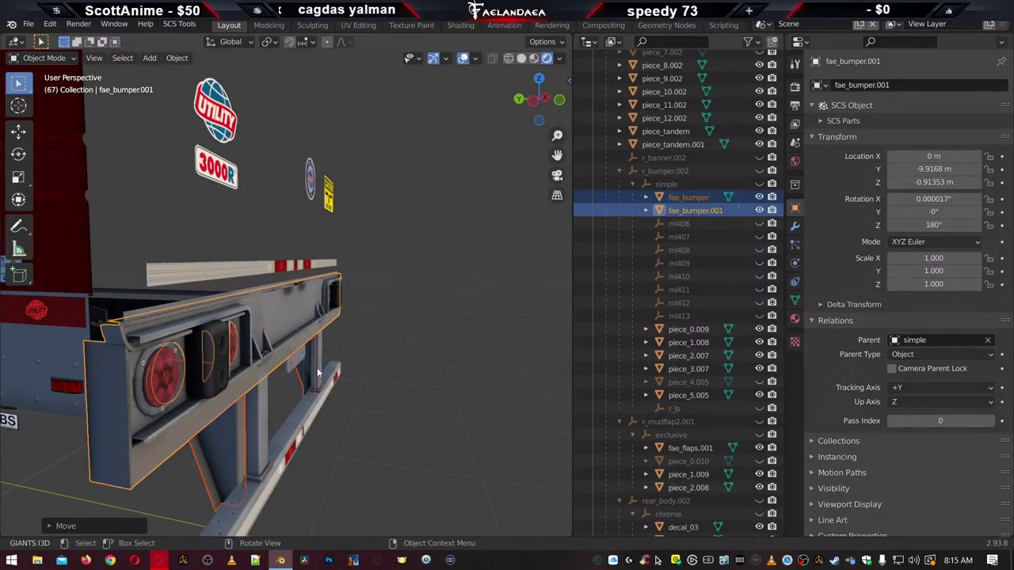
scroll(690, 405, "down", 8)
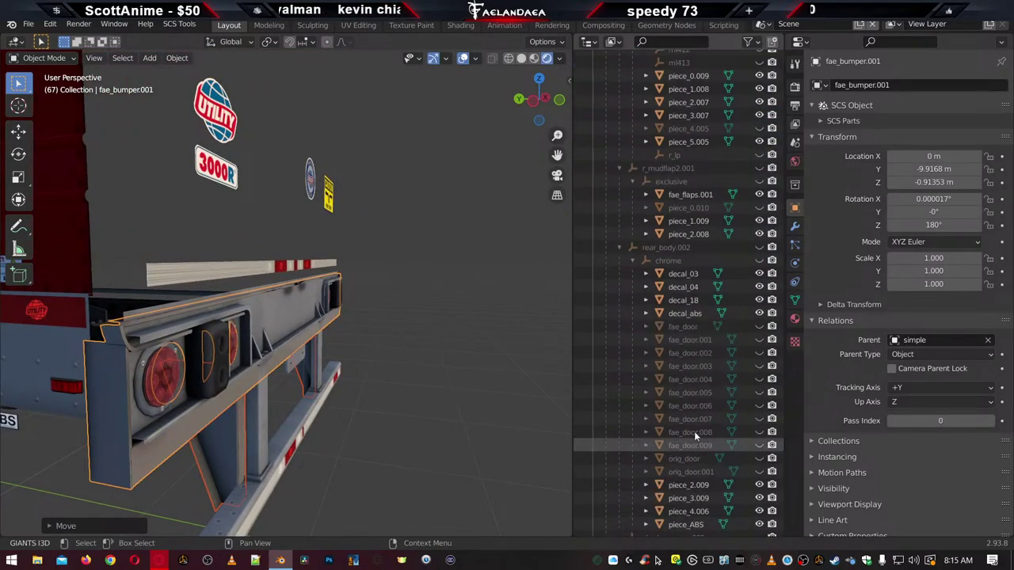
left_click_drag(759, 326, 758, 445)
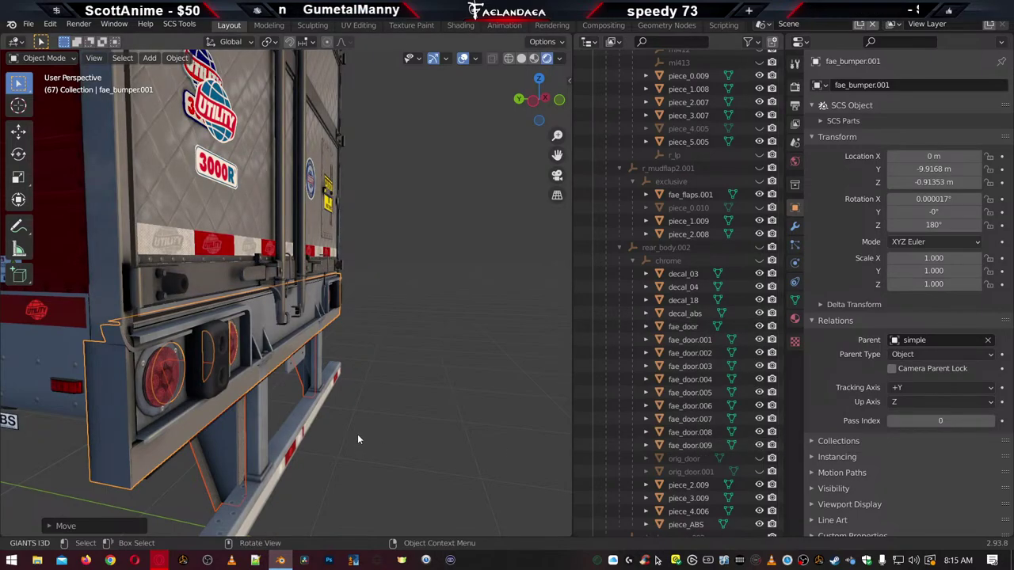
Apply all transforms to fae_door through fae_door.004
middle_click_drag(358, 439, 349, 410)
left_click(690, 328)
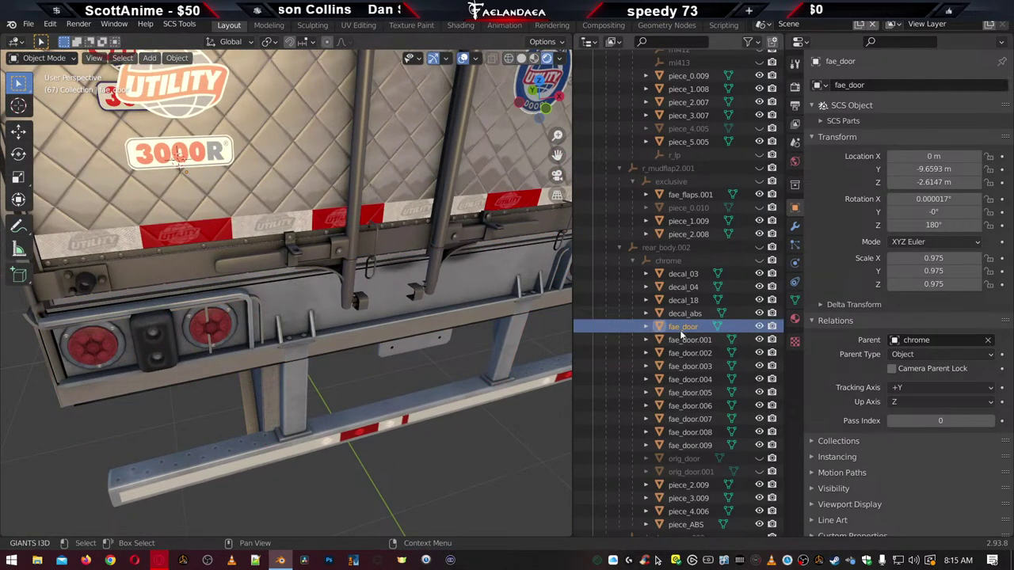
key("ctrl+a")
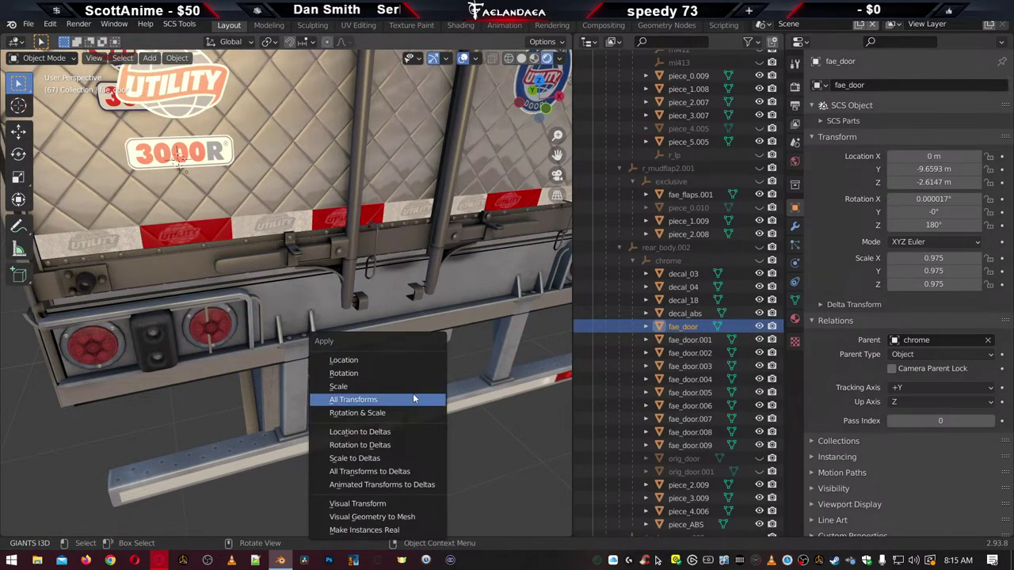
left_click(413, 393)
left_click(681, 340)
key("ctrl+a")
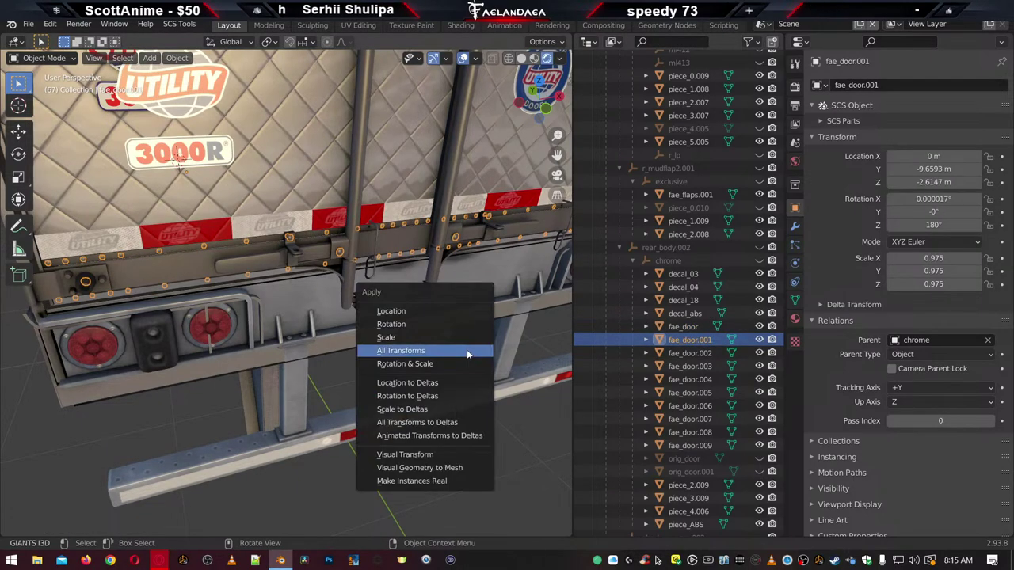
left_click(467, 351)
left_click(685, 353)
key("ctrl+a")
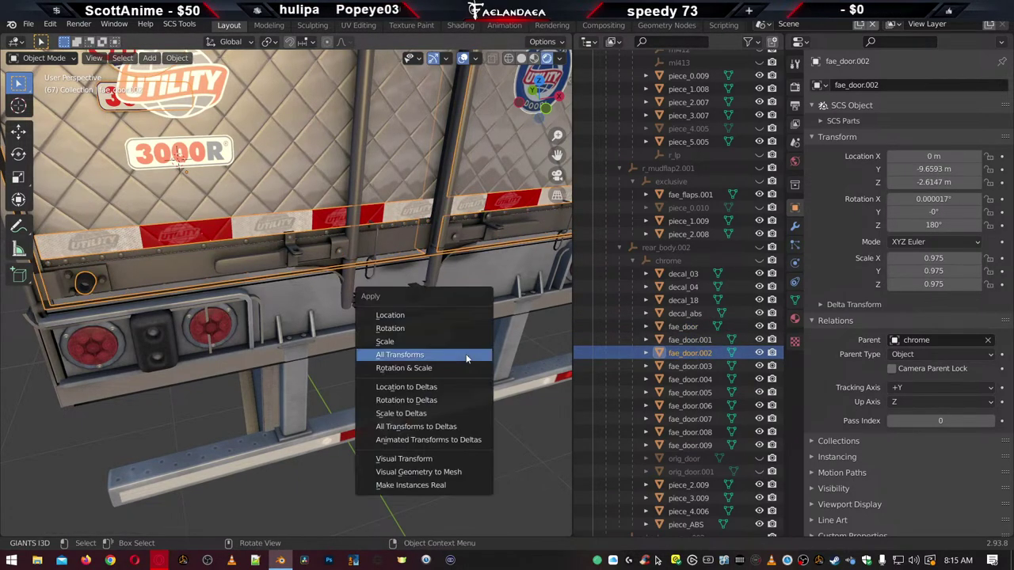
left_click(466, 354)
left_click(679, 366)
key("ctrl+a")
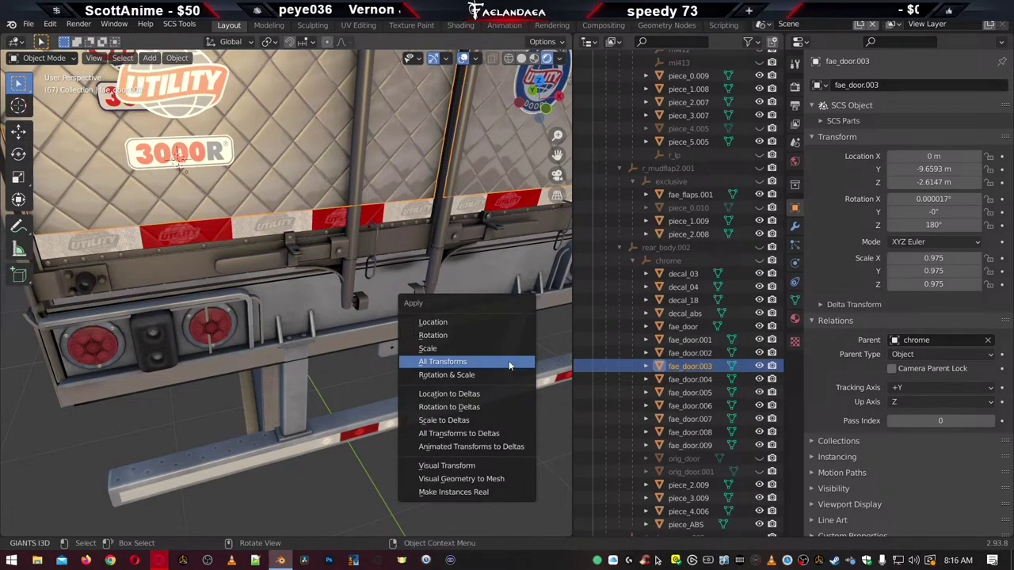
left_click(509, 363)
left_click(683, 380)
key("ctrl+a")
left_click(476, 379)
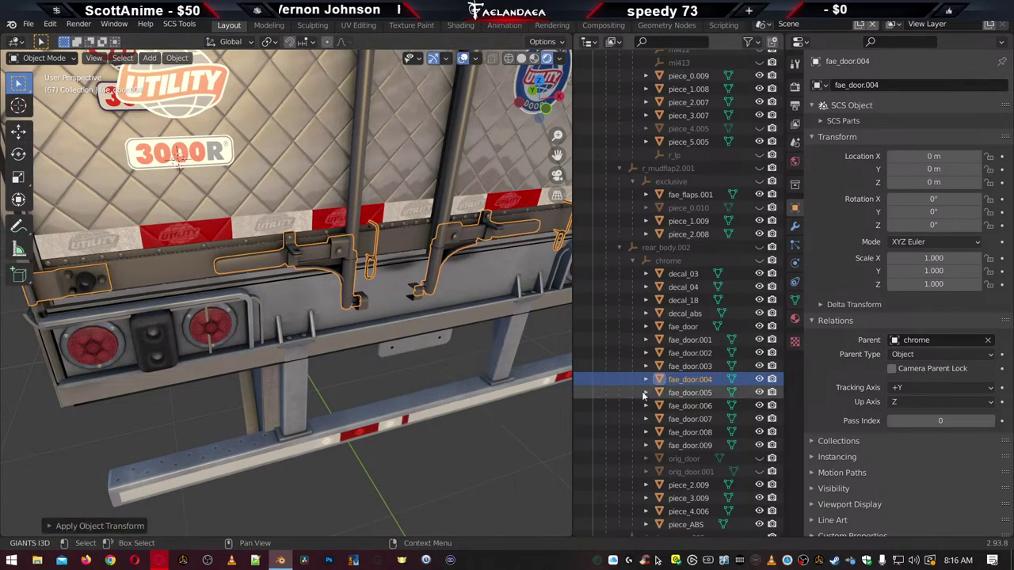
Apply all transforms to fae_door.005 through fae_door.009
left_click(677, 393)
key("ctrl+a")
left_click(489, 381)
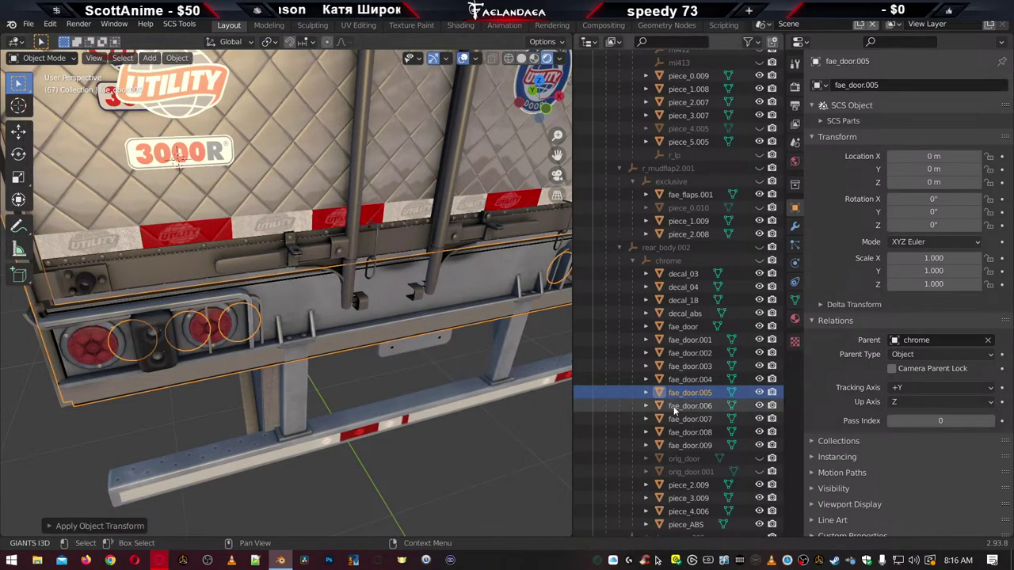
left_click(678, 405)
key("ctrl+a")
left_click(465, 379)
left_click(683, 419)
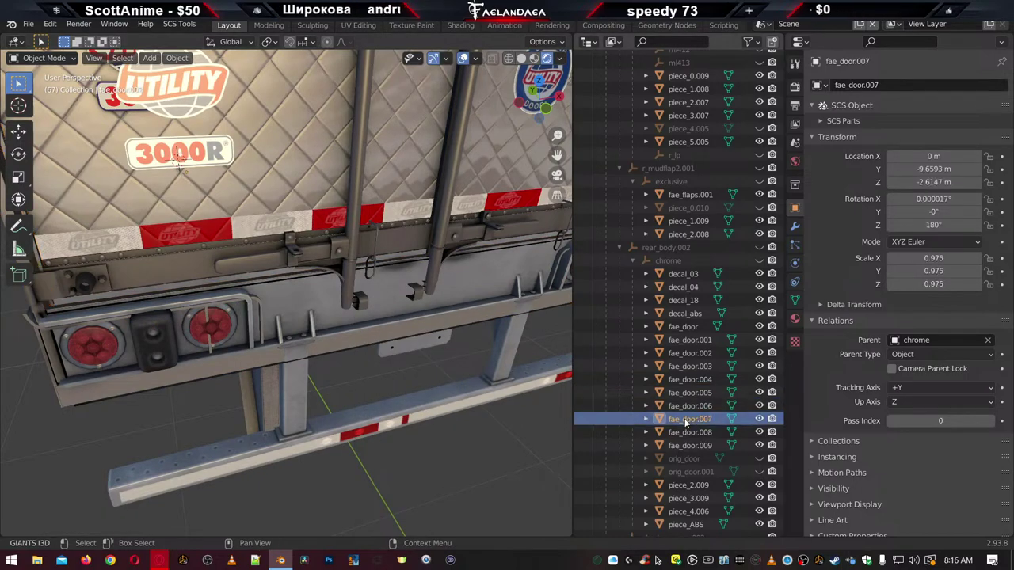
key("ctrl+a")
left_click(480, 401)
left_click(682, 432)
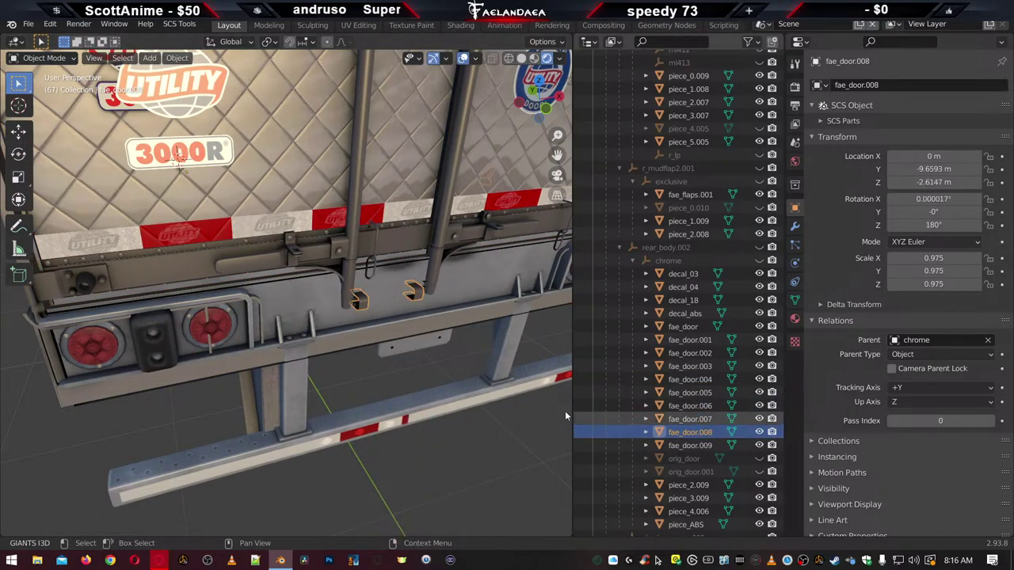
key("ctrl+a")
left_click(481, 398)
left_click(677, 445)
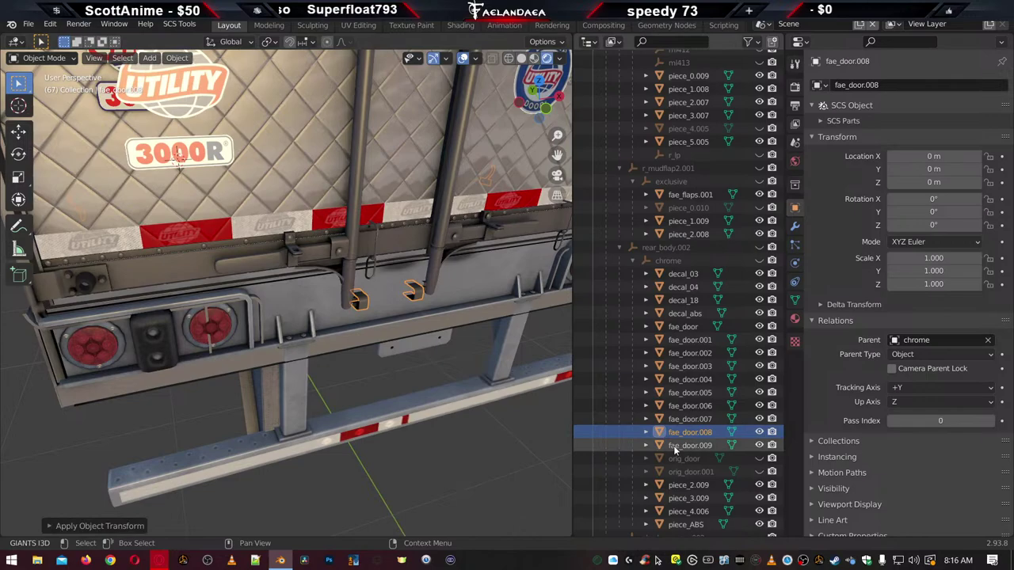
key("ctrl+a")
left_click(498, 418)
key("ctrl+a")
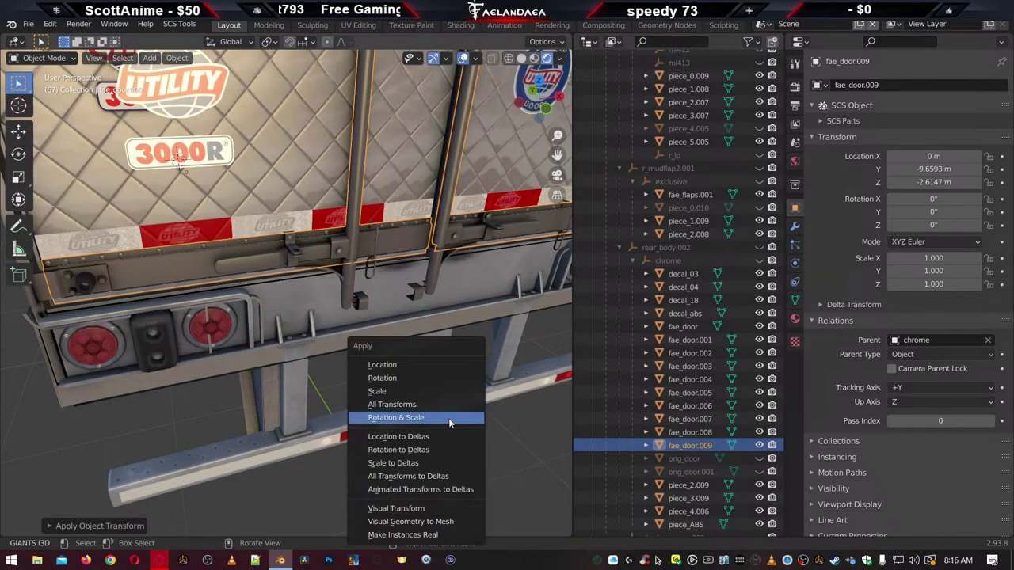
left_click(441, 405)
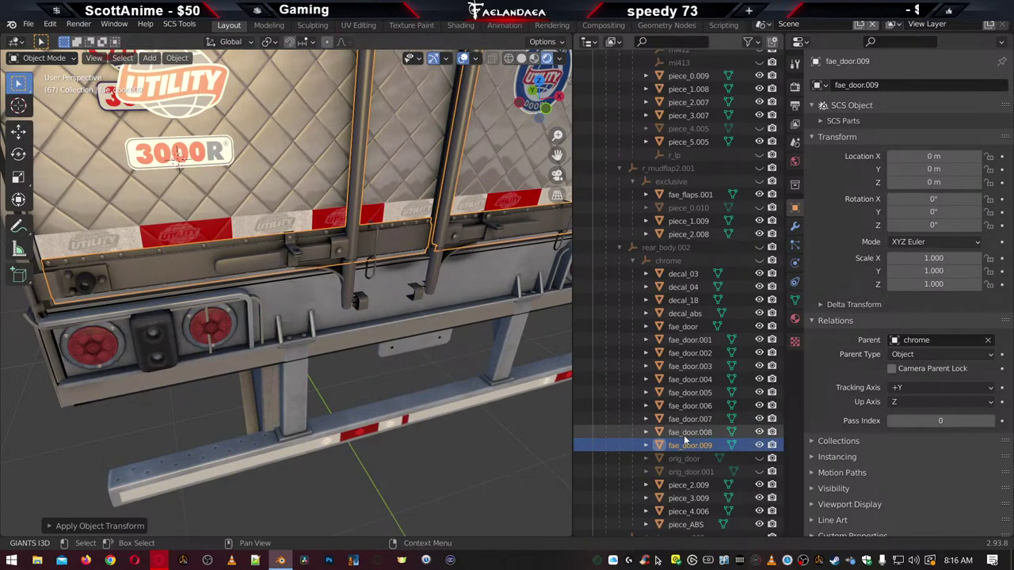
scroll(684, 439, "down", 4)
scroll(669, 238, "up", 5)
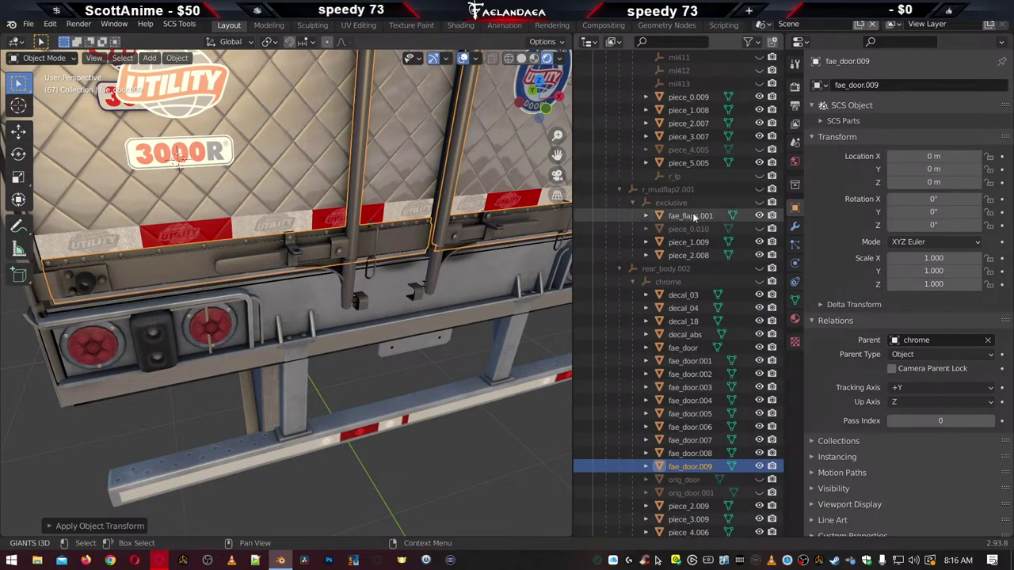
Select fae_bumper and fae_bumper.001 together while viewing the bumper from below
left_click(693, 216)
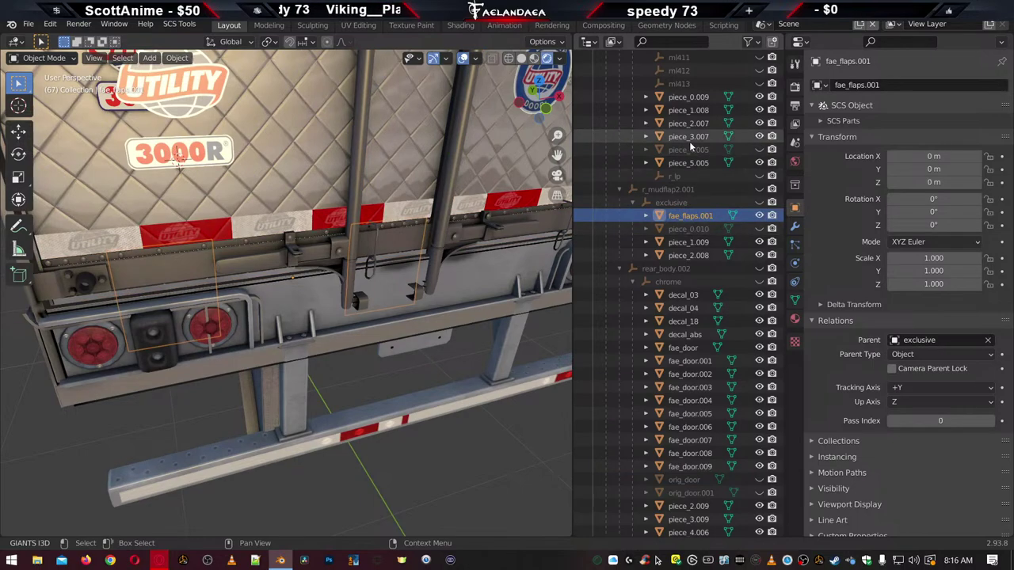
scroll(701, 216, "up", 3)
scroll(701, 216, "up", 2)
left_click(689, 71)
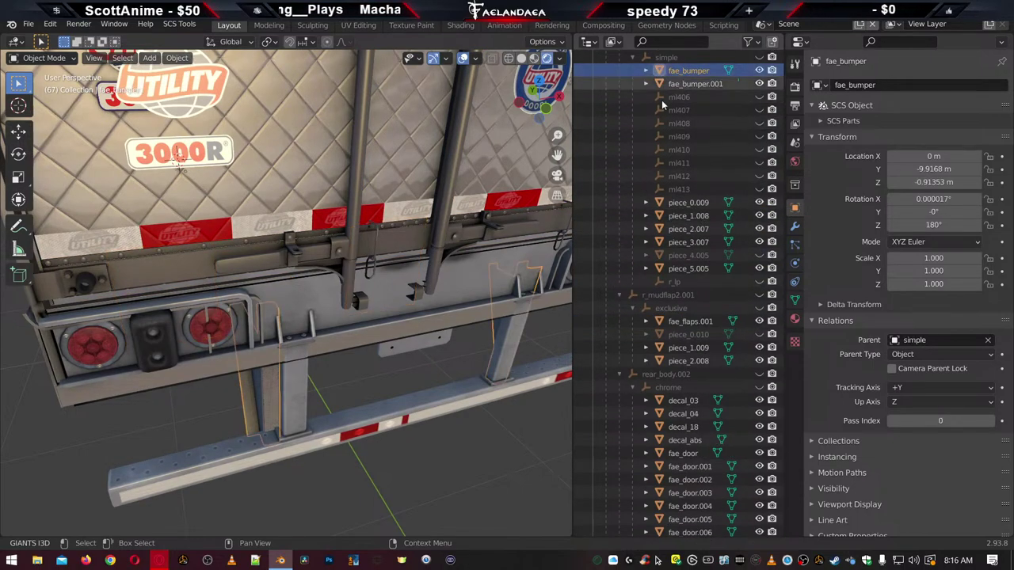
scroll(405, 295, "up", 3)
middle_click_drag(404, 295, 529, 321)
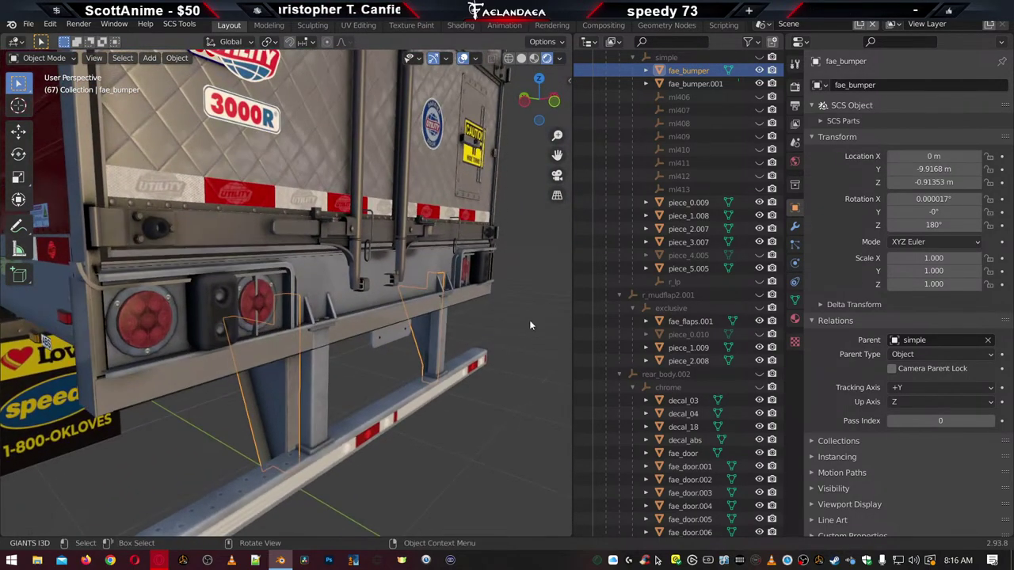
scroll(697, 453, "down", 6)
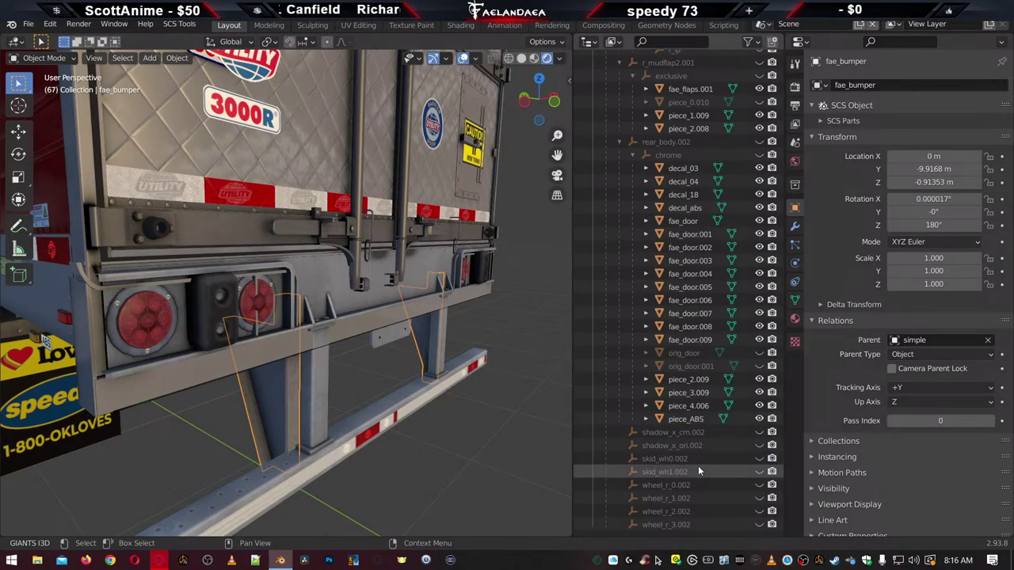
scroll(698, 466, "up", 2)
key("period")
left_click(689, 211, "shift")
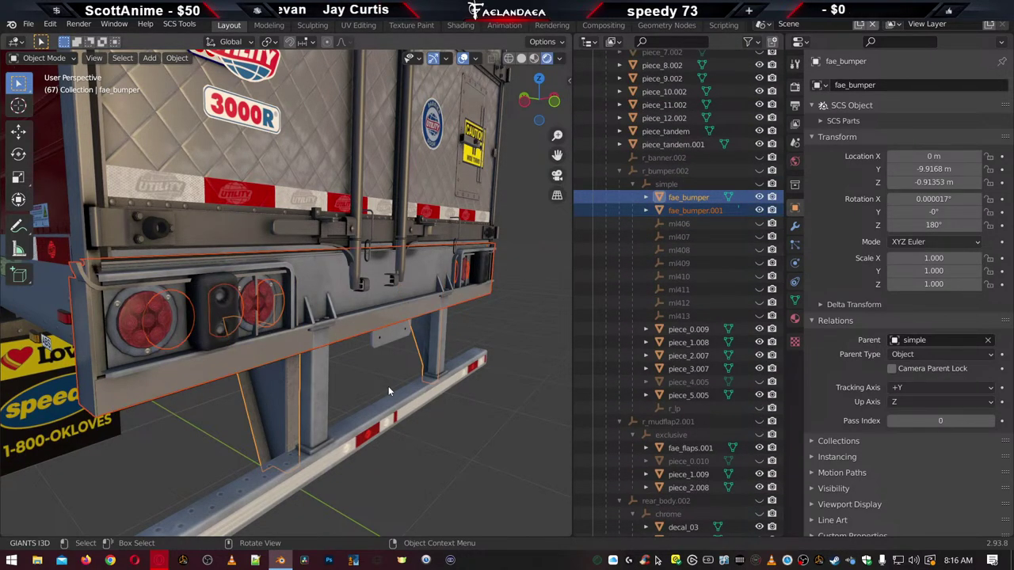
Scale fae_bumper to 0.969 and move it along Y to -9.6304 m
key("s")
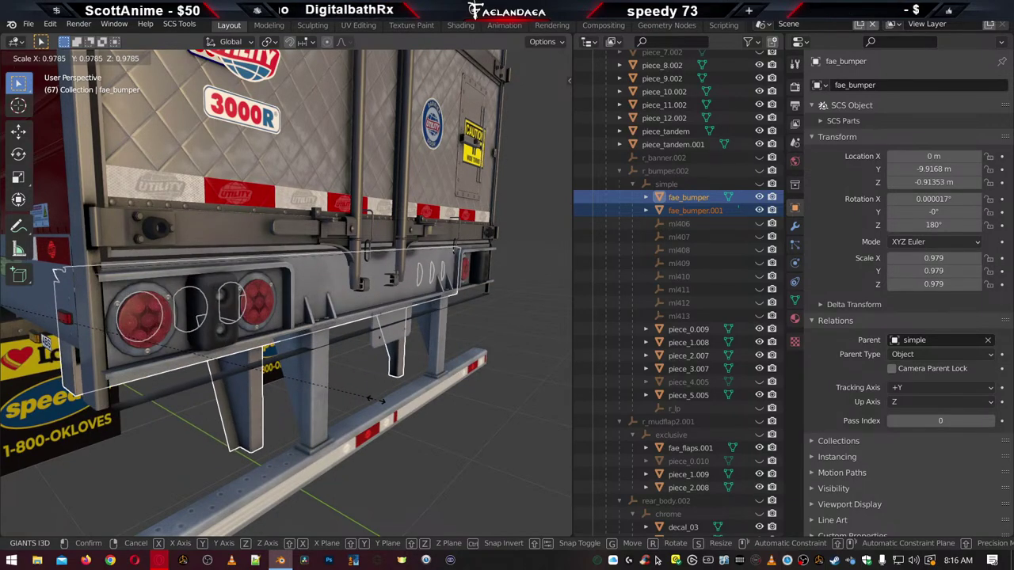
left_click(371, 400)
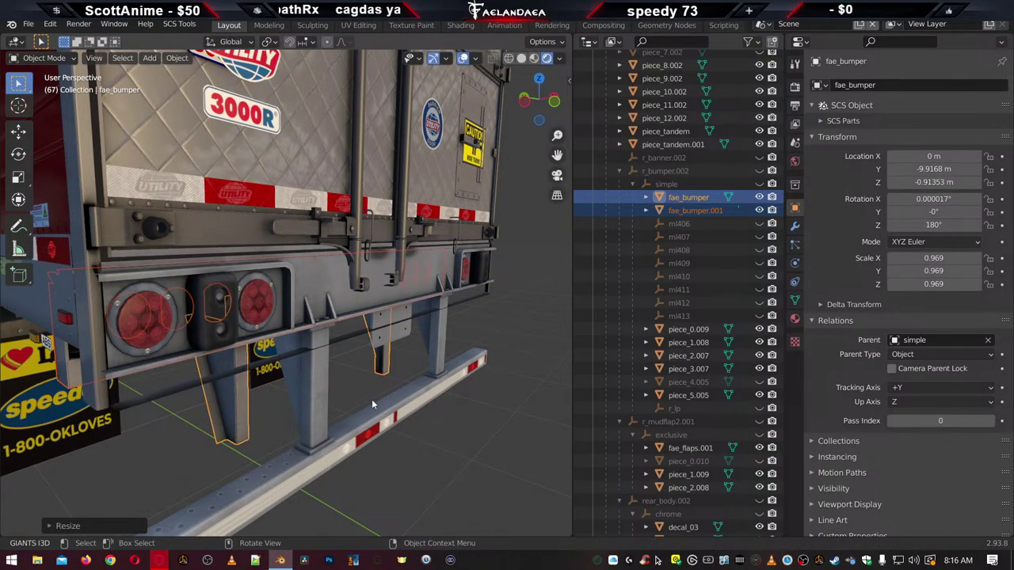
key("g")
key("y")
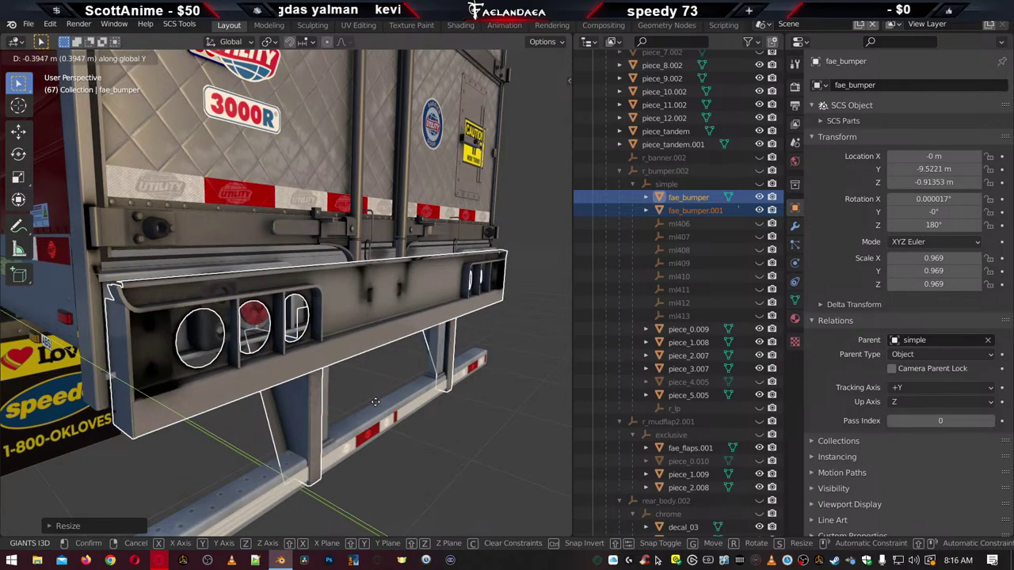
left_click(373, 402)
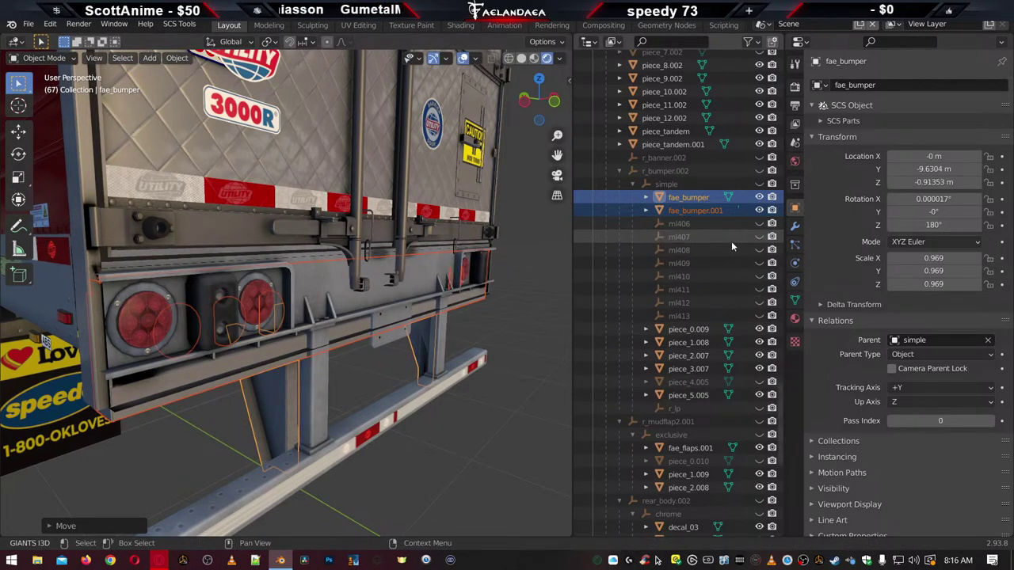
Hide the original bumper pieces piece_0.009 through piece_5.005 and their red lights
left_click_drag(759, 331, 758, 370)
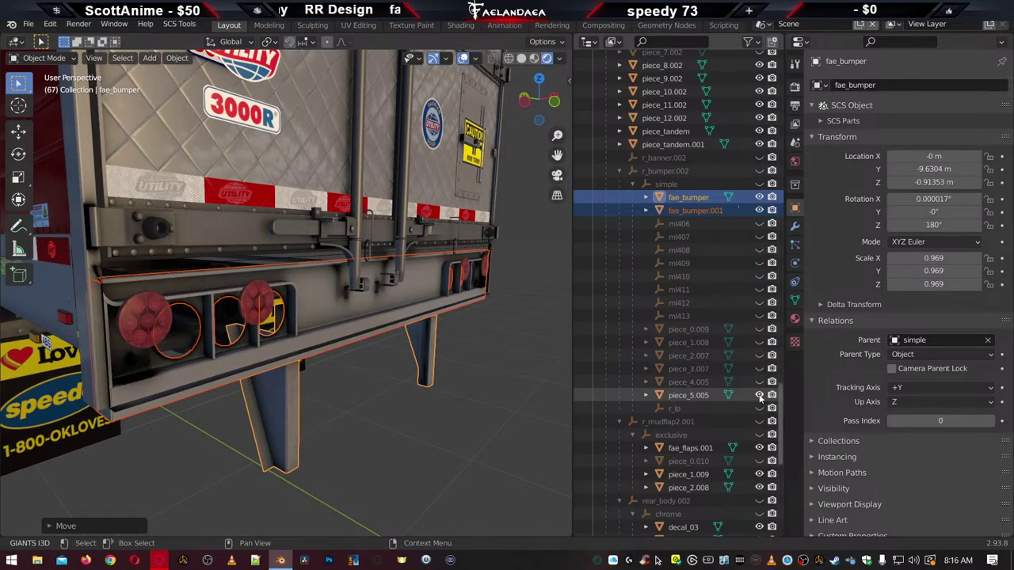
left_click(759, 397)
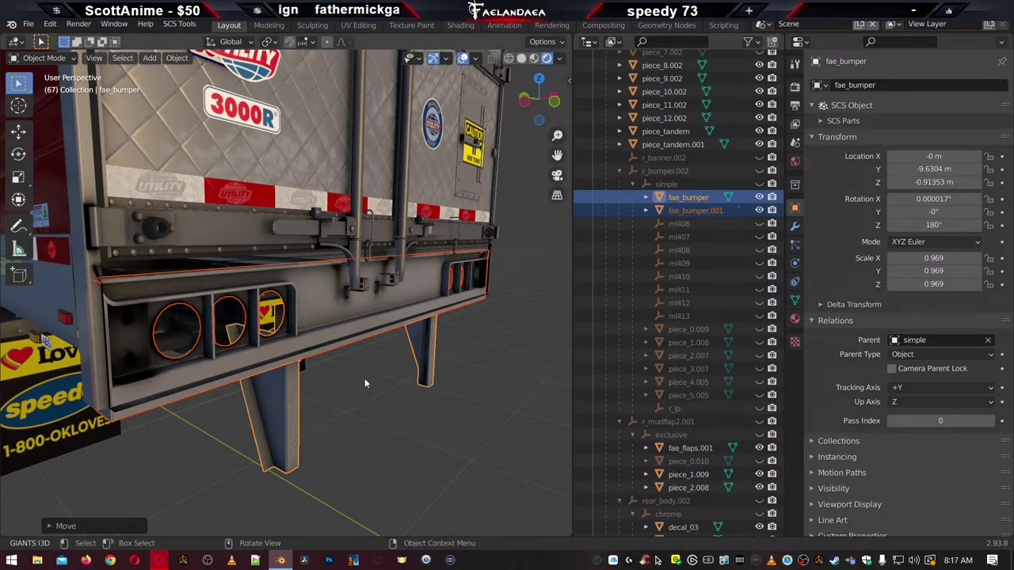
middle_click_drag(359, 386, 297, 377)
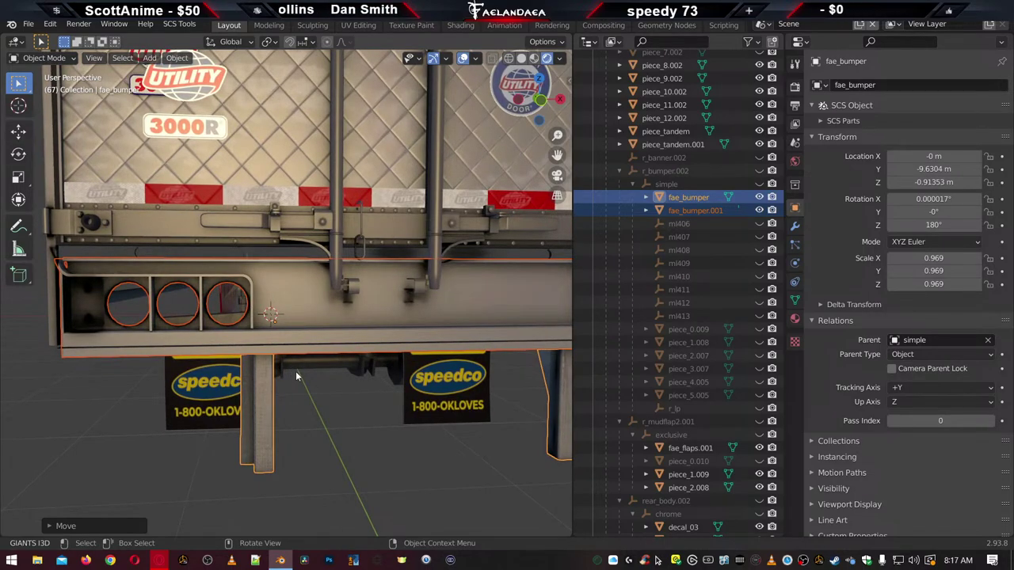
Raise fae_bumper along Z to -0.87258 m and inspect its fit under the trailer's rear
key("g")
key("z")
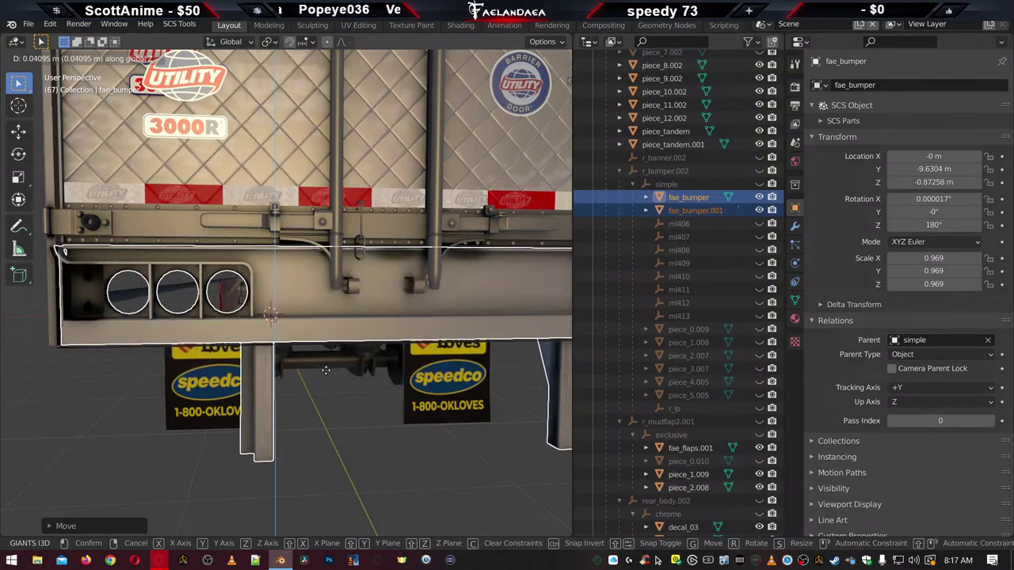
left_click(326, 369)
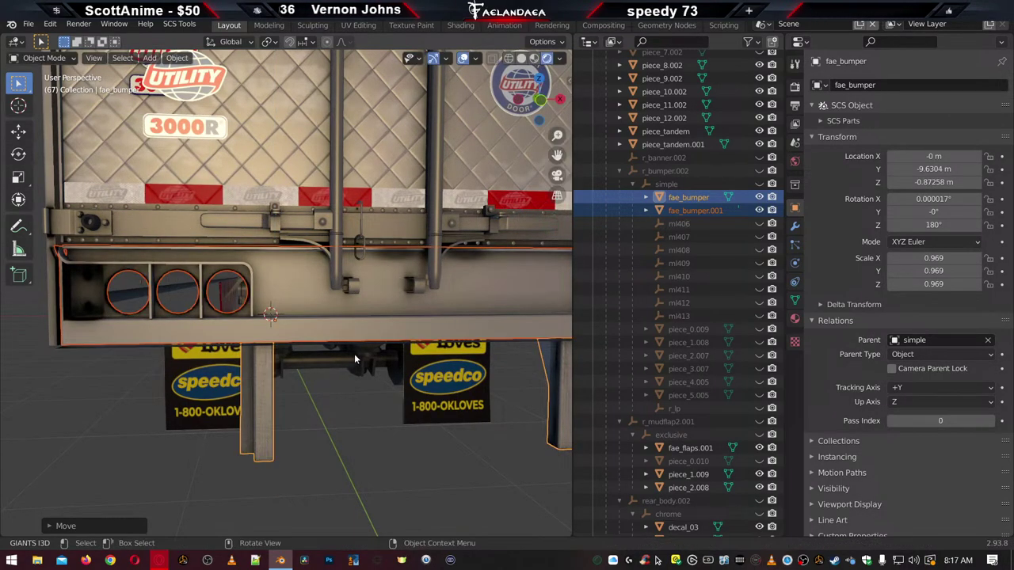
middle_click_drag(354, 353, 394, 340)
scroll(396, 356, "up", 4)
scroll(271, 330, "up", 2)
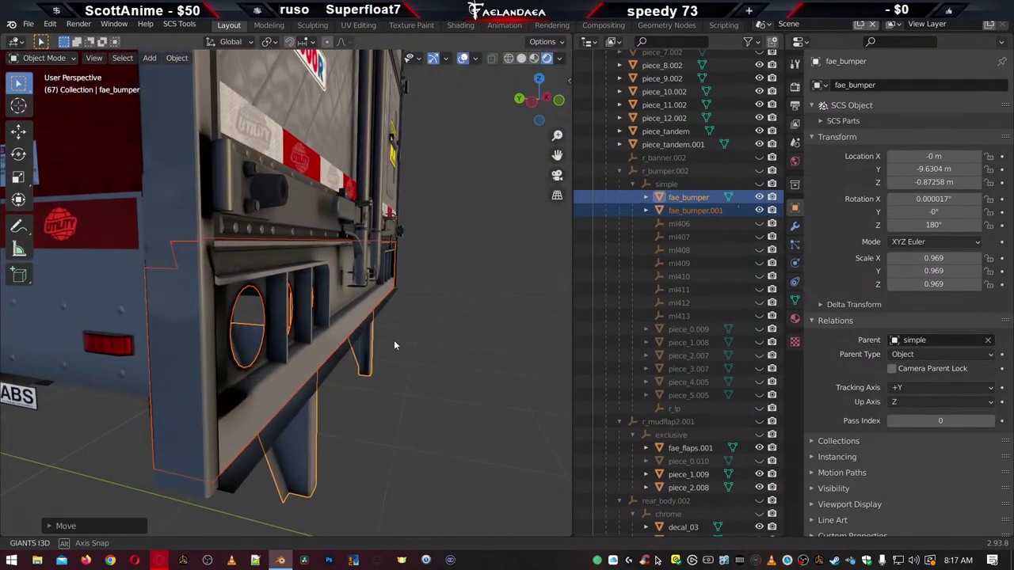
scroll(332, 361, "up", 2)
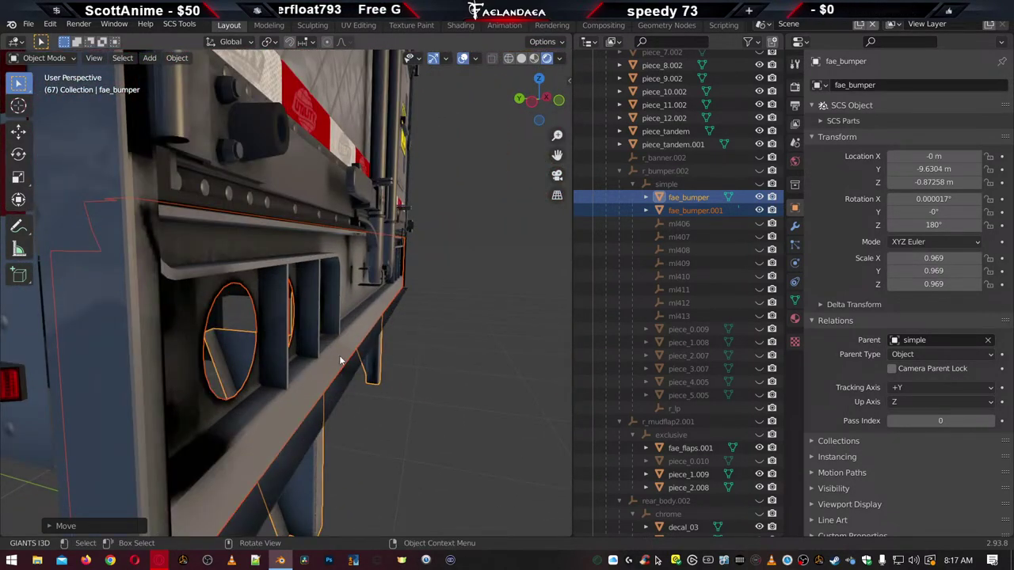
middle_click_drag(340, 361, 296, 466)
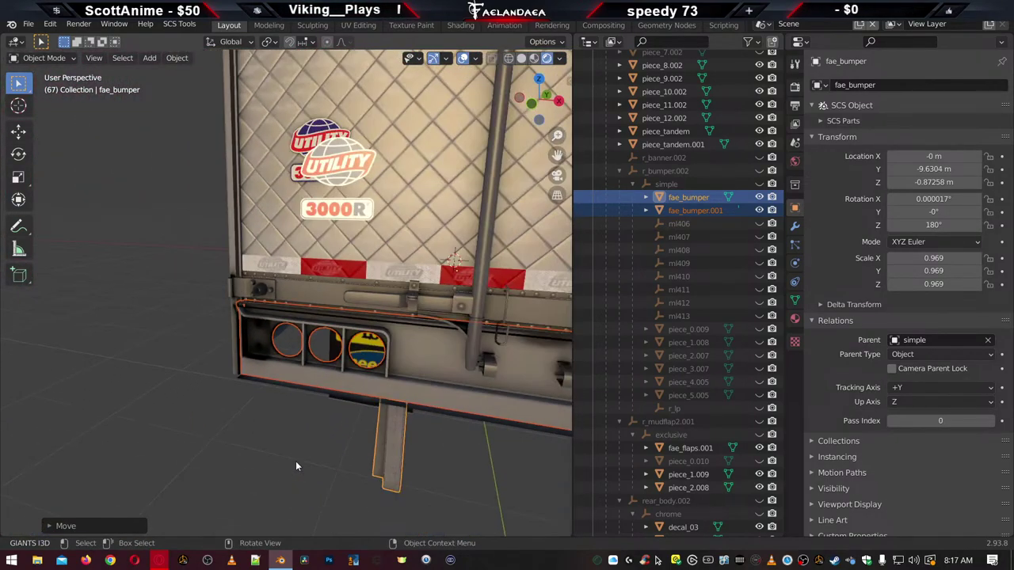
middle_click_drag(356, 449, 328, 381)
From the rear view, select the fae_door.003 and fae_door.009 panels
key("KP_1")
scroll(345, 371, "up", 3)
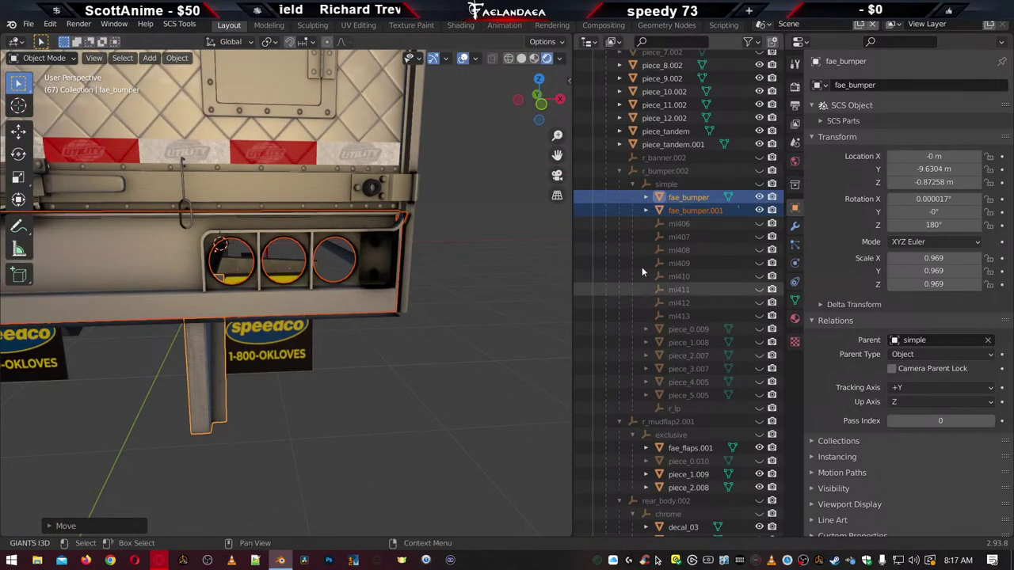
left_click(248, 143)
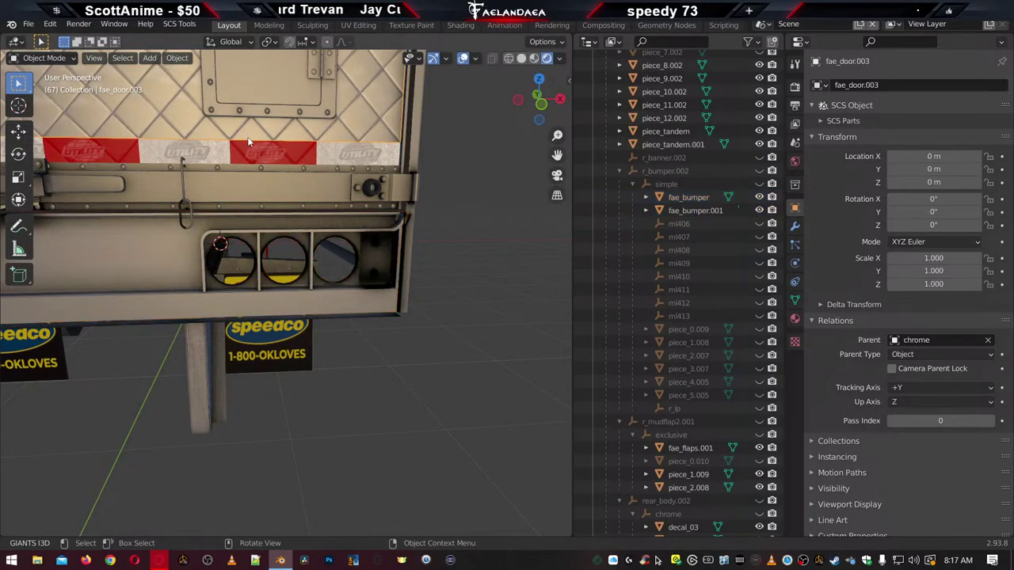
left_click(210, 164)
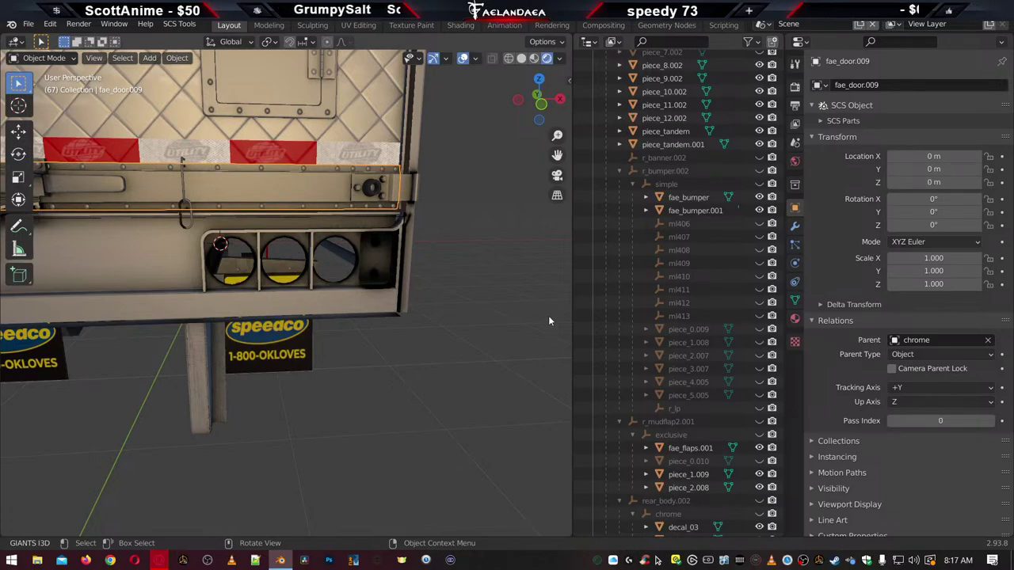
Hide fae_bumper in the Outliner while keeping fae_bumper.001 visible at the rear
left_click_drag(759, 197, 759, 210)
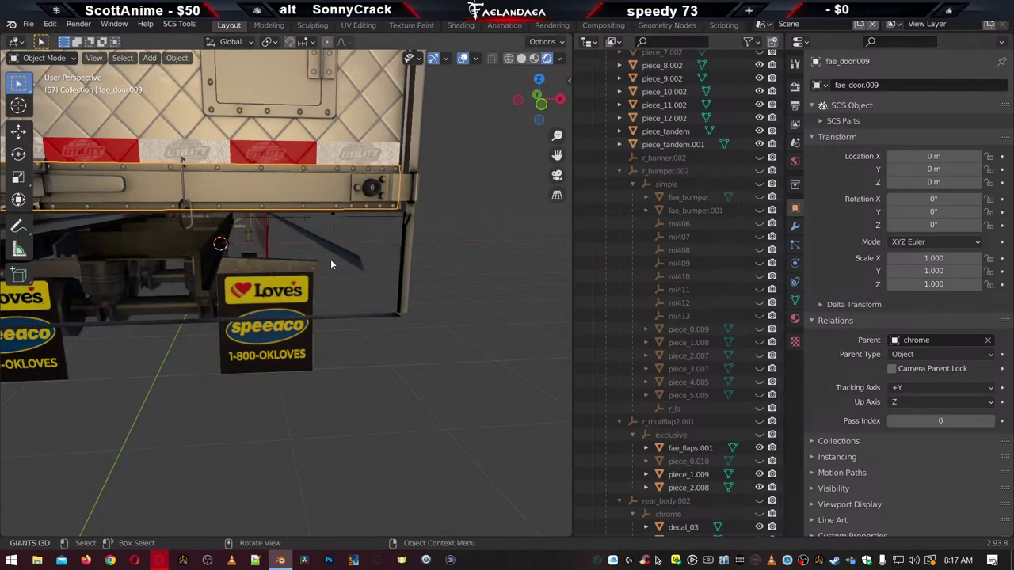
left_click(403, 308)
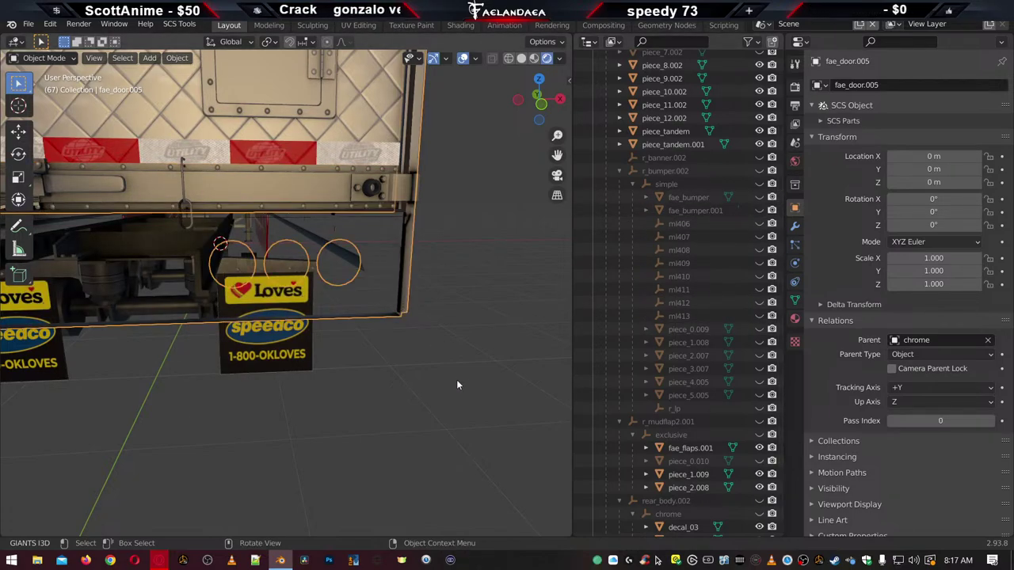
left_click(759, 210)
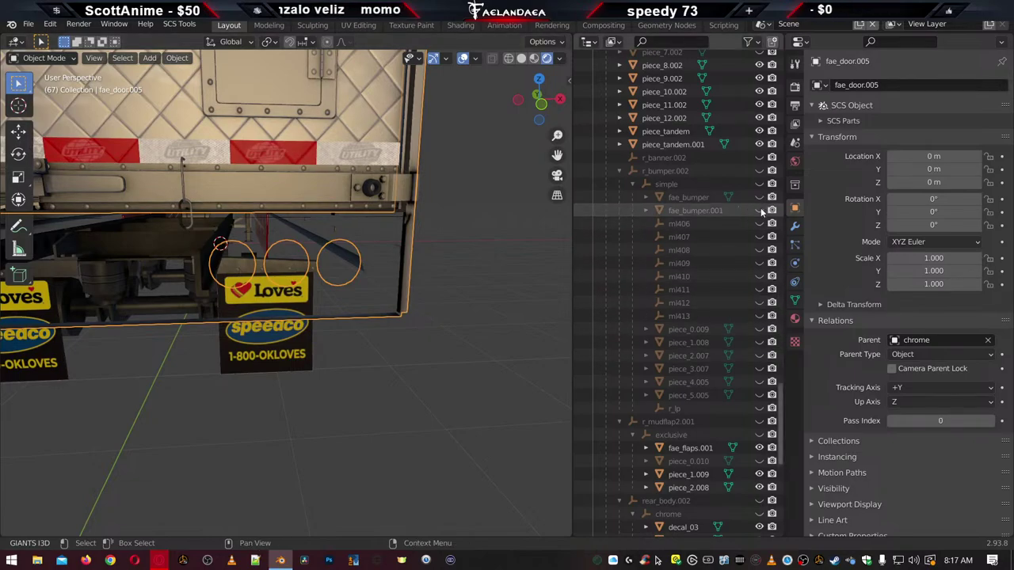
left_click(759, 210)
left_click(759, 210)
middle_click_drag(409, 377, 383, 378)
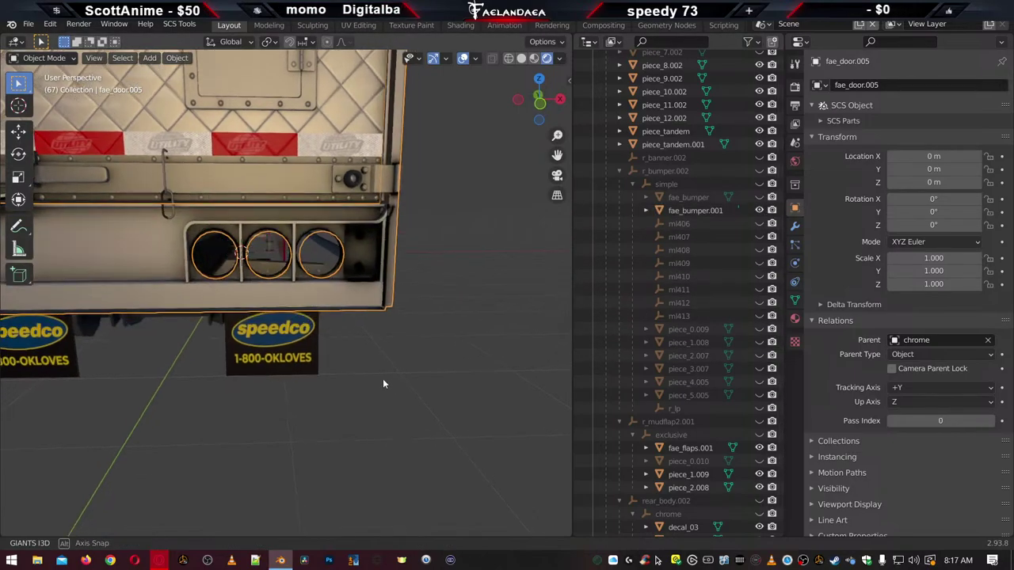
key("KP_1")
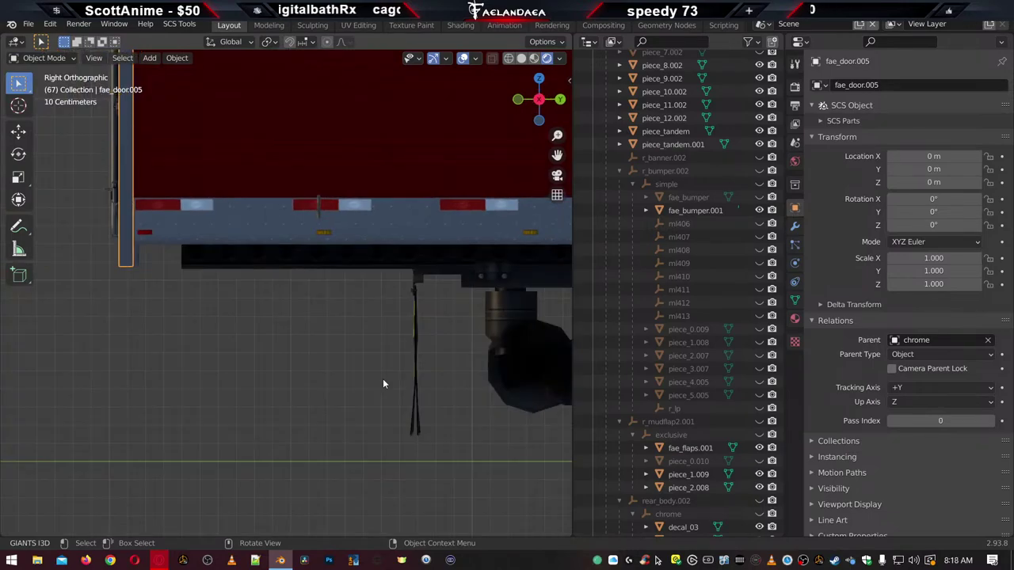
Frame the three round rear lights, select fae_bumper.001 and fae_bumper, and use Wireframe shading
scroll(356, 317, "up", 8)
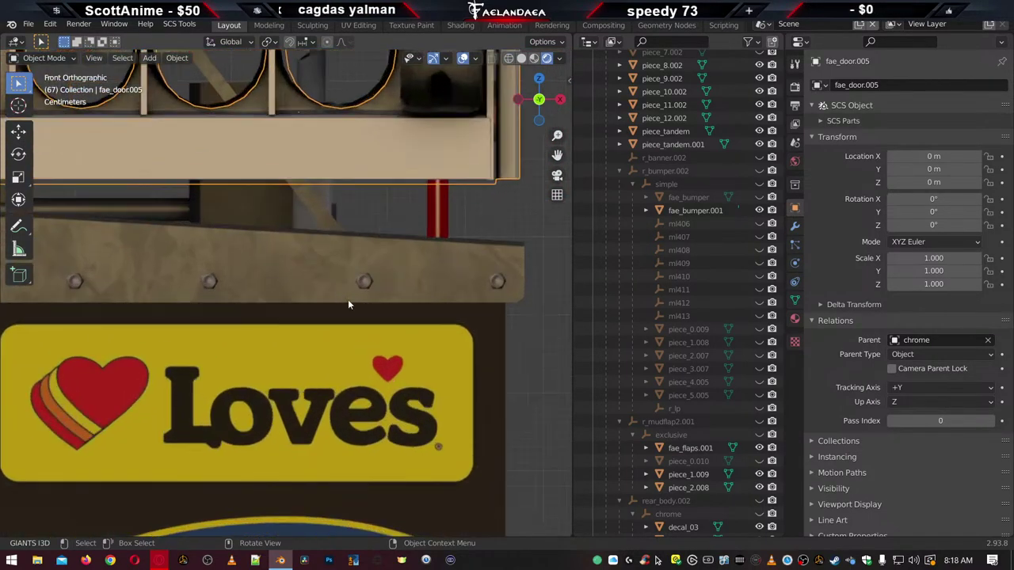
middle_click_drag(290, 211, 373, 512, "shift")
scroll(350, 509, "up", 2)
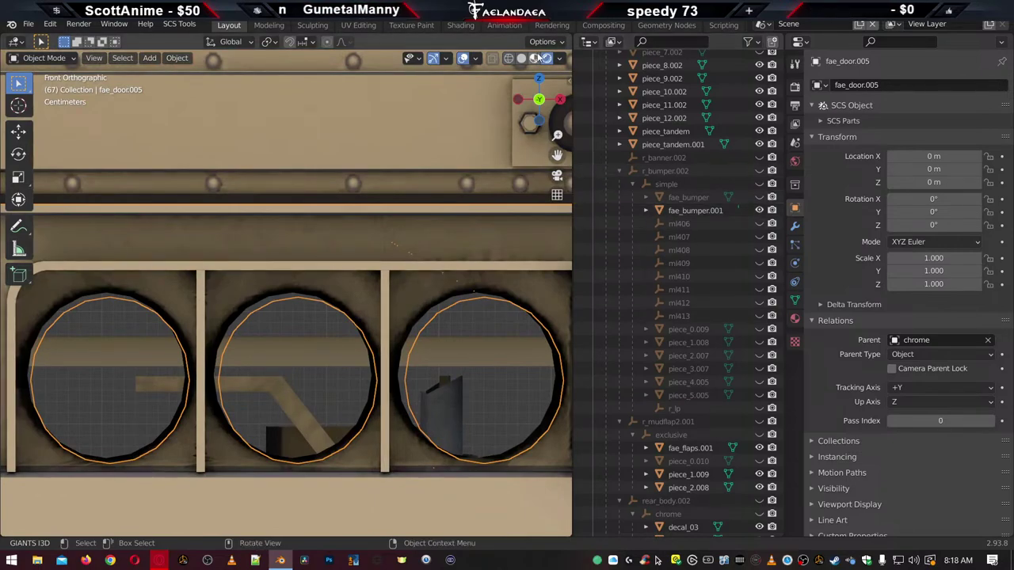
left_click(211, 276)
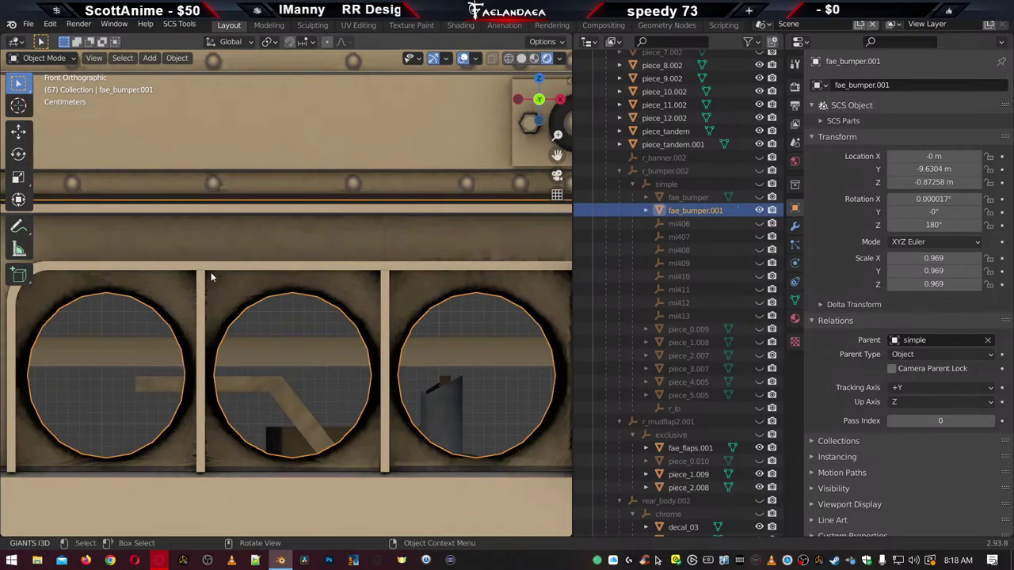
left_click(687, 197, "shift")
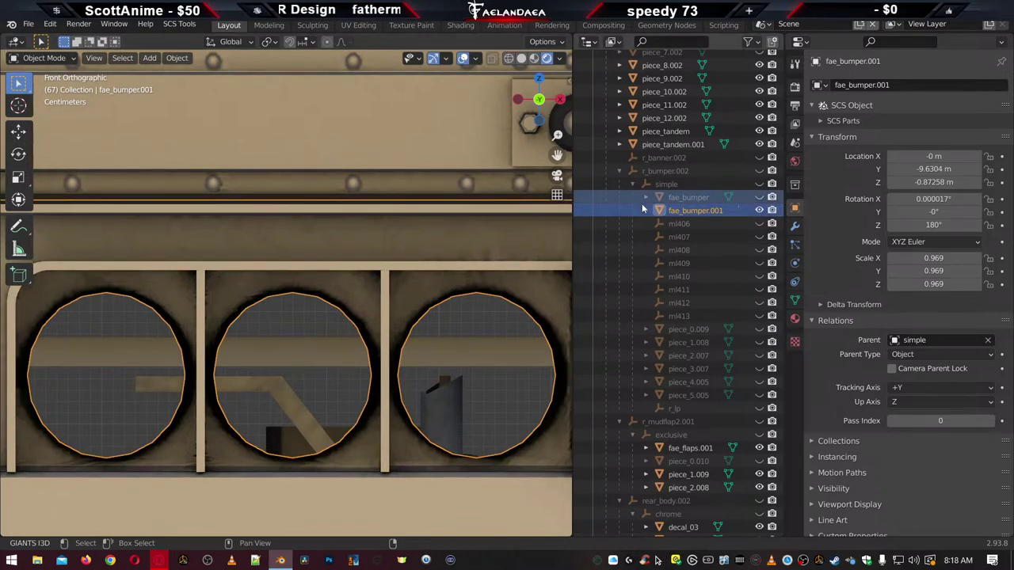
left_click(509, 59)
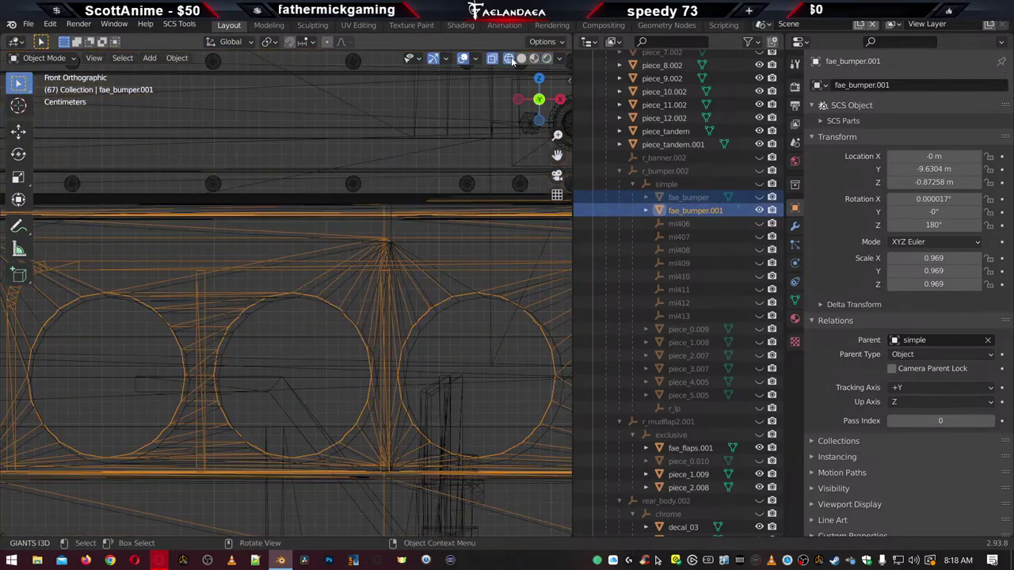
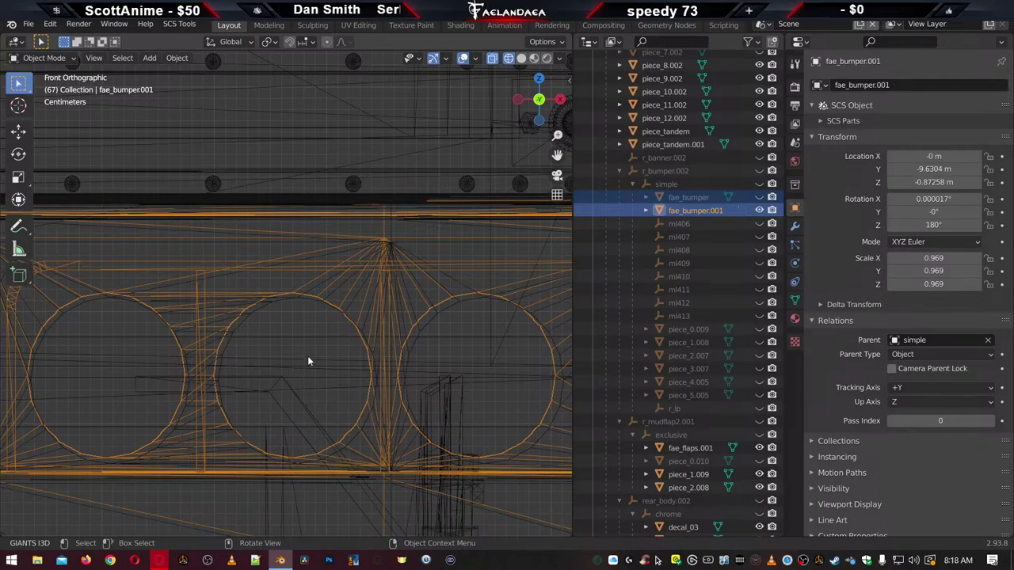
Scale fae_bumper.001 to 0.975, nudge it along Y, and lower it to Z −0.88384 m
key("s")
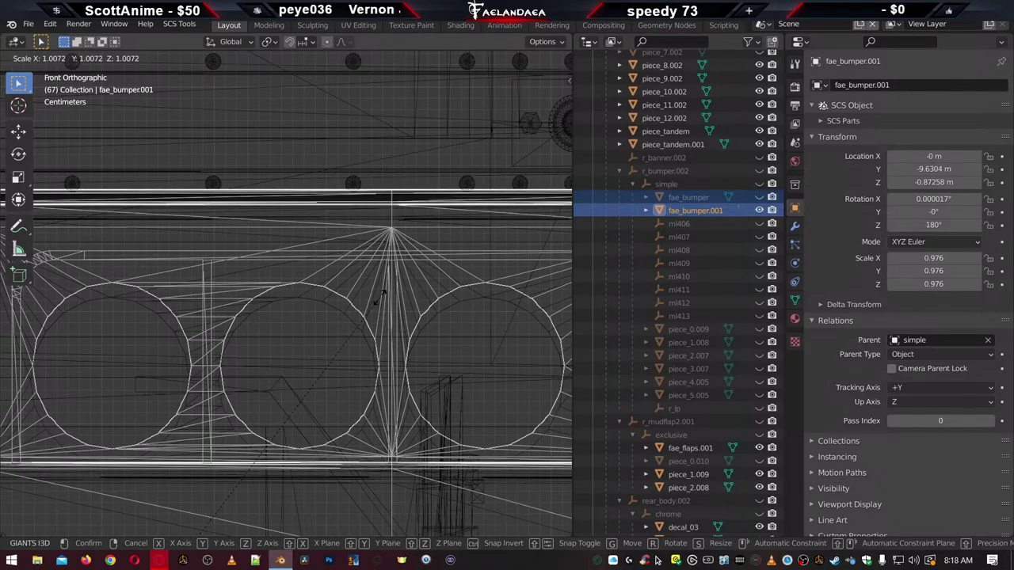
left_click(378, 300)
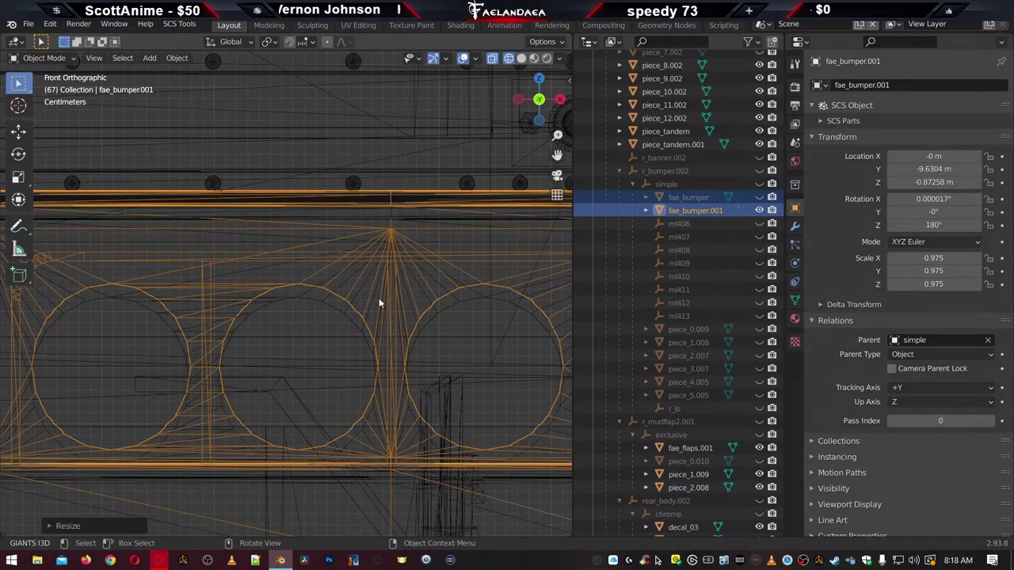
key("g")
key("y")
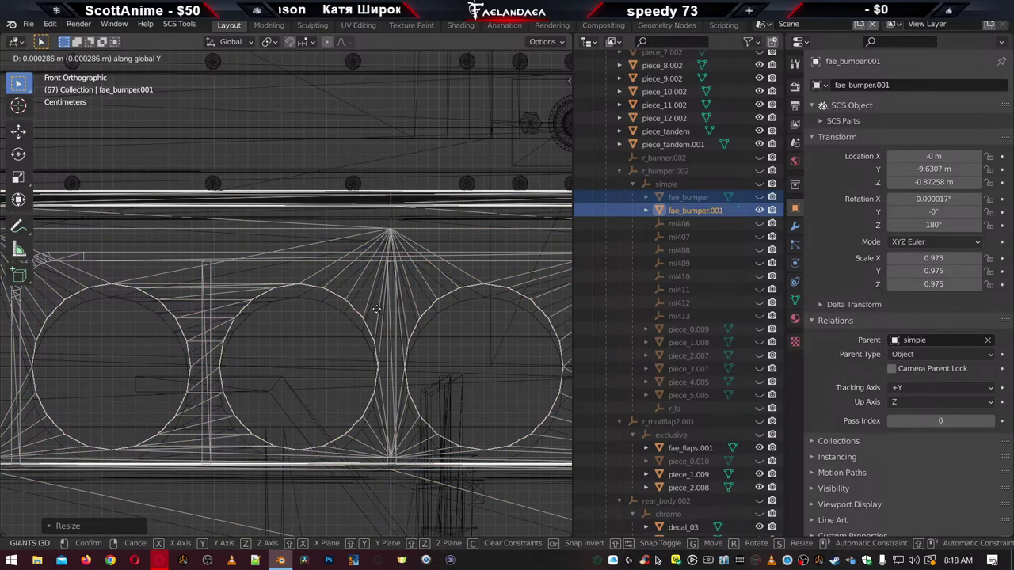
left_click(375, 342)
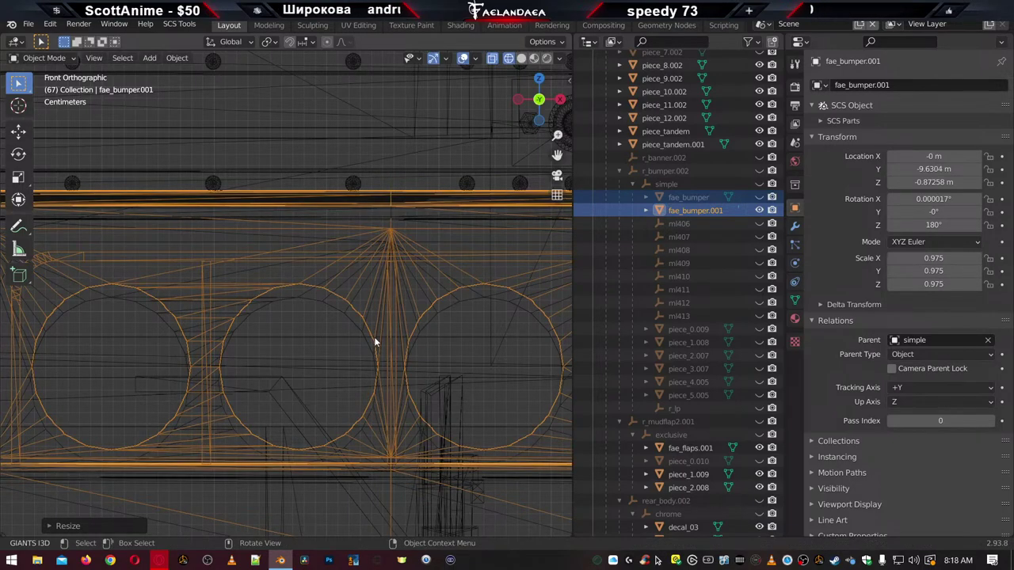
key("g")
key("z")
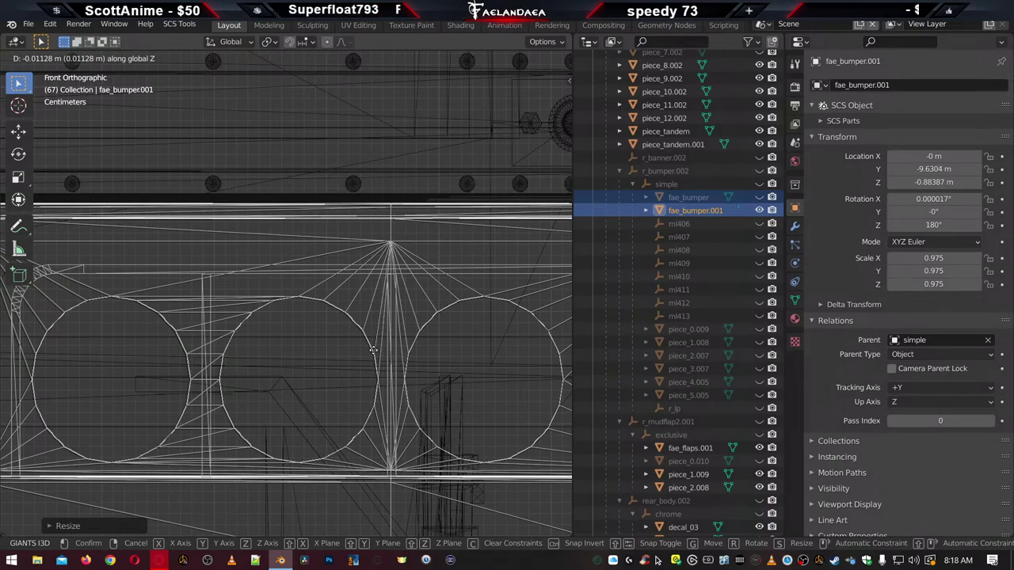
left_click(373, 350)
scroll(360, 346, "down", 3)
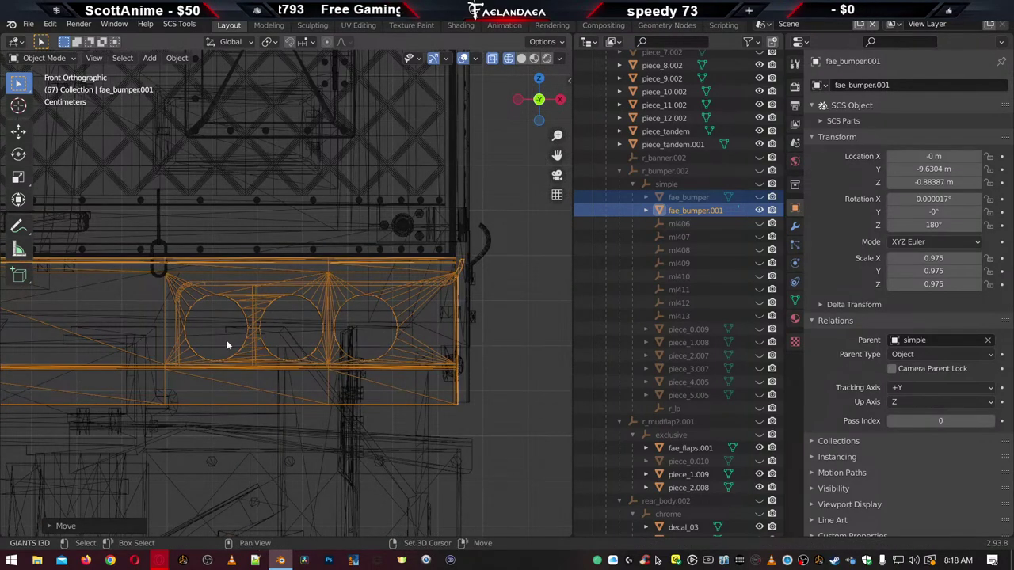
scroll(227, 340, "down", 3)
scroll(501, 317, "up", 6)
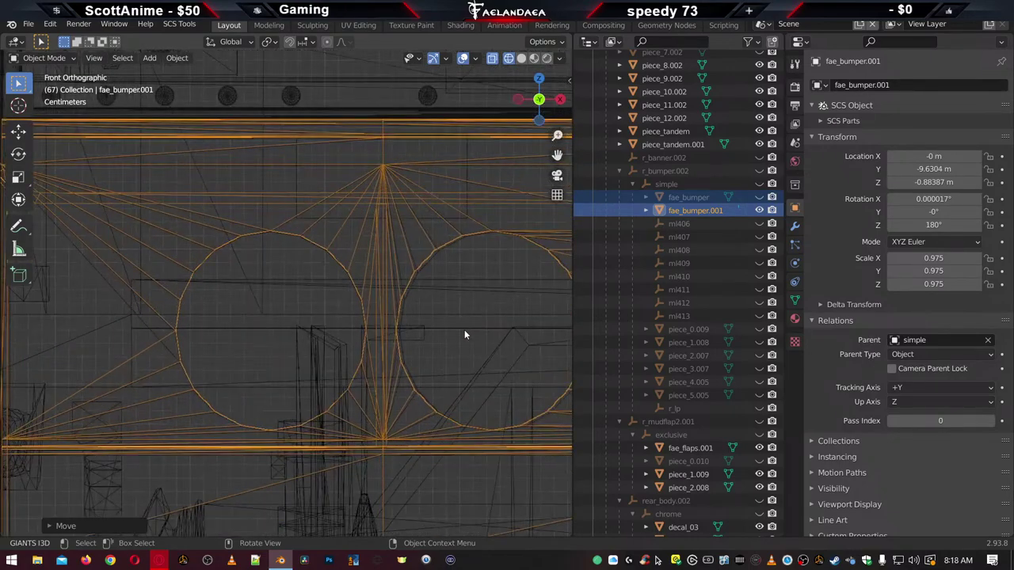
middle_click_drag(459, 336, 296, 349, "shift")
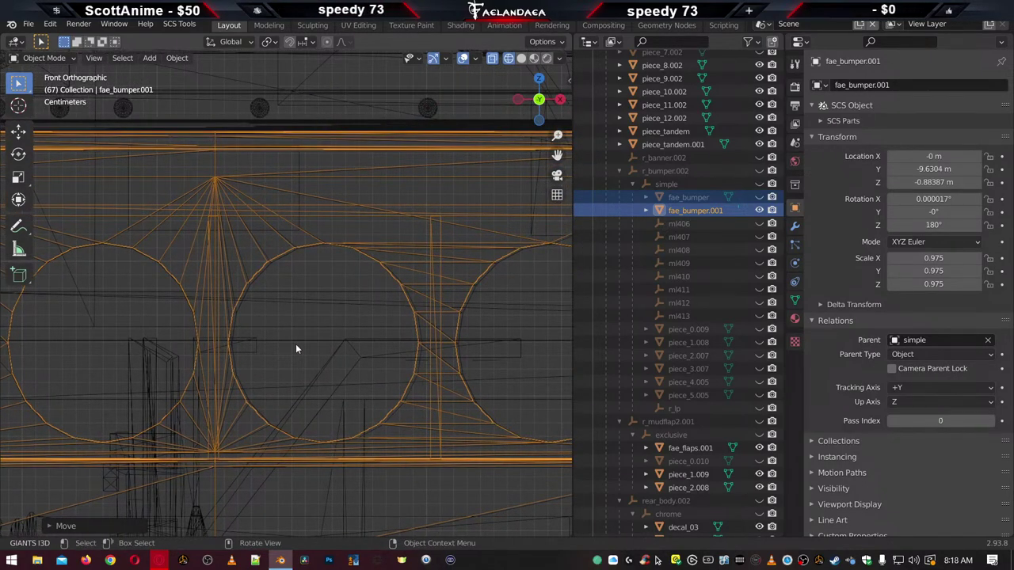
scroll(295, 348, "up", 3)
scroll(297, 350, "down", 6)
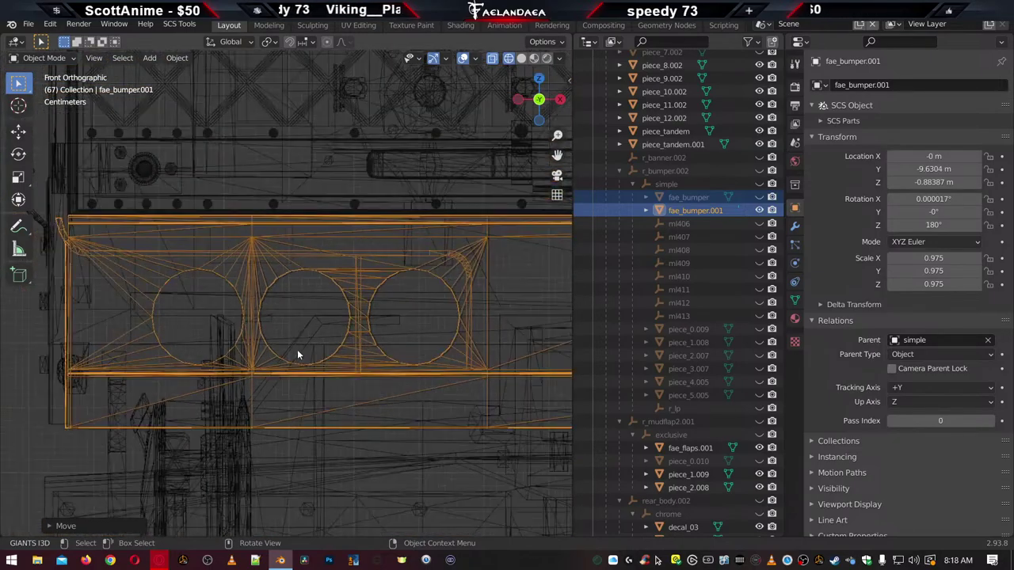
scroll(297, 351, "up", 6)
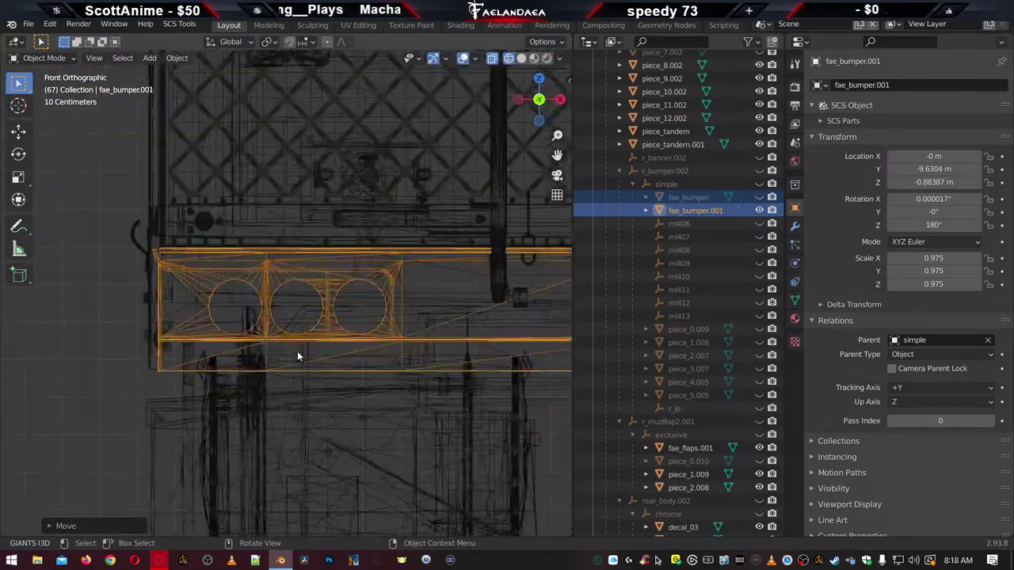
scroll(292, 354, "down", 2)
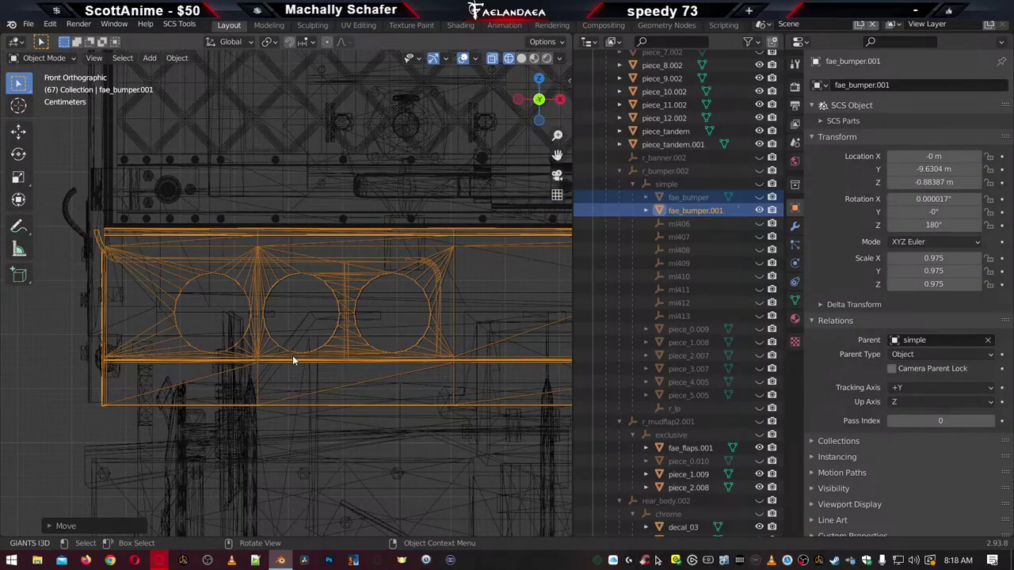
scroll(293, 356, "down", 4)
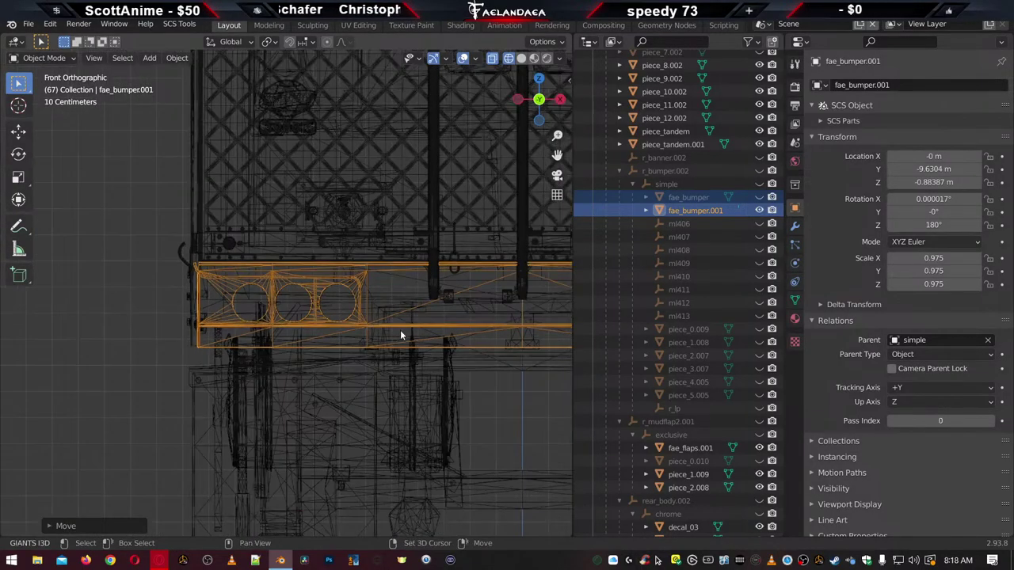
scroll(182, 356, "up", 2)
scroll(301, 319, "down", 2)
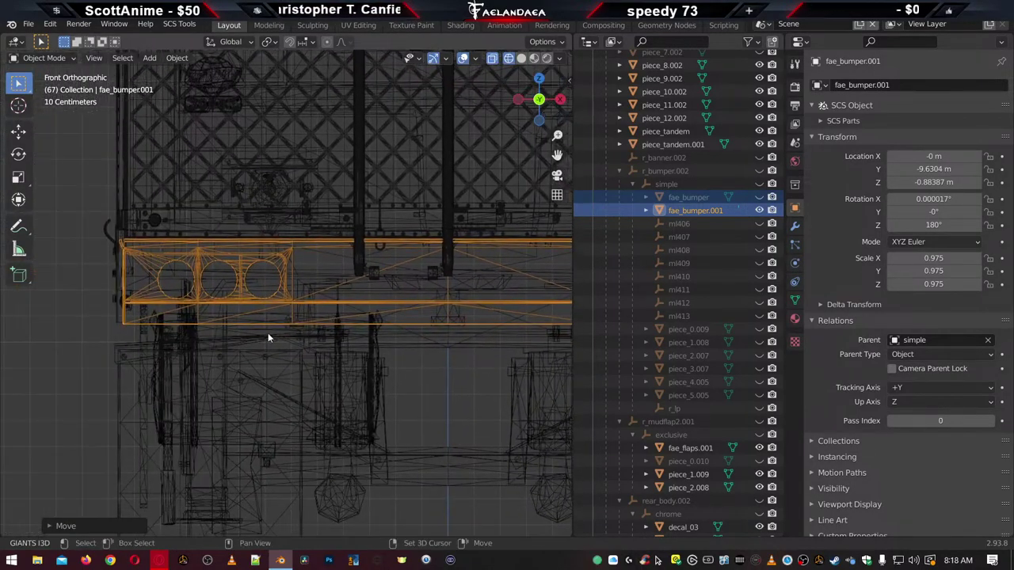
scroll(233, 324, "up", 3)
scroll(235, 324, "down", 6)
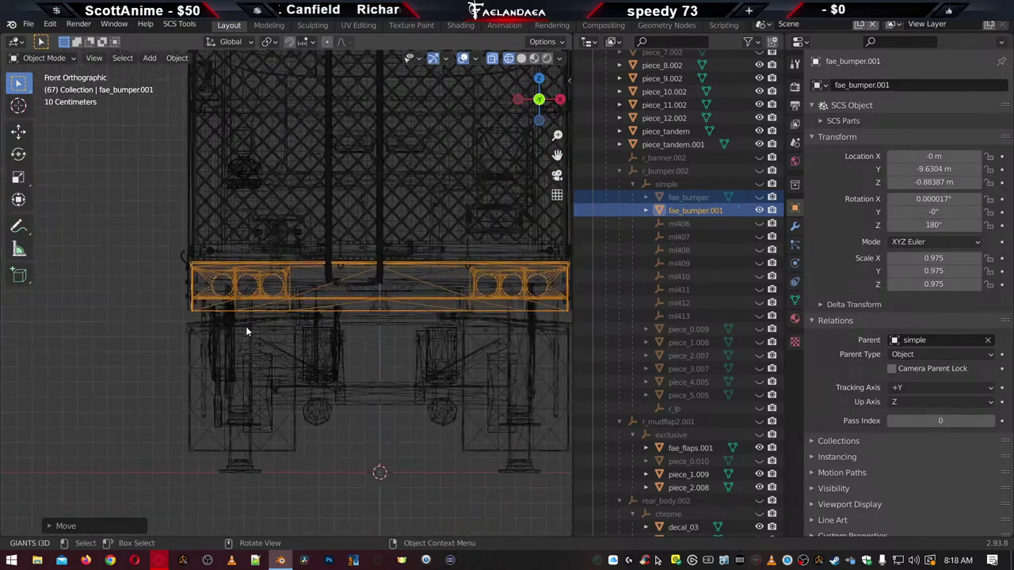
scroll(336, 325, "up", 3)
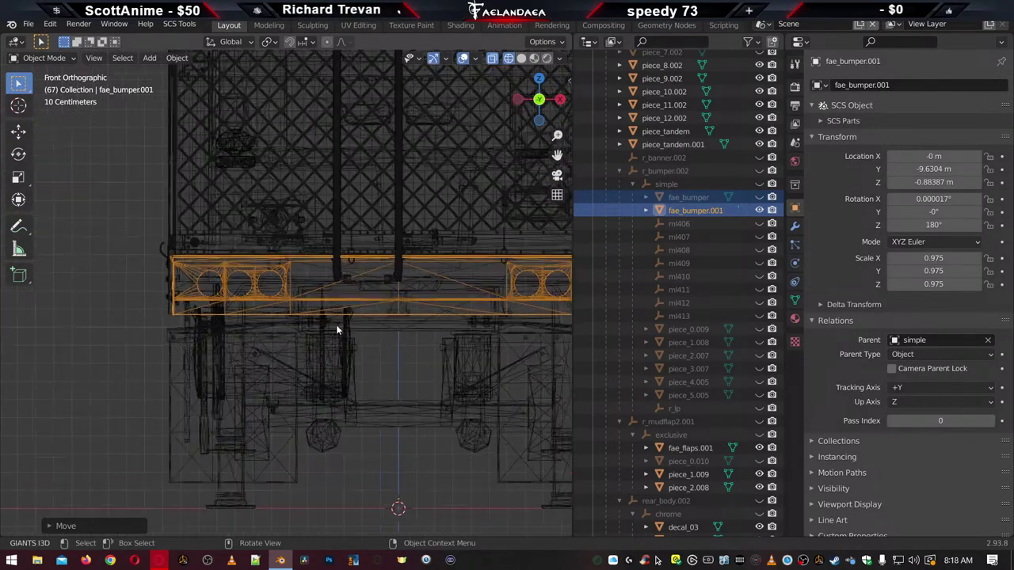
left_click(690, 198)
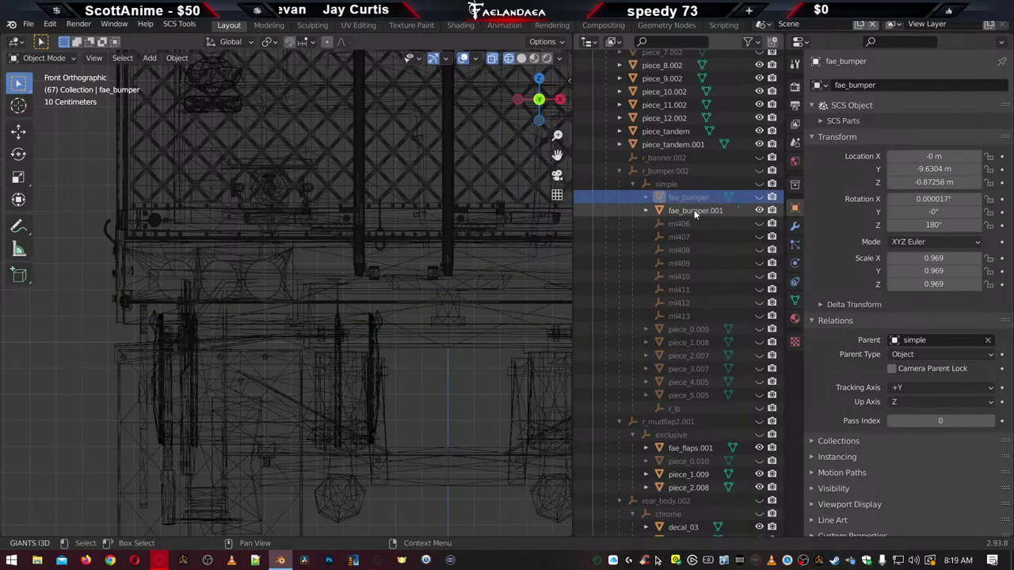
left_click(694, 209)
left_click(693, 198)
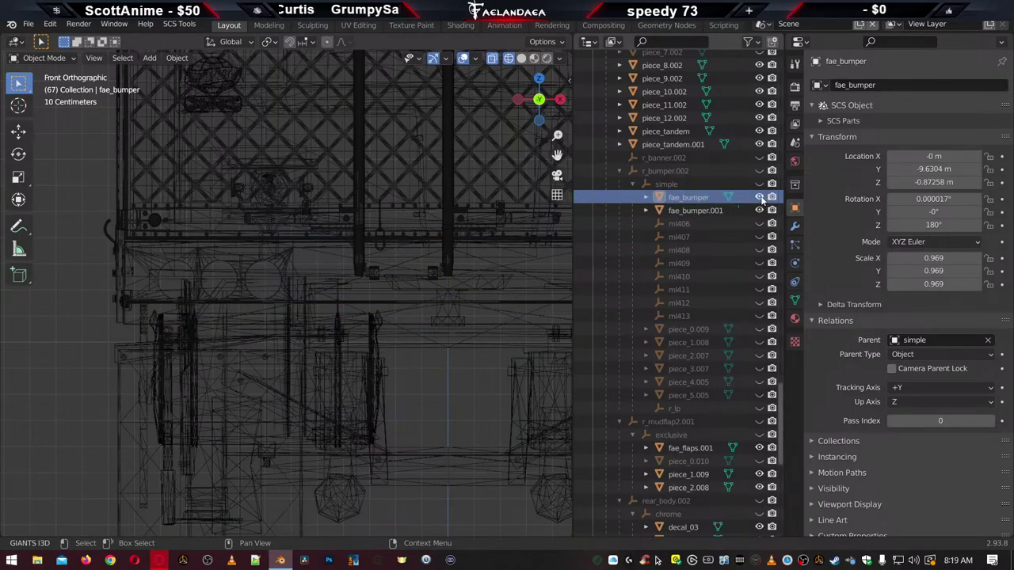
left_click(694, 210)
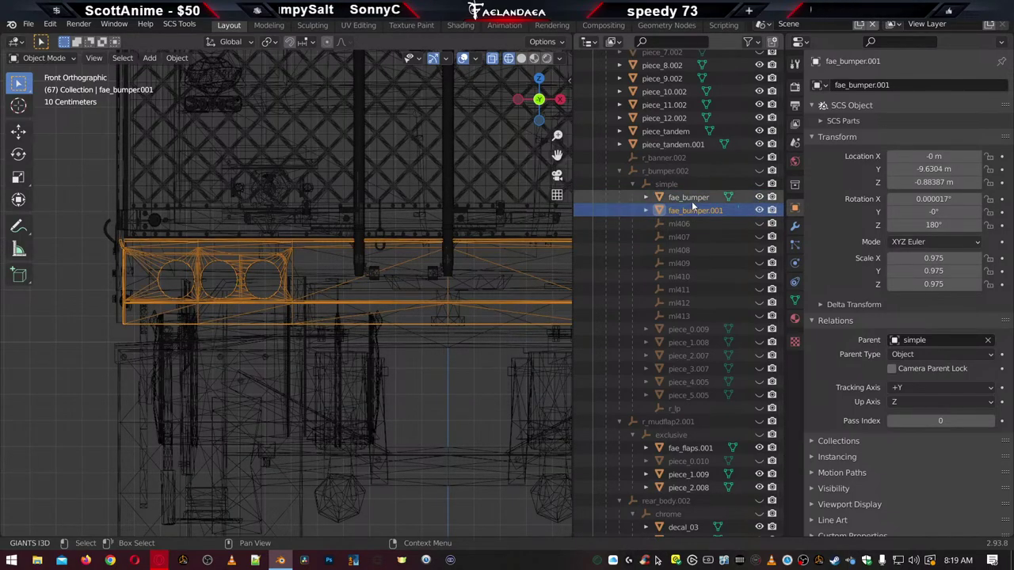
left_click(691, 199)
left_click(693, 210)
scroll(382, 328, "down", 4)
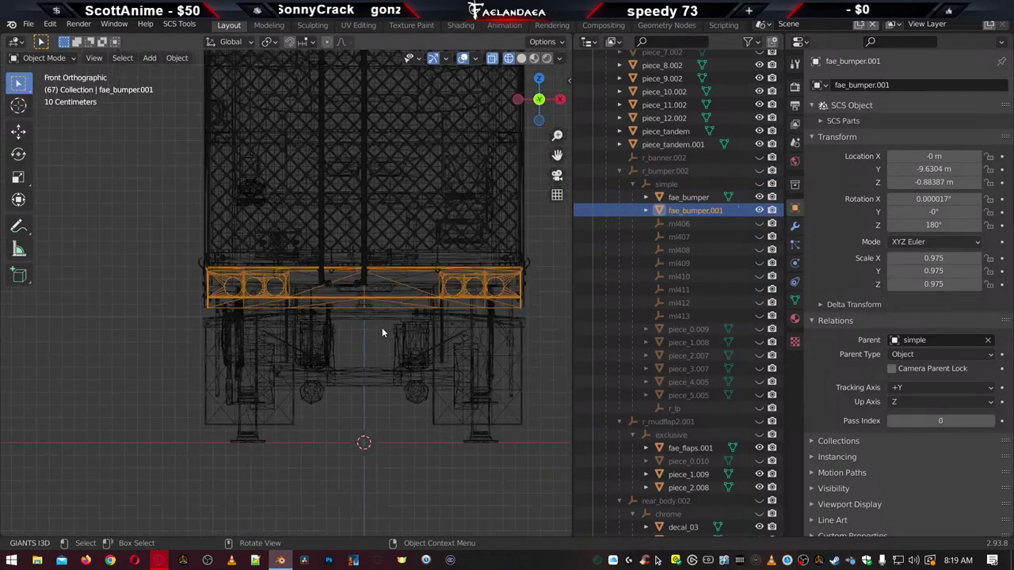
middle_click_drag(389, 270, 316, 366, "shift")
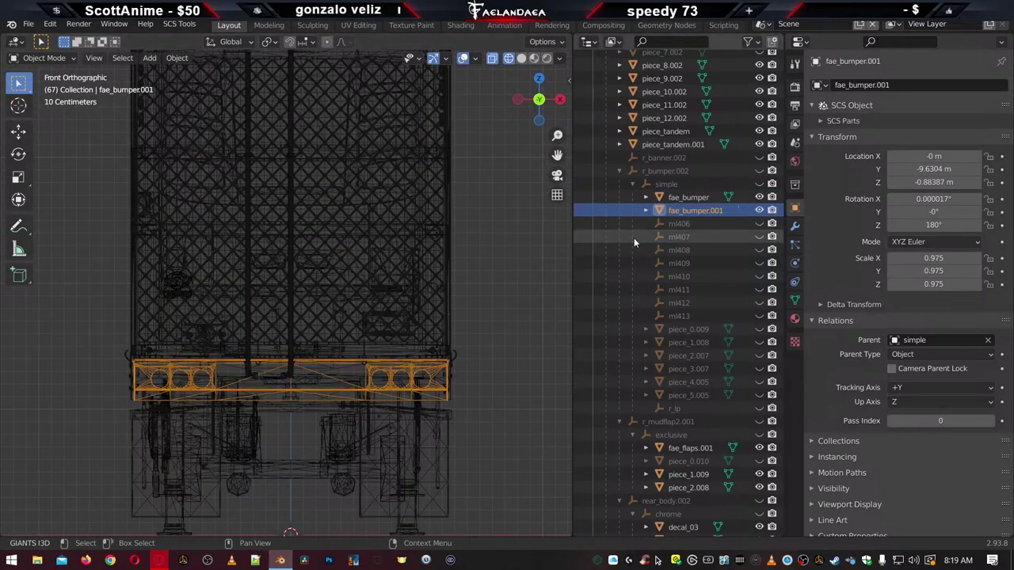
left_click(690, 198)
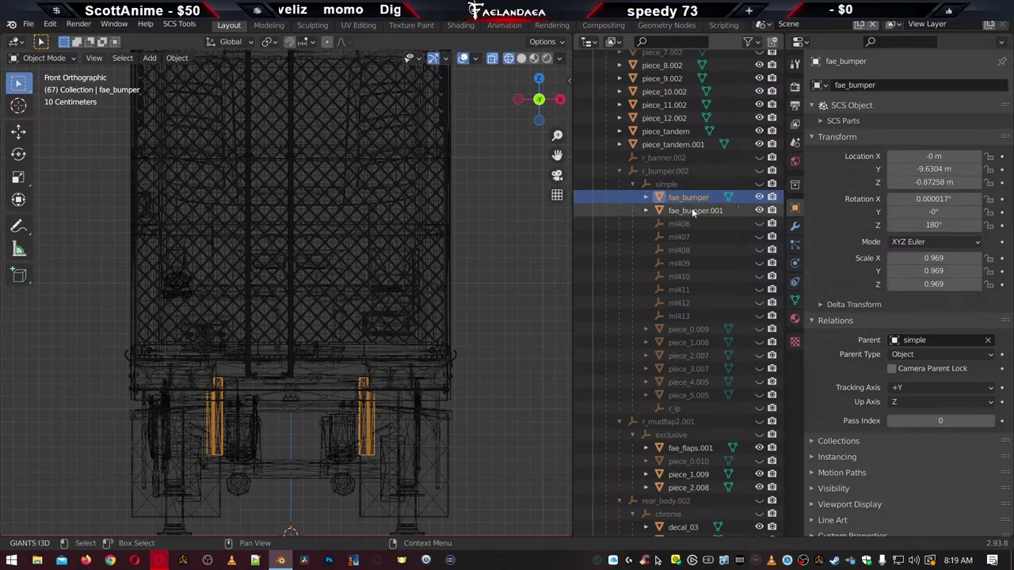
left_click(694, 211)
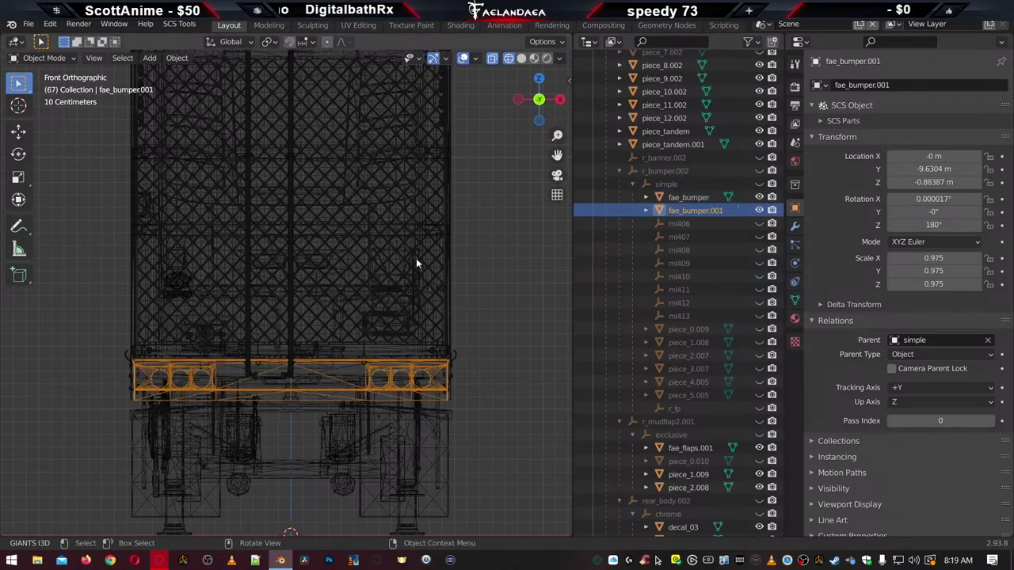
key("KP_5")
middle_click_drag(328, 296, 390, 322)
scroll(390, 322, "up", 5)
middle_click_drag(387, 370, 378, 251, "shift")
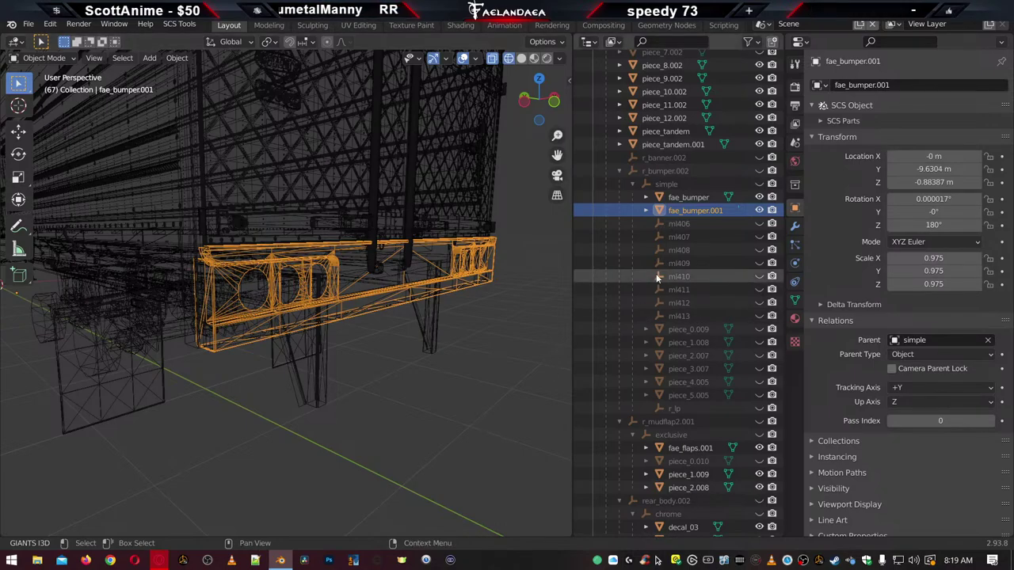
Check the fae_bumper posts and plate, then switch to Material Preview shading
left_click(672, 197)
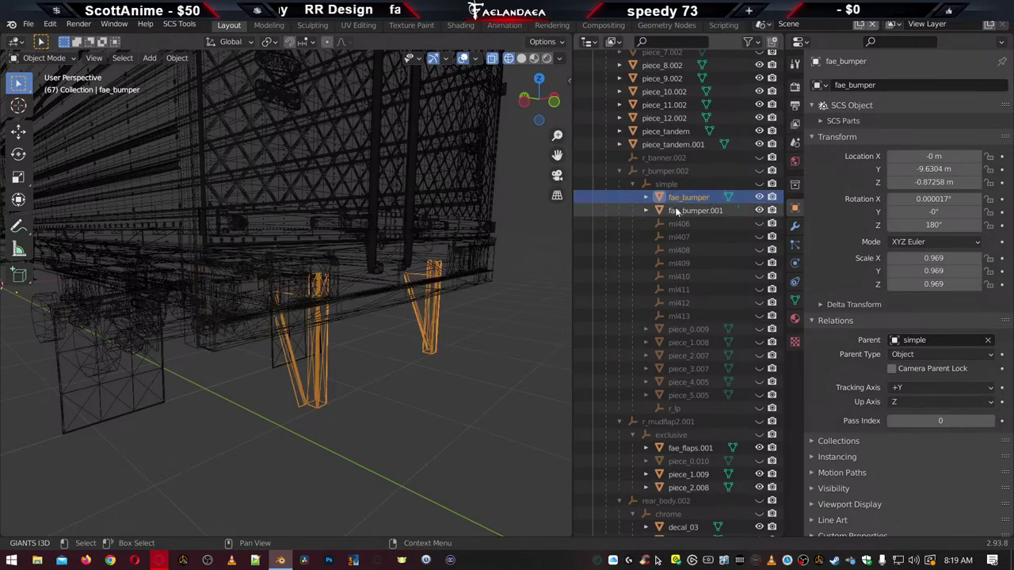
left_click(676, 211)
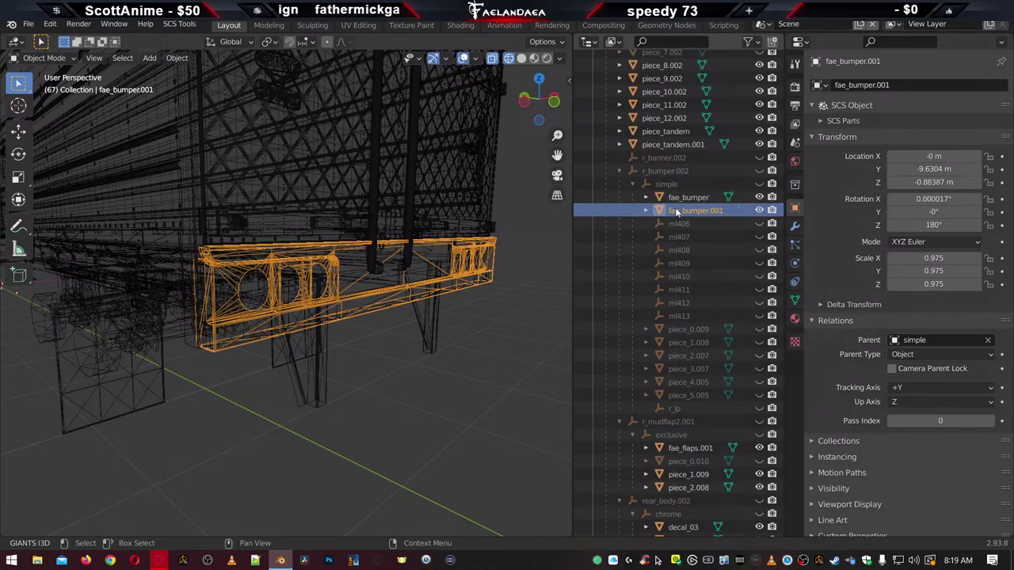
left_click(535, 59)
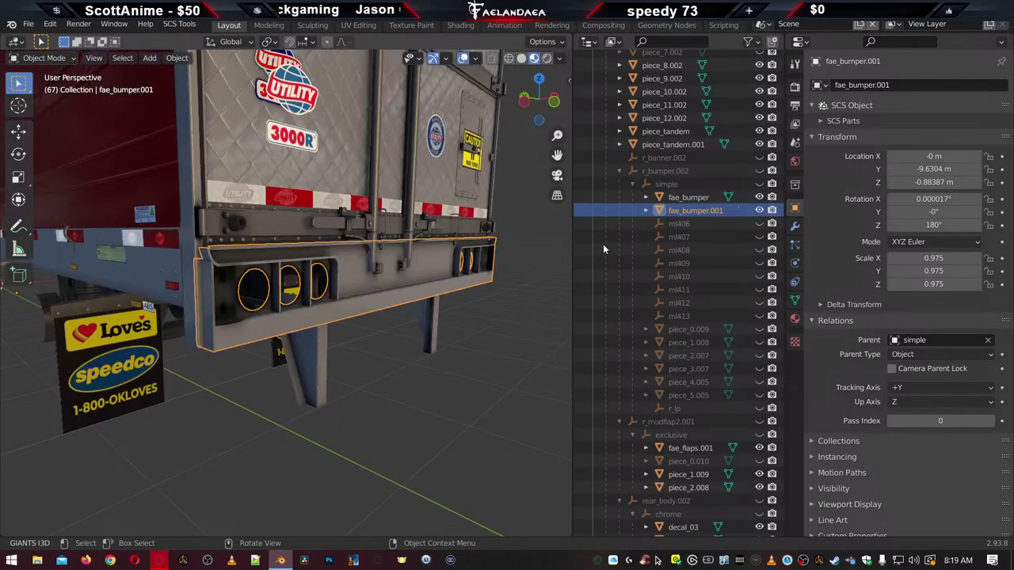
Toggle visibility of piece_0.009 and show piece_1.008 and piece_2.007 in the Outliner
left_click(759, 329)
left_click(759, 342)
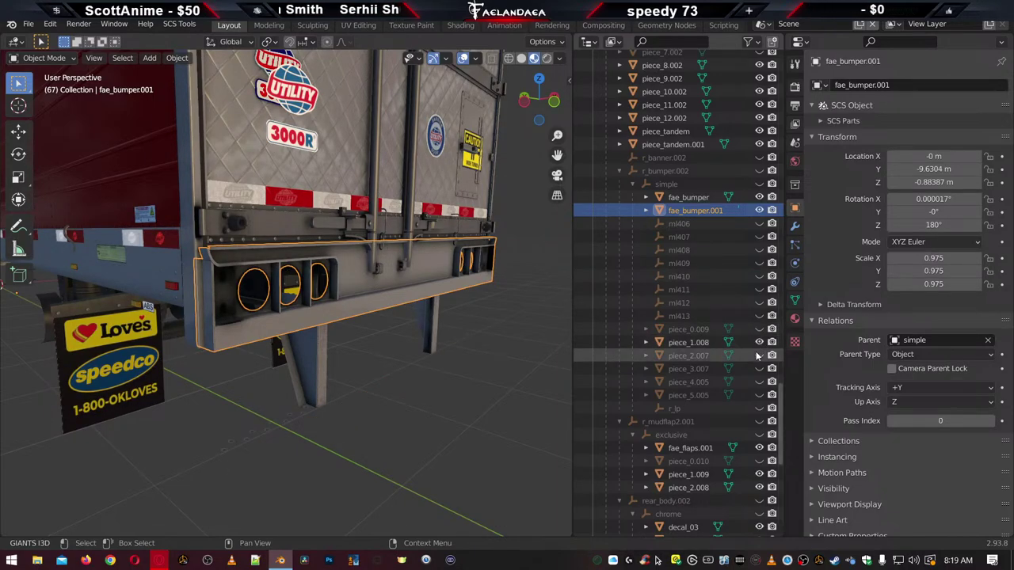
left_click(759, 355)
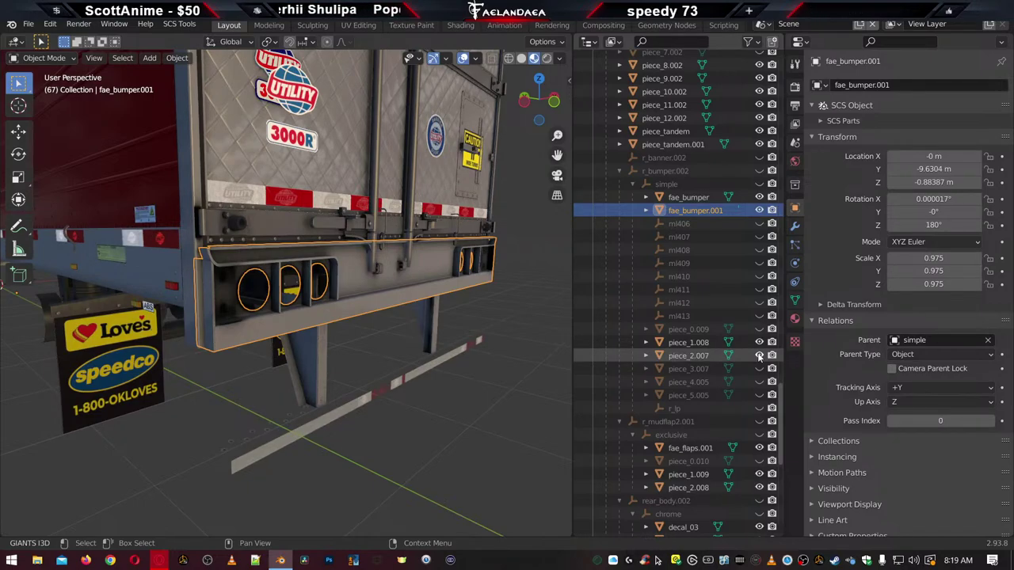
left_click(759, 330)
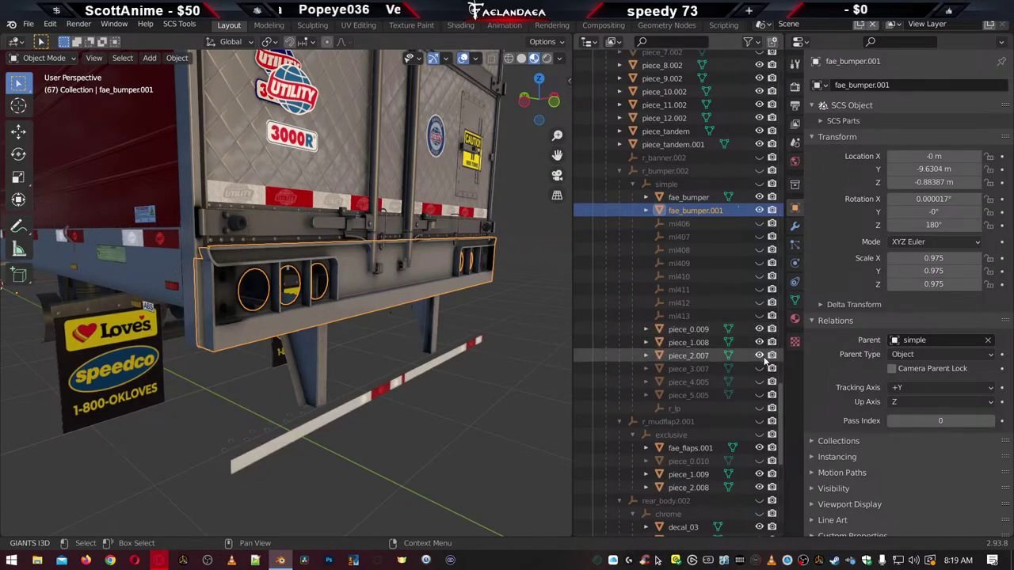
Toggle piece_3.007 on and off to compare bars, leaving it visible, and view it from below
left_click(759, 369)
left_click(759, 370)
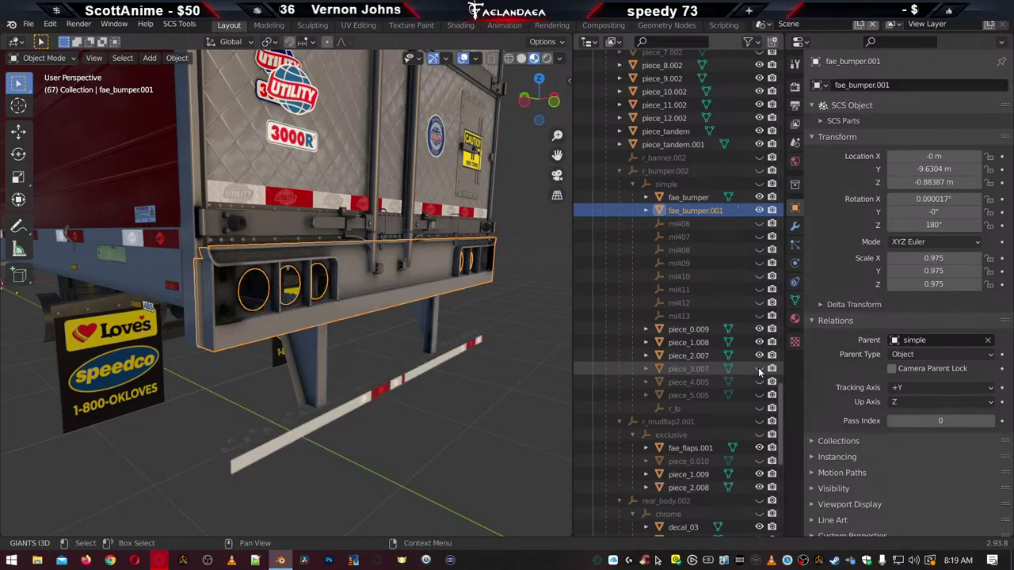
left_click(759, 369)
left_click(759, 369)
left_click(759, 370)
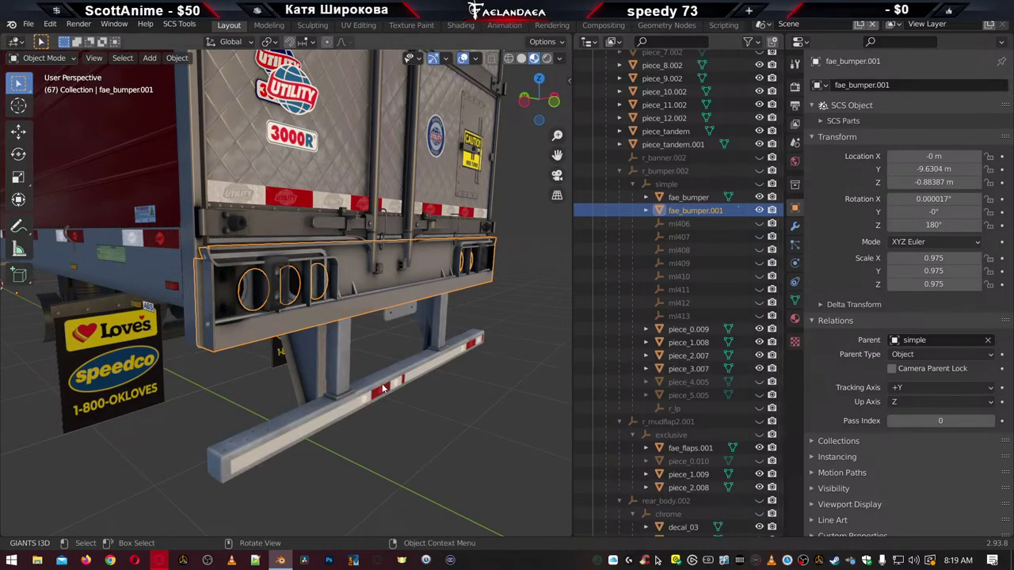
middle_click_drag(451, 372, 398, 327)
scroll(383, 315, "up", 4)
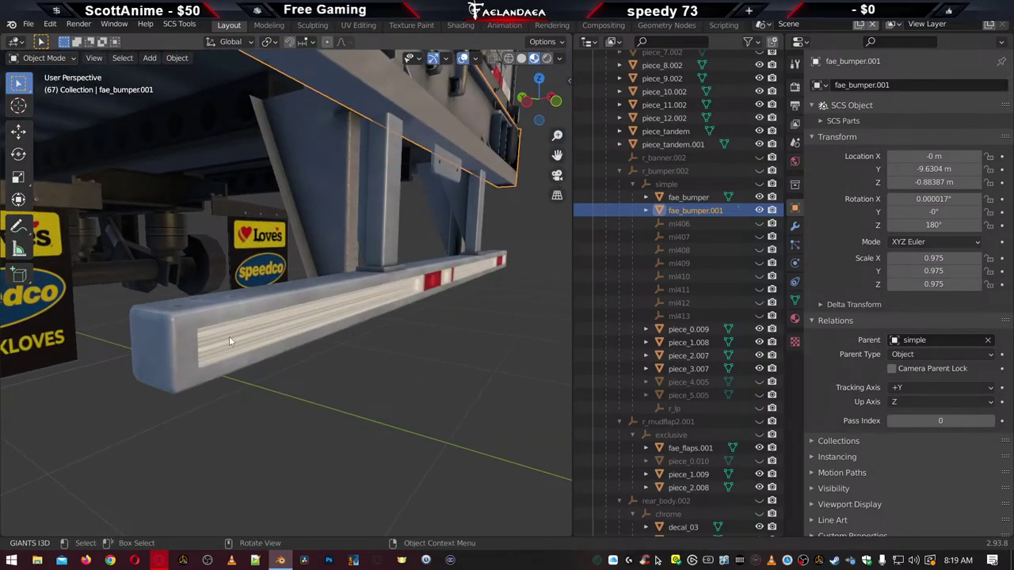
Unhide piece_4.005 and rename it to shadow in the Outliner
left_click(181, 363)
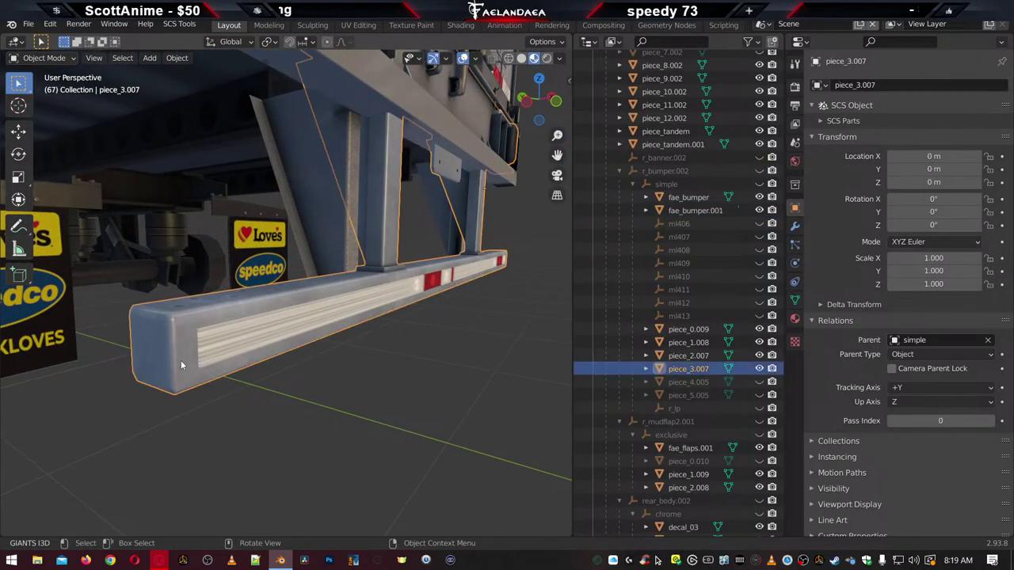
left_click(759, 382)
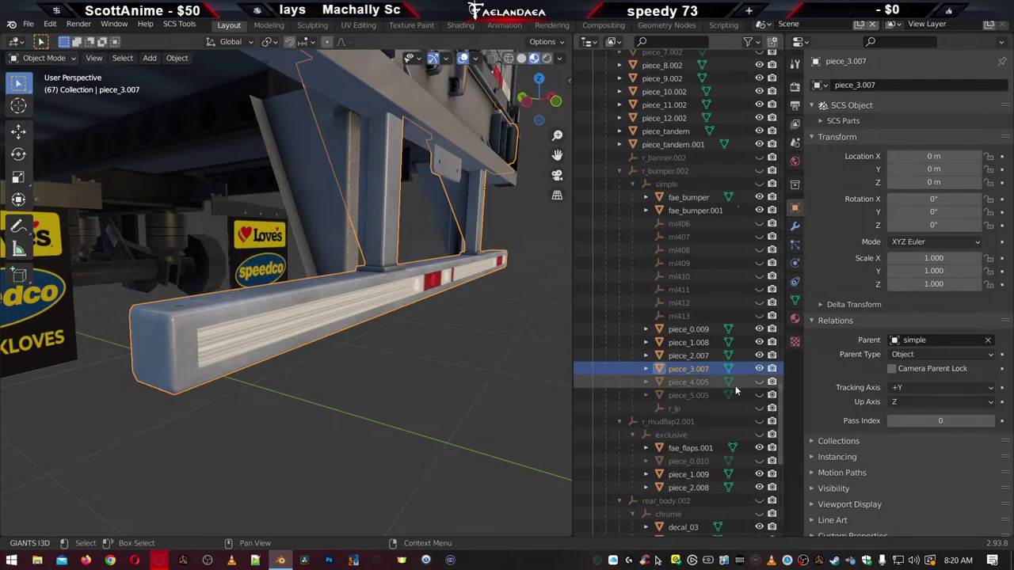
double_click(685, 382)
scroll(681, 381, "down", 3)
type("s")
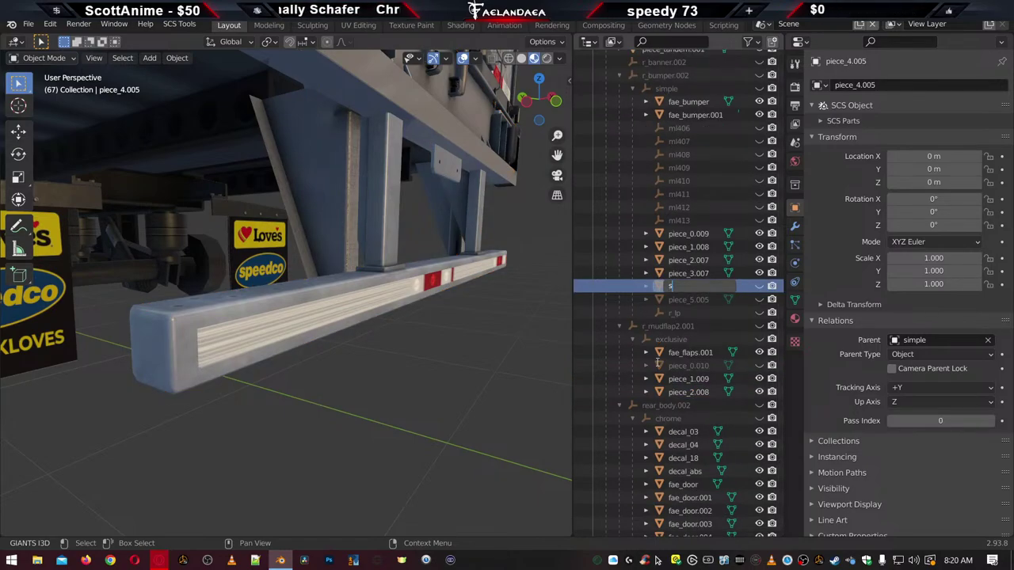
type("hadow")
key("Return")
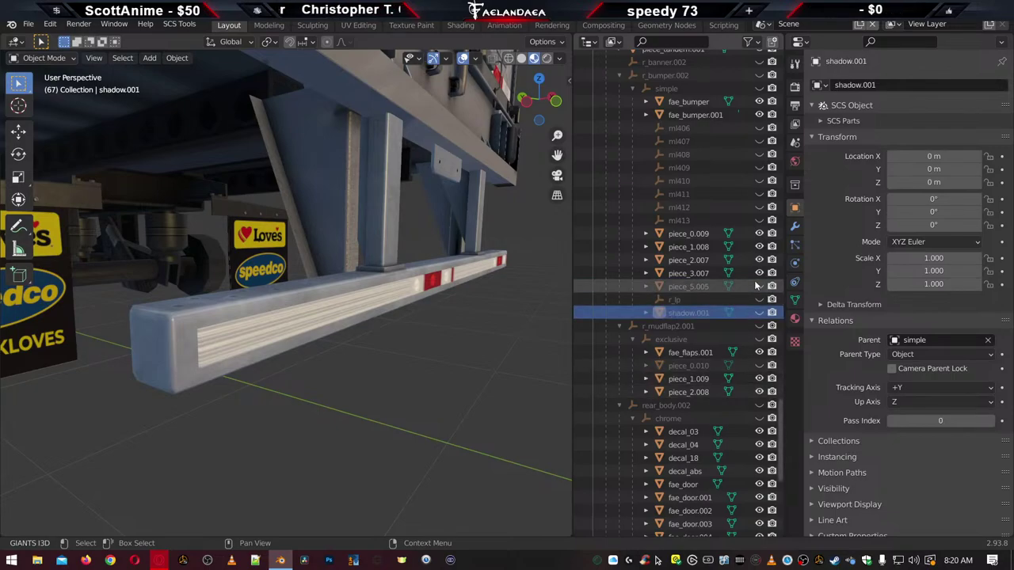
Inspect piece_5.005 from several rear angles, then reselect the piece_3.007 bumper frame
left_click(697, 287)
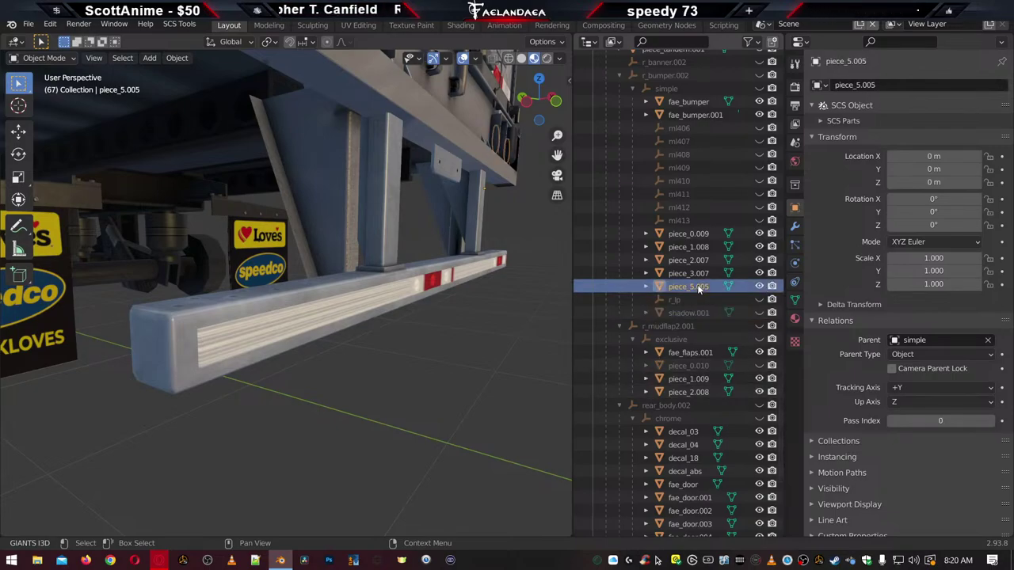
scroll(394, 265, "down", 3)
middle_click_drag(391, 271, 316, 287)
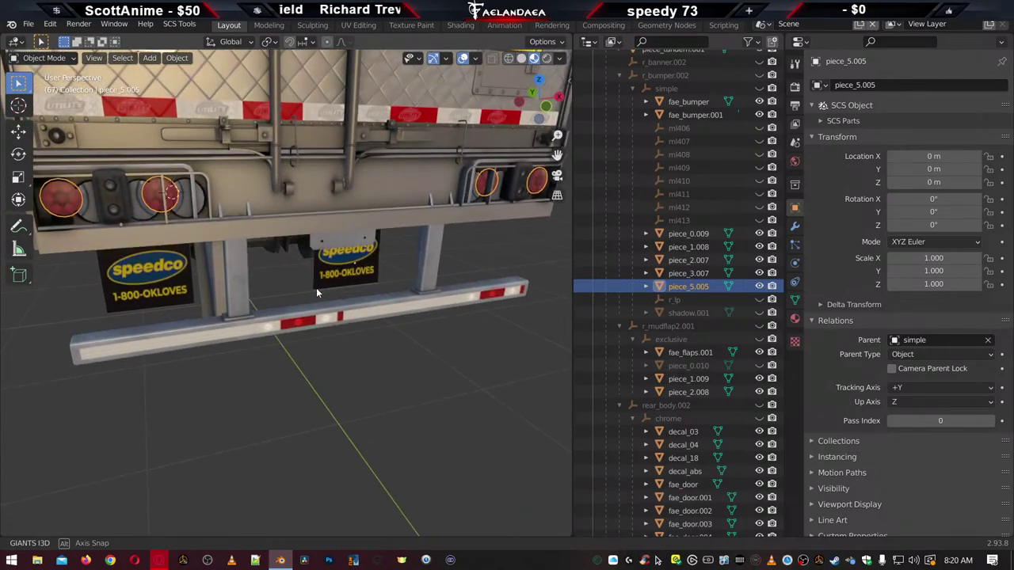
middle_click_drag(420, 295, 448, 279)
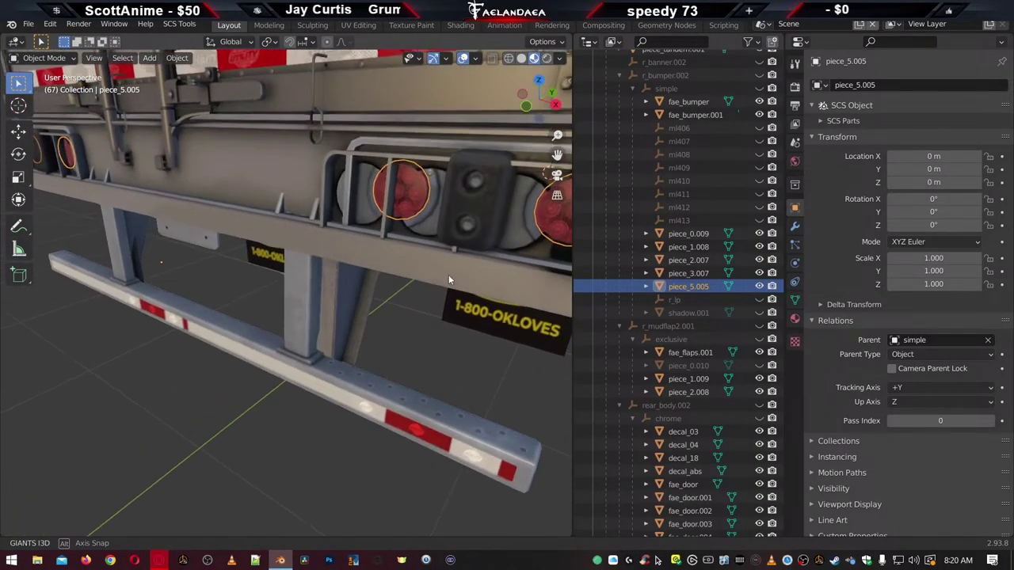
middle_click_drag(493, 235, 457, 247)
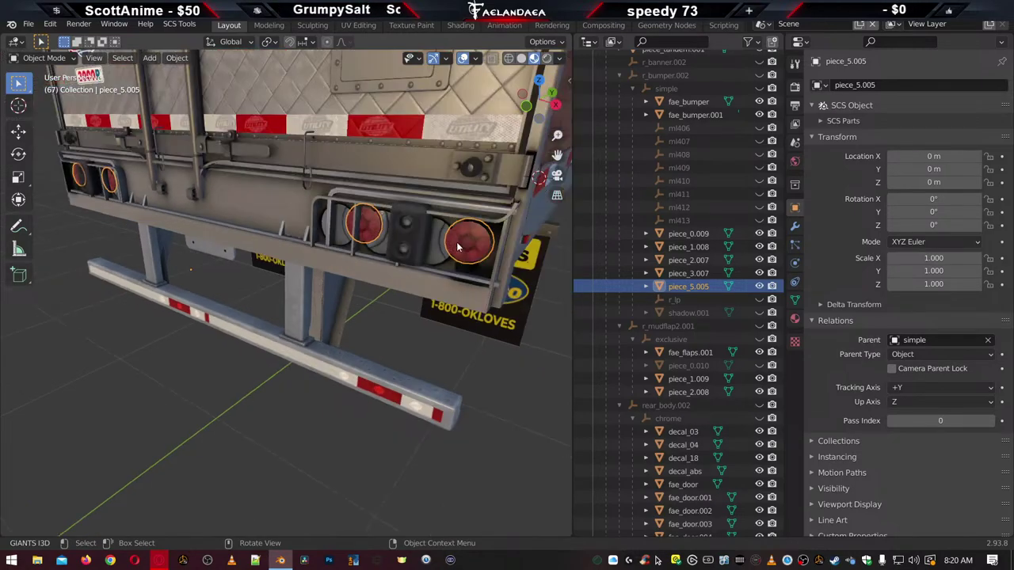
left_click(293, 321)
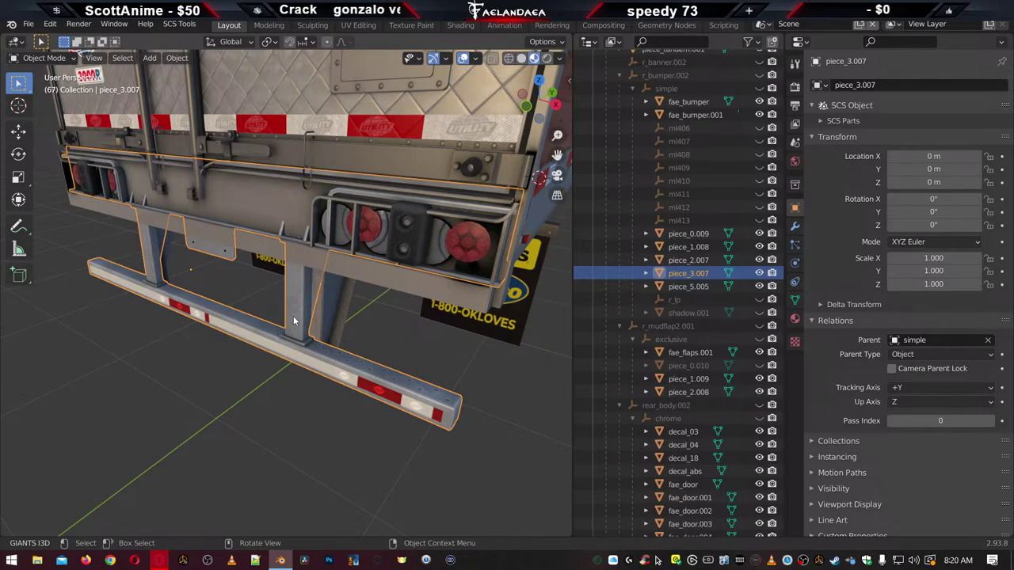
Switch to wireframe, enter Edit Mode on piece_3.007, and set a front orthographic view
key("z")
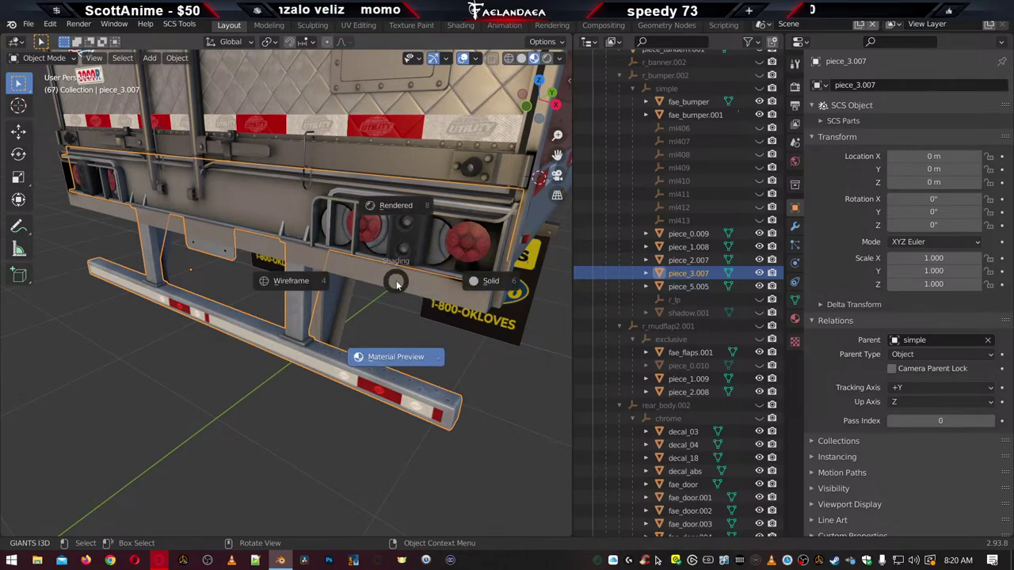
left_click(292, 282)
middle_click_drag(290, 364, 427, 365)
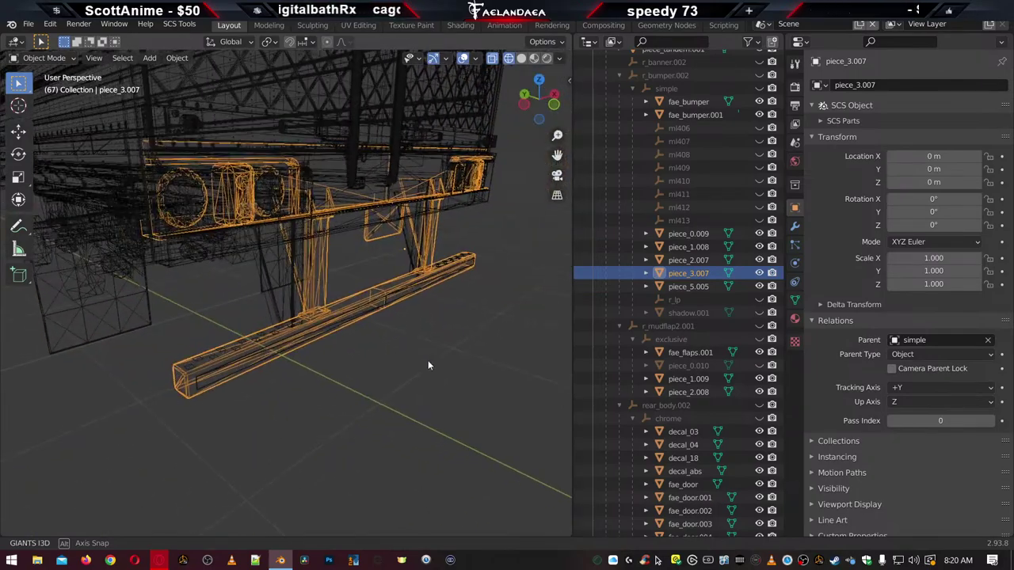
key("Tab")
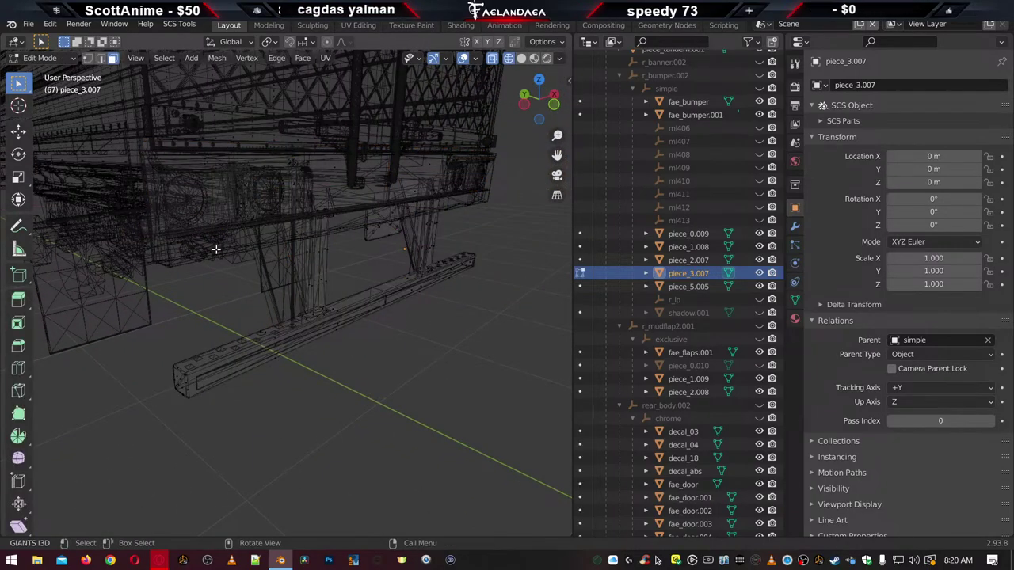
key("KP_5")
key("KP_3")
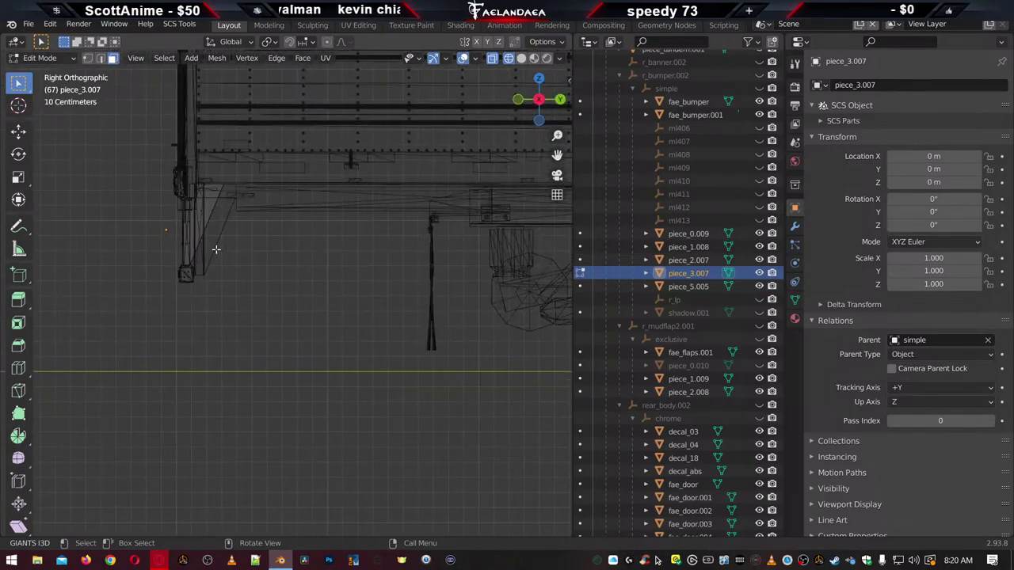
key("KP_1")
Box-select the crossbar and posts, excluding the centre mounting block
left_click_drag(68, 143, 550, 240)
scroll(377, 267, "up", 3)
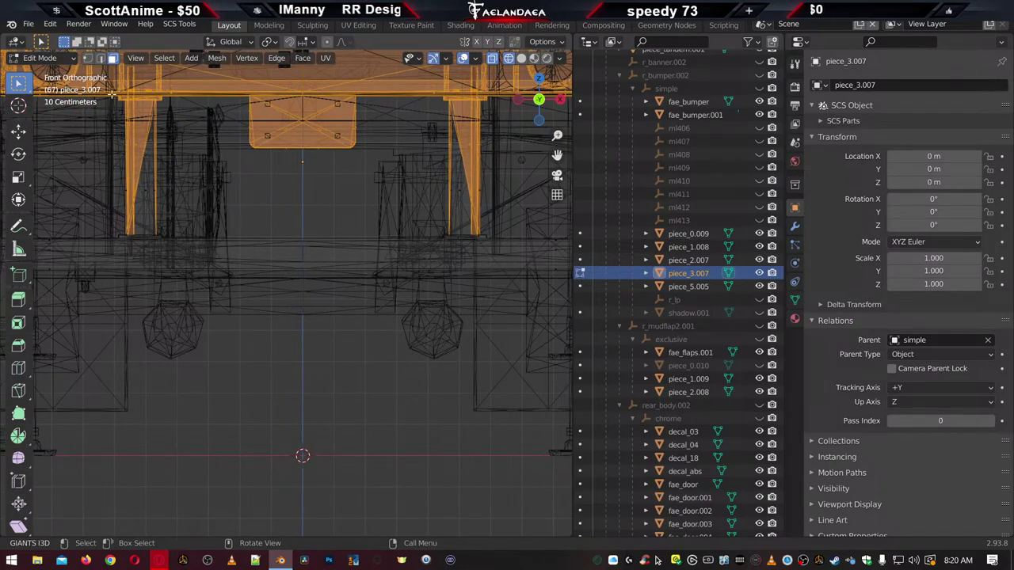
left_click_drag(82, 150, 525, 223, "shift")
scroll(498, 216, "down", 3)
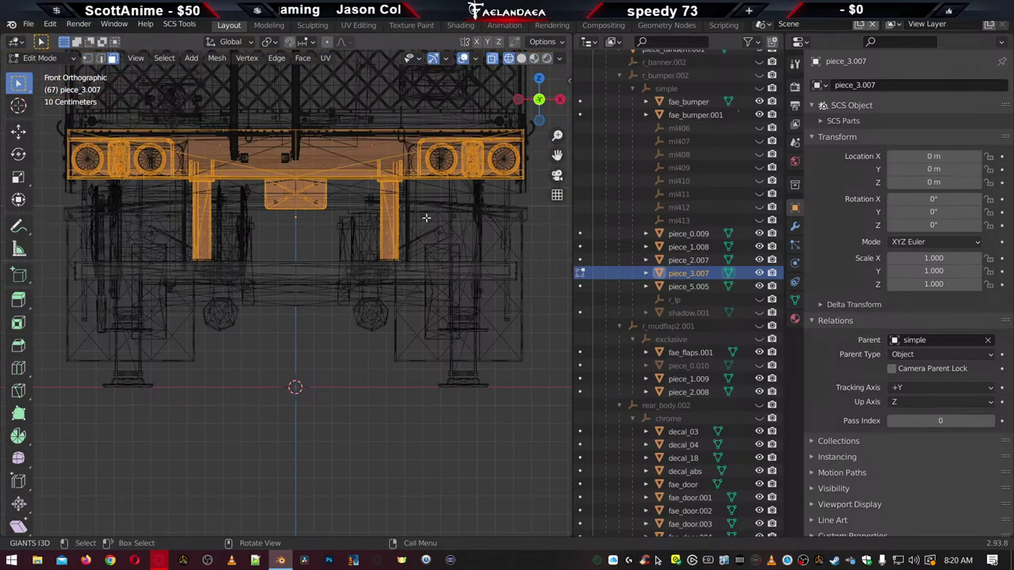
scroll(398, 220, "up", 3)
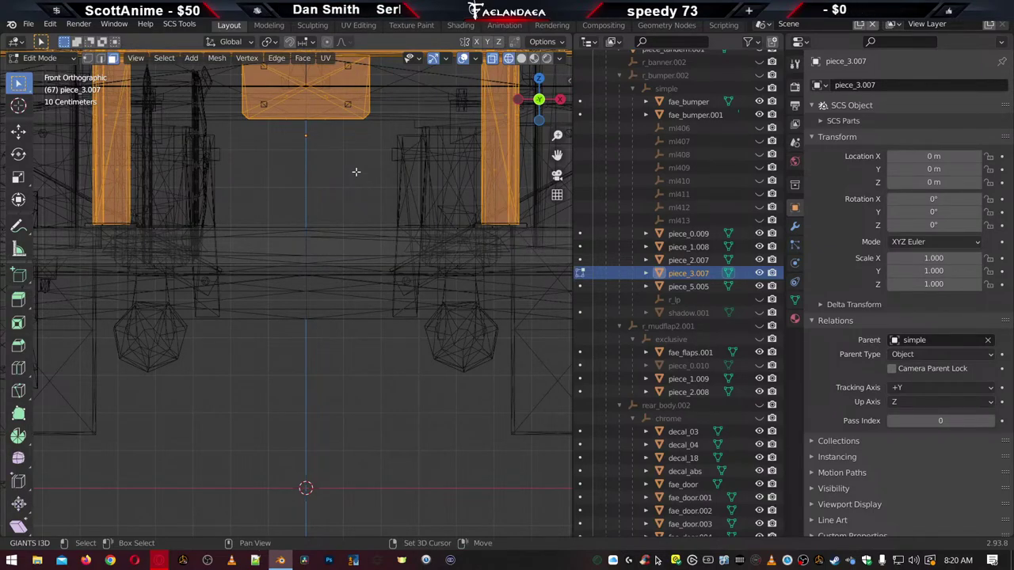
middle_click_drag(355, 170, 353, 307, "shift")
scroll(352, 308, "up", 3)
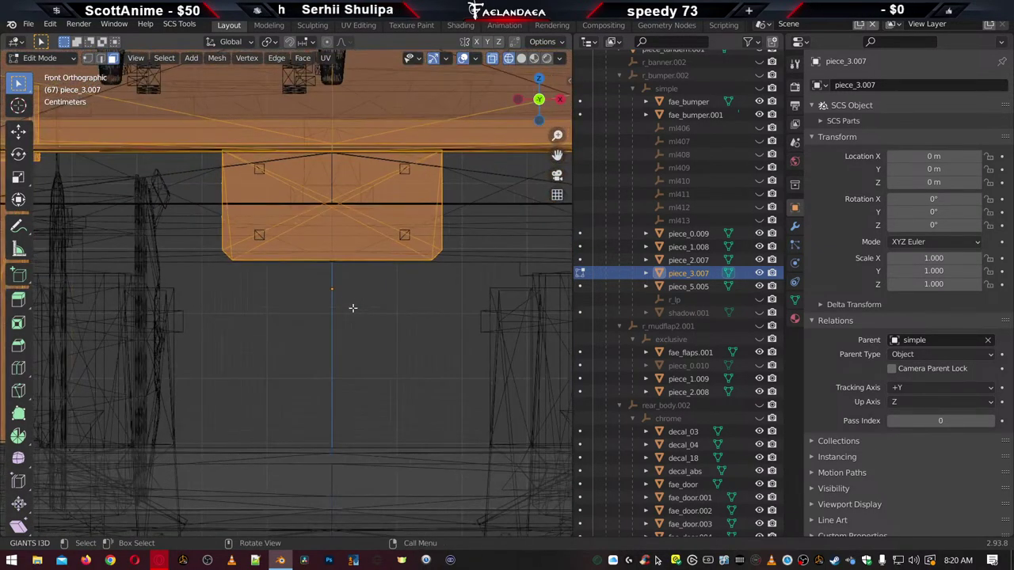
left_click_drag(211, 139, 462, 284, "ctrl")
scroll(353, 300, "down", 3)
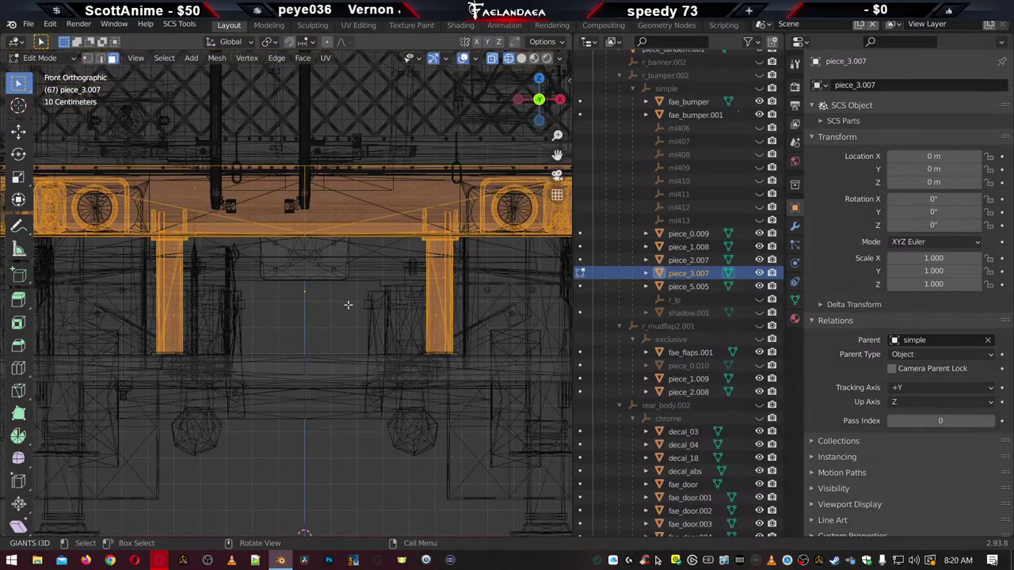
scroll(335, 311, "down", 3)
scroll(333, 312, "up", 2)
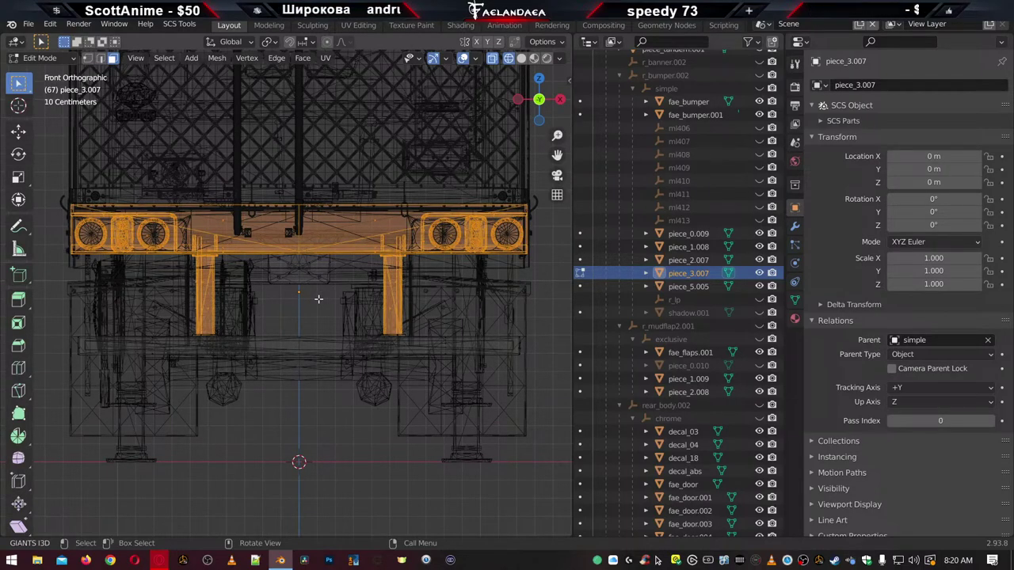
Delete the selected crossbar and post vertices
key("x")
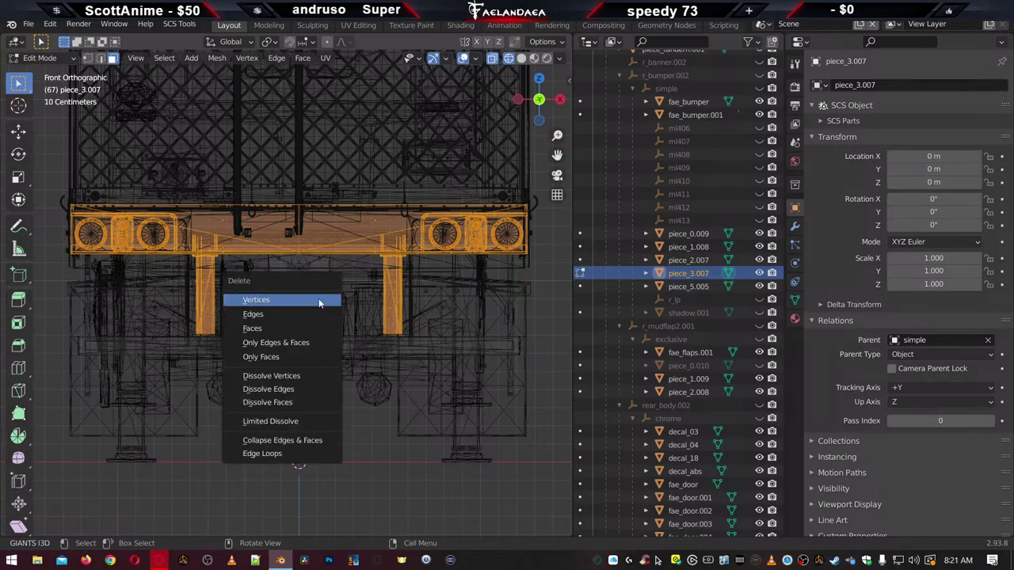
left_click(320, 302)
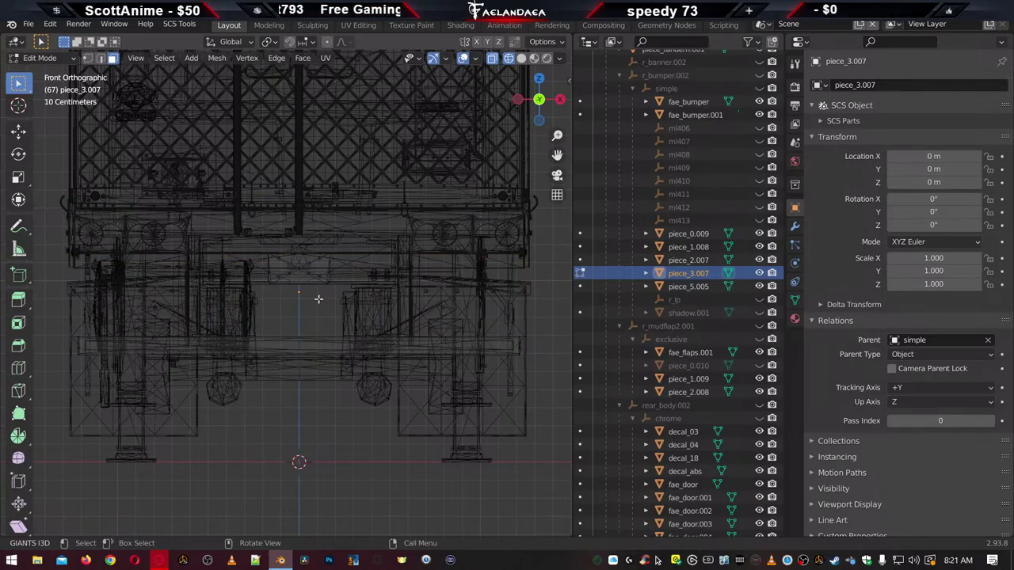
middle_click_drag(319, 299, 369, 302)
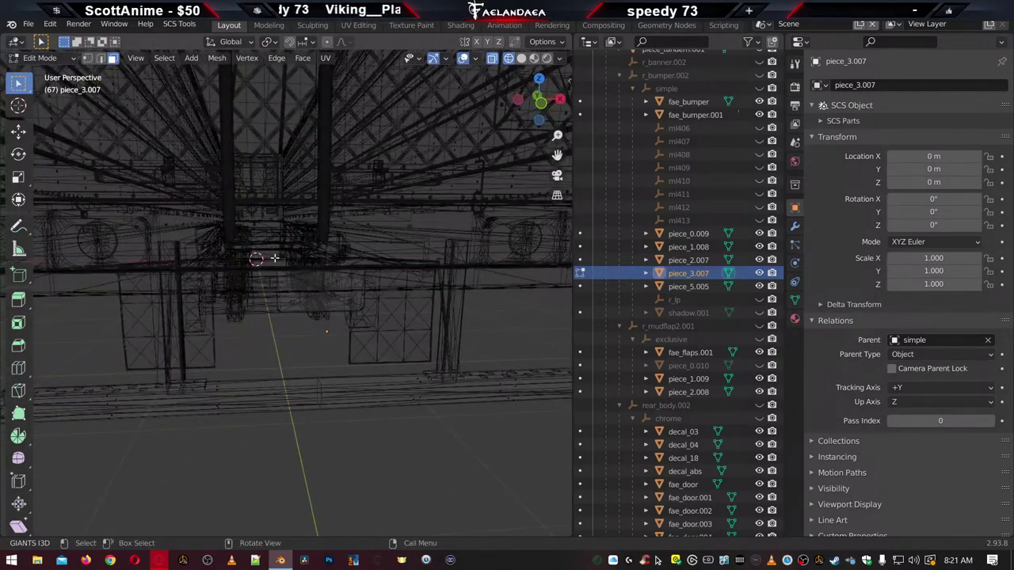
Separate a box-selected block of faces into a new object and leave Edit Mode
left_click_drag(274, 258, 388, 324)
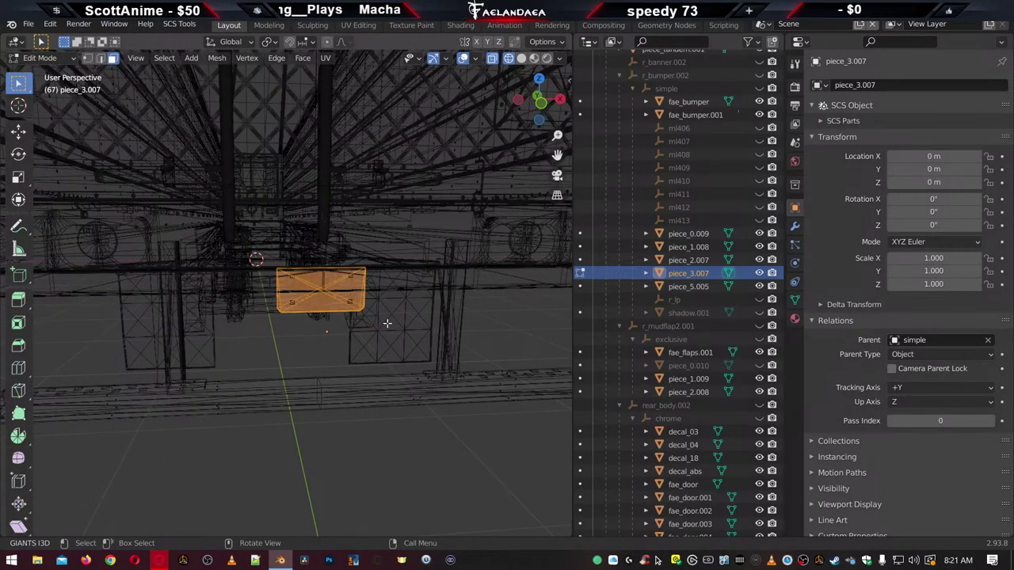
key("p")
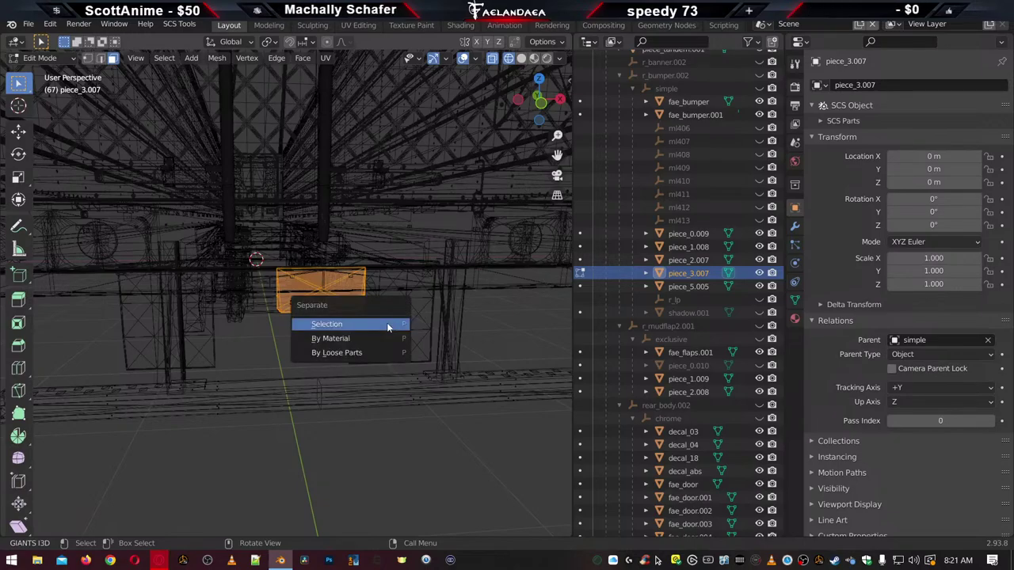
left_click(387, 323)
scroll(388, 323, "up", 3)
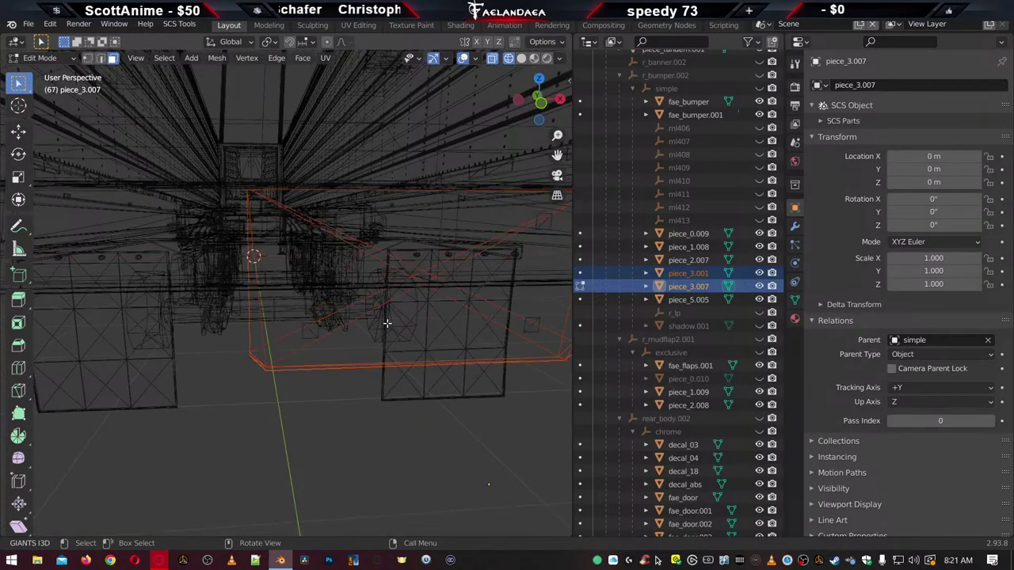
key("Tab")
In piece_0.009's Edit Mode, box-select the plate's four vertices and separate them into piece_0.001
left_click(310, 335)
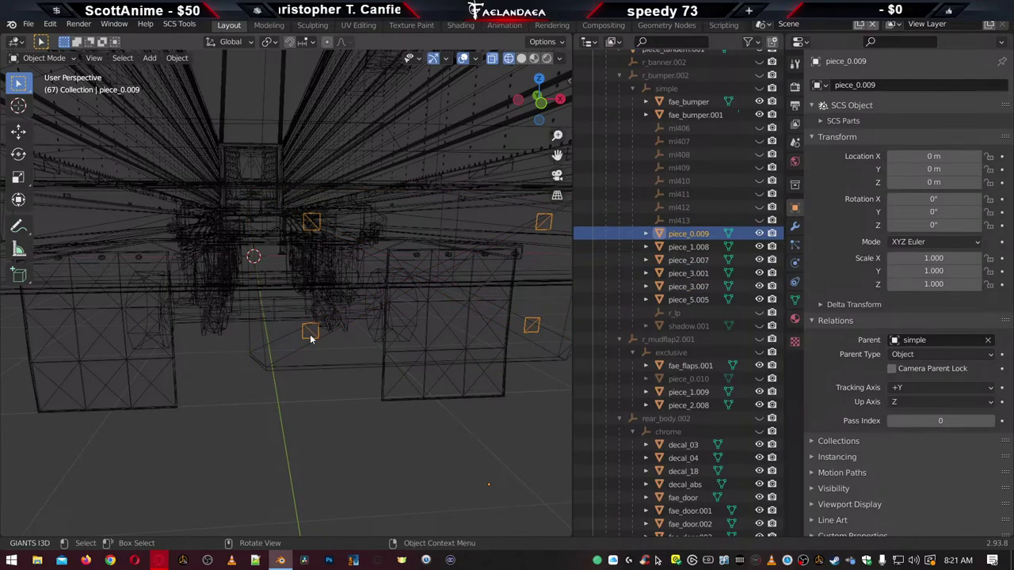
scroll(365, 303, "down", 5)
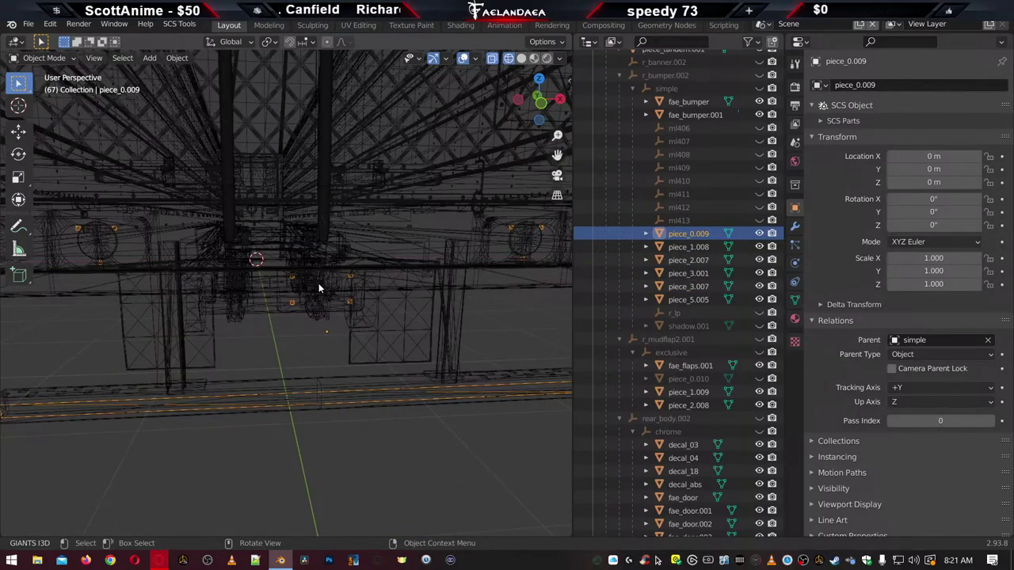
key("Tab")
key("b")
left_click_drag(277, 251, 407, 341)
left_click_drag(267, 240, 412, 337)
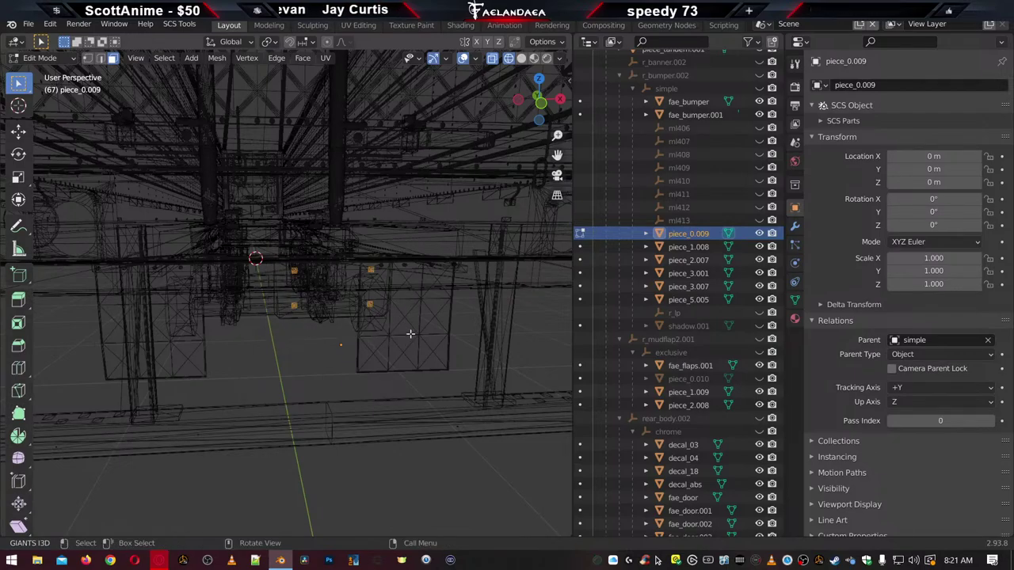
key("p")
left_click(411, 339)
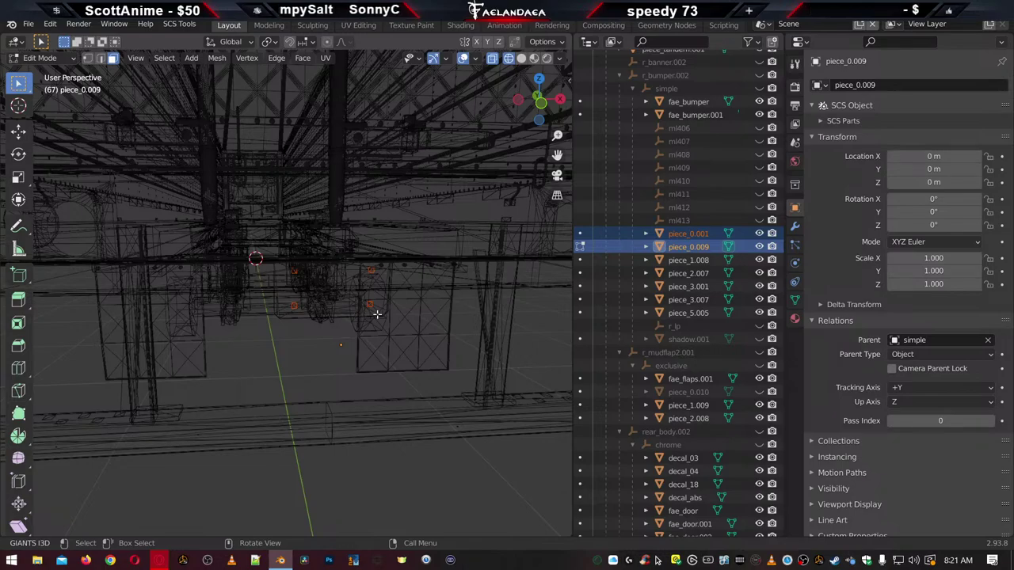
key("Tab")
left_click(295, 310)
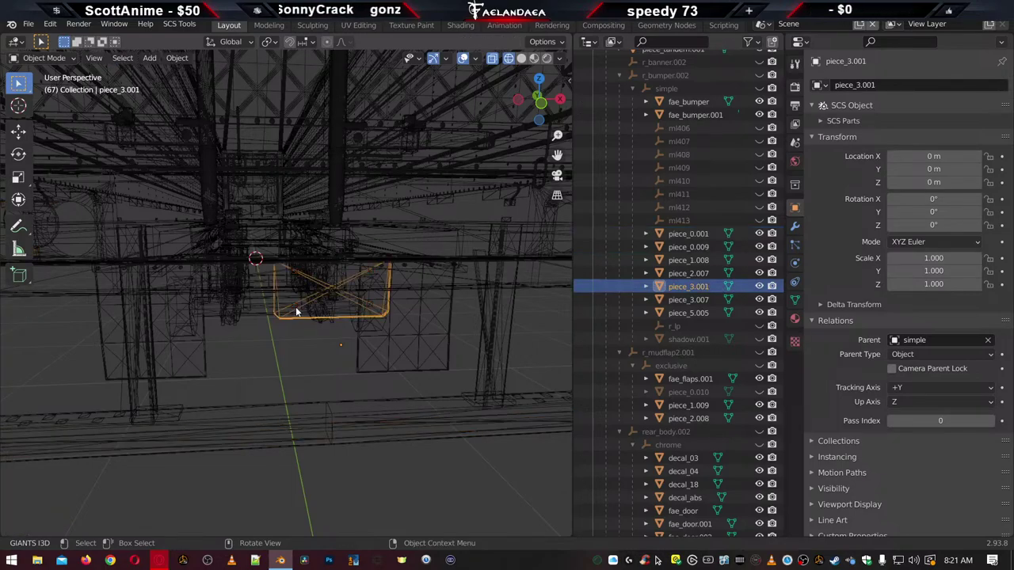
Select piece_0.001 and switch to the front orthographic view, checking it from the side
left_click(296, 310, "shift")
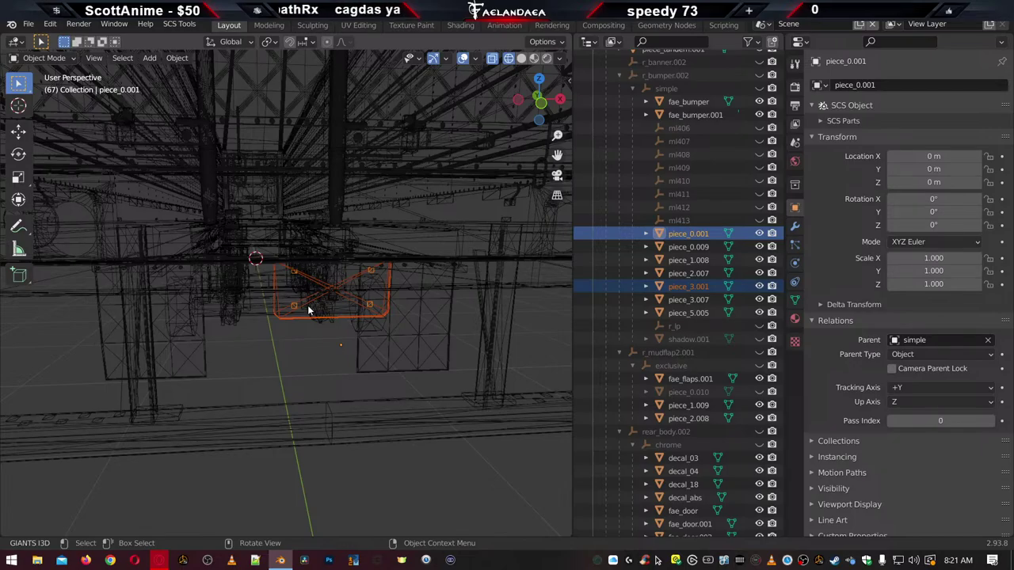
key("KP_5")
key("KP_4")
key("KP_3")
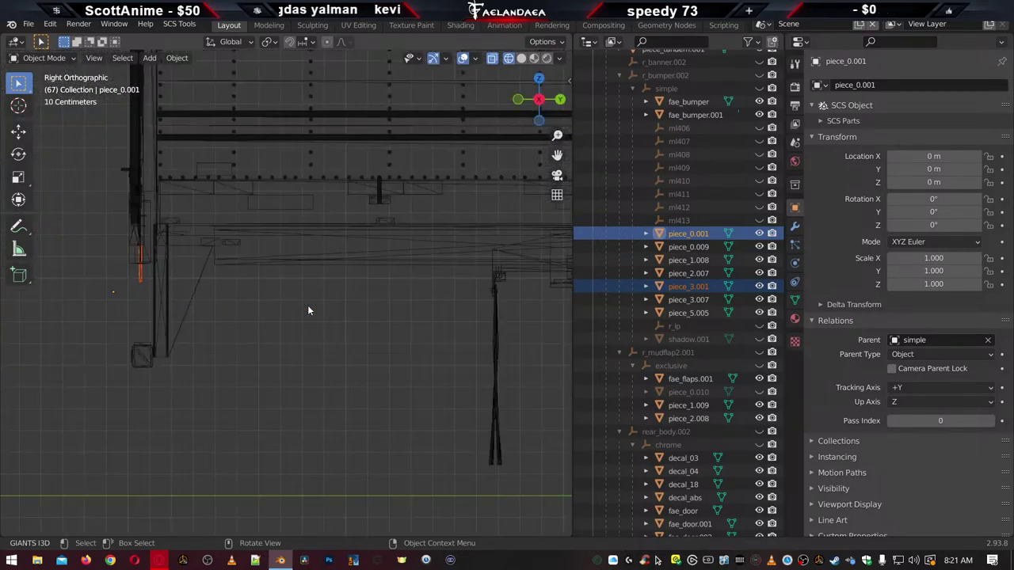
key("KP_1")
key("KP_3")
key("KP_1")
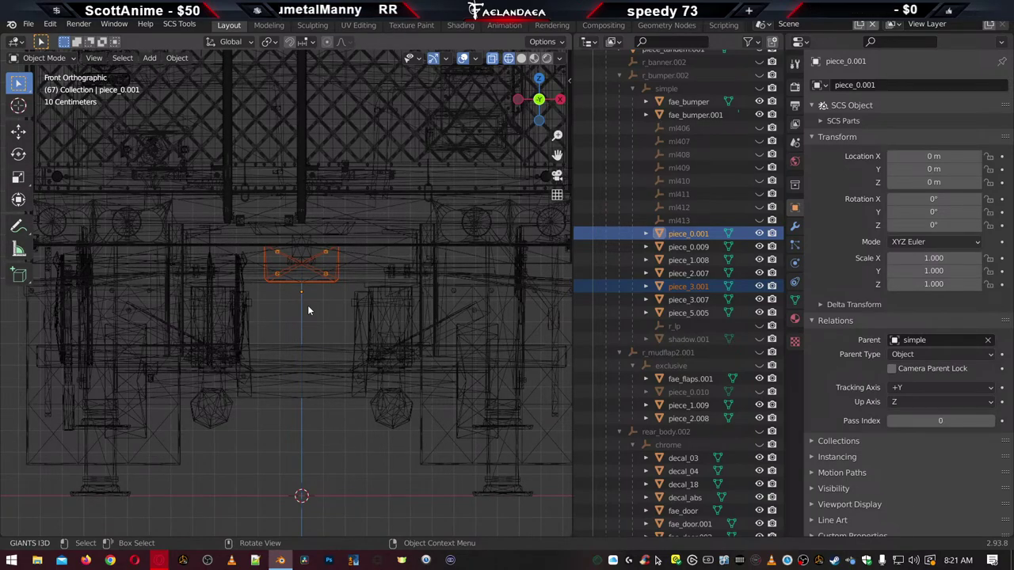
Move the plate along X to 0.86354 m, centred under the post
key("g")
key("x")
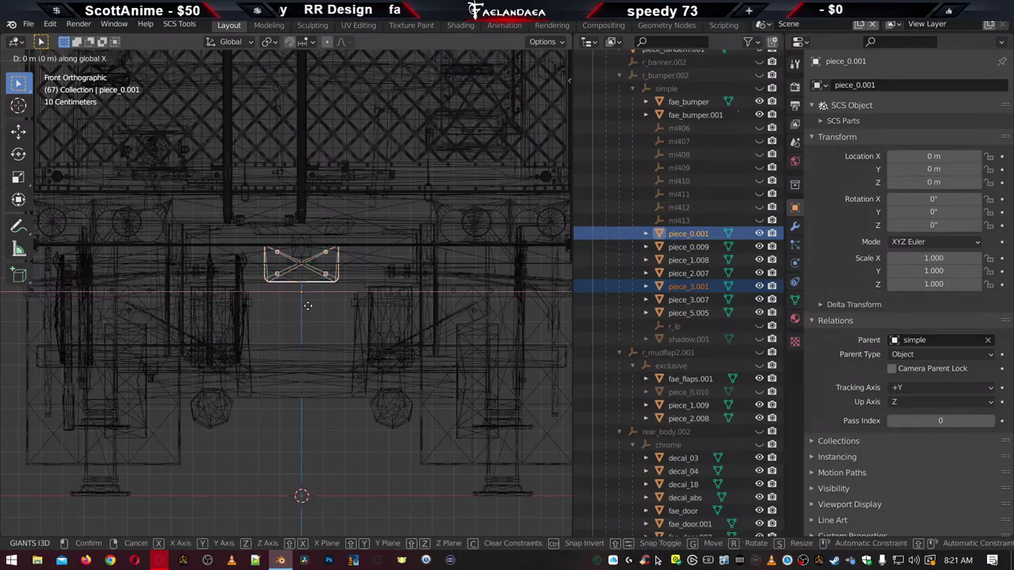
left_click(91, 319)
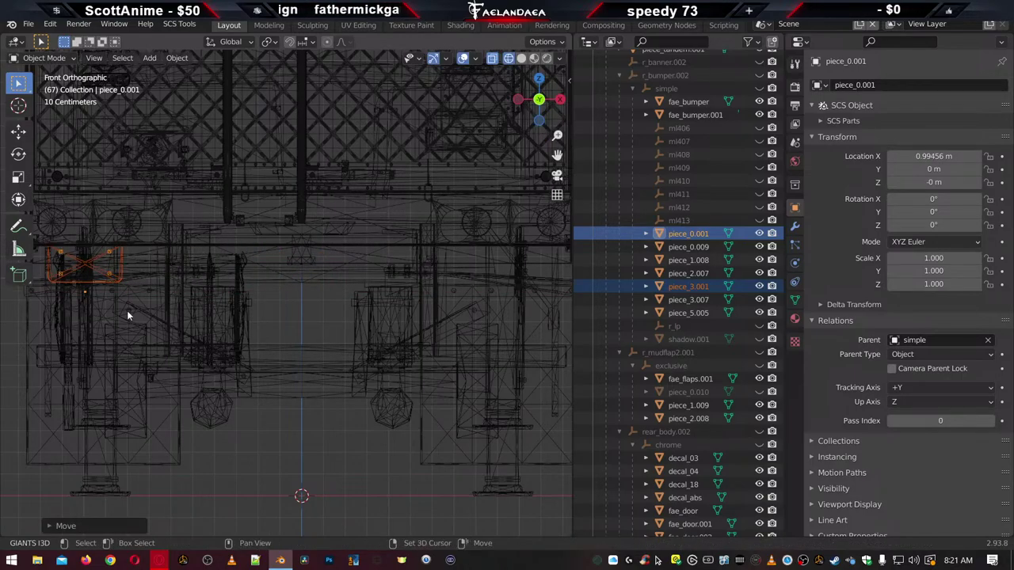
middle_click_drag(127, 311, 279, 303, "shift")
scroll(278, 303, "up", 2)
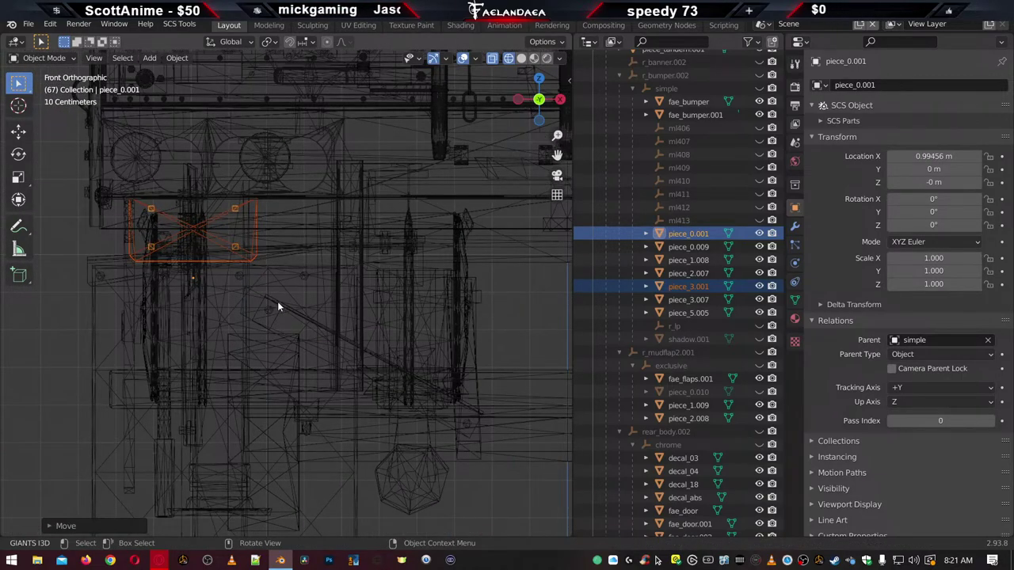
scroll(278, 304, "up", 2)
key("g")
key("x")
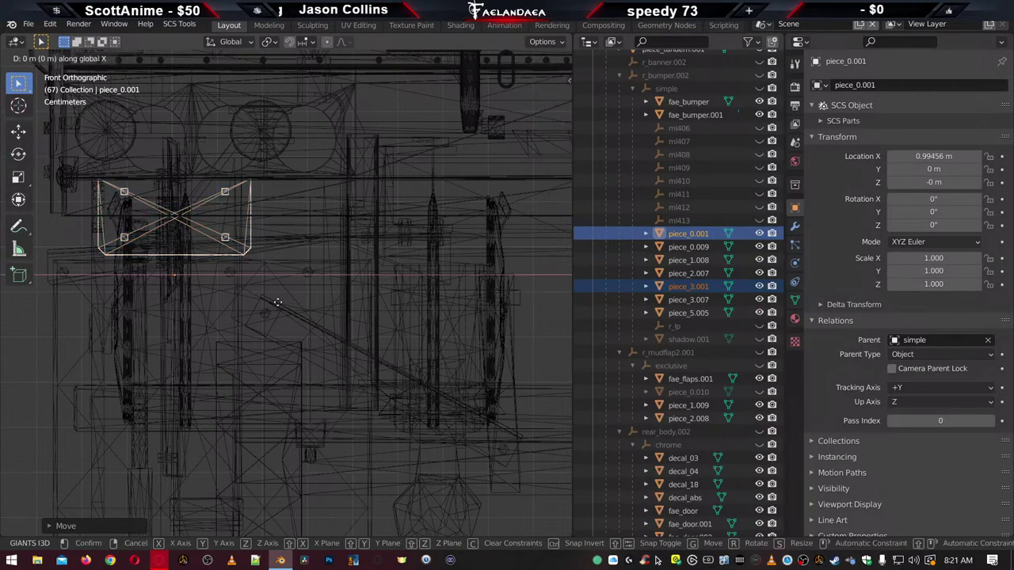
left_click(337, 304)
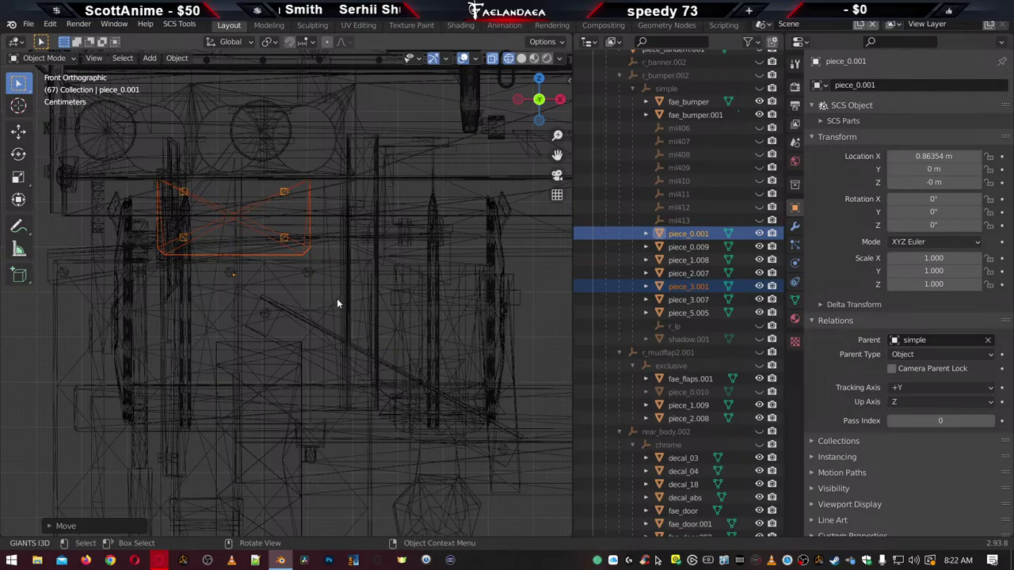
In the right side view, lower the plate along Z to −0.082931 m
key("KP_3")
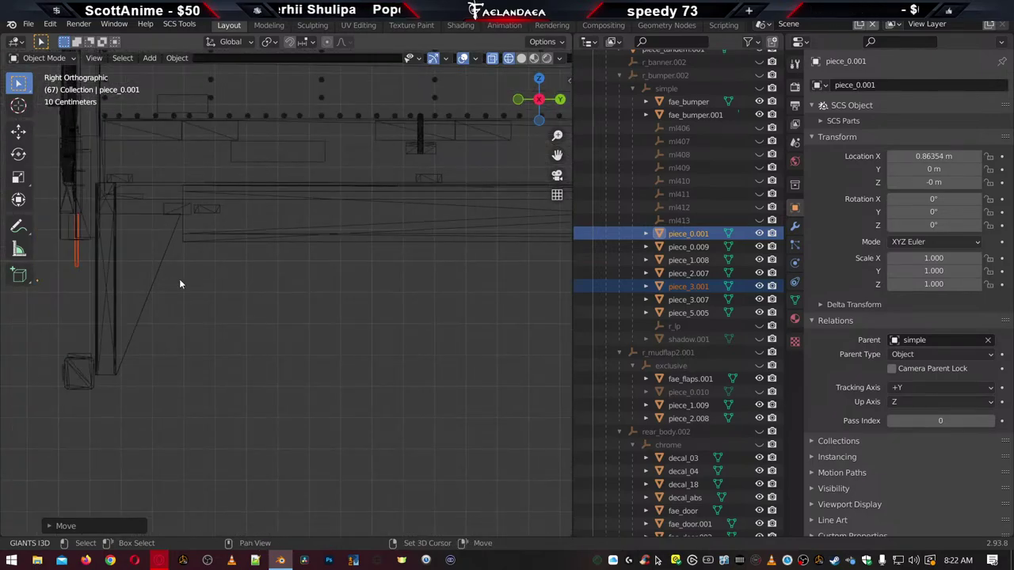
middle_click_drag(179, 282, 351, 301, "shift")
scroll(348, 298, "up", 5)
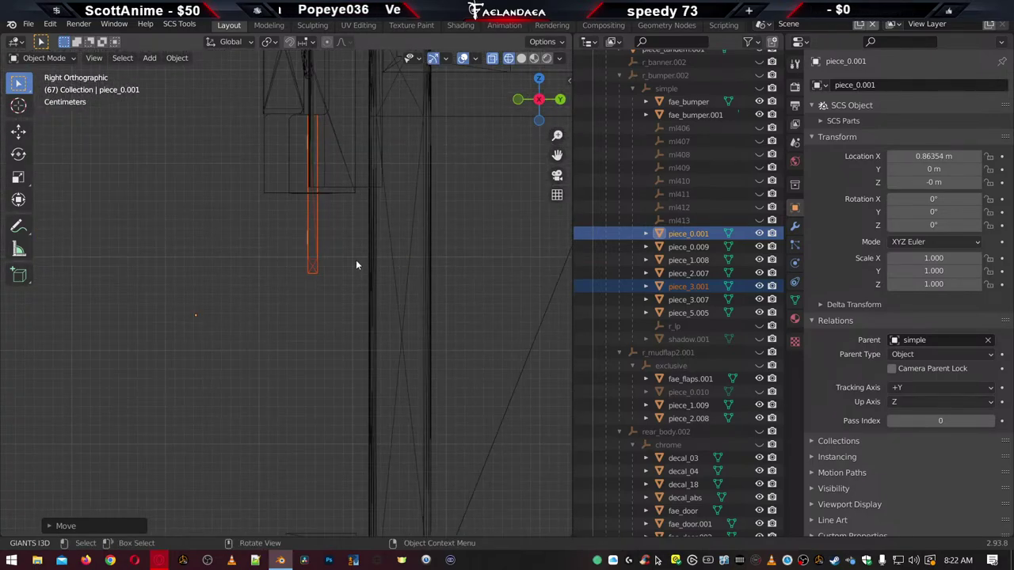
key("g")
key("z")
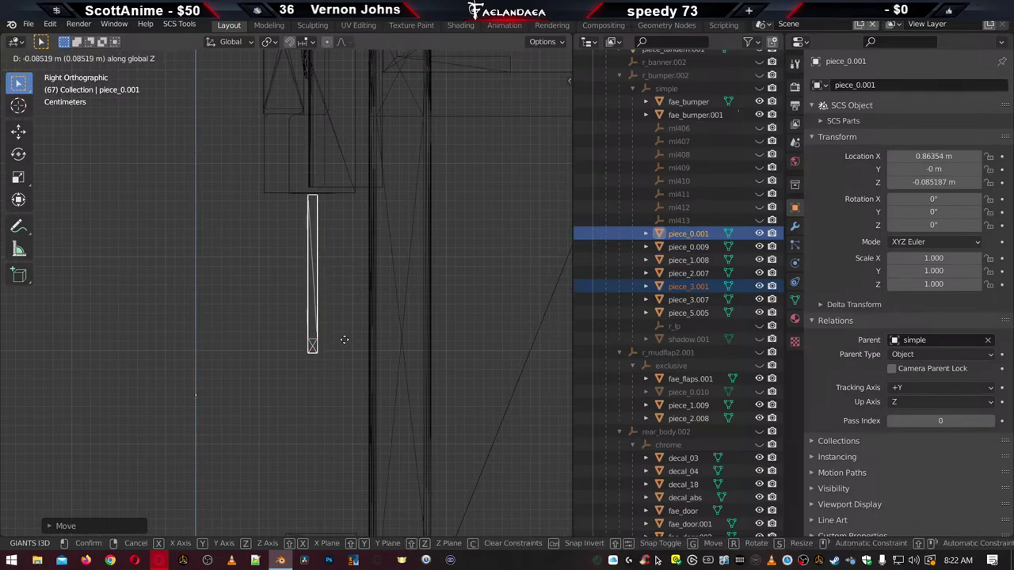
left_click(342, 342)
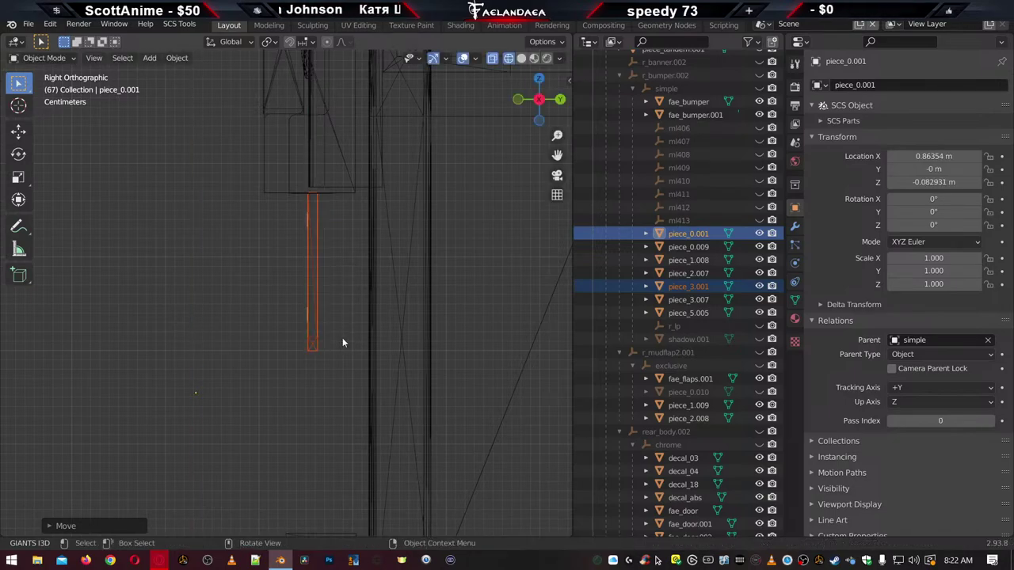
Switch to Material Preview and shift the plate along Y to −0.040714 m
mouse_move(342, 343)
middle_mouse_down()
mouse_move(272, 301)
mouse_move(267, 328)
mouse_move(448, 314)
mouse_move(493, 277)
mouse_move(543, 269)
mouse_move(567, 299)
mouse_move(361, 329)
mouse_move(317, 317)
mouse_move(315, 343)
mouse_move(347, 336)
mouse_move(295, 325)
mouse_move(424, 292)
mouse_move(342, 323)
mouse_move(360, 321)
middle_mouse_up()
left_click(534, 57)
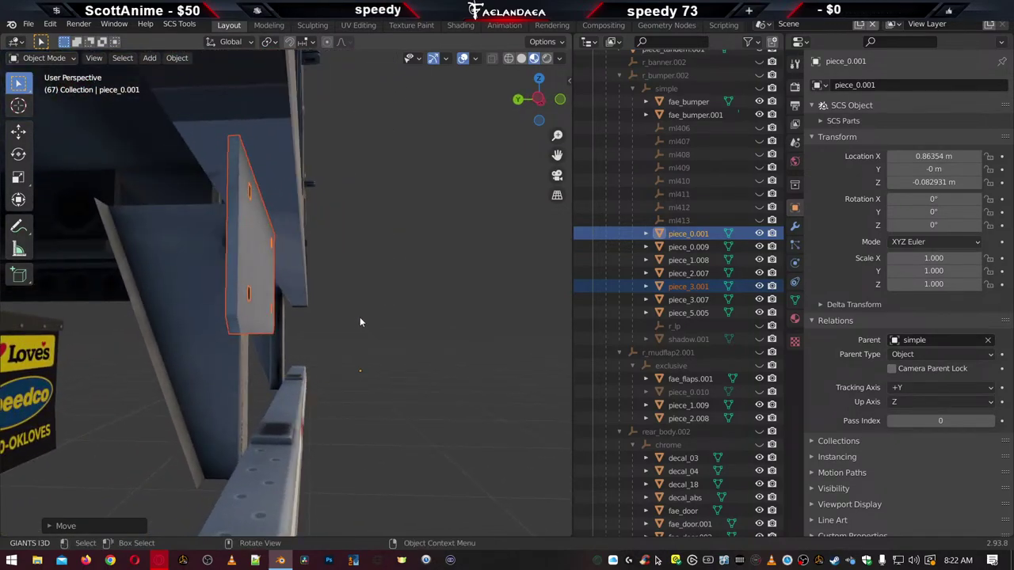
key("g")
key("y")
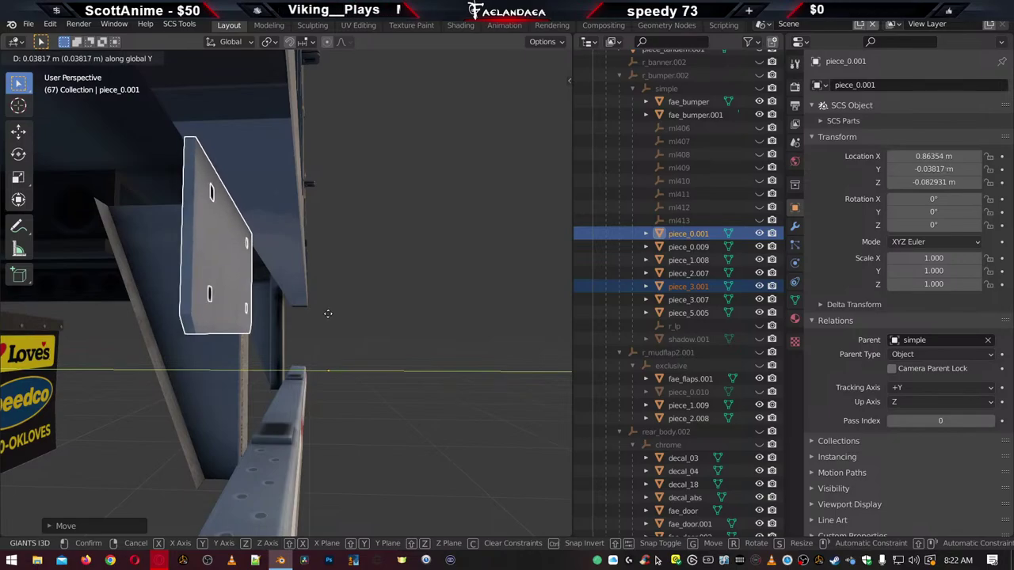
left_click(326, 316)
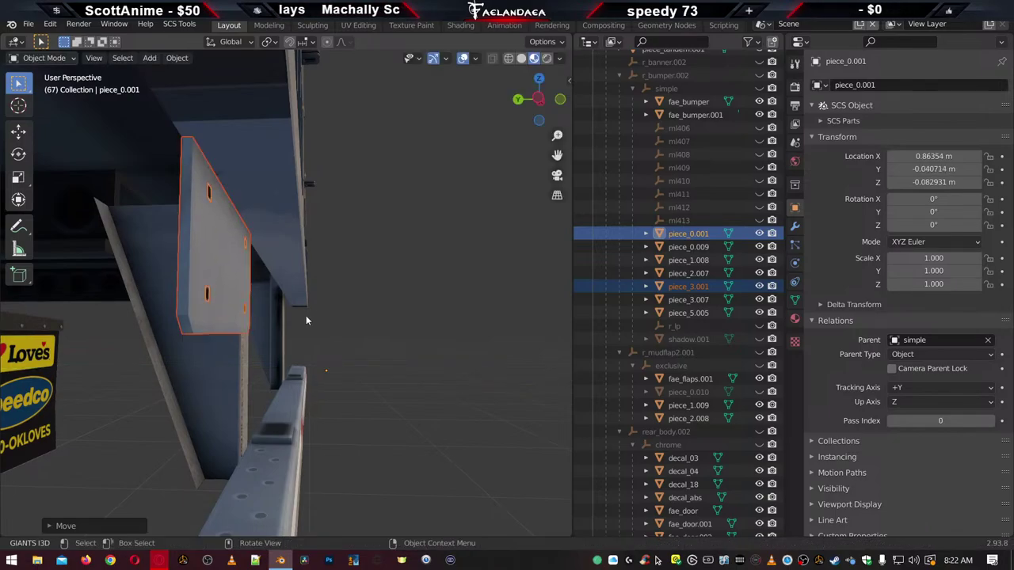
middle_click_drag(307, 320, 218, 336)
scroll(237, 336, "down", 2)
scroll(266, 343, "up", 3)
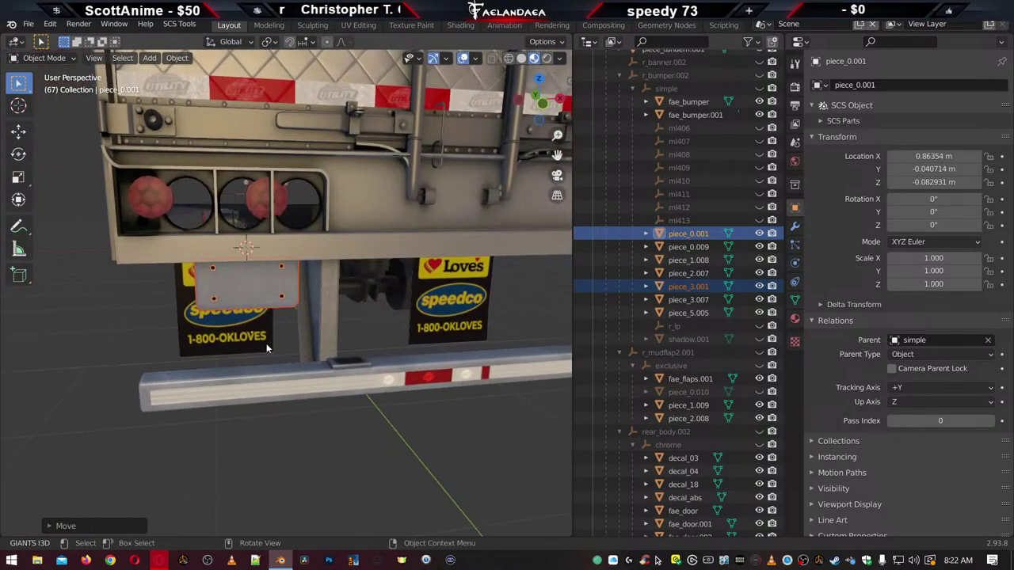
left_click(100, 345)
scroll(168, 360, "up", 8)
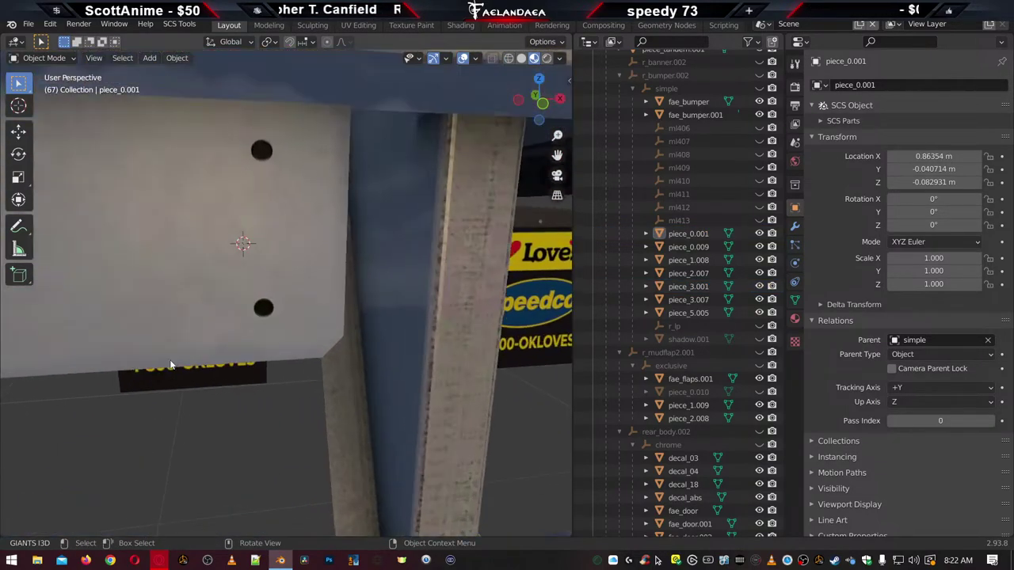
scroll(172, 364, "down", 6)
scroll(187, 370, "up", 4)
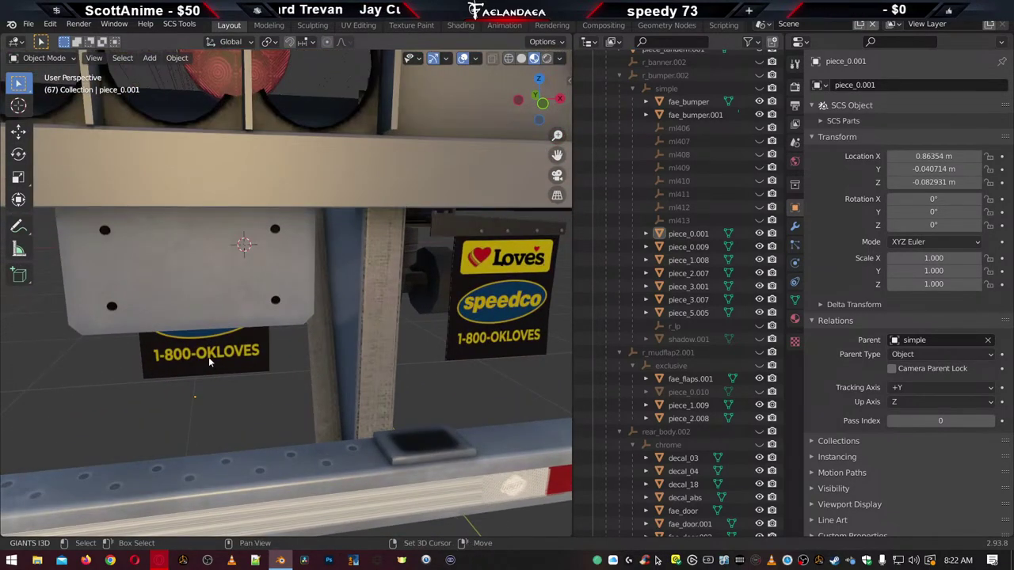
middle_click_drag(216, 361, 290, 342)
scroll(290, 342, "down", 3)
scroll(225, 348, "up", 2)
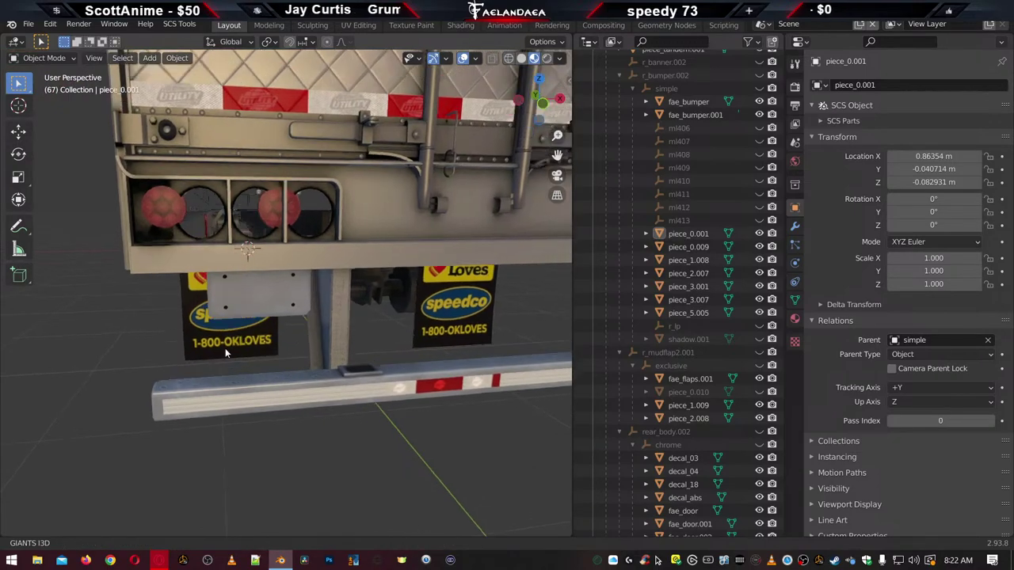
middle_click_drag(225, 348, 202, 357)
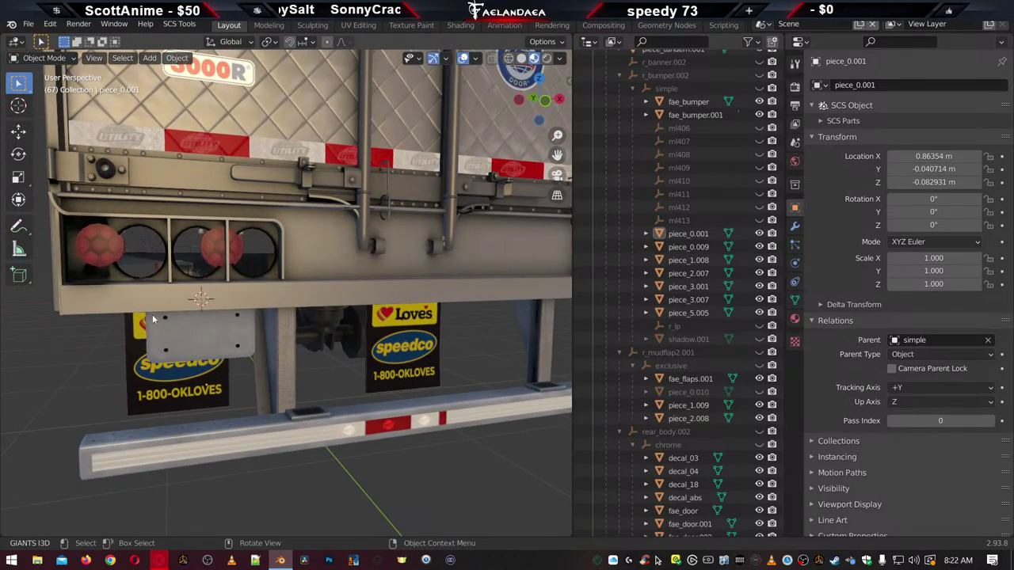
left_click(99, 246)
scroll(179, 312, "down", 3)
middle_click_drag(179, 312, 245, 321)
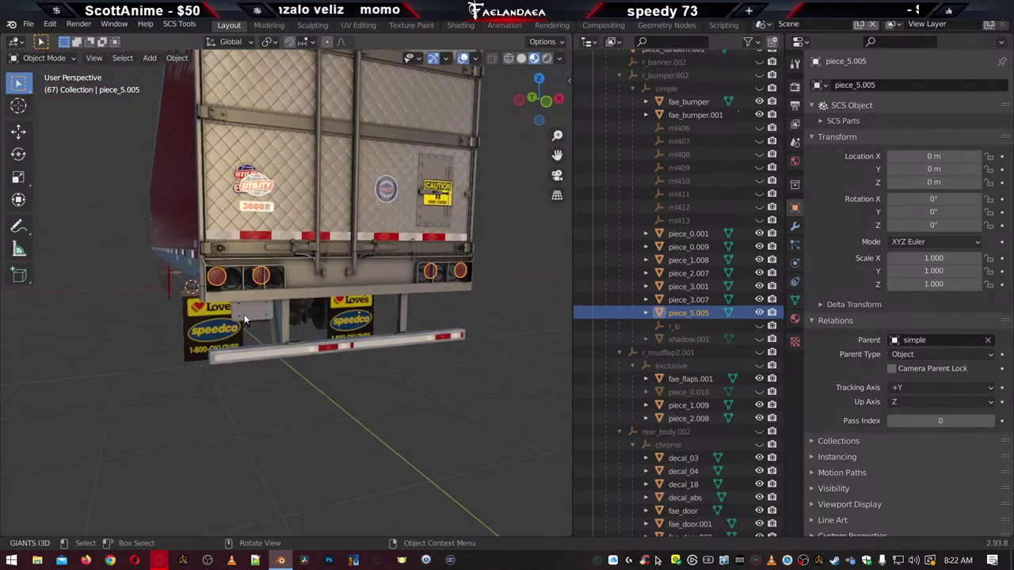
scroll(244, 320, "up", 4)
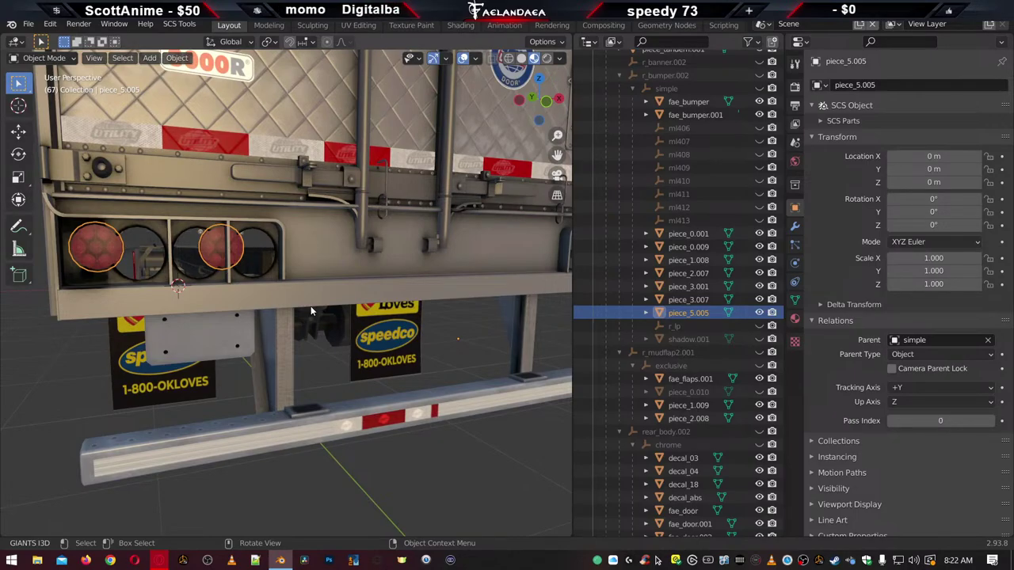
scroll(311, 312, "up", 4)
scroll(363, 305, "down", 4)
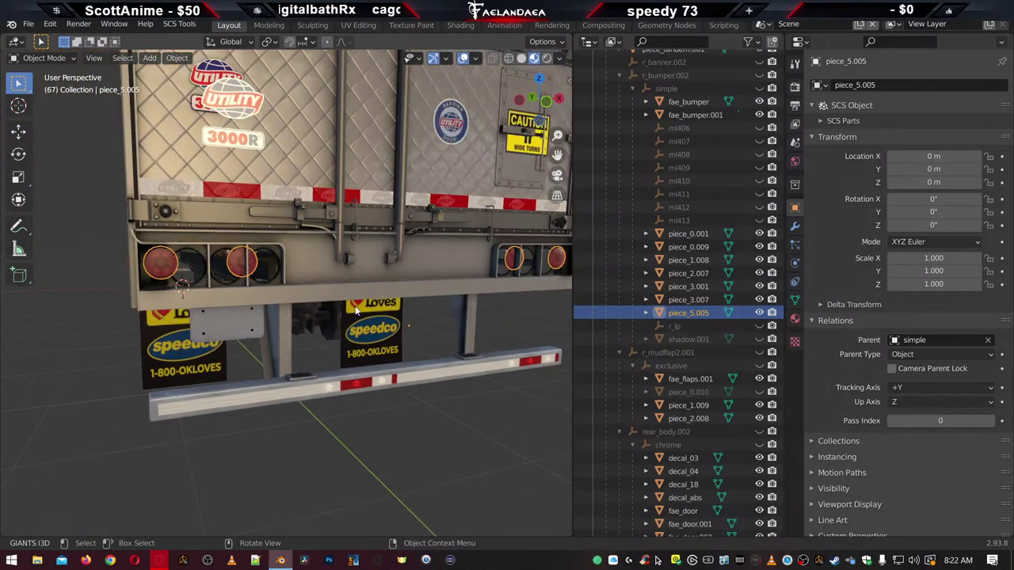
scroll(357, 310, "up", 3)
middle_click_drag(355, 312, 404, 311)
scroll(374, 325, "down", 5)
scroll(399, 326, "up", 3)
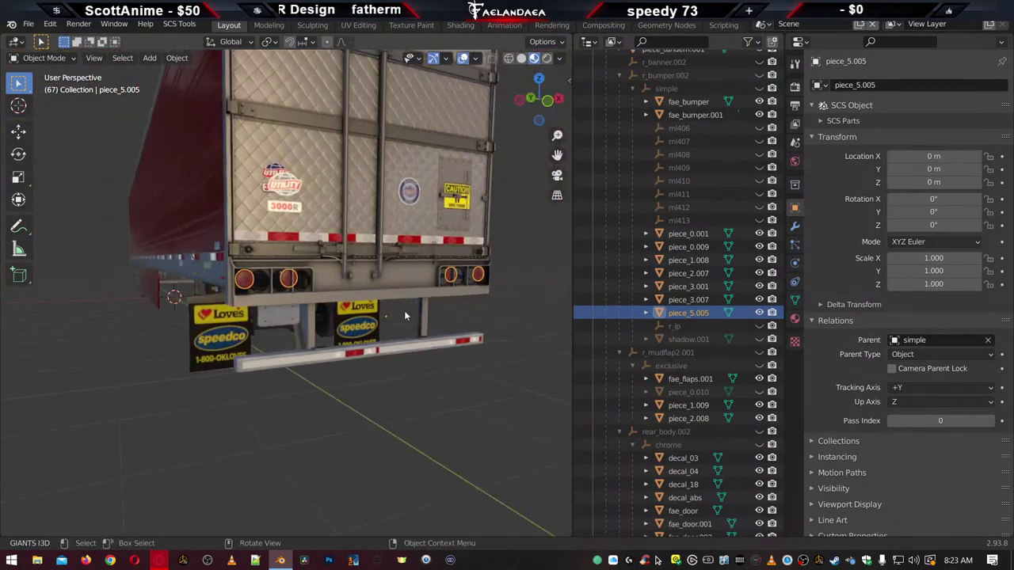
scroll(304, 303, "up", 5)
scroll(283, 264, "down", 3)
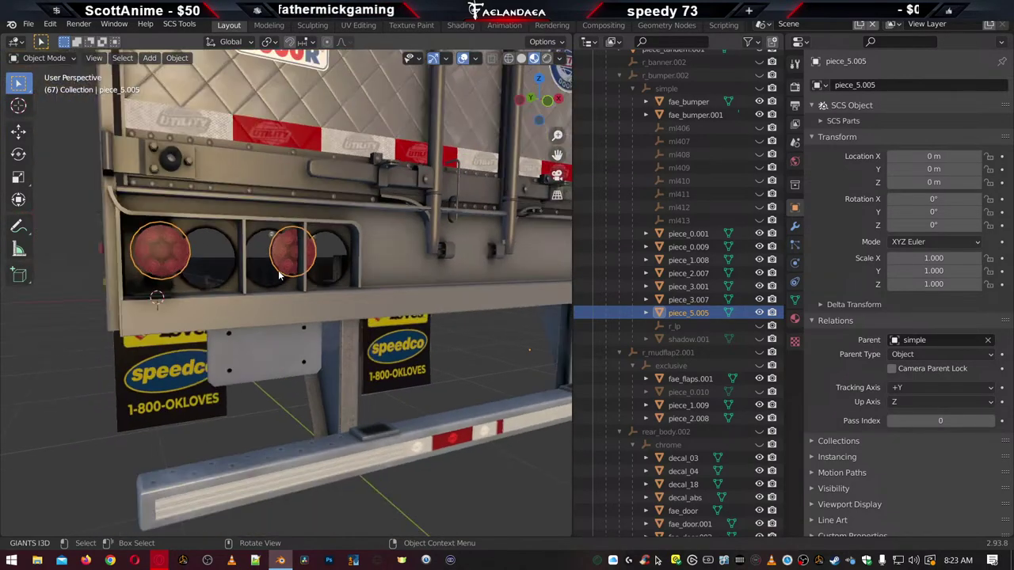
middle_click_drag(278, 270, 317, 314)
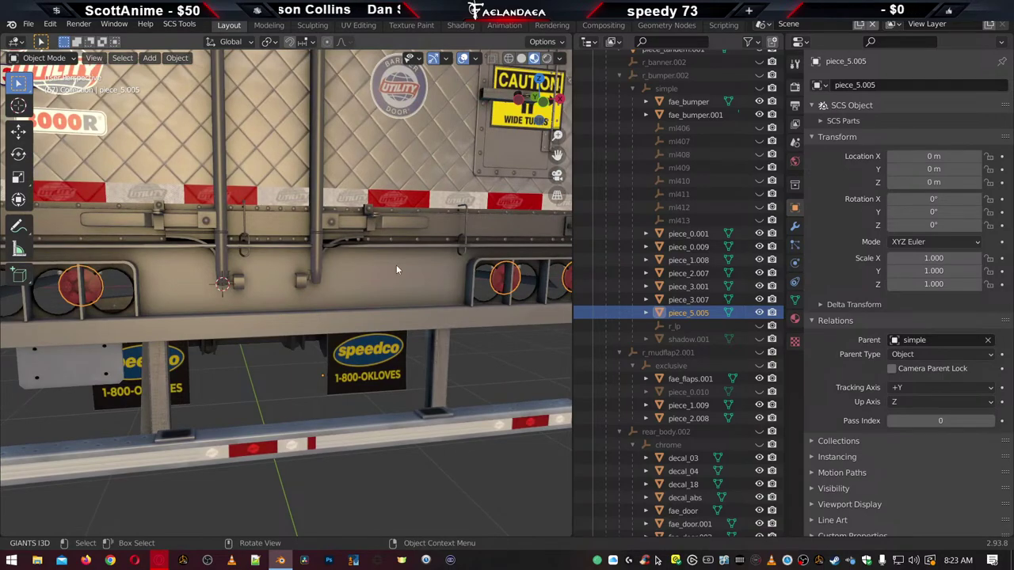
key("z")
In wireframe view, select piece_5.005 holding the round lights and enter Edit Mode
left_click(290, 265)
scroll(288, 269, "down", 4)
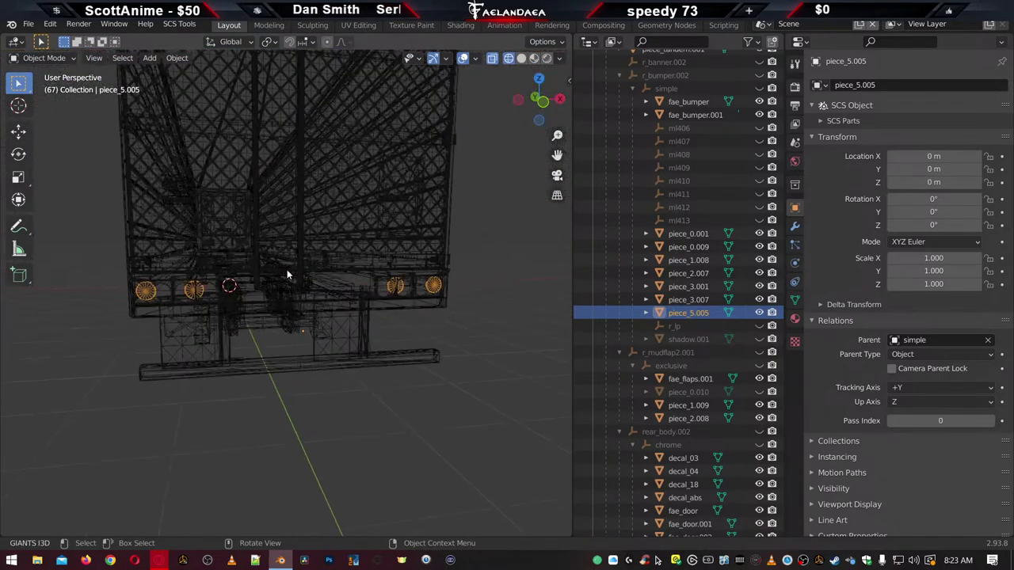
scroll(282, 283, "up", 1)
left_click(159, 288)
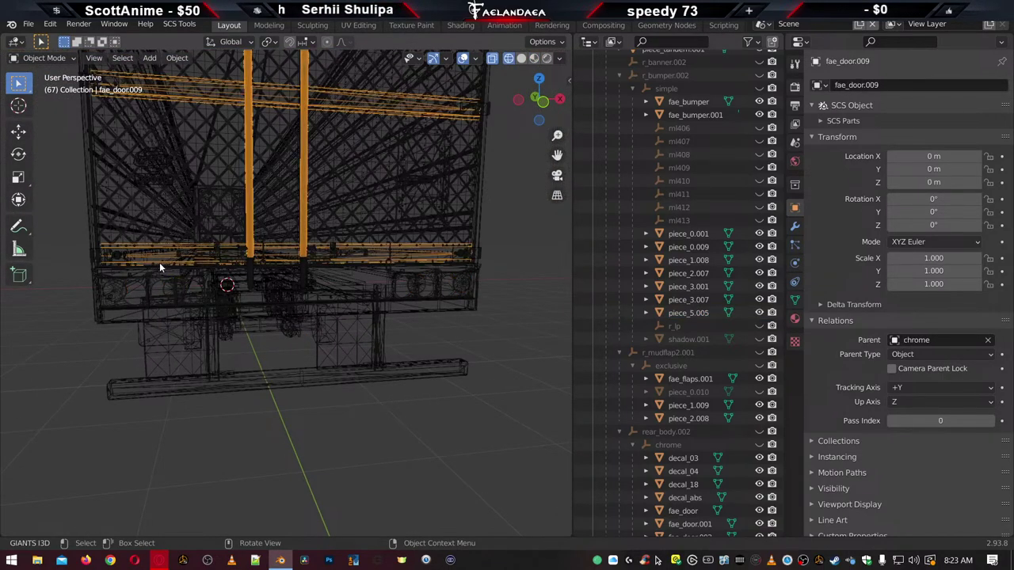
left_click(169, 292)
left_click(167, 293)
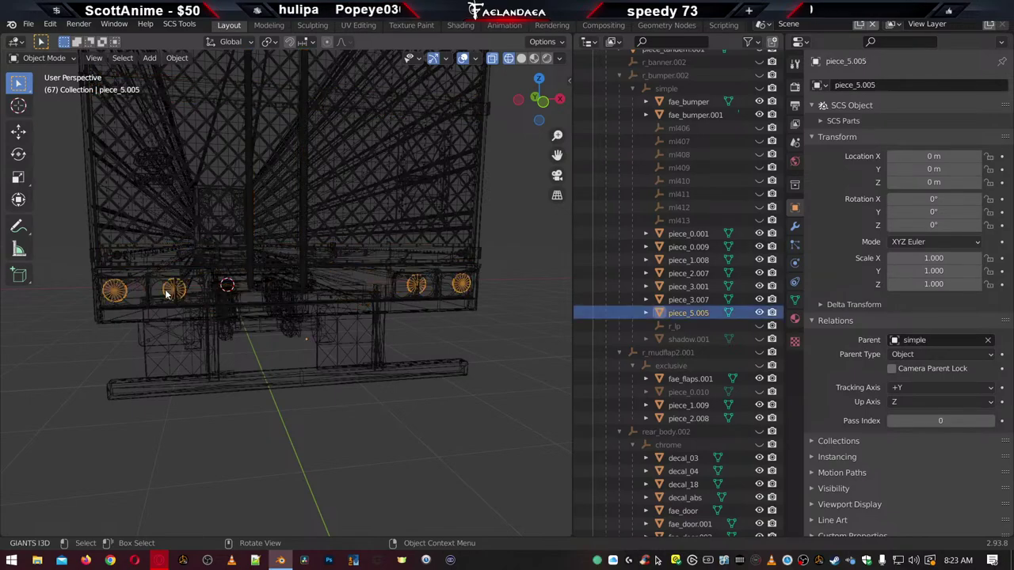
key("Tab")
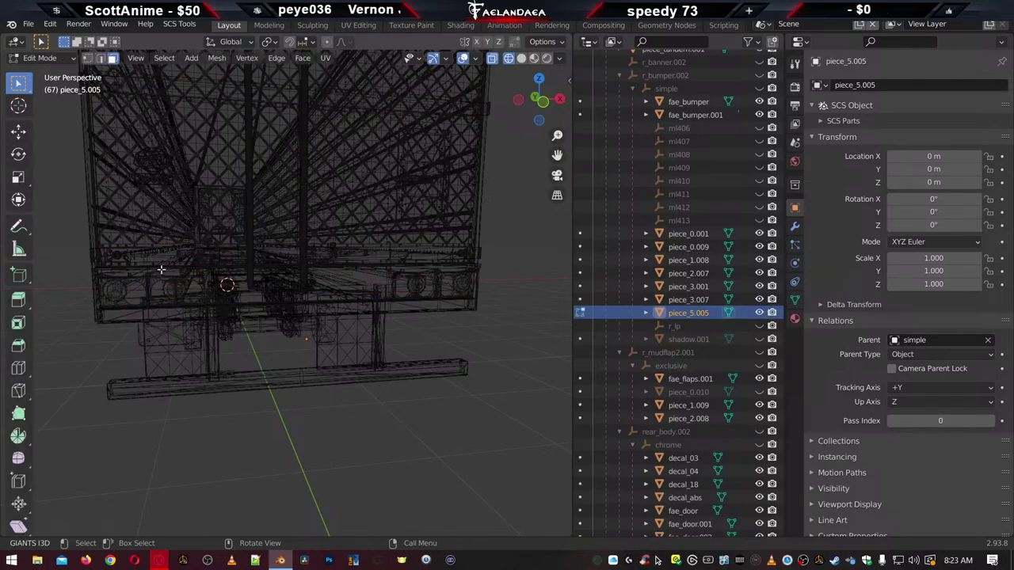
Delete the extra tail-light discs, keeping the leftmost lens, and show Material Preview
left_click_drag(156, 260, 360, 343)
left_click_drag(389, 275, 548, 337)
key("x")
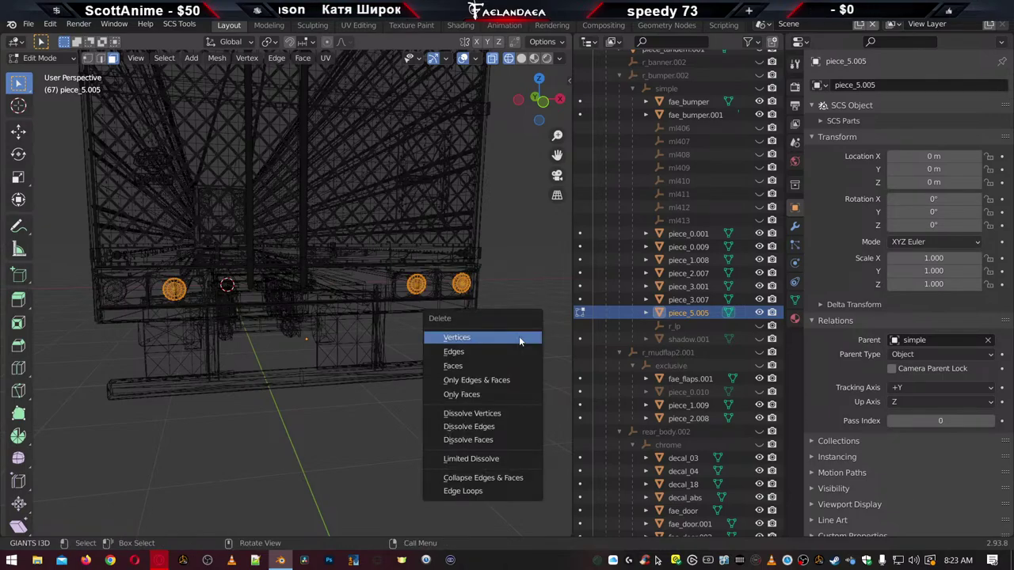
left_click(519, 336)
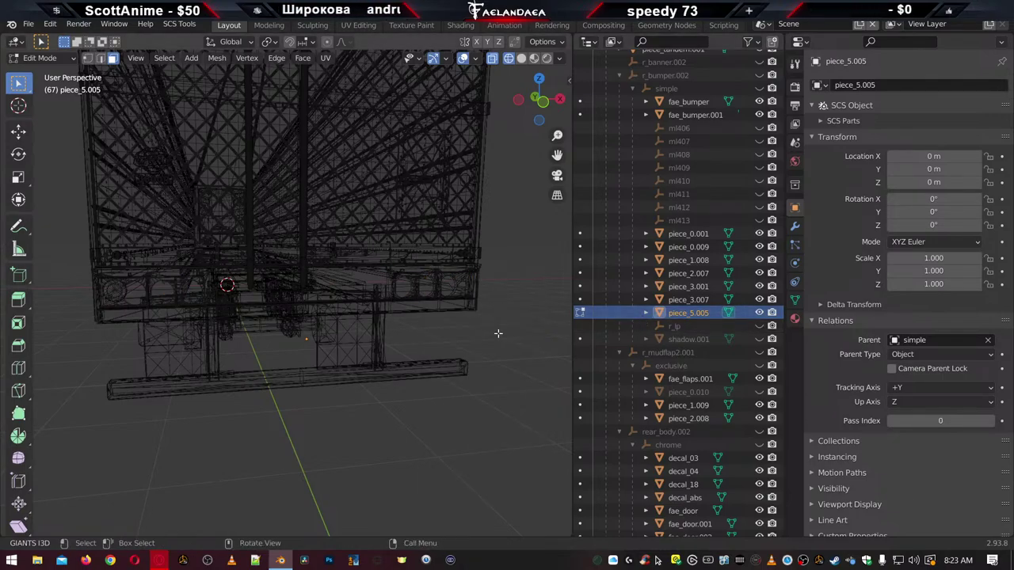
left_click(534, 58)
Frame the red tail light straight-on in Front Orthographic view
key("Tab")
scroll(122, 351, "up", 5)
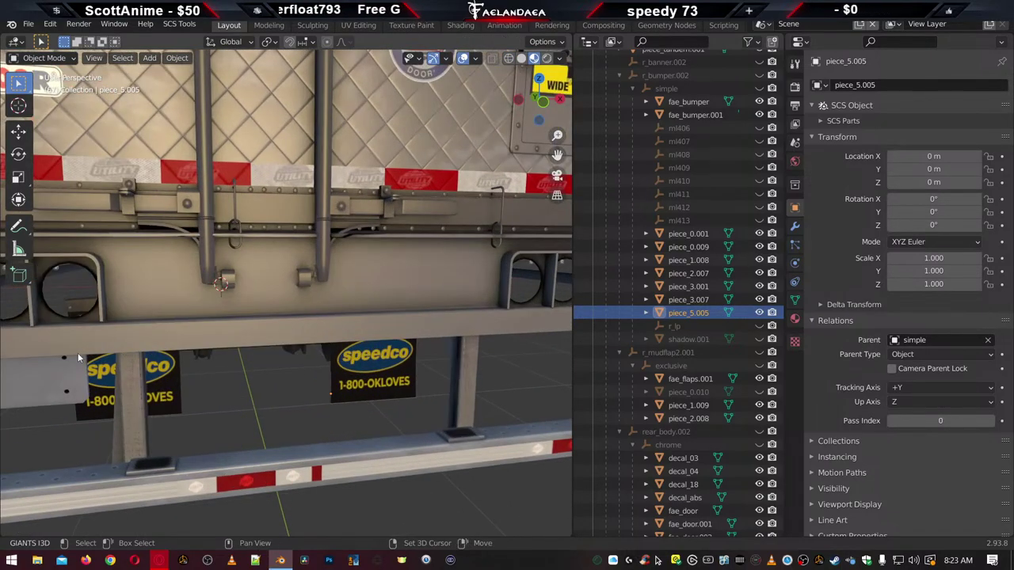
scroll(244, 340, "up", 2)
middle_click_drag(243, 339, 320, 333)
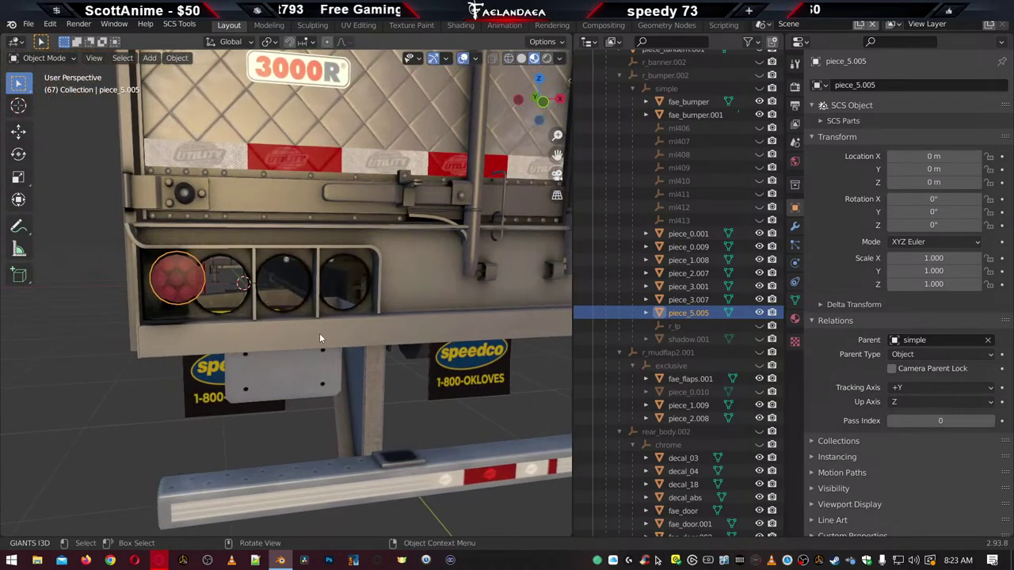
key("KP_5")
key("KP_1")
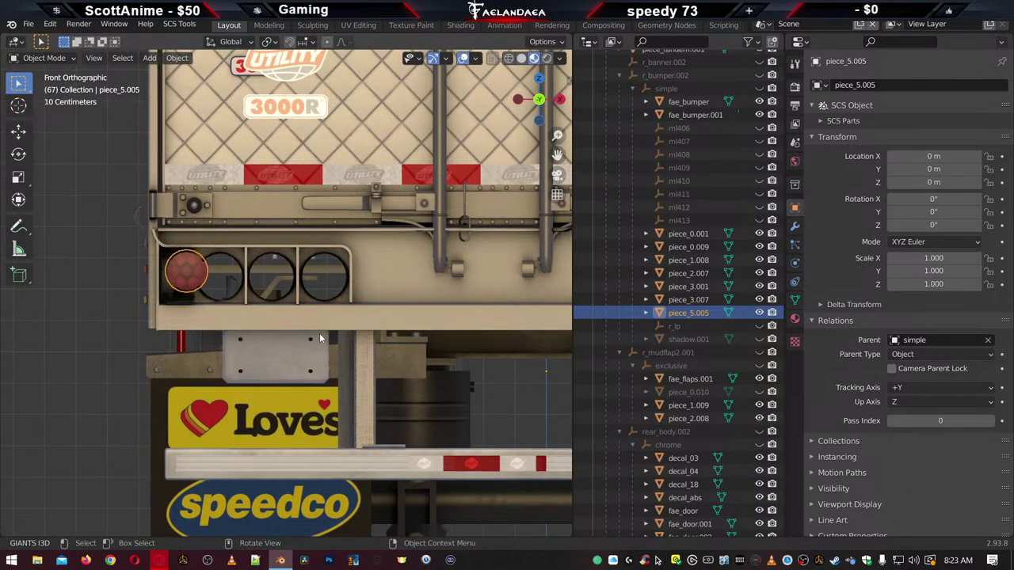
scroll(270, 317, "up", 5)
middle_click_drag(146, 274, 304, 351, "shift")
scroll(304, 350, "up", 3)
Select the whole piece_5.005 disc mesh and shift it horizontally toward the socket centre
key("Tab")
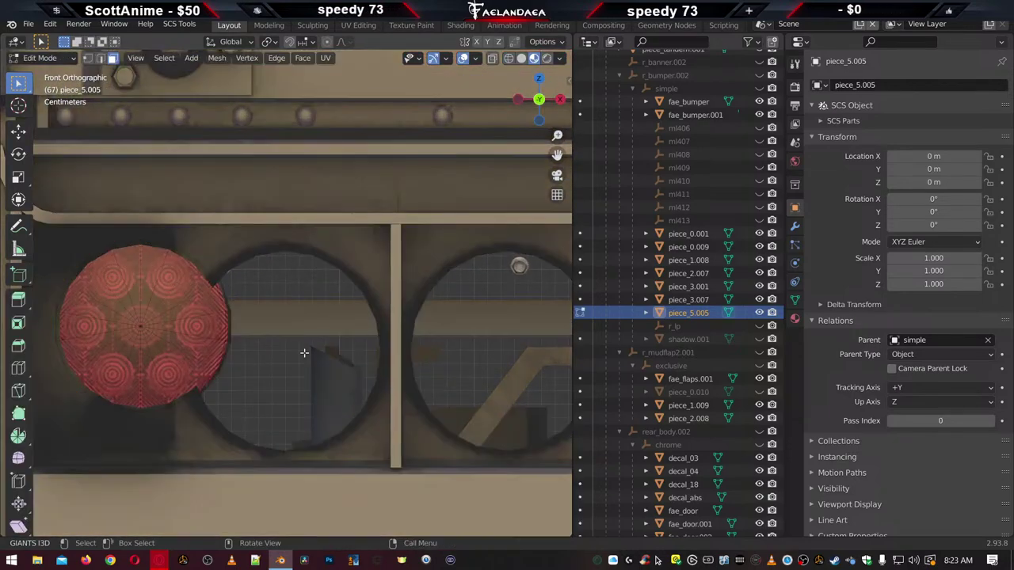
key("a")
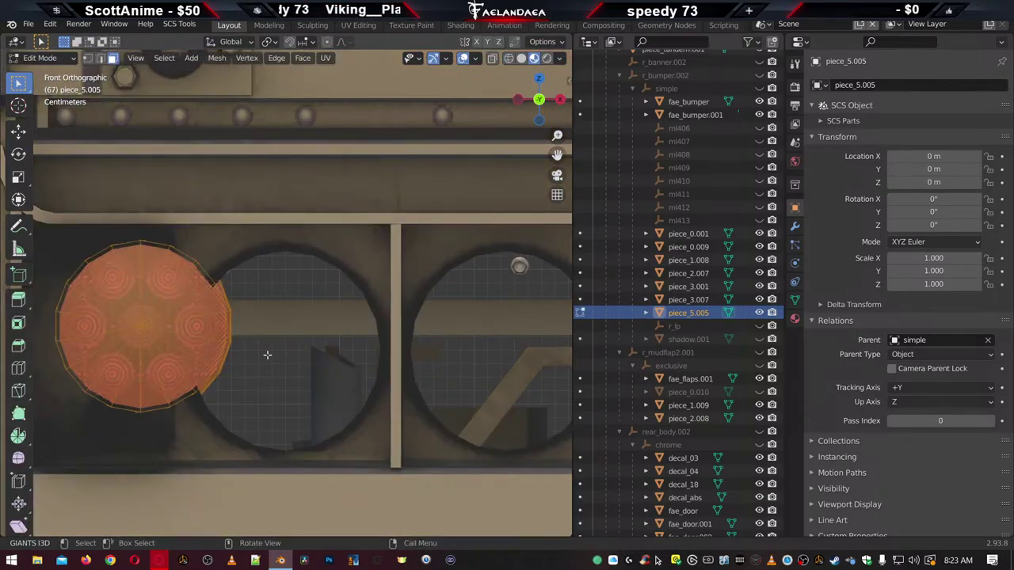
key("g")
key("y")
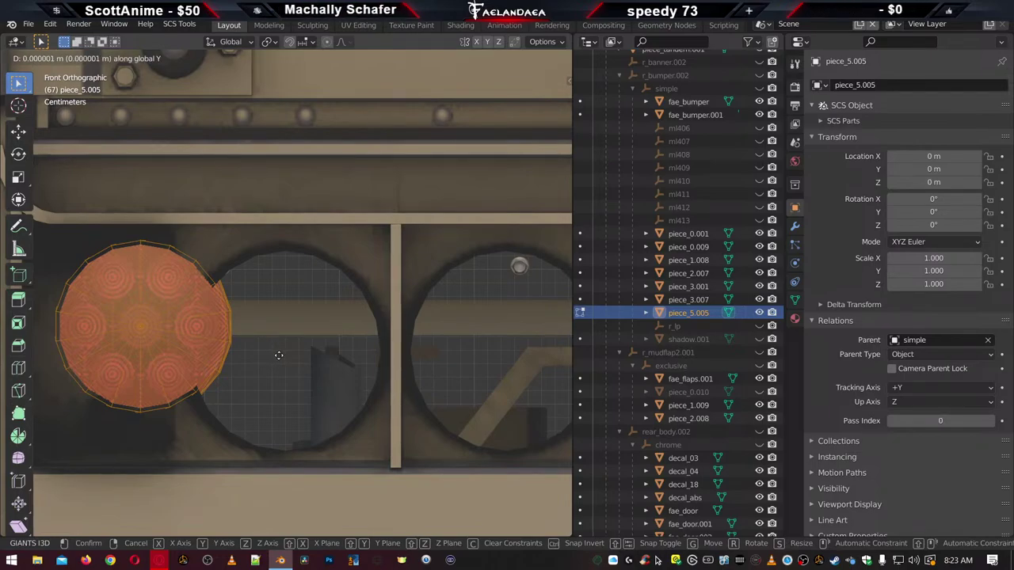
key("Escape")
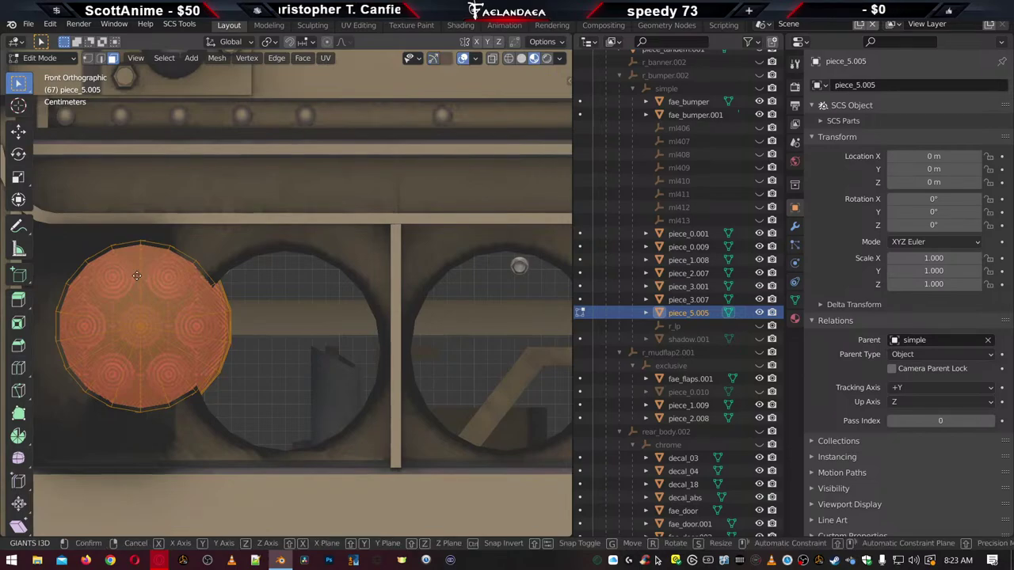
key("g")
key("x")
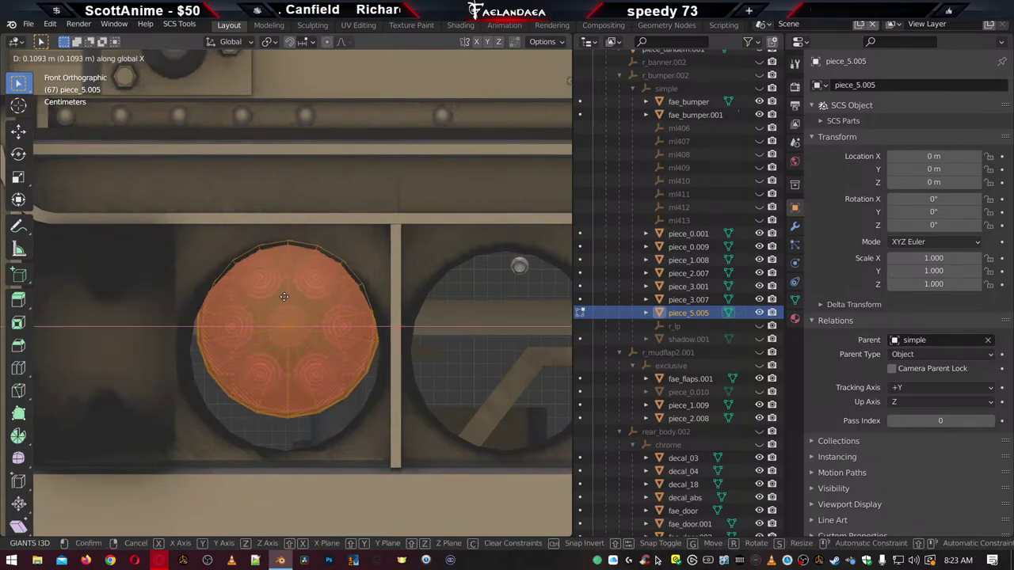
left_click(284, 297)
Centre the disc vertically in the socket and fine-tune its horizontal position
key("g")
key("z")
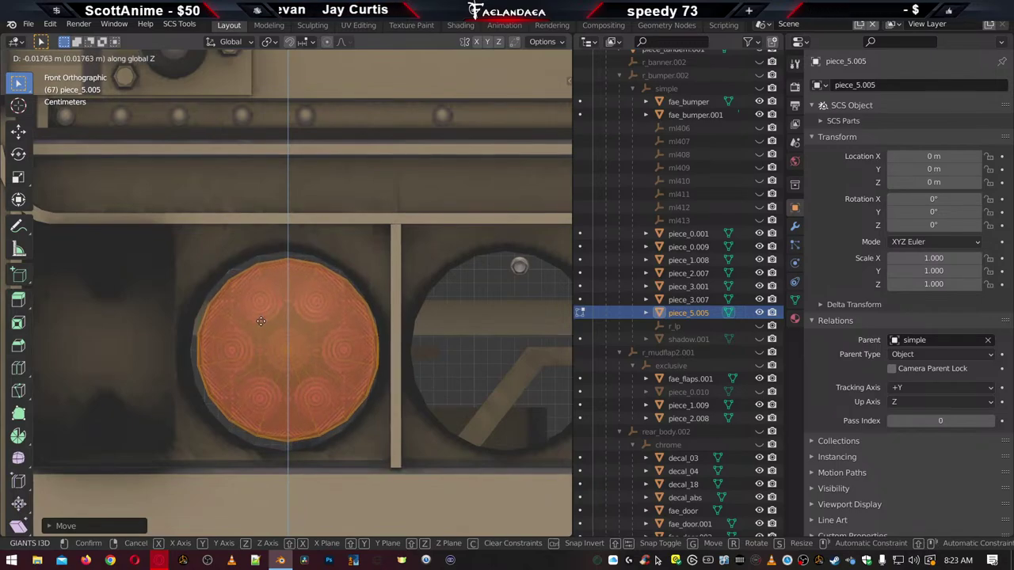
left_click(261, 321)
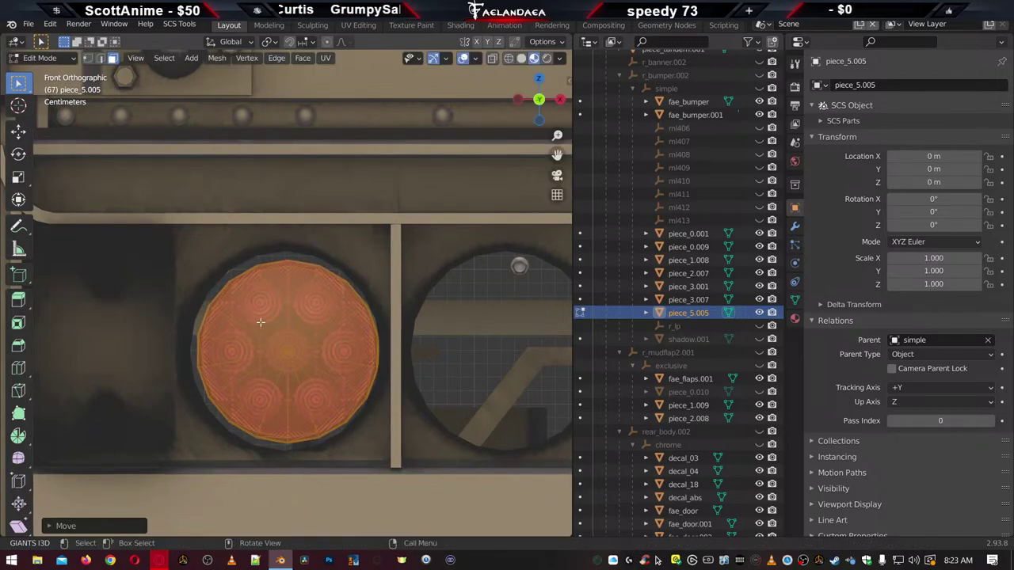
key("g")
key("x")
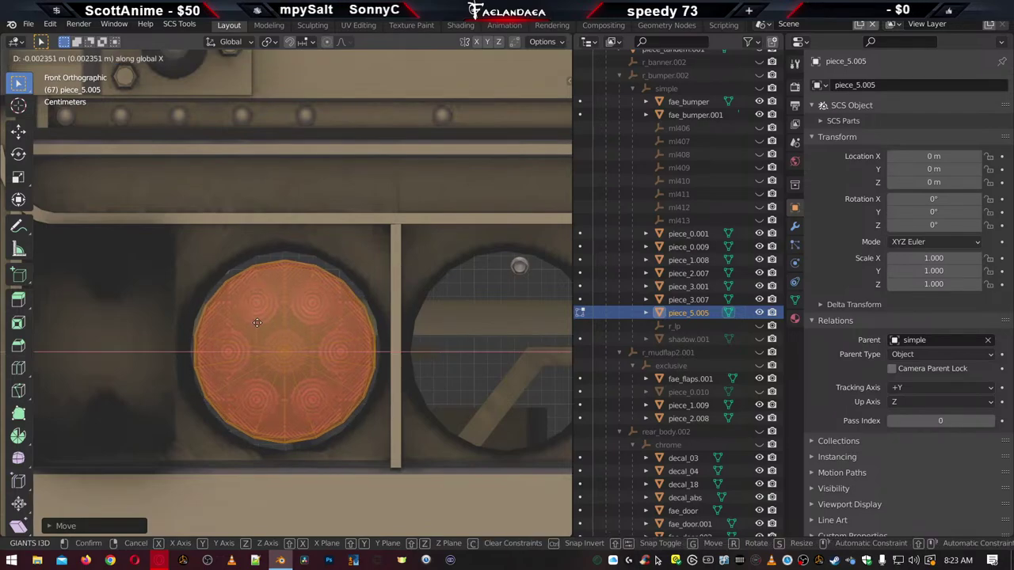
left_click(258, 322)
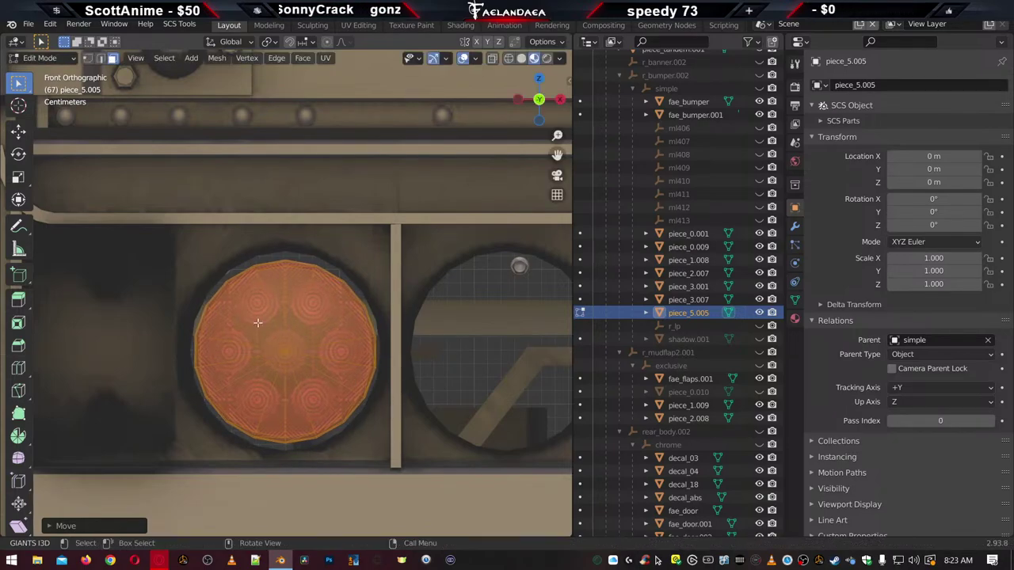
Scale the disc up to fill the opening and shift it about 0.0086 m in depth along Y
key("s")
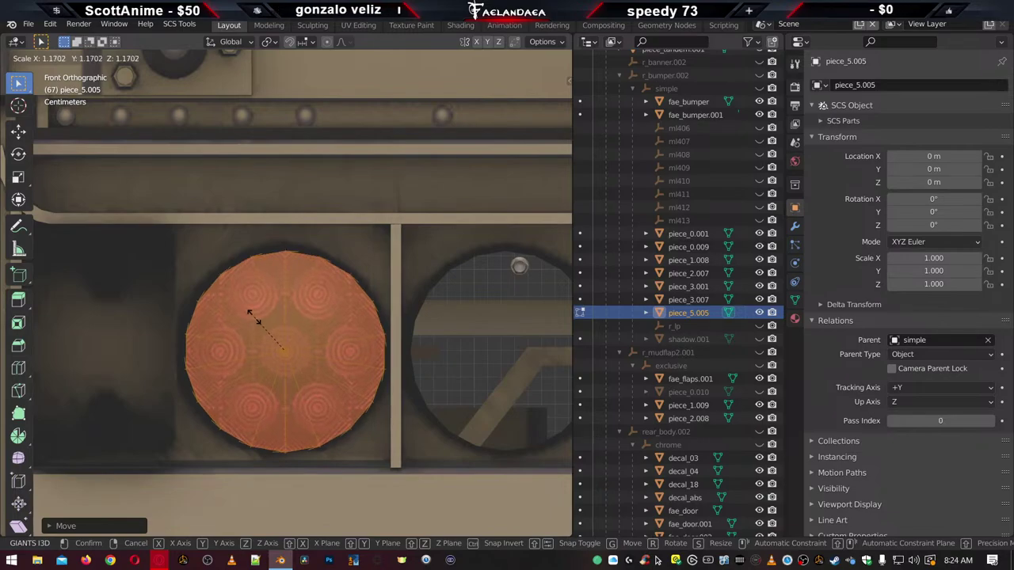
left_click(254, 317)
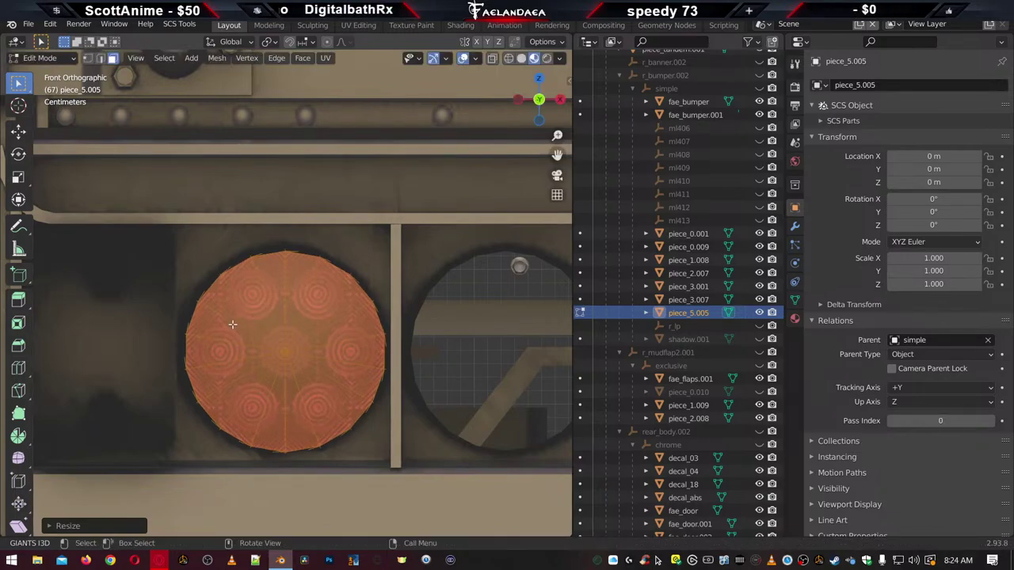
middle_click_drag(232, 324, 202, 277)
key("g")
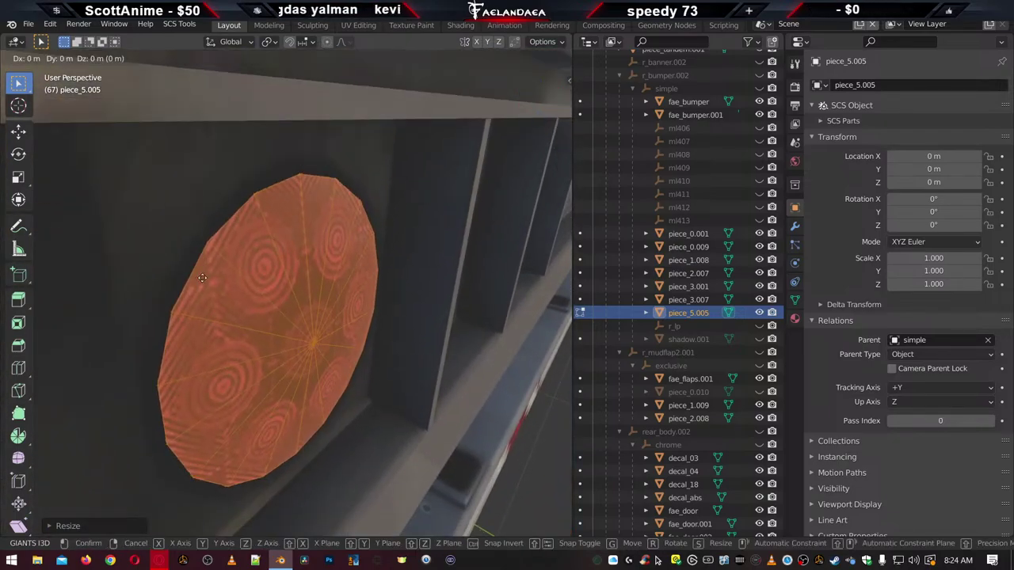
key("y")
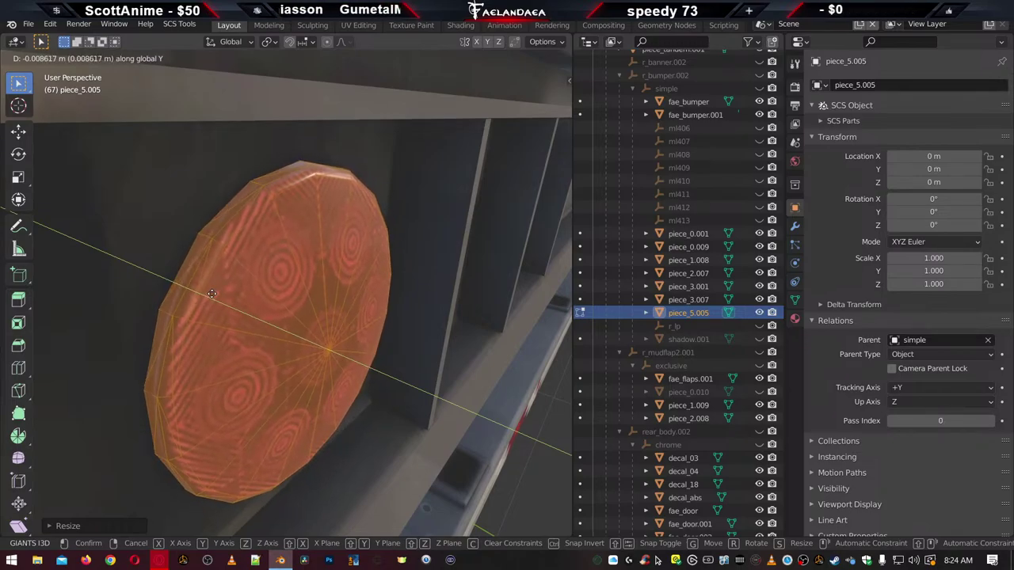
left_click(212, 294)
middle_click_drag(212, 294, 288, 279)
scroll(272, 273, "up", 4)
scroll(286, 276, "down", 3)
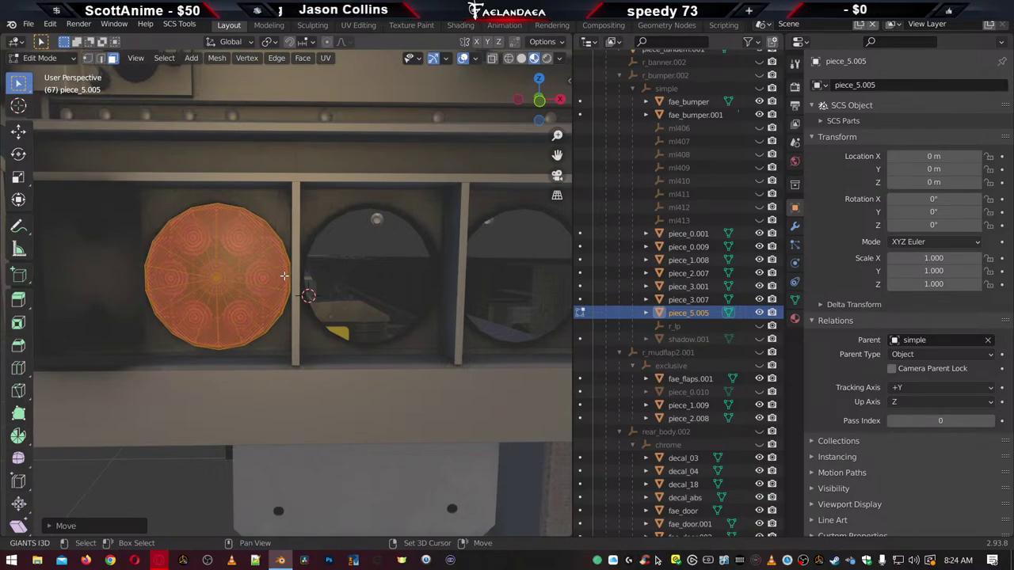
Duplicate the light disc and move the copy along X into the next socket
key("shift+d")
right_click(283, 276)
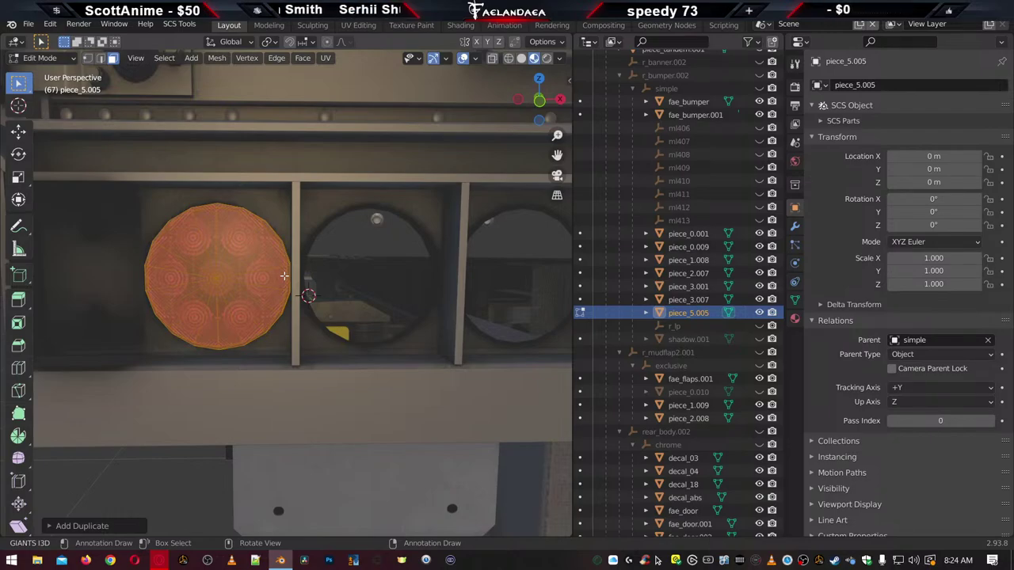
key("g")
key("x")
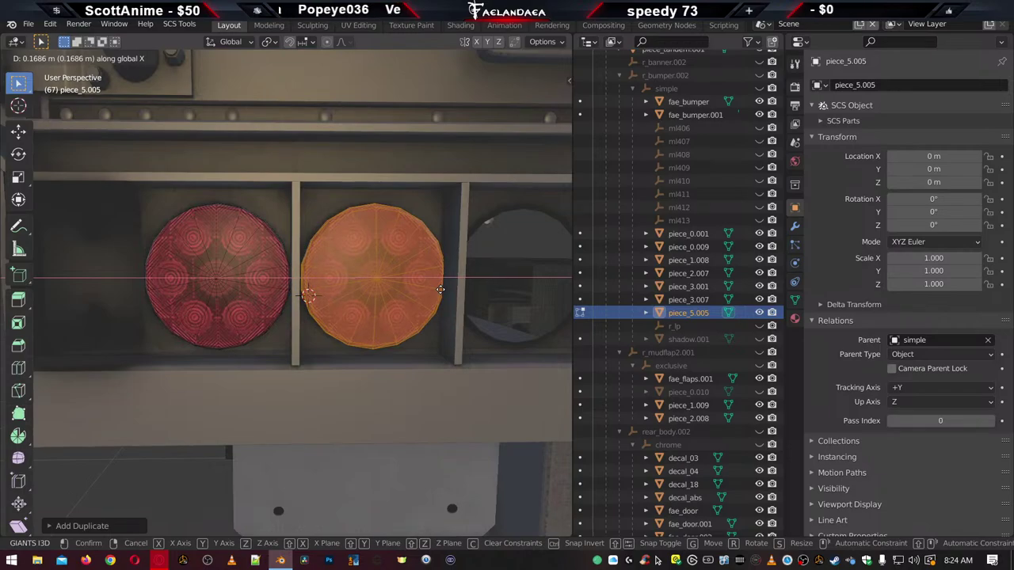
left_click(440, 289)
Return to the front view and fine-tune the copy's X position
key("KP_1")
key("KP_3")
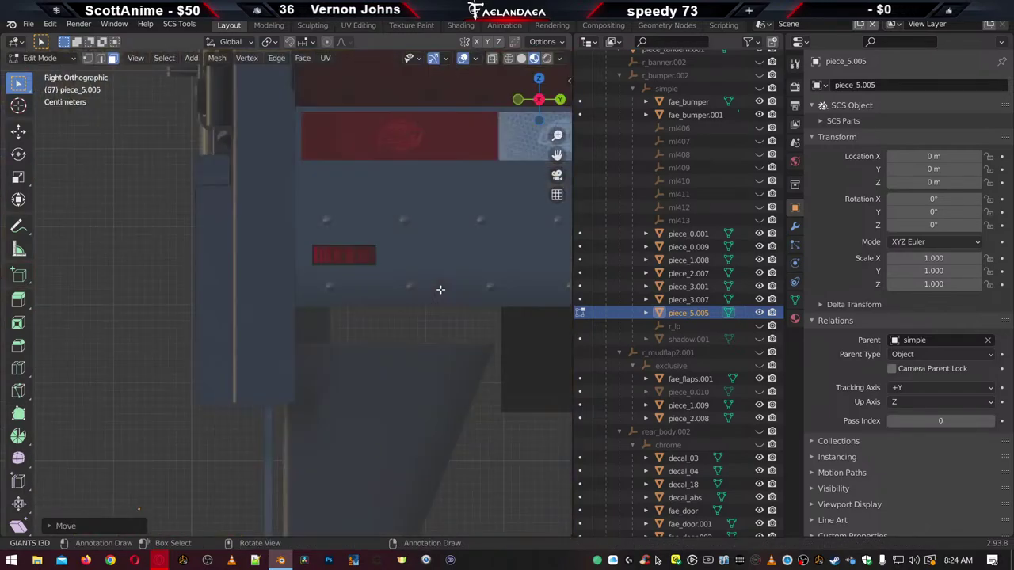
key("KP_1")
scroll(428, 272, "up", 4)
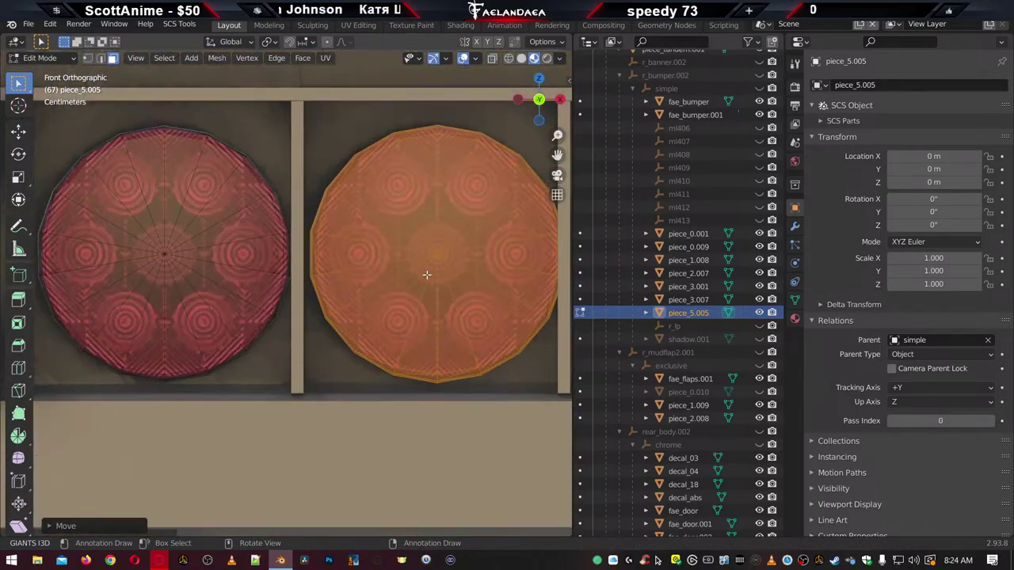
middle_click_drag(421, 277, 326, 287, "shift")
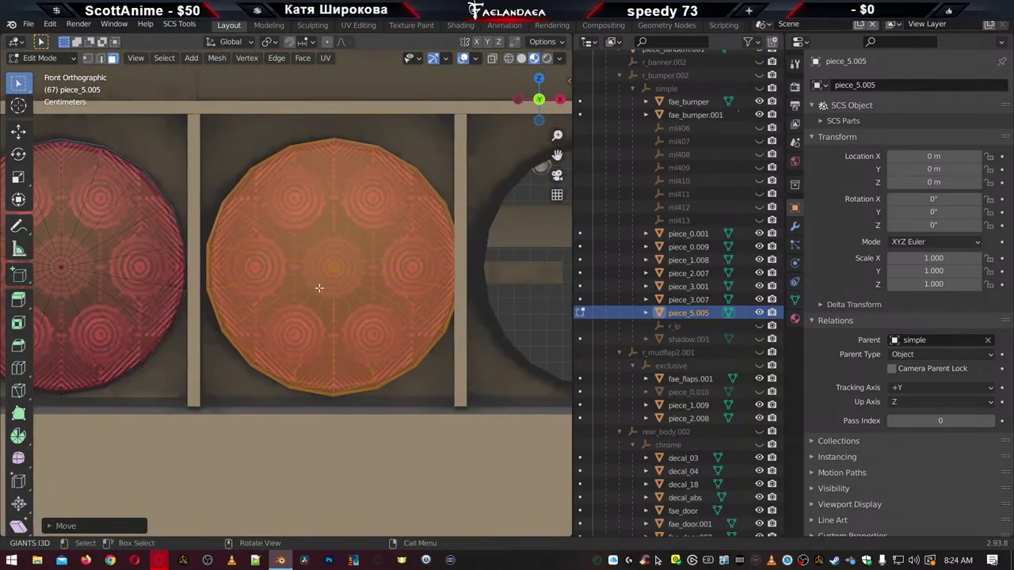
key("g")
key("x")
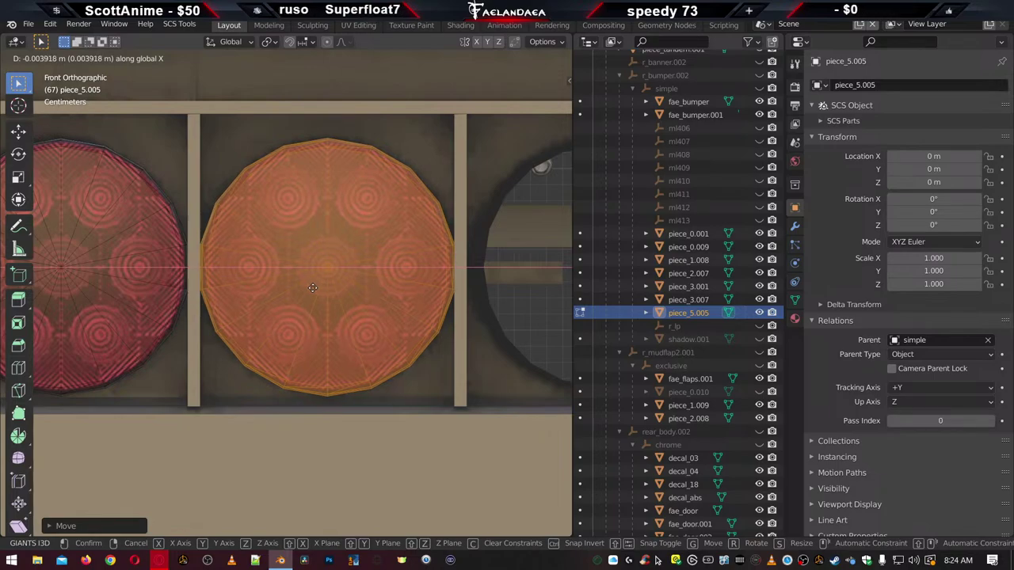
left_click(312, 287)
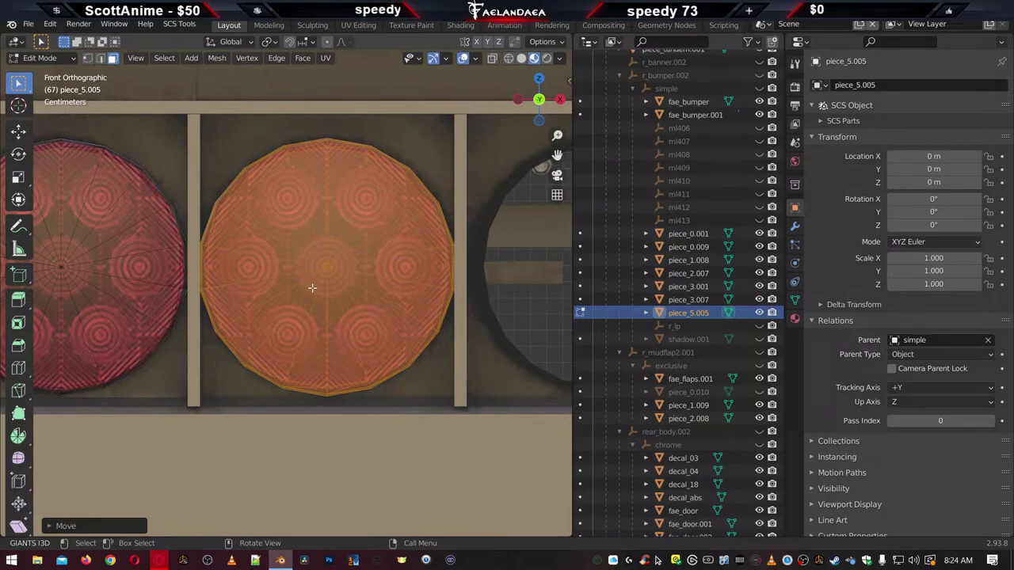
Delete the selected vertices, fill the circular hole with a face, and scale it to about 0.955
key("x")
left_click(285, 289)
middle_click_drag(280, 294, 452, 297, "shift")
key("f")
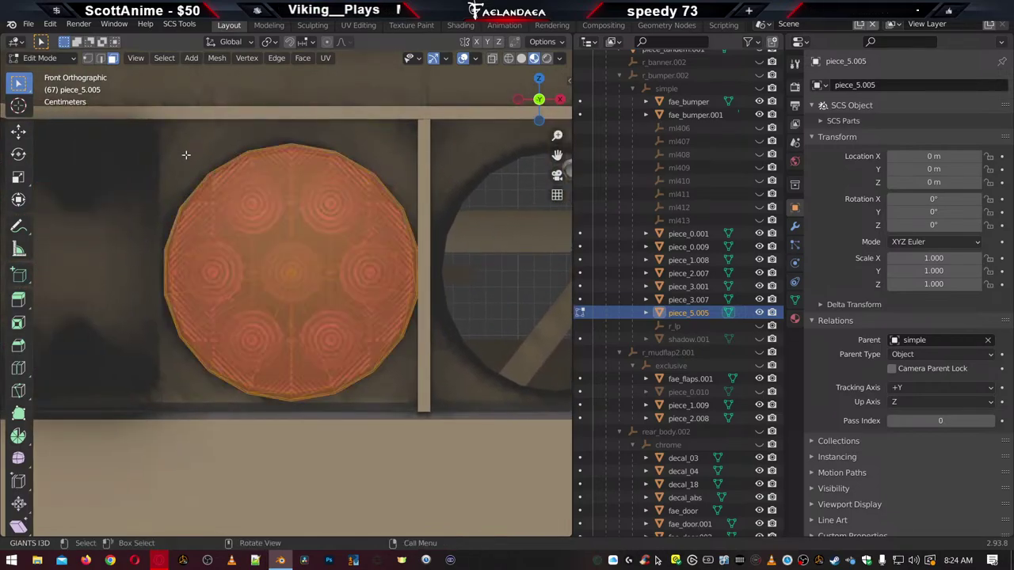
key("s")
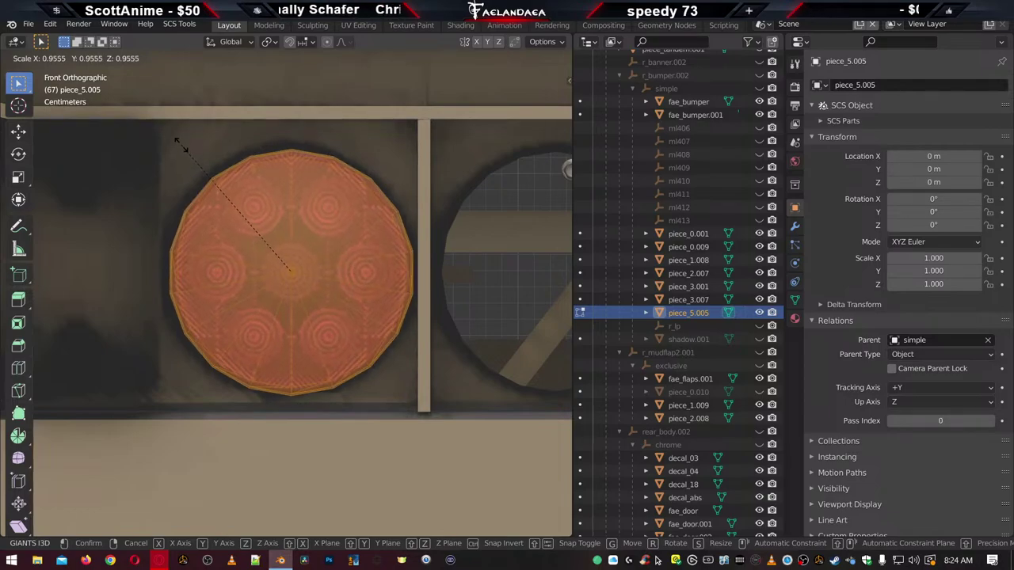
left_click(179, 144)
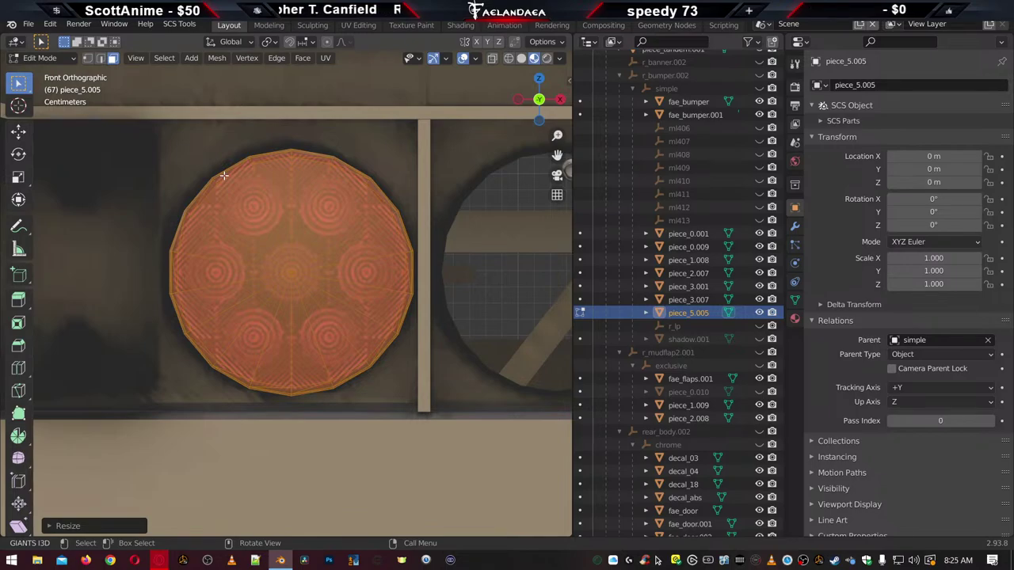
Copy the lens geometry and slide it along X into the next socket
key("g")
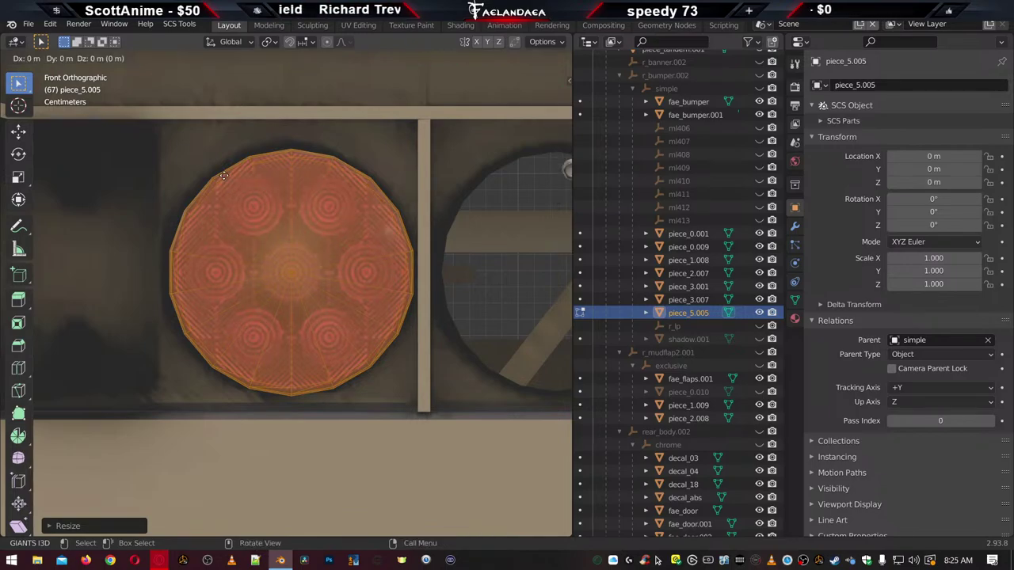
right_click(224, 175)
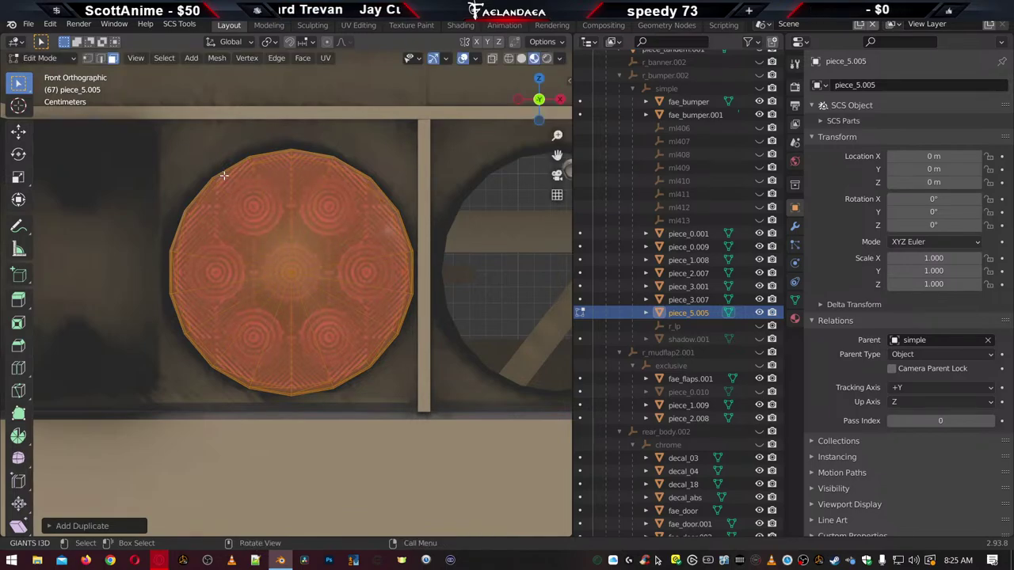
scroll(233, 198, "up", 5, "ctrl")
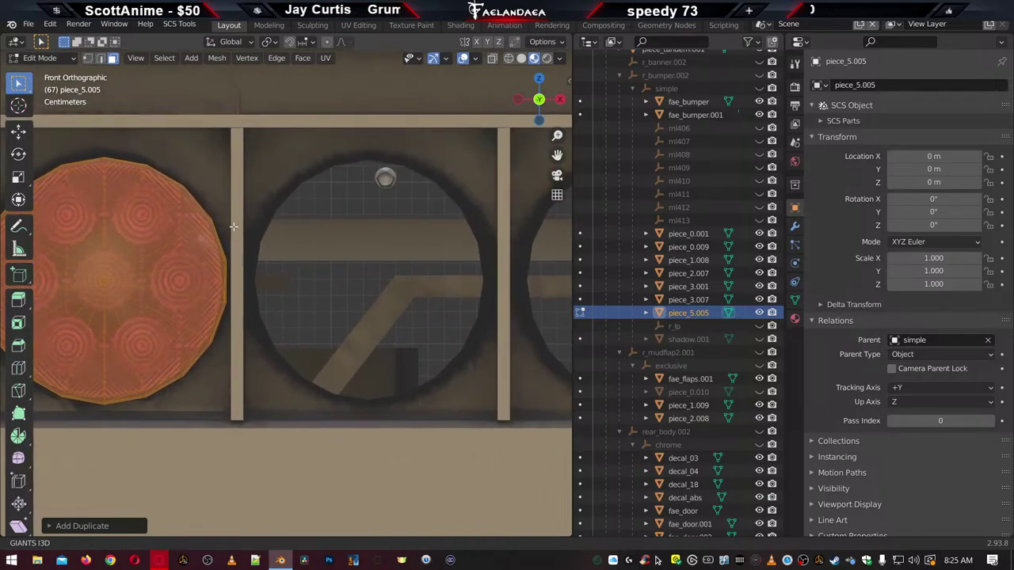
key("g")
key("x")
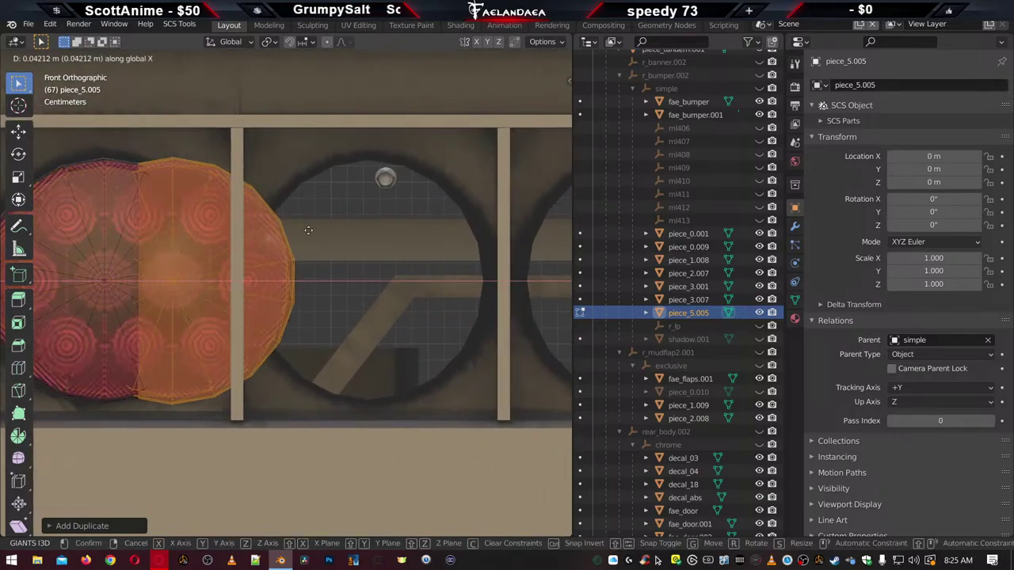
left_click(500, 232)
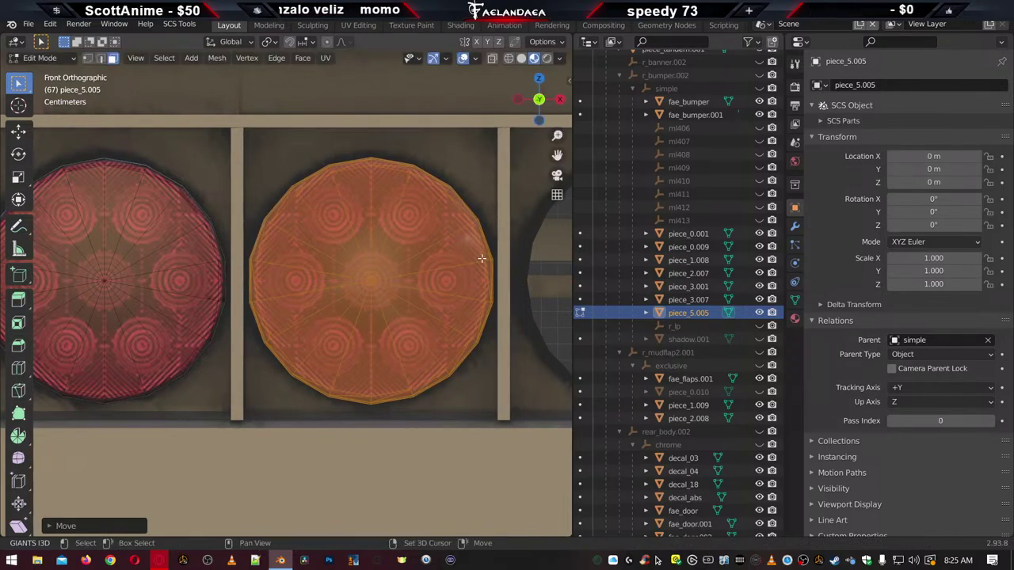
Cancel a further lens move, then dissolve the lens faces and select the resulting face
middle_click_drag(499, 235, 169, 262, "shift")
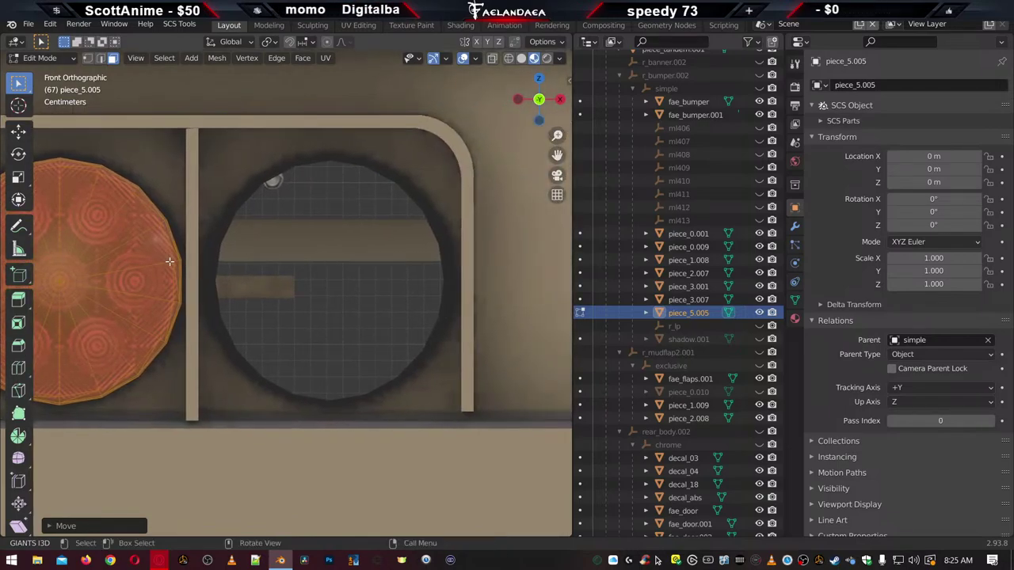
key("g")
key("x")
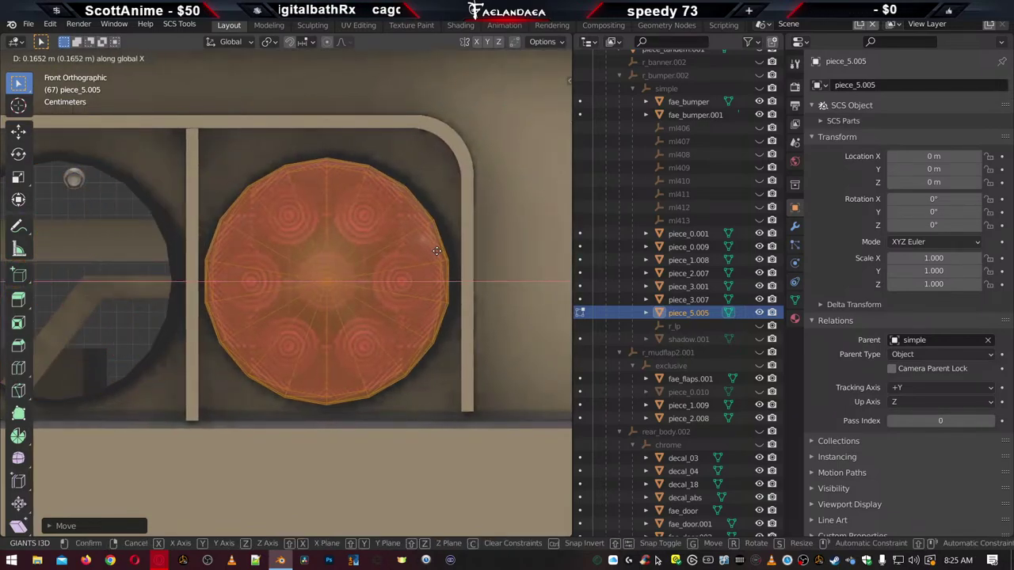
right_click(440, 251)
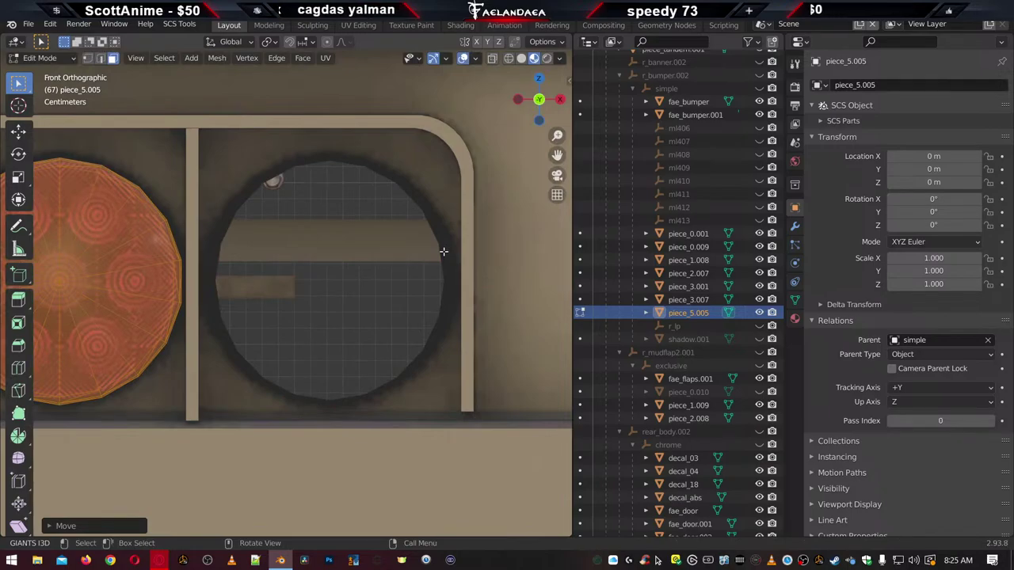
key("g")
right_click(444, 252)
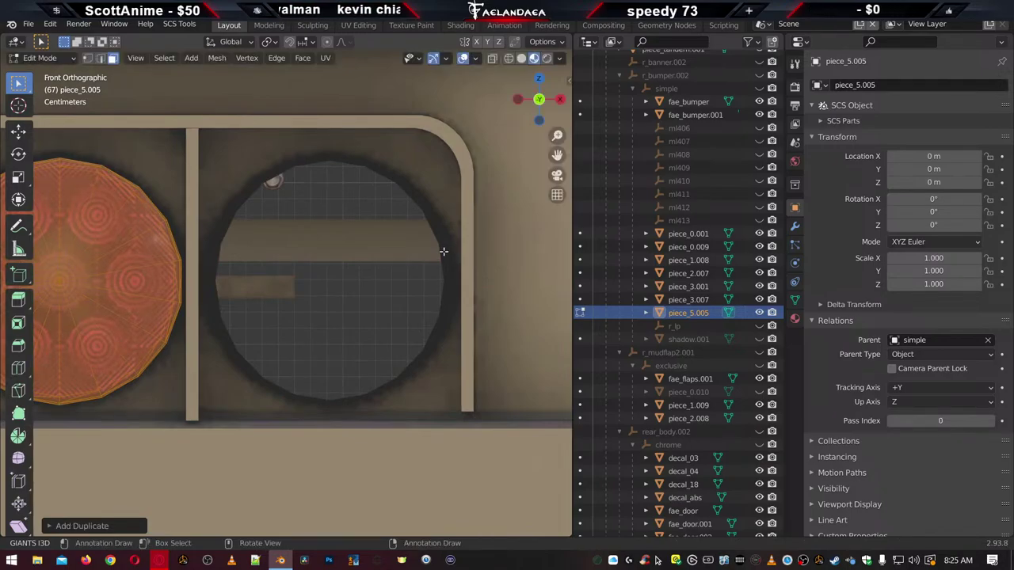
key("ctrl+x")
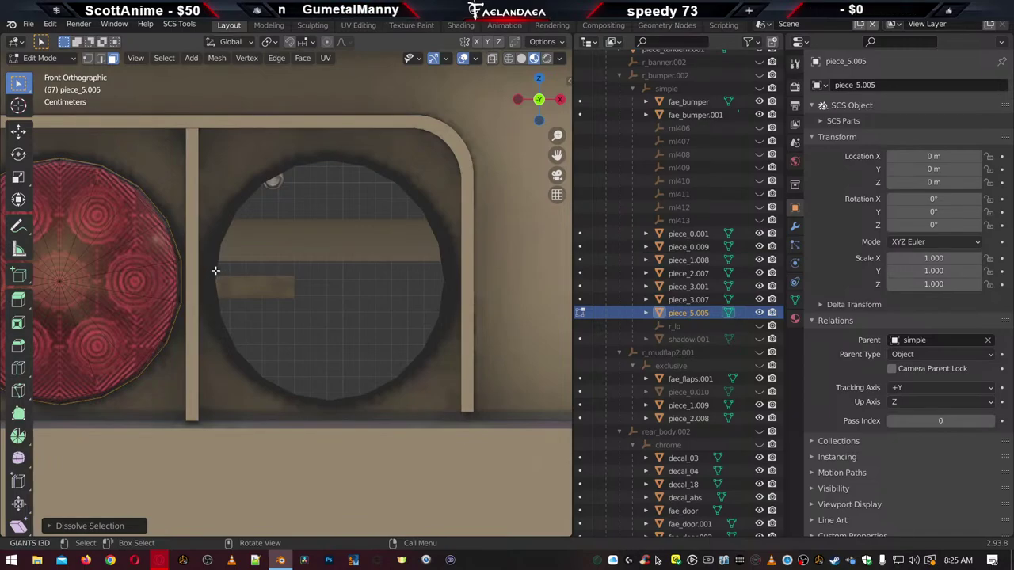
left_click(176, 267)
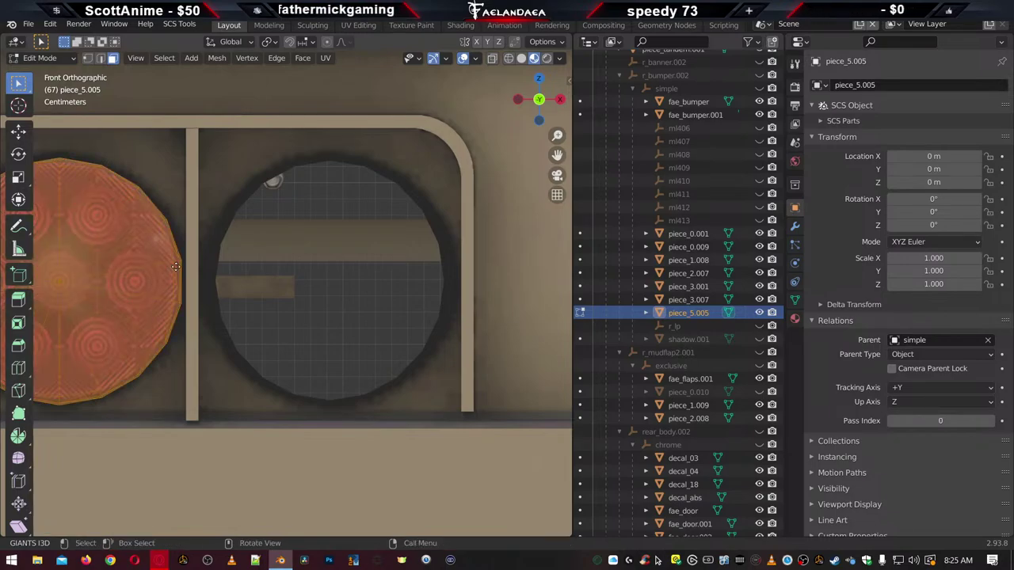
Duplicate the lens about 0.166 m along X into the third socket
key("shift+d")
key("x")
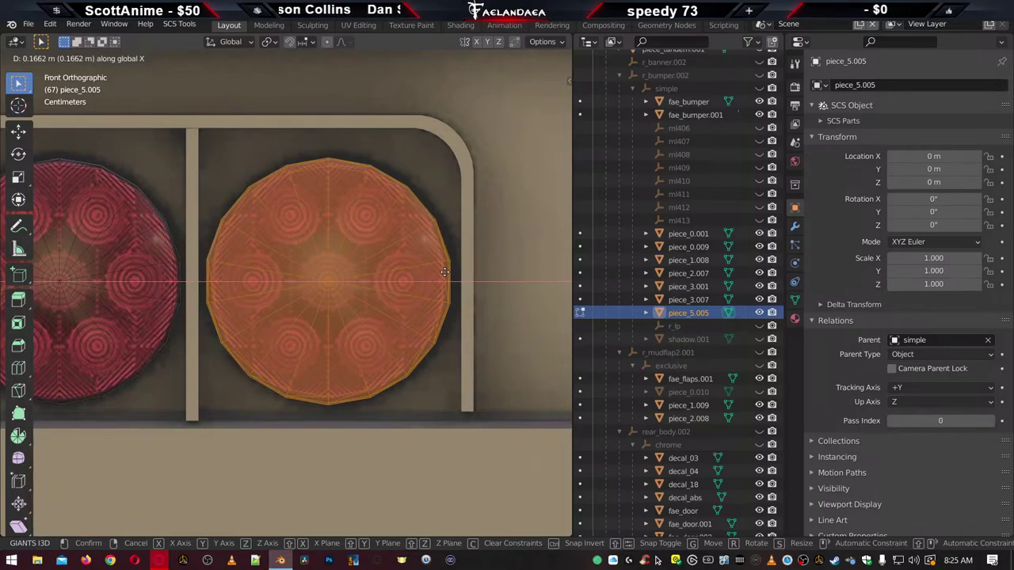
left_click(445, 272)
Copy the amber lens and drop the copy further right across the trailer rear
scroll(441, 274, "down", 6)
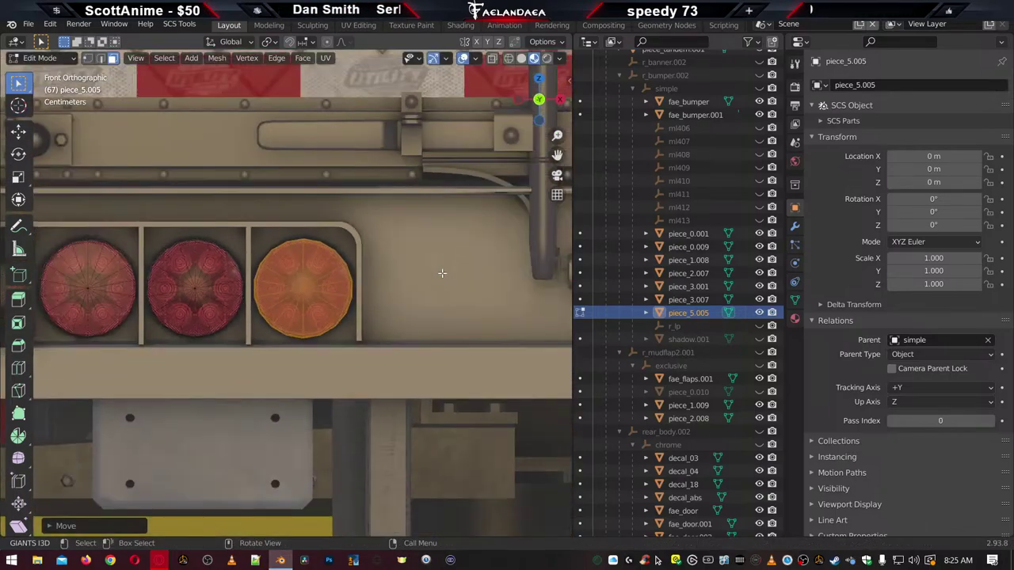
scroll(441, 274, "up", 5)
scroll(441, 273, "down", 5)
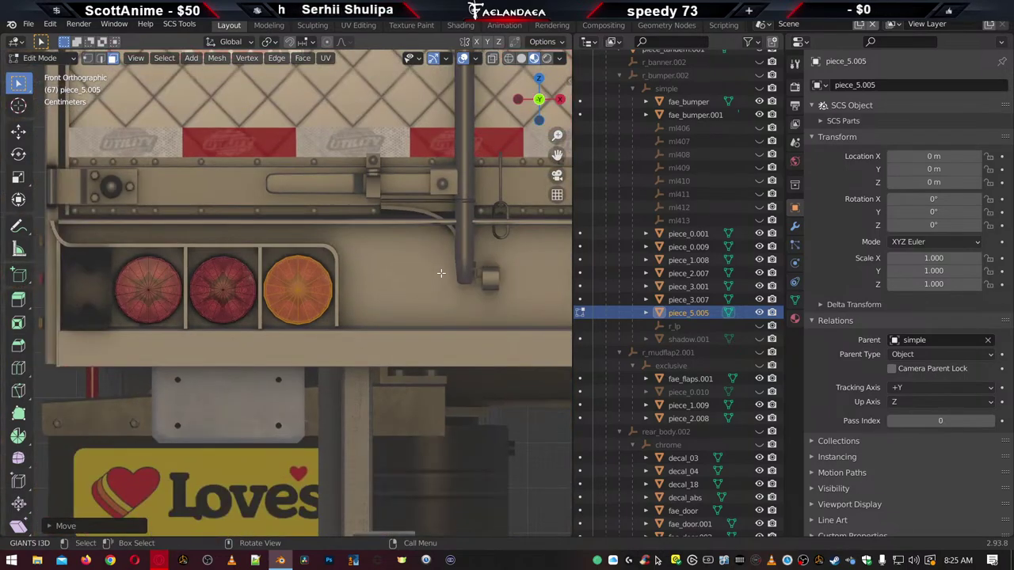
middle_click_drag(434, 296, 222, 296, "shift")
scroll(243, 298, "down", 5)
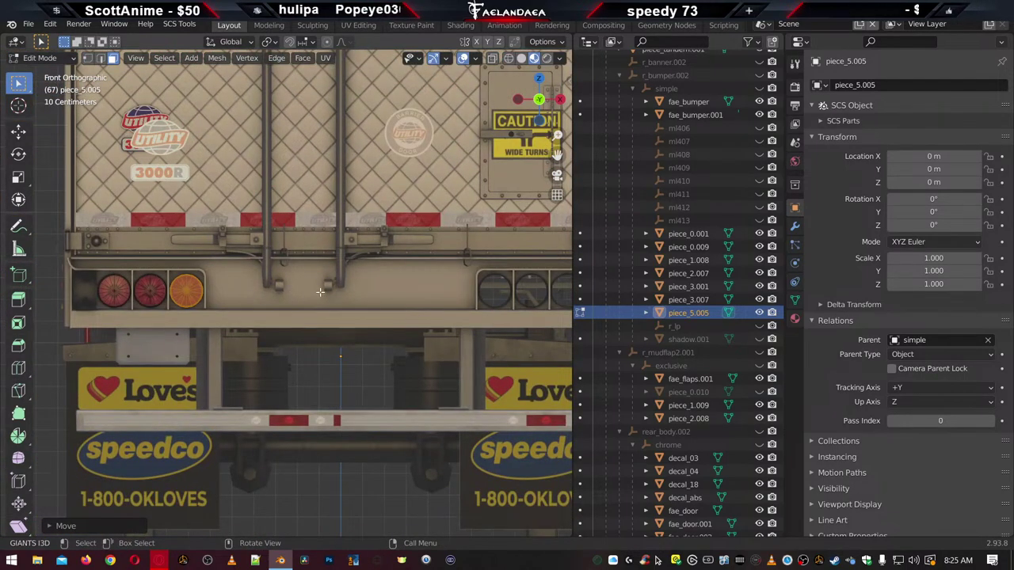
key("shift+d")
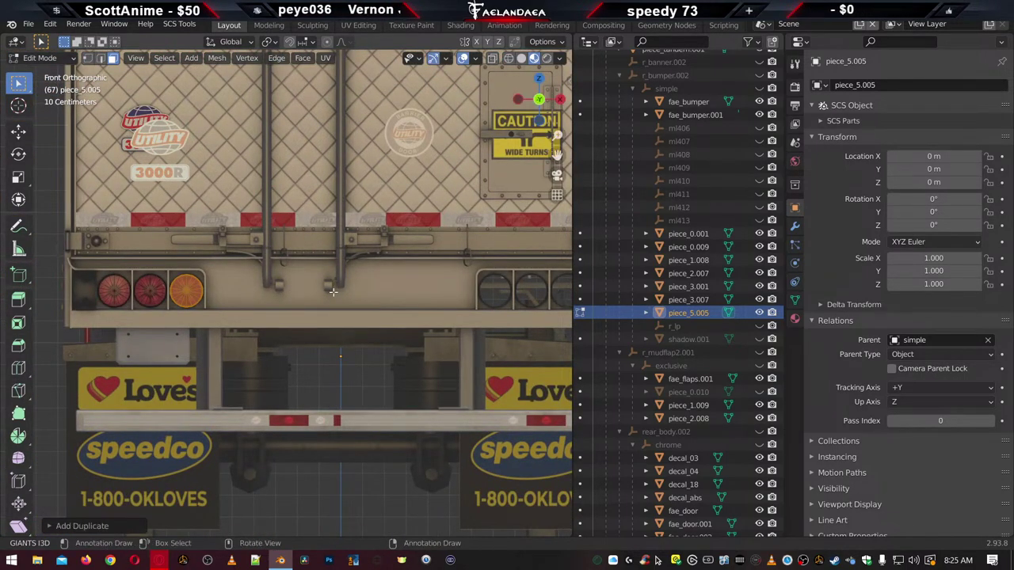
key("g")
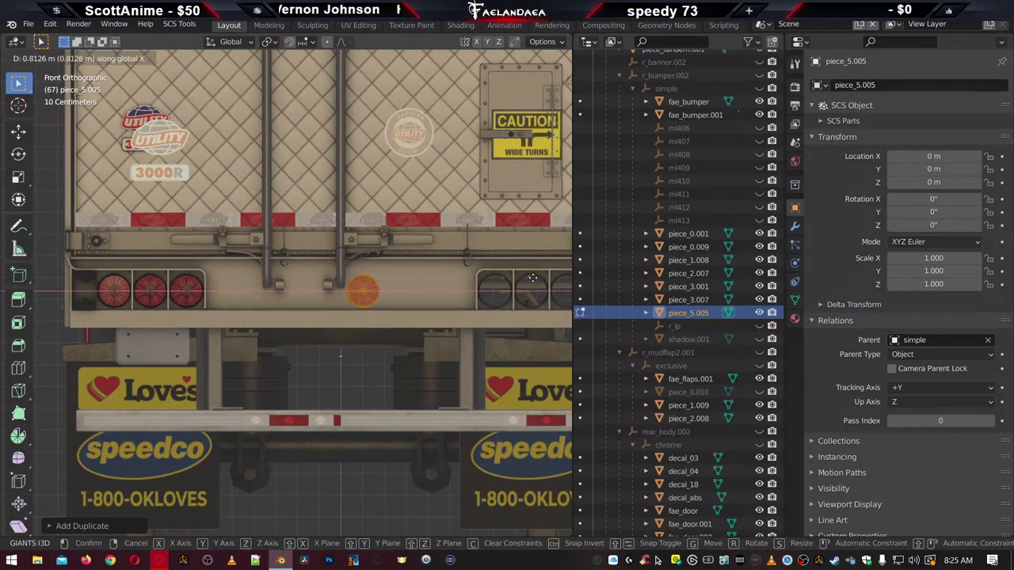
left_click(75, 276)
Select the whole amber lens mesh and nudge it along X to centre it in its socket
scroll(203, 286, "up", 4)
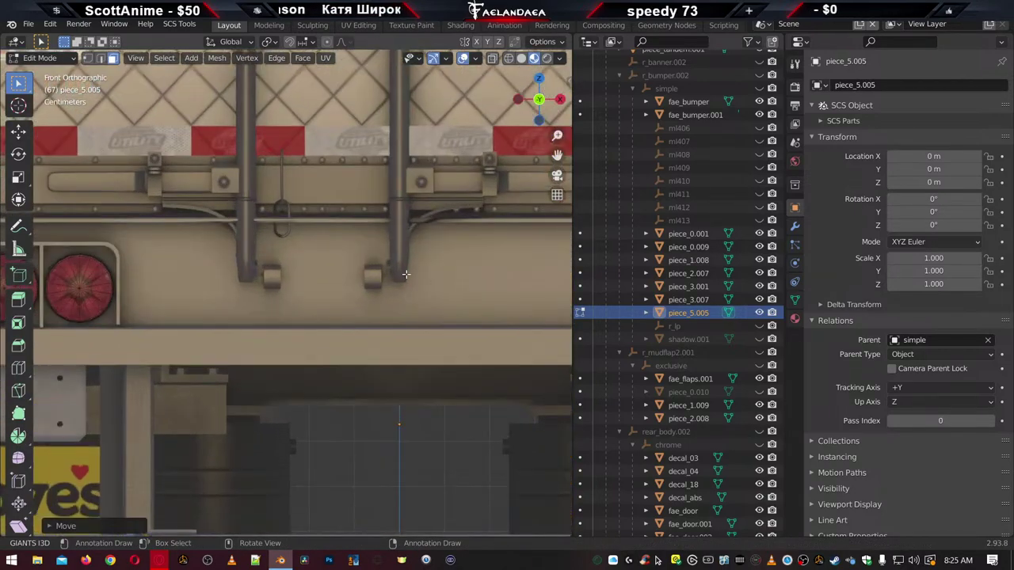
middle_click_drag(325, 289, 203, 286, "shift")
scroll(202, 286, "up", 5)
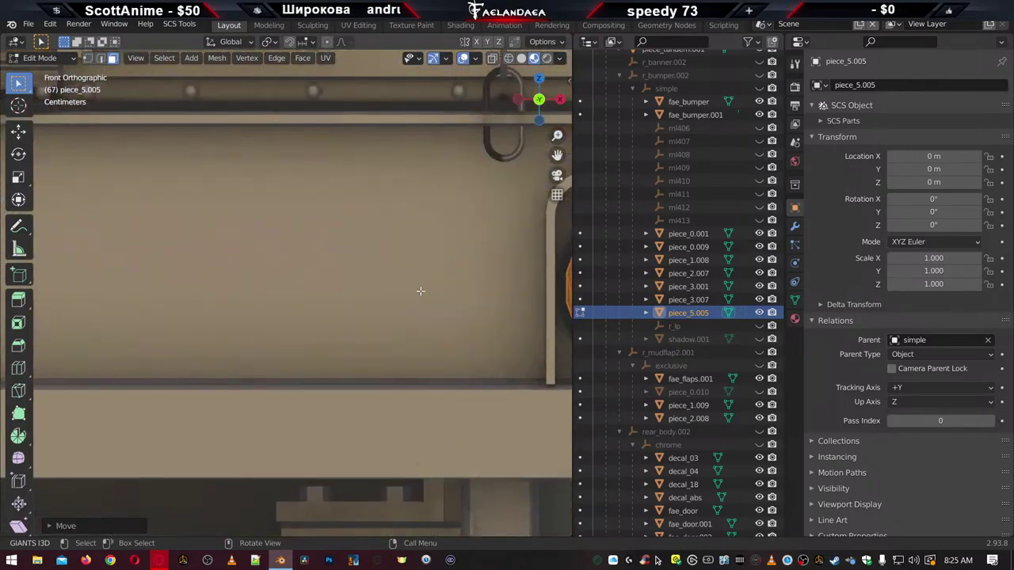
middle_click_drag(419, 290, 267, 299, "shift")
key("l")
scroll(290, 296, "up", 3)
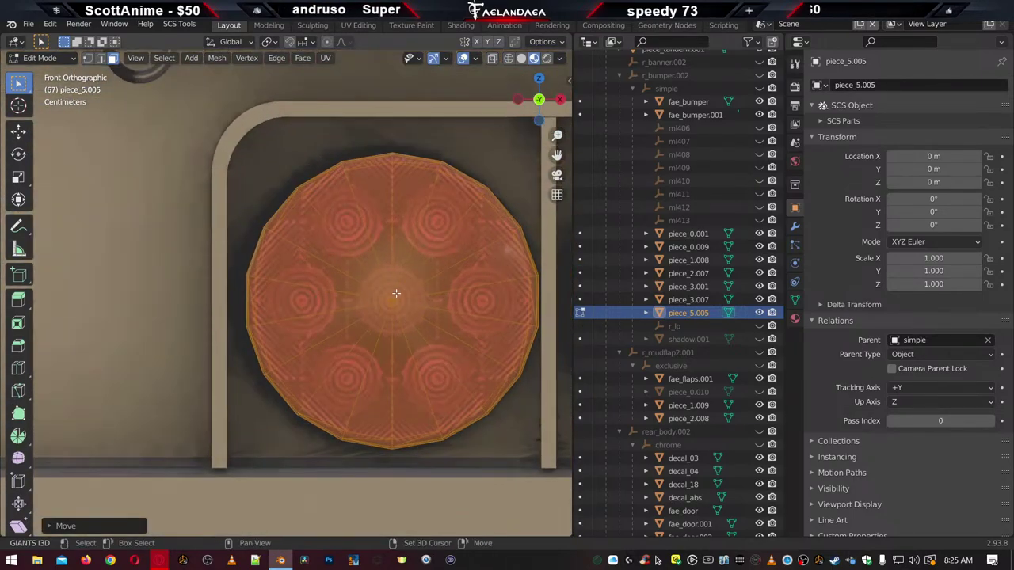
middle_click_drag(396, 290, 295, 293, "shift")
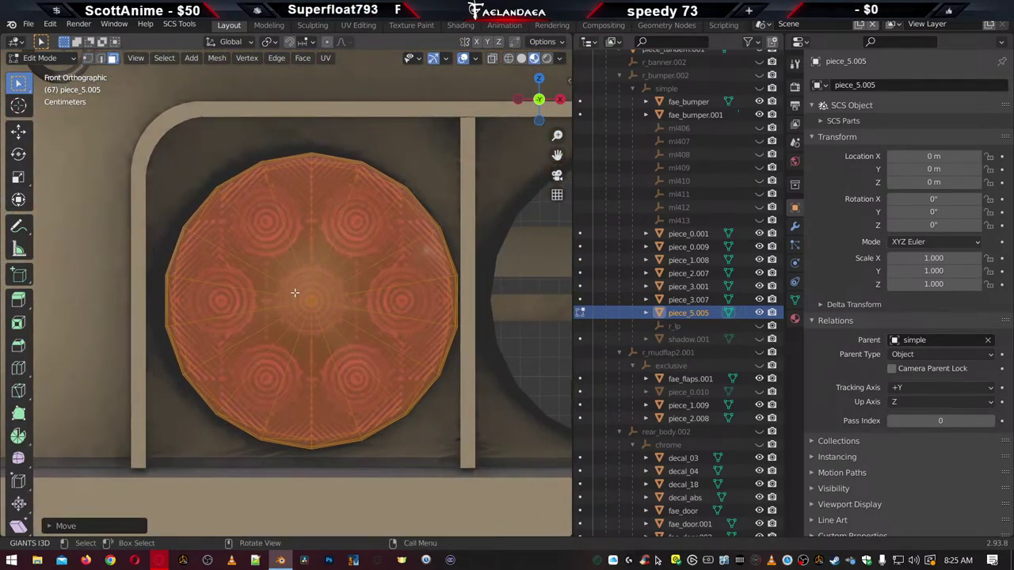
key("g")
key("x")
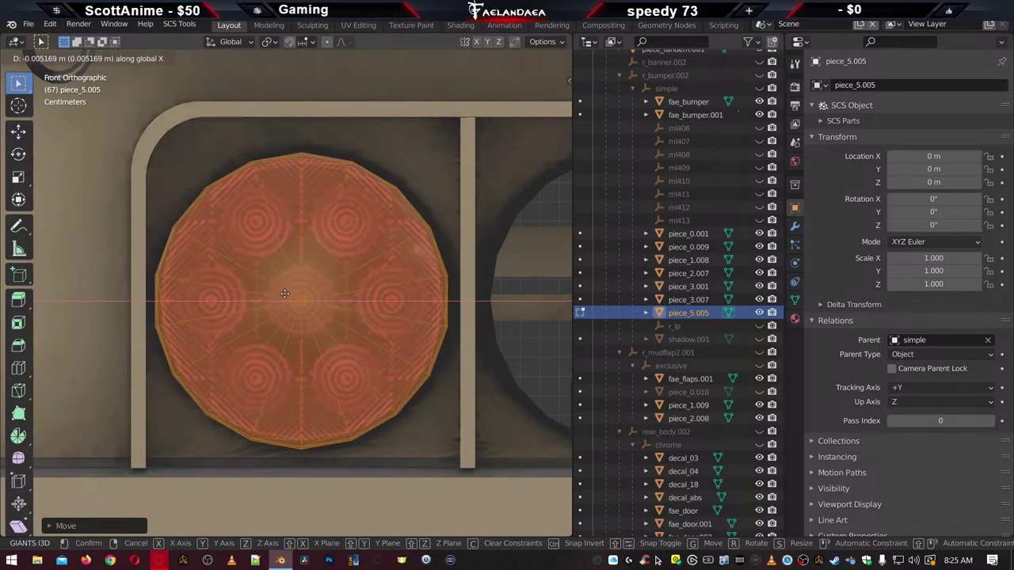
left_click(286, 294)
Copy the lens and slide it along X into the middle socket
scroll(286, 294, "down", 4)
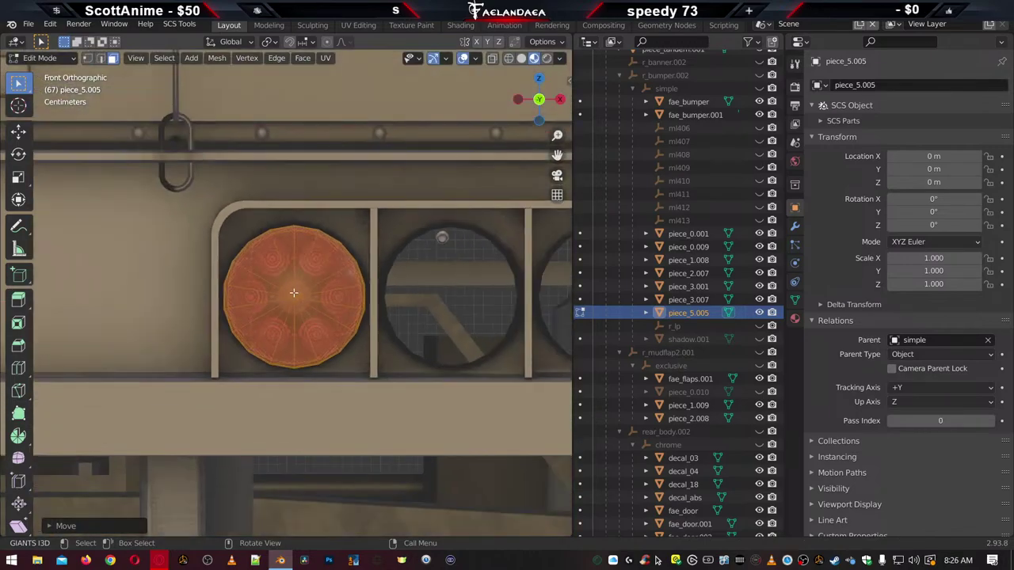
middle_click_drag(357, 295, 231, 294, "shift")
key("shift")
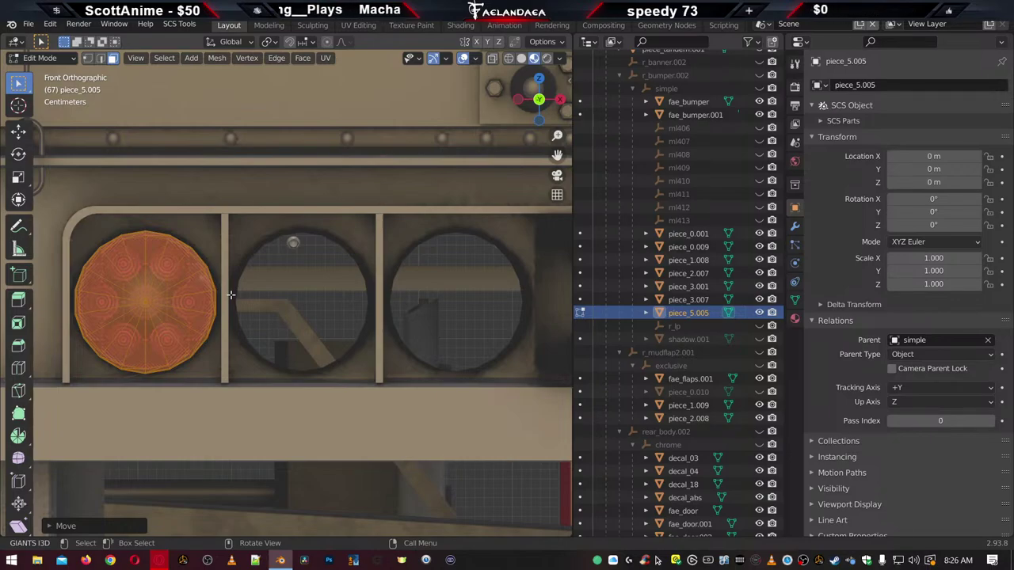
key("g")
right_click(231, 295)
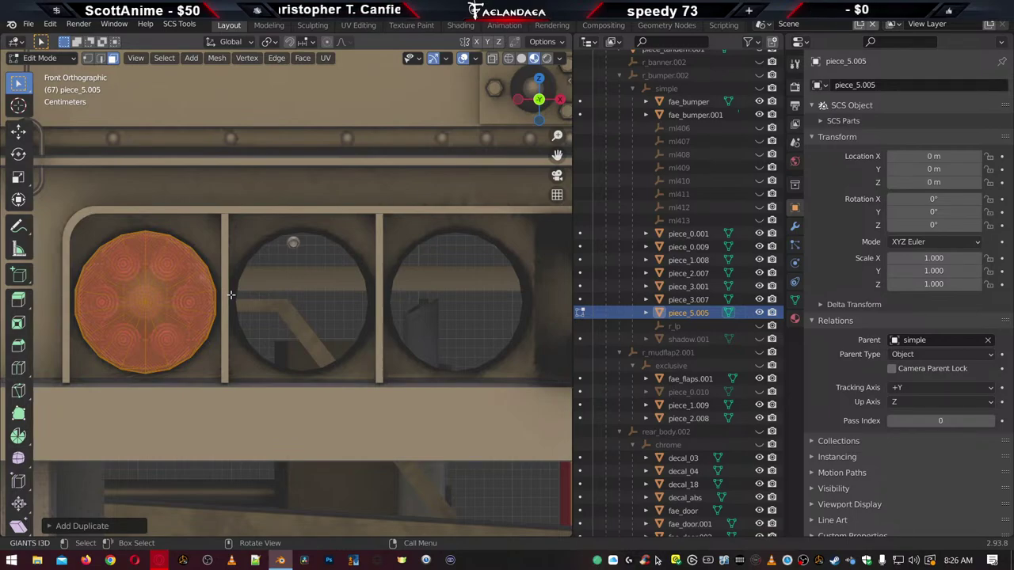
key("g")
key("x")
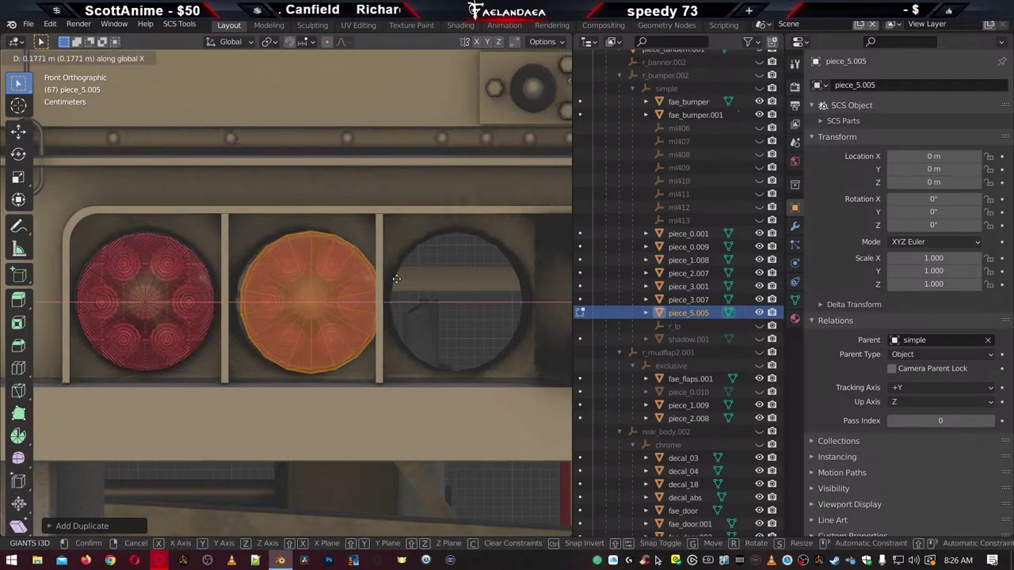
left_click(393, 299)
Duplicate the lens along X into the remaining empty housing
scroll(396, 300, "up", 5)
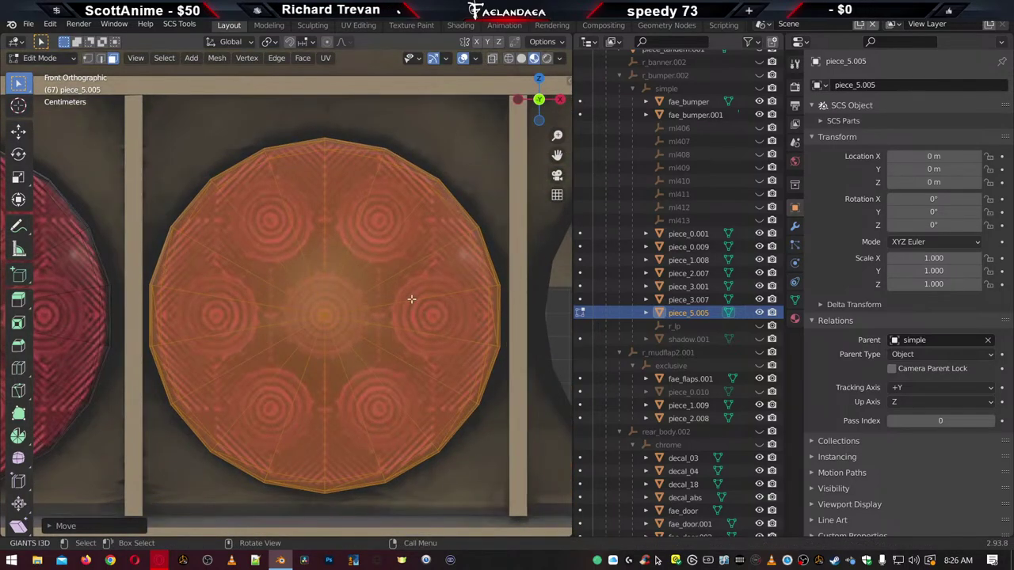
scroll(411, 299, "down", 4)
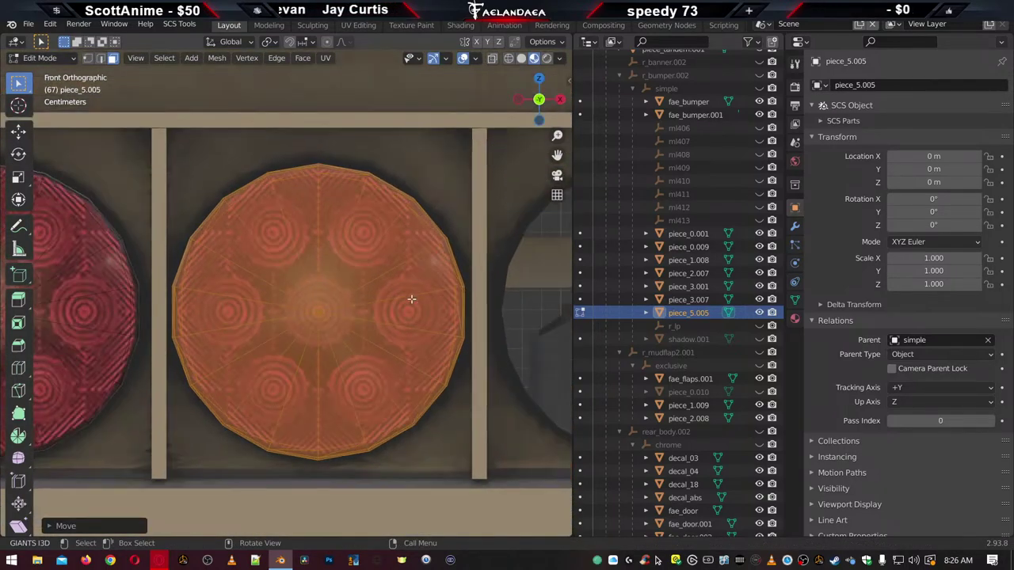
middle_click_drag(420, 296, 242, 306, "shift")
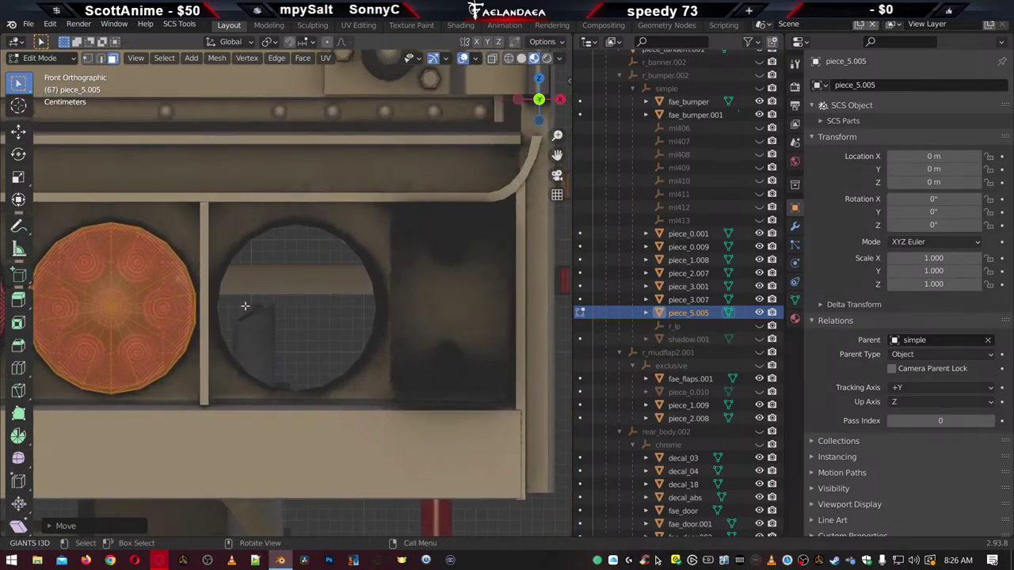
key("shift+d")
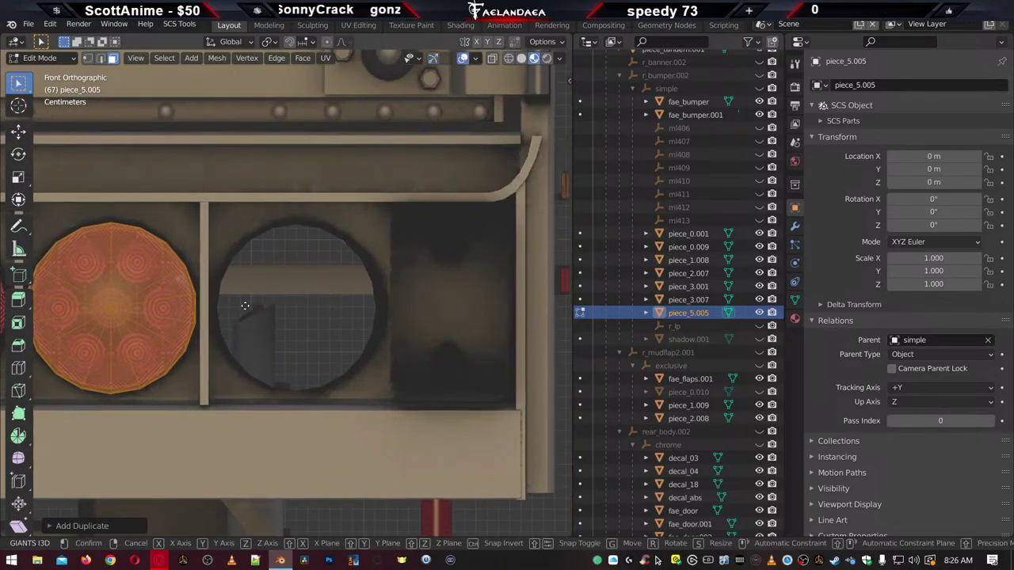
key("x")
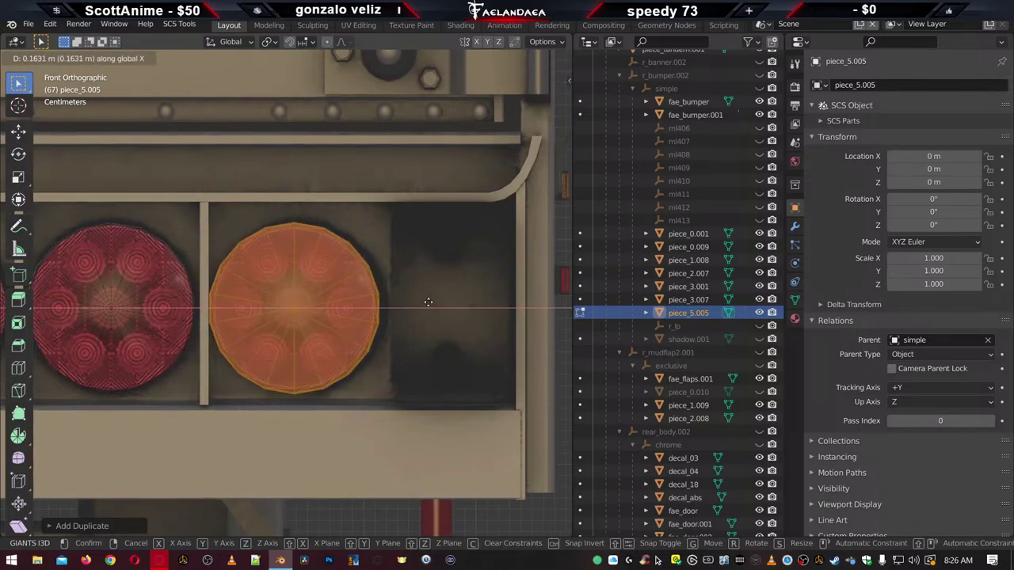
left_click(430, 302)
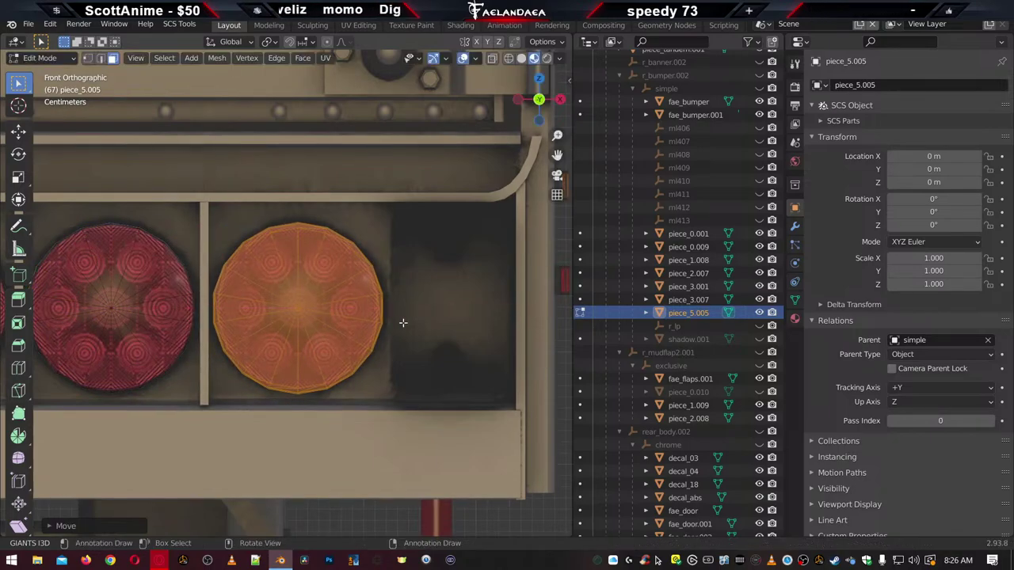
Switch to perspective and orbit to check the three lenses side by side
scroll(403, 322, "up", 4)
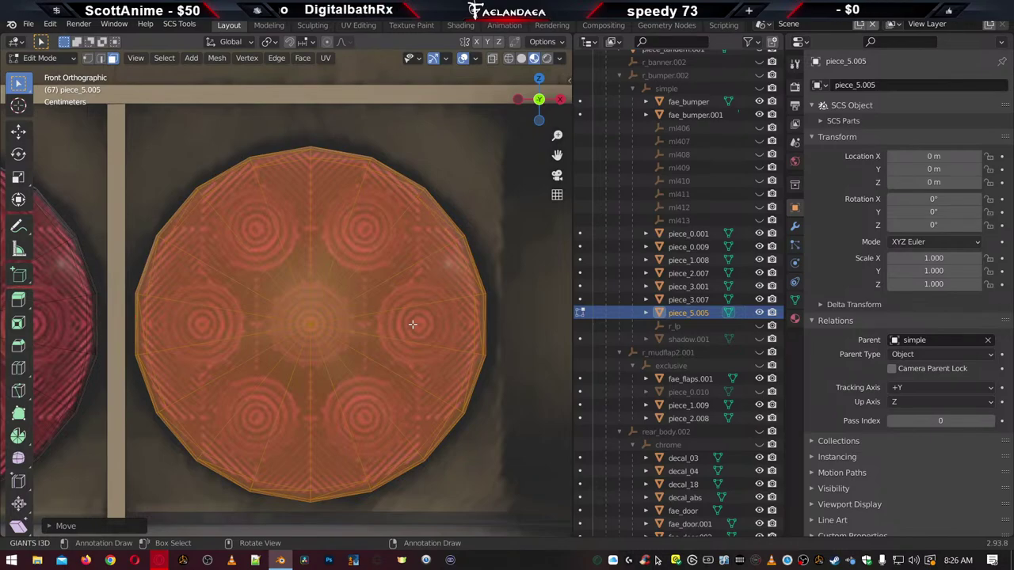
scroll(412, 324, "down", 12)
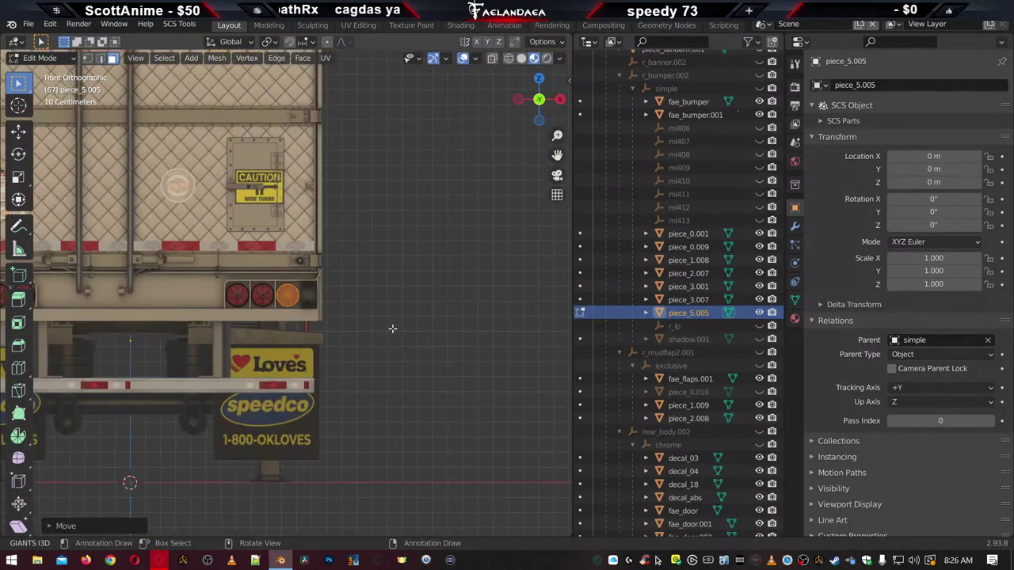
key("KP_5")
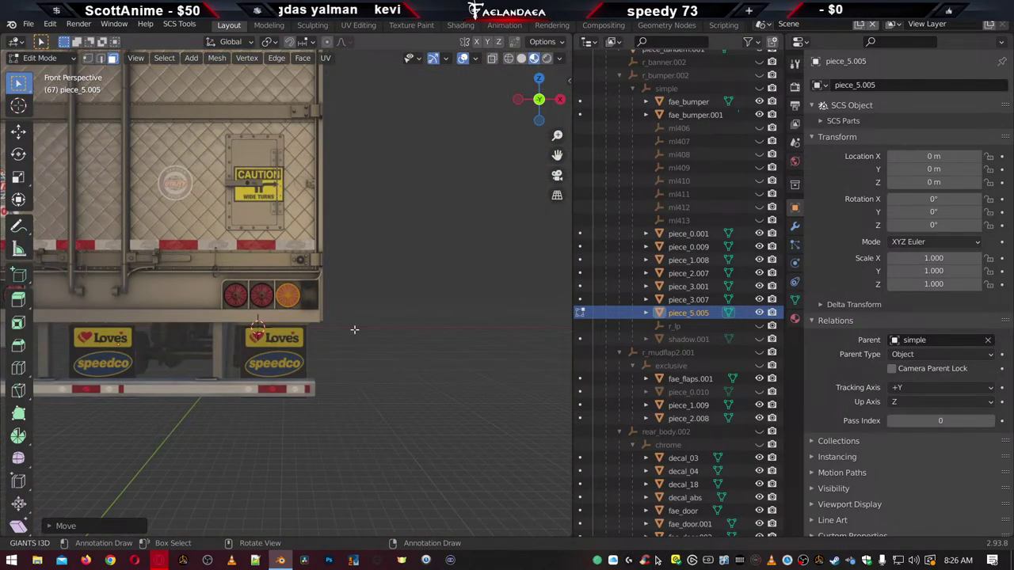
middle_click_drag(354, 329, 396, 343)
middle_click_drag(377, 342, 403, 340)
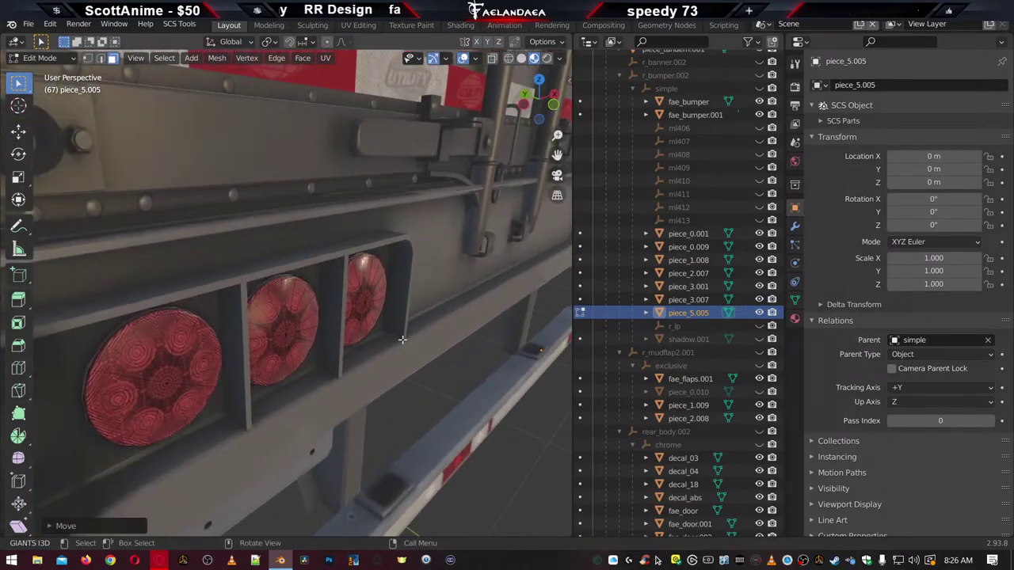
Return to Object Mode, deselect the lens, and orbit around the tail lights, bumper and mud flaps
key("Tab")
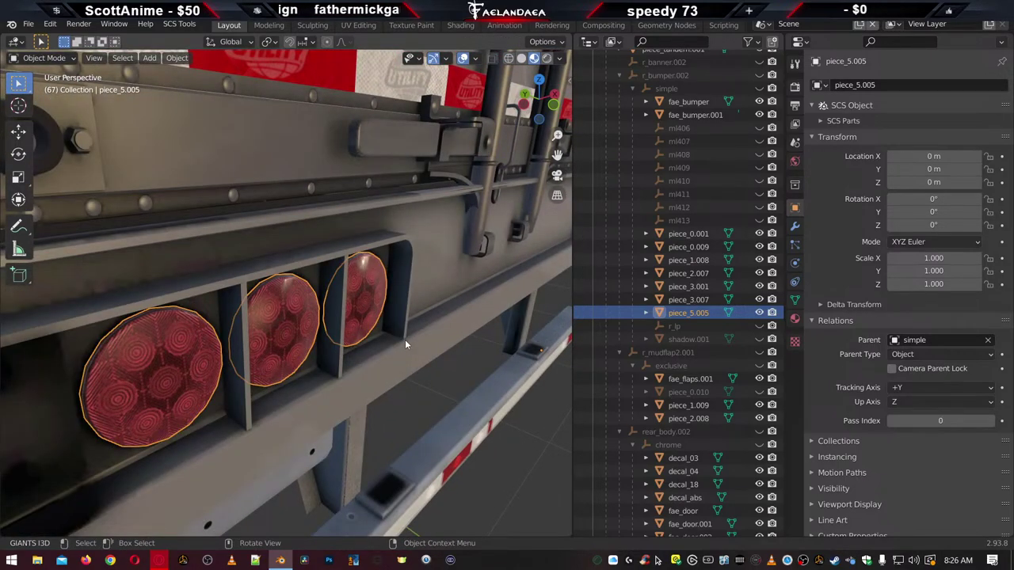
left_click(427, 400)
scroll(427, 401, "down", 5)
scroll(427, 397, "up", 8)
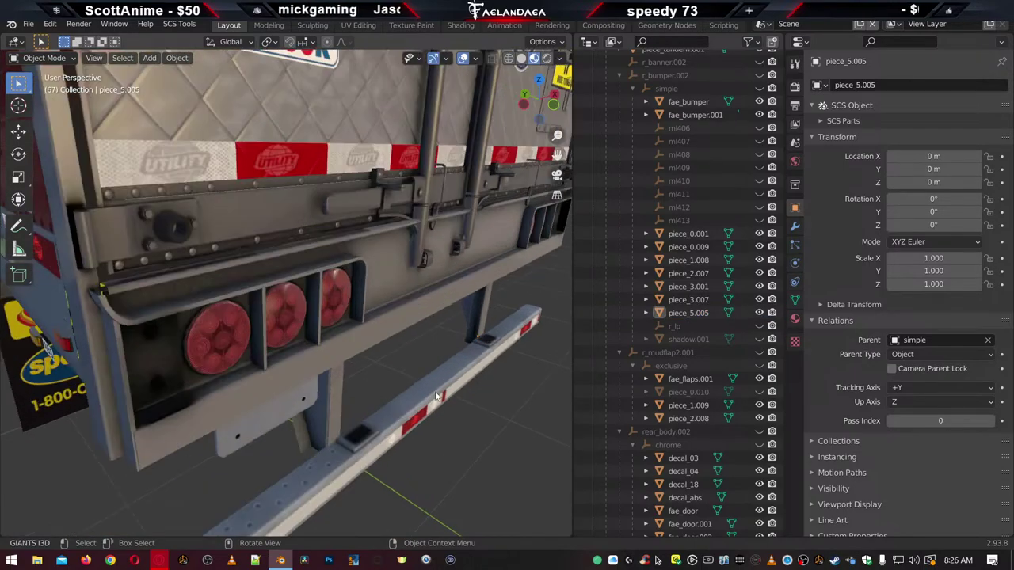
middle_click_drag(462, 378, 457, 354)
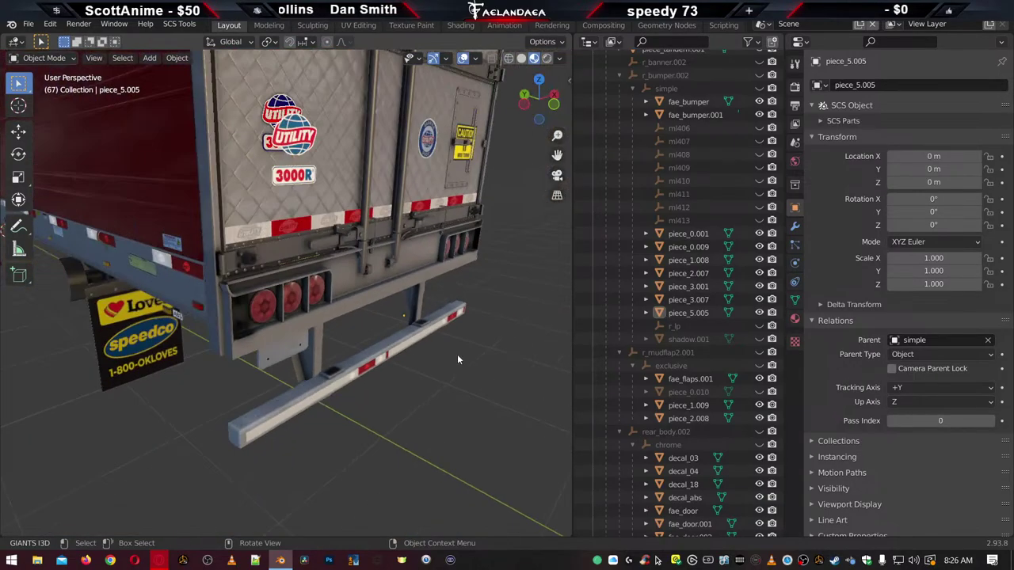
middle_click_drag(361, 355, 254, 344)
scroll(254, 344, "up", 2)
scroll(252, 340, "up", 4)
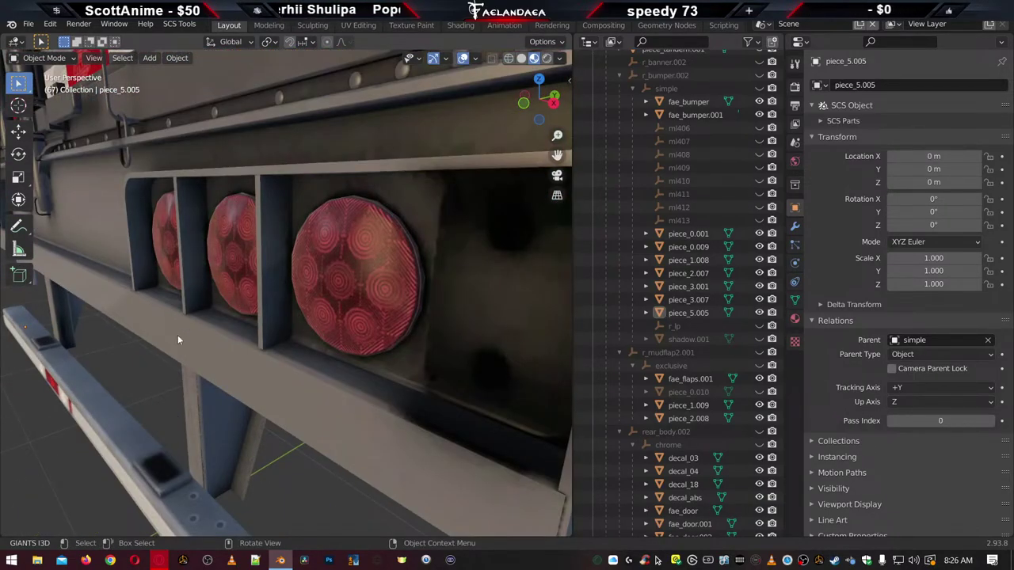
middle_click_drag(178, 340, 273, 331)
scroll(366, 342, "down", 4)
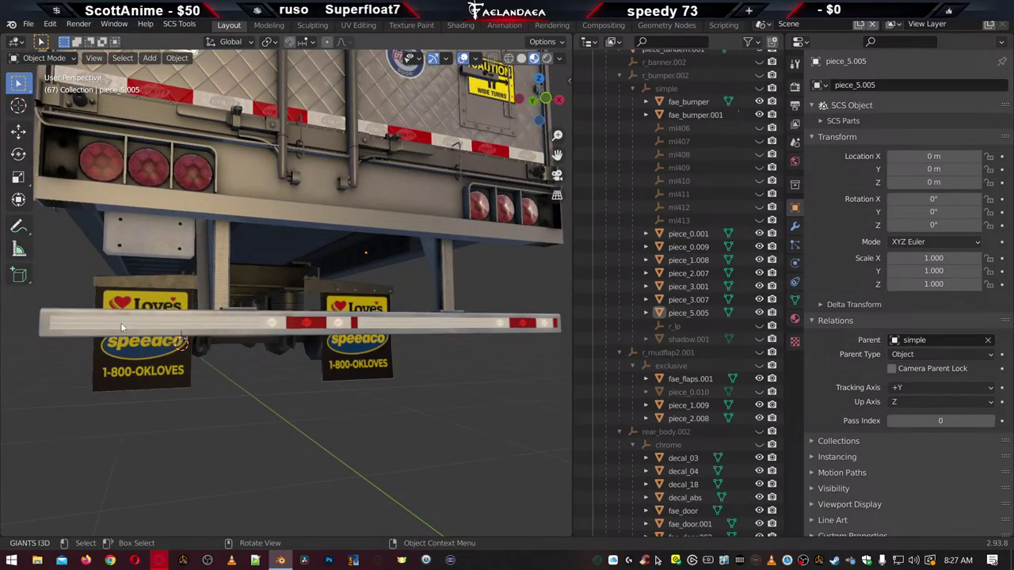
Select the rear bumper bar and all its geometry in Edit Mode, then return to Object Mode
left_click(46, 321)
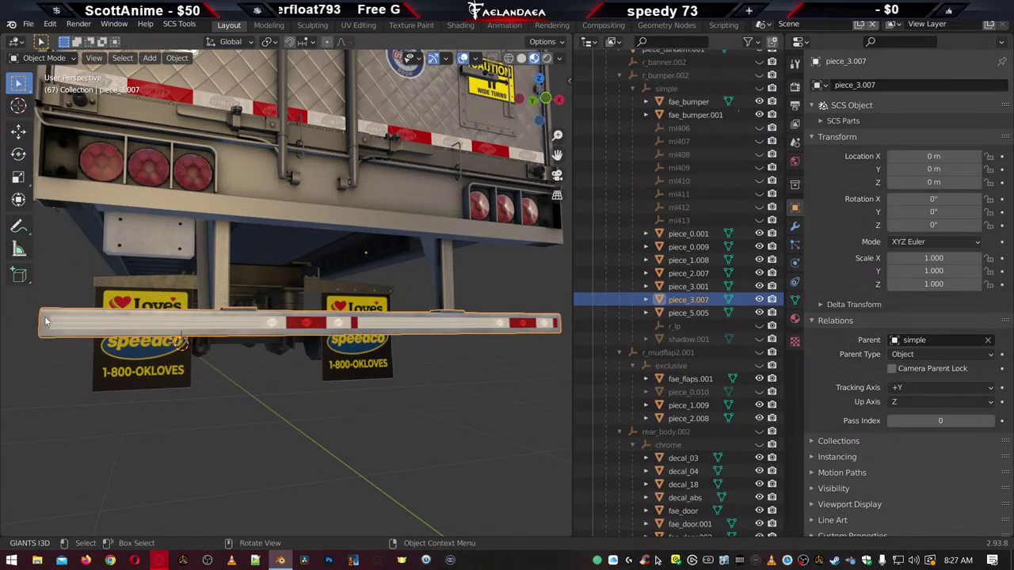
key("Tab")
key("a")
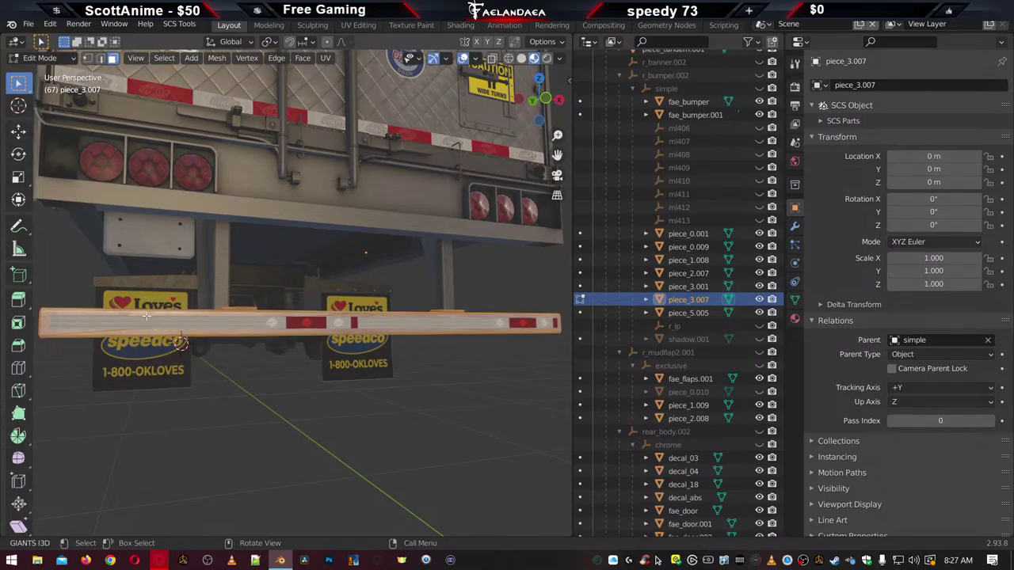
middle_click_drag(161, 309, 319, 346)
scroll(321, 347, "up", 3)
scroll(333, 346, "down", 4)
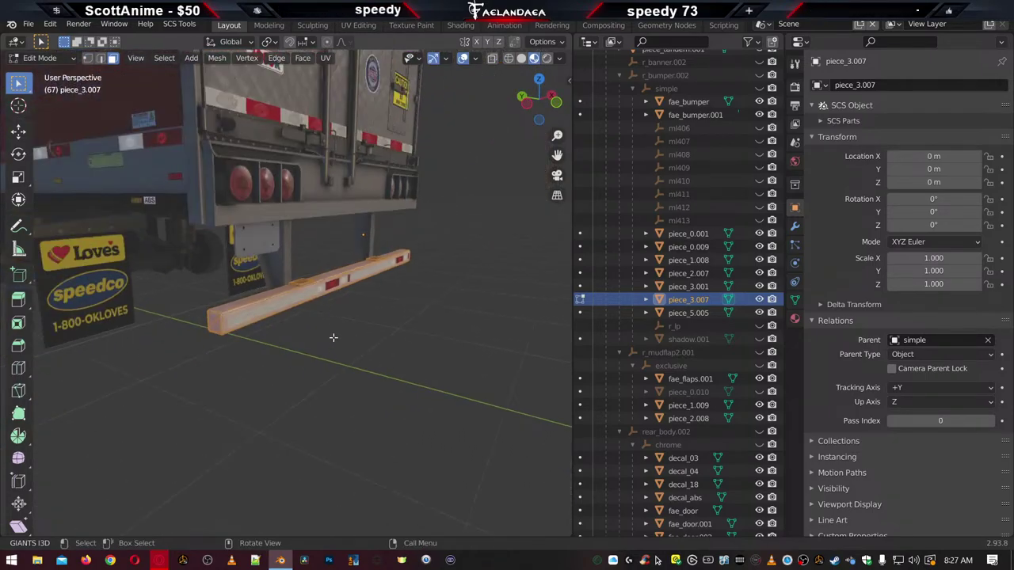
scroll(333, 337, "up", 3)
key("Tab")
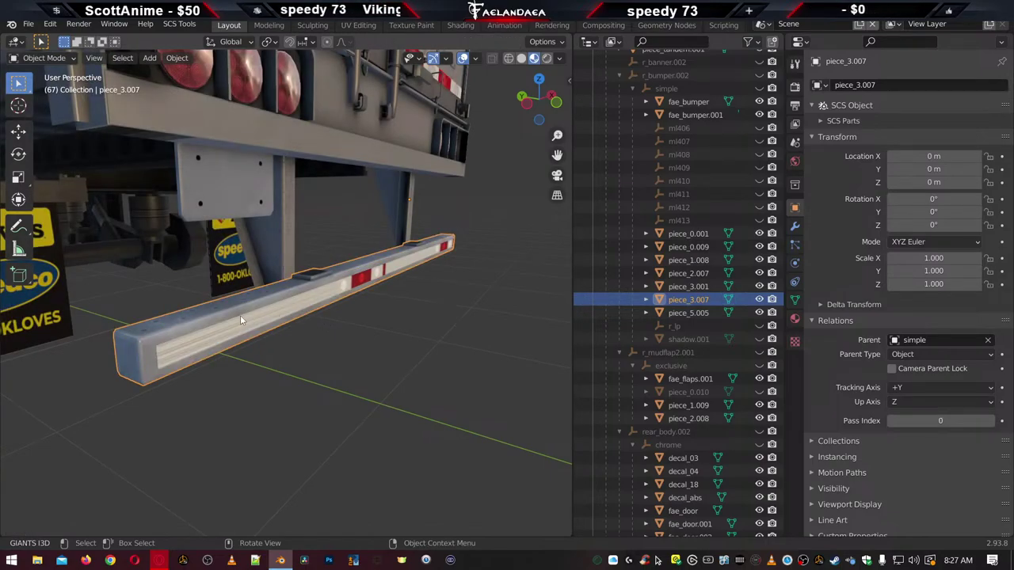
Add piece_2.007 and piece_1.008 to the selection and view them in Right Orthographic
left_click(241, 321, "shift")
middle_click_drag(241, 320, 243, 345)
left_click(285, 369, "shift")
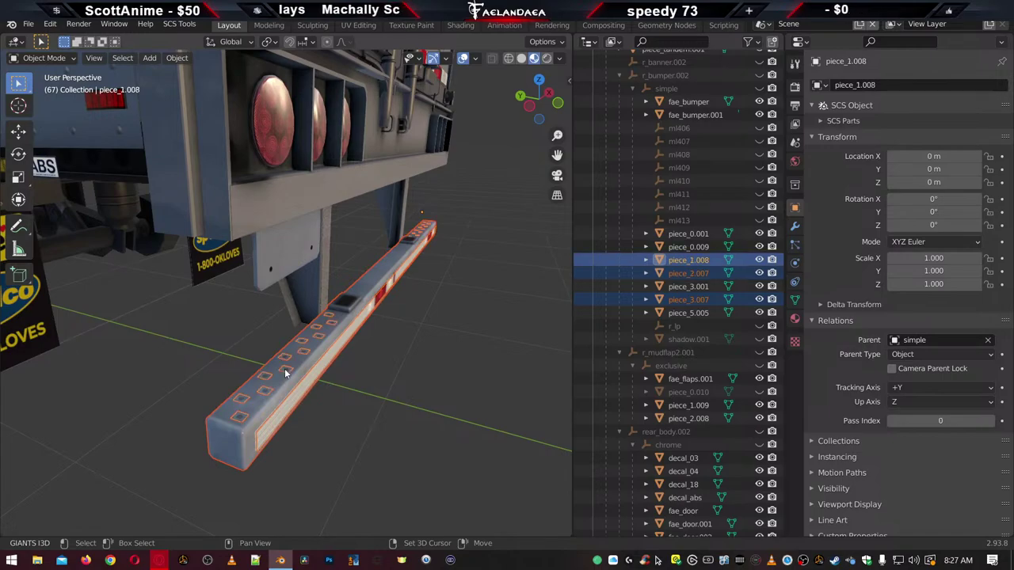
middle_click_drag(284, 368, 403, 336)
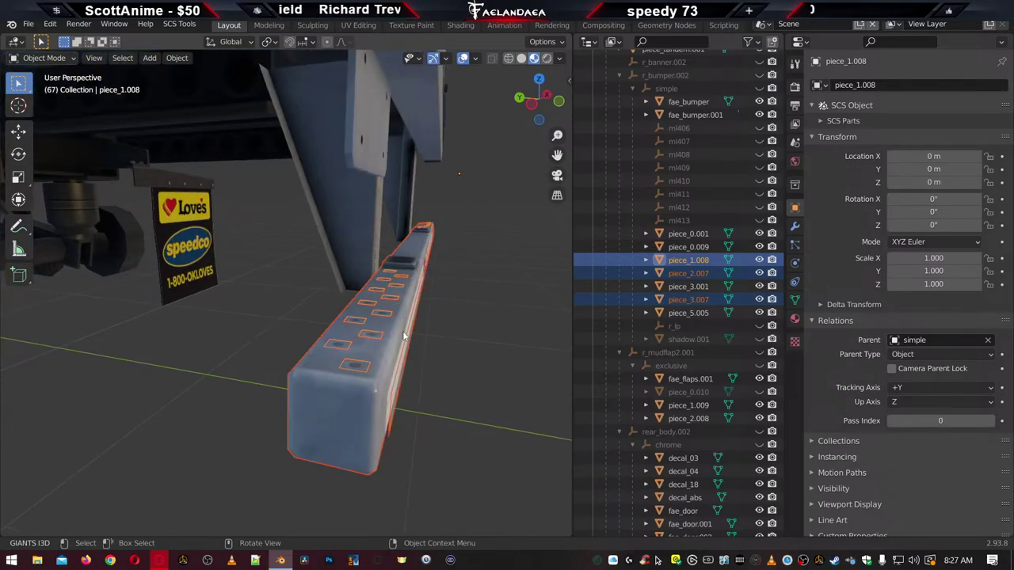
key("KP_3")
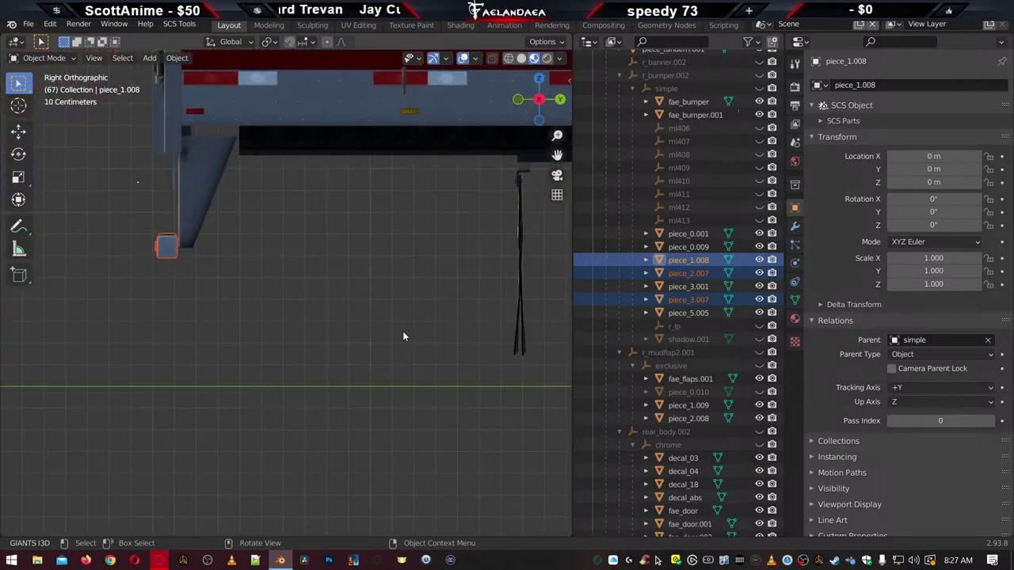
Lower the bumper about 6 cm, slide it about 8.5 cm along Y under the post, then nudge it up
scroll(403, 337, "up", 3)
middle_click_drag(232, 279, 346, 357, "shift")
scroll(333, 358, "up", 2)
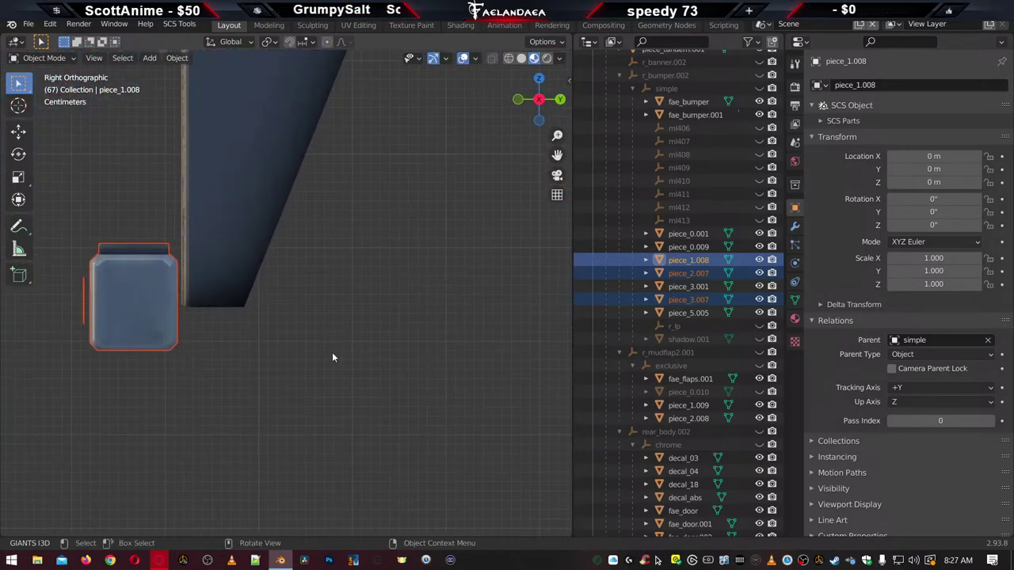
key("g")
key("z")
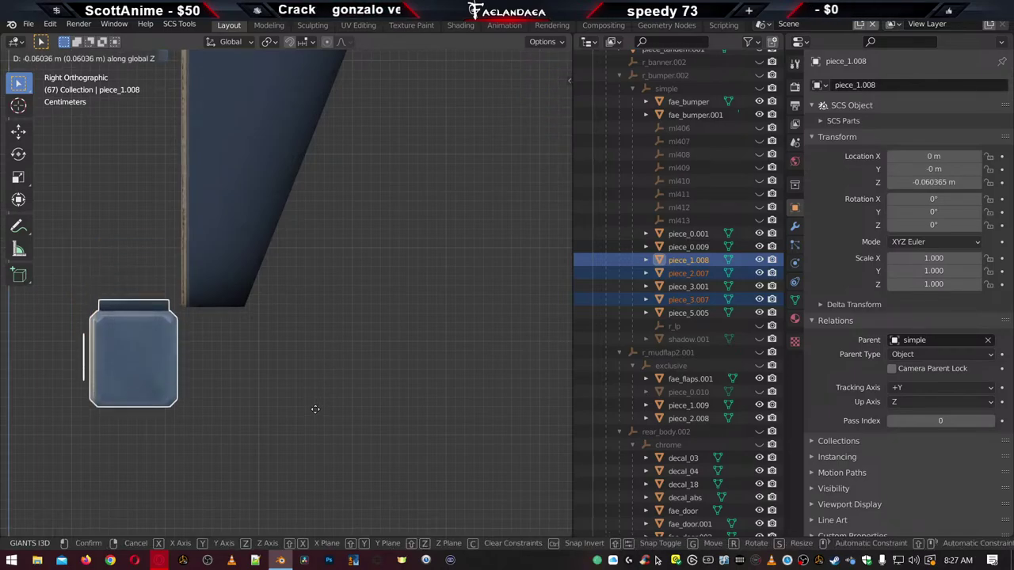
left_click(315, 409)
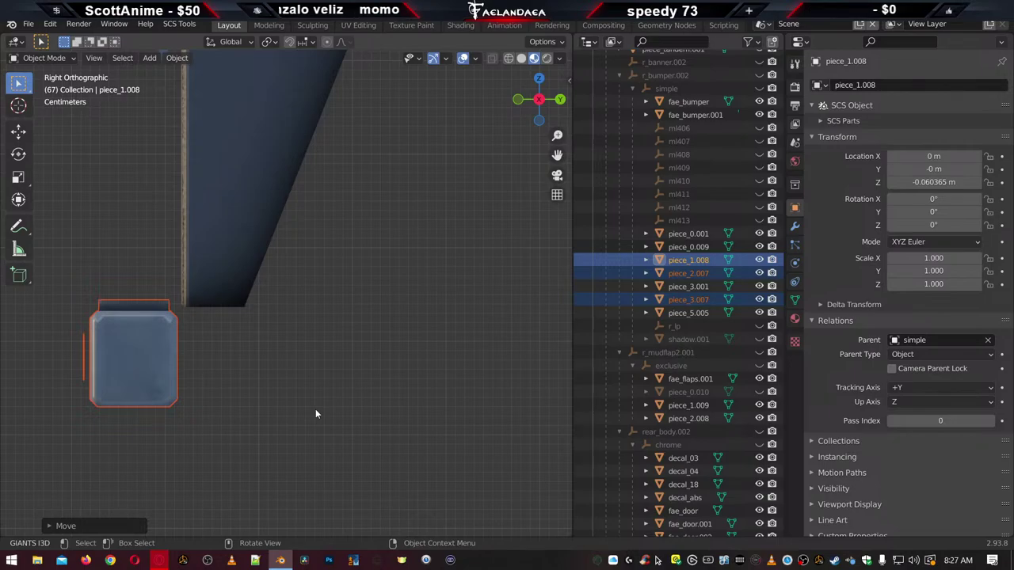
key("g")
key("y")
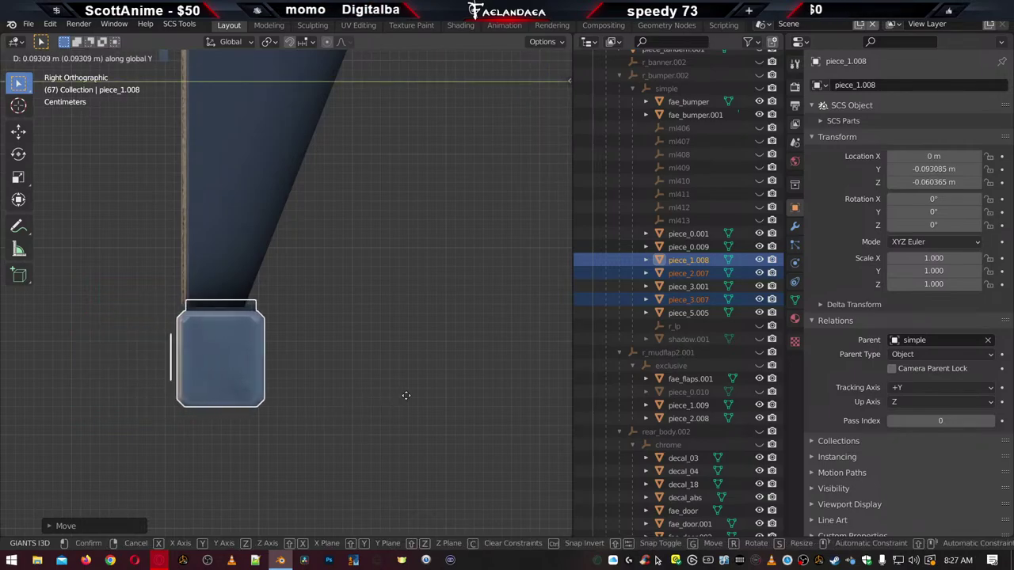
left_click(395, 393)
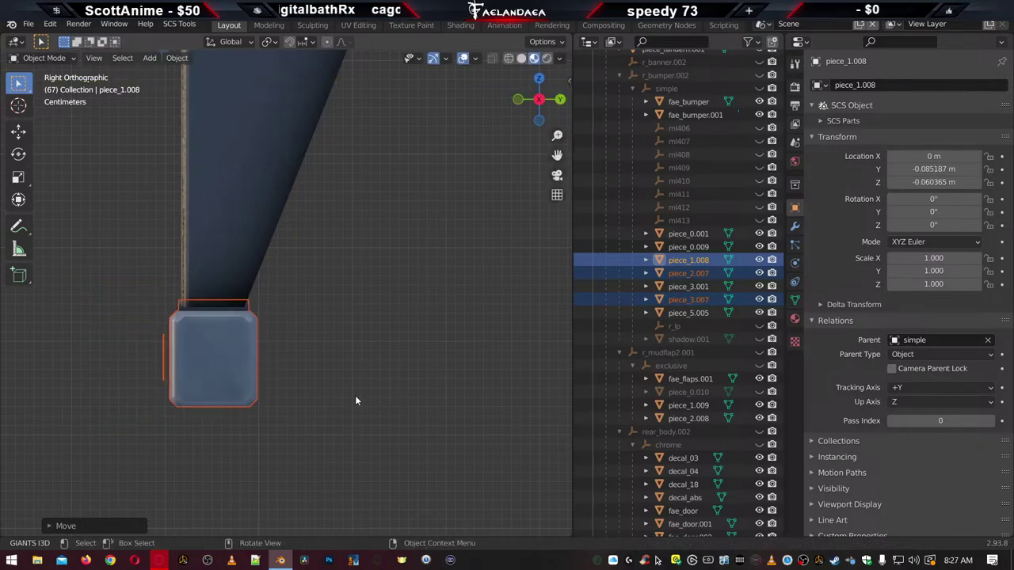
key("g")
key("z")
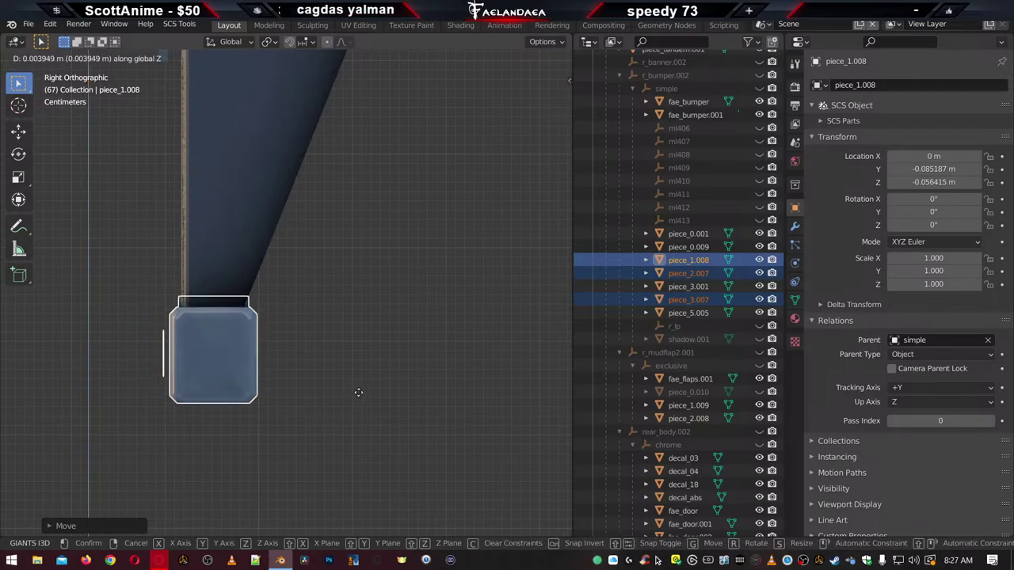
left_click(358, 391)
Check the bumper's new position in perspective view and select the bar piece_3.007
key("KP_5")
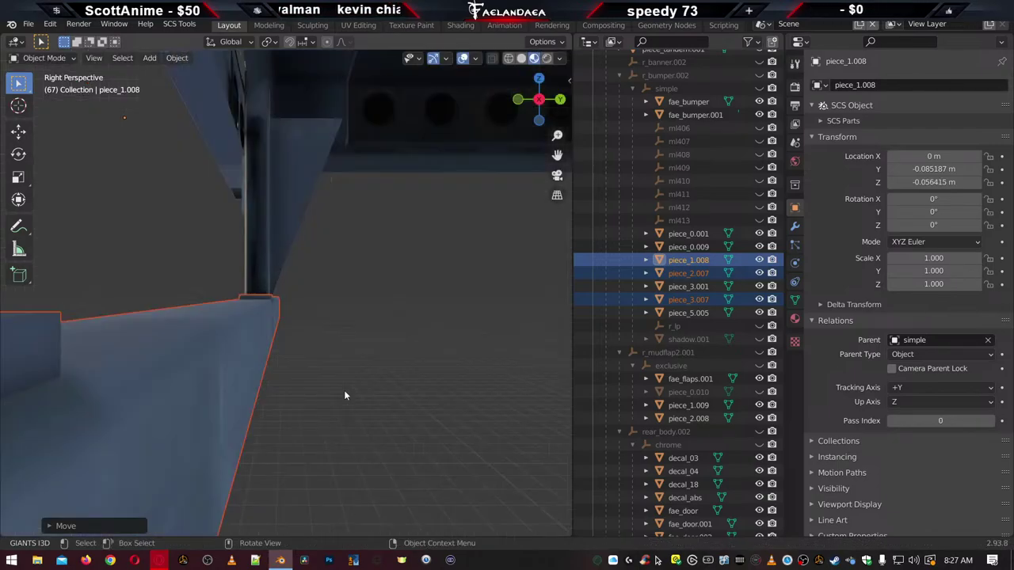
scroll(344, 390, "down", 2)
middle_click_drag(344, 390, 368, 397)
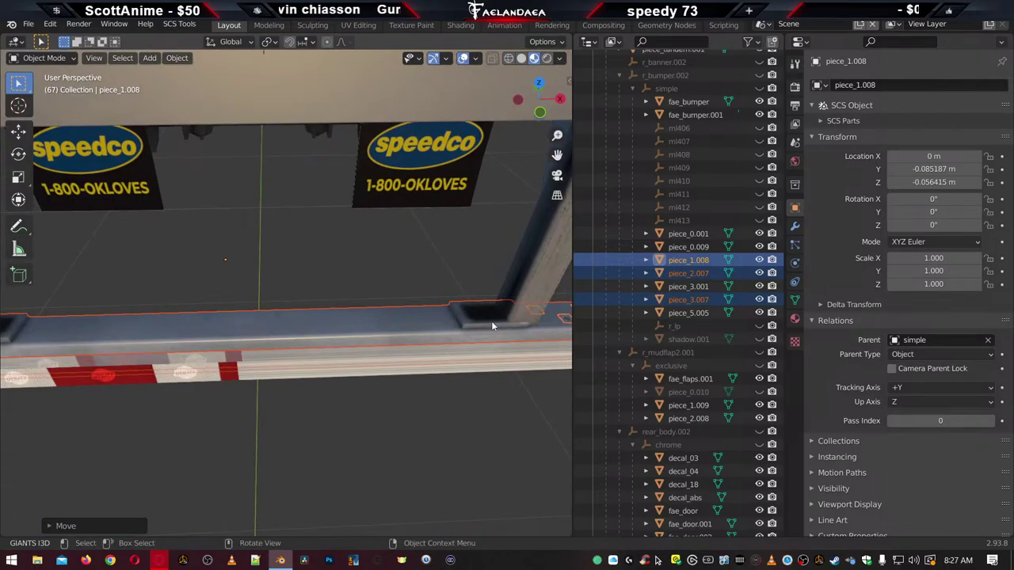
middle_click_drag(238, 380, 526, 389)
middle_click_drag(449, 397, 274, 393)
scroll(300, 384, "up", 5)
scroll(302, 360, "up", 2)
scroll(289, 366, "up", 3)
left_click(196, 371)
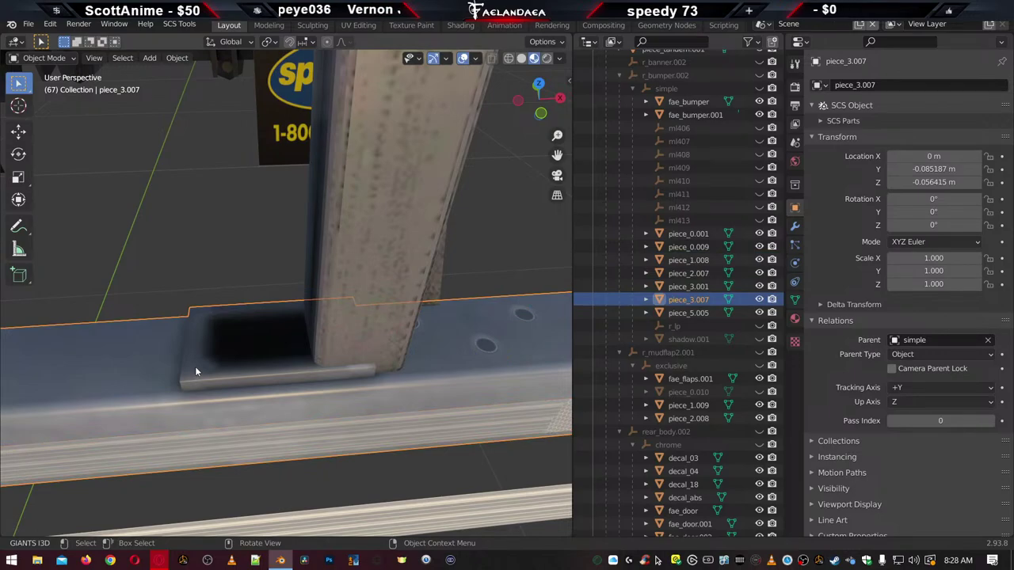
In Edit Mode with wireframe shading, select all the mounting plate's vertices and slide it along X
key("Tab")
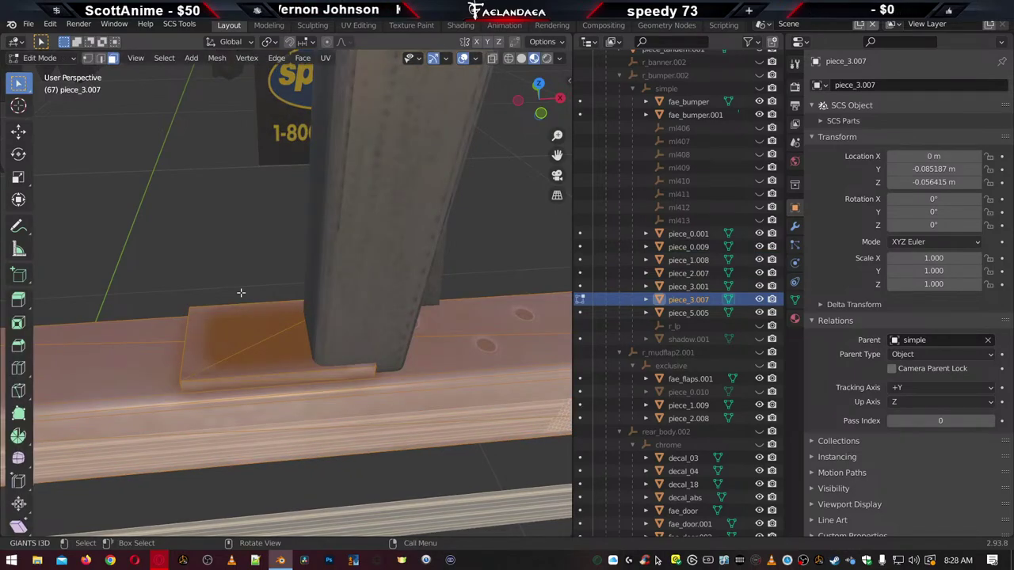
left_click(510, 58)
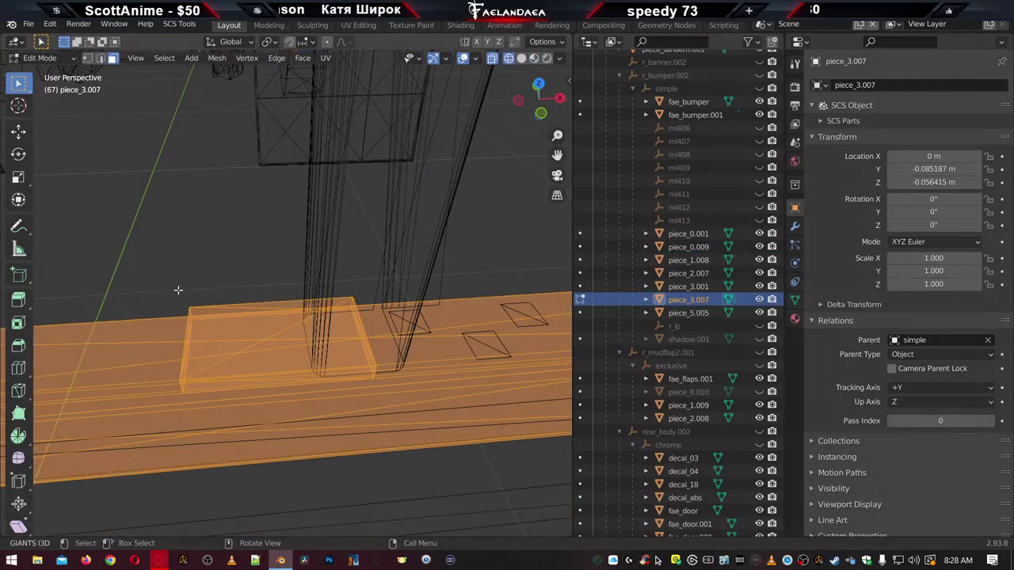
left_click_drag(178, 290, 205, 347)
left_click_drag(222, 402, 222, 402)
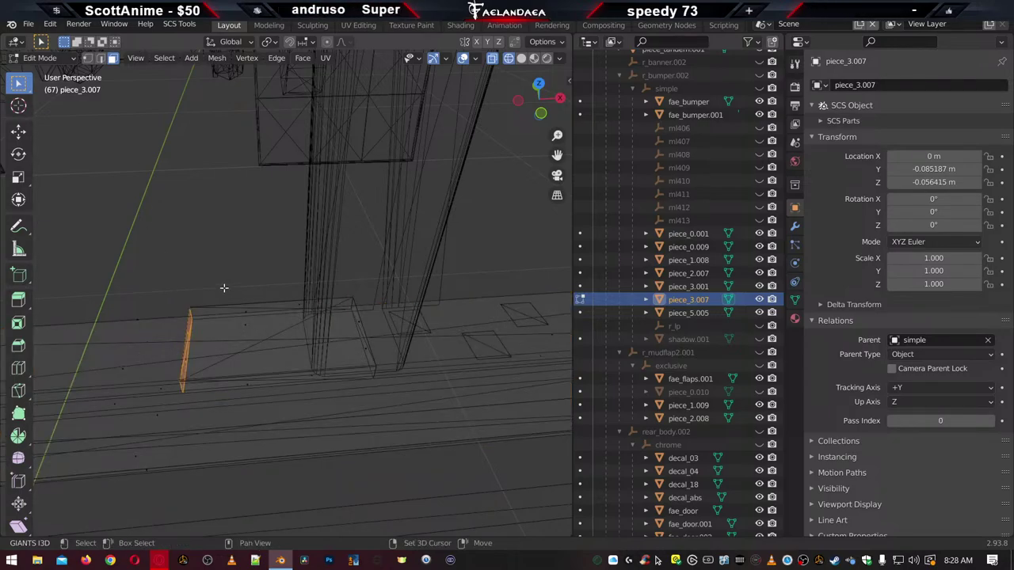
left_click_drag(223, 288, 272, 389, "shift")
left_click_drag(290, 282, 324, 392, "shift")
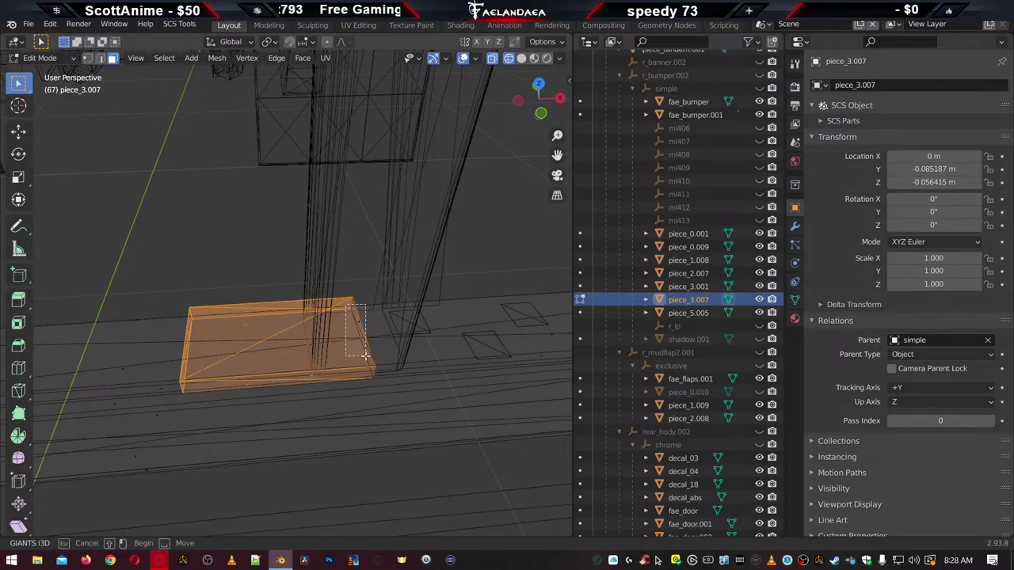
mouse_move(378, 385)
middle_mouse_down()
mouse_move(367, 389)
mouse_move(370, 348)
mouse_move(403, 317)
mouse_move(403, 289)
mouse_move(362, 407)
mouse_move(381, 386)
middle_mouse_up()
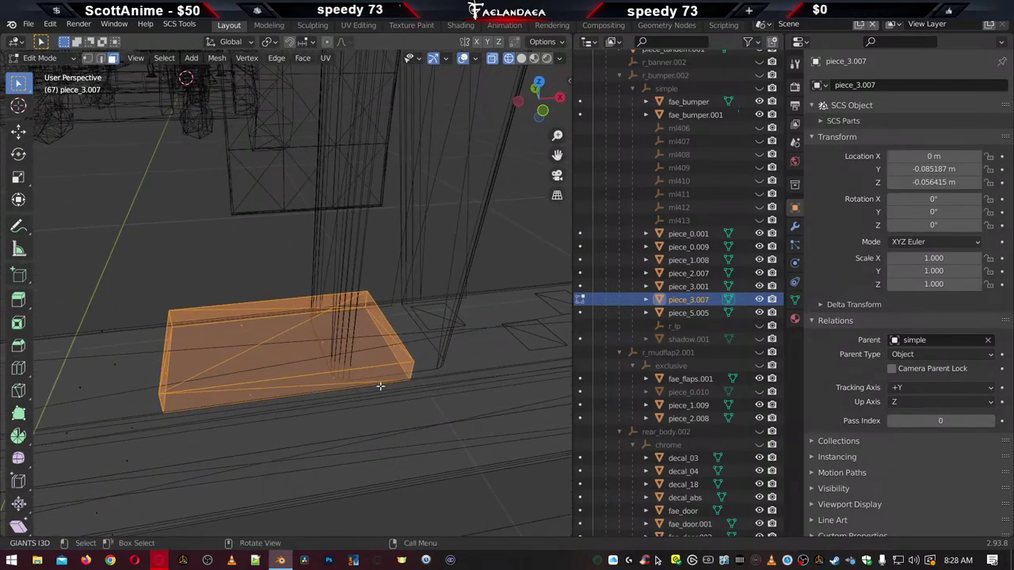
key("g")
key("x")
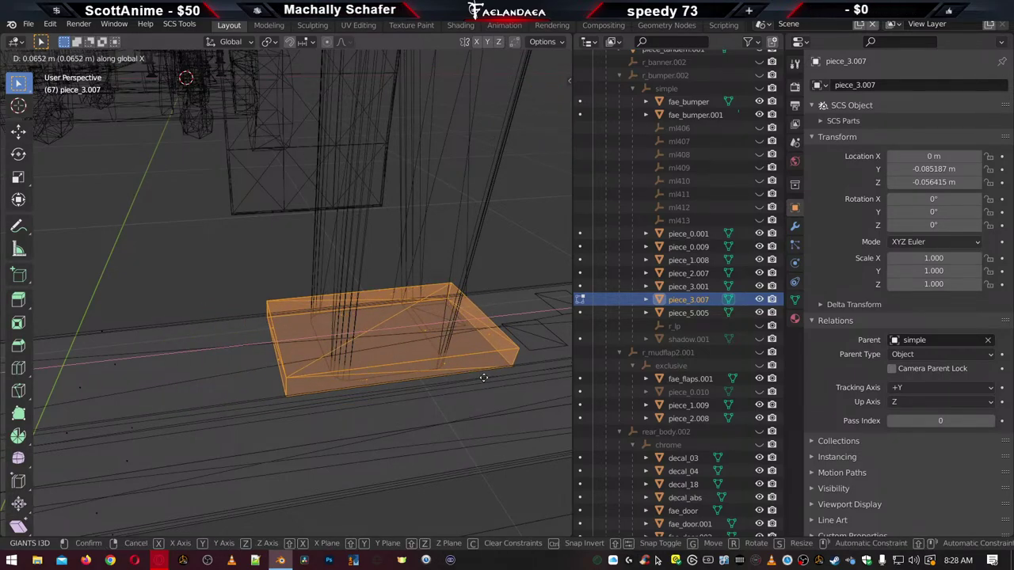
left_click(483, 378)
key("Tab")
Inspect the plate's fit under the post from several angles in Material Preview
scroll(446, 379, "down", 4)
middle_click_drag(398, 383, 356, 385)
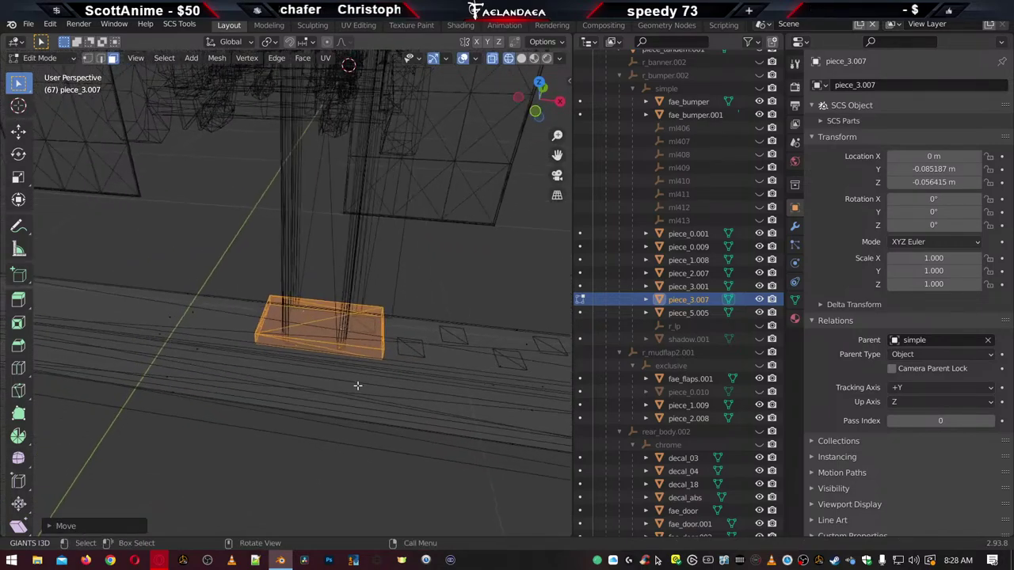
middle_click_drag(277, 389, 328, 389)
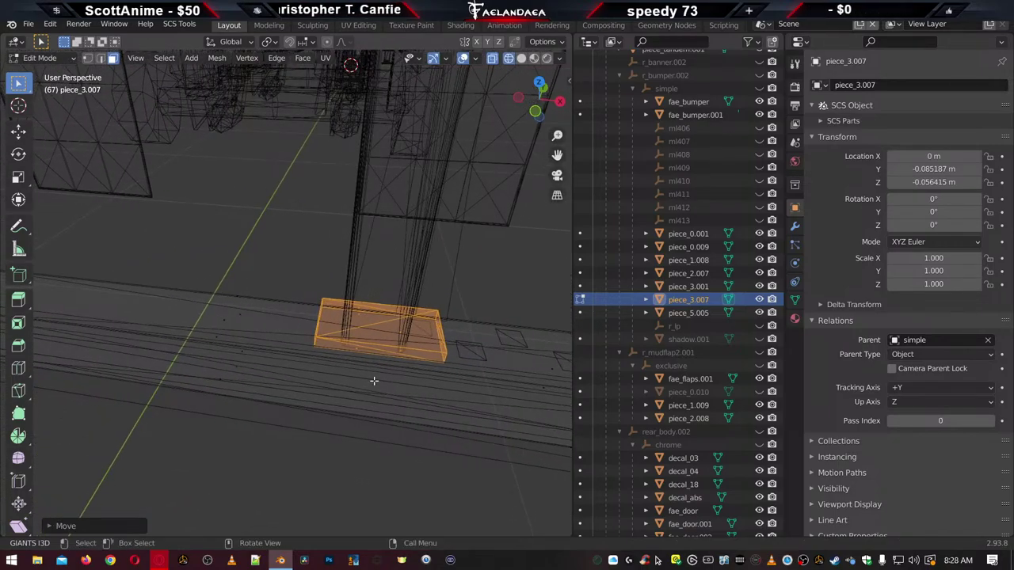
left_click(534, 59)
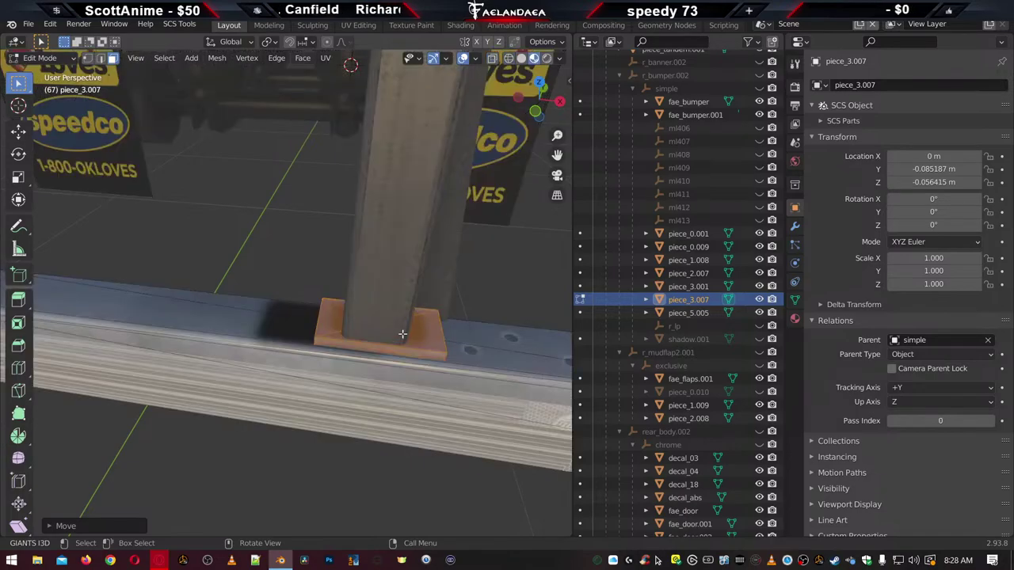
middle_click_drag(391, 348, 409, 363)
middle_click_drag(319, 417, 316, 424)
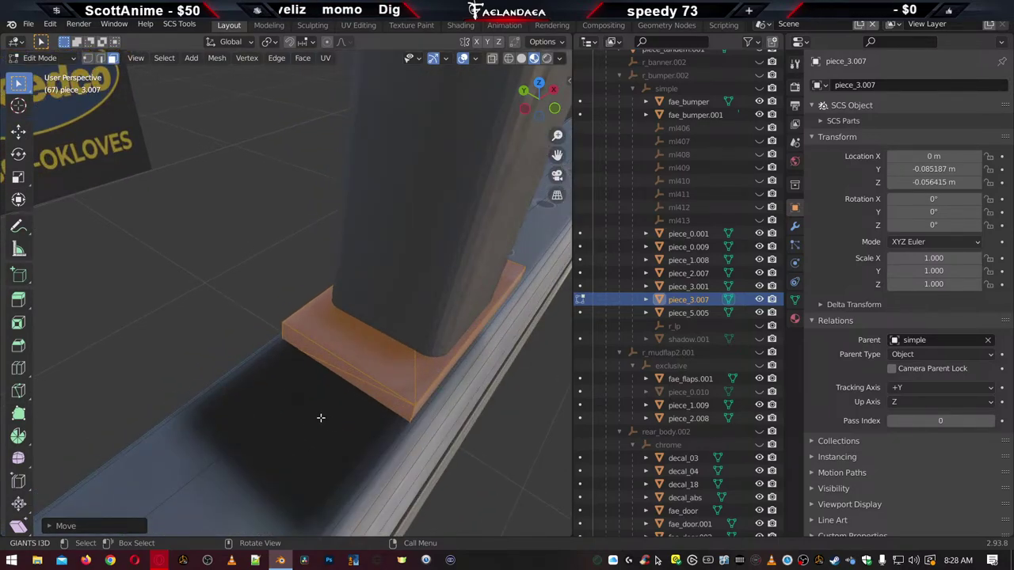
middle_click_drag(372, 397, 299, 401)
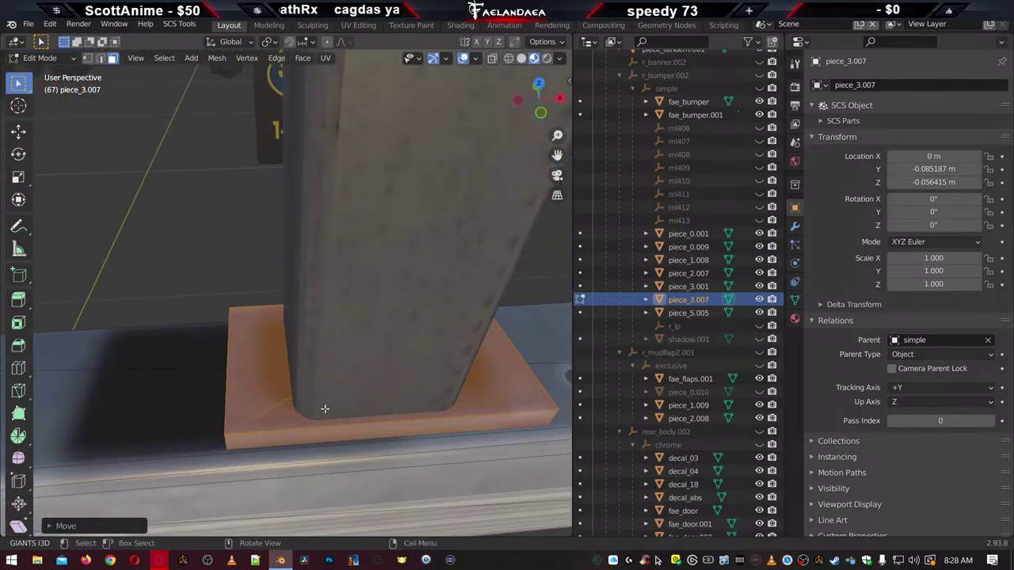
scroll(169, 393, "down", 6)
middle_click_drag(269, 391, 316, 310)
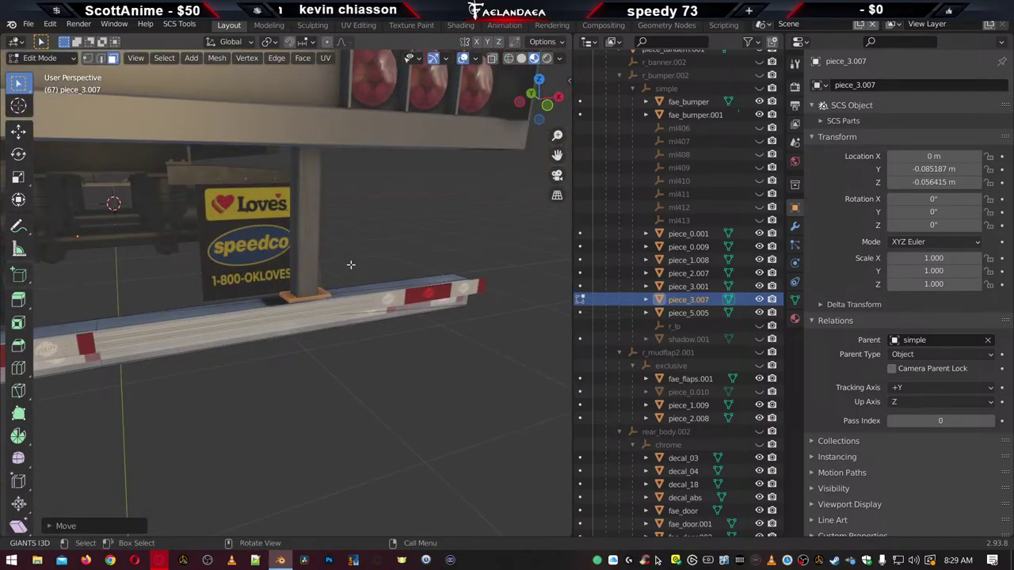
scroll(356, 296, "up", 8)
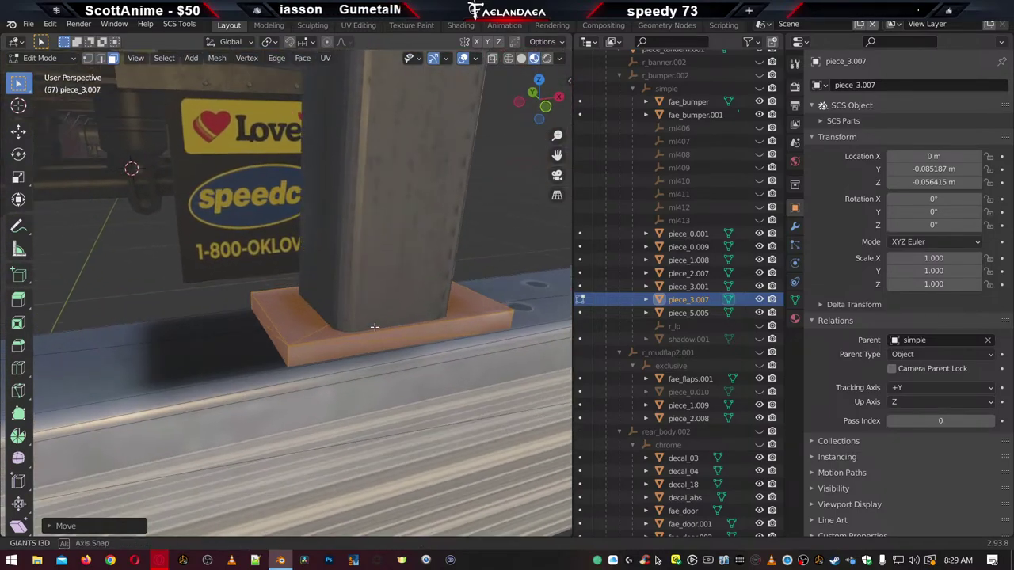
middle_click_drag(374, 327, 349, 330)
scroll(346, 317, "down", 8)
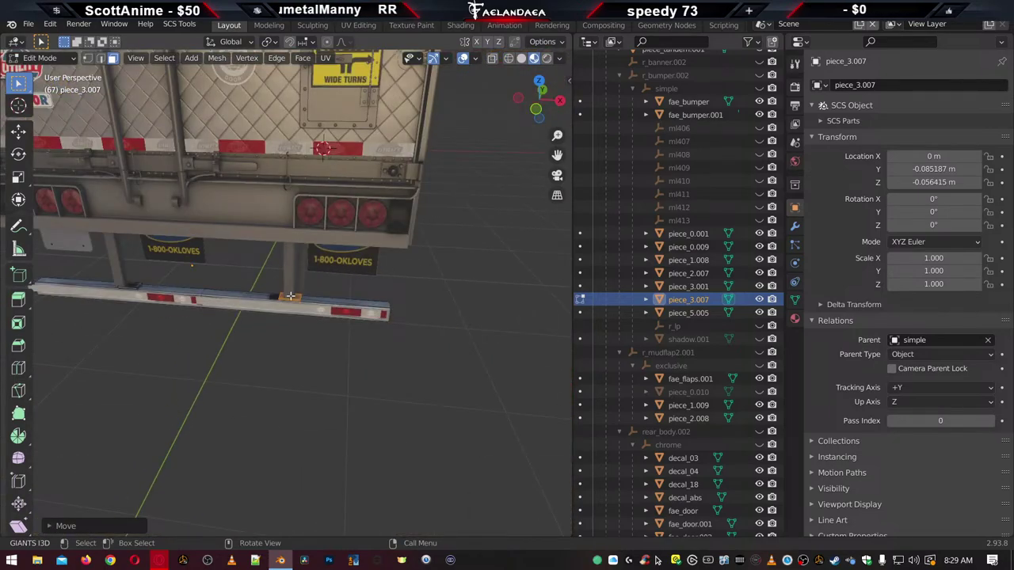
scroll(290, 296, "up", 8)
scroll(301, 335, "up", 2)
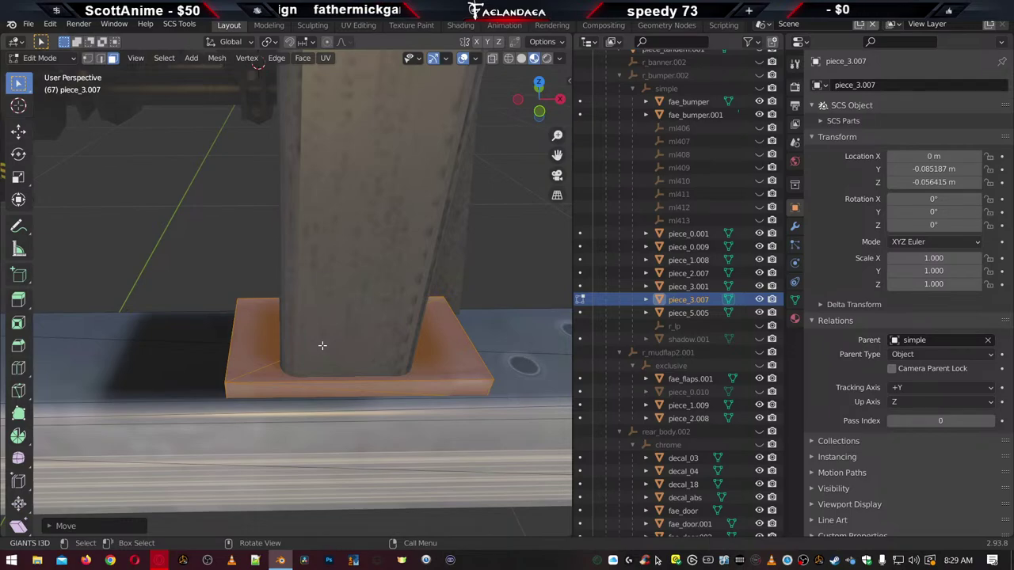
Narrow the plate along X and nudge it sideways to roughly match the post's width
key("s")
key("x")
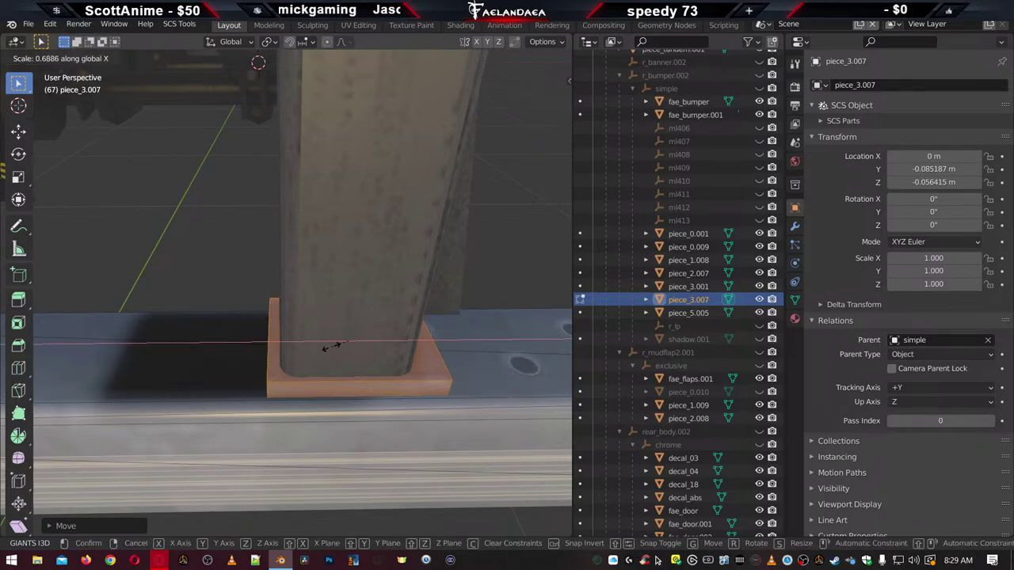
left_click(334, 347)
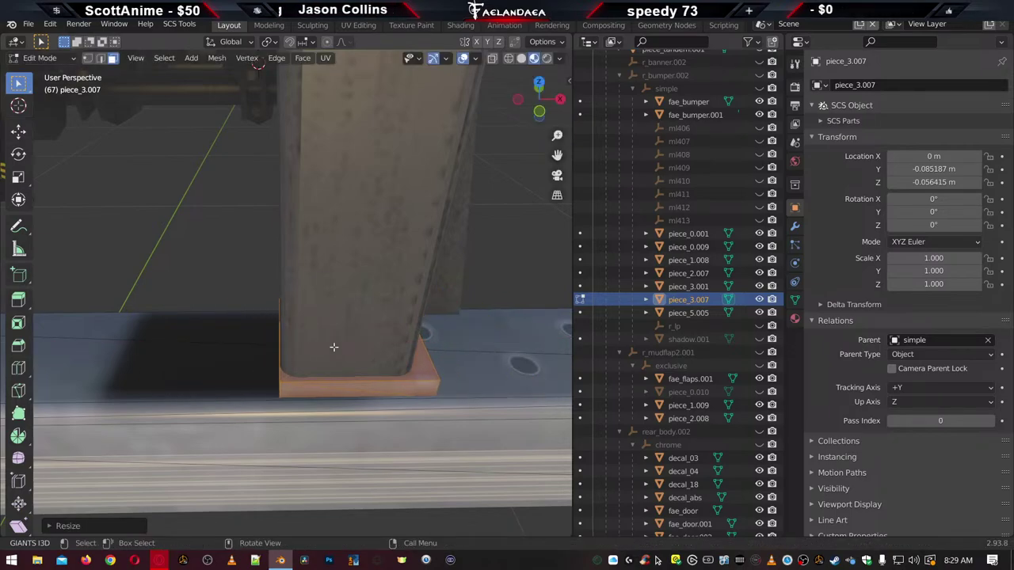
key("g")
key("x")
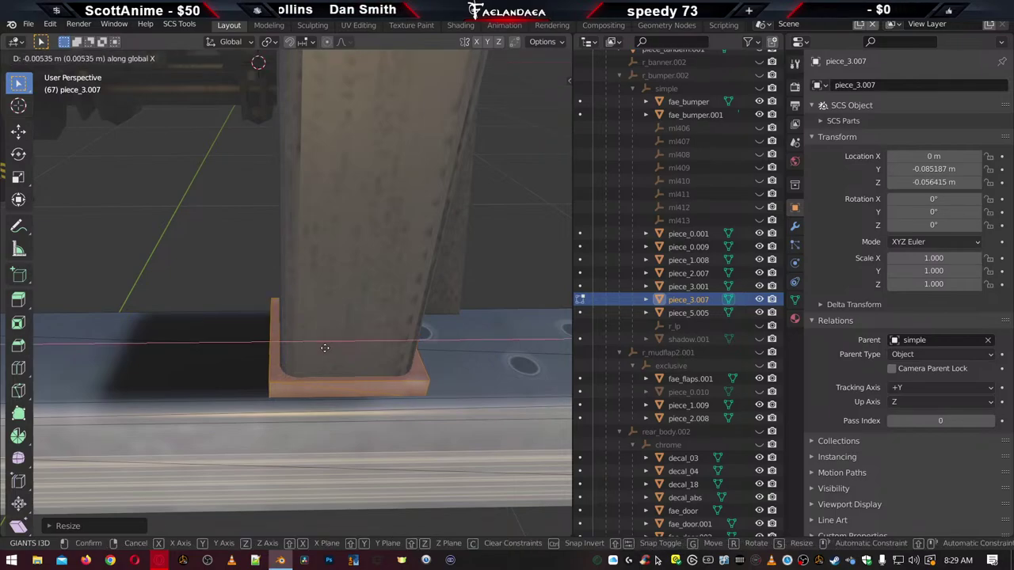
left_click(326, 348)
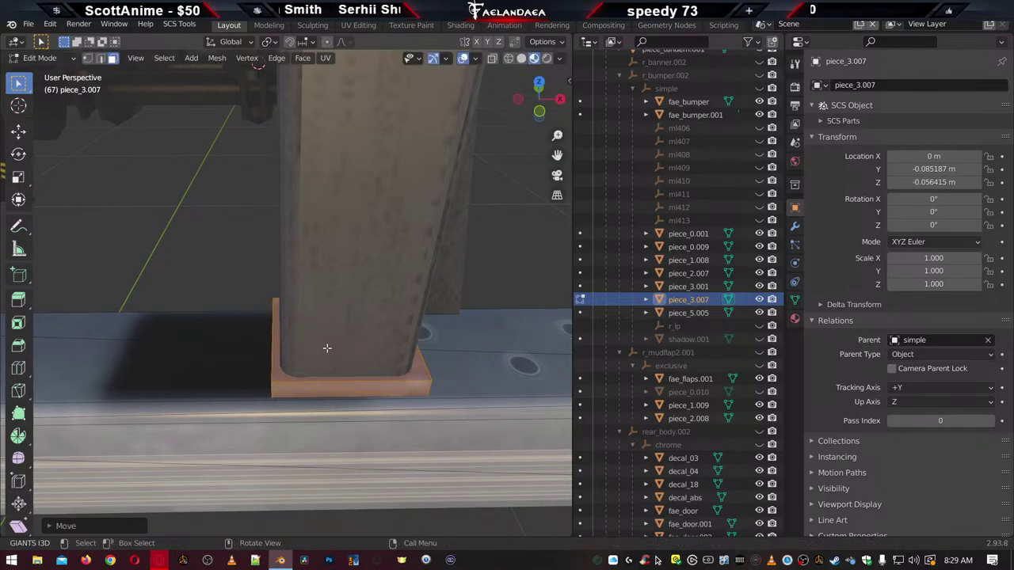
scroll(327, 348, "down", 6)
middle_click_drag(265, 355, 498, 324)
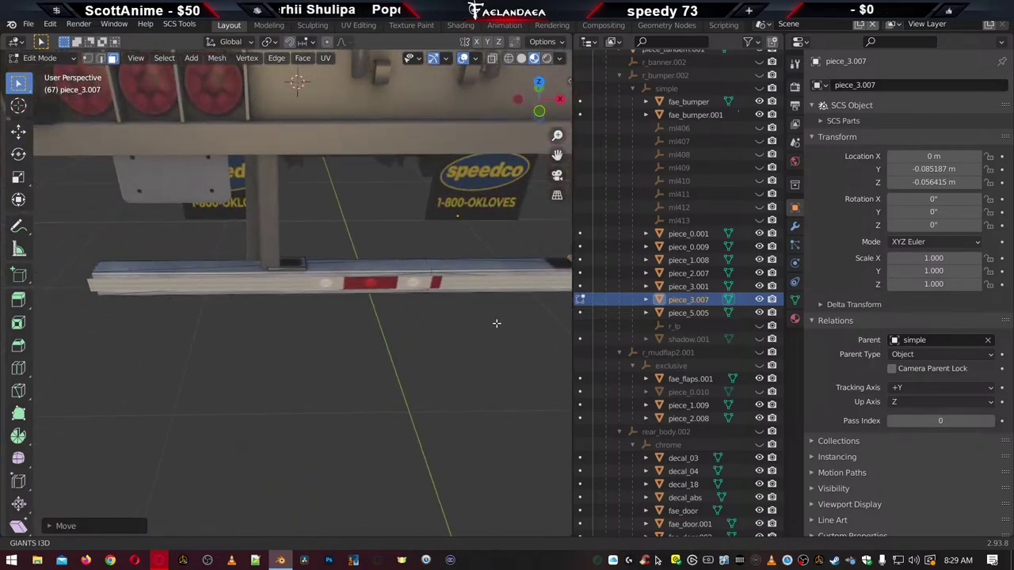
scroll(351, 320, "up", 3)
scroll(293, 307, "up", 2)
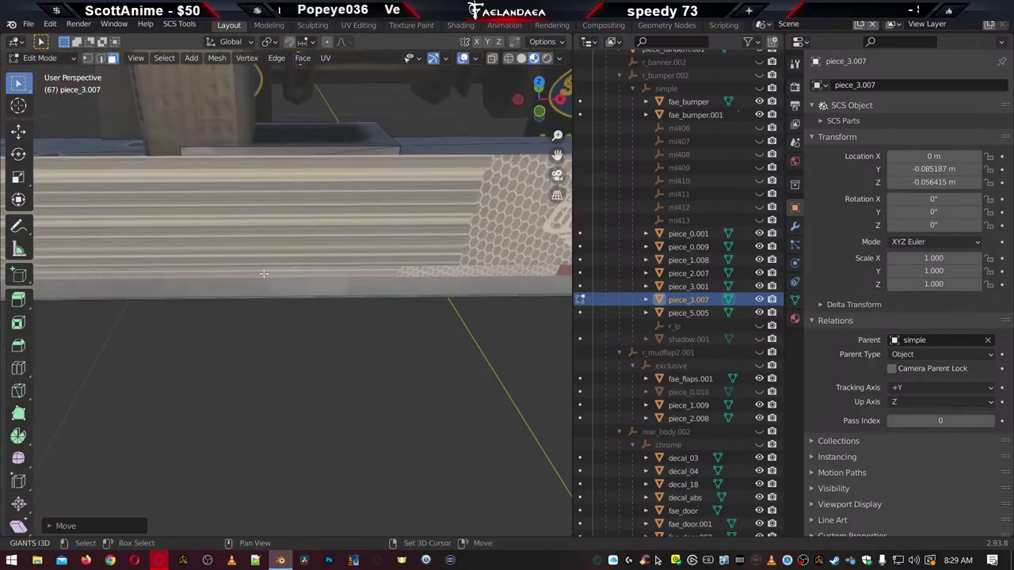
middle_click_drag(294, 307, 267, 397, "shift")
In wireframe view, select the whole mounting plate and shift it left along X
key("z")
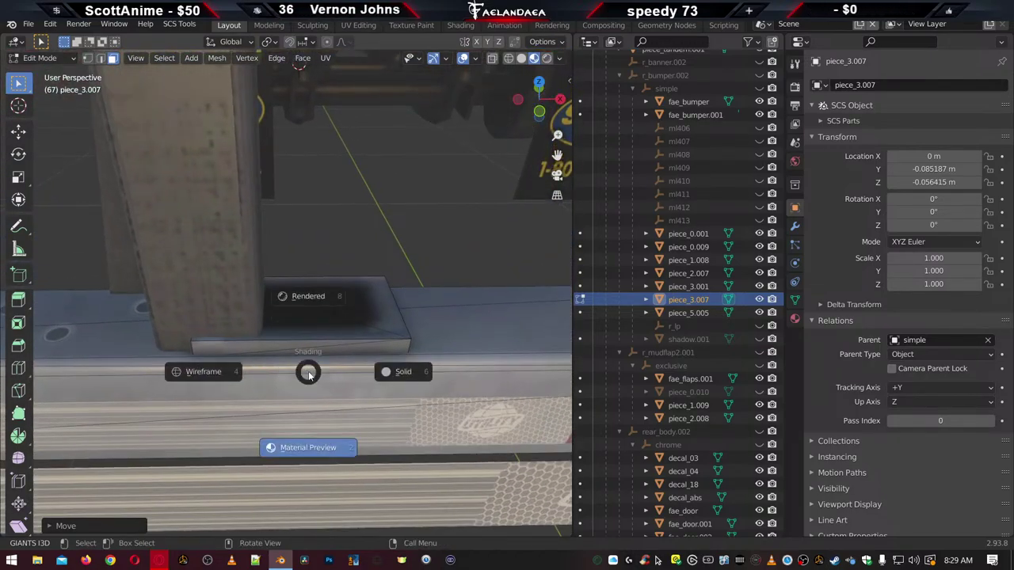
left_click(205, 375)
left_click_drag(197, 266, 241, 393)
left_click_drag(251, 287, 289, 375, "shift")
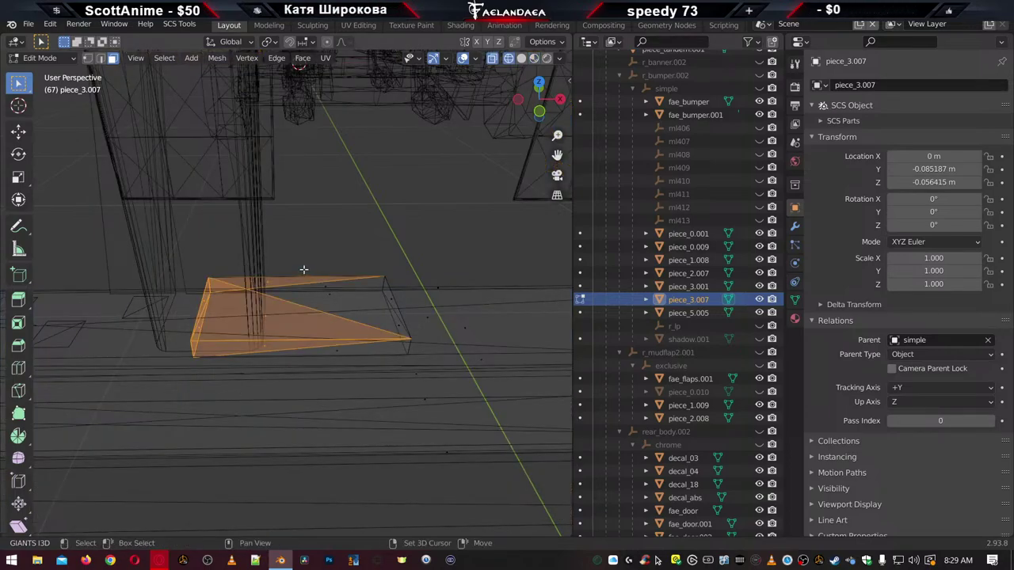
left_click_drag(304, 269, 358, 374, "shift")
left_click_drag(364, 275, 411, 342)
key("g")
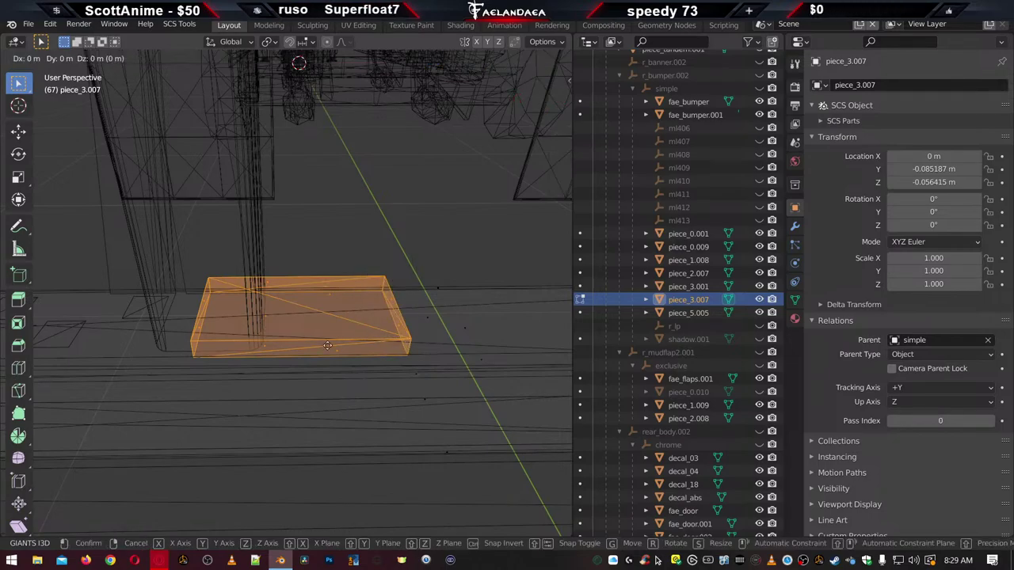
key("x")
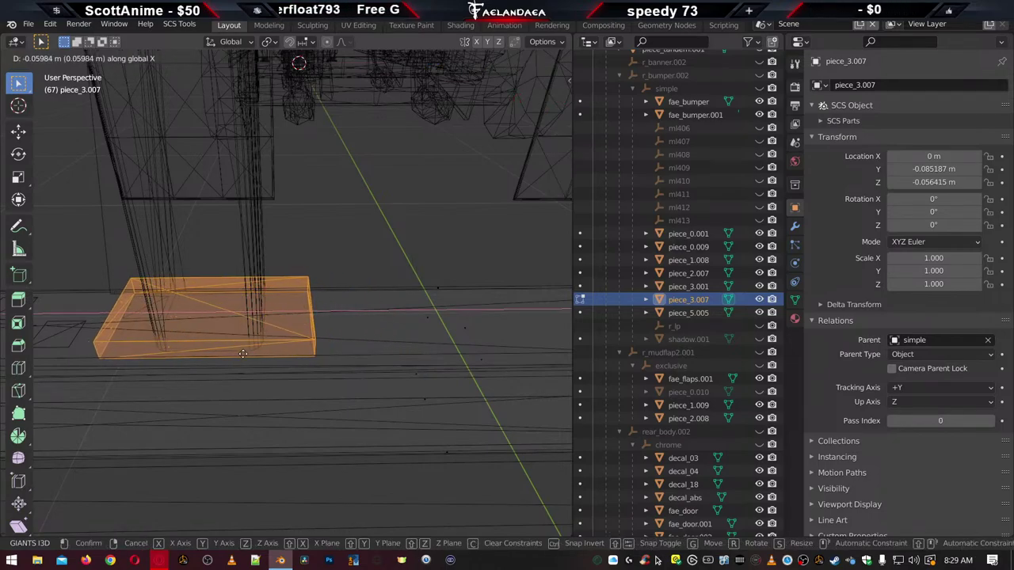
left_click(241, 352)
Narrow the plate along X, check it in Material Preview, and shrink it further around the post's base
key("s")
key("x")
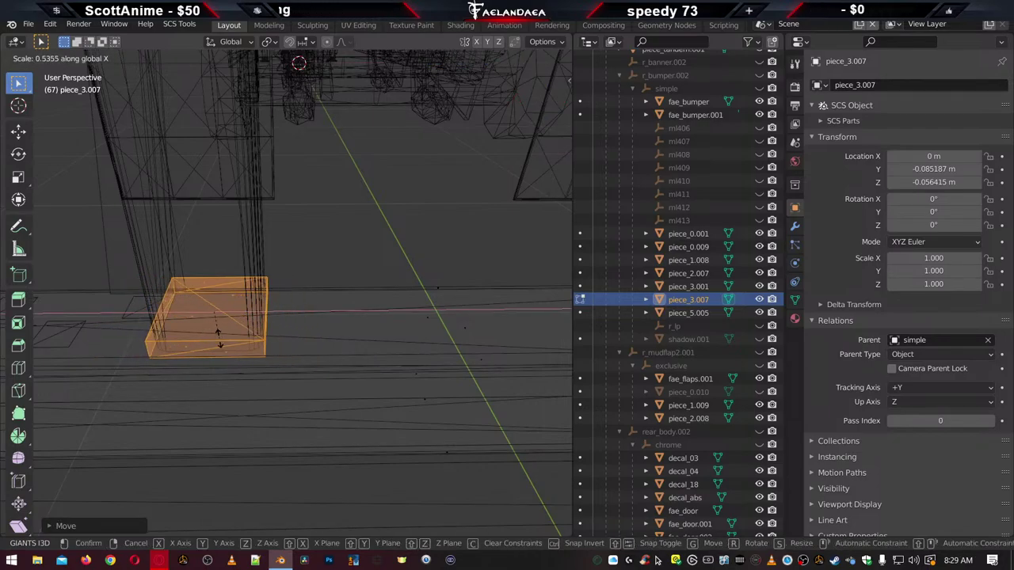
left_click(220, 343)
key("Tab")
left_click(534, 59)
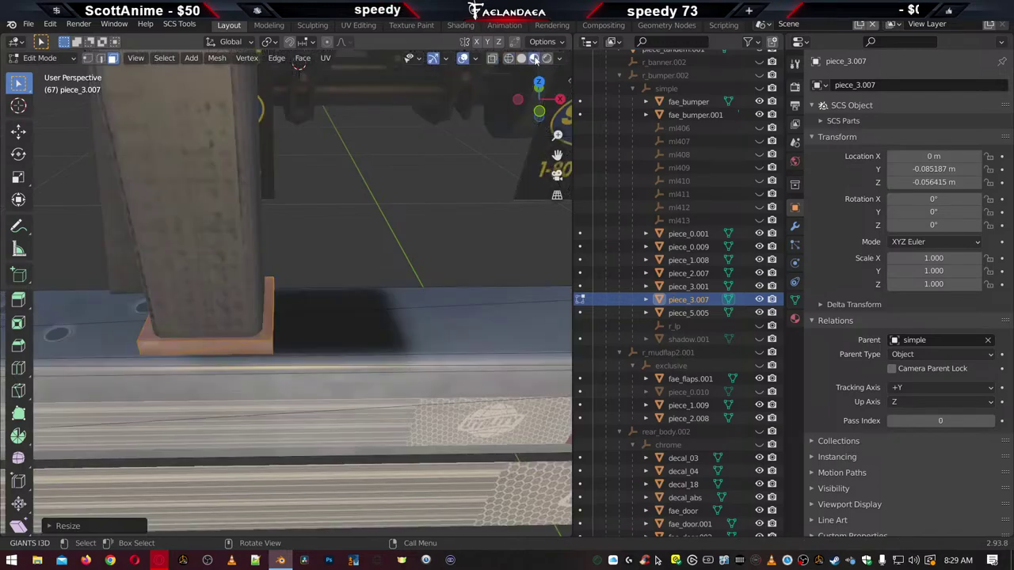
middle_click_drag(193, 367, 266, 362)
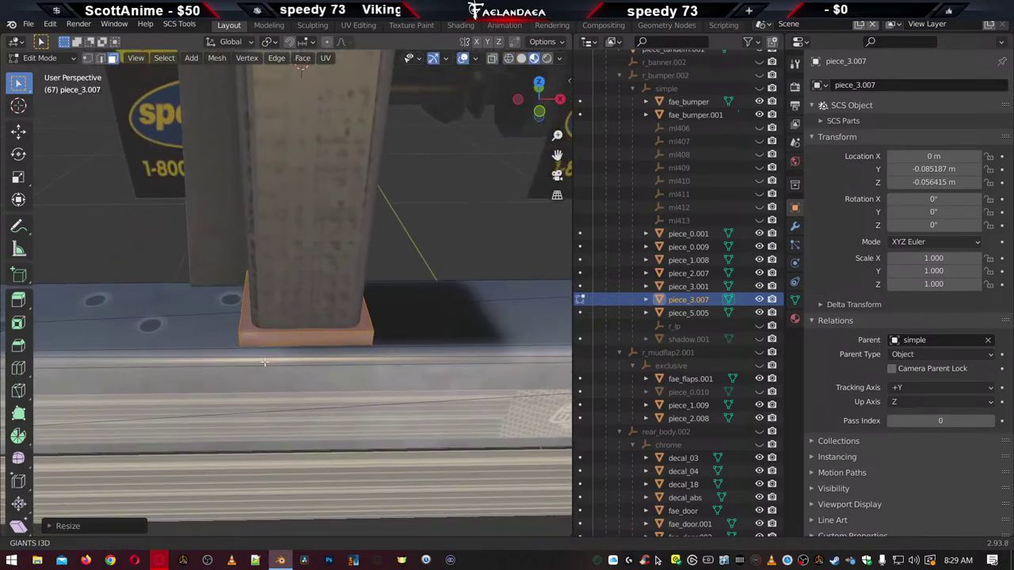
key("s")
key("x")
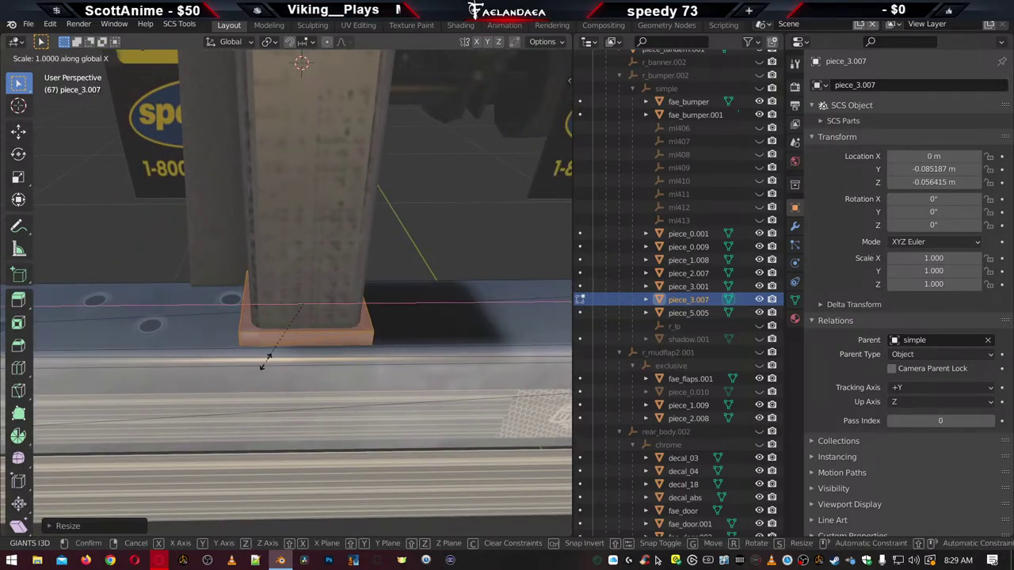
left_click(266, 359)
middle_click_drag(347, 352, 419, 354)
Return to Object Mode and inspect the fae_bumper.001 beam's material settings
key("Tab")
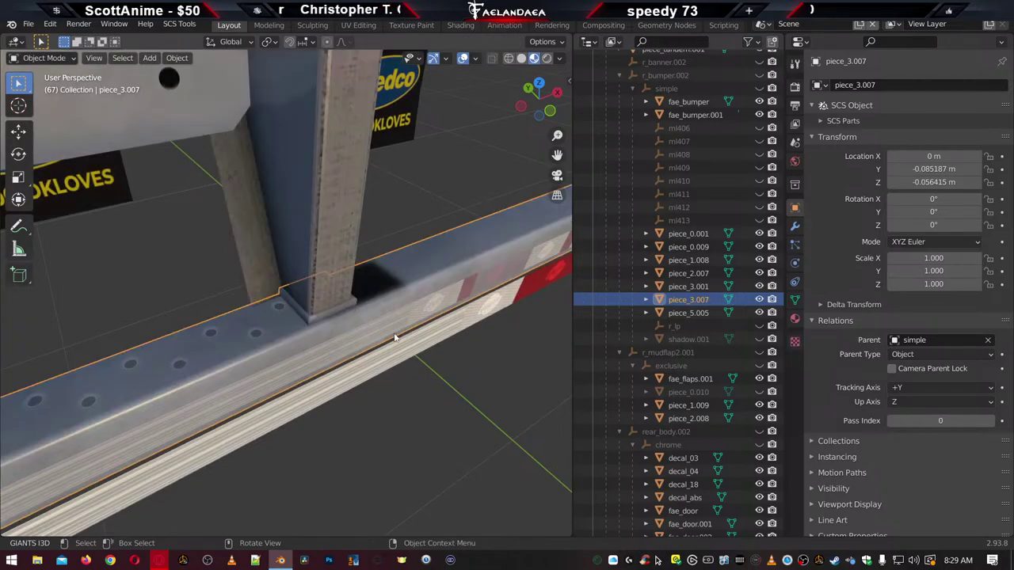
left_click(437, 412)
middle_click_drag(437, 411, 217, 349)
left_click(202, 187)
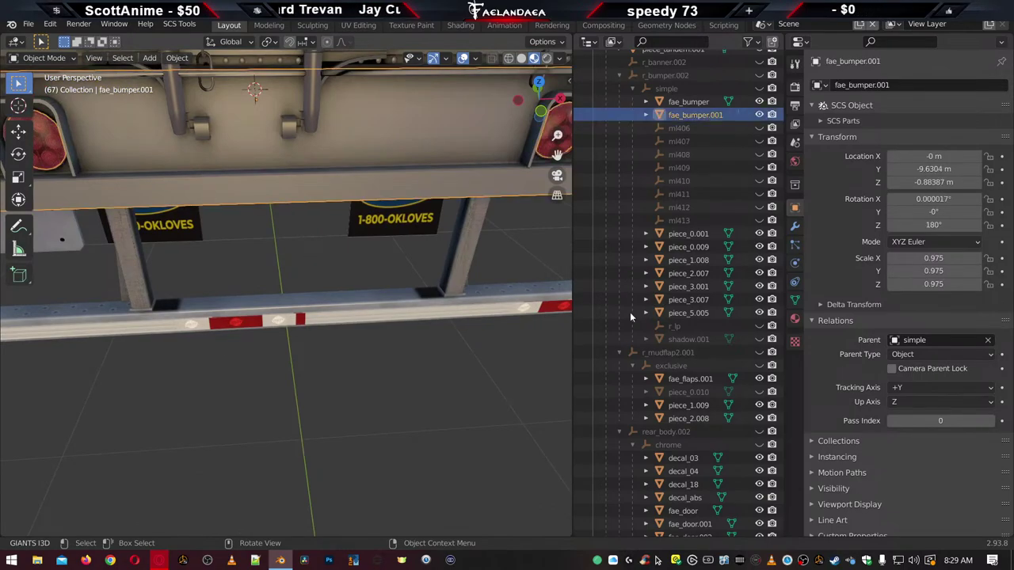
left_click(795, 319)
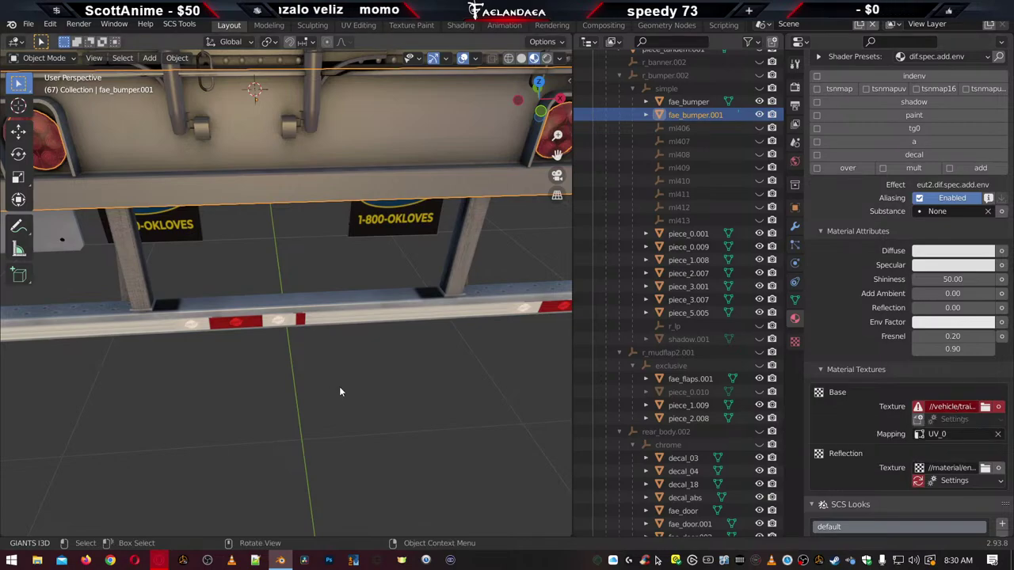
Check the fae_bumper brackets and door pieces fae_door.009 and fae_door.005, then open File Explorer
middle_click_drag(339, 386, 220, 278)
left_click(202, 256)
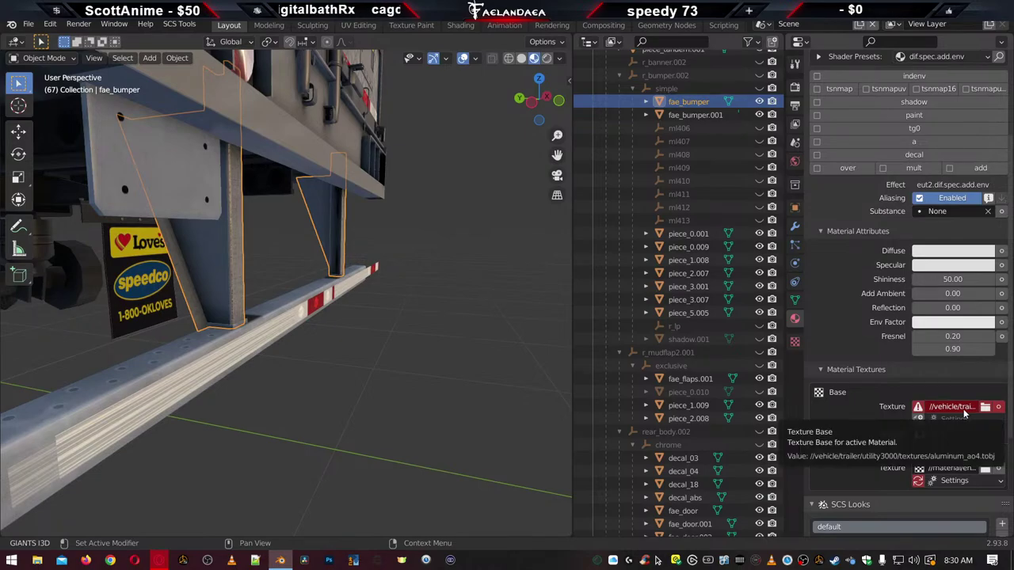
middle_click_drag(439, 433, 265, 343)
left_click(418, 230)
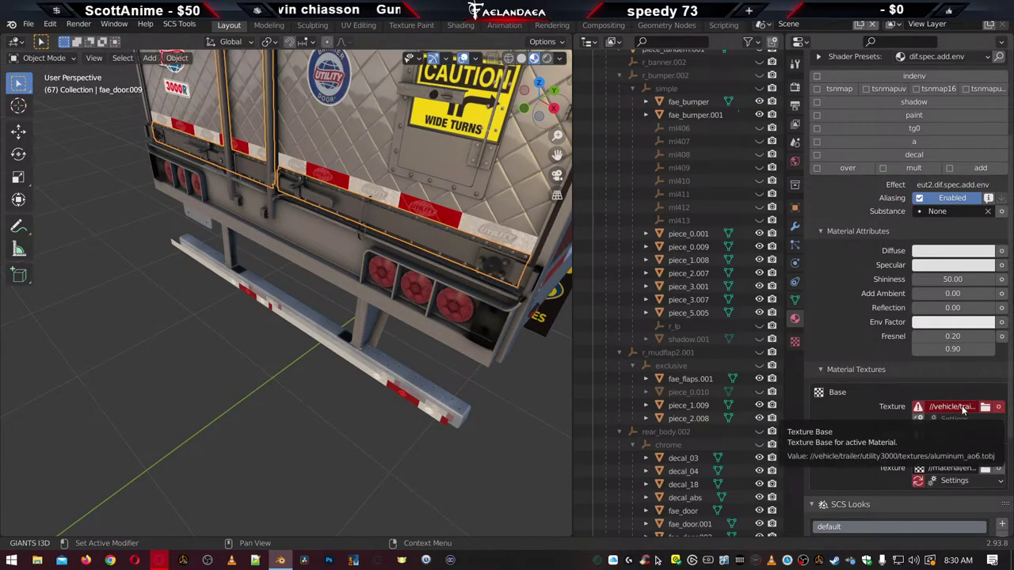
middle_click_drag(397, 371, 451, 343)
scroll(396, 341, "up", 4)
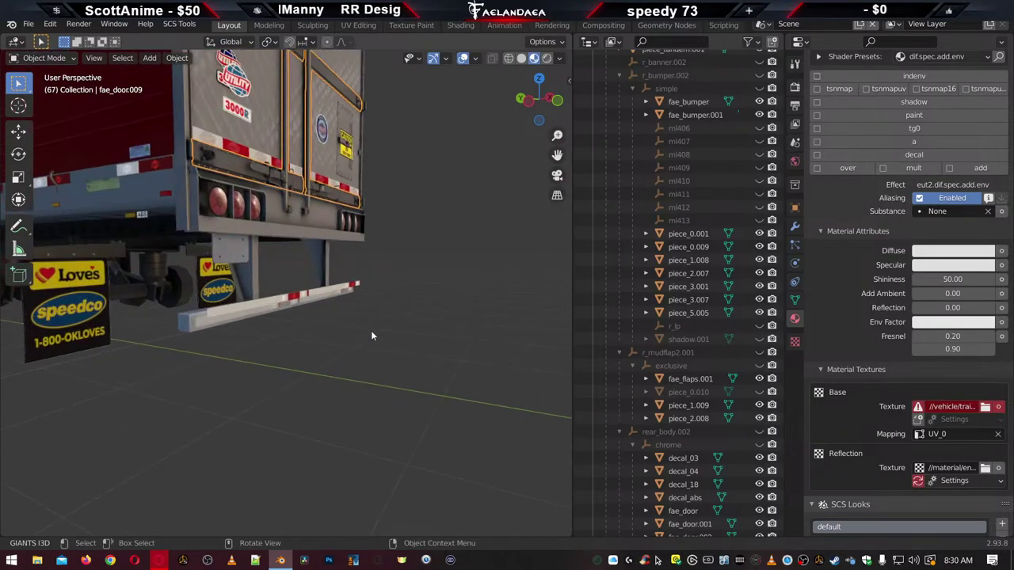
middle_click_drag(344, 321, 364, 382)
left_click(228, 338)
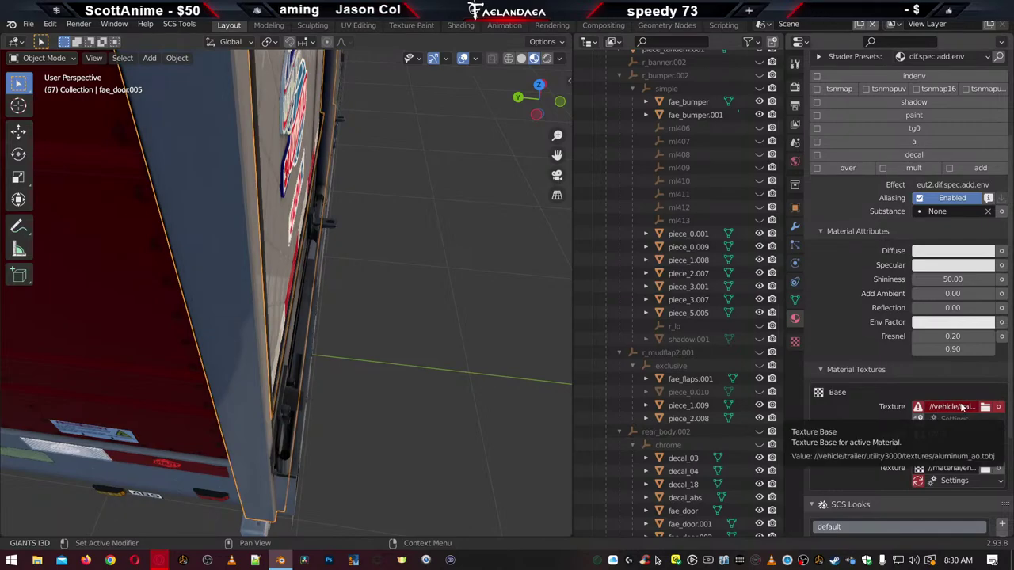
middle_click_drag(443, 372, 230, 353)
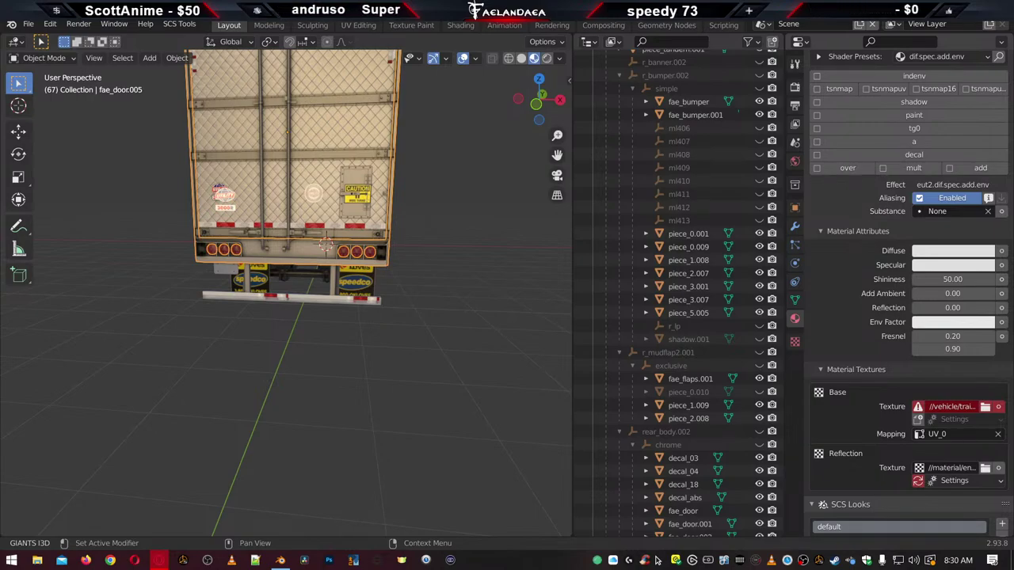
key("super+e")
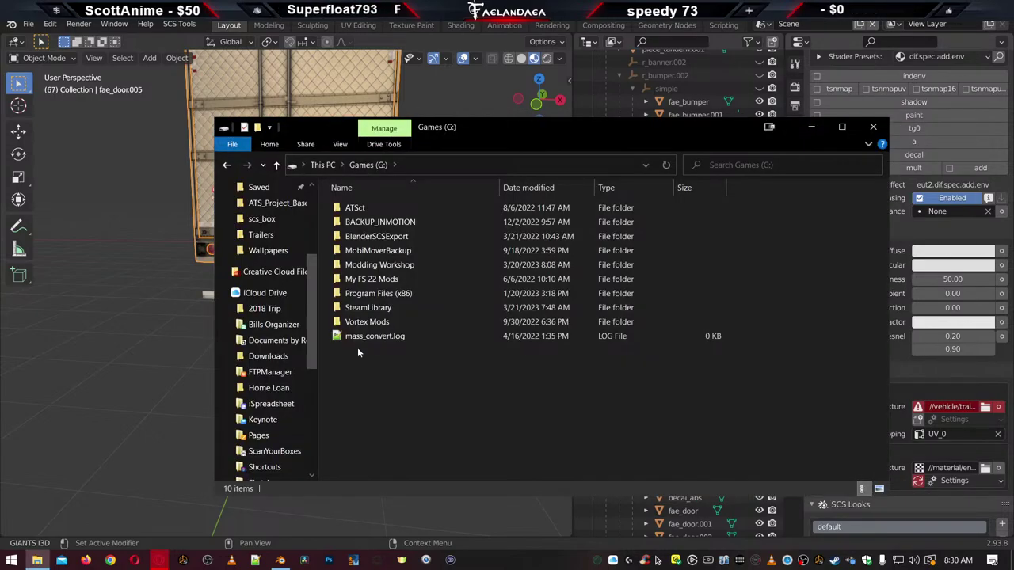
Browse from Modding Workshop to ATS_Project_Bases > Utility_3000R_Assets > vehicle > trailer > utility3000 > textures
scroll(238, 274, "up", 4)
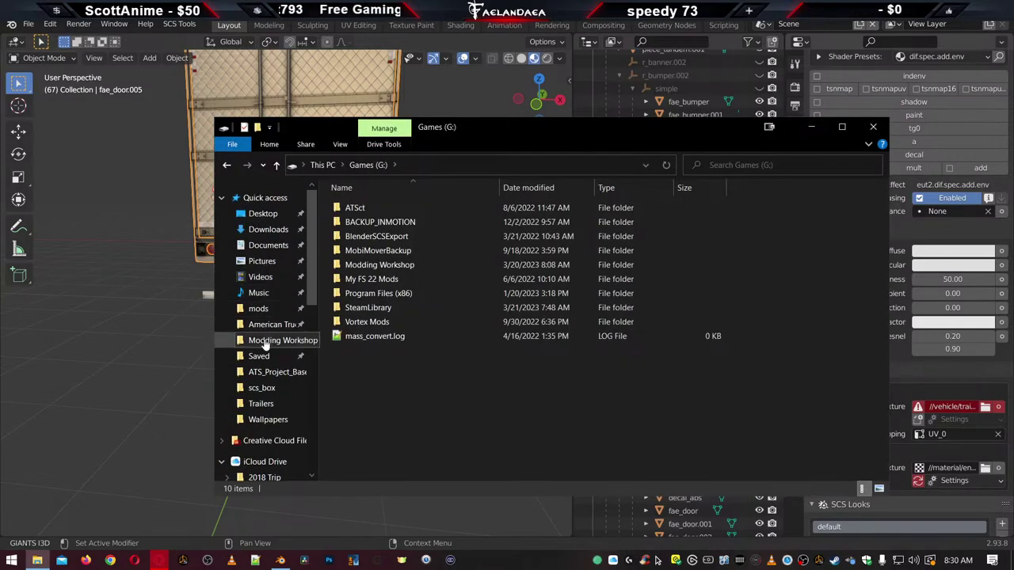
left_click(262, 346)
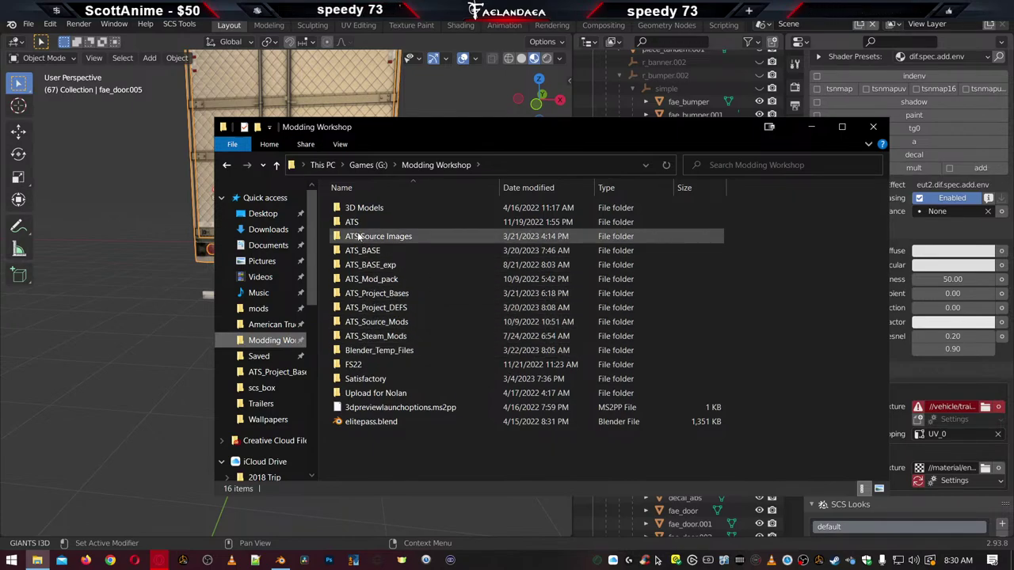
double_click(378, 294)
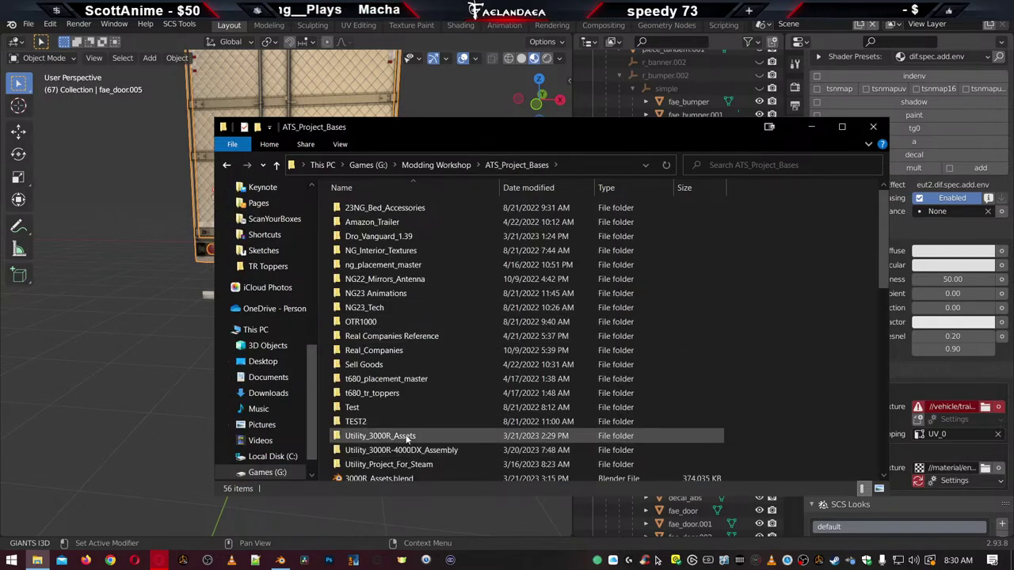
double_click(372, 436)
double_click(353, 222)
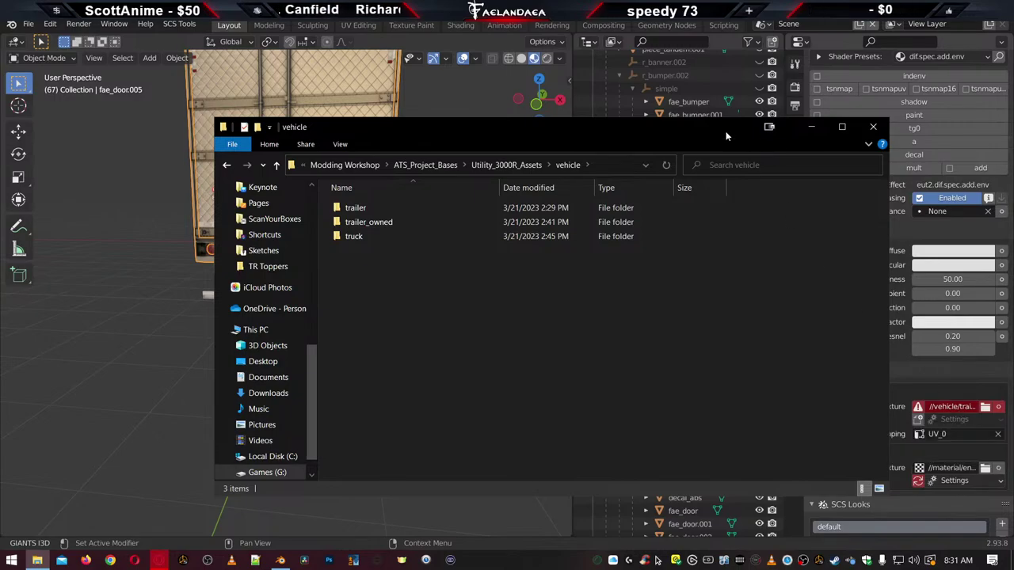
left_click_drag(724, 136, 508, 129)
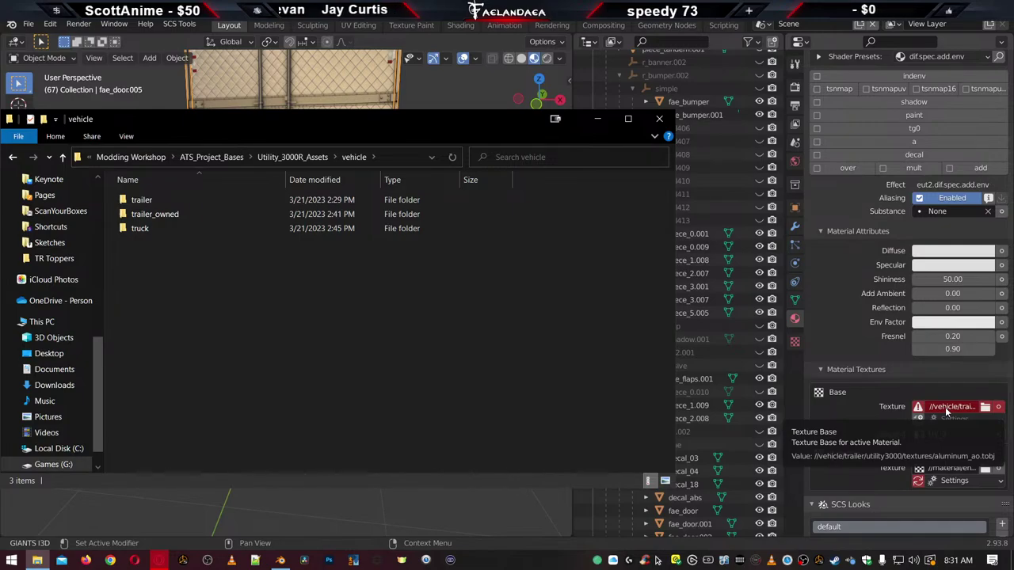
double_click(140, 199)
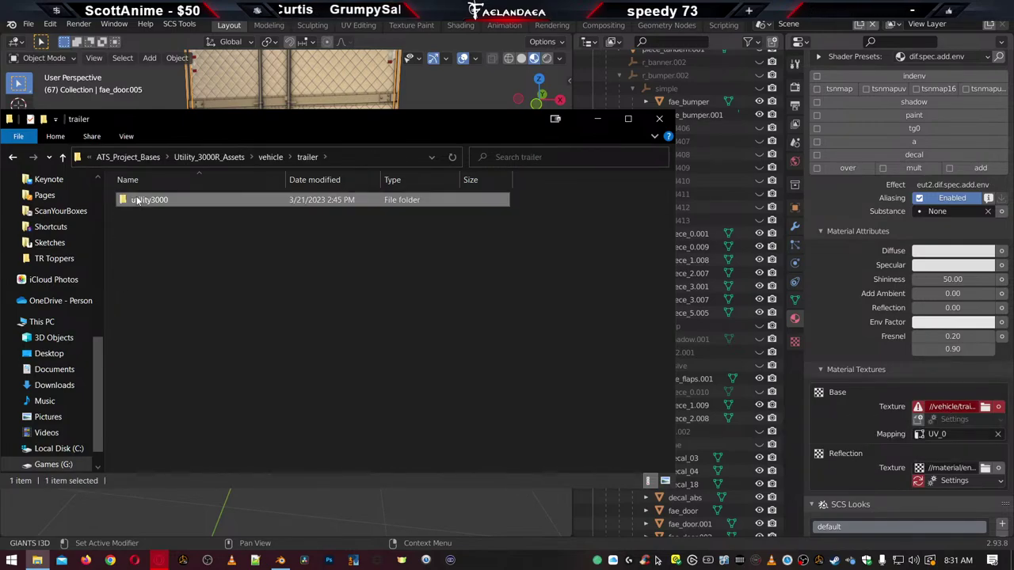
double_click(140, 200)
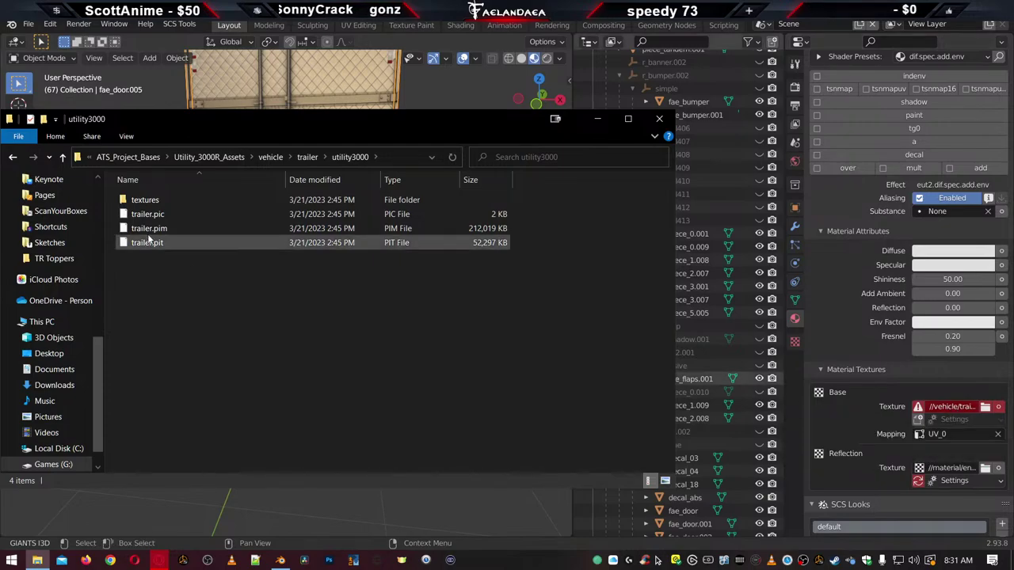
double_click(141, 200)
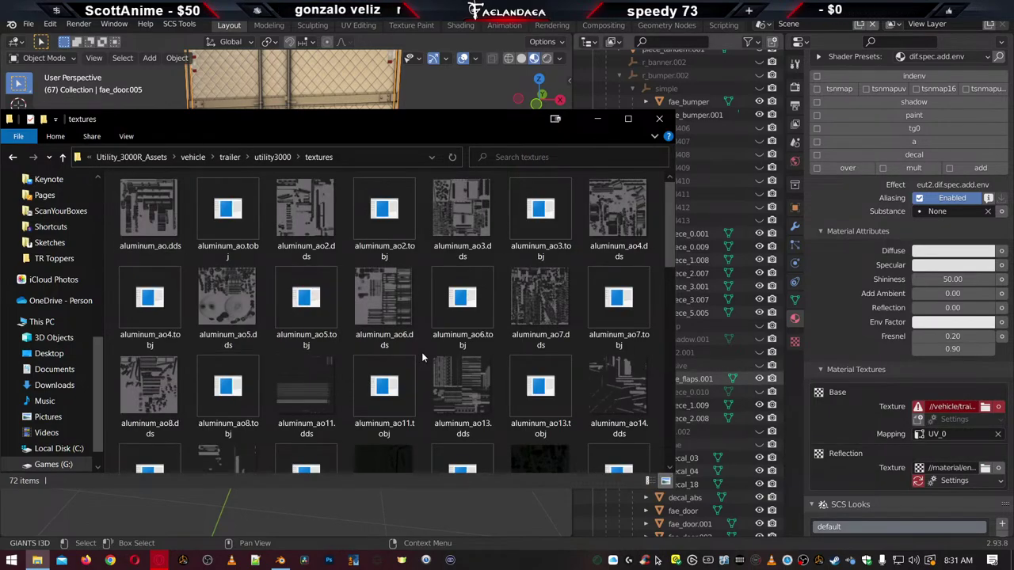
Select aluminum_ao.dds to copy it and return to the Utility_3000R_Assets folder
left_click(236, 311)
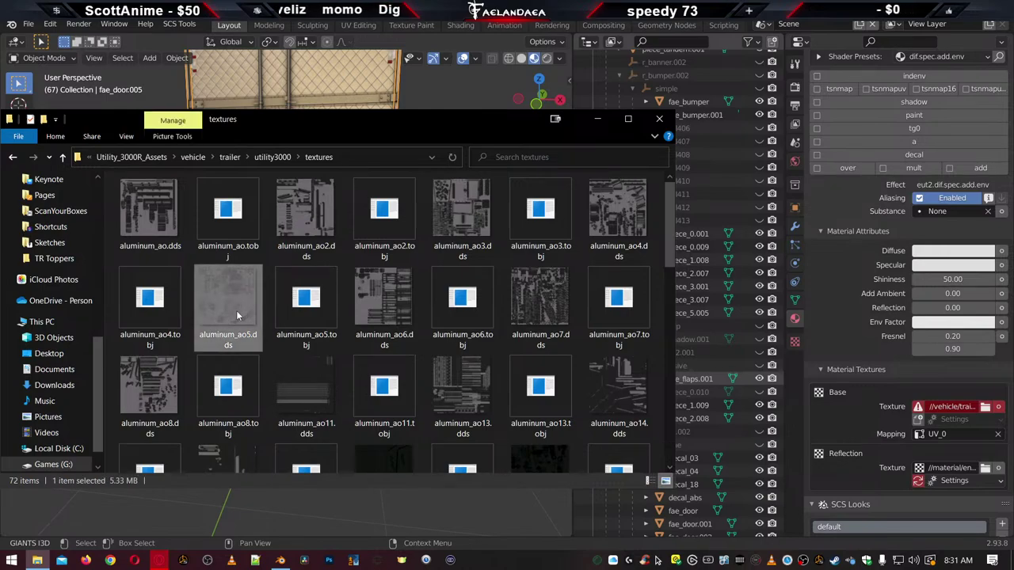
left_click(135, 203)
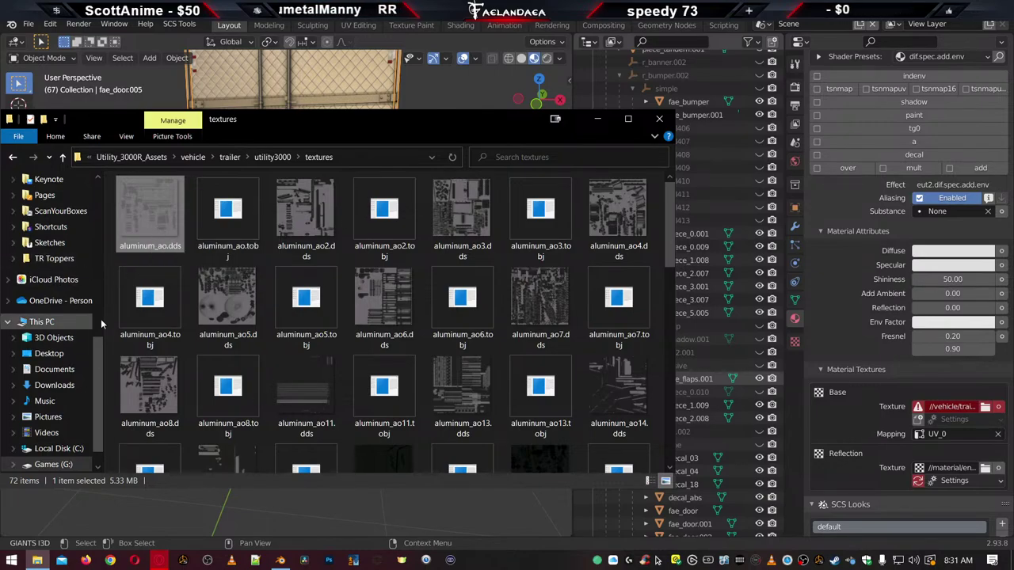
left_click(138, 157)
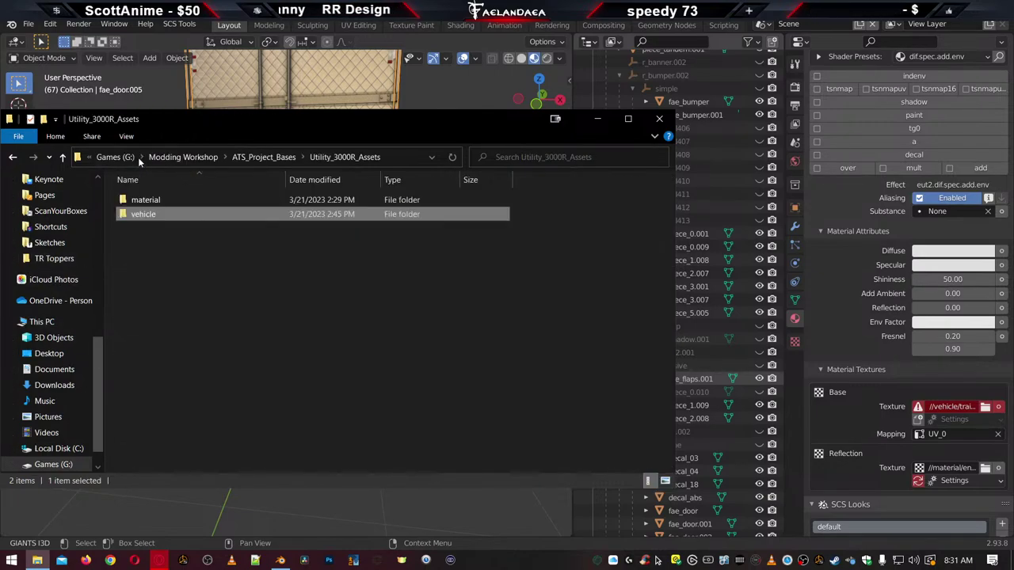
Paste aluminum_ao.dds into Utility_3000R-4000DX_Assembly > vehicle > trailer_owned > scs_box and switch back to Blender
left_click(269, 158)
double_click(213, 444)
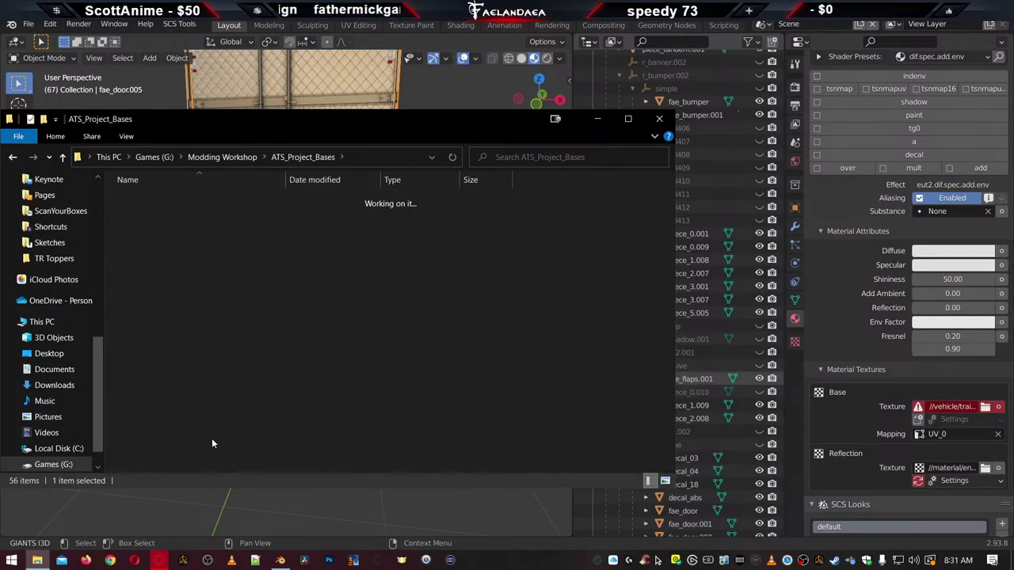
double_click(141, 215)
double_click(146, 214)
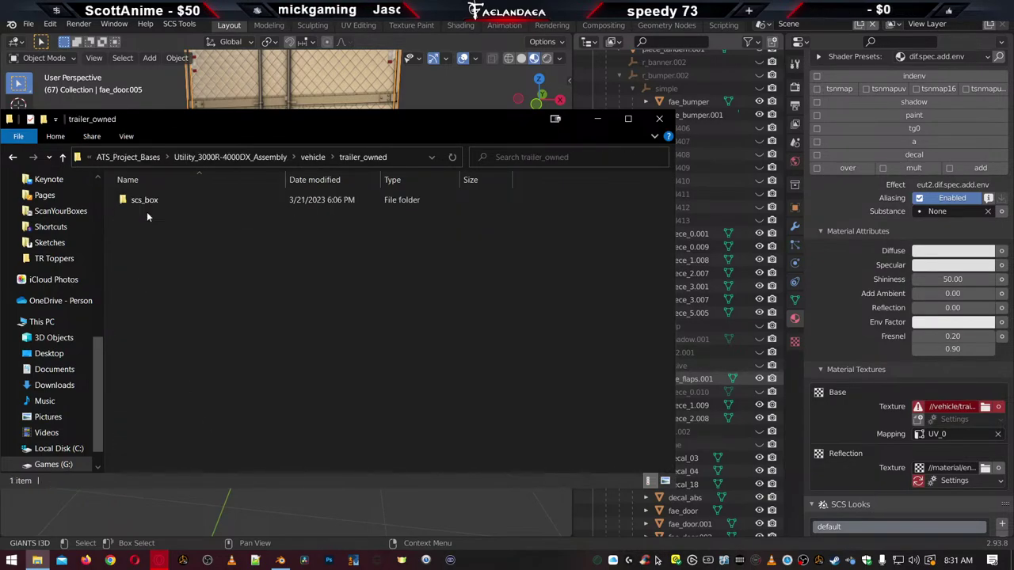
double_click(145, 201)
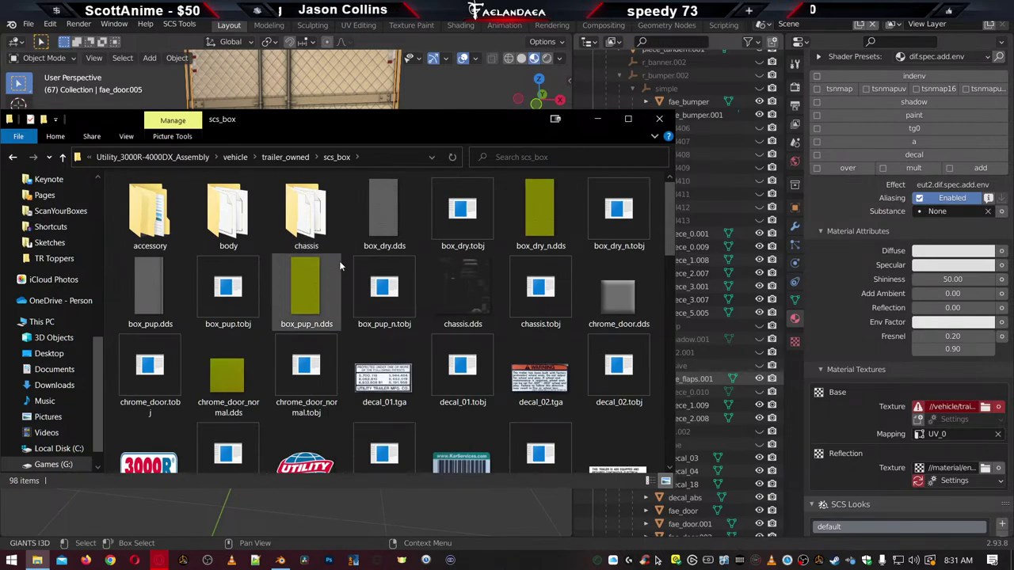
key("ctrl+v")
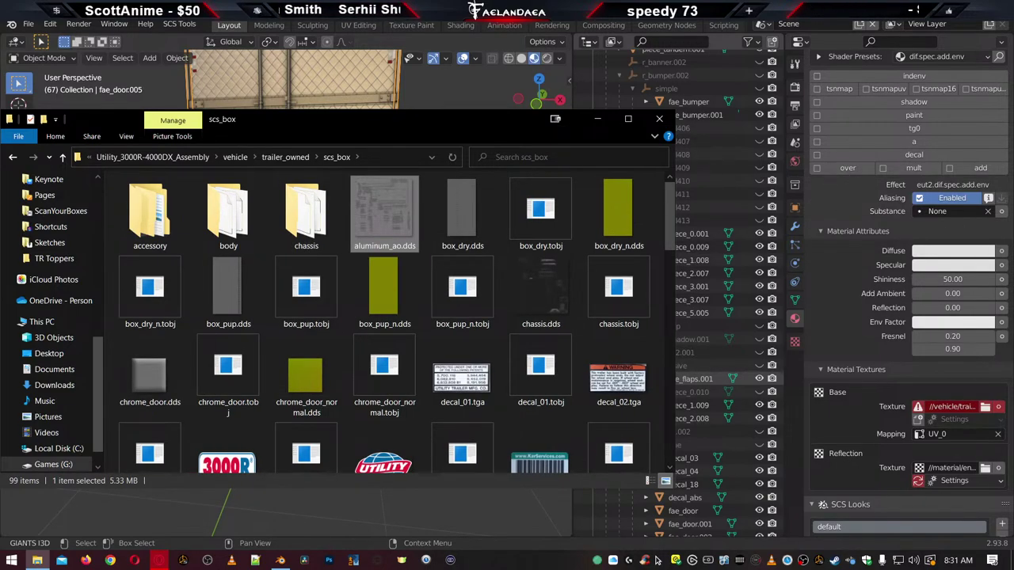
key("alt+Tab")
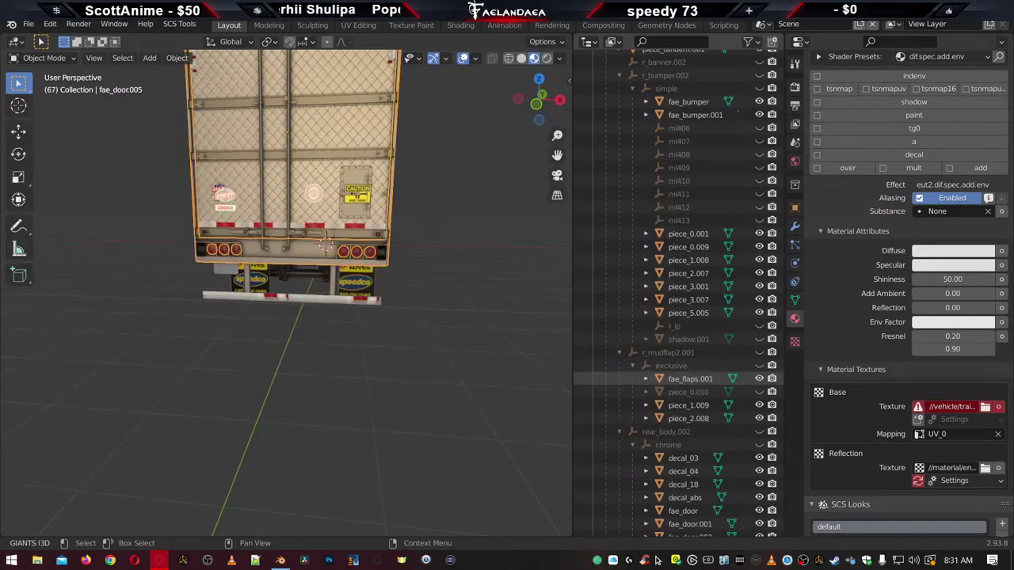
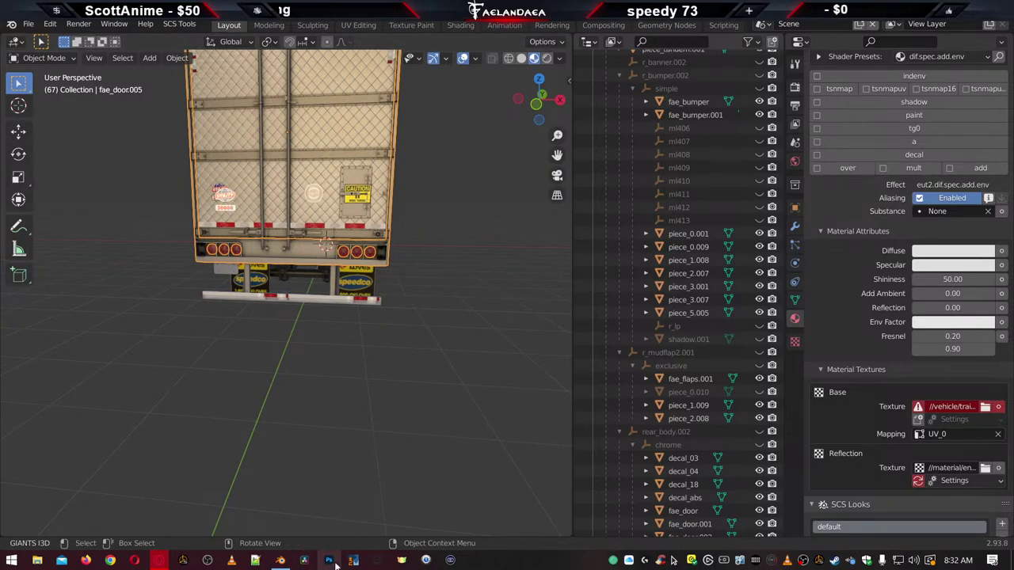
Open DaVinci Resolve and close its Project Manager, then launch Photoshop to its home screen
left_click(304, 561)
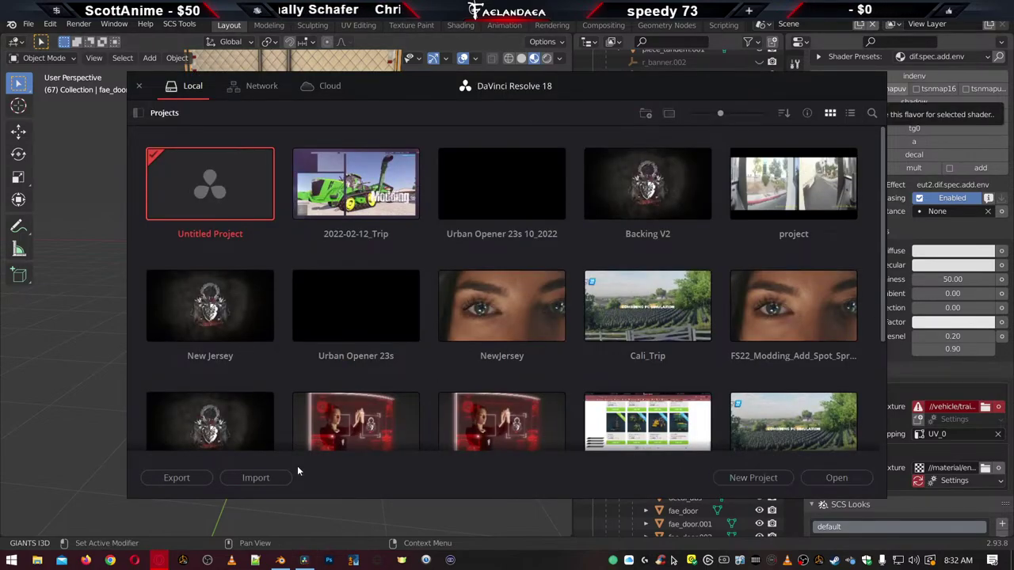
left_click(143, 85)
left_click(329, 561)
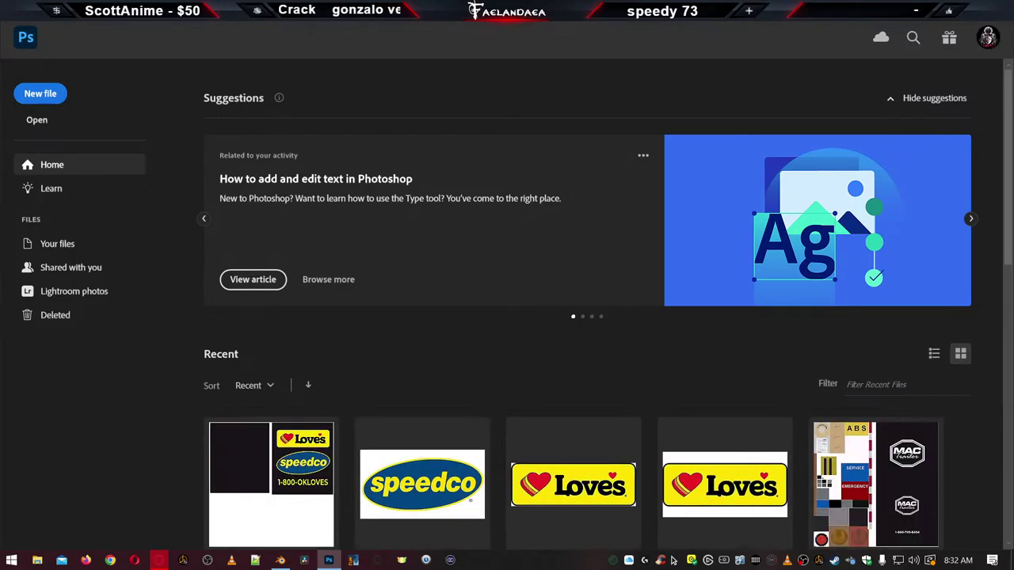
Open aluminum_ao.dds, add a new layer, and sample the texture's grey as foreground colour
left_click_drag(1013, 332, 468, 380)
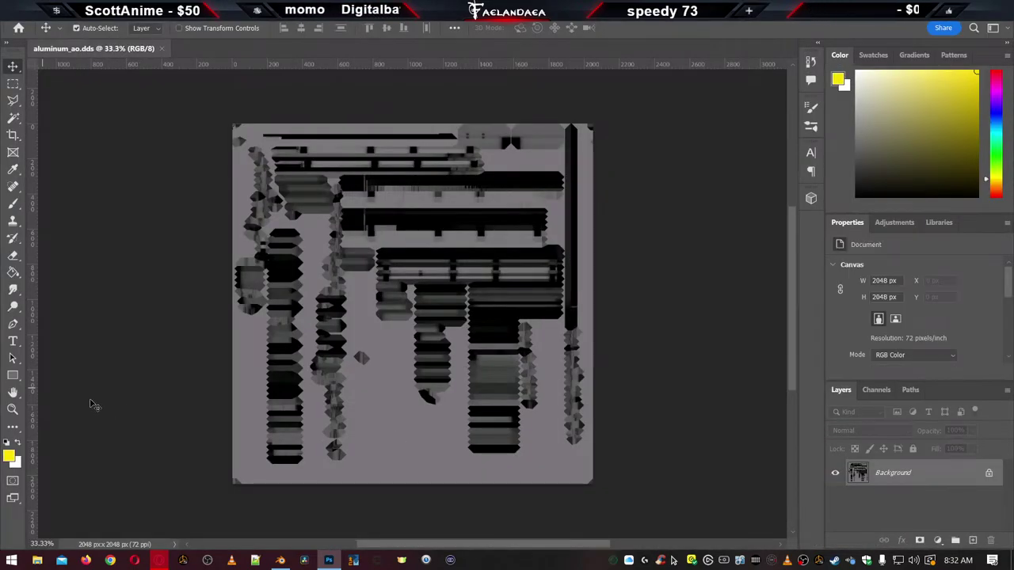
left_click(973, 541)
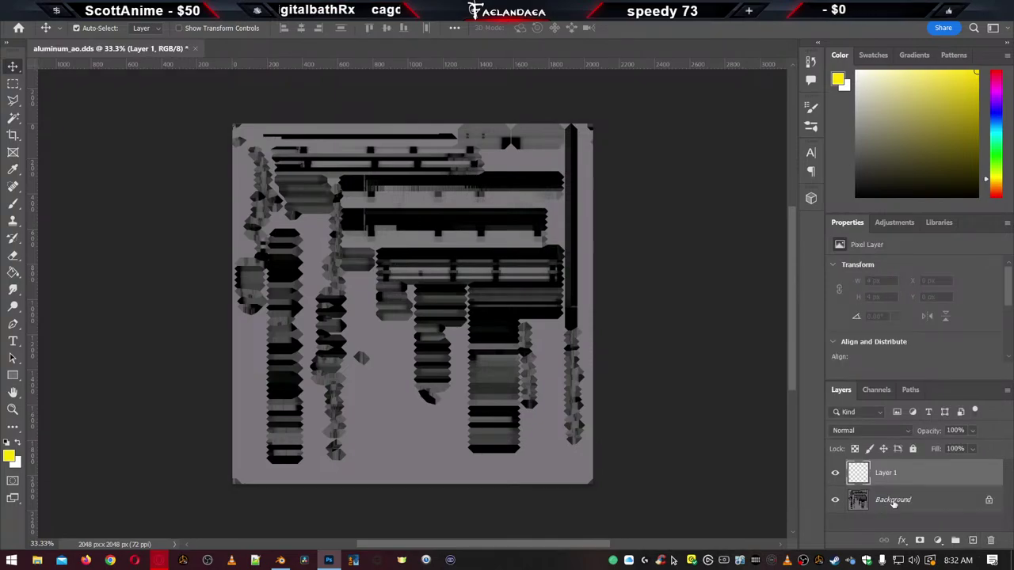
left_click(864, 500)
left_click(7, 444)
left_click(9, 456)
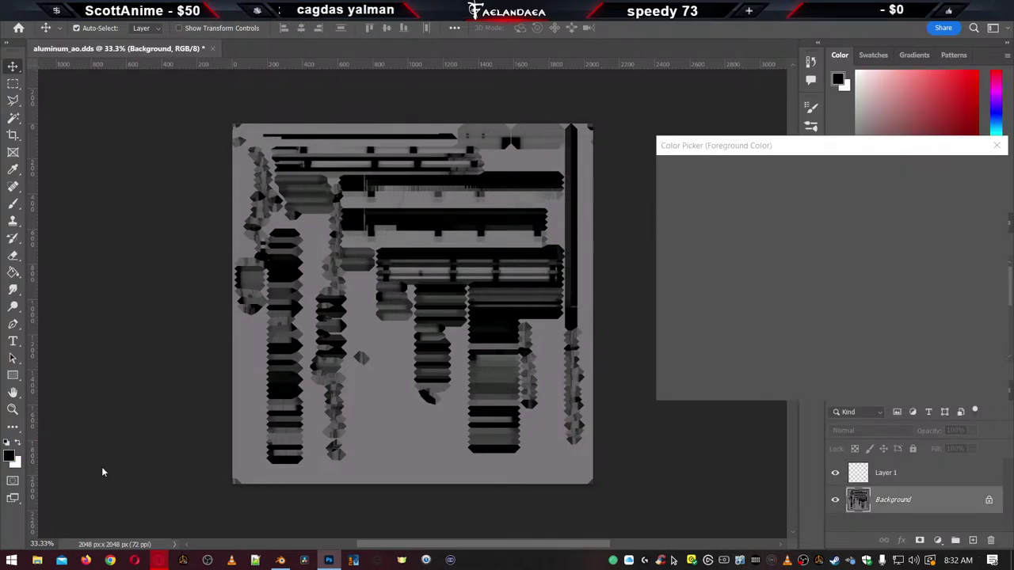
left_click(400, 416)
left_click(962, 171)
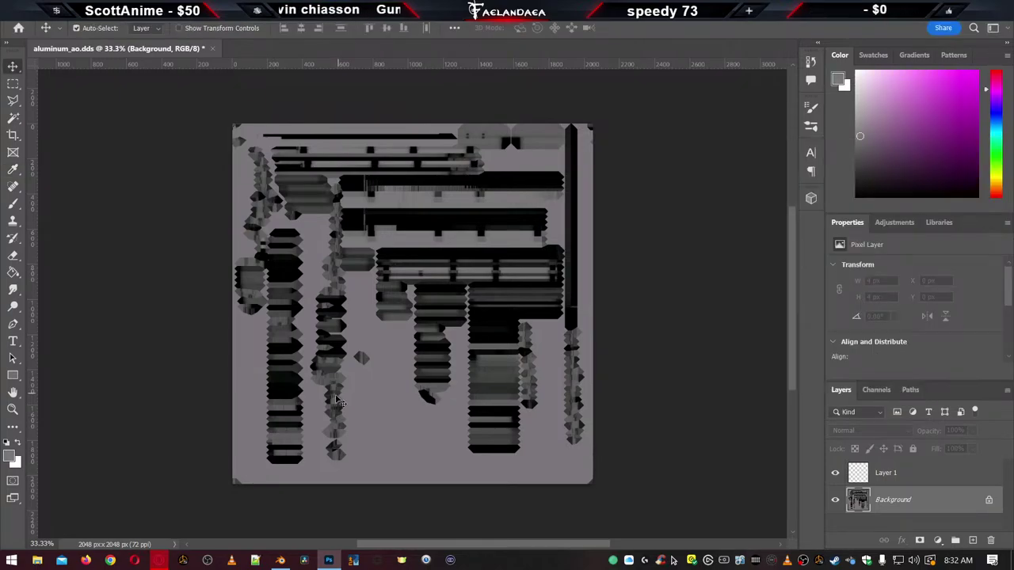
Fill Layer 1 solid with the sampled grey using the Paint Bucket
left_click(929, 482)
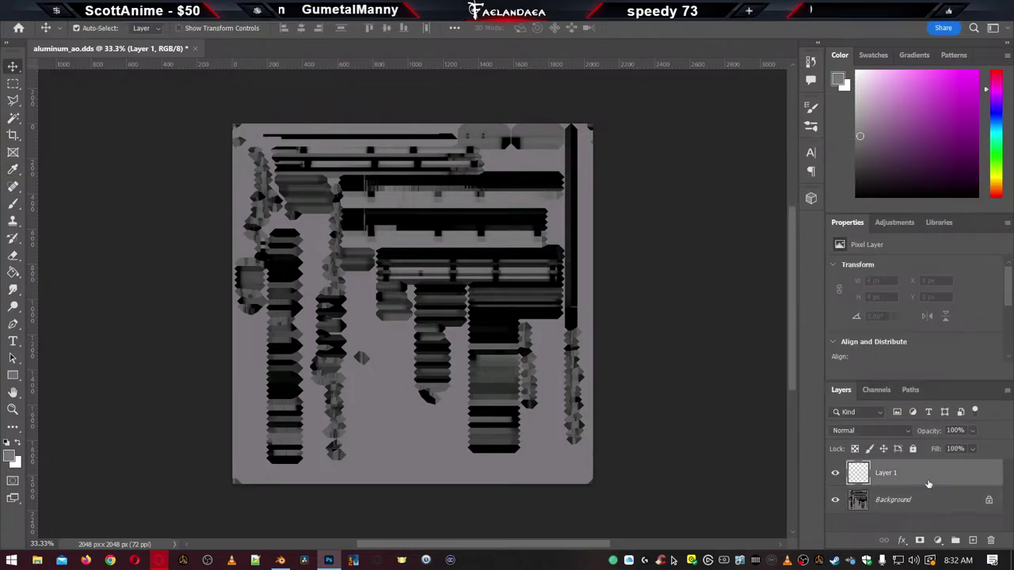
left_click(13, 272)
left_click(449, 309)
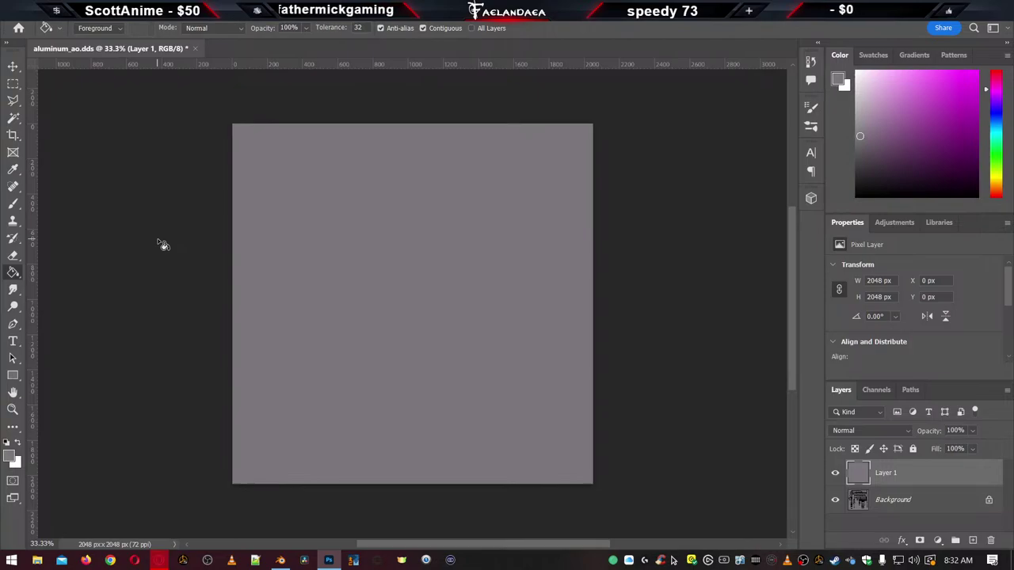
Set the Image Size width and height to 64 pixels and apply it
key("ctrl+alt+i")
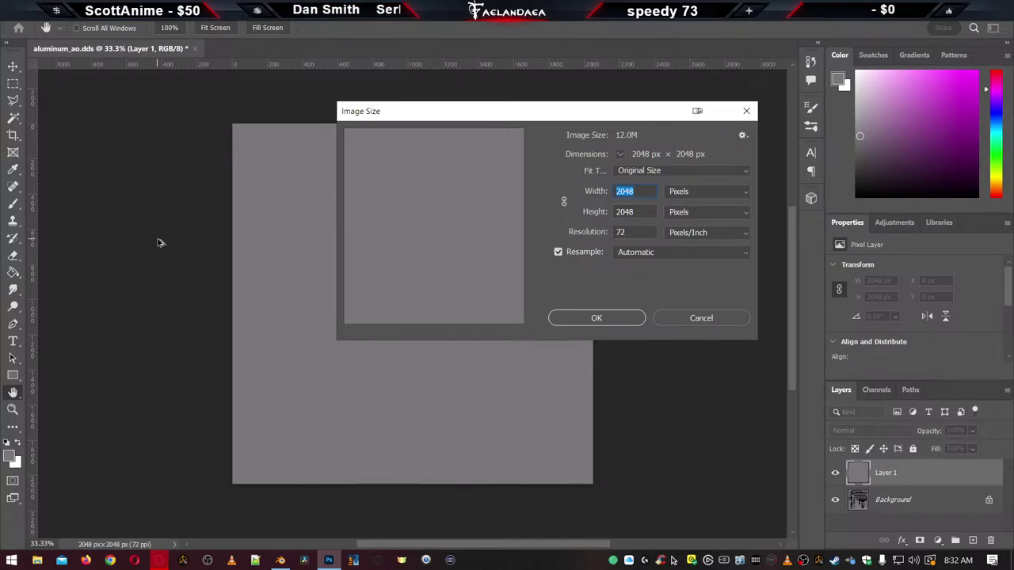
type("64")
key("Tab")
type("64")
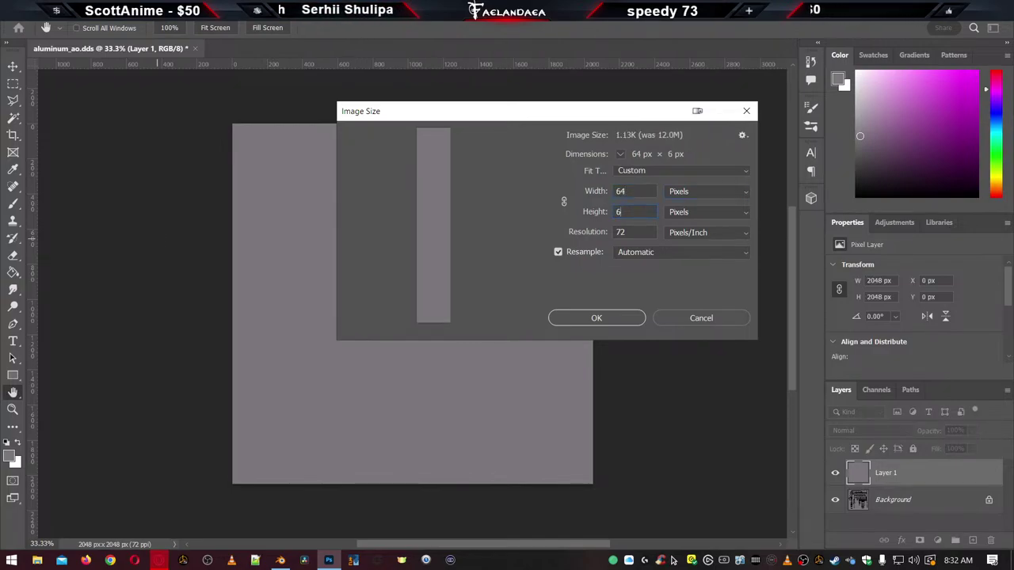
key("Return")
key("g")
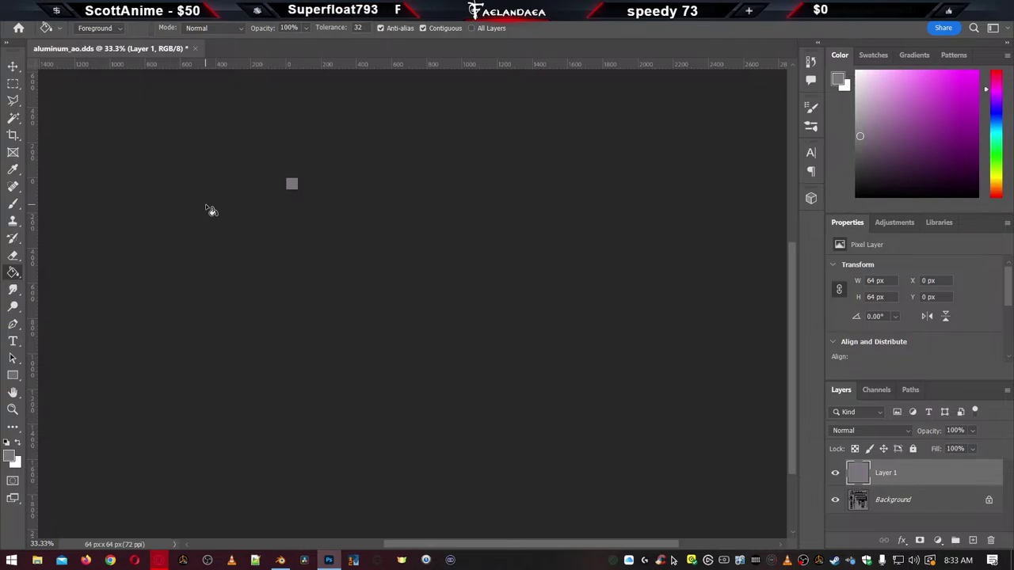
Begin a Save As, editing the file name and format, then cancel it
key("ctrl+shift+s")
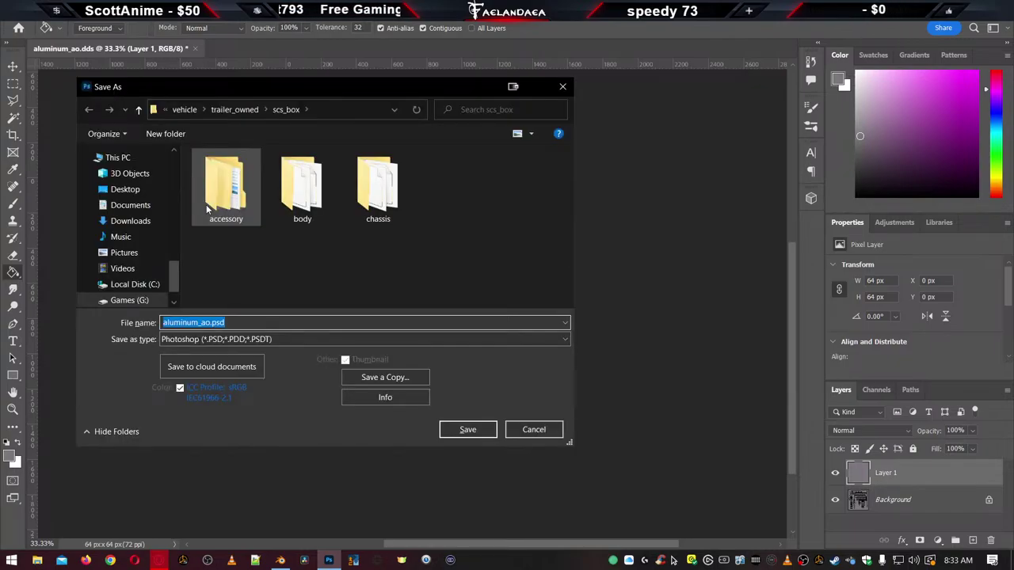
key("End")
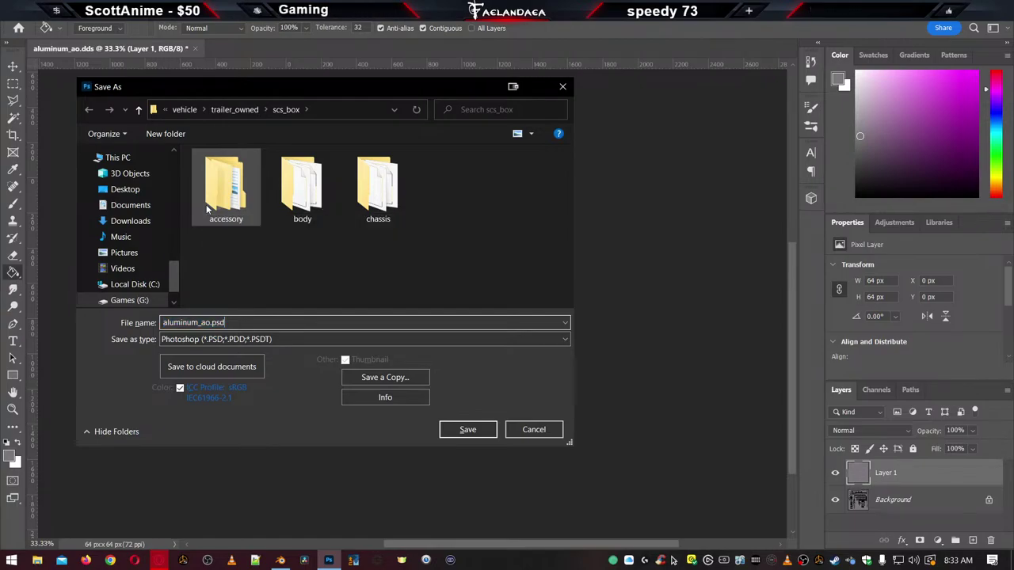
key("BackSpace")
key("BackSpace")
key("BackSpace")
key("BackSpace")
key("BackSpace")
key("BackSpace")
key("BackSpace")
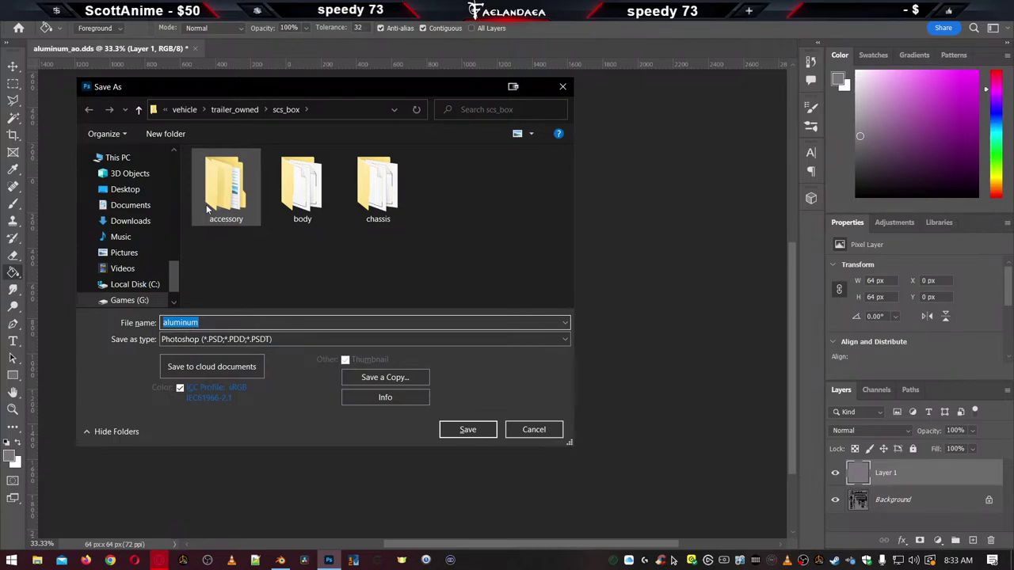
key("Tab")
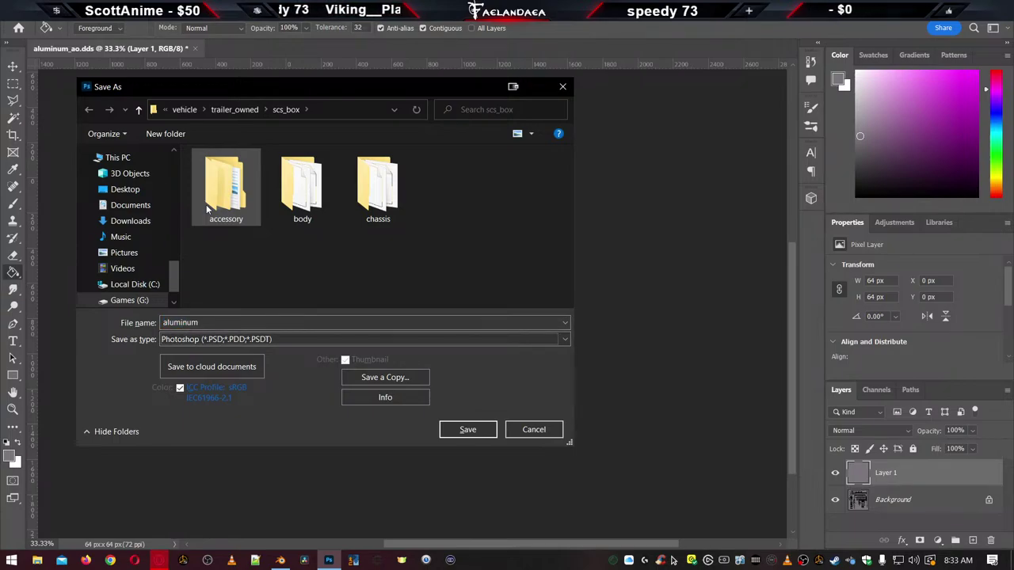
key("t")
key("t")
key("alt+Down")
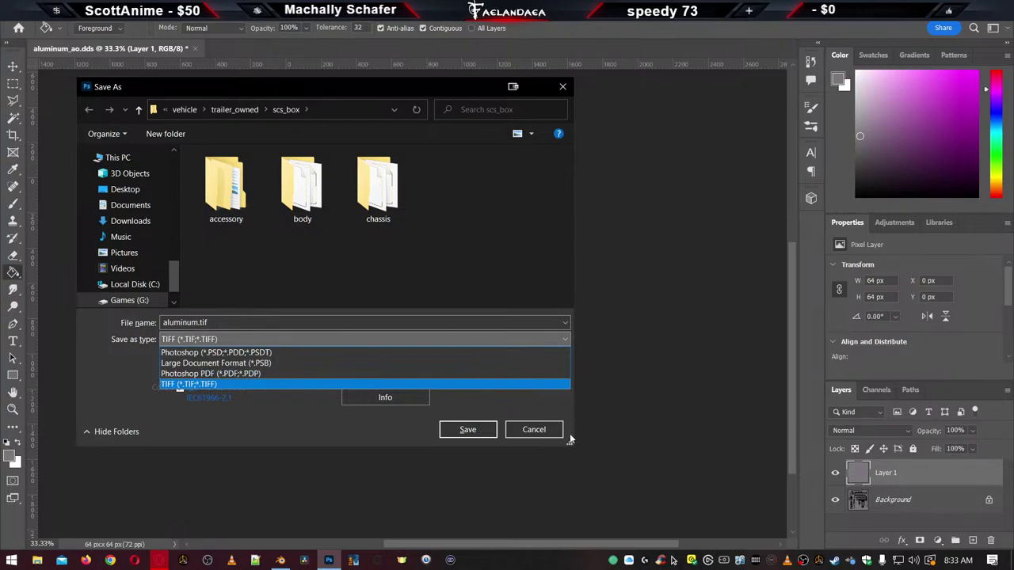
left_click(534, 429)
left_click(534, 430)
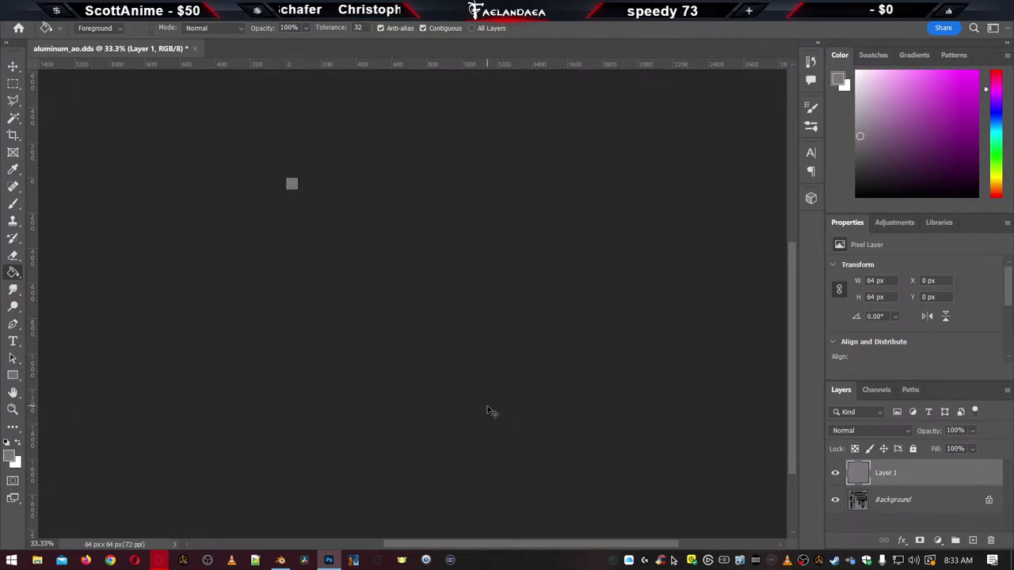
Save a copy named aluminum.tga in Targa format, accept Targa options, and return to Blender
key("ctrl+alt+s")
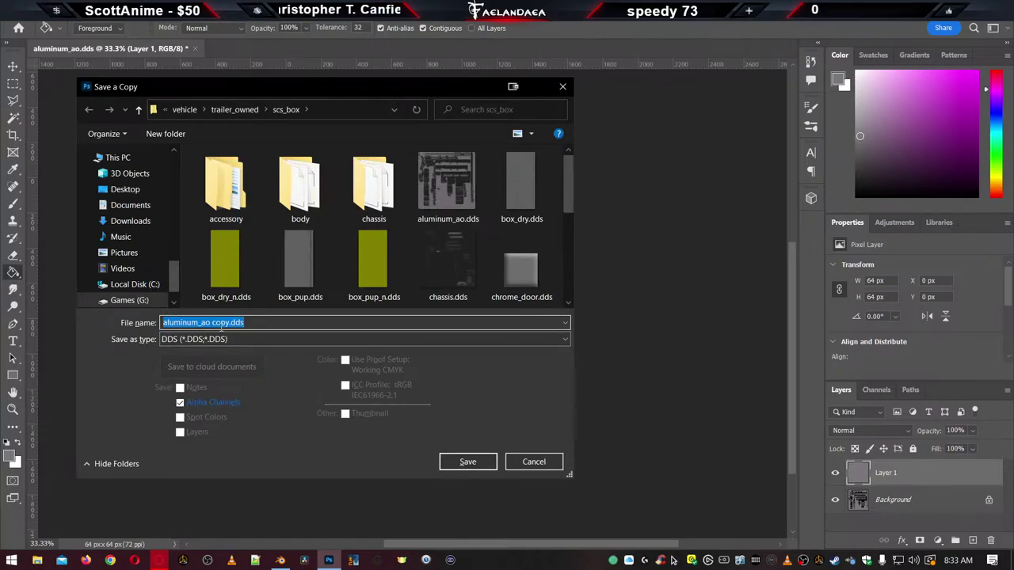
left_click_drag(200, 324, 345, 323)
key("BackSpace")
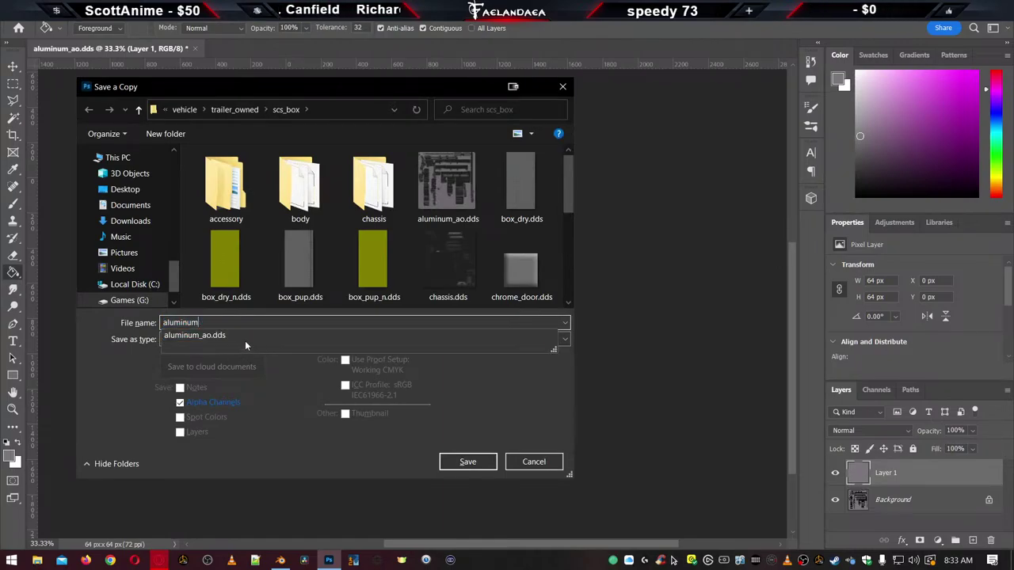
left_click(251, 324)
left_click(250, 339)
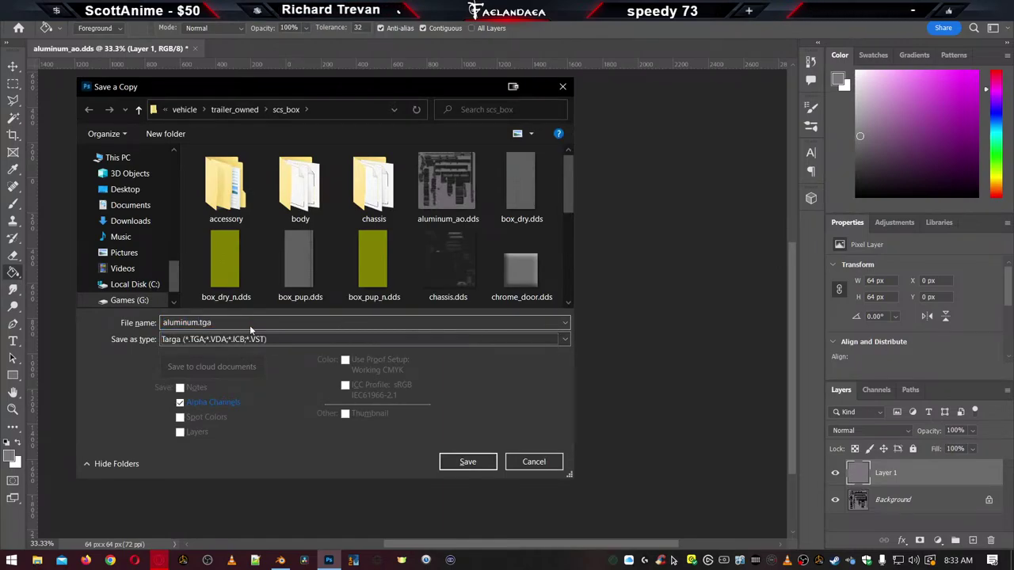
left_click(466, 465)
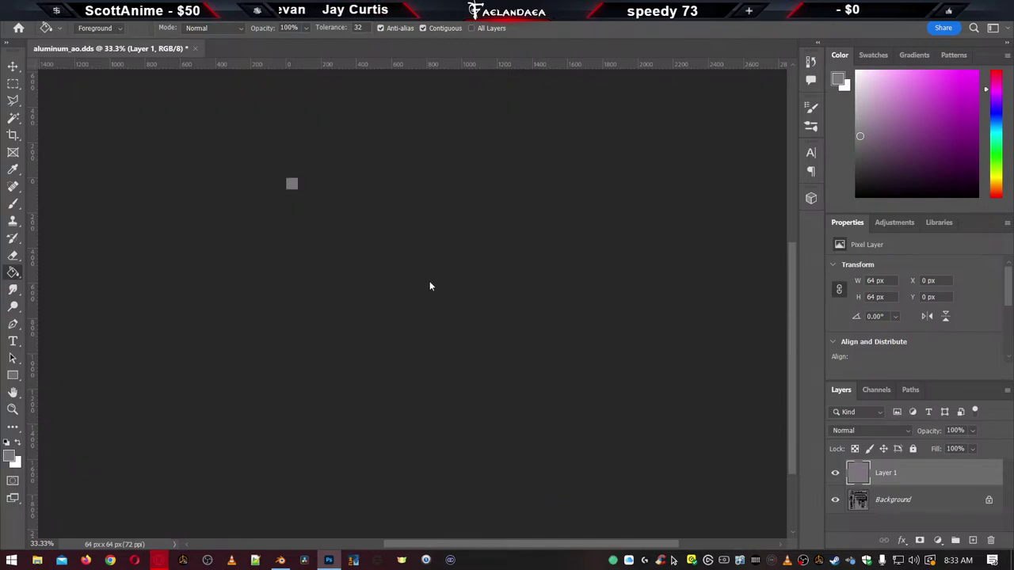
left_click(540, 187)
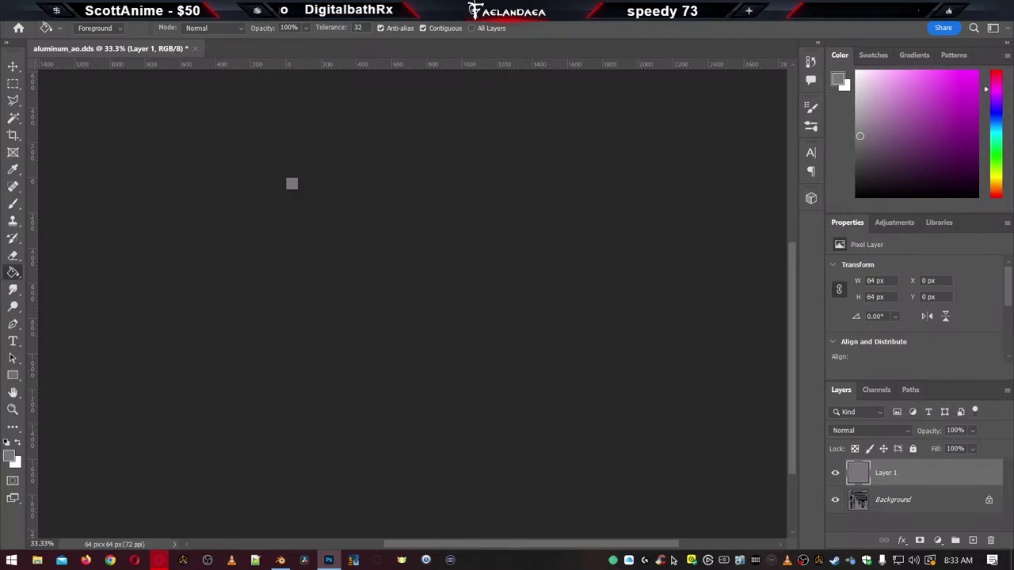
key("alt+Tab")
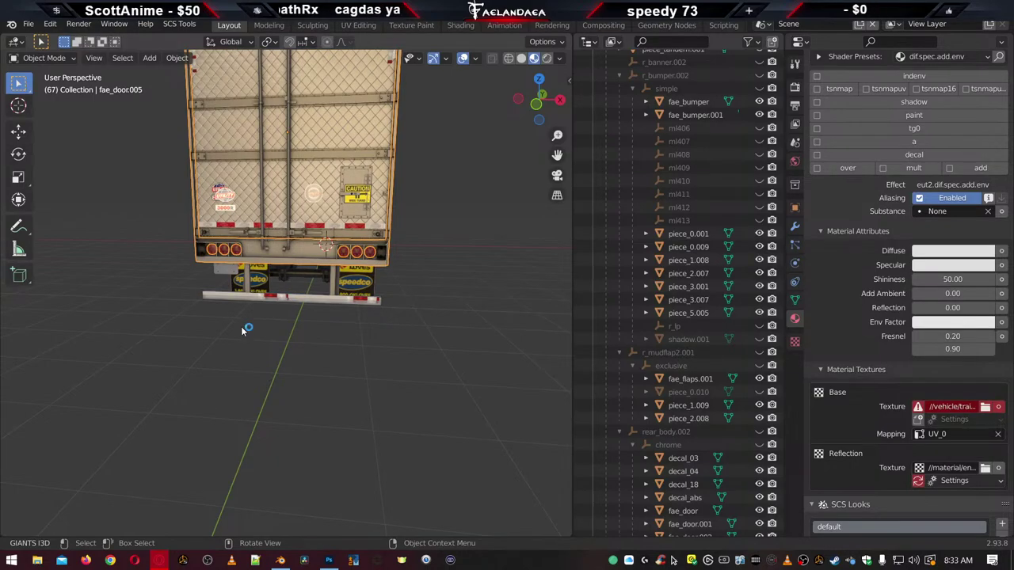
middle_click_drag(242, 344, 320, 356)
scroll(849, 278, "up", 4)
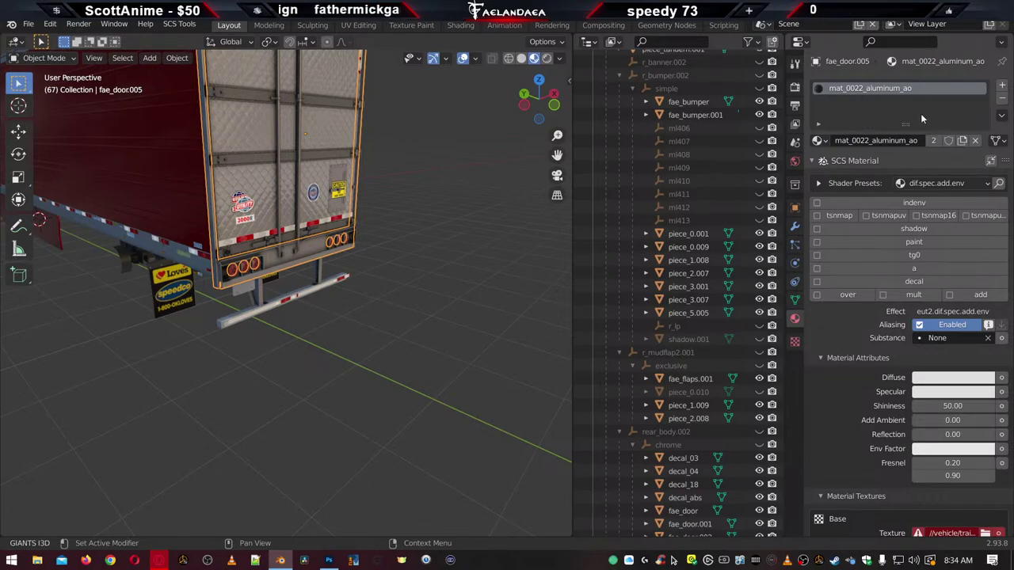
left_click(962, 141)
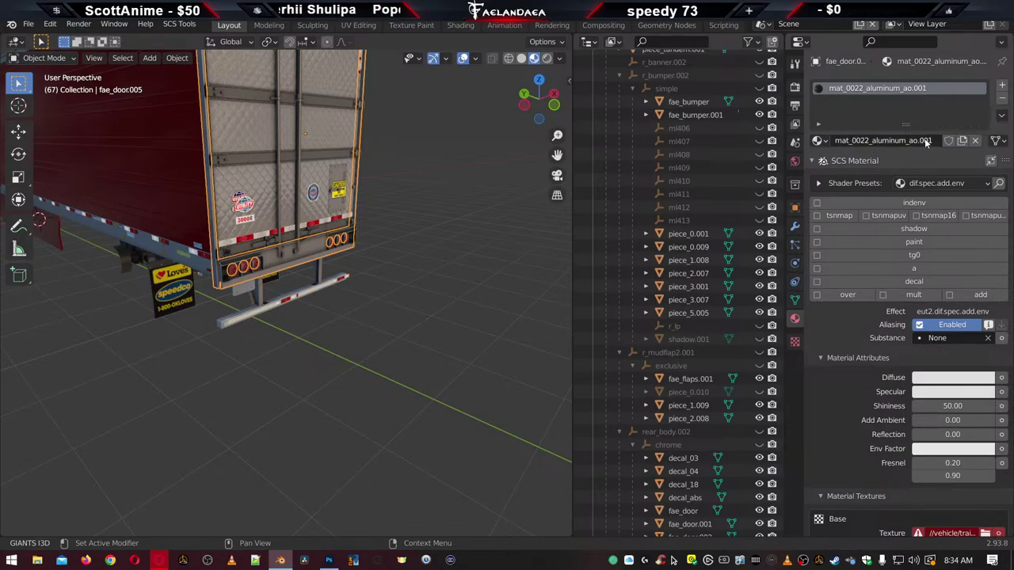
left_click(819, 141)
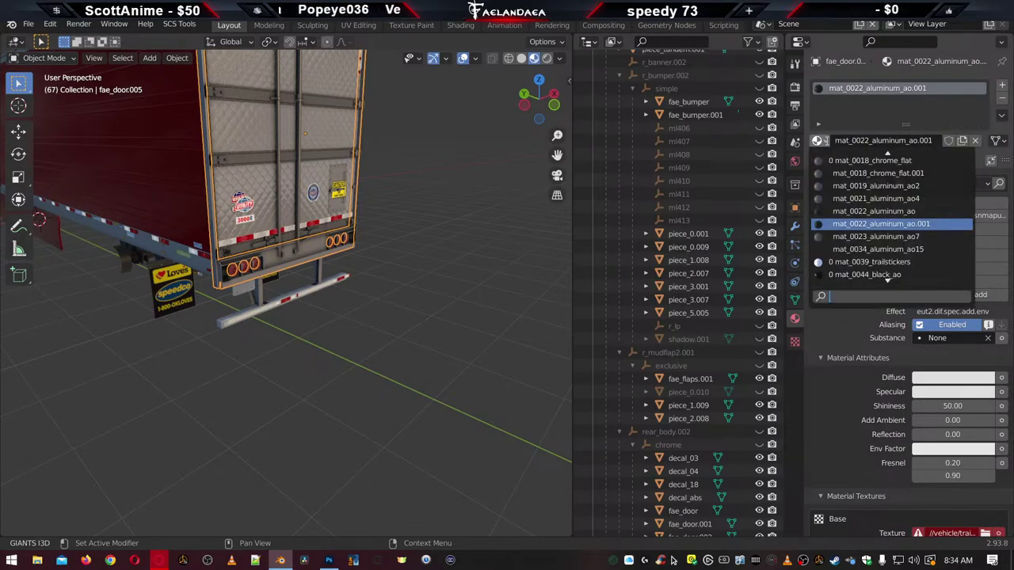
left_click(876, 212)
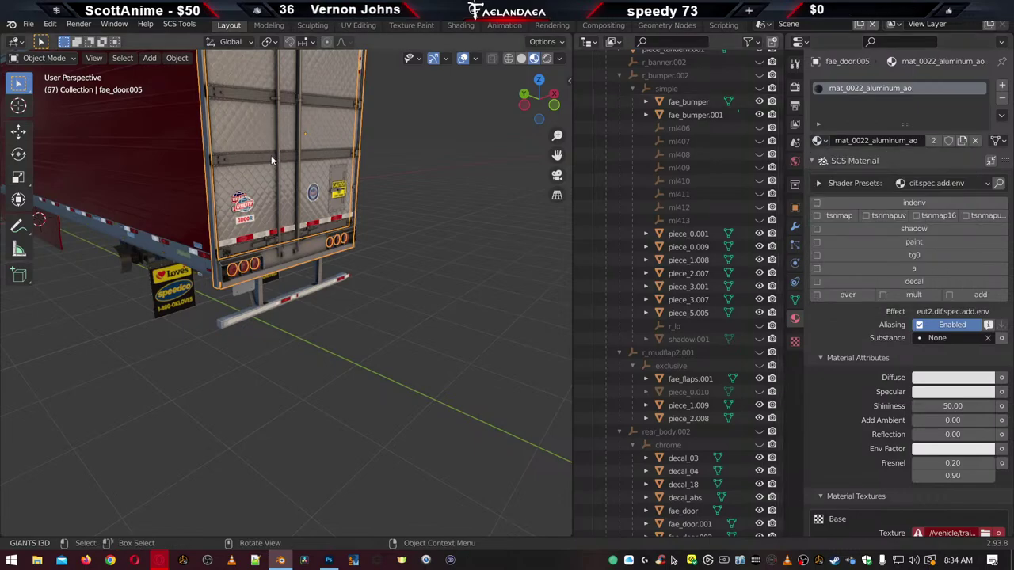
scroll(252, 315, "up", 4)
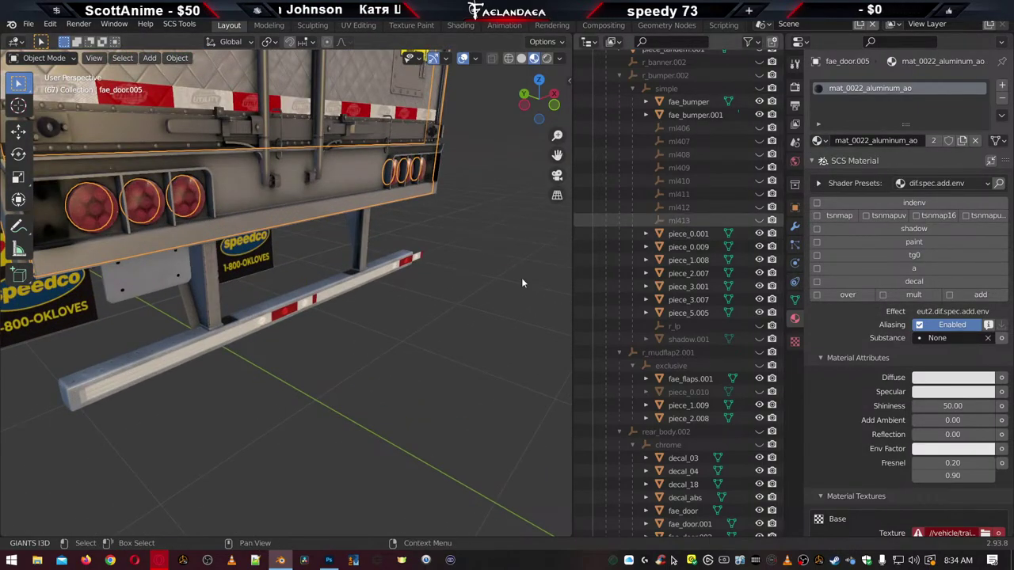
Assign the mat_0022_aluminum_ao.001 material to bumper piece_3.007, searching for 'alumi'
left_click(252, 315)
left_click(818, 140)
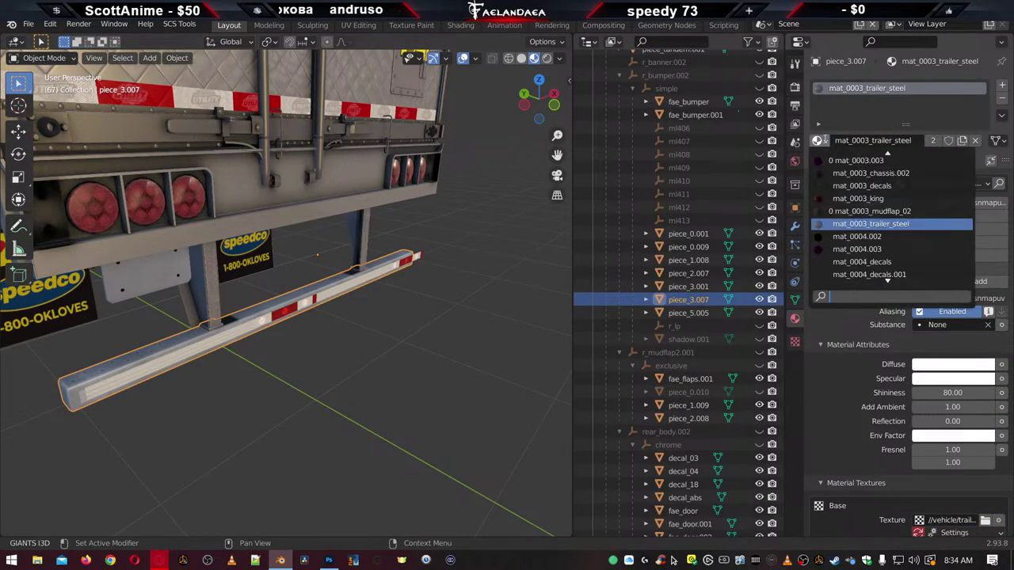
scroll(879, 225, "up", 10)
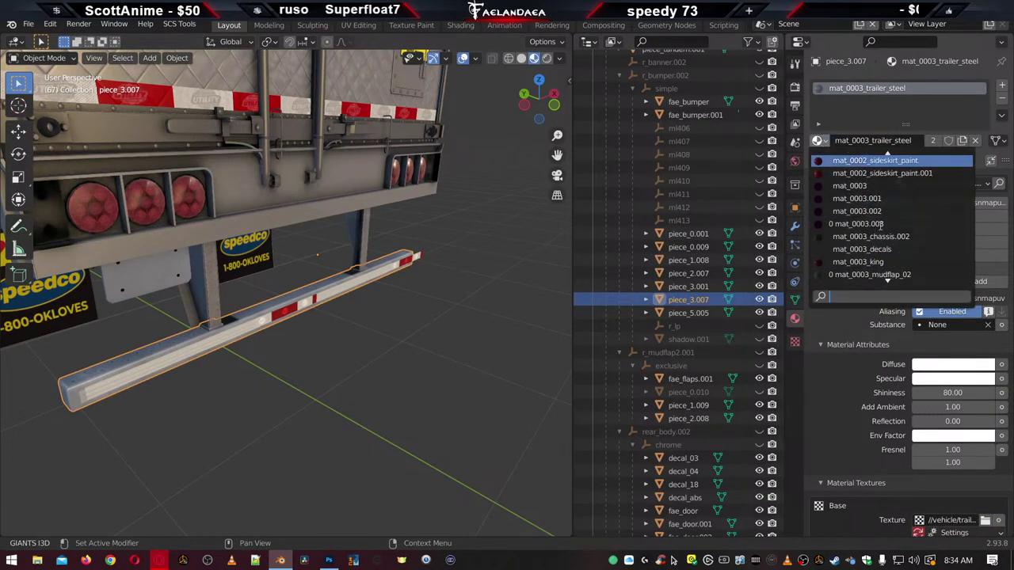
scroll(880, 225, "up", 15)
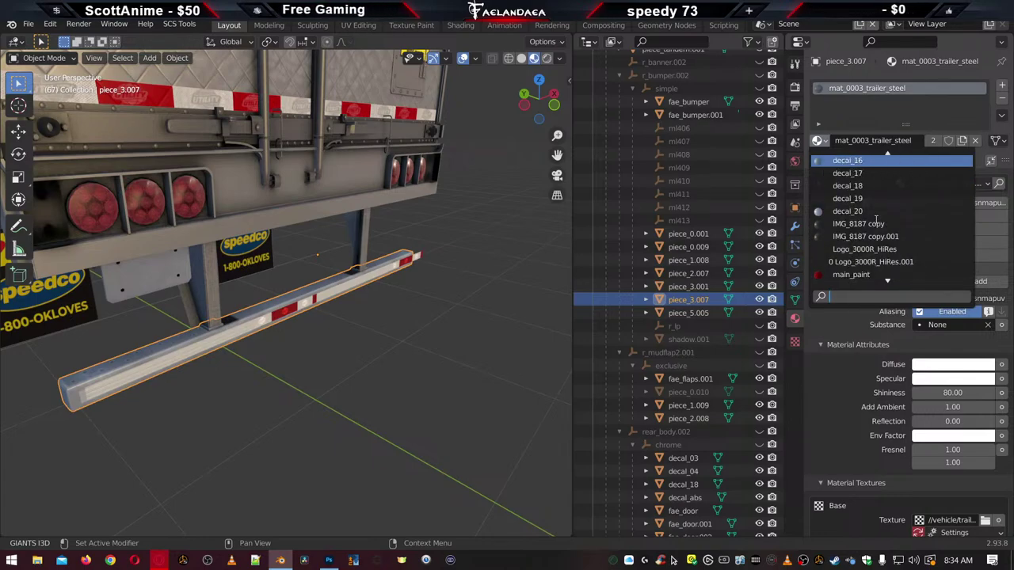
type("alumi")
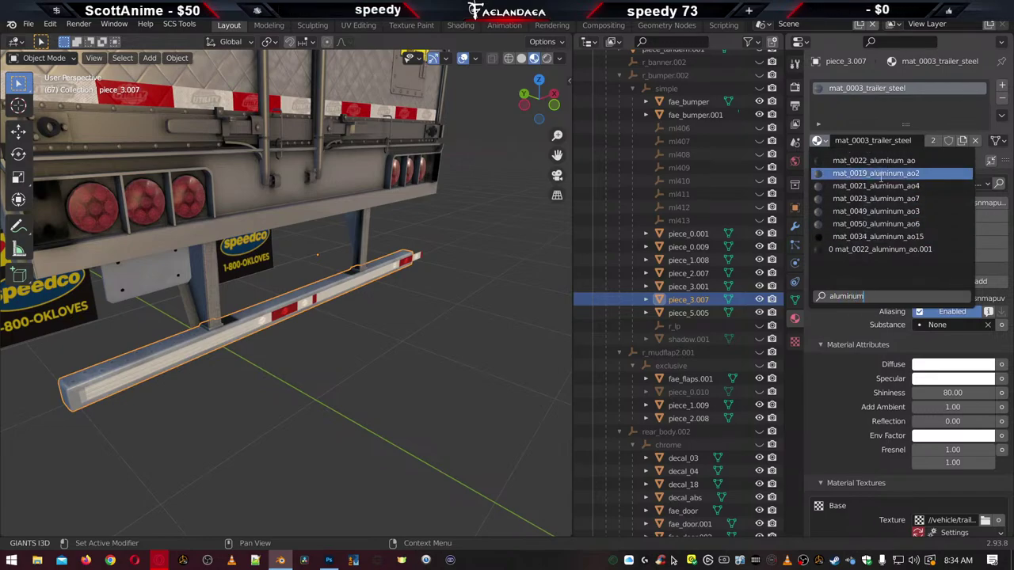
left_click(878, 250)
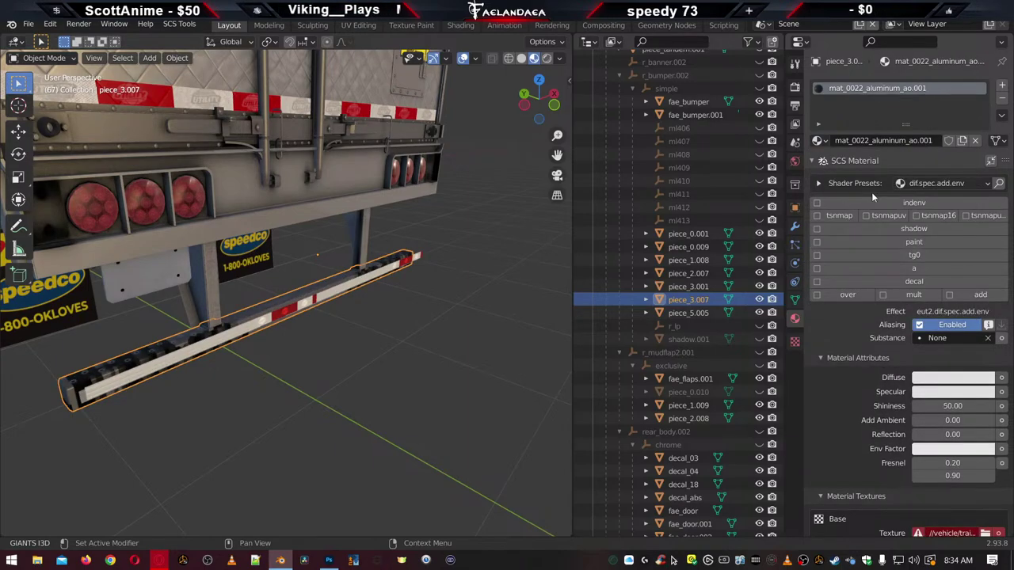
Rename the new material to mat_chrome
double_click(889, 90)
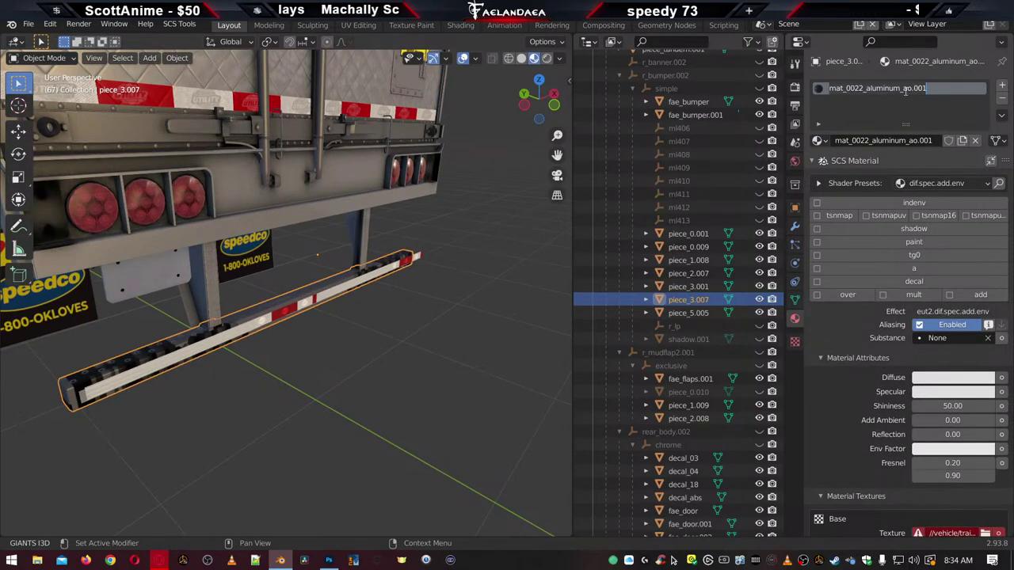
left_click_drag(846, 88, 958, 86)
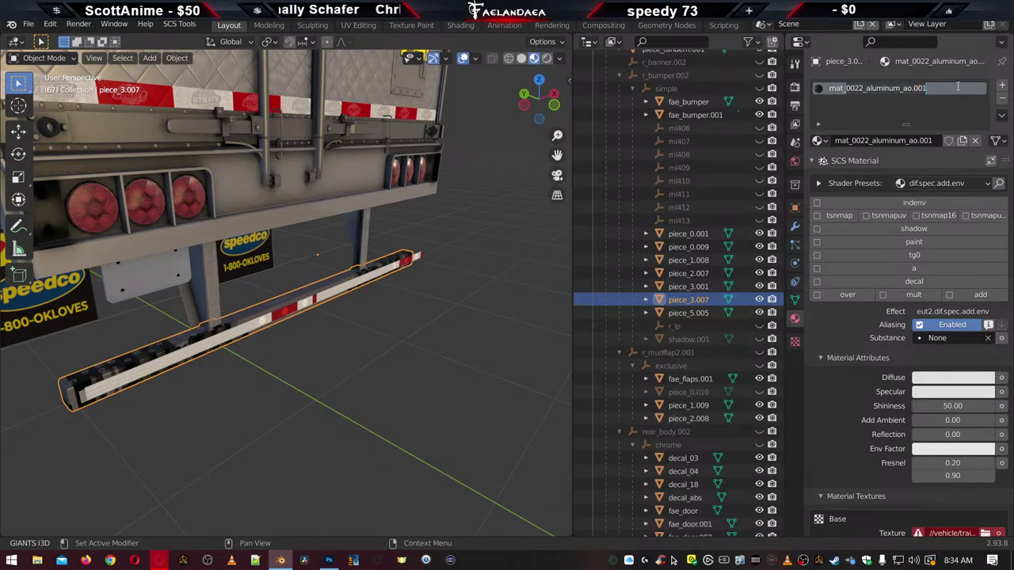
type("chrom")
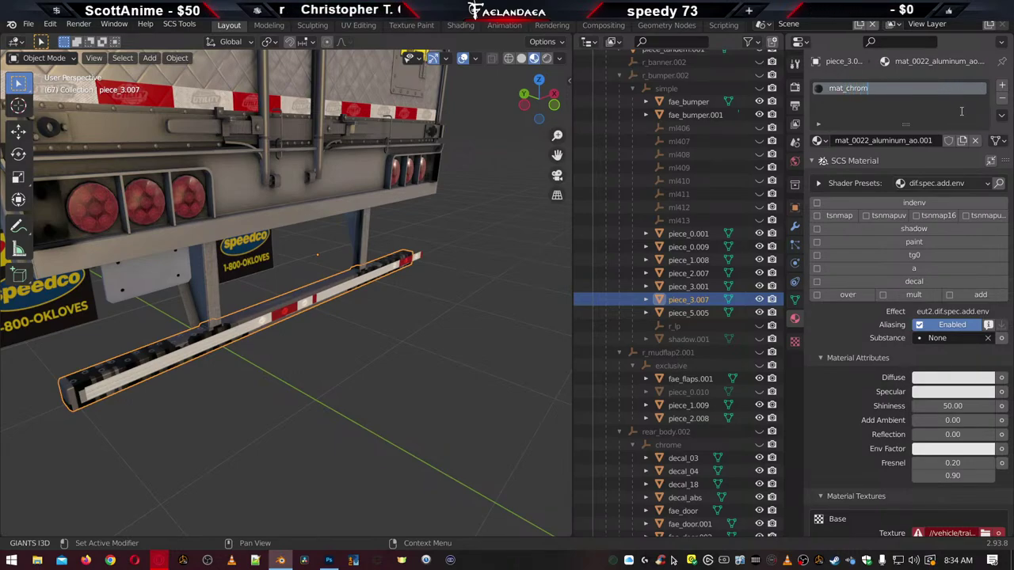
type("e")
key("Return")
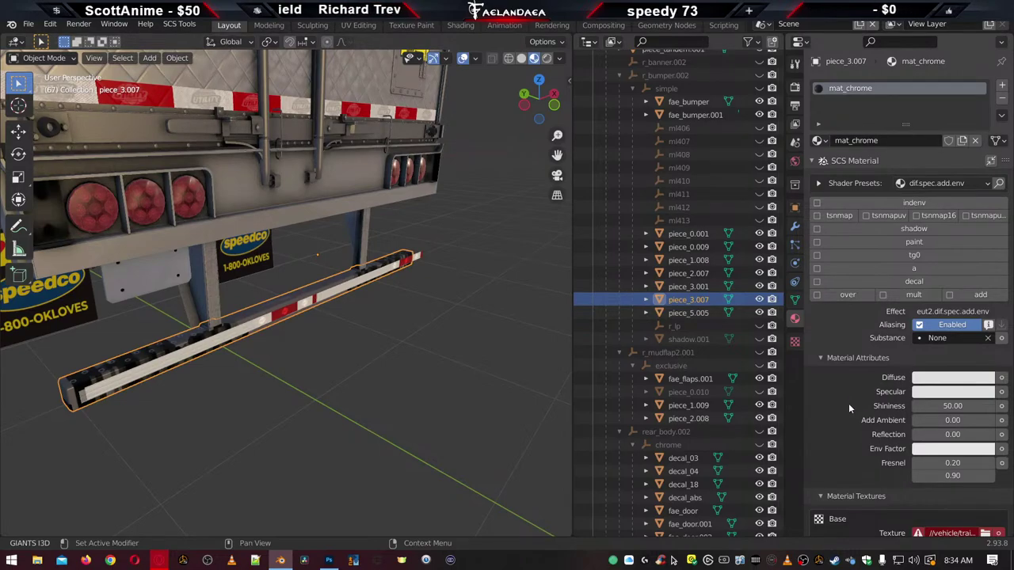
scroll(851, 404, "down", 8)
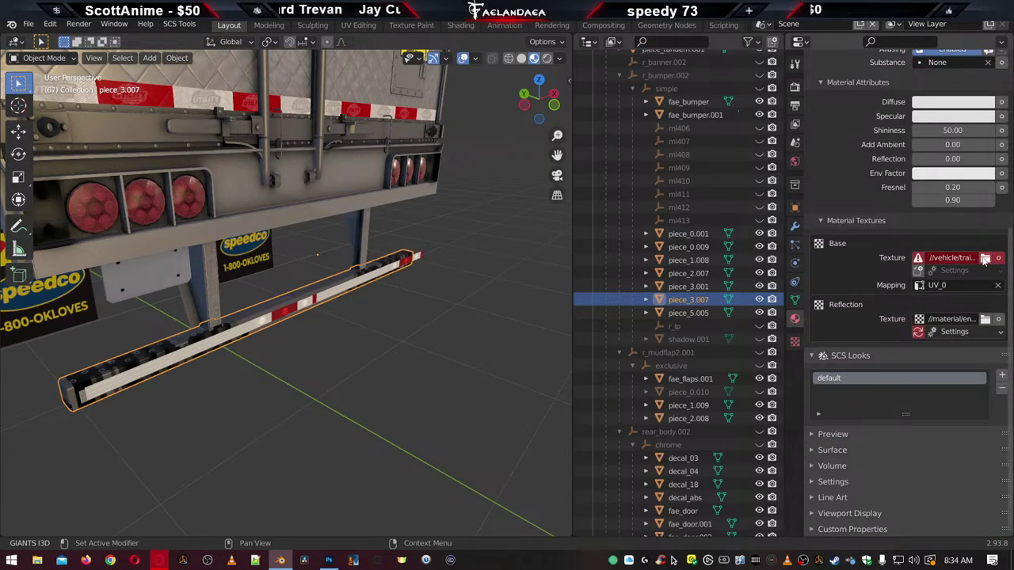
Browse for the Base texture file and navigate to vehicle > trailer_owned > scs_box
left_click(985, 259)
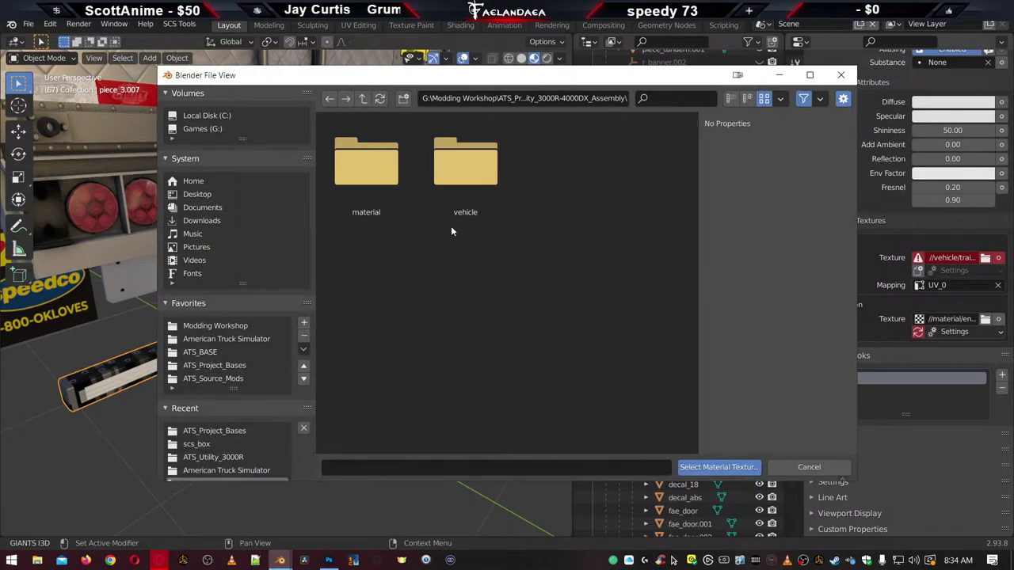
left_click(467, 166)
double_click(467, 166)
double_click(465, 166)
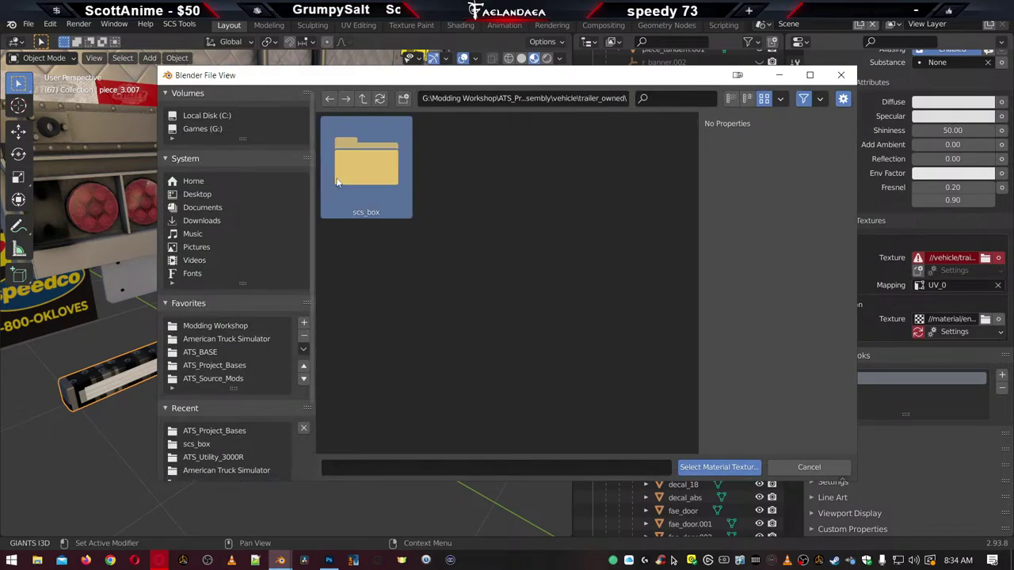
double_click(366, 165)
scroll(440, 305, "down", 8)
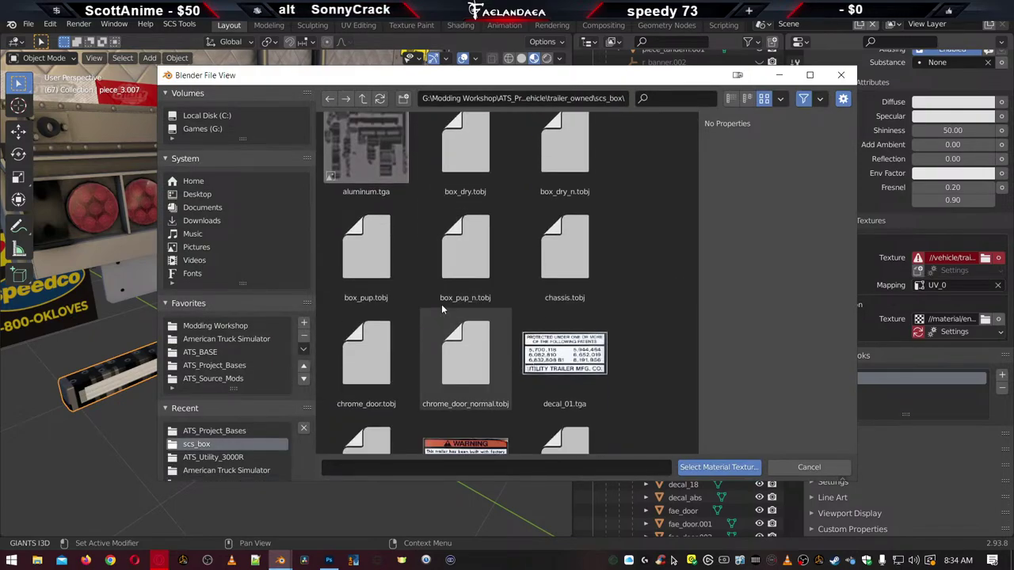
scroll(444, 320, "up", 8)
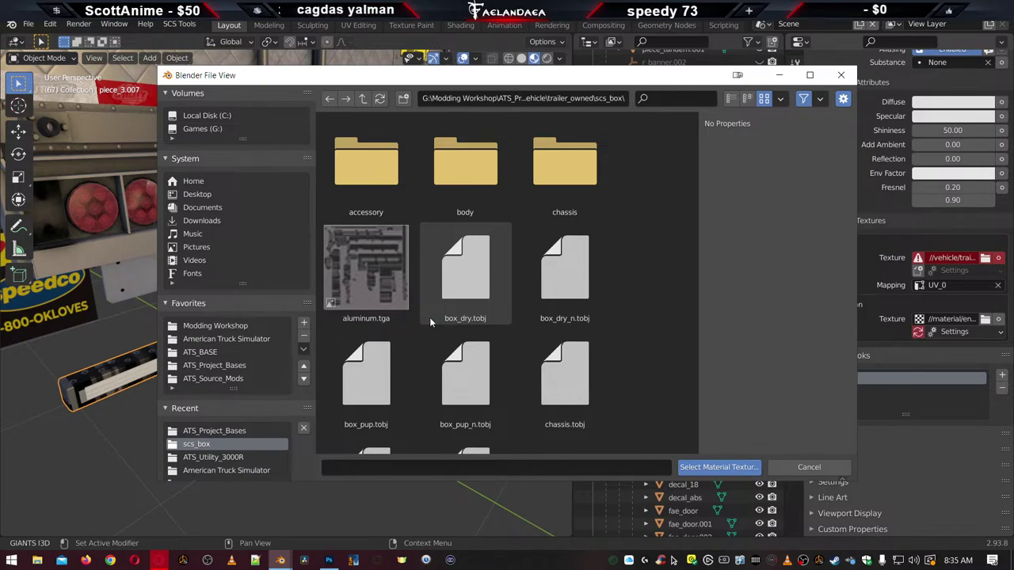
In Photoshop, select the Alpha 1 channel and make white the painting colour
left_click(331, 561)
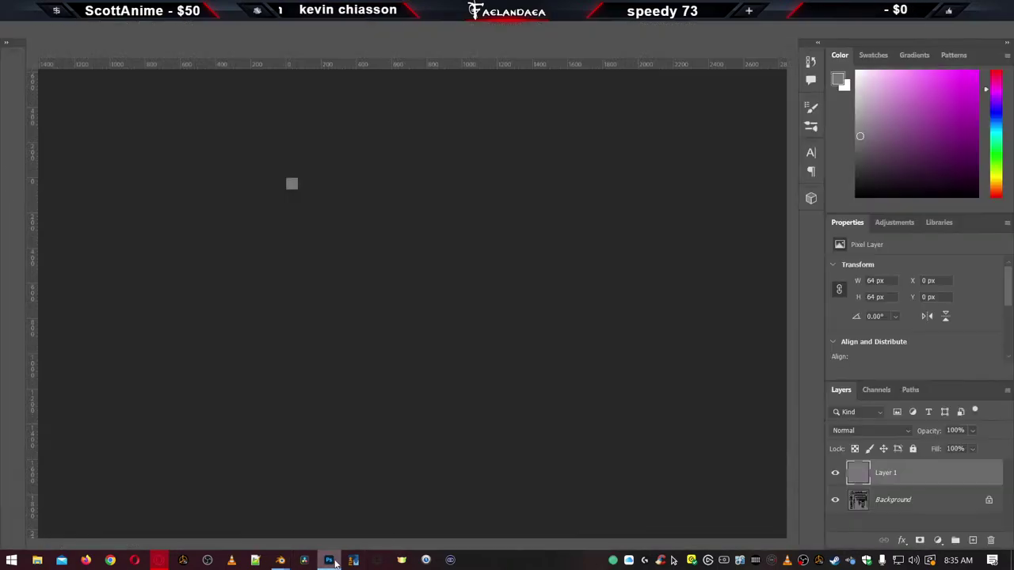
left_click(877, 393)
left_click(880, 515)
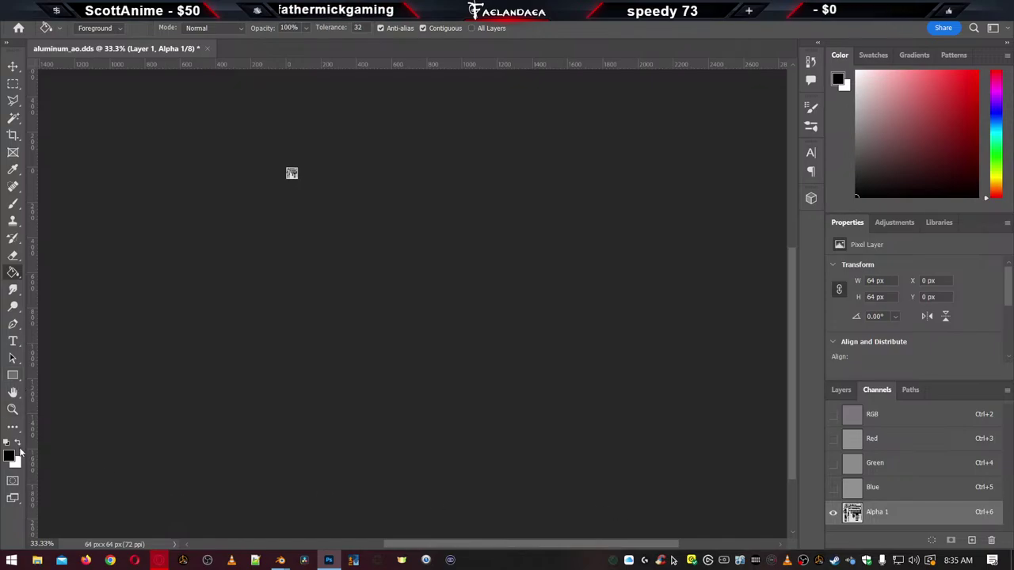
left_click(17, 443)
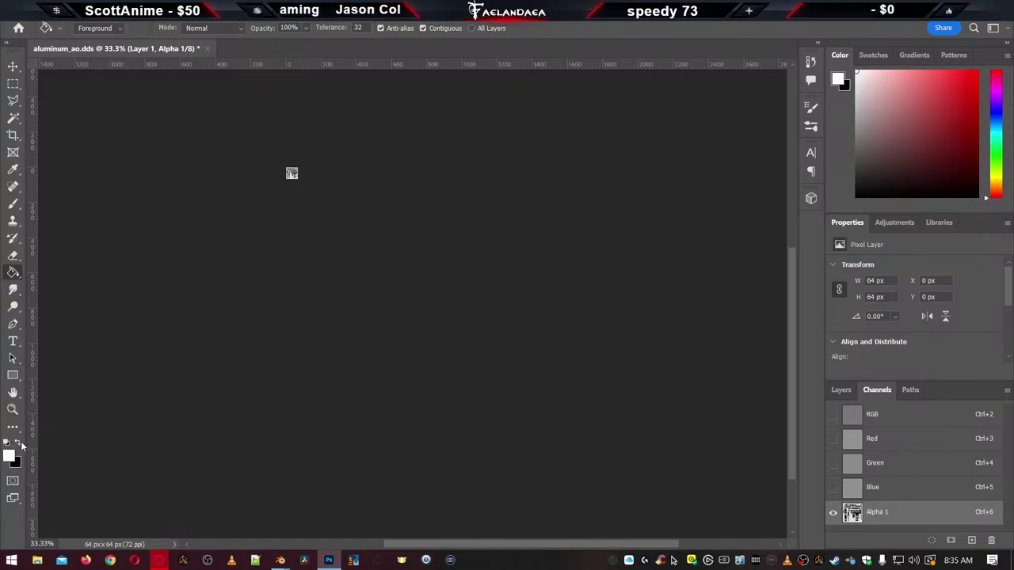
Paint the Alpha 1 channel solid white with a 92 px brush, then open Save a Copy
left_click(14, 204)
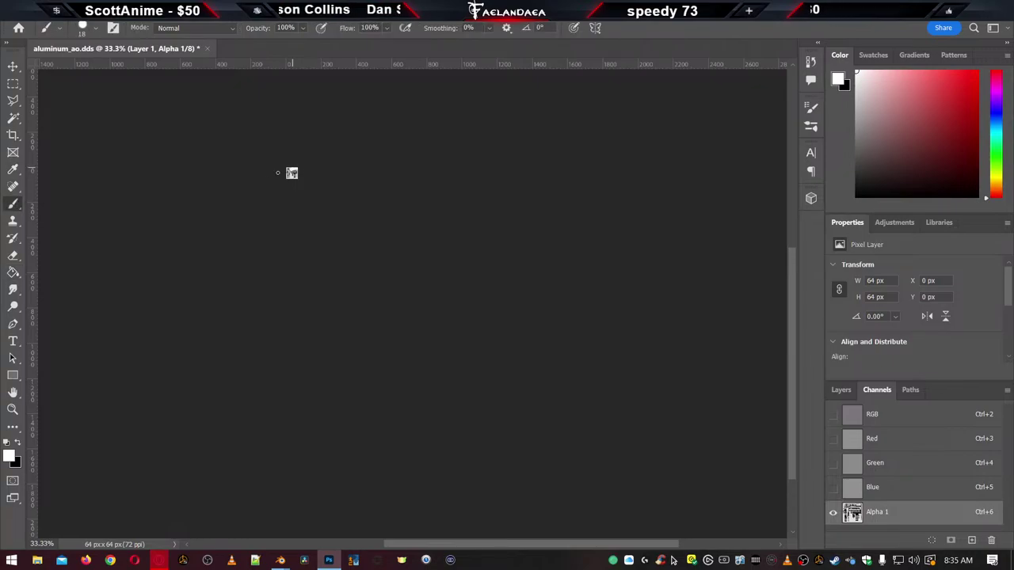
left_click(97, 32)
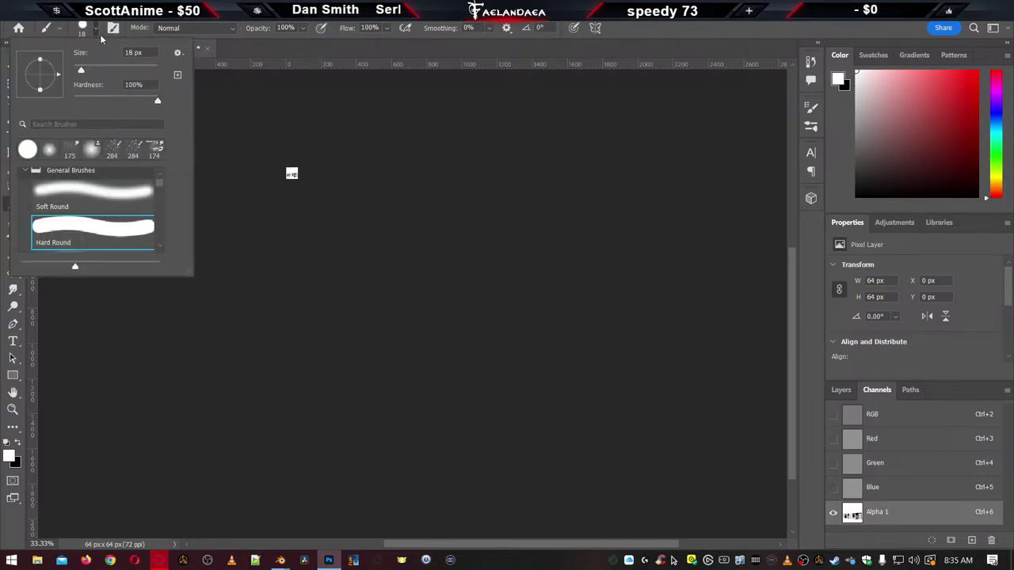
left_click(113, 70)
left_click(273, 171)
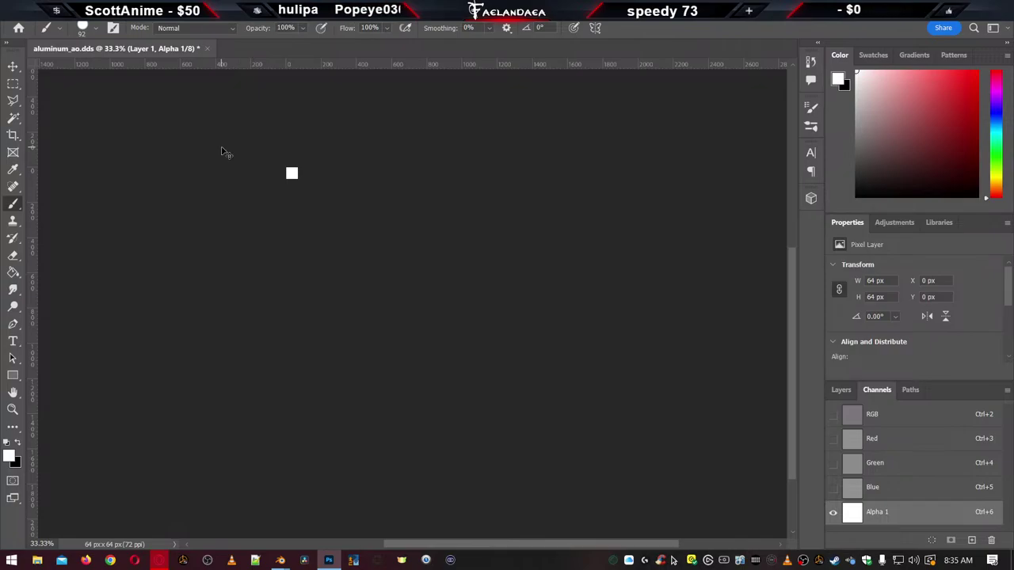
key("ctrl+alt+s")
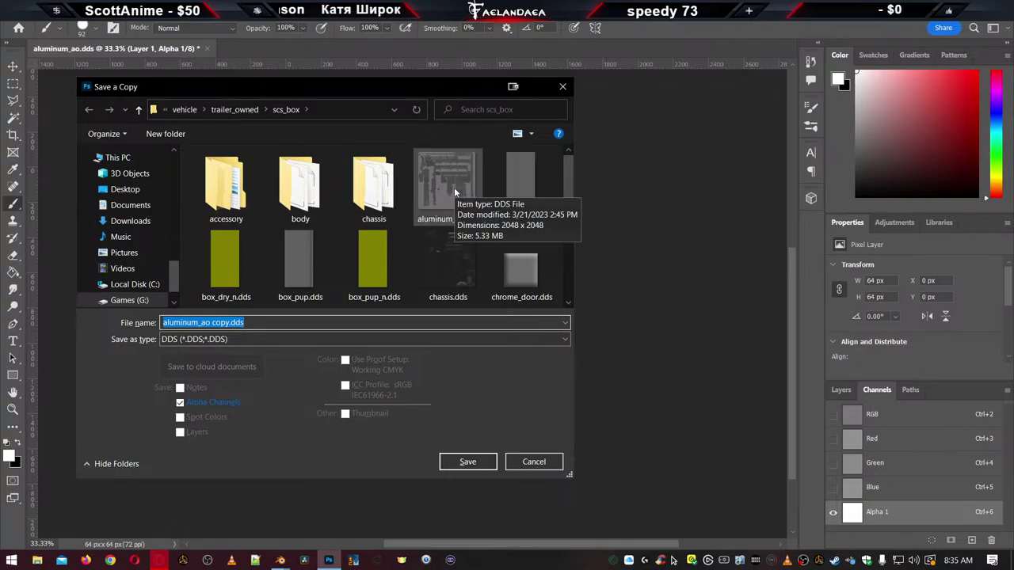
Trim the name to 'aluminum', choose Targa, and overwrite the existing aluminum.tga in scs_box
scroll(454, 187, "down", 1)
scroll(244, 321, "up", 1)
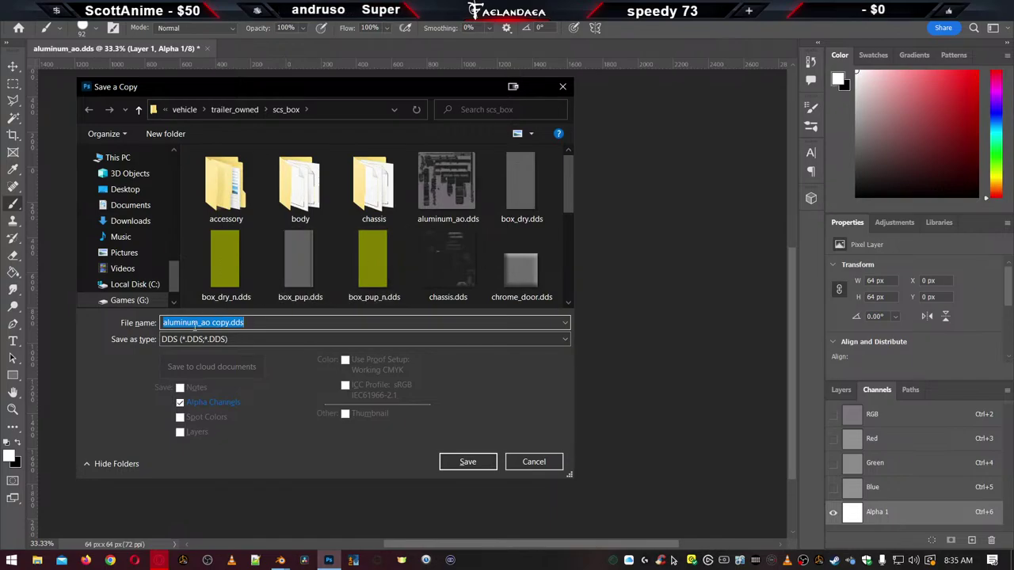
left_click_drag(200, 323, 326, 322)
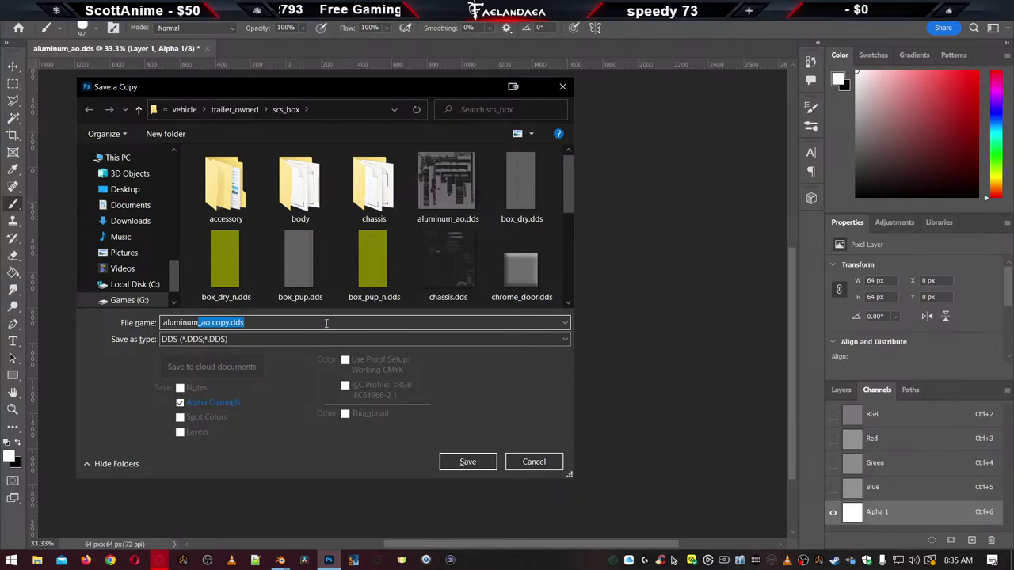
key("BackSpace")
key("Tab")
key("t")
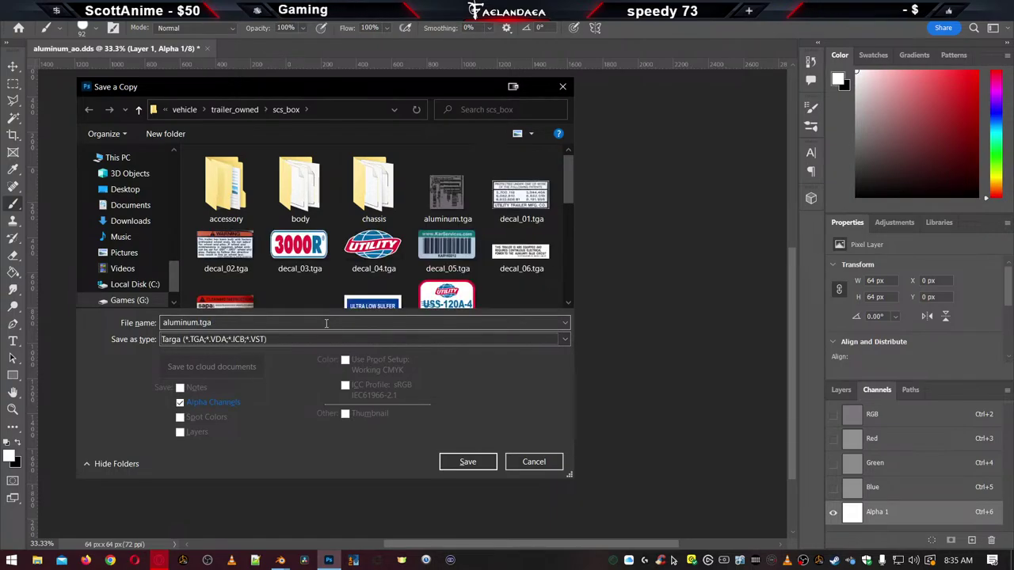
key("Return")
key("Left")
key("Return")
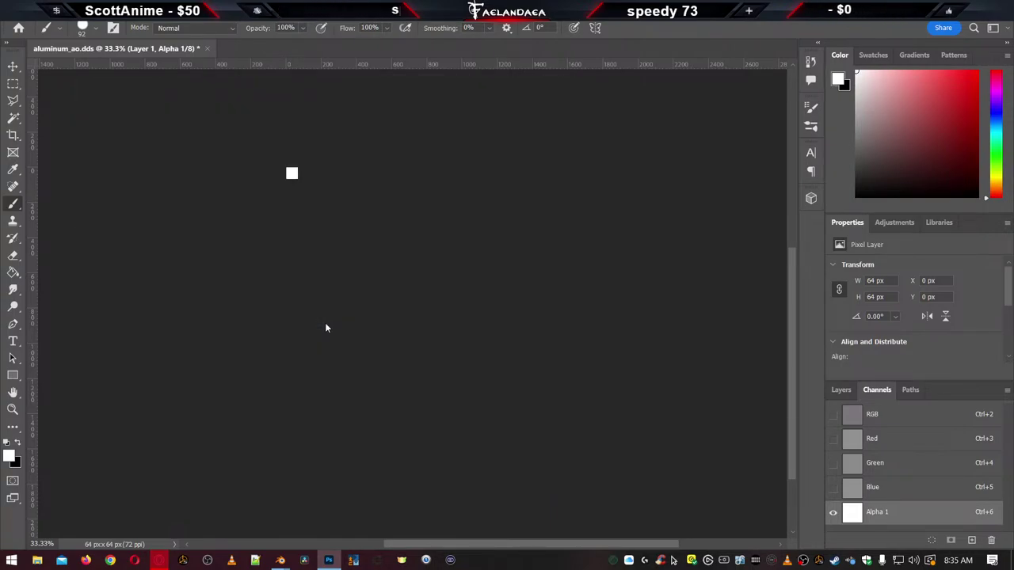
key("Return")
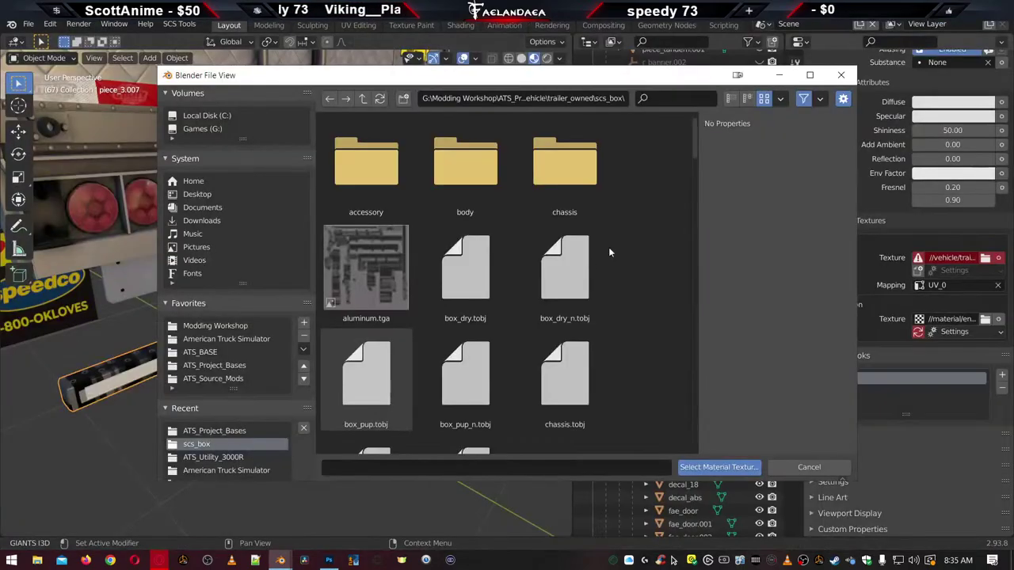
Refresh the scs_box file list and load aluminum.tga as mat_chrome's Base texture
key("alt+Tab")
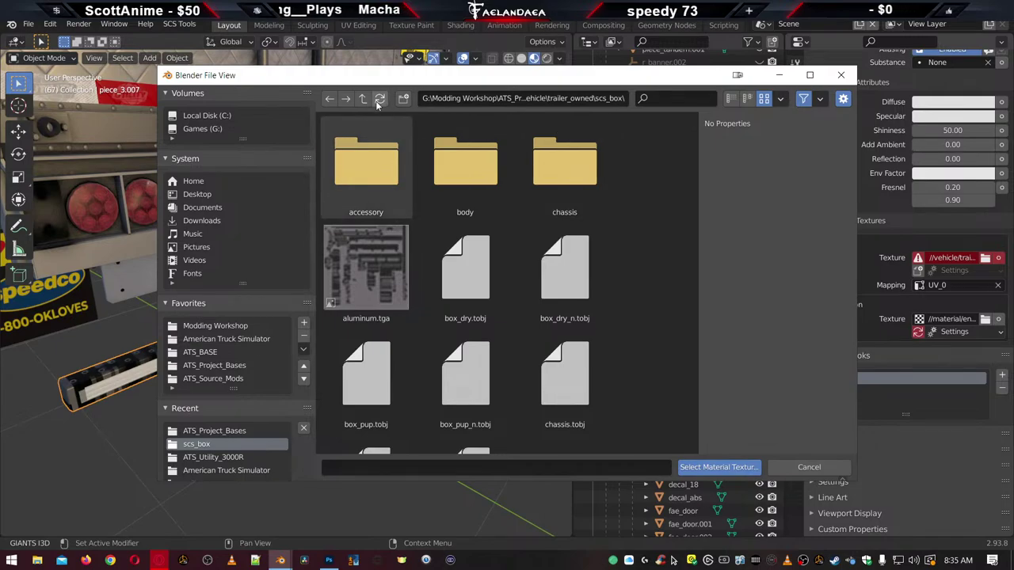
left_click(381, 99)
left_click(371, 278)
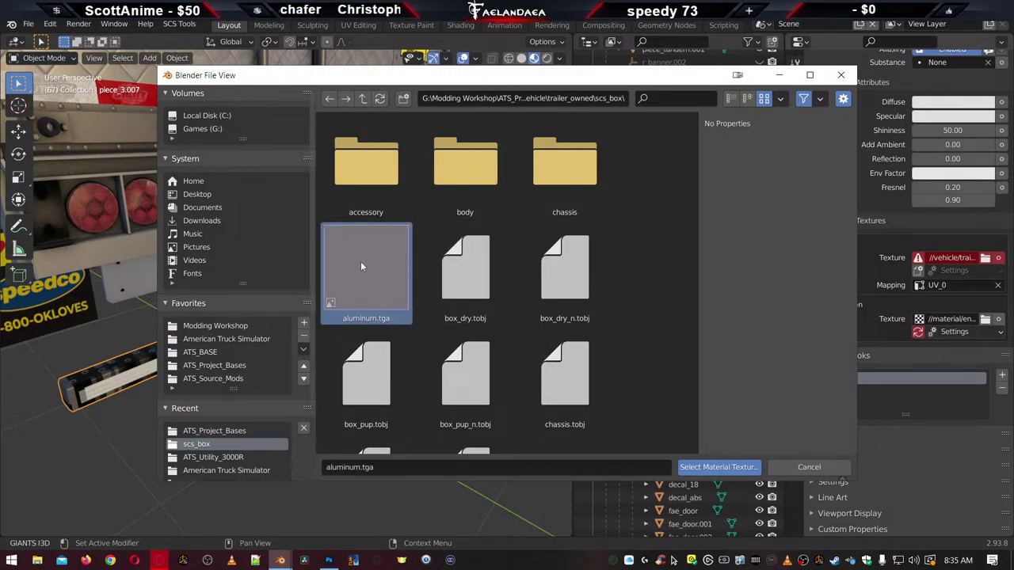
double_click(361, 266)
middle_click_drag(328, 364, 366, 332)
scroll(344, 333, "up", 5)
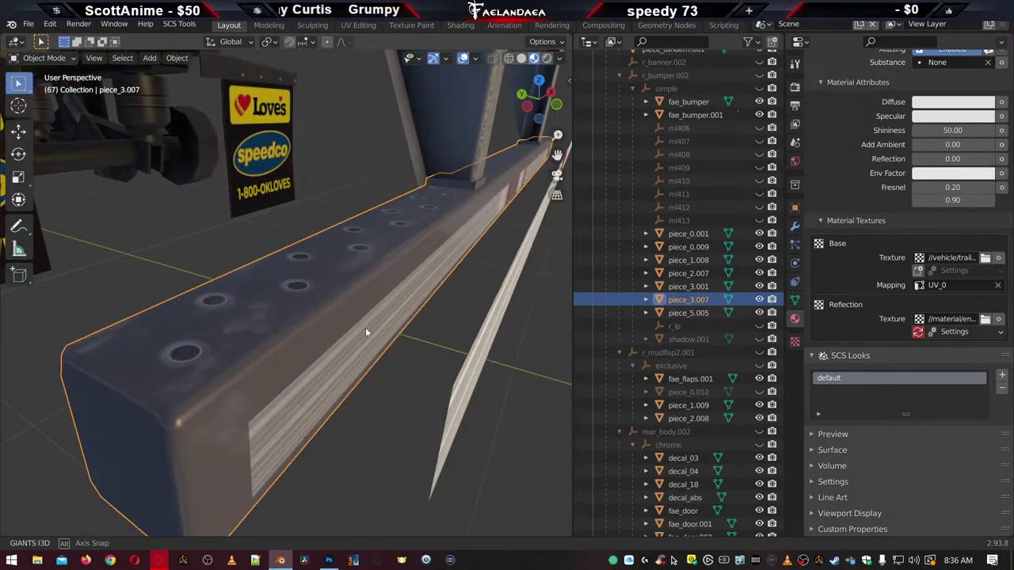
Select and delete the thin reflective strip piece_0.009
left_click(475, 354)
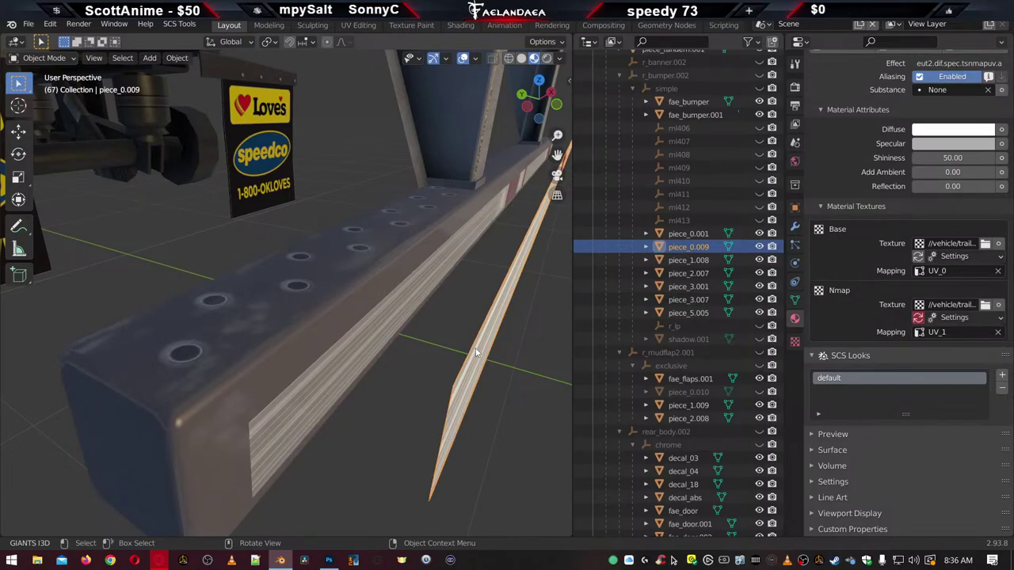
key("KP_Decimal")
scroll(436, 334, "down", 2)
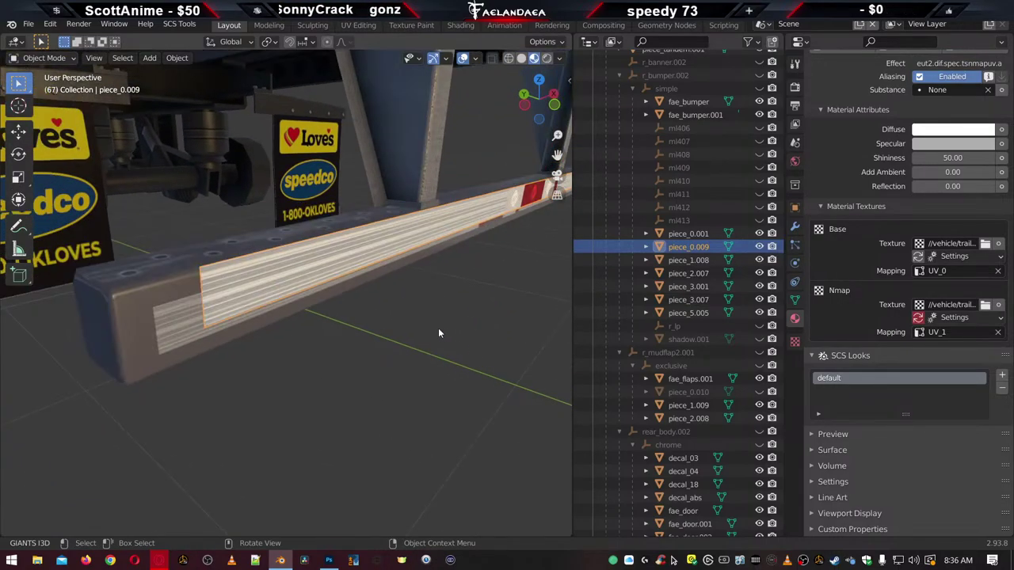
middle_click_drag(438, 328, 353, 352)
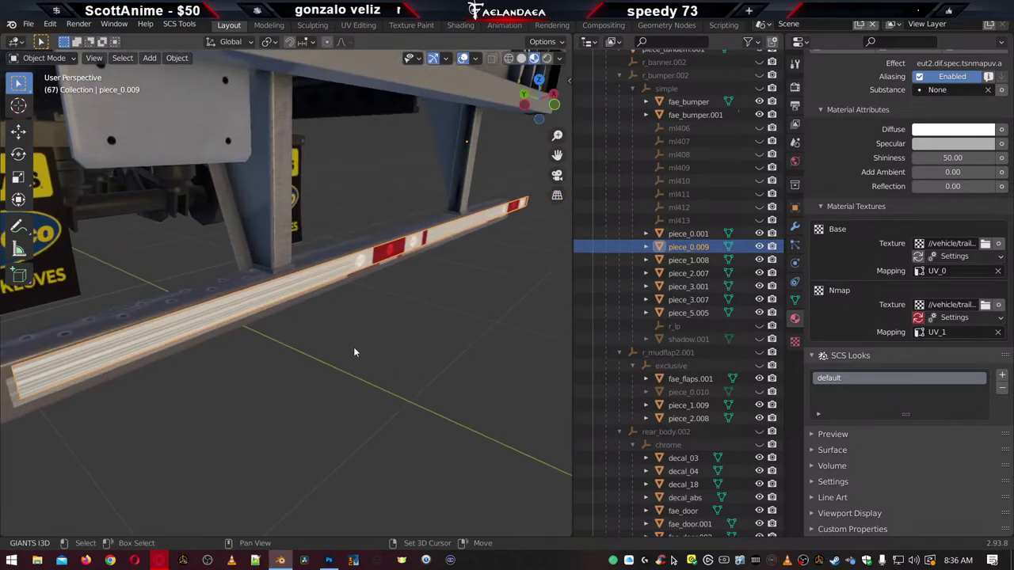
key("x")
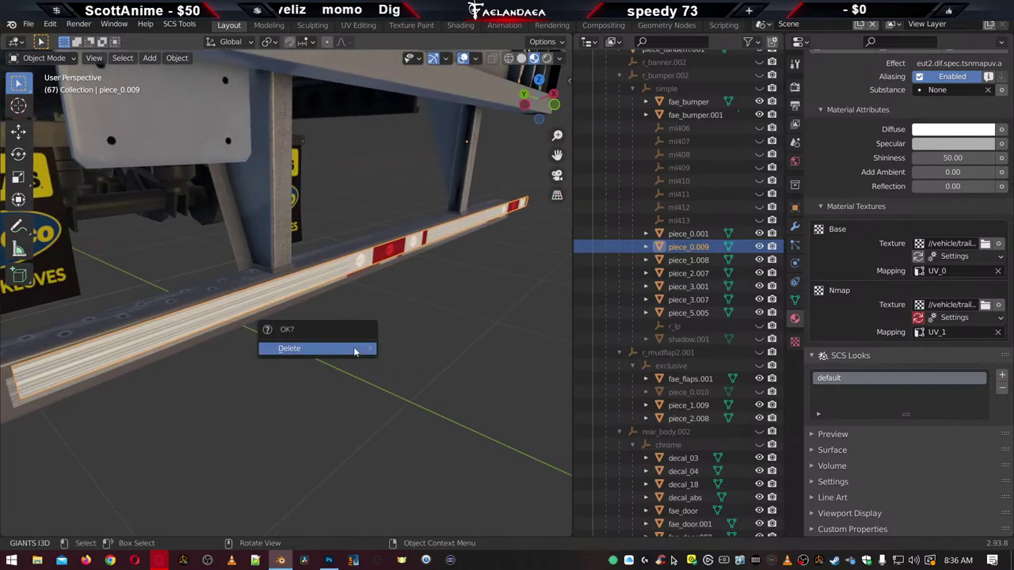
left_click(355, 350)
Delete the remaining strip piece_2.007 and orbit to inspect the bare beam and mudflap
left_click(207, 315)
scroll(238, 309, "down", 5)
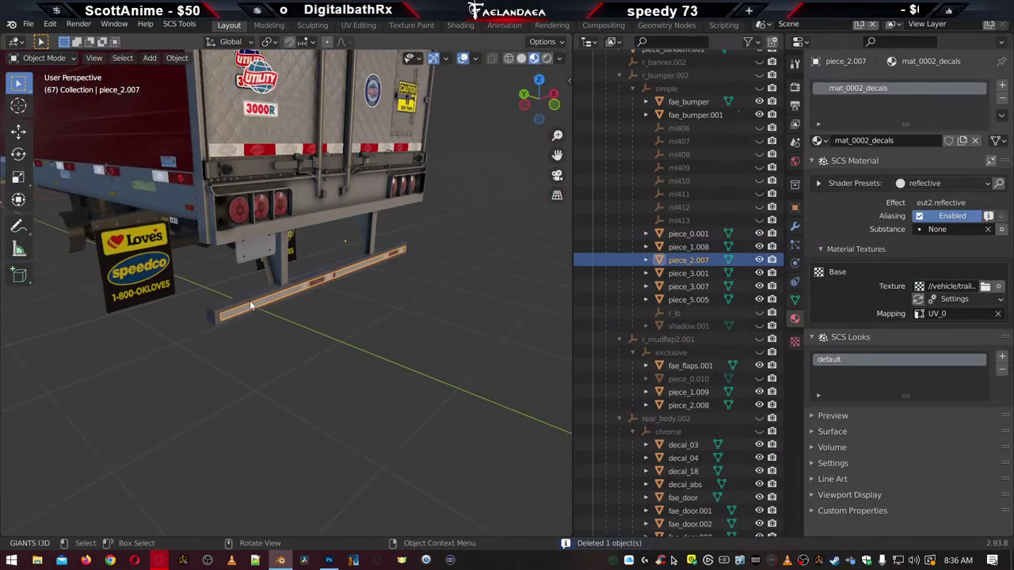
scroll(249, 305, "down", 3)
scroll(249, 305, "up", 8)
key("x")
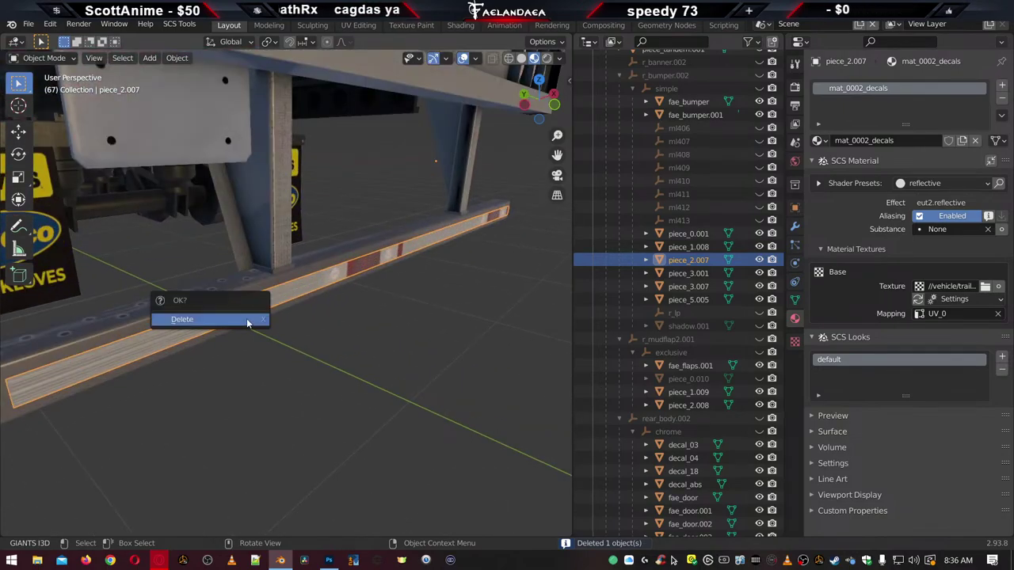
left_click(247, 320)
mouse_move(232, 336)
middle_mouse_down()
mouse_move(273, 335)
mouse_move(231, 360)
mouse_move(226, 337)
middle_mouse_up()
middle_click_drag(394, 310, 439, 325)
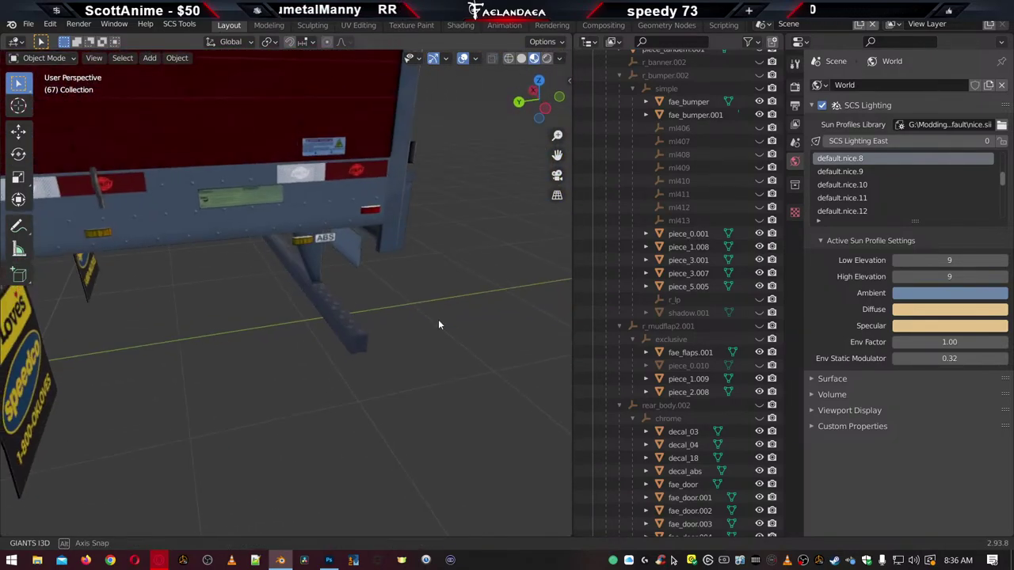
Select side panel piece_5.003 and browse the aluminum matches in its material list
left_click(306, 214)
middle_click_drag(306, 214, 323, 293)
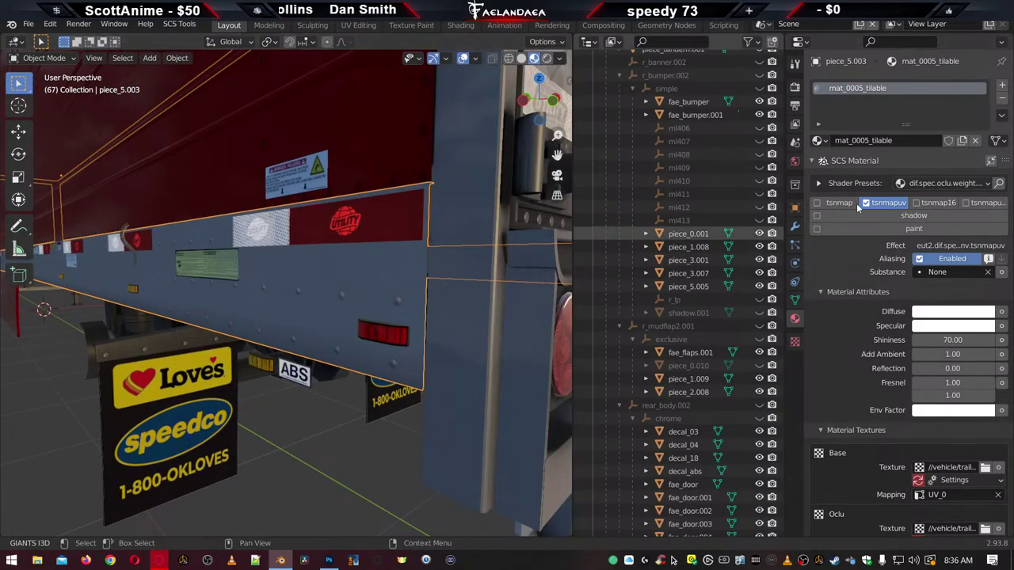
left_click(821, 140)
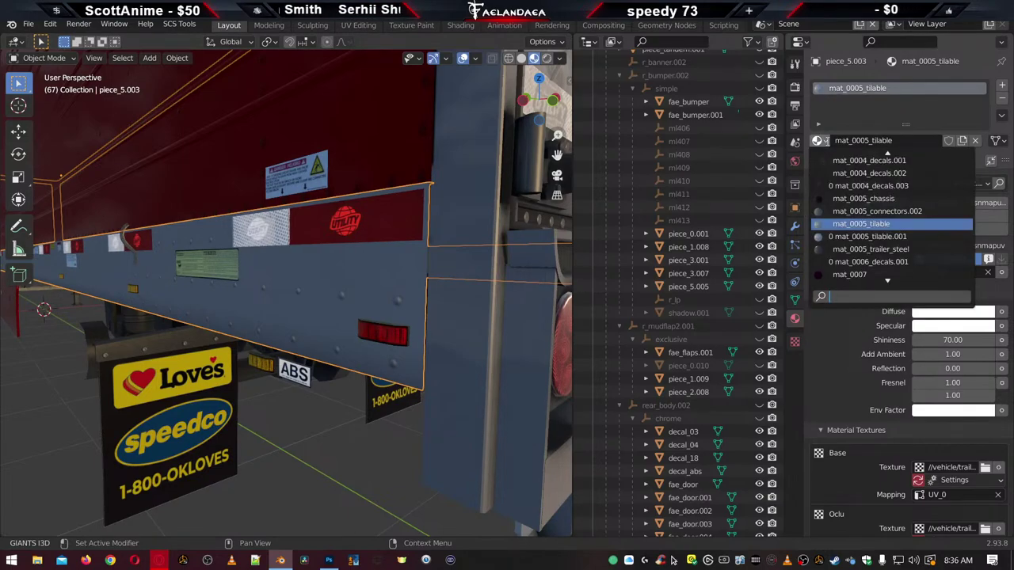
type("al")
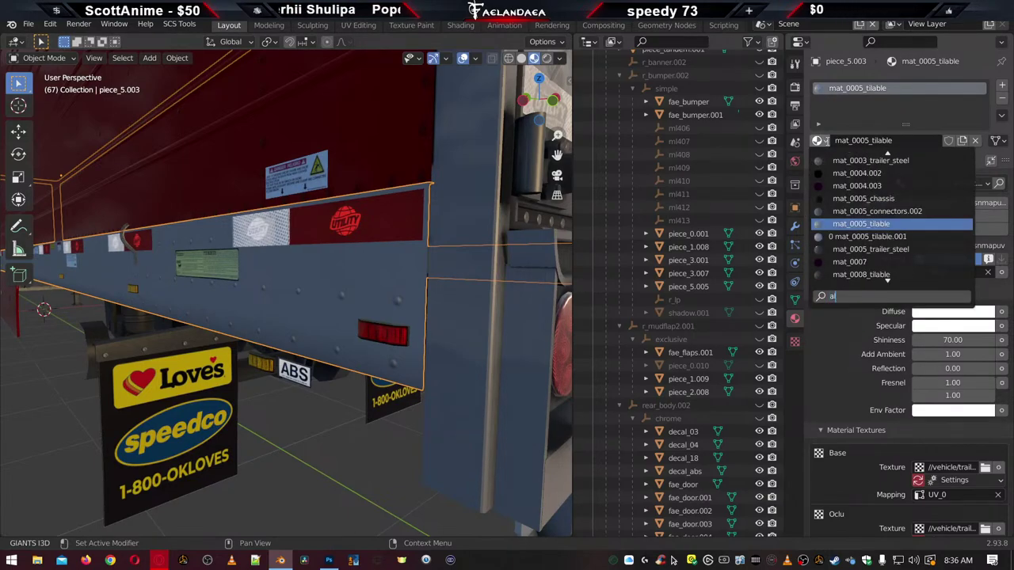
type("um")
key("Down")
key("Down")
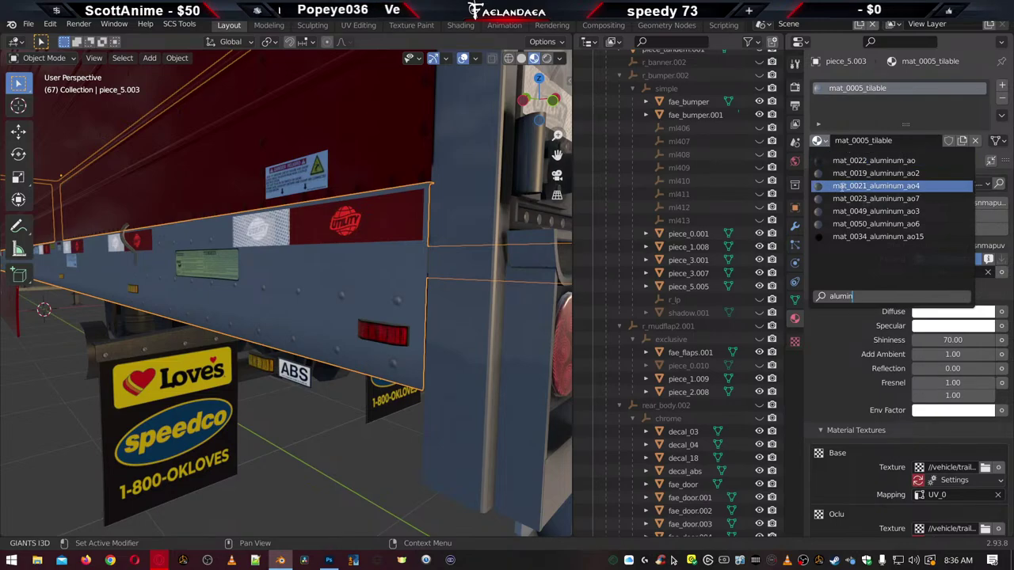
key("Up")
key("Up")
key("Down")
key("Down")
key("Up")
key("Up")
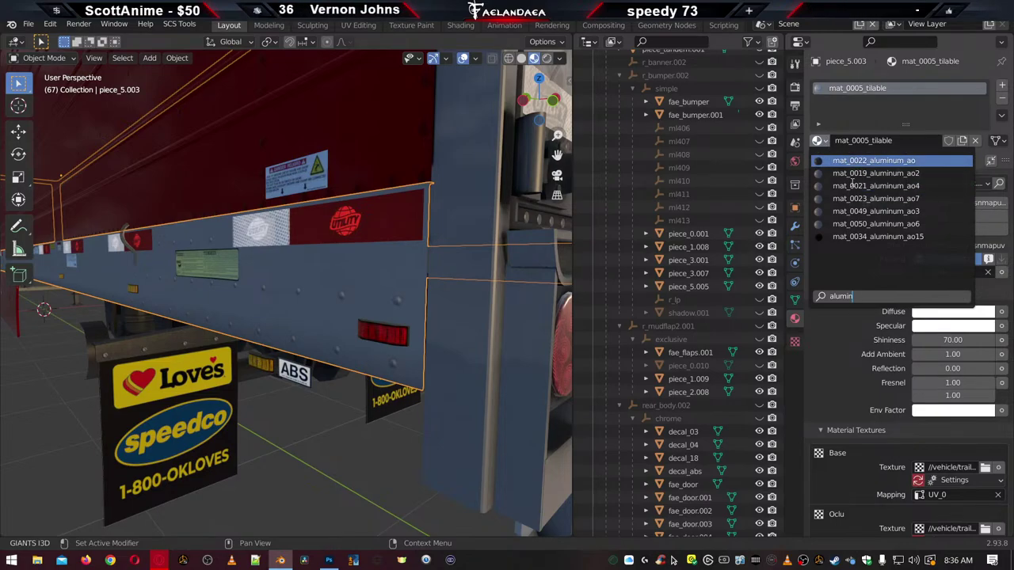
key("Up")
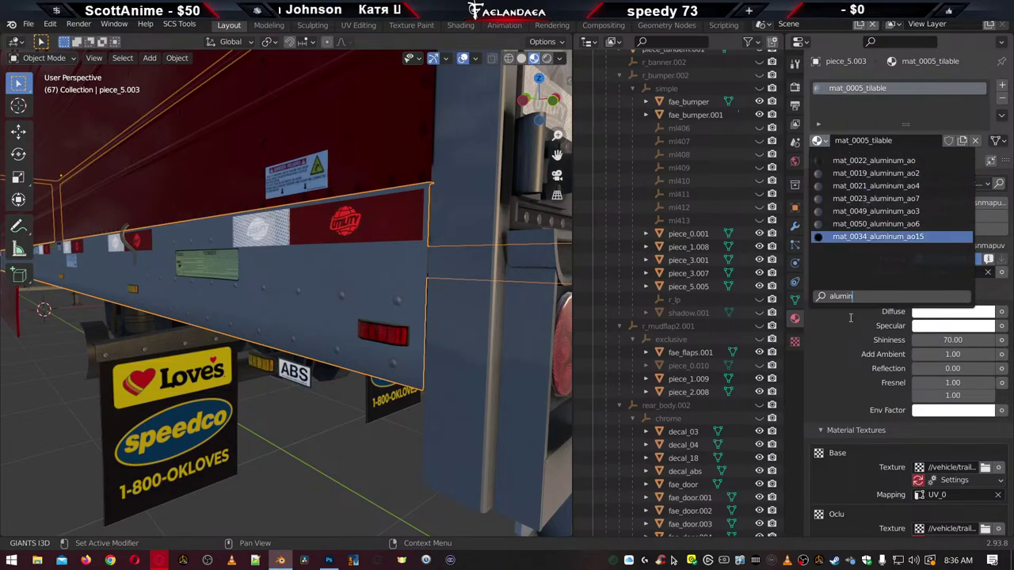
Assign mat_chrome to piece_5.003, inspect it, then undo back to mat_0005_tilable
key("ctrl+a")
type("chrome")
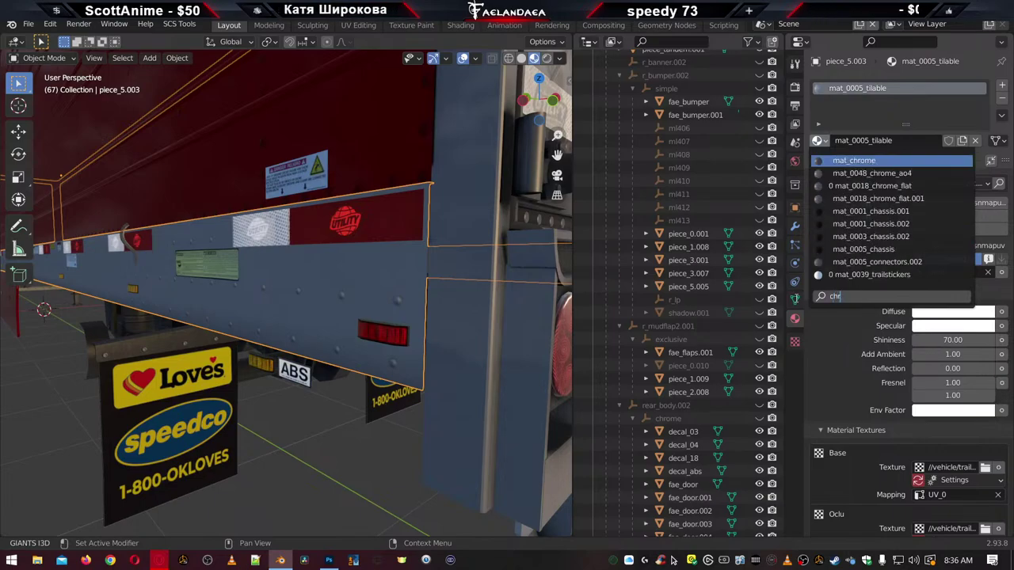
key("Up")
key("Down")
key("Return")
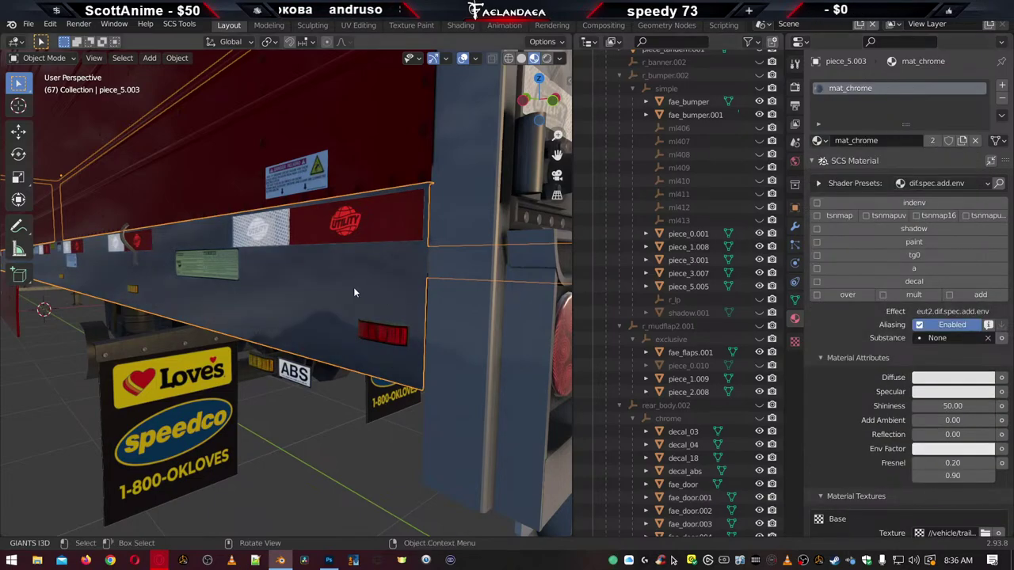
middle_click_drag(353, 286, 275, 308)
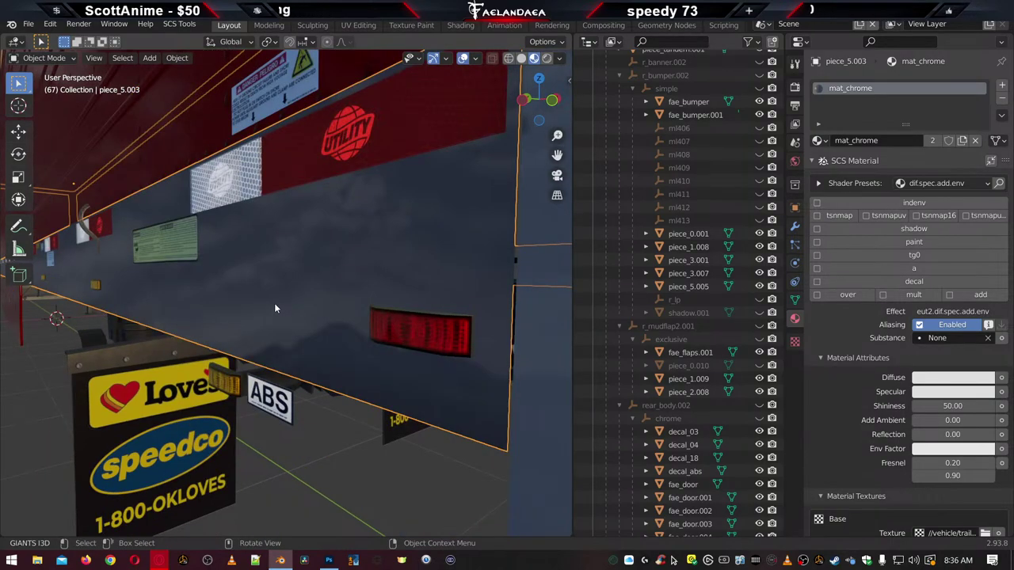
key("ctrl")
key("ctrl+shift+z")
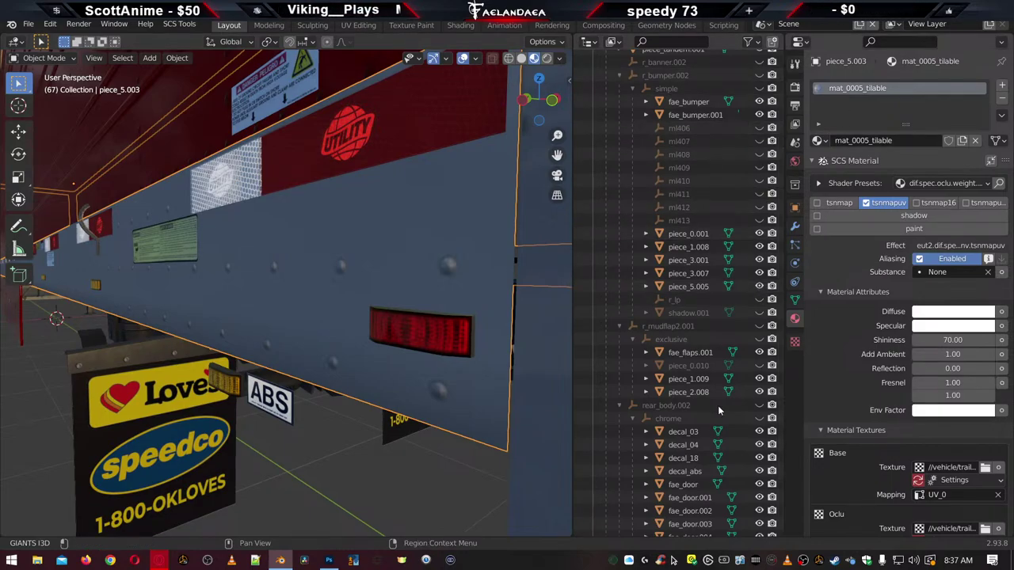
Alternate between fae_door.005 and piece_5.003 to compare materials, then show piece_5.003's shader presets
left_click(540, 339)
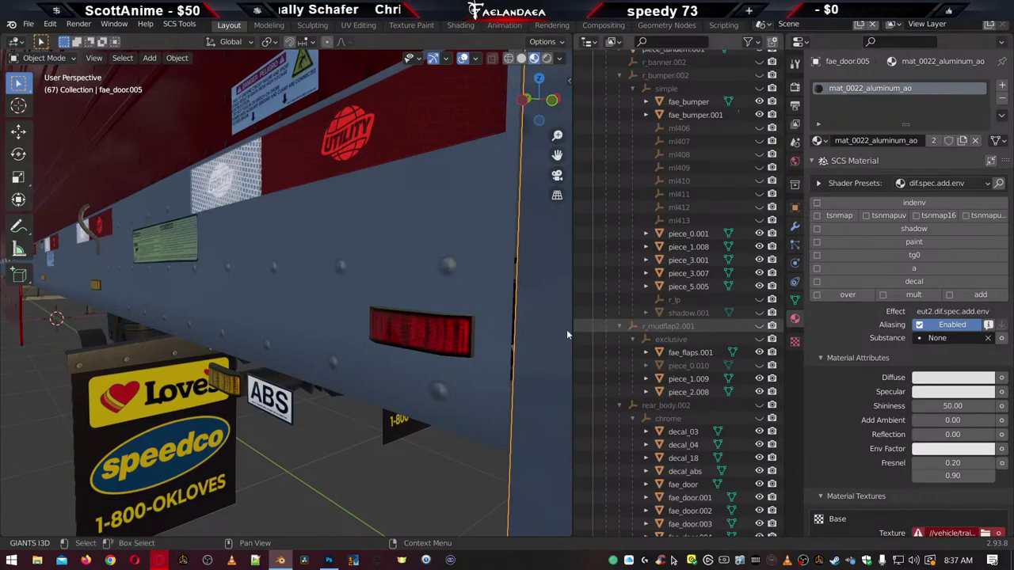
left_click(419, 236)
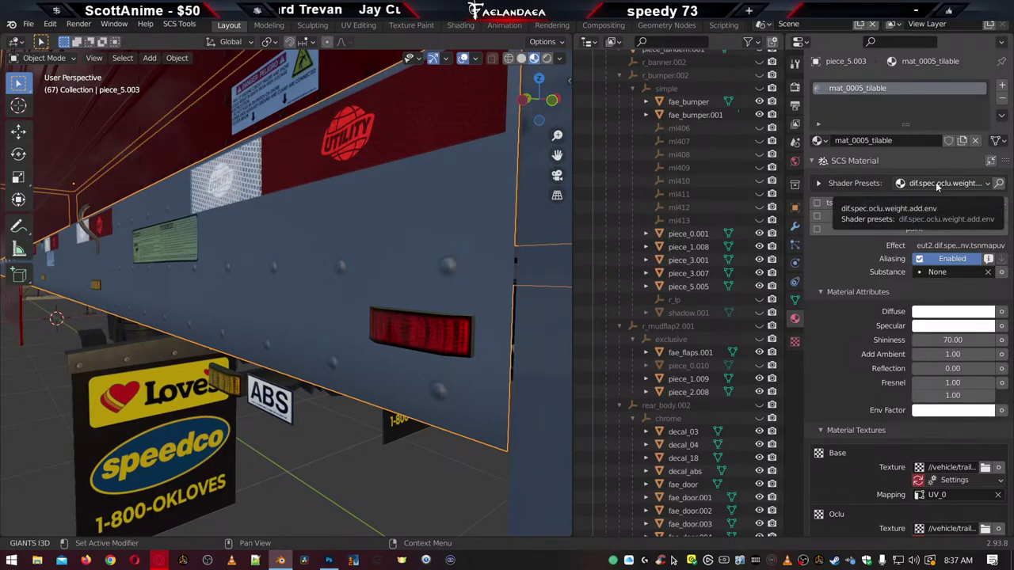
left_click(536, 357)
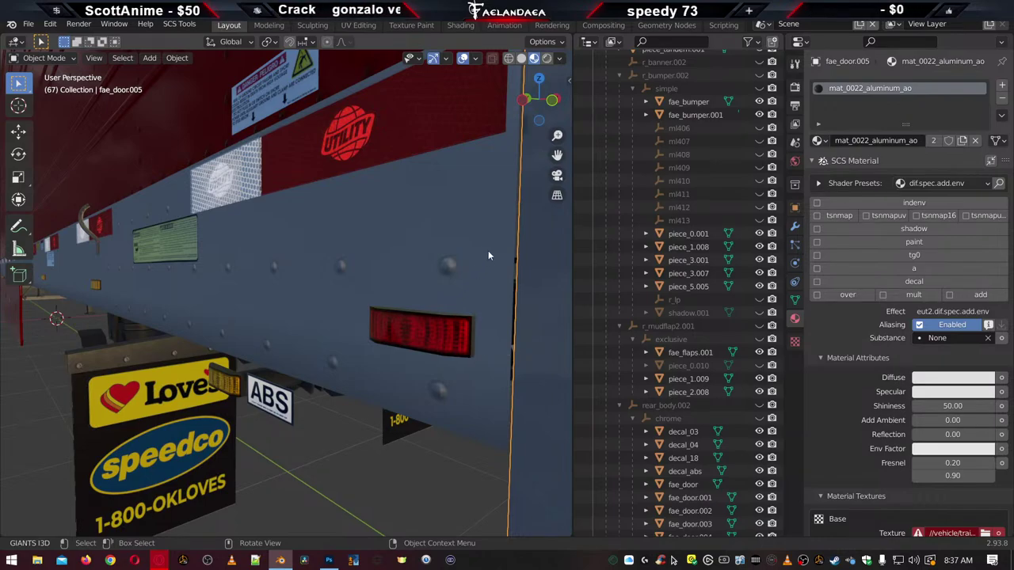
left_click(512, 259)
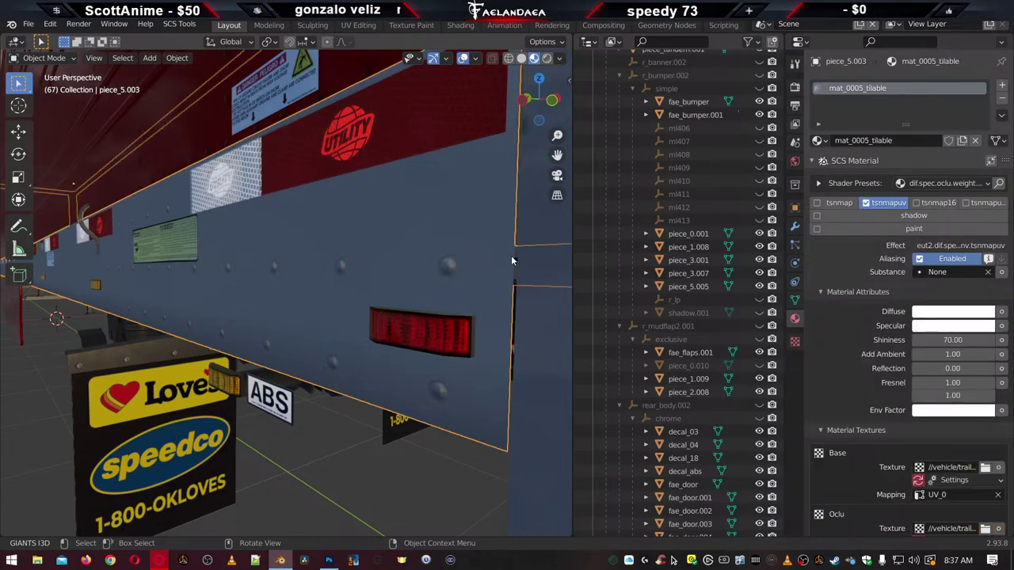
left_click(539, 337)
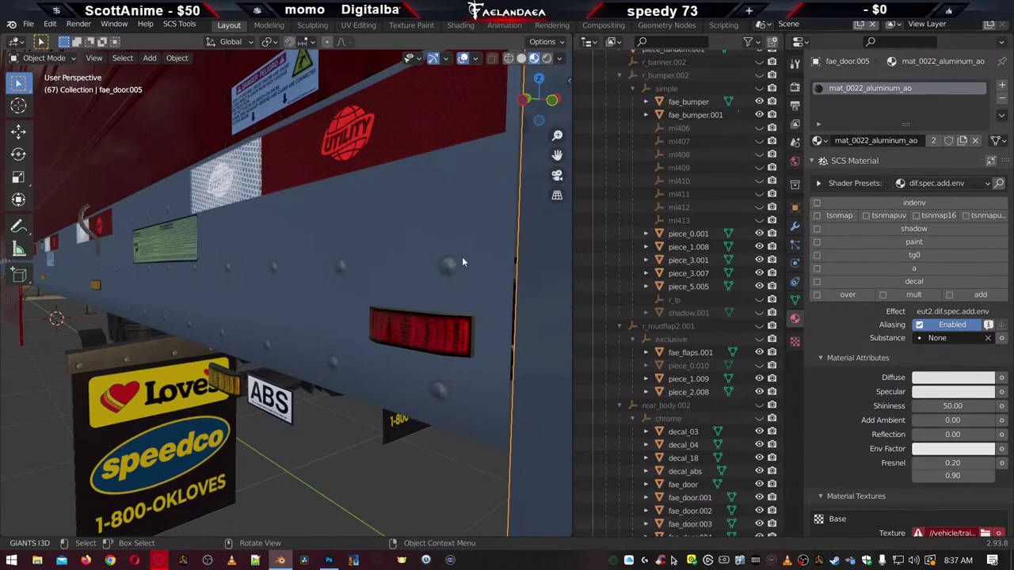
left_click(479, 272)
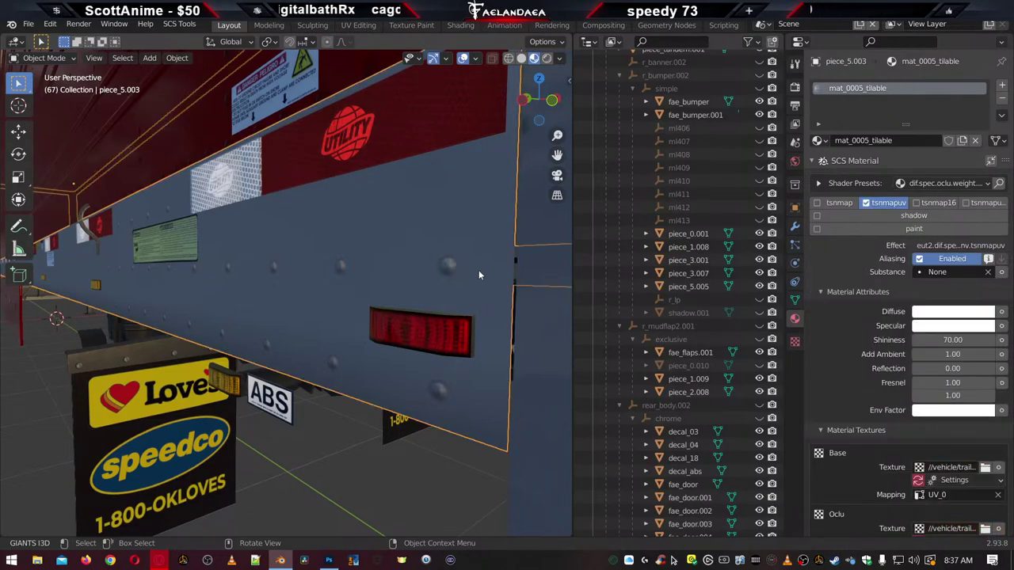
left_click(535, 337)
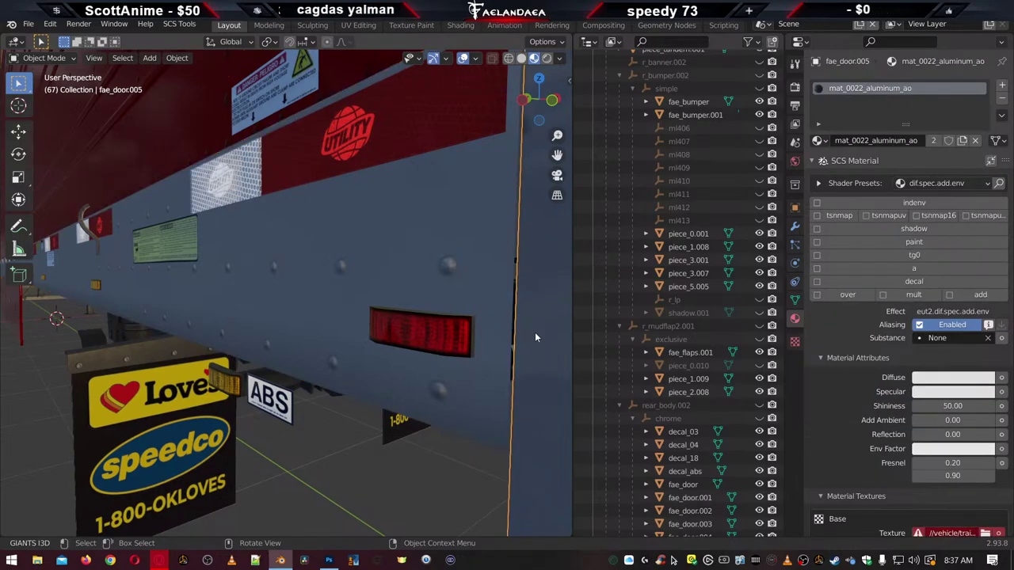
left_click(471, 255)
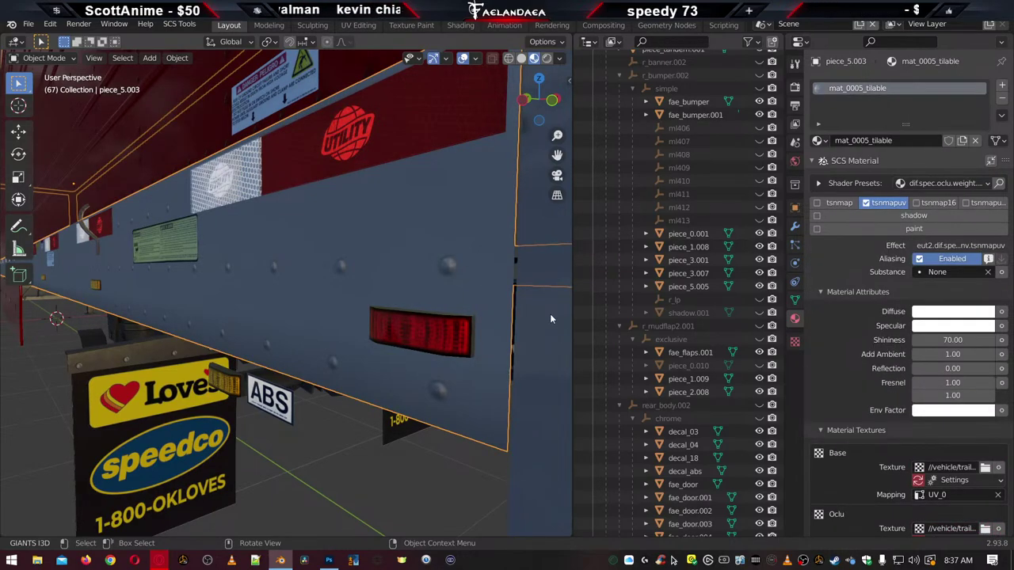
left_click(550, 318)
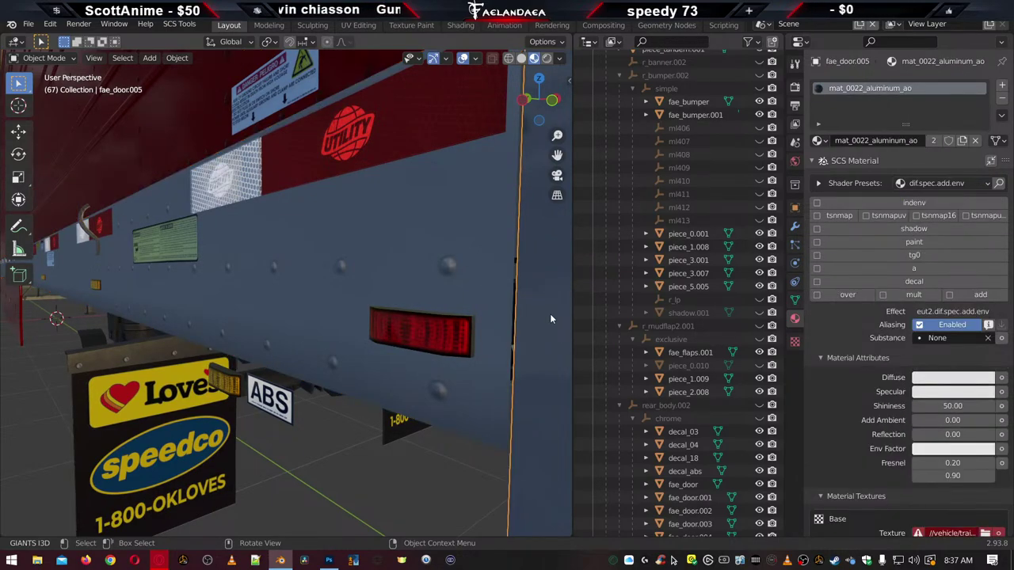
left_click(464, 214)
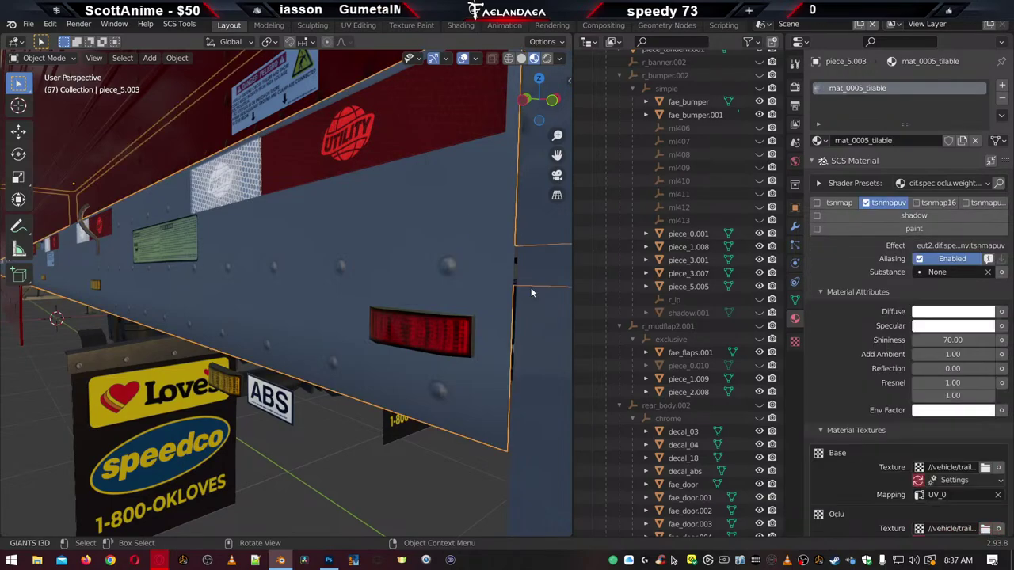
left_click(555, 337)
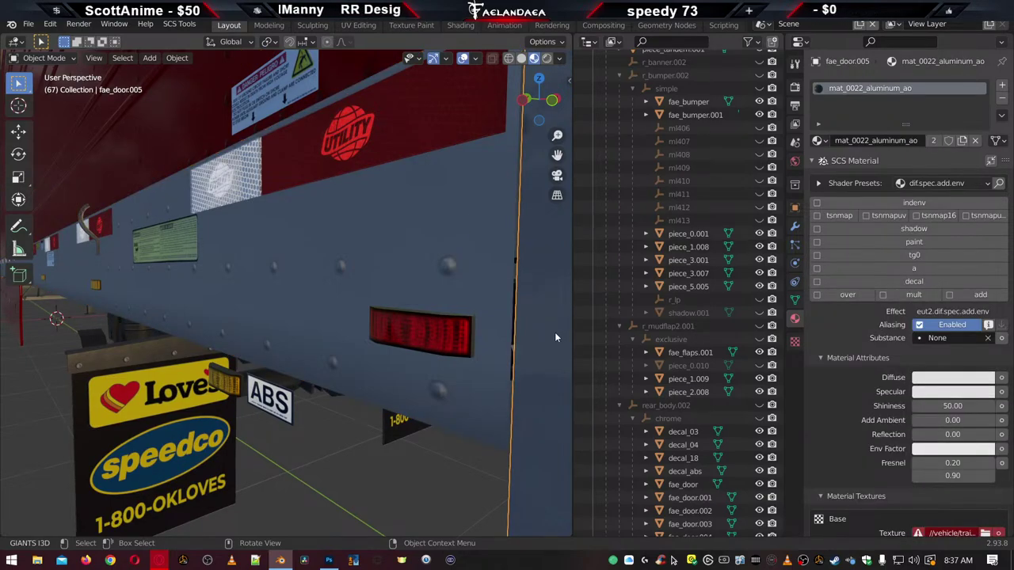
left_click(445, 224)
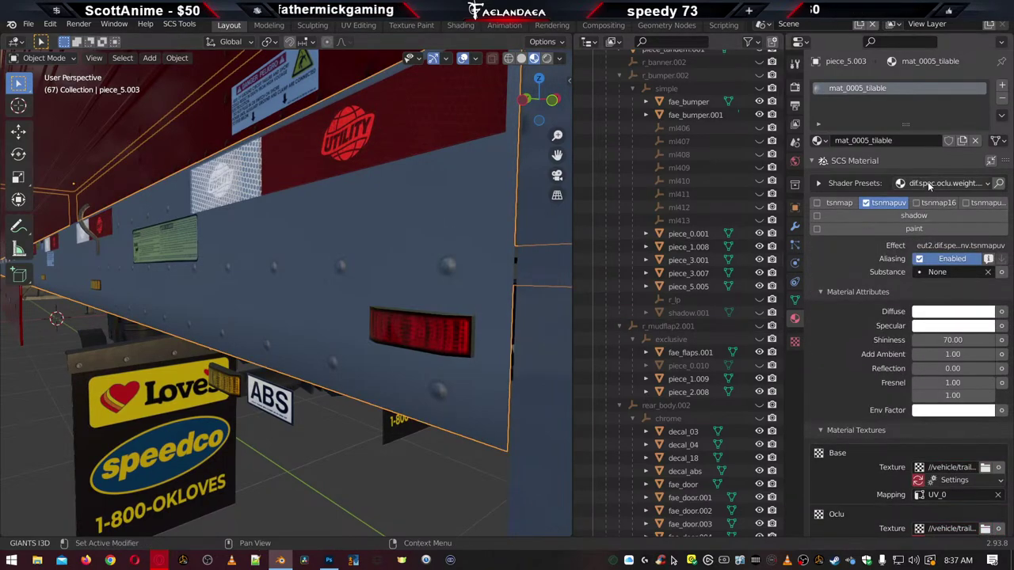
left_click(931, 185)
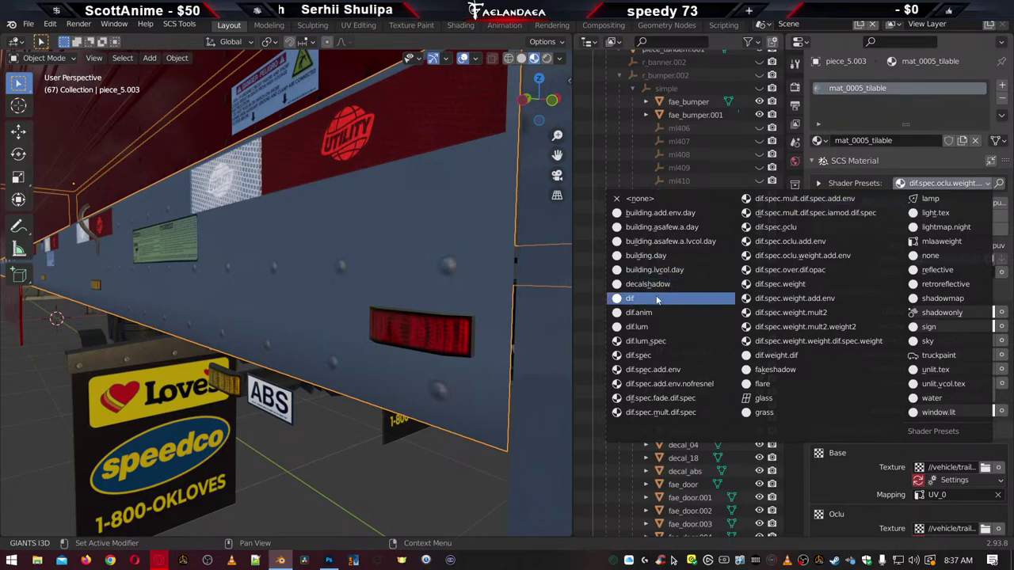
Leave the shader preset unchanged and keep Nmap Mapping on UV_1 after trying UV_0
left_click(929, 161)
scroll(842, 399, "down", 4)
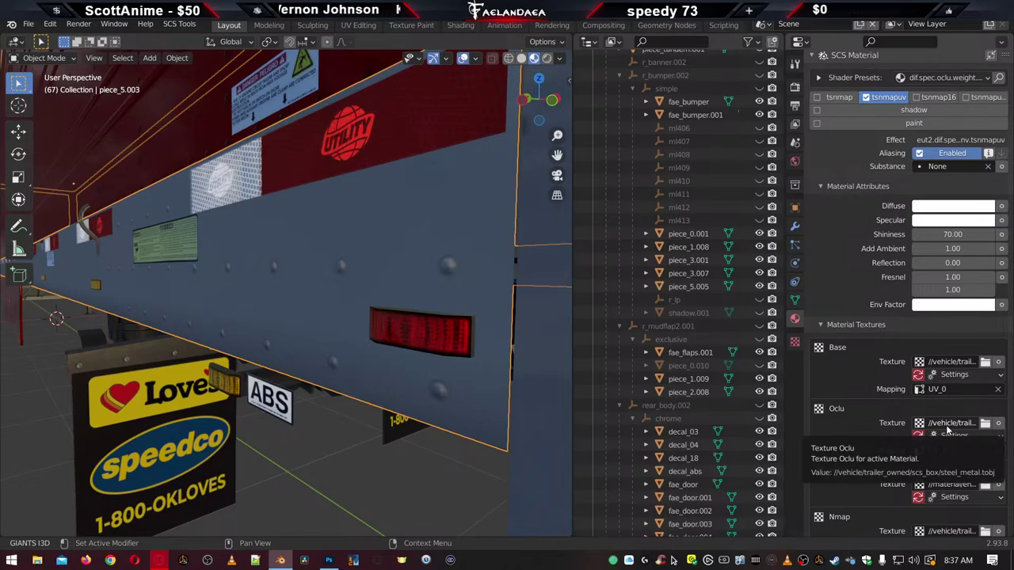
scroll(917, 428, "down", 2)
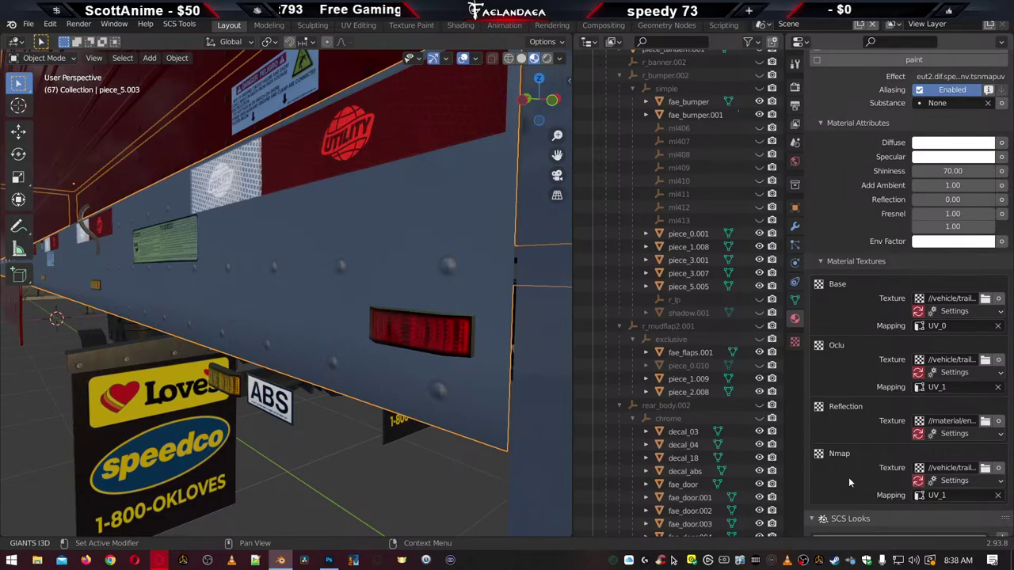
left_click(936, 495)
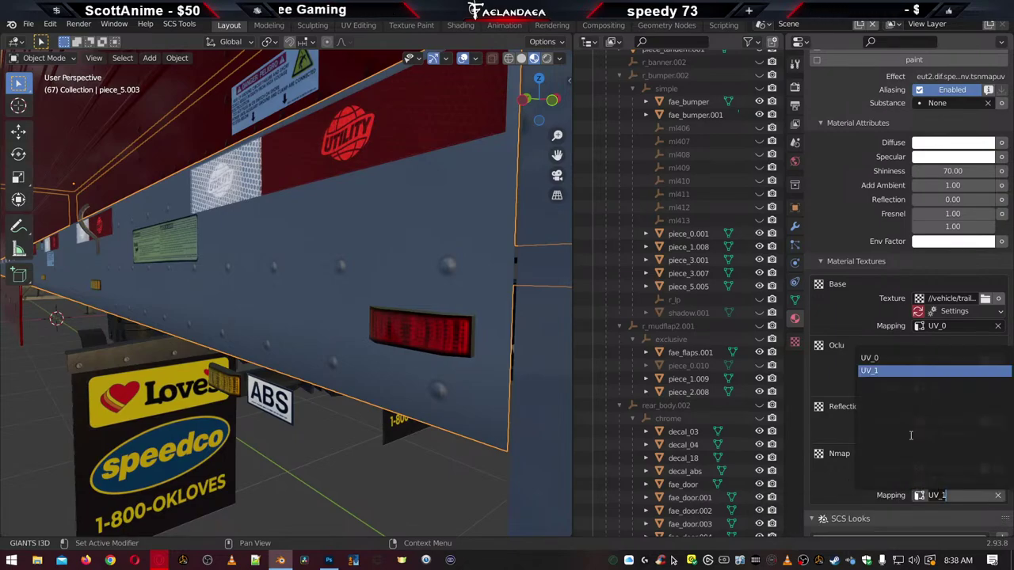
left_click(889, 357)
left_click(941, 496)
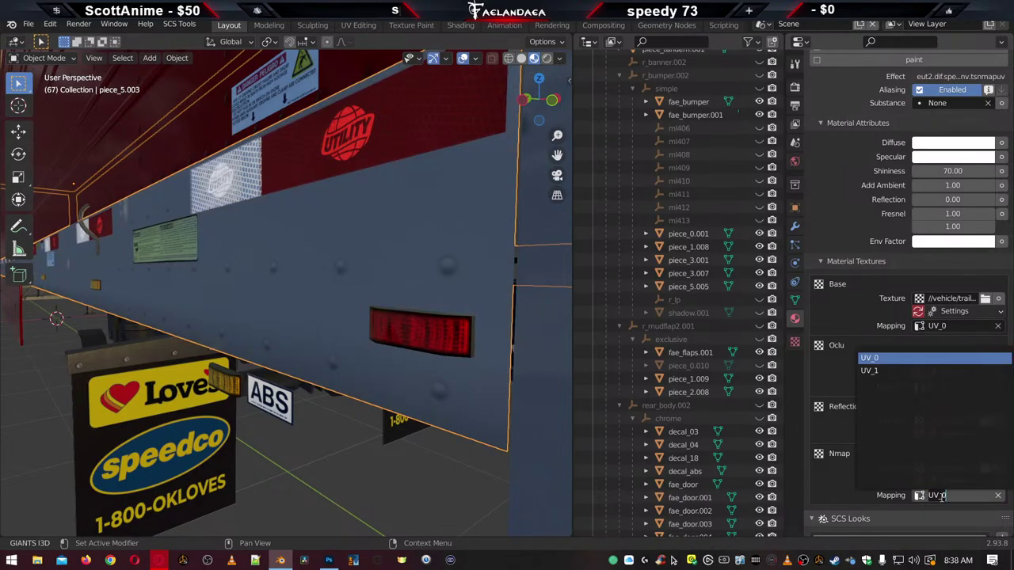
left_click(871, 371)
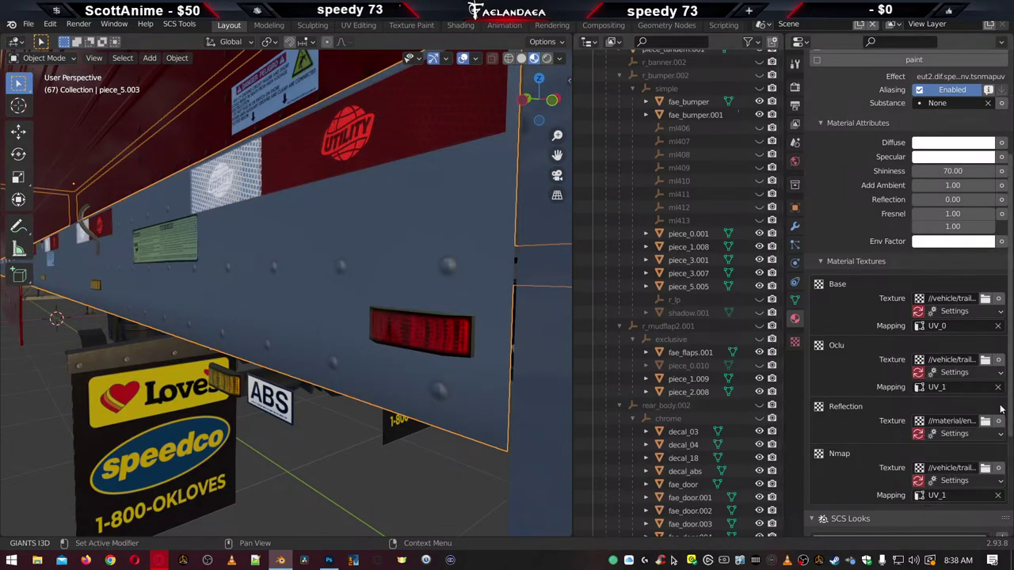
Select the rear door panel fae_door.005 to view its mat_0022_aluminum_ao settings
scroll(862, 469, "up", 3)
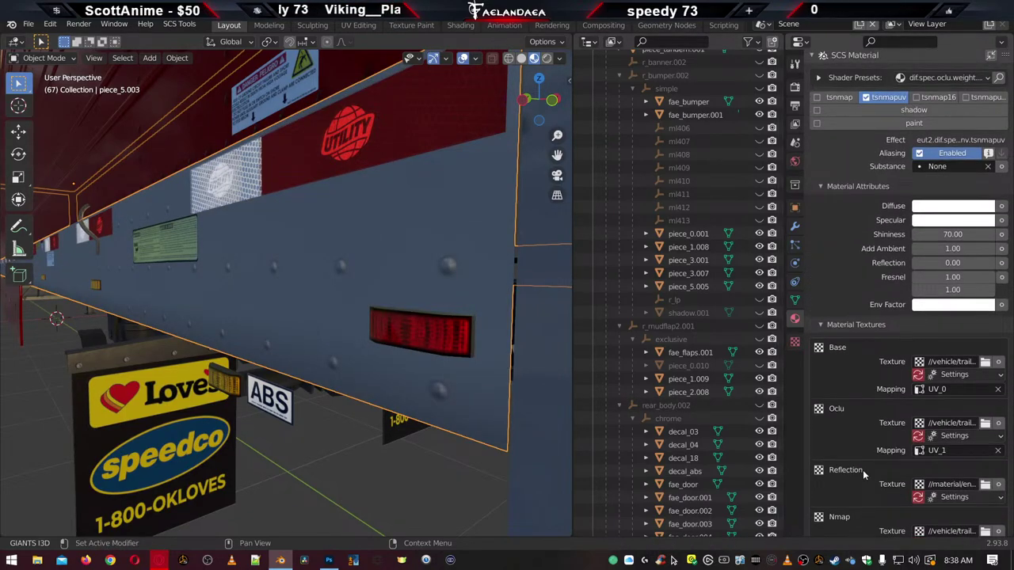
scroll(866, 470, "up", 5)
scroll(866, 469, "down", 6)
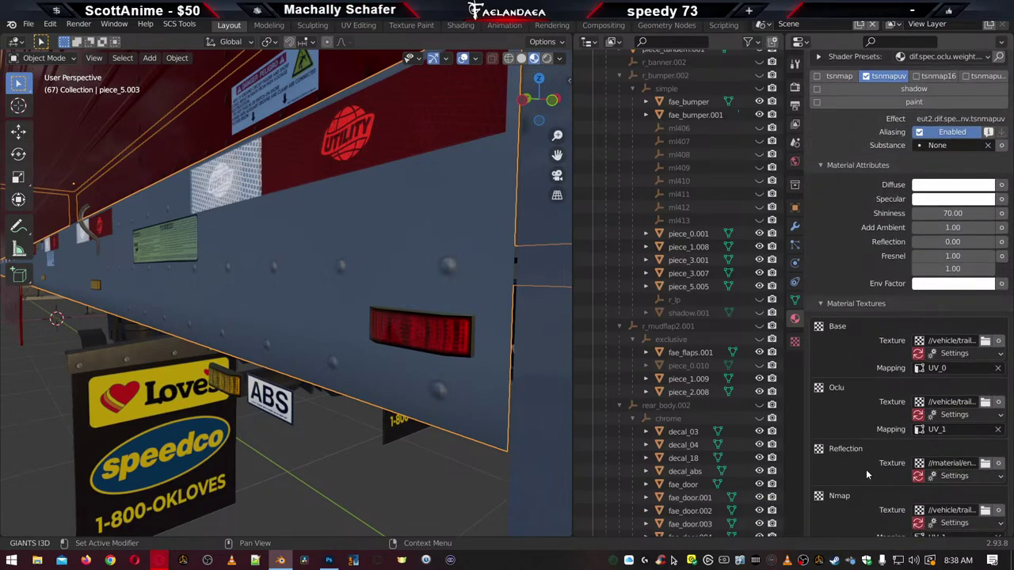
scroll(866, 469, "down", 3)
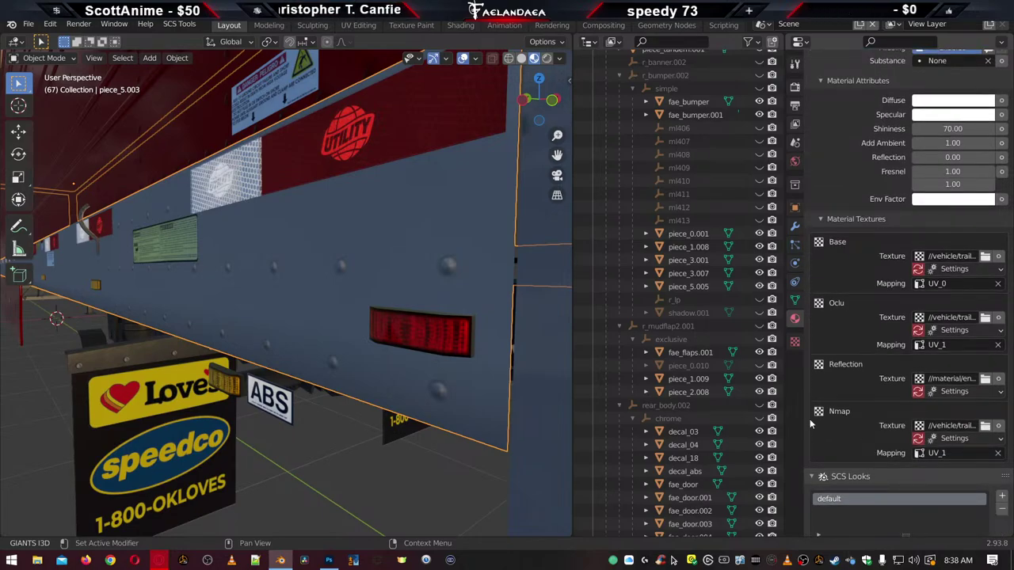
left_click(536, 341)
scroll(888, 101, "up", 5)
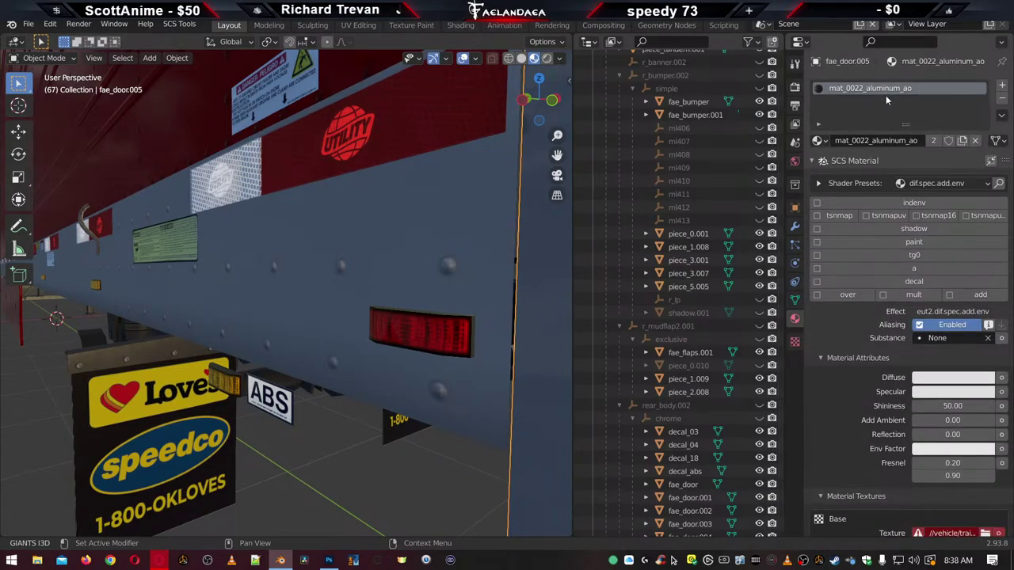
Duplicate the bumper's chrome into mat_chrome.001, keeping the bumper on the original mat_chrome
middle_click_drag(555, 372, 441, 394)
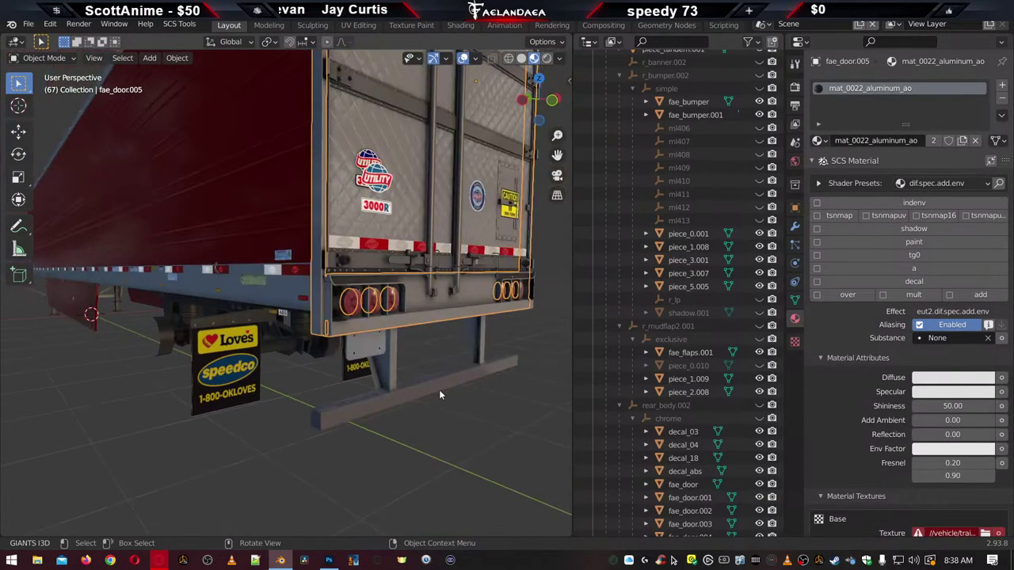
left_click(353, 412)
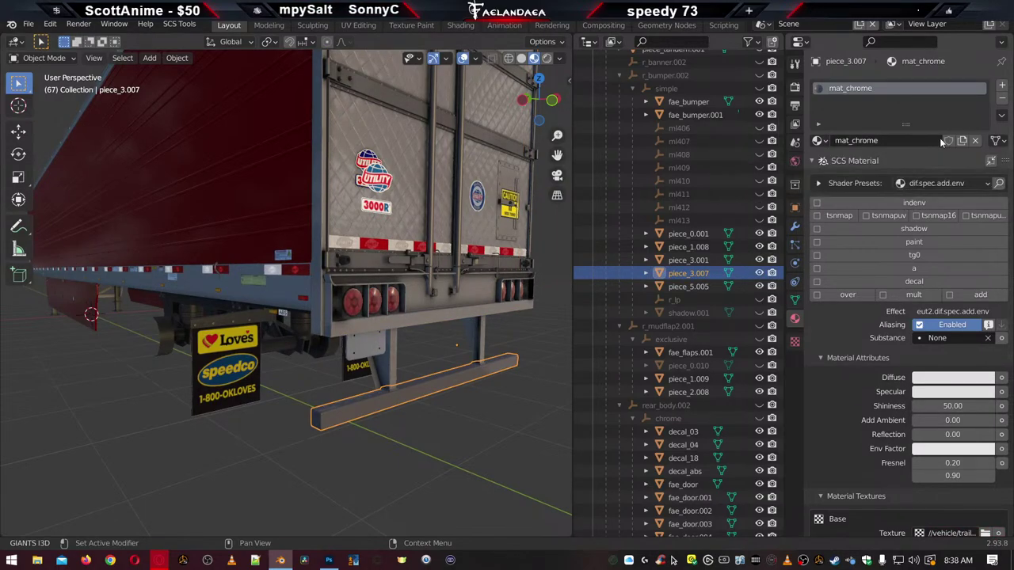
left_click(962, 141)
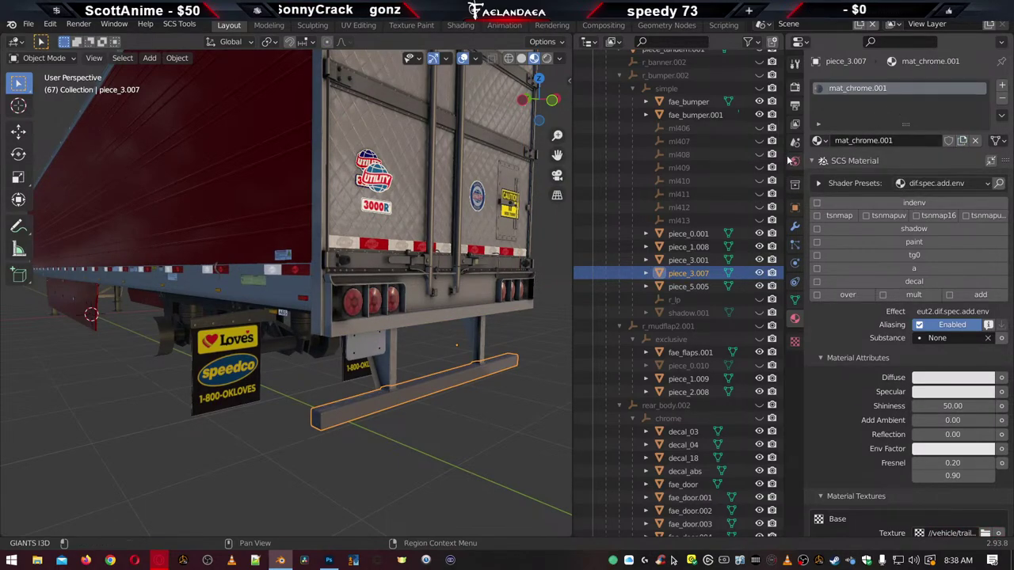
left_click(822, 141)
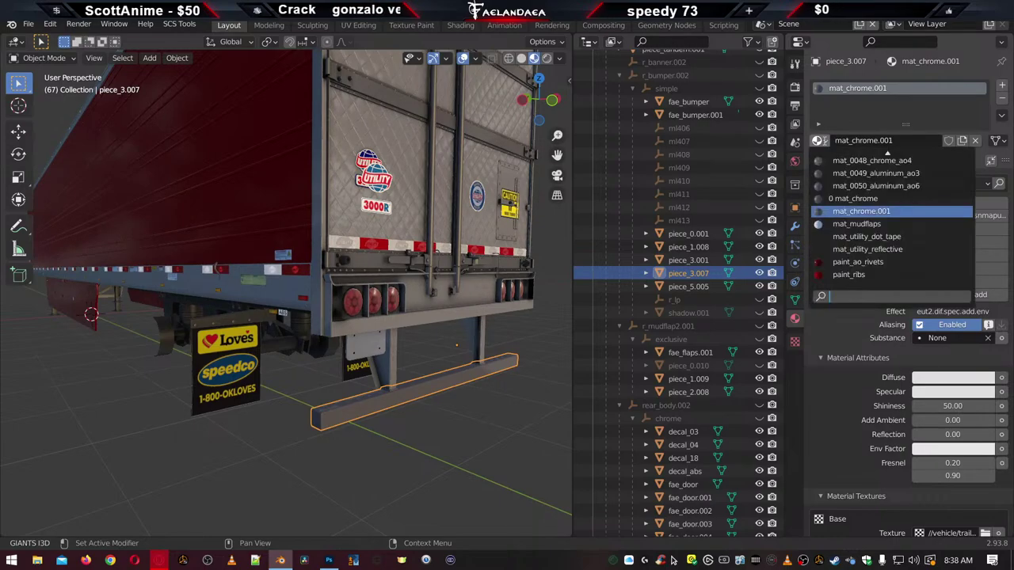
left_click(839, 199)
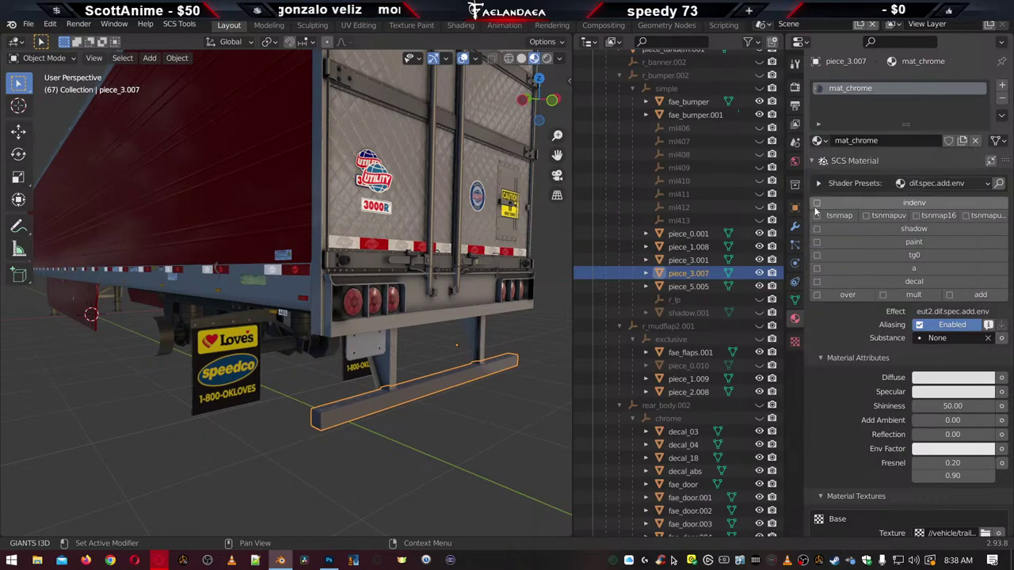
Select the trailer body piece, then reselect the rear bumper bar
left_click(279, 299)
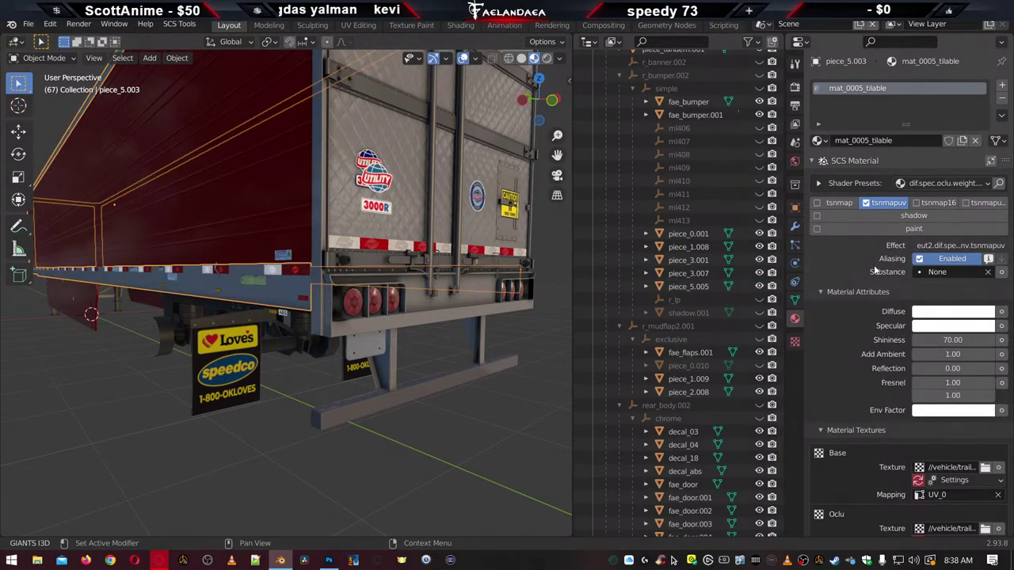
scroll(839, 456, "down", 6)
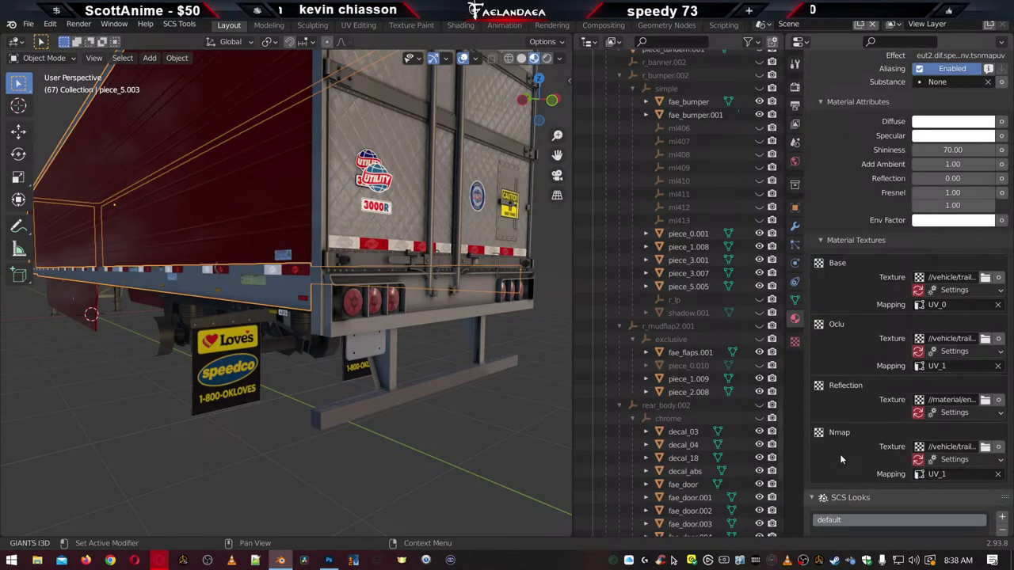
scroll(840, 454, "up", 6)
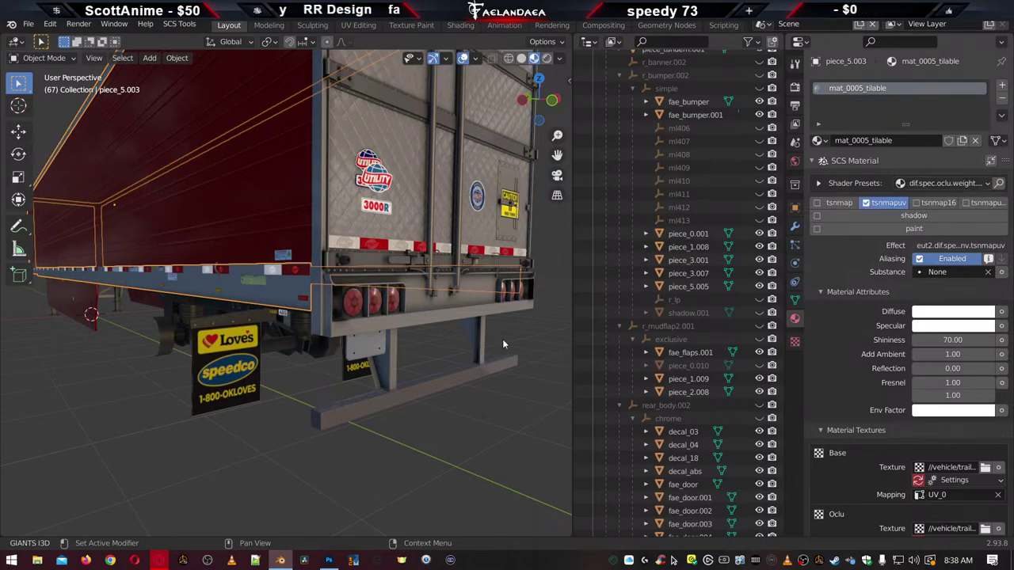
scroll(309, 420, "up", 2)
left_click(392, 495)
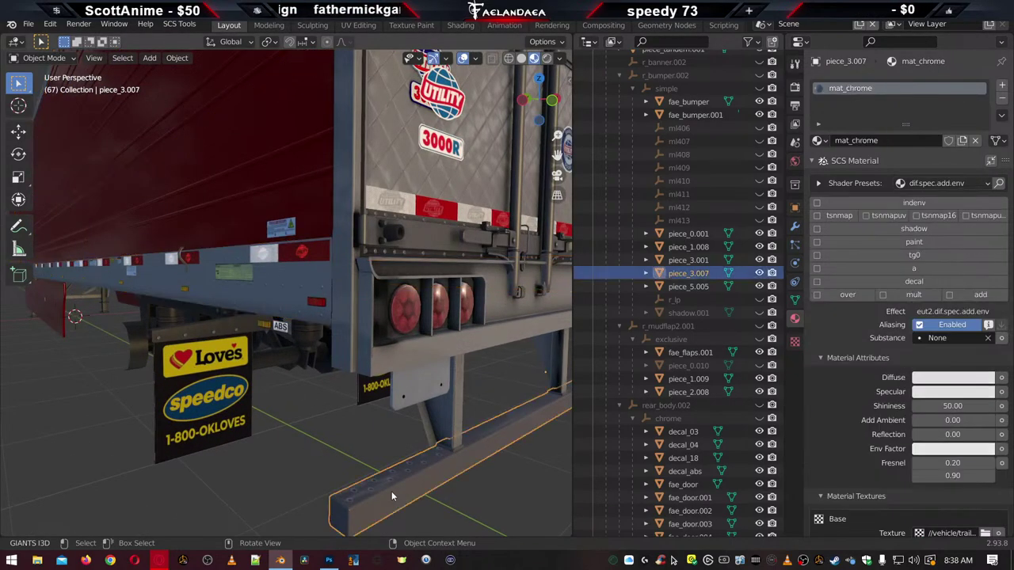
Select piece_5.003 and search the material list for 'chr' without choosing one
left_click(282, 299)
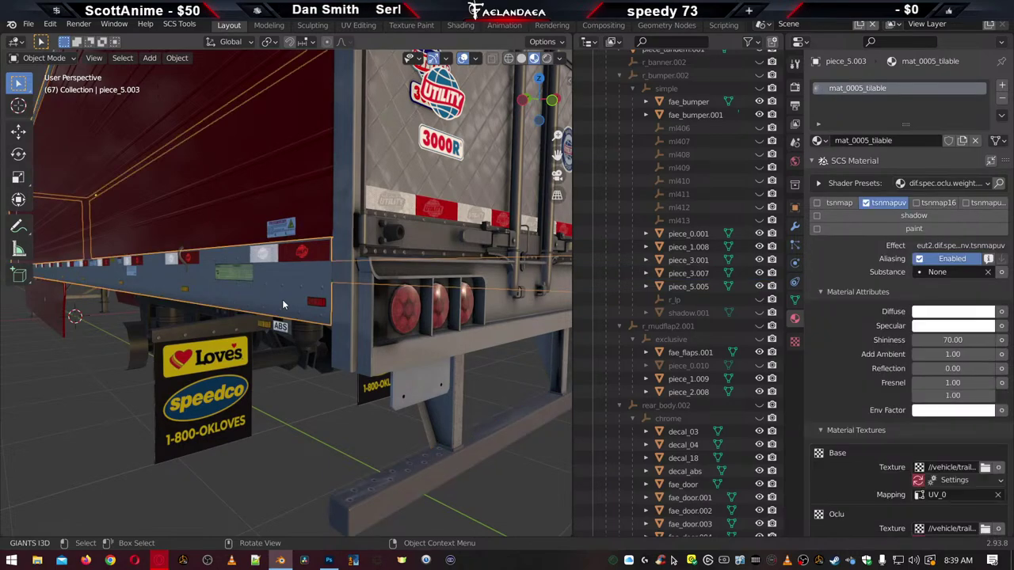
left_click(821, 141)
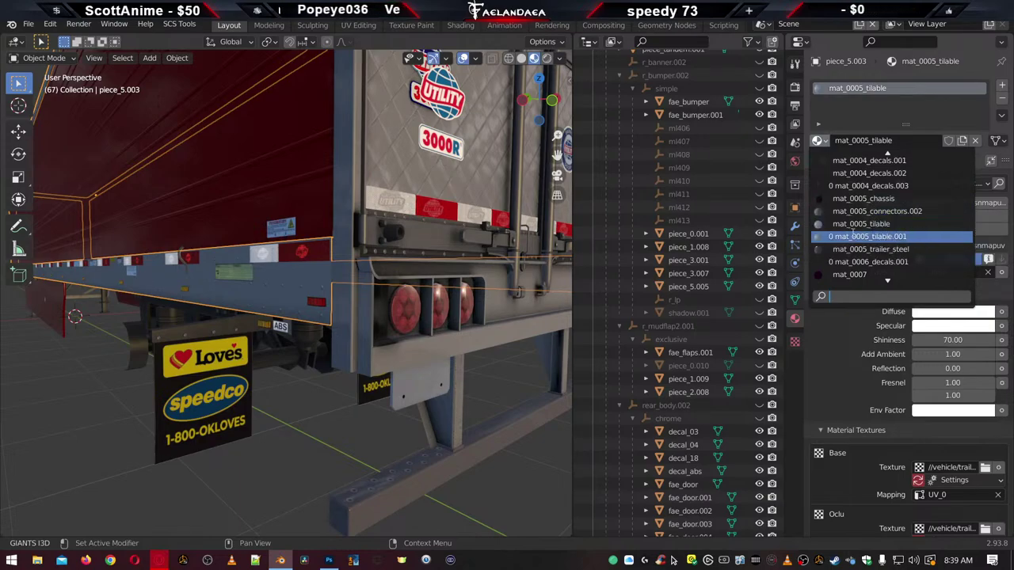
type("chr")
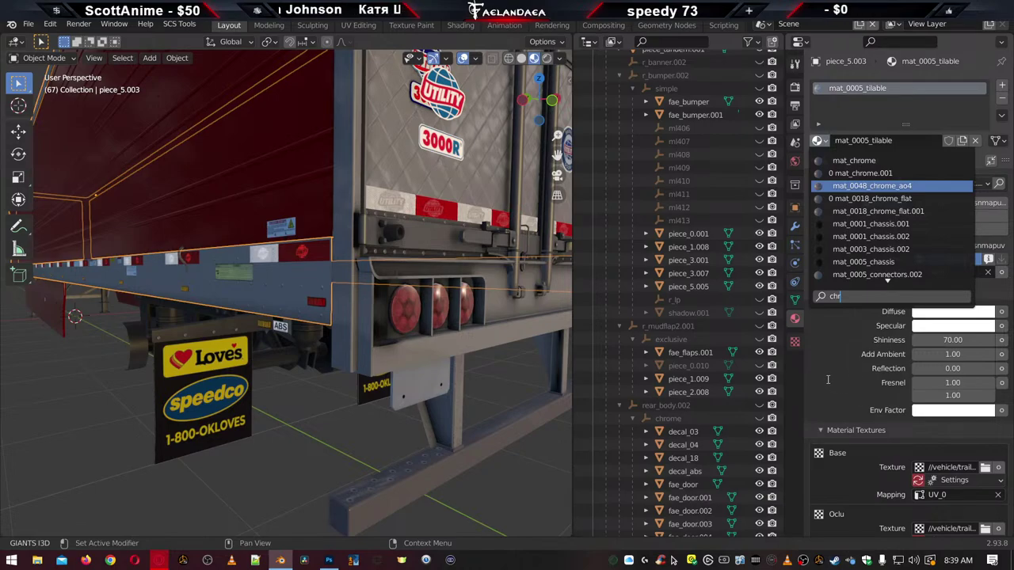
key("Escape")
scroll(871, 434, "down", 5)
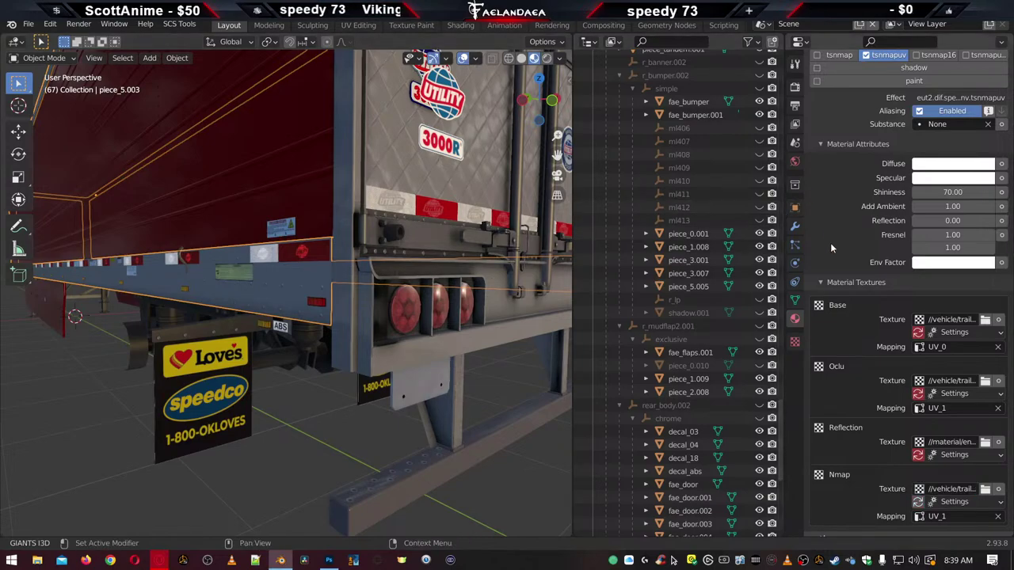
scroll(852, 204, "up", 1)
scroll(855, 201, "up", 5)
Search 'chr' again and assign mat_chrome.001 to piece_5.003
left_click(861, 139)
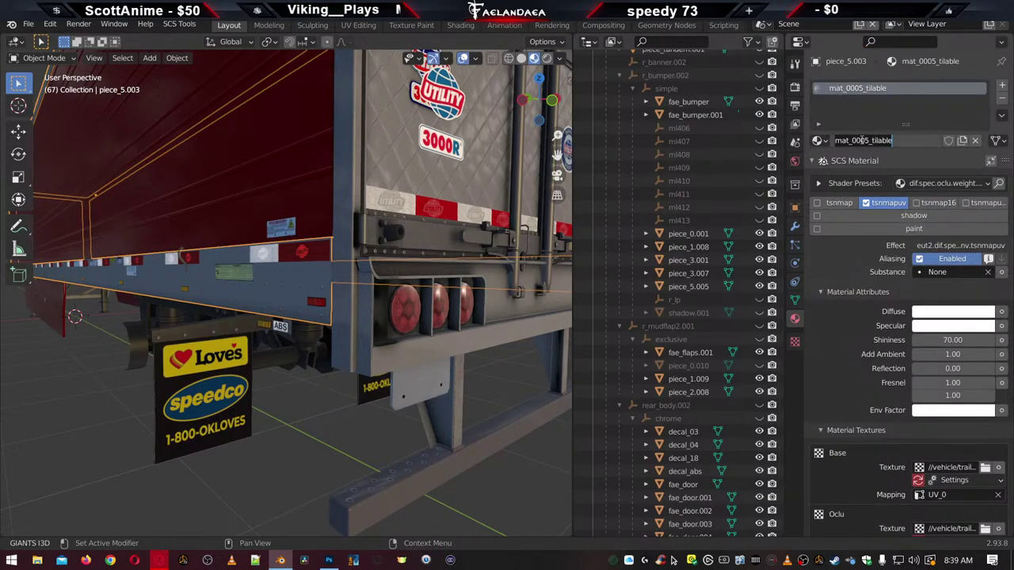
left_click(820, 140)
left_click(820, 140)
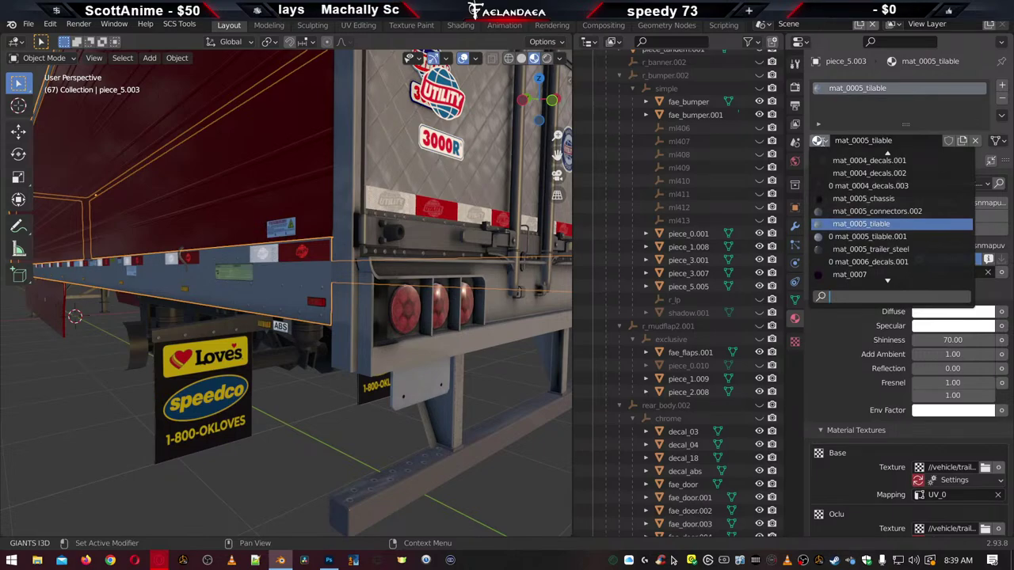
type("chr")
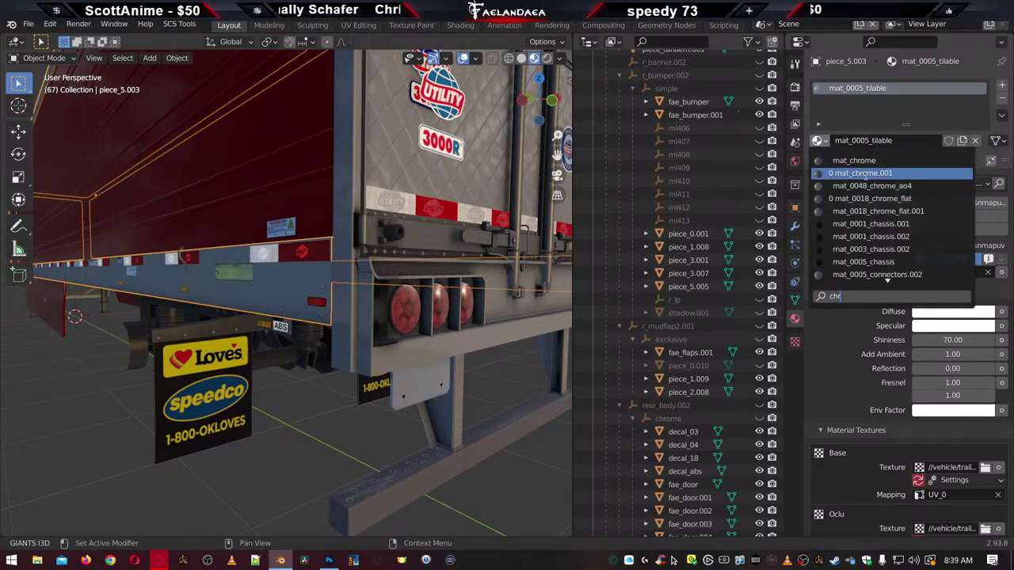
left_click(862, 173)
scroll(397, 335, "up", 6)
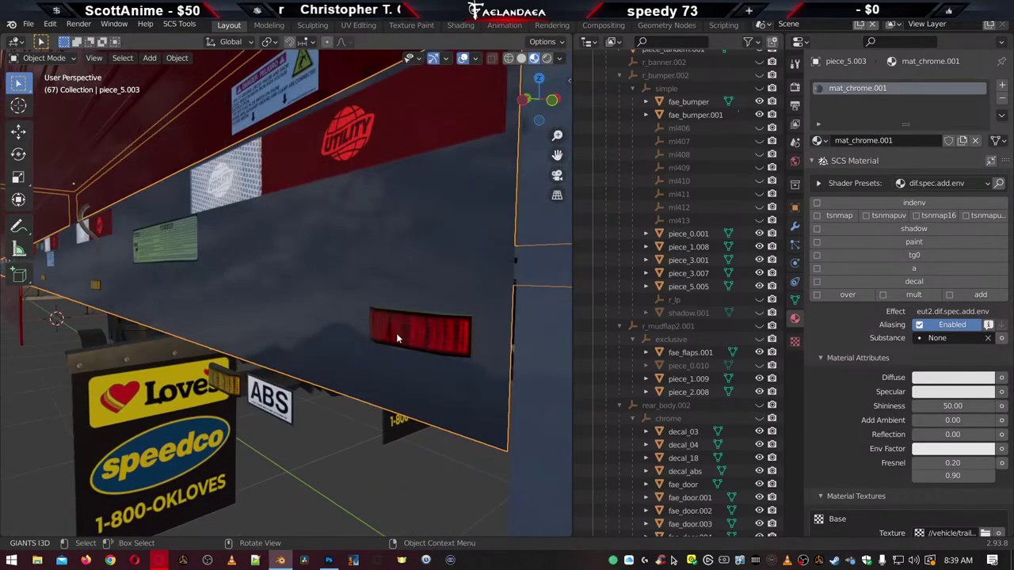
Enable tsnmapuv on mat_chrome.001, map Nmap to UV_1, and paste the normal map texture path
left_click(866, 212)
scroll(836, 438, "down", 5)
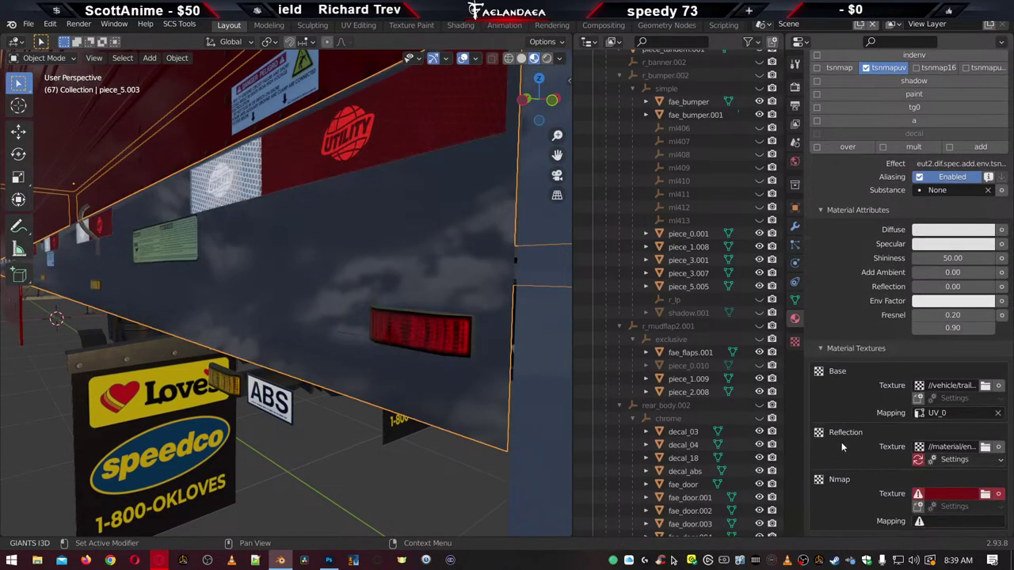
scroll(841, 442, "down", 4)
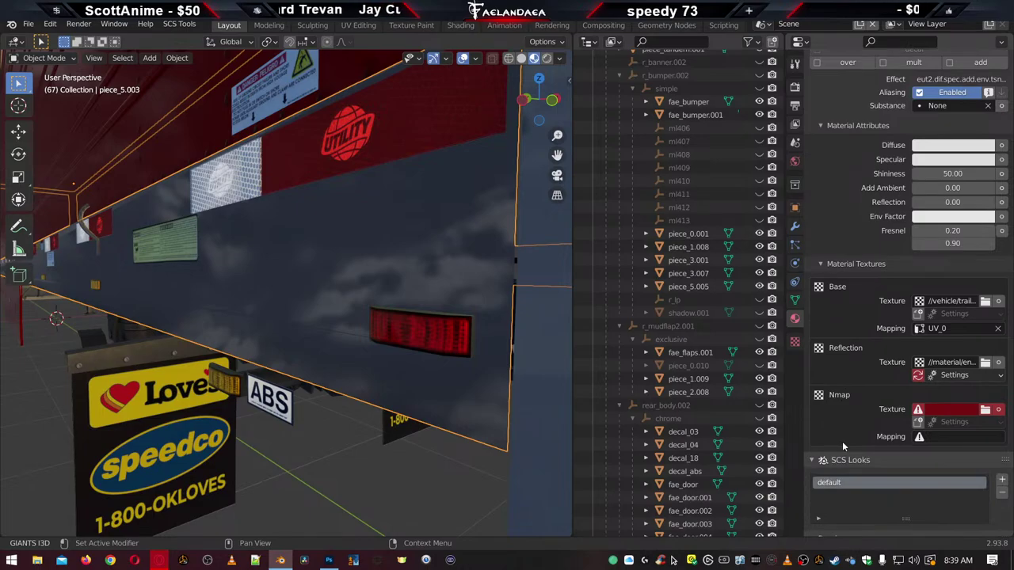
left_click(946, 438)
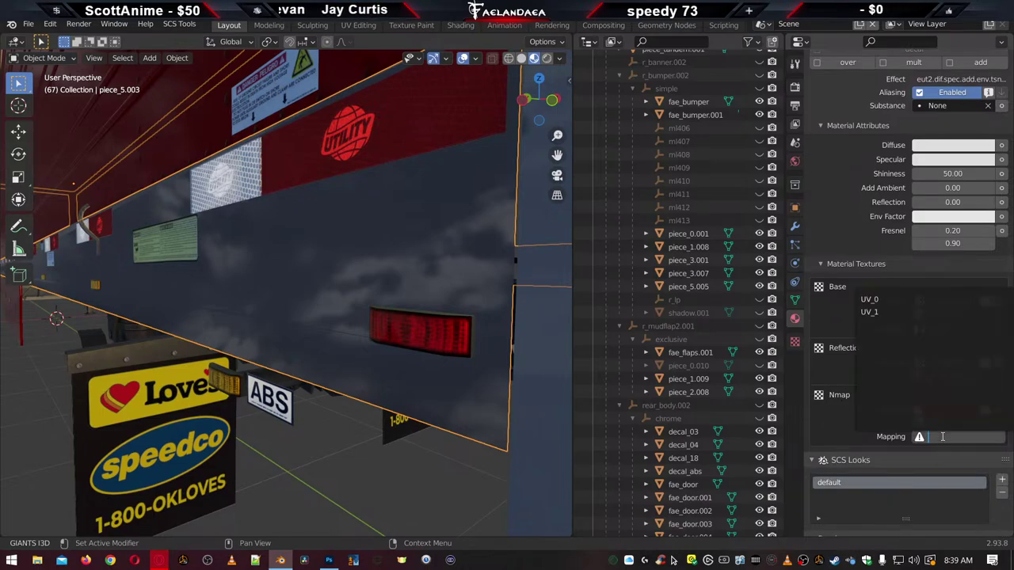
left_click(878, 312)
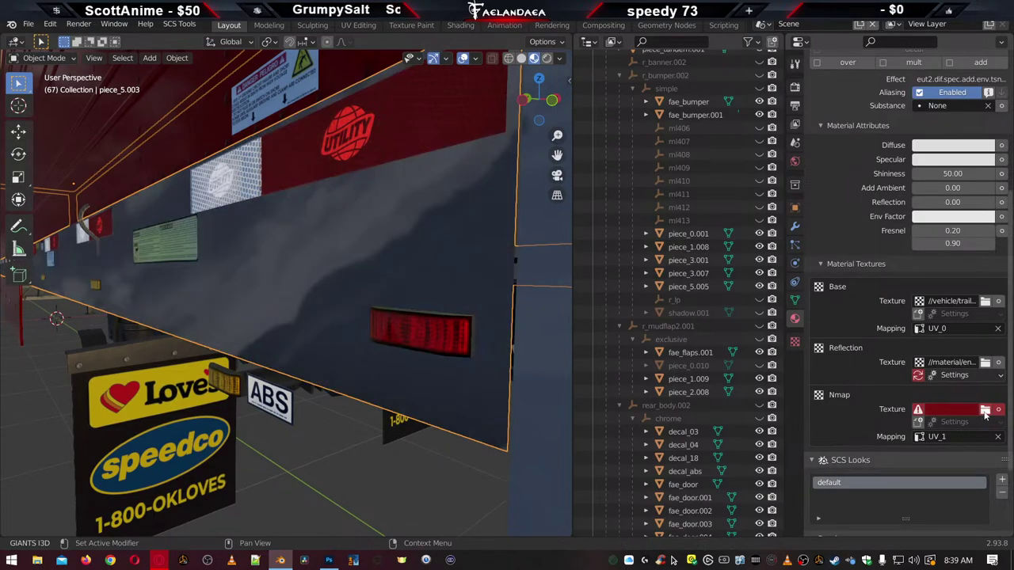
left_click(963, 410)
key("ctrl+v")
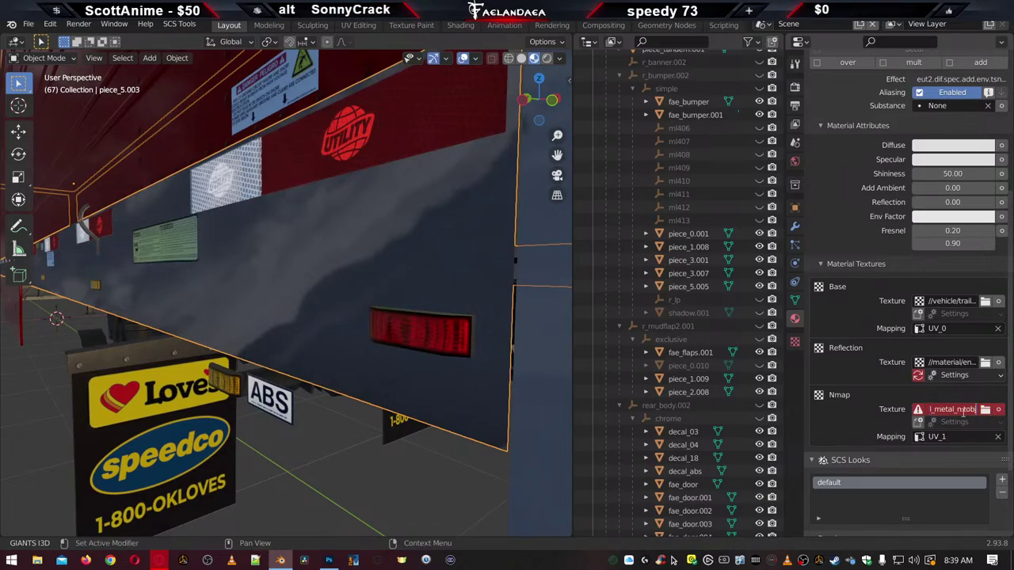
key("Return")
middle_click_drag(257, 318, 333, 336)
scroll(246, 322, "up", 3)
scroll(311, 336, "down", 4)
scroll(268, 346, "up", 3)
scroll(333, 339, "up", 2)
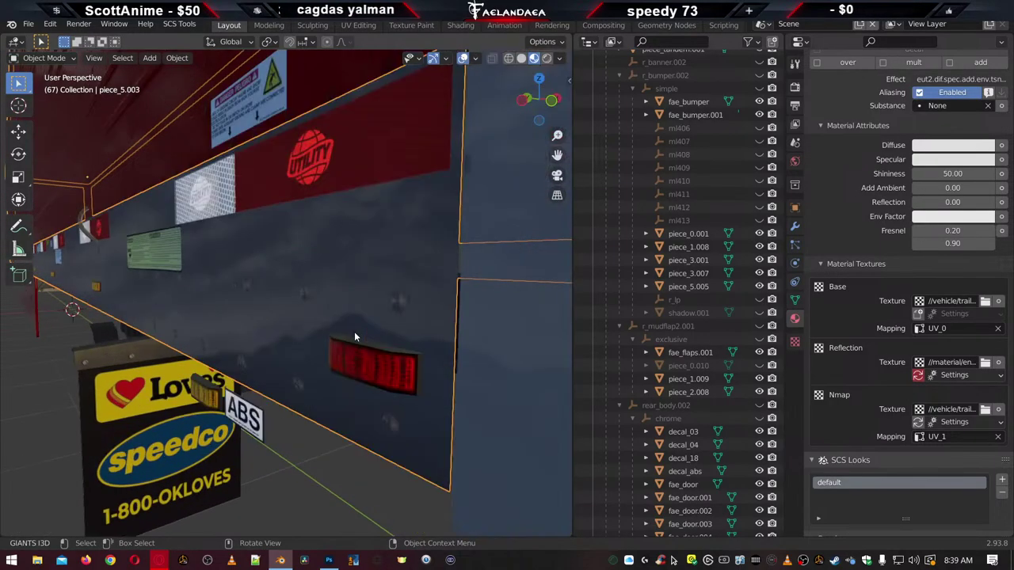
middle_click_drag(403, 338, 399, 346)
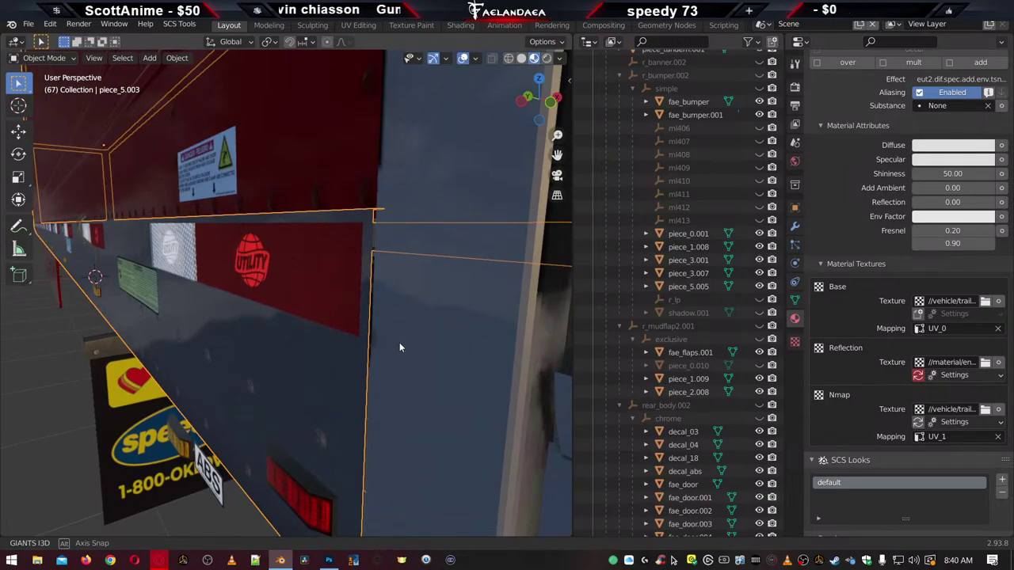
mouse_move(400, 342)
middle_mouse_down()
mouse_move(420, 346)
mouse_move(388, 346)
mouse_move(447, 352)
mouse_move(514, 288)
mouse_move(532, 291)
mouse_move(521, 282)
mouse_move(337, 374)
mouse_move(380, 339)
middle_mouse_up()
scroll(402, 331, "down", 5)
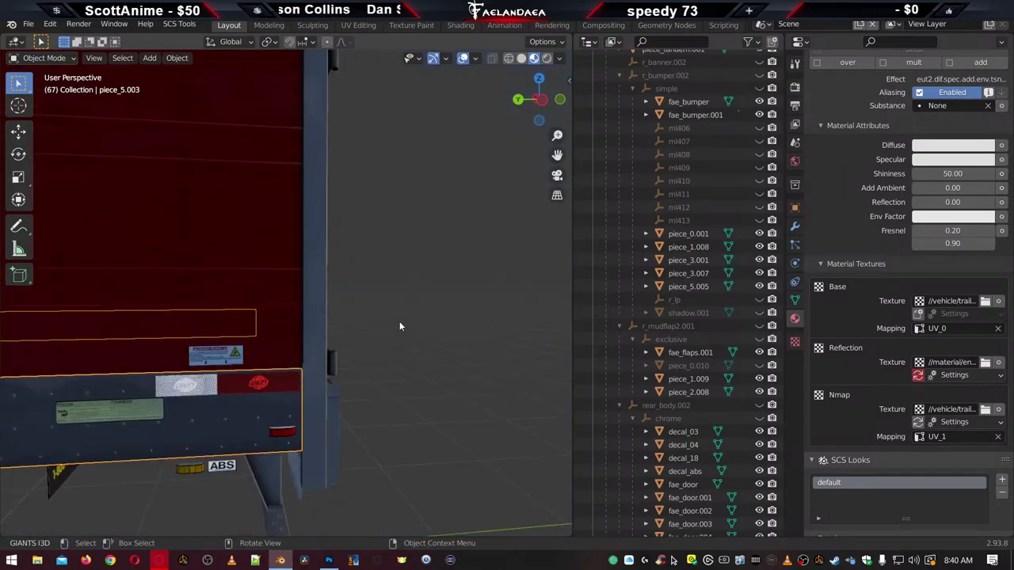
scroll(361, 257, "up", 4)
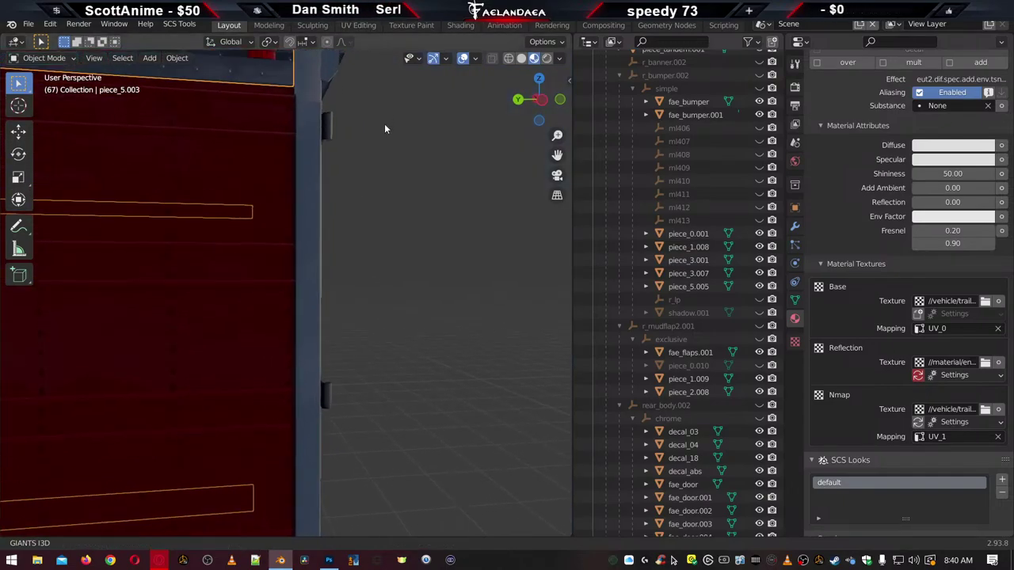
middle_click_drag(385, 129, 337, 238)
scroll(337, 237, "up", 3)
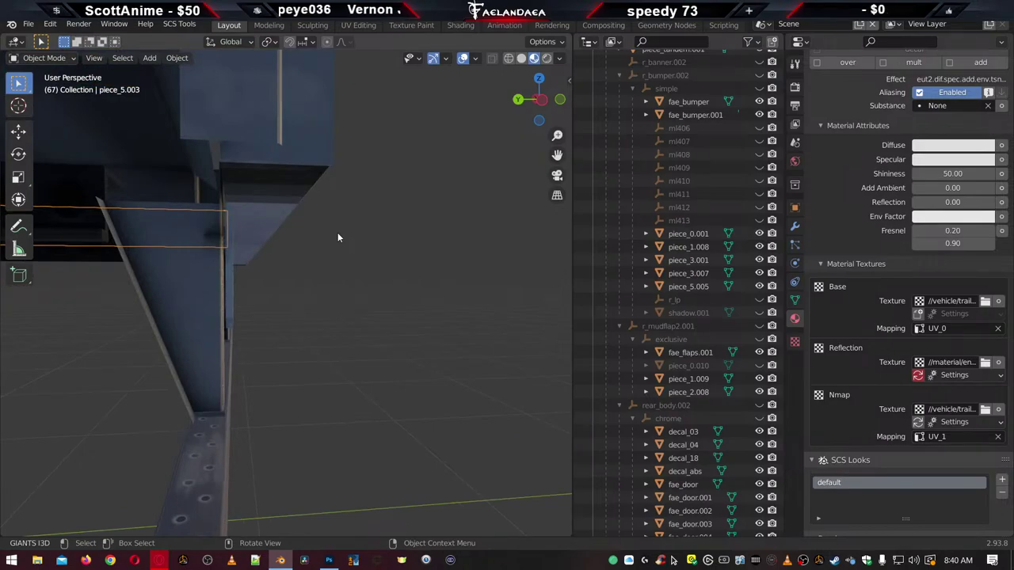
Select the range from fae_bumper to fae_door, then narrow it to fae_bumper
left_click(686, 103)
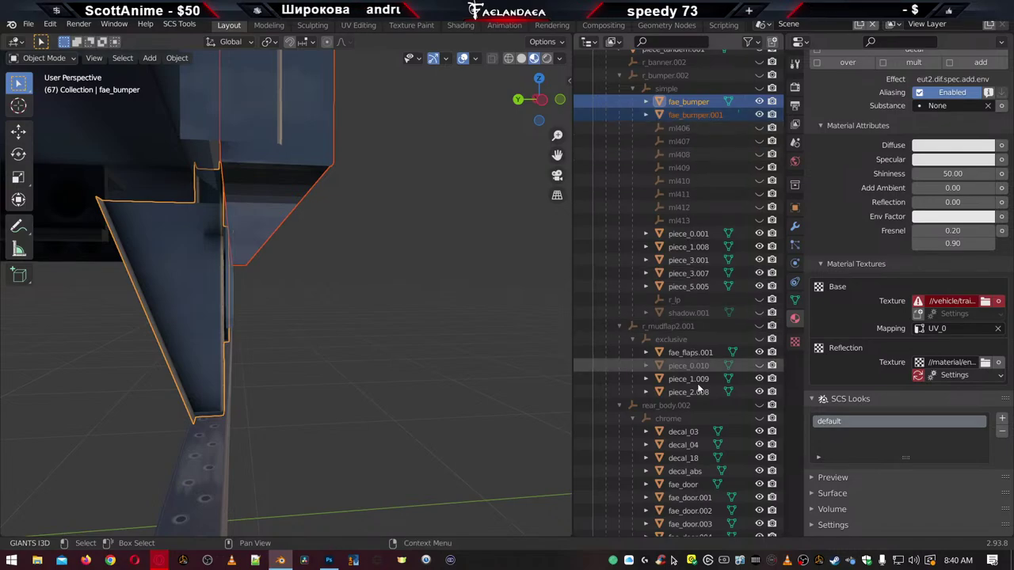
scroll(685, 451, "down", 3)
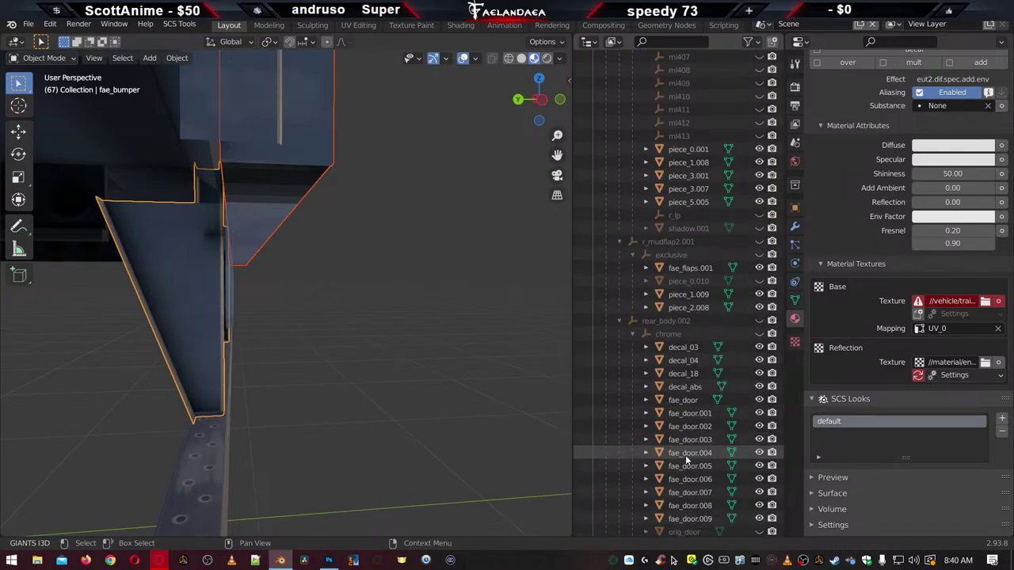
left_click(686, 402, "shift")
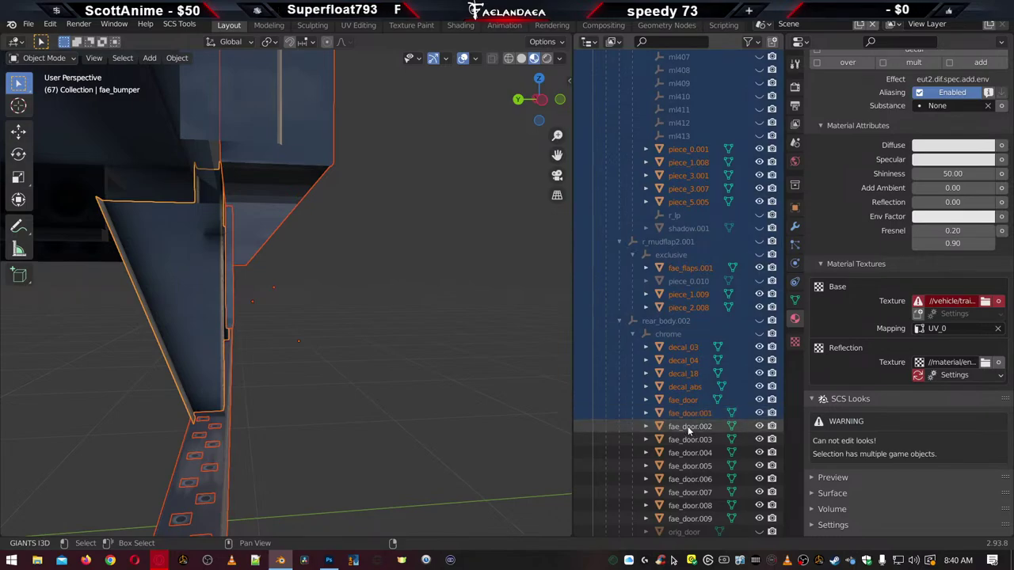
scroll(700, 219, "up", 10)
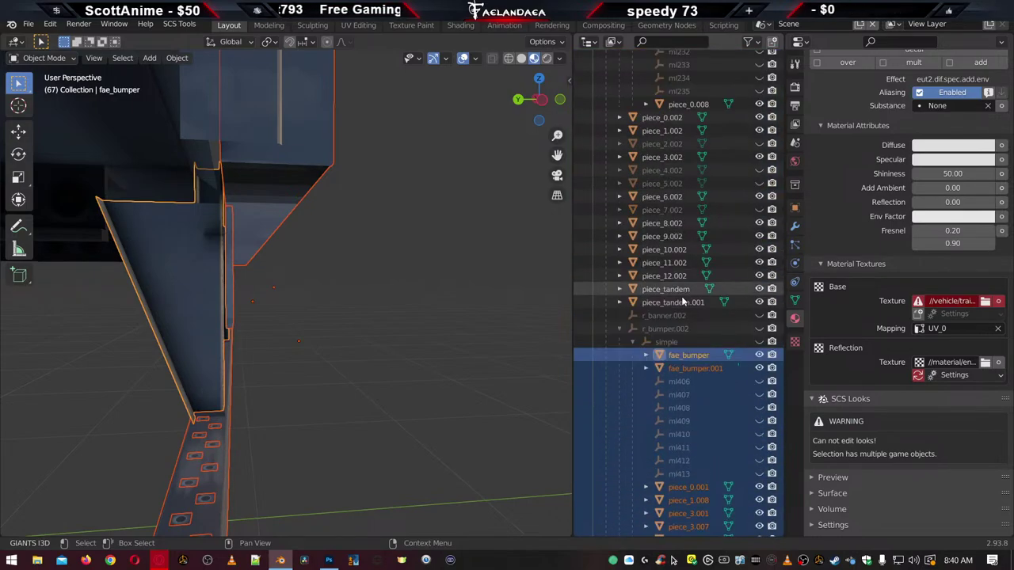
left_click(688, 356)
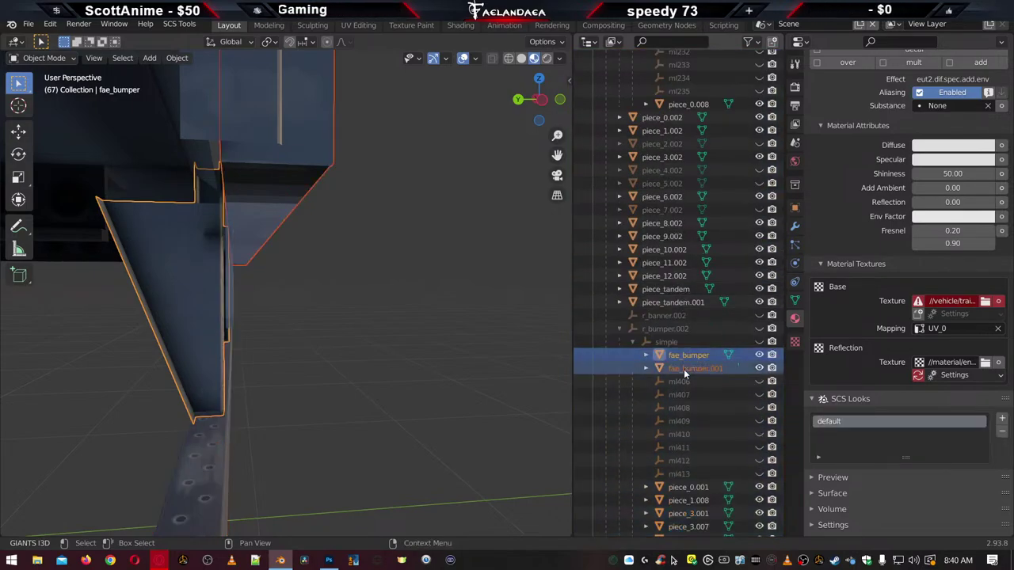
Select the rear door objects fae_door through fae_door.009 in the Outliner
scroll(686, 374, "down", 15)
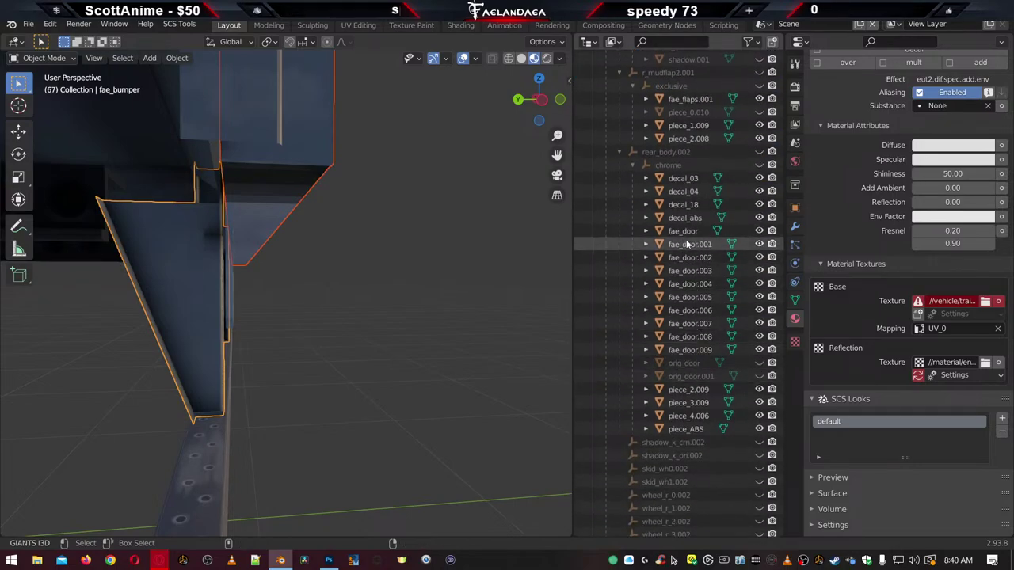
left_click(684, 231)
left_click(683, 258, "ctrl")
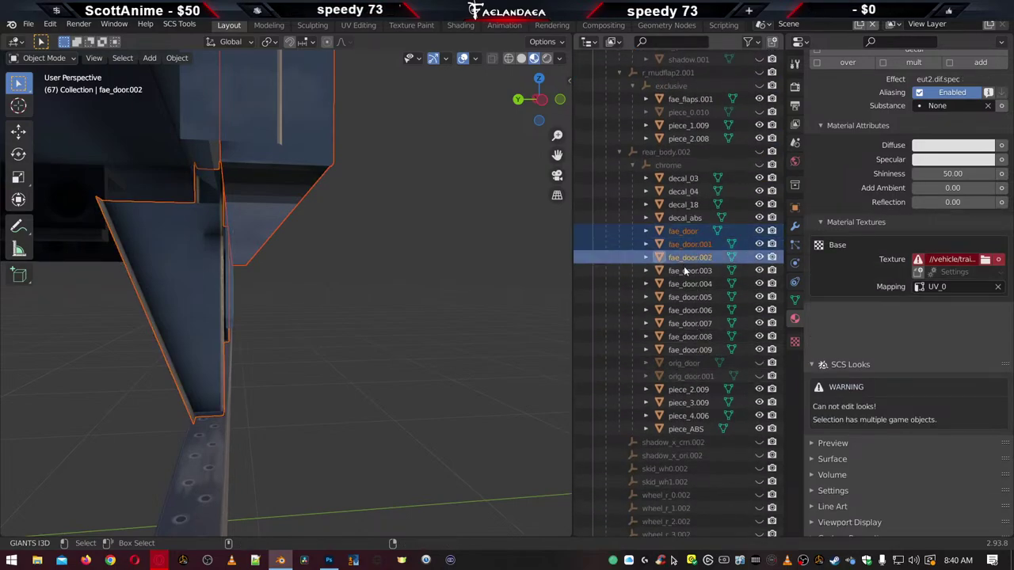
left_click(684, 270, "ctrl")
left_click(684, 283, "ctrl")
left_click(682, 298, "ctrl")
left_click(682, 310, "ctrl")
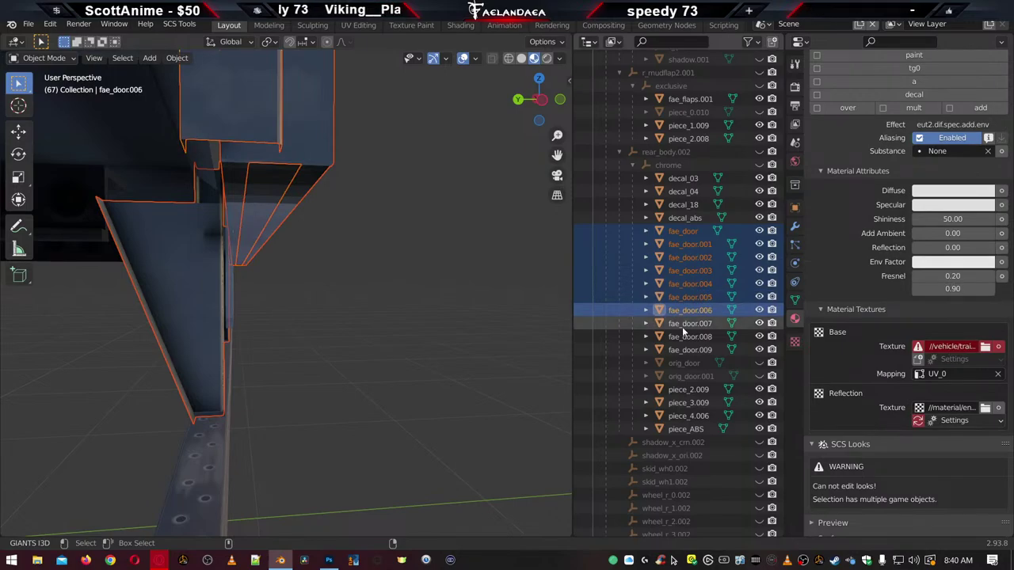
left_click(683, 323, "ctrl")
left_click(683, 336, "ctrl")
left_click(683, 349, "ctrl")
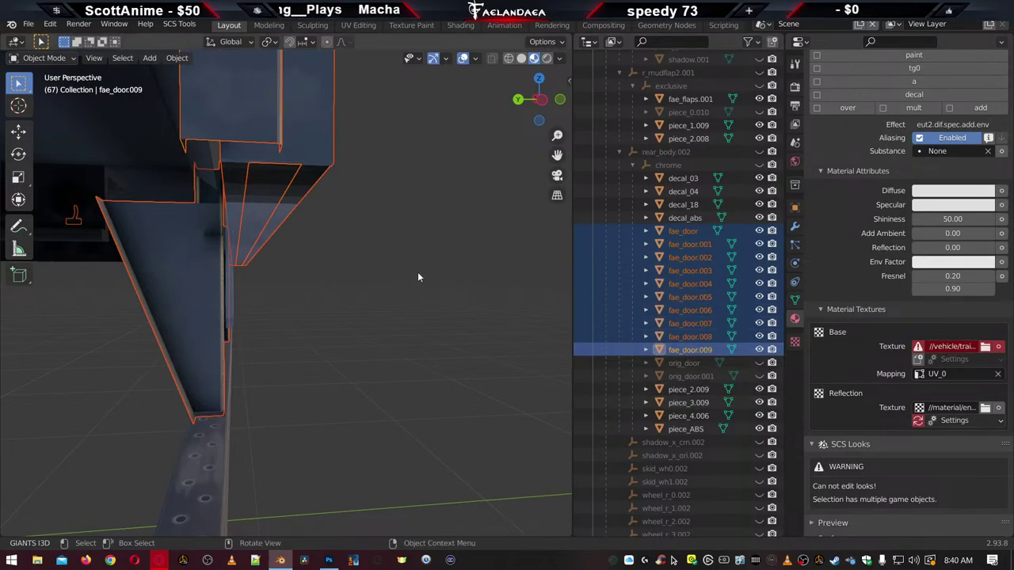
Select the large rear tail-light lens piece_5.005 in the viewport
middle_click_drag(419, 278, 329, 305)
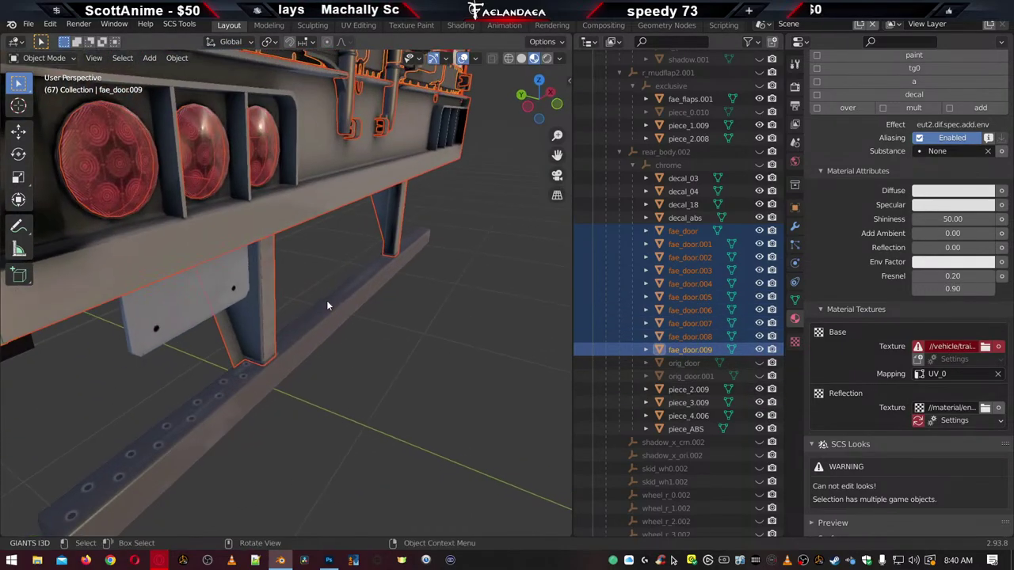
left_click(114, 166)
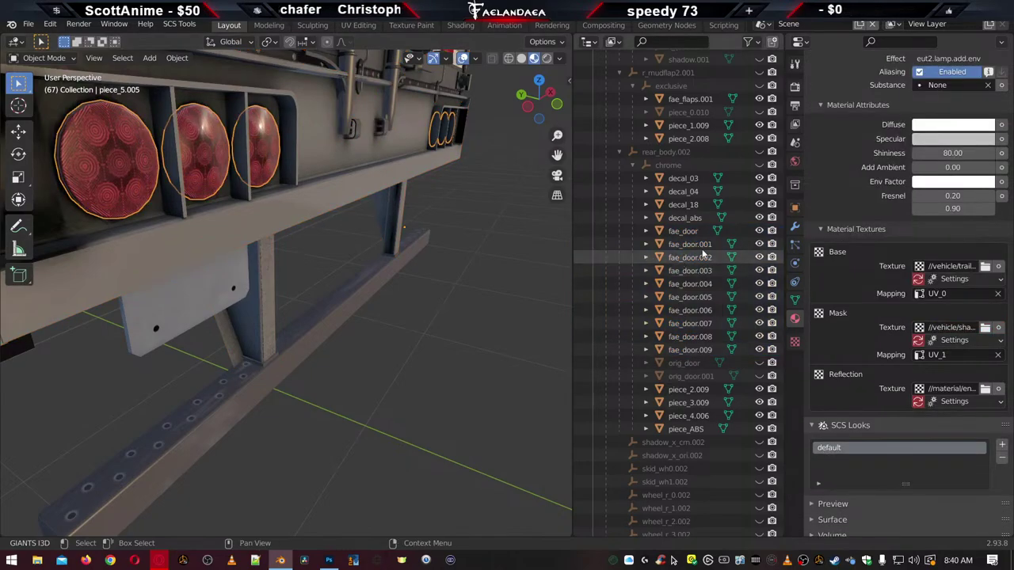
scroll(701, 257, "up", 5)
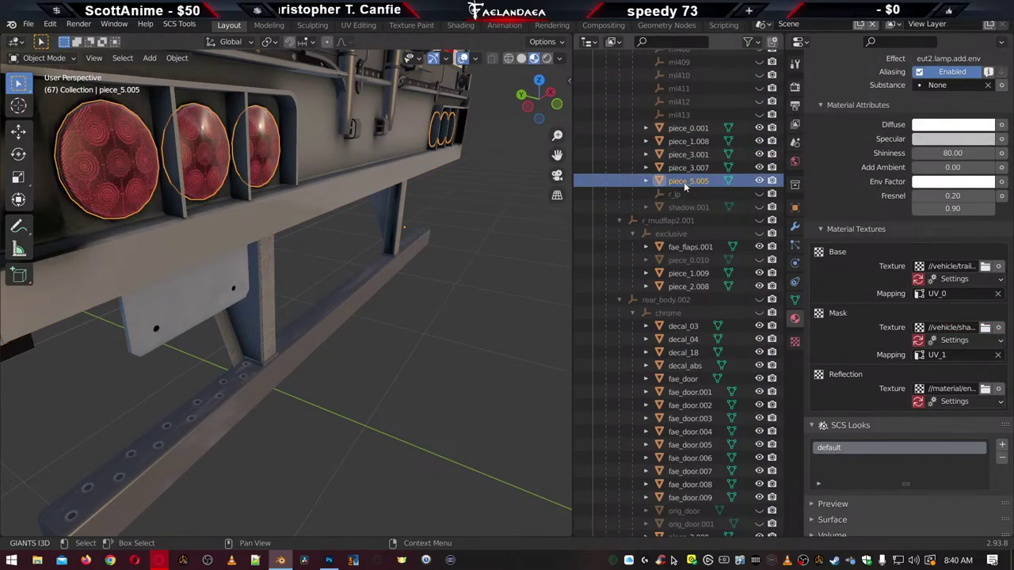
Rename piece_5.005 to fae_taillights in the Outliner, then select fae_bumper
scroll(687, 184, "up", 5)
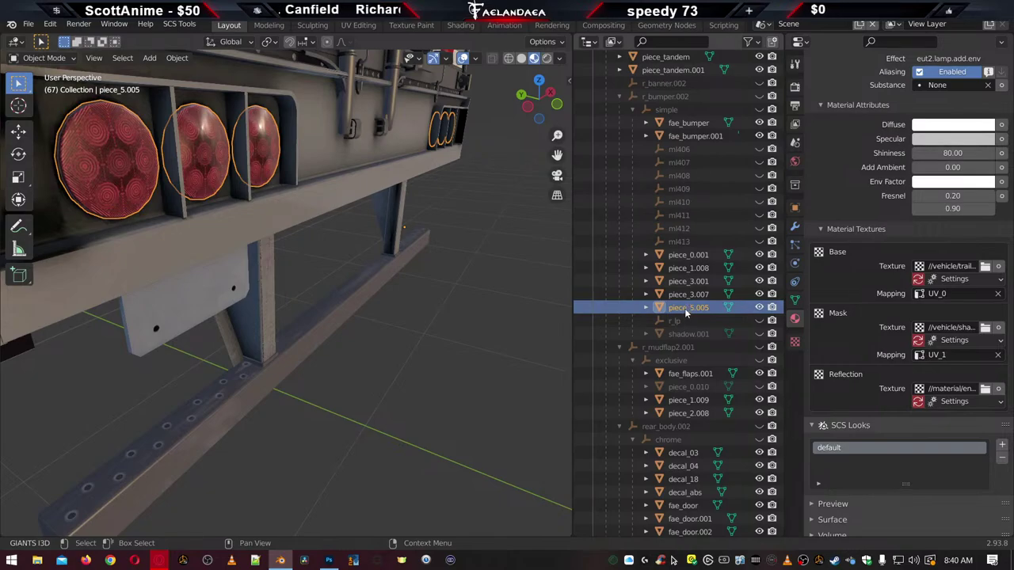
double_click(686, 309)
scroll(686, 309, "down", 1)
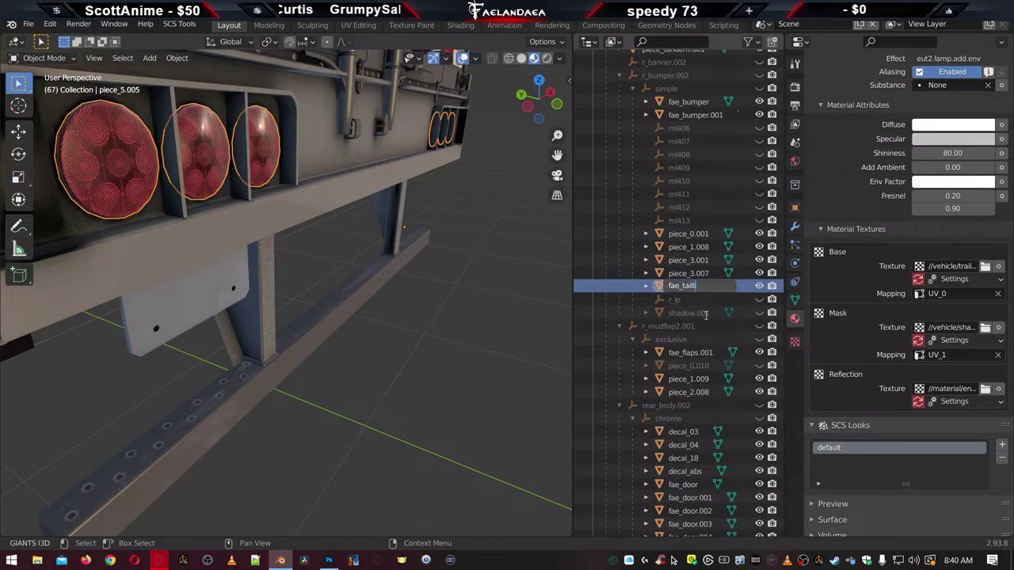
key("Return")
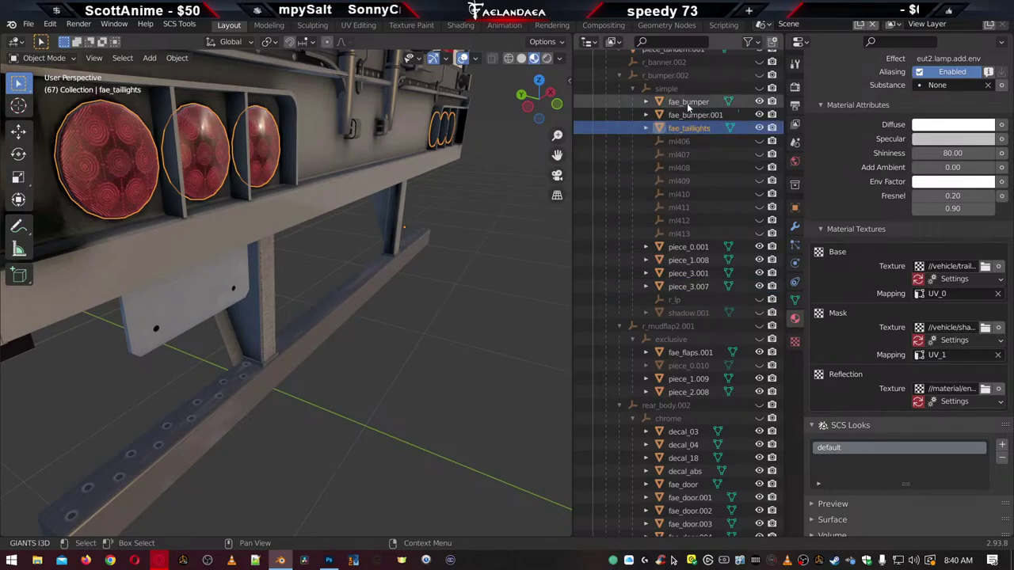
left_click(687, 103)
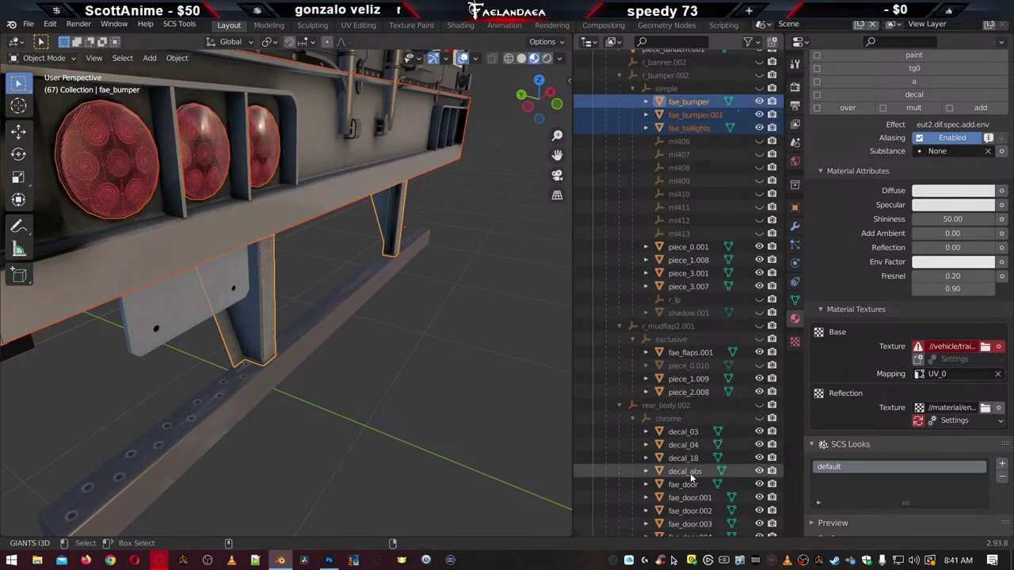
Select the fae_door pieces and switch to a Left Orthographic side view
scroll(691, 476, "down", 6)
left_click_drag(686, 253, 691, 372)
middle_click_drag(389, 385, 434, 457)
key("KP_3")
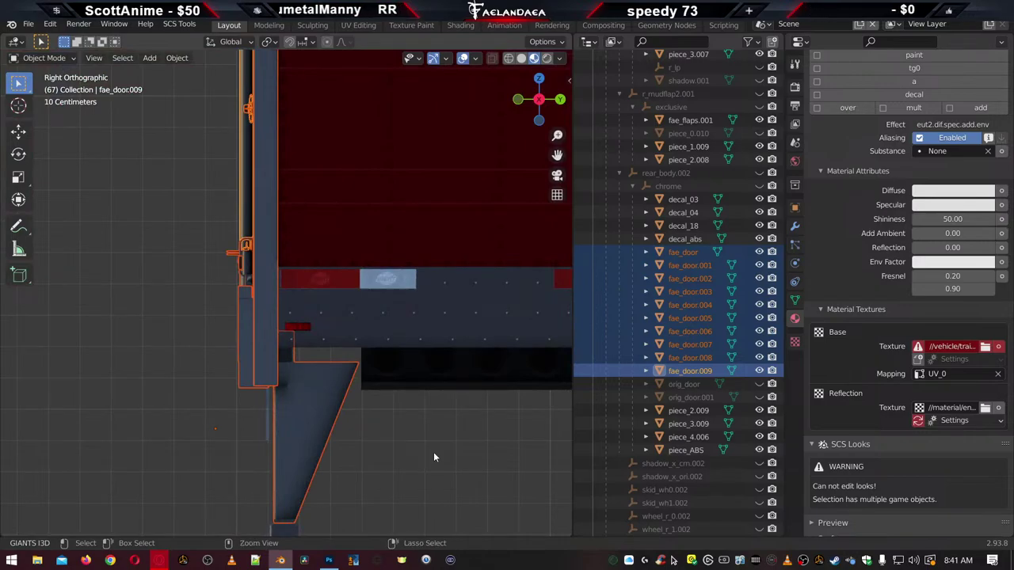
key("ctrl+KP_3")
scroll(388, 316, "up", 2)
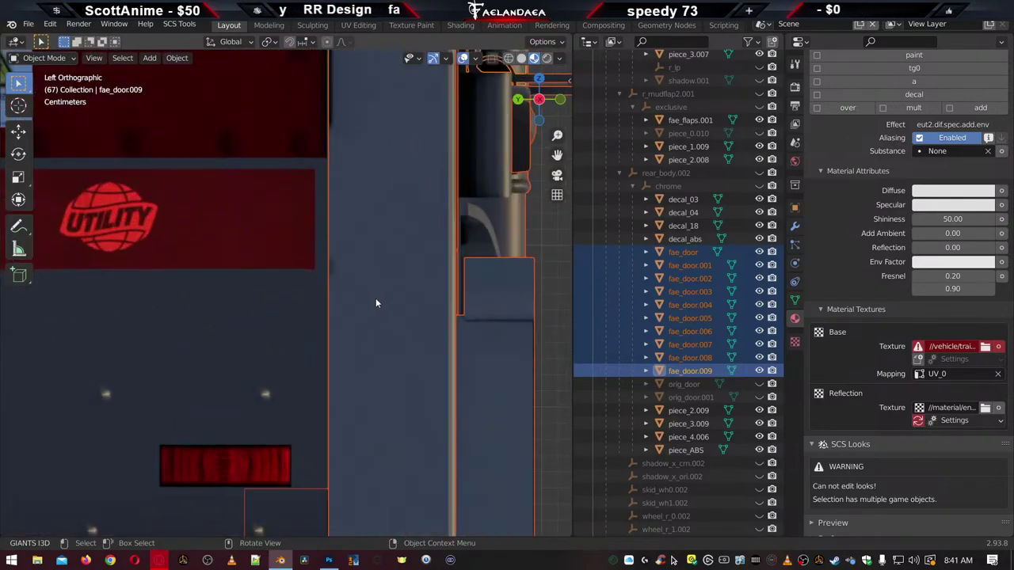
middle_click_drag(360, 213, 317, 470, "shift")
scroll(317, 467, "up", 3)
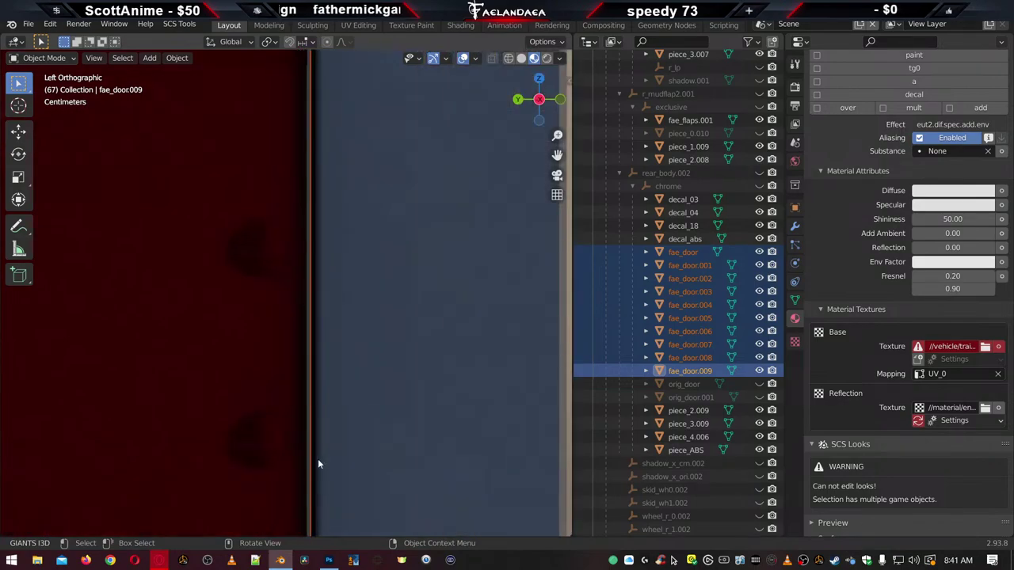
Move the door pieces about 6.6 mm along Y and check their alignment with the door edge
key("g")
key("y")
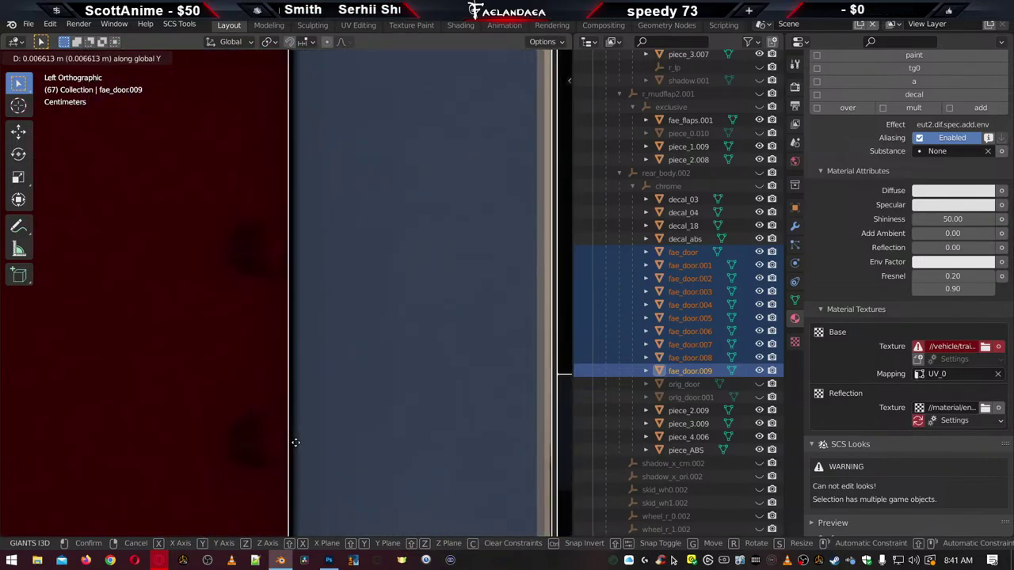
left_click(307, 430)
scroll(312, 429, "down", 5)
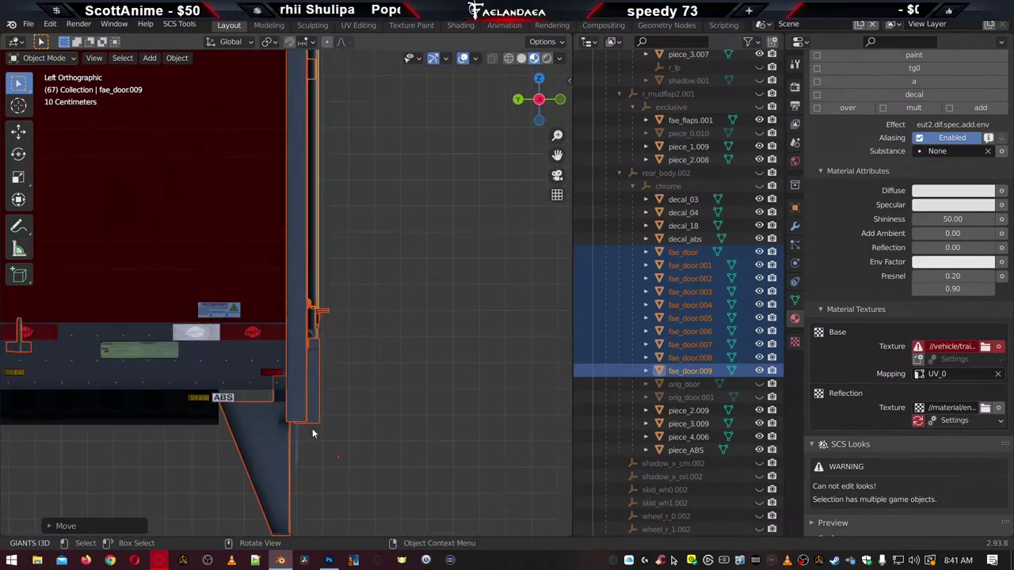
scroll(312, 428, "up", 2)
scroll(404, 375, "up", 1, "shift")
middle_click_drag(404, 376, 324, 57, "shift")
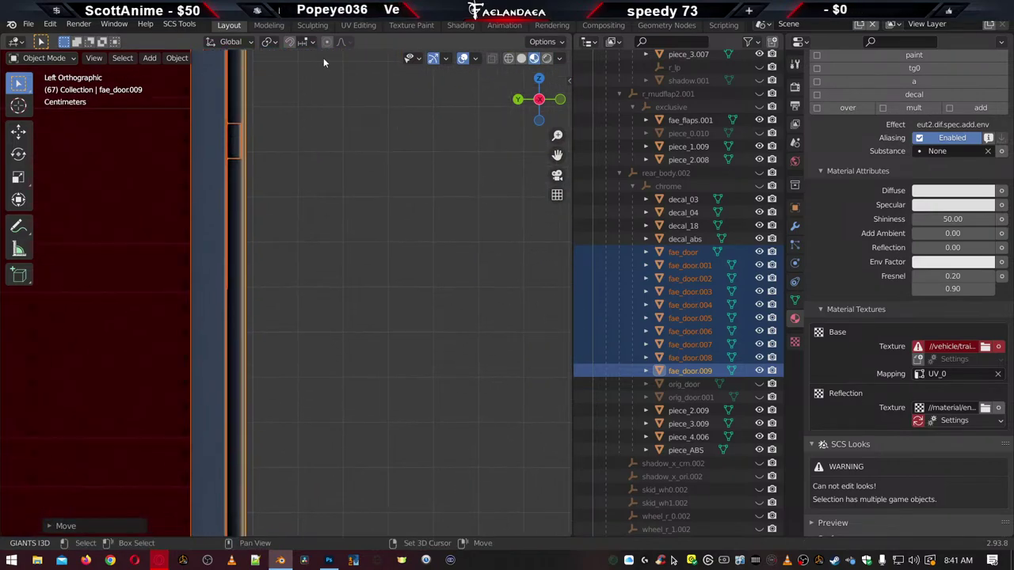
middle_click_drag(366, 167, 353, 267)
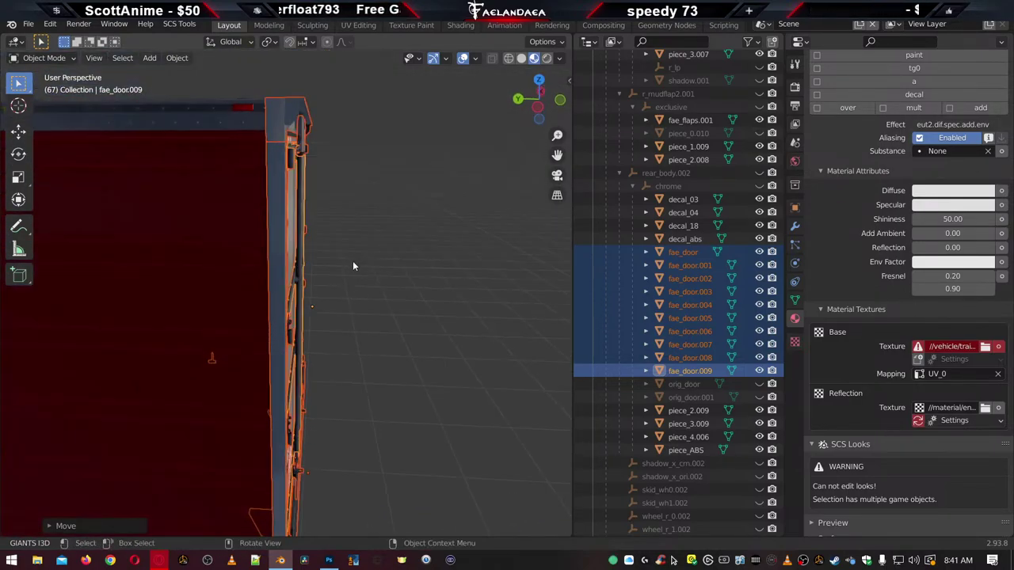
middle_click_drag(355, 334, 356, 372)
middle_click_drag(342, 502, 343, 348)
Apply all transforms to the rear door pieces and step through the fae_door objects
key("ctrl+a")
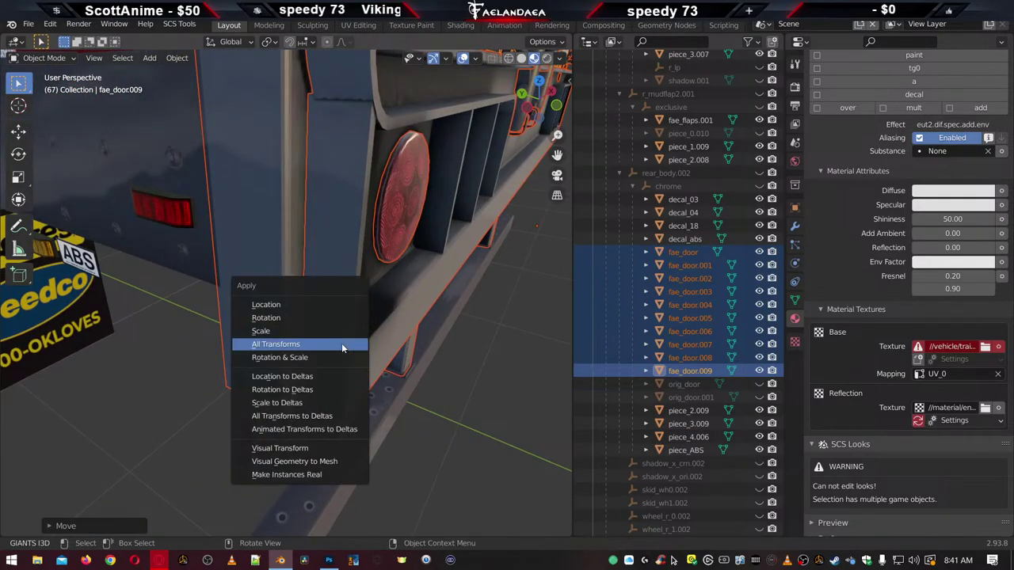
left_click(341, 346)
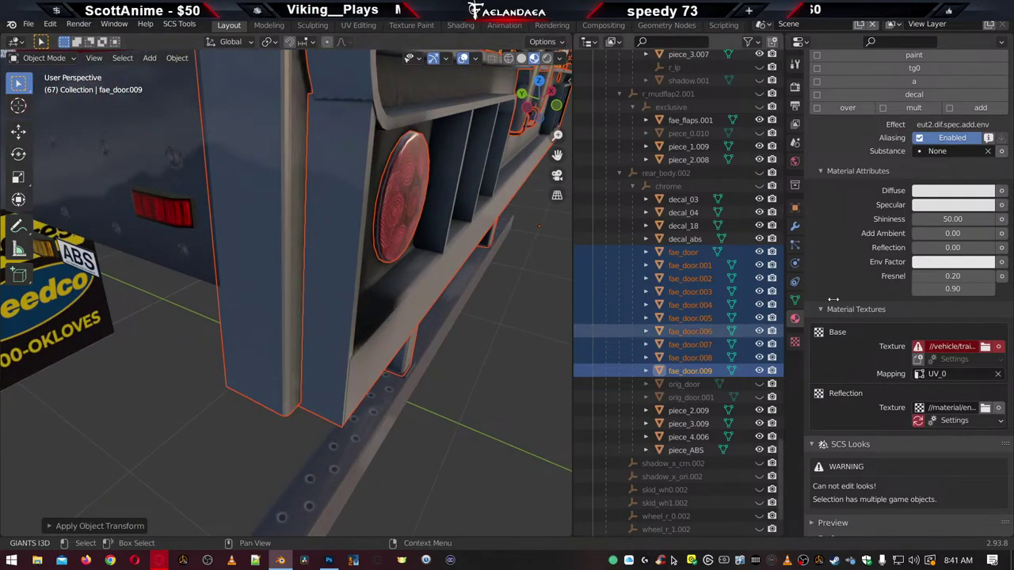
left_click(796, 208)
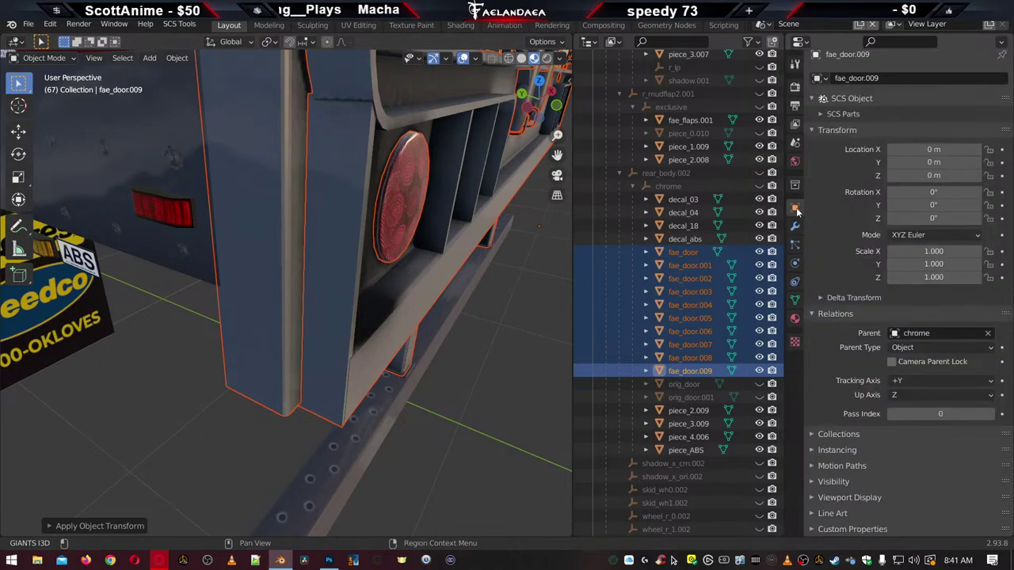
left_click(686, 252)
left_click(686, 265)
left_click(686, 279)
left_click(686, 291)
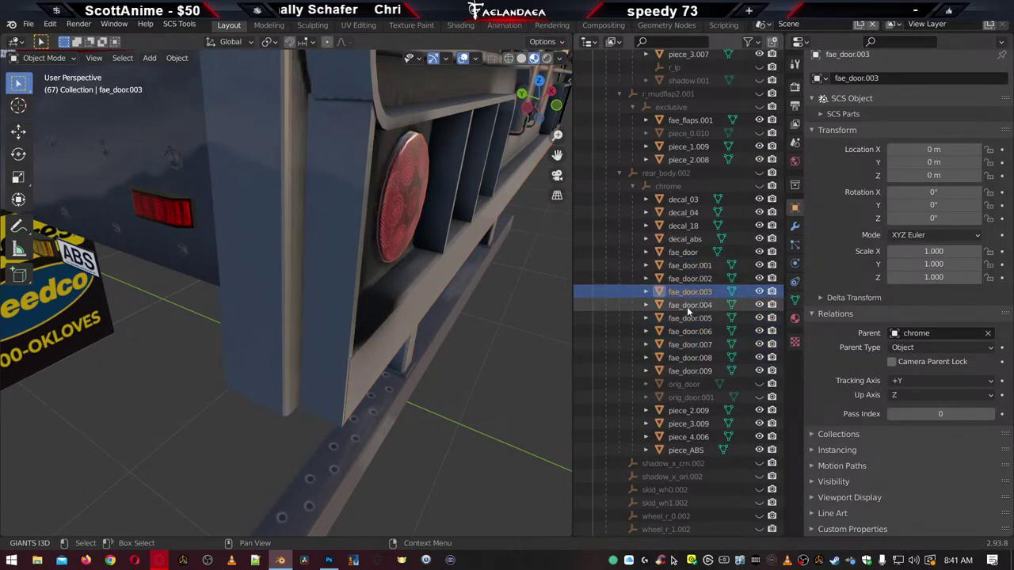
left_click(686, 305)
left_click(686, 317)
left_click(686, 331)
Orbit around to the trailer's rear doors and select fae_door.002
scroll(685, 366, "up", 4)
scroll(685, 366, "up", 4)
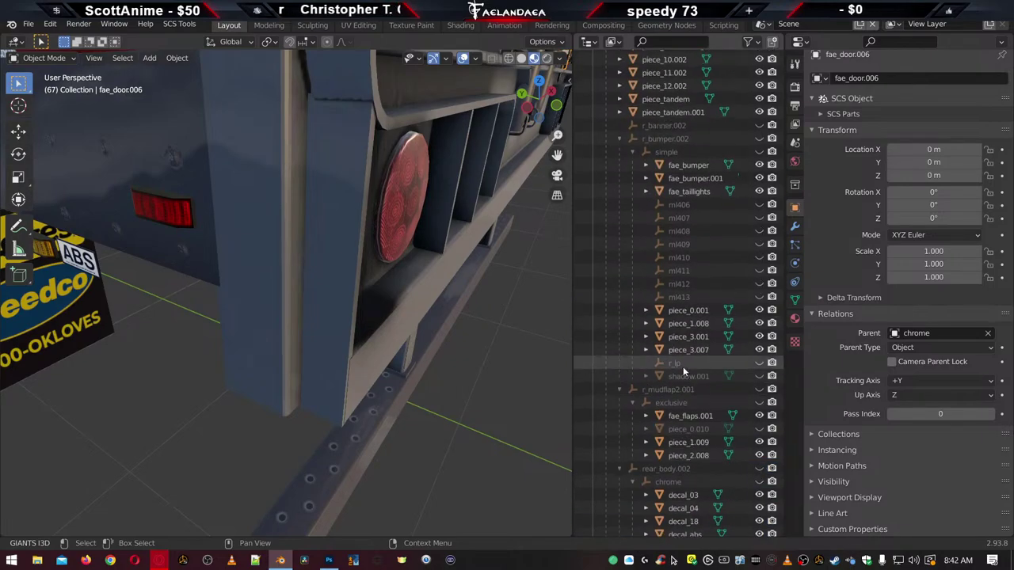
middle_click_drag(472, 334, 396, 409)
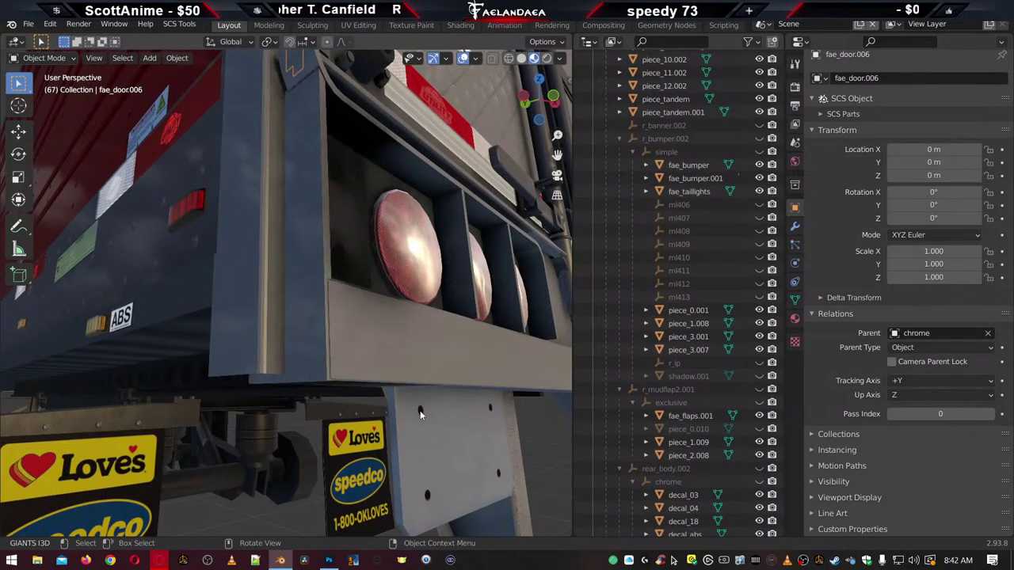
left_click(409, 444, "shift")
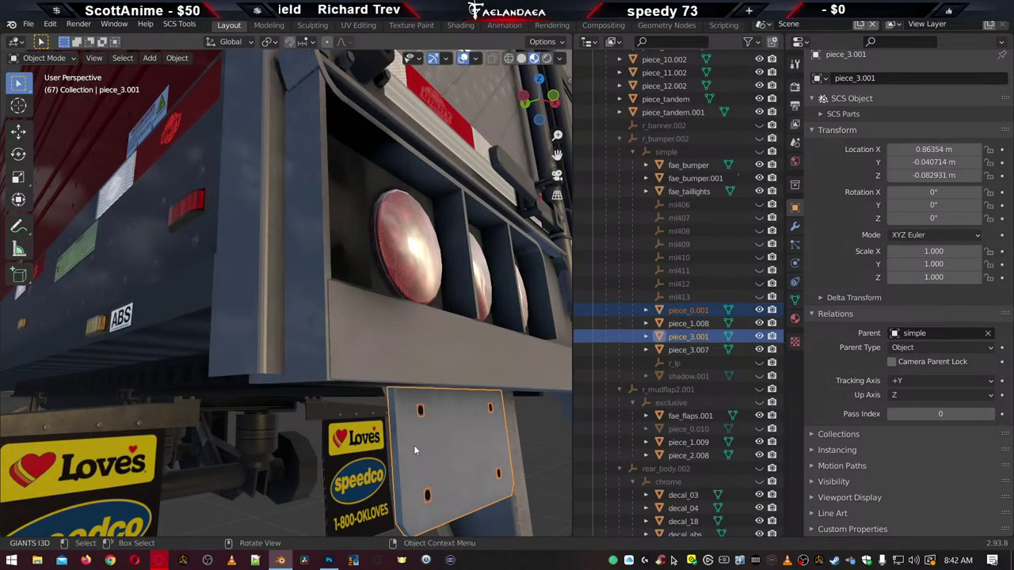
middle_click_drag(414, 445, 411, 388)
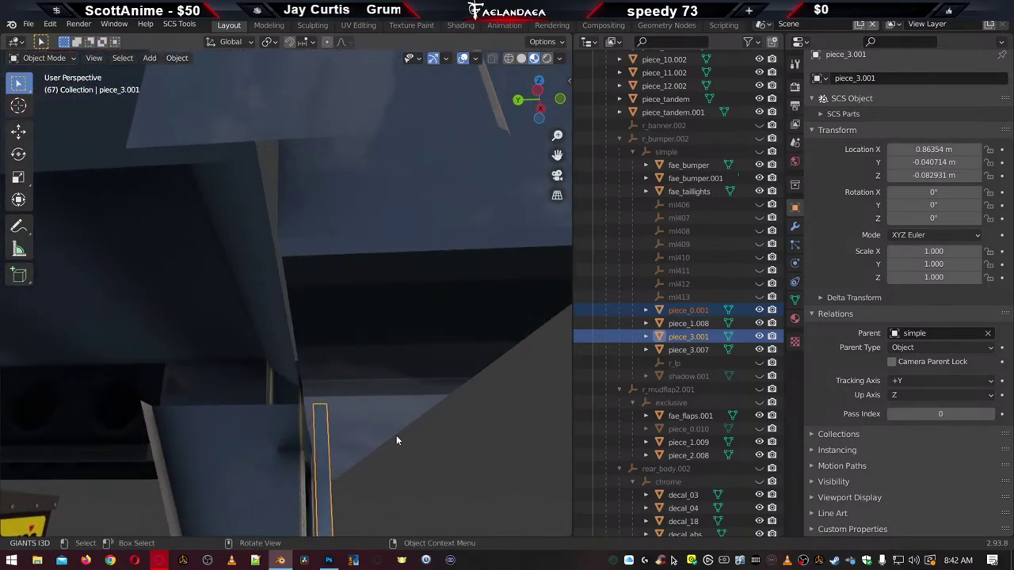
scroll(397, 434, "down", 6)
middle_click_drag(394, 433, 140, 428)
left_click(66, 422)
middle_click_drag(66, 422, 216, 395)
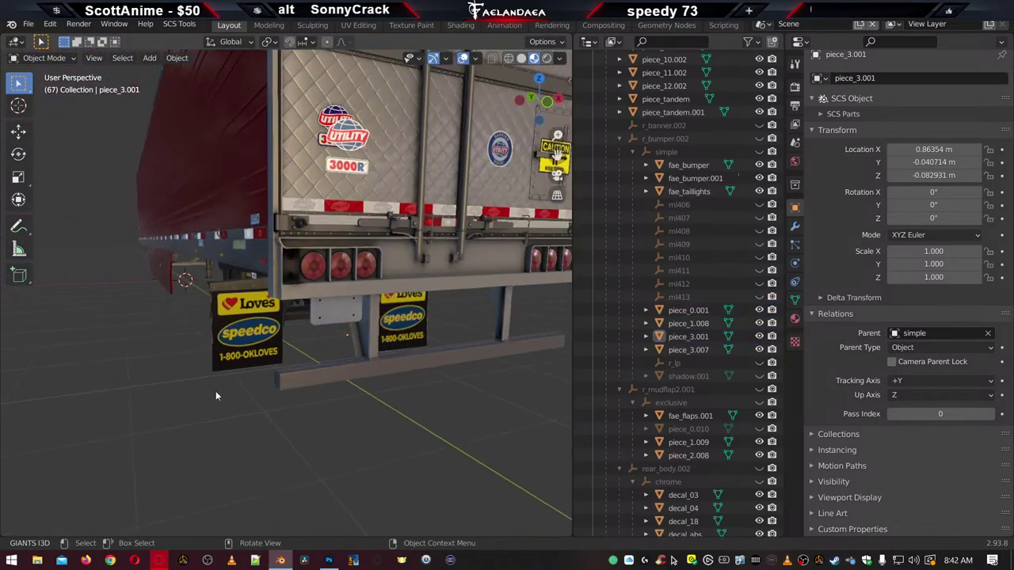
middle_click_drag(370, 310, 299, 430)
scroll(283, 317, "up", 3)
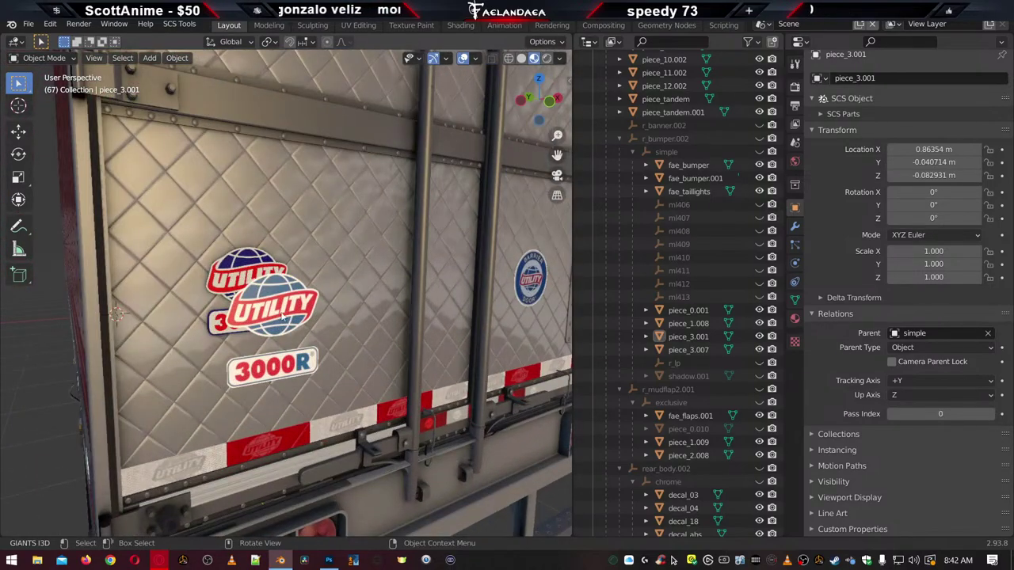
left_click(230, 270)
Zoom and orbit to inspect the trailer's red side and rear door
scroll(256, 311, "down", 4)
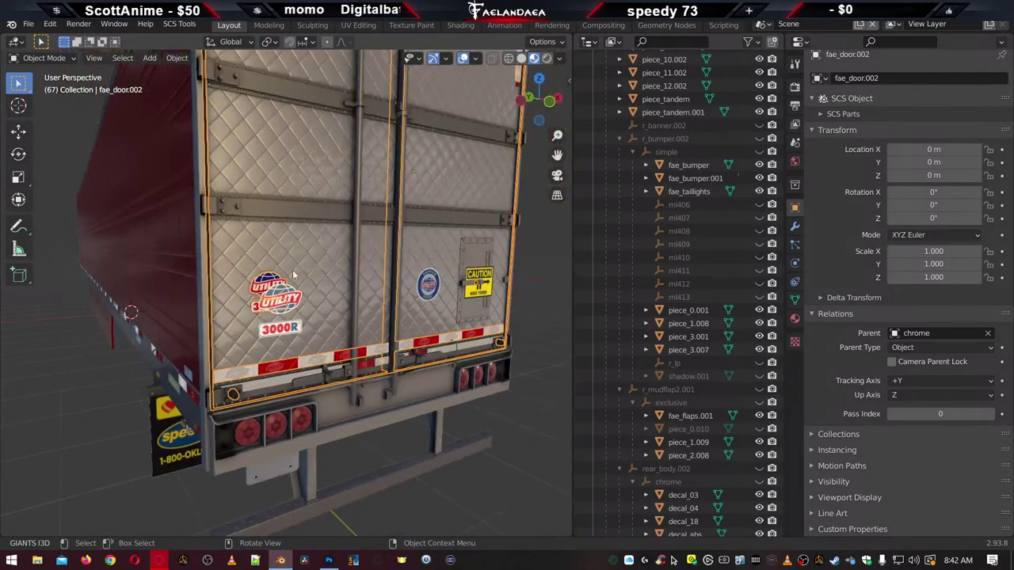
scroll(301, 268, "down", 3)
scroll(258, 330, "down", 1)
scroll(258, 334, "up", 5)
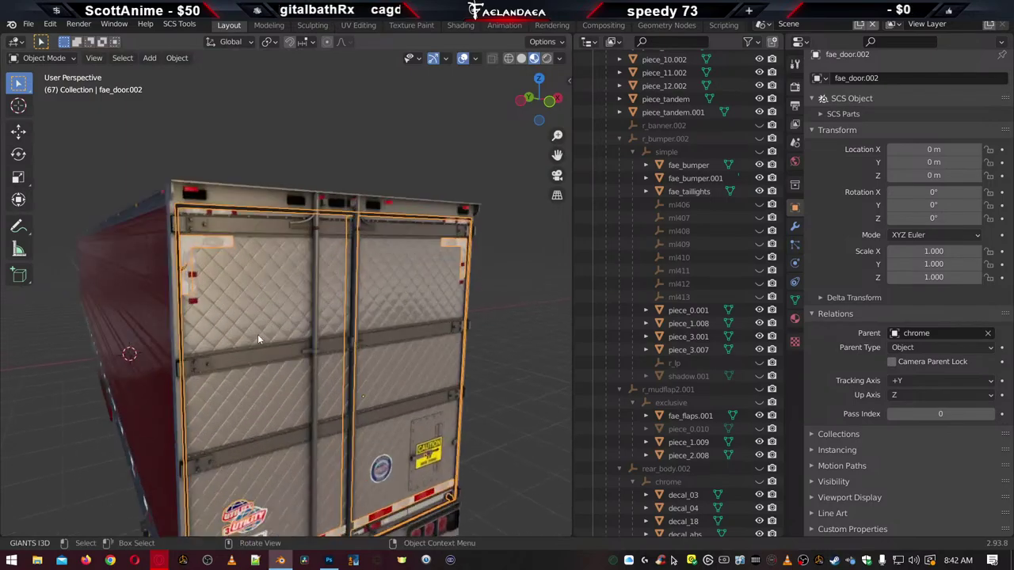
scroll(258, 339, "up", 2)
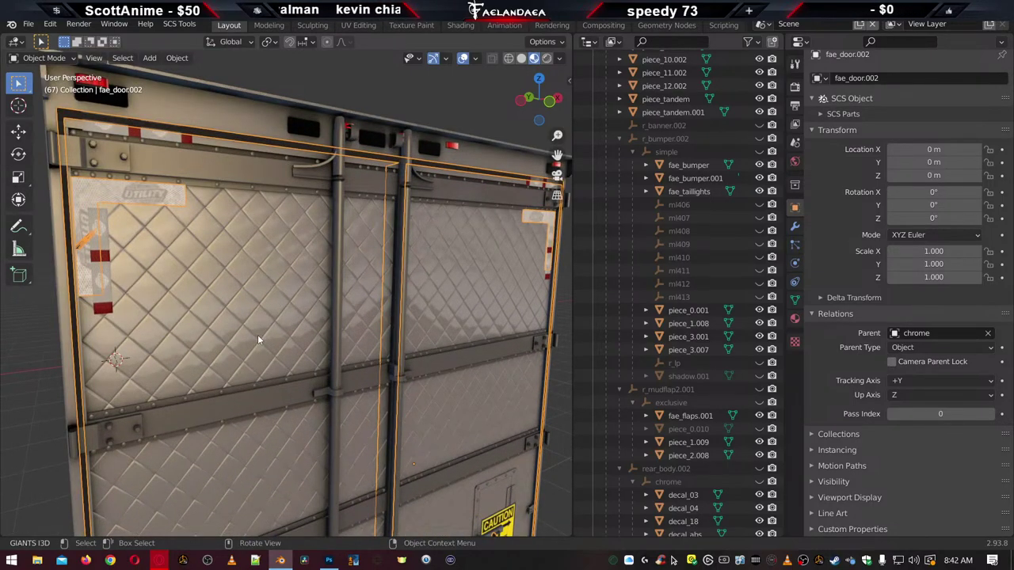
scroll(257, 334, "down", 4)
mouse_move(258, 334)
middle_mouse_down()
mouse_move(252, 327)
mouse_move(273, 341)
mouse_move(284, 334)
mouse_move(280, 322)
mouse_move(275, 344)
mouse_move(259, 335)
mouse_move(276, 332)
mouse_move(270, 344)
mouse_move(247, 339)
mouse_move(247, 324)
middle_mouse_up()
scroll(258, 335, "up", 3)
scroll(277, 332, "down", 3)
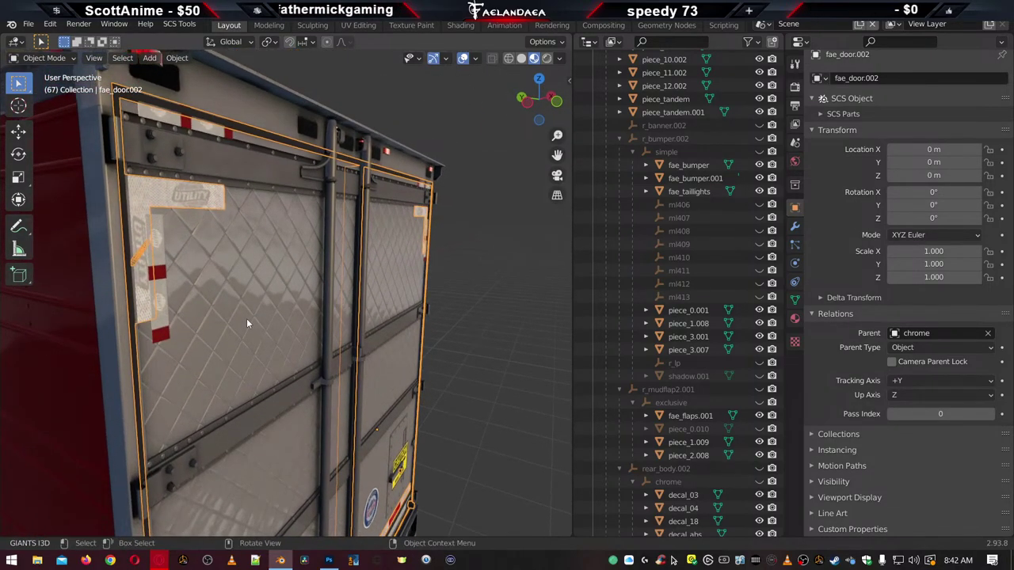
scroll(700, 295, "up", 8)
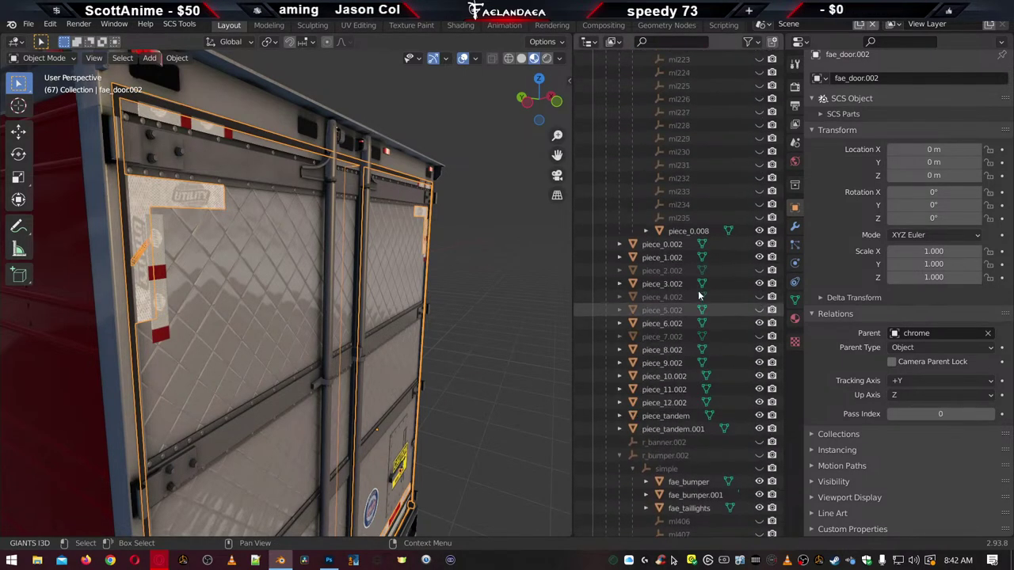
scroll(700, 296, "down", 10)
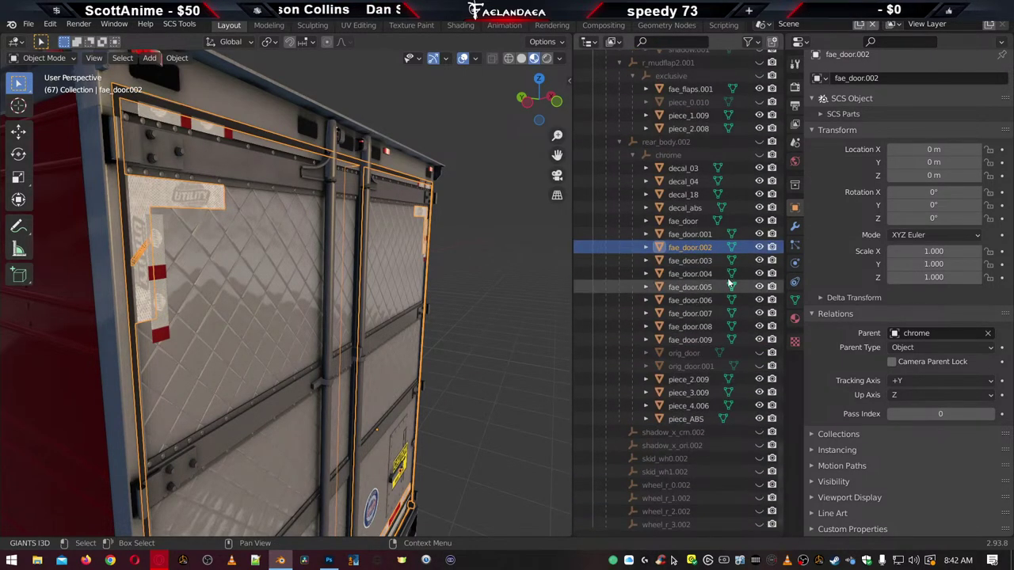
Toggle fae_door.002 visibility repeatedly, leaving it shown, then select piece_2.009
left_click(759, 247)
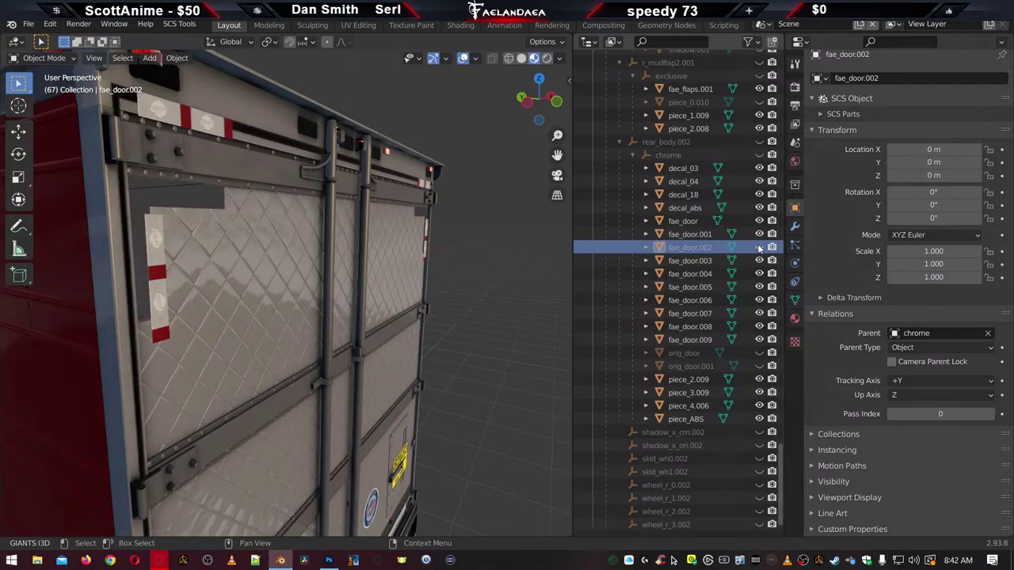
left_click(759, 247)
left_click(759, 247)
left_click(759, 247)
left_click(760, 247)
left_click(759, 247)
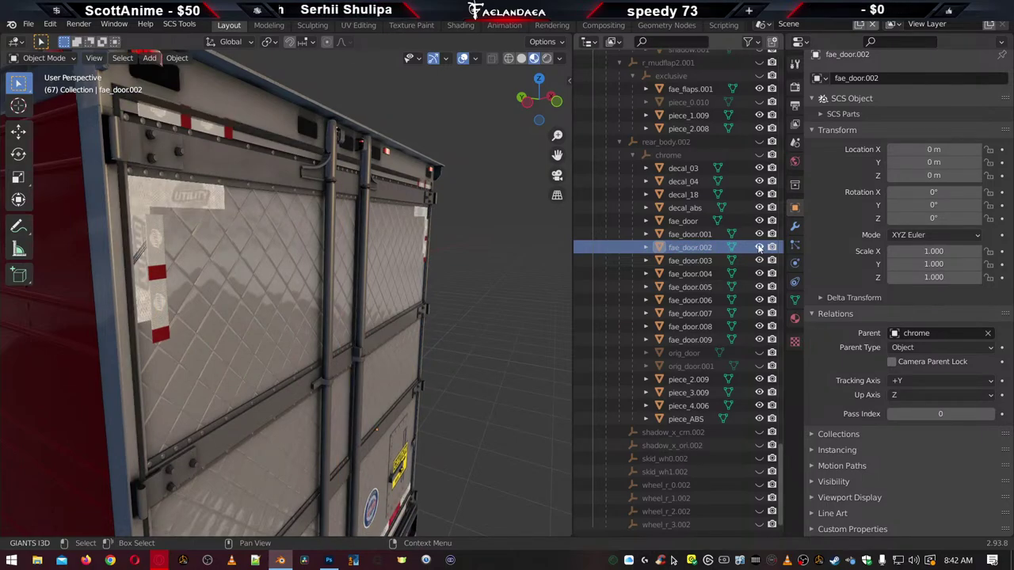
left_click(759, 247)
left_click(759, 247)
left_click(759, 247)
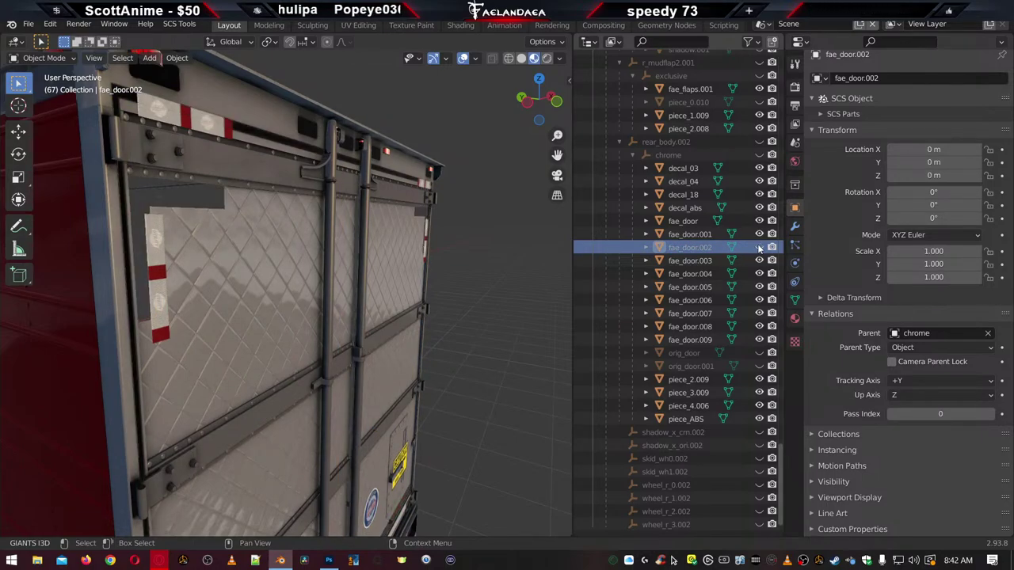
left_click(759, 247)
left_click(759, 247)
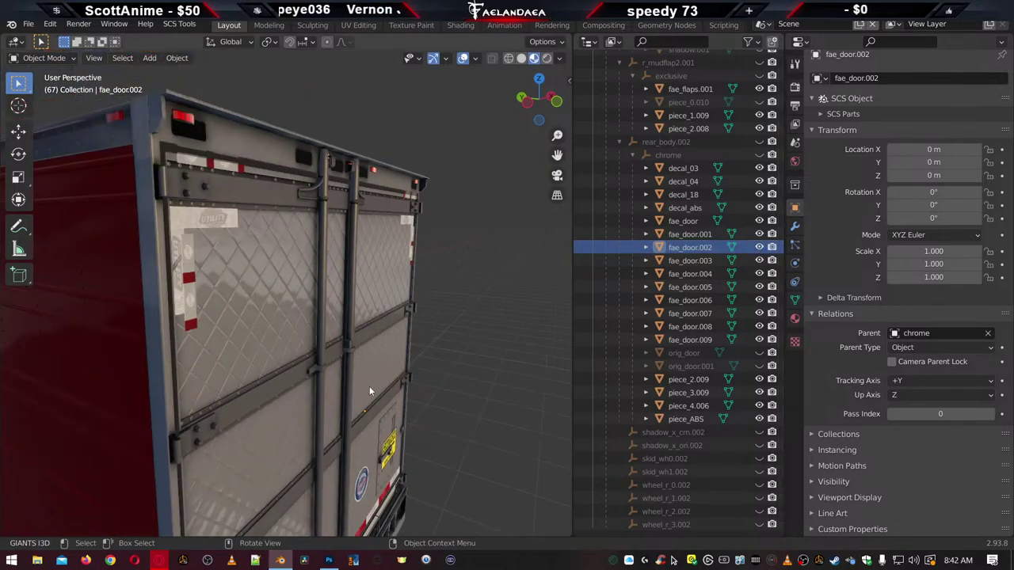
left_click(759, 247)
middle_click_drag(265, 286, 250, 327)
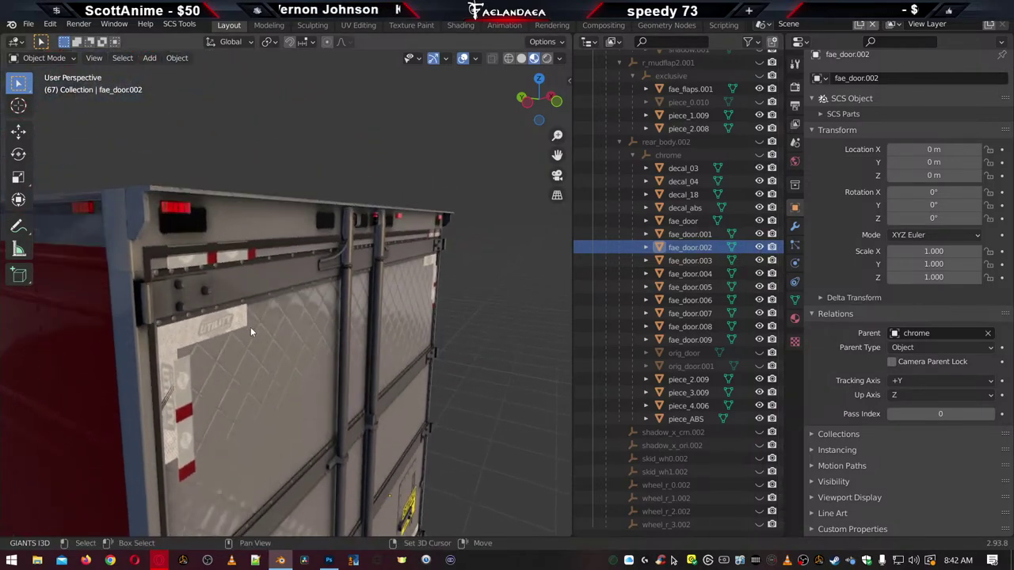
left_click(689, 380)
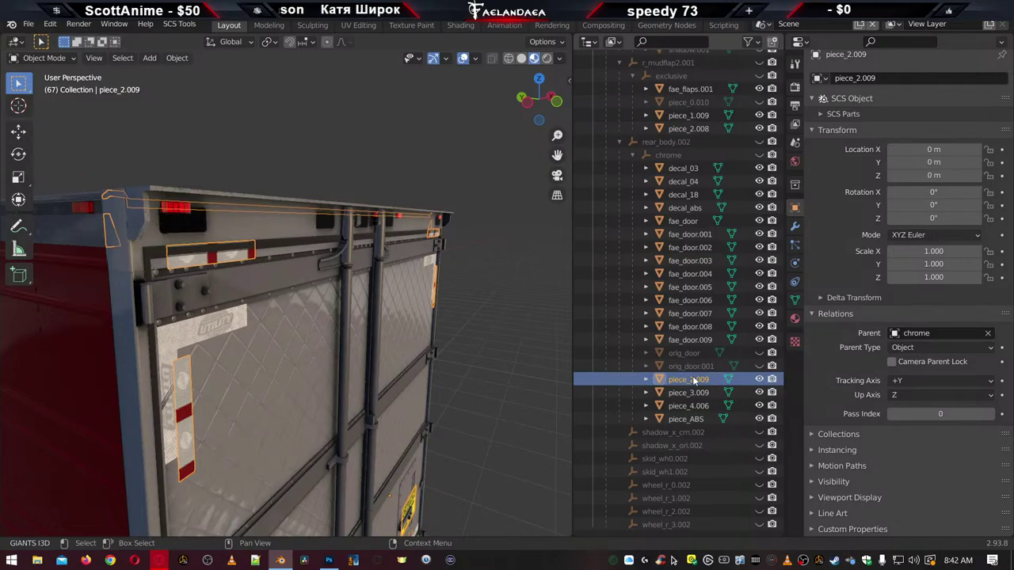
Orbit to the trailer's right-rear corner and make the viewport see-through with Shift+Z
middle_click_drag(432, 341, 249, 354)
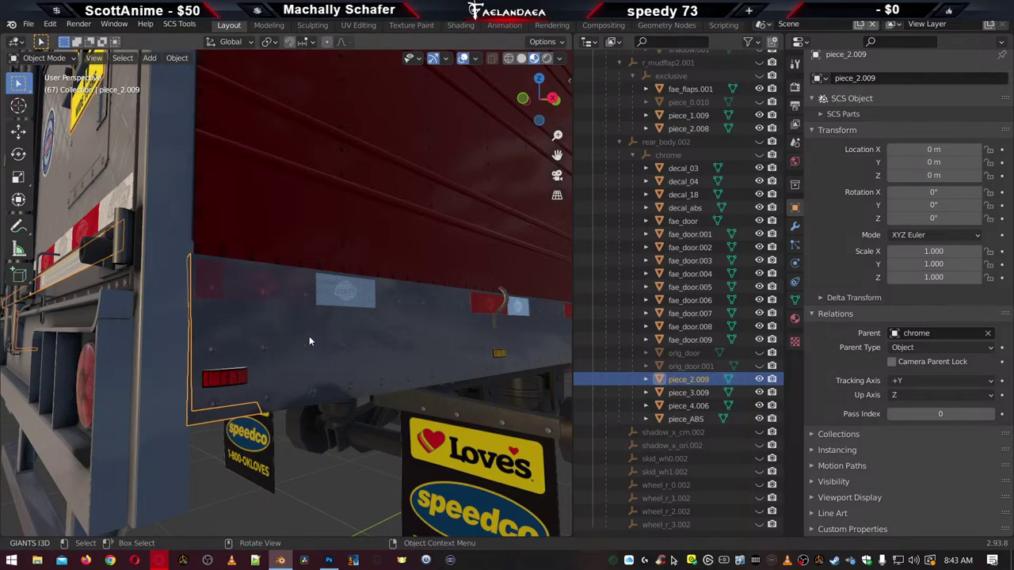
scroll(309, 336, "down", 4)
middle_click_drag(135, 324, 199, 356)
key("shift+z")
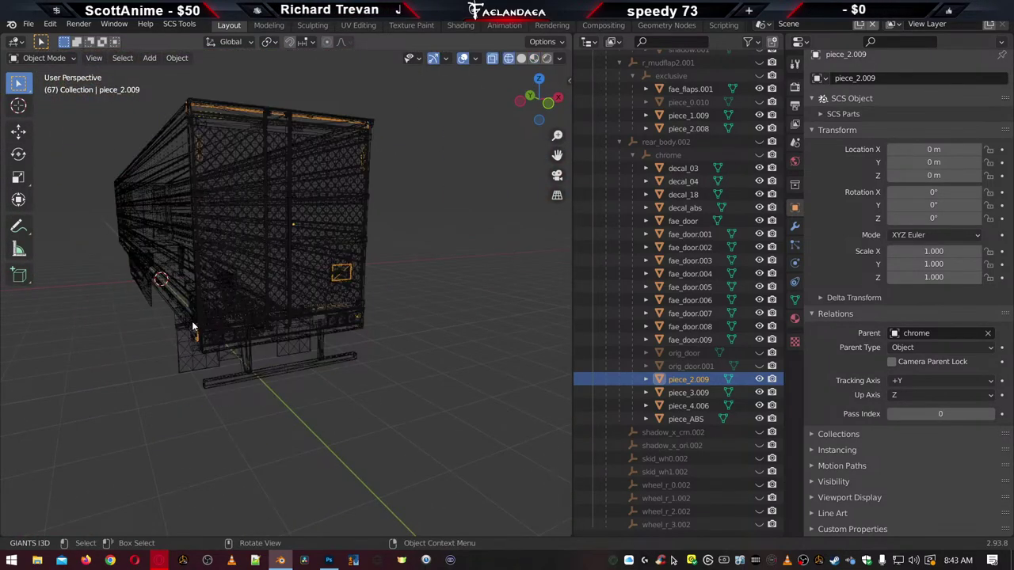
mouse_move(207, 308)
middle_mouse_down()
mouse_move(197, 330)
mouse_move(287, 308)
mouse_move(289, 351)
middle_mouse_up()
scroll(197, 329, "up", 5)
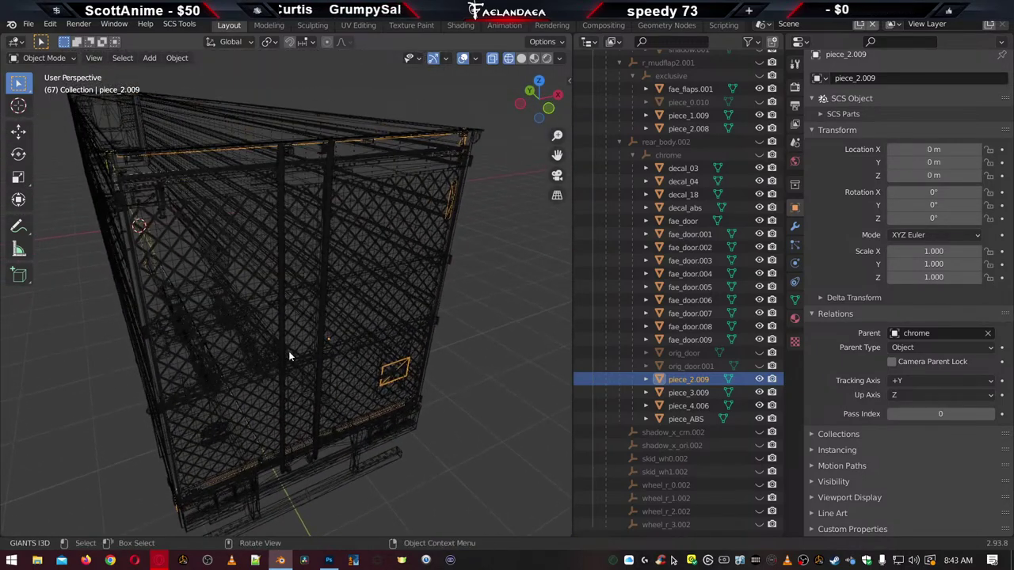
Set Wireframe shading from the Z pie and delete piece_2.009
key("z")
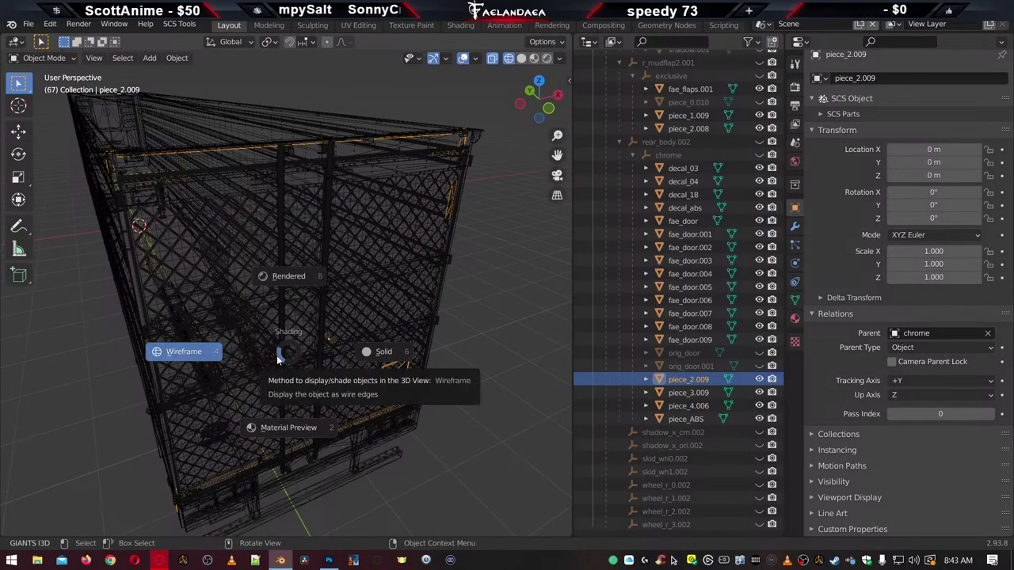
left_click(274, 358)
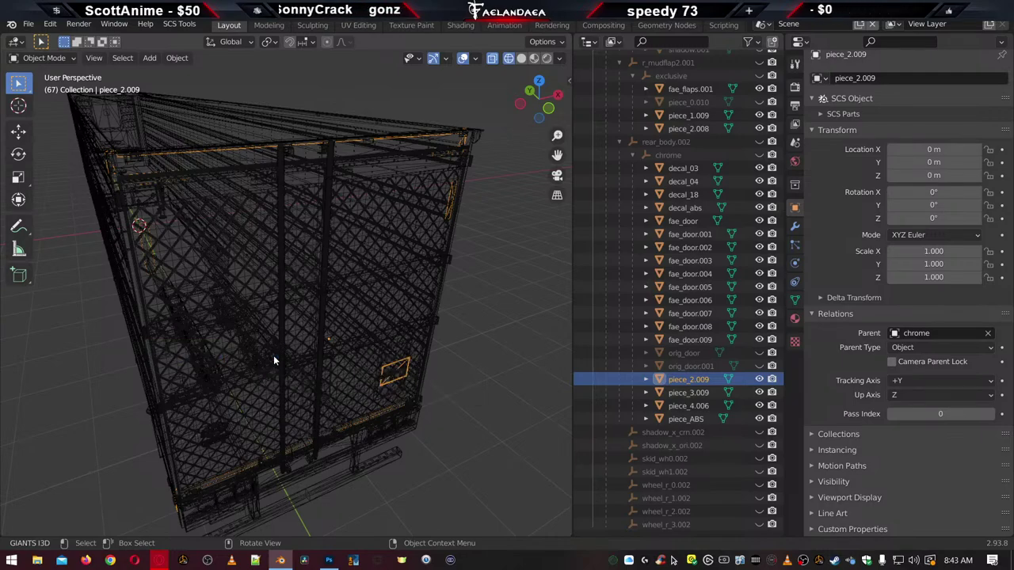
key("x")
left_click(274, 358)
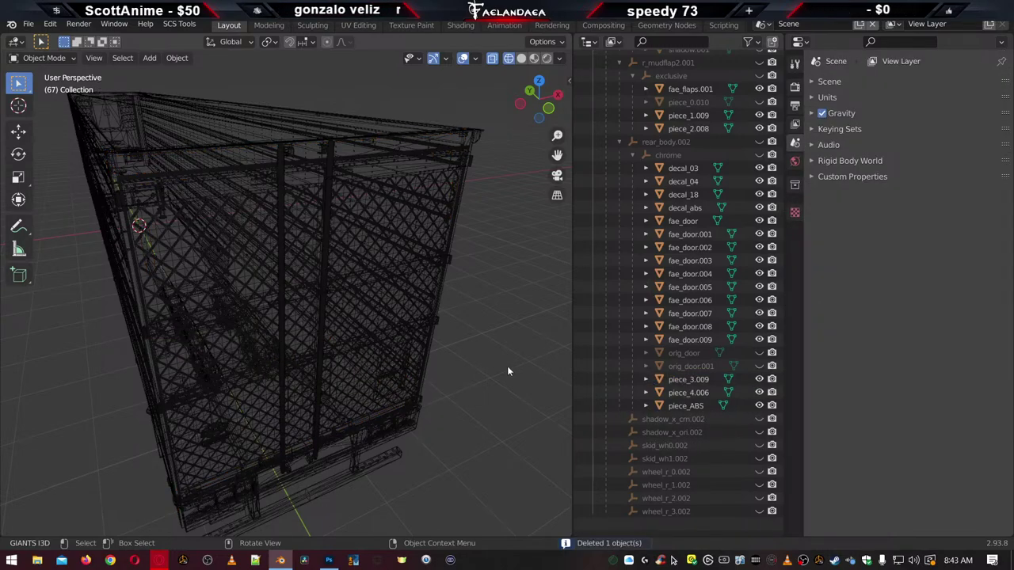
Select and delete the piece_3.009 object
scroll(689, 404, "up", 1)
left_click(689, 392)
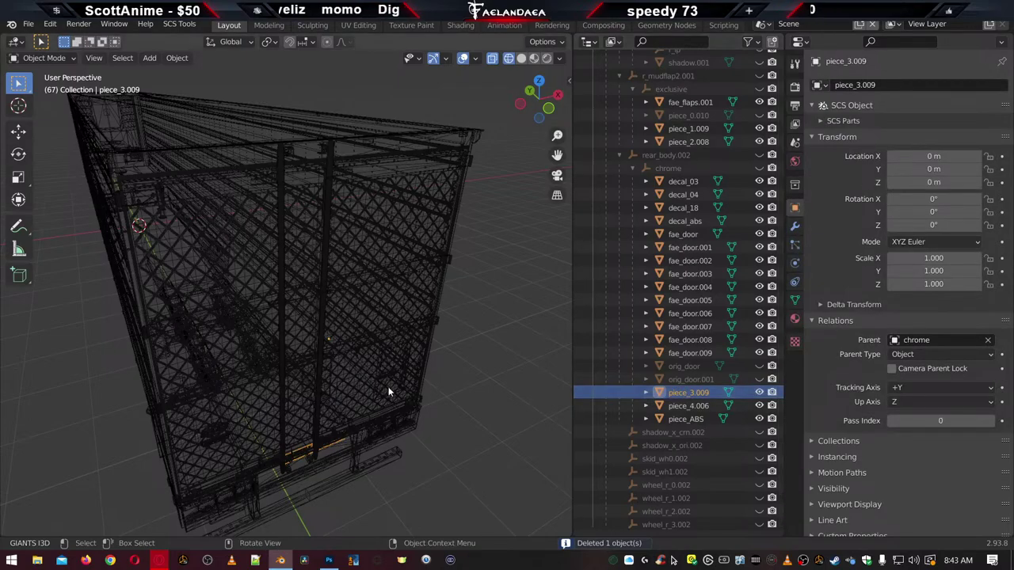
middle_click_drag(388, 386, 351, 349)
scroll(368, 331, "up", 4)
key("x")
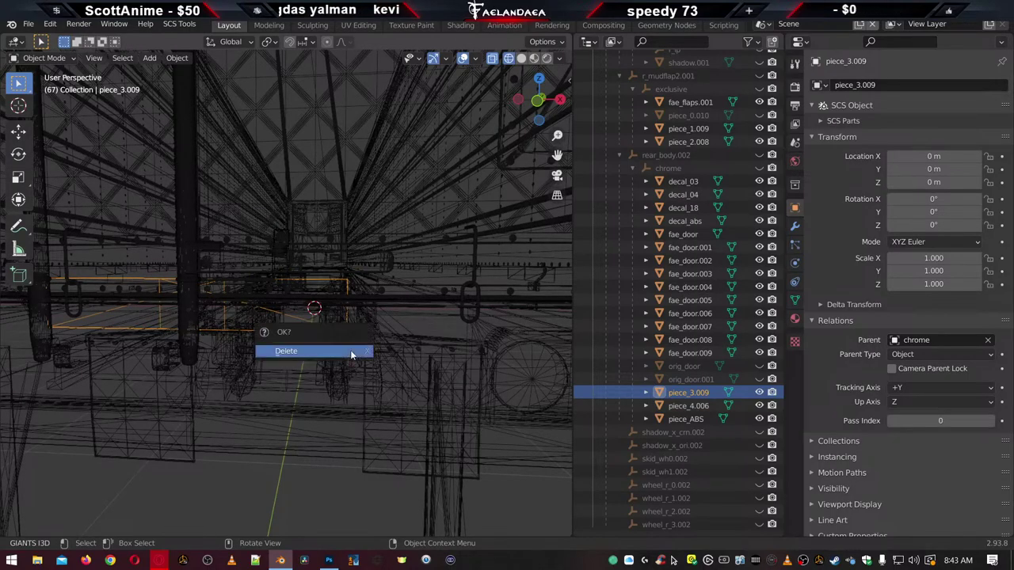
left_click(351, 352)
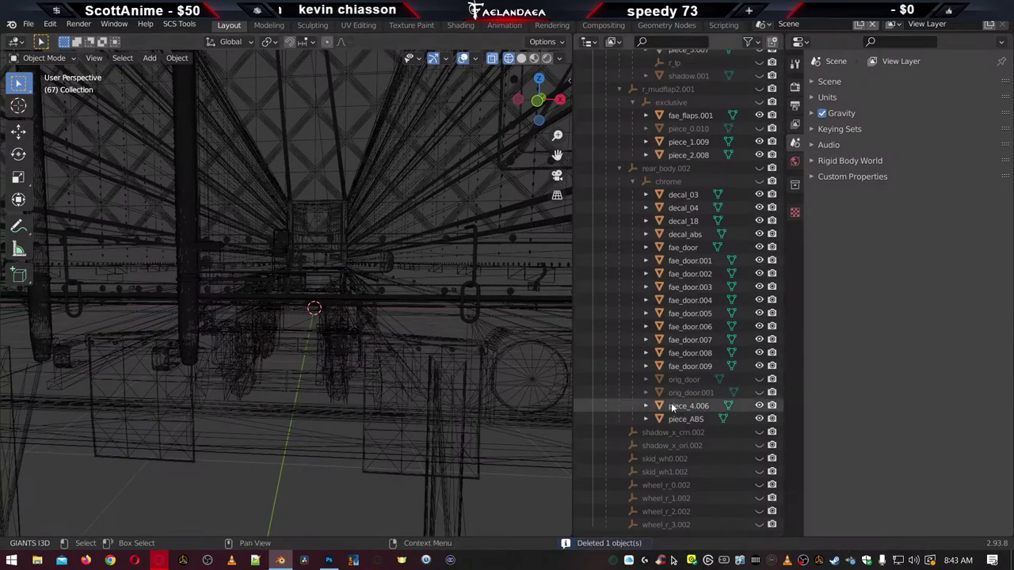
Delete piece_4.006, then select piece_ABS and orig_door
left_click(689, 406)
middle_click_drag(380, 354, 338, 371)
key("x")
left_click(373, 335)
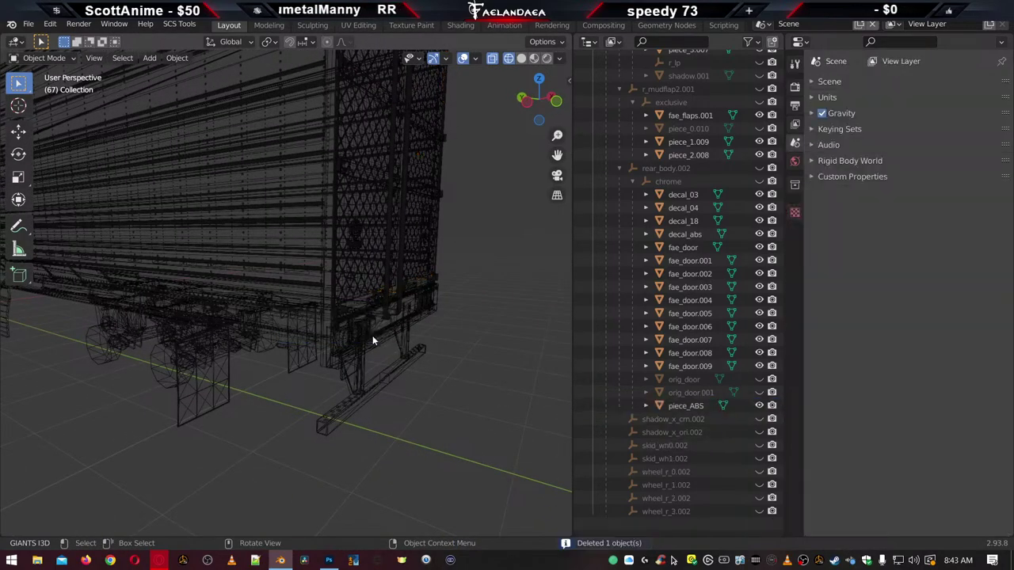
left_click(687, 419)
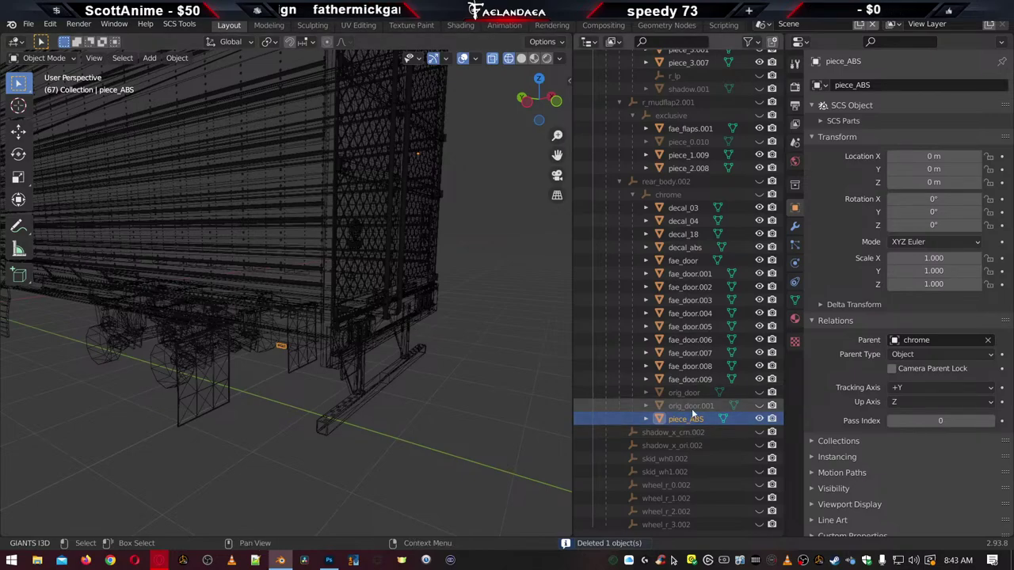
left_click(685, 395)
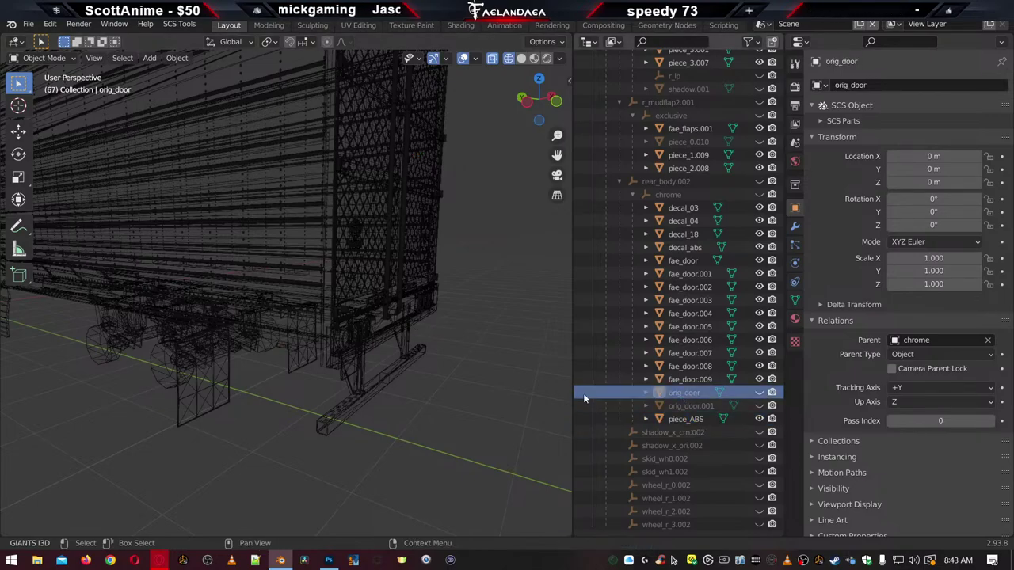
Switch the viewport to Material Preview shading and zoom in on the door panel
middle_click_drag(457, 331, 469, 355)
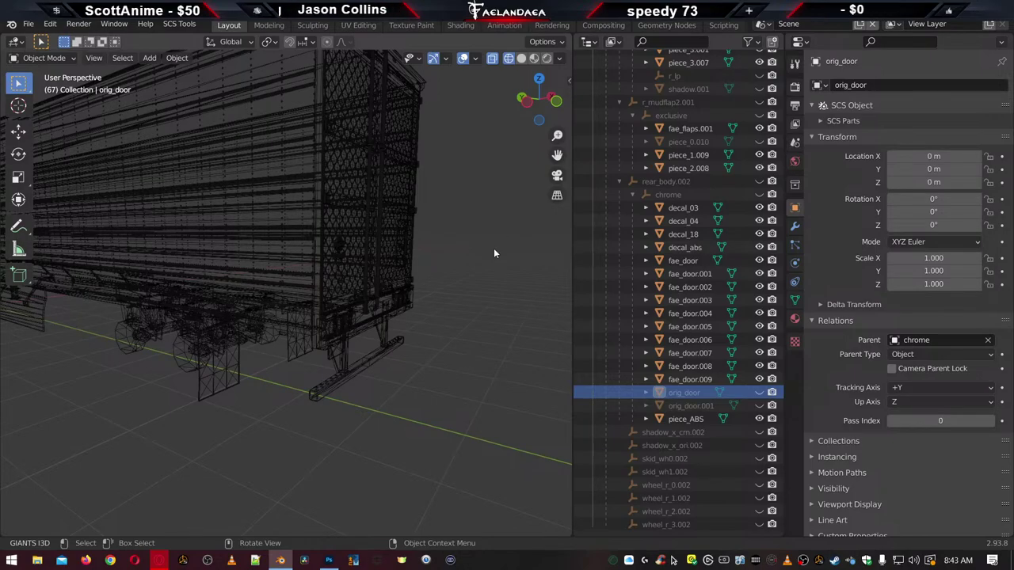
key("z")
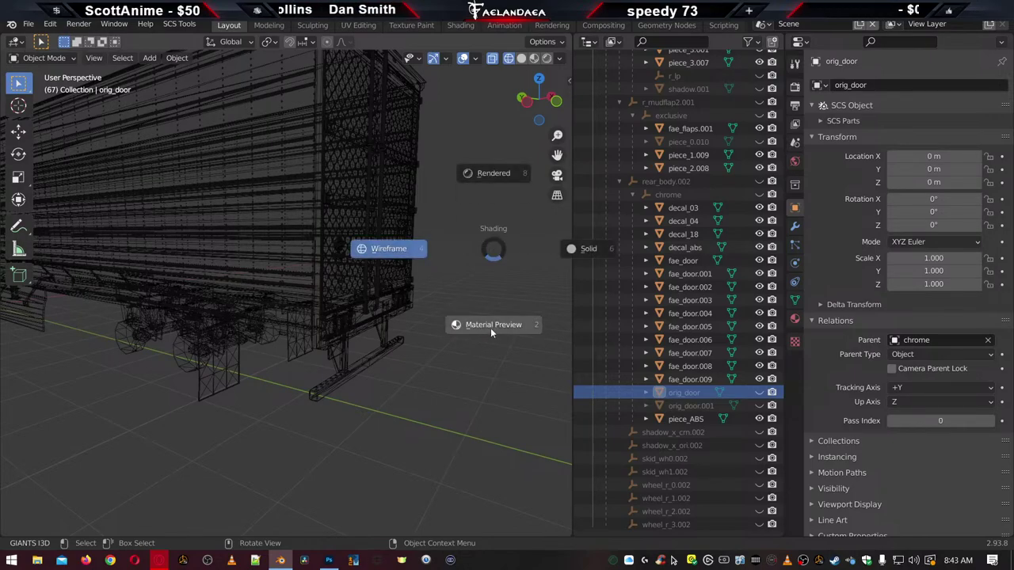
left_click(491, 327)
middle_click_drag(434, 184, 377, 369)
scroll(398, 344, "up", 2)
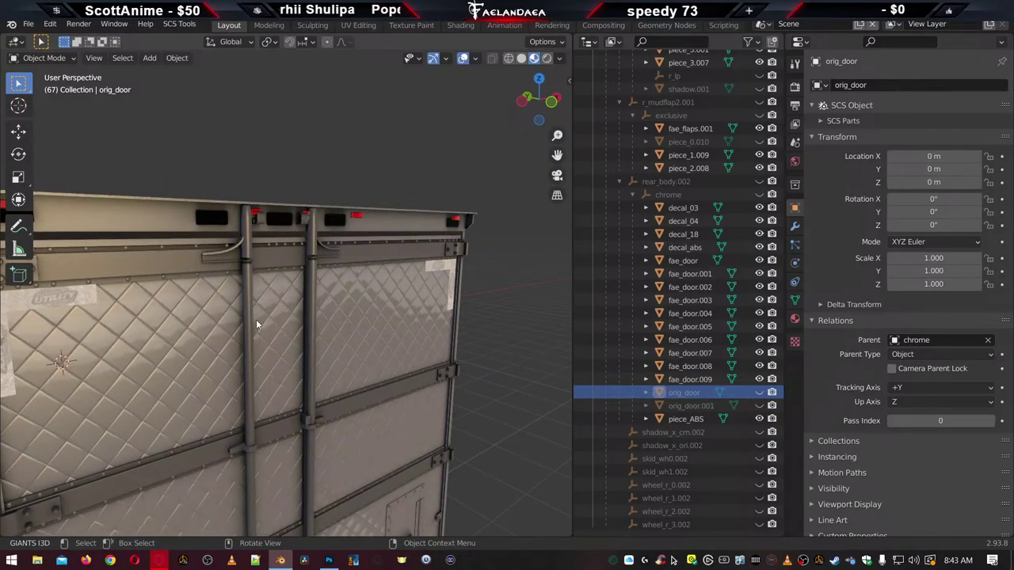
scroll(208, 282, "up", 3)
Orbit and zoom across the rear doors up to the roof to inspect the marker lights
middle_click_drag(238, 283, 321, 291)
scroll(315, 254, "down", 6)
scroll(310, 268, "up", 3)
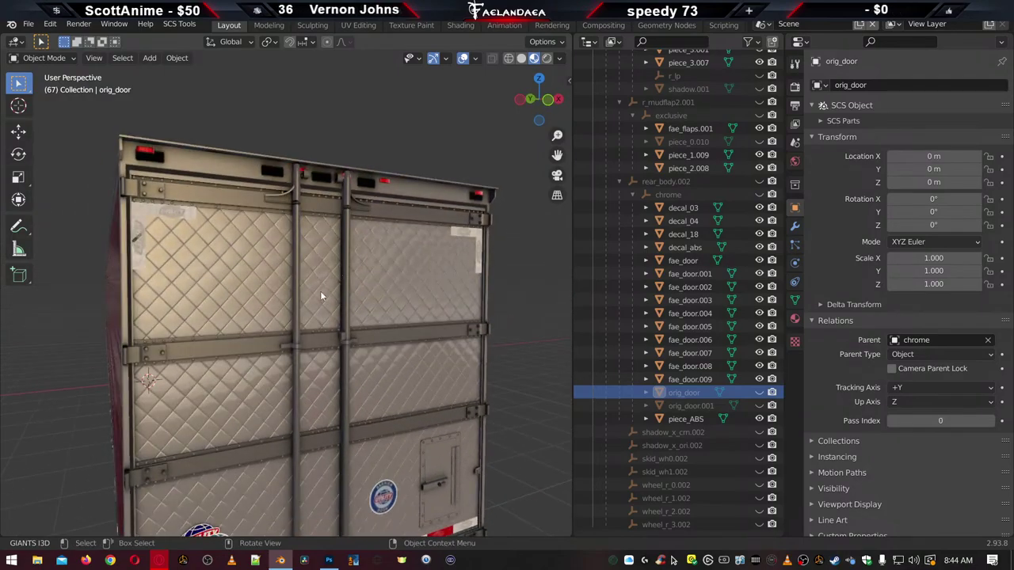
scroll(276, 224, "up", 2)
middle_click_drag(276, 224, 287, 334)
scroll(258, 305, "up", 7)
scroll(292, 321, "down", 3)
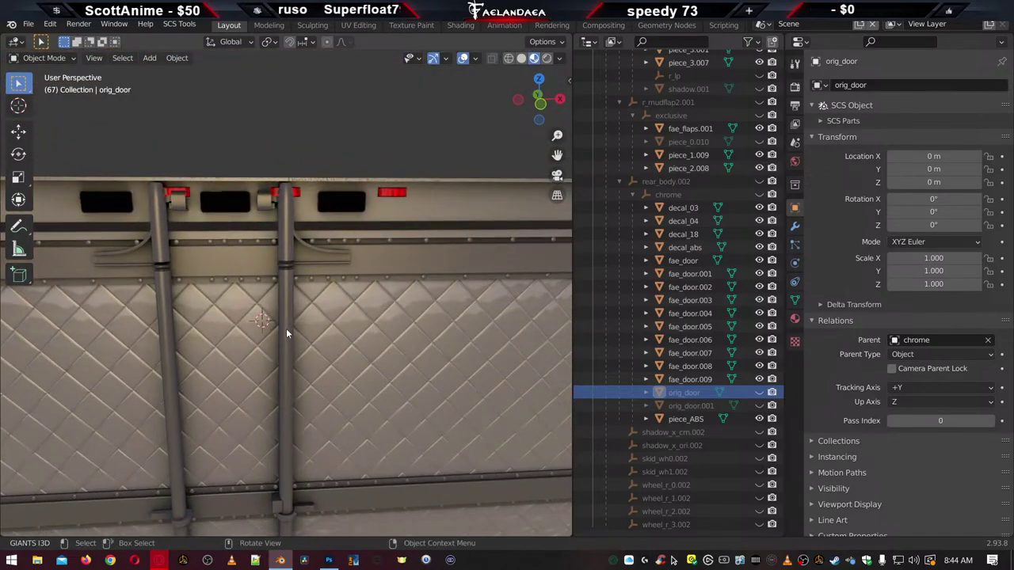
scroll(286, 328, "down", 3)
scroll(297, 328, "up", 1)
scroll(298, 328, "up", 1)
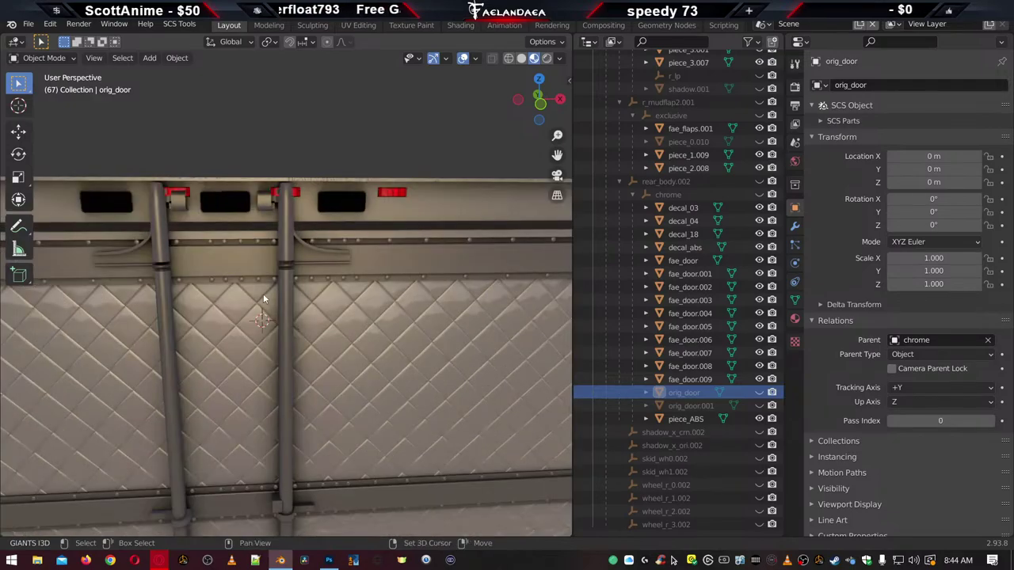
middle_click_drag(298, 328, 234, 230)
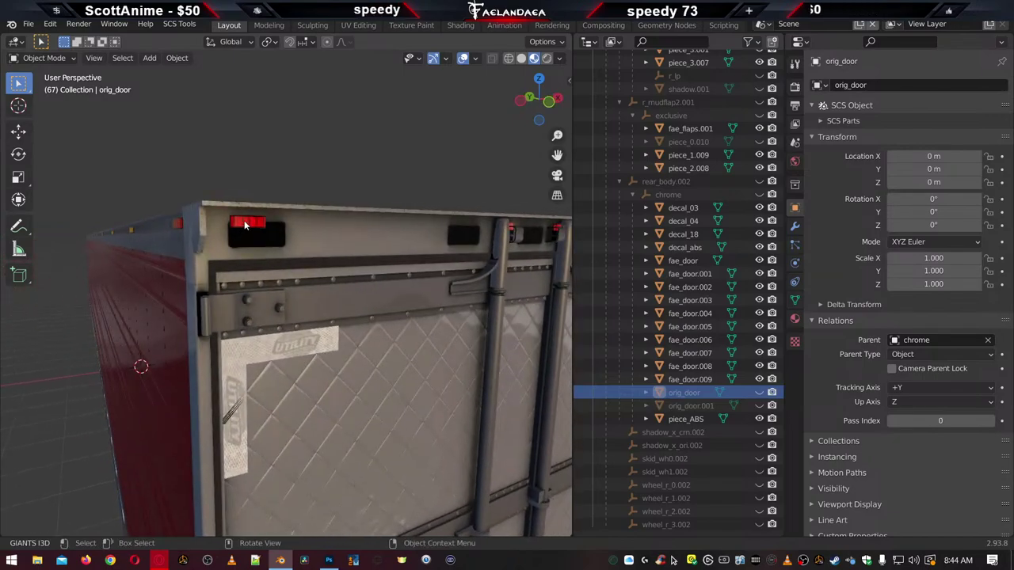
Select the red rear-header marker light, switch to Wireframe, and enter Edit Mode
left_click(244, 225)
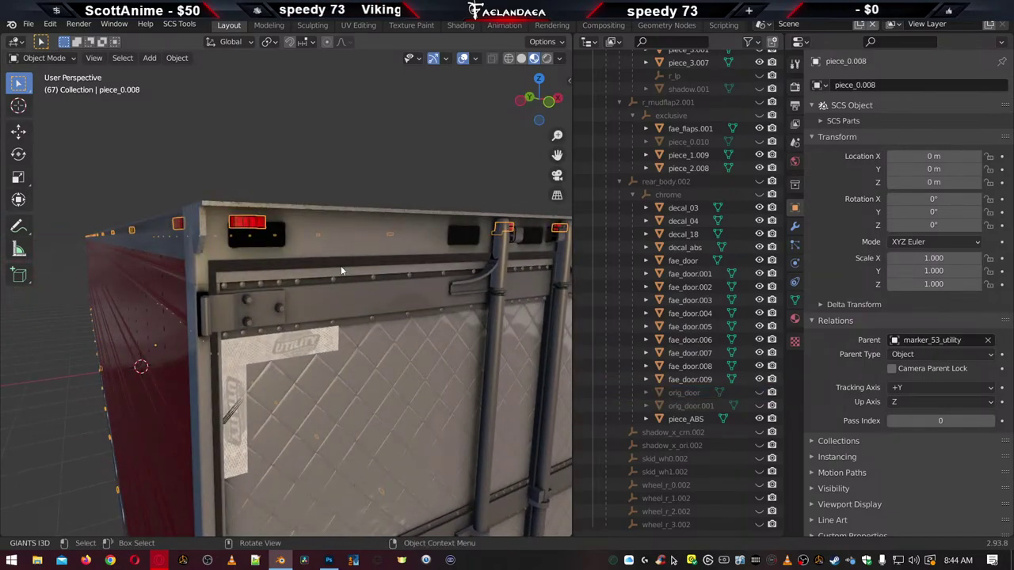
scroll(339, 266, "up", 5)
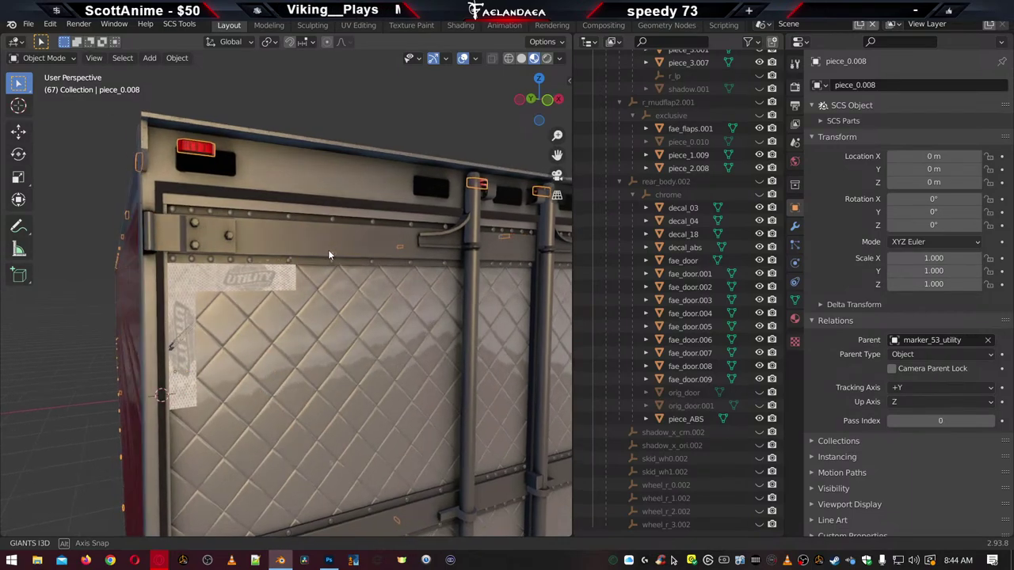
key("z")
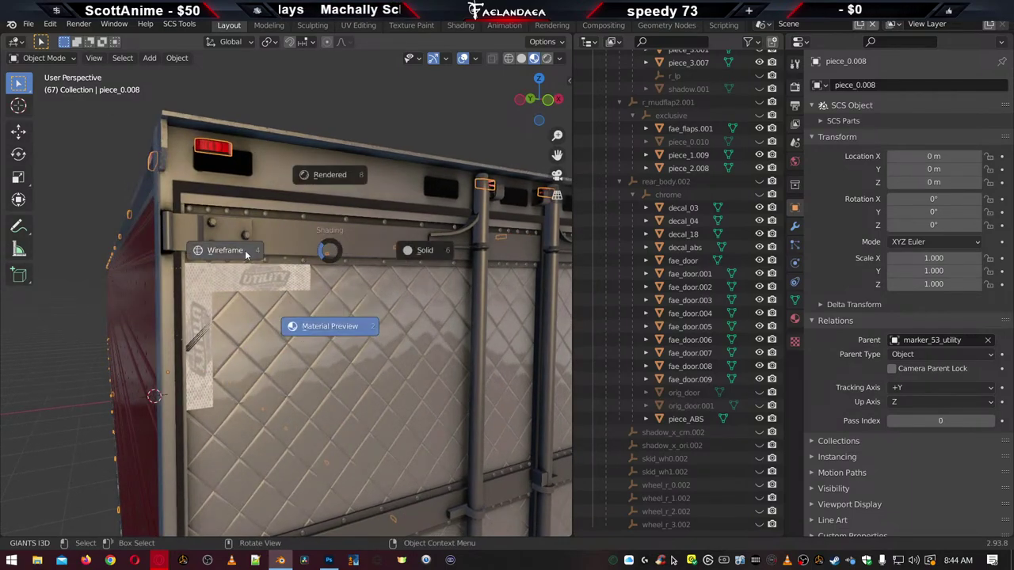
left_click(238, 256)
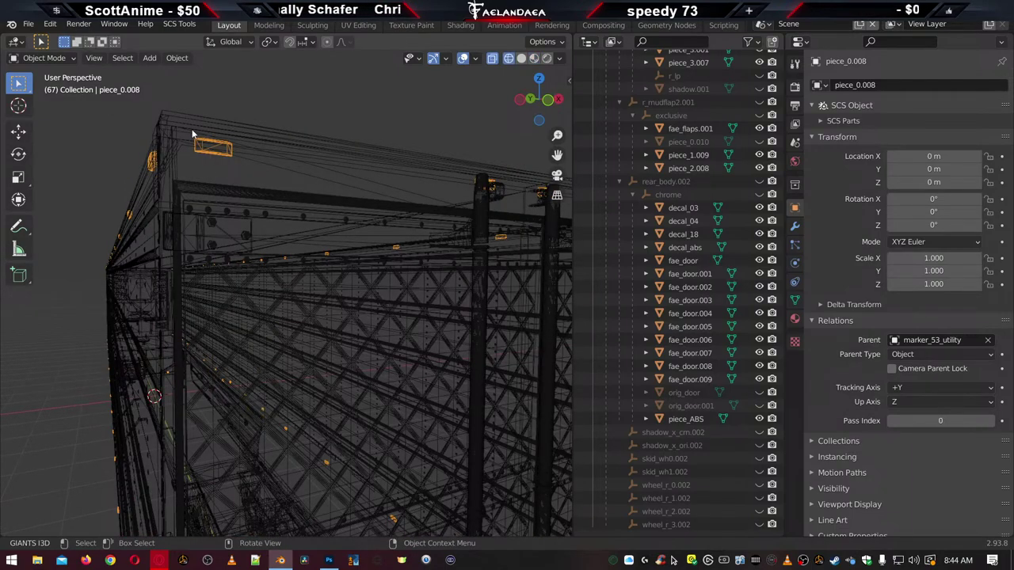
key("Tab")
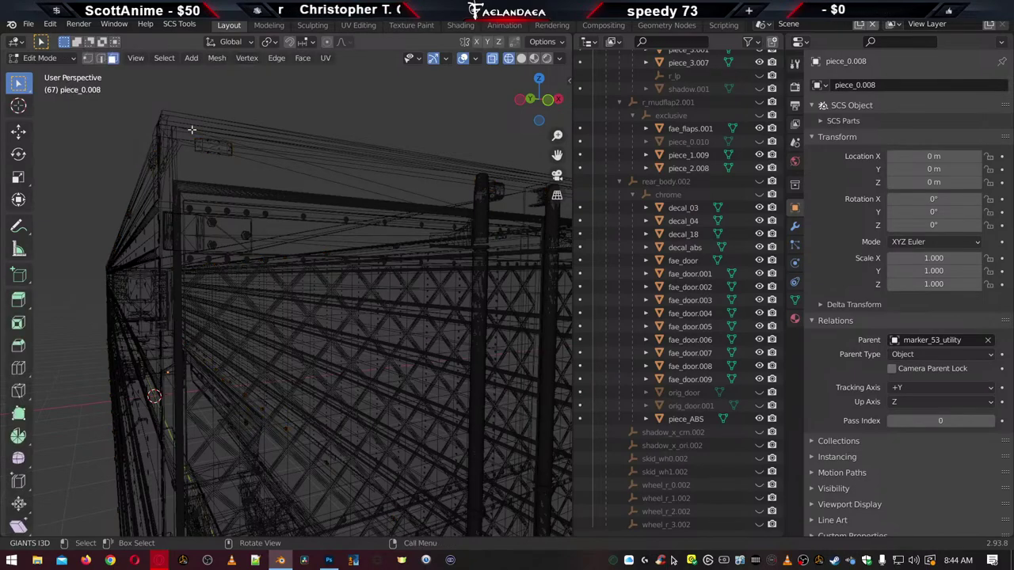
left_click_drag(192, 131, 243, 173)
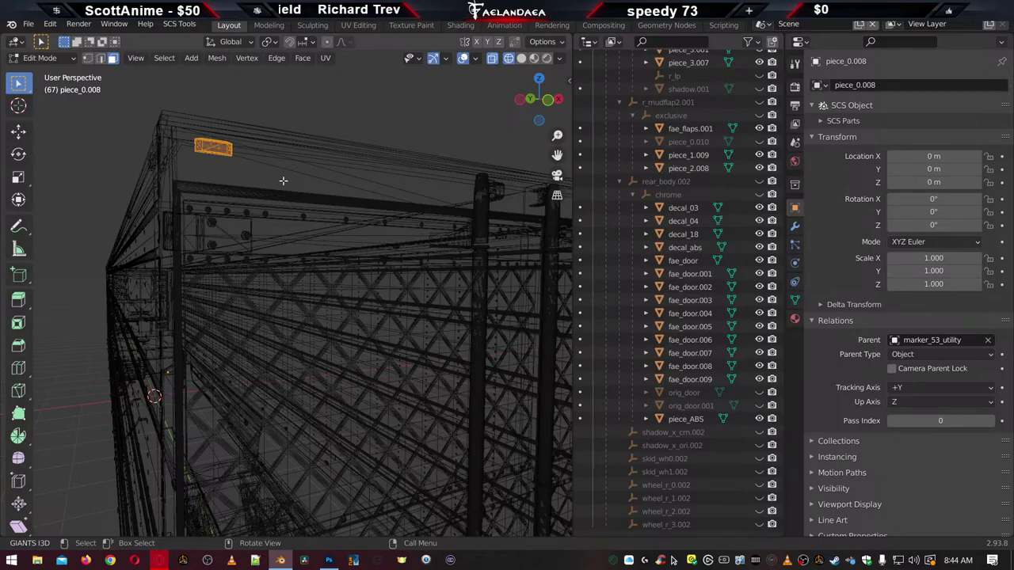
Box-select the three marker lights across the rear header and delete their vertices
middle_click_drag(380, 183, 333, 191)
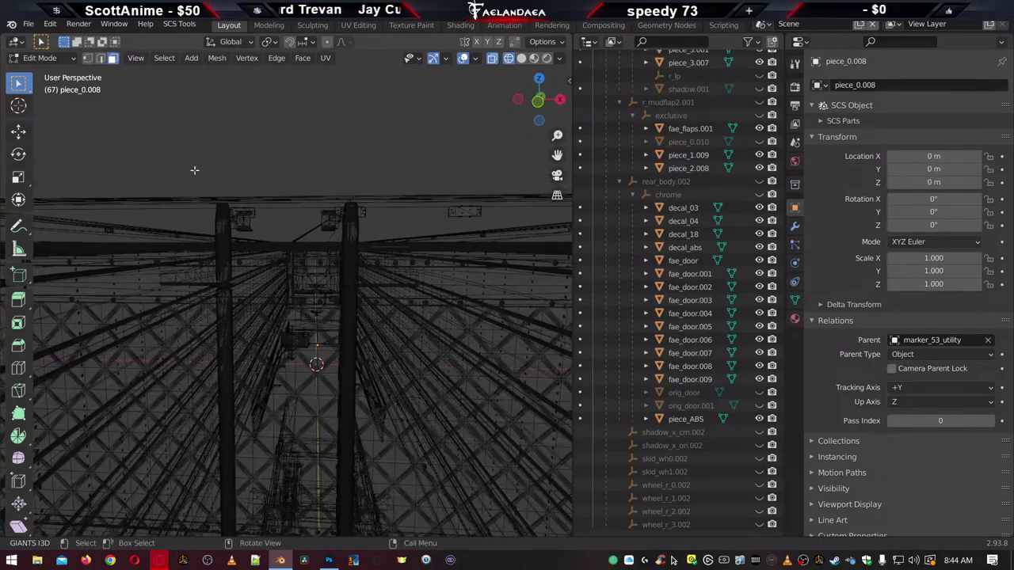
left_click_drag(185, 171, 503, 251)
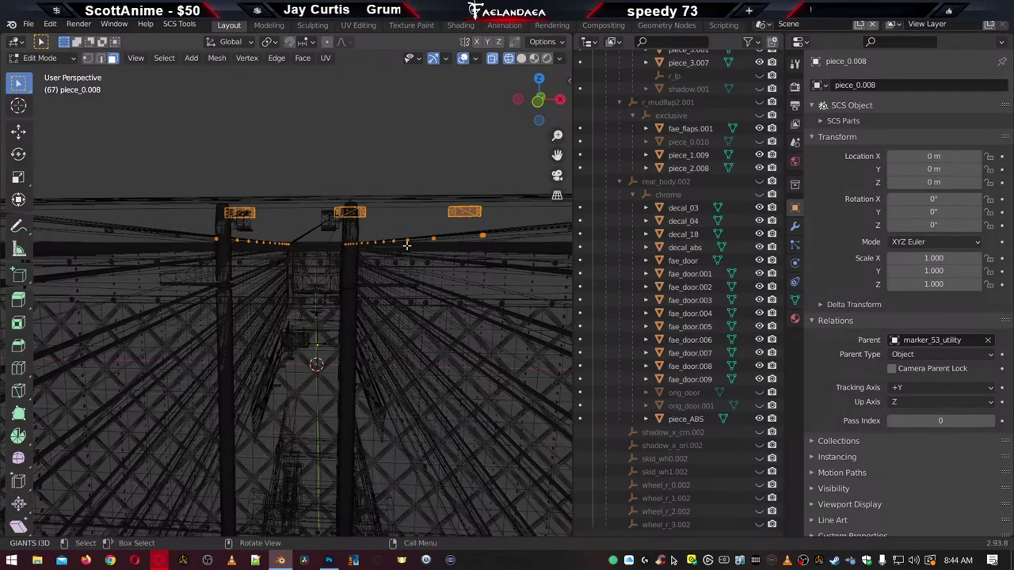
scroll(351, 227, "up", 4)
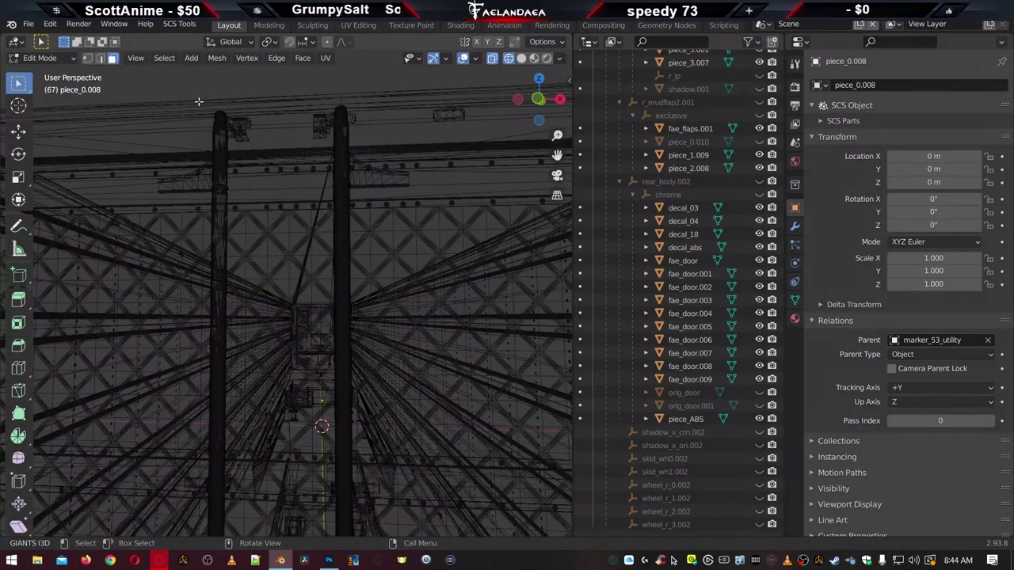
left_click_drag(198, 102, 481, 145)
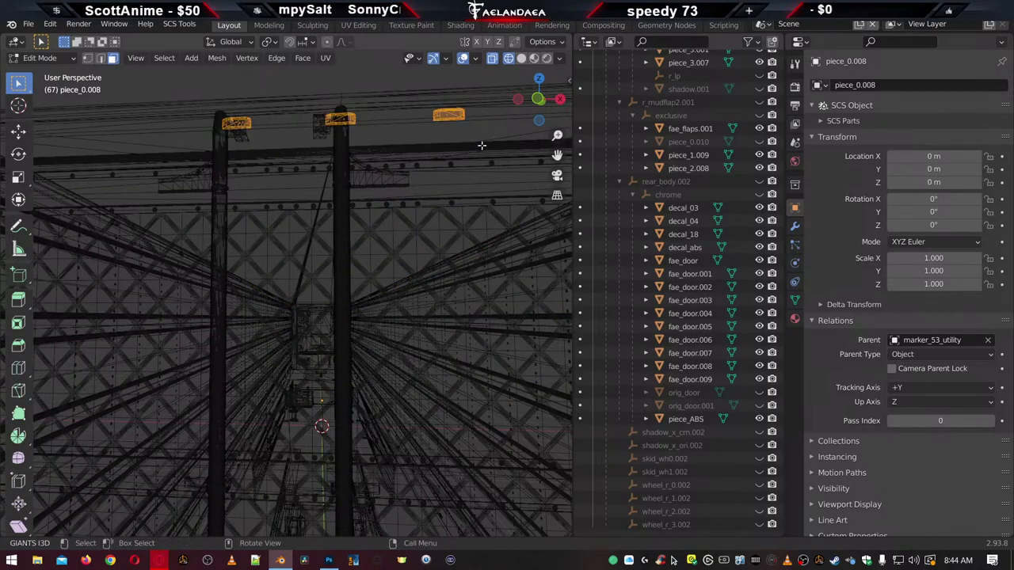
key("x")
left_click(453, 184)
From an angled side view, delete another selected marker light
scroll(432, 190, "down", 4)
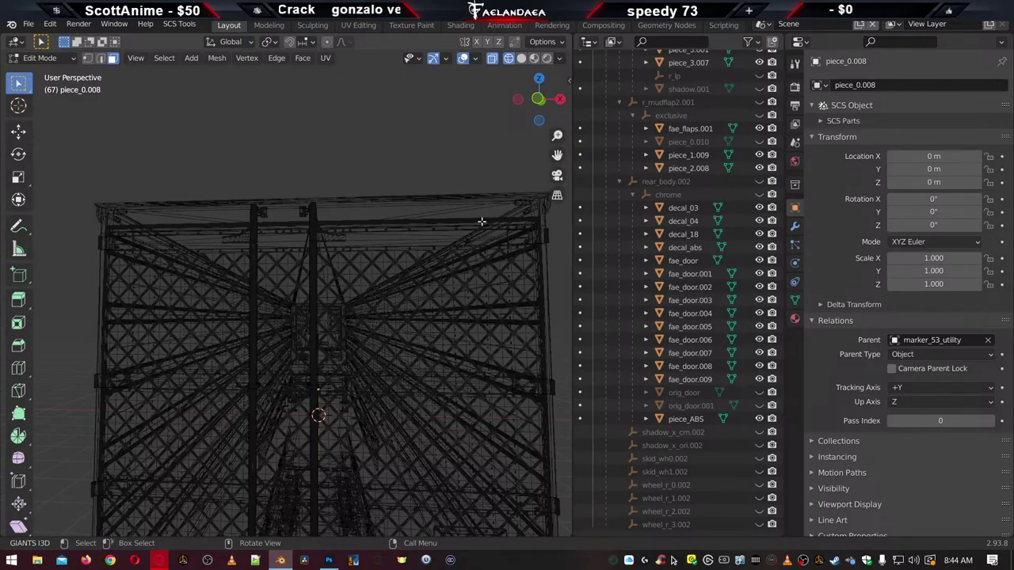
scroll(528, 208, "up", 2)
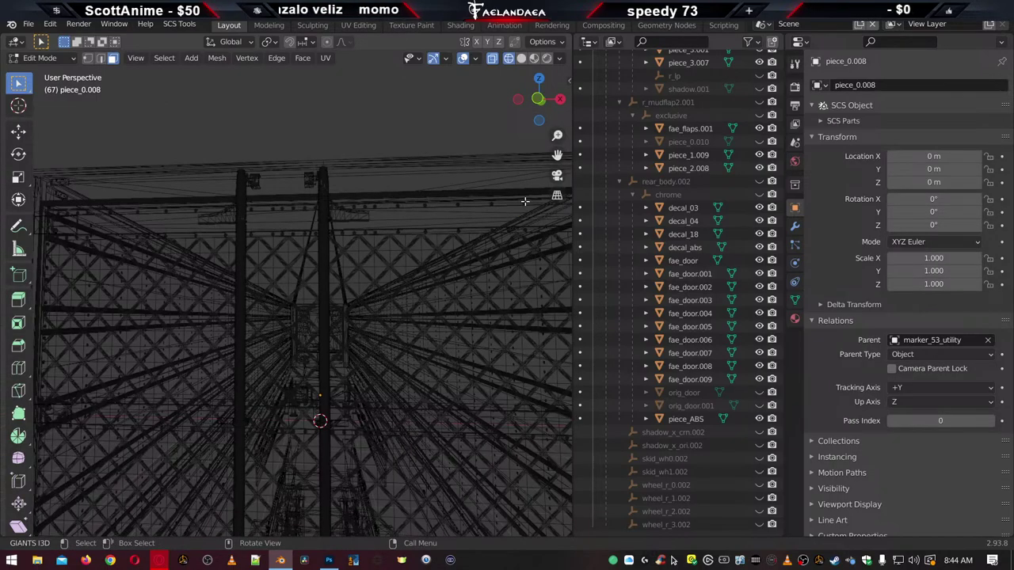
middle_click_drag(525, 201, 404, 118)
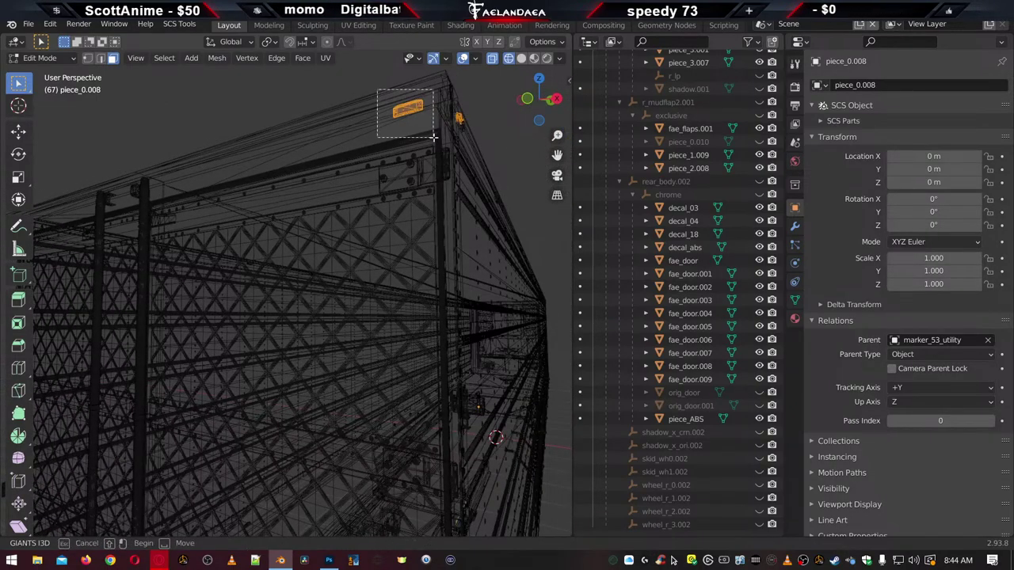
key("x")
left_click(413, 164)
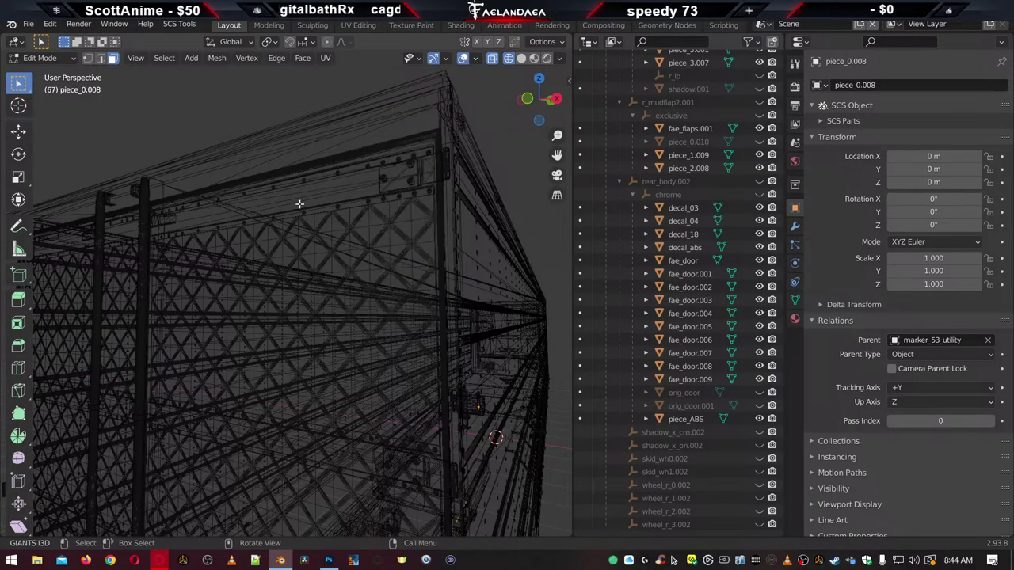
Select the small marker light near the top and view the back orthographically with Numpad 1
mouse_move(300, 205)
middle_mouse_down()
mouse_move(229, 229)
mouse_move(298, 237)
middle_mouse_up()
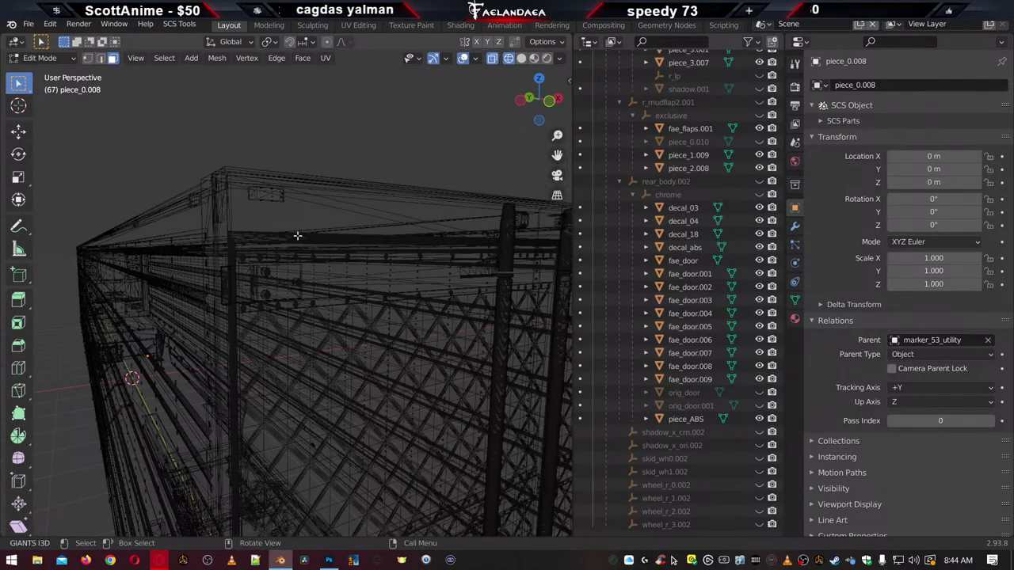
scroll(297, 230, "up", 2)
scroll(267, 177, "down", 3)
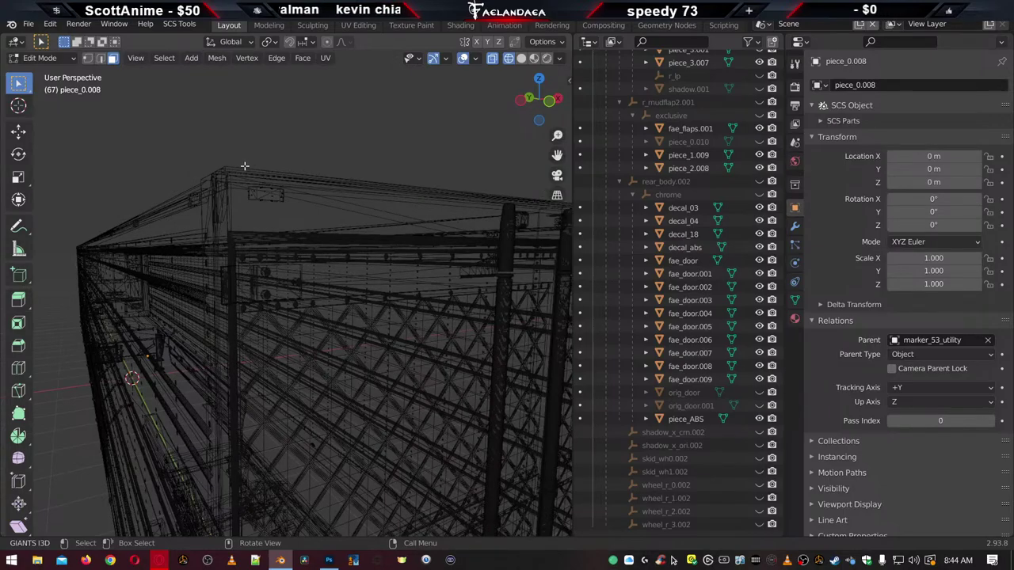
left_click_drag(244, 166, 315, 216)
key("KP_1")
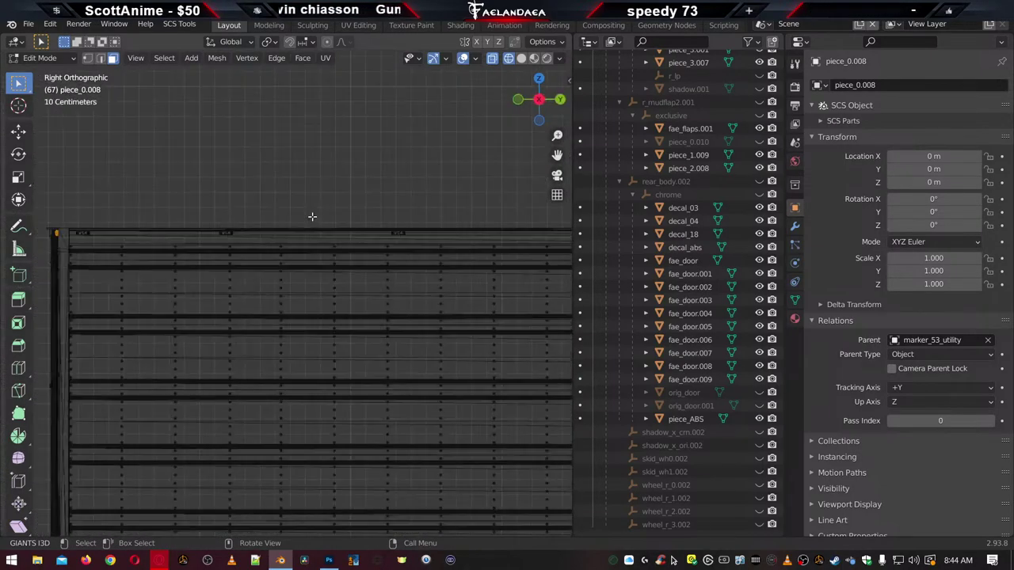
Switch to material shading, enlarge the marker light, and shift it along X
scroll(312, 216, "up", 5)
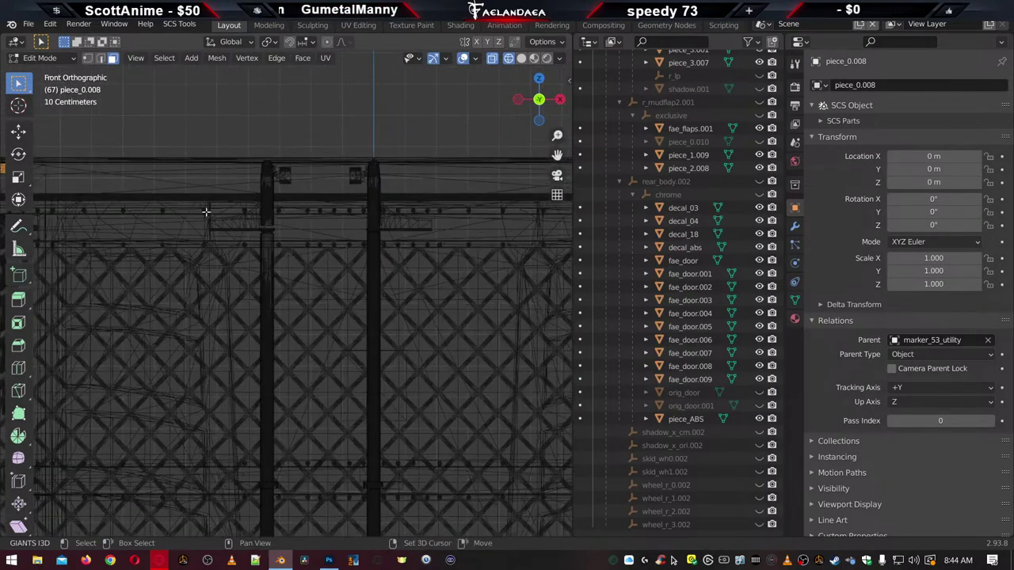
scroll(389, 387, "up", 4)
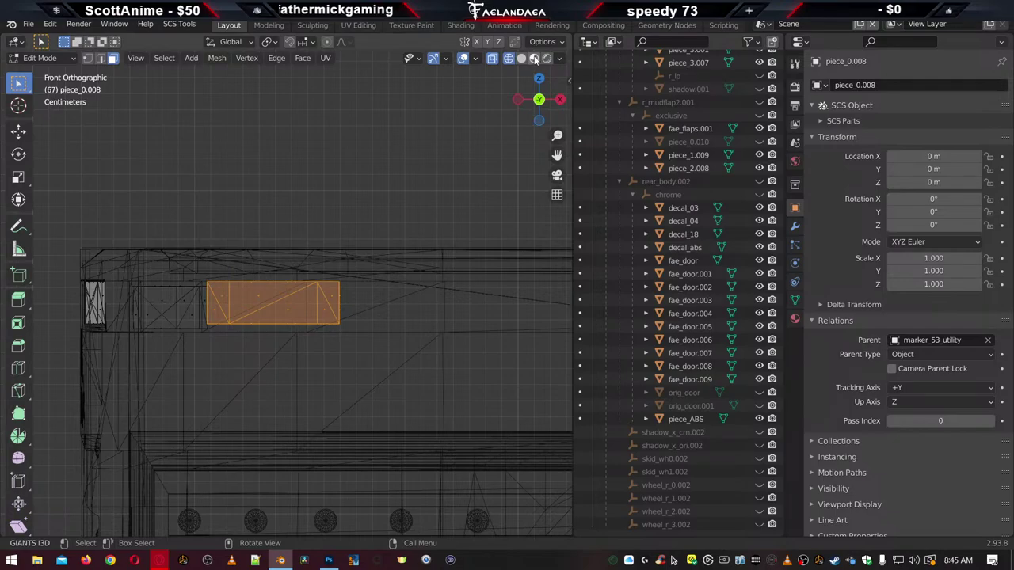
key("shift+z")
key("s")
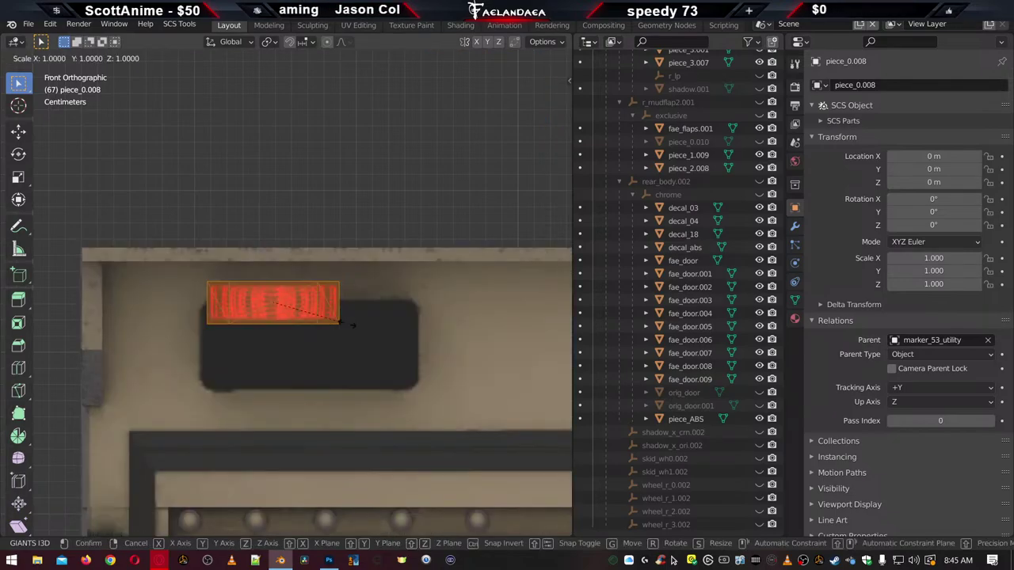
left_click(408, 328)
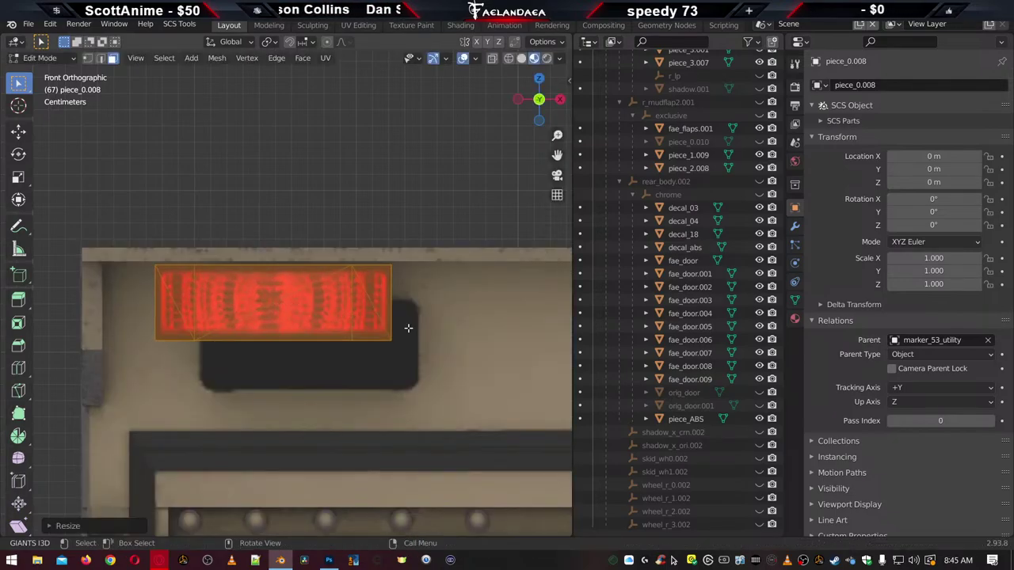
key("g")
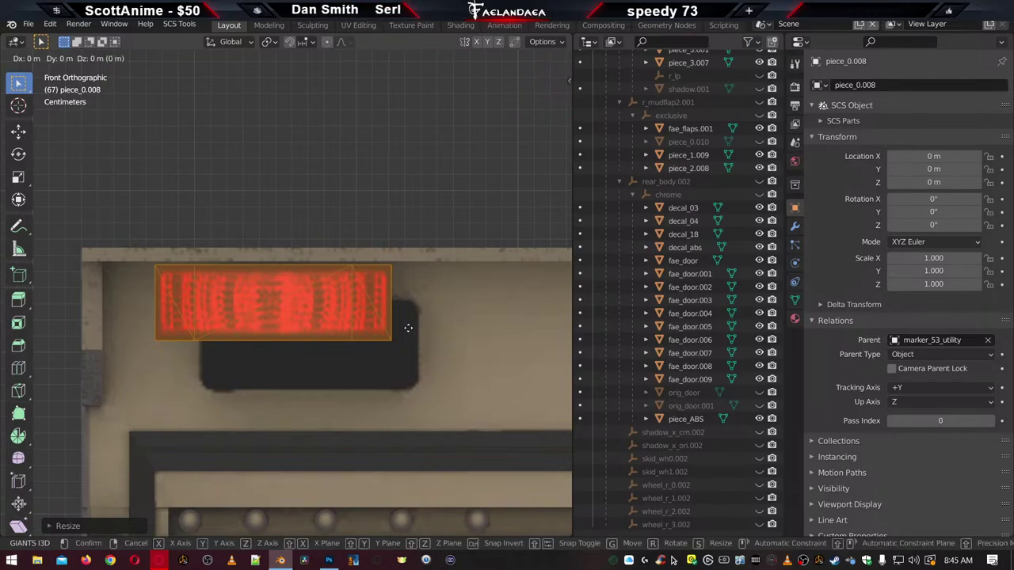
key("x")
left_click(448, 332)
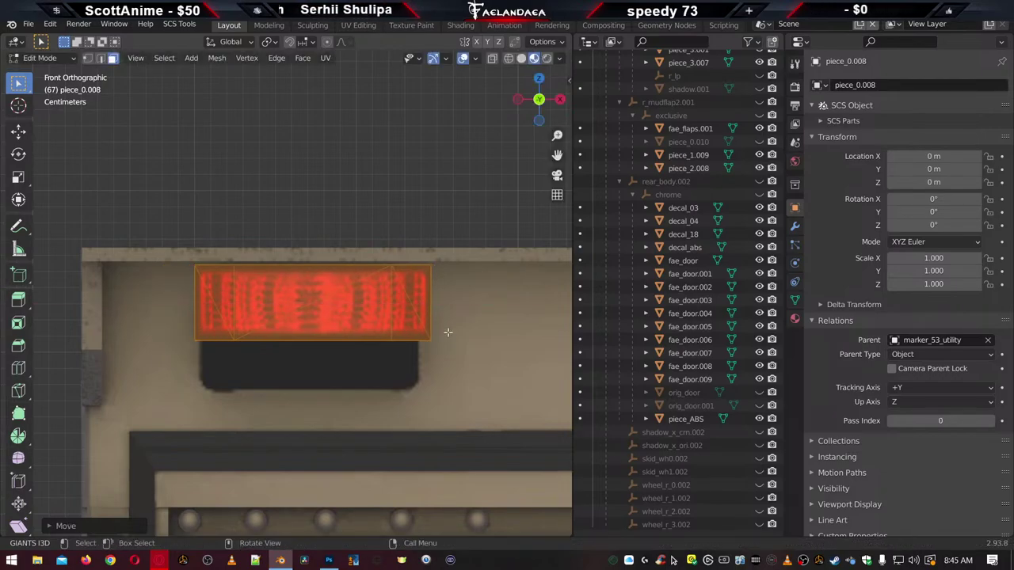
Lower the light, stretch it about 1.21× vertically, then raise it slightly into its housing
key("g")
key("z")
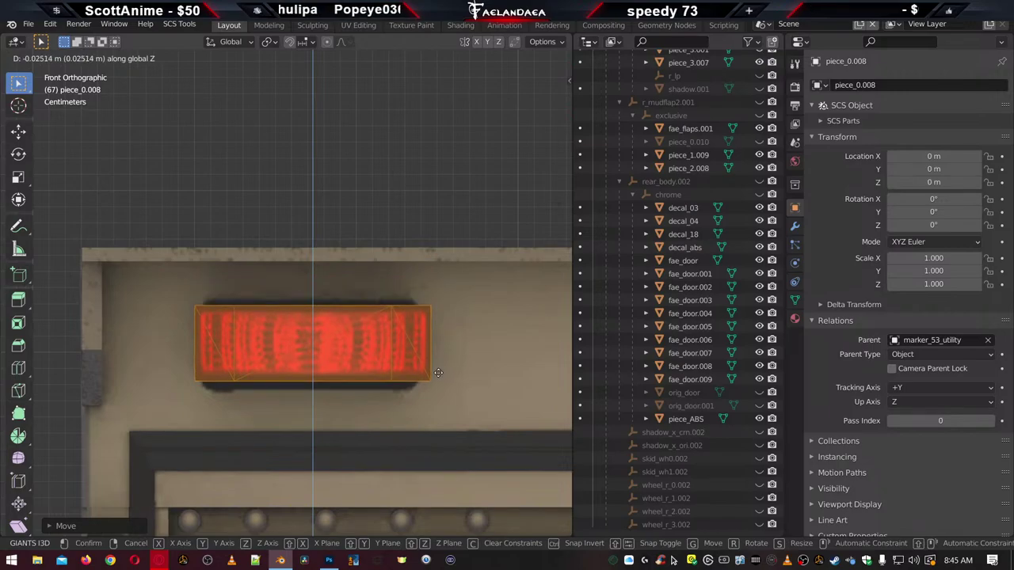
left_click(436, 377)
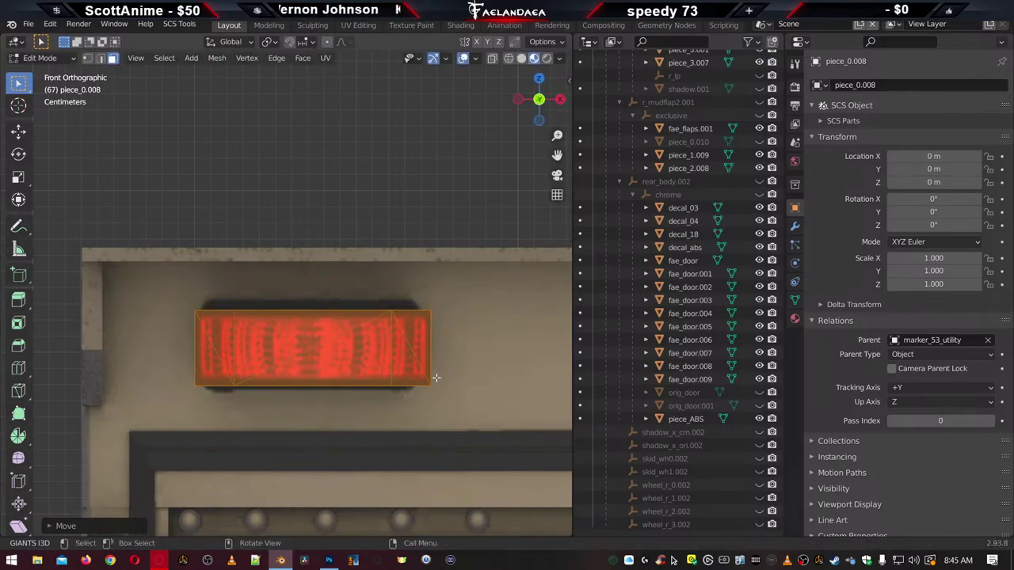
key("s")
key("z")
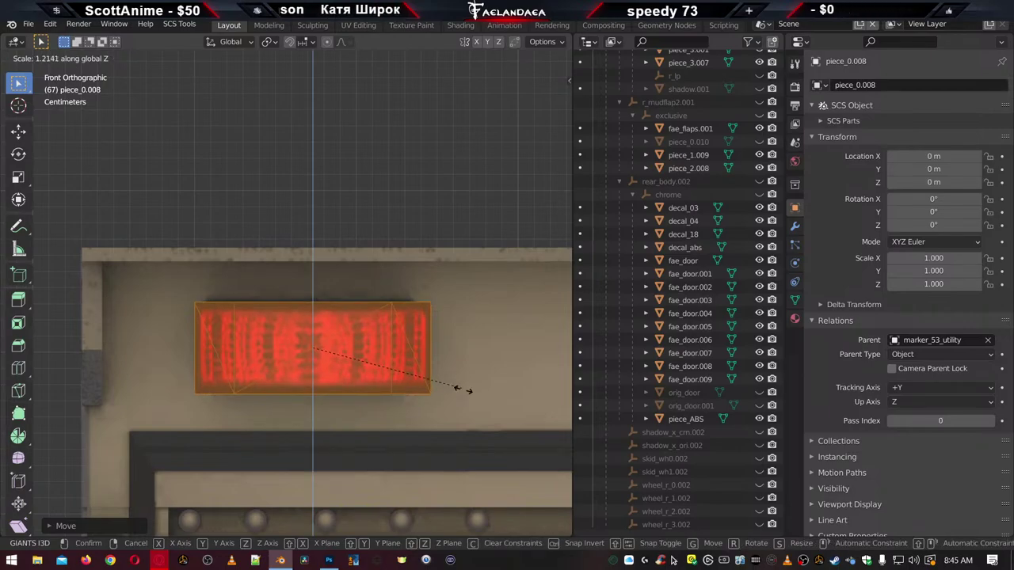
left_click(474, 393)
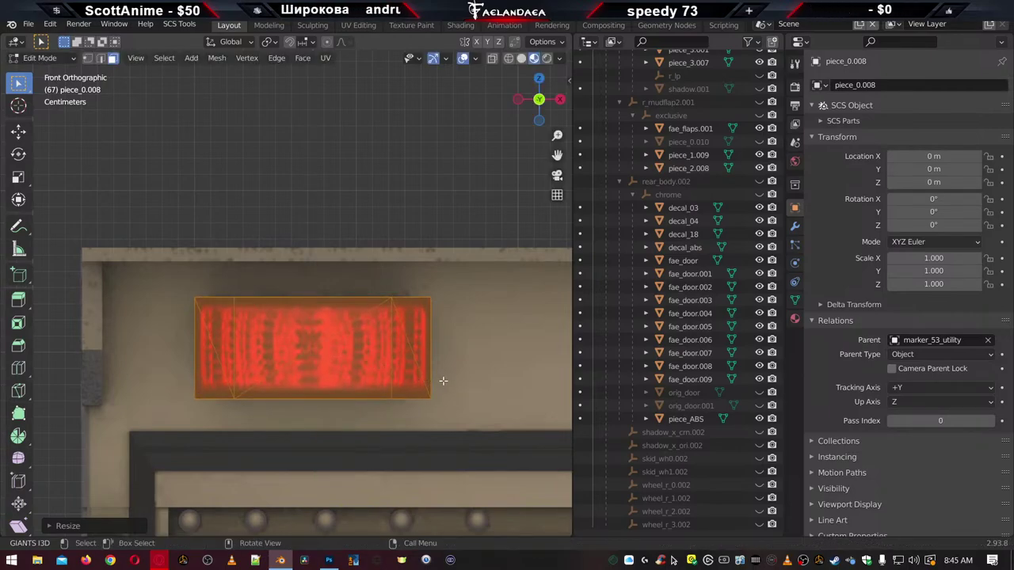
scroll(438, 380, "down", 5)
scroll(435, 379, "up", 5)
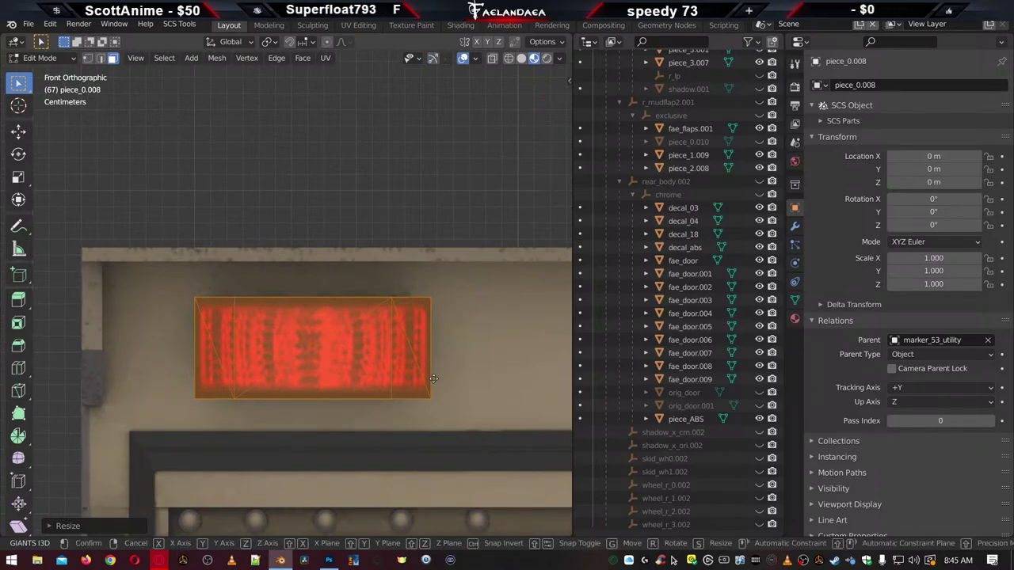
key("g")
key("z")
left_click(396, 355)
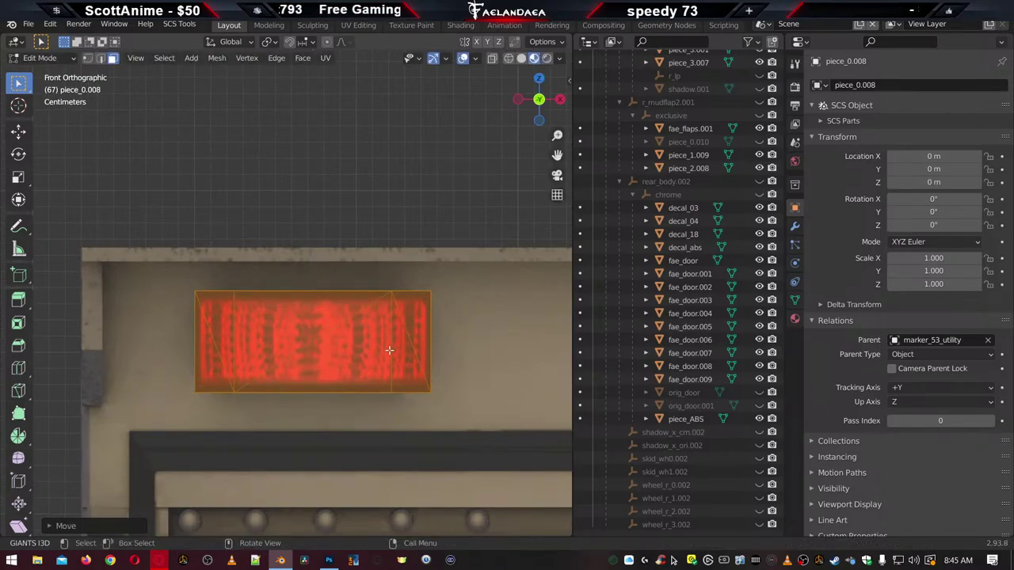
key("KP_5")
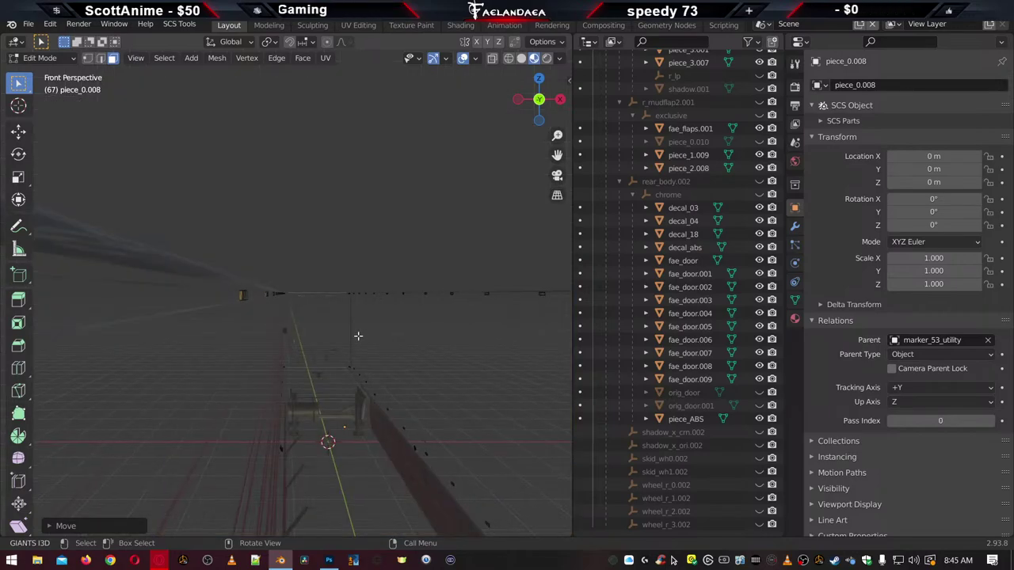
Frame the red light and move it a few millimetres along Y to sit flush
key("KP_Decimal")
middle_click_drag(263, 324, 363, 299)
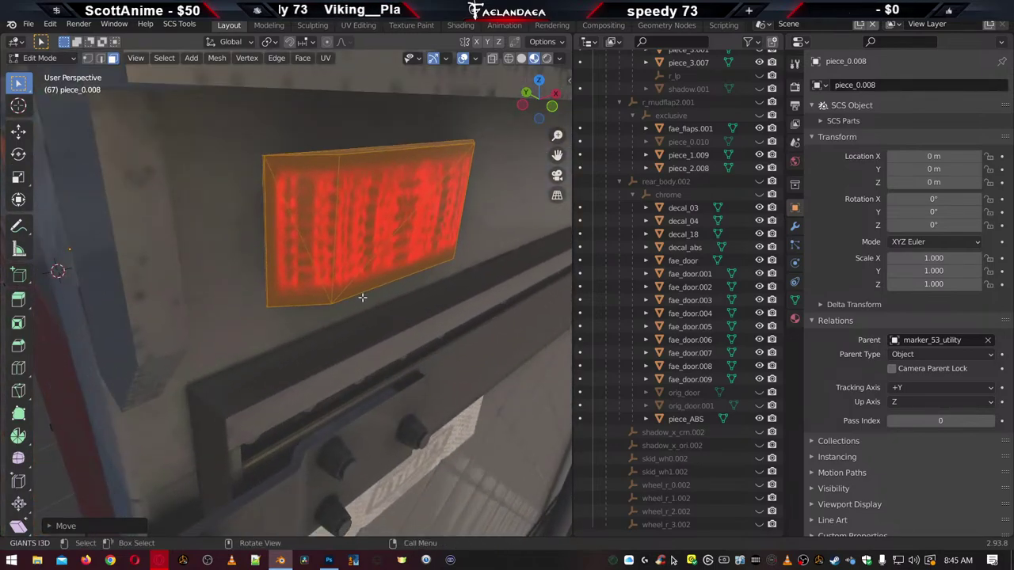
key("g")
key("y")
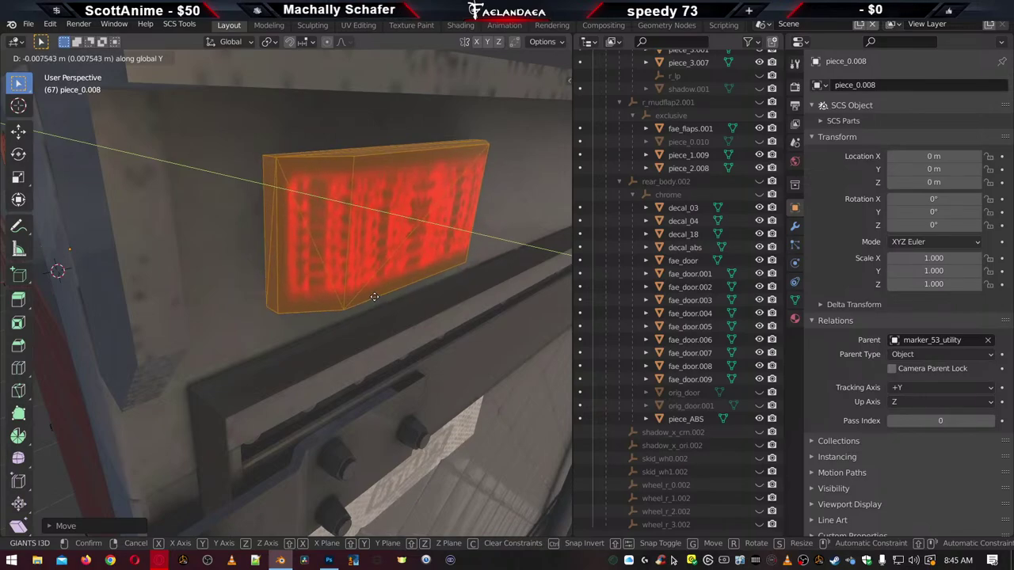
left_click(372, 295)
middle_click_drag(407, 269, 355, 249)
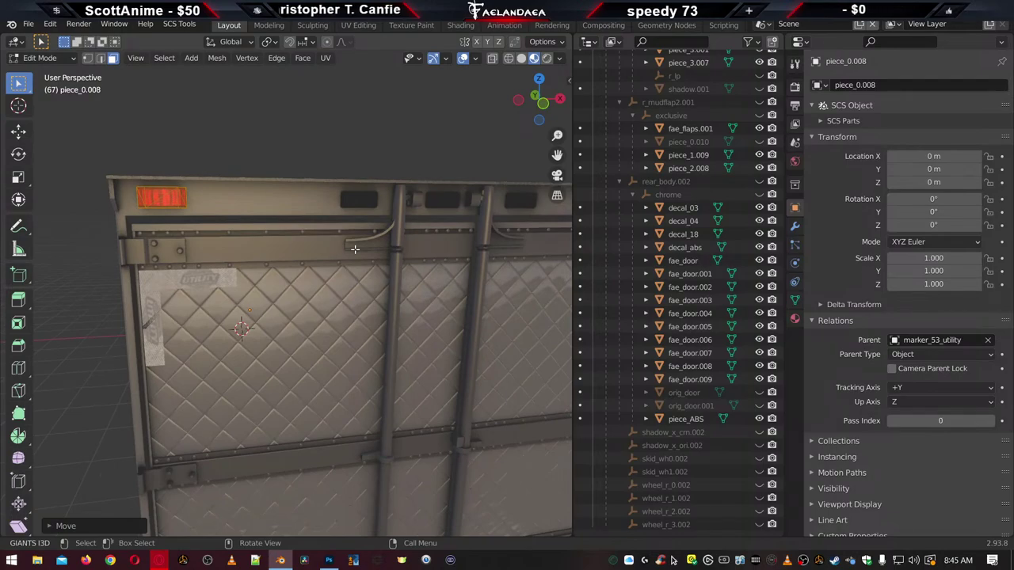
Duplicate the red marker light and slide the copy 0.97 m along X into the second housing
key("shift+d")
right_click(355, 249)
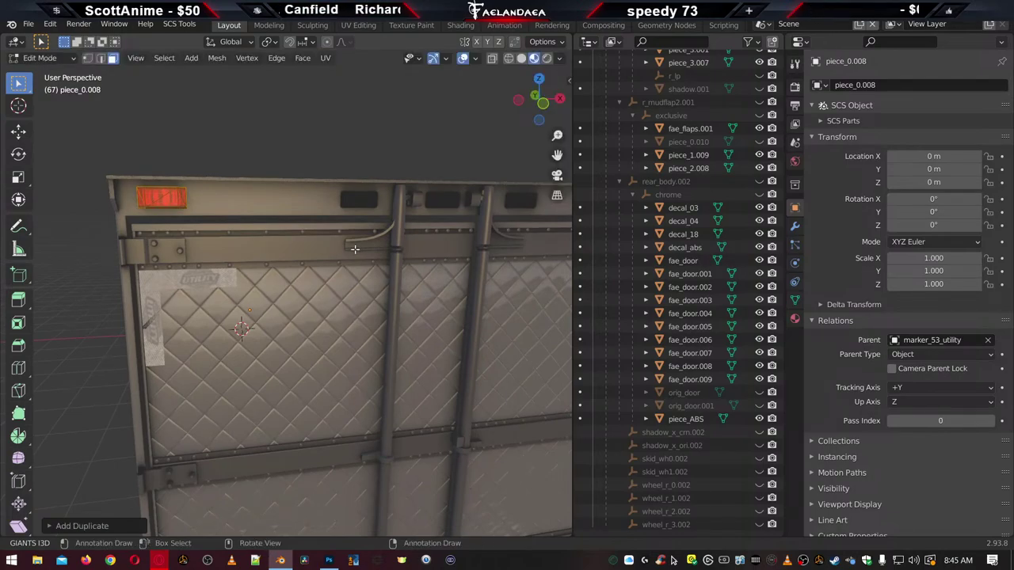
key("g")
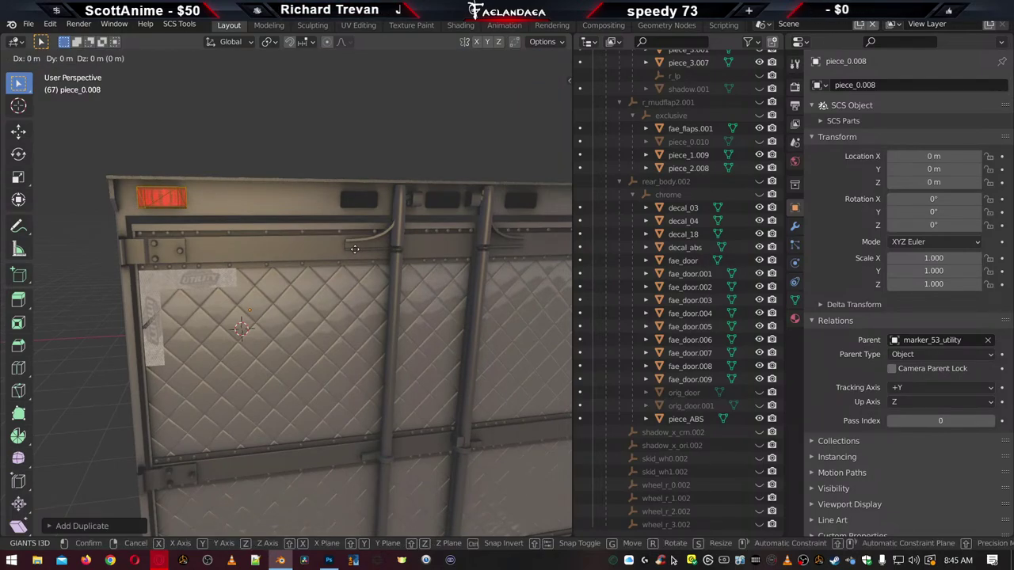
key("x")
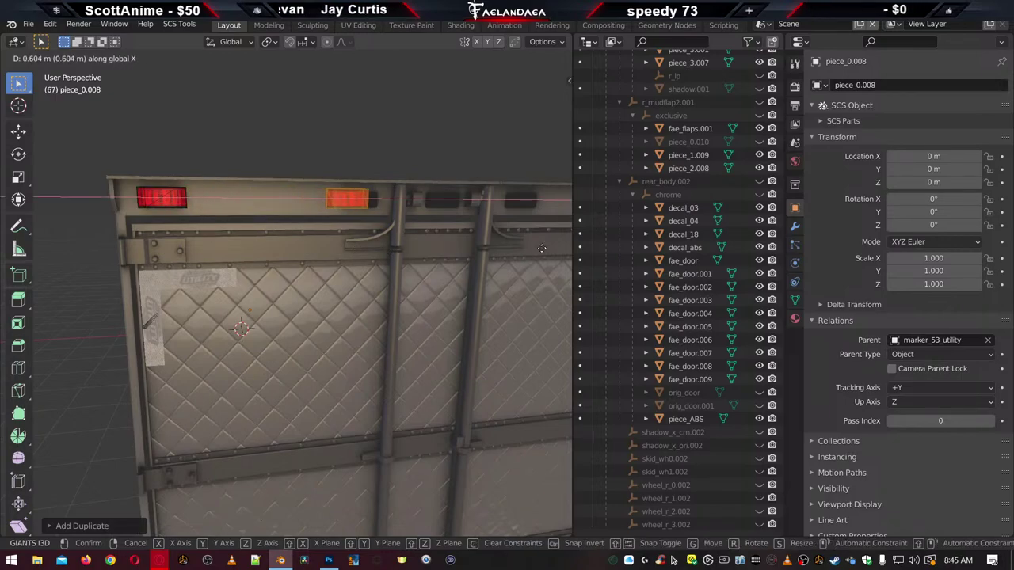
left_click(553, 248)
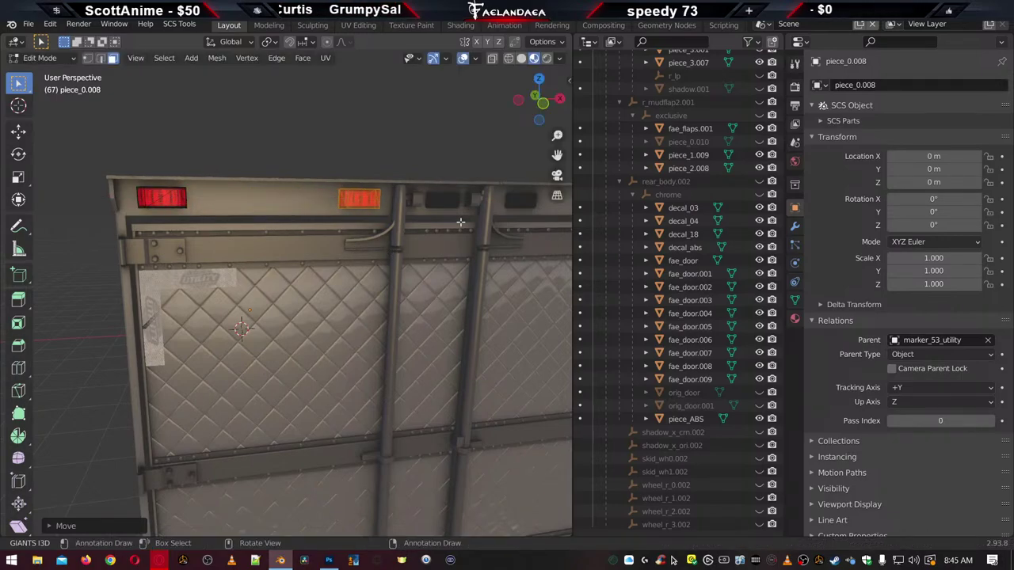
In front view, duplicate the marker light again onto the next door section
key("KP_1")
scroll(461, 222, "up", 5)
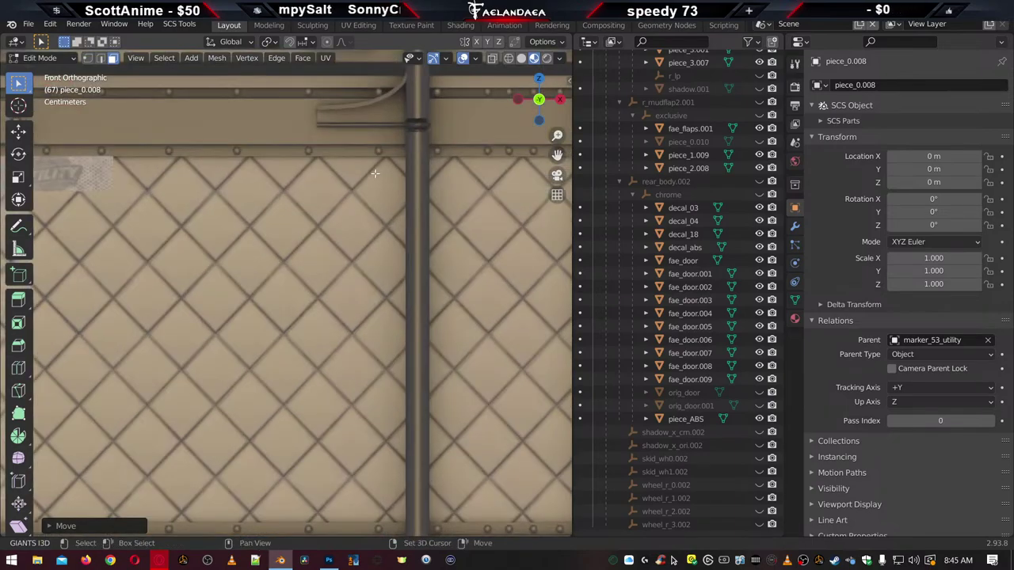
scroll(319, 366, "down", 2)
scroll(318, 365, "up", 2)
scroll(318, 365, "up", 5)
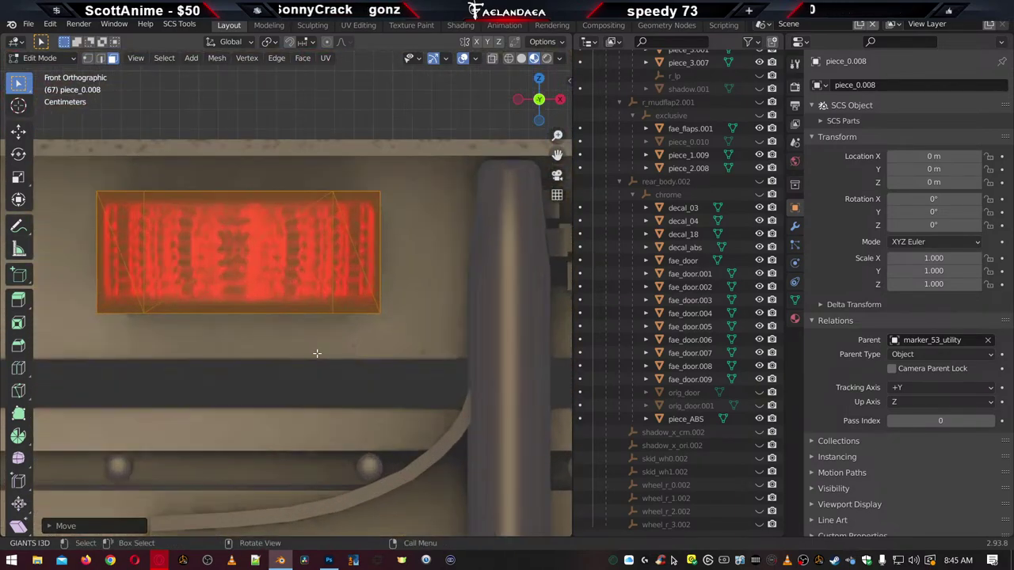
scroll(327, 352, "down", 5)
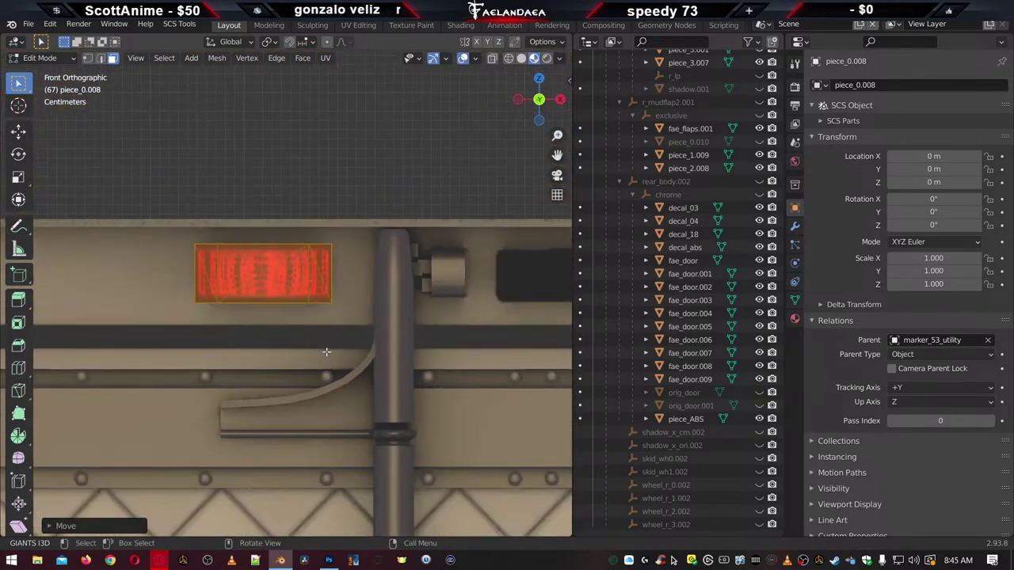
middle_click_drag(353, 335, 298, 328, "shift")
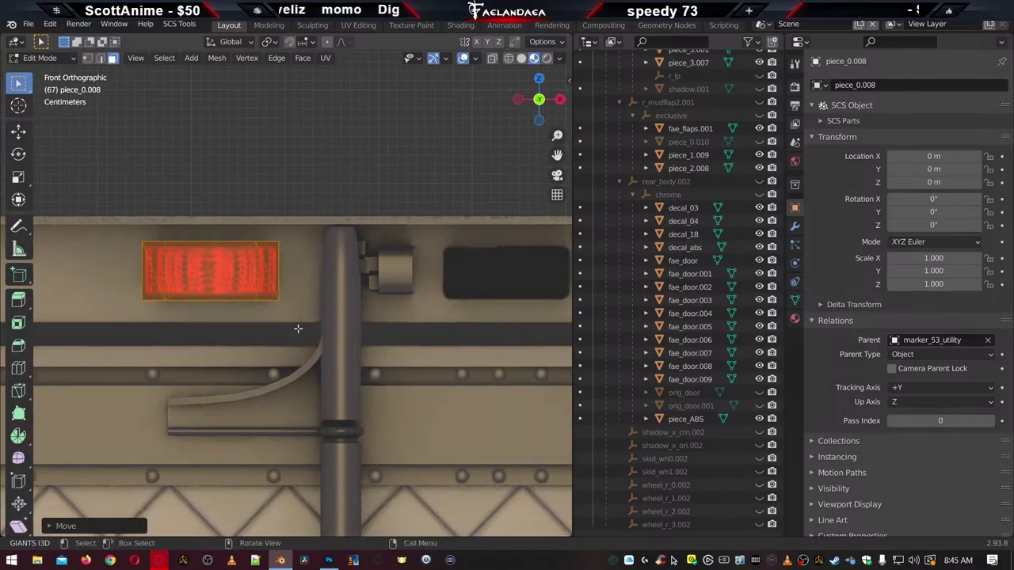
key("shift+d")
key("Escape")
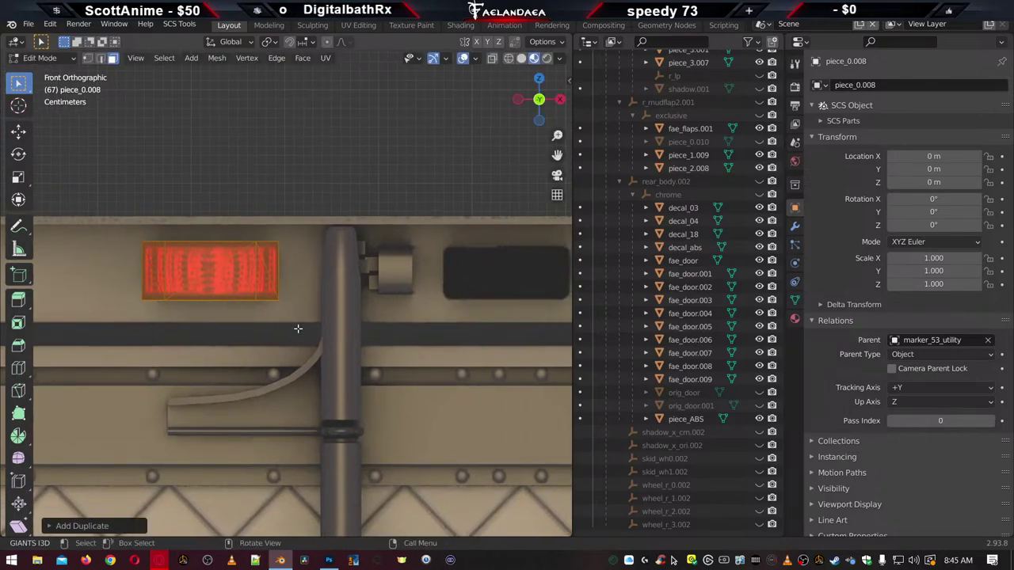
key("g")
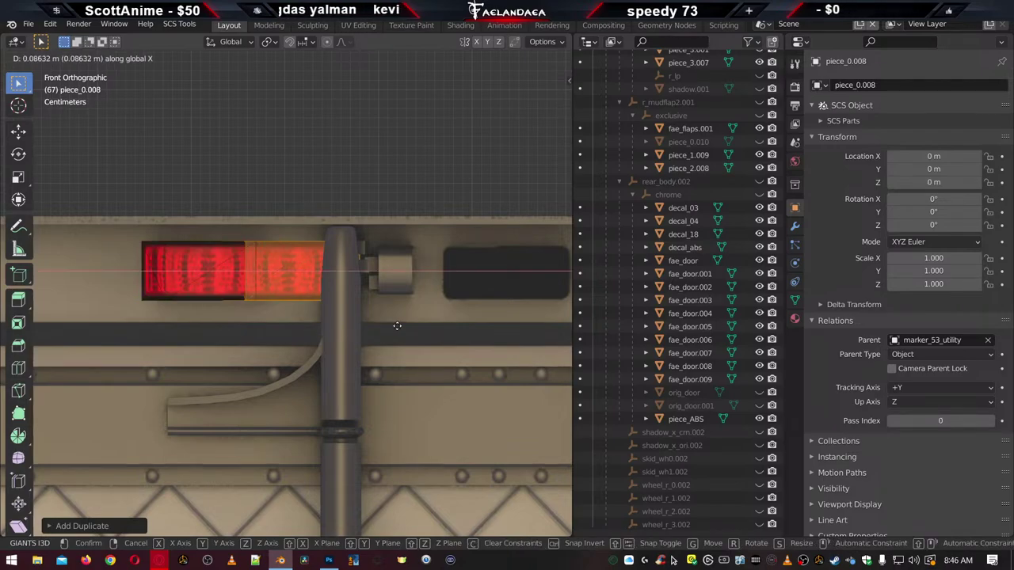
left_click(32, 336)
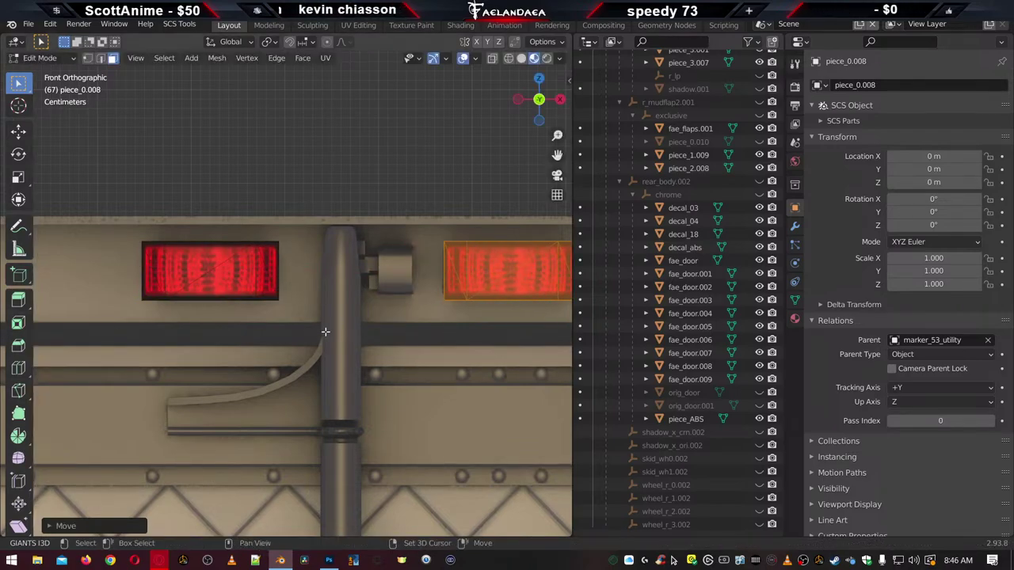
Nudge the new marker light slightly left along X to sit in its housing
middle_click_drag(324, 325, 157, 325, "shift")
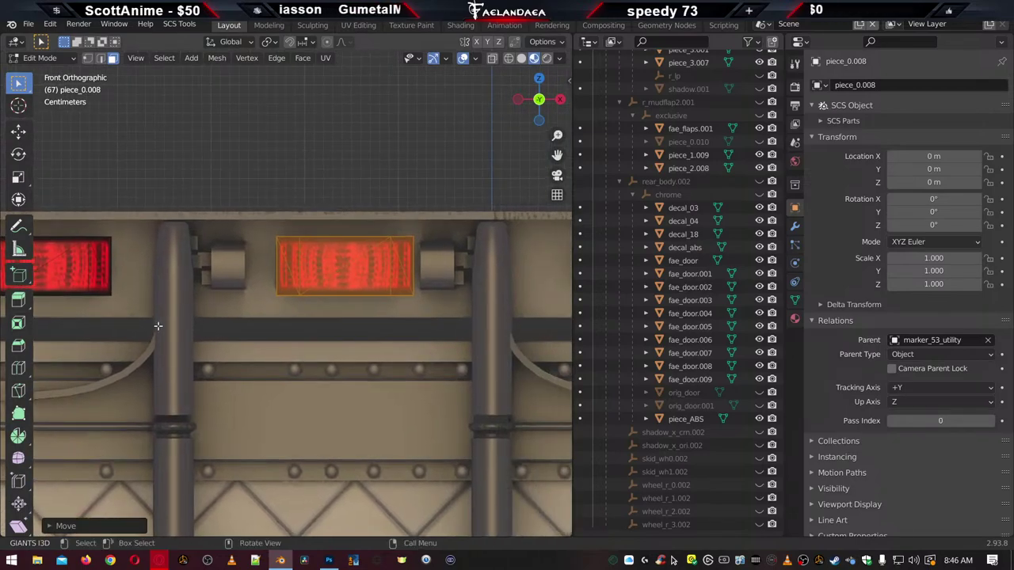
key("g")
key("x")
left_click(183, 320)
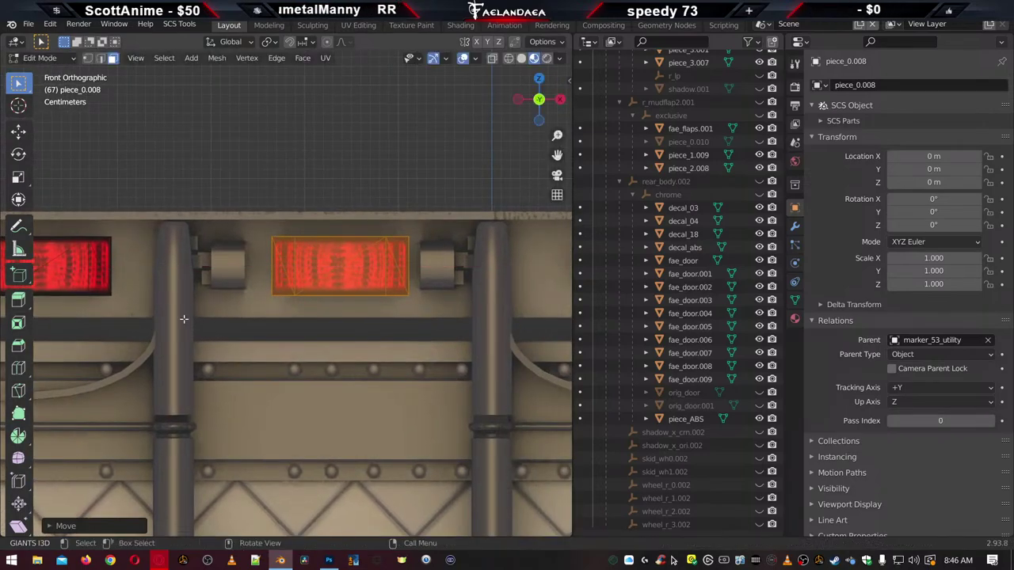
Duplicate another marker light and slide it along X to the third spot on the header
scroll(187, 311, "down", 1)
middle_click_drag(372, 319, 177, 323, "shift")
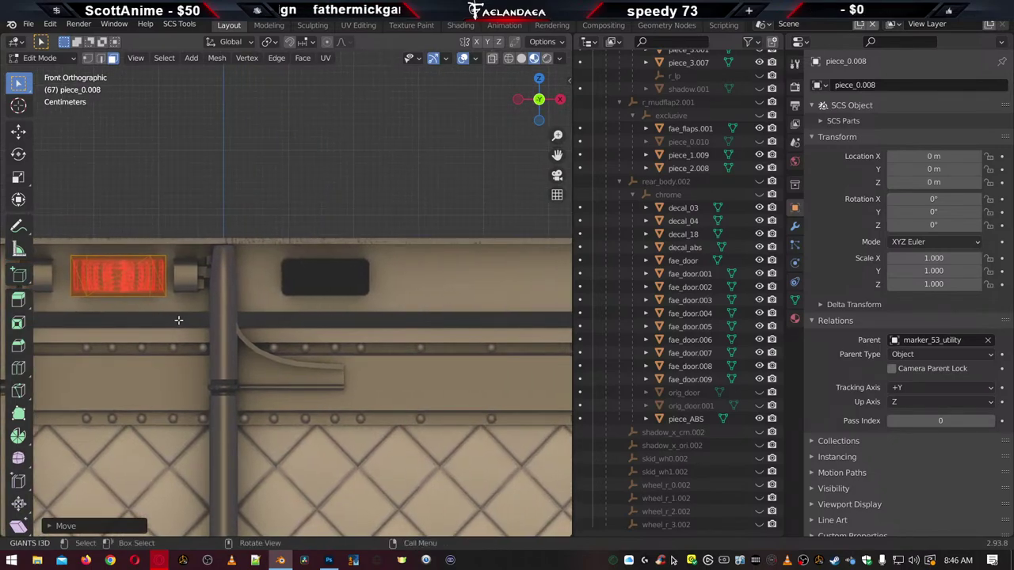
key("shift+d")
right_click(179, 319)
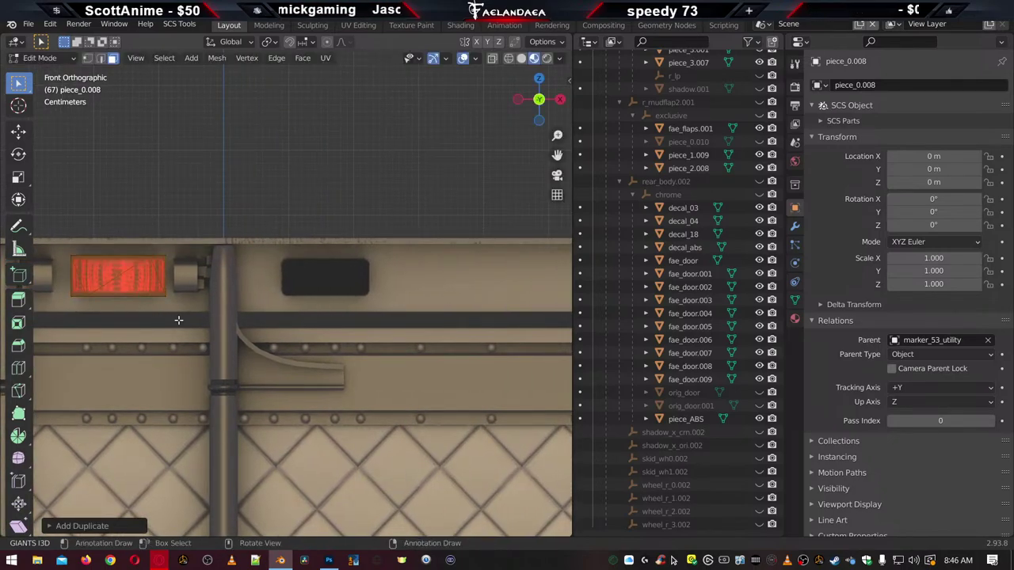
key("g")
key("x")
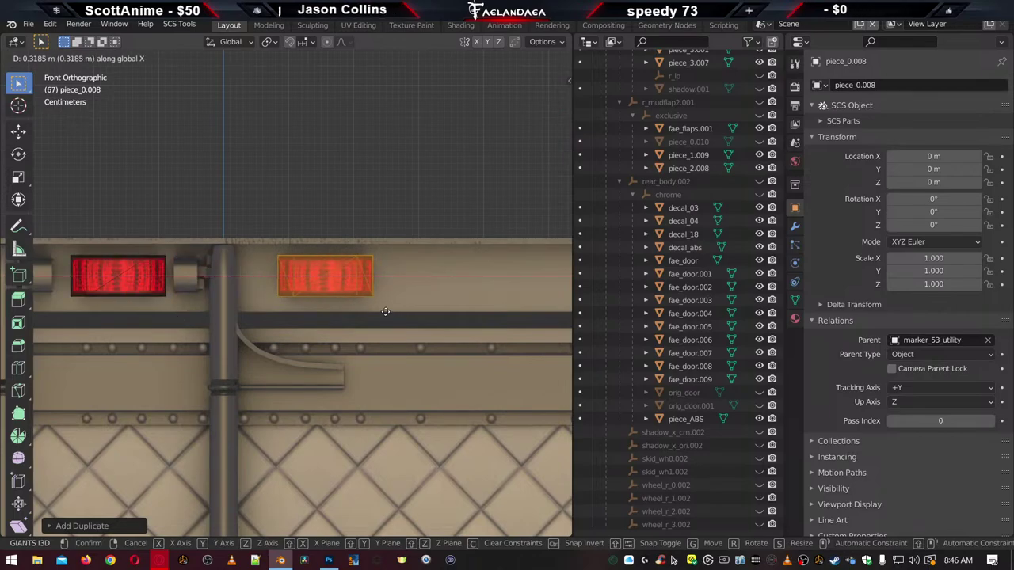
left_click(385, 311)
Add one more marker light offset 0.97 m along X, then check it in perspective view
scroll(385, 312, "down", 2)
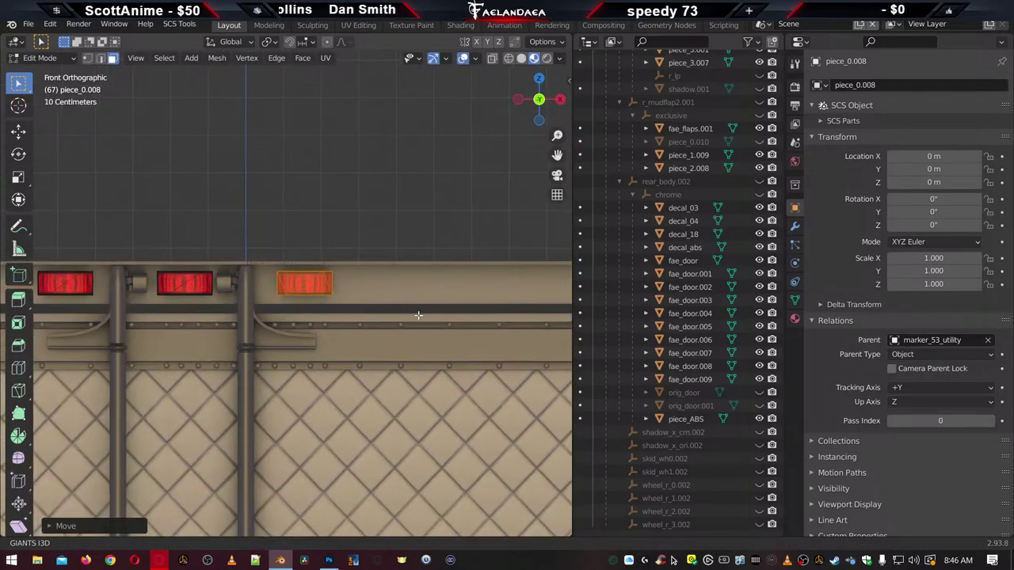
middle_click_drag(424, 320, 223, 322, "shift")
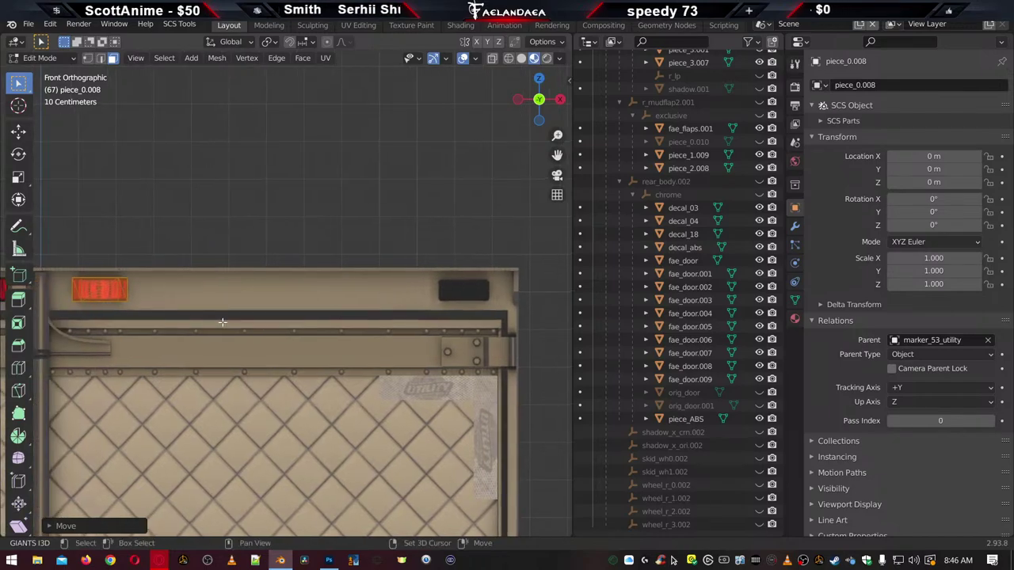
key("shift+d")
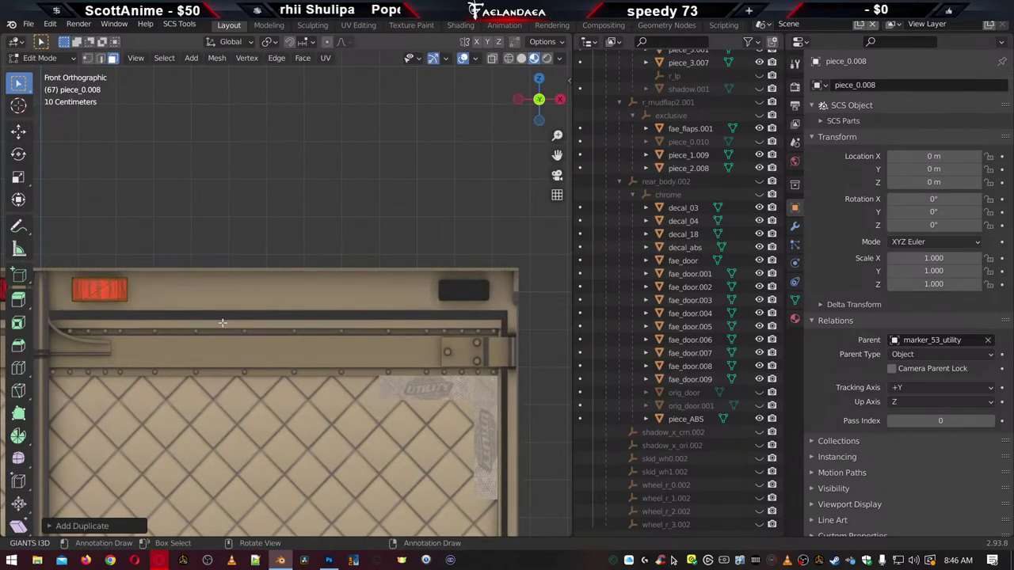
key("x")
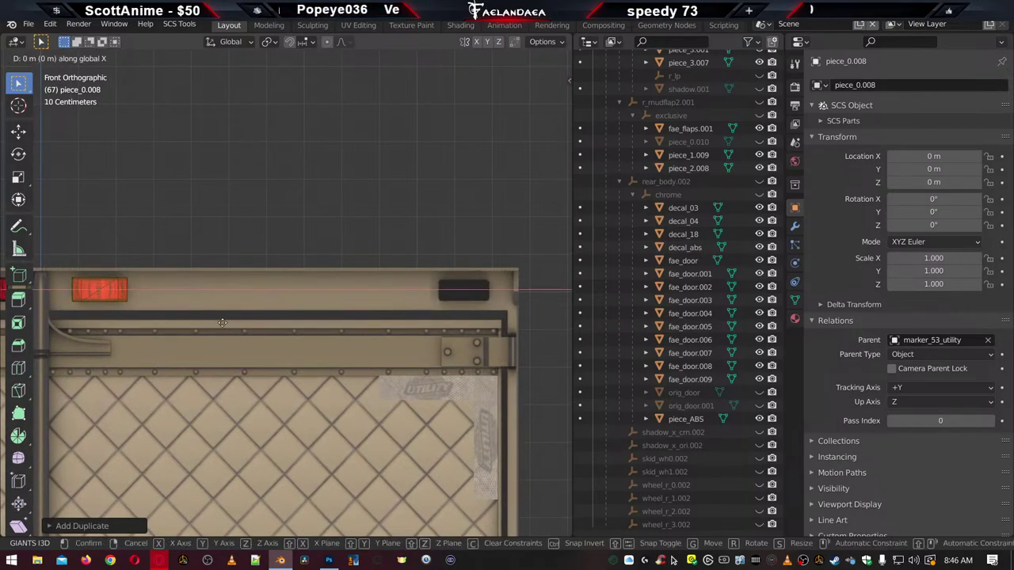
key("ctrl")
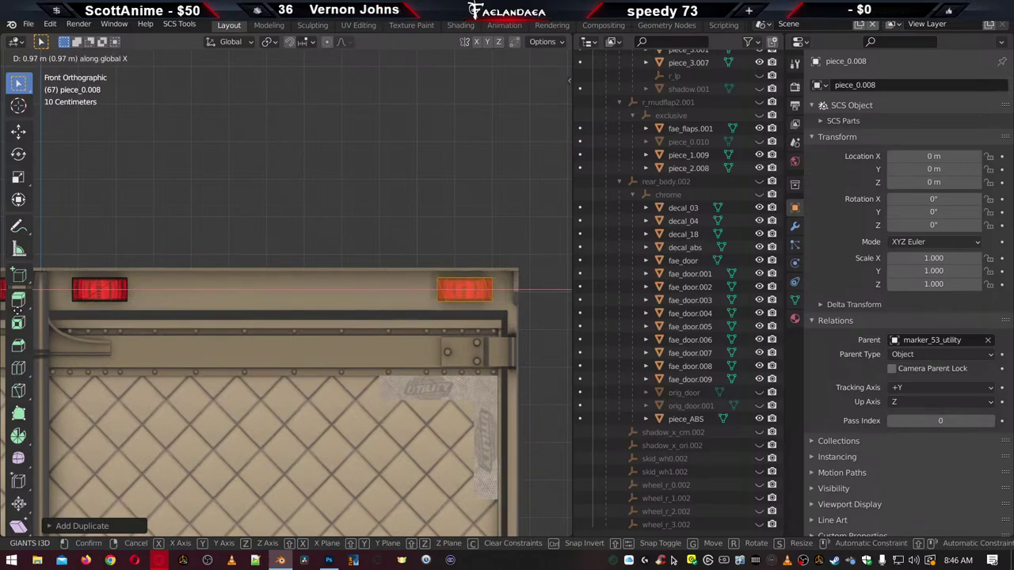
left_click(256, 319)
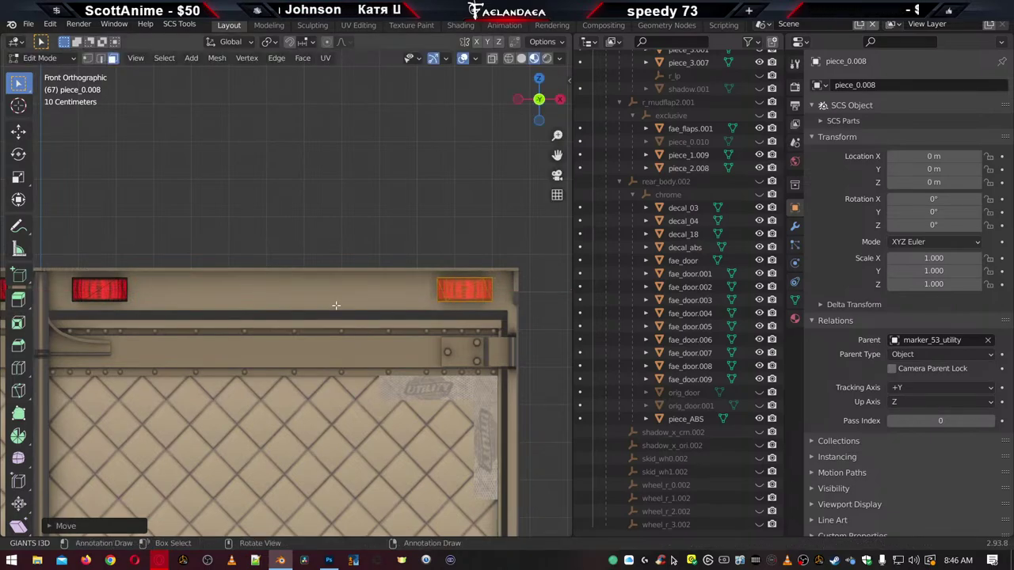
scroll(256, 320, "down", 5)
scroll(256, 319, "down", 4)
scroll(238, 319, "up", 5)
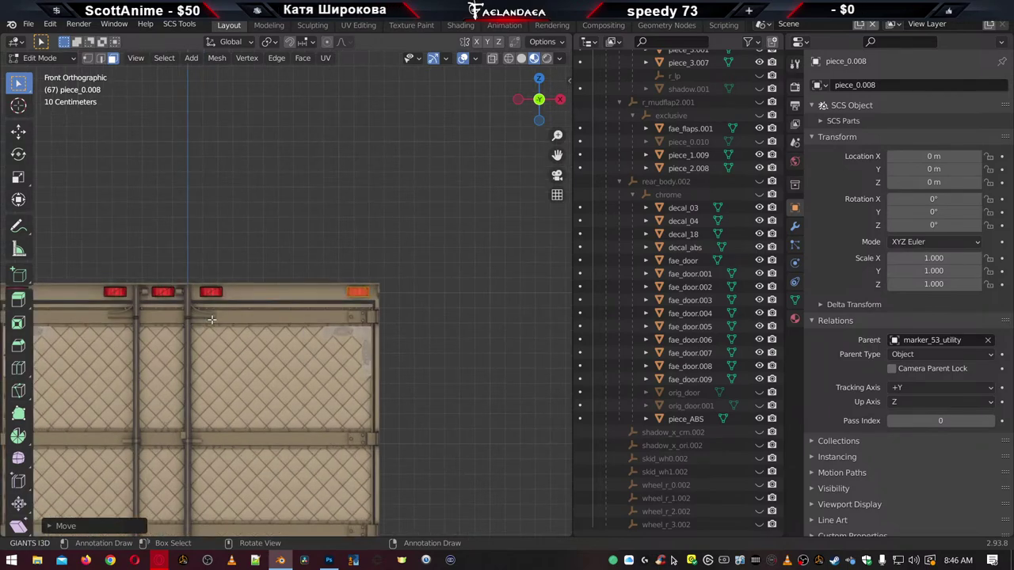
key("KP_5")
scroll(211, 319, "down", 2)
Return to Object Mode and orbit and zoom until the rear doors with the UTILITY decals face the view
middle_click_drag(211, 320, 354, 148)
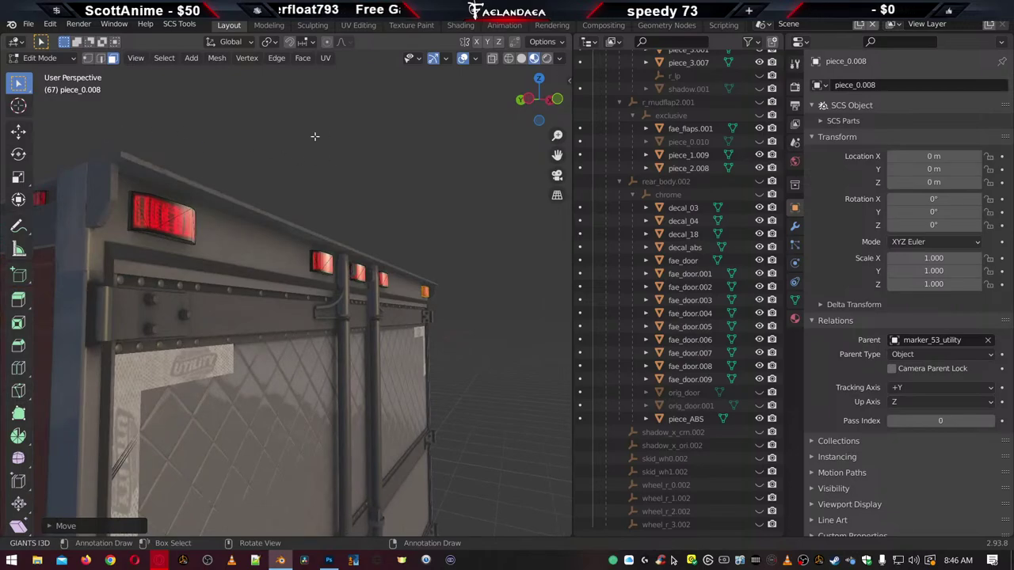
key("Tab")
middle_click_drag(380, 170, 246, 203)
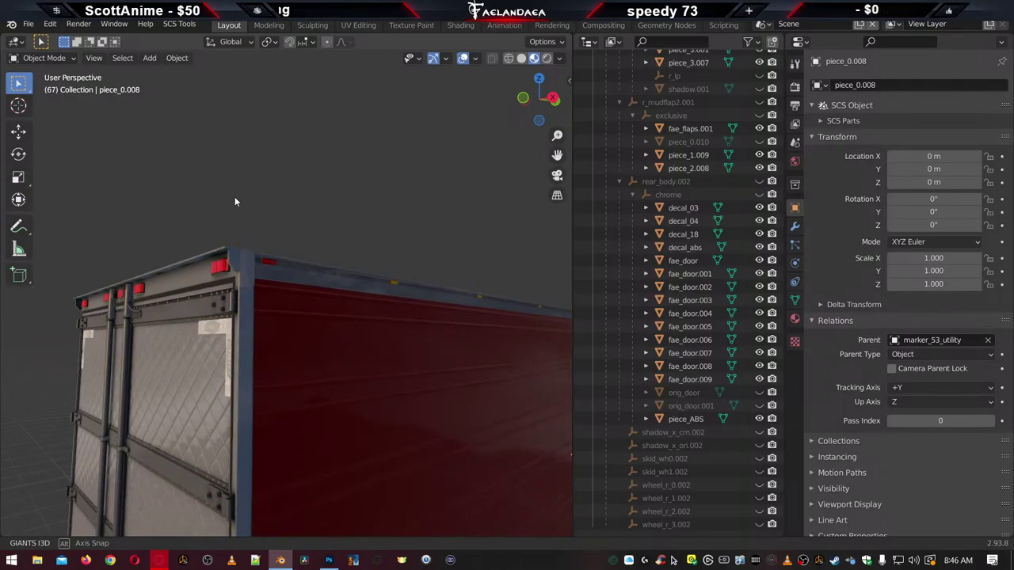
middle_click_drag(234, 196, 341, 313)
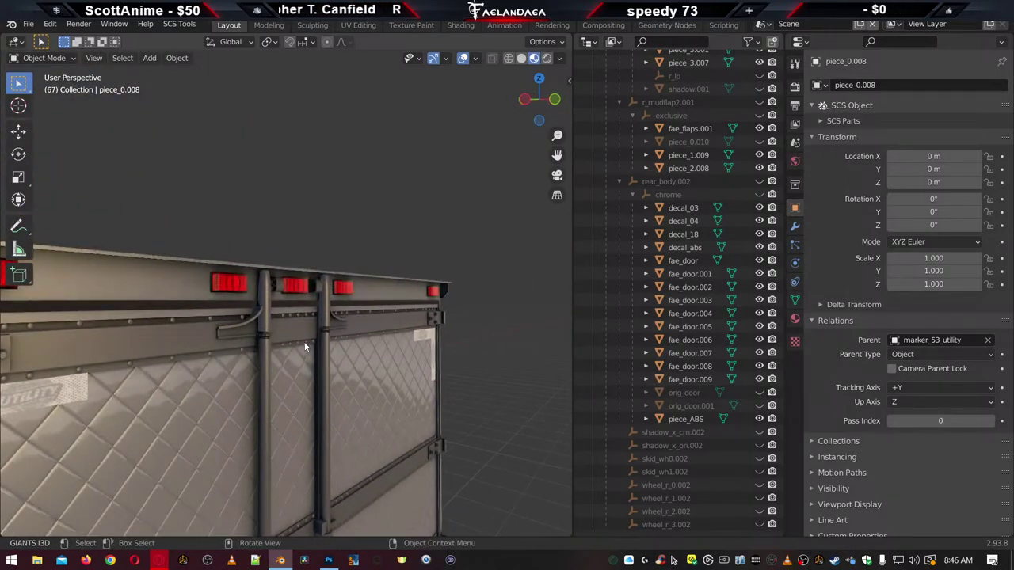
middle_click_drag(305, 350, 341, 533, "ctrl")
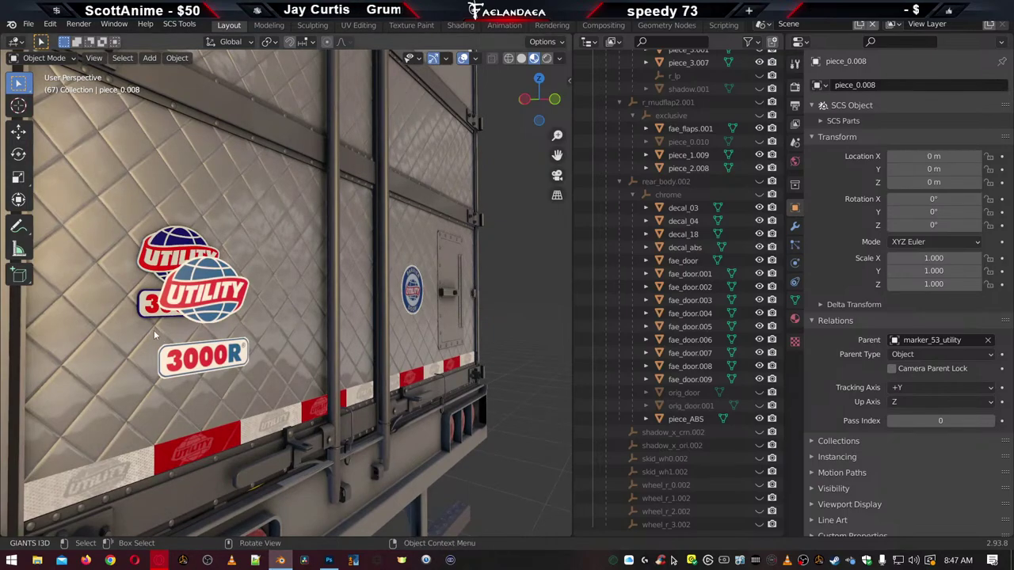
In wireframe, delete the UTILITY and 3000R logo vertices from fae_door.002's mesh
left_click(220, 318)
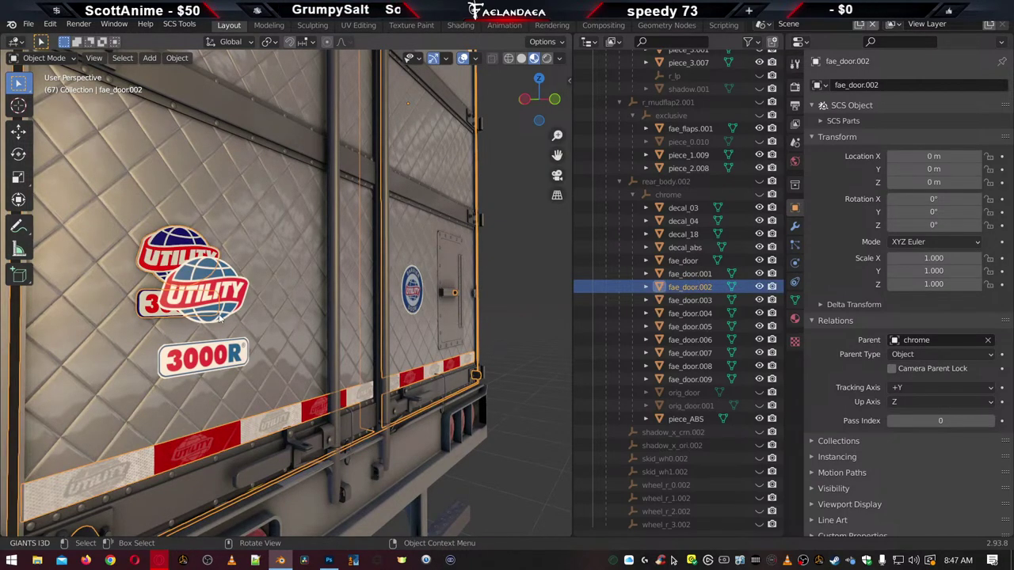
key("Tab")
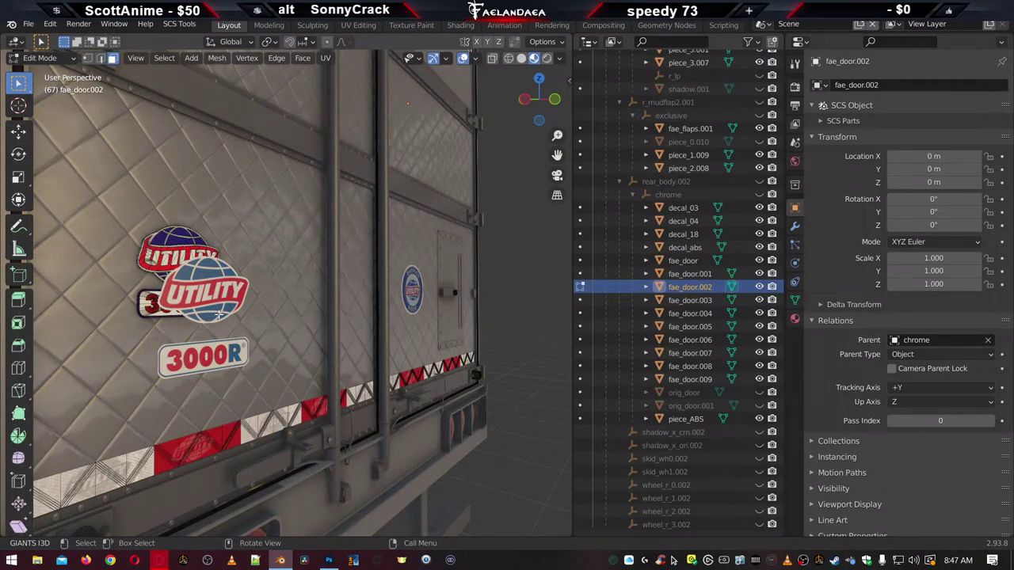
key("z")
left_click(115, 309)
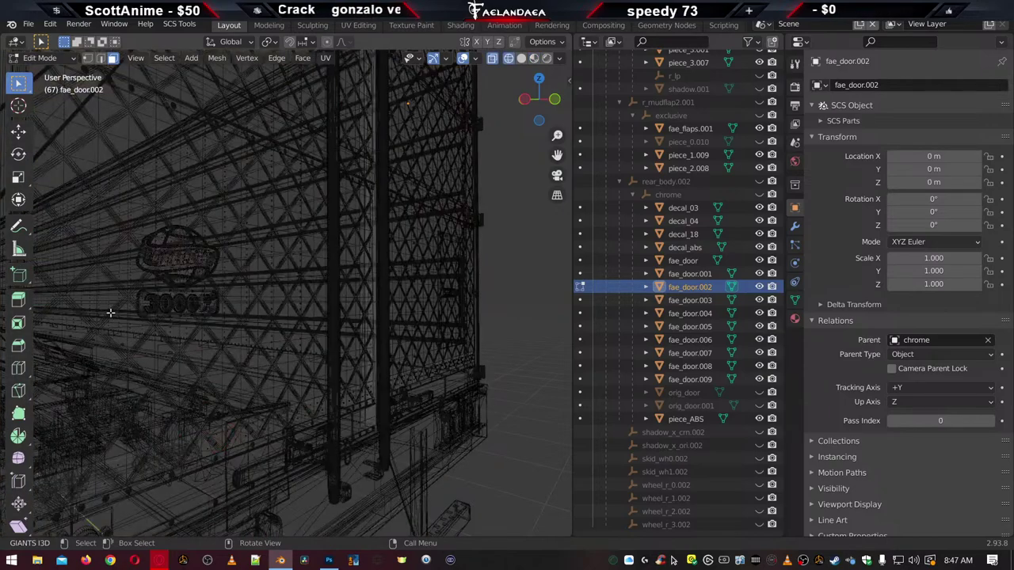
mouse_move(119, 195)
left_mouse_down()
mouse_move(216, 324)
mouse_move(244, 342)
left_mouse_up()
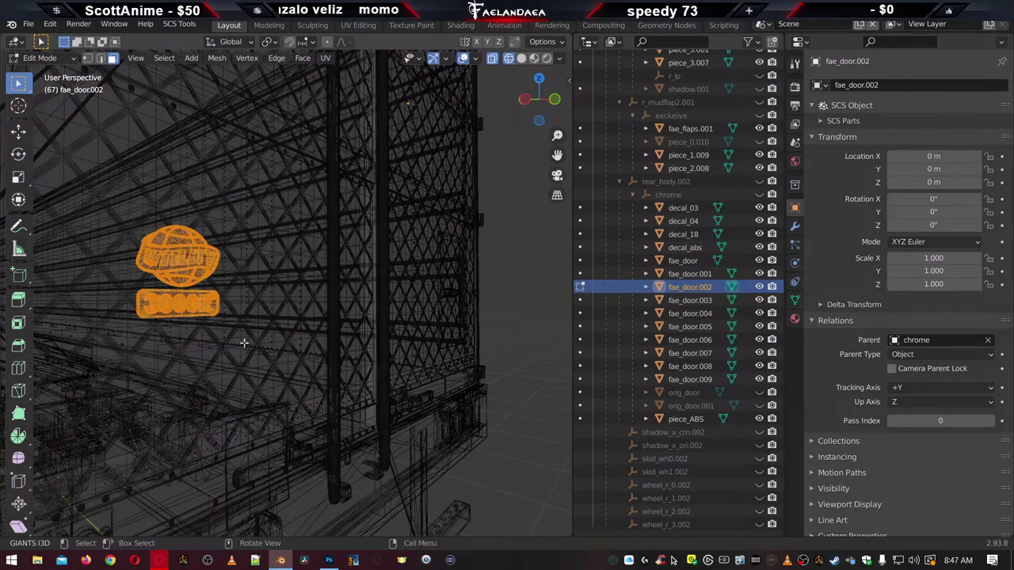
key("x")
left_click(244, 343)
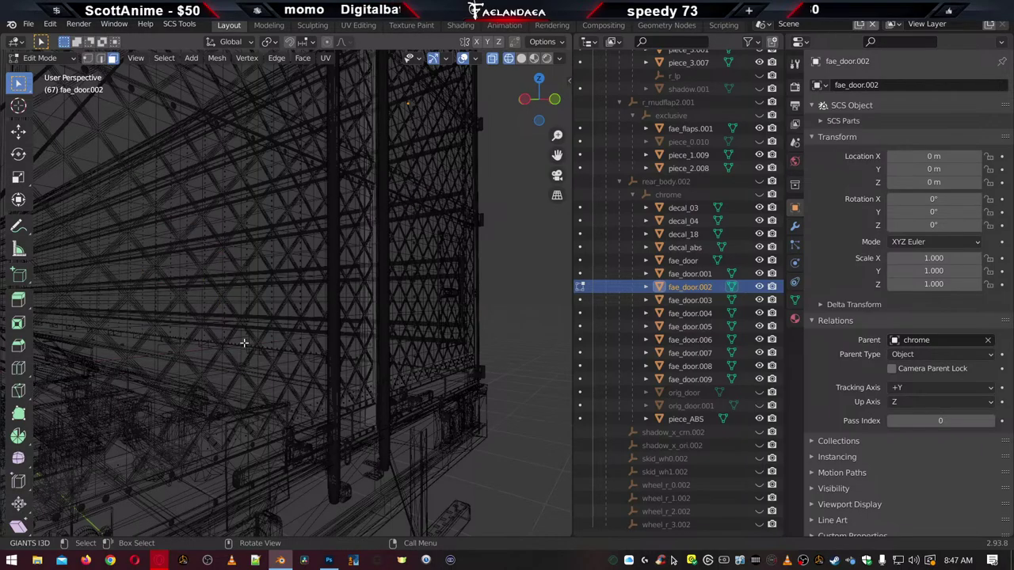
key("Tab")
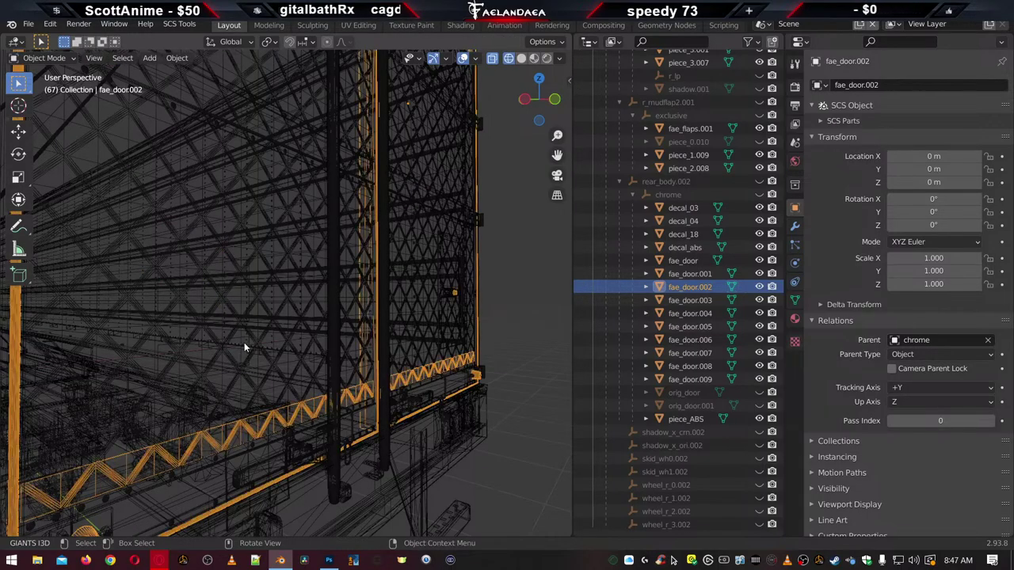
Switch back to Material Preview and frame the UTILITY decal in a front orthographic view
scroll(244, 342, "down", 6)
middle_click_drag(300, 297, 219, 327)
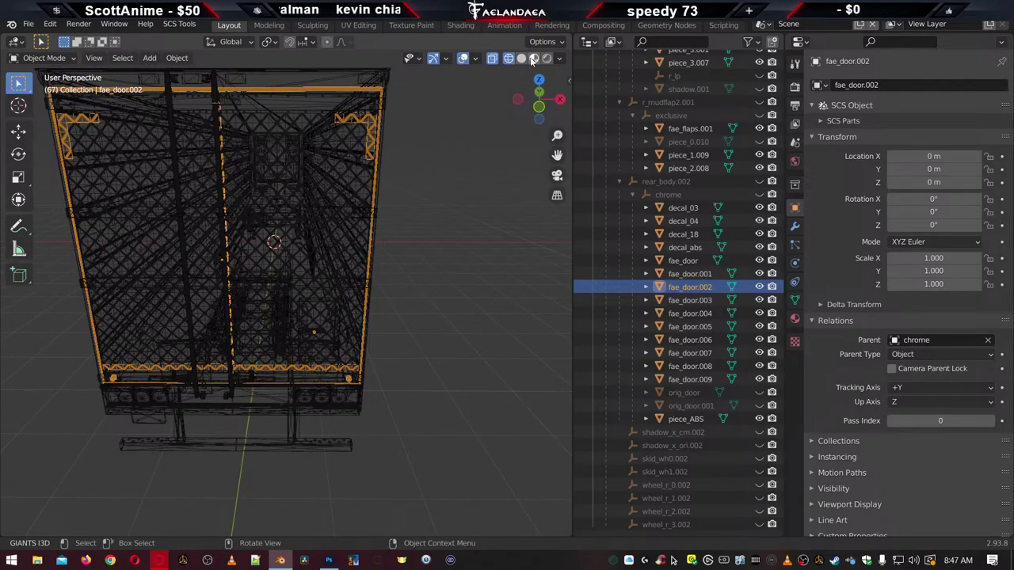
key("shift+z")
left_click(455, 270)
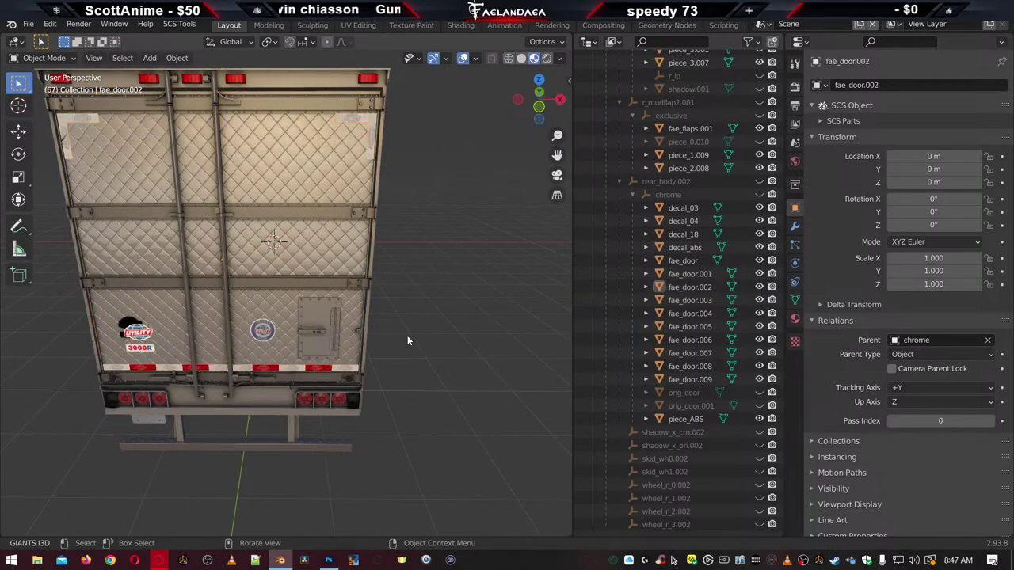
middle_click_drag(407, 339, 362, 317)
scroll(267, 329, "up", 3)
middle_click_drag(267, 329, 340, 358)
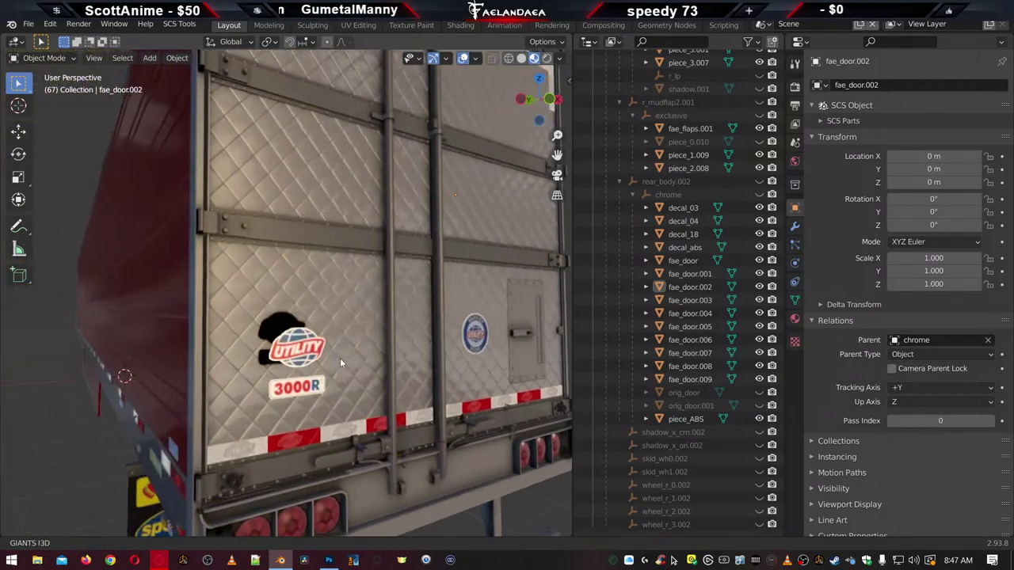
scroll(339, 358, "up", 6)
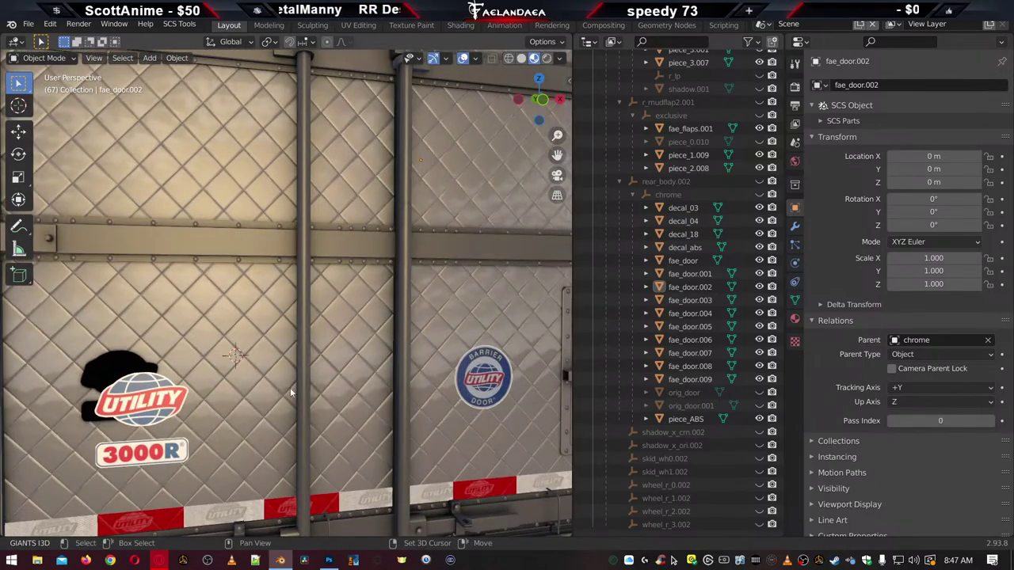
middle_click_drag(291, 391, 319, 382)
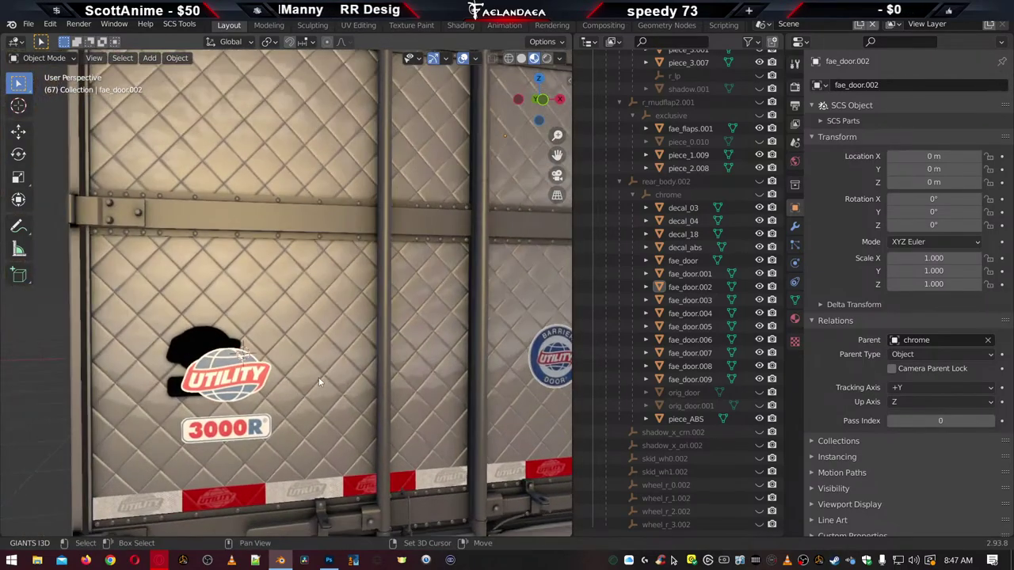
key("KP_1")
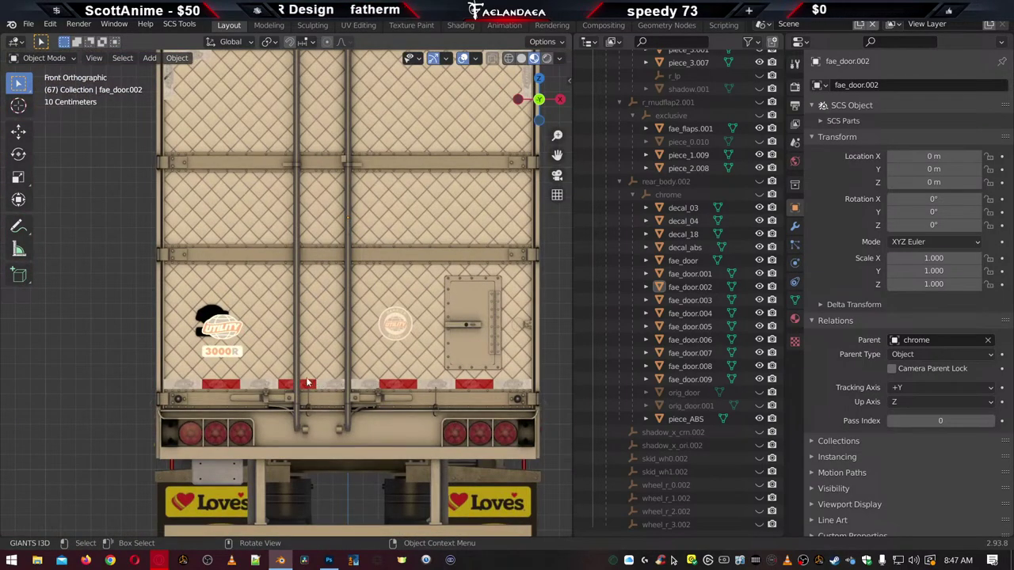
scroll(206, 368, "up", 5)
middle_click_drag(161, 378, 307, 346, "shift")
Select the UTILITY decal and trial-move it left, then up along Z
scroll(209, 426, "up", 3)
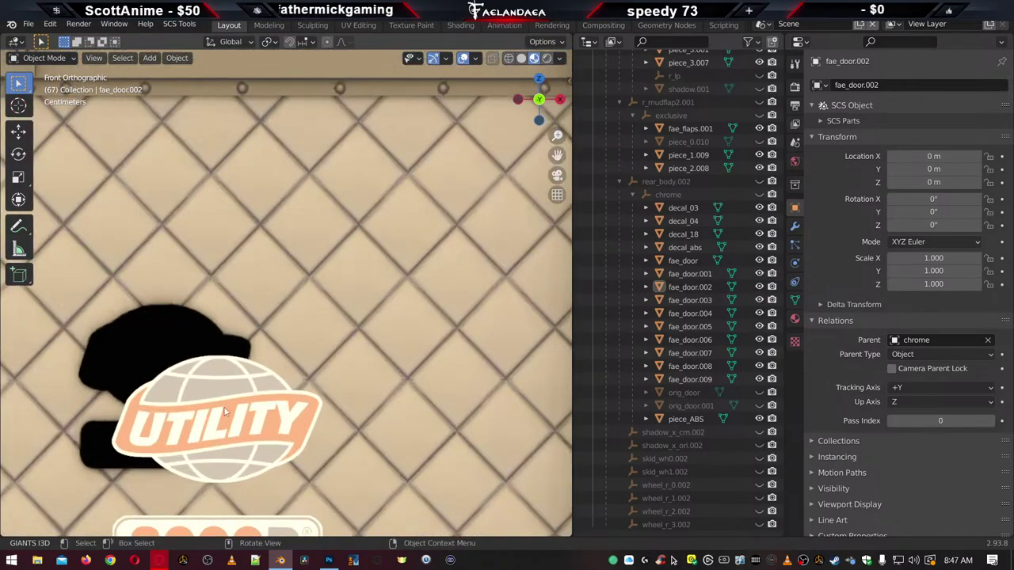
left_click(209, 425)
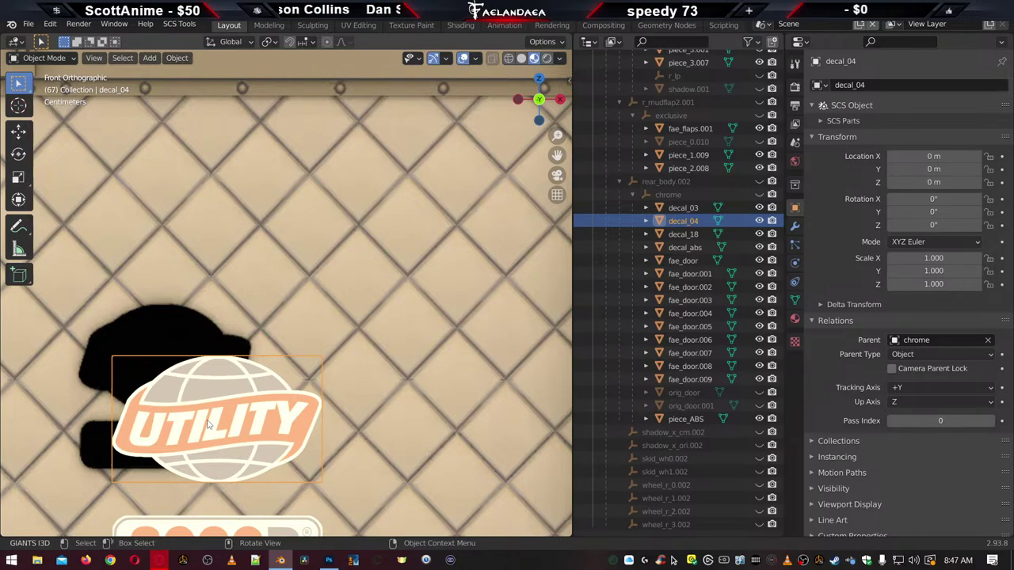
key("g")
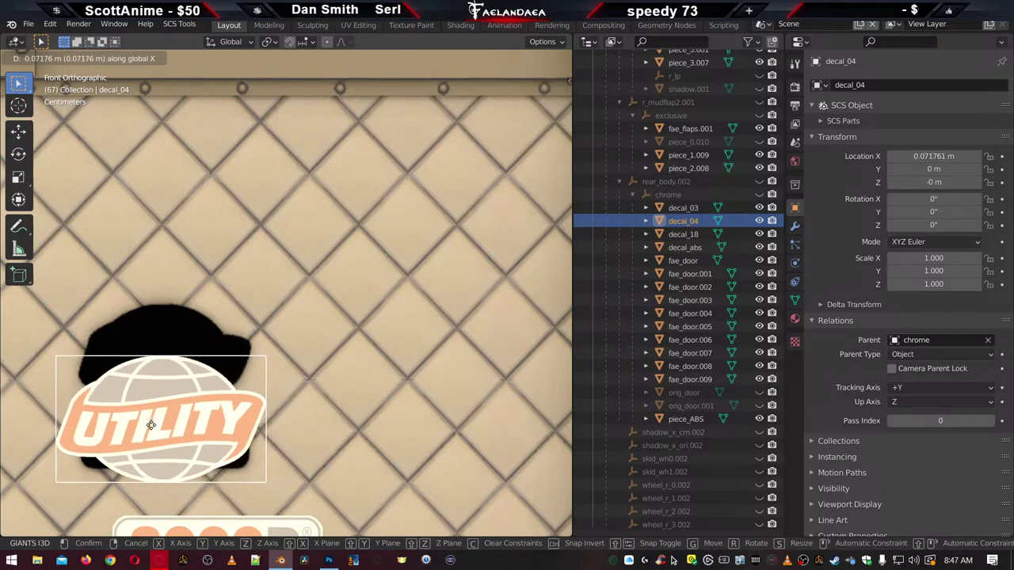
left_click(156, 429)
key("g")
key("z")
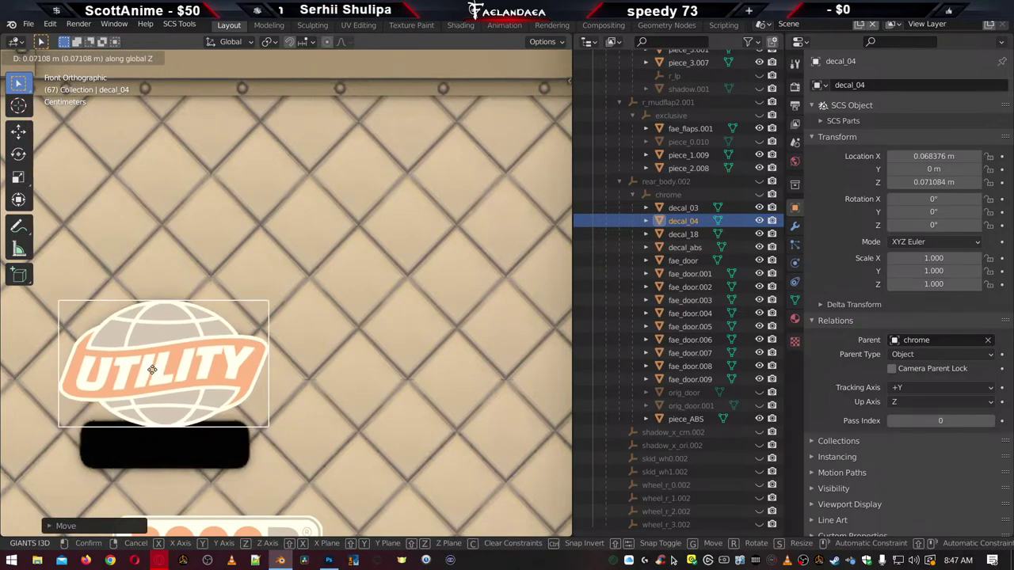
left_click(154, 364)
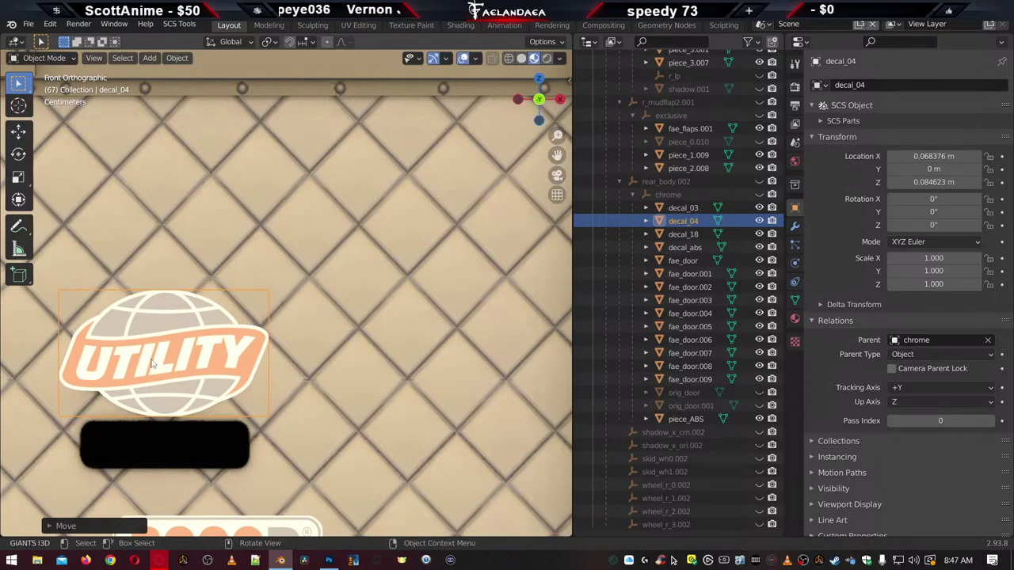
Undo the decal's trial moves so it stays in place, then open fae_door.002 in Edit Mode
key("s")
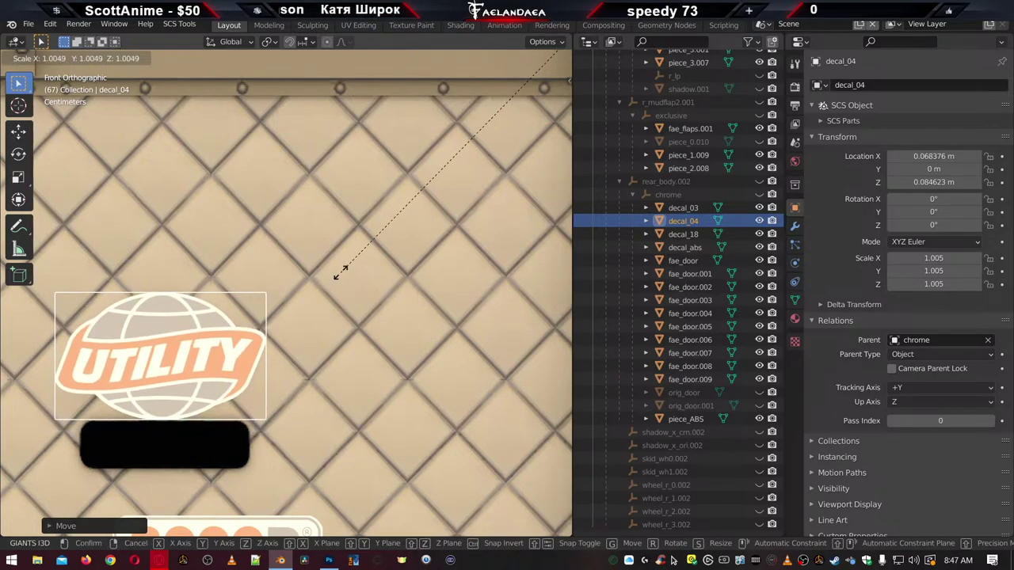
key("Escape")
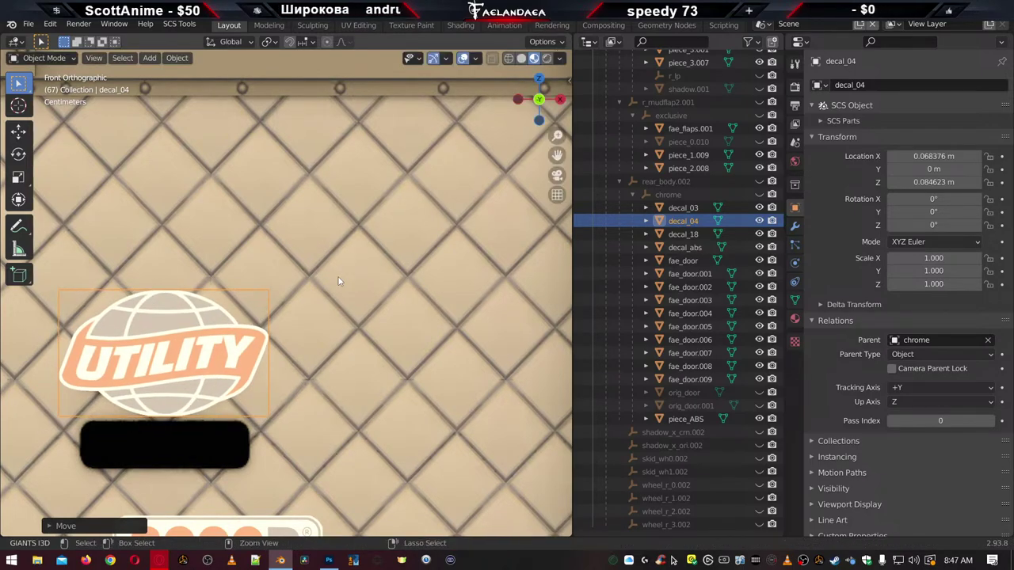
key("ctrl+z")
key("alt+g")
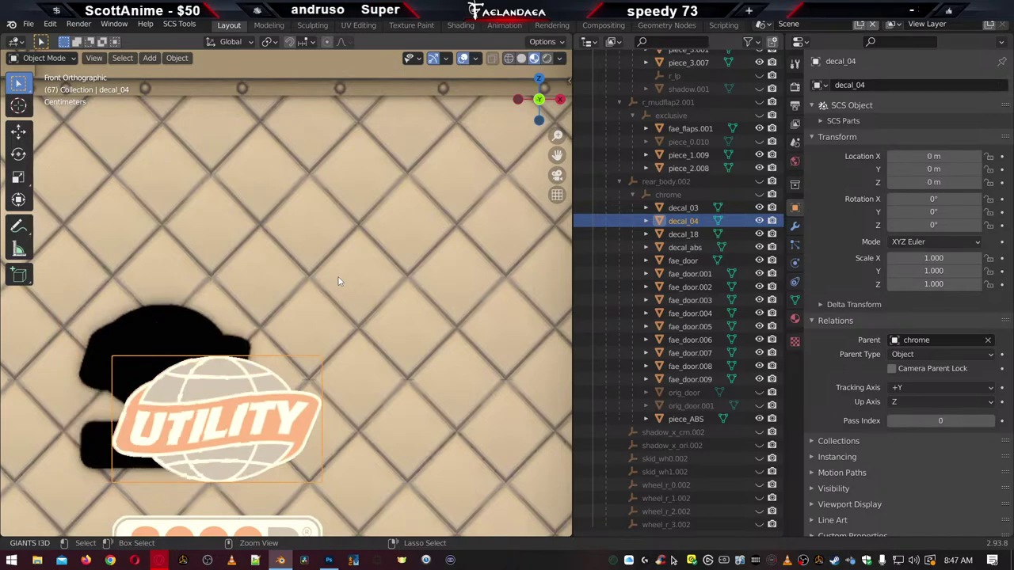
left_click(267, 418)
key("Tab")
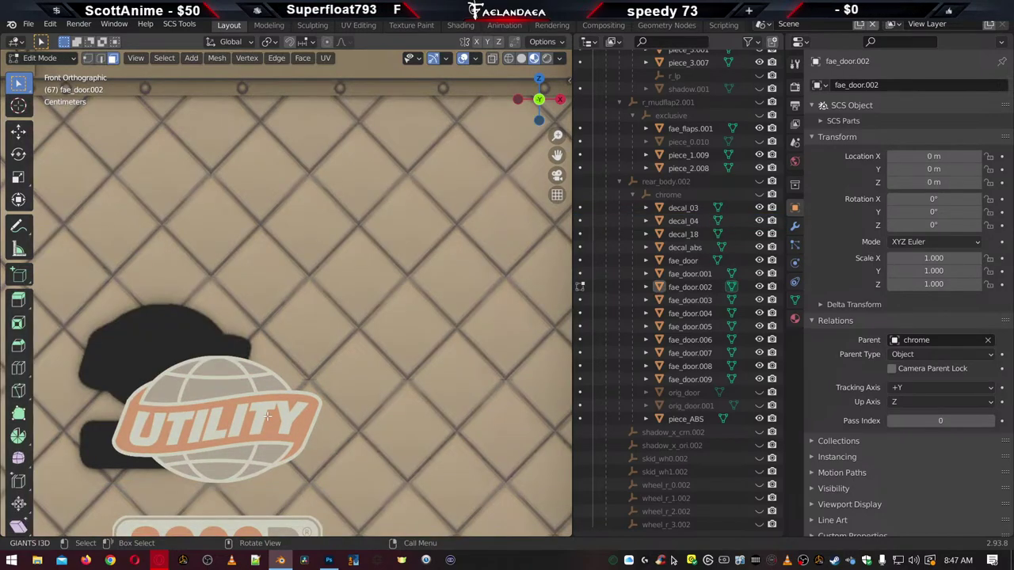
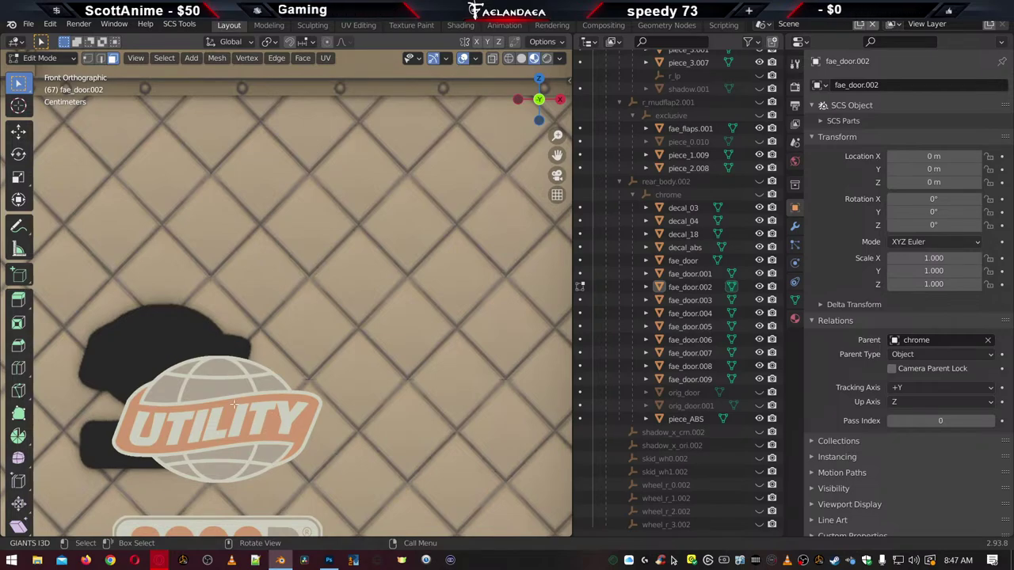
Move the UTILITY decal (decal_04) left and up onto its logo silhouette, then shrink it
scroll(238, 402, "down", 10)
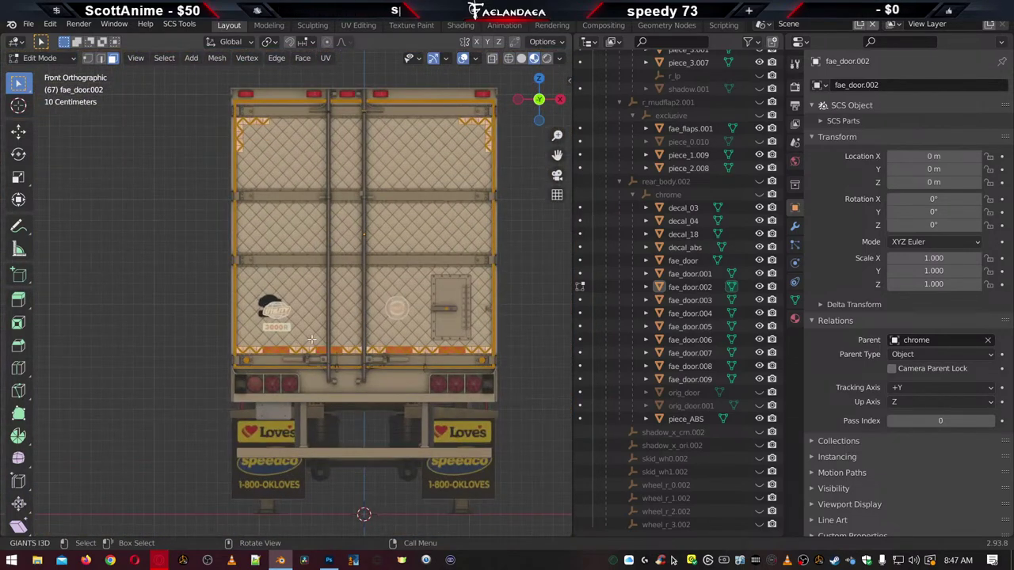
key("Tab")
scroll(297, 351, "up", 10)
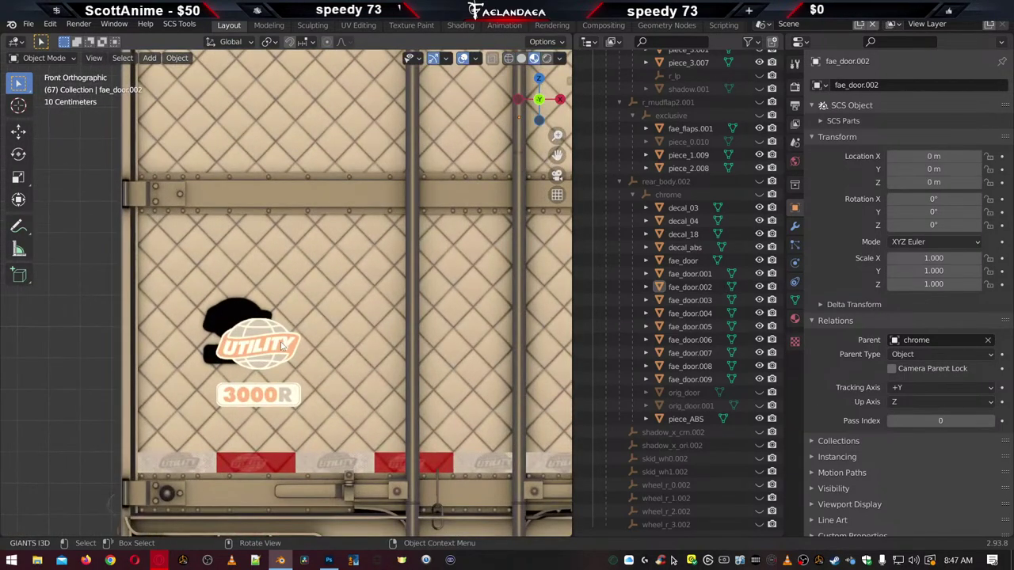
left_click(230, 408)
key("Tab")
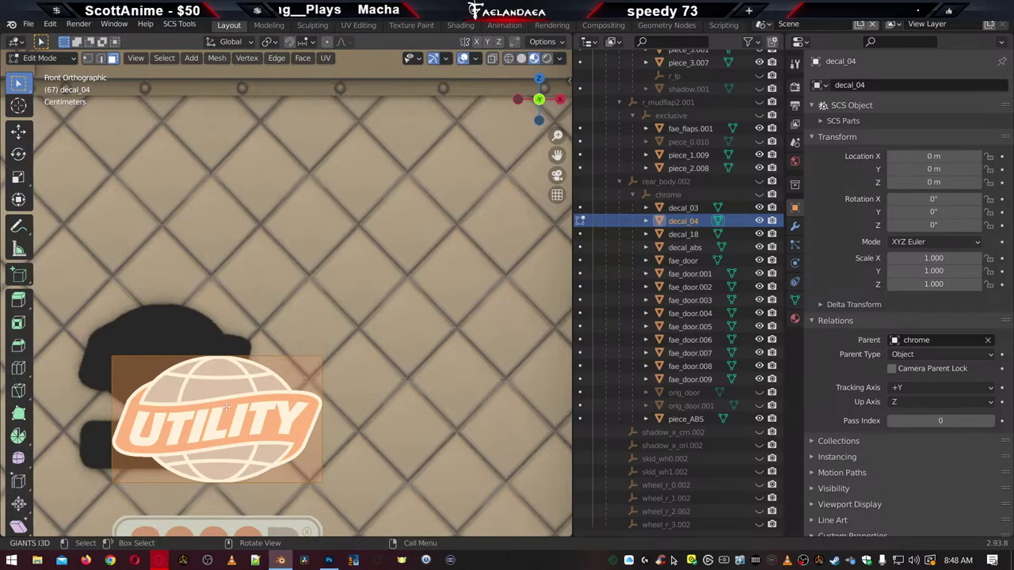
key("g")
key("x")
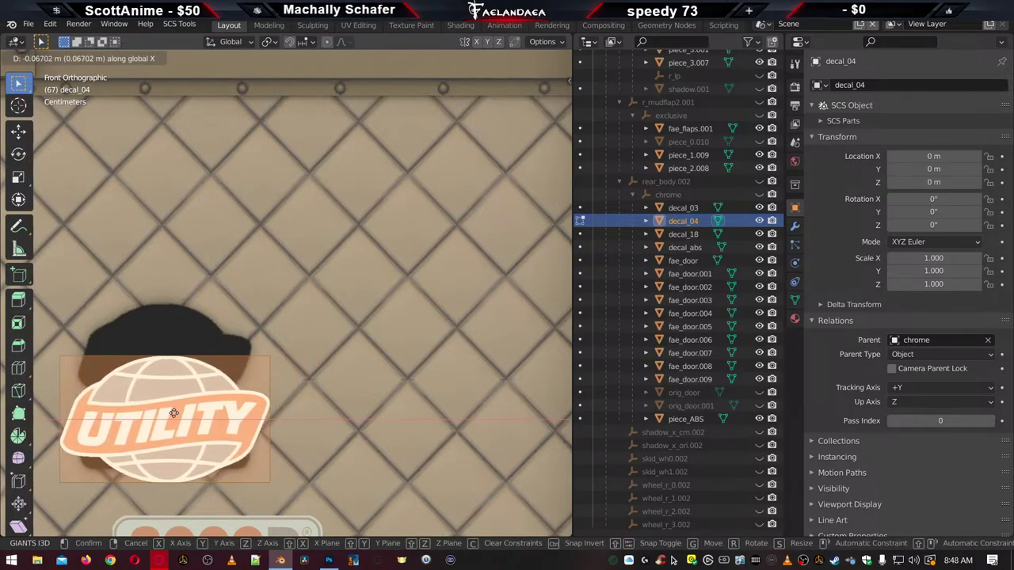
left_click(165, 415)
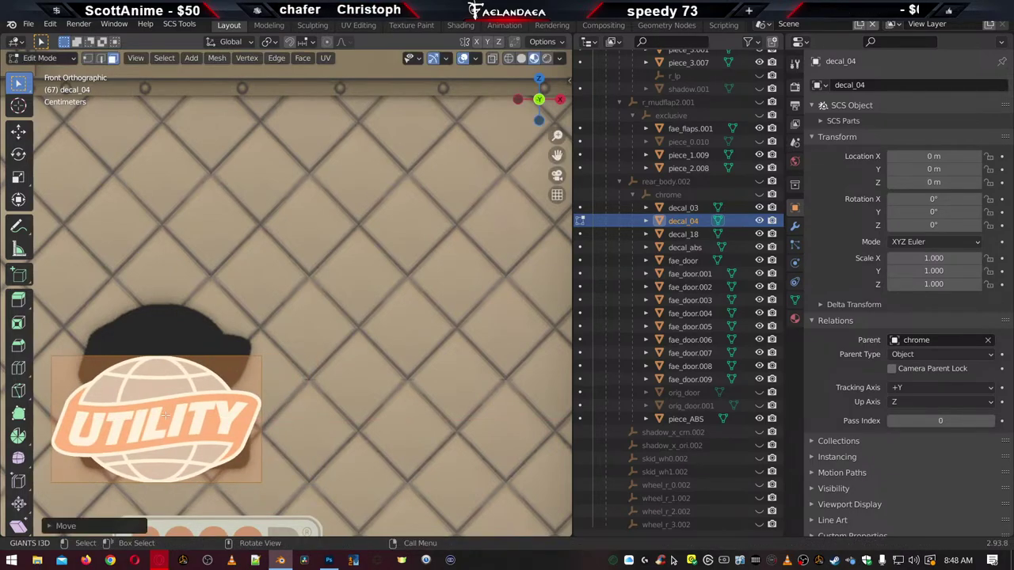
key("g")
key("z")
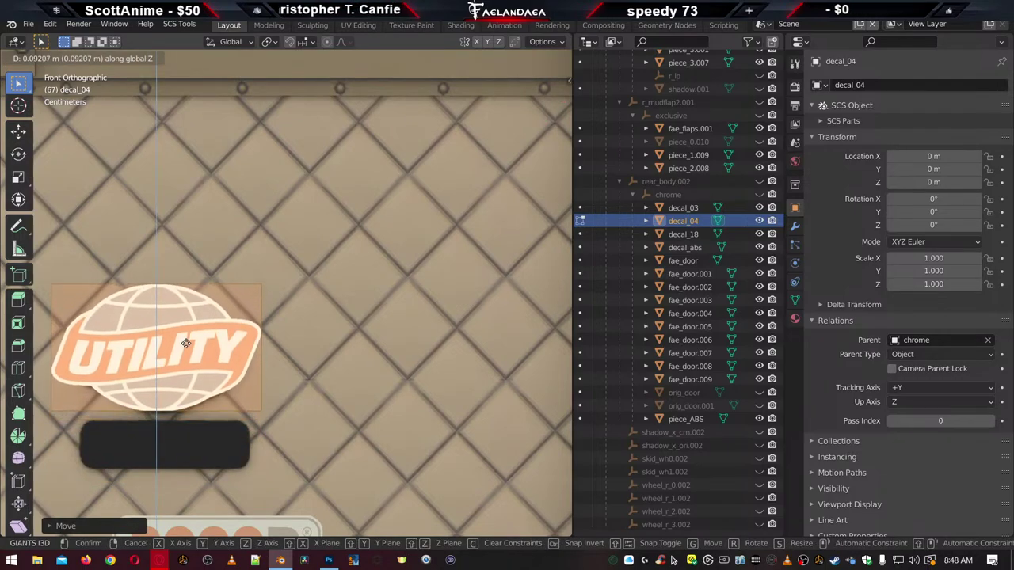
left_click(220, 335)
key("s")
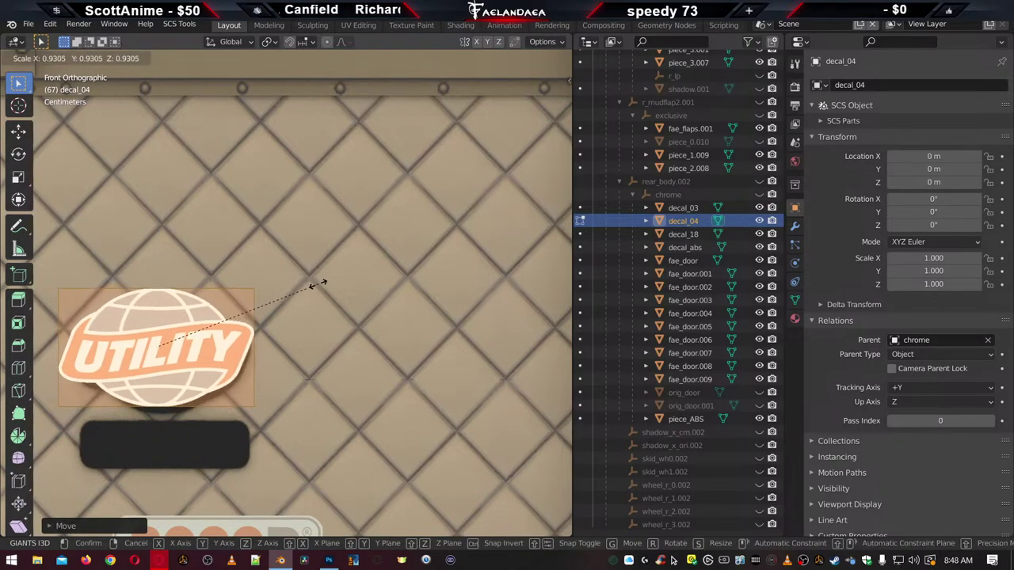
left_click(288, 299)
Nudge the UTILITY decal slightly right and down, then enlarge it slightly
scroll(205, 370, "up", 2)
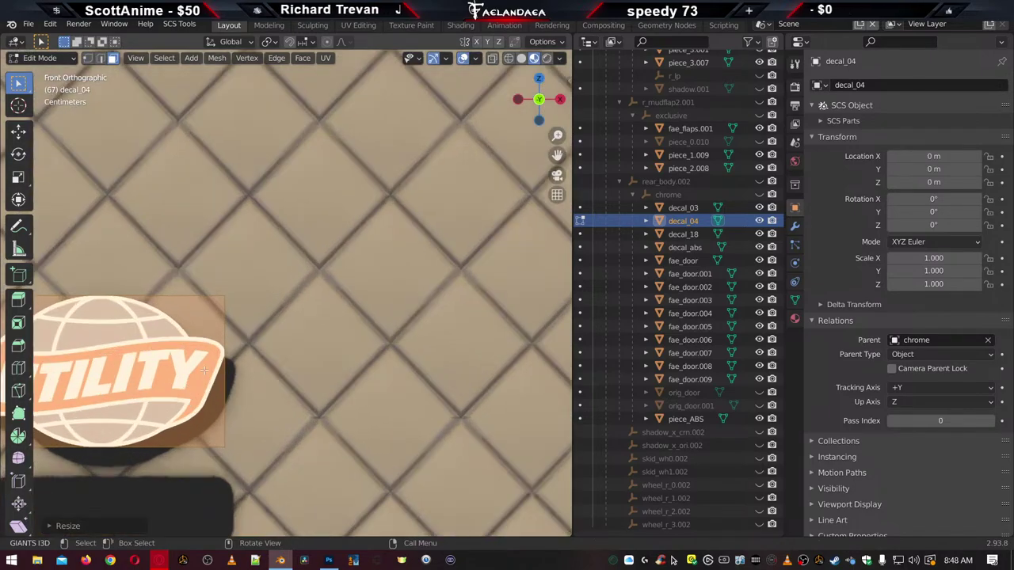
middle_click_drag(255, 381, 449, 302, "shift")
scroll(383, 336, "up", 4)
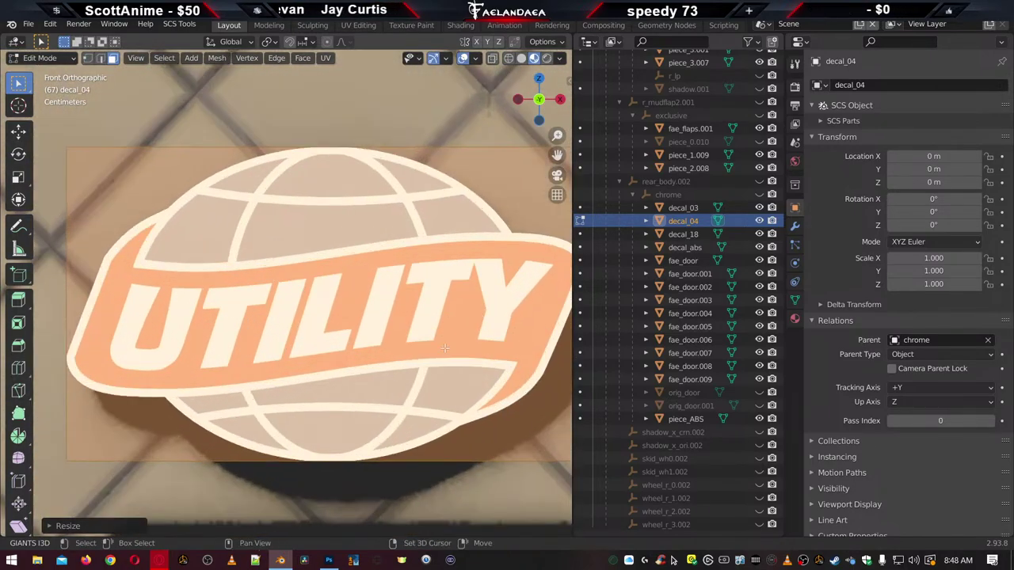
scroll(384, 336, "down", 1)
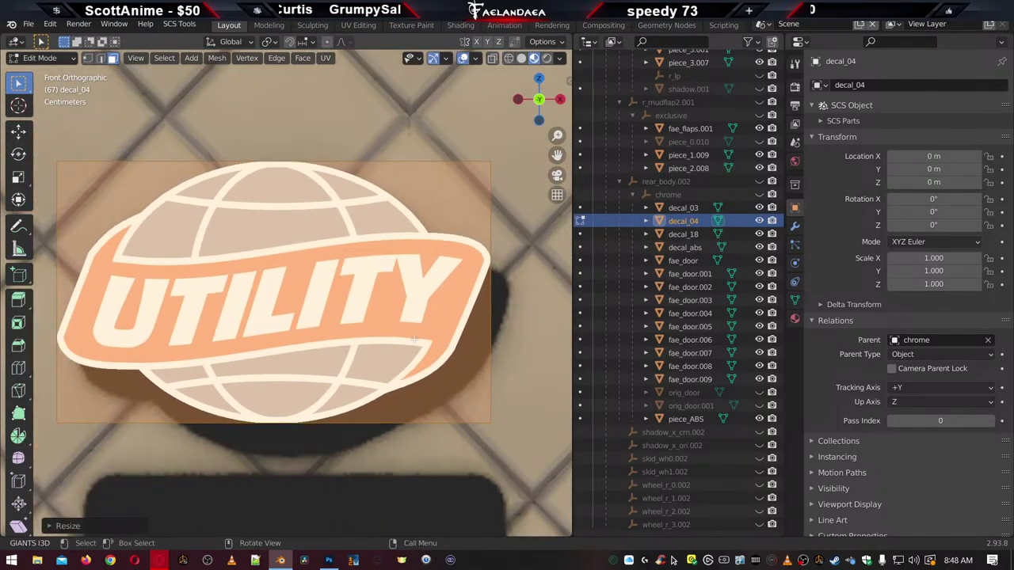
key("g")
key("x")
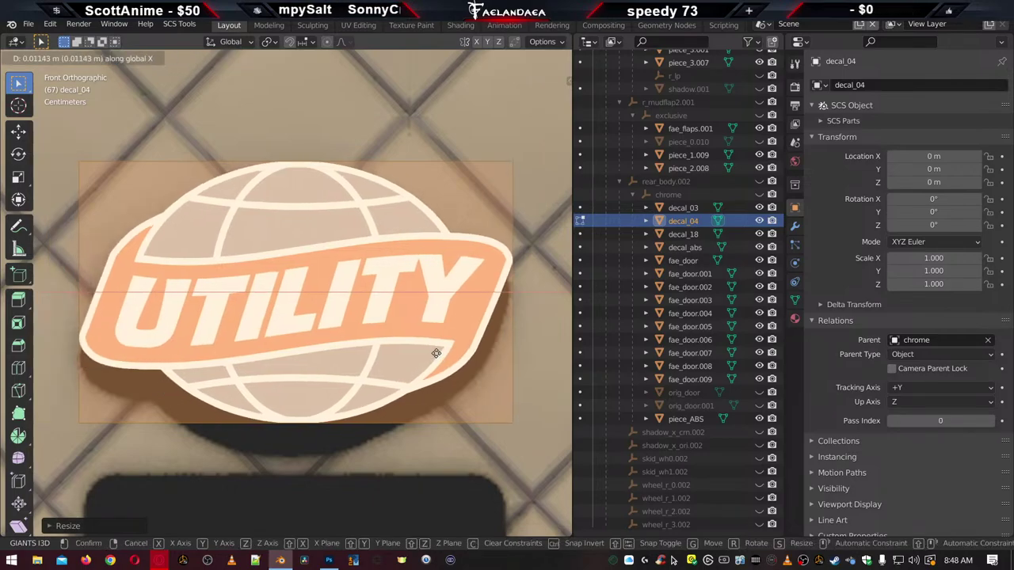
left_click(436, 353)
key("g")
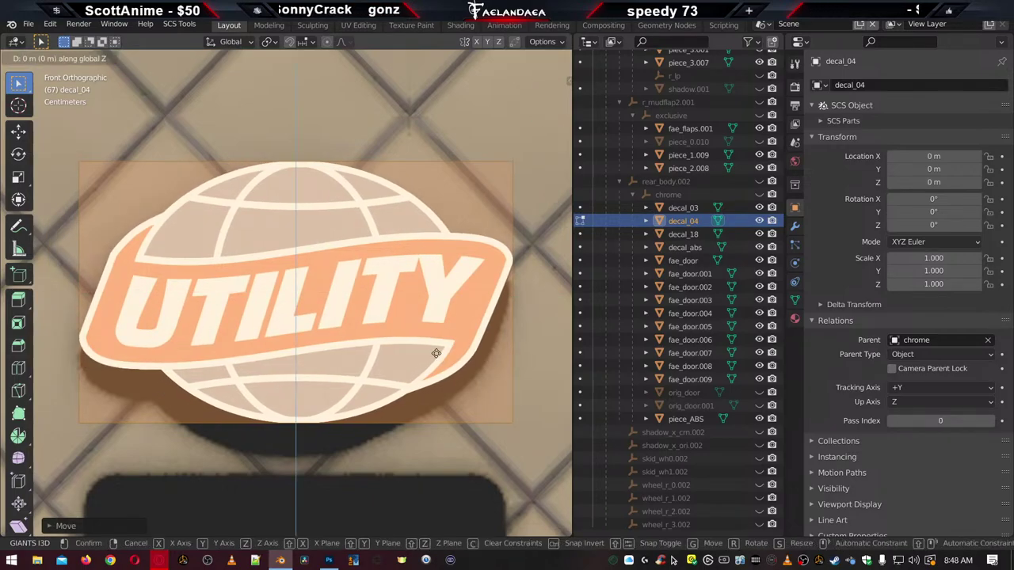
key("z")
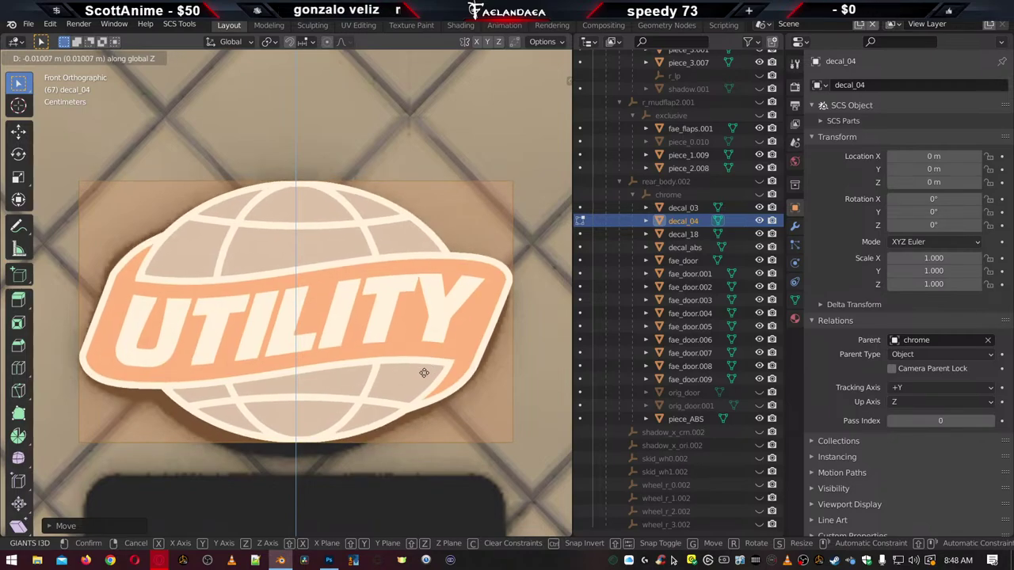
left_click(422, 377)
key("s")
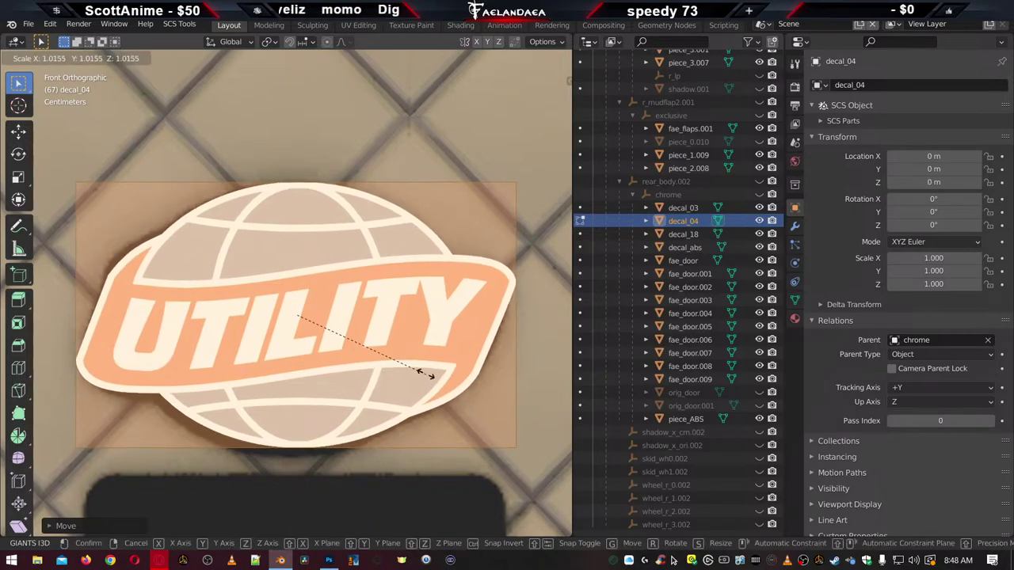
left_click(436, 372)
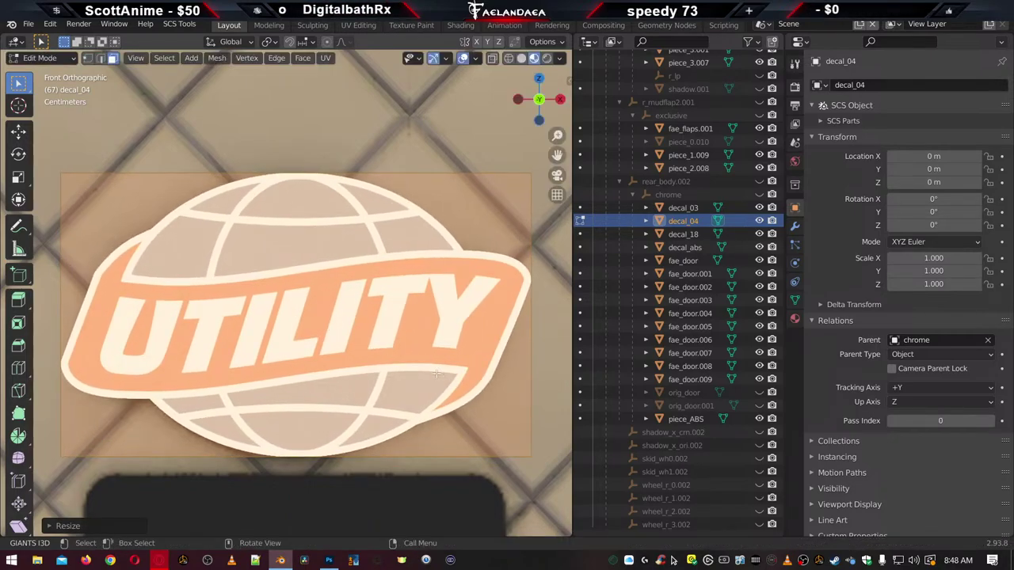
Nudge the UTILITY decal slightly left and down, then return to Object Mode and select the 3000R decal
key("g")
key("x")
left_click(421, 377)
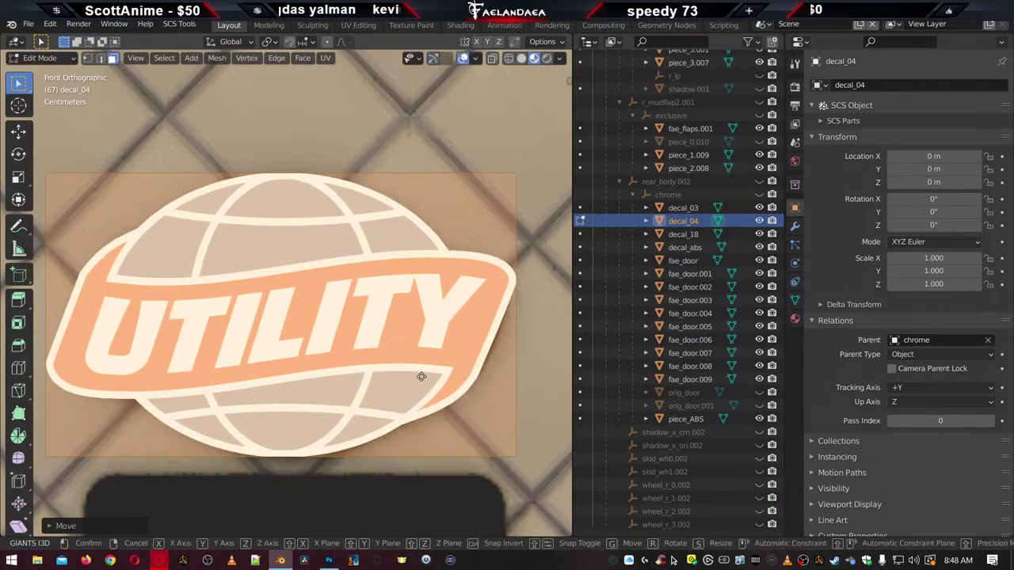
key("g")
key("z")
left_click(421, 380)
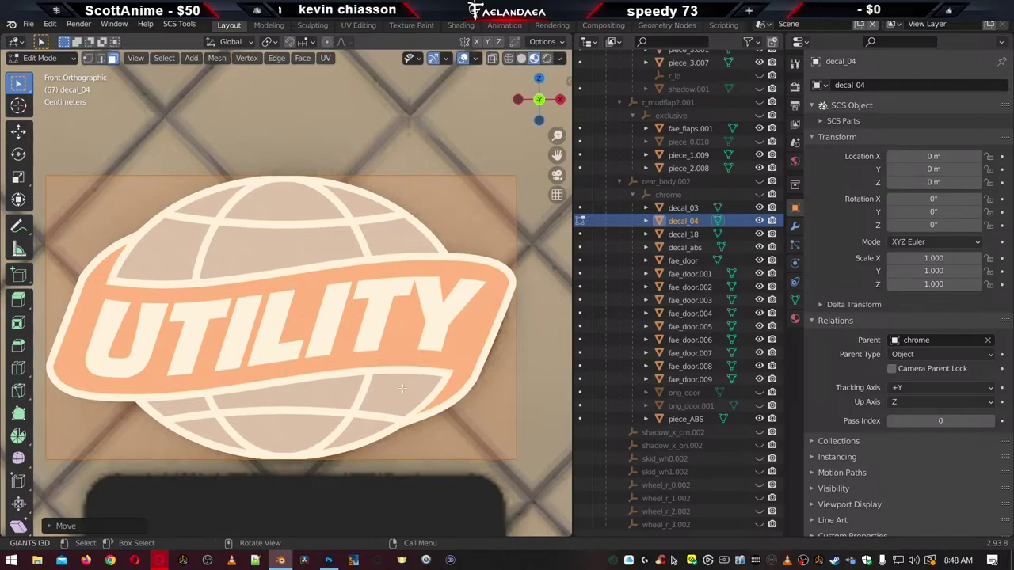
scroll(404, 389, "down", 4)
key("Tab")
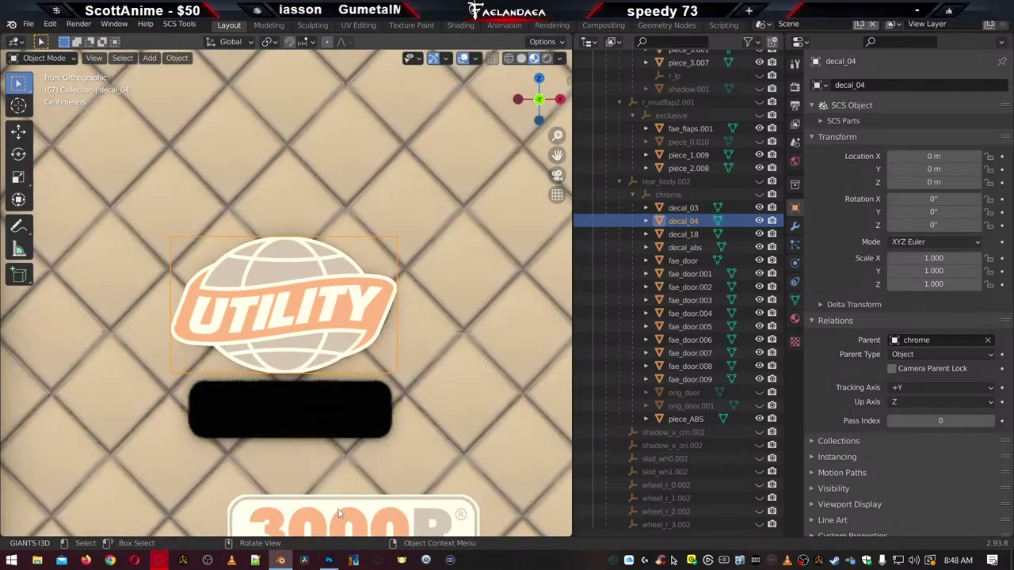
left_click(337, 519)
Raise the 3000R decal (decal_03) onto the black bar, shift it left and shrink it to about 0.85
key("Tab")
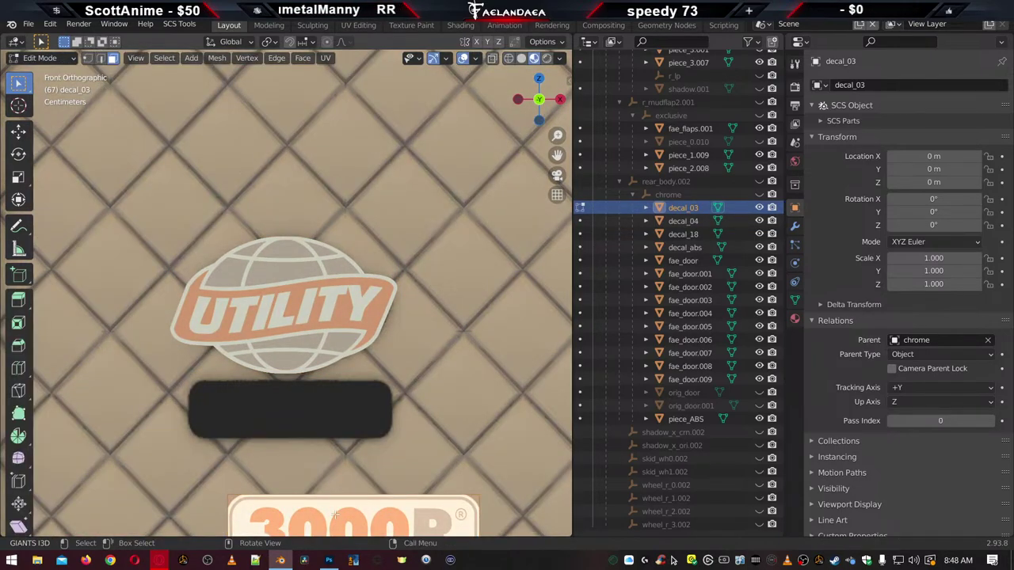
key("g")
key("z")
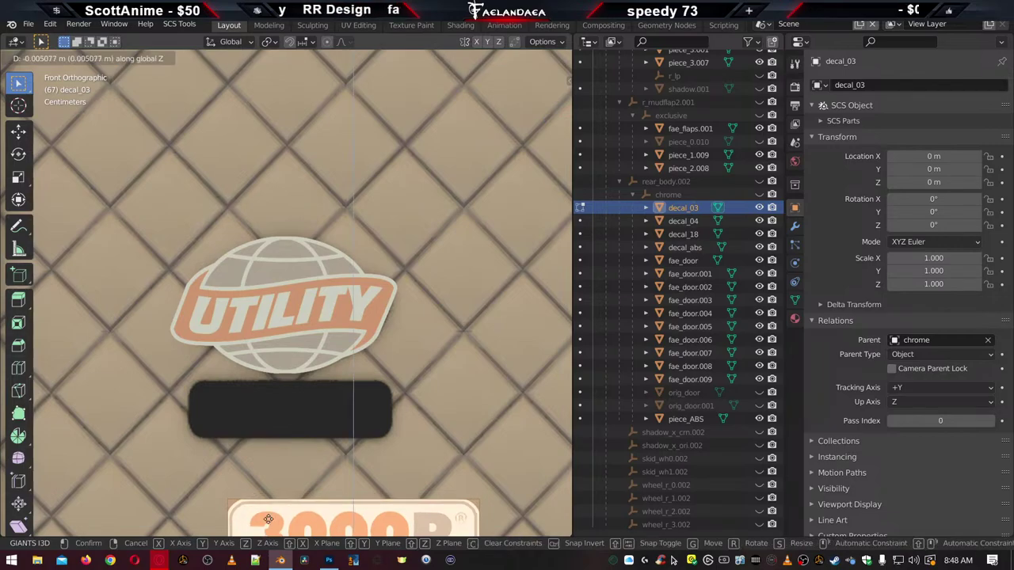
left_click(304, 397)
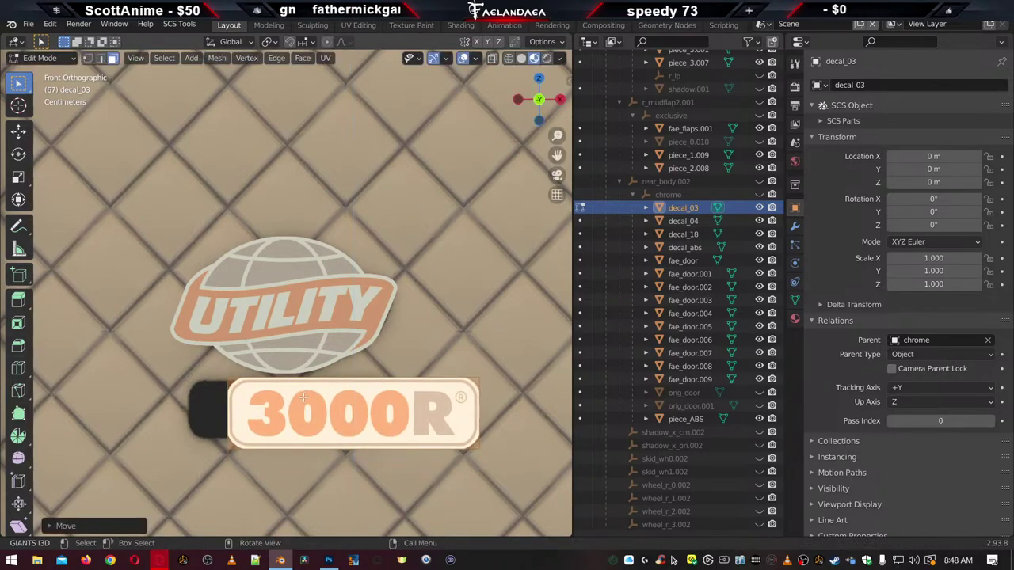
key("g")
key("x")
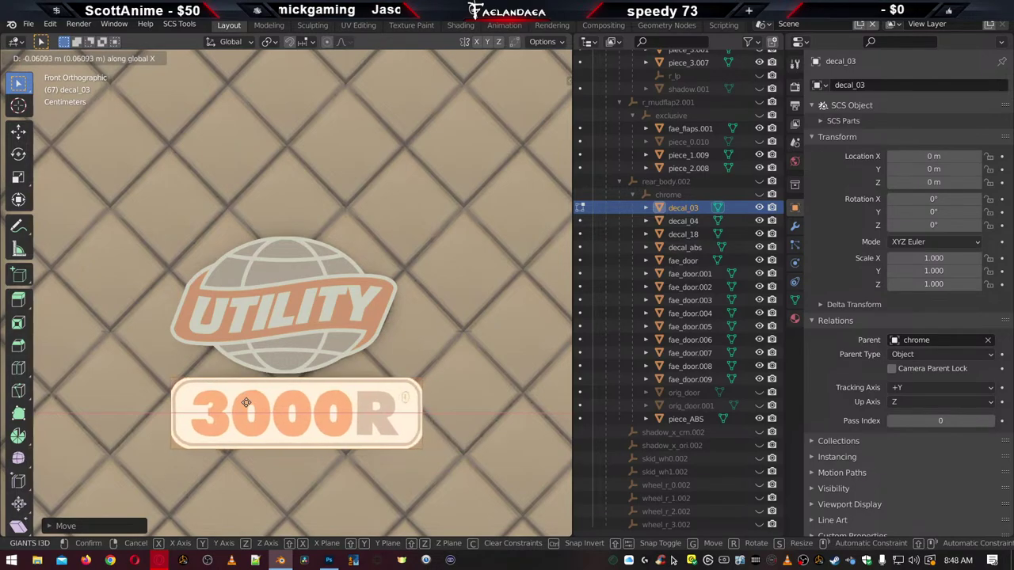
left_click(234, 405)
scroll(285, 417, "up", 2)
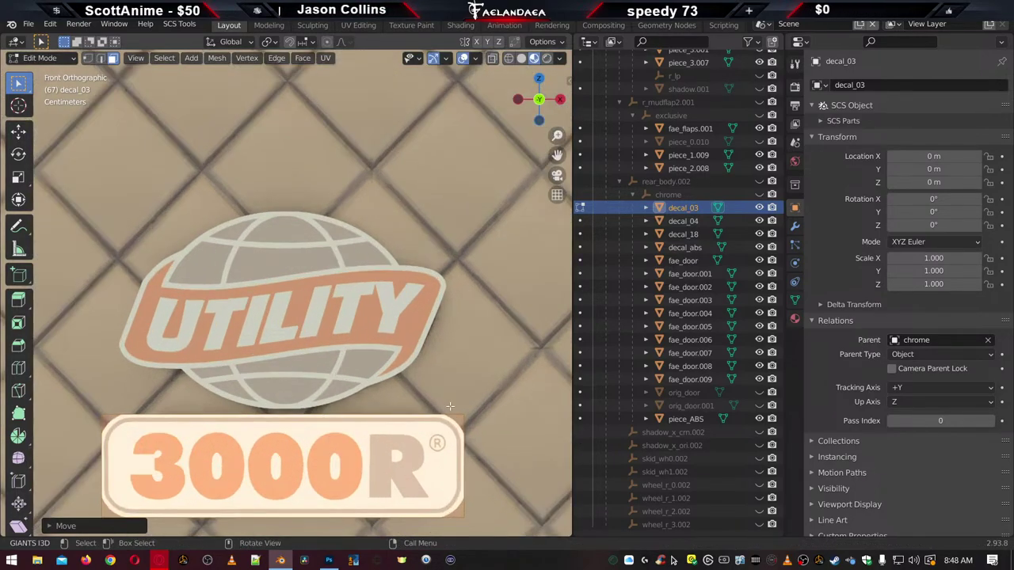
key("s")
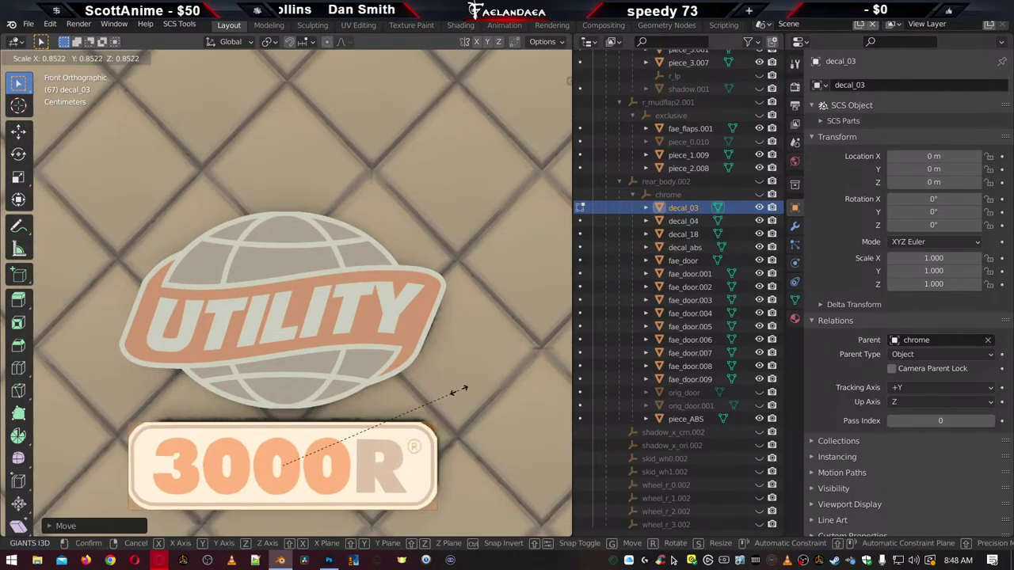
left_click(459, 390)
Fine-tune the 3000R decal's horizontal and vertical position beneath the UTILITY logo
key("g")
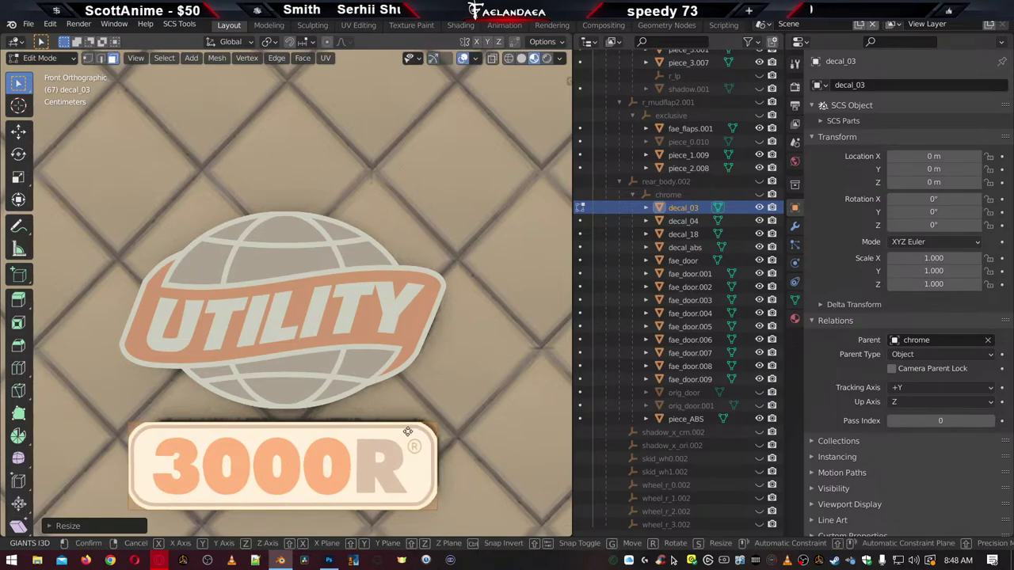
key("x")
left_click(416, 432)
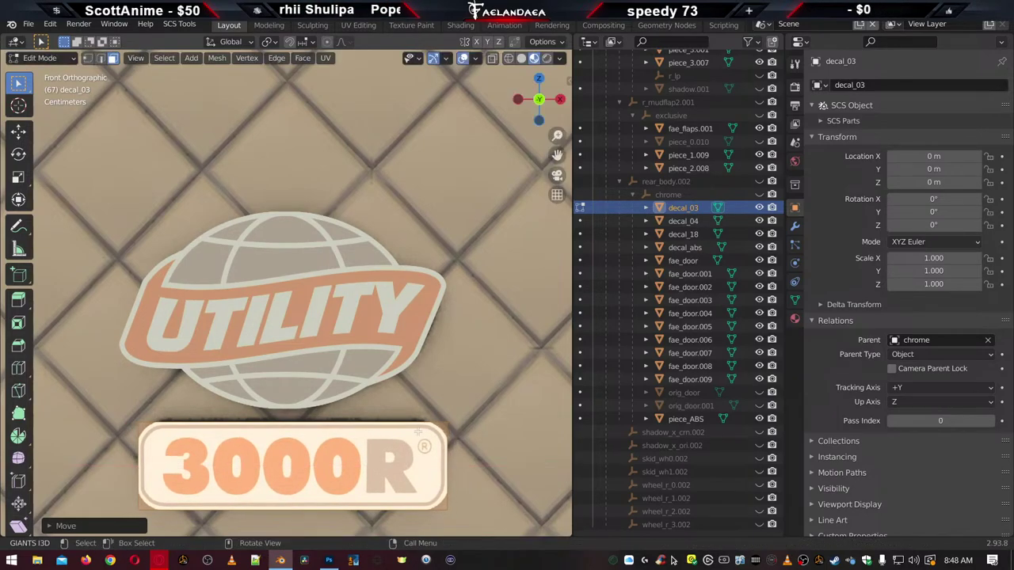
key("g")
key("z")
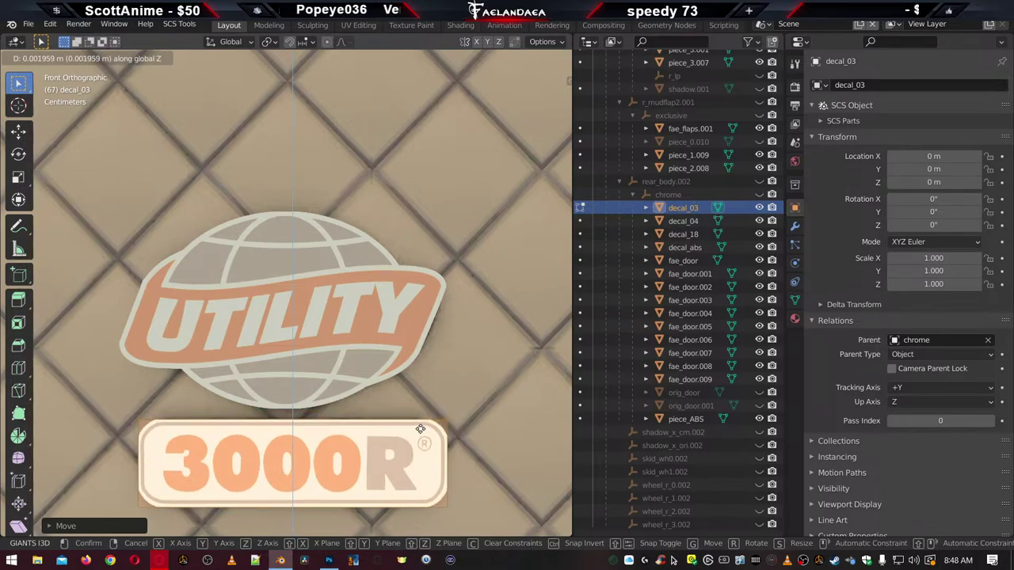
left_click(420, 424)
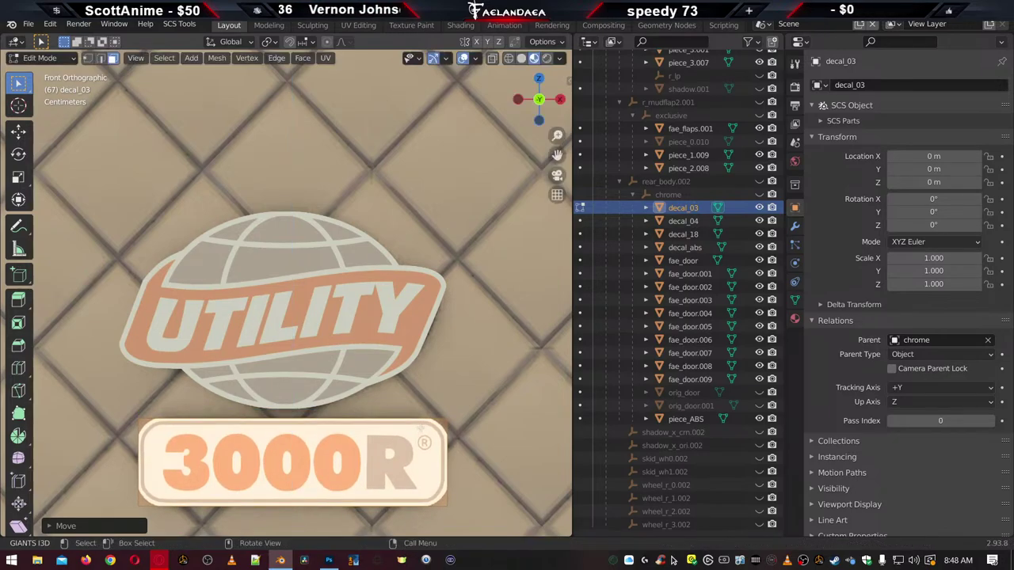
scroll(409, 404, "down", 3)
scroll(386, 369, "down", 1)
Switch to an angled perspective view of the door; a Y-axis decal move is tried and cancelled
key("KP_5")
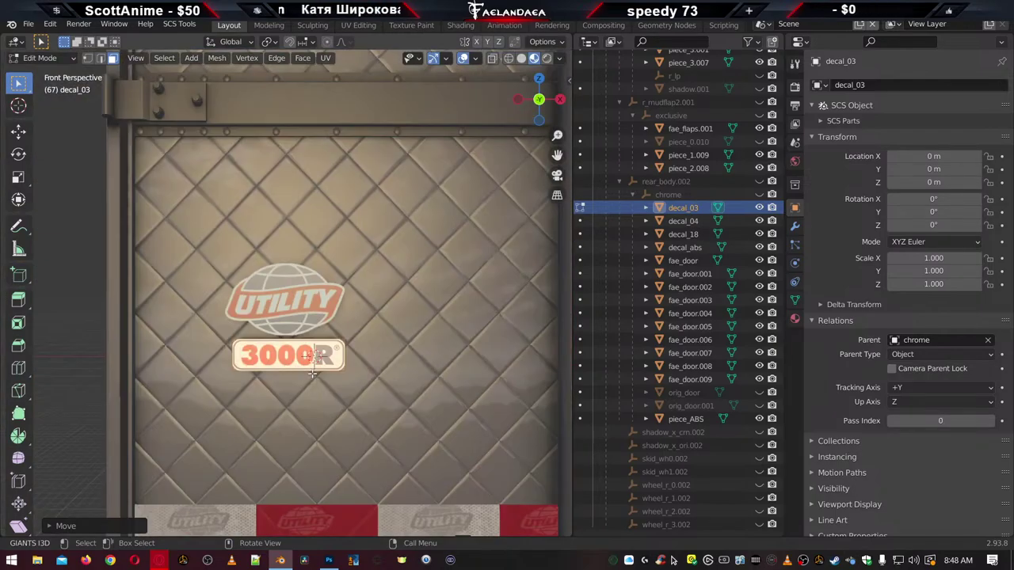
middle_click_drag(313, 372, 384, 395)
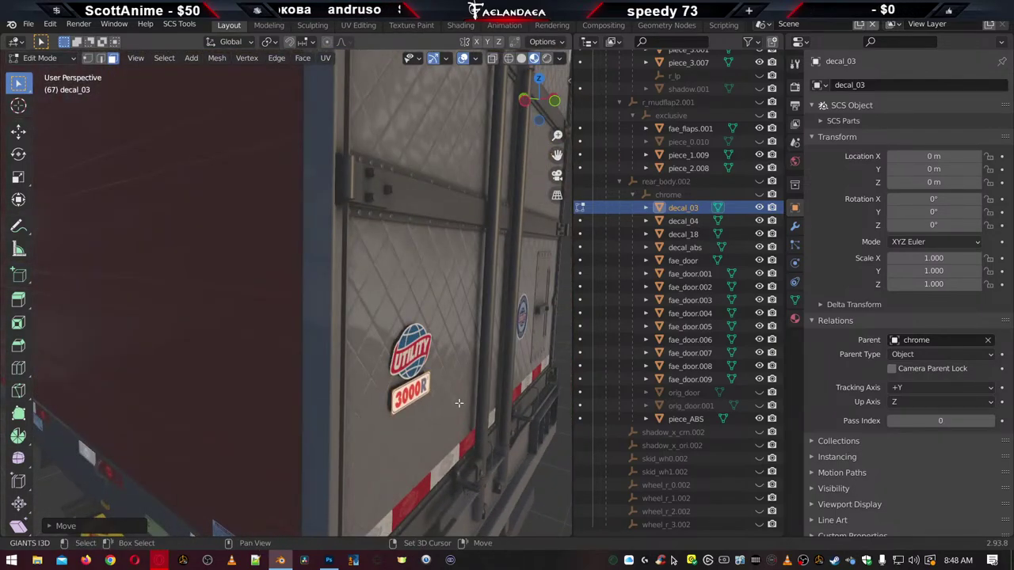
scroll(458, 403, "up", 6)
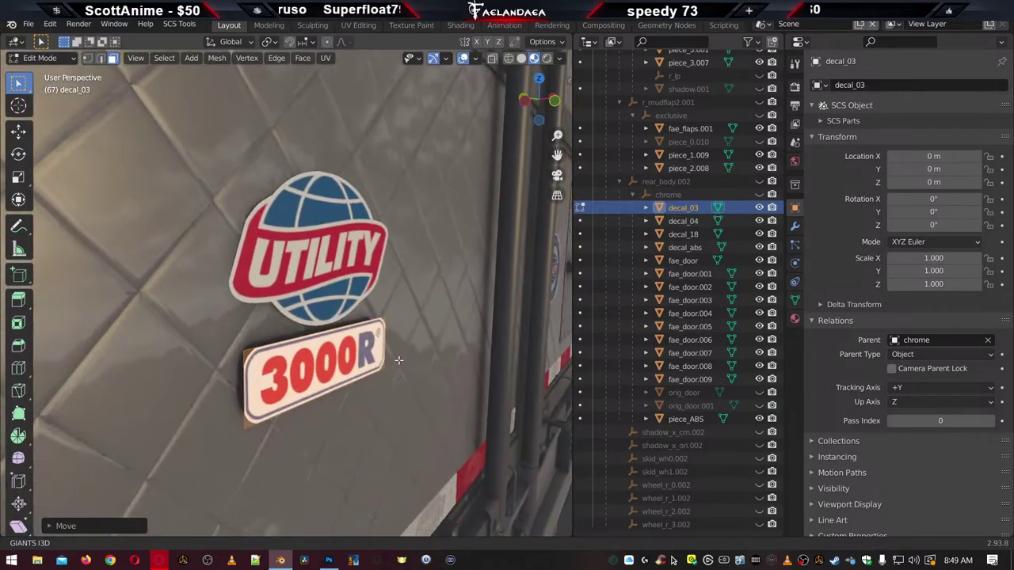
scroll(402, 364, "up", 5)
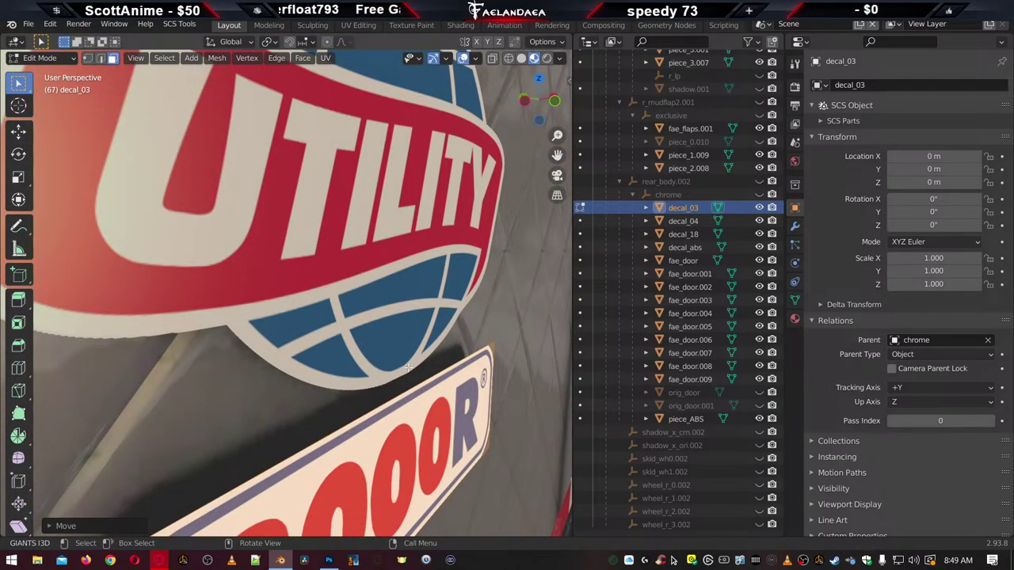
key("g")
key("y")
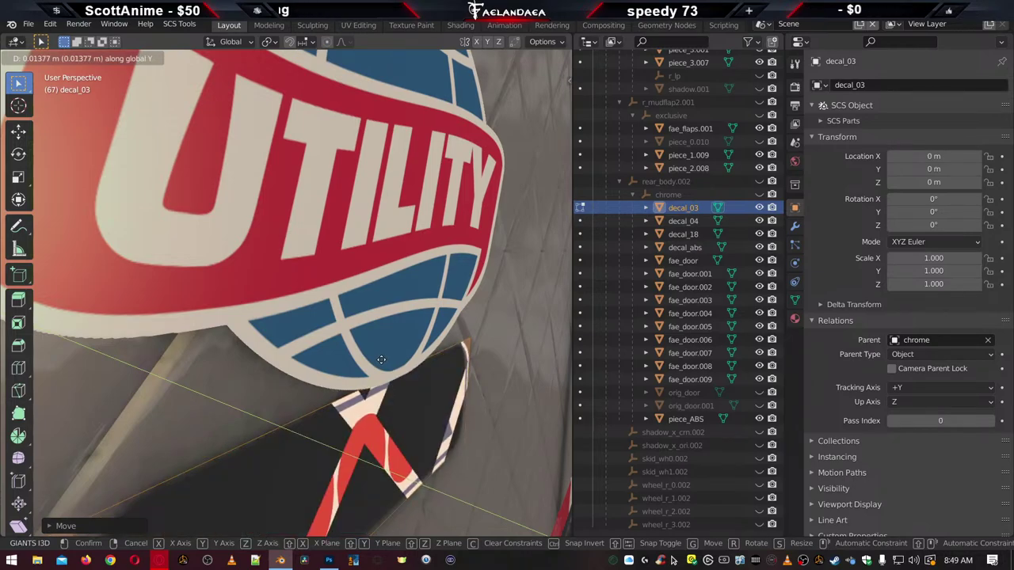
key("Escape")
key("Tab")
scroll(360, 309, "down", 3)
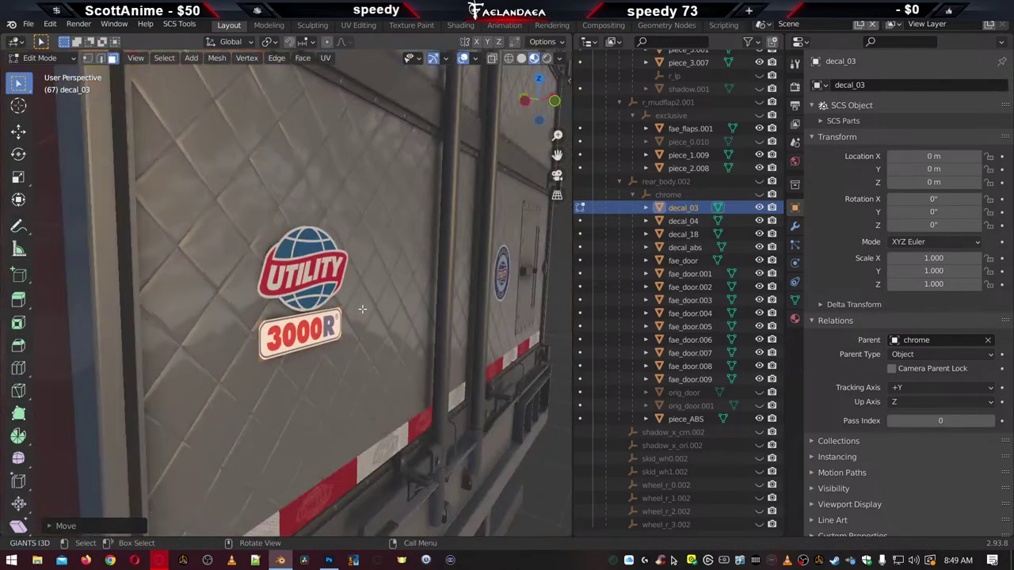
scroll(355, 311, "up", 3)
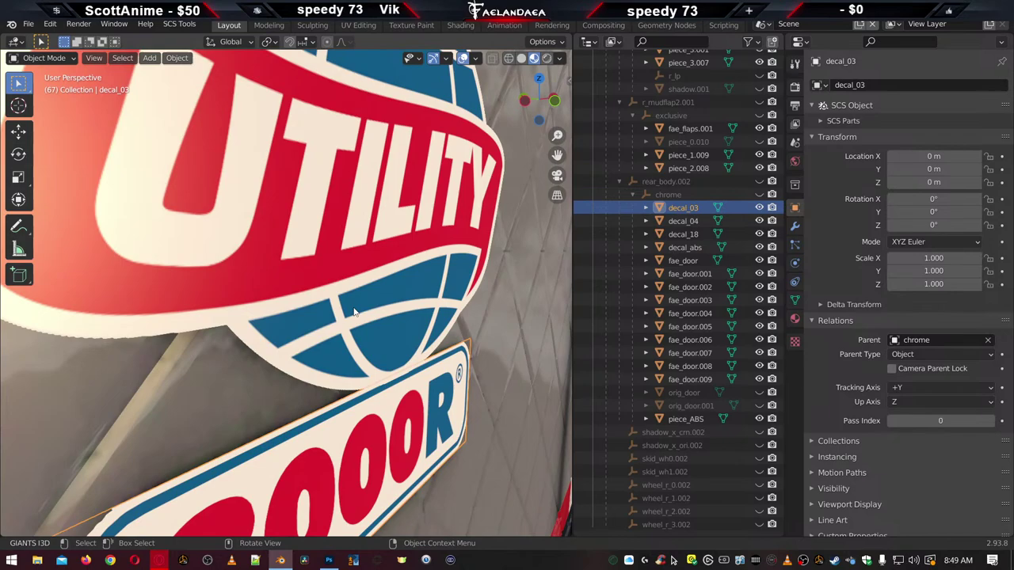
Shift the UTILITY logo decal's mesh slightly along the Y axis
left_click(350, 293)
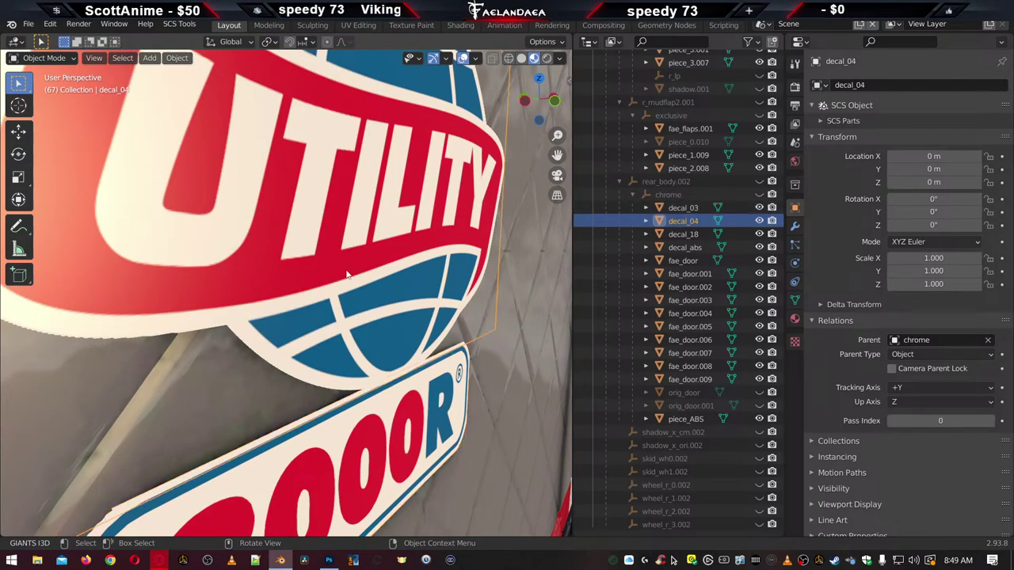
key("Tab")
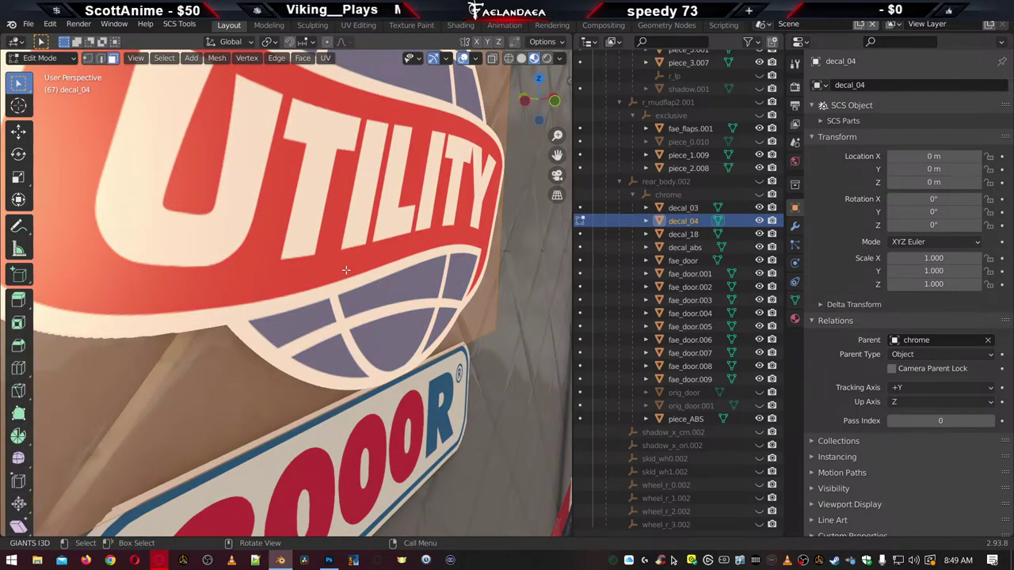
key("g")
key("y")
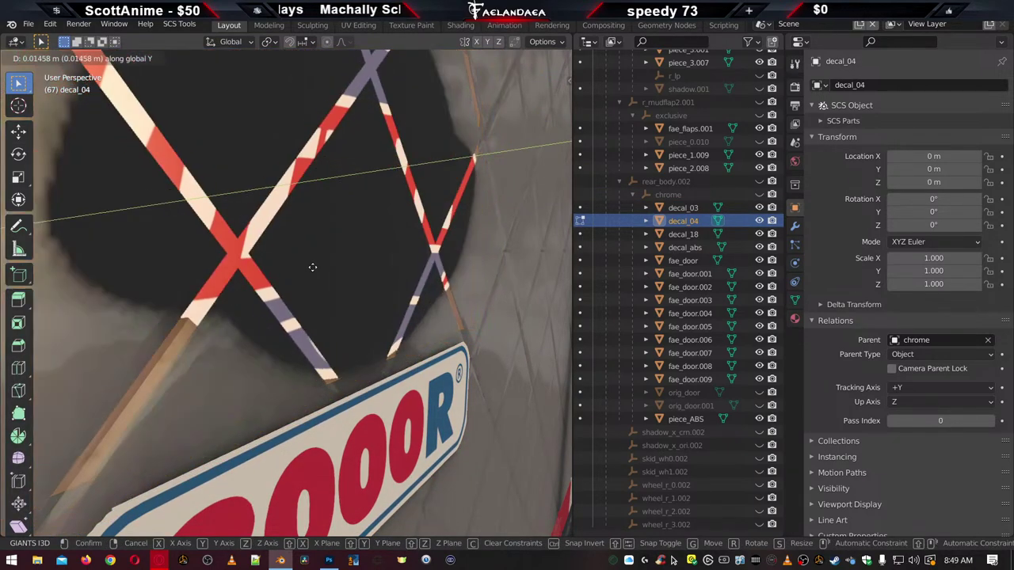
left_click(317, 269)
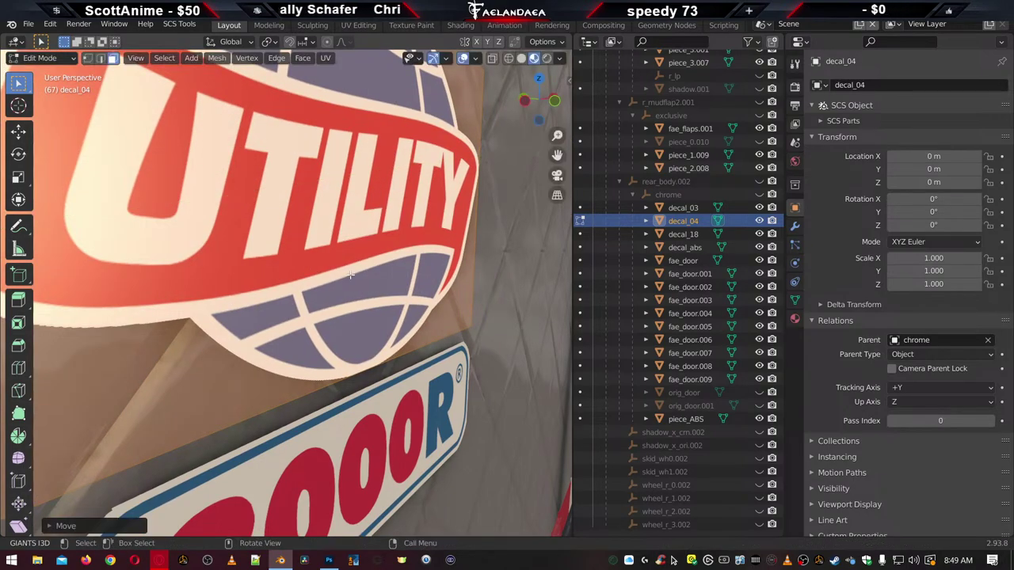
scroll(242, 340, "down", 6)
key("Tab")
Deselect everything and select the rear door panel fae_door.002 from an angled rear view
middle_click_drag(188, 343, 128, 382)
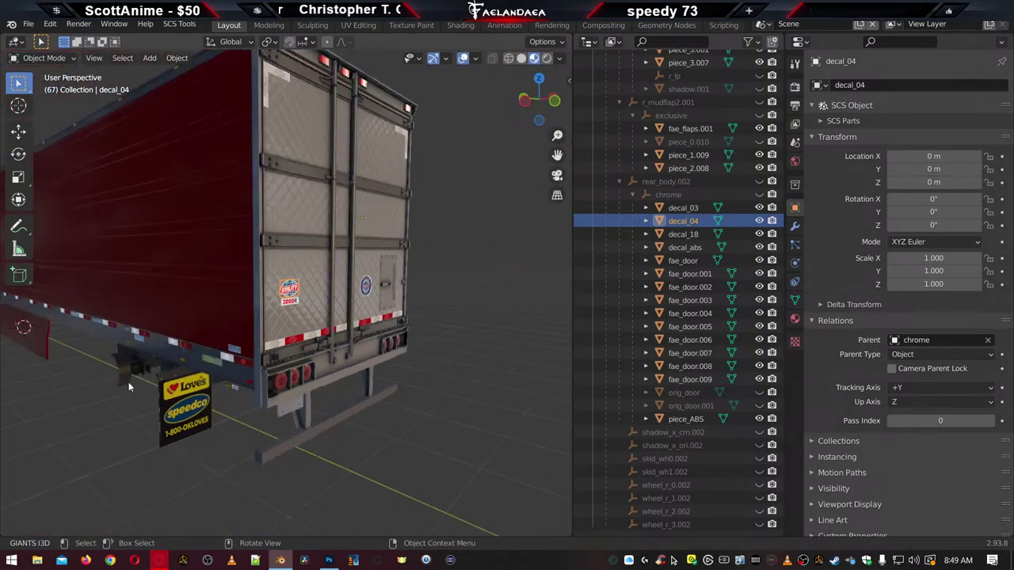
left_click(81, 451)
middle_click_drag(432, 393, 344, 397)
scroll(362, 382, "up", 5)
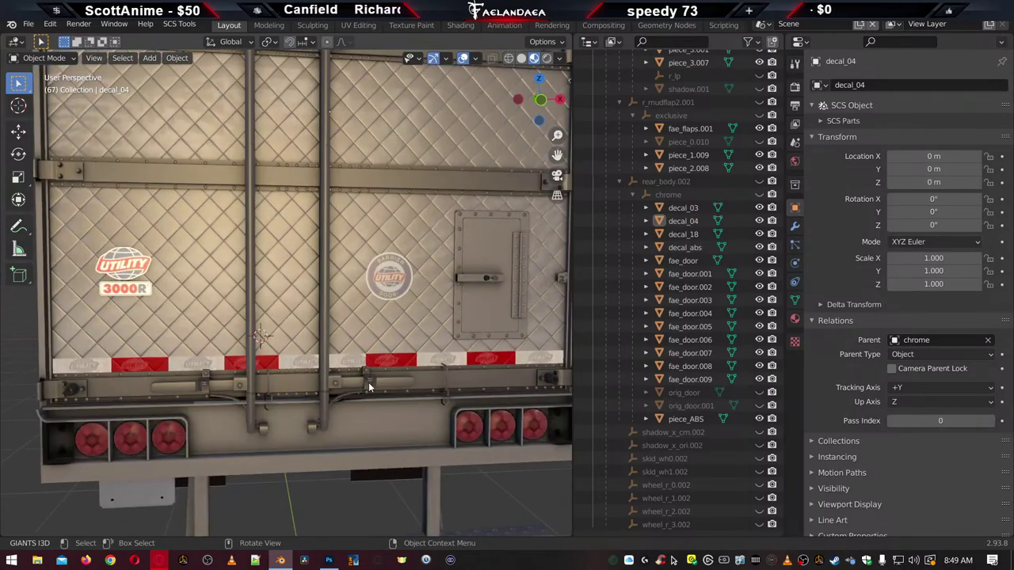
middle_click_drag(397, 372, 333, 364)
scroll(342, 370, "up", 4)
scroll(342, 375, "up", 2)
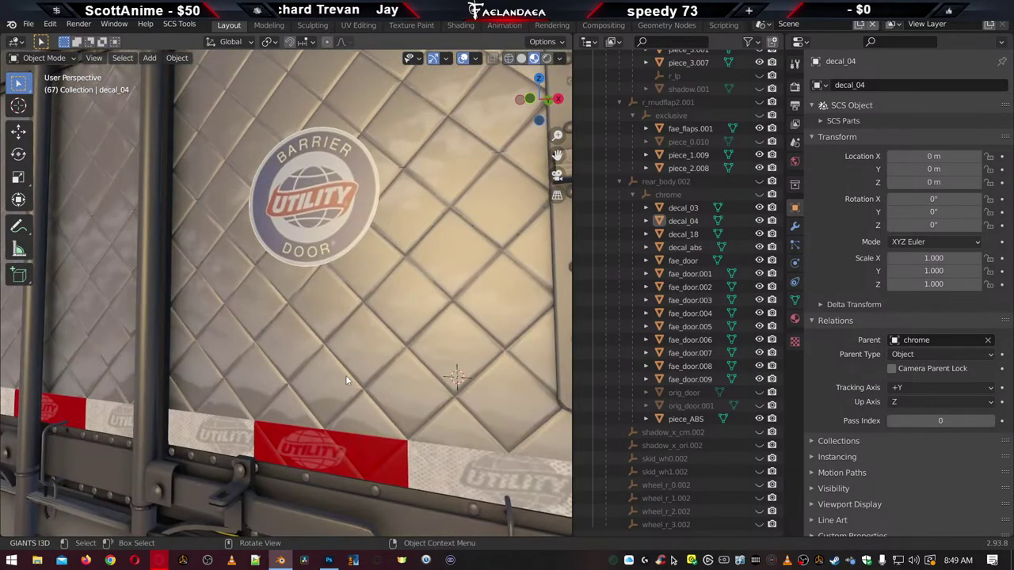
left_click(341, 463)
Load u3000r.tga from vehicle/trailer_owned/scs_box as the door material's Base texture
left_click(794, 319)
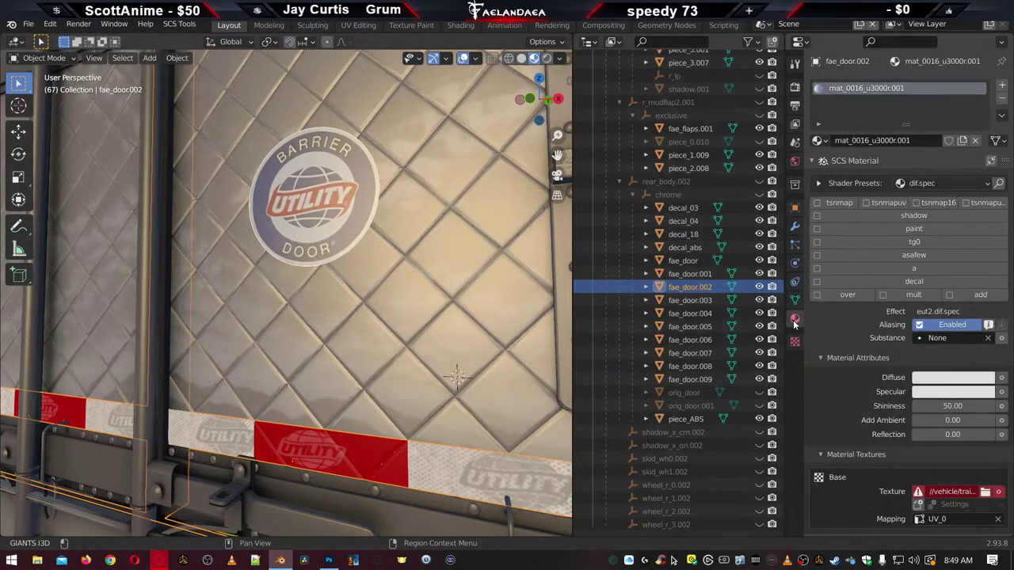
scroll(951, 428, "down", 2)
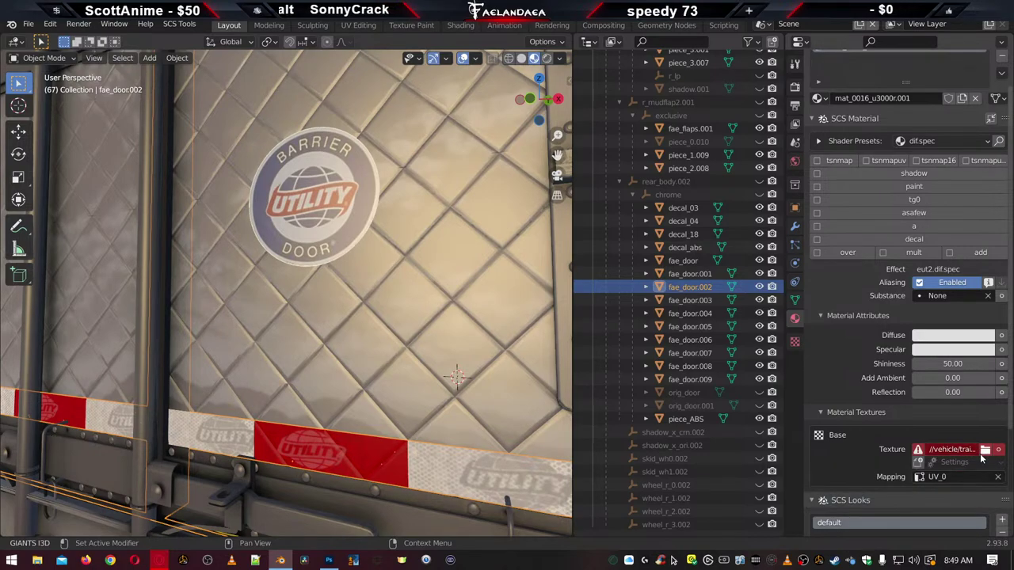
left_click(986, 450)
double_click(464, 166)
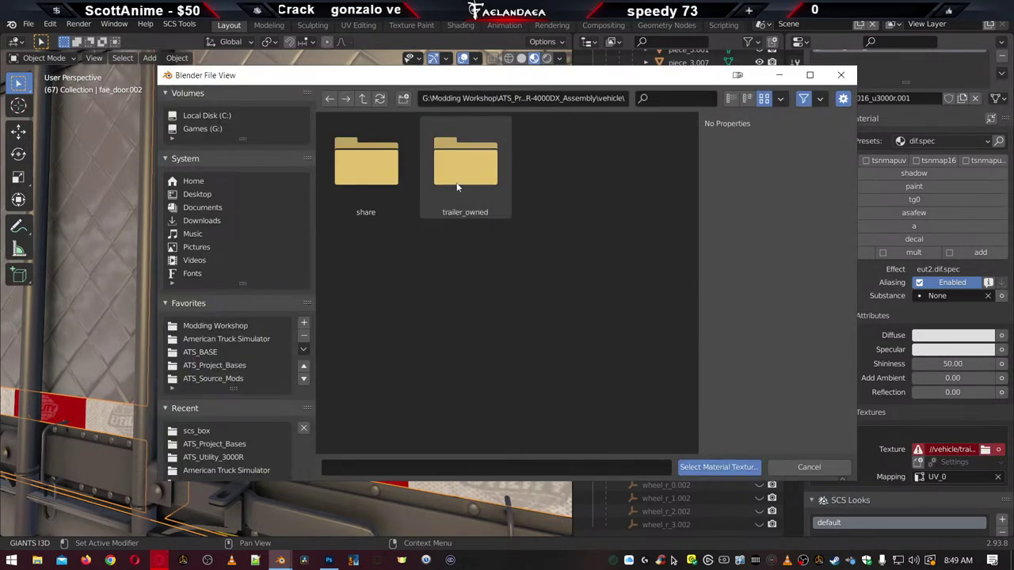
double_click(456, 182)
double_click(366, 162)
scroll(476, 357, "down", 10)
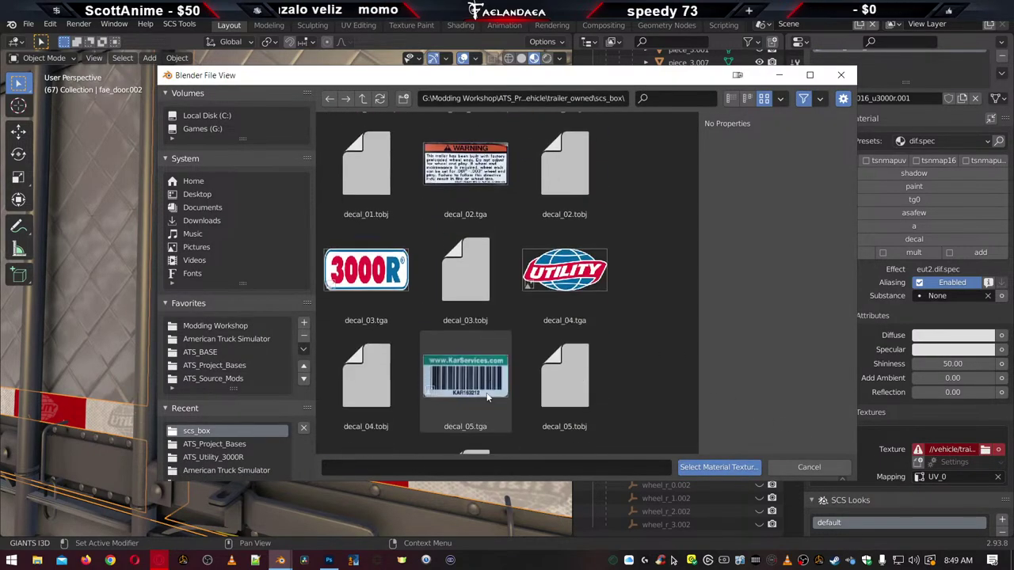
scroll(491, 400, "down", 15)
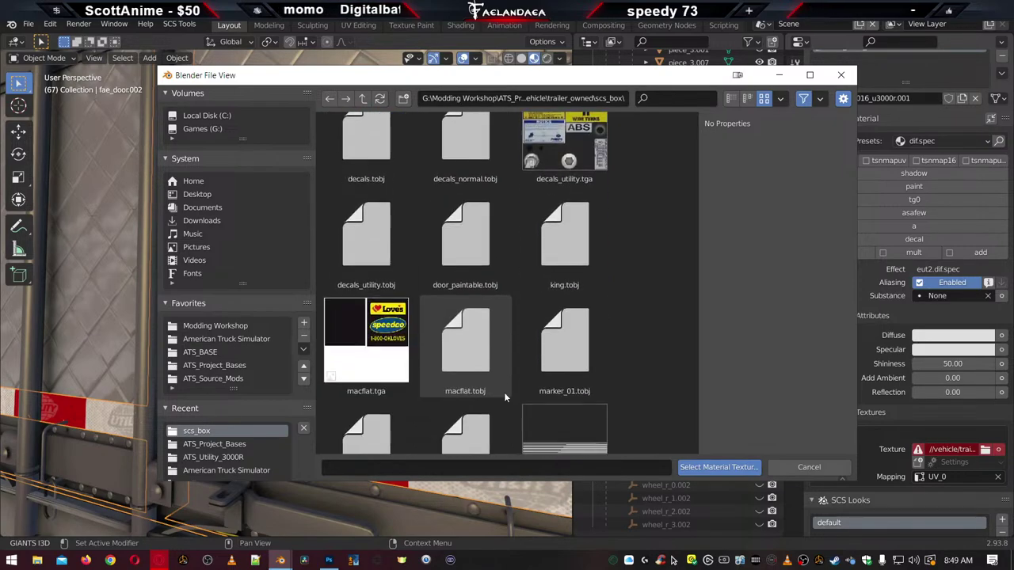
scroll(504, 392, "down", 10)
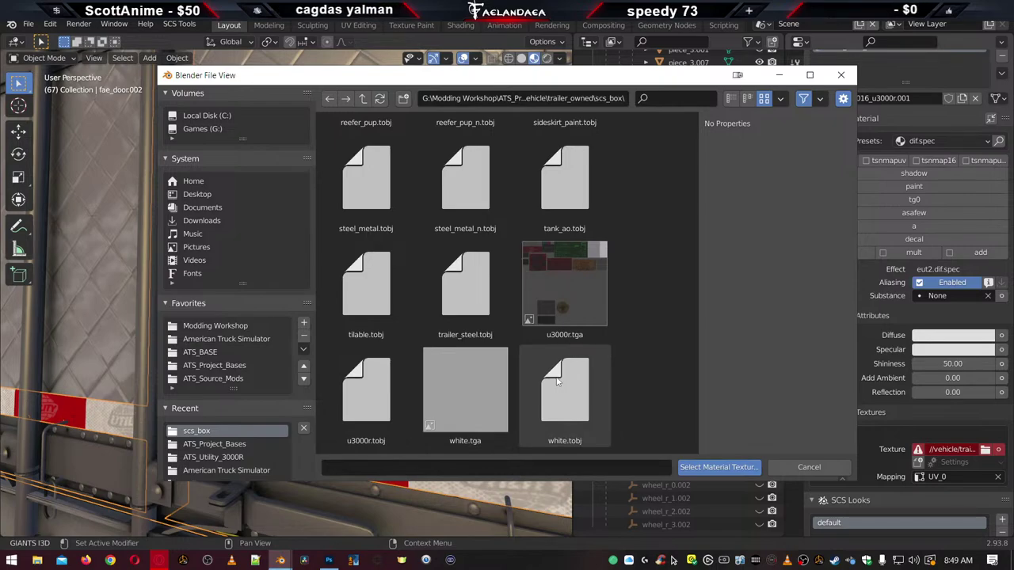
double_click(555, 285)
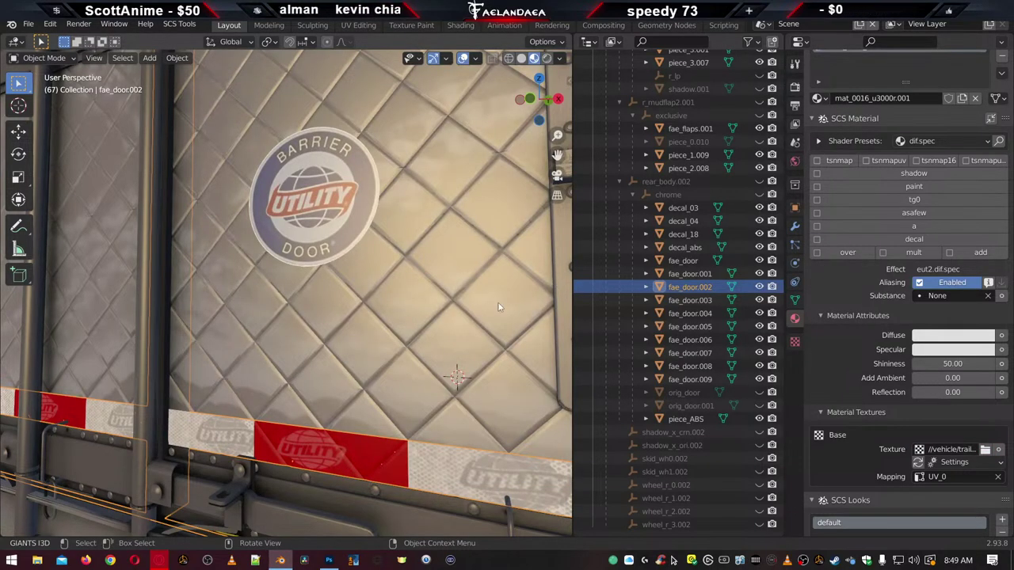
scroll(408, 347, "down", 4)
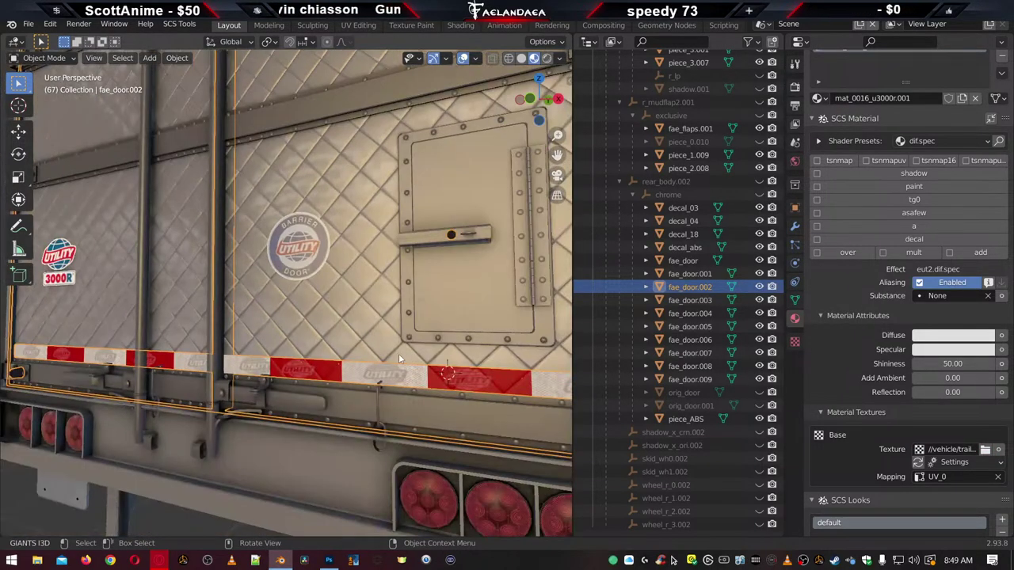
middle_click_drag(376, 319, 473, 364)
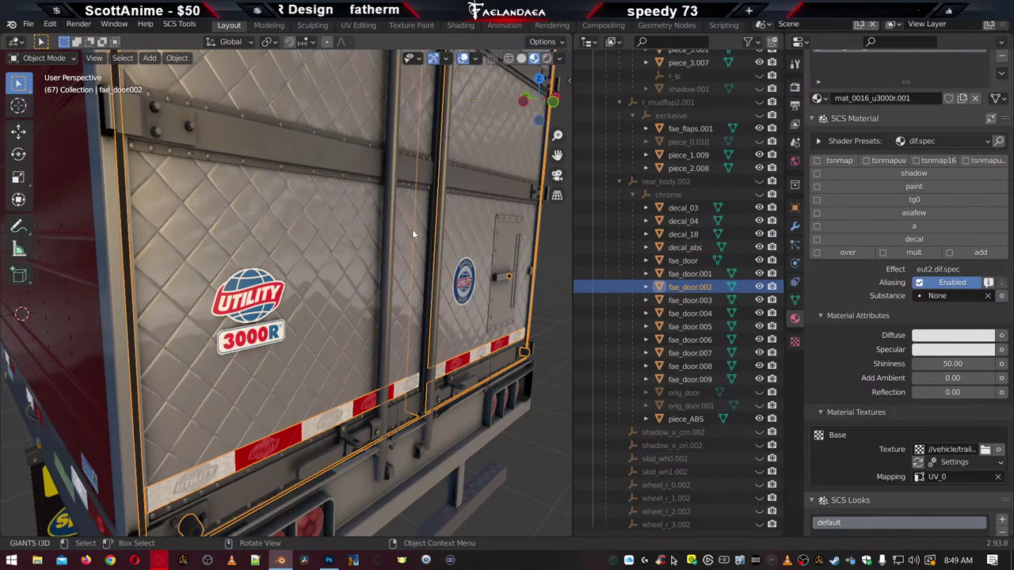
middle_click_drag(374, 194, 232, 421)
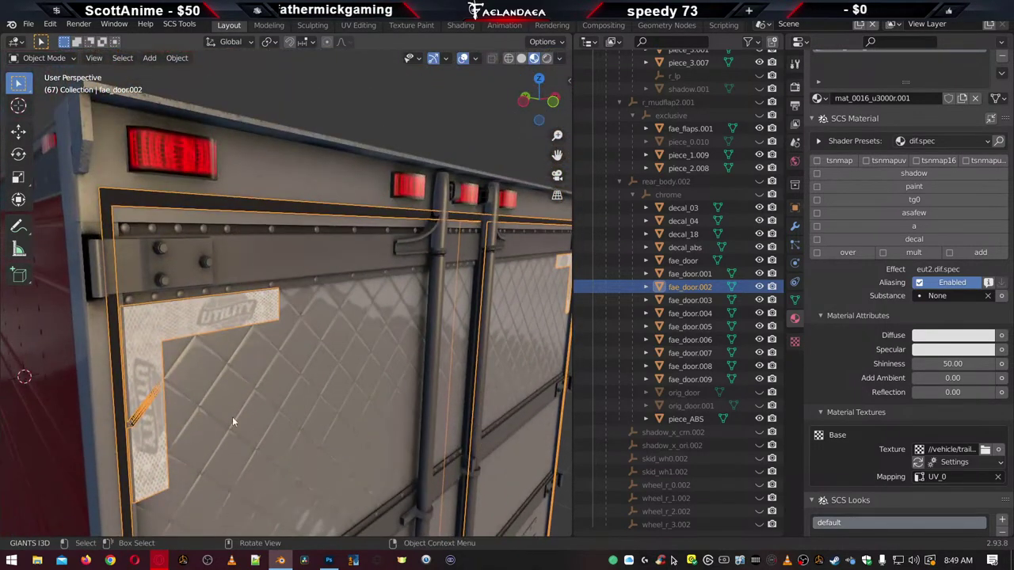
scroll(190, 319, "down", 5)
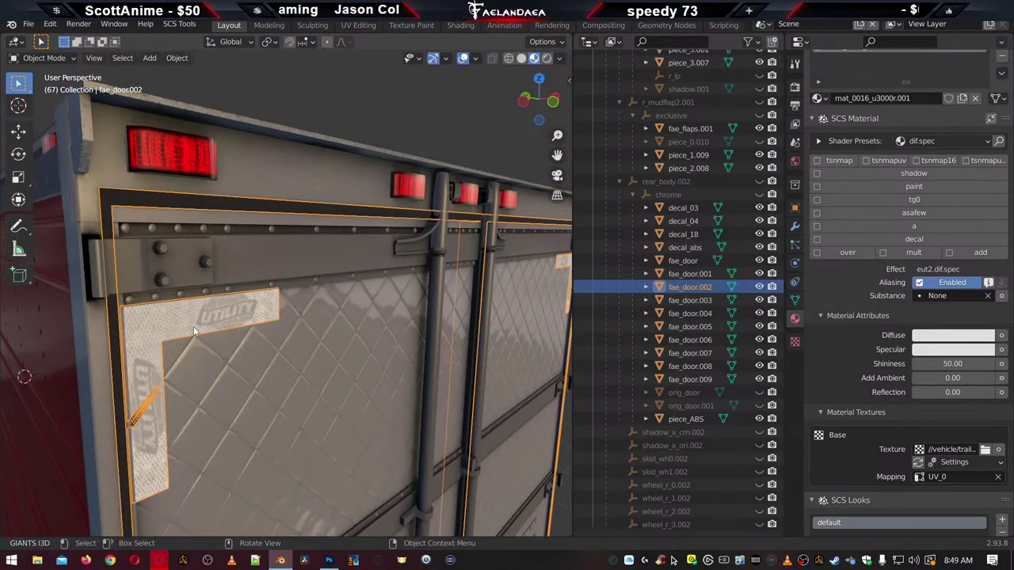
middle_click_drag(193, 327, 307, 383)
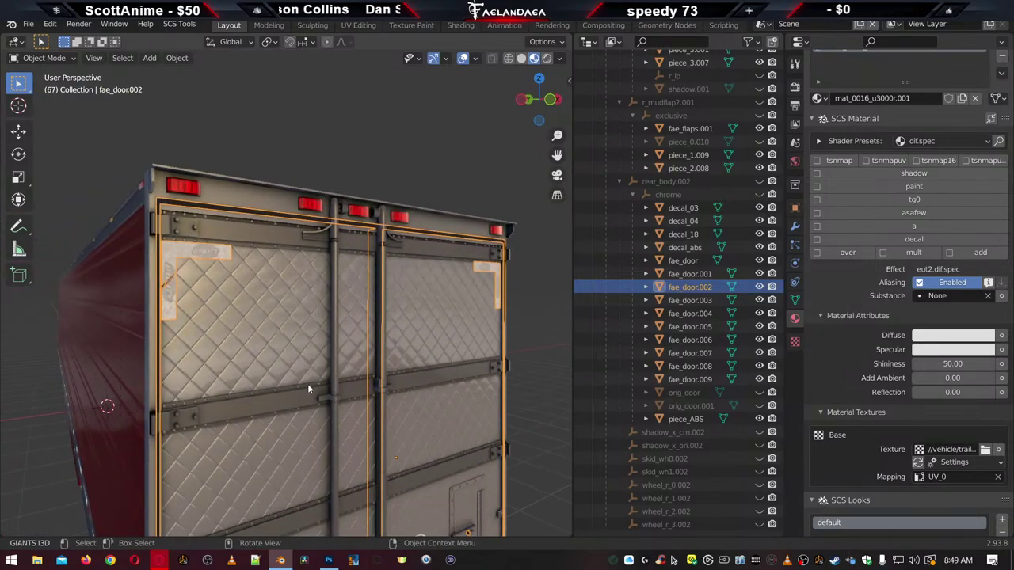
middle_click_drag(312, 430, 137, 217, "shift")
scroll(329, 216, "down", 5)
scroll(389, 359, "up", 5)
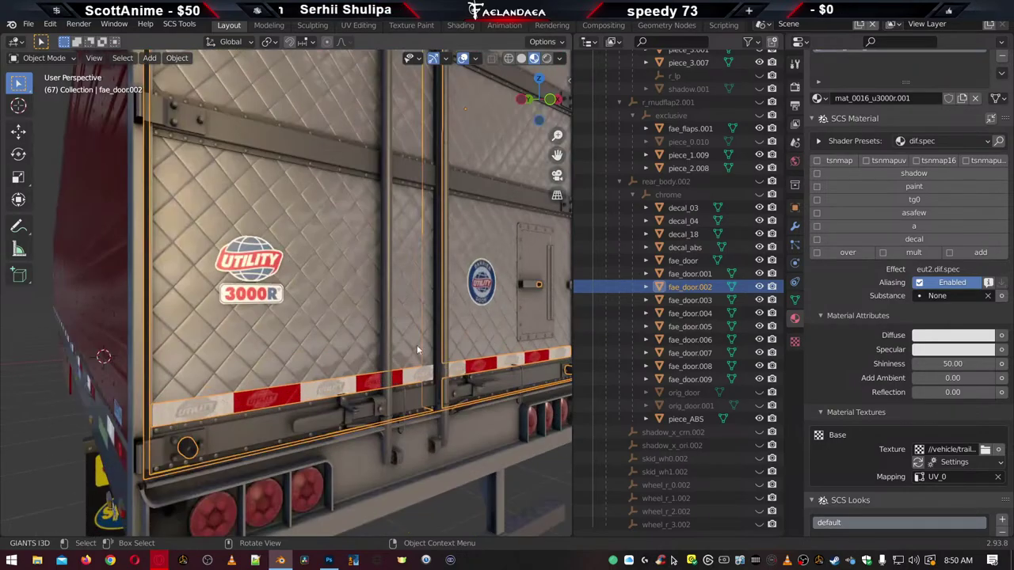
middle_click_drag(389, 359, 329, 412)
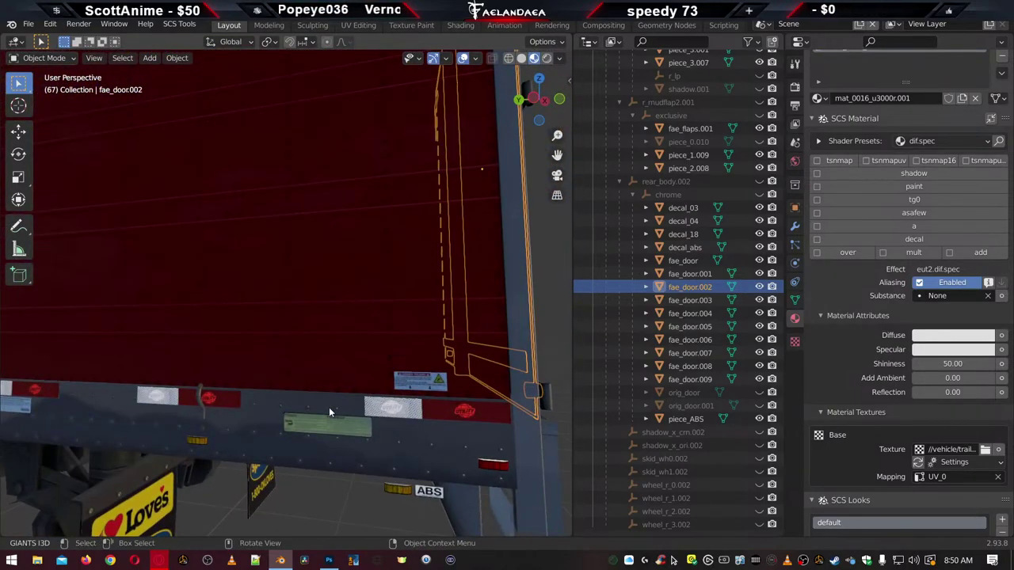
left_click(244, 445)
scroll(243, 440, "down", 4)
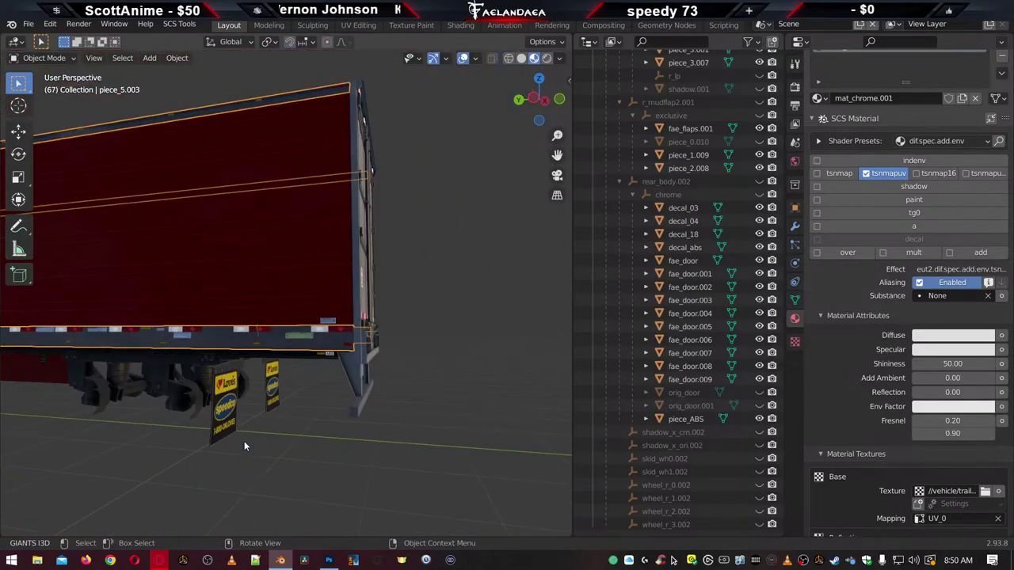
middle_click_drag(244, 441, 286, 456)
scroll(236, 434, "up", 5)
scroll(221, 436, "down", 5)
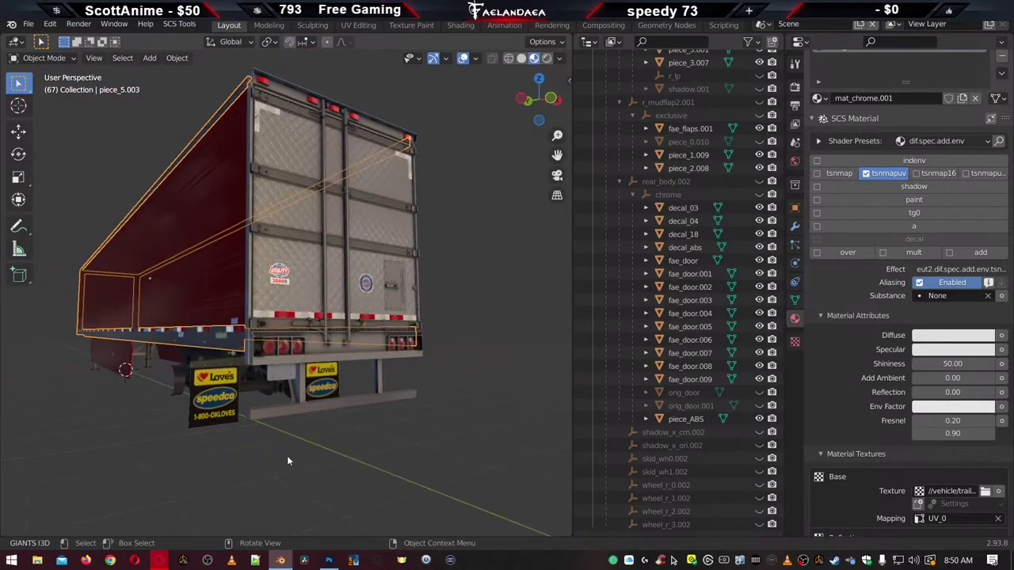
scroll(292, 452, "up", 6)
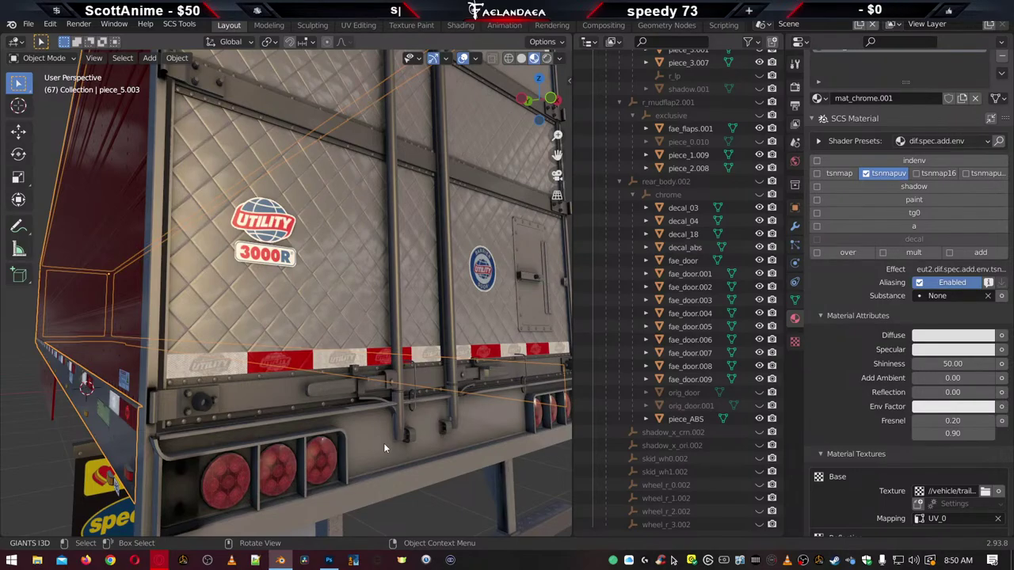
scroll(384, 448, "down", 3)
middle_click_drag(384, 448, 228, 360)
scroll(72, 440, "up", 4)
scroll(191, 374, "up", 3)
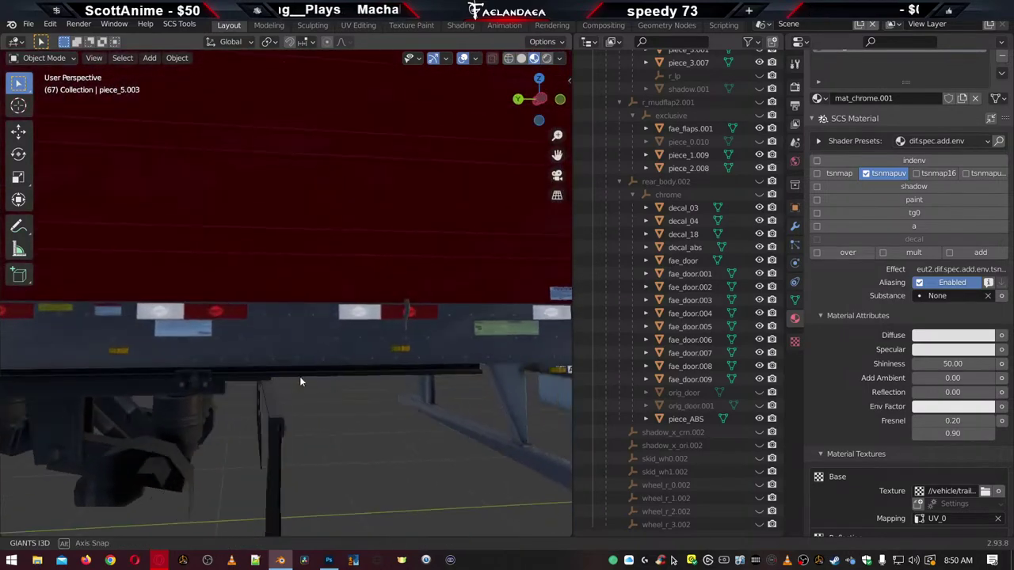
middle_click_drag(300, 376, 290, 401)
scroll(290, 401, "down", 4)
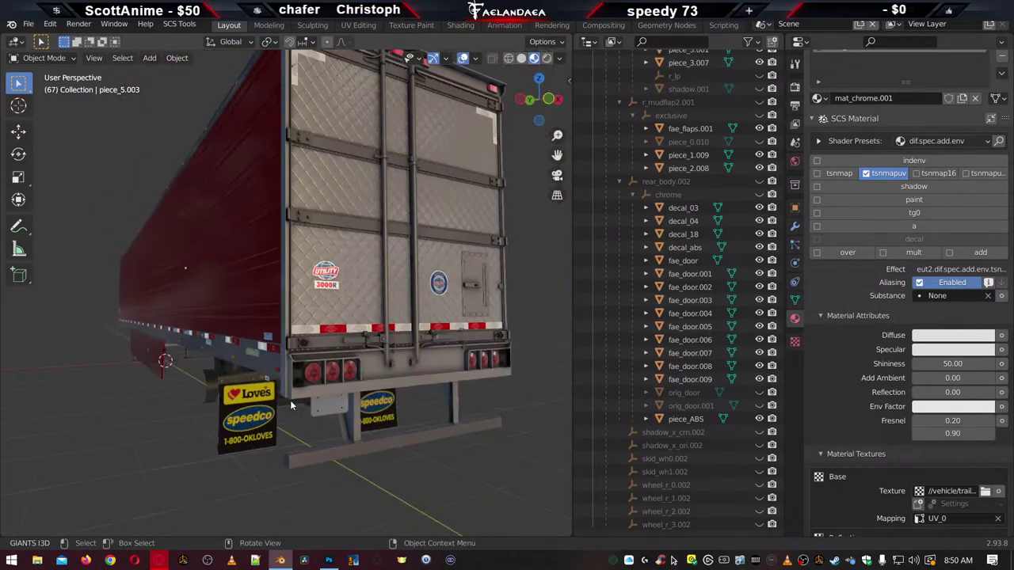
scroll(289, 358, "down", 3)
middle_click_drag(289, 358, 266, 355)
scroll(235, 391, "up", 4)
scroll(265, 355, "up", 4)
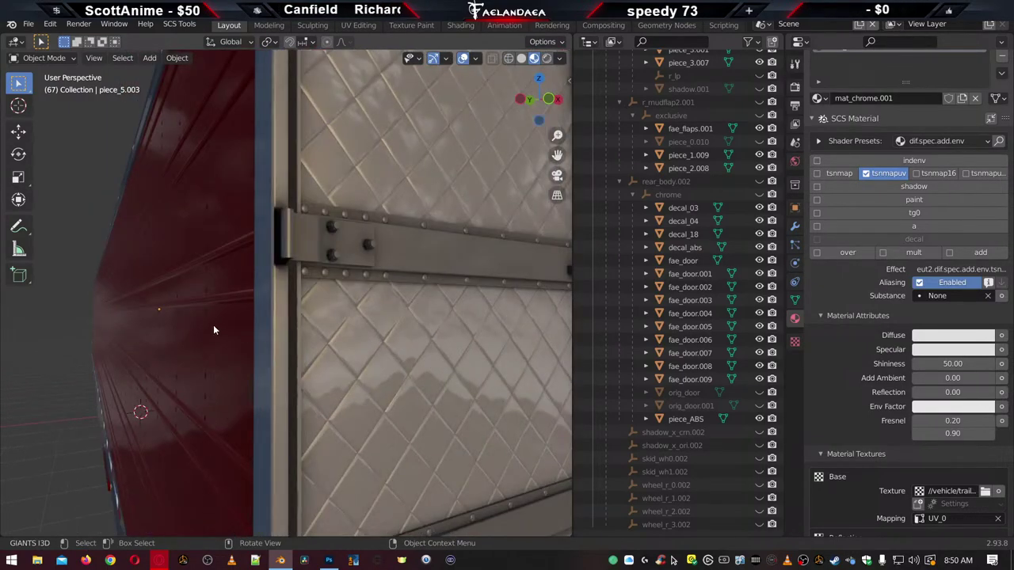
middle_click_drag(161, 319, 255, 434)
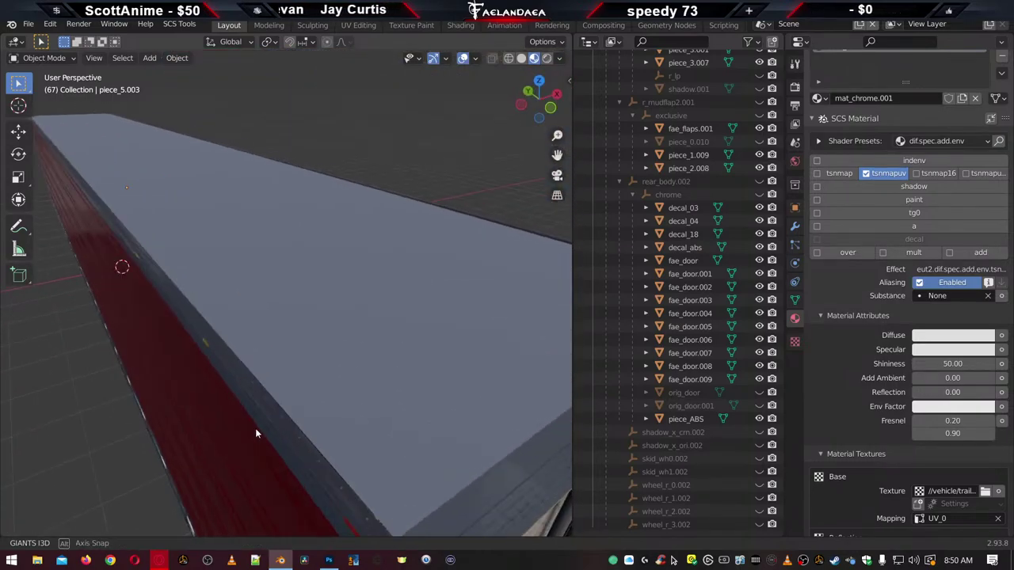
left_click(343, 354)
mouse_move(342, 373)
middle_mouse_down()
mouse_move(305, 382)
mouse_move(273, 366)
mouse_move(369, 374)
mouse_move(345, 365)
mouse_move(385, 369)
mouse_move(426, 356)
mouse_move(357, 381)
mouse_move(434, 372)
mouse_move(267, 396)
mouse_move(49, 374)
middle_mouse_up()
scroll(290, 343, "down", 5)
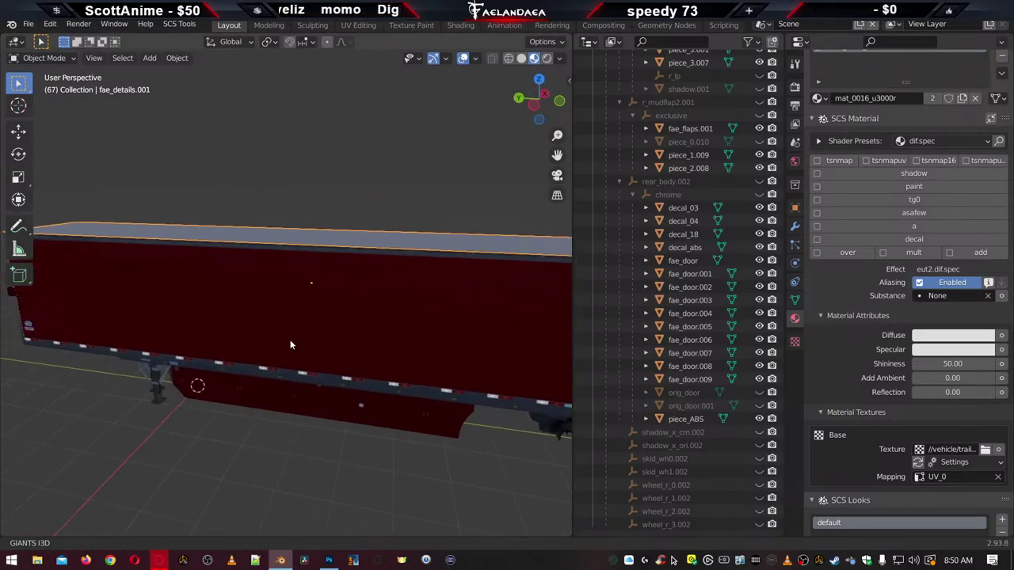
middle_click_drag(279, 324, 422, 347)
scroll(393, 324, "up", 4)
scroll(361, 379, "down", 4)
scroll(290, 356, "up", 5)
left_click(263, 295)
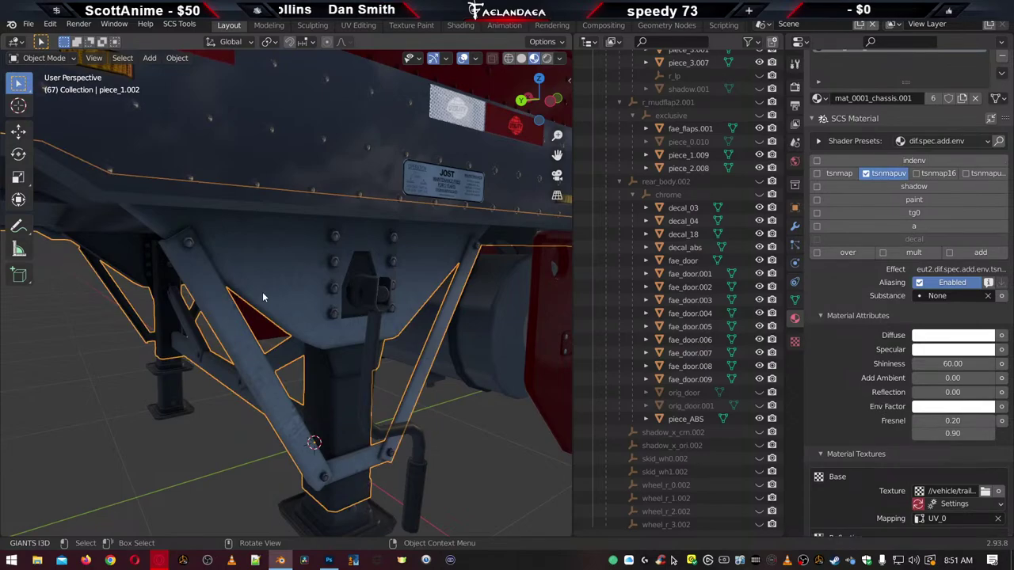
middle_click_drag(180, 325, 141, 322)
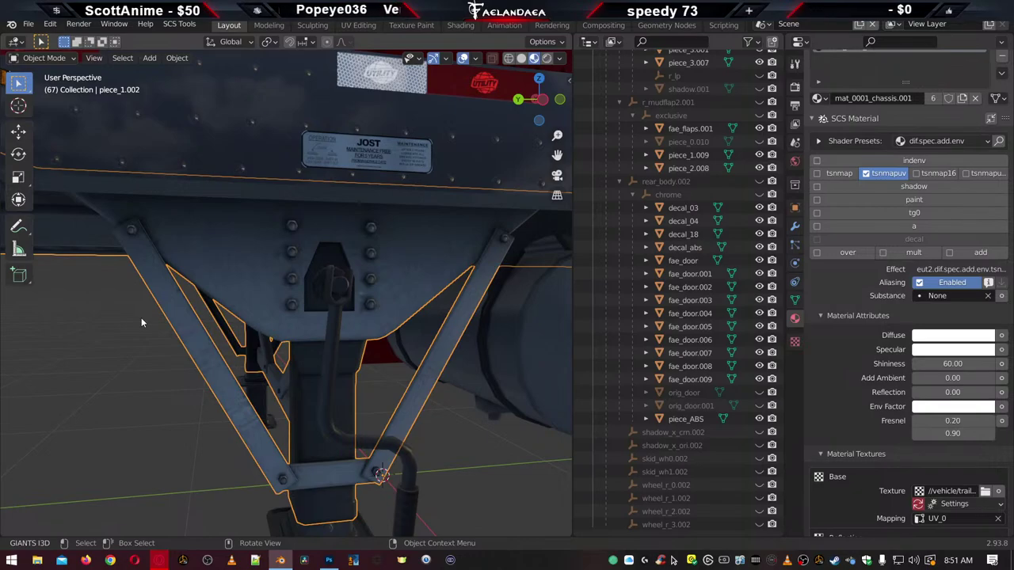
mouse_move(232, 340)
middle_mouse_down()
mouse_move(274, 333)
mouse_move(266, 339)
mouse_move(284, 304)
mouse_move(235, 347)
middle_mouse_up()
scroll(338, 365, "down", 4)
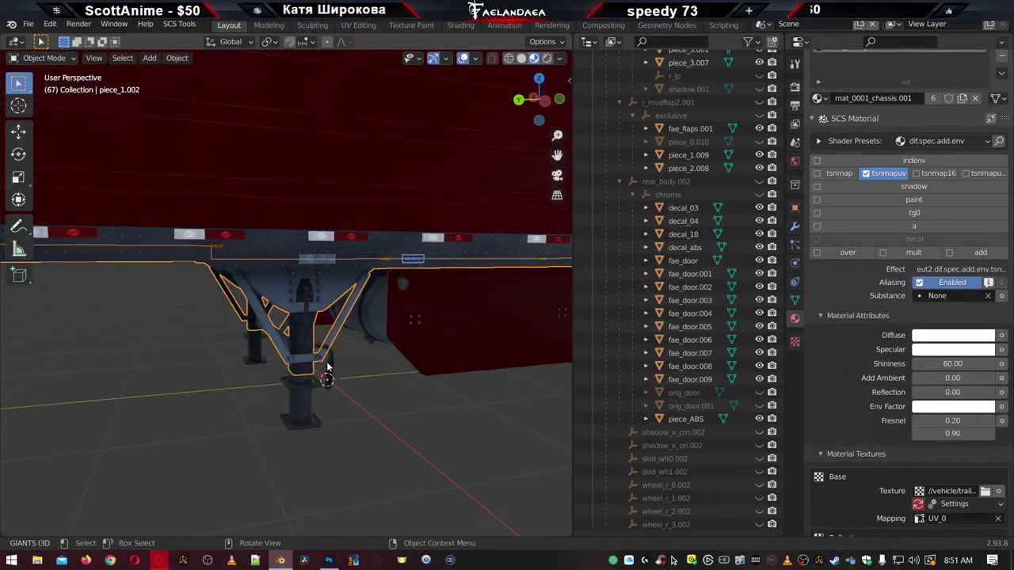
scroll(327, 365, "up", 4)
middle_click_drag(336, 363, 168, 325)
scroll(251, 320, "down", 2)
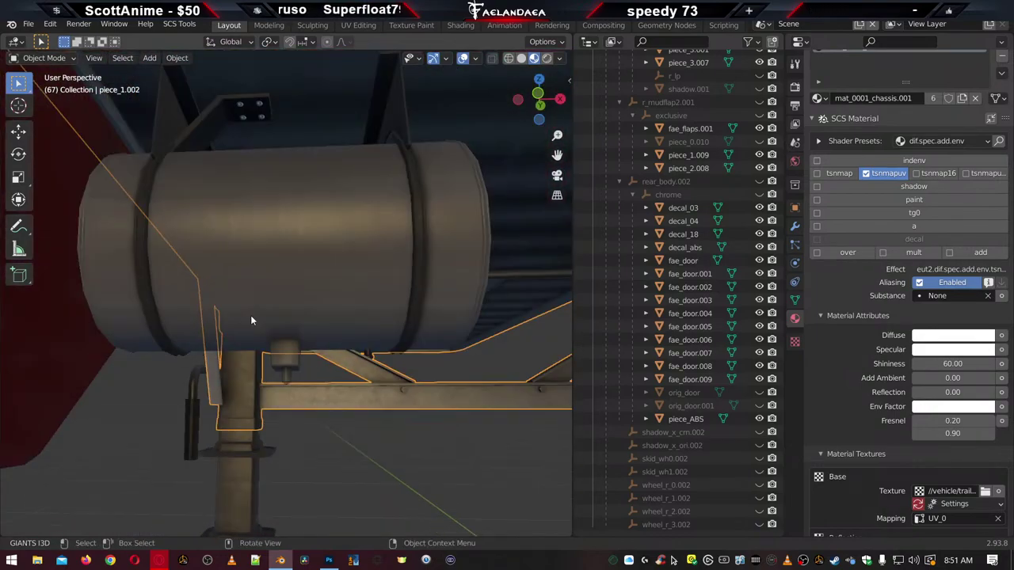
scroll(249, 315, "down", 2)
left_click(255, 272)
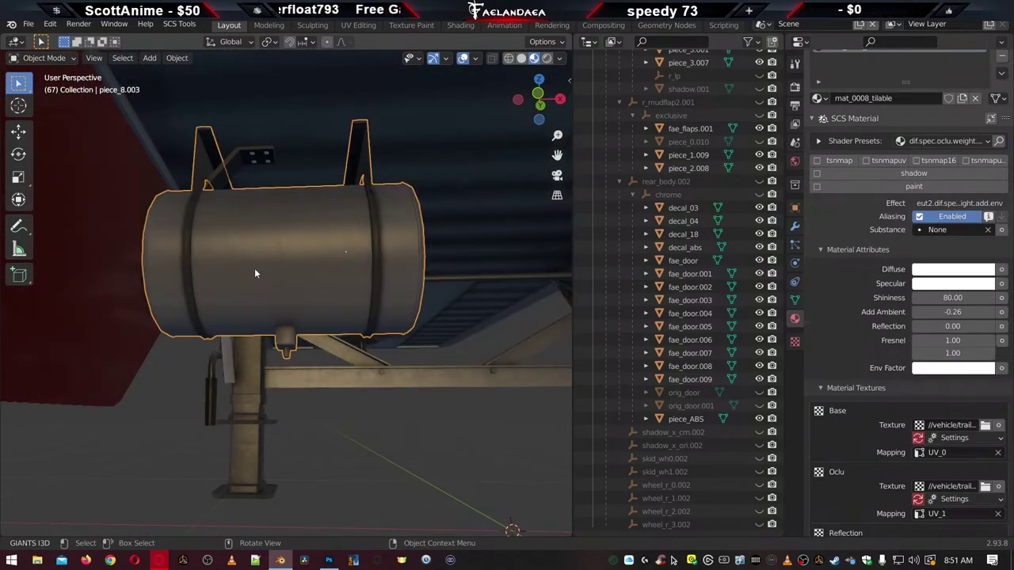
scroll(868, 277, "up", 2)
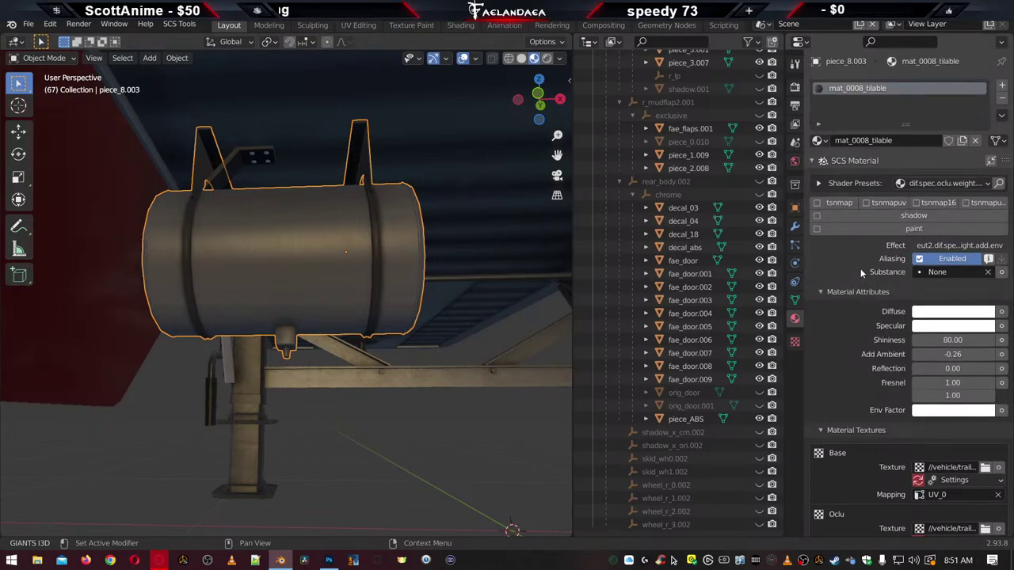
scroll(849, 411, "down", 8)
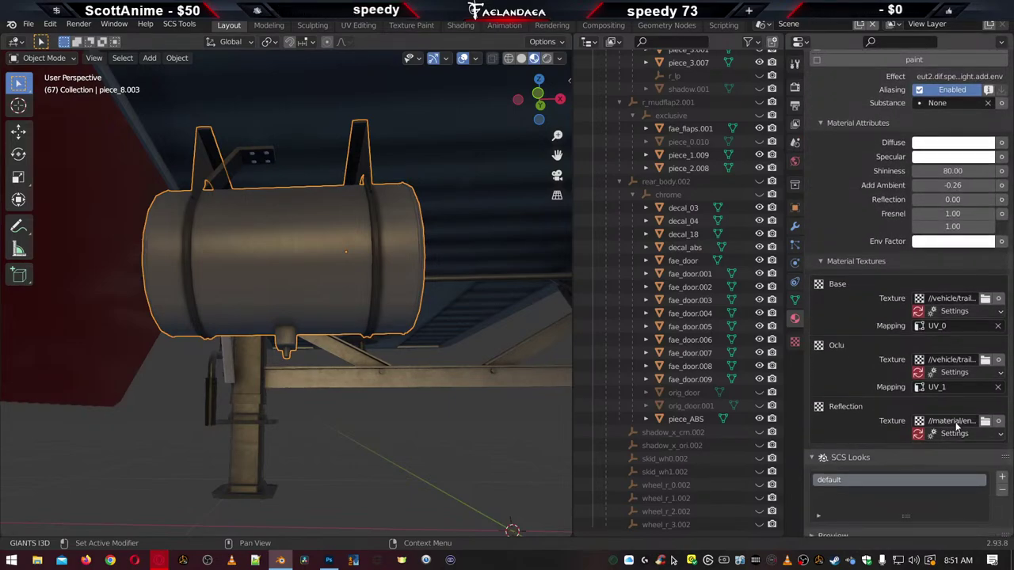
scroll(852, 412, "up", 7)
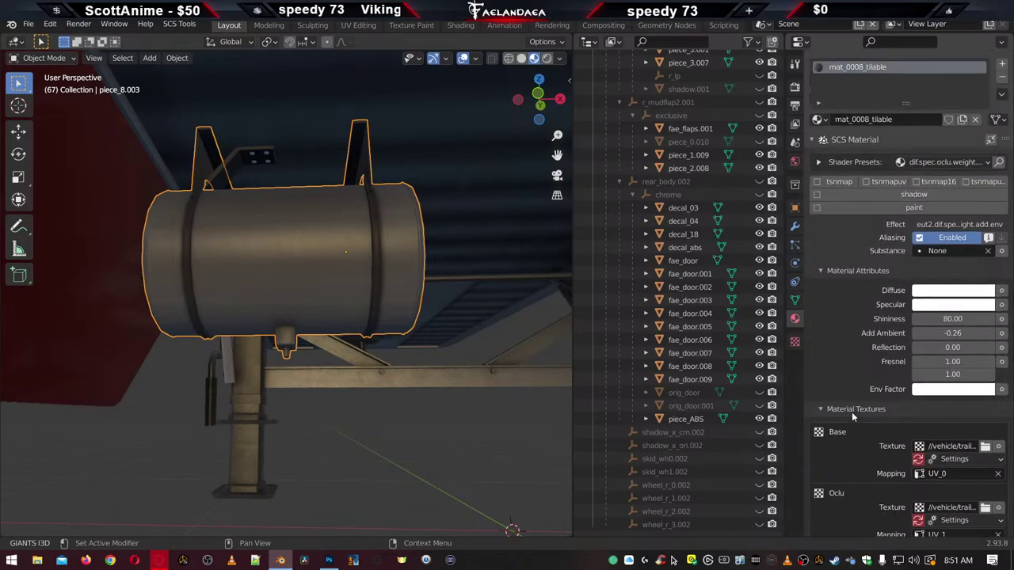
middle_click_drag(99, 328, 320, 366)
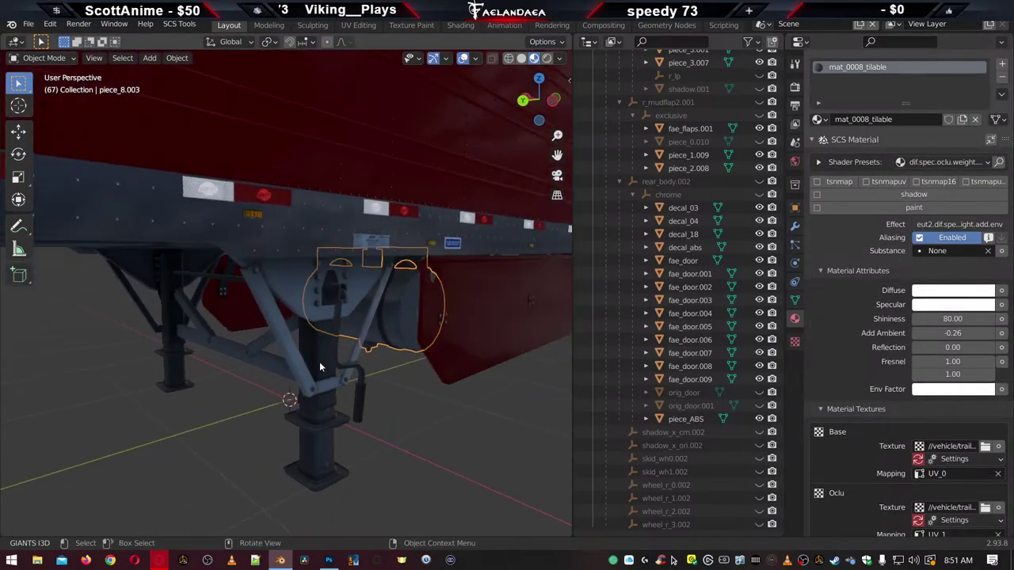
left_click(421, 425)
middle_click_drag(449, 422, 364, 420)
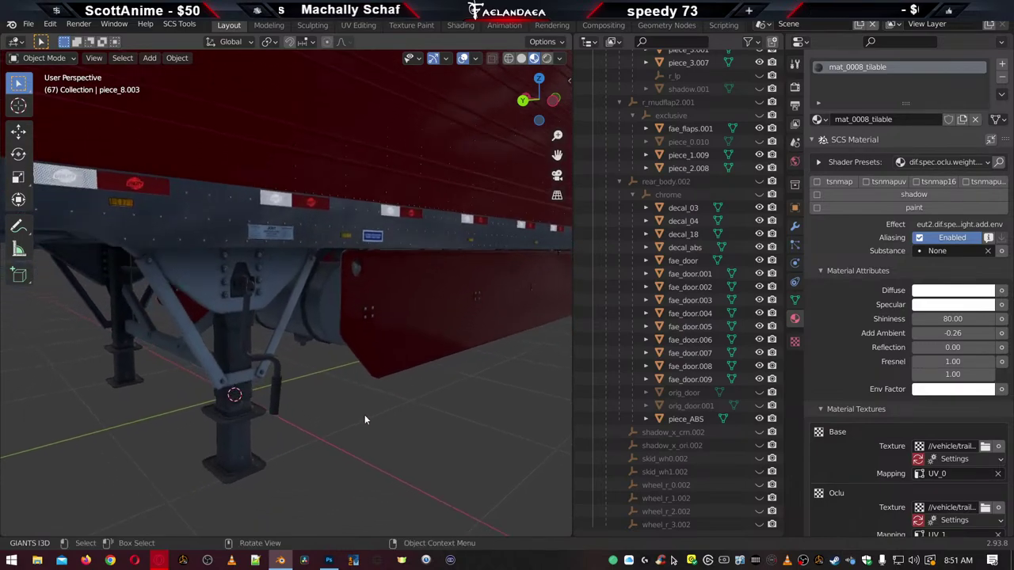
left_click(180, 321)
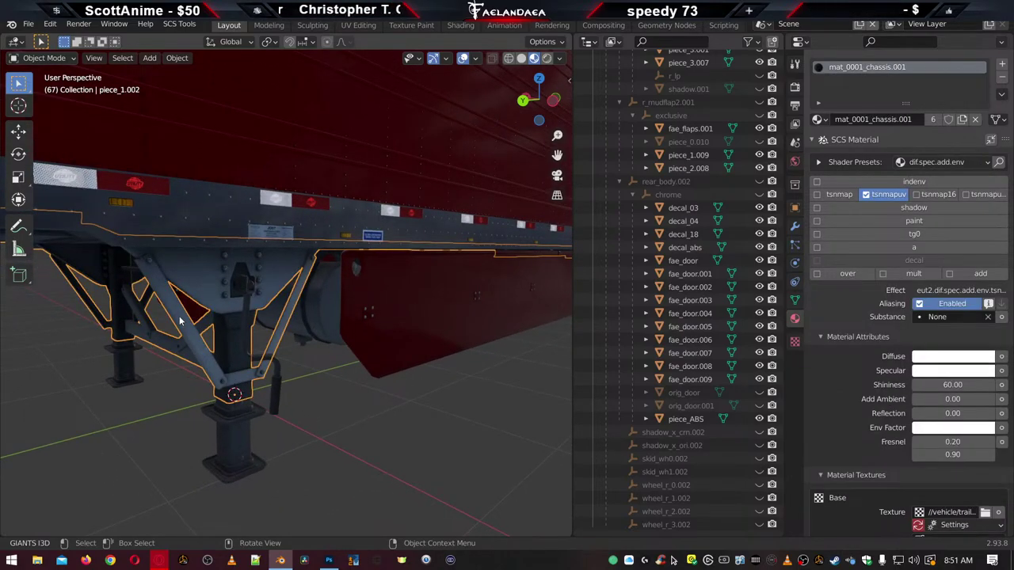
scroll(206, 333, "up", 8)
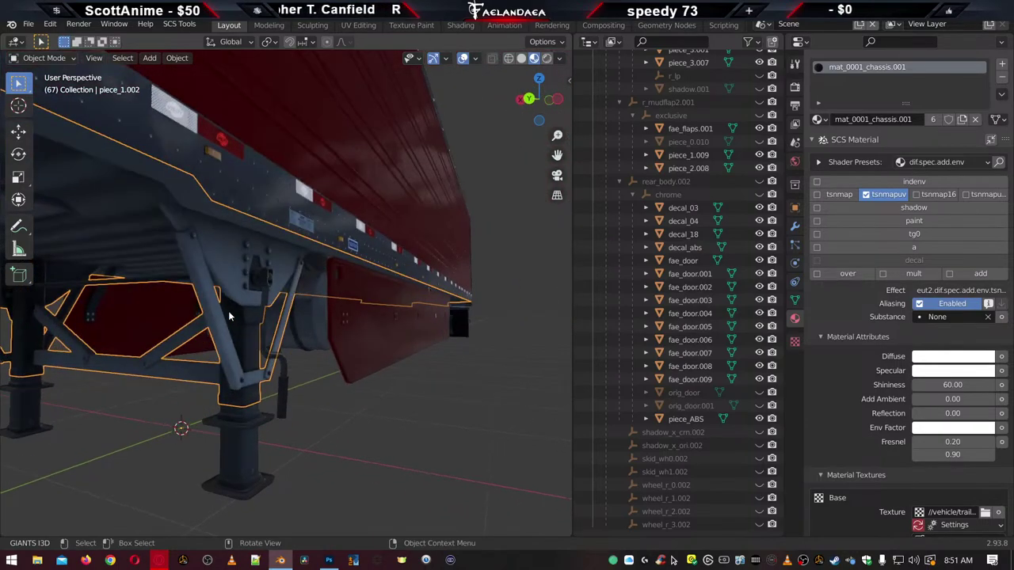
middle_click_drag(264, 324, 242, 303)
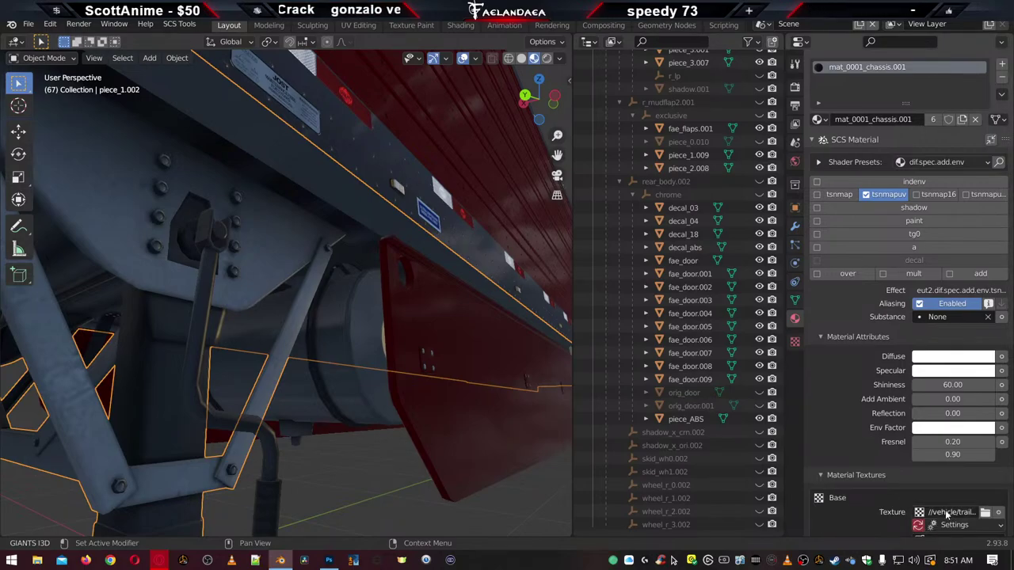
scroll(843, 459, "down", 4)
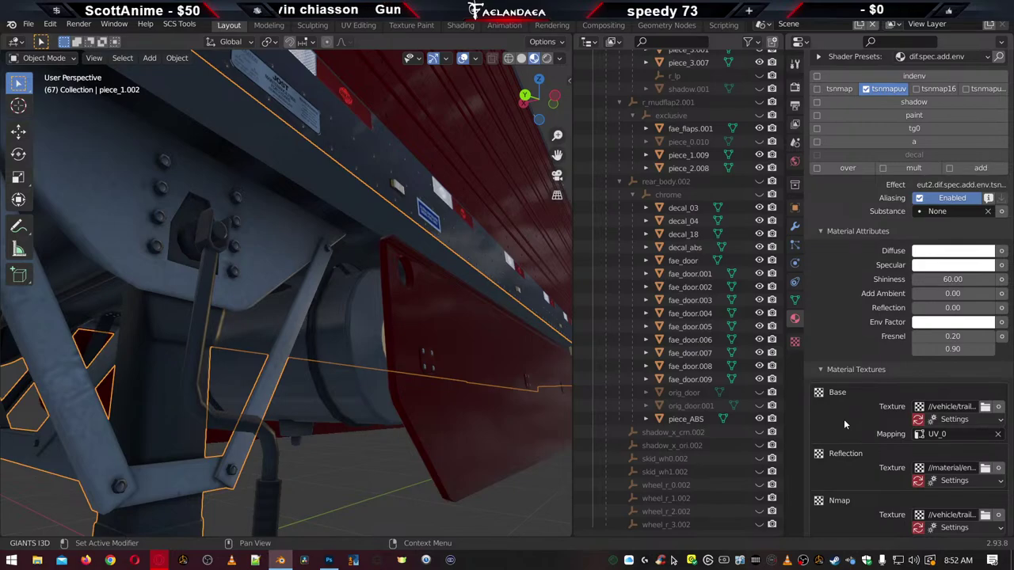
middle_click_drag(320, 399, 277, 360)
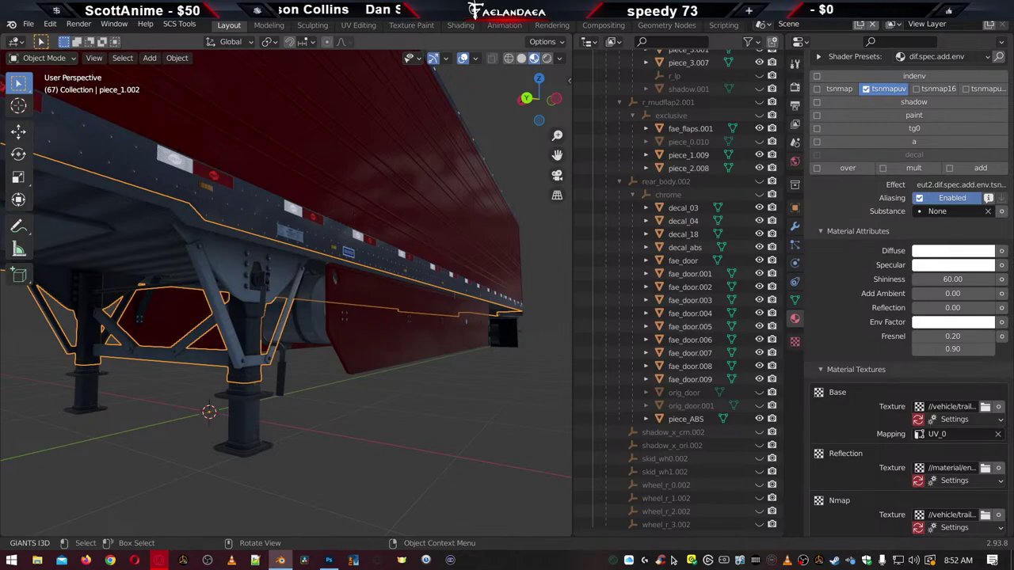
Close aluminum_ao.dds in Photoshop without saving changes
key("alt+Tab")
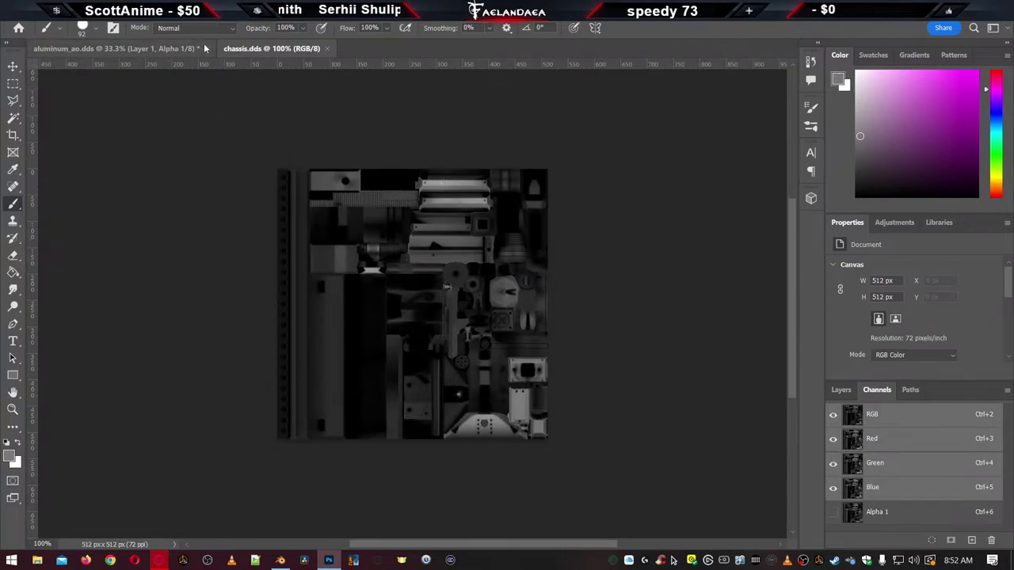
left_click(207, 48)
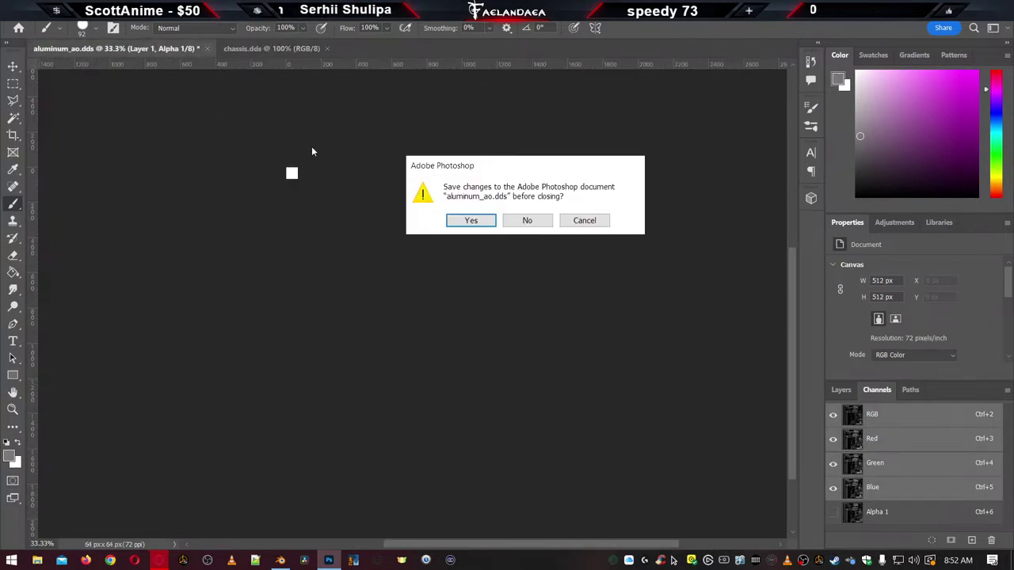
left_click(525, 221)
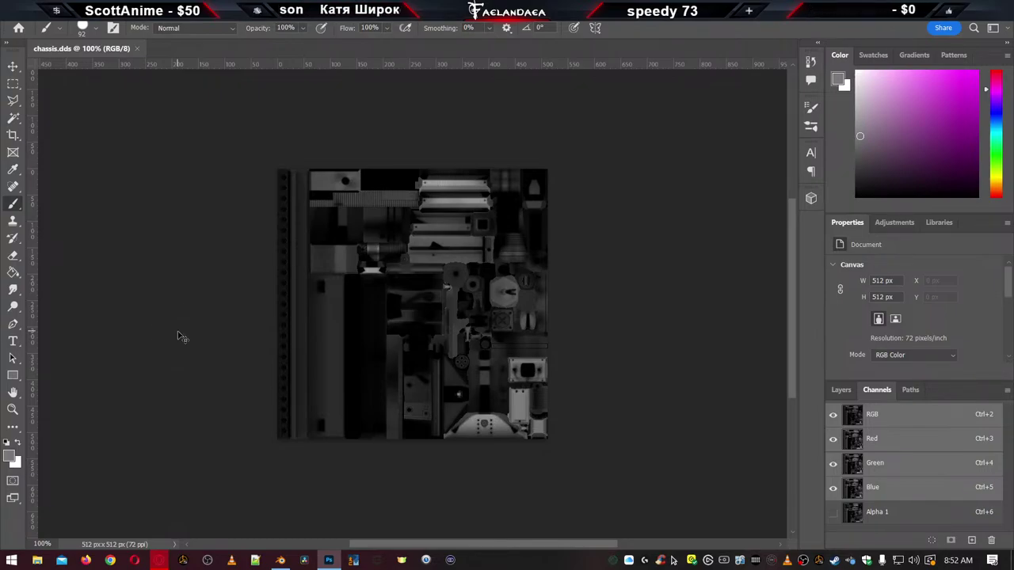
Save the chassis texture as a 32-bit Targa named chassis_3000R.tga
key("ctrl+shift+s")
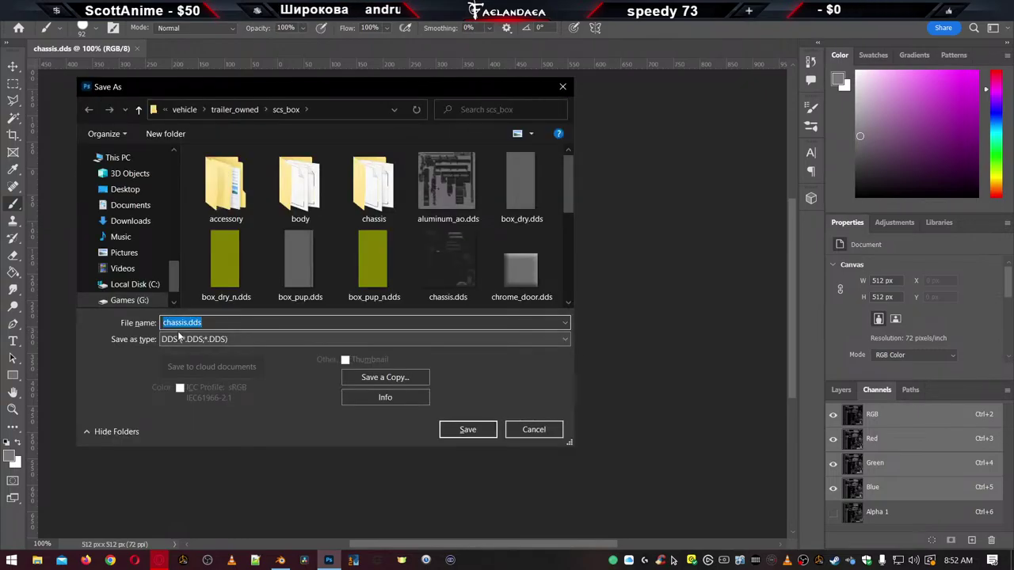
key("Tab")
key("t")
key("shift+Tab")
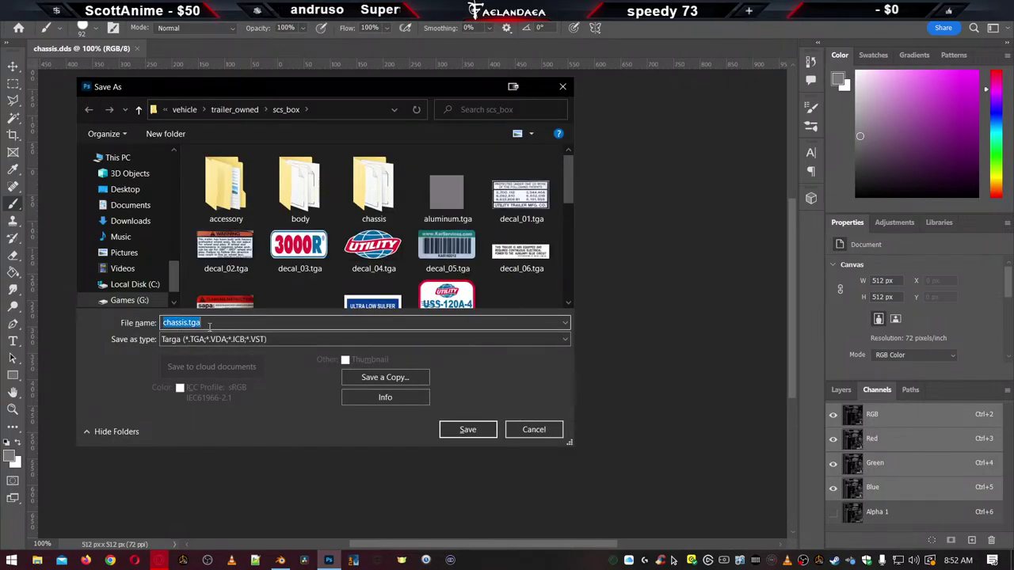
left_click(186, 323)
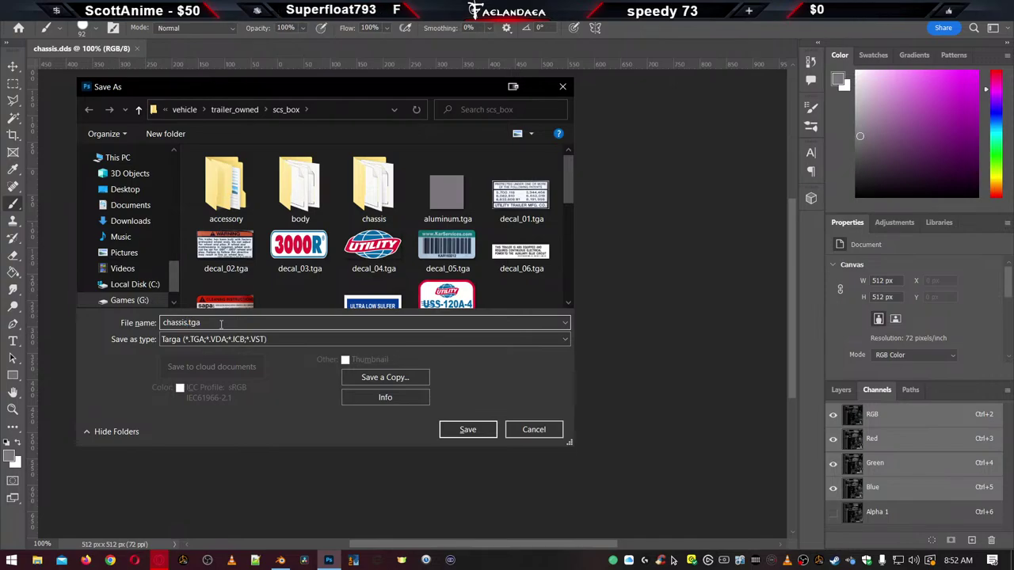
type("_300")
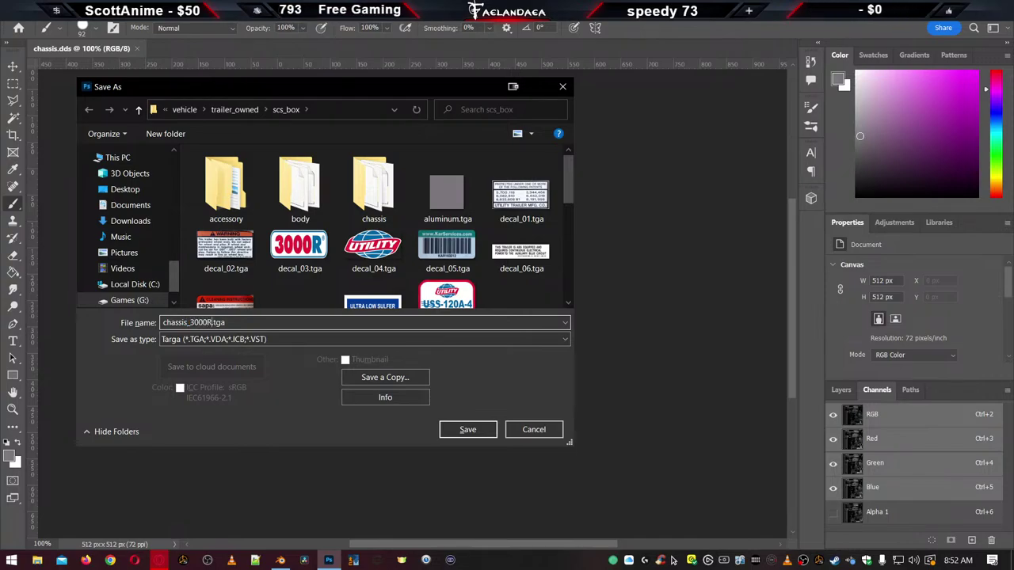
type("0R")
key("Return")
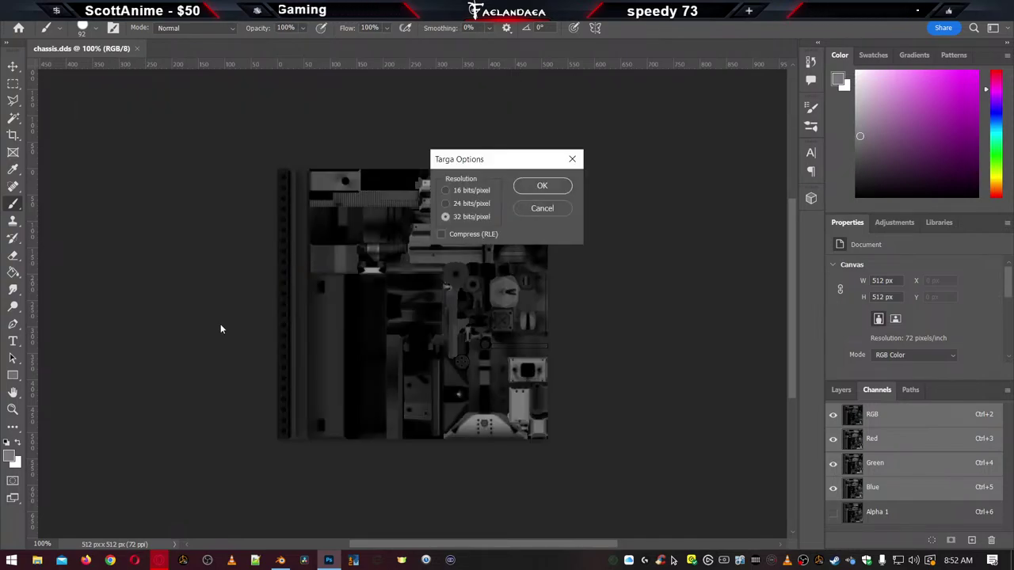
key("Return")
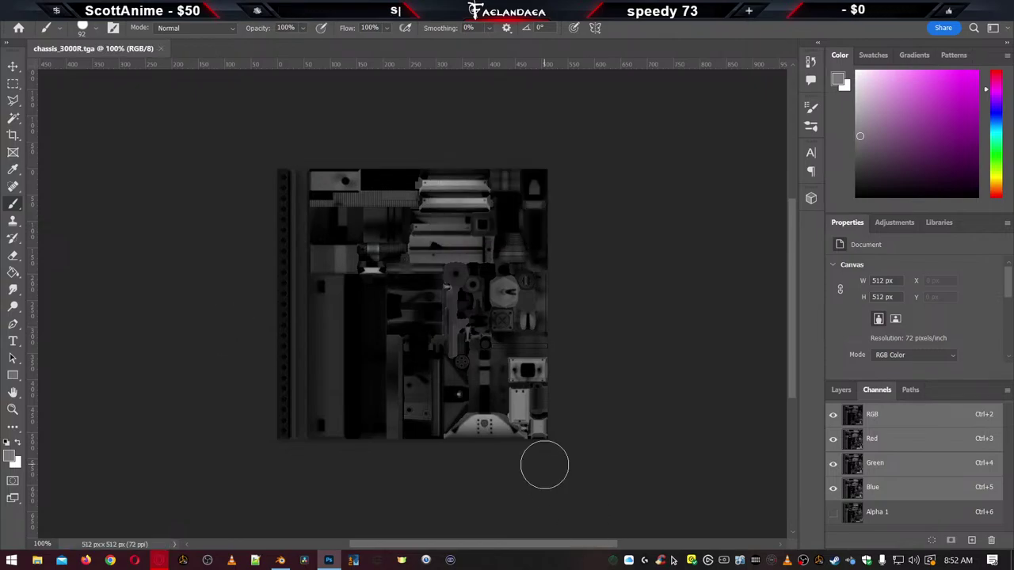
Add a new layer above Background and paint a broad stroke across the lower texture
scroll(550, 466, "up", 10, "alt")
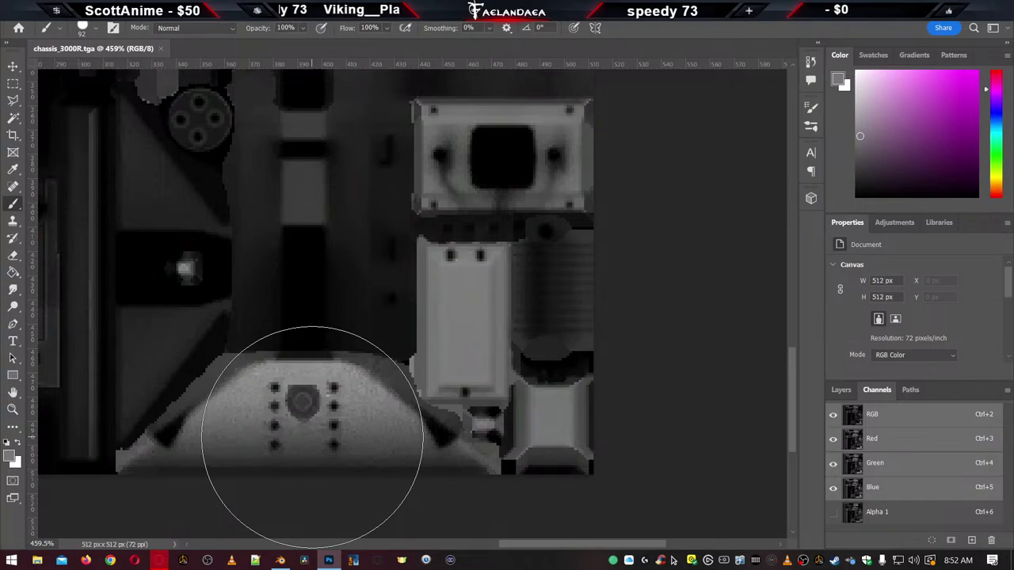
left_click(841, 390)
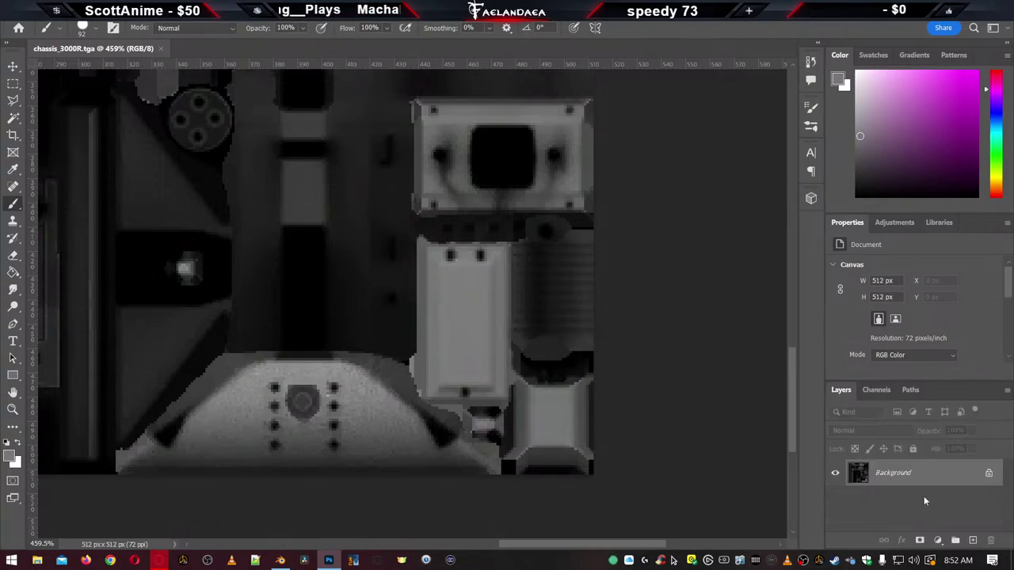
left_click(973, 541)
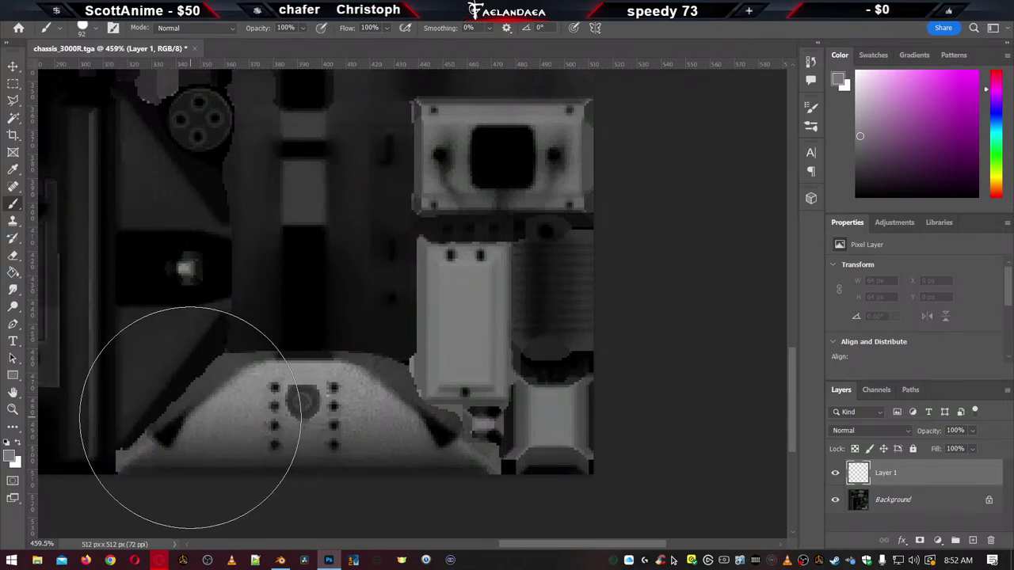
mouse_move(193, 407)
left_mouse_down()
mouse_move(514, 367)
mouse_move(781, 357)
left_mouse_up()
mouse_move(191, 317)
left_mouse_down()
mouse_move(470, 385)
mouse_move(444, 261)
left_mouse_up()
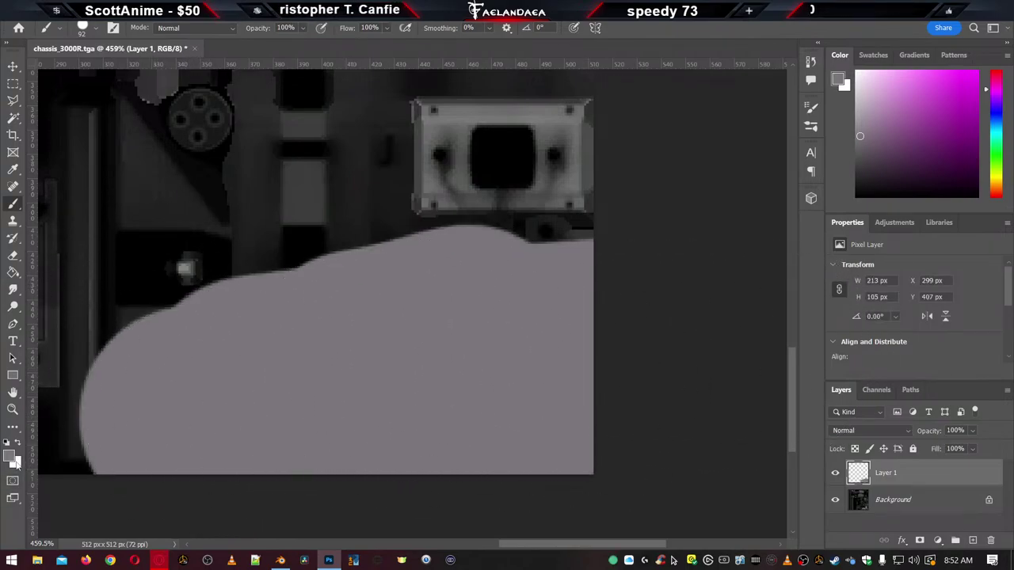
Paint over the lower patch in solid black, covering the left slivers and top-right edge
left_click(18, 445)
mouse_move(95, 412)
left_mouse_down()
mouse_move(204, 419)
mouse_move(373, 328)
mouse_move(56, 442)
left_mouse_up()
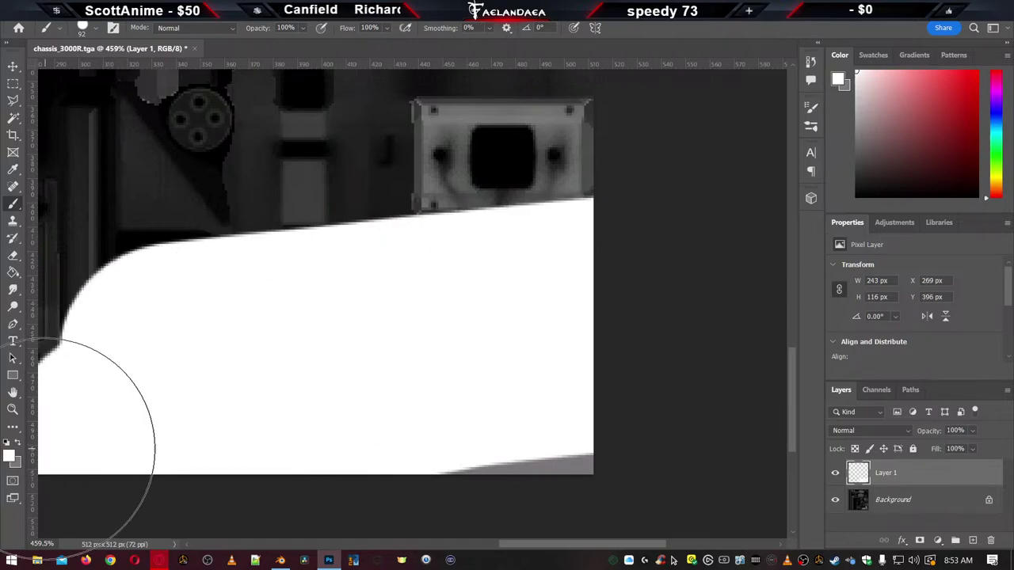
left_click(15, 442)
mouse_move(102, 464)
left_mouse_down()
mouse_move(609, 337)
mouse_move(705, 371)
mouse_move(589, 420)
mouse_move(235, 389)
mouse_move(428, 256)
mouse_move(174, 390)
mouse_move(230, 363)
left_mouse_up()
scroll(230, 363, "down", 3, "alt")
left_click_drag(199, 278, 125, 407)
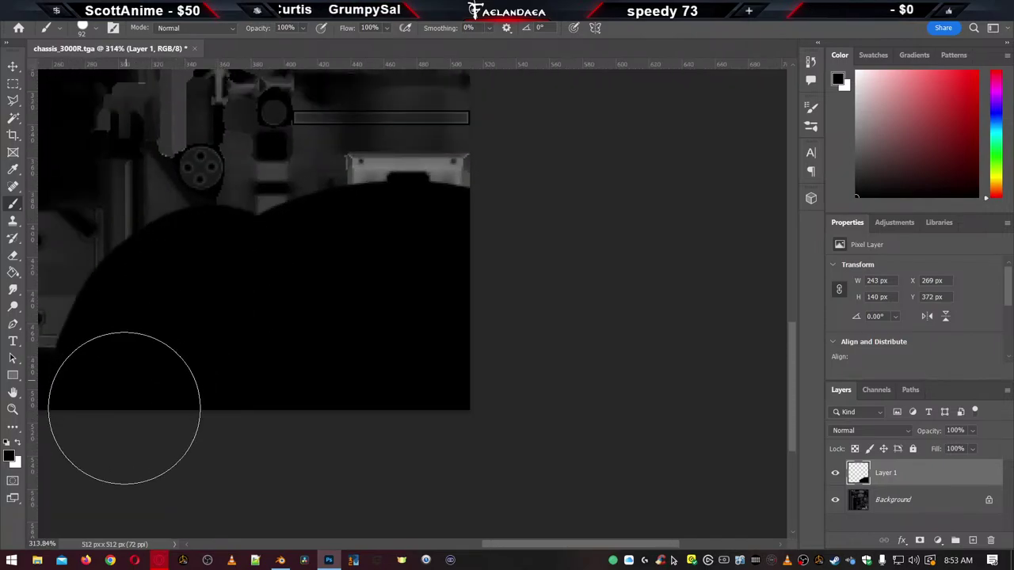
mouse_move(466, 356)
left_mouse_down()
mouse_move(378, 270)
mouse_move(340, 260)
mouse_move(439, 205)
mouse_move(520, 308)
left_mouse_up()
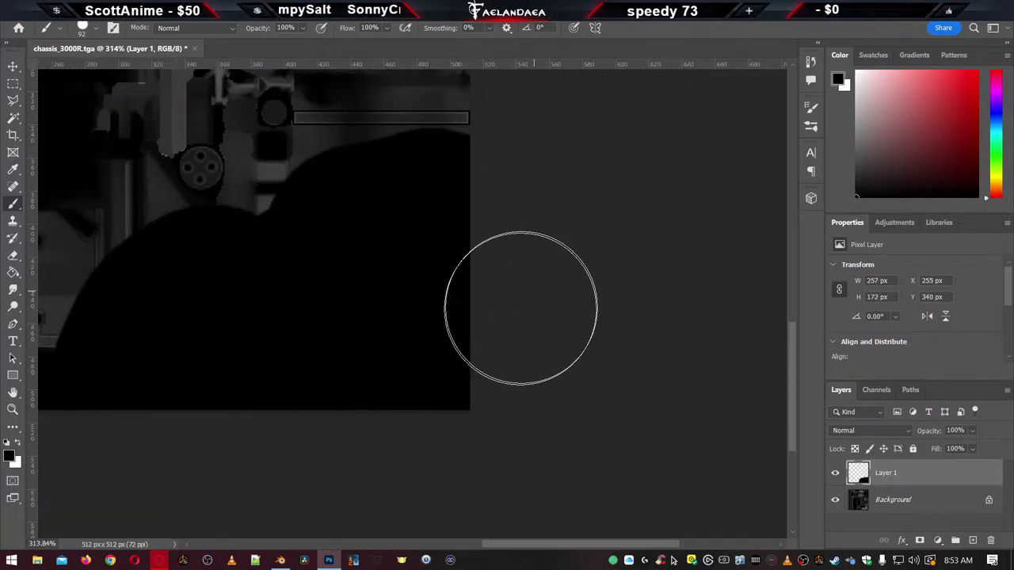
Cycle Layer 1 through Lighten, Overlay, Hard Light, Exclusion and Hue blend modes, ending on Saturation
left_click(864, 432)
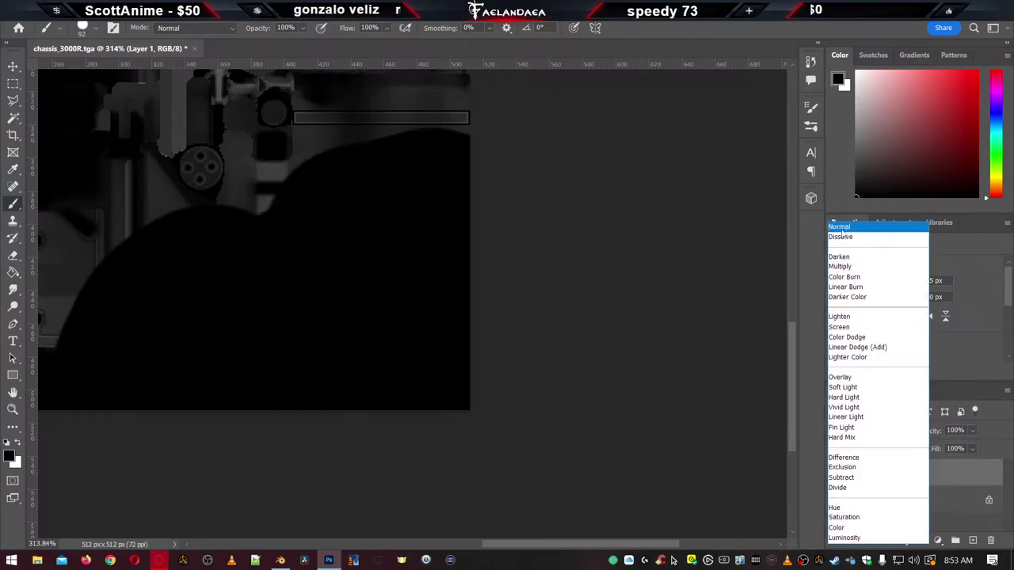
left_click(841, 227)
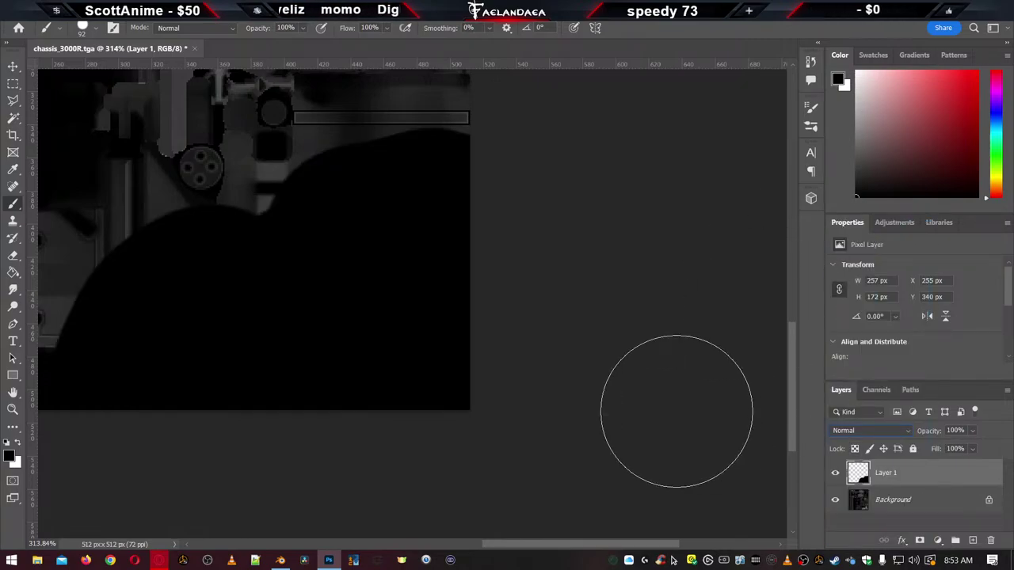
key("Down")
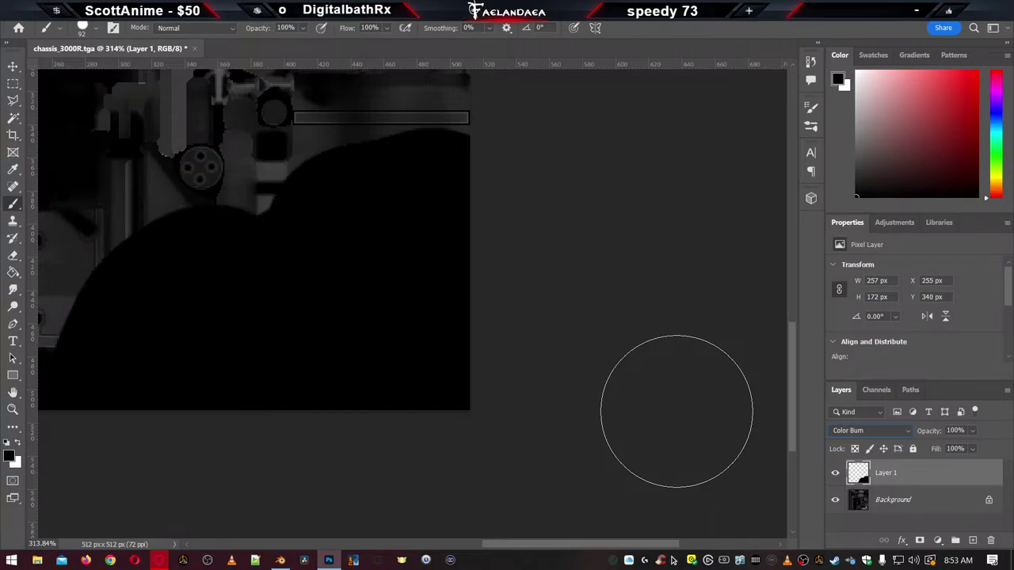
key("Down")
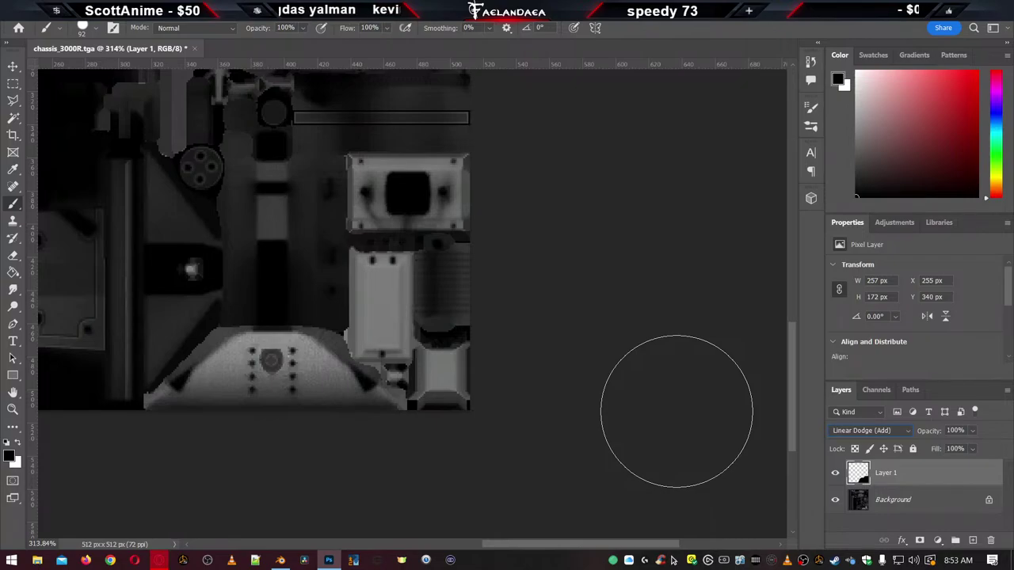
key("shift+plus")
key("shift+plus")
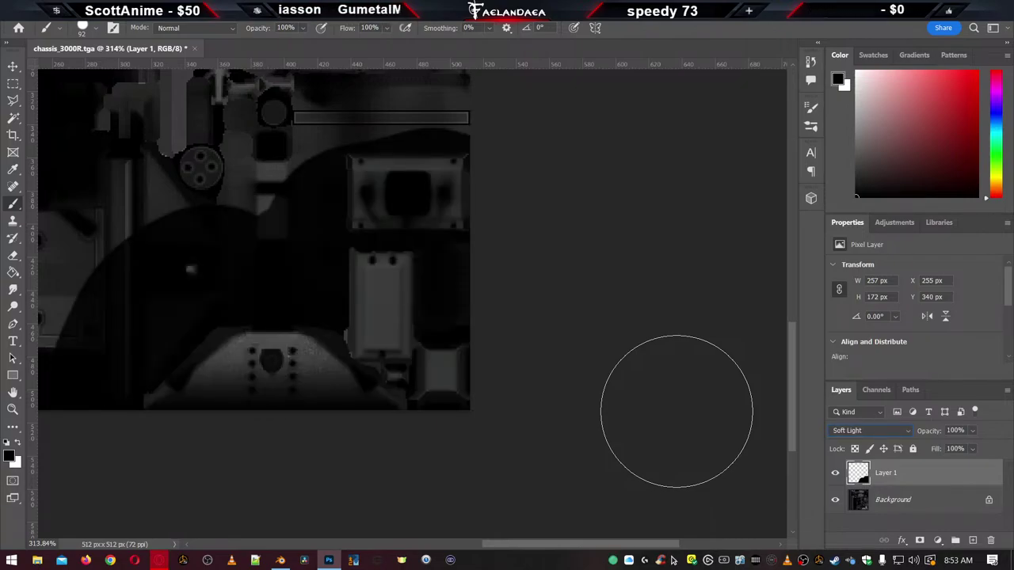
key("shift+plus")
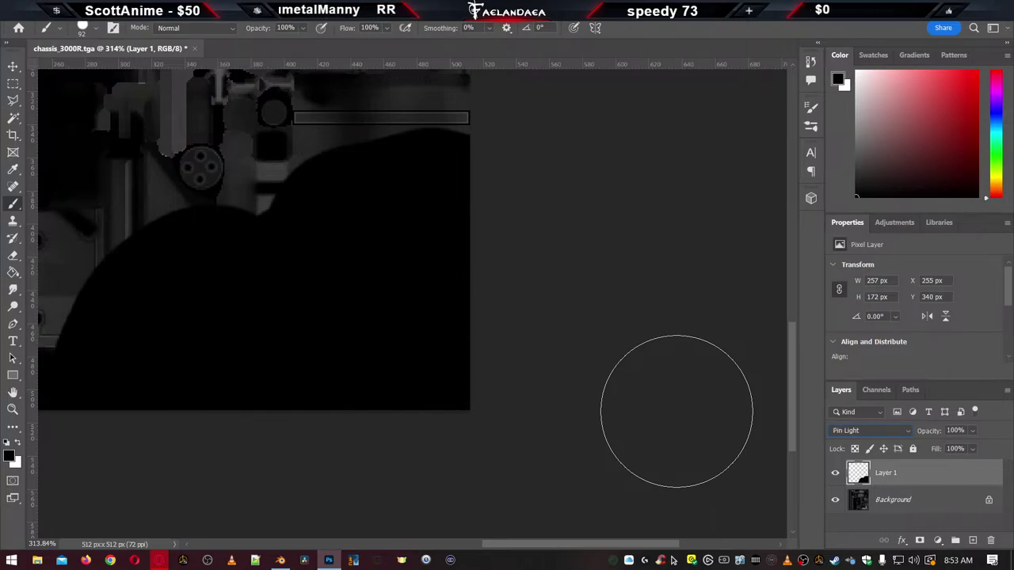
key("shift+plus")
key("shift+plus")
key("shift+plus")
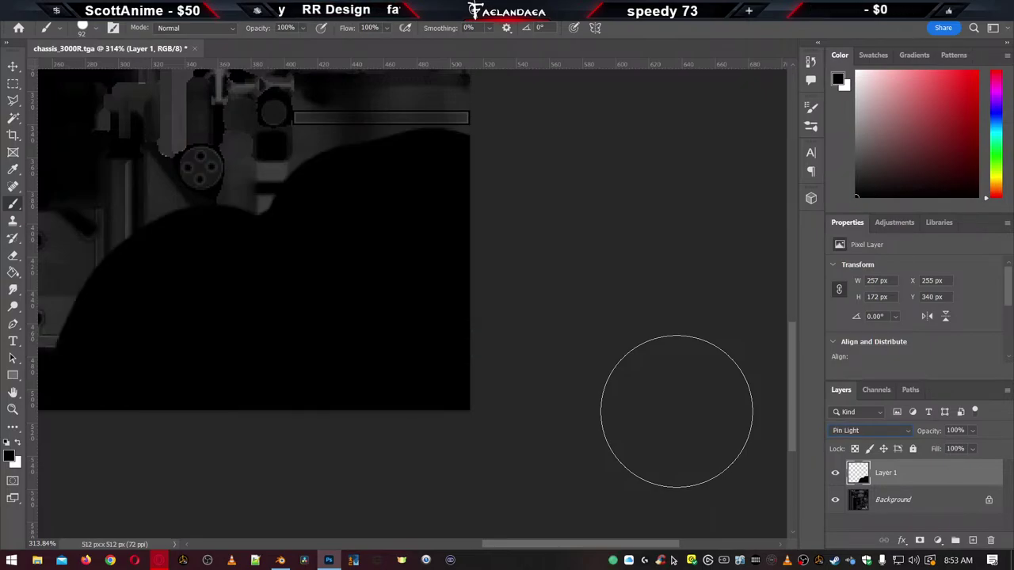
key("shift+minus")
key("shift+plus")
key("shift+plus")
key("shift+plus")
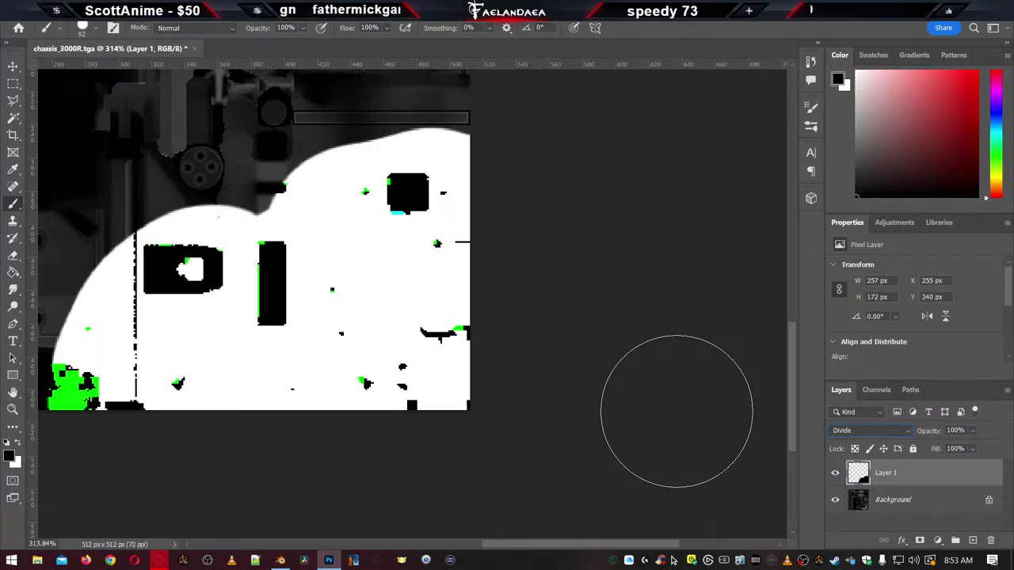
key("shift+plus")
key("shift+plus")
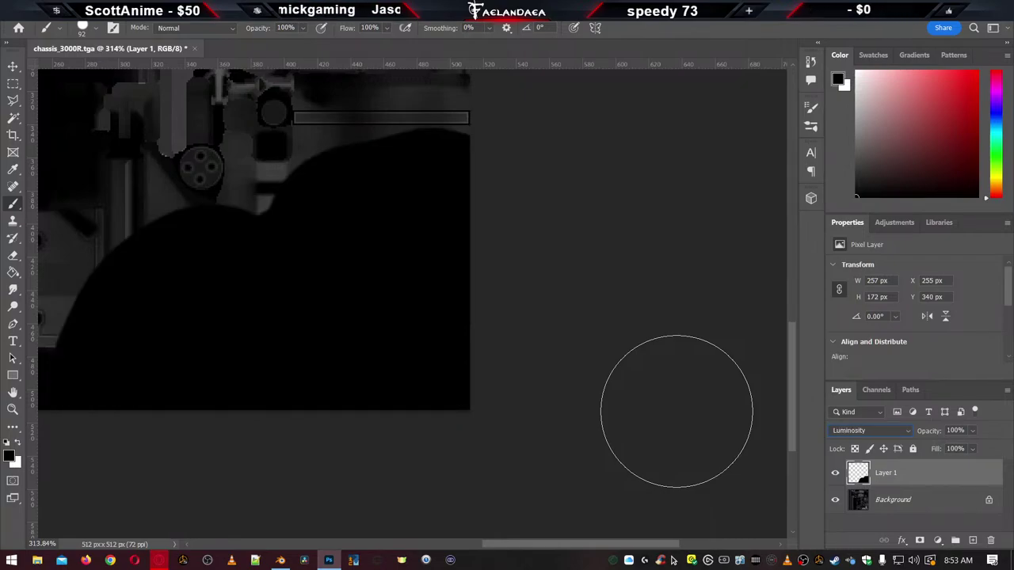
key("shift+minus")
key("shift+minus")
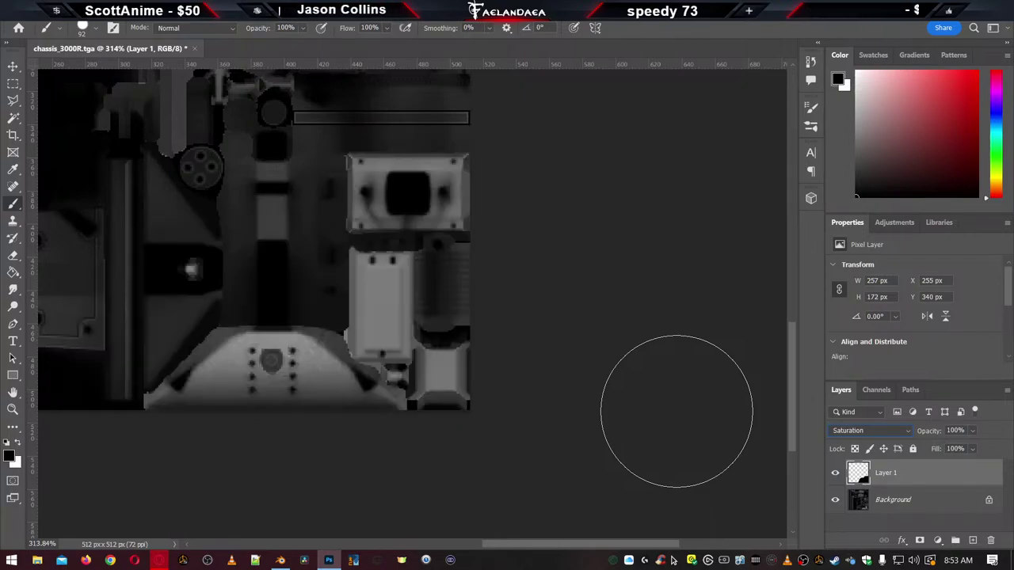
Set the foreground colour to hex 111111 and paint it over the texture's middle and left side
left_click(9, 457)
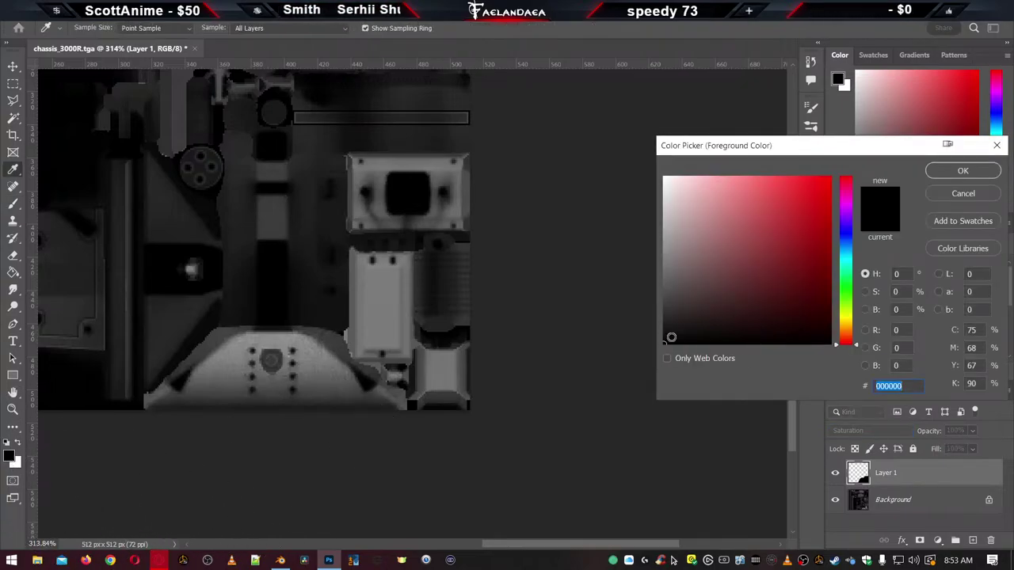
type("111111")
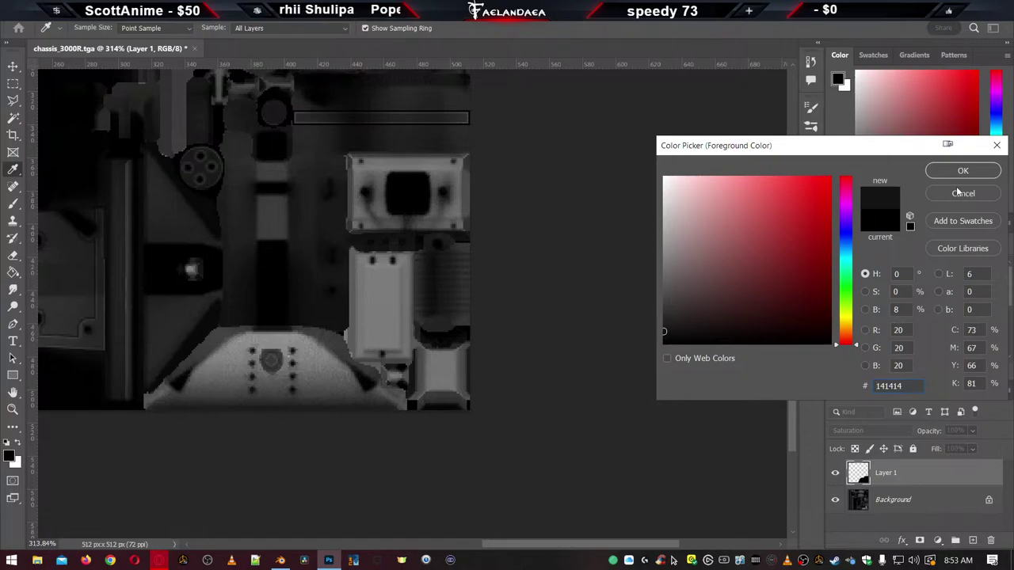
left_click(962, 170)
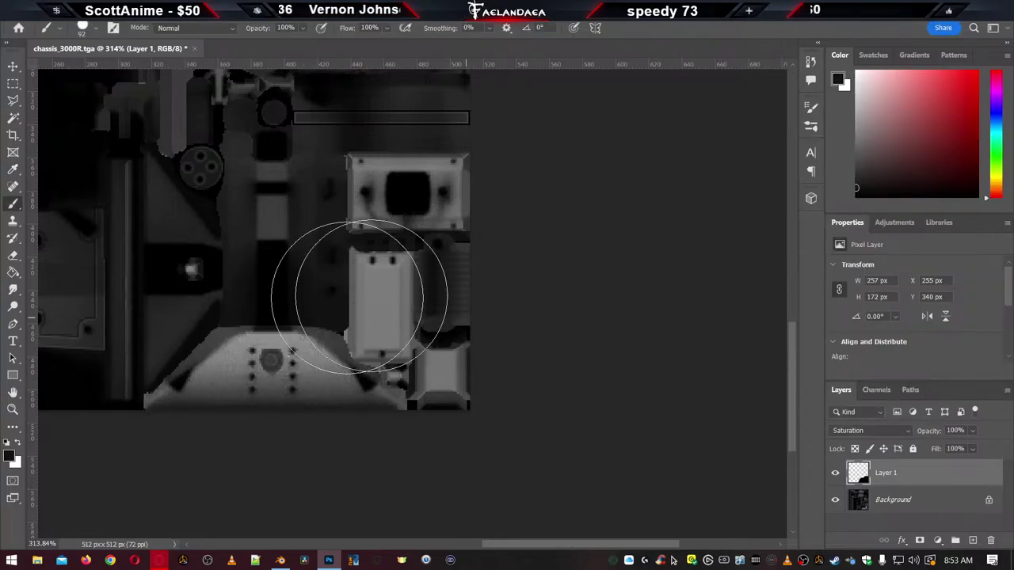
mouse_move(360, 297)
left_mouse_down()
mouse_move(480, 330)
mouse_move(430, 210)
mouse_move(453, 351)
mouse_move(408, 387)
left_mouse_up()
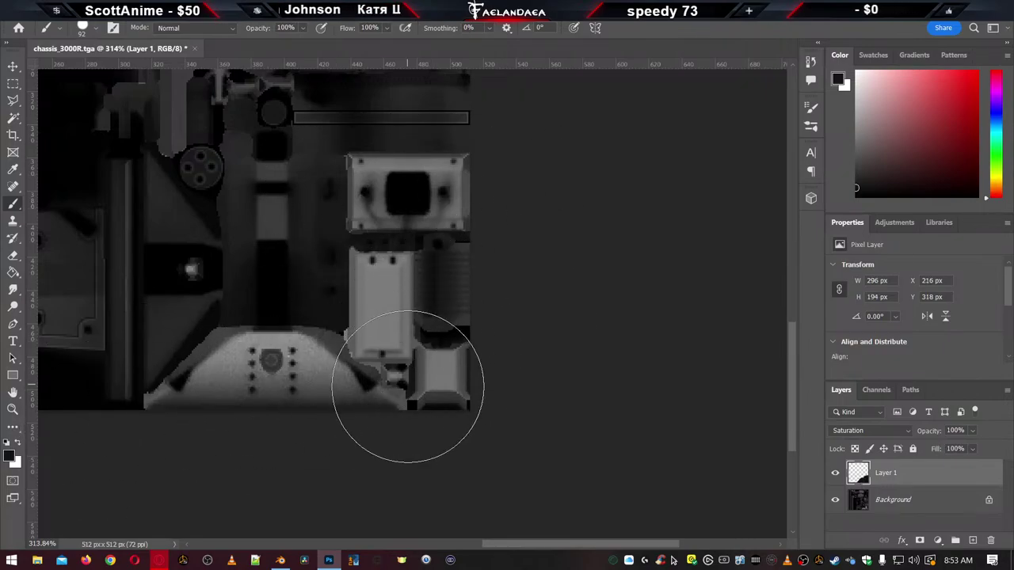
left_click(113, 230)
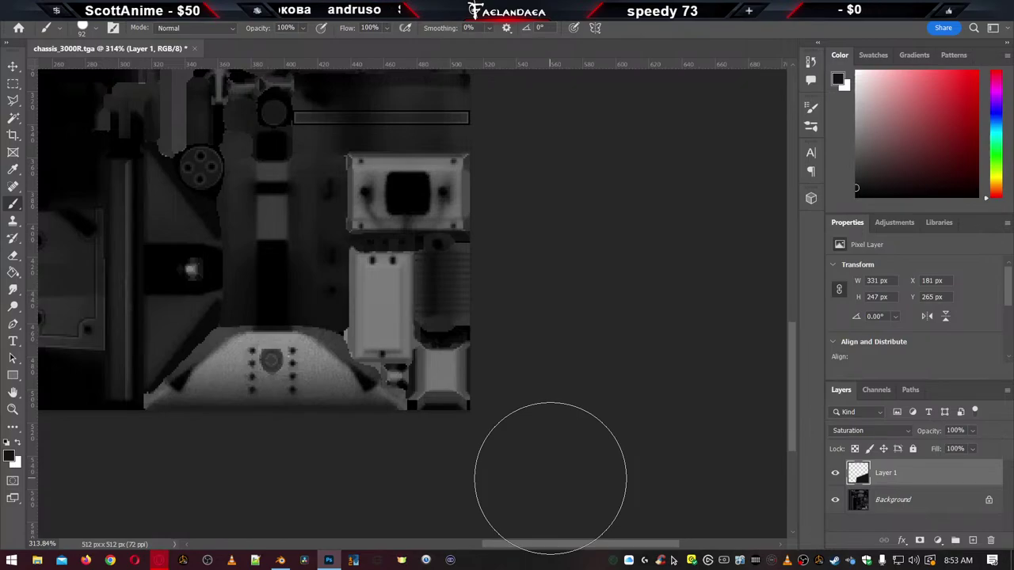
Try Luminosity, Color, Pin Light, Soft Light, Linear Burn and Darken, then set Layer 1 to Multiply
left_click(868, 430)
left_click(844, 538)
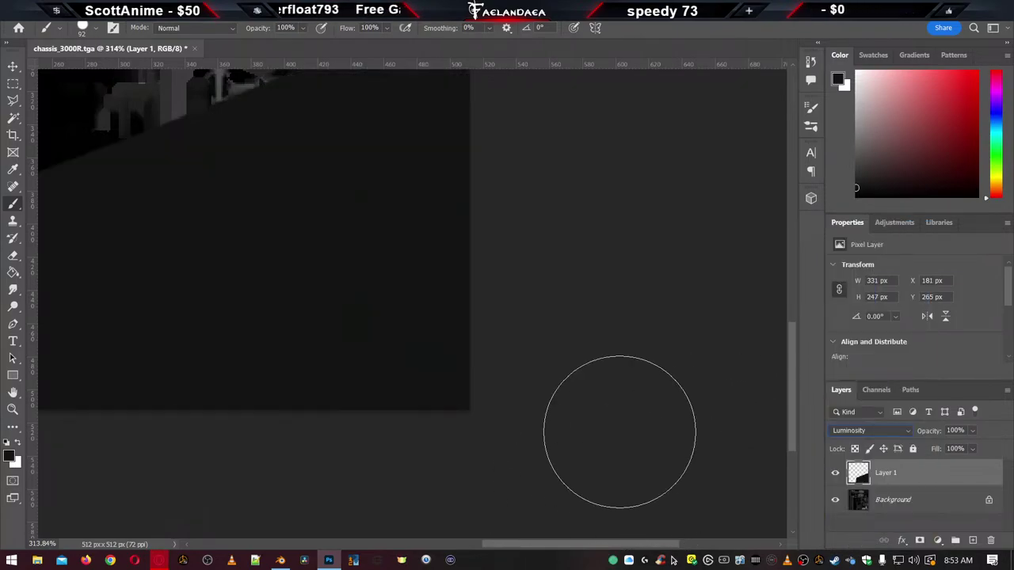
key("Up")
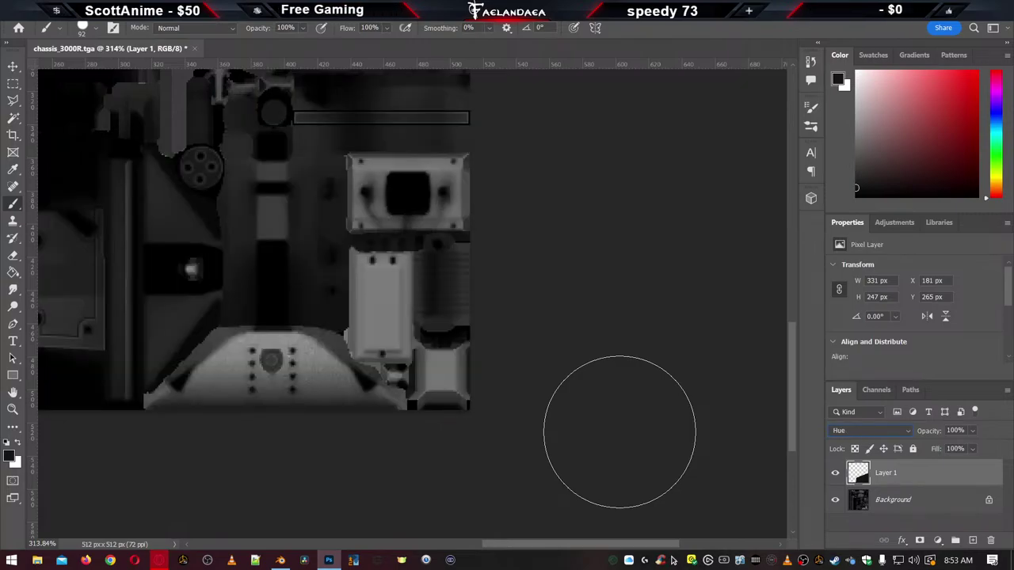
key("Up")
key("Up")
key("Up")
key("Up")
key("Up")
key("Up")
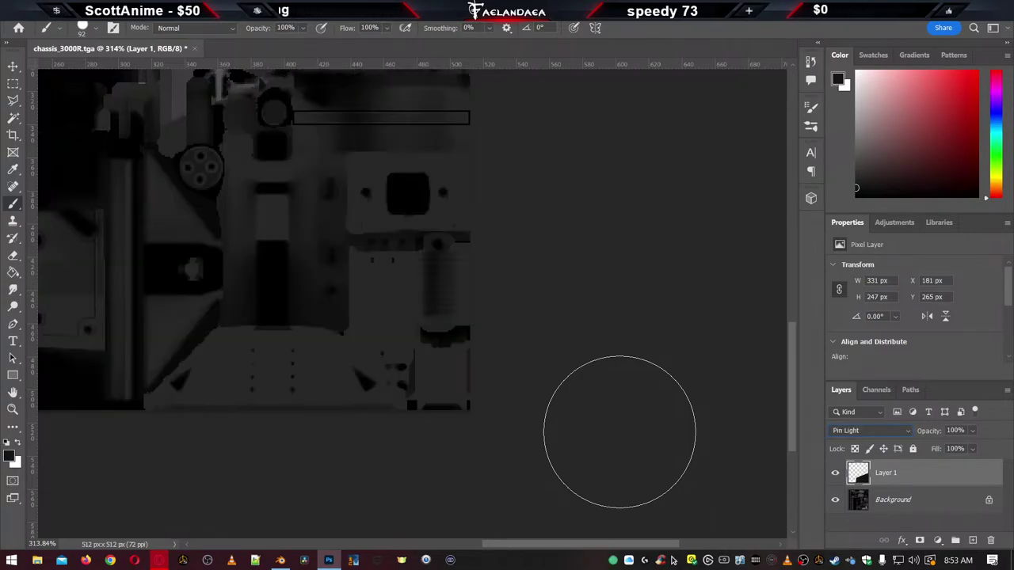
key("Up")
key("Up")
key("Up")
key("Up")
key("Up")
key("Up")
key("Up")
key("Up")
key("Up")
key("Up")
key("Up")
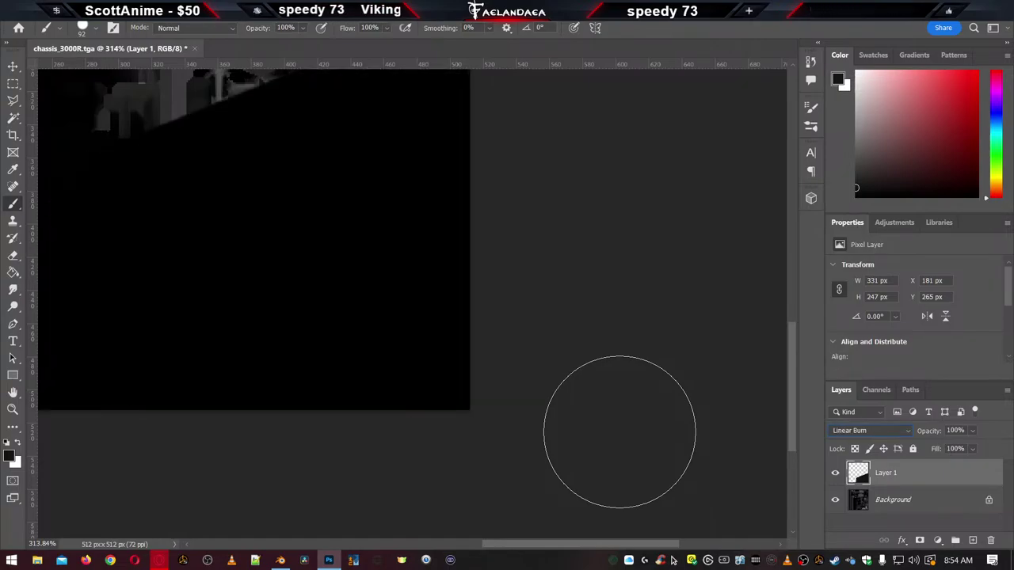
key("Up")
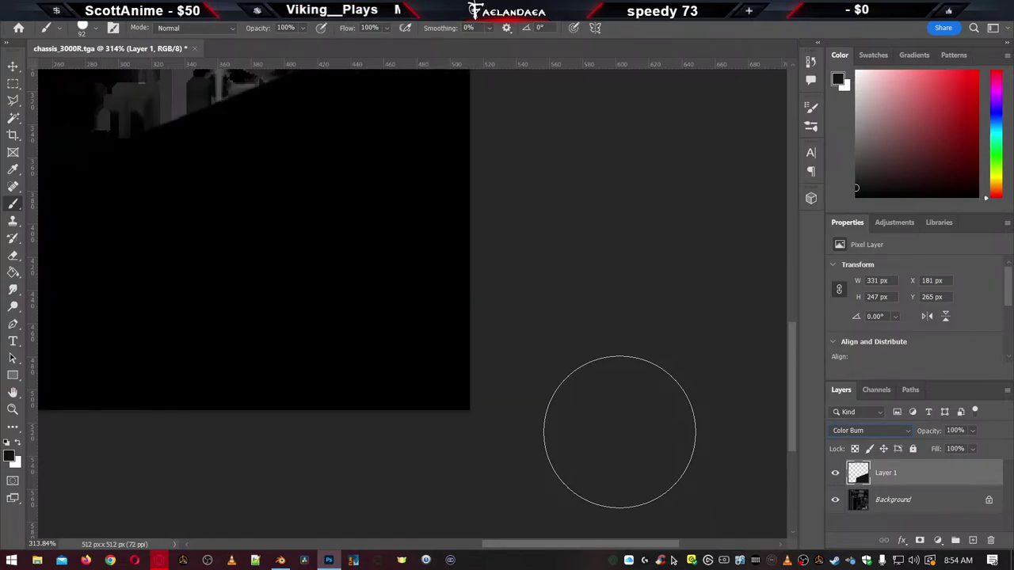
key("Up")
key("Up")
key("Down")
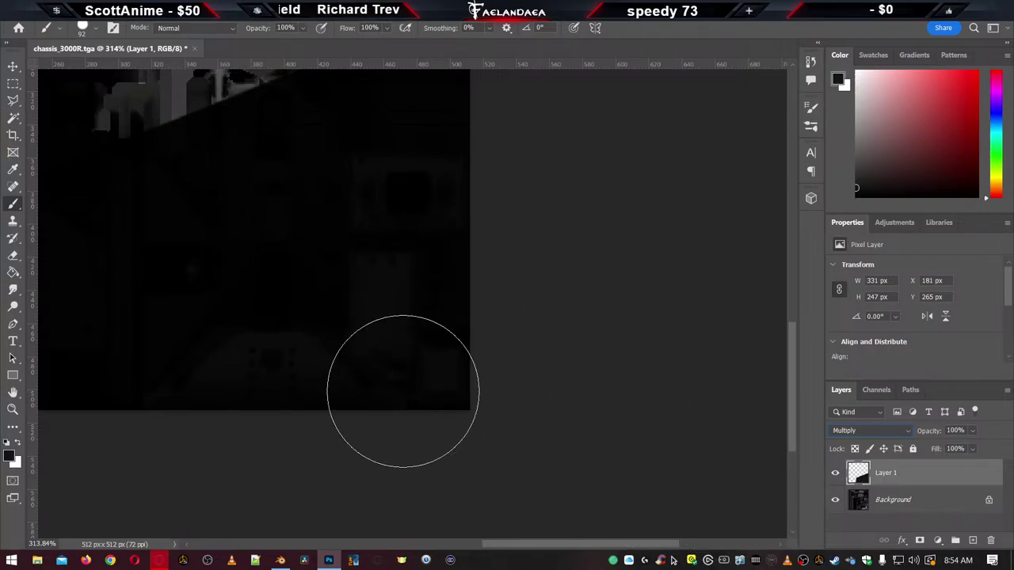
left_click(13, 66)
Undo the painted shape on Layer 1, return to the Brush, and drop the full-image selection
scroll(282, 274, "down", 5, "alt")
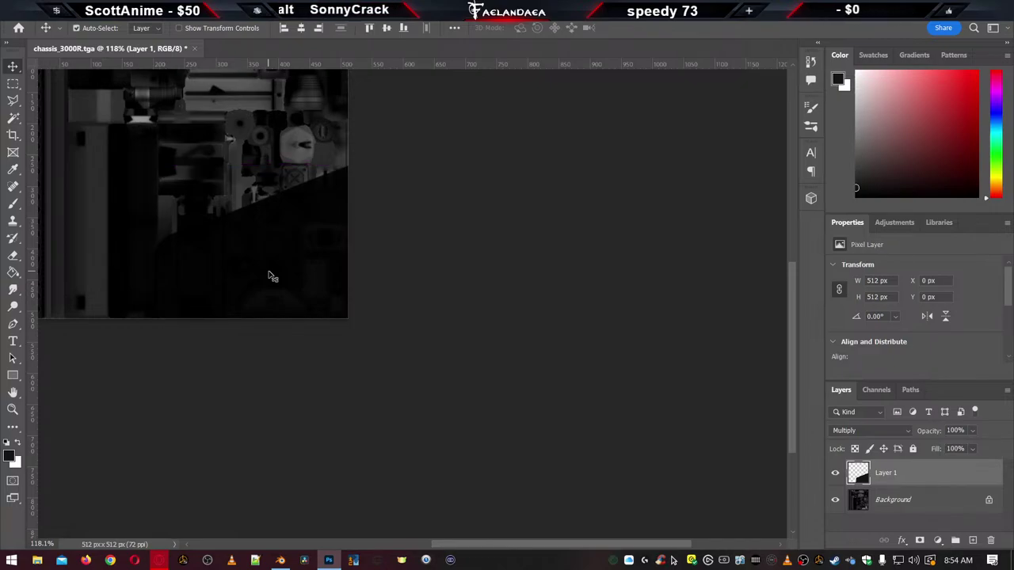
key("ctrl+z")
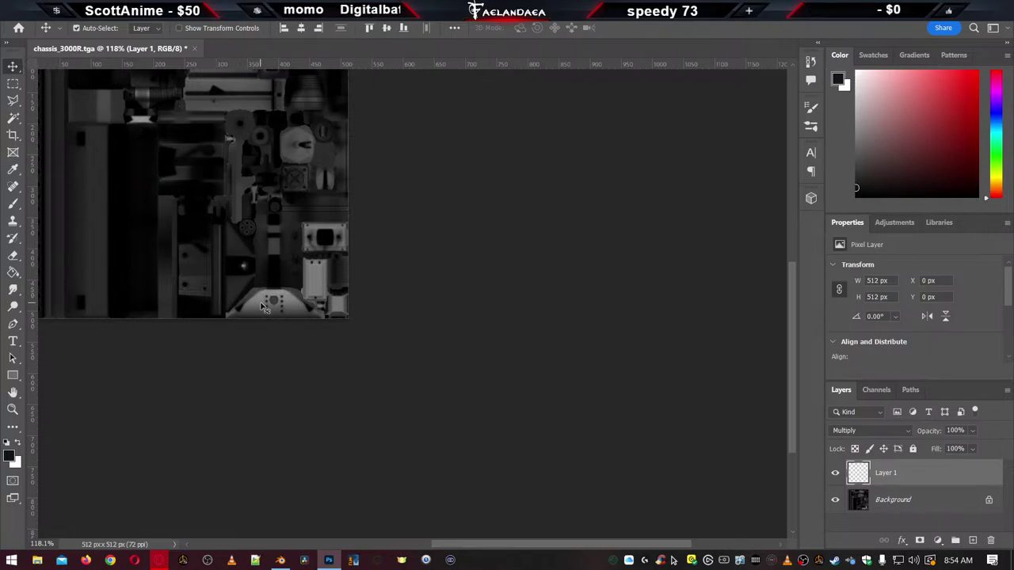
scroll(264, 307, "up", 1)
left_click(12, 204)
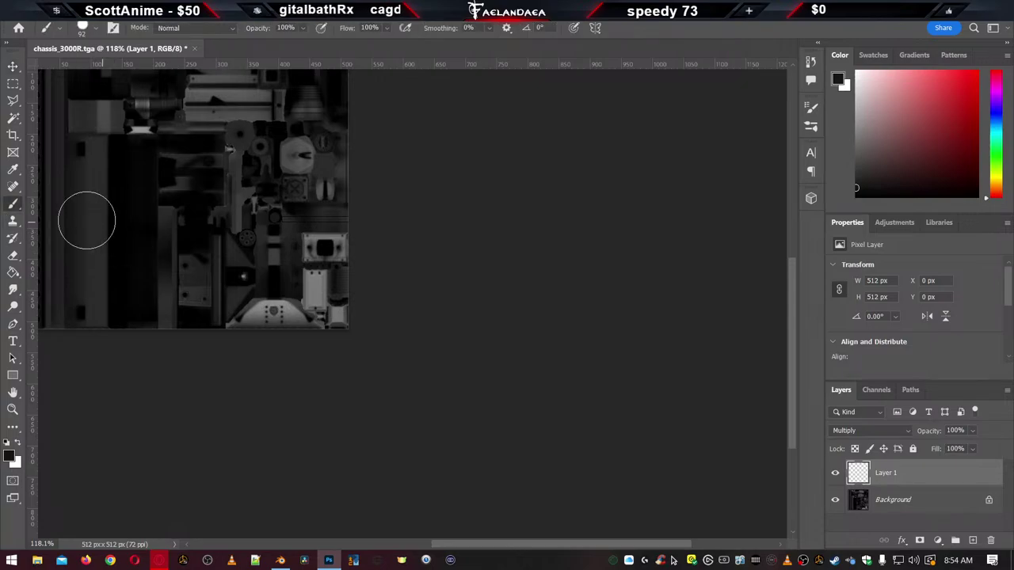
scroll(315, 320, "up", 6, "alt")
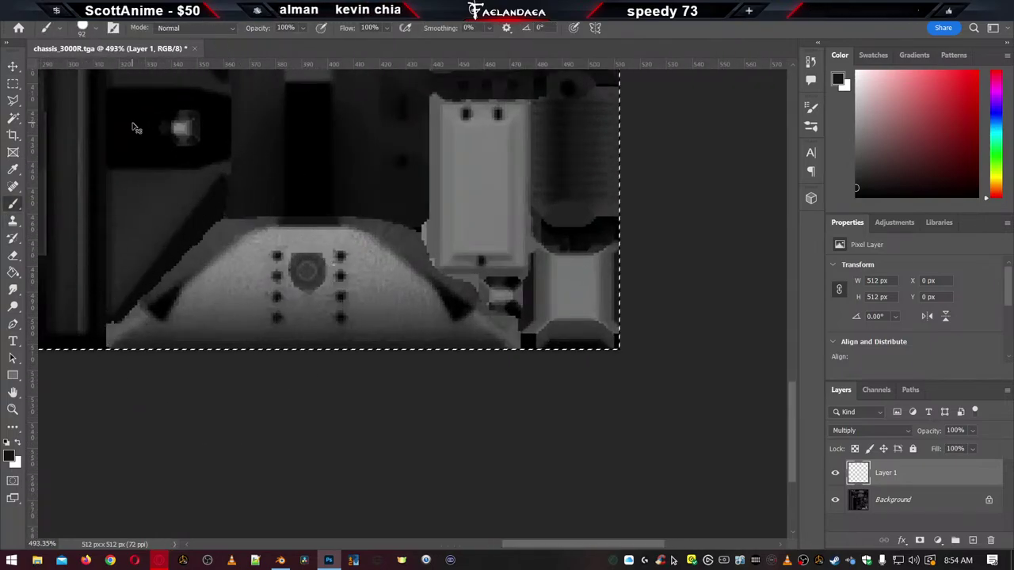
key("ctrl+d")
Set the brush size and paint dark over the bolted plate at the texture's bottom
left_click(93, 29)
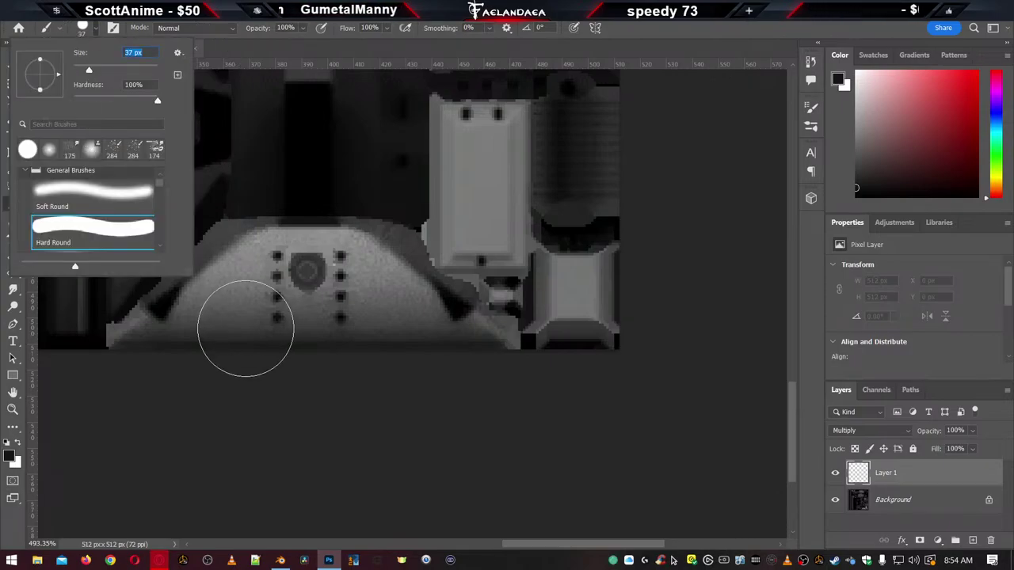
mouse_move(257, 295)
left_mouse_down()
mouse_move(237, 265)
mouse_move(150, 354)
mouse_move(246, 335)
mouse_move(453, 346)
mouse_move(646, 335)
mouse_move(557, 331)
mouse_move(635, 307)
mouse_move(633, 284)
mouse_move(626, 296)
mouse_move(560, 304)
mouse_move(614, 295)
mouse_move(570, 306)
mouse_move(513, 289)
mouse_move(502, 274)
mouse_move(385, 308)
mouse_move(461, 256)
mouse_move(406, 297)
mouse_move(382, 270)
mouse_move(261, 267)
mouse_move(436, 317)
left_mouse_up()
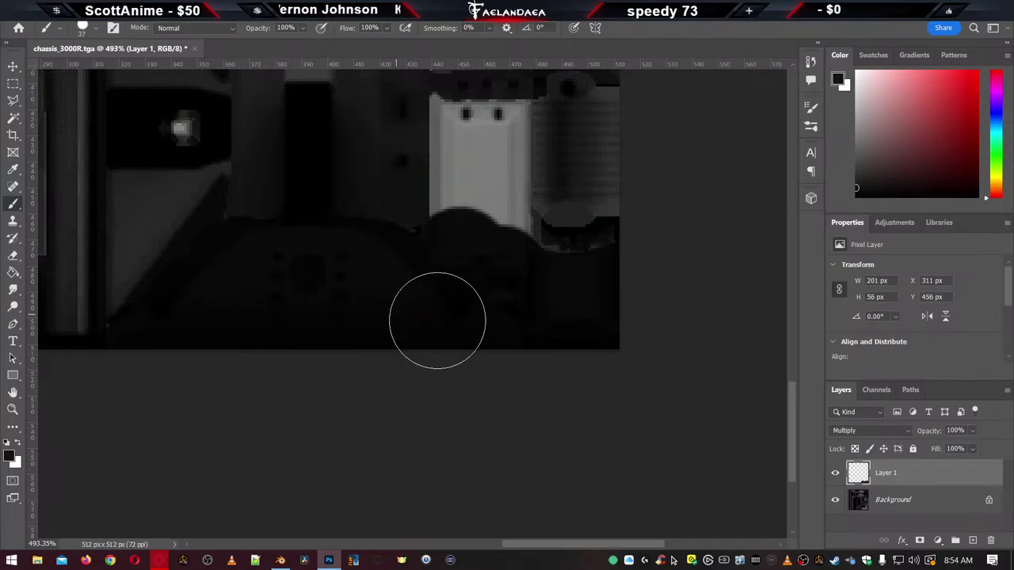
scroll(471, 306, "up", 5)
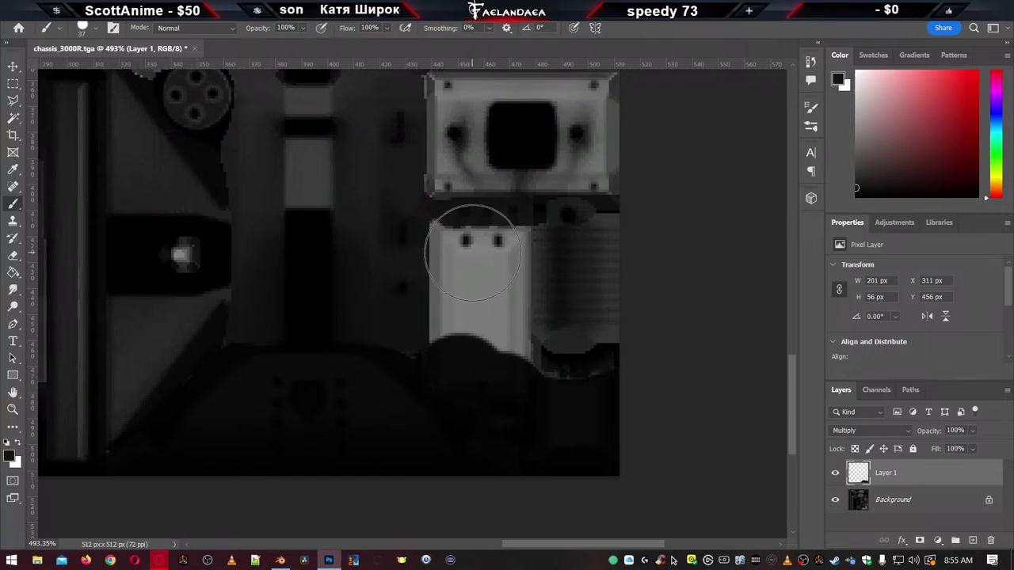
left_click(96, 31)
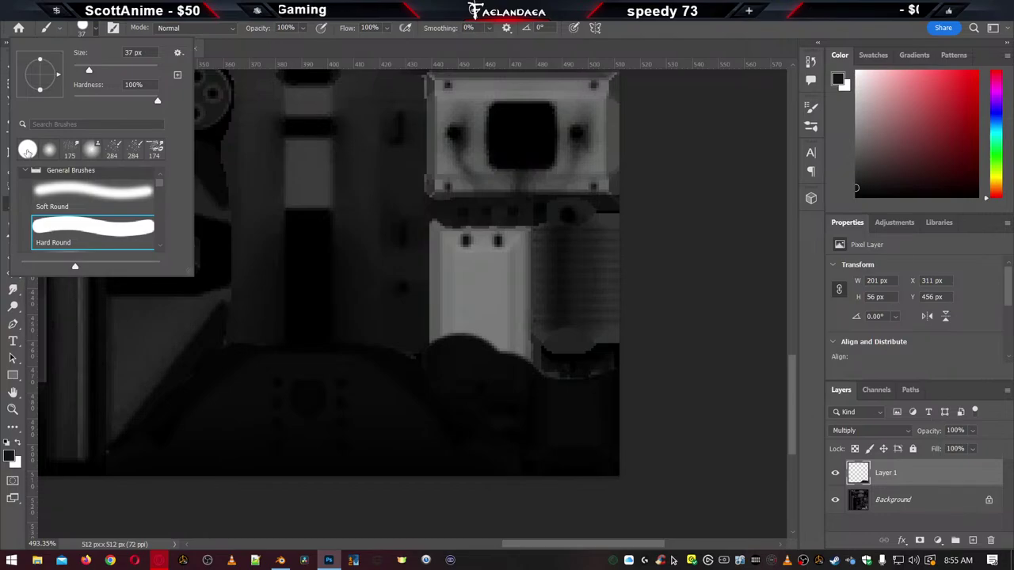
scroll(94, 250, "down", 10)
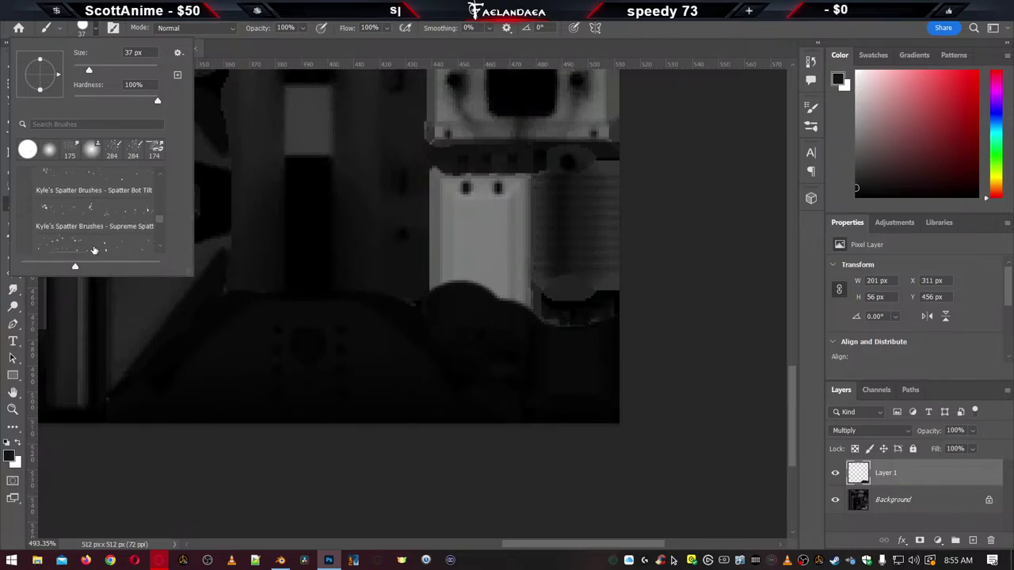
scroll(94, 251, "down", 3)
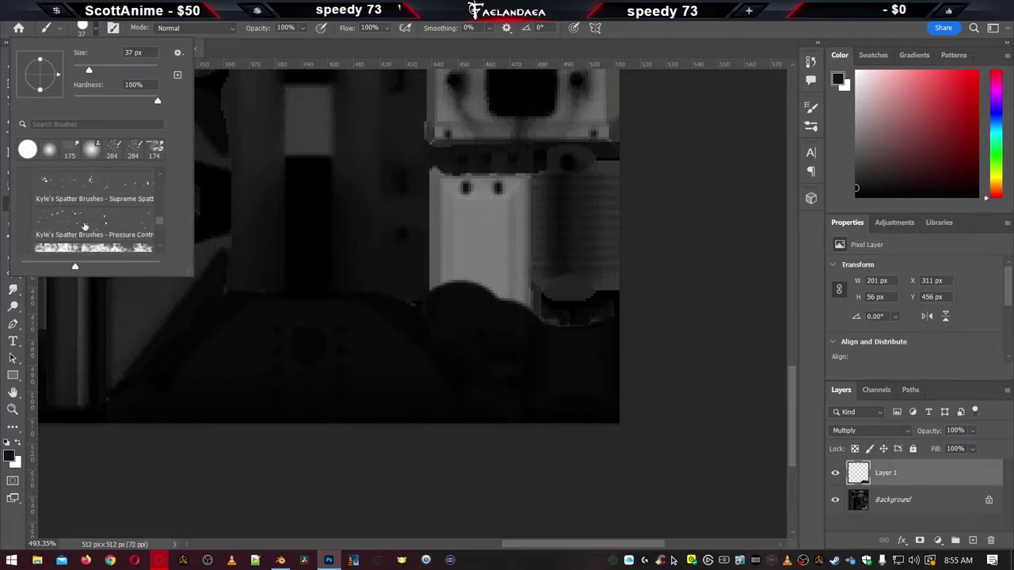
scroll(85, 227, "up", 12)
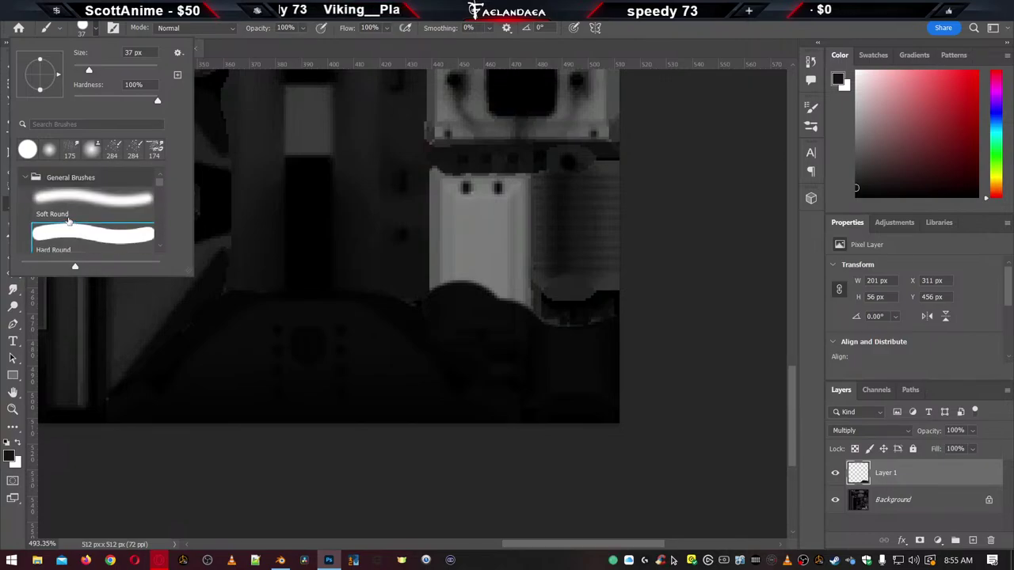
left_click(98, 31)
left_click(14, 86)
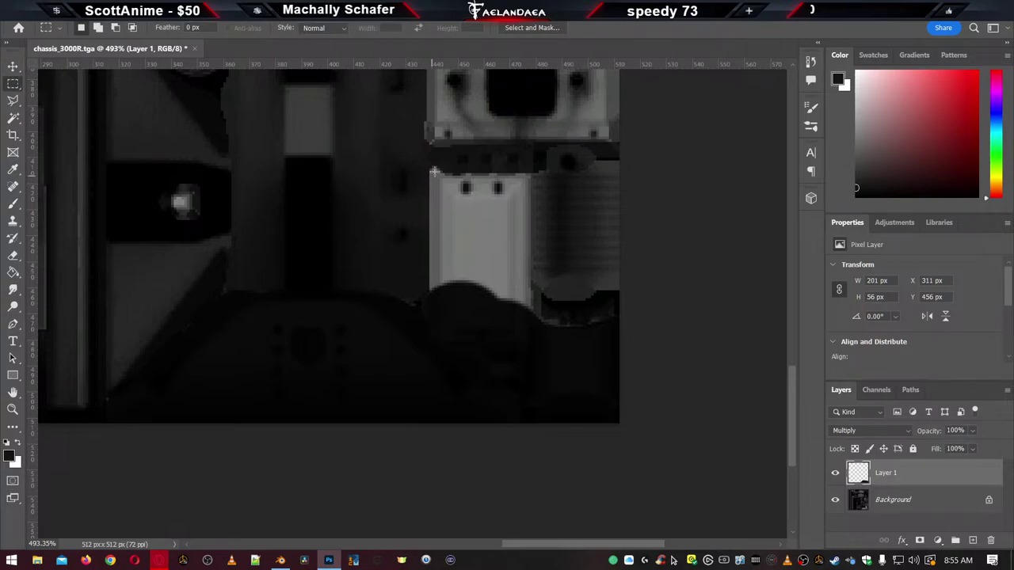
Select the light strip with a rectangular marquee, brush it dark, and deselect
left_click_drag(429, 165, 531, 336)
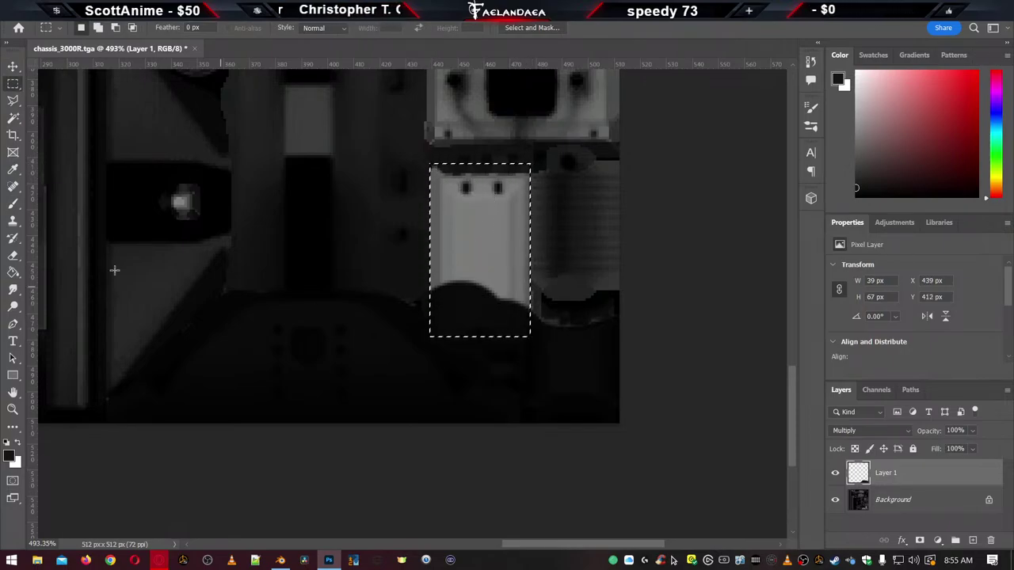
left_click(13, 203)
mouse_move(460, 309)
left_mouse_down()
mouse_move(577, 170)
mouse_move(566, 335)
mouse_move(559, 277)
left_mouse_up()
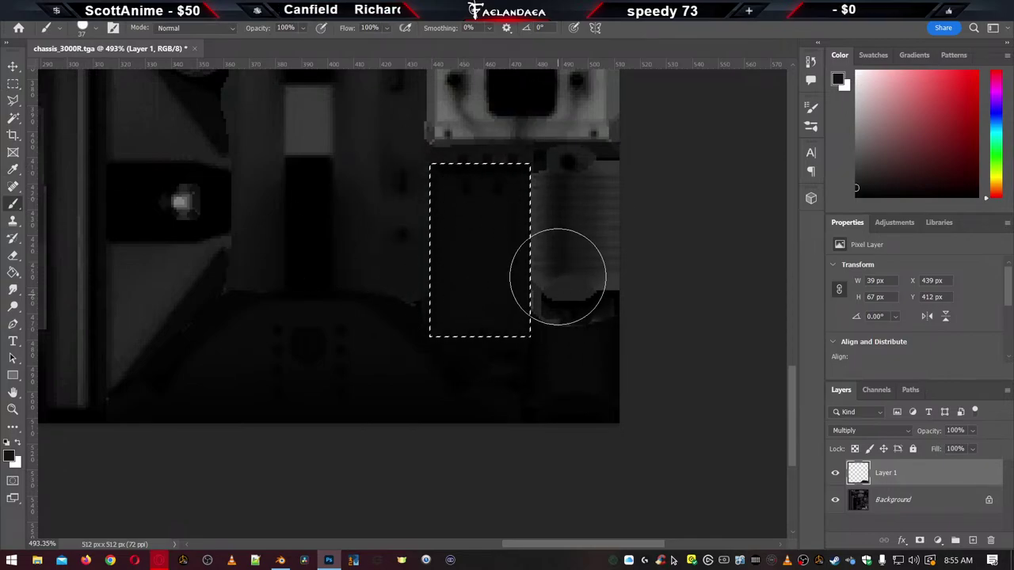
key("ctrl+d")
Marquee the light panel with the square hole and paint-bucket fill it black
scroll(695, 307, "up", 2)
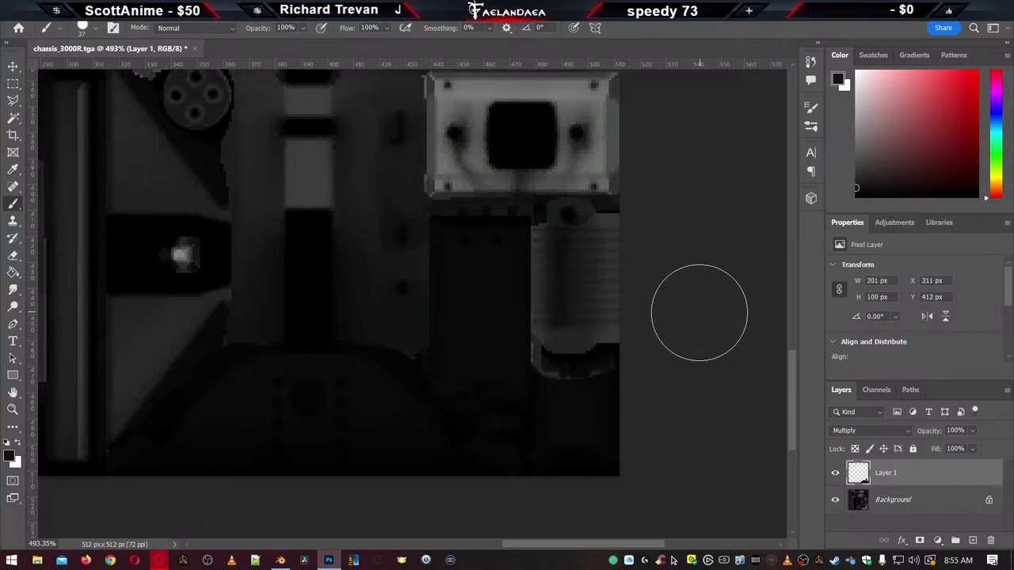
scroll(698, 312, "up", 5)
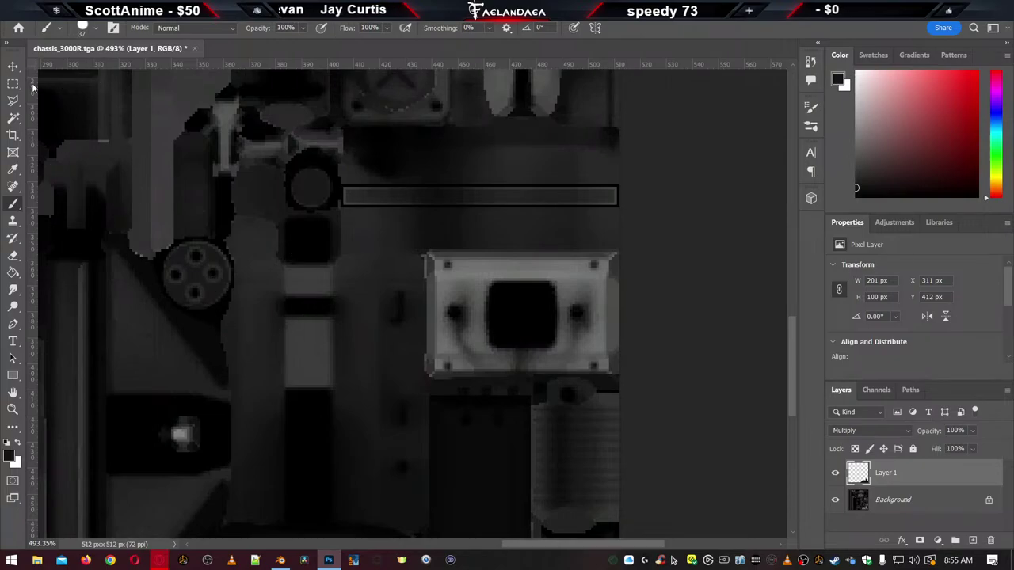
left_click(13, 86)
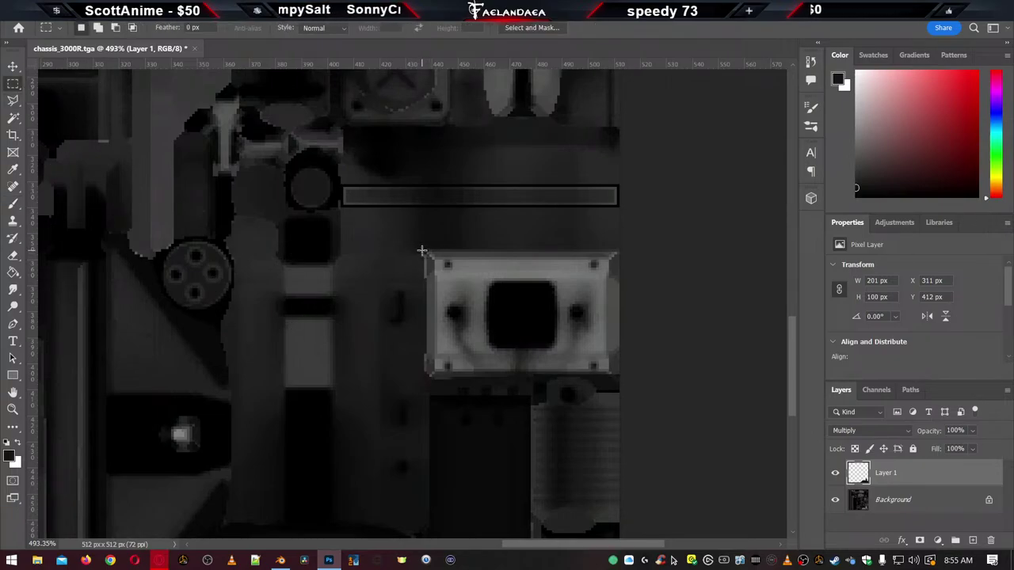
left_click_drag(439, 256, 635, 381)
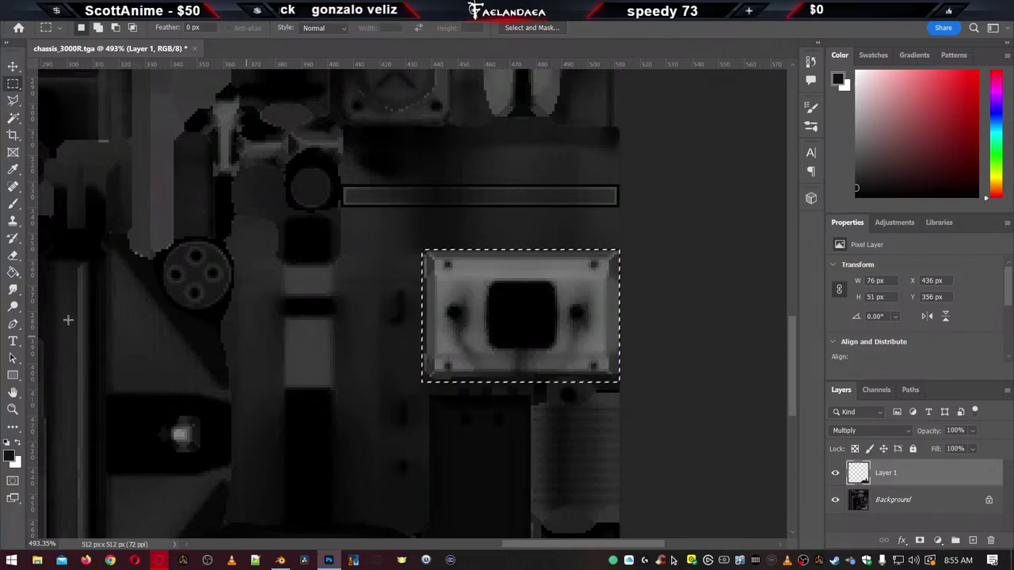
left_click(13, 270)
left_click(504, 307)
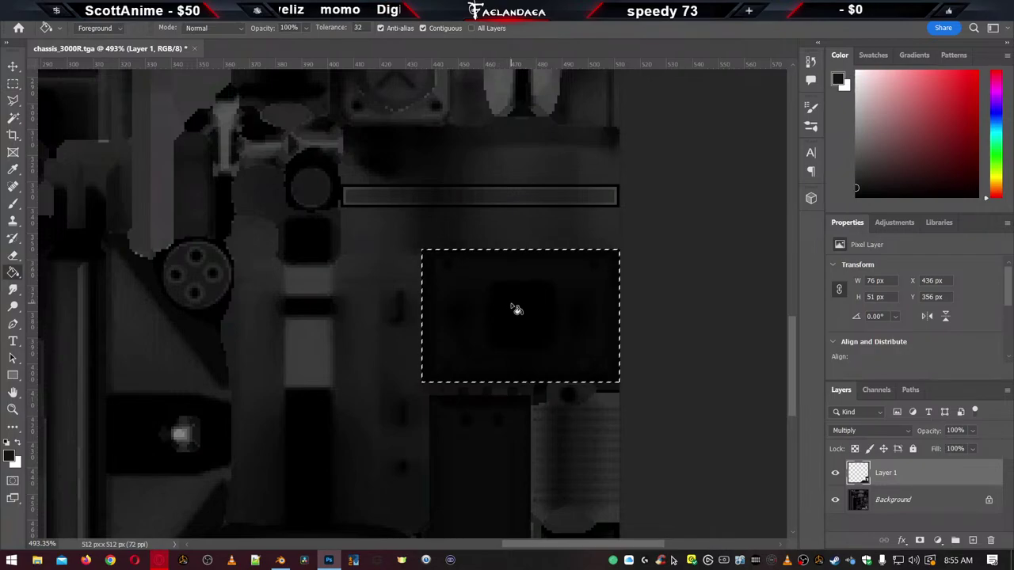
scroll(622, 309, "up", 10)
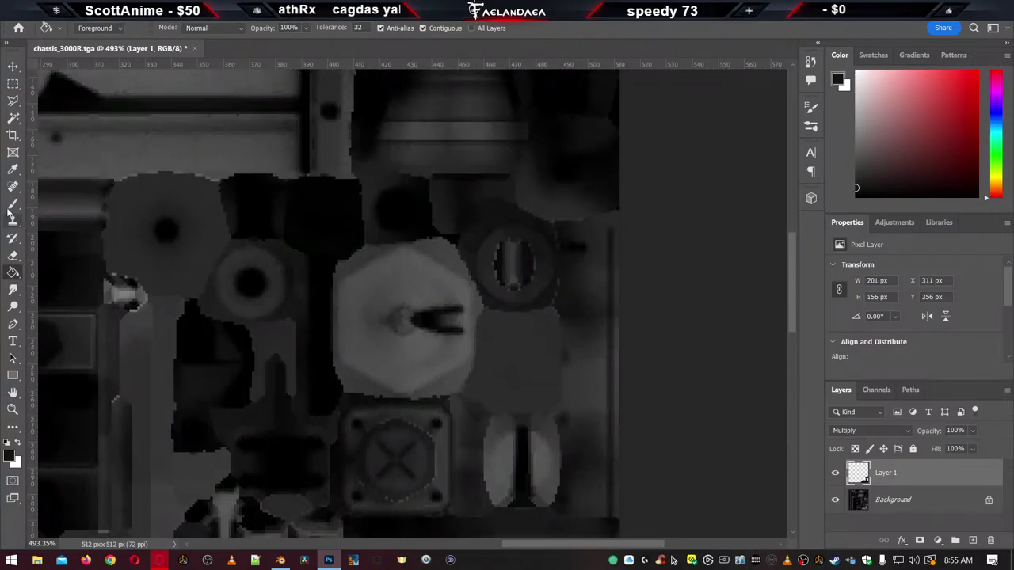
Resize the brush and darken the hexagon, the corner left of the upper bar, the lower bar and the faint line
left_click(13, 204)
left_click(96, 30)
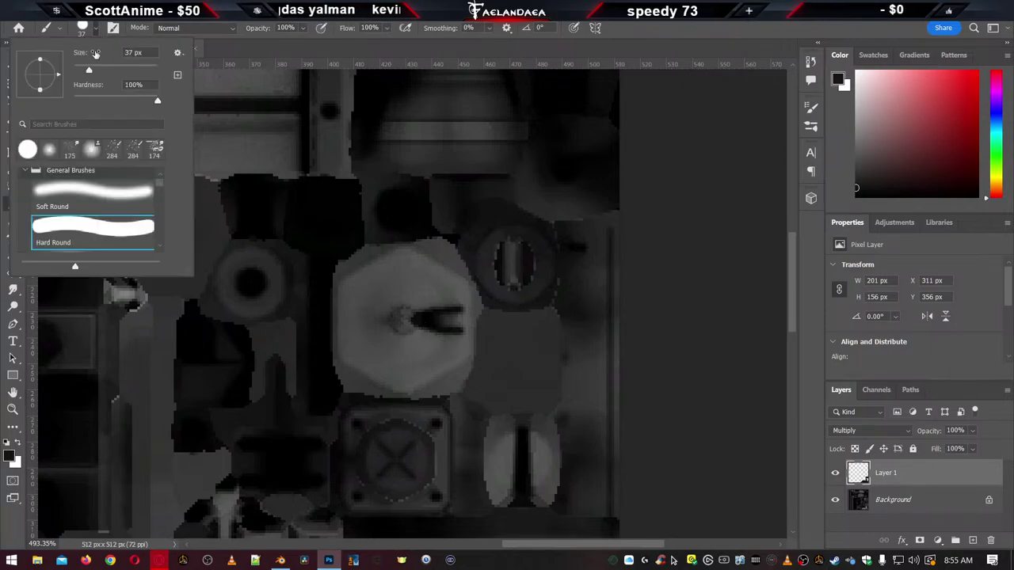
left_click(376, 299)
mouse_move(376, 299)
left_mouse_down()
mouse_move(352, 279)
mouse_move(368, 264)
mouse_move(436, 256)
mouse_move(446, 266)
mouse_move(463, 307)
mouse_move(446, 374)
mouse_move(388, 379)
mouse_move(422, 387)
mouse_move(355, 376)
mouse_move(351, 291)
mouse_move(422, 339)
left_mouse_up()
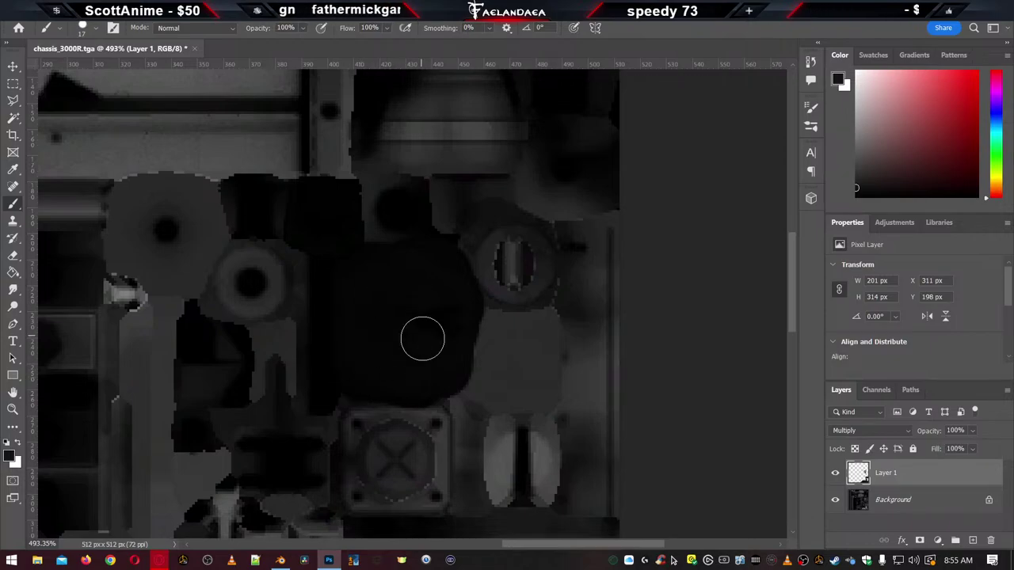
scroll(432, 343, "down", 5, "alt")
scroll(317, 285, "up", 5, "alt")
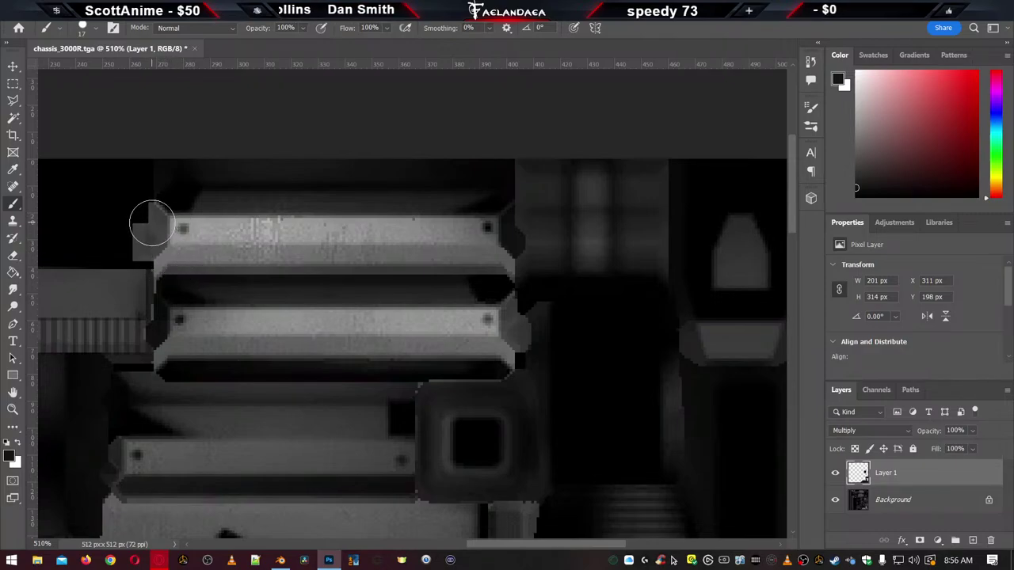
mouse_move(152, 223)
left_mouse_down()
mouse_move(168, 248)
mouse_move(162, 273)
mouse_move(166, 259)
mouse_move(211, 255)
mouse_move(417, 252)
mouse_move(501, 263)
mouse_move(479, 242)
mouse_move(489, 236)
mouse_move(172, 235)
left_mouse_up()
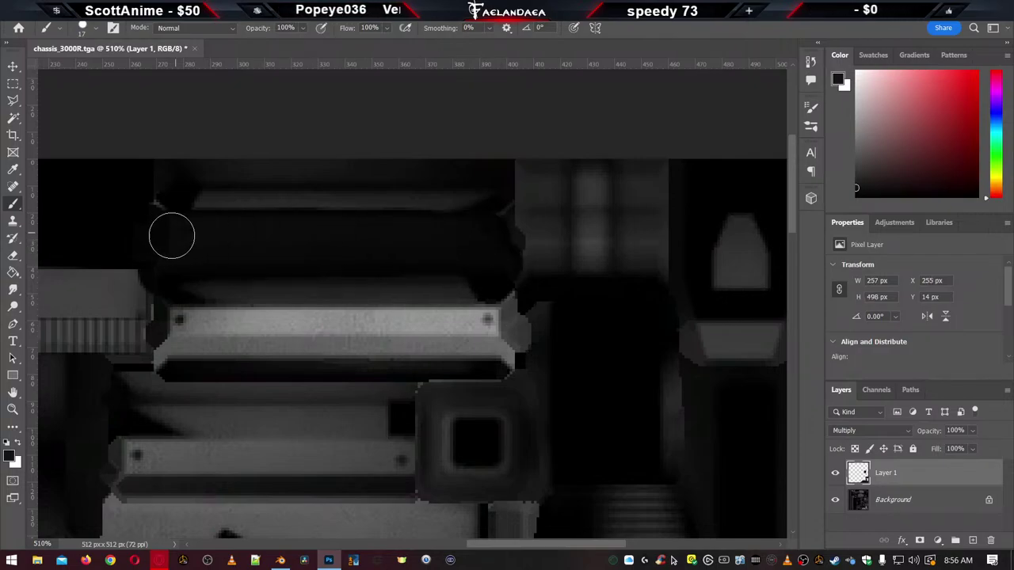
mouse_move(180, 290)
left_mouse_down()
mouse_move(191, 317)
mouse_move(170, 354)
mouse_move(504, 346)
mouse_move(513, 328)
mouse_move(496, 309)
mouse_move(202, 306)
left_mouse_up()
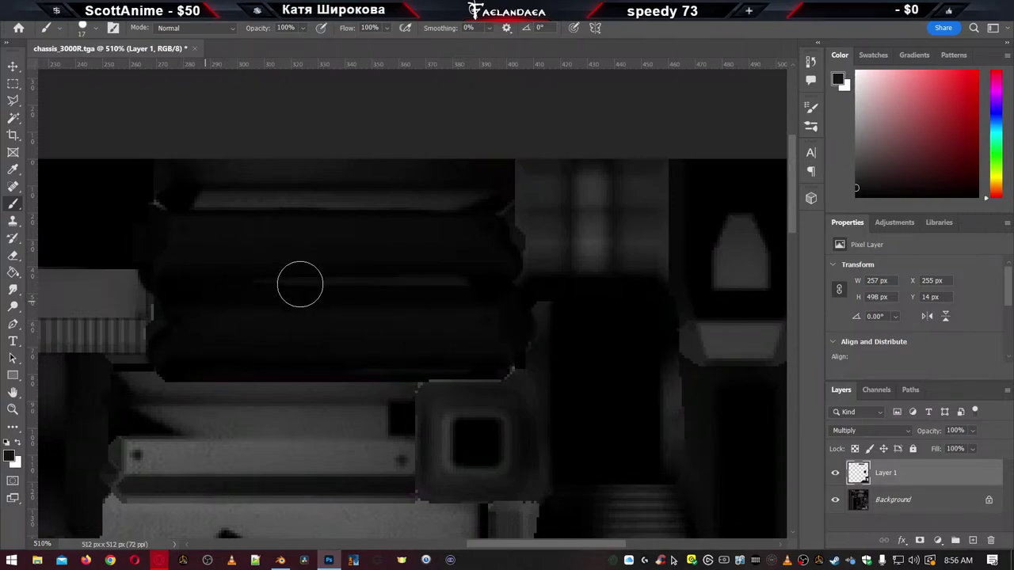
left_click_drag(301, 283, 502, 290)
Darken the striped bar and the left part of the light rectangle
scroll(494, 307, "down", 6, "alt")
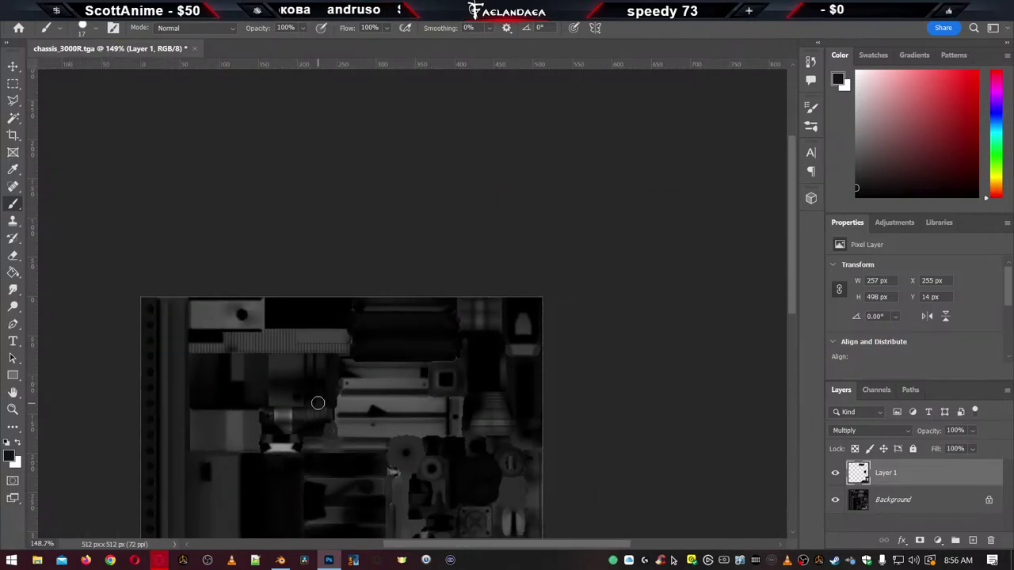
scroll(317, 403, "down", 3)
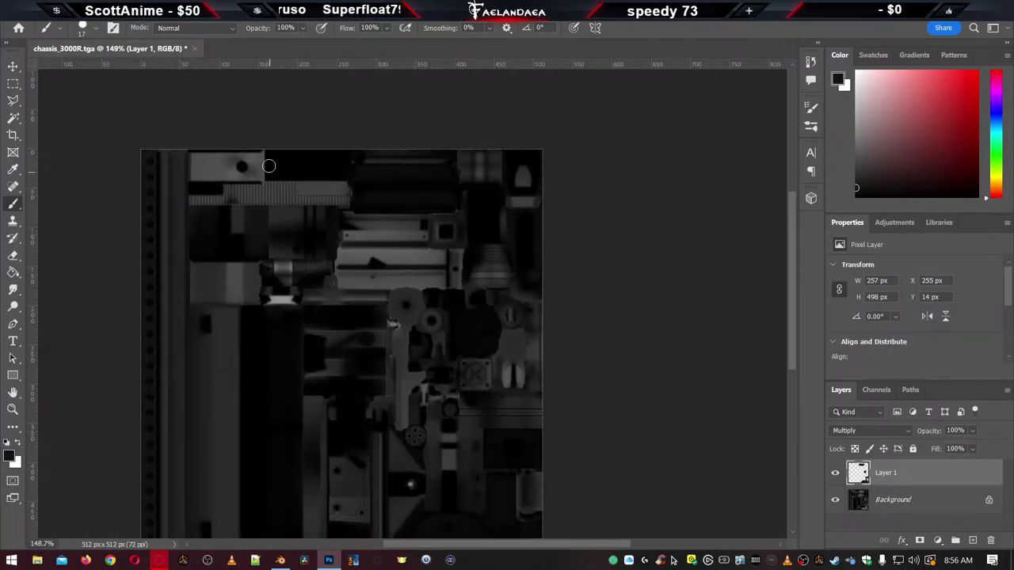
scroll(268, 166, "up", 6, "alt")
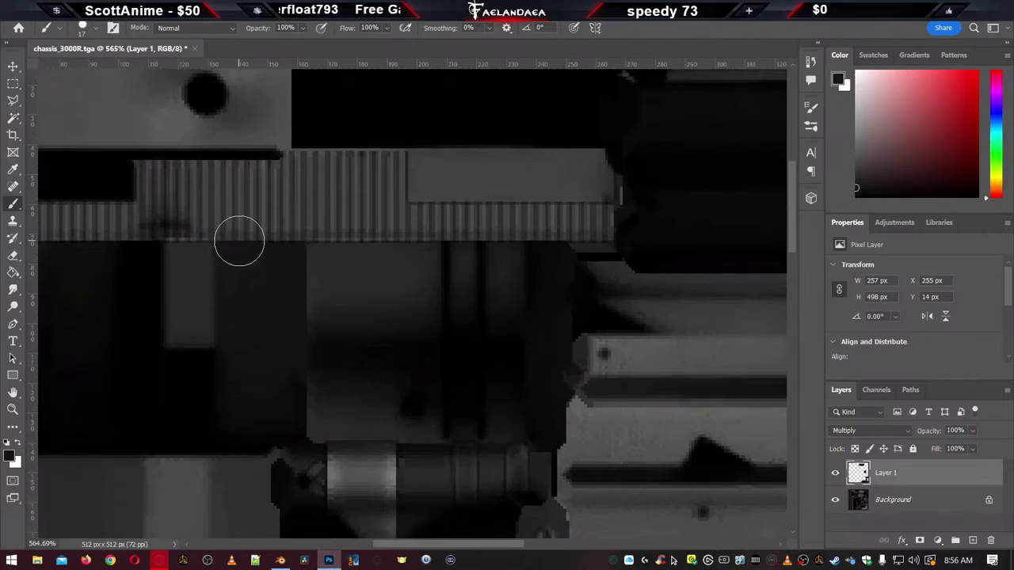
scroll(238, 230, "down", 2, "alt")
mouse_move(101, 198)
left_mouse_down()
mouse_move(500, 194)
mouse_move(495, 165)
mouse_move(185, 171)
left_mouse_up()
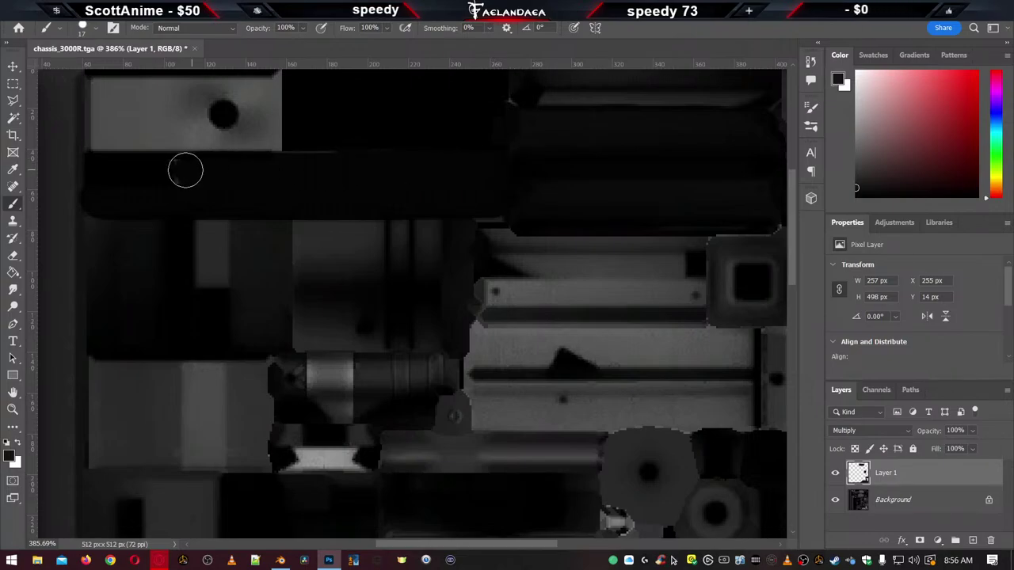
scroll(192, 180, "up", 2)
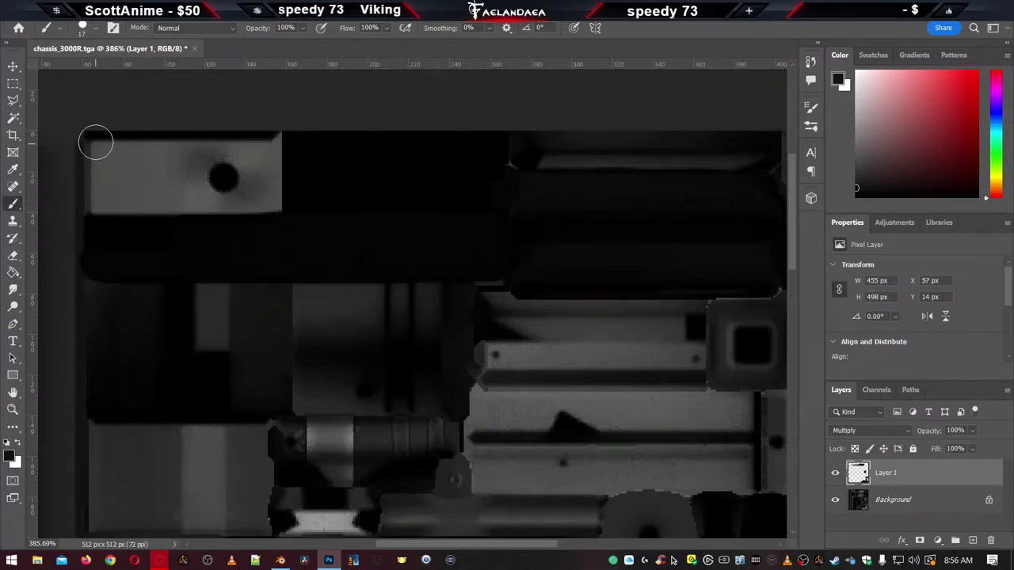
mouse_move(95, 142)
left_mouse_down()
mouse_move(93, 206)
mouse_move(122, 172)
mouse_move(145, 206)
mouse_move(188, 210)
mouse_move(219, 197)
mouse_move(258, 151)
mouse_move(268, 155)
left_mouse_up()
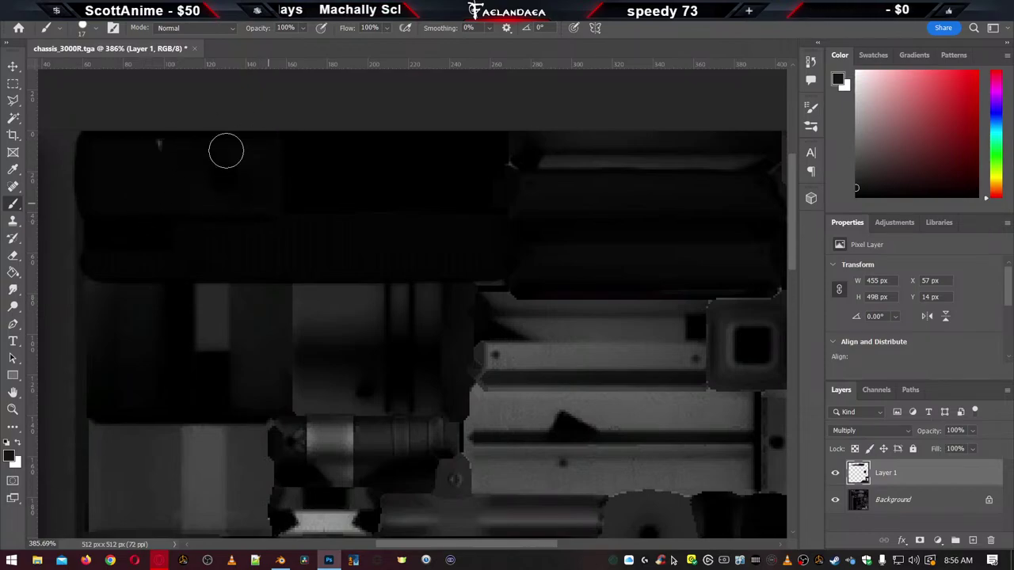
scroll(272, 292, "down", 3, "alt")
scroll(261, 364, "up", 3, "alt")
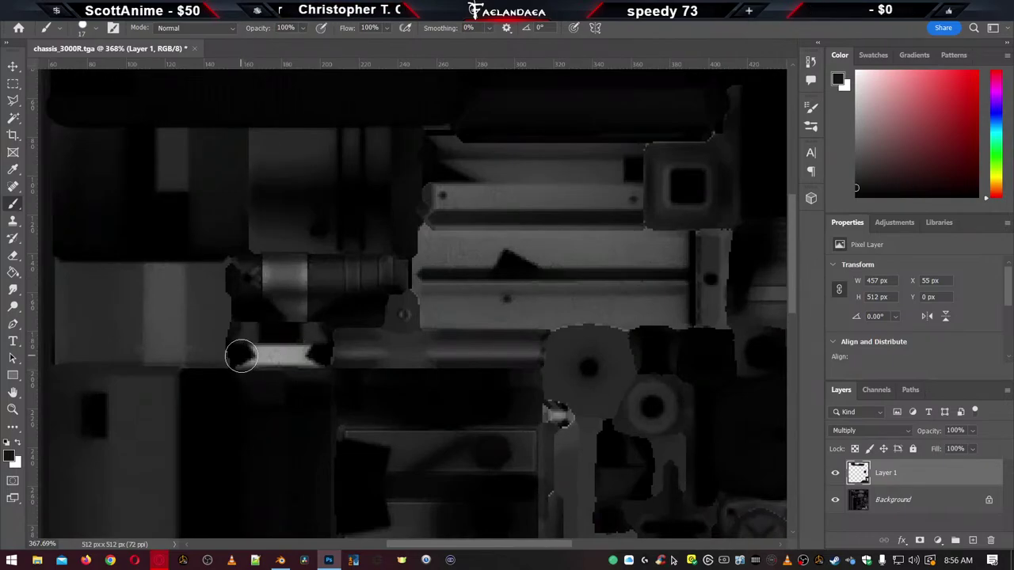
Paint over the light horizontal bar and the upper and lower light bars
mouse_move(241, 357)
left_mouse_down()
mouse_move(309, 356)
mouse_move(300, 361)
left_mouse_up()
scroll(218, 344, "down", 2)
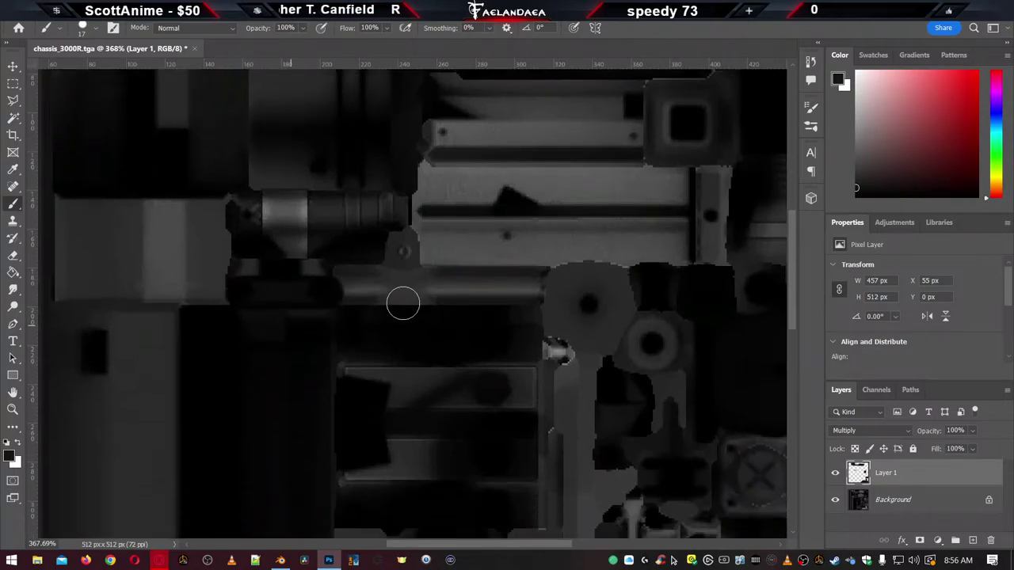
scroll(477, 332, "down", 3, "alt")
scroll(481, 345, "down", 5)
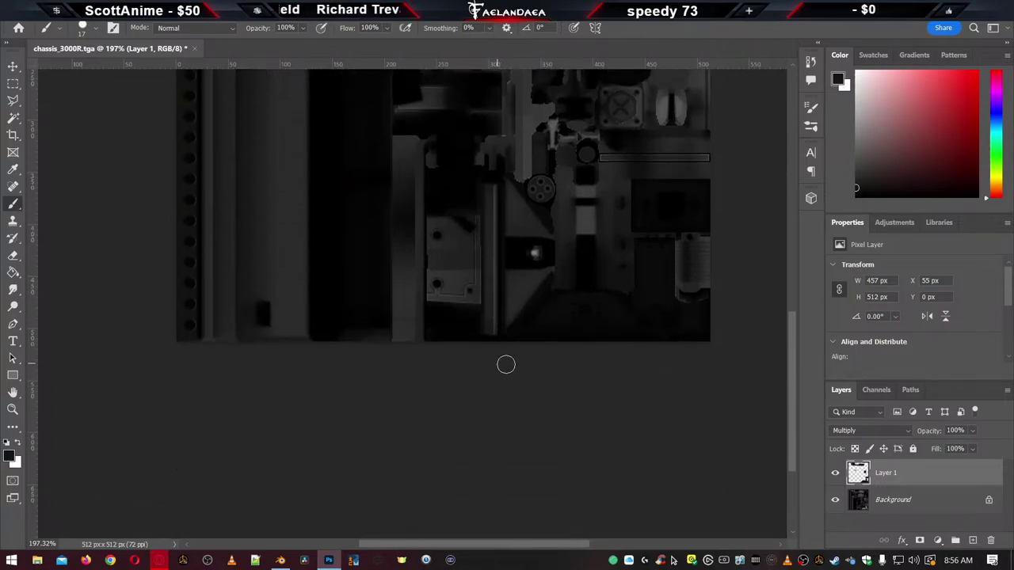
scroll(526, 367, "up", 6)
scroll(579, 195, "up", 5, "alt")
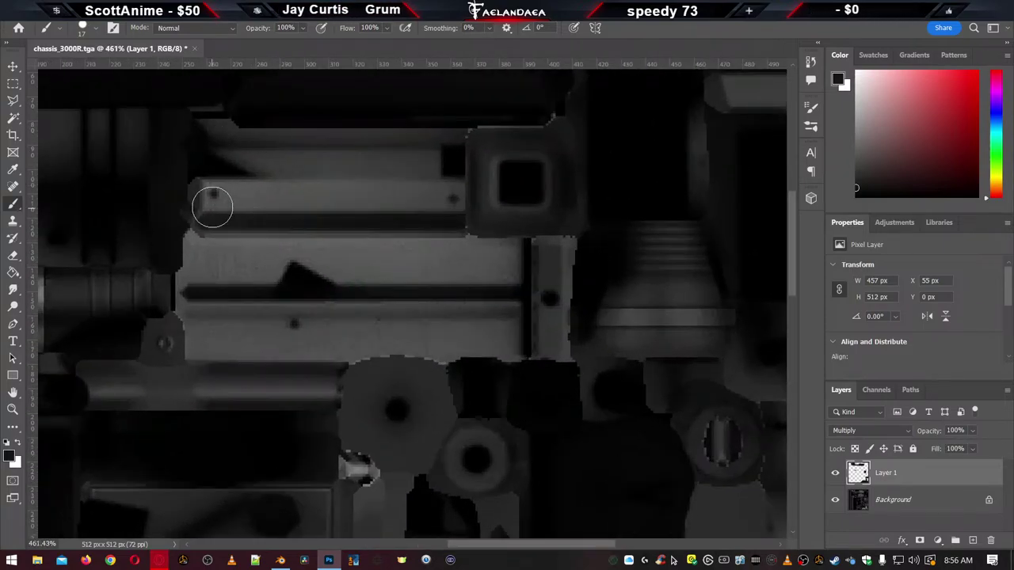
mouse_move(204, 203)
left_mouse_down()
mouse_move(437, 195)
mouse_move(454, 209)
mouse_move(454, 217)
mouse_move(197, 217)
mouse_move(202, 276)
mouse_move(191, 298)
mouse_move(189, 276)
mouse_move(185, 302)
mouse_move(198, 346)
left_mouse_up()
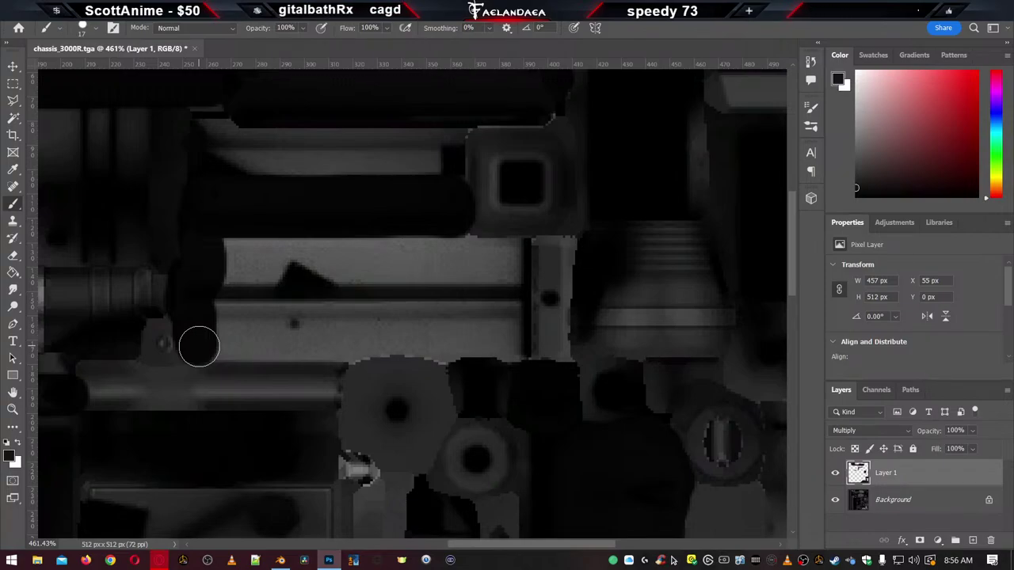
mouse_move(199, 346)
left_mouse_down()
mouse_move(560, 344)
mouse_move(565, 254)
mouse_move(224, 256)
mouse_move(223, 281)
mouse_move(531, 291)
mouse_move(531, 304)
mouse_move(462, 311)
mouse_move(222, 315)
left_mouse_up()
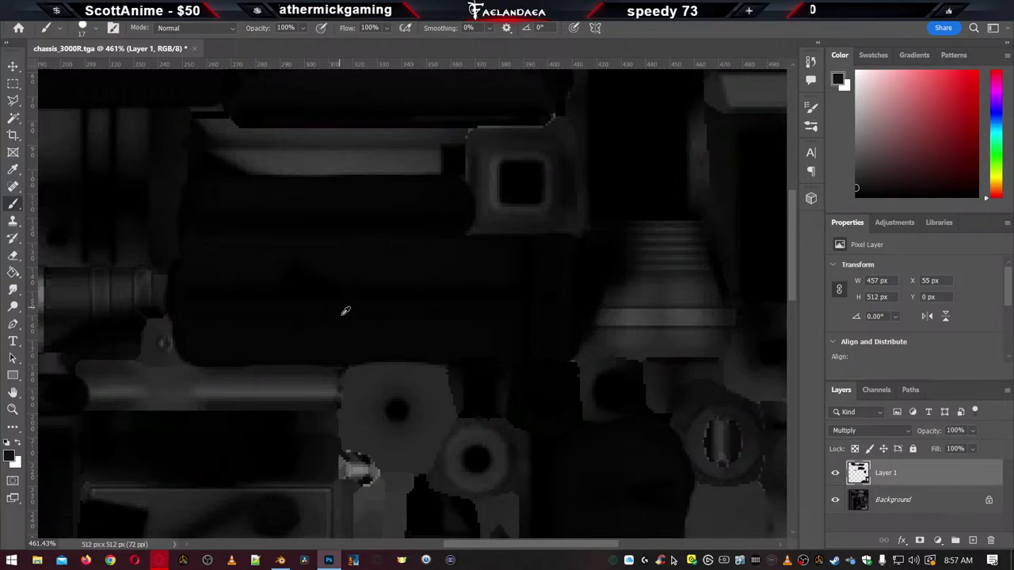
scroll(344, 309, "down", 5, "alt")
scroll(376, 395, "down", 5)
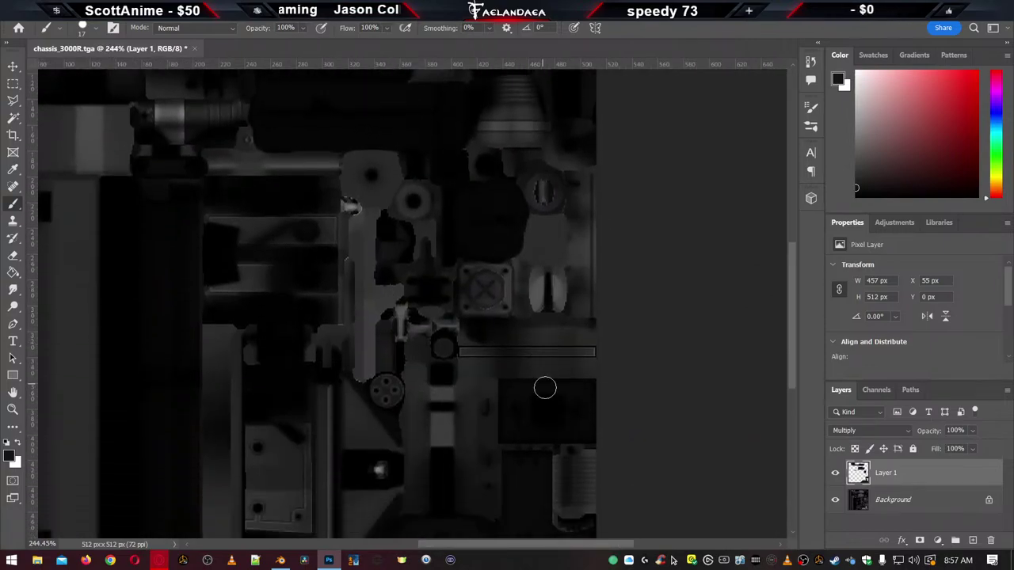
scroll(394, 387, "up", 14)
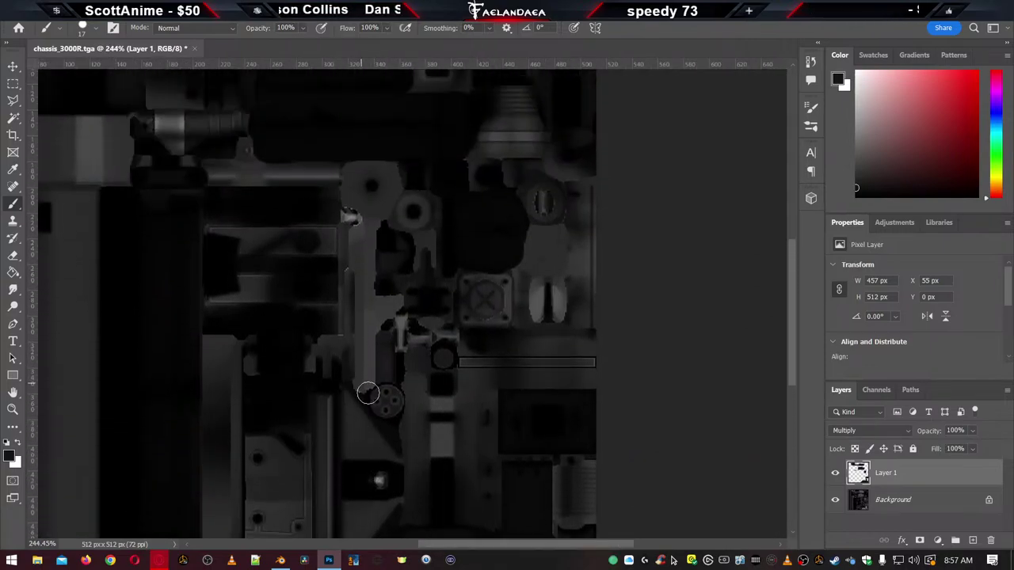
scroll(317, 383, "down", 5, "alt")
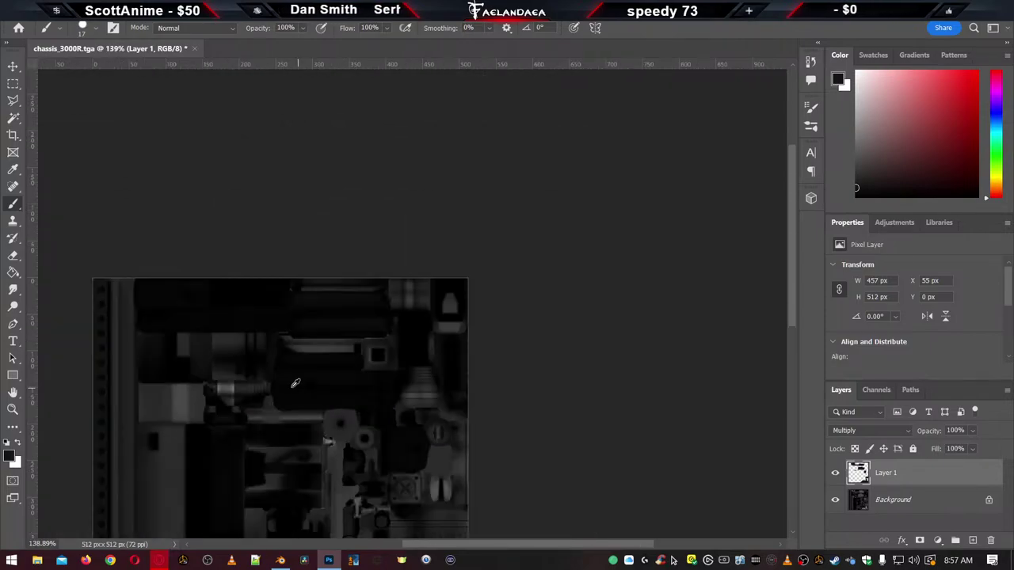
scroll(258, 402, "down", 2)
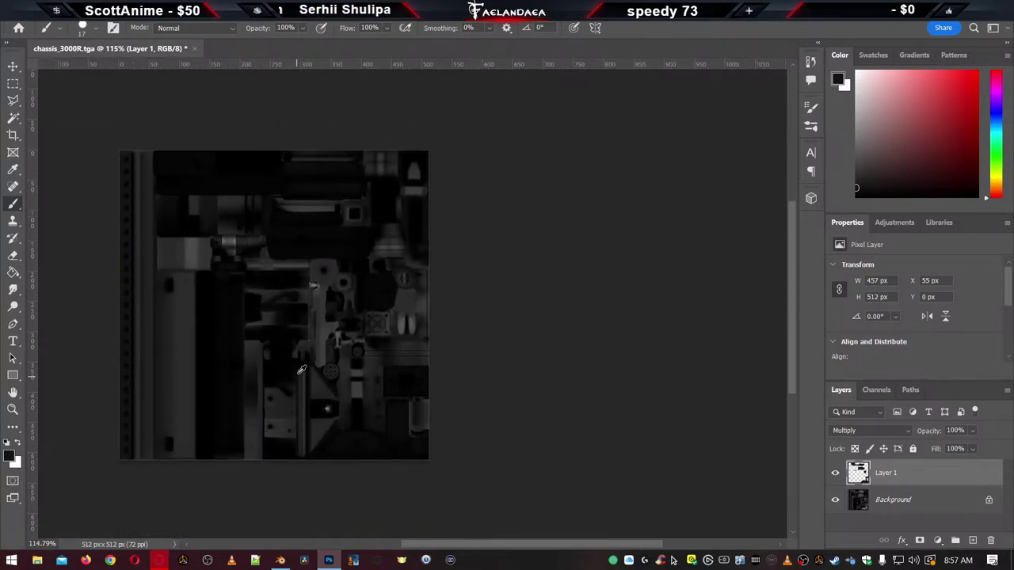
scroll(279, 366, "up", 1, "alt")
scroll(277, 370, "up", 2, "alt")
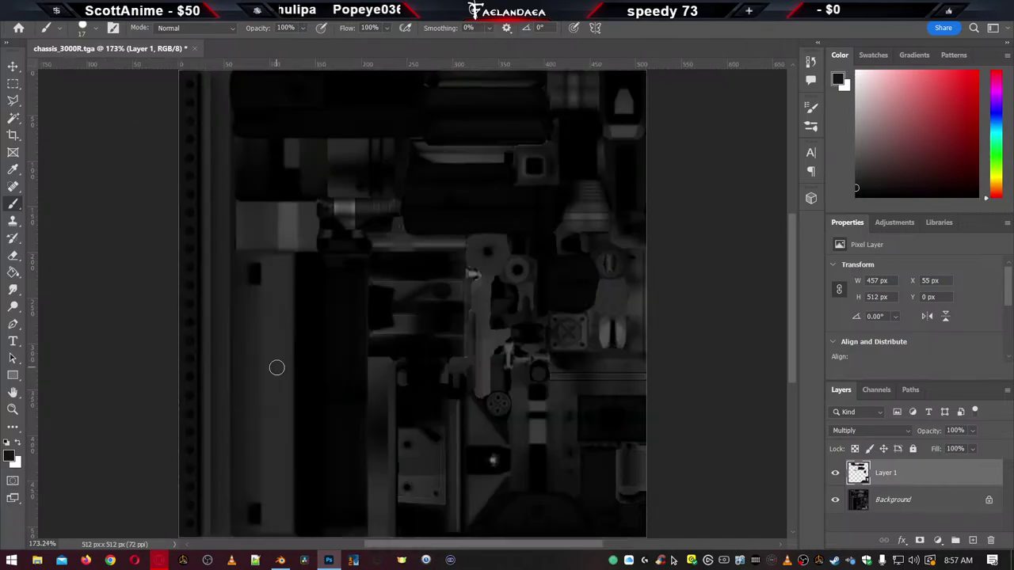
scroll(492, 292, "up", 6, "alt")
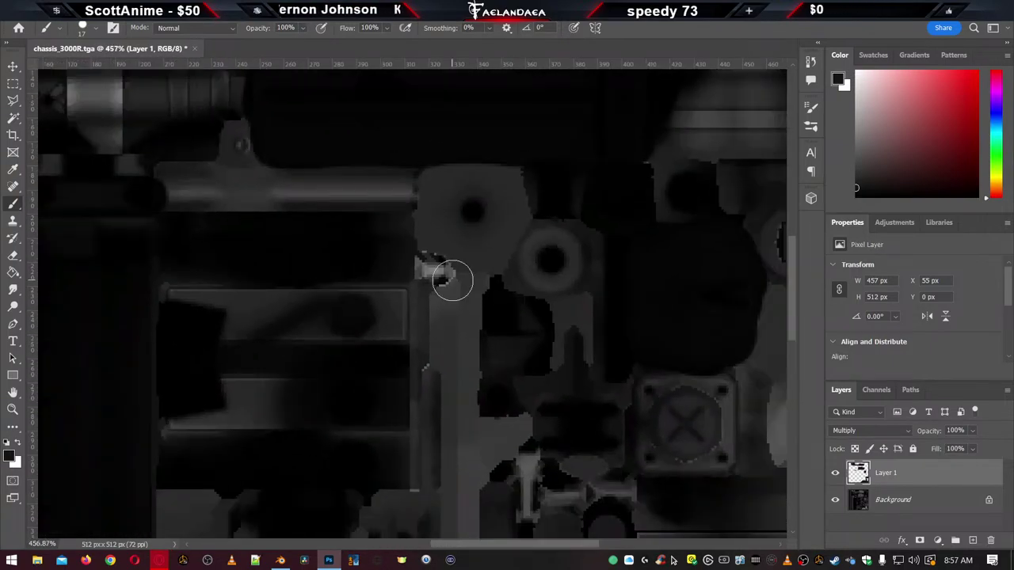
scroll(454, 283, "down", 6, "alt")
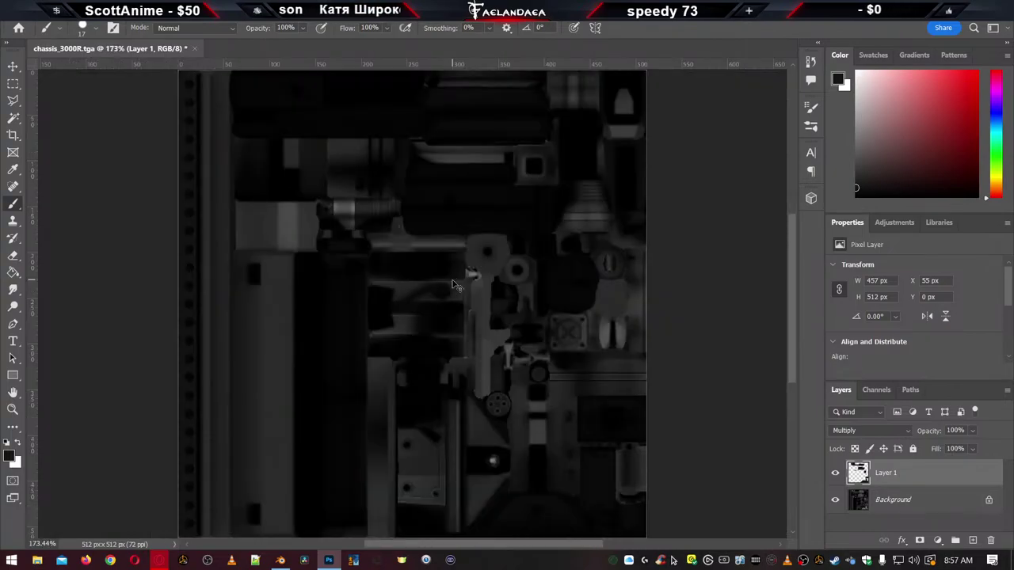
Save a Targa copy over chassis_3000R.tga, replacing it at 32 bits/pixel
key("ctrl+shift+s")
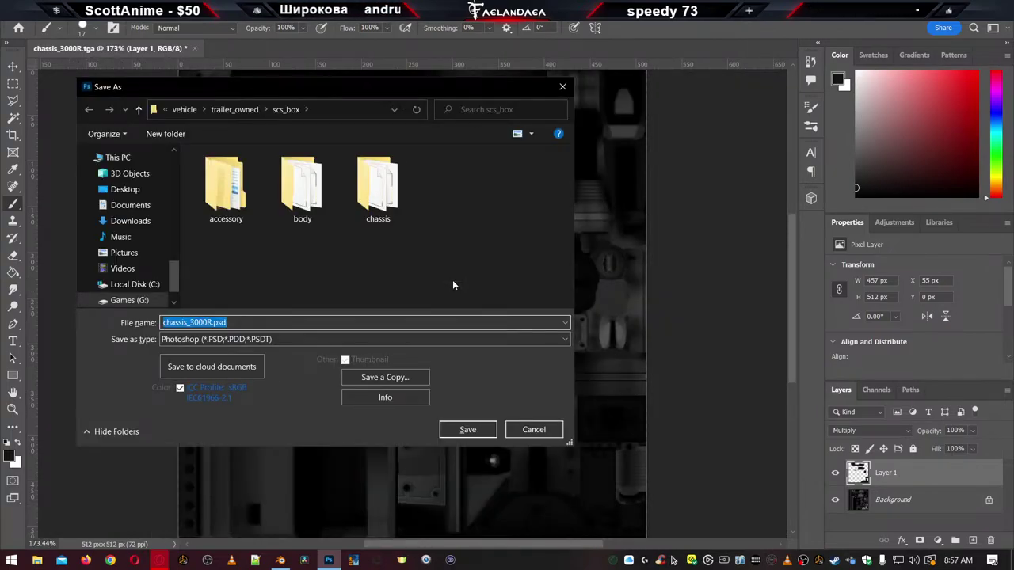
key("Tab")
key("t")
key("t")
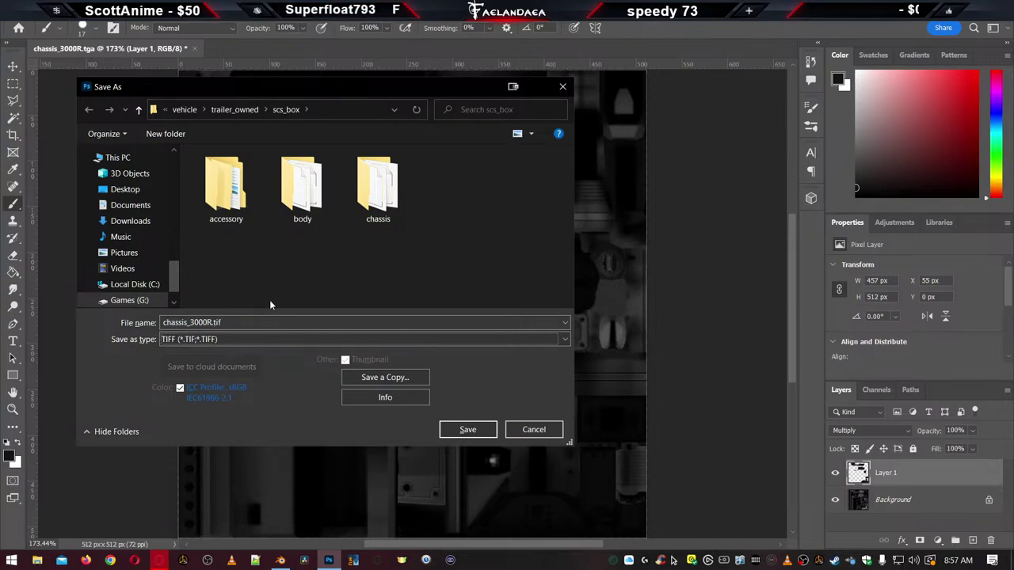
key("Escape")
key("ctrl+alt+s")
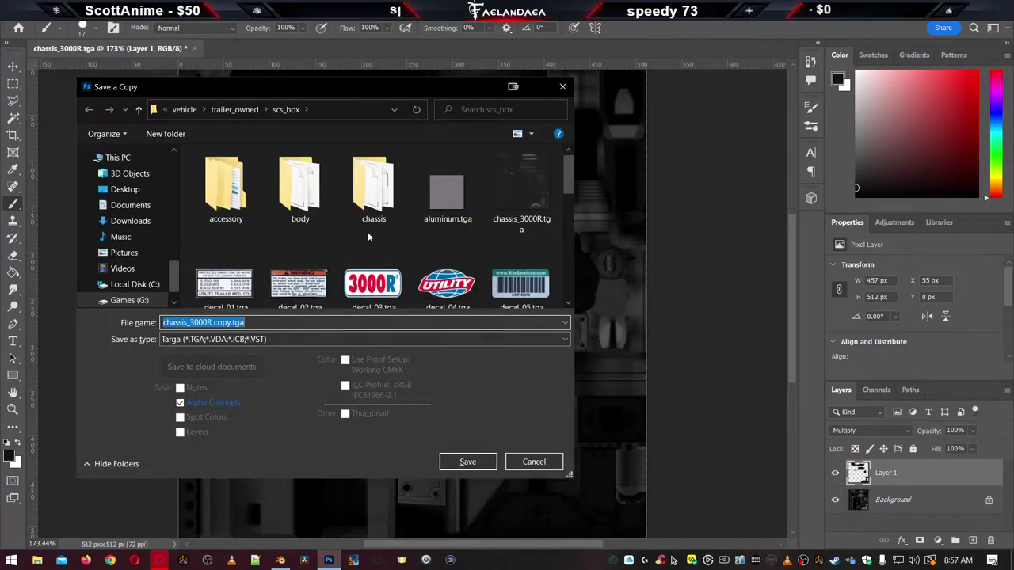
scroll(371, 257, "down", 5)
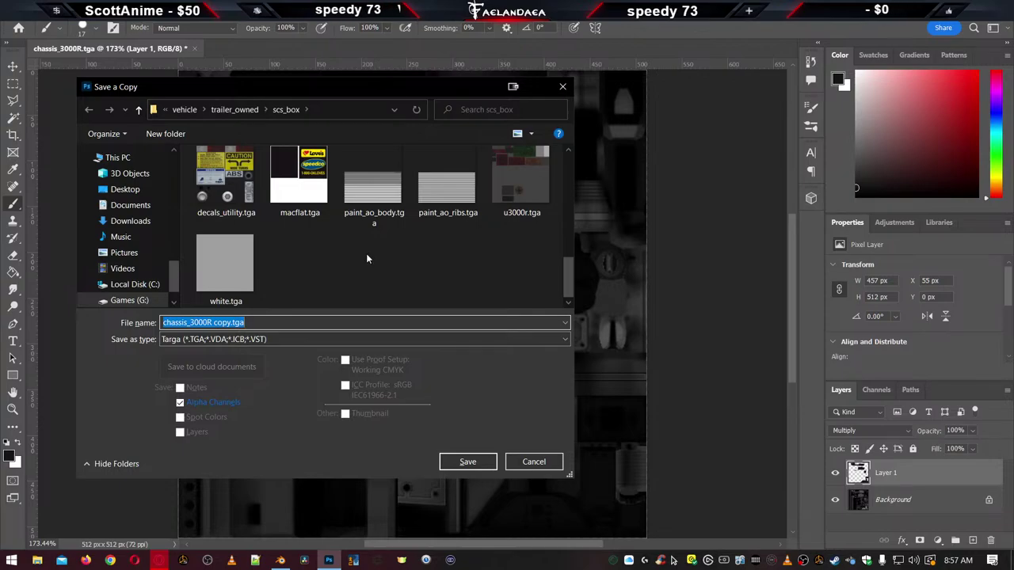
scroll(367, 259, "up", 5)
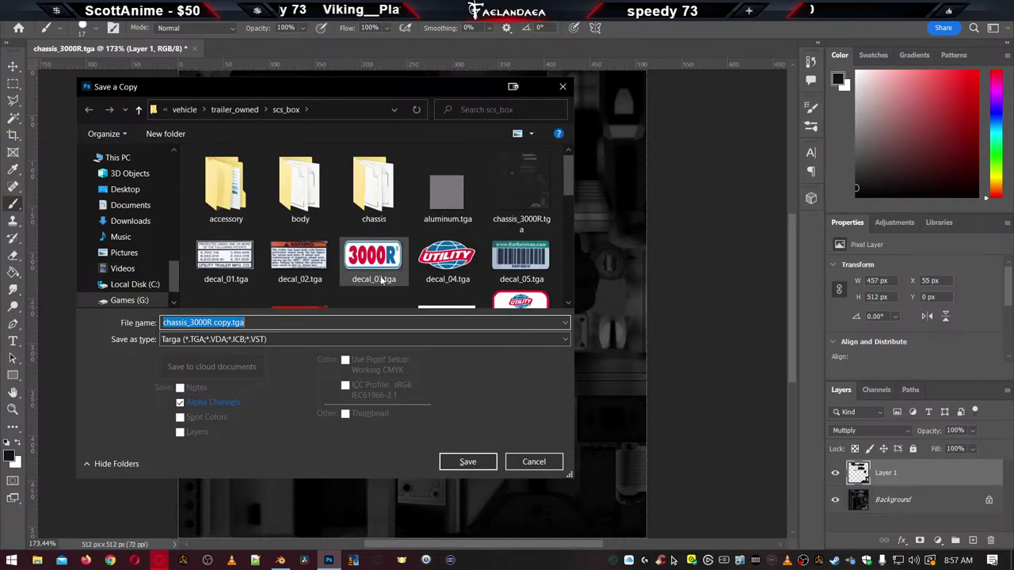
double_click(527, 186)
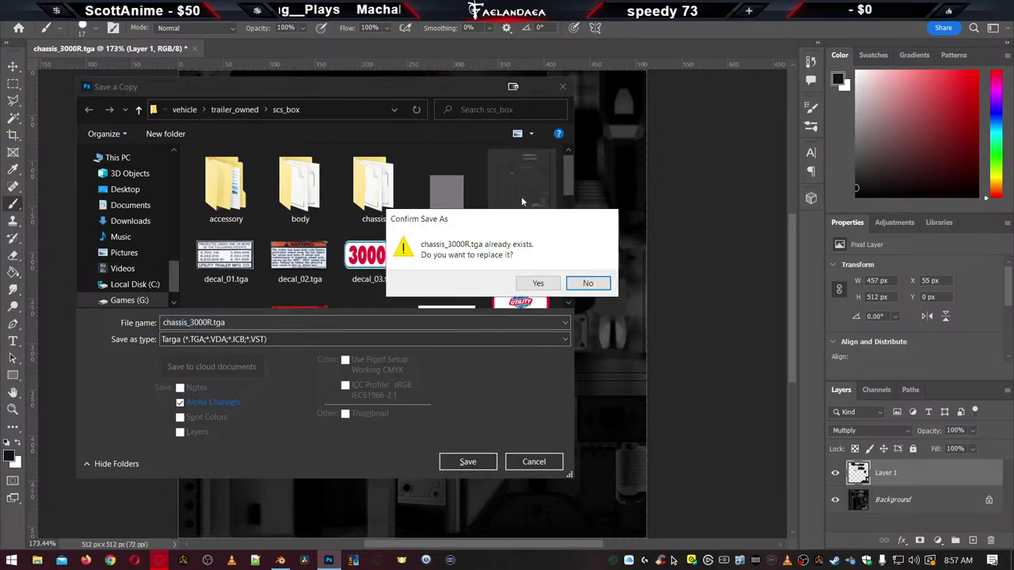
left_click(538, 283)
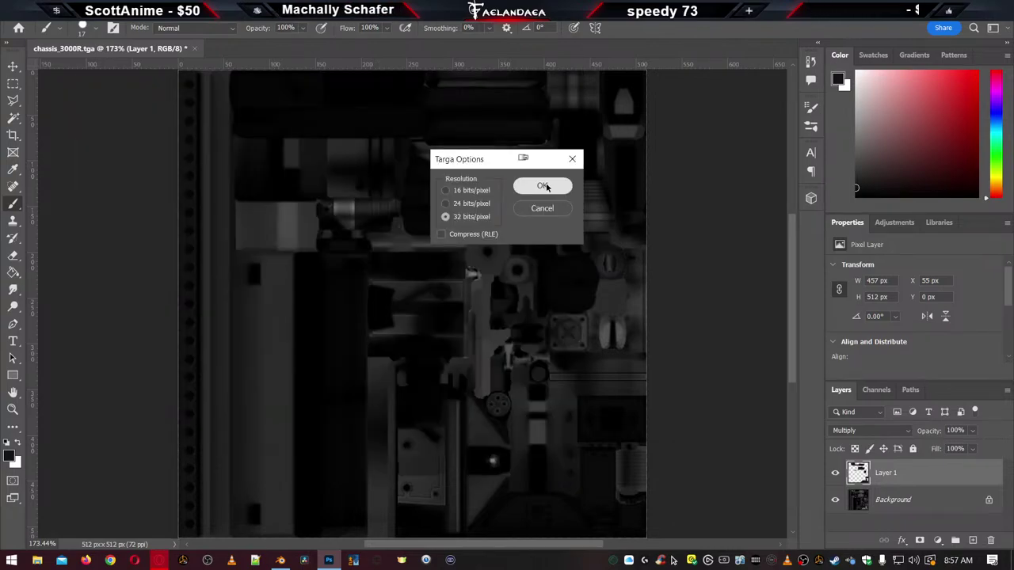
left_click(544, 186)
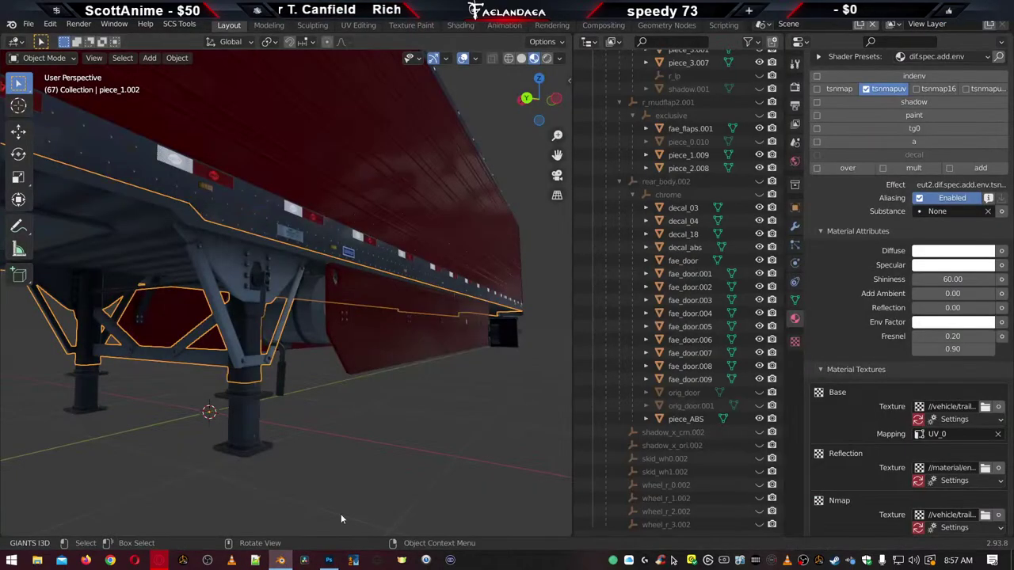
In Blender, load the resaved chassis_3000R.tga as the material's Base texture
left_click(280, 560)
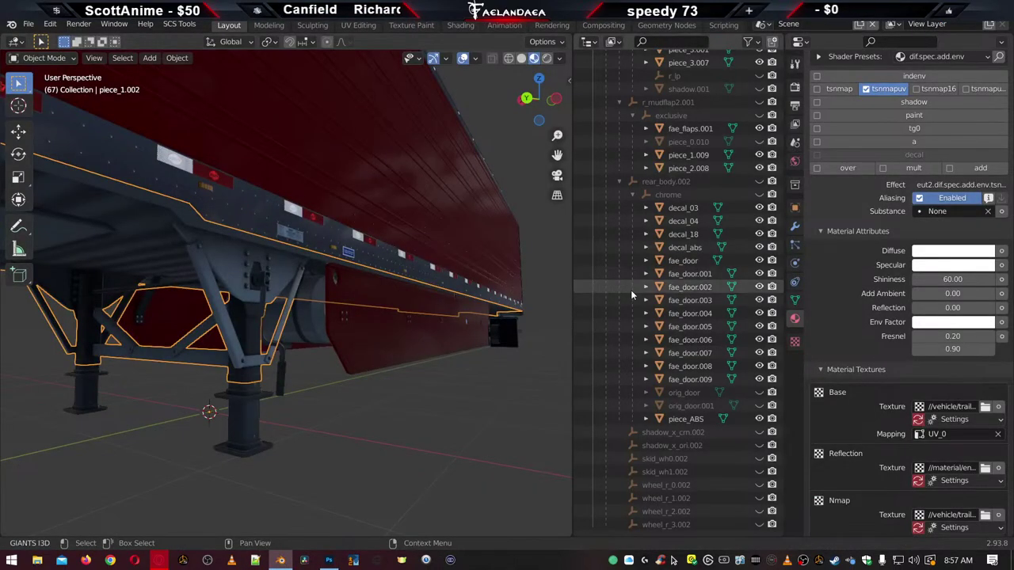
left_click(986, 409)
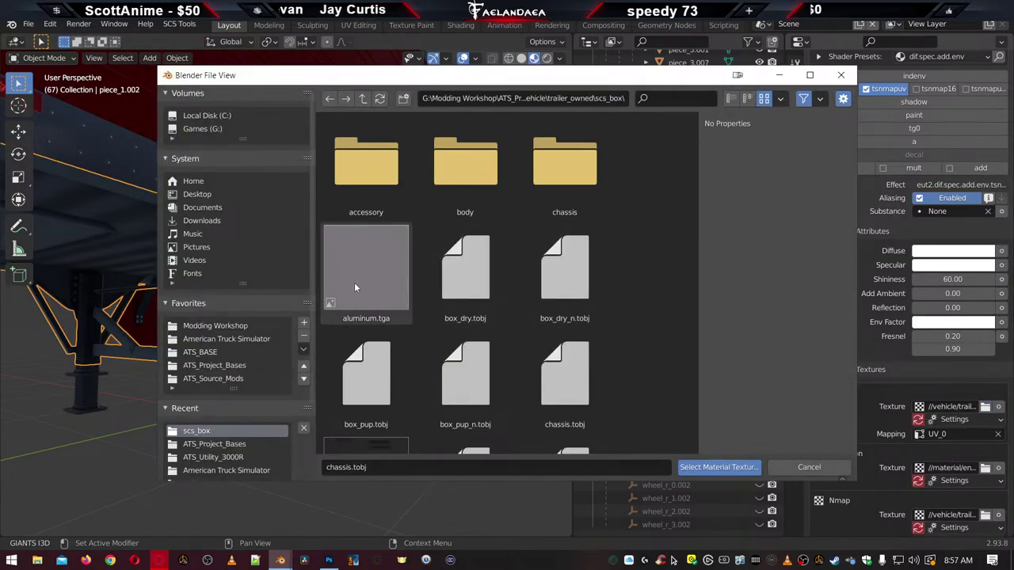
scroll(440, 299, "down", 1)
scroll(428, 309, "down", 2)
double_click(363, 368)
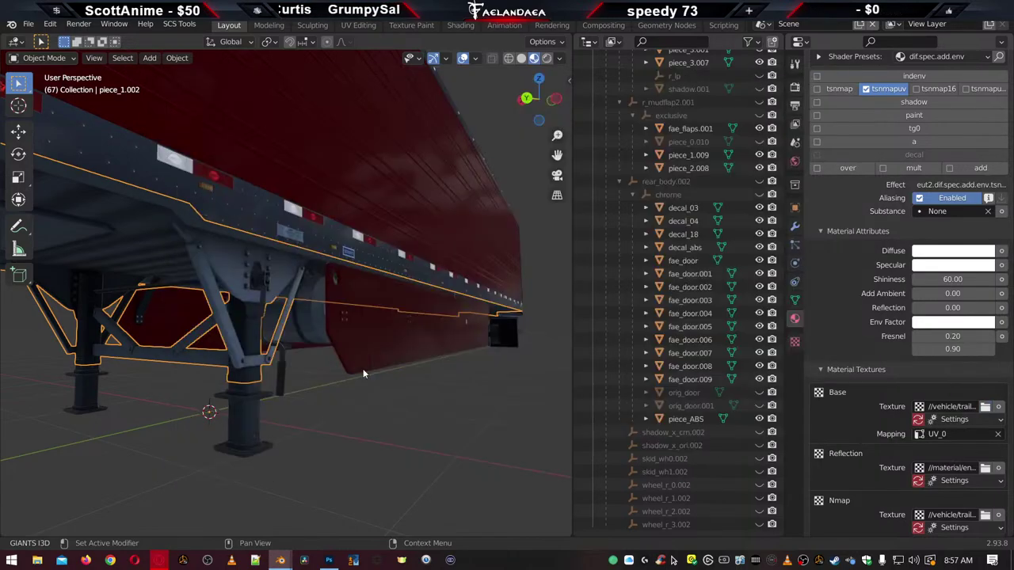
Orbit around the trailer underside and select the landing leg to inspect the darkened A-frame
middle_click_drag(382, 368, 355, 384)
scroll(348, 386, "up", 5)
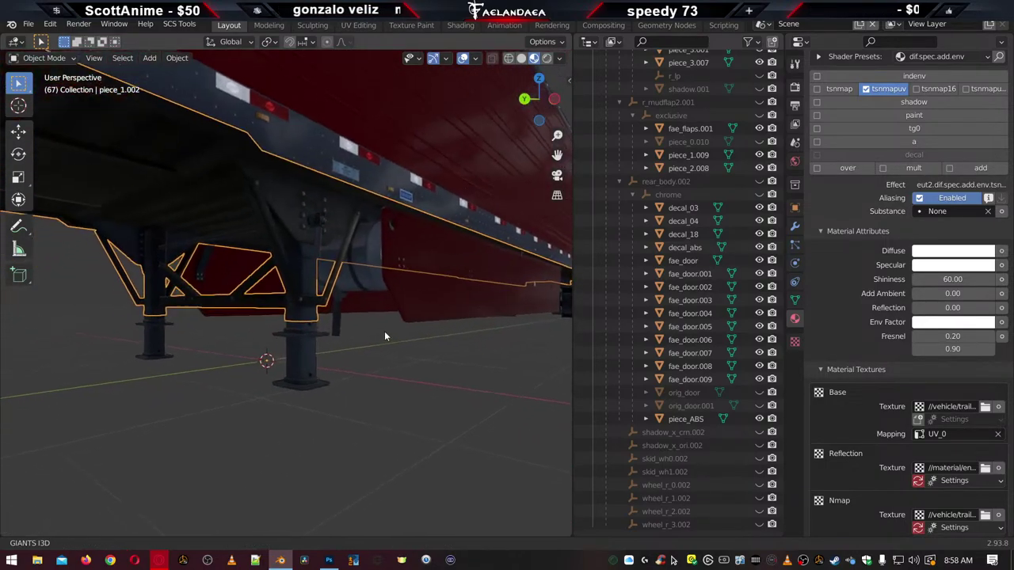
scroll(382, 338, "down", 6)
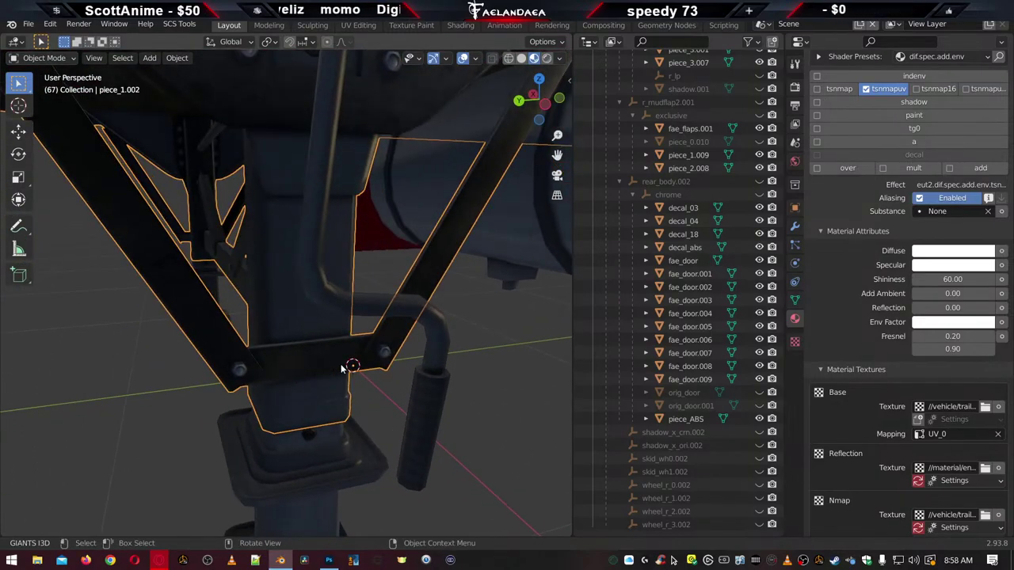
middle_click_drag(326, 377, 335, 366)
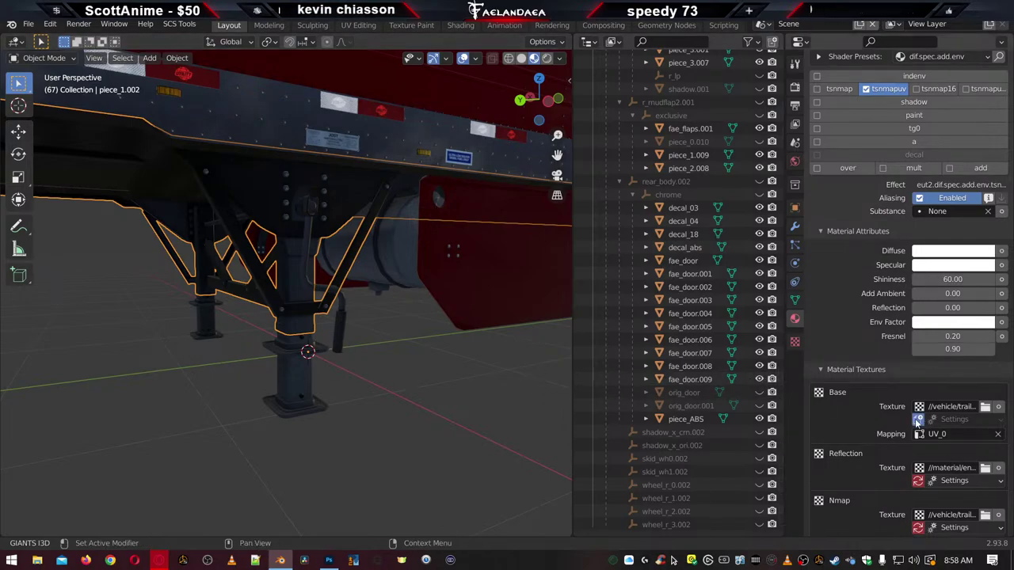
scroll(356, 353, "up", 3)
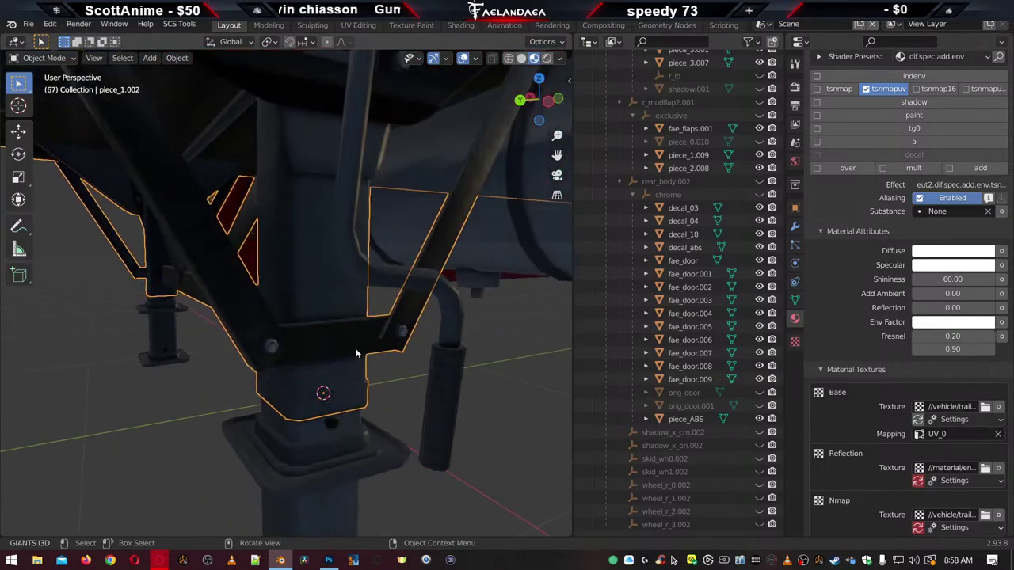
left_click(298, 271)
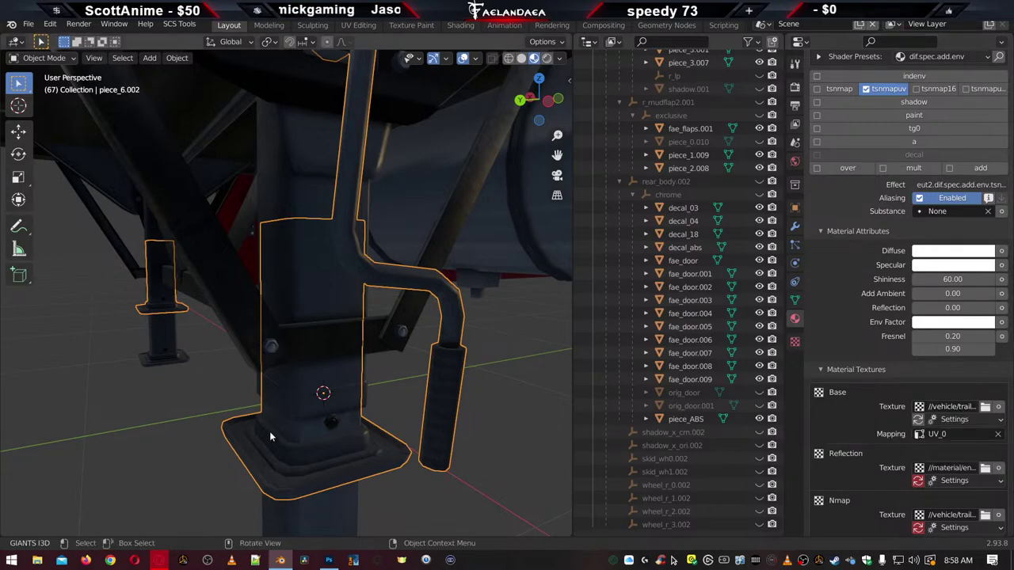
scroll(278, 421, "down", 5)
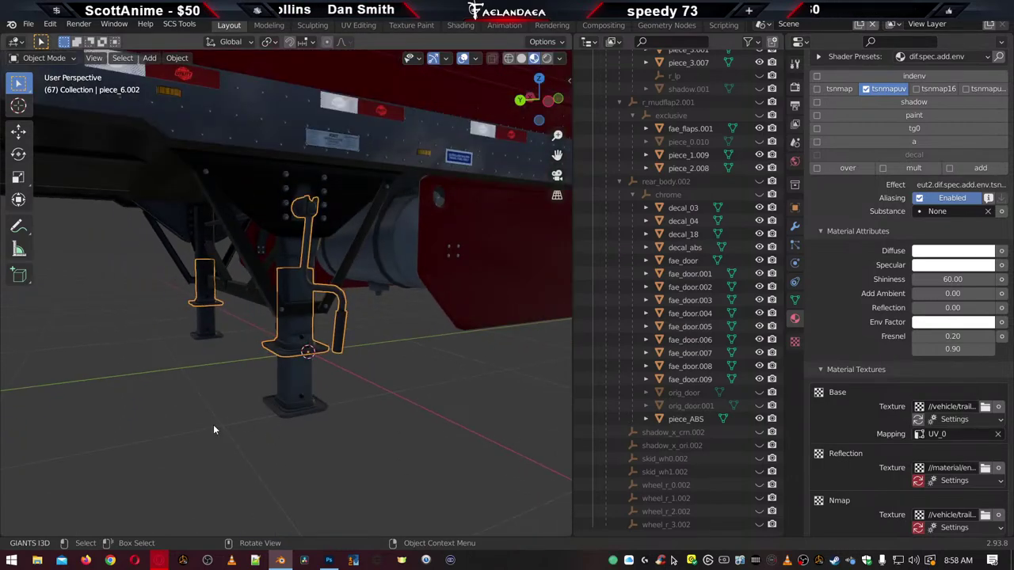
Back in Photoshop, add Layer 2 above Layer 1 and paint darker grey over the horizontal strip
left_click(329, 560)
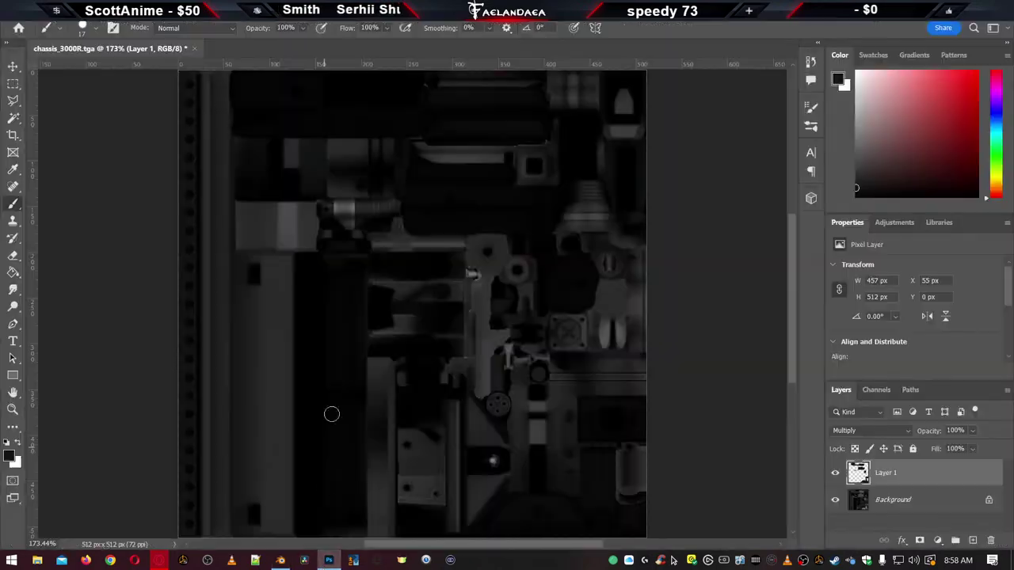
scroll(470, 354, "down", 3)
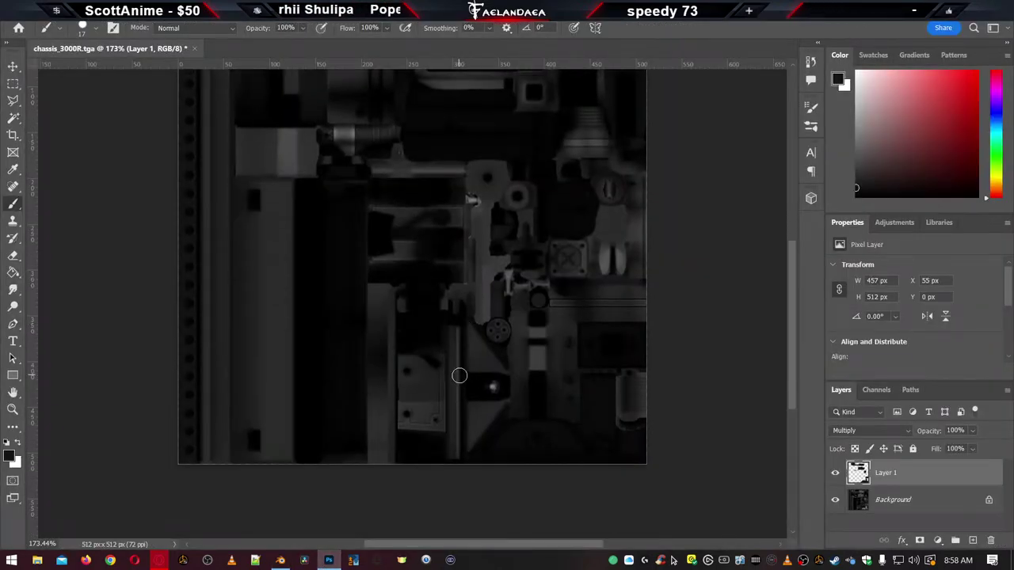
scroll(464, 373, "down", 3, "alt")
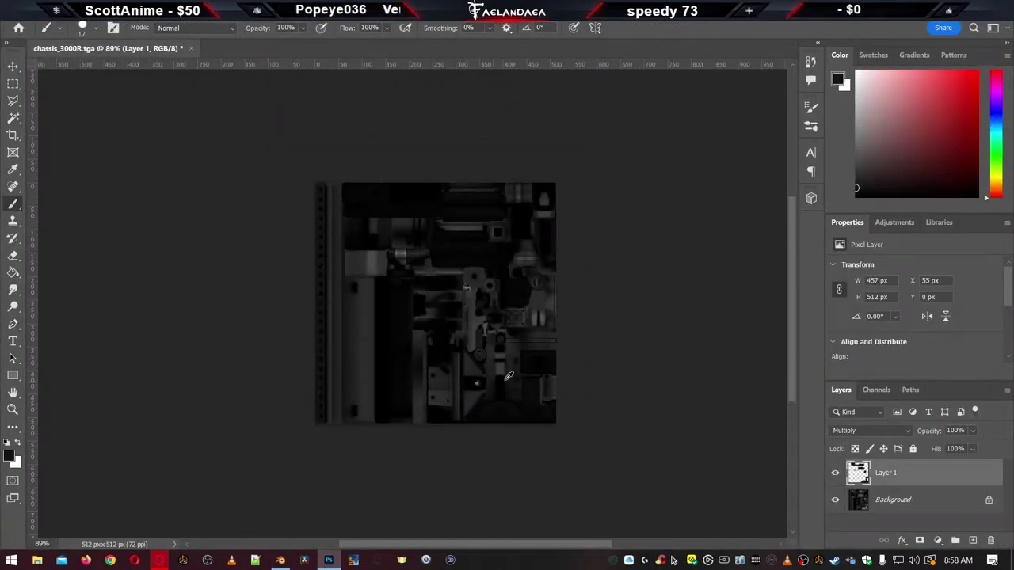
scroll(566, 379, "up", 1, "alt")
scroll(568, 382, "up", 1)
scroll(577, 385, "up", 4, "alt")
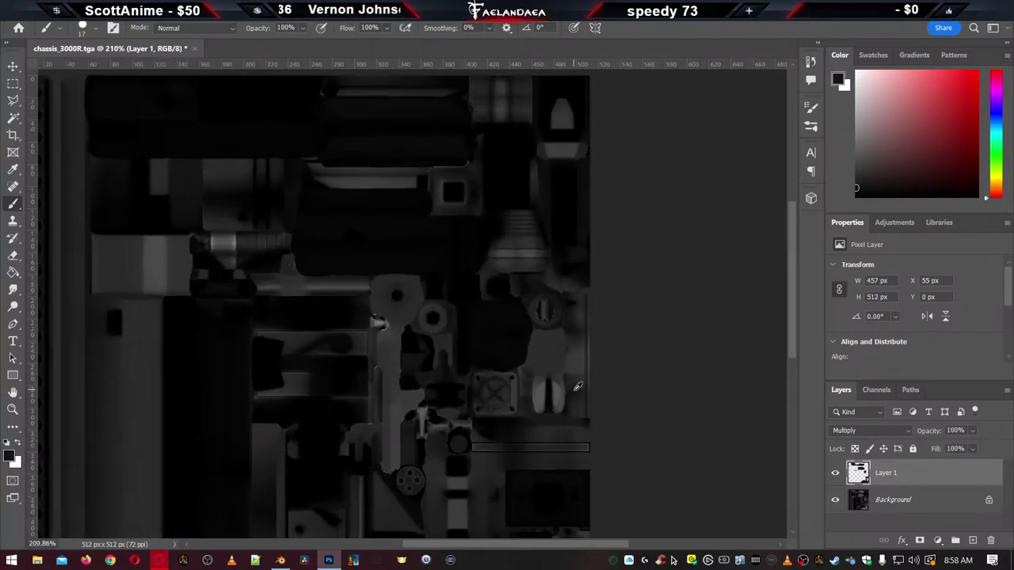
left_click(973, 541)
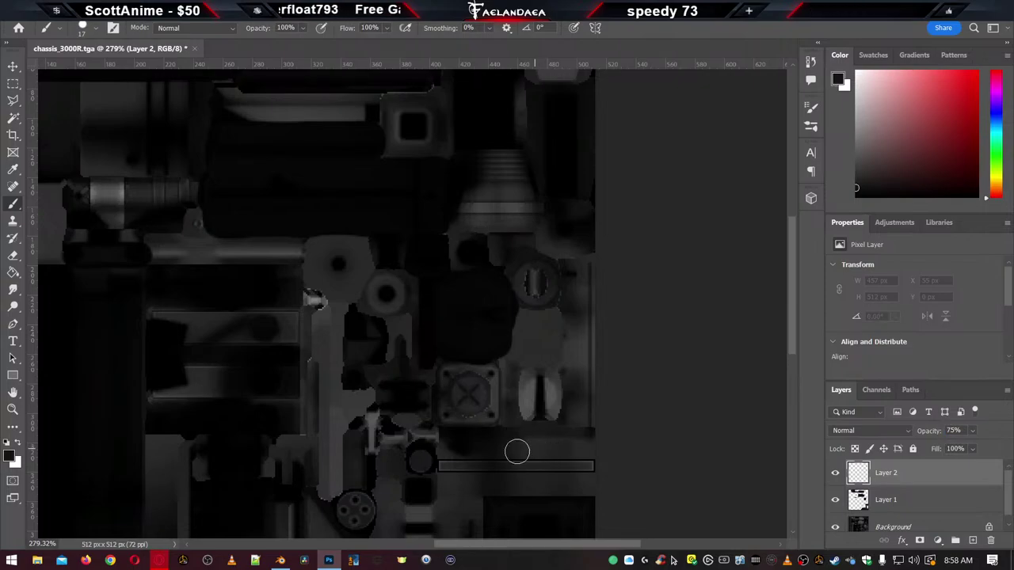
scroll(441, 435, "down", 5, "alt")
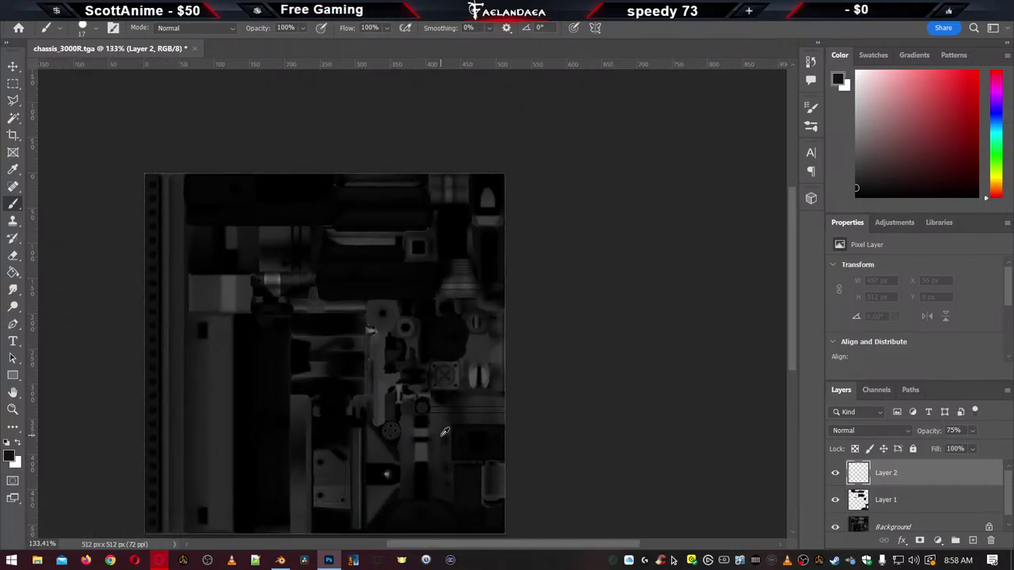
scroll(445, 432, "up", 3, "alt")
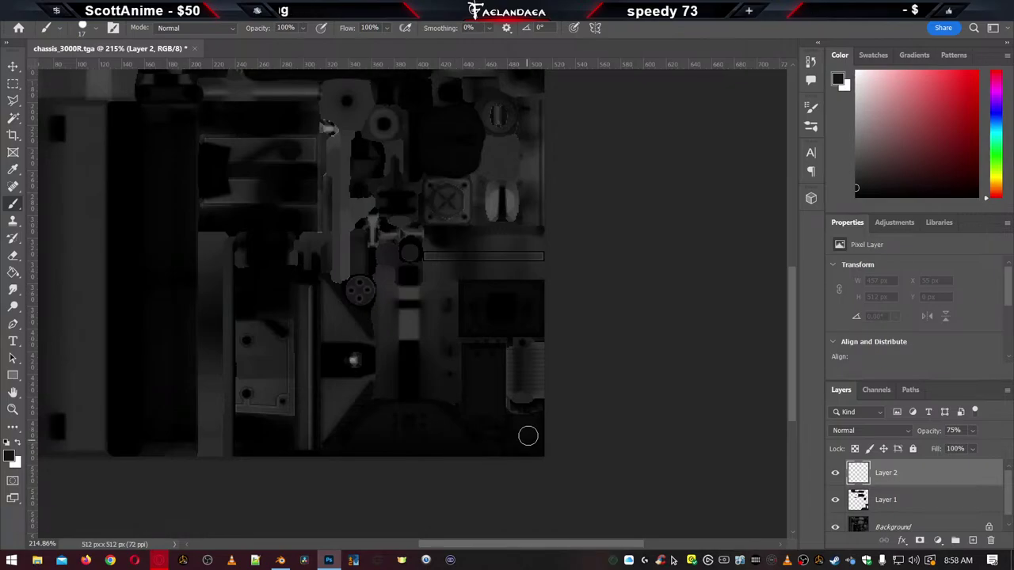
scroll(520, 306, "up", 5)
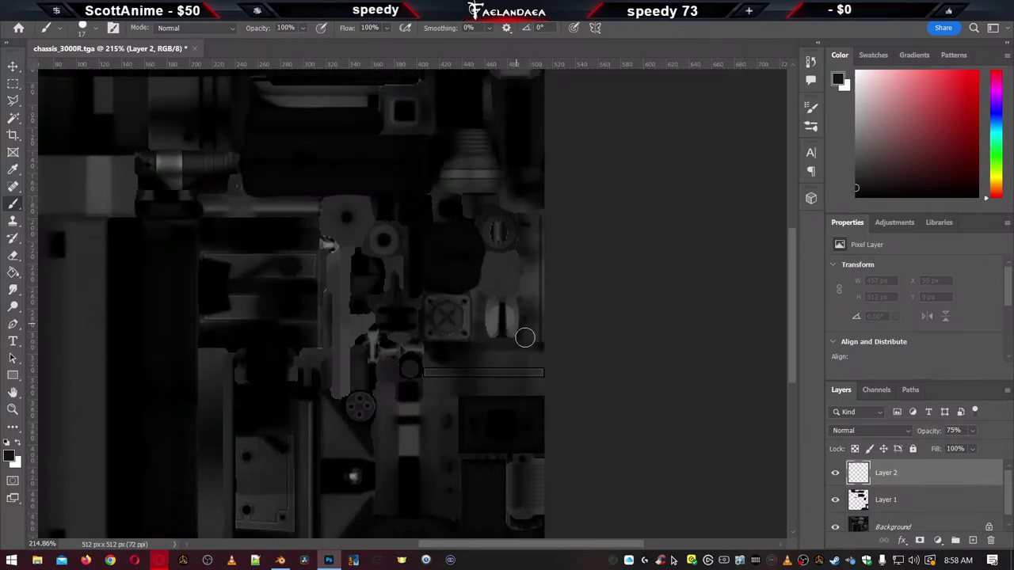
mouse_move(542, 379)
left_mouse_down()
mouse_move(424, 380)
mouse_move(359, 351)
mouse_move(405, 335)
mouse_move(410, 324)
mouse_move(385, 315)
mouse_move(582, 286)
mouse_move(432, 273)
mouse_move(510, 268)
mouse_move(539, 254)
mouse_move(523, 275)
mouse_move(431, 295)
mouse_move(376, 277)
mouse_move(422, 271)
mouse_move(339, 273)
mouse_move(343, 308)
mouse_move(311, 314)
mouse_move(439, 327)
mouse_move(346, 340)
left_mouse_up()
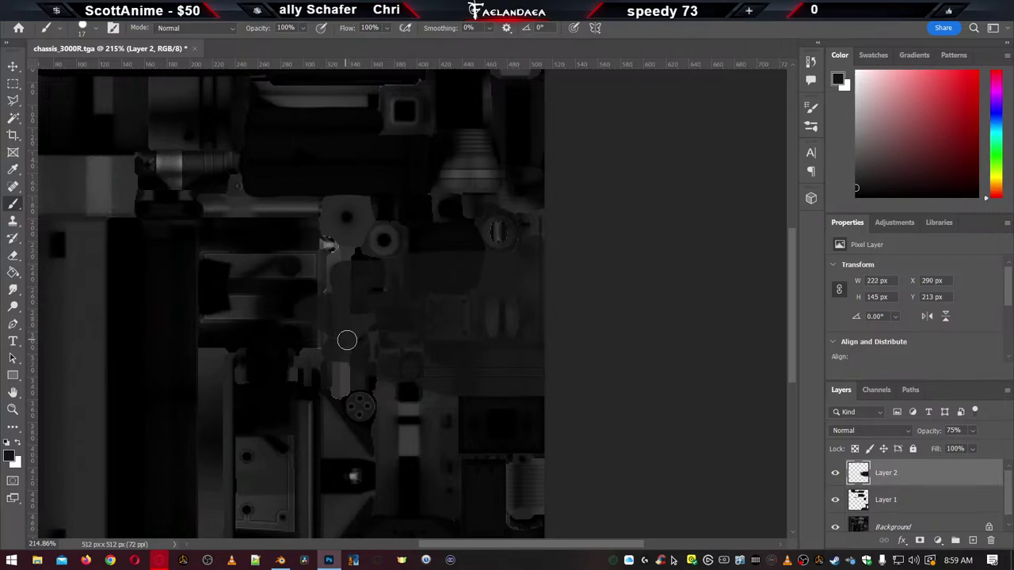
Set Layer 2's blending mode to Multiply
scroll(346, 340, "down", 3)
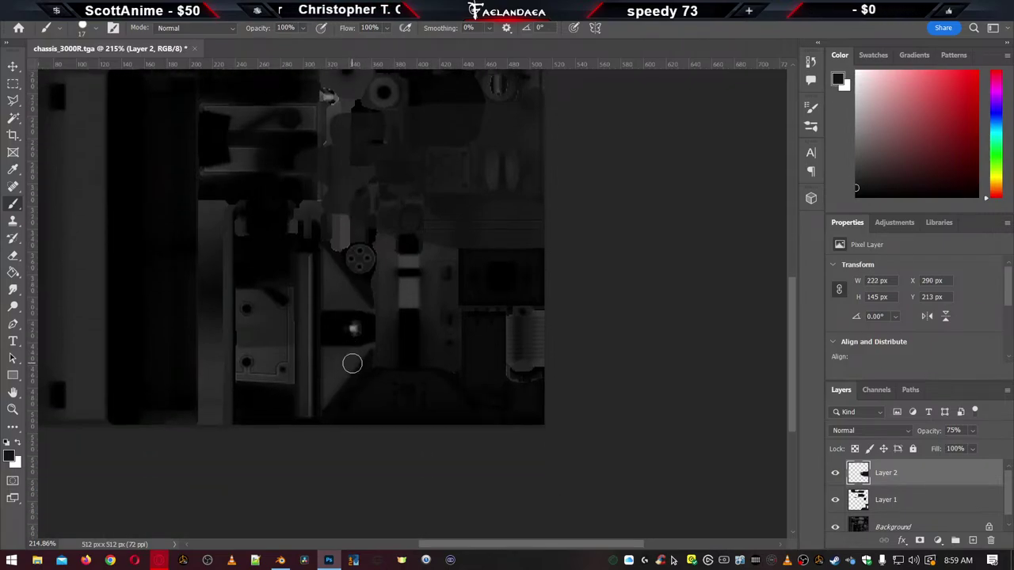
scroll(352, 363, "down", 6, "alt")
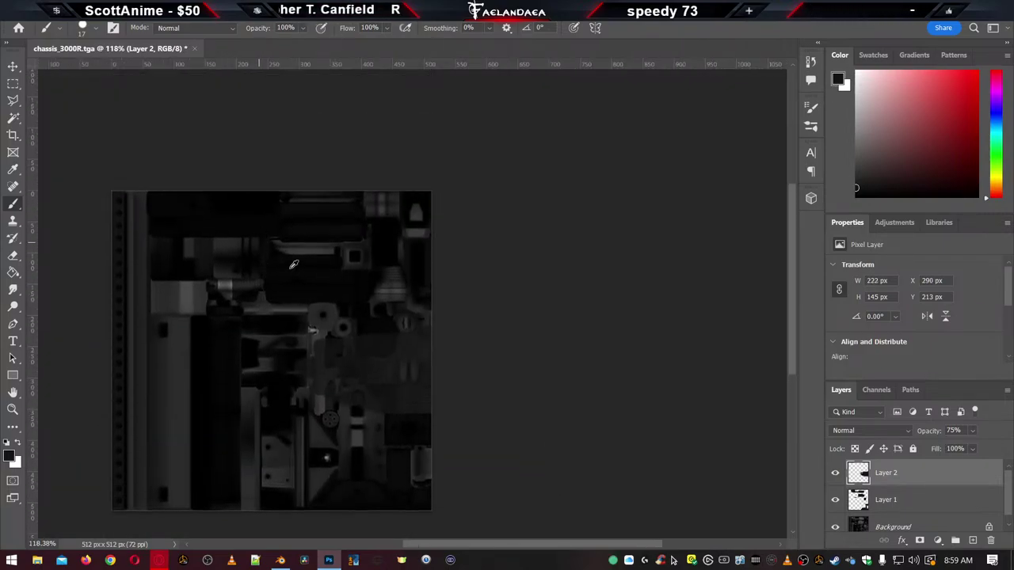
scroll(293, 265, "up", 6, "alt")
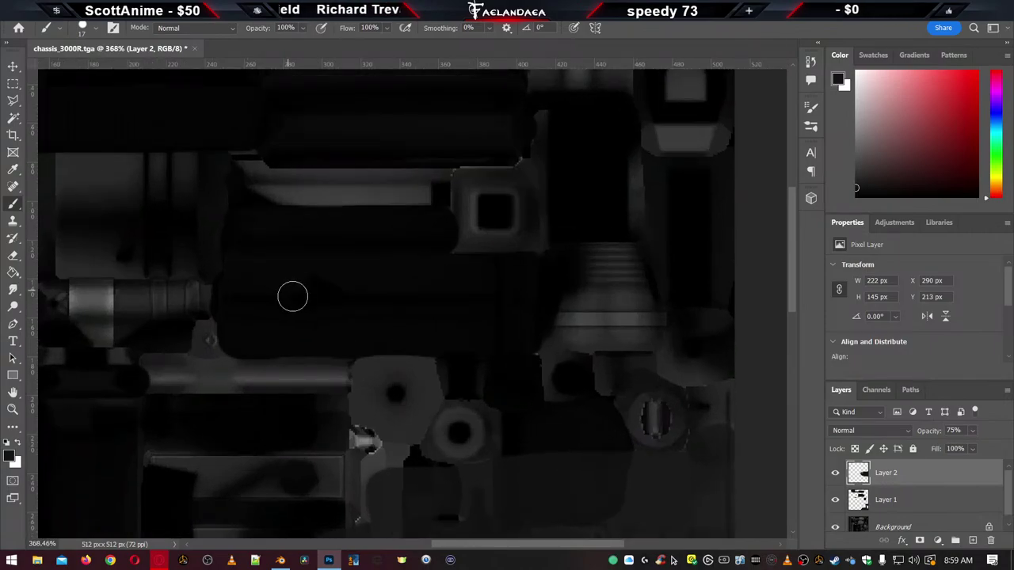
scroll(292, 297, "down", 5, "alt")
scroll(153, 323, "up", 2, "alt")
scroll(154, 344, "down", 8)
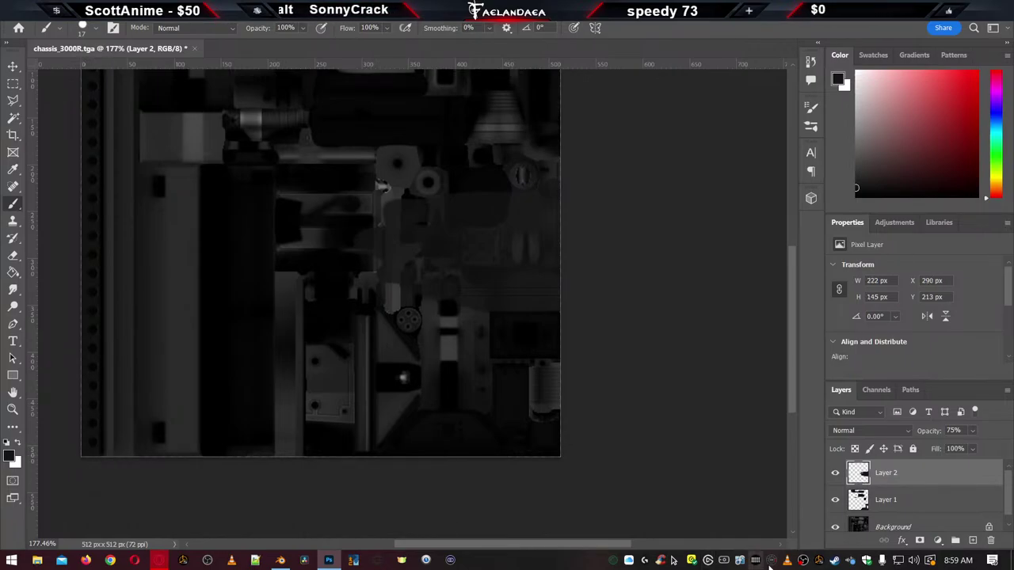
left_click(916, 502)
left_click(916, 475)
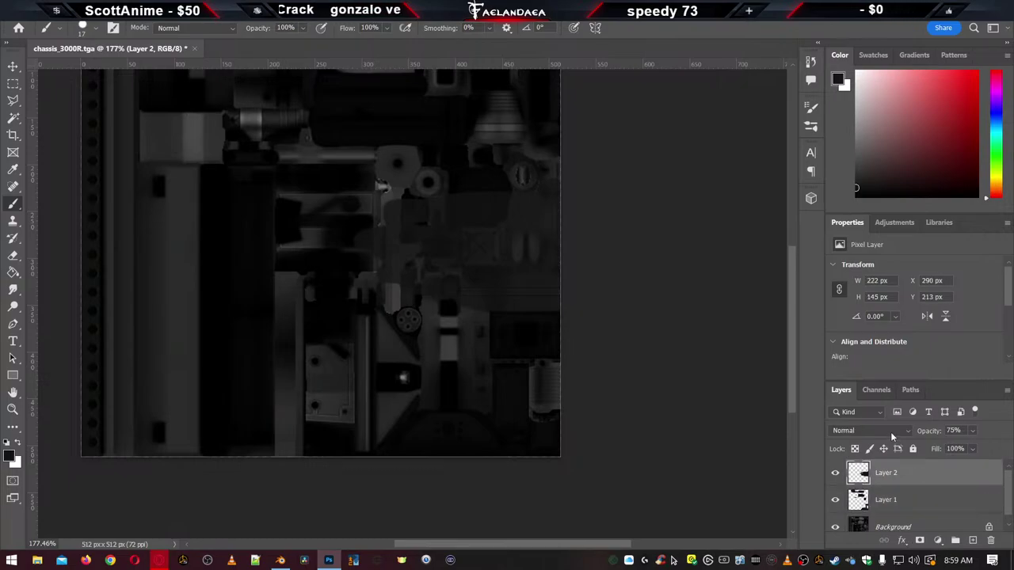
left_click(891, 432)
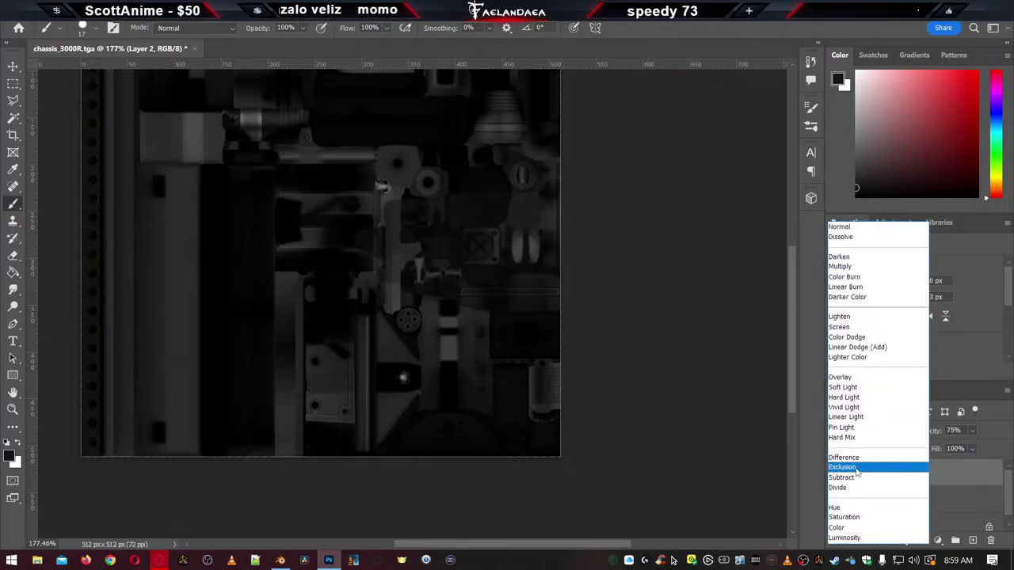
left_click(842, 267)
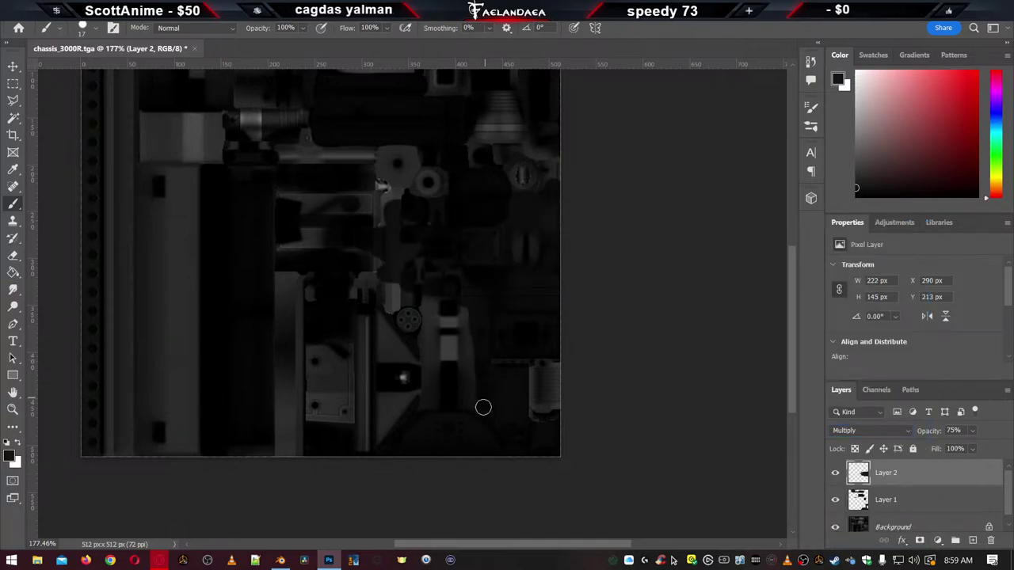
Darken the lower-right area, the bottom, the round gear shape and the patches near the centre
mouse_move(484, 408)
left_mouse_down()
mouse_move(447, 366)
mouse_move(468, 399)
mouse_move(463, 335)
mouse_move(456, 354)
mouse_move(441, 335)
mouse_move(435, 398)
mouse_move(431, 335)
mouse_move(446, 405)
left_mouse_up()
mouse_move(387, 419)
left_mouse_down()
mouse_move(408, 405)
mouse_move(389, 397)
mouse_move(350, 408)
mouse_move(384, 447)
mouse_move(371, 440)
mouse_move(364, 450)
mouse_move(344, 419)
mouse_move(336, 431)
mouse_move(317, 412)
mouse_move(315, 424)
mouse_move(351, 348)
mouse_move(363, 391)
mouse_move(365, 348)
mouse_move(316, 348)
left_mouse_up()
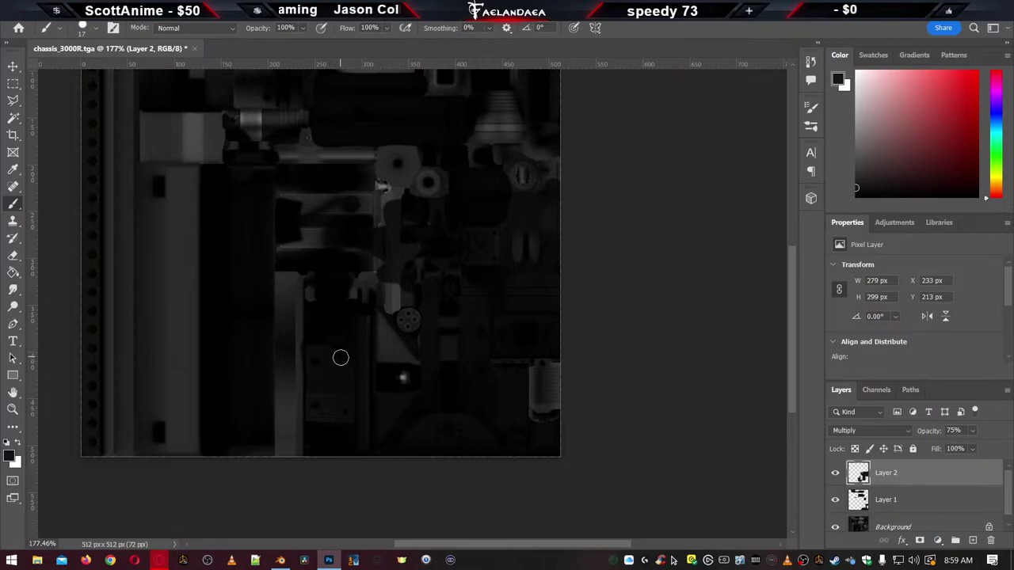
mouse_move(422, 358)
left_mouse_down()
mouse_move(392, 343)
mouse_move(373, 314)
mouse_move(412, 327)
left_mouse_up()
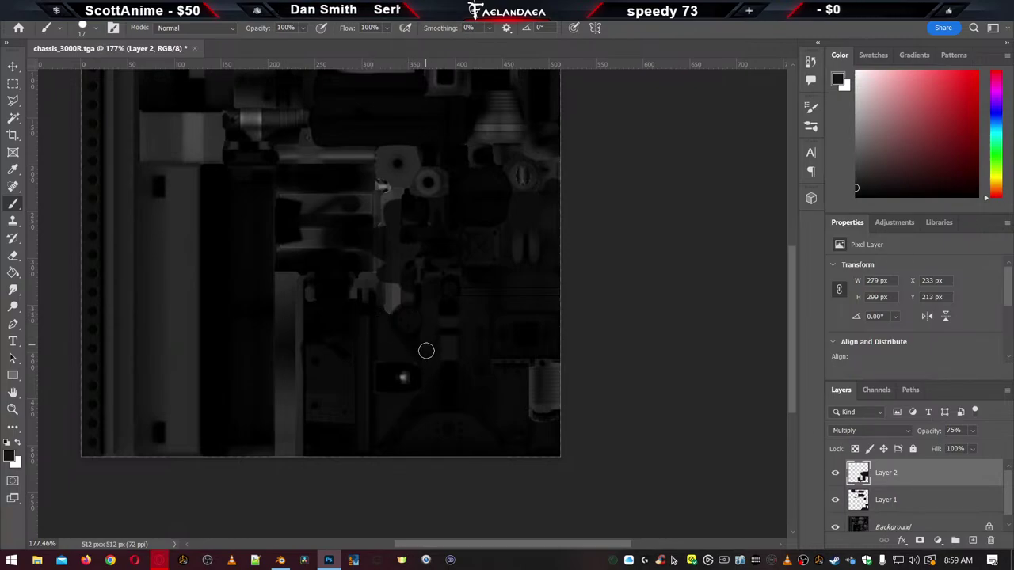
scroll(428, 353, "up", 2)
scroll(432, 392, "up", 3, "alt")
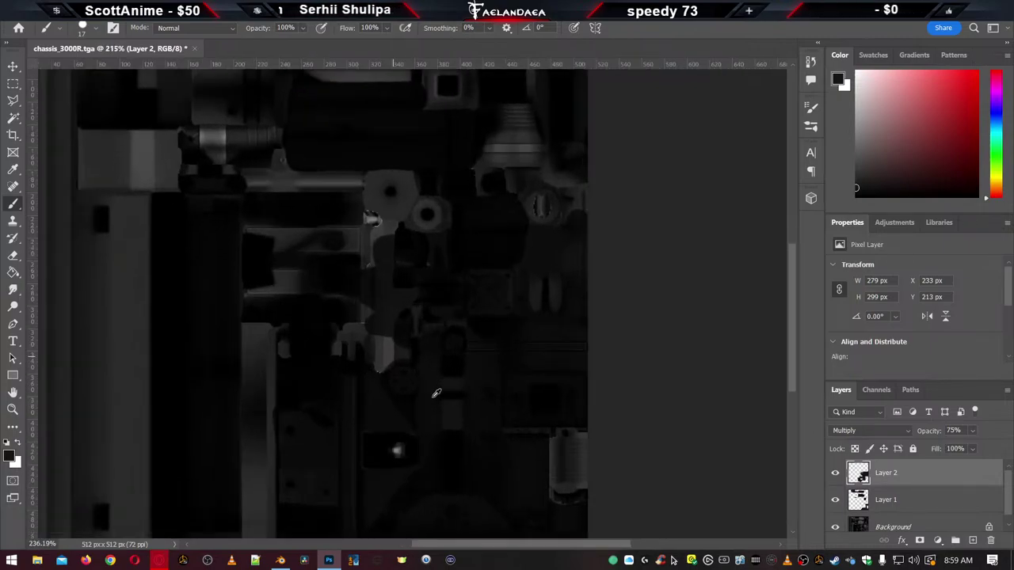
mouse_move(372, 361)
left_mouse_down()
mouse_move(345, 350)
mouse_move(346, 299)
mouse_move(373, 313)
mouse_move(389, 340)
mouse_move(387, 327)
mouse_move(348, 298)
mouse_move(347, 340)
mouse_move(308, 332)
mouse_move(210, 356)
left_mouse_up()
scroll(261, 358, "down", 2)
scroll(262, 358, "down", 5, "alt")
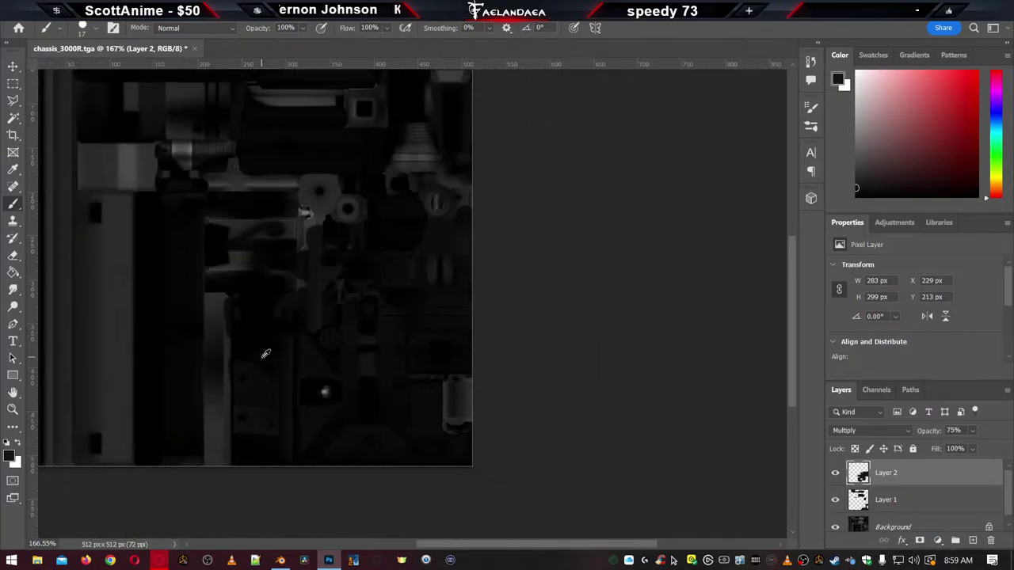
Load Layer 1's shaped regions, invert the selection, and fill the rest black
left_click(919, 505)
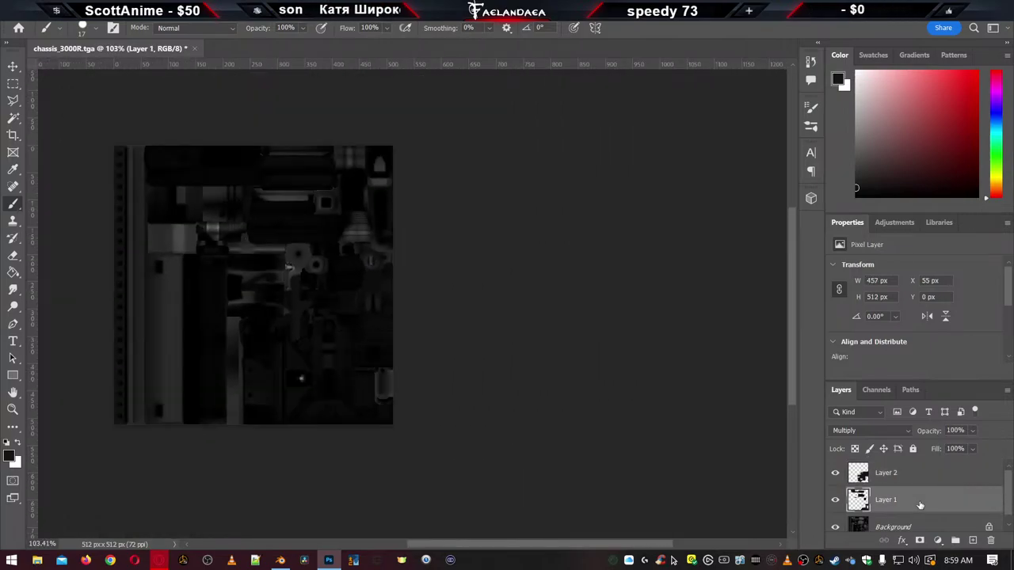
left_click(12, 65)
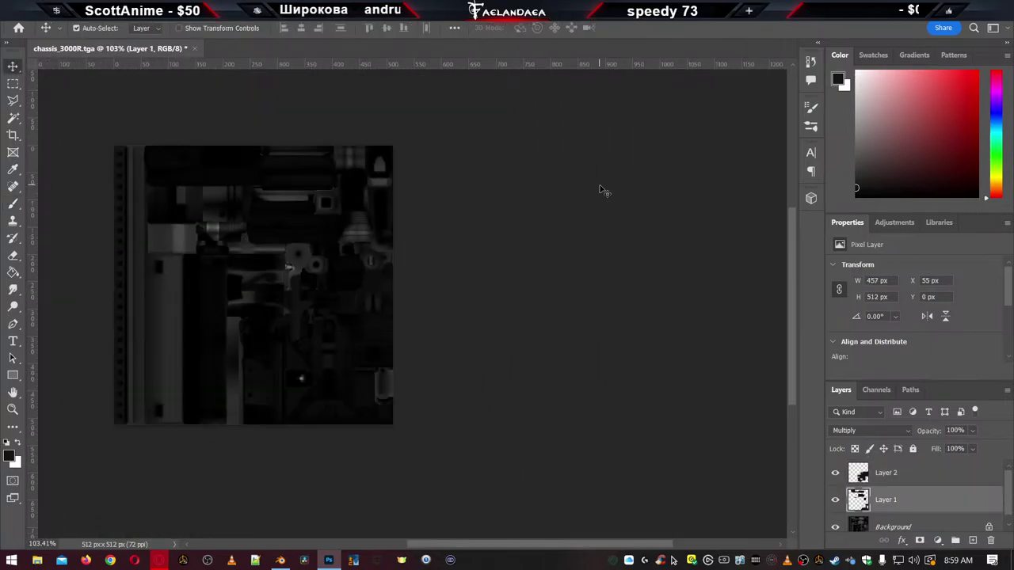
key("ctrl+a")
key("ctrl+alt+2")
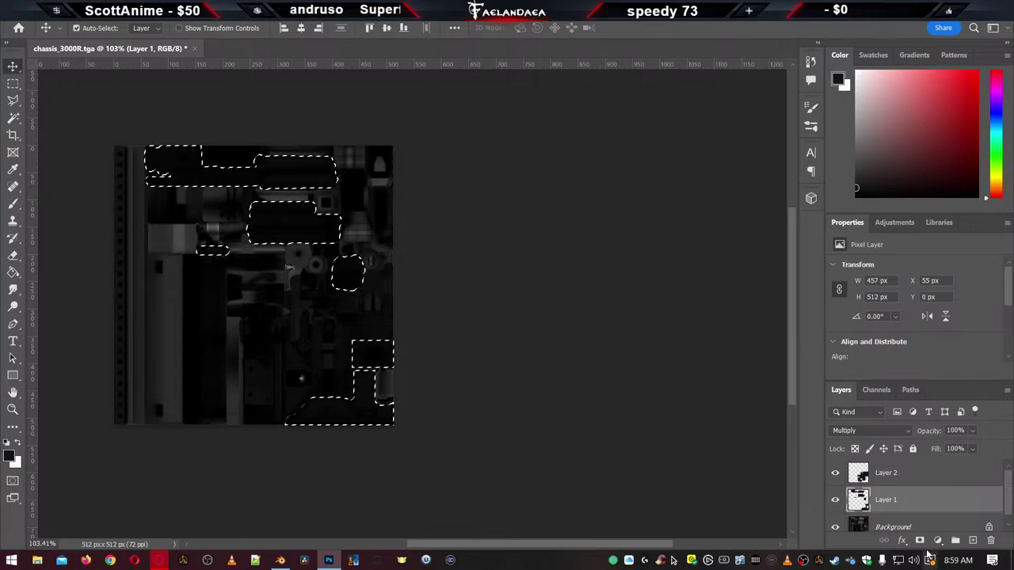
left_click(163, 10)
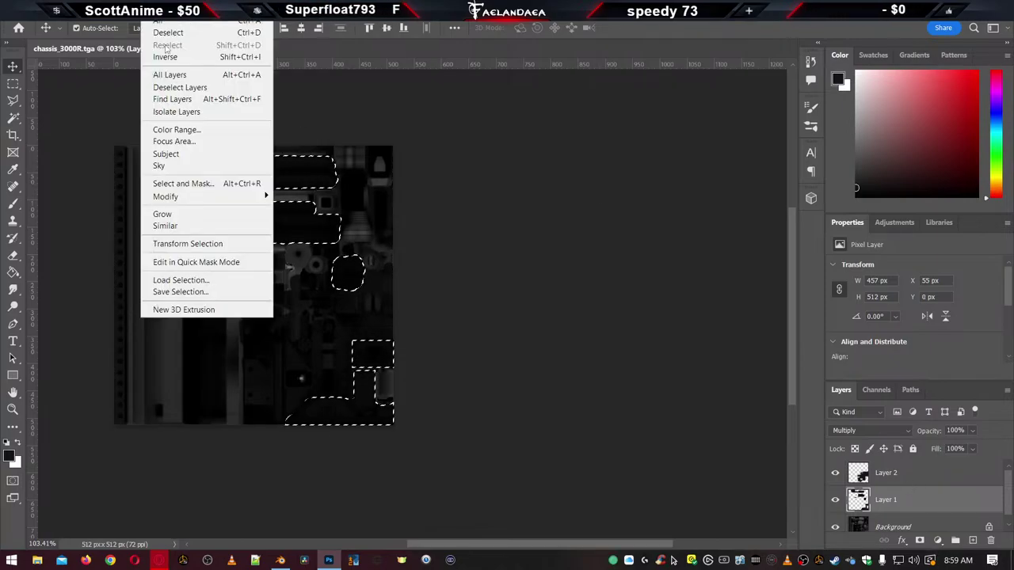
left_click(165, 57)
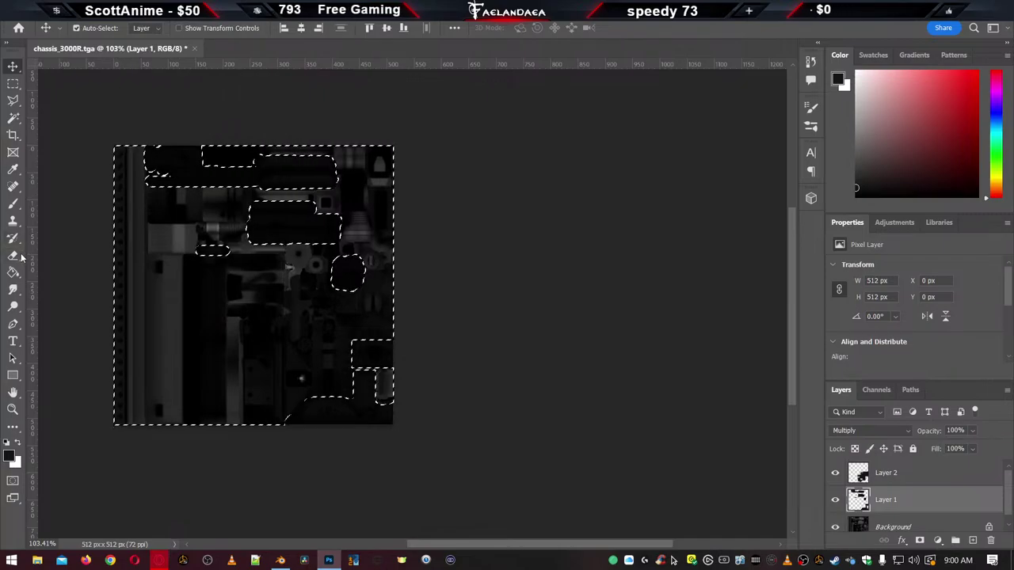
left_click(13, 272)
left_click(219, 332)
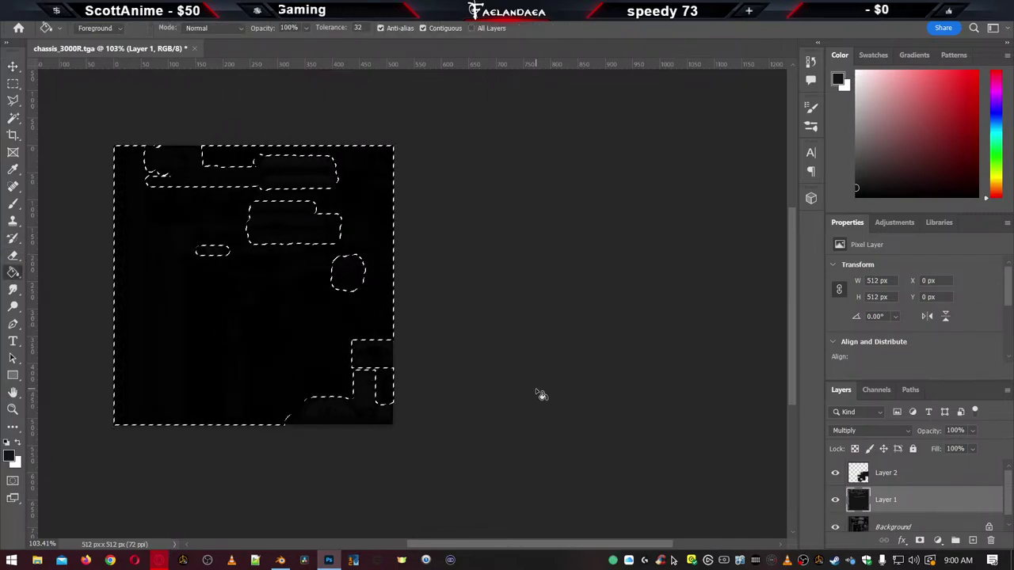
key("ctrl+d")
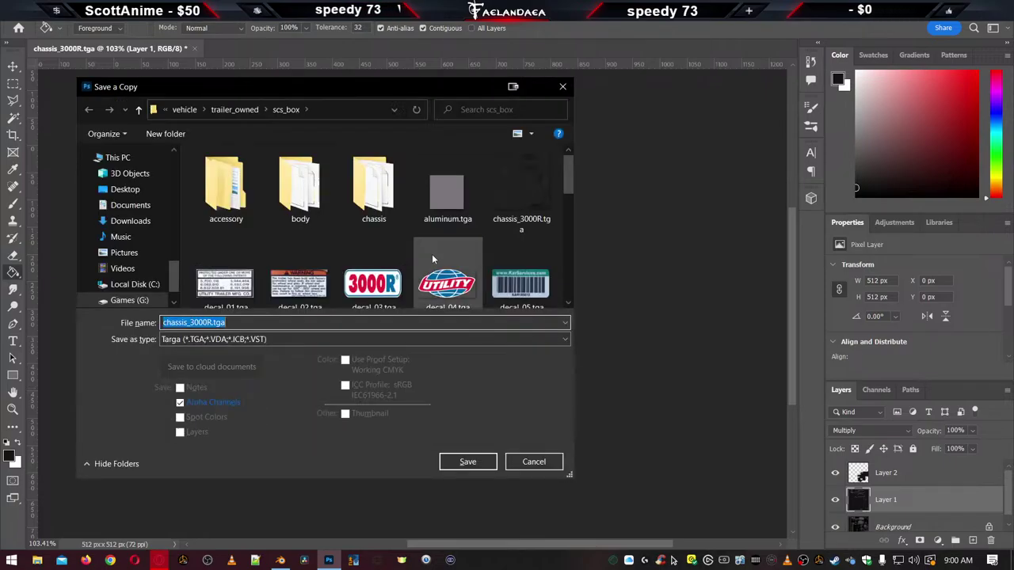
Save a Targa copy replacing chassis_3000R.tga, then return to Blender
key("Return")
left_click(538, 282)
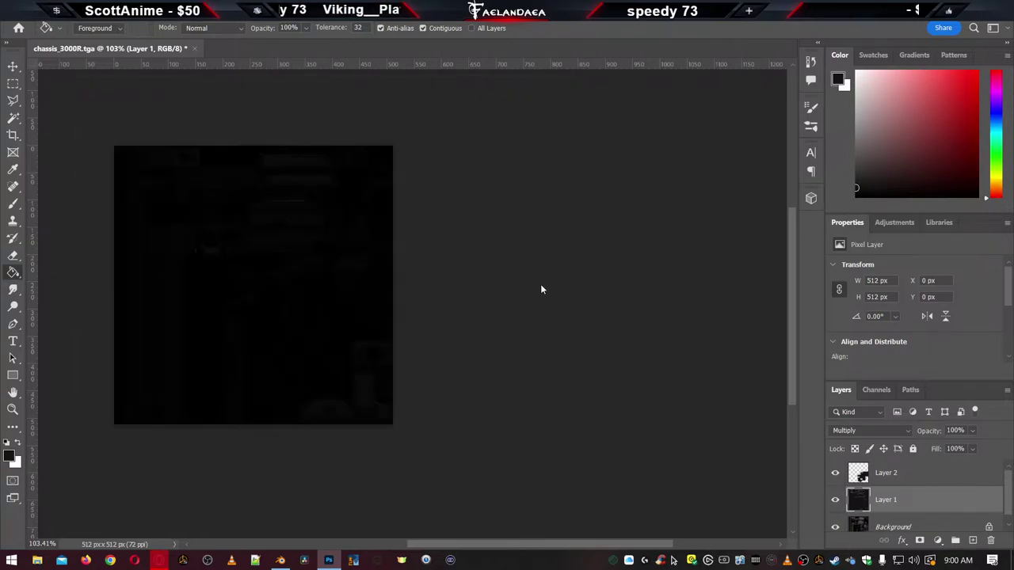
left_click(542, 187)
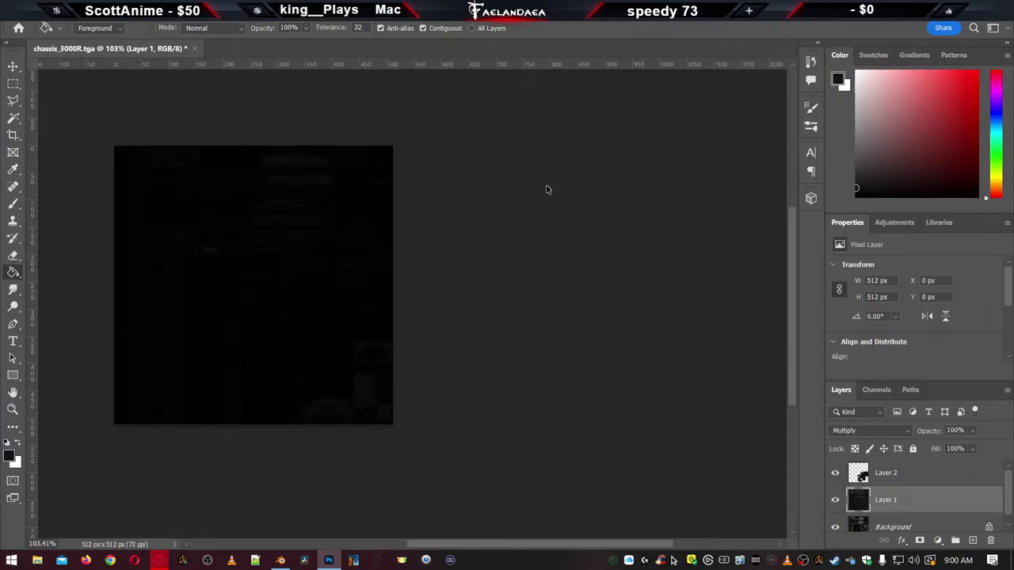
left_click(279, 560)
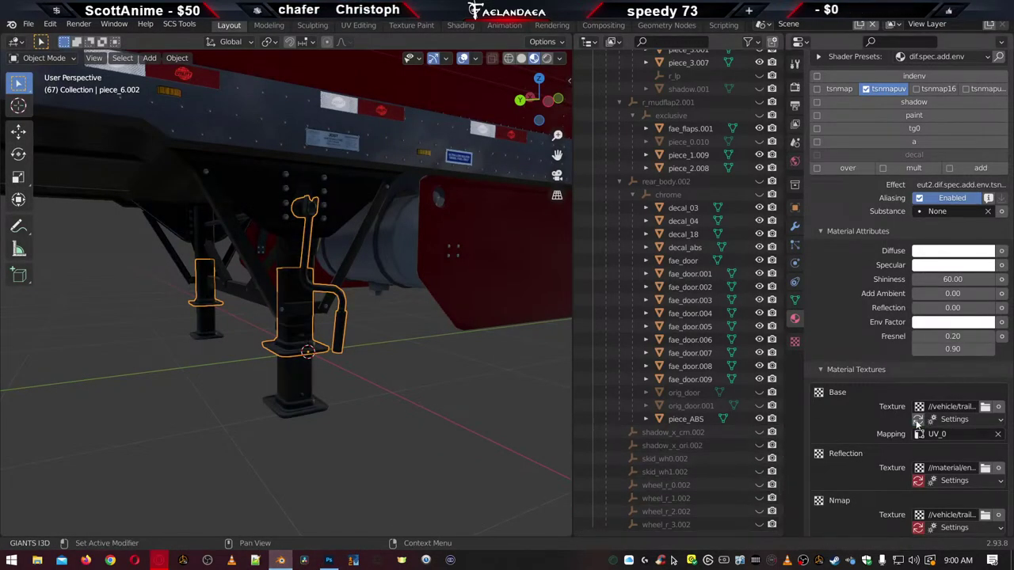
Lower the view to a more level angle and deselect the landing-gear jacks
scroll(336, 384, "down", 4)
middle_click_drag(336, 383, 356, 359)
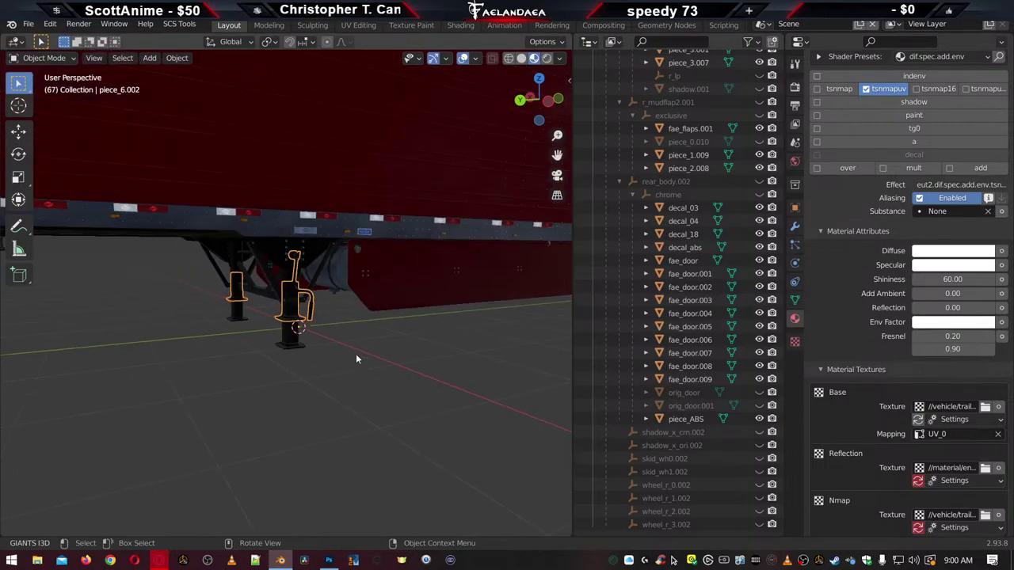
left_click(317, 396)
Orbit around the trailer's sides, underside and mudflaps to inspect the darkened chassis
middle_click_drag(279, 414, 292, 432)
scroll(322, 410, "up", 3)
scroll(426, 439, "down", 5)
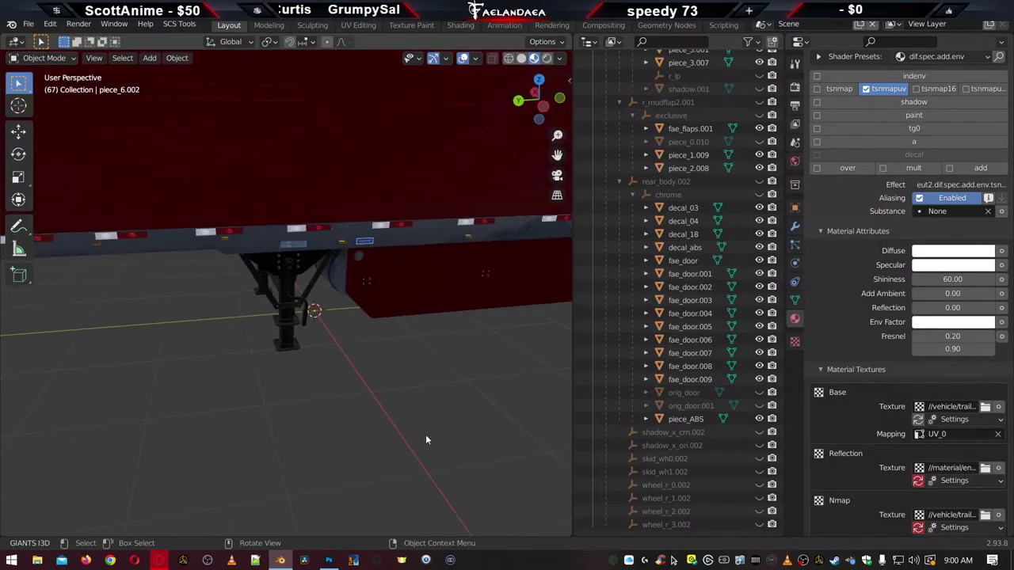
middle_click_drag(423, 432, 395, 414)
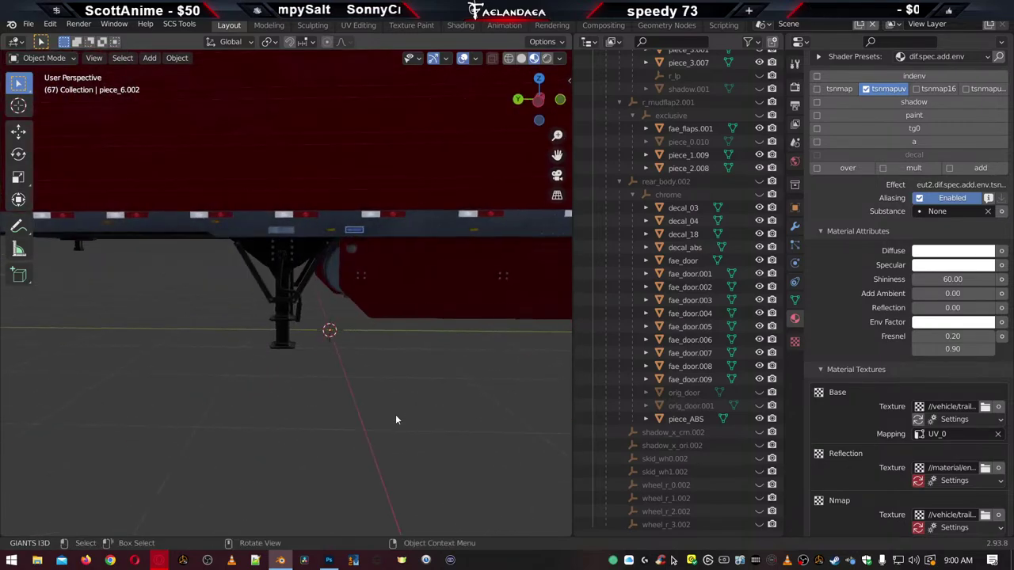
scroll(391, 415, "up", 3)
scroll(442, 439, "down", 3)
middle_click_drag(486, 426, 181, 424)
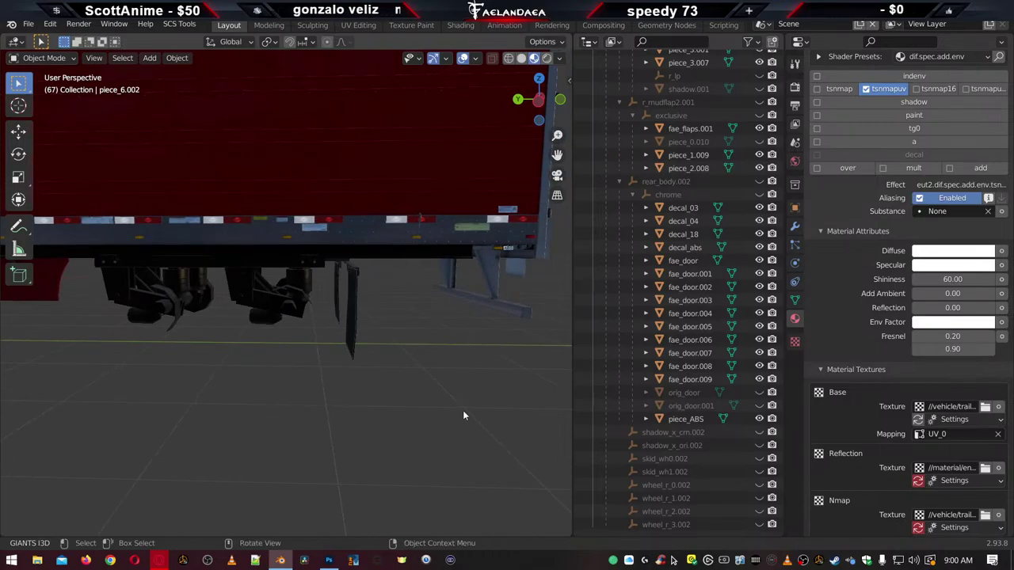
middle_click_drag(462, 411, 264, 221)
scroll(364, 407, "up", 4)
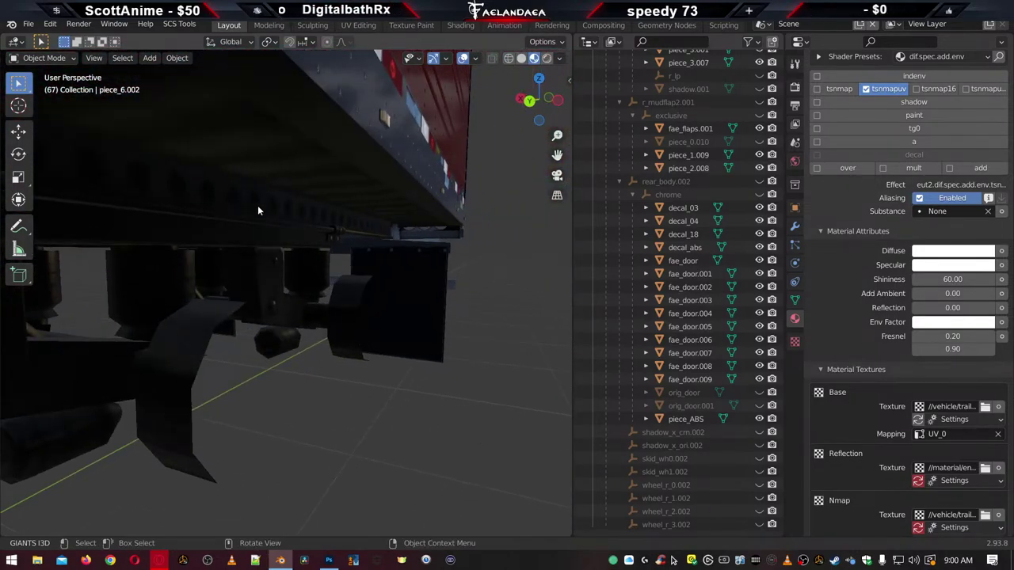
middle_click_drag(353, 341, 351, 369)
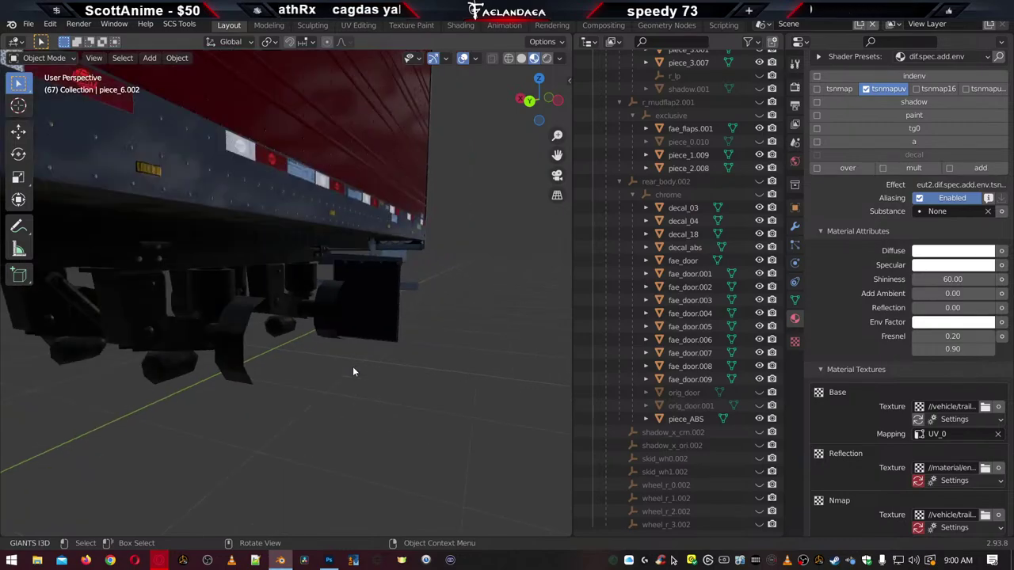
middle_click_drag(441, 389, 336, 419)
scroll(336, 419, "up", 5)
middle_click_drag(445, 413, 432, 431)
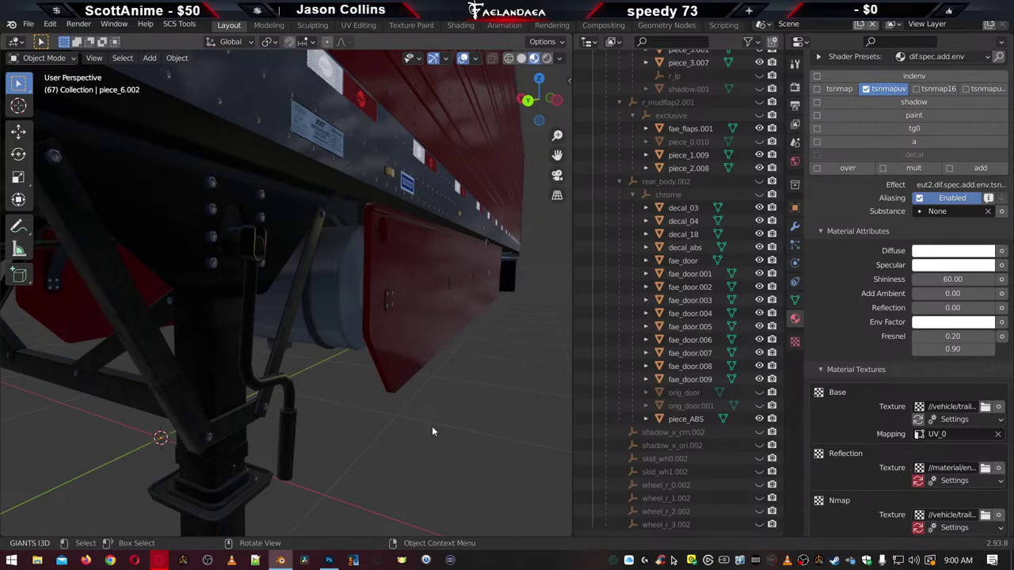
middle_click_drag(433, 431, 486, 365)
Come round to the rear doors and settle on a zoomed Front Orthographic view
scroll(419, 432, "down", 6)
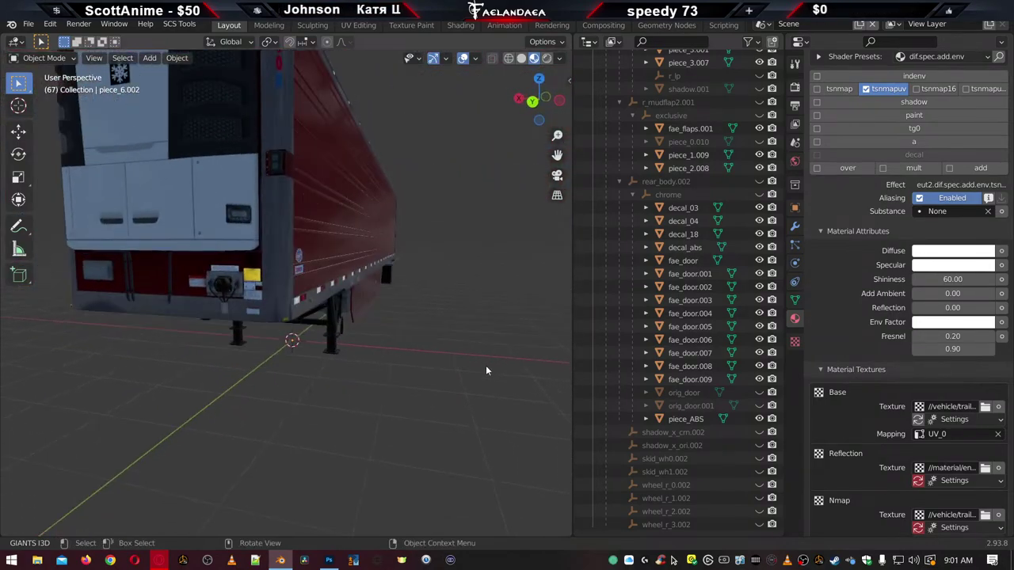
scroll(453, 371, "down", 3)
scroll(393, 387, "up", 3)
mouse_move(373, 398)
middle_mouse_down()
mouse_move(424, 392)
mouse_move(383, 389)
middle_mouse_up()
scroll(393, 389, "up", 2)
scroll(383, 389, "up", 2)
middle_click_drag(452, 389, 375, 405)
scroll(399, 415, "down", 3)
scroll(373, 405, "up", 2)
scroll(372, 405, "down", 3)
scroll(376, 405, "up", 4)
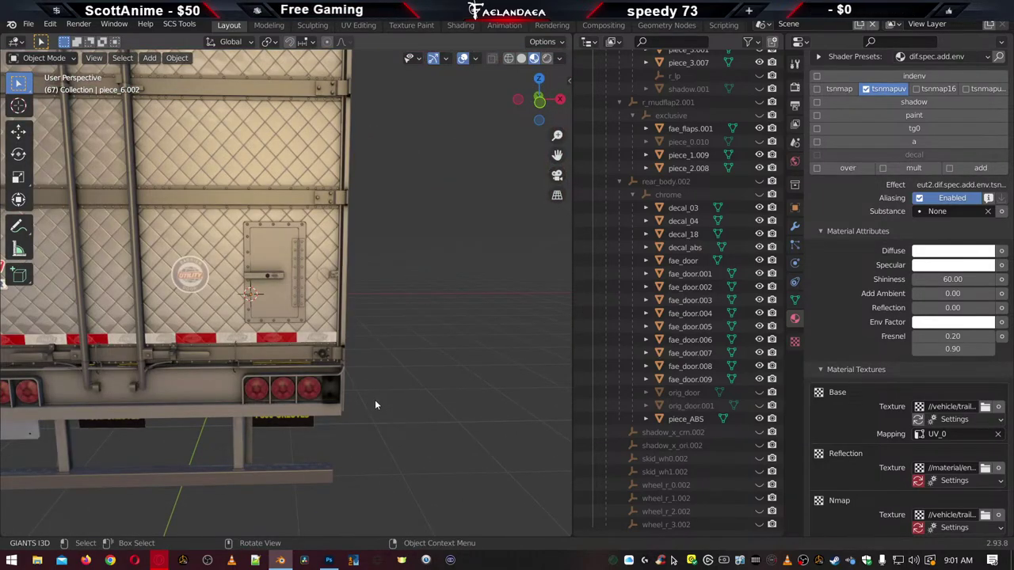
middle_click_drag(383, 402, 388, 407)
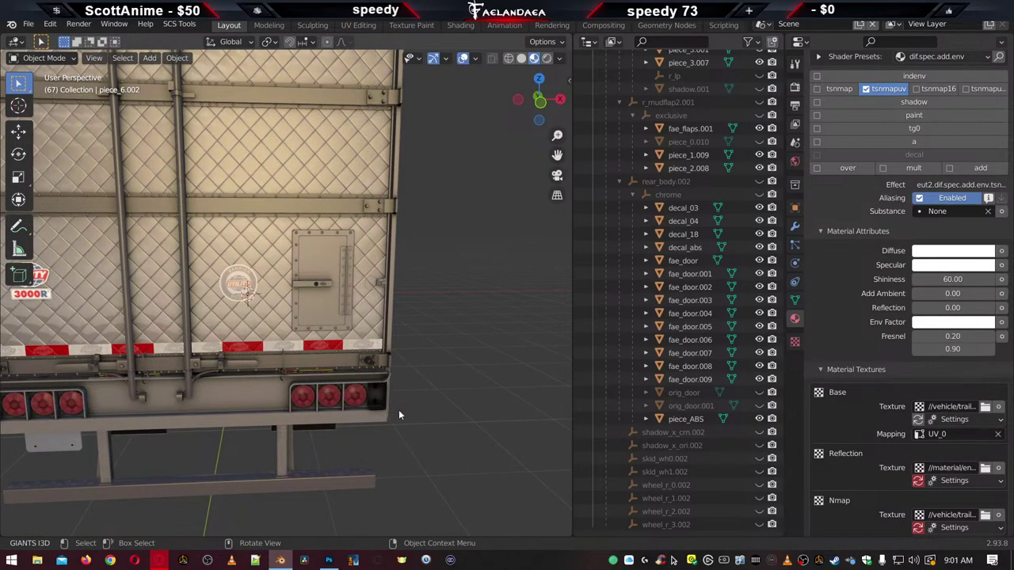
scroll(399, 412, "down", 5)
key("KP_1")
scroll(396, 408, "up", 10)
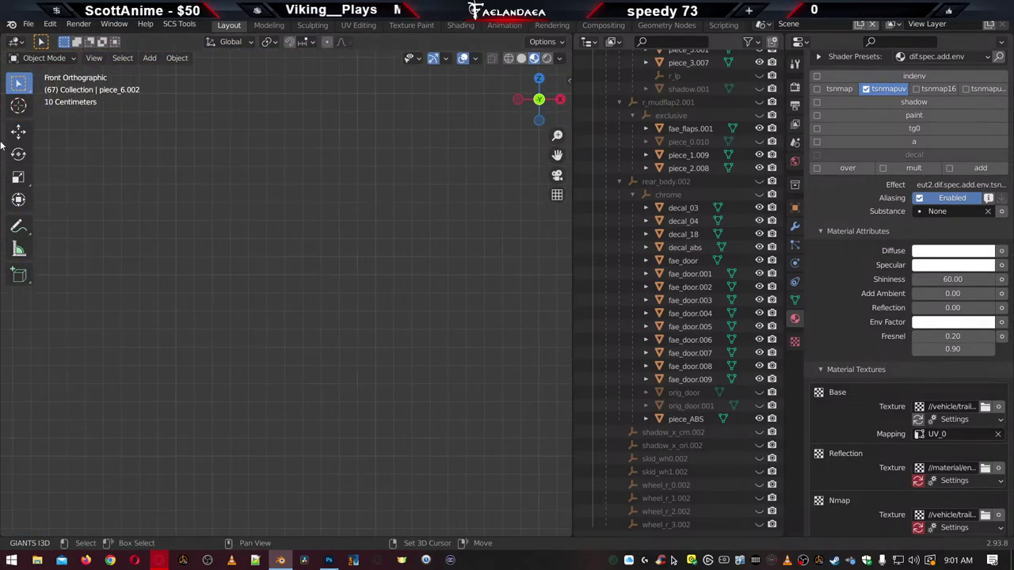
Pan the trailer rear into view and scroll the Outliner to marker_53_utility's ml88 onward
middle_click_drag(447, 416, 237, 334, "shift")
scroll(341, 210, "up", 7)
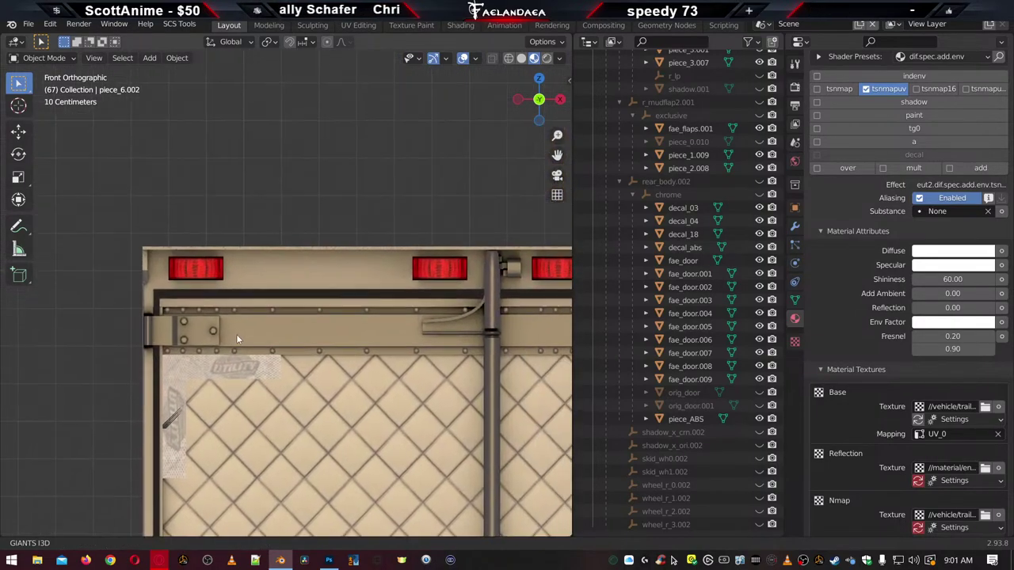
scroll(687, 448, "up", 5)
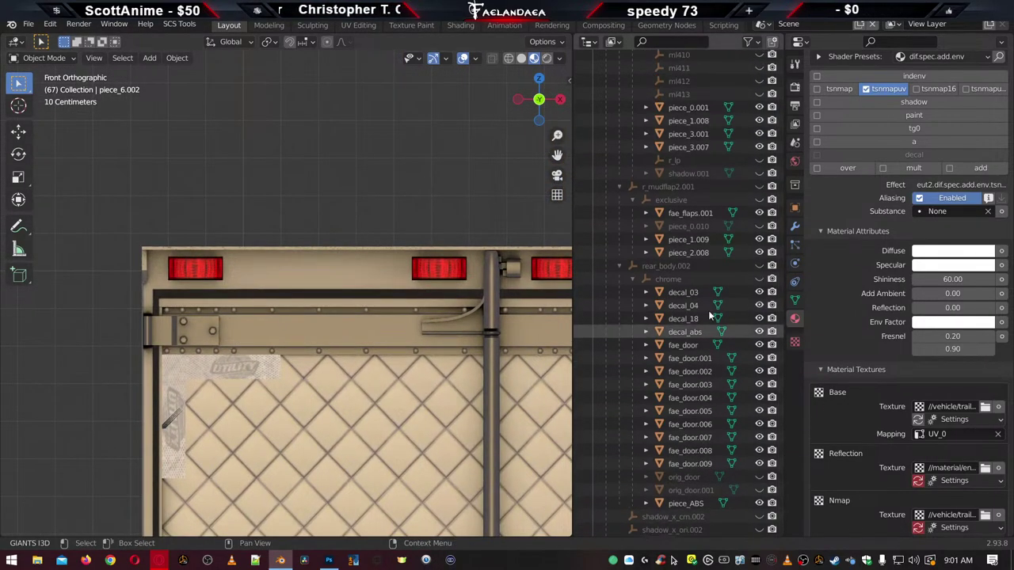
scroll(699, 474, "down", 5)
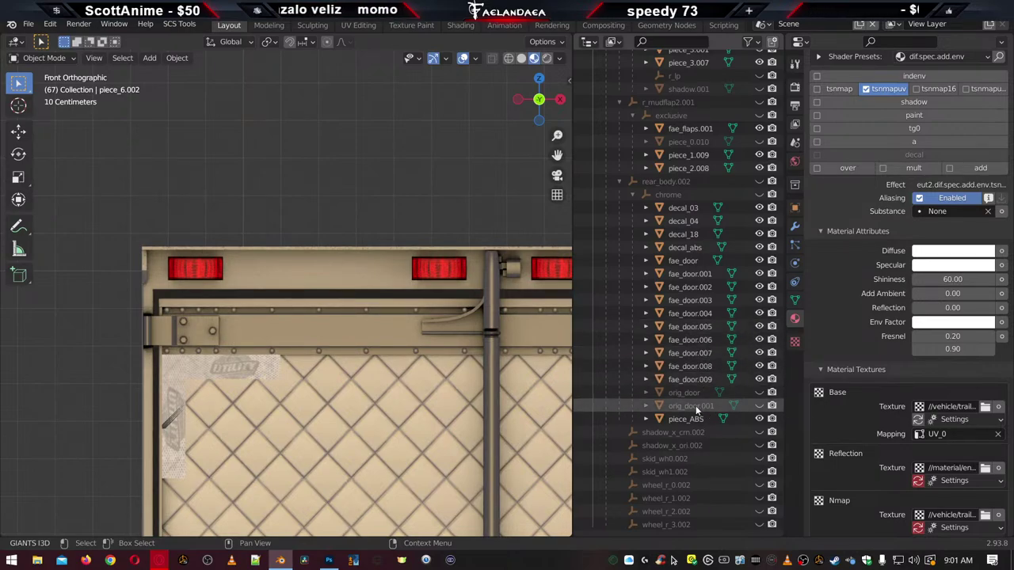
scroll(677, 473, "up", 10)
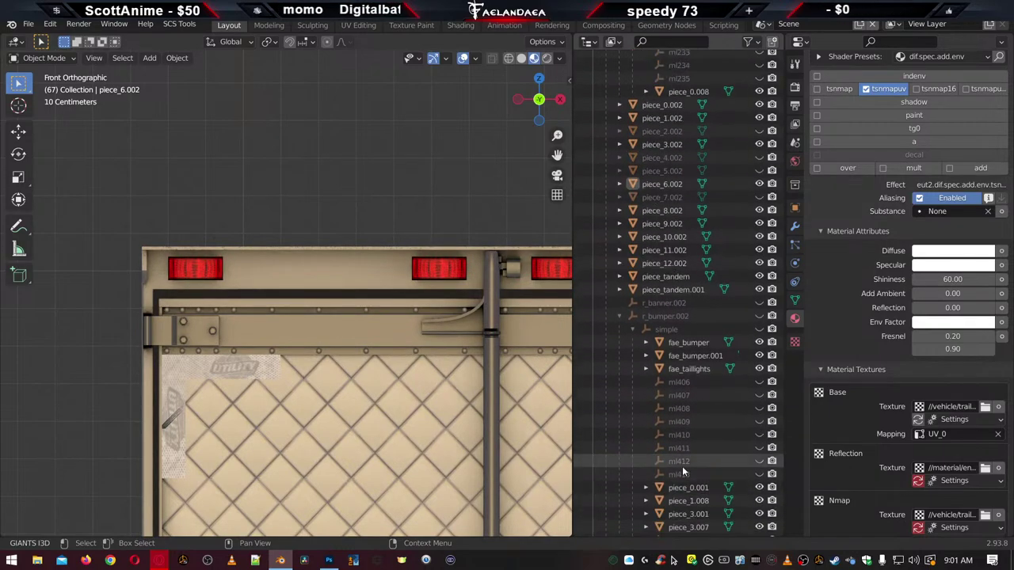
scroll(683, 467, "up", 3)
scroll(682, 471, "down", 4)
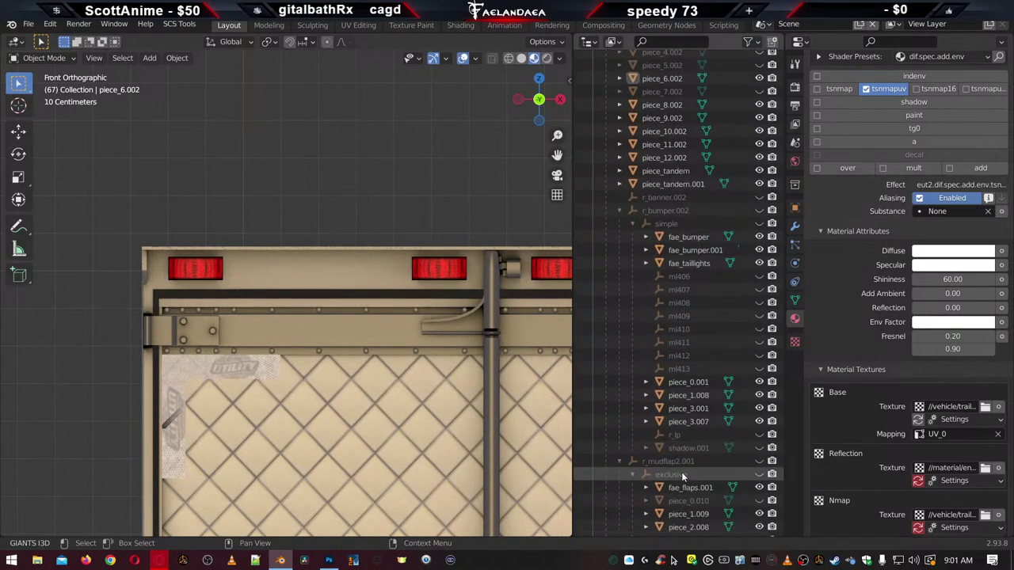
scroll(683, 476, "down", 3)
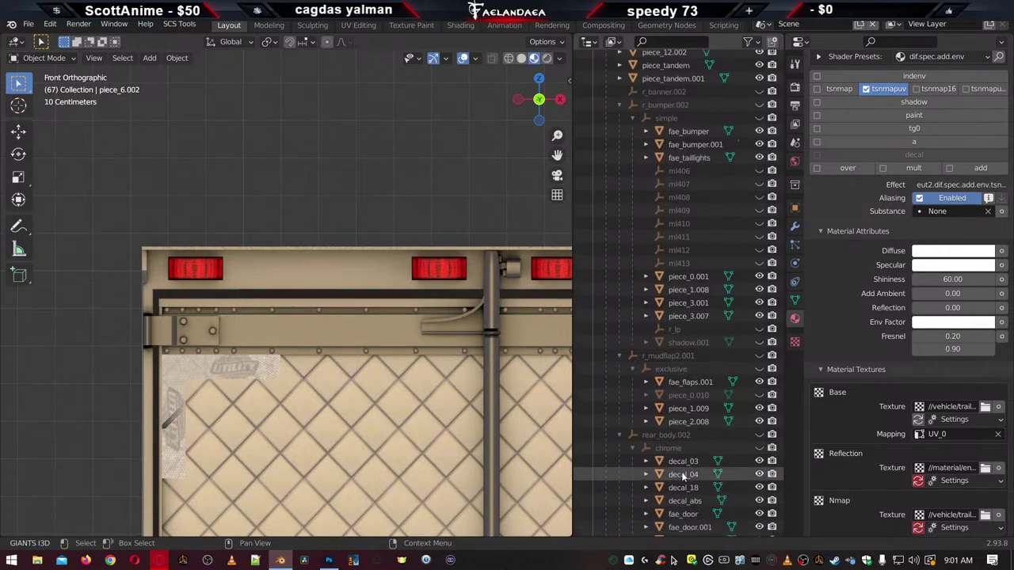
scroll(683, 475, "down", 6)
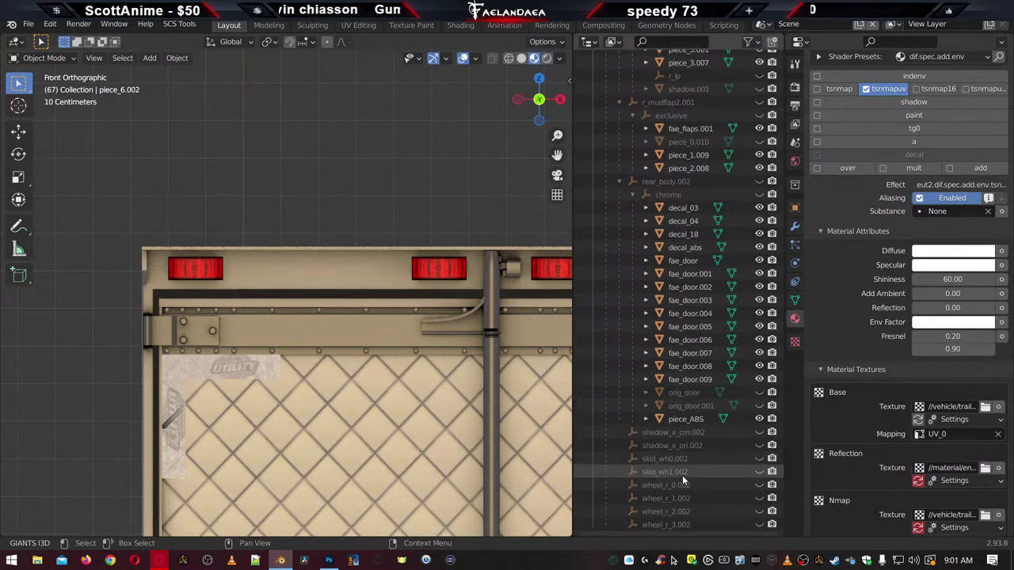
scroll(682, 476, "down", 15)
scroll(683, 475, "up", 20)
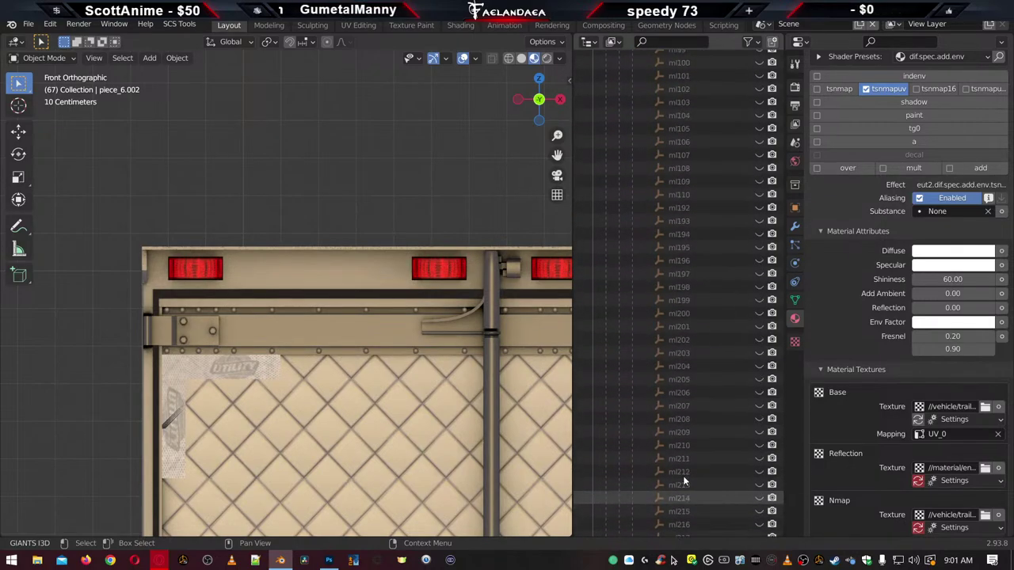
scroll(683, 475, "up", 1)
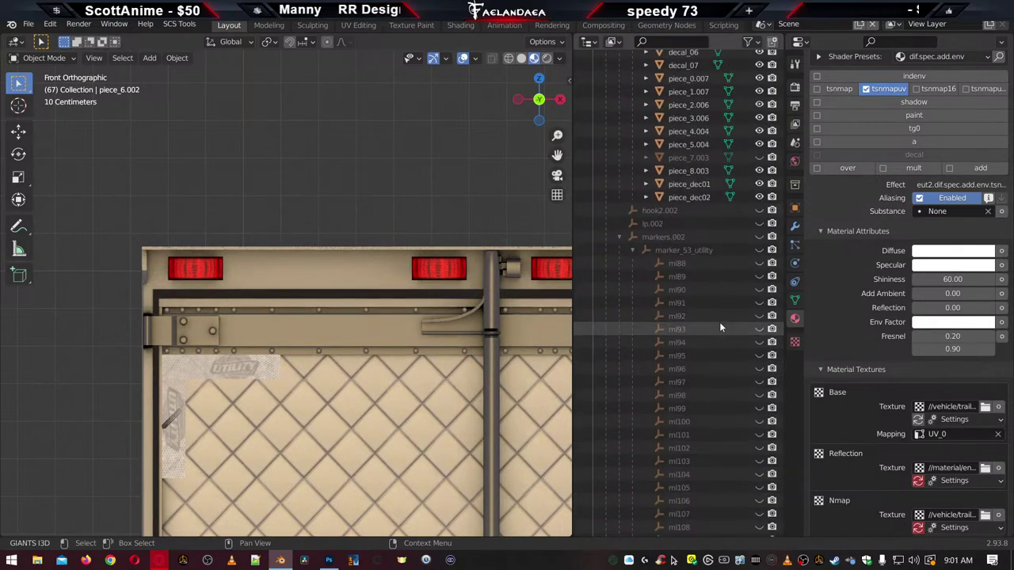
Select marker locators ml88 through ml98 one by one in the Outliner
left_click(679, 264)
left_click(677, 277)
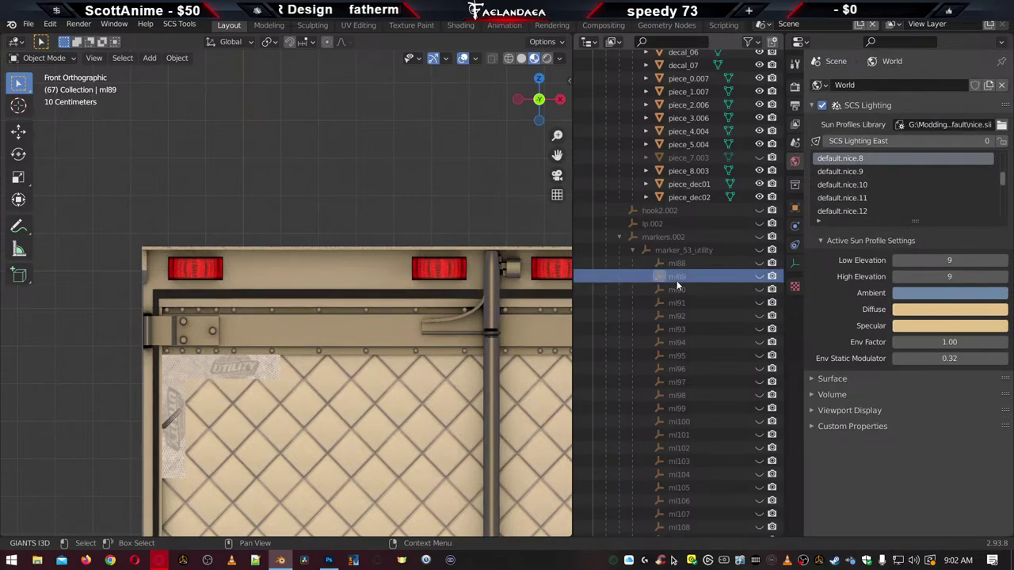
left_click(676, 290)
left_click(679, 303)
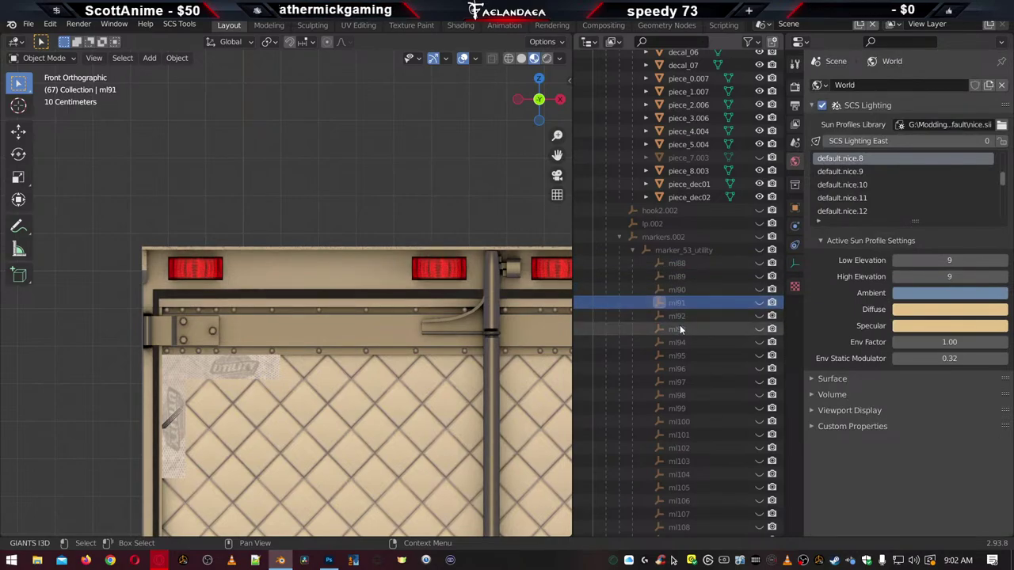
left_click(679, 318)
left_click(678, 343)
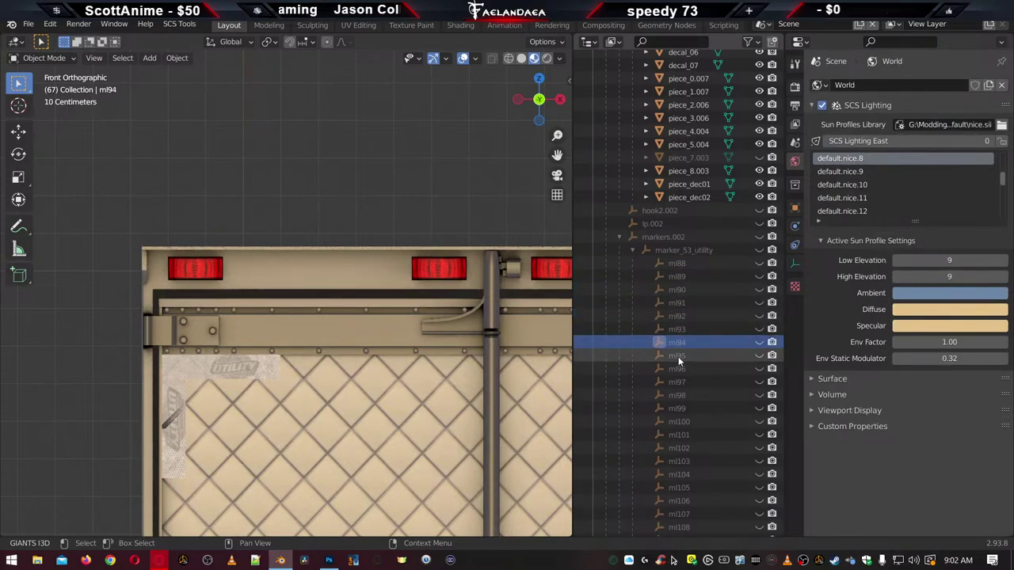
left_click(678, 356)
left_click(677, 369)
left_click(677, 381)
left_click(678, 395)
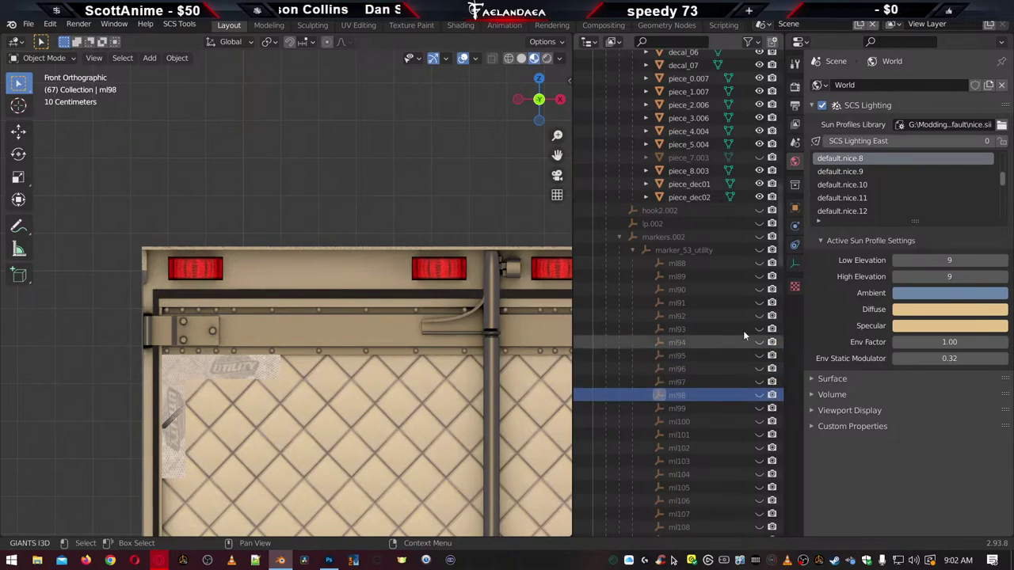
Show all the ml locators, view them from the trailer side, then hide them again
left_click_drag(759, 263, 759, 514)
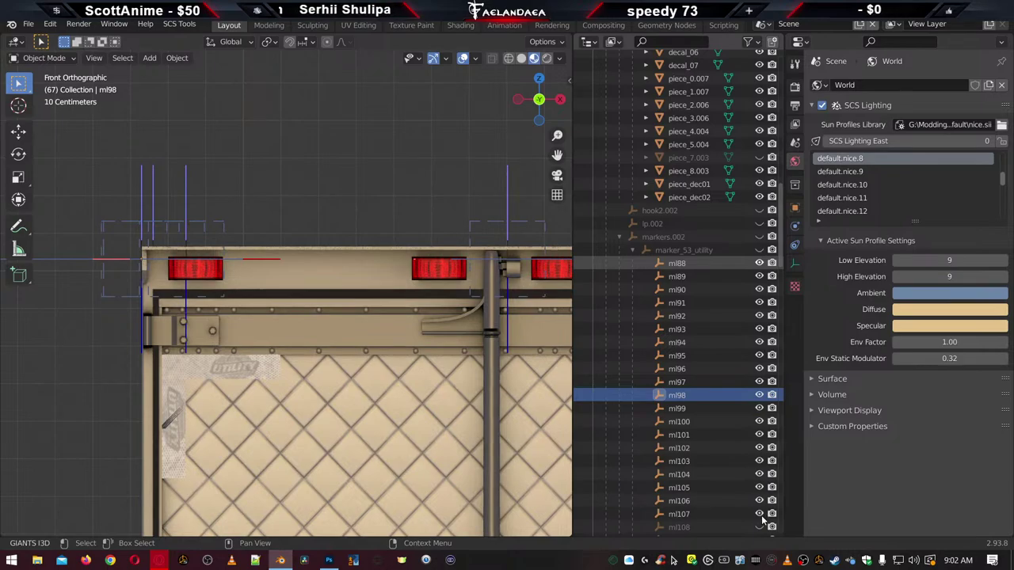
scroll(402, 393, "down", 1)
middle_click_drag(403, 394, 190, 360)
scroll(392, 381, "down", 4)
scroll(387, 374, "up", 5)
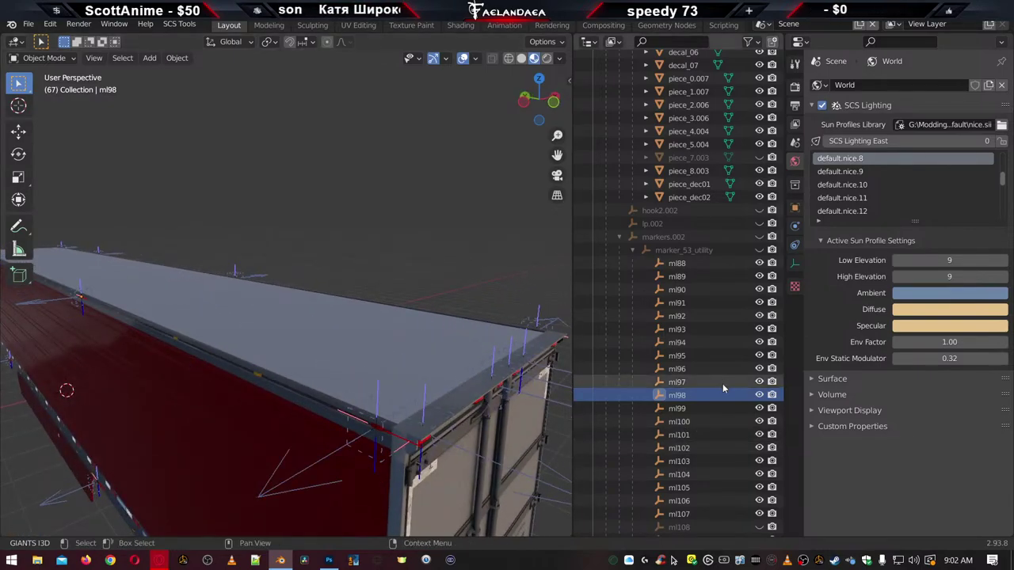
left_click_drag(761, 266, 761, 527)
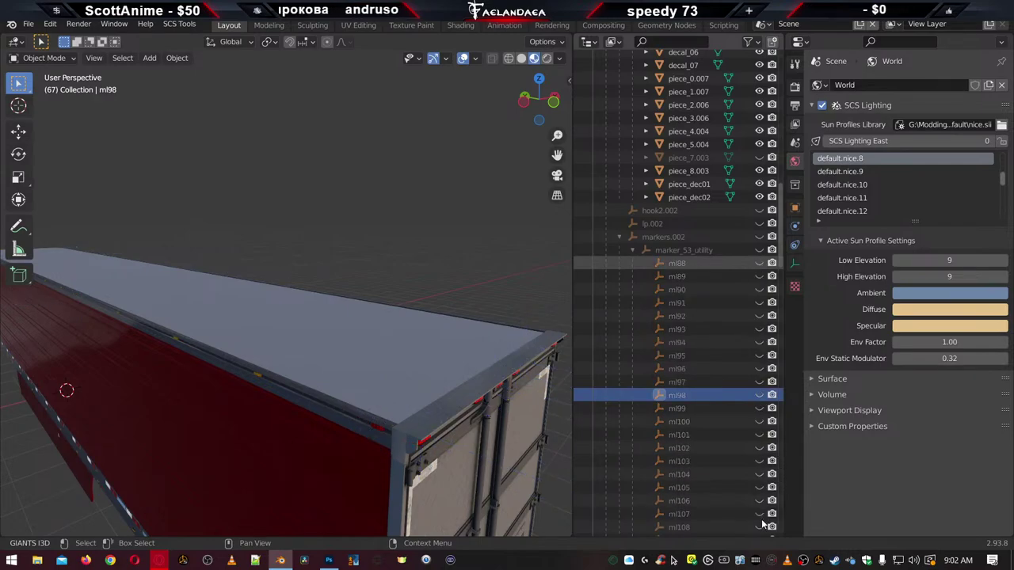
Show locators ml88 to ml102 individually to check where each sits, then hide them
left_click(760, 264)
left_click(760, 290)
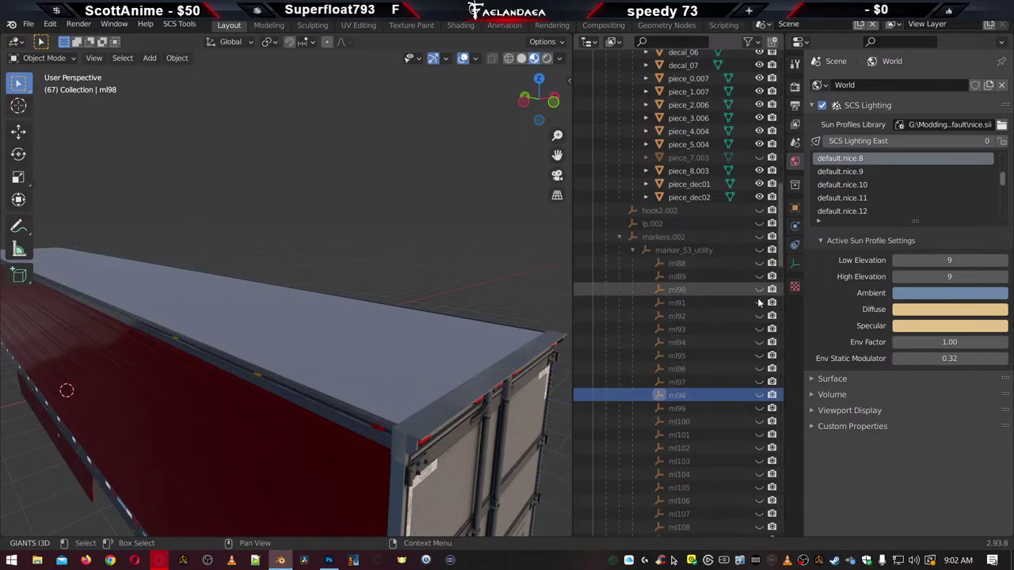
left_click(760, 329, "ctrl")
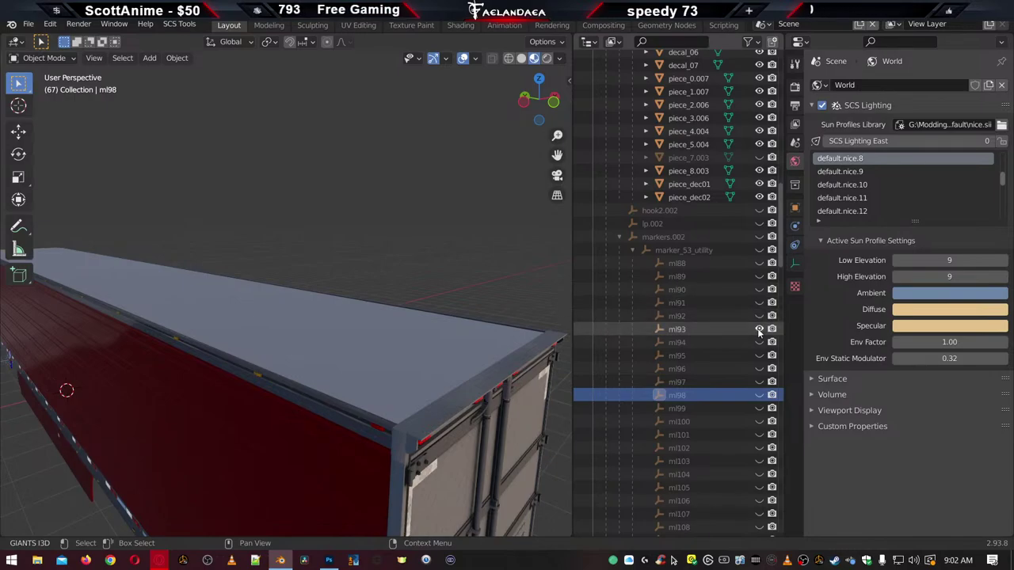
left_click(761, 342, "ctrl")
left_click(759, 356, "ctrl")
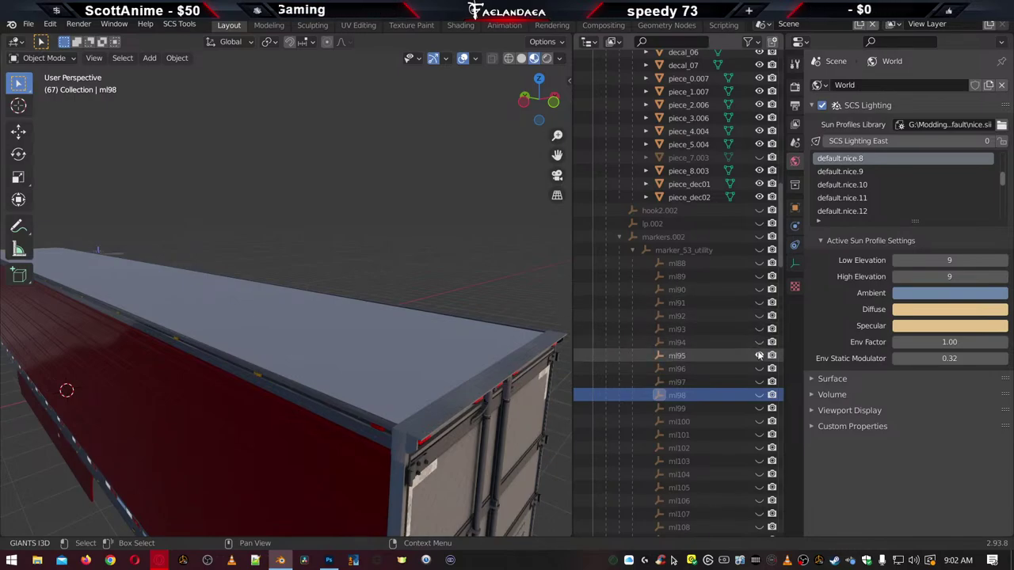
left_click(760, 368, "ctrl")
left_click(760, 383, "ctrl")
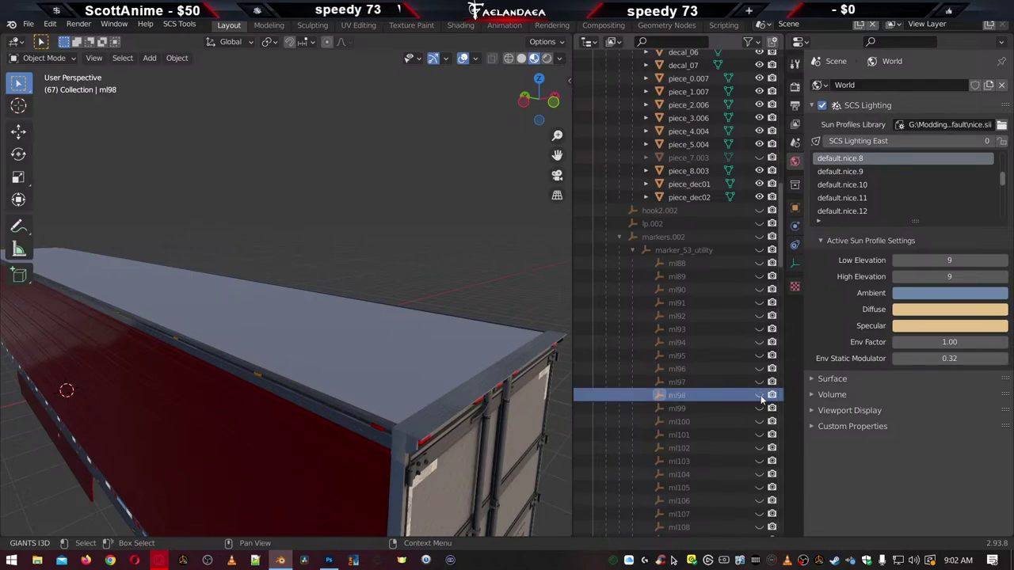
left_click(760, 435, "ctrl")
left_click(760, 435)
left_click(760, 448, "ctrl")
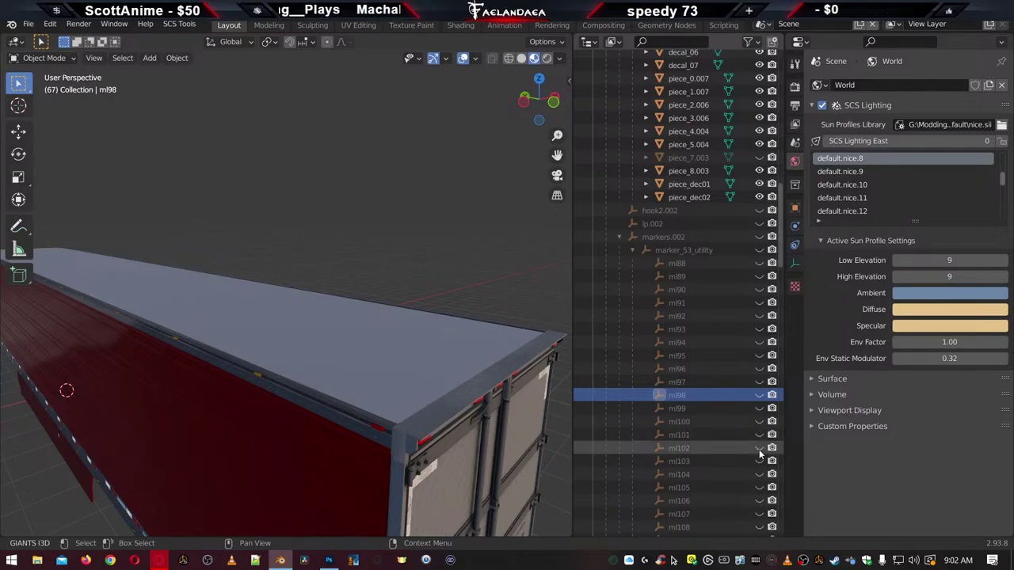
left_click(759, 449)
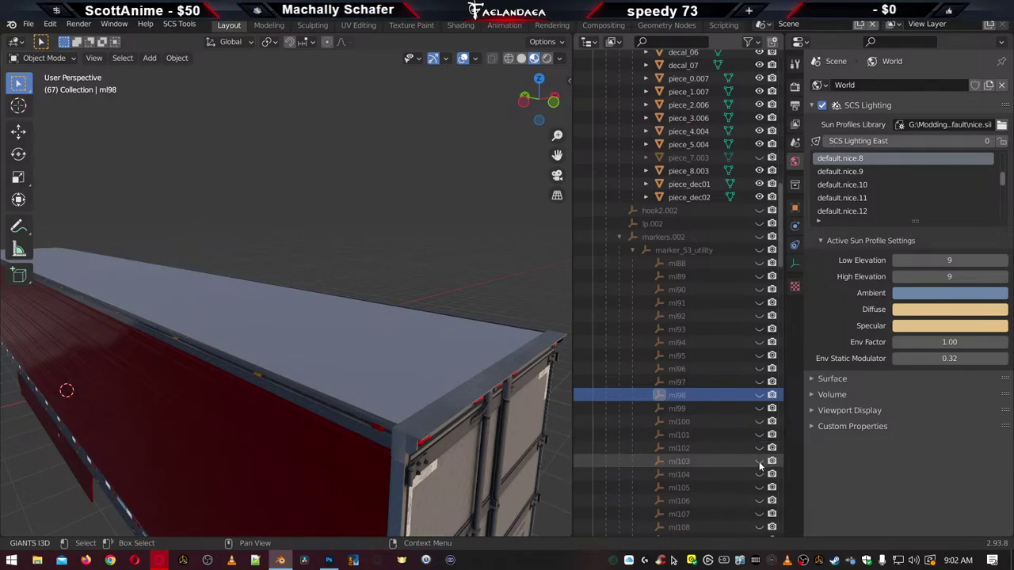
Make ml104, ml105, ml106, ml107 and ml108 visible and turn the view to face the trailer rear
left_click(760, 474, "ctrl")
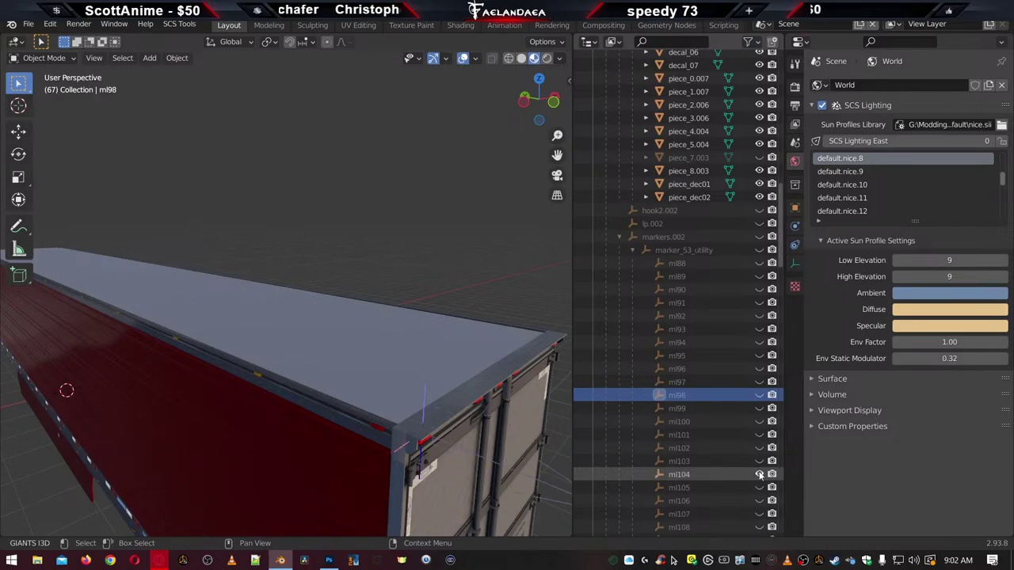
middle_click_drag(420, 517, 414, 504)
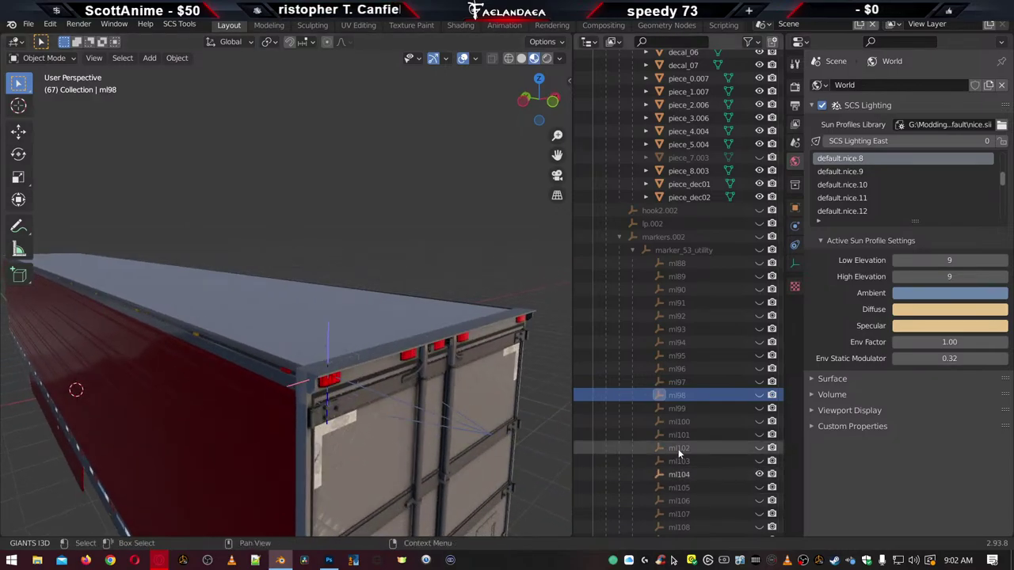
scroll(709, 450, "down", 5)
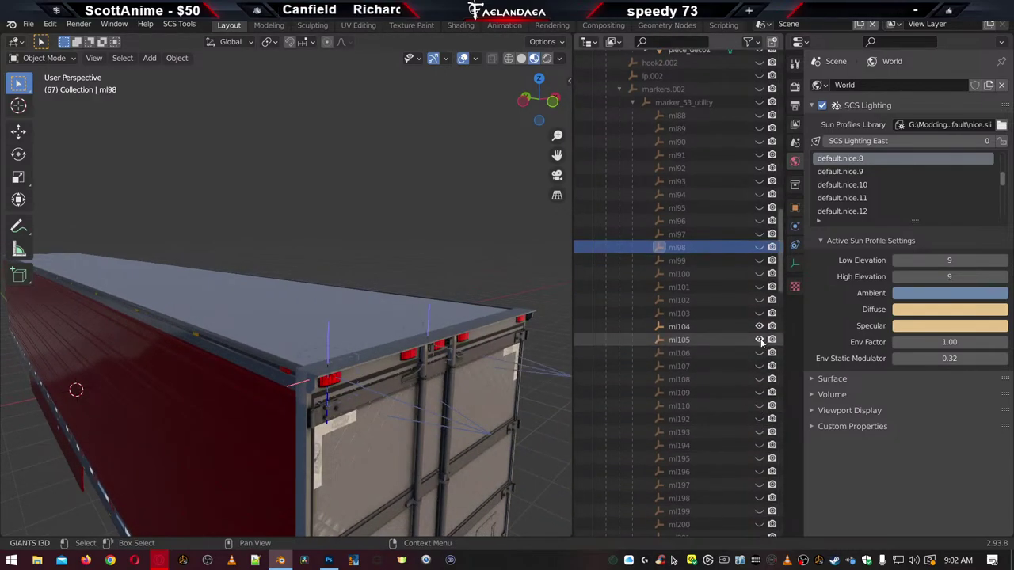
middle_click_drag(477, 415, 467, 412)
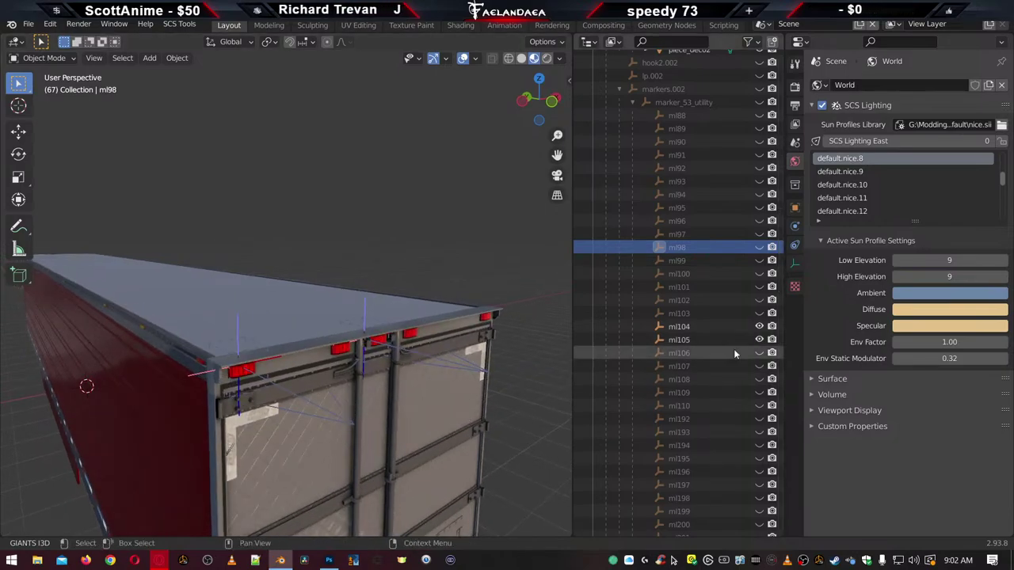
left_click(760, 340)
left_click(760, 353)
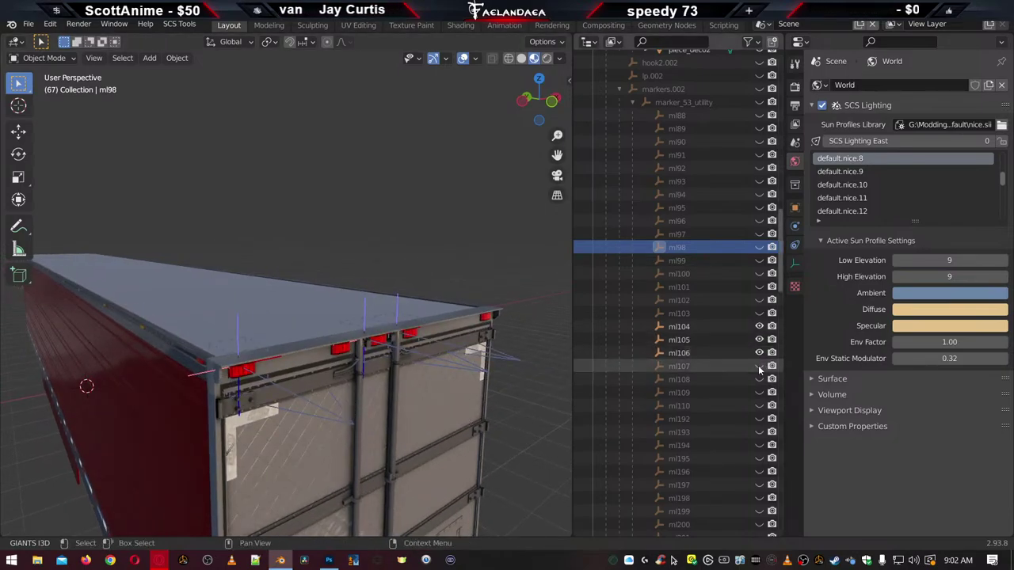
left_click(760, 366)
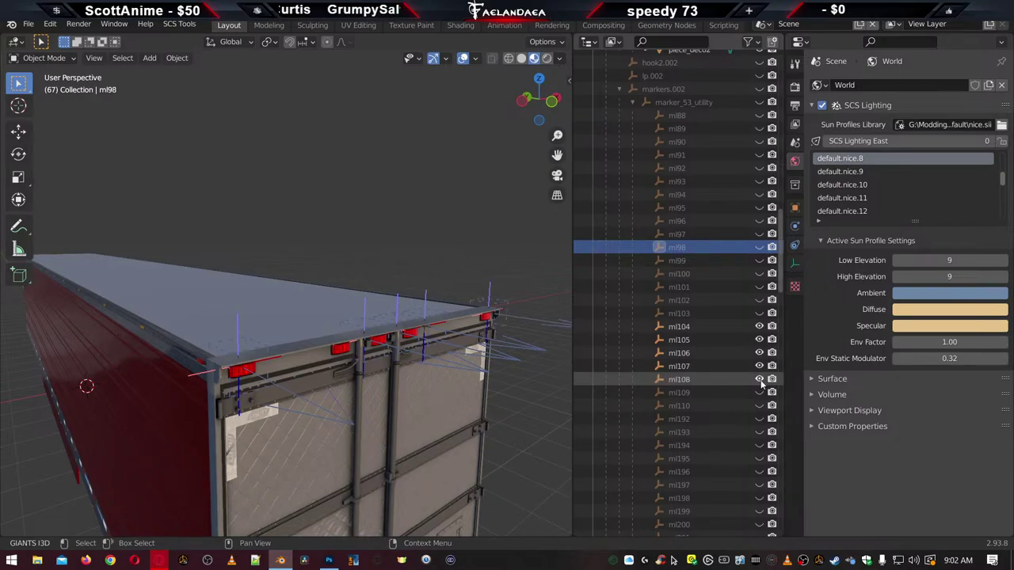
left_click(760, 379)
middle_click_drag(332, 418, 324, 414)
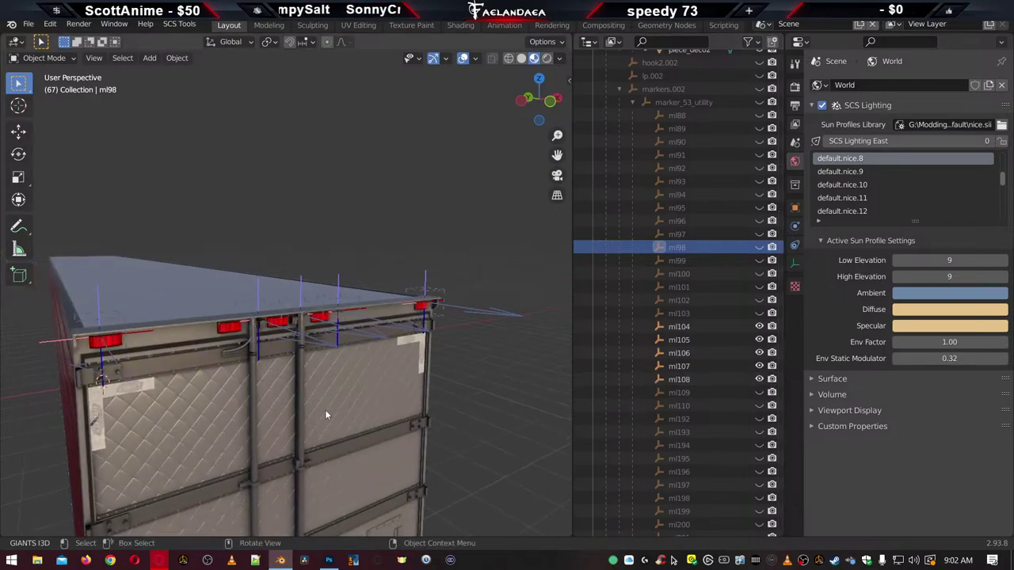
Switch to Front view and zoom in on the rear roof lamps
key("KP_3")
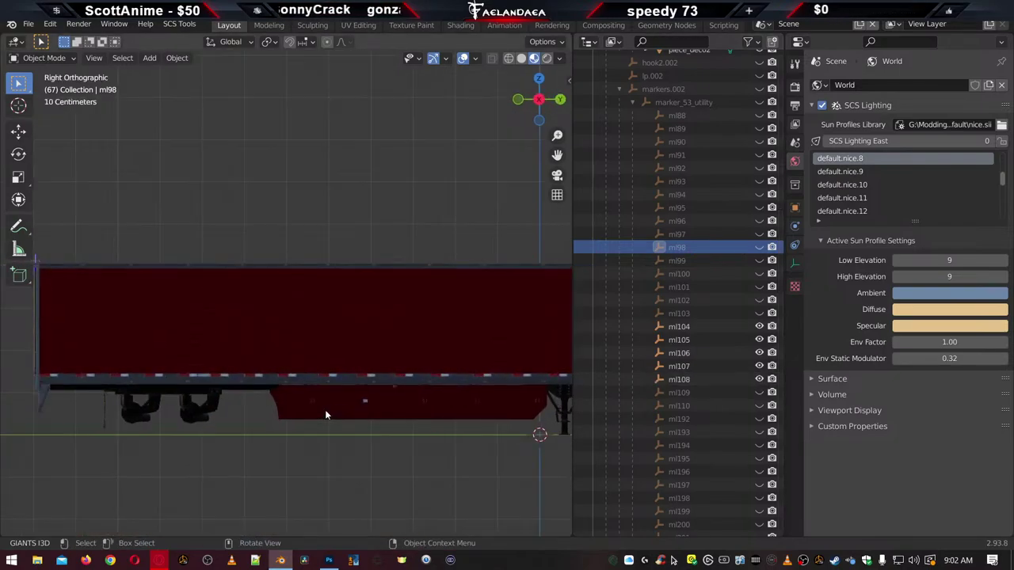
key("KP_1")
scroll(316, 393, "up", 5)
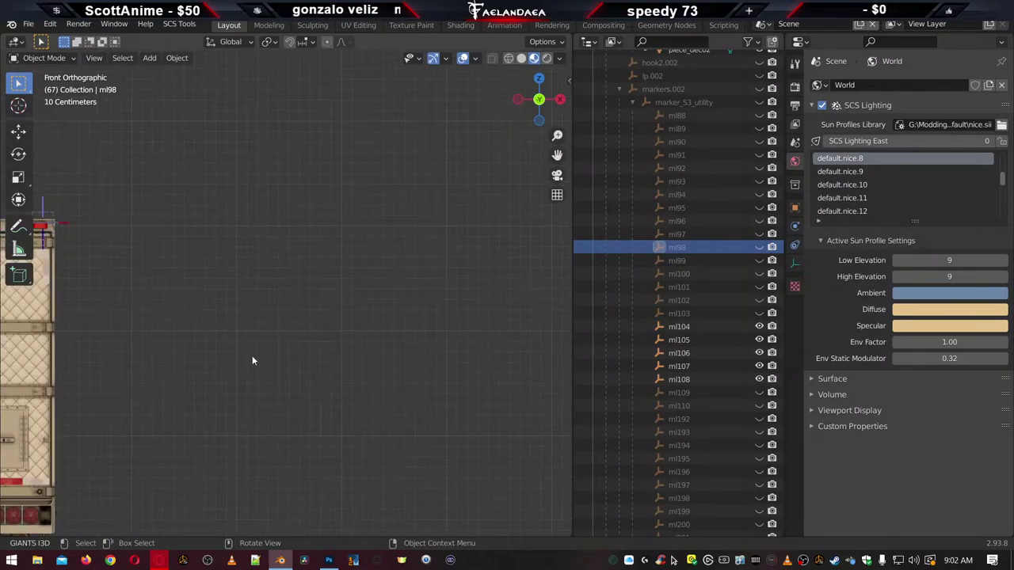
middle_click_drag(447, 410, 0, 405, "shift")
scroll(227, 362, "up", 3)
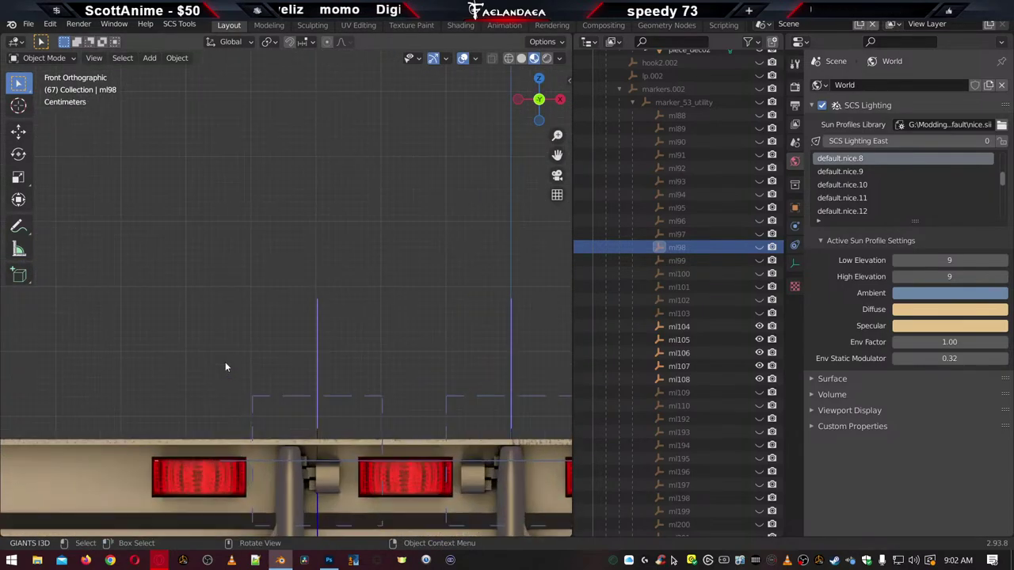
scroll(267, 358, "up", 3)
middle_click_drag(473, 275, 504, 263, "shift")
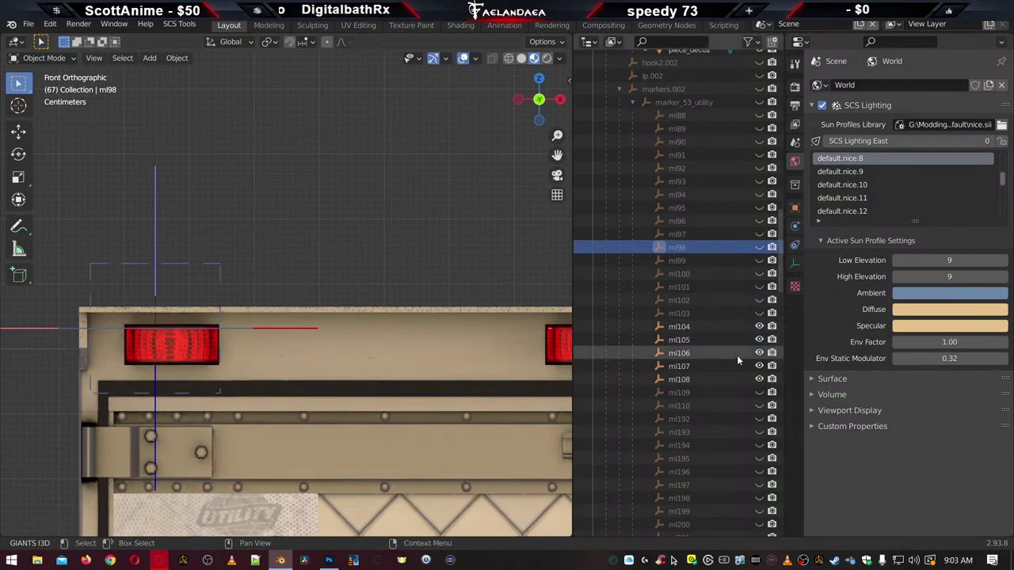
Select ml104 through ml108 and lower them together along Z onto the lamps
left_click(679, 327)
left_click(679, 380, "shift")
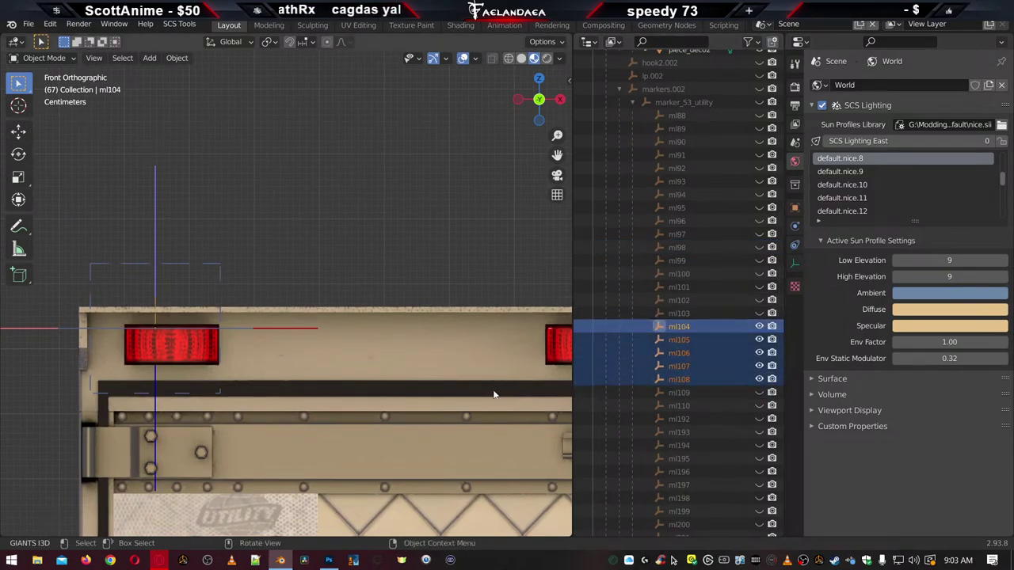
scroll(325, 389, "down", 3)
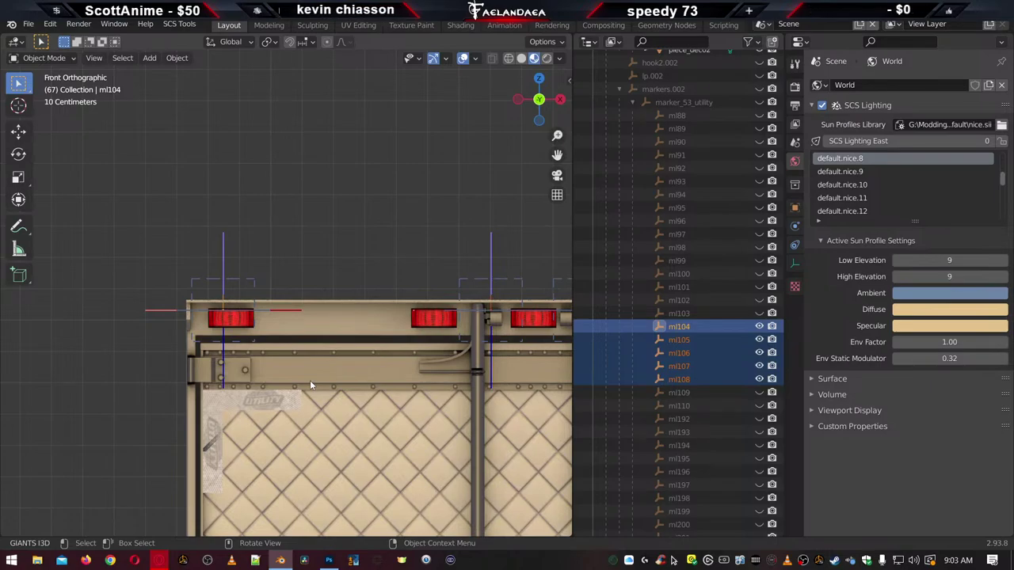
key("g")
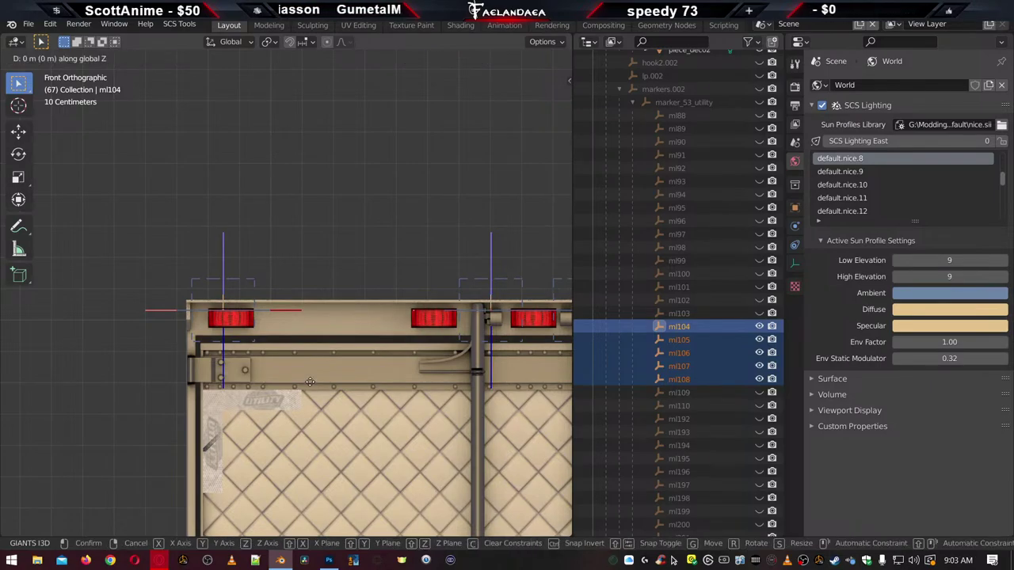
key("z")
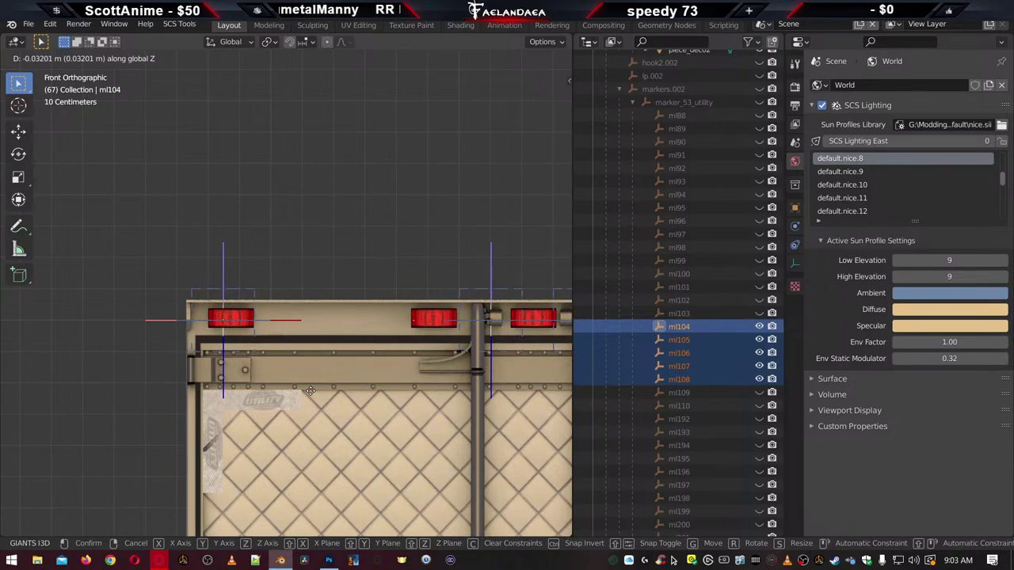
left_click(312, 392)
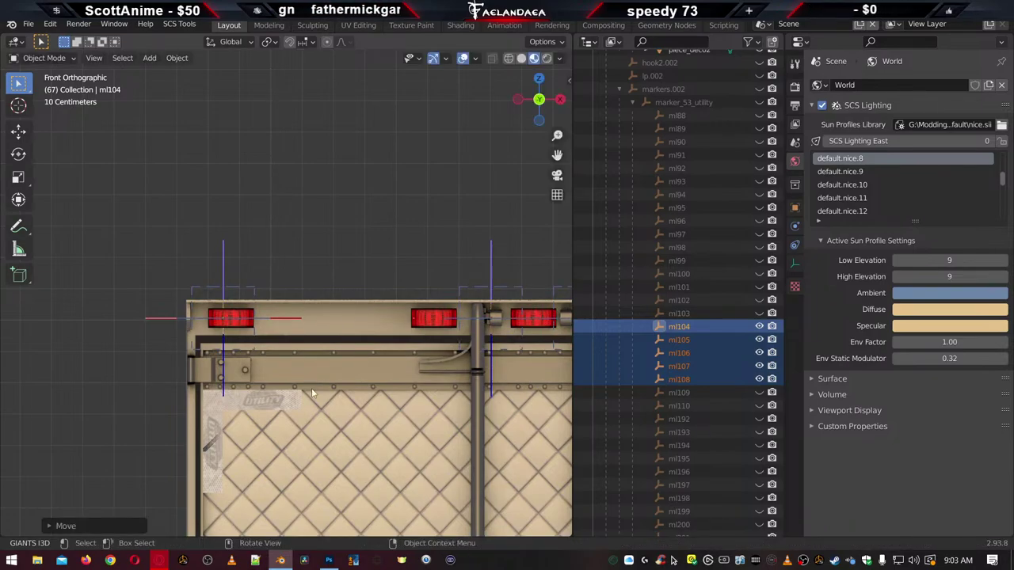
Move ml104 so it is centred on its lamp
left_click(676, 326)
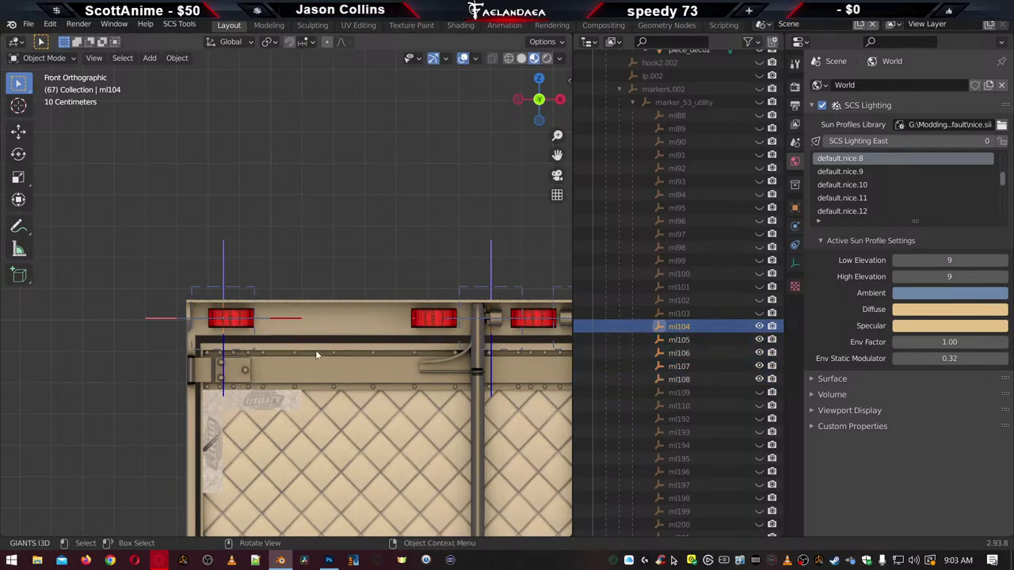
key("g")
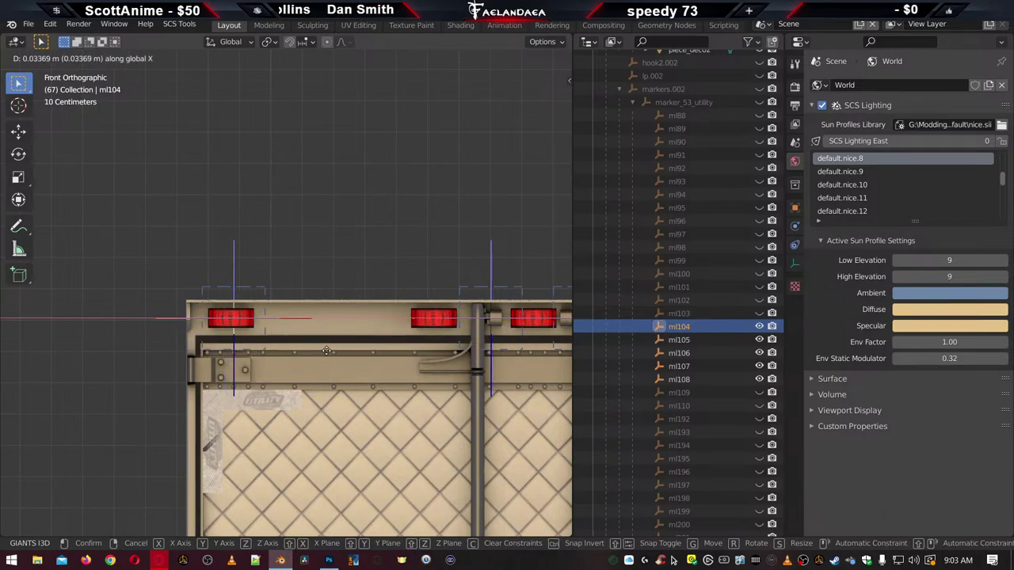
left_click(324, 356)
middle_click_drag(457, 354, 334, 359, "shift")
scroll(349, 358, "up", 4)
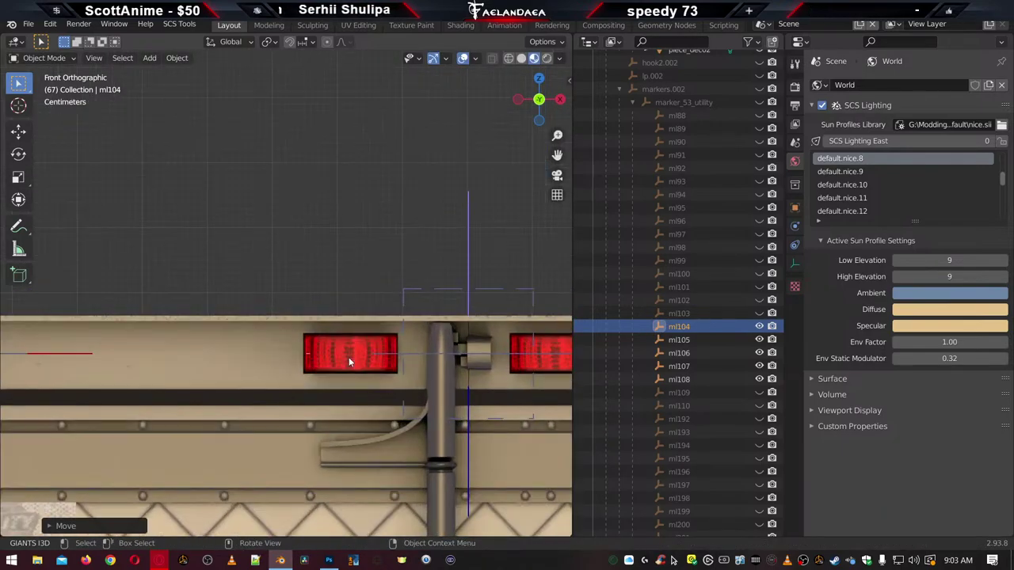
Slide ml105 along X to centre it on its lamp
left_click(683, 341)
key("g")
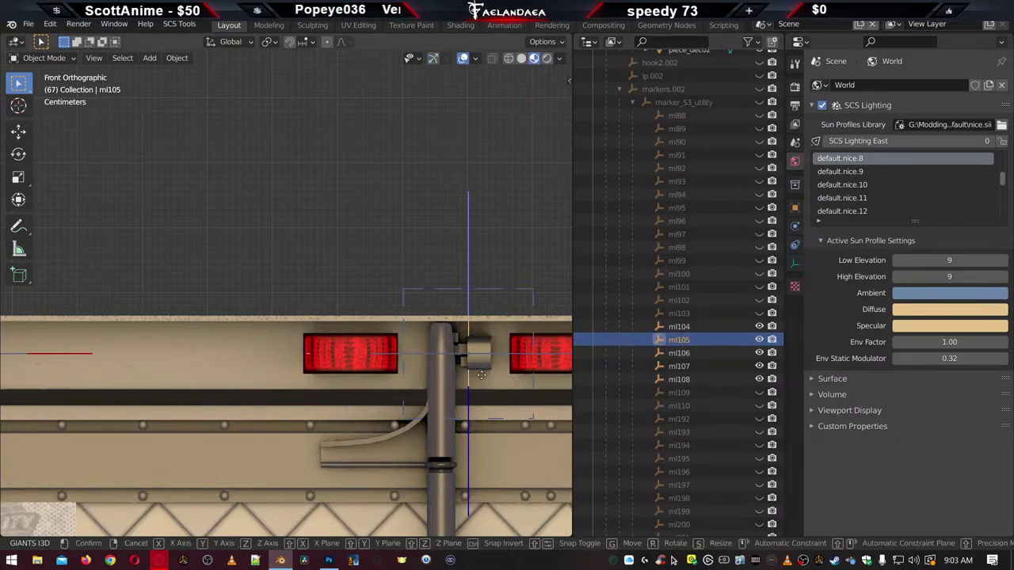
key("x")
left_click(362, 382)
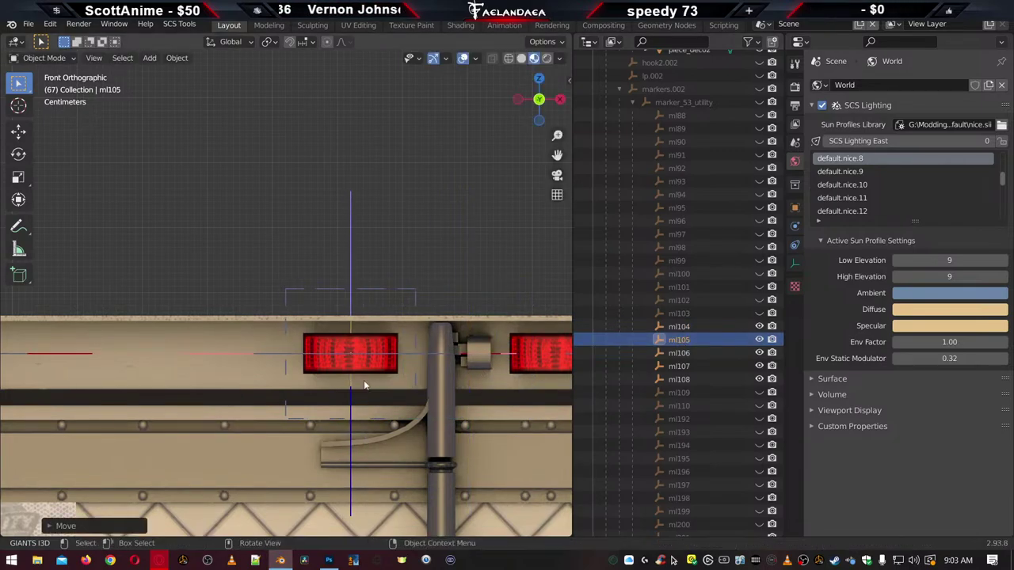
scroll(388, 383, "down", 2)
Slide ml106 and ml107 along X, centring them on the middle and next lamps
middle_click_drag(477, 375, 313, 385, "shift")
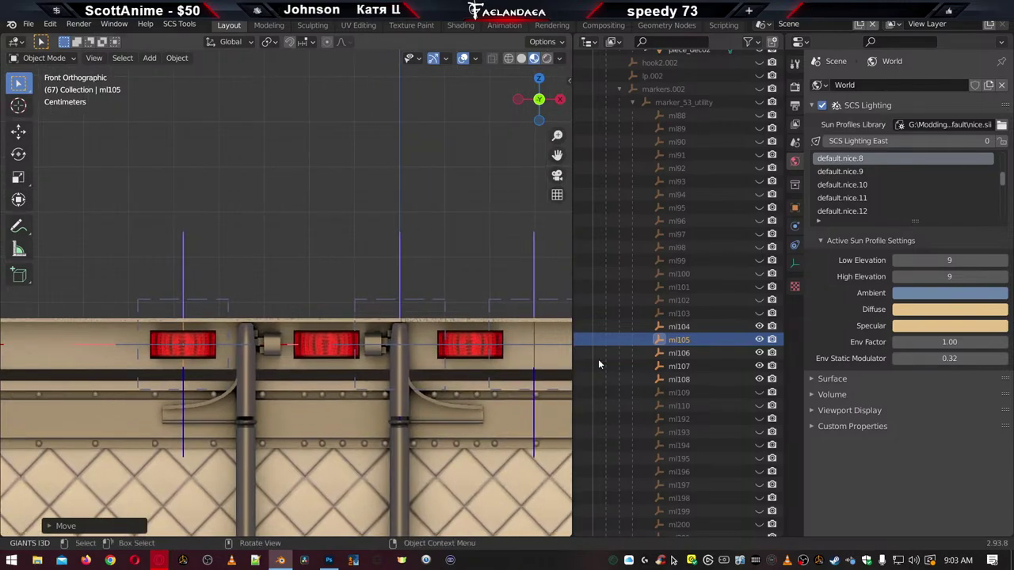
left_click(600, 354)
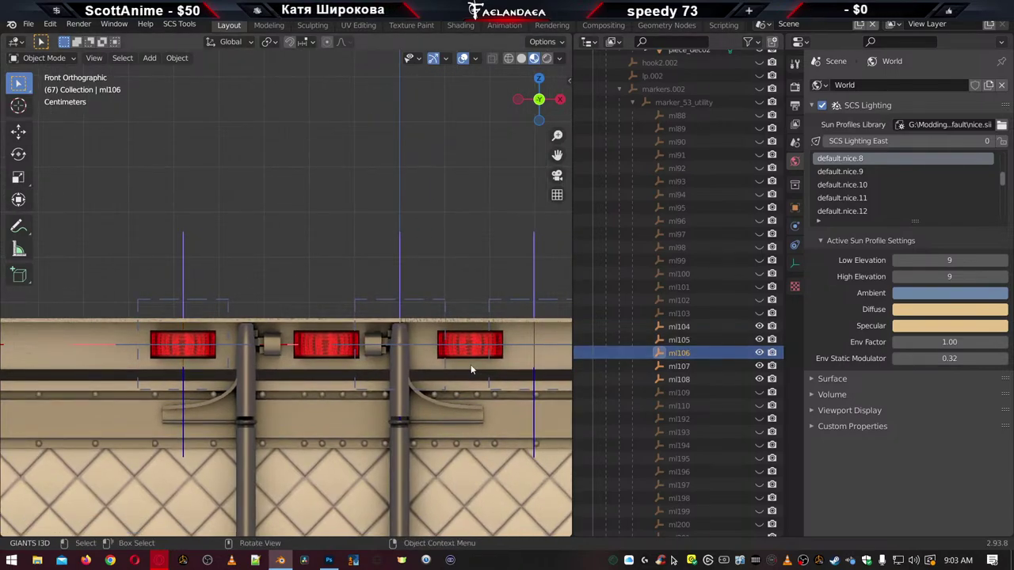
key("g")
key("x")
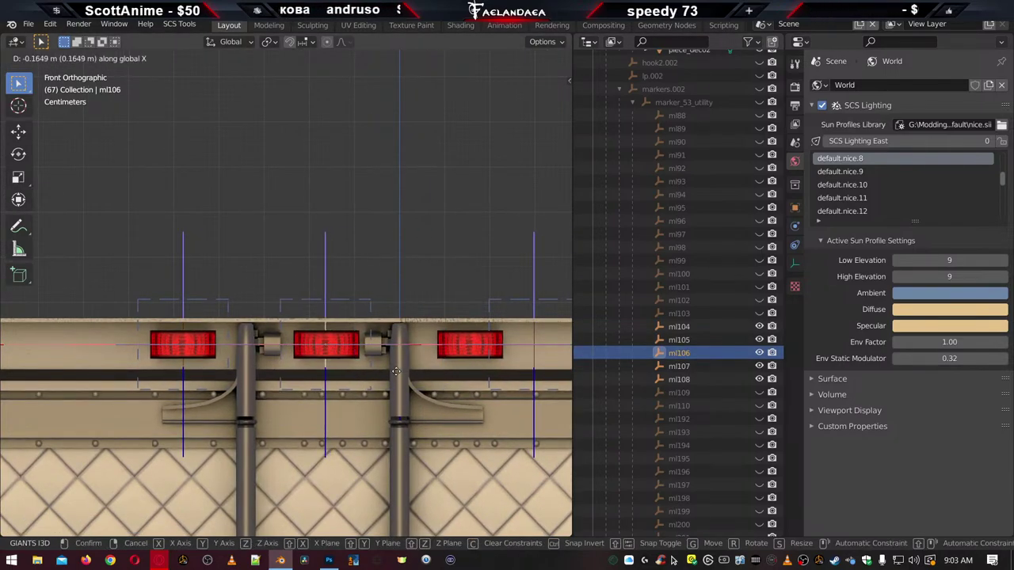
left_click(441, 374)
left_click(634, 366)
key("g")
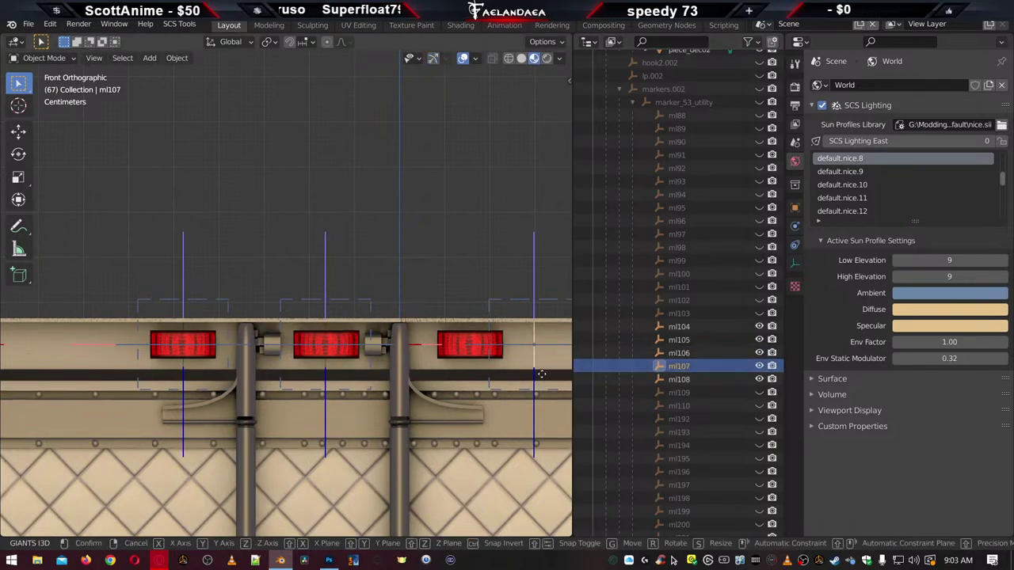
key("x")
left_click(476, 374)
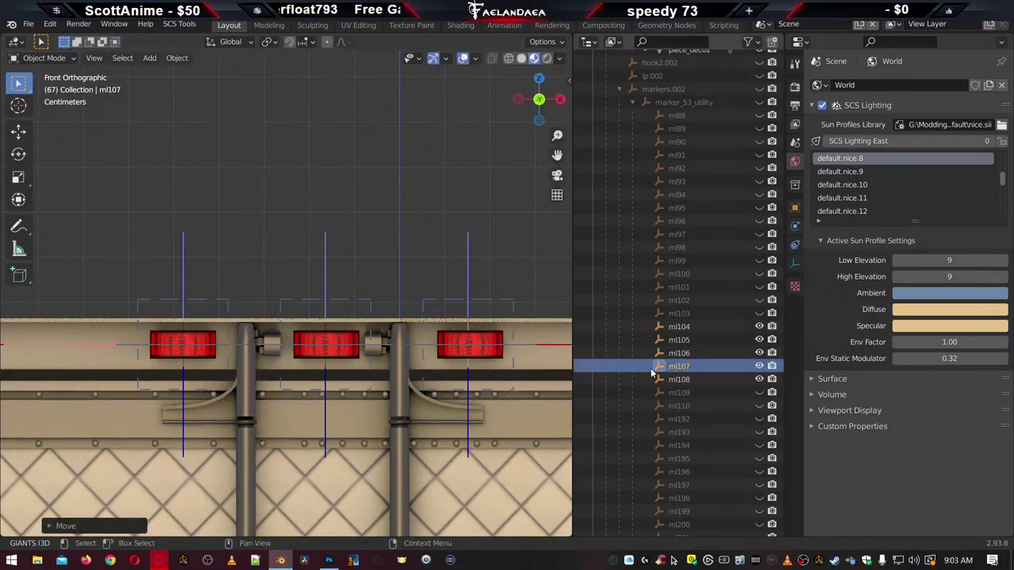
Slide ml108 along X onto the corner lamp, then select all five locators ml104–ml108
left_click(679, 380)
key("KP_Decimal")
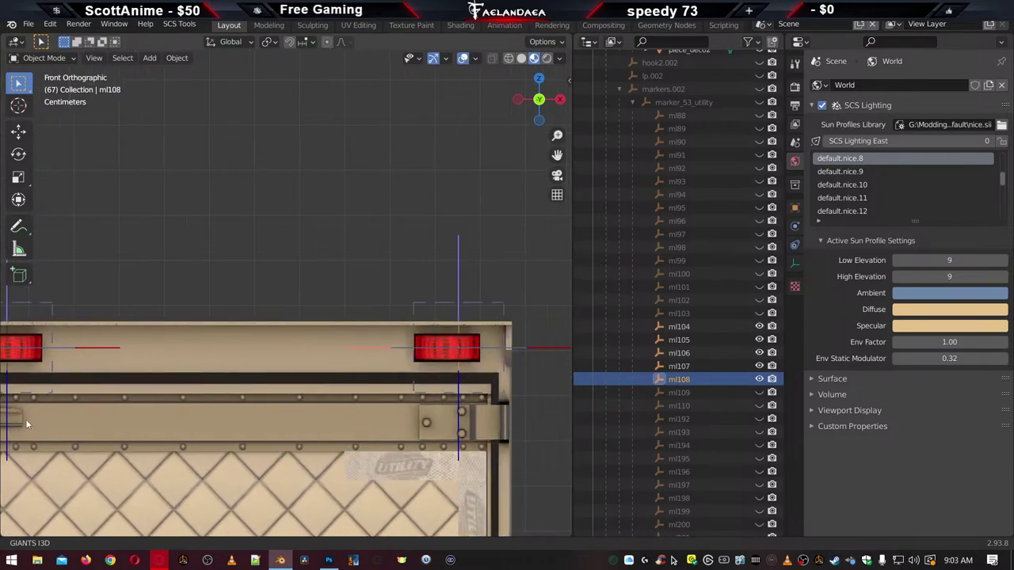
scroll(546, 403, "up", 3)
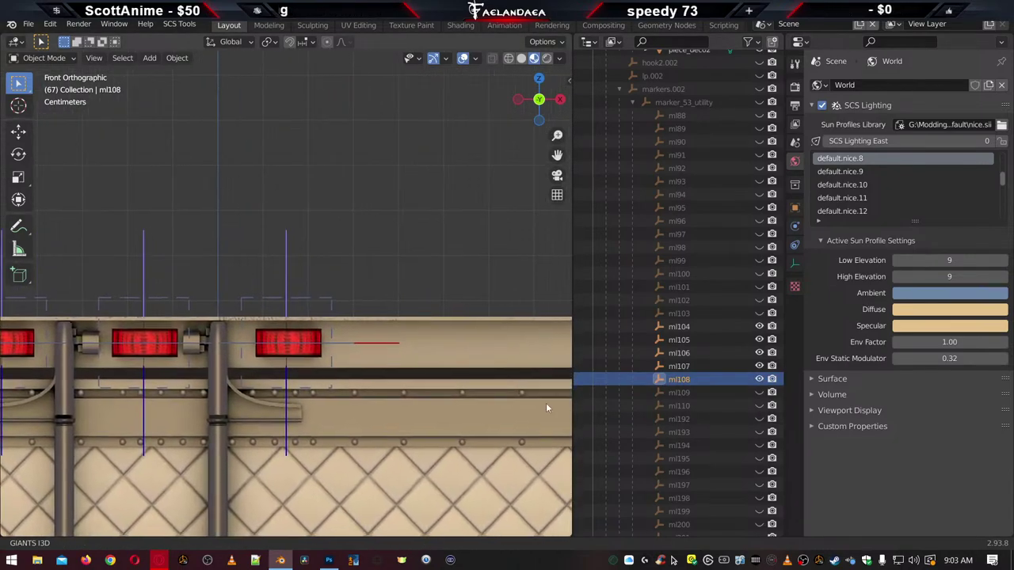
scroll(237, 408, "up", 2)
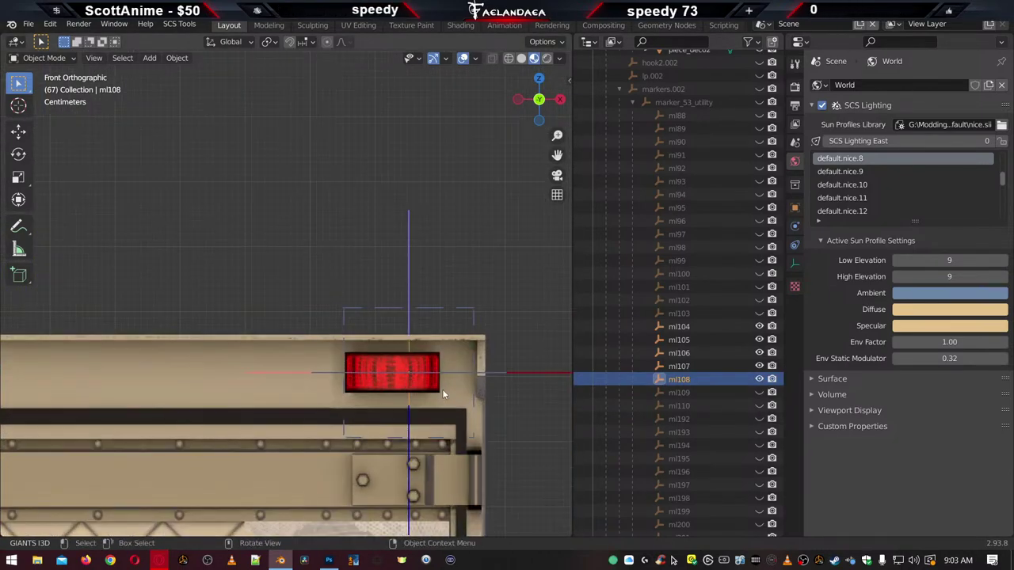
key("g")
key("x")
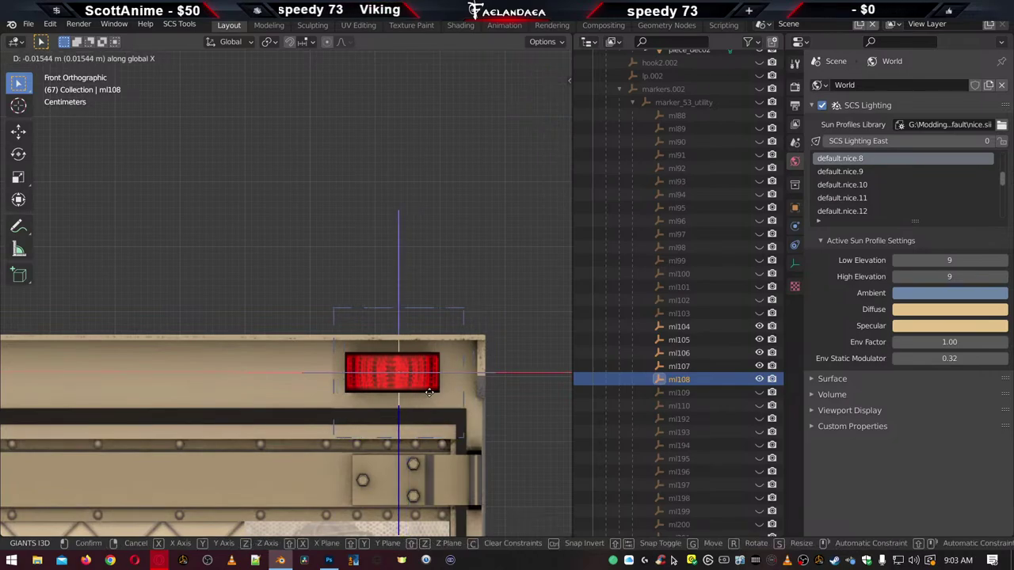
left_click(422, 392)
scroll(404, 396, "down", 3)
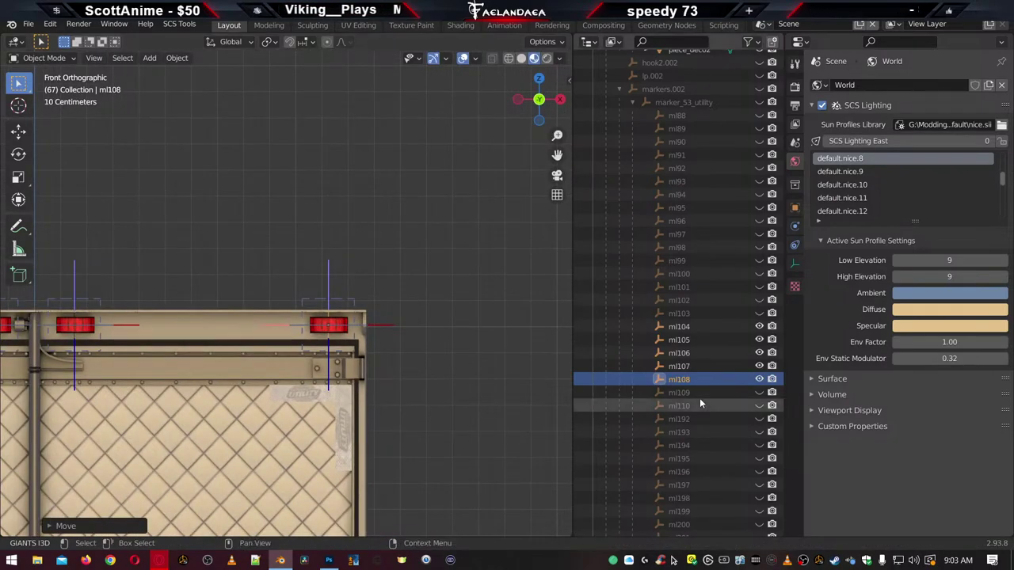
left_click(685, 328, "shift")
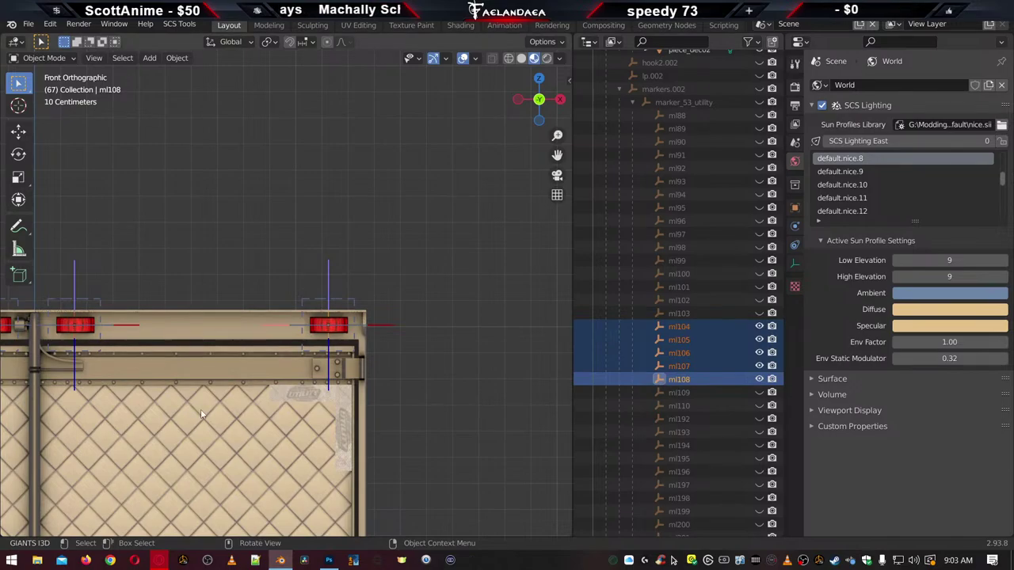
Nudge locators ml104–ml108 slightly along Y to sit at the rear roof lamp faces
middle_click_drag(201, 409, 135, 361)
scroll(190, 384, "up", 5)
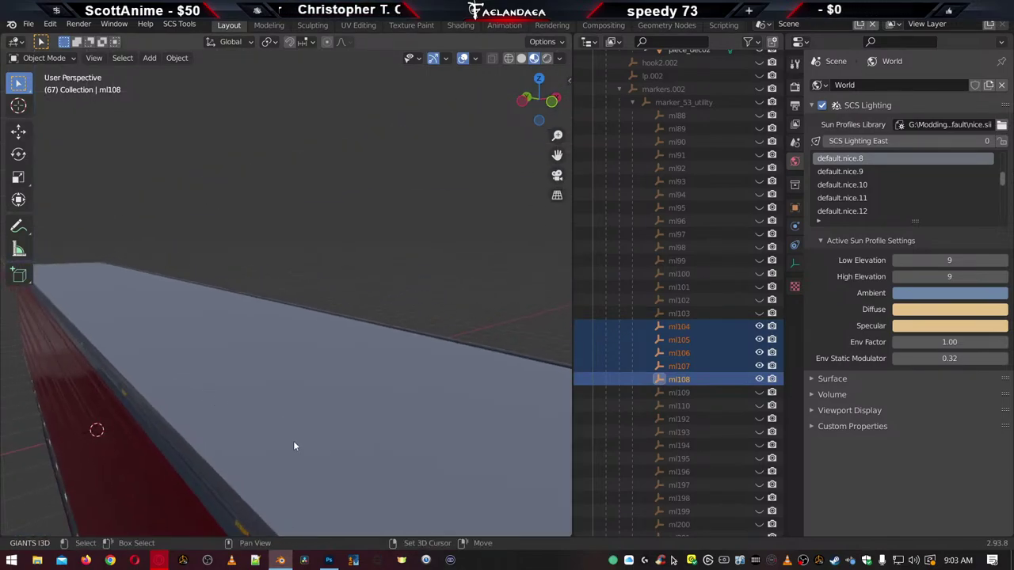
middle_click_drag(293, 446, 257, 396)
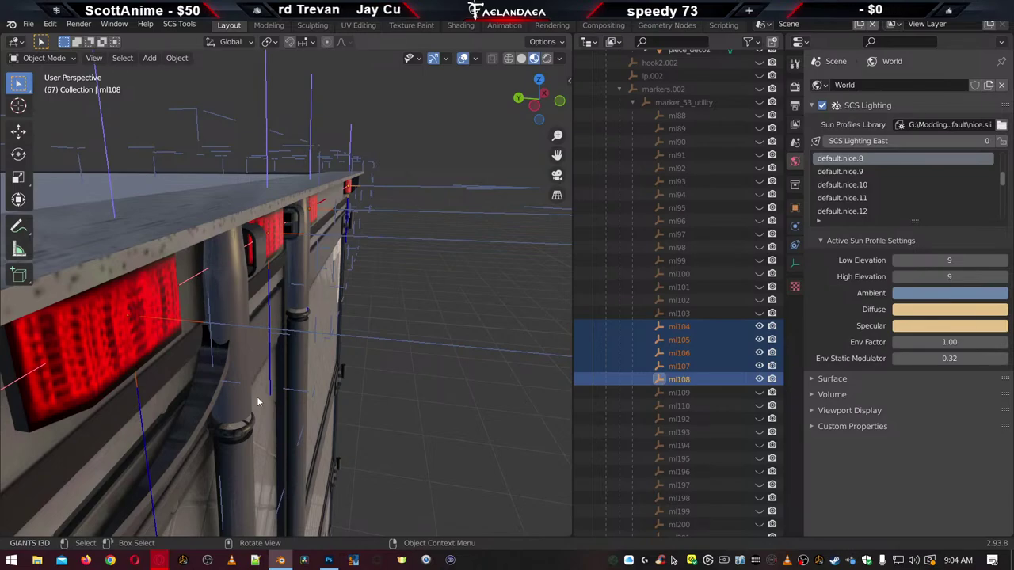
key("g")
key("y")
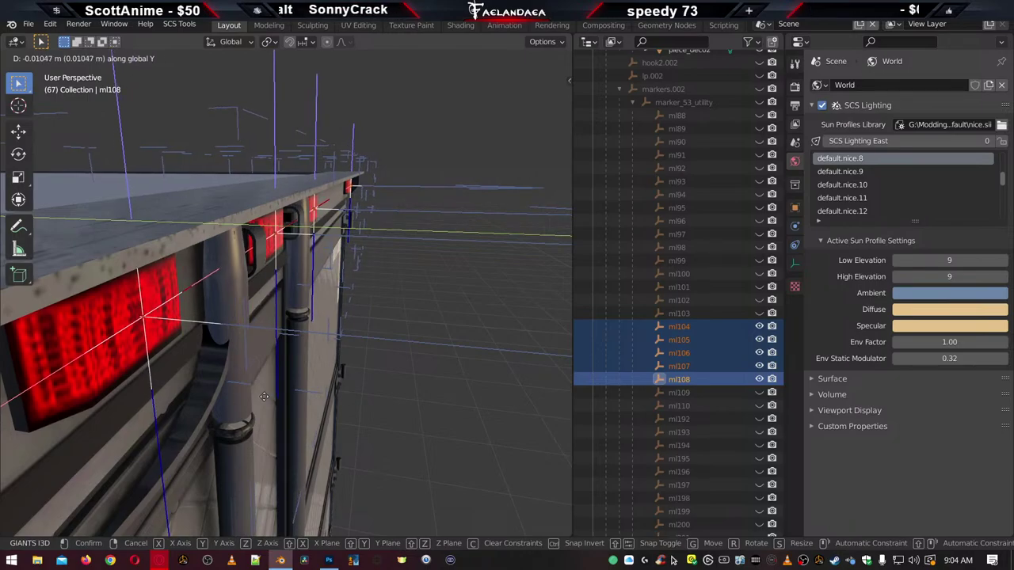
left_click(265, 396)
Orbit and zoom around the trailer's rear doors to check the locators align with the red lamps
scroll(392, 371, "down", 5)
middle_click_drag(392, 371, 331, 354)
scroll(331, 354, "up", 2)
middle_click_drag(264, 318, 366, 424)
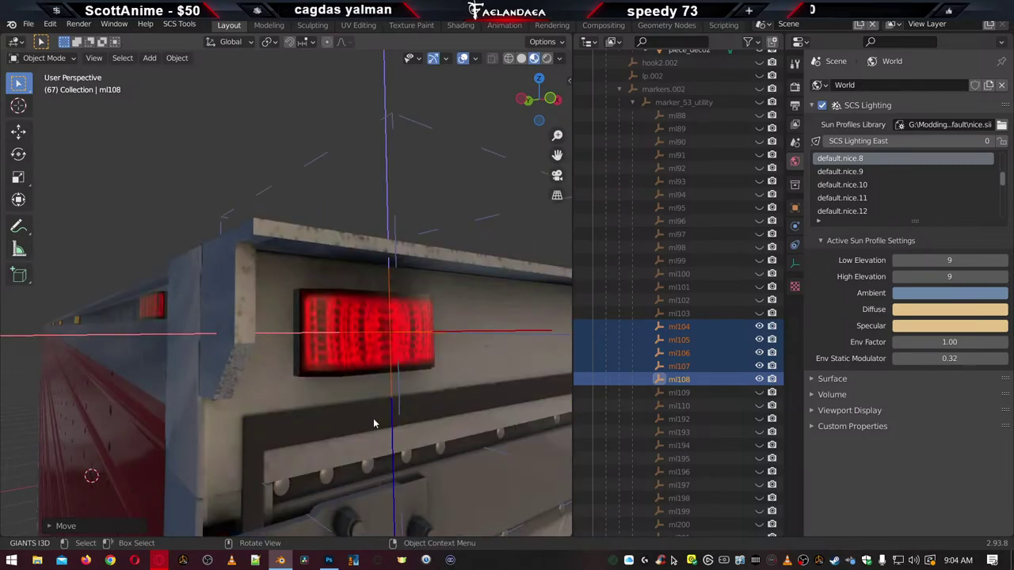
scroll(373, 419, "down", 5)
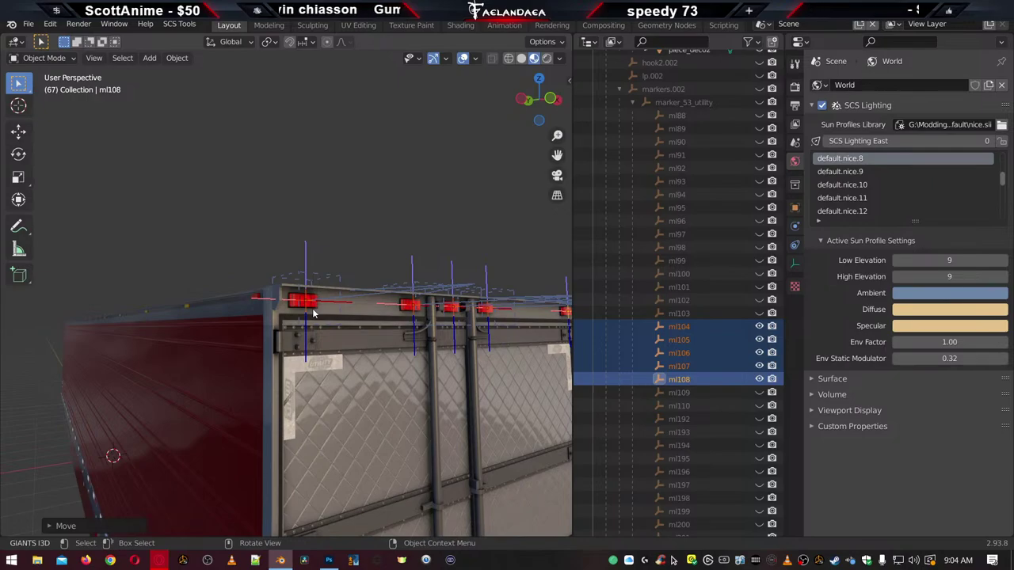
middle_click_drag(313, 315, 263, 306)
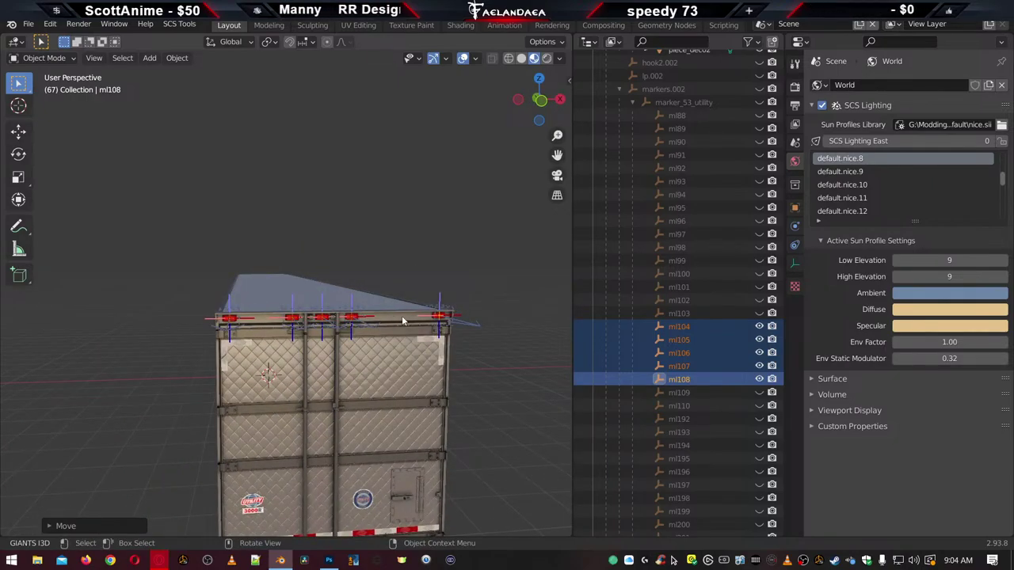
scroll(343, 320, "up", 7)
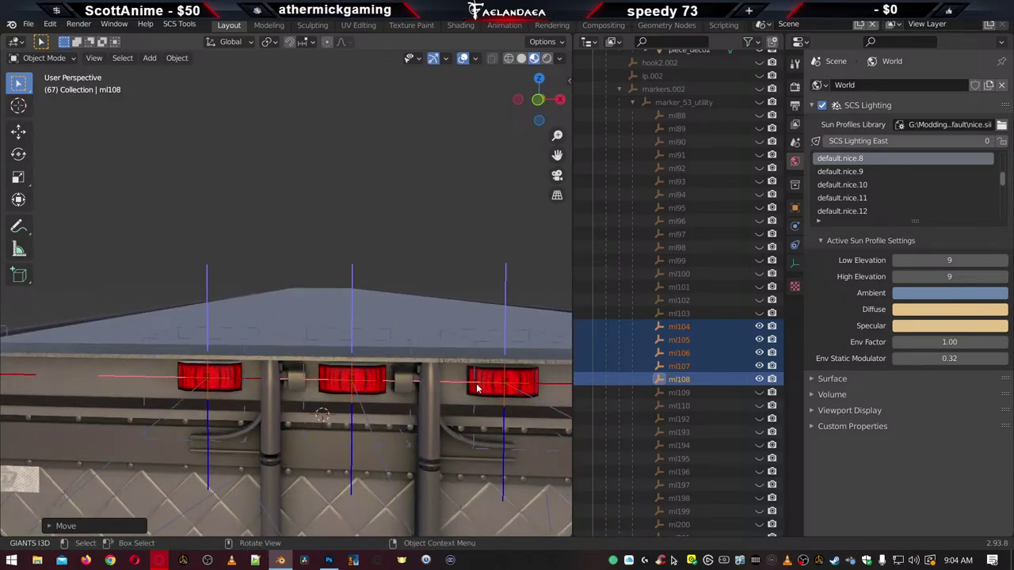
scroll(476, 383, "down", 3)
mouse_move(476, 384)
middle_mouse_down()
mouse_move(314, 390)
mouse_move(275, 364)
mouse_move(293, 376)
mouse_move(306, 369)
mouse_move(200, 371)
mouse_move(209, 387)
mouse_move(300, 430)
mouse_move(308, 268)
middle_mouse_up()
scroll(275, 364, "up", 4)
scroll(200, 371, "down", 4)
scroll(309, 273, "up", 5)
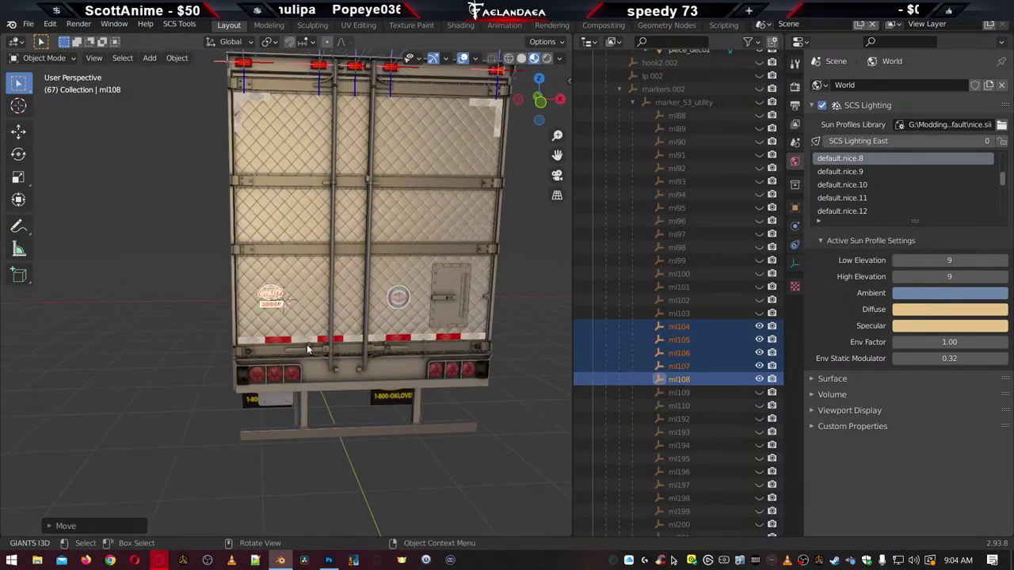
middle_click_drag(321, 371, 346, 331)
scroll(346, 331, "up", 6)
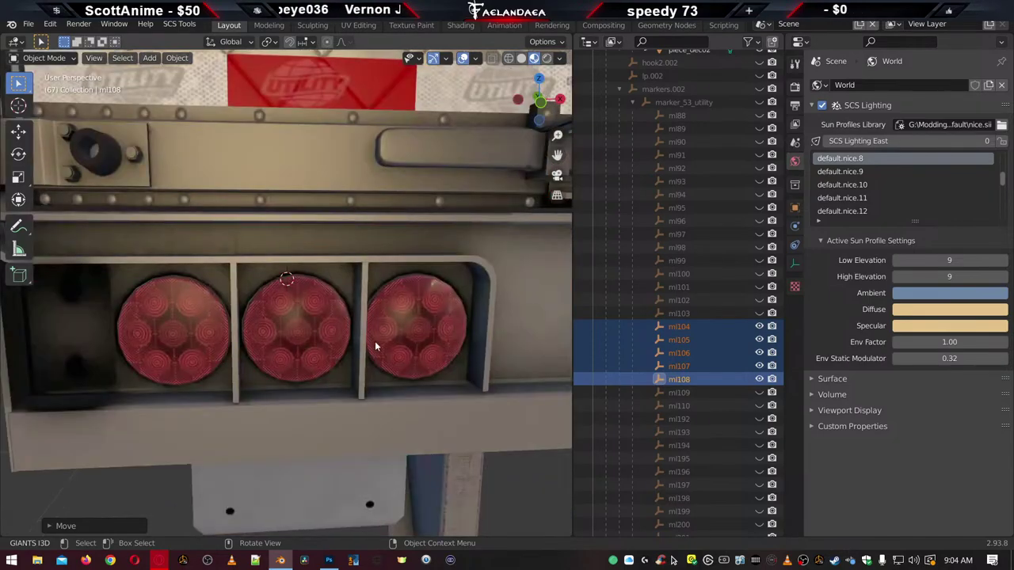
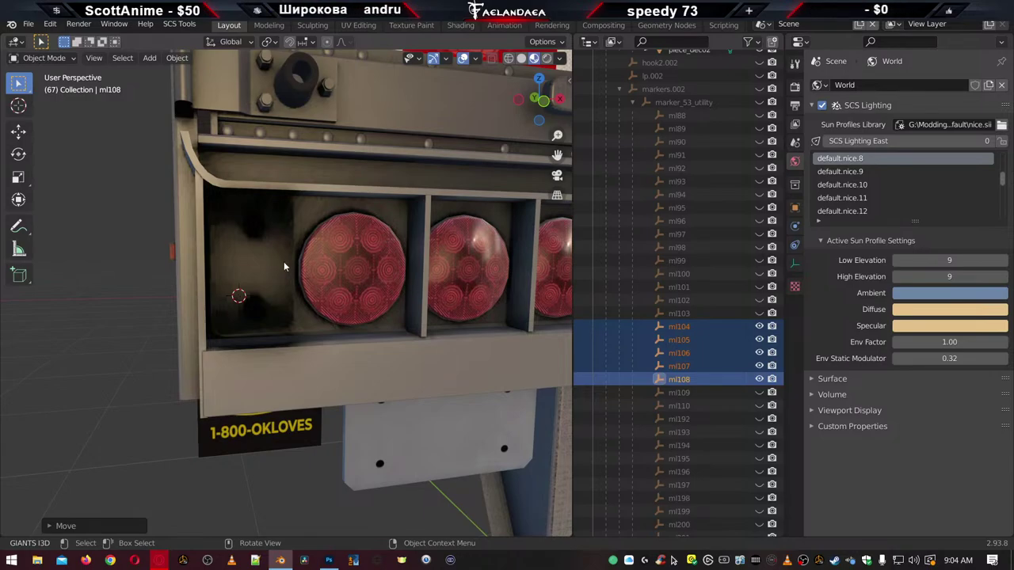
Zoom and orbit the view around the trailer rear to show the tail lights
scroll(271, 252, "down", 6)
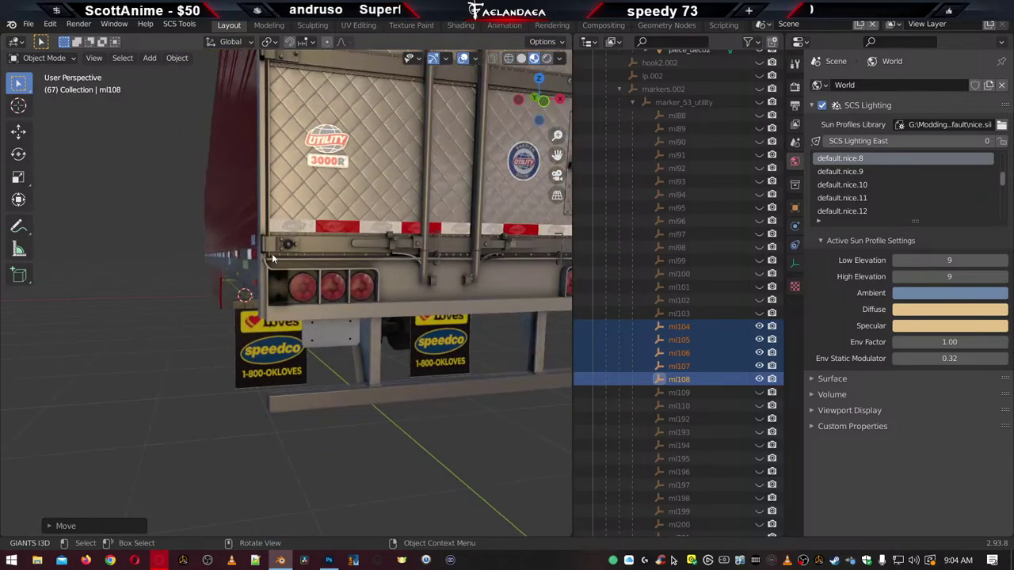
scroll(320, 252, "up", 2)
scroll(320, 252, "down", 4)
scroll(320, 246, "up", 5)
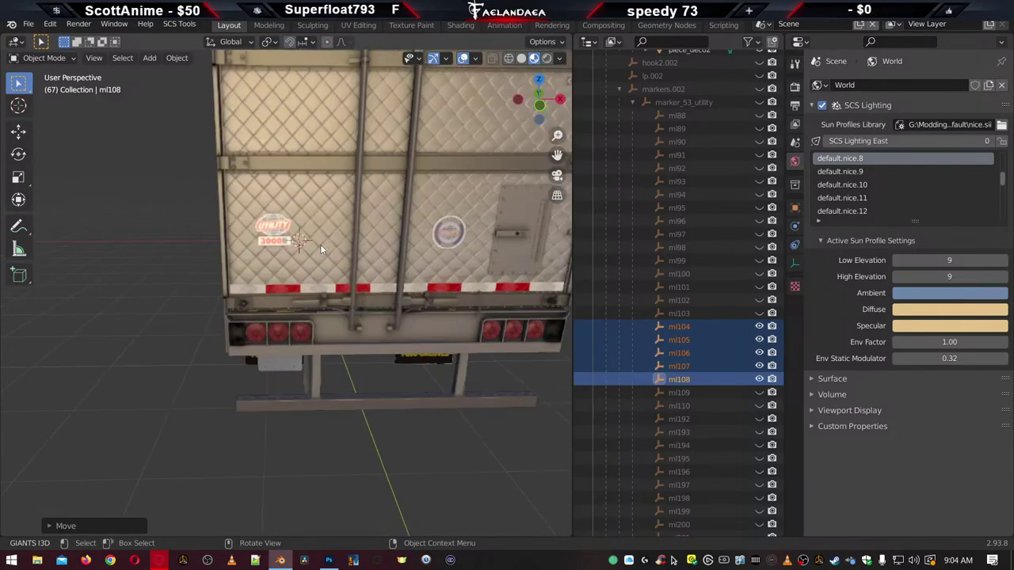
middle_click_drag(320, 244, 296, 269)
scroll(296, 263, "up", 8)
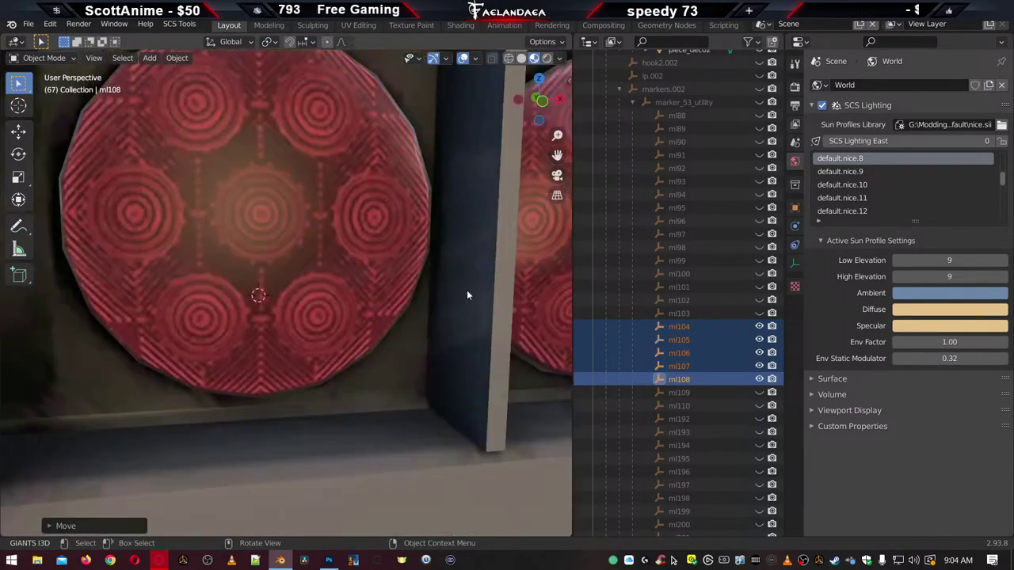
Toggle the ml109 locator's visibility in the Outliner and zoom to check the markers
left_click(760, 393)
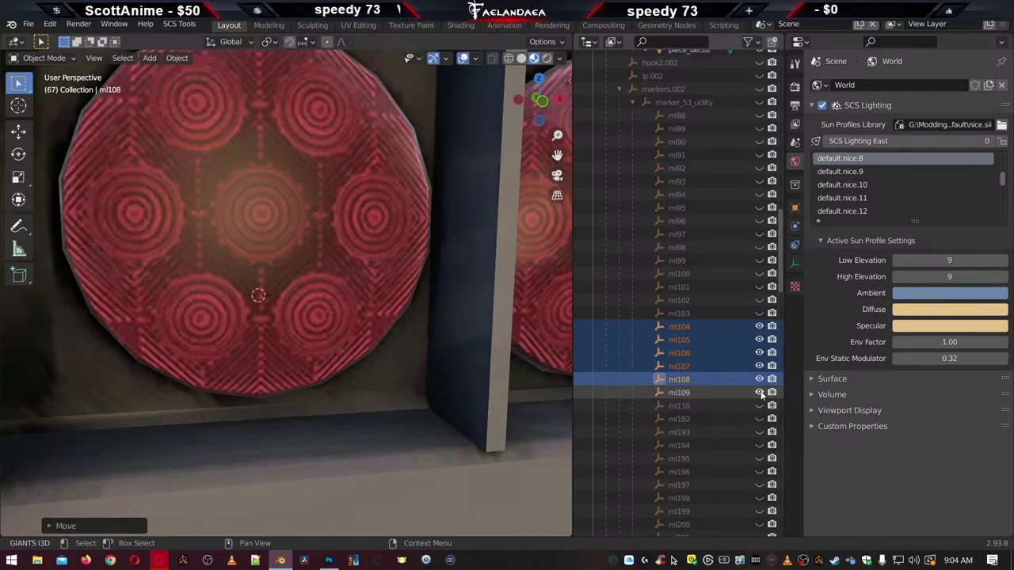
scroll(392, 372, "down", 8)
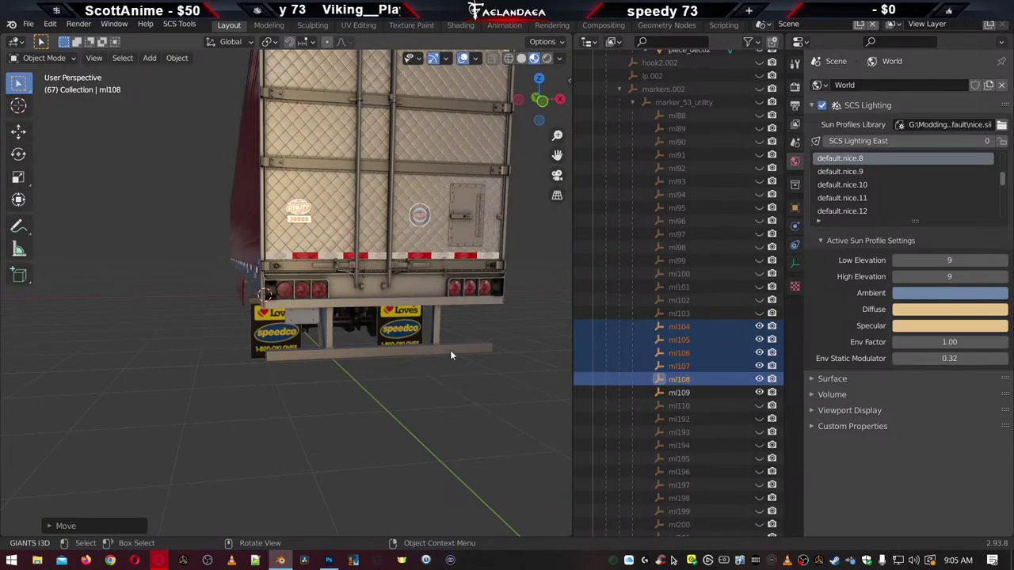
scroll(450, 355, "up", 2)
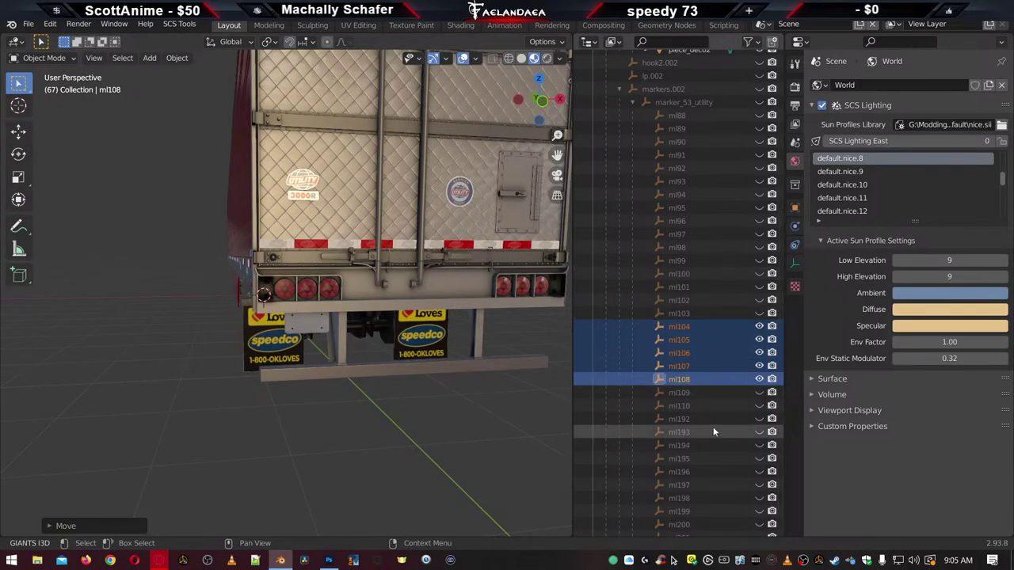
scroll(694, 445, "down", 15)
scroll(697, 450, "down", 10)
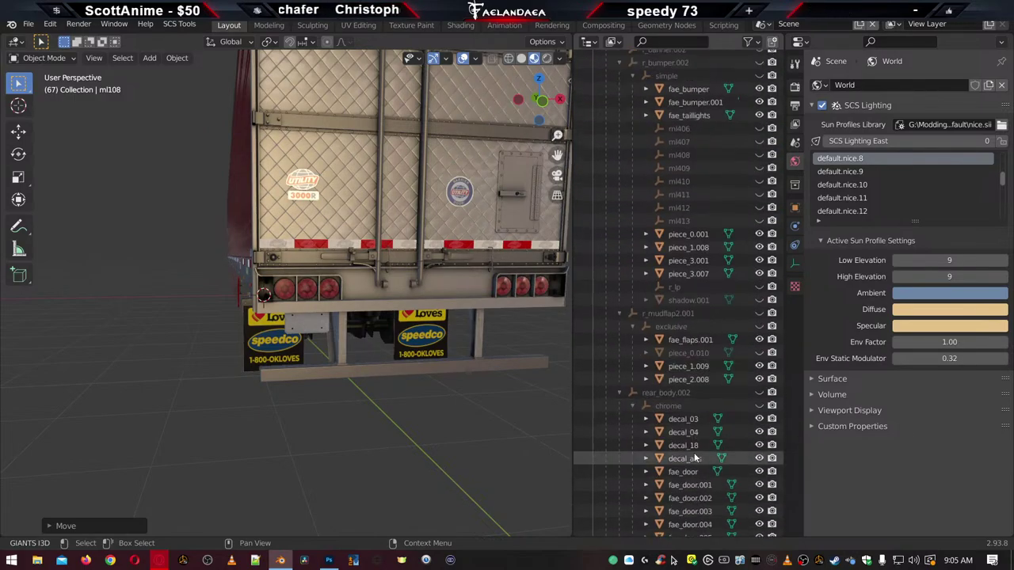
Unhide the ml406 locator, select it and show its object properties
scroll(759, 178, "up", 3)
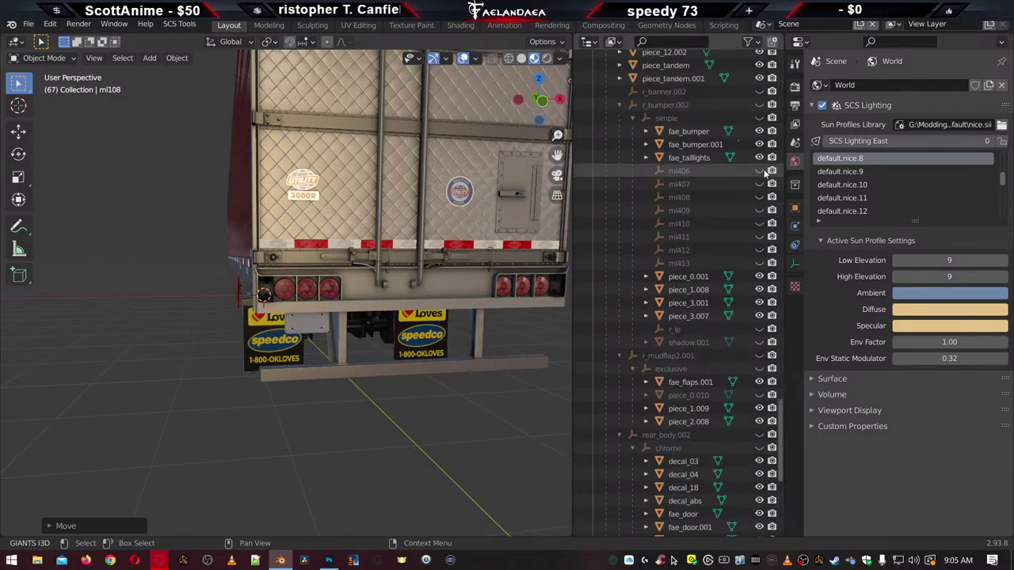
left_click(760, 172)
left_click(705, 171)
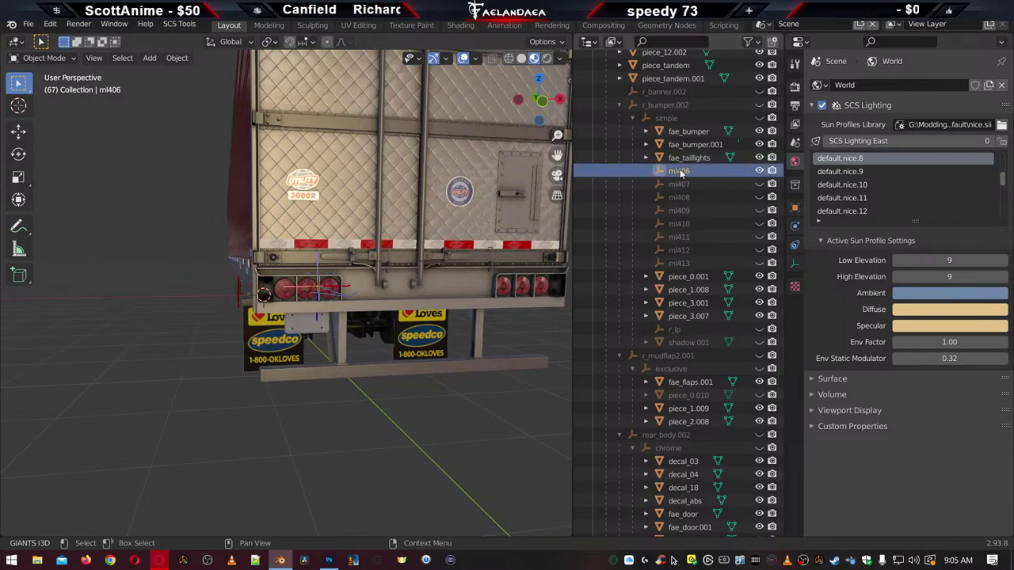
left_click(795, 210)
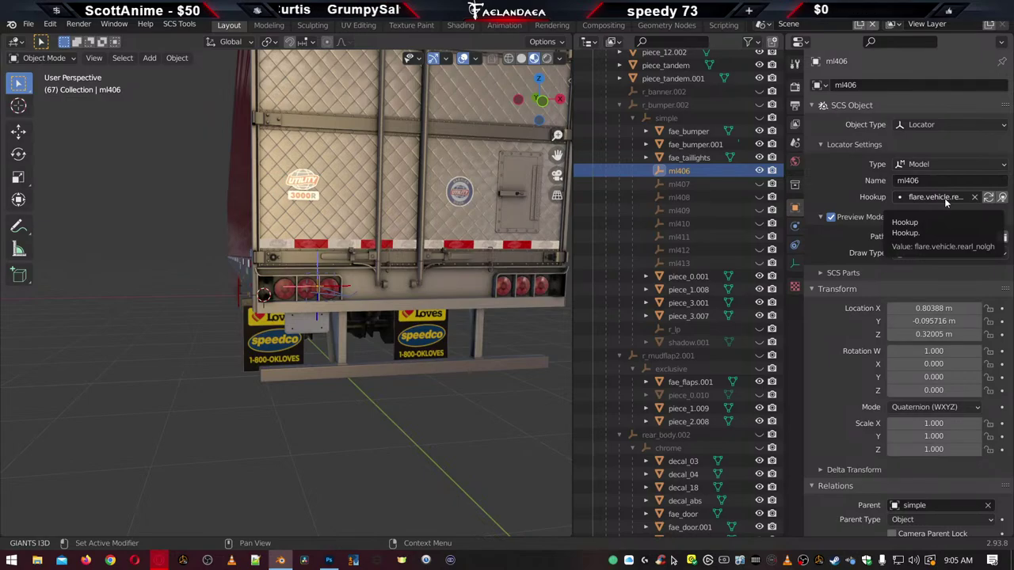
scroll(346, 353, "up", 10)
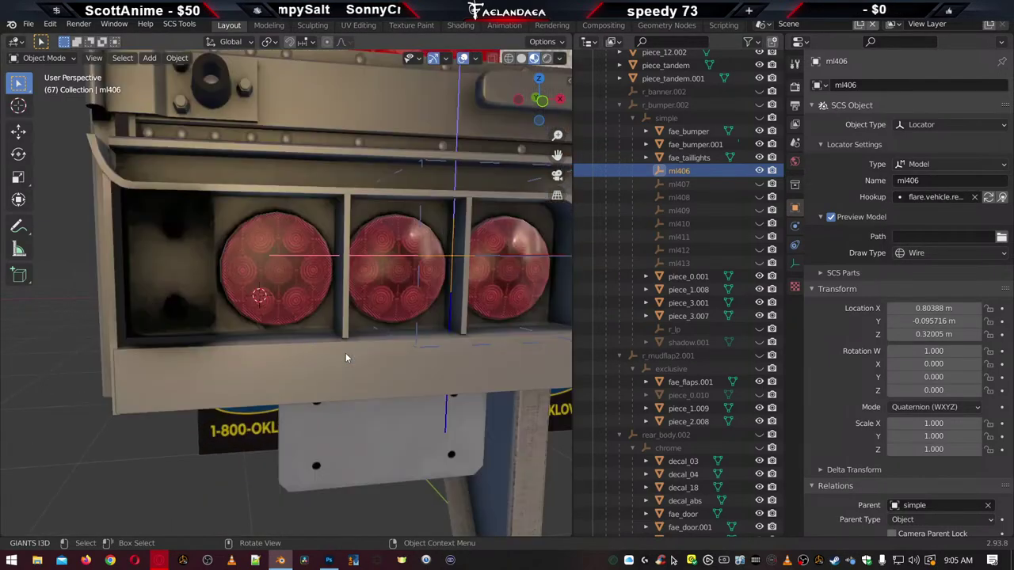
scroll(367, 351, "down", 8)
middle_click_drag(407, 335, 396, 331)
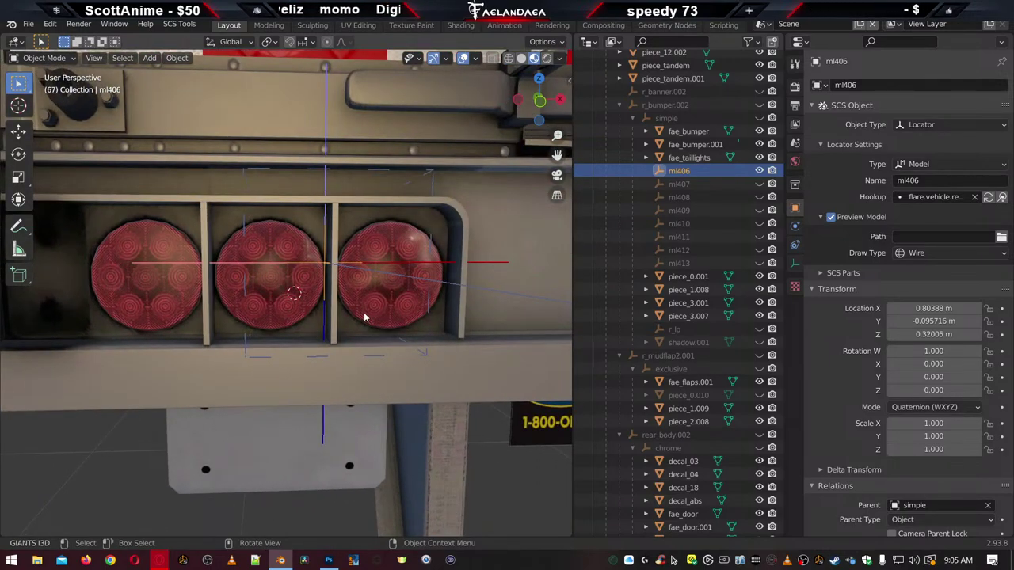
Roughly move ml406 along X and then Z onto the left tail light
key("g")
key("x")
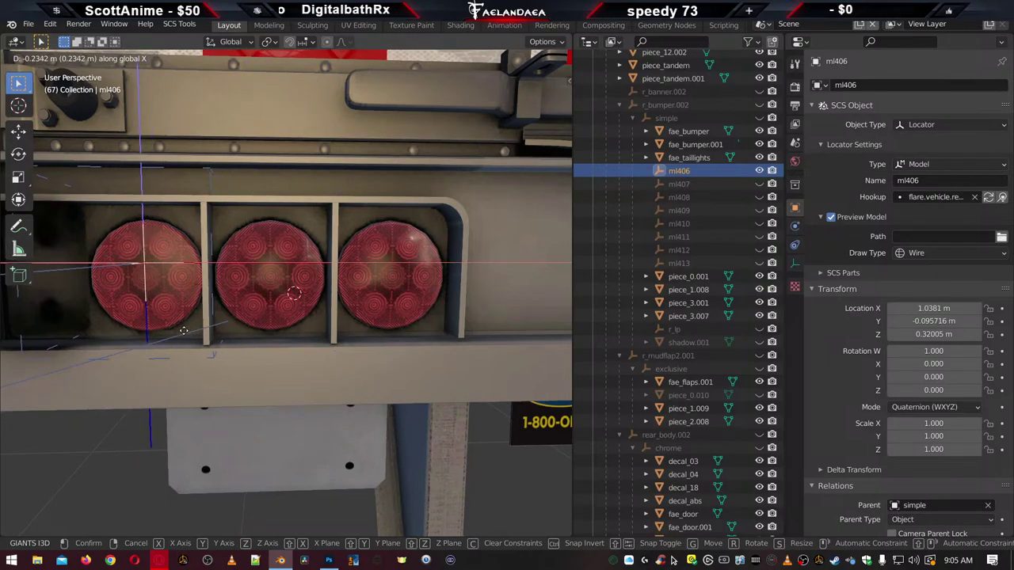
left_click(184, 333)
middle_click_drag(211, 325, 231, 320)
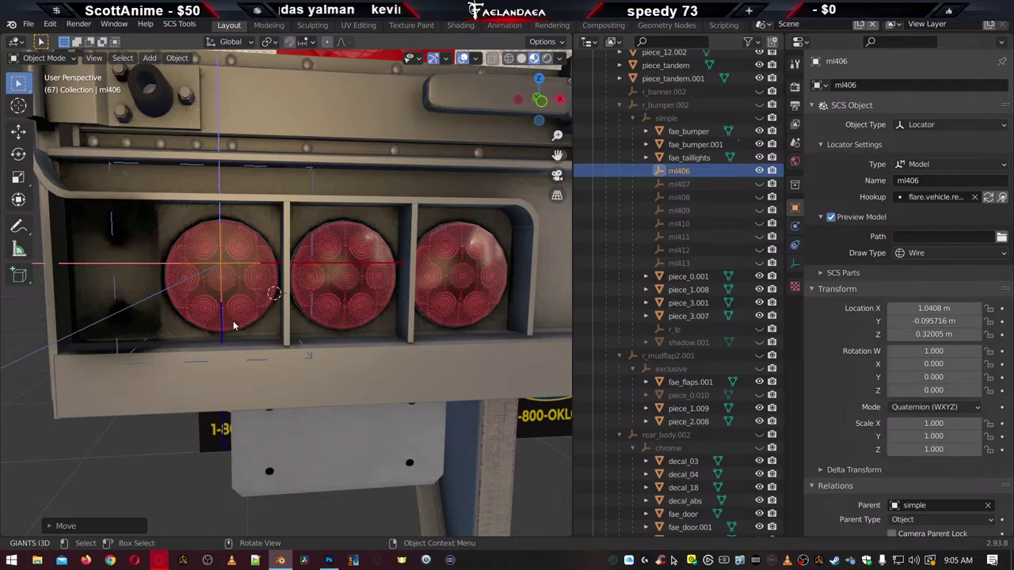
key("g")
key("z")
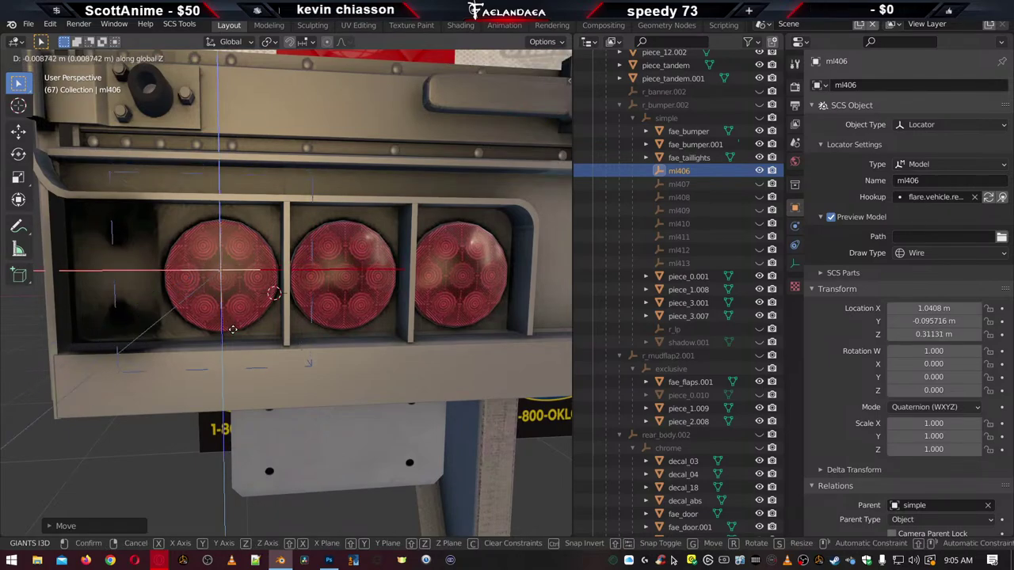
left_click(234, 339)
Switch to Front Orthographic view and zoom in on the left tail light
key("KP_5")
key("KP_3")
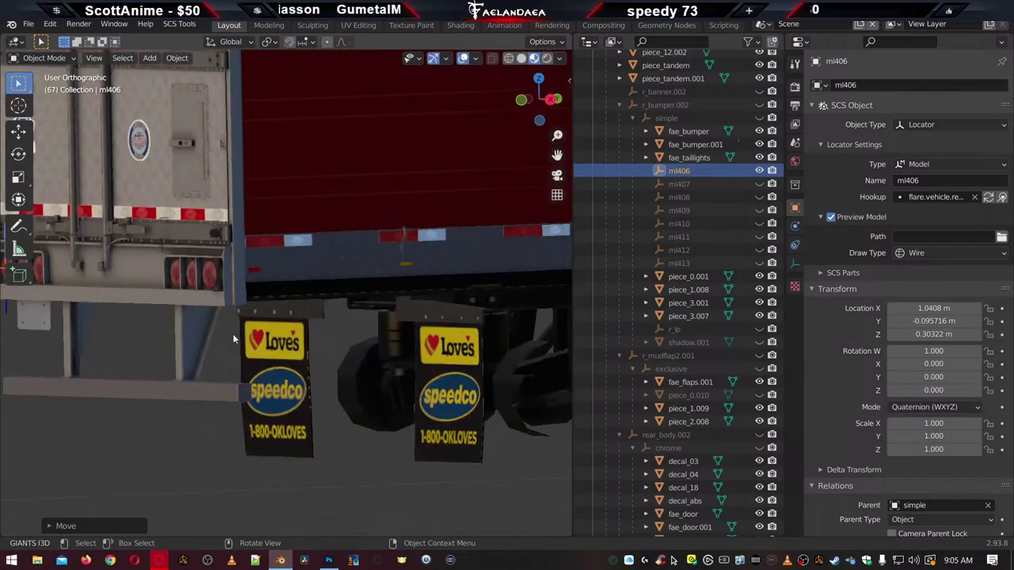
key("KP_1")
scroll(234, 339, "up", 10)
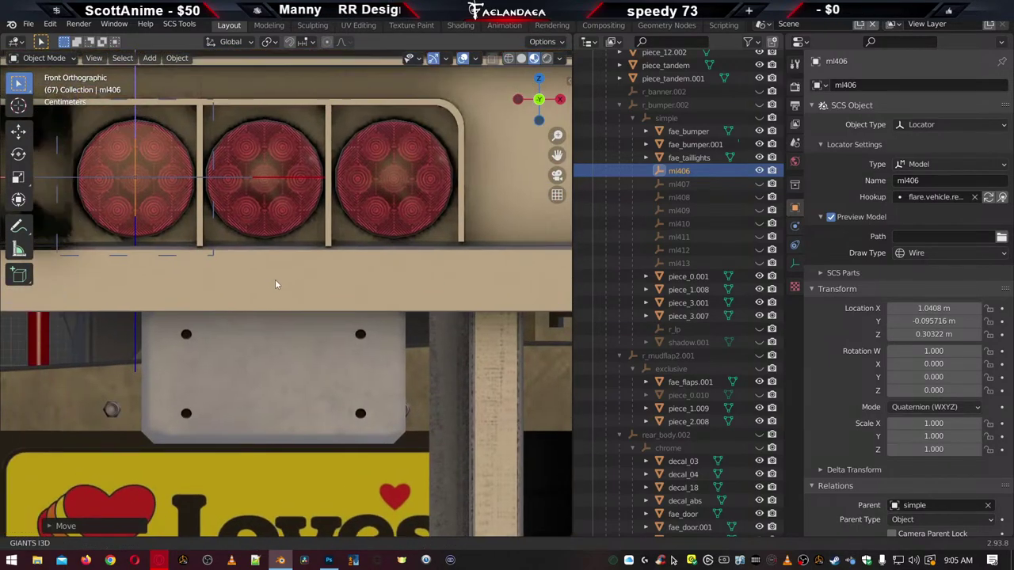
middle_click_drag(275, 279, 398, 418, "shift")
scroll(374, 400, "up", 4)
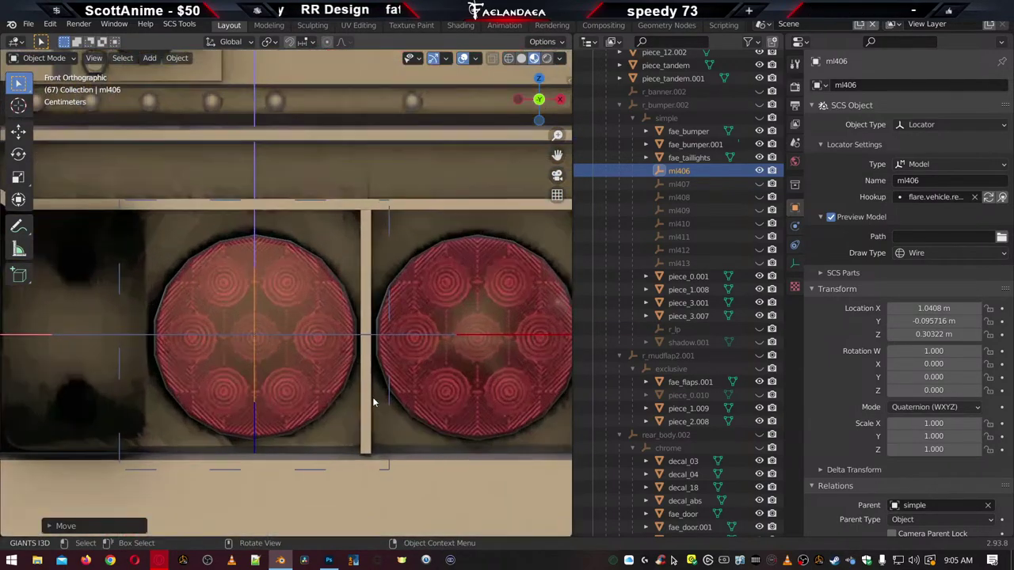
Fine-tune ml406 to Z 0.30061 m and X 1.0399 m on the light centre
key("g")
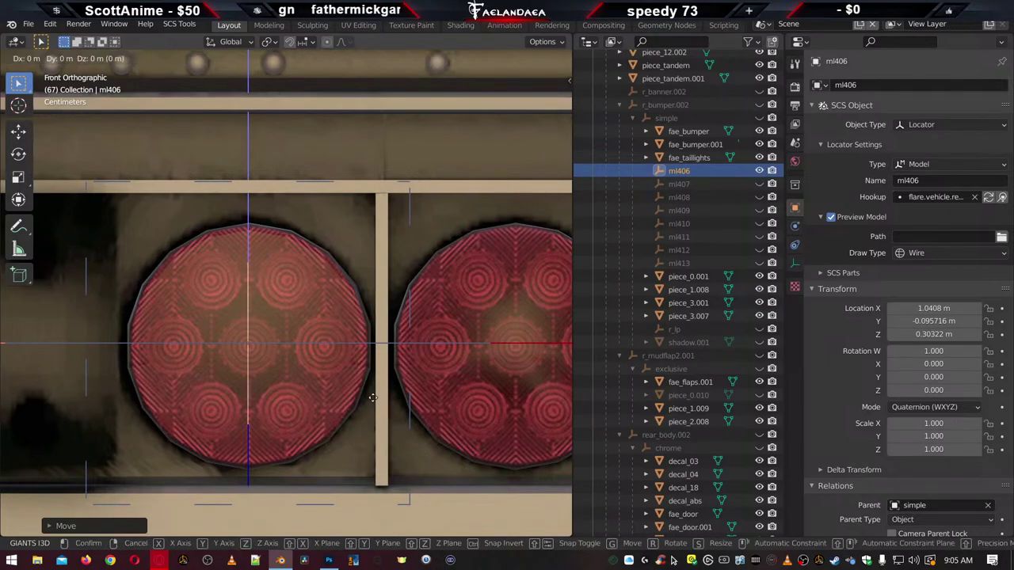
key("z")
left_click(375, 406)
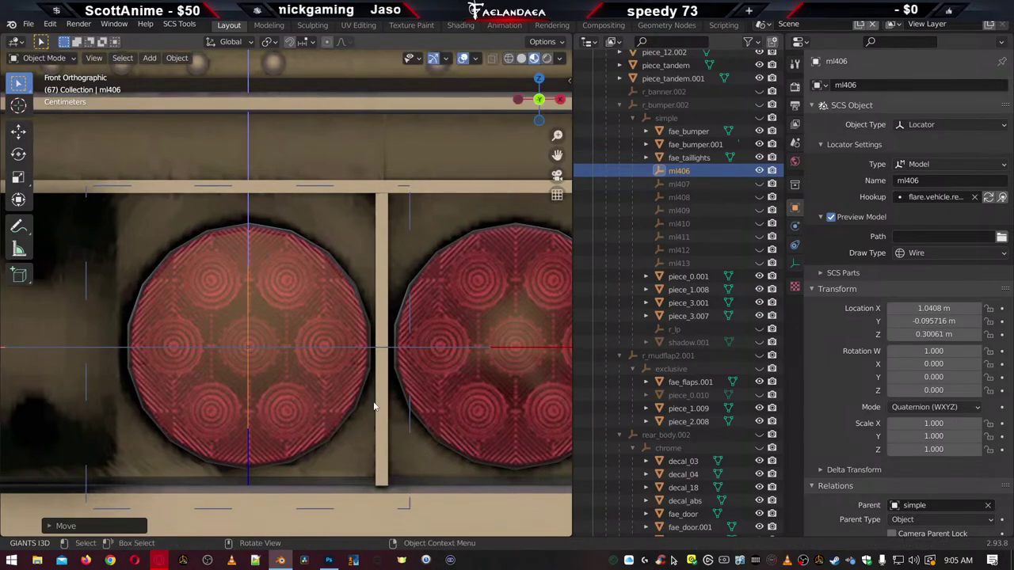
key("g")
key("x")
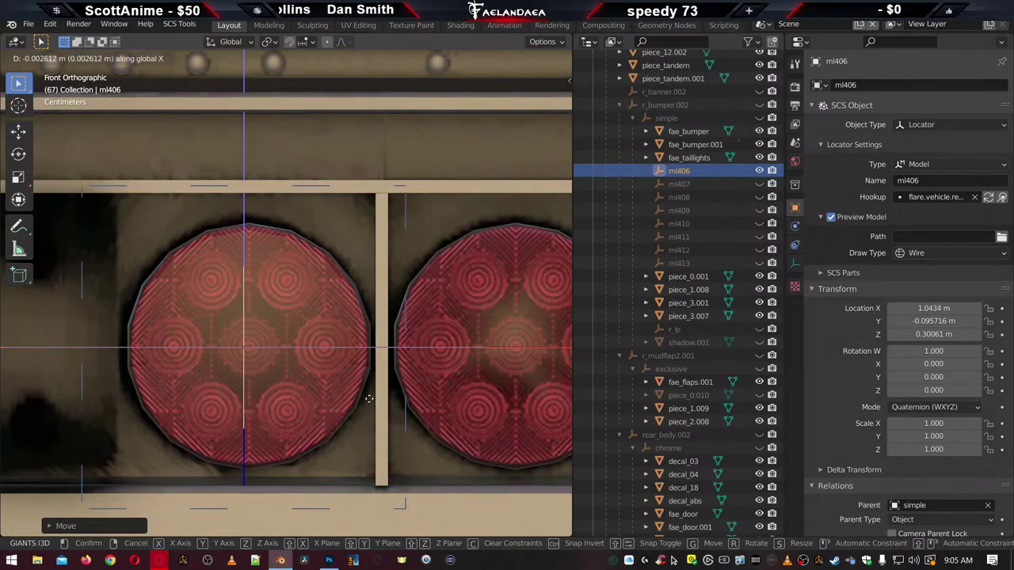
left_click(374, 403)
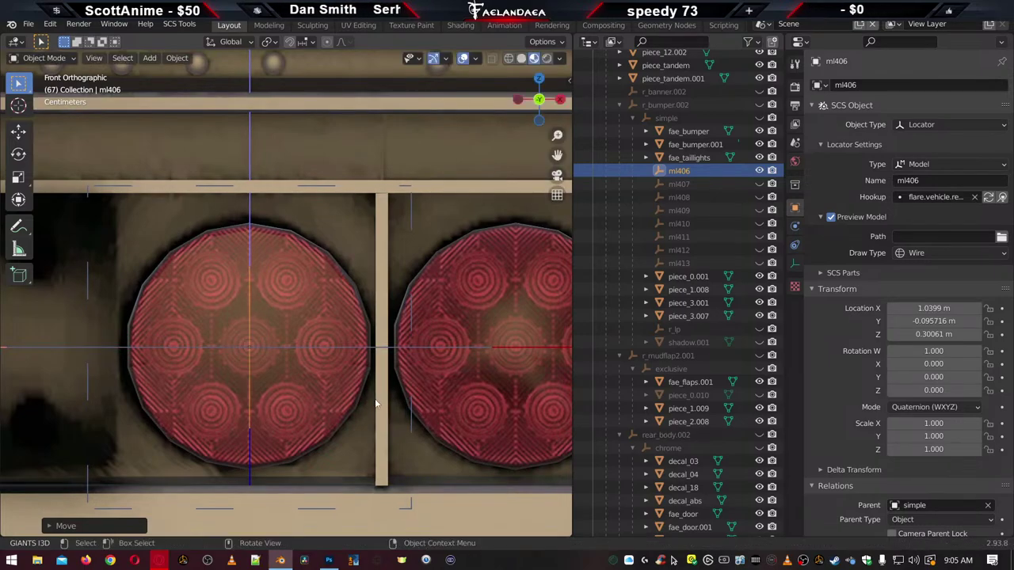
left_click(705, 185)
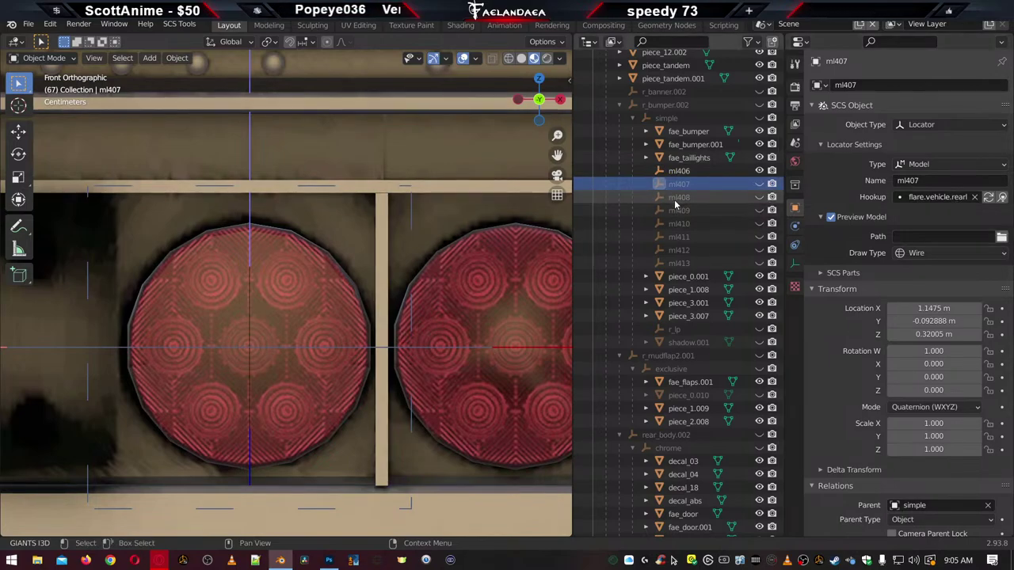
Recheck ml406's hookup, then select and unhide the ml407 locator
left_click(679, 171)
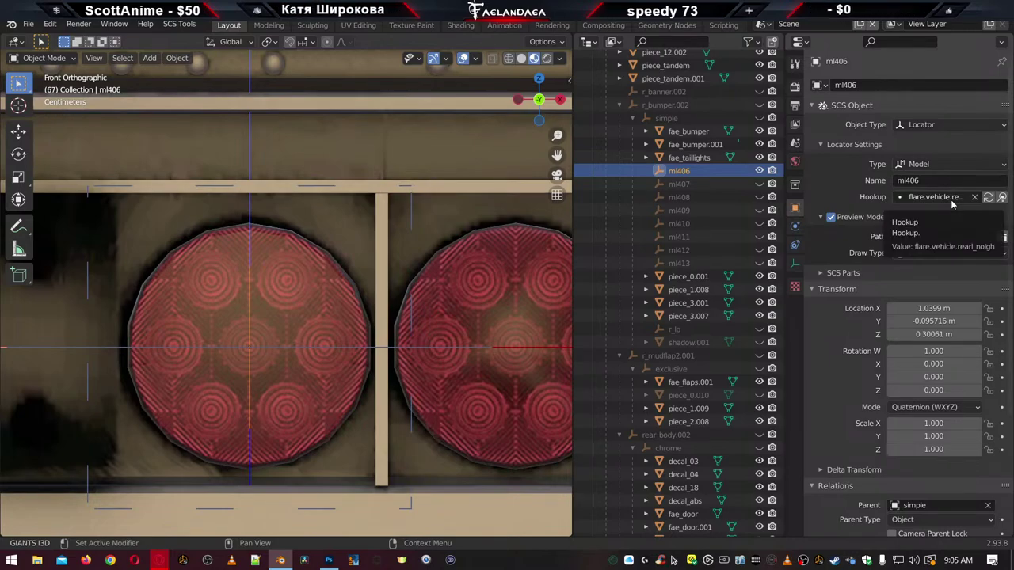
left_click(665, 184)
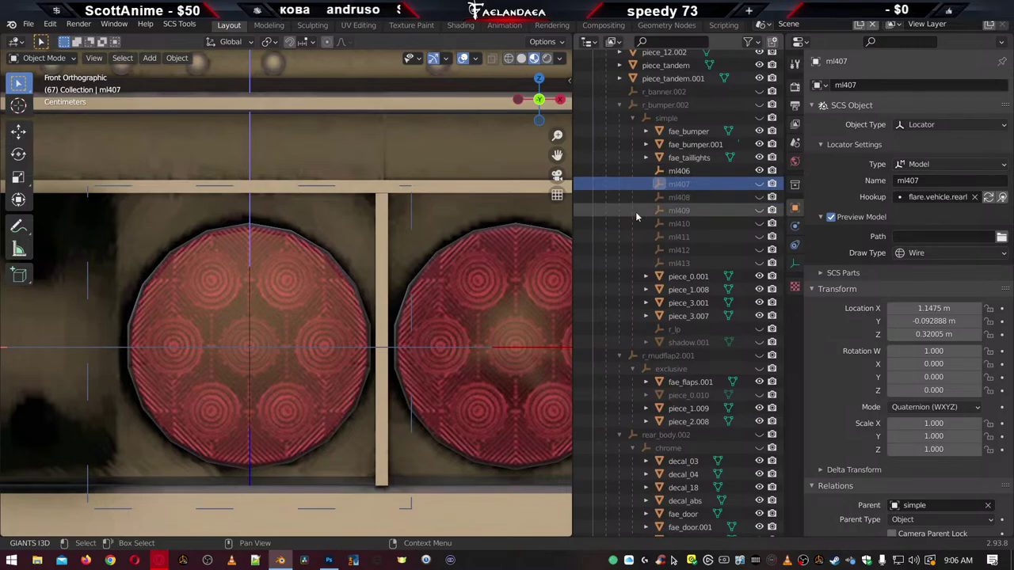
scroll(404, 304, "down", 8)
scroll(392, 311, "up", 5)
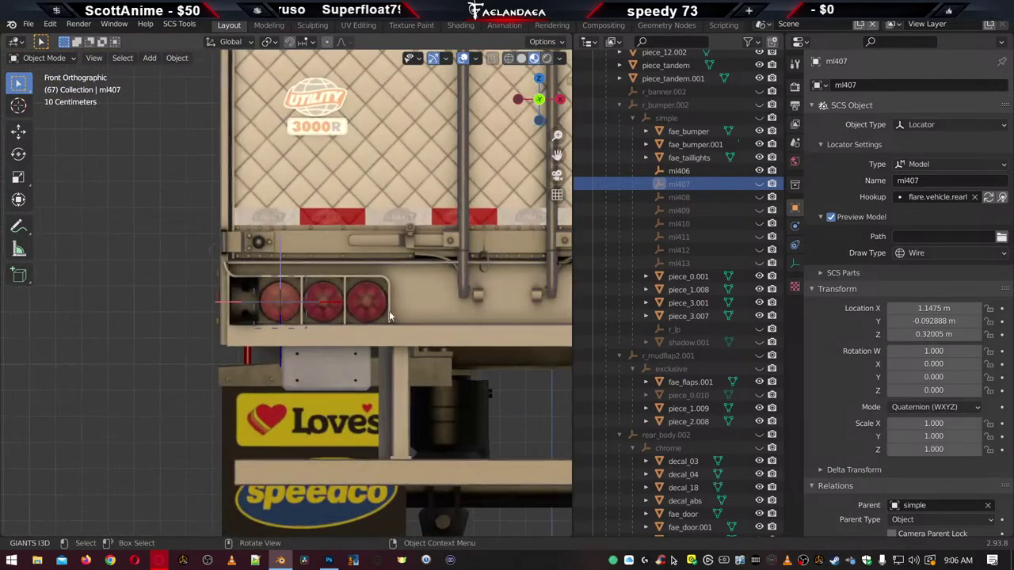
scroll(384, 313, "up", 7)
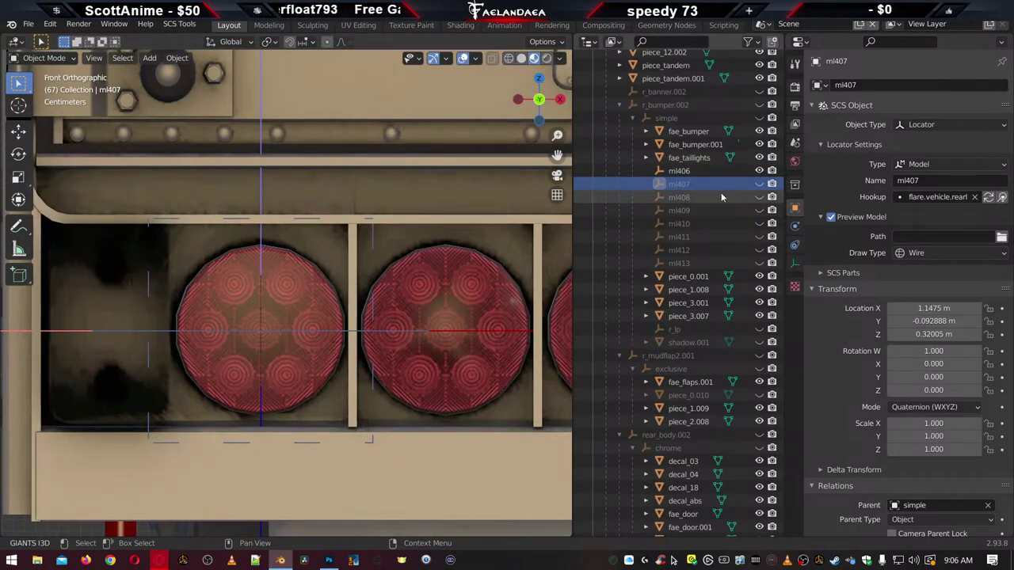
left_click(759, 183)
Orbit, then zoom in on the tail lights in Front Orthographic view
scroll(219, 335, "down", 4)
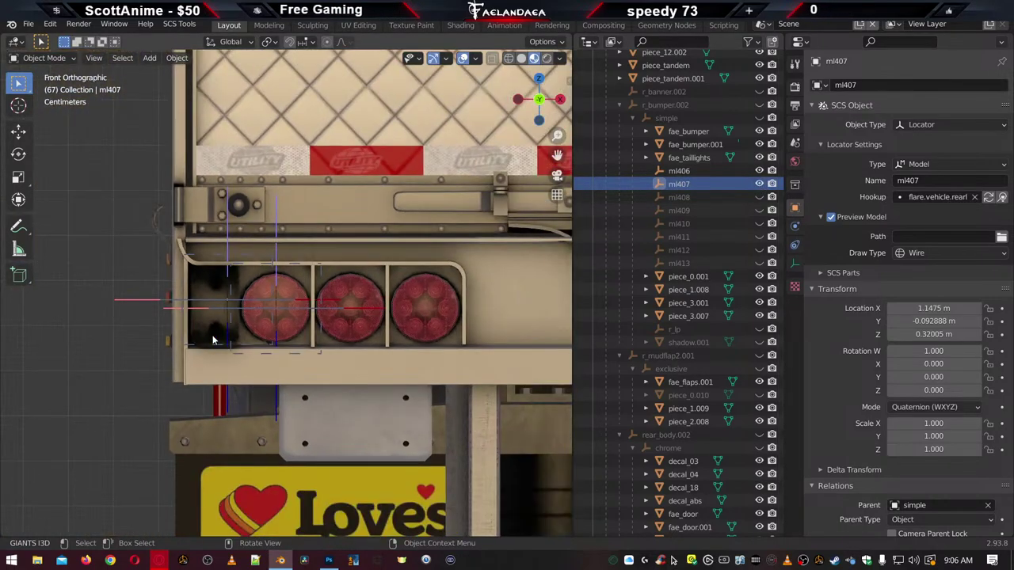
scroll(212, 339, "up", 4)
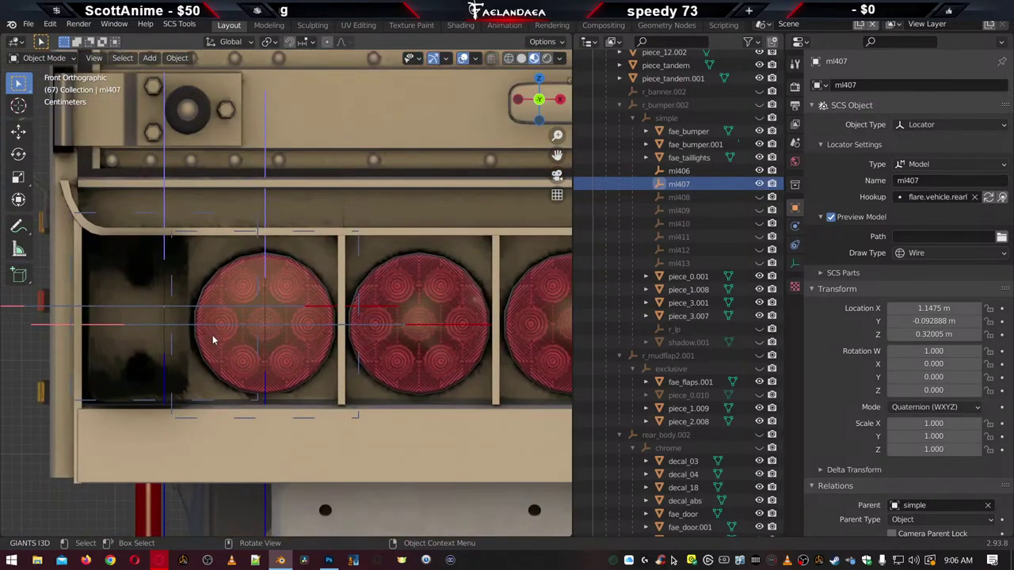
scroll(273, 326, "down", 2)
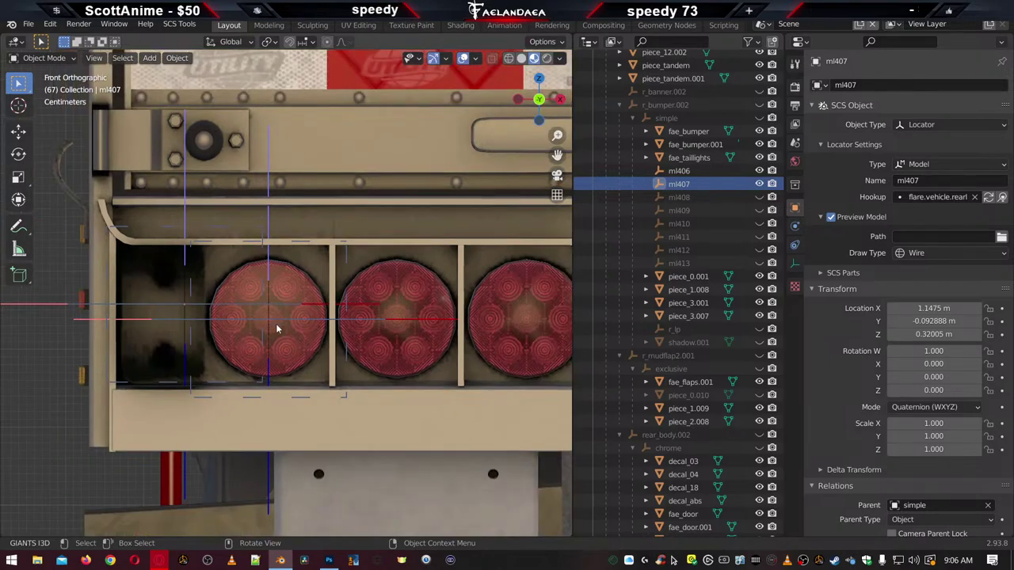
middle_click_drag(266, 329, 363, 369)
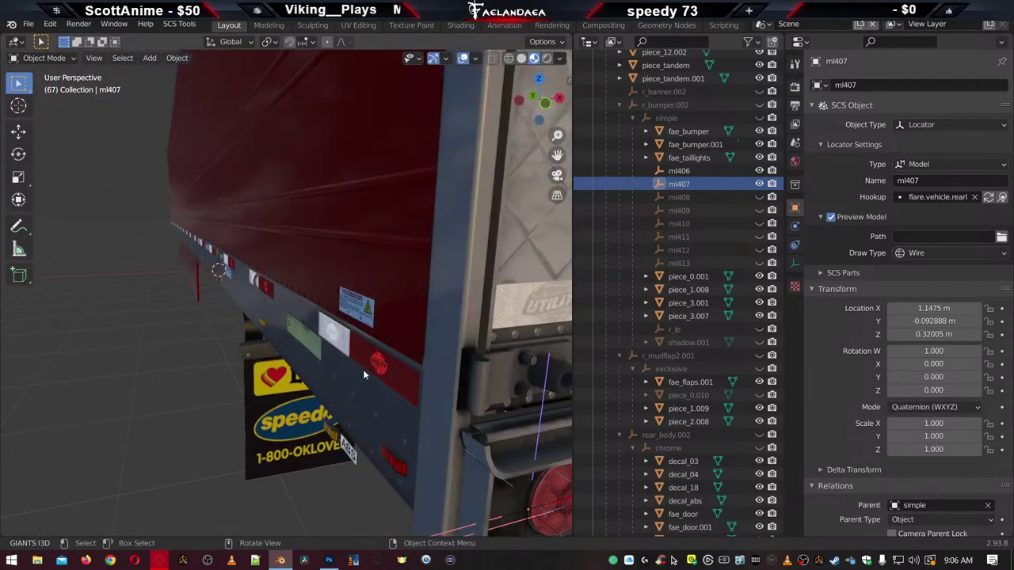
key("KP_1")
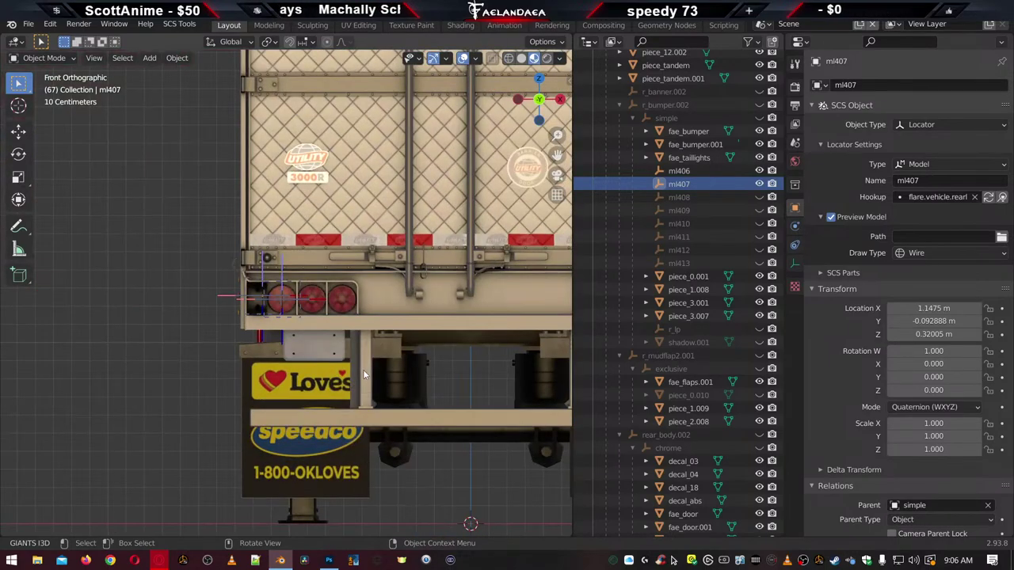
scroll(334, 365, "up", 3)
scroll(334, 365, "up", 2)
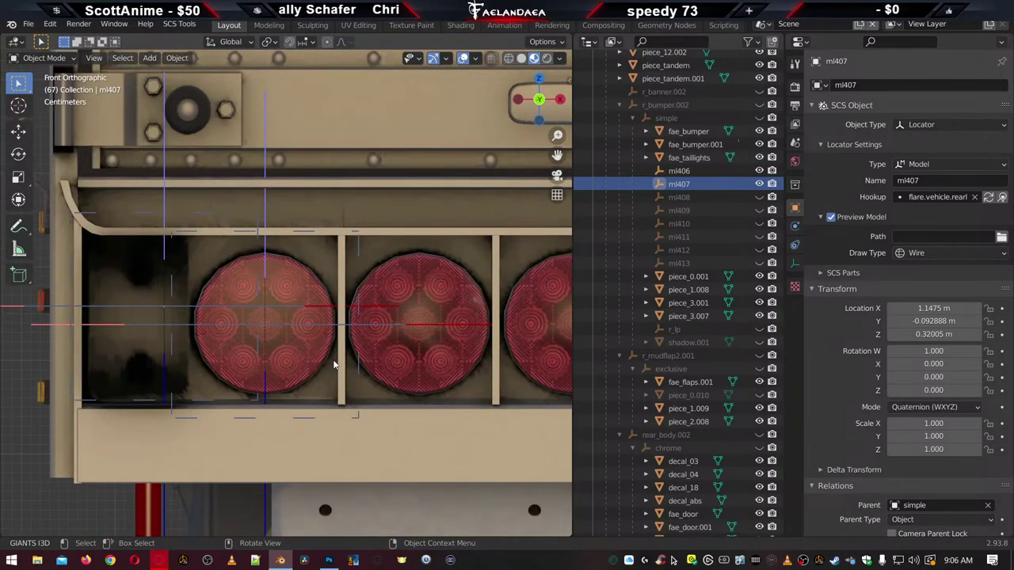
scroll(333, 365, "up", 1)
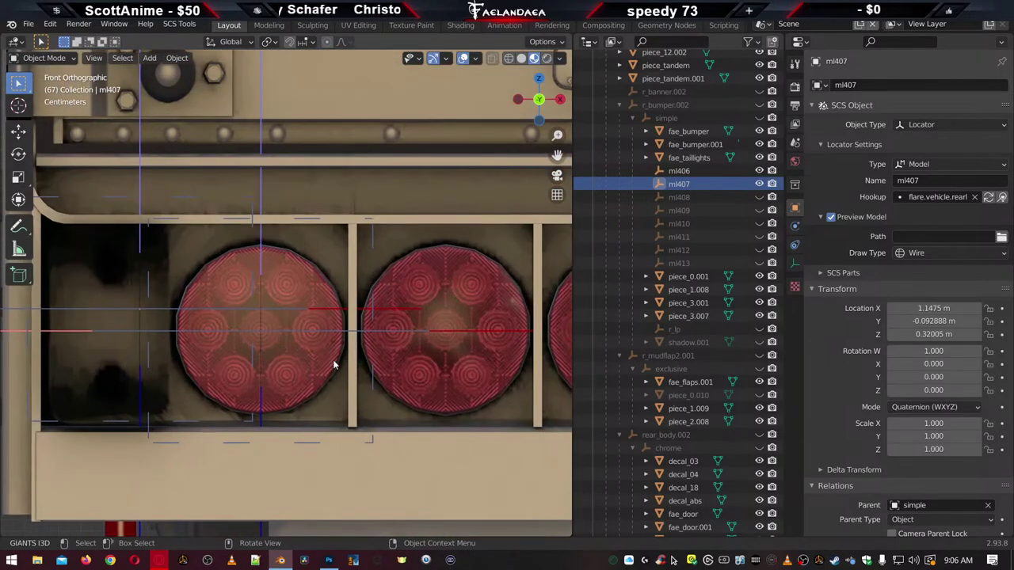
Select flare locators ml408, ml409 and ml410 in turn
left_click(720, 199)
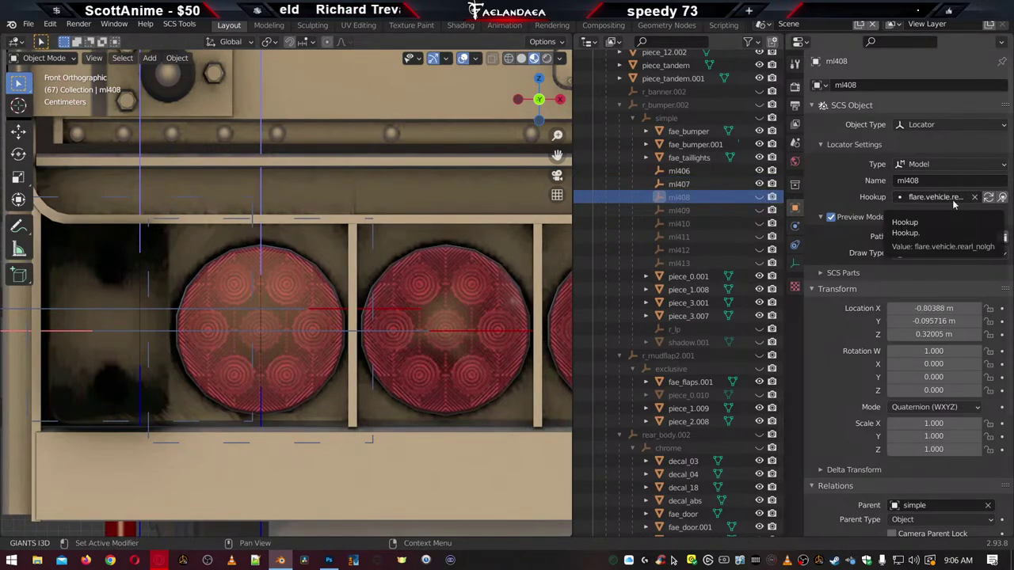
left_click(671, 211)
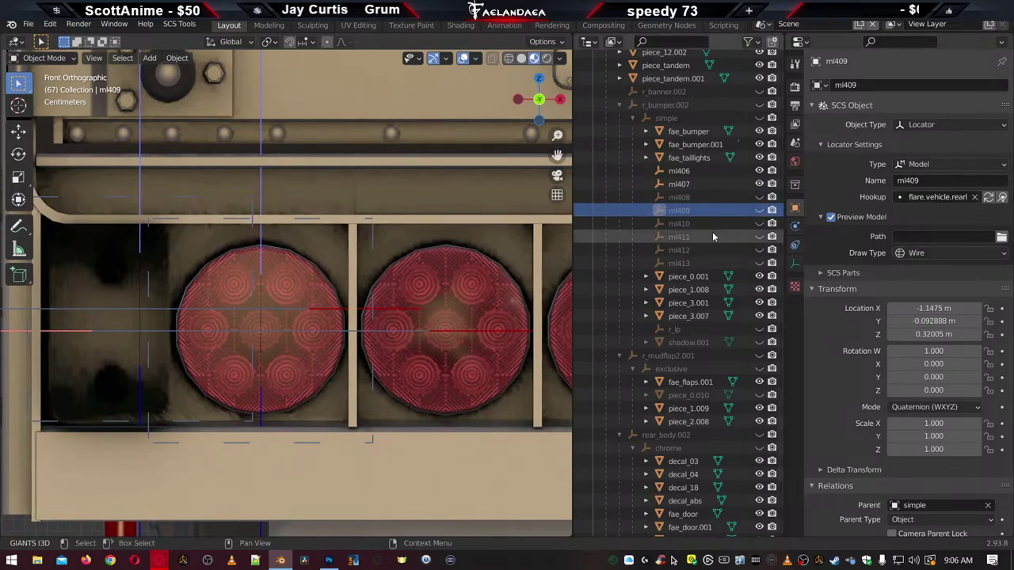
left_click(671, 225)
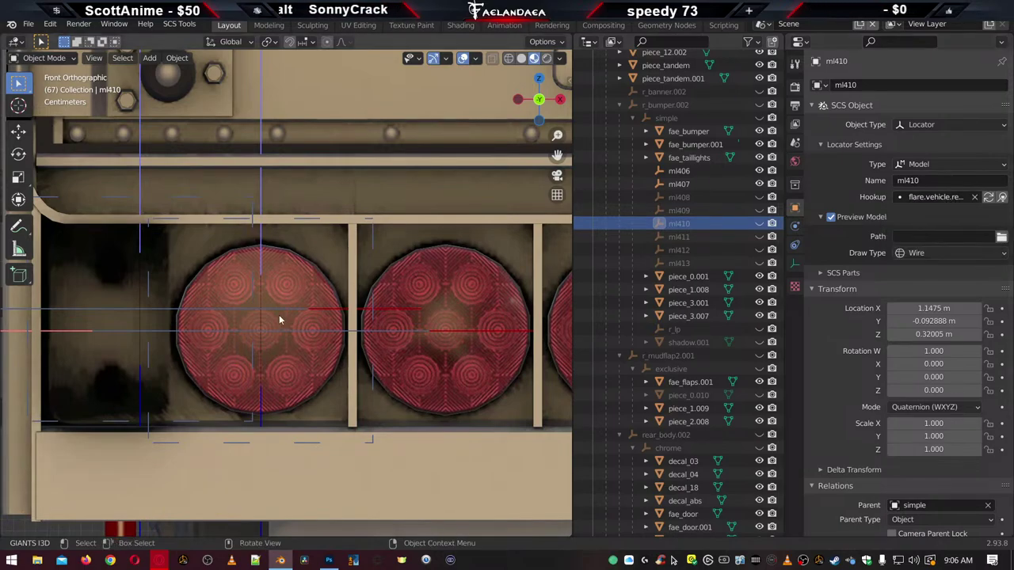
Unhide ml410 and slide it along X to 1.7809 m
left_click(759, 224)
scroll(398, 317, "down", 6)
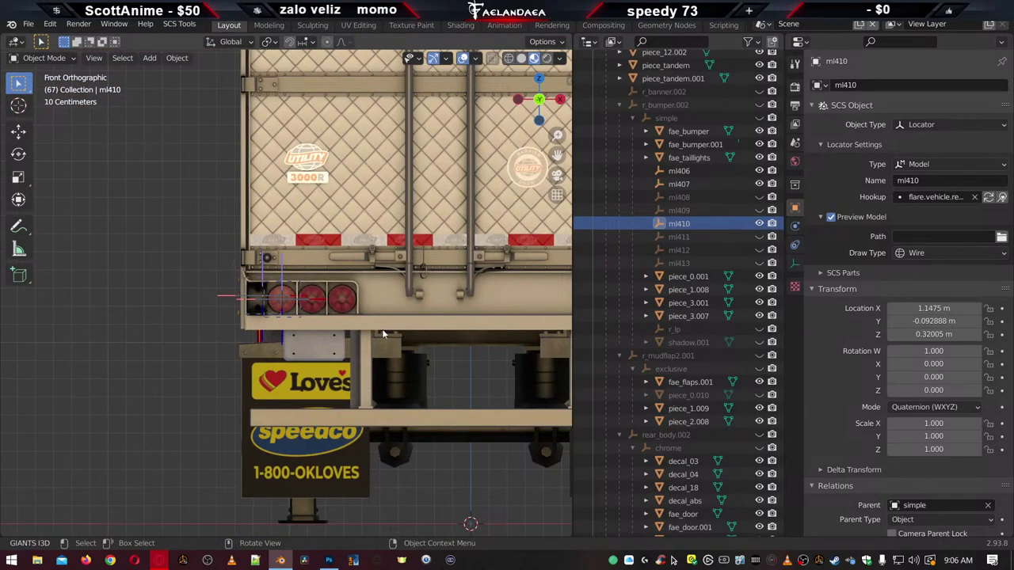
scroll(342, 335, "down", 4)
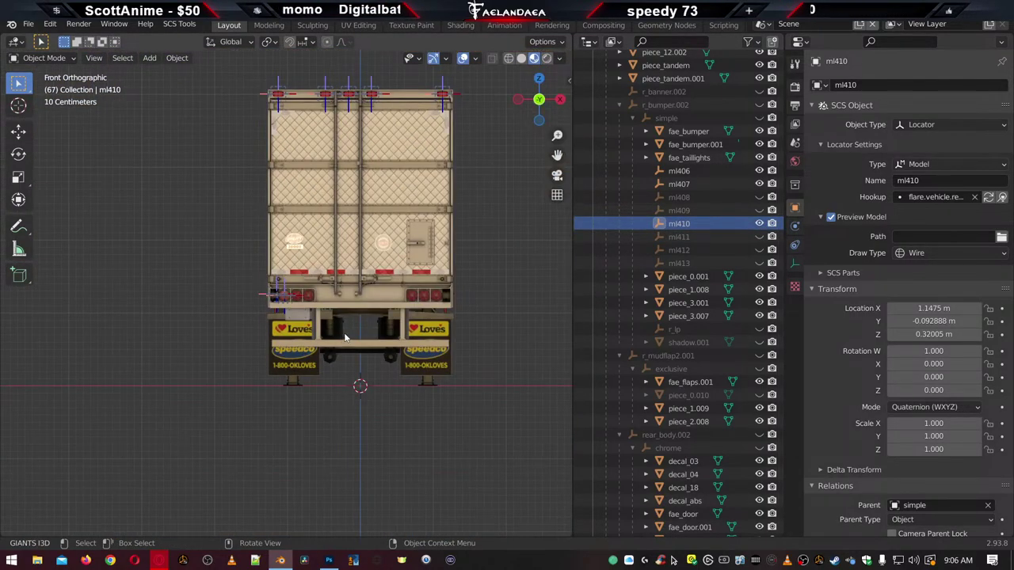
scroll(345, 339, "up", 6)
scroll(330, 333, "up", 1)
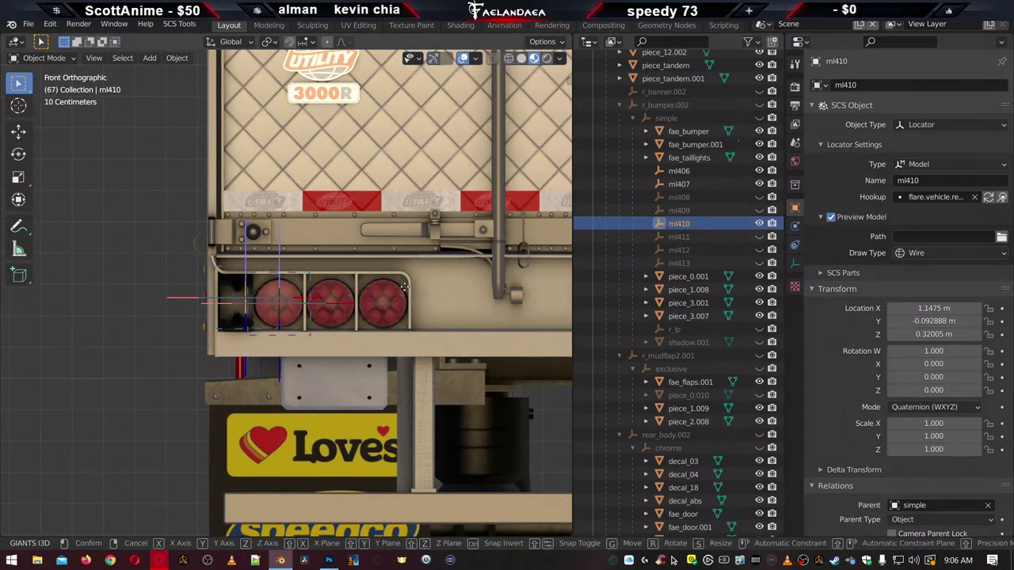
key("g")
key("x")
left_click(206, 301)
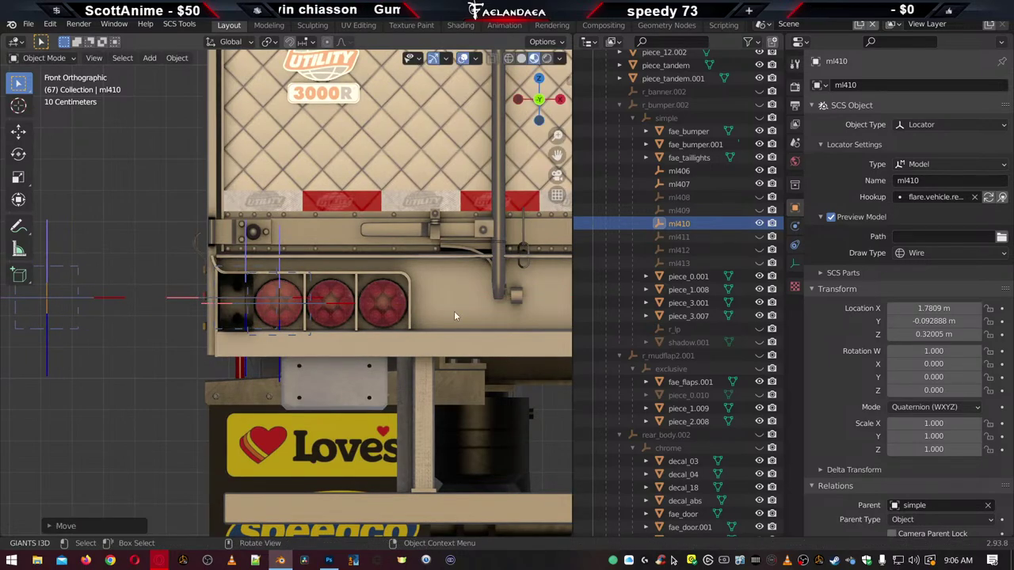
Unhide ml408, ml409 and ml411, and slide ml411 along X onto a tail light
left_click(694, 237)
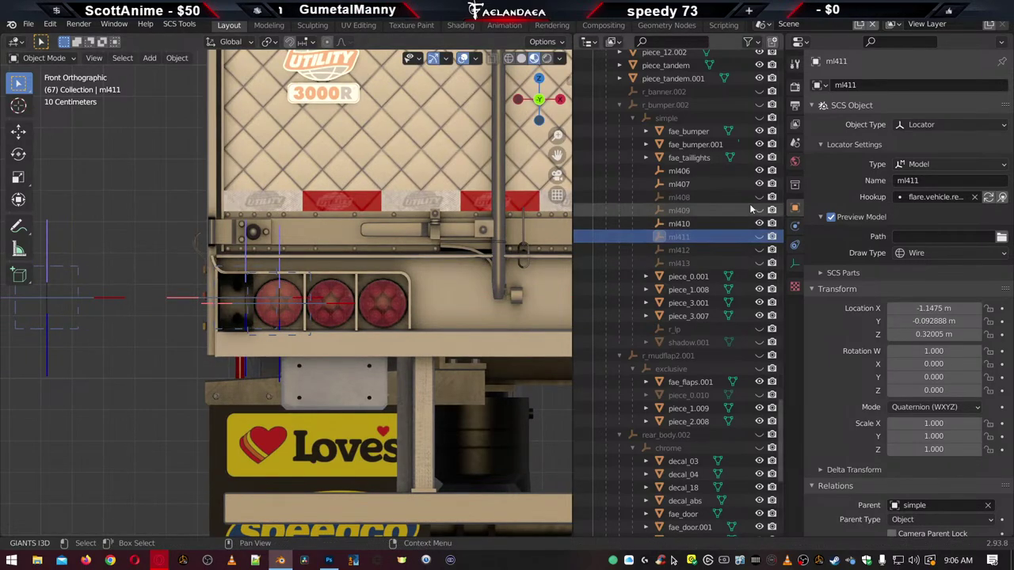
left_click_drag(759, 210, 759, 197)
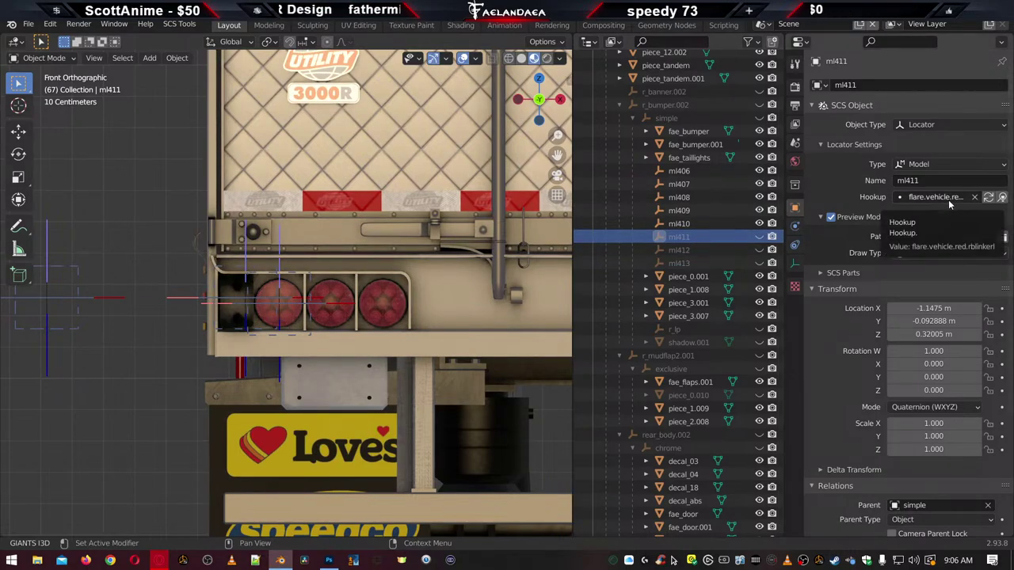
scroll(472, 315, "down", 6)
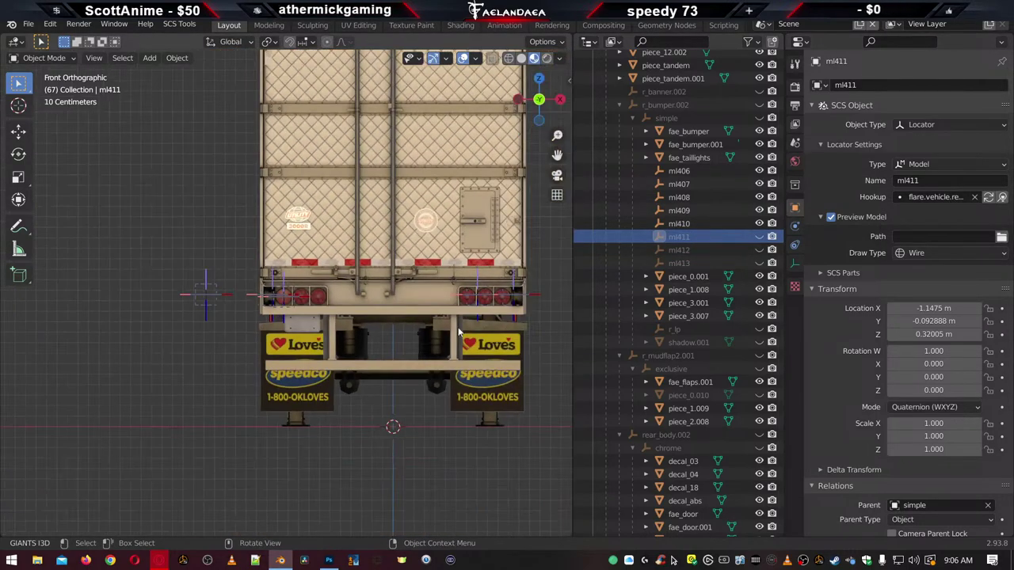
middle_click_drag(522, 329, 331, 339, "shift")
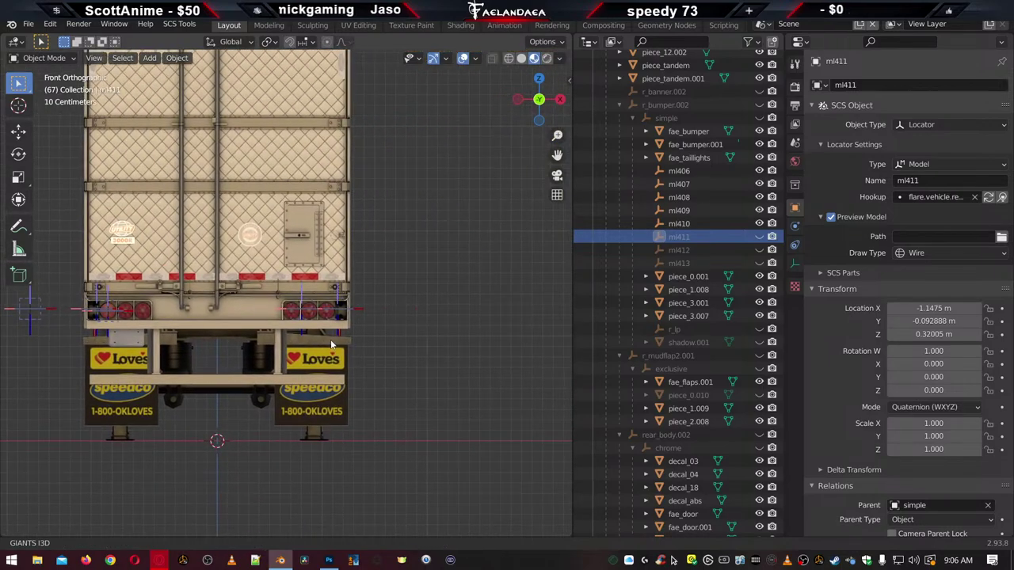
left_click(761, 237)
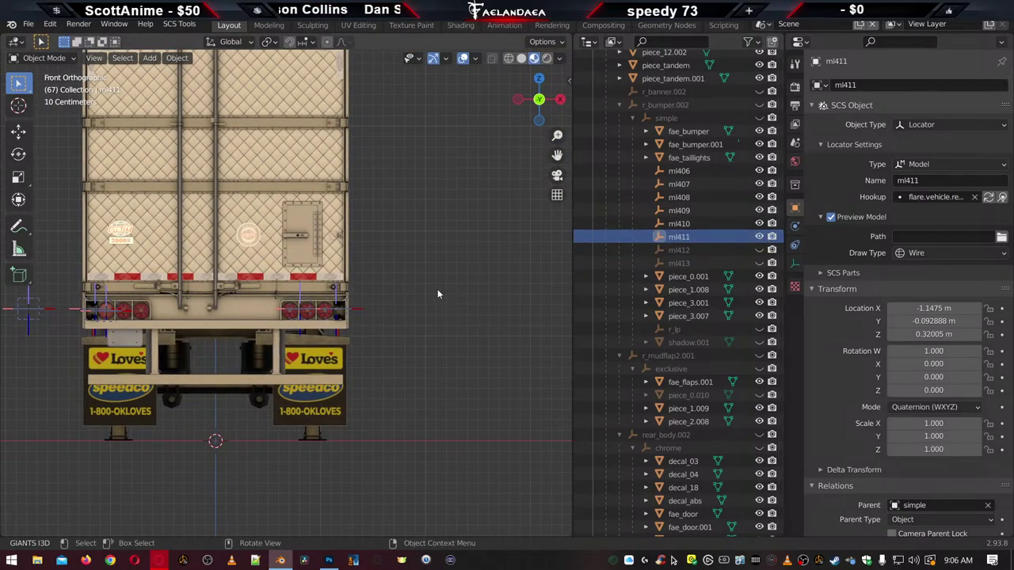
key("x")
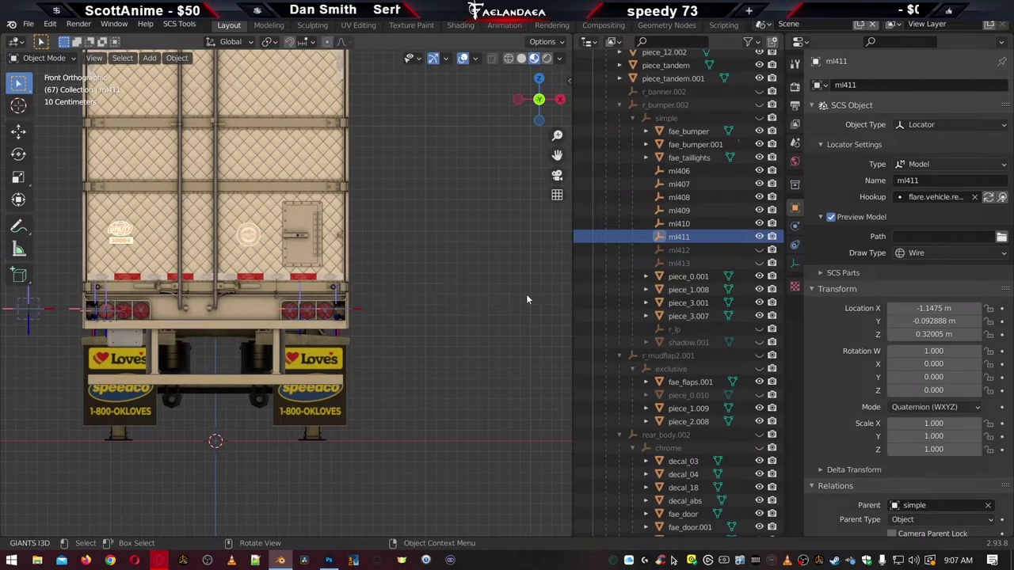
key("x")
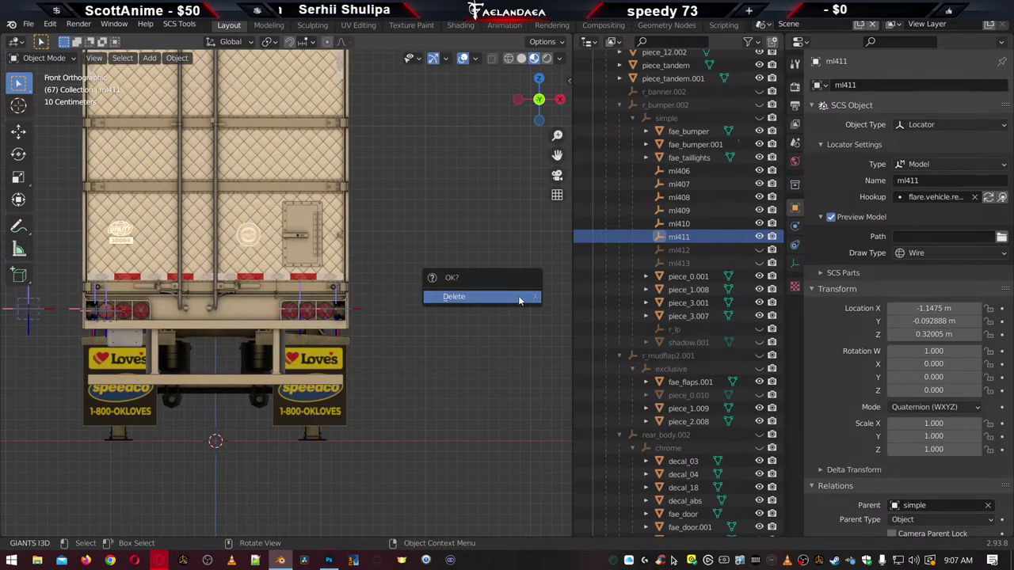
key("g")
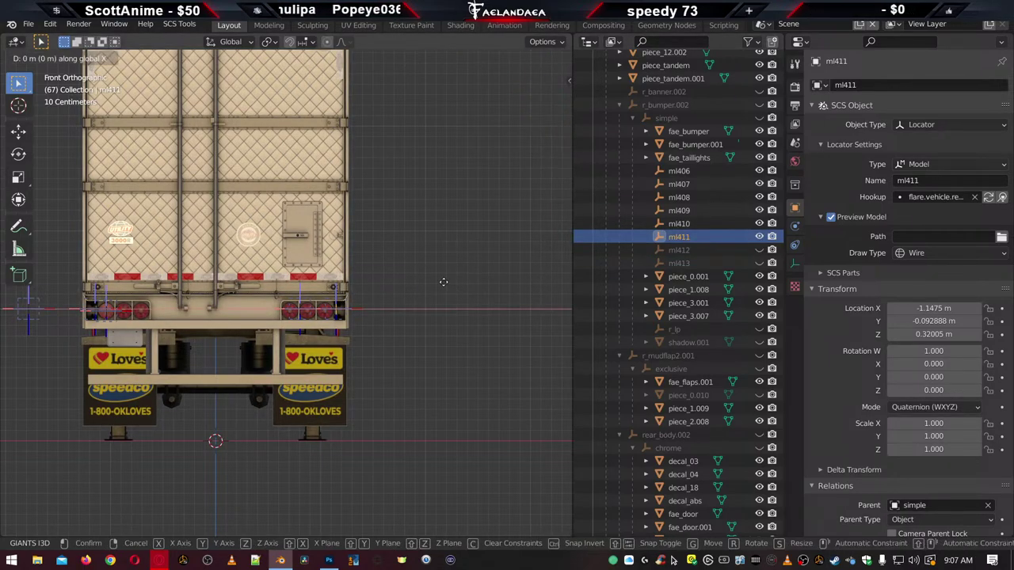
key("x")
left_click(543, 286)
Unhide ml412 and ml413, and slide ml412 along X to 1.5232 m
scroll(404, 357, "up", 4)
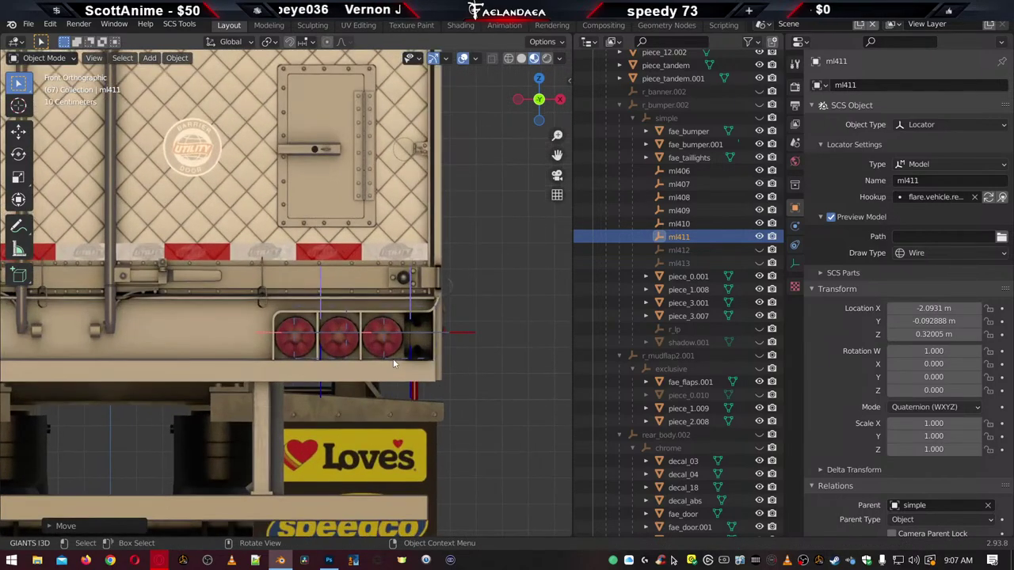
left_click(677, 250)
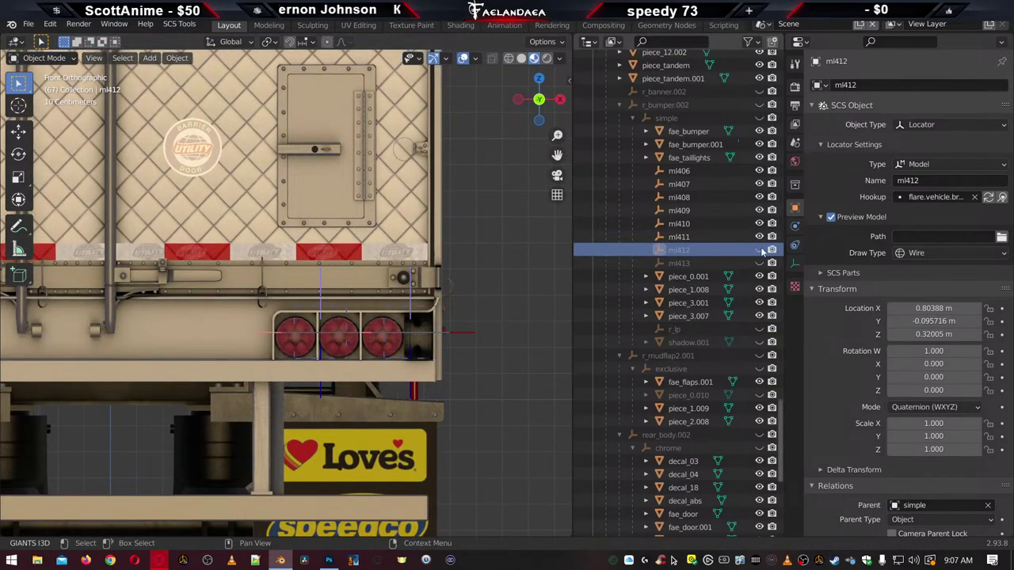
left_click(759, 249)
left_click(759, 263)
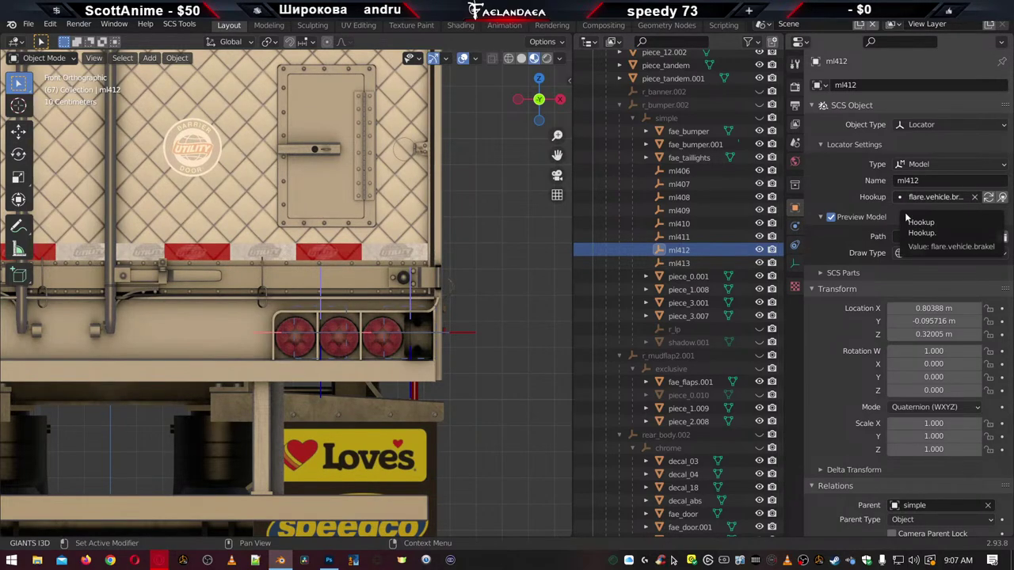
scroll(476, 289, "down", 5)
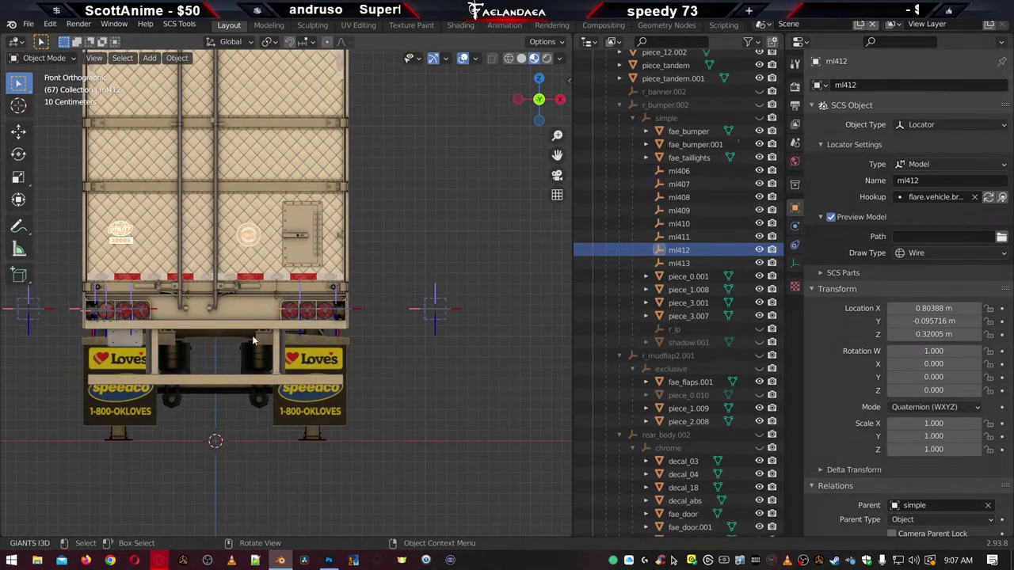
key("x")
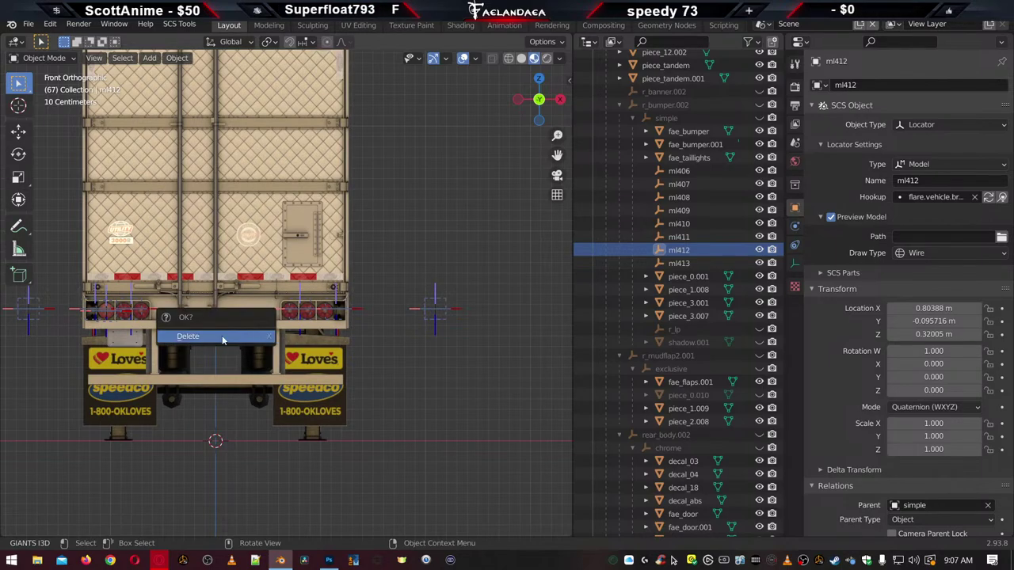
key("g")
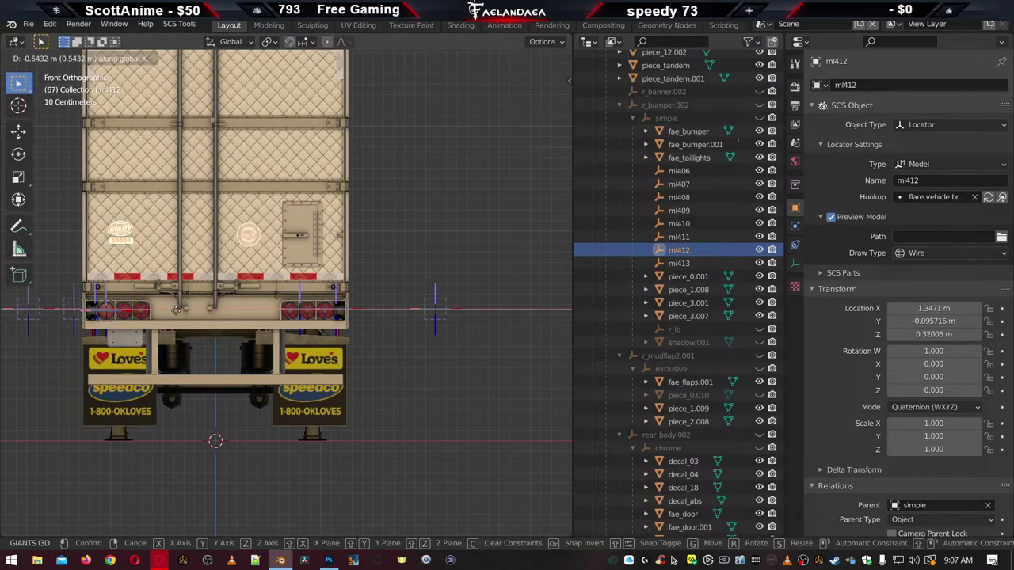
left_click(203, 308)
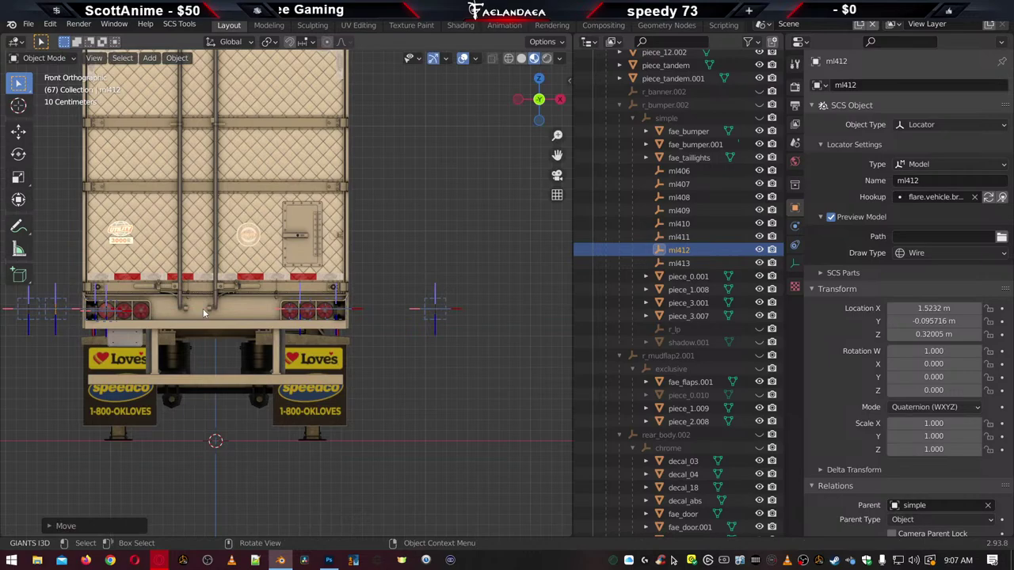
Slide ml413 along X to −1.6691 m, then reselect ml412 and ml411
left_click(681, 263)
key("g")
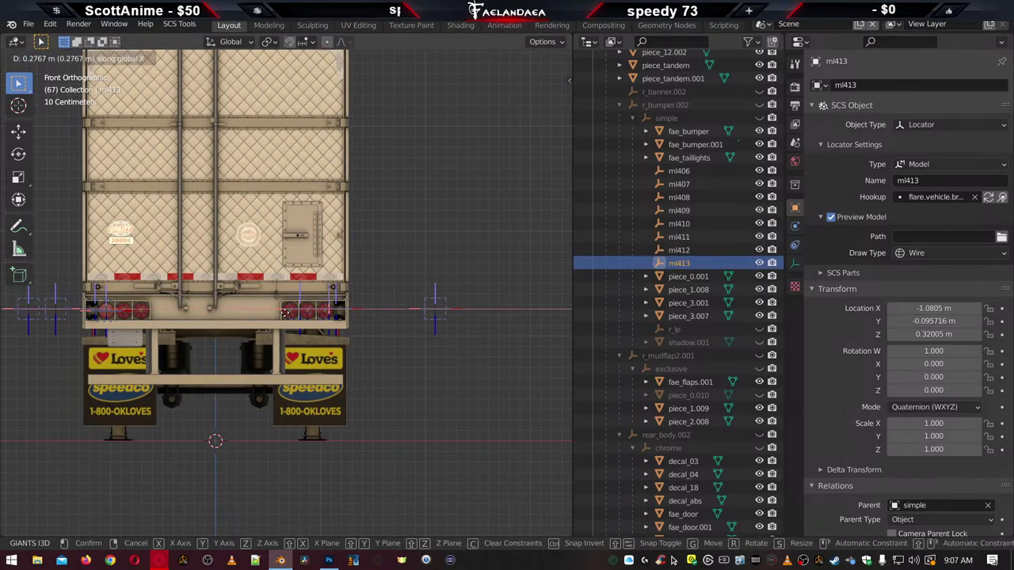
left_click(445, 317)
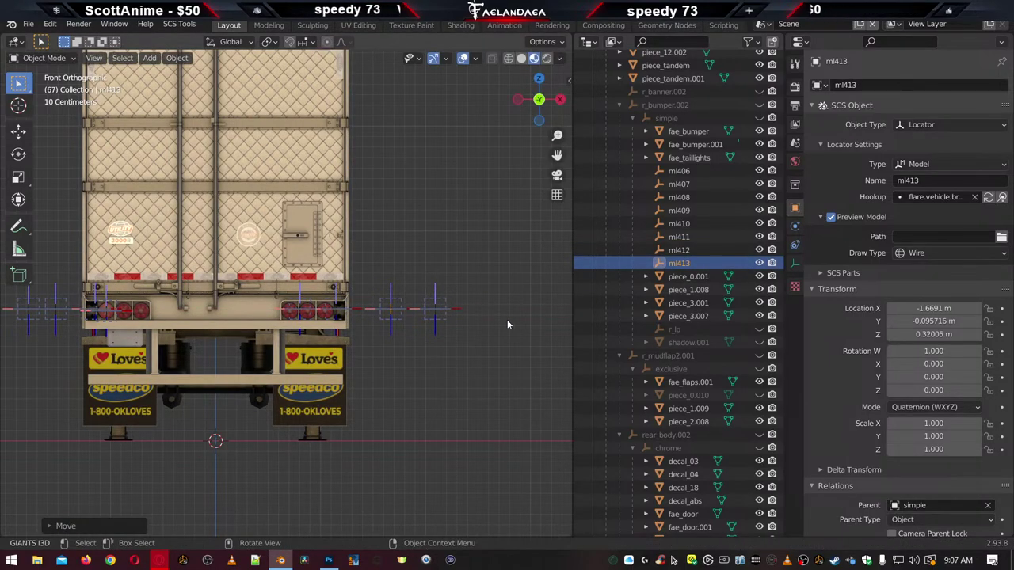
left_click(681, 250)
left_click(680, 237)
left_click(680, 224)
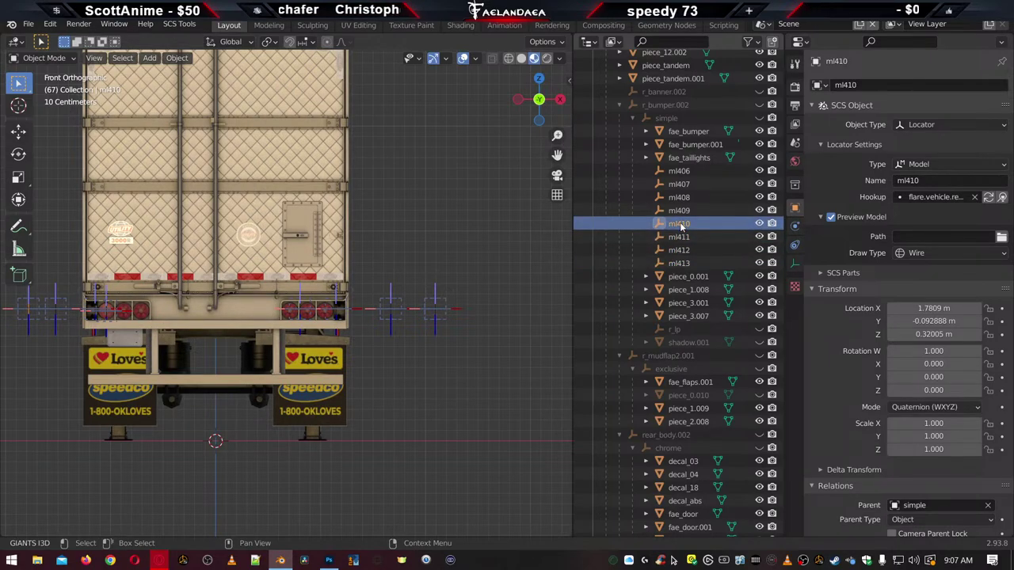
left_click(687, 171)
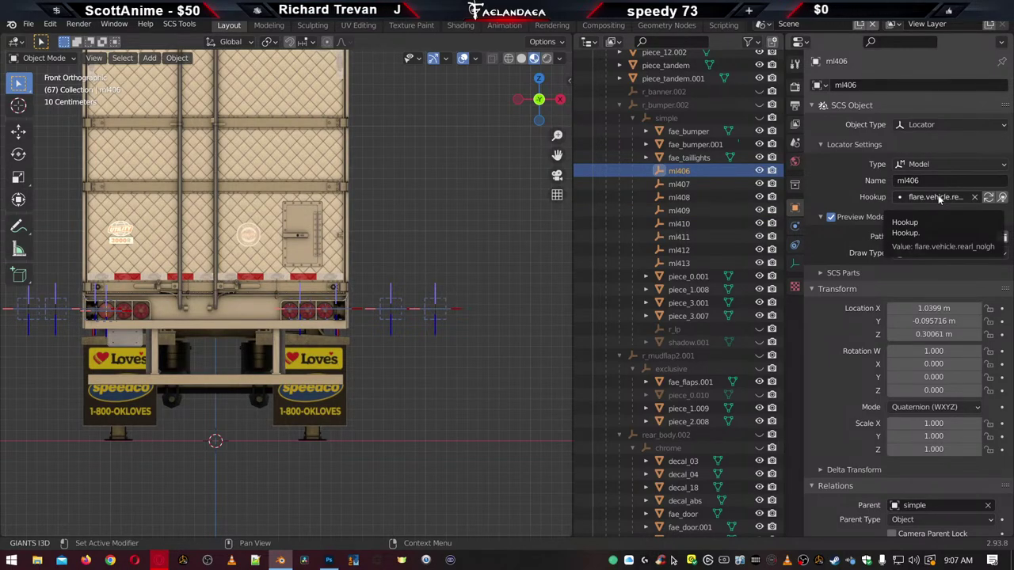
left_click(708, 185)
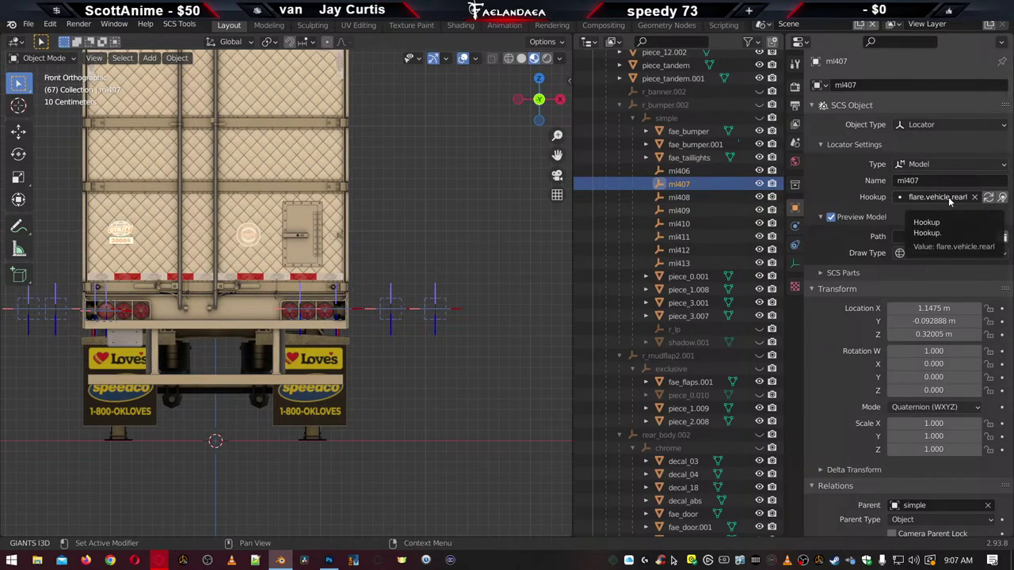
left_click(676, 172)
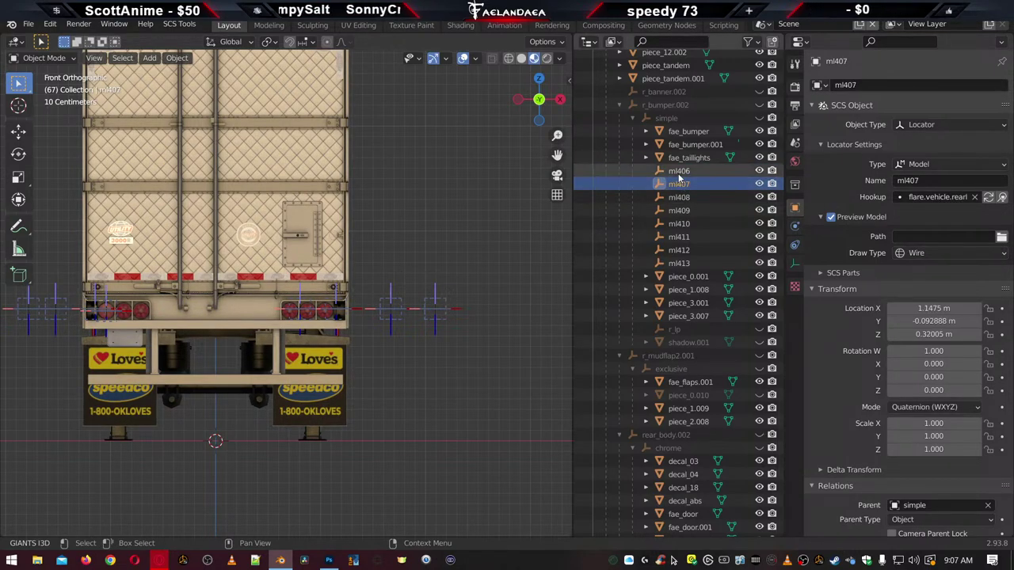
left_click(680, 184)
left_click(682, 172)
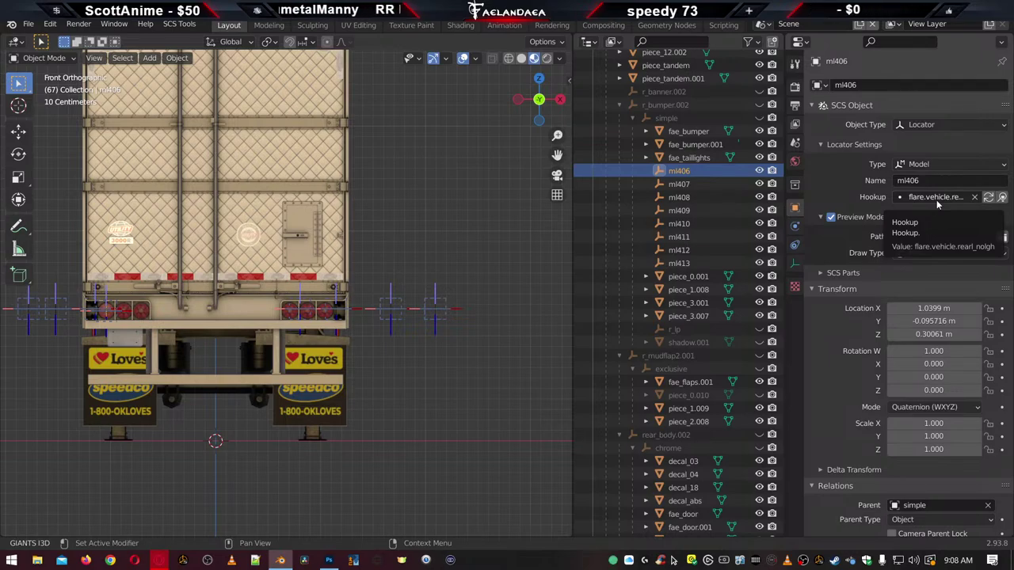
scroll(177, 307, "up", 10)
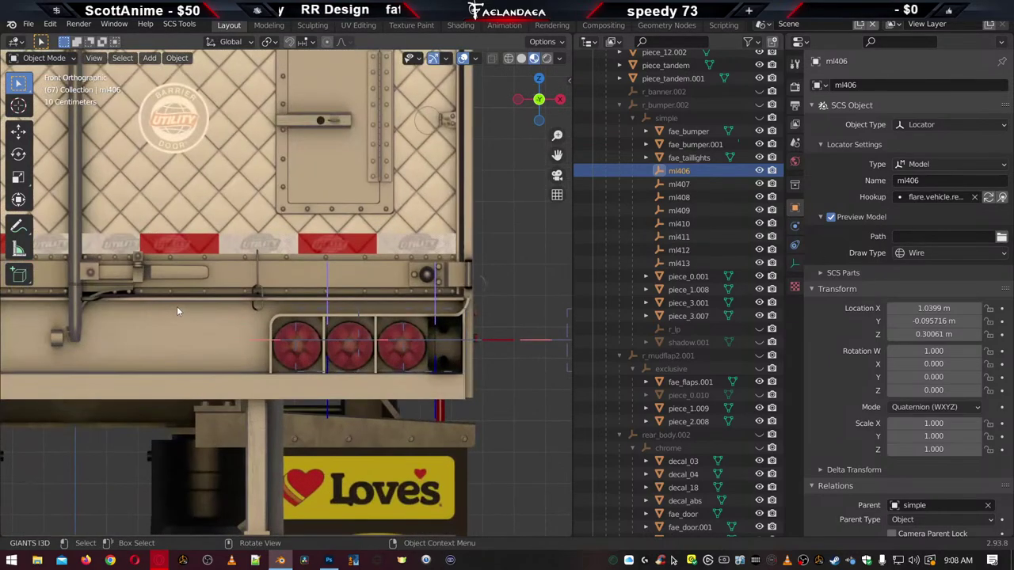
Read the locations of locators ml410 up through ml406
left_click(686, 224)
left_click(681, 211)
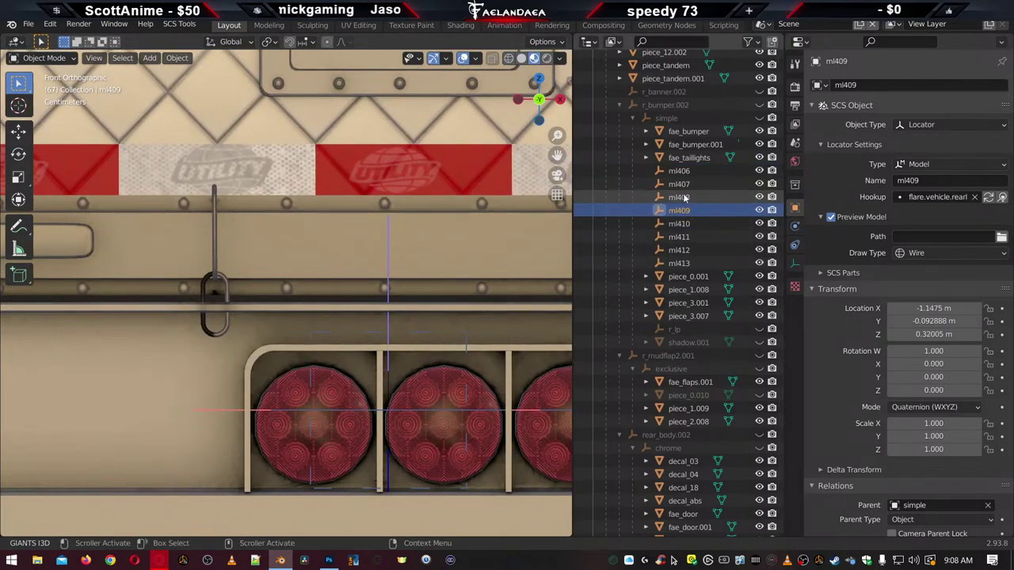
left_click(681, 197)
left_click(680, 185)
left_click(679, 171)
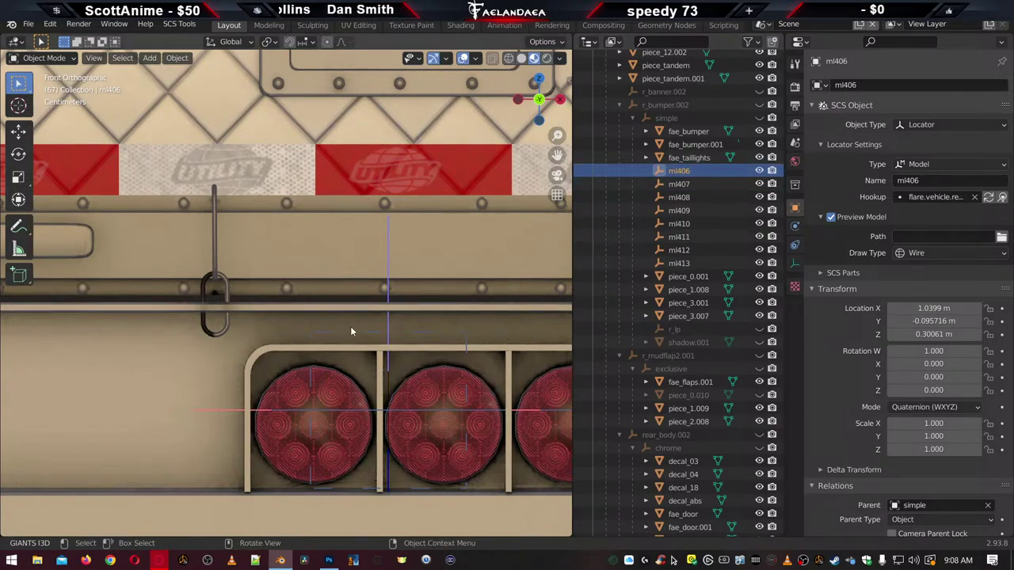
scroll(350, 327, "down", 5)
scroll(339, 336, "down", 1)
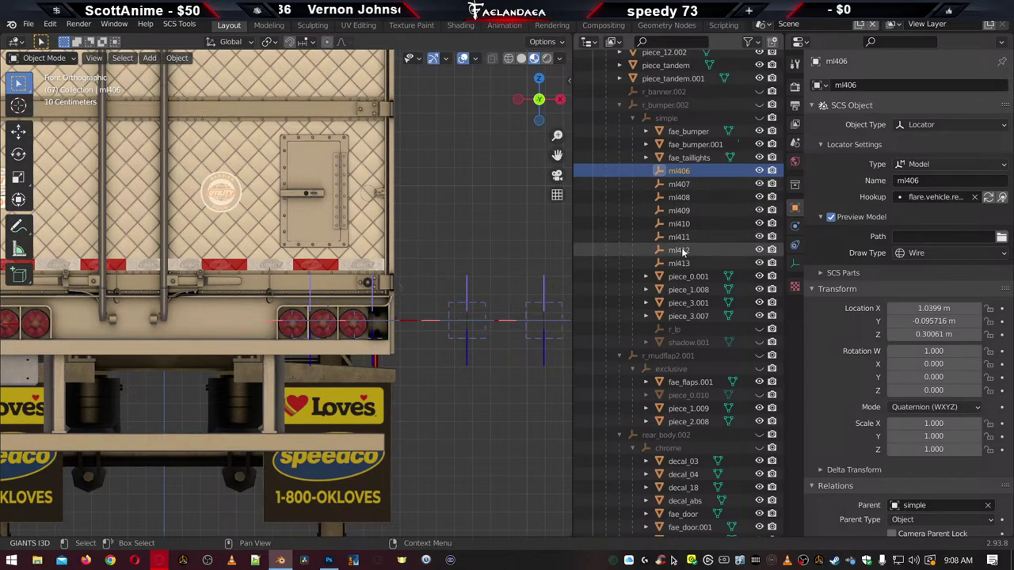
Compare the locations of ml411 and ml412 against ml410, ml409 and ml408
left_click(679, 238)
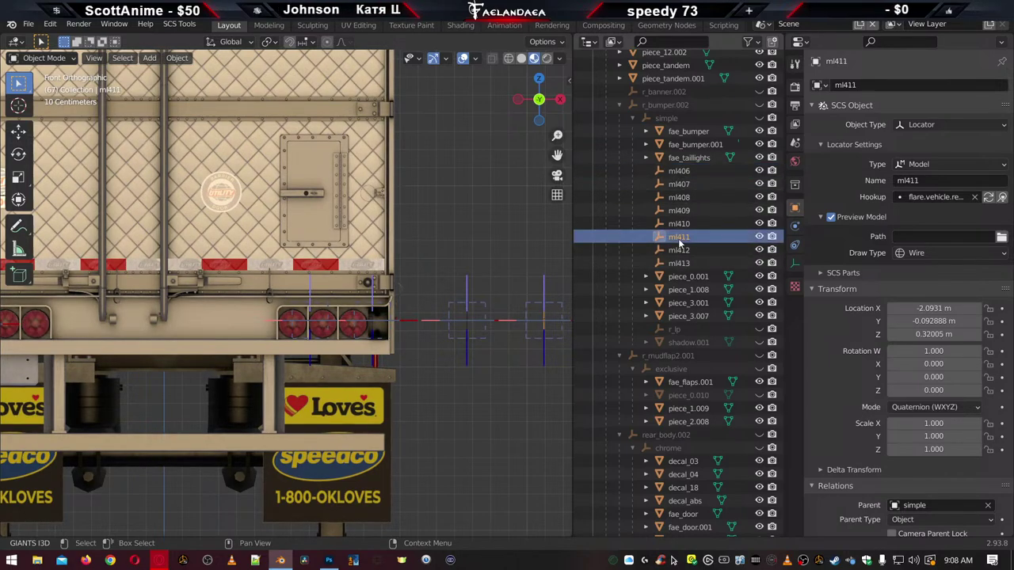
left_click(679, 250)
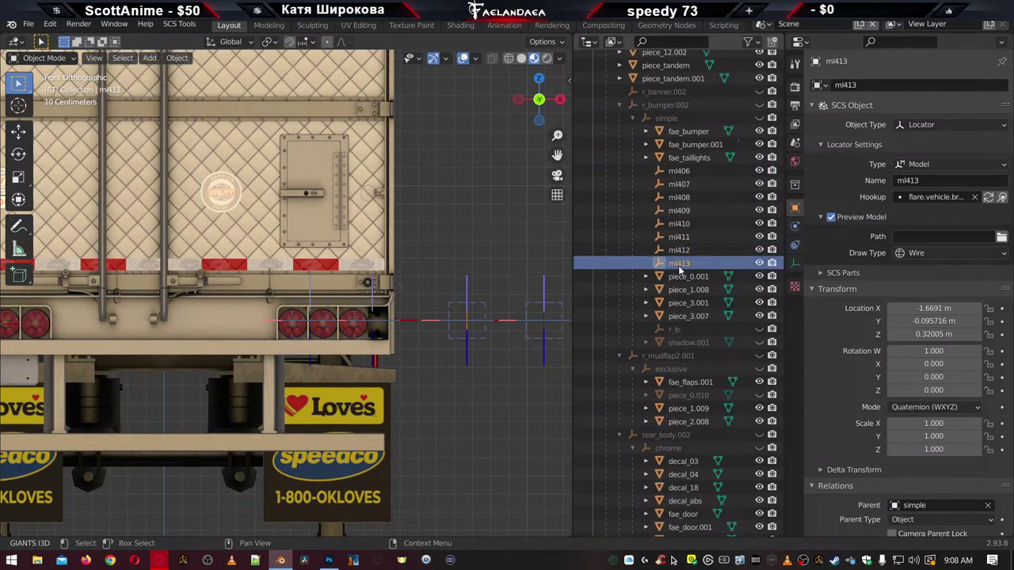
left_click(680, 237)
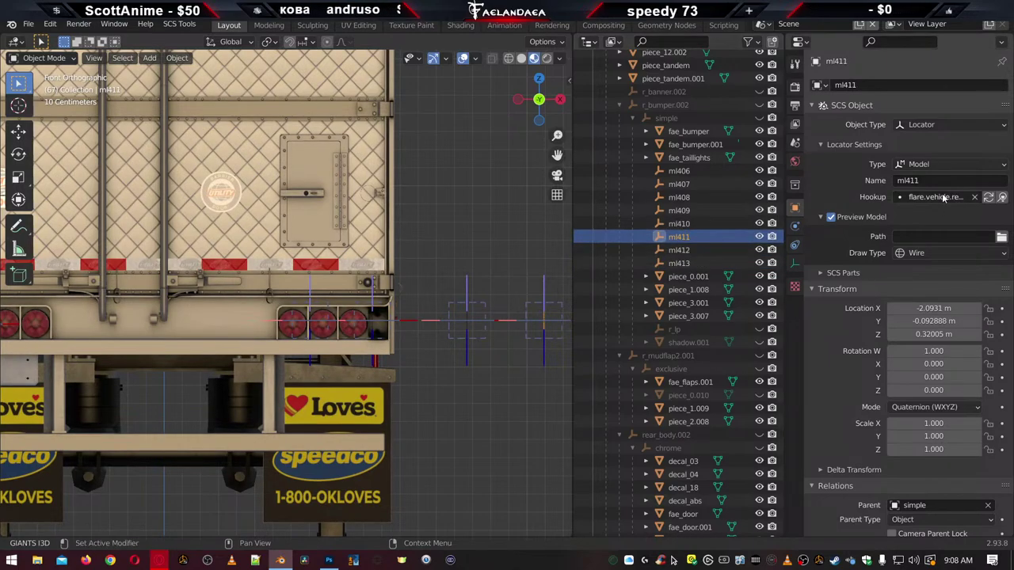
left_click(697, 224)
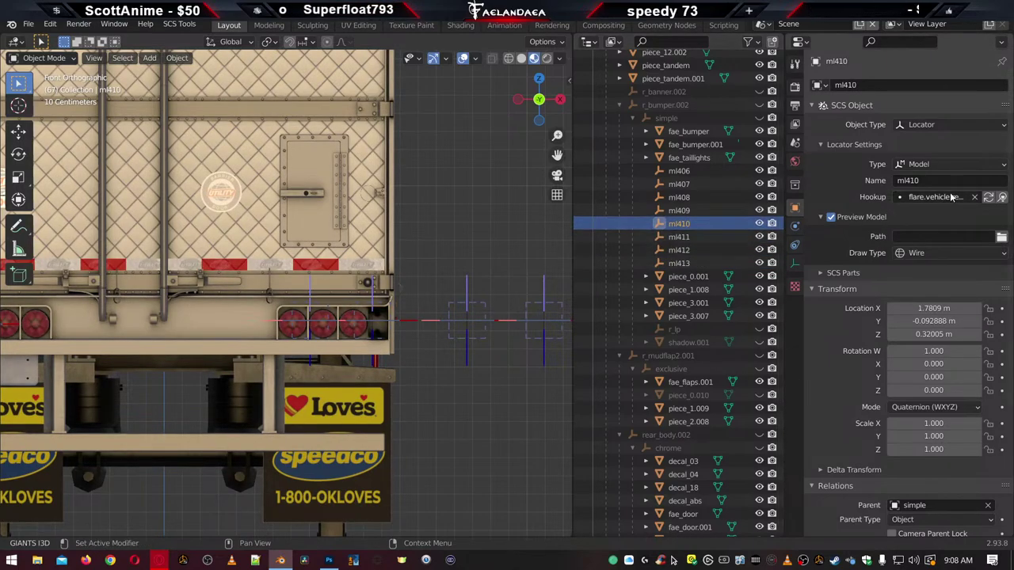
left_click(683, 211)
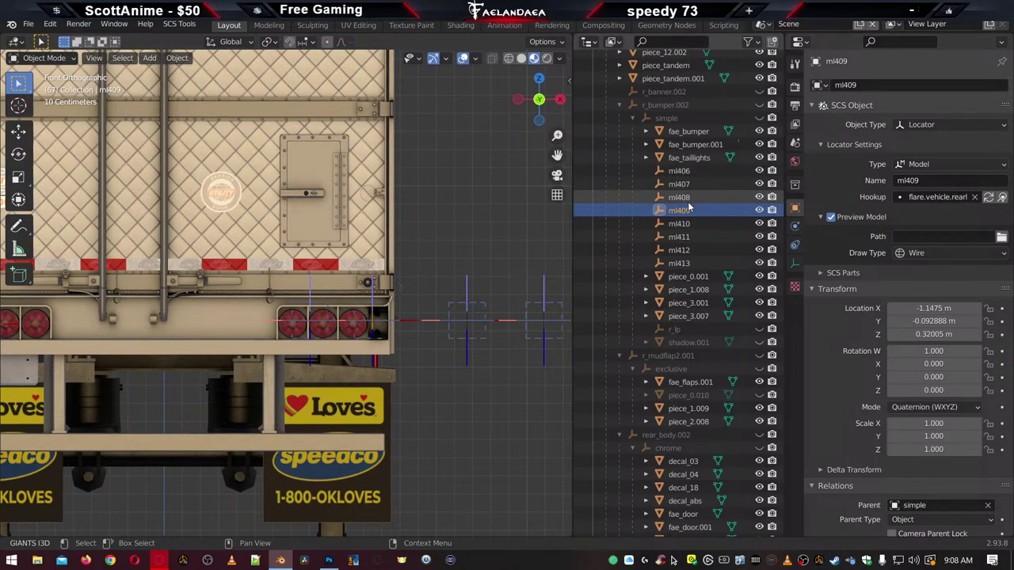
left_click(690, 198)
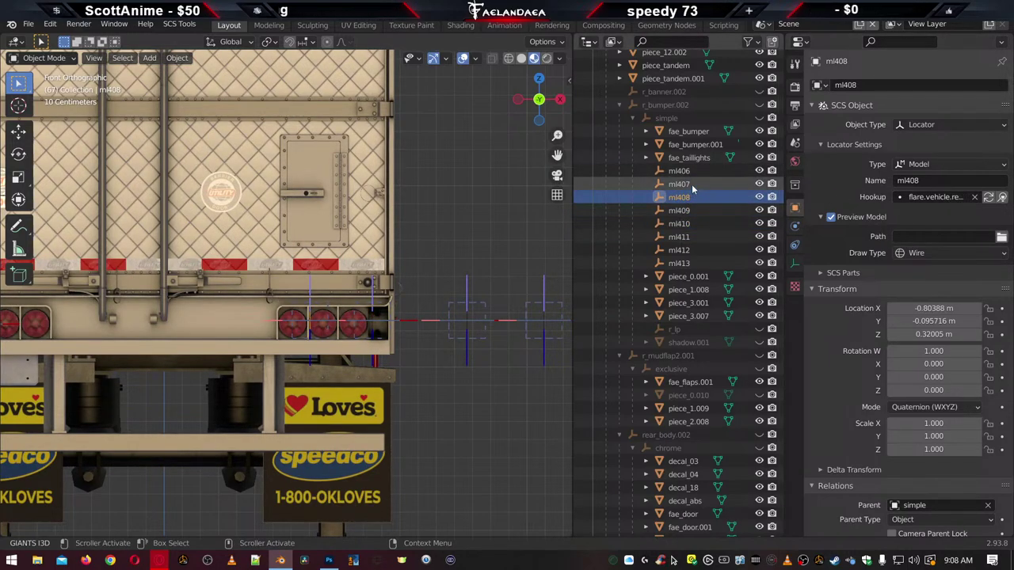
left_click(681, 210)
Centre the view on the tail lights, inspect ml408's hookup, then switch to the browser
scroll(164, 298, "down", 3)
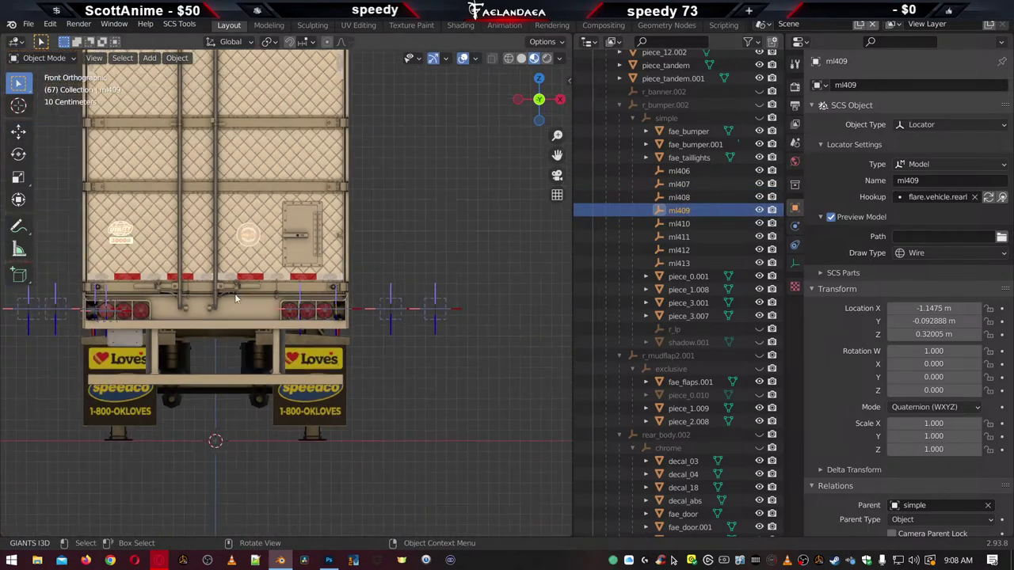
scroll(168, 293, "up", 4)
scroll(286, 307, "up", 6)
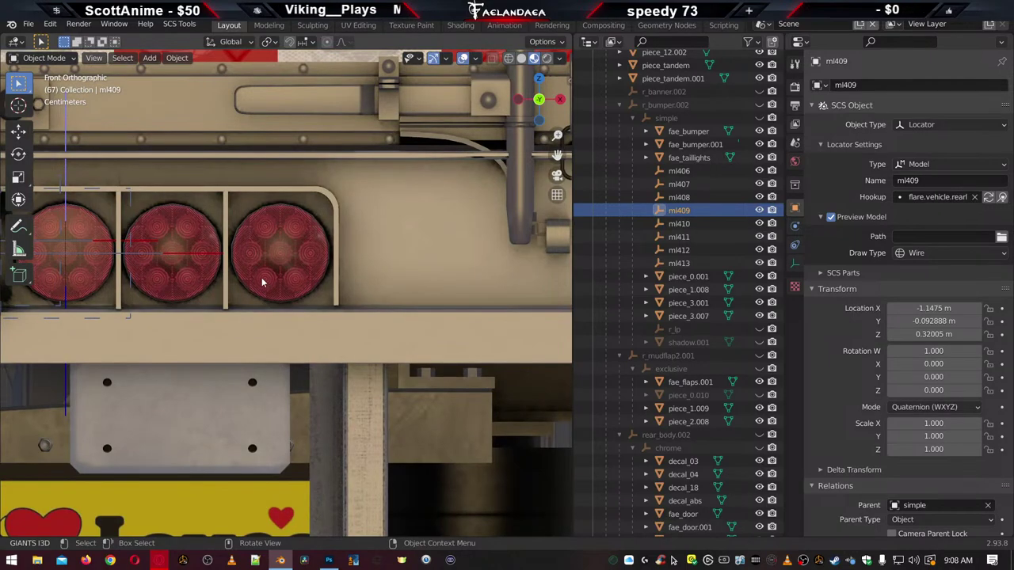
middle_click_drag(199, 215, 394, 227, "shift")
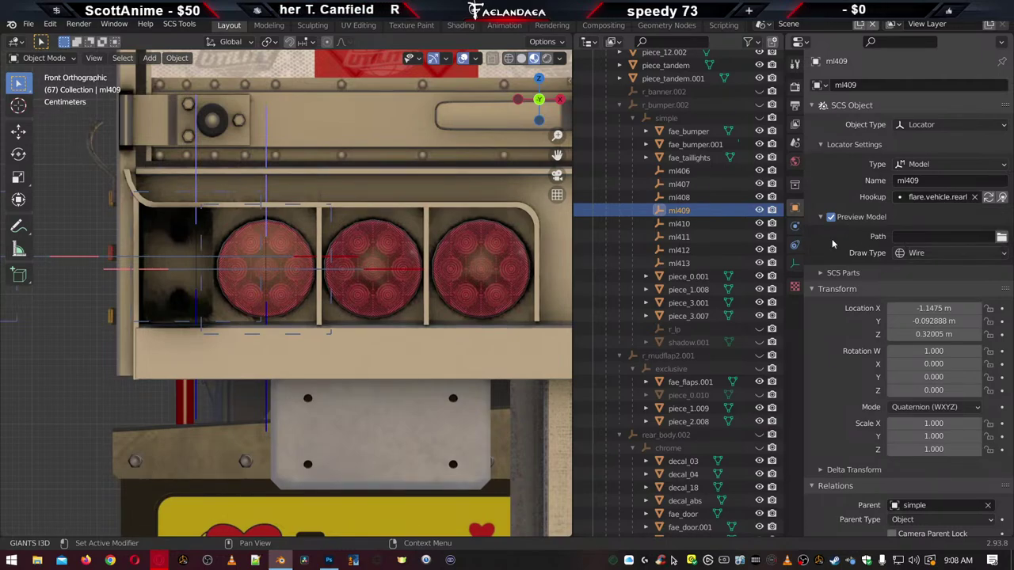
left_click(697, 198)
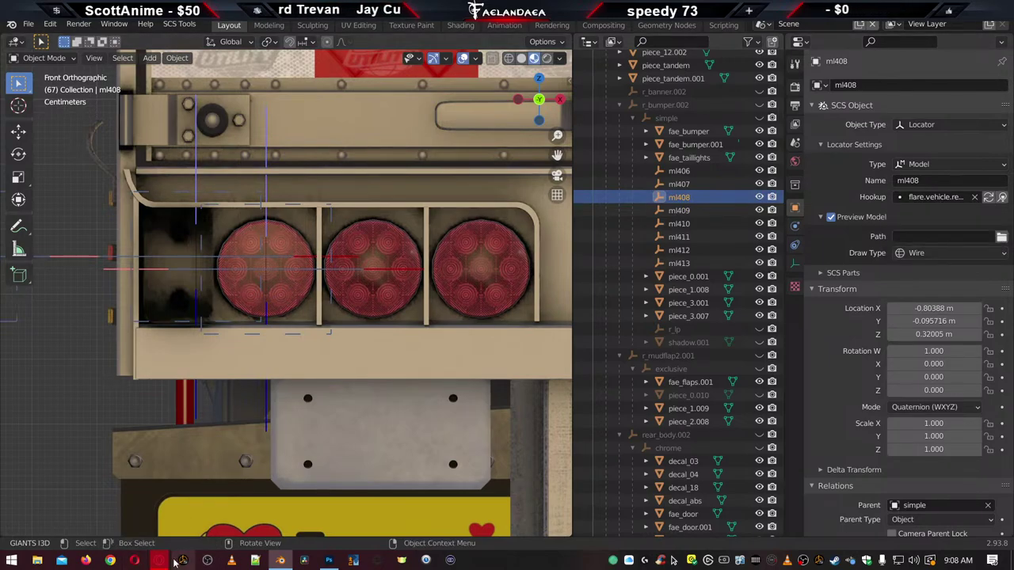
left_click(159, 560)
left_click(207, 35)
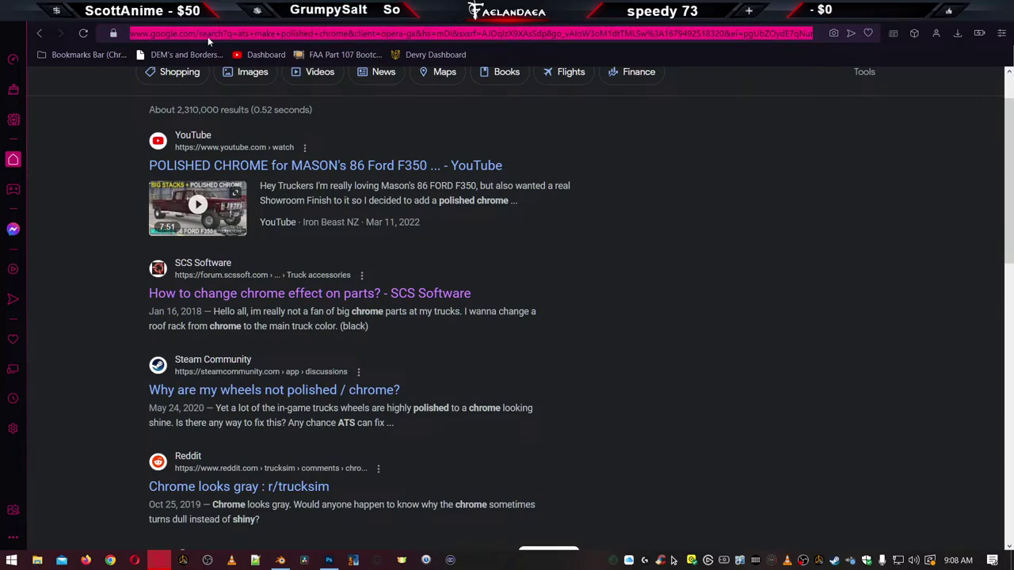
Search Google for 'ats rearlight nolgh' and compare with the hookup name in Blender
type("ats")
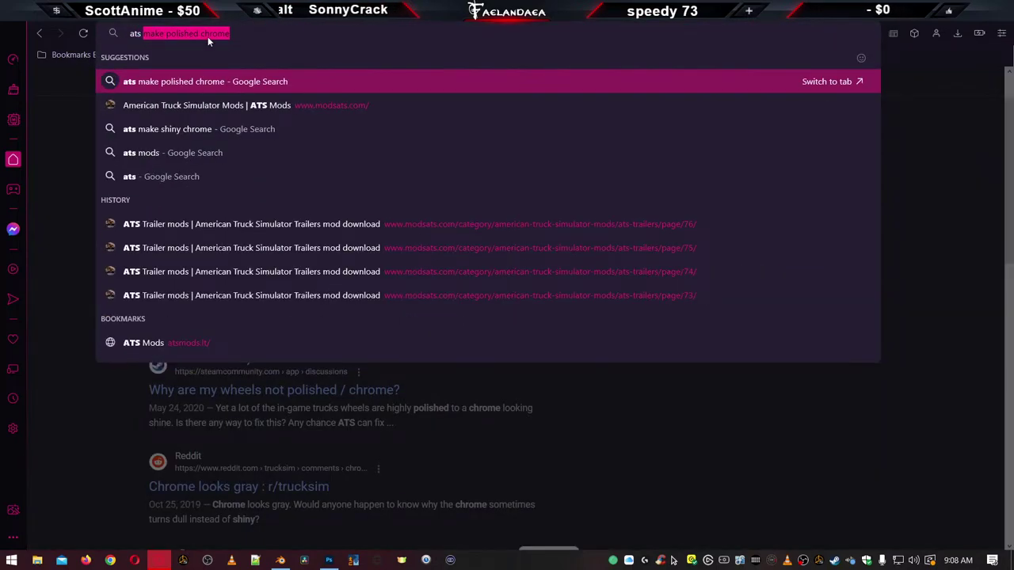
type(" rearlight no")
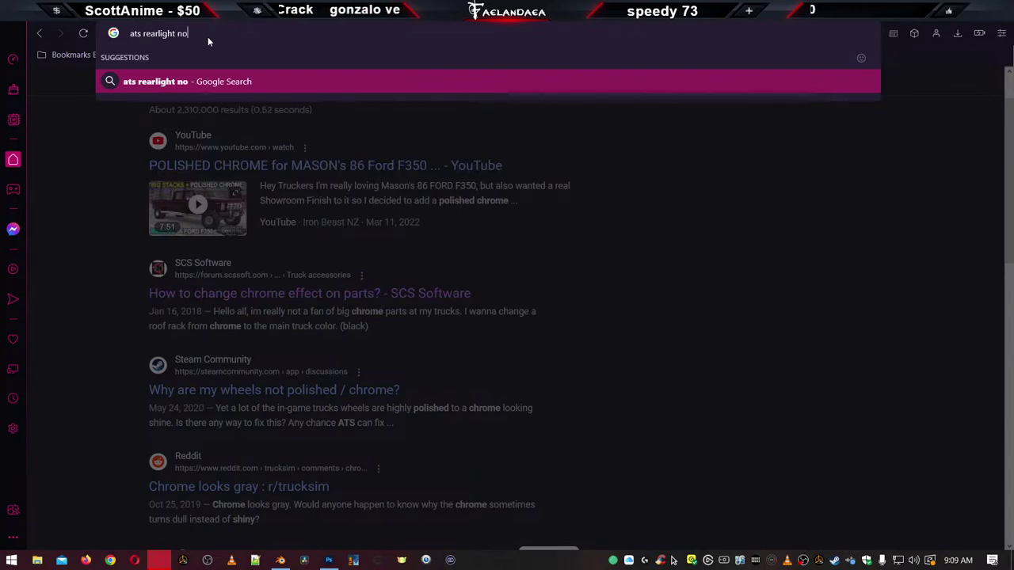
type("lgh")
key("Return")
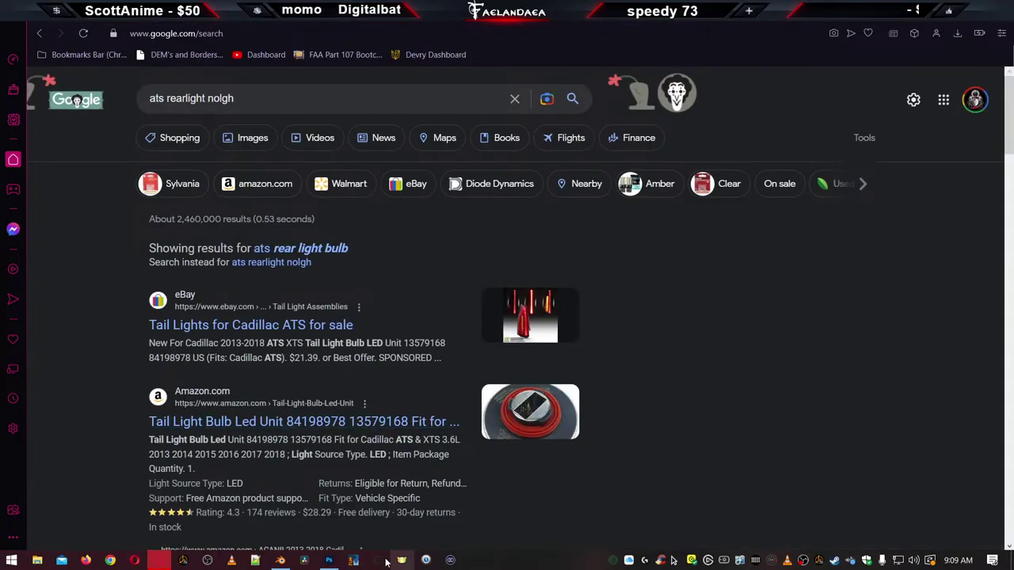
left_click(281, 561)
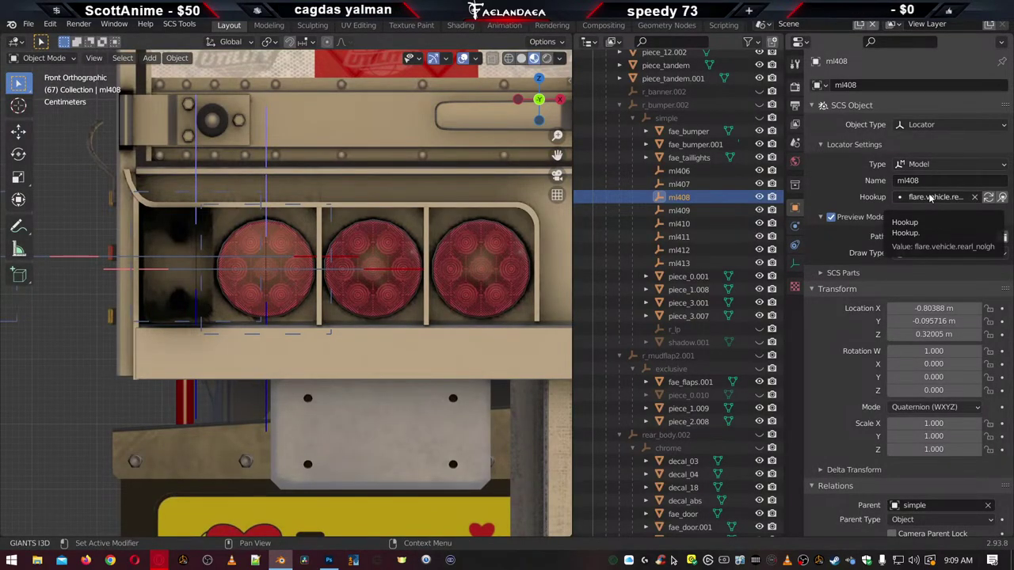
Replace 'ats' with 'truck simulator' in the query and rerun the search
left_click(159, 560)
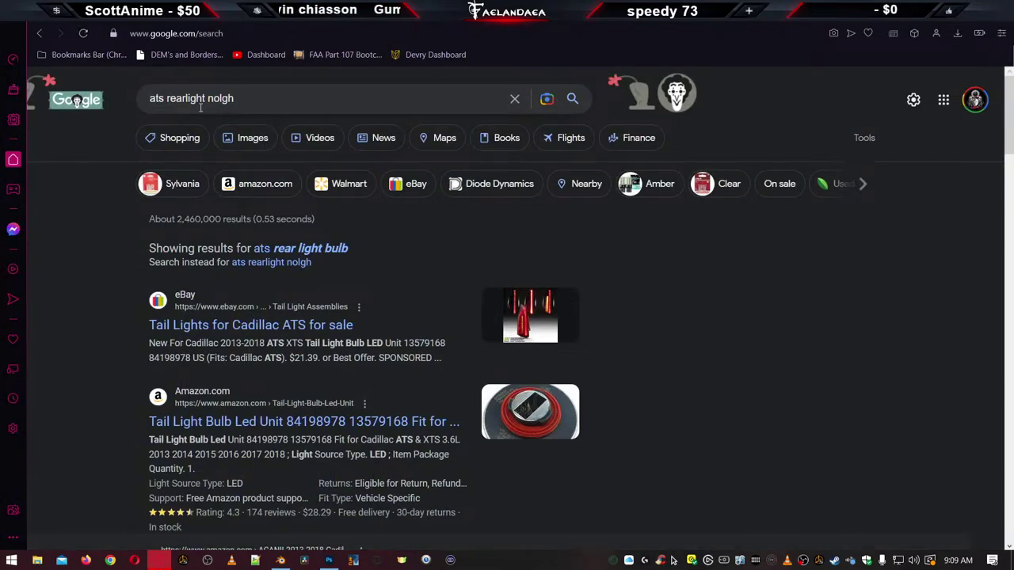
double_click(153, 98)
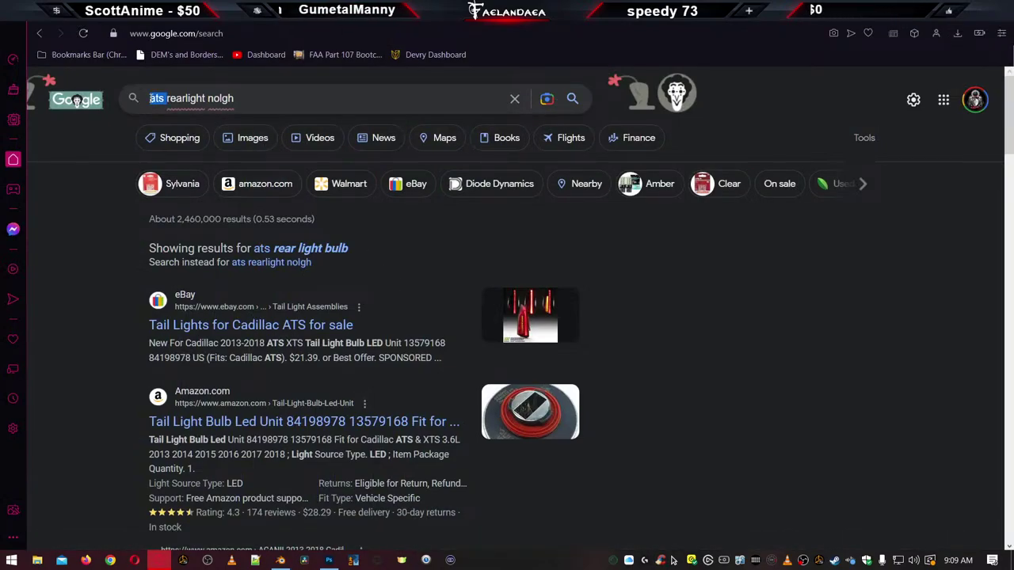
type("truck simul")
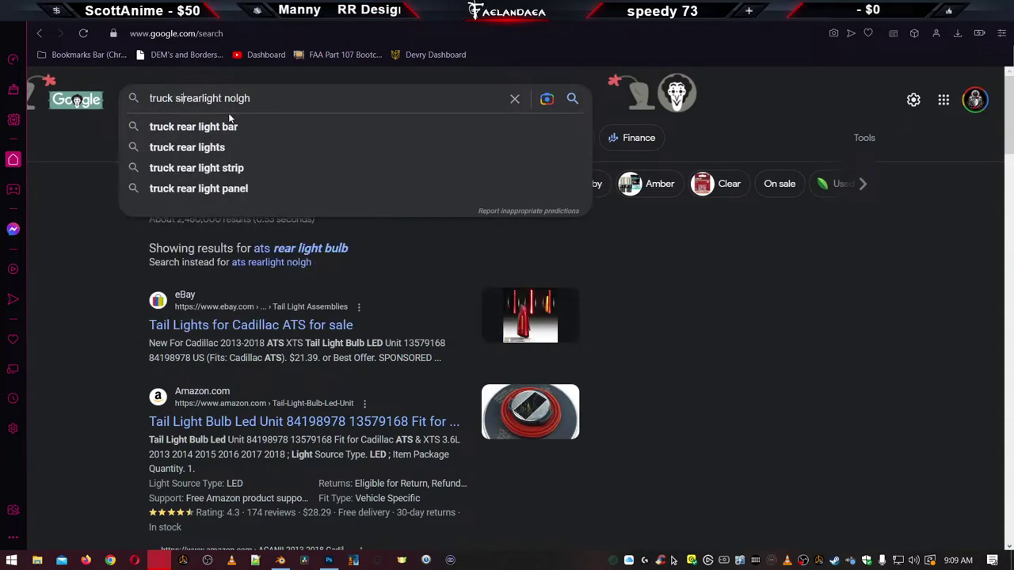
type("ator")
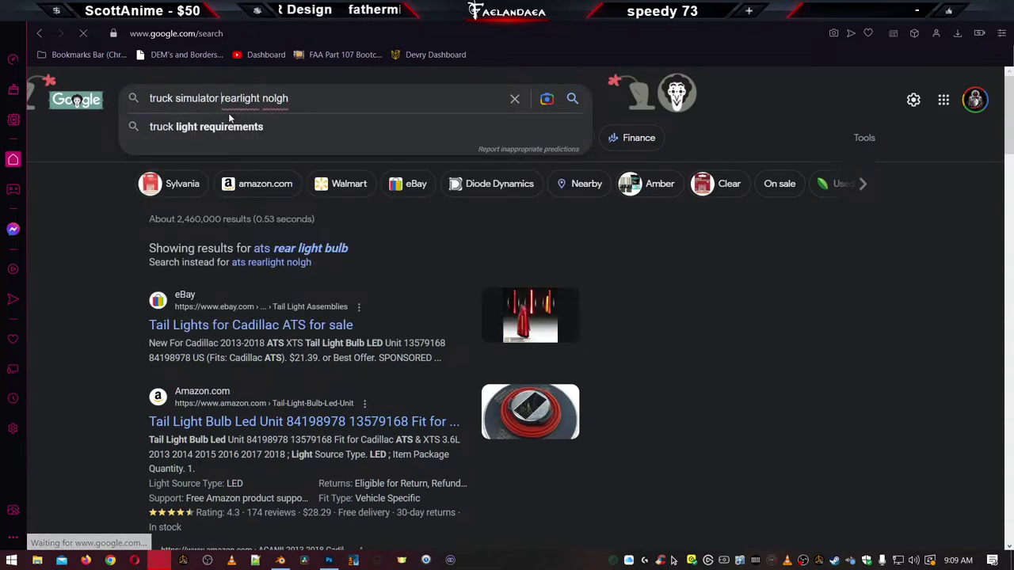
key("Return")
Scroll through the 'truck simulator rearlight nolgh' search results
scroll(396, 341, "down", 3)
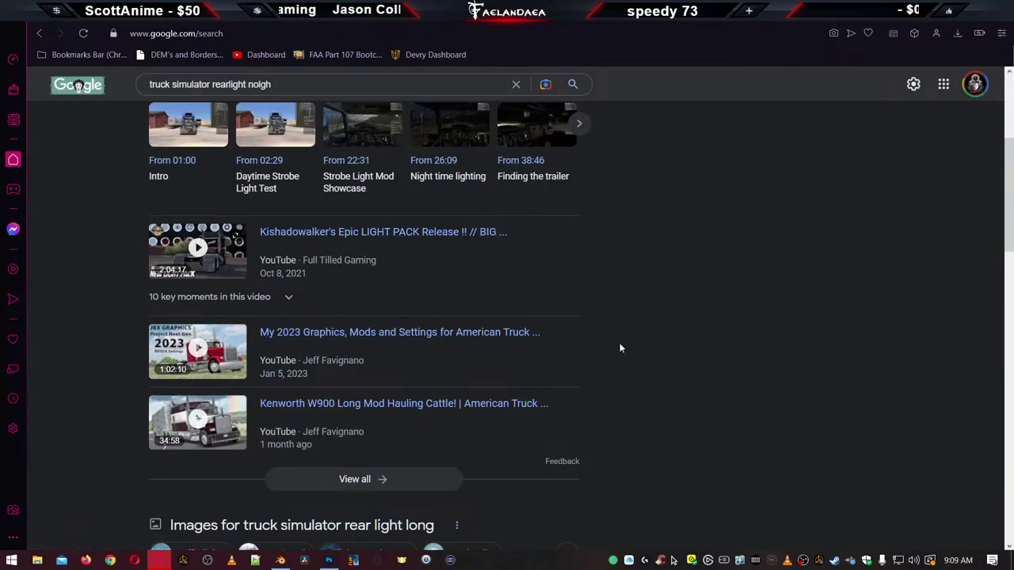
scroll(617, 345, "down", 3)
scroll(613, 347, "up", 3)
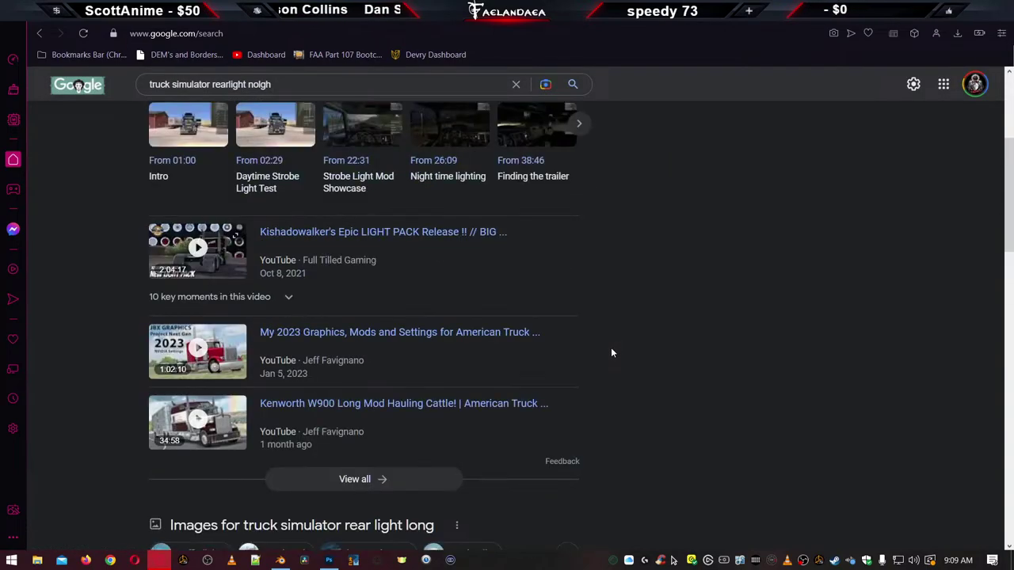
scroll(611, 349, "down", 5)
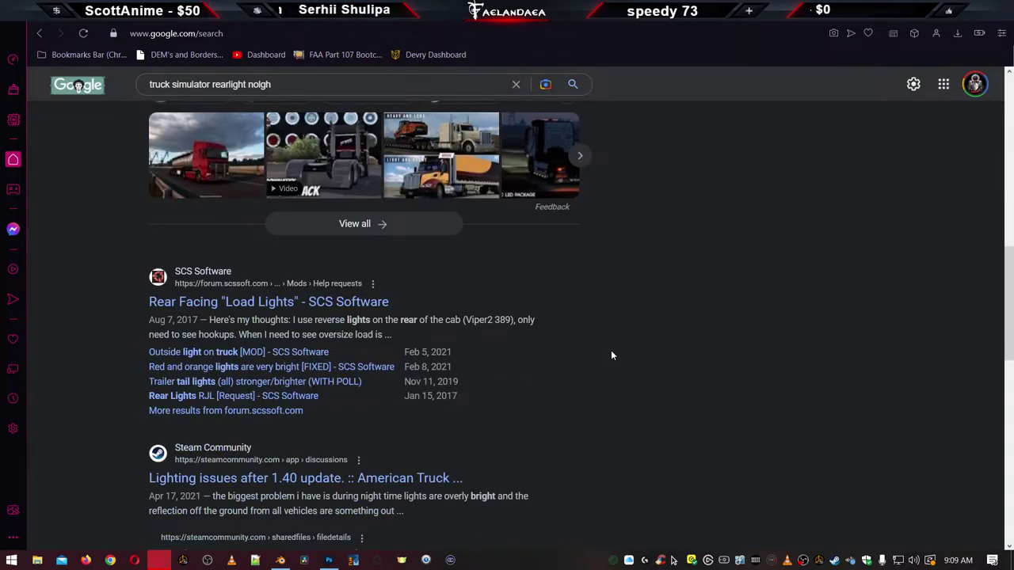
scroll(613, 357, "down", 2)
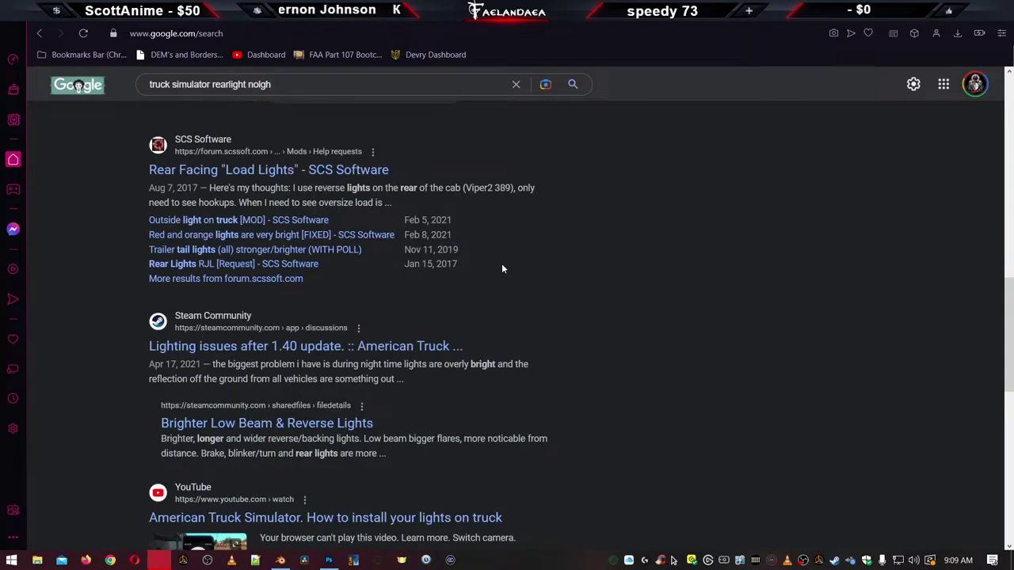
scroll(501, 270, "down", 1)
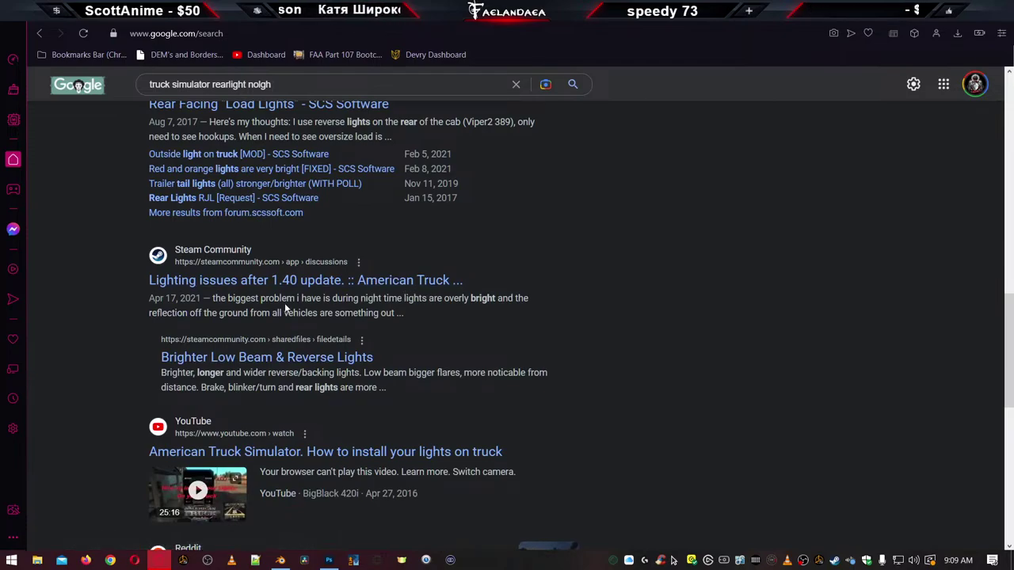
scroll(282, 305, "down", 1)
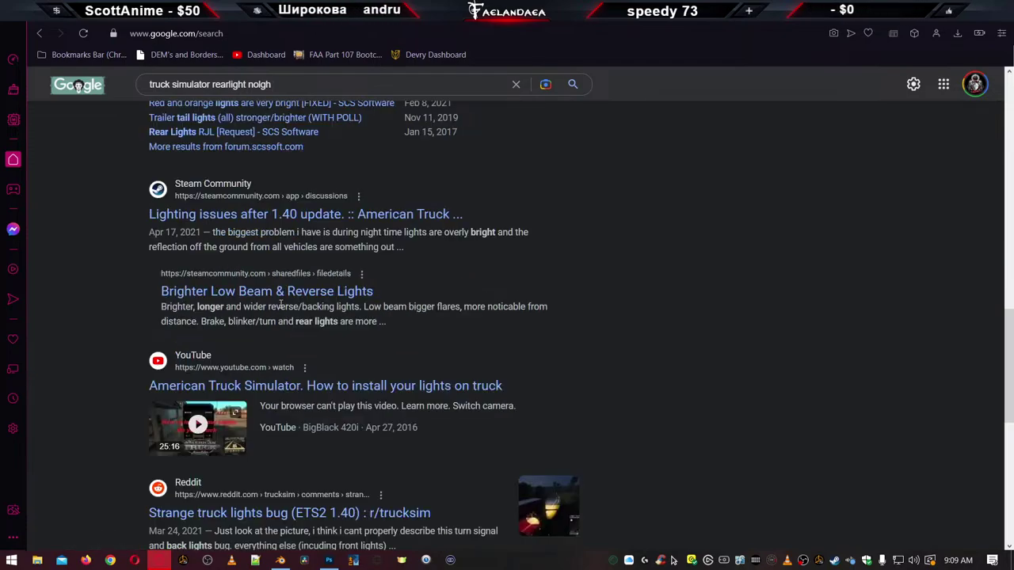
scroll(351, 350, "down", 1)
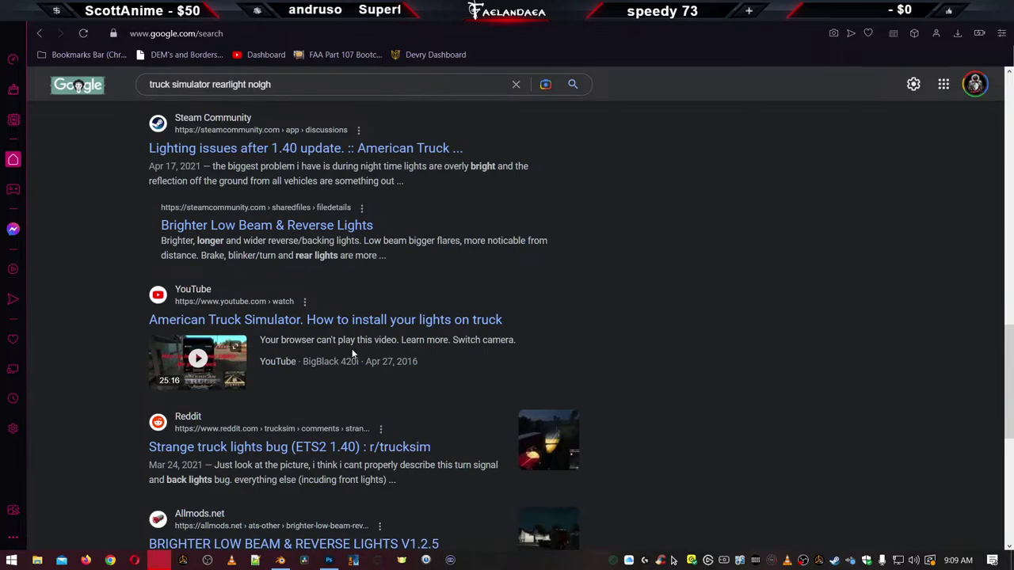
scroll(352, 354, "down", 2)
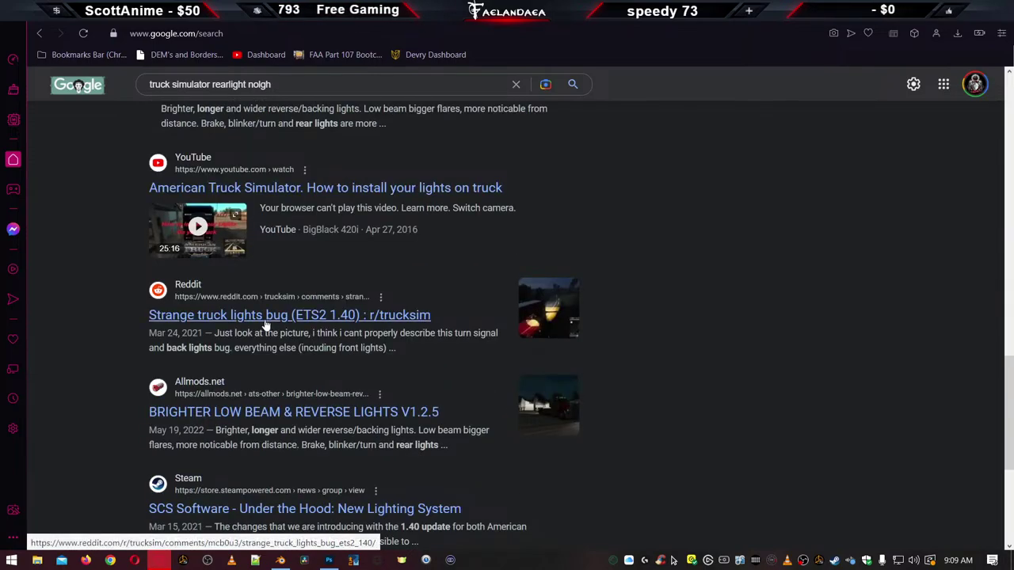
scroll(436, 288, "up", 10)
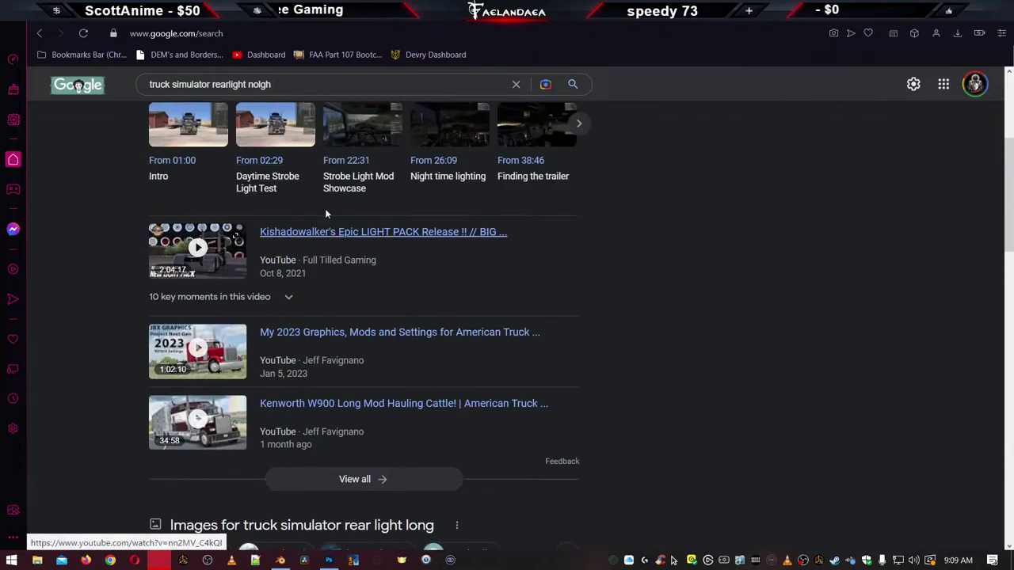
Search for the exact quoted term "nolgh", overriding Google's suggested correction
left_click(248, 84)
type("\"")
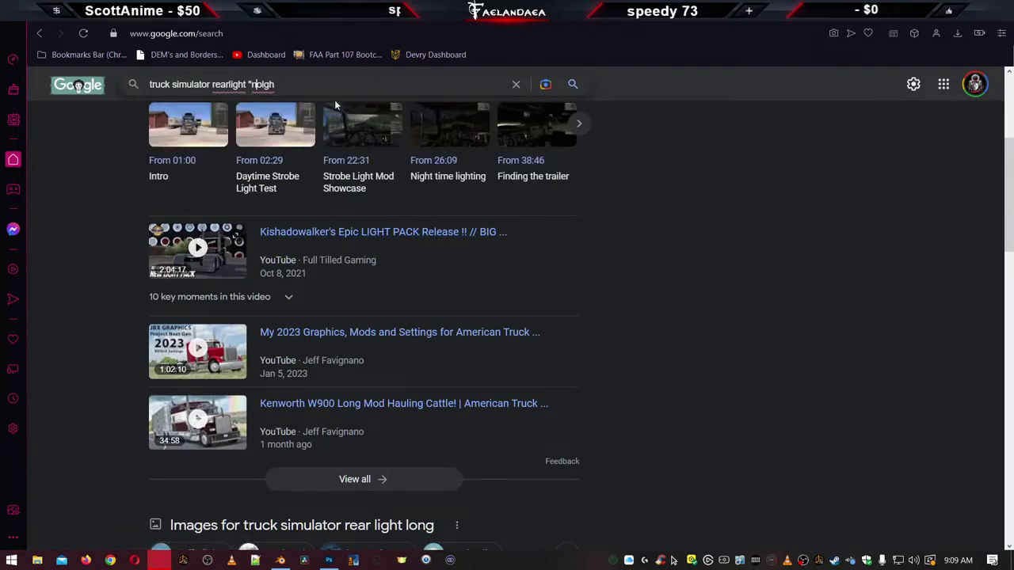
type("\"")
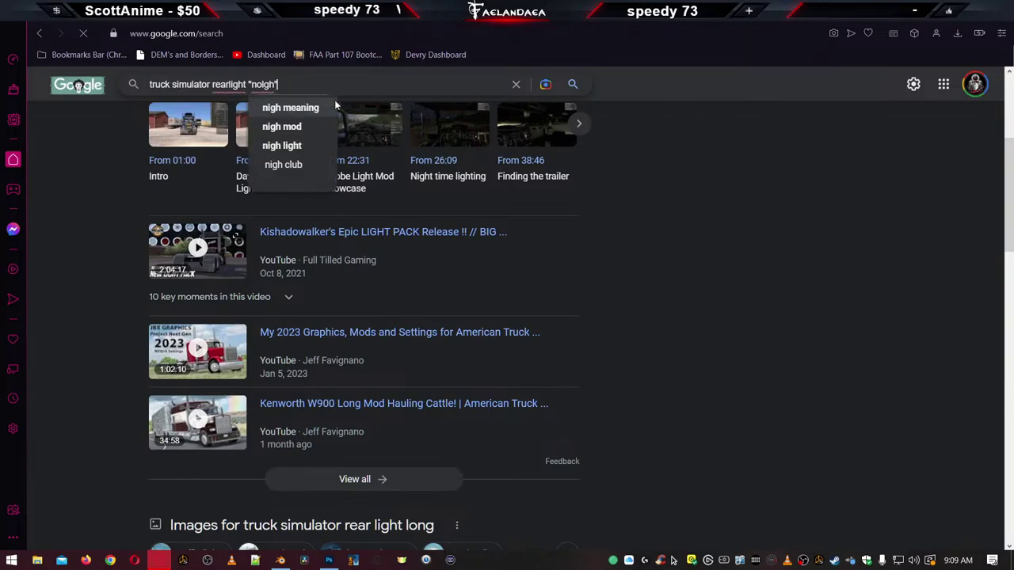
key("Return")
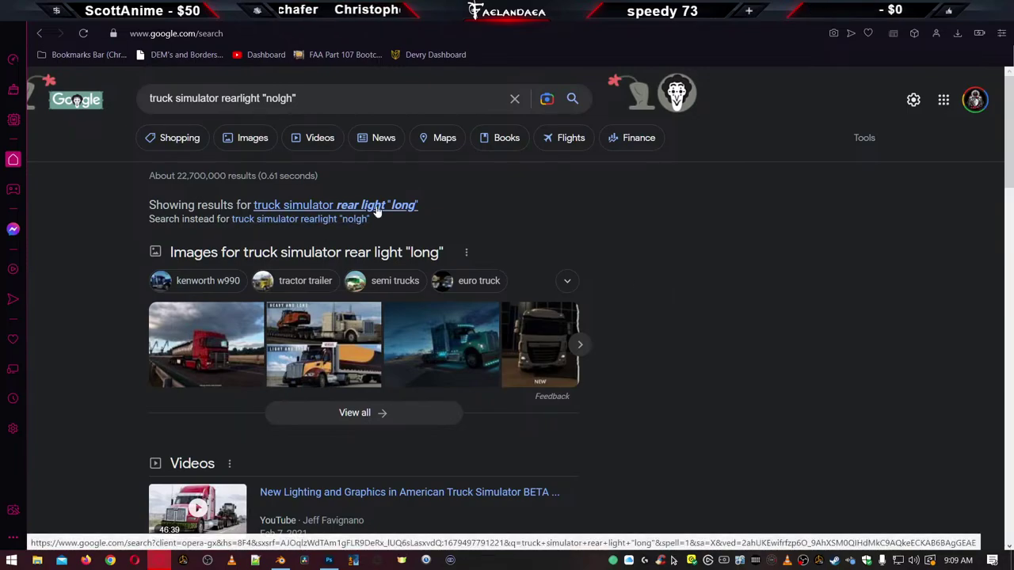
left_click(265, 220)
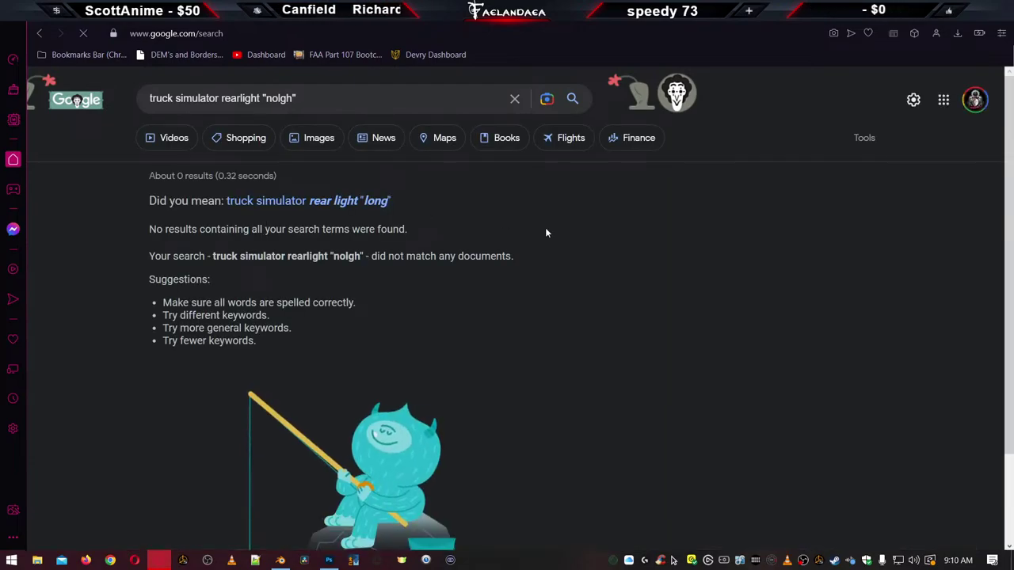
scroll(544, 227, "down", 2)
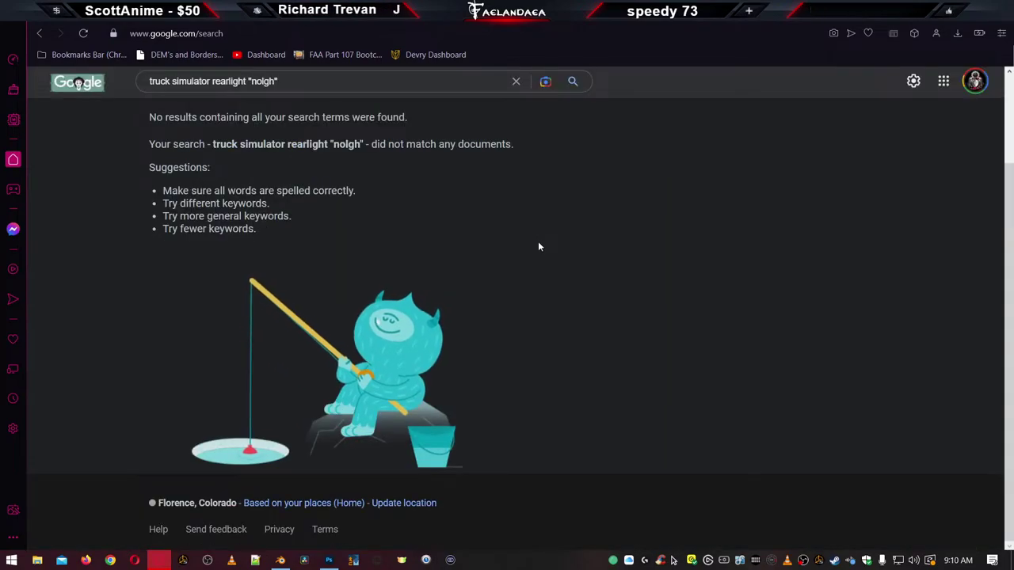
scroll(537, 241, "up", 2)
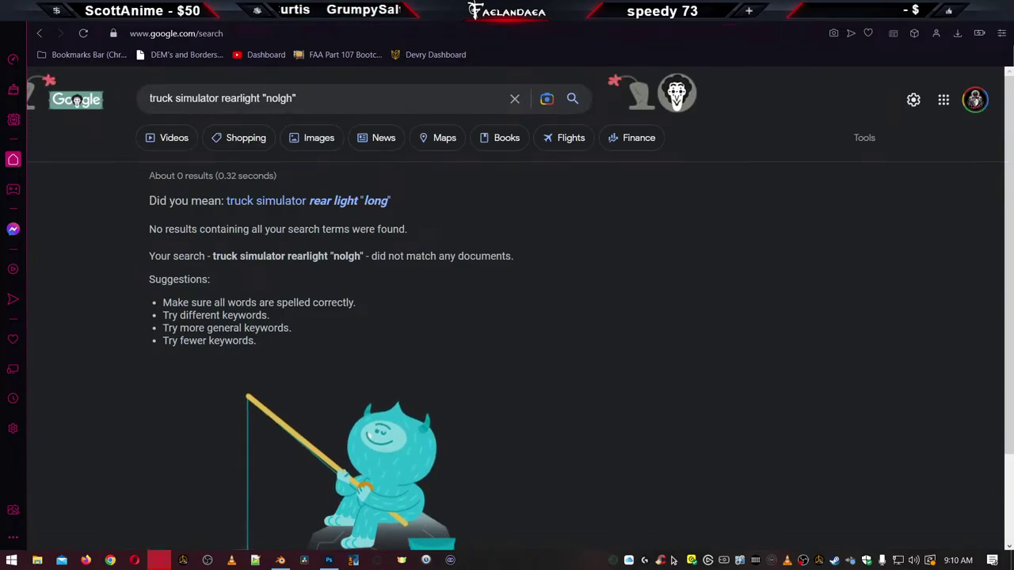
Check the open forum tab, then return to the Blender scene
key("ctrl+Tab")
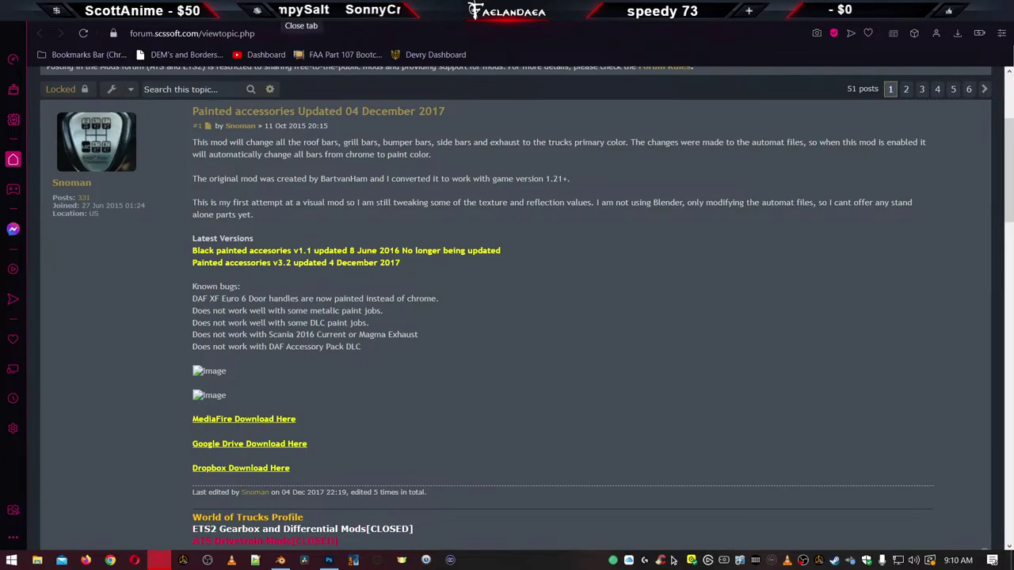
key("ctrl+Tab")
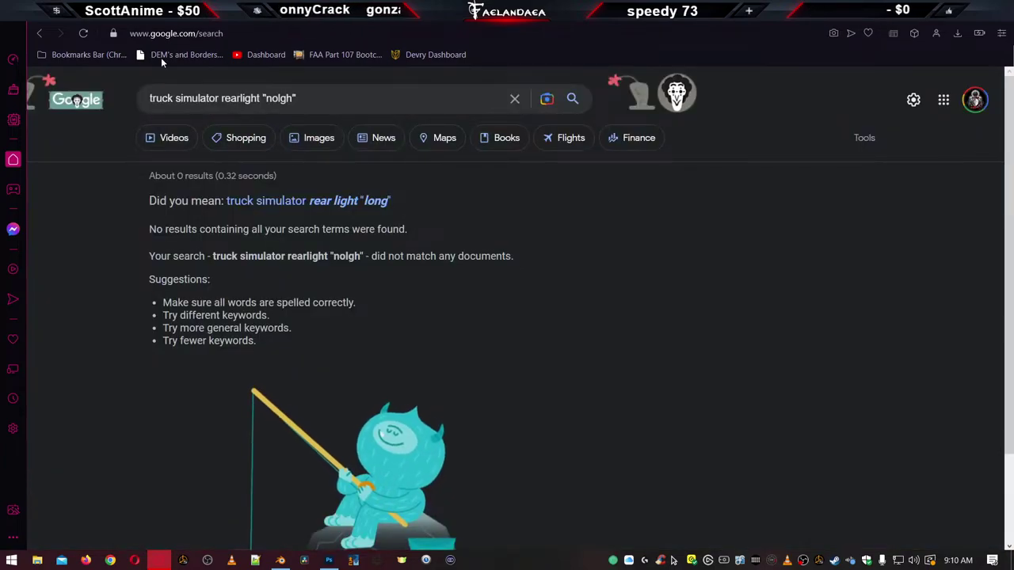
key("alt+Tab")
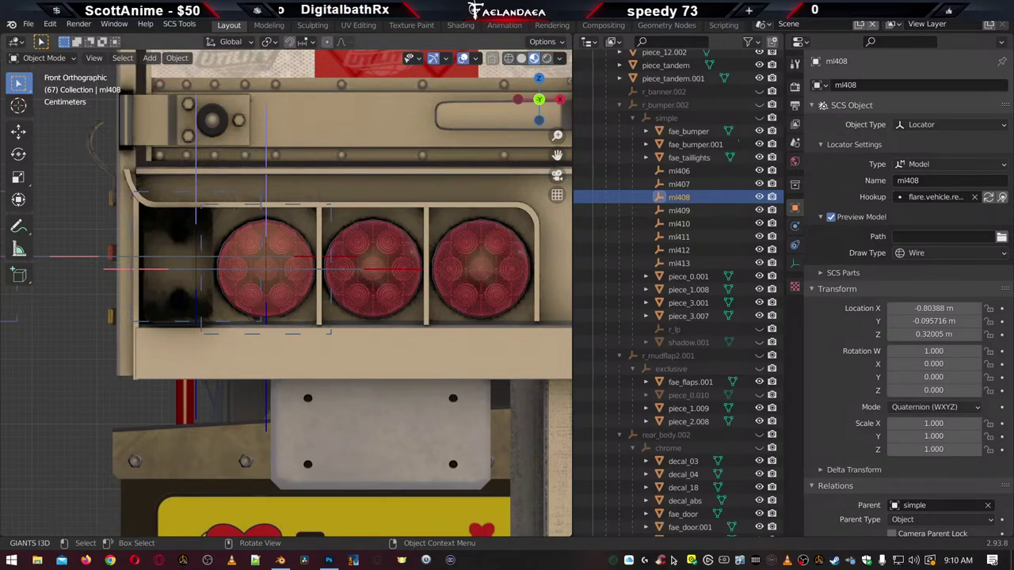
Compare the ml406 locator with ml407, then delete ml406
key("alt+Tab")
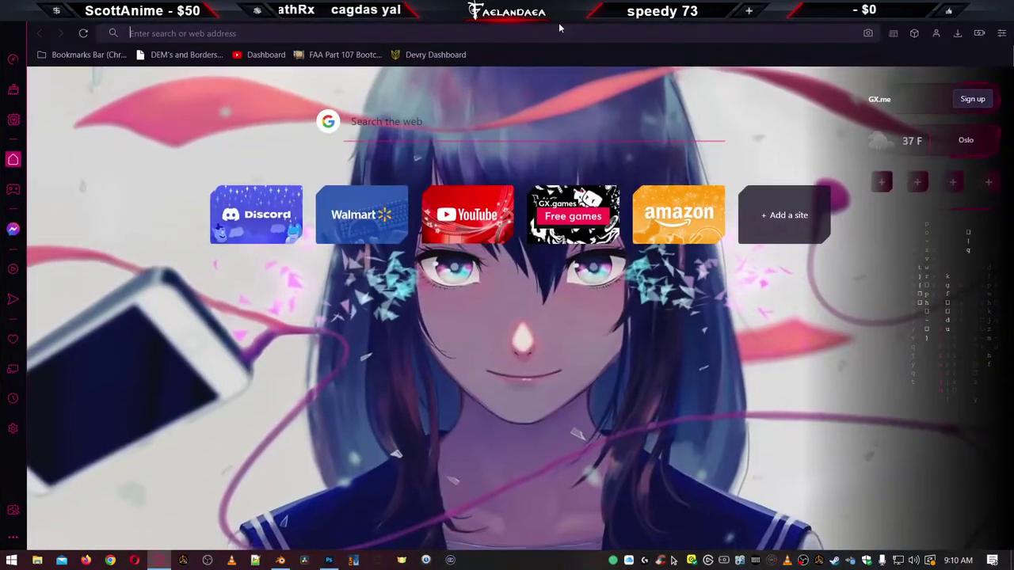
key("alt+Tab")
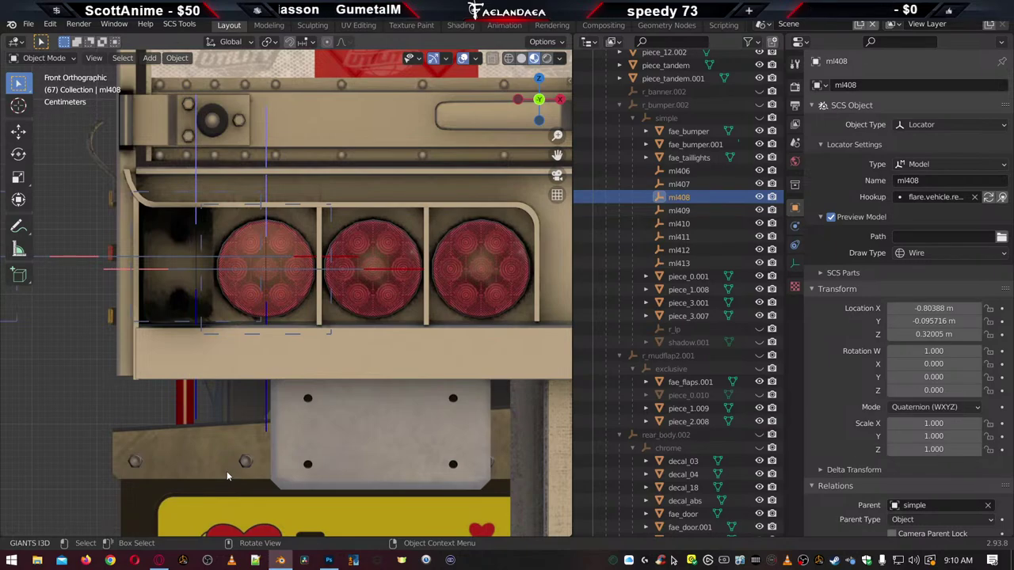
left_click(680, 170)
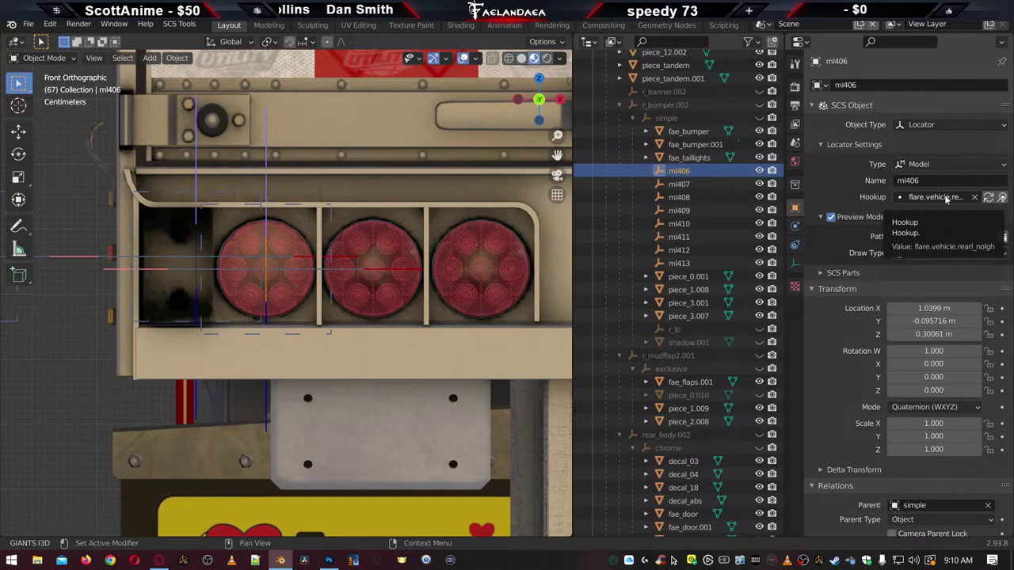
left_click(679, 184)
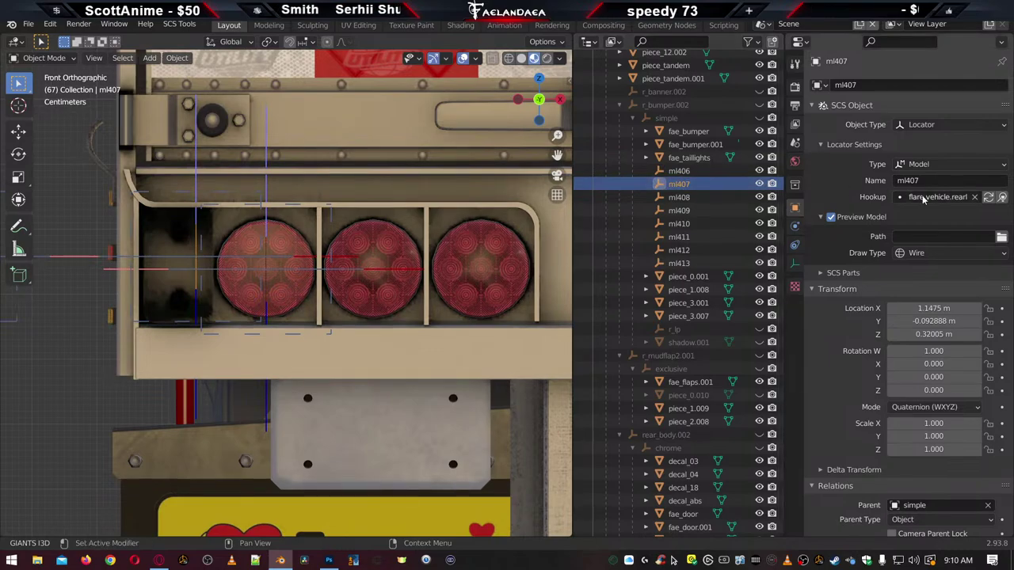
key("ctrl+z")
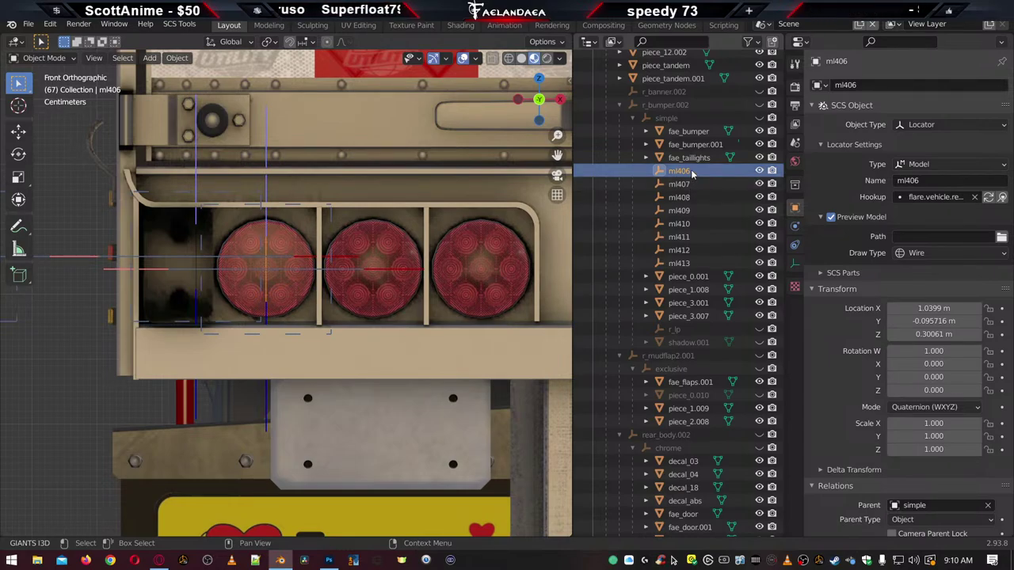
key("Delete")
Delete the ml408 and ml409 flare locators and leave ml407 selected
left_click(698, 185)
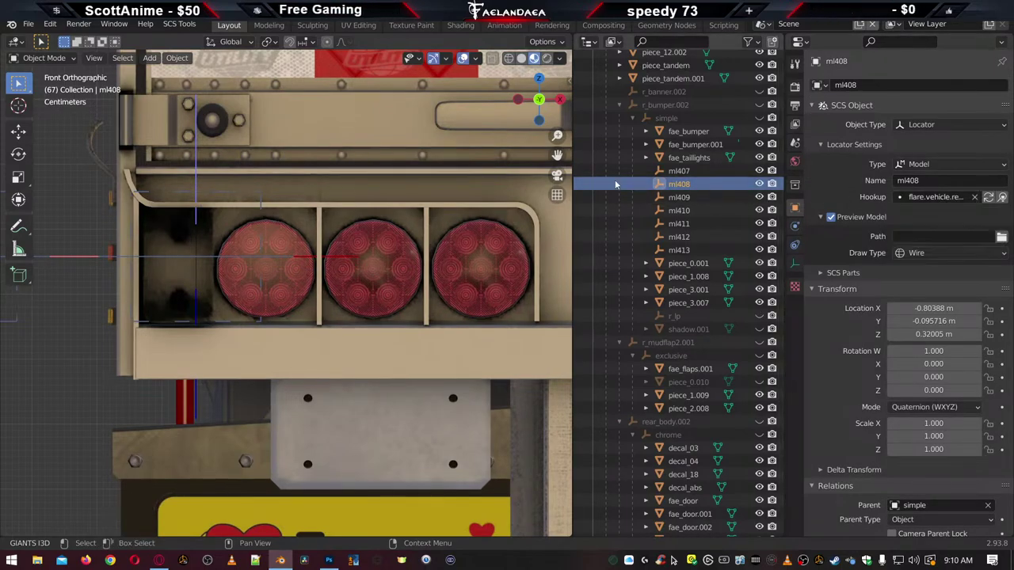
key("Delete")
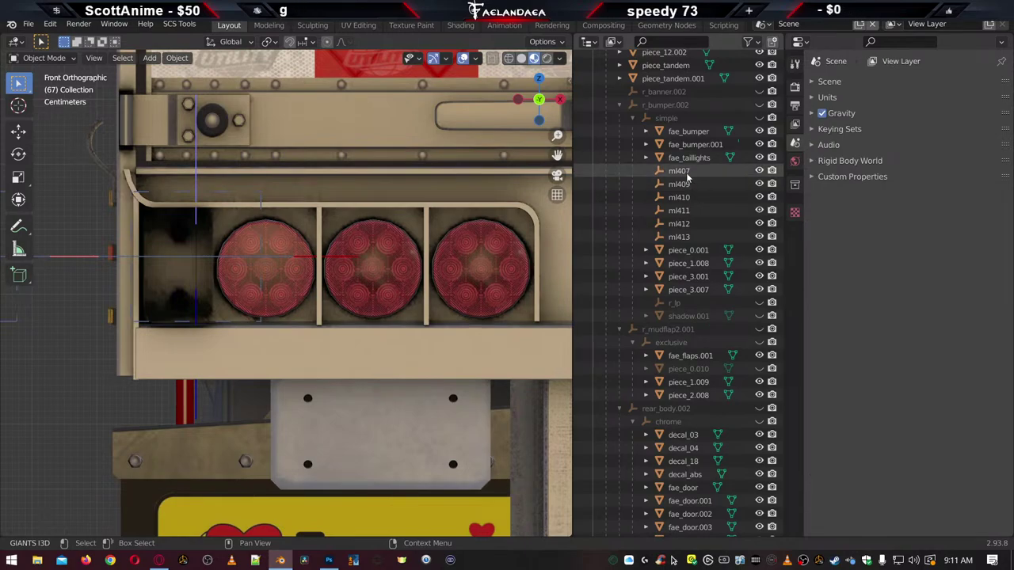
left_click(695, 171)
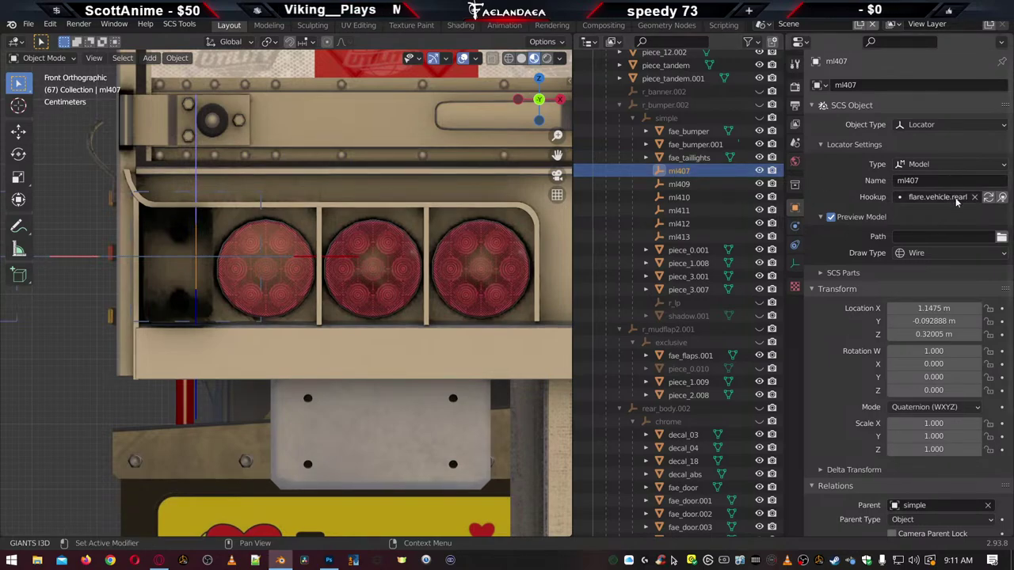
left_click(695, 188)
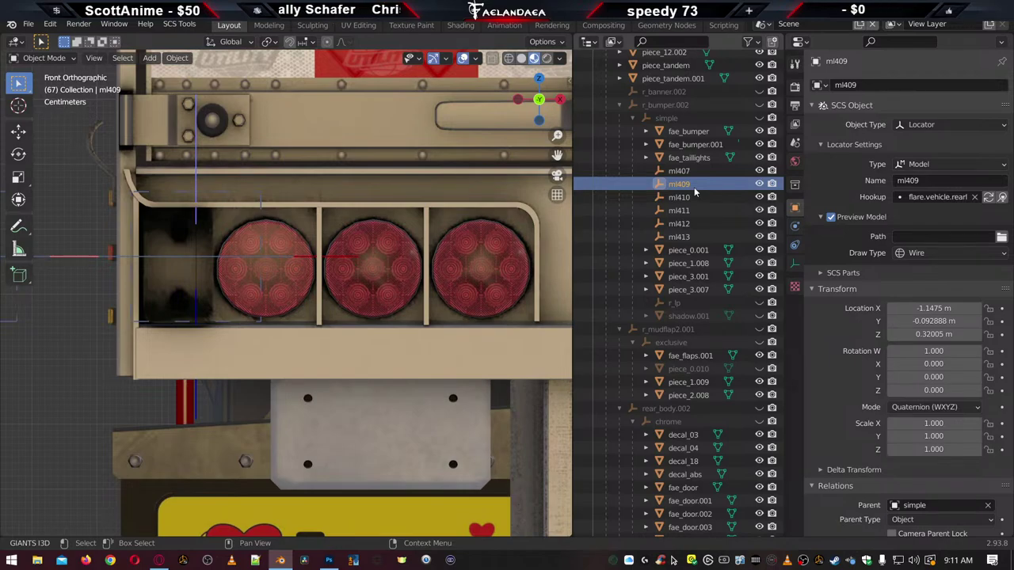
key("Delete")
left_click(685, 173)
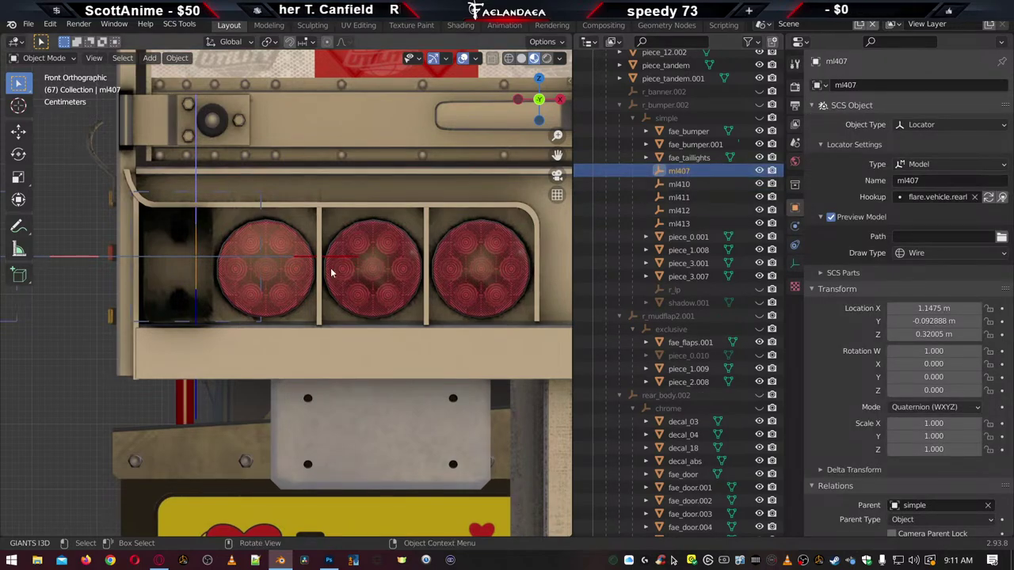
scroll(259, 300, "up", 2)
Move ml407 along X and Z to centre it on the left tail light
scroll(258, 299, "up", 1)
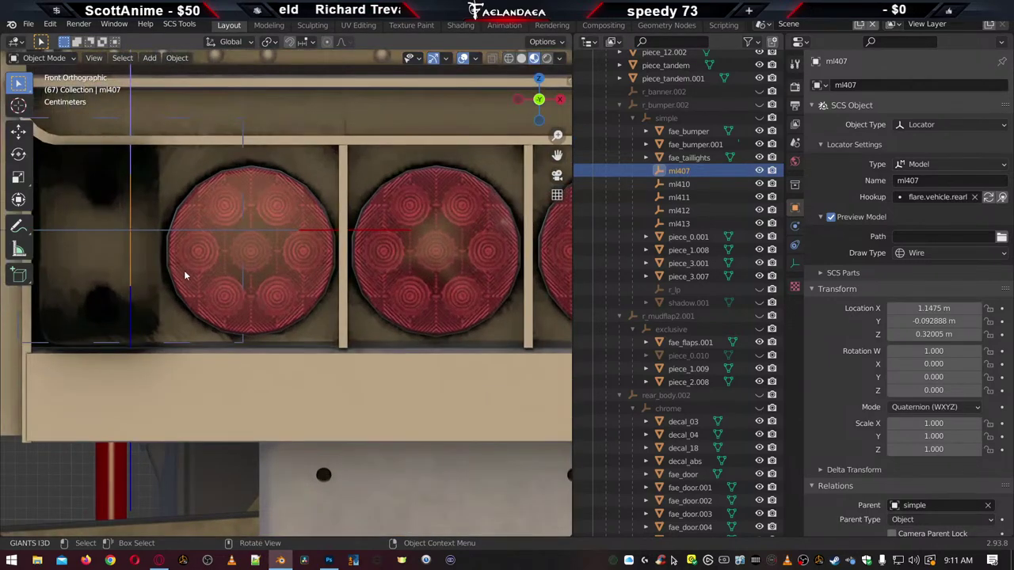
key("g")
key("x")
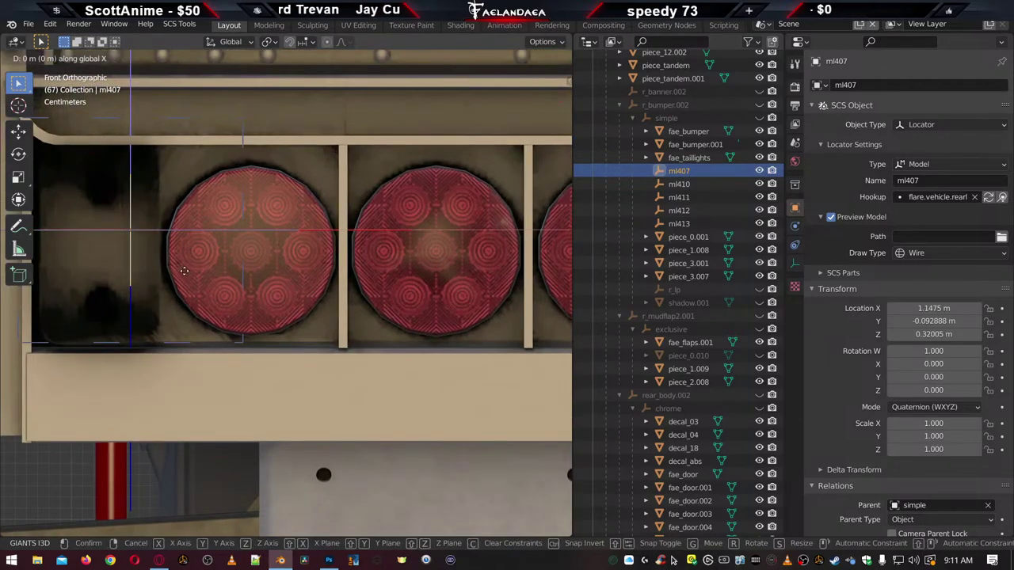
left_click(305, 276)
key("g")
key("z")
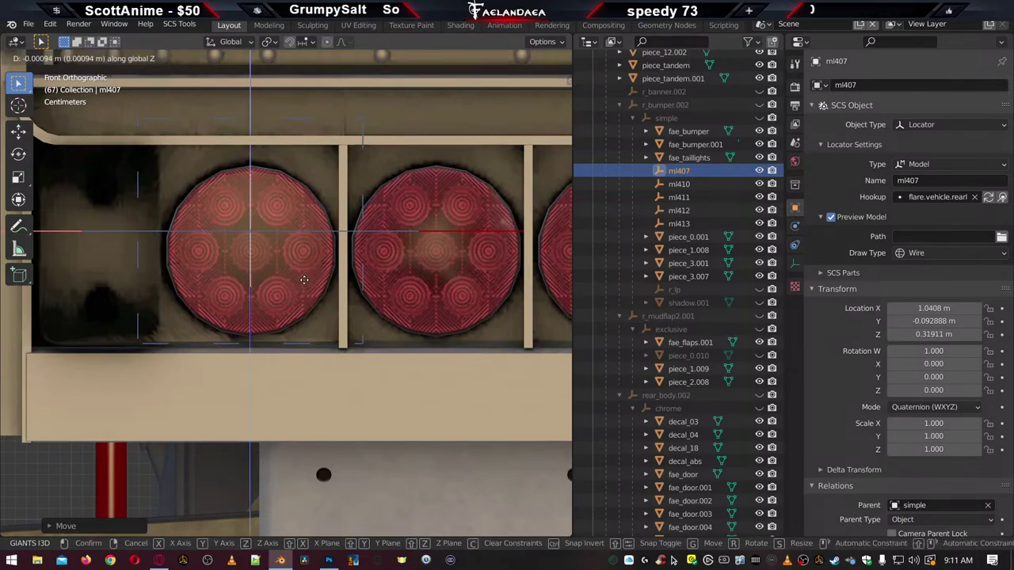
left_click(306, 298)
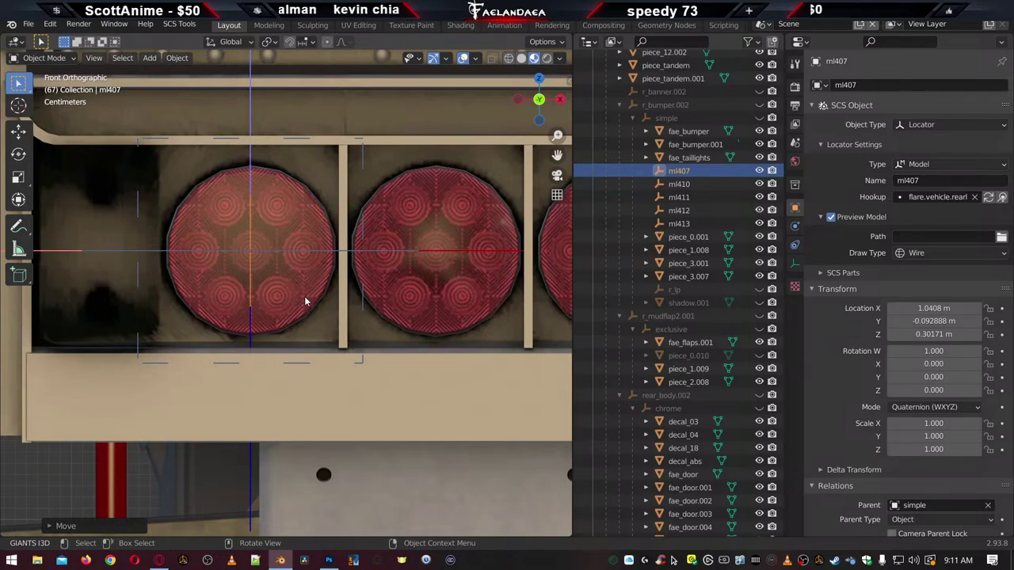
Duplicate ml407 twice, placing ml407.001 at X 1.0878 m and ml407.002 at X 0.99233 m
key("shift")
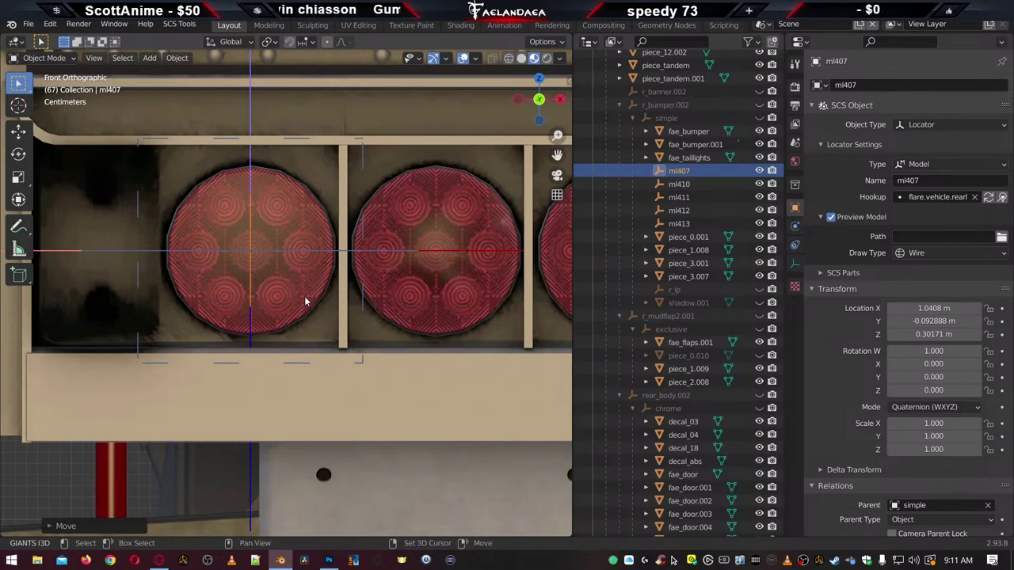
key("shift+d")
right_click(305, 300)
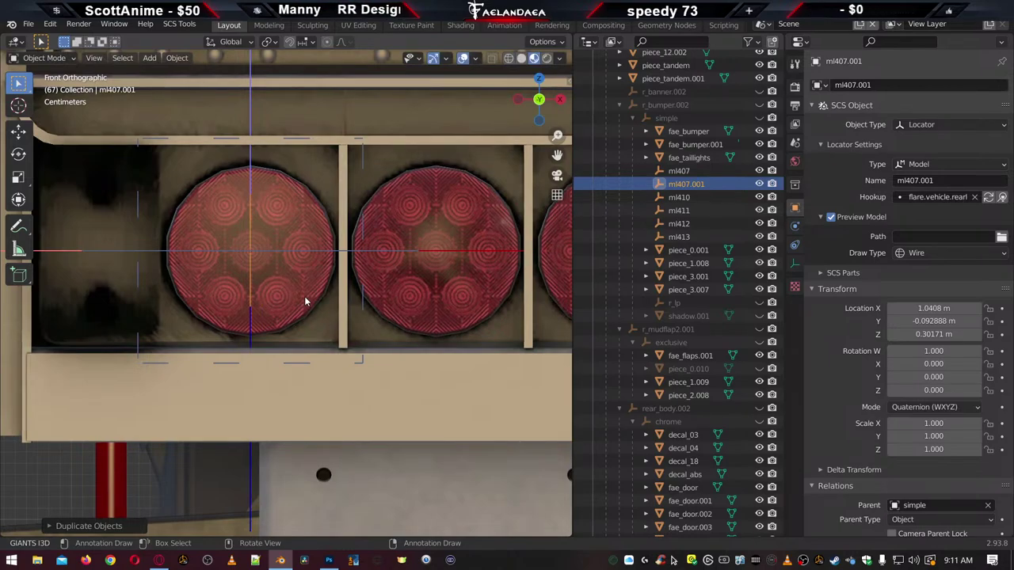
key("g")
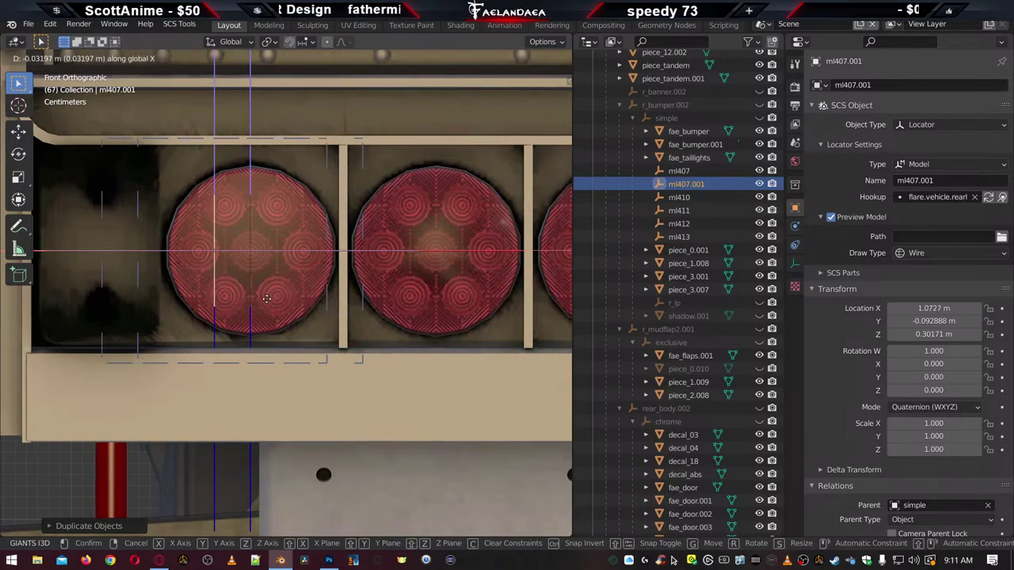
left_click(252, 308)
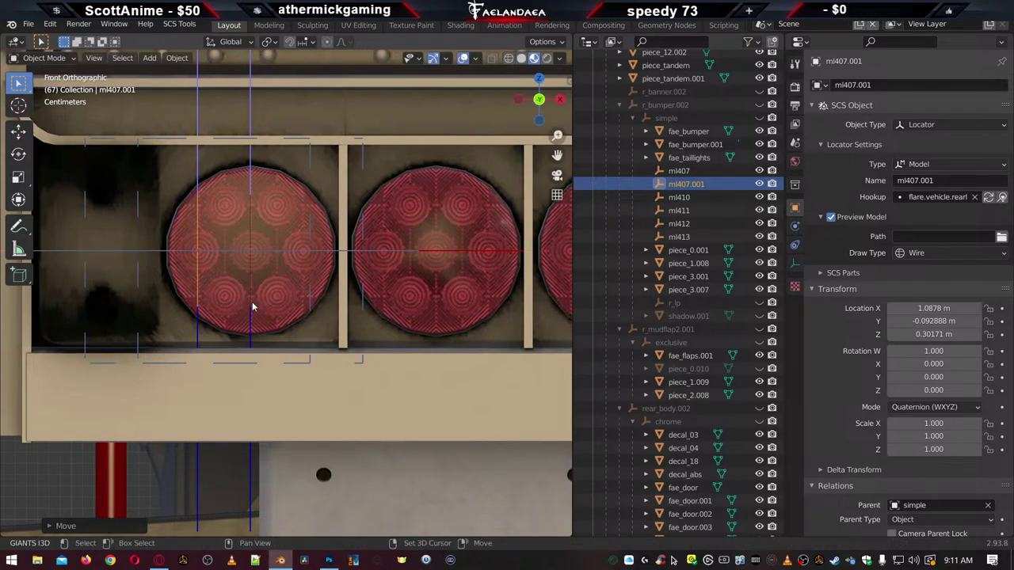
key("shift+d")
right_click(252, 302)
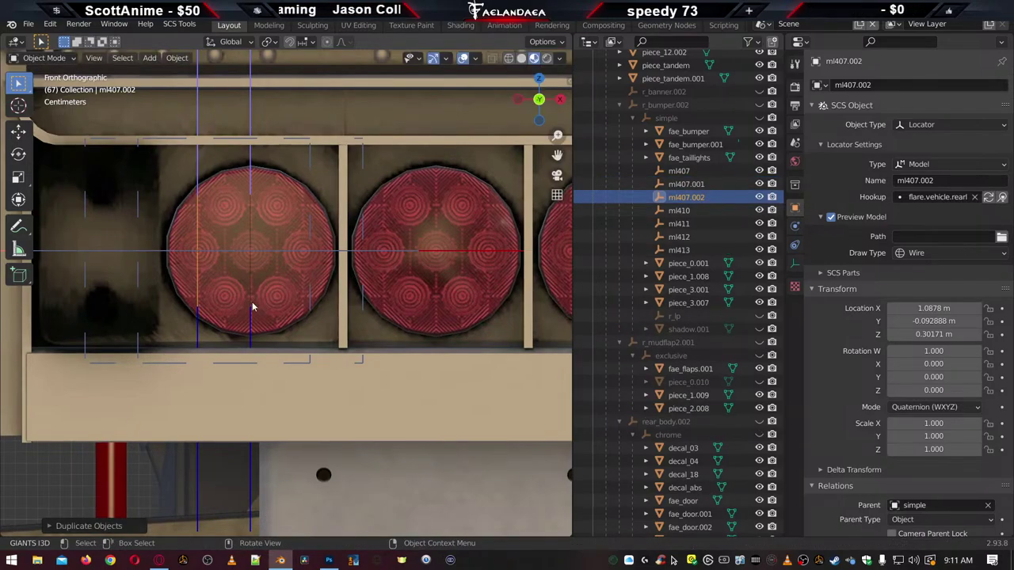
key("g")
key("x")
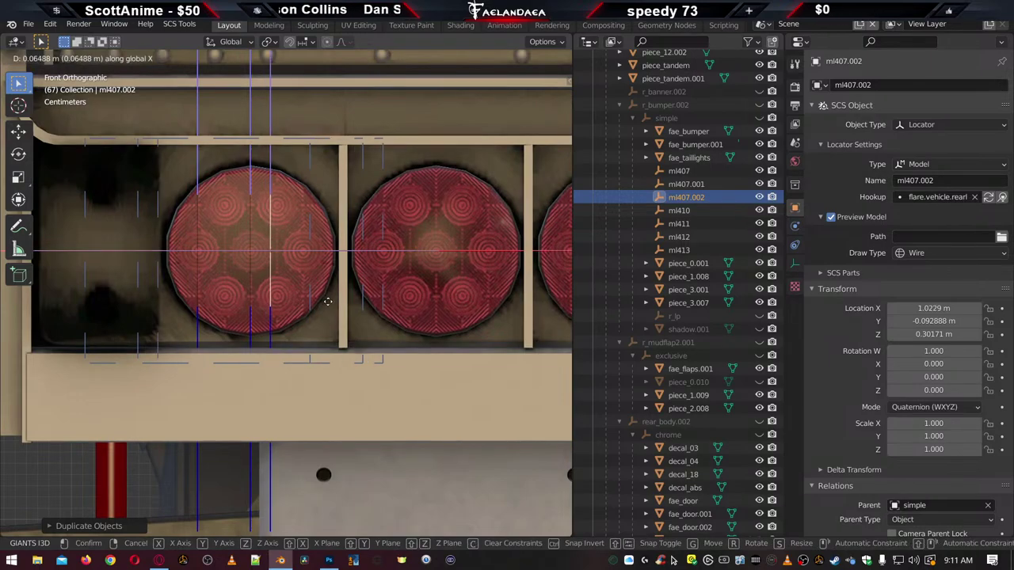
left_click(363, 295)
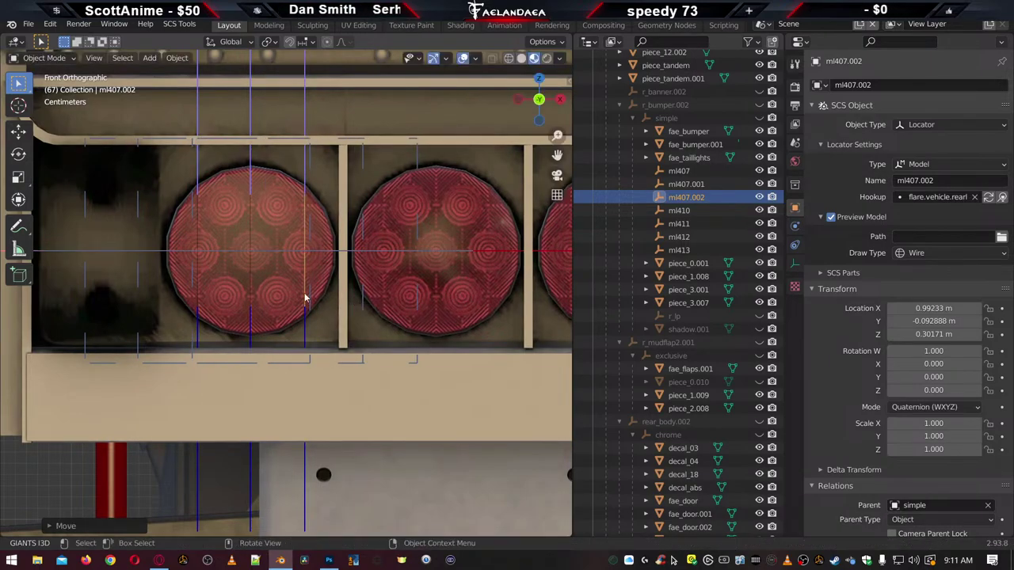
left_click_drag(241, 235, 317, 275)
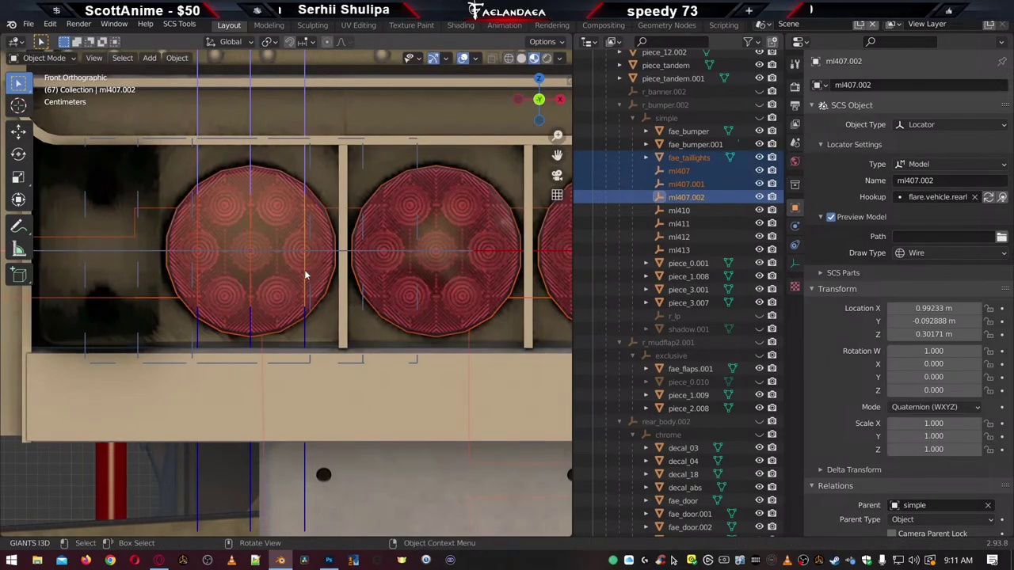
Select ml407 together with ml407.001 and duplicate the pair in place
left_click(679, 171)
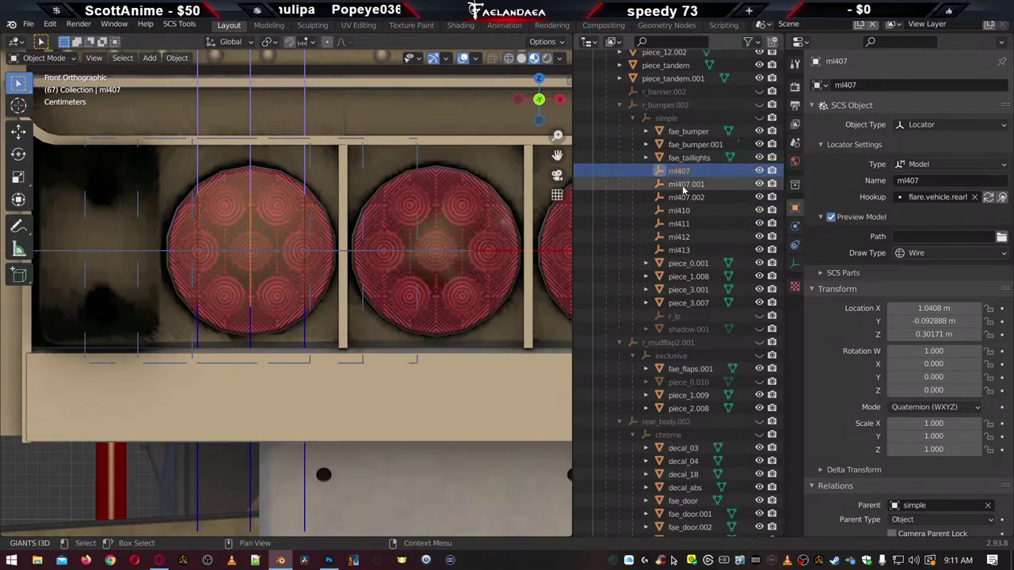
left_click(684, 186)
key("Up")
key("Down")
key("Down")
key("Up")
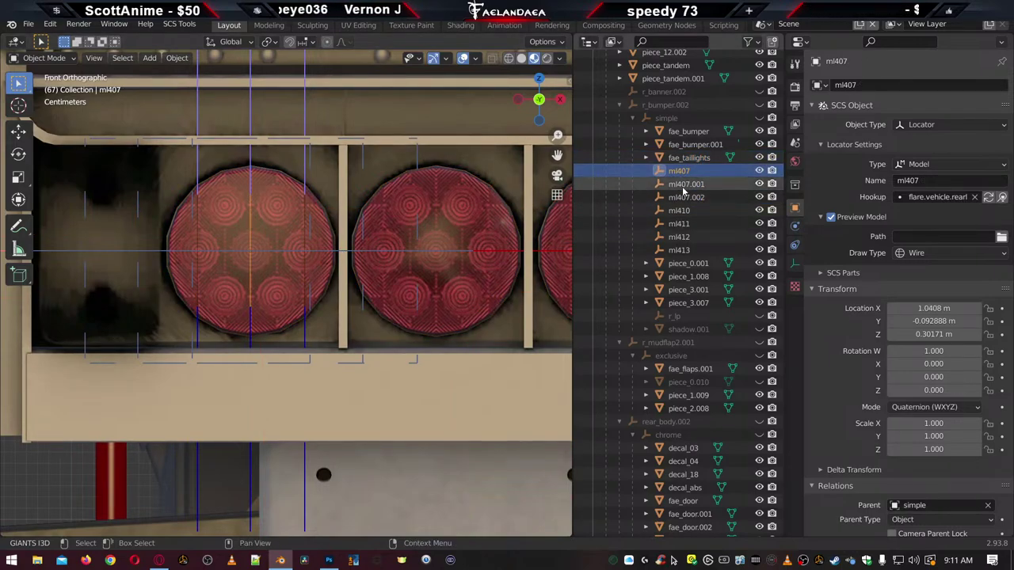
key("Up")
key("Down")
key("Up")
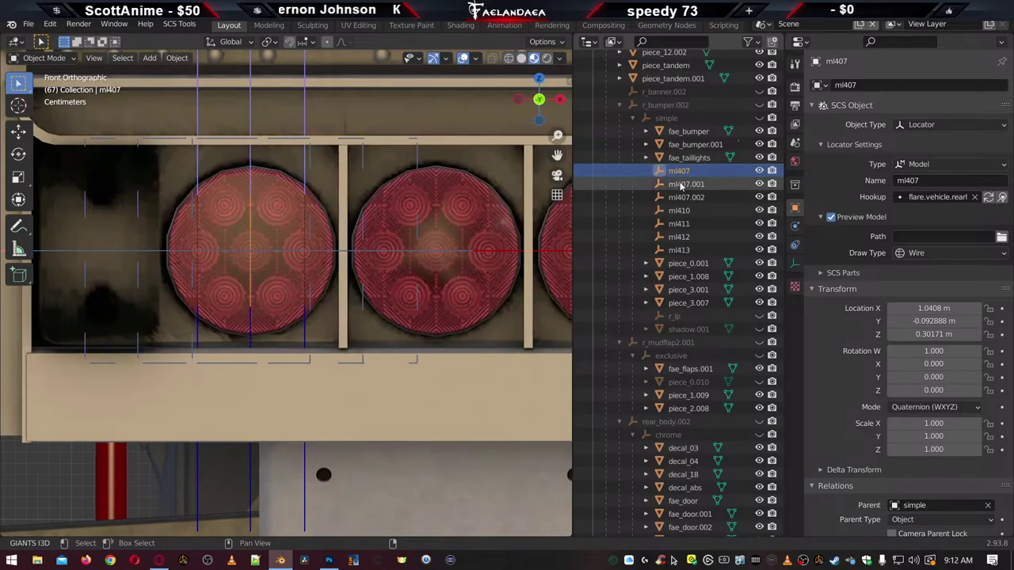
key("Down")
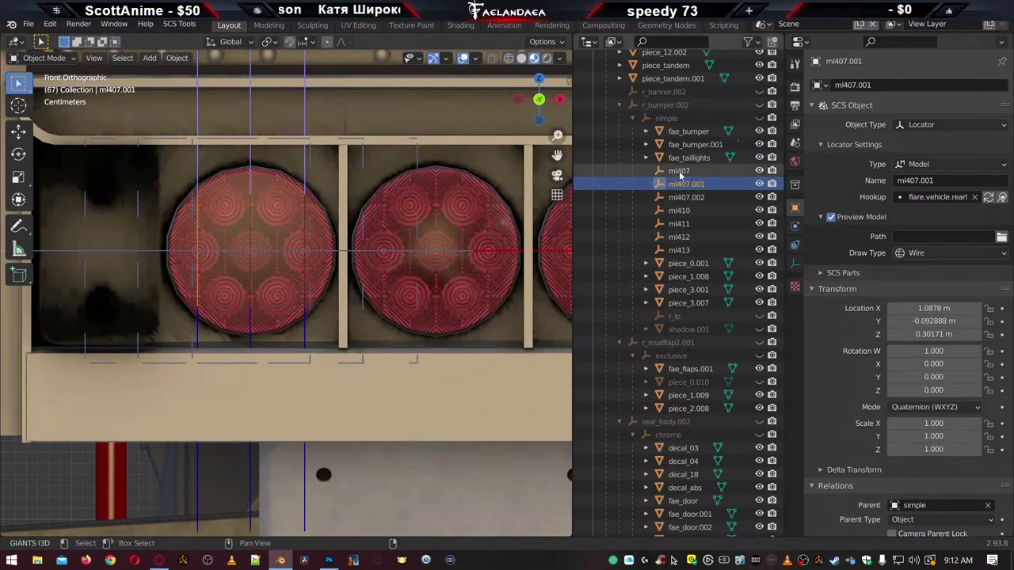
left_click(672, 173, "shift")
key("shift+d")
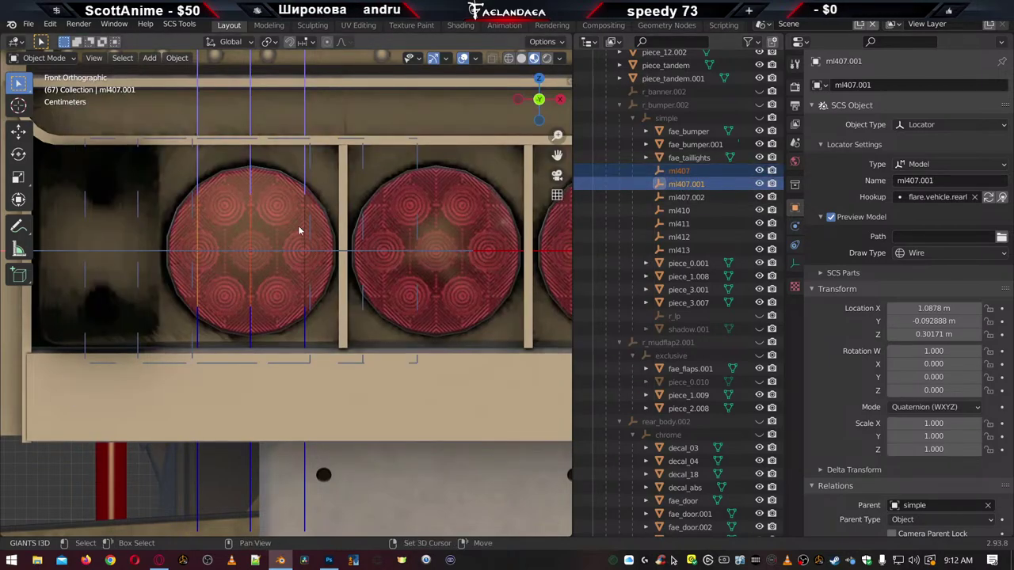
right_click(297, 227)
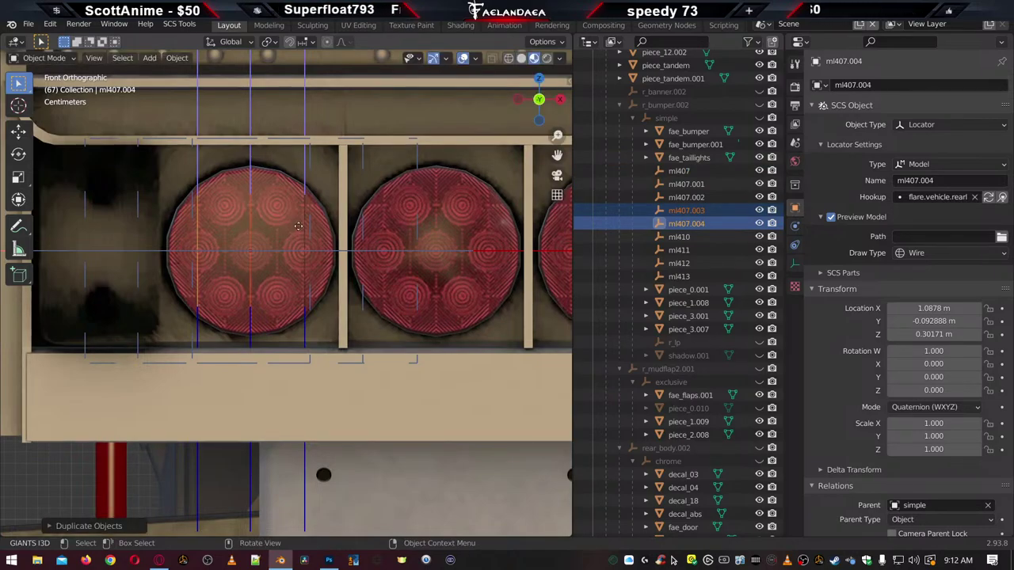
Move the copies ml407.003 and ml407.004 up and sideways across the tail light
key("g")
key("z")
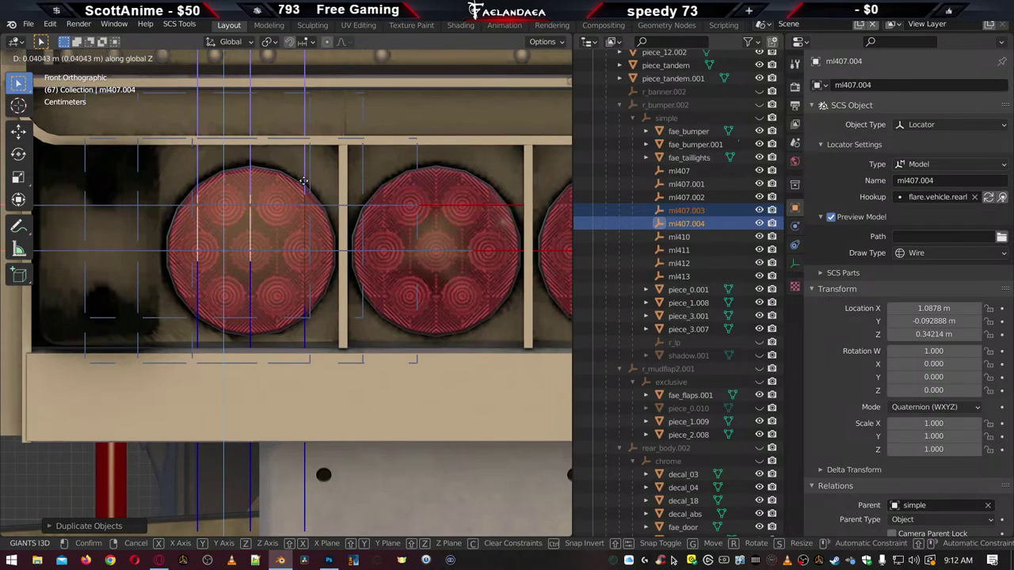
left_click(303, 182)
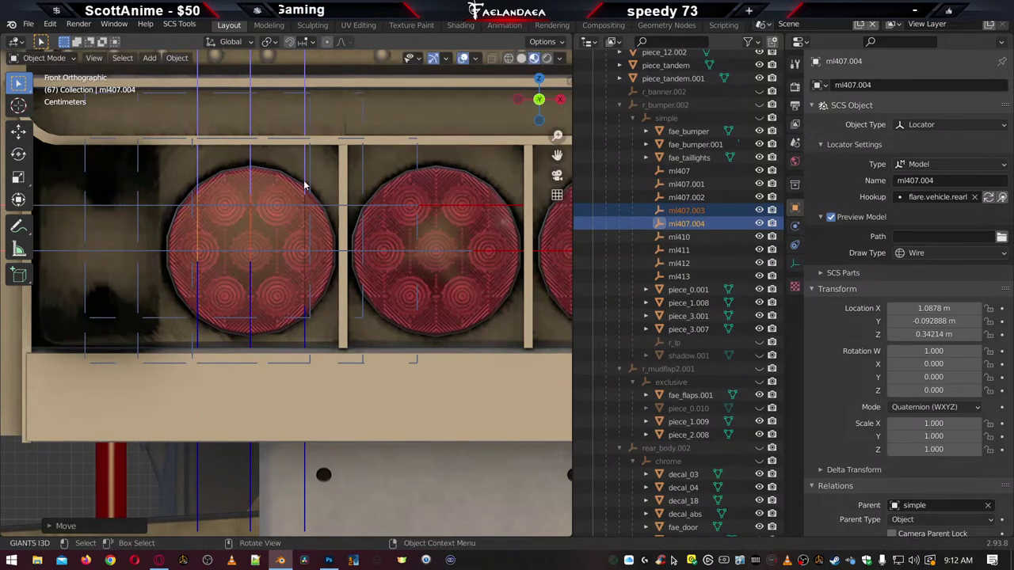
key("g")
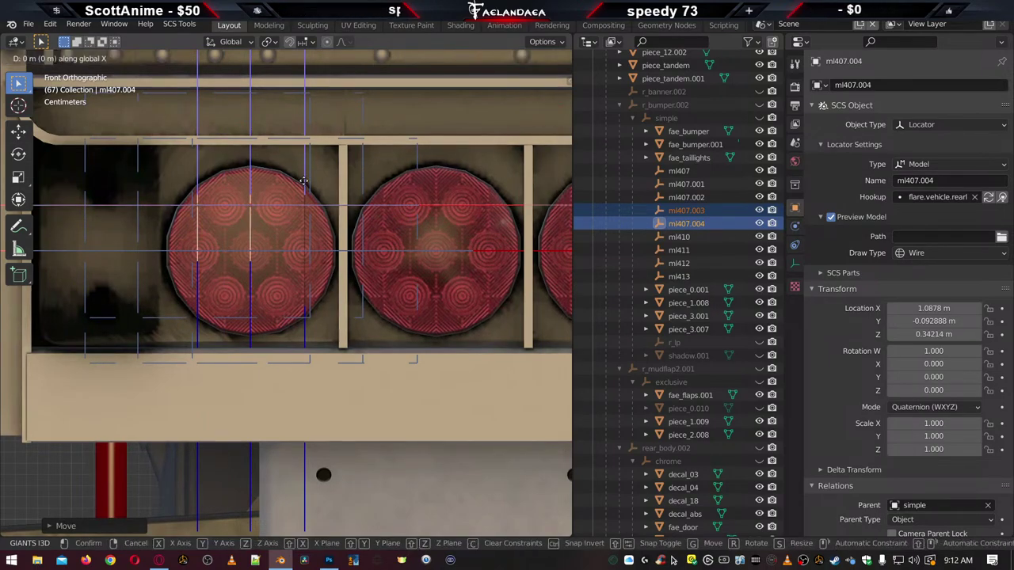
key("x")
left_click(331, 180)
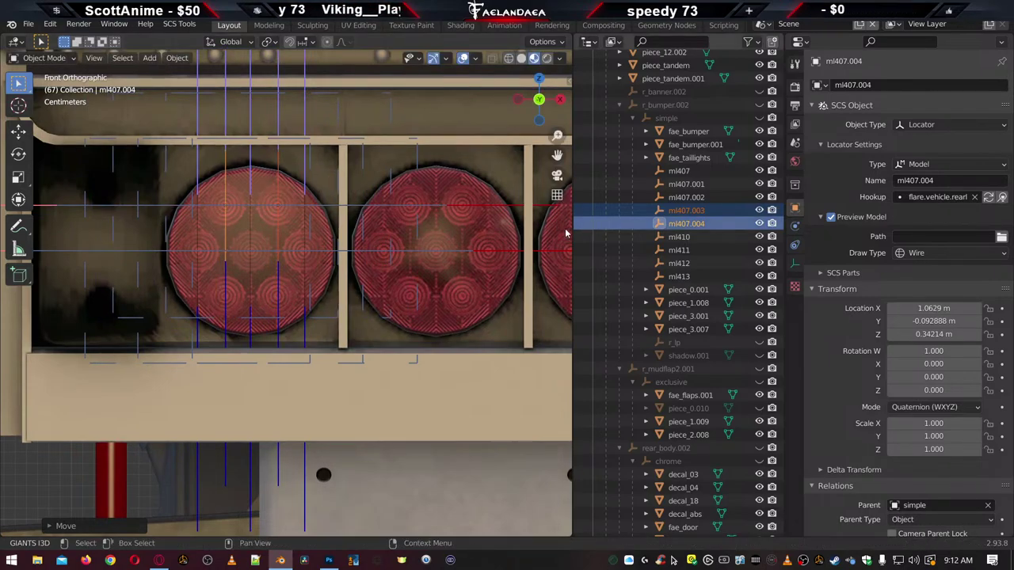
Duplicate that pair, lower the new copies, and select all locators ml407–ml407.006
key("shift+d")
right_click(371, 235)
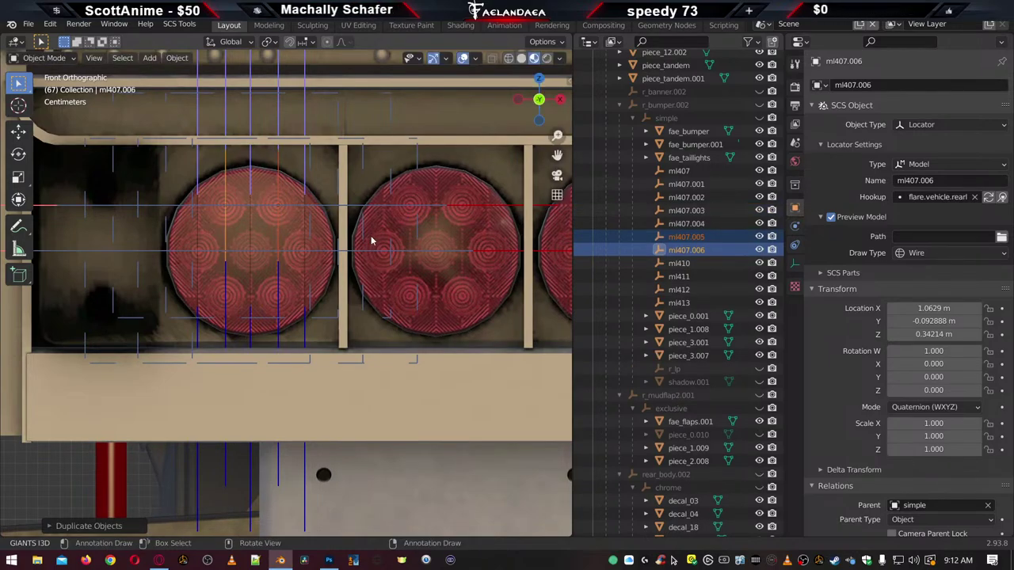
key("g")
key("z")
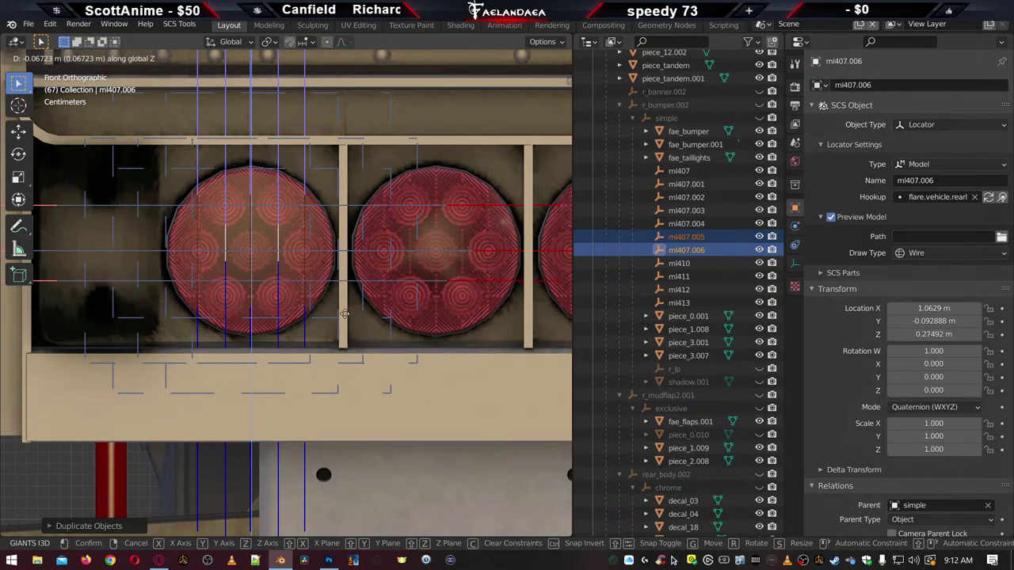
left_click(342, 330)
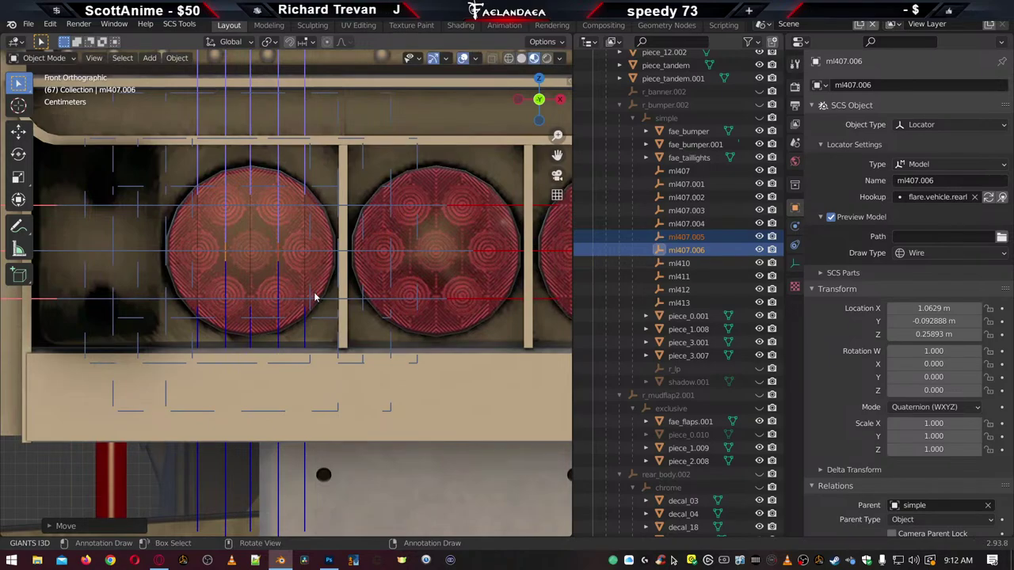
left_click_drag(699, 249, 681, 169)
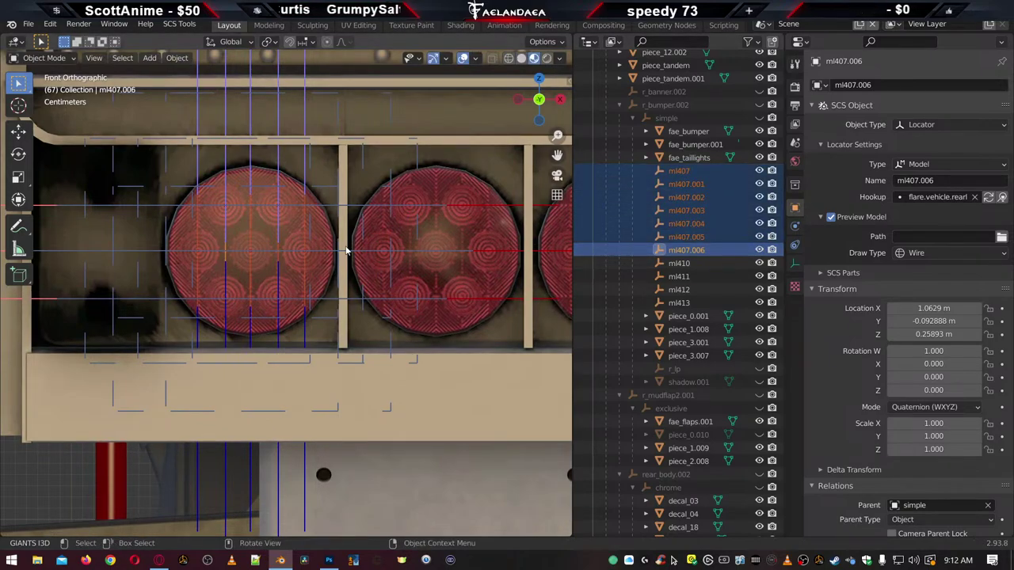
Copy the seven locators along X onto the second tail light as ml407.007–ml407.013
key("shift+d")
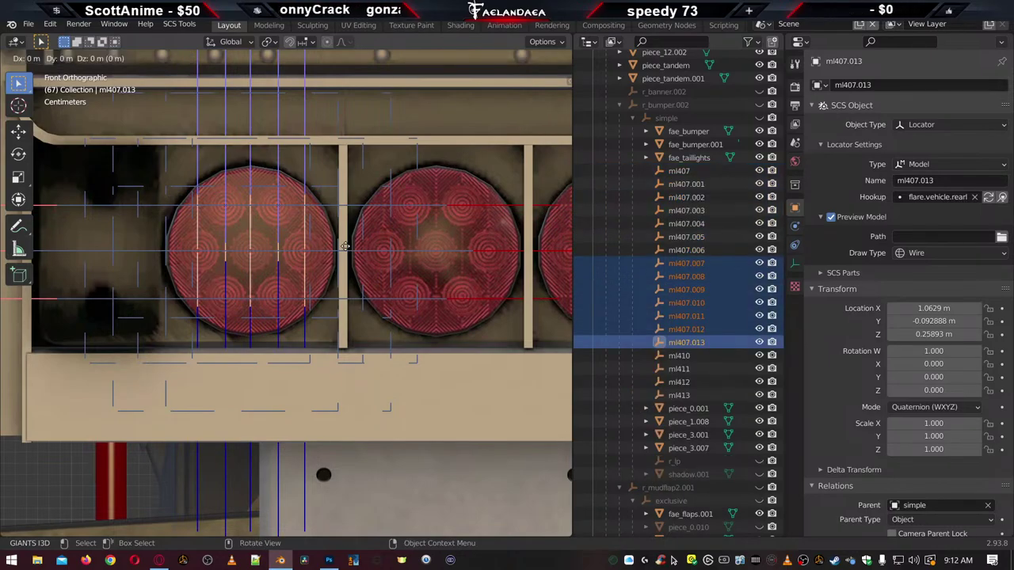
left_click(345, 246)
key("g")
key("x")
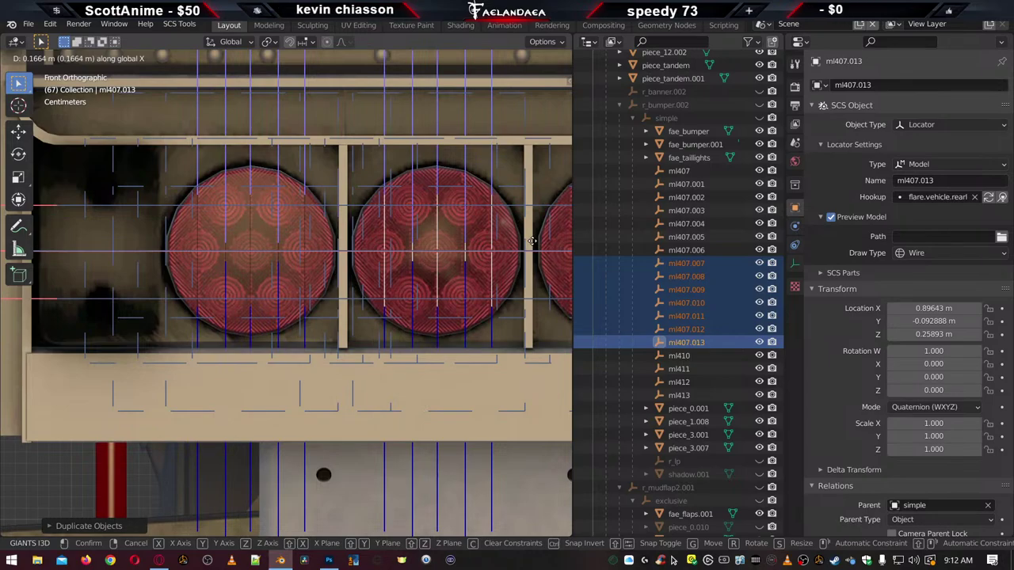
left_click(529, 242)
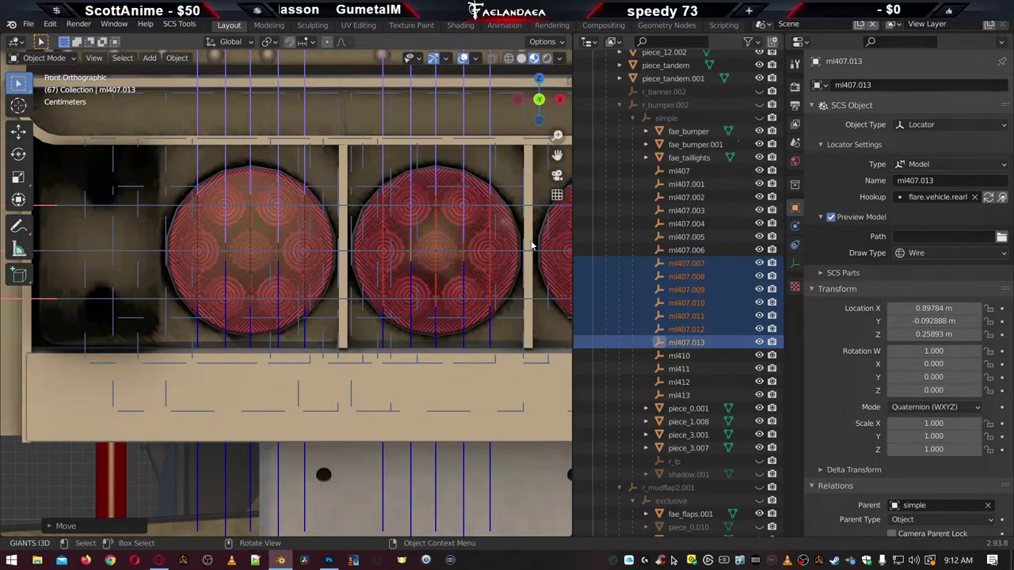
scroll(516, 246, "down", 3)
scroll(508, 254, "up", 4)
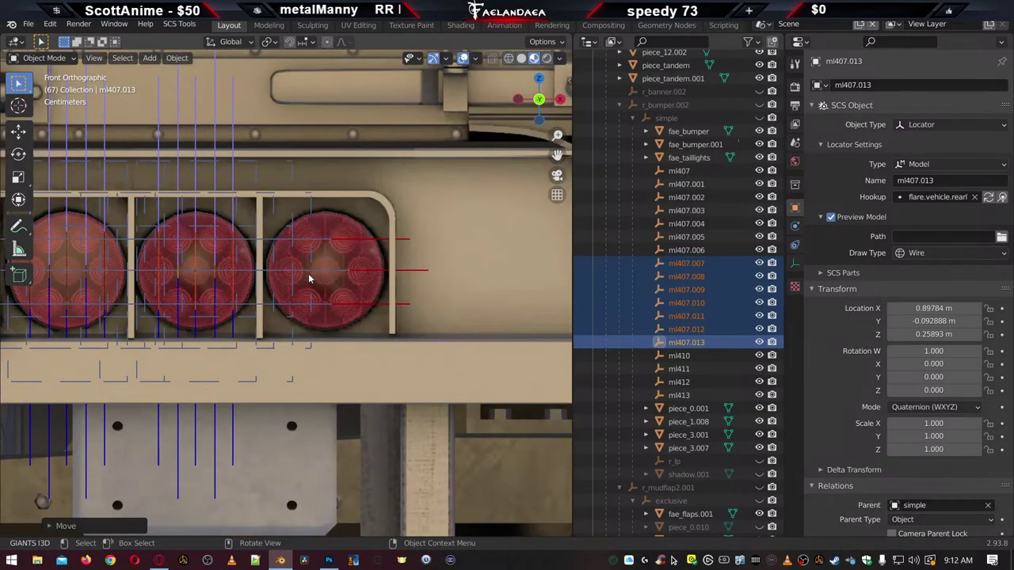
Copy them again onto the third tail light as ml407.014–ml407.020, ending at X 0.73094 m
key("shift+d")
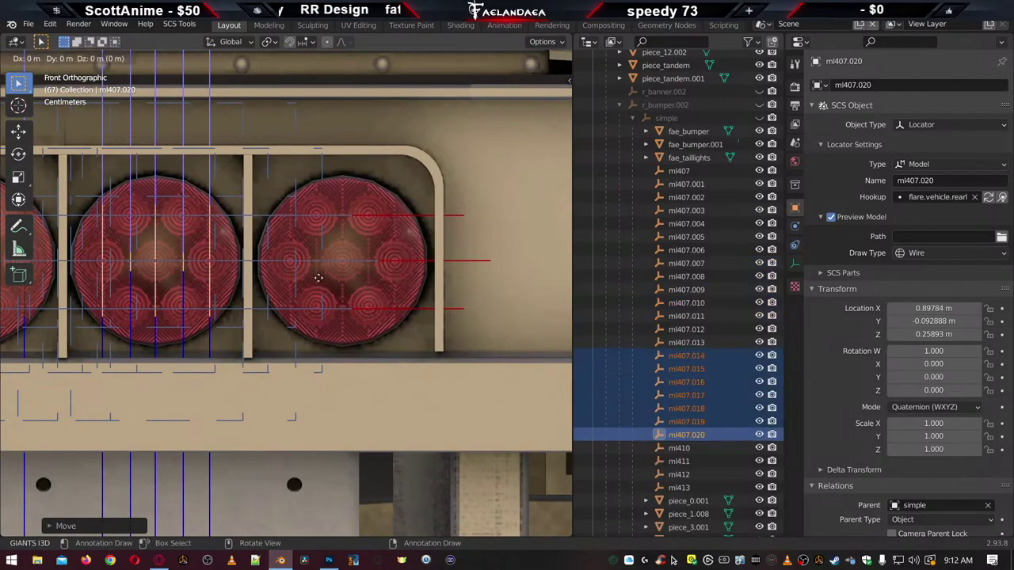
right_click(319, 283)
key("g")
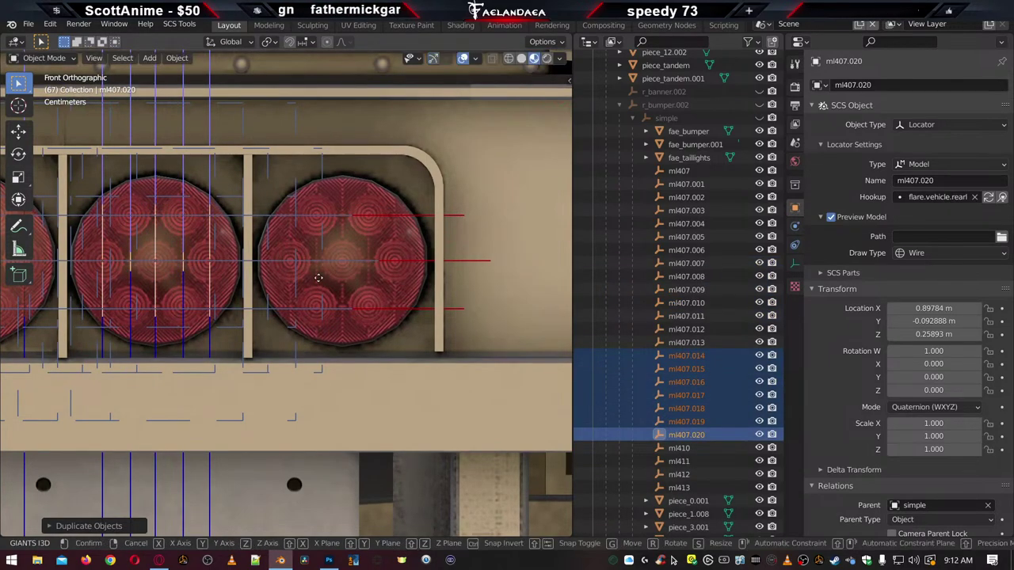
key("x")
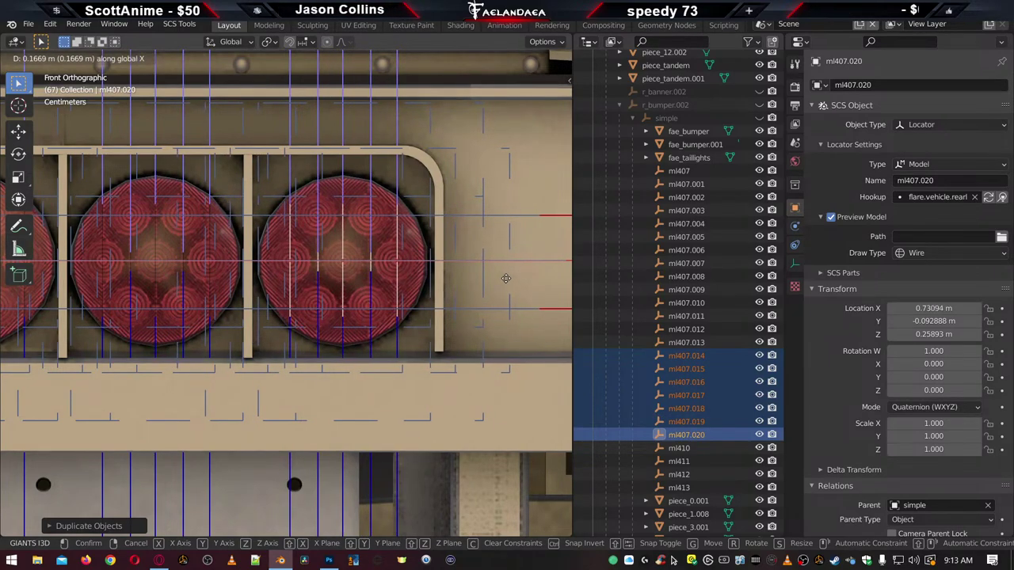
left_click(505, 278)
scroll(499, 279, "down", 8)
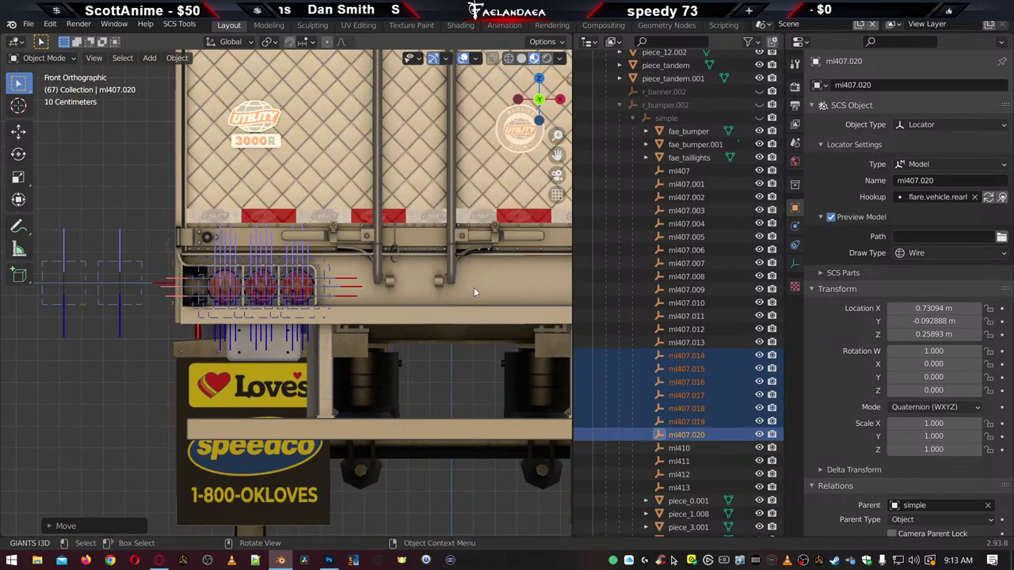
middle_click_drag(474, 287, 272, 272, "shift")
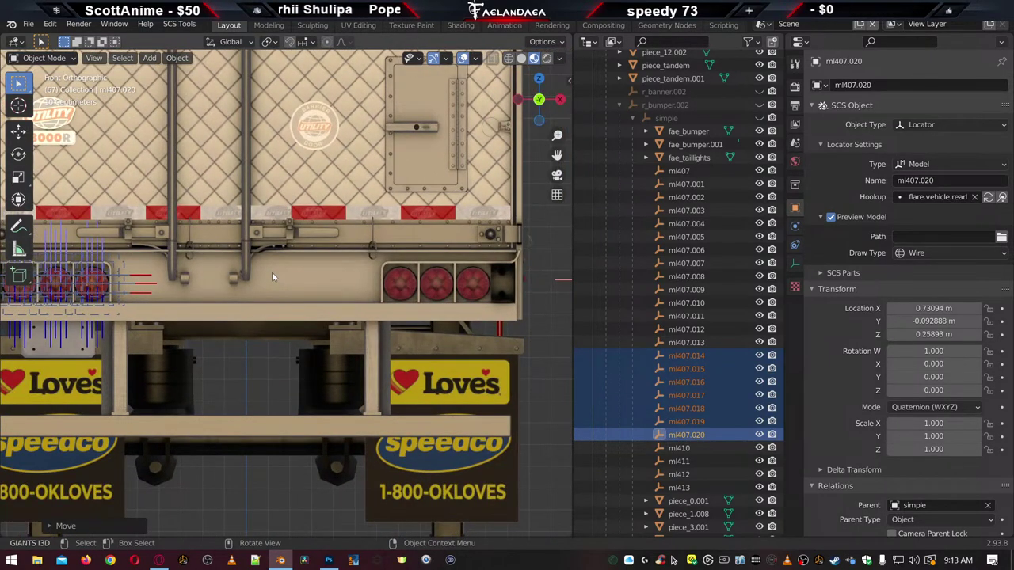
Copy the seven locators across to the opposite side's tail light and centre them on it
key("shift+d")
right_click(272, 276)
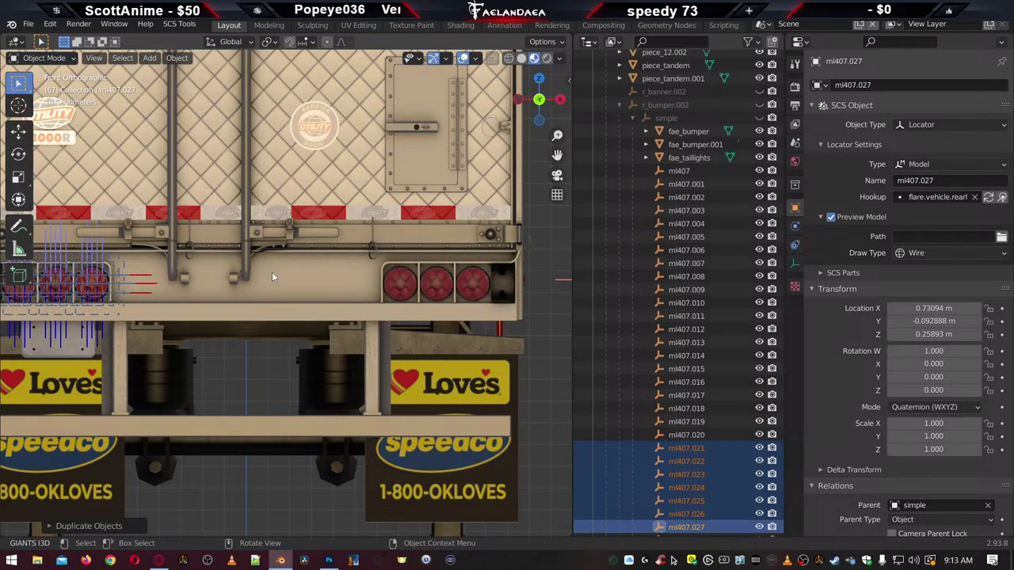
key("g")
key("x")
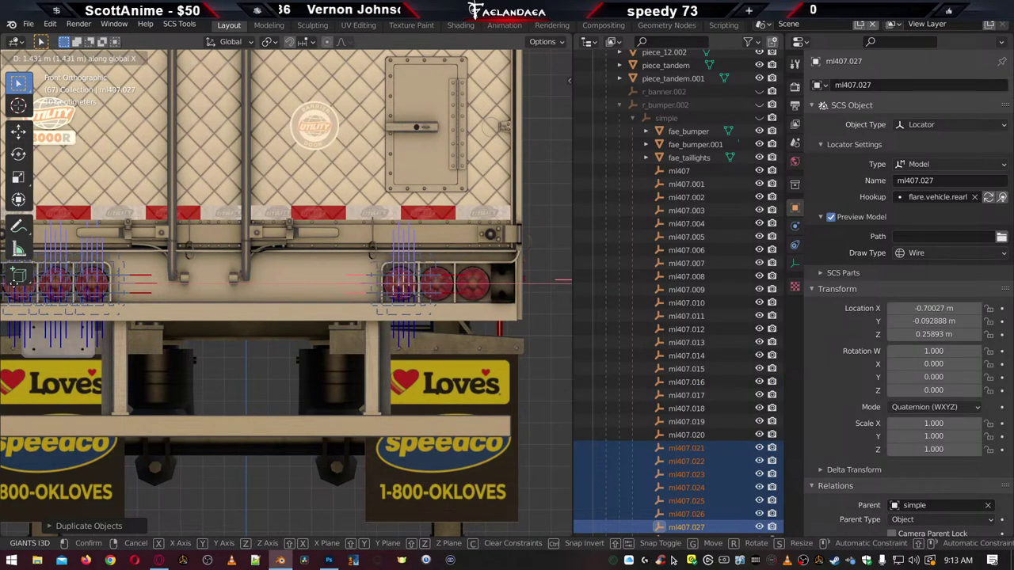
key("Return")
scroll(147, 282, "up", 2)
scroll(392, 267, "up", 4)
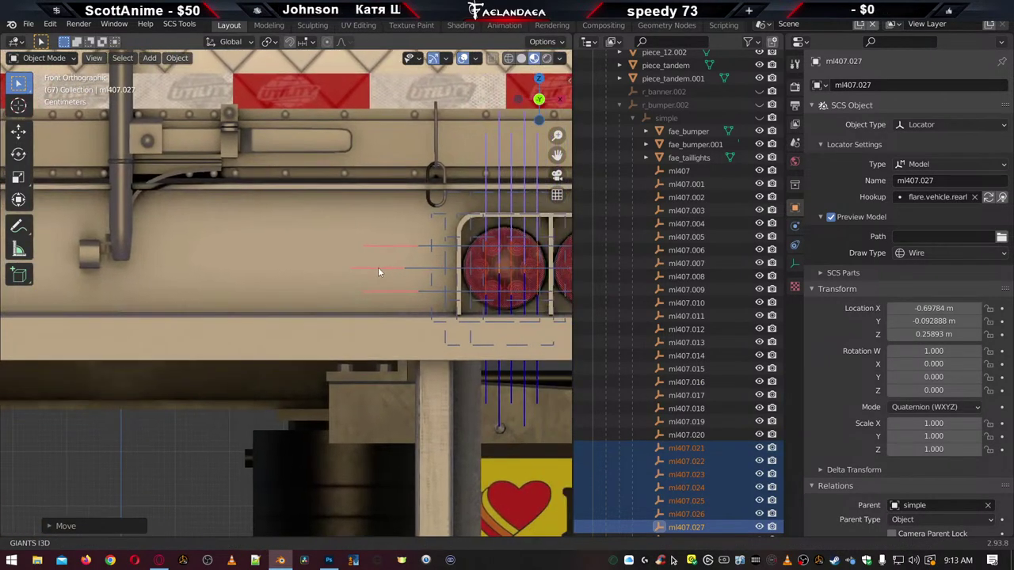
scroll(364, 269, "down", 3, "ctrl")
scroll(373, 261, "up", 4)
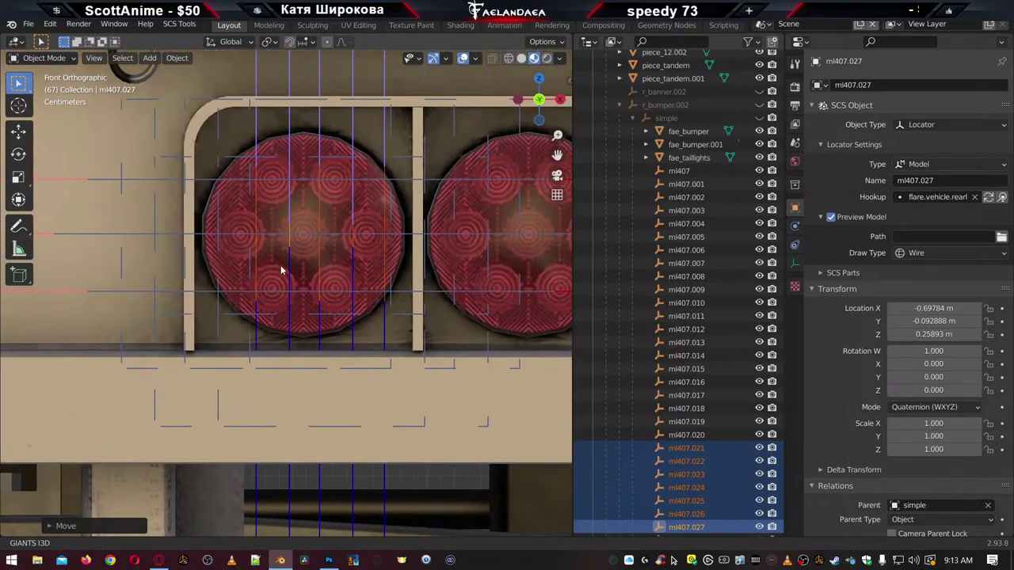
key("g")
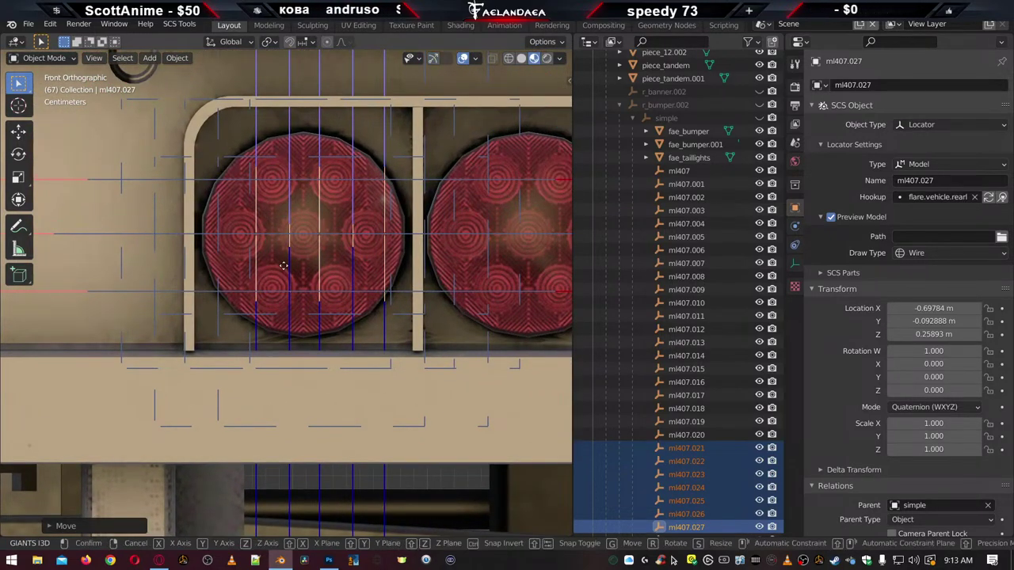
key("x")
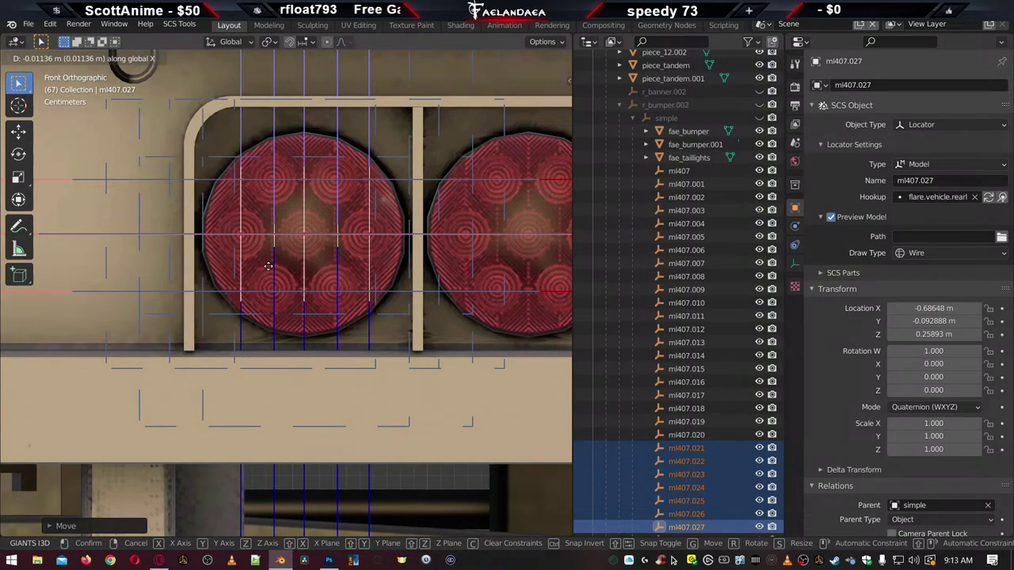
left_click(268, 267)
scroll(290, 267, "down", 5)
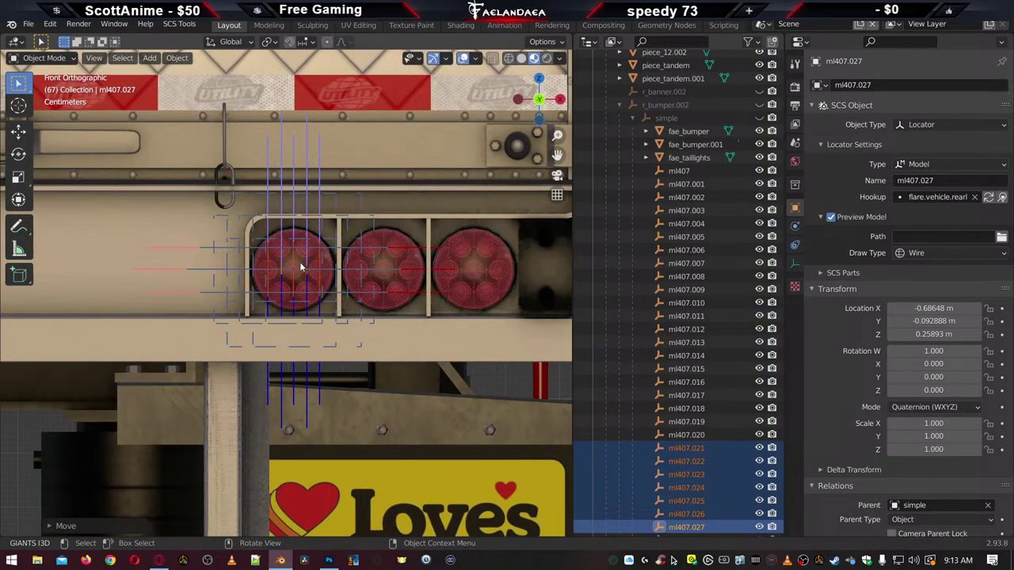
Duplicate locators ml407.021–ml407.027 and slide the copies onto the next tail light
key("shift+d")
key("Escape")
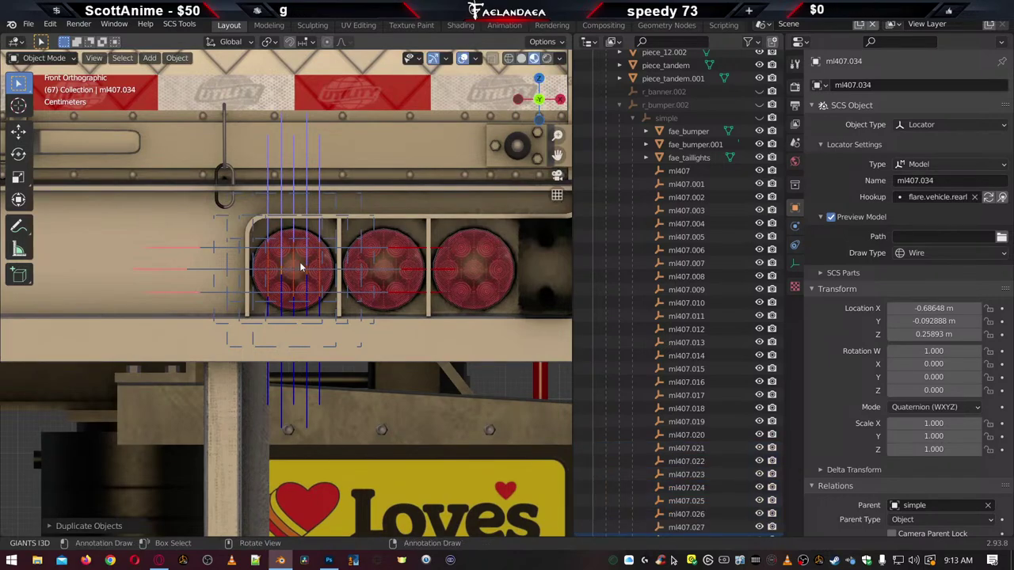
key("g")
key("x")
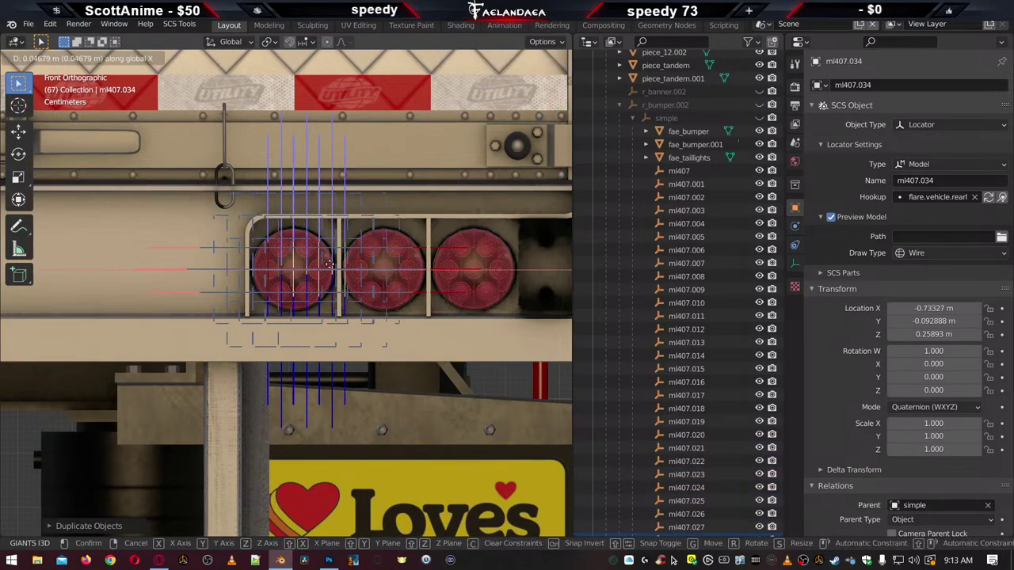
left_click(391, 276)
scroll(391, 273, "up", 4)
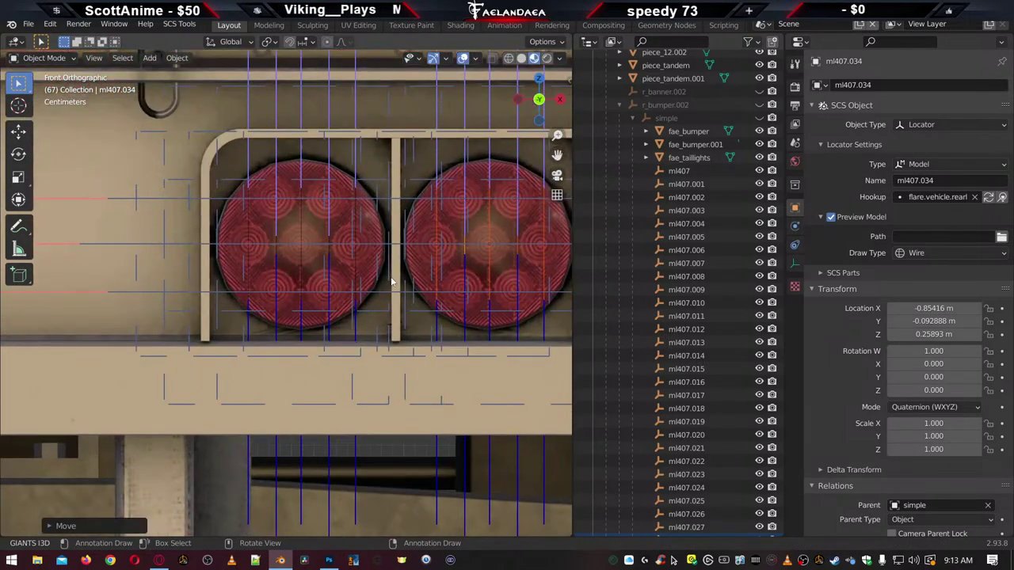
scroll(272, 301, "down", 2)
scroll(299, 305, "up", 2)
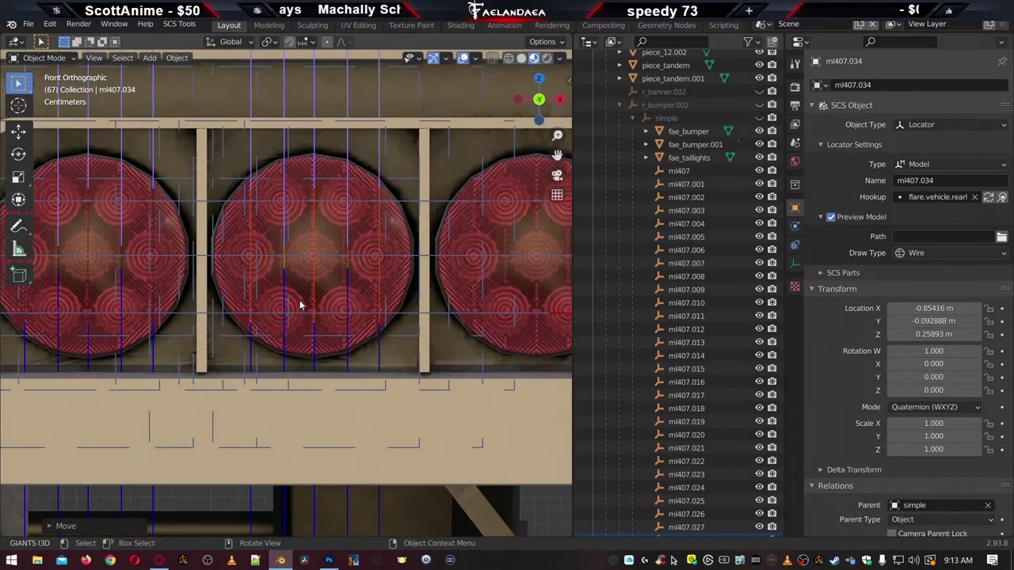
Nudge the locator left, then copy it onto the third tail light at X −1.0196 m
key("g")
key("x")
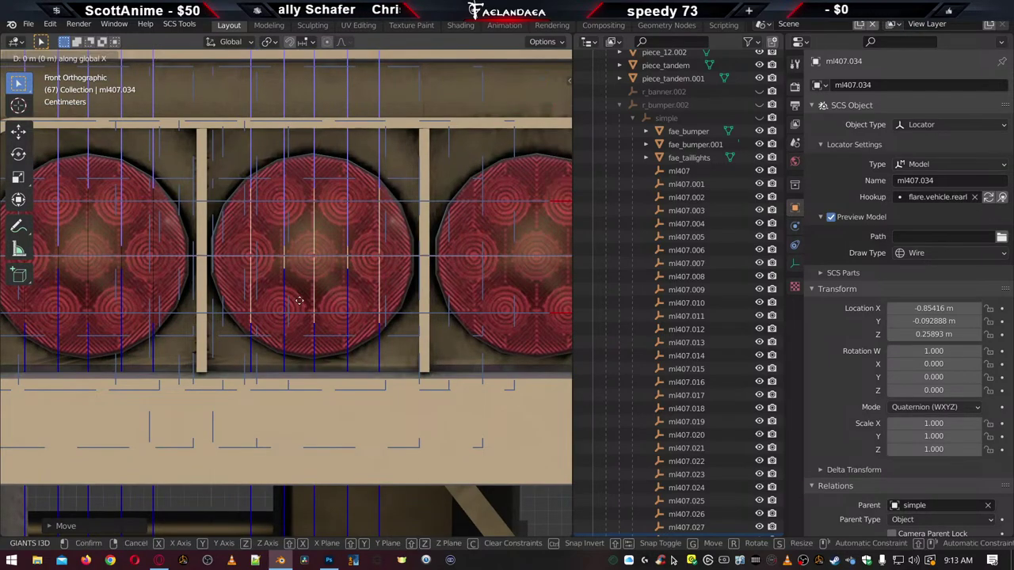
left_click(298, 305)
scroll(298, 305, "down", 2)
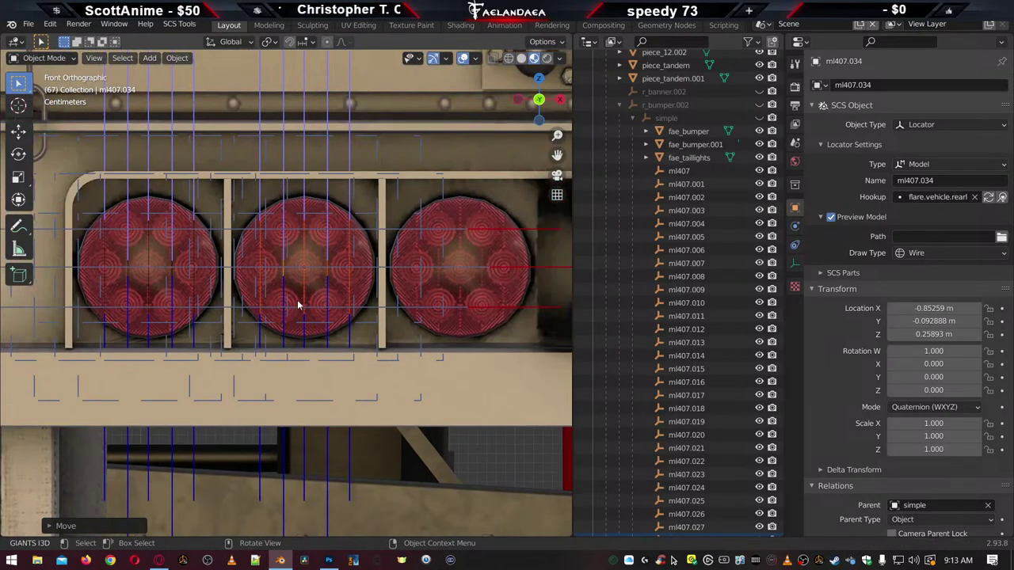
key("shift+d")
left_click(298, 305)
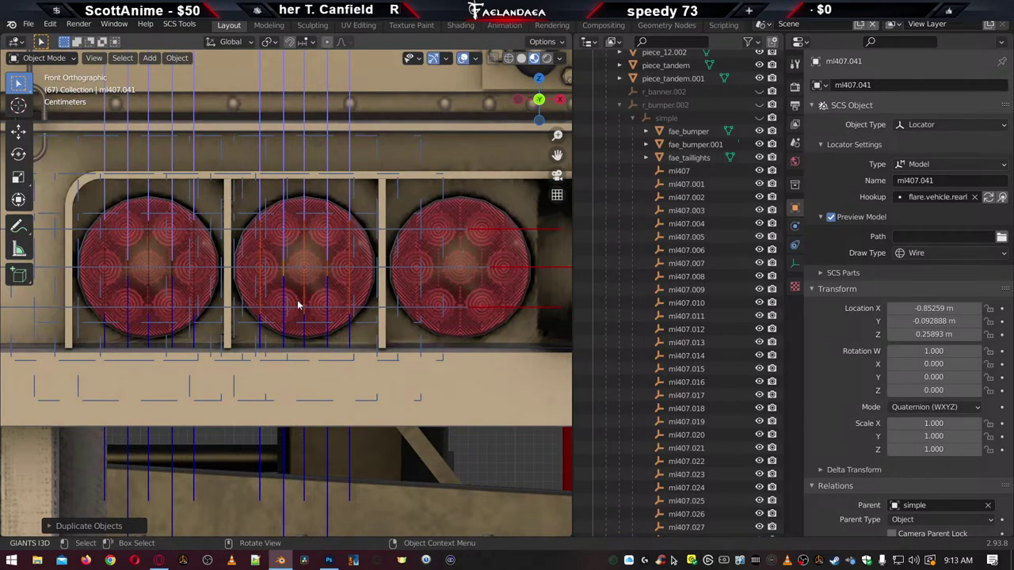
key("g")
key("x")
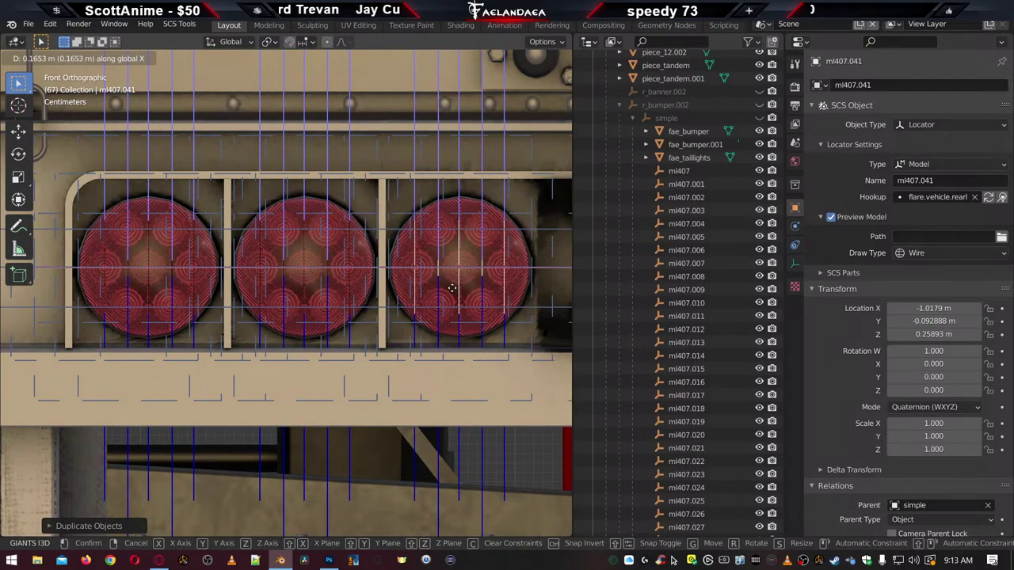
left_click(457, 290)
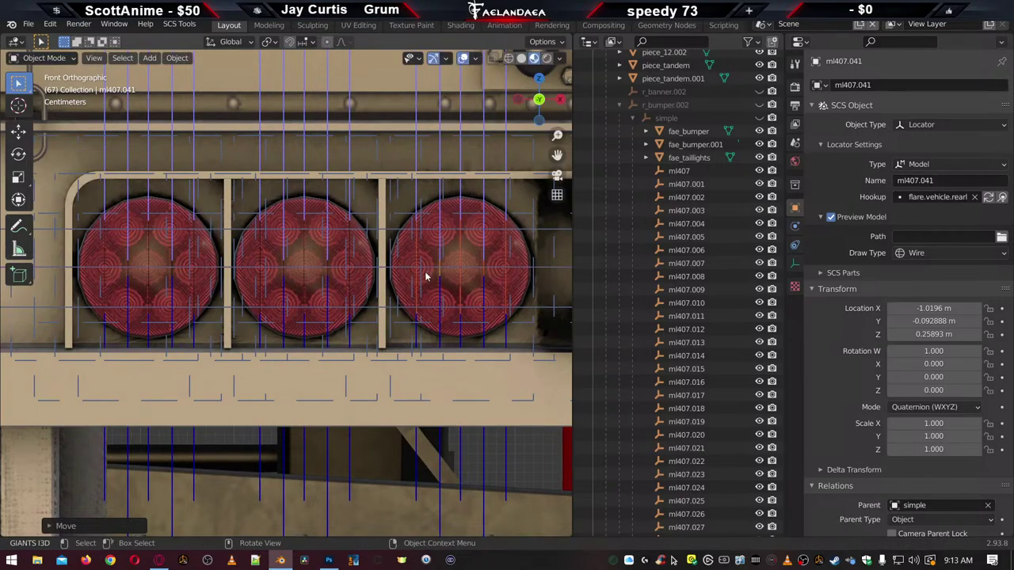
scroll(425, 277, "down", 8)
scroll(391, 275, "up", 3)
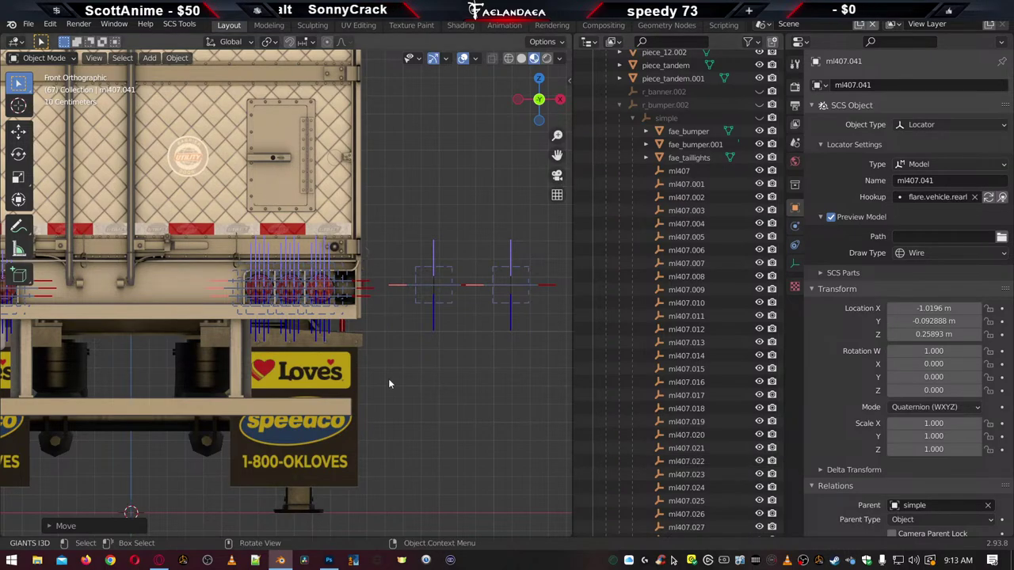
Raise the copied locator ml407.041 vertically to the top door lights
scroll(696, 464, "down", 5)
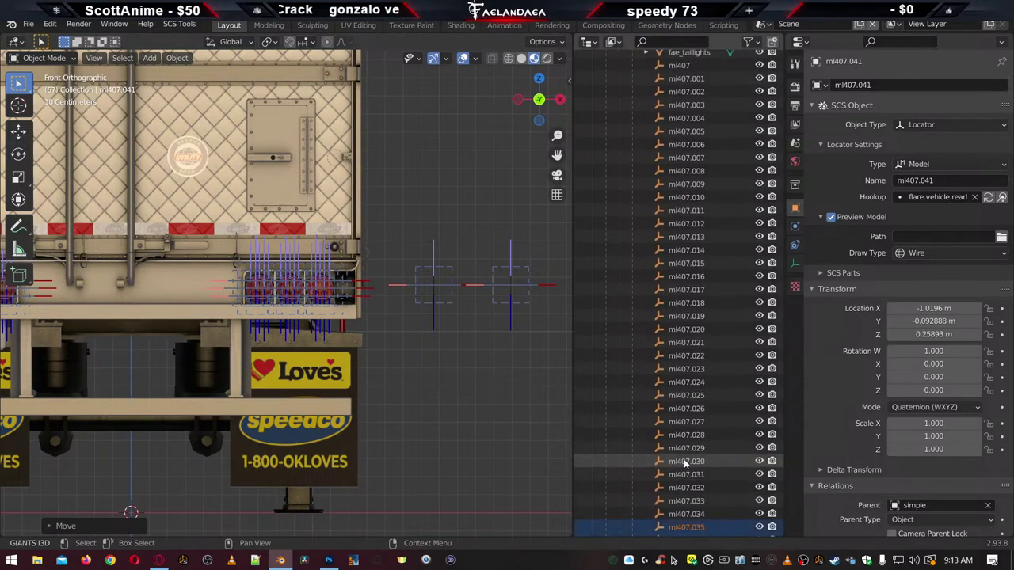
scroll(696, 468, "down", 5)
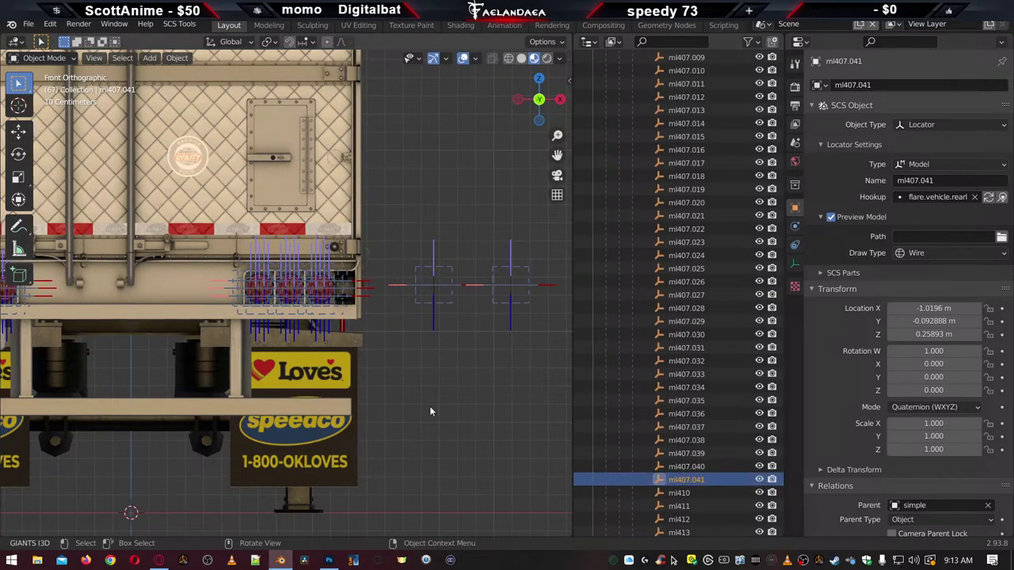
scroll(430, 406, "down", 3)
middle_click_drag(386, 352, 428, 434, "shift")
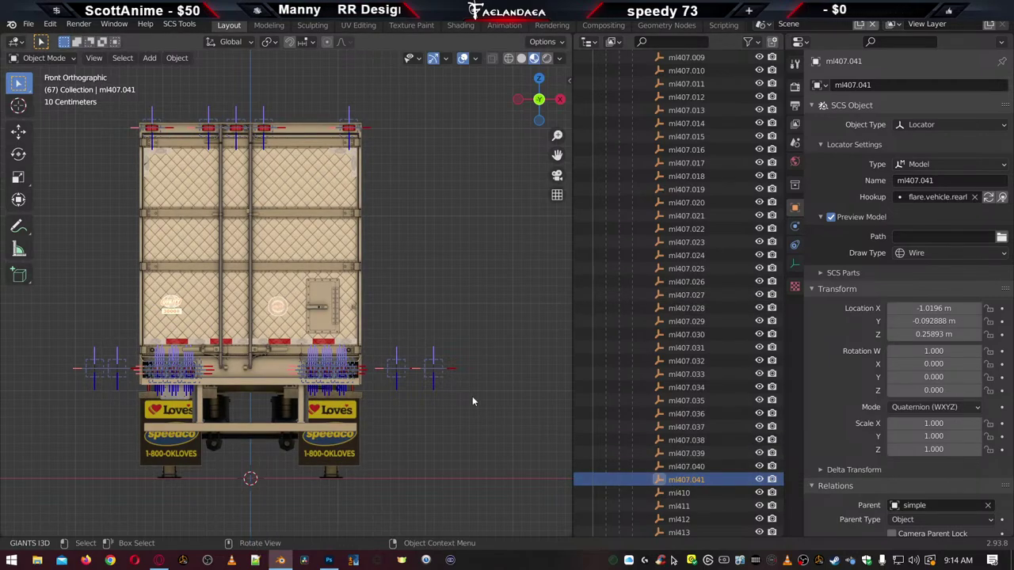
key("g")
key("z")
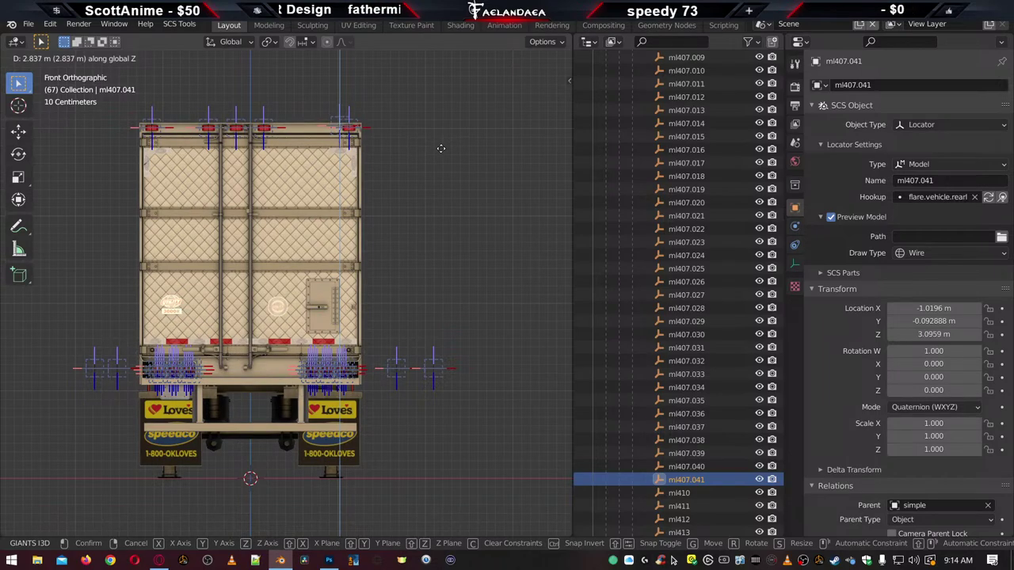
left_click(440, 149)
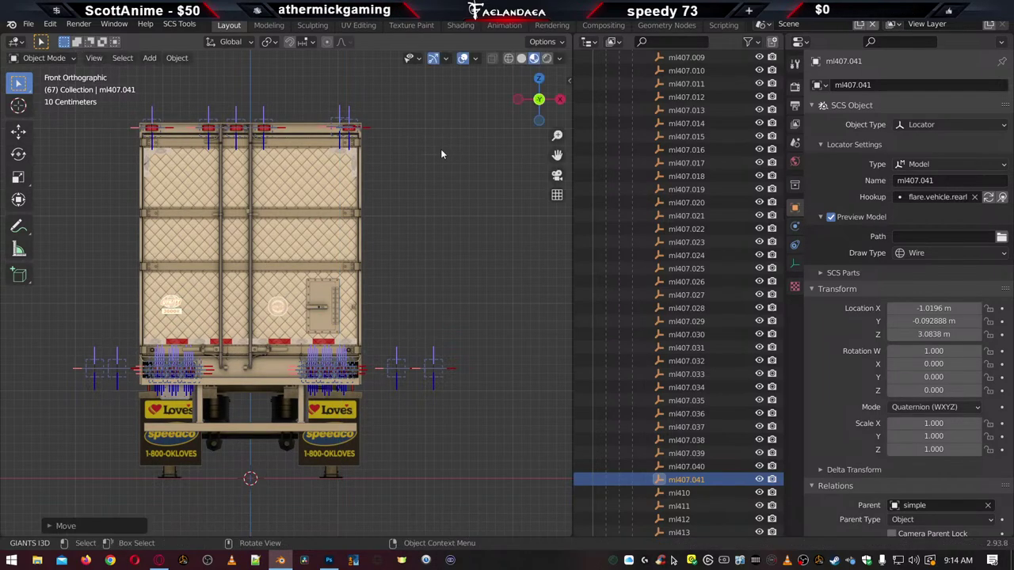
Zoom in on the red top light and raise the locator above it
scroll(439, 146, "up", 6)
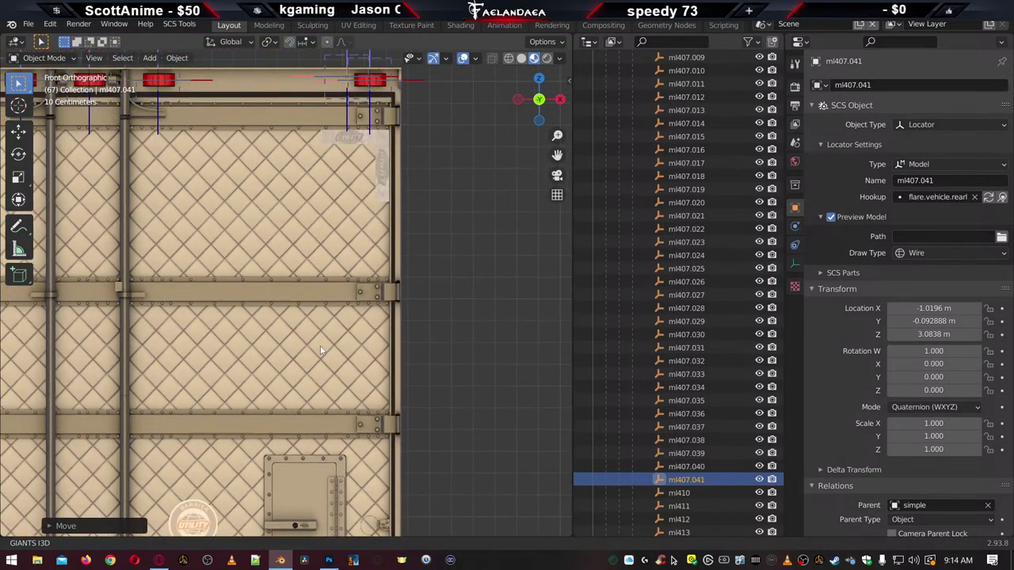
middle_click_drag(321, 350, 261, 516, "shift")
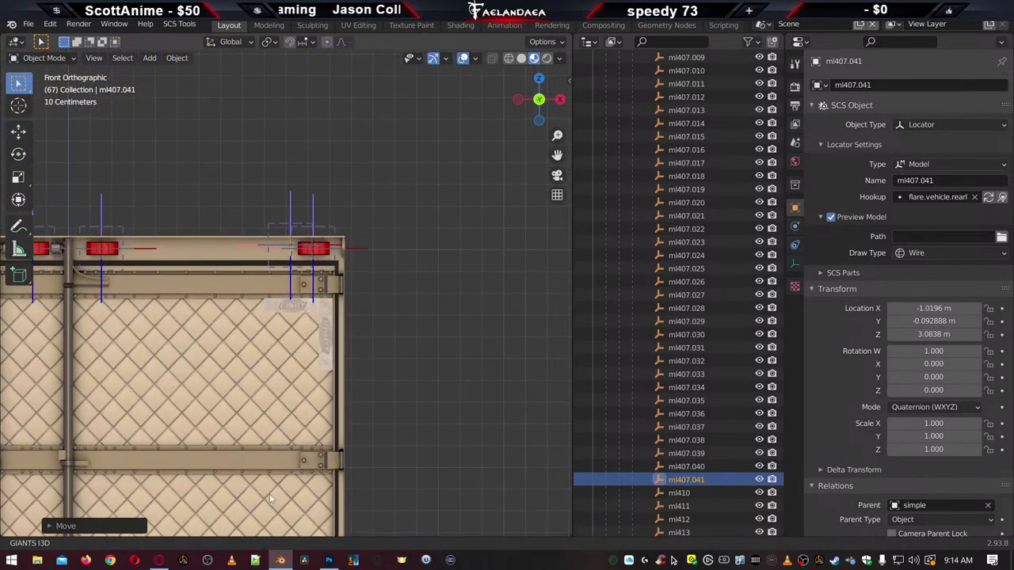
scroll(337, 392, "up", 2)
middle_click_drag(378, 298, 339, 356, "shift")
scroll(339, 357, "up", 6)
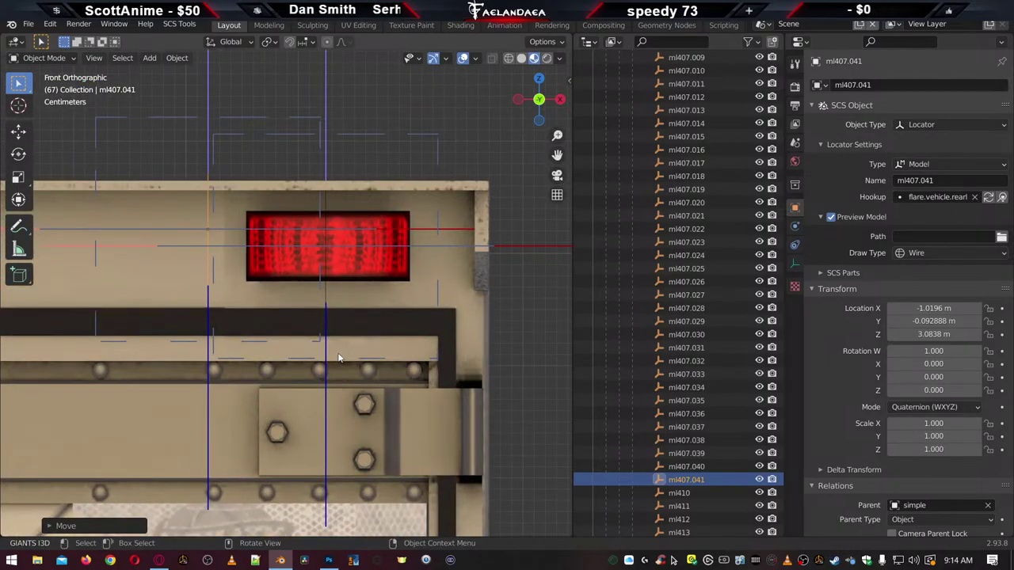
scroll(339, 359, "down", 3)
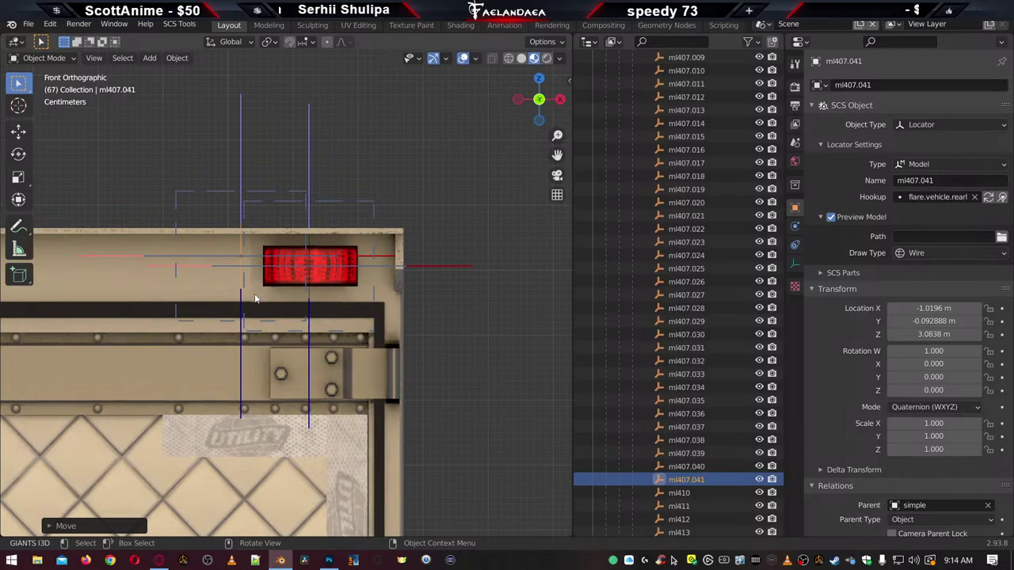
key("g")
key("z")
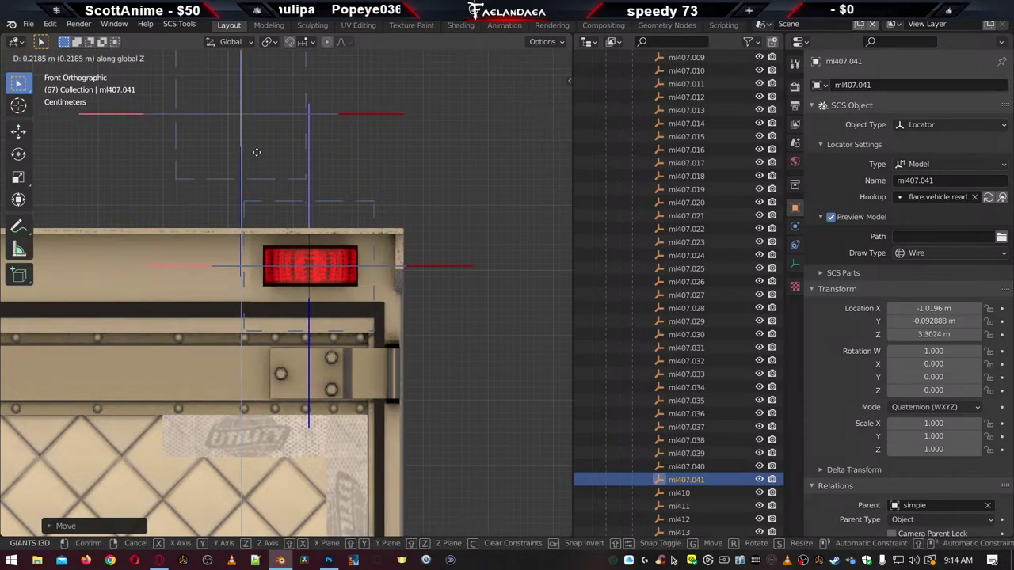
left_click(257, 156)
scroll(289, 302, "down", 6)
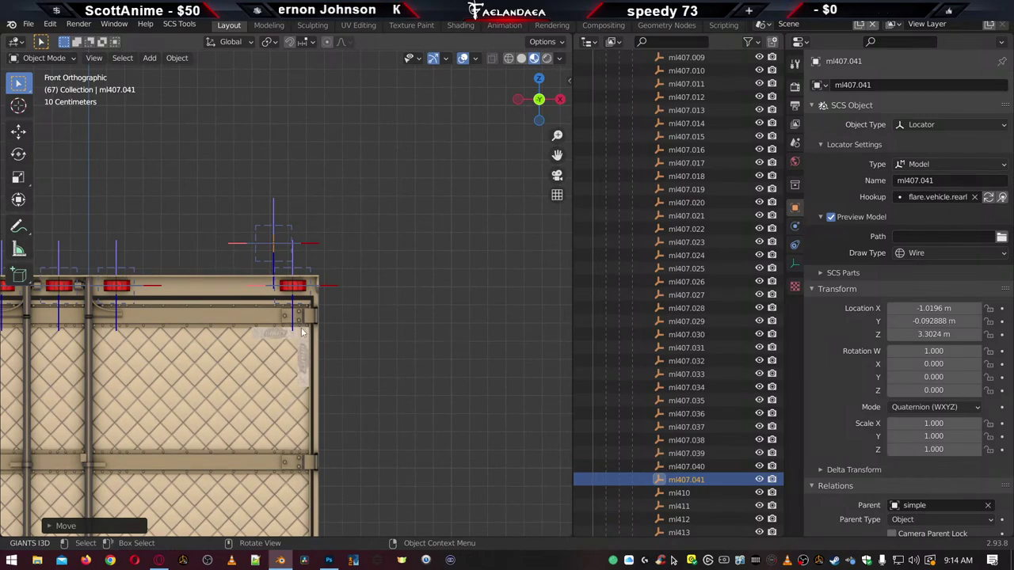
Delete the extra locator ml407.041 and return the view to the lower tail lights
key("Delete")
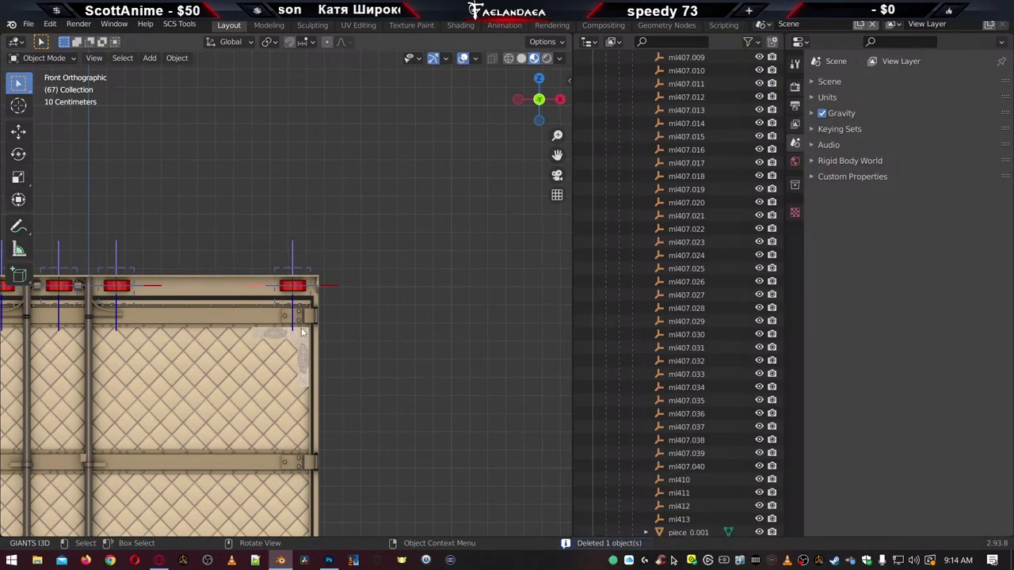
scroll(425, 370, "down", 4)
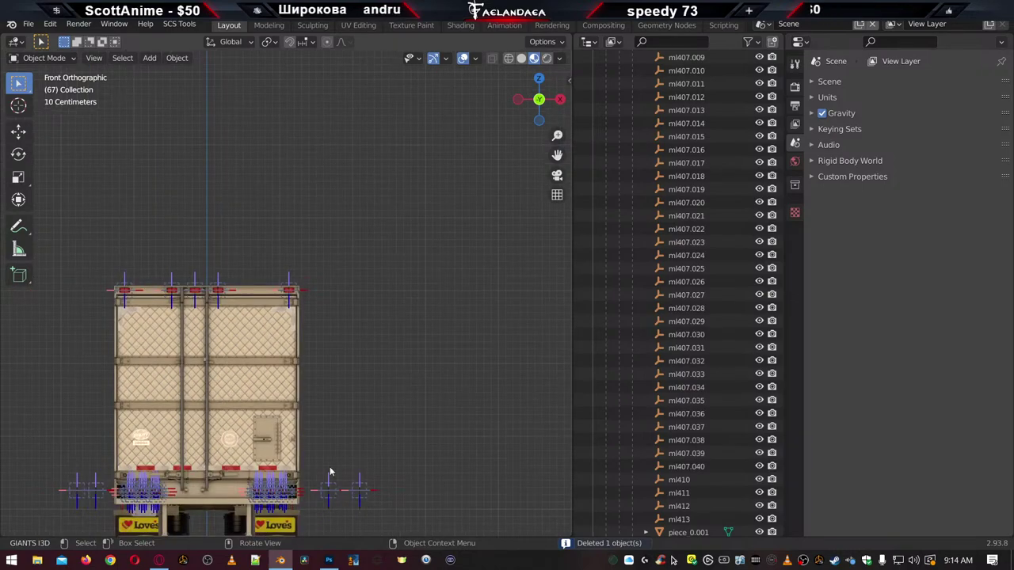
scroll(323, 474, "up", 4)
scroll(317, 467, "down", 3)
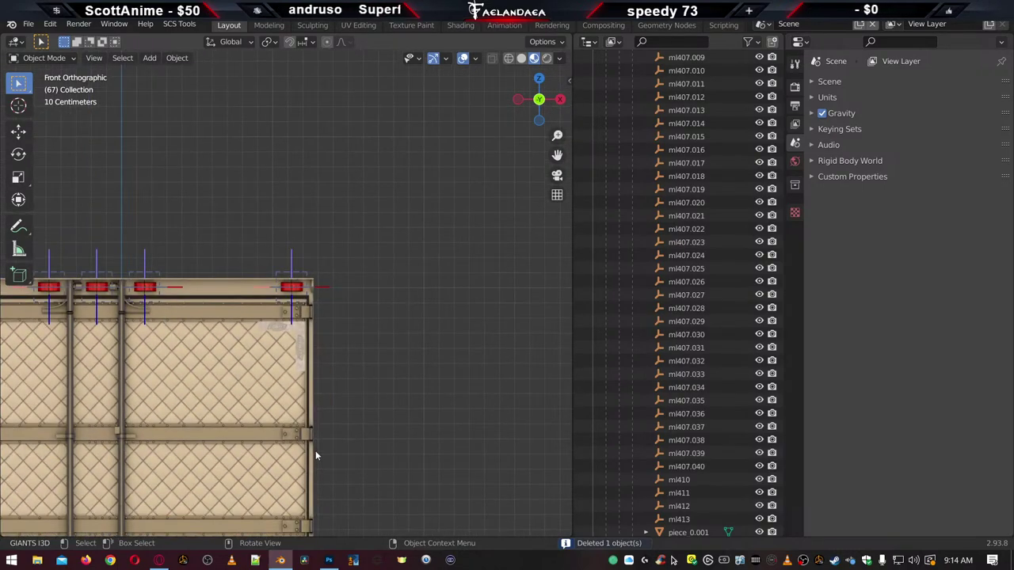
middle_click_drag(237, 444, 277, 441, "shift")
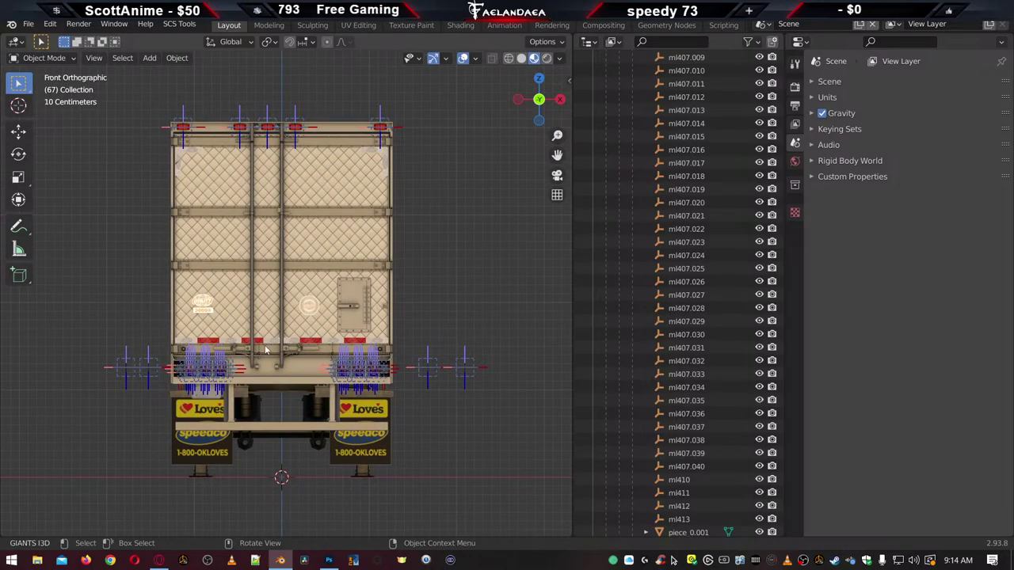
scroll(266, 351, "up", 6)
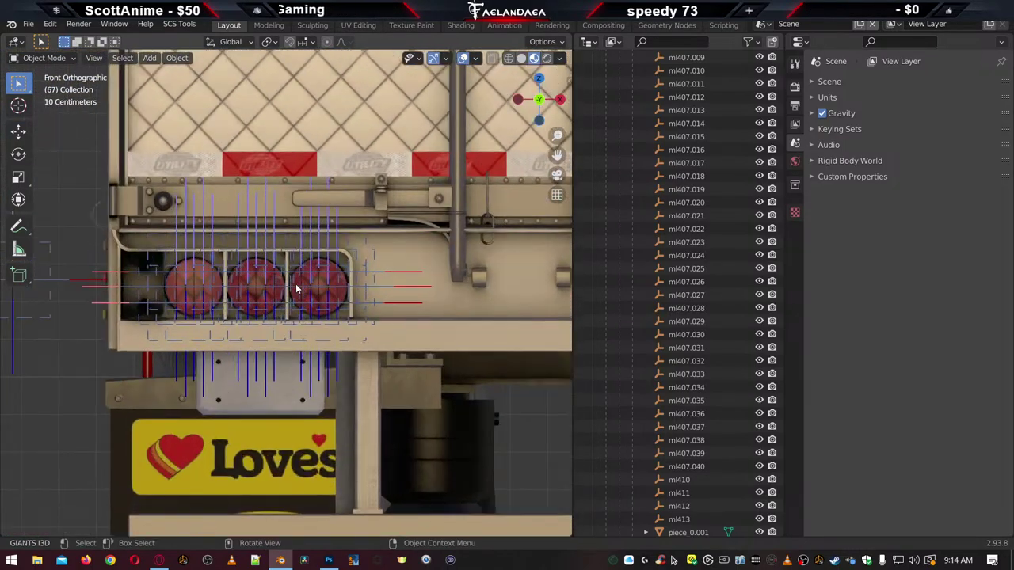
scroll(297, 289, "up", 2)
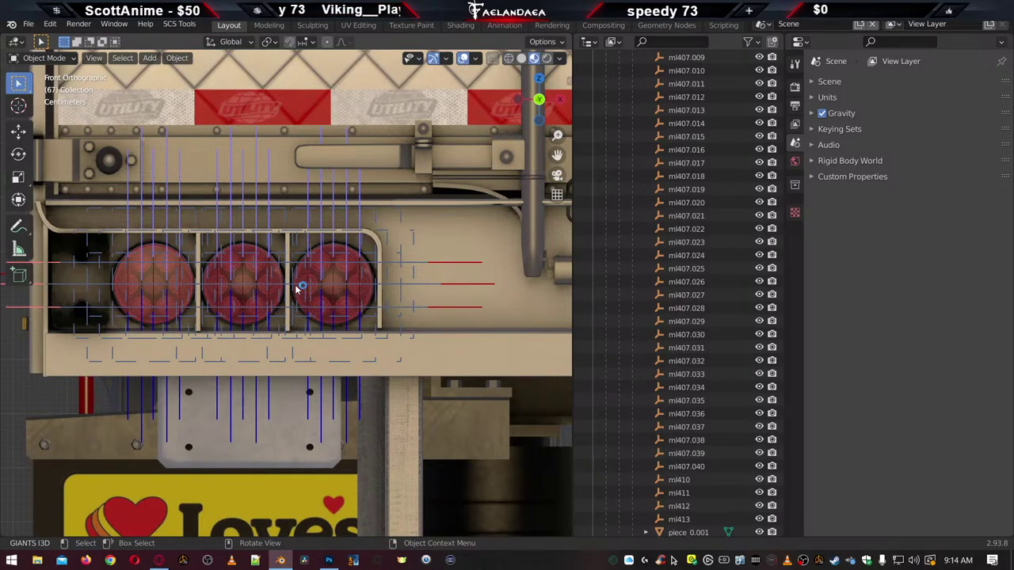
Select the ml410 locator and slide it along X next to the tail lights
left_click(682, 479)
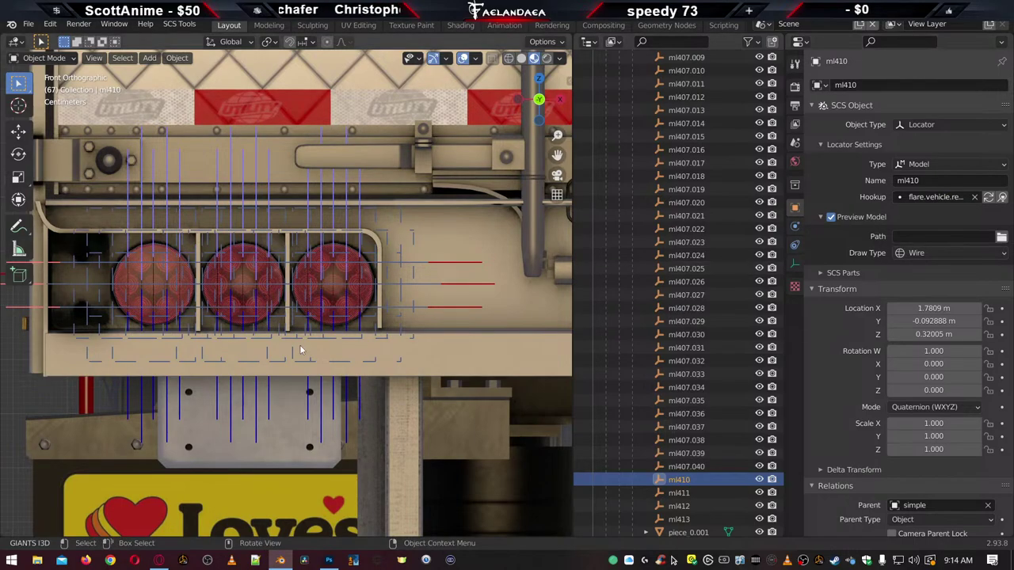
scroll(283, 350, "down", 4)
middle_click_drag(182, 328, 340, 316, "shift")
scroll(270, 307, "up", 4)
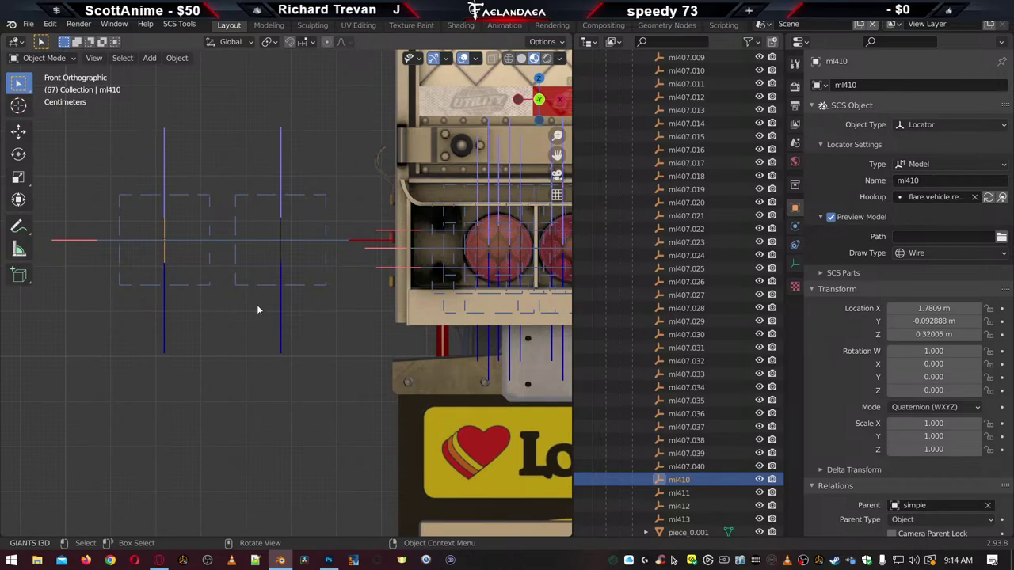
key("g")
key("x")
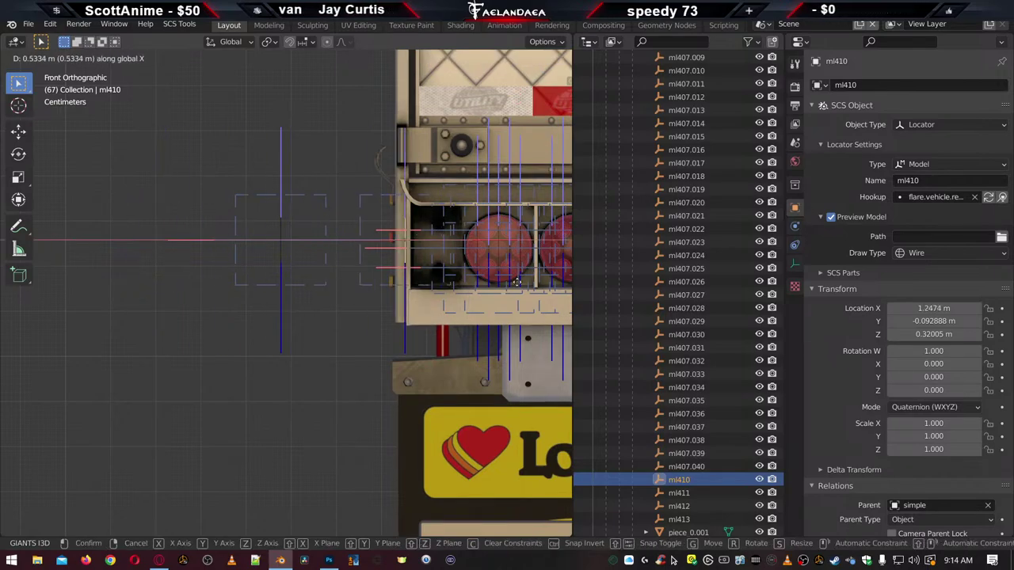
left_click(263, 253)
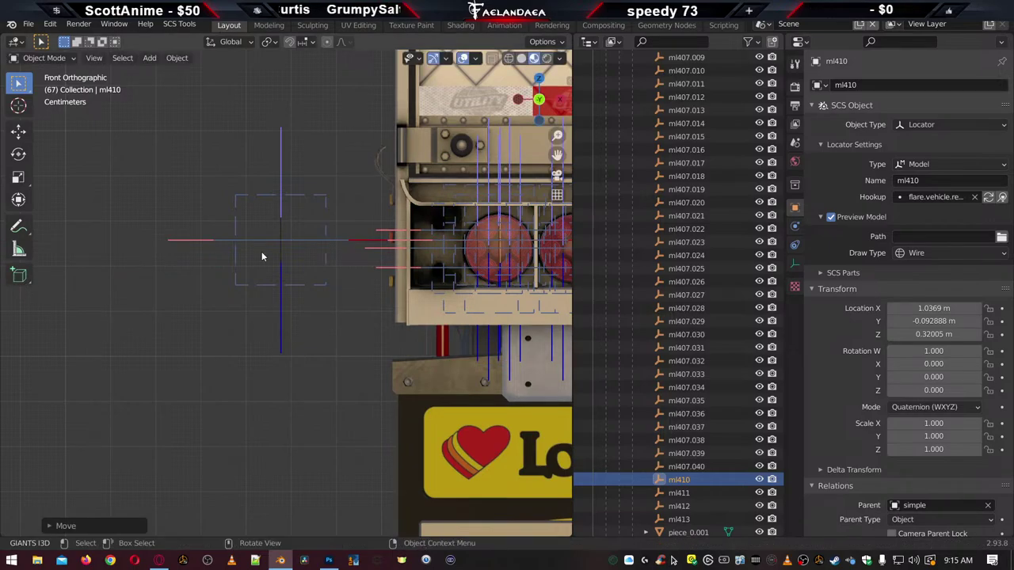
Raise ml410 slightly along Z onto the red lamp circles
scroll(322, 253, "up", 2)
middle_click_drag(450, 228, 145, 267, "shift")
scroll(242, 249, "up", 3)
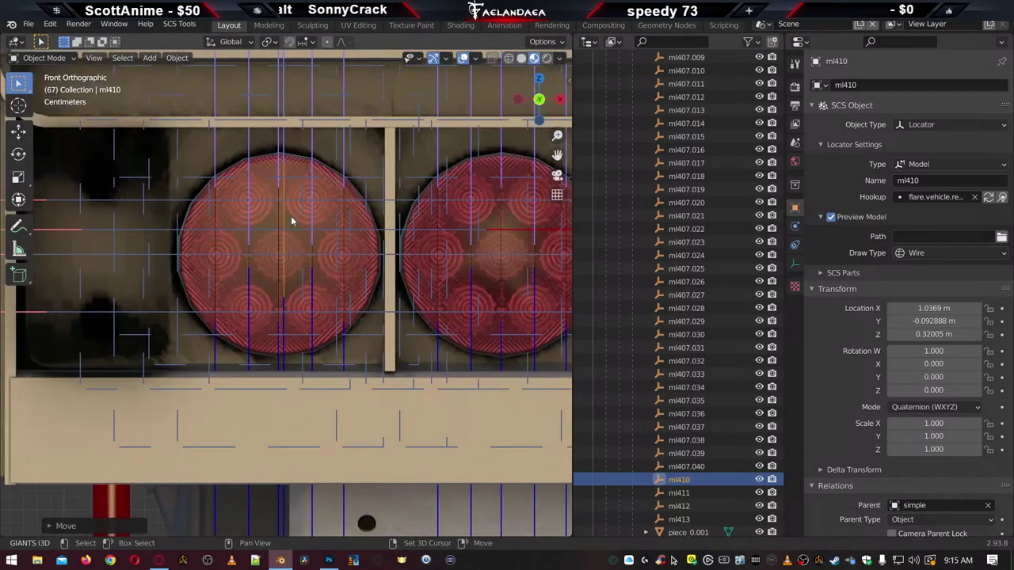
middle_click_drag(290, 220, 243, 283, "shift")
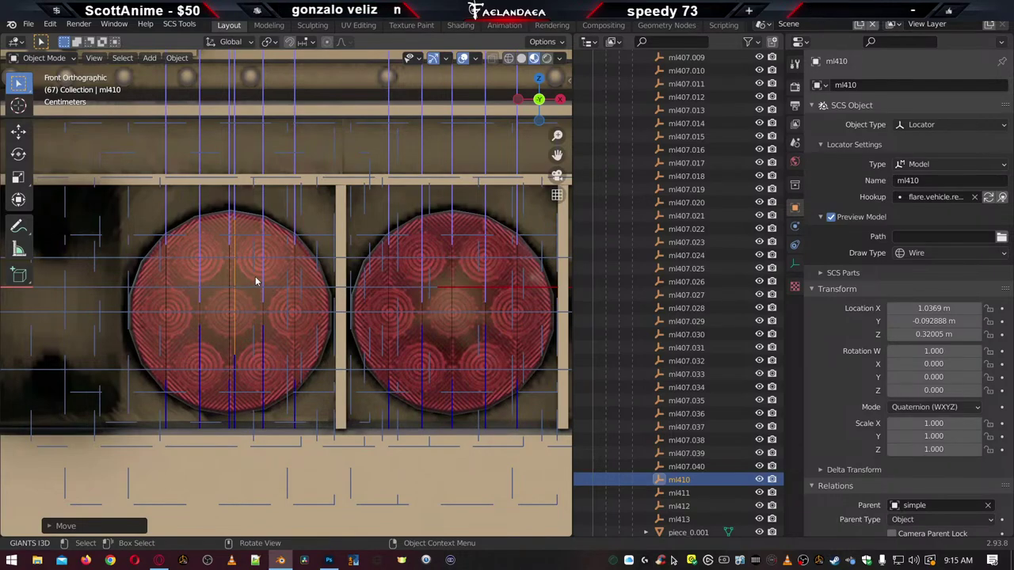
key("g")
key("z")
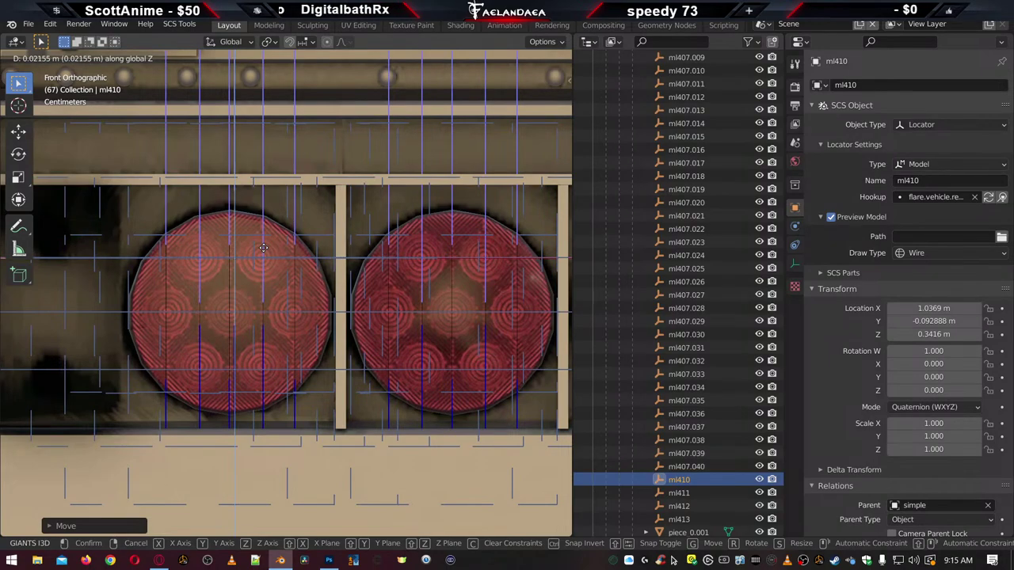
left_click(263, 248)
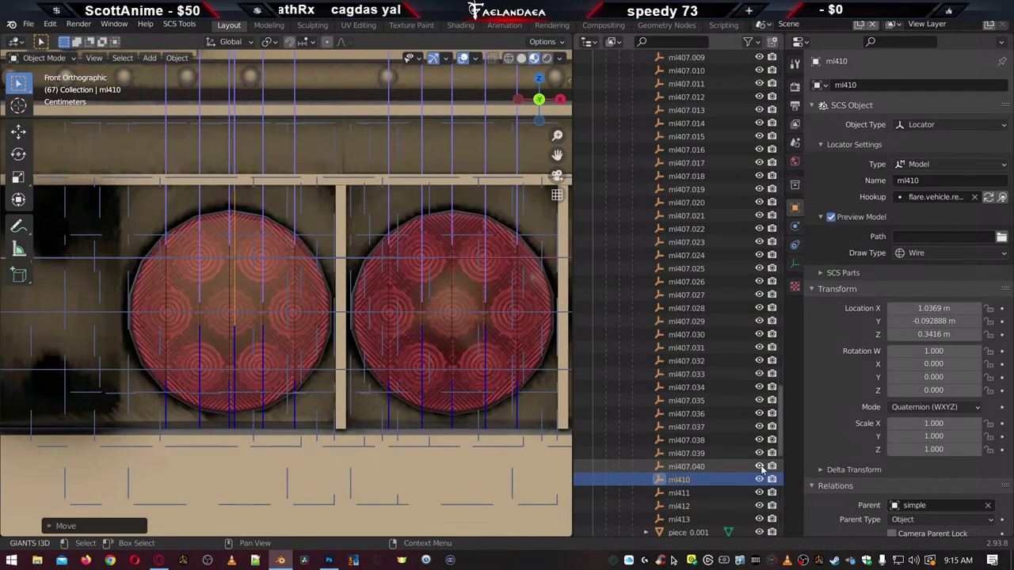
Hide the ml407 locators in the Outliner
left_click_drag(759, 467, 760, 73)
scroll(724, 194, "up", 4)
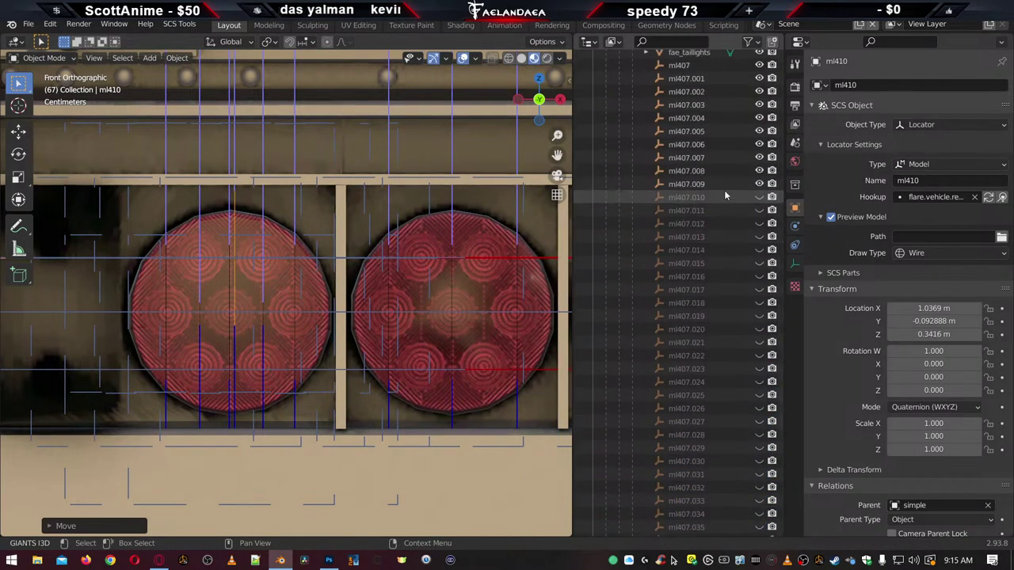
scroll(725, 190, "up", 4)
left_click_drag(759, 289, 758, 191)
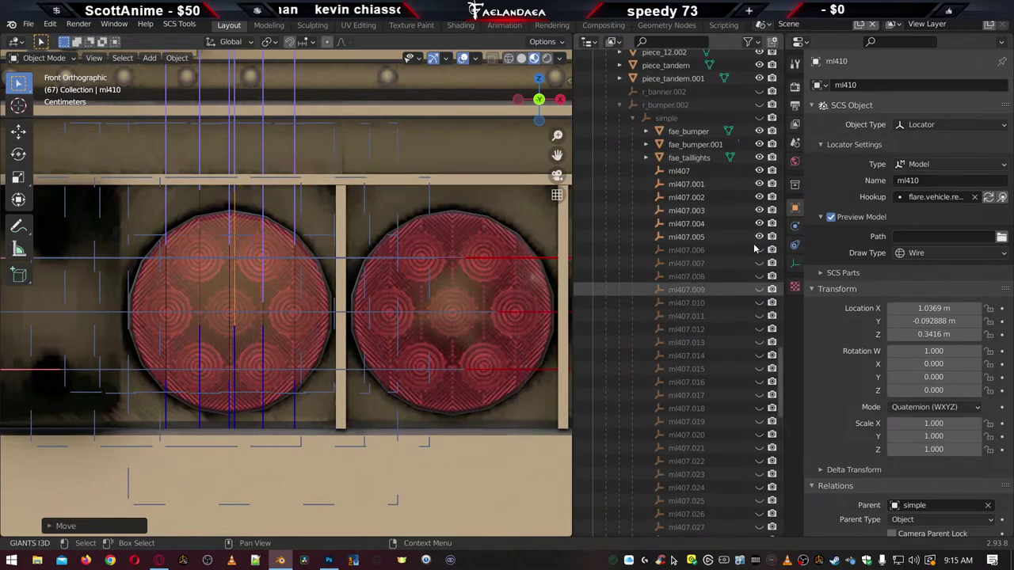
left_click(759, 170)
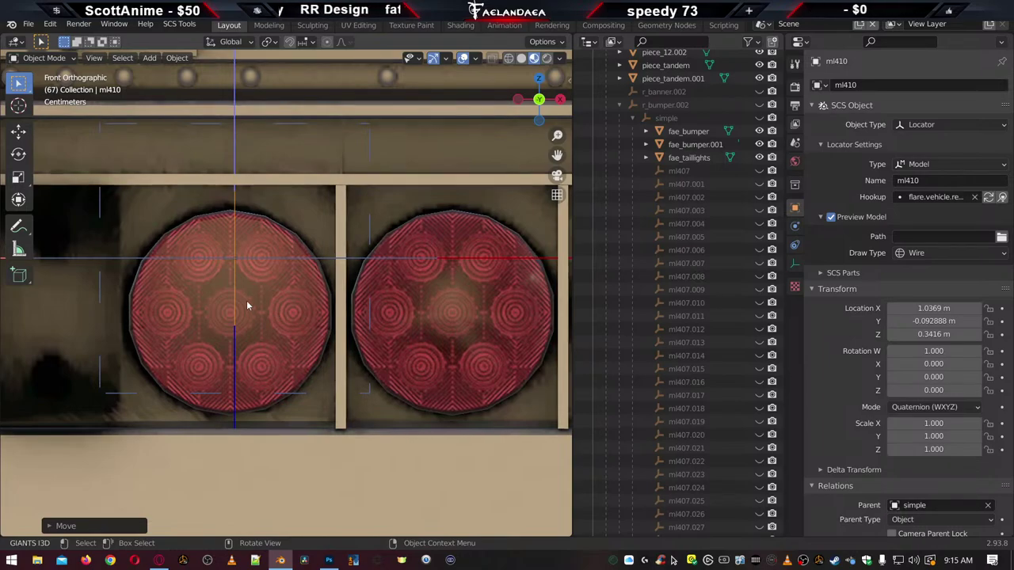
Move ml410 along X to 1.0639 m, over the left tail-light cluster
key("g")
key("x")
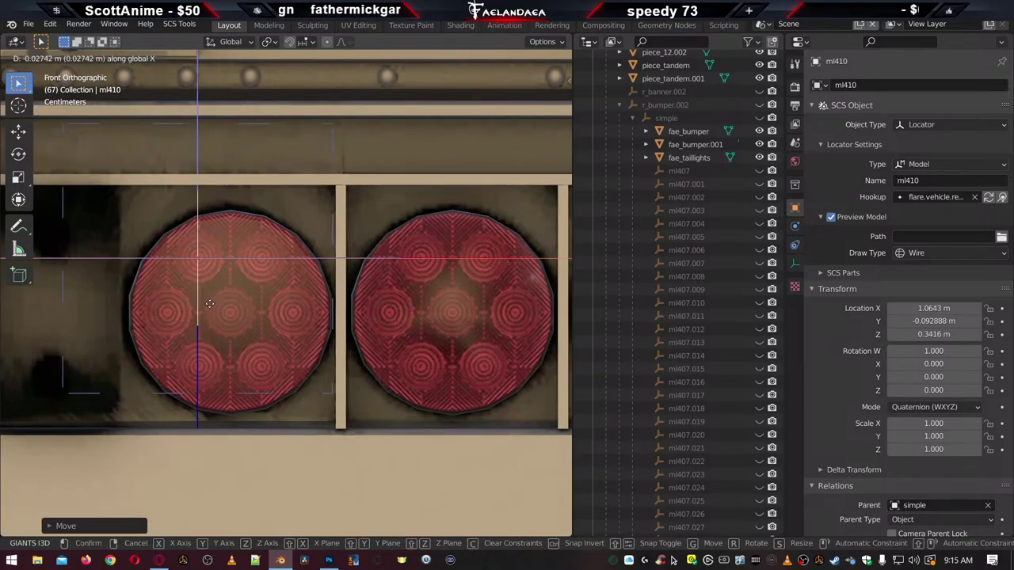
left_click(210, 303)
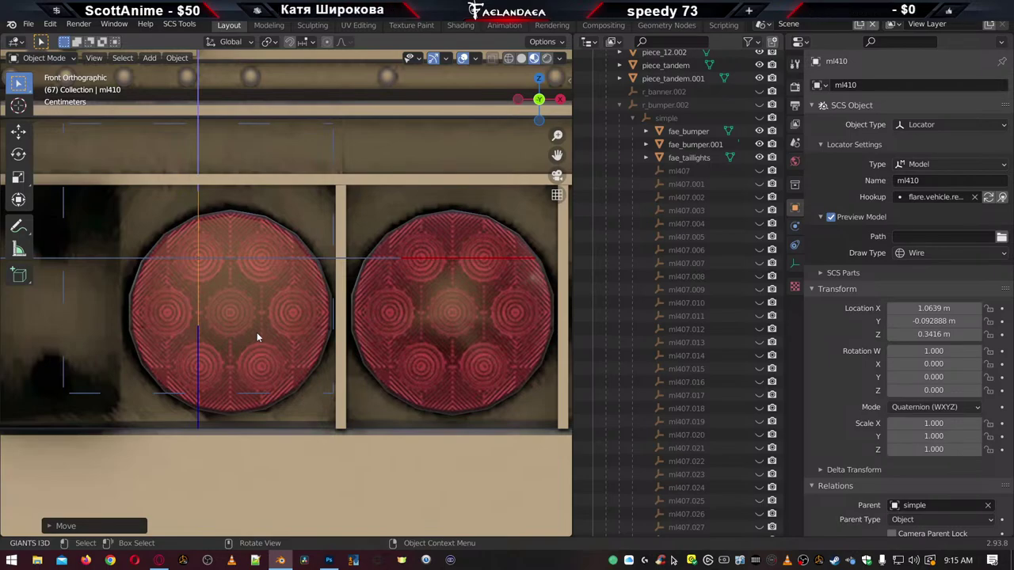
scroll(257, 332, "down", 5)
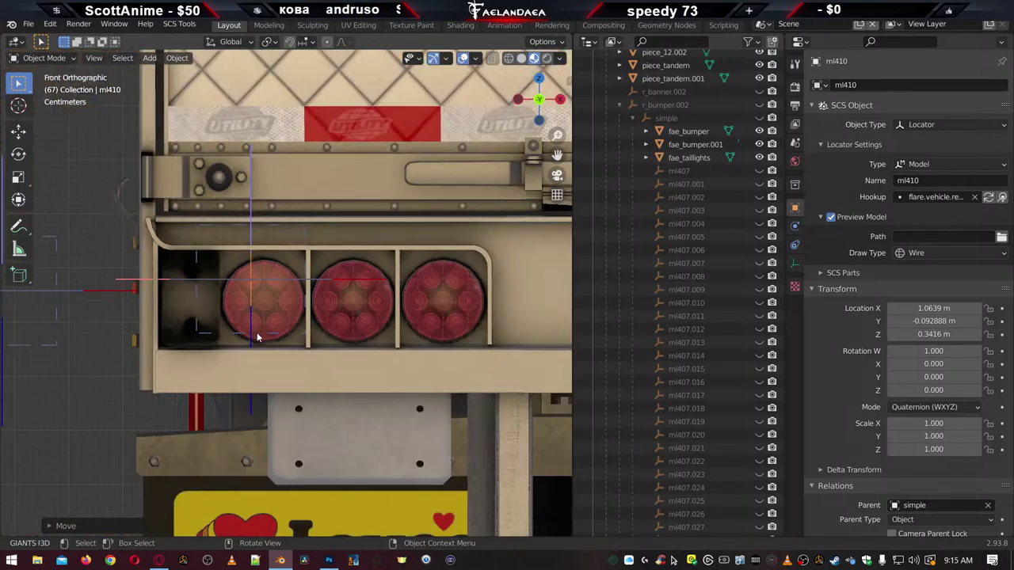
scroll(354, 328, "up", 5)
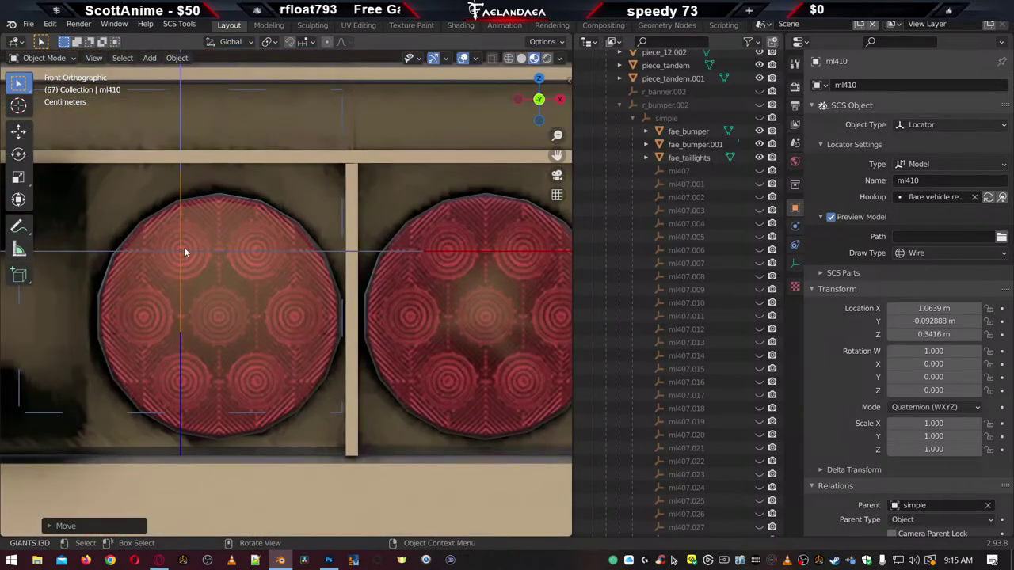
scroll(290, 339, "down", 10)
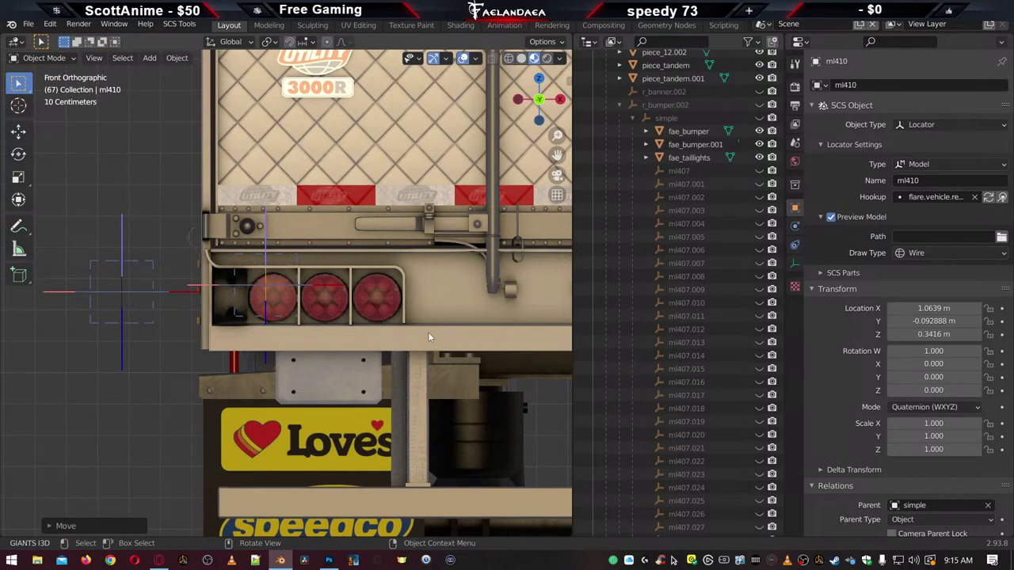
scroll(388, 333, "up", 5)
scroll(388, 333, "down", 5)
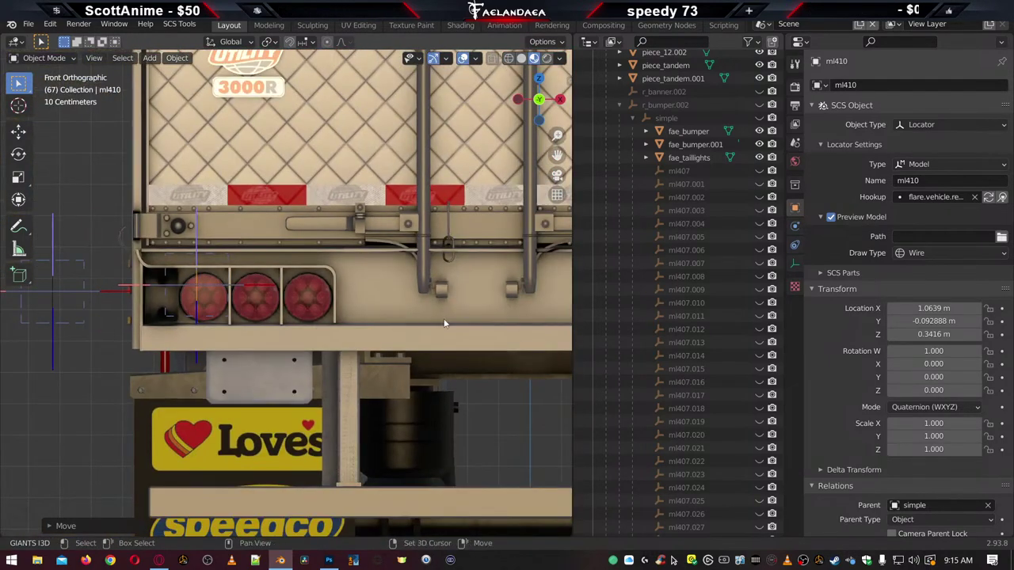
middle_click_drag(445, 323, 502, 317, "shift")
scroll(311, 302, "up", 6)
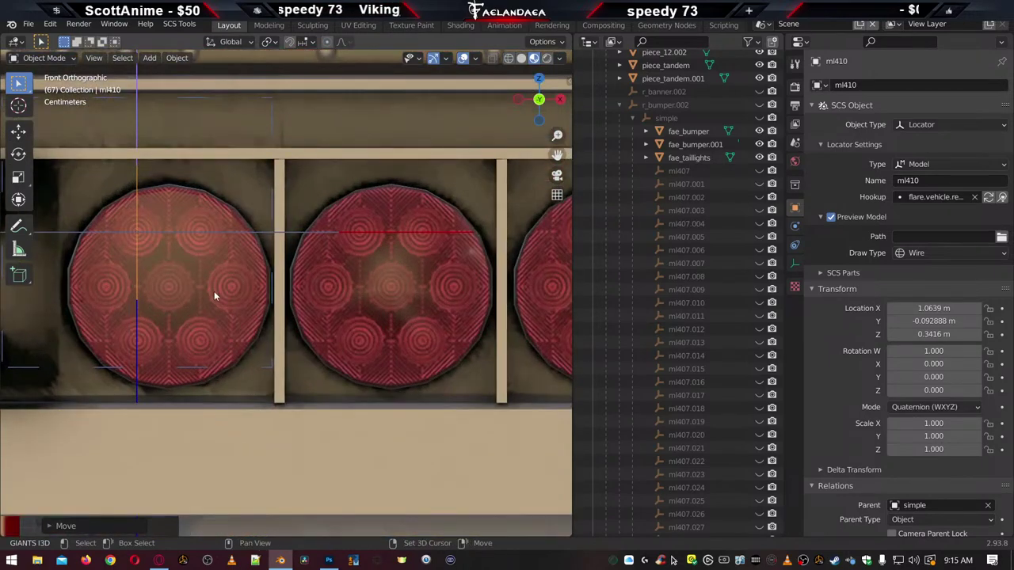
scroll(263, 327, "up", 1)
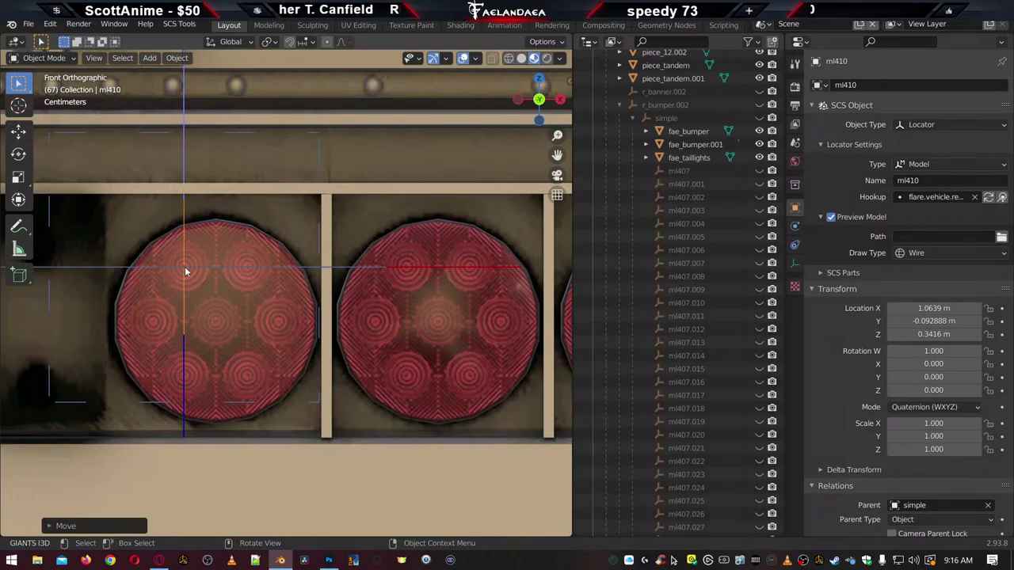
Duplicate ml410 as ml410.001 and slide it along X onto the tail light
key("shift+d")
right_click(185, 272)
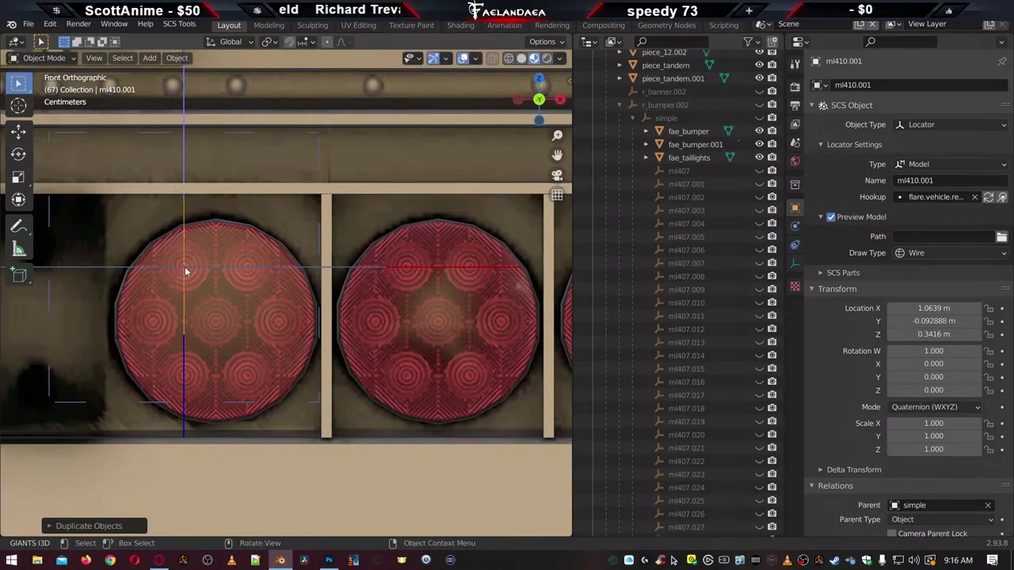
key("g")
key("x")
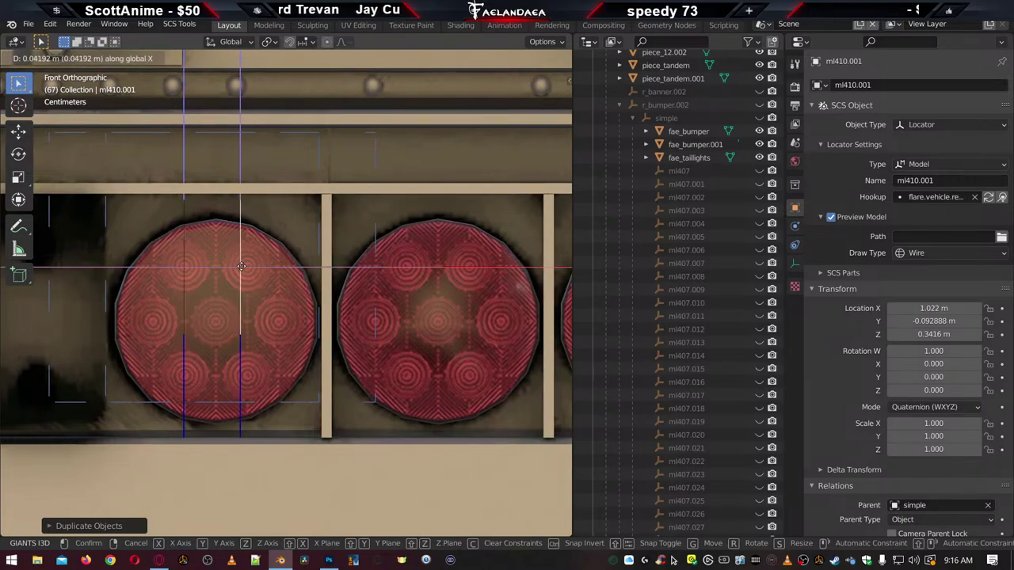
left_click(248, 271)
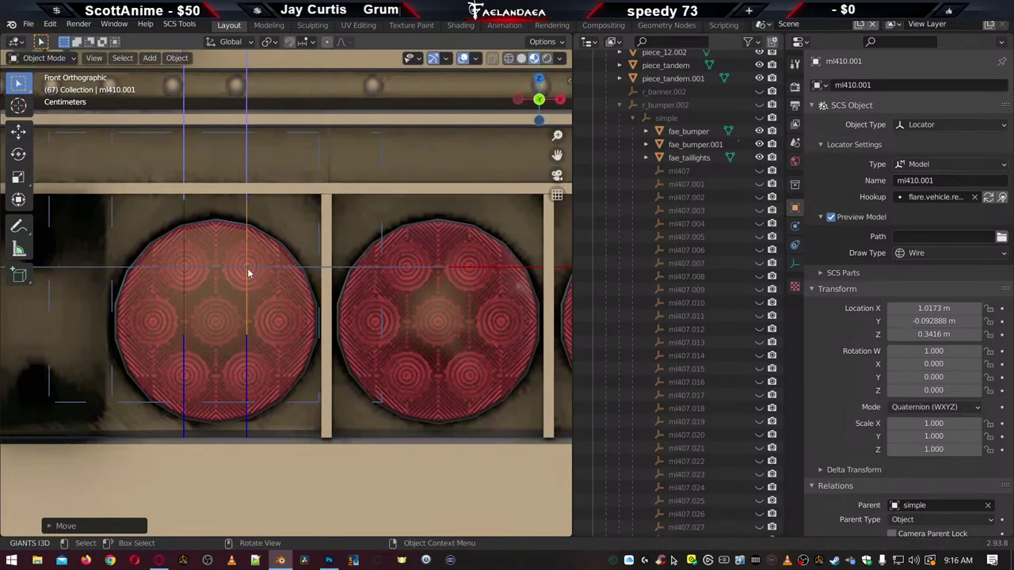
Duplicate ml410 and ml410.001 together and lower the two copies along Z
scroll(633, 440, "down", 10)
scroll(709, 443, "up", 3)
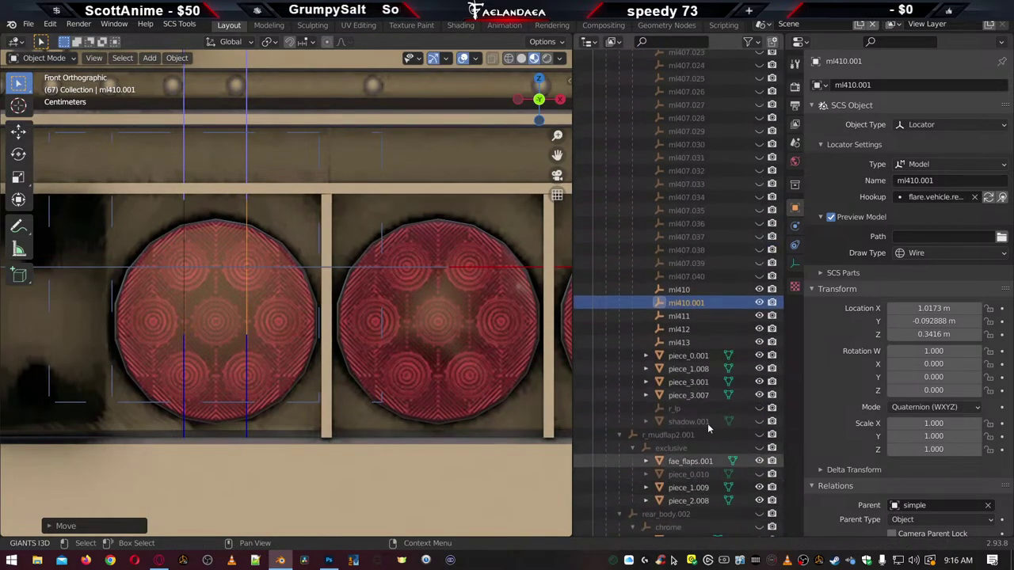
left_click(682, 290, "ctrl")
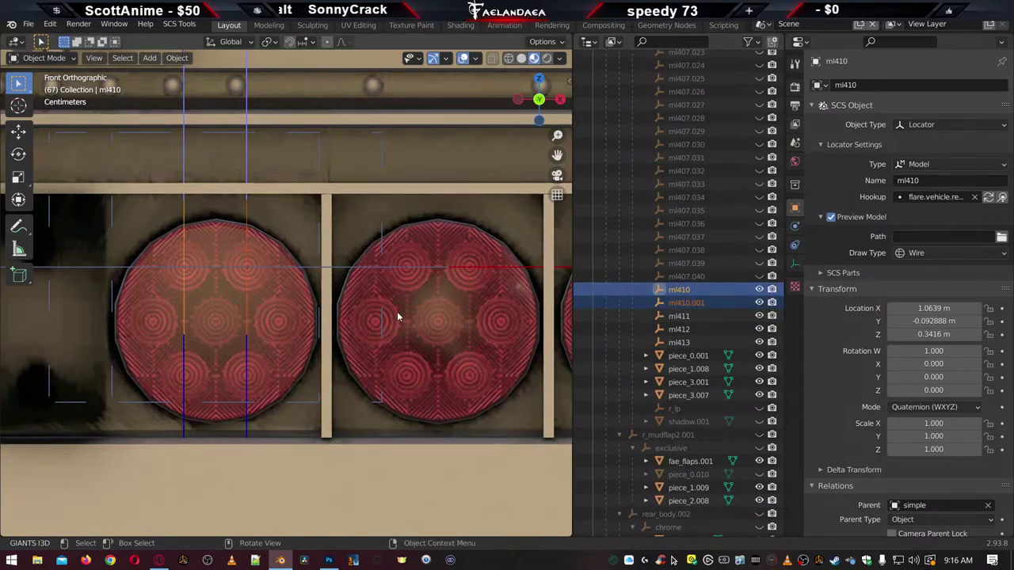
key("shift+d")
right_click(360, 317)
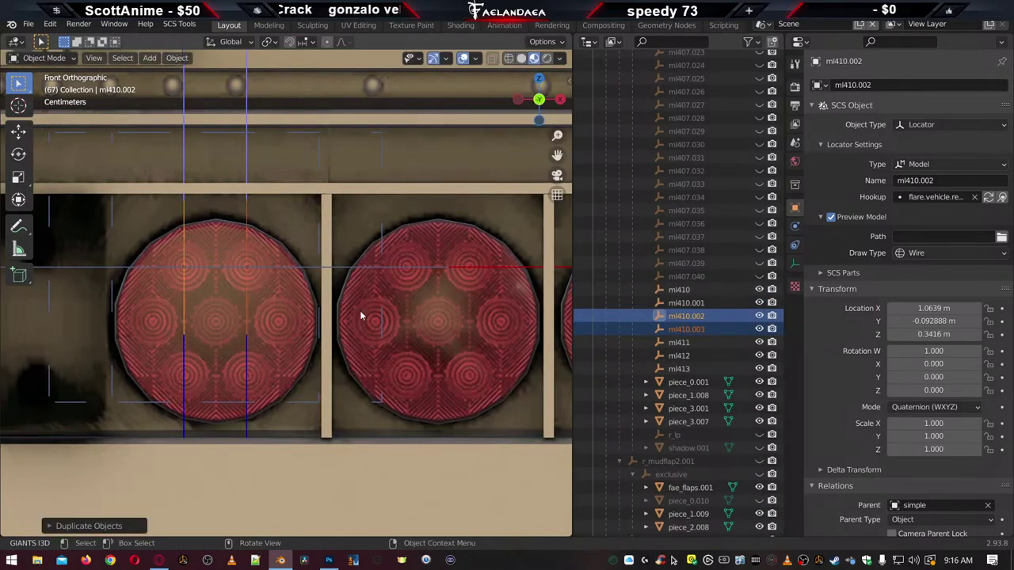
key("g")
key("z")
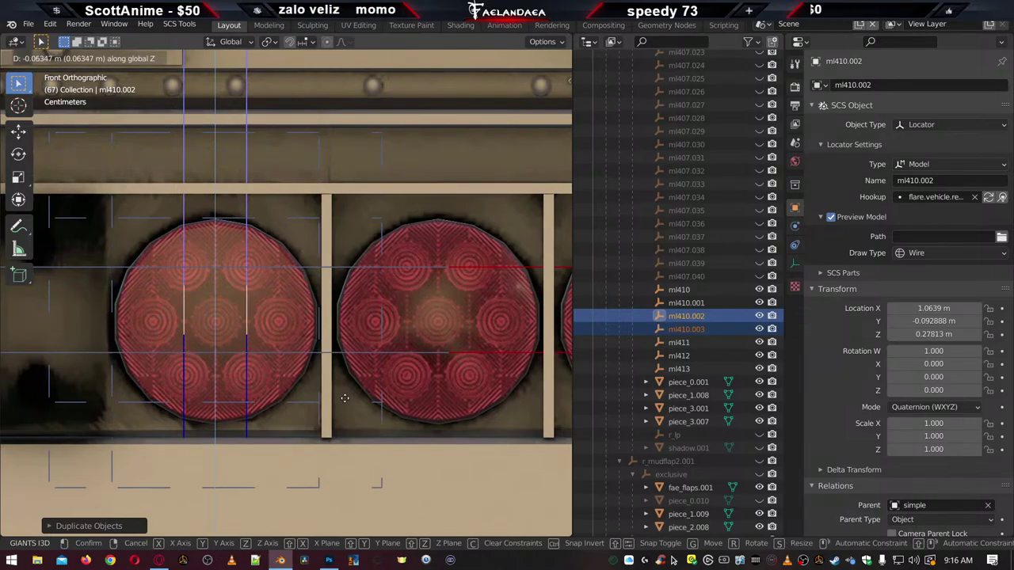
left_click(347, 418)
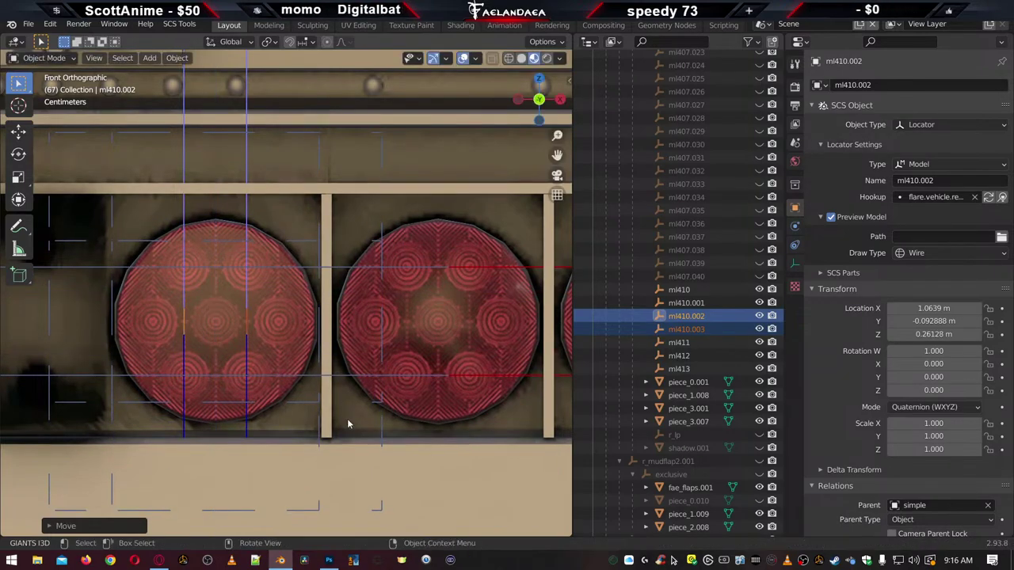
Reposition ml410.003 along Z and X onto its bulb ring
left_click(687, 329)
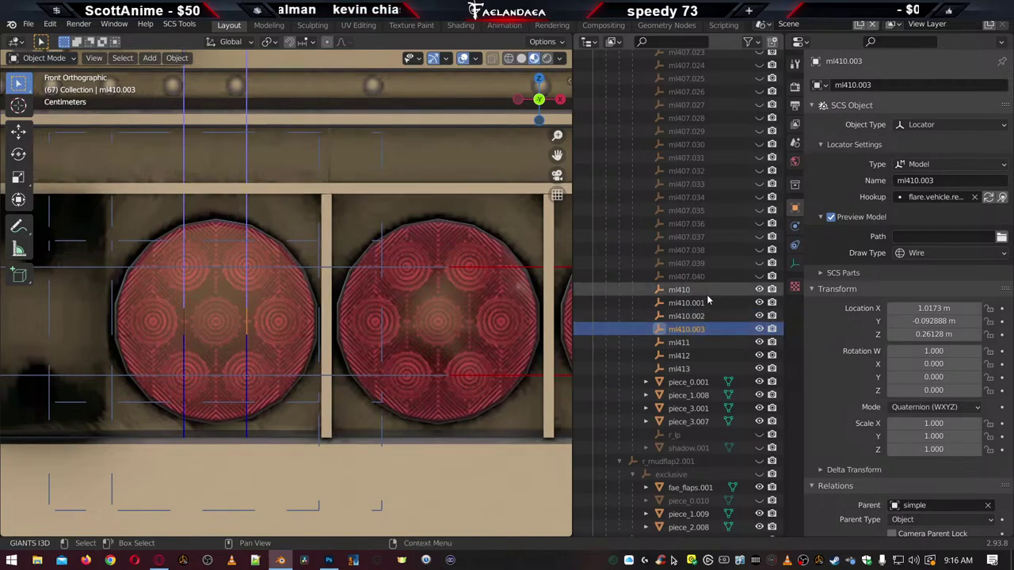
key("g")
key("z")
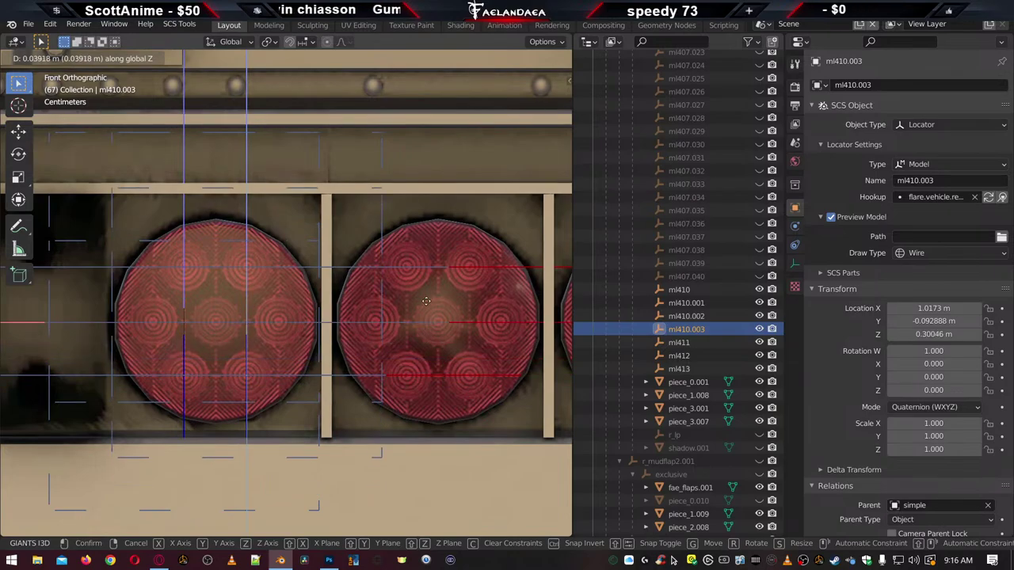
left_click(427, 301)
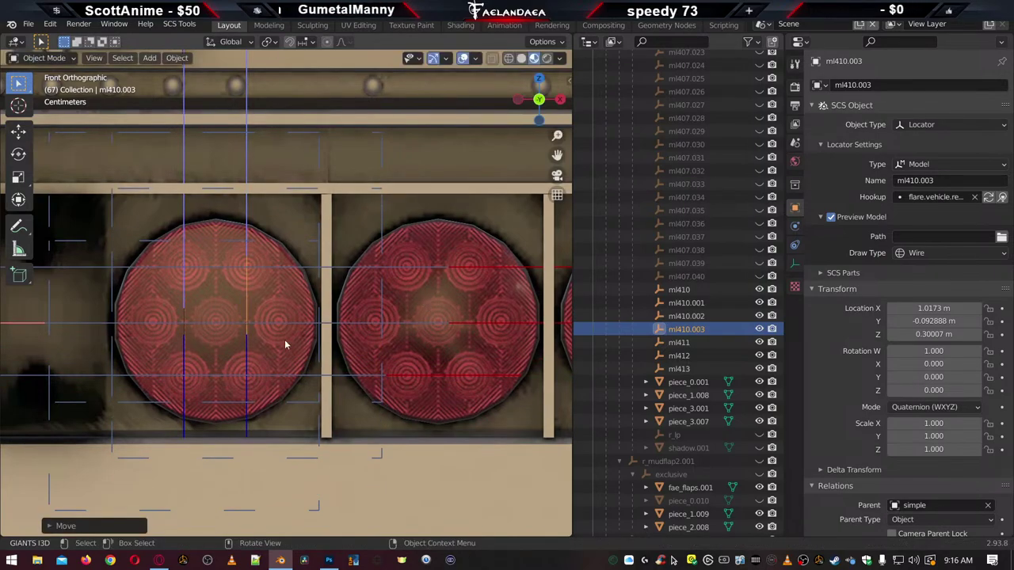
key("g")
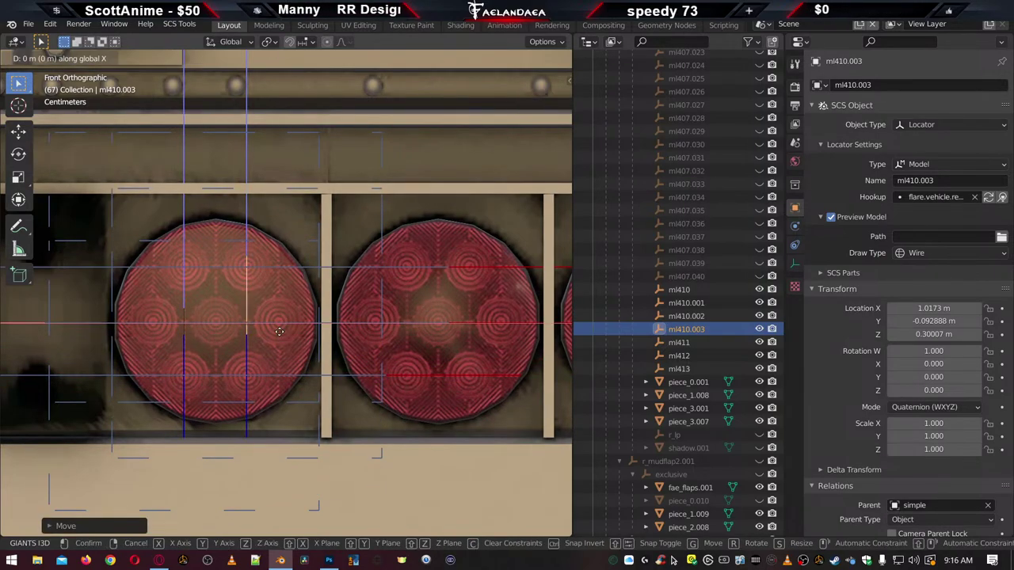
key("x")
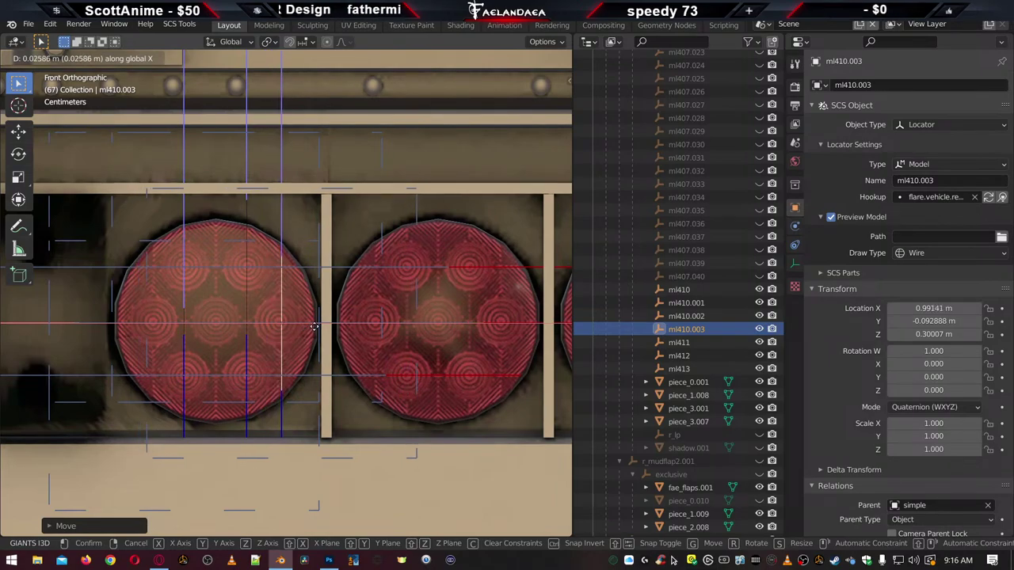
left_click(309, 329)
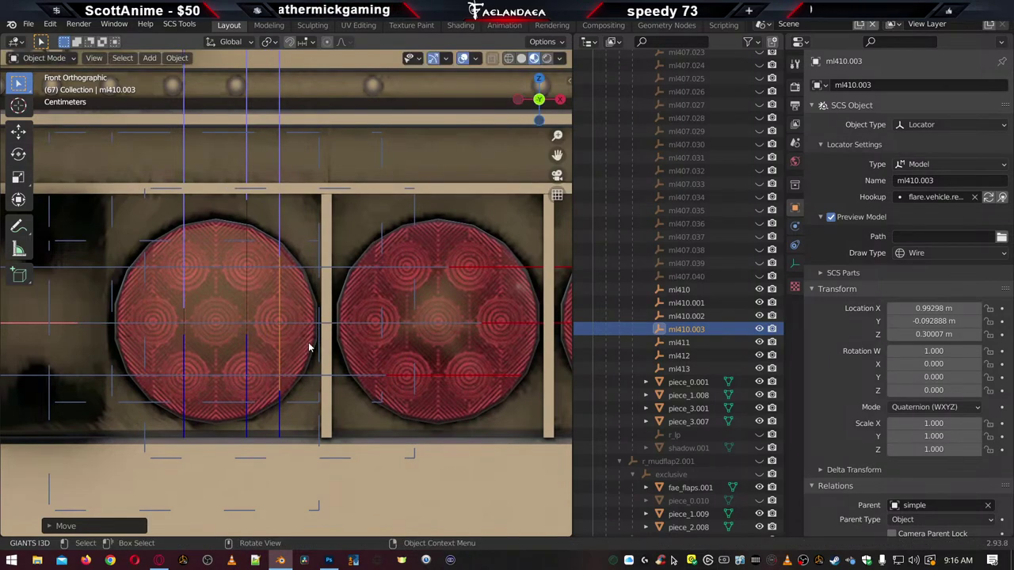
Duplicate ml410.003 into ml410.004 at X 1.0866 m, then select all five locators
key("shift+d")
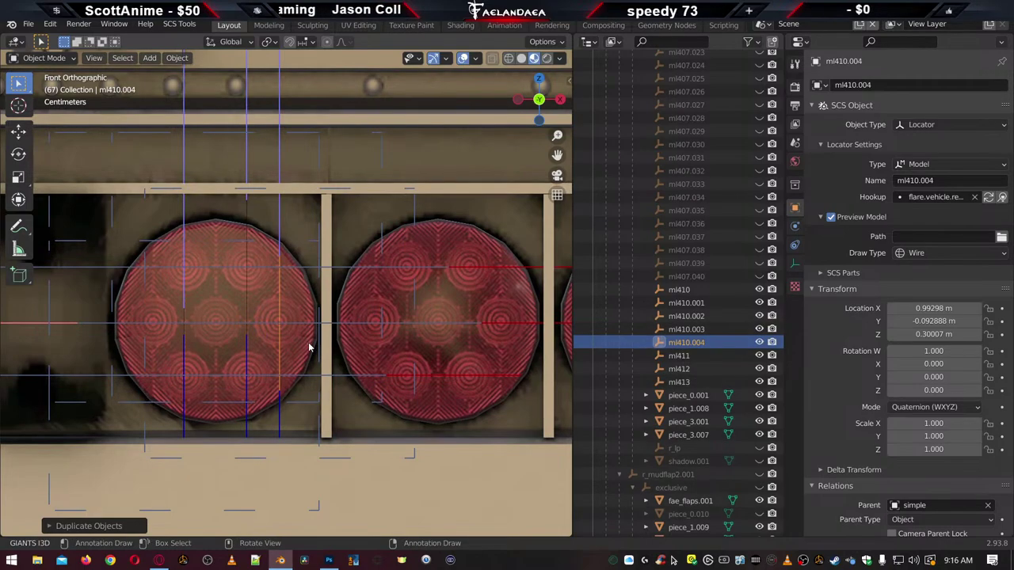
key("g")
key("x")
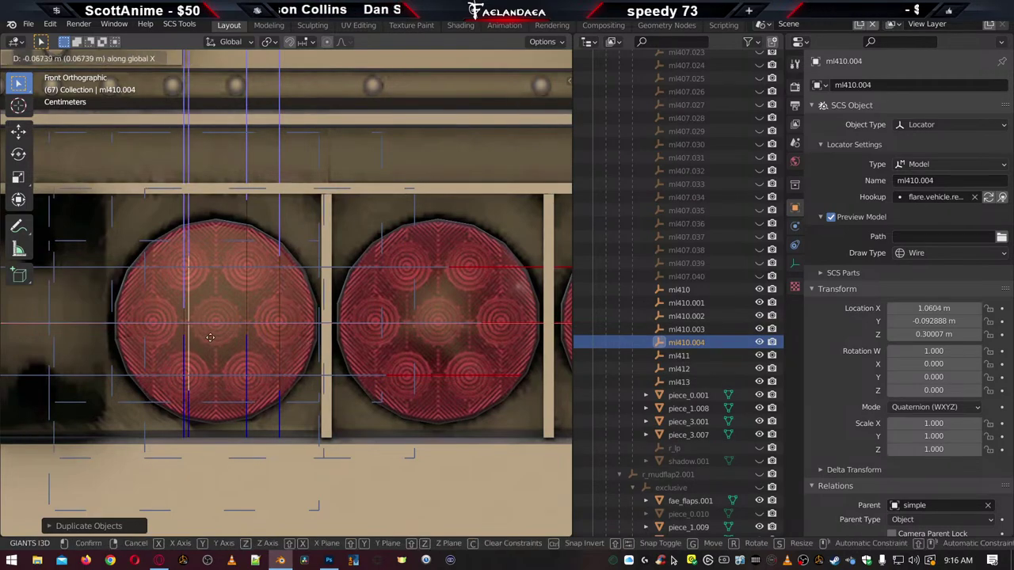
left_click(182, 334)
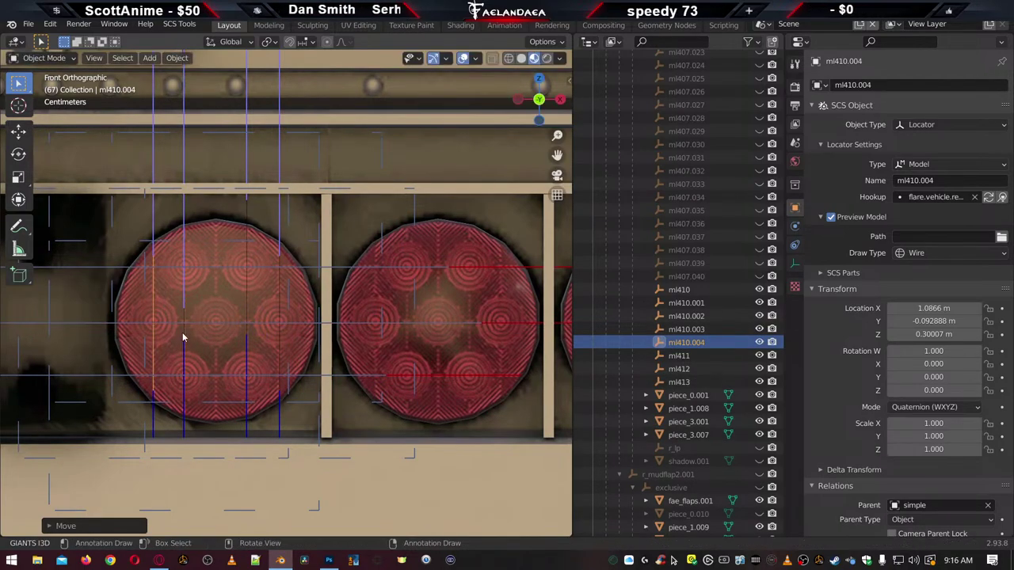
left_click_drag(182, 338, 400, 314)
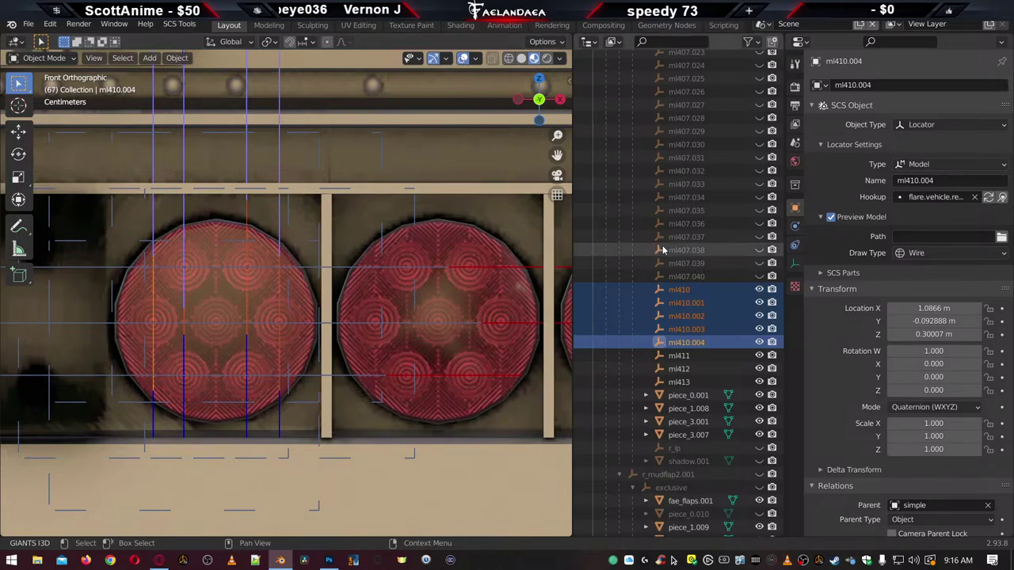
Hide the five ml410 locators in the Outliner and recentre the view
left_click(686, 302)
scroll(305, 324, "down", 10)
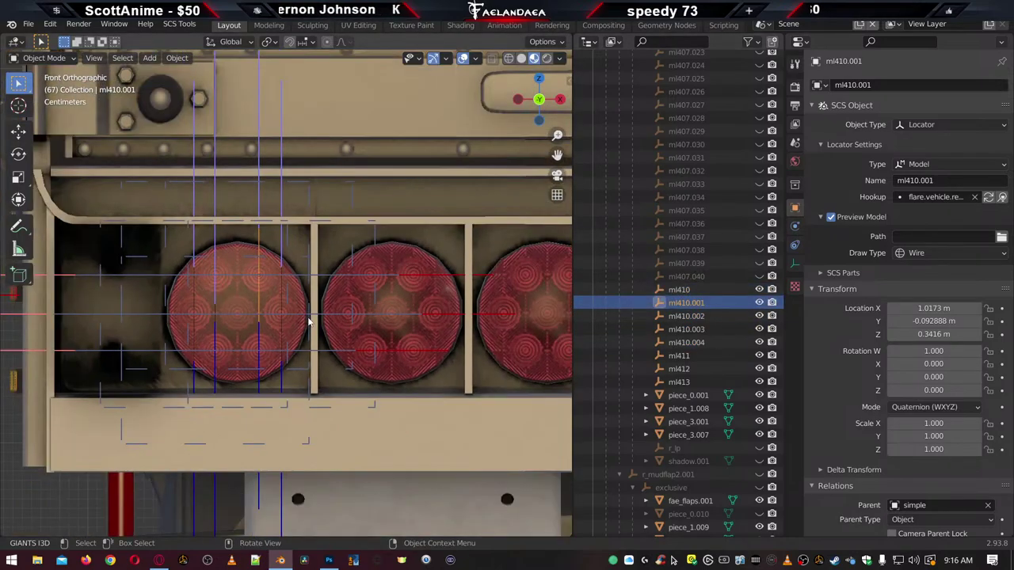
scroll(306, 324, "up", 6)
scroll(306, 324, "up", 3)
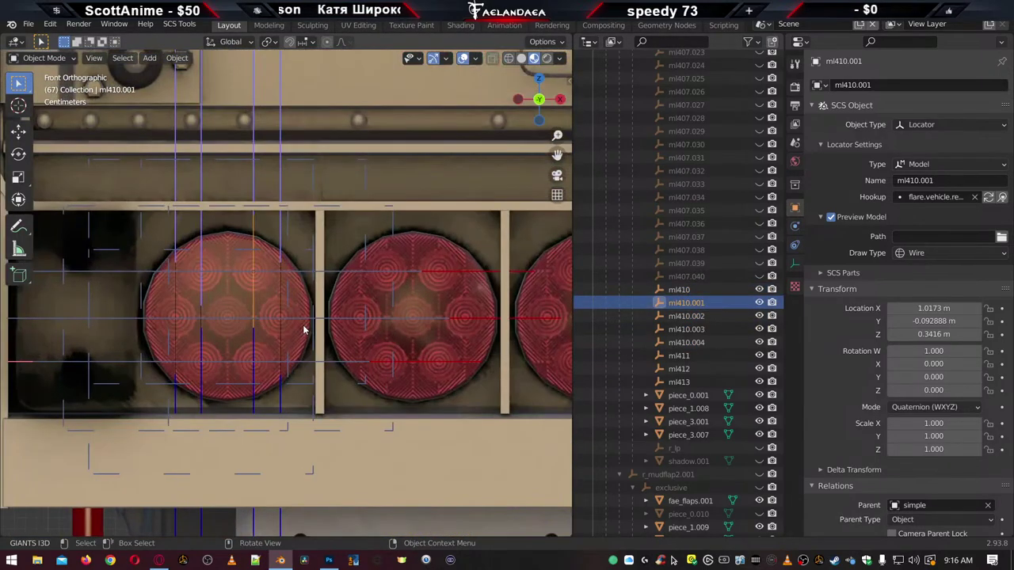
left_click_drag(759, 290, 758, 343)
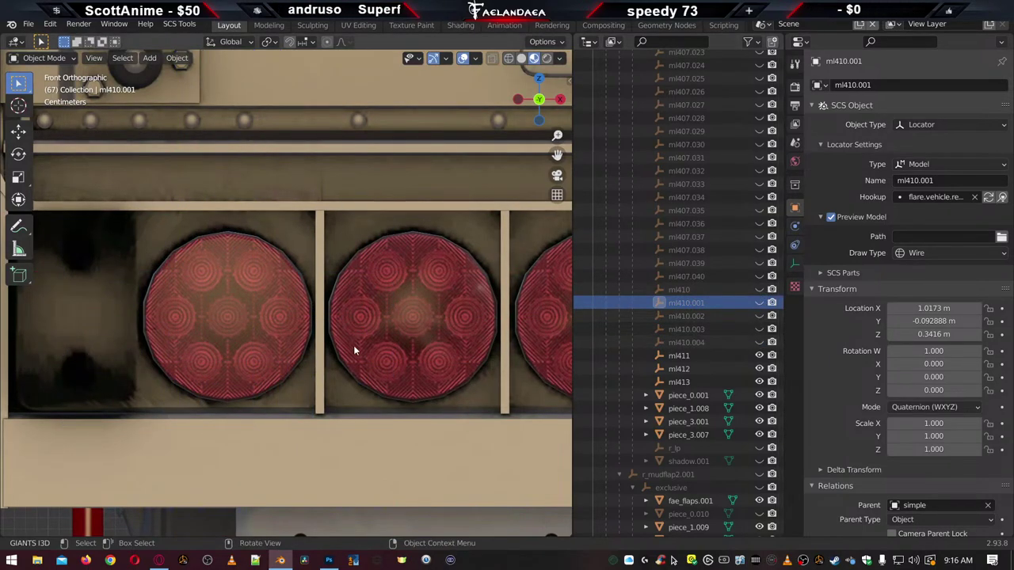
scroll(353, 345, "down", 5)
middle_click_drag(477, 334, 351, 328, "shift")
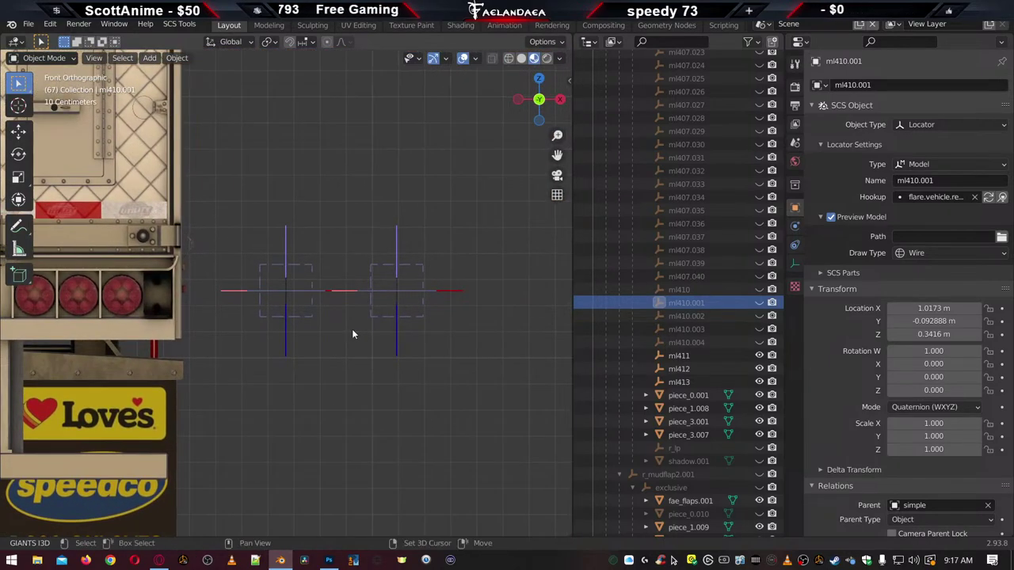
Move ml411 onto the opposite tail light at X −1.0178 m, Z 0.34258 m
left_click(680, 356)
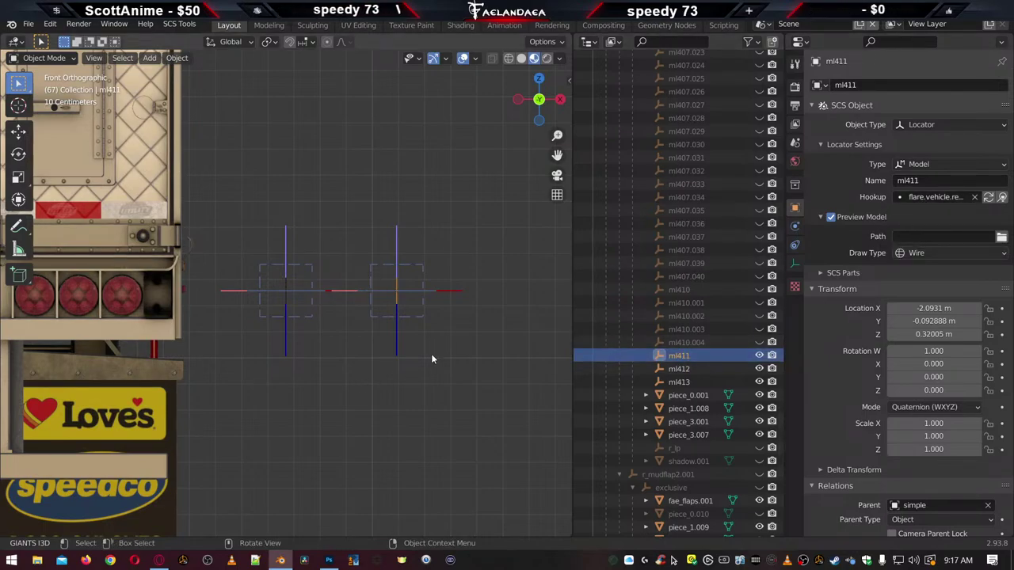
key("g")
key("x")
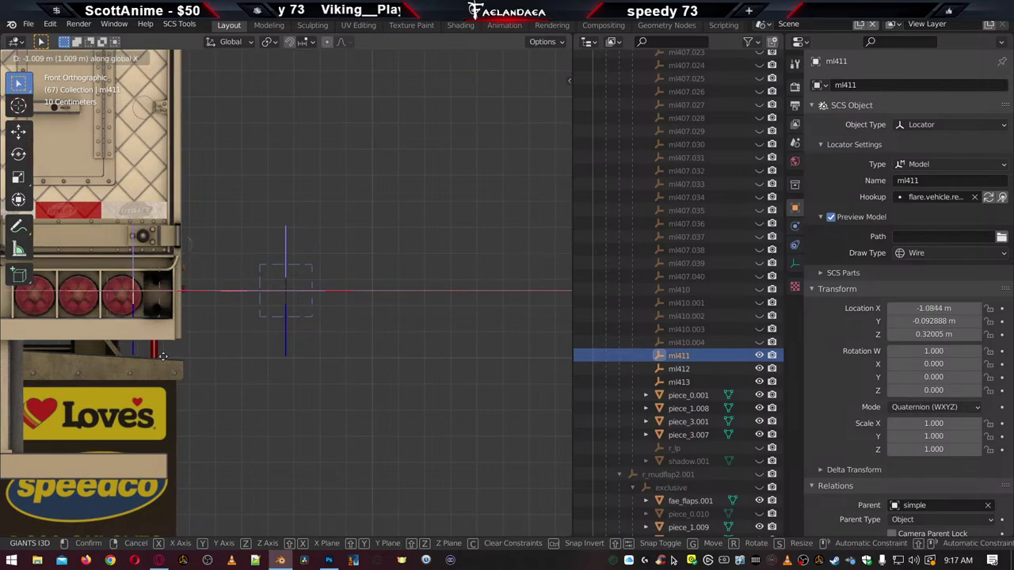
left_click(150, 356)
scroll(145, 348, "up", 6)
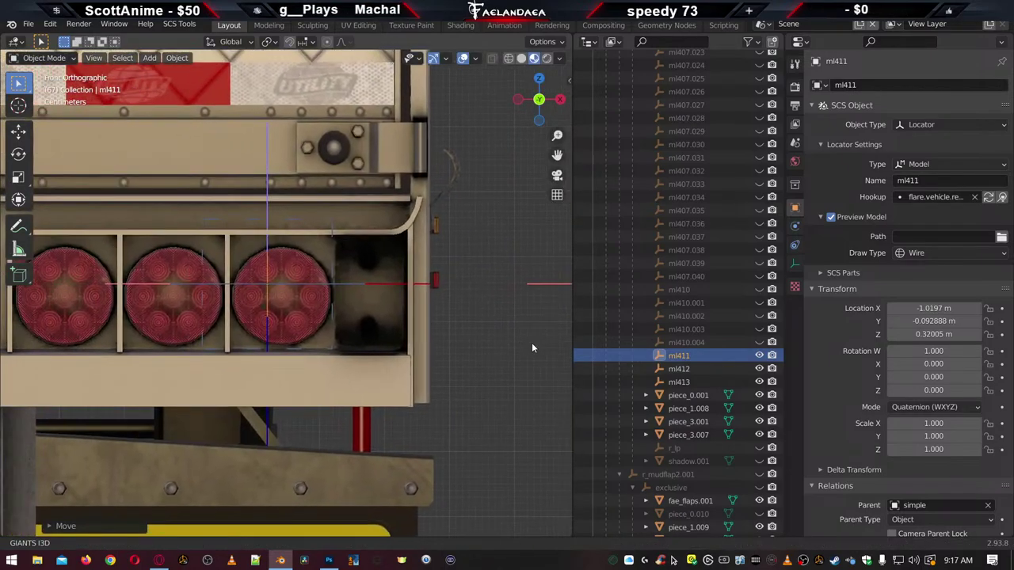
scroll(429, 302, "up", 5)
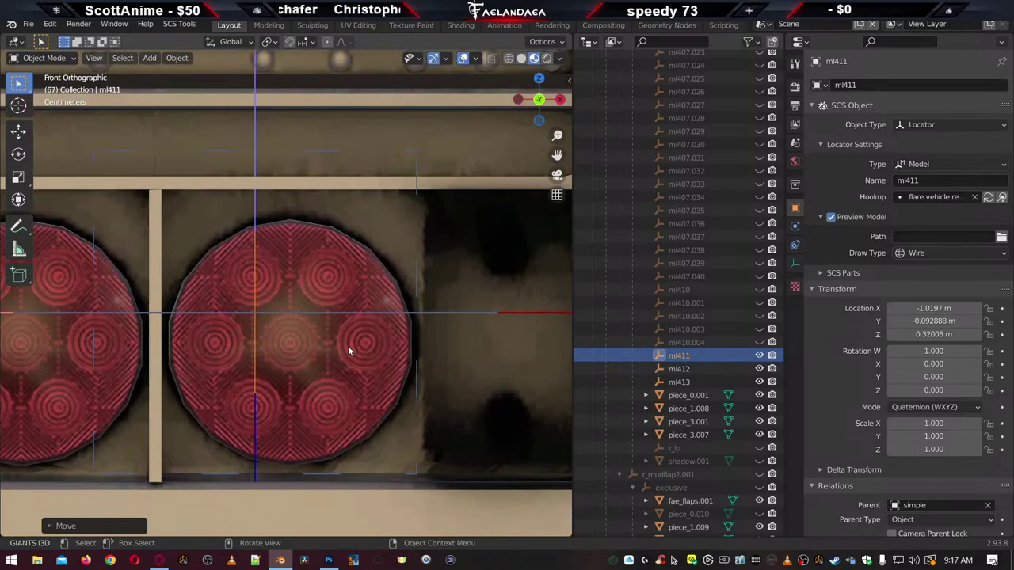
key("g")
key("z")
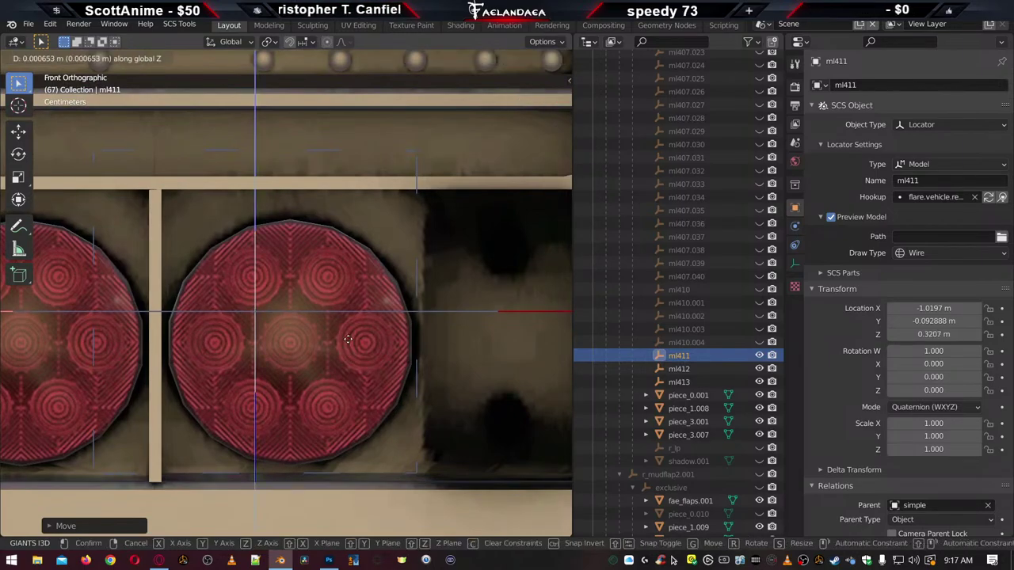
left_click(347, 315)
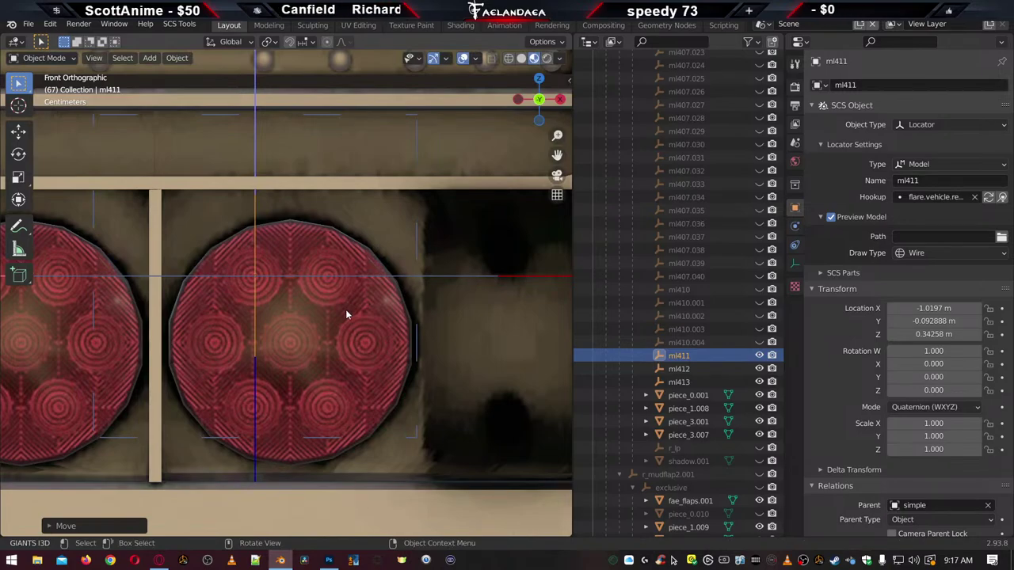
key("g")
key("x")
left_click(342, 316)
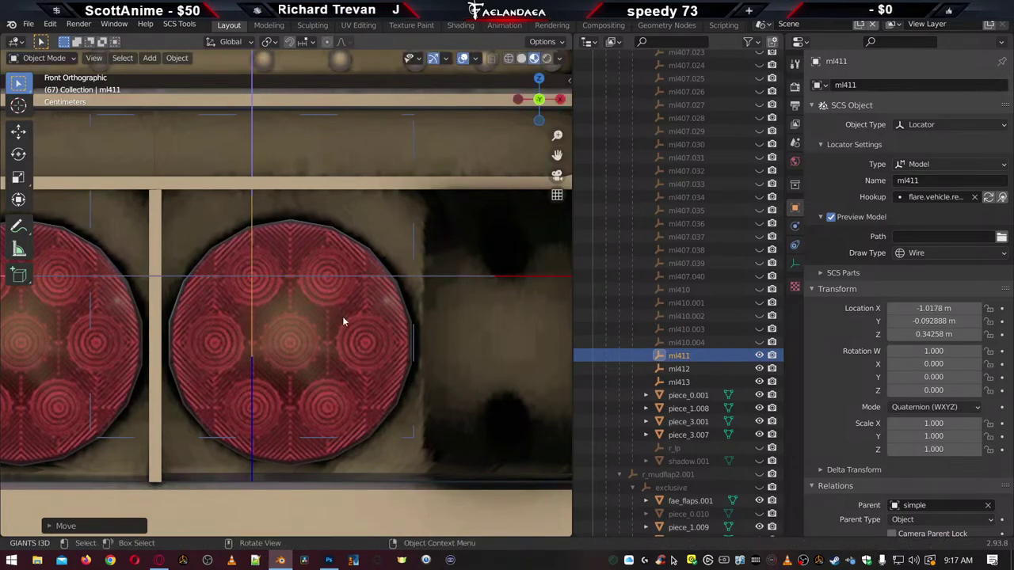
Duplicate ml411 as ml411.001 and slide it along X onto the next lamp ring
key("shift+d")
right_click(342, 316)
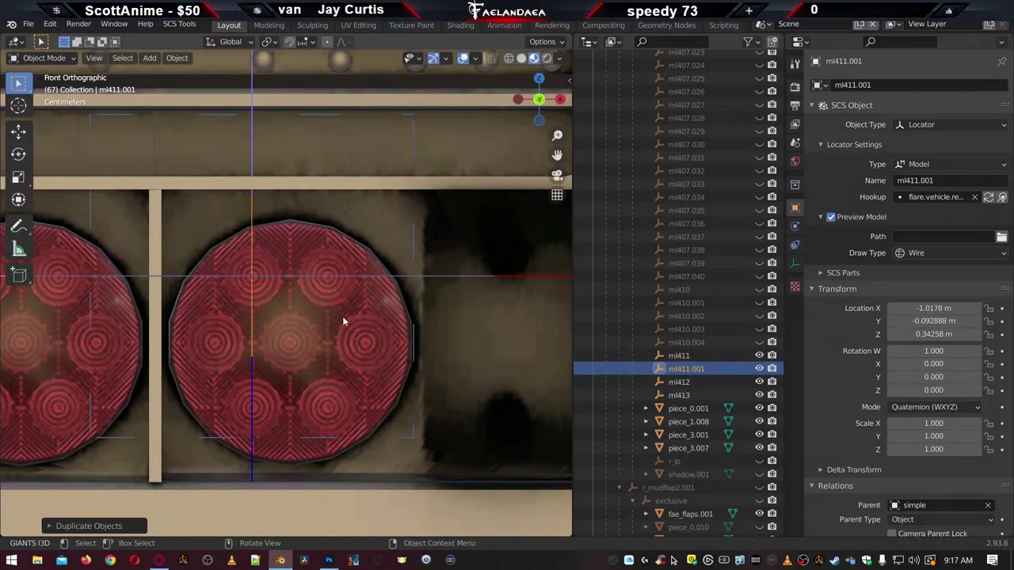
key("g")
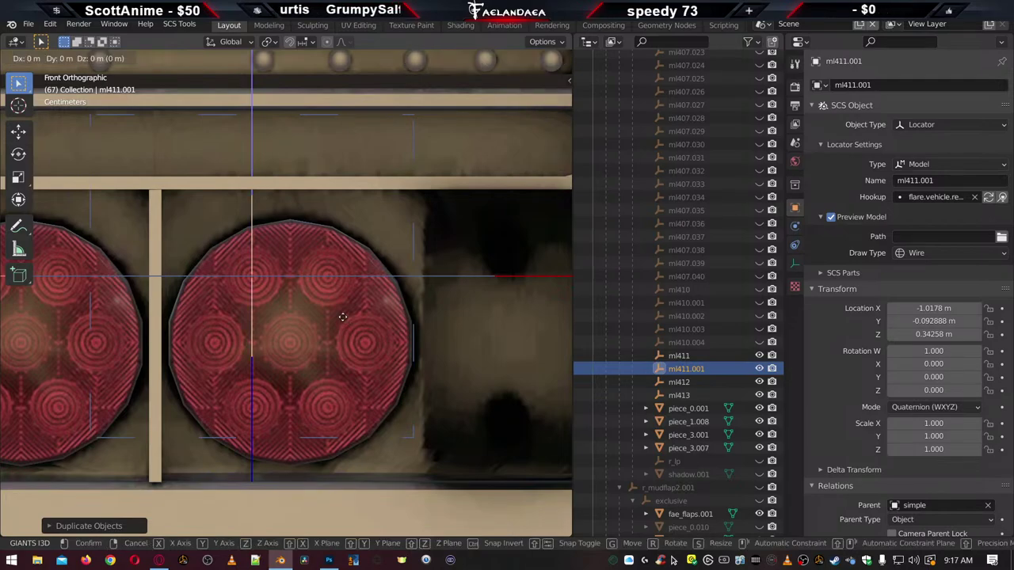
key("x")
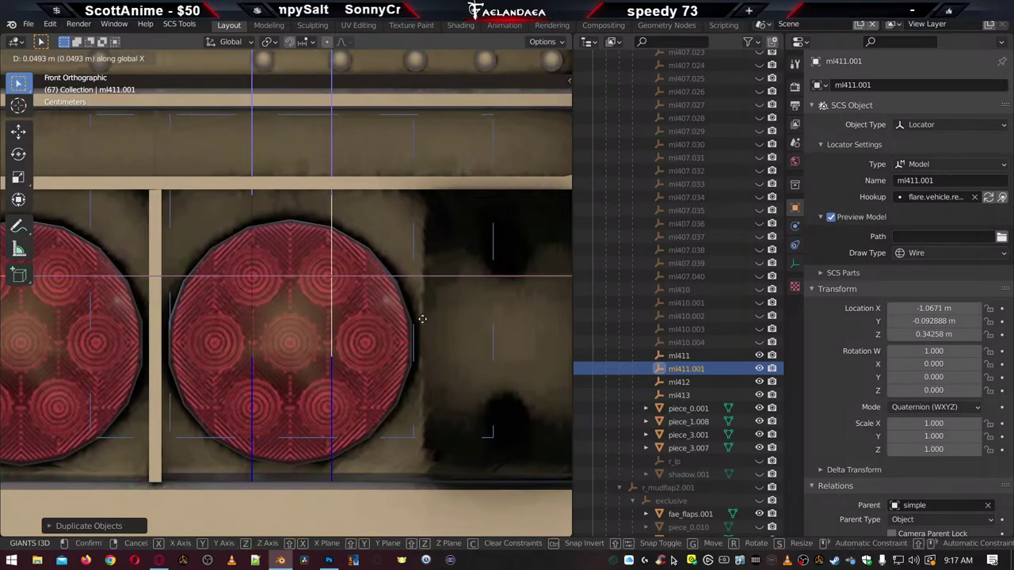
left_click(419, 322)
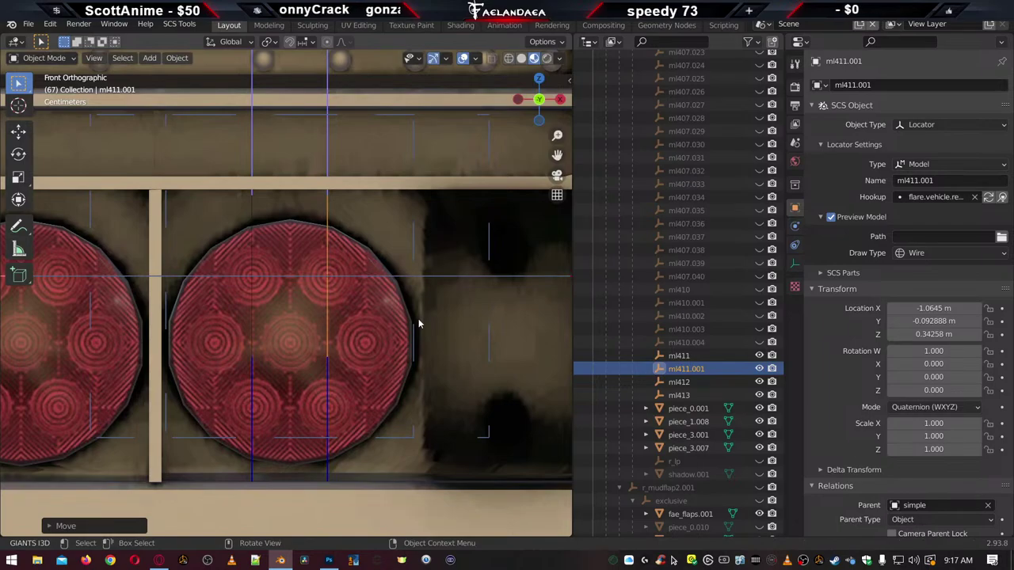
Duplicate ml411.001 as ml411.002 and lower it along Z
key("shift+d")
right_click(419, 323)
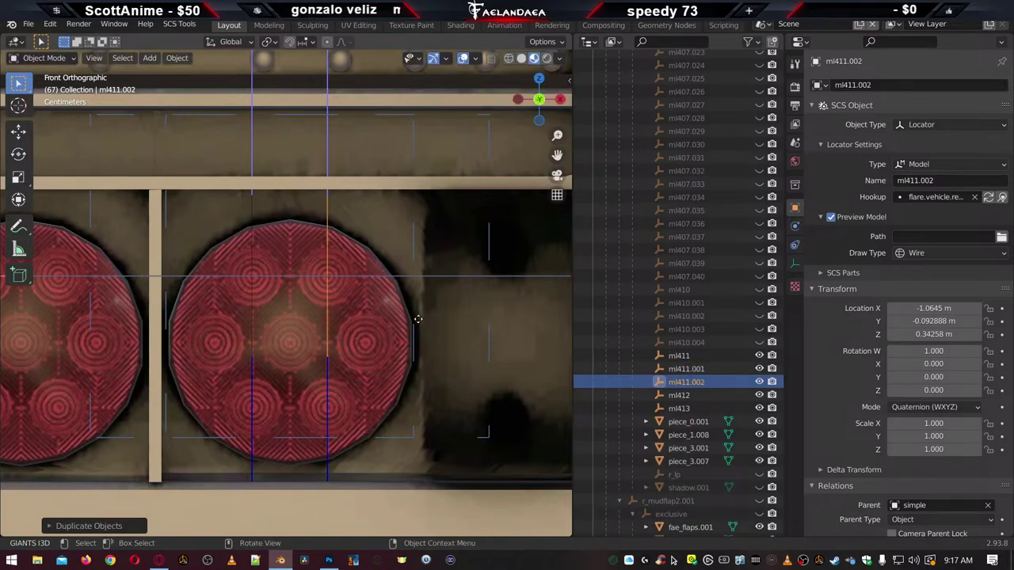
key("g")
key("z")
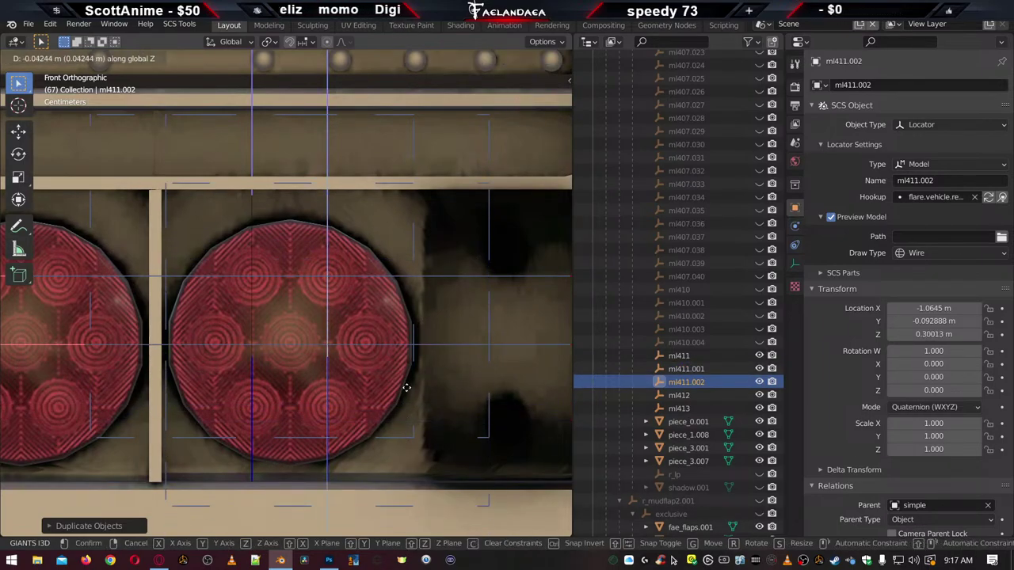
left_click(415, 450)
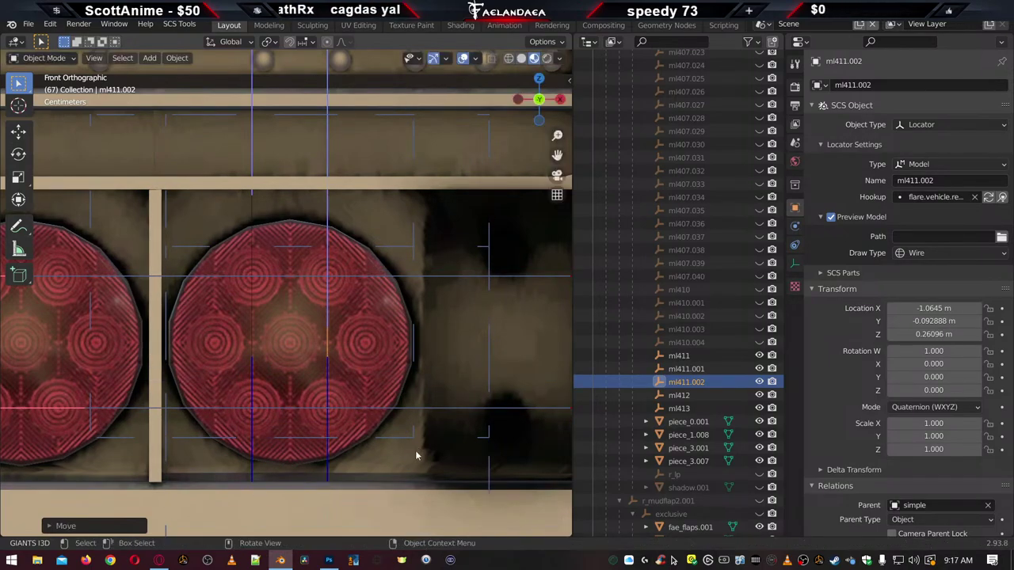
Add ml411.003 on the lower-left ring and ml411.004 on the middle-left ring
key("shift+d")
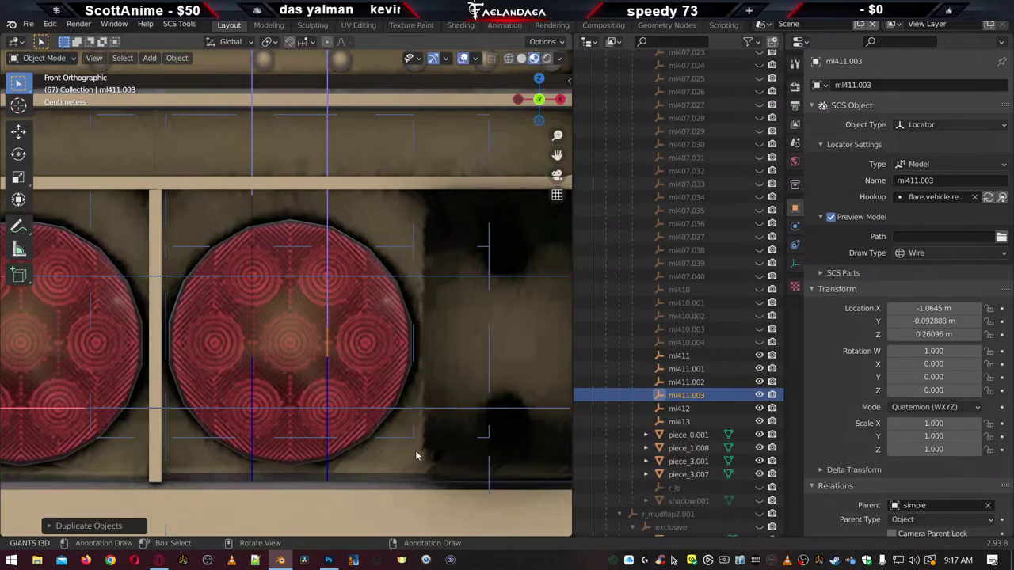
key("g")
key("x")
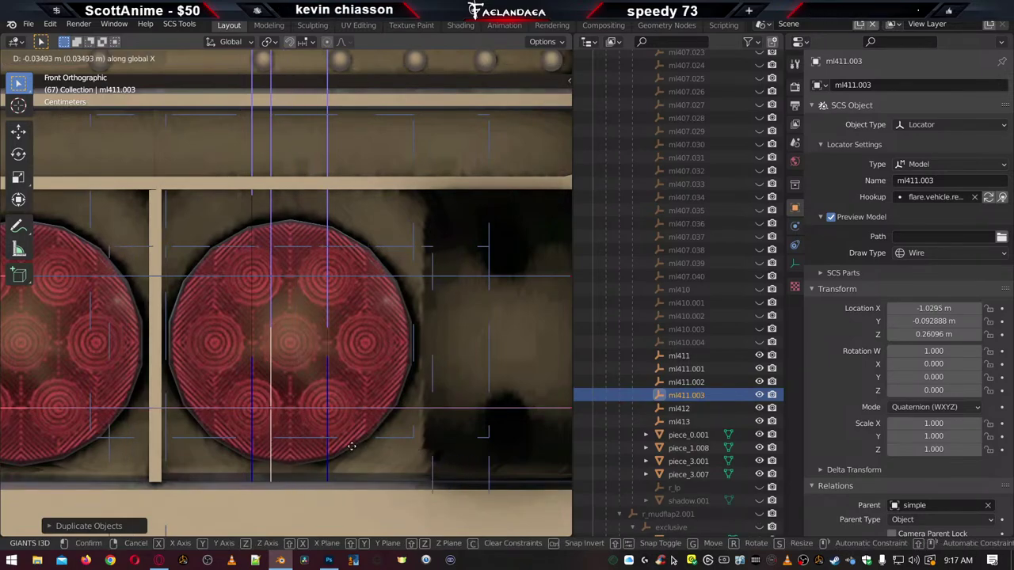
left_click(340, 449)
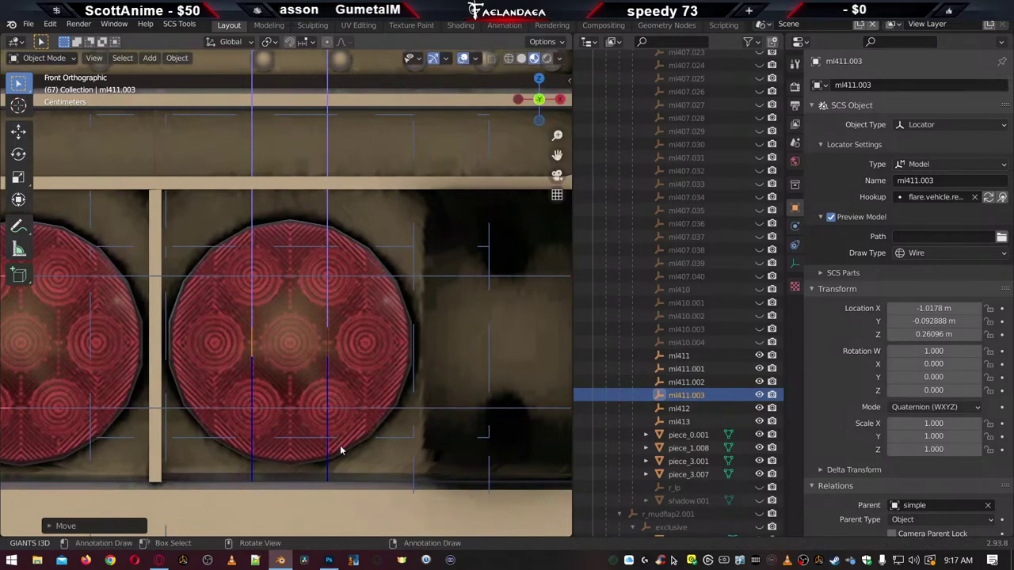
key("shift+d")
left_click(341, 450)
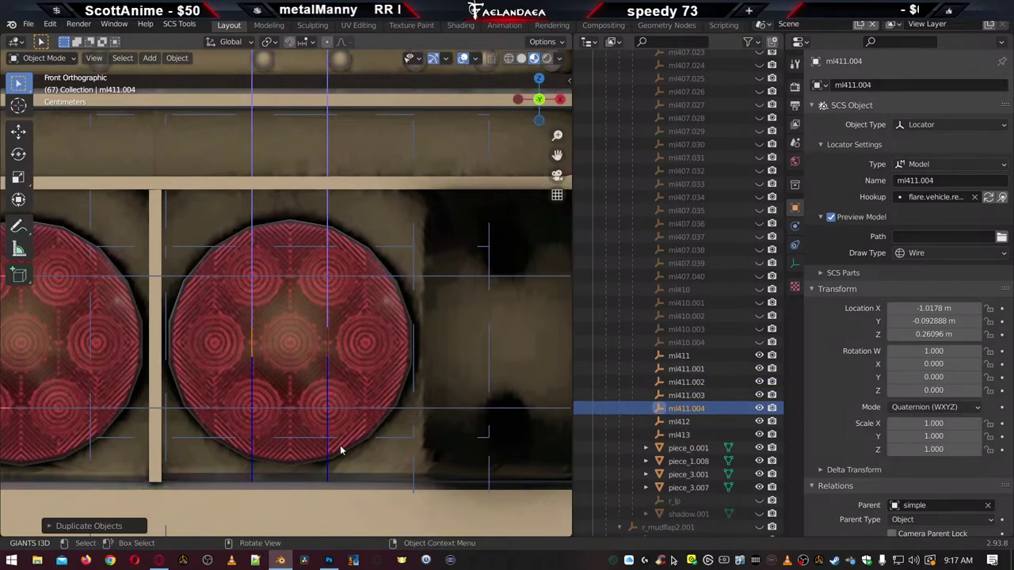
key("g")
left_click(349, 385)
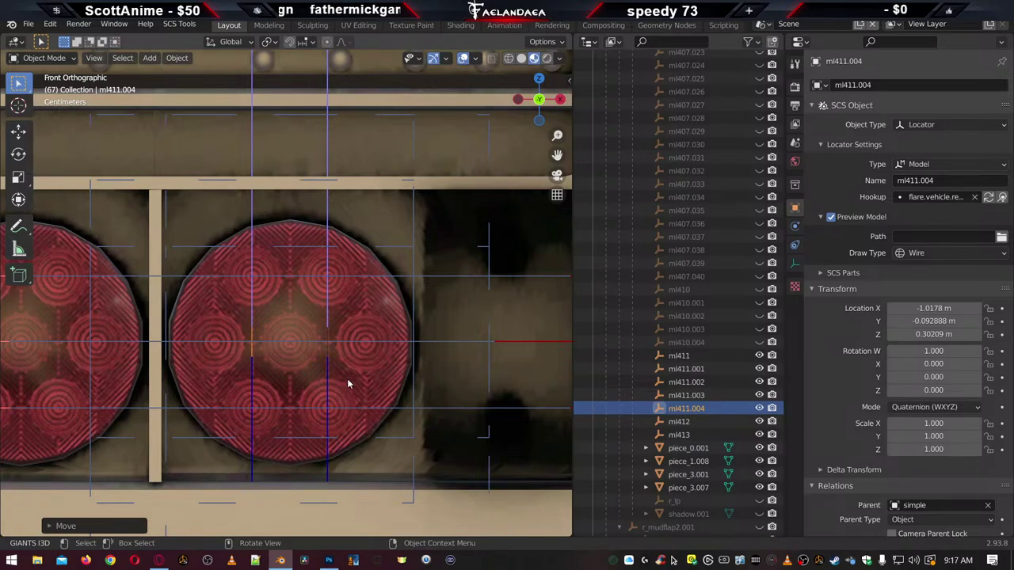
key("g")
key("x")
left_click(309, 388)
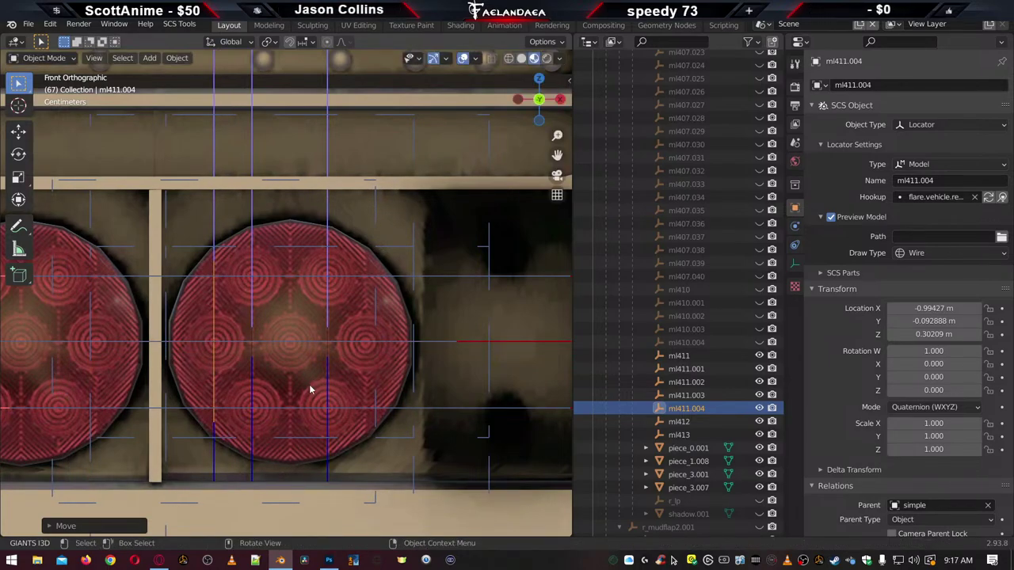
Add ml411.005 on the right-middle ring at X −1.0889 m, Z 0.30209 m
key("shift+d")
key("Escape")
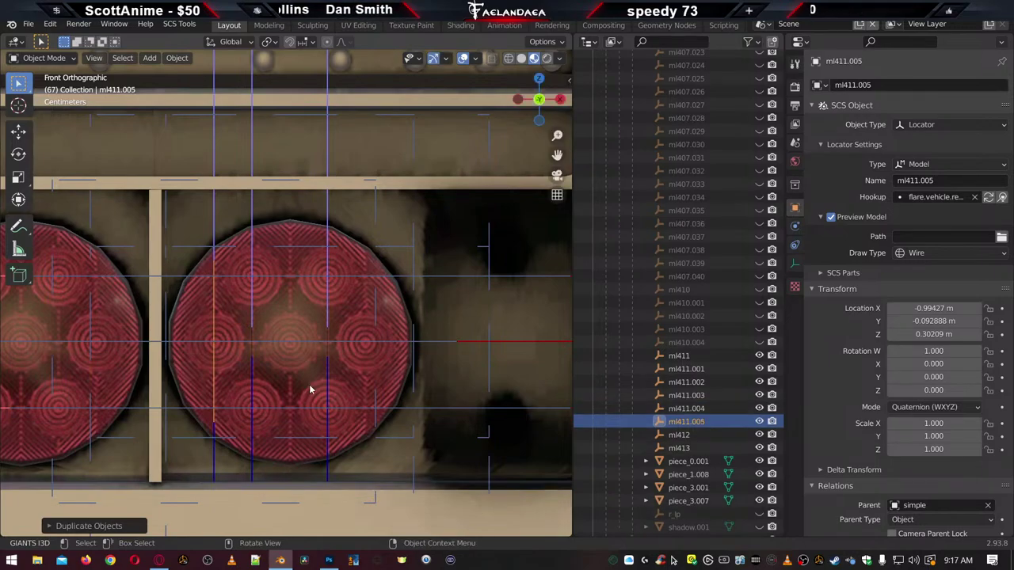
key("g")
key("x")
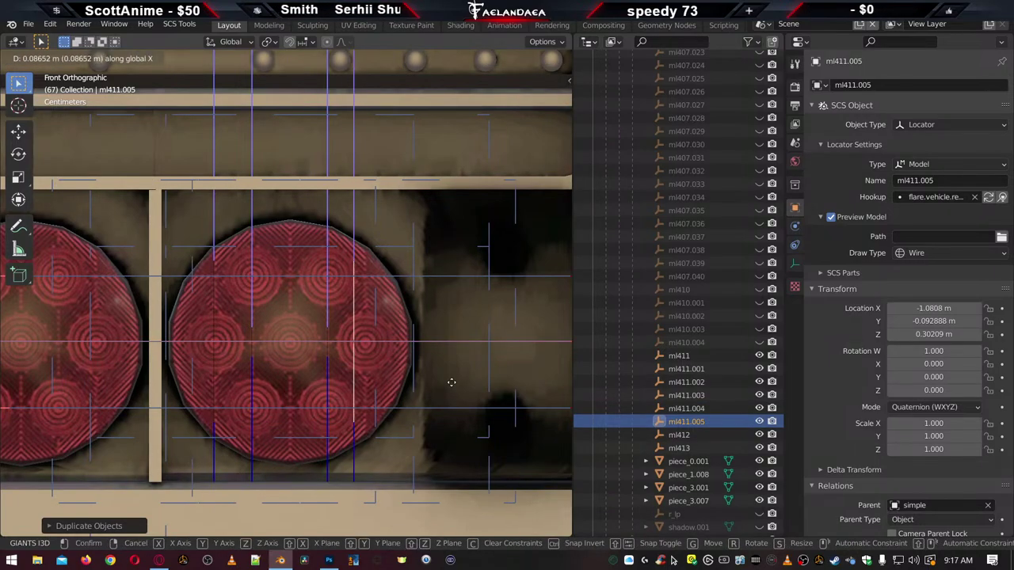
left_click(463, 384)
scroll(433, 351, "down", 9)
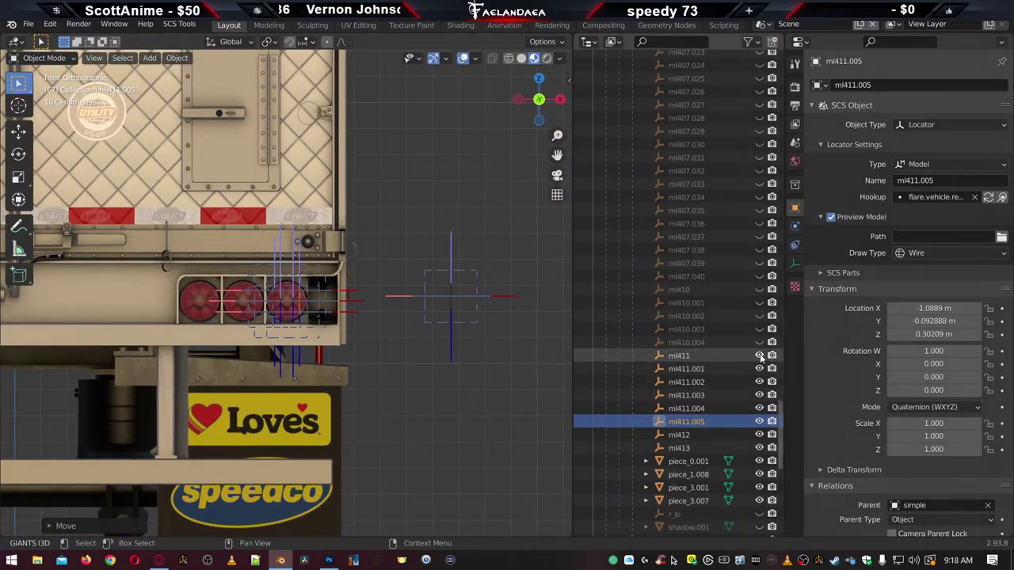
Hide the ml411 copies, delete the ml413 locator, and select ml412
left_click_drag(761, 357, 759, 426)
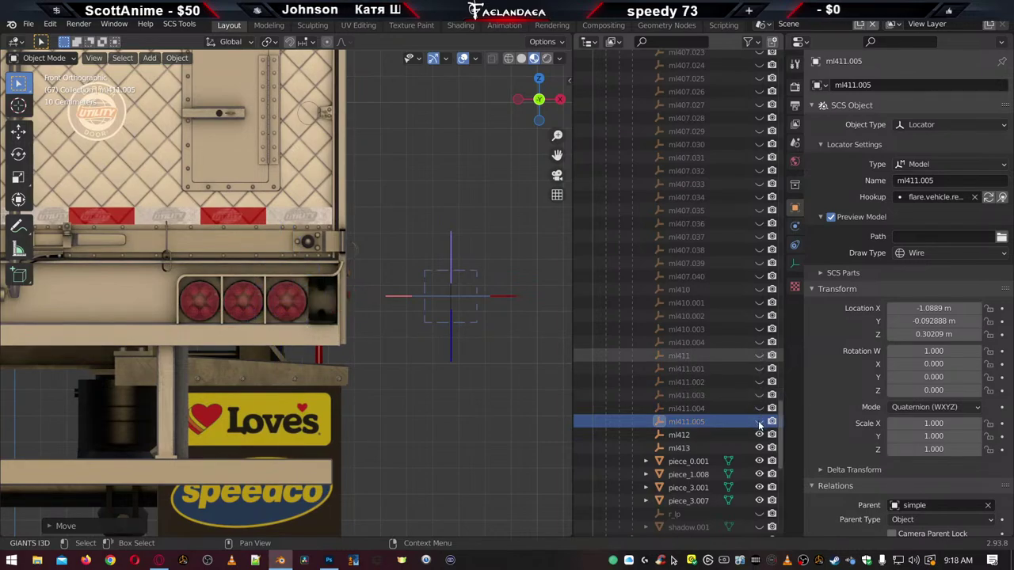
left_click(687, 436)
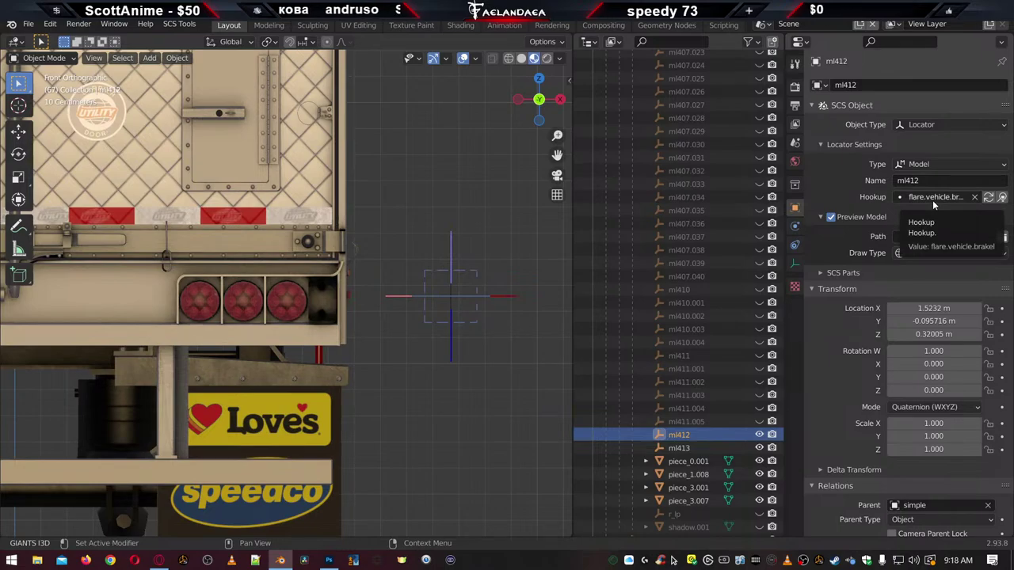
left_click(686, 449)
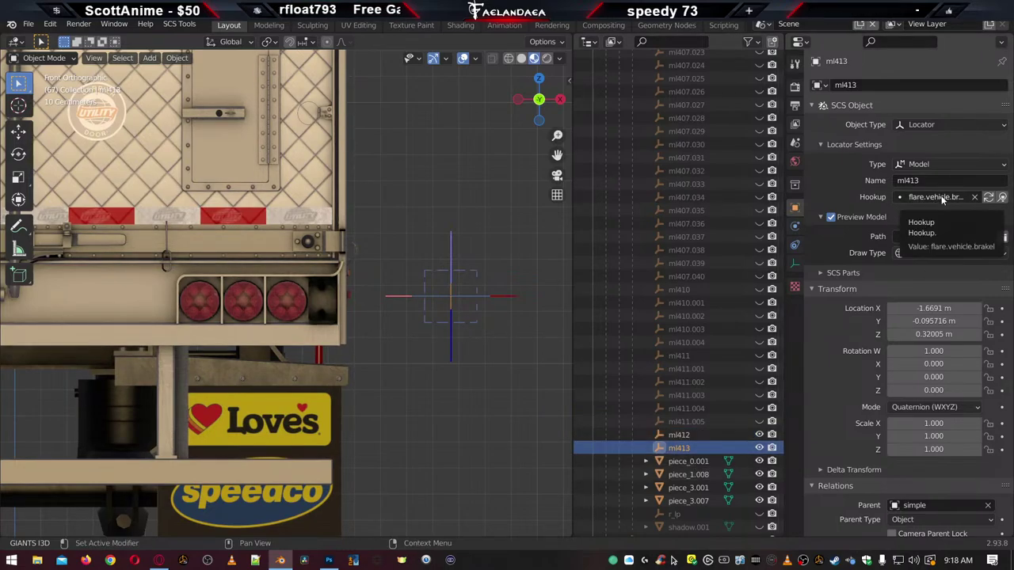
key("Delete")
left_click(683, 435)
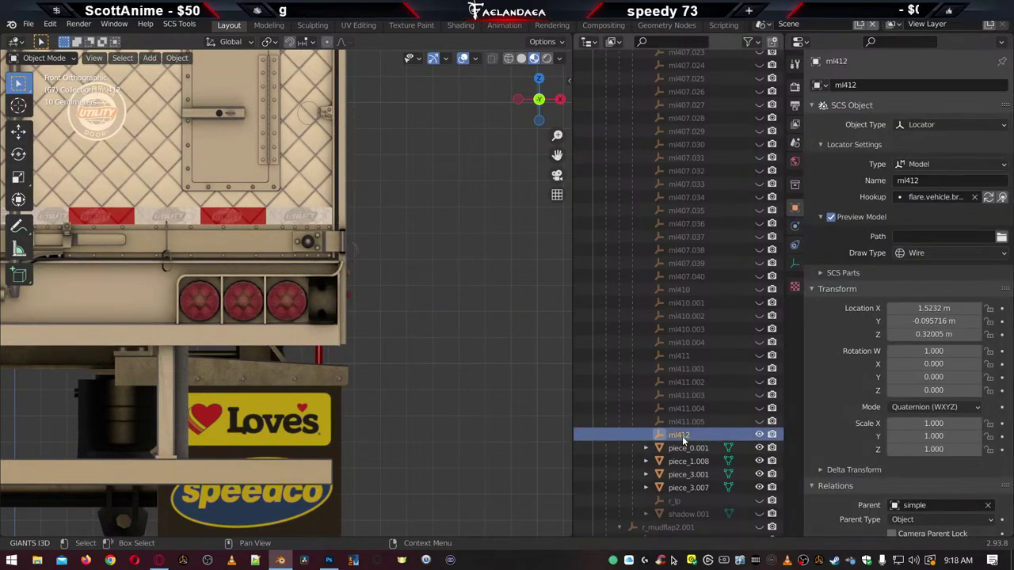
scroll(385, 379, "down", 5)
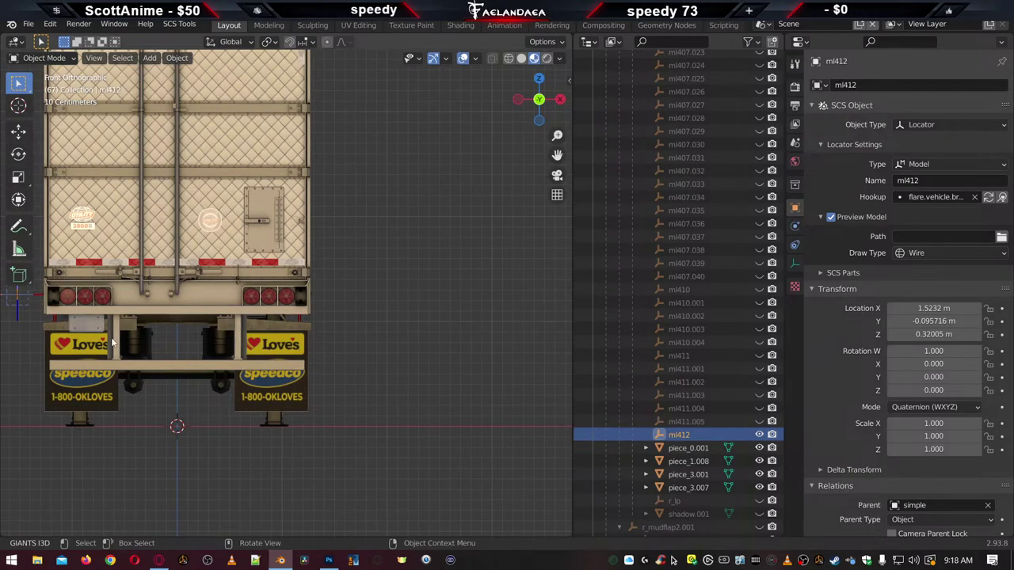
Slide ml412 along X onto the first round tail light at X 0.89277 m
scroll(112, 342, "up", 4)
middle_click_drag(97, 347, 169, 417, "shift")
scroll(333, 363, "up", 4)
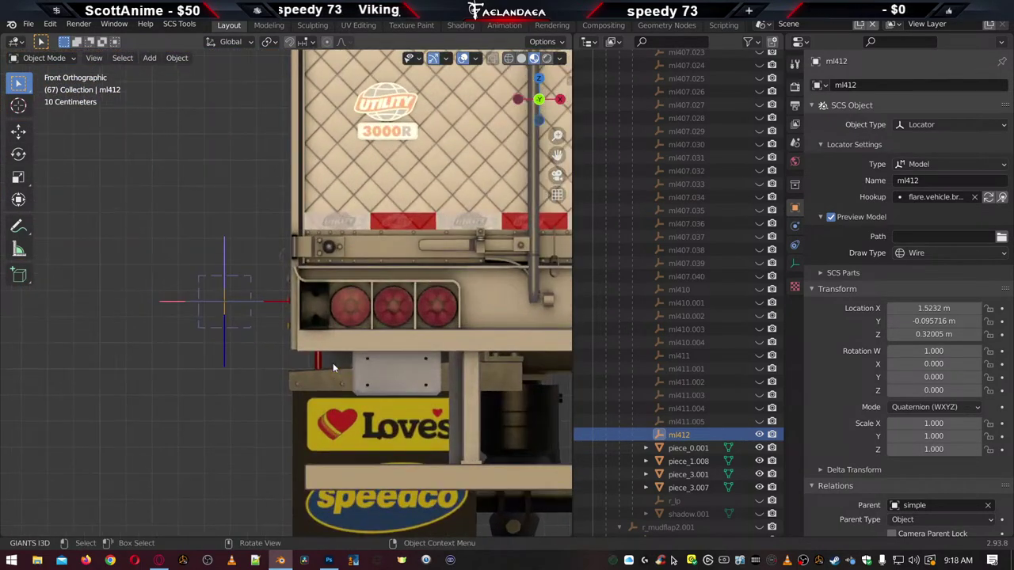
scroll(333, 367, "up", 5)
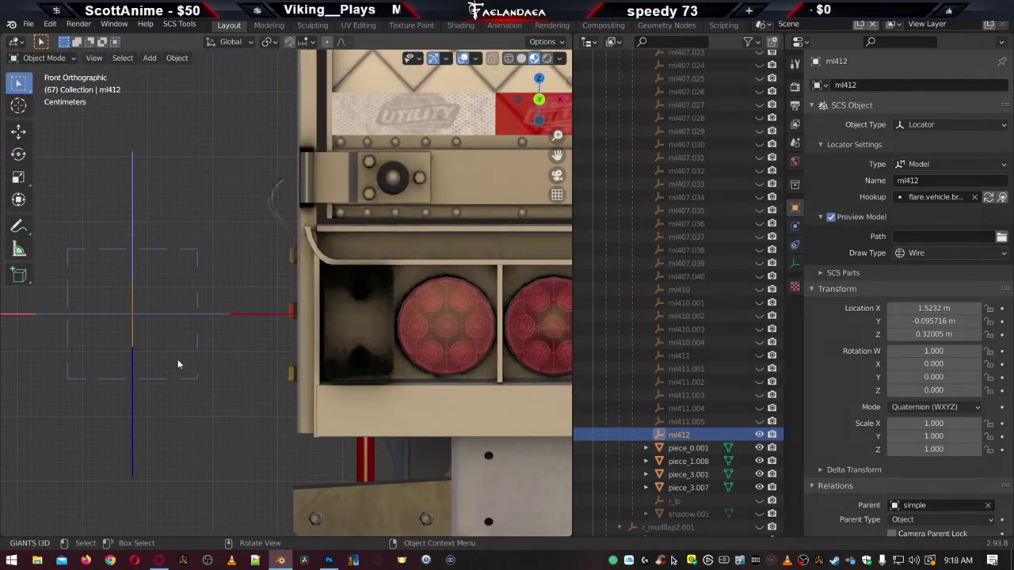
key("g")
key("x")
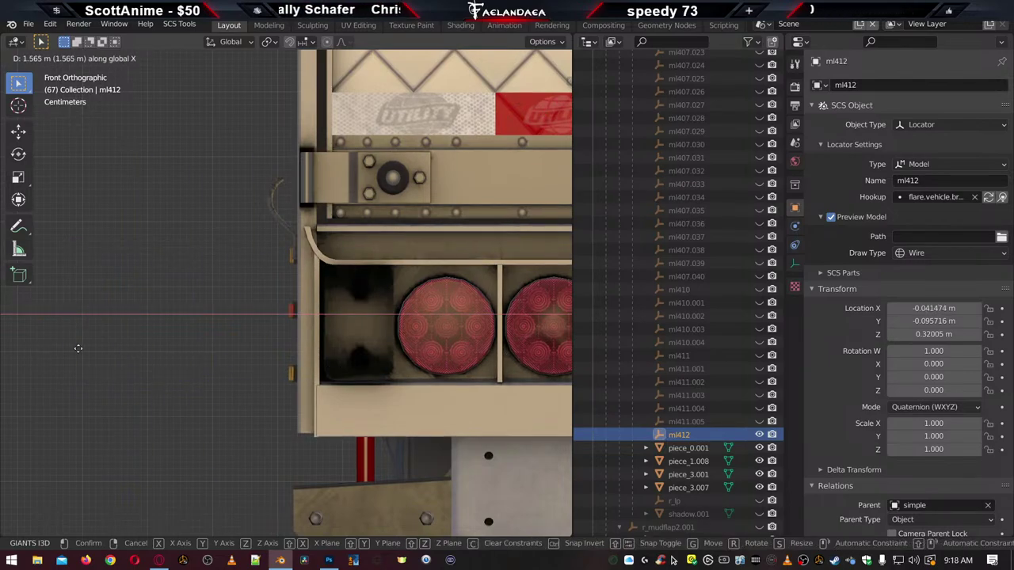
left_click(255, 336)
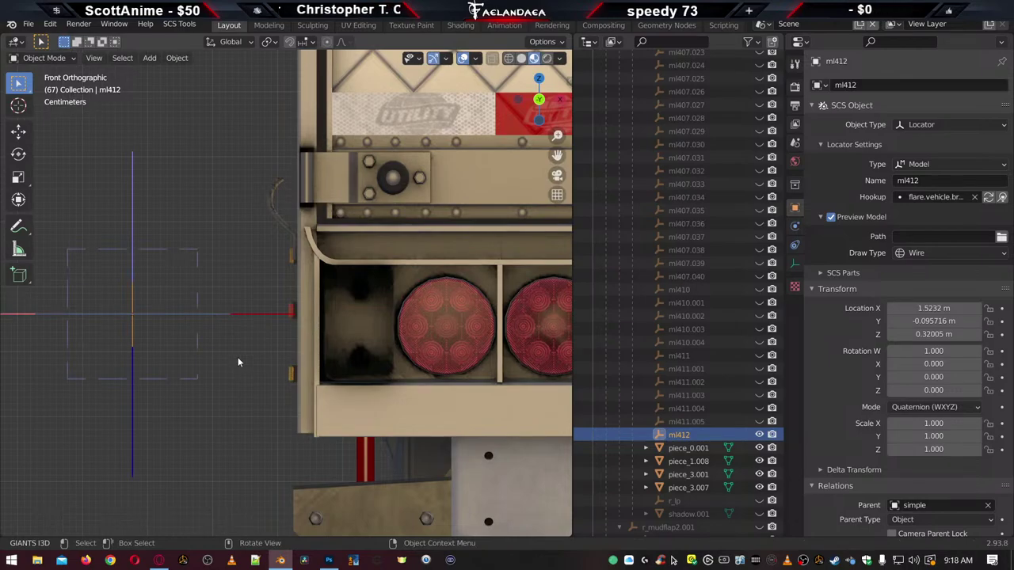
scroll(294, 366, "right", 5)
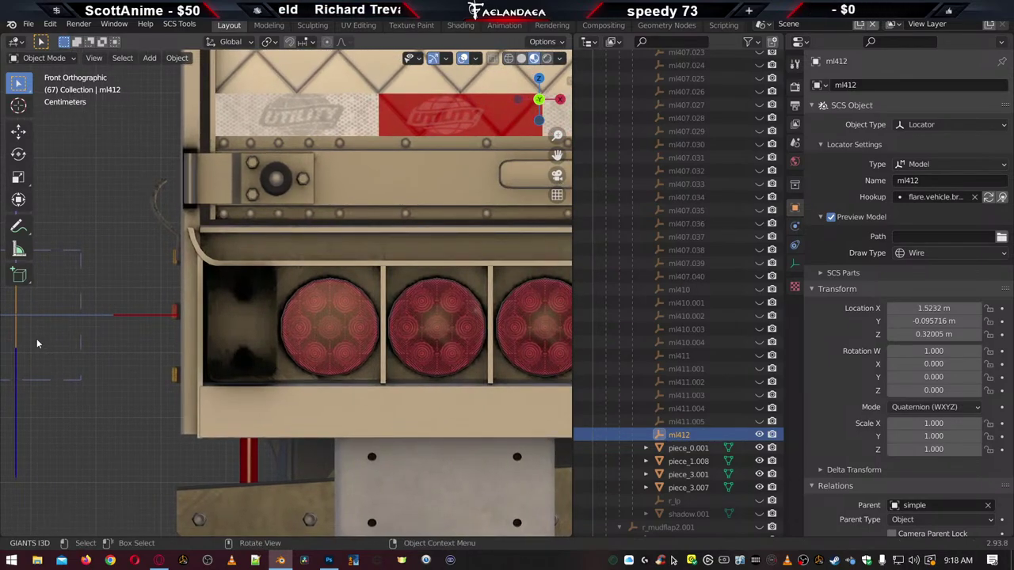
key("g")
key("x")
key("Escape")
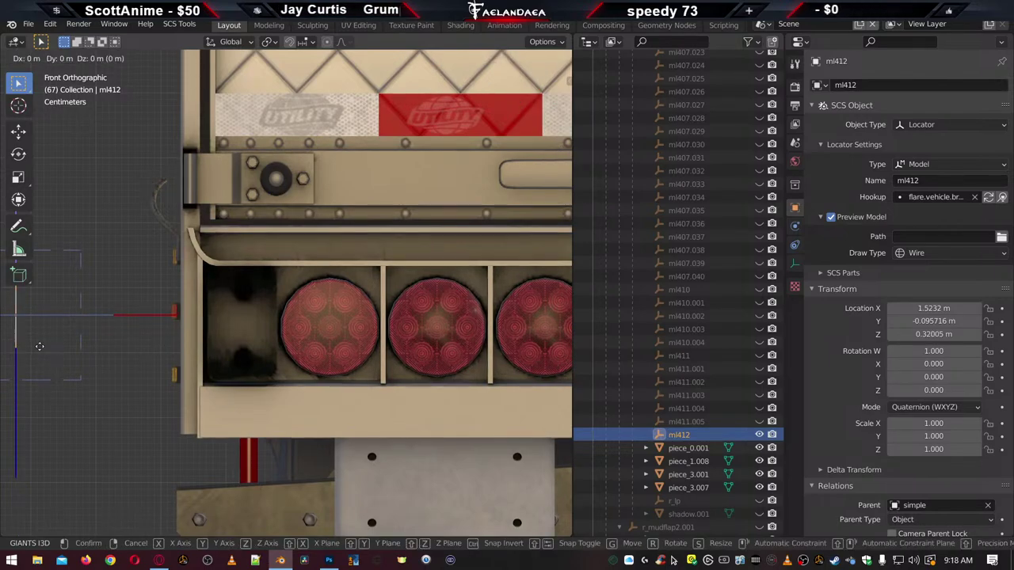
key("g")
key("x")
left_click(454, 333)
scroll(455, 333, "up", 1)
Nudge ml412 along X, then along Z so it sits over an upper LED cluster
scroll(455, 333, "up", 2)
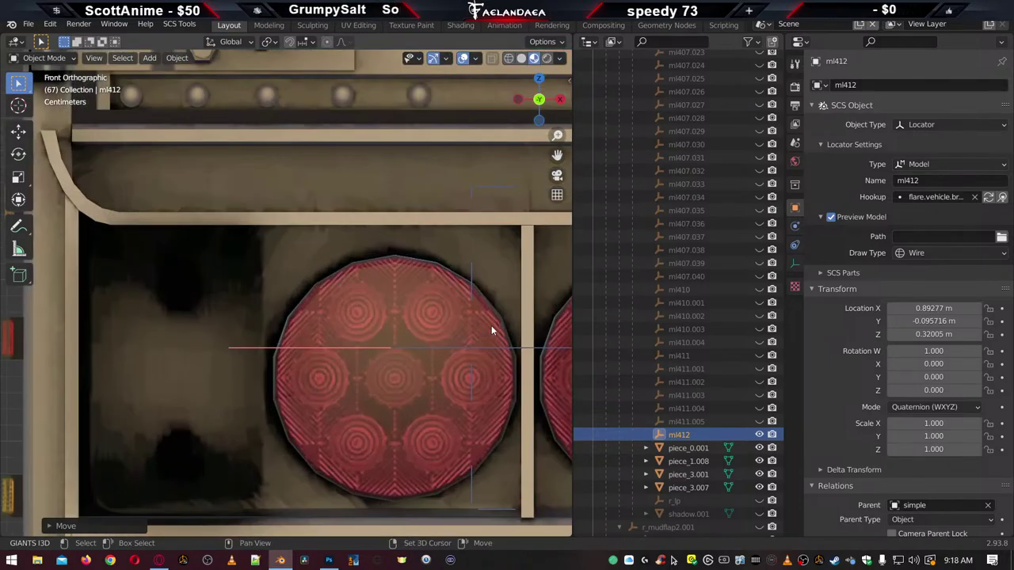
scroll(182, 317, "down", 1)
scroll(211, 331, "up", 2)
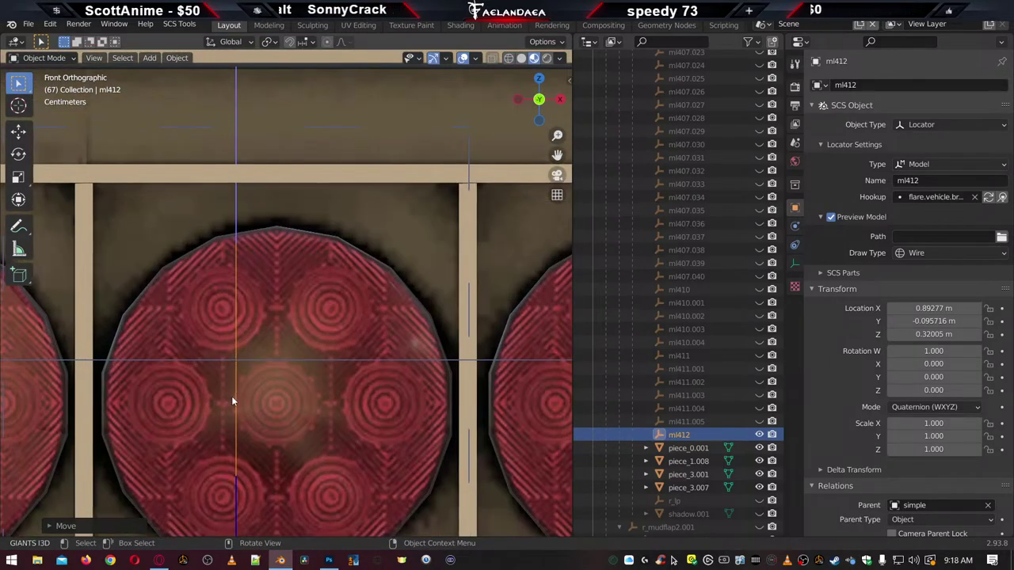
key("g")
key("x")
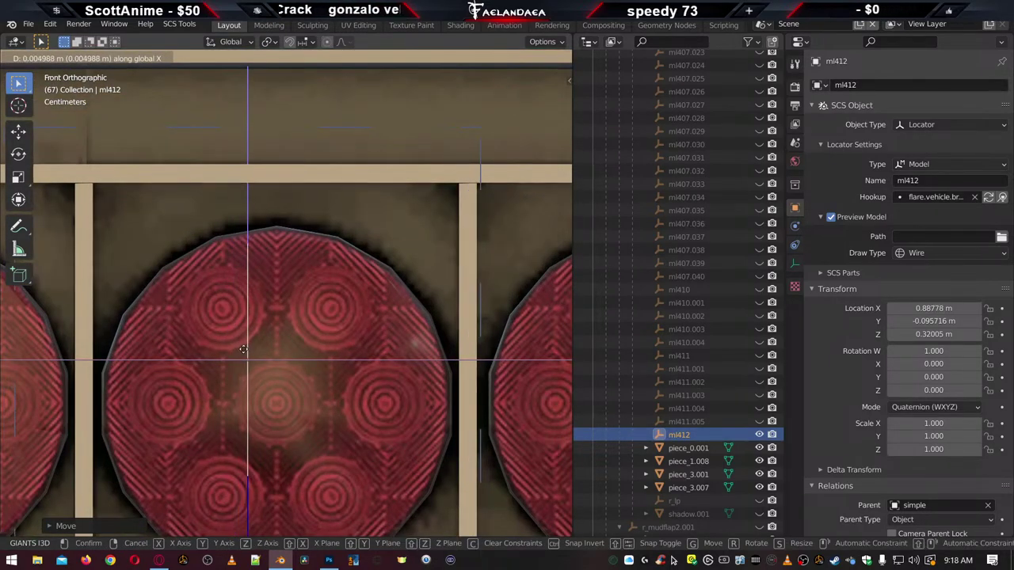
left_click(219, 359)
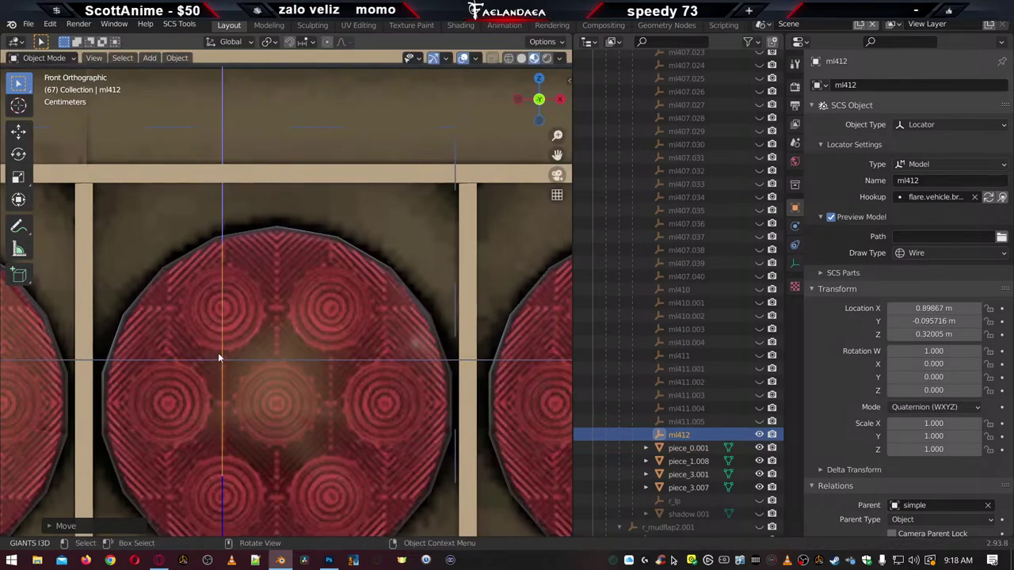
key("g")
key("z")
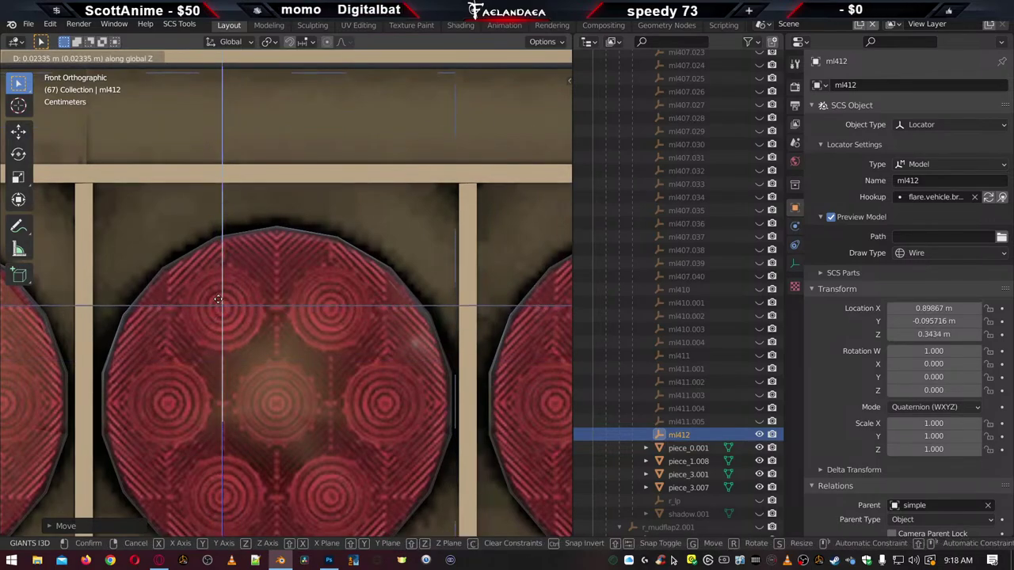
left_click(219, 306)
Duplicate ml412 as ml412.001 over the upper-right cluster and ml412.002 over the lower-right cluster
key("shift+d")
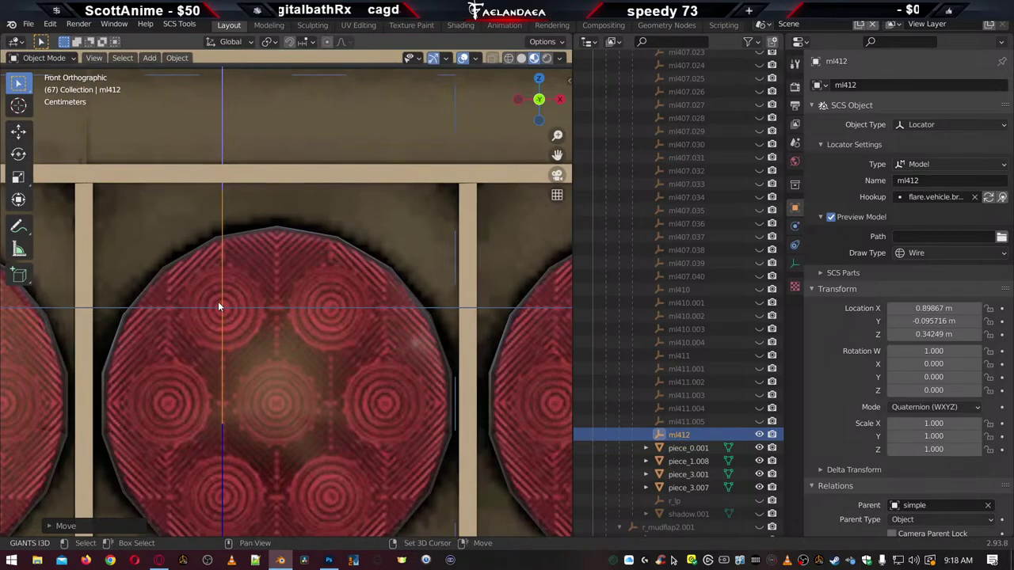
key("Escape")
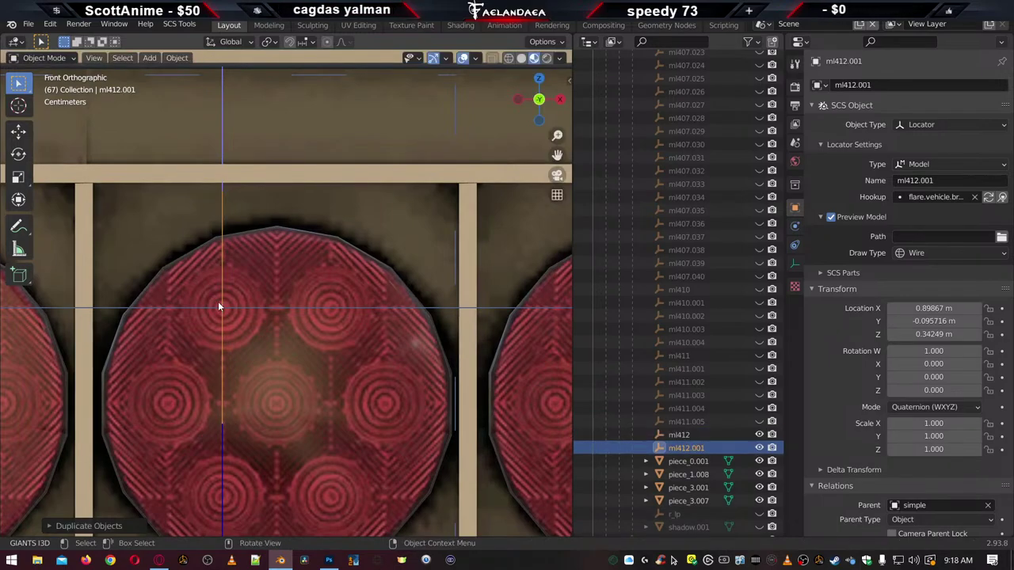
key("g")
key("x")
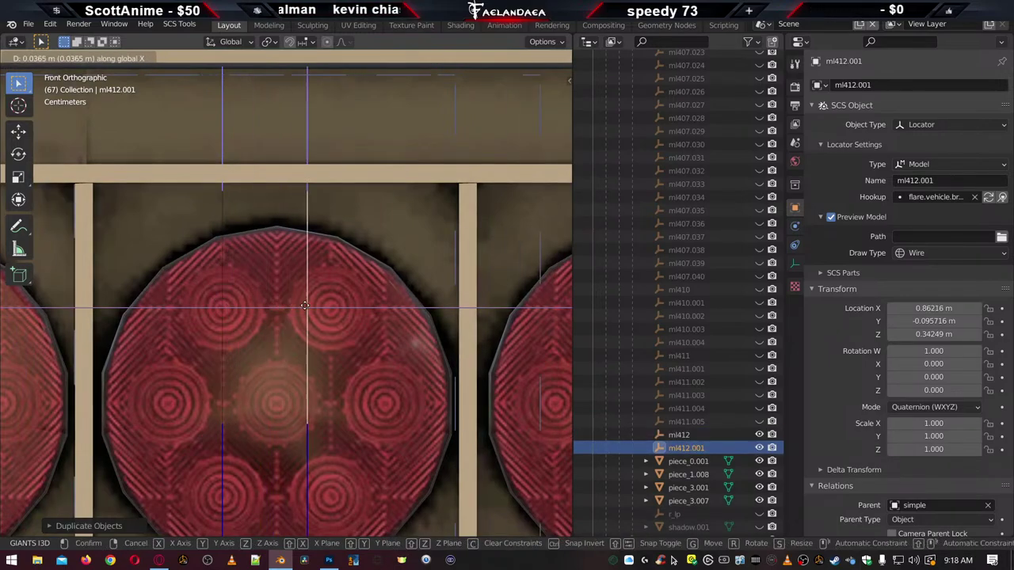
left_click(326, 310)
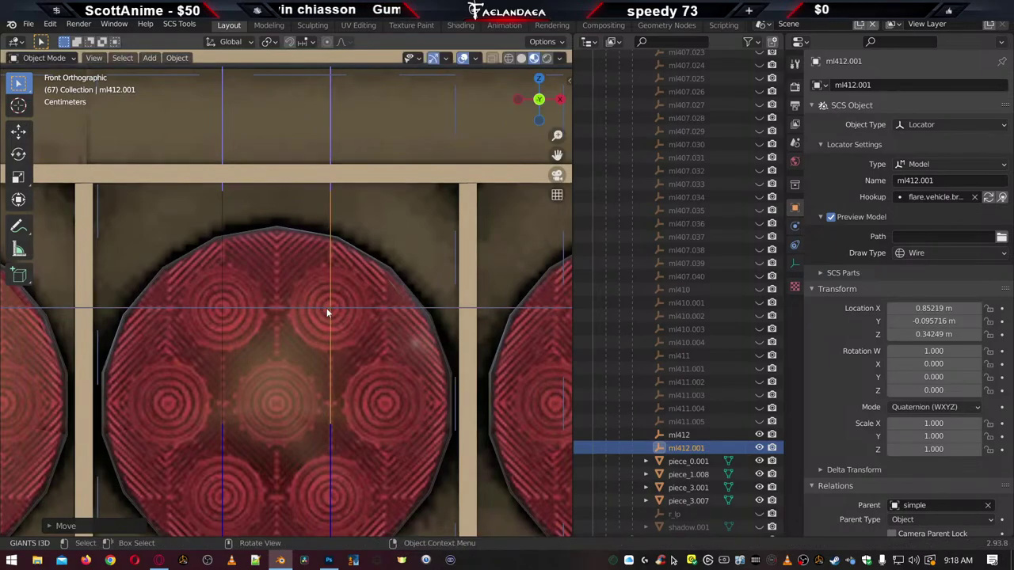
key("shift+d")
key("Escape")
key("g")
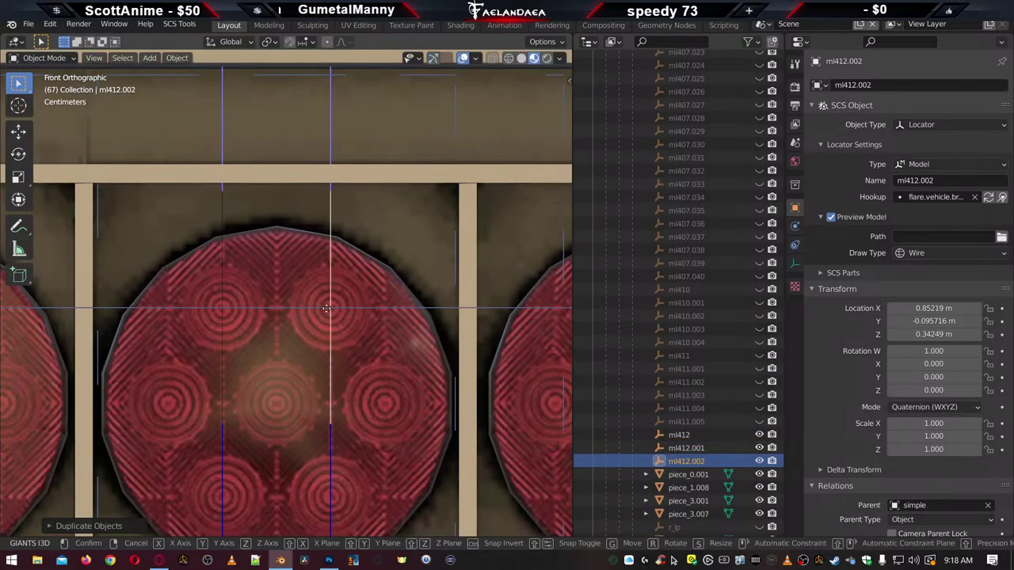
key("z")
left_click(331, 503)
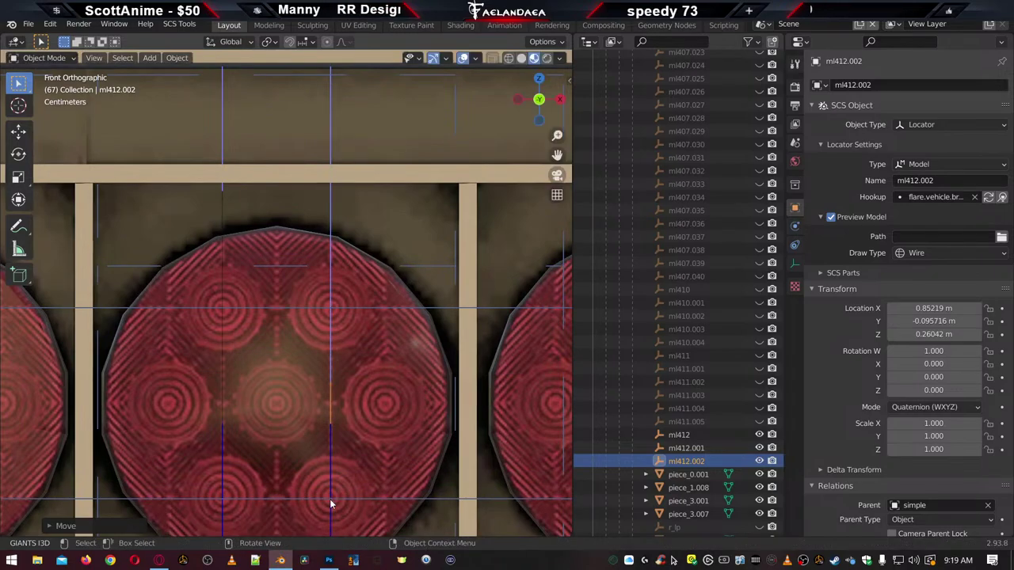
Add copy ml412.003 and slide it along X to the lower-left LED cluster
key("shift+d")
key("Escape")
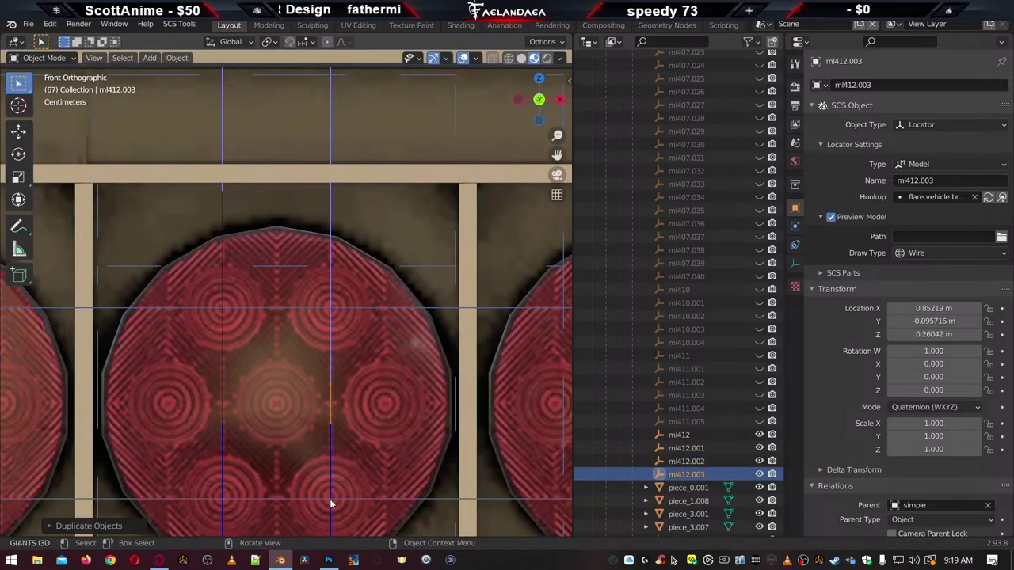
key("g")
key("x")
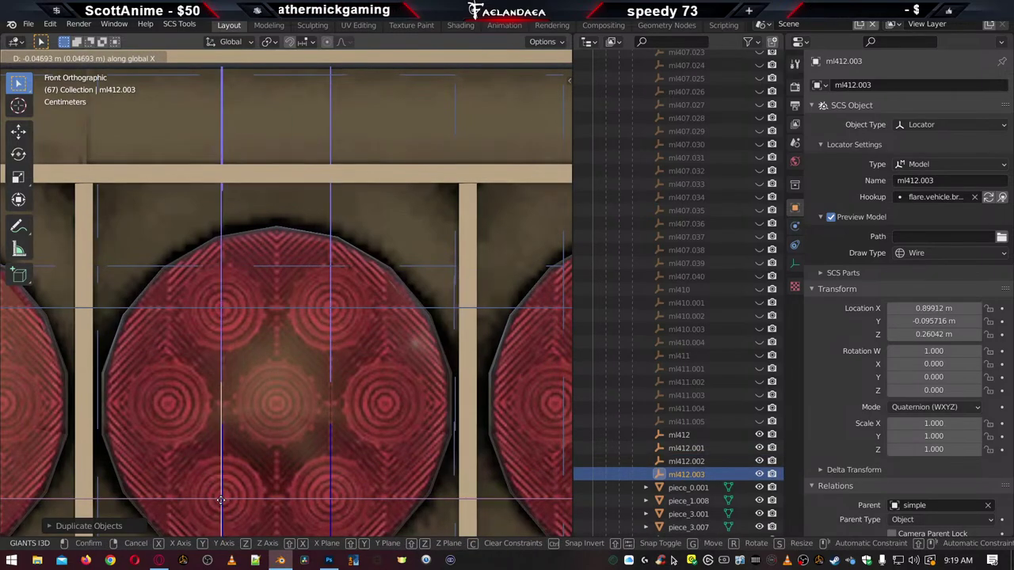
left_click(222, 501)
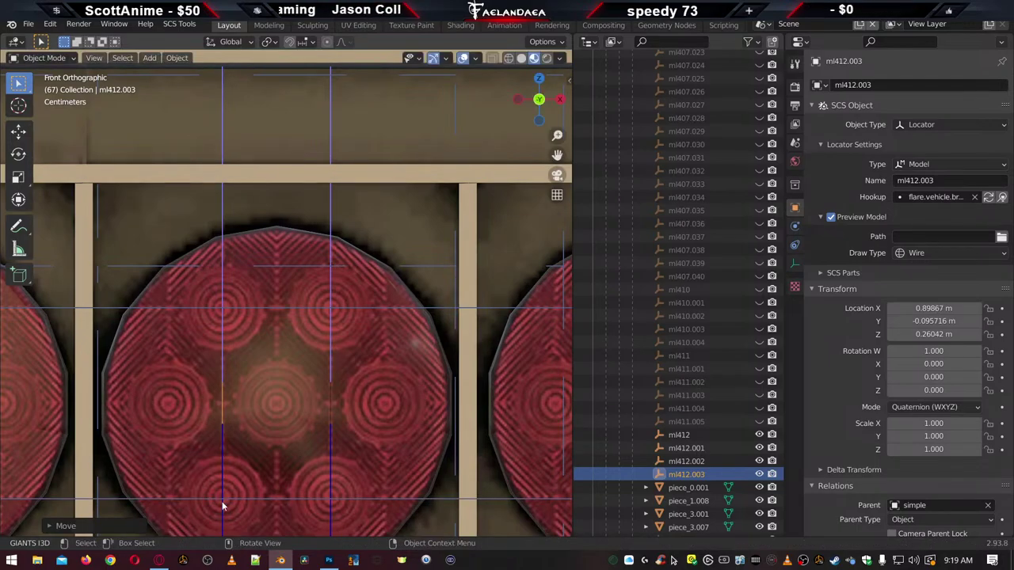
Add copy ml412.004 and position it on X and Z at the middle-left LED
key("shift+d")
key("Escape")
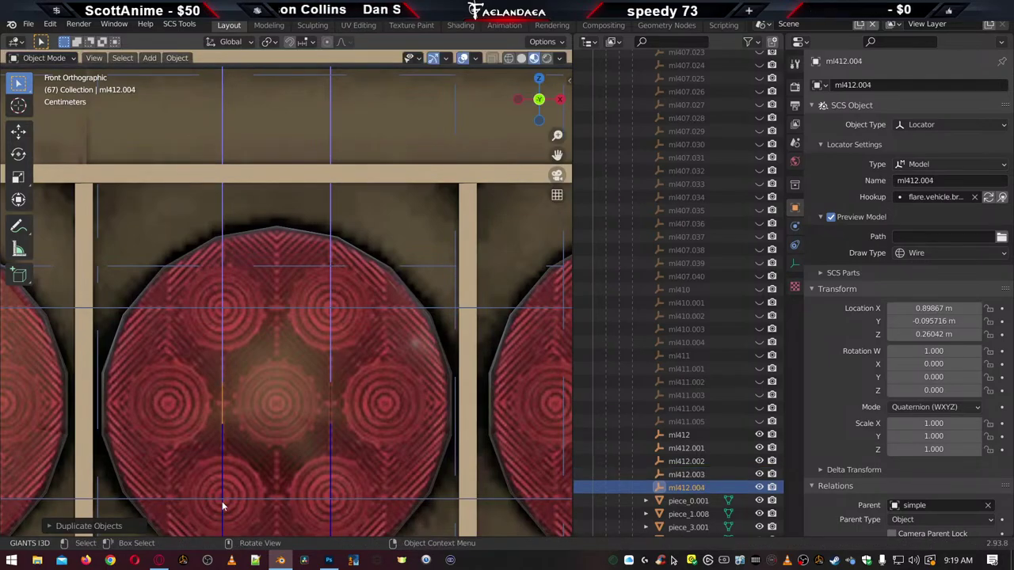
key("g")
key("x")
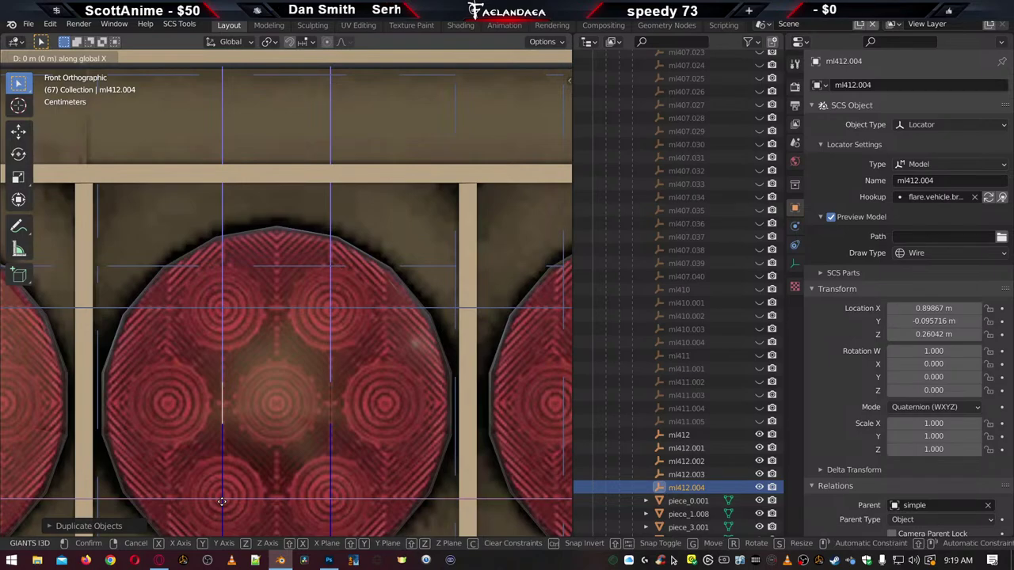
left_click(167, 513)
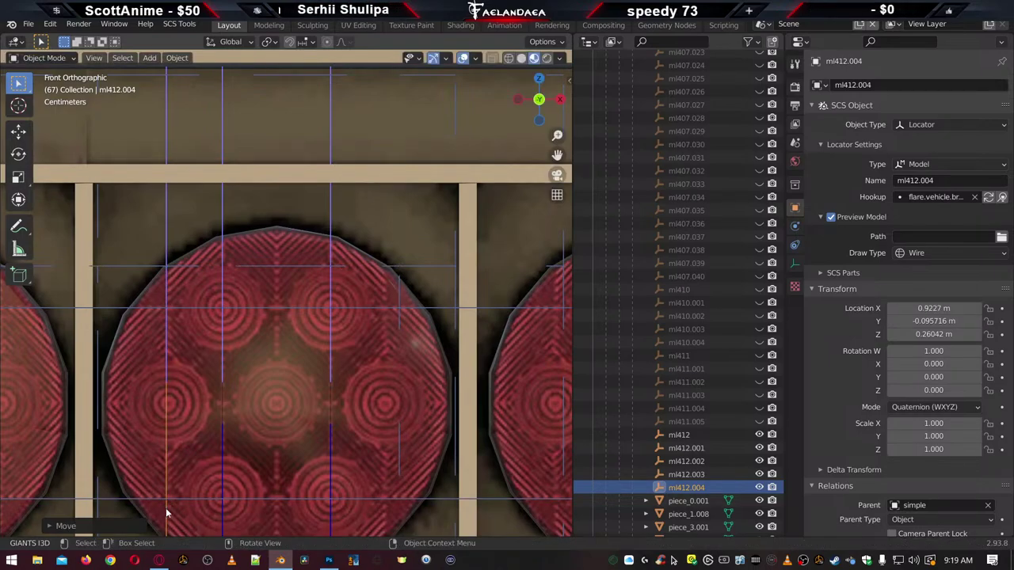
key("g")
key("x")
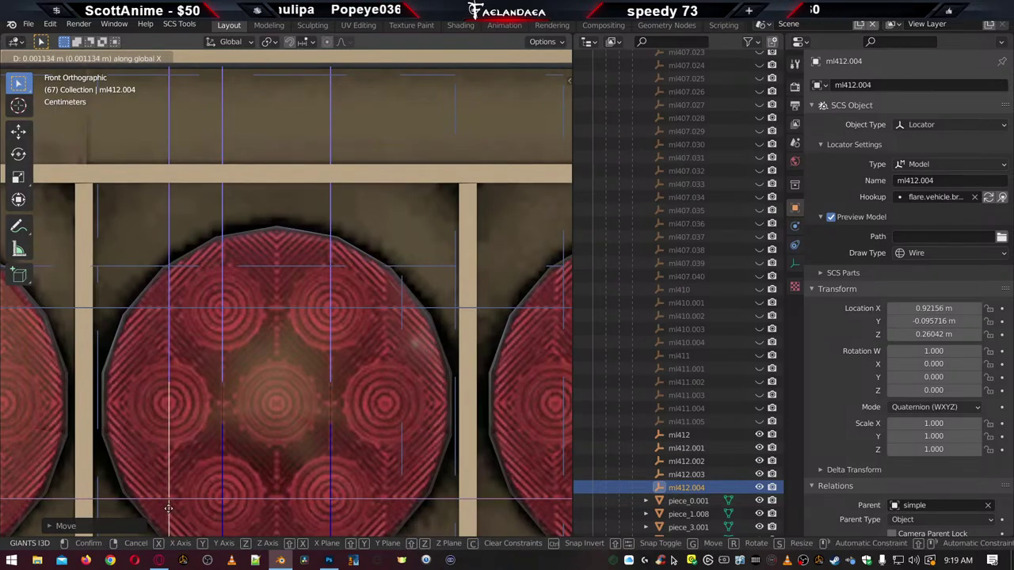
left_click(168, 513)
key("g")
key("z")
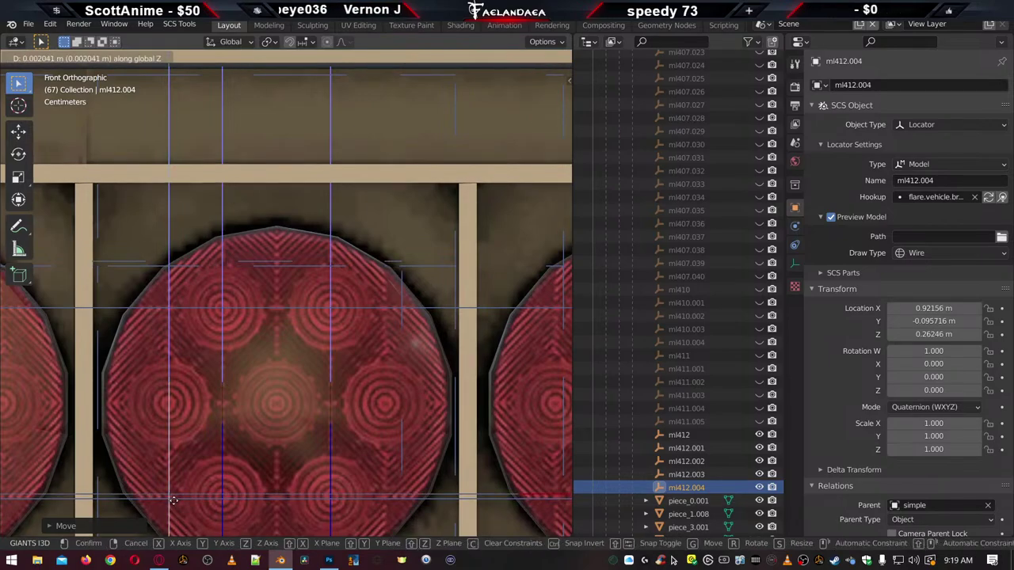
left_click(180, 420)
Add copy ml412.005 and move it along X to the middle-right LED (X 0.82884 m, Z 0.30078 m)
key("shift+d")
left_click(179, 420)
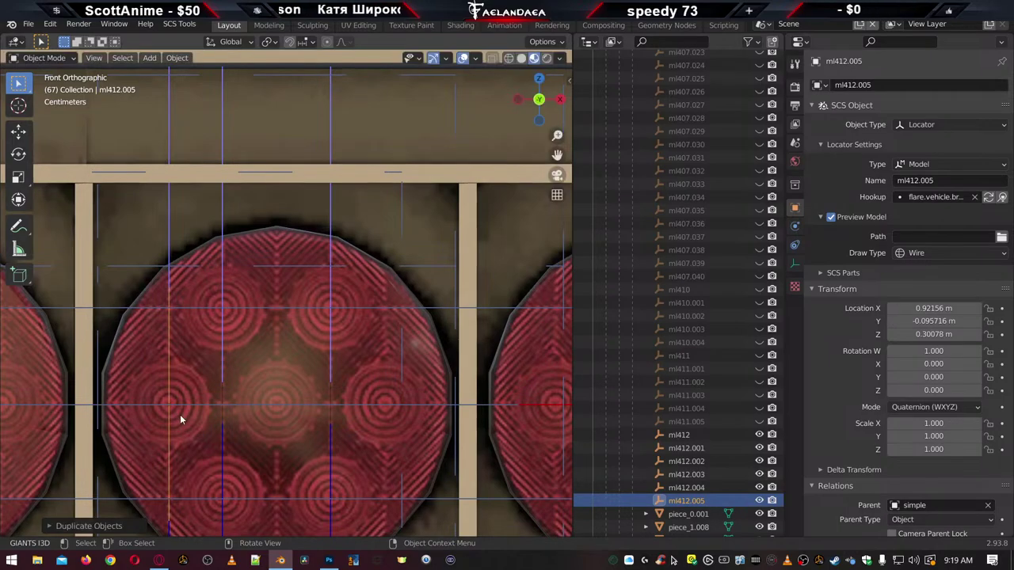
key("g")
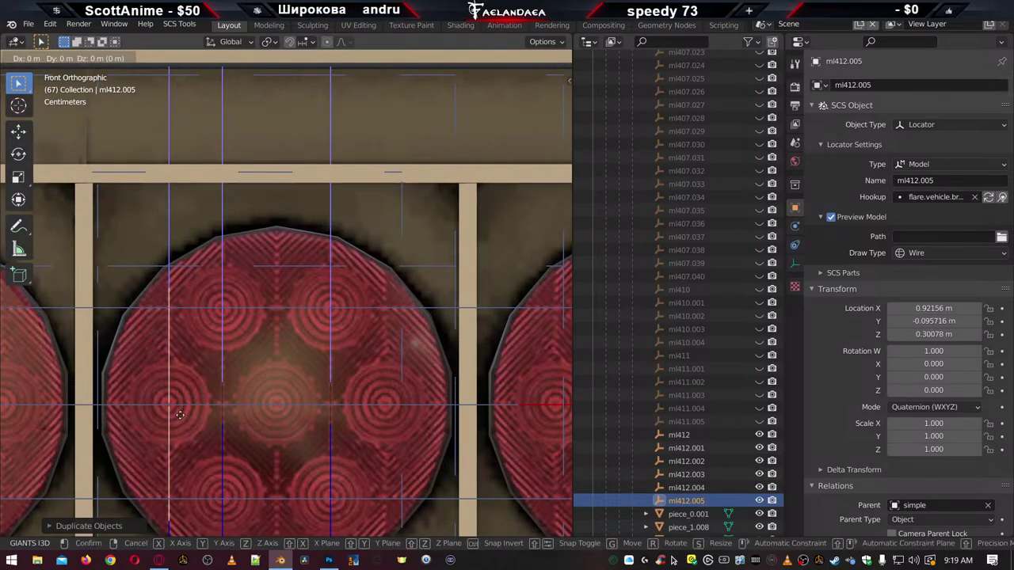
key("x")
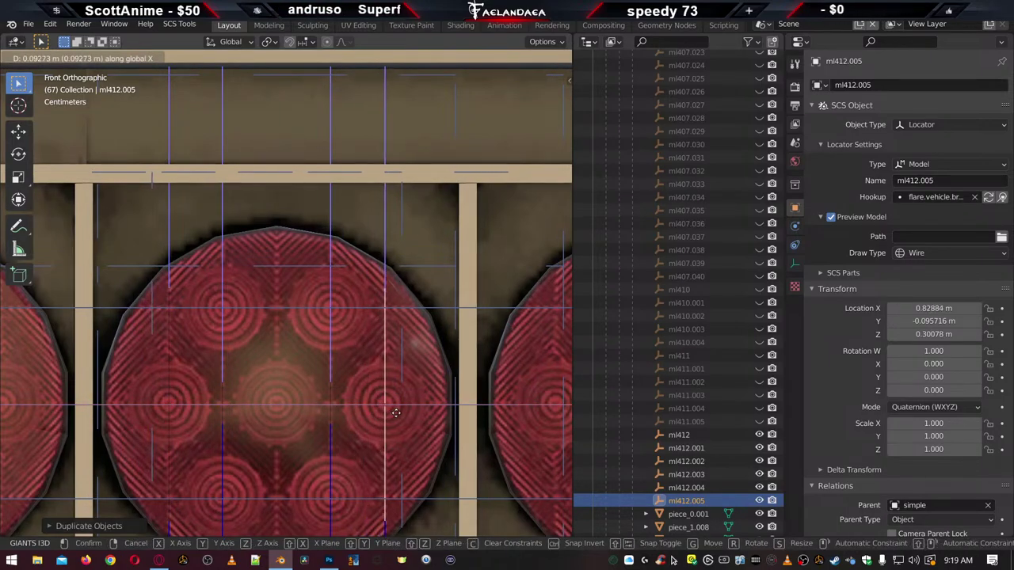
left_click(396, 412)
scroll(396, 413, "down", 4)
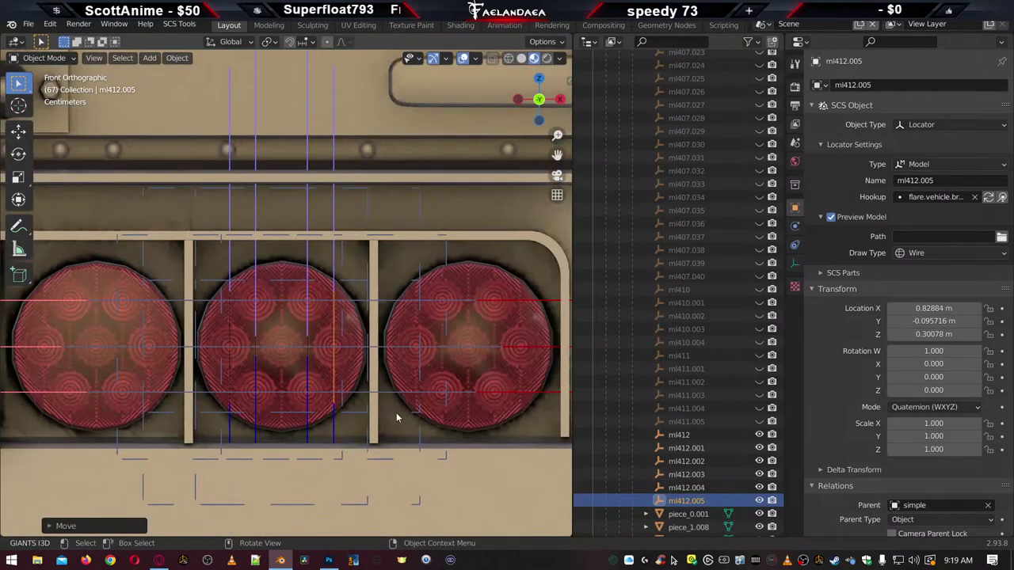
scroll(397, 412, "up", 2)
scroll(396, 417, "up", 1)
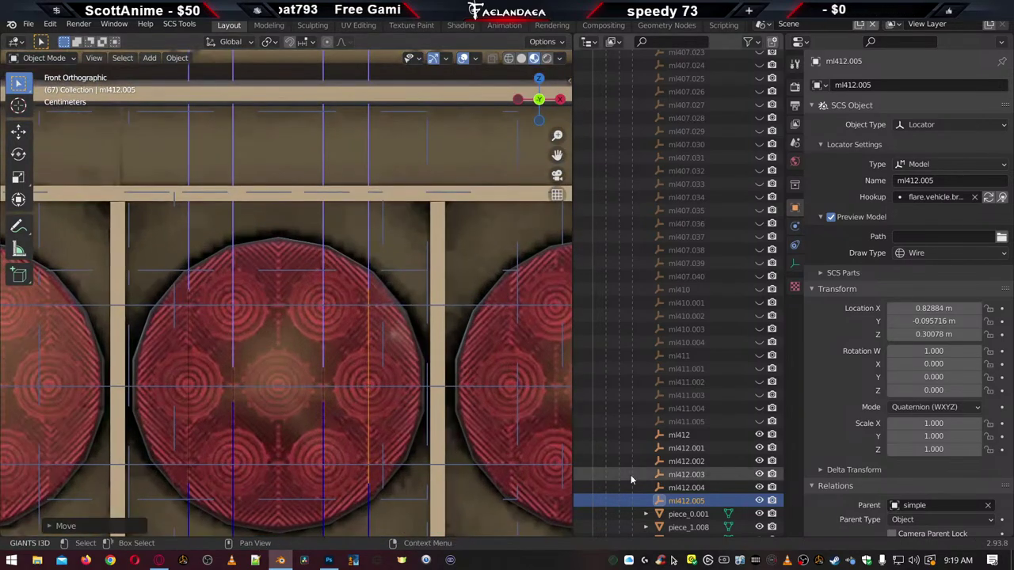
Duplicate locators ml412–ml412.005 as ml412.006–ml412.011 and start moving the copies along X toward the next lamp
left_click(680, 435, "ctrl")
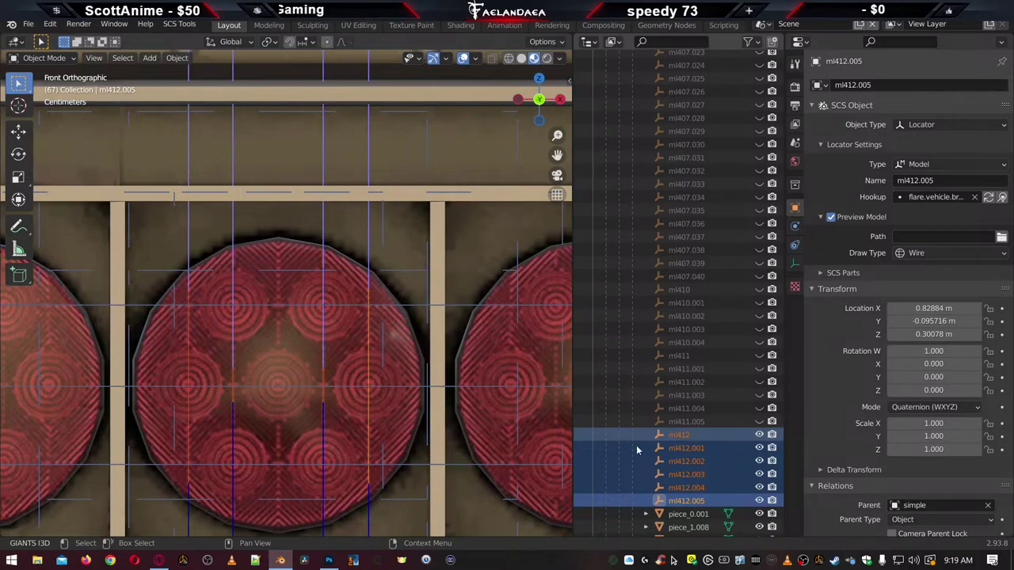
key("shift+d")
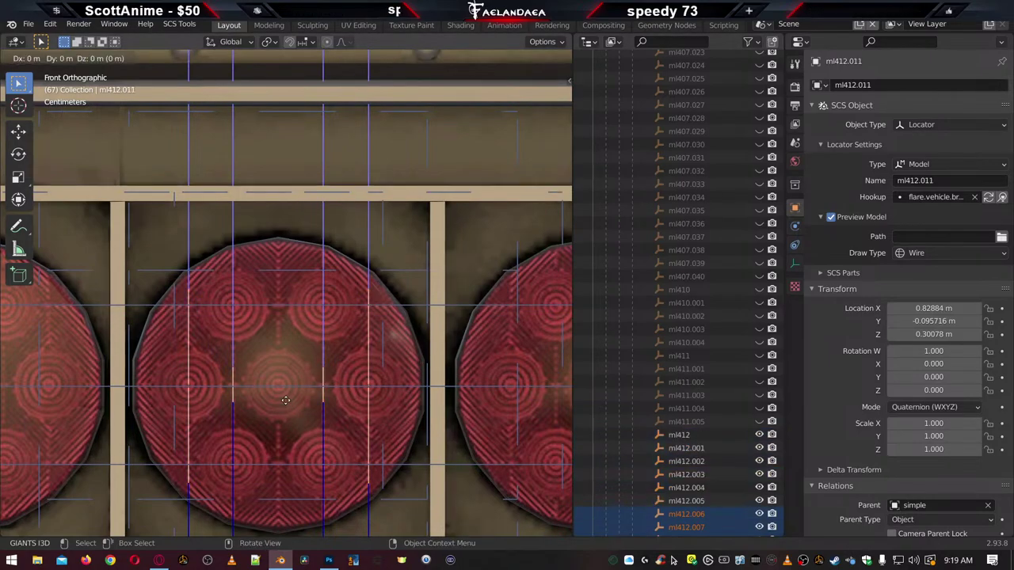
right_click(285, 404)
scroll(285, 405, "down", 3)
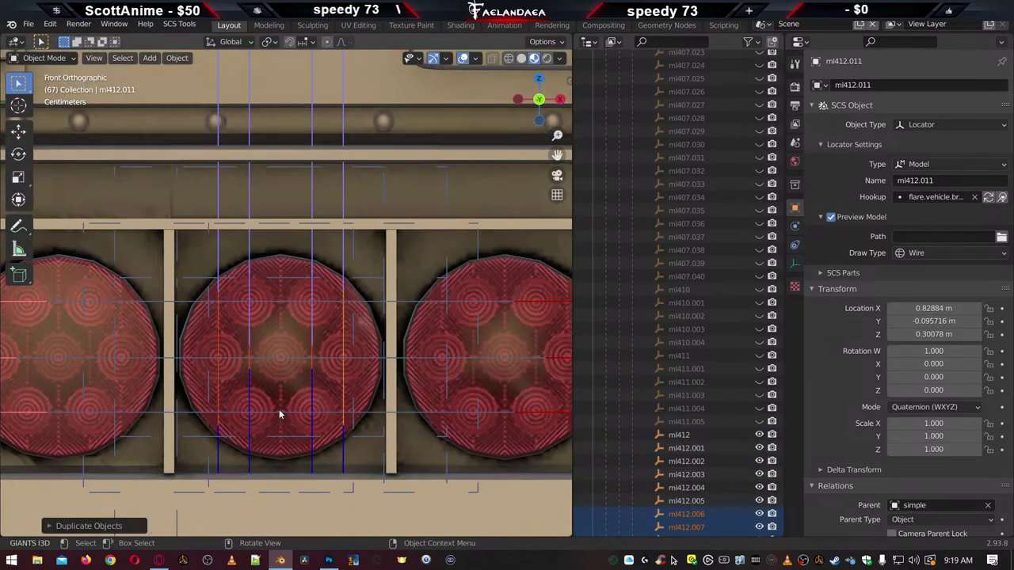
key("g")
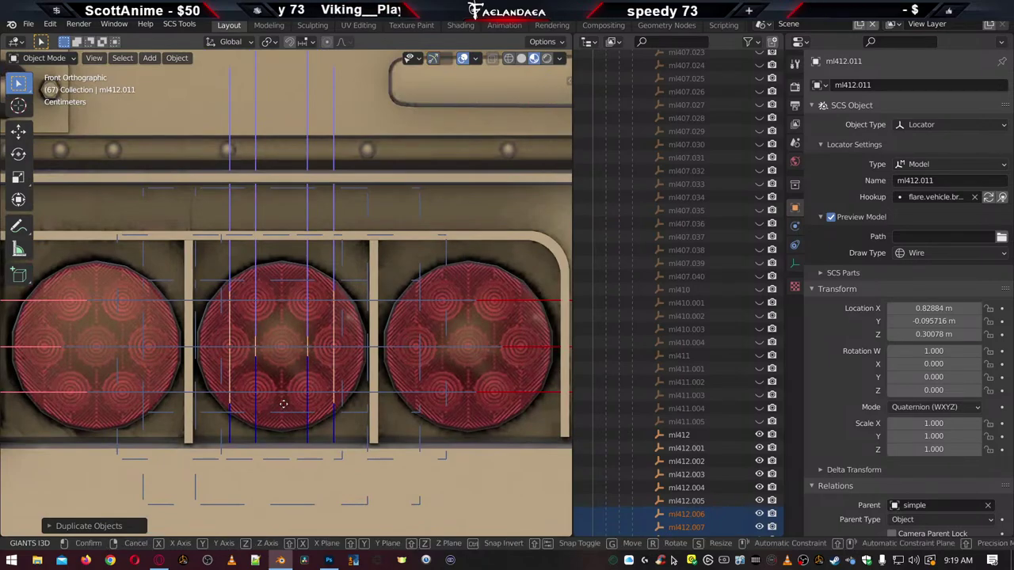
key("x")
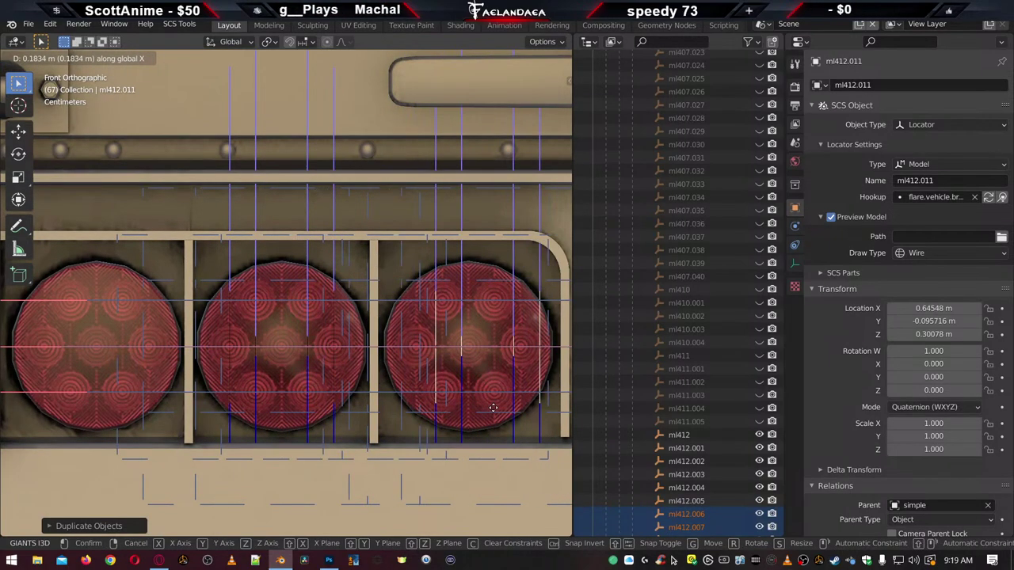
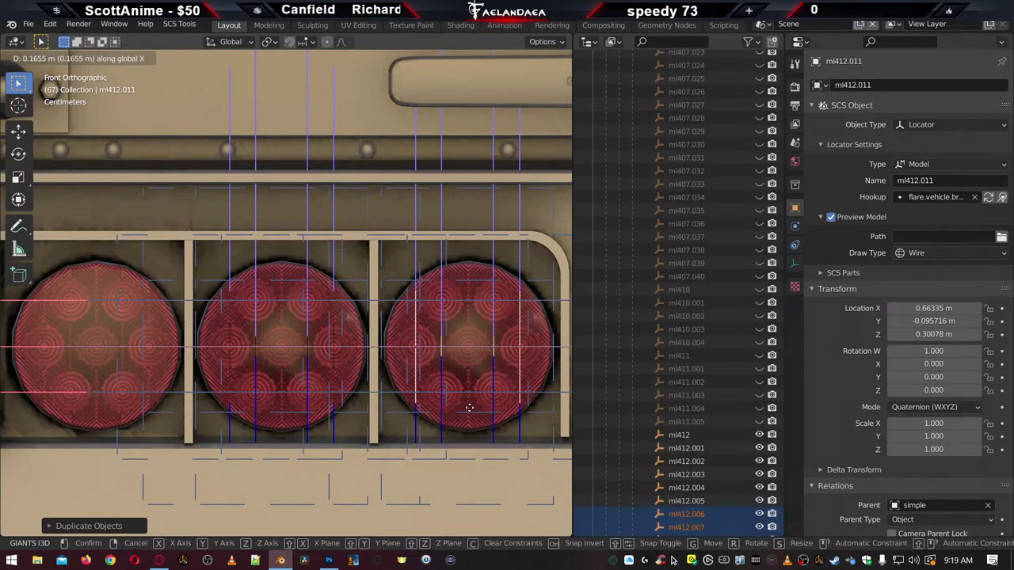
Confirm the light locator's new position over the rear lamp
left_click(469, 407)
scroll(475, 400, "down", 5)
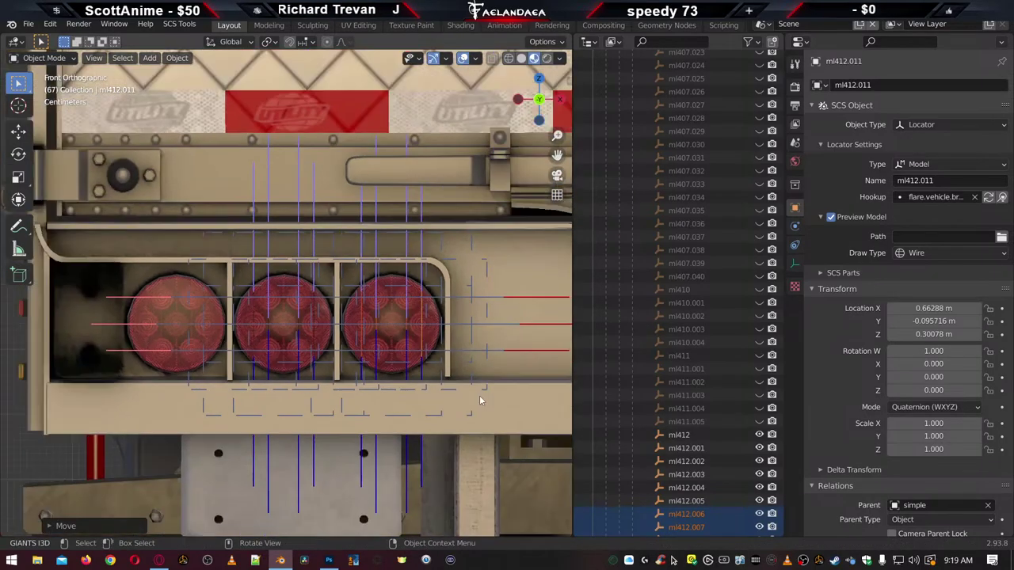
scroll(512, 374, "up", 2)
scroll(336, 383, "down", 9)
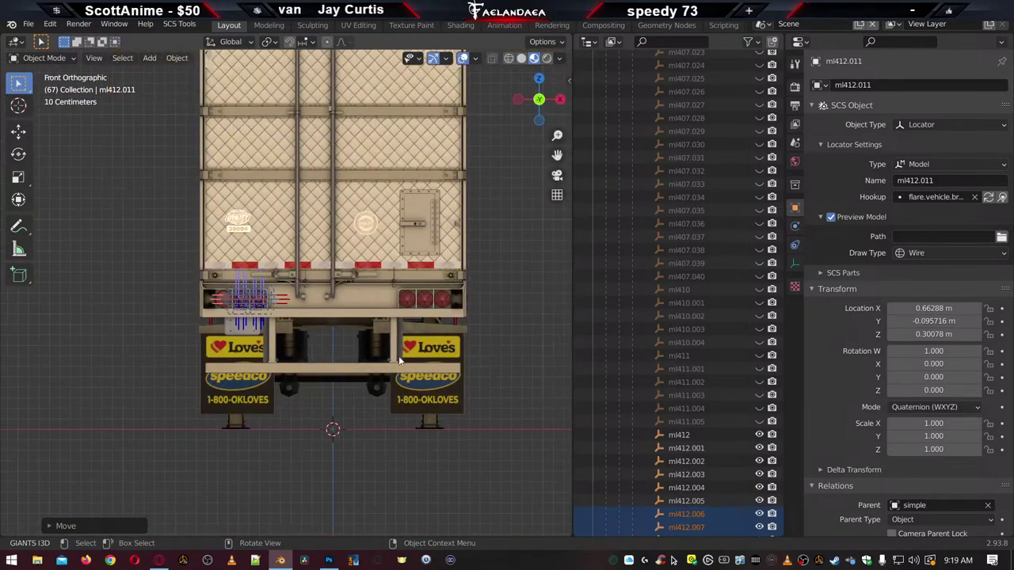
Duplicate the locator in place and slide the copy along X to the right-side lights
key("shift+d")
key("Escape")
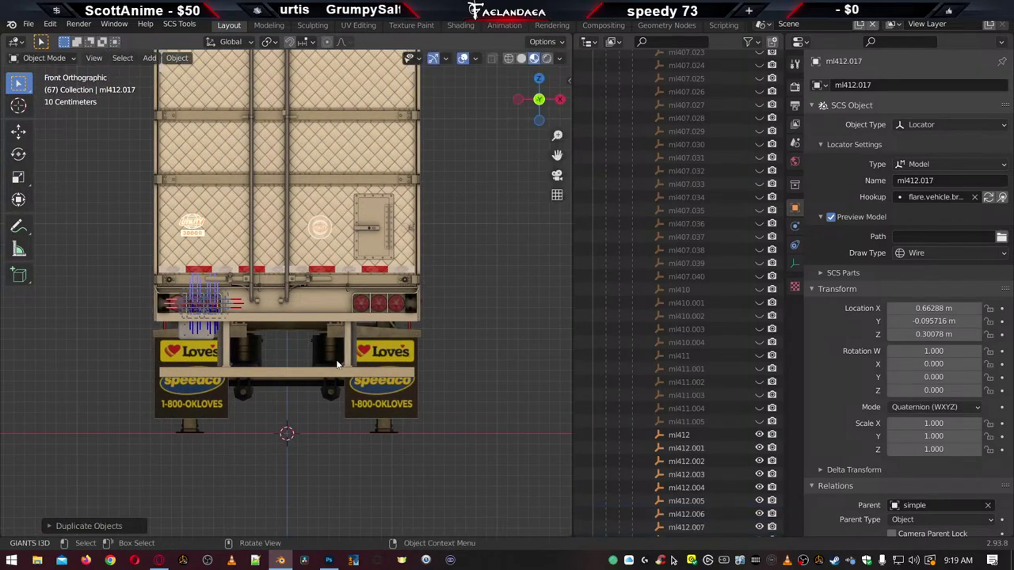
key("g")
key("x")
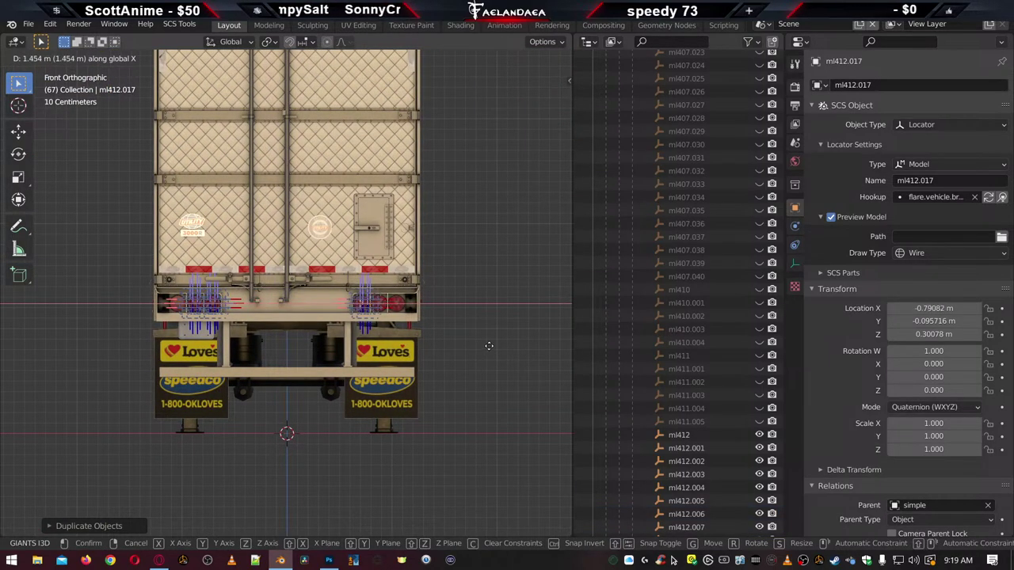
left_click(453, 334)
Nudge the copy slightly along X so it sits exactly over the lamp
scroll(453, 334, "up", 6)
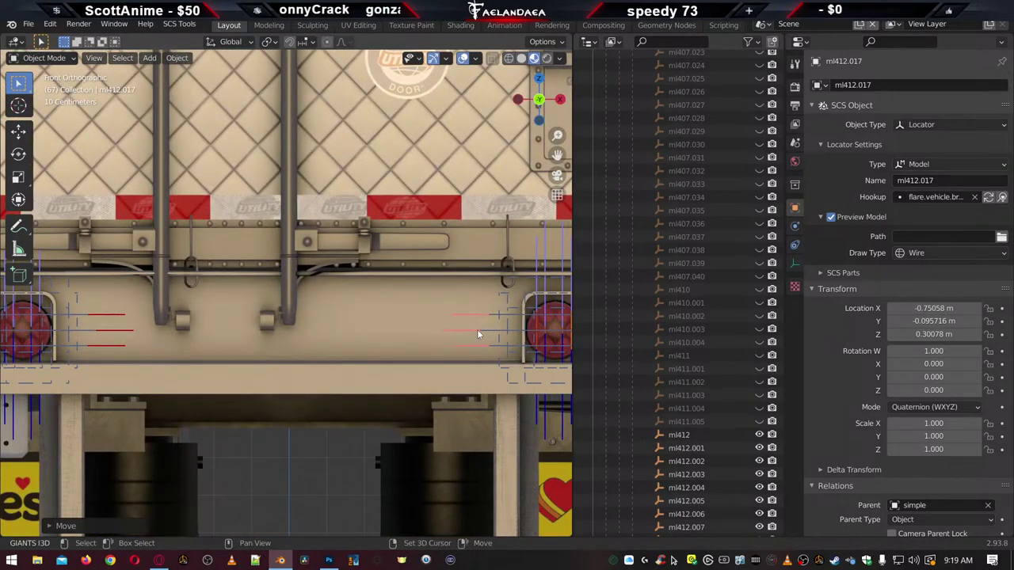
scroll(365, 362, "up", 4)
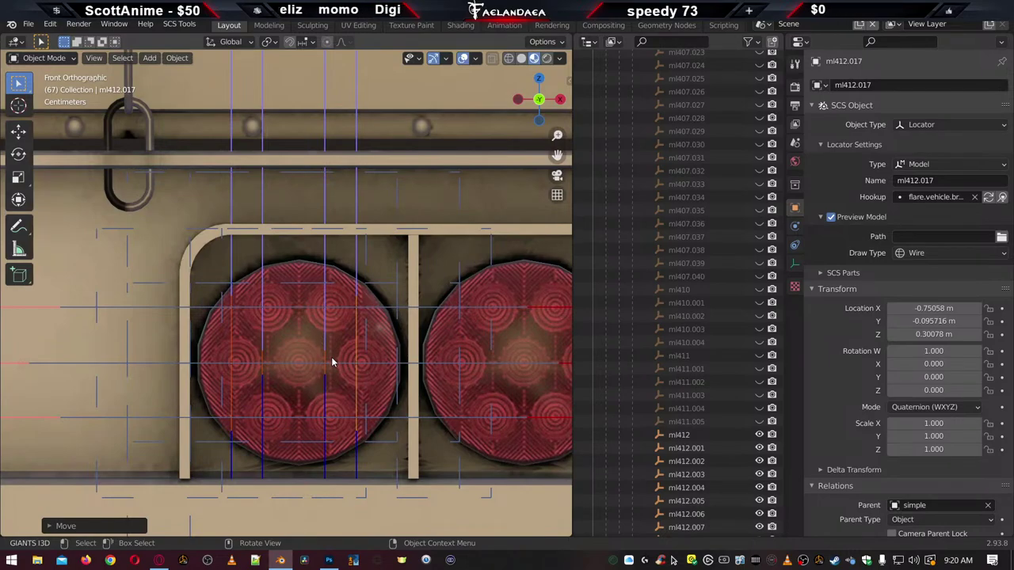
key("g")
key("x")
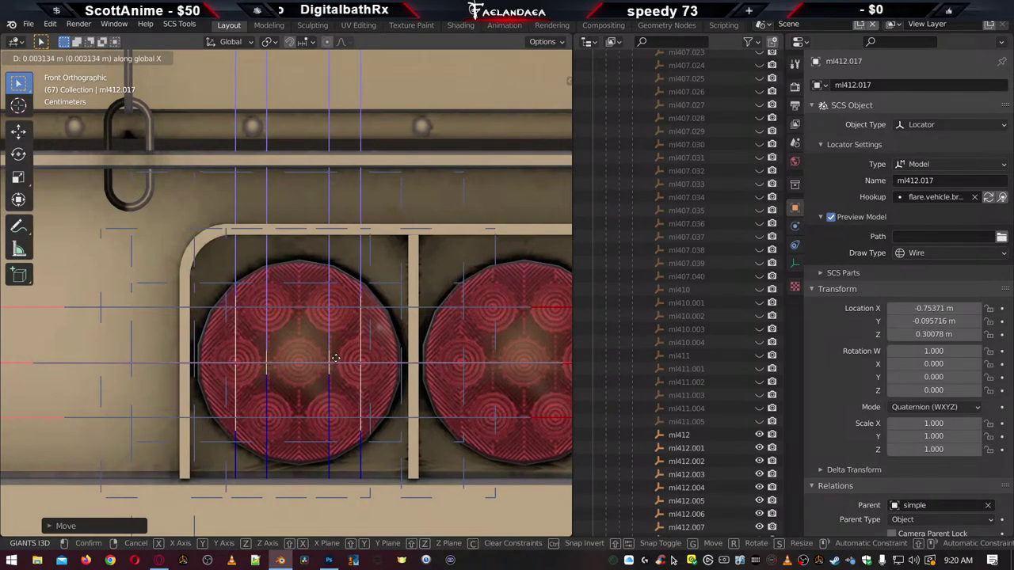
left_click(337, 362)
Duplicate the locator again as ml412.023 and move it along X to the middle lamp at −0.92178 m
key("shift+d")
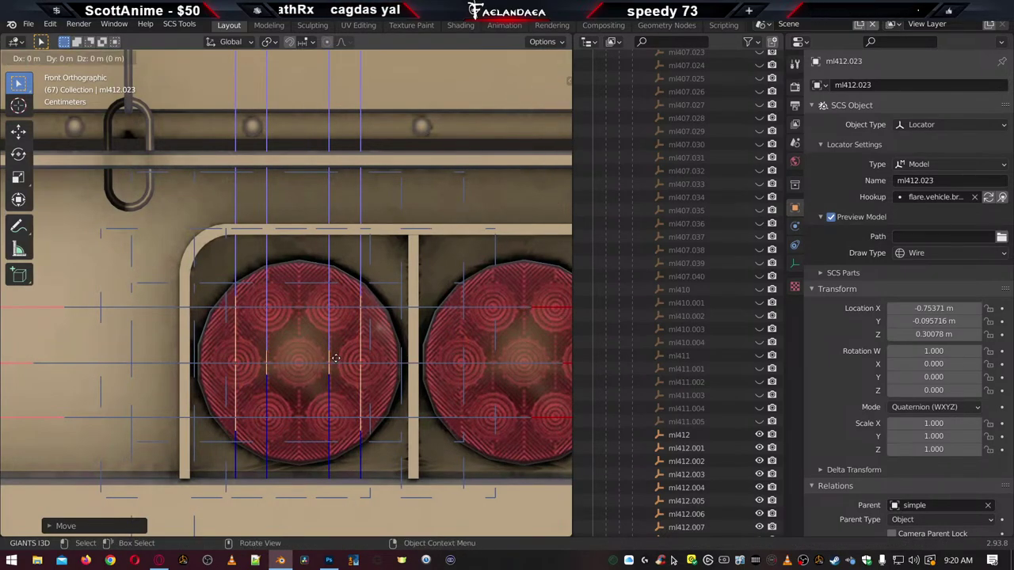
right_click(337, 363)
scroll(340, 361, "down", 3)
scroll(270, 357, "up", 3)
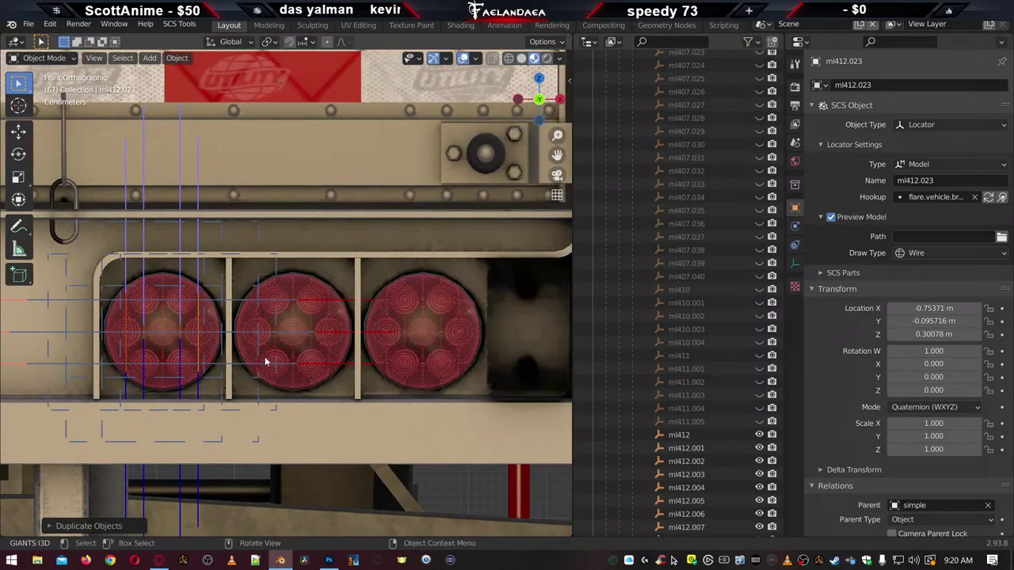
key("g")
key("x")
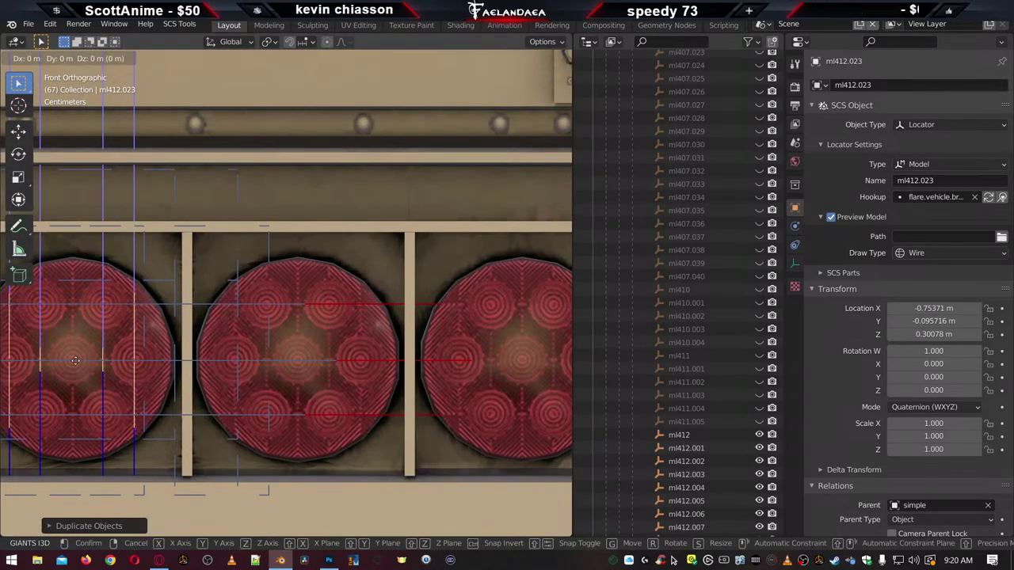
left_click(302, 365)
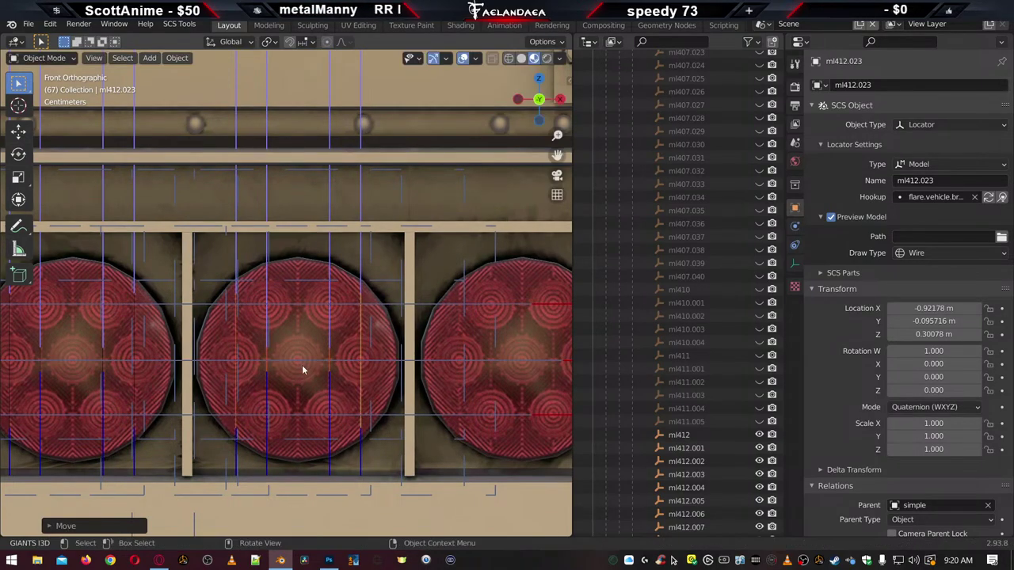
scroll(306, 363, "down", 7)
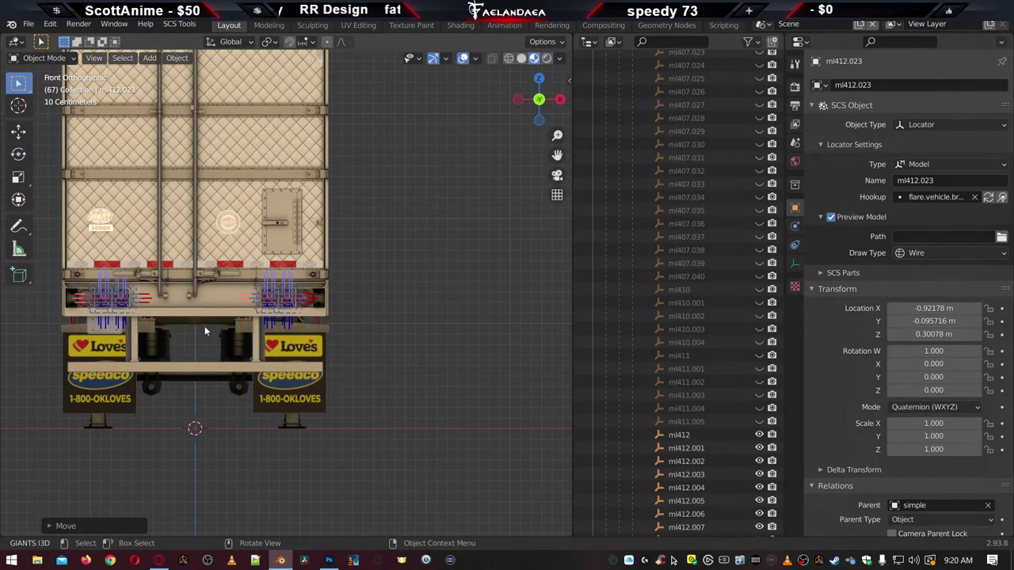
middle_click_drag(216, 330, 245, 399, "shift")
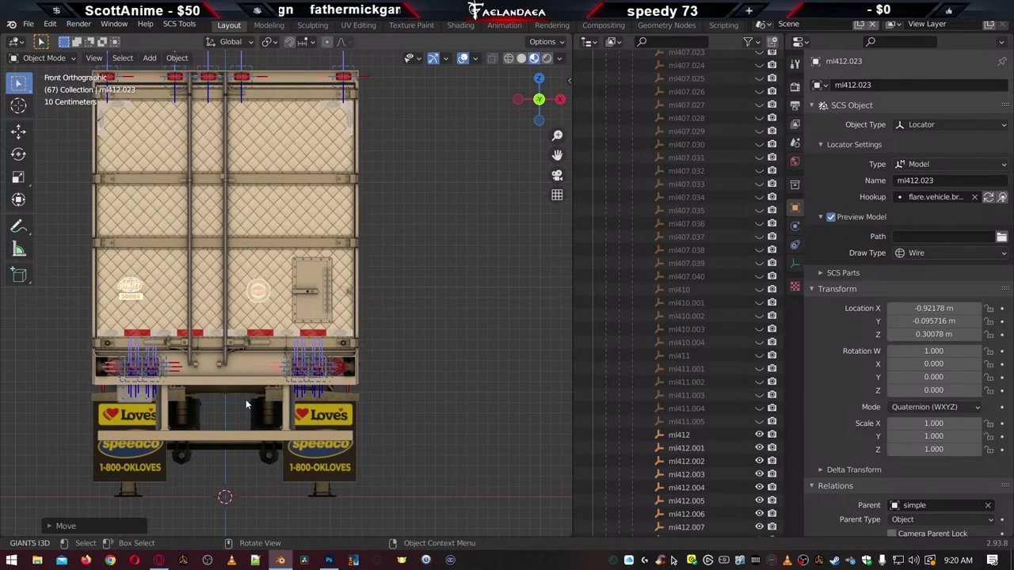
left_click(438, 307)
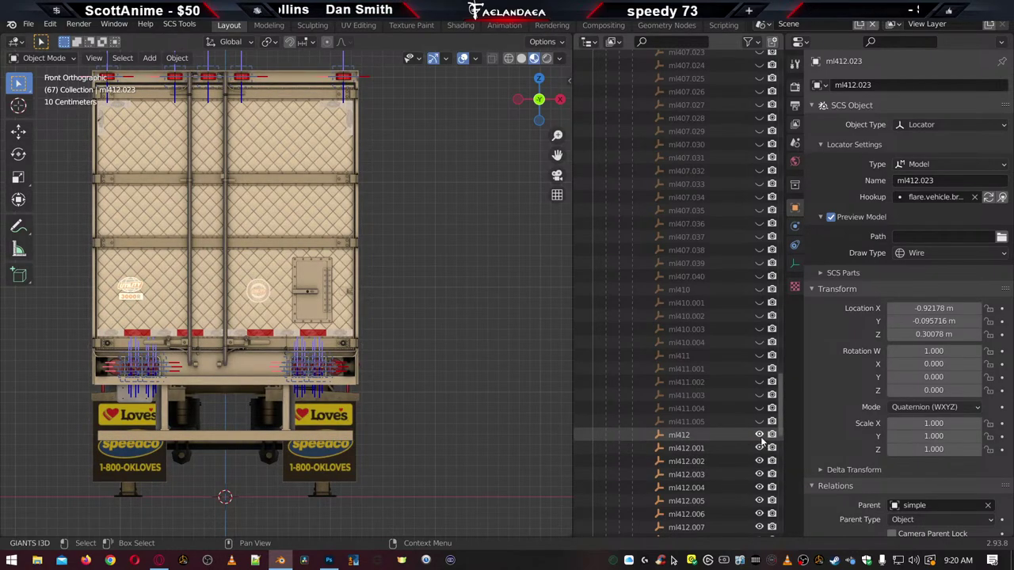
Select ml412.023 in the Outliner and duplicate it in place as ml412.024
left_click(684, 435)
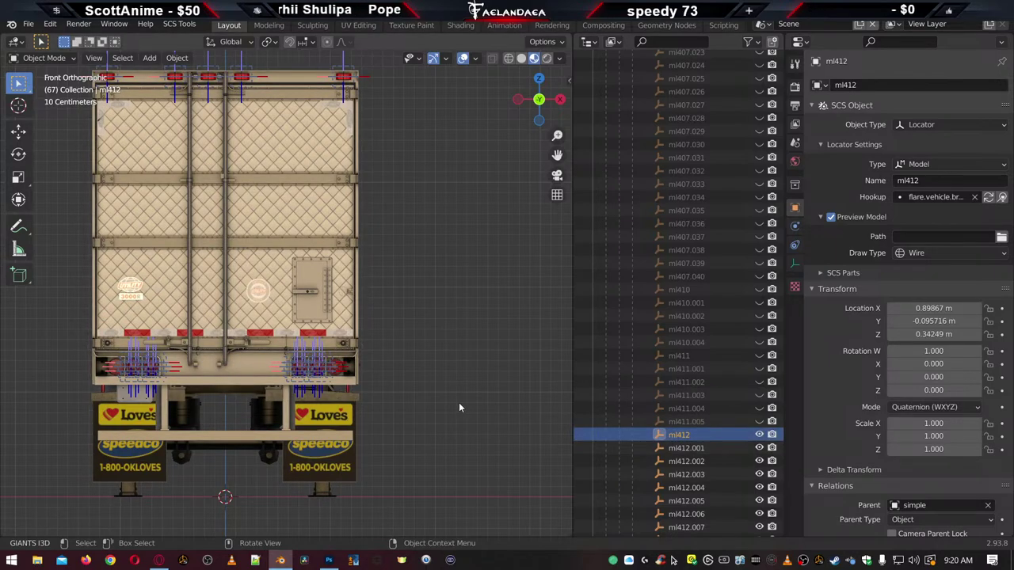
key("shift")
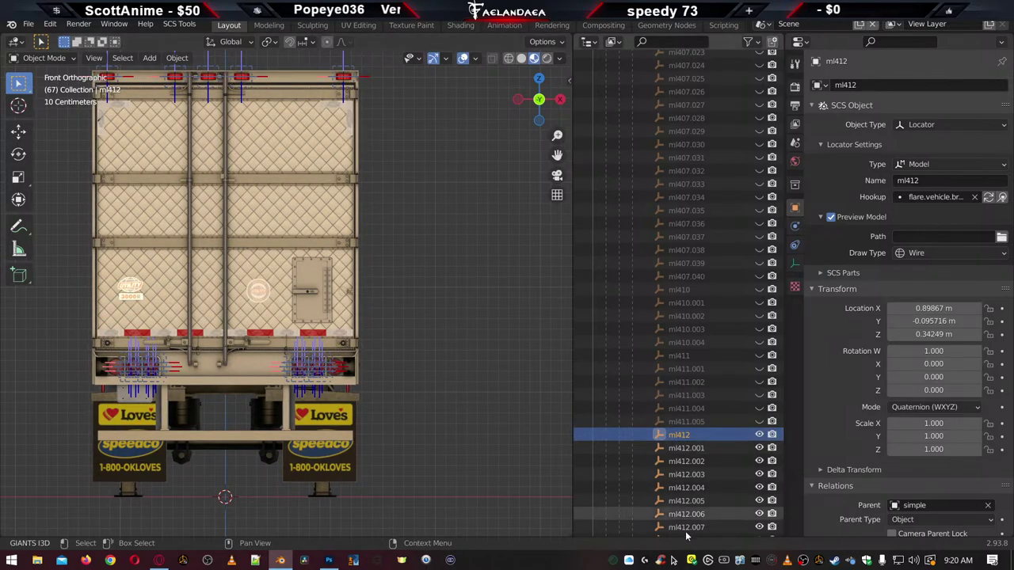
scroll(700, 517, "down", 8)
scroll(700, 521, "down", 1)
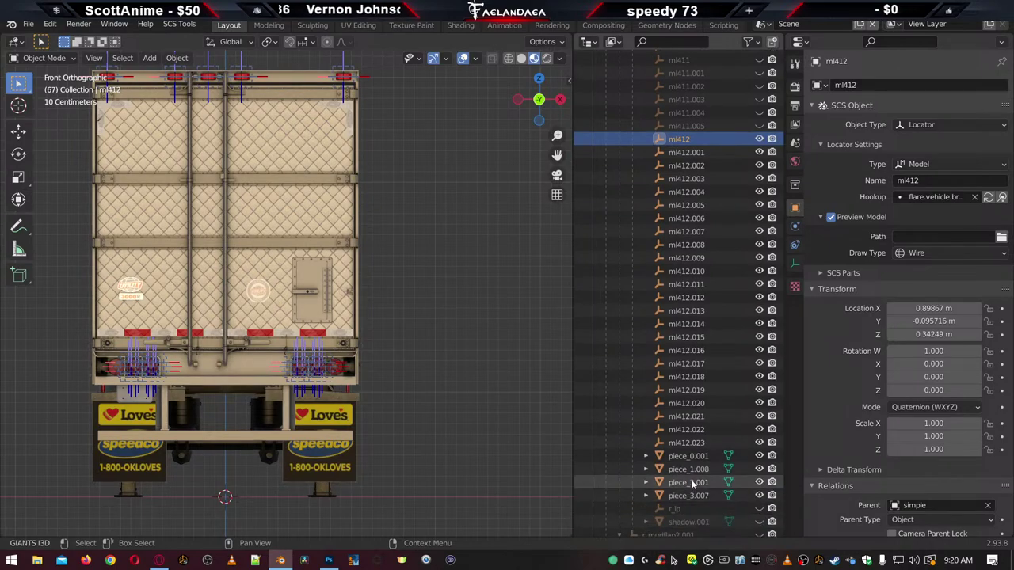
left_click(686, 443)
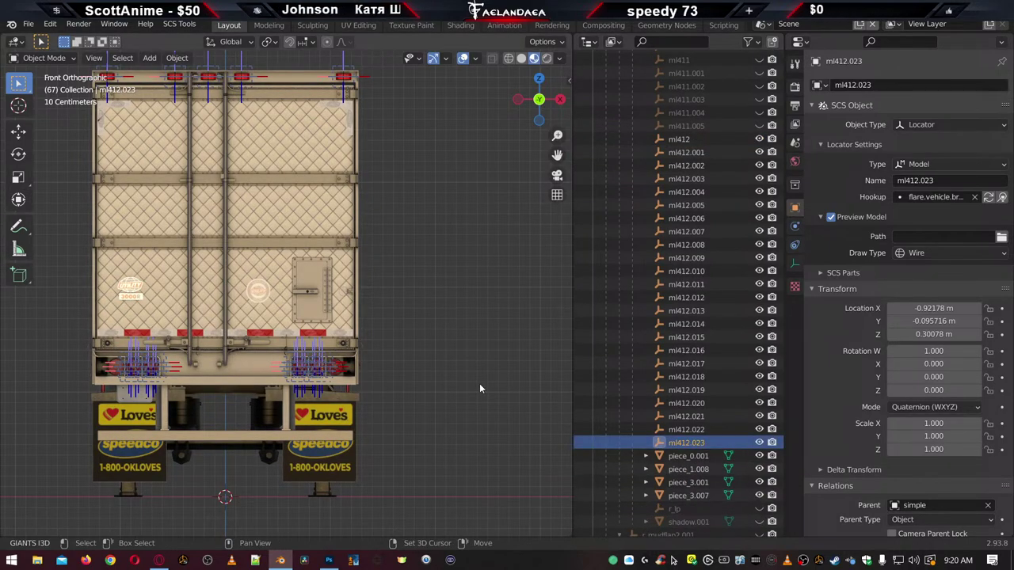
key("shift+d")
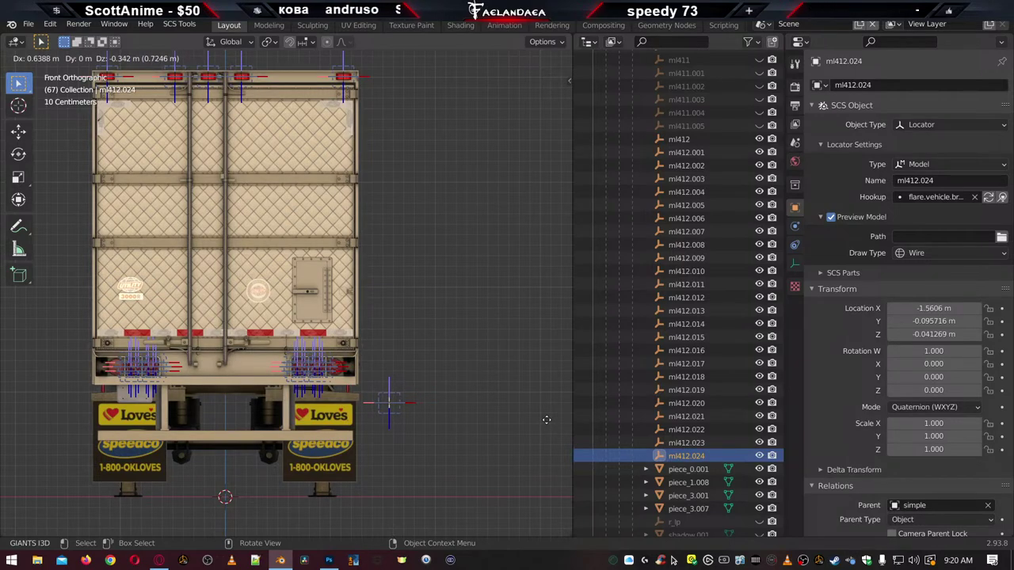
left_click(546, 419)
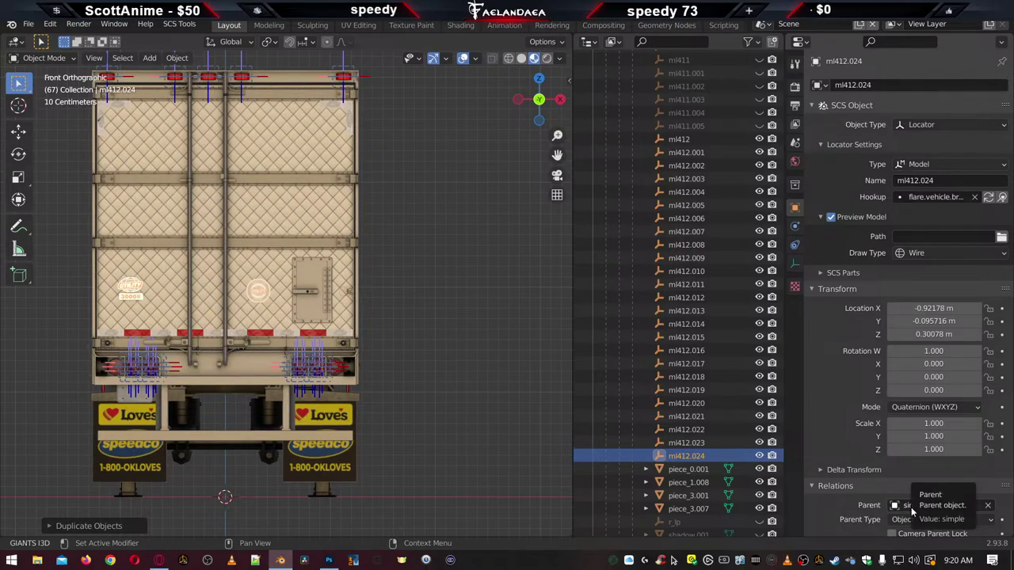
Set the new locator's parent to chrome in its Relations settings
left_click(909, 507)
type("ch")
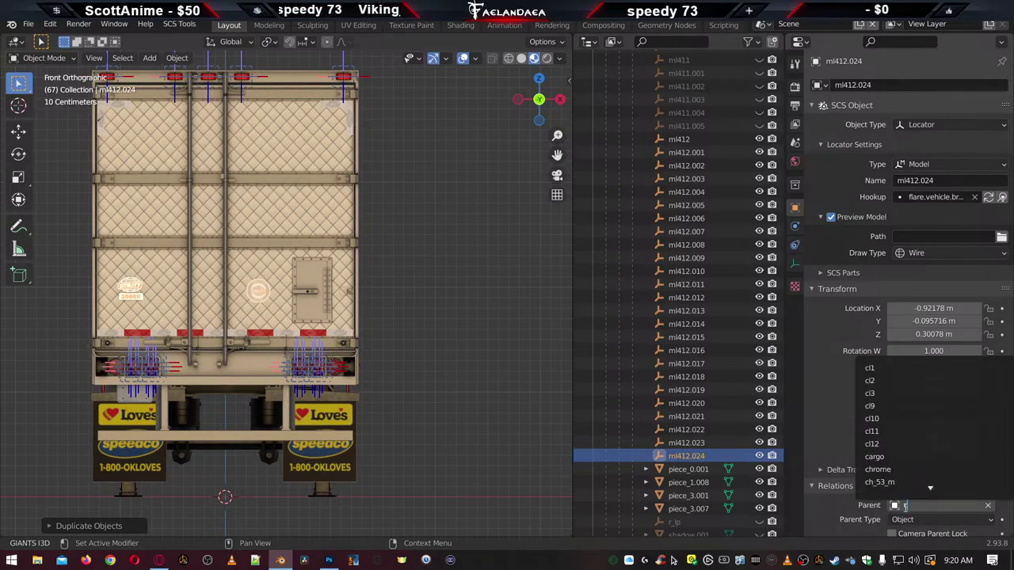
left_click(879, 369)
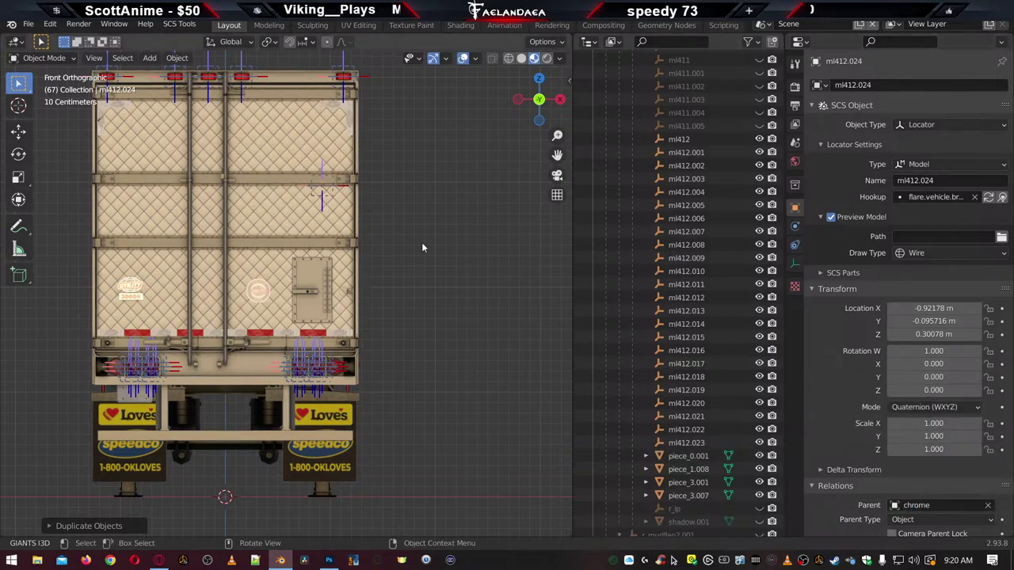
scroll(392, 205, "down", 3)
scroll(409, 342, "up", 5)
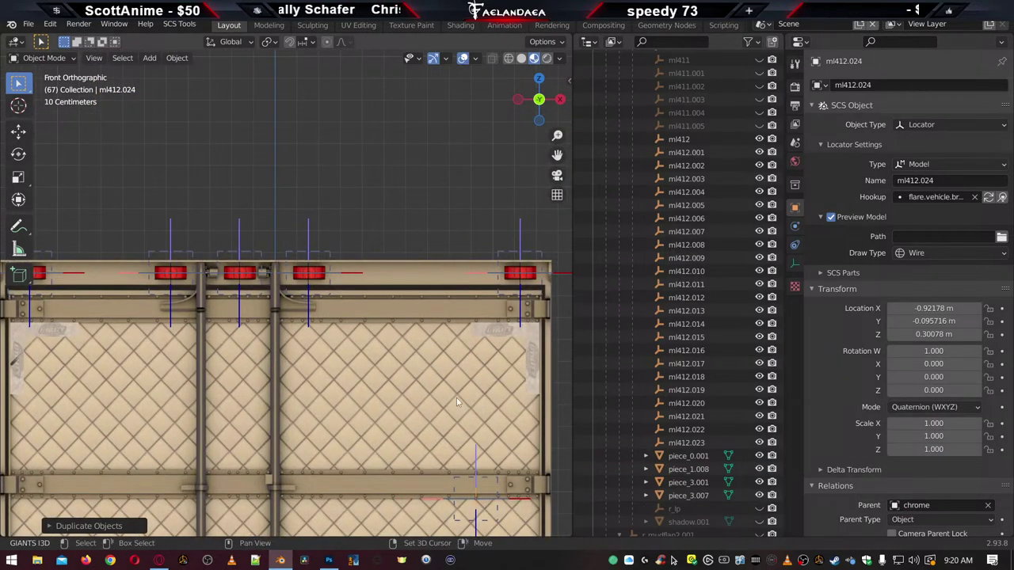
middle_click_drag(418, 362, 367, 335, "shift")
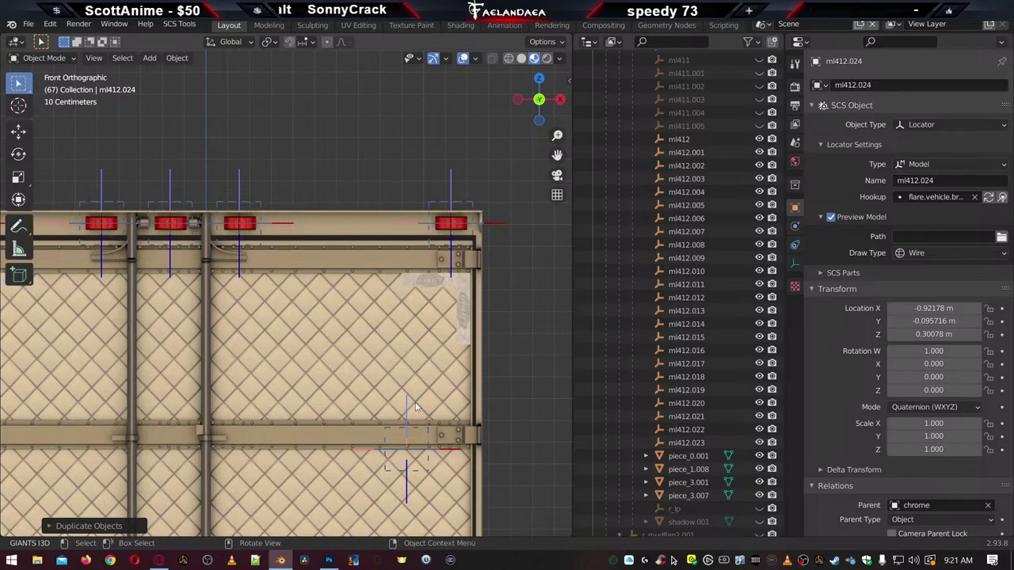
key("Delete")
scroll(243, 309, "up", 2)
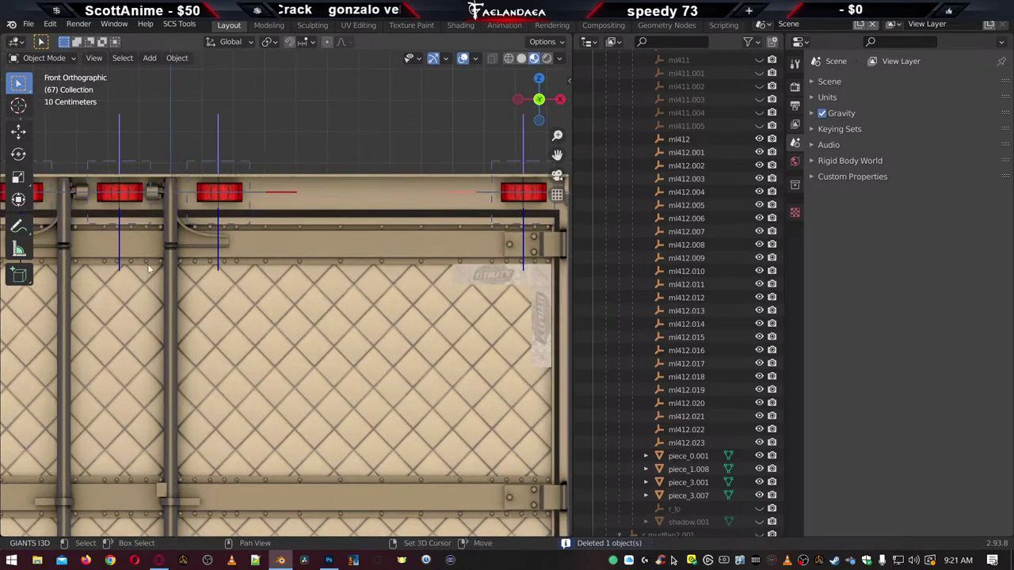
middle_click_drag(148, 269, 394, 402, "shift")
scroll(315, 355, "up", 2)
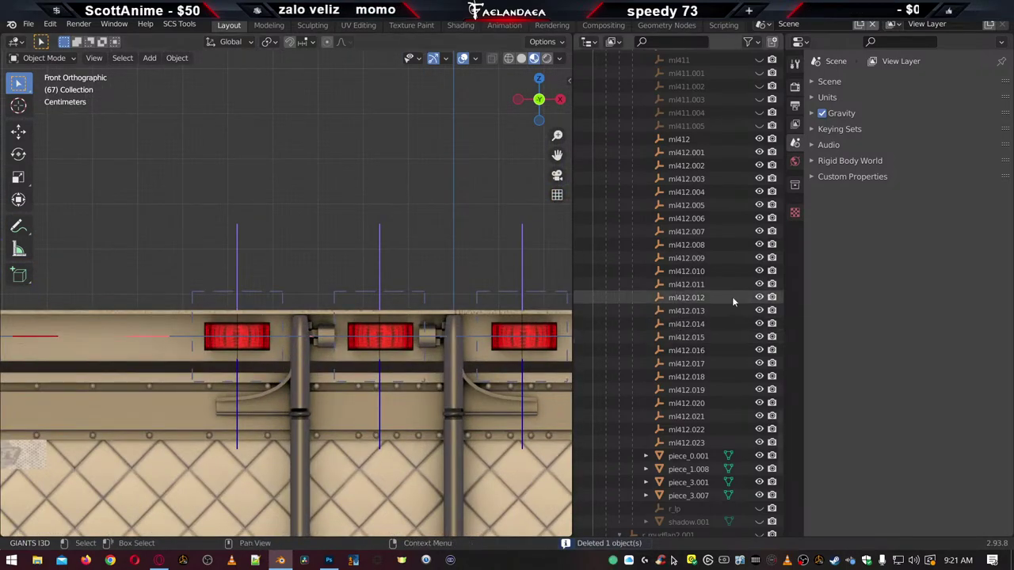
scroll(733, 301, "up", 10)
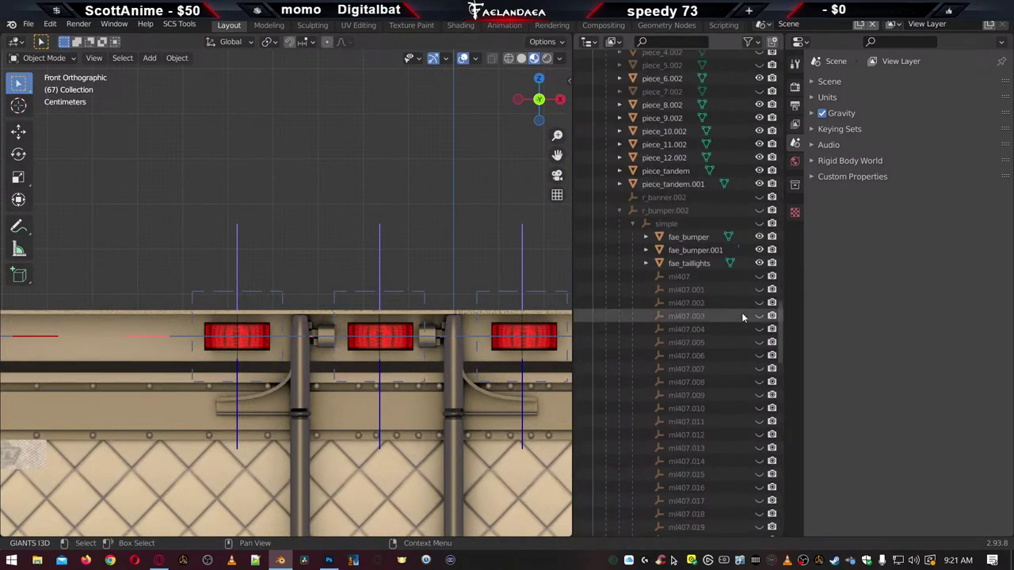
scroll(732, 314, "down", 10)
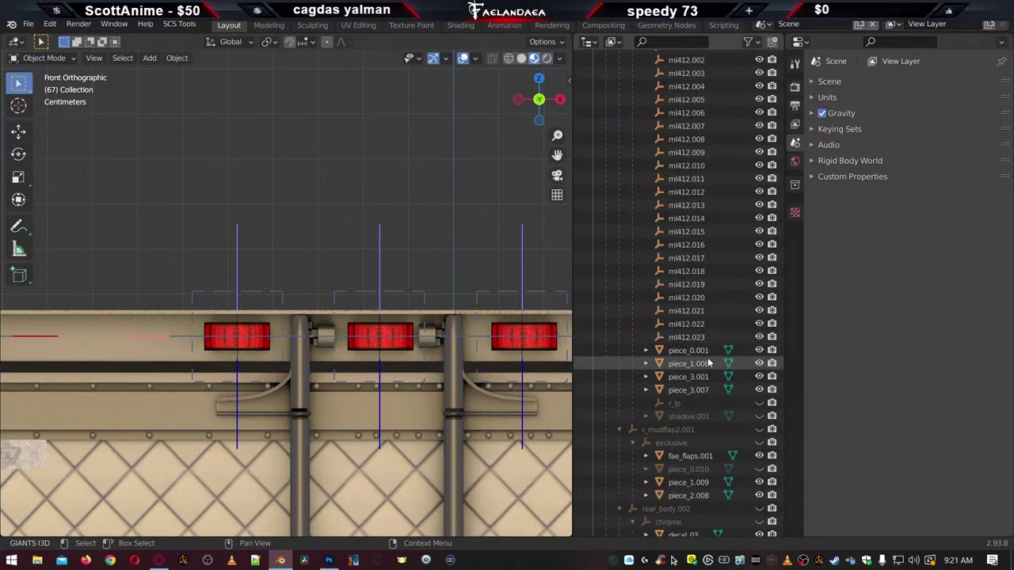
scroll(708, 363, "up", 15)
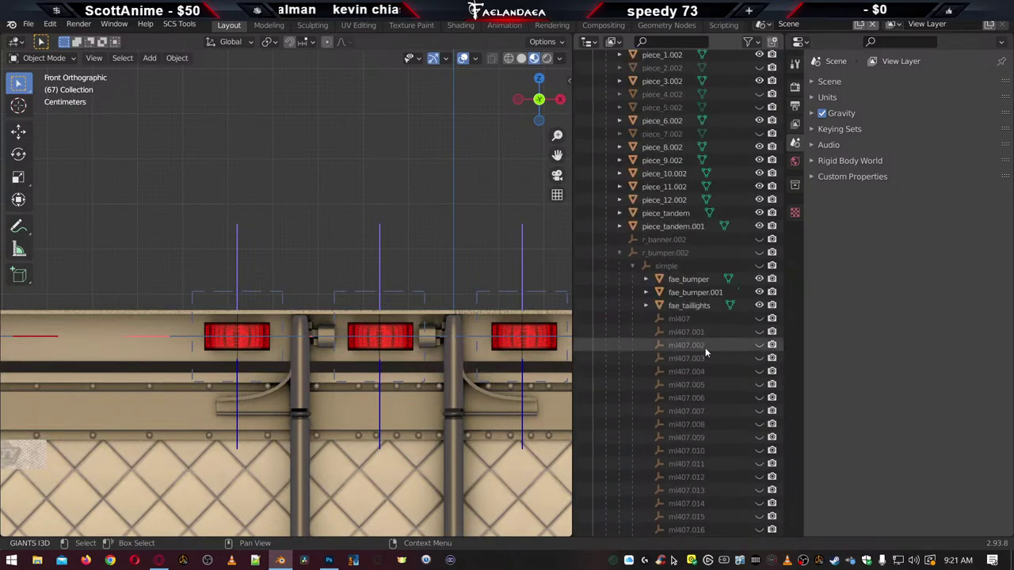
scroll(705, 344, "up", 20)
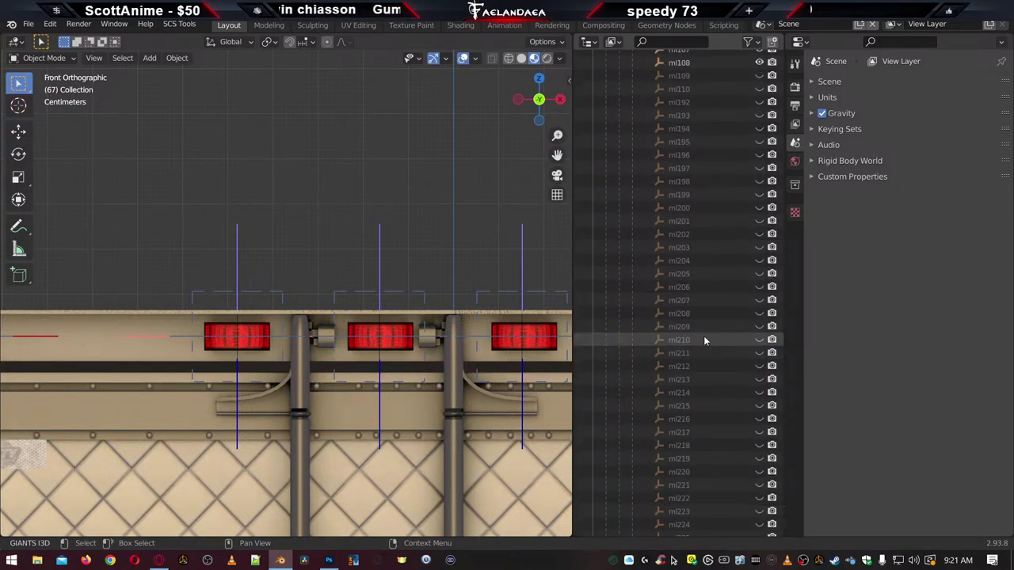
scroll(704, 337, "up", 10)
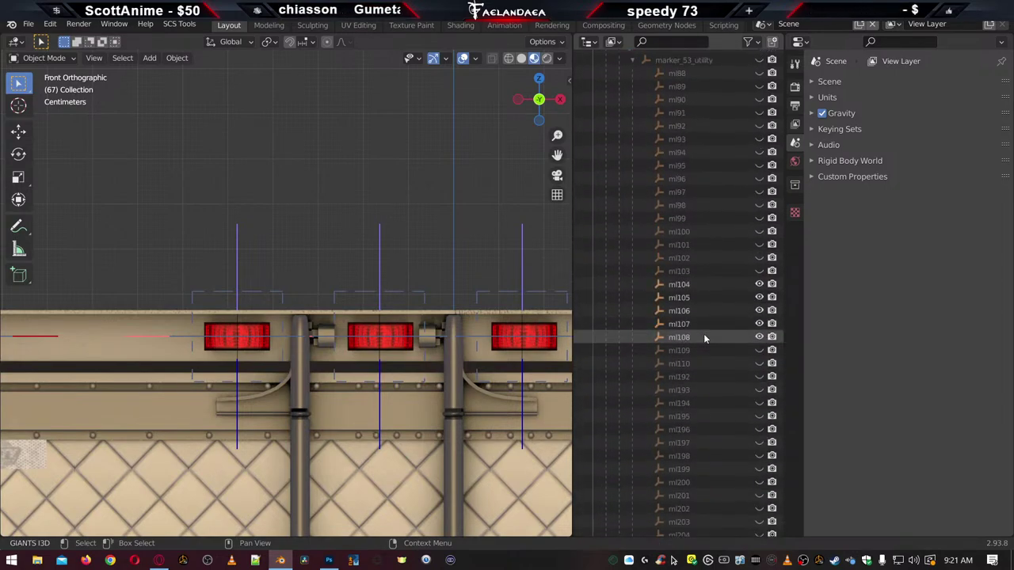
left_click(675, 287)
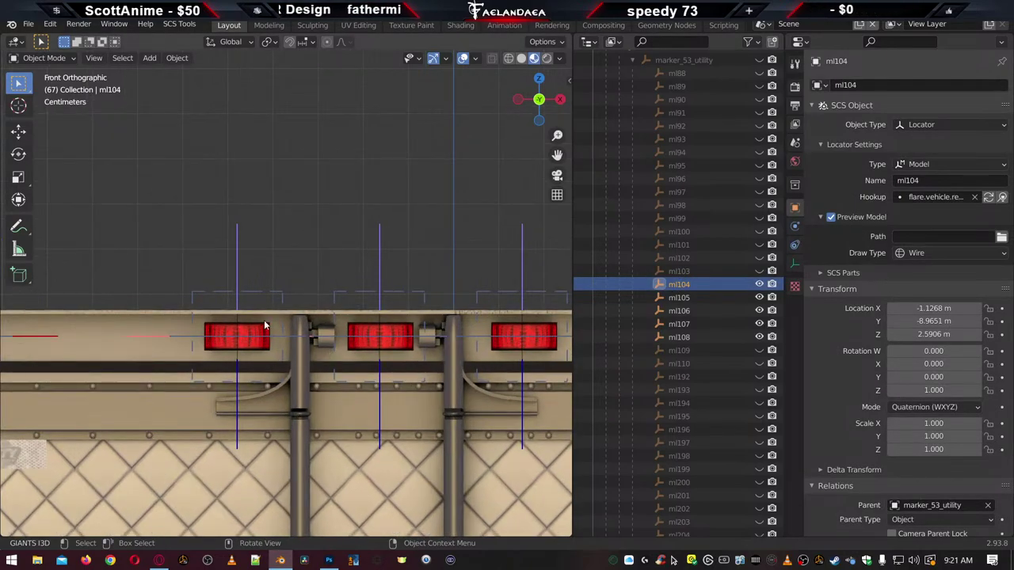
scroll(181, 319, "down", 2)
middle_click_drag(166, 326, 424, 319, "shift")
scroll(328, 326, "up", 5)
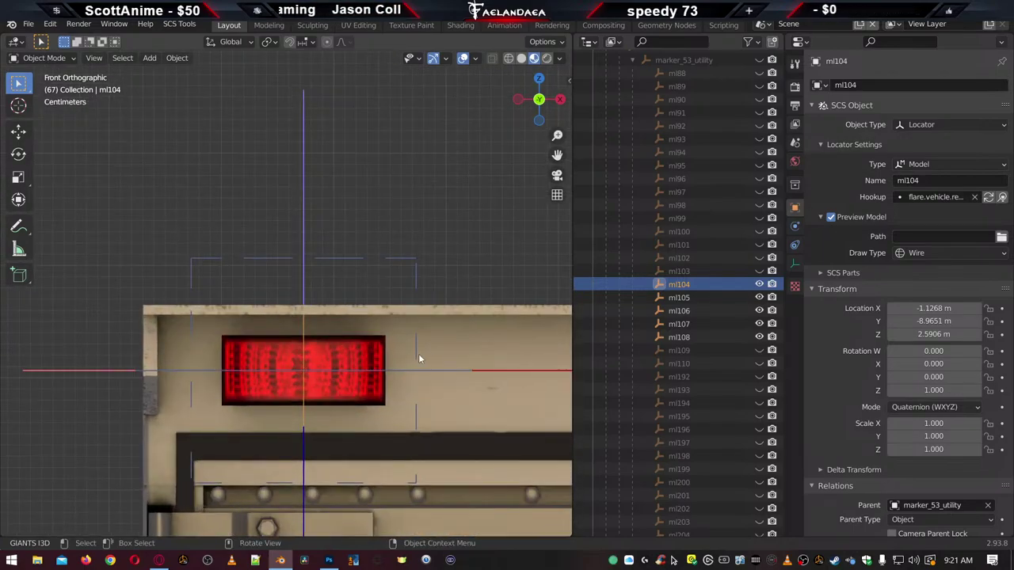
Duplicate ml104 in place and set the copy's hookup to the flare.vehicle left blinker
key("shift+d")
right_click(364, 382)
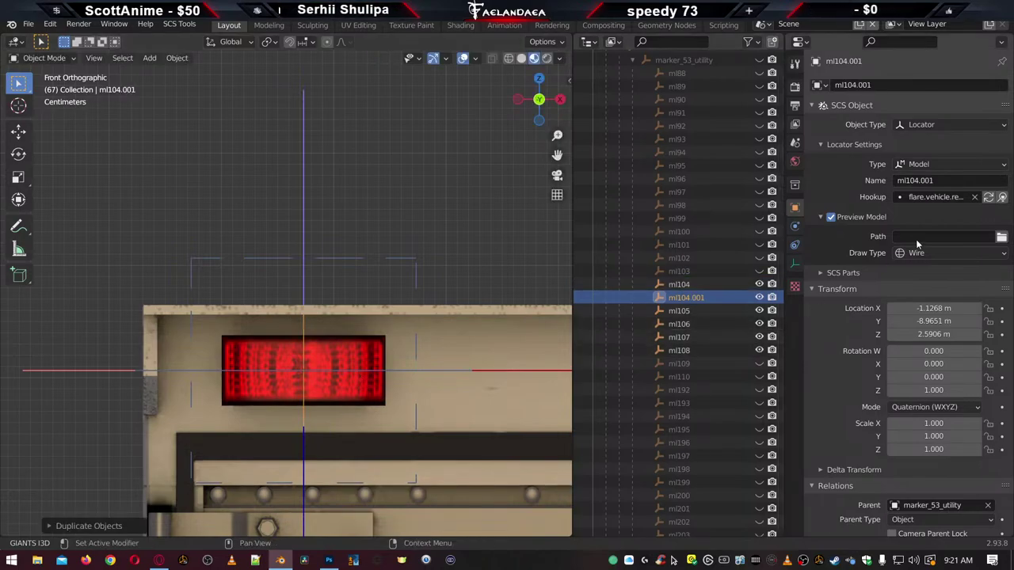
left_click(951, 199)
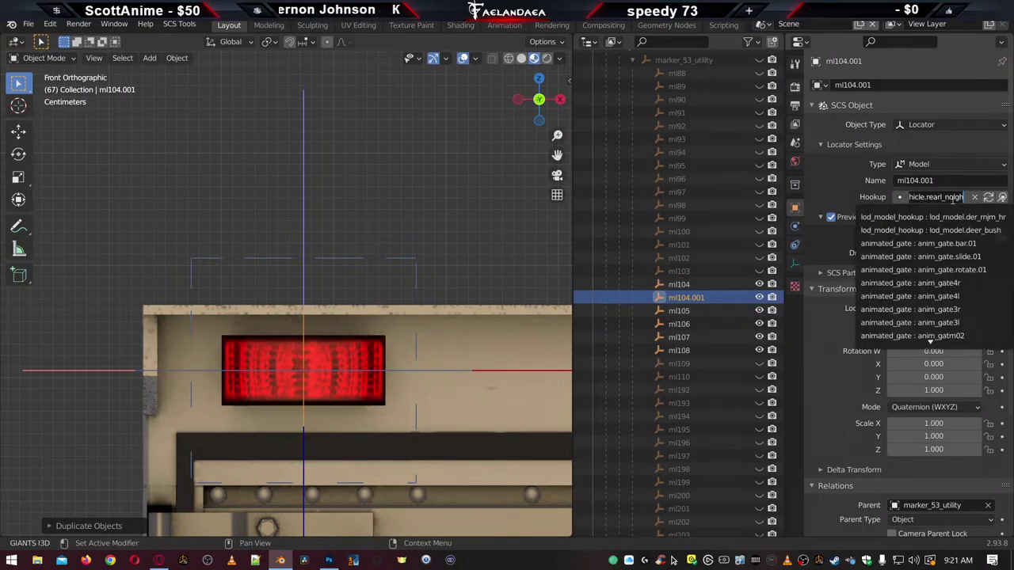
type("lb")
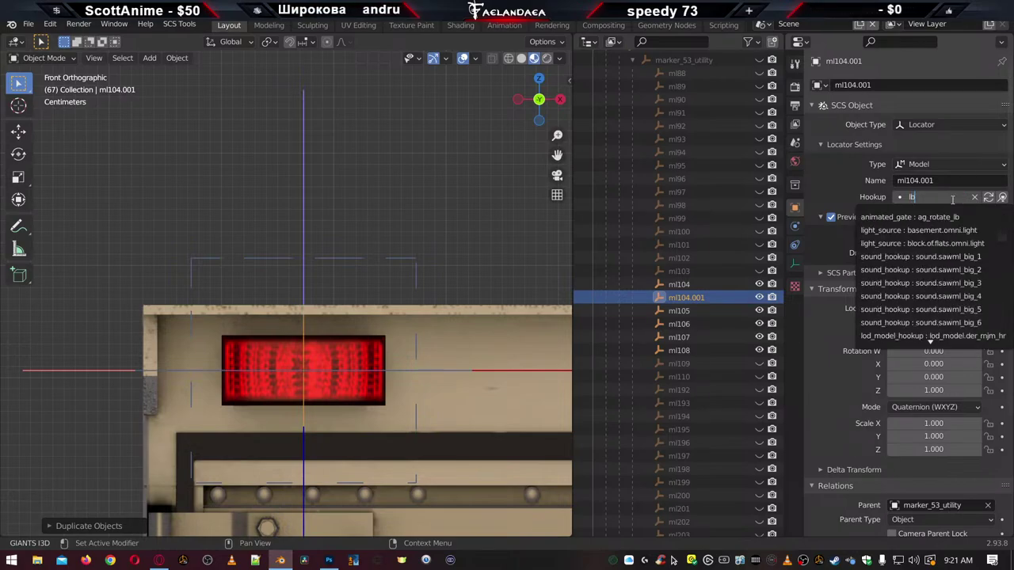
type("link")
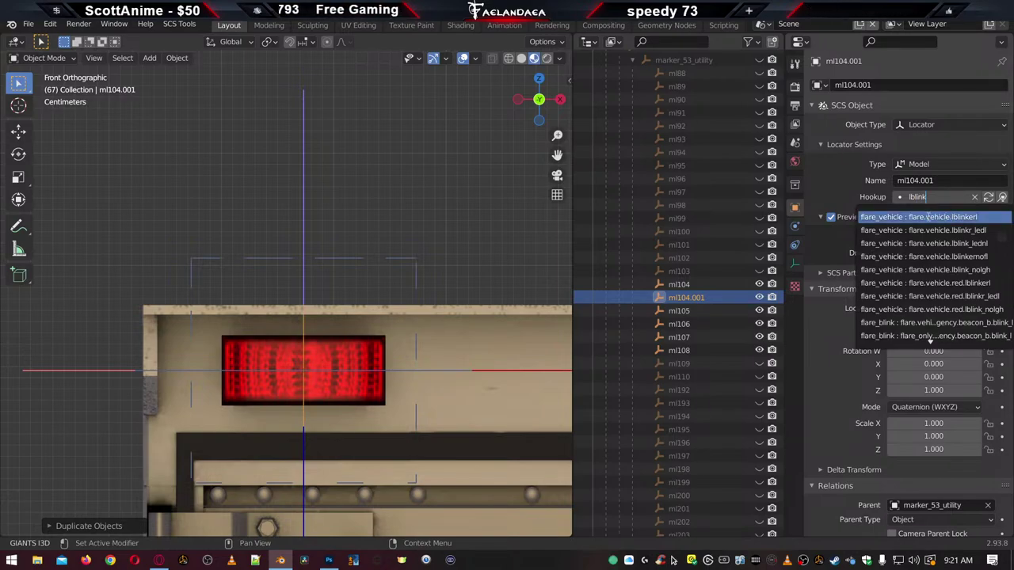
left_click(928, 217)
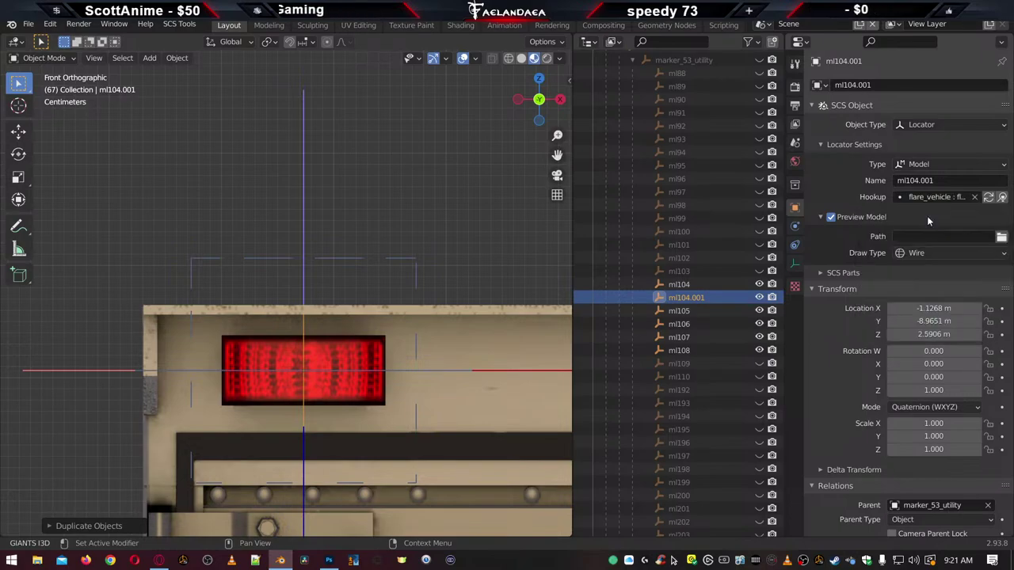
Duplicate ml108 in place and set the copy's hookup to the flare.vehicle right blinker
scroll(485, 338, "down", 6)
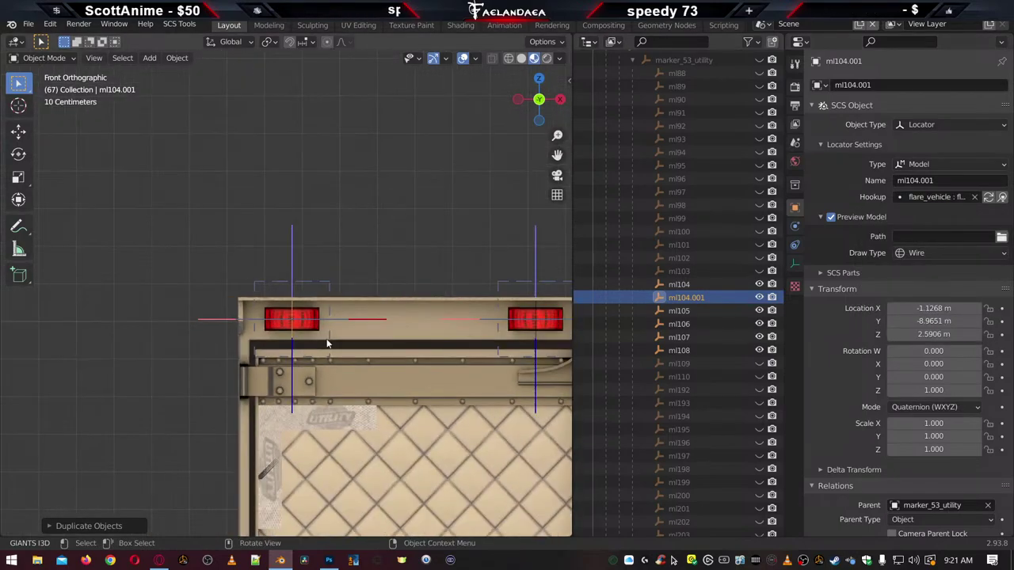
middle_click_drag(486, 338, 82, 328, "shift")
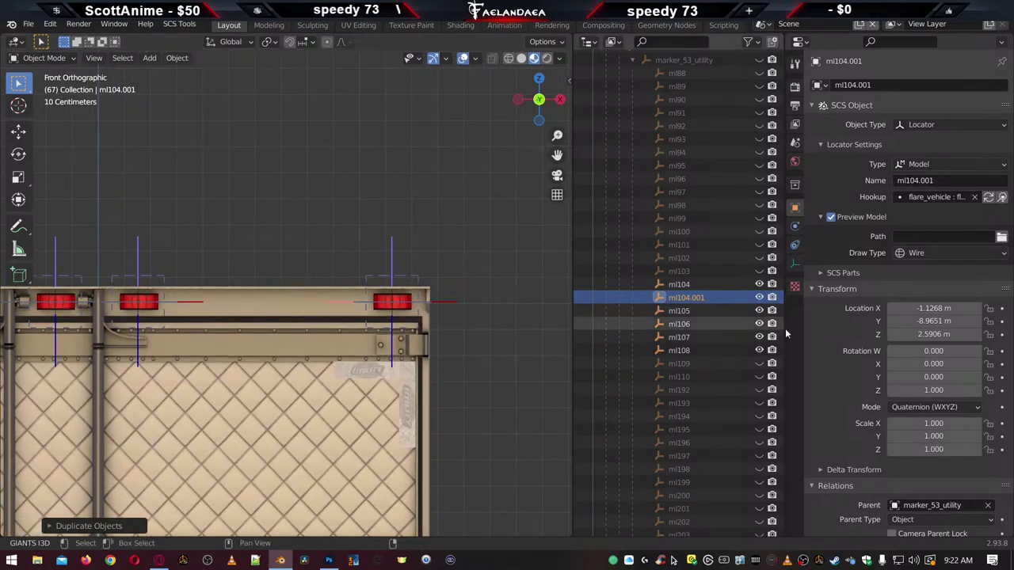
left_click(682, 310)
left_click(681, 324)
left_click(681, 337)
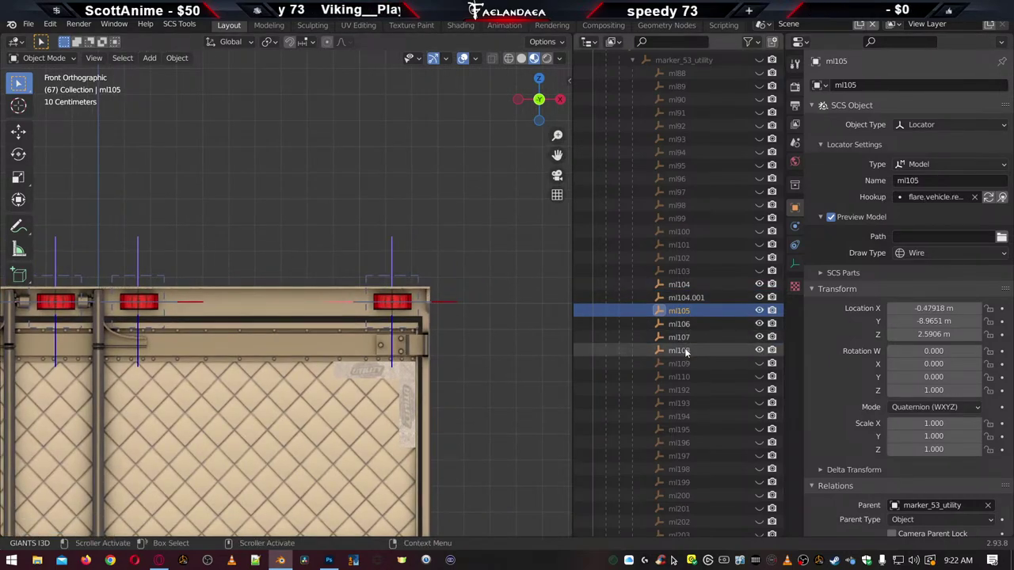
left_click(681, 350)
scroll(454, 343, "up", 10)
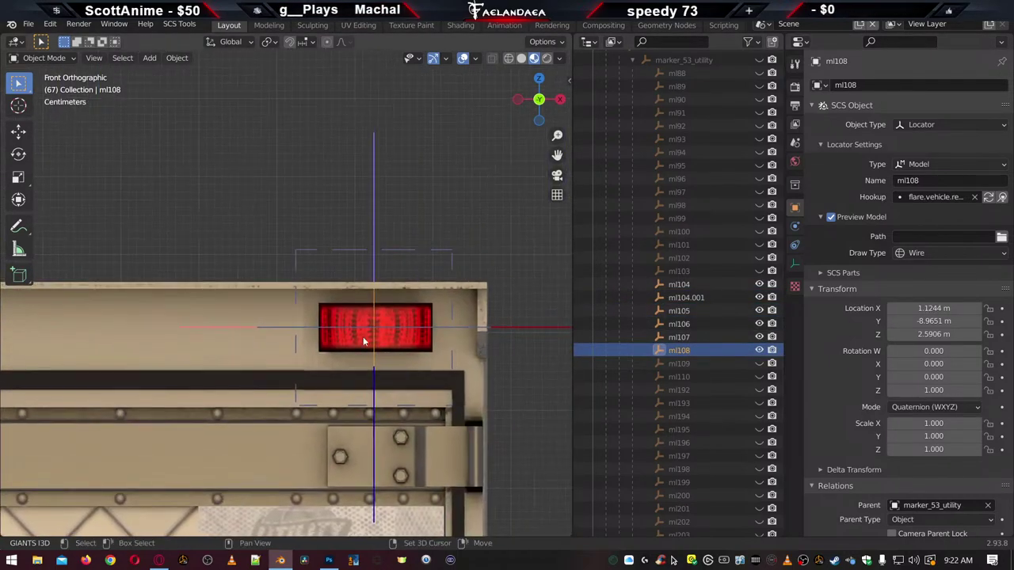
scroll(423, 337, "right", 4, "ctrl")
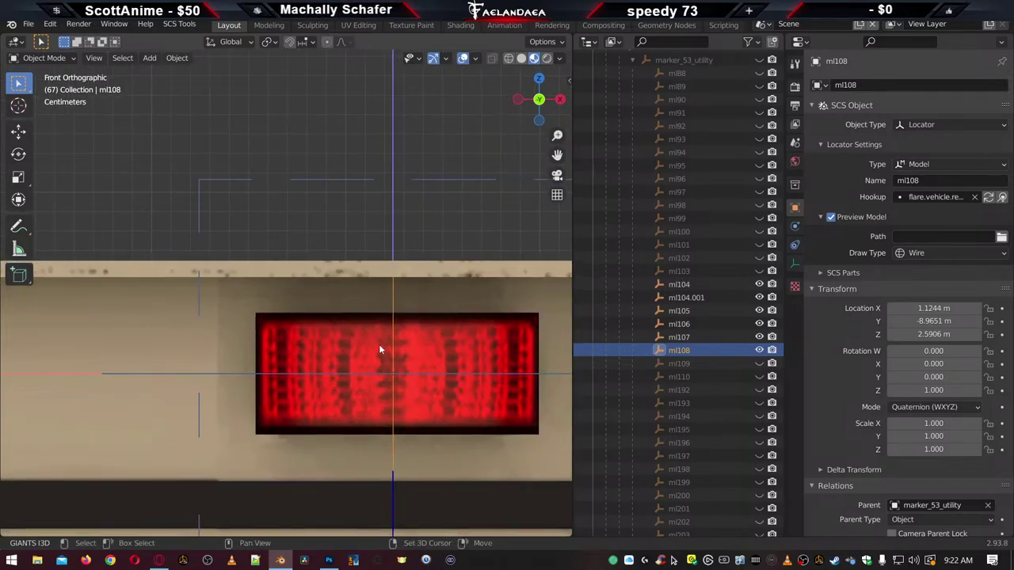
key("shift+d")
right_click(379, 344)
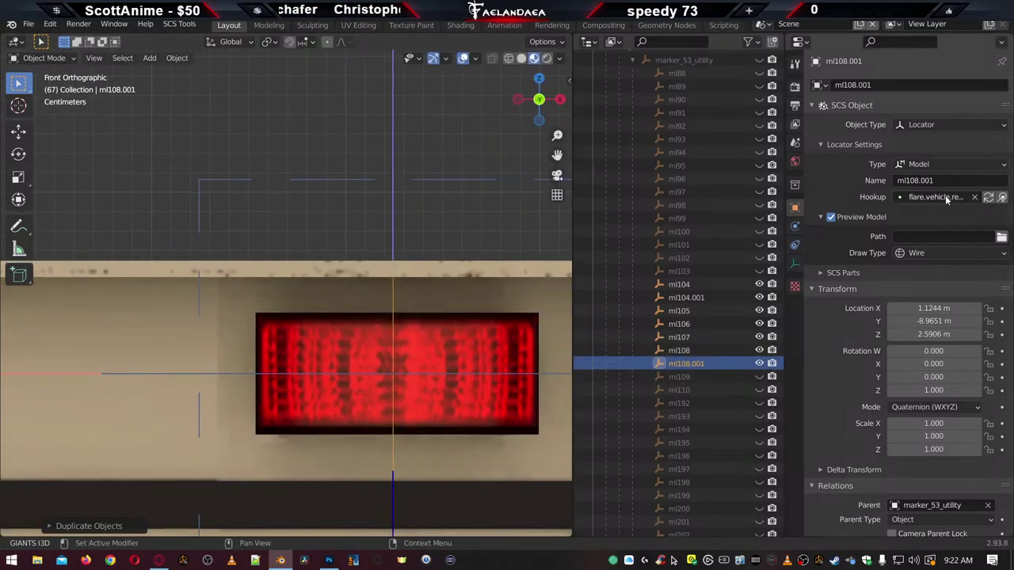
left_click(945, 197)
type("rblink")
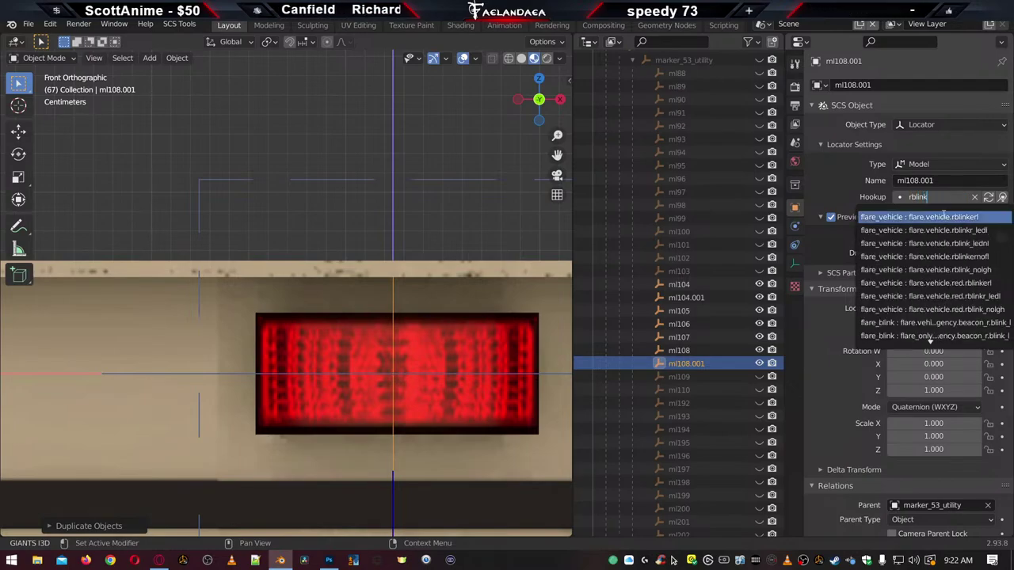
left_click(942, 217)
Duplicate ml105 in place as ml105.001 and set its hookup to the flare.vehicle brake light
scroll(384, 307, "down", 1)
scroll(383, 303, "down", 3)
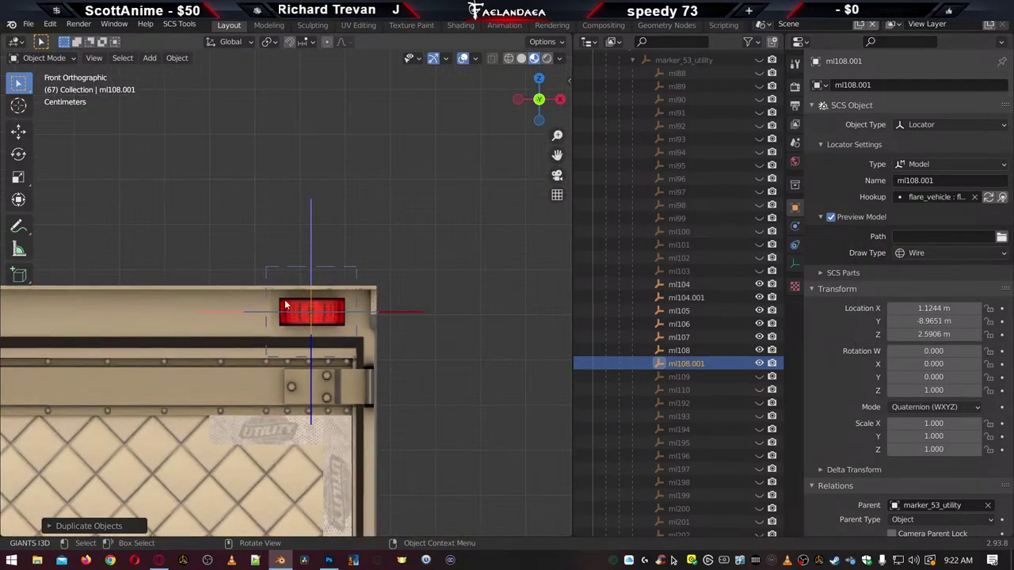
scroll(169, 298, "left", 2, "ctrl")
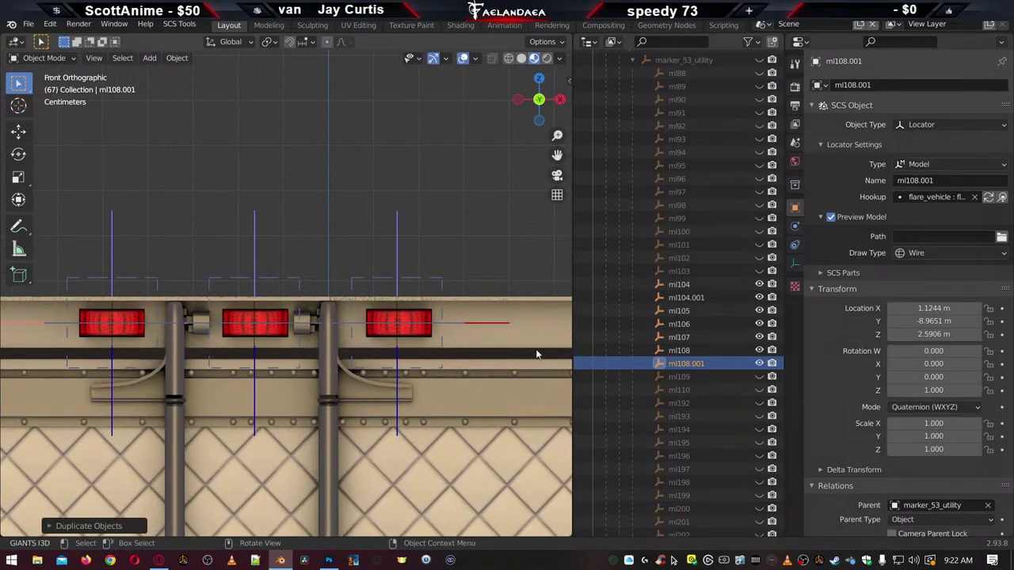
left_click(693, 310)
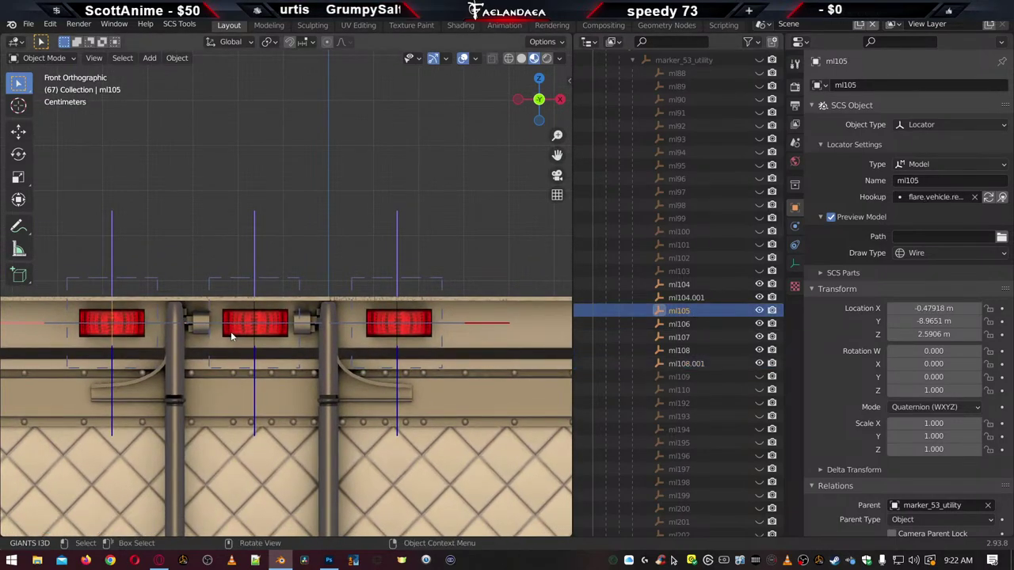
key("shift+d")
key("Escape")
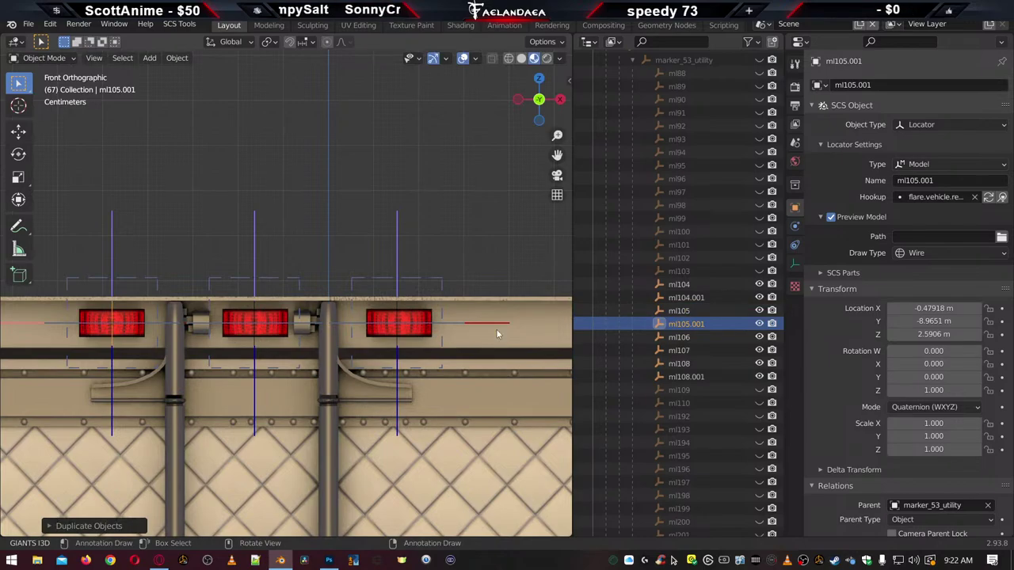
left_click(952, 196)
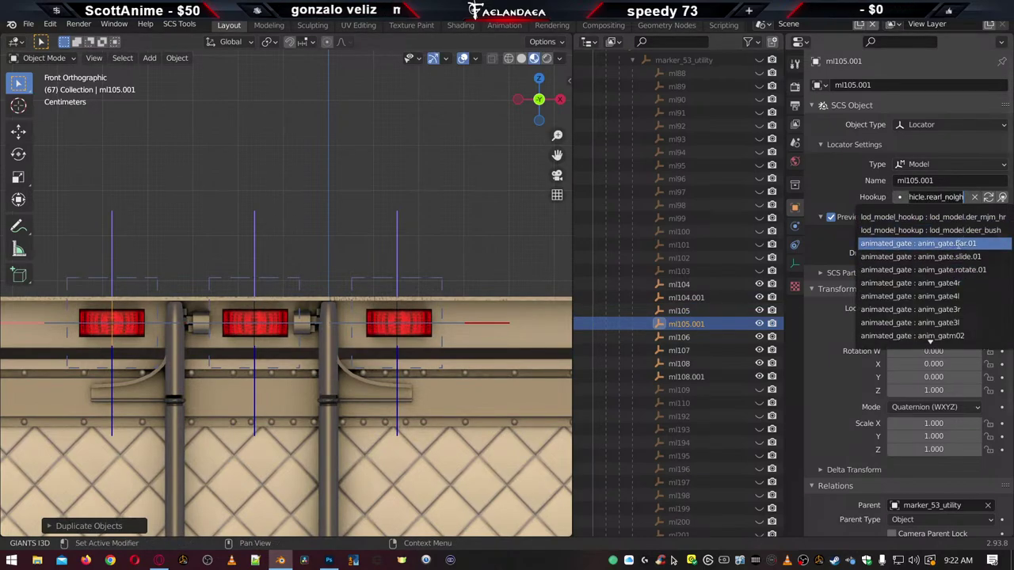
type("brak")
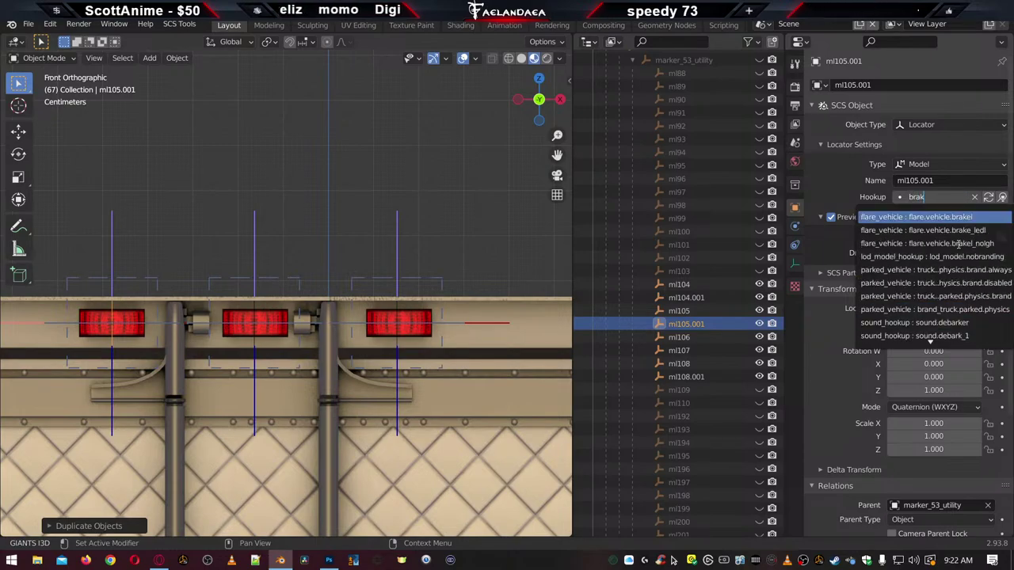
type("e")
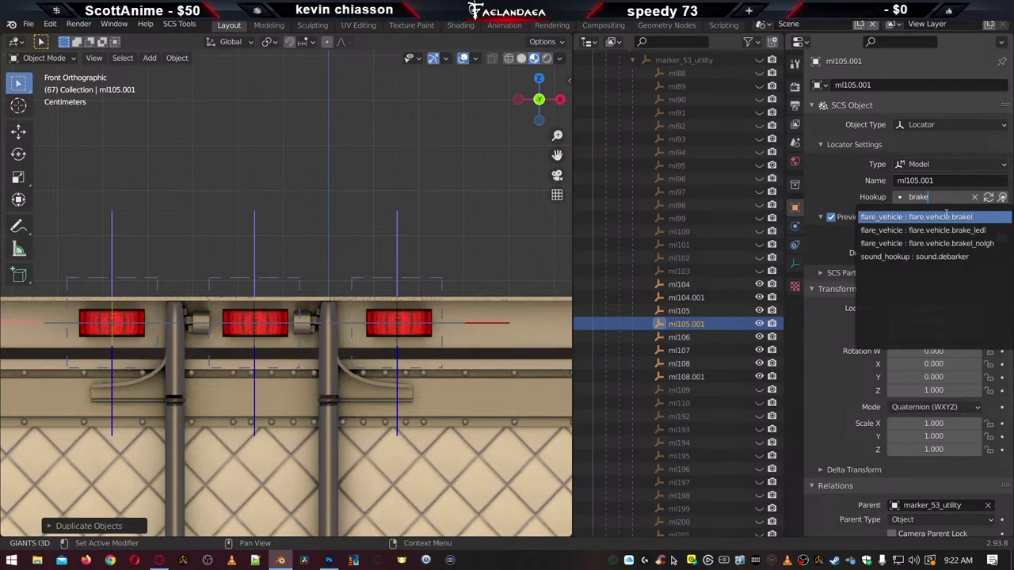
left_click(945, 215)
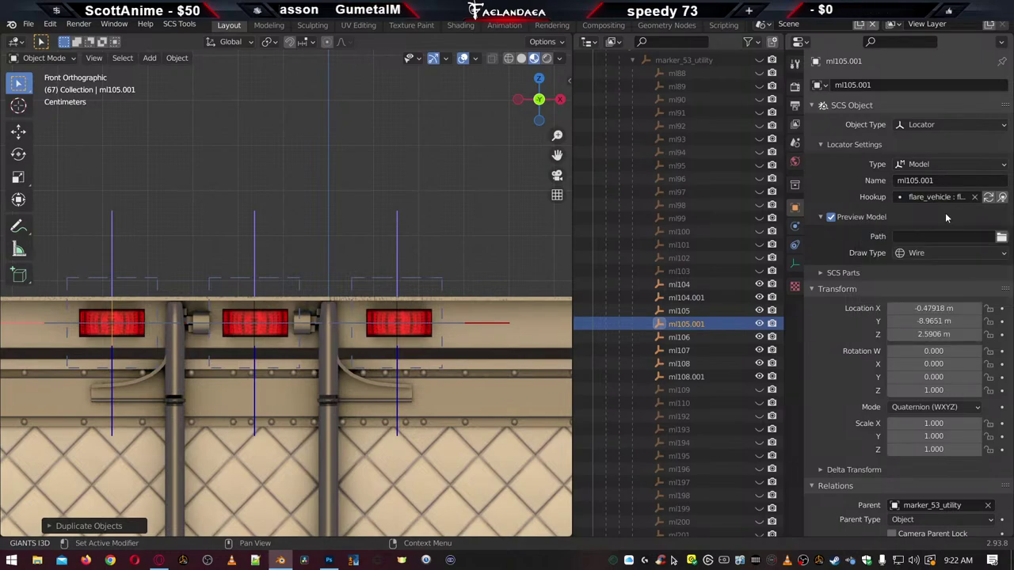
Copy the brake marker as ml105.002 and move it along X to −0.16438 m on the middle lamp
scroll(280, 328, "up", 3)
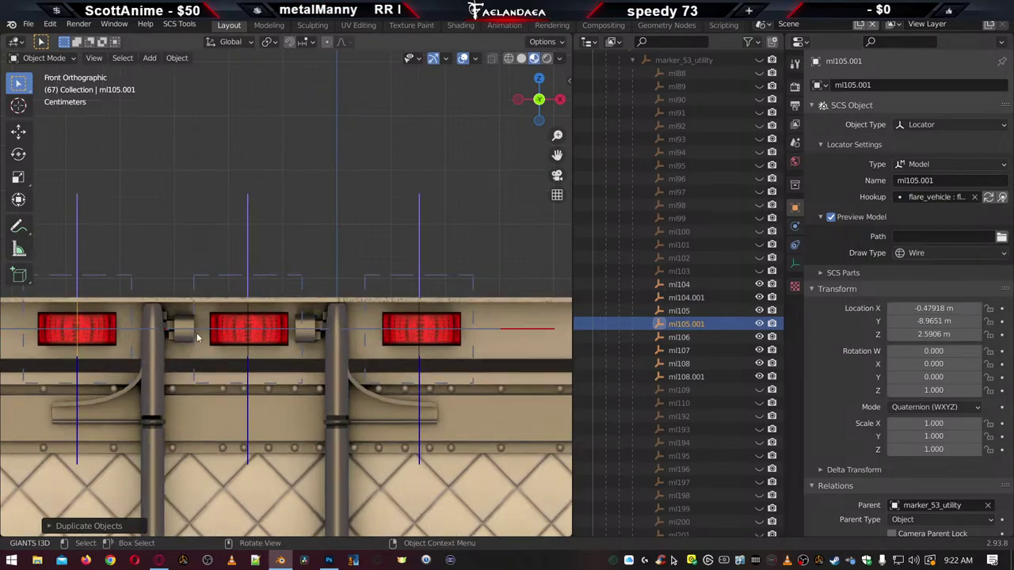
middle_click_drag(283, 317, 355, 311, "shift")
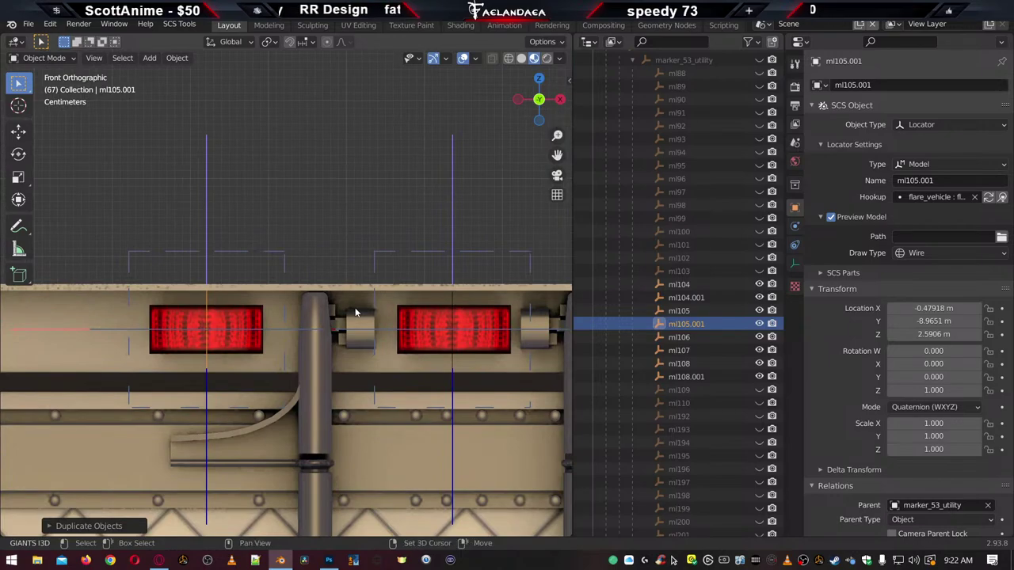
key("shift+d")
right_click(355, 311)
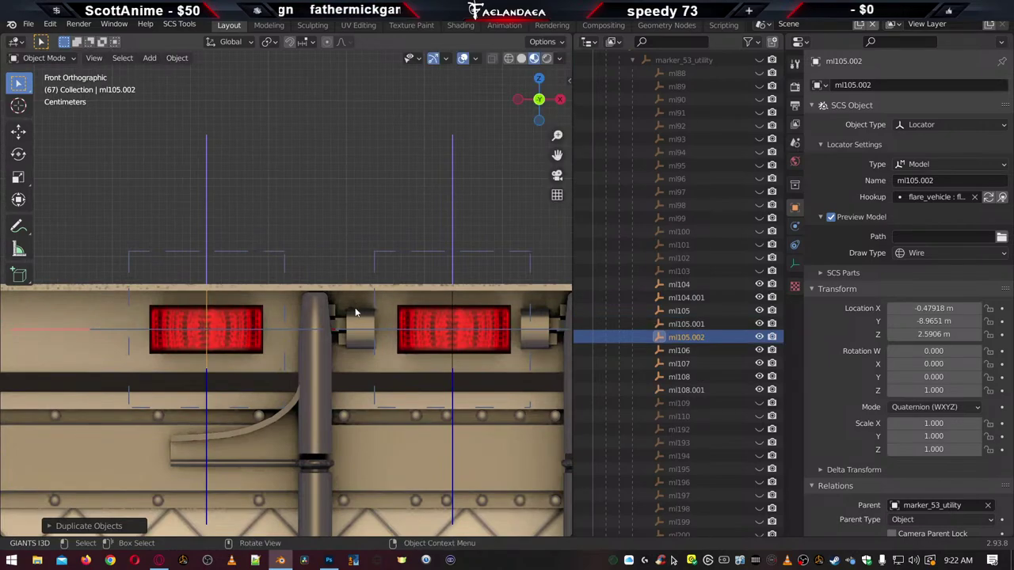
key("g")
key("x")
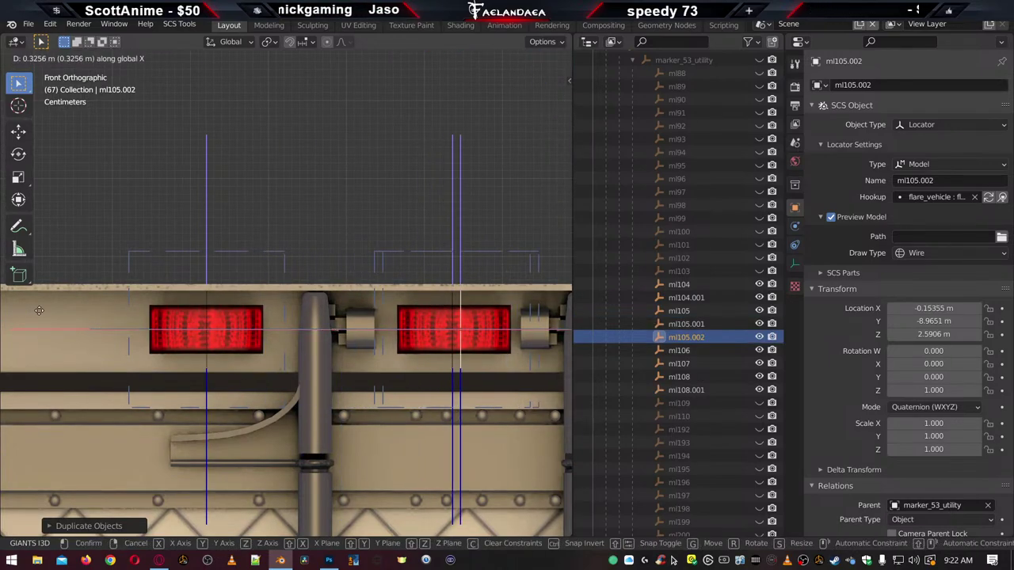
left_click(30, 316)
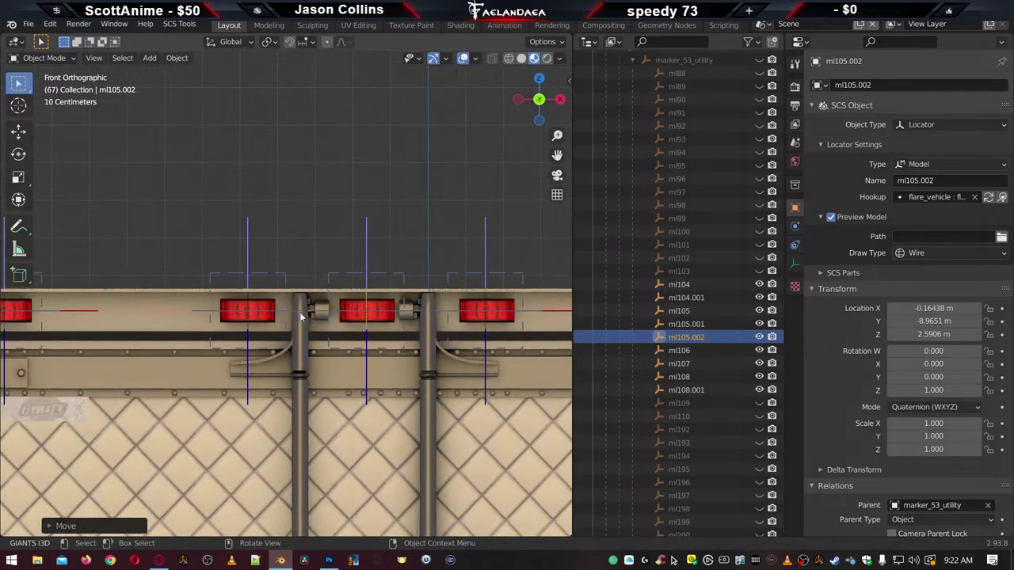
scroll(238, 329, "down", 3)
scroll(236, 334, "down", 2)
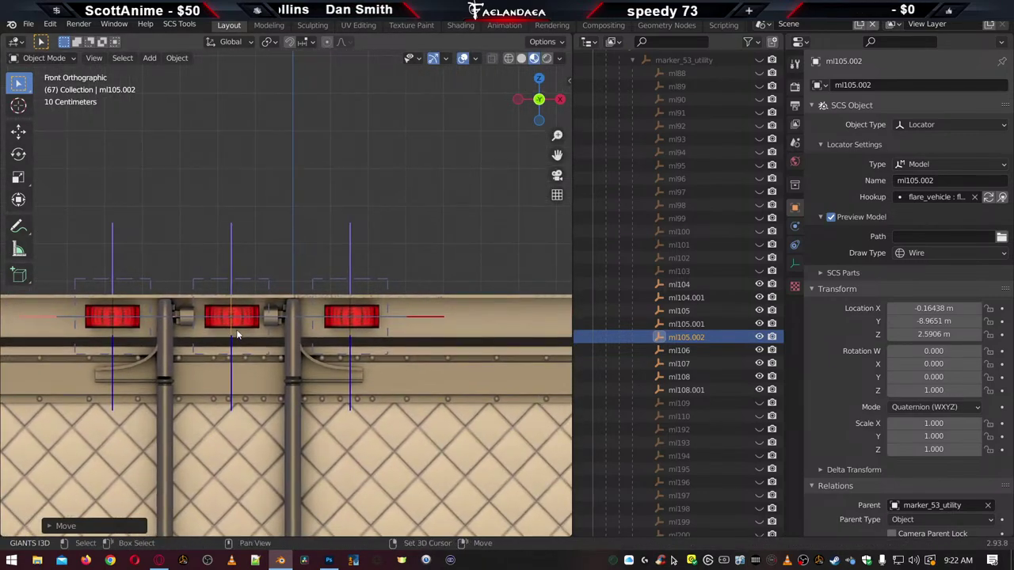
Copy it again as ml105.003 and move it along X to 0.15148 m on the right lamp
key("shift+d")
right_click(236, 334)
key("g")
key("x")
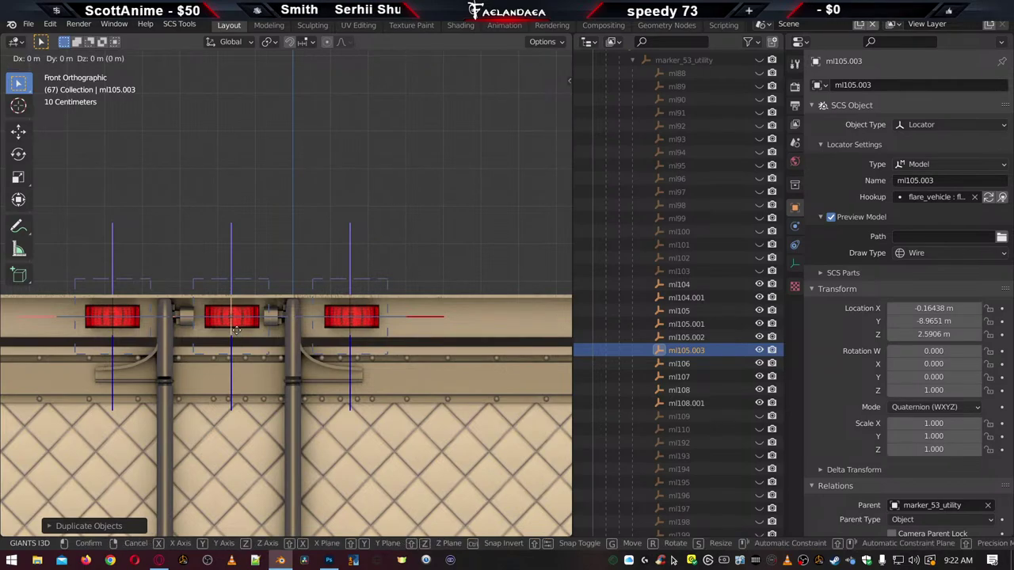
left_click(355, 325)
scroll(364, 334, "up", 5)
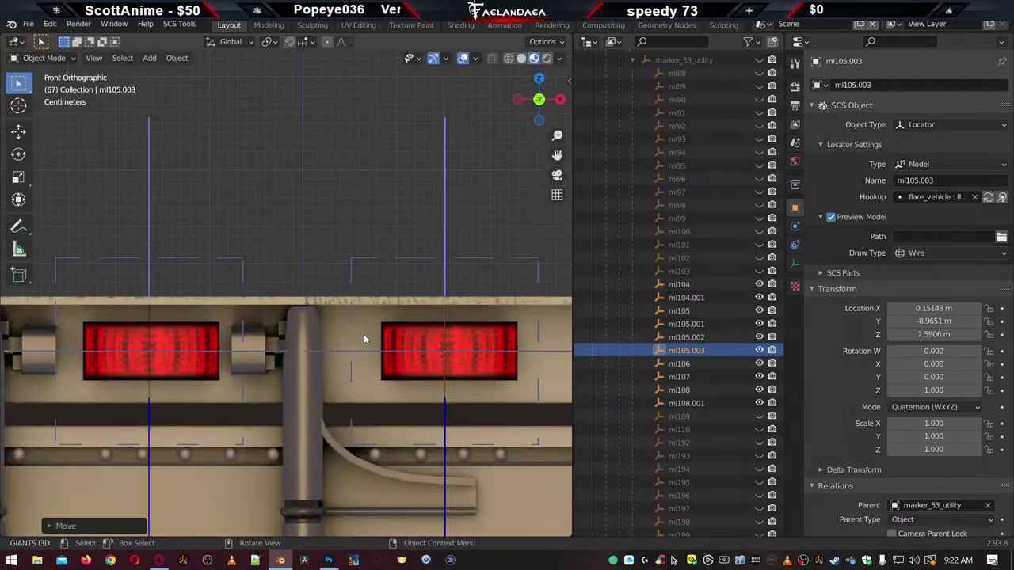
scroll(410, 358, "down", 8)
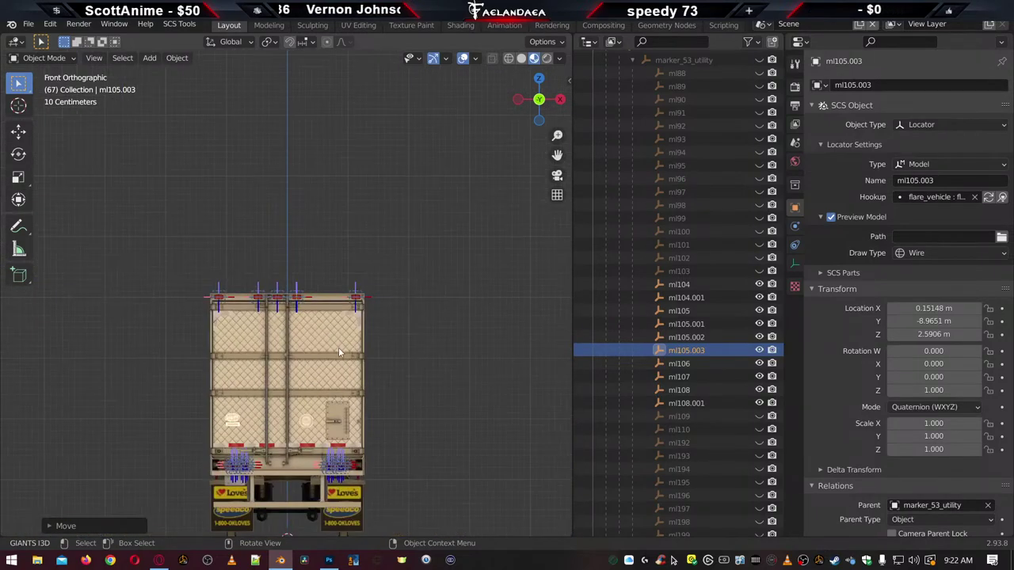
Deselect everything and orbit, pan and zoom in close on the trailer's rear tail-light bar
left_click(426, 315)
scroll(422, 372, "up", 2)
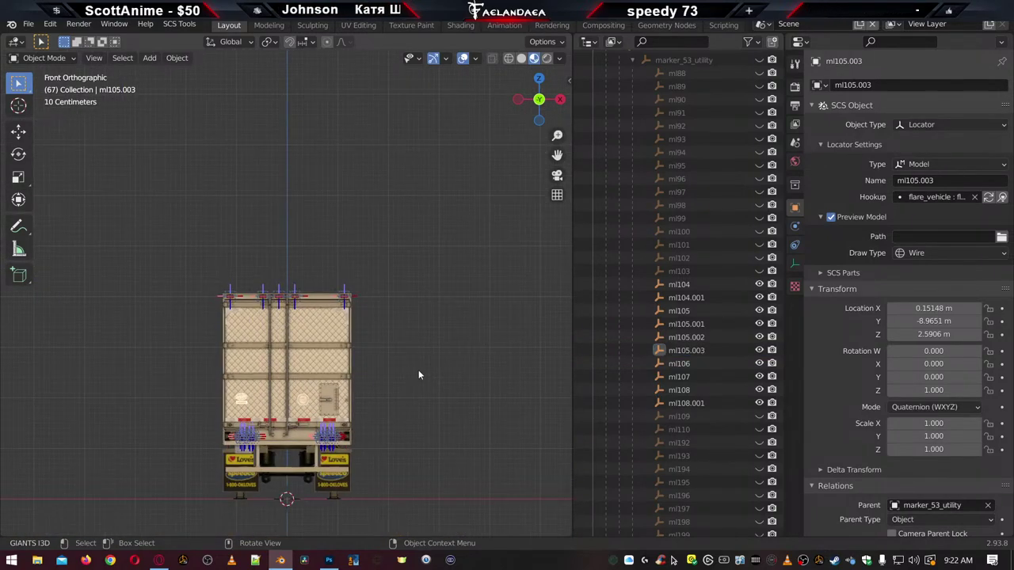
middle_click_drag(444, 392, 312, 399)
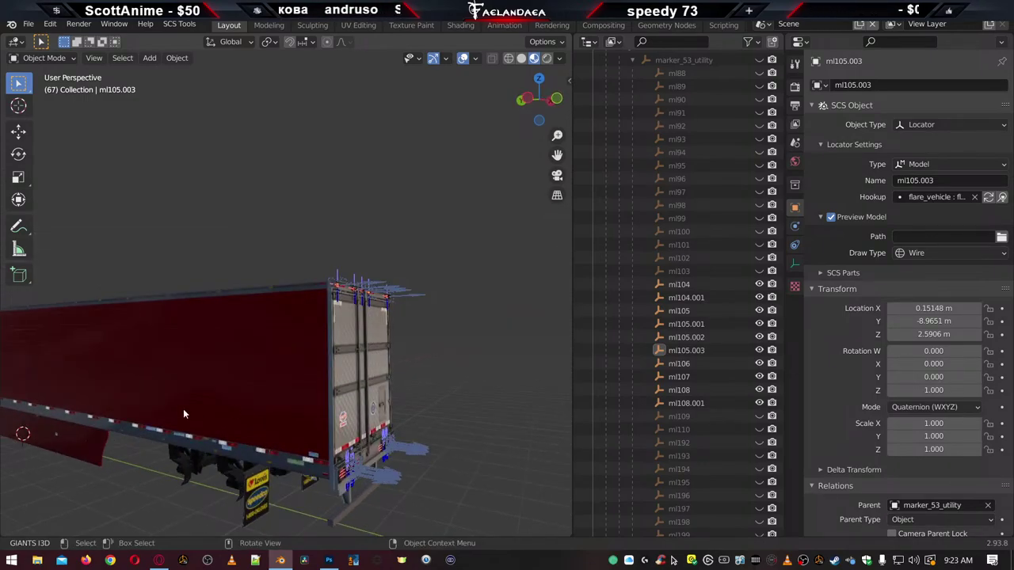
middle_click_drag(186, 404, 267, 369)
scroll(266, 365, "up", 5)
scroll(274, 350, "down", 4)
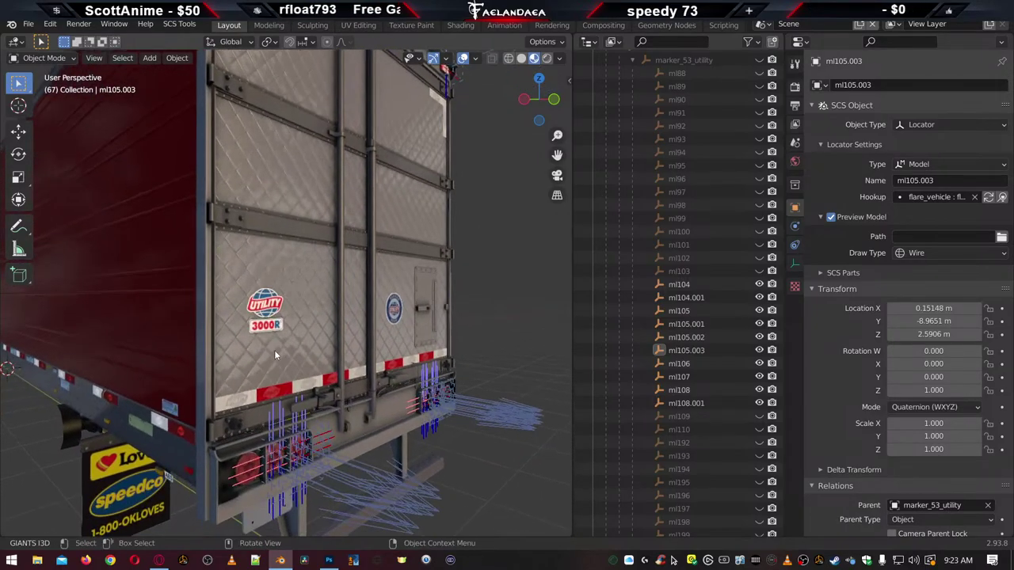
scroll(285, 352, "up", 6)
middle_click_drag(303, 391, 293, 300, "shift")
scroll(293, 304, "down", 3)
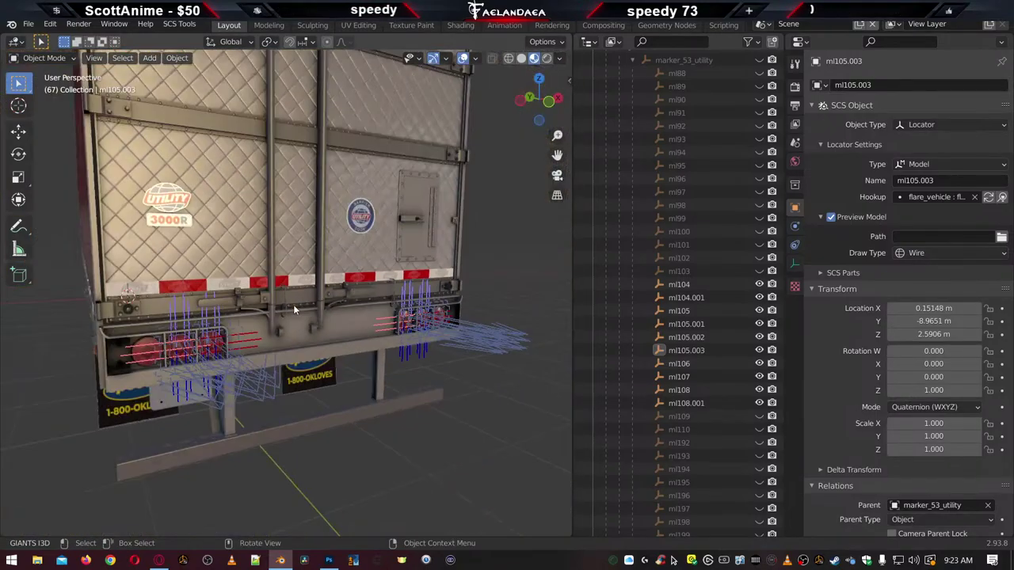
scroll(237, 348, "up", 2)
scroll(252, 333, "up", 4)
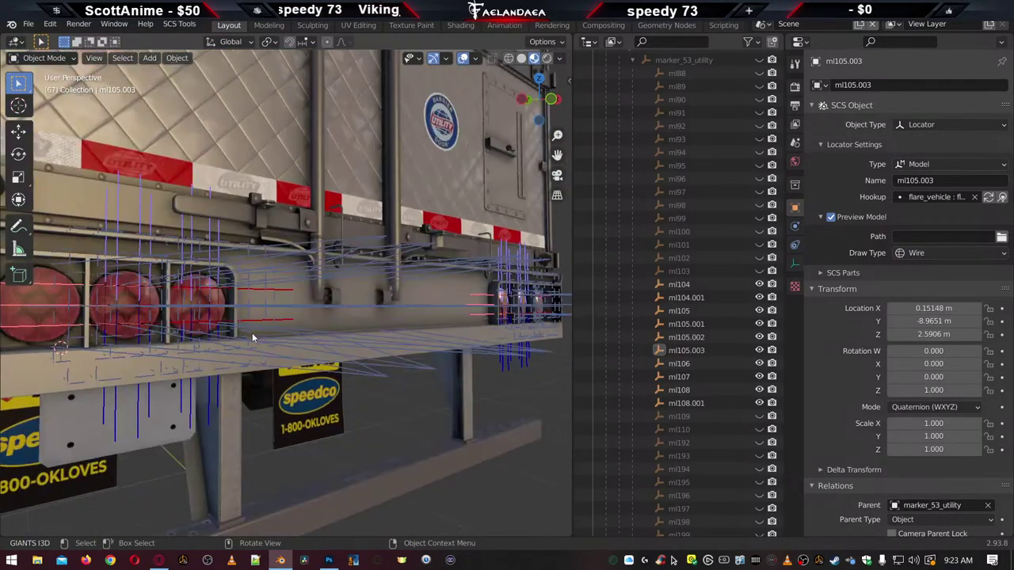
middle_click_drag(243, 340, 253, 342)
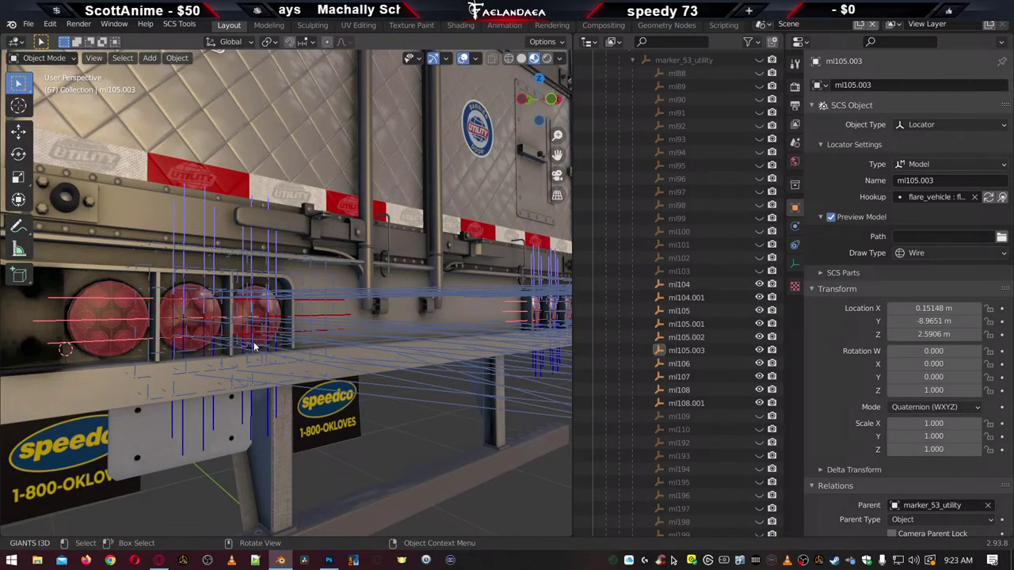
scroll(252, 343, "up", 2)
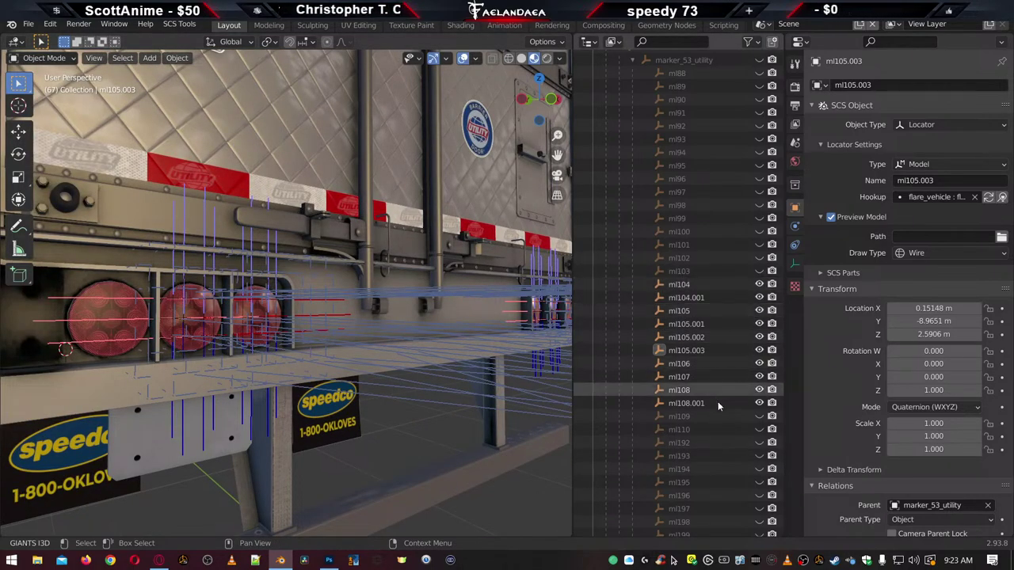
scroll(688, 447, "down", 15)
scroll(681, 449, "down", 20)
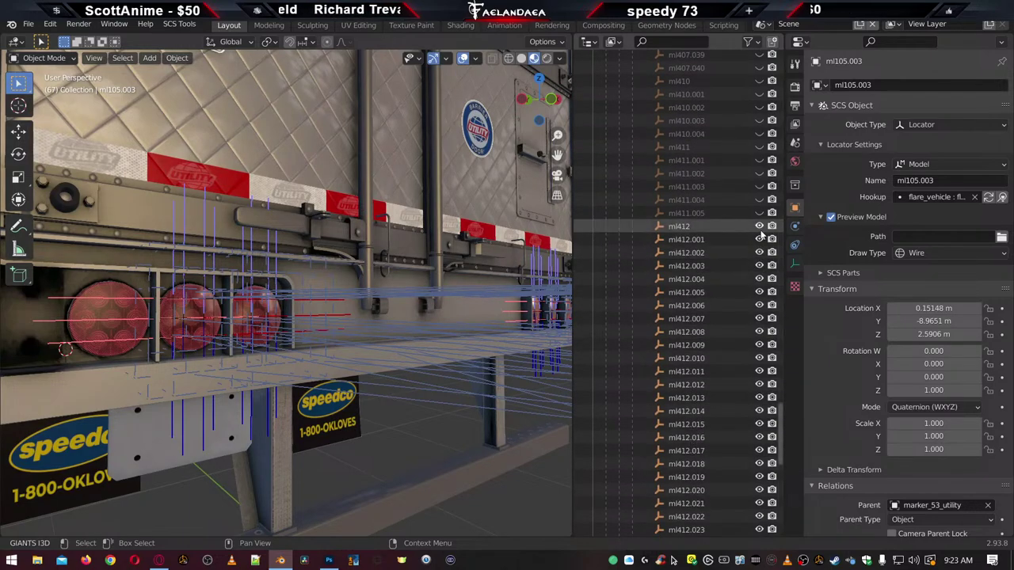
Hide ml412 and all its copies in the Outliner, briefly toggling ml412.023 to check it
left_click_drag(759, 225, 756, 531)
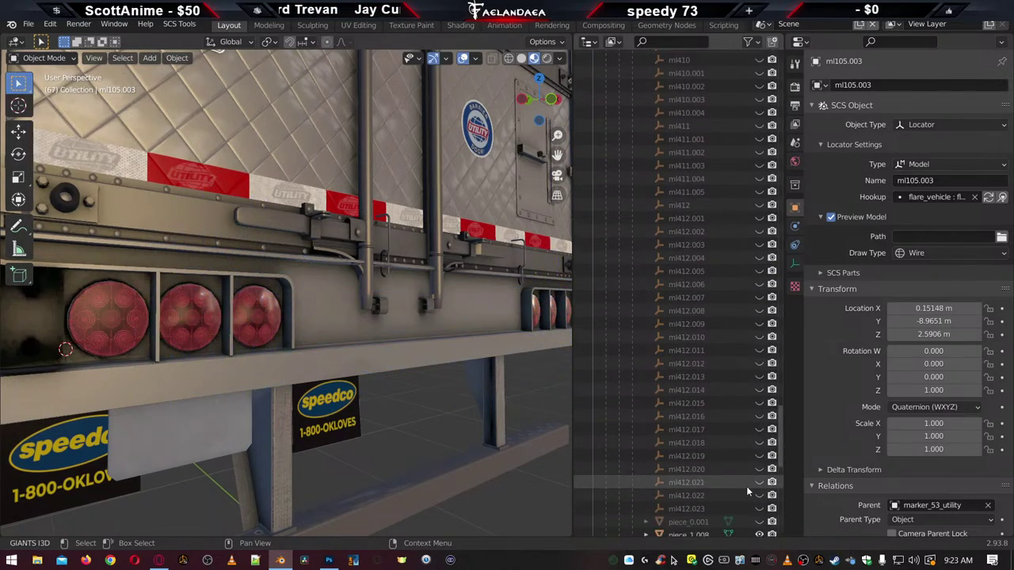
scroll(751, 507, "down", 4)
left_click(759, 403)
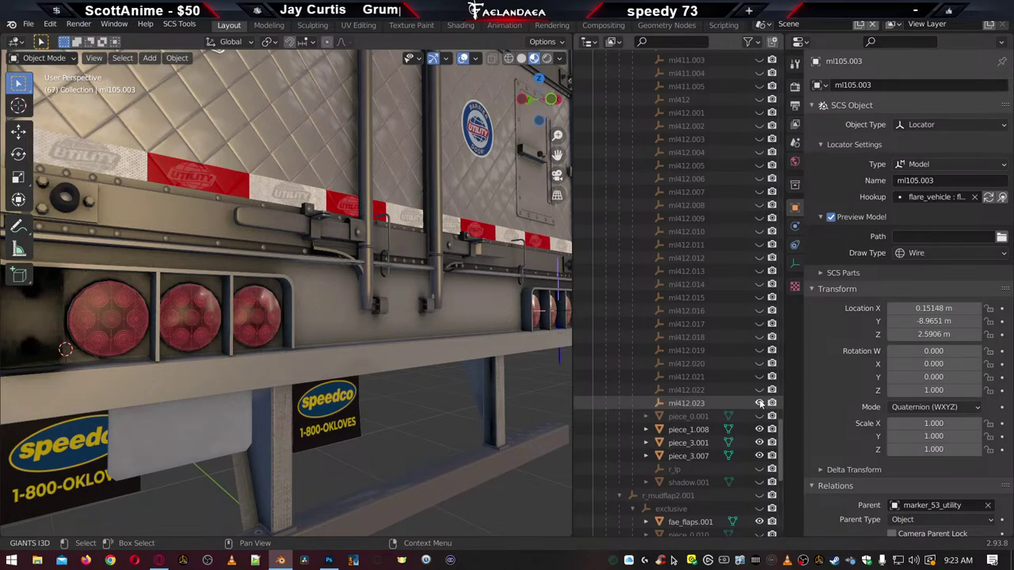
left_click(759, 403)
scroll(713, 363, "up", 10)
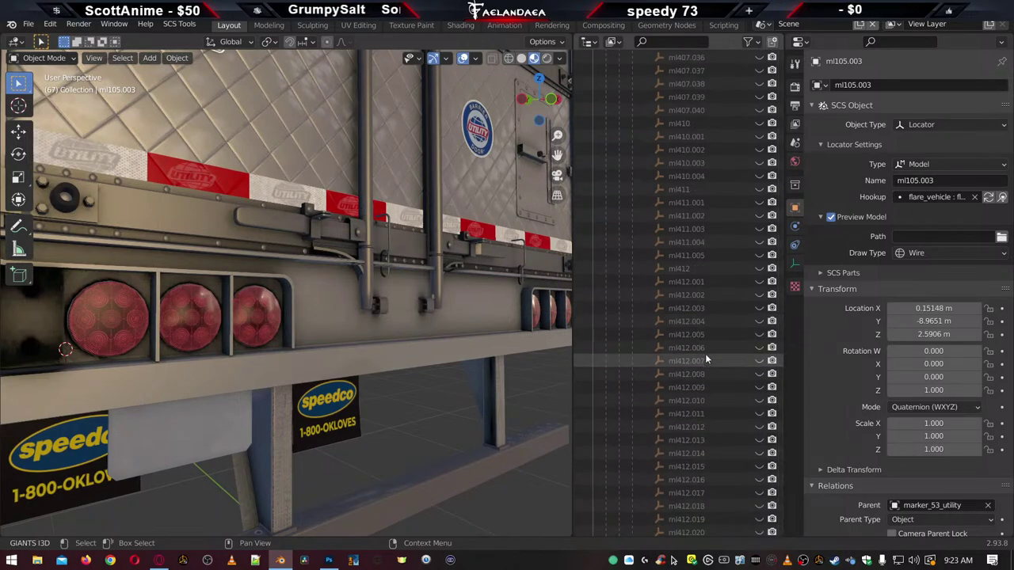
scroll(703, 359, "down", 10)
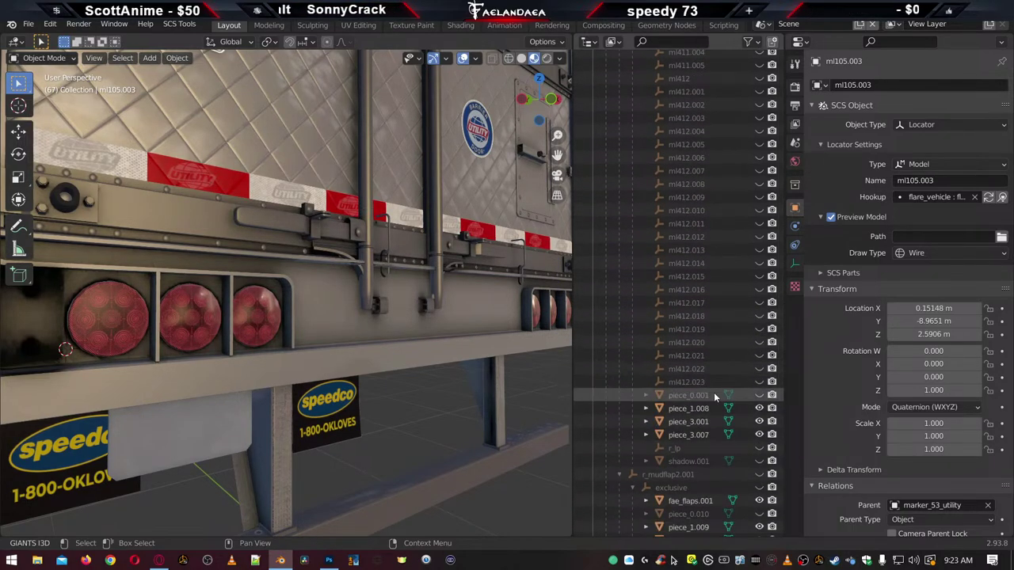
Make the piece_0.001 plate visible again and view the rear lights head-on
left_click(759, 395)
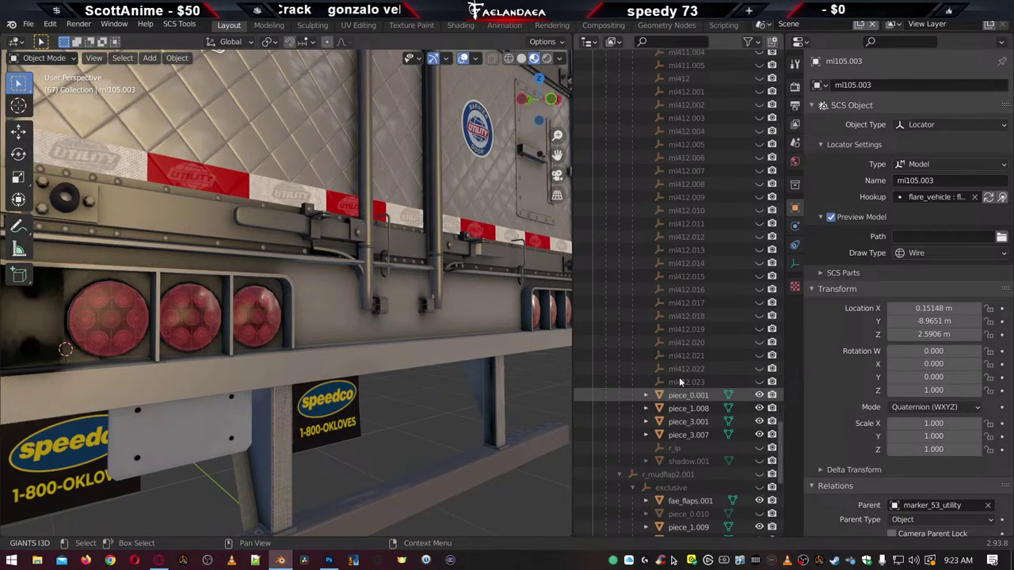
middle_click_drag(466, 325, 362, 331)
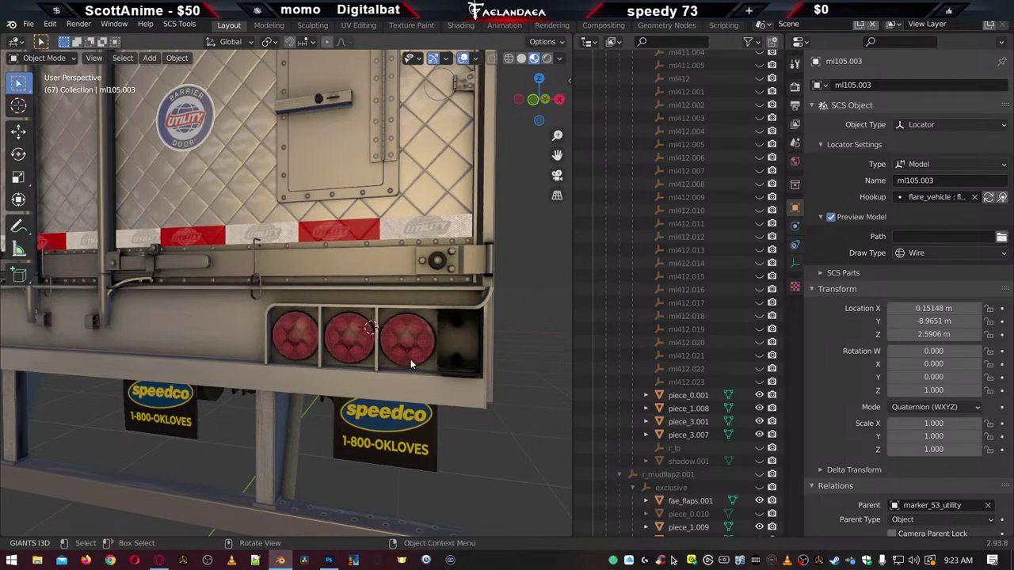
scroll(689, 414, "up", 5)
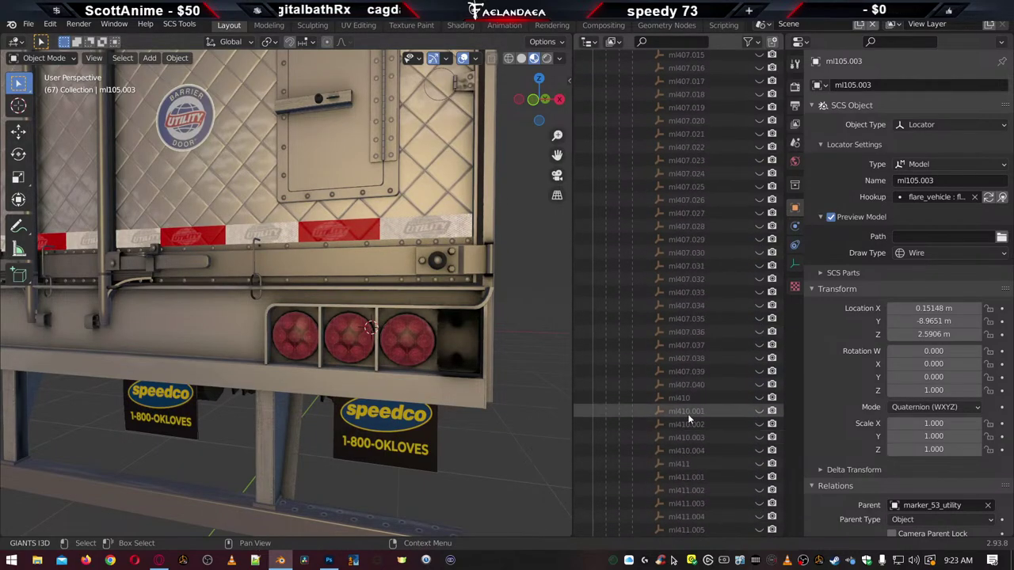
scroll(686, 417, "up", 5)
scroll(686, 417, "up", 4)
scroll(713, 225, "down", 2)
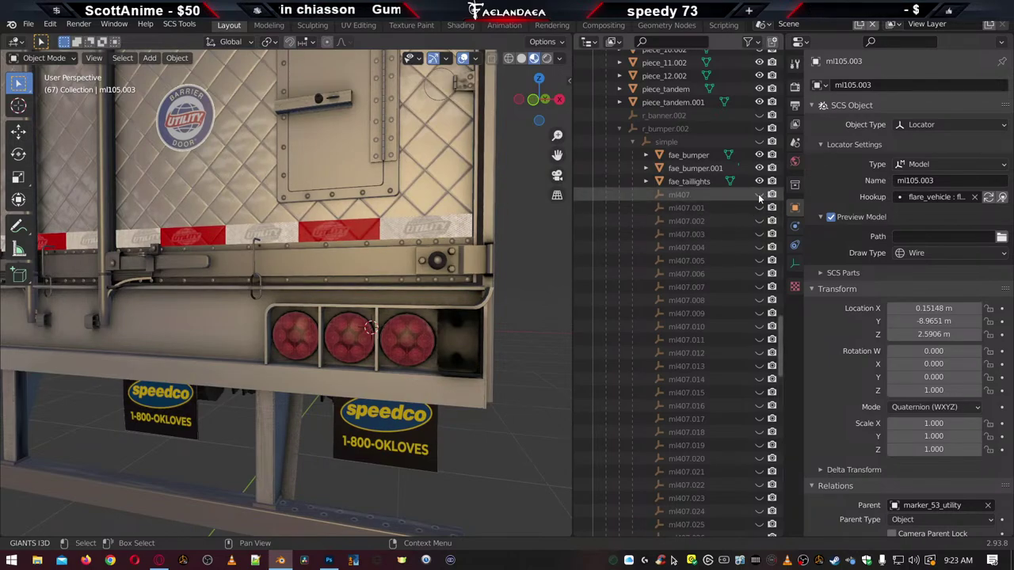
Switch to the rear view and unhide locators ml407.001 through ml407.006
left_click(702, 194)
scroll(322, 339, "down", 10)
key("ctrl+KP_1")
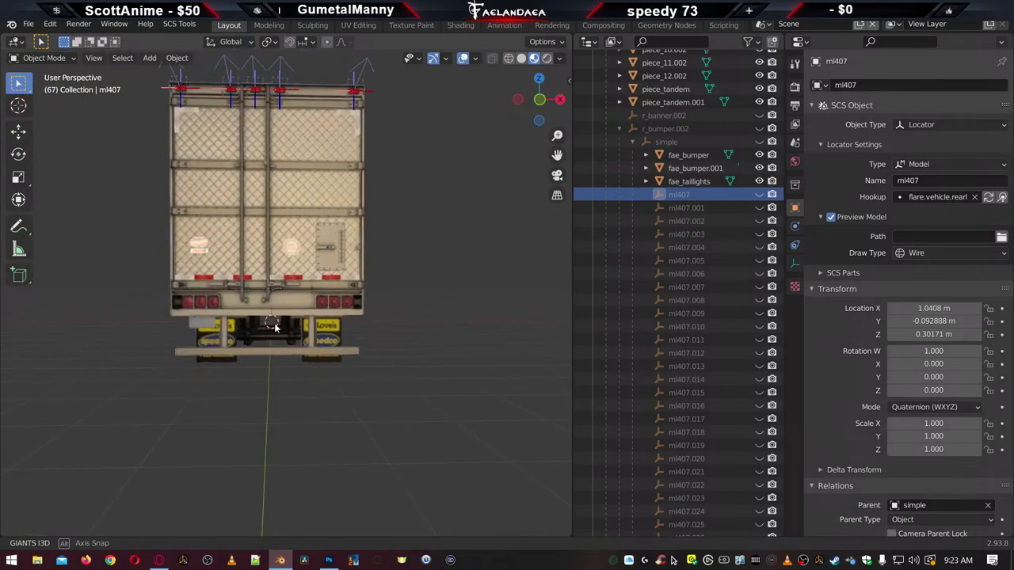
scroll(359, 328, "up", 10)
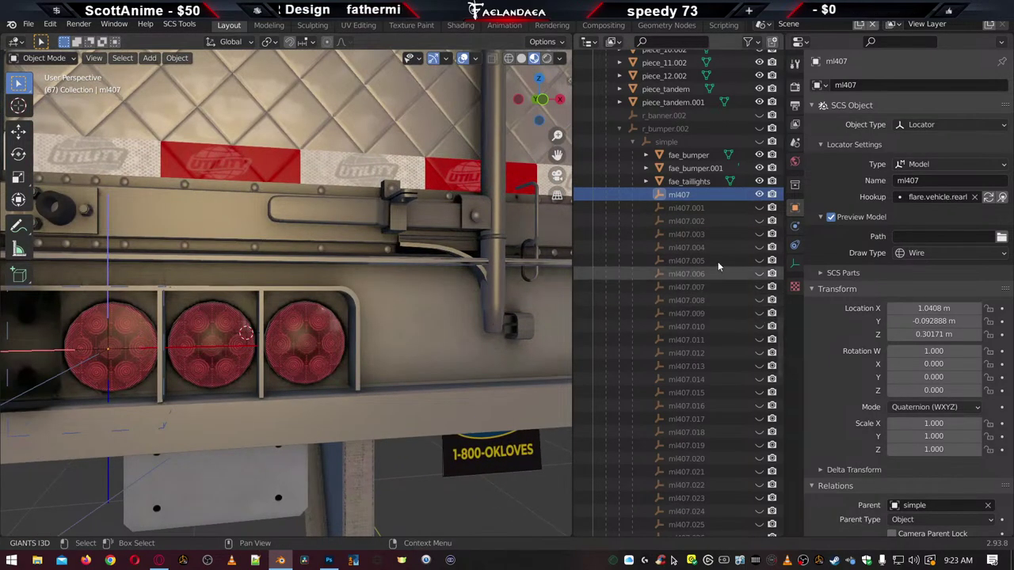
left_click(759, 208)
left_click(759, 221)
left_click(759, 235)
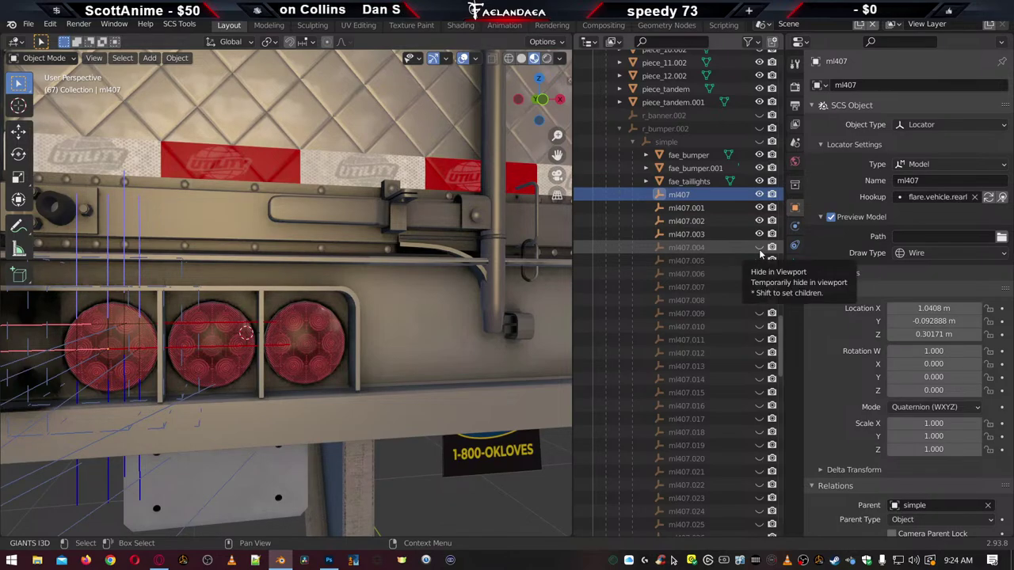
left_click(759, 247)
left_click(759, 261)
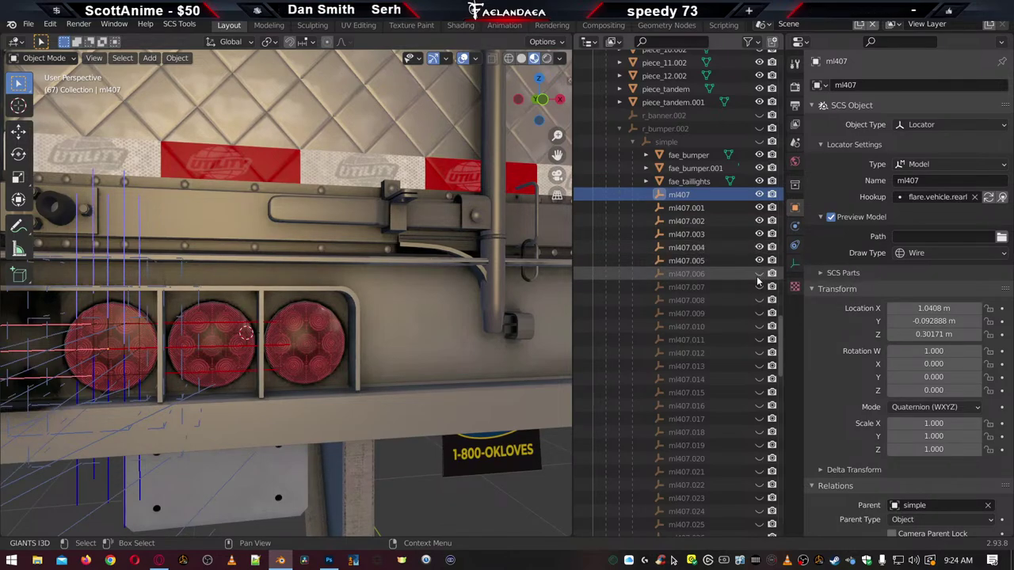
left_click(758, 275)
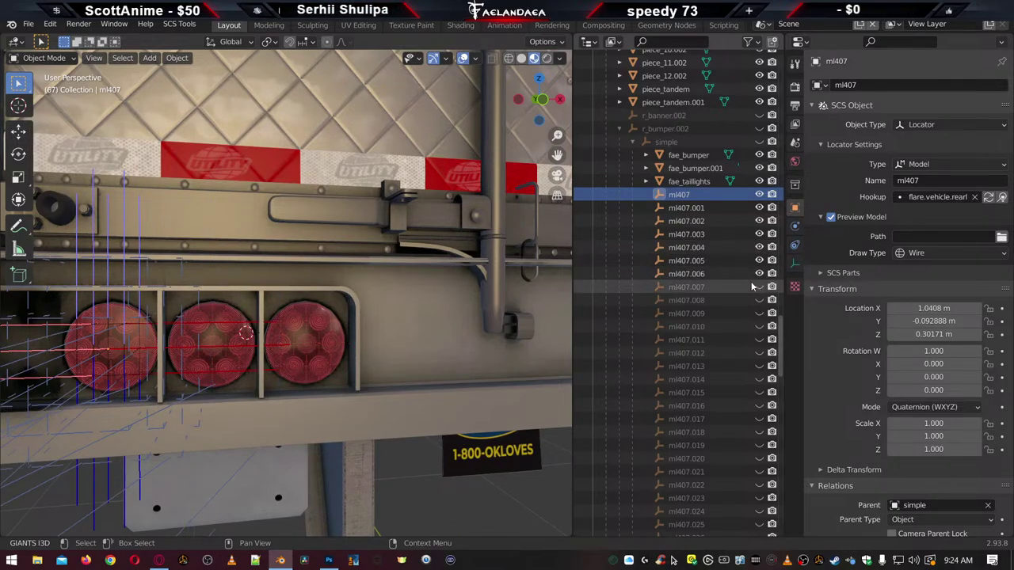
Delete the duplicate locators ml407.001 through ml407.006
left_click(759, 288)
left_click(689, 274)
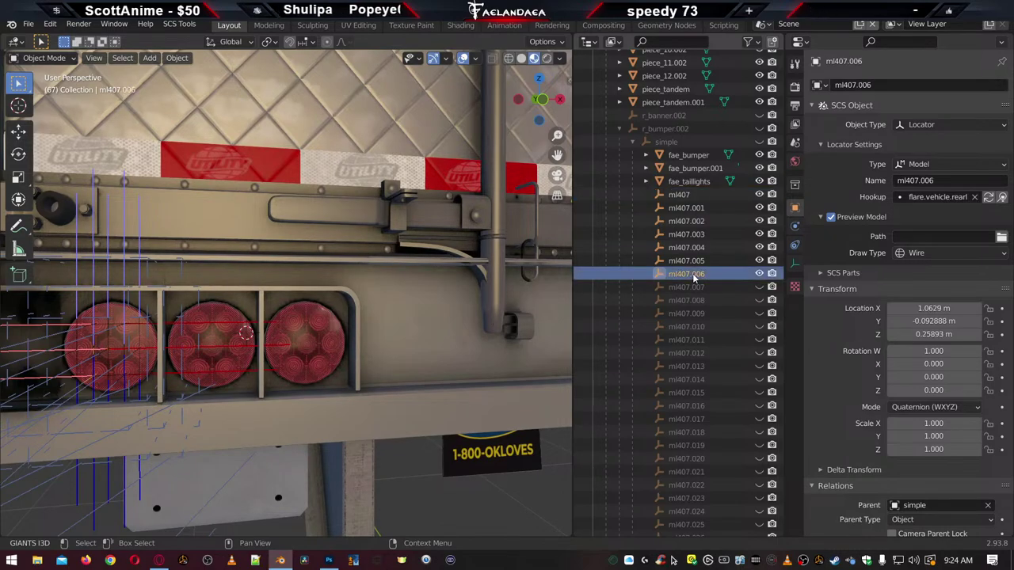
left_click(686, 208, "shift")
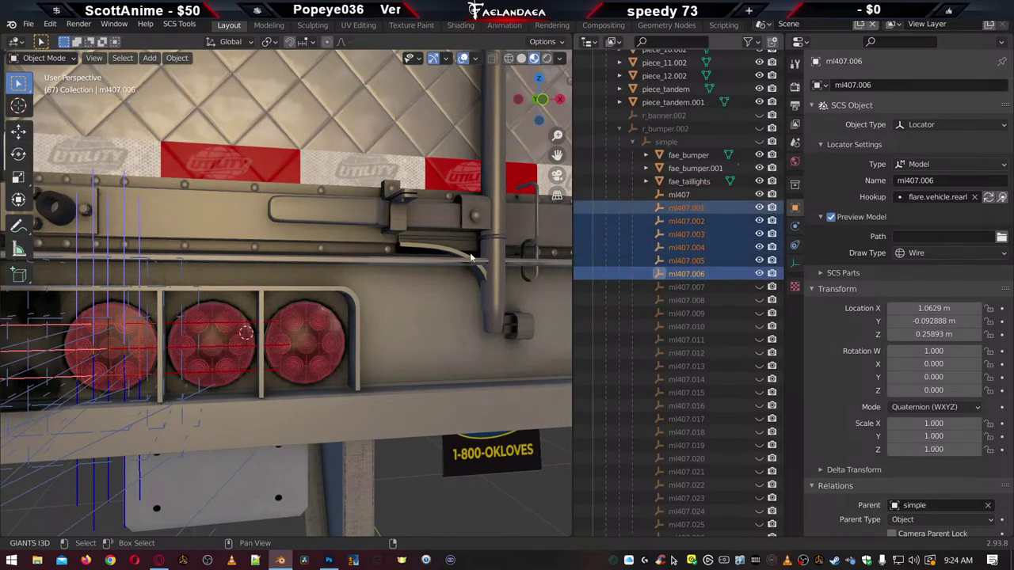
key("x")
left_click(364, 306)
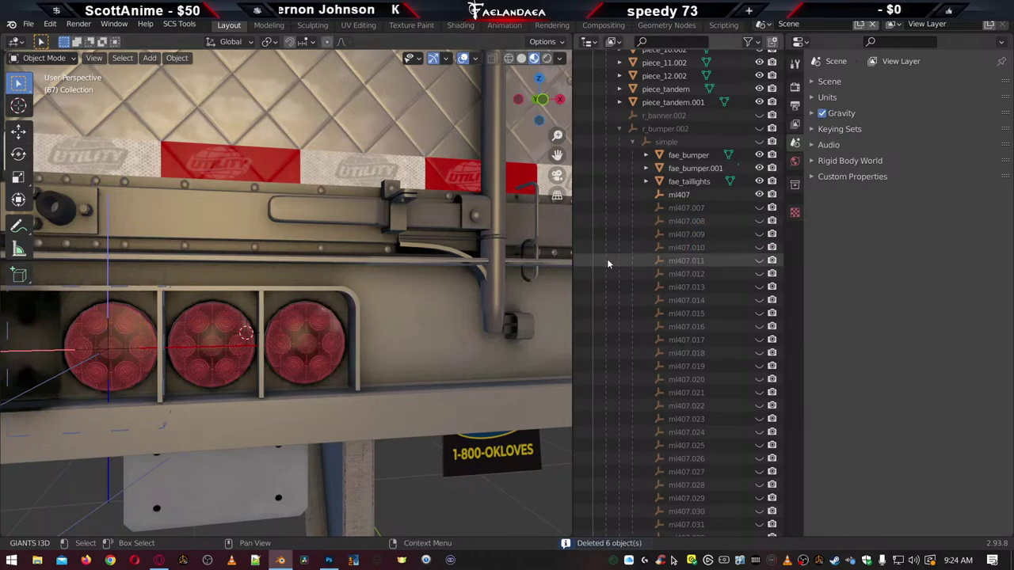
Unhide ml407.007 and delete the duplicates ml407.008 through ml407.013
left_click(759, 208)
left_click_drag(759, 221, 758, 305)
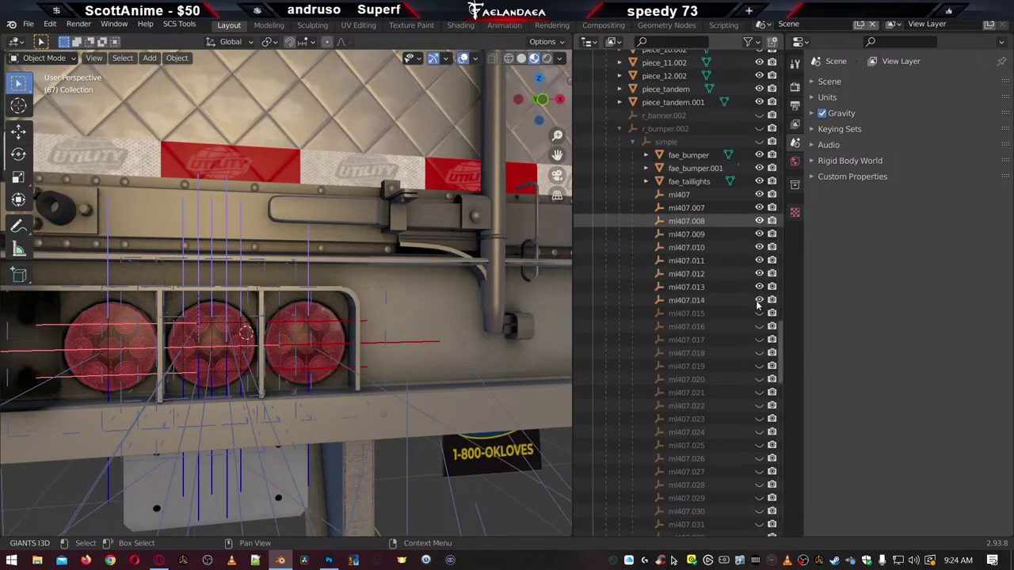
left_click(759, 300)
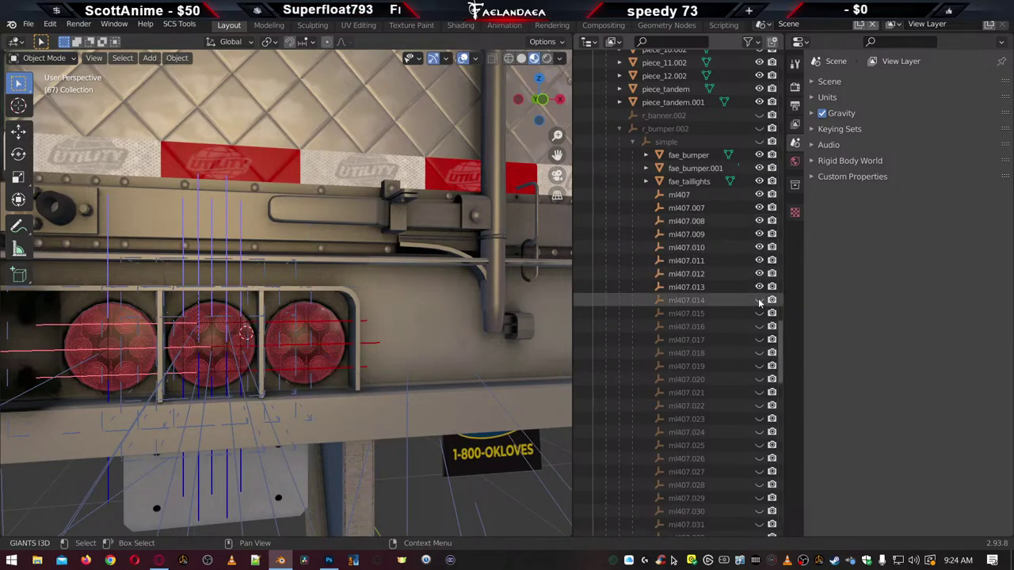
left_click(686, 288)
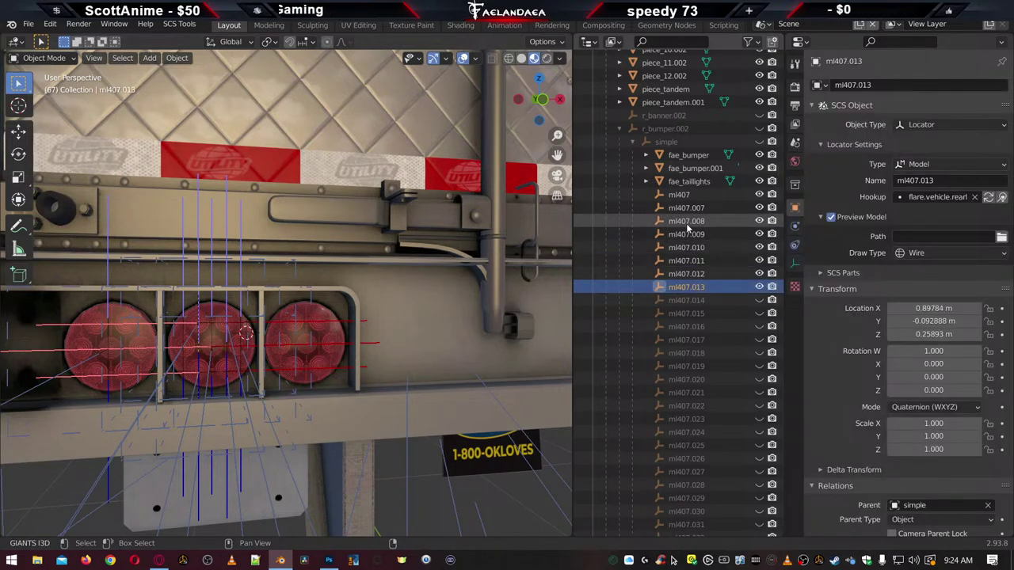
left_click(687, 223, "shift")
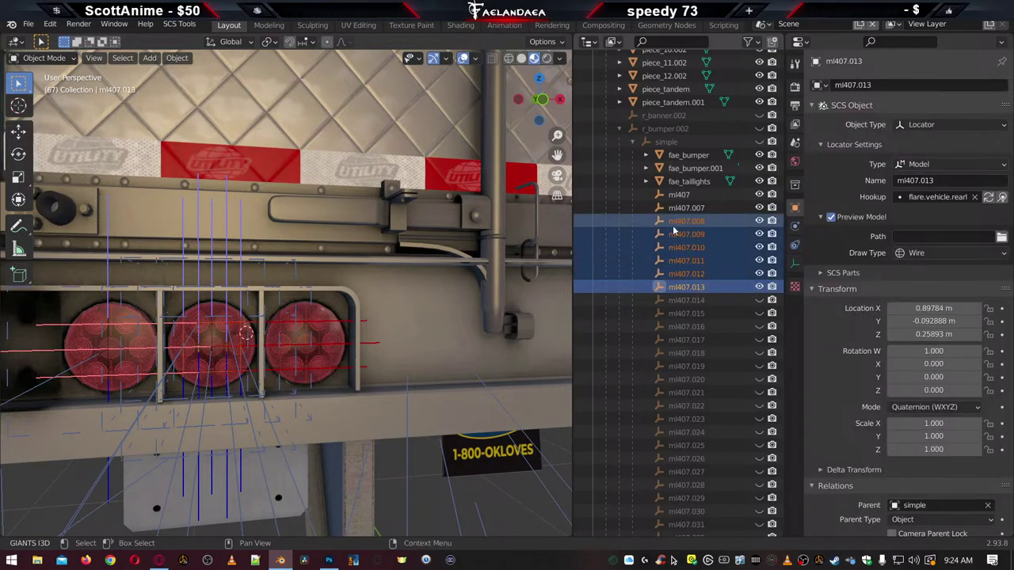
key("x")
left_click(505, 255)
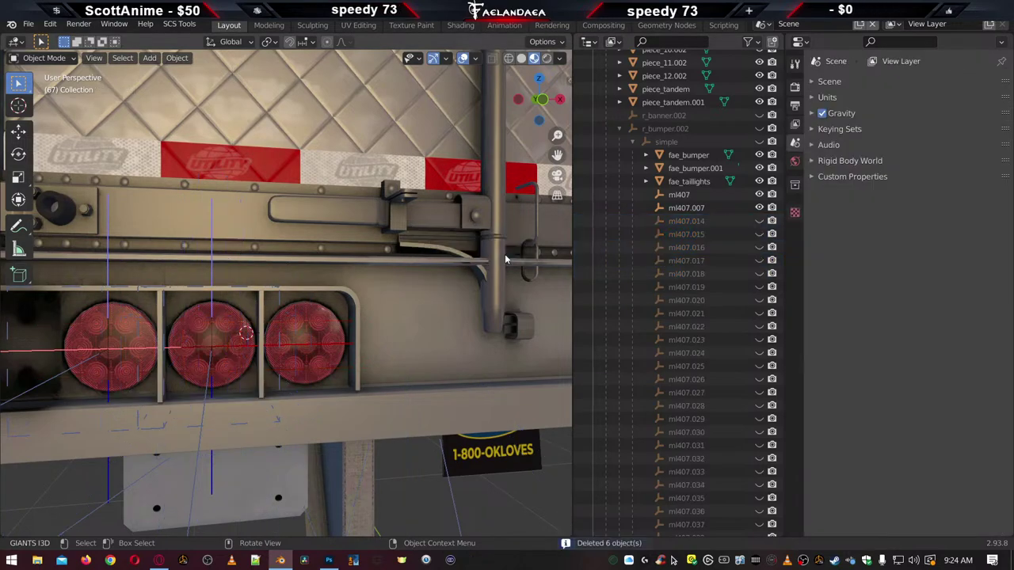
Keep ml407.014 visible and delete the duplicates ml407.015 through ml407.020
left_click(694, 223)
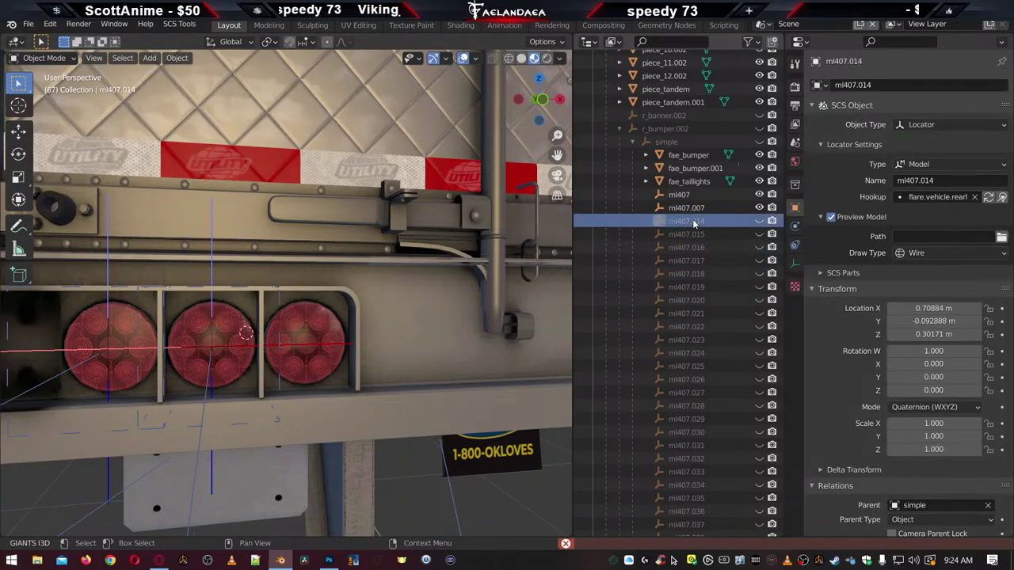
left_click(759, 221)
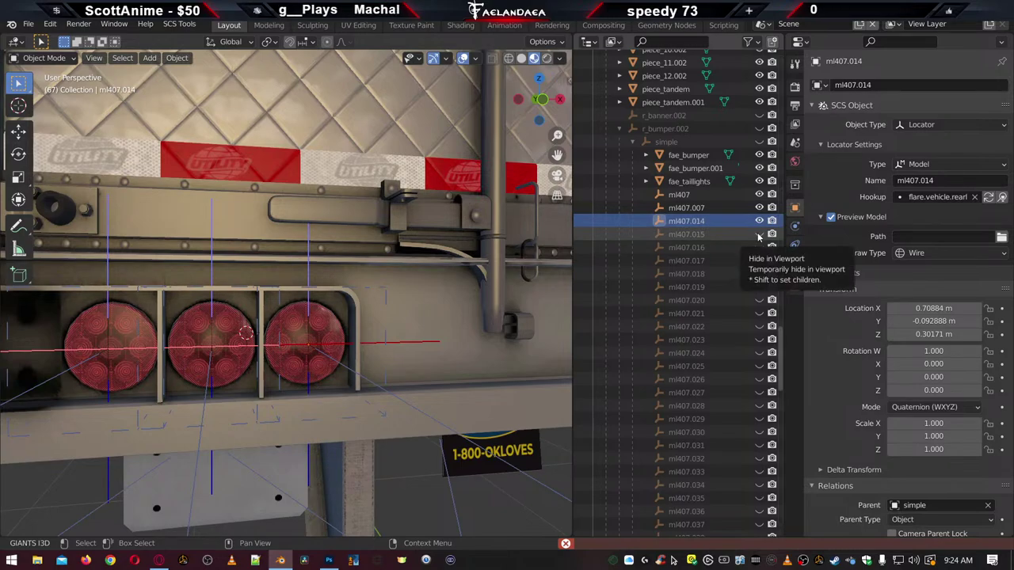
scroll(402, 317, "down", 10)
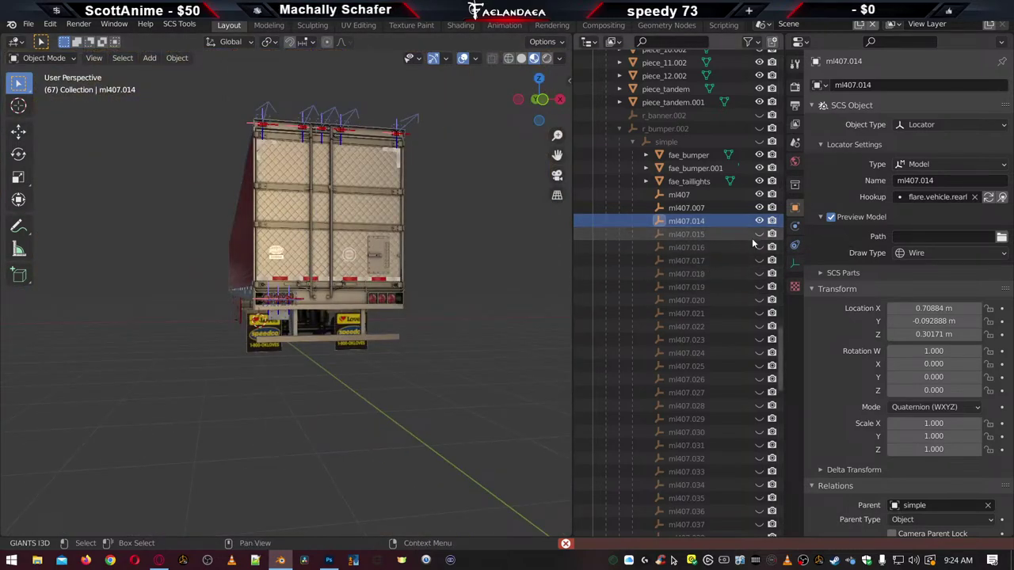
left_click_drag(759, 235, 768, 299)
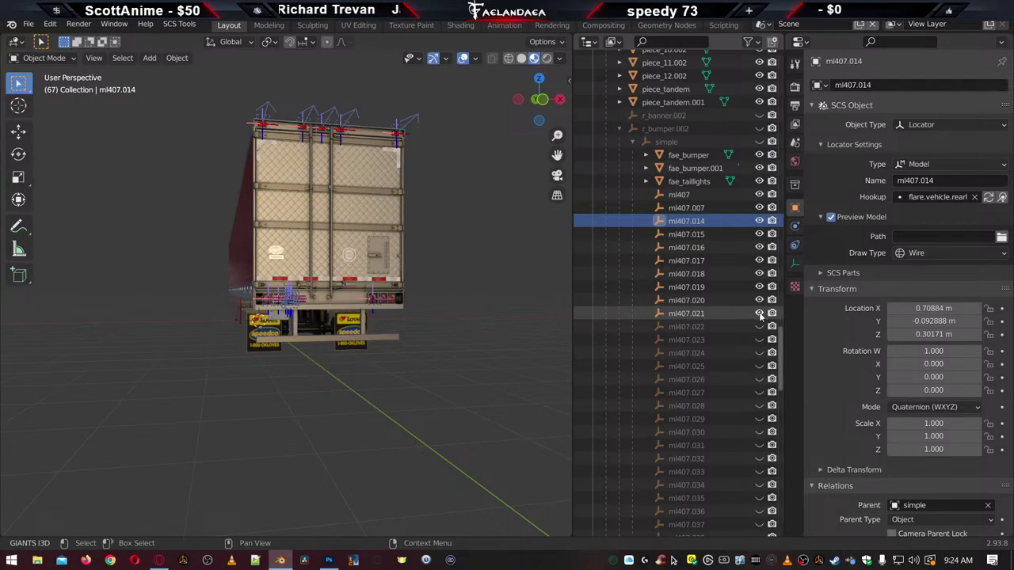
left_click(686, 301)
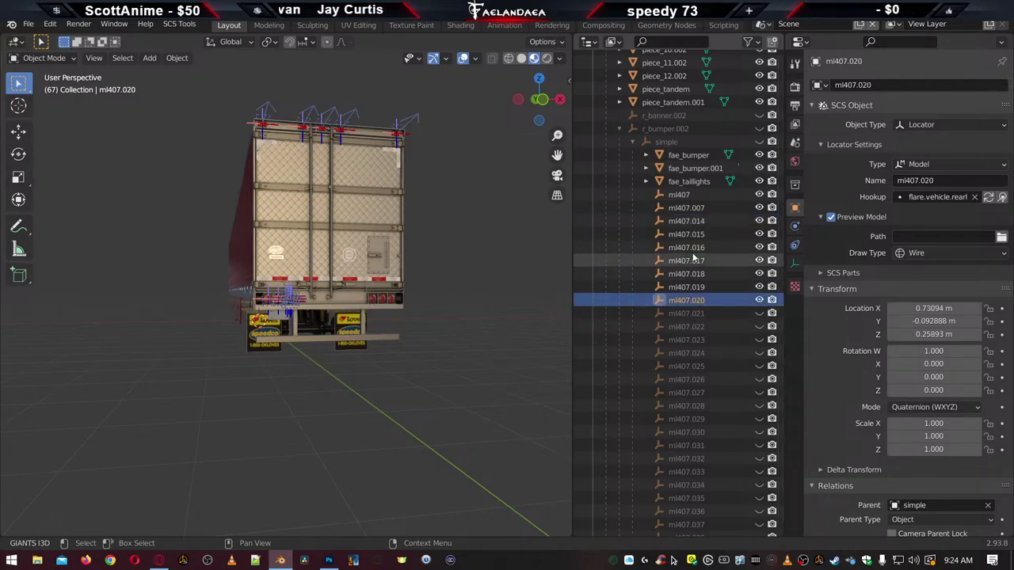
left_click_drag(729, 300, 697, 241)
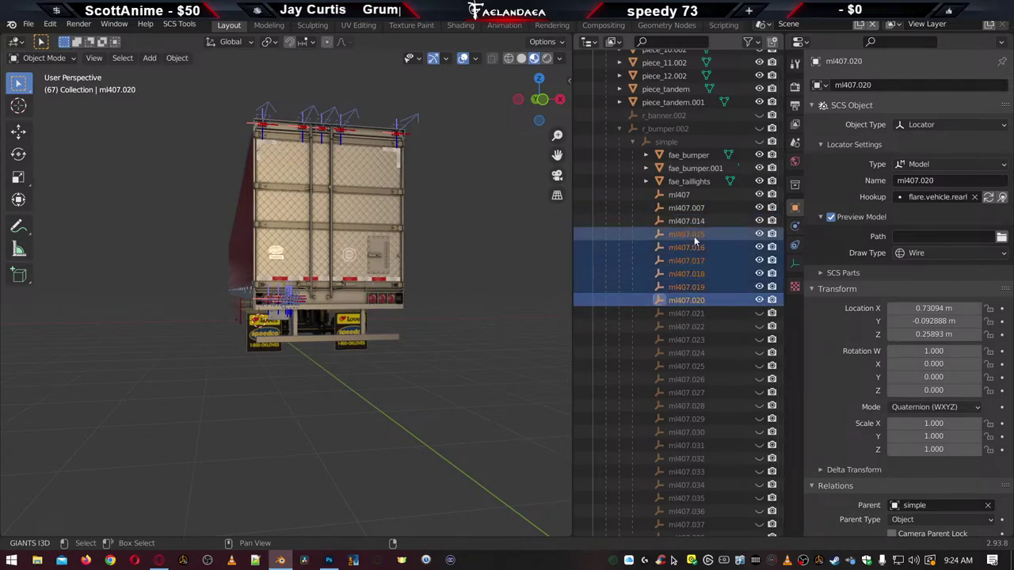
key("x")
left_click(506, 281)
scroll(437, 330, "up", 8)
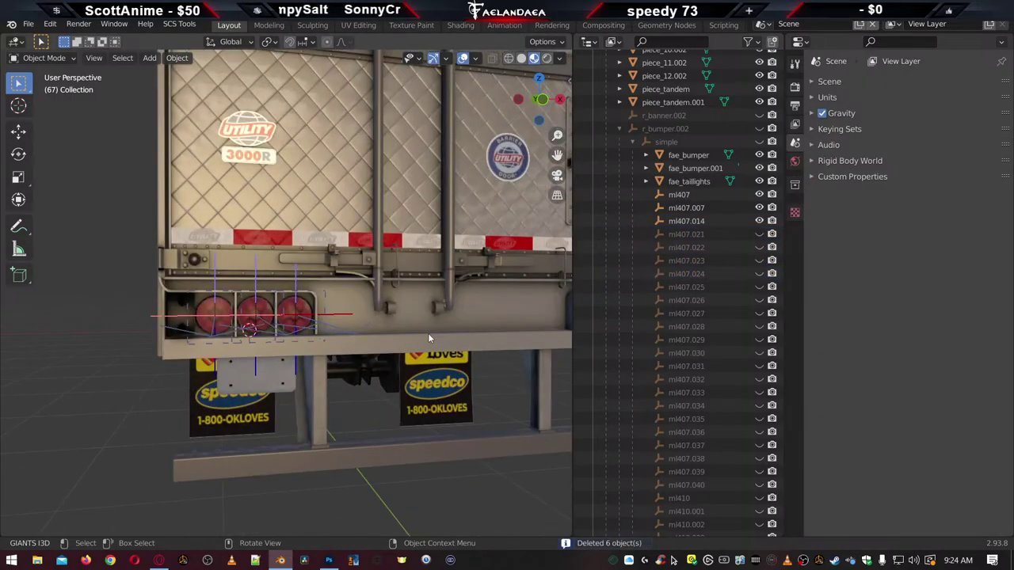
scroll(470, 331, "down", 6)
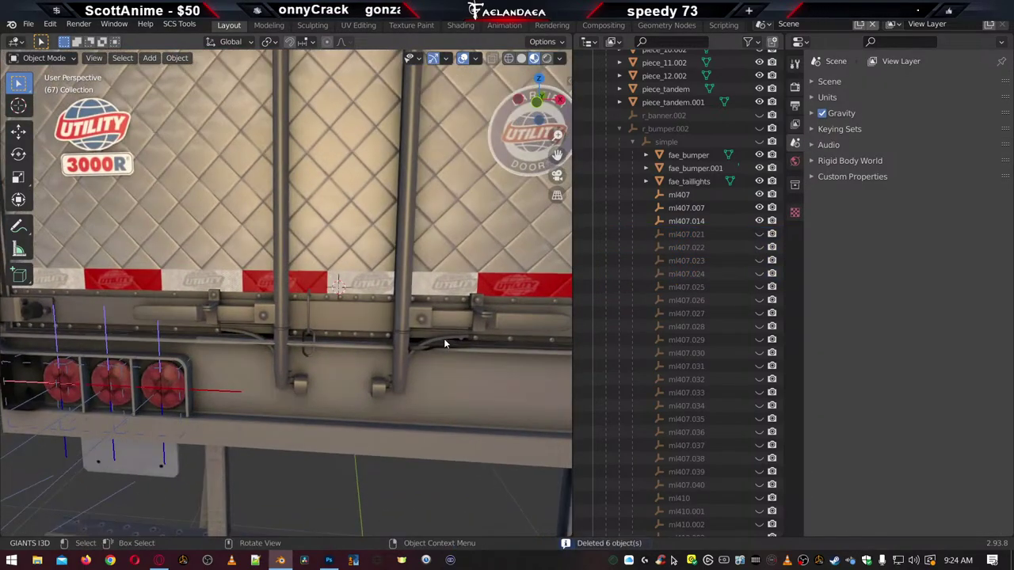
scroll(386, 312, "up", 7)
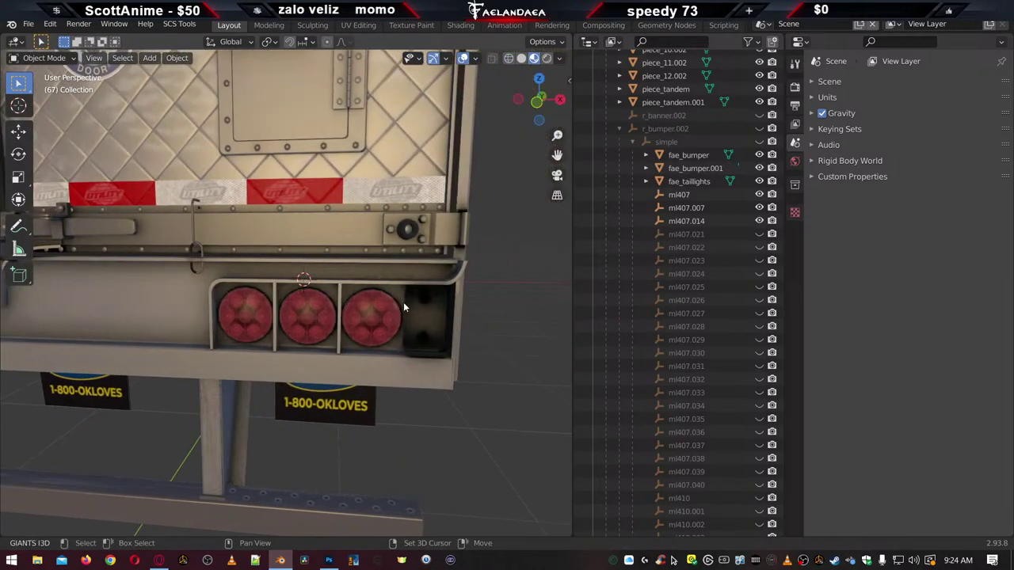
Unhide ml407.021 through .027, then delete duplicates ml407.022 through ml407.027
left_click(742, 234)
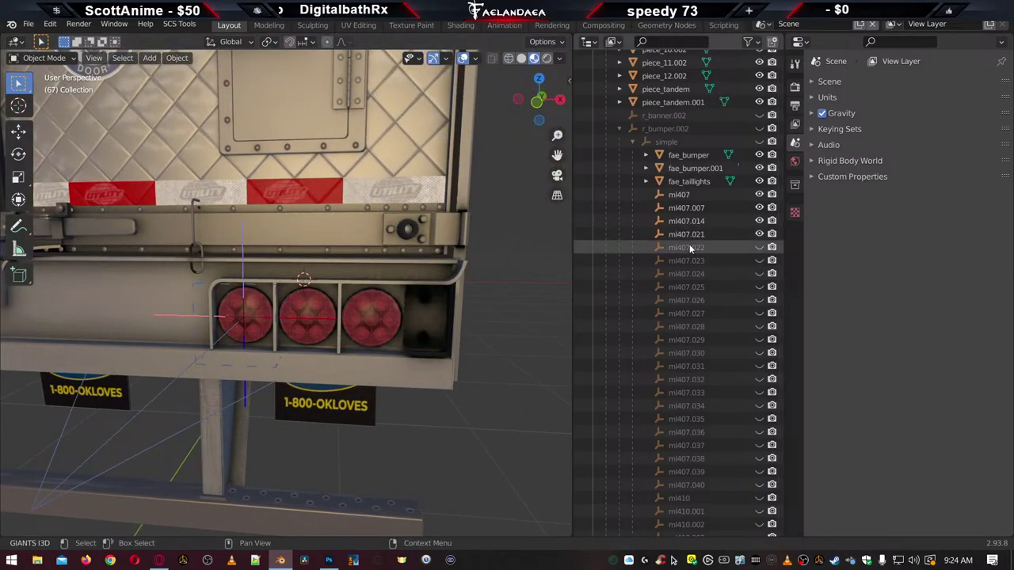
left_click(759, 247)
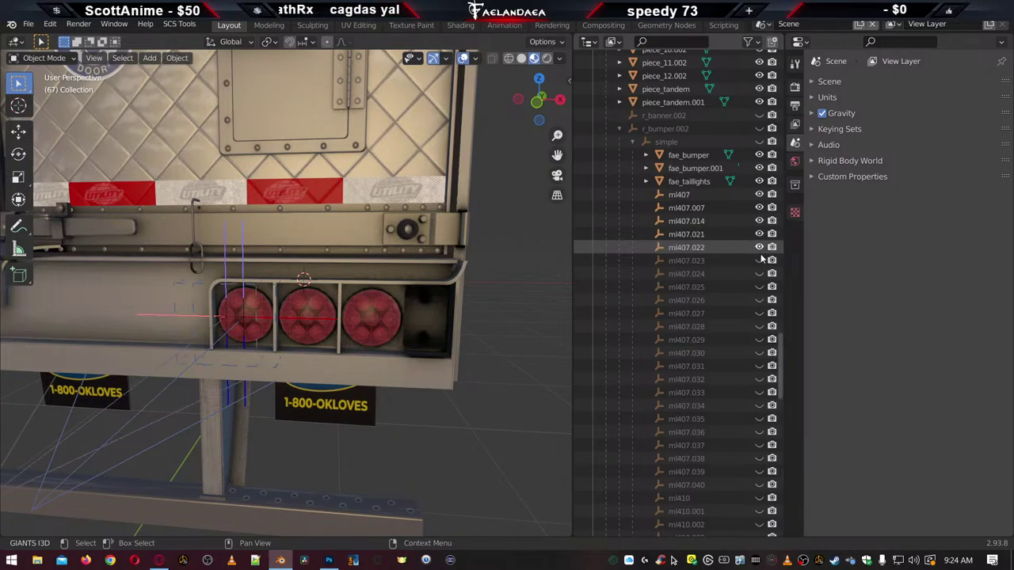
left_click(759, 261)
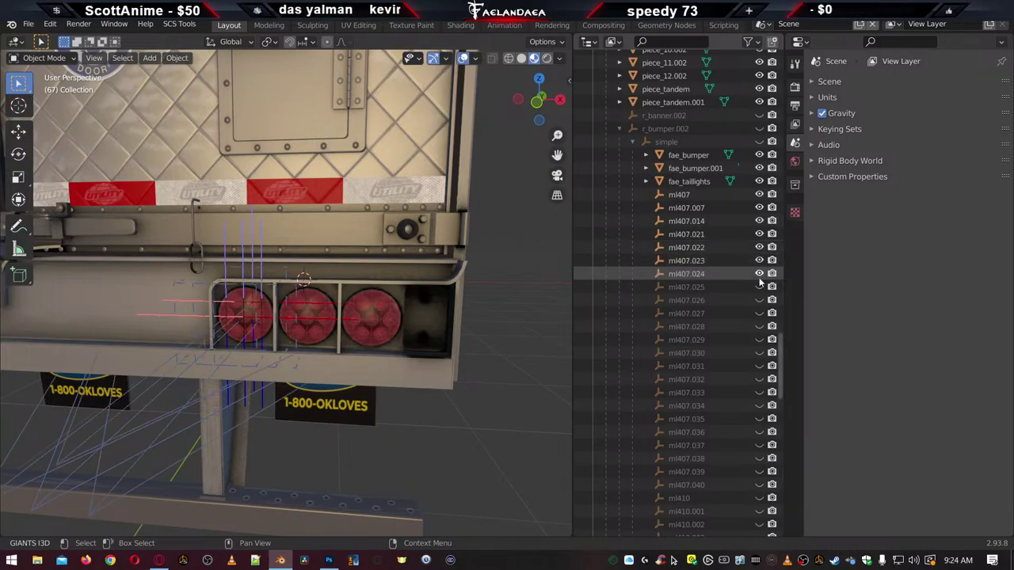
left_click(759, 273)
left_click(759, 287)
left_click(759, 300)
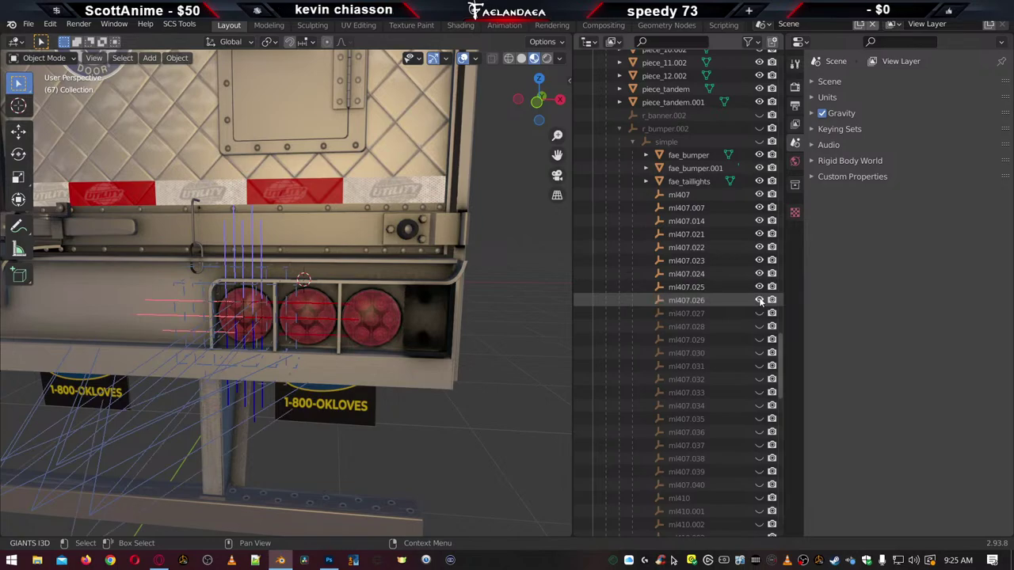
left_click(759, 312)
left_click(694, 315)
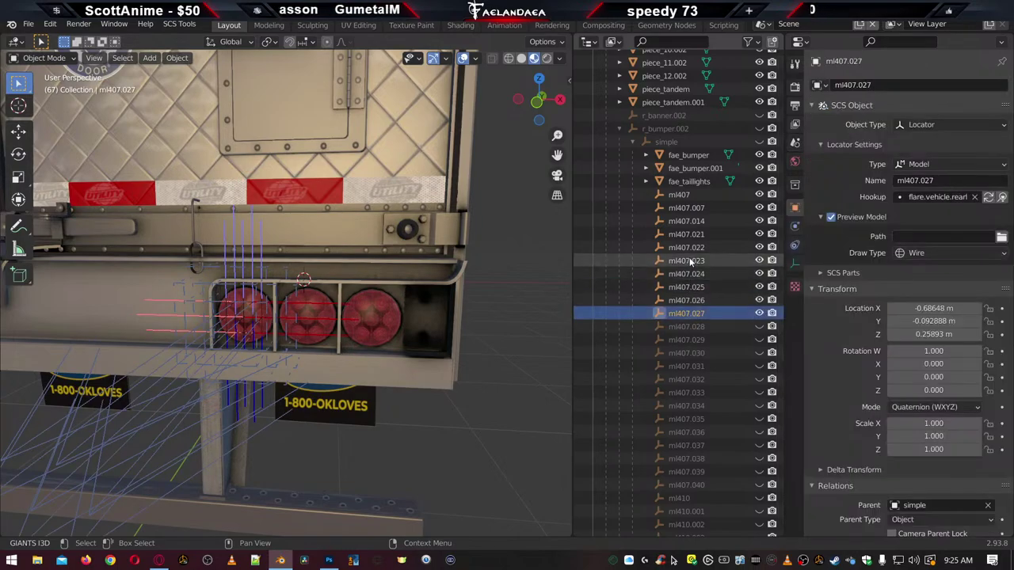
left_click(687, 252, "shift")
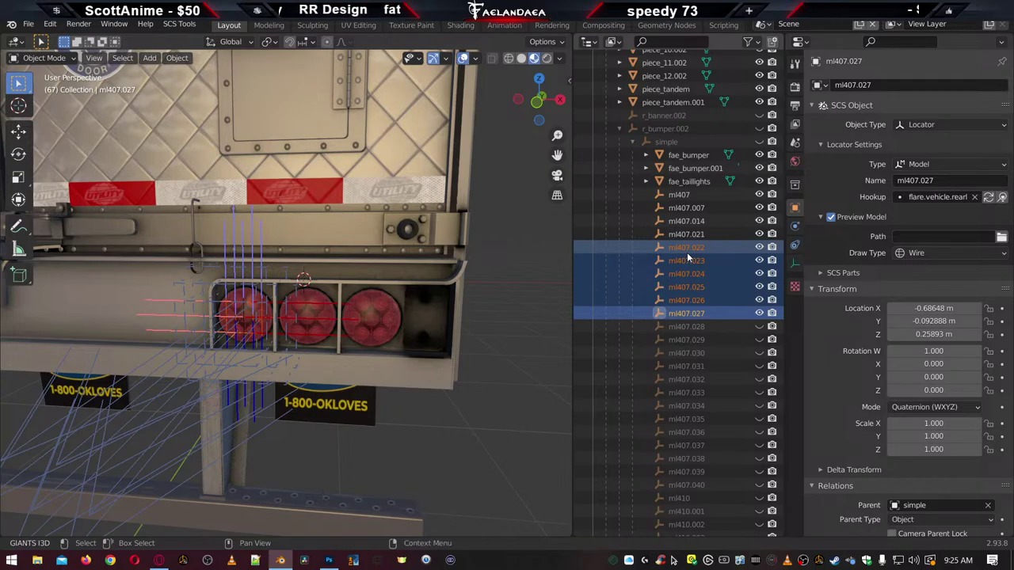
key("x")
key("Return")
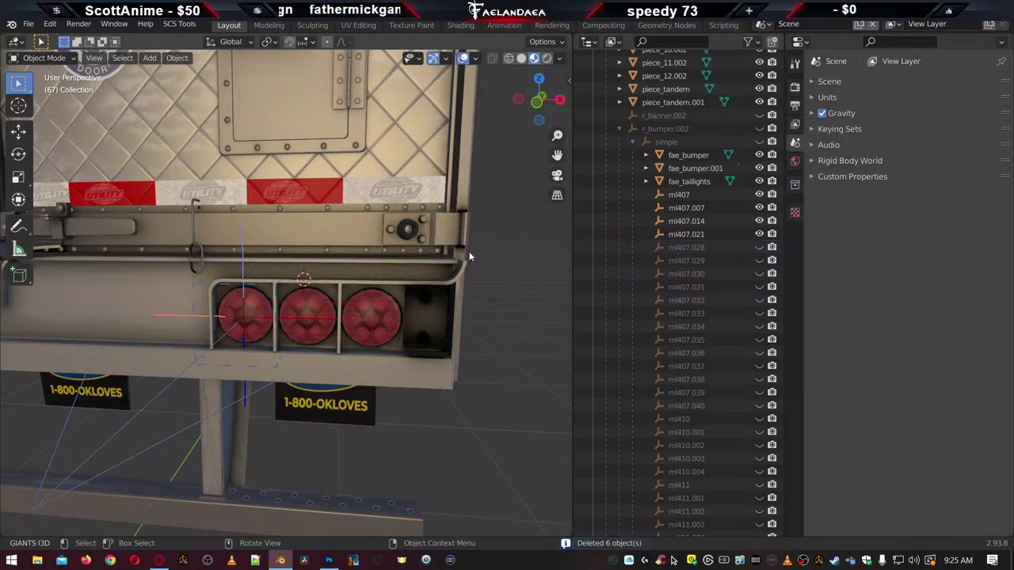
Unhide locators ml407.028 through ml407.034
left_click(760, 247)
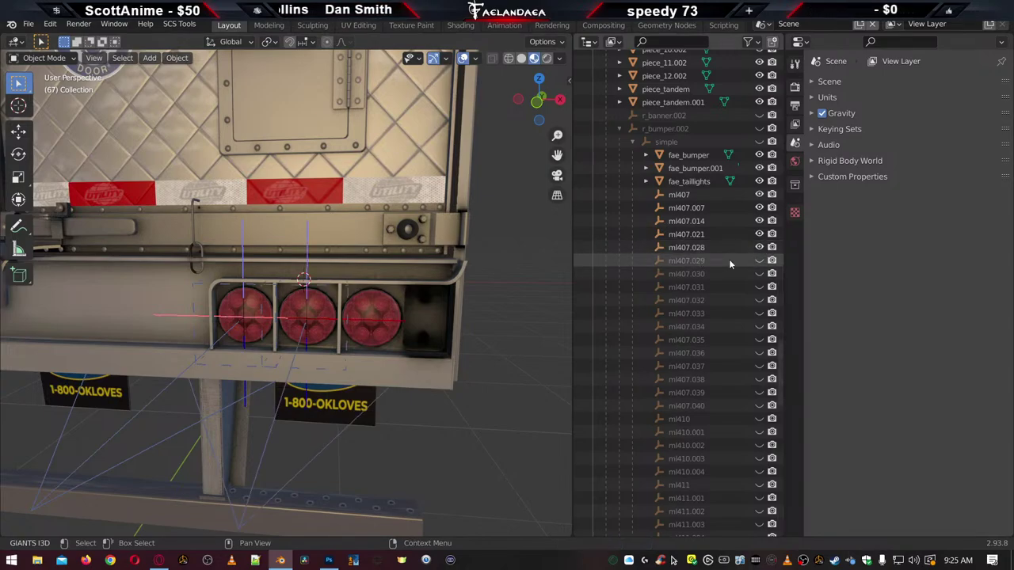
left_click(760, 261)
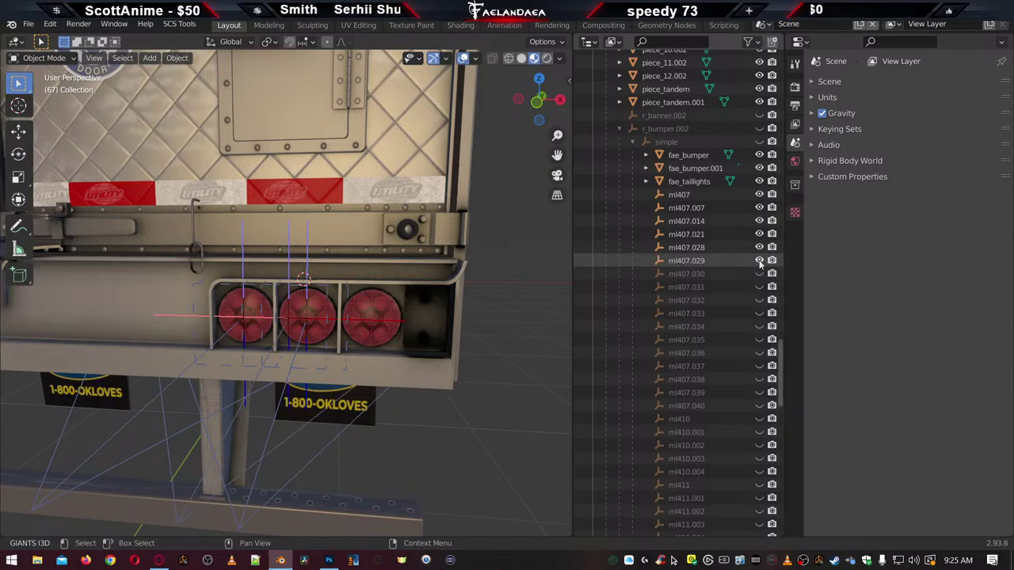
left_click(759, 274)
left_click(759, 287)
left_click(759, 300)
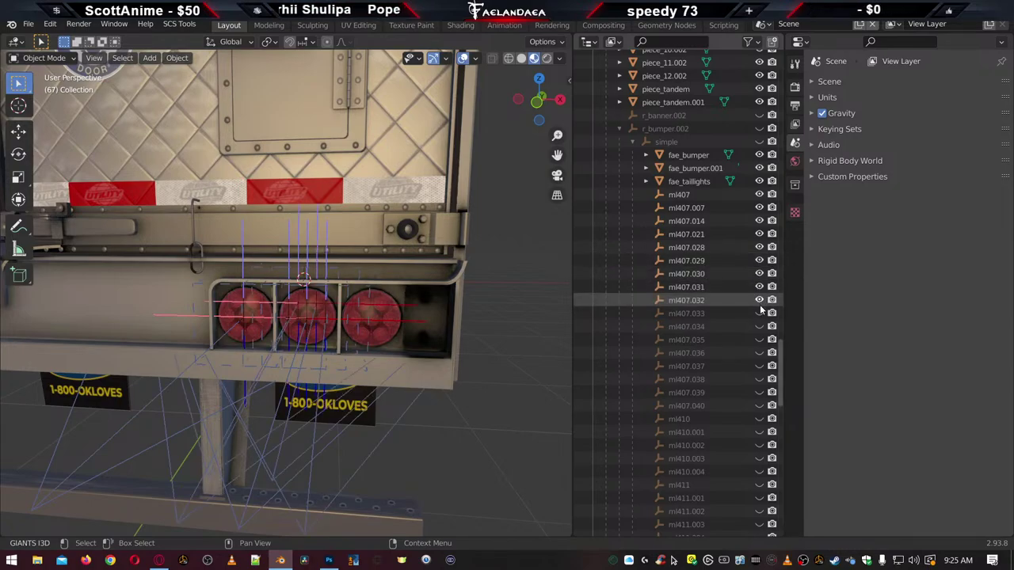
left_click(759, 313)
left_click(759, 326)
Delete the duplicates ml407.030 through ml407.034, then ml407.029, keeping ml407.028
left_click(697, 327)
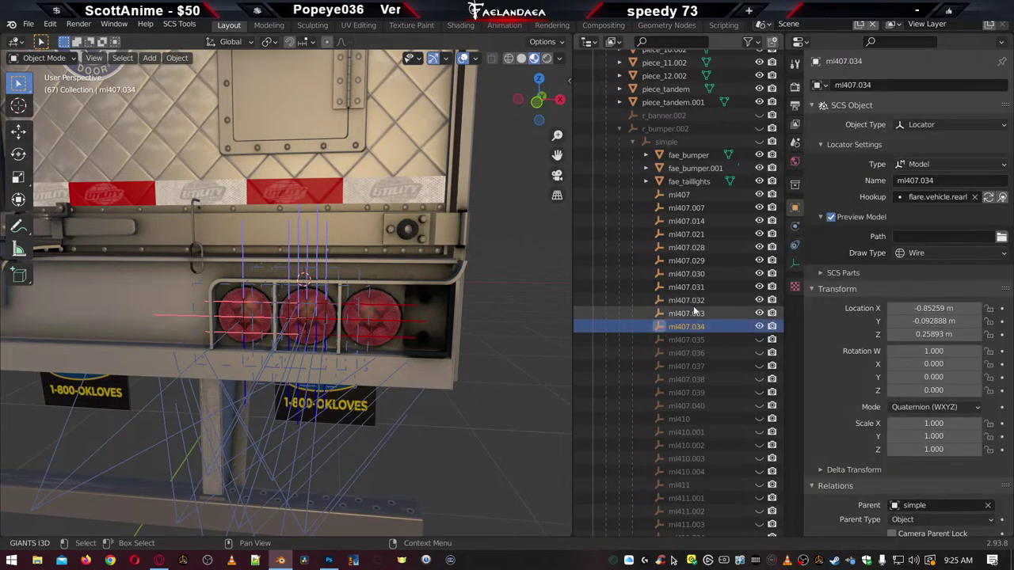
left_click(690, 273, "shift")
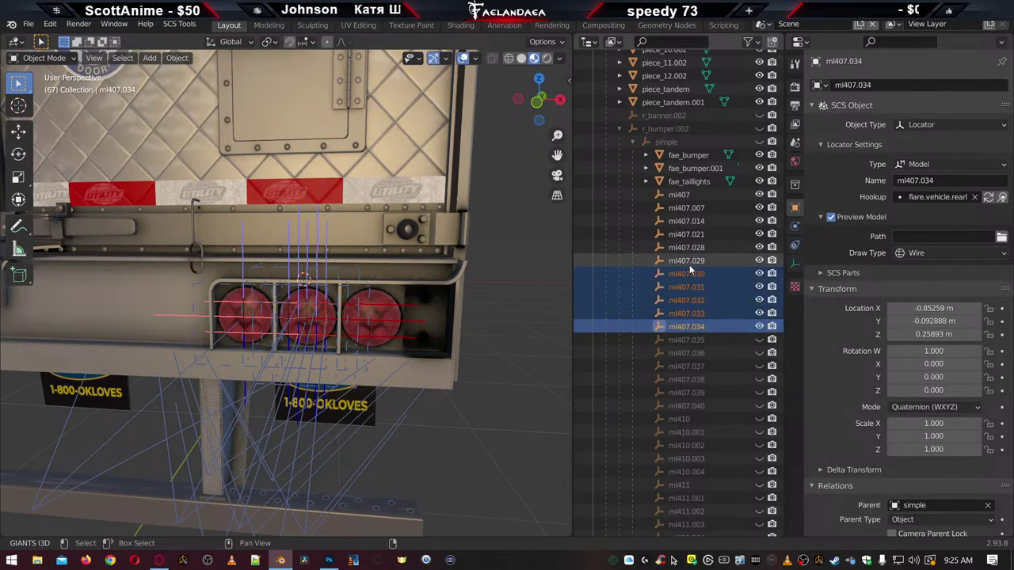
key("x")
left_click(515, 307)
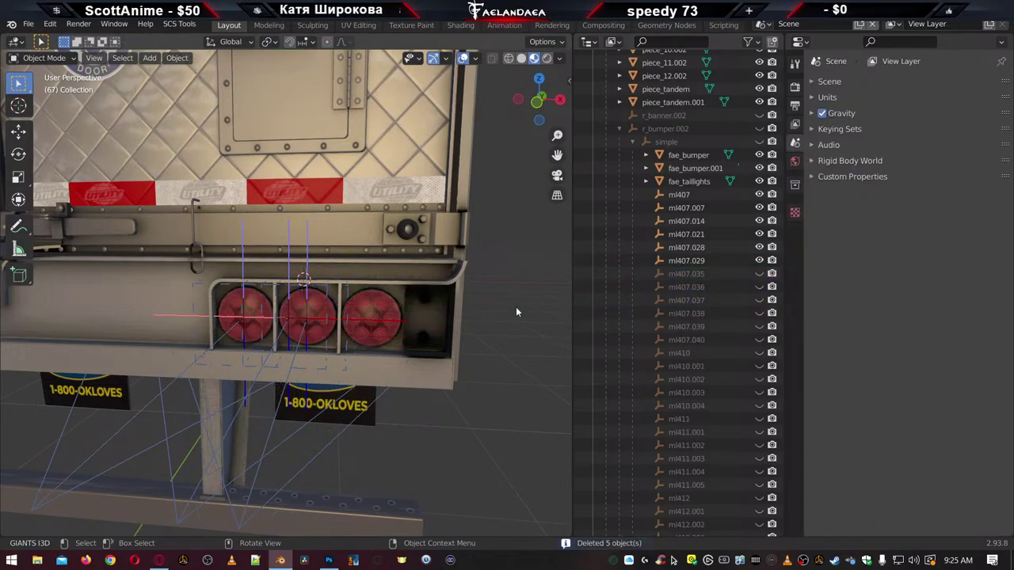
left_click(691, 262)
key("x")
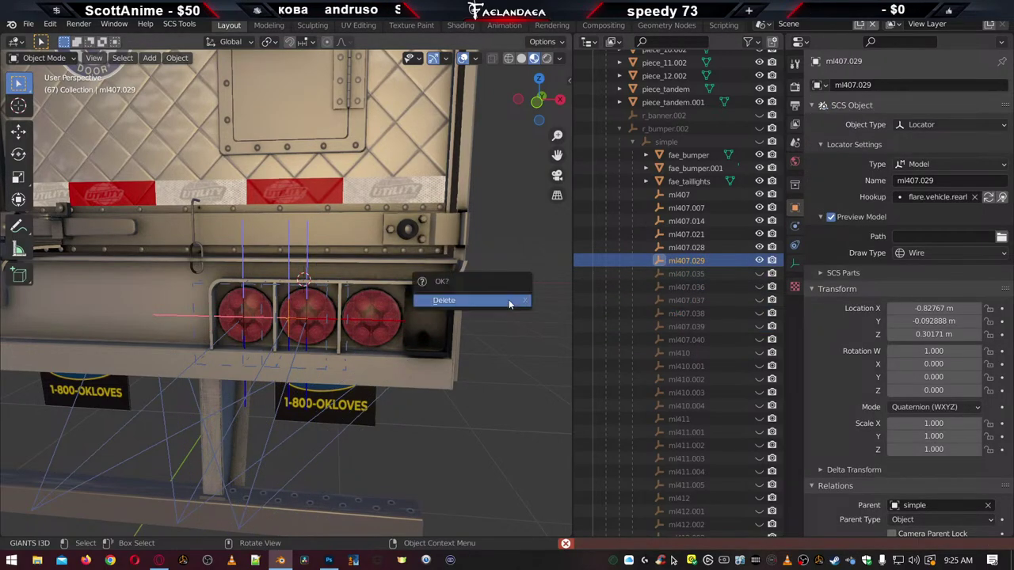
left_click(509, 299)
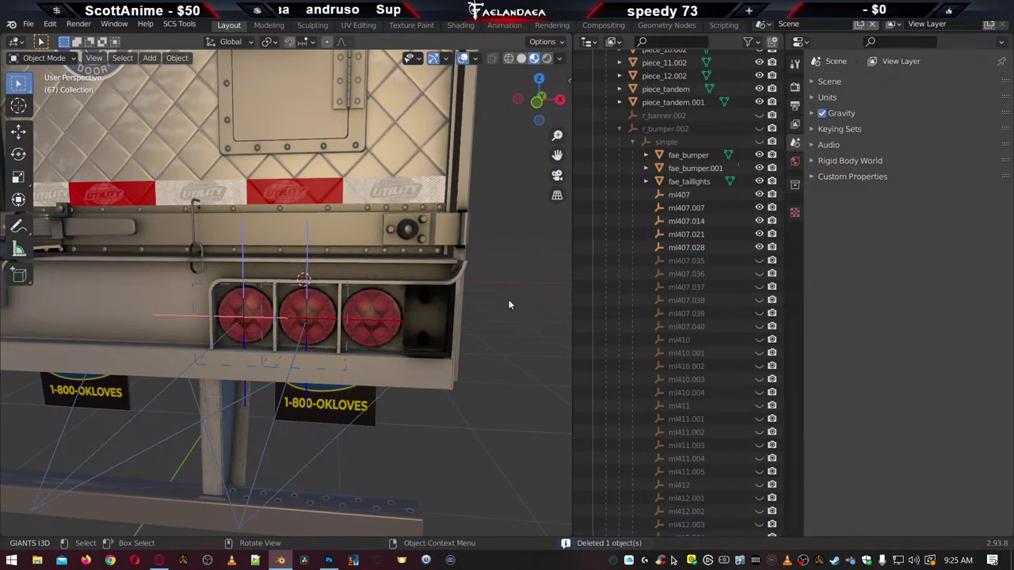
Unhide locators ml407.035 through ml407.040, leaving ml410 hidden
left_click(758, 262)
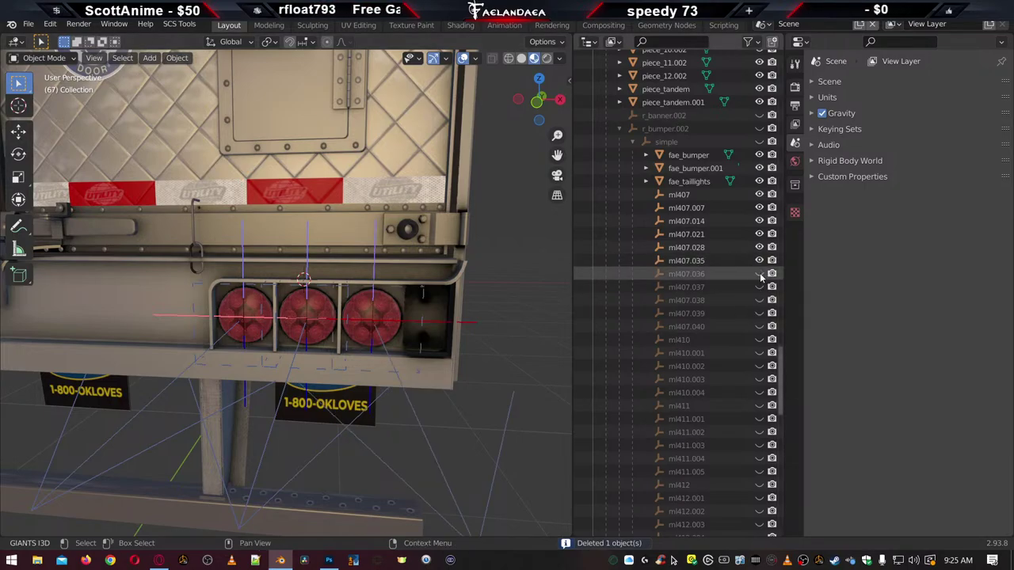
left_click(744, 275)
left_click(759, 273)
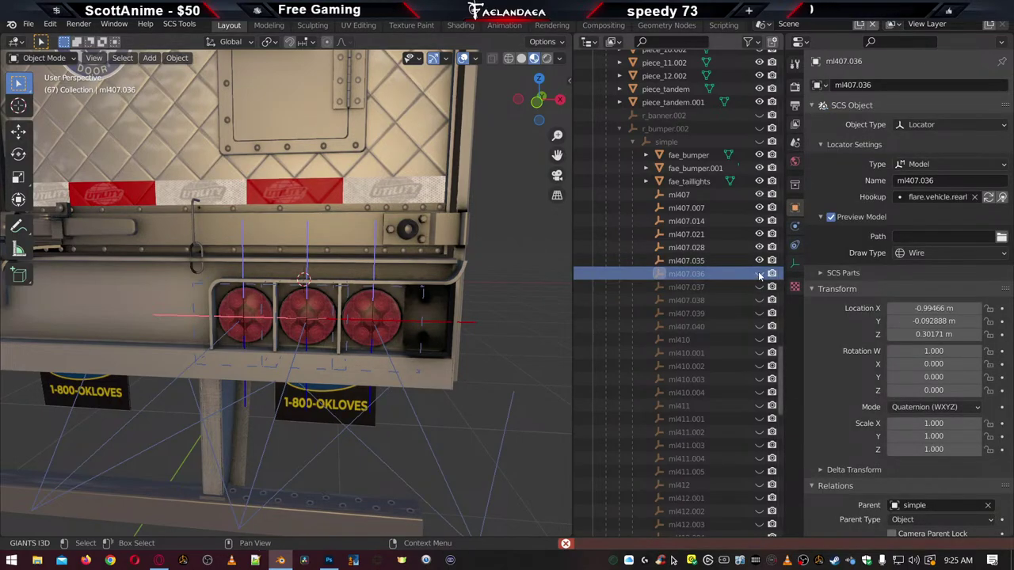
left_click(759, 286)
left_click(759, 300)
left_click(759, 313)
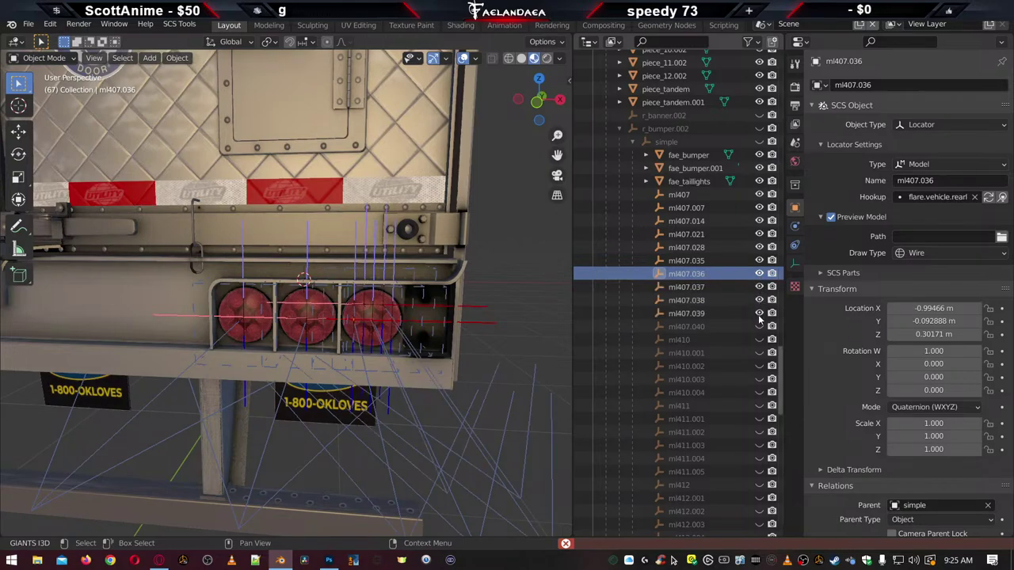
left_click(759, 327)
left_click(759, 340)
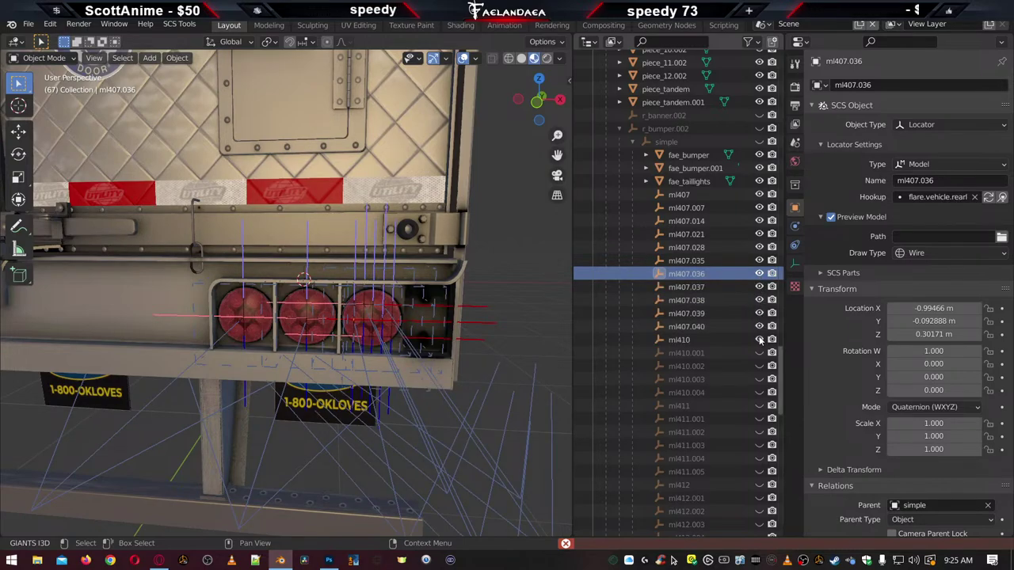
left_click(759, 339)
Delete the duplicates ml407.037 through ml407.040, then ml407.036, keeping ml407.035
left_click(695, 327)
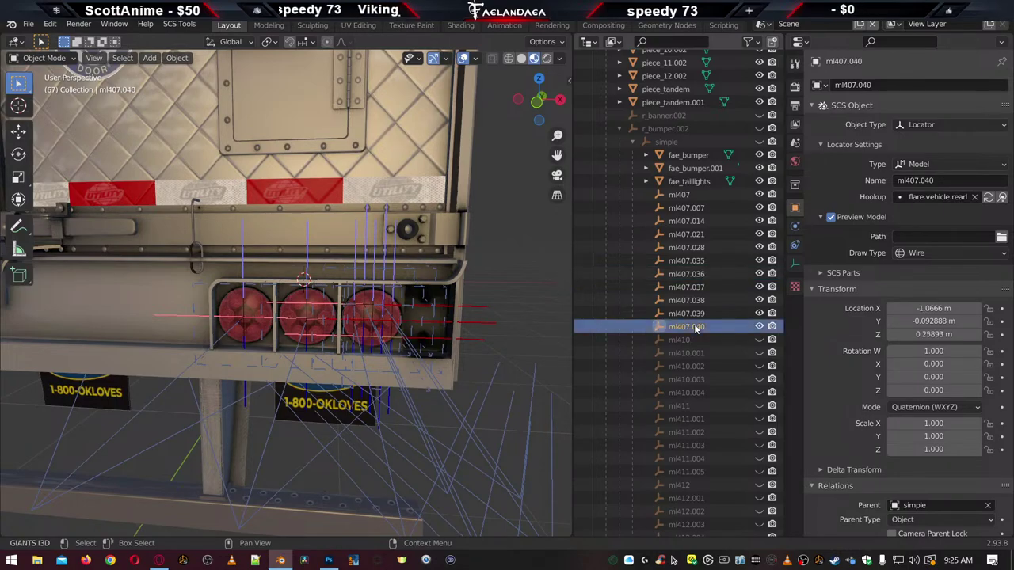
left_click(691, 287, "shift")
key("x")
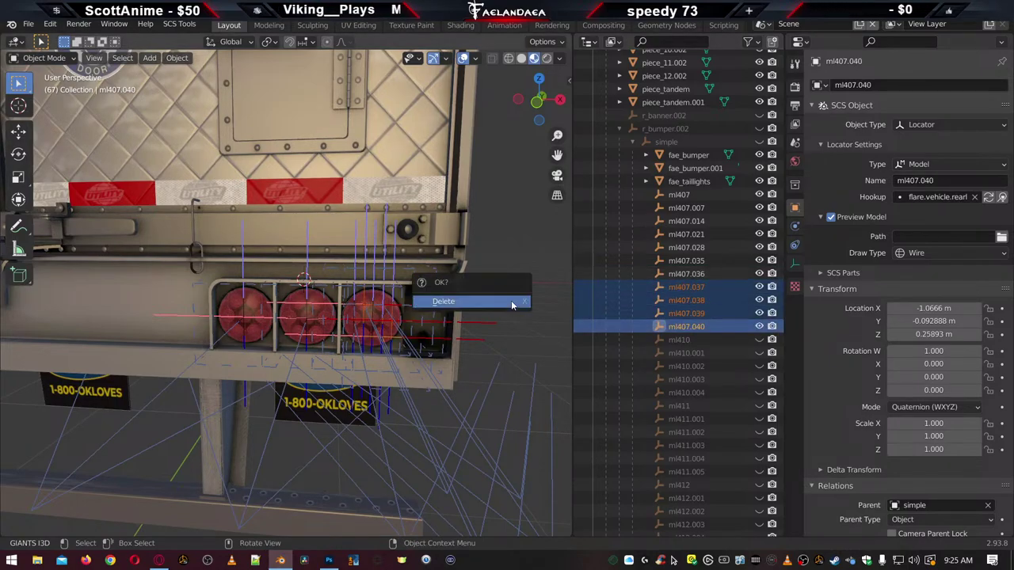
left_click(512, 304)
left_click(695, 275)
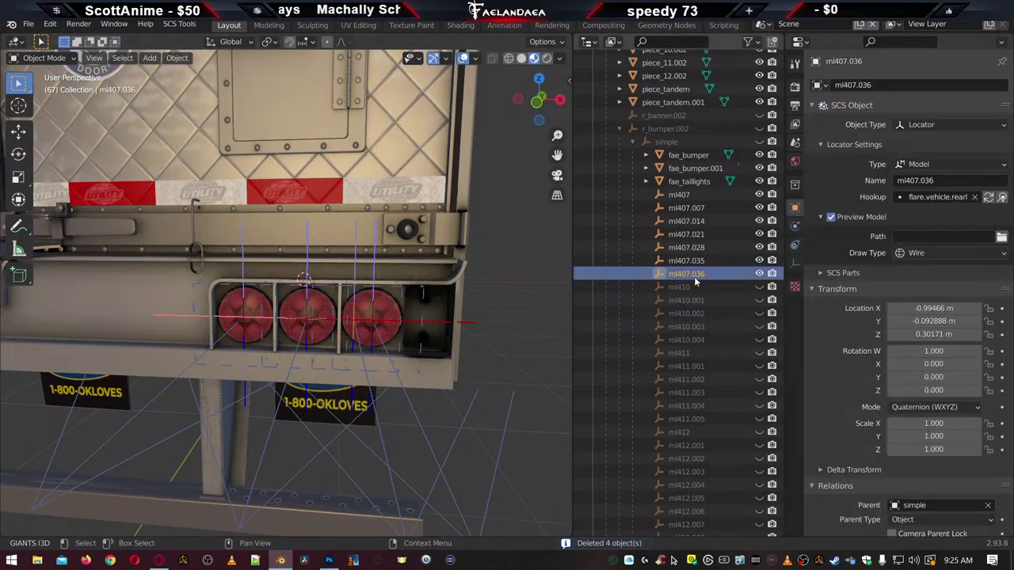
key("x")
left_click(520, 304)
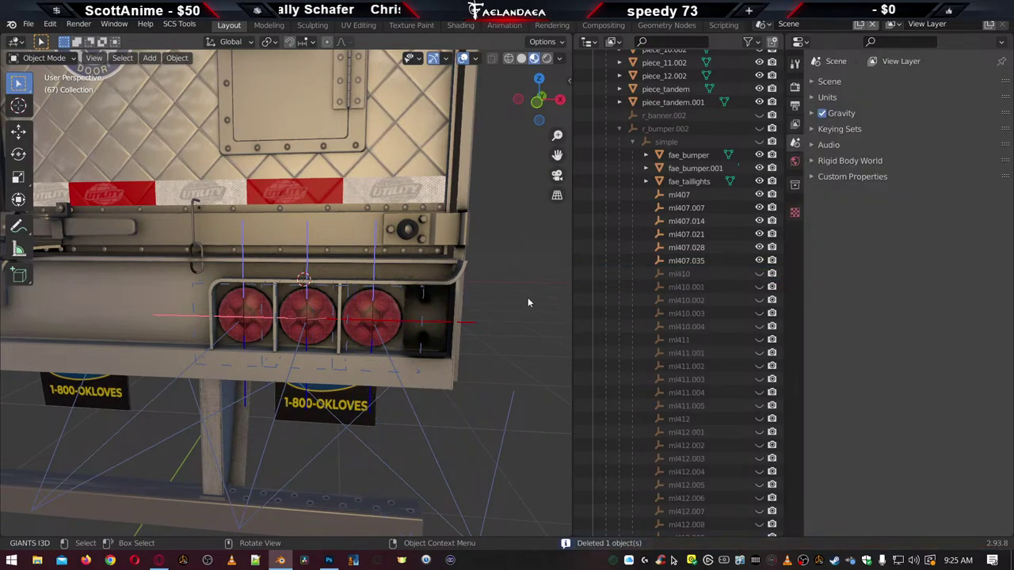
scroll(500, 306, "down", 5)
middle_click_drag(470, 309, 352, 194)
scroll(354, 194, "up", 4)
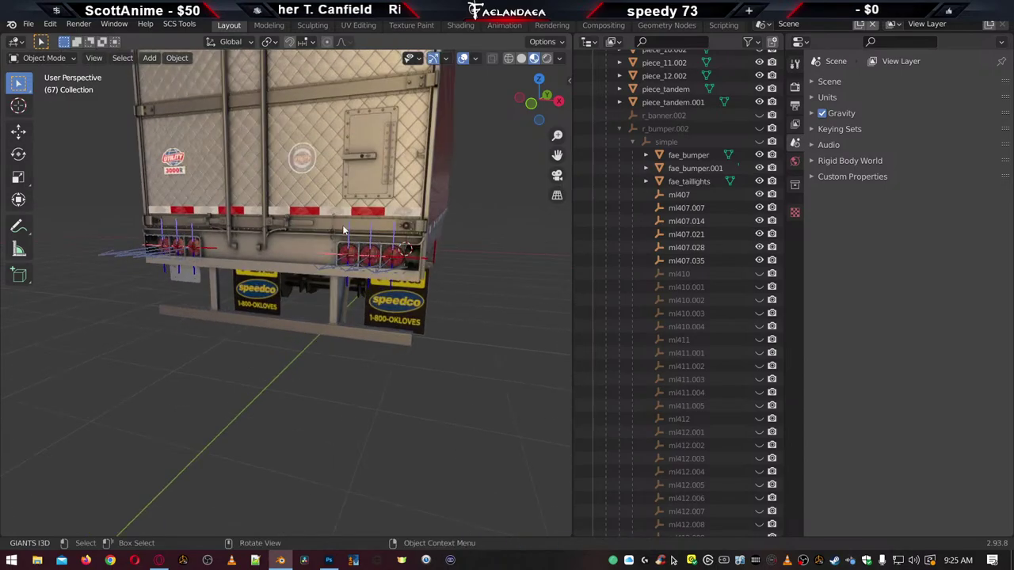
scroll(333, 252, "up", 4)
scroll(290, 287, "down", 5)
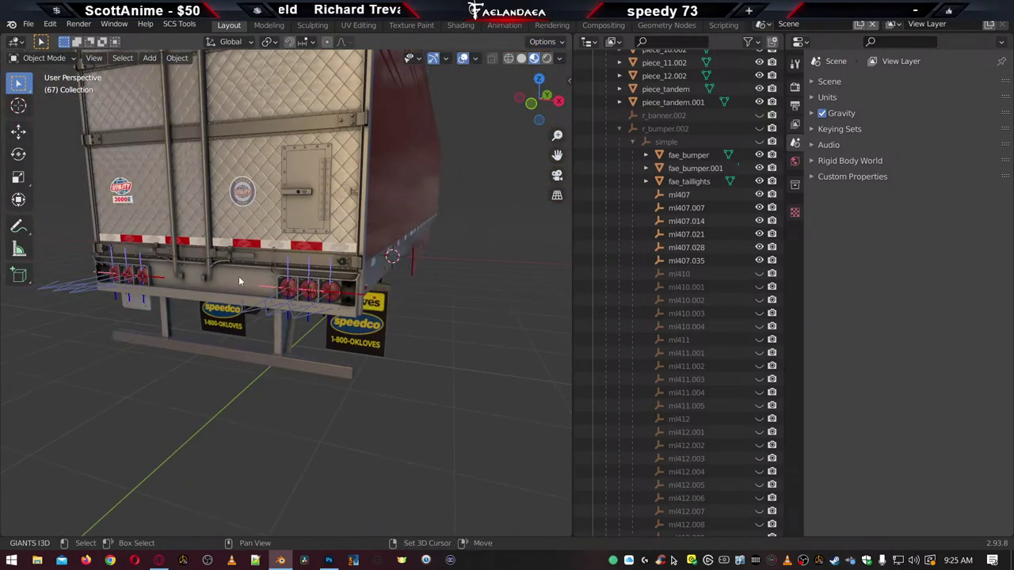
middle_click_drag(238, 276, 379, 273)
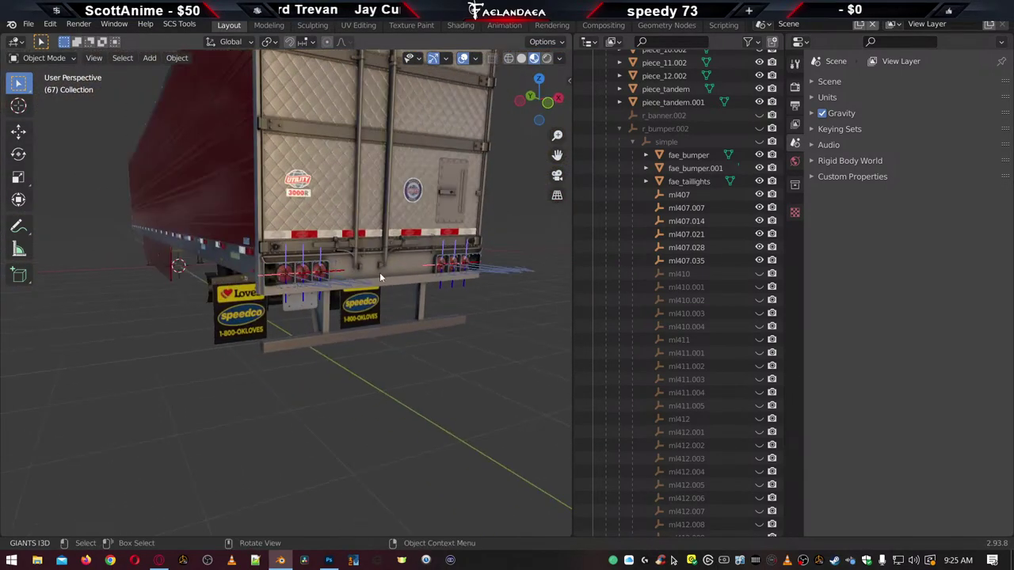
scroll(380, 277, "up", 6)
scroll(373, 285, "down", 6)
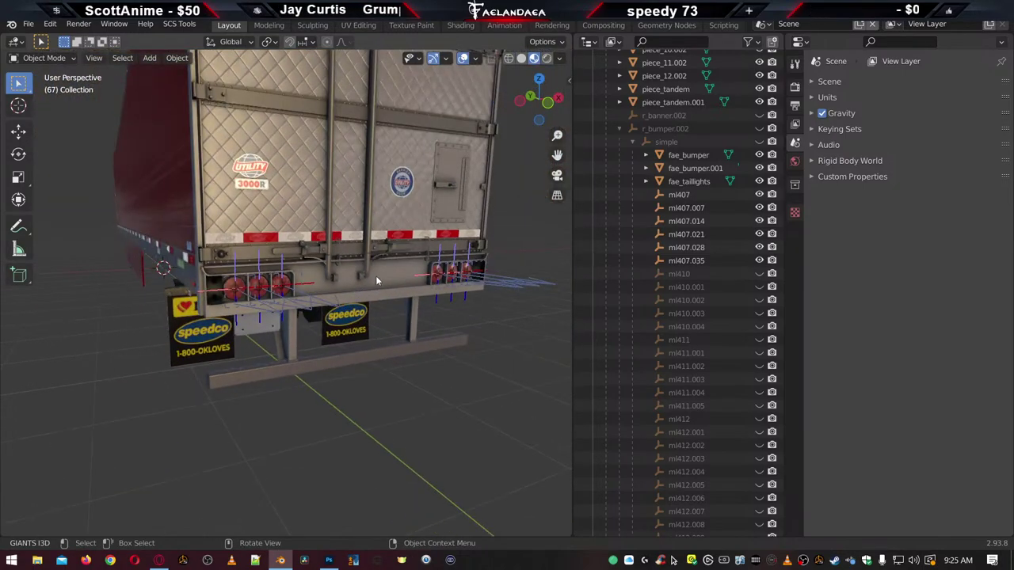
middle_click_drag(376, 276, 359, 360)
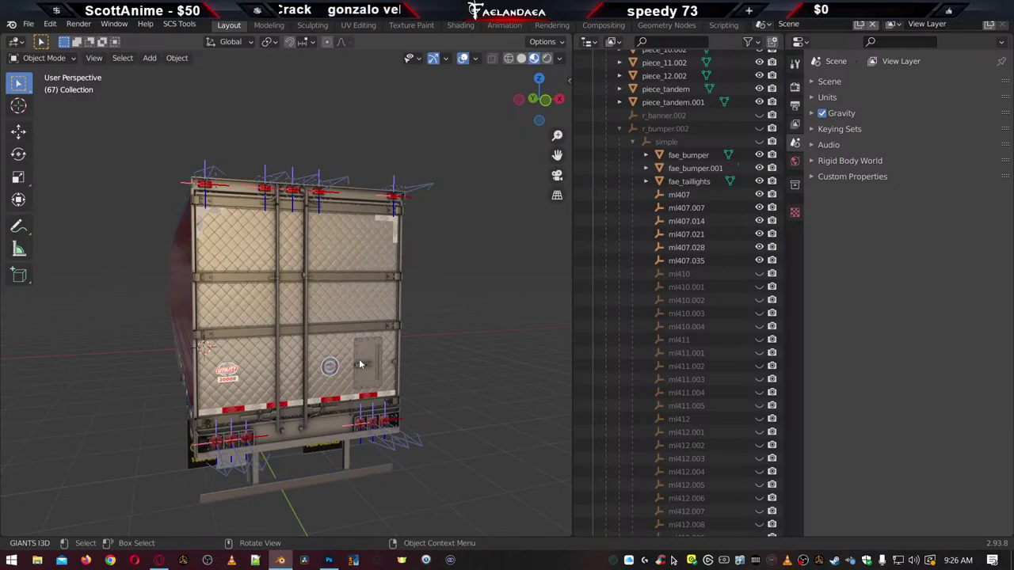
middle_click_drag(284, 328, 258, 339)
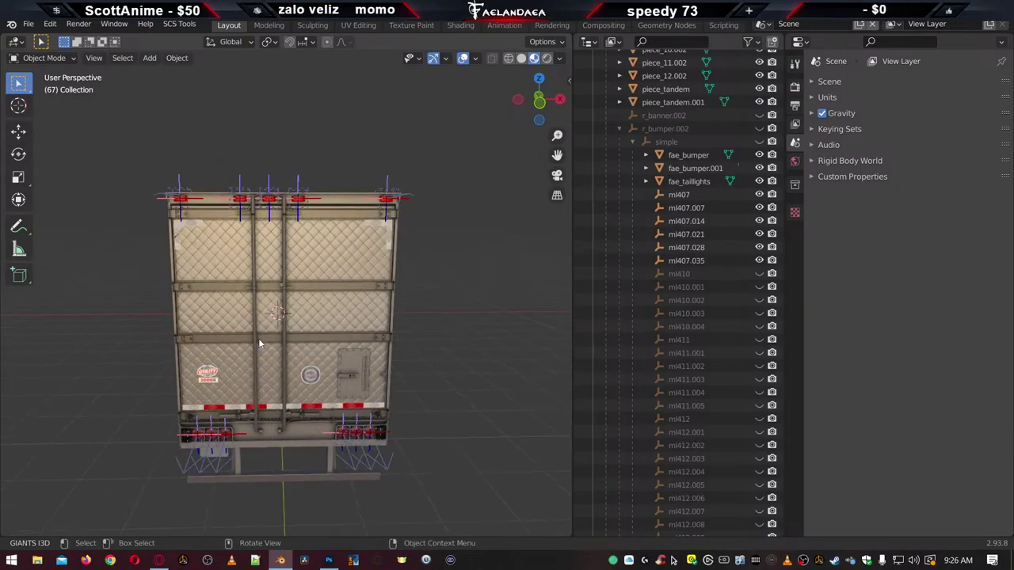
scroll(267, 340, "up", 2)
scroll(284, 341, "up", 1)
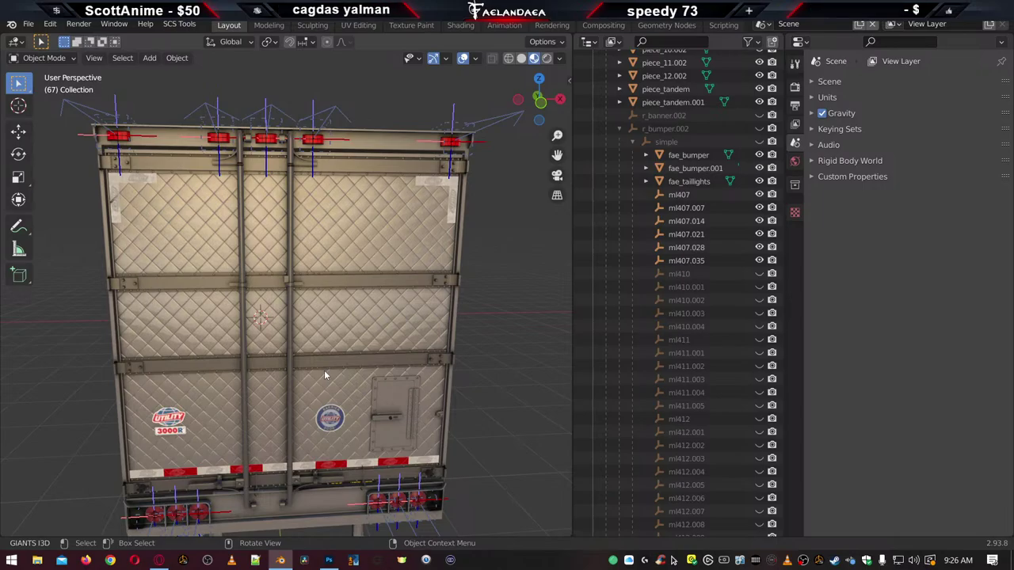
middle_click_drag(266, 390, 326, 269)
scroll(325, 309, "up", 5)
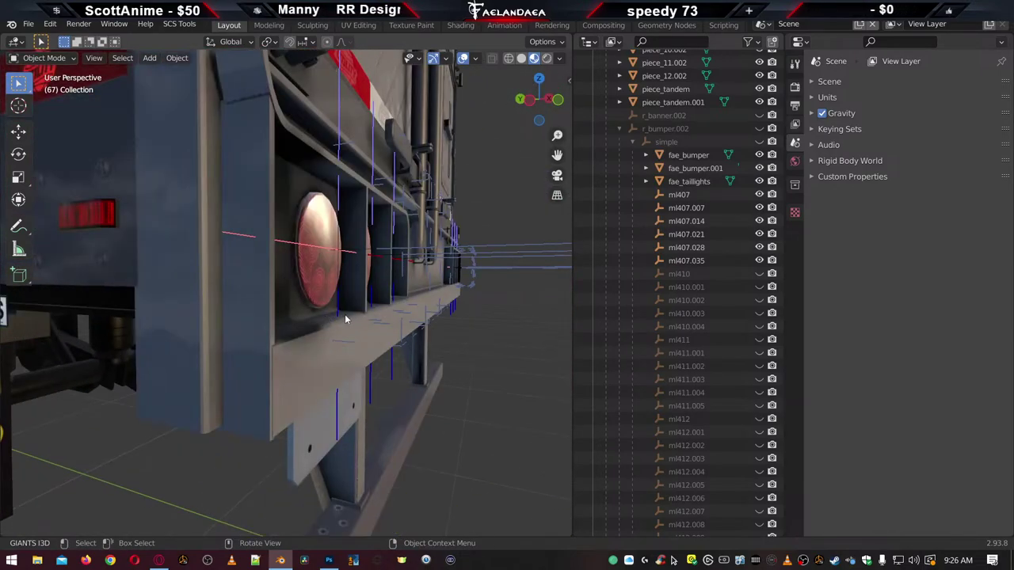
scroll(349, 320, "up", 2)
scroll(352, 323, "up", 4)
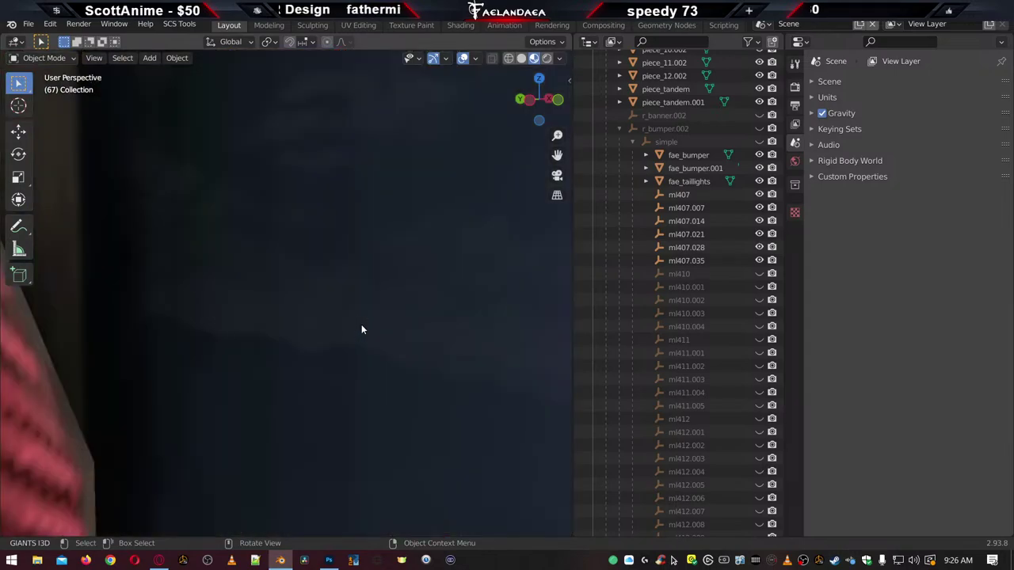
scroll(362, 330, "down", 2)
middle_click_drag(362, 331, 289, 342)
scroll(373, 333, "down", 5)
scroll(304, 341, "down", 4)
scroll(294, 333, "up", 4)
scroll(295, 328, "up", 2)
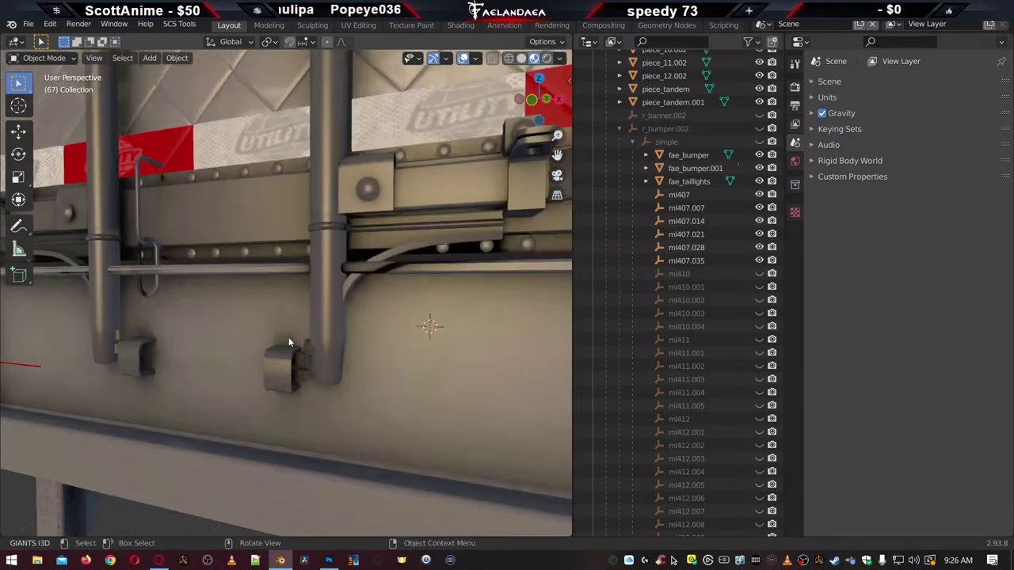
mouse_move(235, 319)
middle_mouse_down()
mouse_move(304, 360)
mouse_move(256, 343)
mouse_move(240, 313)
middle_mouse_up()
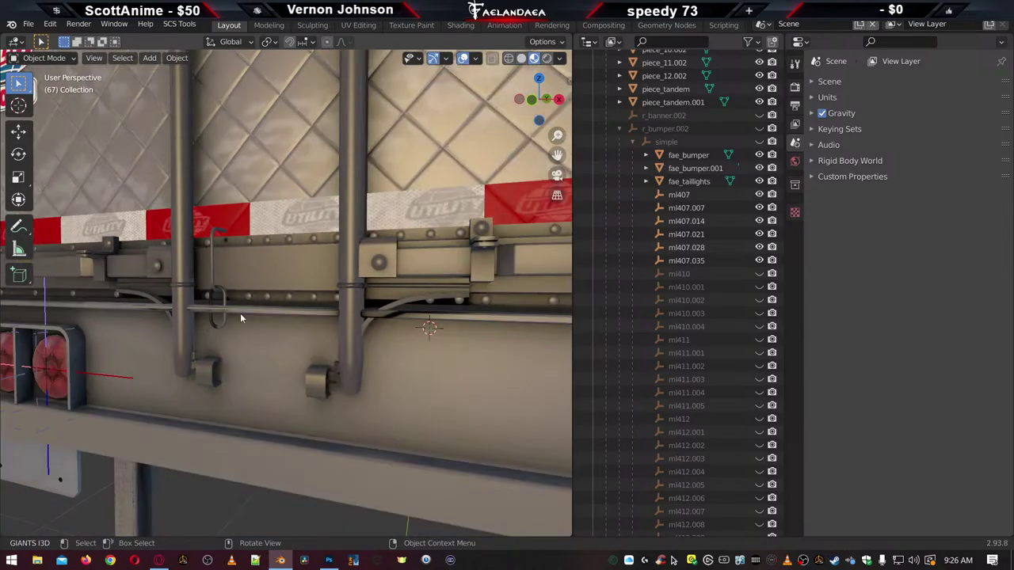
Open the File menu, then orbit along the trailer side toward the bumpers
left_click(32, 24)
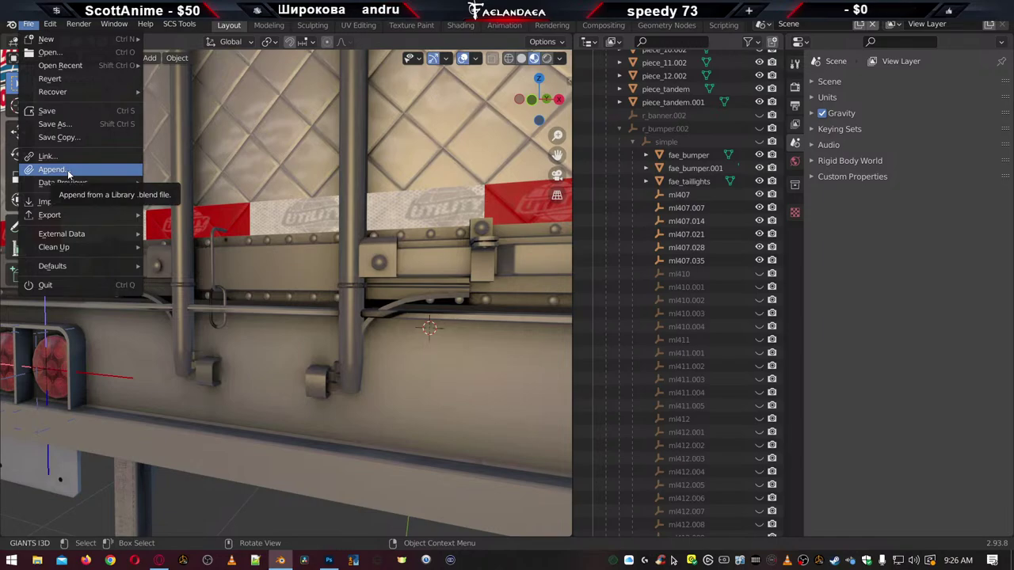
scroll(242, 244, "down", 5)
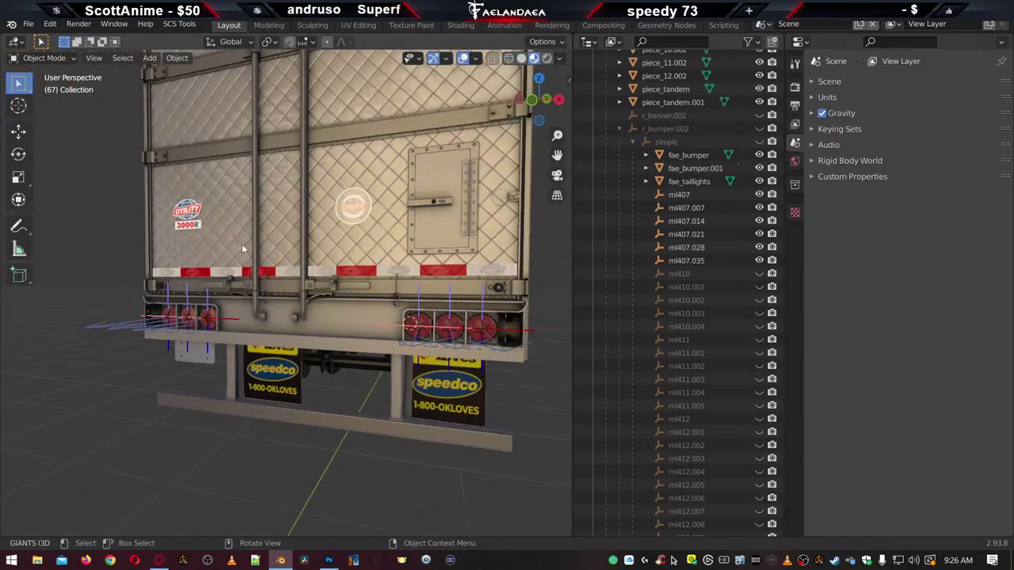
scroll(271, 248, "up", 5)
scroll(272, 247, "down", 5)
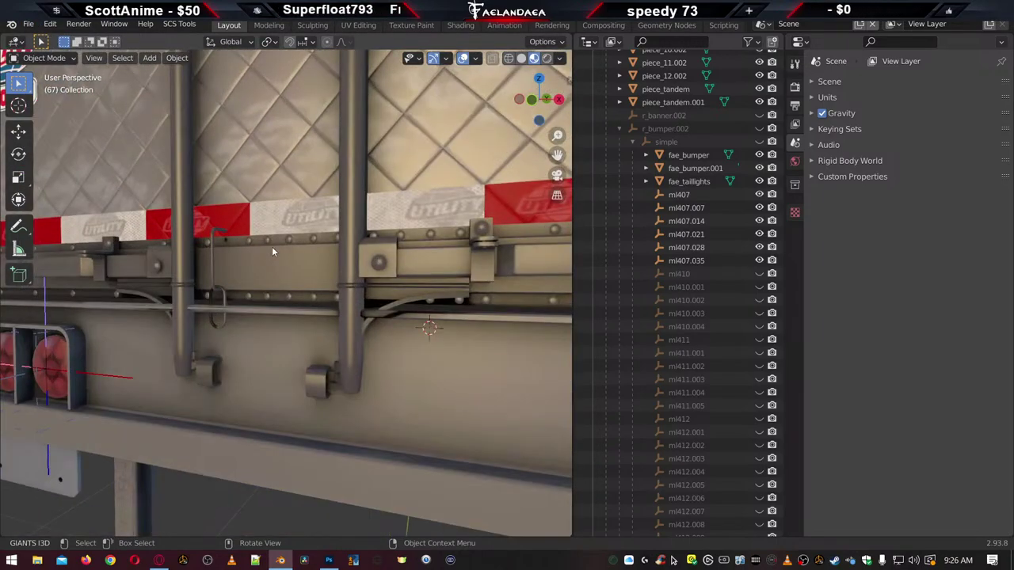
scroll(273, 252, "up", 5)
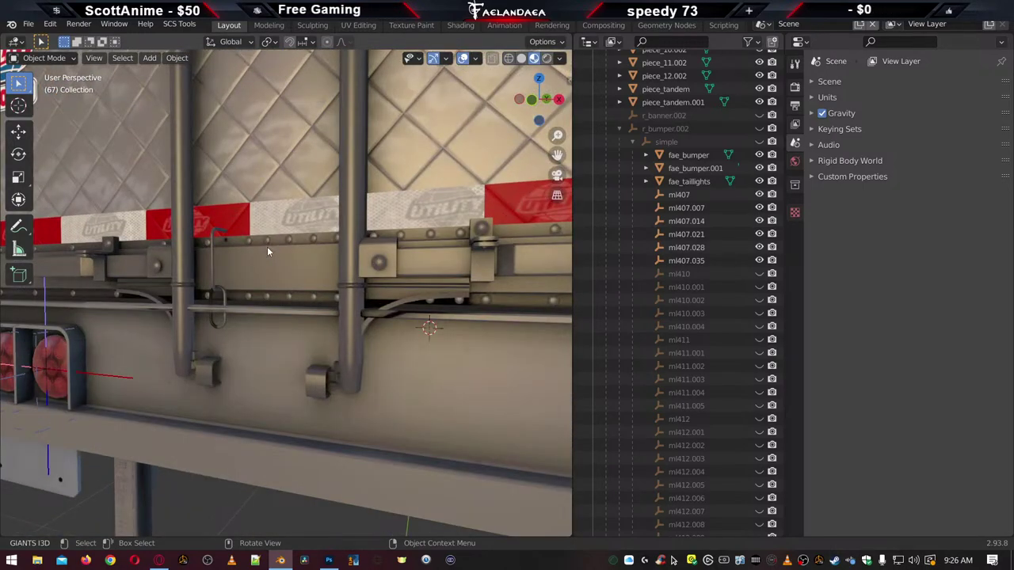
middle_click_drag(267, 252, 386, 249)
scroll(380, 261, "down", 3)
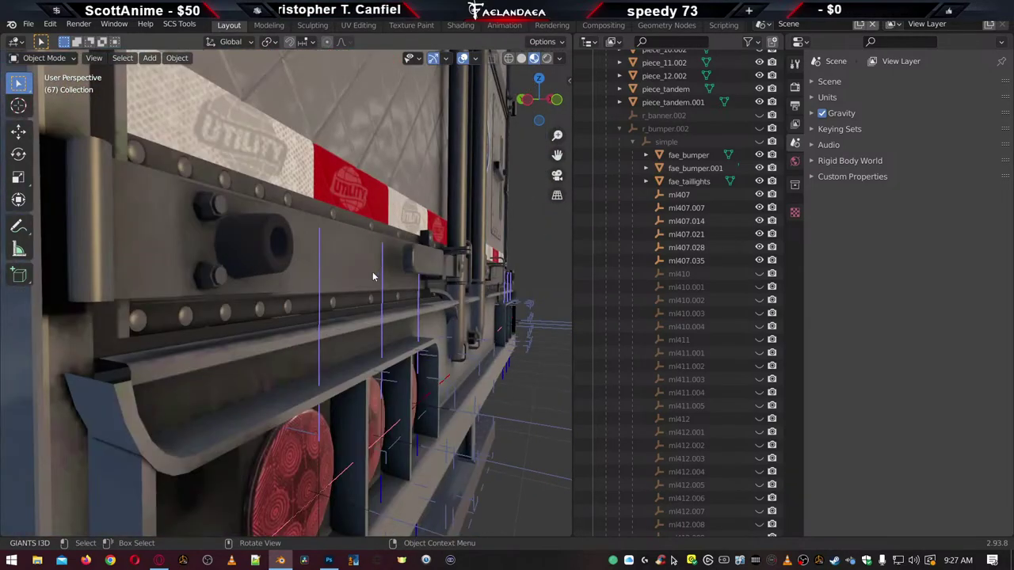
middle_click_drag(369, 277, 249, 272)
scroll(377, 271, "up", 2)
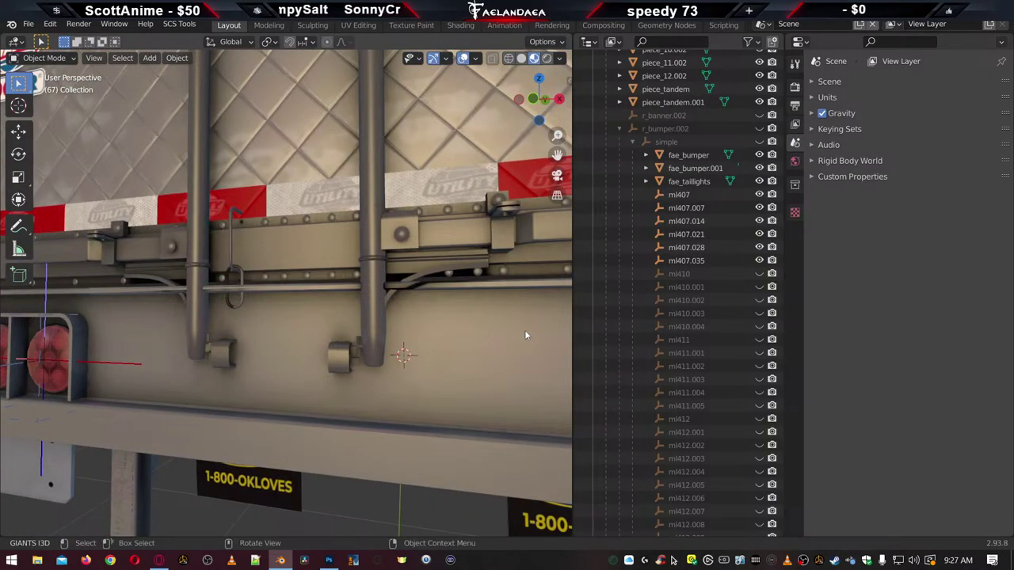
scroll(680, 364, "down", 10)
scroll(676, 380, "up", 10)
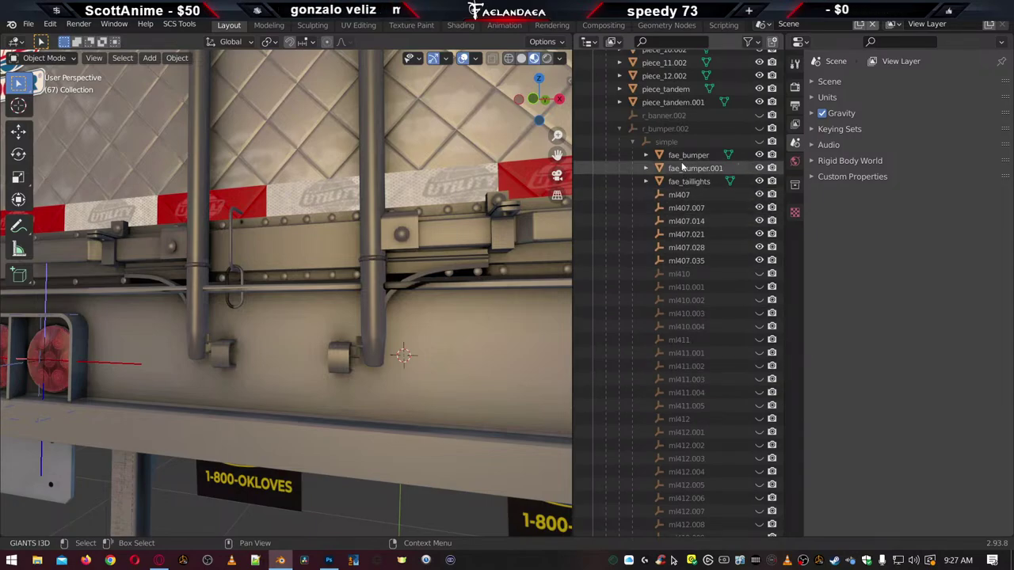
Select fae_door.002 on the rail, then reselect 'simple' to read its zero transforms
left_click(669, 143)
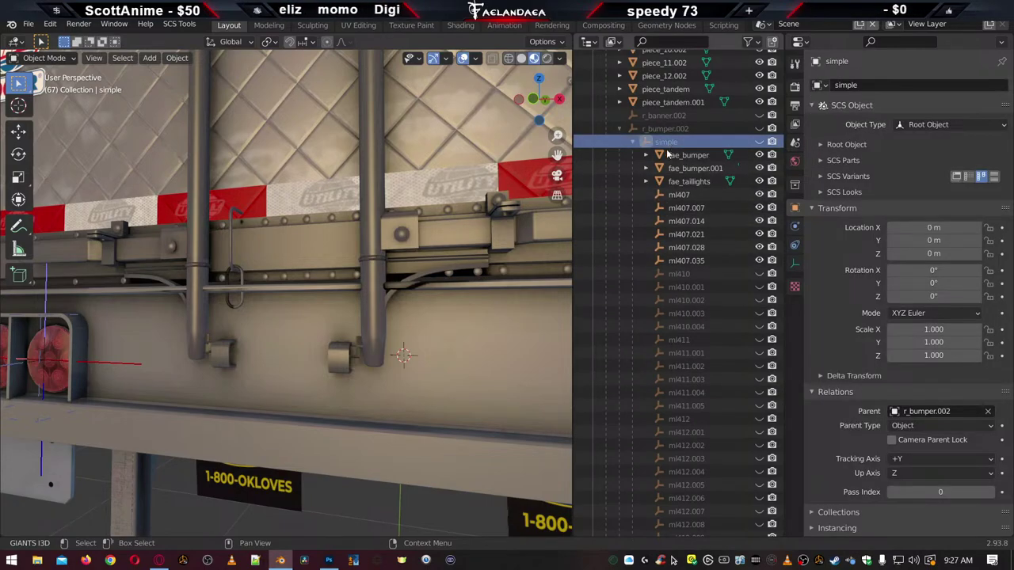
middle_click_drag(395, 277, 345, 281)
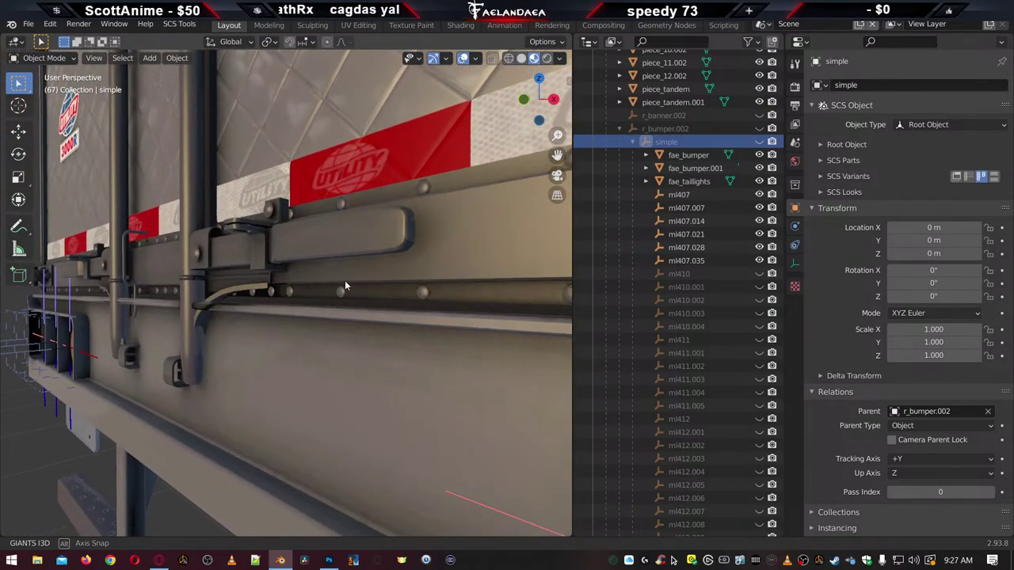
scroll(713, 301, "down", 5)
scroll(694, 312, "down", 5)
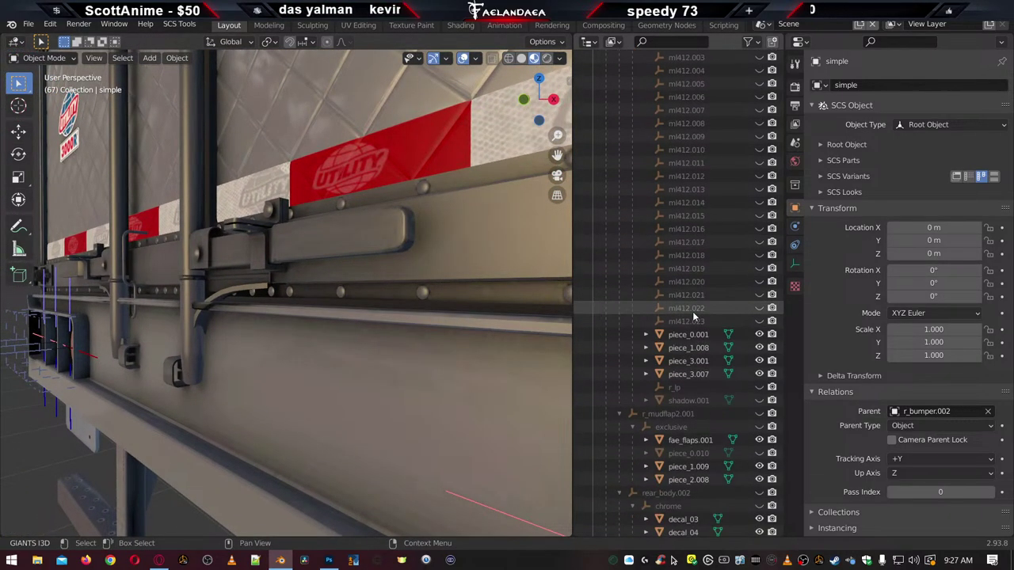
scroll(387, 295, "up", 3)
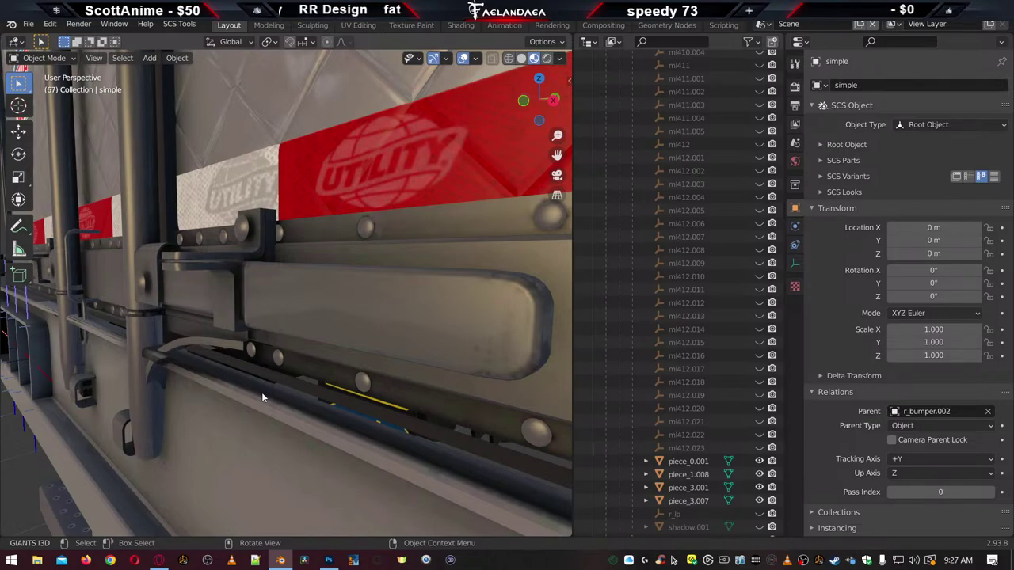
left_click(310, 386)
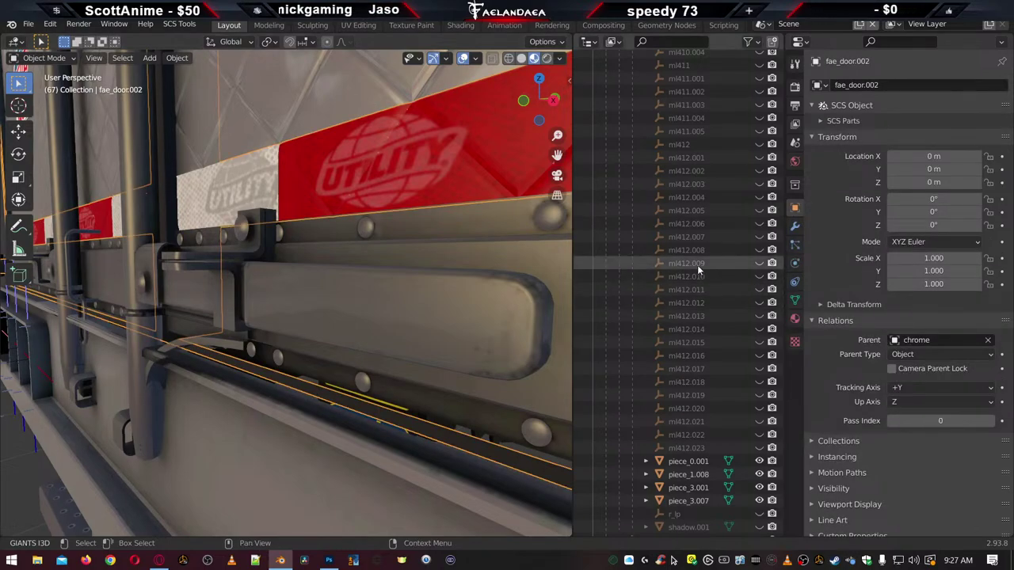
scroll(701, 261, "up", 5)
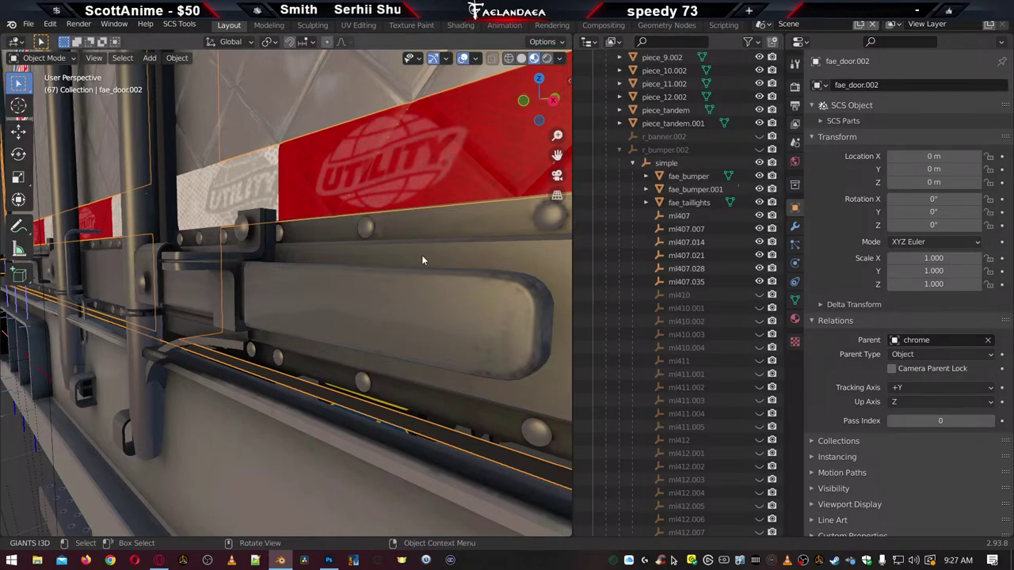
scroll(422, 255, "down", 5)
middle_click_drag(422, 255, 412, 265)
scroll(410, 267, "up", 5)
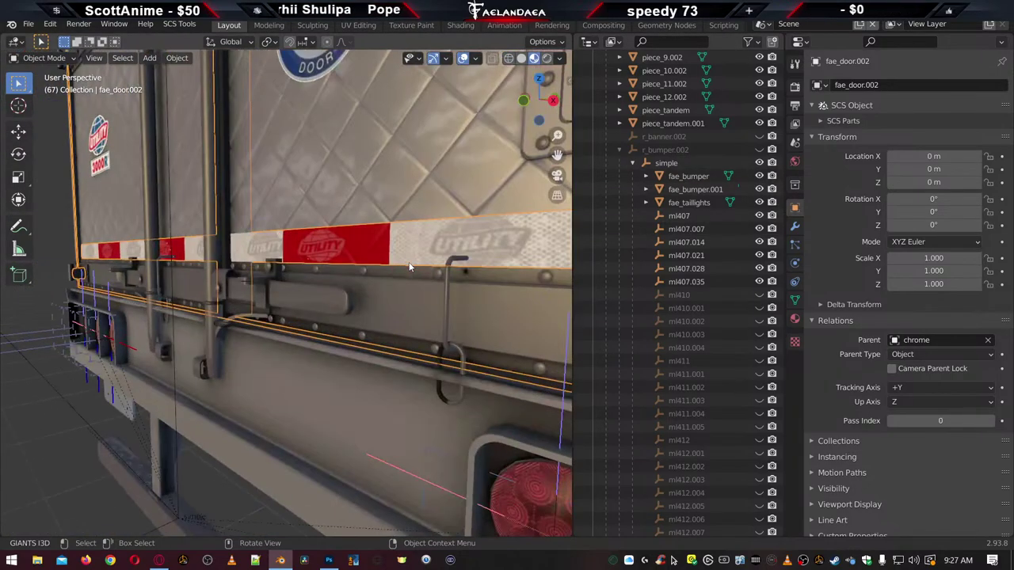
left_click(665, 162)
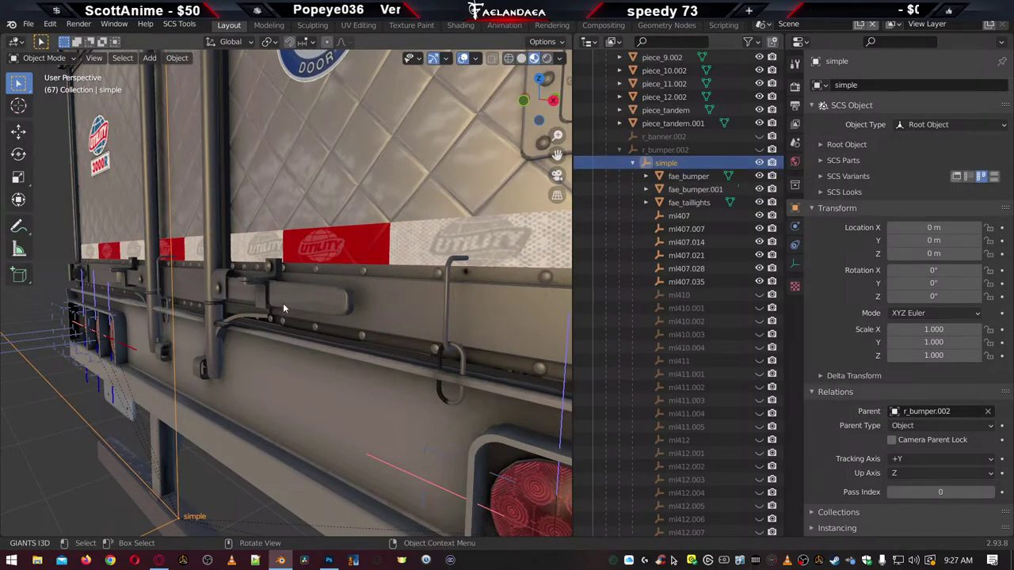
scroll(252, 367, "up", 2)
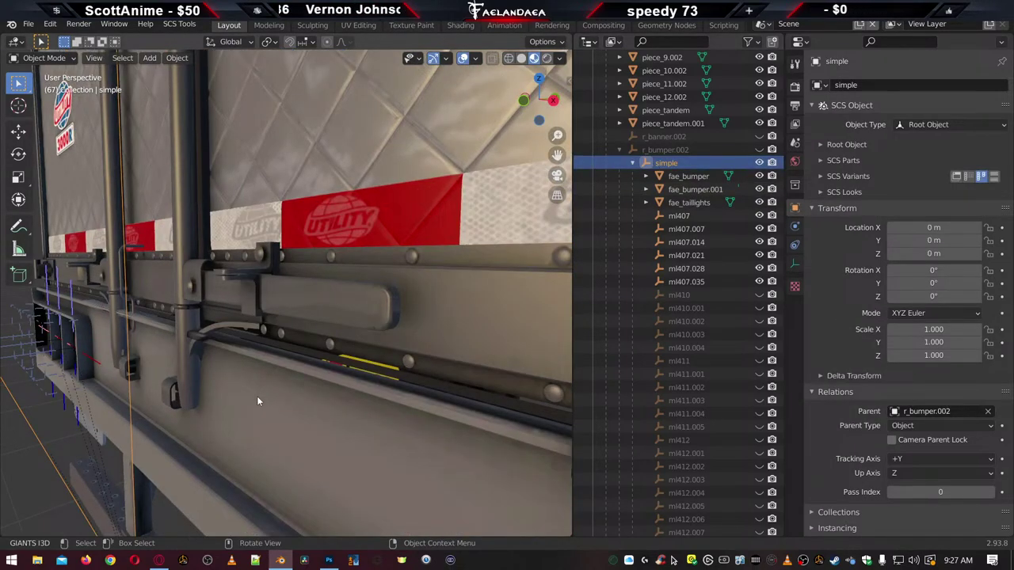
scroll(257, 401, "up", 2)
Move the simple object along Y to a Location Y of -0.032045 m
key("g")
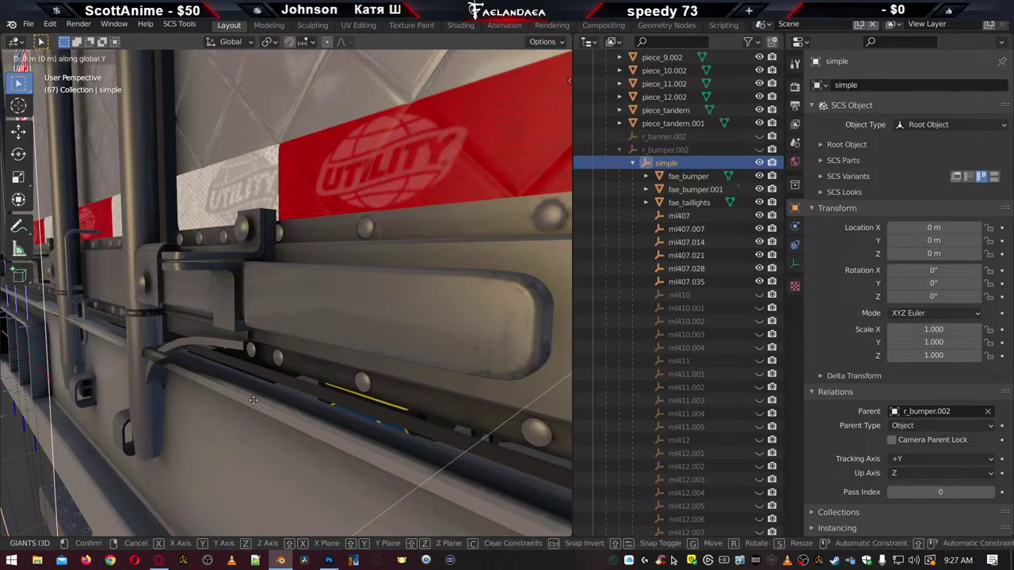
key("y")
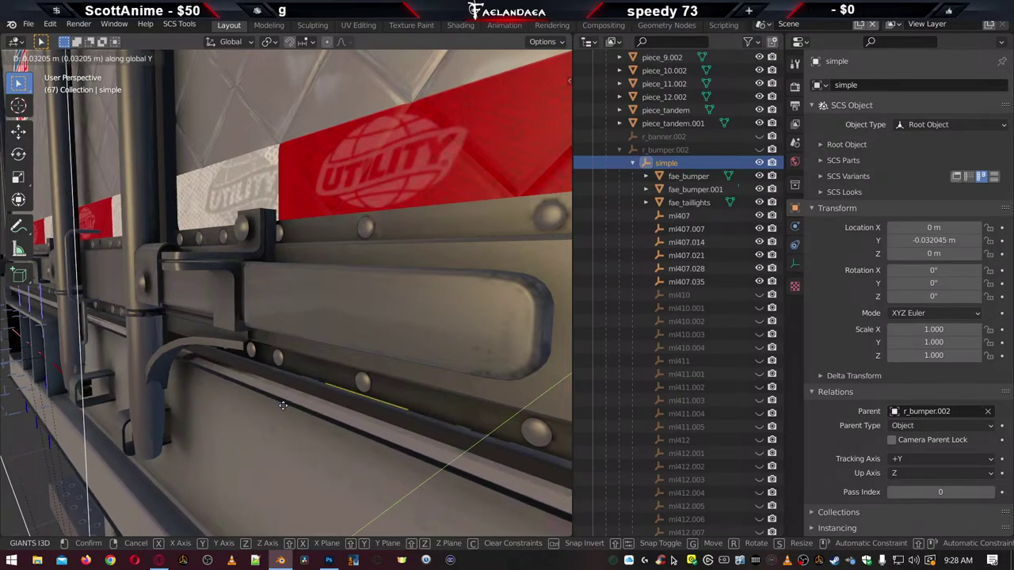
left_click(283, 405)
Start a Z move but cancel it so Z stays at 0 m
key("g")
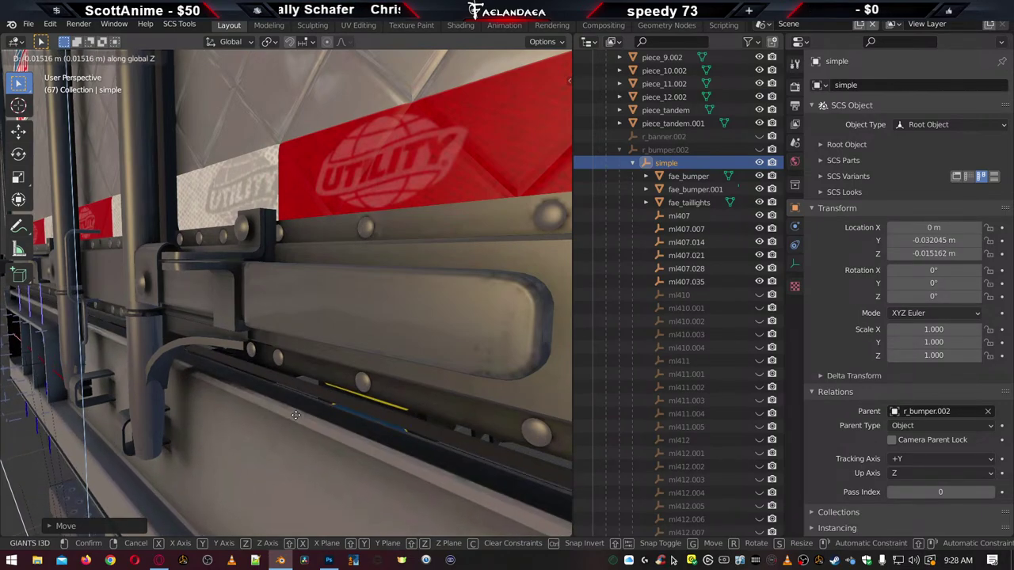
key("0")
key("BackSpace")
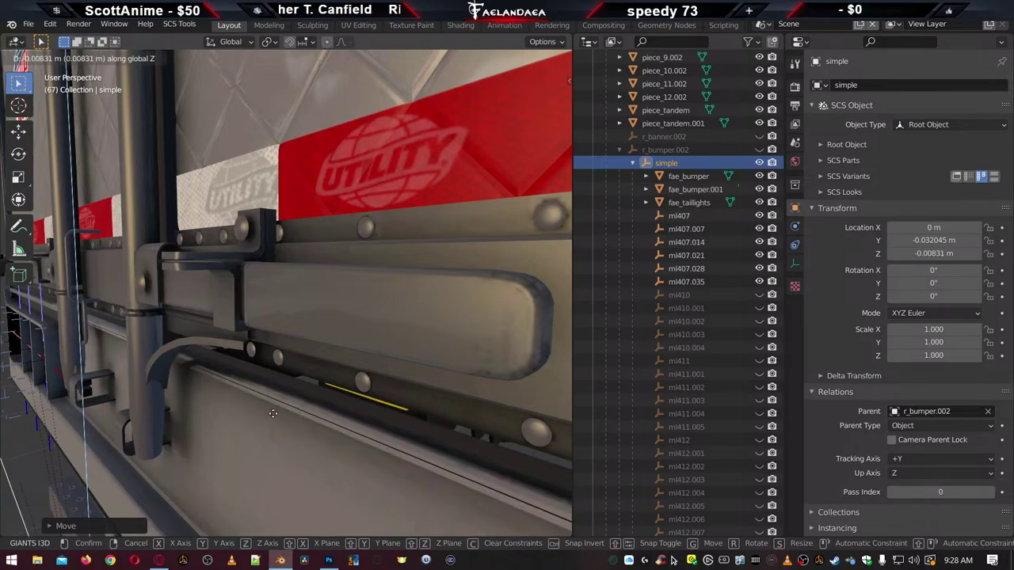
key("Escape")
middle_click_drag(272, 413, 179, 387)
scroll(293, 394, "up", 5)
scroll(346, 391, "up", 6)
scroll(394, 385, "down", 8)
scroll(204, 383, "up", 6)
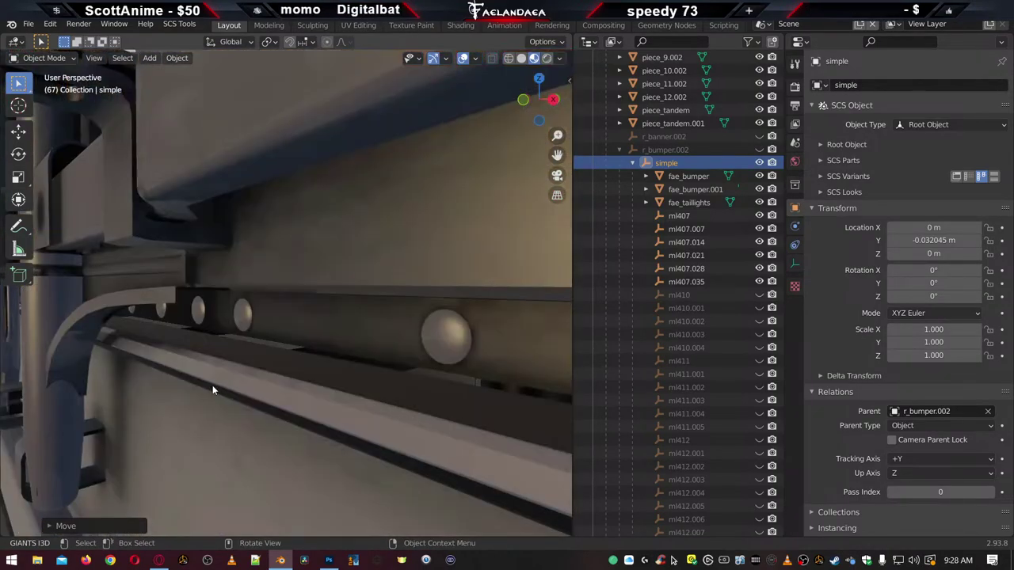
Orbit around the rear bumper lights, clear the selection, and hide the simple object in the viewport
scroll(229, 387, "down", 5)
scroll(261, 387, "down", 4)
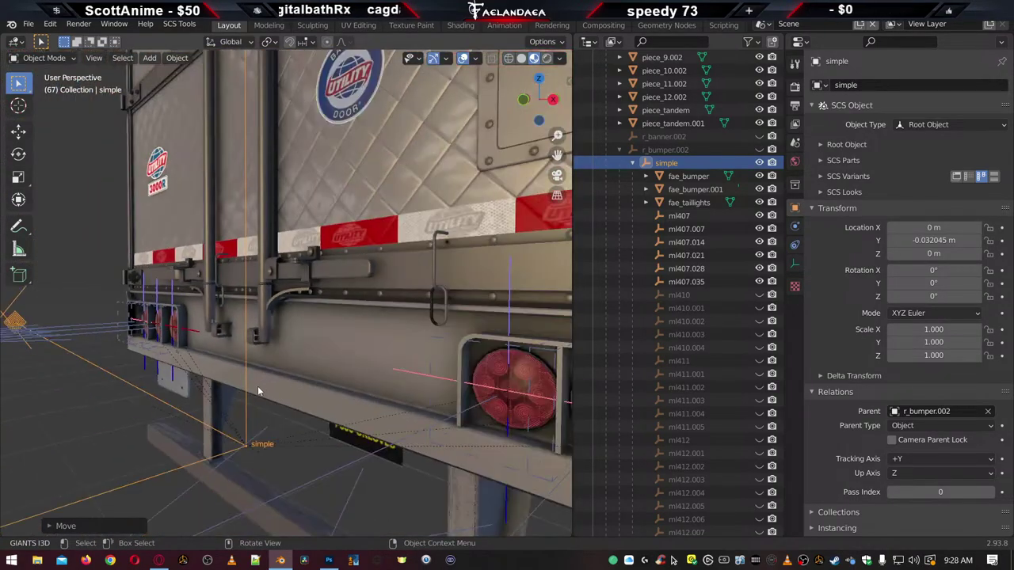
middle_click_drag(258, 390, 379, 369)
scroll(274, 371, "up", 4)
scroll(380, 365, "up", 4)
scroll(102, 348, "down", 4)
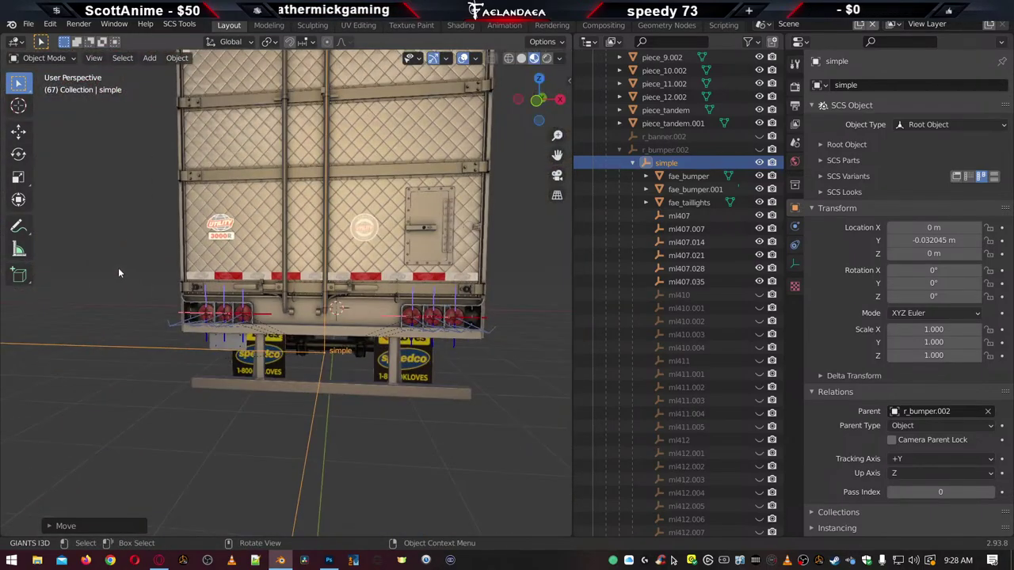
left_click(119, 272)
scroll(119, 272, "up", 5)
middle_click_drag(215, 348, 397, 369)
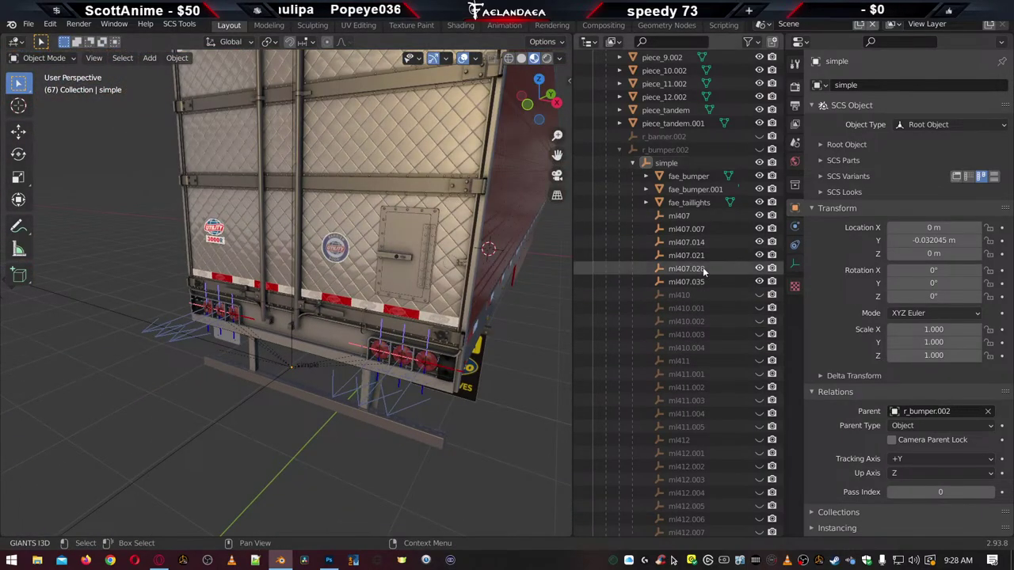
scroll(695, 315, "down", 3)
scroll(698, 314, "up", 3)
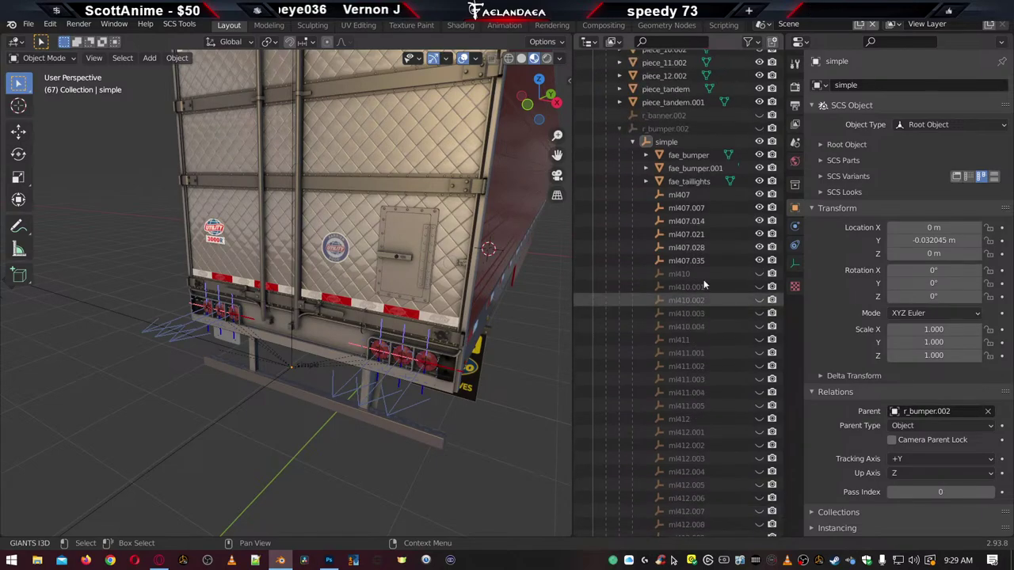
left_click(760, 141)
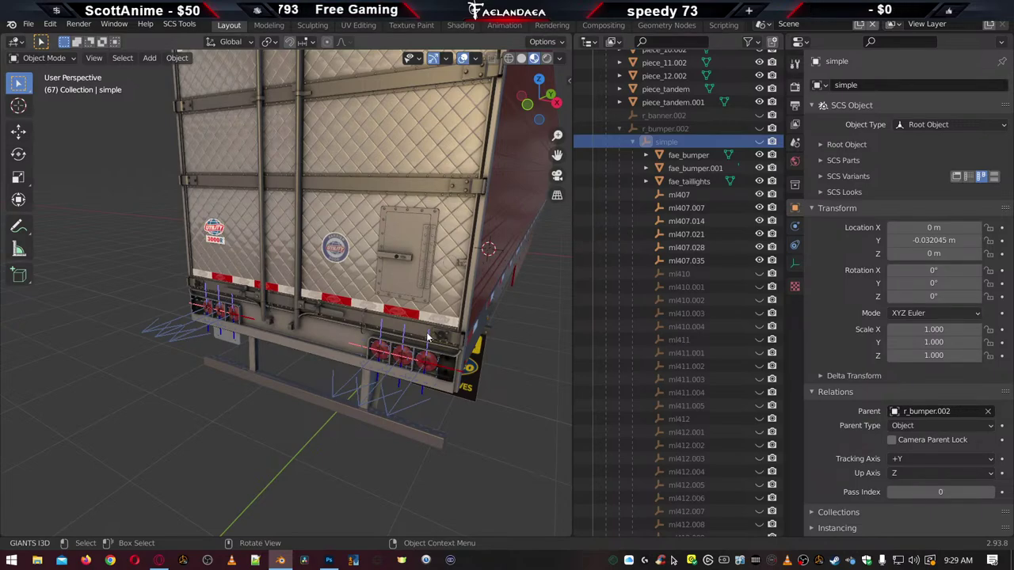
Apply All Transforms to the simple object, zeroing its Y offset
key("ctrl+a")
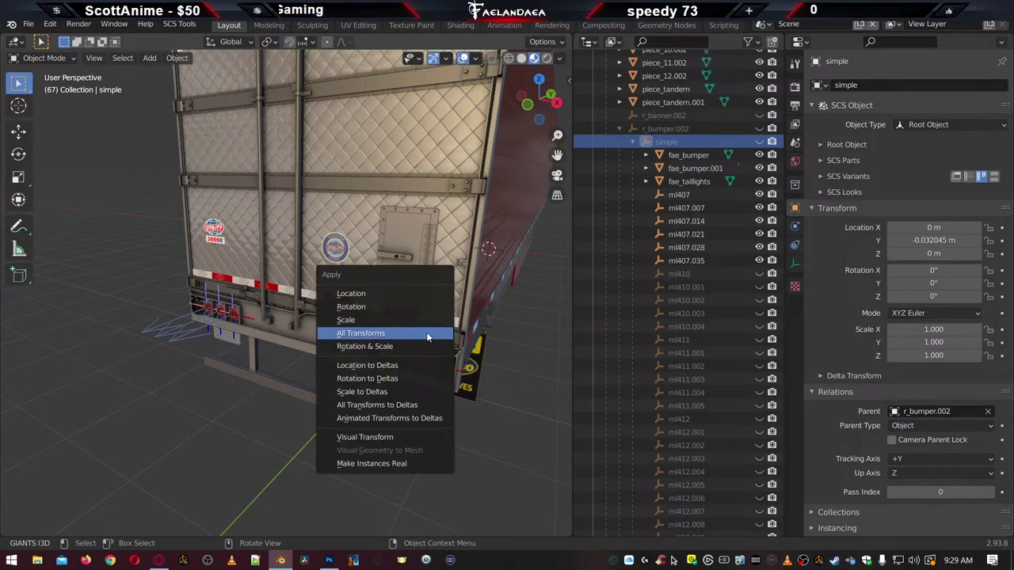
left_click(428, 338)
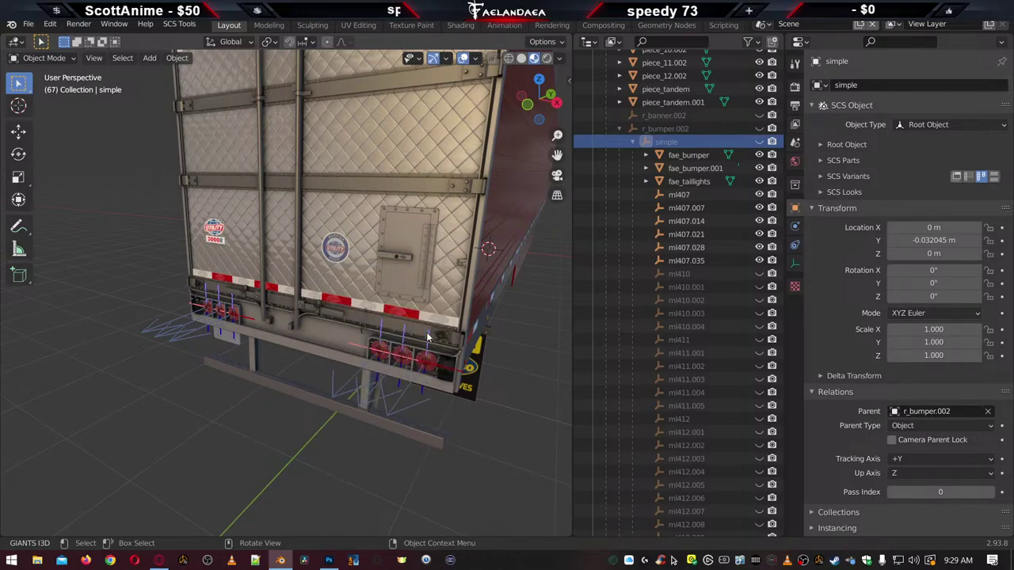
left_click(669, 141)
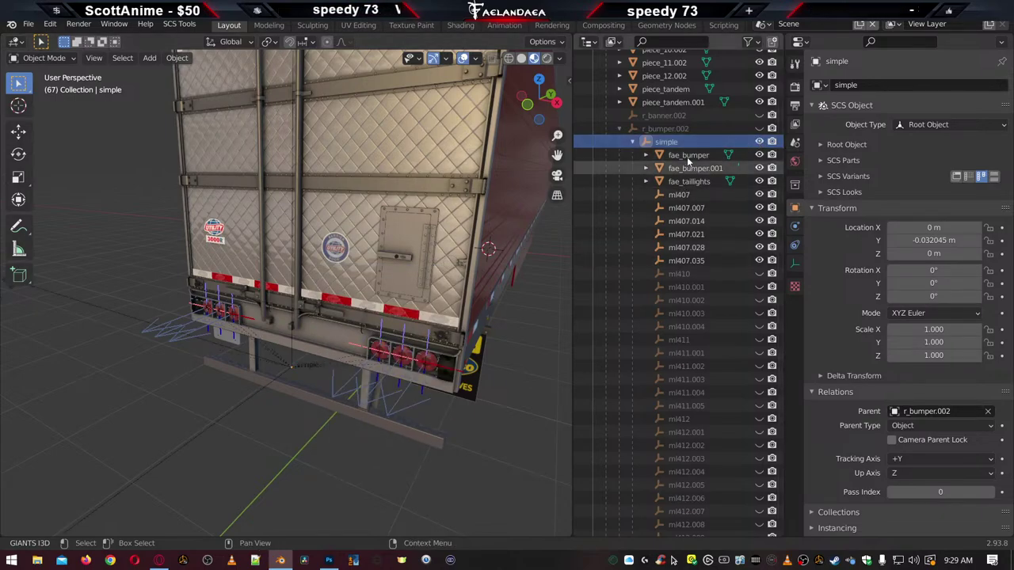
key("ctrl+a")
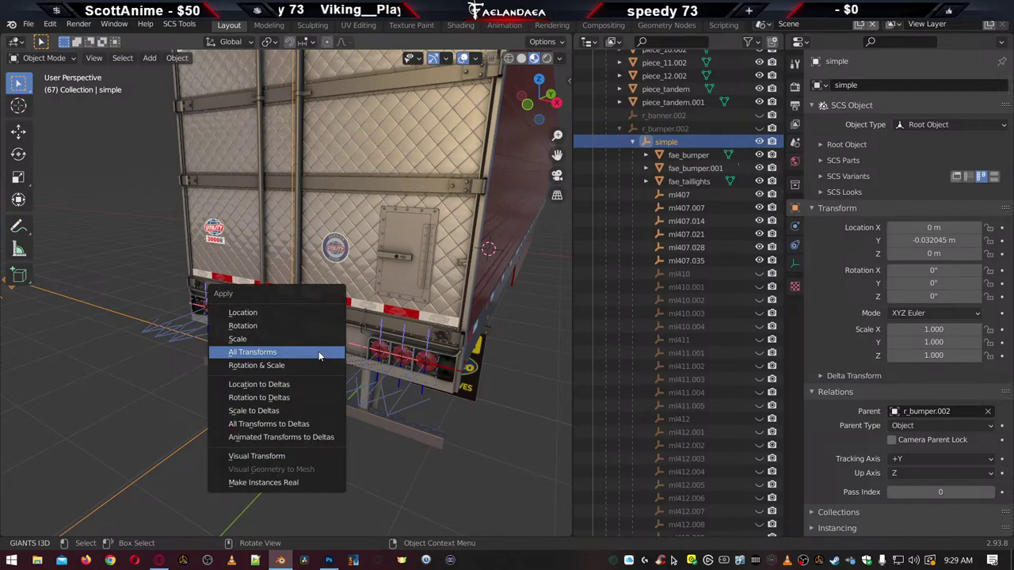
left_click(318, 354)
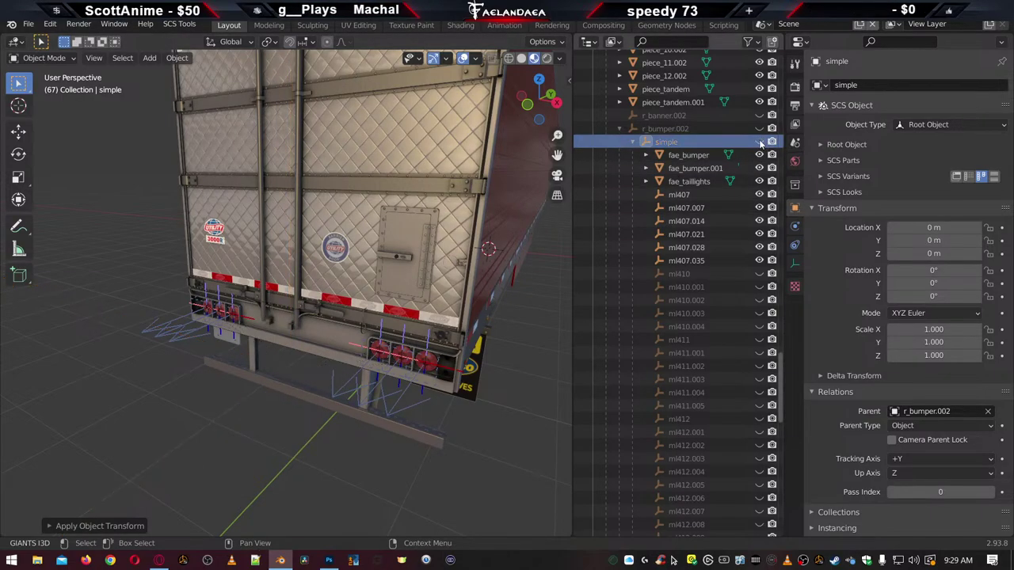
Inspect the transforms of rear_body.002 and its chrome child, confirming zero location
scroll(682, 359, "down", 5)
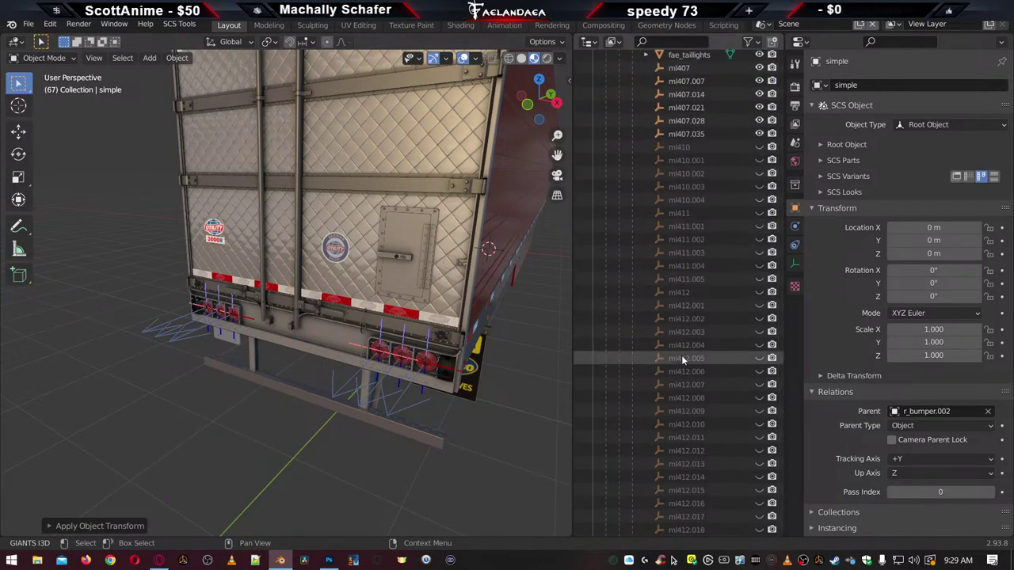
scroll(681, 358, "down", 15)
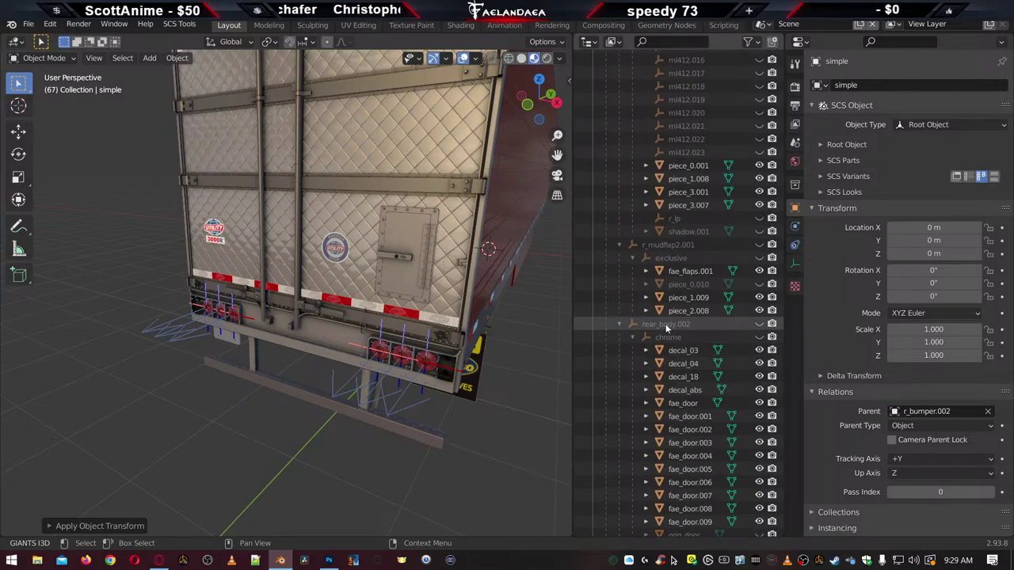
left_click(665, 324)
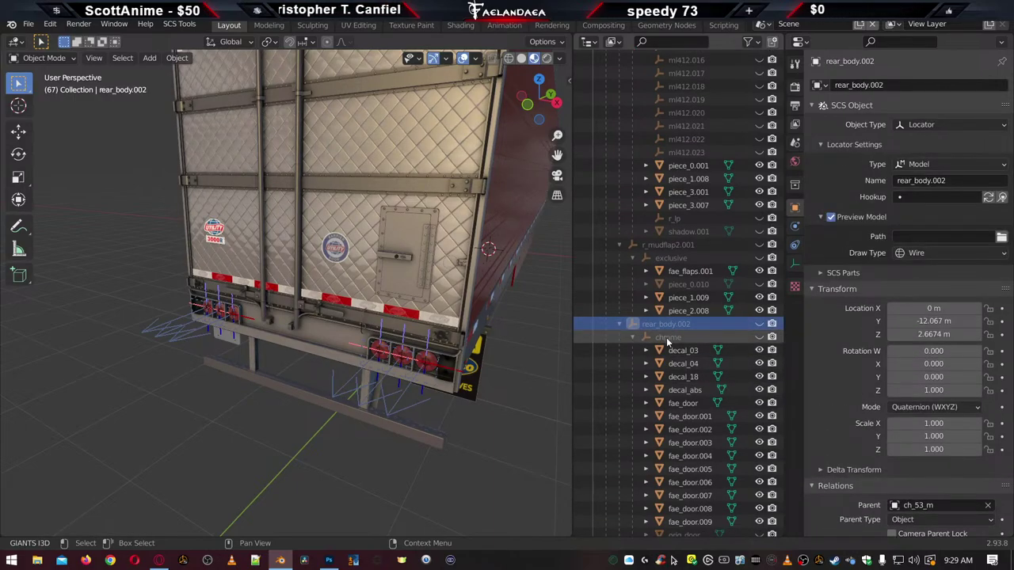
left_click(667, 337)
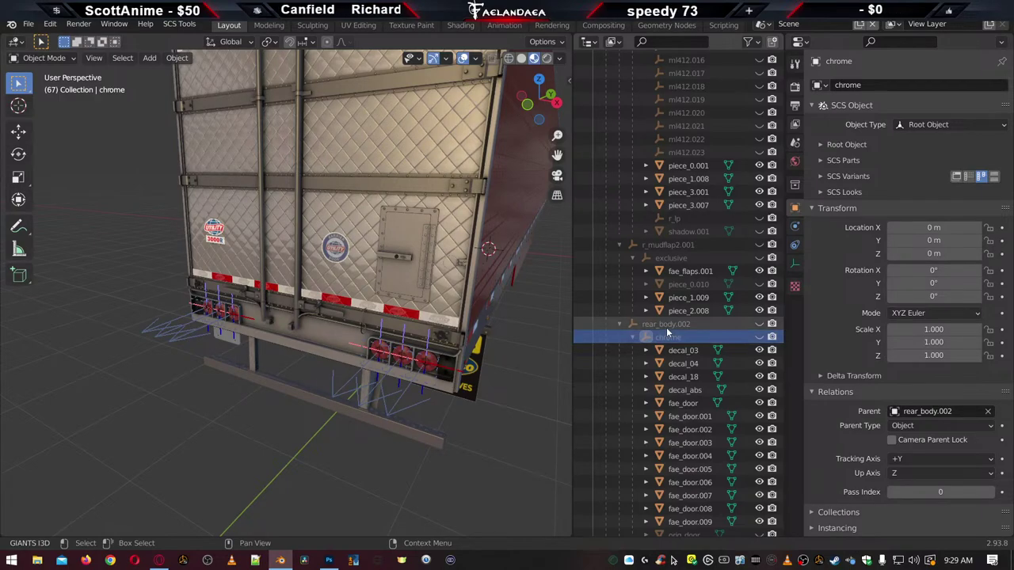
scroll(670, 333, "up", 10)
scroll(669, 333, "up", 14)
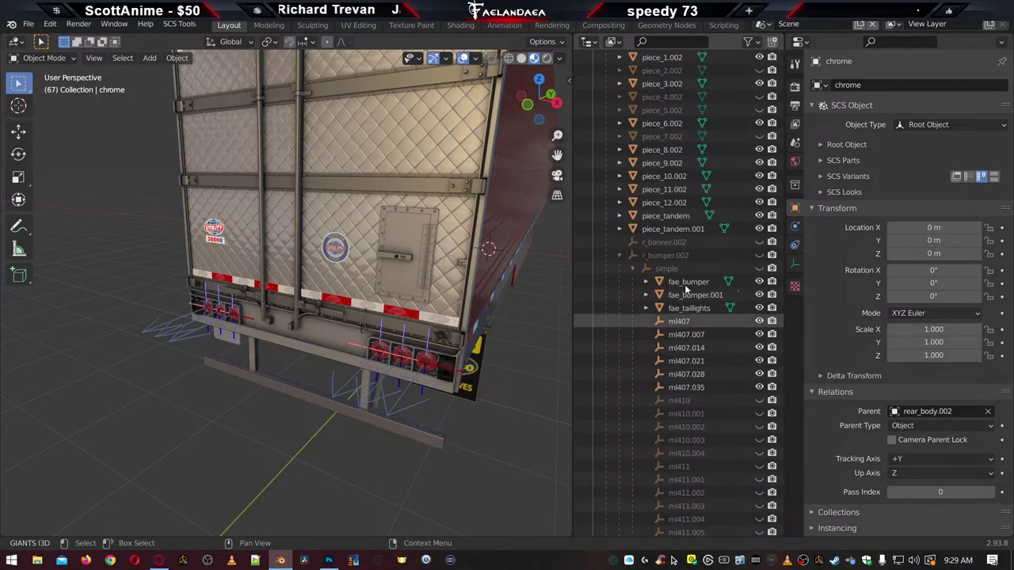
left_click(666, 269)
scroll(452, 341, "down", 6)
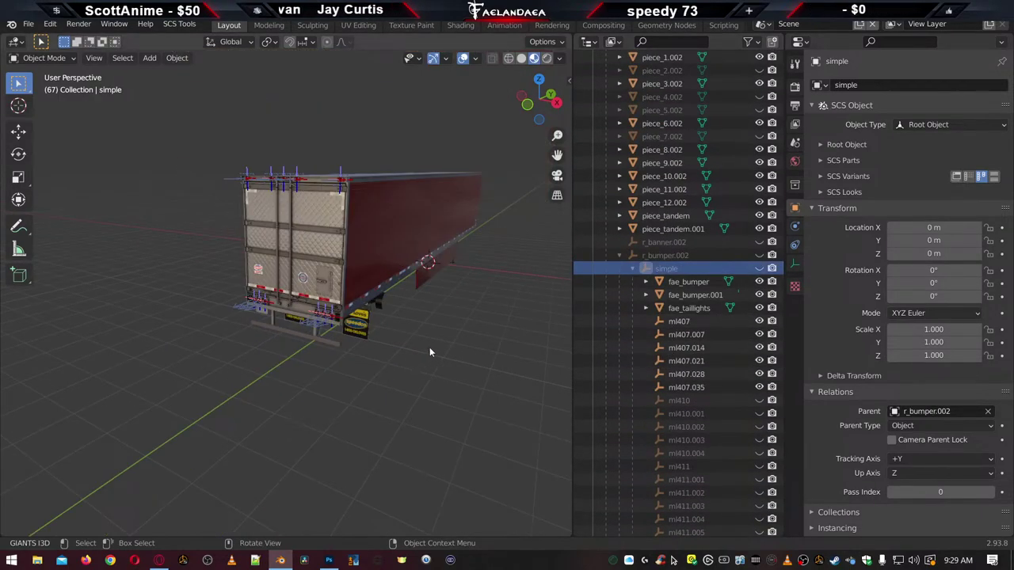
middle_click_drag(430, 347, 425, 282)
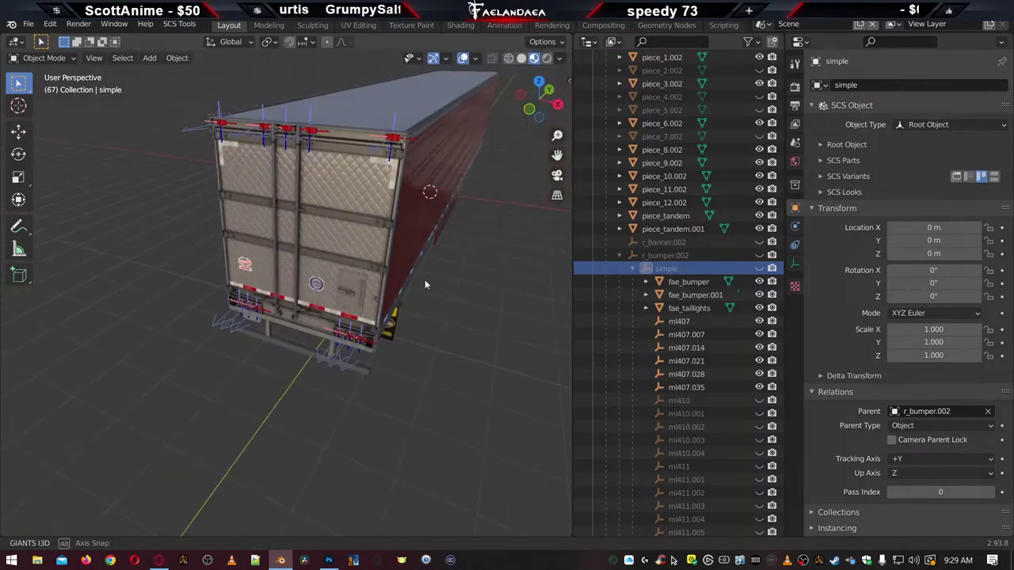
scroll(408, 244, "up", 4)
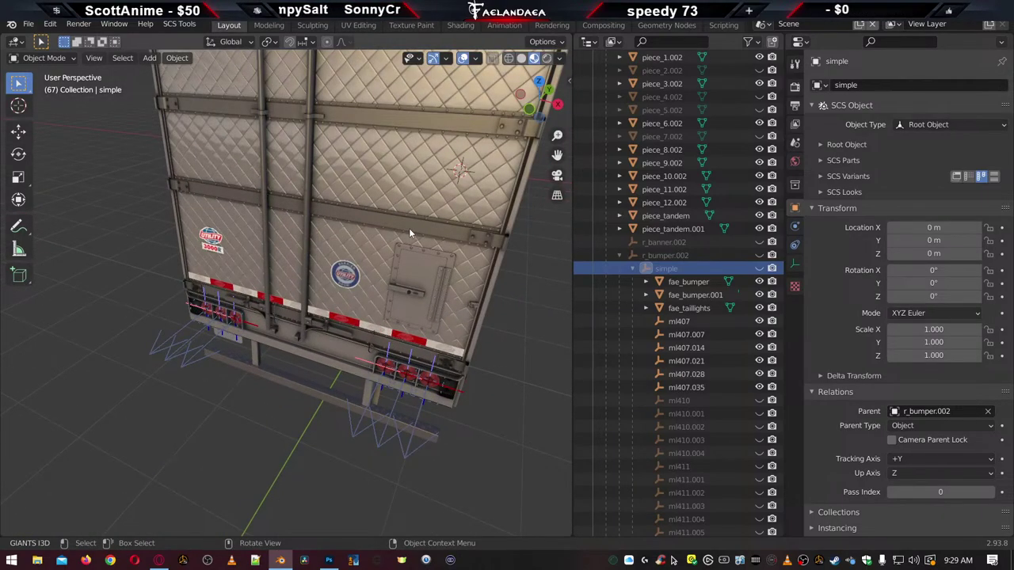
scroll(401, 232, "down", 4)
middle_click_drag(395, 236, 447, 231)
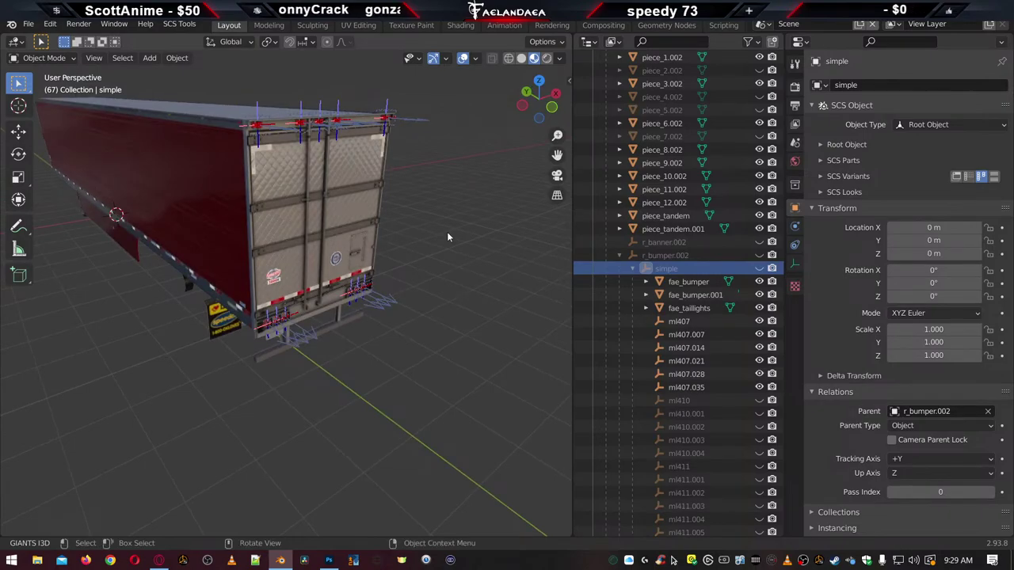
scroll(344, 241, "up", 5)
middle_click_drag(300, 263, 559, 196)
scroll(348, 263, "up", 5)
scroll(412, 271, "down", 6)
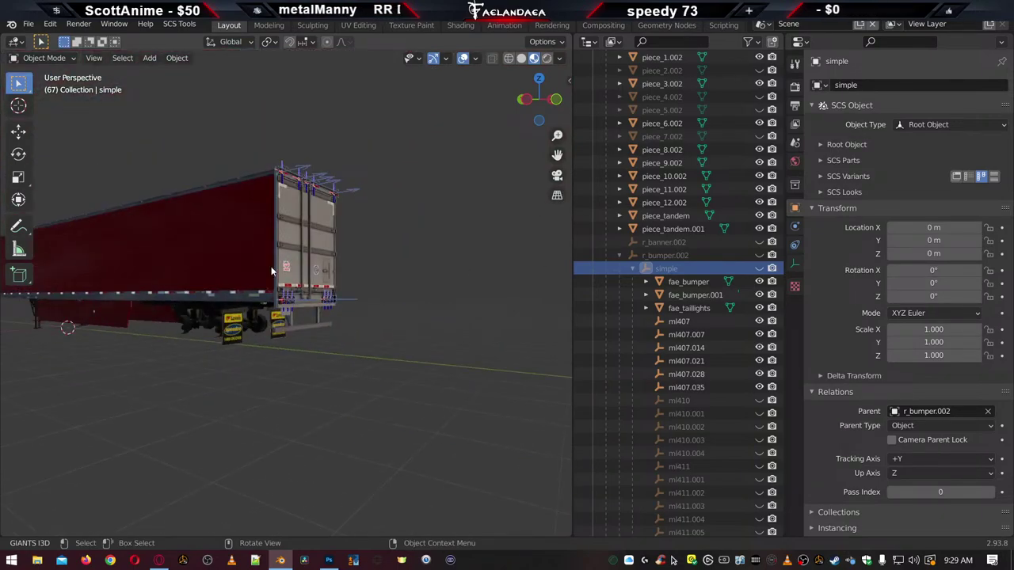
middle_click_drag(271, 271, 507, 288)
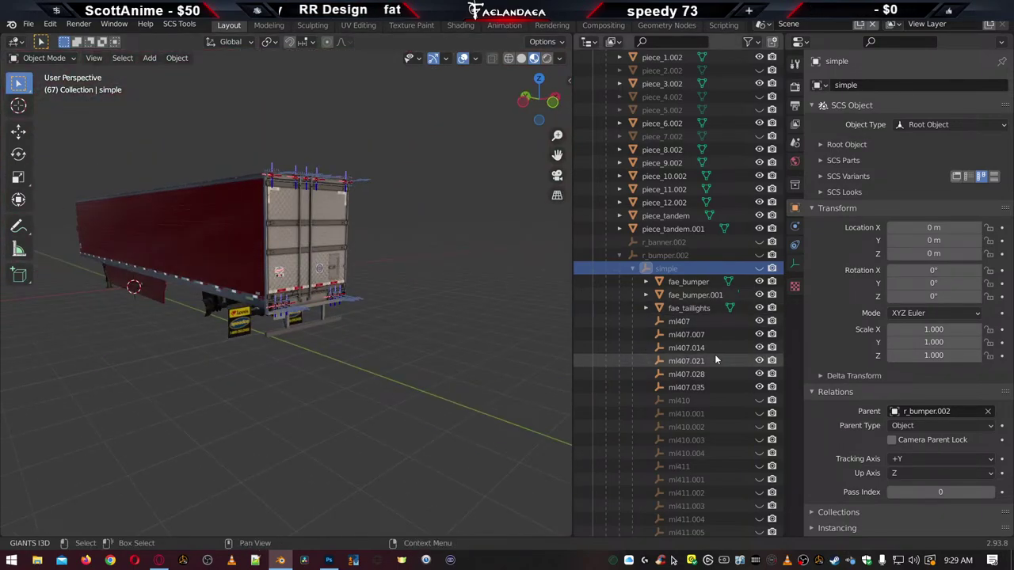
middle_click_drag(299, 252, 159, 266)
scroll(409, 317, "up", 4)
scroll(409, 317, "up", 3)
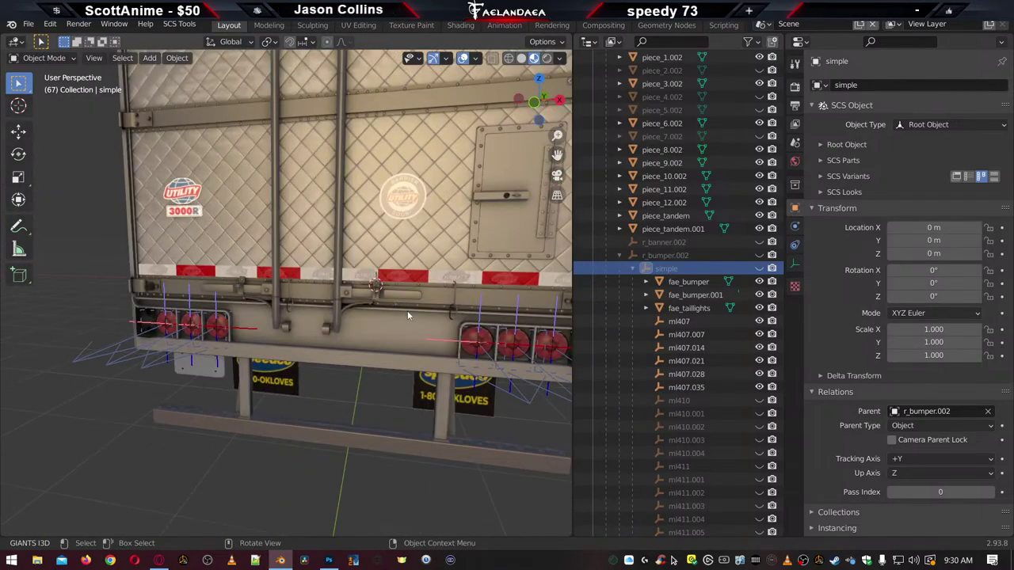
middle_click_drag(418, 307, 388, 302)
scroll(679, 320, "up", 15)
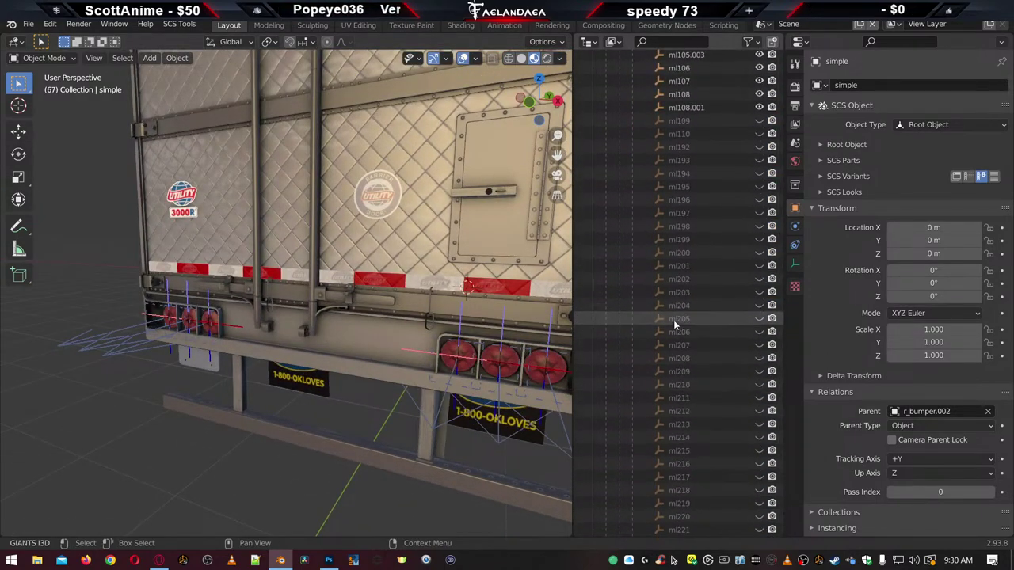
scroll(672, 321, "up", 20)
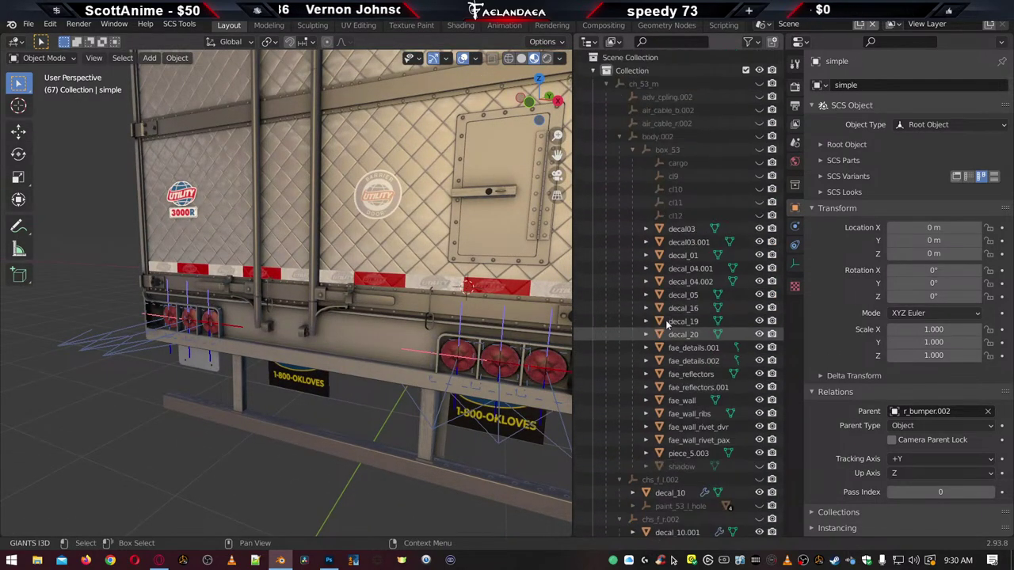
Check the ch_53_m objects from adv_cpling.002, air cables, body.002, box_53 and cargo through cl9–cl12
left_click(653, 98)
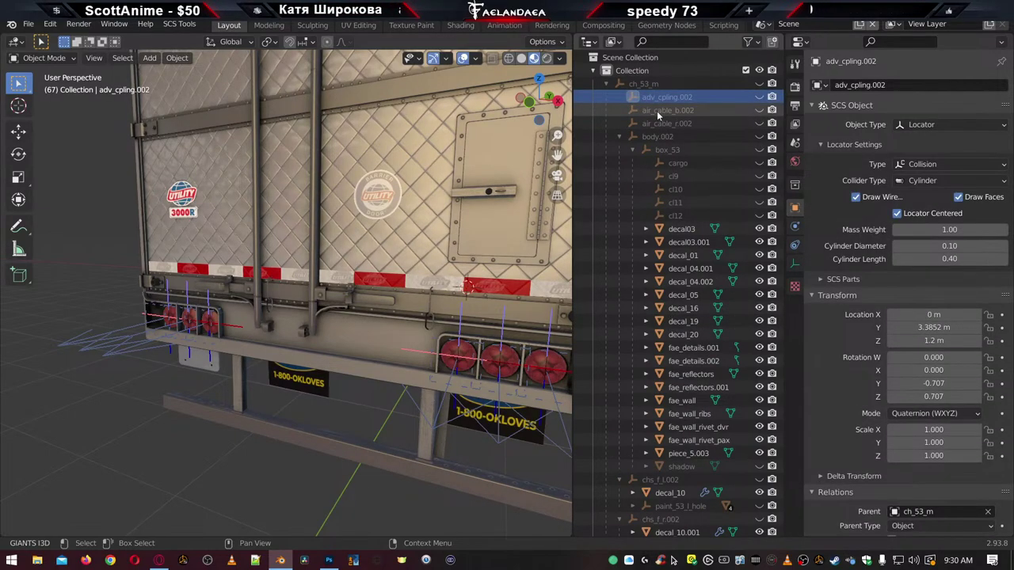
left_click(657, 111)
left_click(662, 124)
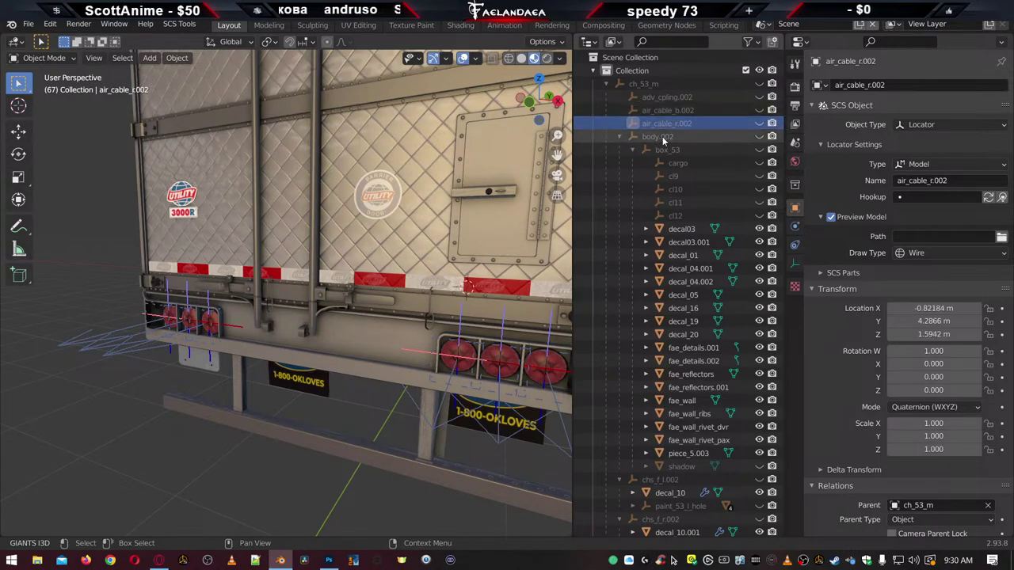
left_click(662, 137)
left_click(673, 150)
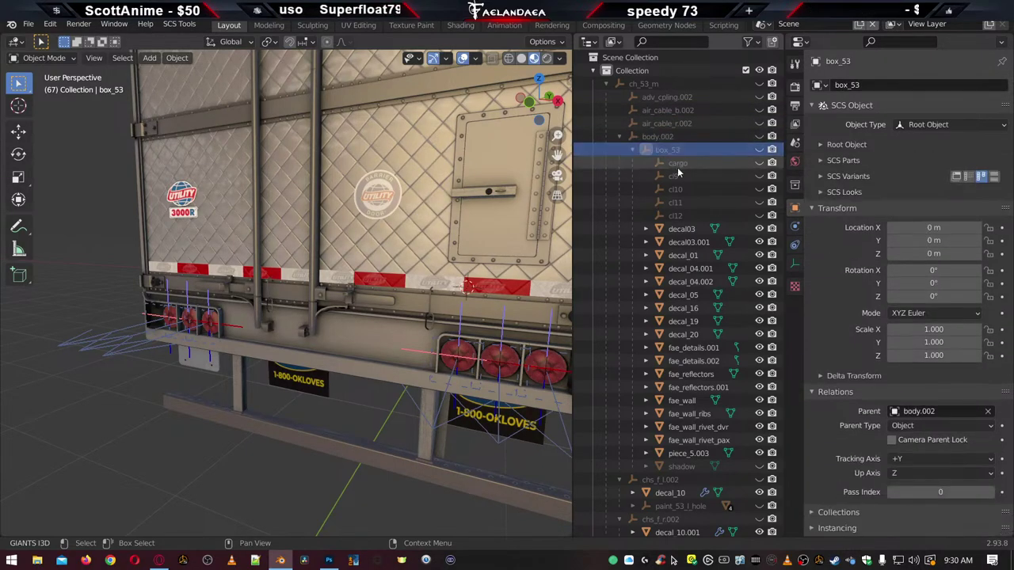
left_click(675, 163)
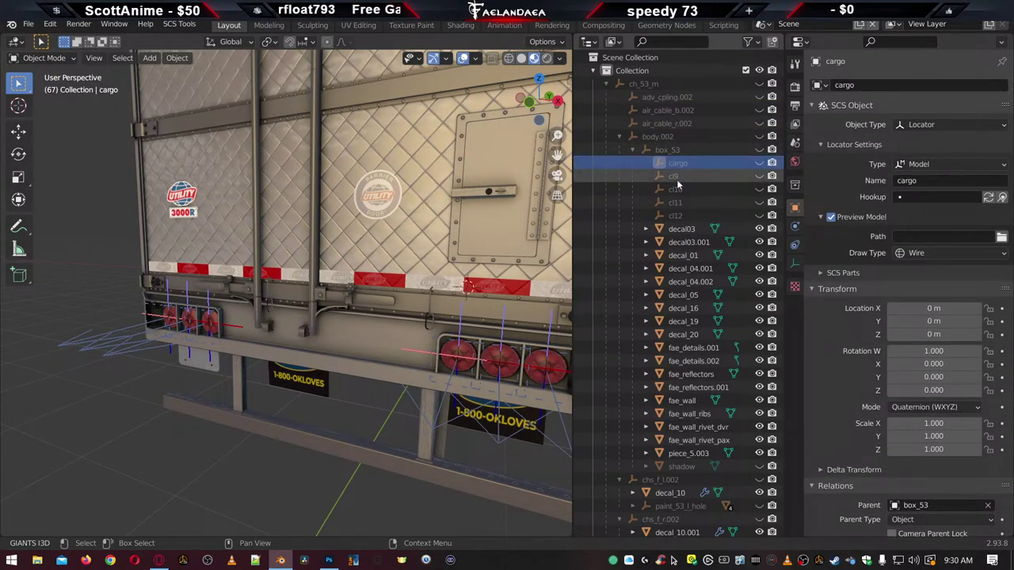
left_click(674, 176)
left_click(675, 189)
left_click(675, 203)
left_click(675, 216)
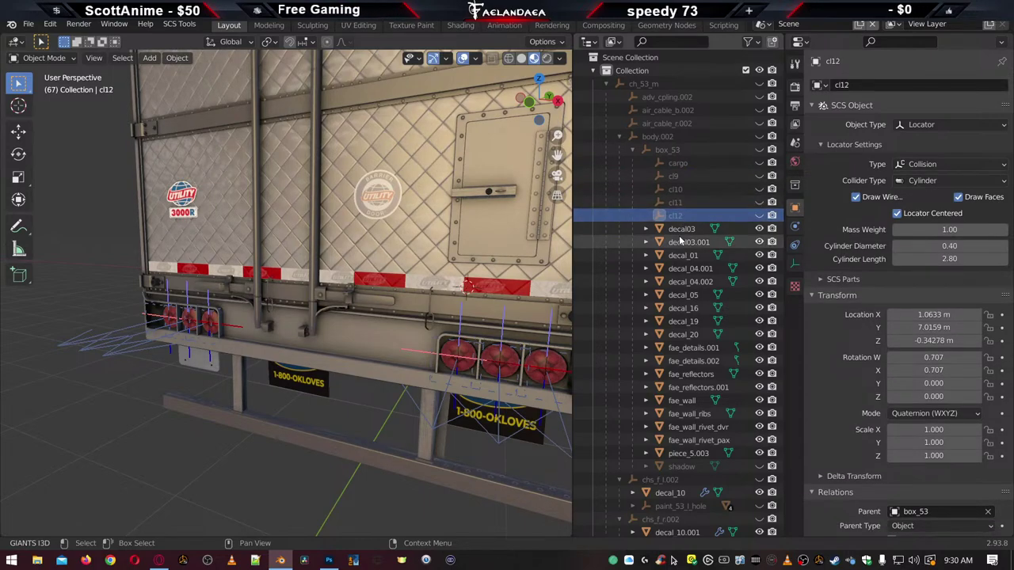
Select decal03 and review its Logo_3000R_HiRes material with the dif.spec shader settings
left_click(680, 230)
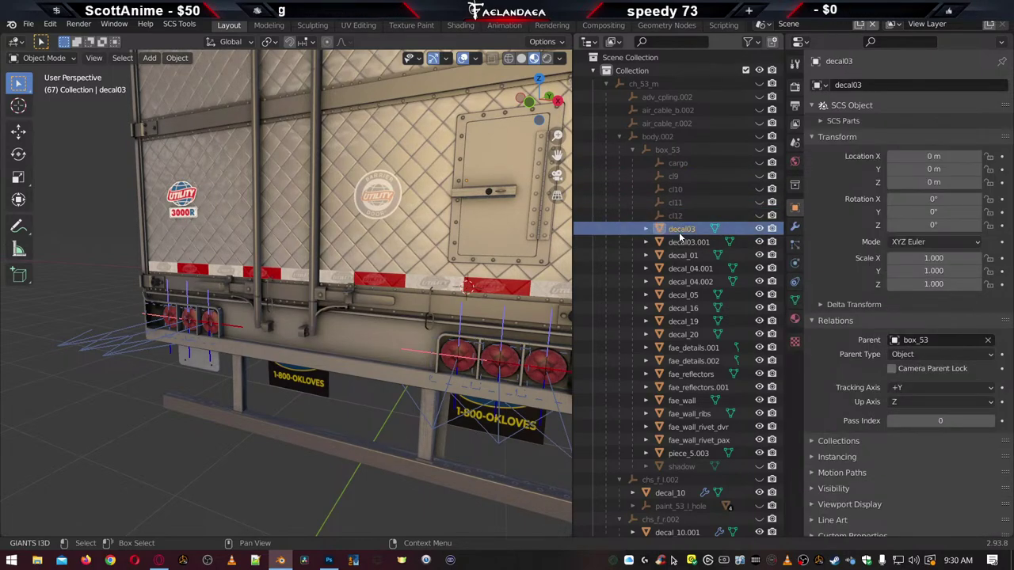
left_click(795, 319)
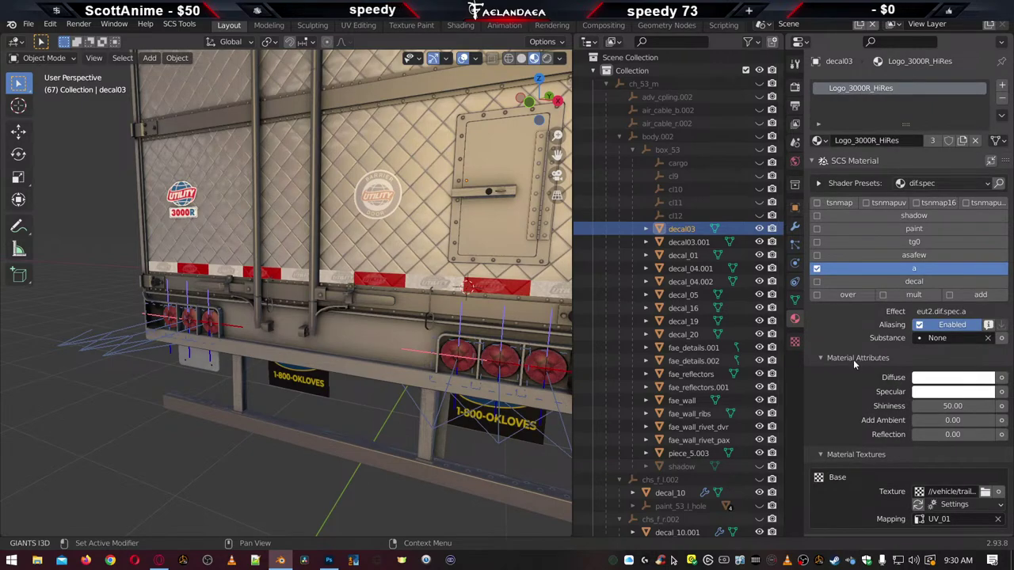
scroll(855, 396, "down", 2)
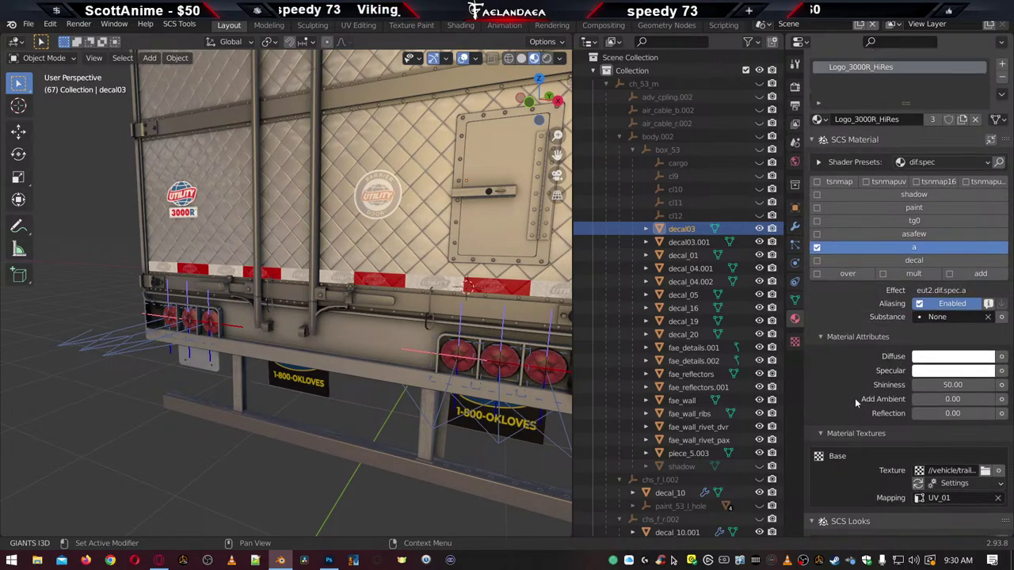
scroll(855, 398, "up", 2)
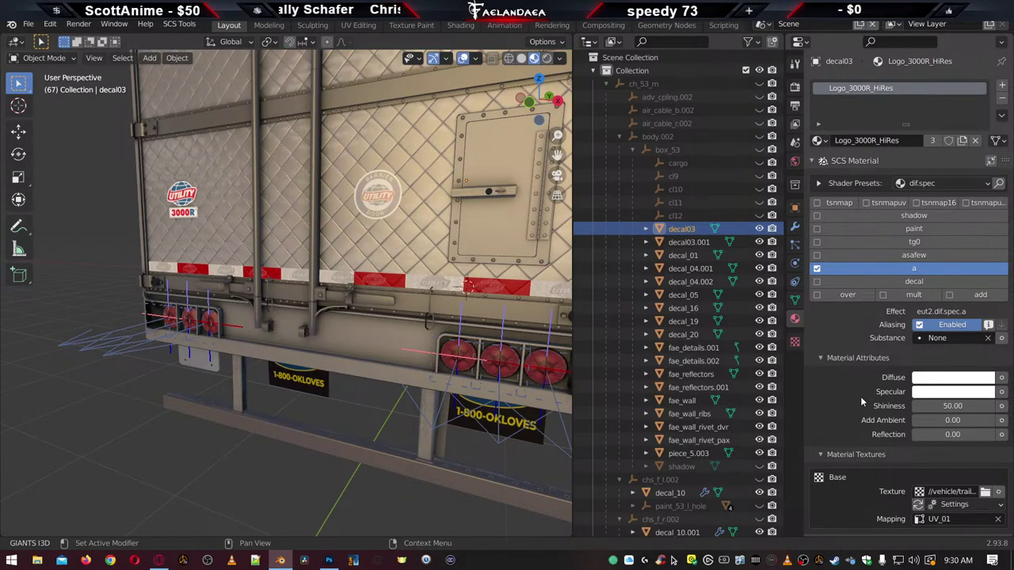
Verify zero transforms on decal03, decal03.001, decal_01, decal_04.001/.002, decal_05, decal_16, decal_19 and decal_20
left_click(793, 207)
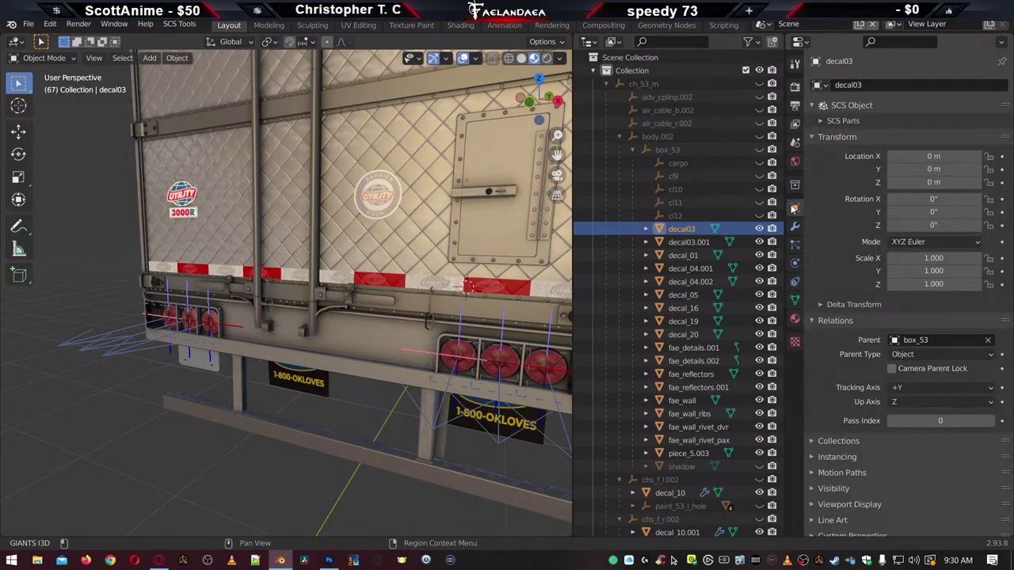
left_click(685, 243)
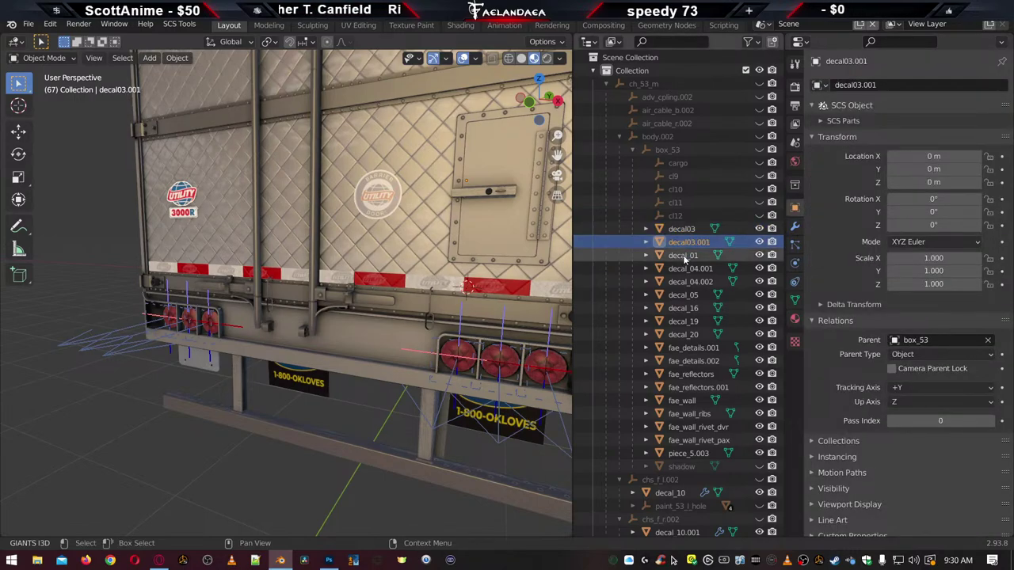
left_click(683, 255)
left_click(683, 269)
left_click(683, 281)
left_click(683, 294)
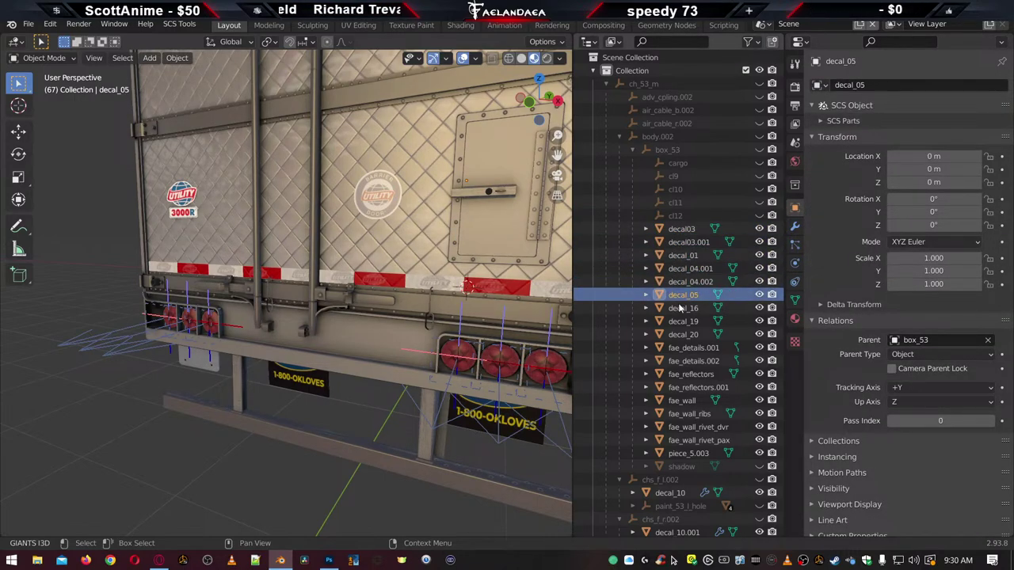
left_click(683, 308)
left_click(683, 321)
left_click(683, 334)
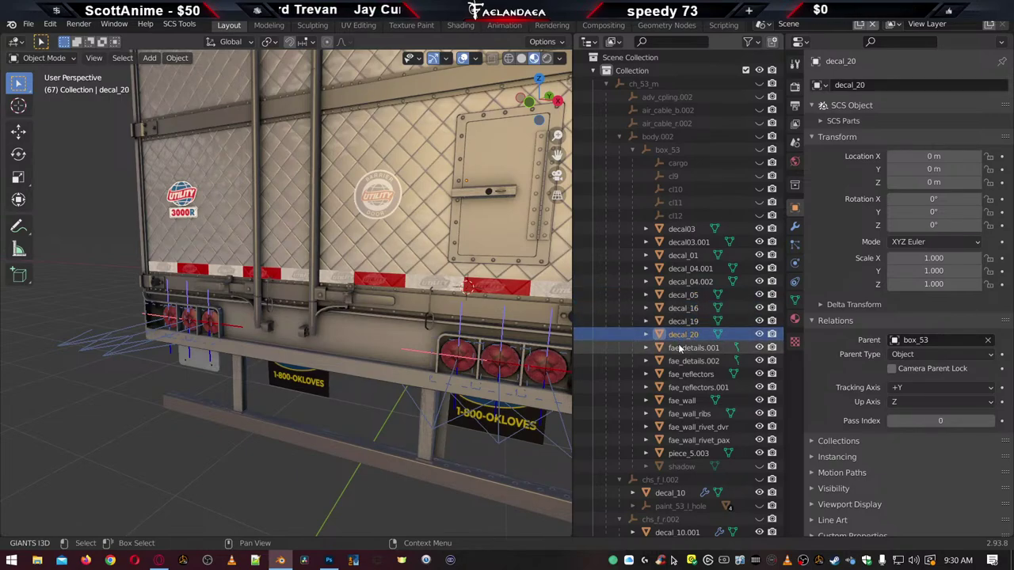
Verify fae_details, fae_reflectors, fae_wall parts and piece_5.003 at zero, then show shadow's mat_0003 material
left_click(683, 348)
left_click(679, 361)
left_click(680, 374)
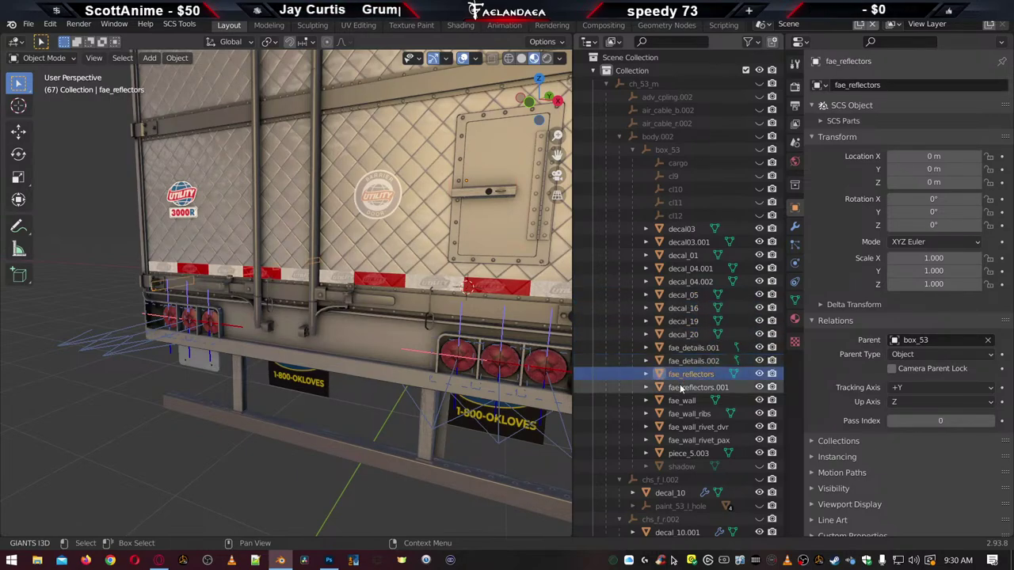
left_click(679, 387)
left_click(679, 400)
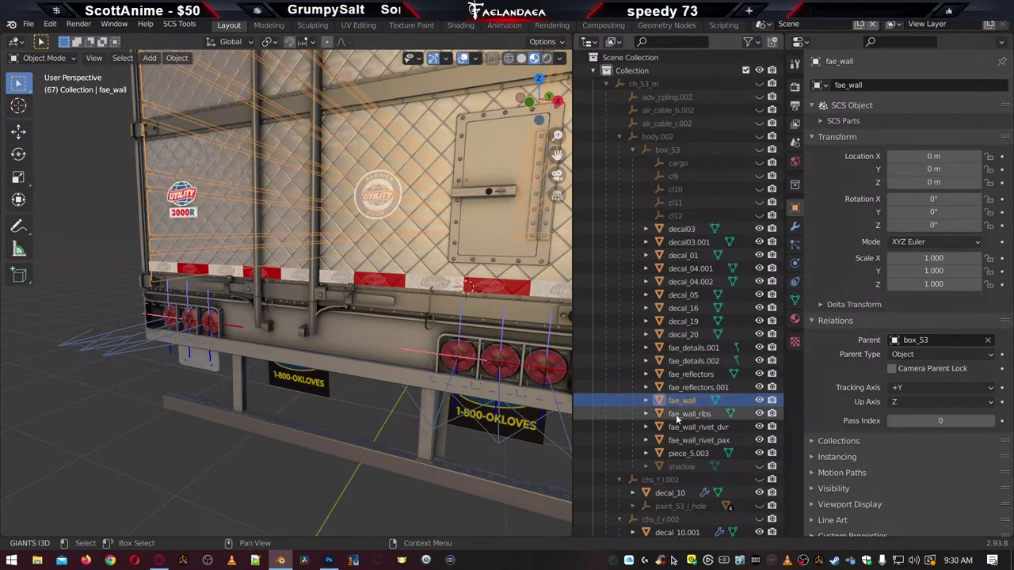
left_click(676, 413)
left_click(674, 429)
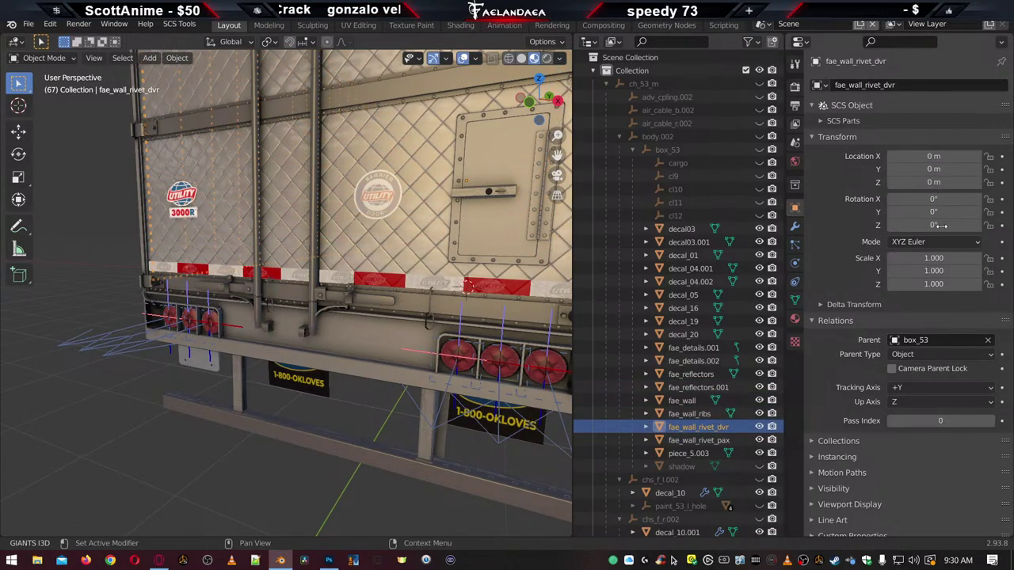
left_click(695, 441)
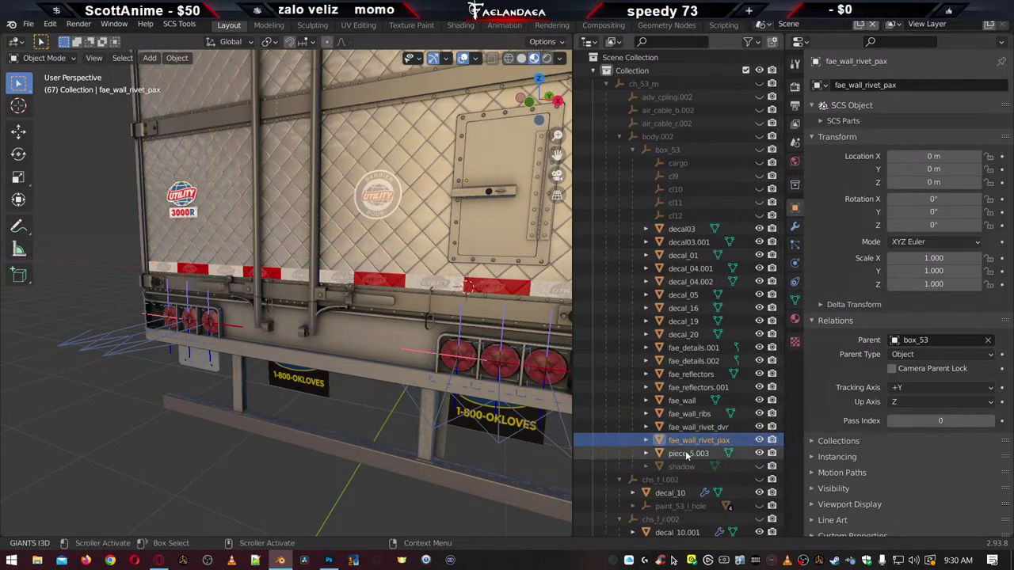
left_click(686, 455)
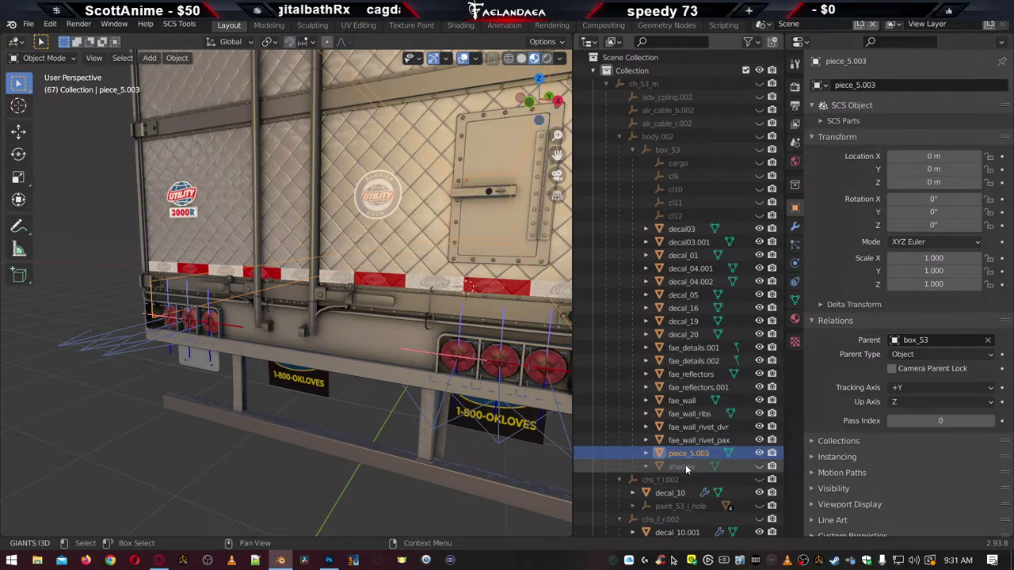
left_click(686, 468)
left_click(794, 319)
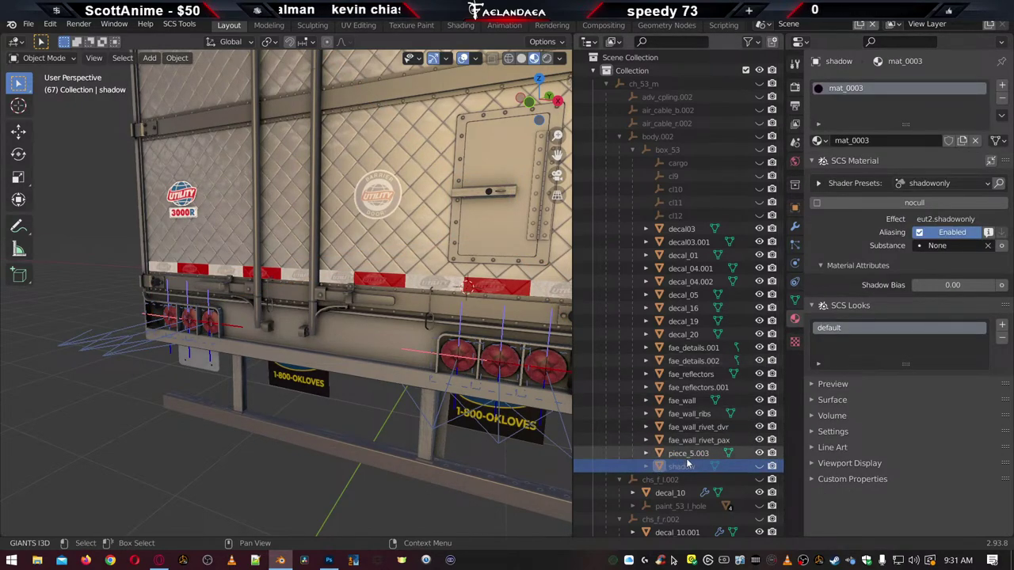
Reload the Reflection texture of piece_5.003's chrome material
left_click(688, 454)
scroll(879, 428, "down", 3)
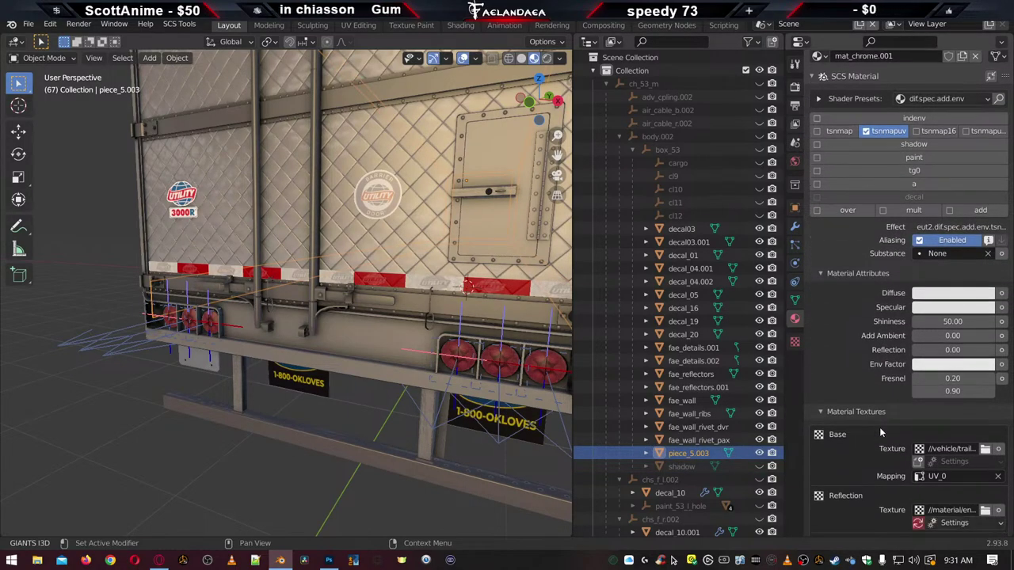
scroll(842, 455, "down", 2)
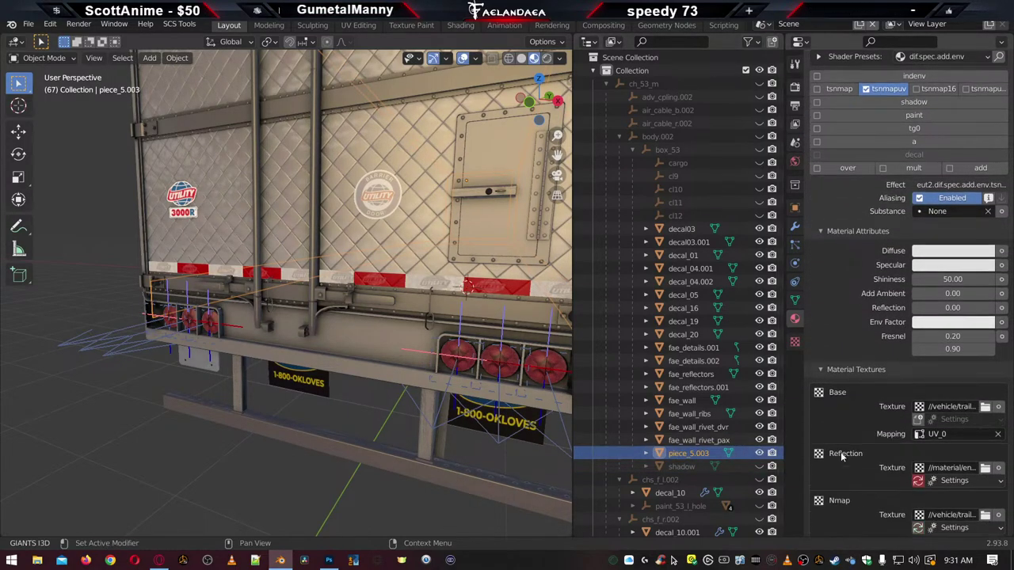
scroll(852, 454, "down", 1)
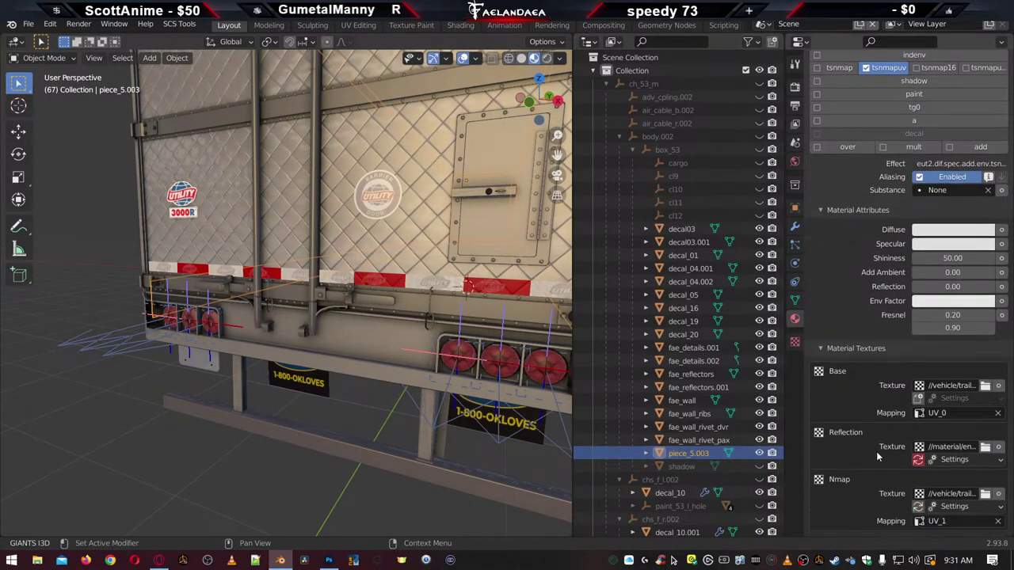
left_click(919, 461)
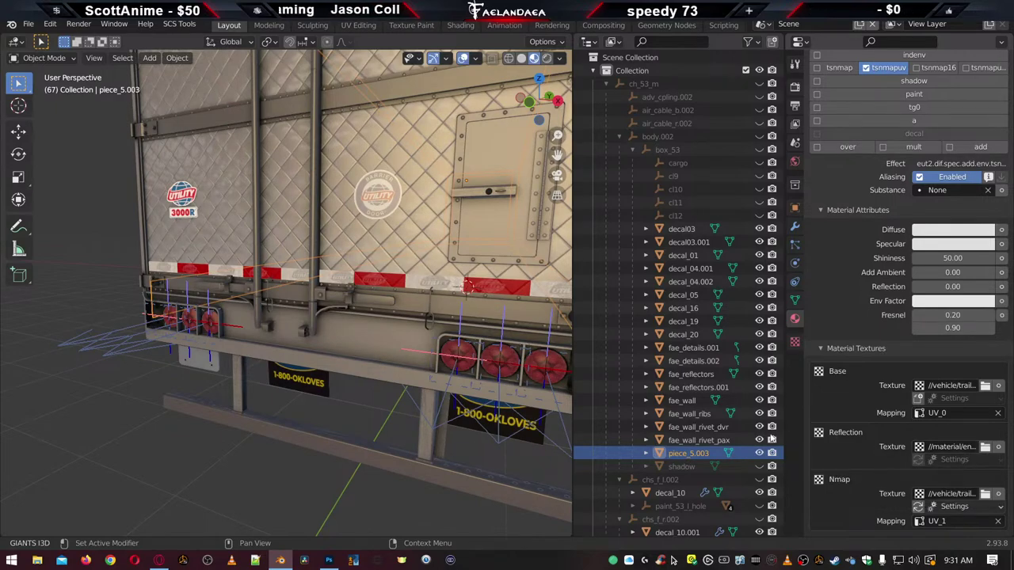
Review materials of the fae_wall rivets, ribs, wall, reflectors and fae_details objects
left_click(694, 441)
left_click(688, 428)
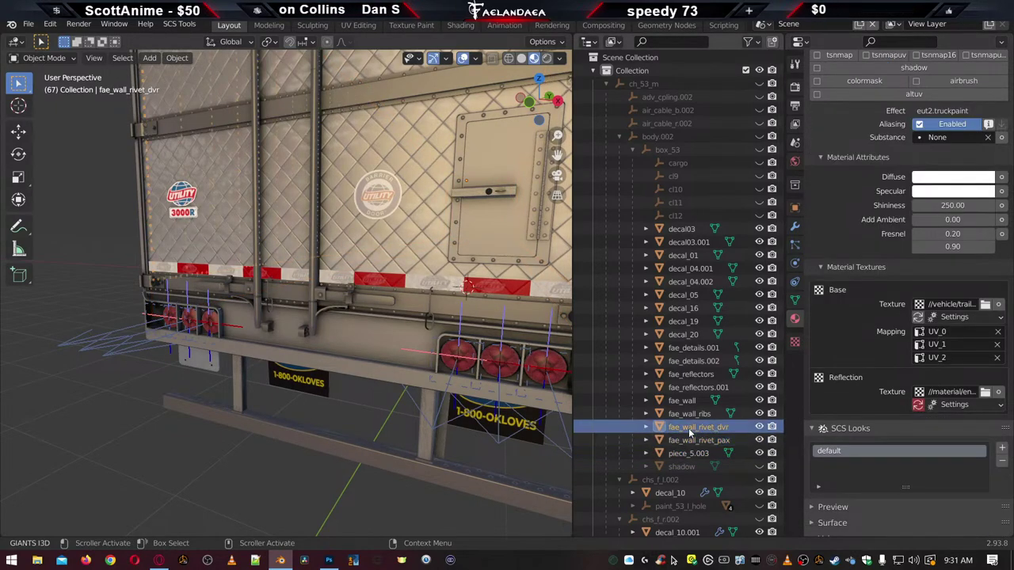
left_click(687, 414)
left_click(684, 401)
left_click(686, 388)
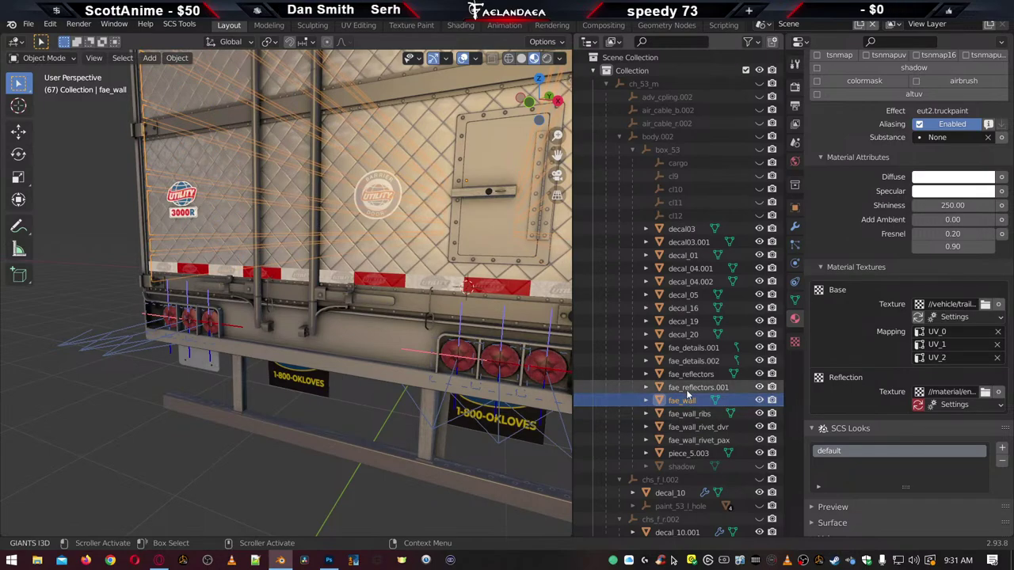
left_click(687, 376)
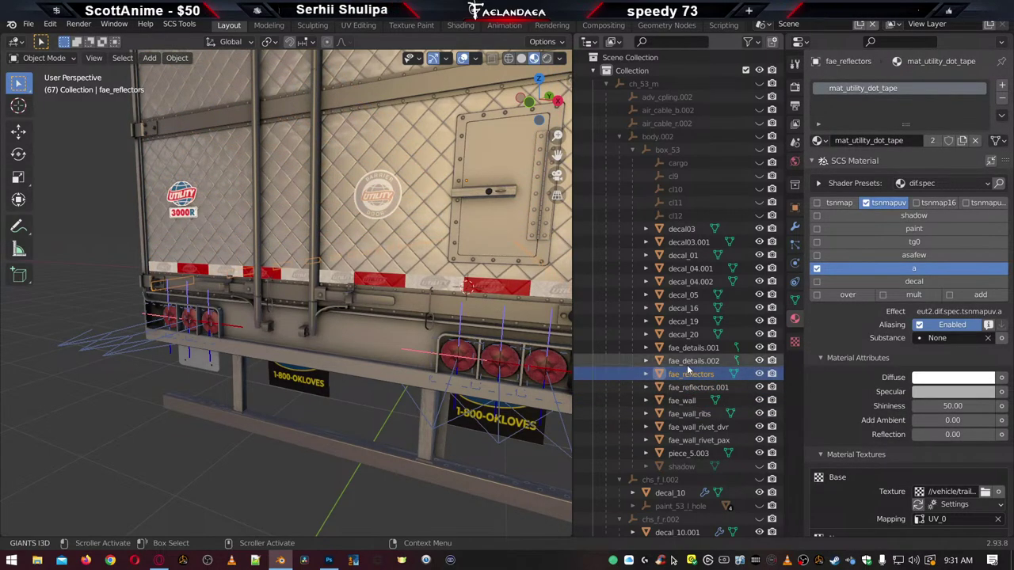
left_click(688, 361)
left_click(686, 348)
Review the materials of decal_20 up through decal_01, decal03.001 and decal03
left_click(683, 335)
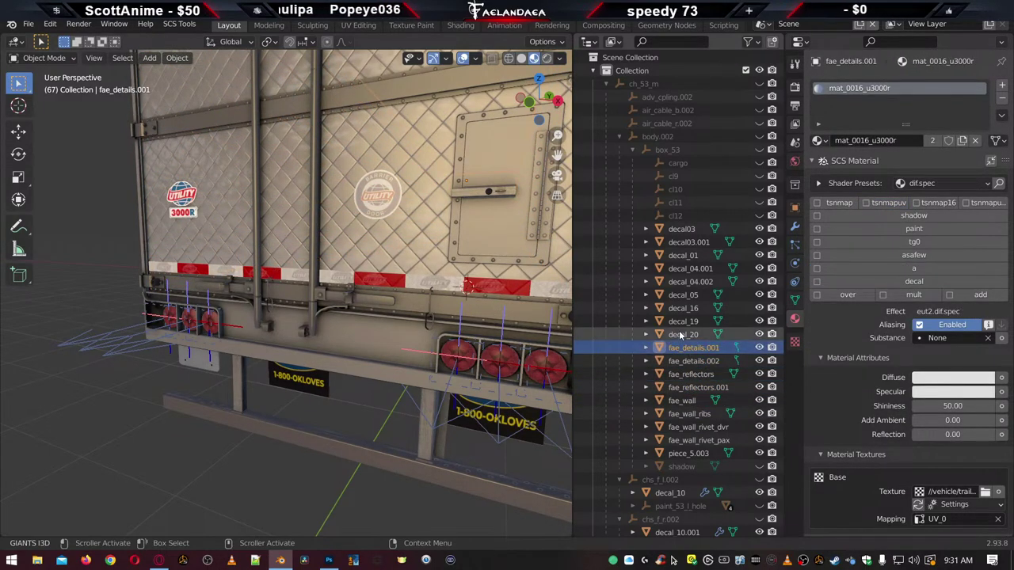
left_click(683, 321)
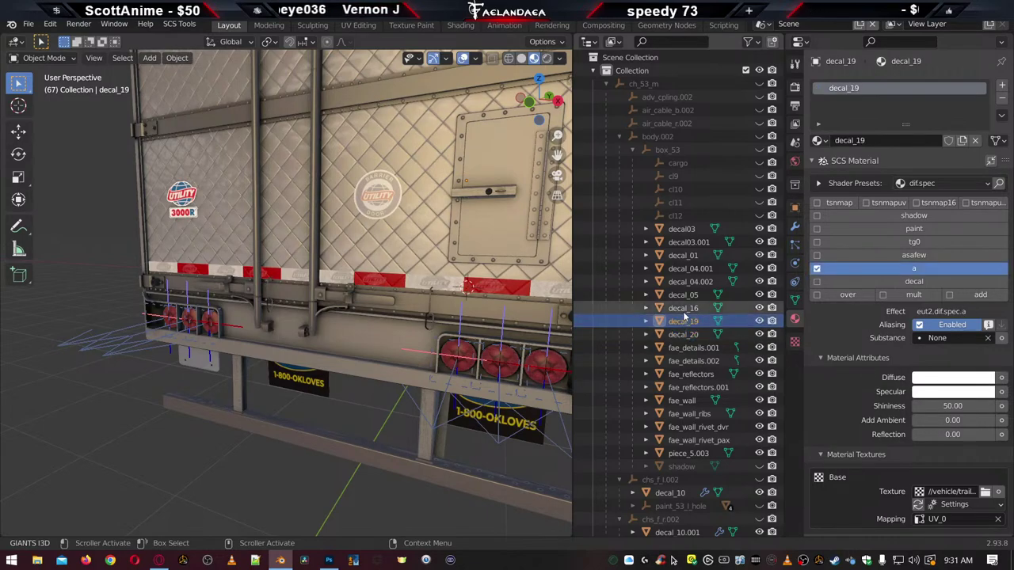
left_click(683, 308)
left_click(683, 295)
left_click(683, 282)
left_click(683, 268)
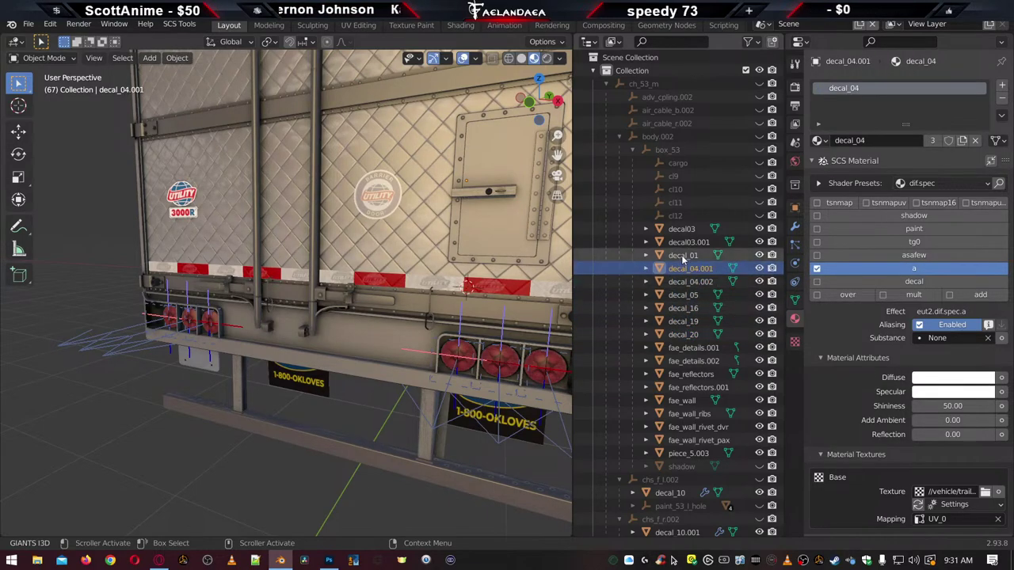
left_click(683, 255)
left_click(683, 242)
left_click(683, 229)
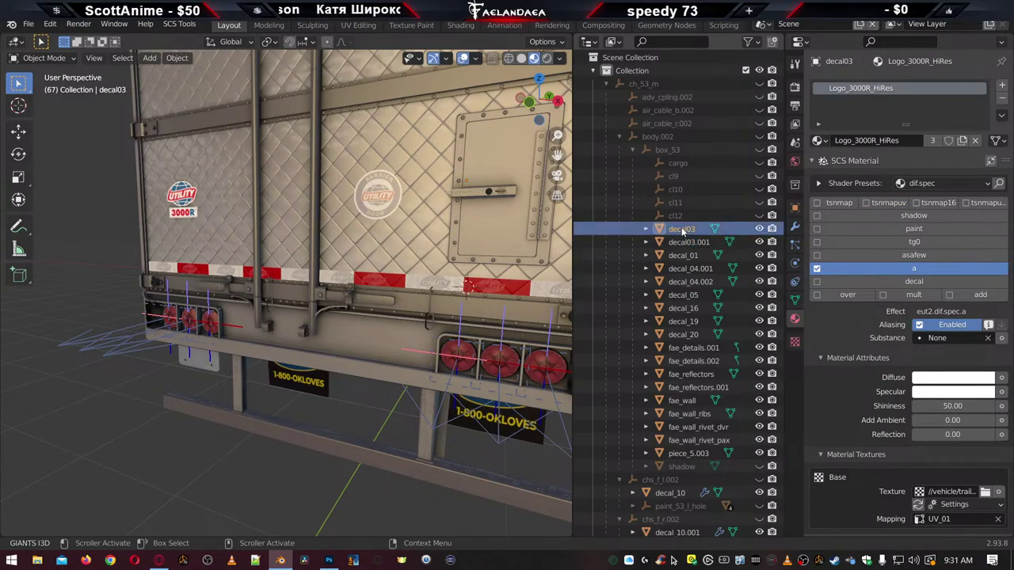
Recheck the decal materials from decal03.001 down to decal_20
left_click(685, 242)
left_click(686, 255)
left_click(685, 269)
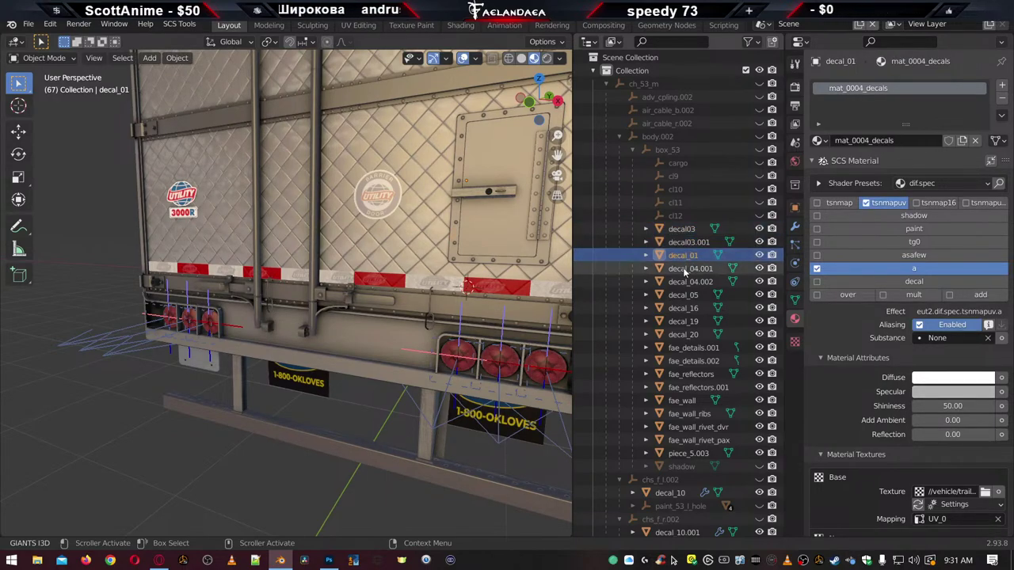
left_click(684, 282)
left_click(683, 295)
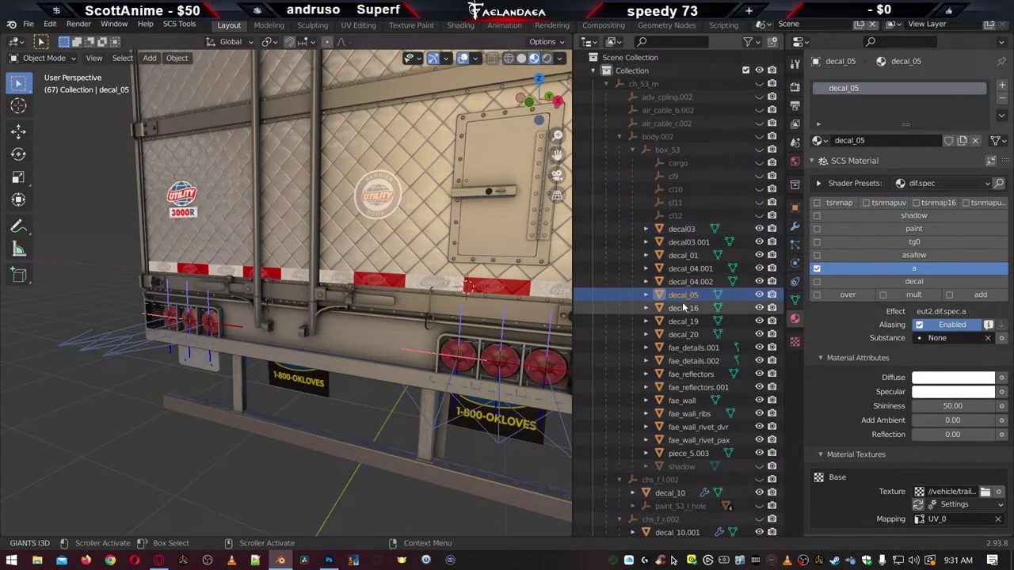
left_click(683, 308)
left_click(683, 321)
left_click(683, 335)
Recheck fae_details, reflectors, truckpaint, paint_ribs, rivet and piece_5.003 chrome materials
left_click(683, 348)
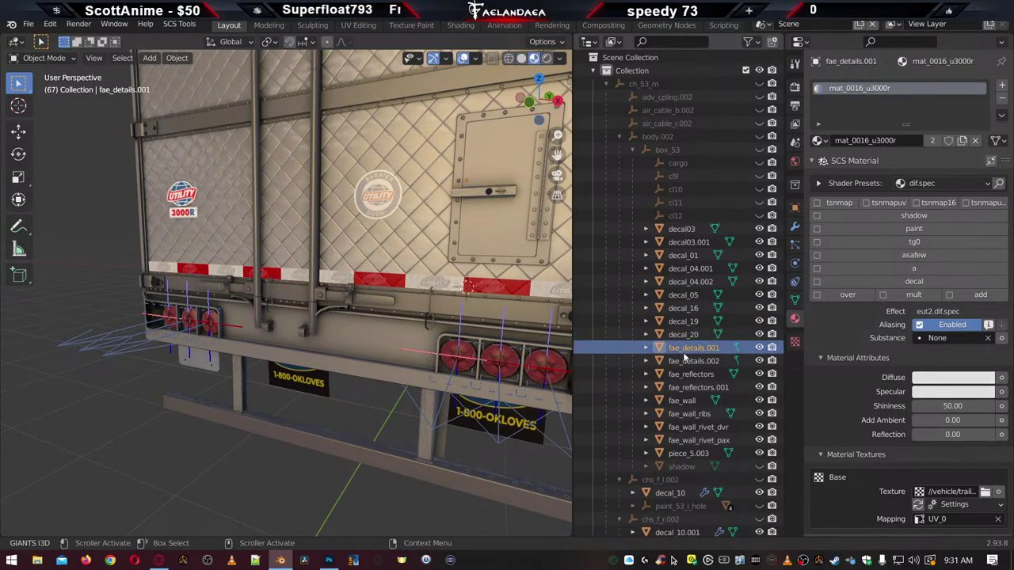
left_click(684, 362)
left_click(685, 374)
left_click(687, 387)
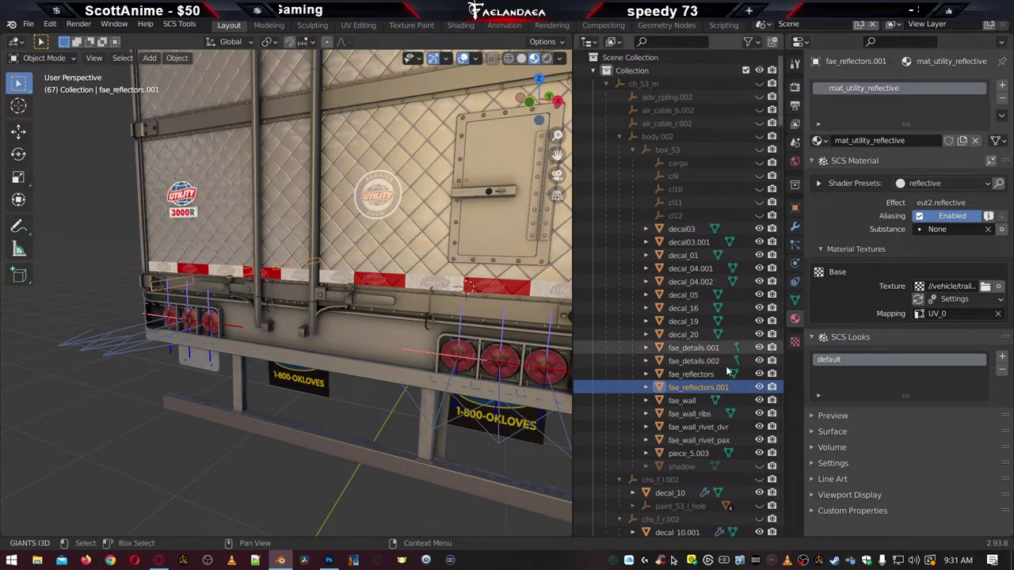
left_click(686, 401)
left_click(688, 416)
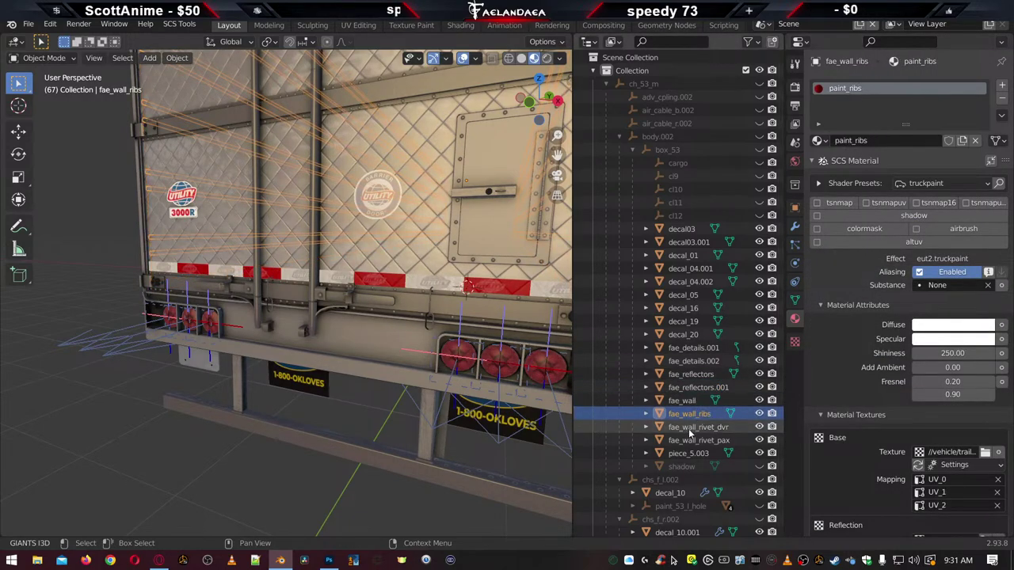
left_click(688, 429)
left_click(691, 440)
left_click(686, 454)
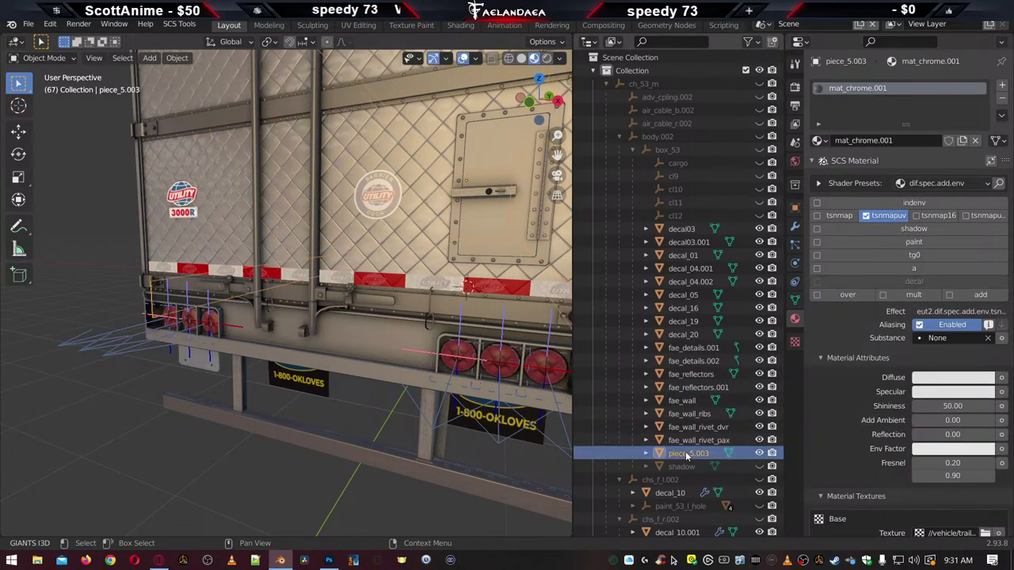
Check shadow's shadowonly material, then show decal_10's dif.spec material under chs_f_l.002
scroll(686, 454, "down", 4)
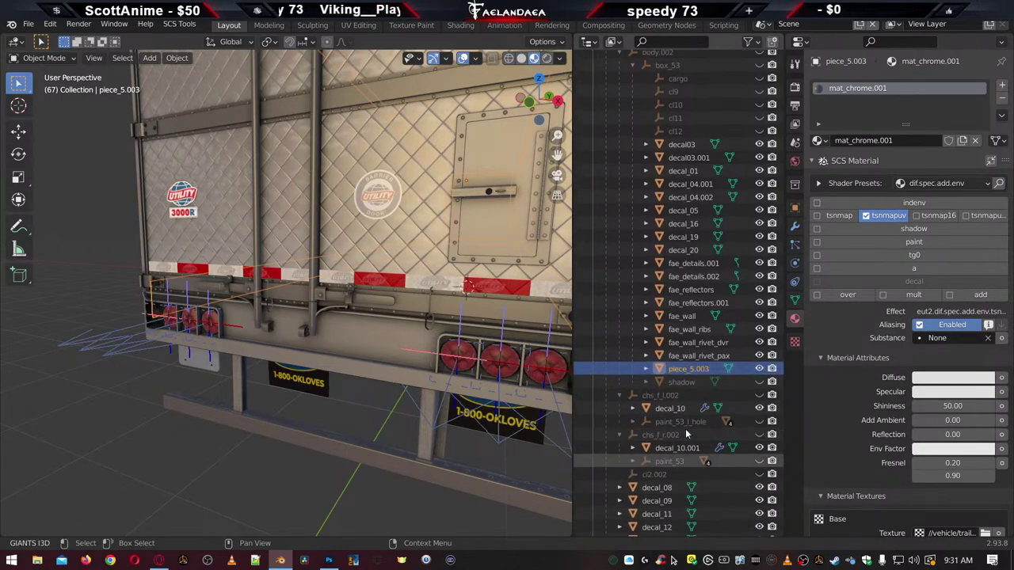
left_click(683, 385)
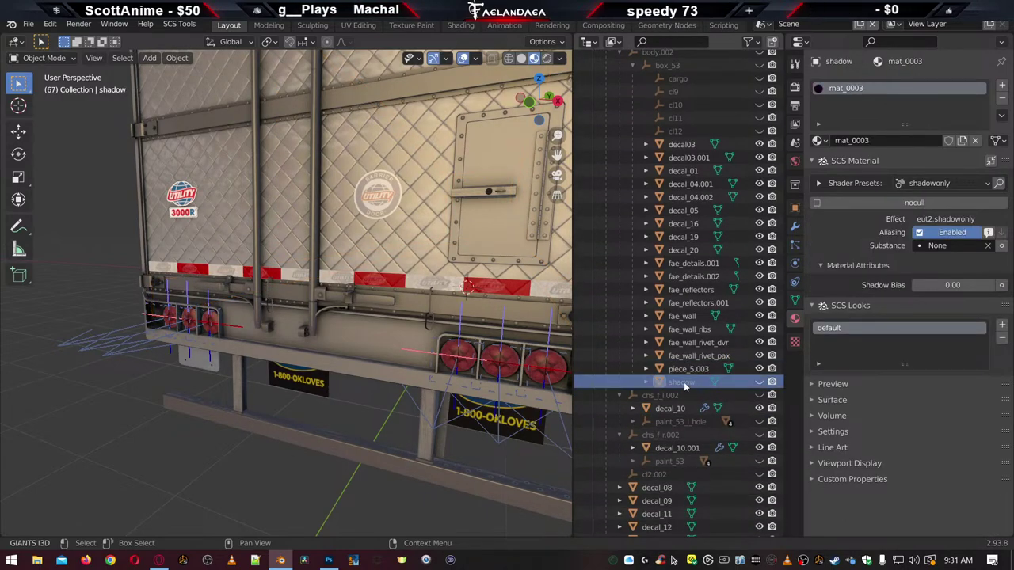
scroll(690, 361, "down", 5)
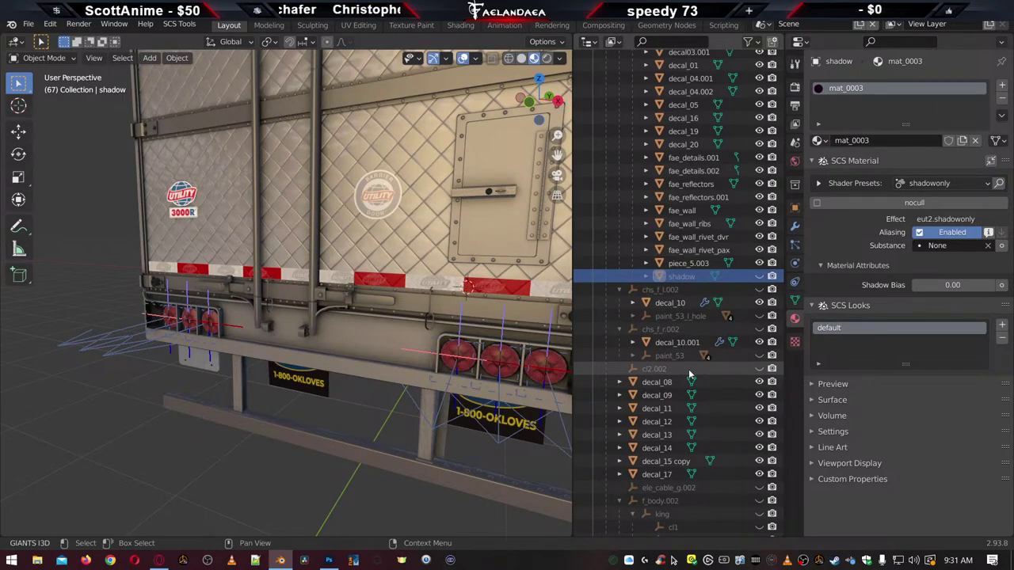
left_click(670, 302)
scroll(427, 328, "down", 5)
Compare decal_10 and paint_53_l_hole transform values, then view decal_10's material
middle_click_drag(311, 333, 447, 329)
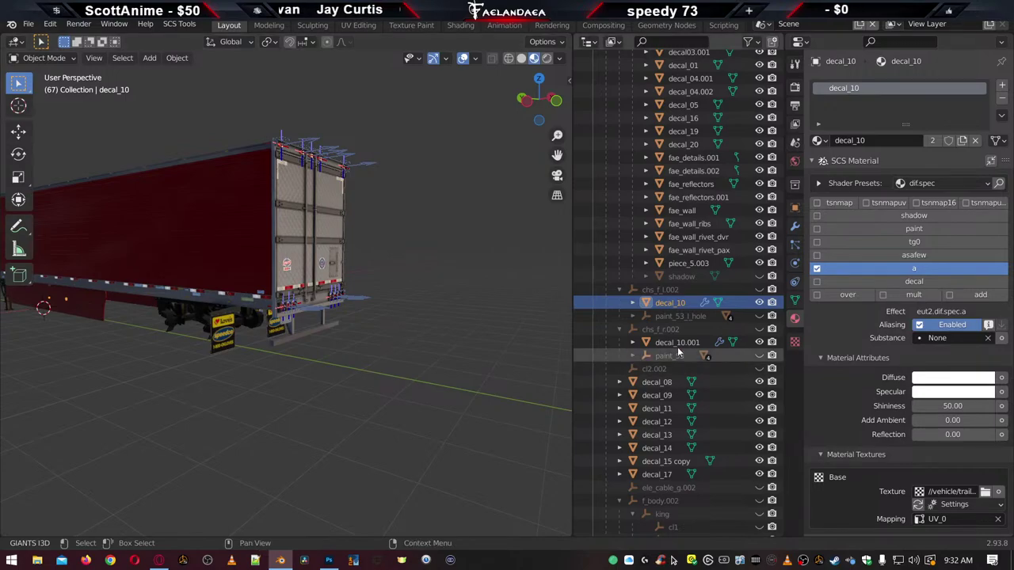
left_click(796, 210)
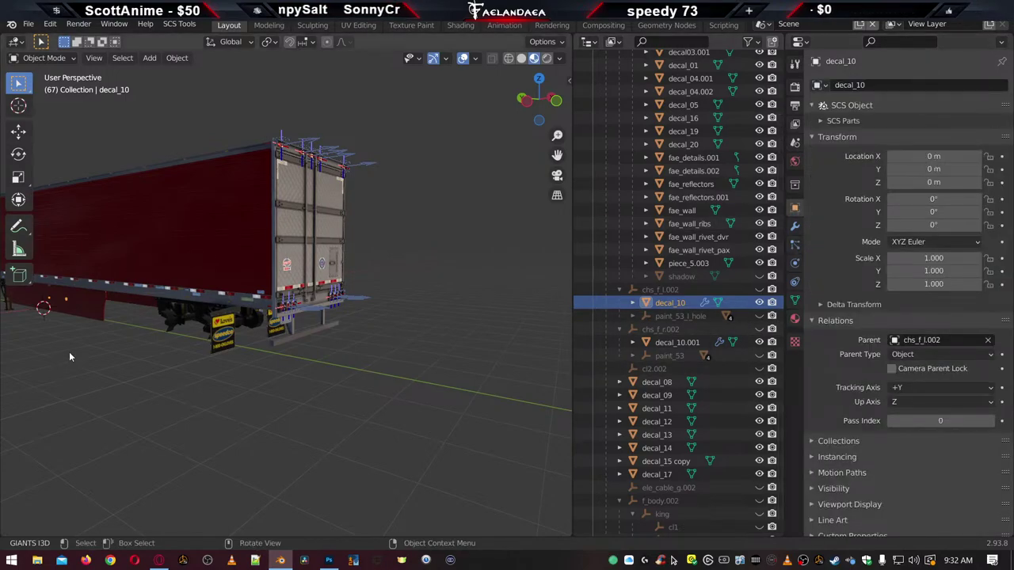
left_click(674, 316)
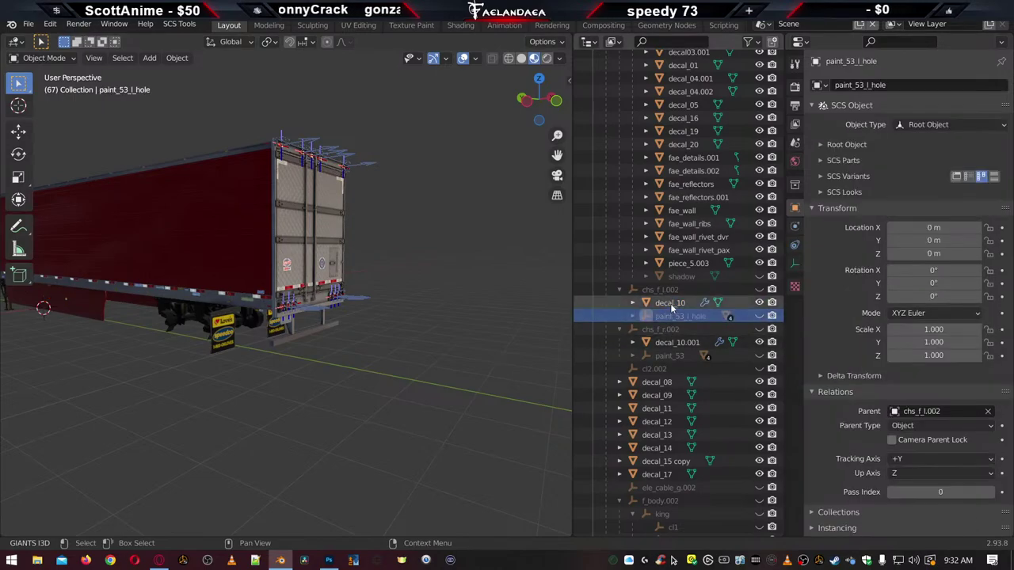
left_click(670, 303)
left_click(669, 317)
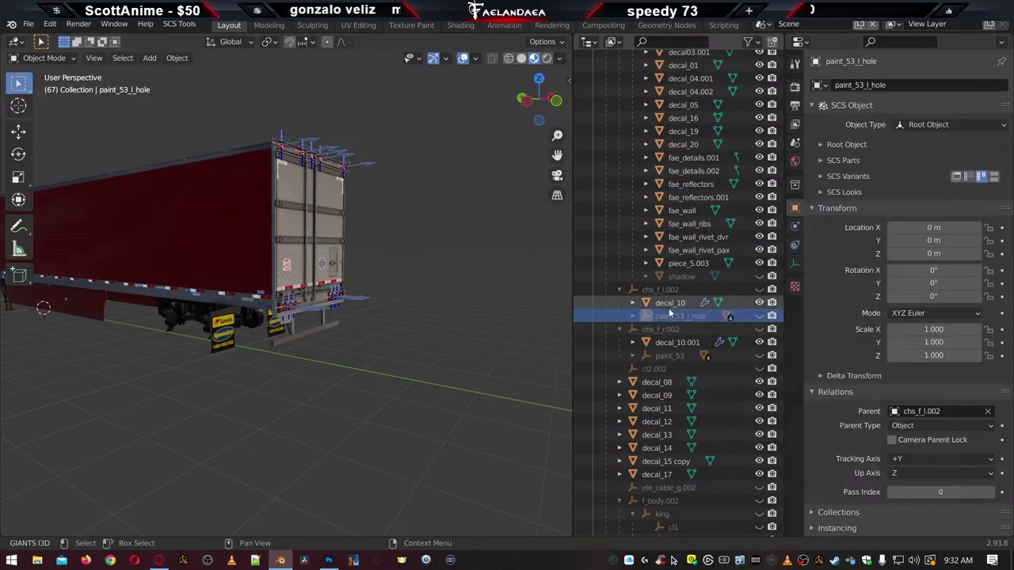
left_click(669, 305)
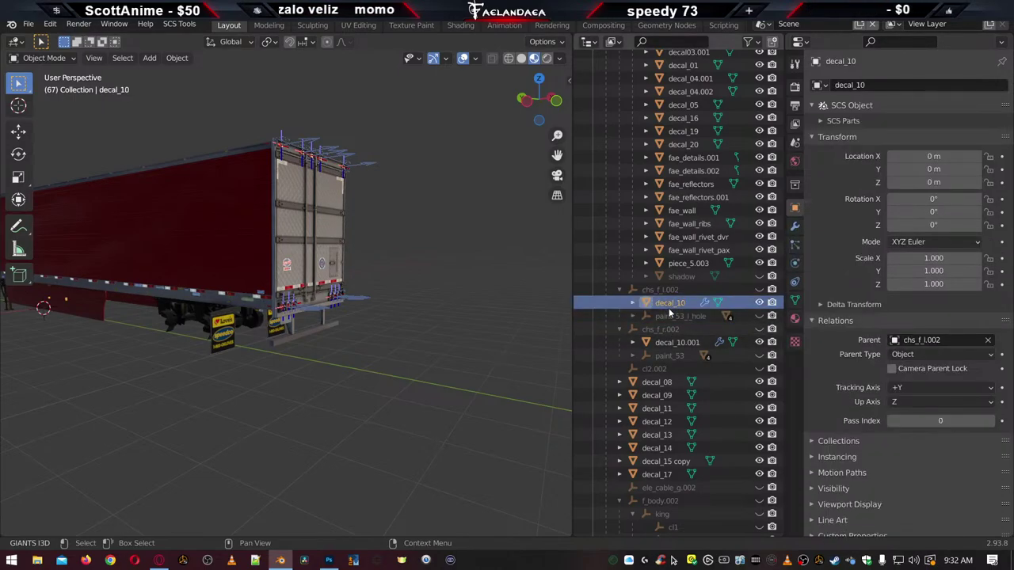
left_click(795, 319)
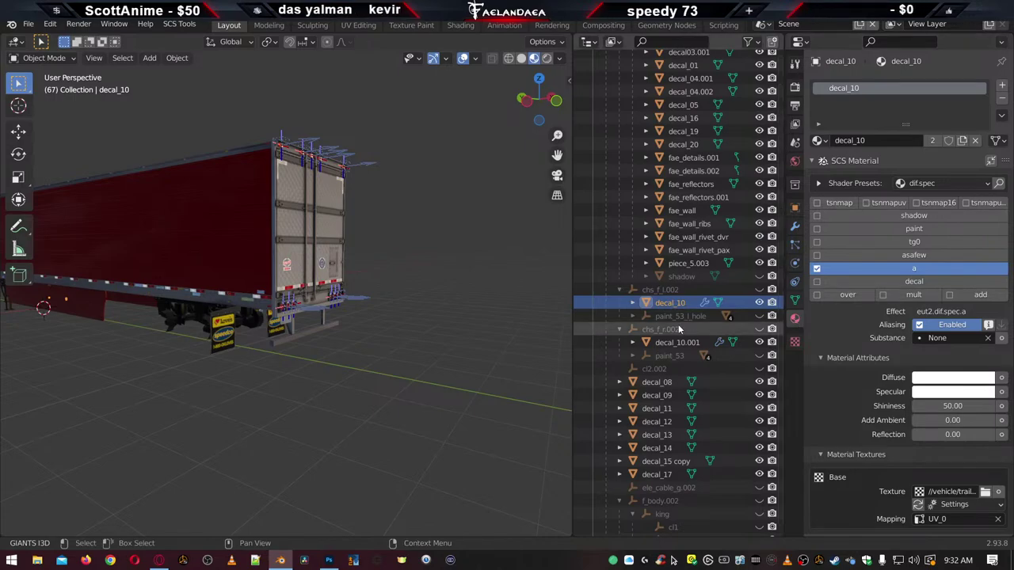
Apply All Transforms to decal_10.001, zeroing its 1.147 m Location X
left_click(670, 342)
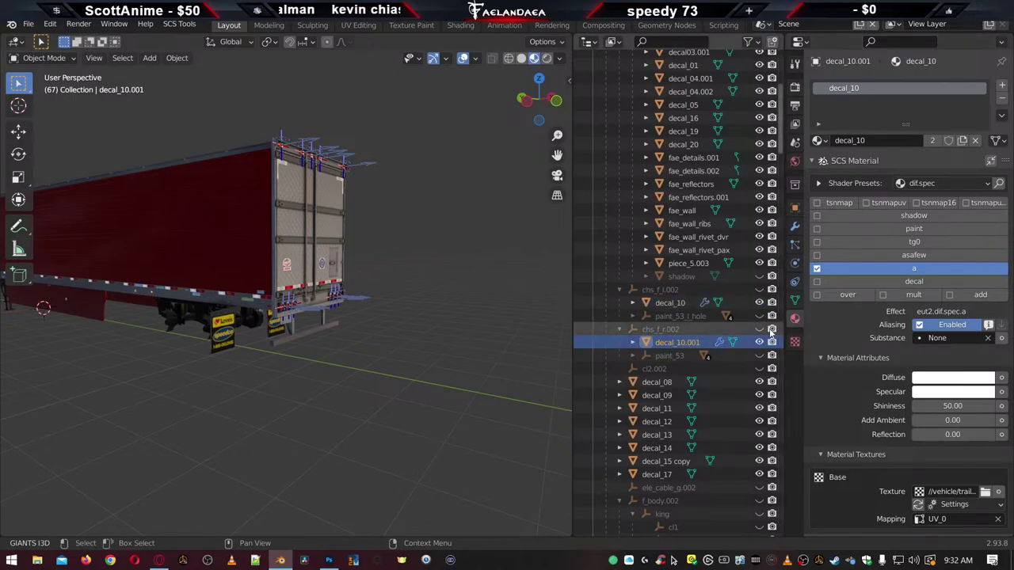
left_click(794, 210)
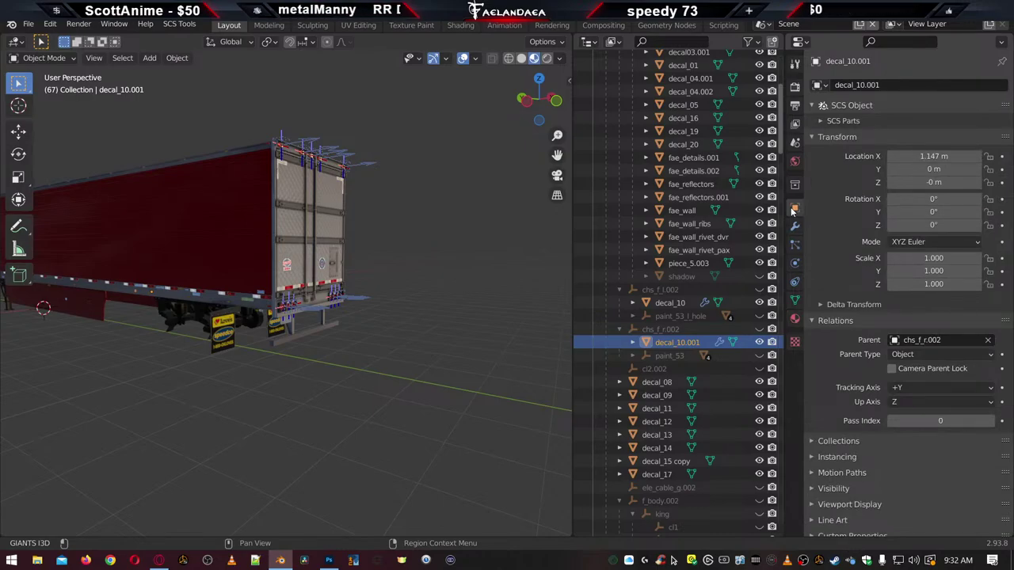
key("ctrl+a")
left_click(428, 312)
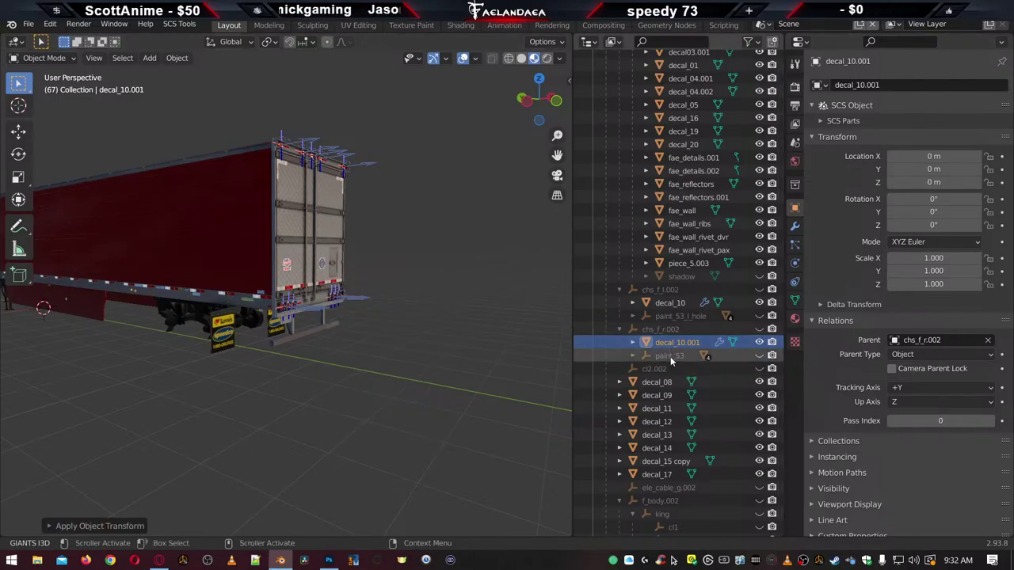
Verify transforms of paint_53, cl2.002 and decals decal_08 through decal_17
left_click(670, 357)
left_click(659, 370)
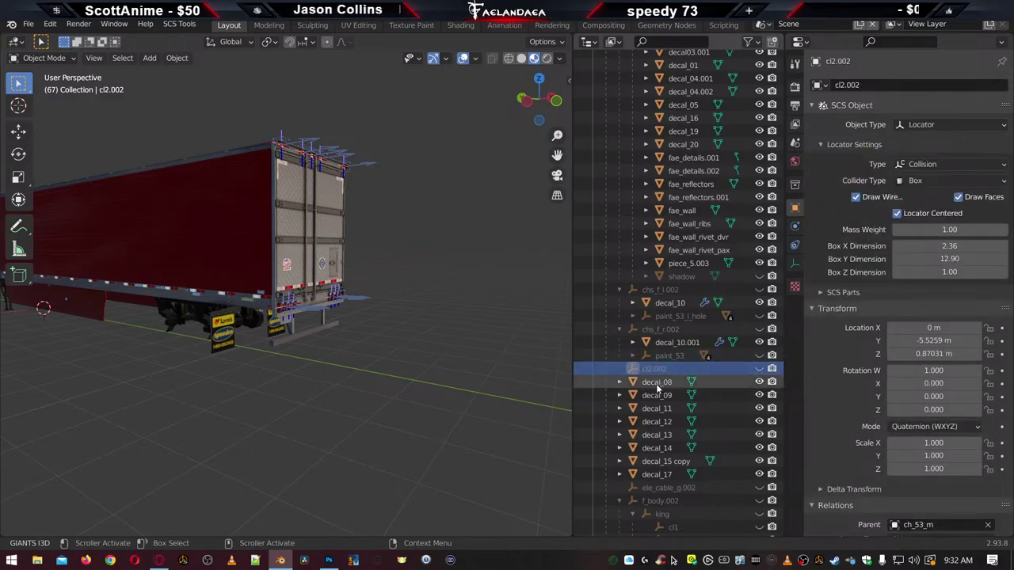
left_click(656, 383)
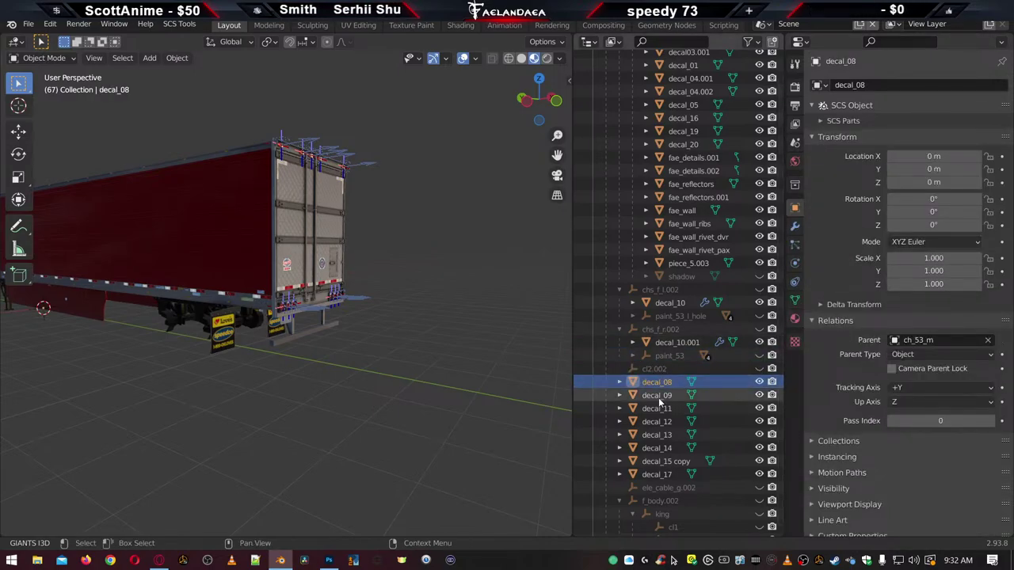
left_click(658, 395)
left_click(658, 408)
left_click(657, 422)
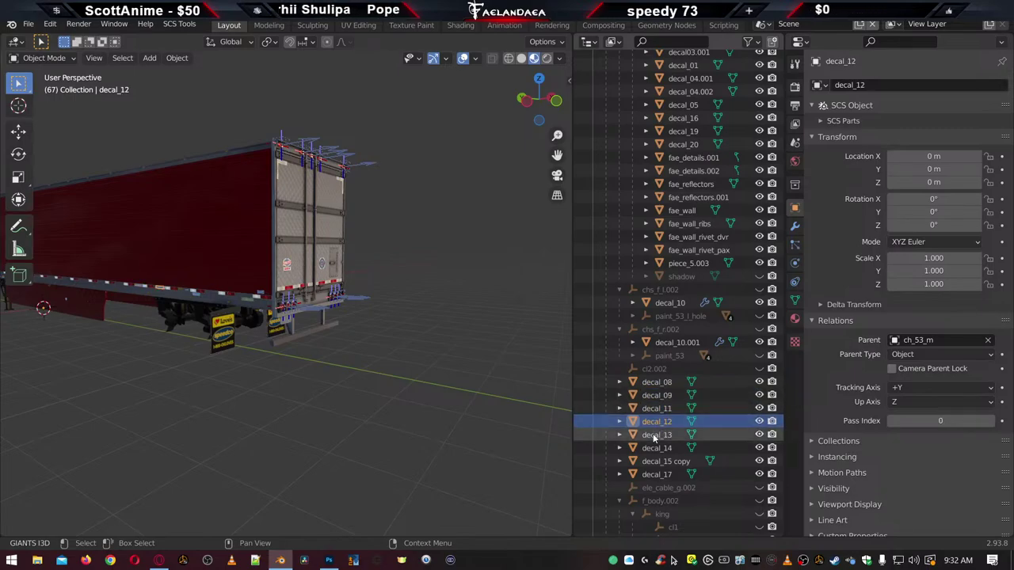
left_click(655, 435)
left_click(655, 449)
left_click(655, 461)
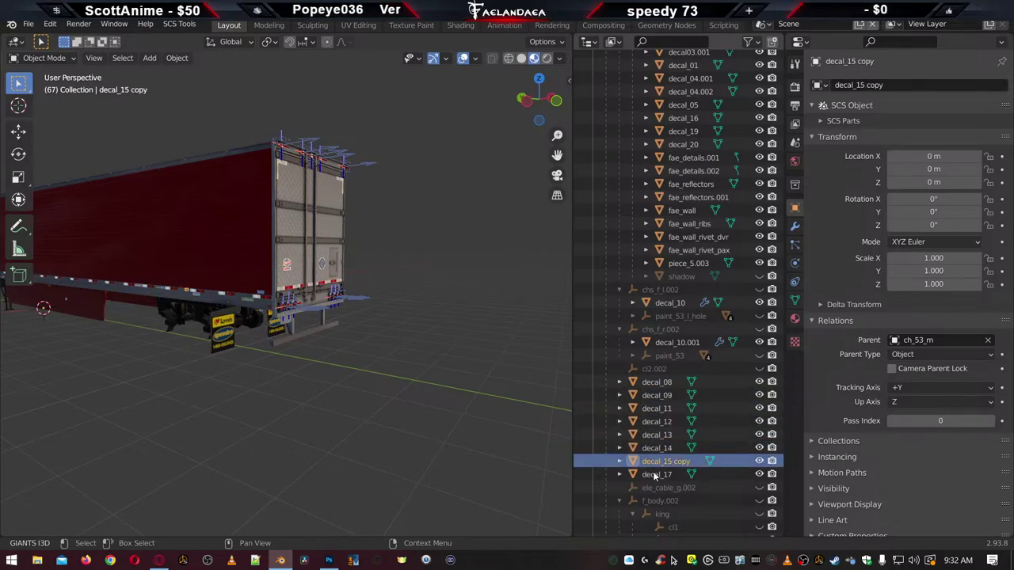
left_click(655, 475)
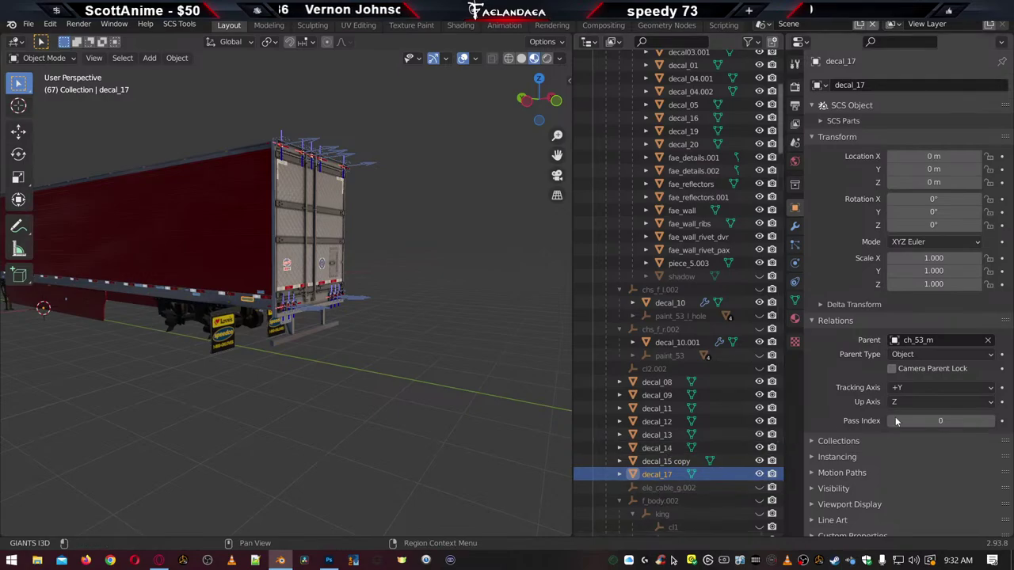
Review the materials of decal_17 back through decal_08
left_click(795, 318)
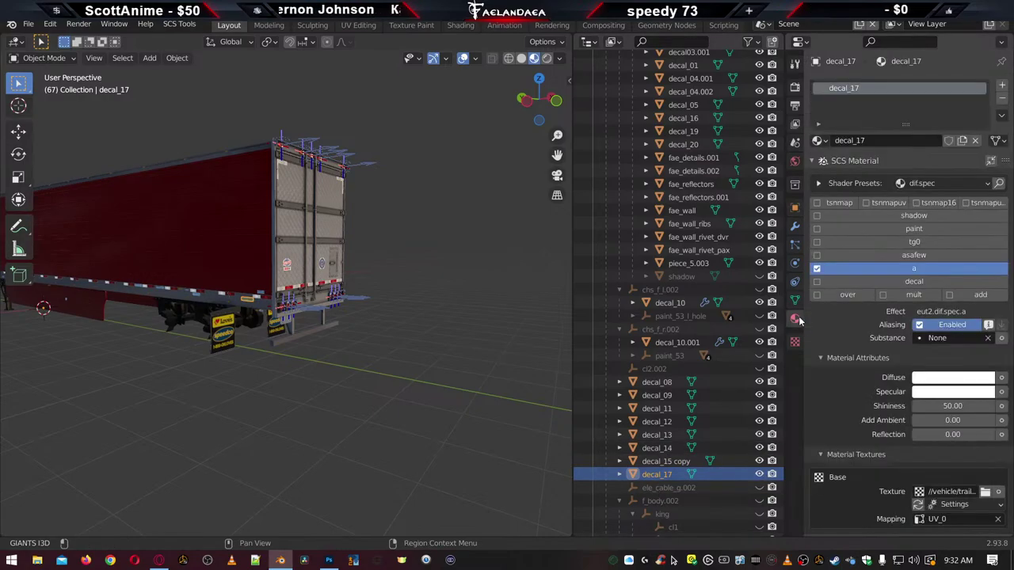
left_click(664, 460)
left_click(658, 448)
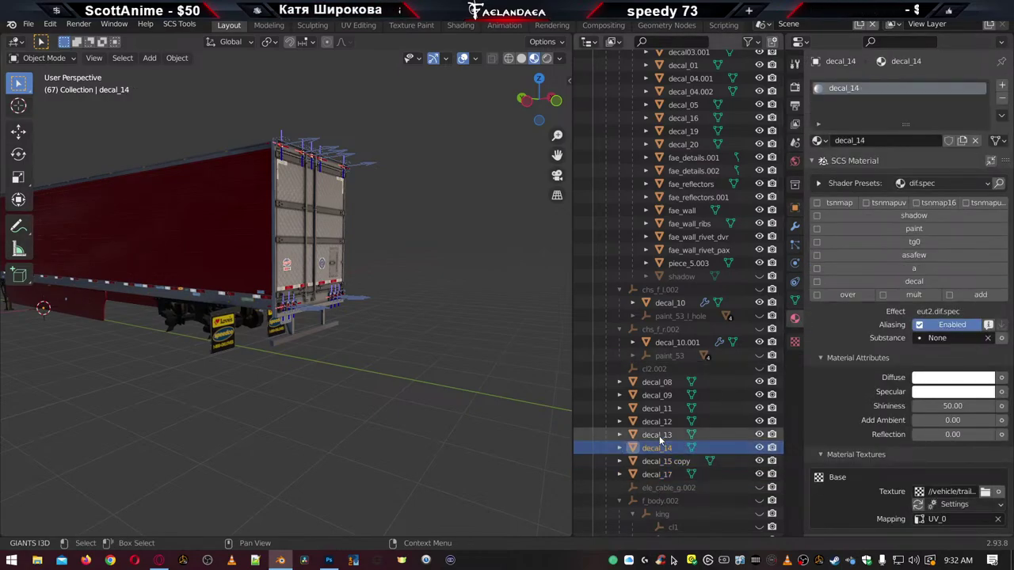
left_click(657, 435)
left_click(657, 421)
left_click(654, 408)
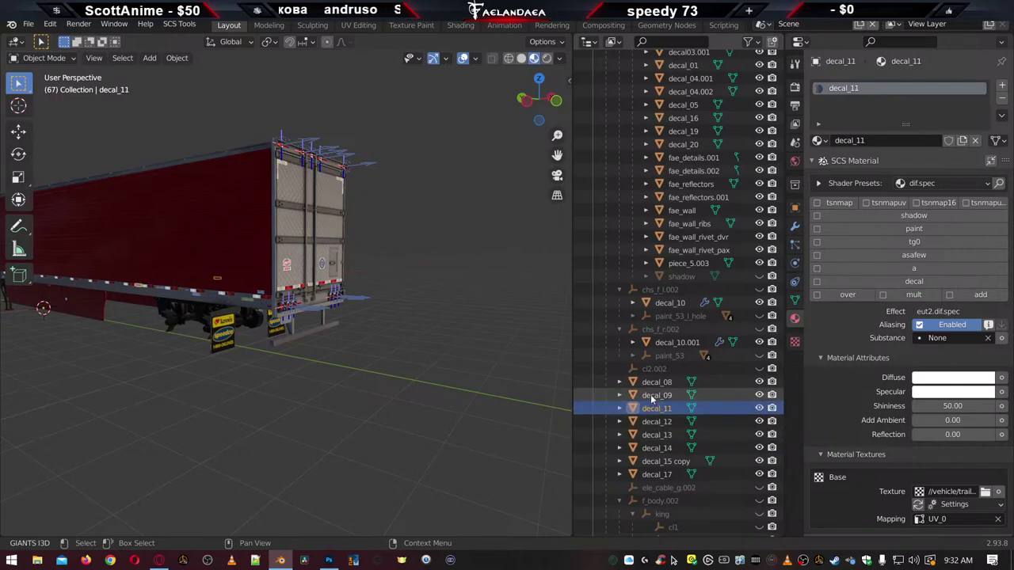
left_click(653, 395)
left_click(652, 382)
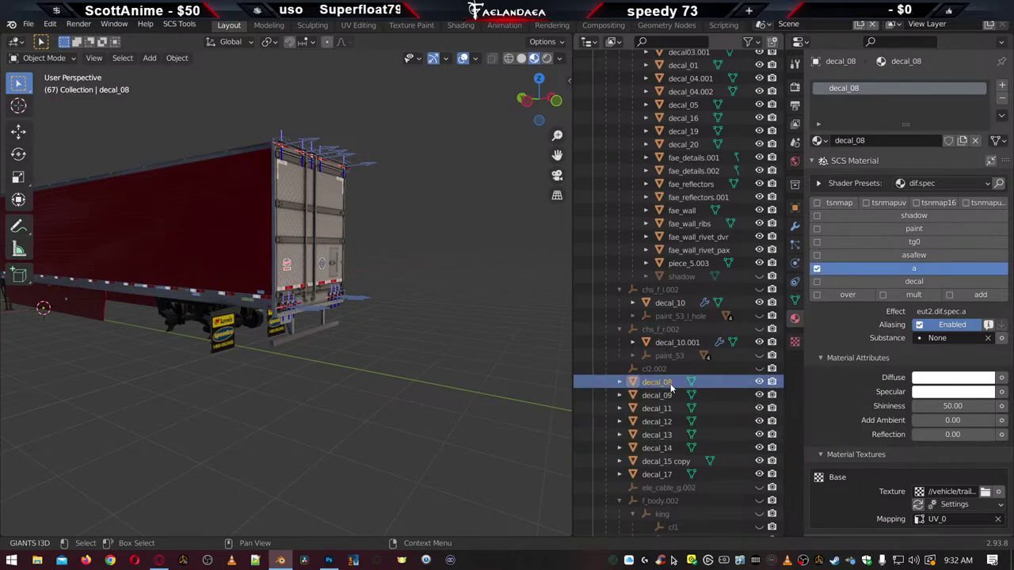
scroll(670, 384, "down", 6)
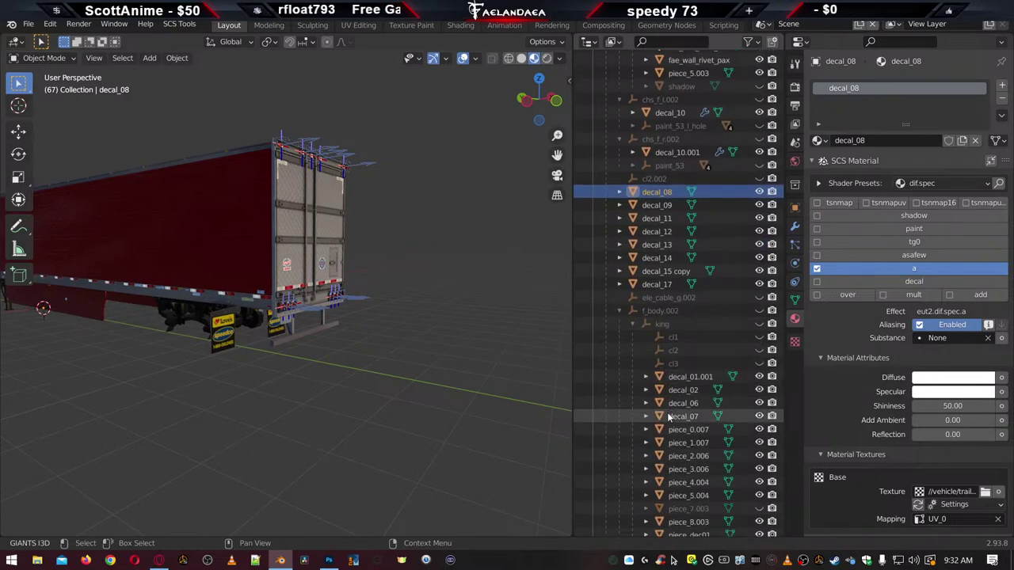
scroll(667, 412, "down", 3)
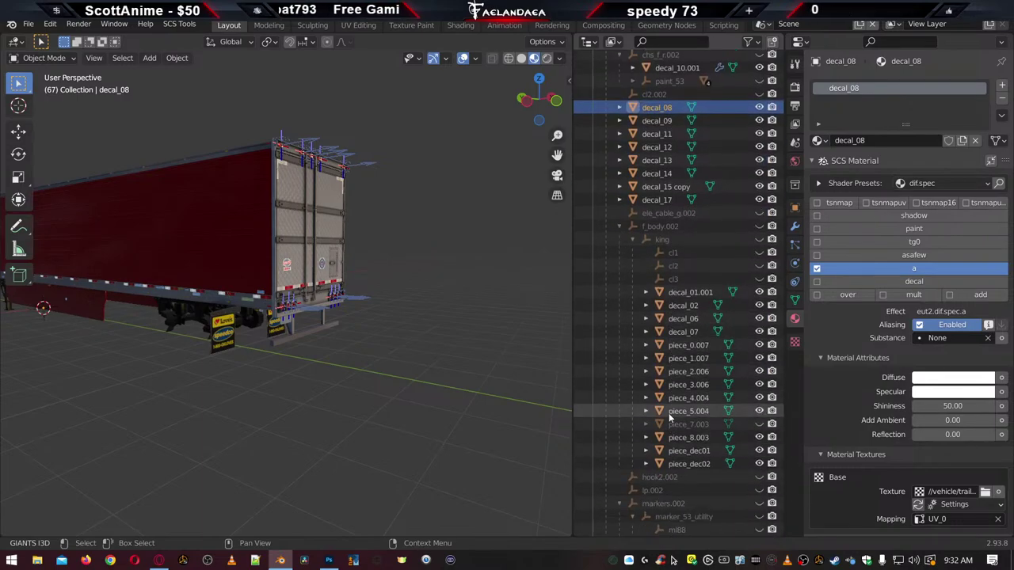
Review the materials of decal_01.001, decal_02, decal_06 and decal_07
left_click(691, 293)
left_click(686, 308)
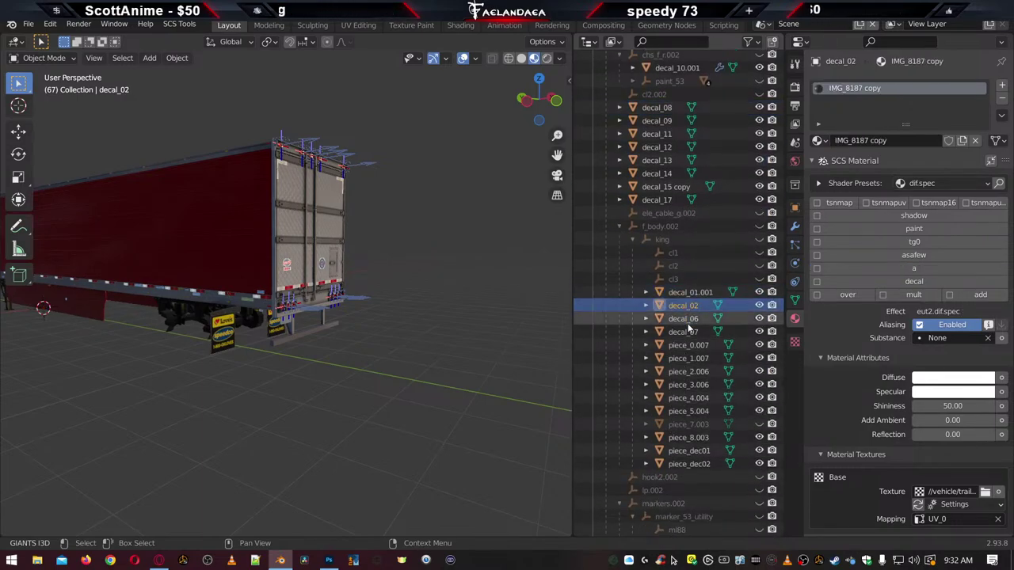
left_click(683, 319)
left_click(683, 332)
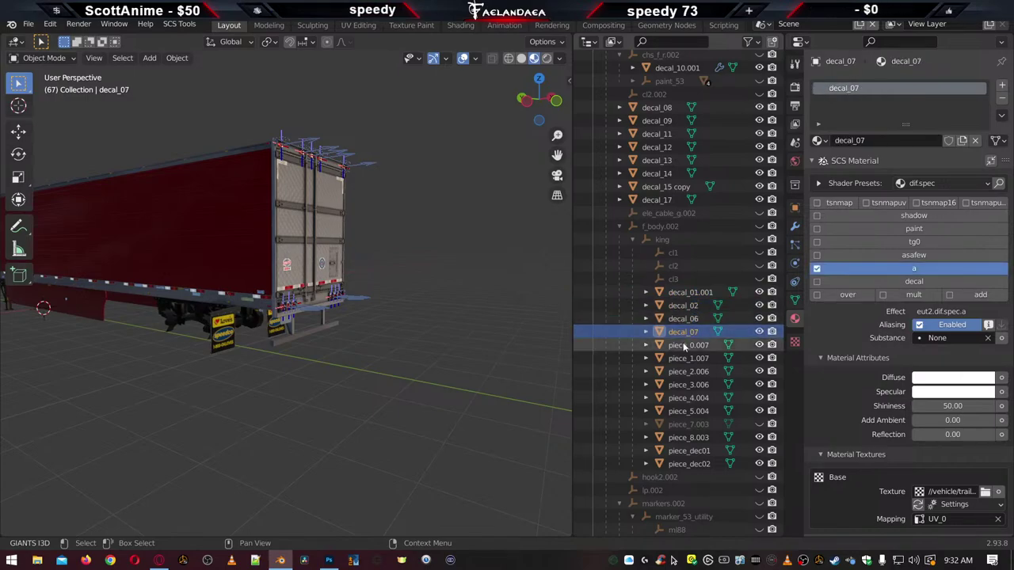
Review king piece materials piece_0.007 through piece_dec02, confirming piece_dec02 sits at zero transforms
left_click(685, 346)
left_click(686, 359)
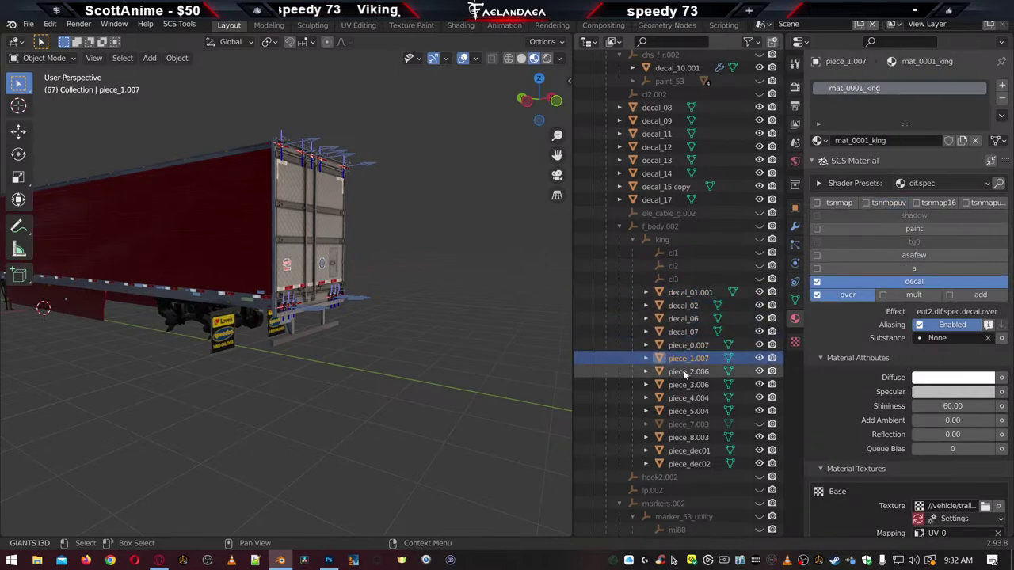
left_click(675, 372)
left_click(684, 386)
left_click(683, 399)
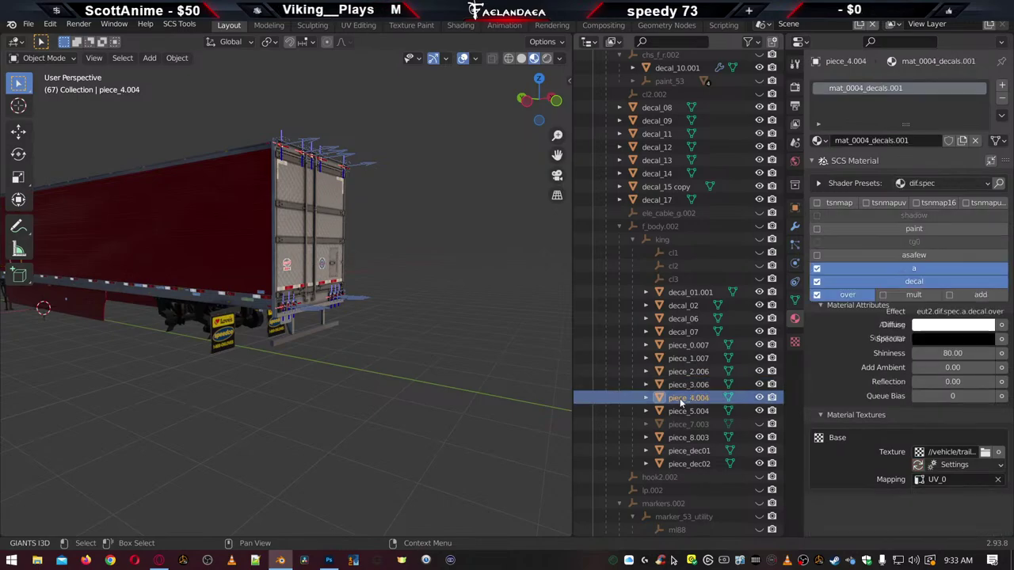
left_click(679, 412)
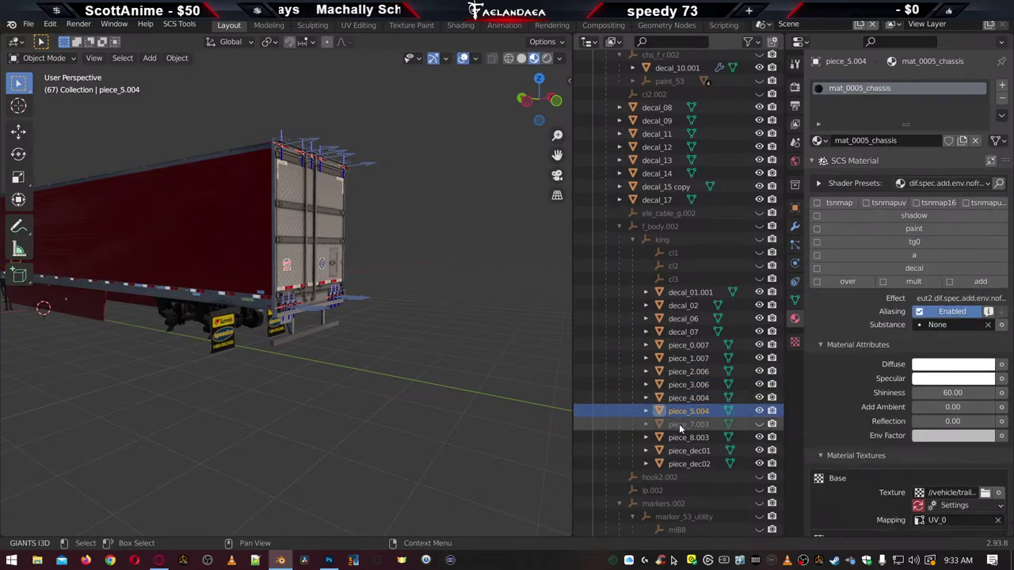
left_click(679, 425)
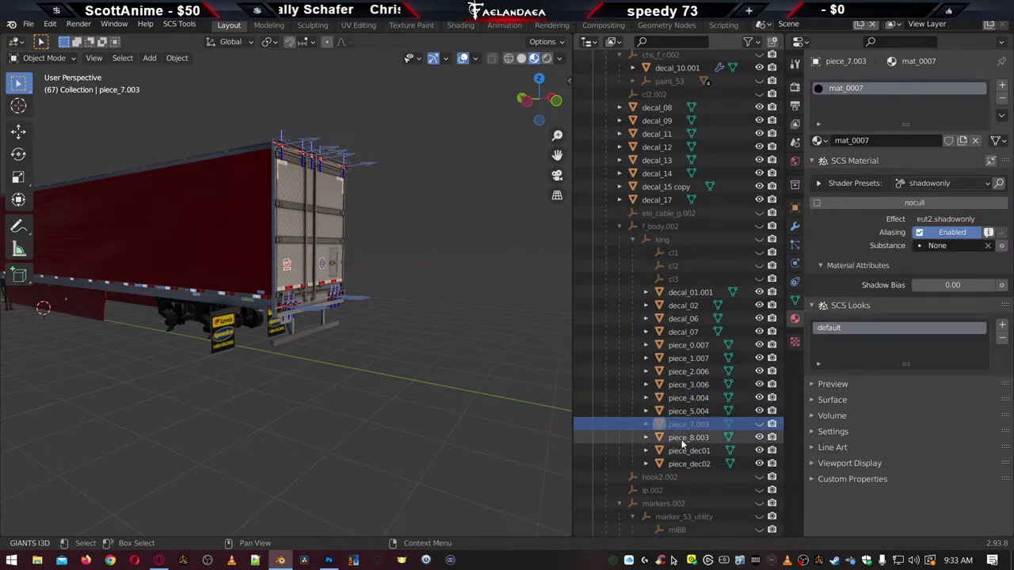
left_click(680, 440)
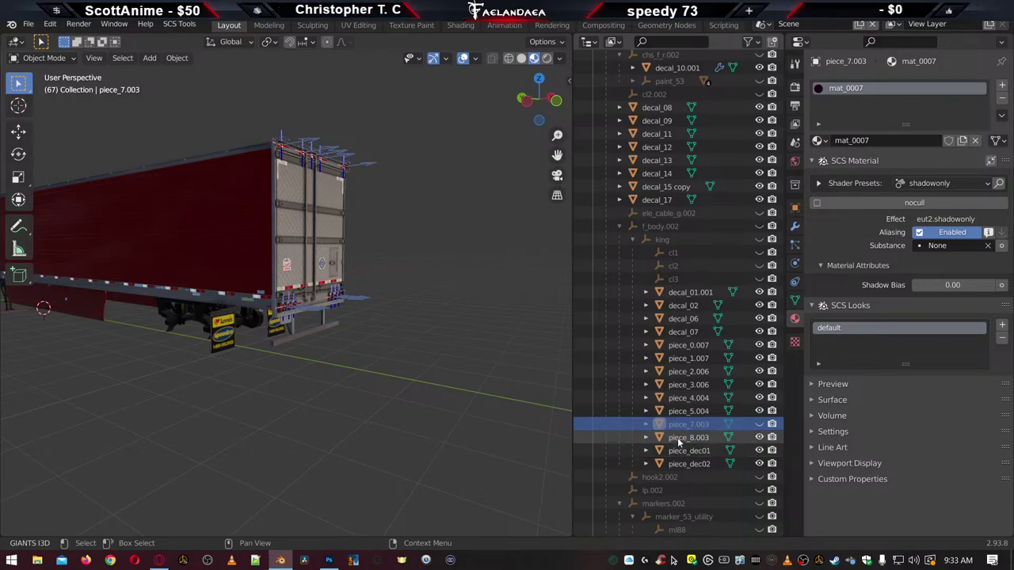
left_click(679, 451)
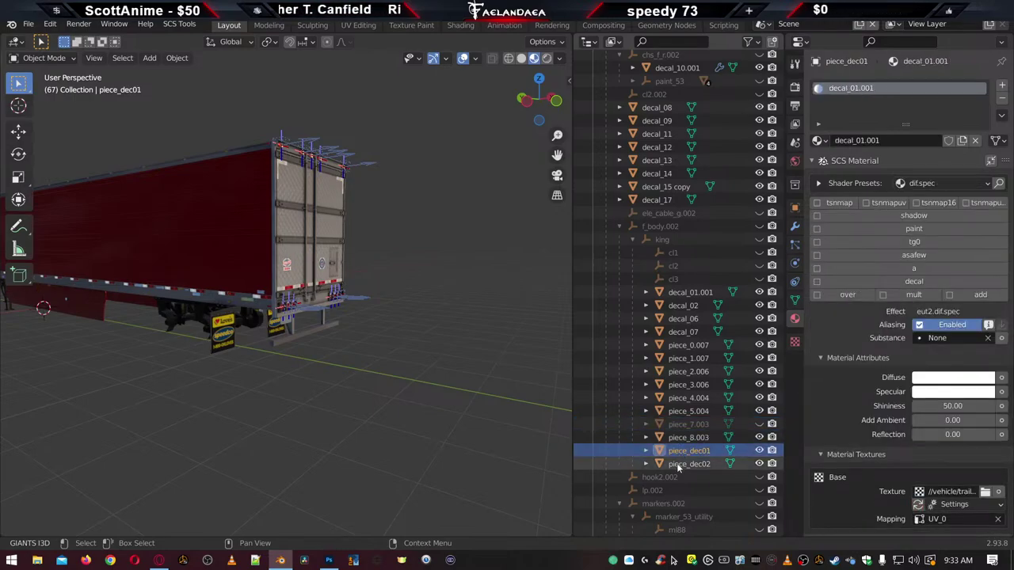
left_click(680, 464)
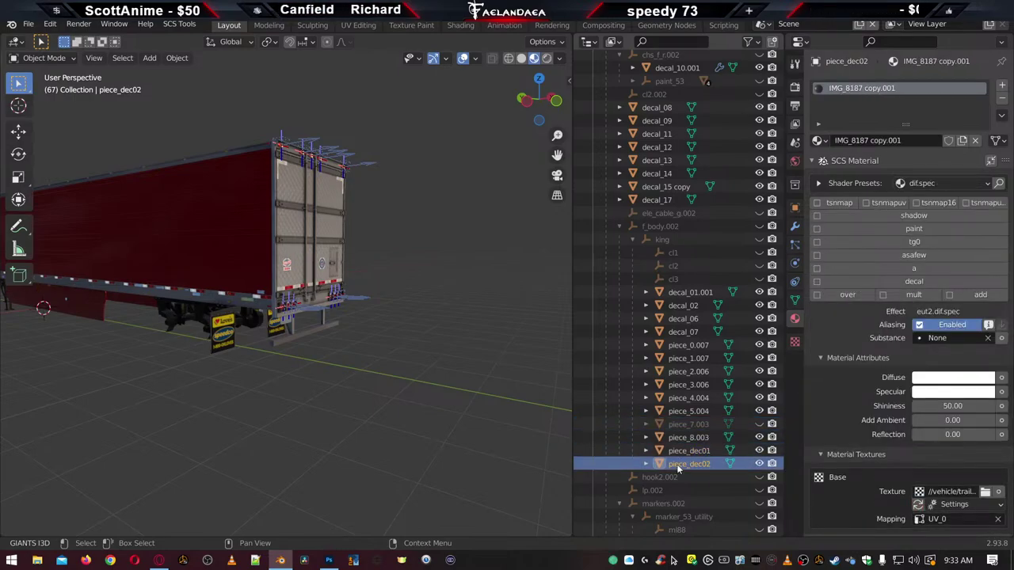
left_click(795, 207)
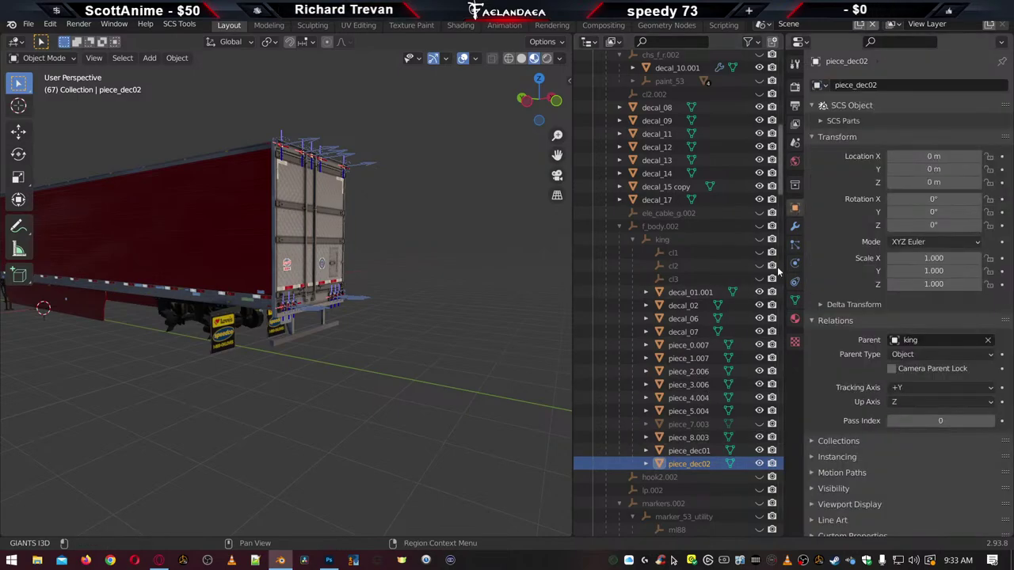
Check the transforms of piece_dec01, piece_5.004 through piece_0.007, decal_07, decal_02 and decal_01.001
left_click(679, 451)
left_click(685, 414)
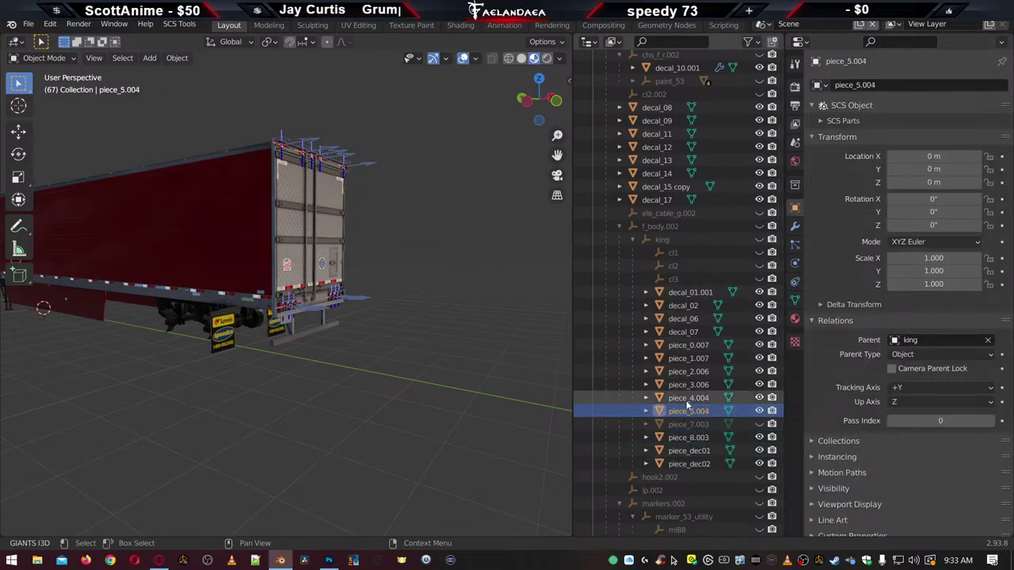
left_click(686, 399)
left_click(686, 385)
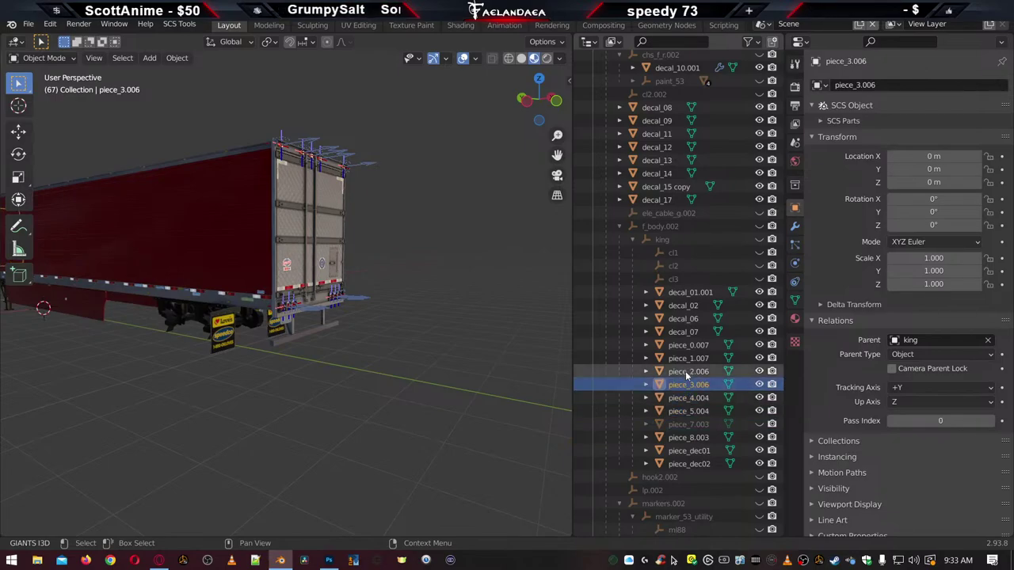
left_click(686, 371)
left_click(686, 358)
left_click(686, 346)
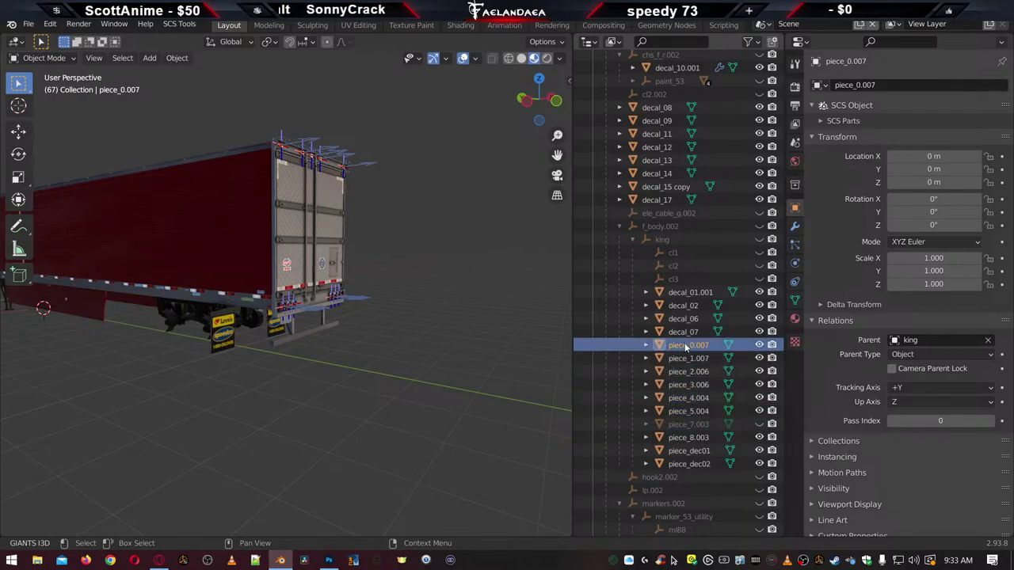
left_click(684, 332)
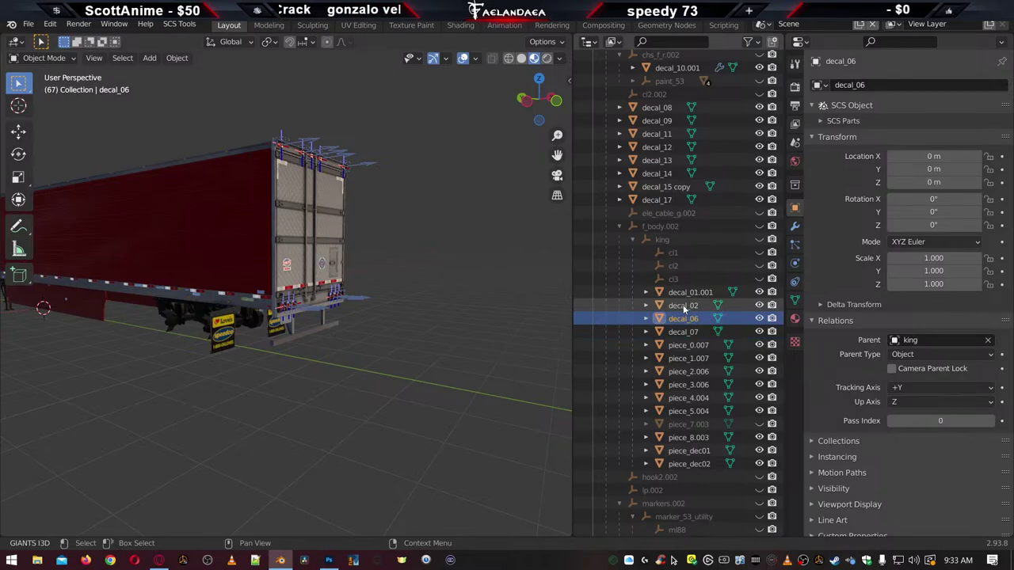
left_click(684, 306)
left_click(688, 293)
Inspect markers ml104, ml105, ml101, ml96 and ml88, then hide ml104 through ml108.001
scroll(689, 397, "down", 3)
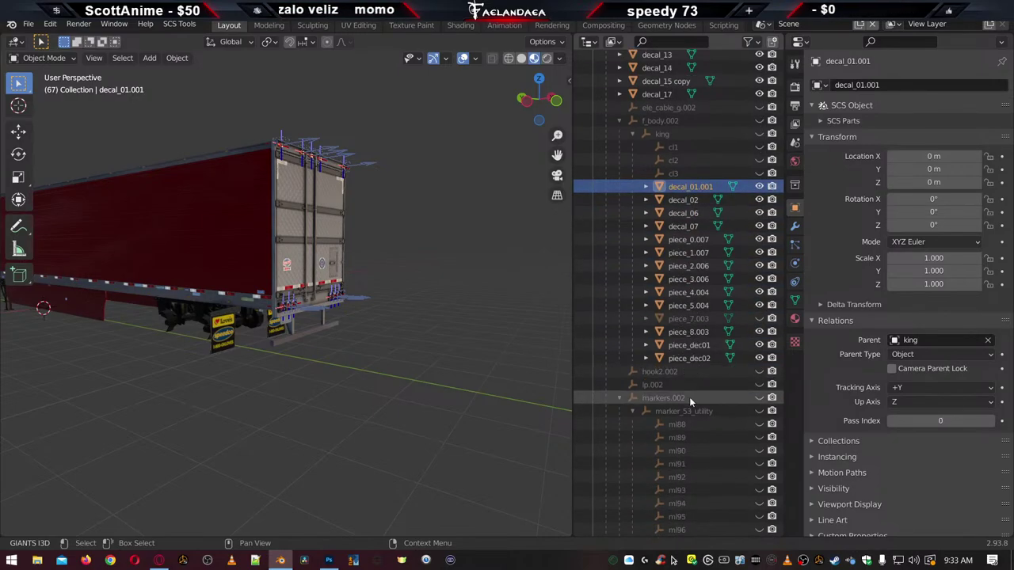
scroll(691, 404, "down", 10)
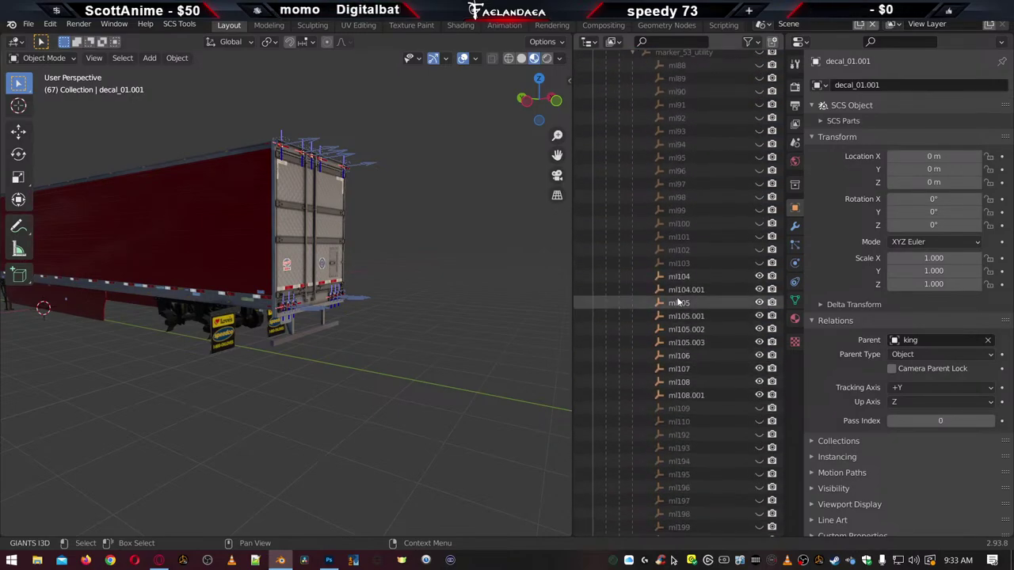
left_click(682, 277)
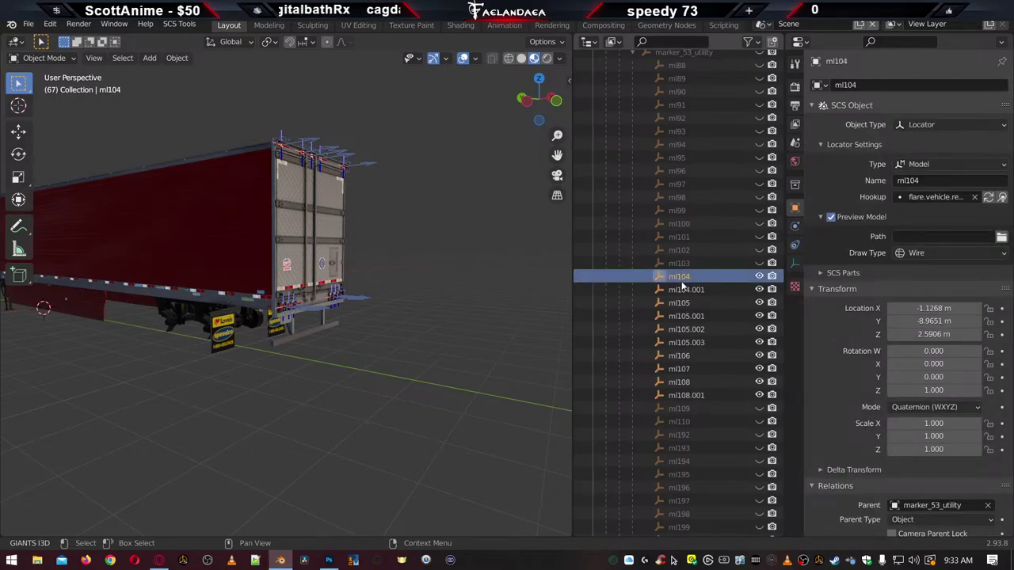
key("Down")
key("Down")
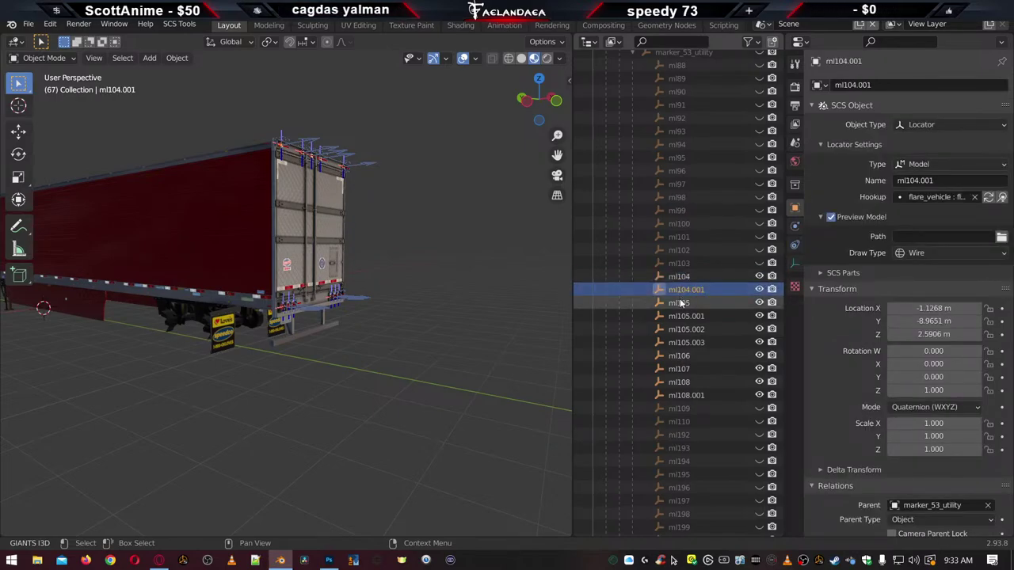
left_click(683, 235)
left_click(674, 169)
scroll(674, 161, "up", 5)
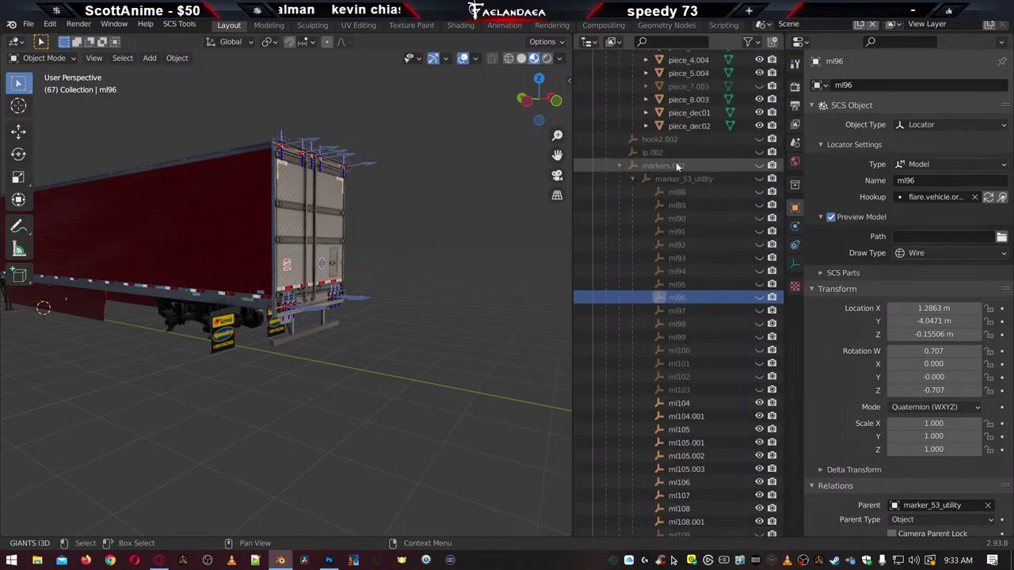
left_click(675, 193)
scroll(688, 270, "down", 10)
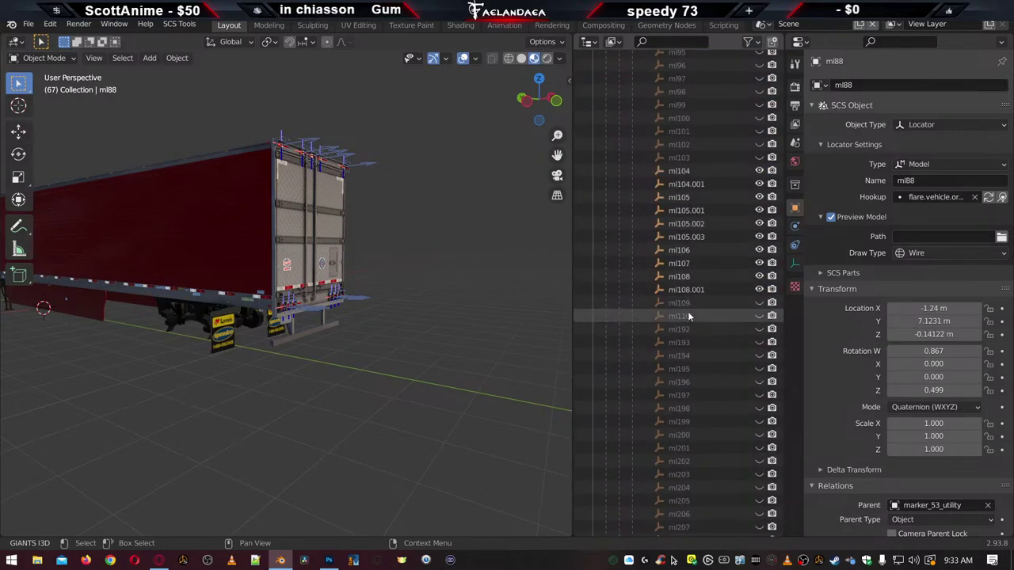
scroll(690, 322, "up", 3)
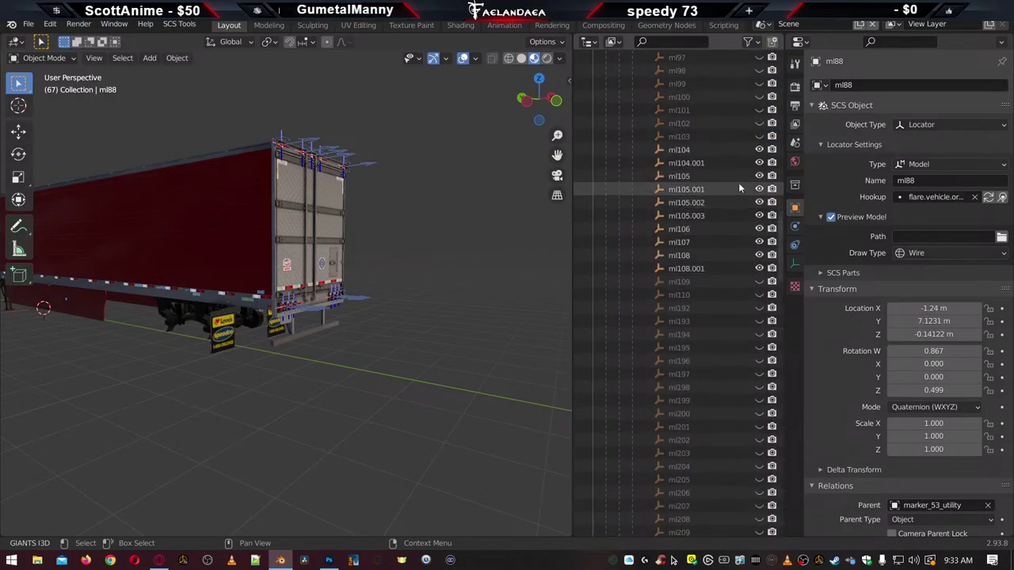
left_click_drag(760, 149, 759, 270)
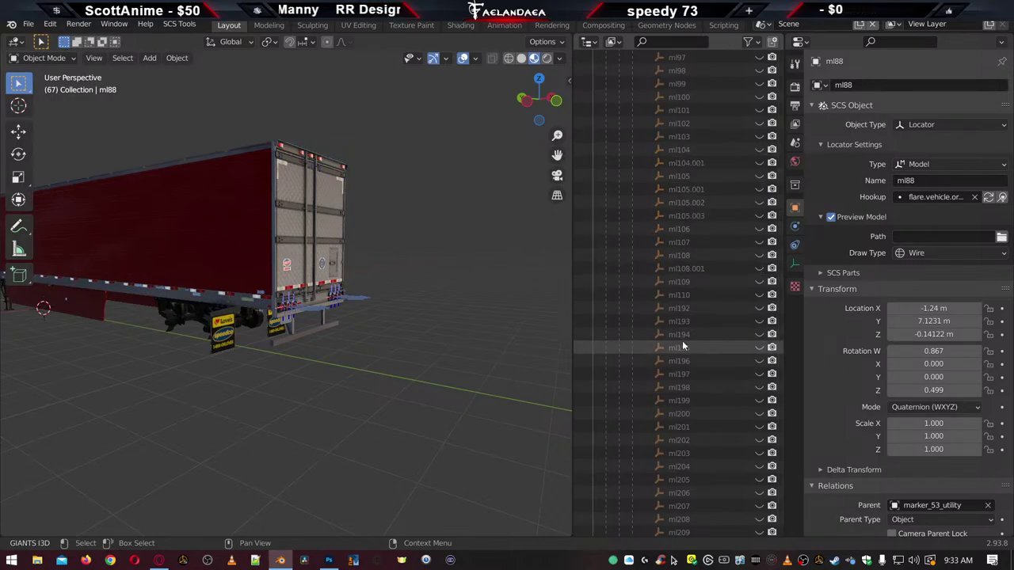
scroll(679, 363, "down", 10)
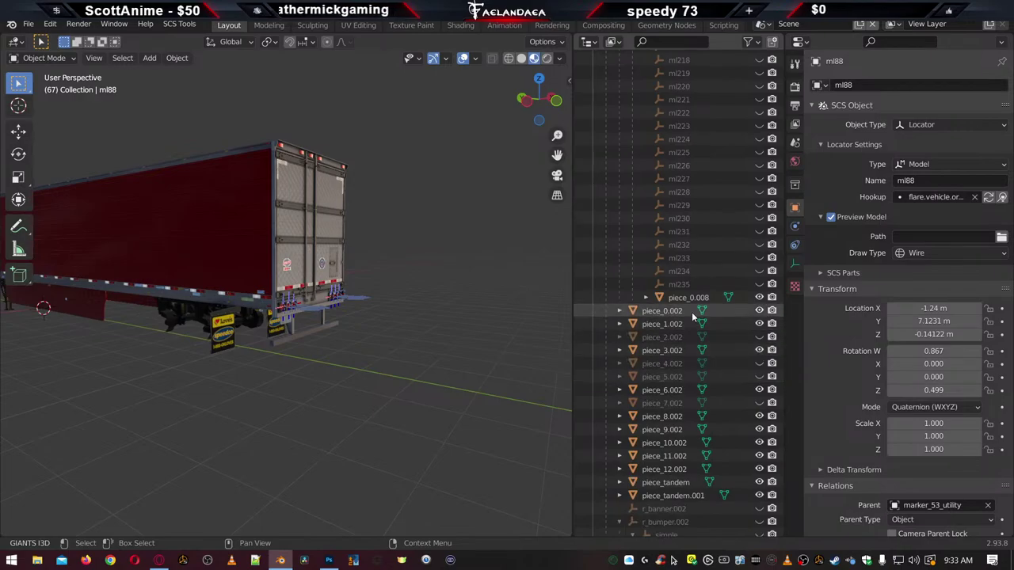
Inspect piece_0.008's material settings, then return to its transform values
left_click(682, 296)
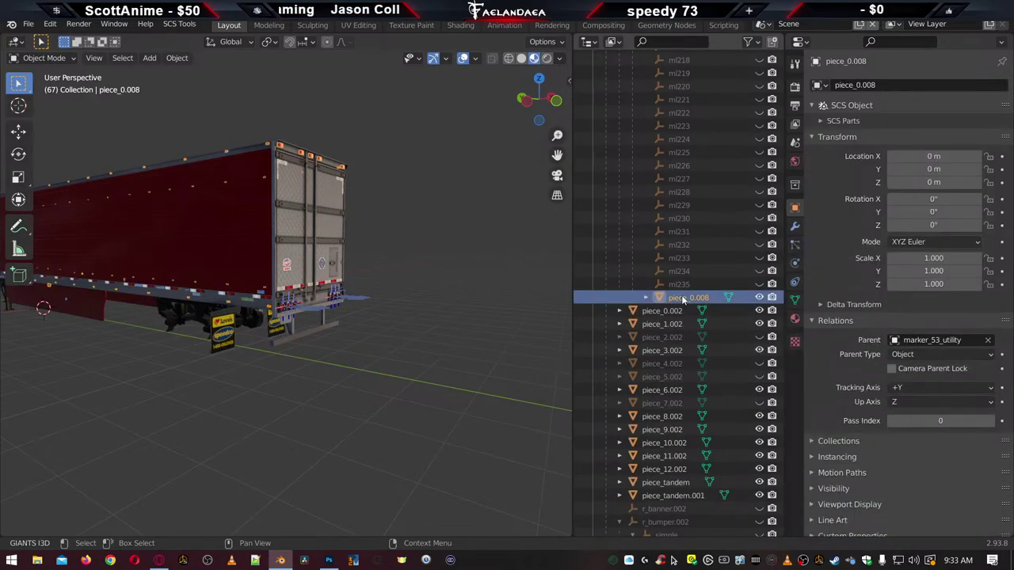
left_click(794, 319)
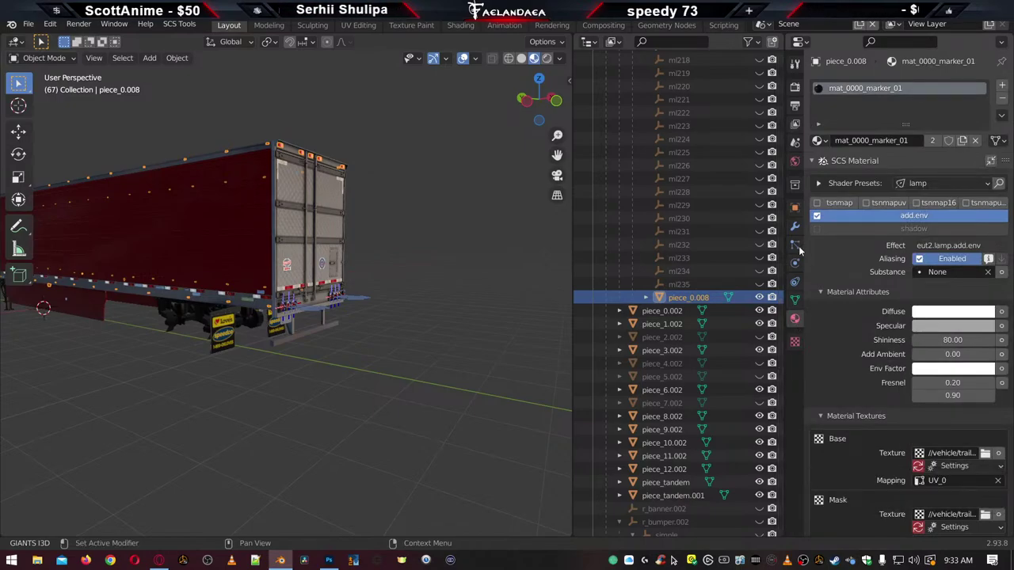
left_click(794, 207)
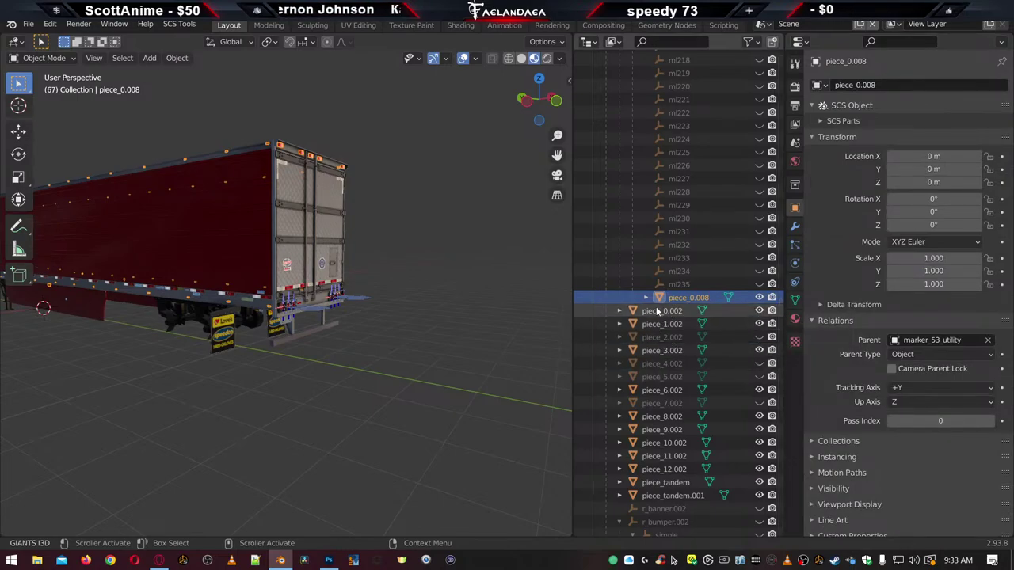
Verify the transforms of piece_0.002 through piece_12.002, piece_tandem and piece_tandem.001 are zeroed
left_click(656, 312)
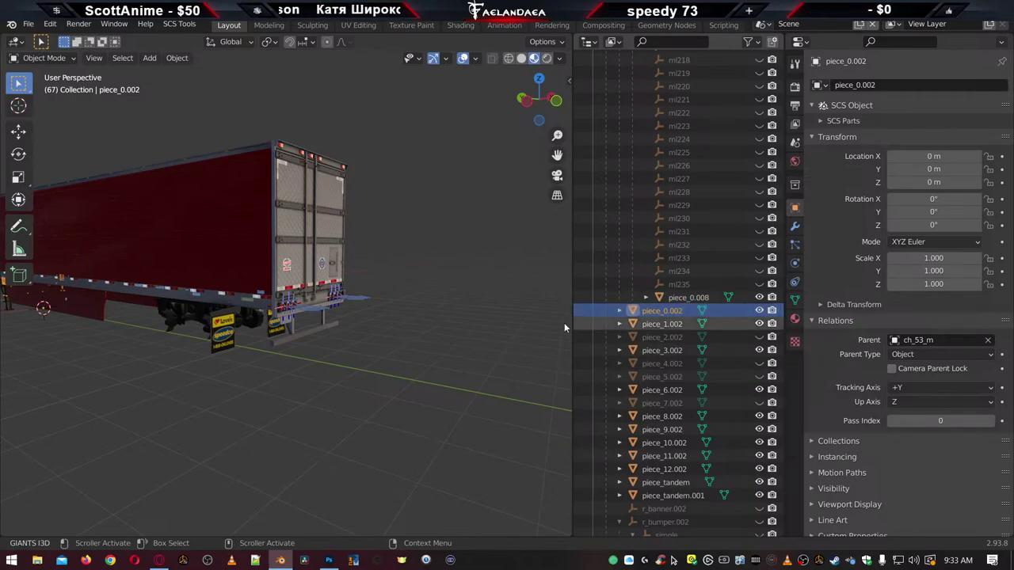
left_click(659, 325)
left_click(657, 350)
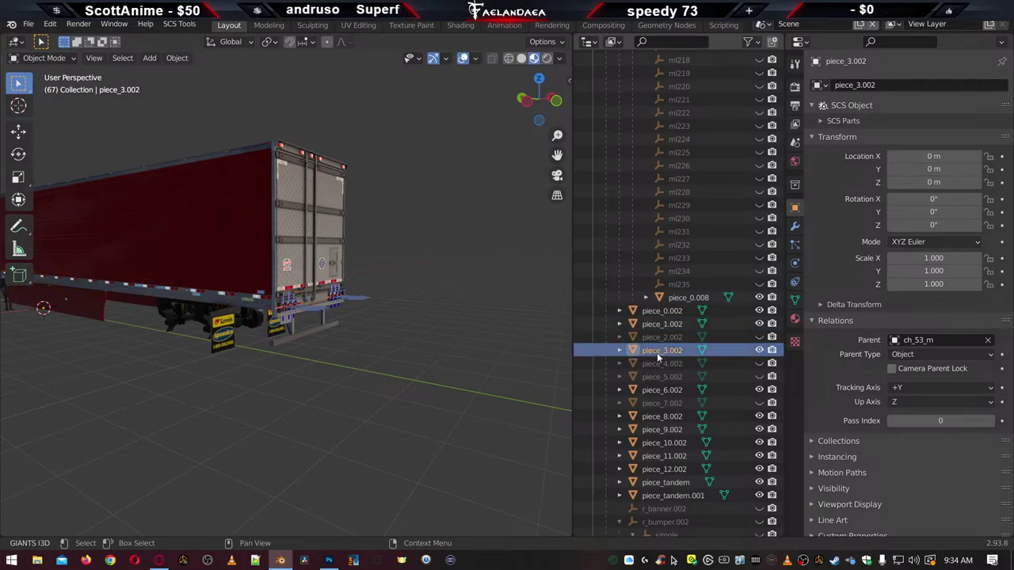
left_click(659, 393)
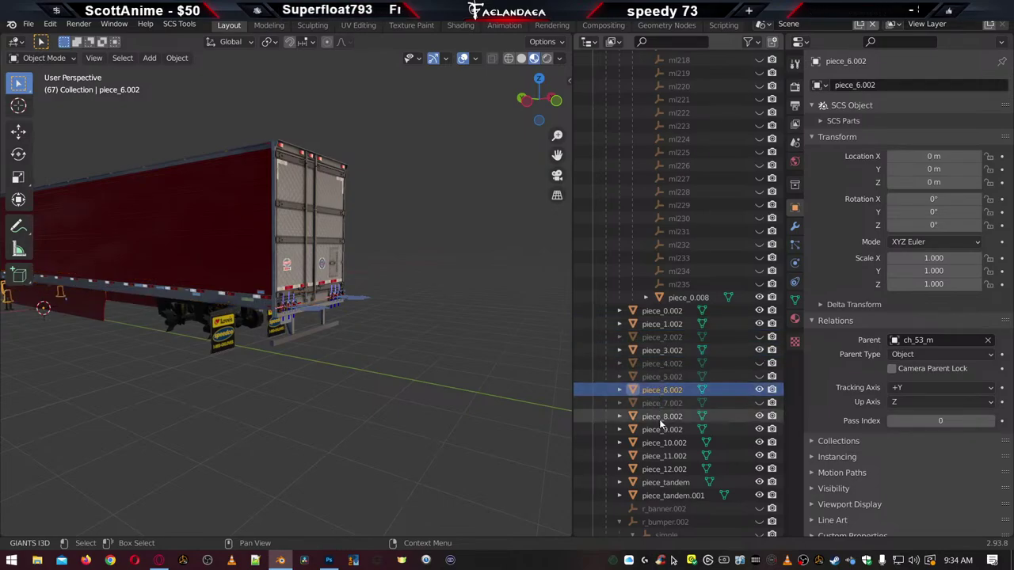
left_click(660, 417)
left_click(661, 431)
left_click(660, 443)
left_click(660, 456)
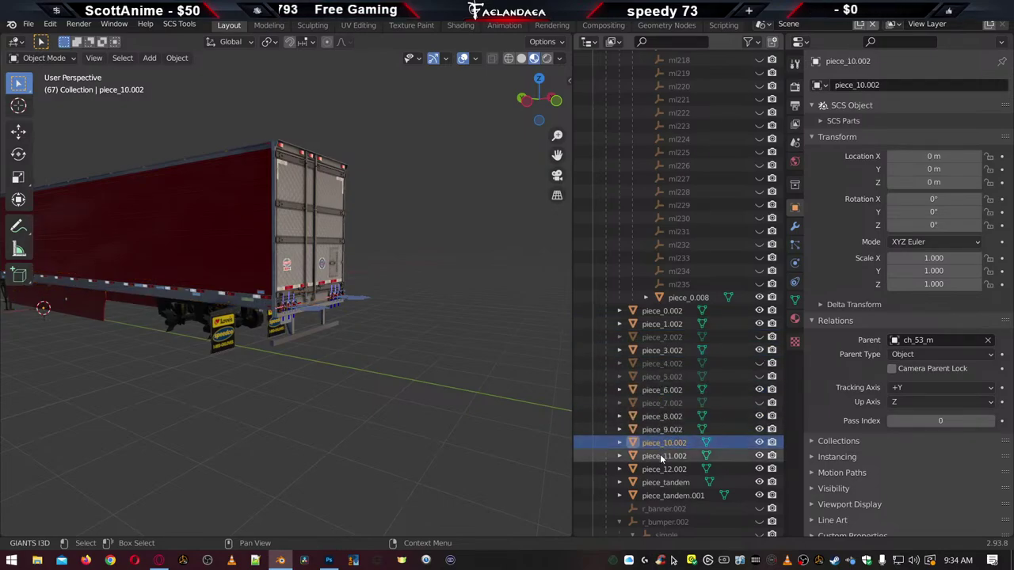
left_click(660, 469)
left_click(659, 481)
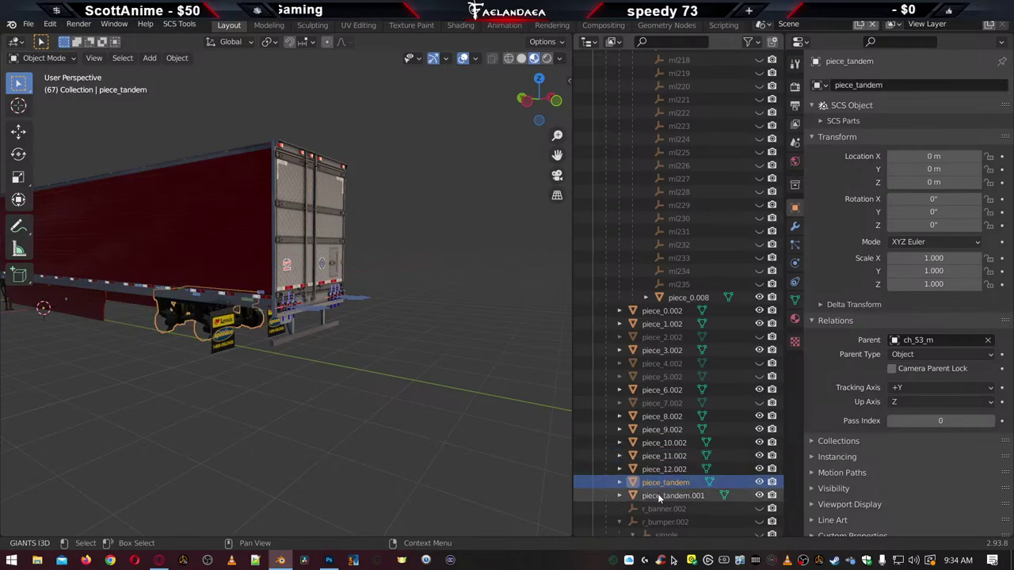
left_click(658, 495)
Review materials of piece_tandem.001 (decals), piece_tandem (chassis) and piece_12.002 through piece_8.002
left_click(794, 317)
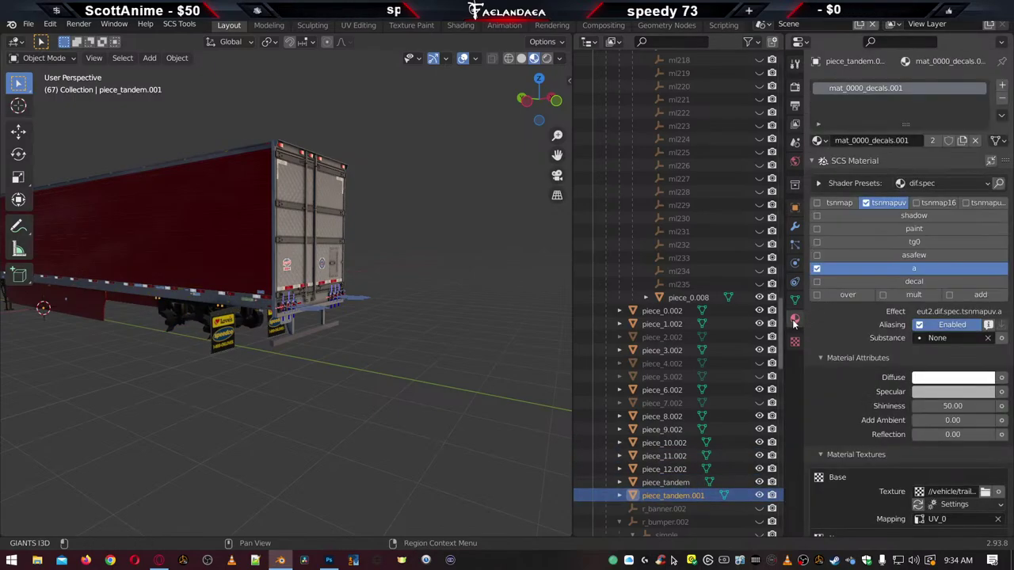
left_click(655, 484)
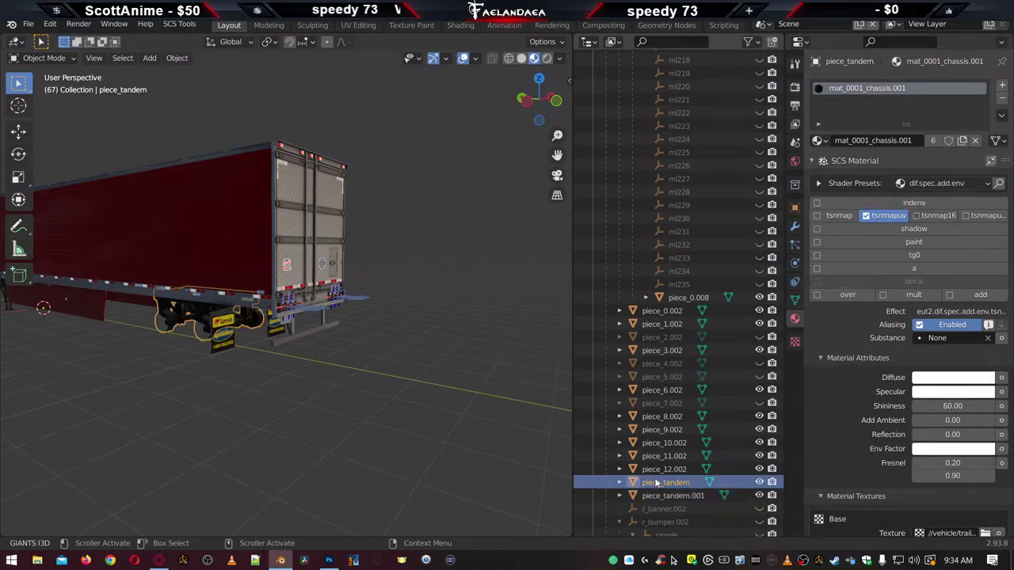
left_click(656, 470)
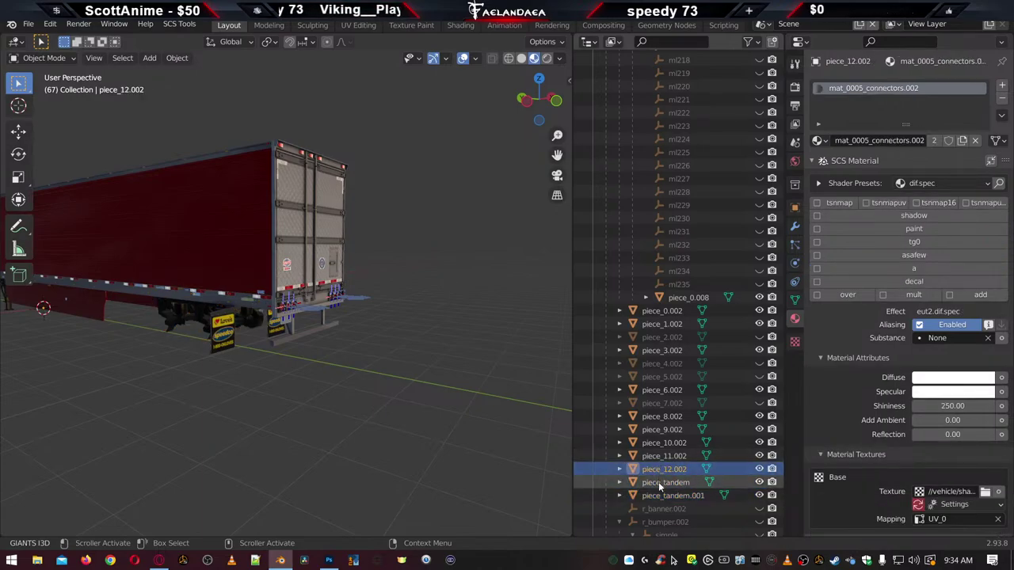
left_click(658, 482)
left_click(665, 469)
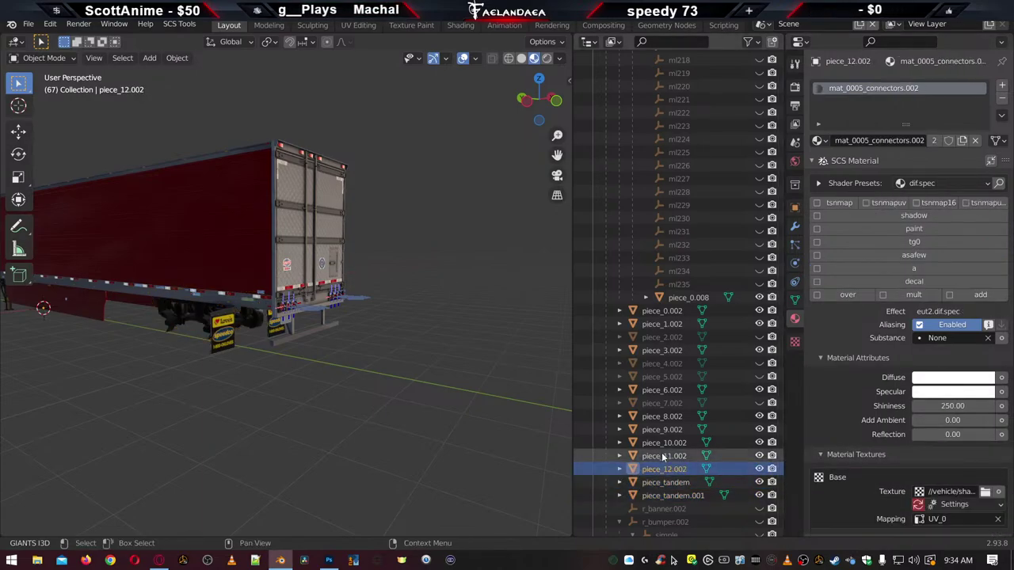
left_click(662, 454)
left_click(661, 443)
left_click(658, 428)
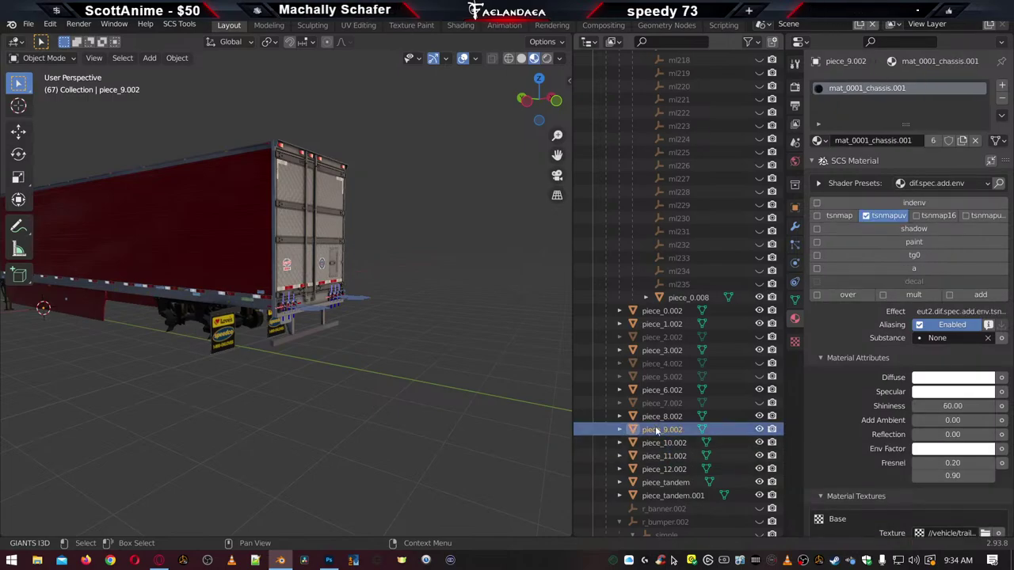
left_click(657, 417)
Review piece_6.002, piece_3.002, piece_1.002 and piece_0.002 materials, then show fae_bumper's aluminium material
scroll(857, 434, "down", 2)
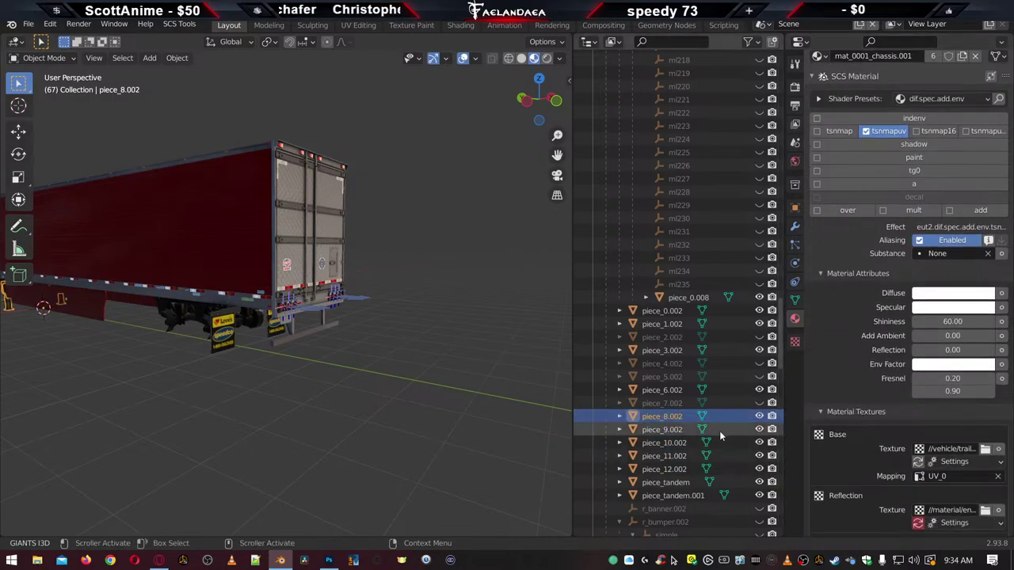
left_click(660, 391)
left_click(659, 351)
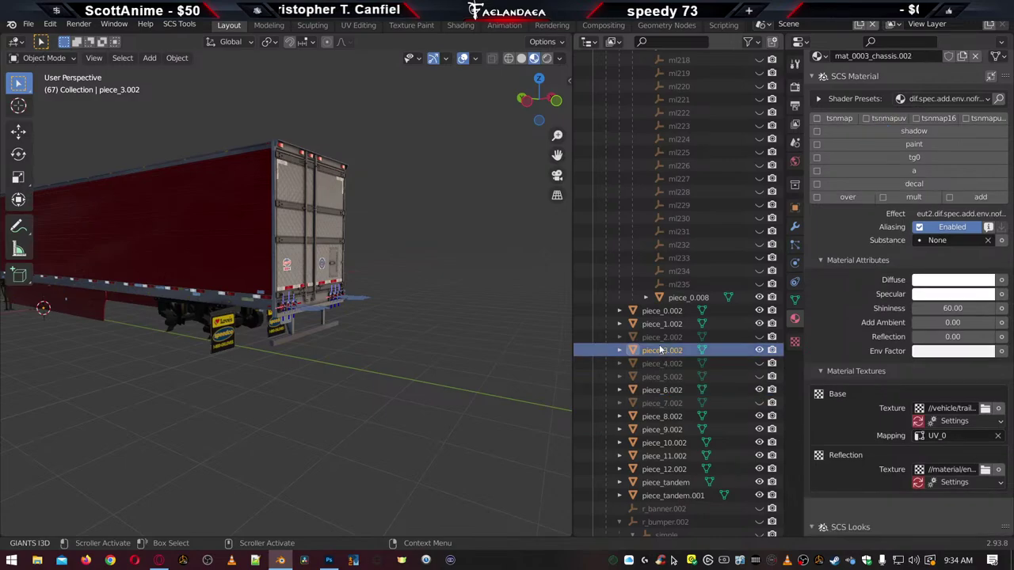
left_click(657, 319)
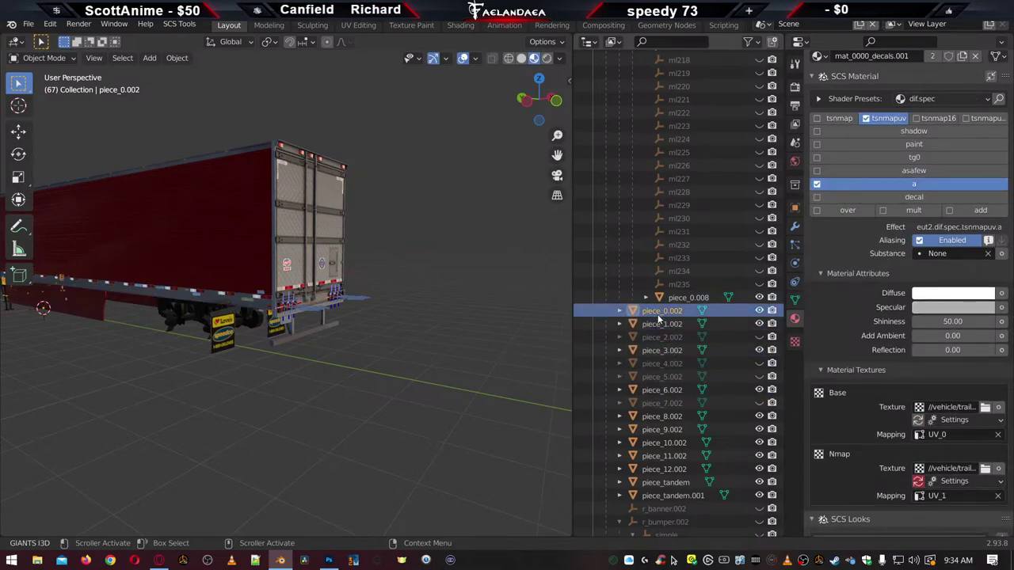
left_click(660, 310)
scroll(672, 440, "down", 6)
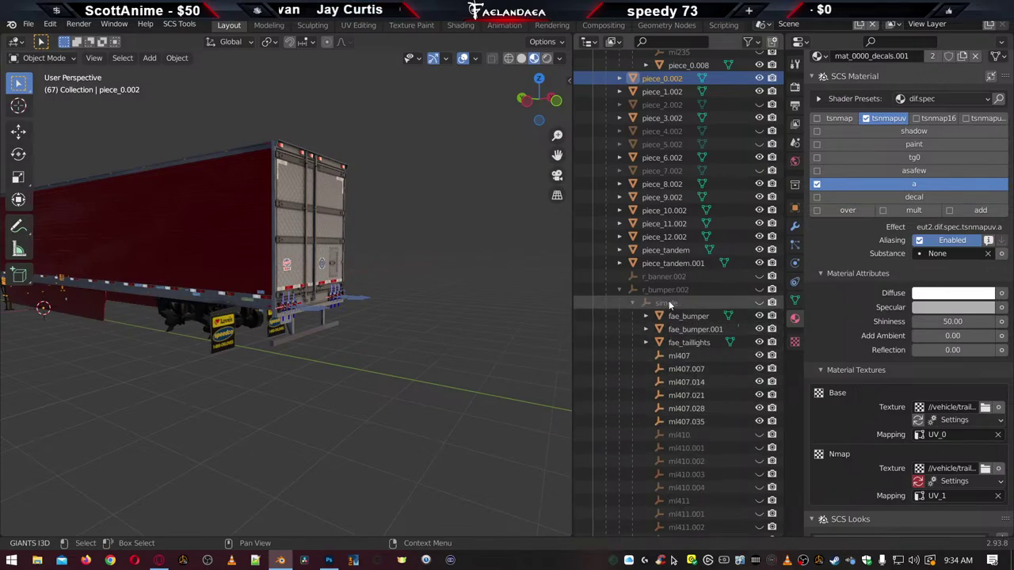
left_click(678, 316)
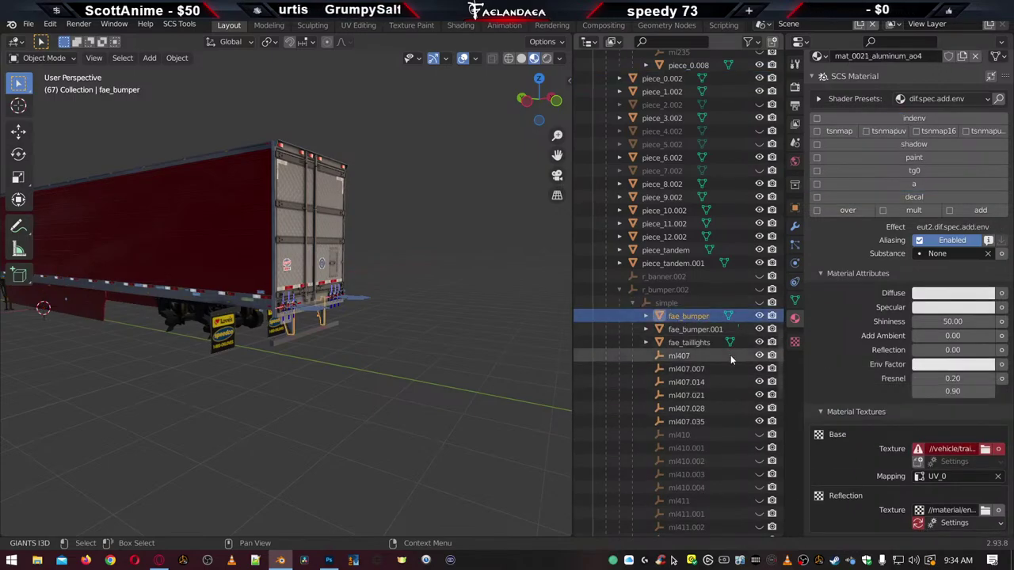
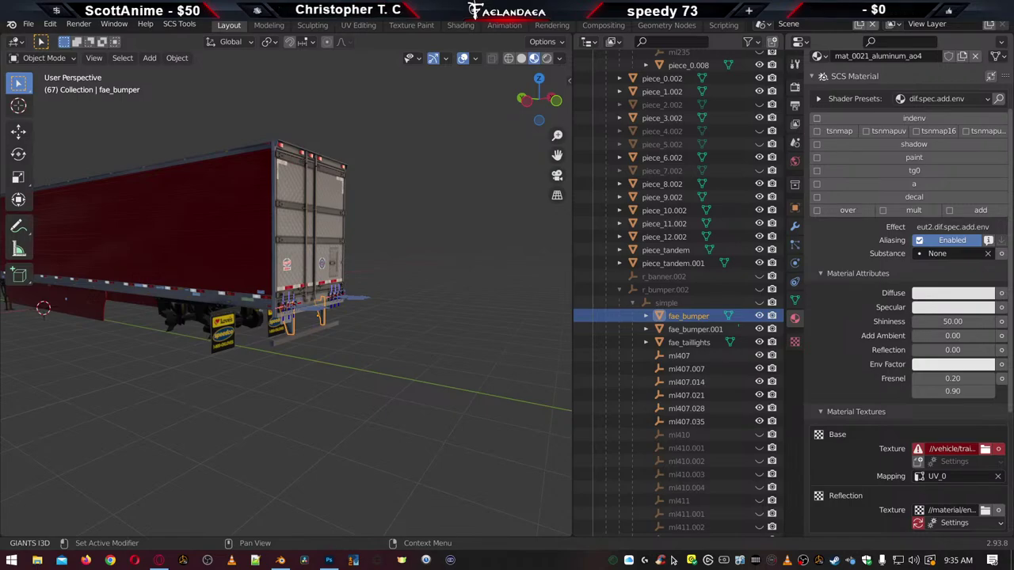
Switch from the Blender trailer scene to Photoshop, where chassis_3000R.tga is open
key("alt+Tab")
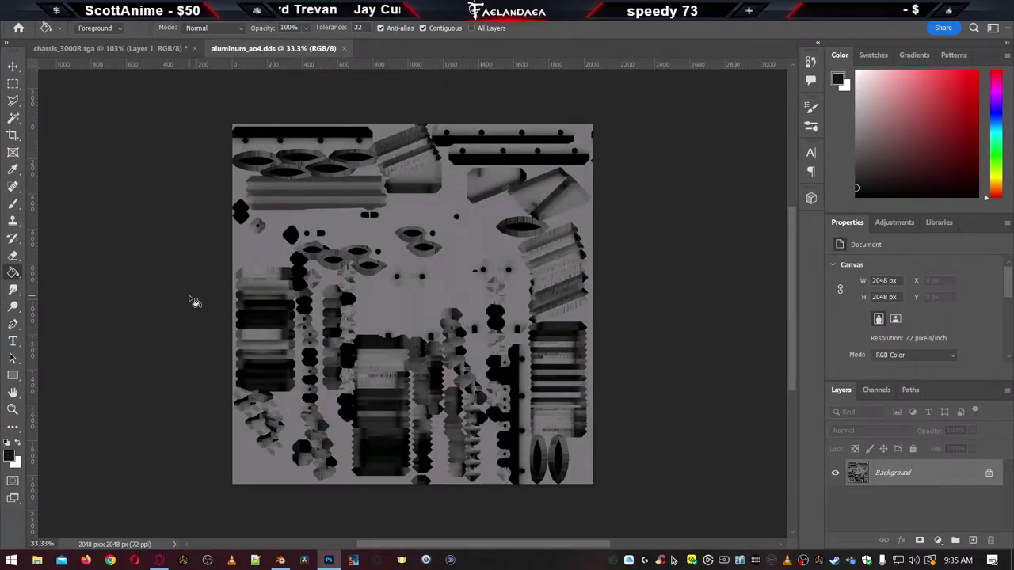
Save aluminum_ao4 as a 32-bit aluminum_ao4.tga and close that image
key("ctrl+shift+s")
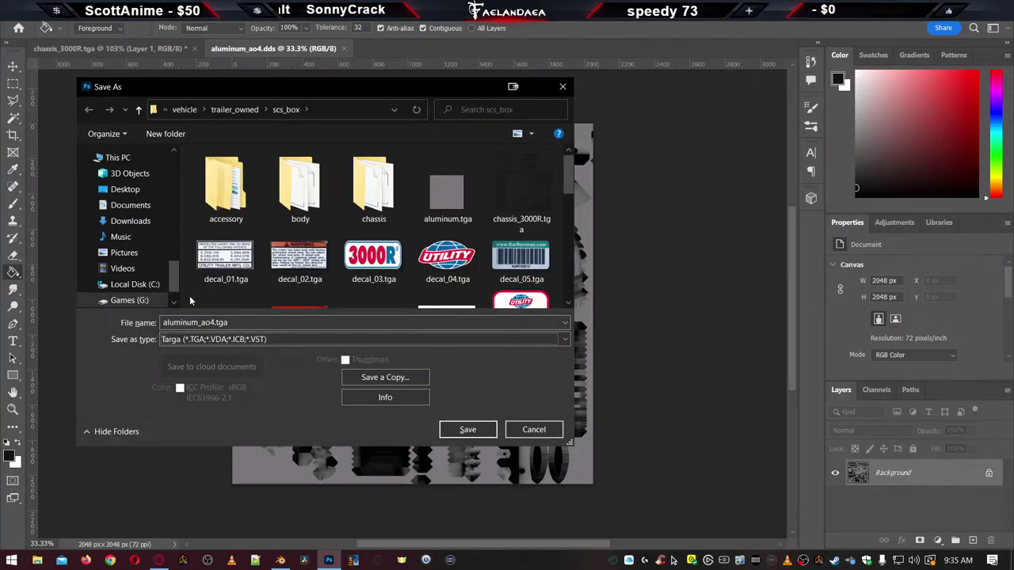
key("Return")
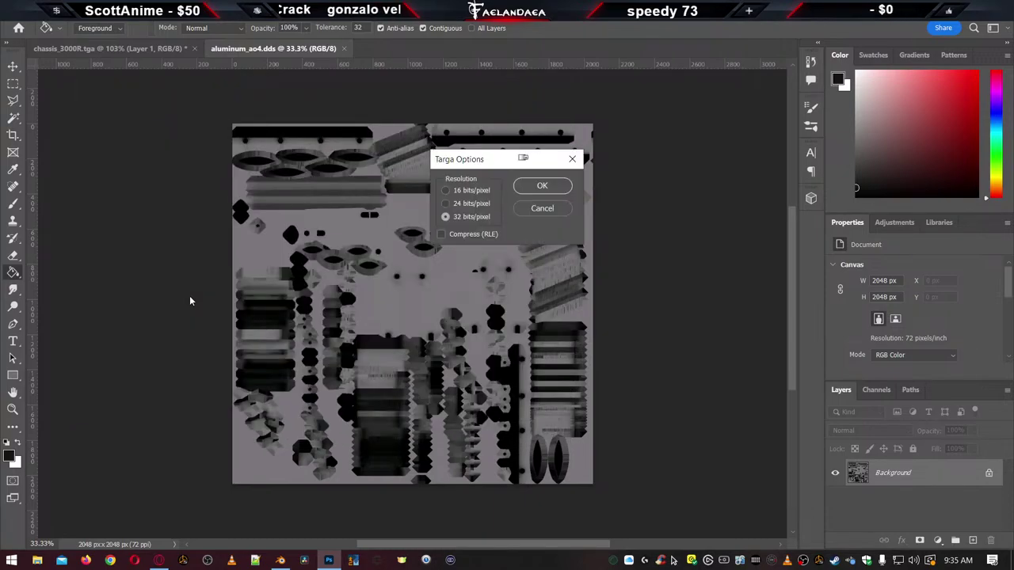
key("Return")
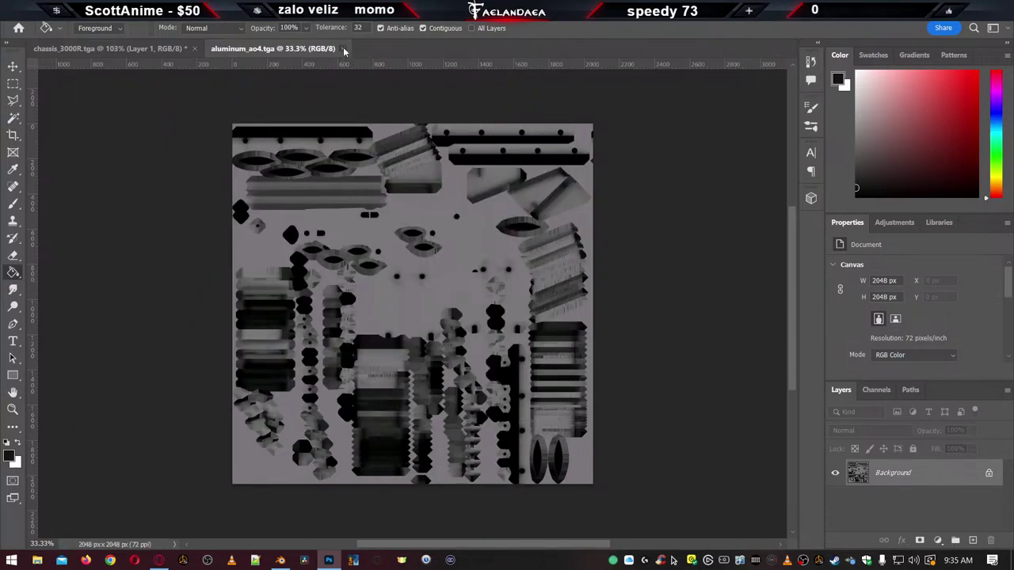
left_click(343, 48)
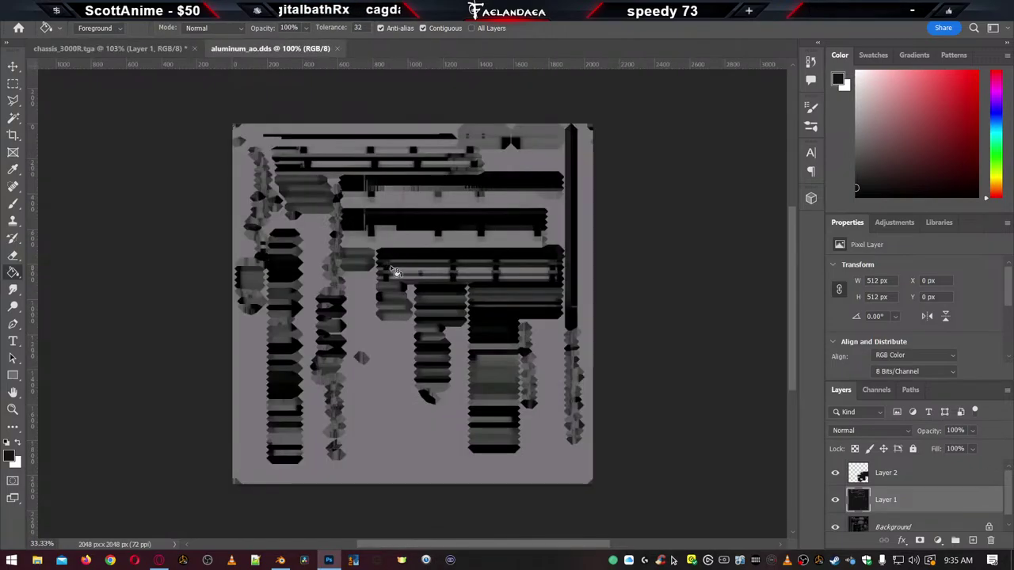
Save aluminum_ao as a 32-bit Targa file, aluminum_ao.tga
key("ctrl+shift+s")
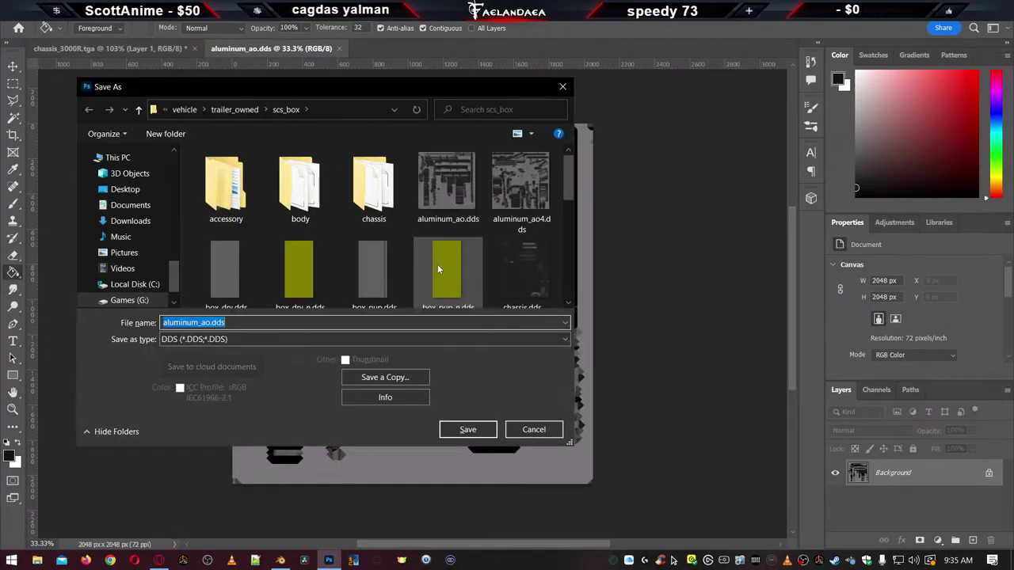
key("Tab")
key("t")
key("Return")
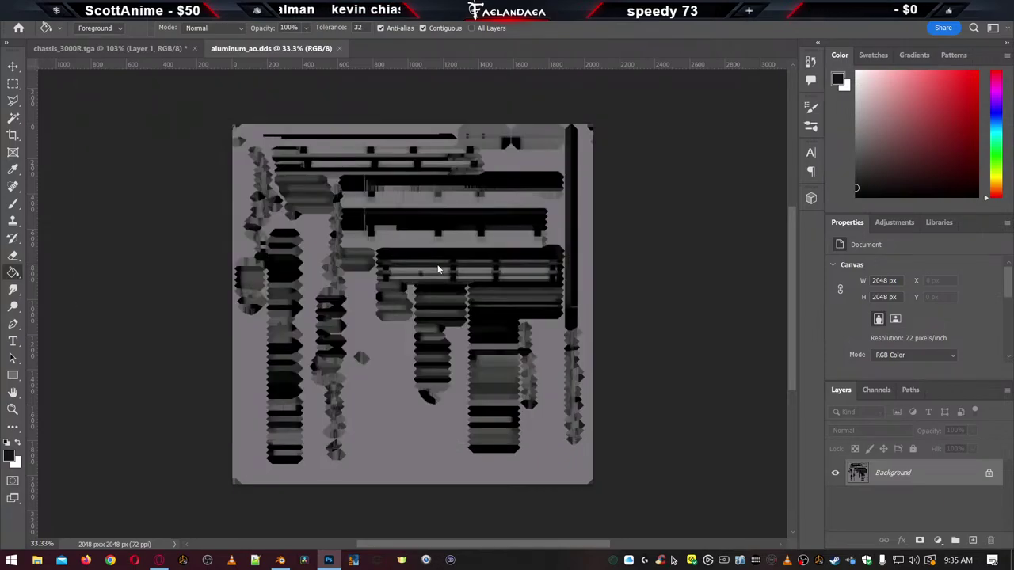
key("Return")
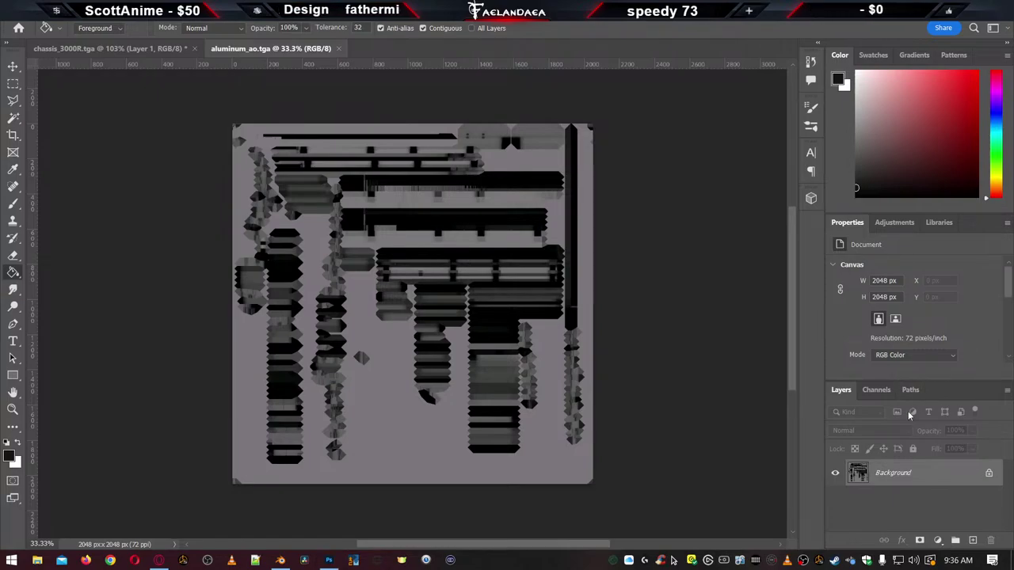
Relink fae_bumper's Base texture to aluminum_ao4.tga in trailer_owned > scs_box
left_click(281, 560)
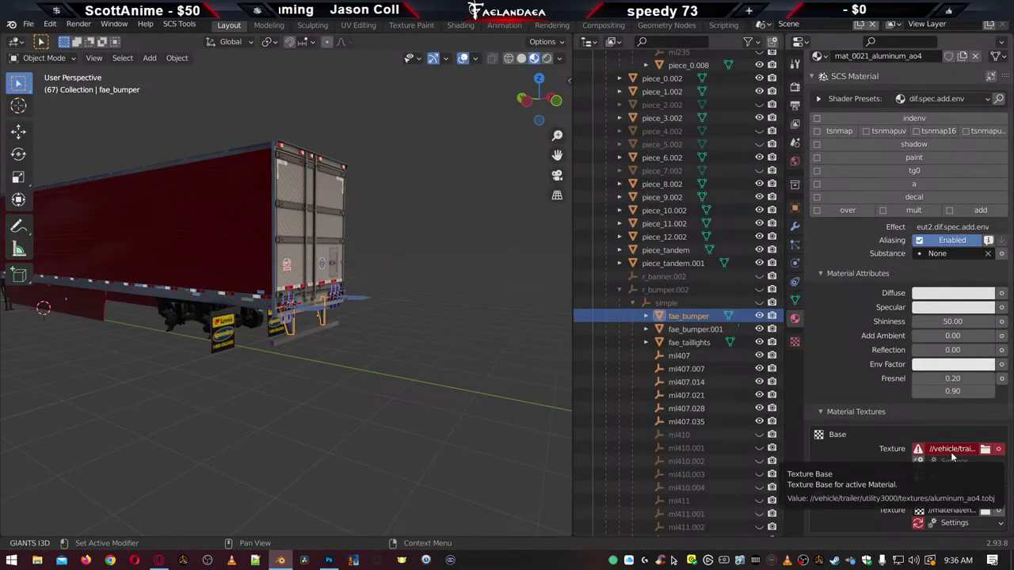
left_click(985, 449)
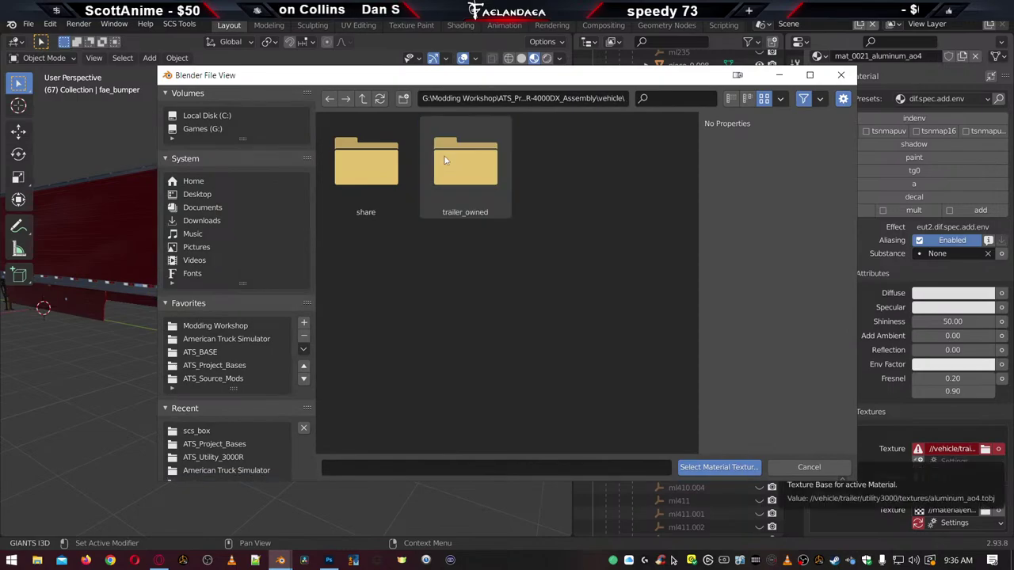
double_click(444, 156)
double_click(366, 161)
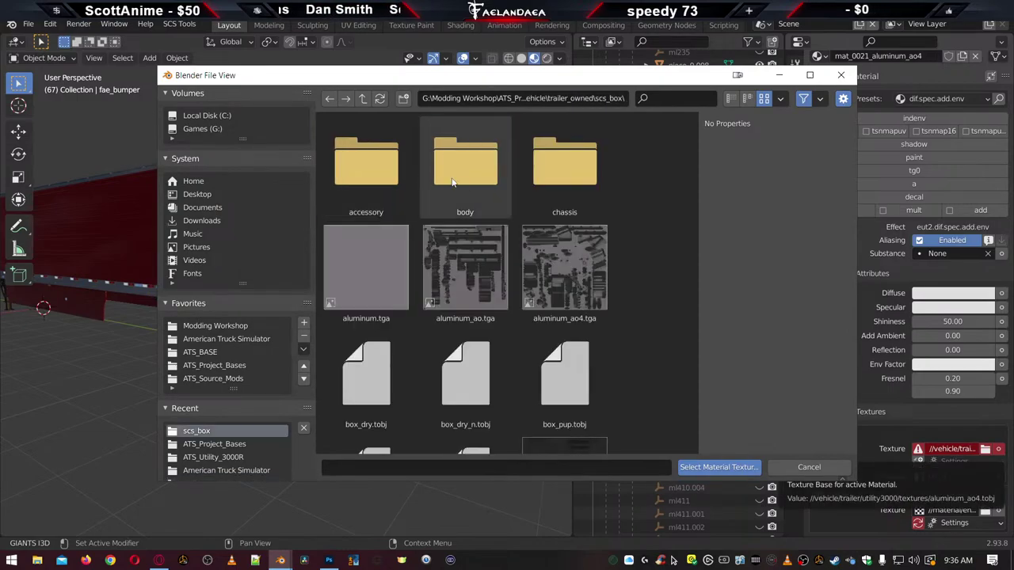
double_click(574, 291)
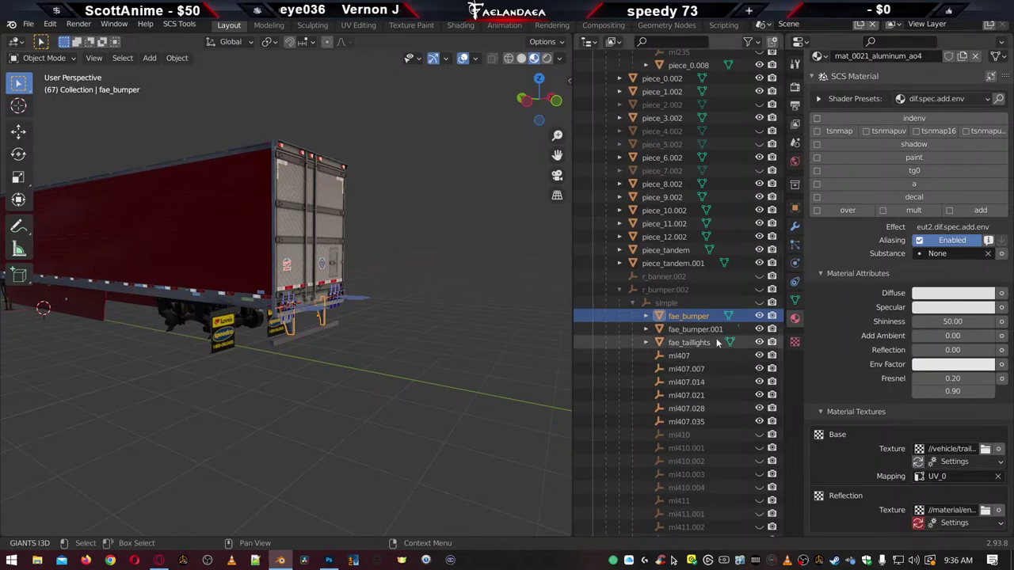
left_click(688, 330)
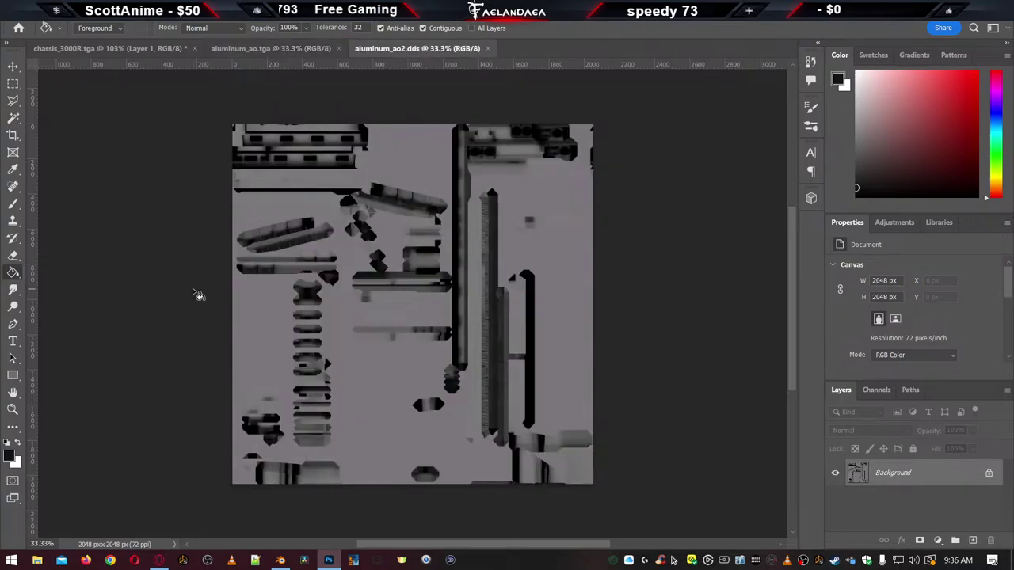
Save aluminum_ao2 as a 32-bit Targa file, aluminum_ao2.tga
key("ctrl+shift+s")
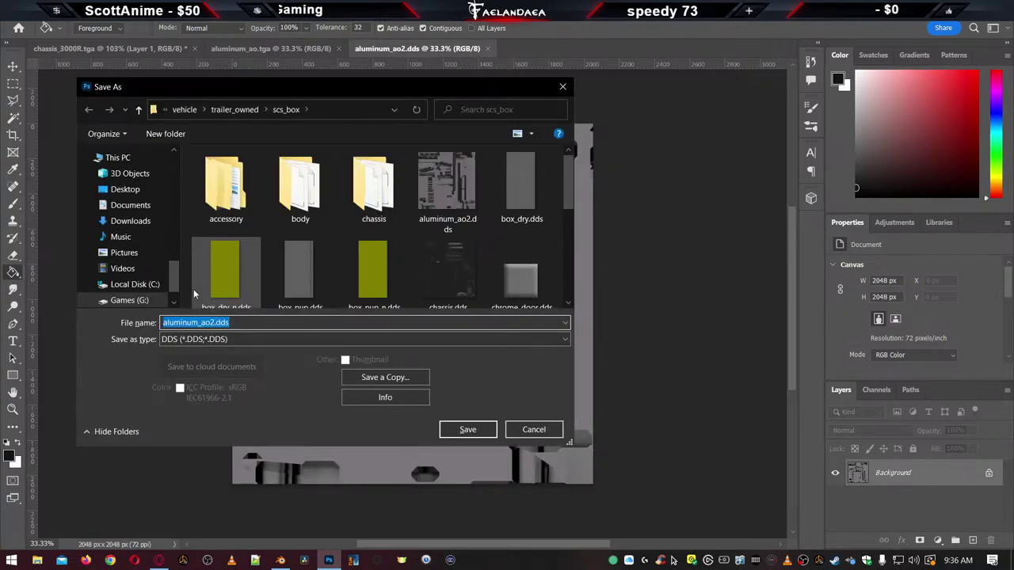
key("Tab")
key("t")
key("Return")
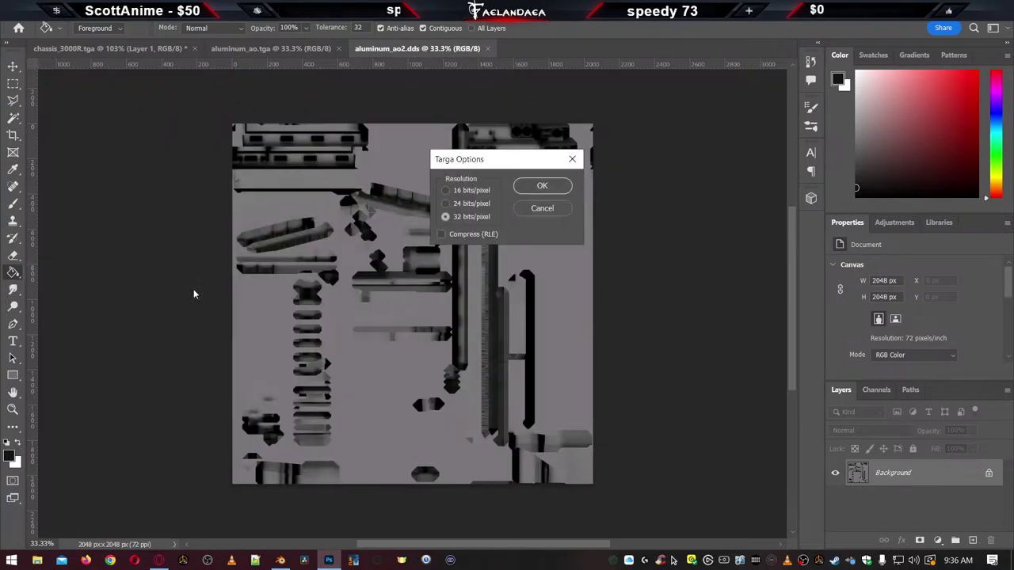
key("Return")
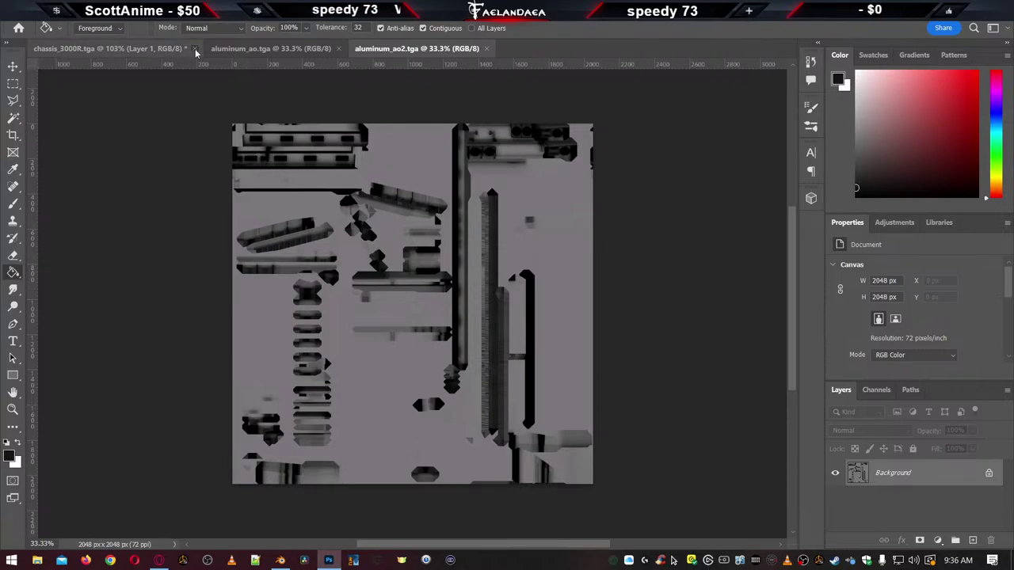
Close chassis_3000R.tga without saving, then close aluminum_ao.tga
left_click(194, 48)
left_click(523, 220)
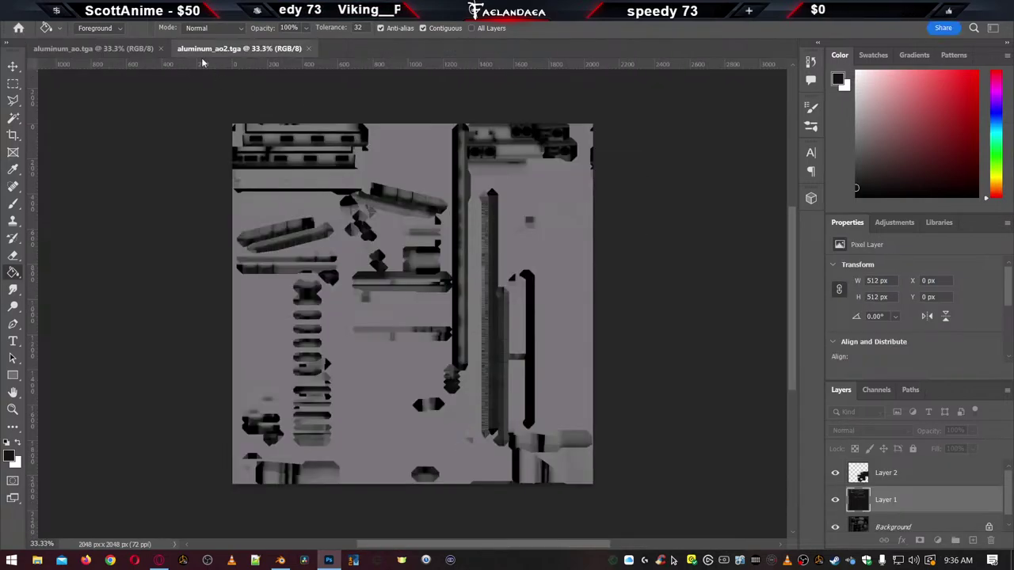
left_click(160, 49)
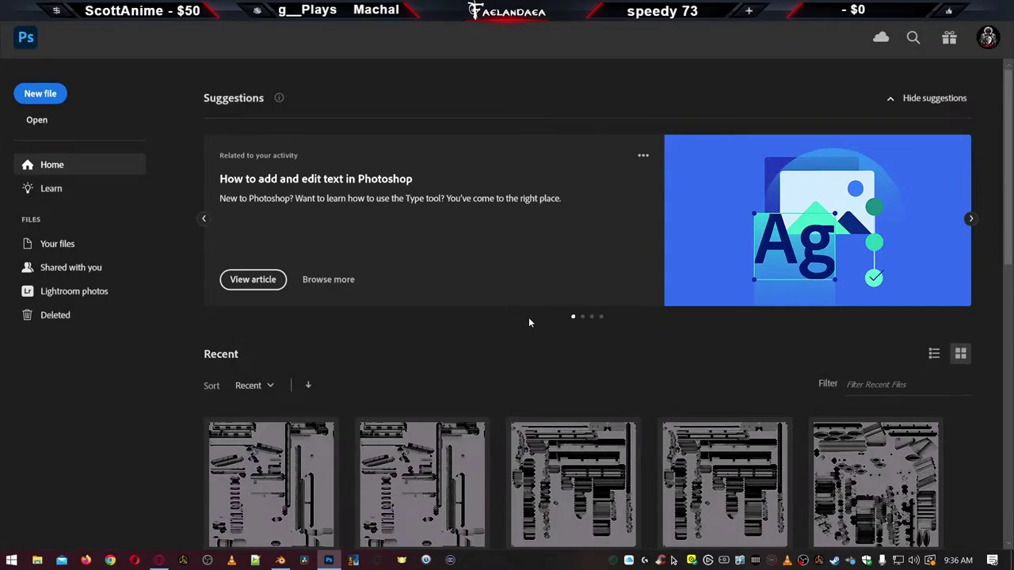
Relink fae_bumper.001's Base texture to aluminum_ao2.tga in vehicle > trailer_owned > scs_box
key("alt+Tab")
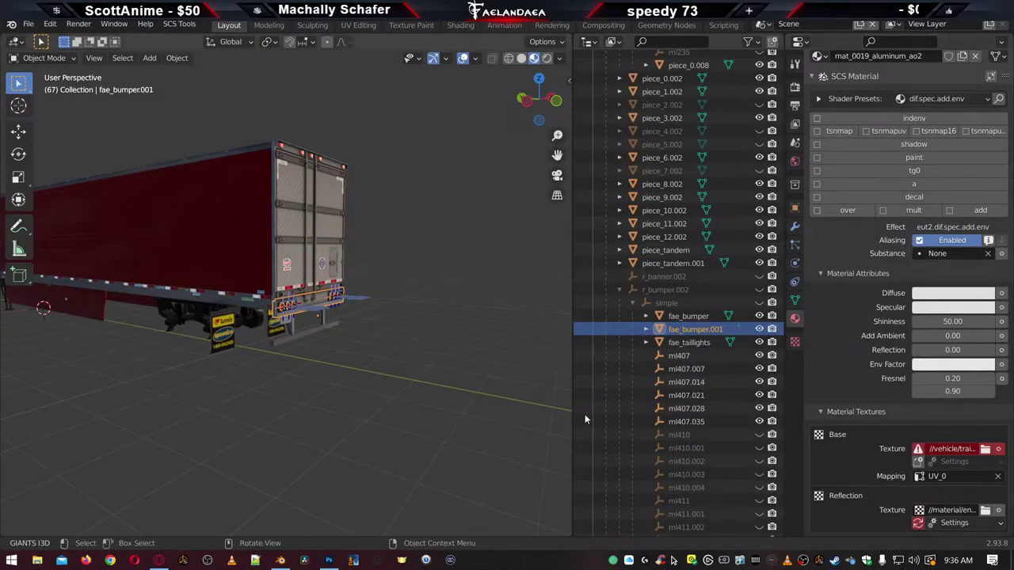
left_click(986, 449)
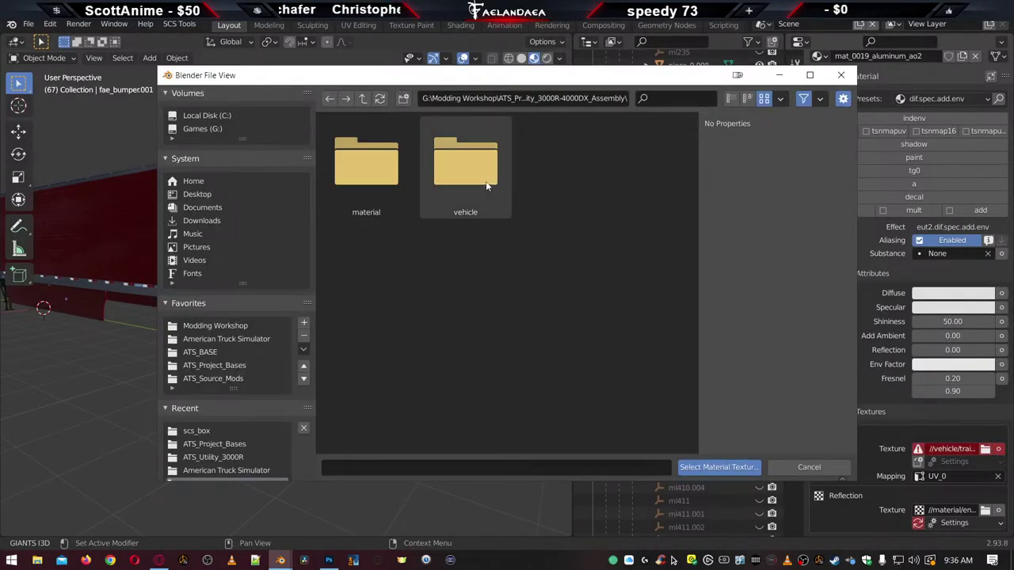
left_click(452, 175)
left_click(376, 172)
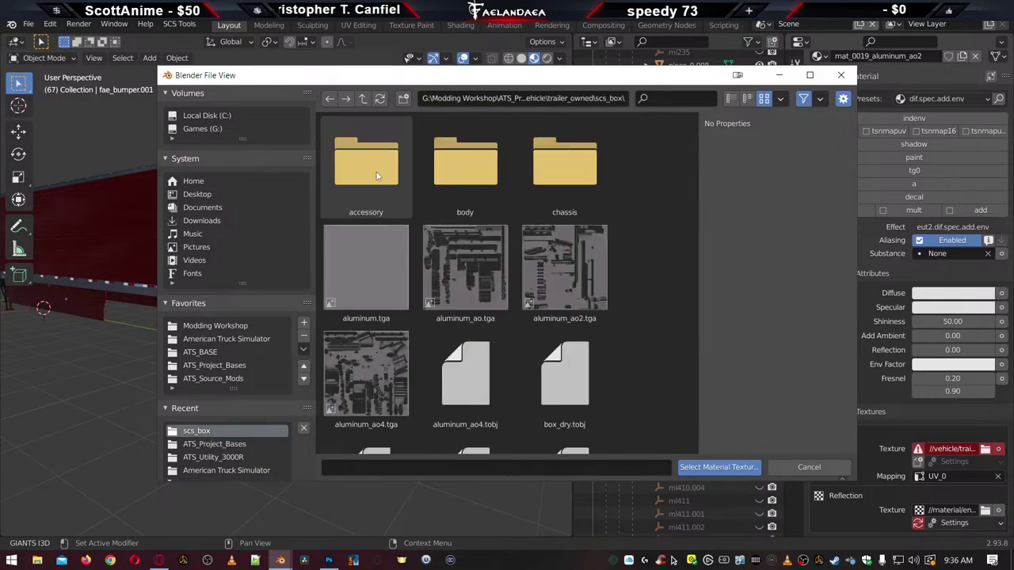
double_click(557, 282)
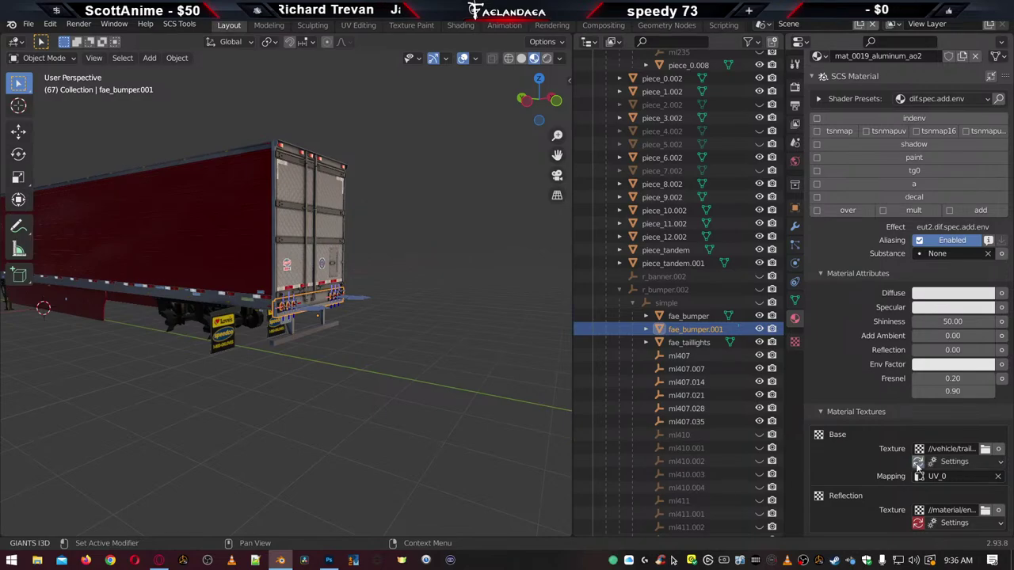
left_click(688, 344)
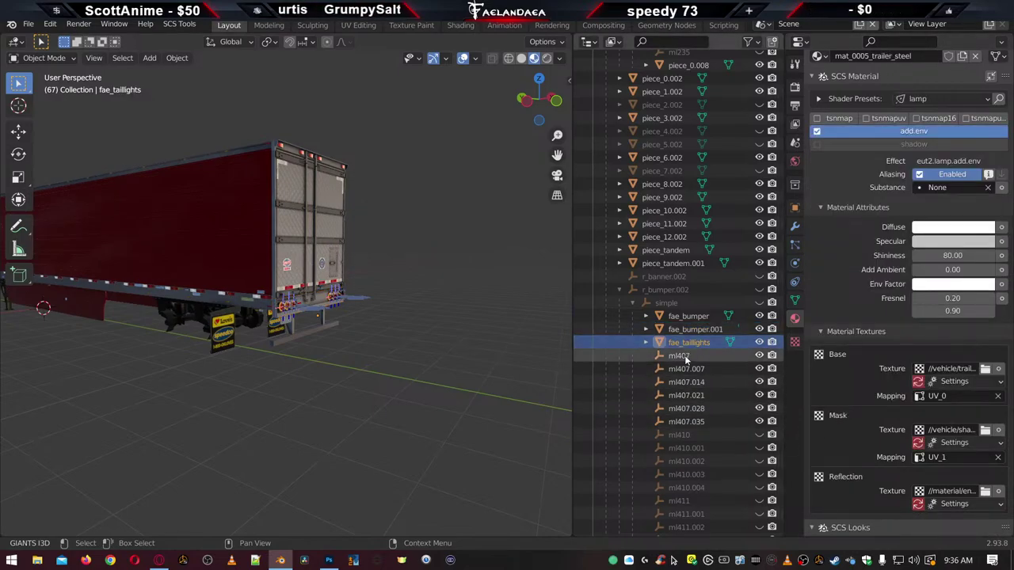
Hide the ml407 objects in the Outliner
left_click(686, 355)
scroll(691, 408, "down", 4)
scroll(693, 425, "down", 4)
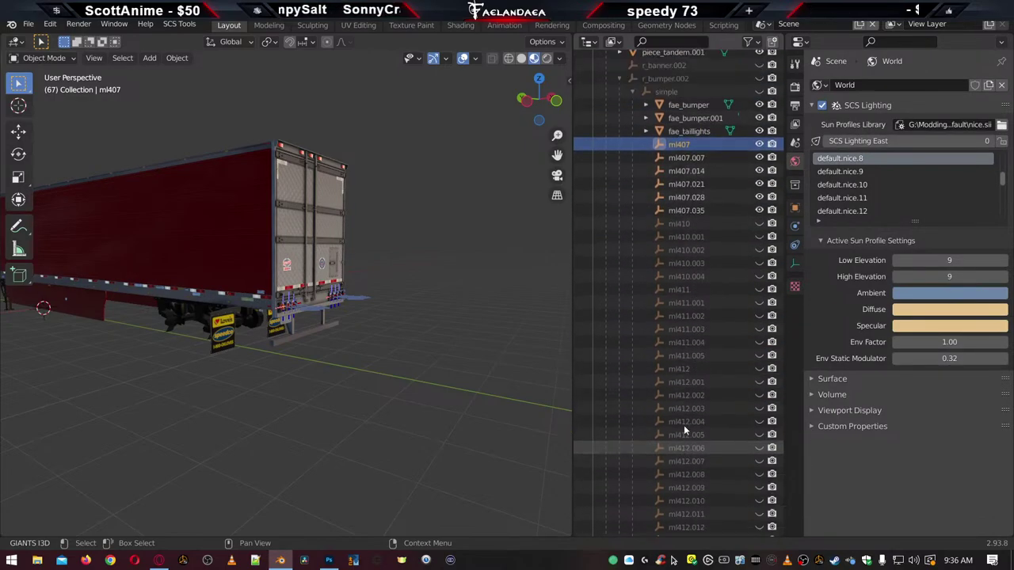
scroll(683, 425, "up", 3)
left_click_drag(759, 208, 760, 225)
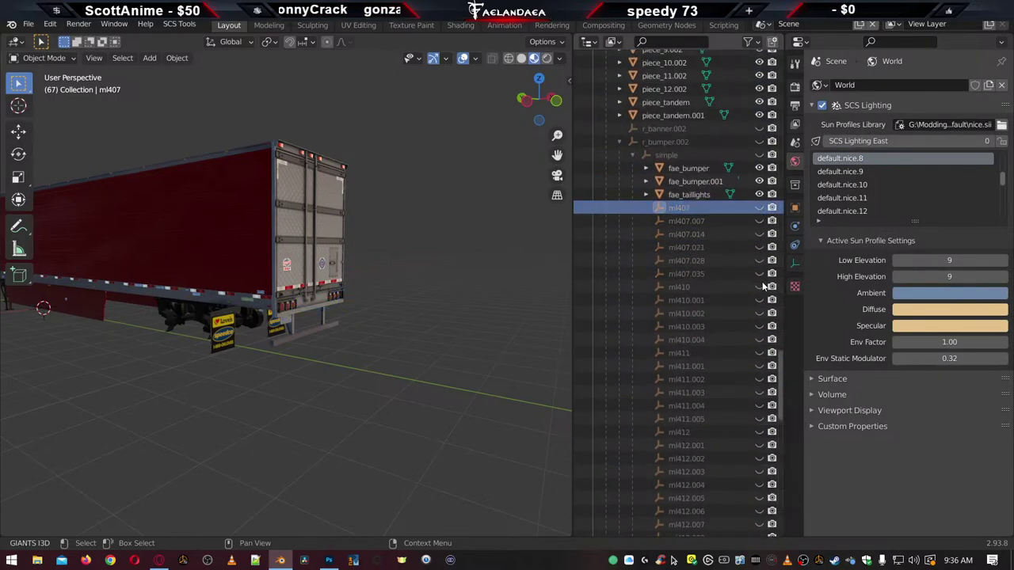
scroll(688, 356, "down", 15)
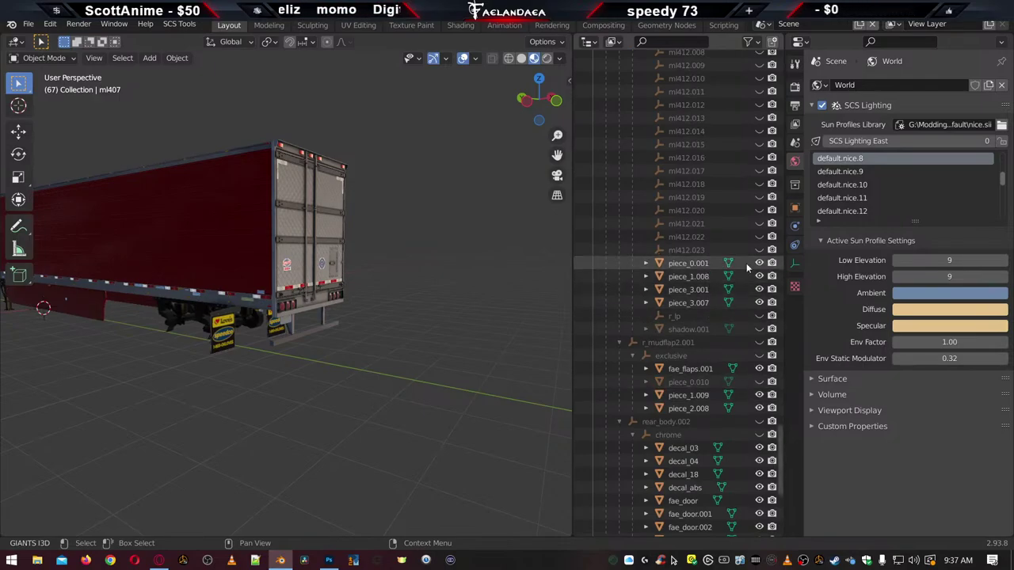
Check piece_0.001, piece_1.008 and piece_3.001, then show piece_3.007's object properties
left_click(689, 264)
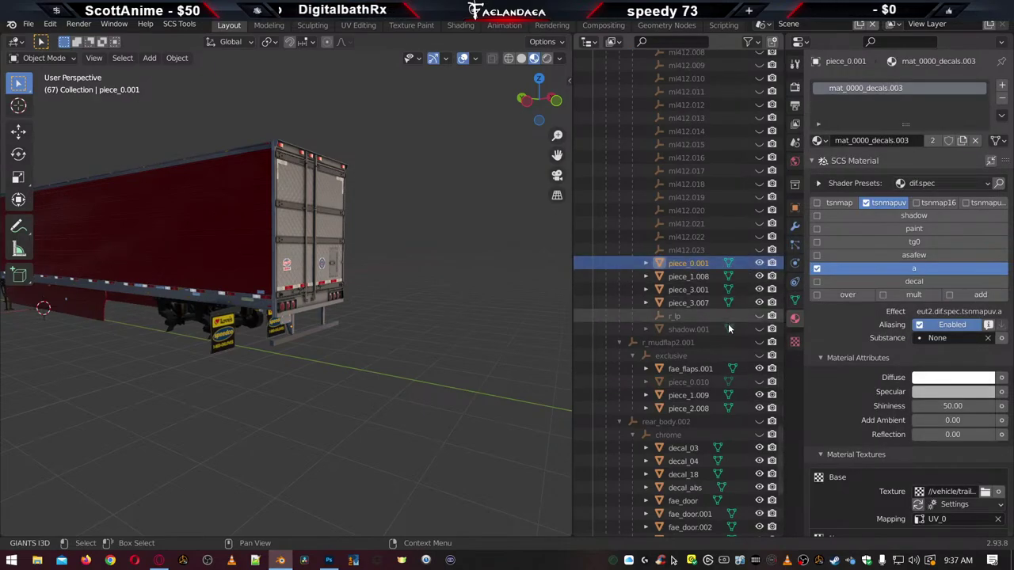
left_click(678, 277)
left_click(680, 291)
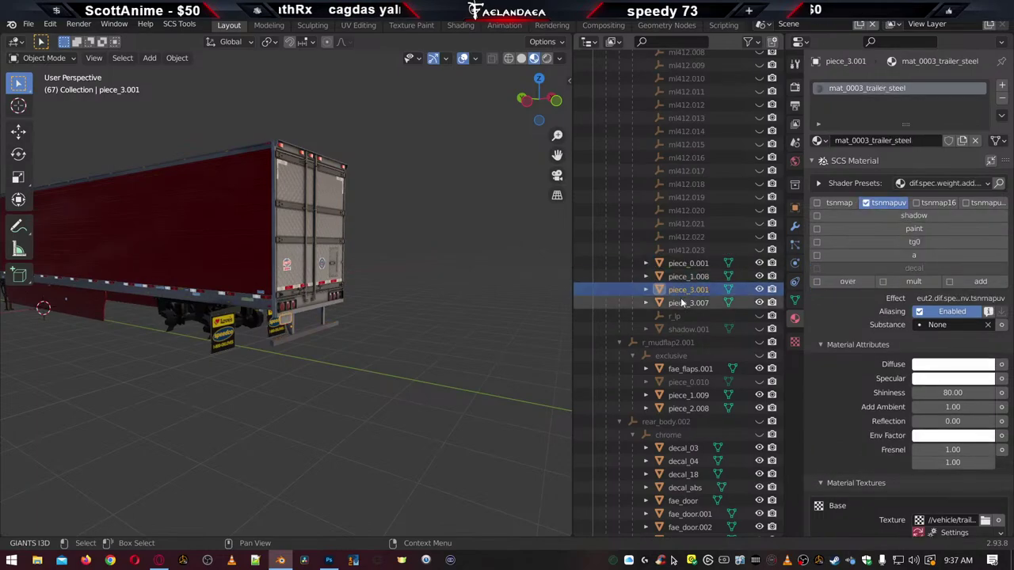
left_click(681, 304)
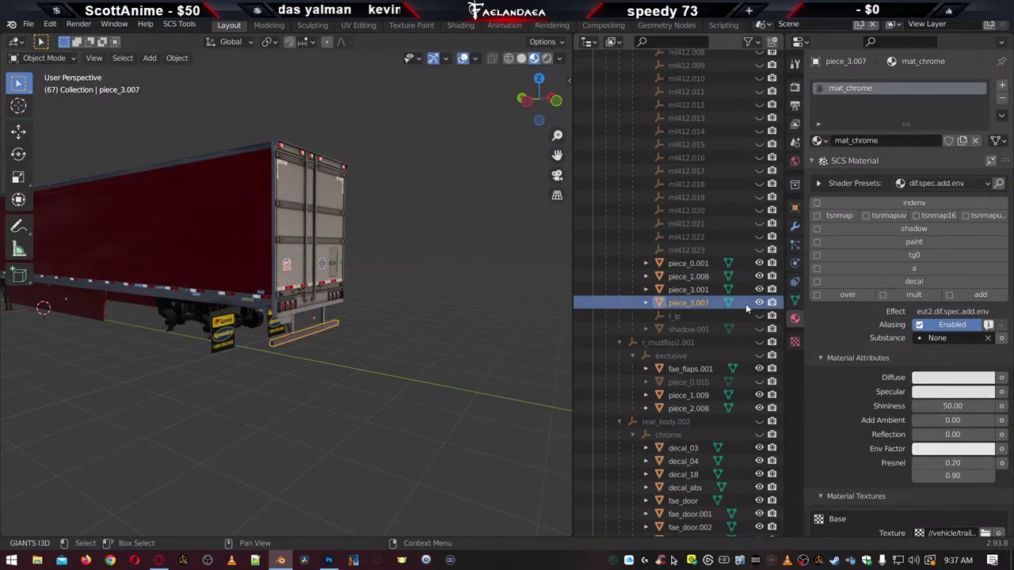
left_click(795, 207)
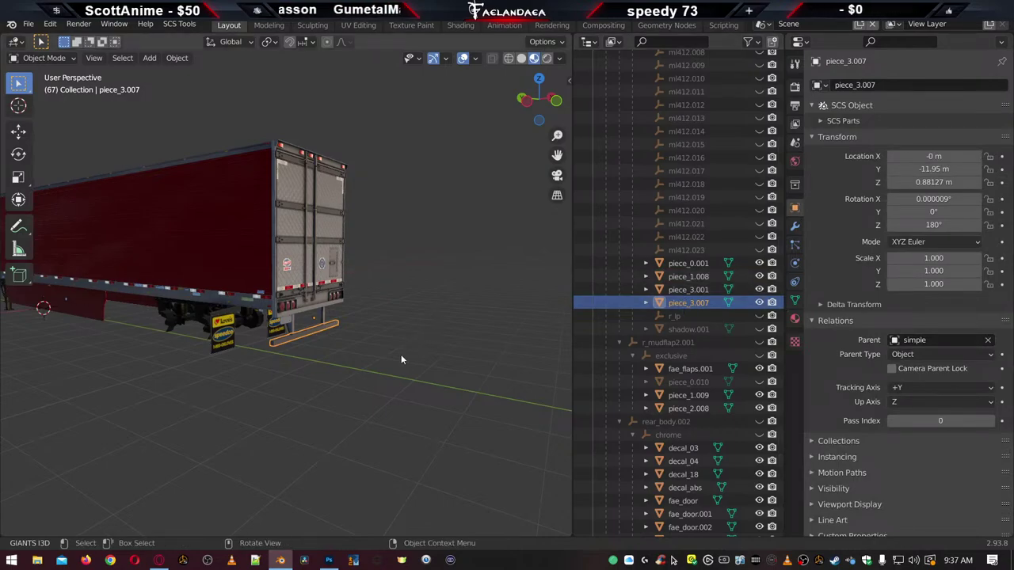
Apply all transforms to piece_3.007, piece_3.001, piece_1.008 and piece_0.001
key("ctrl+a")
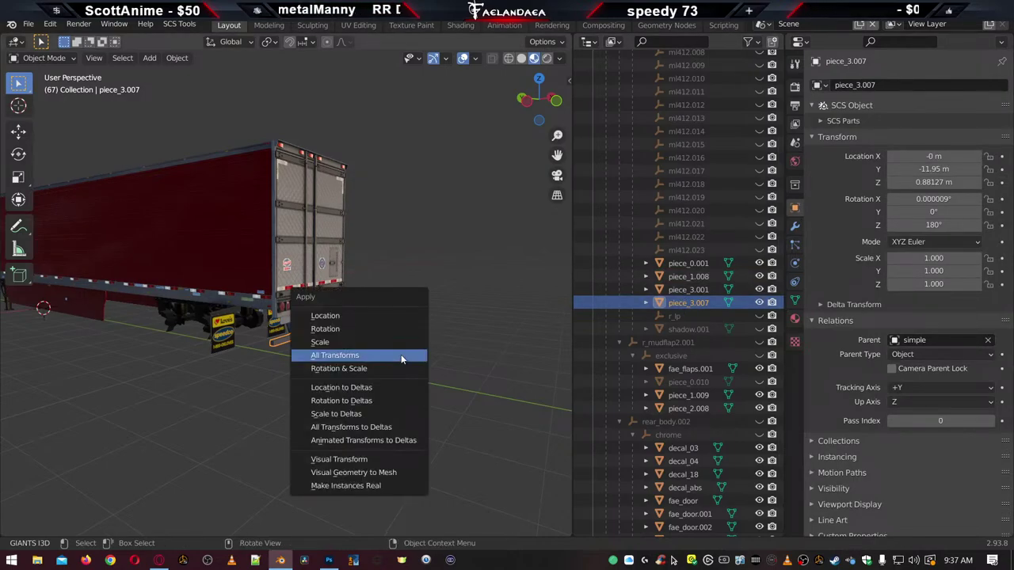
left_click(401, 358)
left_click(688, 289)
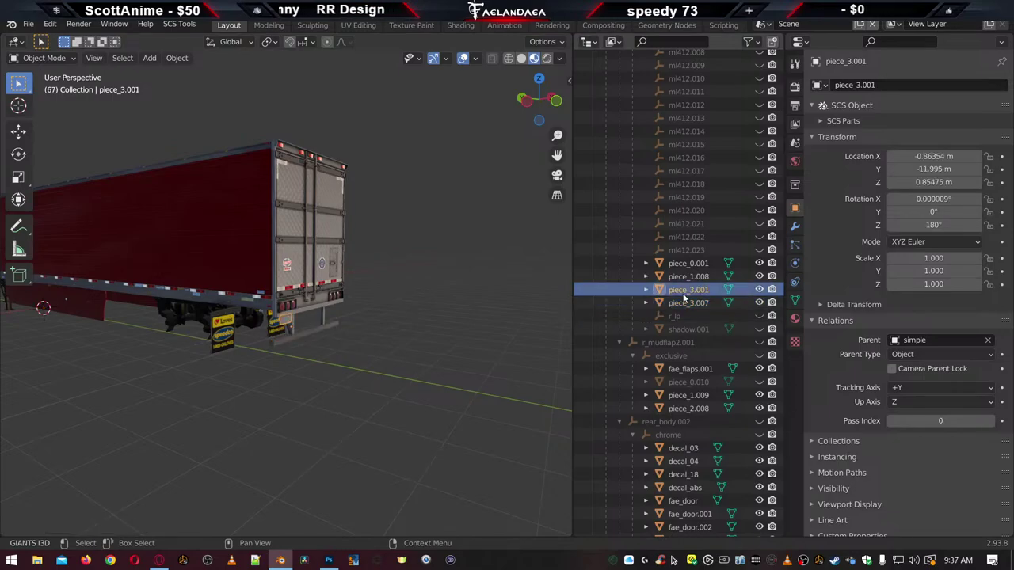
key("ctrl+a")
left_click(415, 294)
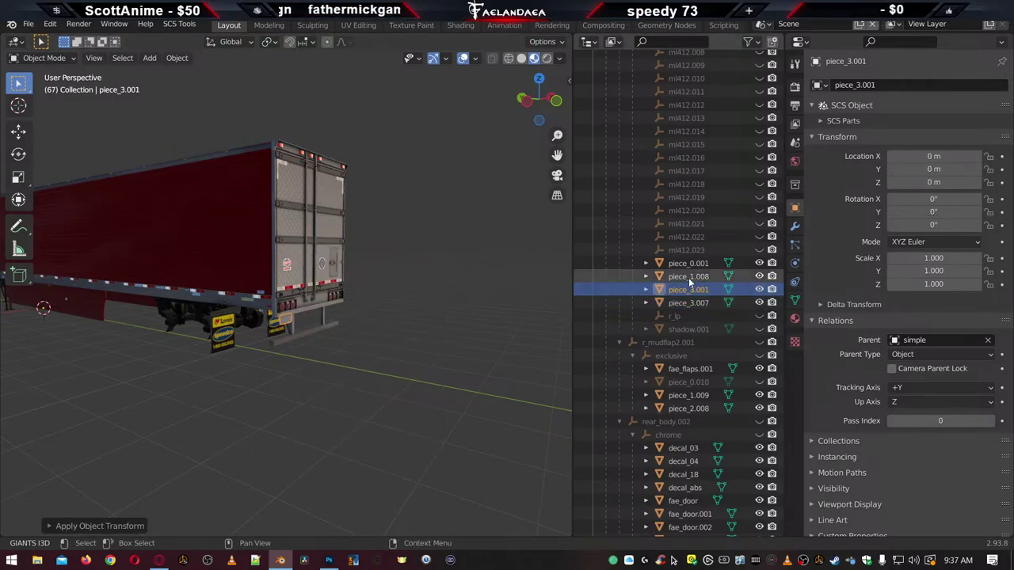
left_click(688, 276)
key("ctrl+a")
left_click(430, 295)
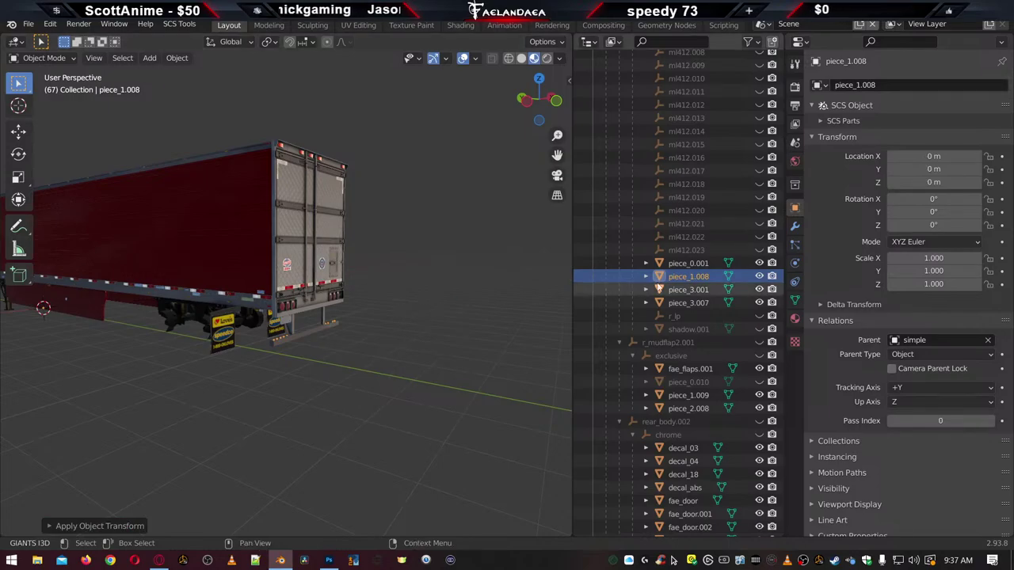
left_click(686, 264)
key("ctrl+a")
left_click(448, 287)
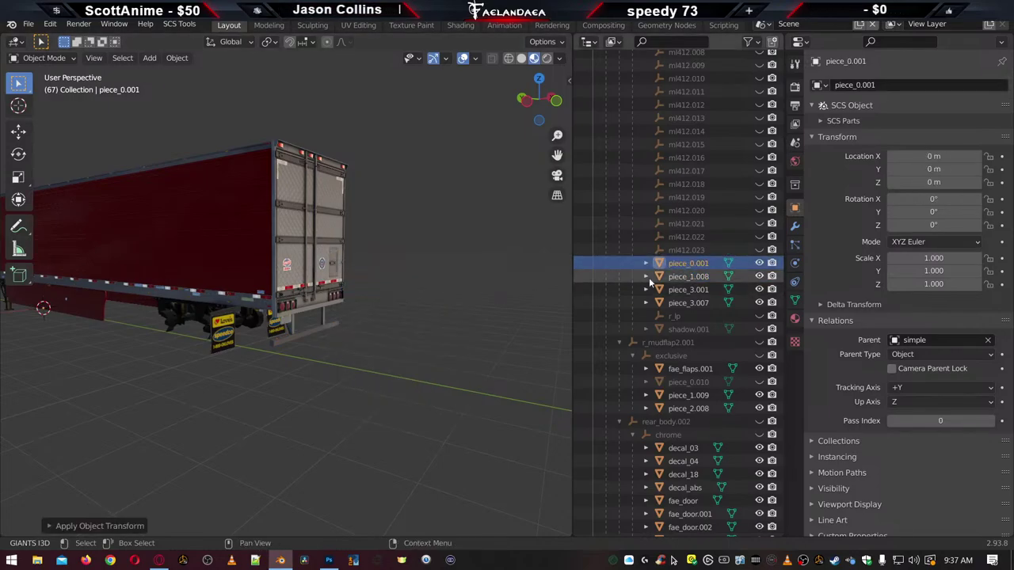
Apply all transforms to fae_taillights, fae_bumper.001 and fae_bumper
scroll(649, 283, "up", 15)
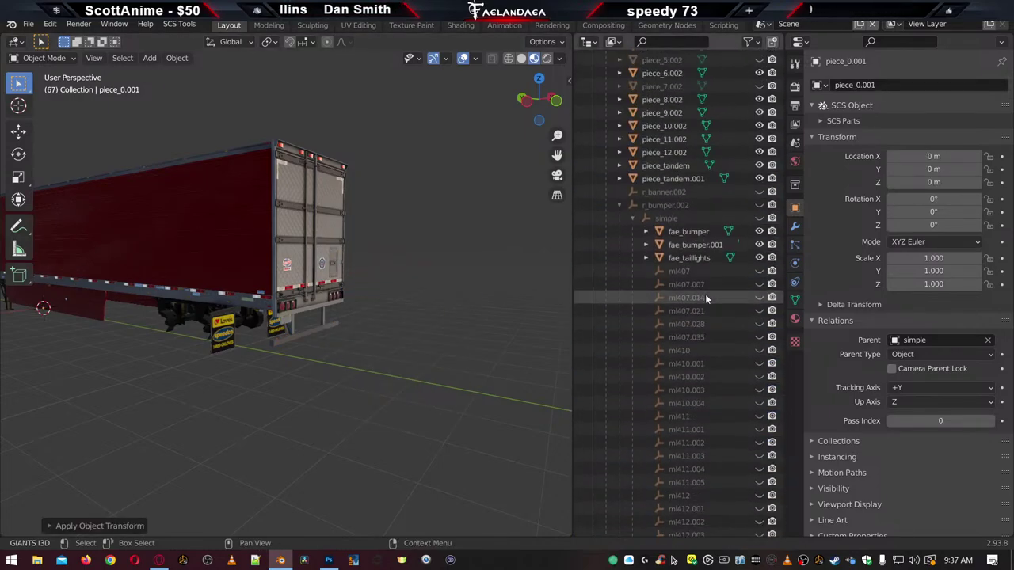
scroll(705, 294, "up", 2)
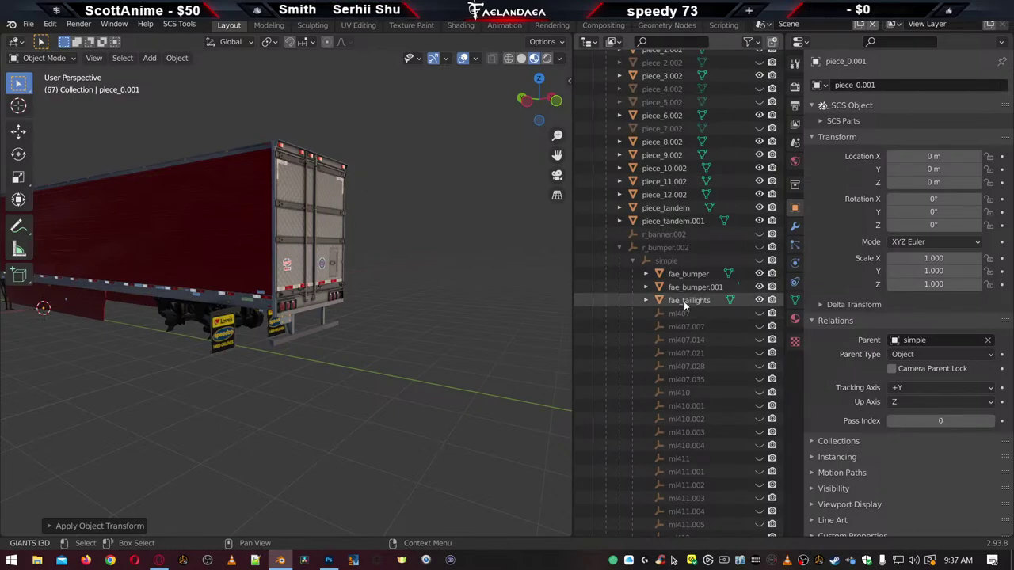
left_click(684, 301)
key("ctrl+a")
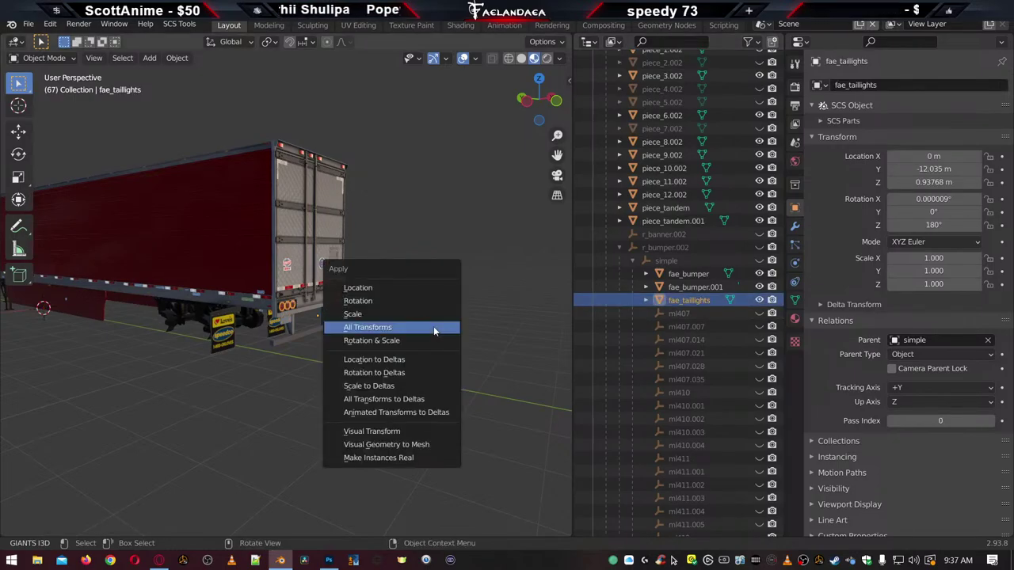
left_click(433, 327)
left_click(691, 287)
key("ctrl+a")
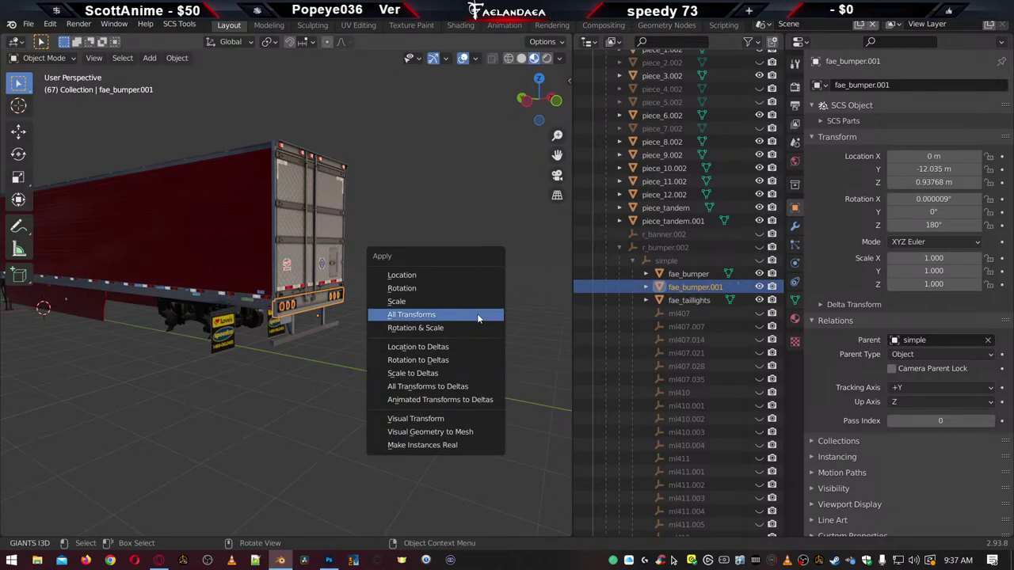
left_click(478, 318)
left_click(690, 273)
key("ctrl+a")
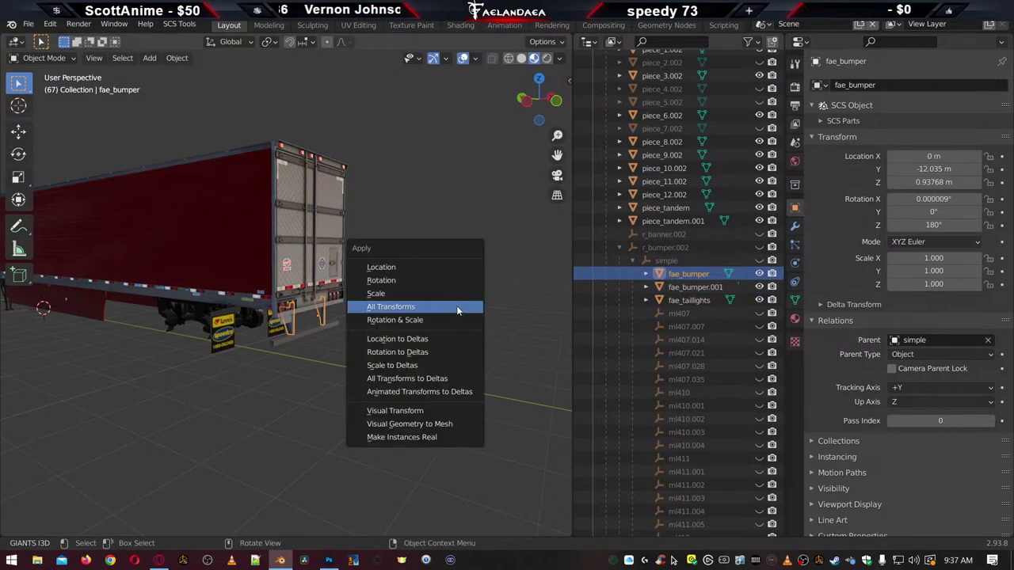
left_click(456, 306)
middle_click_drag(456, 306, 406, 328)
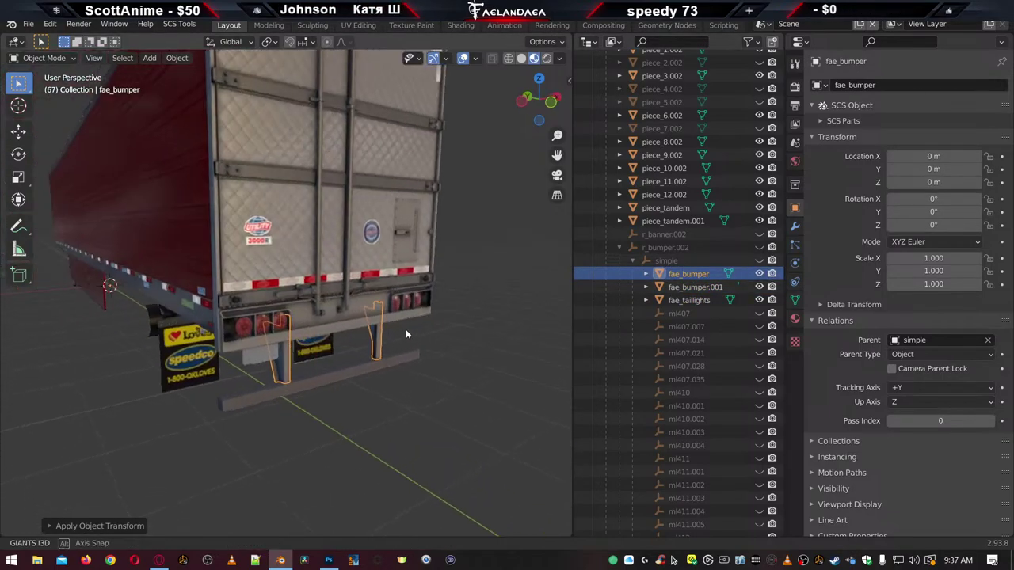
View the trailer rear from below, selecting the door and then the side reflector strip
scroll(405, 329, "up", 8)
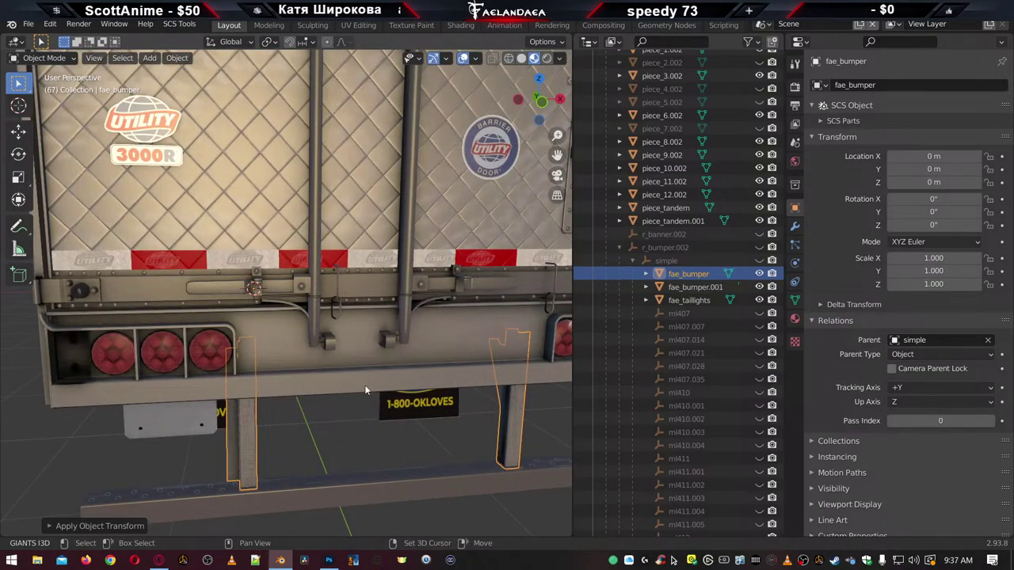
middle_click_drag(363, 383, 253, 178)
left_click(197, 135)
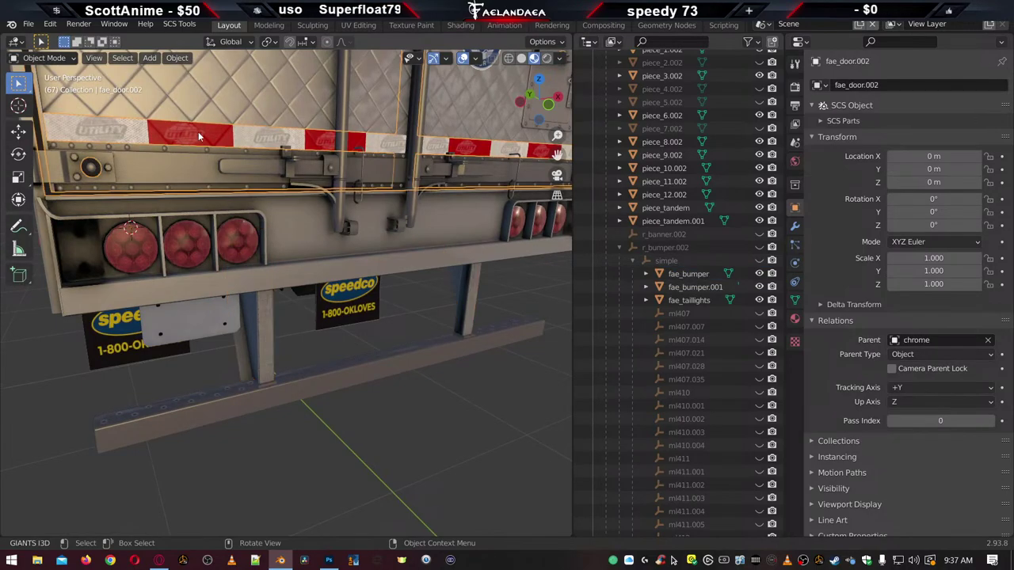
scroll(198, 132, "down", 5)
scroll(305, 222, "up", 5)
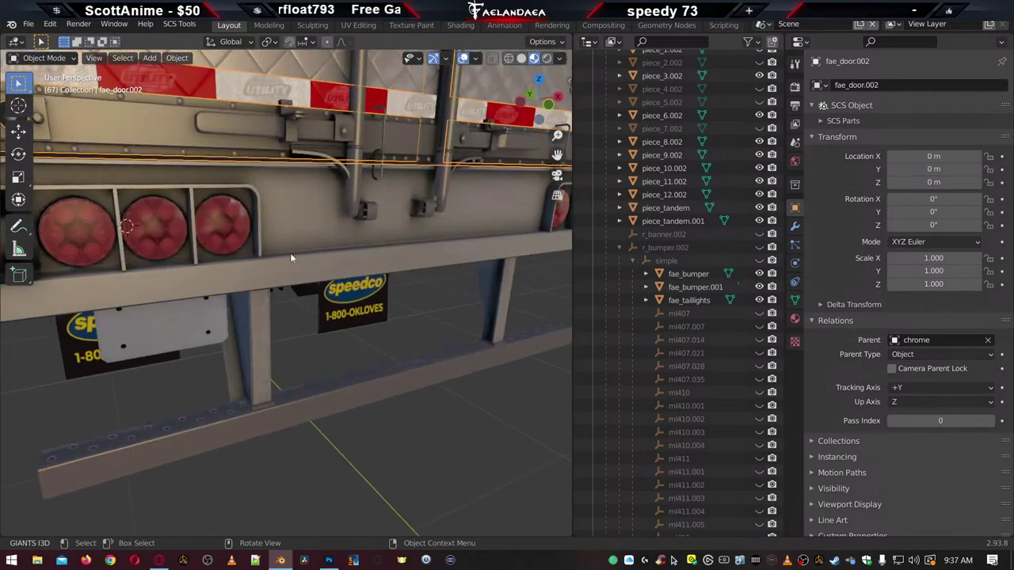
middle_click_drag(315, 357, 250, 261)
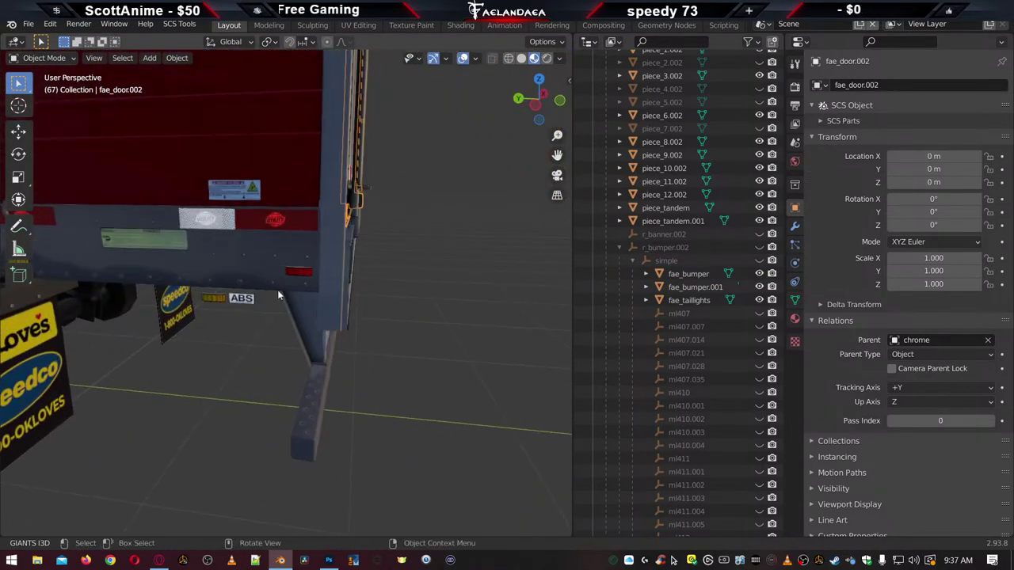
left_click(247, 219)
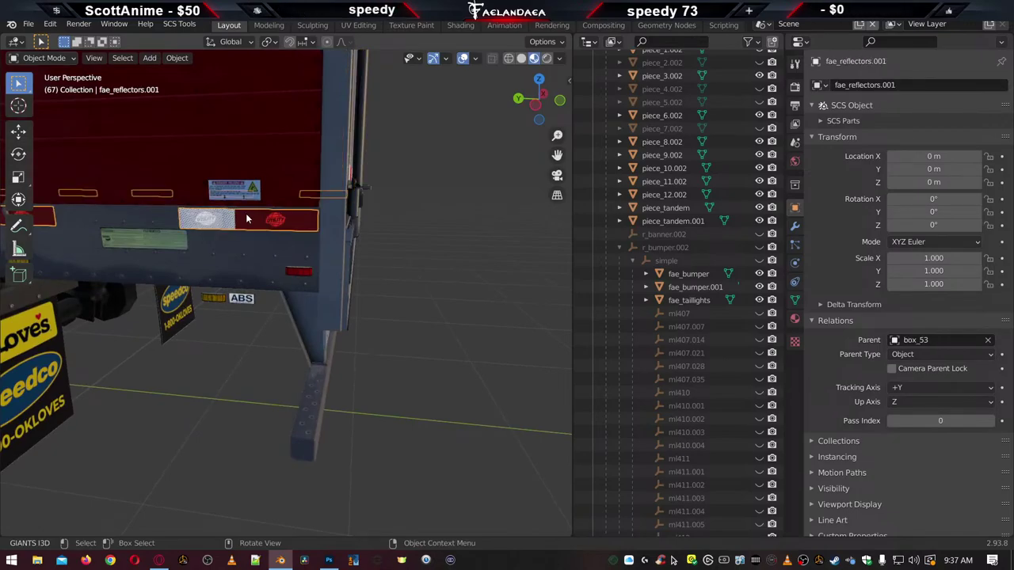
Get a closer view of the reflector strip and scroll the Outliner to fae_reflectors.001
middle_click_drag(268, 189, 249, 222)
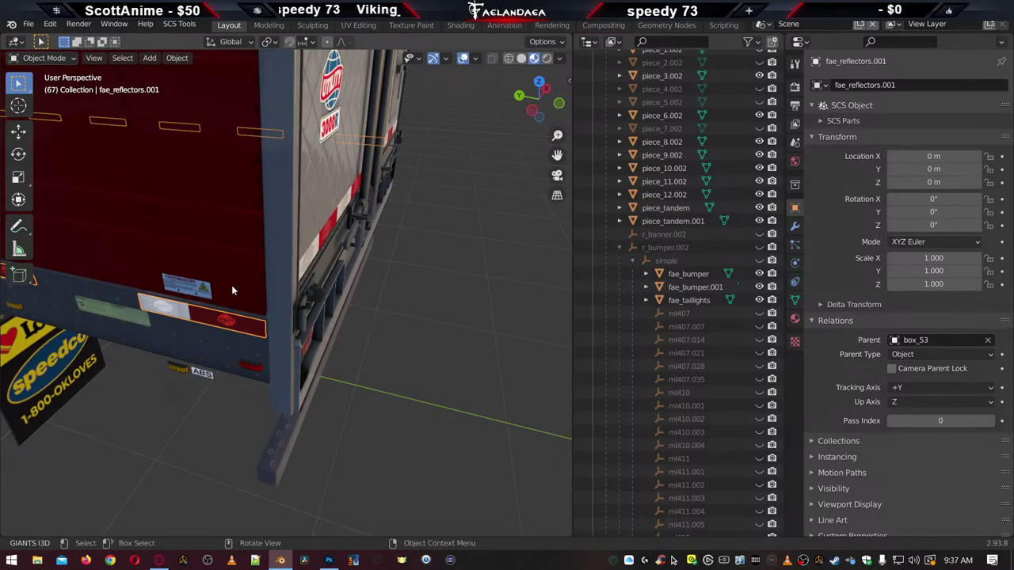
middle_click_drag(233, 290, 246, 360)
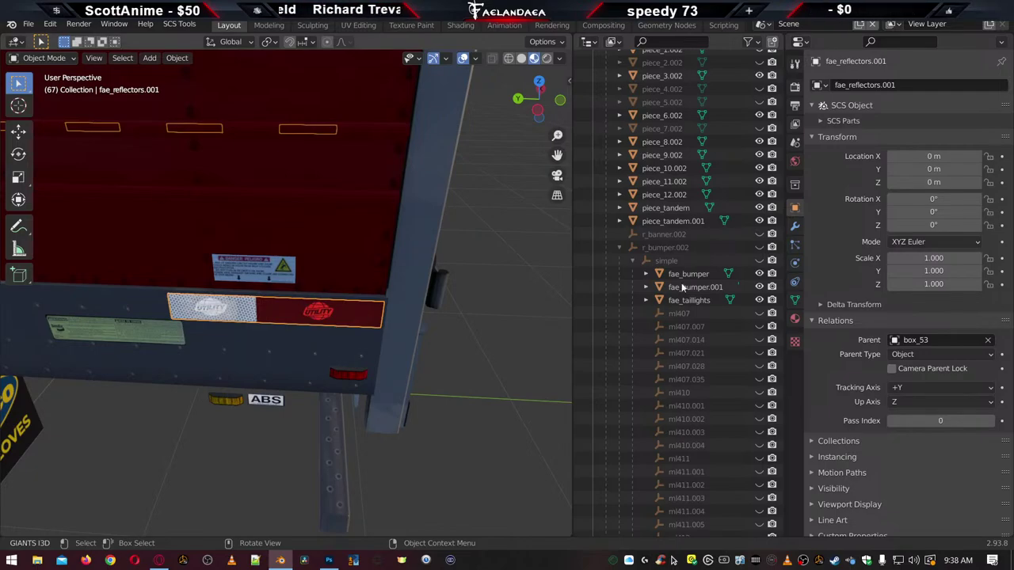
scroll(716, 292, "up", 5)
scroll(708, 294, "down", 15)
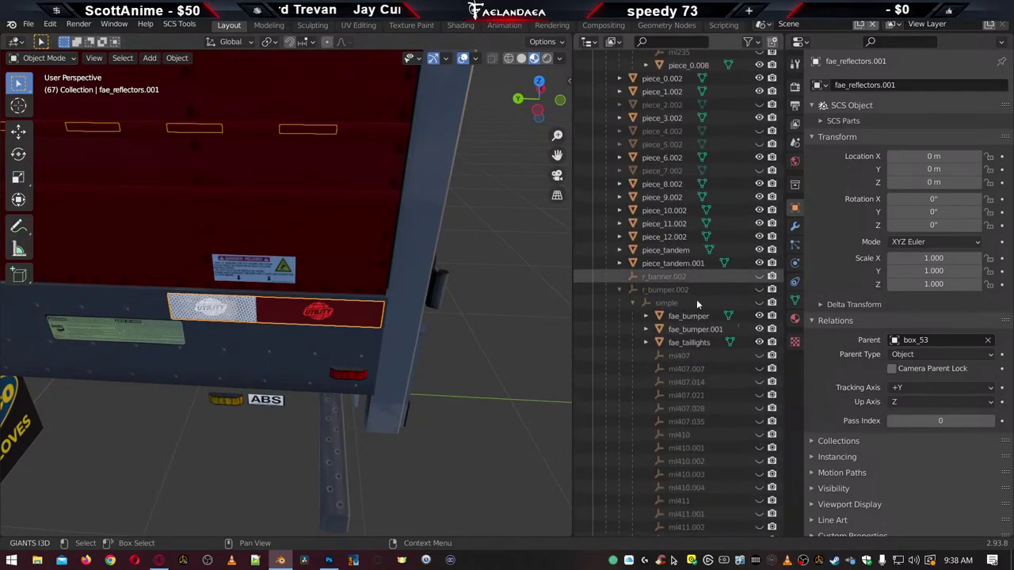
scroll(679, 342, "down", 3)
scroll(690, 367, "up", 10)
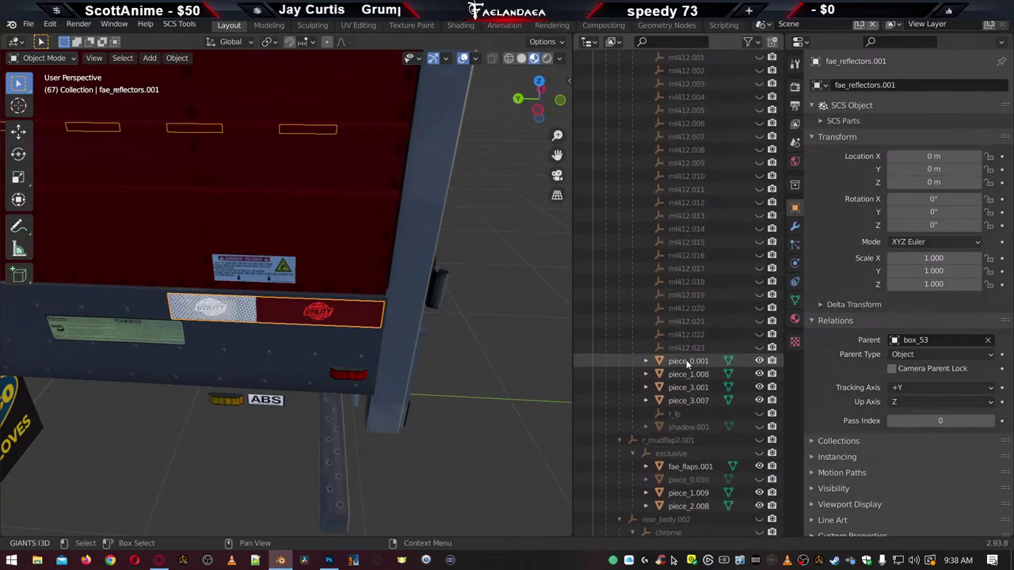
scroll(675, 369, "up", 15)
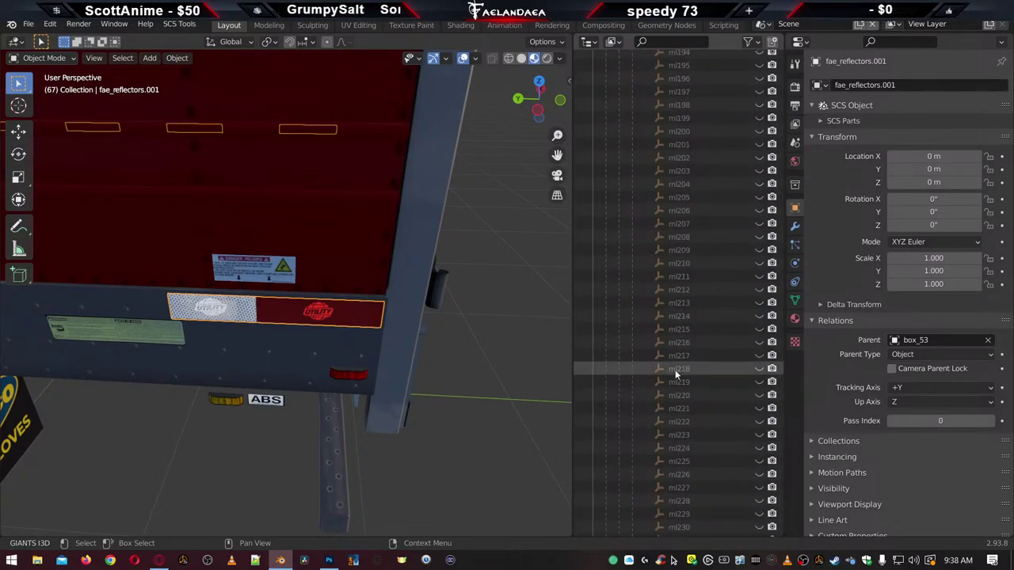
scroll(675, 372, "up", 15)
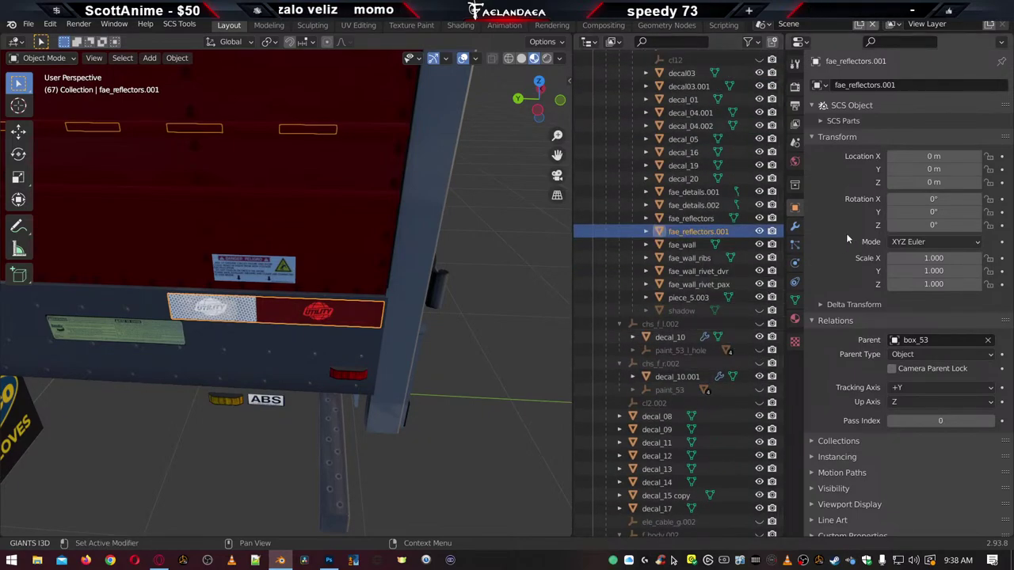
Compare the reflector materials, then duplicate fae_reflectors and fae_reflectors.001 in place
left_click(795, 320)
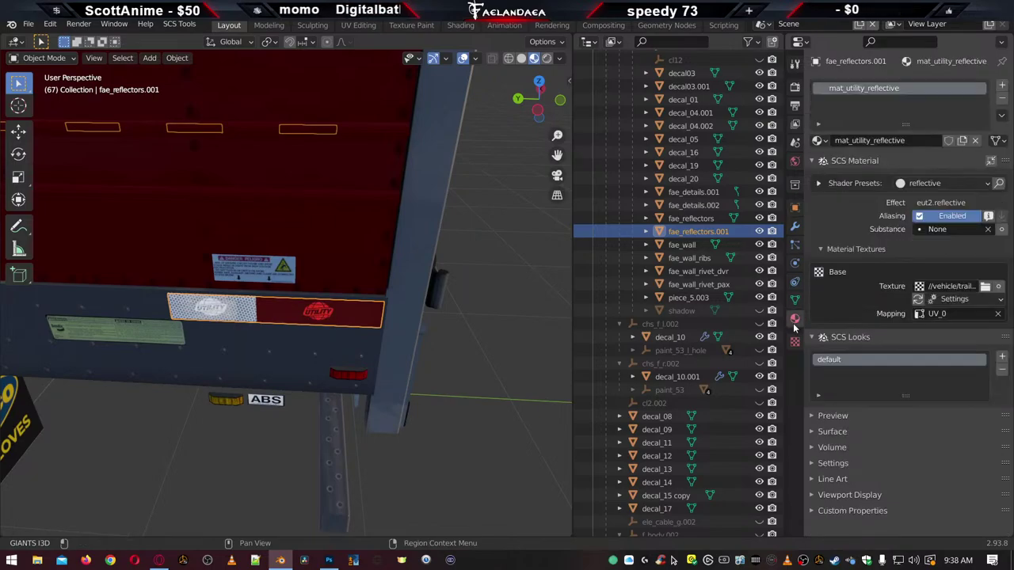
left_click(694, 218)
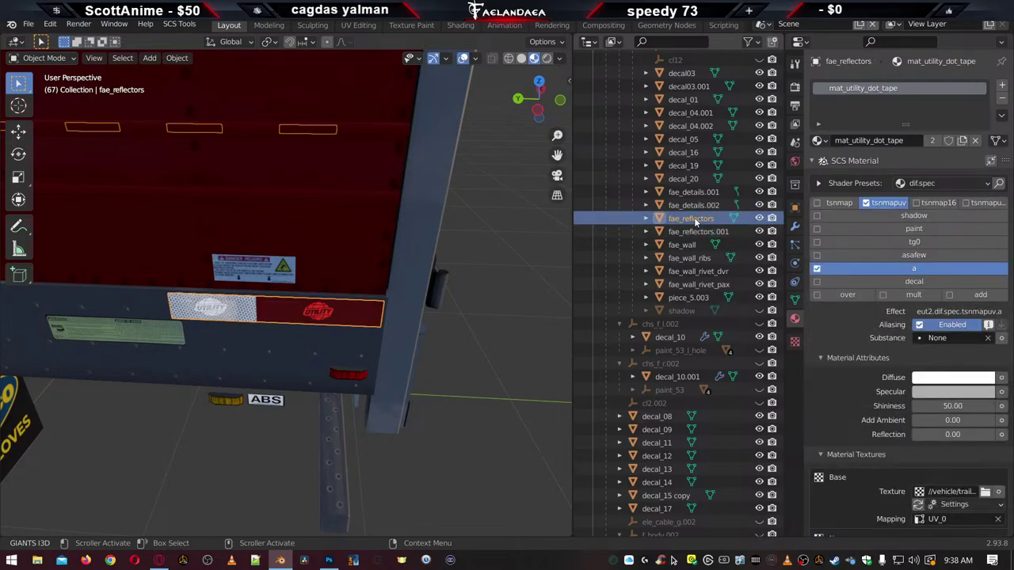
key("Down")
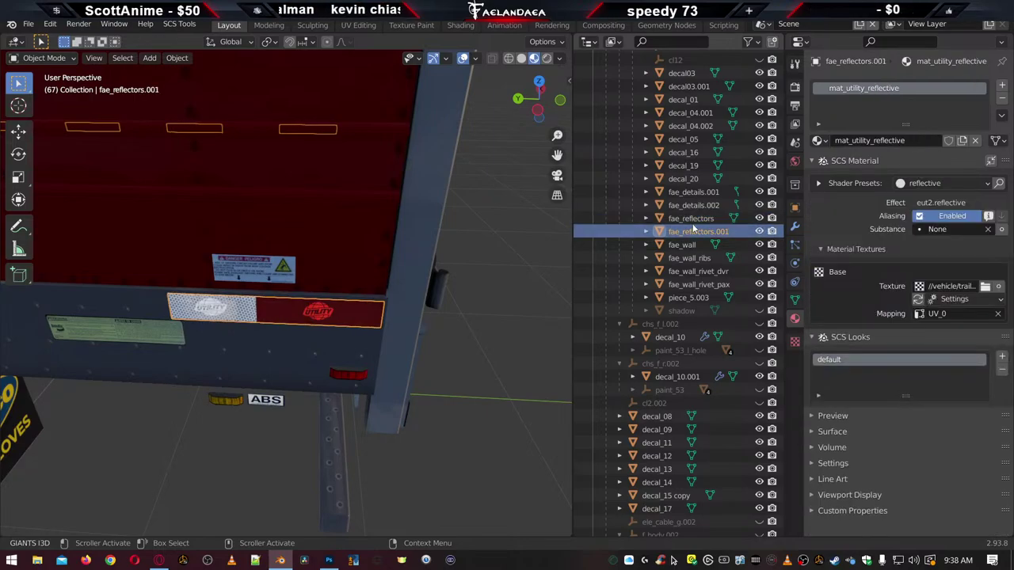
left_click(694, 219, "ctrl")
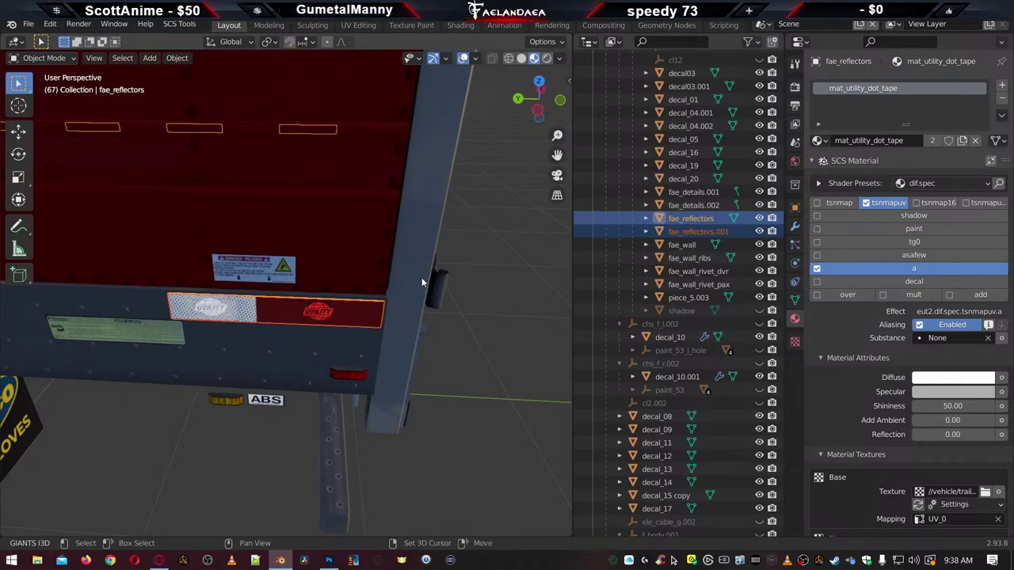
key("shift+d")
key("Escape")
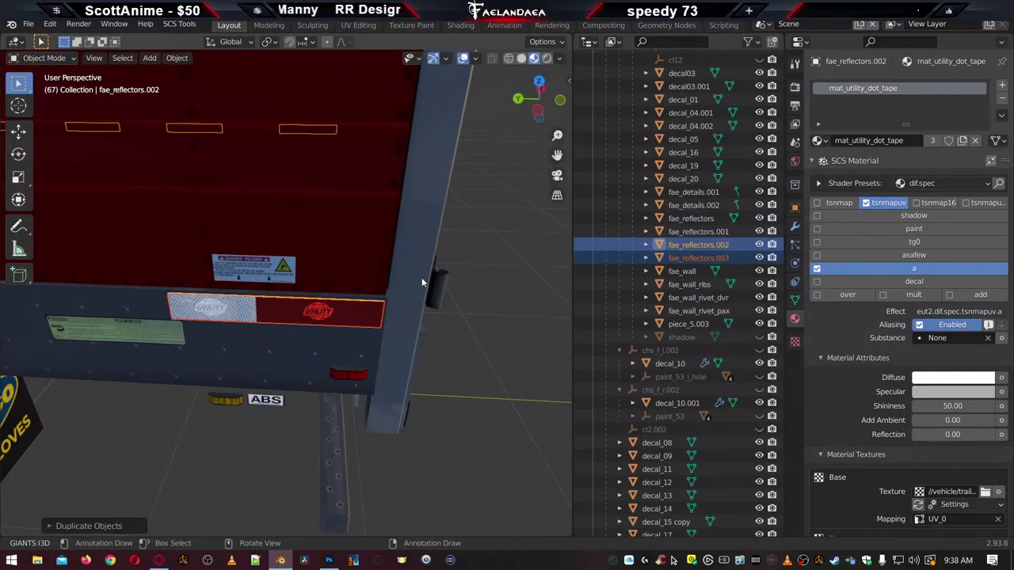
Re-parent both copies, fae_reflectors.002 and fae_reflectors.003, to the simple object
left_click(691, 247)
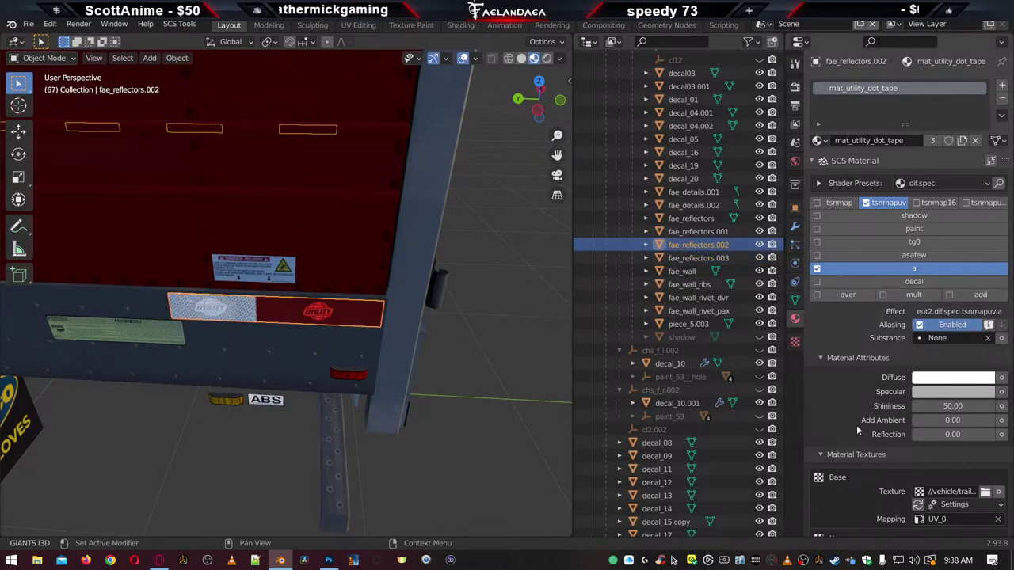
left_click(795, 207)
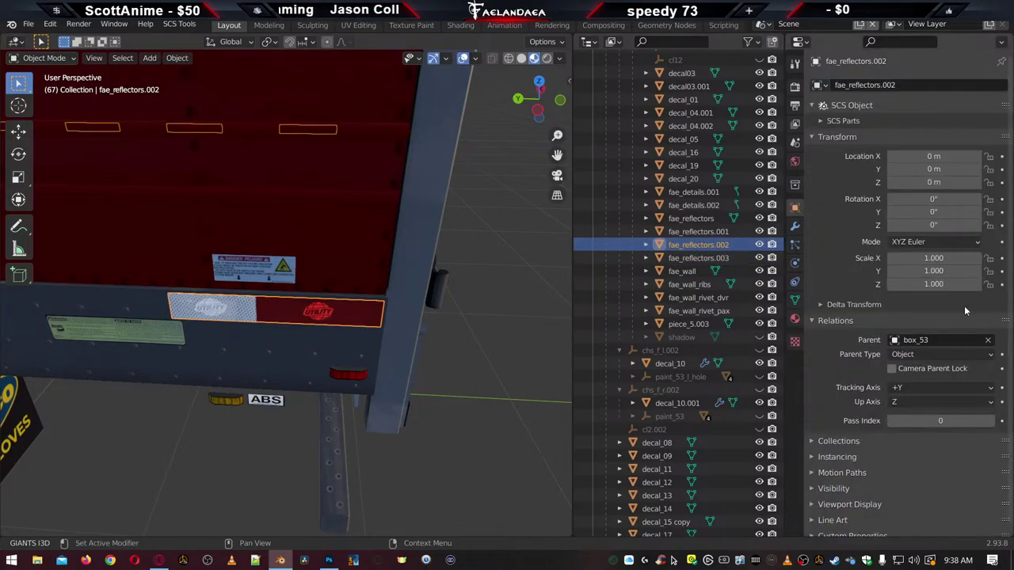
left_click(936, 340)
type("sim")
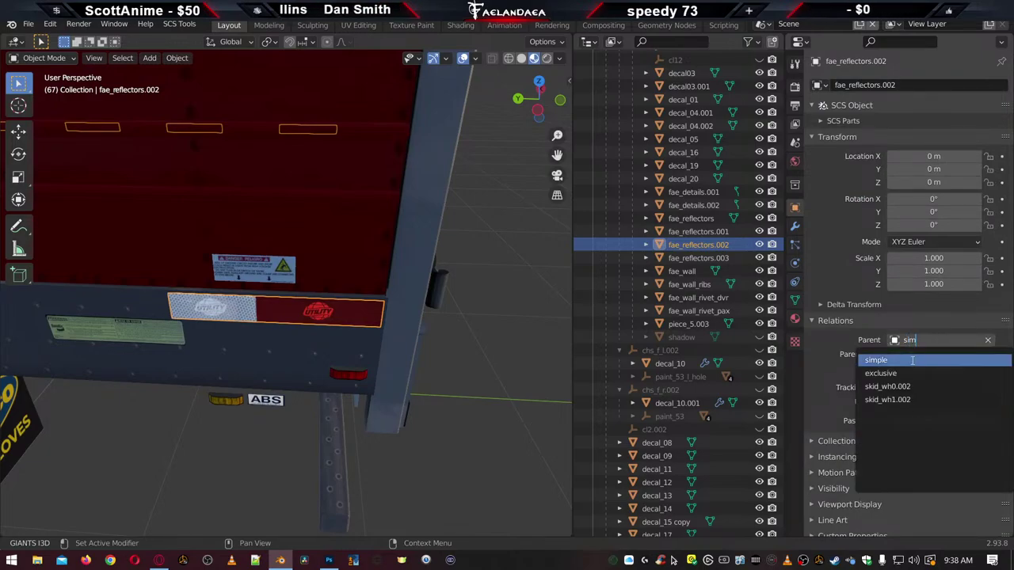
key("Return")
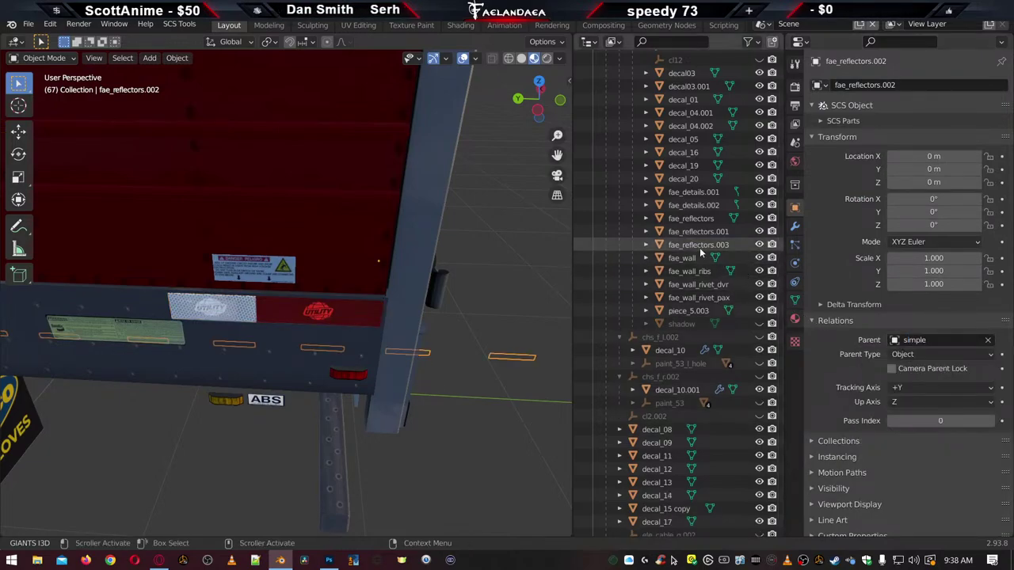
left_click(697, 245)
left_click(942, 340)
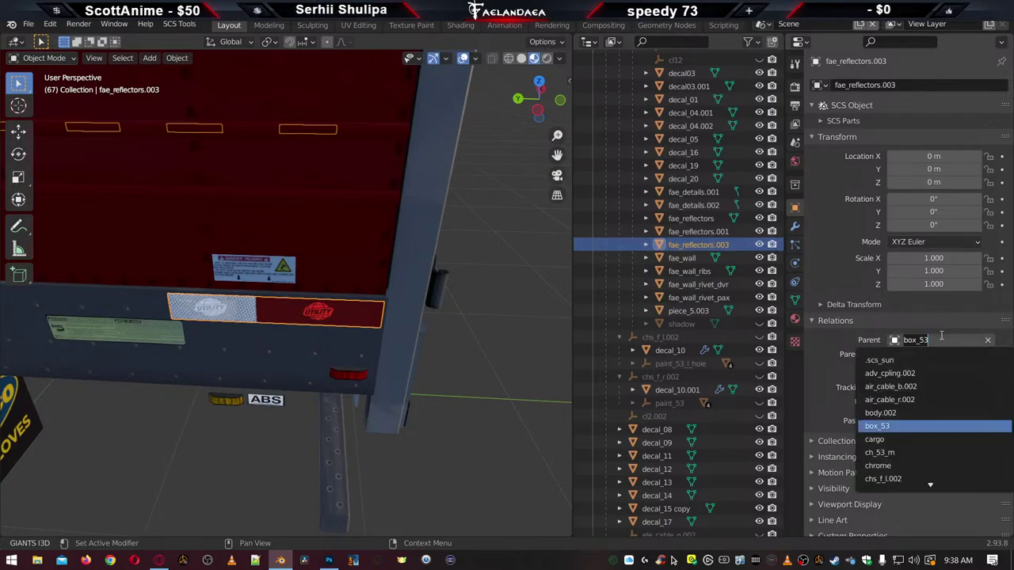
type("sim")
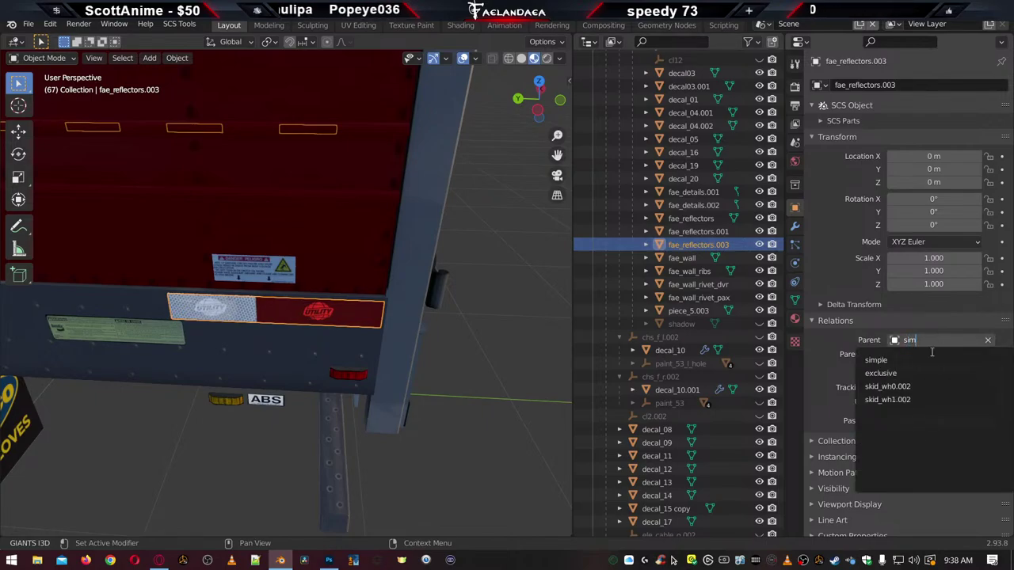
left_click(930, 360)
scroll(441, 413, "down", 5)
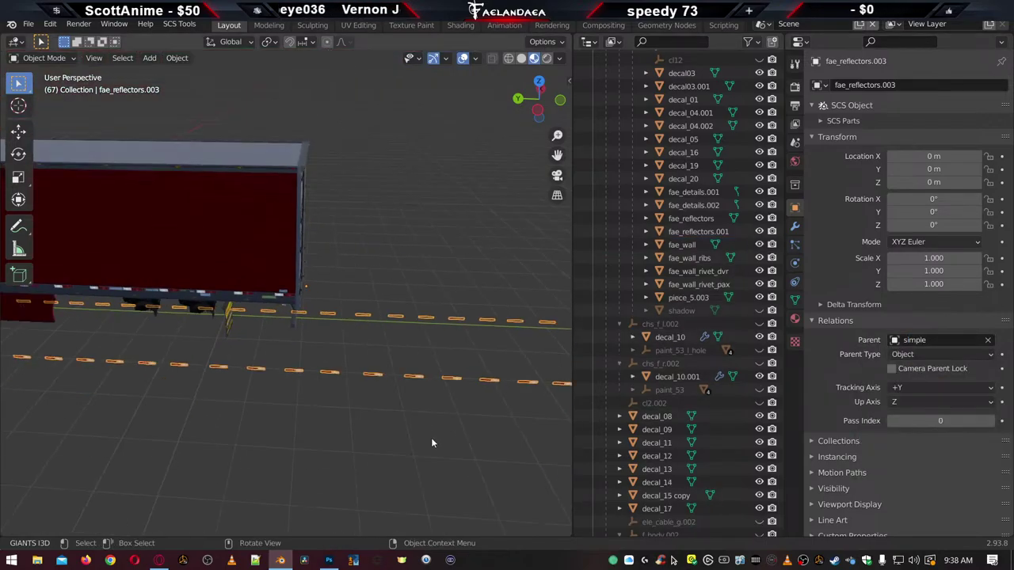
In wireframe Edit Mode, delete all of fae_reflectors.003's strips except the lowest one
scroll(223, 375, "up", 4)
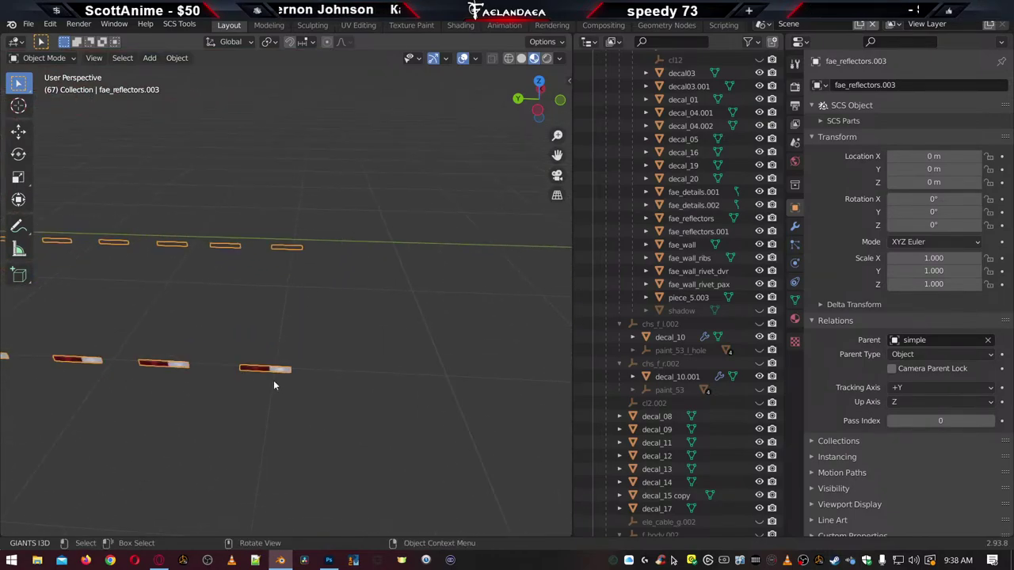
middle_click_drag(273, 385, 389, 415)
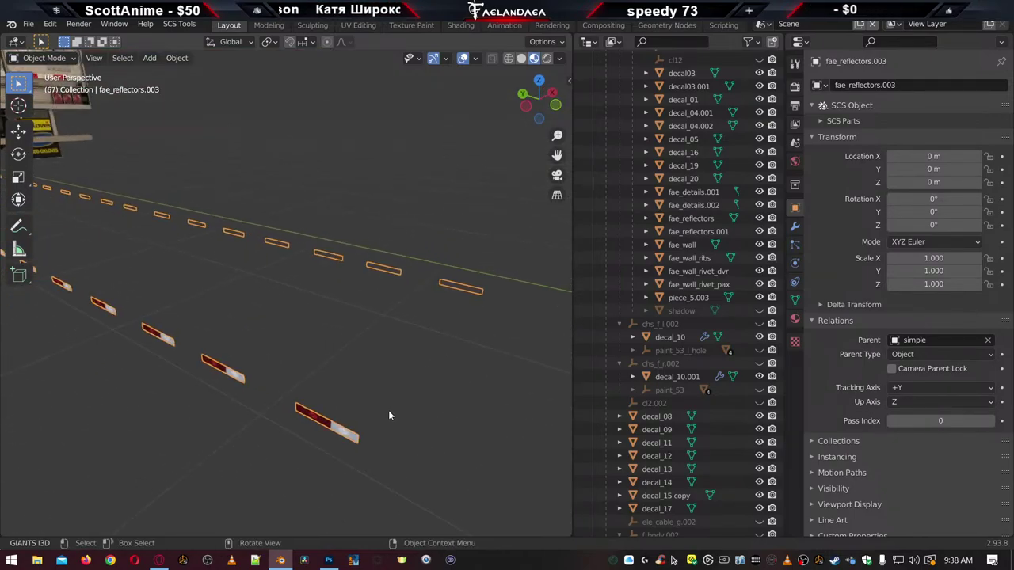
key("Tab")
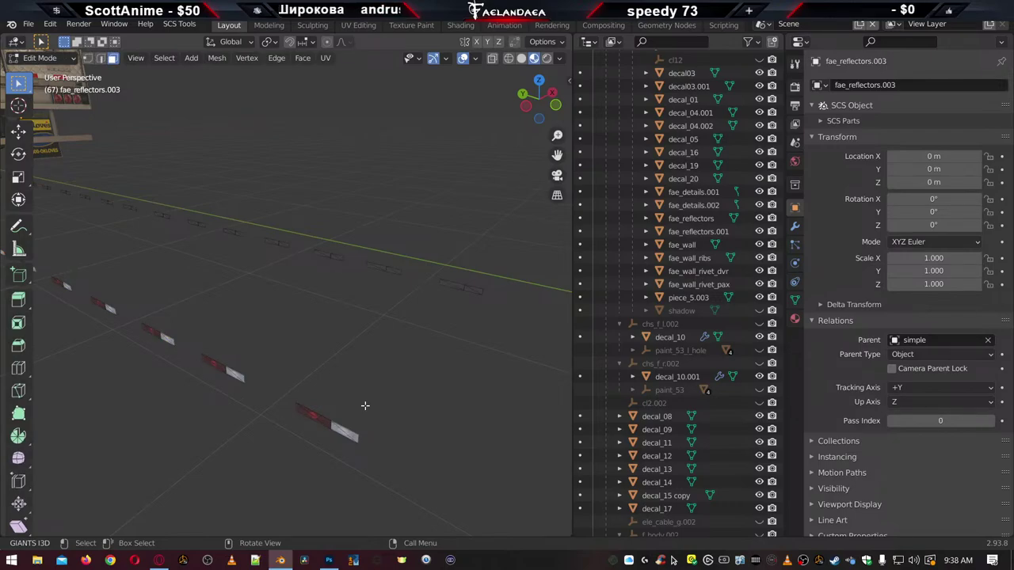
key("a")
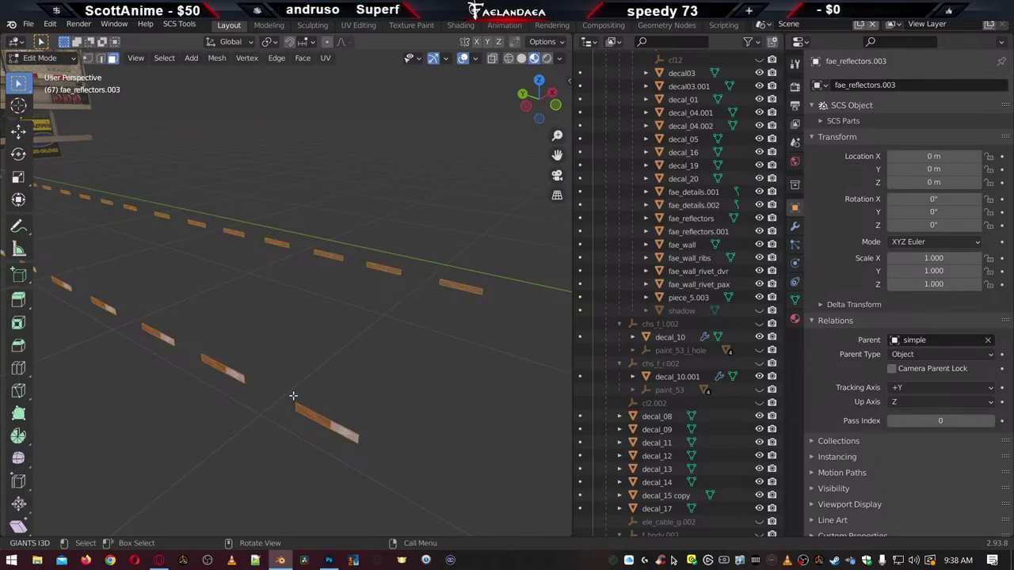
left_click(507, 59)
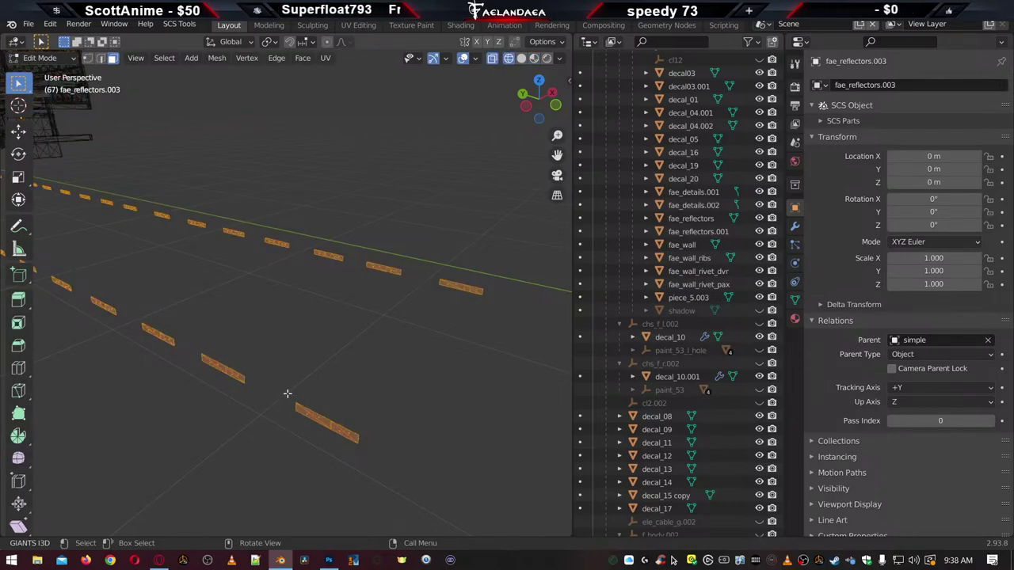
left_click_drag(289, 391, 382, 473, "ctrl")
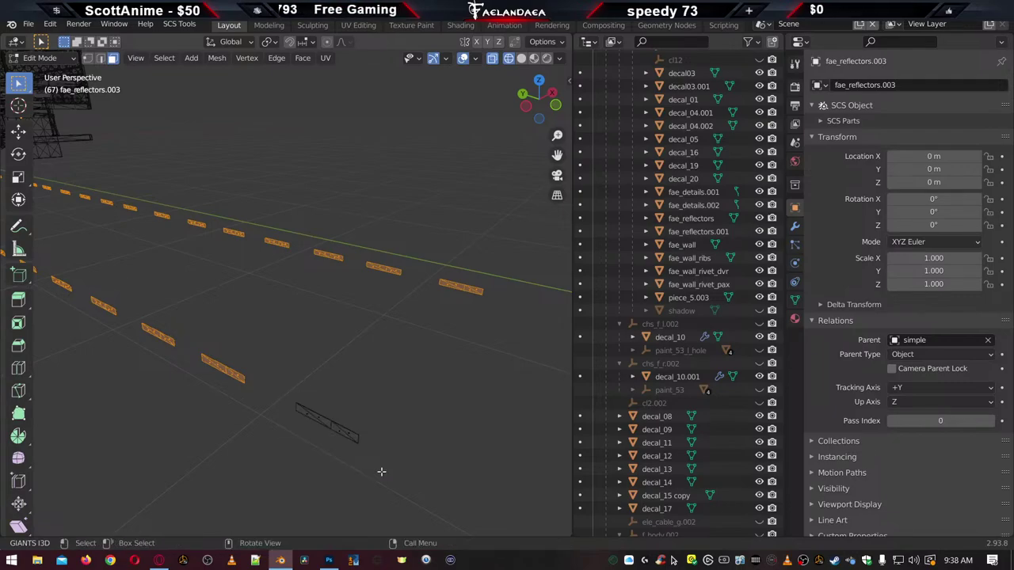
key("x")
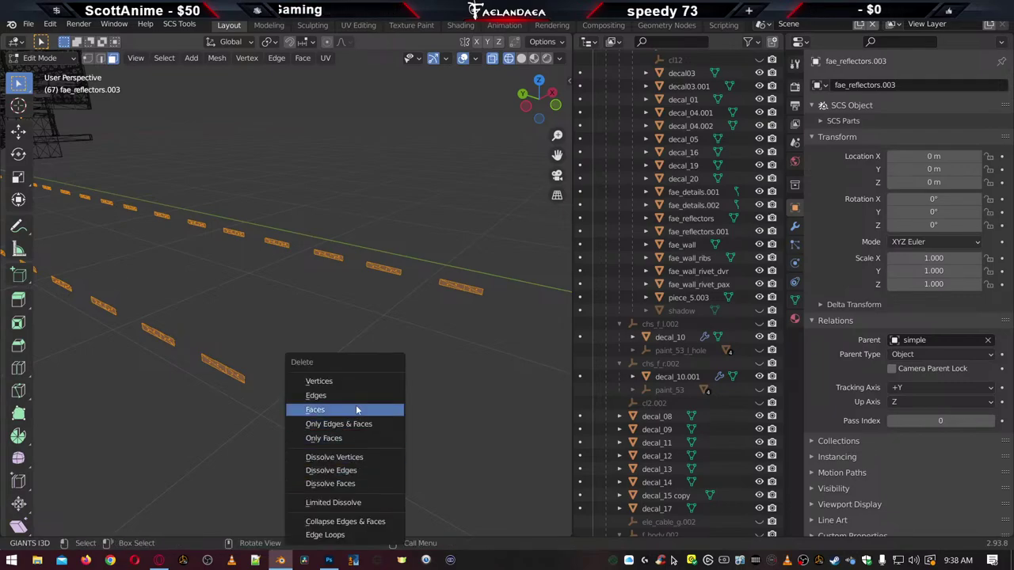
left_click(342, 380)
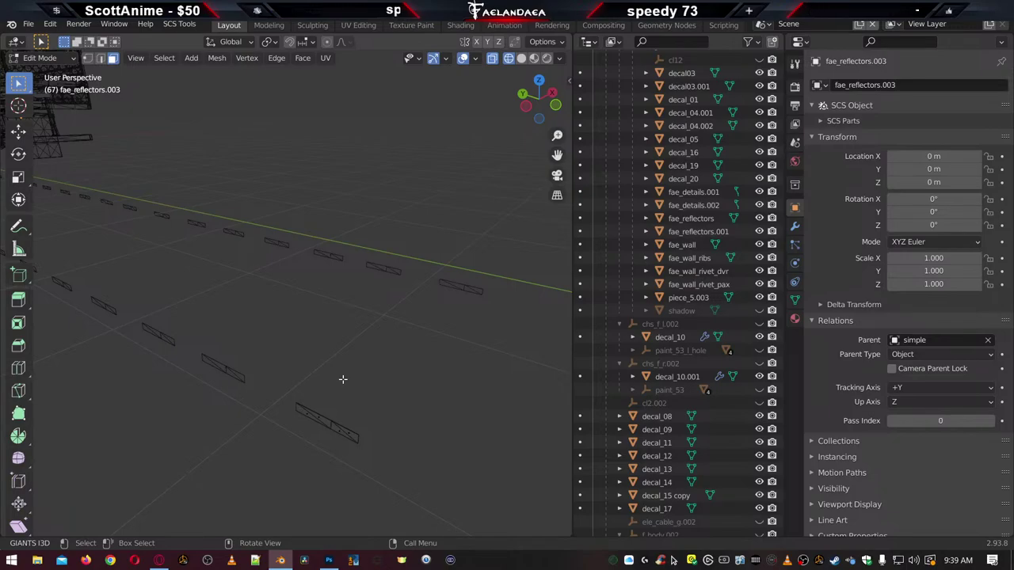
scroll(689, 427, "down", 15)
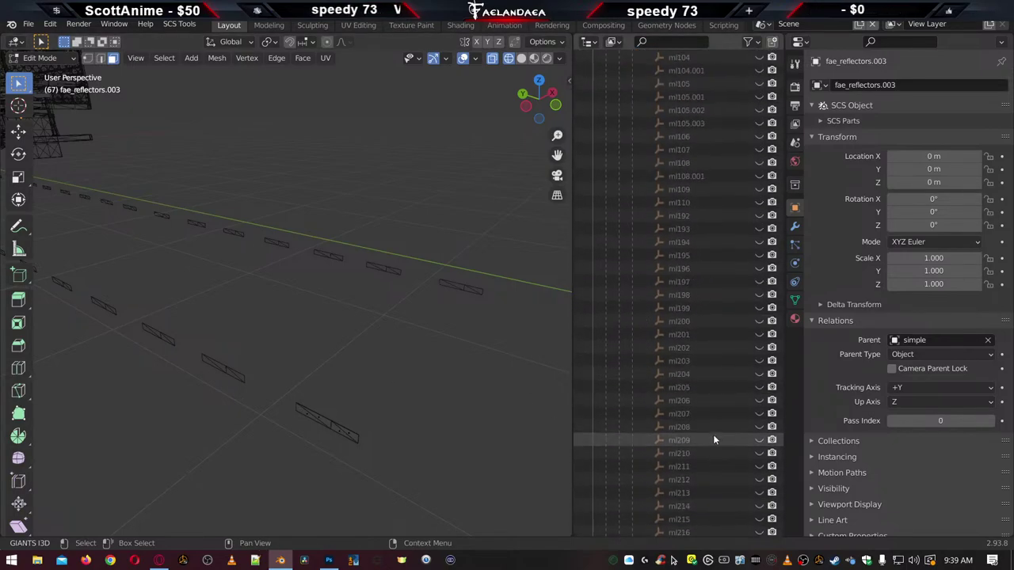
scroll(721, 436, "down", 8)
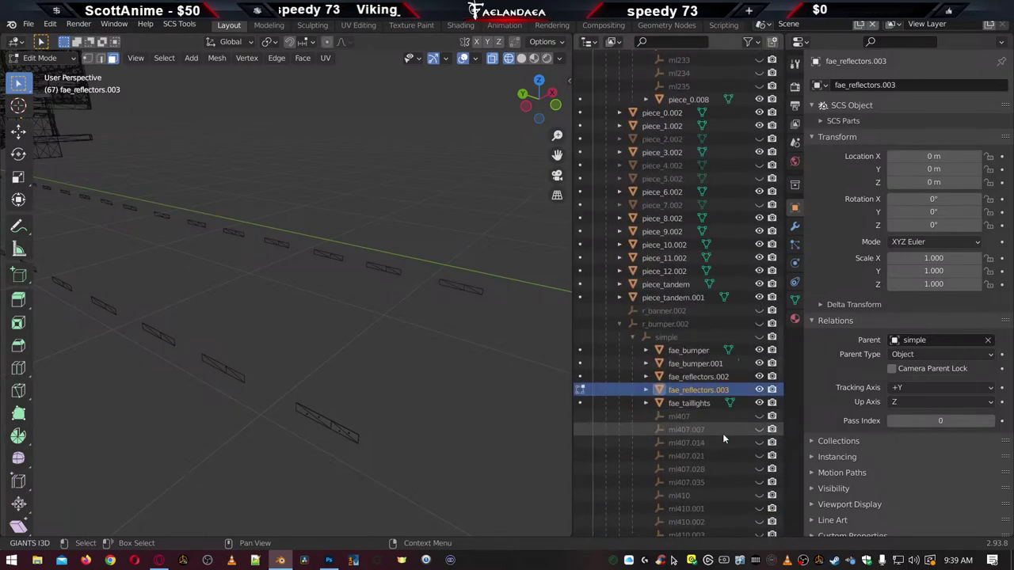
key("Tab")
Trim fae_reflectors.002 the same way, keeping only its lowest reflector strip
left_click(687, 377)
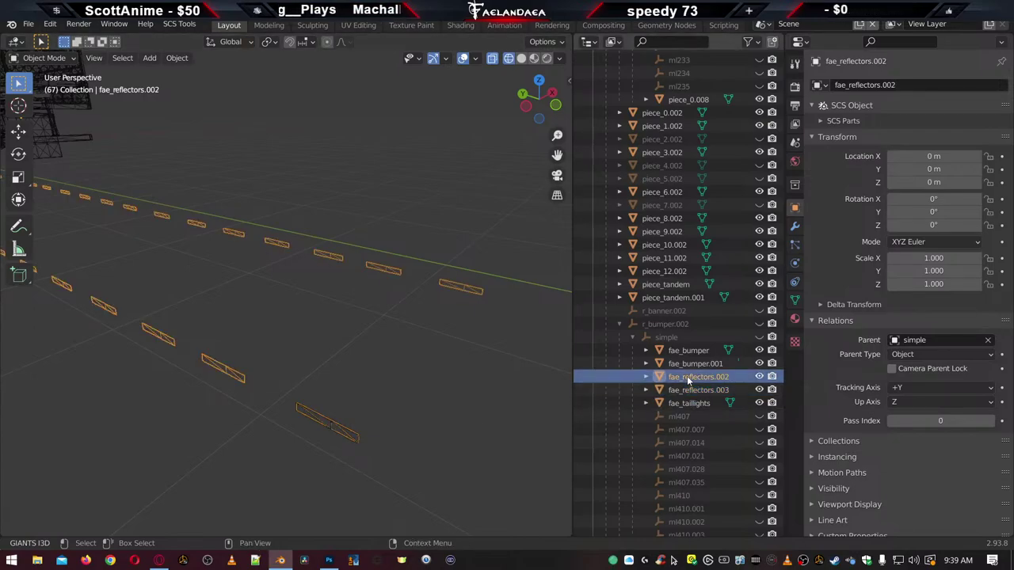
key("Tab")
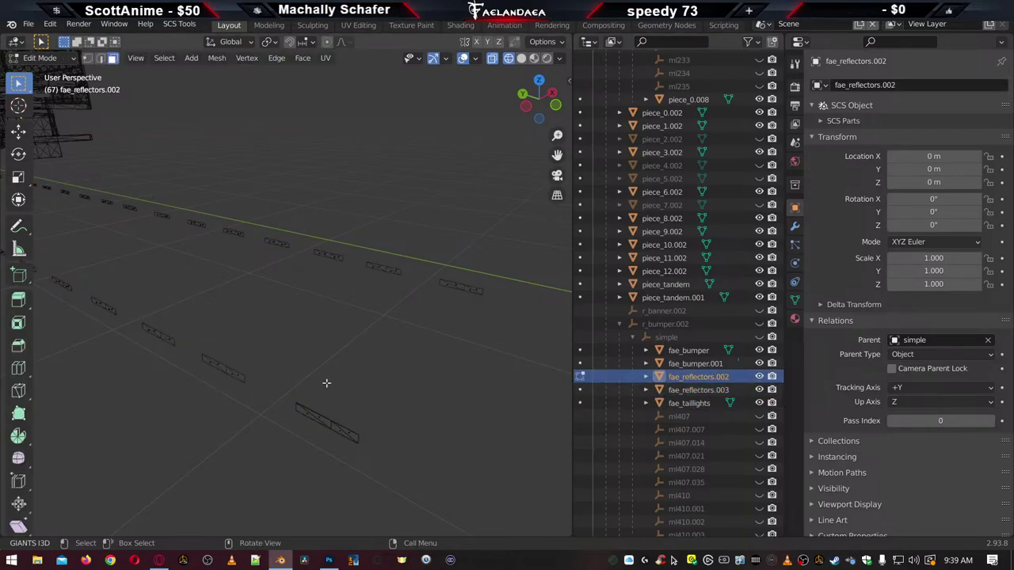
key("a")
left_click_drag(290, 389, 377, 475, "ctrl")
key("x")
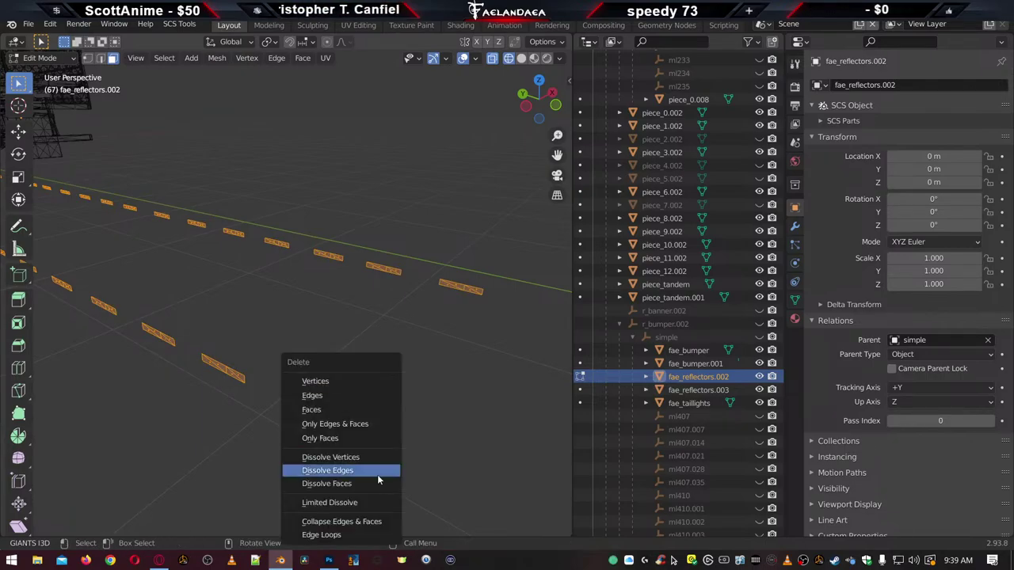
left_click(339, 385)
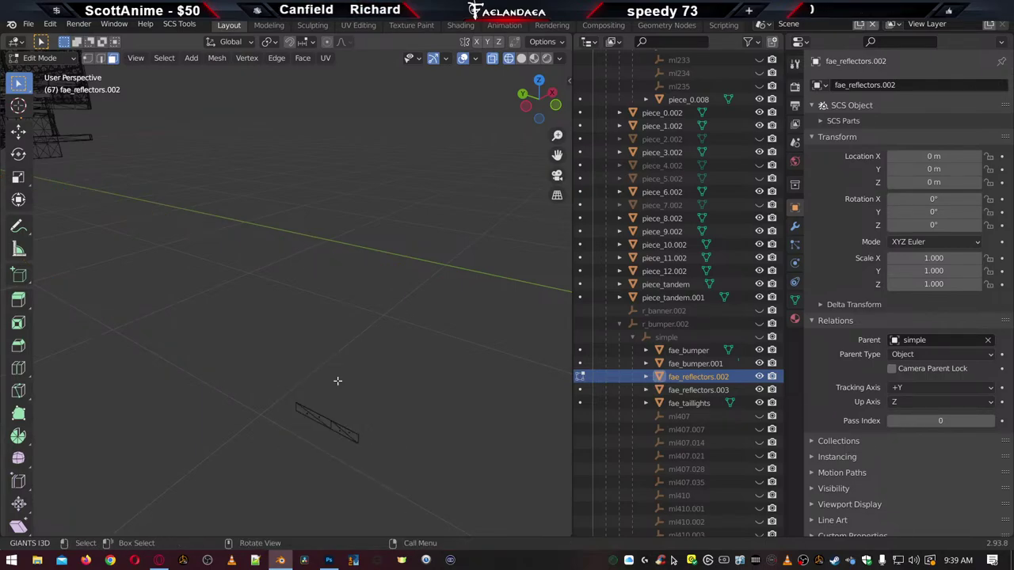
key("Tab")
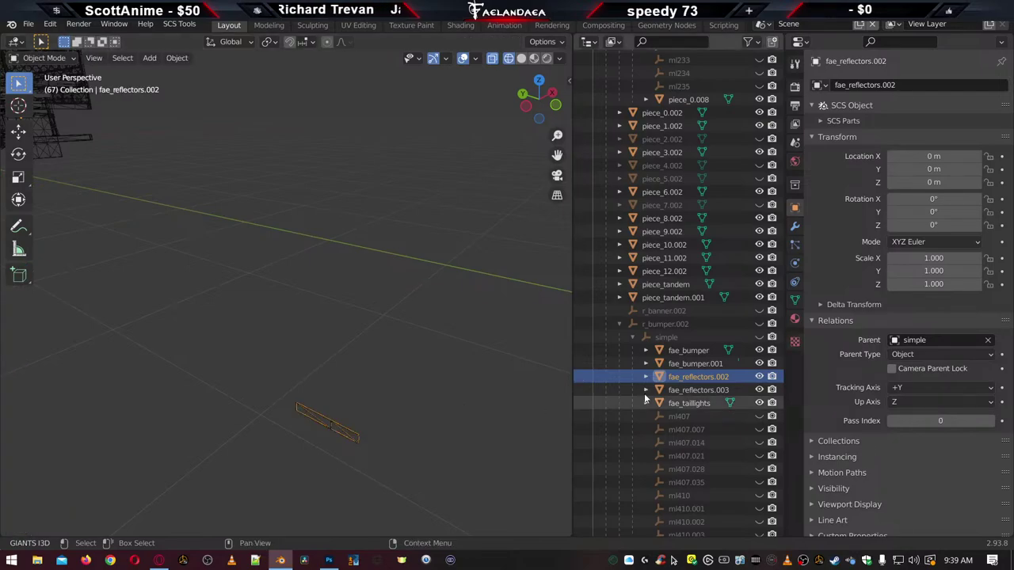
left_click(697, 390, "ctrl")
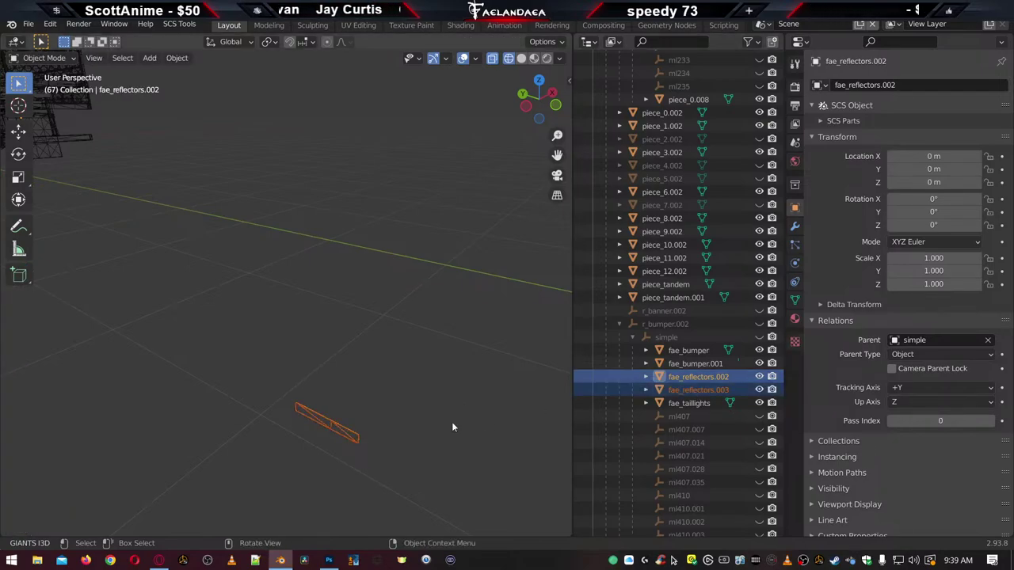
middle_click_drag(452, 421, 393, 455)
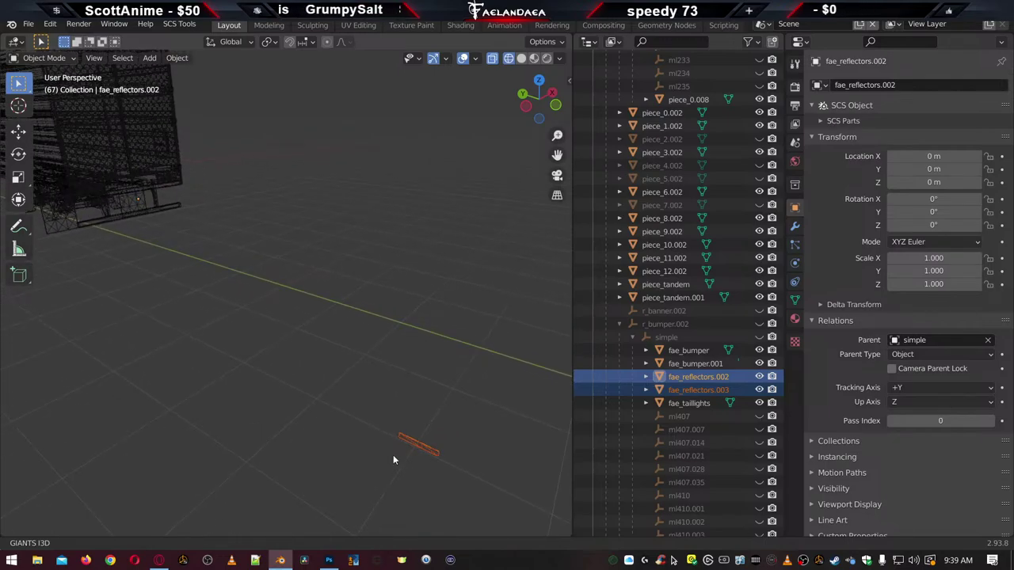
Show the scene with material textures and select only fae_reflectors.002
left_click(535, 58)
middle_click_drag(409, 480, 380, 376)
scroll(375, 369, "down", 5)
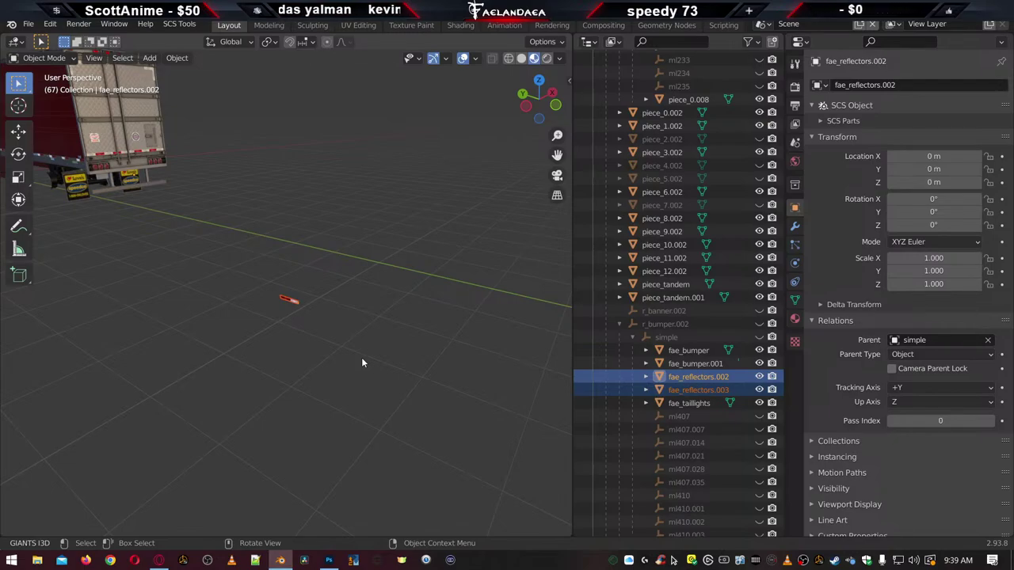
scroll(354, 360, "down", 3)
scroll(346, 358, "up", 4)
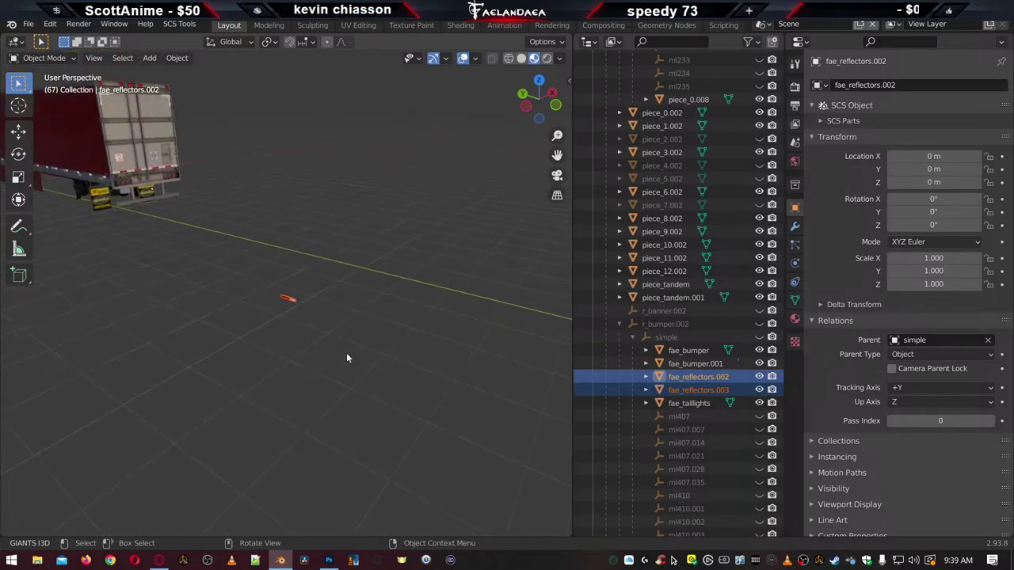
scroll(345, 361, "up", 12)
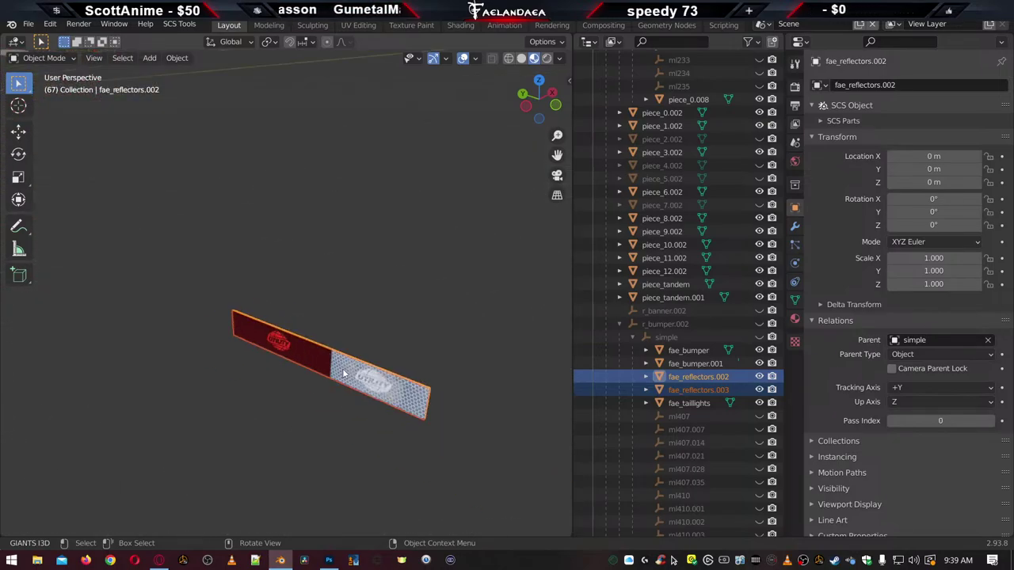
left_click(707, 377)
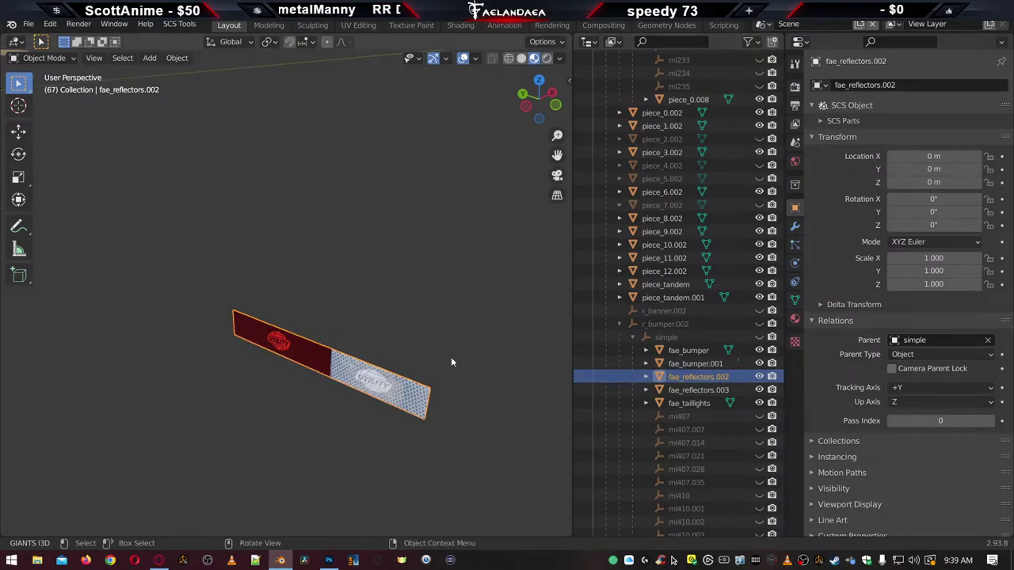
scroll(396, 354, "down", 3)
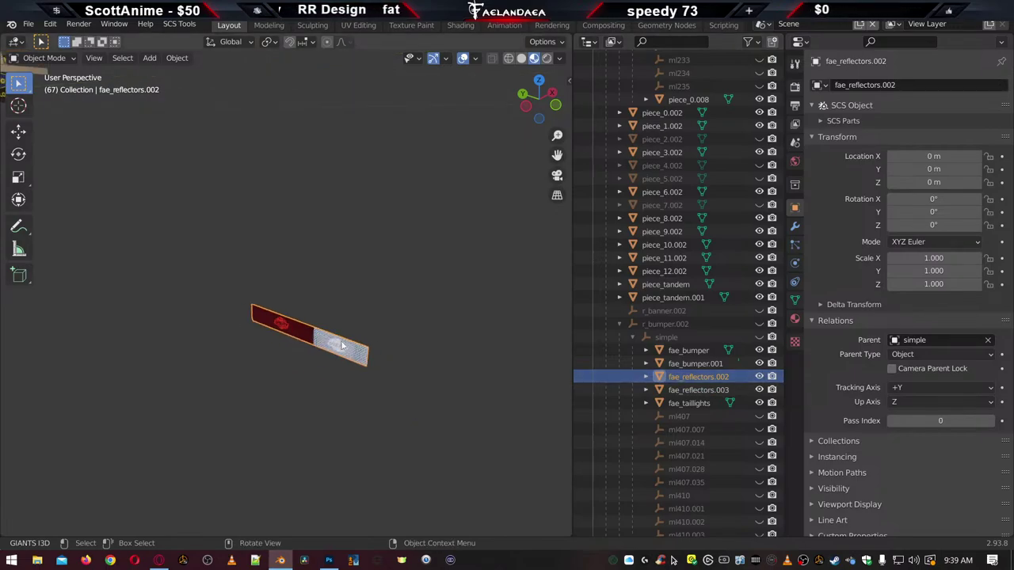
In Edit Mode, select all of the reflector mesh and move it about 6 m along Y
key("Tab")
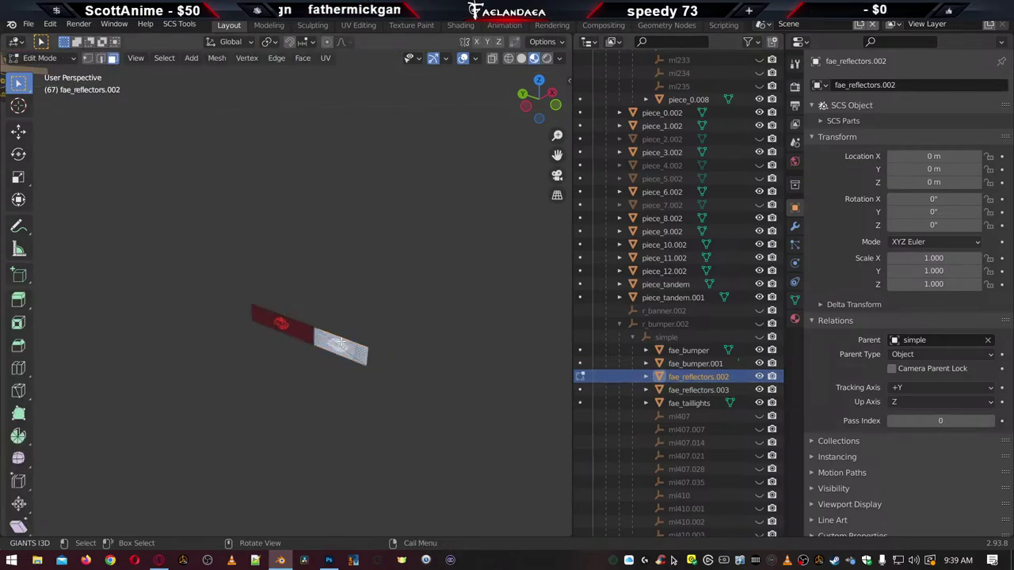
key("a")
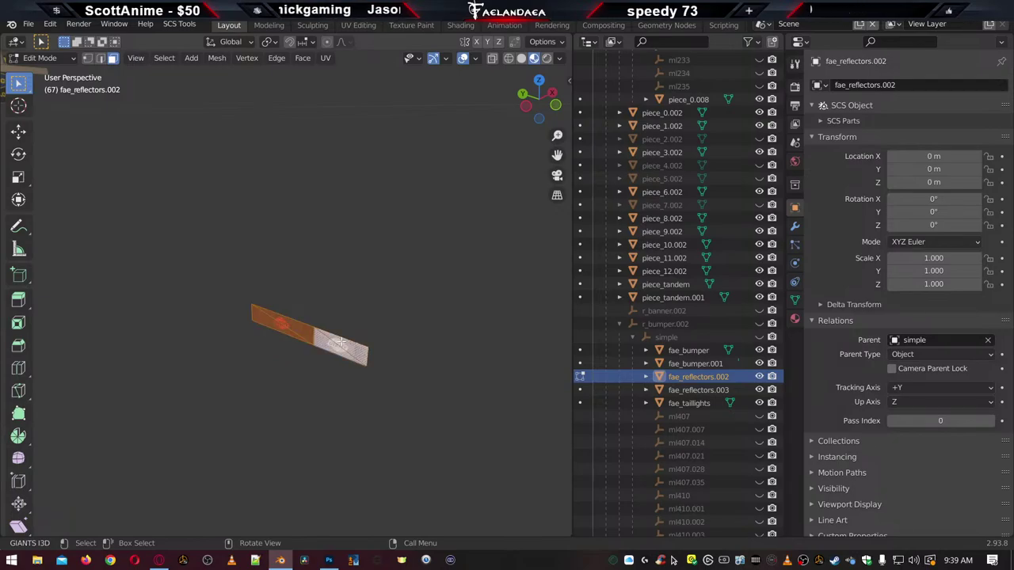
scroll(340, 343, "down", 5)
middle_click_drag(251, 304, 433, 446, "shift")
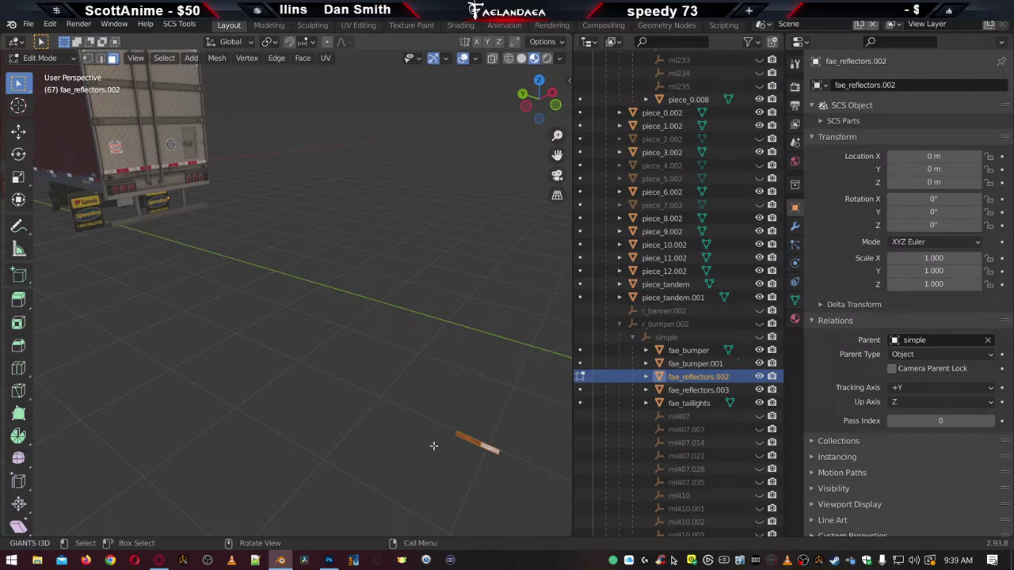
key("g")
key("y")
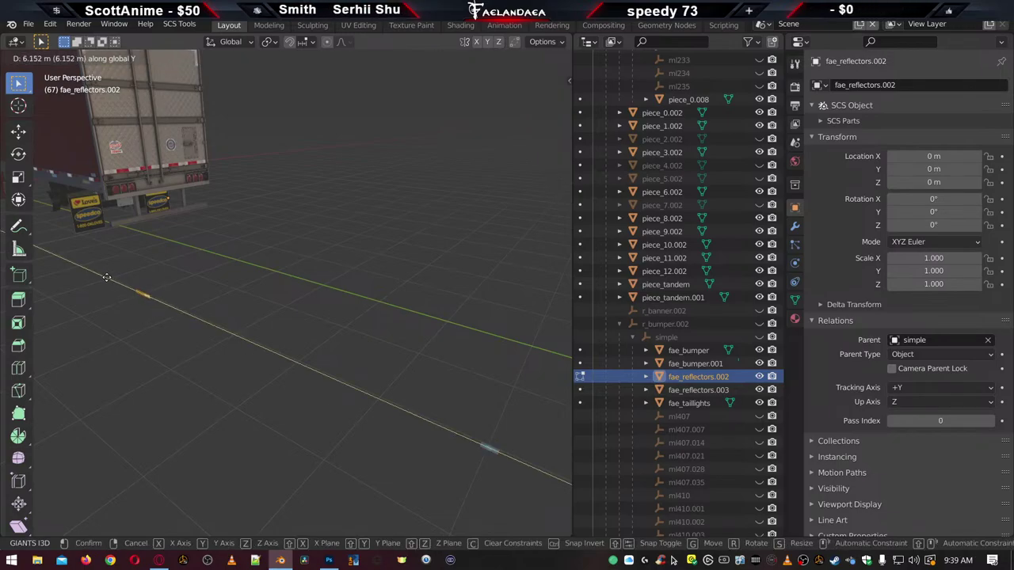
left_click(103, 275)
scroll(156, 297, "up", 5)
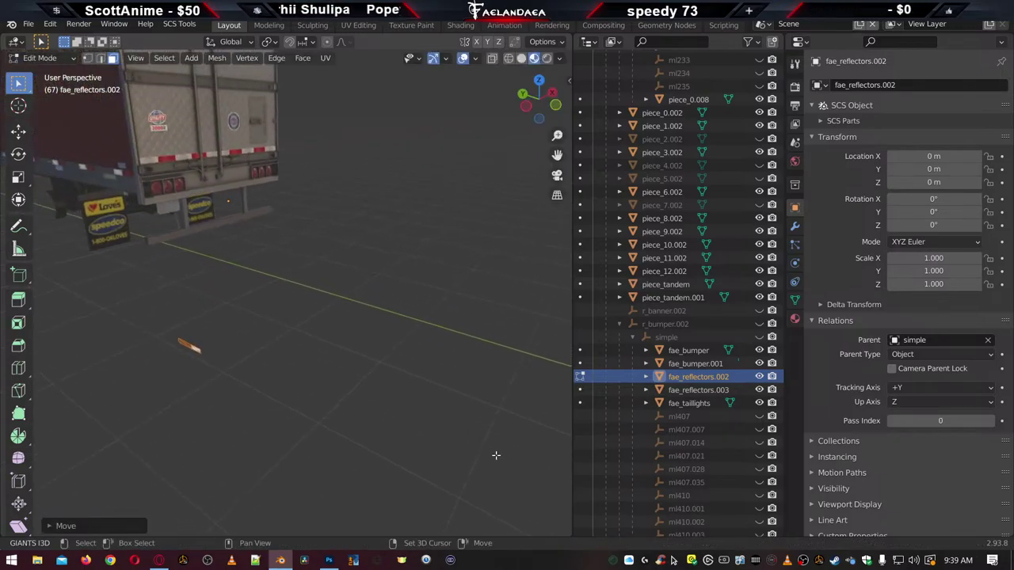
scroll(383, 404, "up", 3)
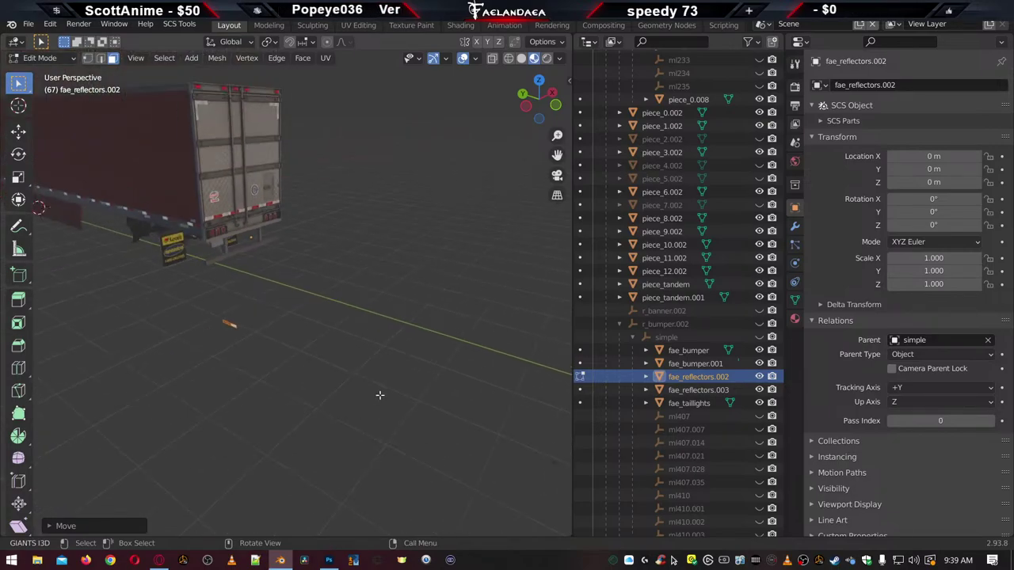
Rotate the reflector strip 90° around Z with rz90
middle_click_drag(381, 397, 314, 391)
scroll(315, 393, "up", 3)
middle_click_drag(332, 446, 342, 469)
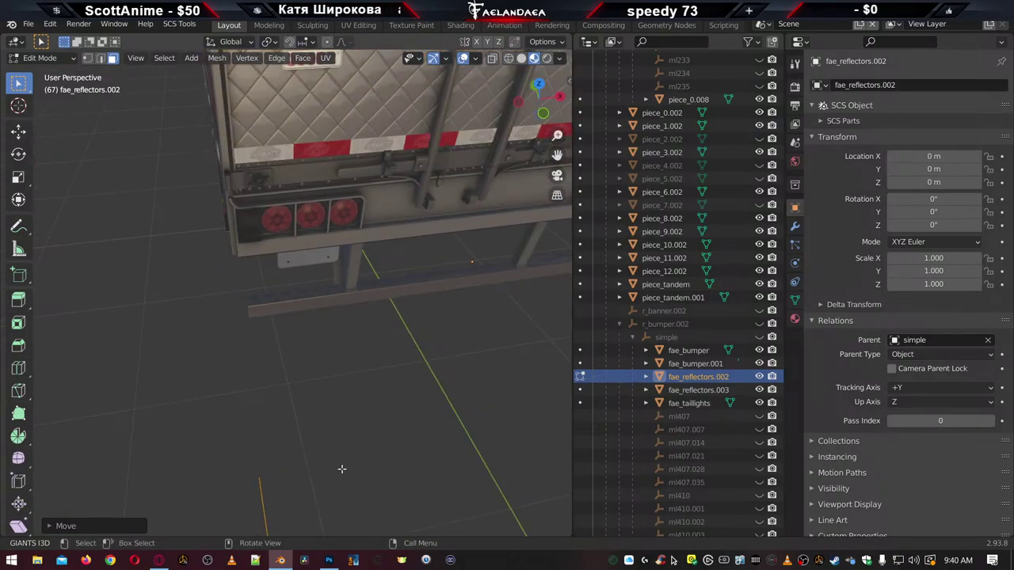
type("rz90")
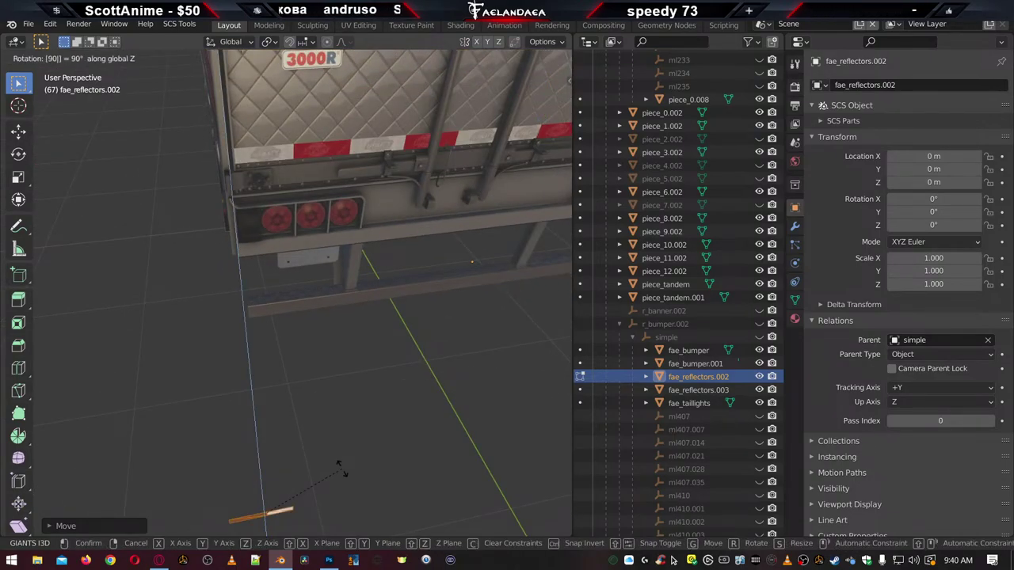
key("Return")
Raise the reflector strip along Z up to the bumper
middle_click_drag(319, 505, 351, 355)
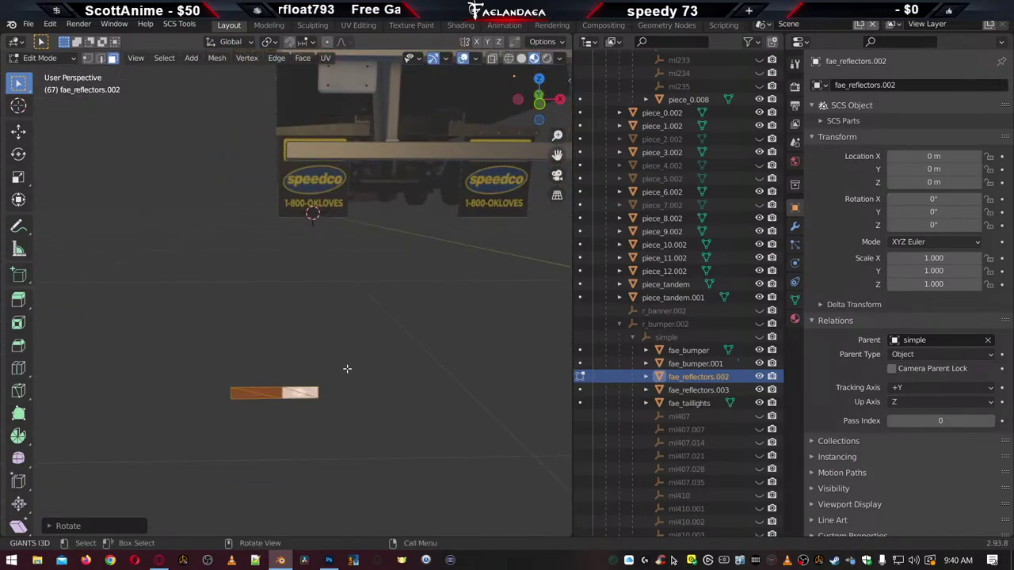
key("g")
key("z")
left_click(362, 131)
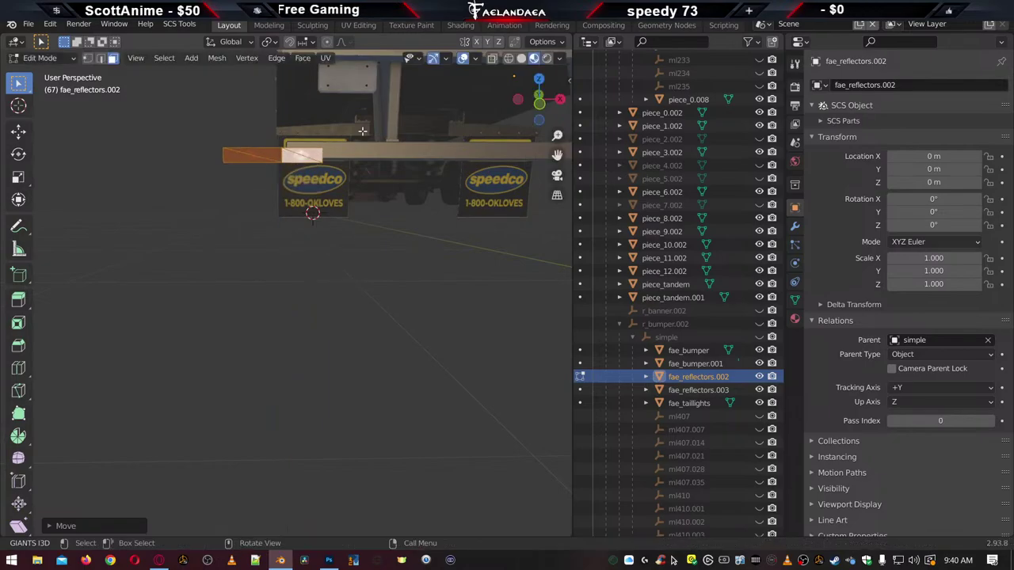
In front orthographic view, shift it 0.1221 m up and 0.3102 m along X onto the bumper bar
key("KP_1")
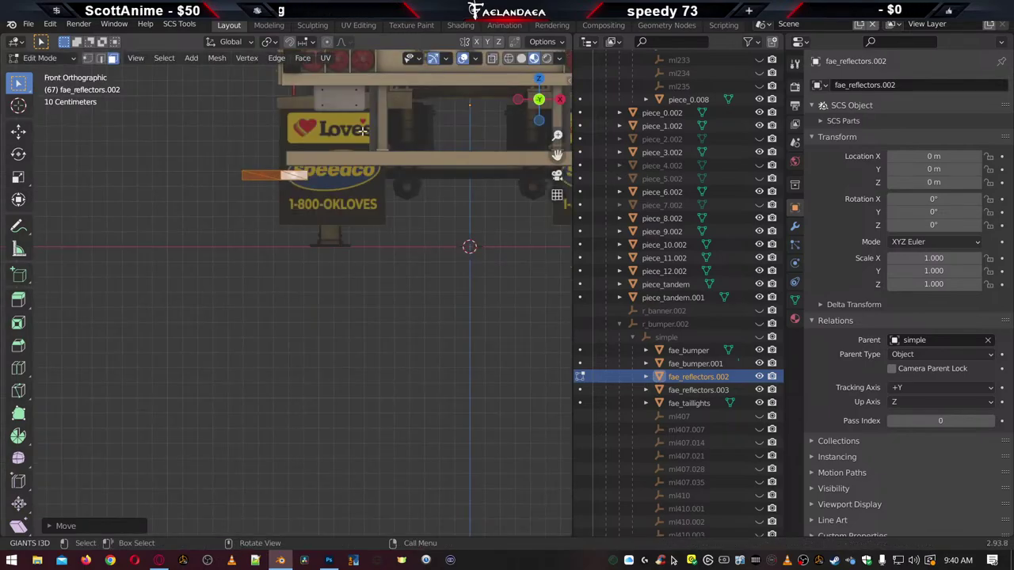
scroll(323, 206, "up", 4)
middle_click_drag(296, 166, 256, 455, "shift")
key("g")
key("z")
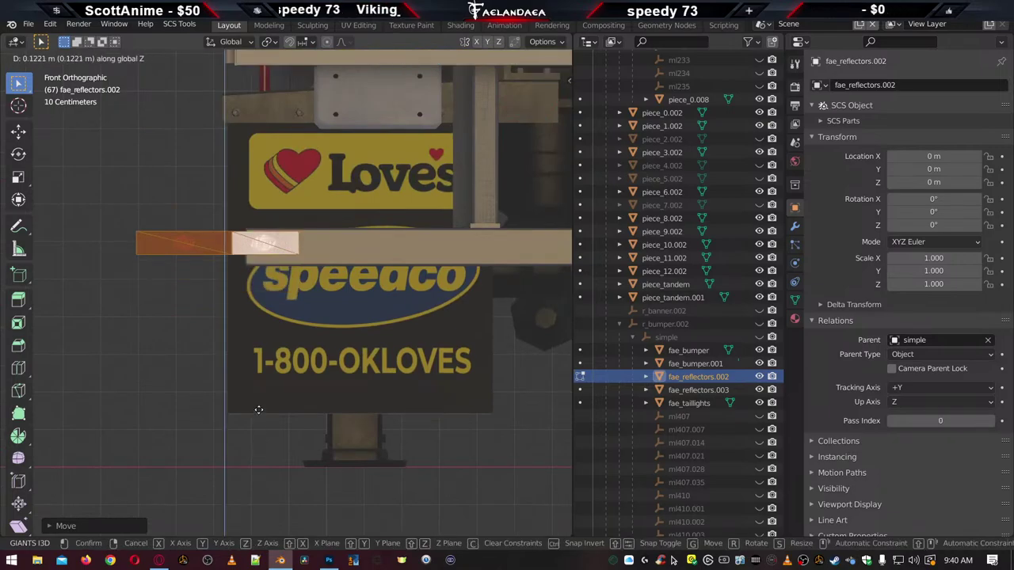
left_click(259, 413)
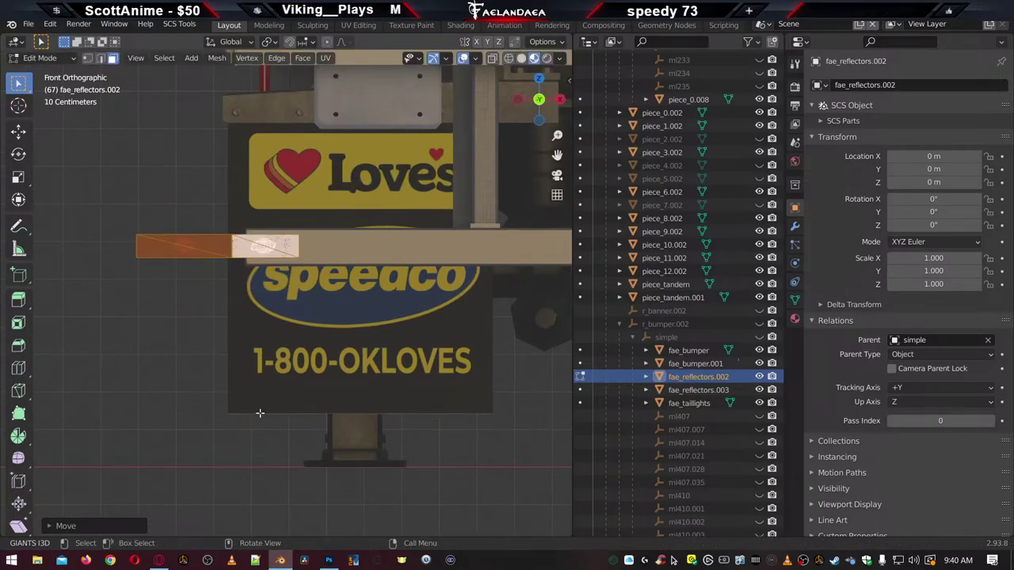
key("g")
key("x")
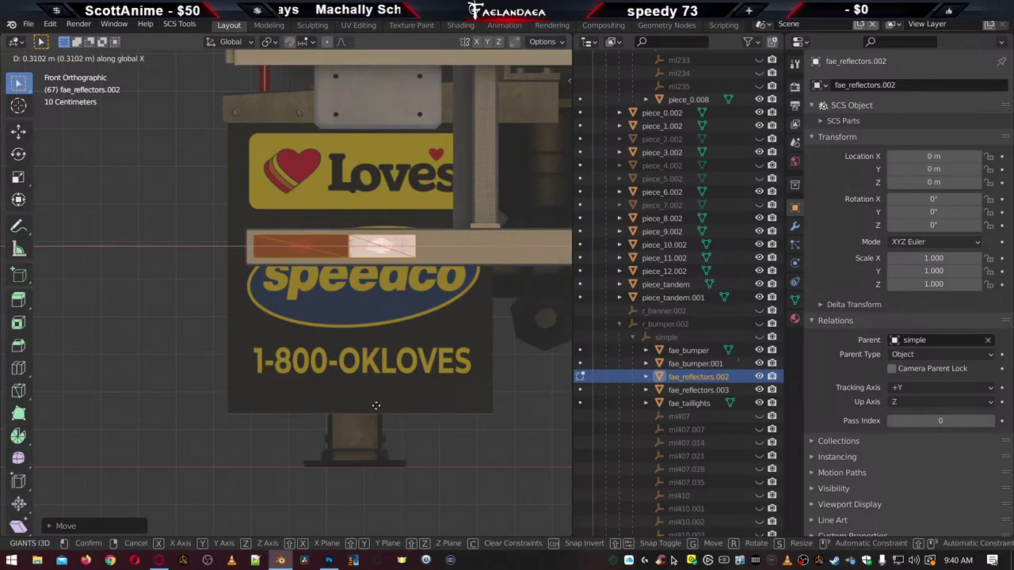
left_click(375, 406)
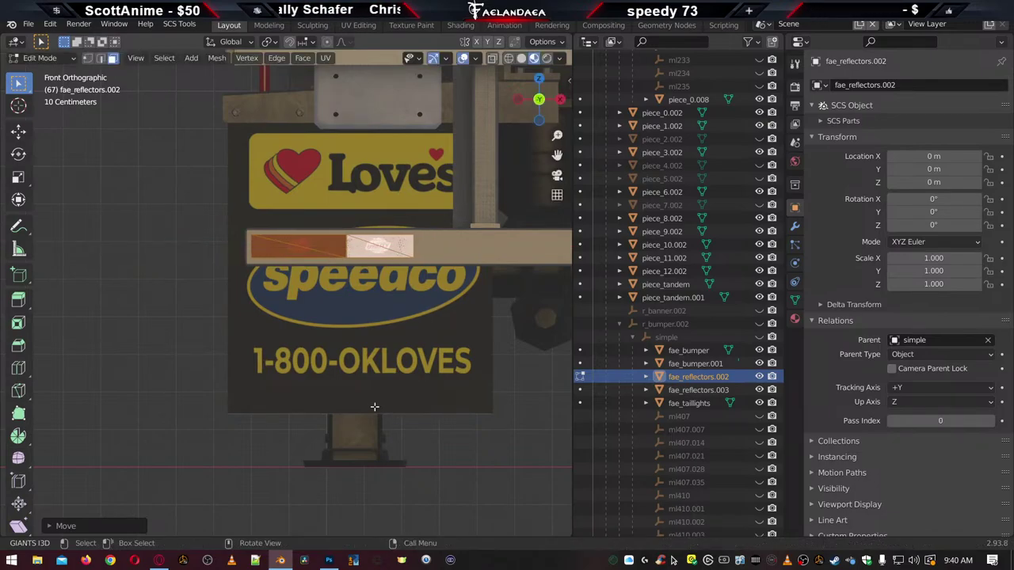
key("KP_3")
In right orthographic view, move the reflector strip along Y toward the bumper
scroll(316, 386, "down", 4)
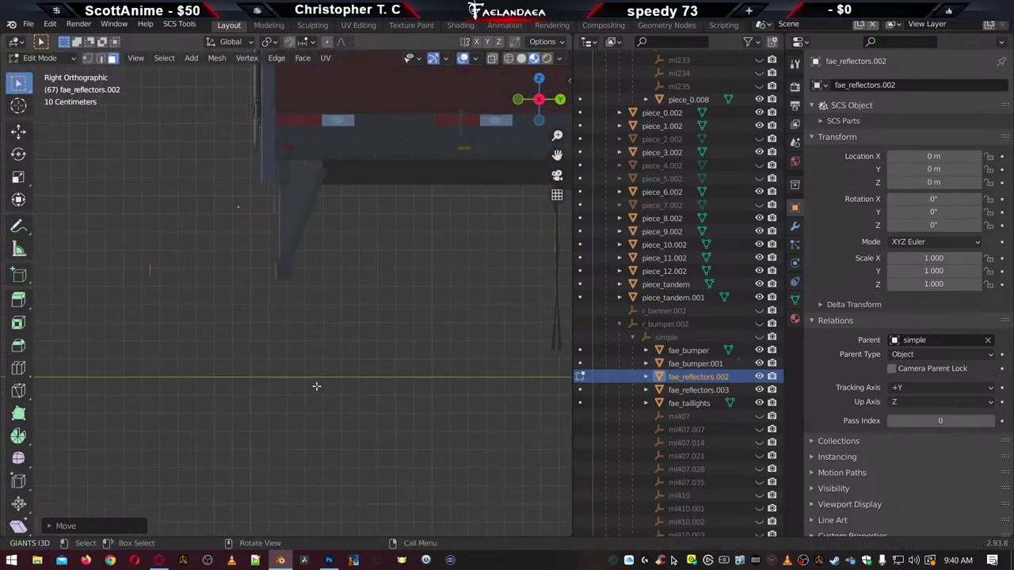
key("g")
key("y")
left_click(439, 361)
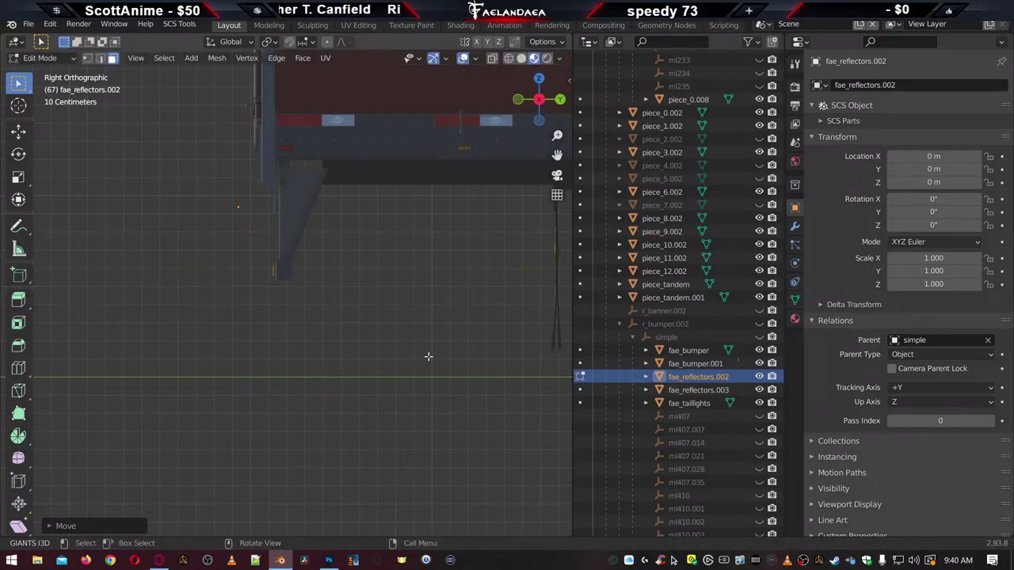
scroll(301, 302, "up", 5)
scroll(294, 404, "up", 4)
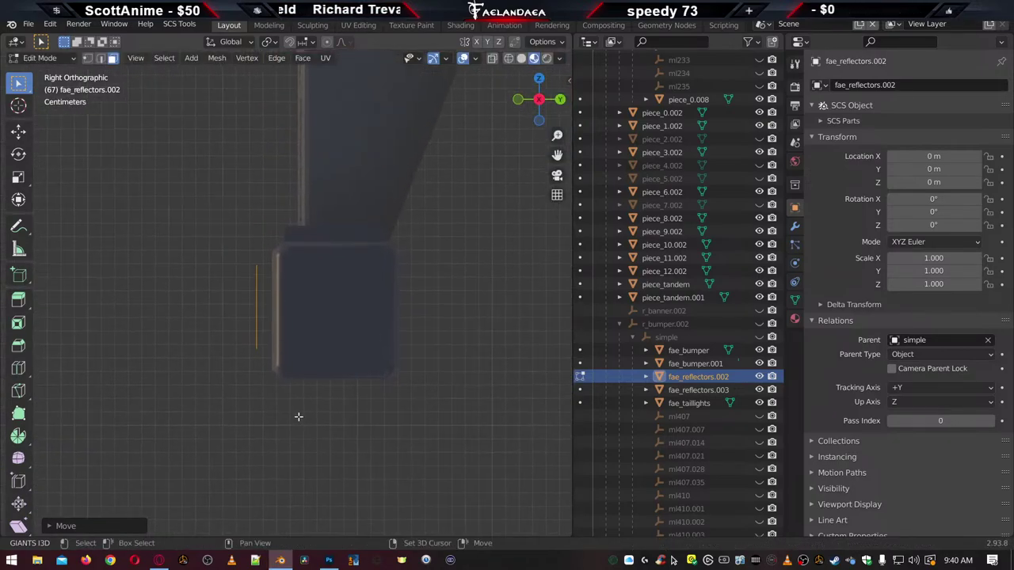
In perspective, nudge it along Y again until flush with the bumper face, then inspect it
key("KP_5")
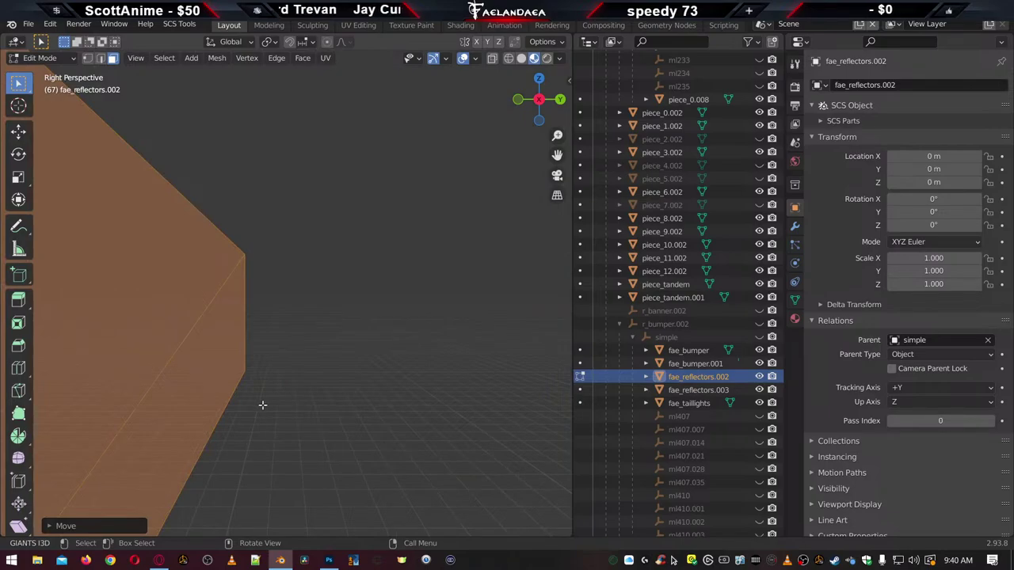
middle_click_drag(262, 407, 464, 410)
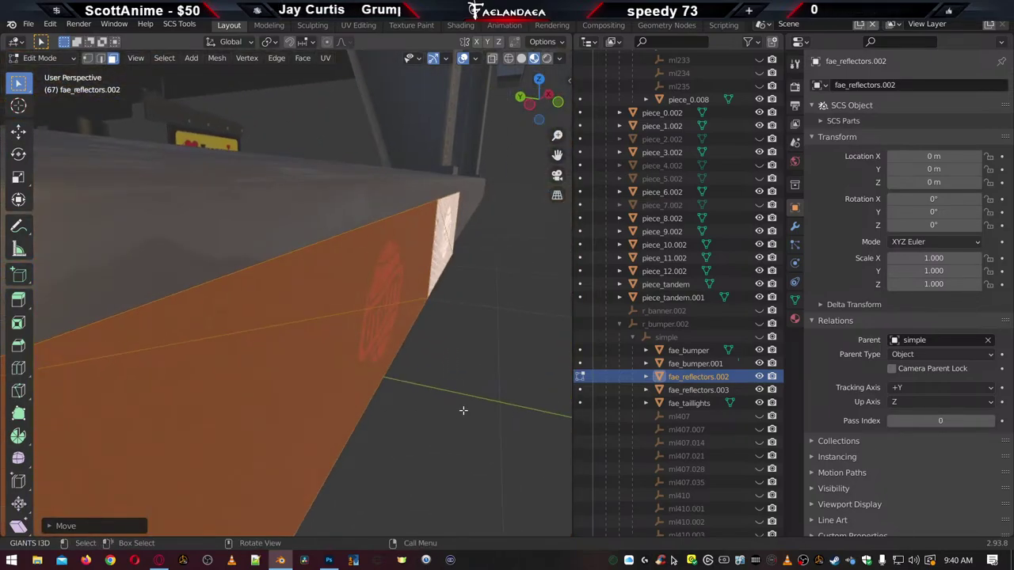
key("g")
key("y")
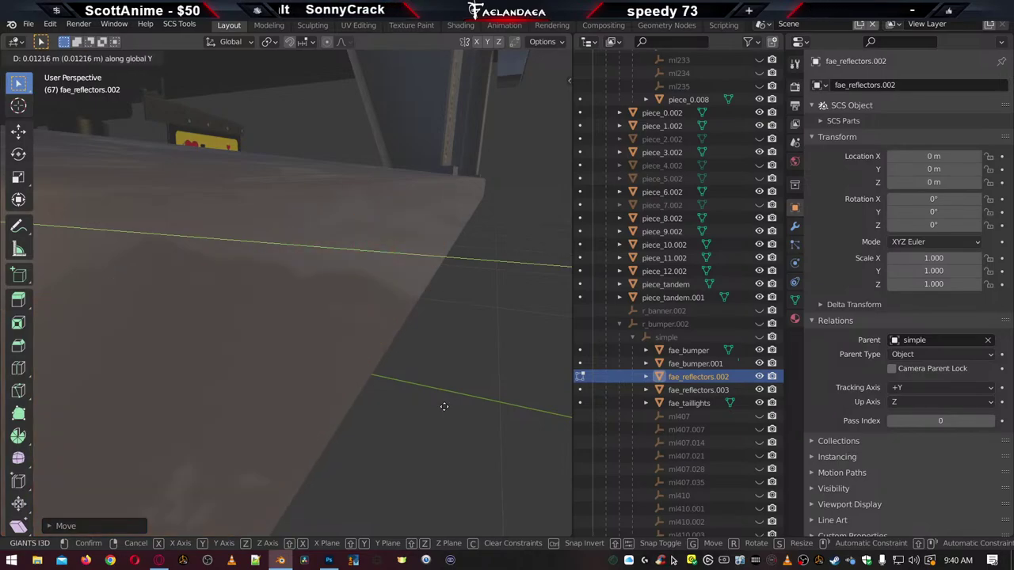
left_click(445, 407)
scroll(443, 402, "down", 6)
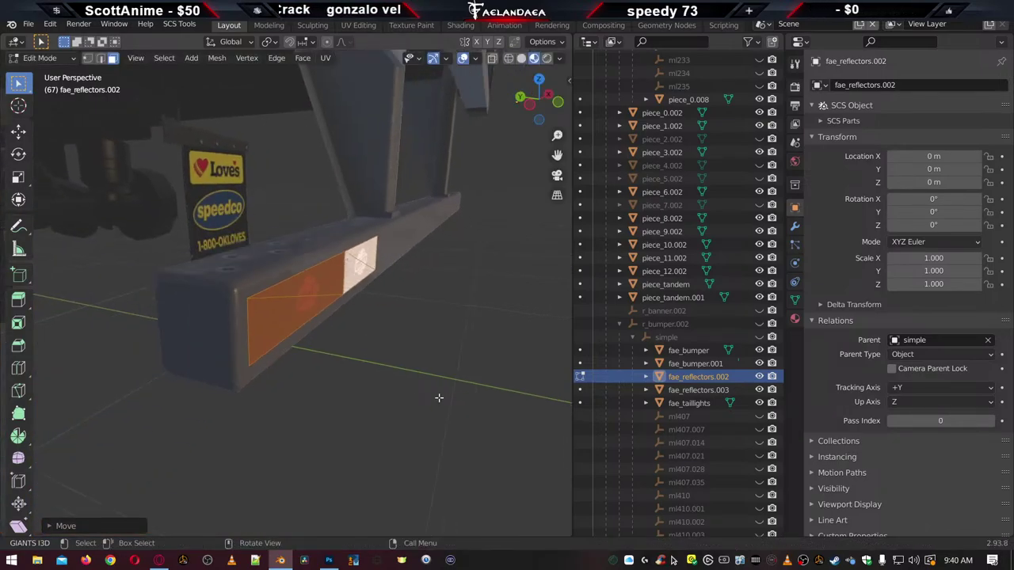
scroll(438, 397, "down", 4)
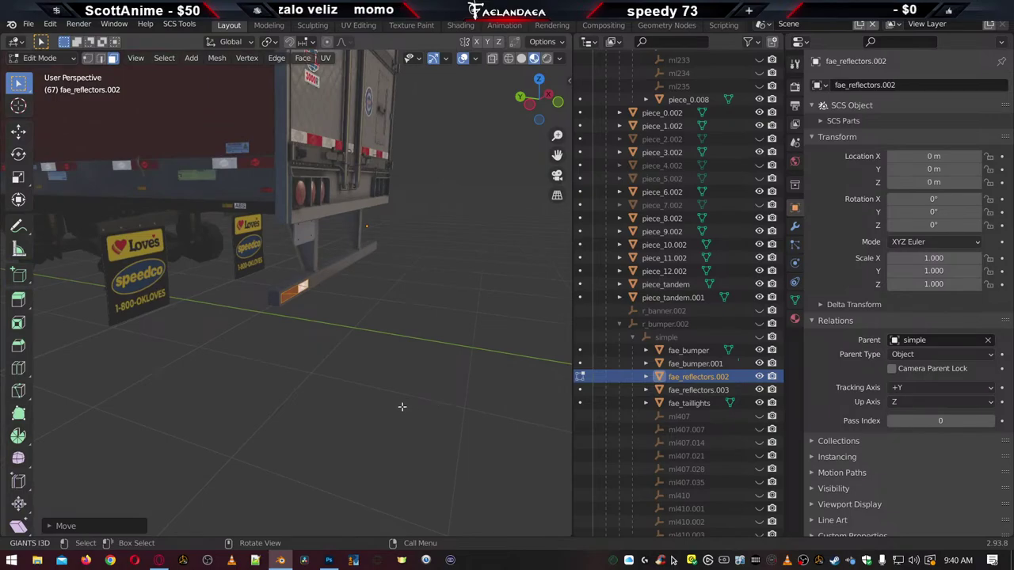
scroll(402, 407, "up", 8)
middle_click_drag(397, 402, 370, 398)
scroll(370, 400, "down", 2)
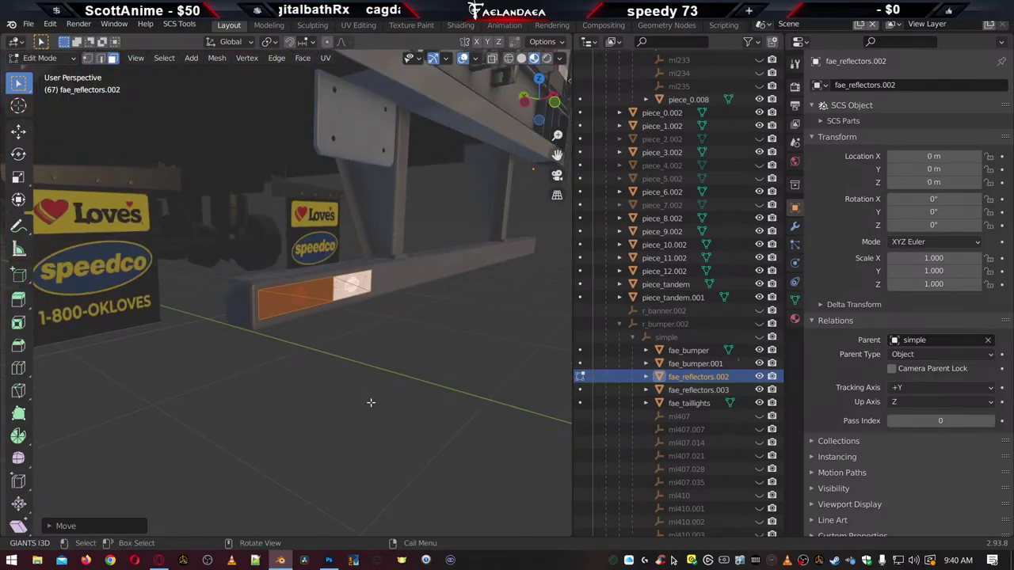
scroll(371, 402, "up", 5)
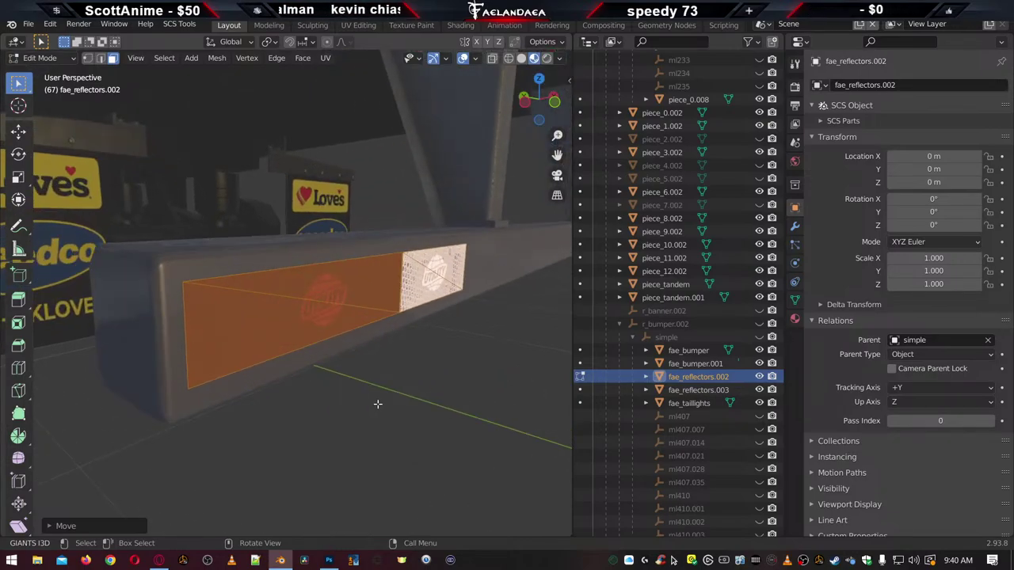
scroll(379, 412, "down", 6)
scroll(381, 427, "down", 5)
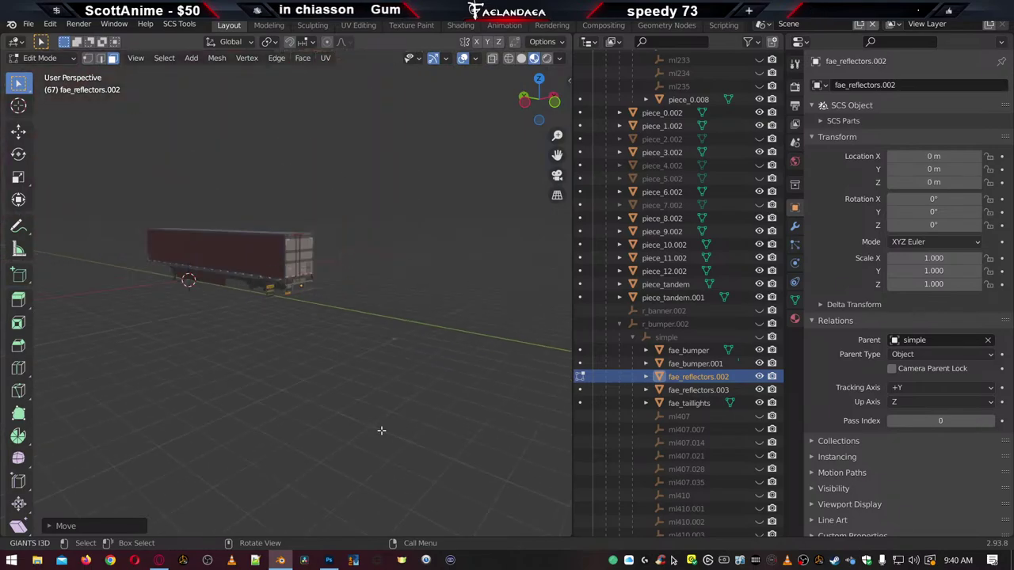
scroll(335, 421, "up", 6)
Return to Object Mode and start editing the fae_reflectors.003 mesh
key("Tab")
scroll(351, 418, "down", 3)
scroll(491, 419, "down", 5)
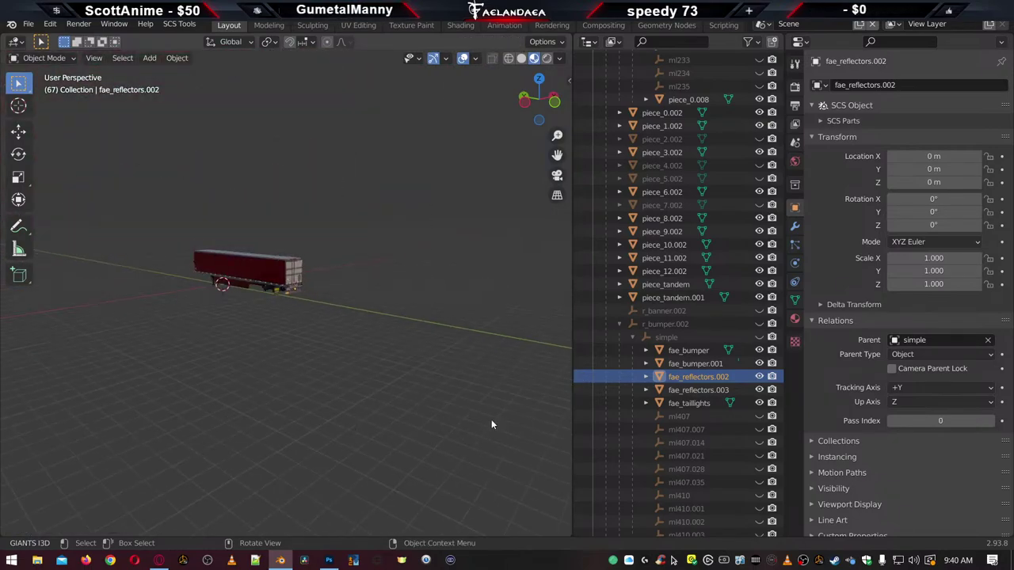
scroll(445, 401, "up", 5)
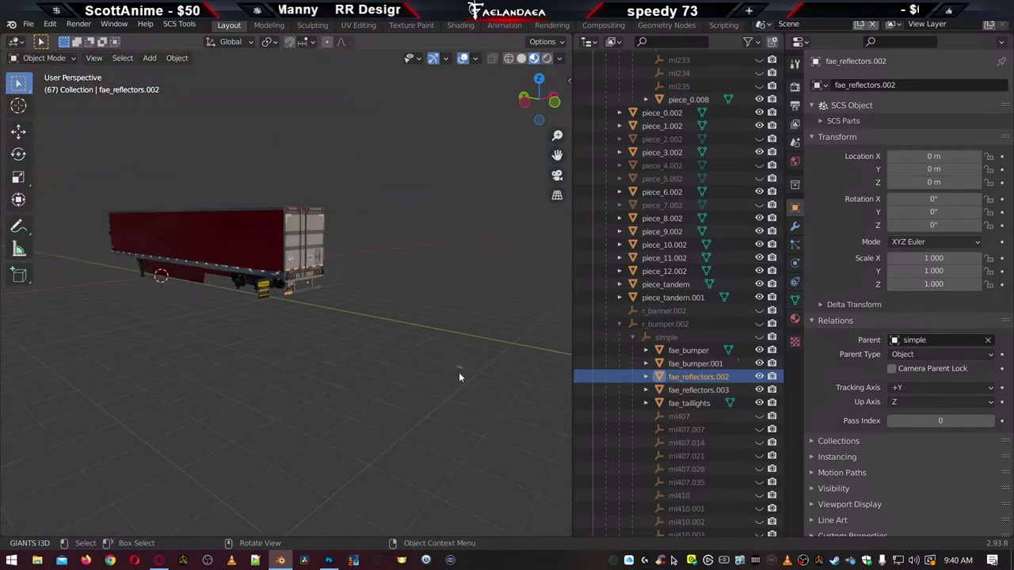
left_click(456, 367)
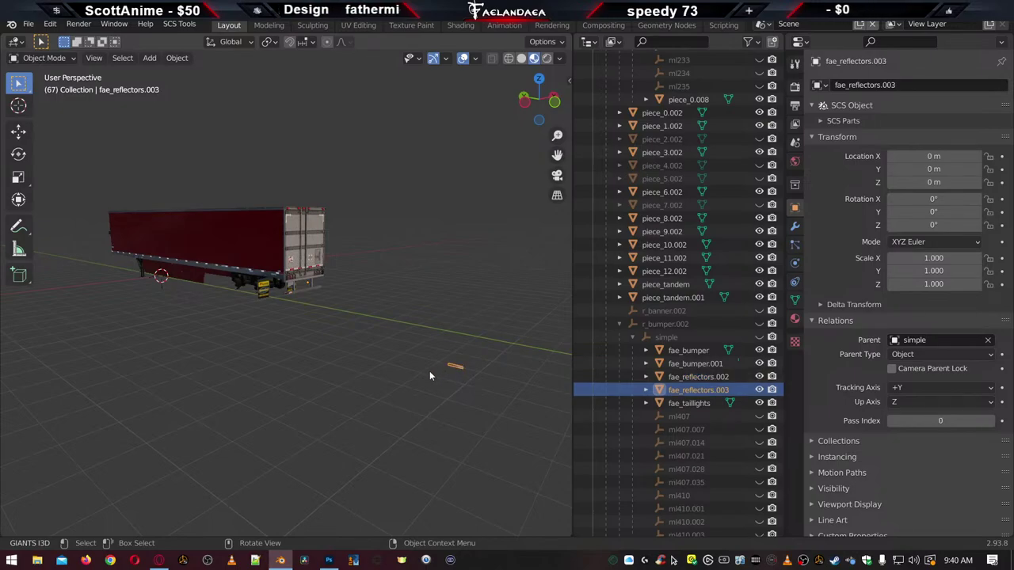
key("Tab")
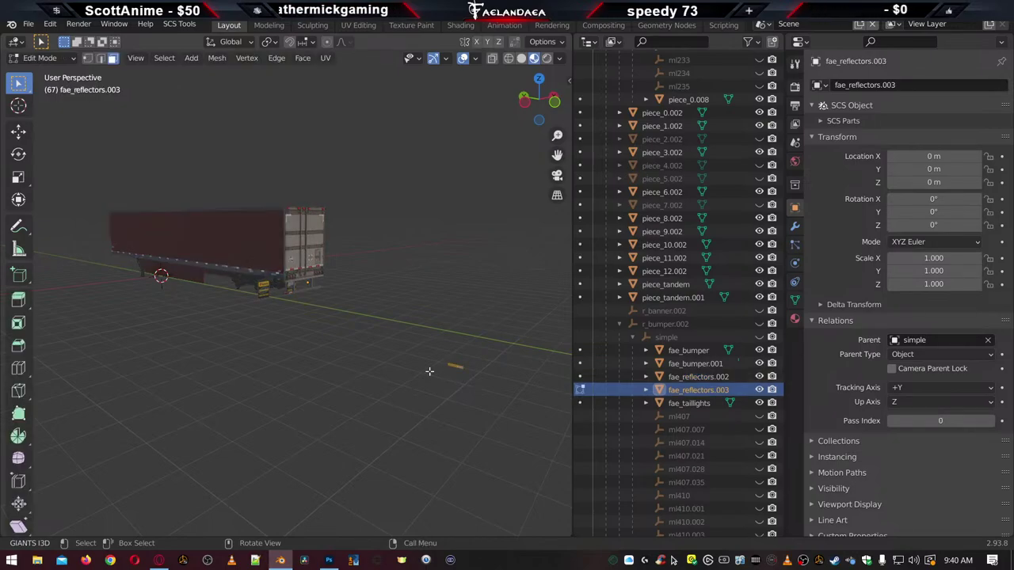
Move the strip 5.116 m along Y toward the trailer and rotate it about Z
key("g")
key("y")
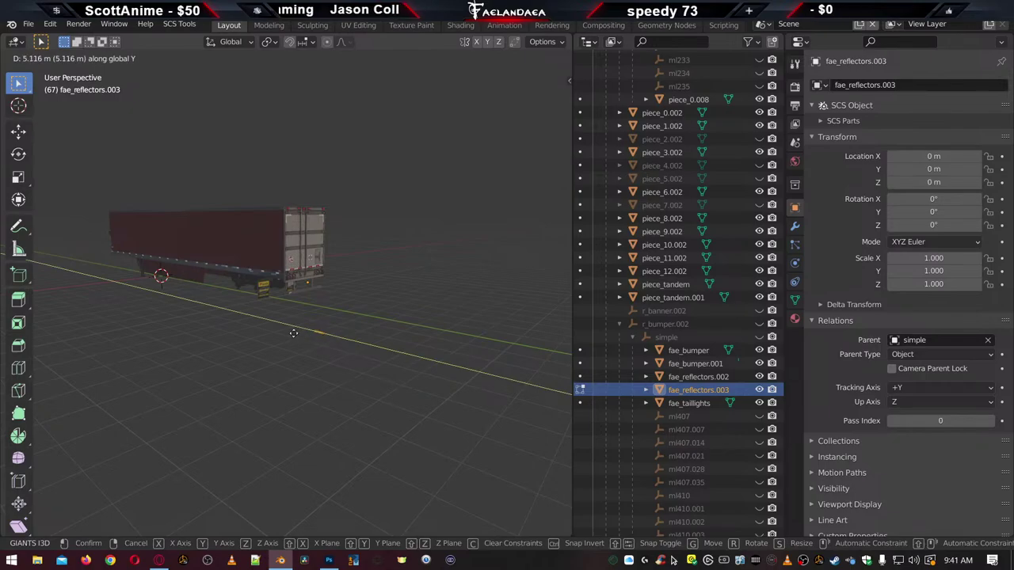
left_click(262, 327)
key("r")
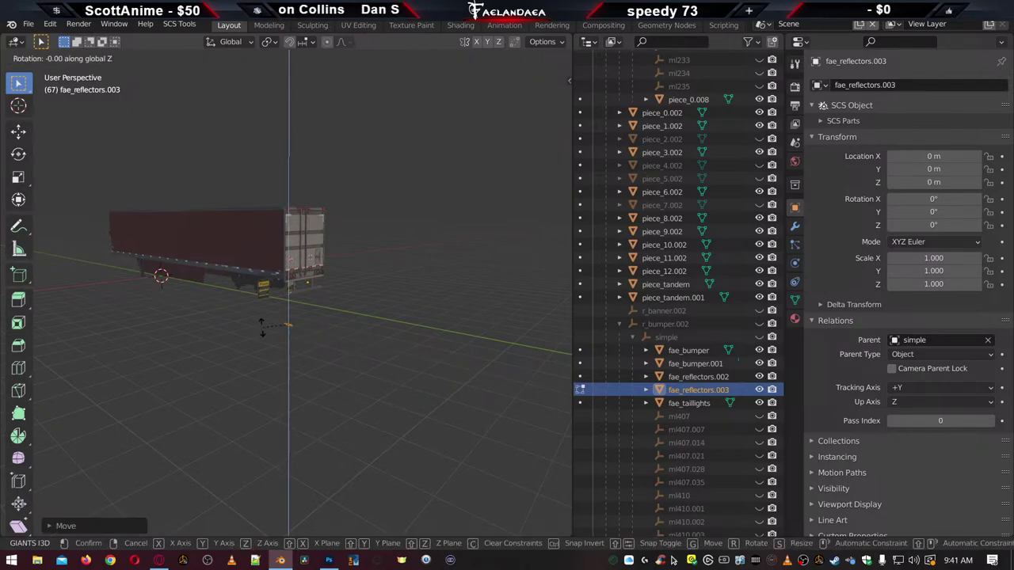
left_click(264, 326)
middle_click_drag(267, 330, 243, 369)
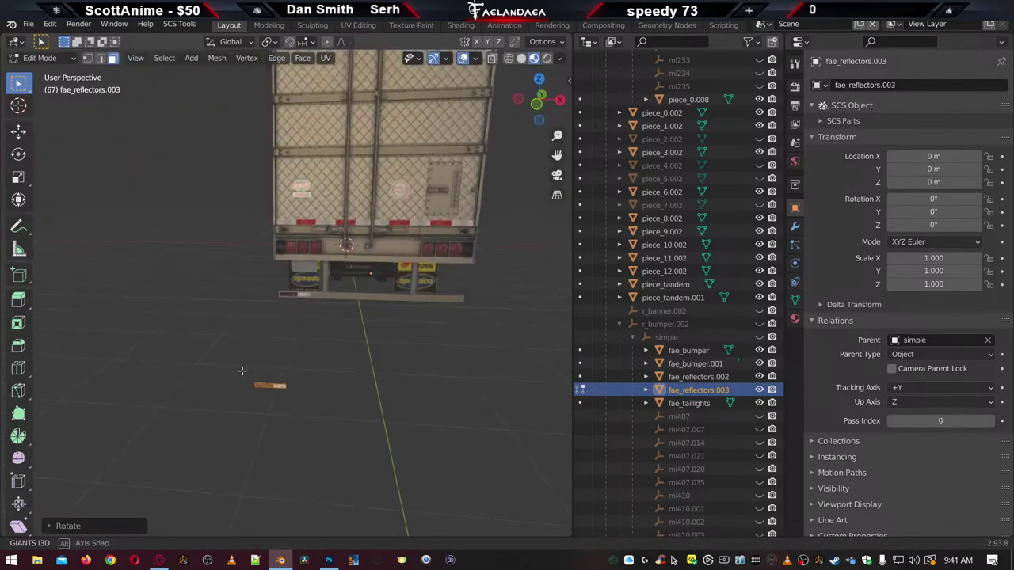
key("KP_5")
key("KP_3")
key("KP_1")
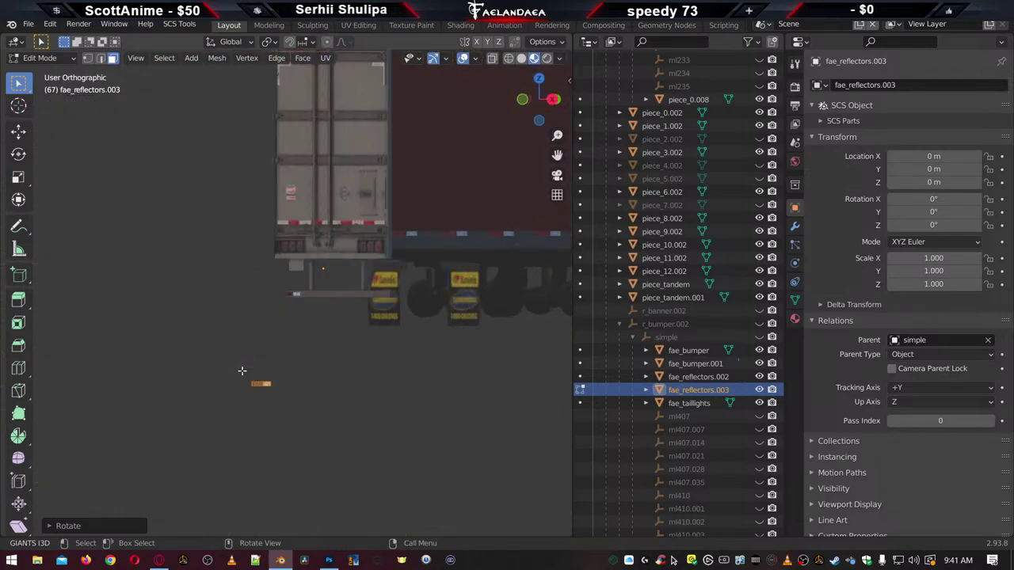
Raise the fae_reflectors.003 strip level with the bumper and adjust it along Y
scroll(287, 407, "up", 3)
key("g")
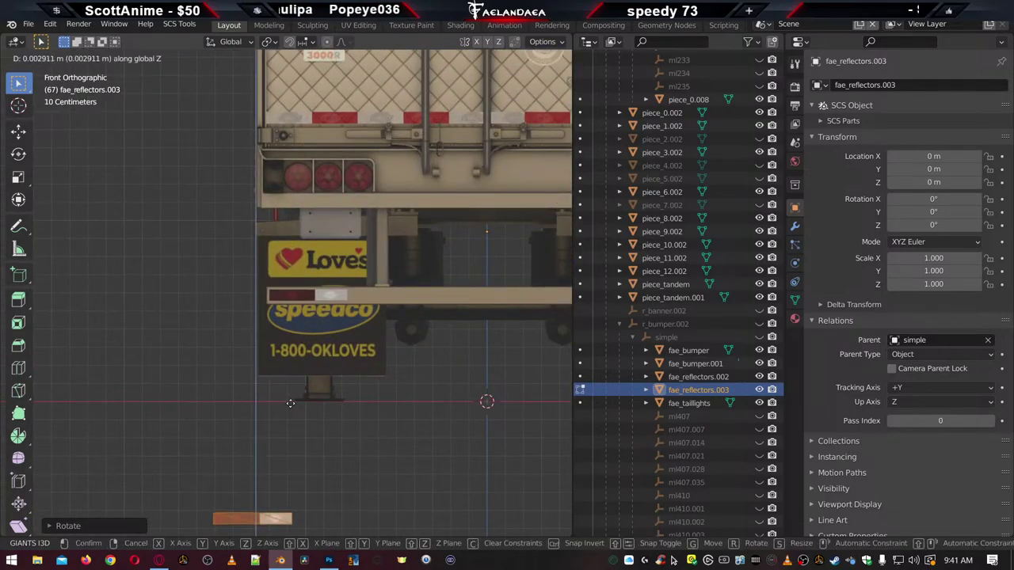
left_click(316, 242)
scroll(316, 241, "up", 6)
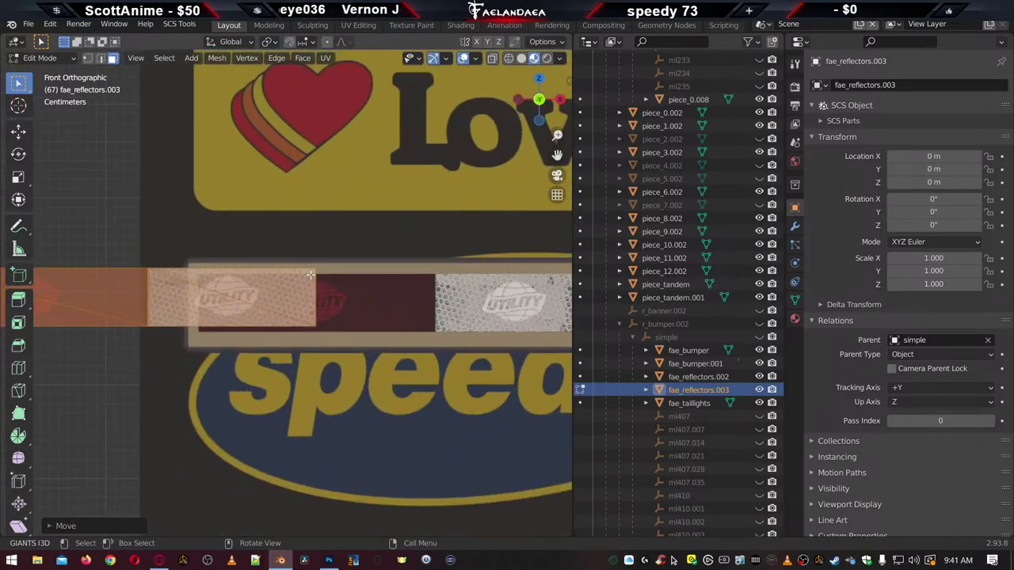
key("g")
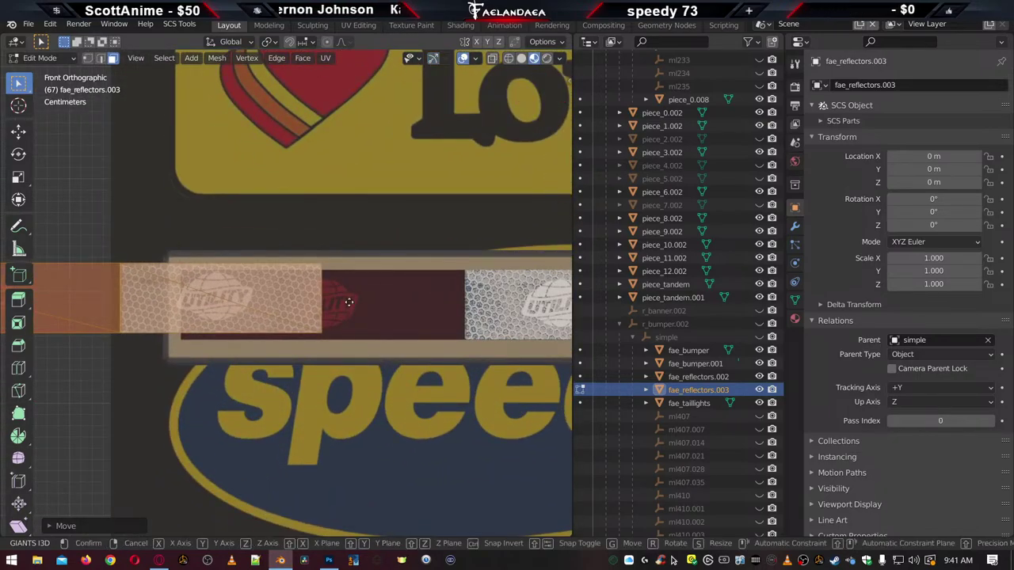
key("y")
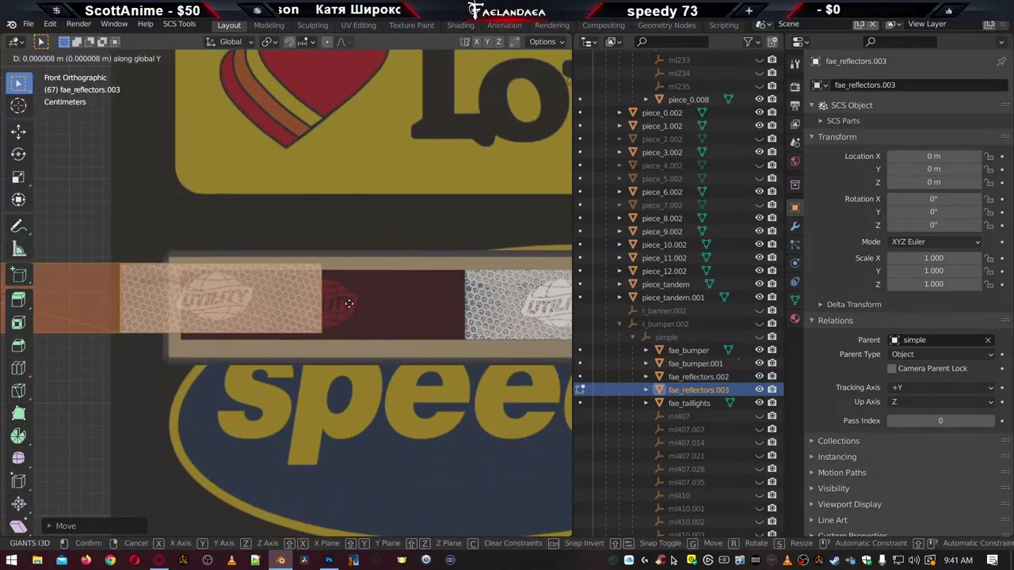
left_click(348, 304)
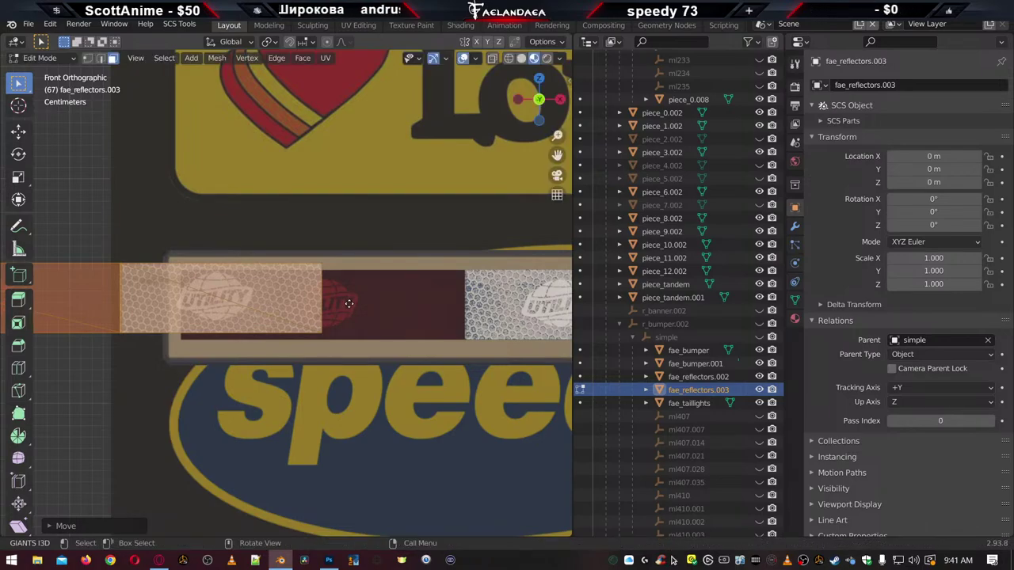
Slide the strip along X to the bumper's left end and fine-tune its height along Z
key("g")
key("x")
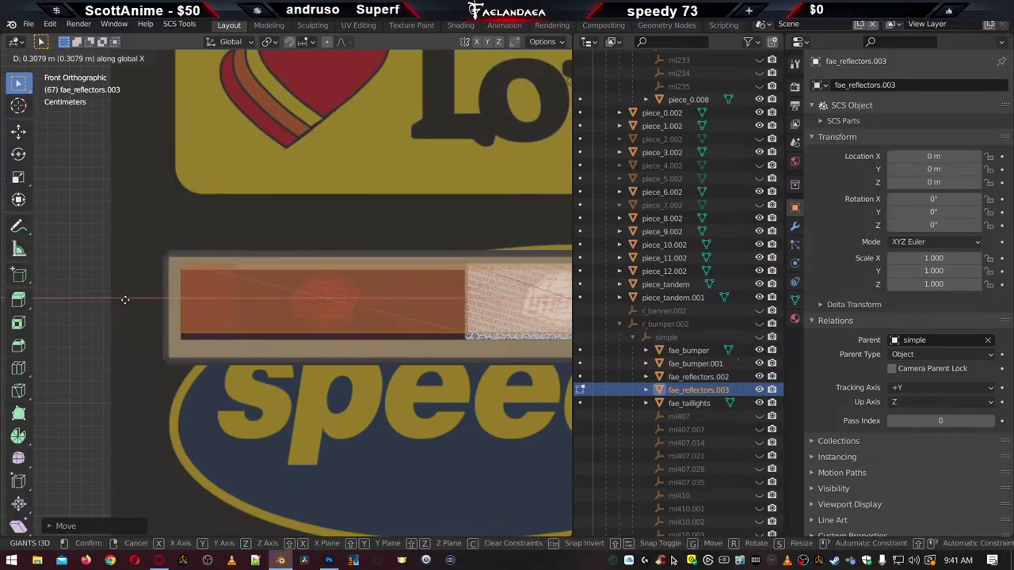
left_click(125, 300)
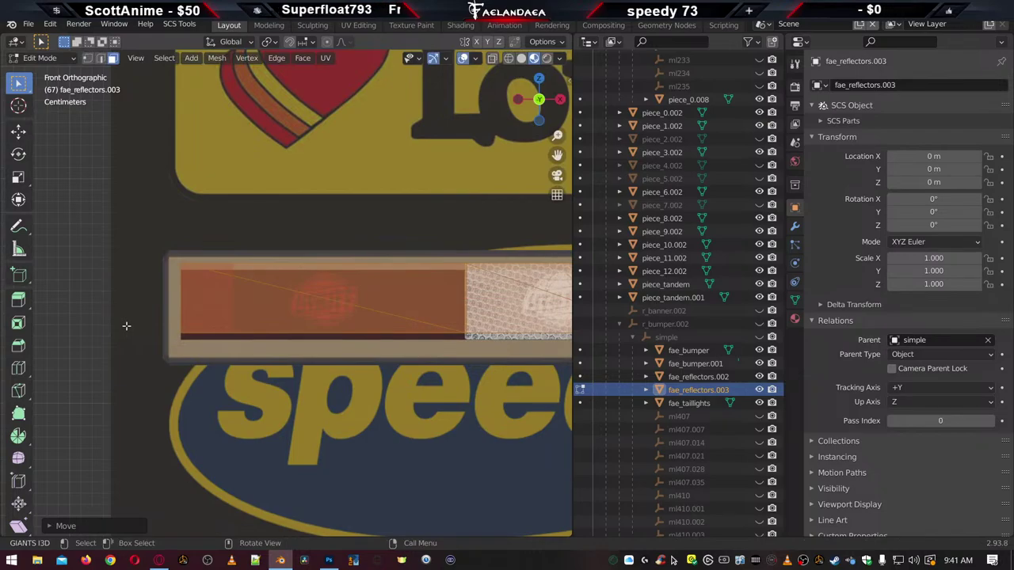
key("g")
key("z")
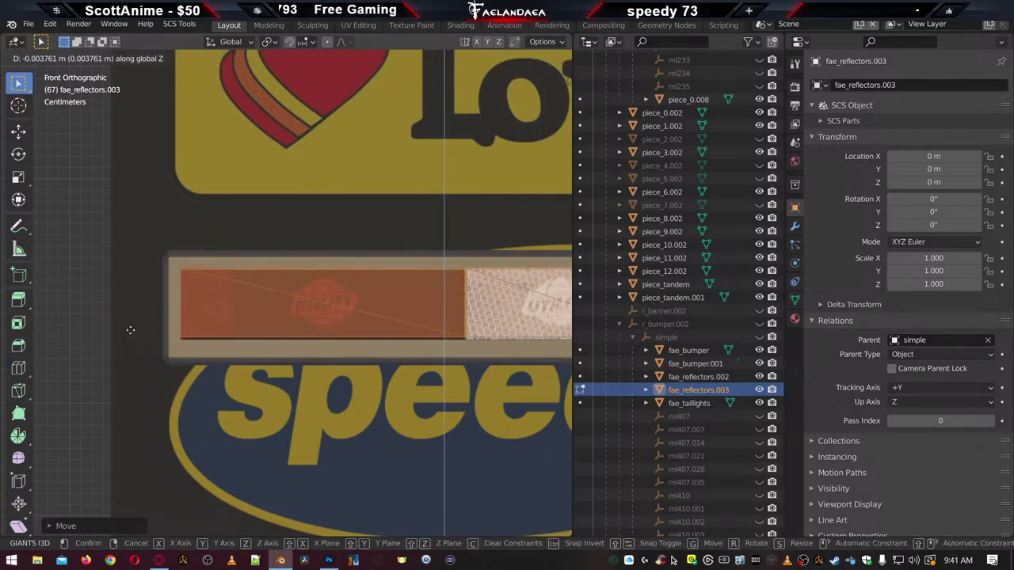
left_click(132, 333)
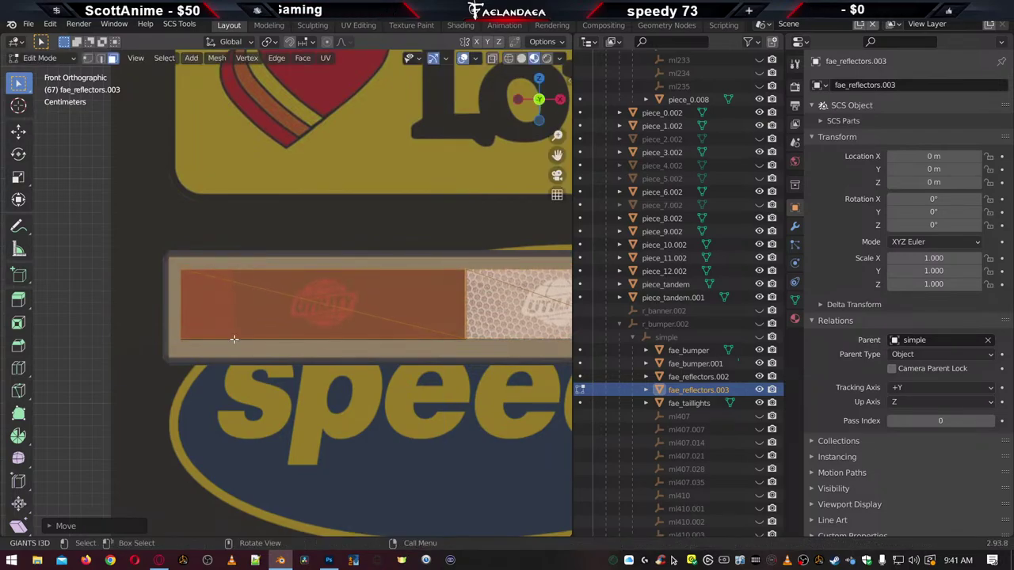
Move the strip along Y so it sits on the bumper face
middle_click_drag(235, 339, 317, 328)
key("g")
key("y")
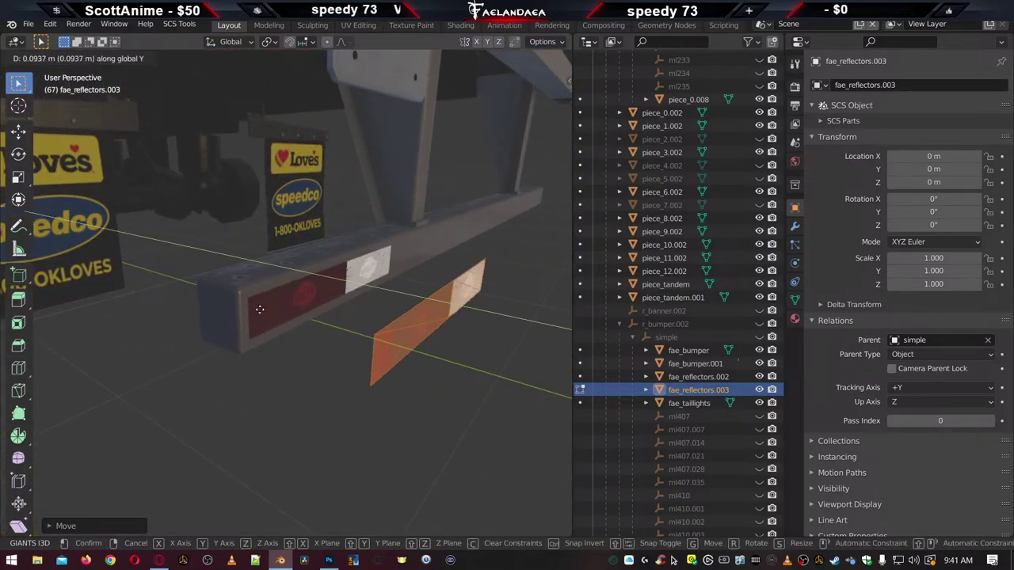
left_click(167, 279)
middle_click_drag(168, 279, 403, 312)
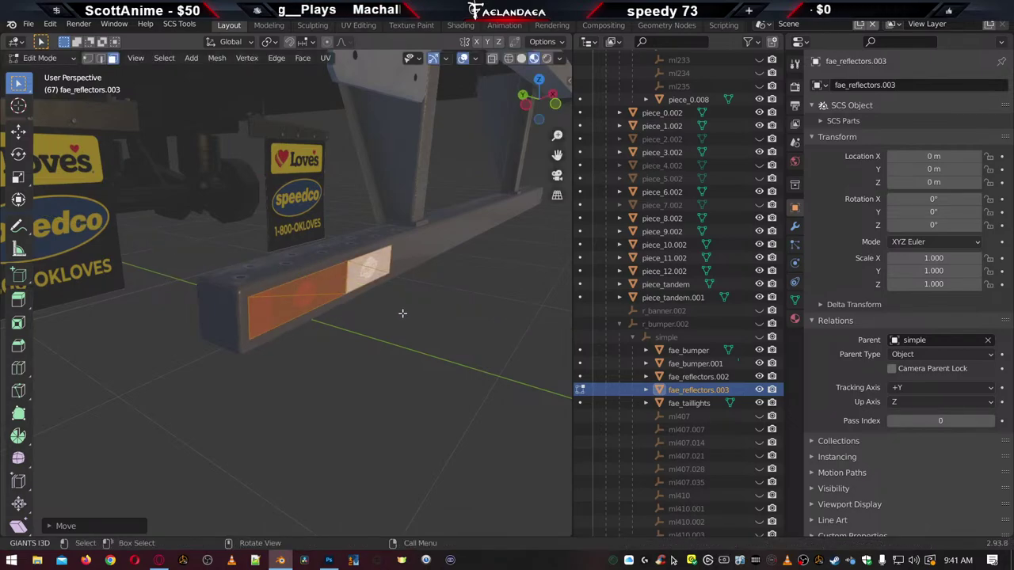
scroll(344, 304, "up", 5)
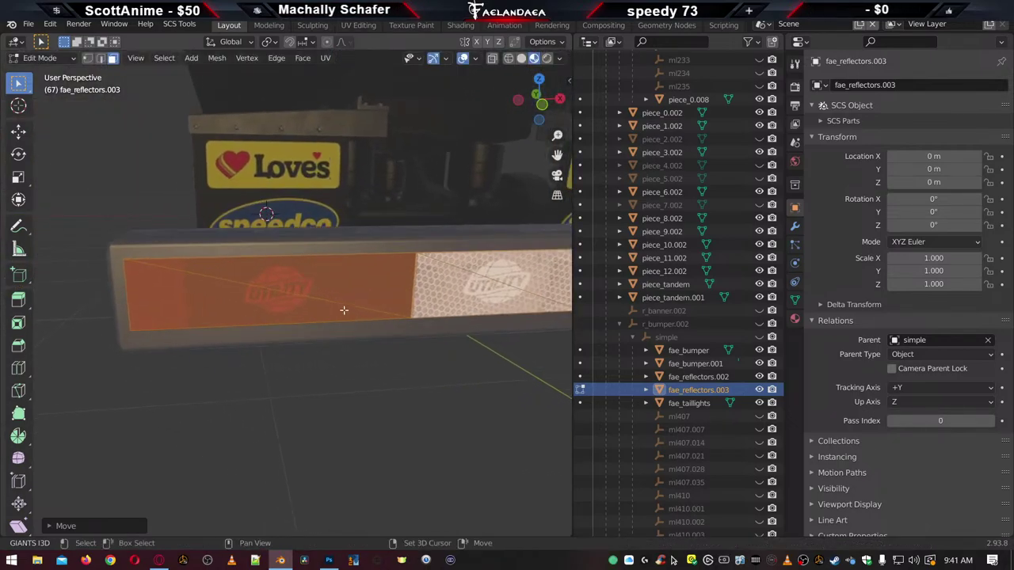
Check the placement below the Loves sign in front view, then return to Object Mode
key("KP_3")
key("KP_1")
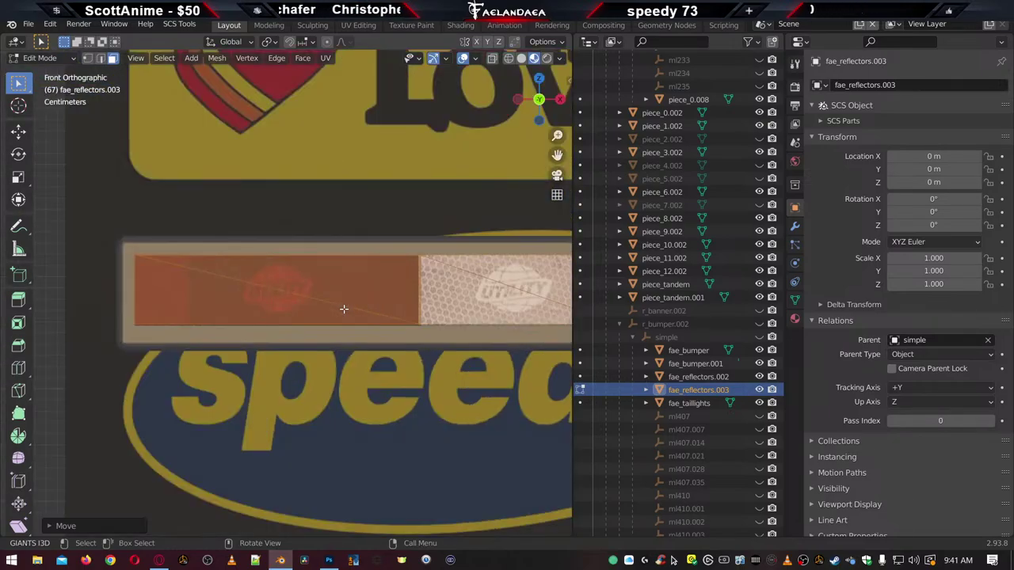
scroll(344, 309, "down", 3)
middle_click_drag(344, 309, 275, 308, "shift")
scroll(275, 308, "down", 2)
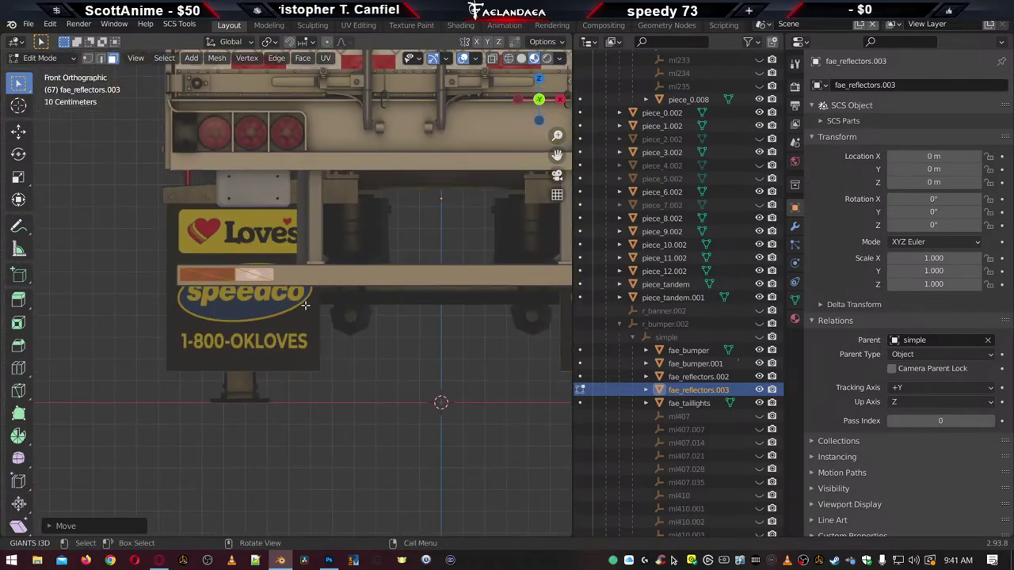
scroll(284, 309, "down", 8)
scroll(286, 314, "up", 6)
scroll(285, 314, "up", 5)
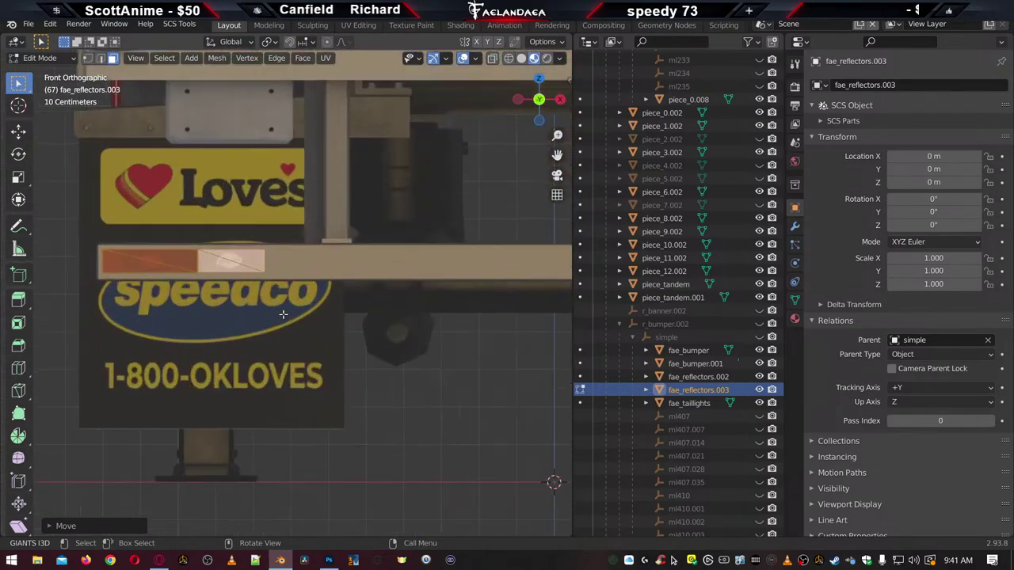
scroll(290, 333, "down", 1)
scroll(293, 358, "up", 3)
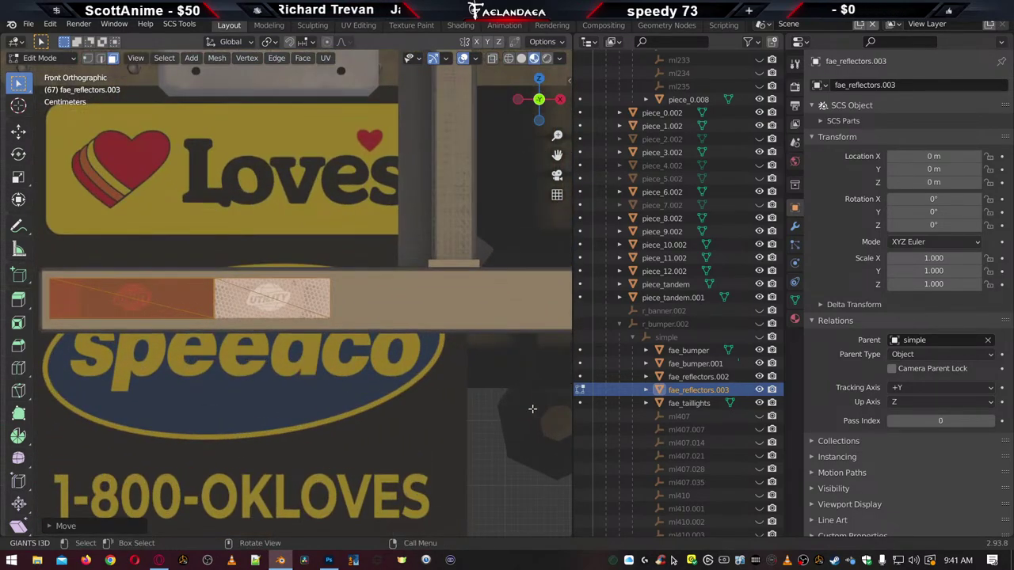
left_click(695, 376)
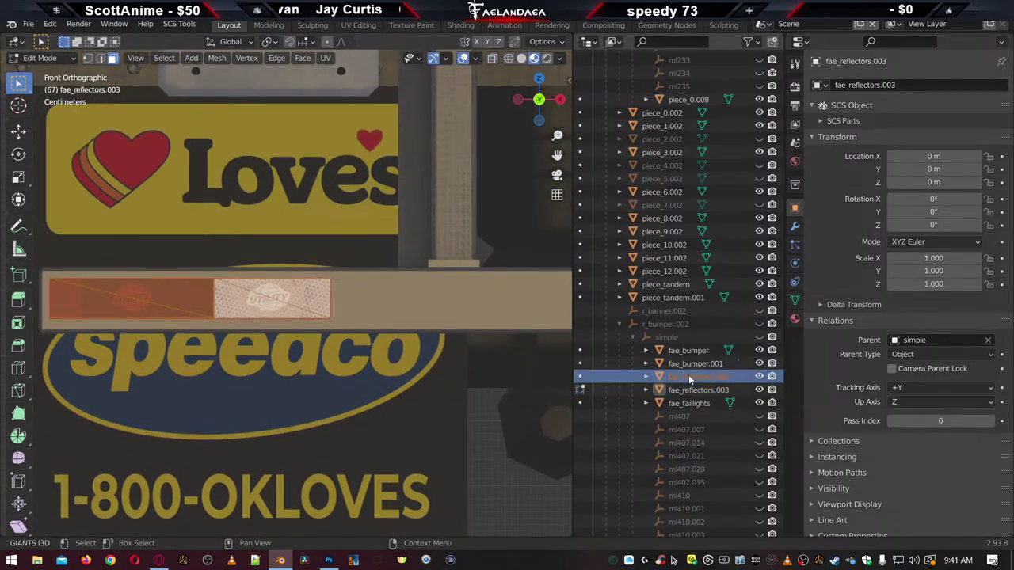
left_click(697, 390)
key("Tab")
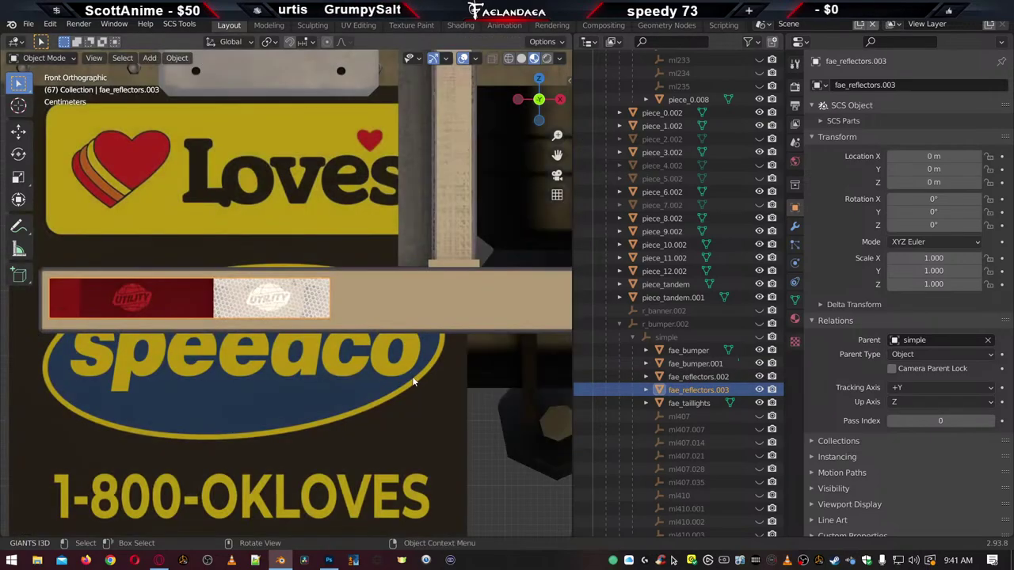
In fae_reflectors.002's Edit Mode, duplicate the reflector and place the copy beside it along X
left_click(354, 381)
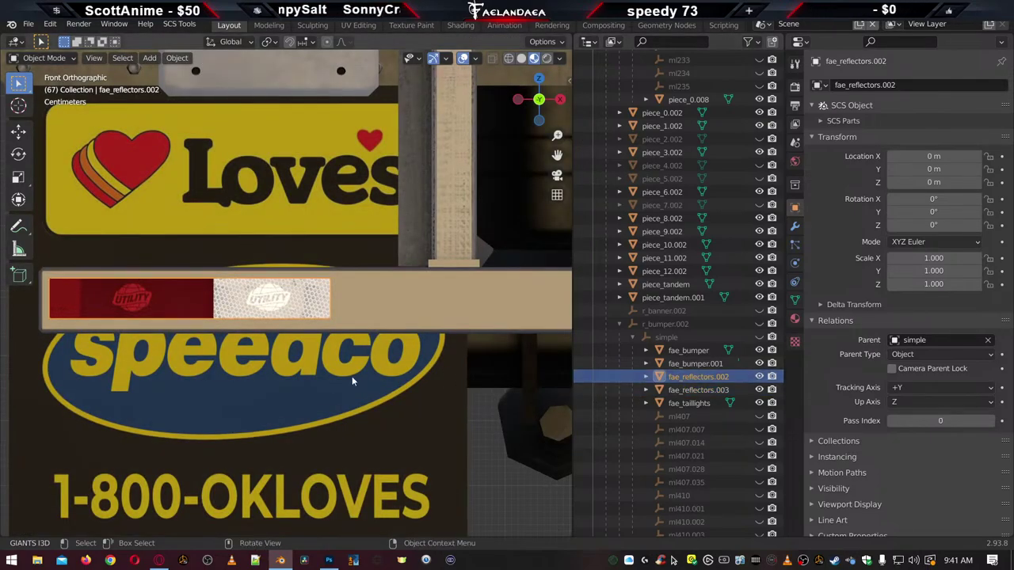
key("Tab")
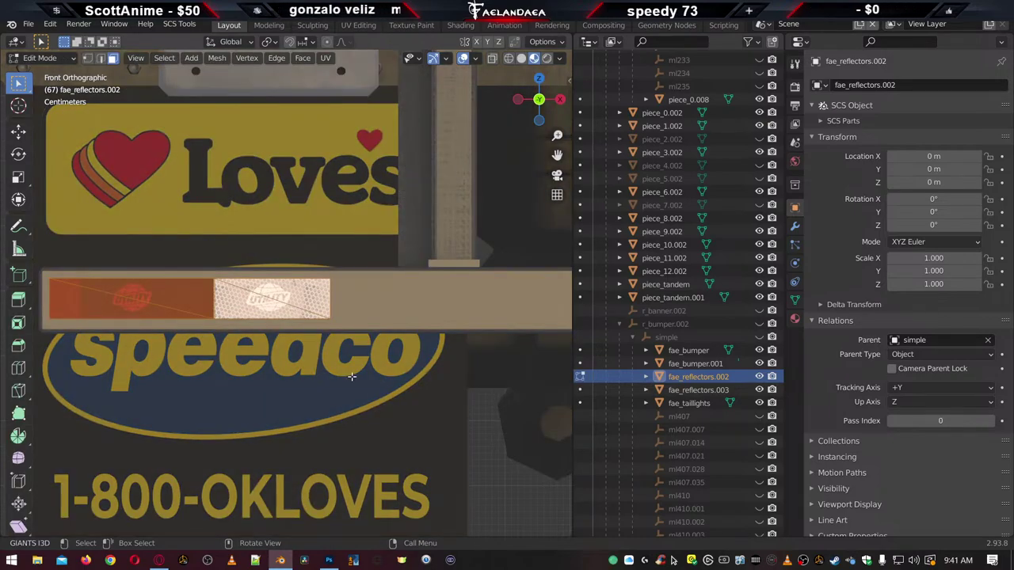
key("g")
right_click(352, 377)
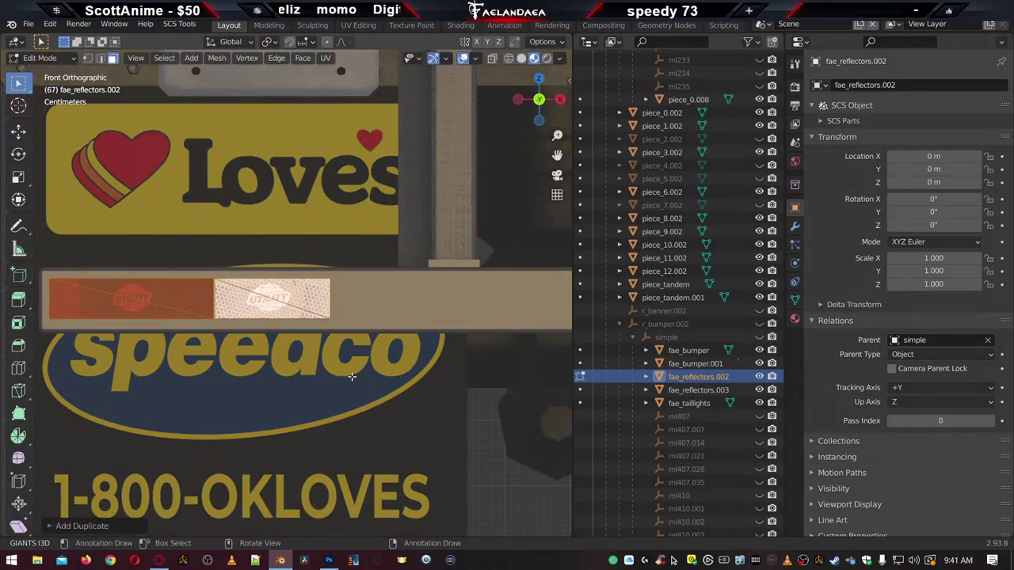
key("g")
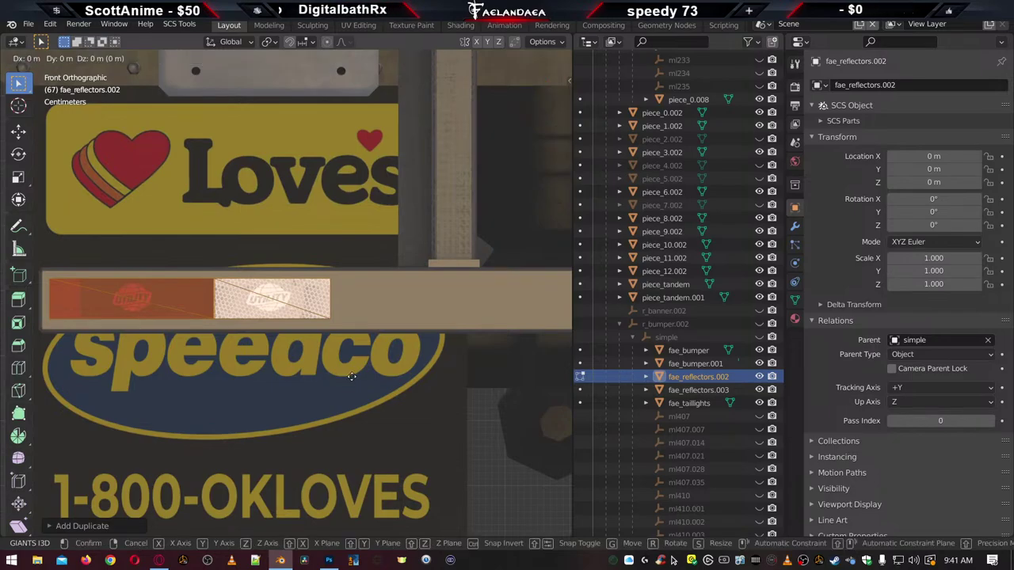
key("x")
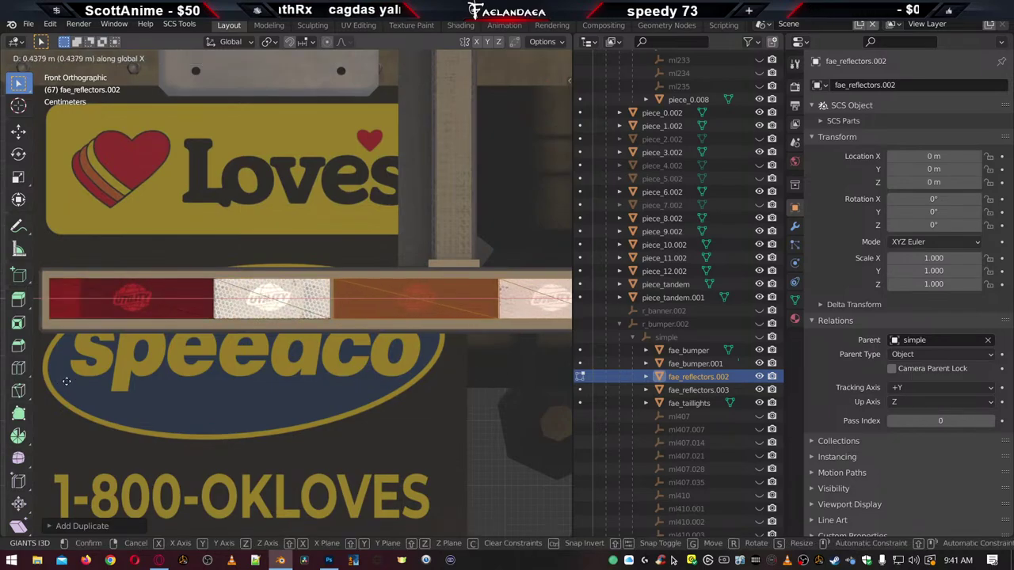
left_click(62, 380)
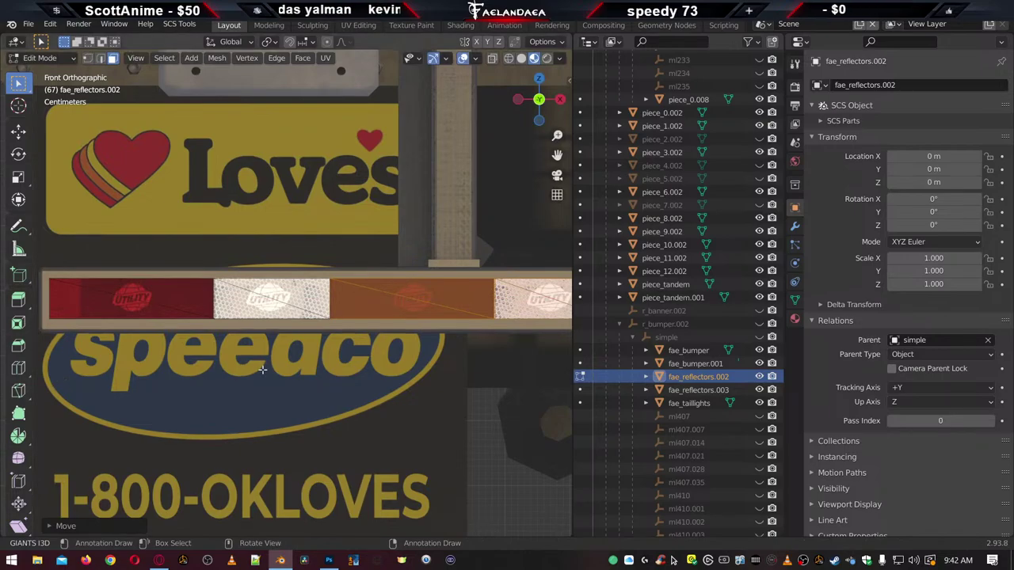
scroll(207, 342, "down", 5)
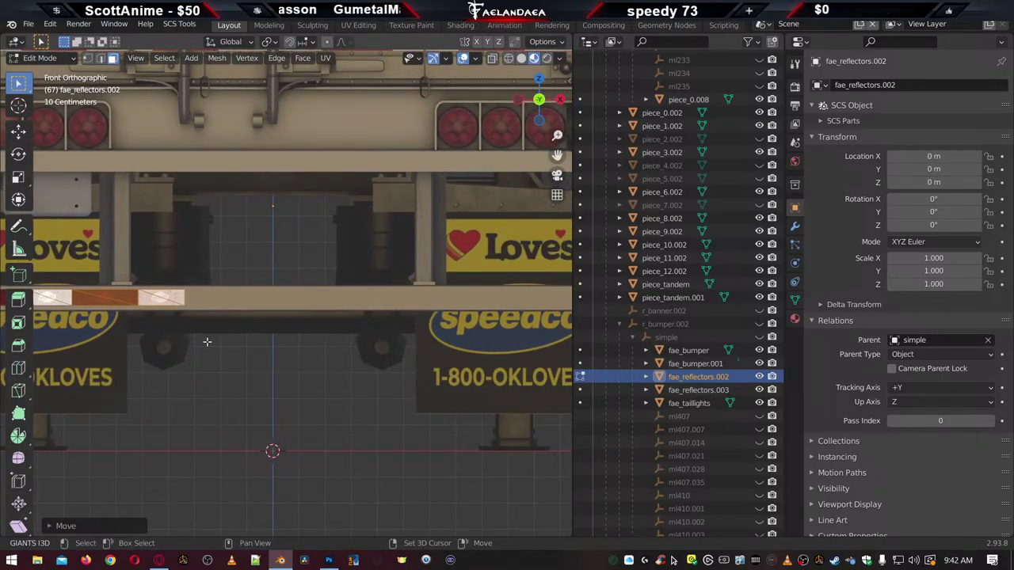
Add two more reflector copies, each slid along X after the previous one
key("shift+d")
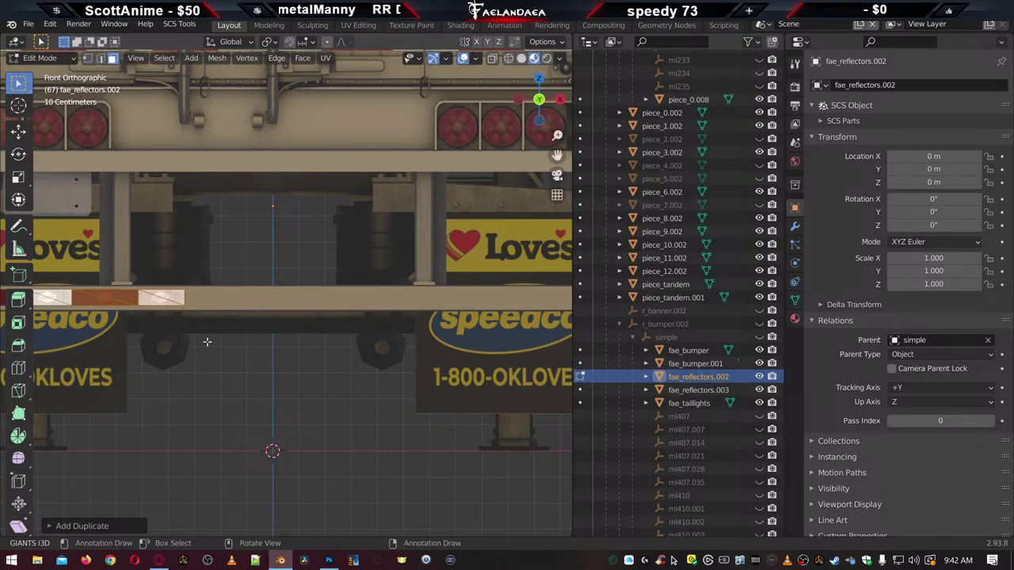
key("g")
key("x")
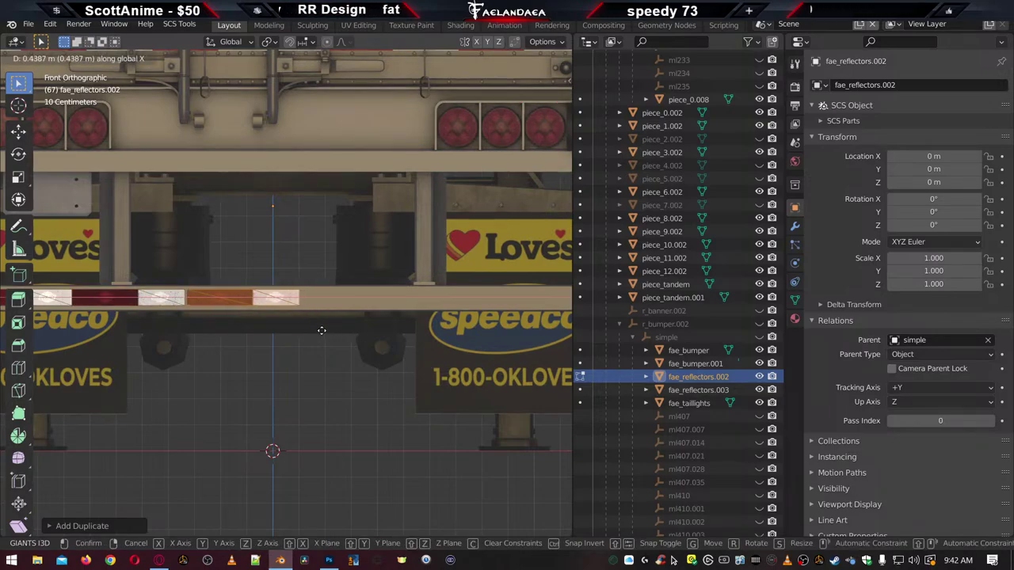
left_click(320, 331)
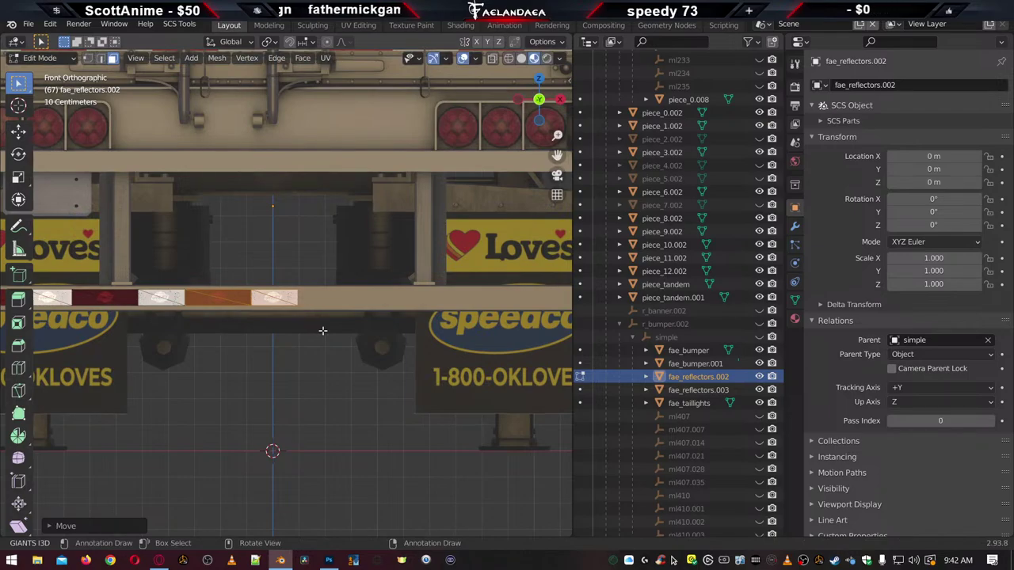
key("shift")
key("shift+d")
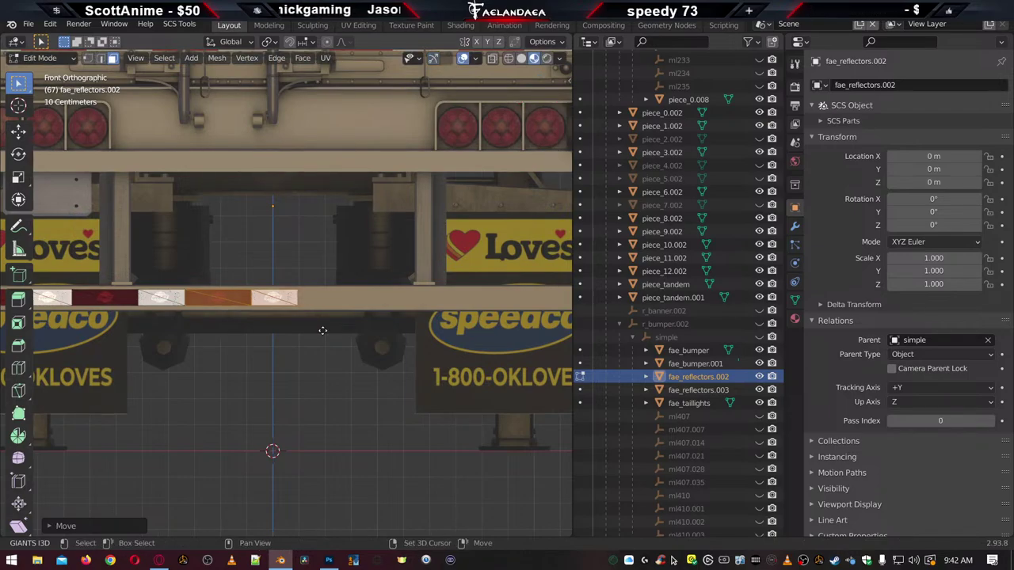
right_click(322, 330)
key("g")
key("x")
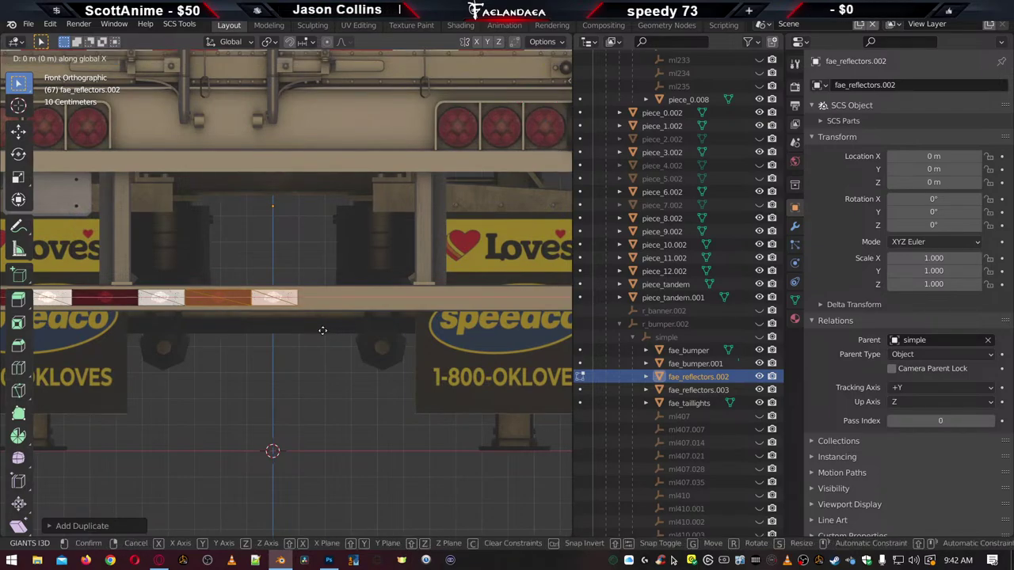
left_click(435, 323)
Add another copy 0.4306 m along X to lengthen the reflector row
scroll(435, 323, "up", 5)
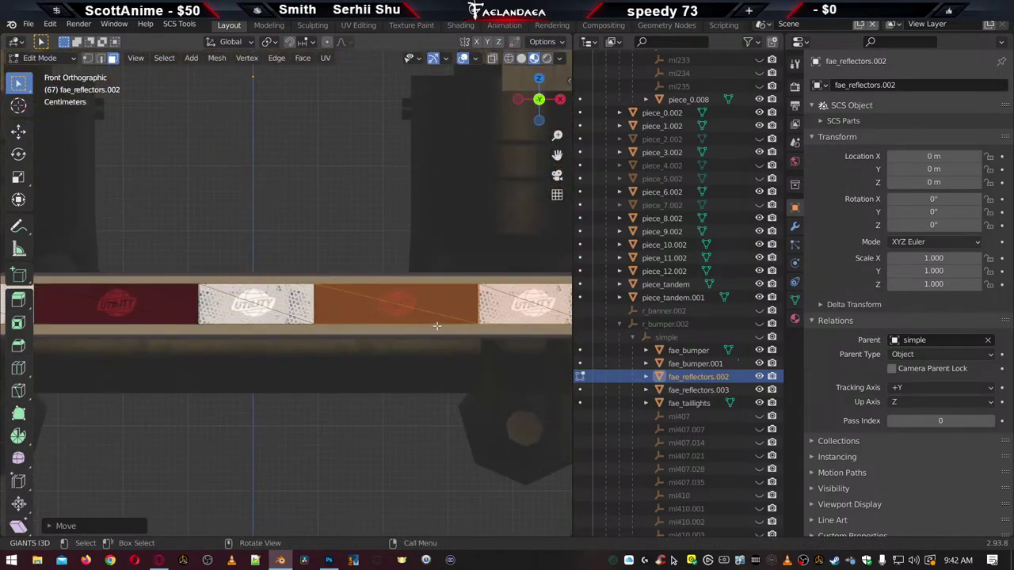
middle_click_drag(237, 321, 165, 319, "shift")
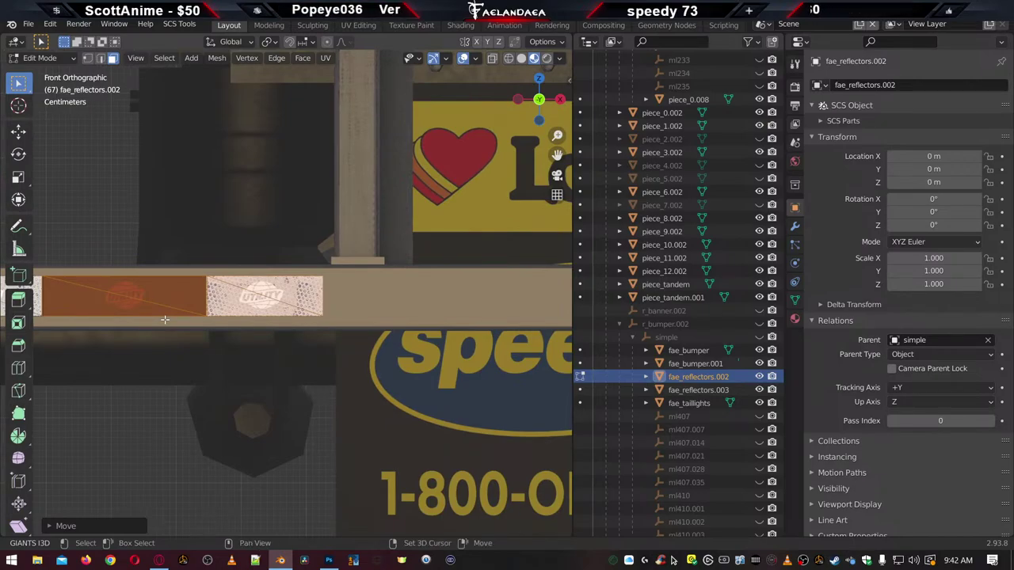
key("shift+d")
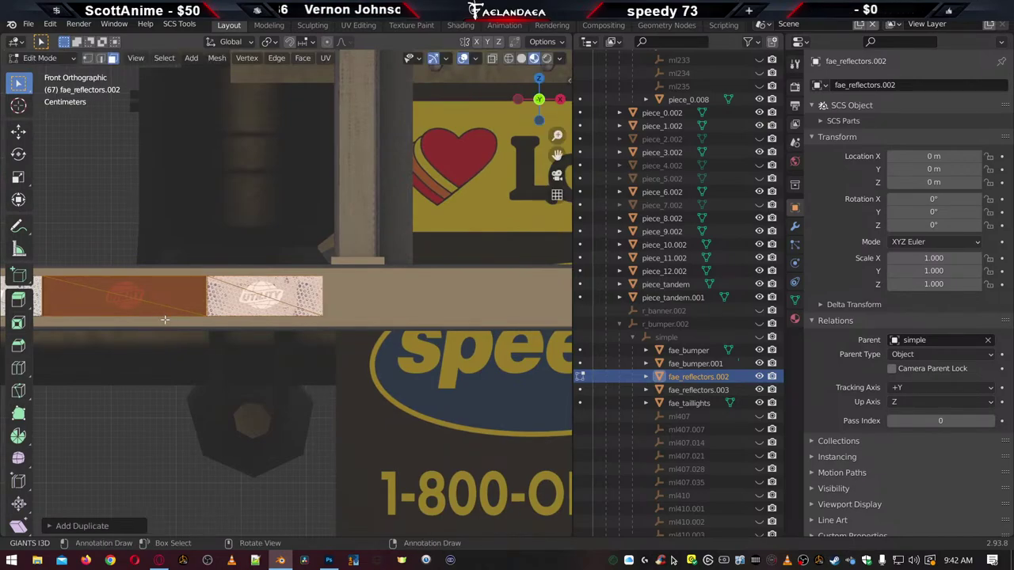
key("shift+d")
key("x")
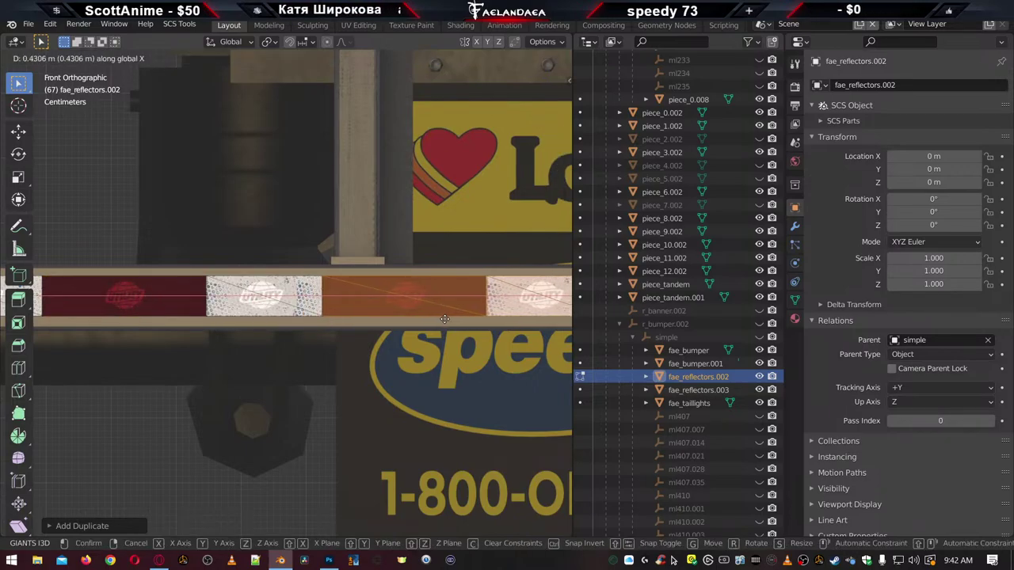
left_click(446, 320)
Duplicate the reflector section and slide the copy 0.4354 m right along X
scroll(357, 321, "down", 5)
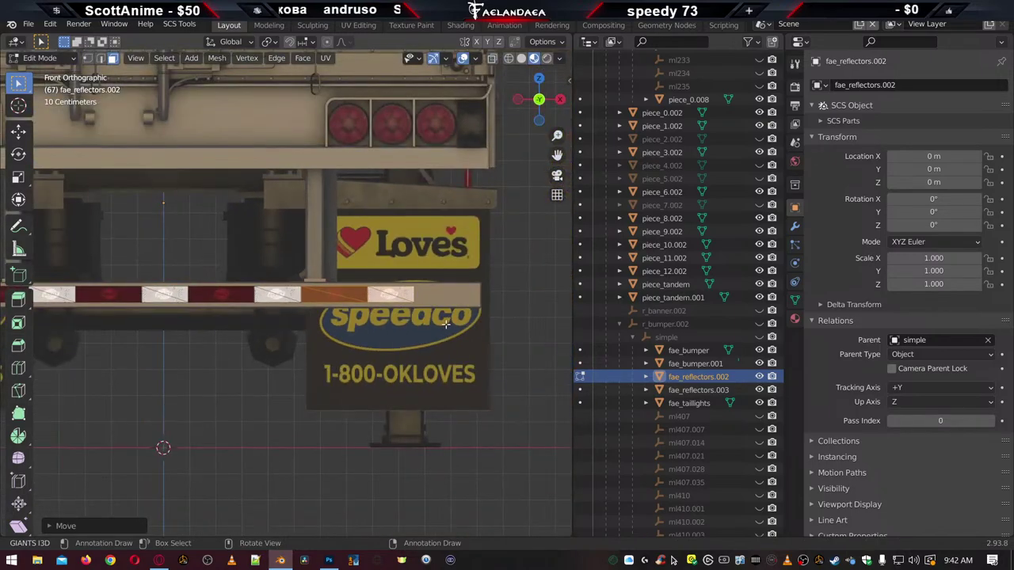
scroll(290, 324, "up", 4)
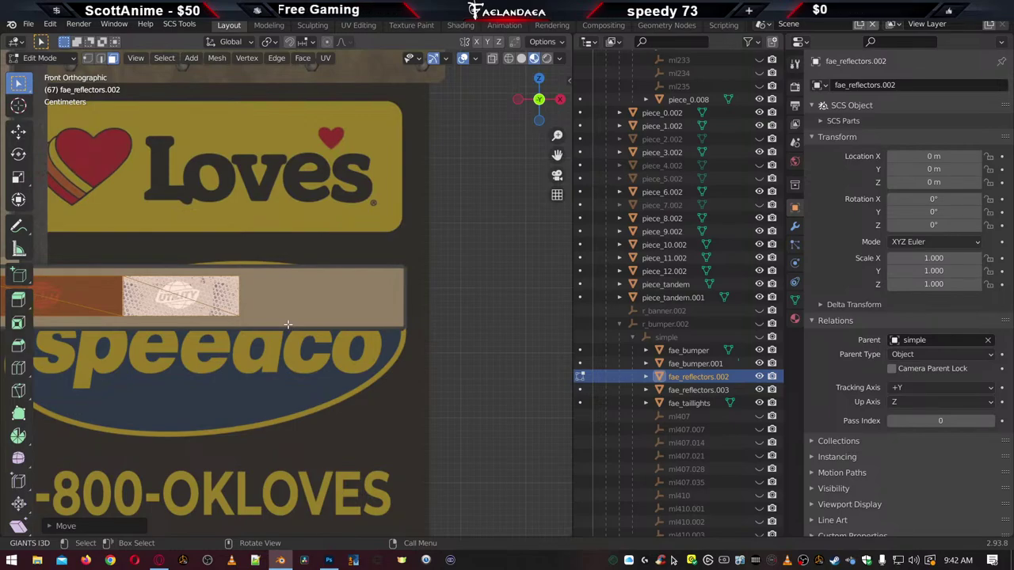
key("shift+d")
key("Escape")
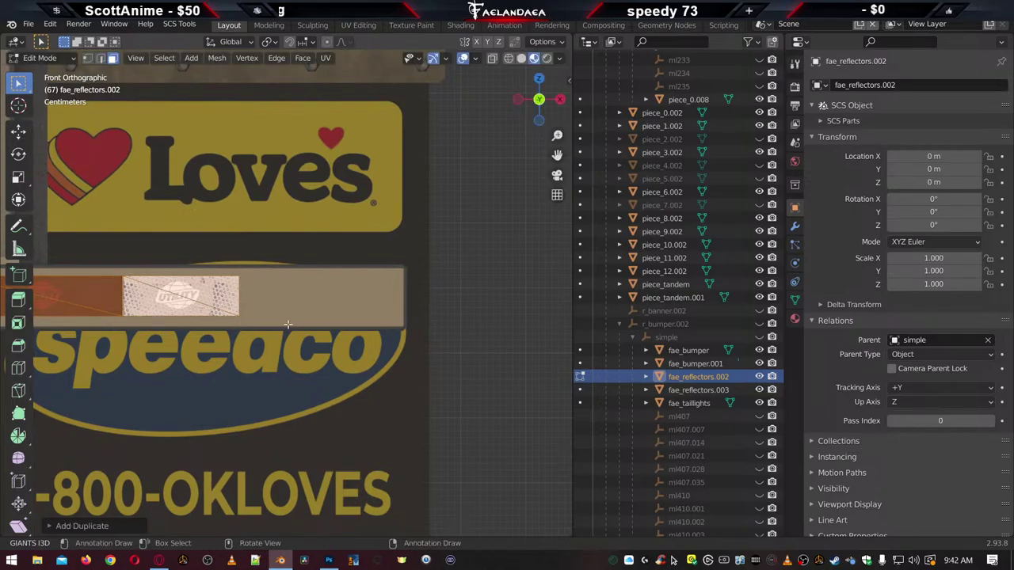
key("g")
key("x")
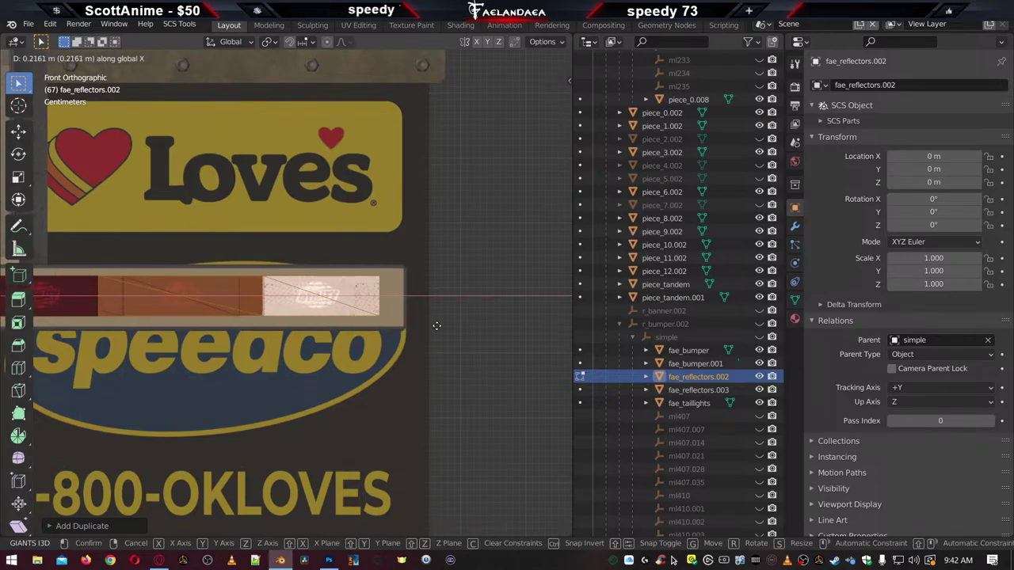
left_click(568, 331)
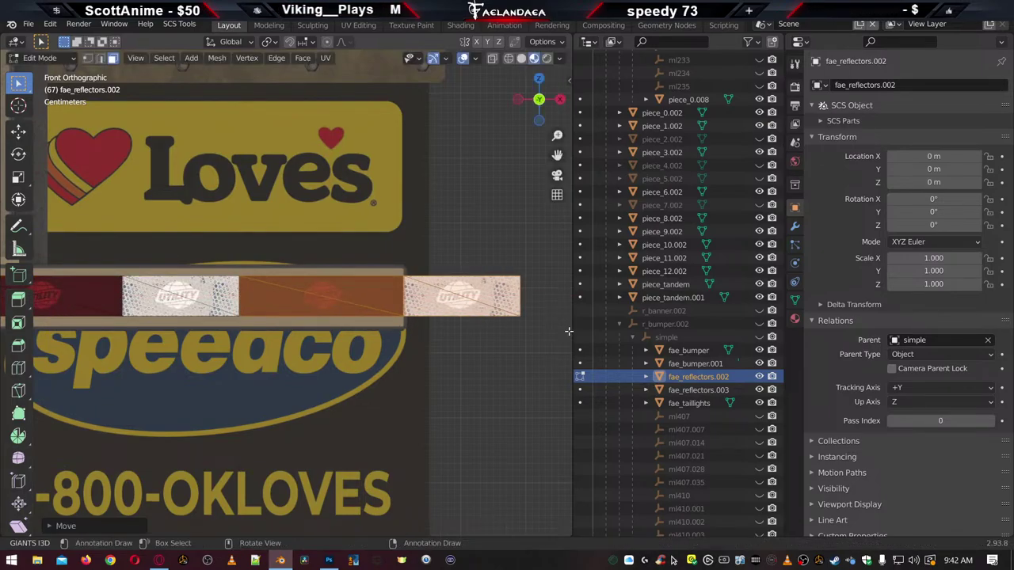
scroll(559, 338, "down", 6)
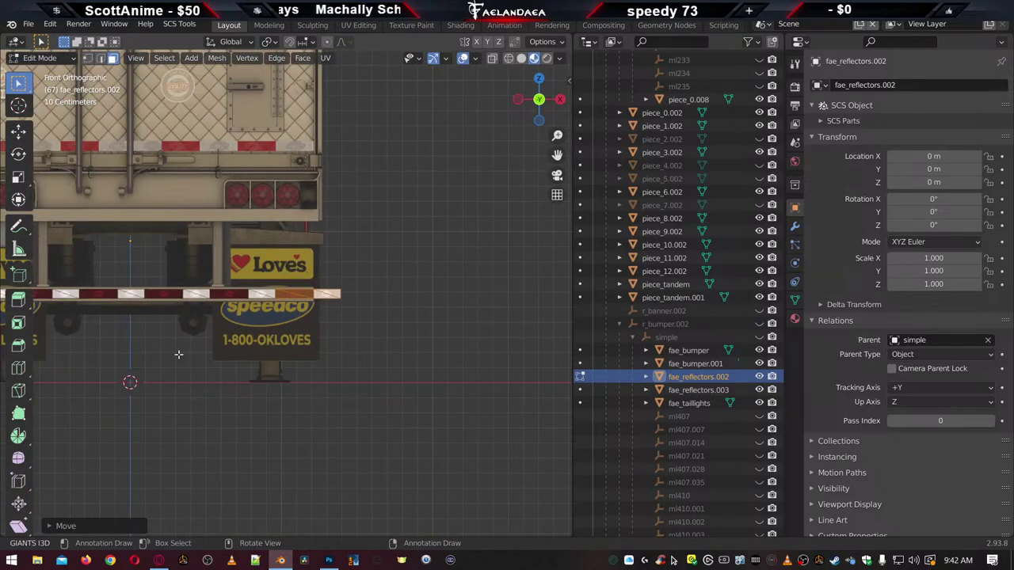
scroll(266, 358, "up", 7)
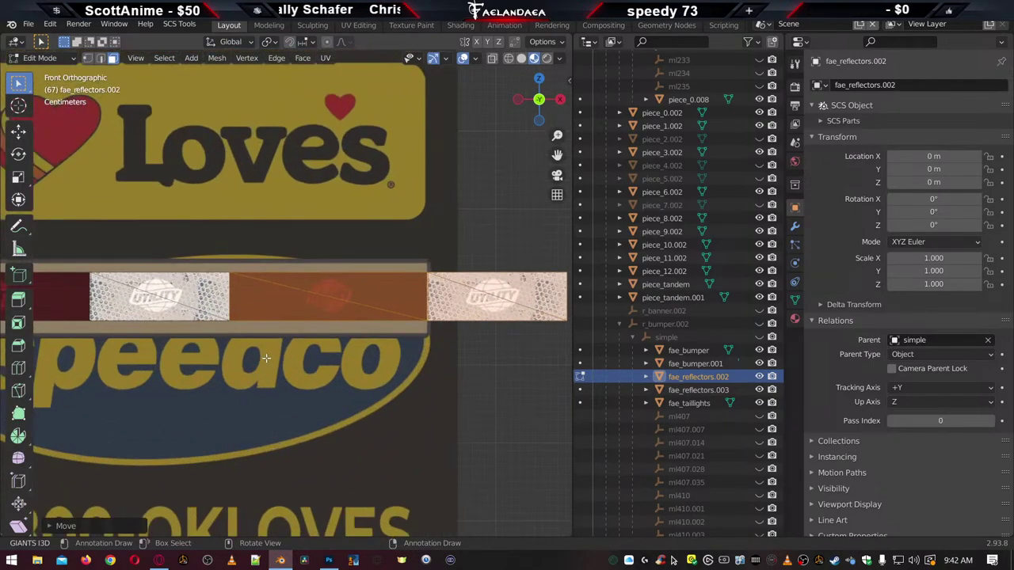
scroll(266, 358, "down", 3)
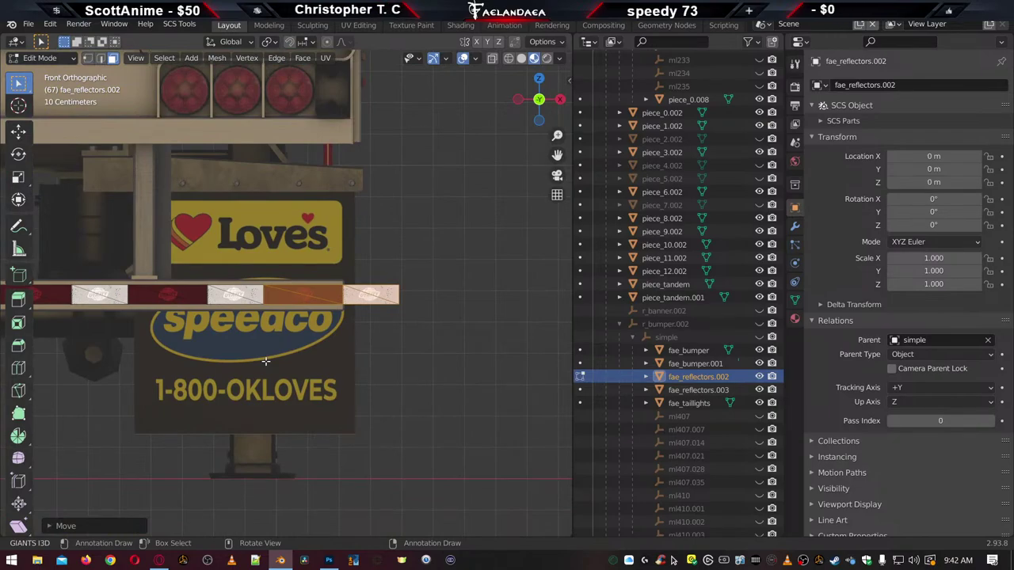
scroll(388, 356, "up", 5)
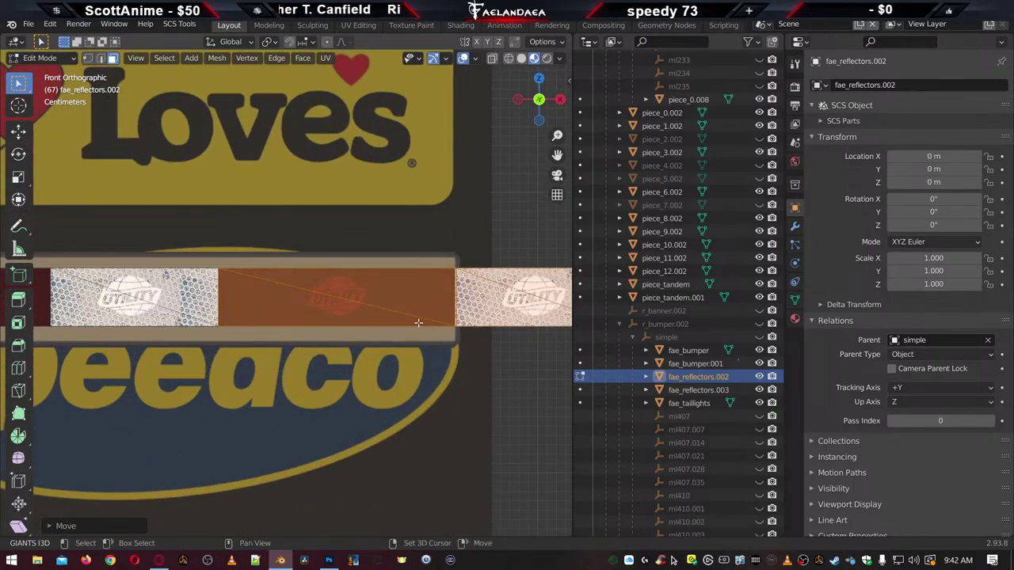
middle_click_drag(418, 322, 249, 321, "shift")
scroll(249, 320, "up", 6)
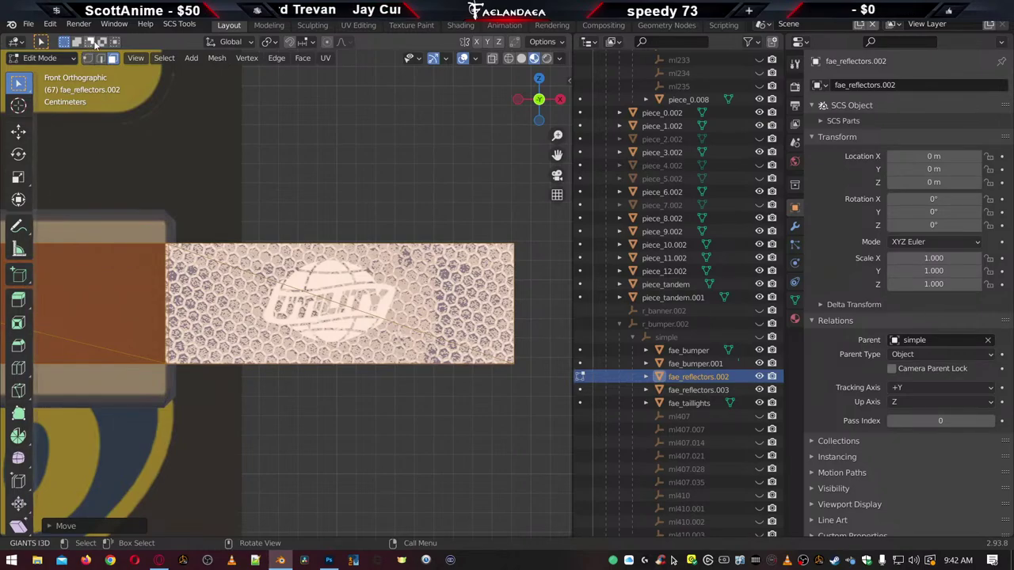
Undo, delete the reflector copy overhanging the bumper end, check the result, and return to Object Mode
key("ctrl+z")
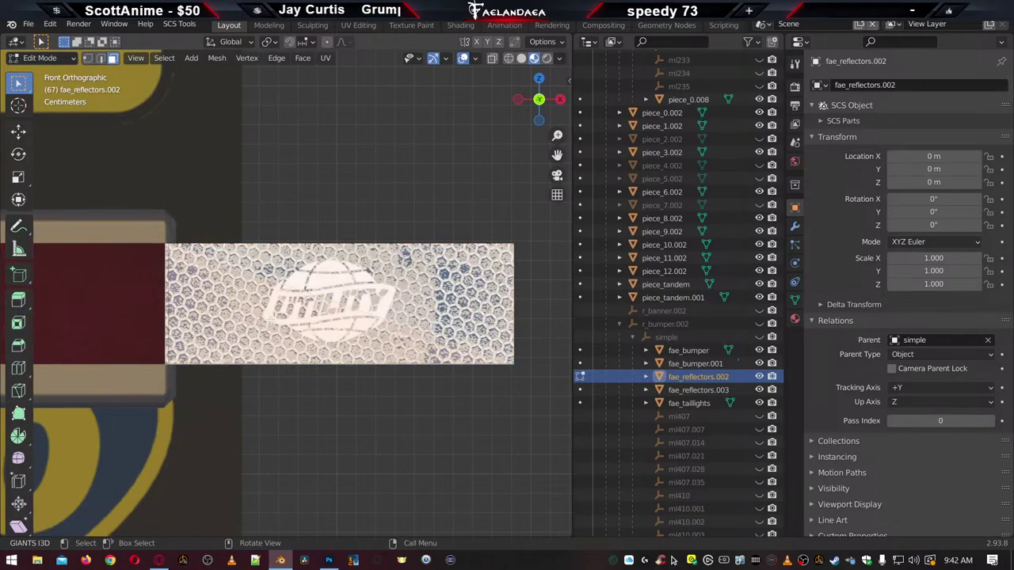
key("x")
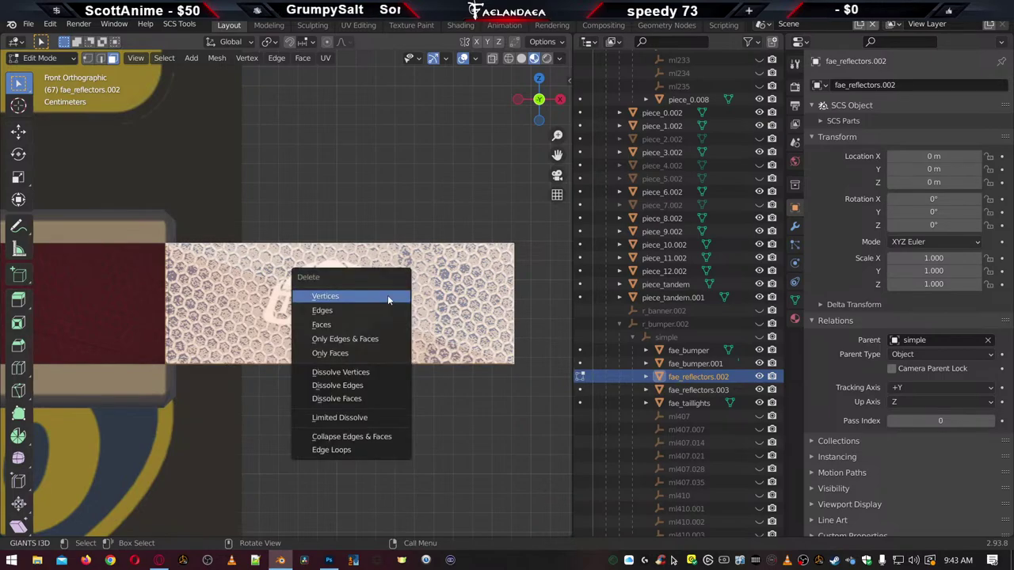
left_click(388, 298)
scroll(387, 297, "down", 3)
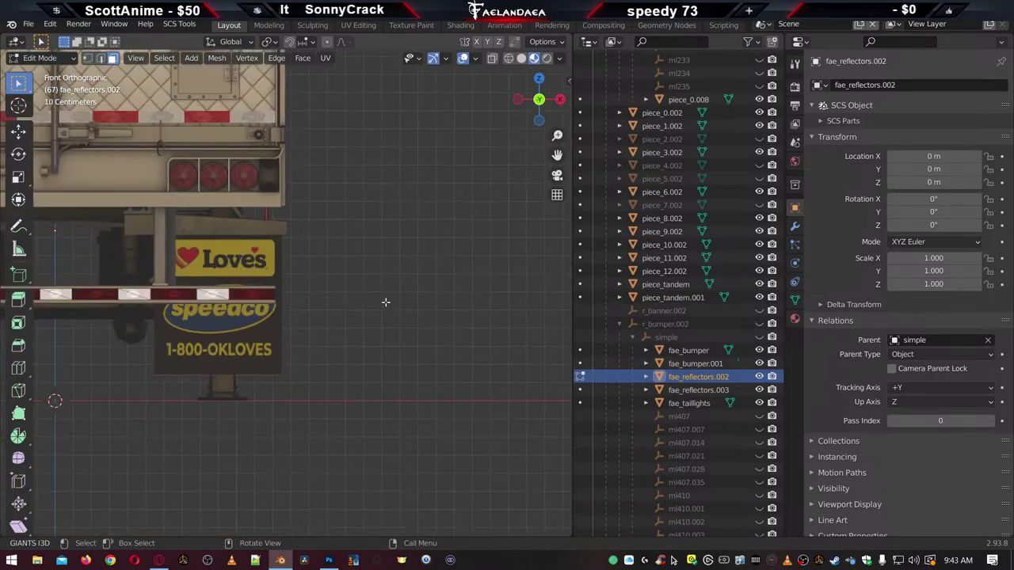
scroll(421, 354, "down", 2)
middle_click_drag(484, 350, 356, 349, "shift")
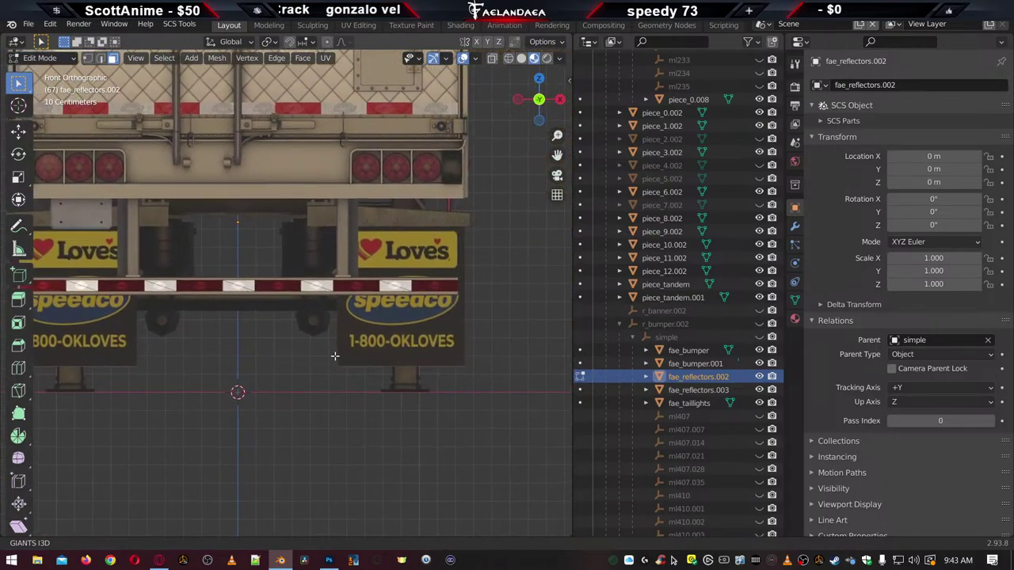
scroll(436, 346, "down", 1)
scroll(319, 317, "up", 5)
middle_click_drag(274, 335, 377, 333, "shift")
key("Tab")
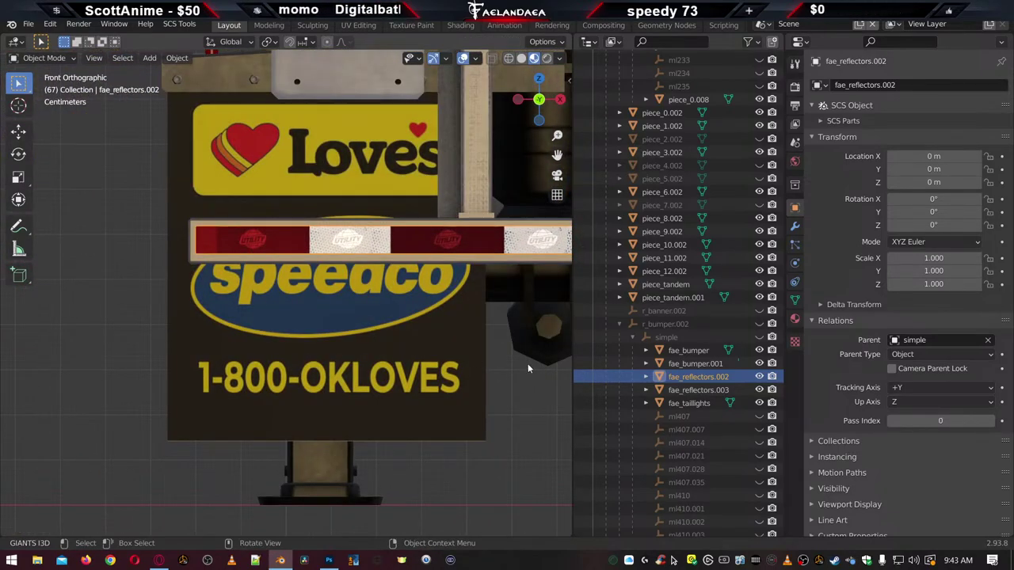
Shift the whole fae_reflectors.002 mesh slightly left along X in Edit Mode
scroll(206, 266, "up", 4)
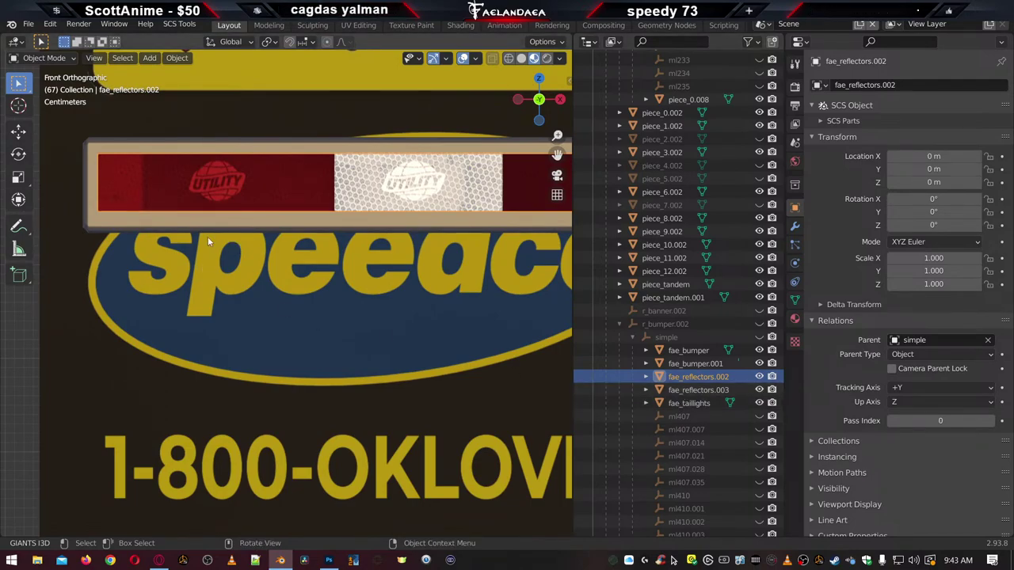
scroll(192, 236, "up", 2)
scroll(198, 265, "down", 2)
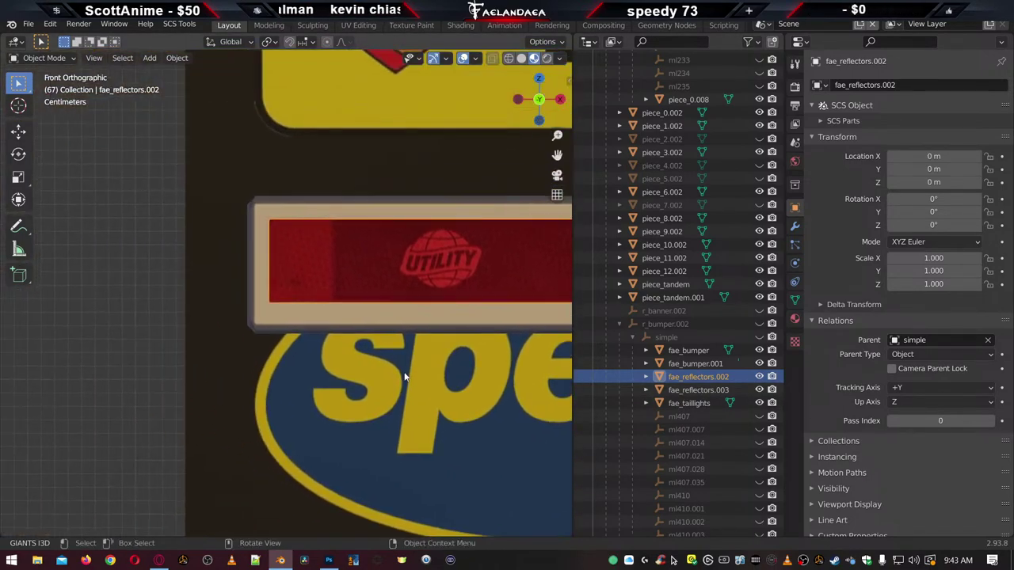
scroll(404, 372, "up", 2)
key("Tab")
key("a")
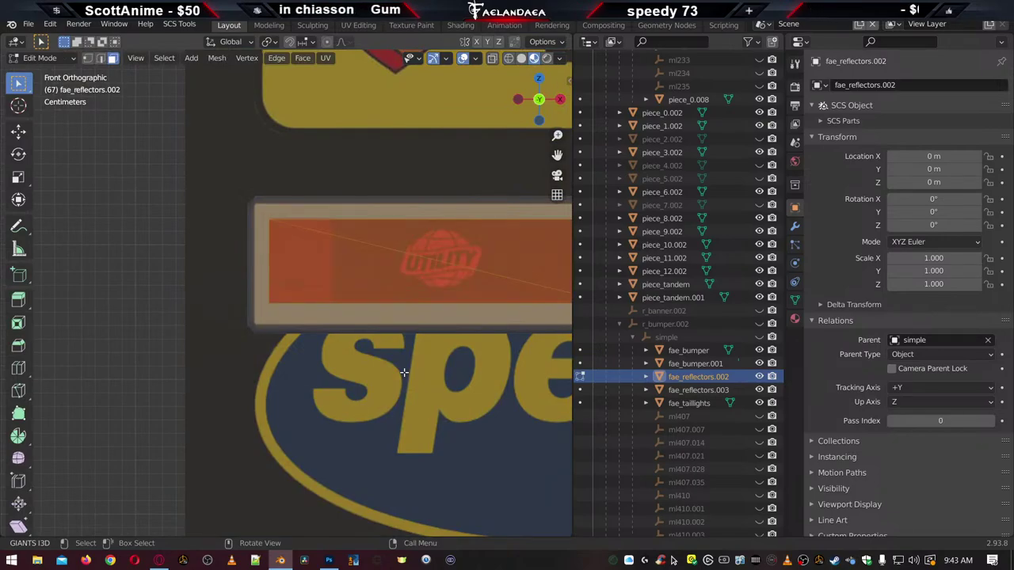
key("g")
key("x")
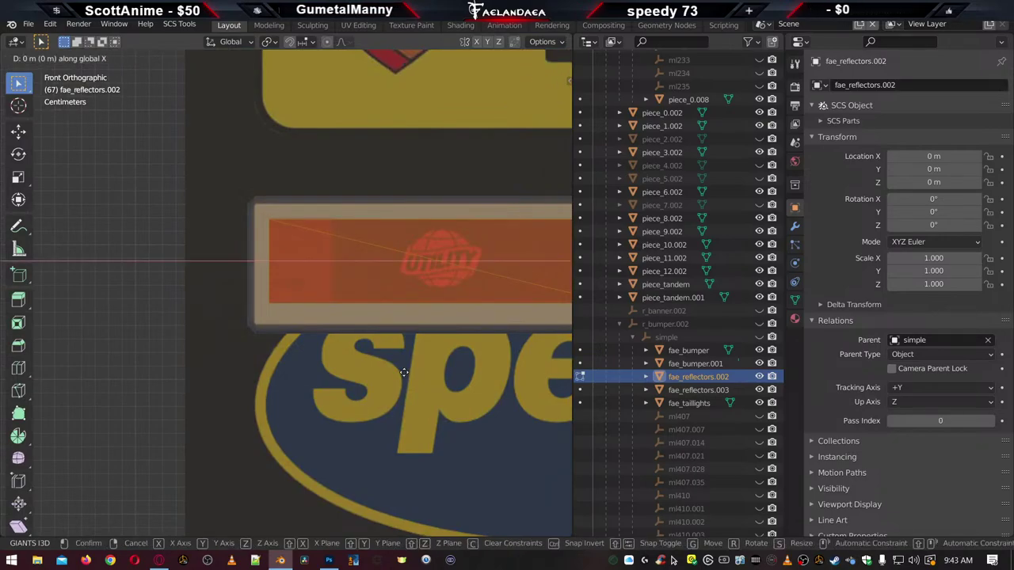
left_click(391, 374)
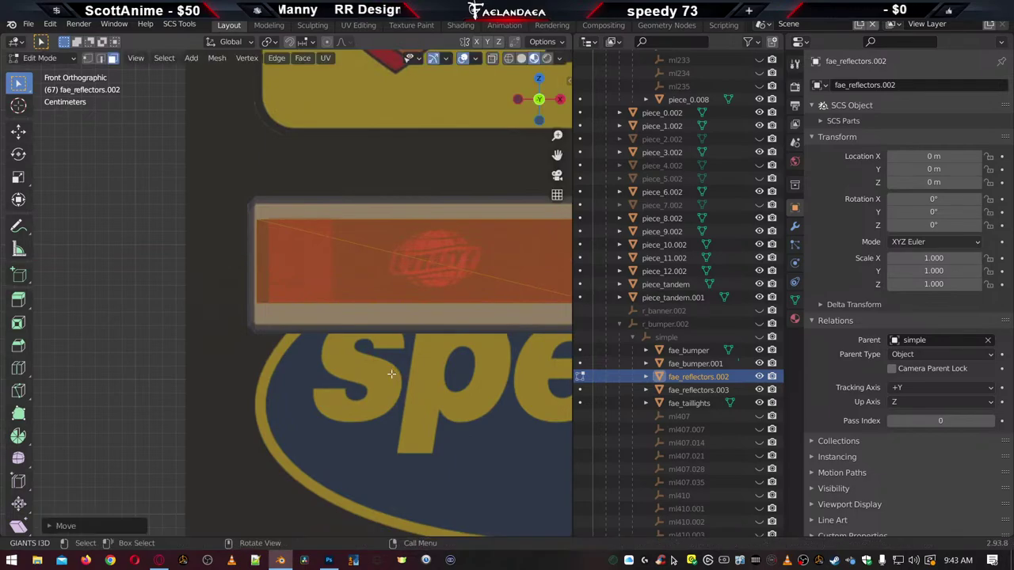
Check the reflector bar along the bumper, exit to Object Mode, and select fae_reflectors.003
scroll(393, 373, "down", 5)
middle_click_drag(411, 365, 383, 349, "shift")
scroll(315, 325, "up", 4)
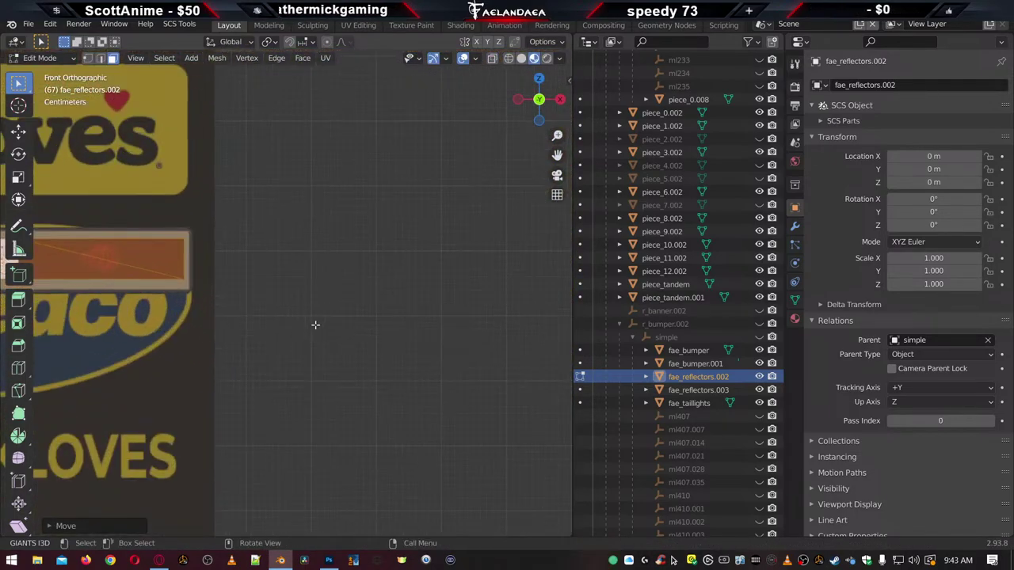
scroll(254, 335, "down", 3)
scroll(254, 335, "up", 2)
middle_click_drag(254, 336, 77, 348, "shift")
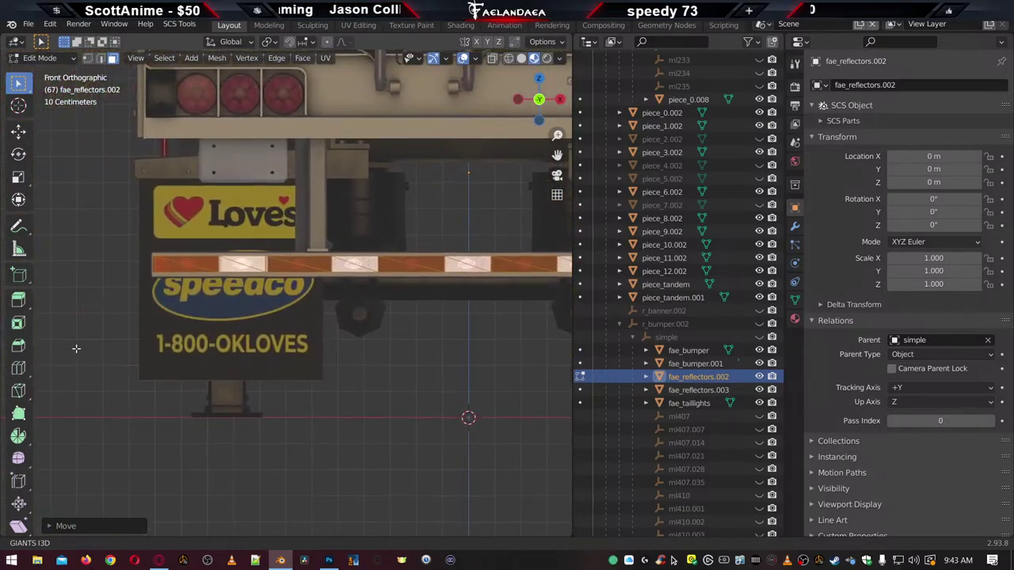
scroll(79, 347, "up", 1)
scroll(111, 337, "up", 2)
scroll(141, 324, "down", 1)
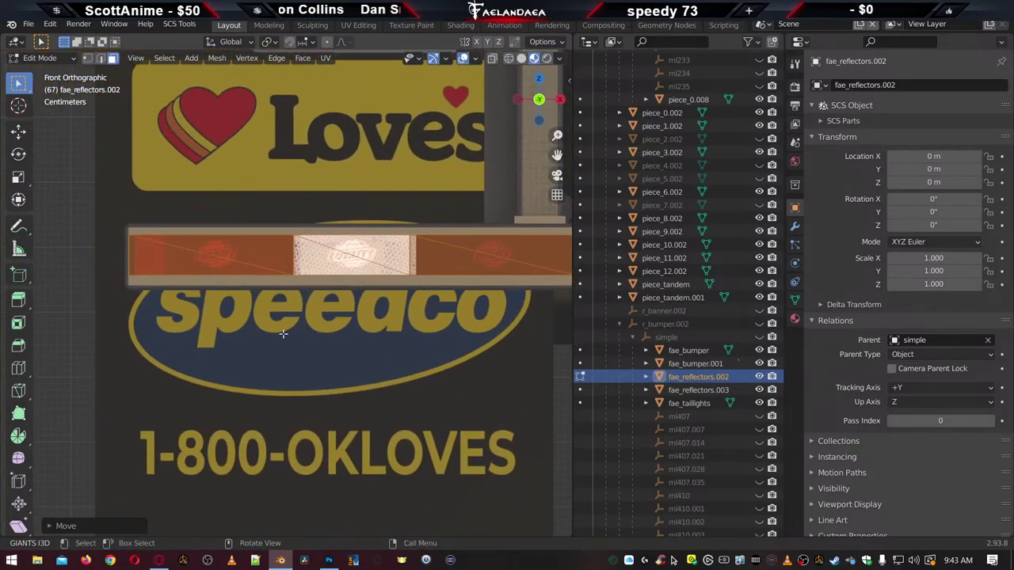
scroll(270, 334, "up", 3)
middle_click_drag(238, 340, 366, 369, "shift")
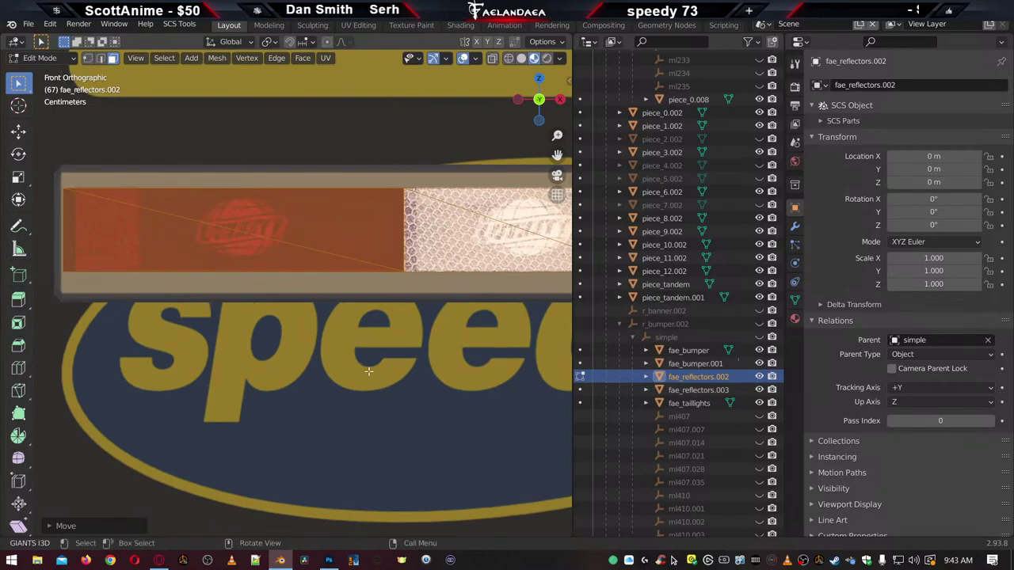
key("Tab")
left_click(706, 390)
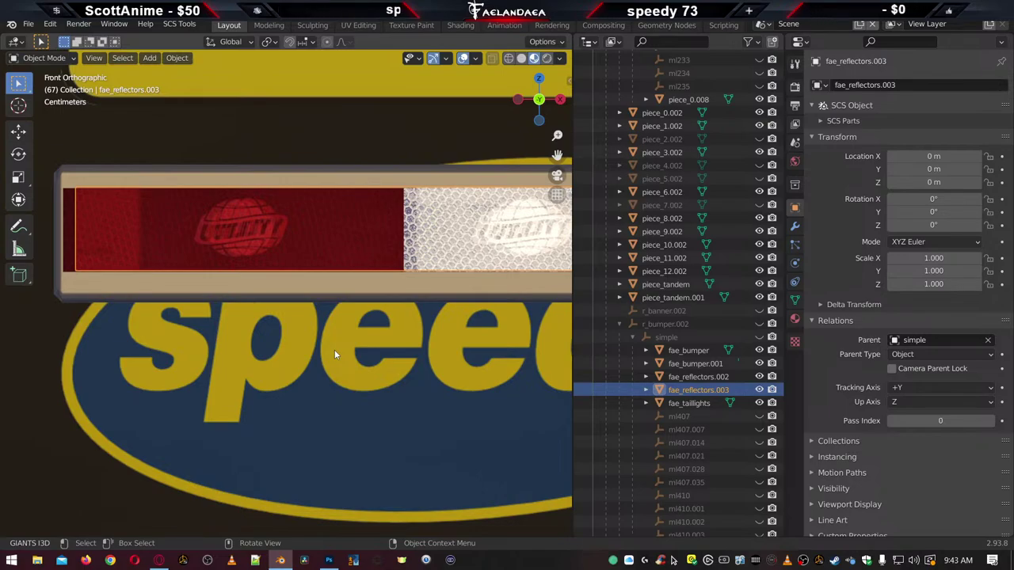
Nudge the fae_reflectors.003 mesh slightly along X and check it from an angle and the front
key("Tab")
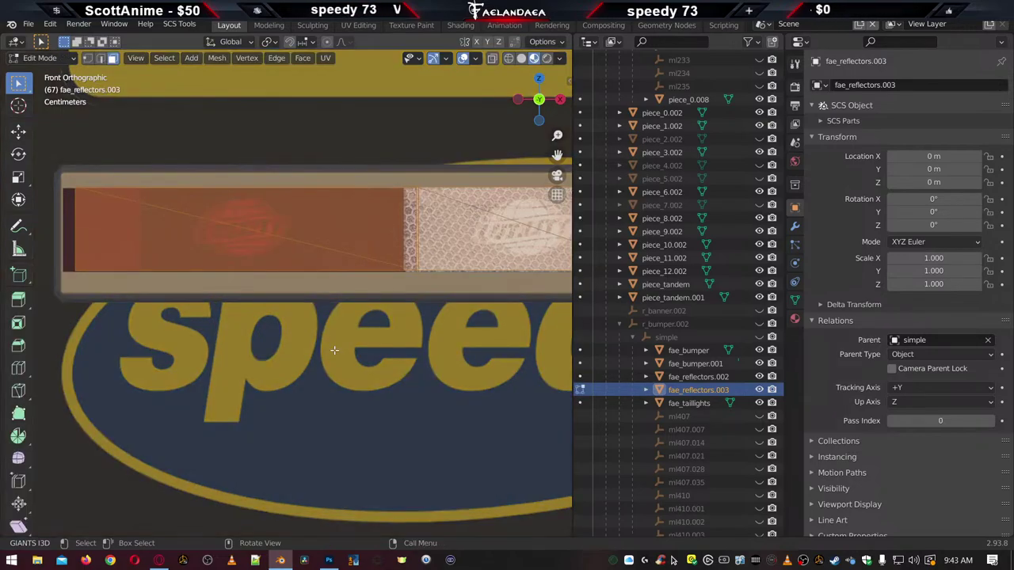
key("g")
key("x")
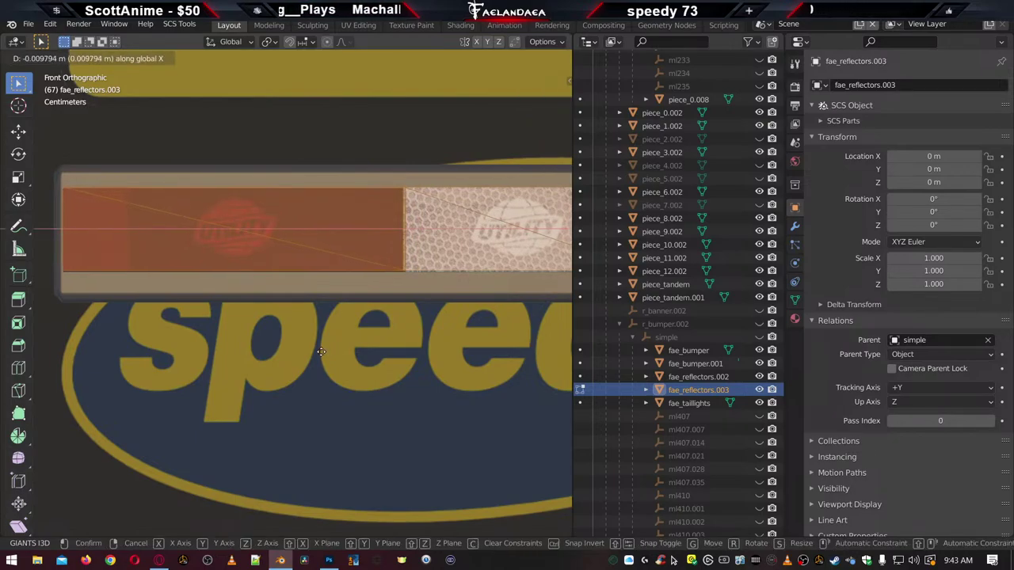
left_click(321, 352)
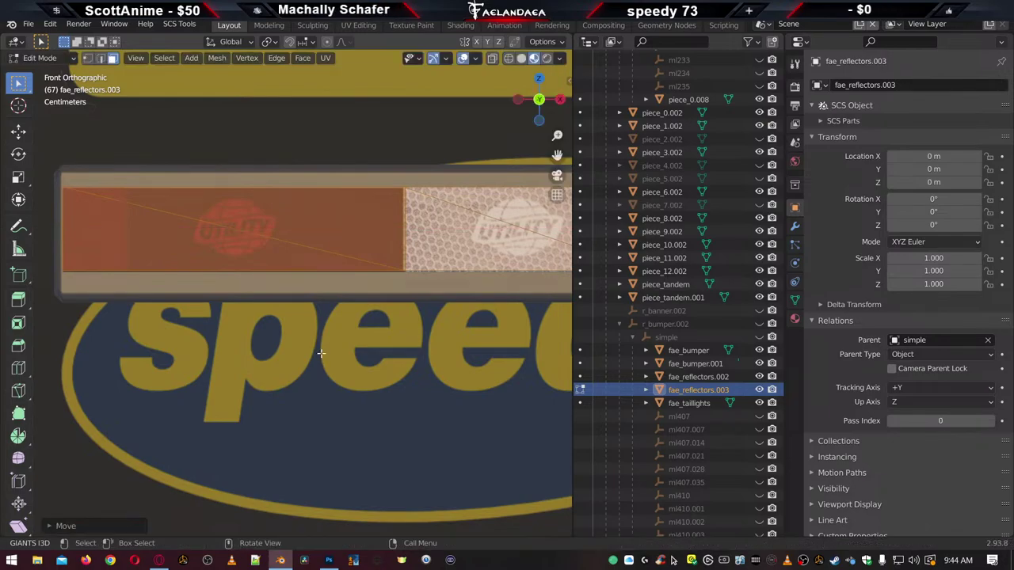
scroll(343, 349, "down", 3)
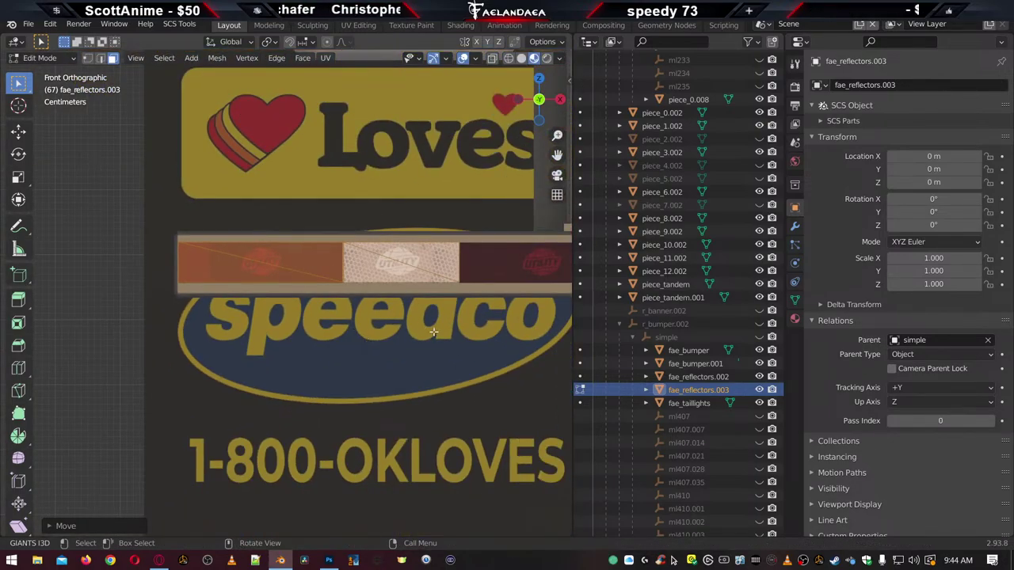
key("Tab")
middle_click_drag(433, 332, 421, 369)
key("Tab")
key("KP_1")
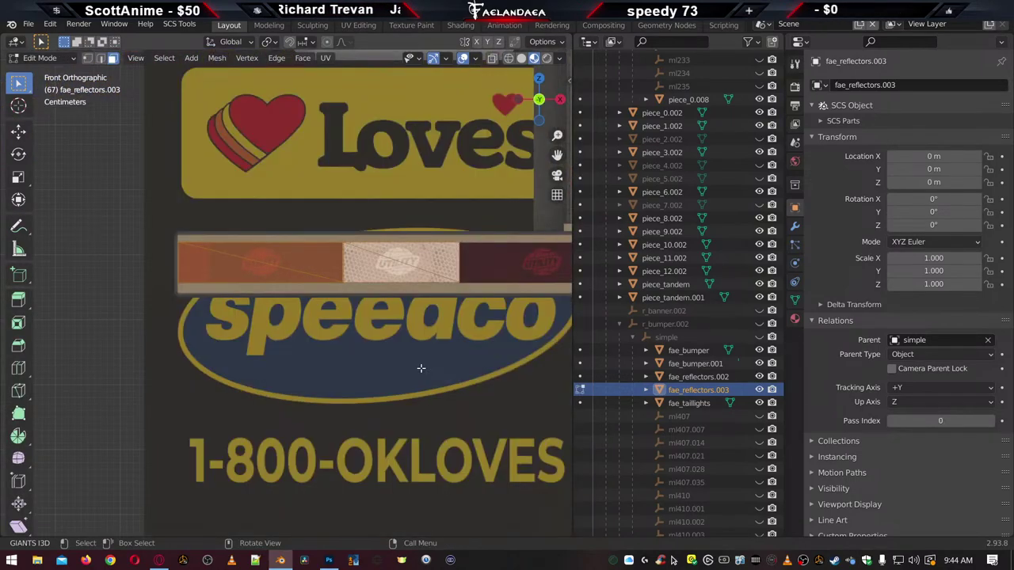
scroll(421, 369, "up", 4)
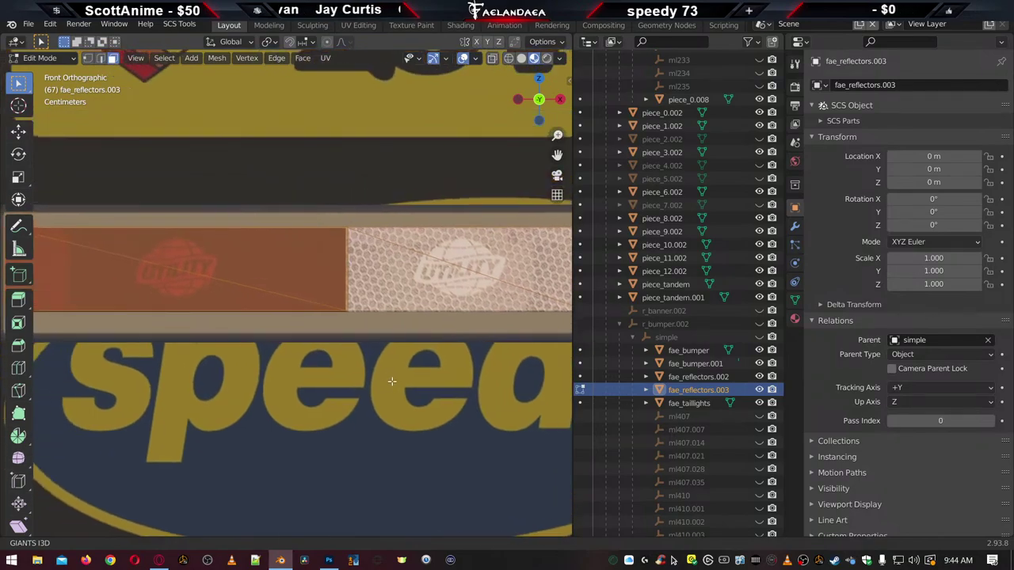
scroll(392, 381, "down", 5)
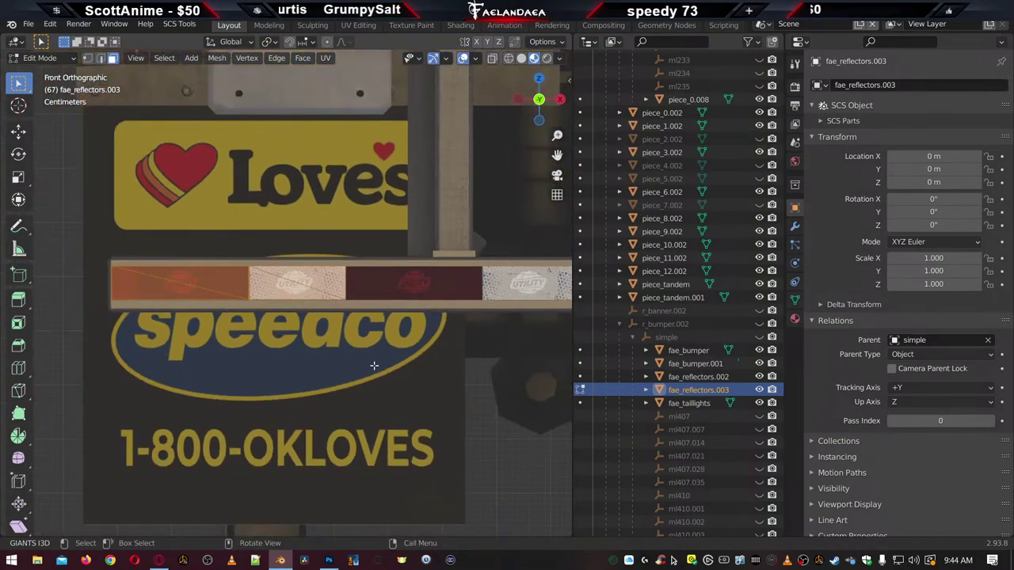
Duplicate the reflector faces twice, sliding each copy along X beside the existing tiles
key("shift+d")
right_click(374, 366)
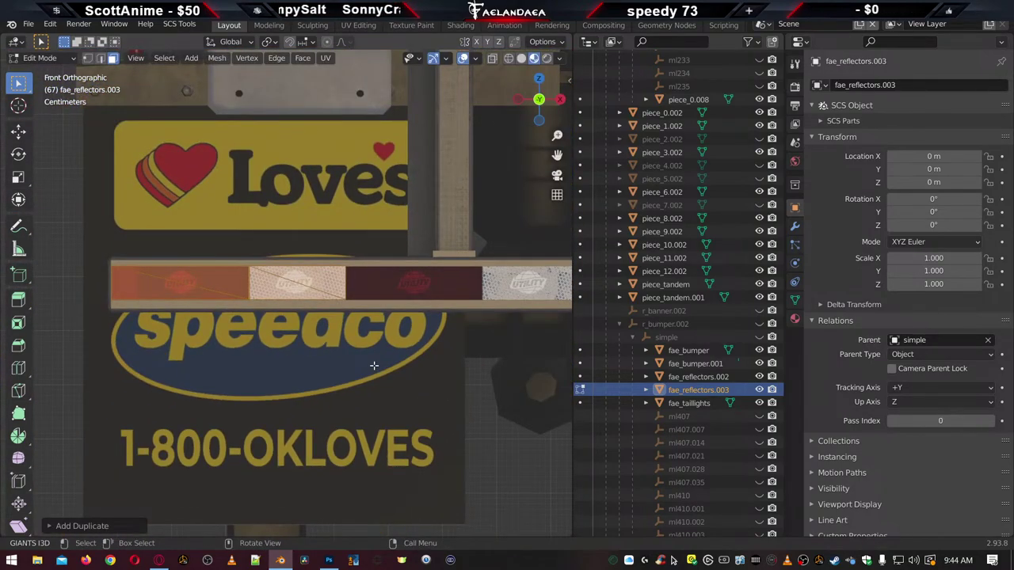
key("g")
key("x")
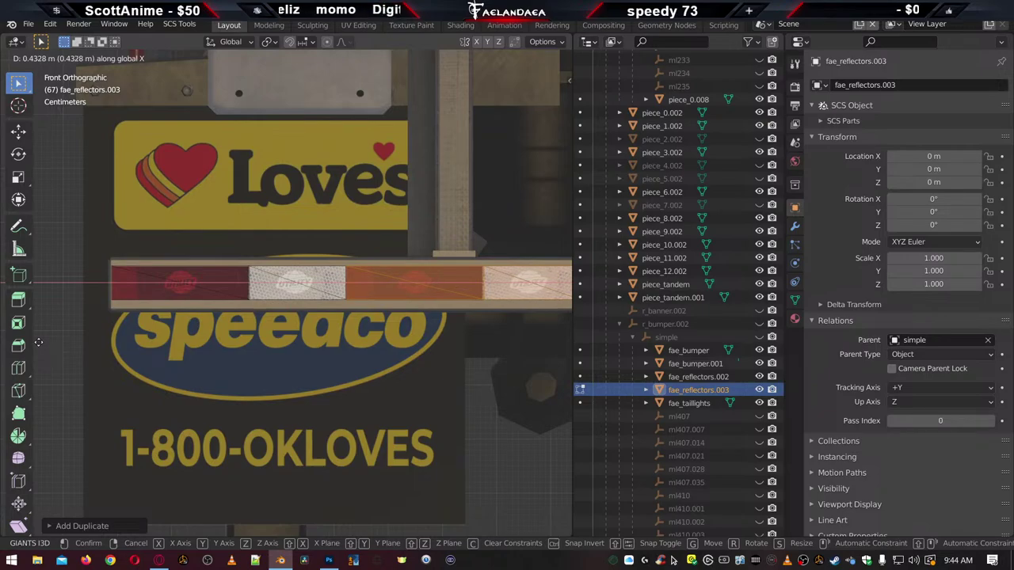
left_click(38, 342)
scroll(492, 361, "down", 2)
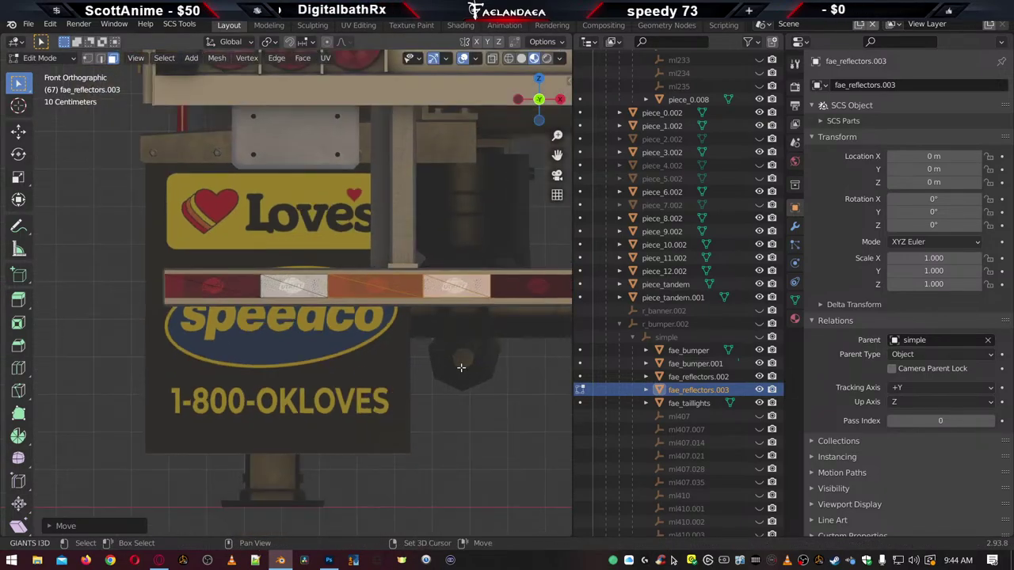
middle_click_drag(492, 360, 321, 362, "shift")
key("shift+d")
right_click(321, 361)
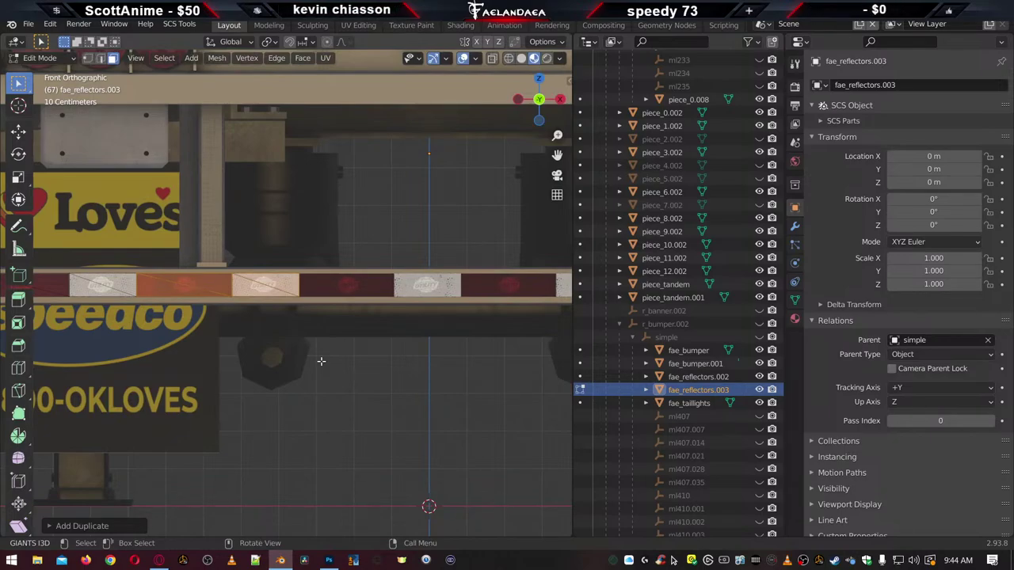
key("g")
key("x")
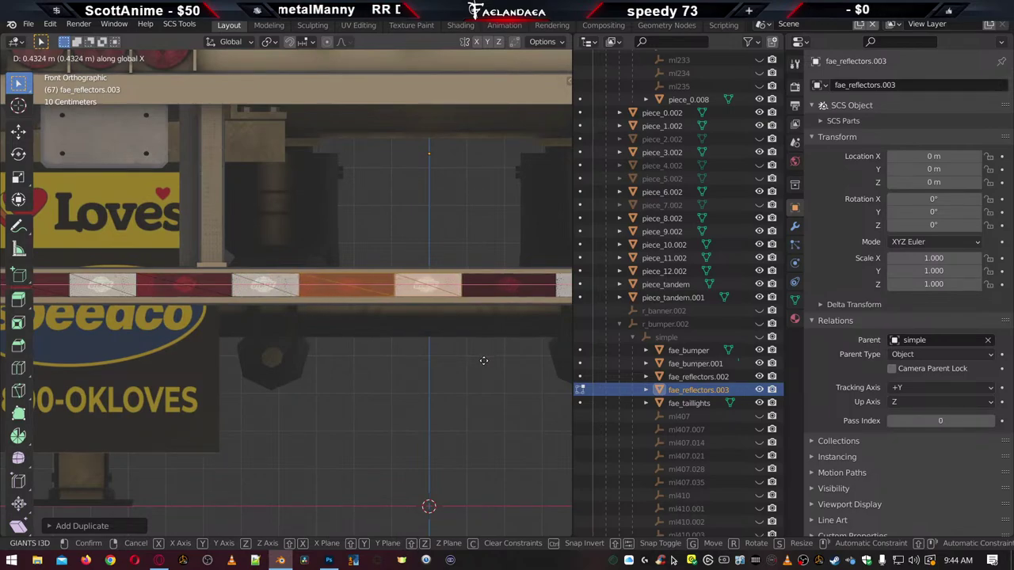
left_click(483, 361)
Place another reflector copy further along the bumper, cancel the next slide, and recheck the front view
middle_click_drag(483, 362, 170, 367, "shift")
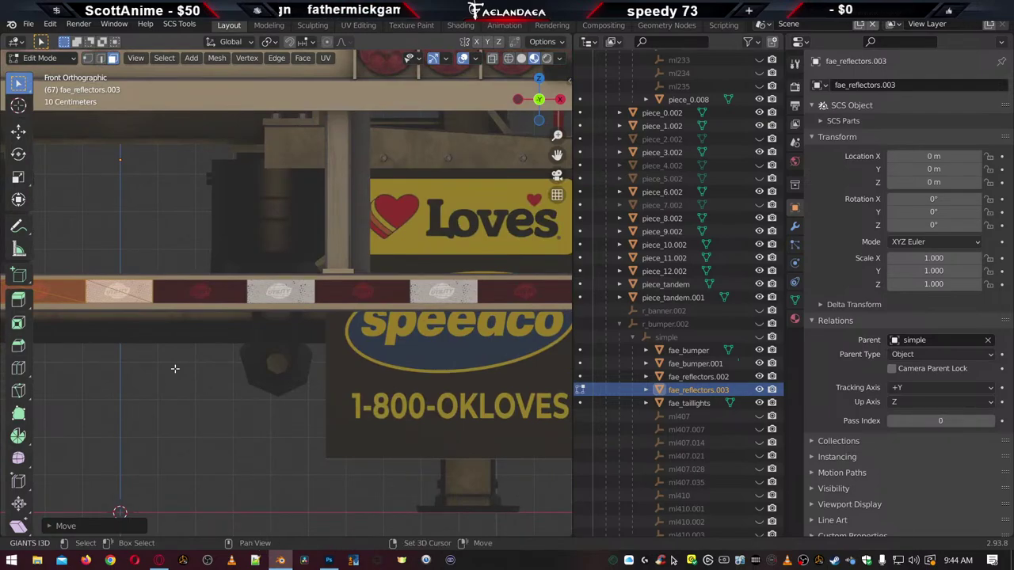
key("g")
right_click(175, 369)
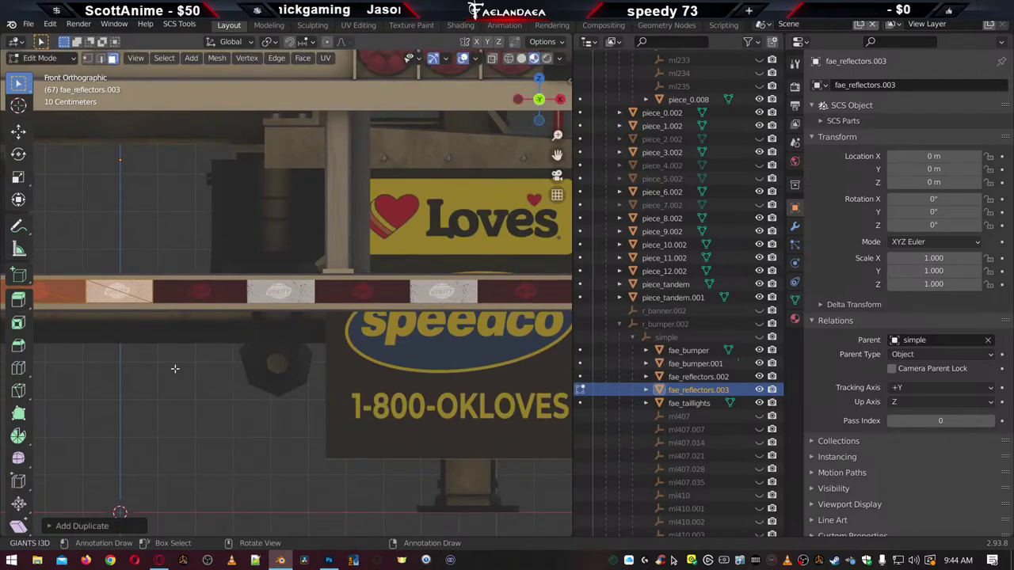
key("g")
key("x")
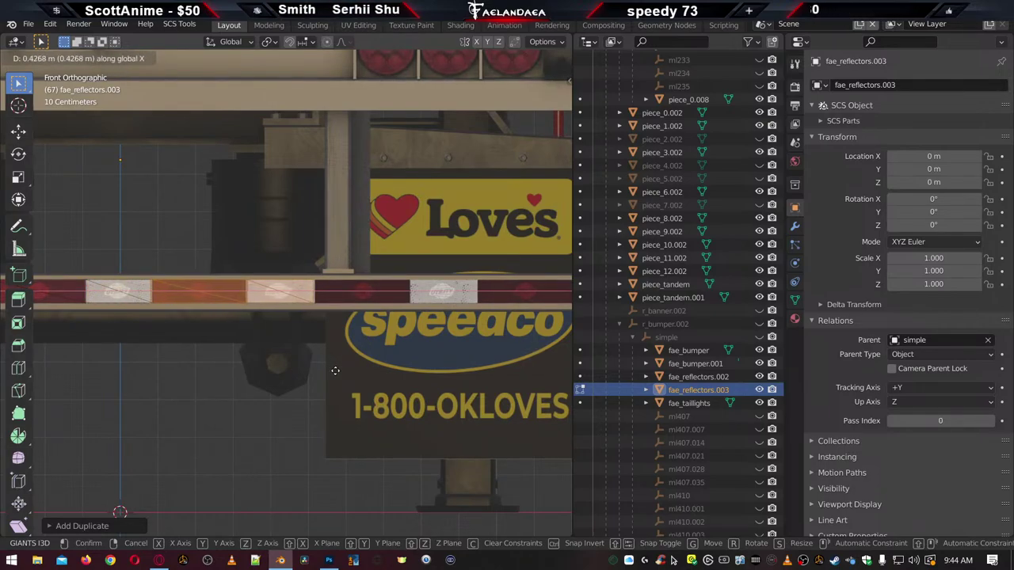
left_click(336, 371)
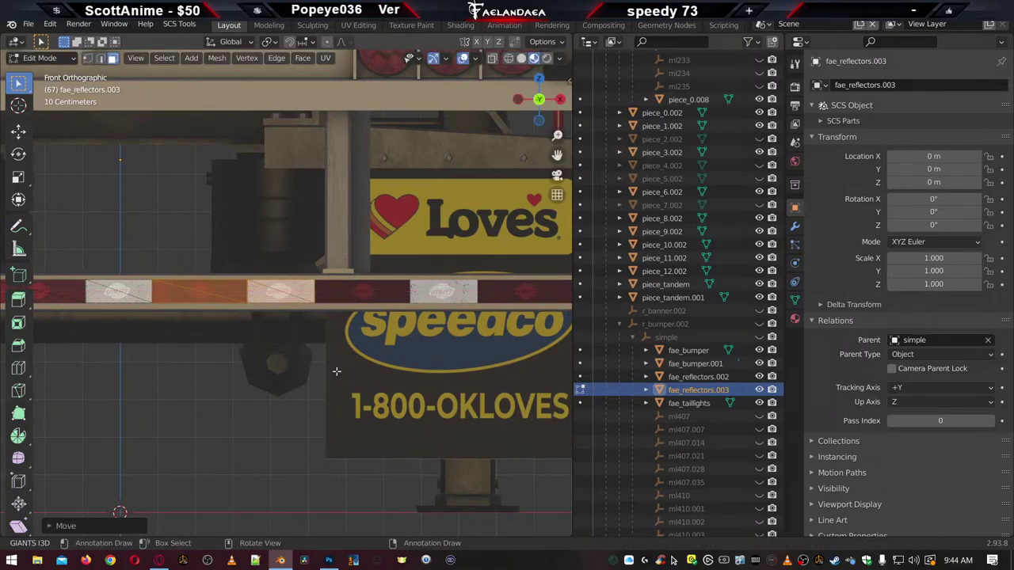
key("shift+d")
right_click(336, 371)
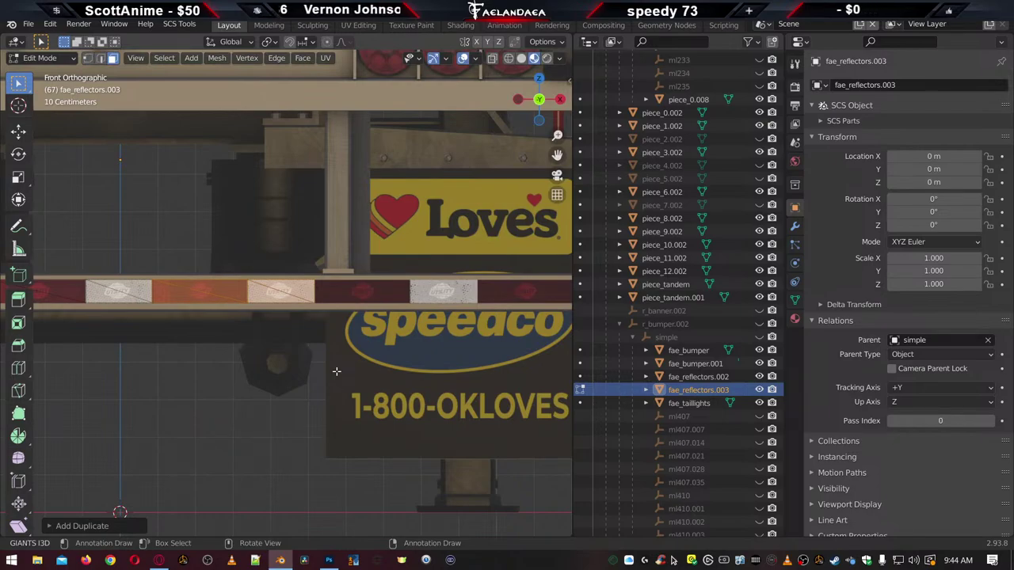
key("g")
key("x")
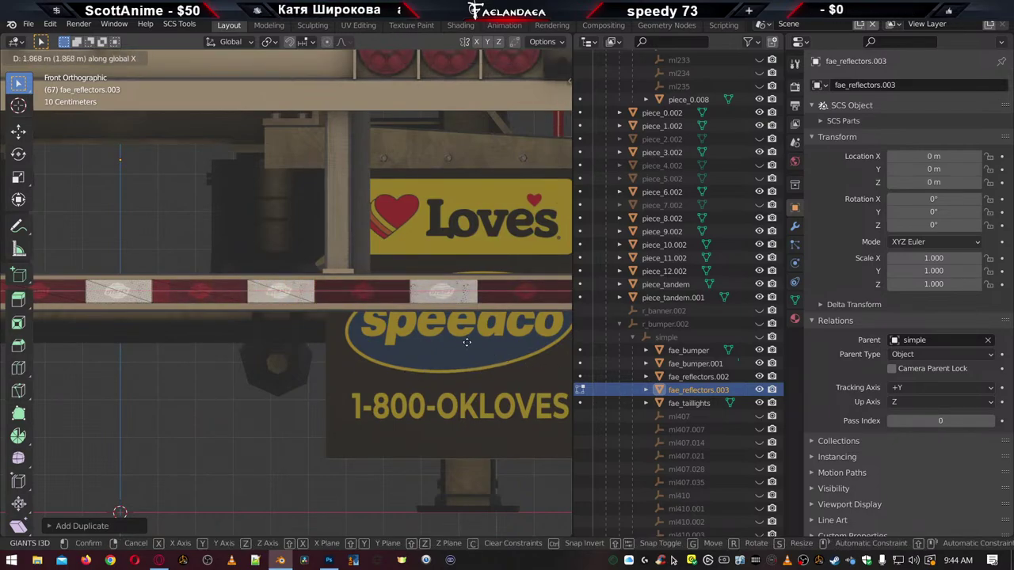
right_click(454, 317)
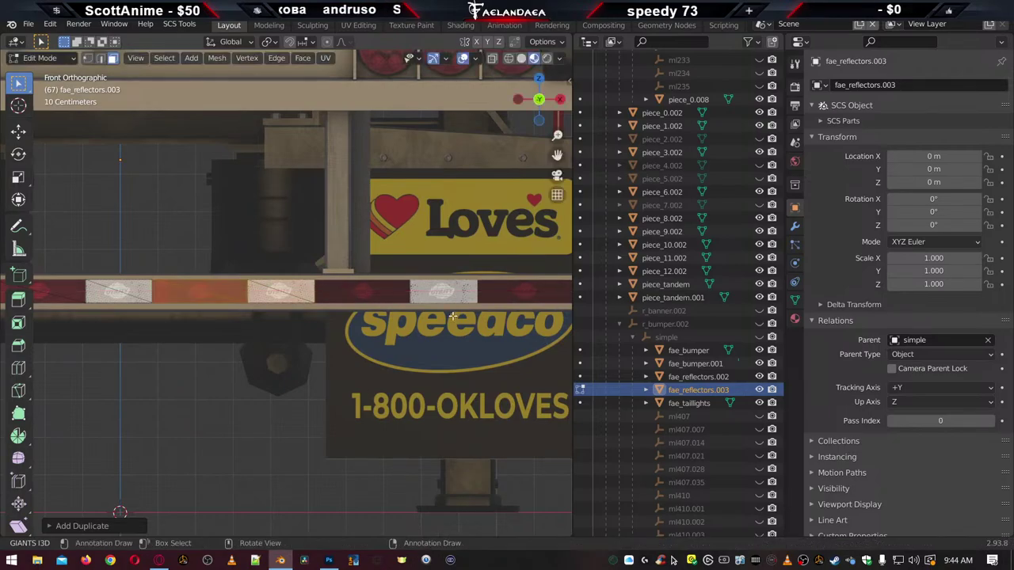
middle_click_drag(392, 348, 340, 352, "alt")
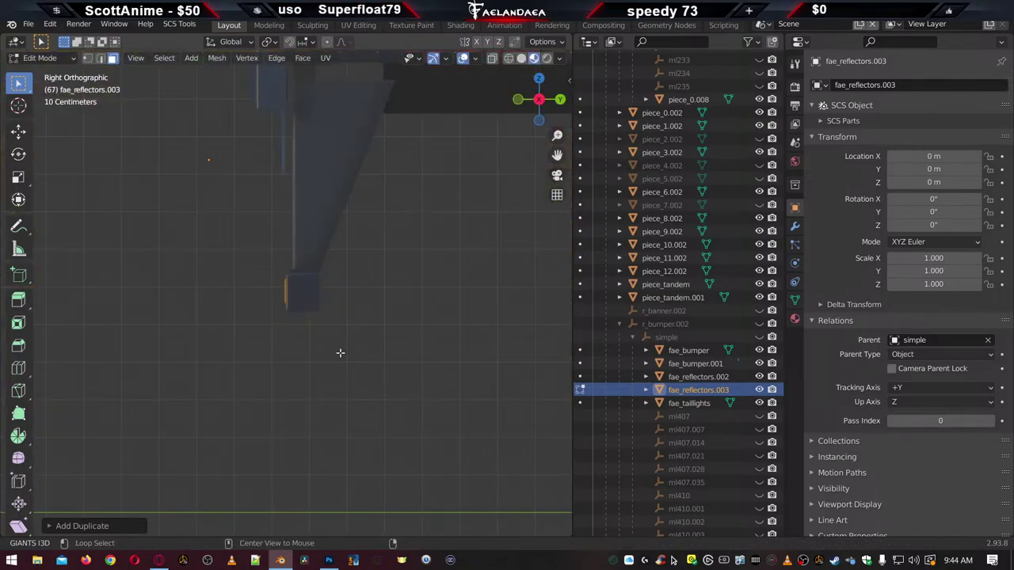
key("KP_1")
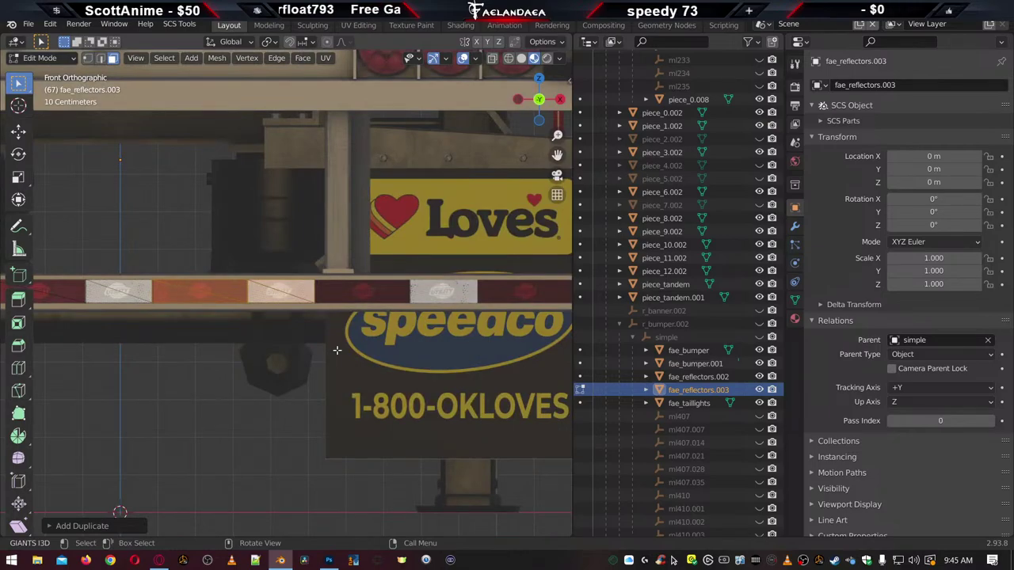
Add two more reflector copies along X toward and past the bumper's end
key("shift+d")
key("x")
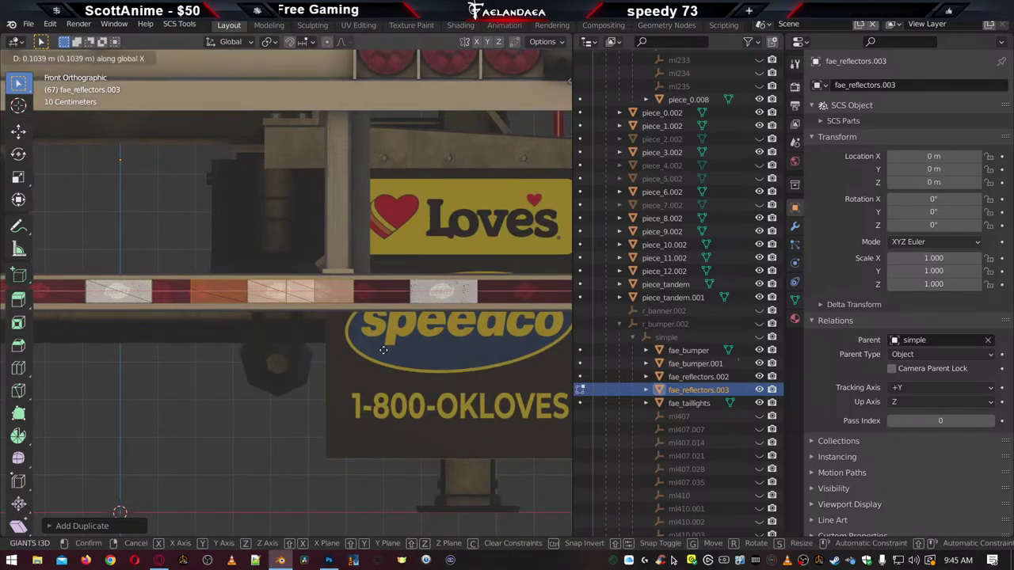
left_click(500, 348)
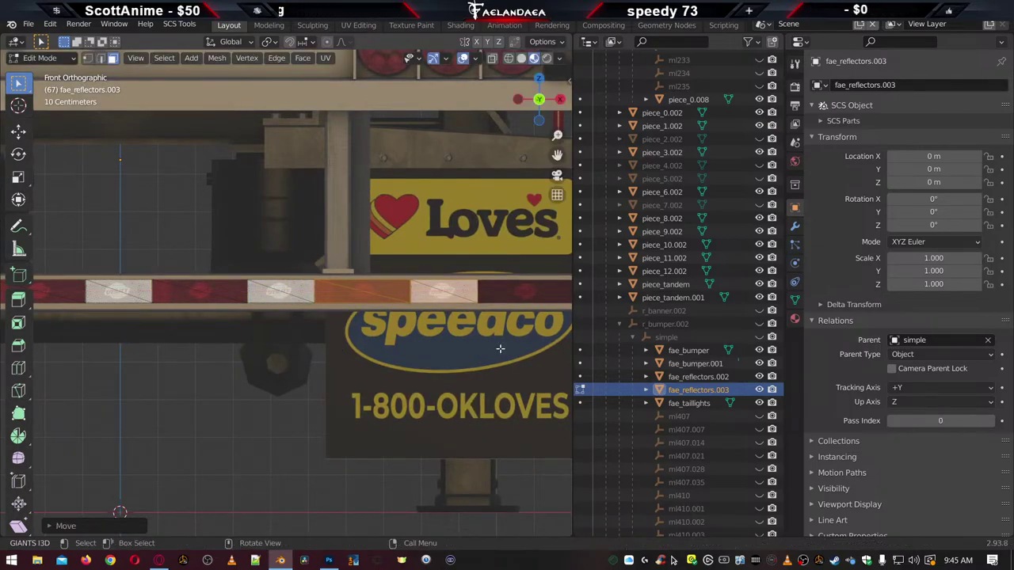
middle_click_drag(469, 357, 296, 363, "shift")
scroll(296, 363, "up", 5)
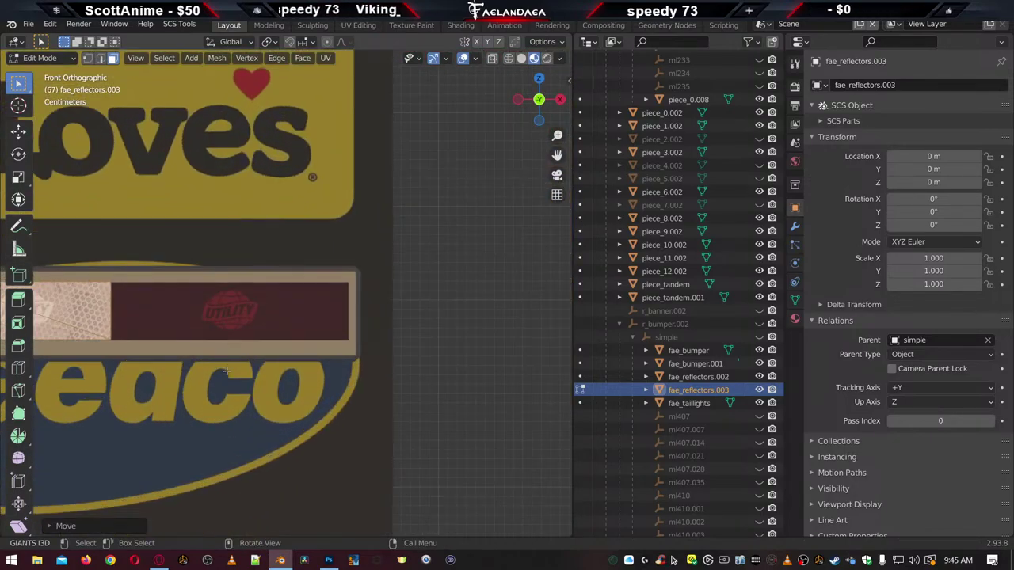
key("shift+d")
right_click(226, 370)
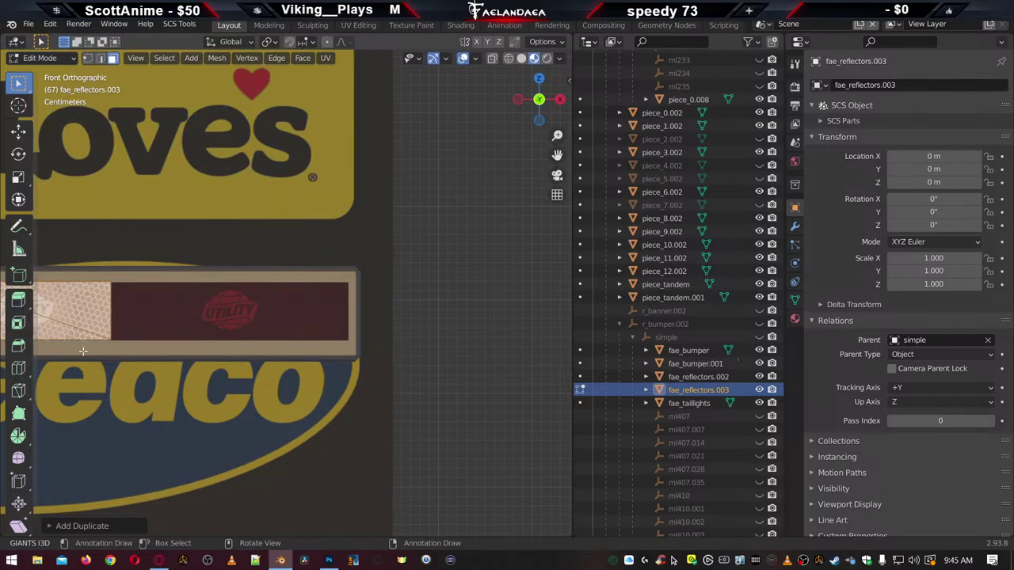
key("g")
key("x")
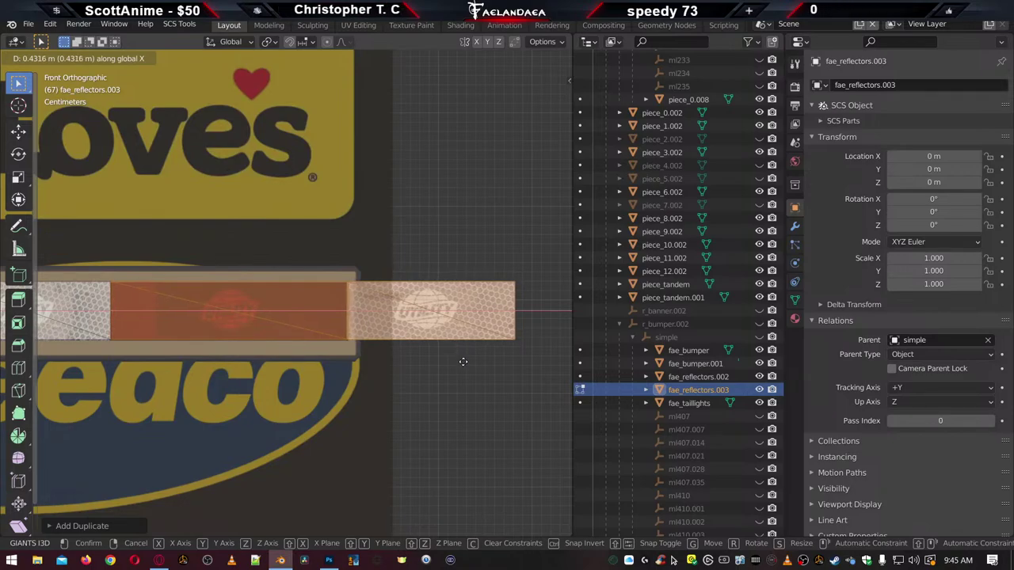
left_click(462, 359)
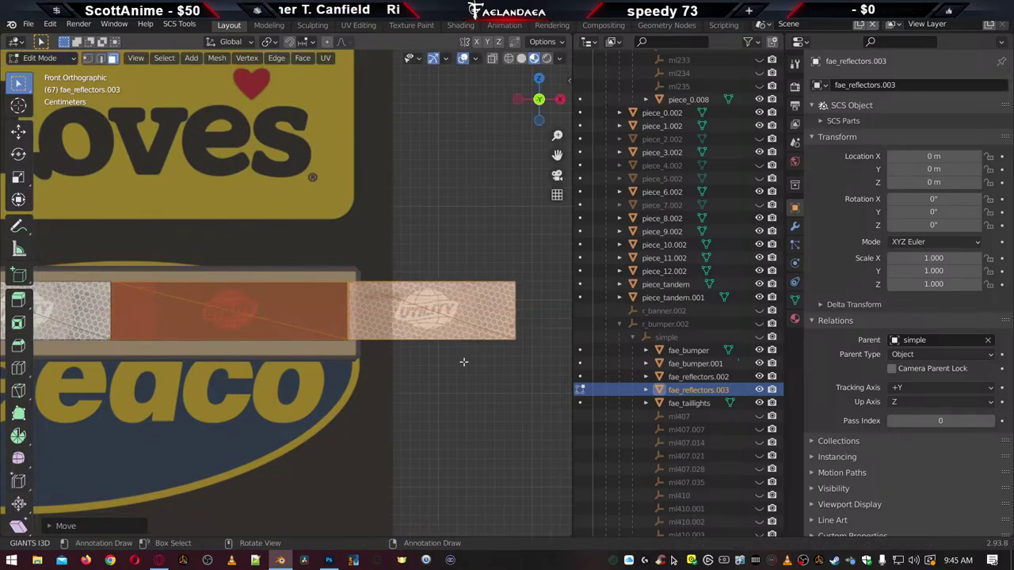
Delete the vertices of the stray reflector tile past the bumper end
left_click(411, 326)
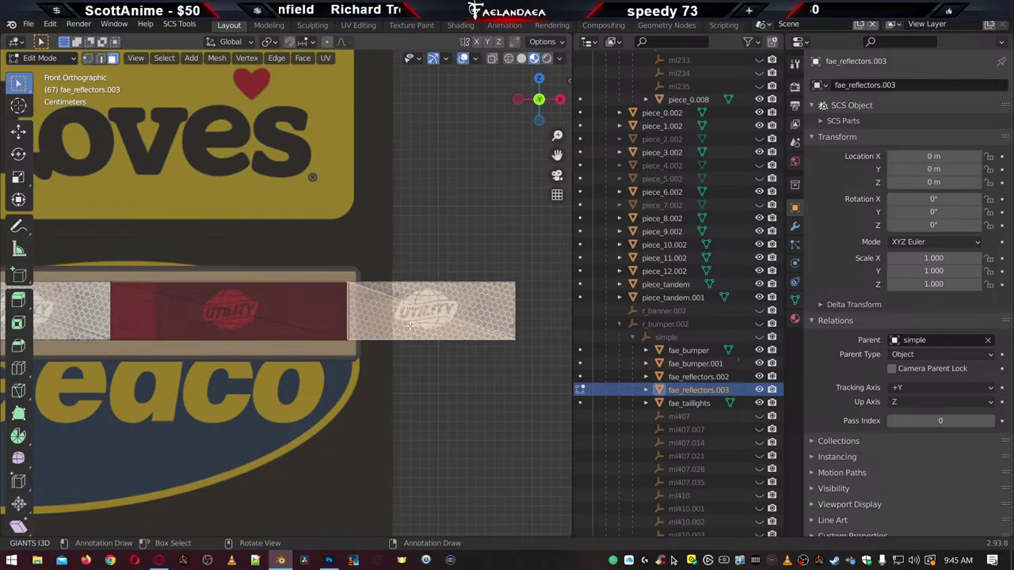
left_click(471, 301)
key("x")
left_click(470, 301)
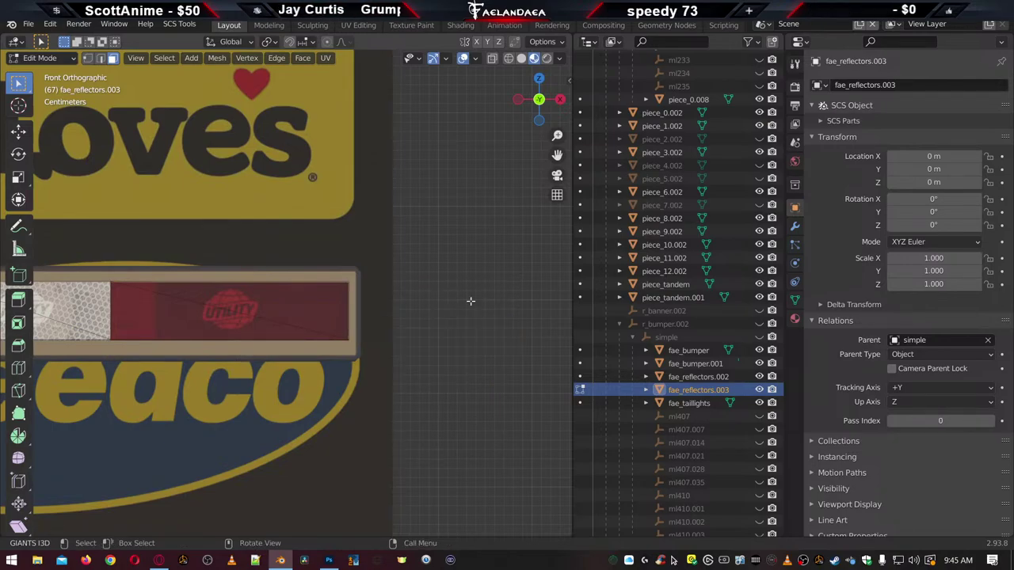
Return to Object Mode and orbit a perspective view around the trailer's rear bumper
key("Tab")
key("KP_5")
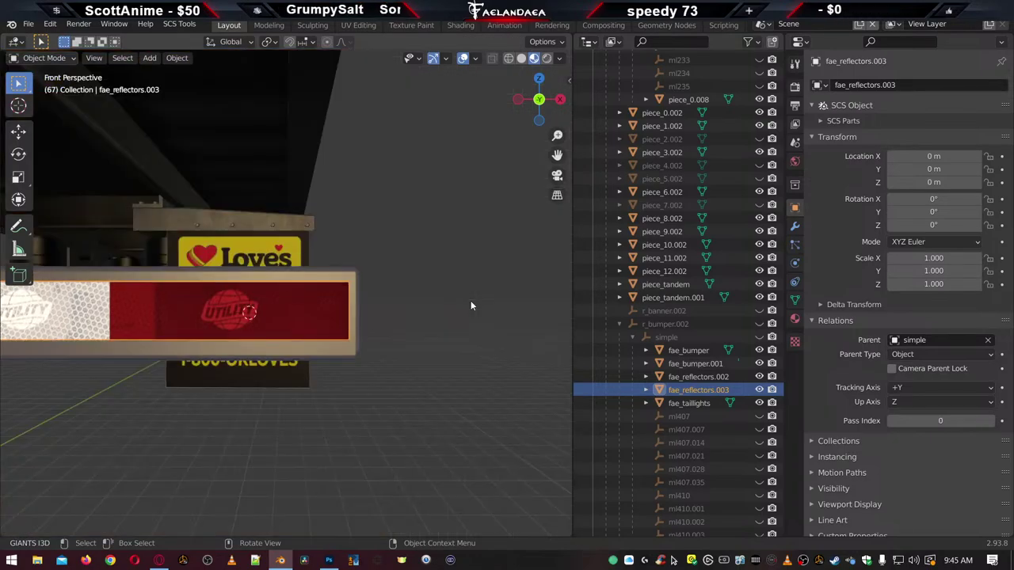
scroll(406, 323, "down", 2)
middle_click_drag(406, 323, 365, 373)
scroll(364, 368, "up", 4)
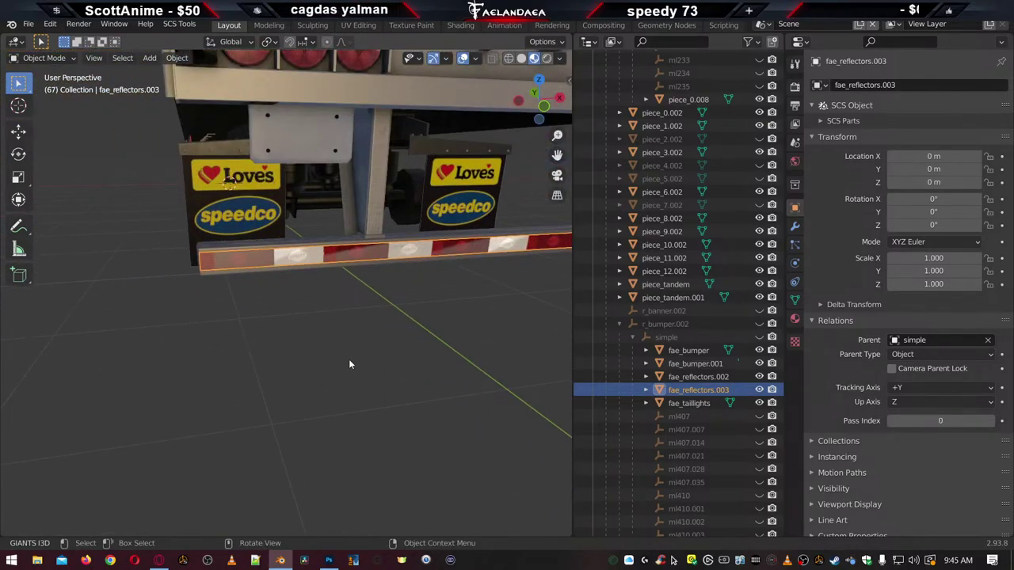
left_click(347, 360)
middle_click_drag(263, 376, 333, 436)
scroll(322, 370, "up", 10)
scroll(336, 435, "up", 2)
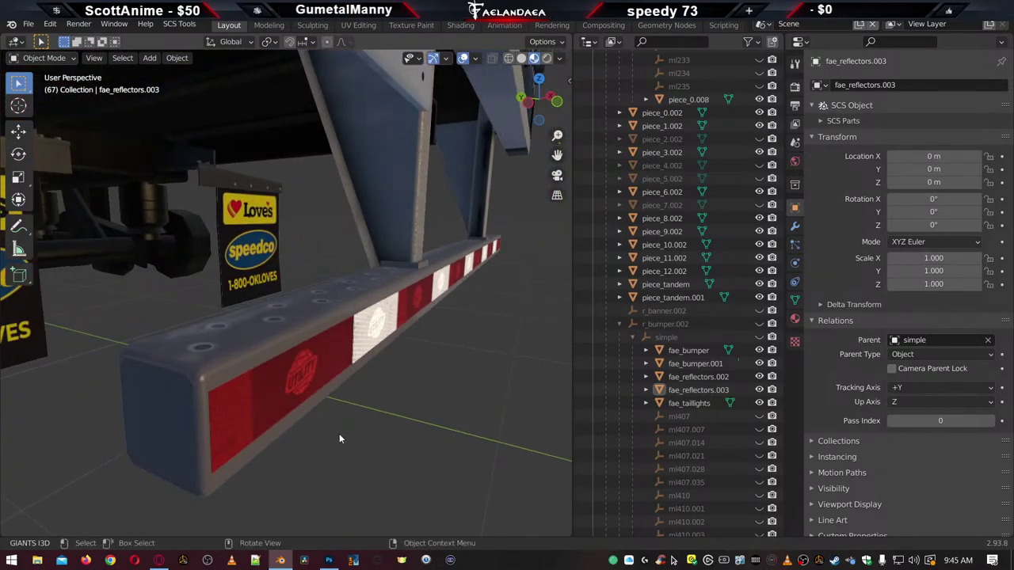
Nudge the red reflector panel slightly out from the bumper along Y
left_click(305, 390)
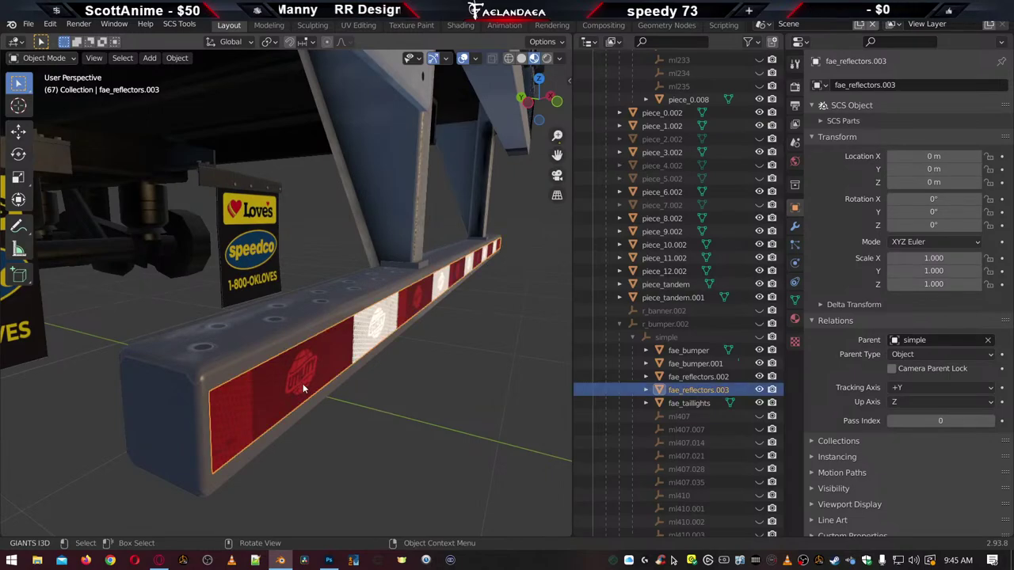
key("g")
key("y")
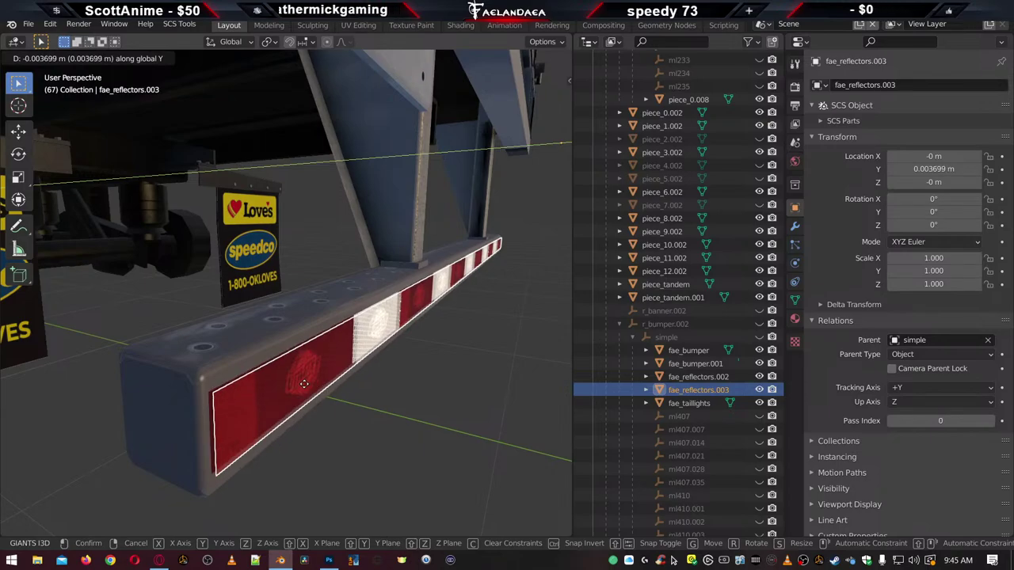
left_click(304, 382)
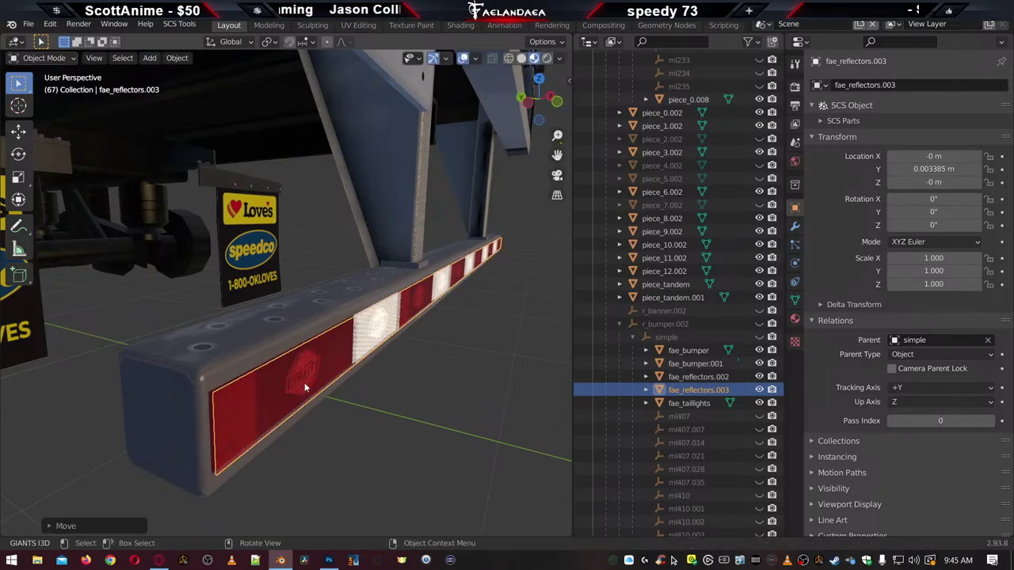
scroll(338, 383, "down", 4)
middle_click_drag(337, 382, 405, 382)
scroll(365, 393, "up", 2)
scroll(366, 396, "up", 2)
Move fae_reflectors.002 and fae_reflectors.003 along Y, placing .003 at 0.005665 m
left_click(680, 376)
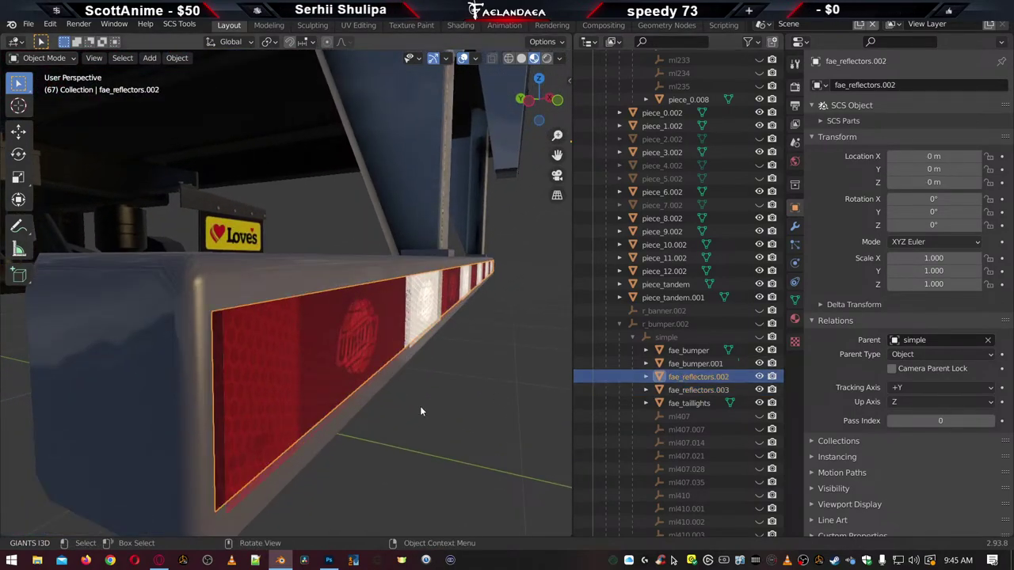
key("g")
key("y")
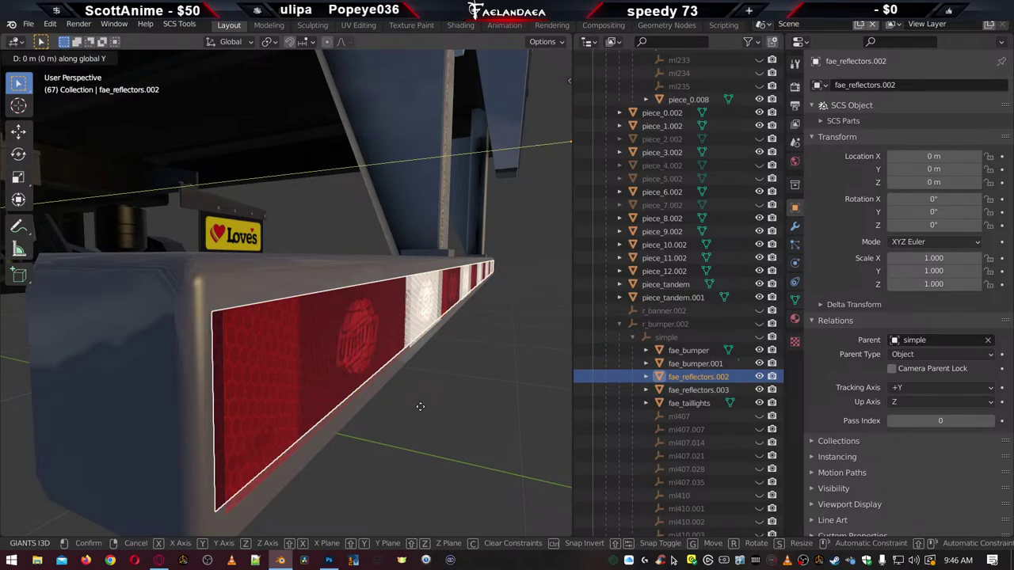
left_click(422, 406)
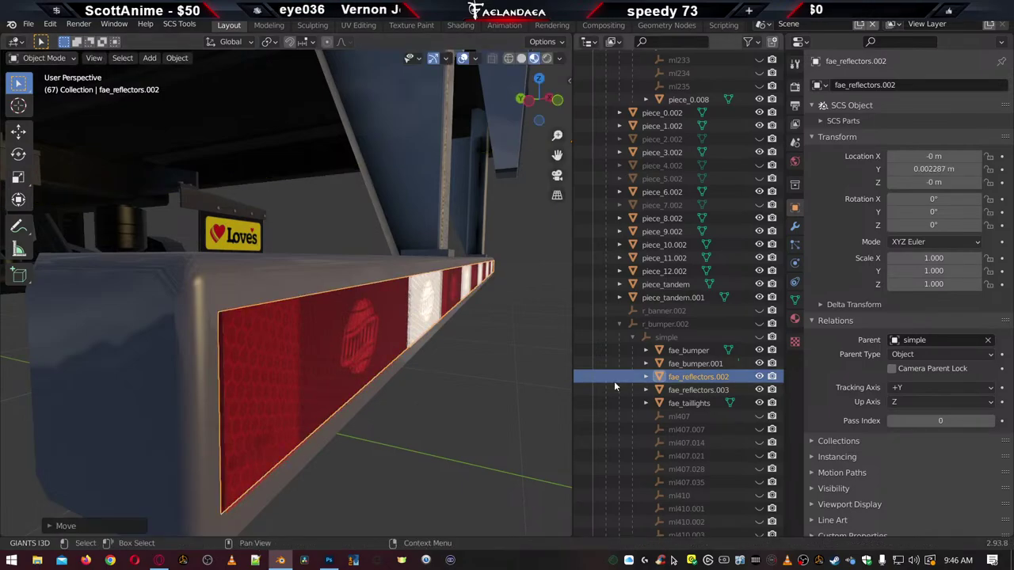
left_click(697, 389)
key("g")
key("y")
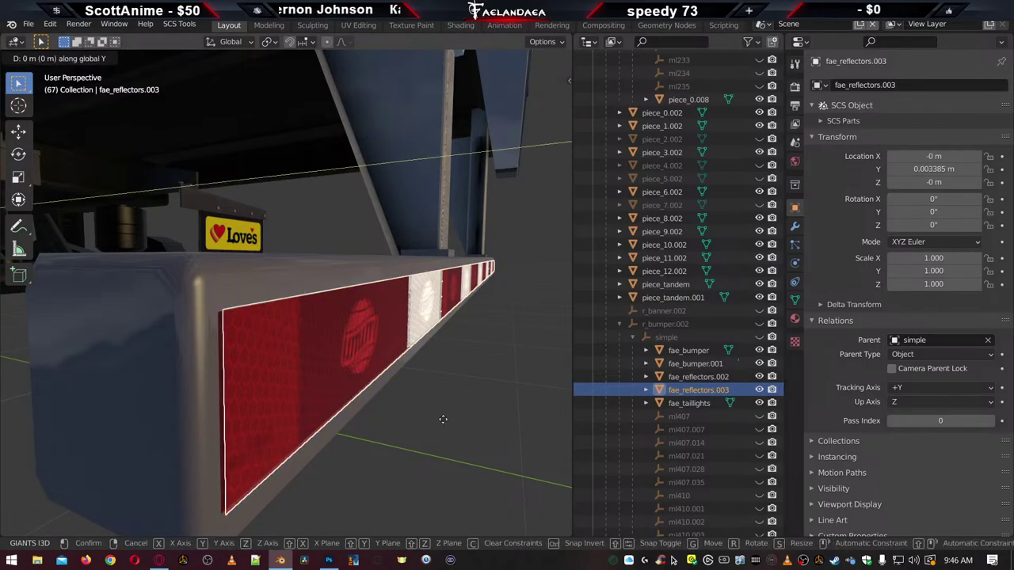
left_click(444, 419)
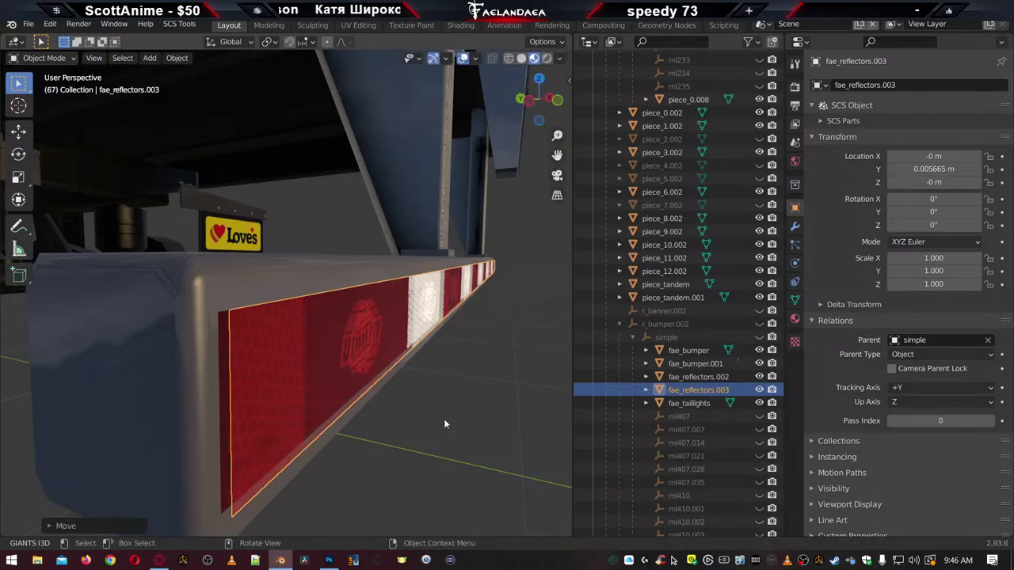
Orbit and zoom to inspect the reflector row, then reselect fae_reflectors.003
scroll(447, 418, "down", 5)
middle_click_drag(463, 393, 370, 450)
left_click(467, 365)
scroll(442, 378, "up", 4)
scroll(370, 449, "up", 5)
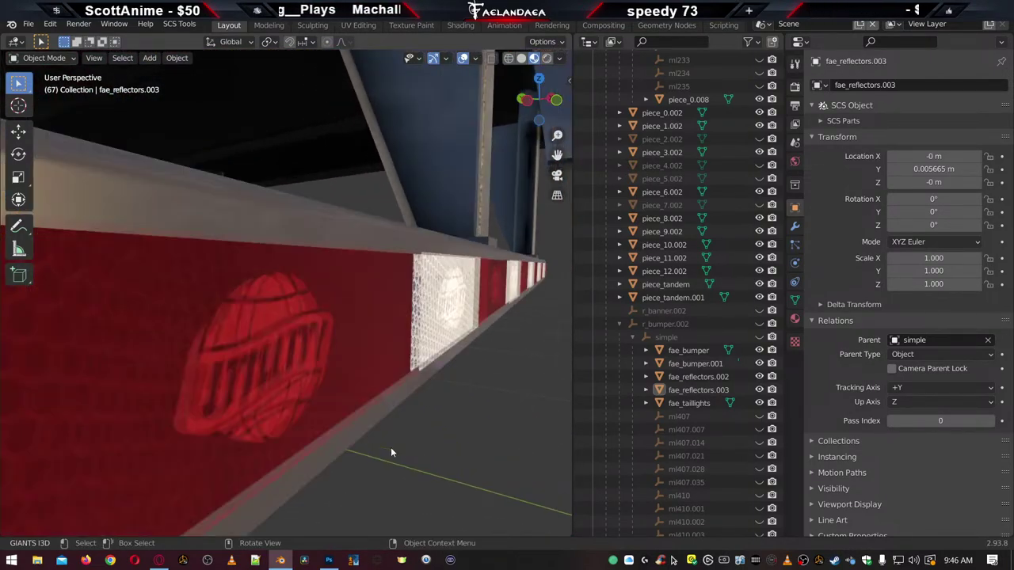
scroll(437, 456, "up", 2)
middle_click_drag(438, 458, 439, 458)
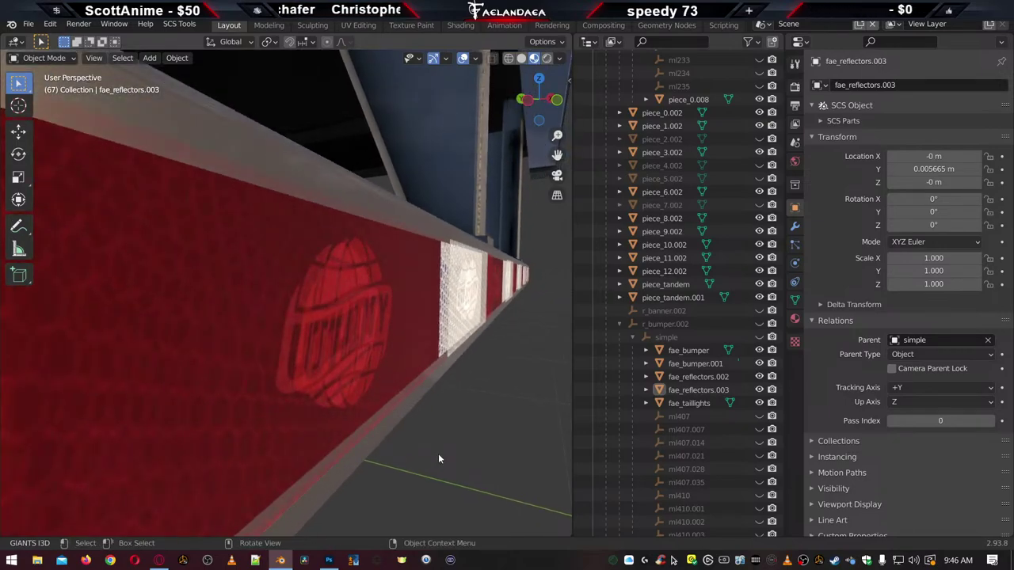
left_click(697, 390)
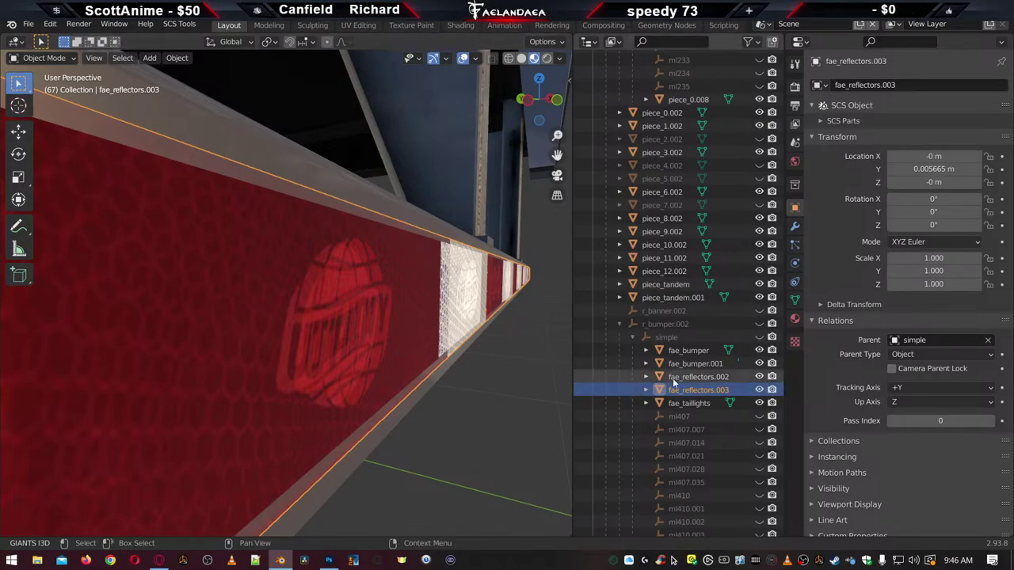
Apply All Transforms to fae_reflectors.003 and fae_reflectors.002, then reselect fae_reflectors.003
key("ctrl+a")
left_click(546, 388)
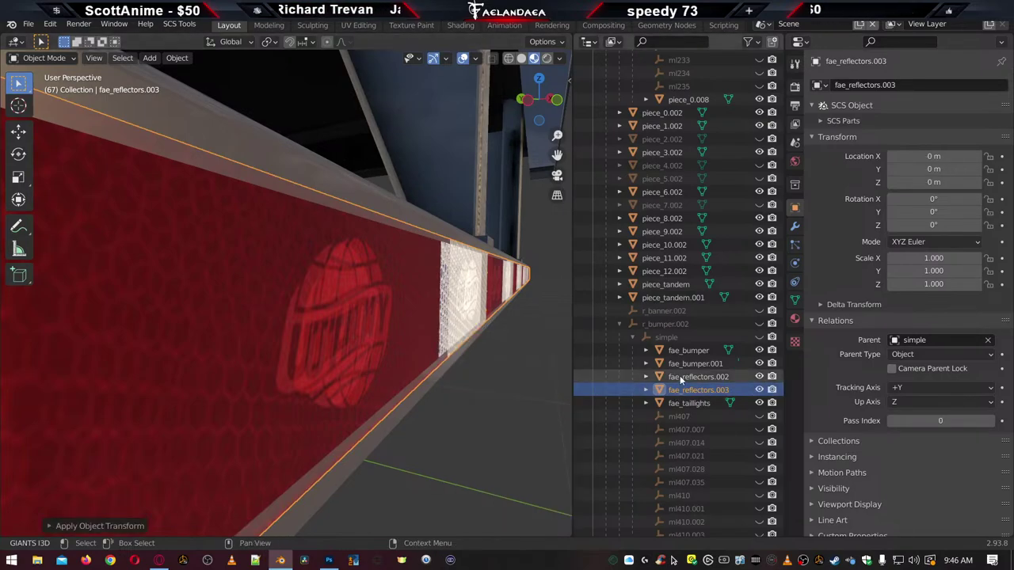
left_click(680, 377)
key("ctrl+a")
left_click(478, 388)
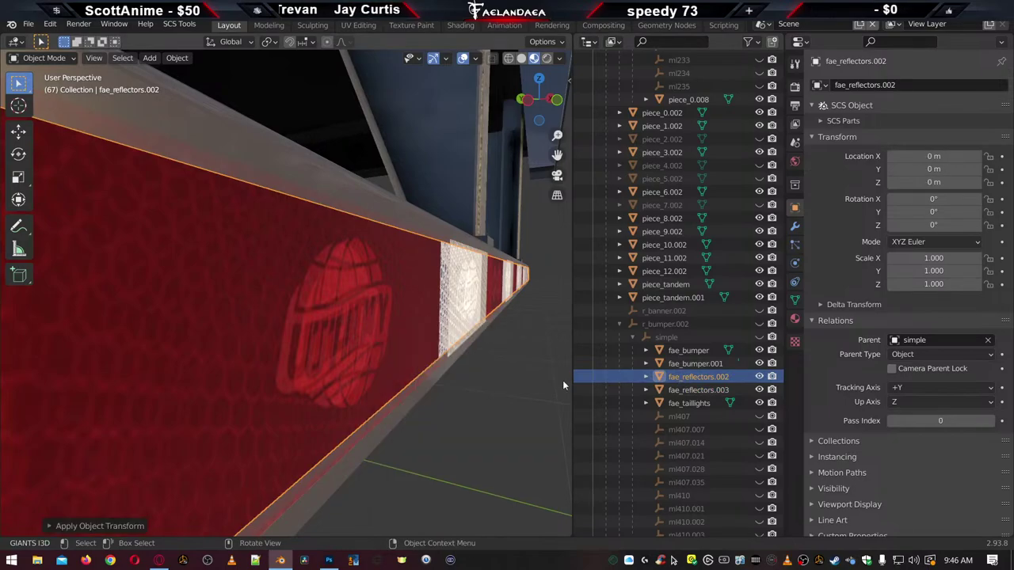
left_click(688, 363)
left_click(687, 378)
left_click(689, 391)
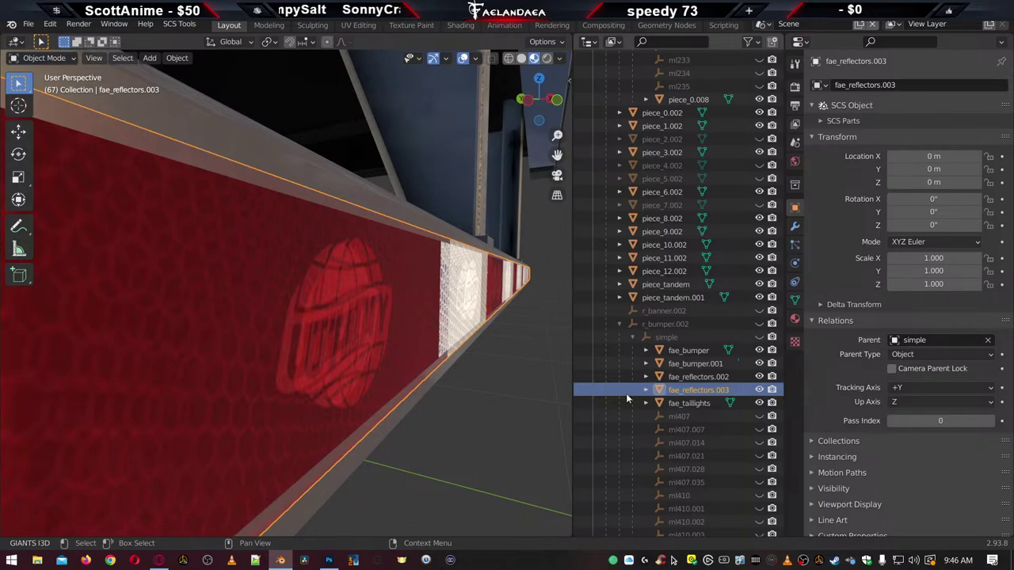
Start a Y move of all fae_reflectors.003 geometry in Edit Mode, then cancel it
key("Tab")
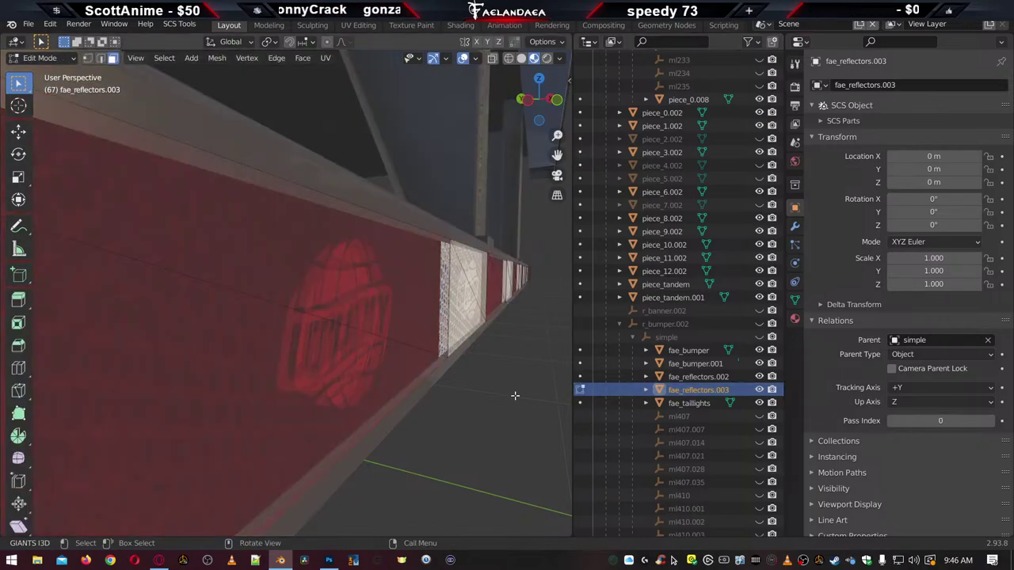
key("a")
key("g")
key("y")
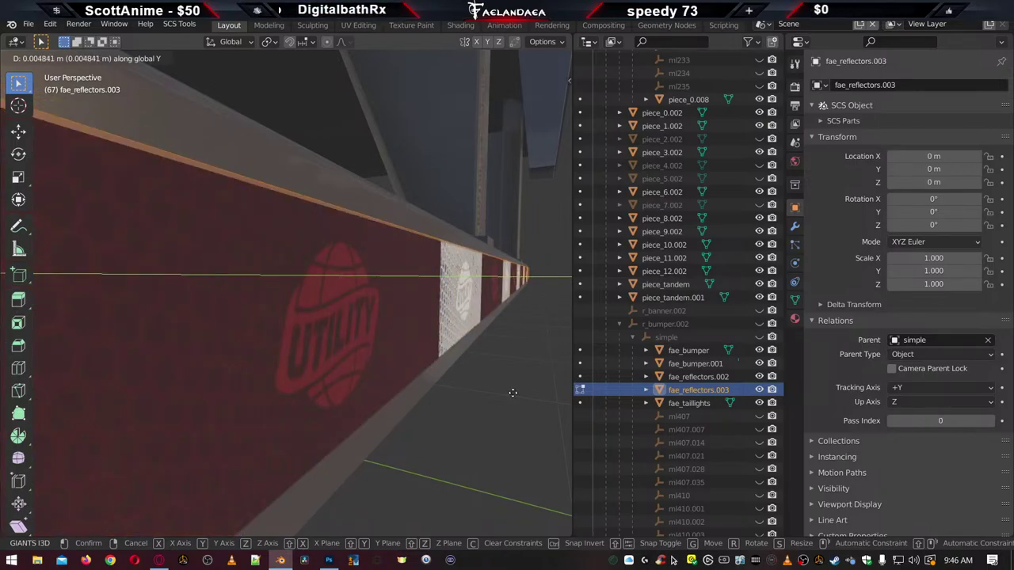
right_click(512, 393)
key("KP_Decimal")
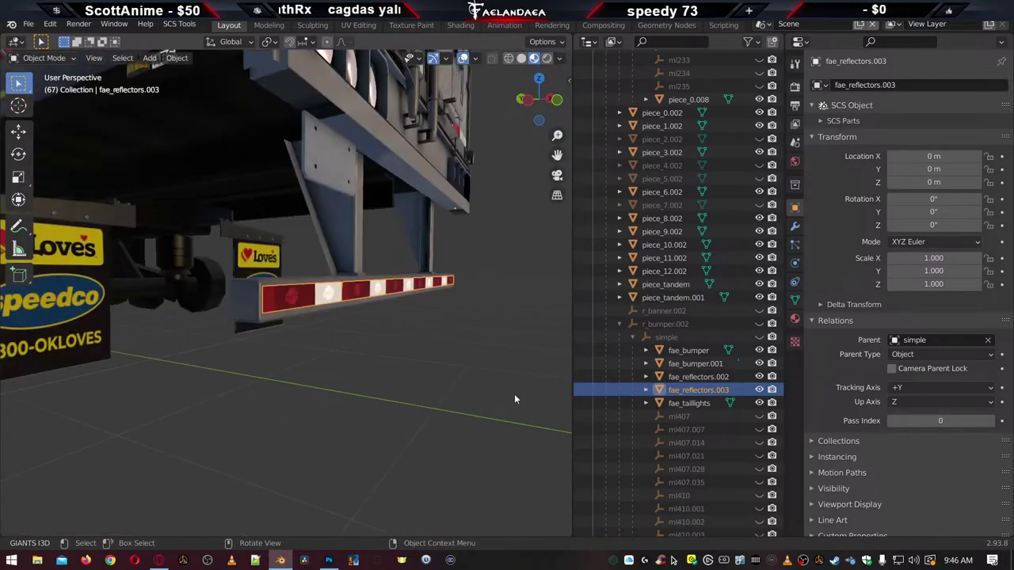
middle_click_drag(496, 386, 466, 400)
scroll(310, 394, "down", 5)
scroll(310, 387, "up", 6)
left_click(320, 436)
scroll(392, 411, "up", 3)
scroll(397, 414, "down", 3)
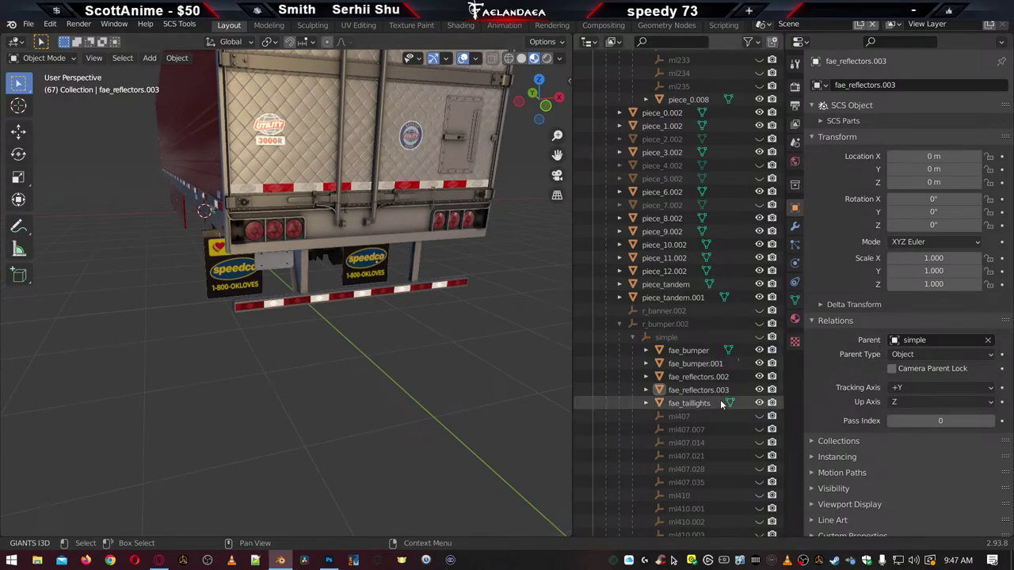
scroll(721, 405, "up", 3)
scroll(717, 400, "up", 20)
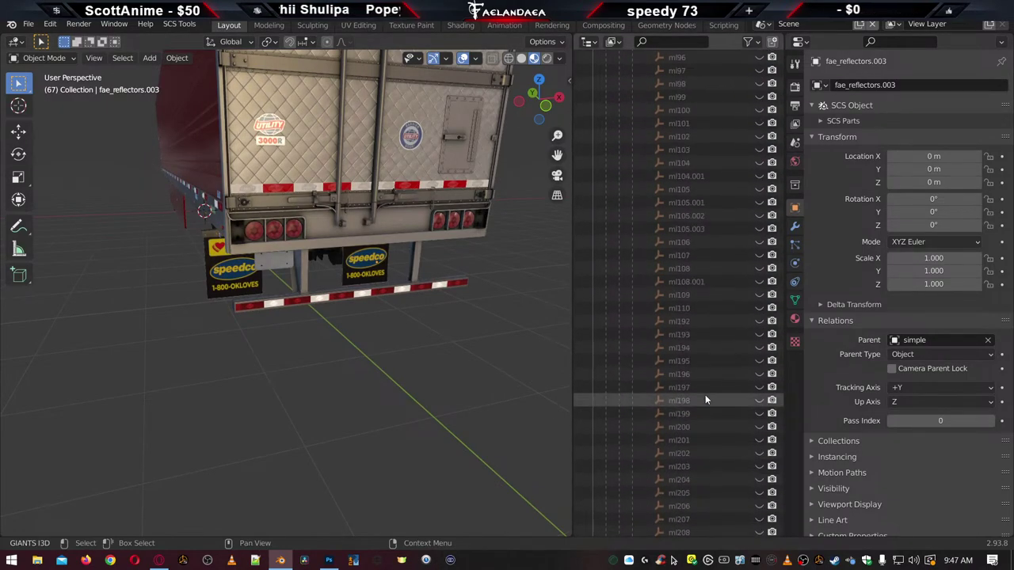
Browse the Outliner, selecting piece_0.002 and decal_08, and orbit to a side-rear view of the trailer
scroll(711, 400, "down", 1)
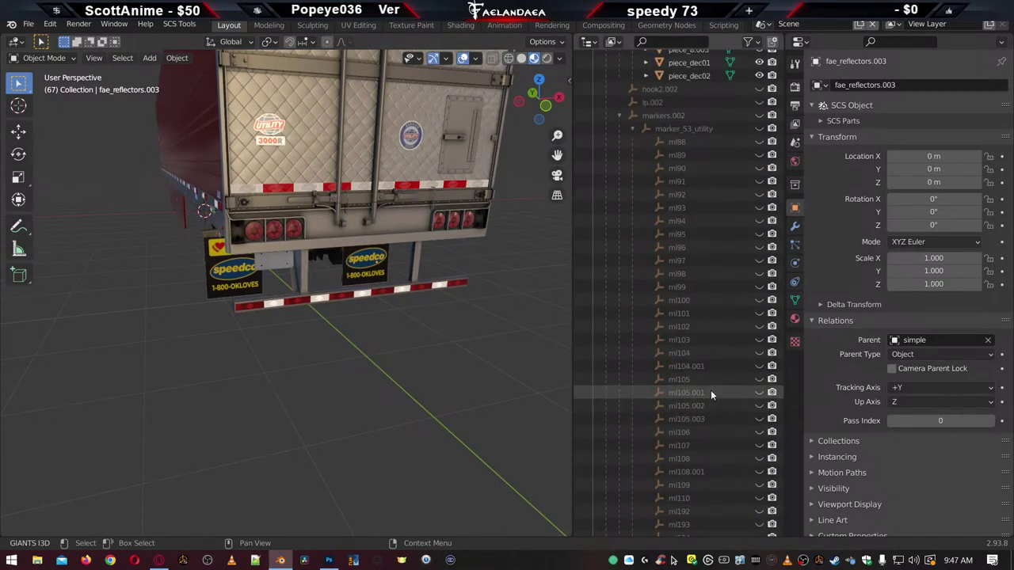
scroll(709, 404, "down", 10)
scroll(707, 420, "down", 15)
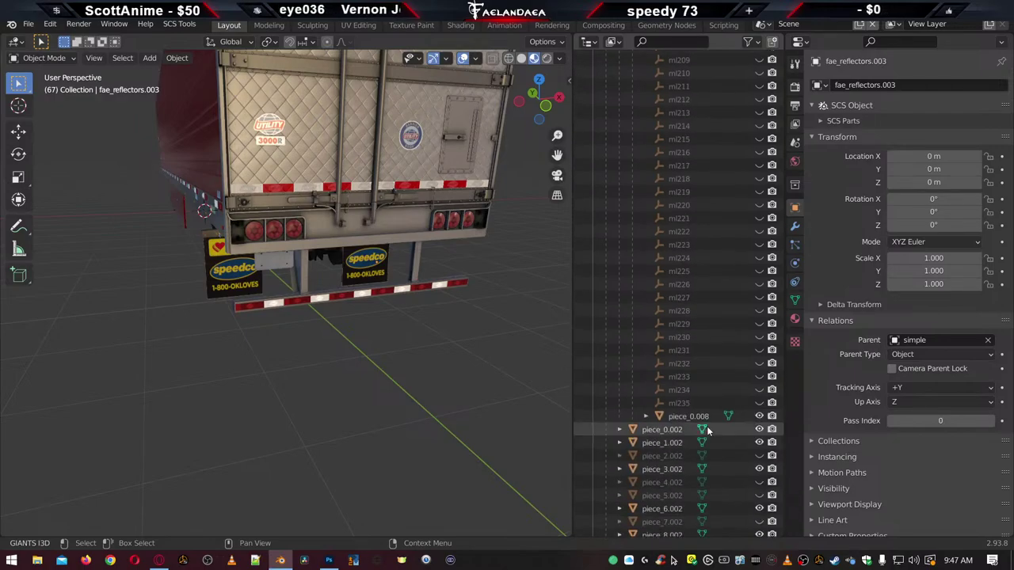
left_click(664, 434)
scroll(515, 376, "down", 4)
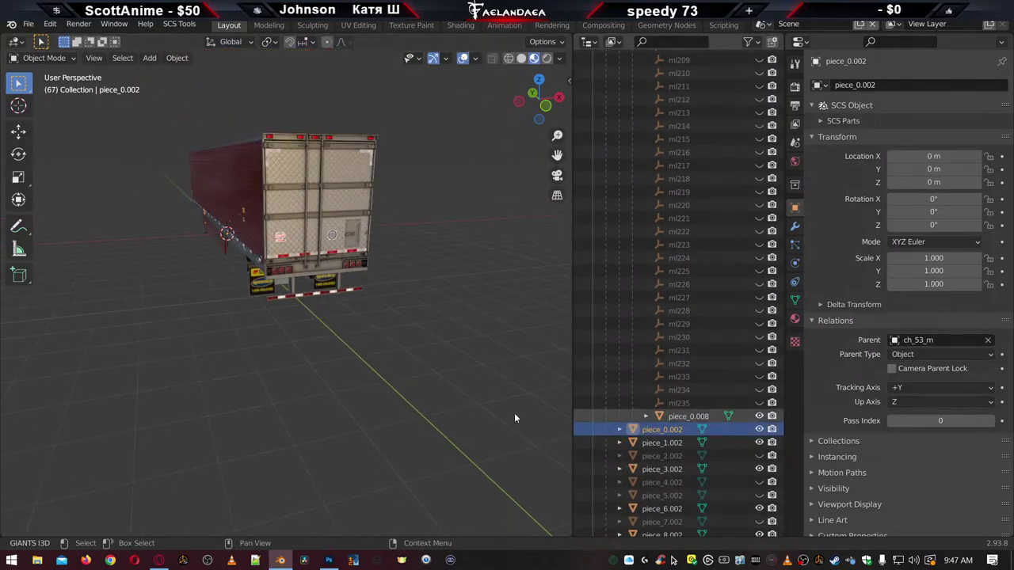
middle_click_drag(295, 386, 327, 372)
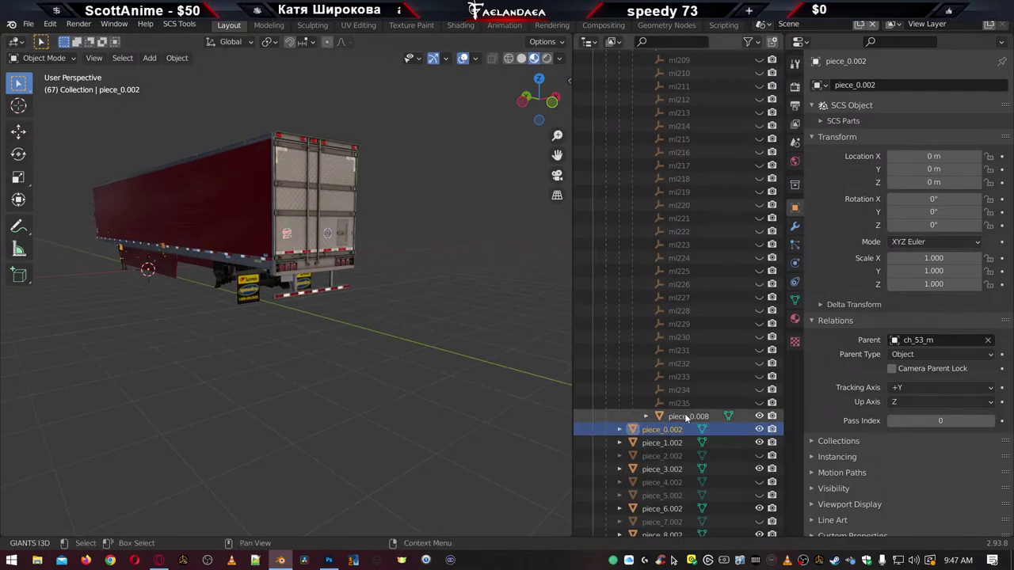
scroll(685, 390, "up", 10)
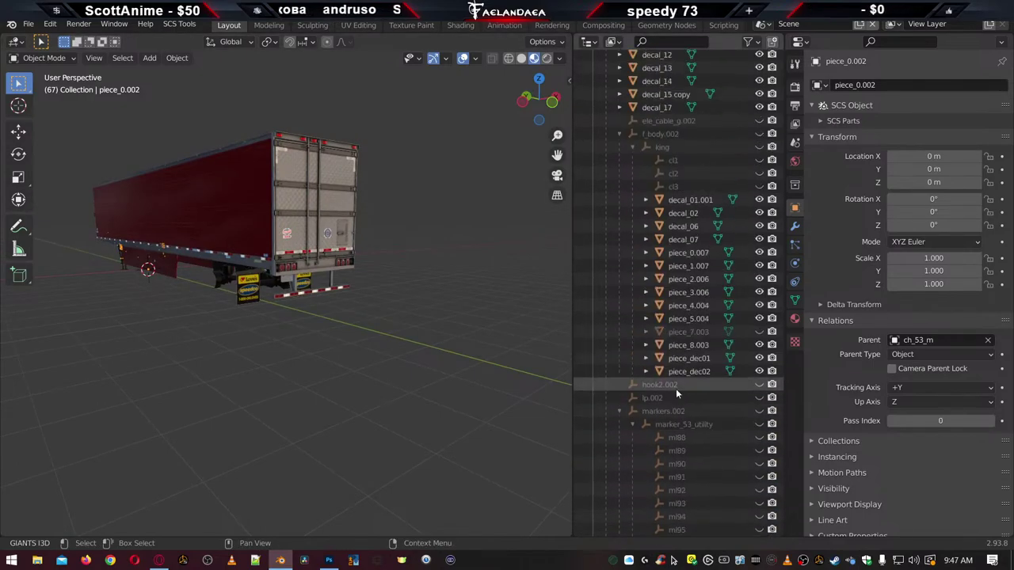
scroll(676, 388, "up", 10)
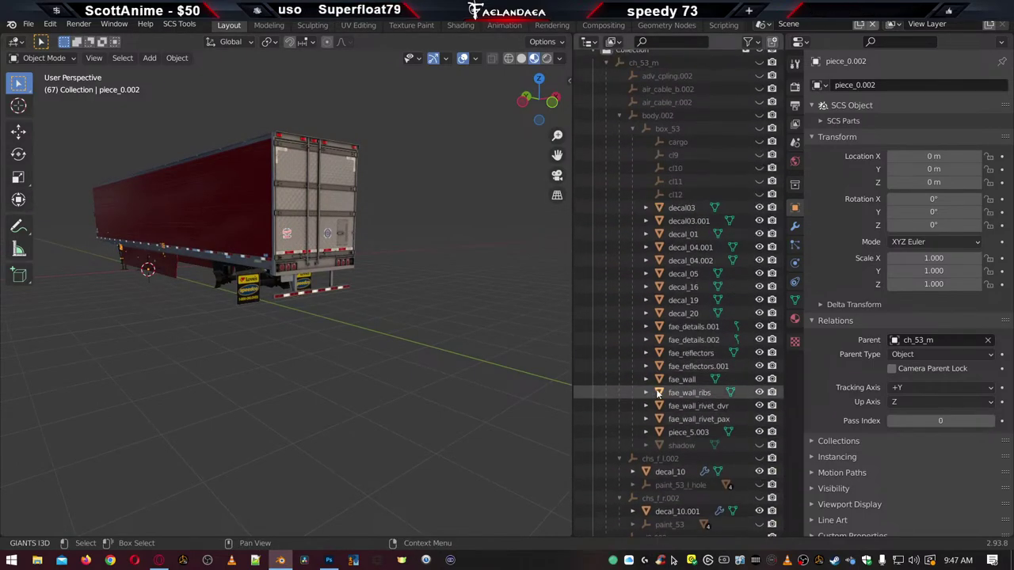
scroll(658, 394, "down", 8)
left_click(656, 297)
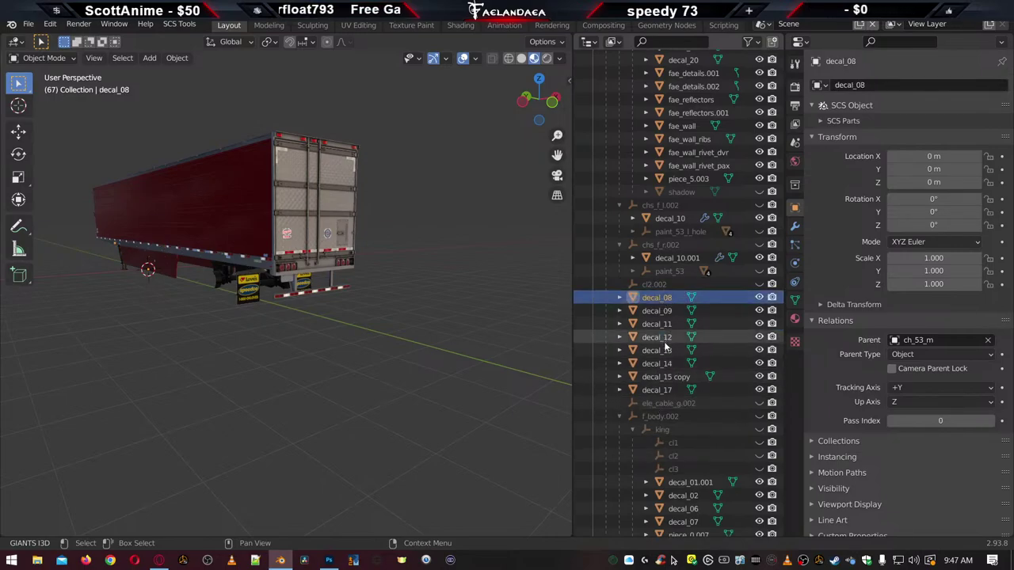
Select fae_bumper under r_bumper.002 > simple after passing piece_0.002
scroll(674, 410, "down", 8)
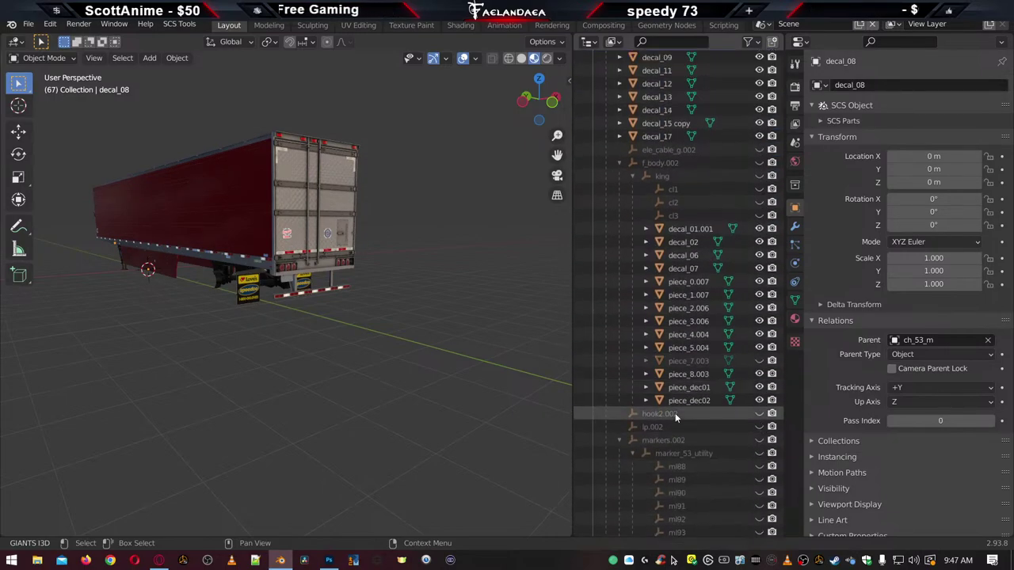
scroll(676, 420, "down", 15)
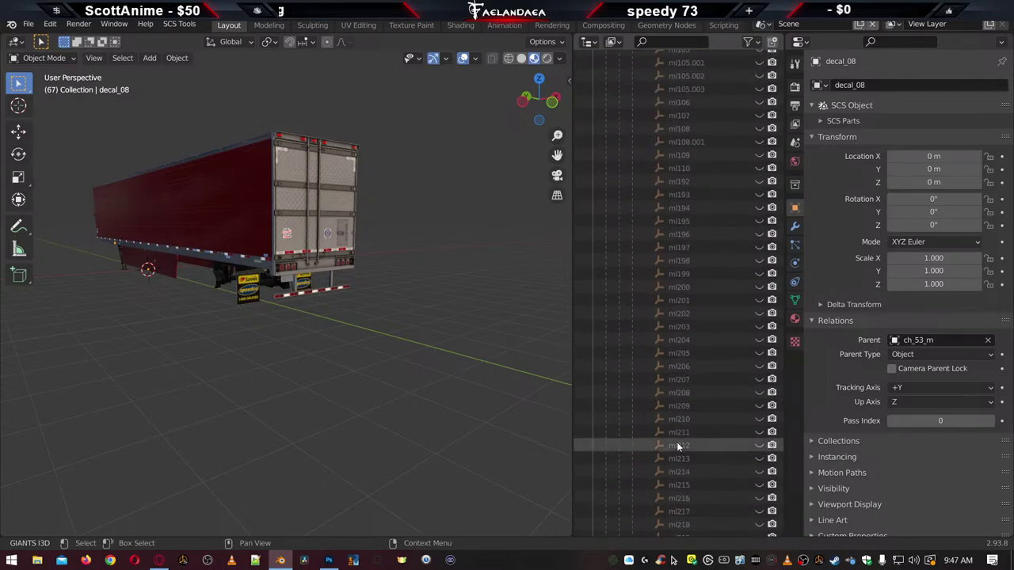
scroll(677, 447, "down", 18)
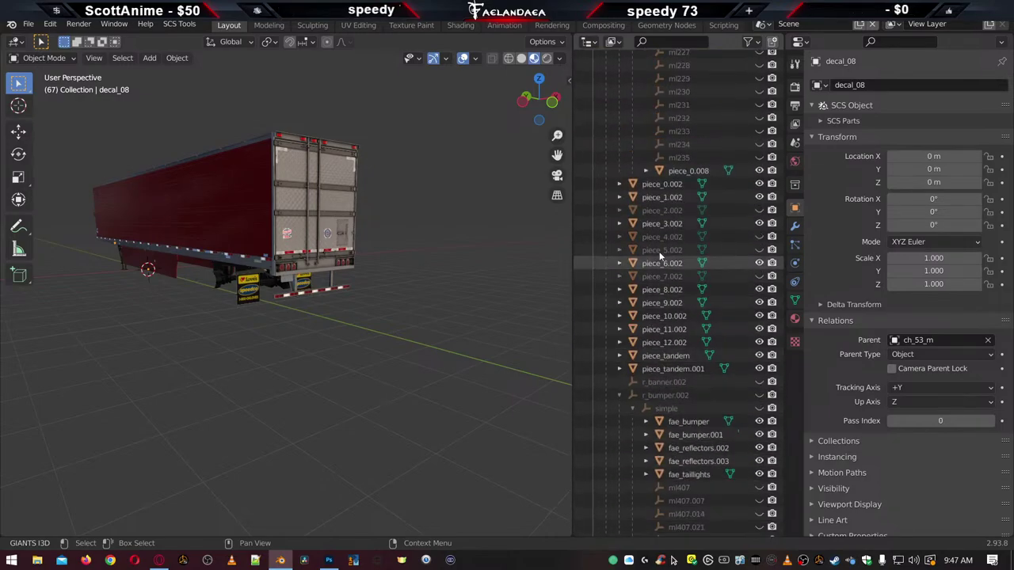
left_click(663, 184)
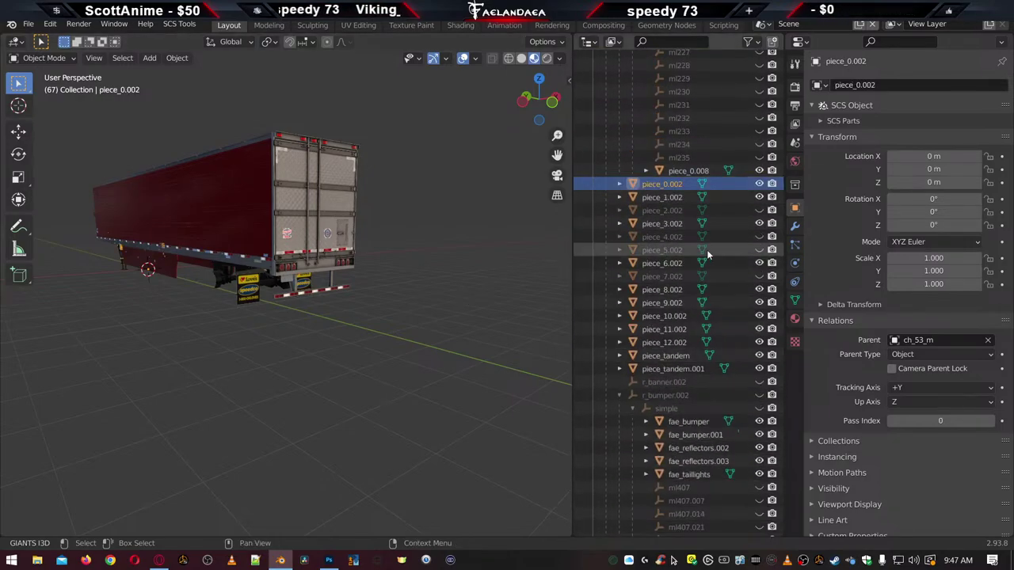
scroll(710, 255, "down", 5)
left_click(688, 295)
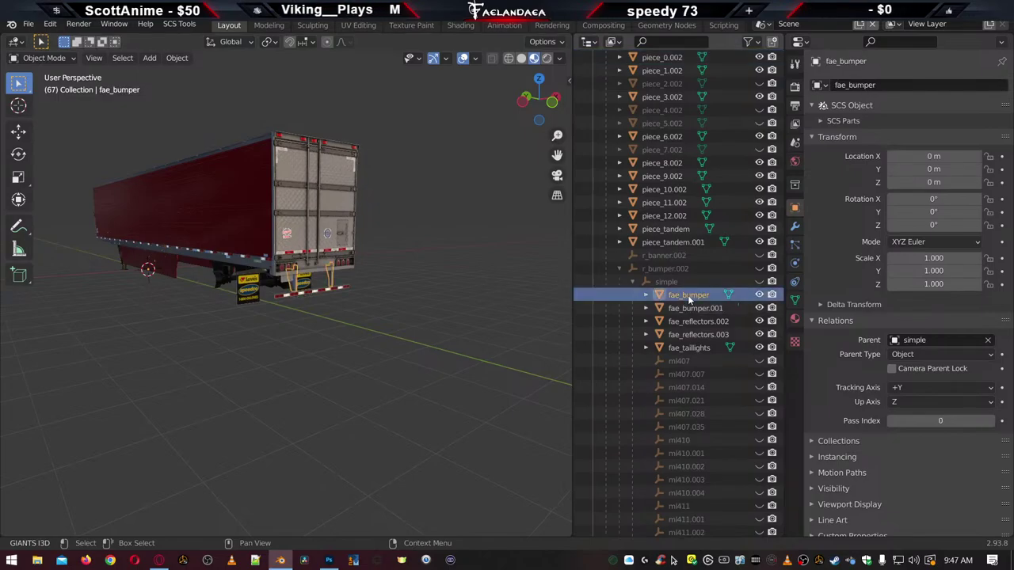
scroll(401, 346, "up", 4)
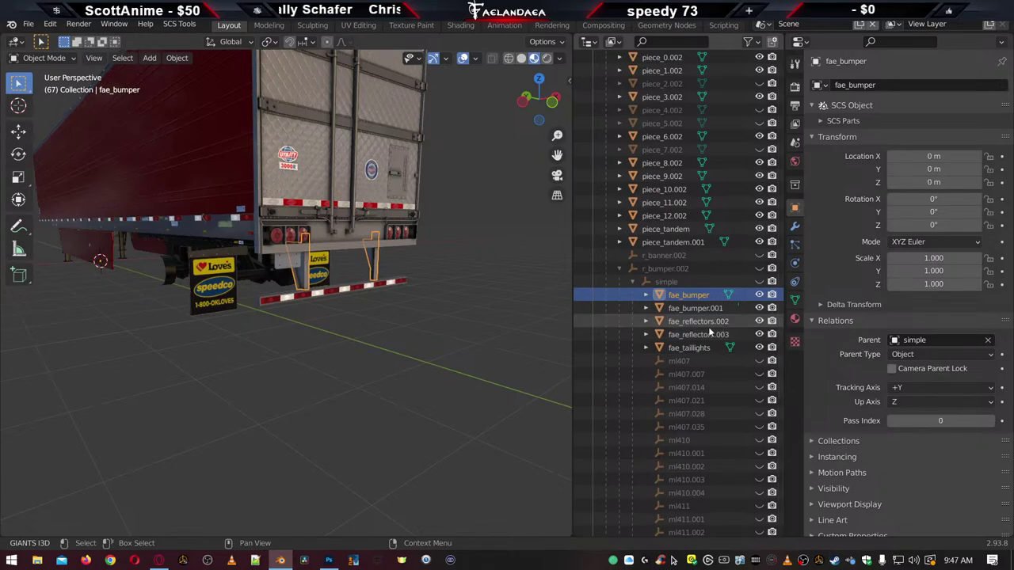
Check the materials of fae_bumper, fae_bumper.001, fae_reflectors.002, fae_reflectors.003 and fae_taillights
left_click(796, 321)
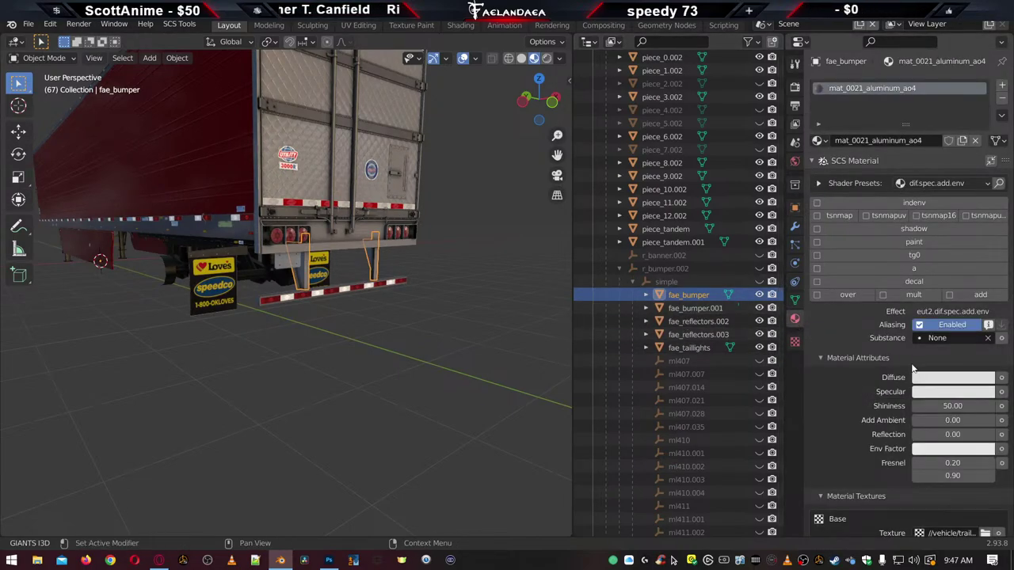
scroll(821, 385, "down", 4)
left_click(695, 309)
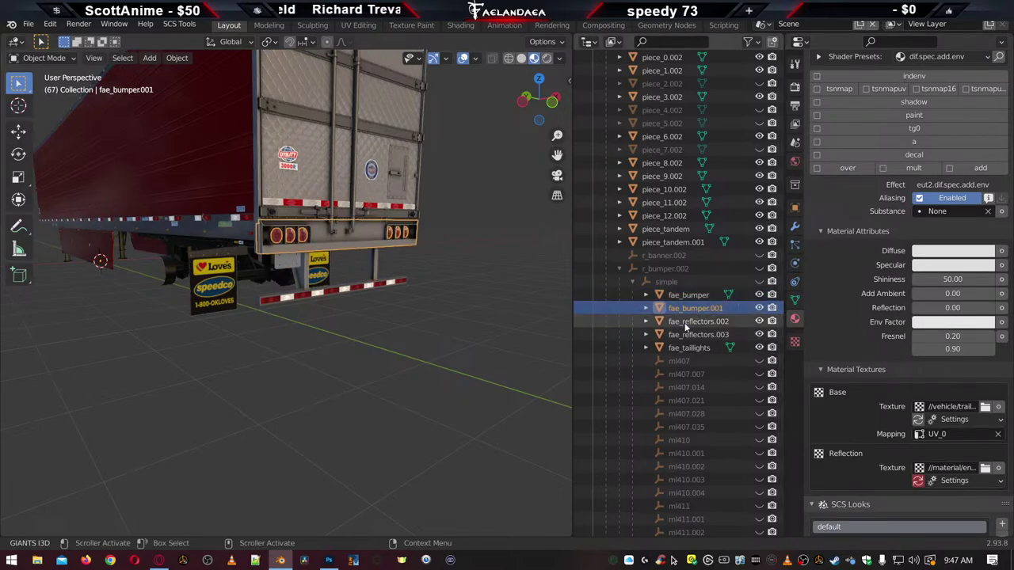
left_click(687, 322)
left_click(682, 335)
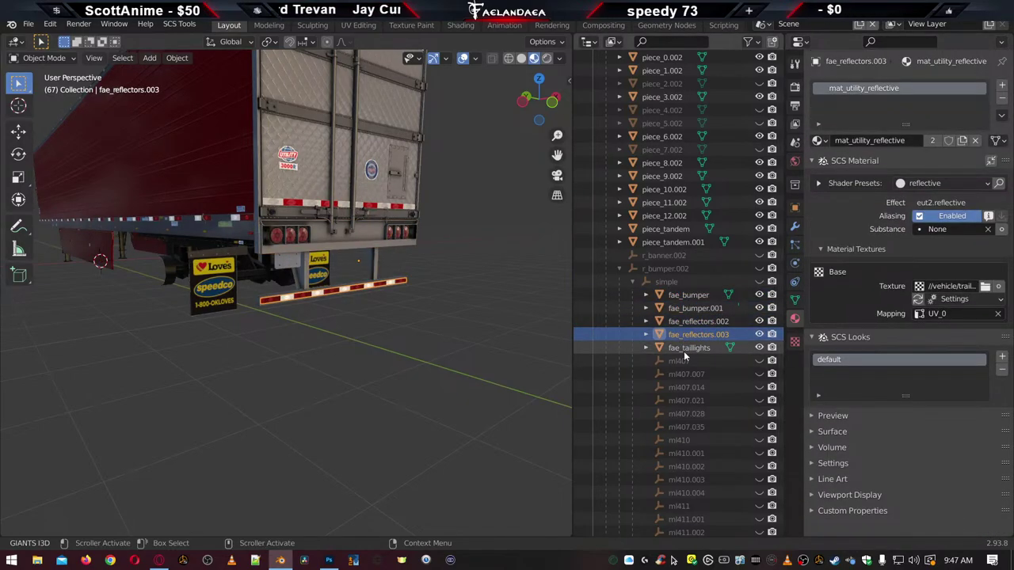
left_click(684, 350)
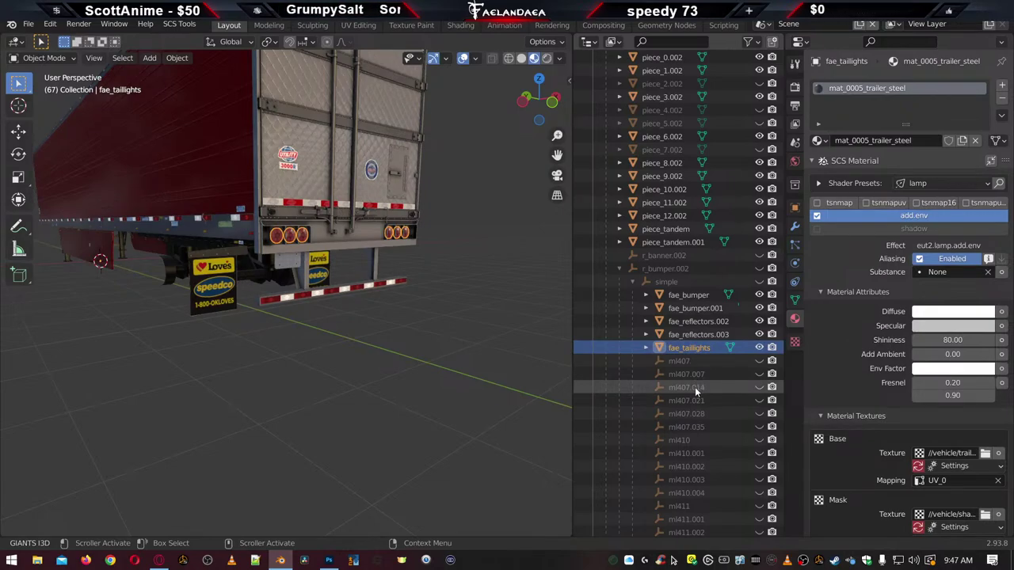
Inspect the materials of piece_0.001, piece_1.008 and piece_3.007, plus piece_3.007's transform and parent
scroll(696, 390, "down", 15)
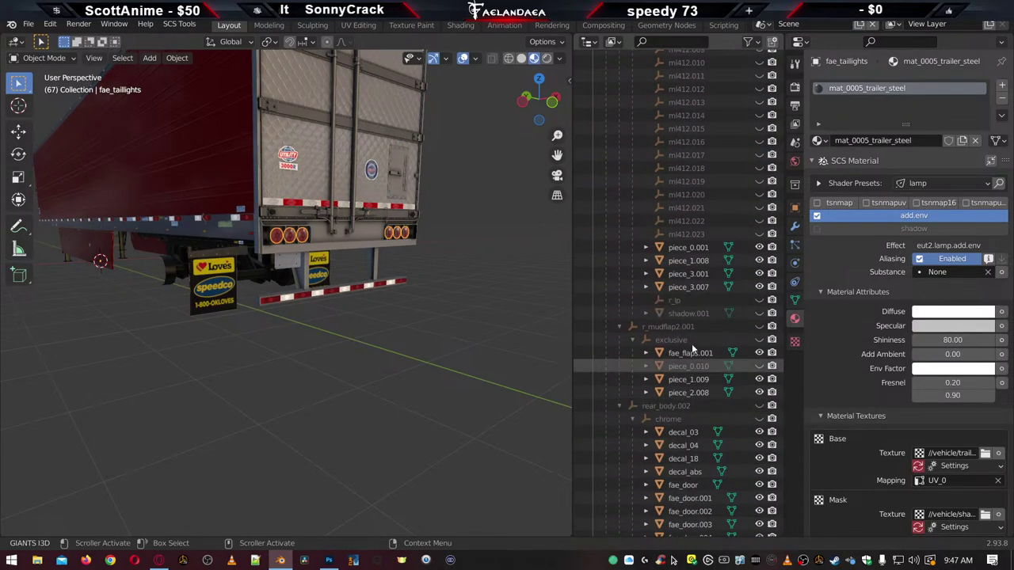
left_click(687, 248)
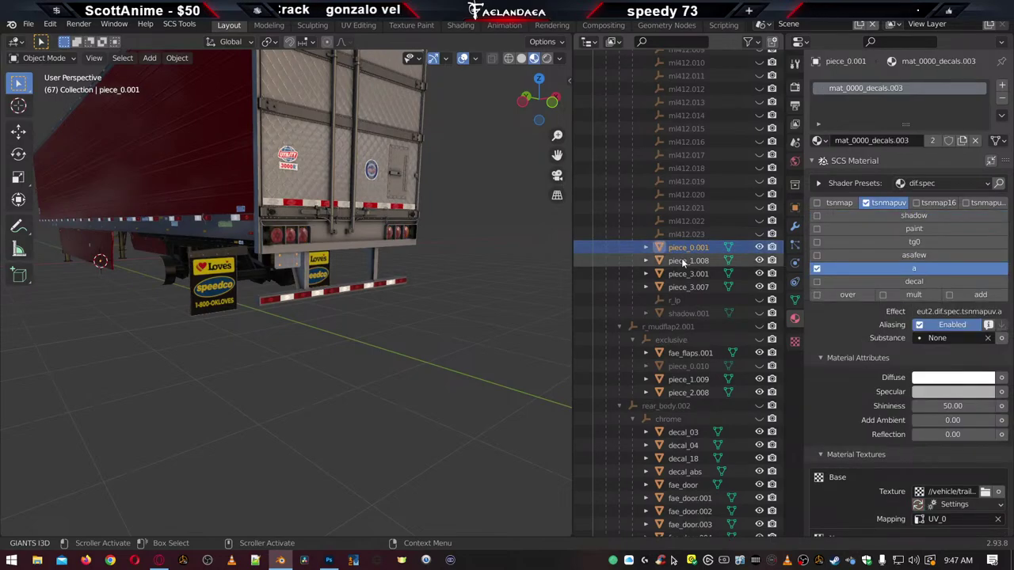
left_click(683, 261)
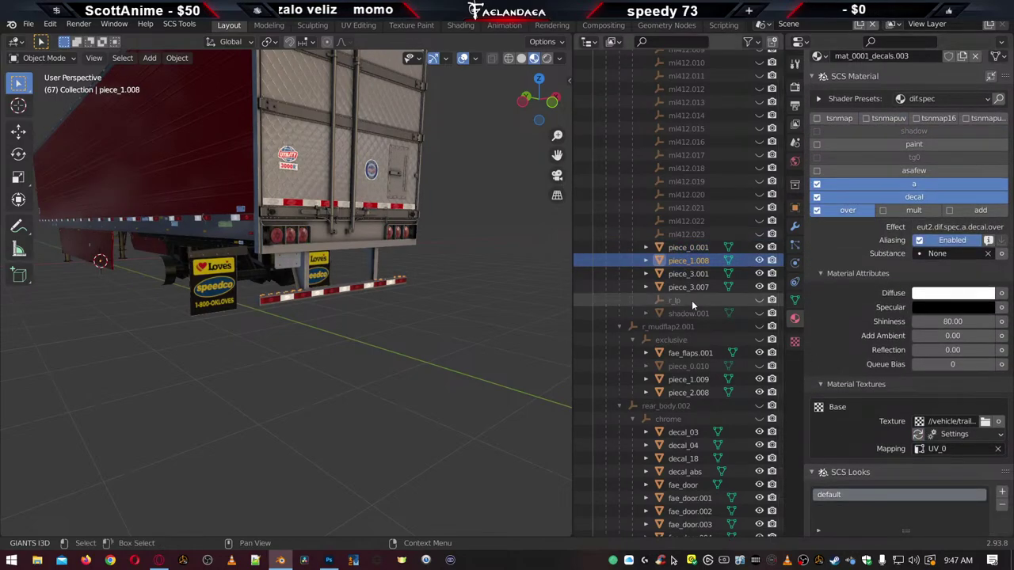
left_click(686, 287)
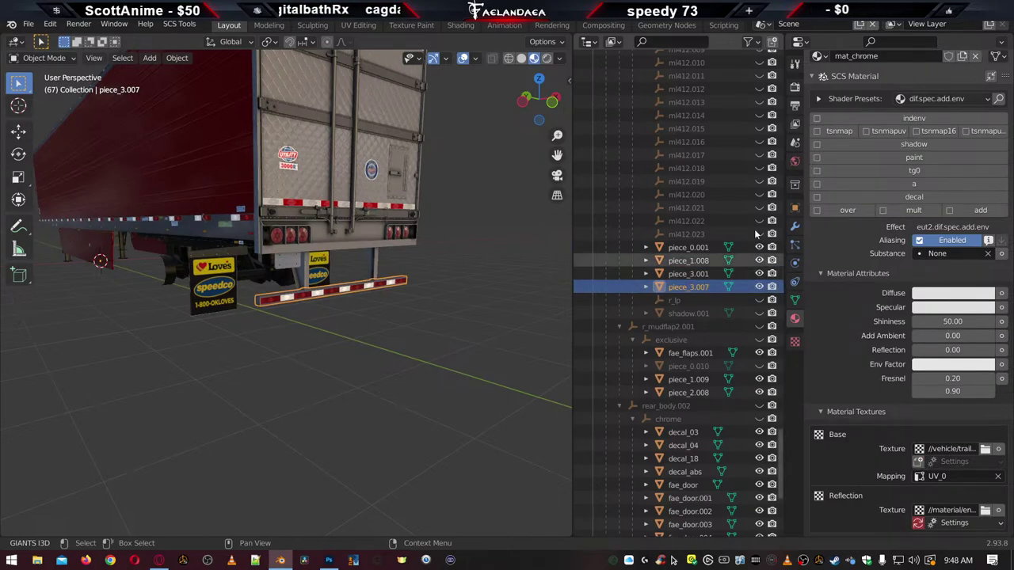
left_click(795, 209)
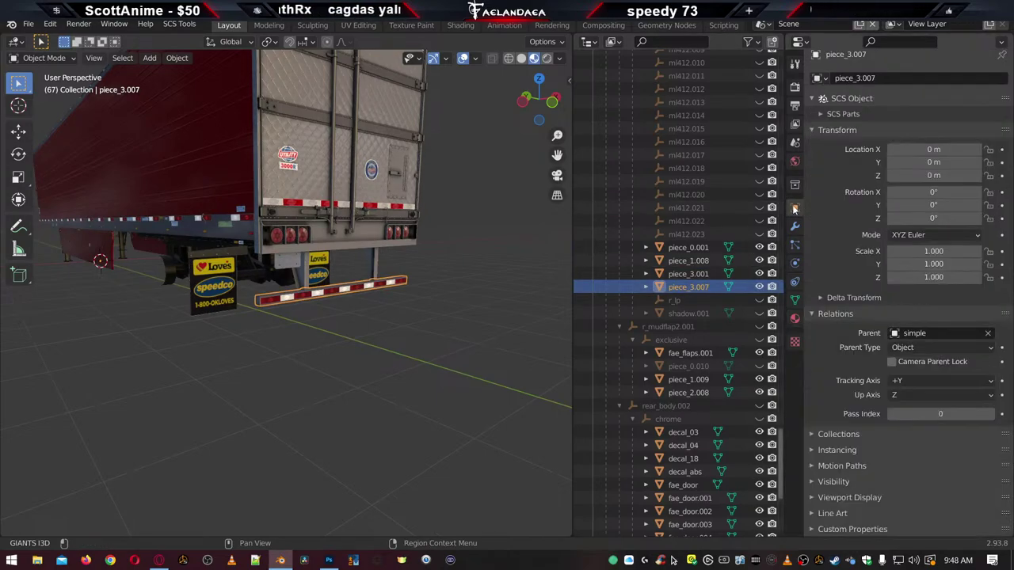
left_click(688, 260)
left_click(685, 248)
Step back up through fae_taillights, the reflectors and fae_bumper.001 to fae_bumper
scroll(707, 279, "up", 10)
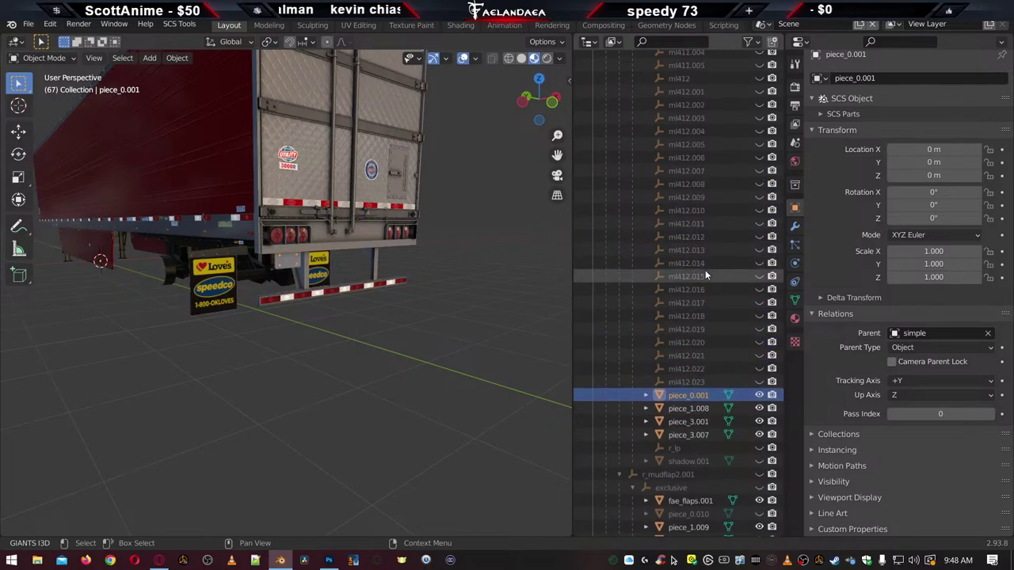
left_click(694, 242)
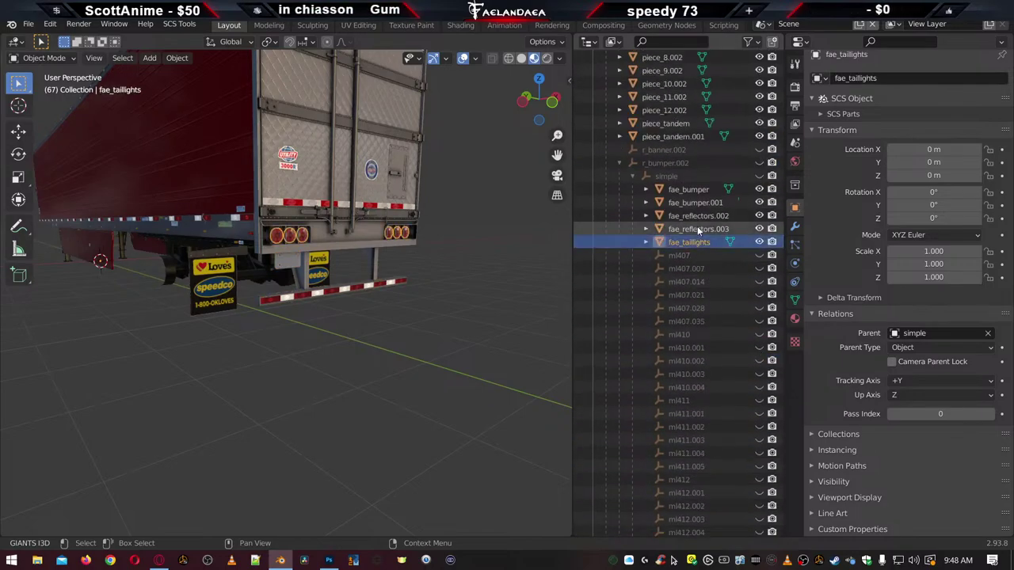
left_click(698, 229)
left_click(696, 215)
left_click(695, 203)
left_click(692, 189)
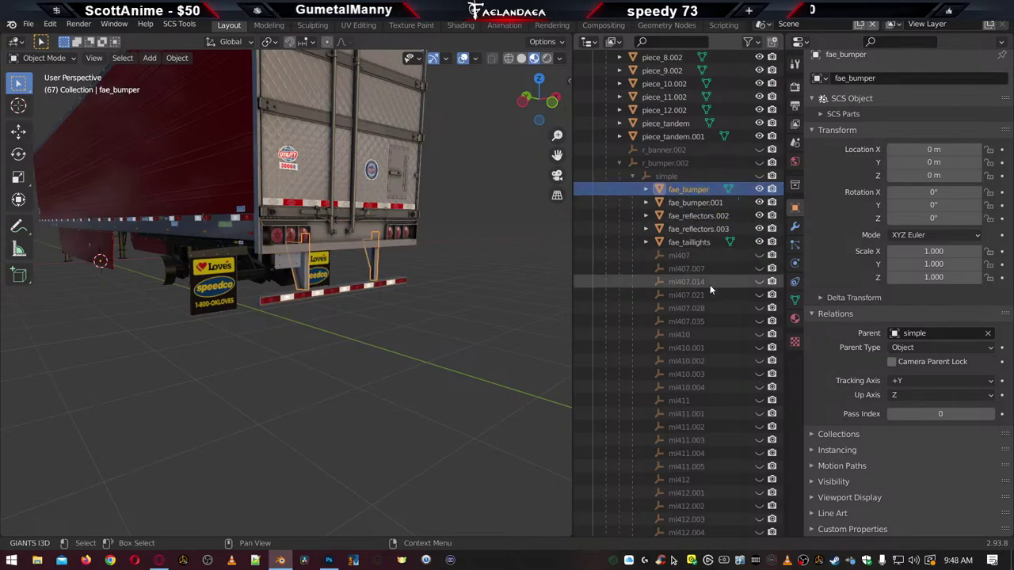
Select the mud flap fae_flaps.001, piece_1.009 and piece_2.008, showing piece_2.008's material
scroll(727, 333, "down", 15)
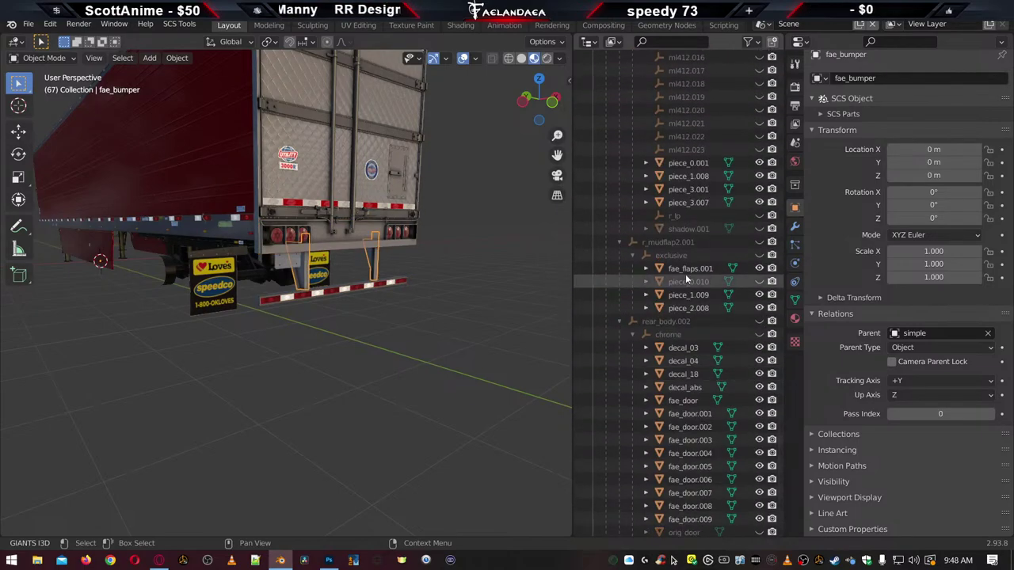
left_click(686, 270)
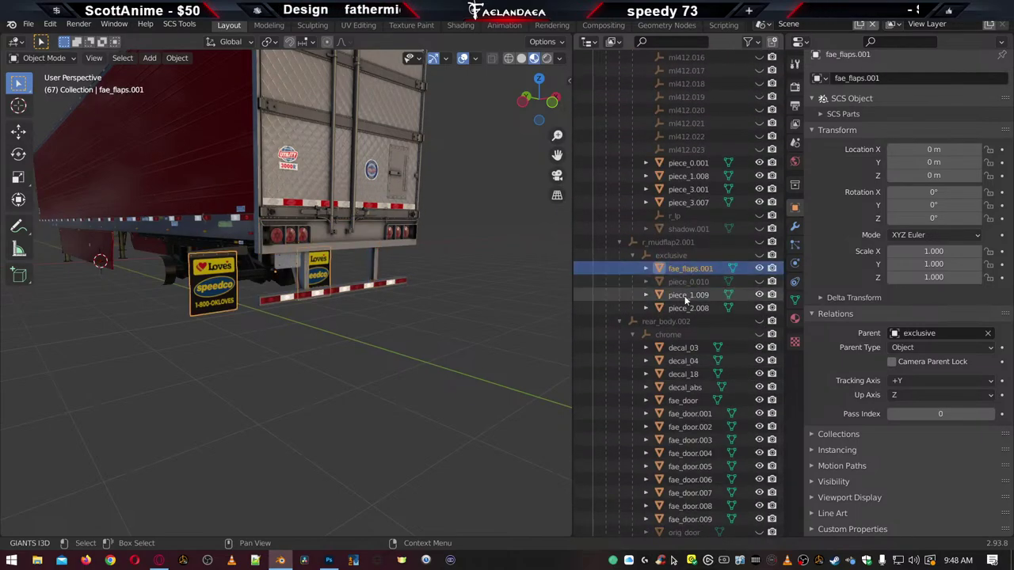
left_click(685, 295)
left_click(687, 310)
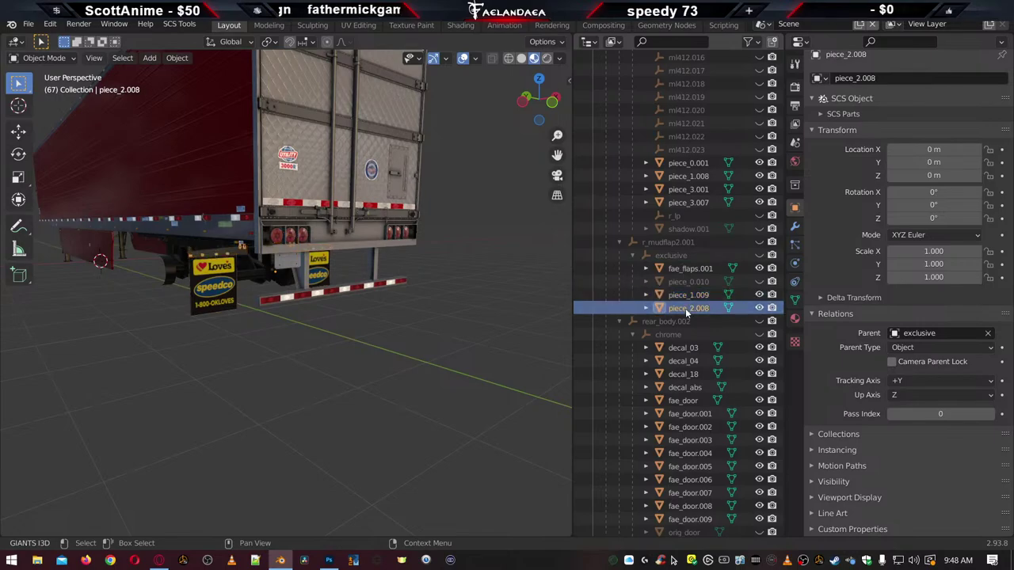
left_click(795, 319)
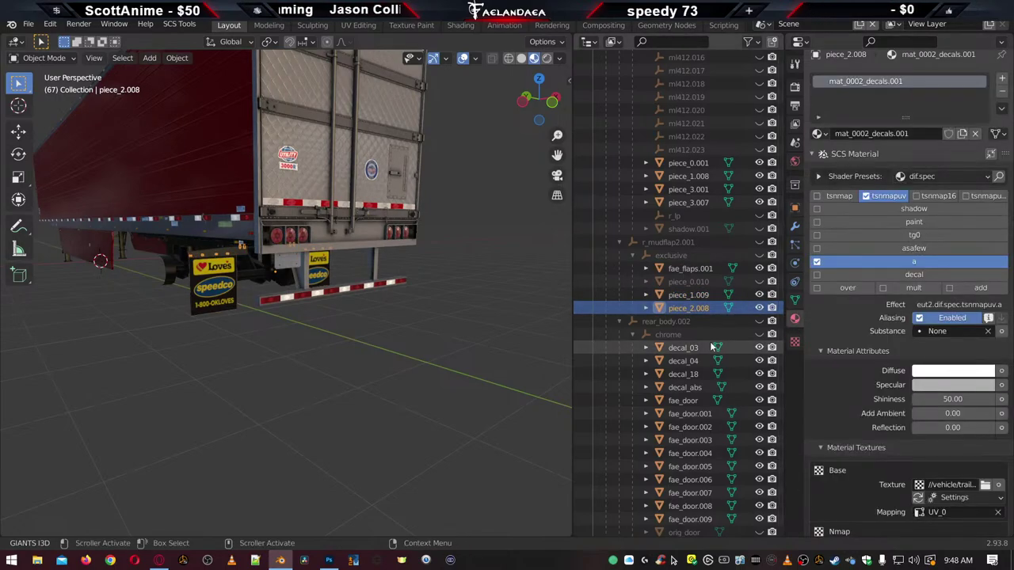
Inspect the materials of piece_1.009, fae_flaps.001 and the decals from decal_03 through decal_abs
left_click(681, 299)
scroll(927, 363, "down", 4)
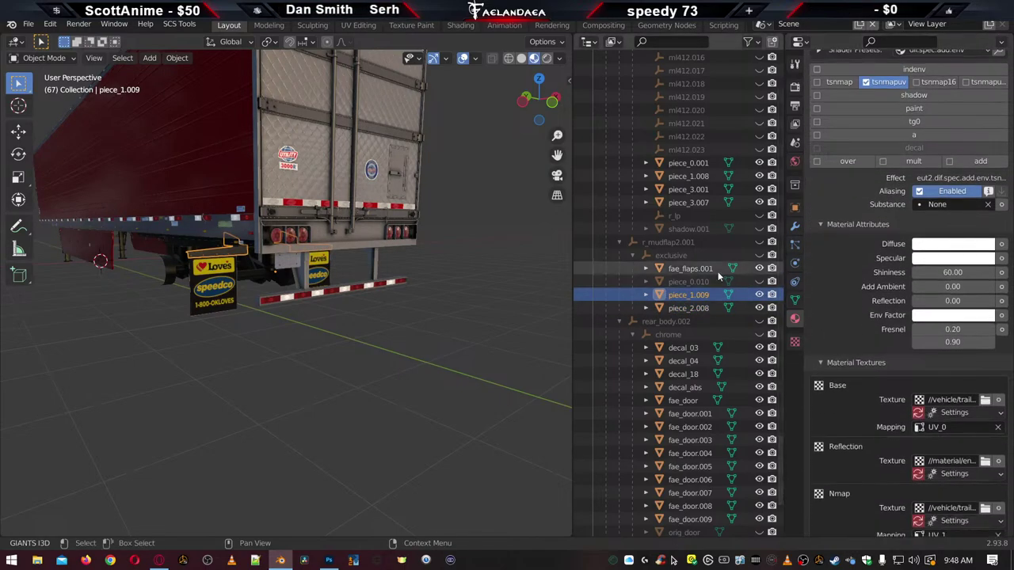
left_click(689, 269)
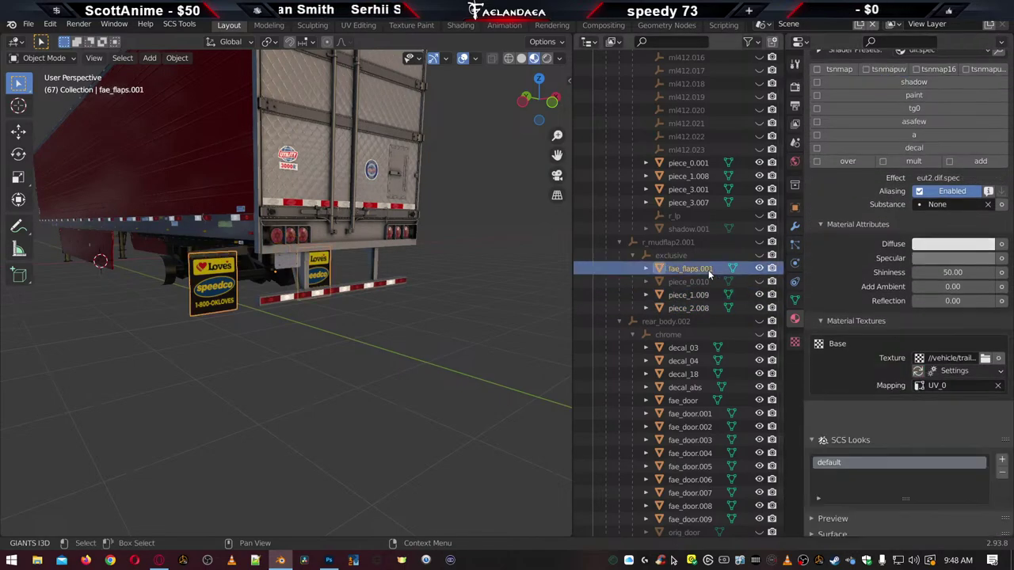
left_click(686, 352)
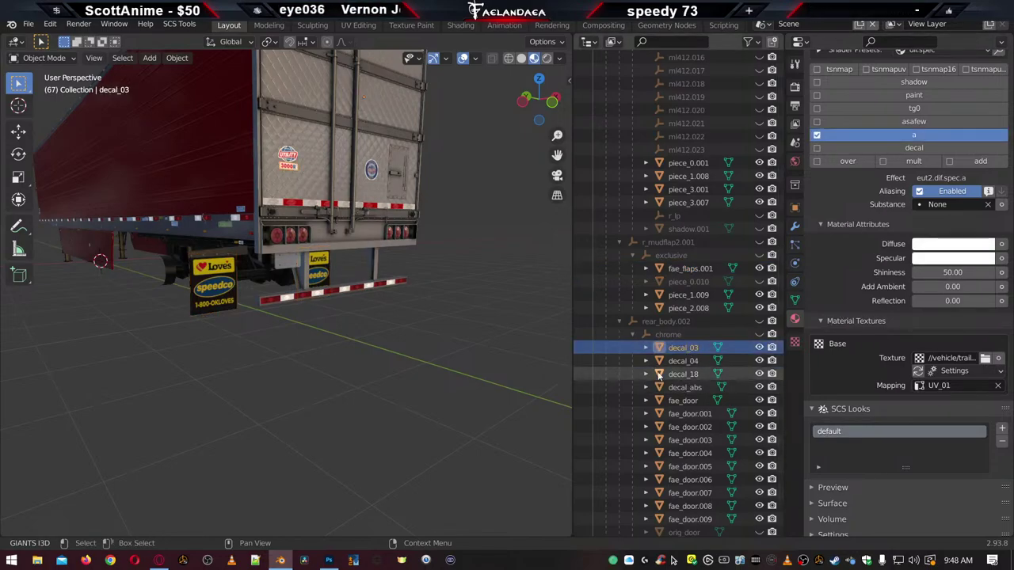
key("Down")
key("Down")
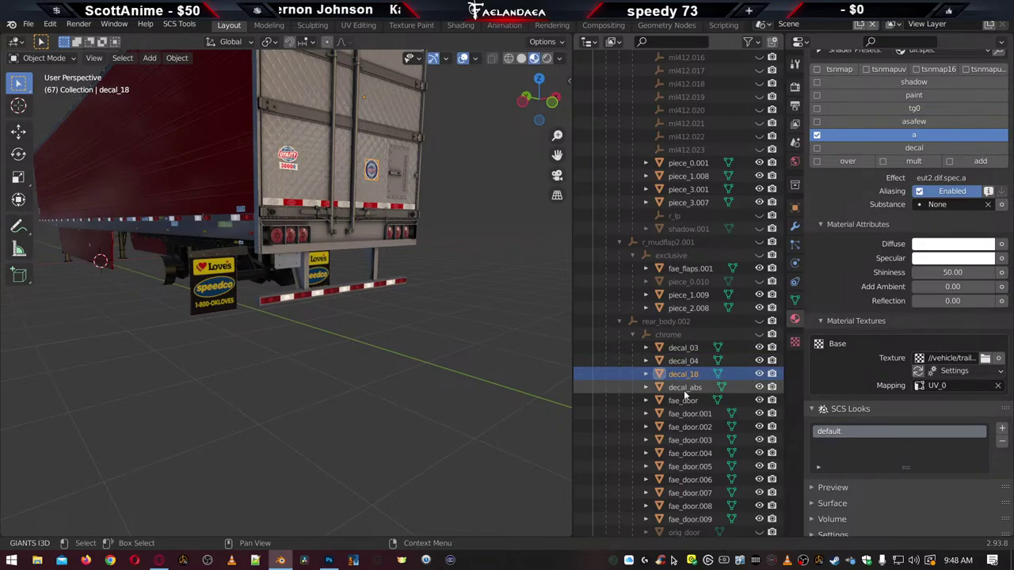
key("Down")
key("Down")
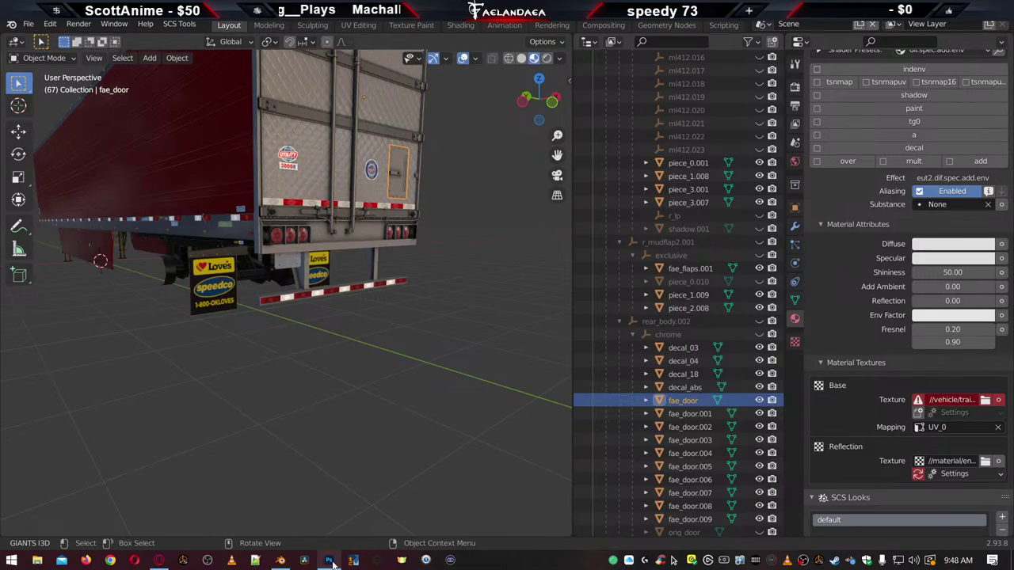
Open aluminum_ao3.dds in Photoshop, save it as Targa aluminum_ao3.tga, close it, and return to Blender
left_click(329, 560)
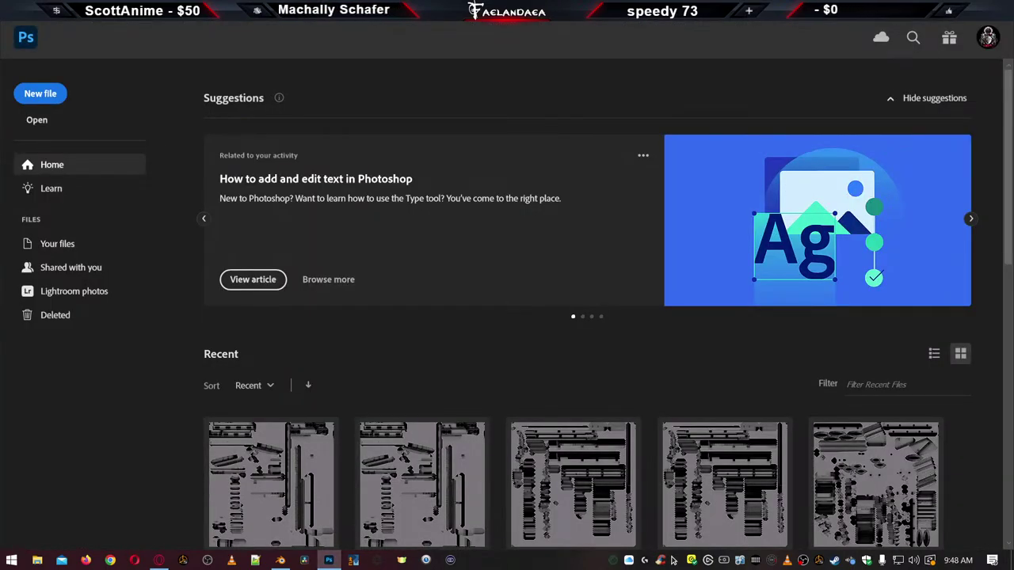
left_click_drag(0, 357, 525, 372)
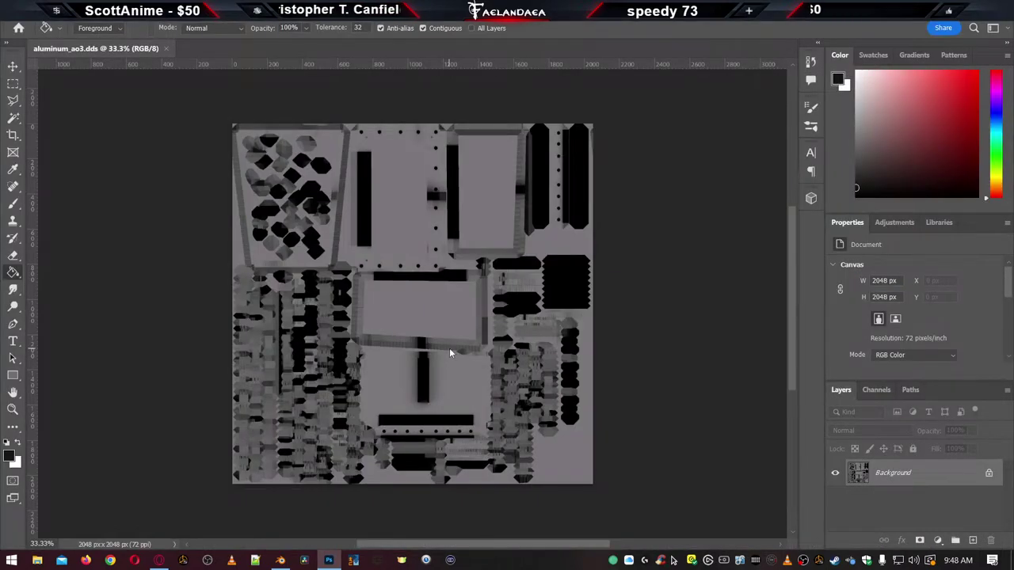
key("ctrl+shift+s")
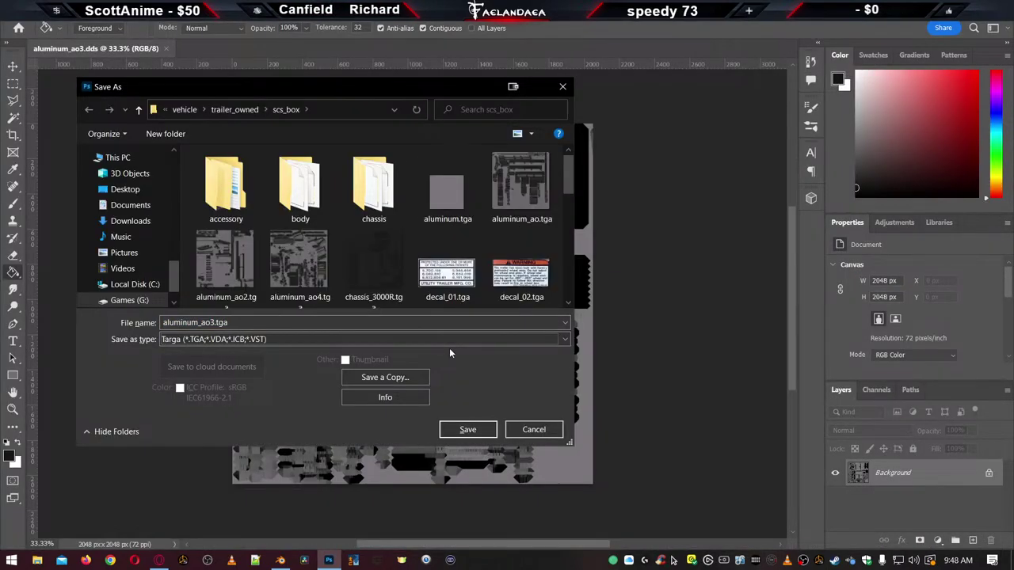
key("Return")
key("Return")
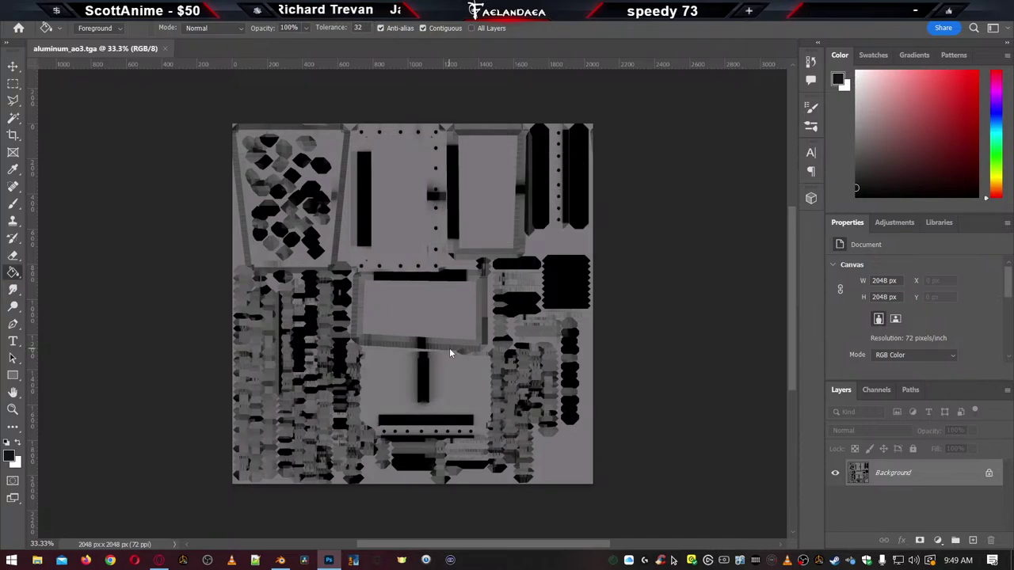
left_click(165, 48)
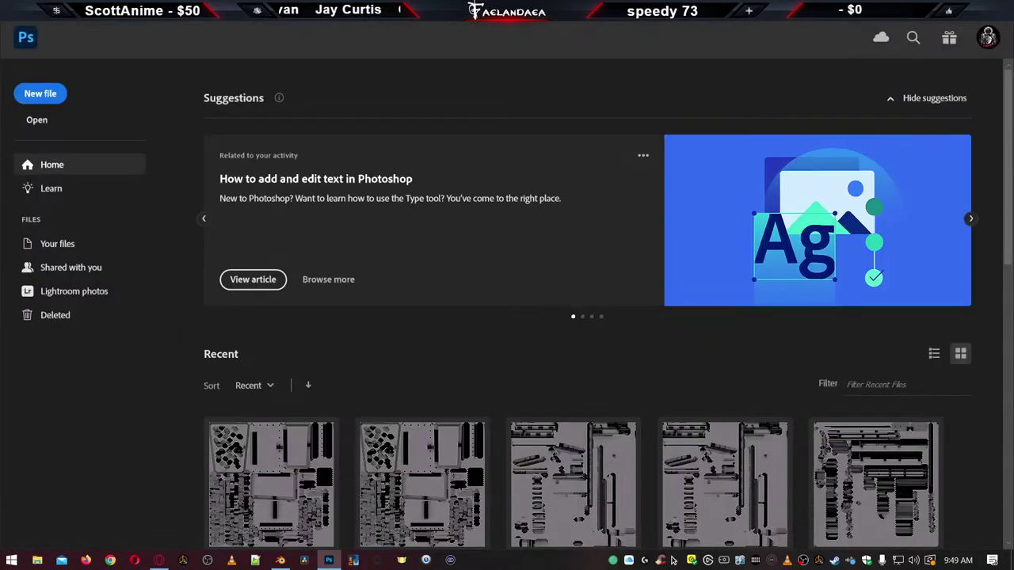
key("alt+Tab")
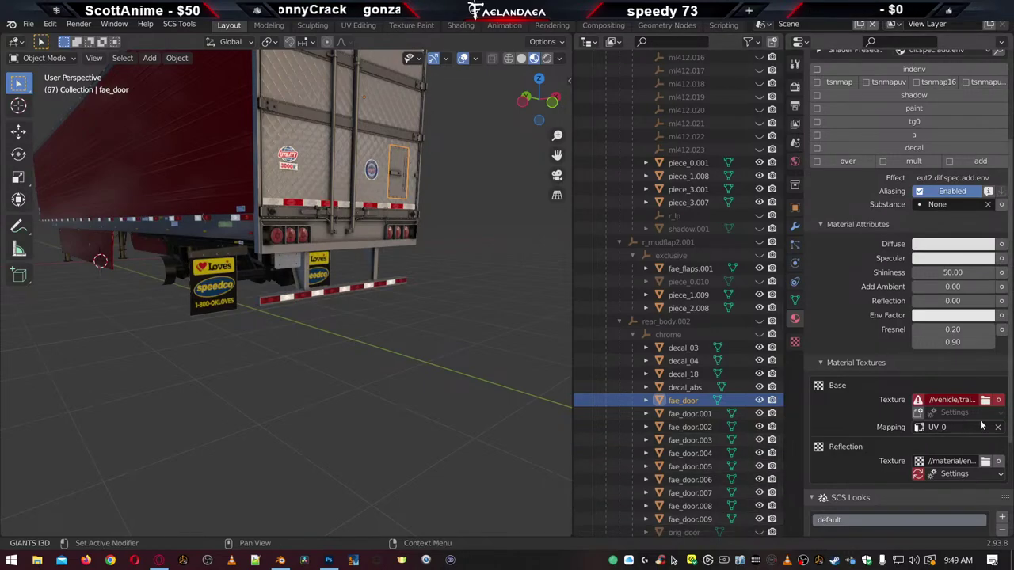
Relink fae_door's Base texture to vehicle/trailer_owned/scs_box/aluminum_ao3.tga, then select fae_door.001
left_click(985, 399)
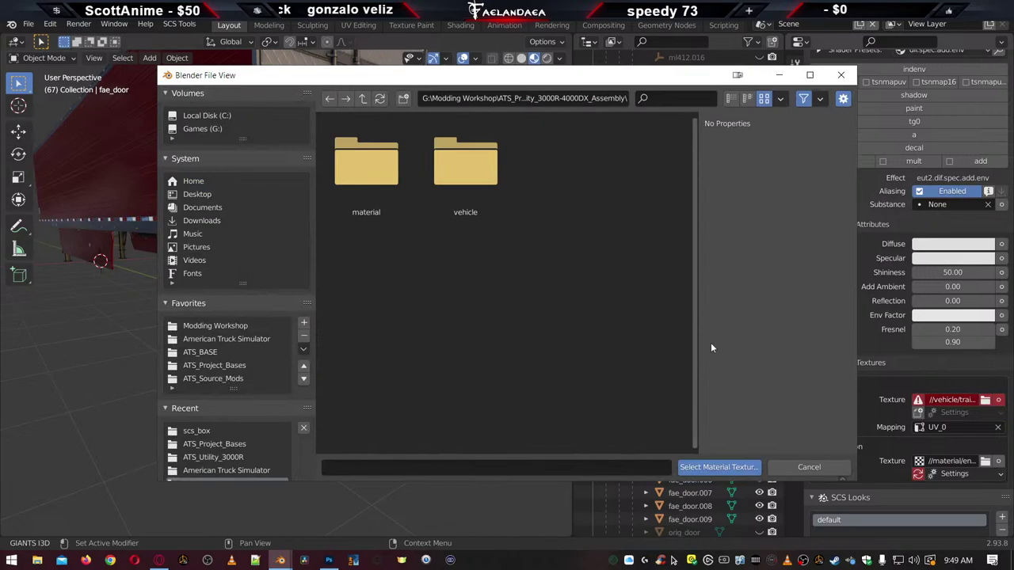
double_click(468, 186)
double_click(453, 167)
double_click(379, 168)
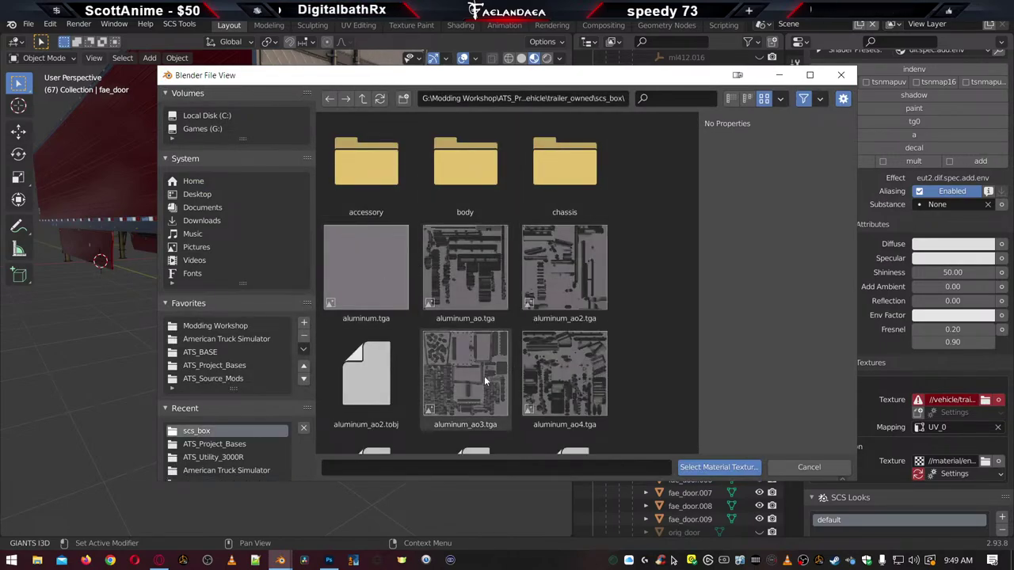
scroll(484, 375, "down", 2)
double_click(456, 344)
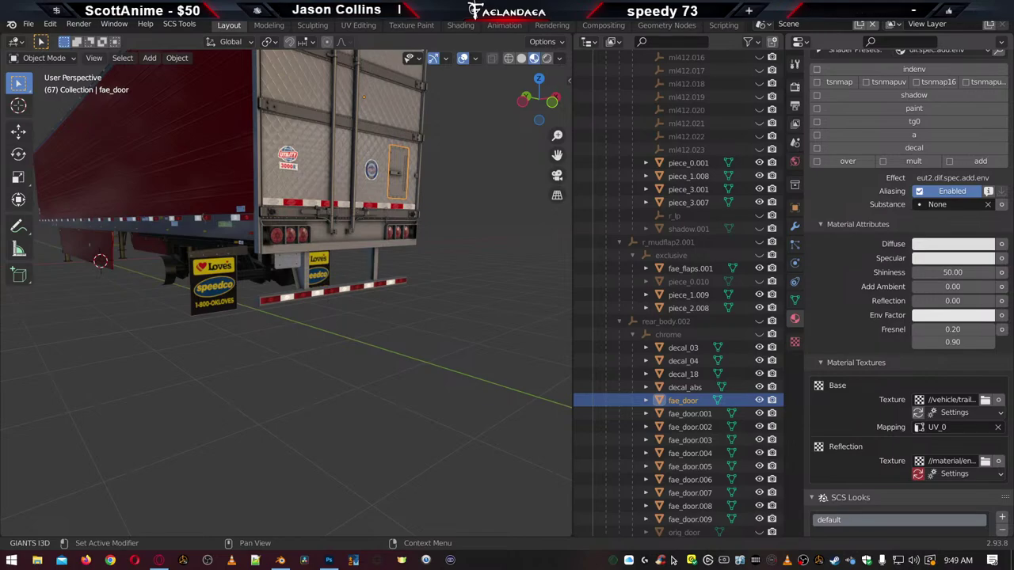
left_click(688, 413)
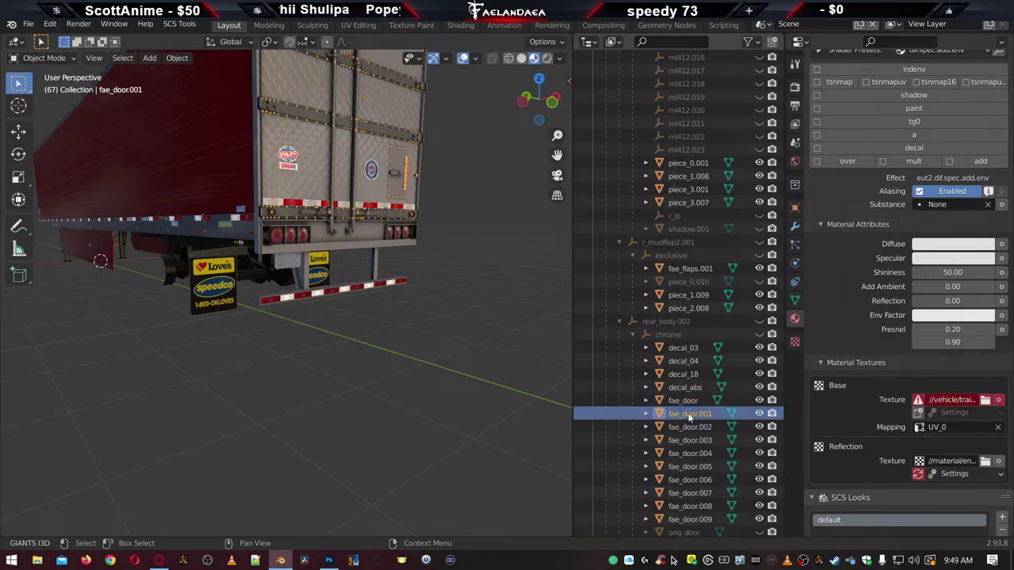
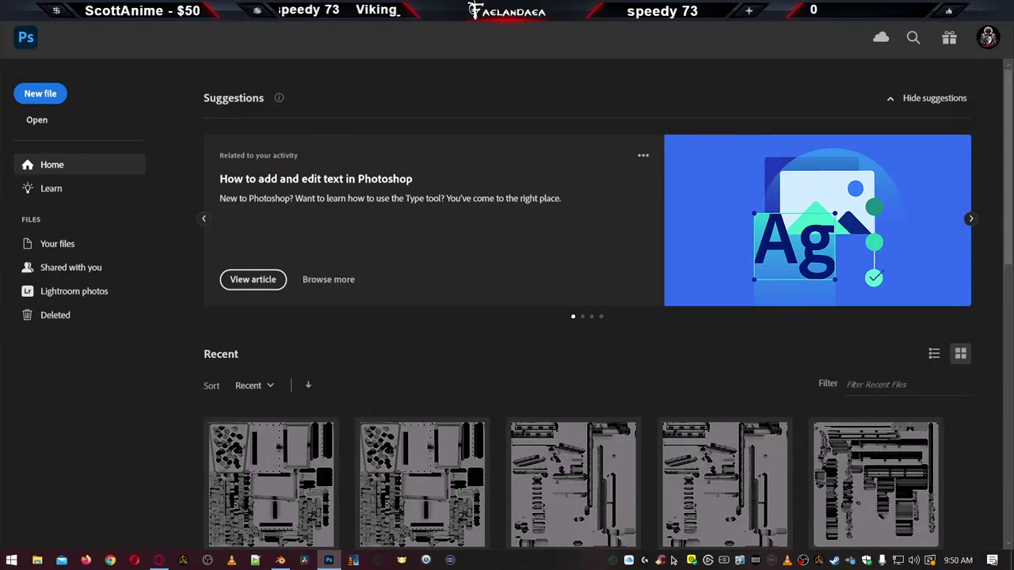
Open chrome_flat.dds and inspect its RGB and Alpha 1 channels
left_click_drag(0, 338, 492, 339)
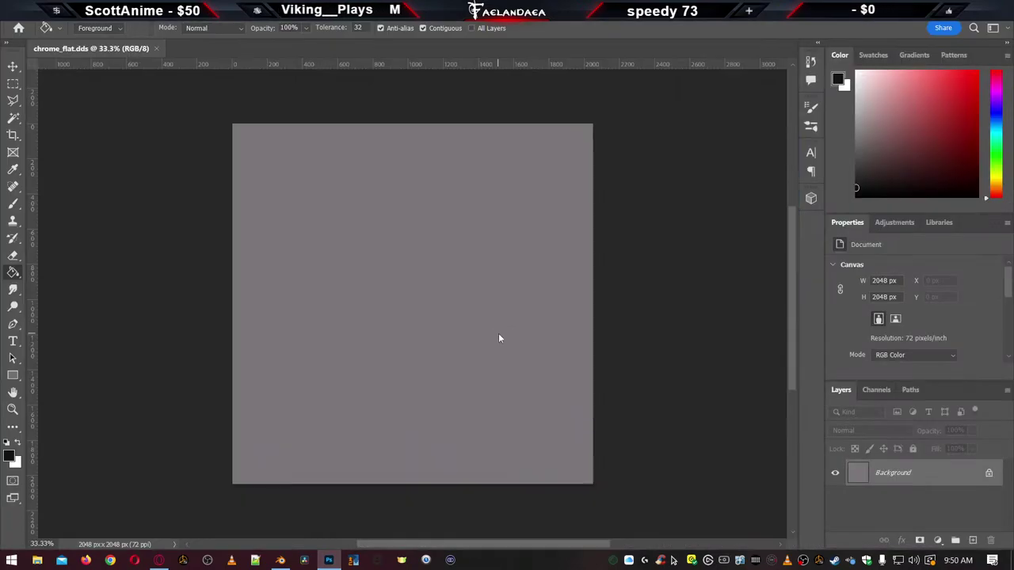
left_click(876, 390)
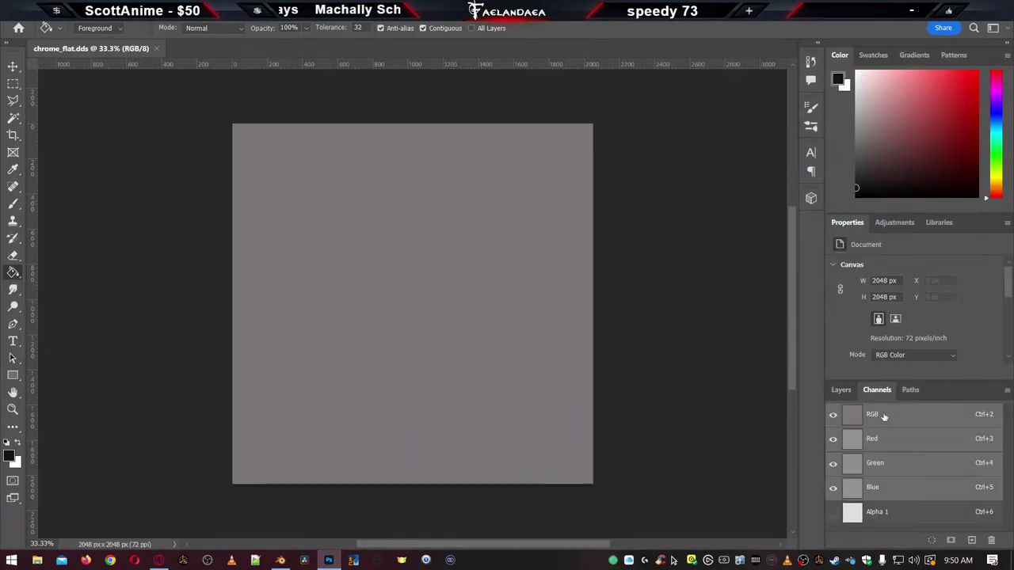
left_click(876, 512)
left_click(884, 415)
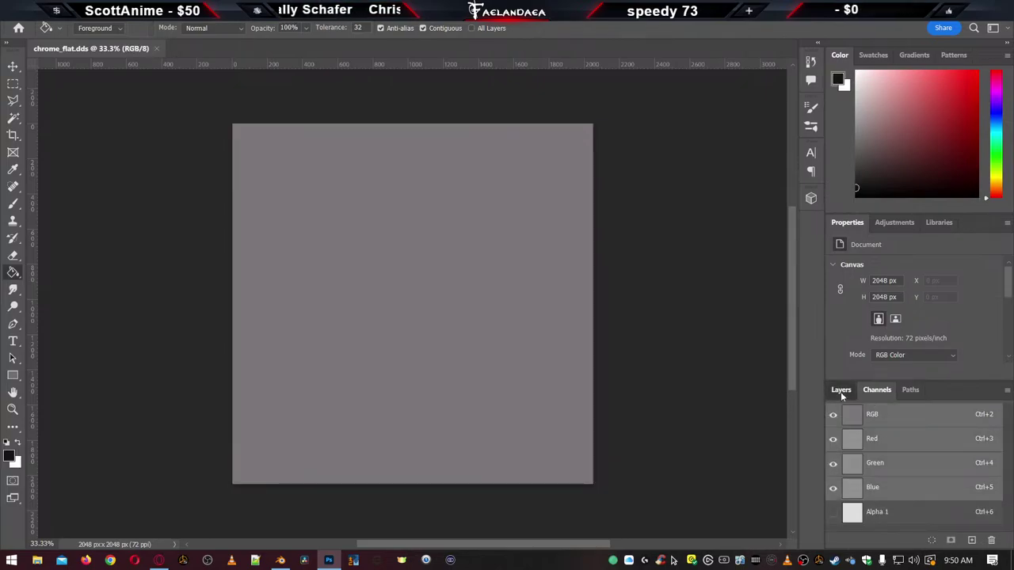
left_click(841, 391)
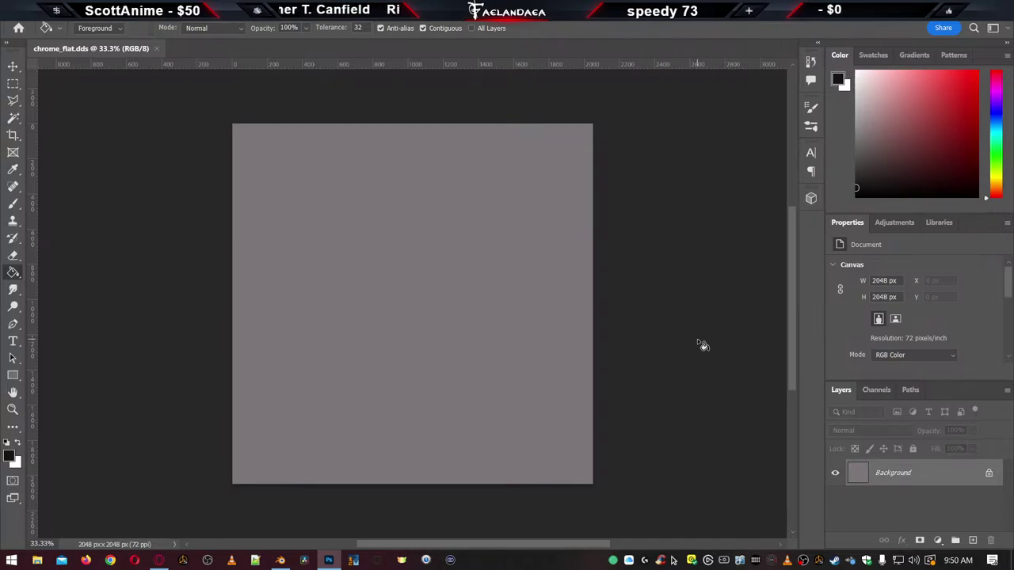
Resize the image to 64 x 64 px
key("ctrl+alt+i")
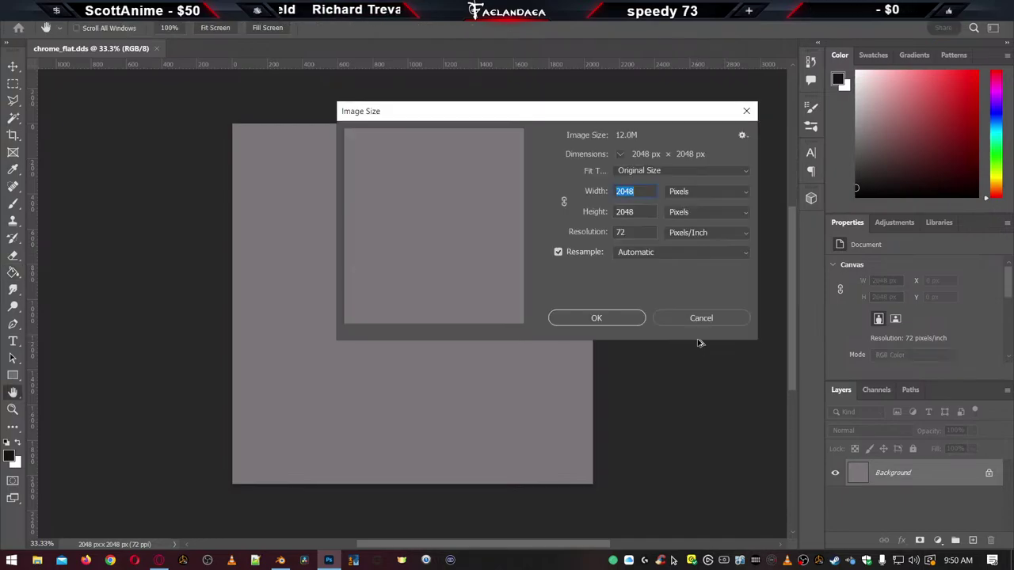
type("64")
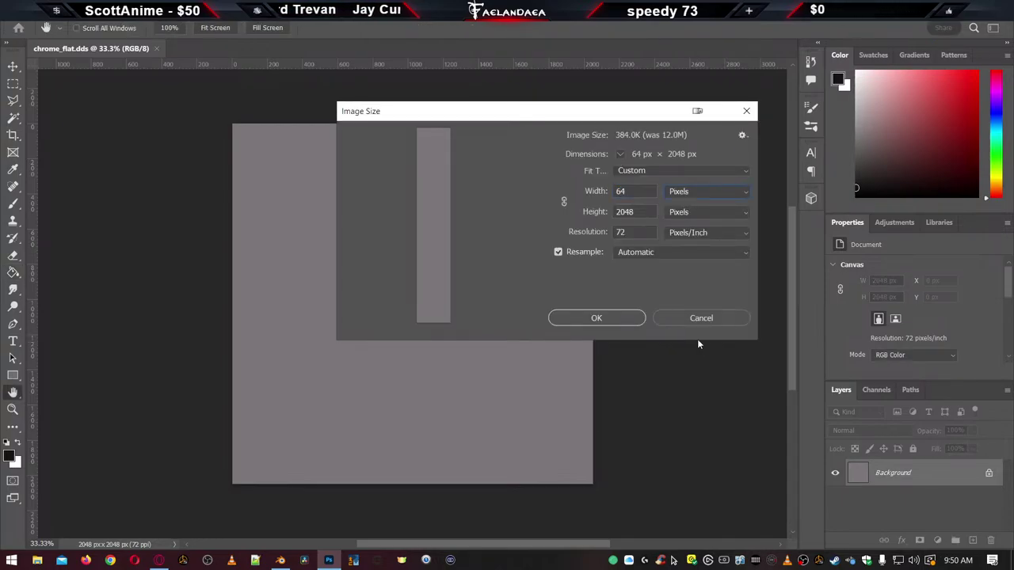
key("Tab")
type("64")
key("Return")
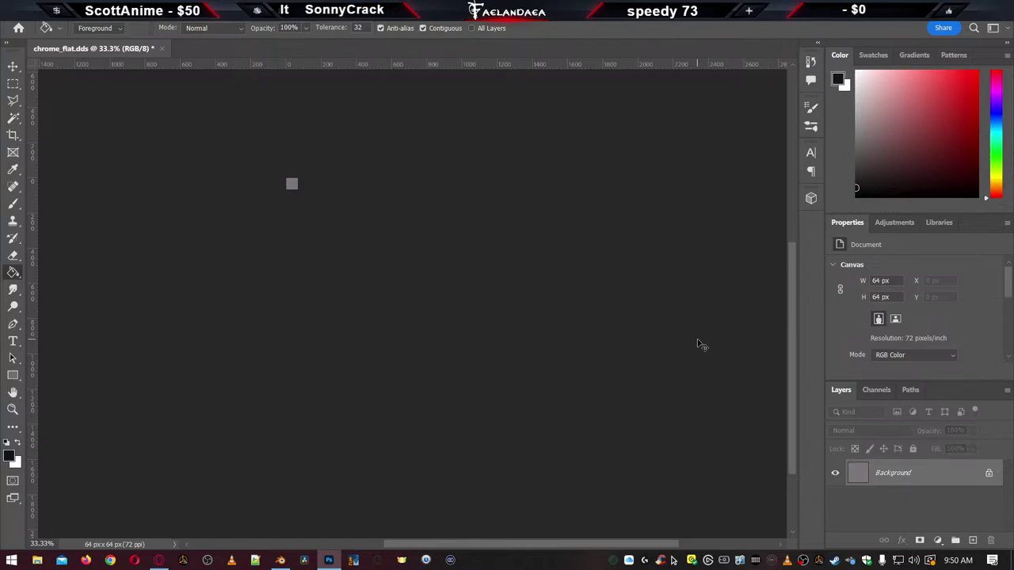
Save it as the Targa file chrome_flat.tga and close the document
key("ctrl+shift+s")
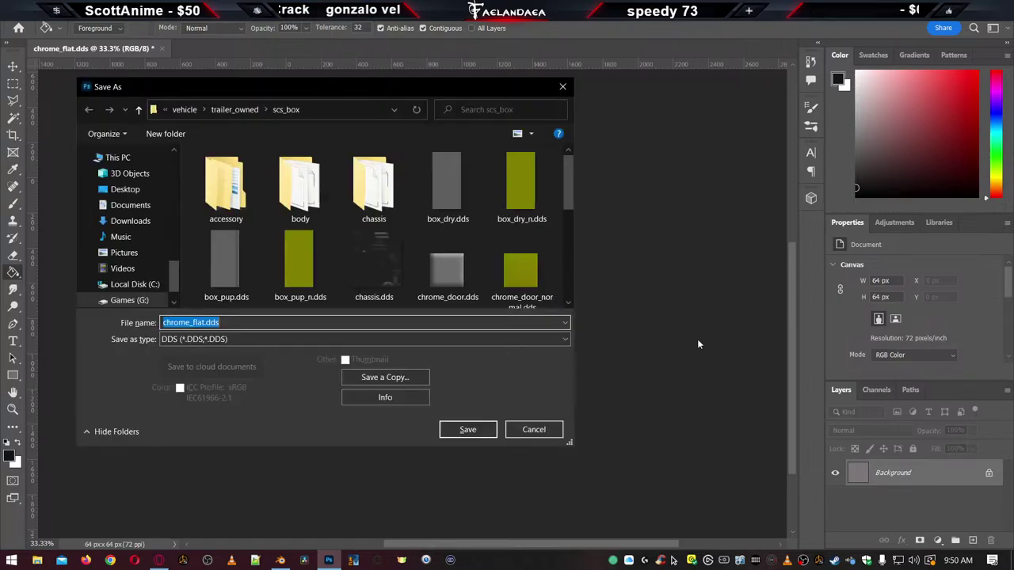
key("Tab")
key("t")
key("Return")
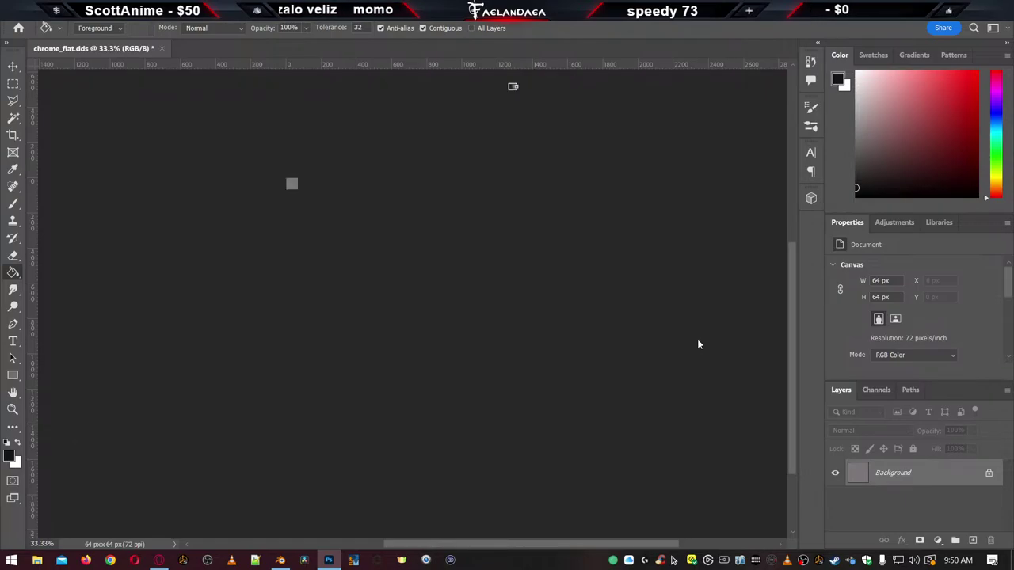
key("Return")
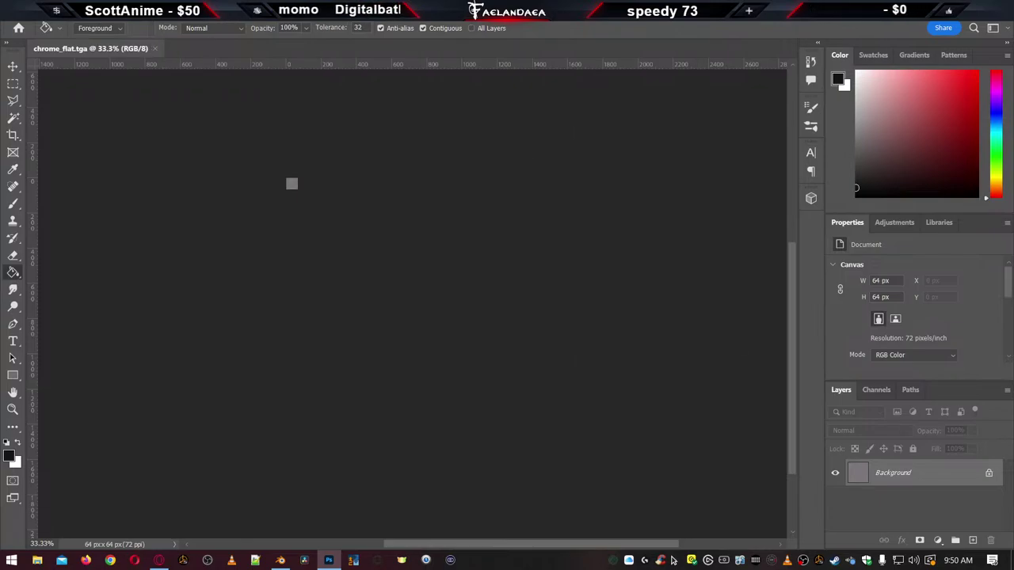
left_click(155, 48)
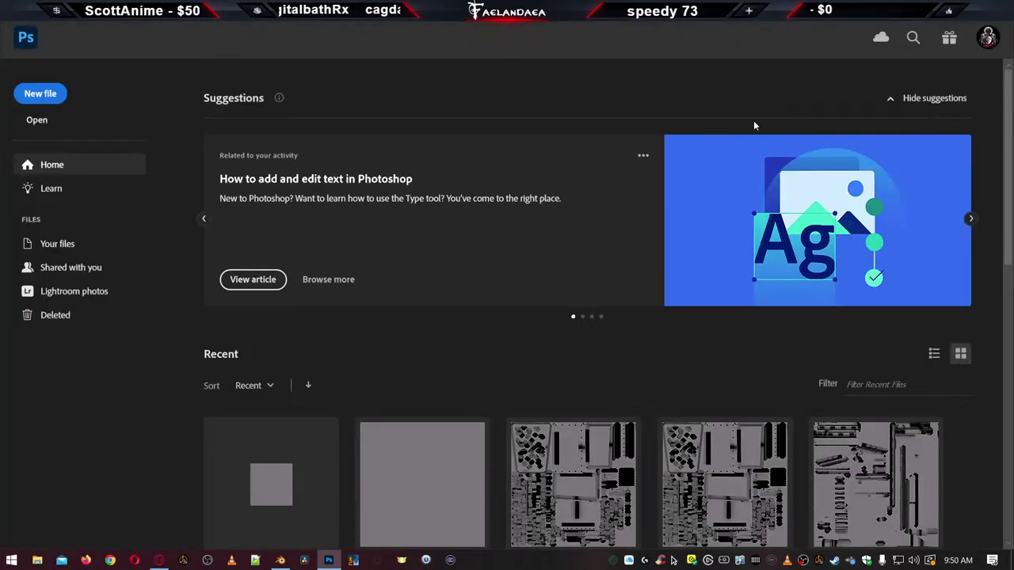
Load chrome_flat.tga from vehicle/trailer_owned/scs_box as the Base texture, then select fae_door.003
key("alt+Tab")
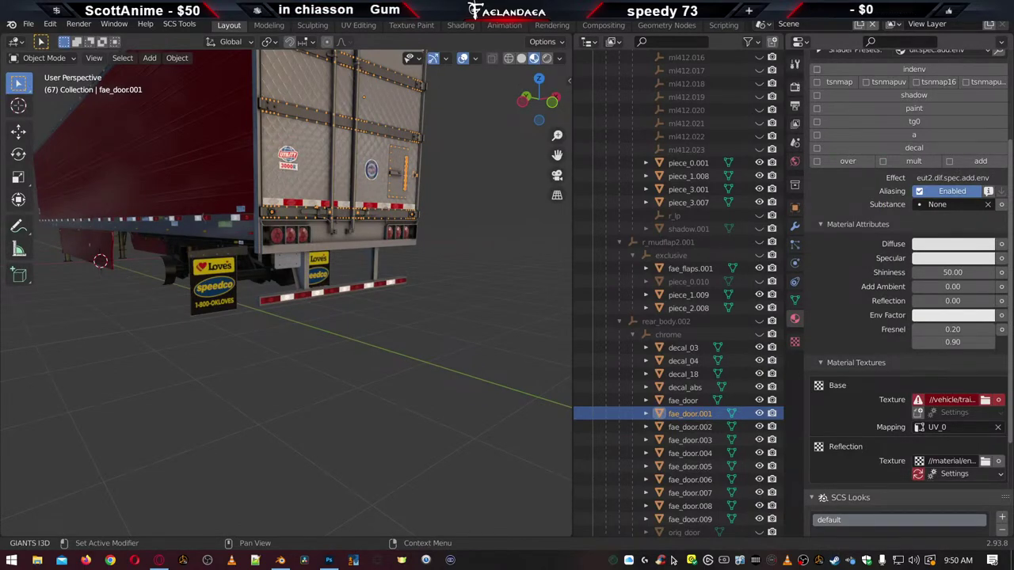
left_click(985, 399)
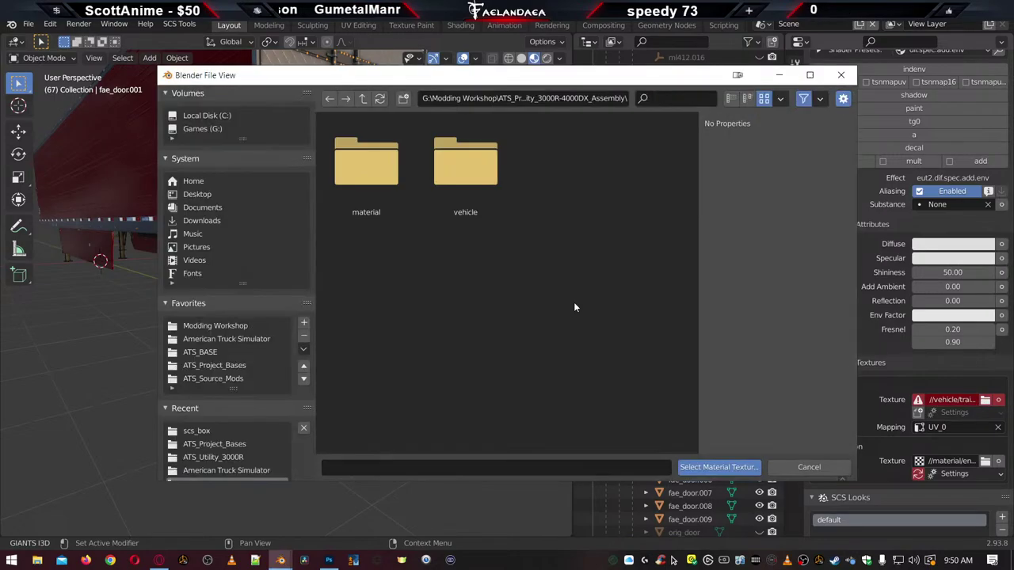
double_click(466, 178)
double_click(463, 169)
double_click(368, 171)
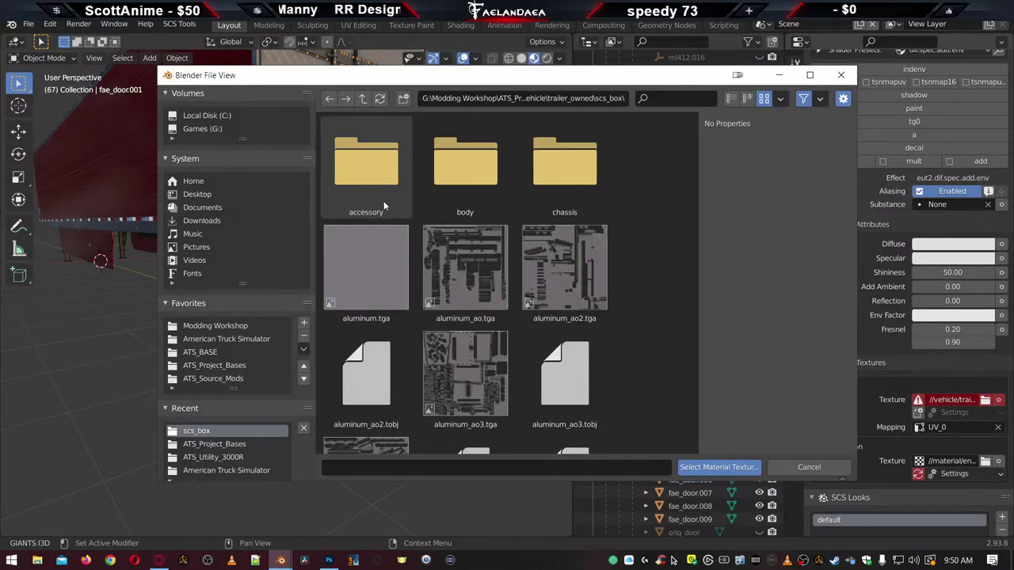
scroll(473, 340, "down", 10)
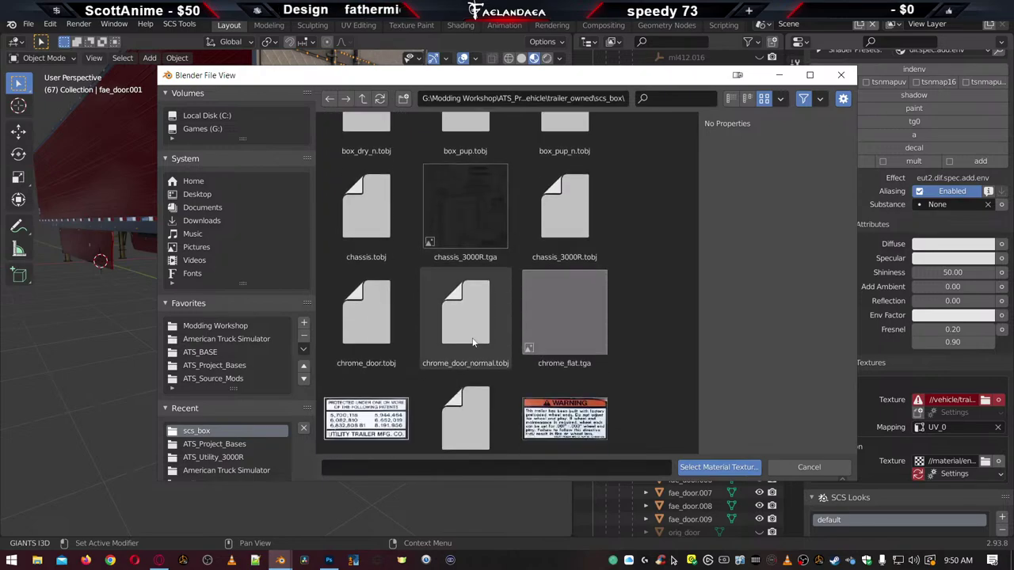
double_click(554, 307)
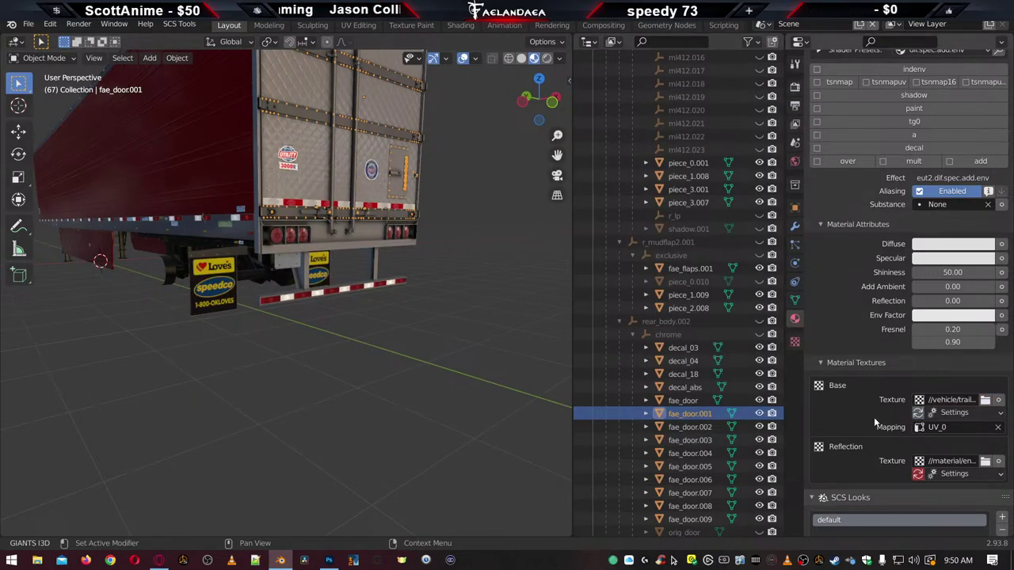
left_click(686, 441)
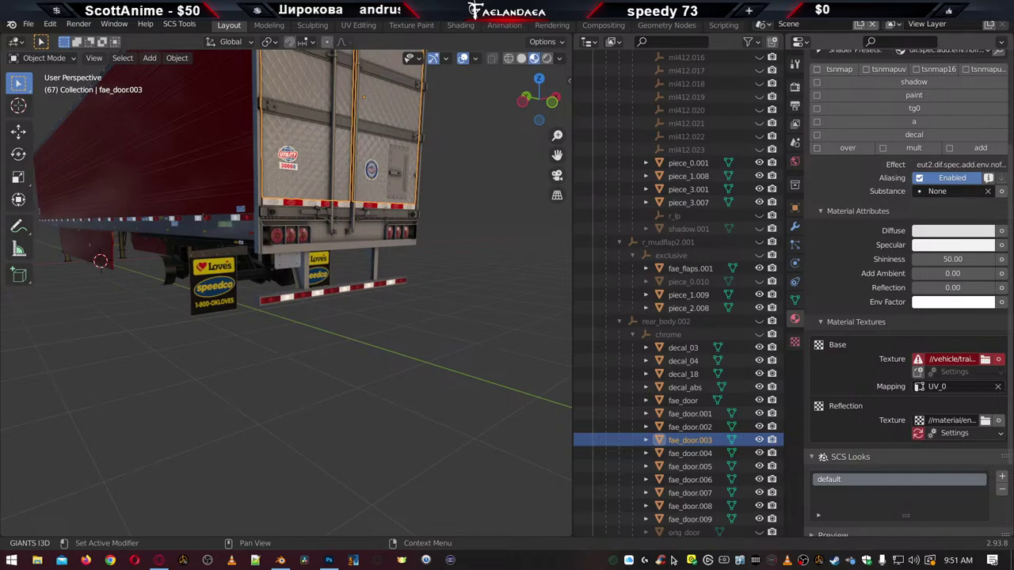
key("alt+Tab")
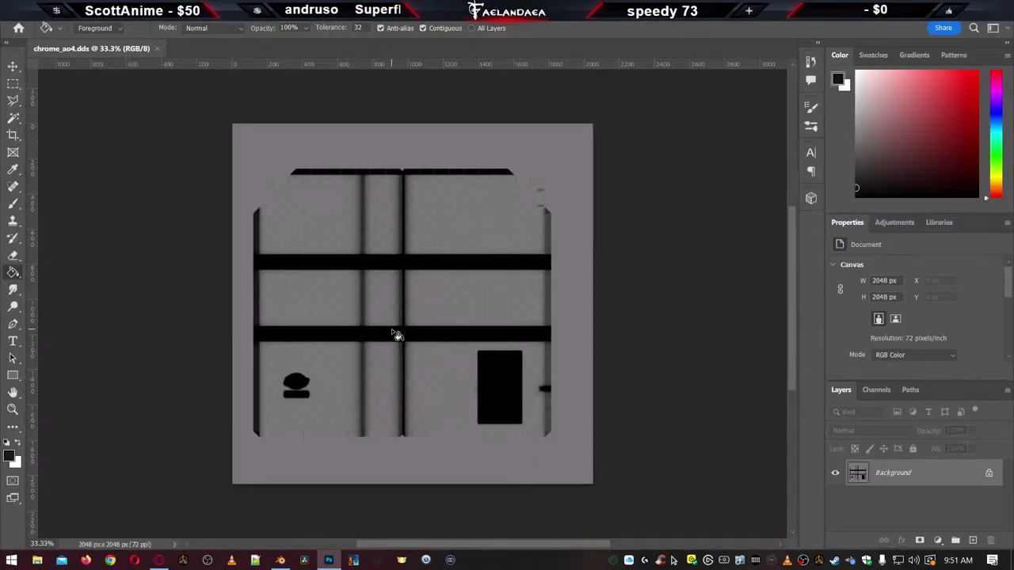
Save chrome_ao4 in Targa format as chrome_ao4.tga and close the document
key("ctrl+shift+s")
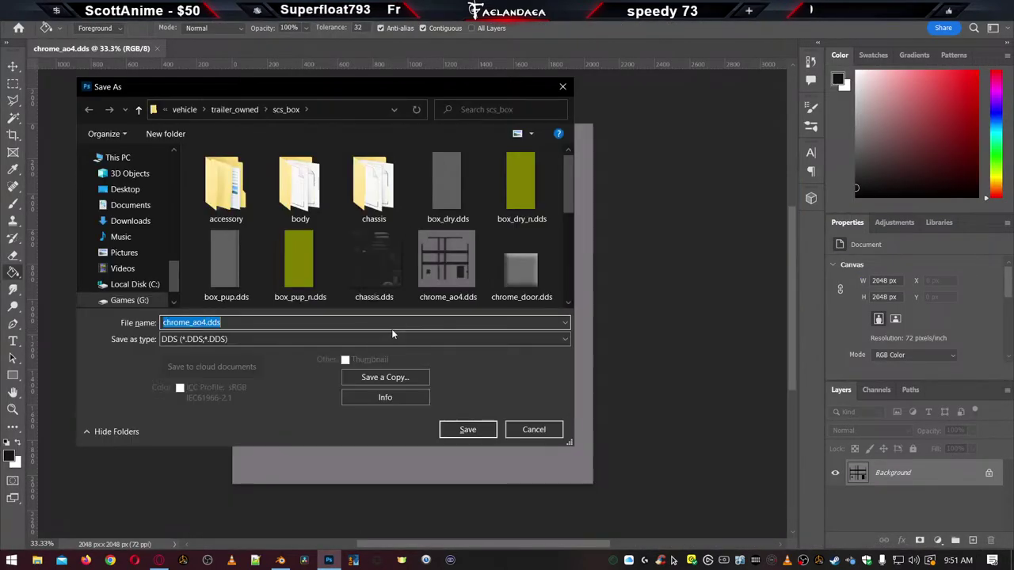
key("Return")
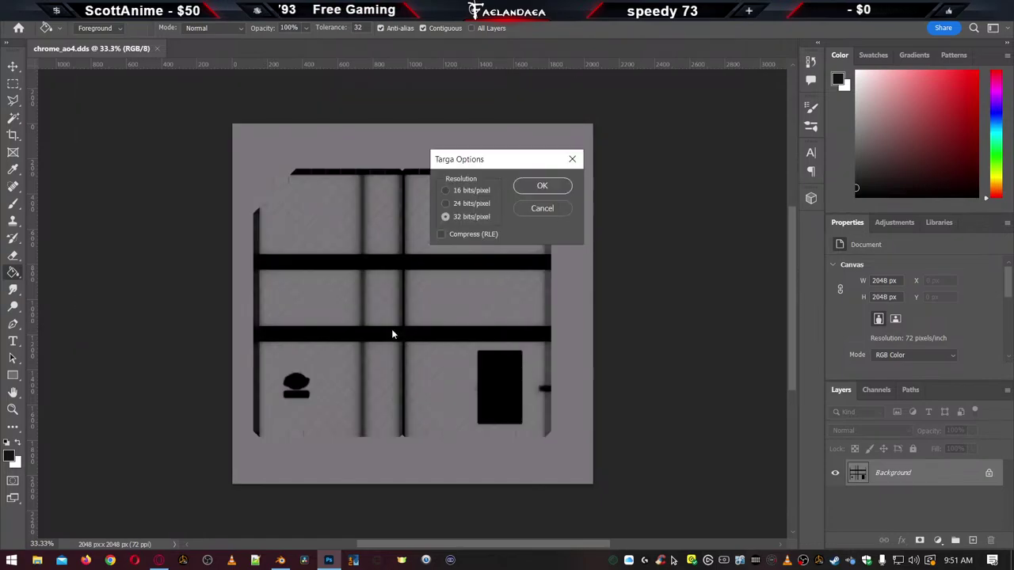
key("Return")
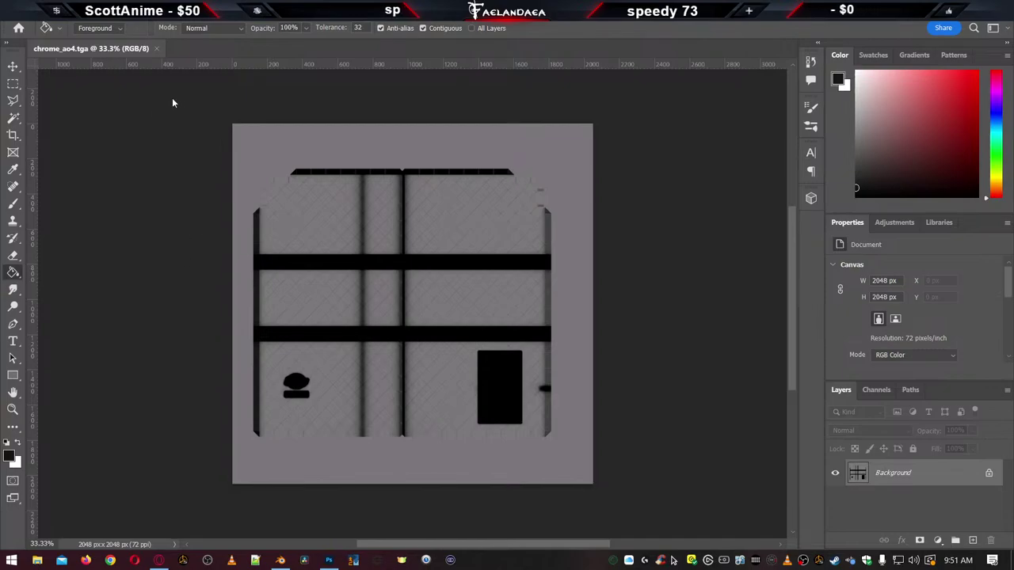
left_click(156, 48)
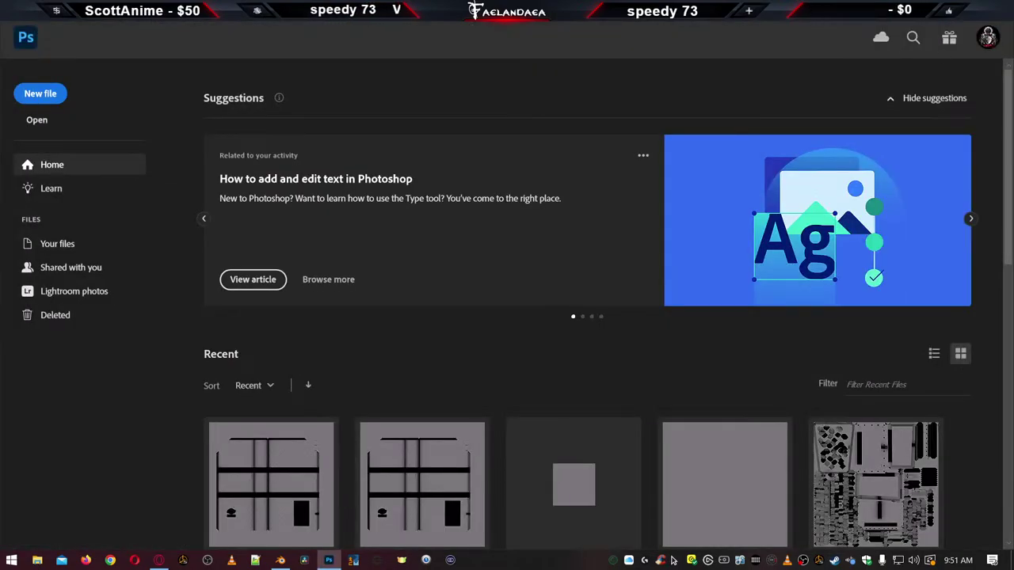
Load chrome_ao4.tga from scs_box as fae_door.003's Base texture, then select fae_door.004
key("alt+Tab")
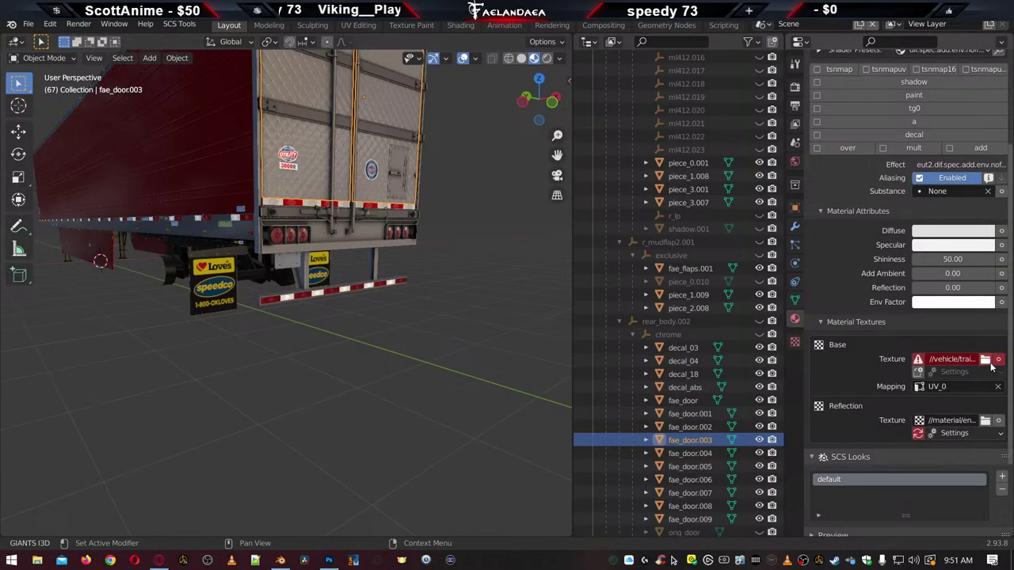
left_click(985, 359)
double_click(468, 161)
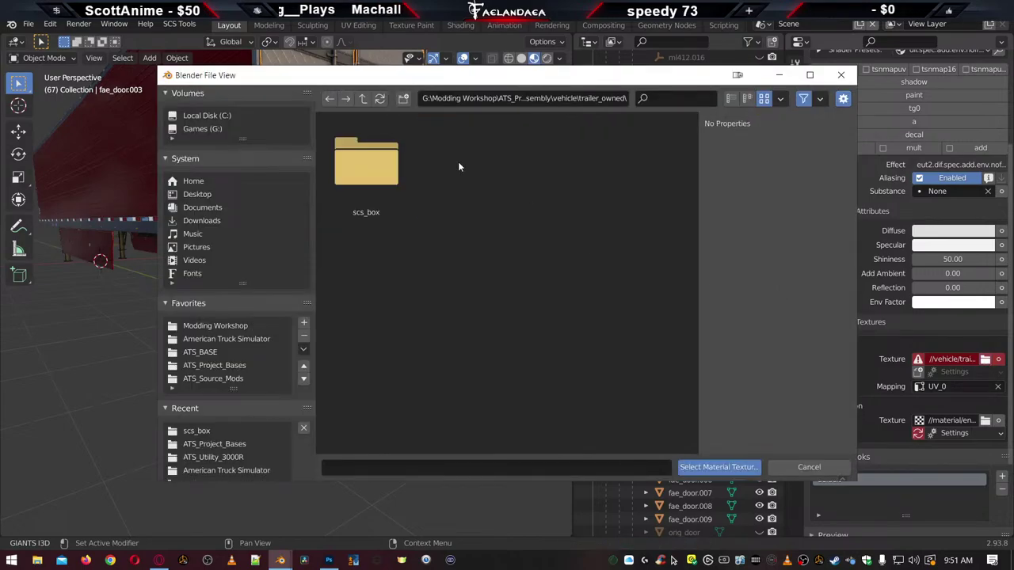
double_click(371, 164)
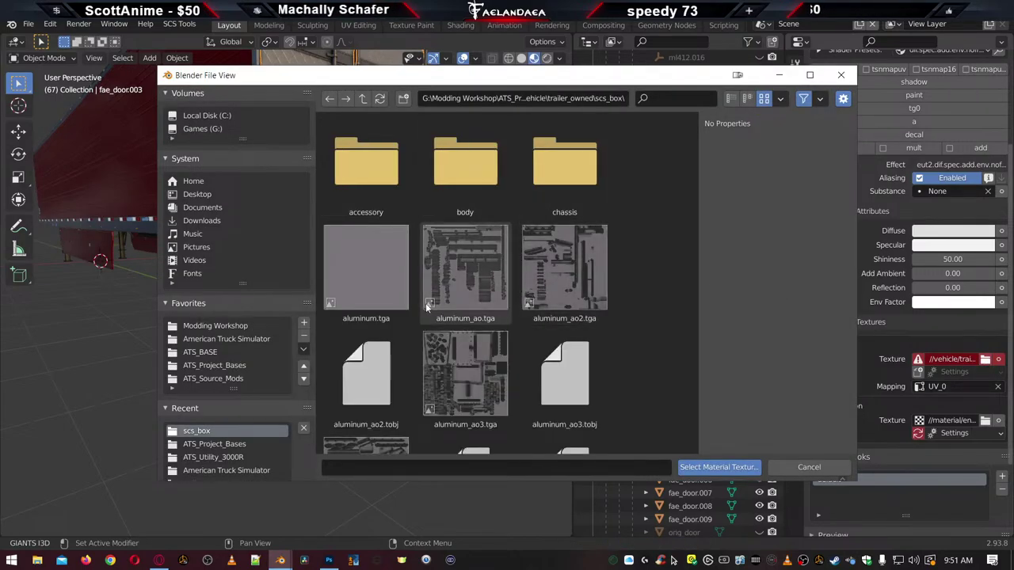
scroll(499, 294, "down", 2)
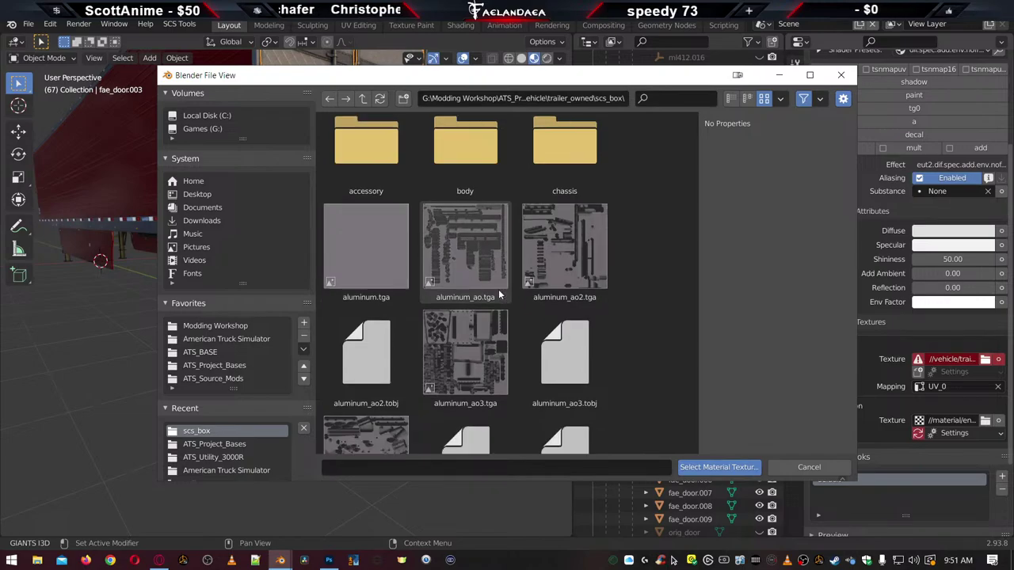
scroll(498, 305, "down", 9)
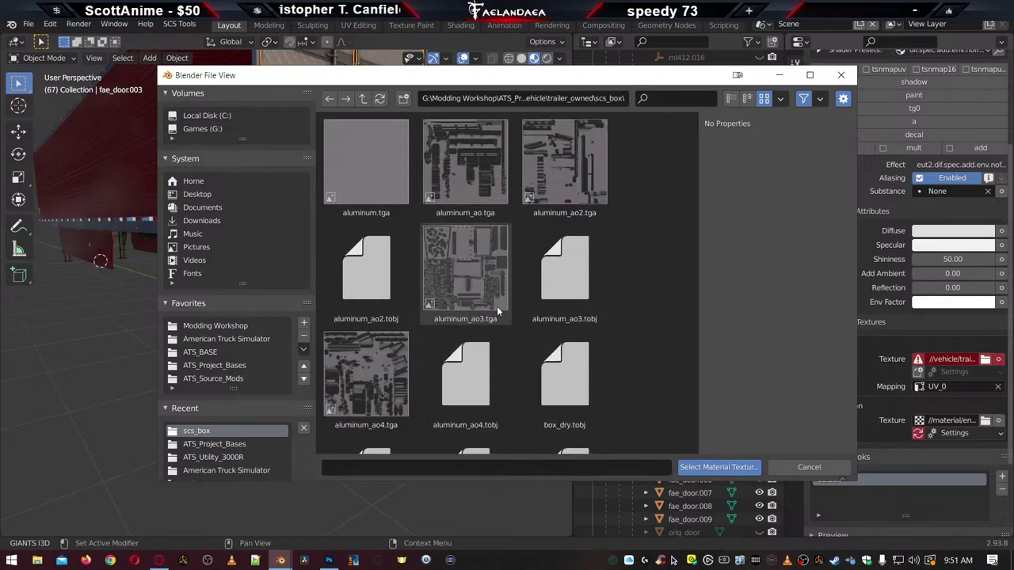
scroll(492, 317, "down", 11)
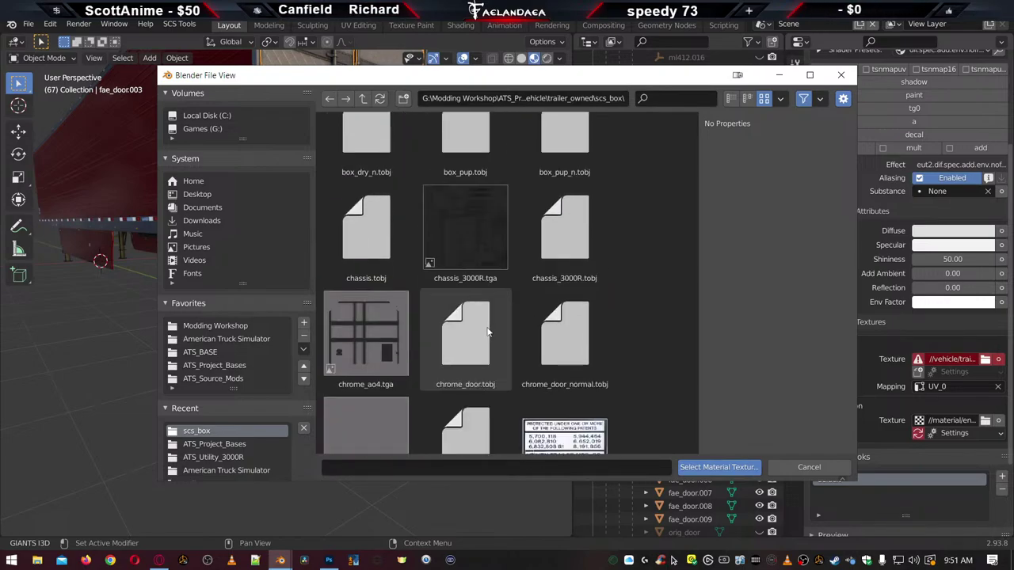
double_click(372, 345)
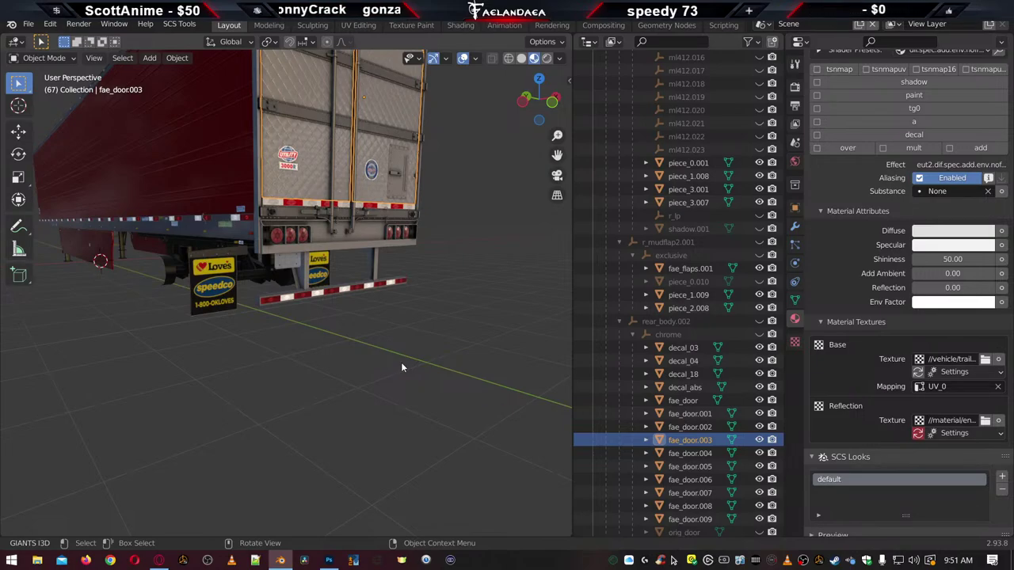
scroll(696, 435, "down", 5)
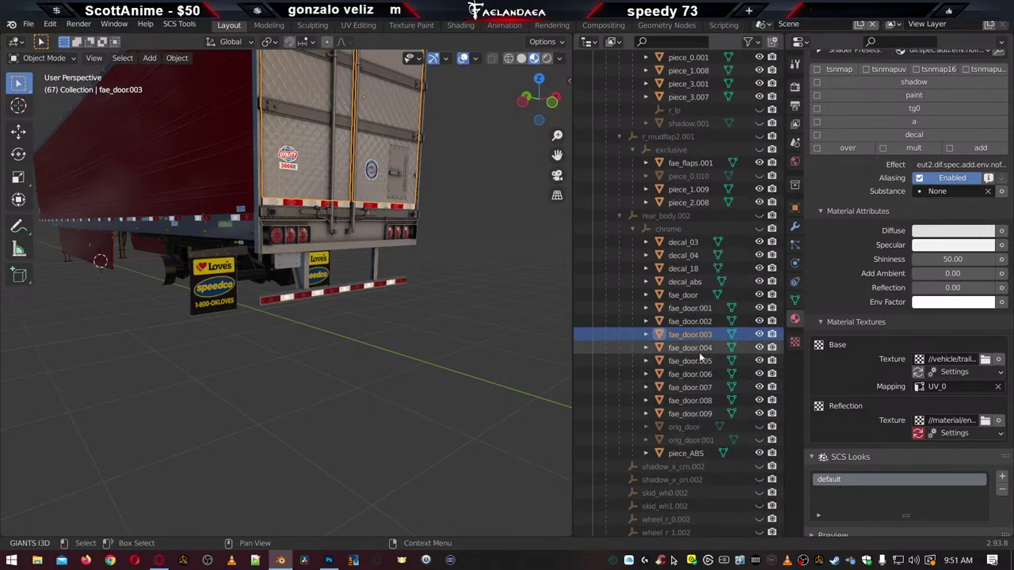
left_click(691, 349)
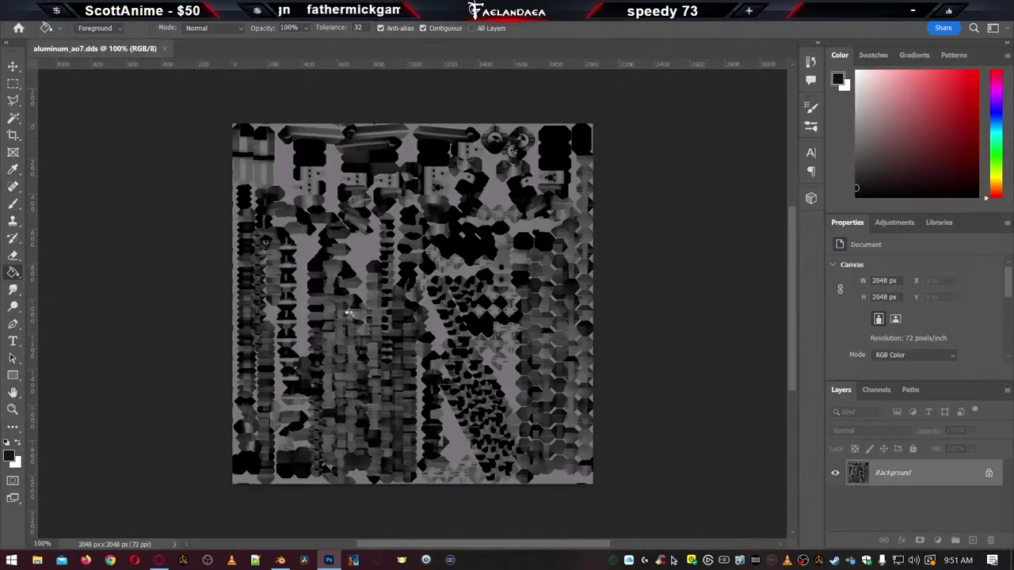
Save aluminum_ao7 in Targa format as aluminum_ao7.tga and close the document
key("ctrl+shift+s")
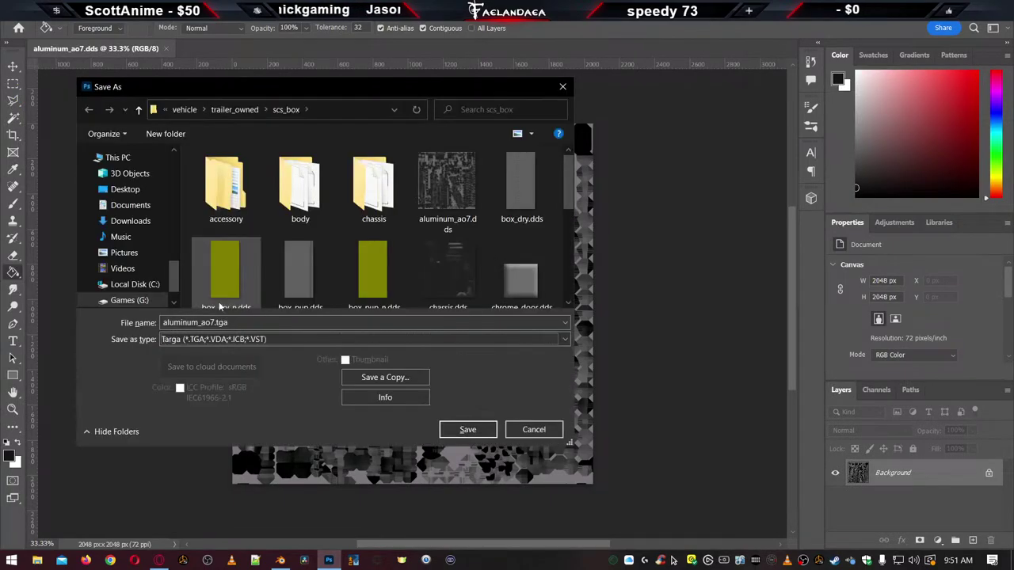
key("Return")
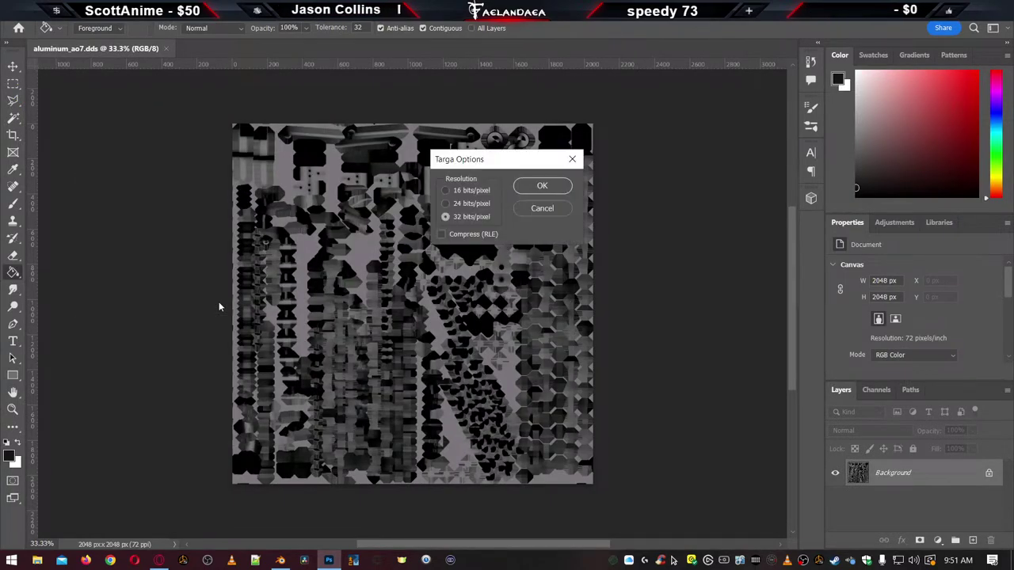
key("Return")
left_click(165, 48)
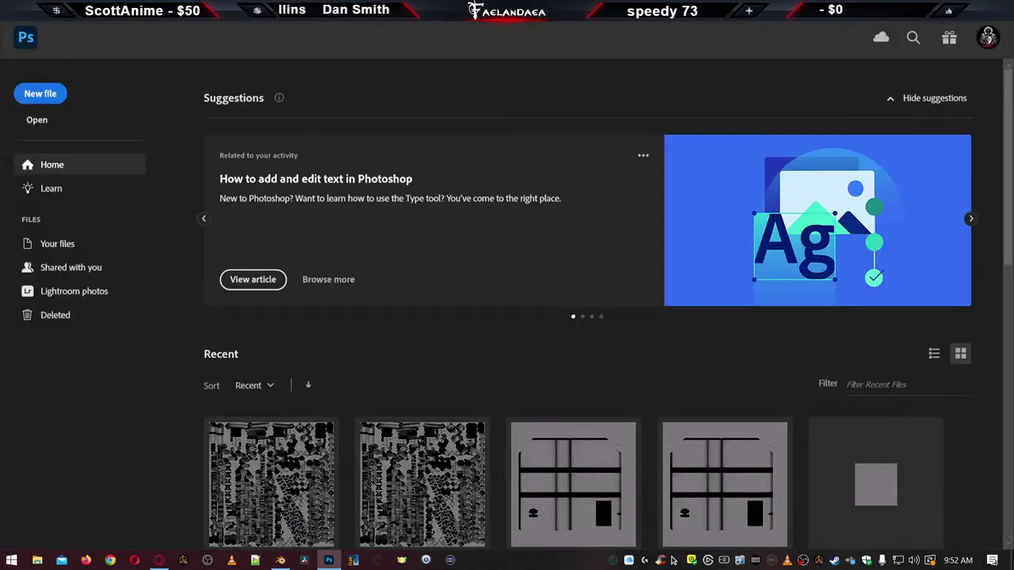
key("alt+Tab")
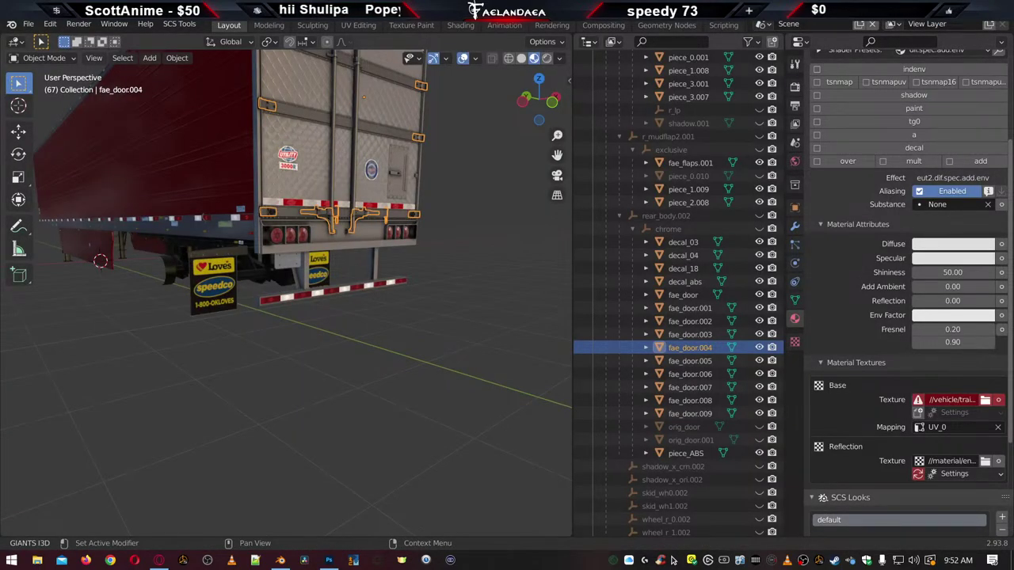
Load the new scs_box .tga texture into fae_door.004's Base texture slot
left_click(985, 400)
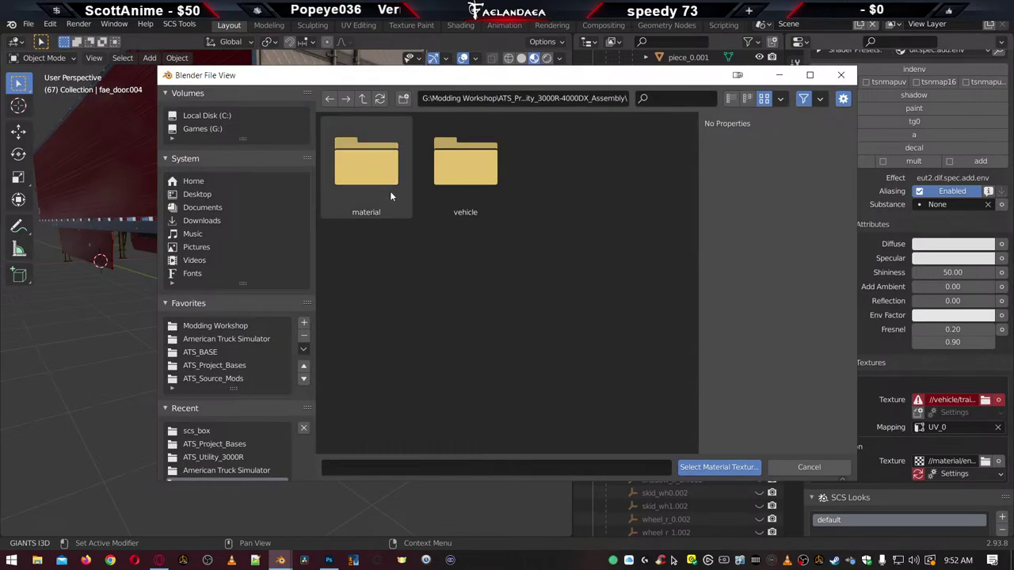
double_click(452, 173)
double_click(379, 184)
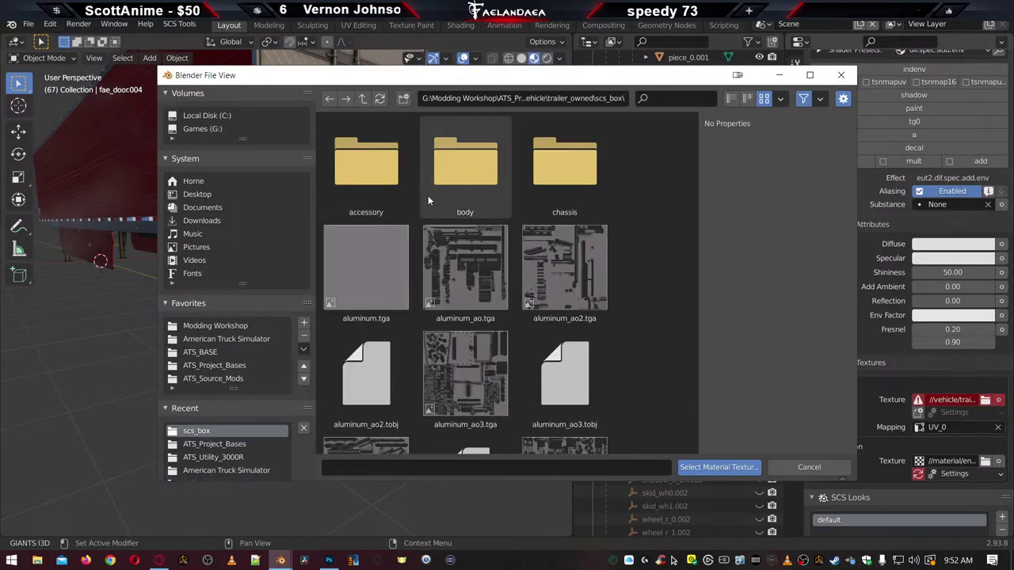
scroll(466, 320, "down", 10)
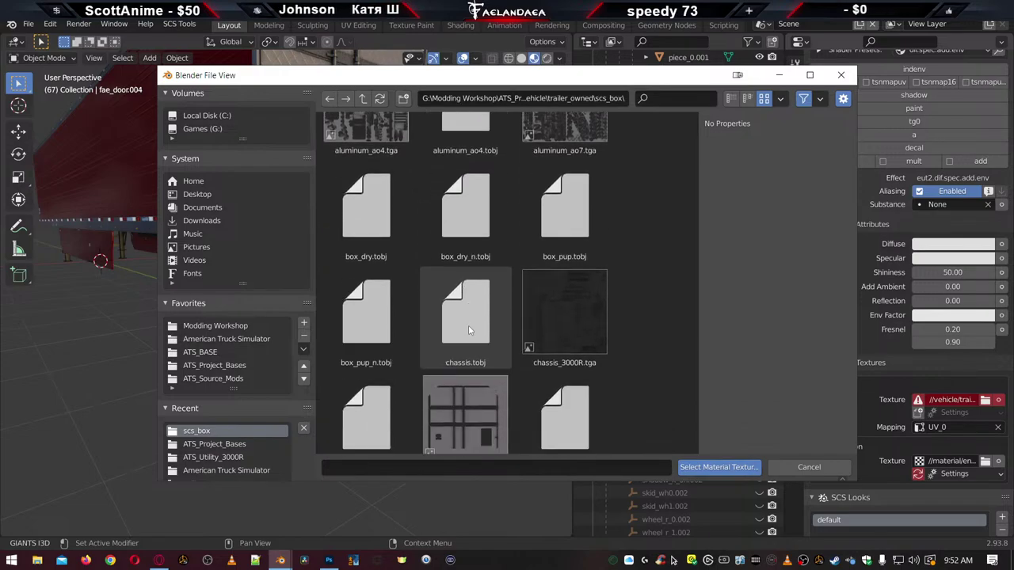
scroll(468, 331, "down", 12)
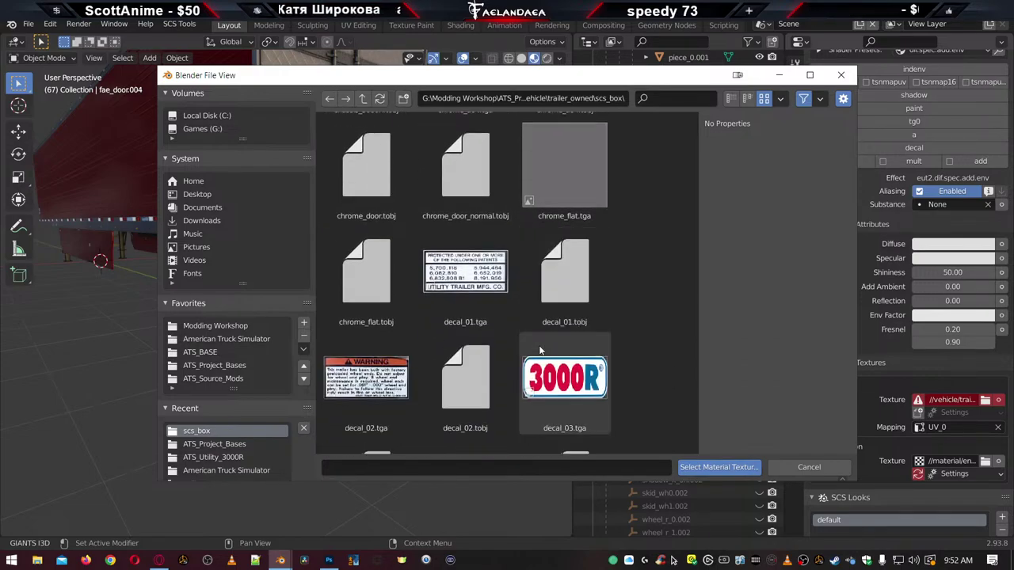
scroll(537, 349, "up", 20)
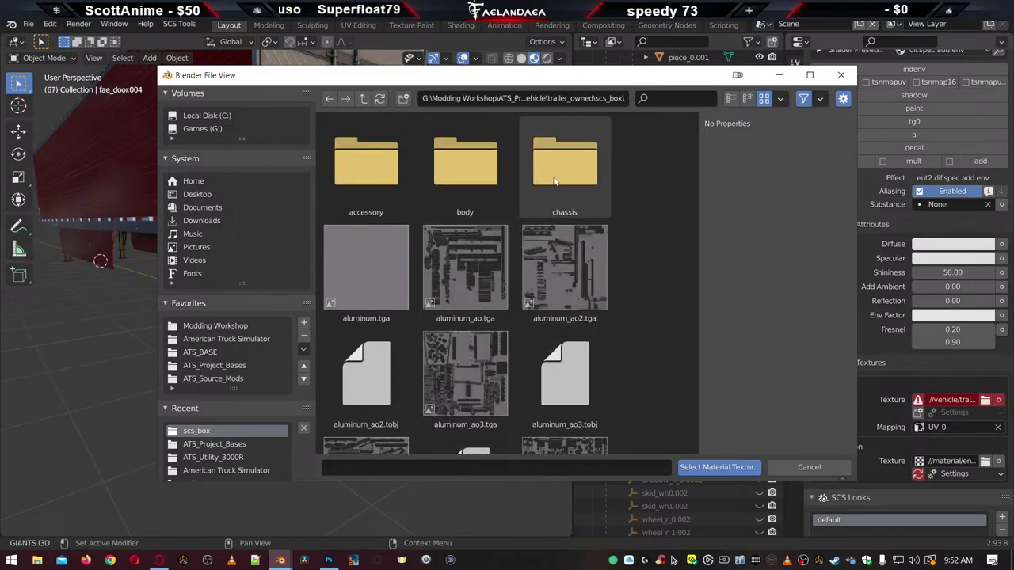
scroll(524, 307, "down", 5)
scroll(529, 315, "down", 1)
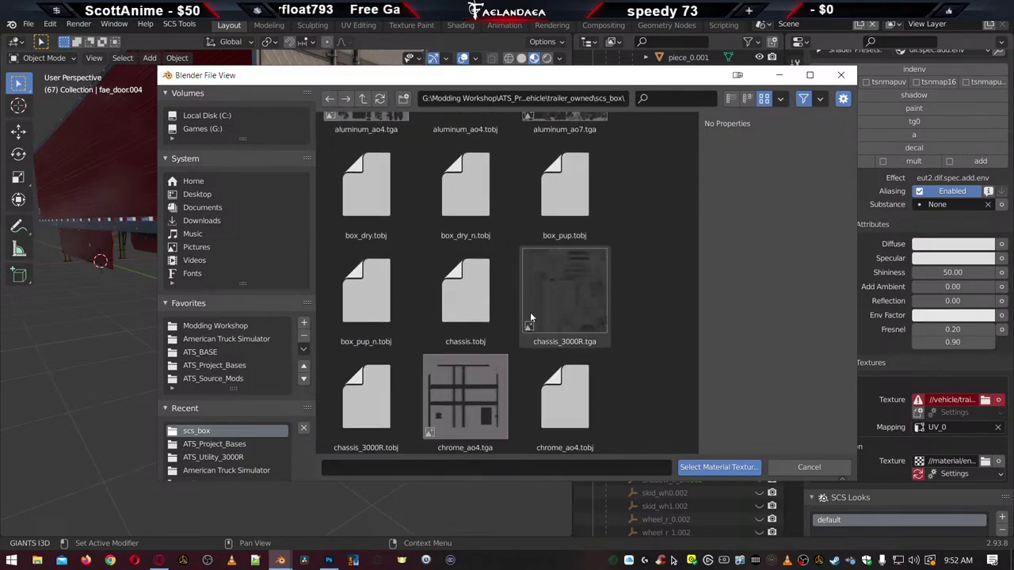
scroll(531, 312, "up", 1)
double_click(569, 184)
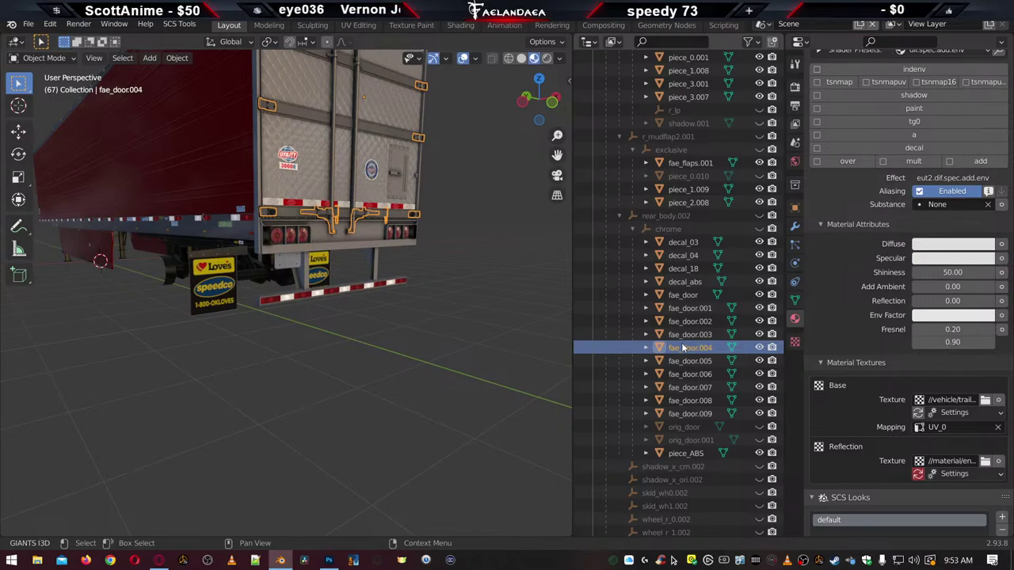
Set aluminum_ao.tga as fae_door.005's Base texture, then select fae_door.007
left_click(686, 361)
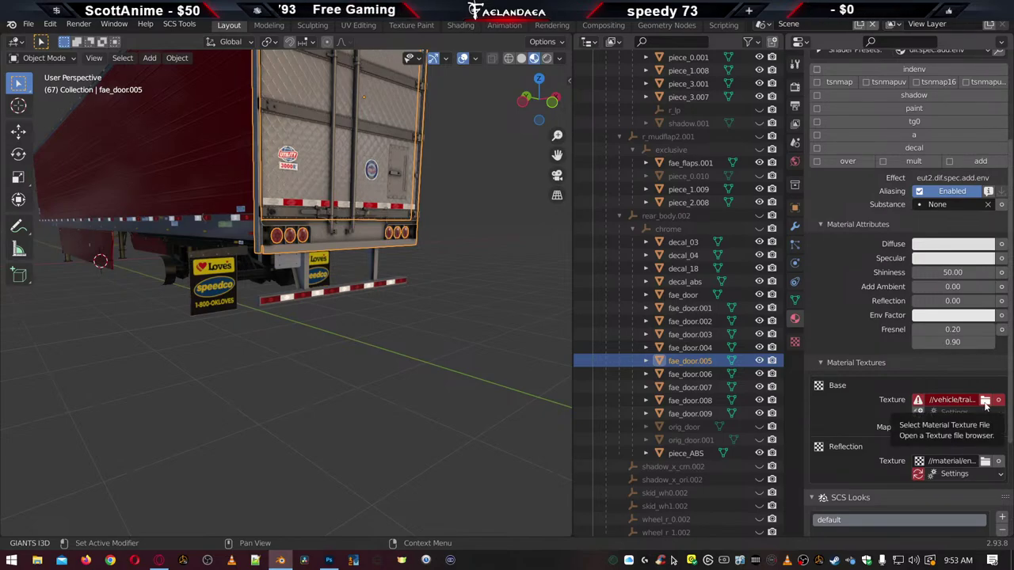
left_click(986, 402)
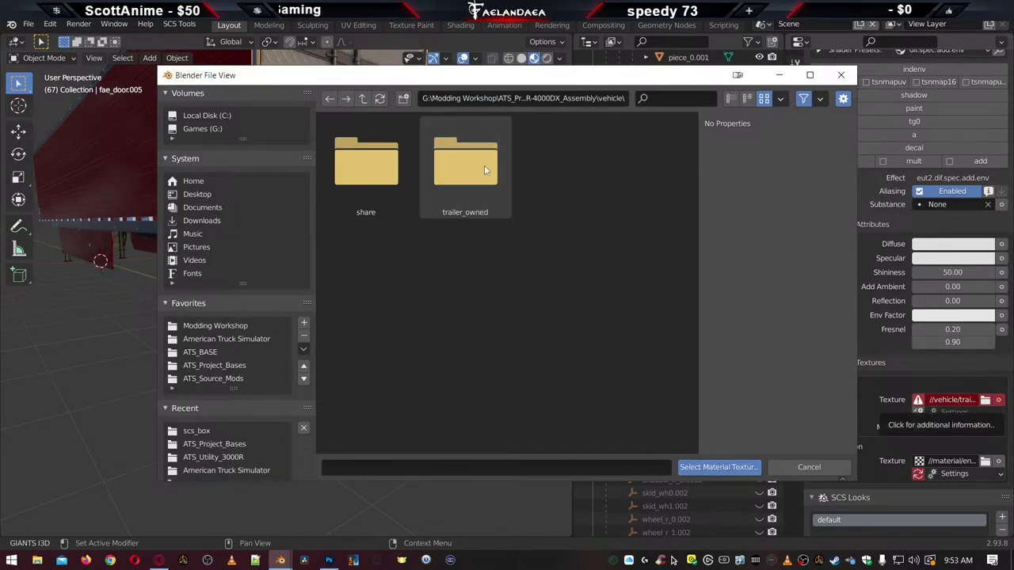
double_click(485, 165)
double_click(366, 162)
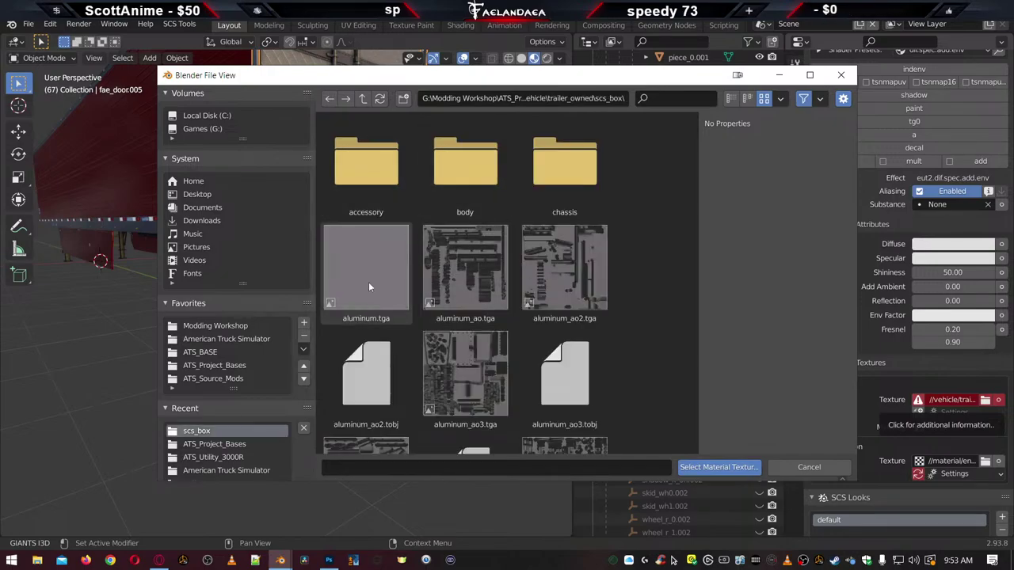
left_click(464, 292)
double_click(462, 271)
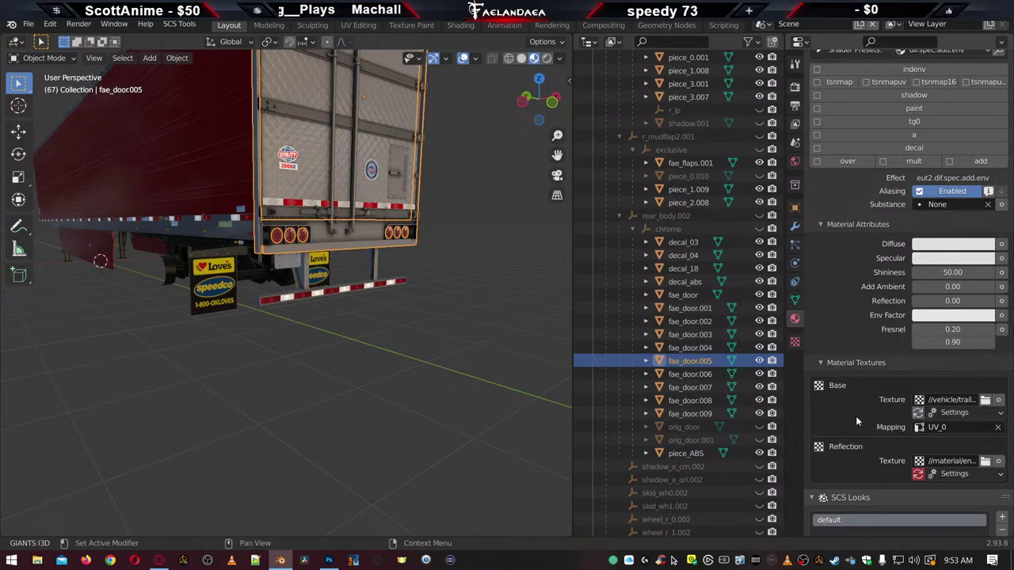
left_click(698, 377)
left_click(698, 386)
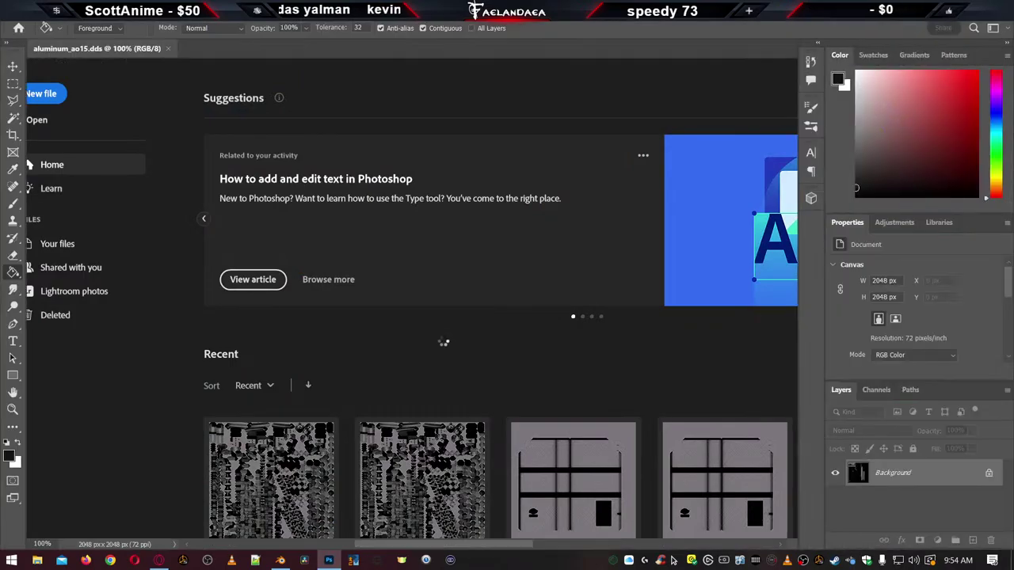
Save aluminum_ao15 in Targa format as aluminum_ao15.tga and close the document
key("ctrl+shift+s")
key("Tab")
key("t")
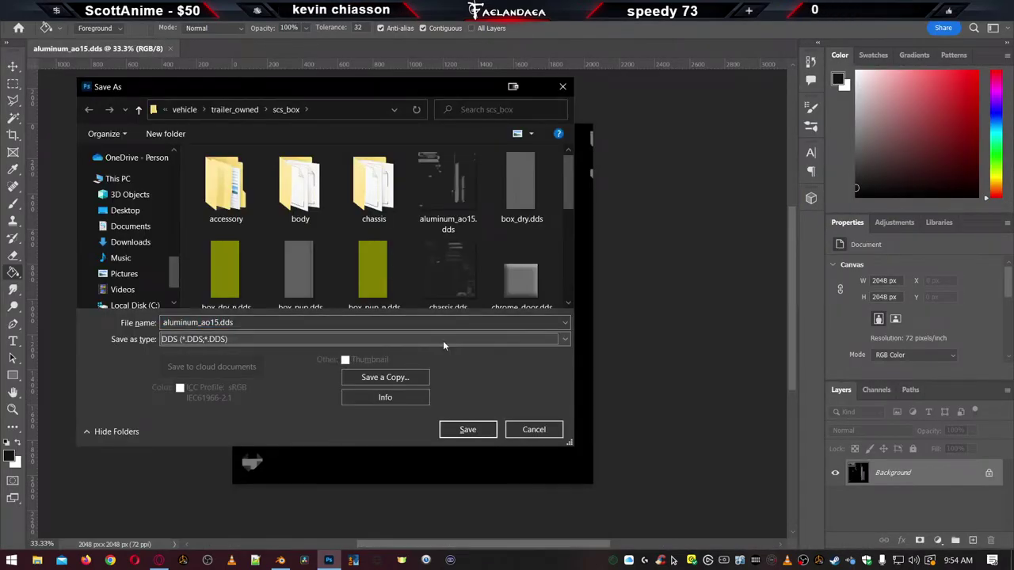
key("Return")
key("Return")
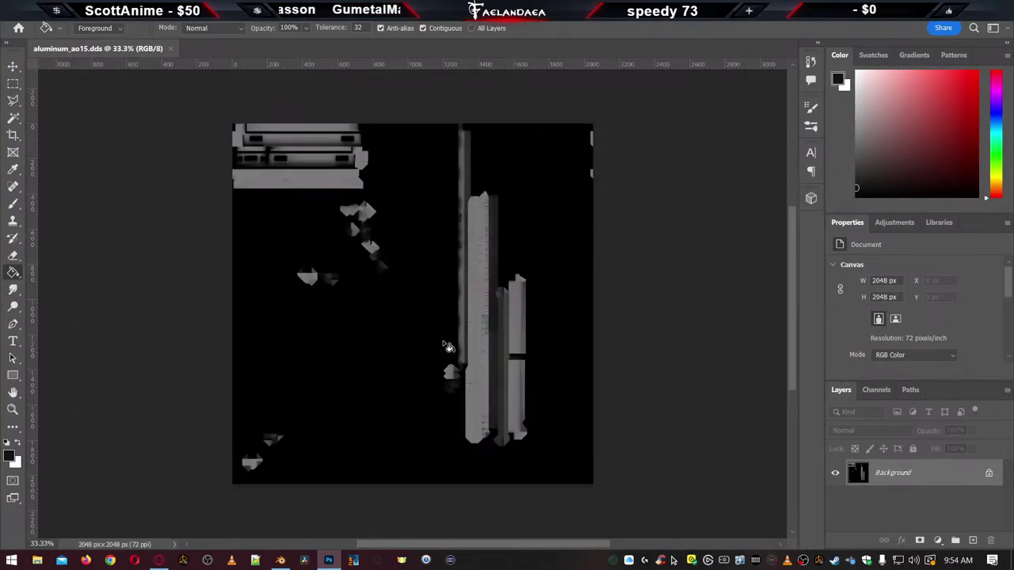
left_click(168, 48)
key("alt+Tab")
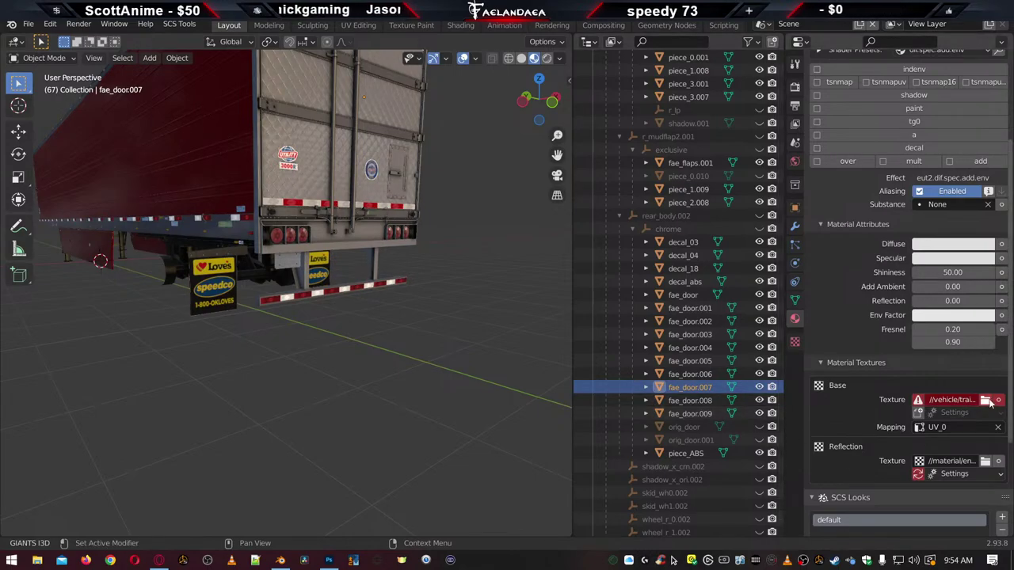
Load aluminum_ao15.tga from scs_box as fae_door.007's Base texture, then select fae_door.009
left_click(987, 401)
double_click(500, 157)
double_click(474, 164)
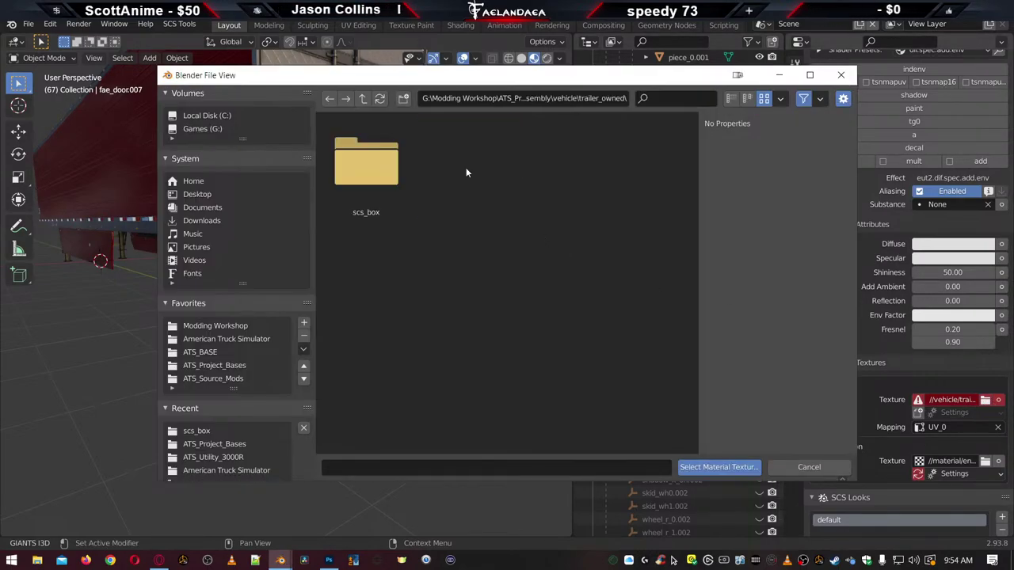
double_click(366, 163)
scroll(463, 366, "down", 3)
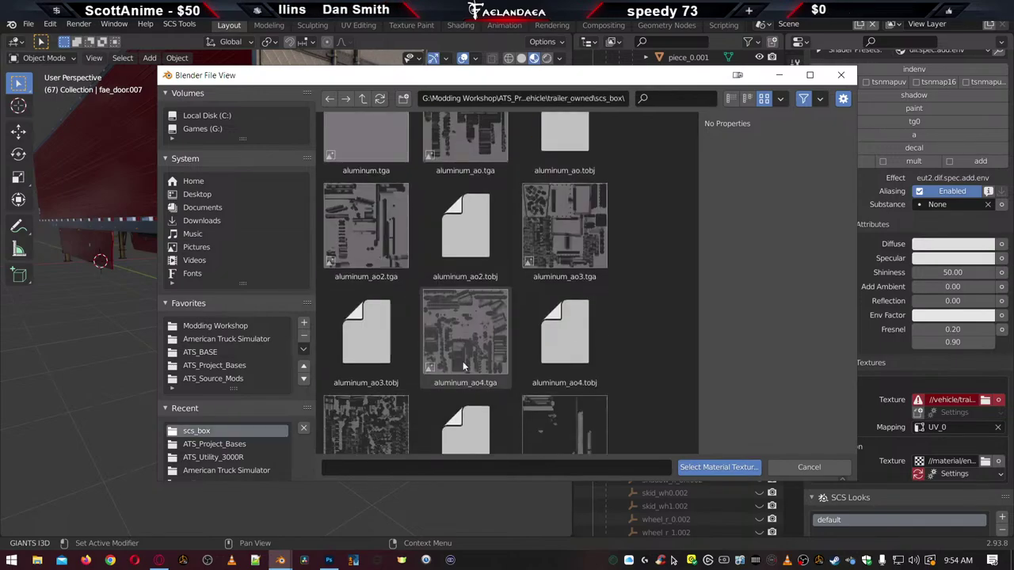
scroll(462, 362, "down", 4)
left_click(564, 188)
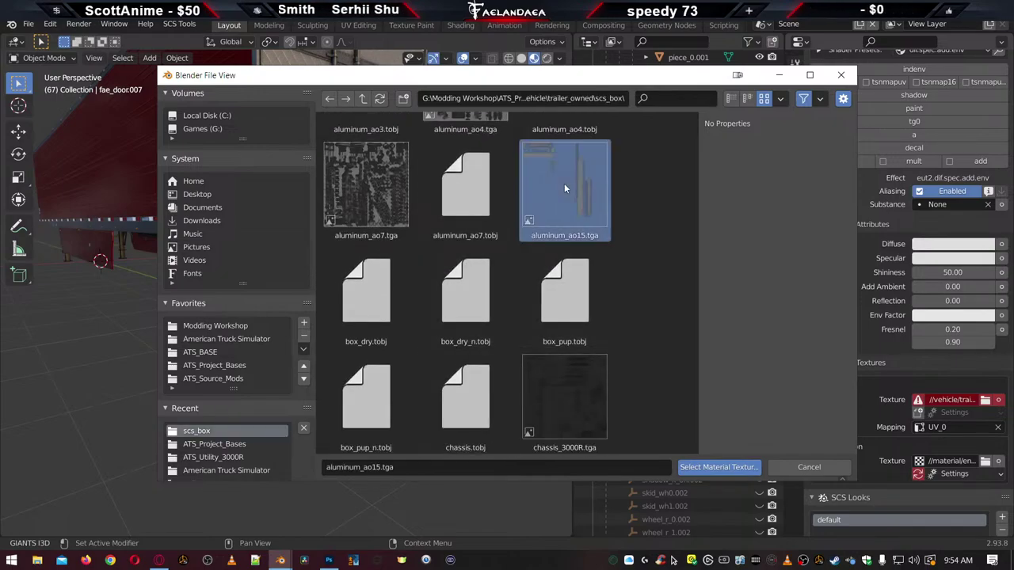
double_click(565, 189)
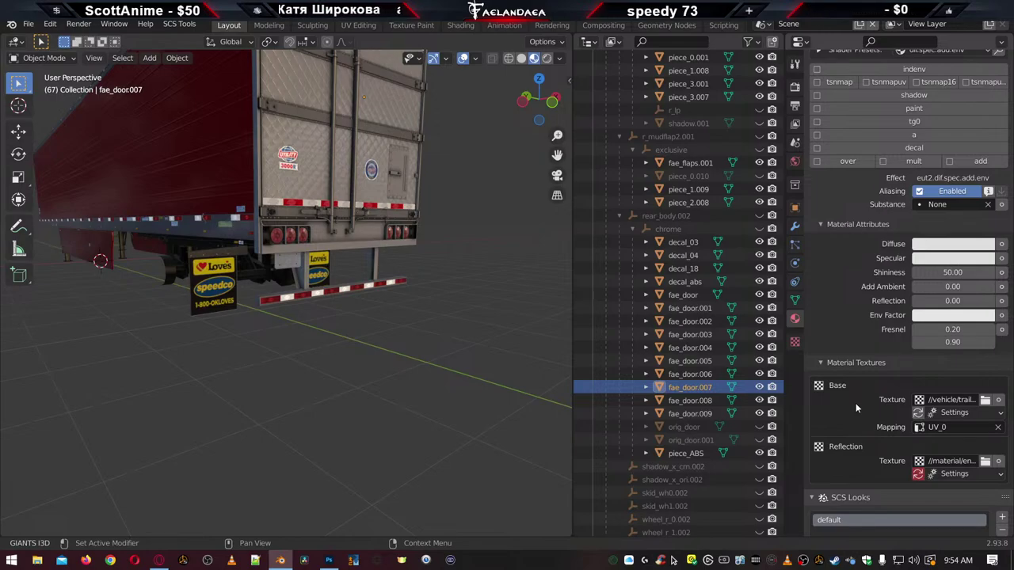
left_click(682, 400)
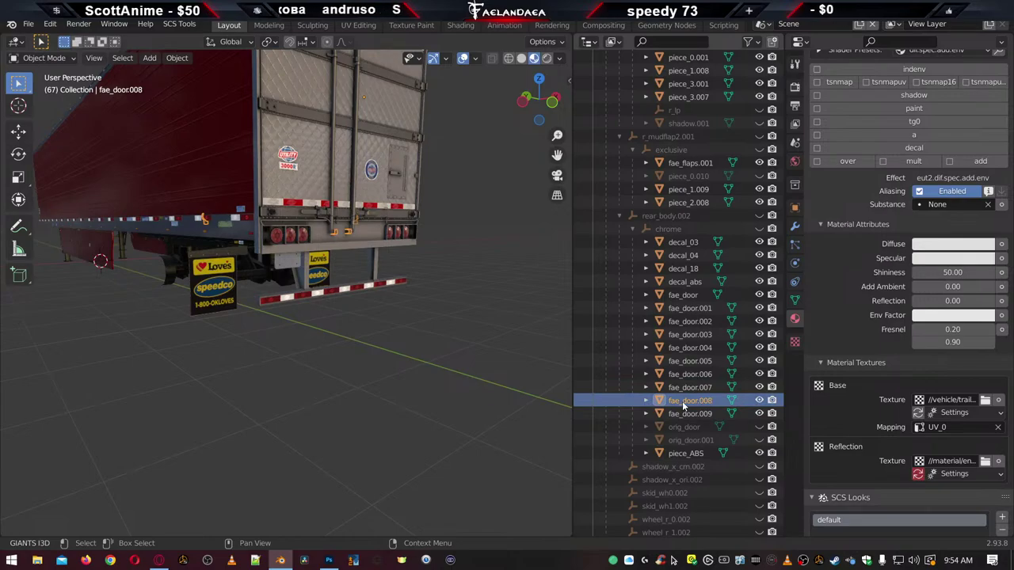
left_click(684, 415)
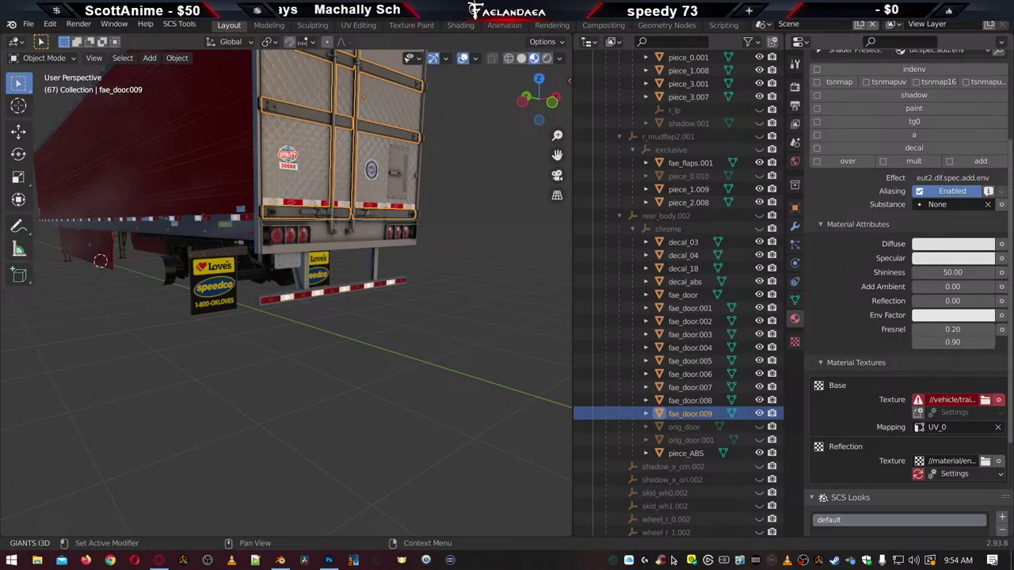
Save aluminum_ao6 as aluminum_ao6.tga and close the document
key("alt+Tab")
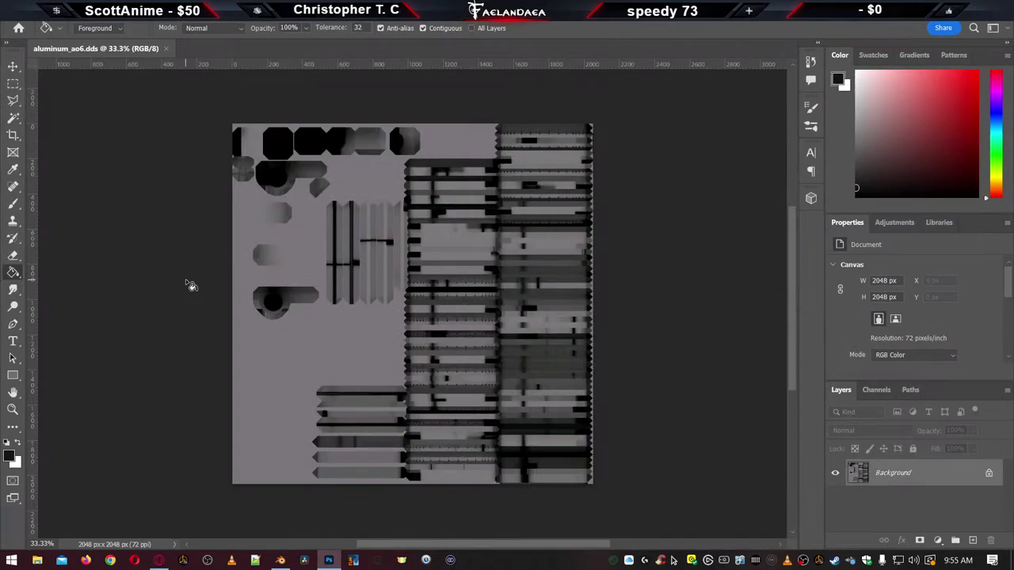
key("ctrl+shift+s")
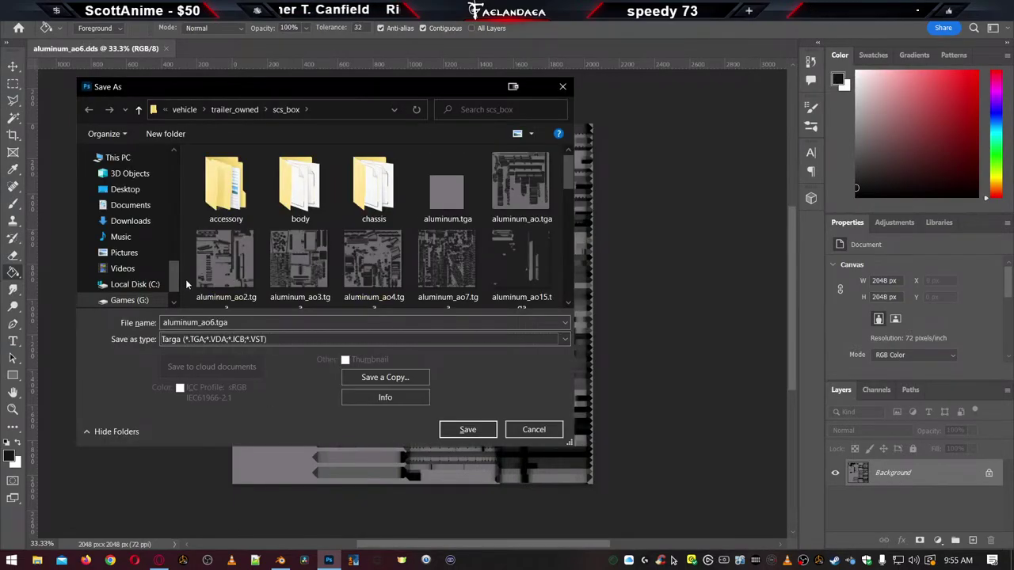
key("Return")
key("Return")
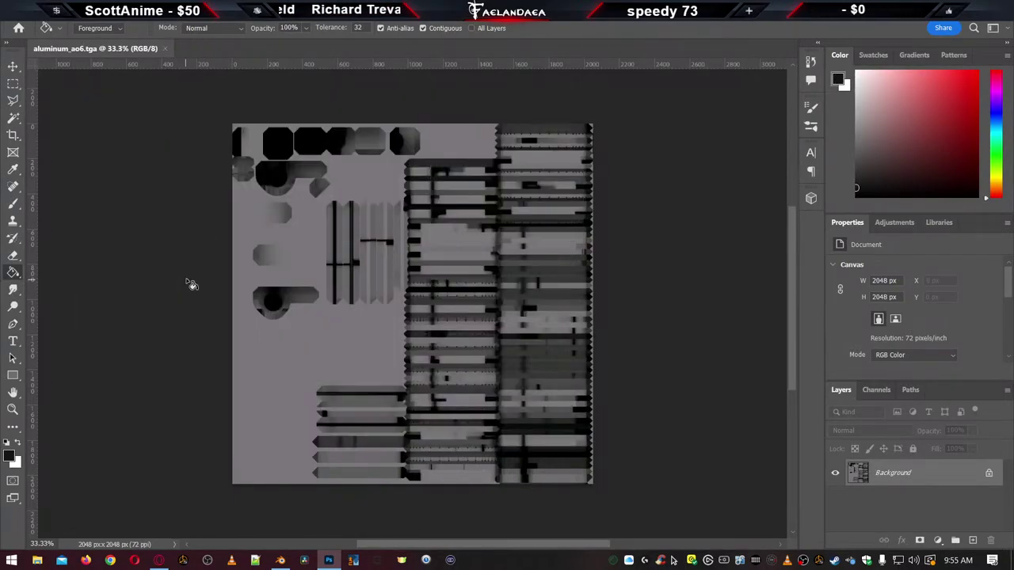
left_click(165, 48)
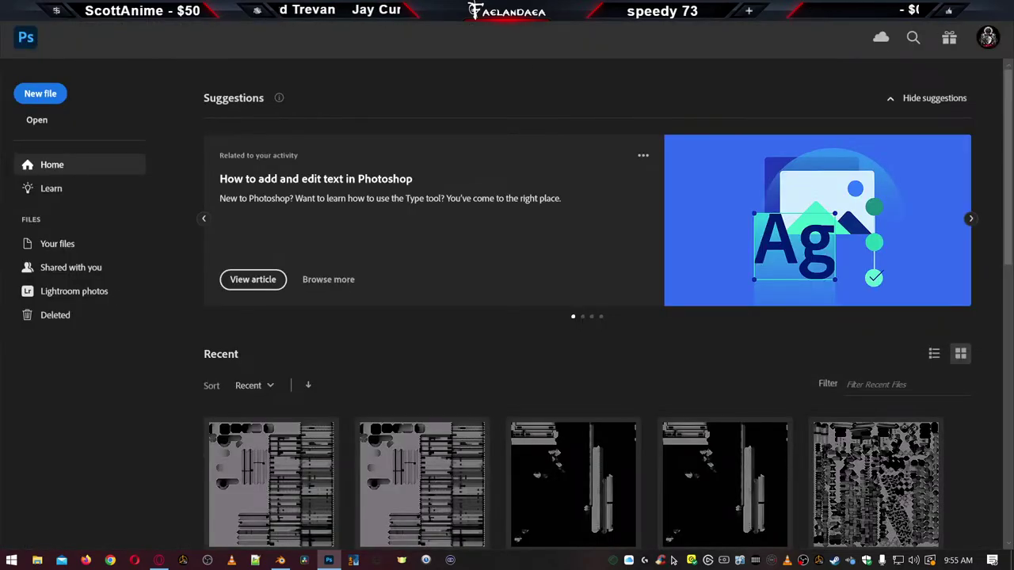
key("alt+Tab")
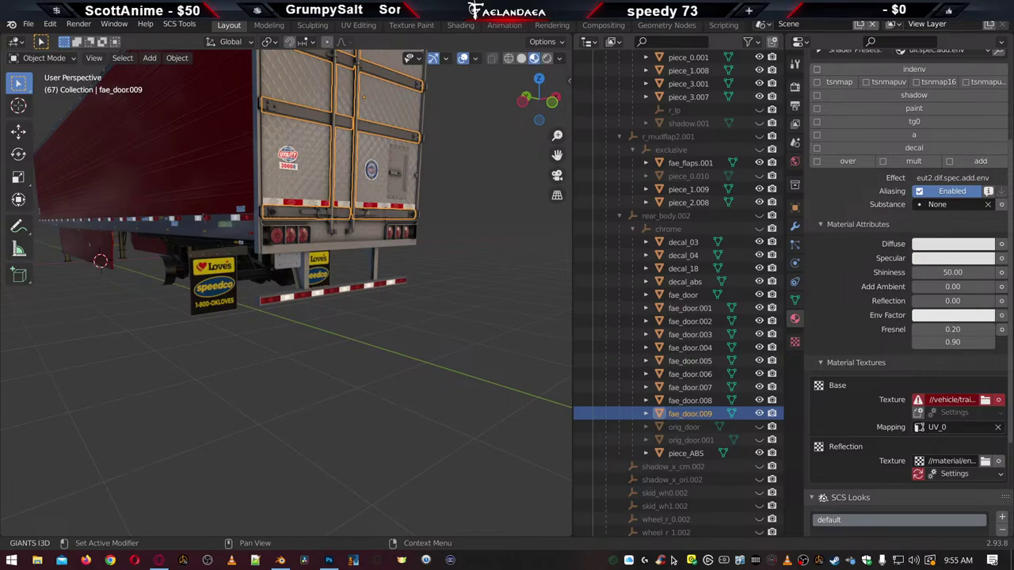
Load aluminum_ao6.tga from scs_box as fae_door.009's Base texture, then select piece_ABS
left_click(984, 399)
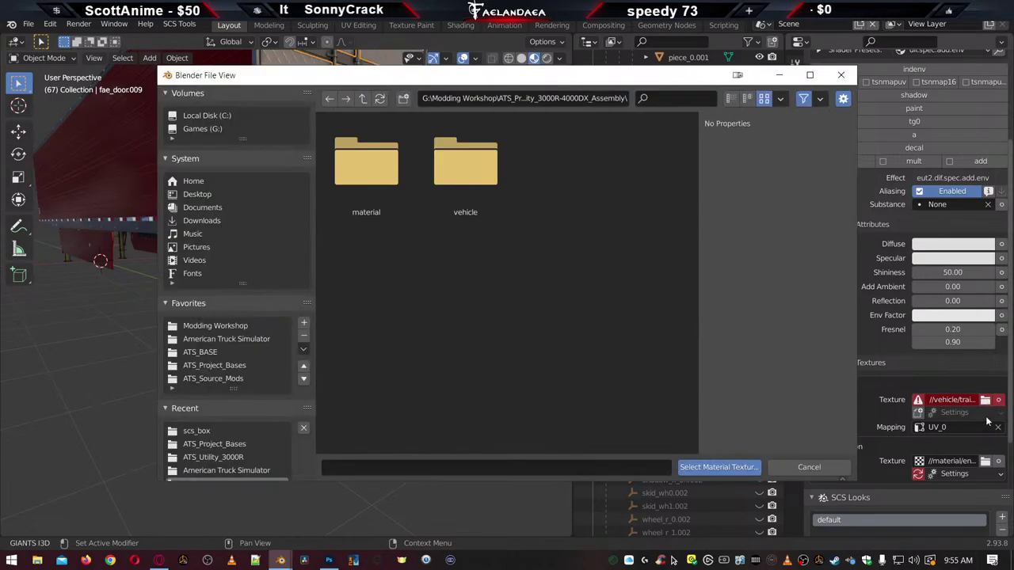
double_click(441, 143)
double_click(456, 159)
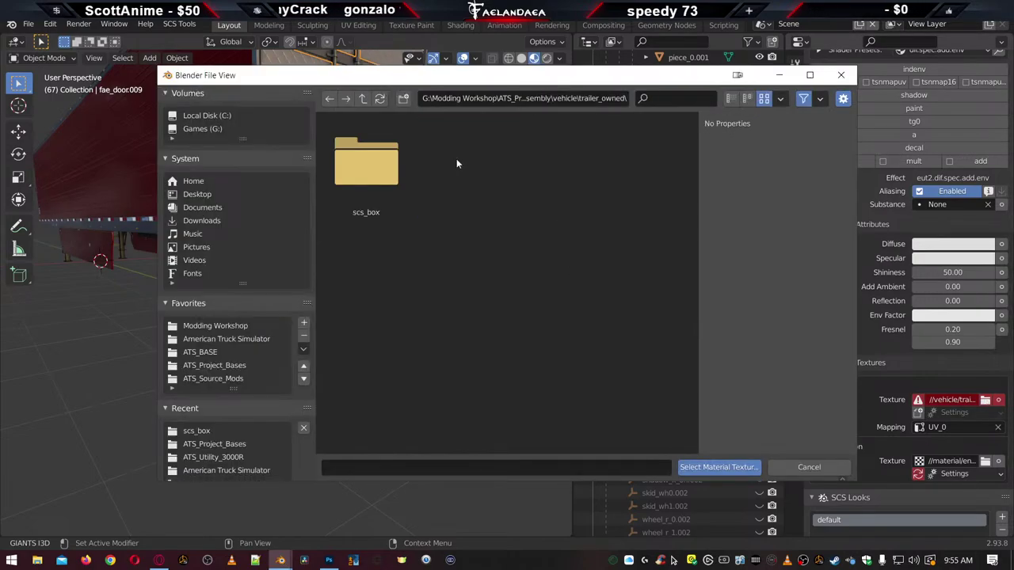
double_click(384, 162)
scroll(560, 327, "down", 5)
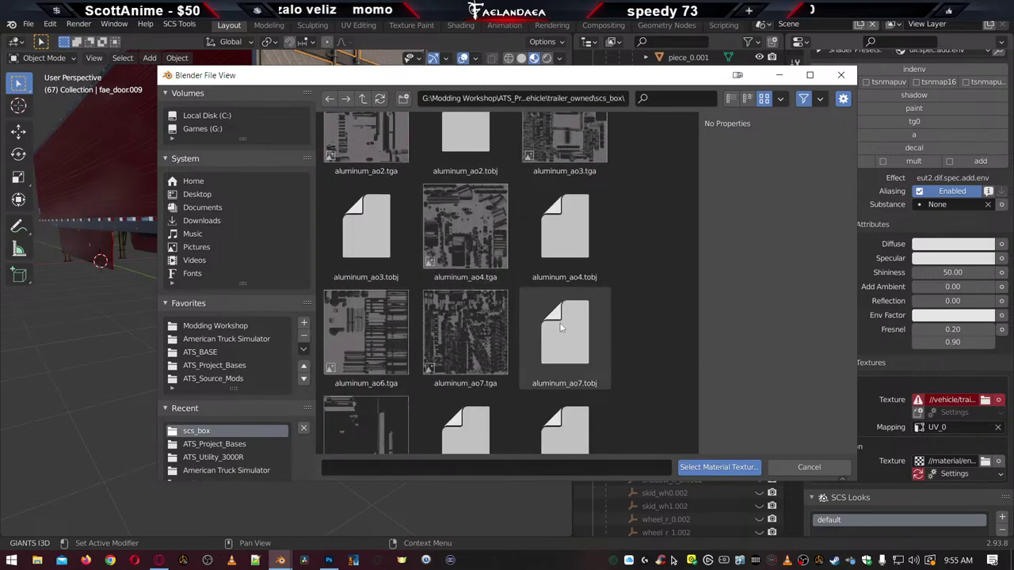
left_click(381, 336)
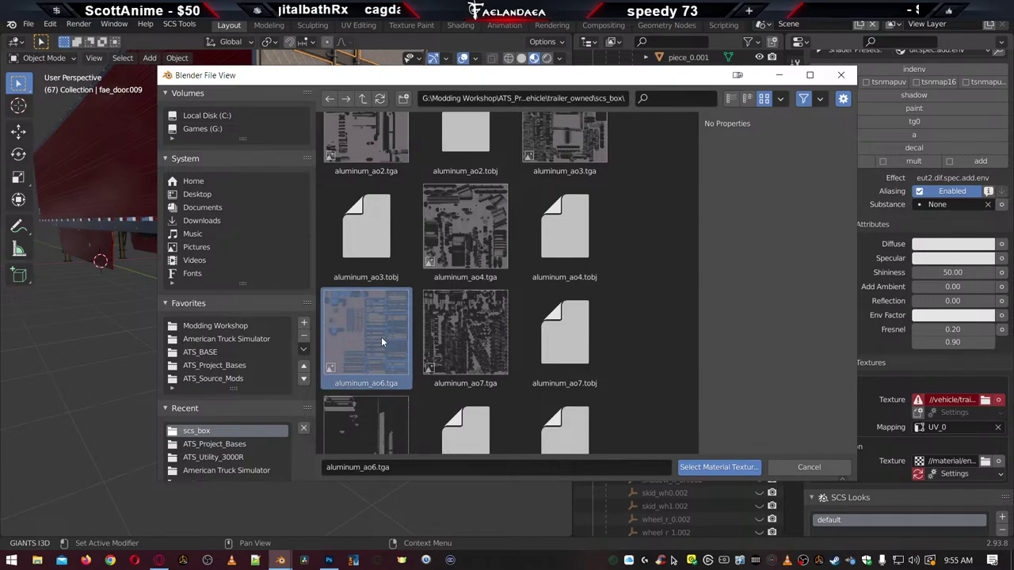
double_click(381, 337)
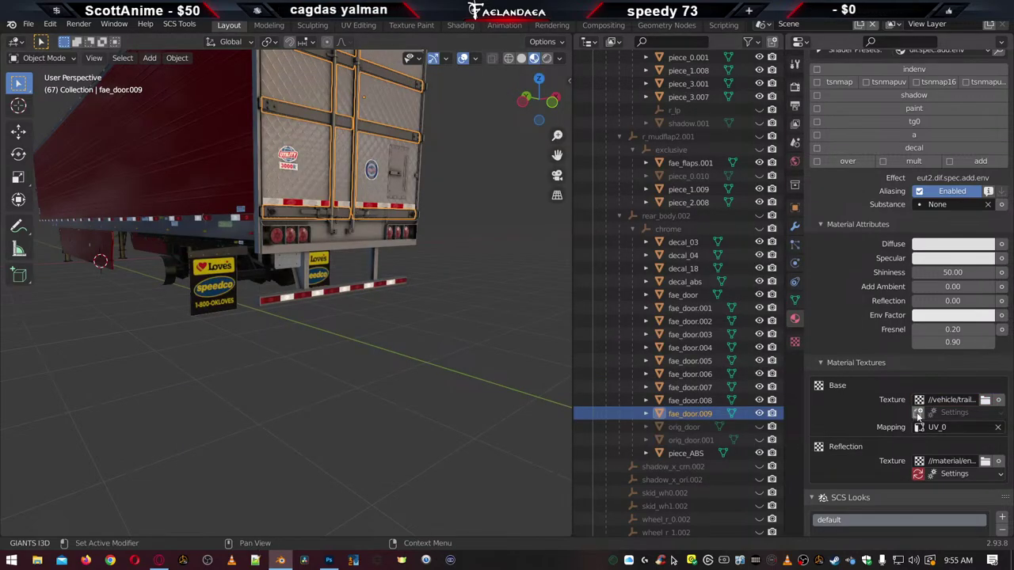
left_click(687, 454)
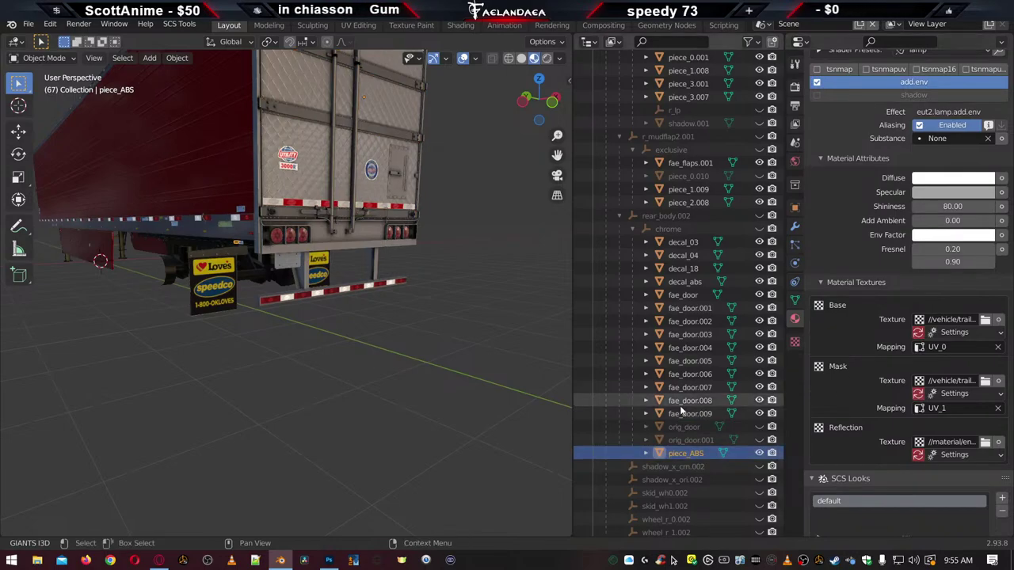
Show the Object properties tab and step through fae_door.009 to fae_door in the Outliner to select decal_abs
scroll(682, 410, "down", 1)
scroll(703, 443, "up", 10)
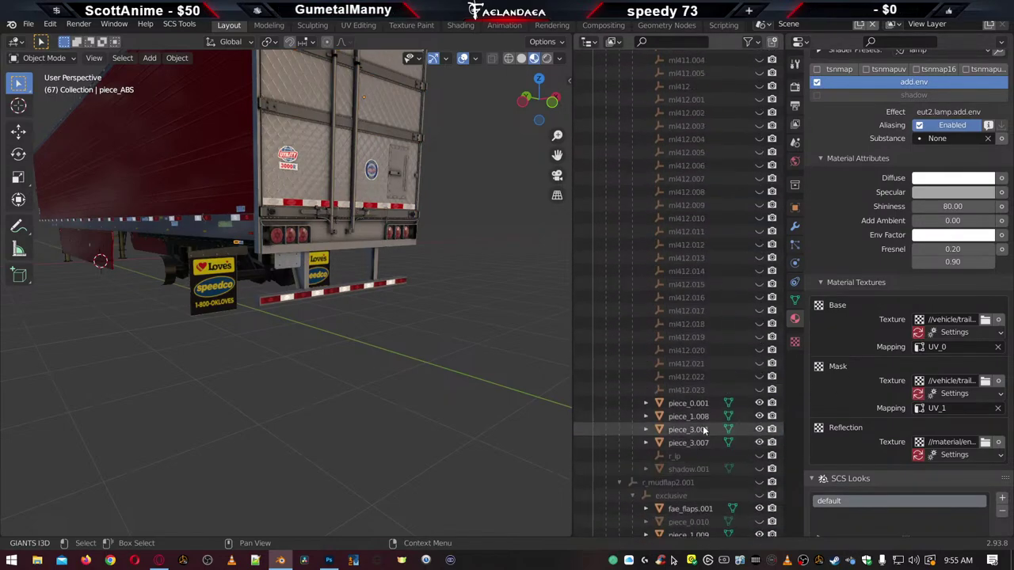
scroll(703, 430, "down", 15)
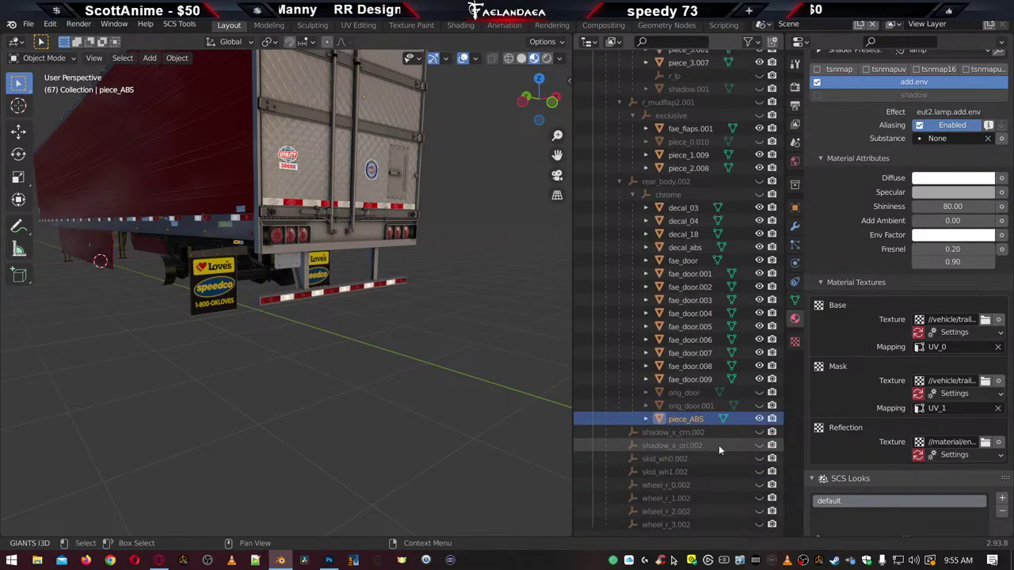
left_click(795, 208)
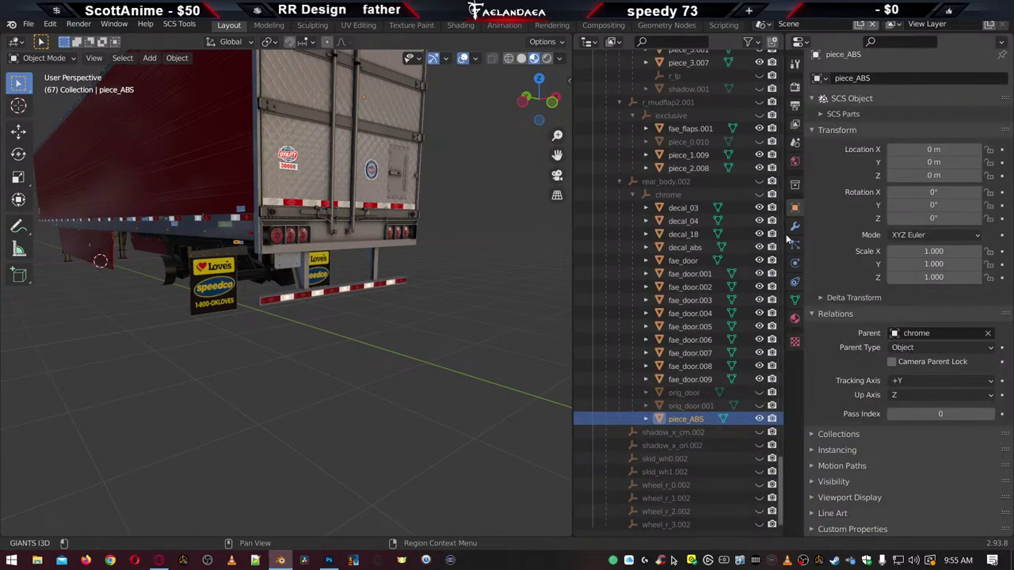
left_click(688, 379)
left_click(688, 366)
left_click(689, 355)
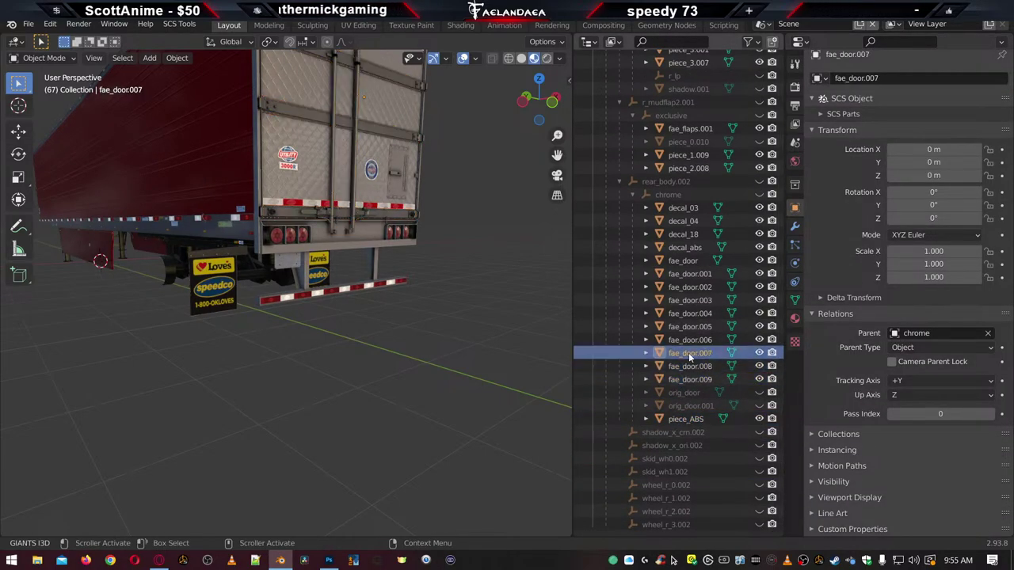
left_click(689, 340)
left_click(689, 327)
left_click(688, 314)
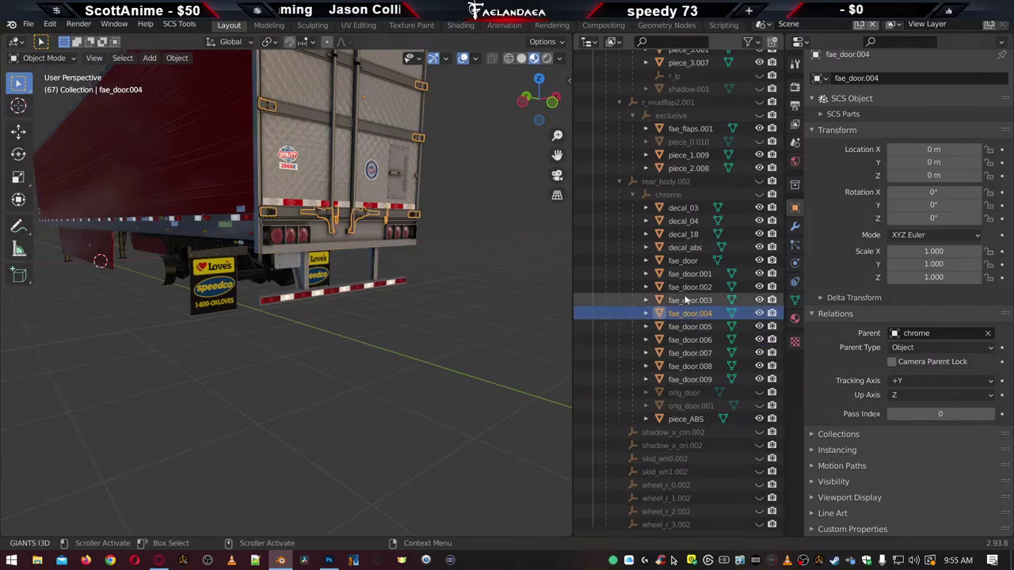
left_click(686, 301)
left_click(687, 287)
left_click(688, 274)
left_click(685, 261)
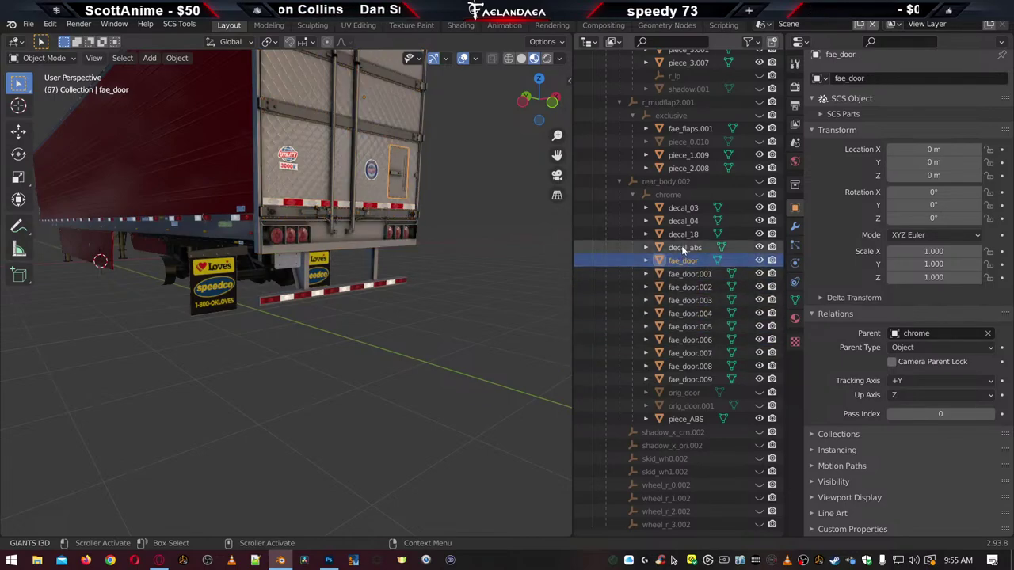
left_click(683, 248)
left_click(683, 234)
left_click(684, 248)
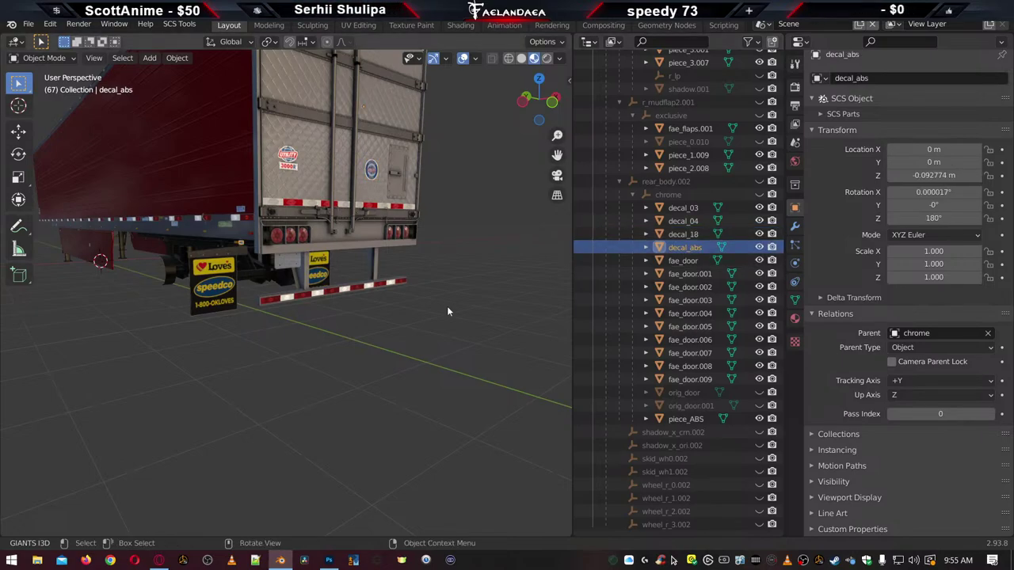
Apply All Transforms to decal_abs so its location and rotation read 0 m and 0°
key("ctrl")
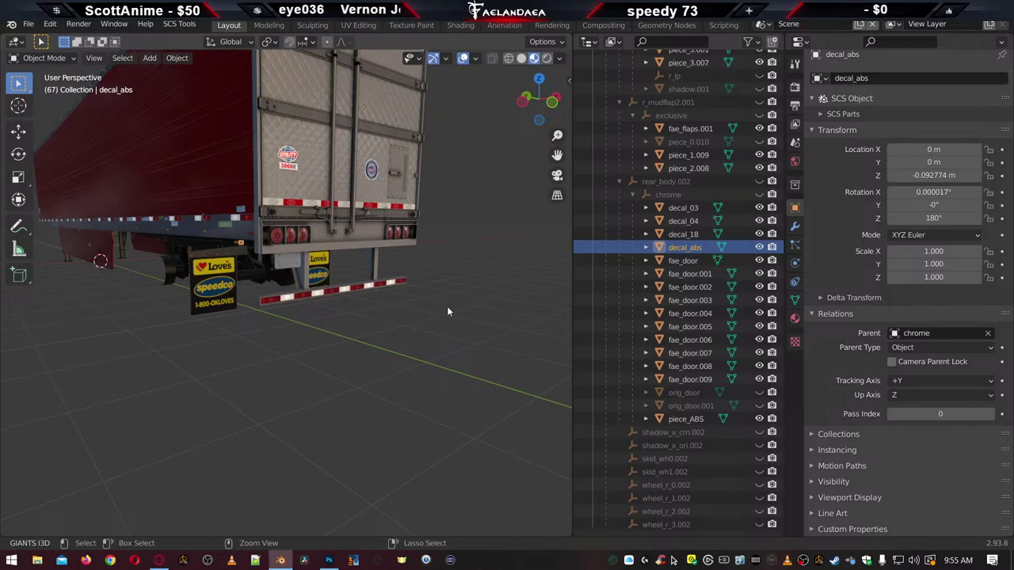
key("ctrl+a")
left_click(462, 308)
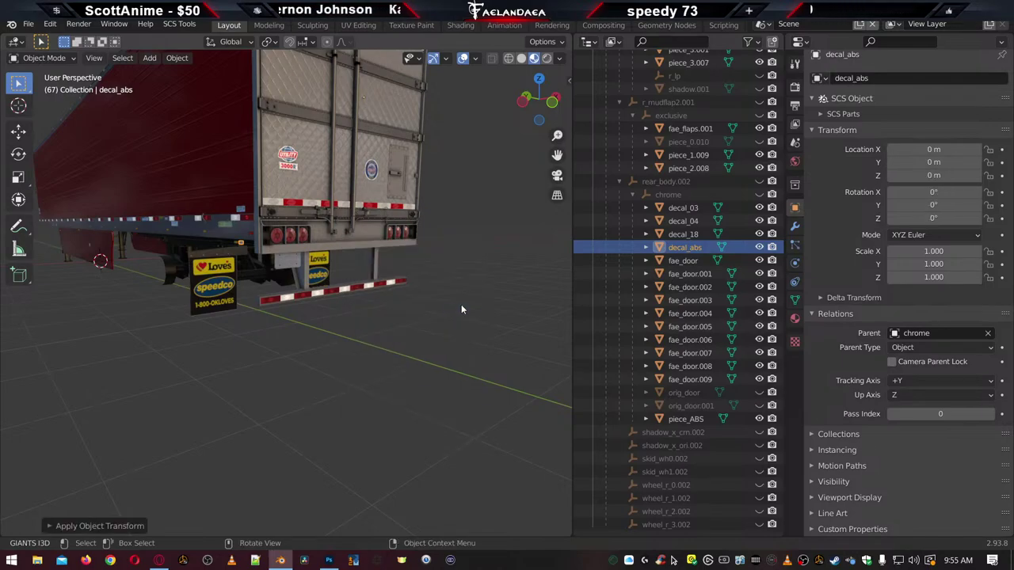
left_click(683, 234)
Select decal_03, frame it in the viewport and look down on the mudflap bracket
left_click(686, 224)
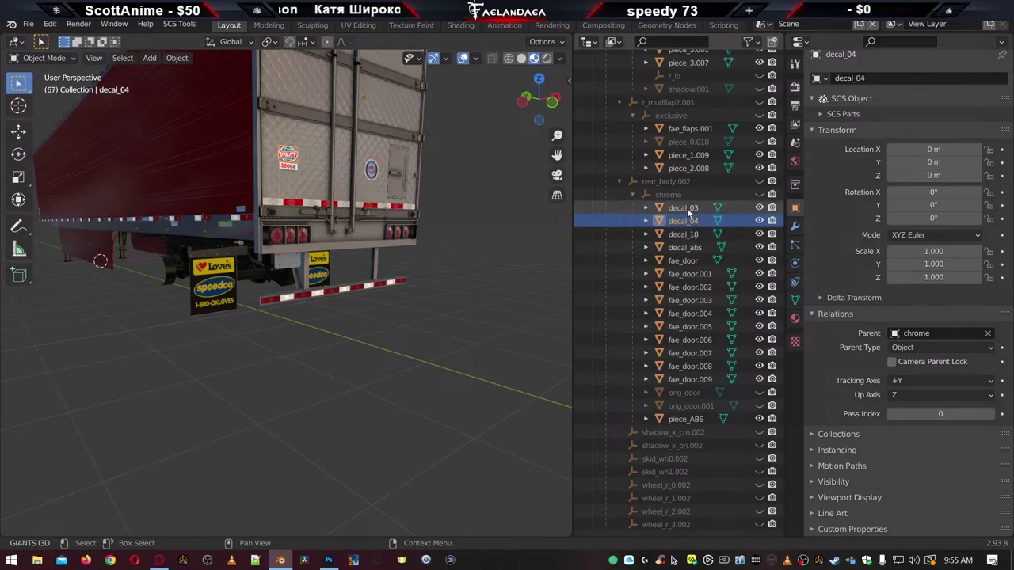
left_click(686, 209)
key("KP_Decimal")
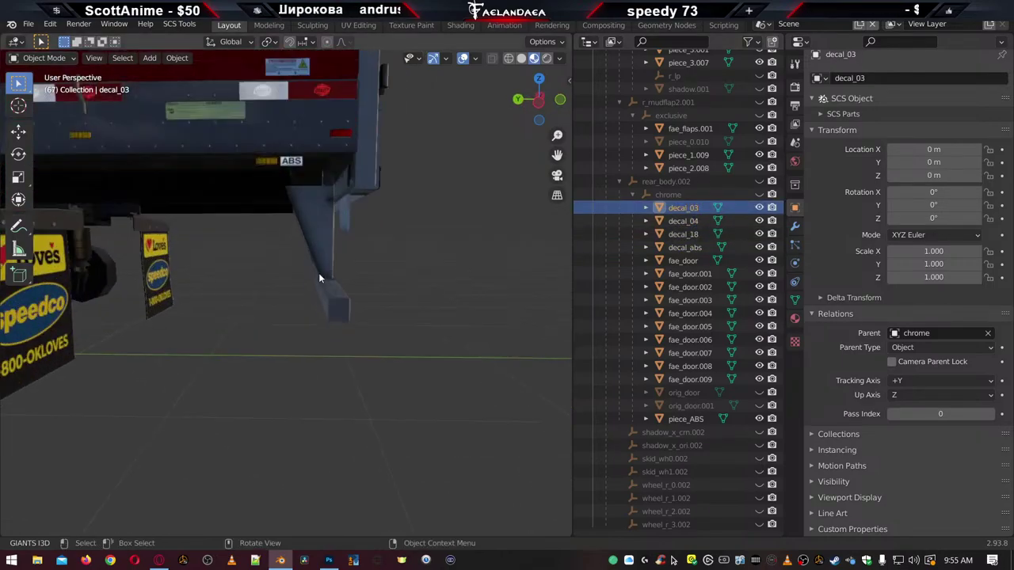
middle_click_drag(320, 277, 283, 267)
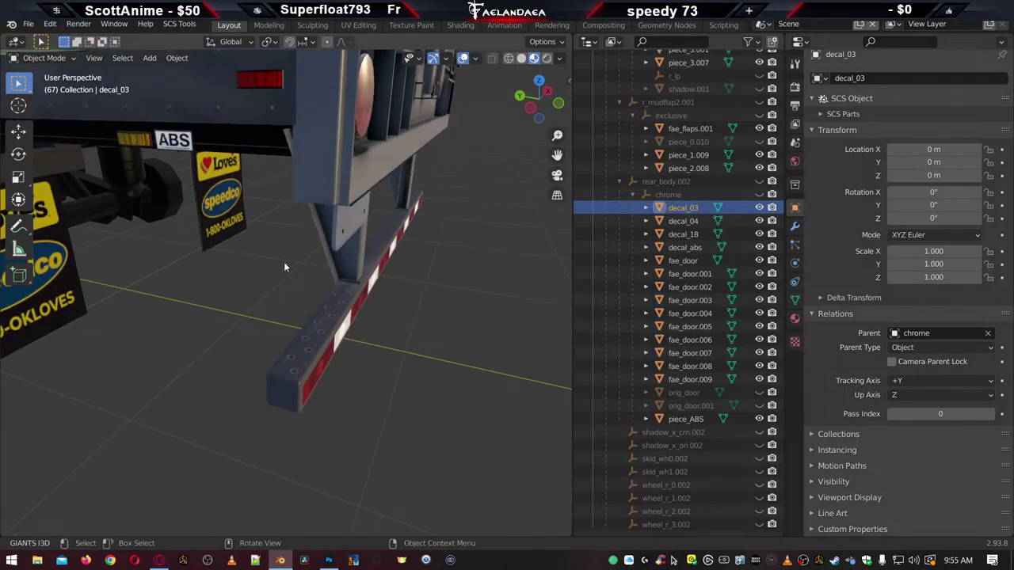
scroll(686, 285, "up", 4)
scroll(693, 333, "down", 4)
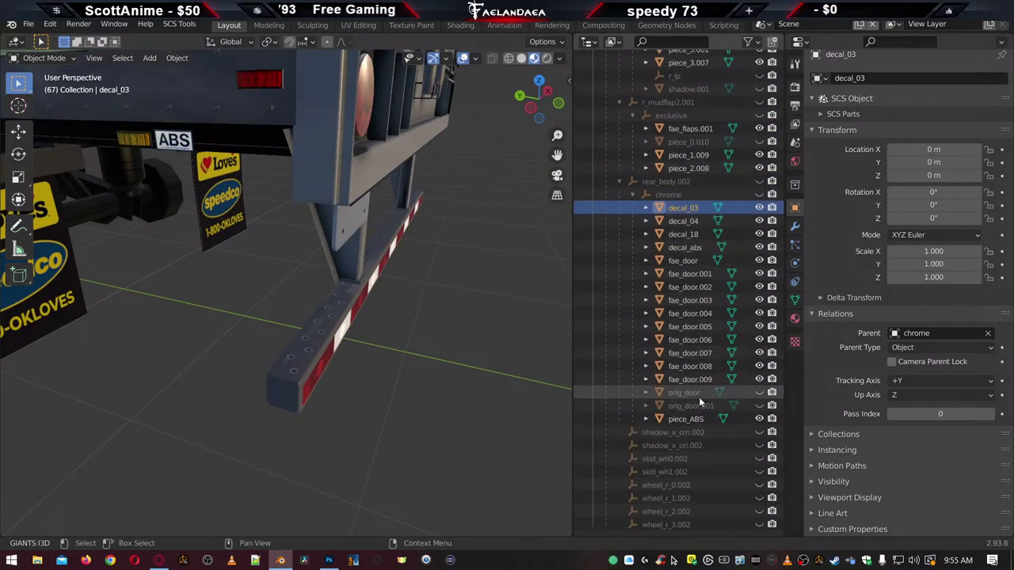
Unhide orig_door and select the door on the trailer's rear in the viewport
left_click(699, 394)
left_click(759, 392)
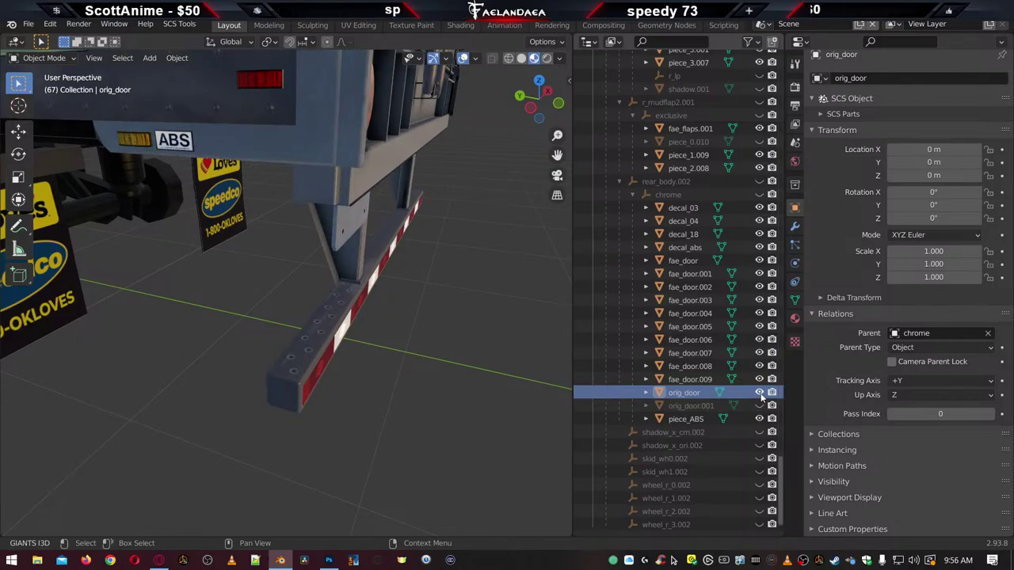
left_click(759, 393)
left_click(759, 393)
middle_click_drag(275, 313, 304, 289)
left_click(325, 222)
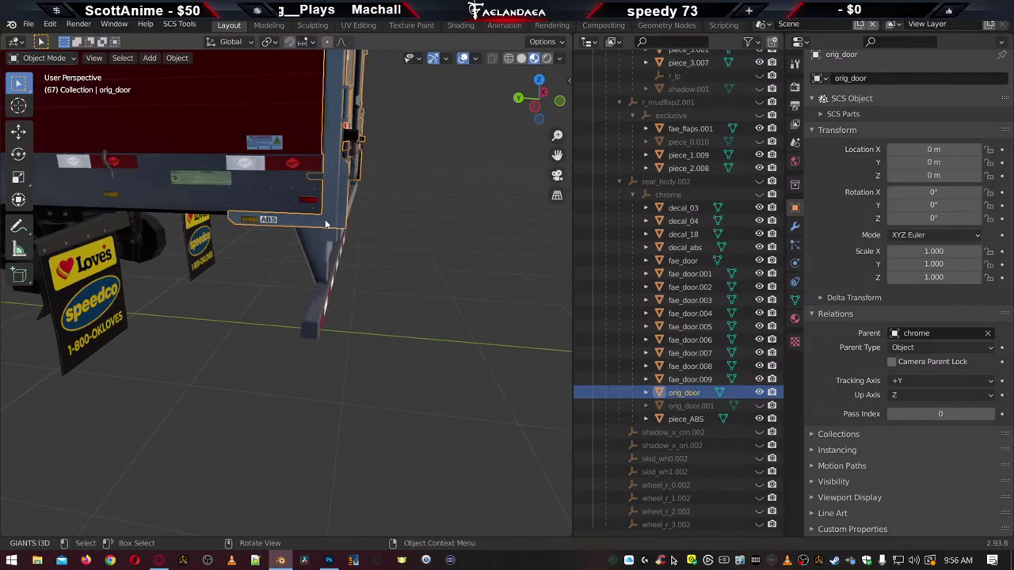
Switch to wireframe shading, enter Edit Mode on the door and view it from the side
key("z")
left_click(221, 226)
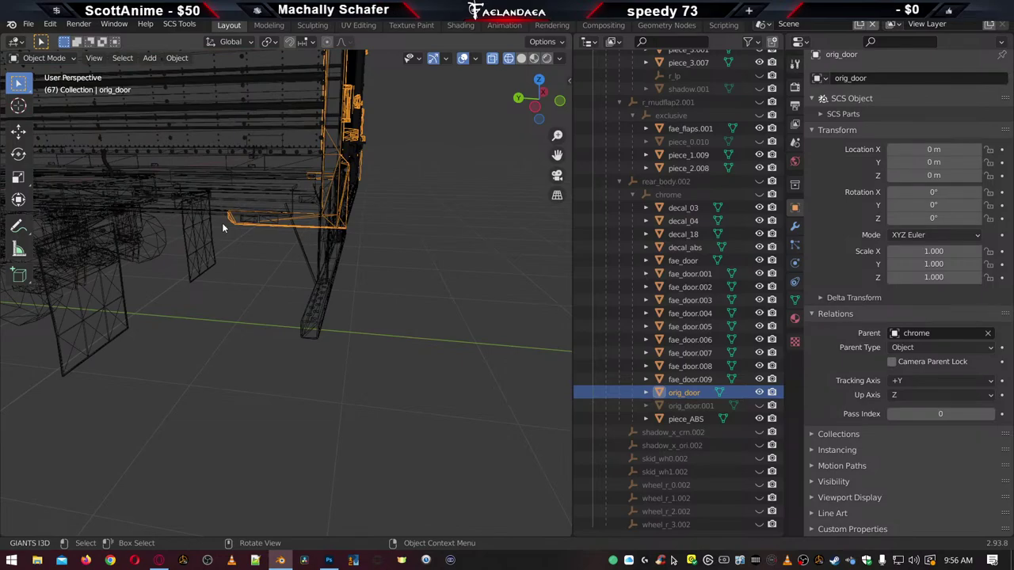
key("Tab")
key("KP_1")
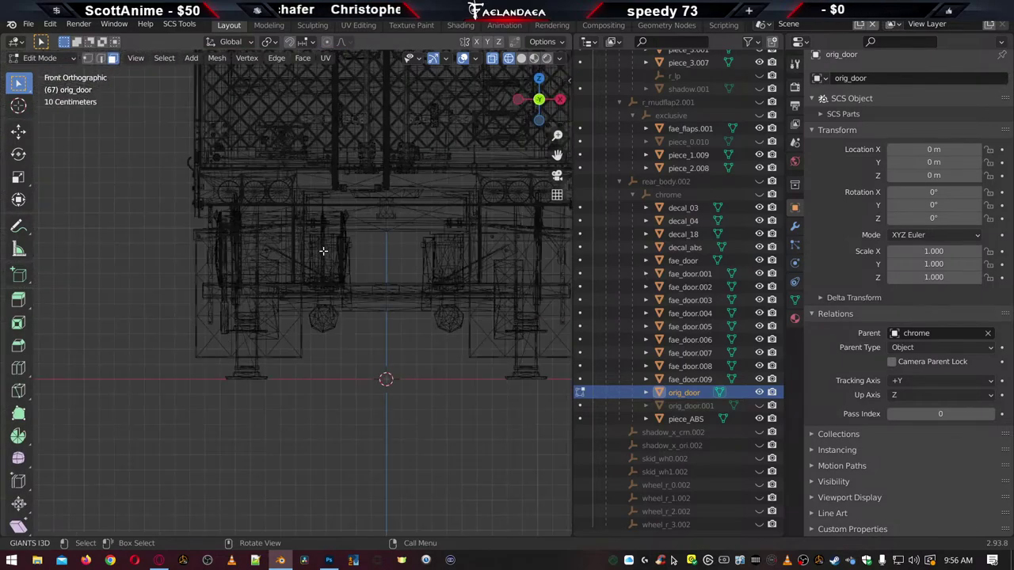
key("KP_3")
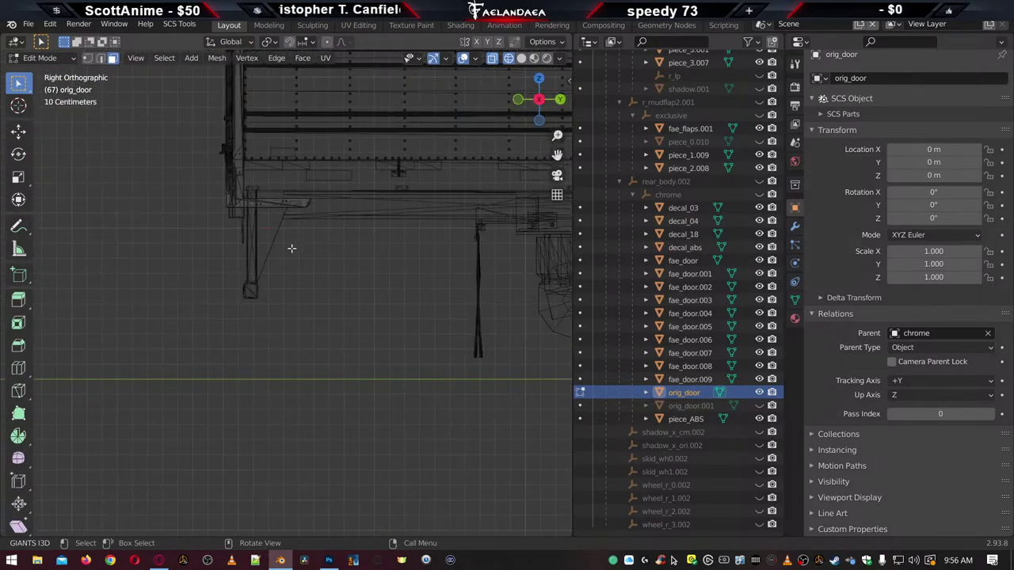
Box-select the old door's vertices at the trailer's rear
scroll(258, 181, "down", 3)
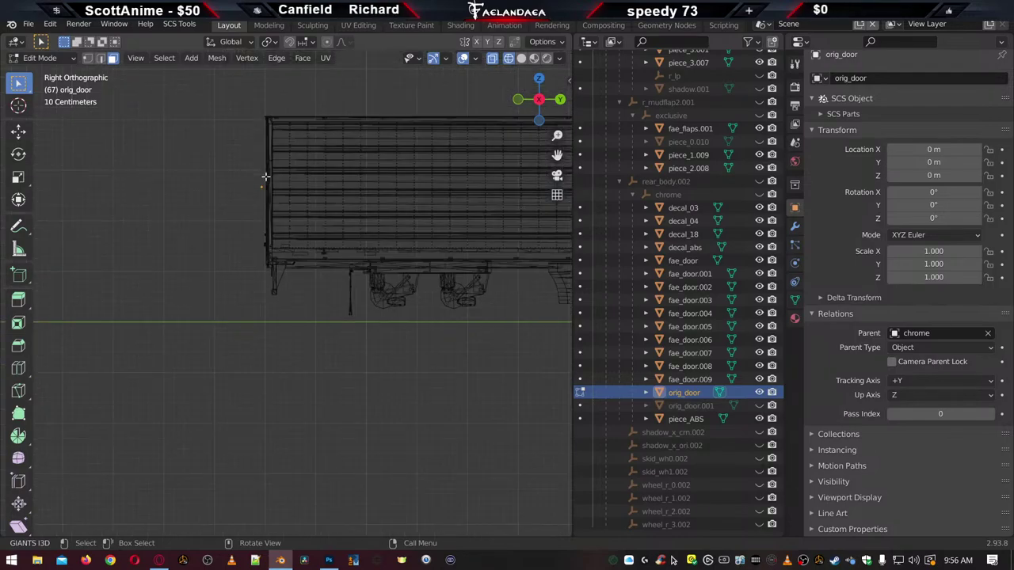
left_click_drag(233, 97, 328, 248)
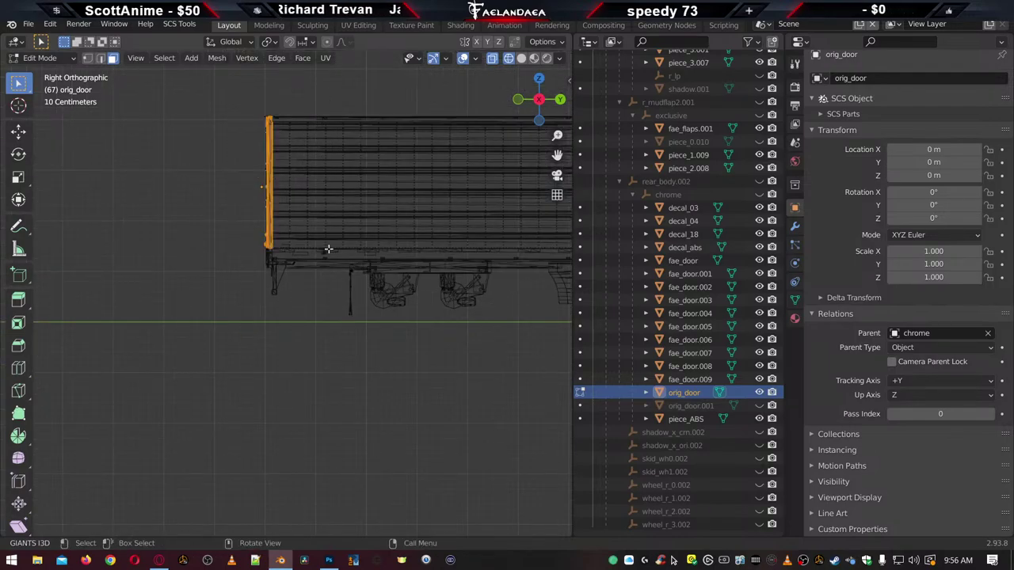
scroll(297, 283, "up", 8)
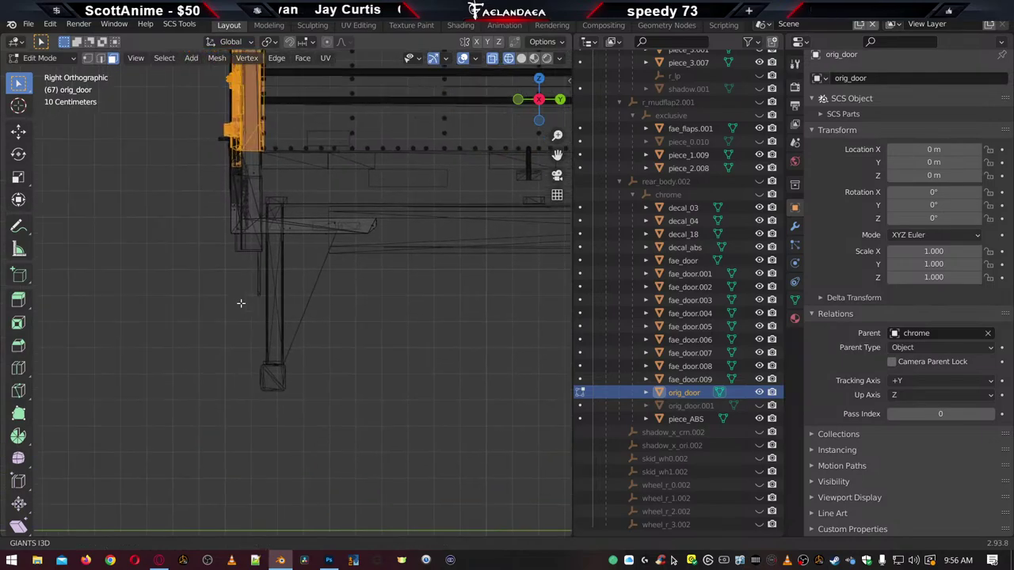
scroll(241, 303, "up", 3)
left_click_drag(186, 98, 297, 211)
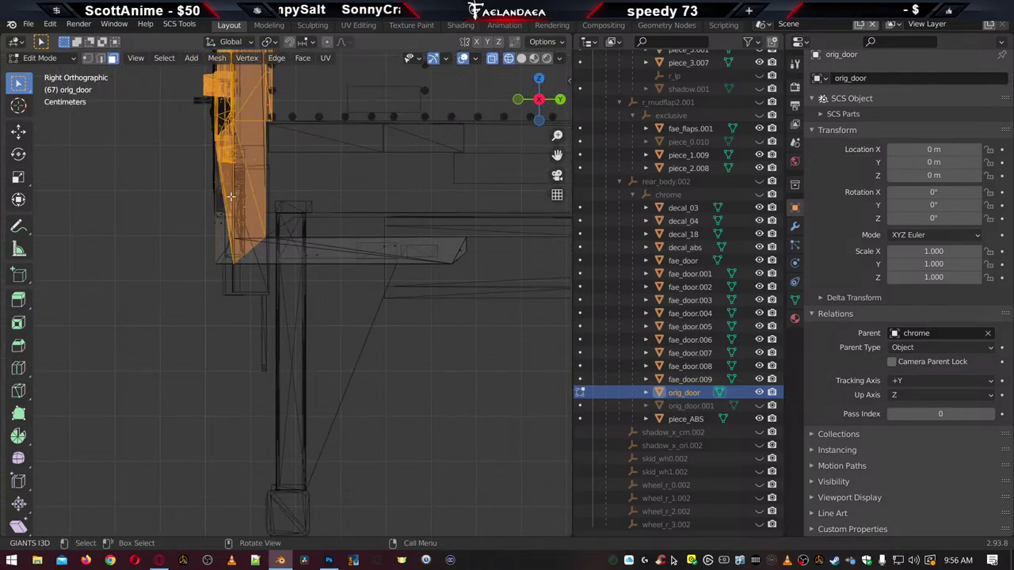
left_click_drag(230, 196, 180, 248, "shift")
left_click_drag(271, 112, 260, 129)
scroll(198, 263, "up", 3)
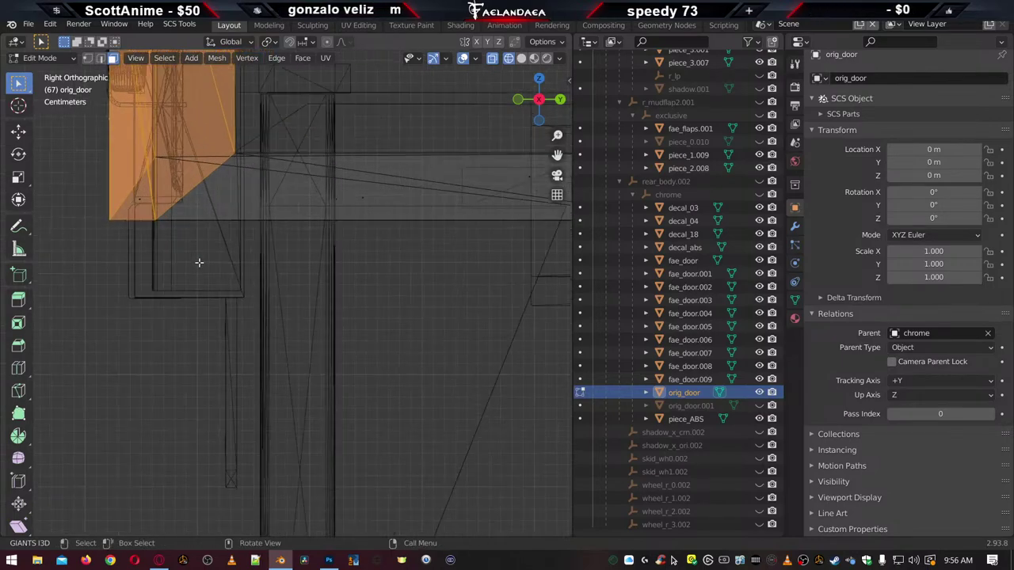
scroll(199, 262, "up", 1)
middle_click_drag(189, 252, 200, 378, "shift")
scroll(235, 388, "down", 5)
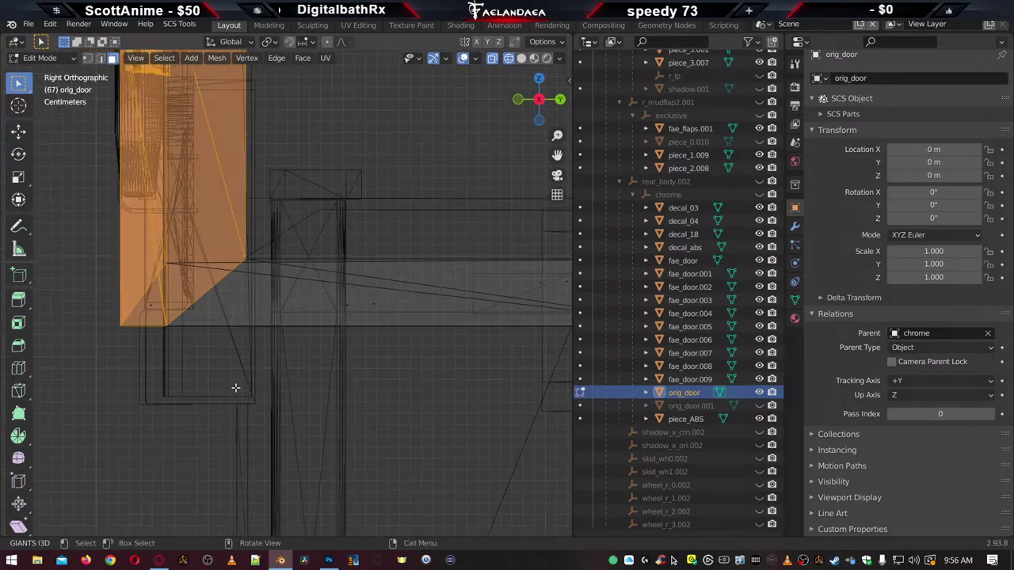
Delete the selected door vertices and switch the viewport to Material Preview shading
key("x")
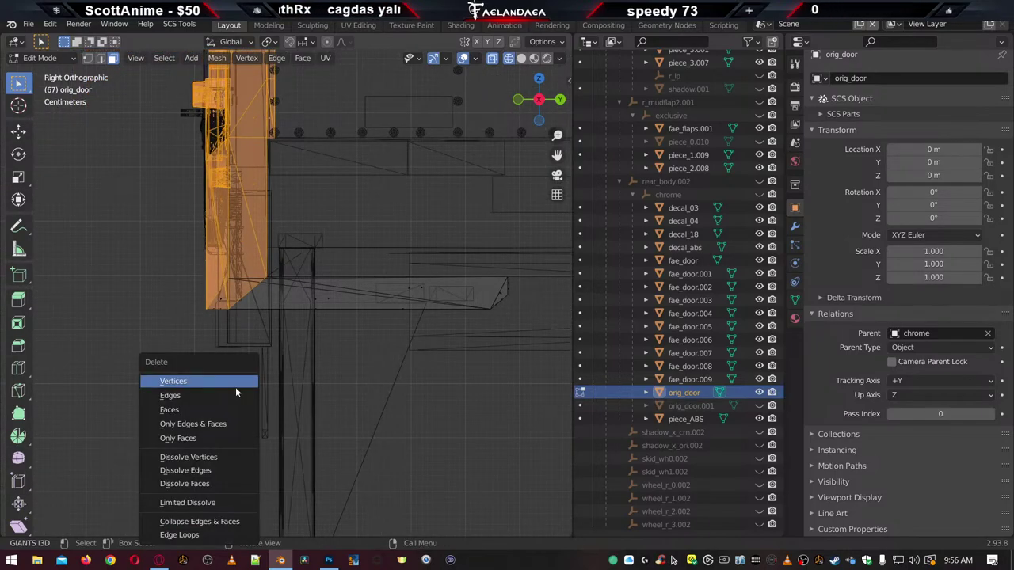
left_click(236, 387)
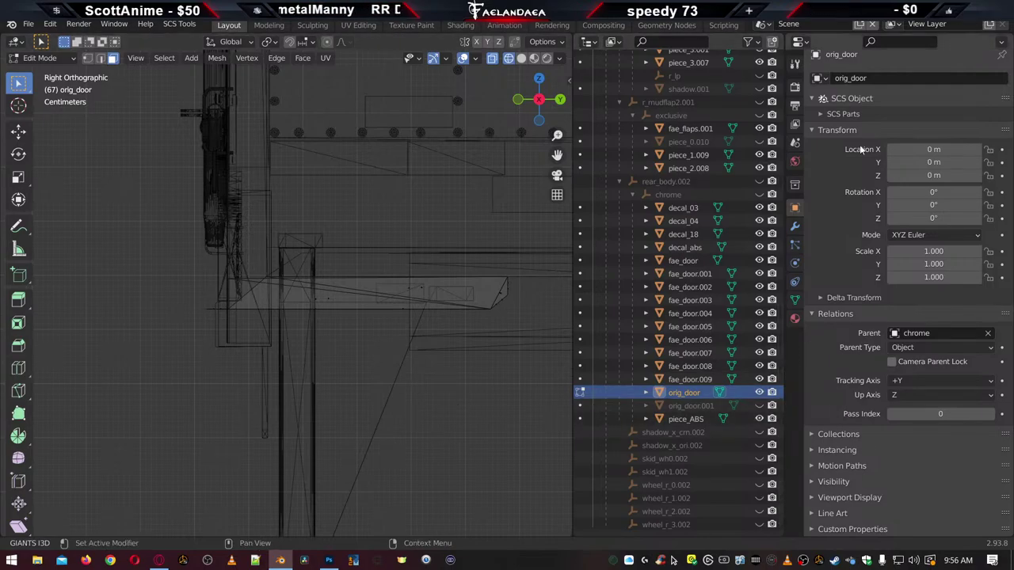
left_click(535, 60)
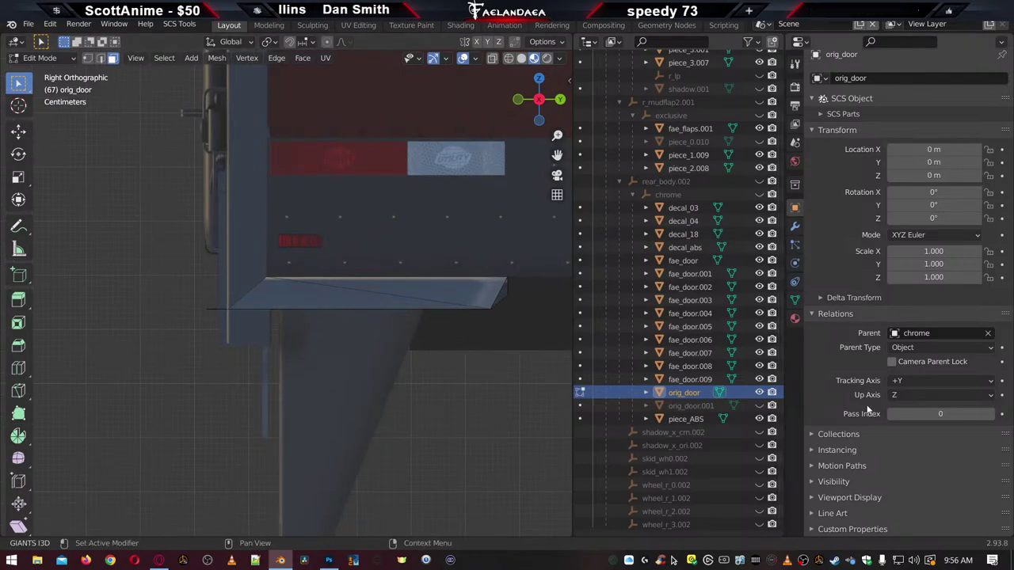
Replace orig_door's mat_0001_door_paintable slot with mat_chrome, found by searching 'chr'
scroll(850, 386, "up", 1)
left_click(795, 318)
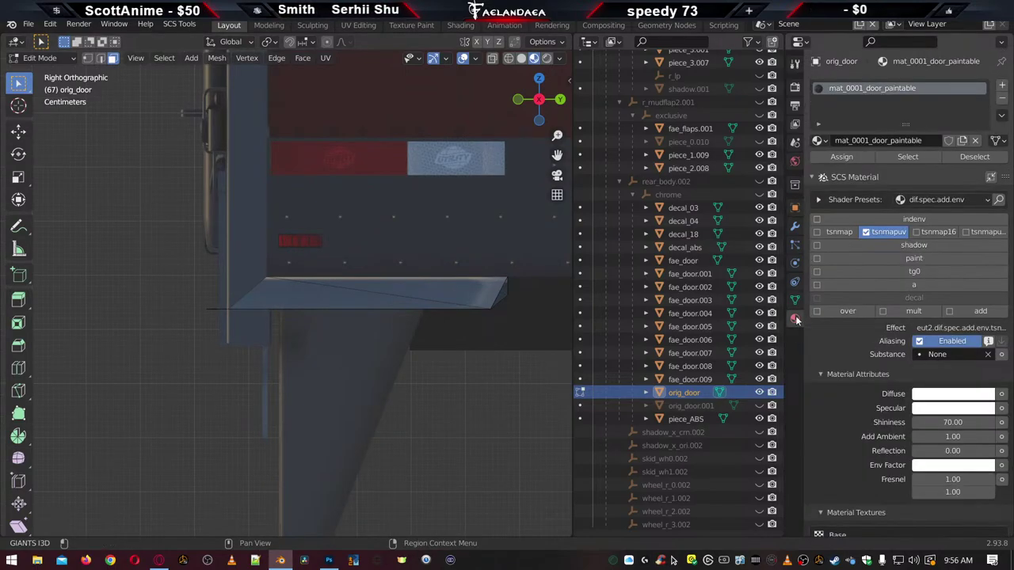
left_click(819, 141)
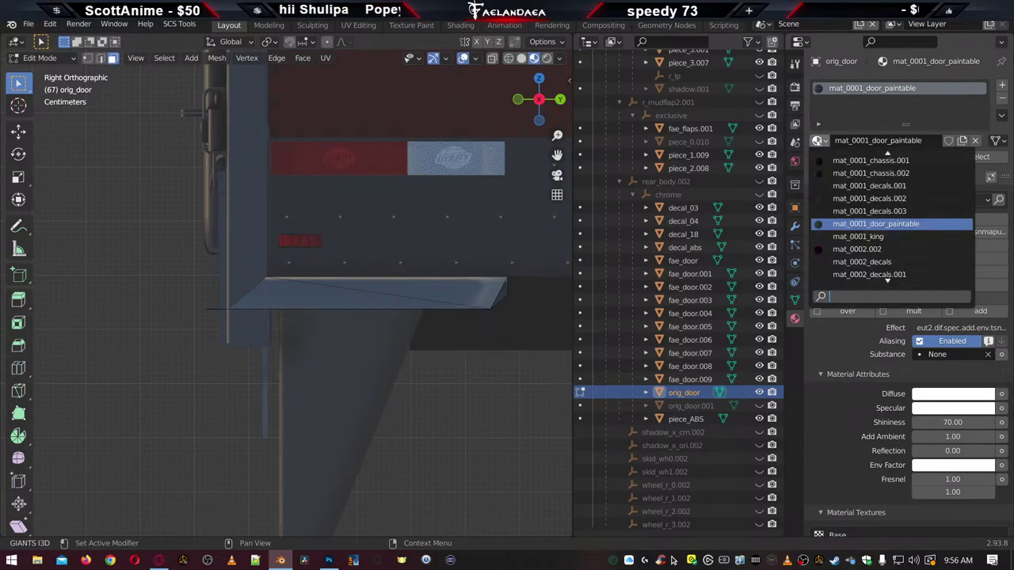
type("chr")
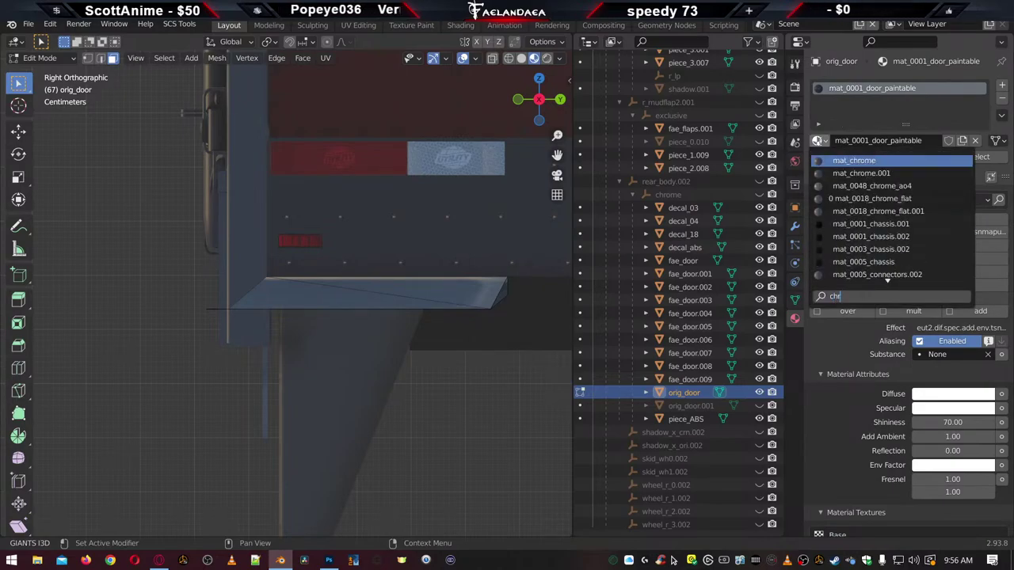
left_click(877, 161)
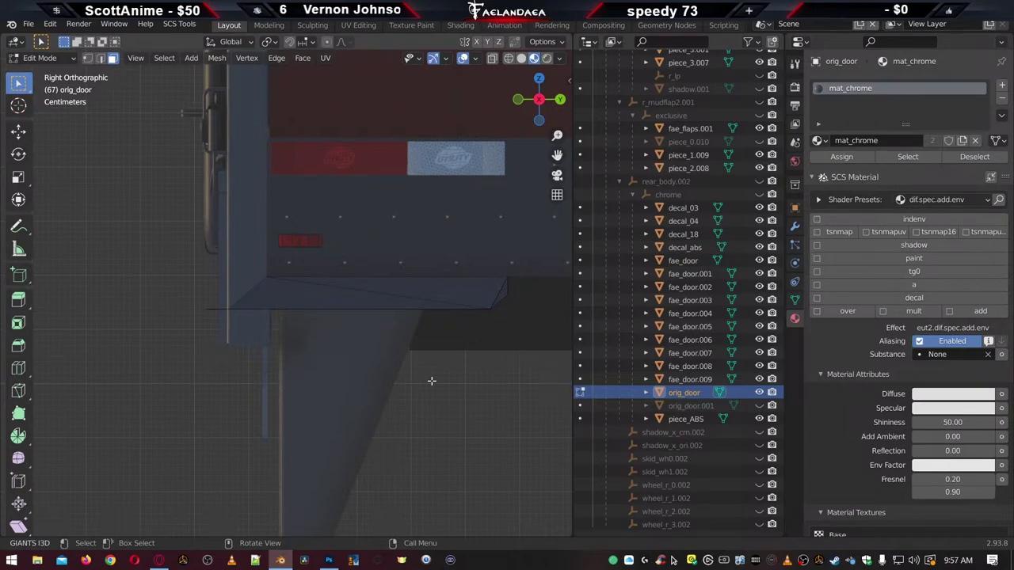
middle_click_drag(431, 381, 303, 382)
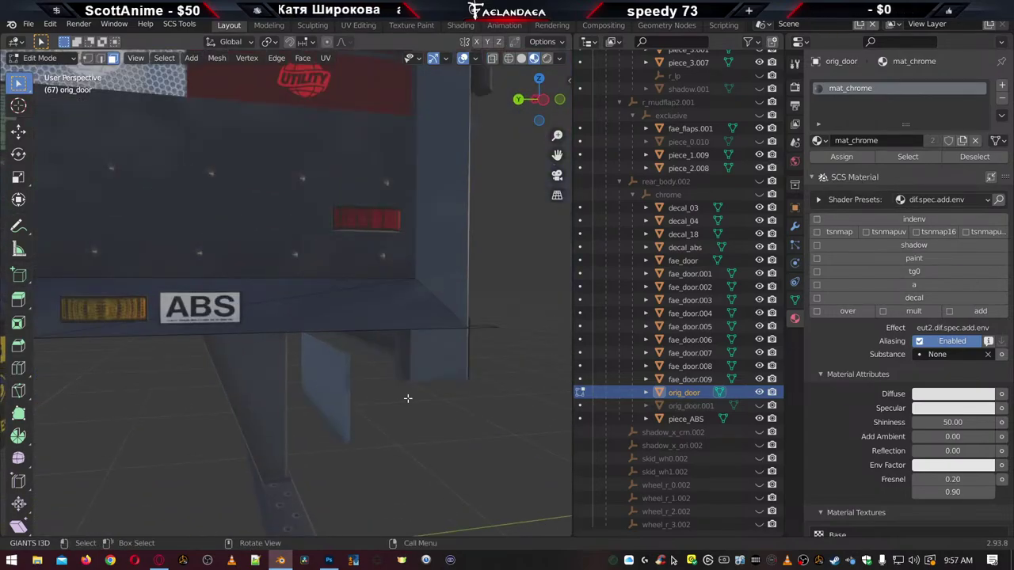
Delete the stray vertices near the trailer's lower rear corner
middle_click_drag(409, 399, 290, 449)
left_click(254, 454)
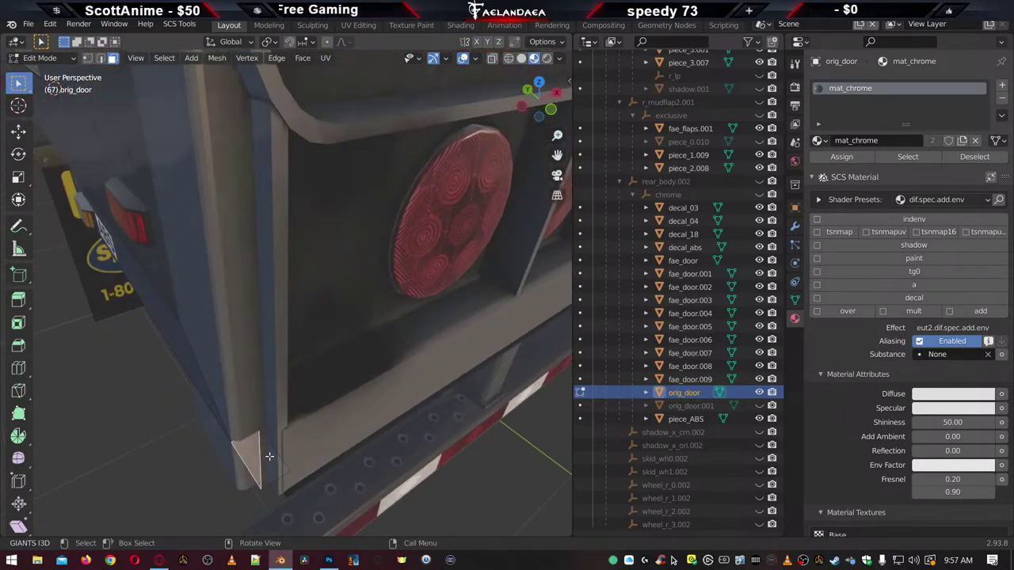
key("x")
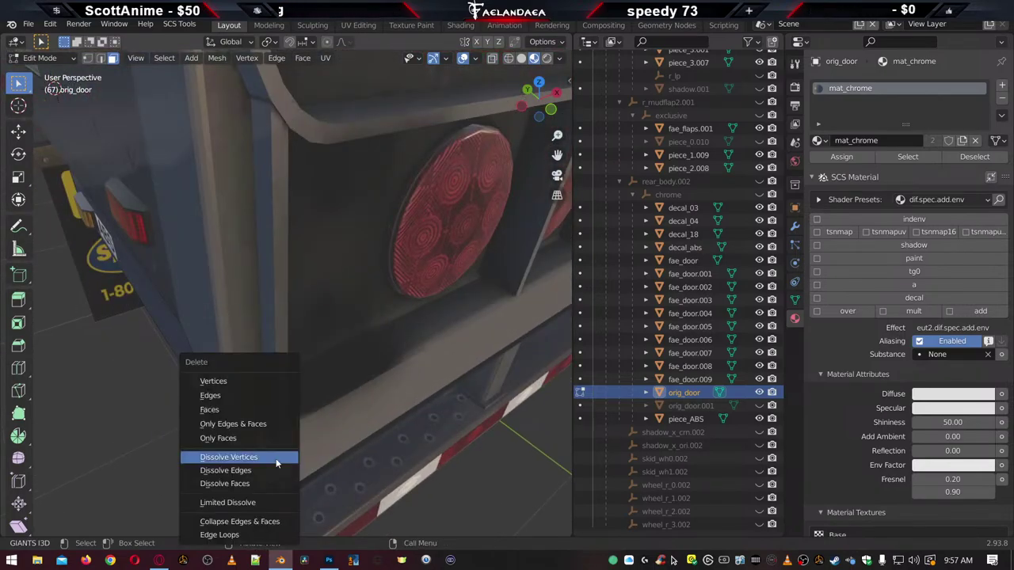
left_click(247, 382)
Delete the leftover face at the lower corner and return to Object Mode
middle_click_drag(333, 402, 520, 306)
scroll(403, 407, "up", 3)
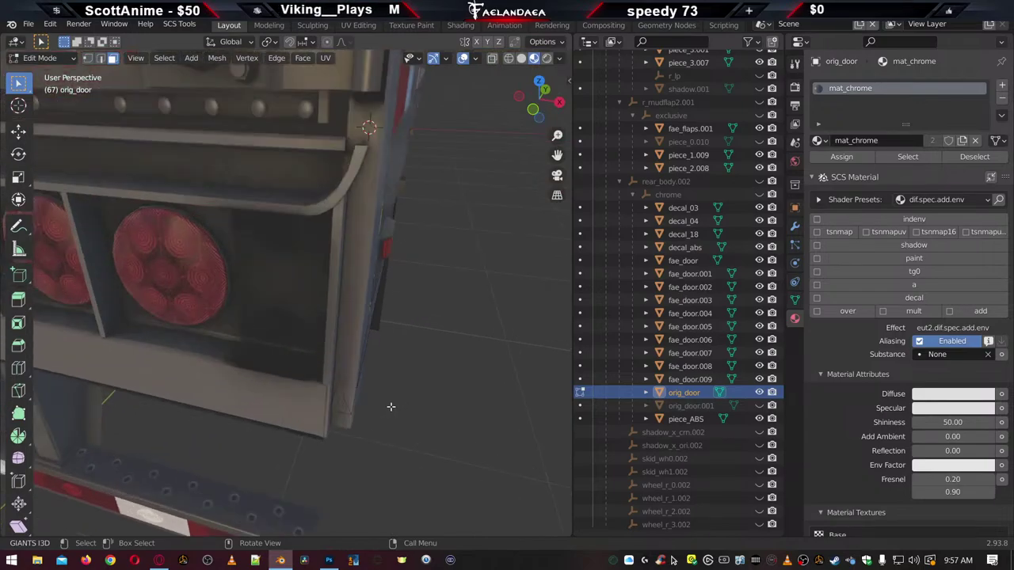
middle_click_drag(390, 406, 380, 440)
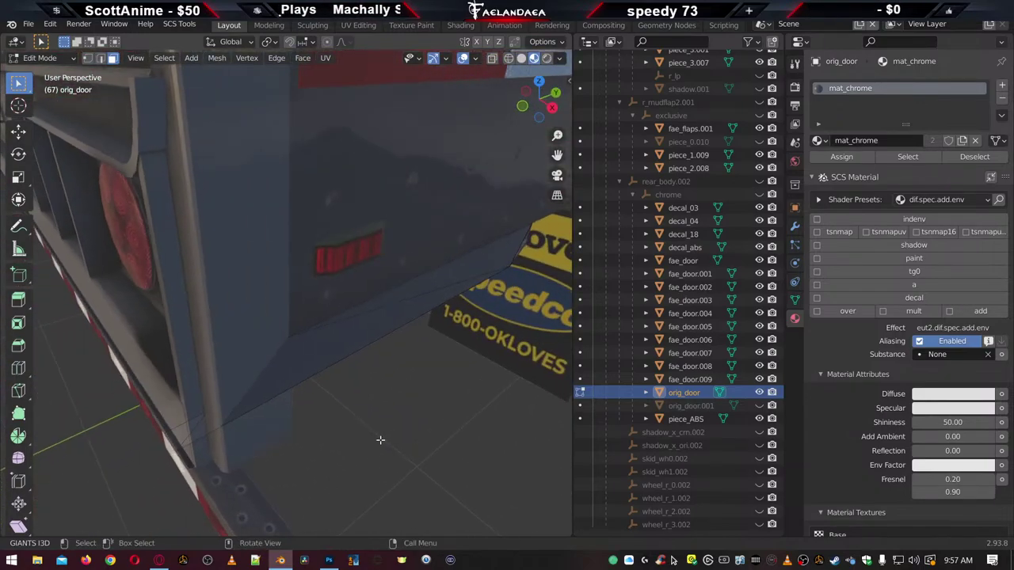
left_click(179, 435)
key("x")
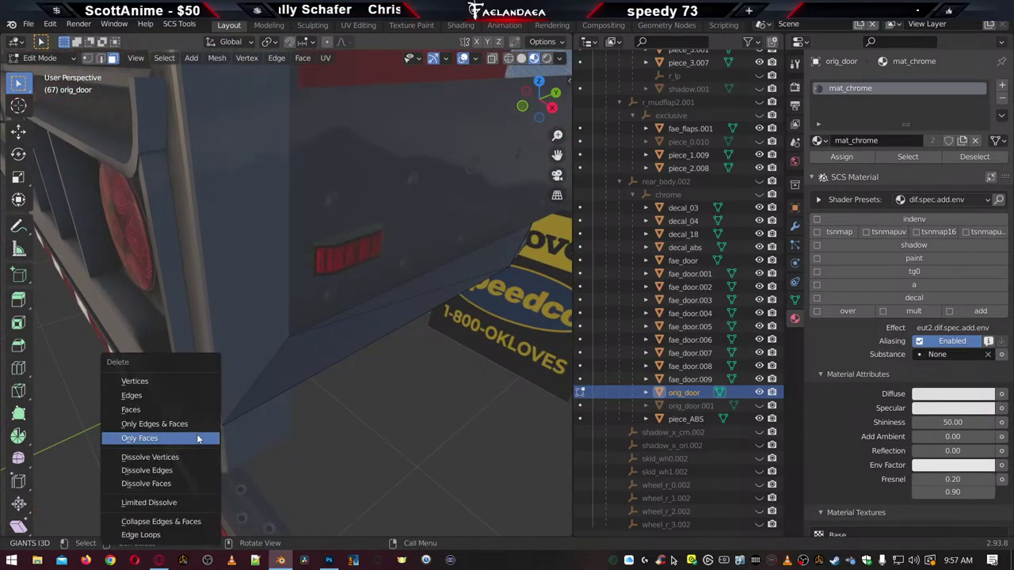
left_click(174, 381)
scroll(168, 384, "down", 3)
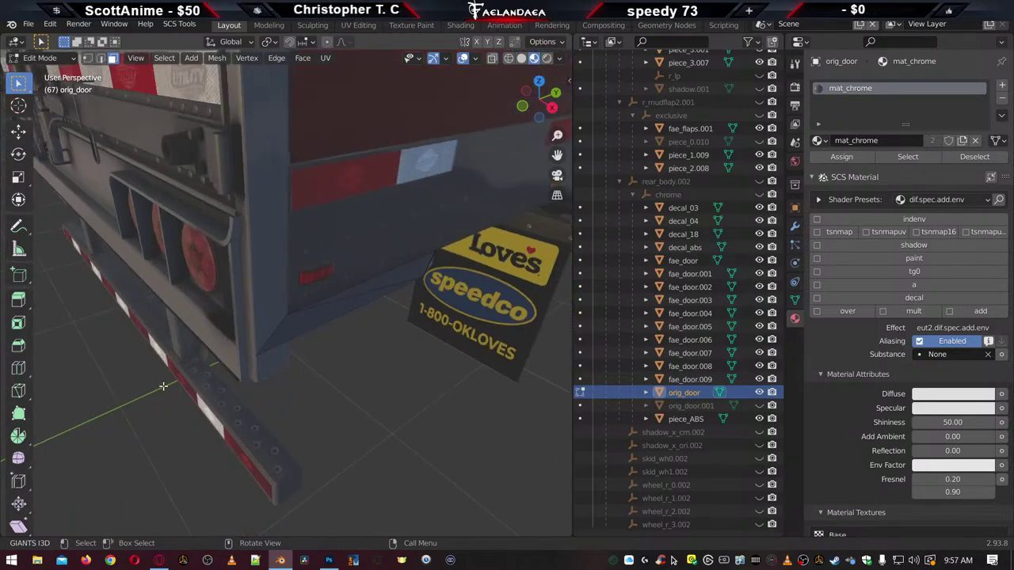
middle_click_drag(167, 377, 226, 349)
key("Tab")
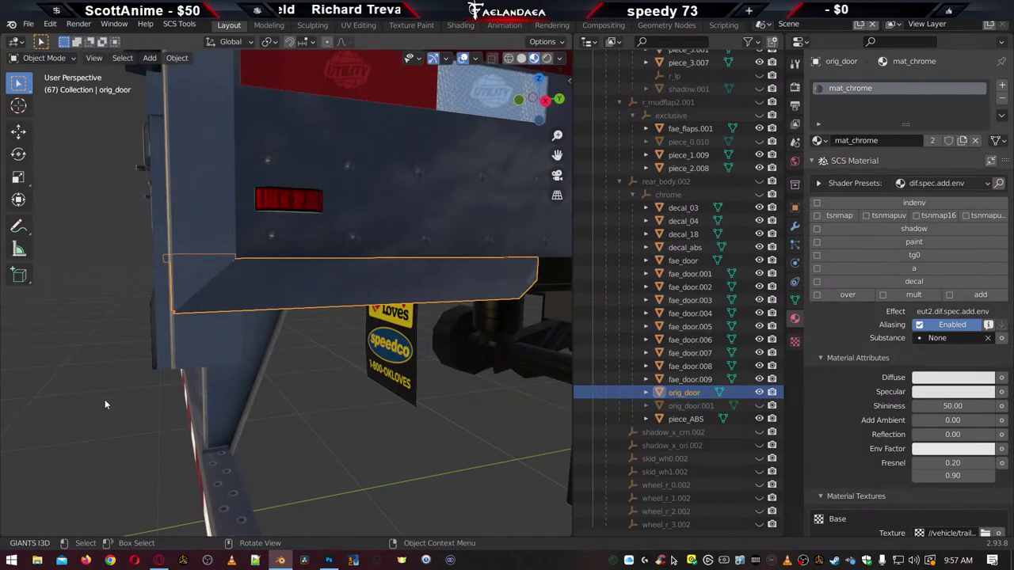
Deselect orig_door and orbit to view the tail lights and mudflap
left_click(105, 400)
middle_click_drag(200, 409, 332, 412)
scroll(291, 410, "up", 5)
scroll(332, 412, "down", 6)
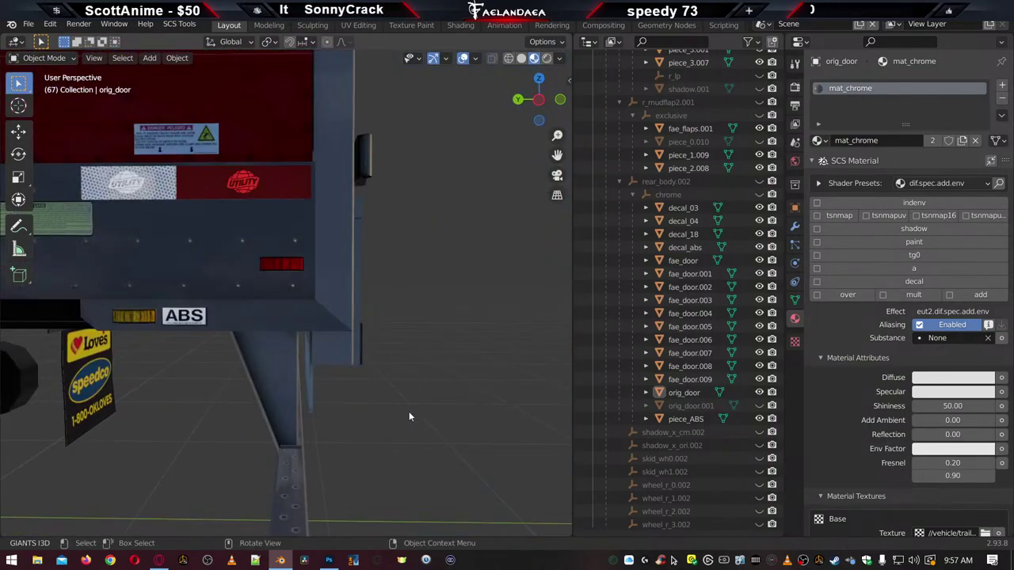
mouse_move(409, 411)
middle_mouse_down()
mouse_move(418, 419)
mouse_move(378, 417)
mouse_move(404, 416)
middle_mouse_up()
scroll(403, 416, "up", 5)
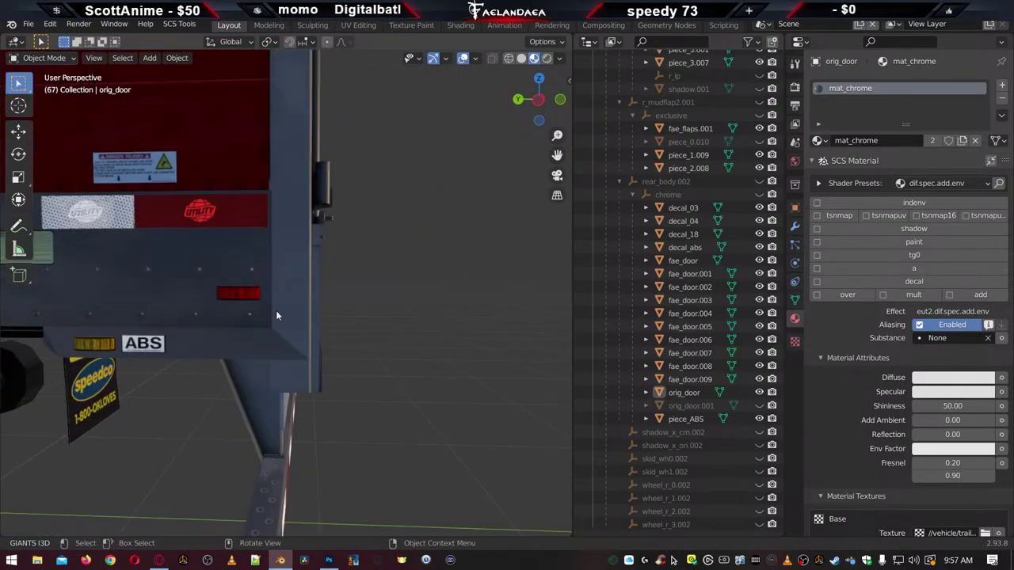
Alternate selecting the door panel piece_5.003 and the door post fae_door.005 to compare them
left_click(235, 252)
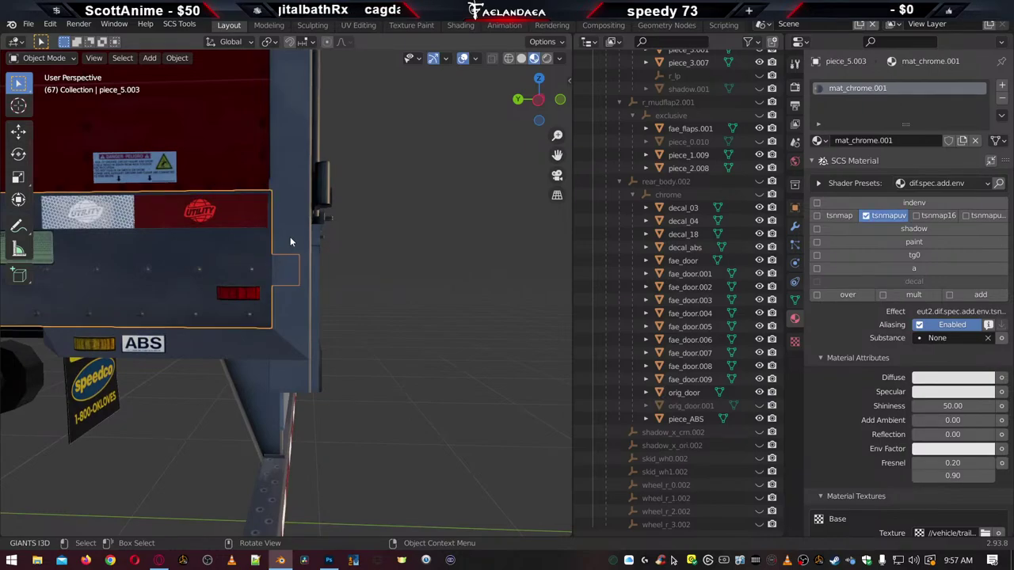
left_click(290, 239)
left_click(222, 251)
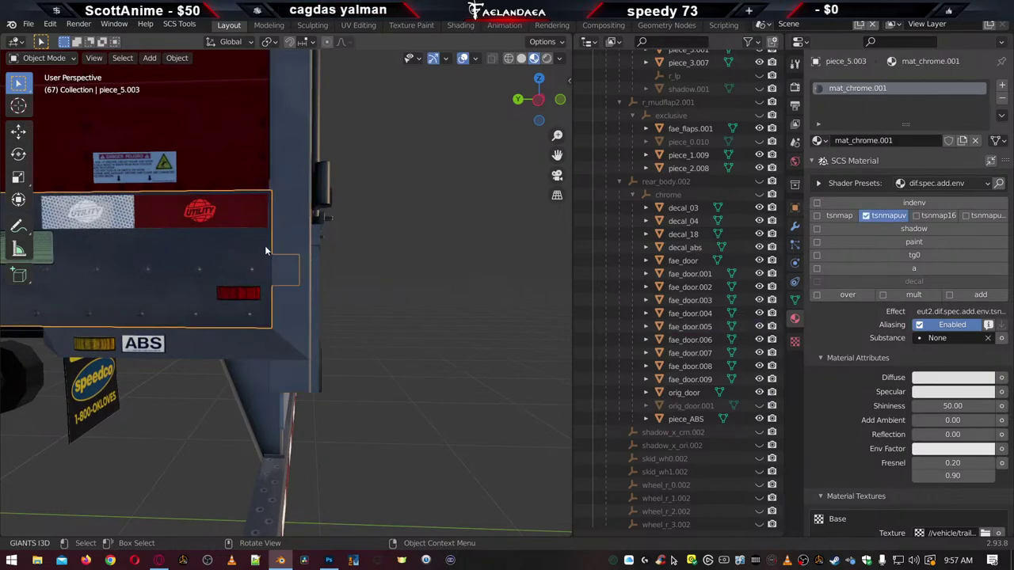
left_click(290, 238)
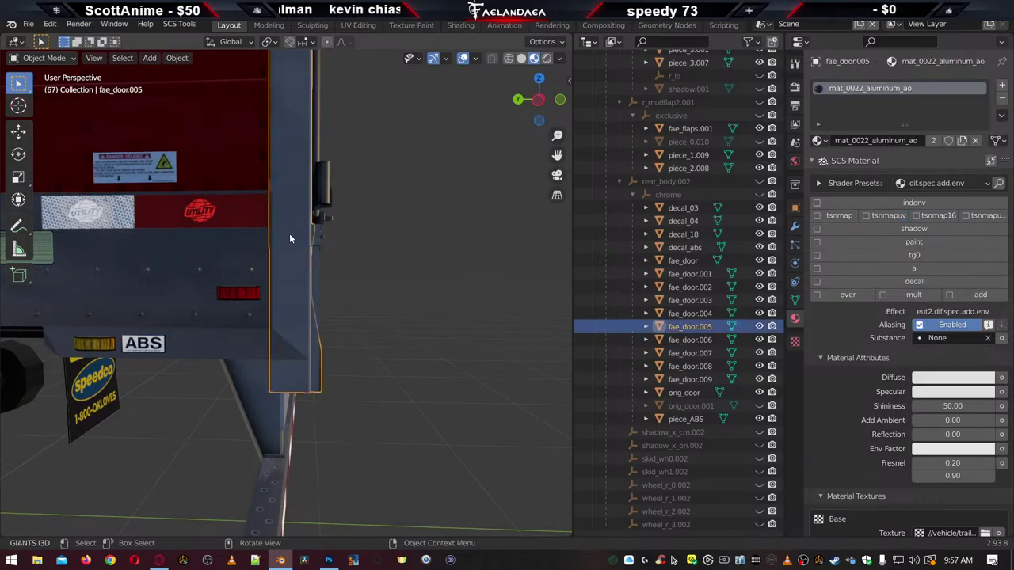
left_click(227, 255)
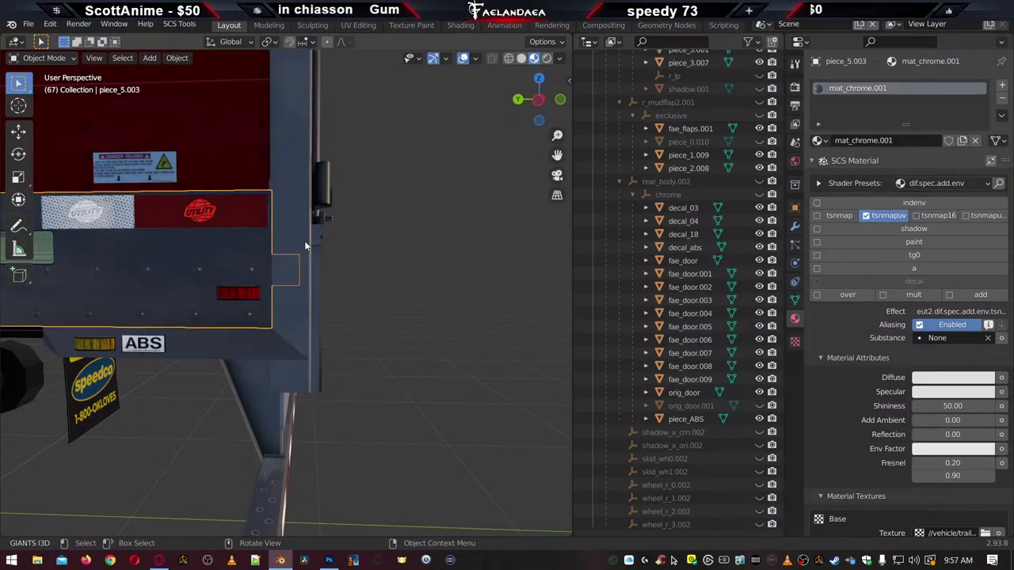
left_click(304, 241)
middle_click_drag(390, 347, 465, 372)
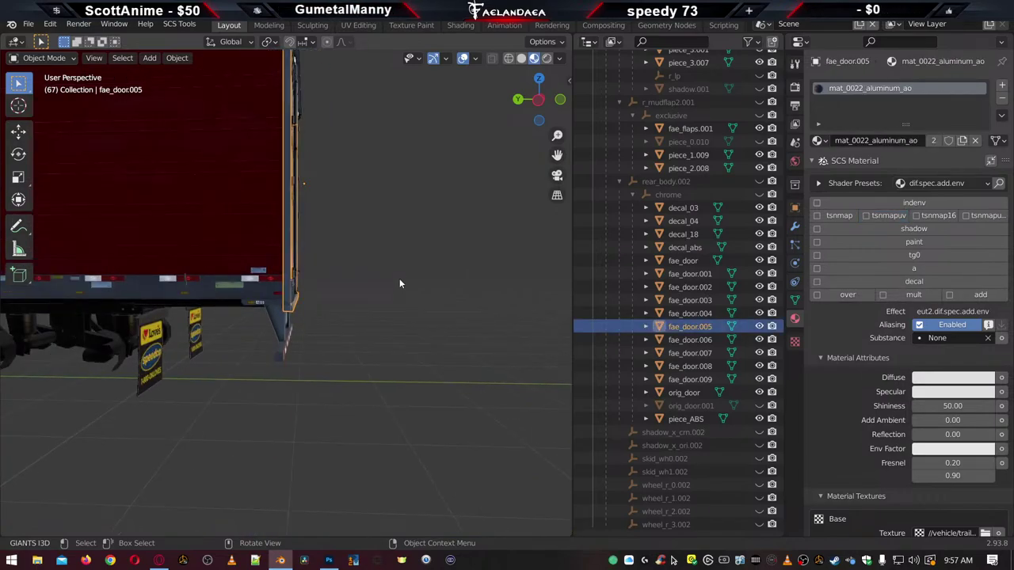
left_click(380, 257)
scroll(381, 305, "up", 5)
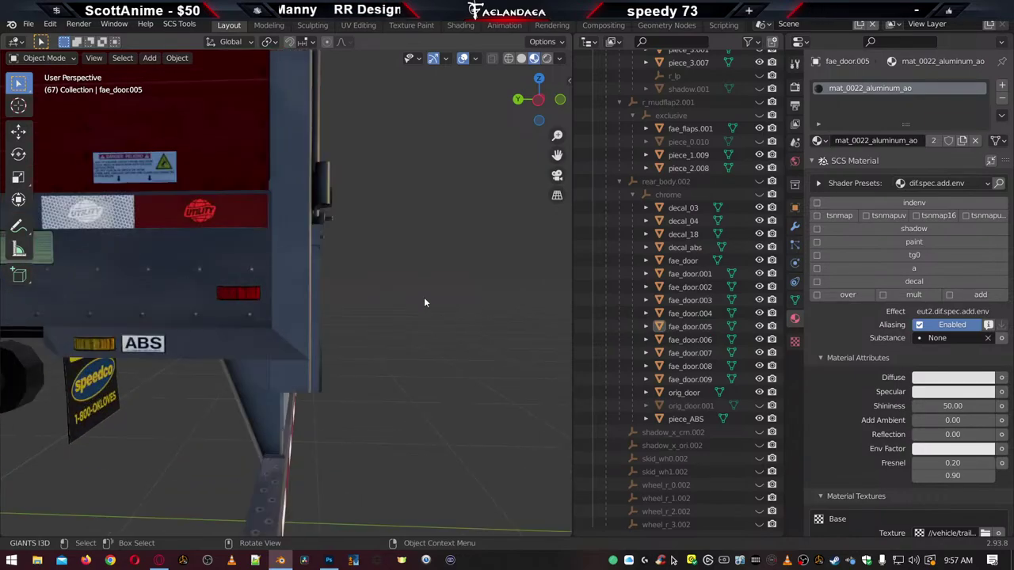
middle_click_drag(424, 302, 298, 225)
left_click(297, 228)
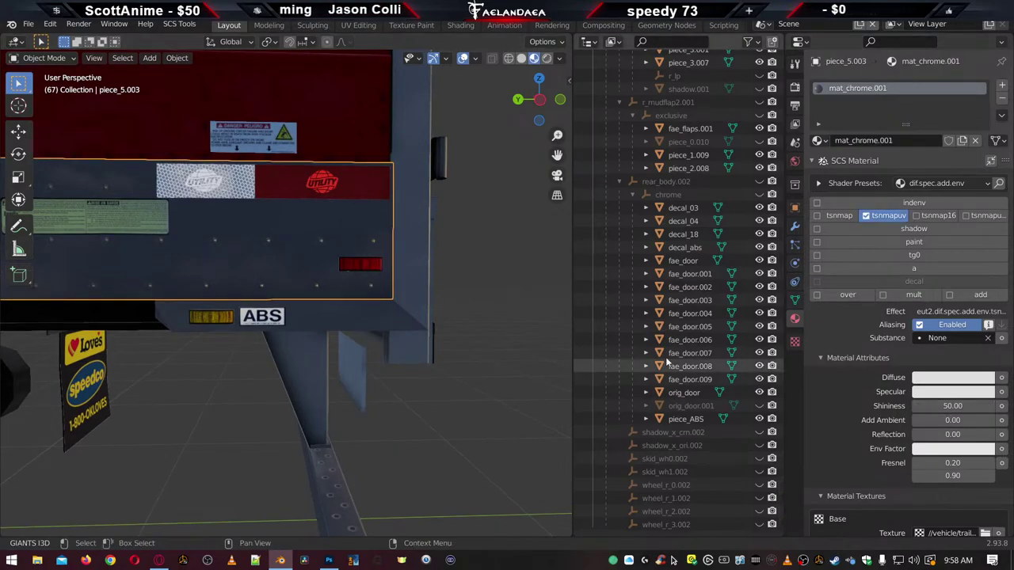
left_click(409, 243)
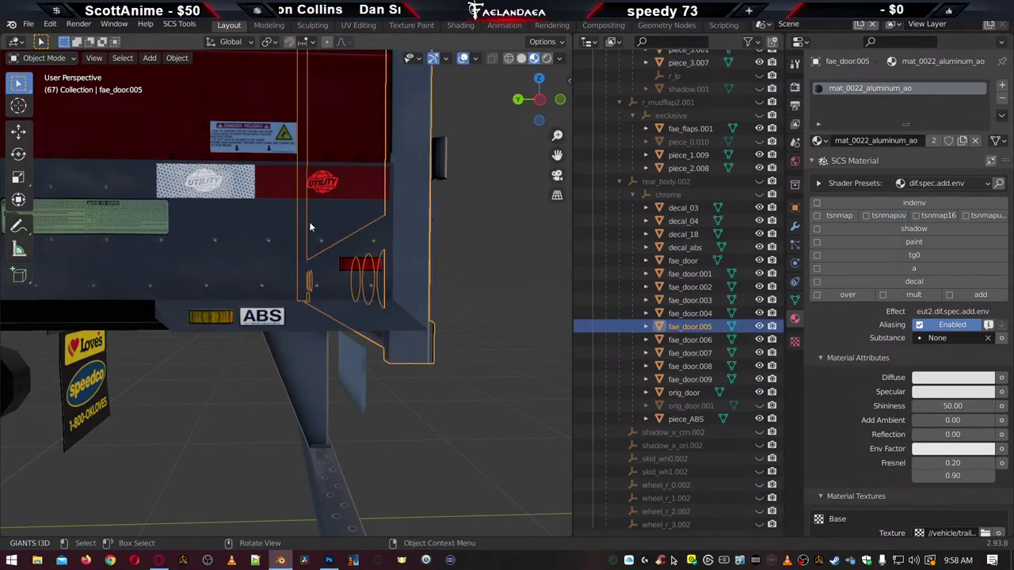
Check piece_5.003's Material Textures, then switch the viewport to Solid shading
left_click(233, 219)
scroll(836, 427, "down", 3)
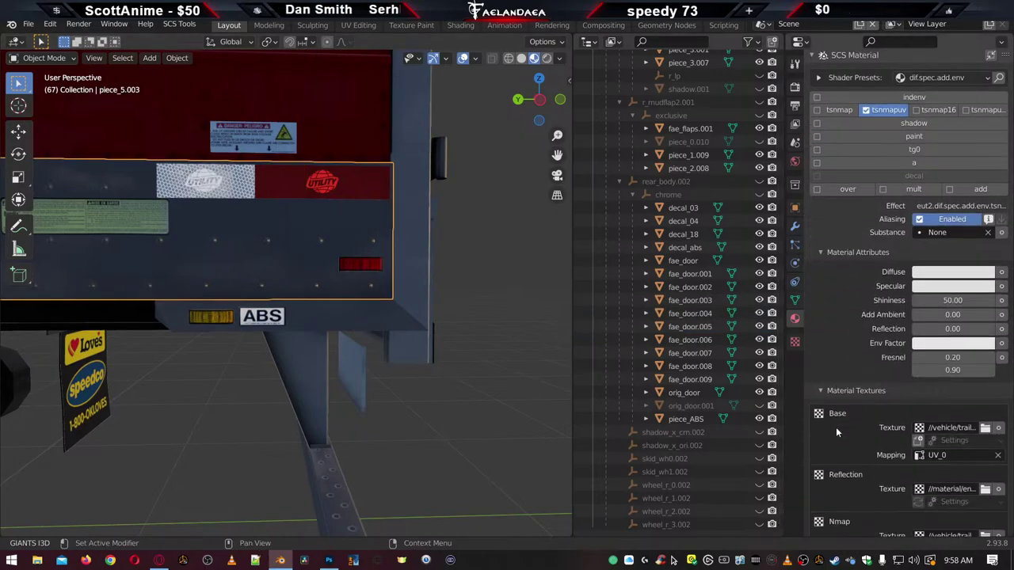
scroll(836, 427, "down", 3)
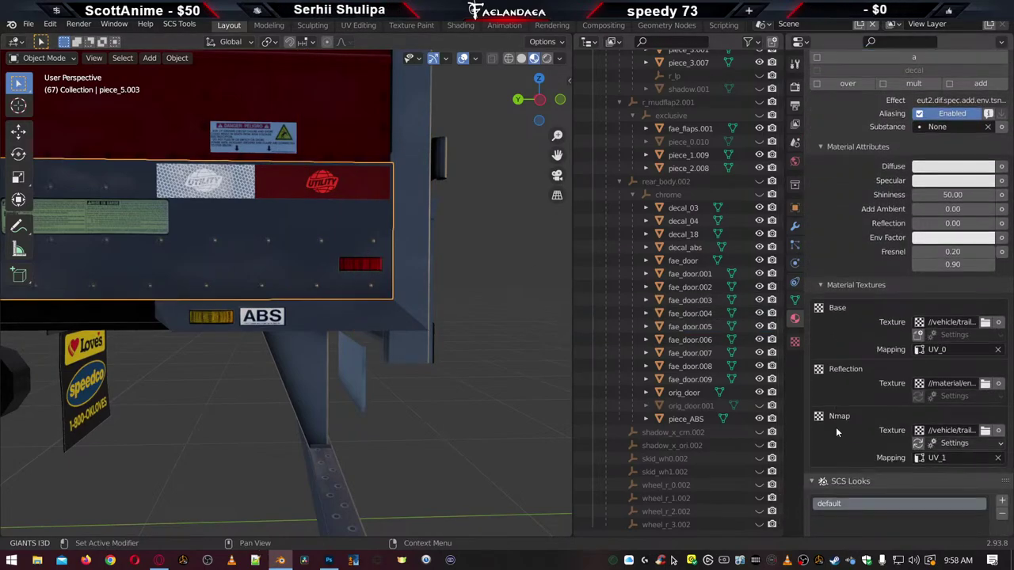
left_click(521, 58)
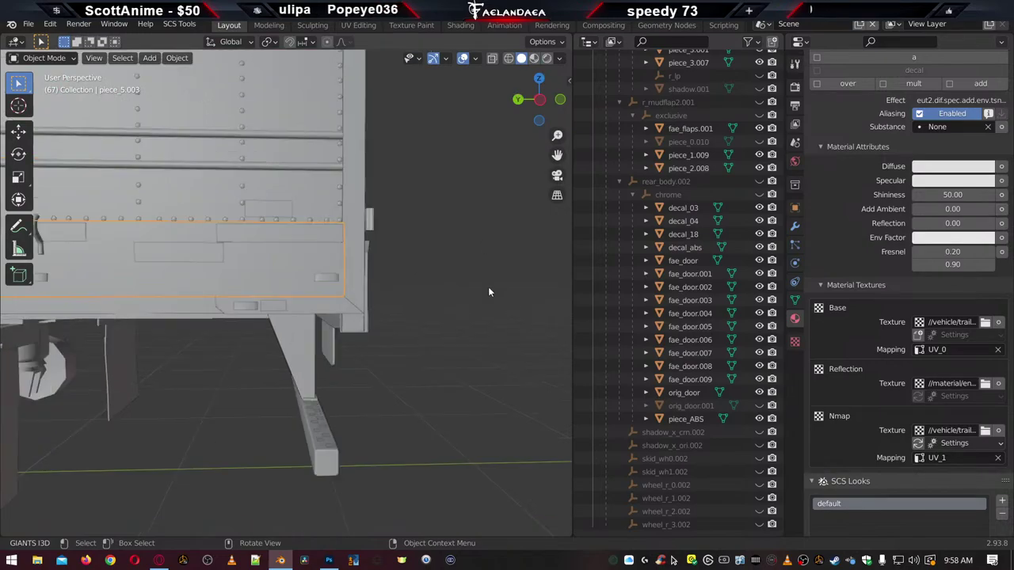
Toggle selection between fae_door.005, piece_5.003 and orig_door to compare their materials
scroll(460, 273, "down", 5)
middle_click_drag(431, 257, 372, 292)
scroll(380, 293, "up", 3)
scroll(431, 321, "up", 2)
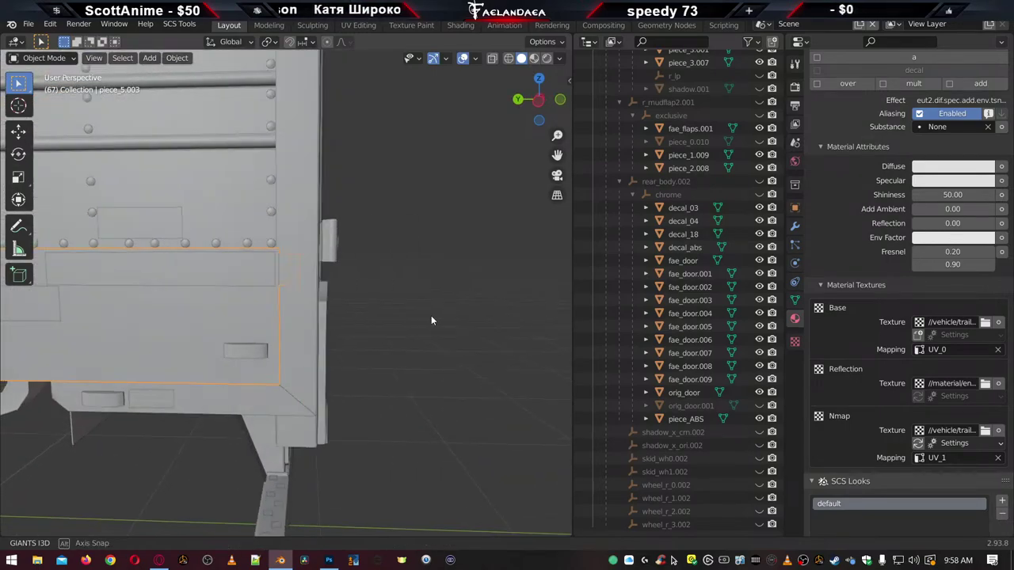
middle_click_drag(431, 321, 416, 307, "shift")
left_click(222, 199)
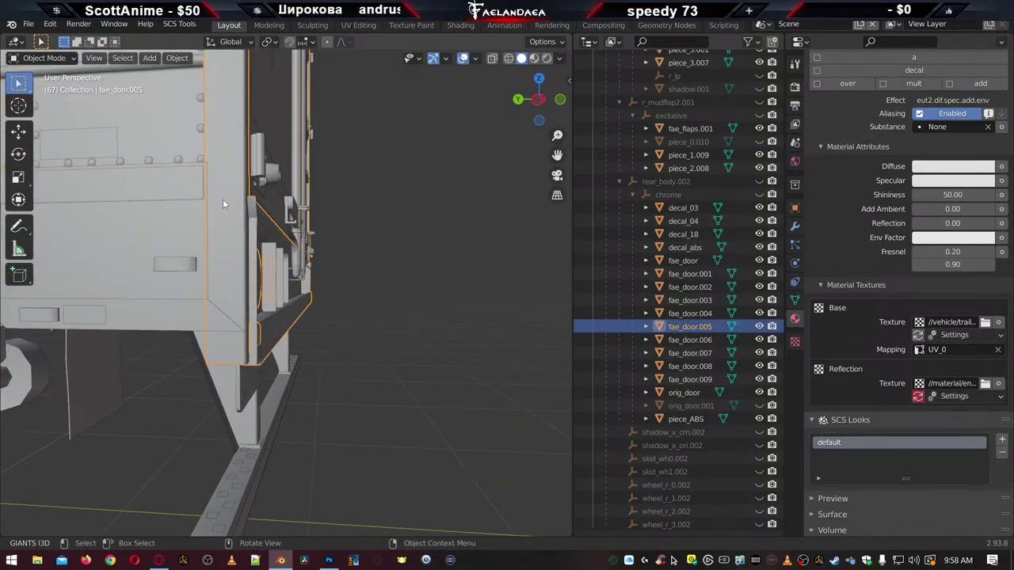
left_click(146, 236)
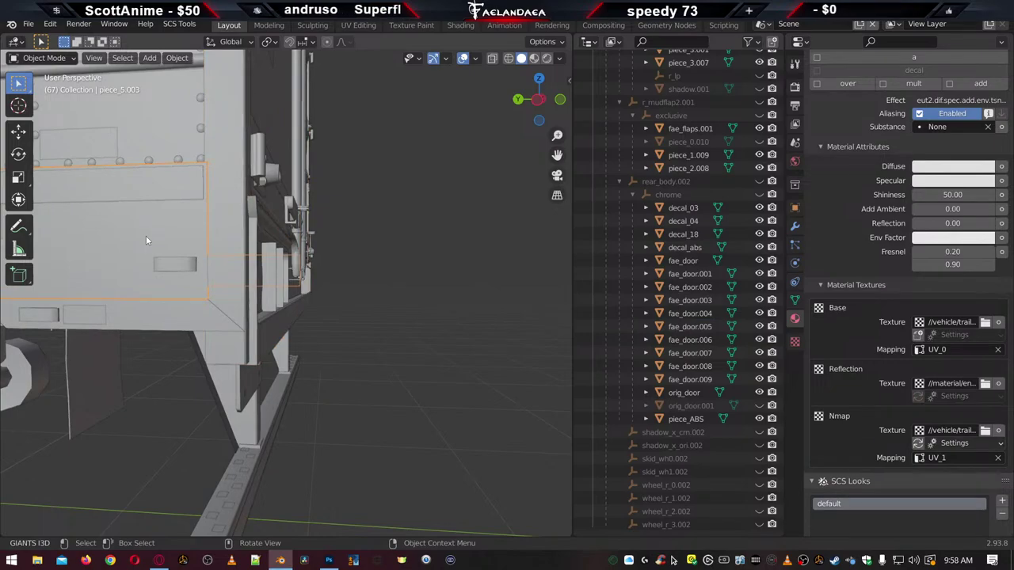
left_click(227, 217)
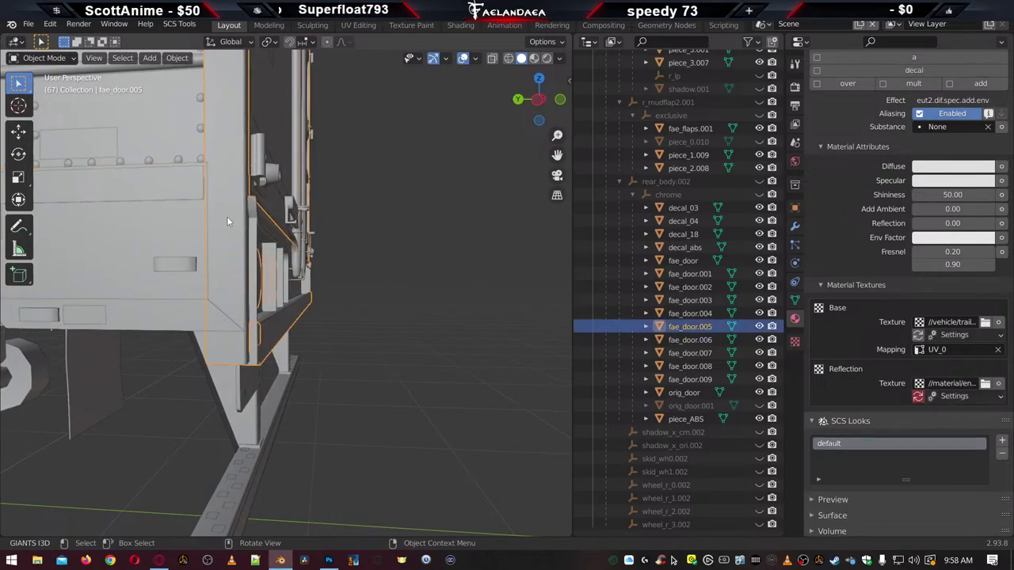
left_click(160, 235)
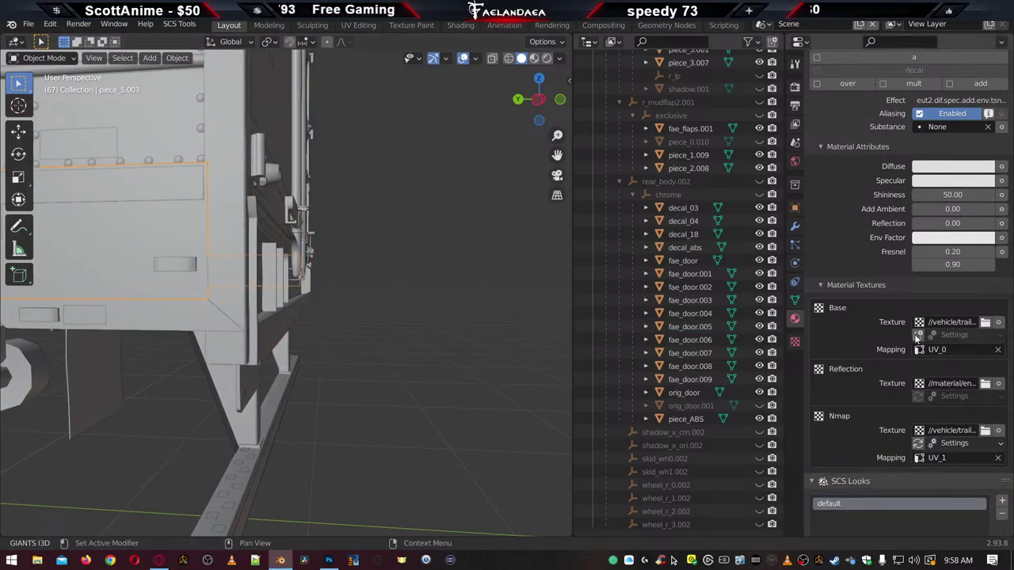
left_click(225, 212)
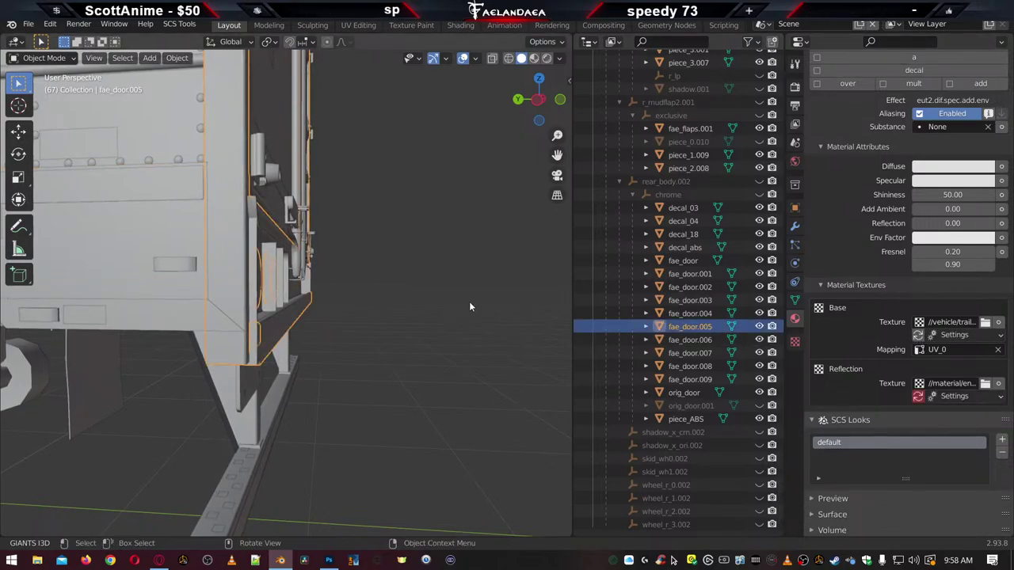
left_click(142, 326)
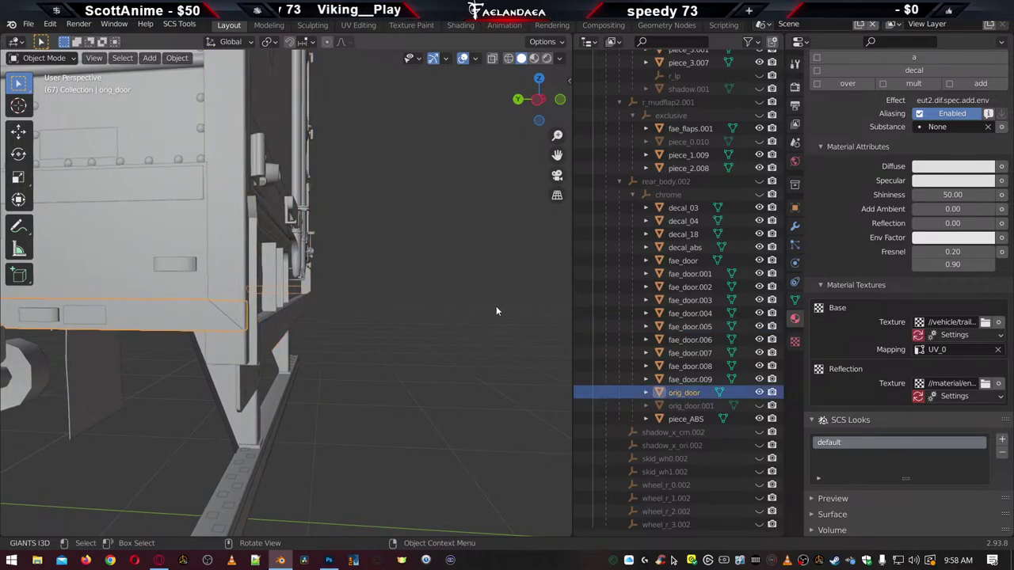
left_click(227, 208)
left_click(231, 269)
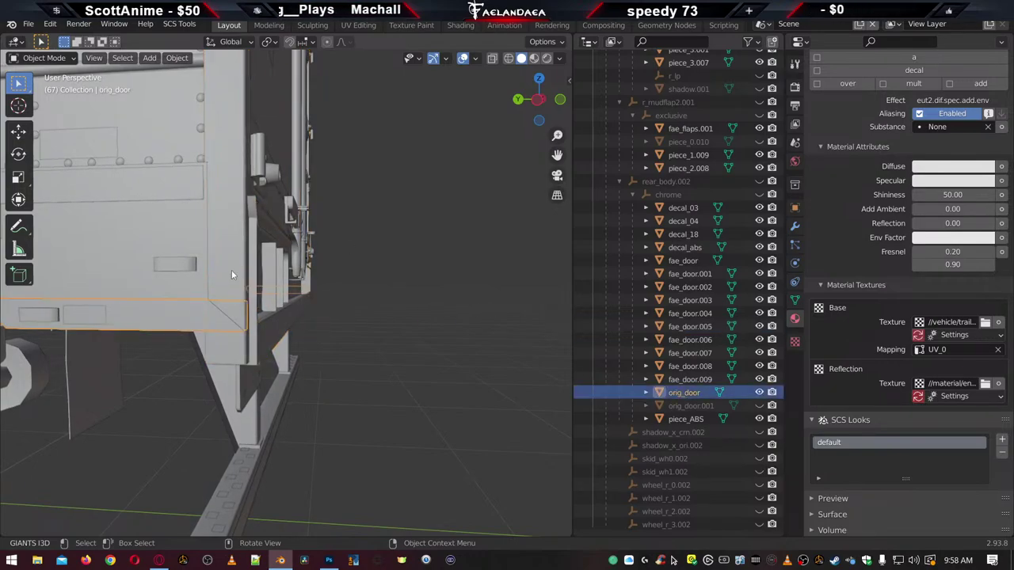
left_click(231, 270)
Compare the aluminium and chrome Diffuse colours, ending on piece_5.003's Nmap texture
scroll(924, 216, "up", 6)
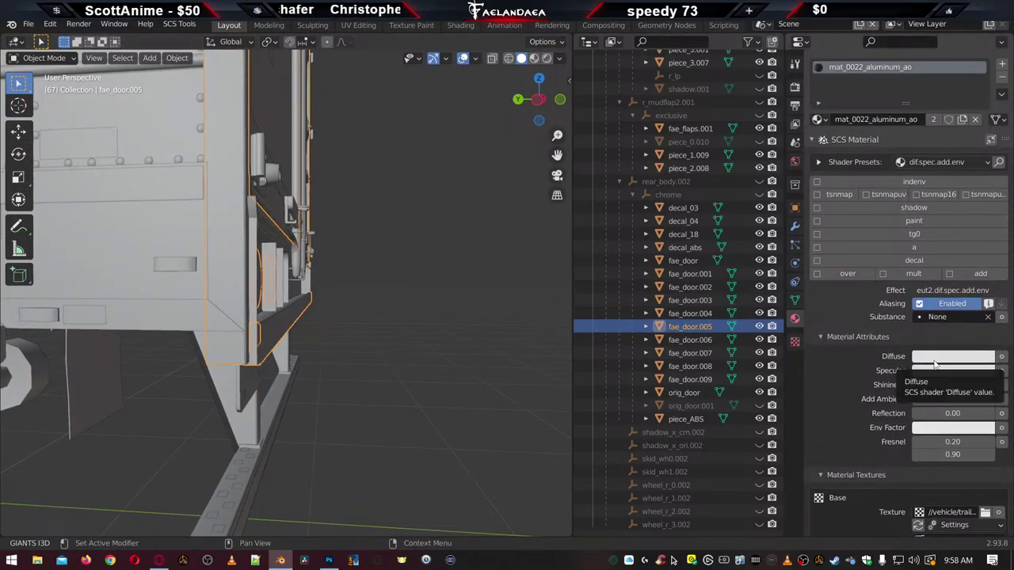
left_click(934, 359)
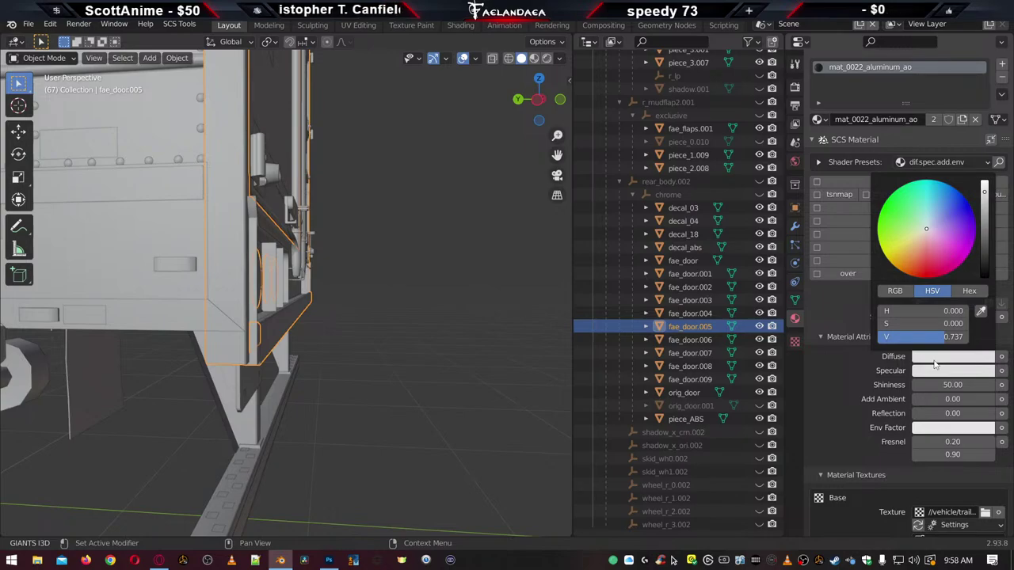
left_click(142, 242)
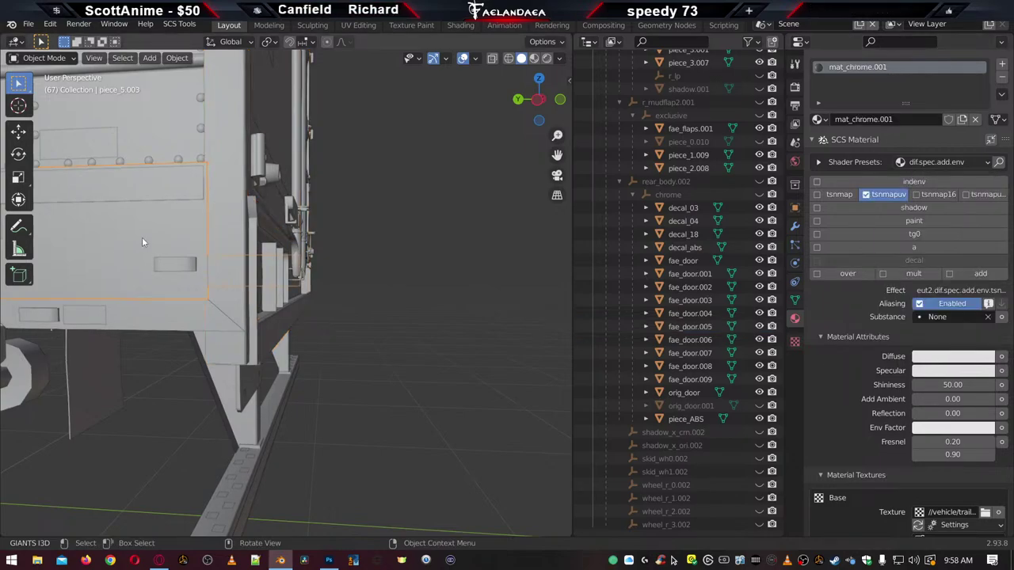
left_click(951, 358)
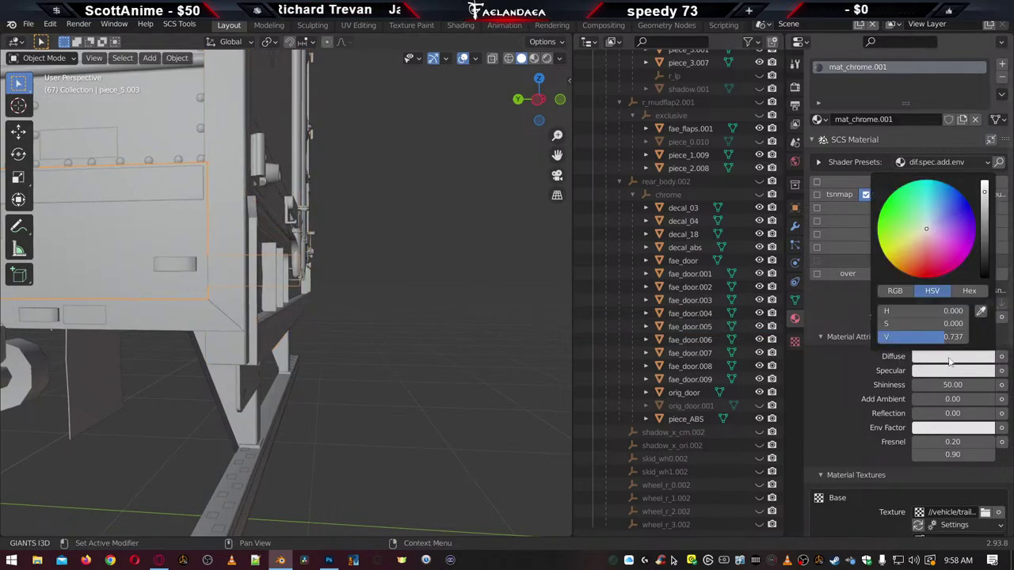
left_click(283, 277)
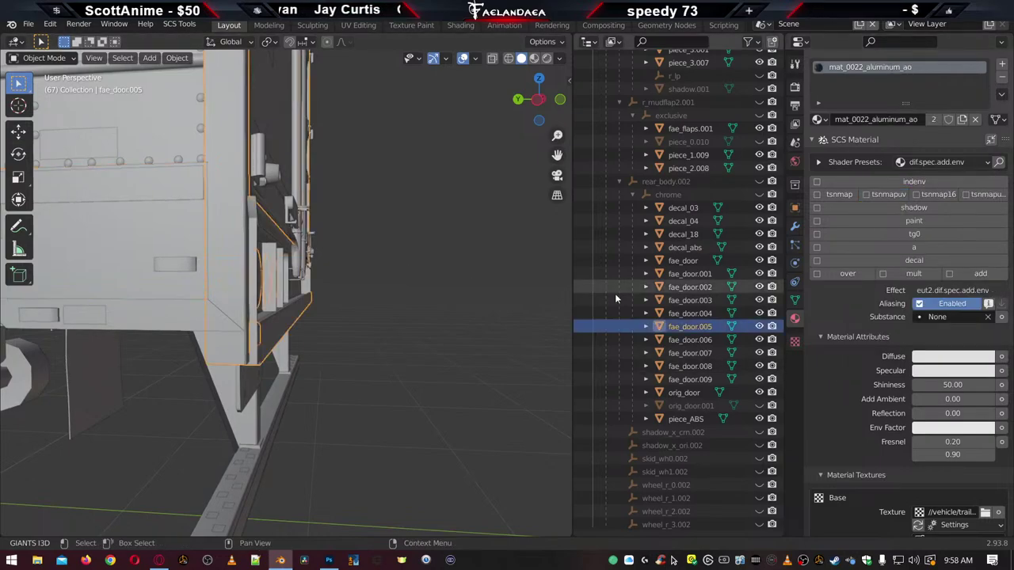
left_click(149, 239)
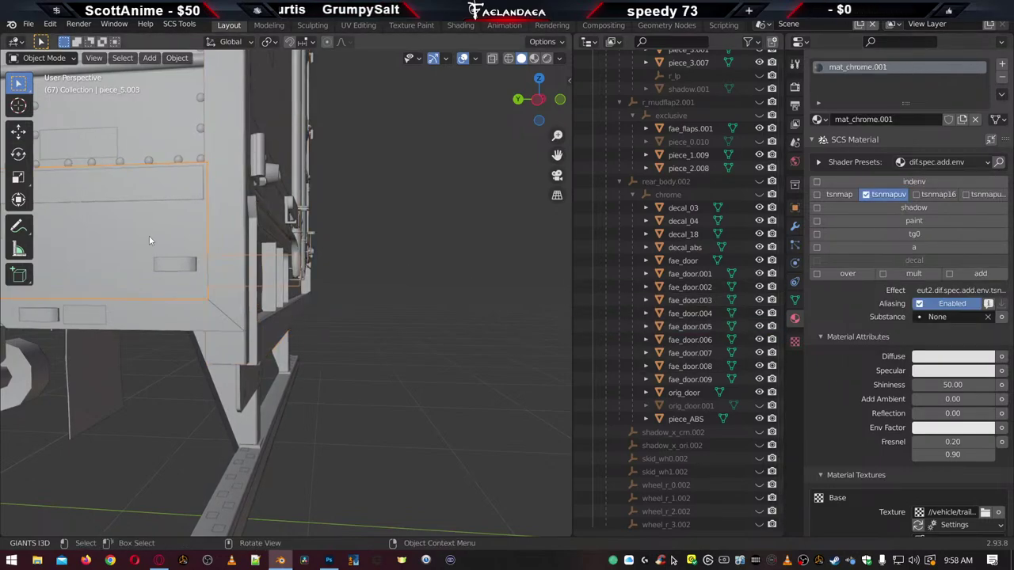
left_click(228, 192)
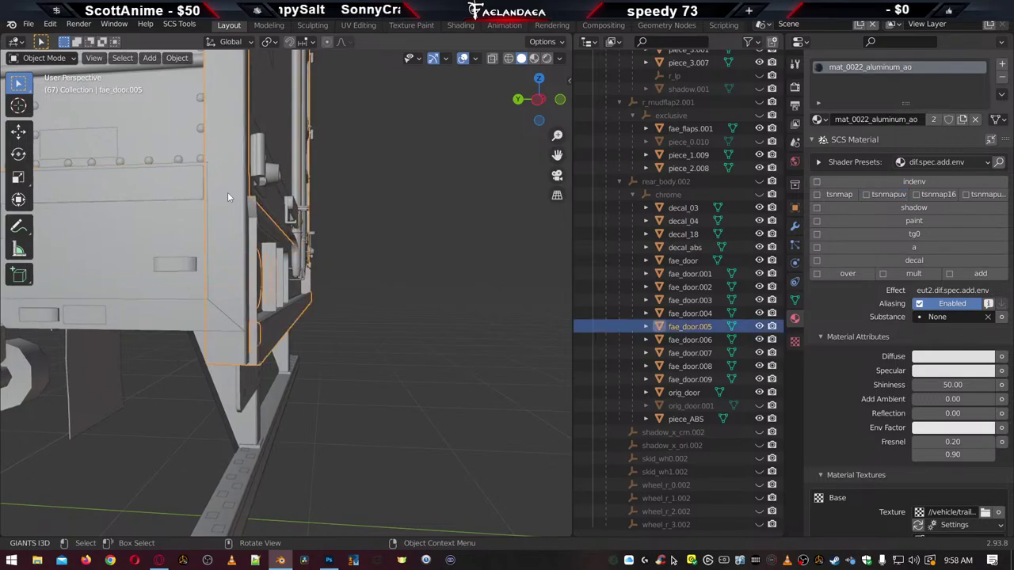
left_click(144, 226)
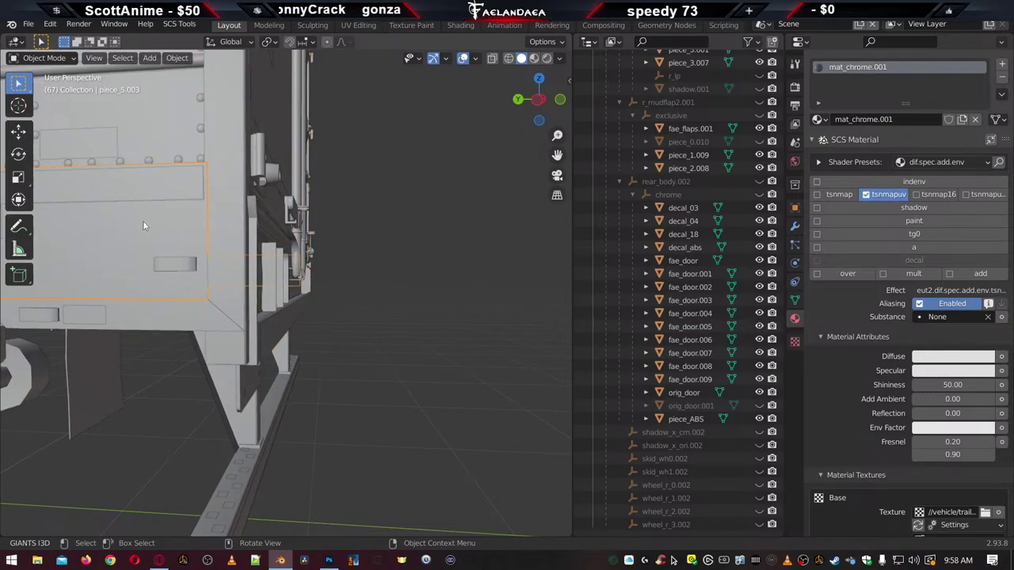
left_click(229, 203)
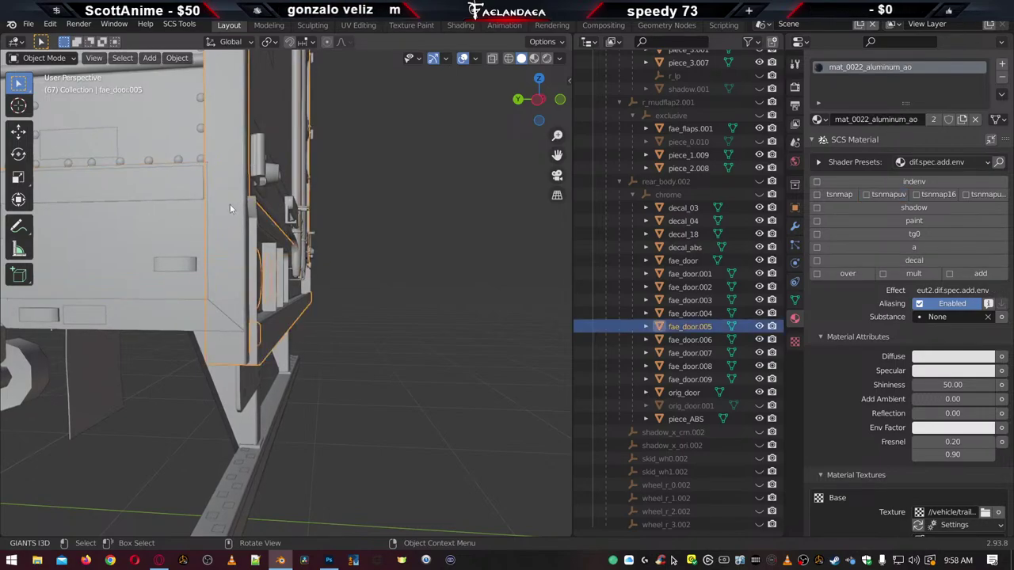
left_click(133, 250)
left_click(228, 212)
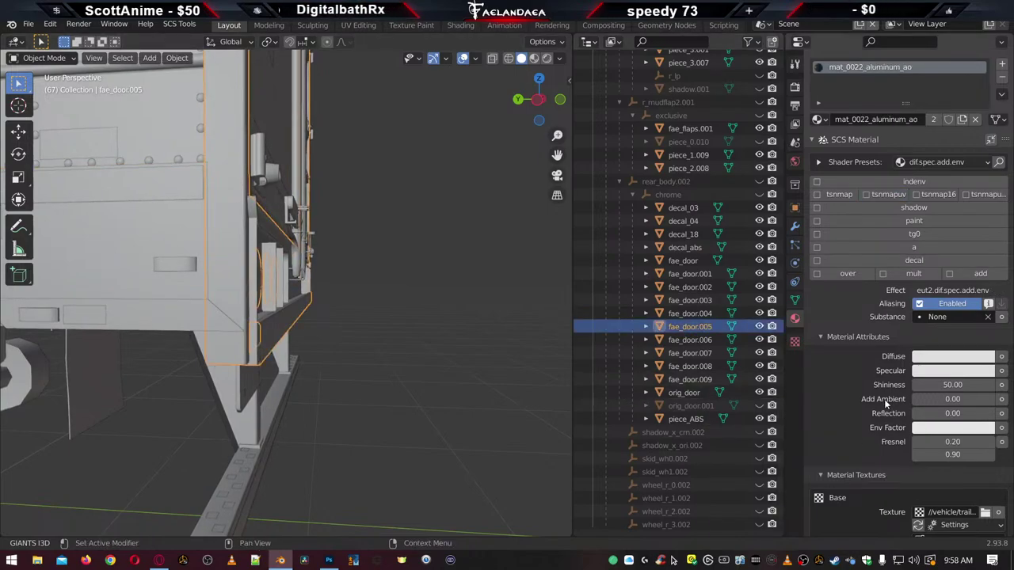
scroll(885, 402, "down", 4)
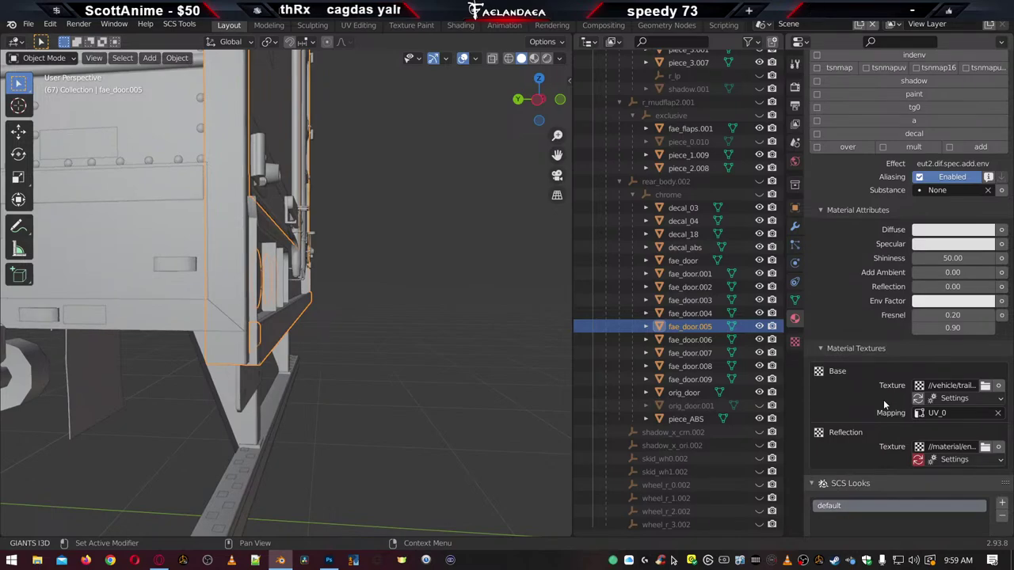
scroll(883, 399, "down", 4)
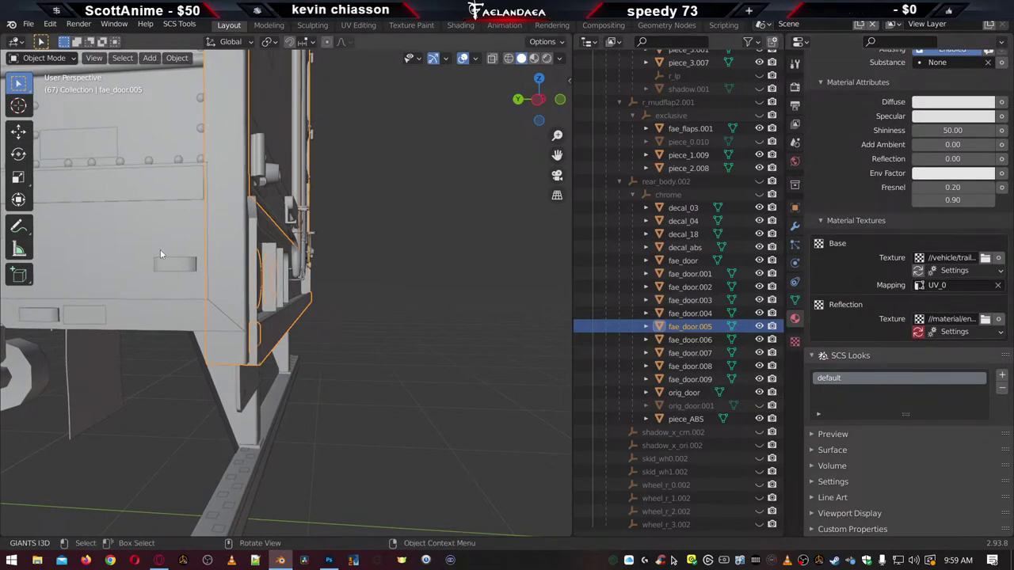
left_click(128, 227)
left_click(534, 58)
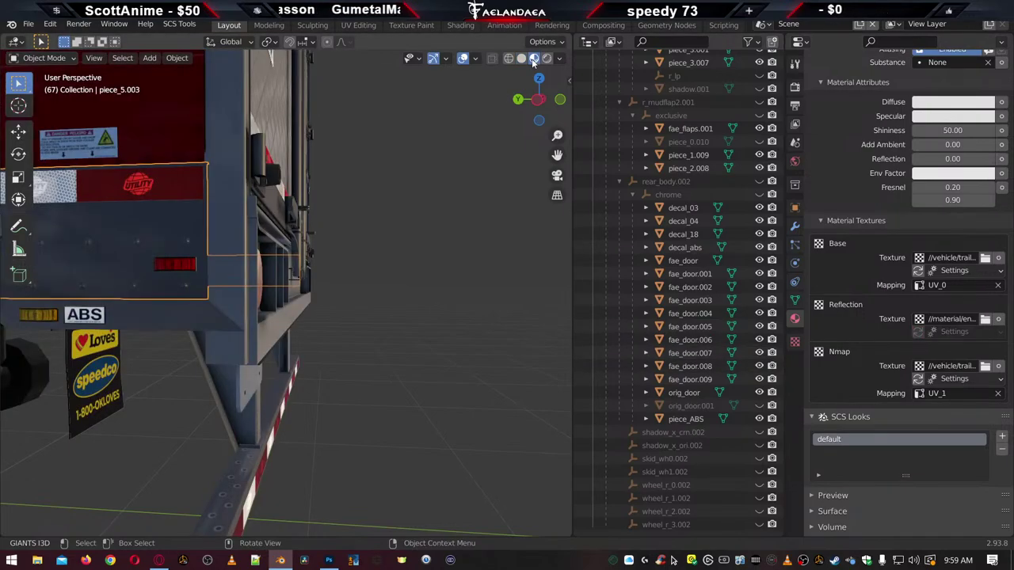
left_click(919, 394)
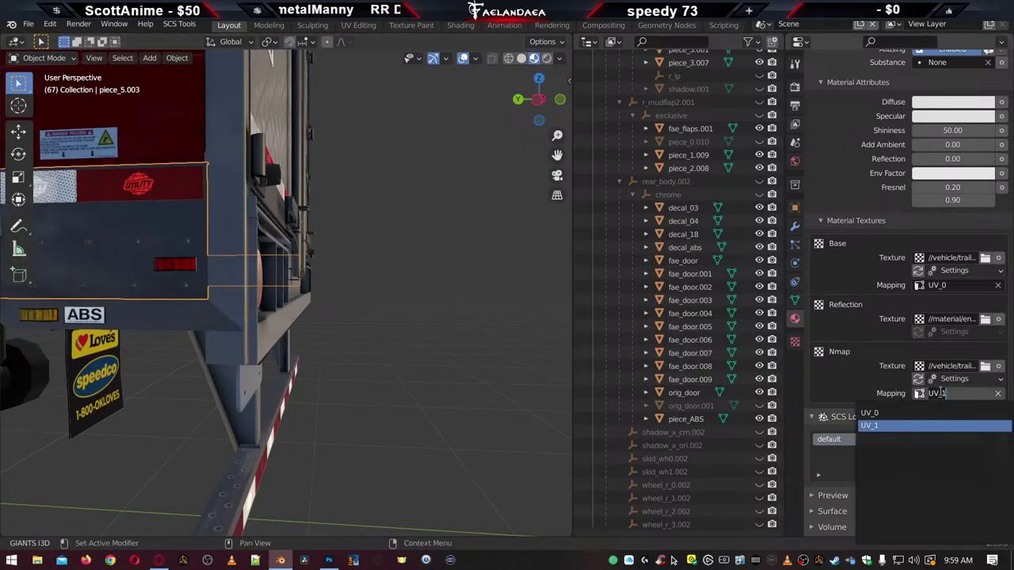
left_click(904, 413)
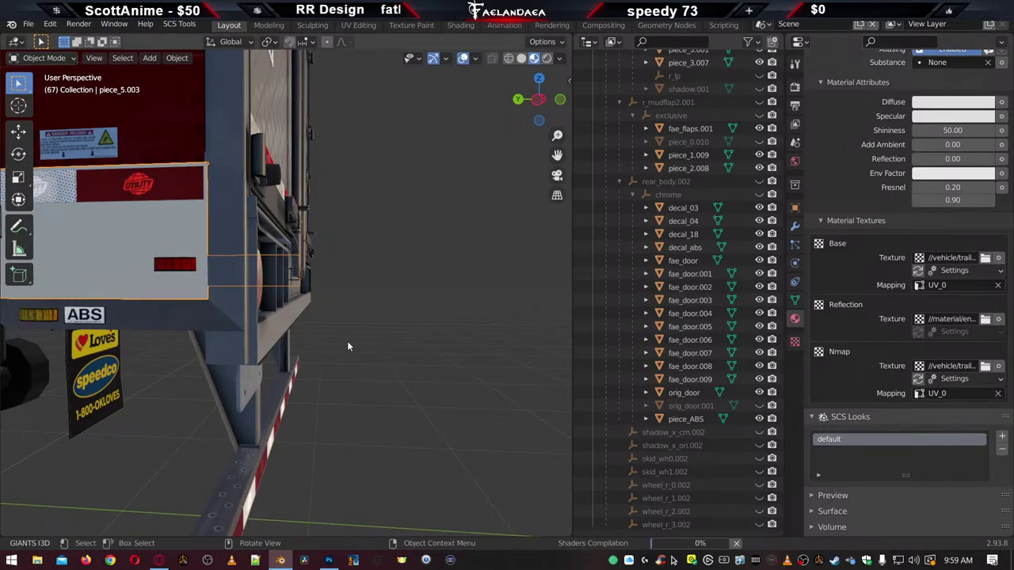
middle_click_drag(362, 344, 402, 349)
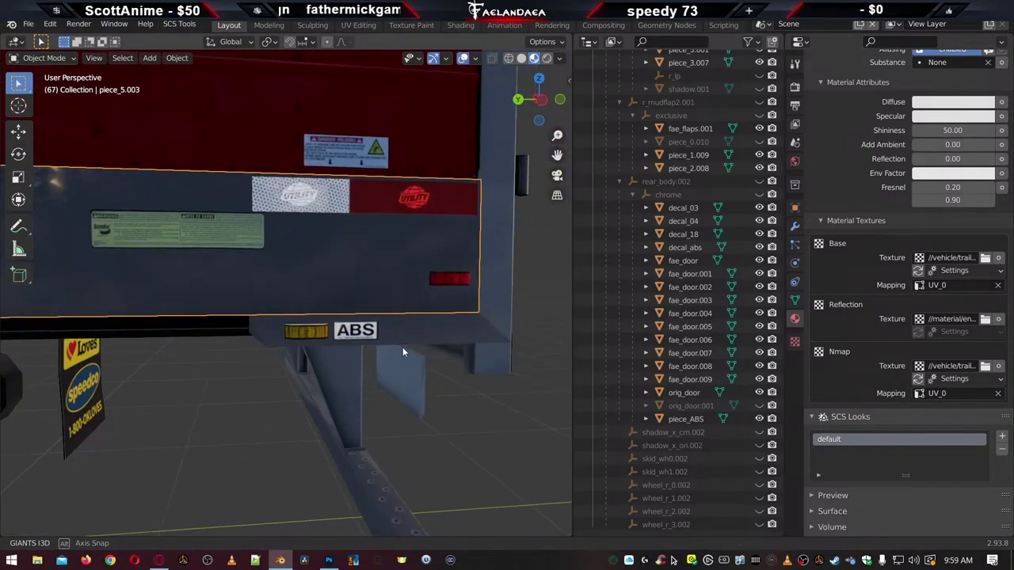
left_click(941, 394)
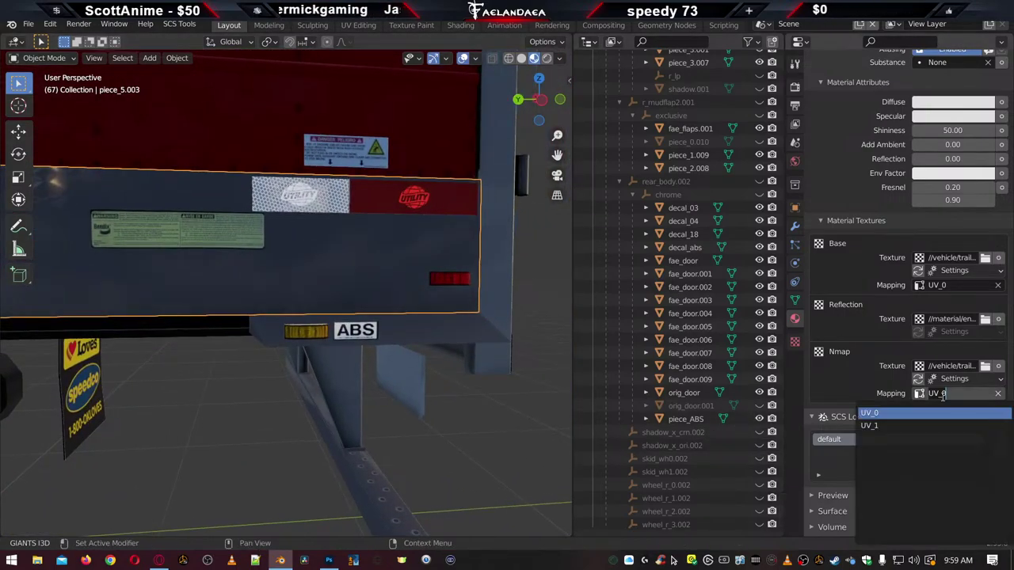
left_click(891, 427)
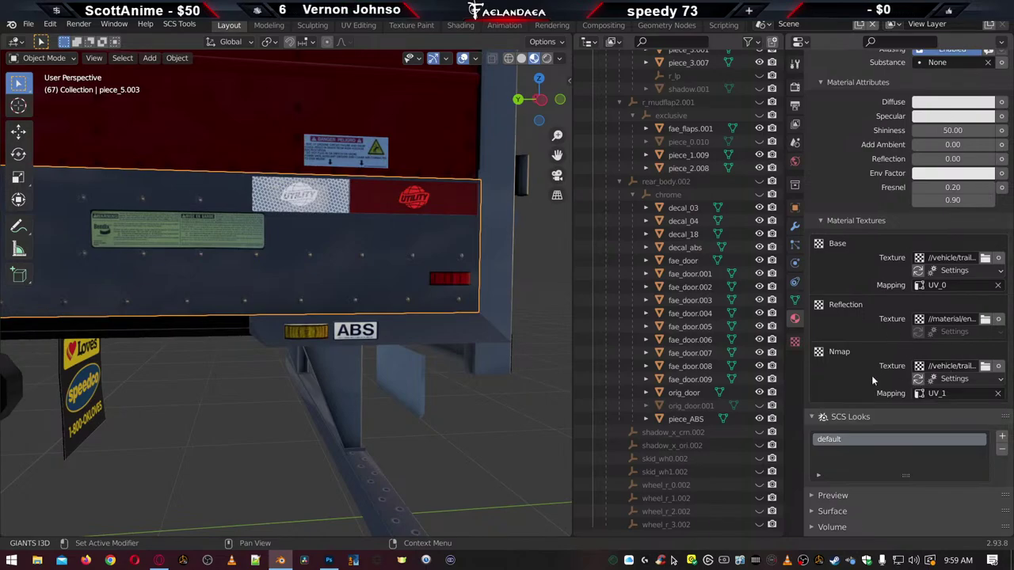
scroll(871, 375, "up", 4)
scroll(870, 375, "up", 3)
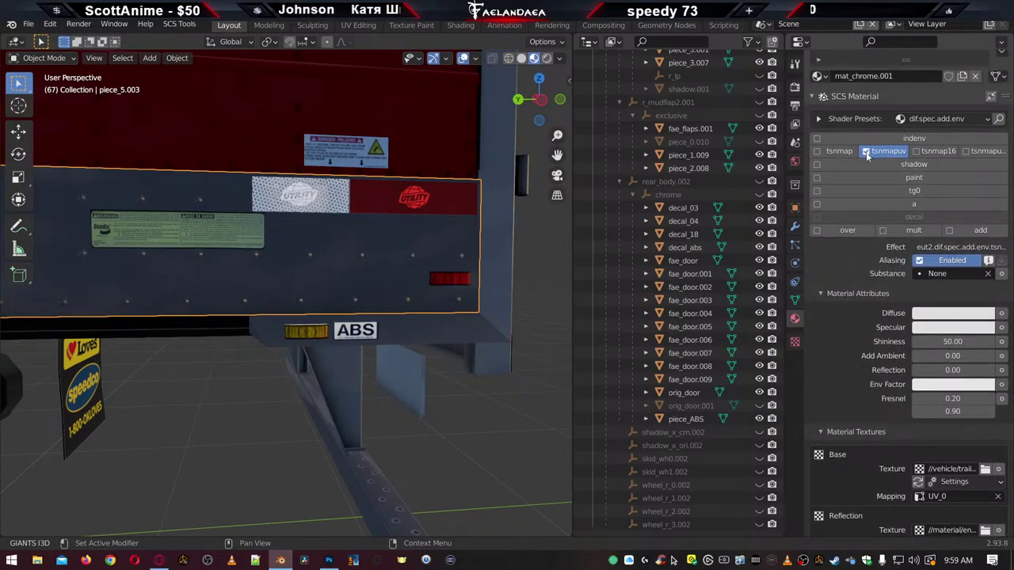
left_click(866, 152)
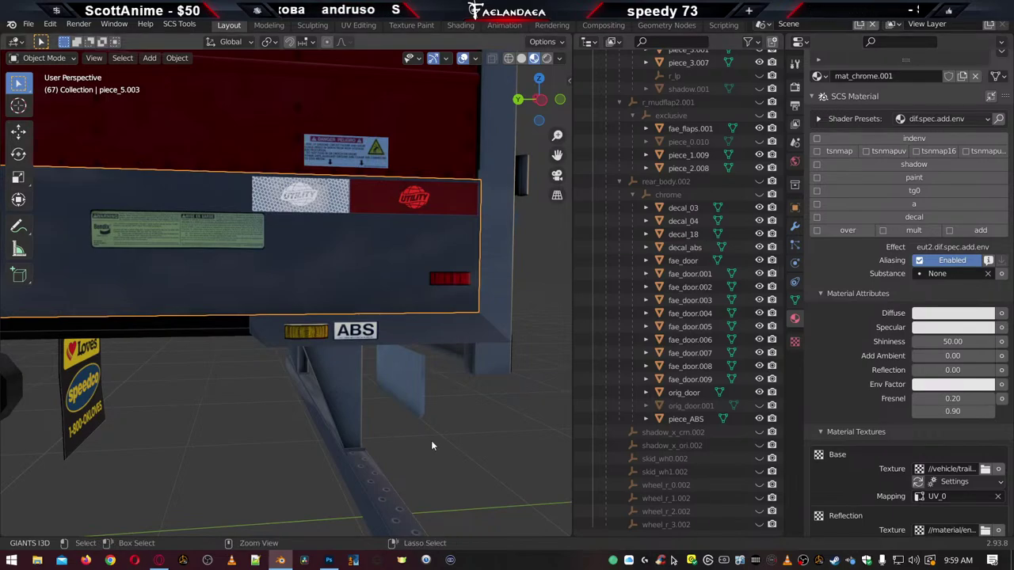
key("ctrl+z")
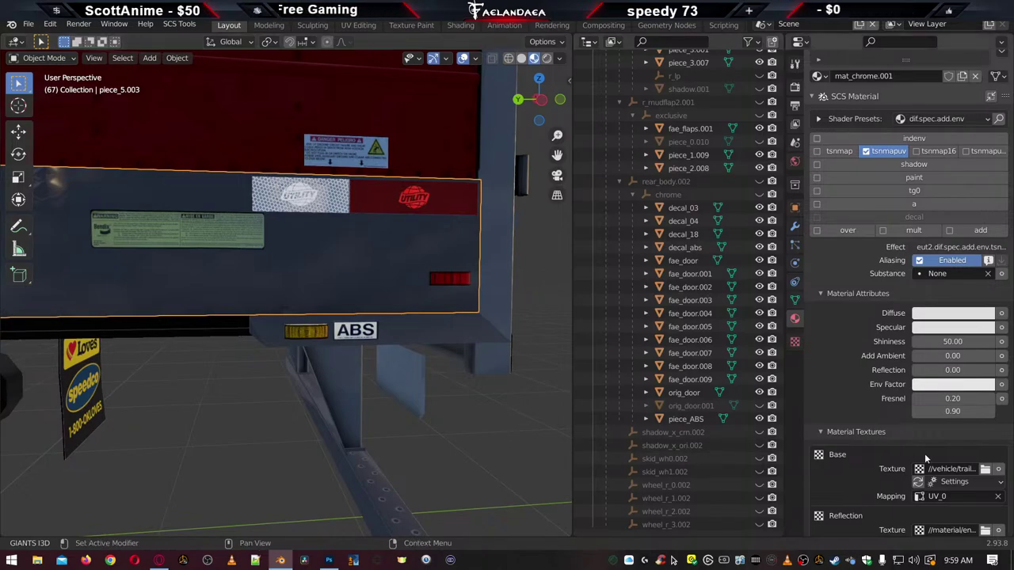
scroll(925, 453, "down", 6)
left_click(945, 394)
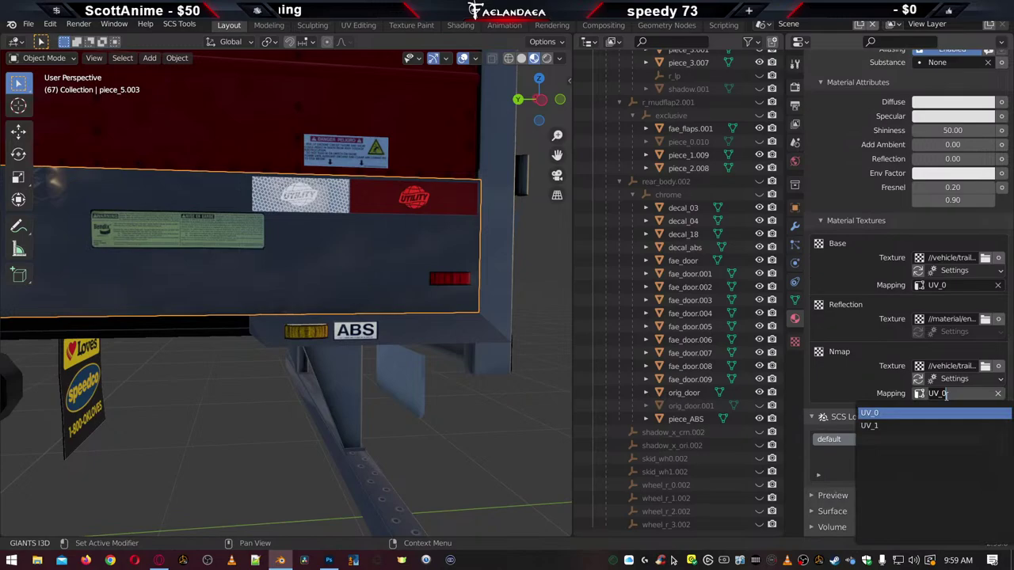
left_click(894, 426)
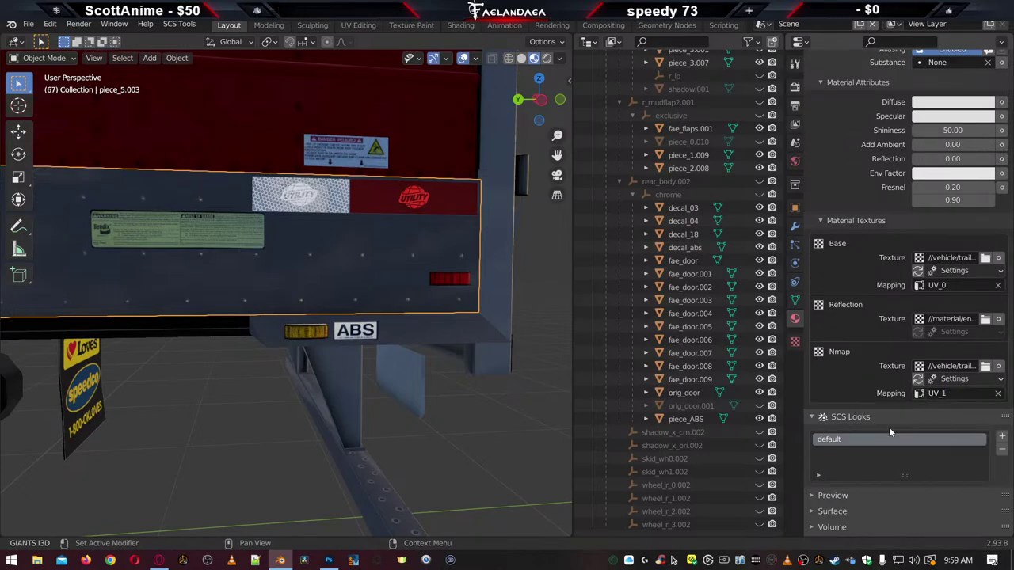
left_click(533, 271)
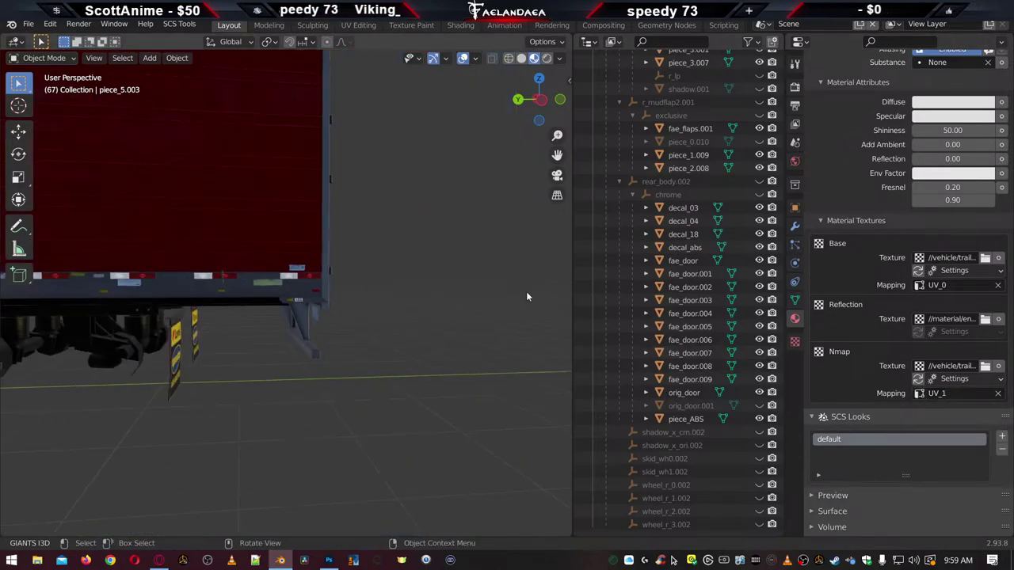
middle_click_drag(509, 308, 421, 349)
Select fae_door.005, then the orig_door piece beneath the ABS plate at the rear corner
scroll(420, 347, "up", 4)
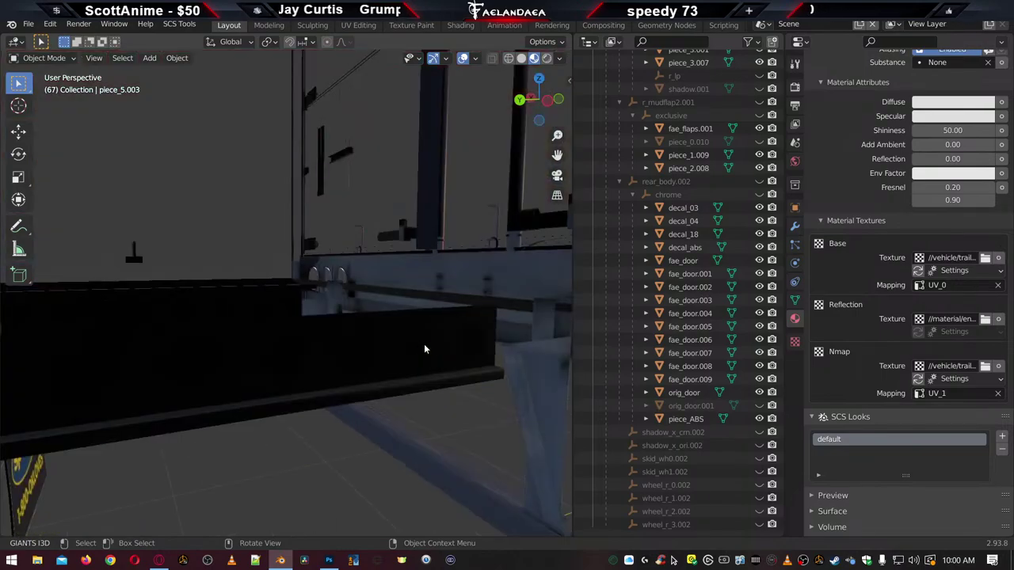
scroll(433, 350, "down", 5)
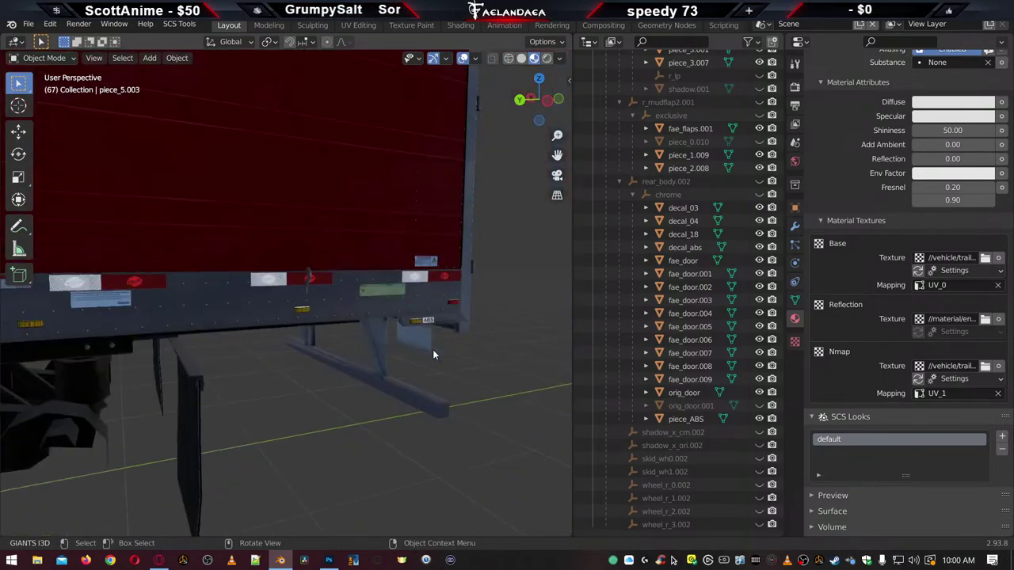
scroll(431, 357, "up", 5)
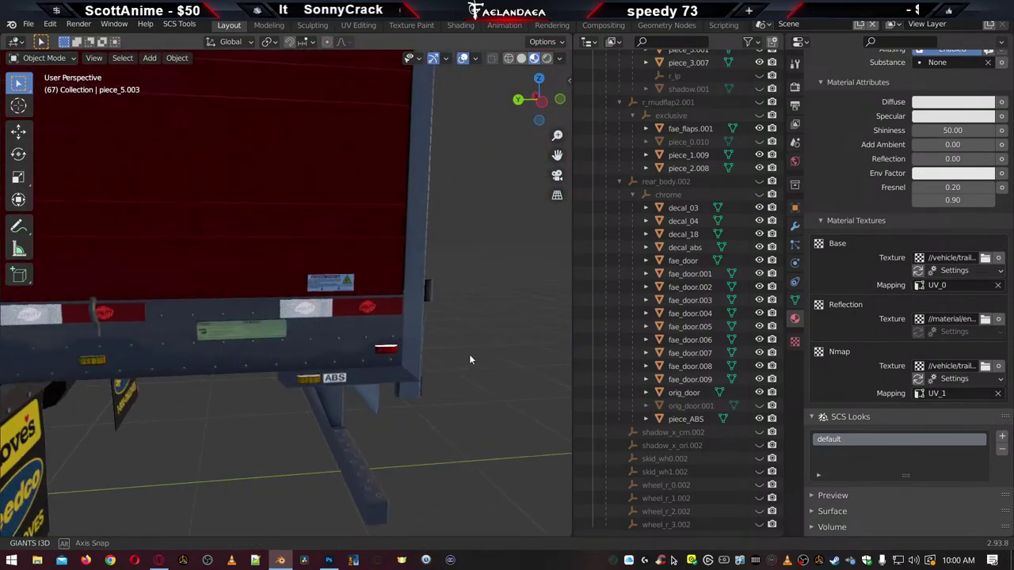
mouse_move(444, 366)
middle_mouse_down()
mouse_move(430, 346)
mouse_move(386, 366)
mouse_move(448, 346)
mouse_move(432, 377)
middle_mouse_up()
left_click(243, 285)
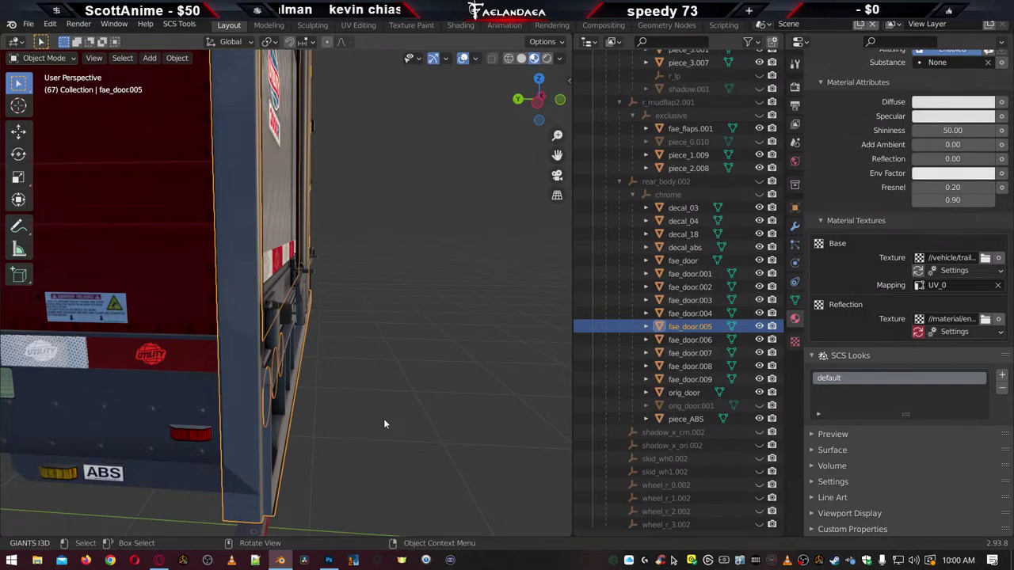
left_click(188, 479)
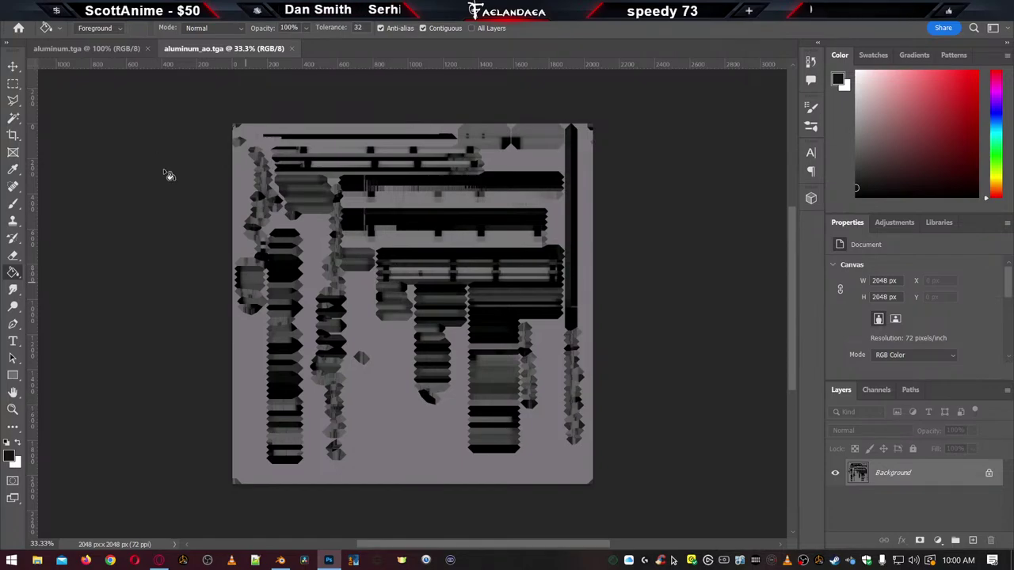
Close the aluminum.tga and aluminum_ao.tga documents and switch back to Blender
left_click(111, 48)
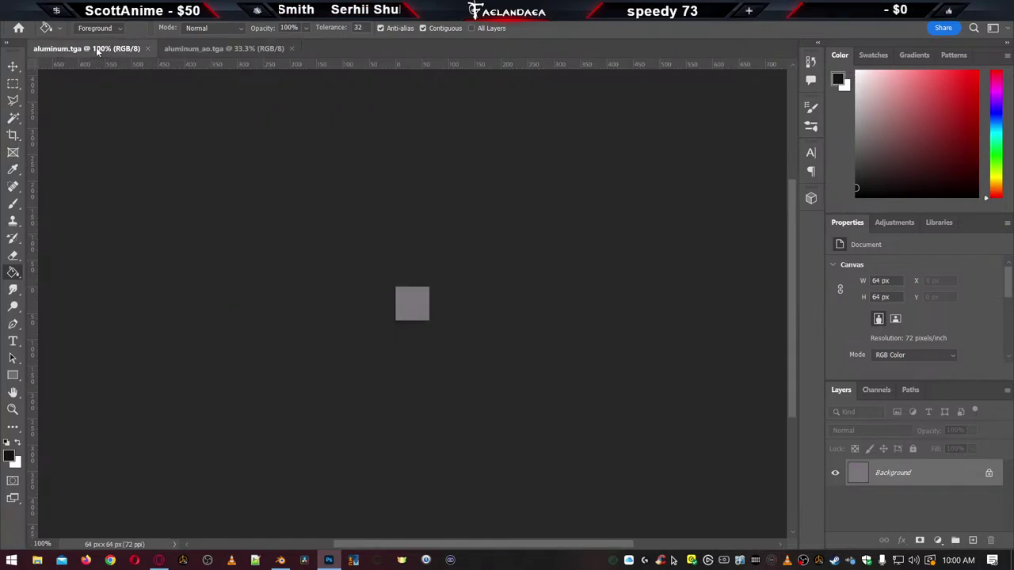
left_click(223, 49)
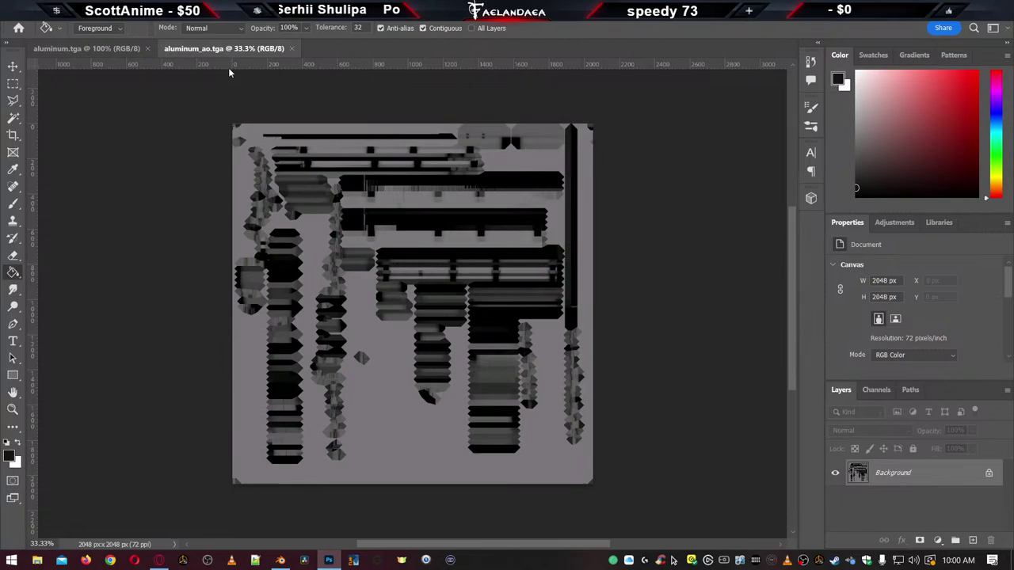
left_click(293, 49)
left_click(147, 49)
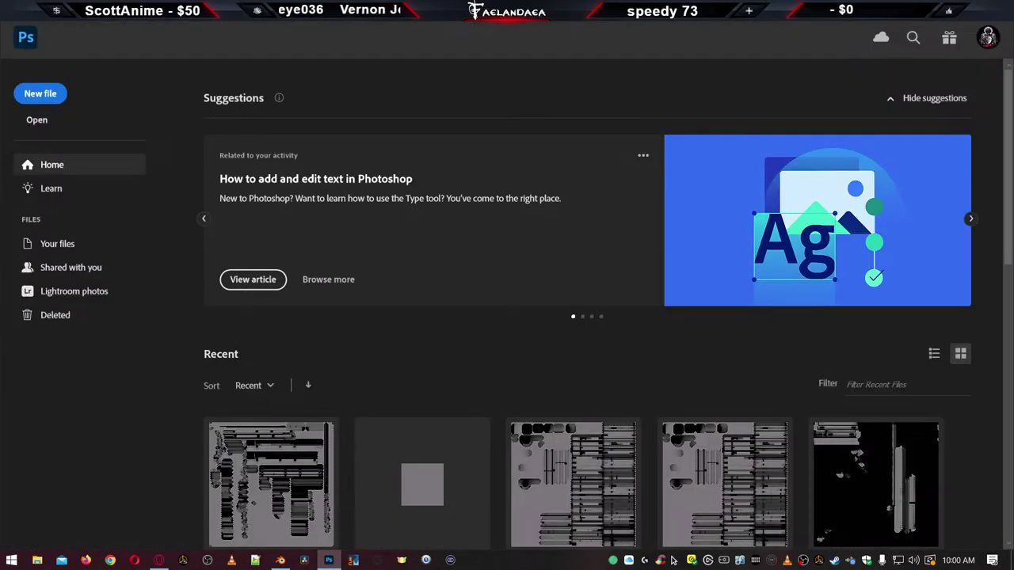
key("alt+Tab")
middle_click_drag(369, 355, 399, 240)
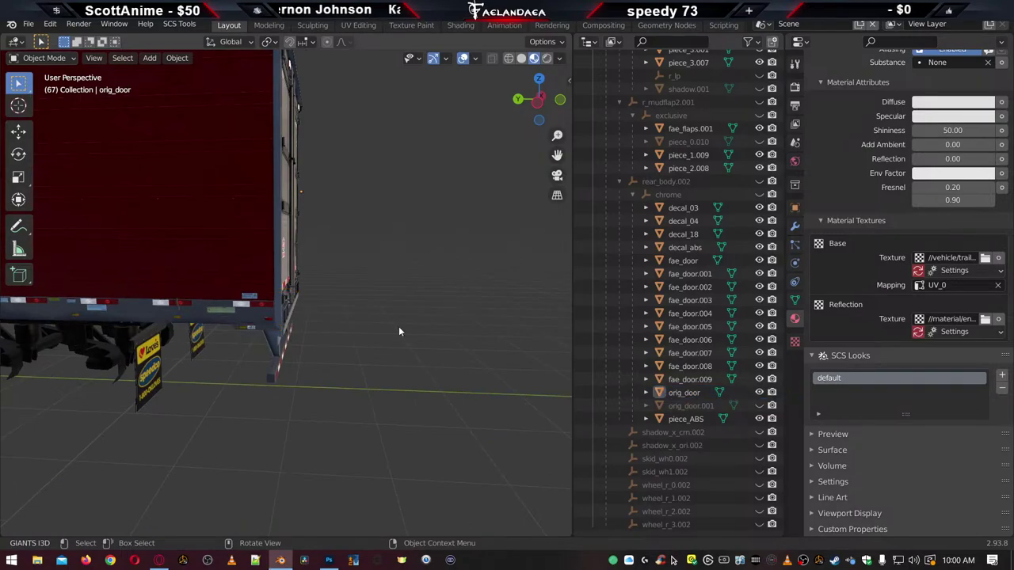
Select the orig_door bumper piece and enter Edit Mode
scroll(397, 337, "up", 5)
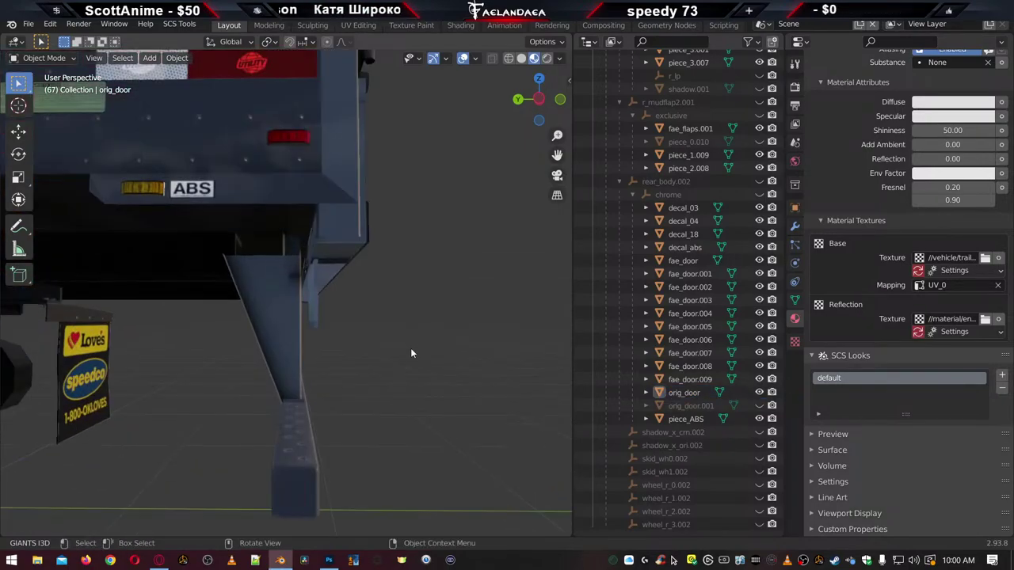
scroll(438, 352, "down", 2)
middle_click_drag(436, 353, 200, 236, "shift")
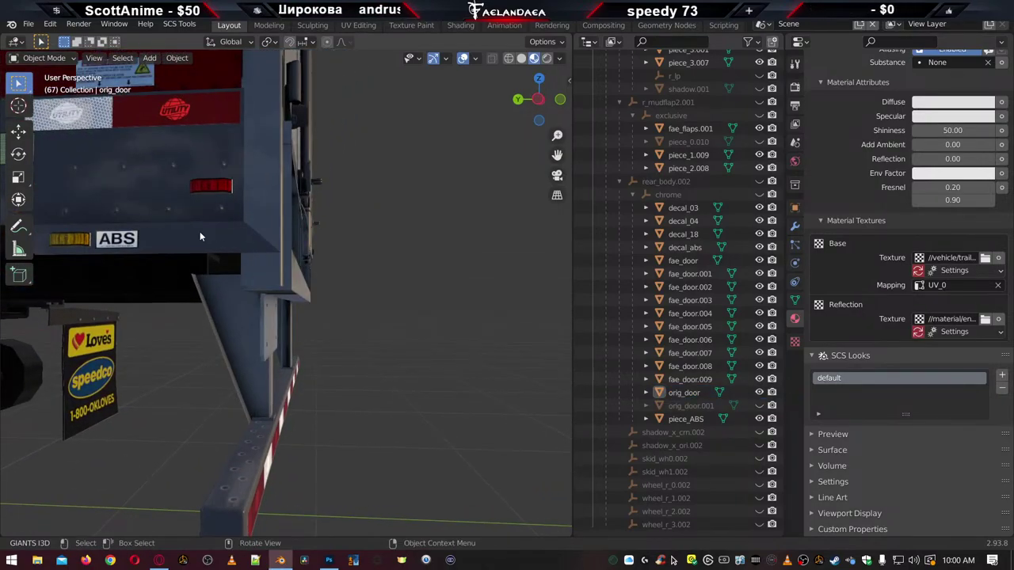
left_click(200, 236)
key("Tab")
Switch to a right-side orthographic view with wireframe shading
scroll(200, 236, "up", 3)
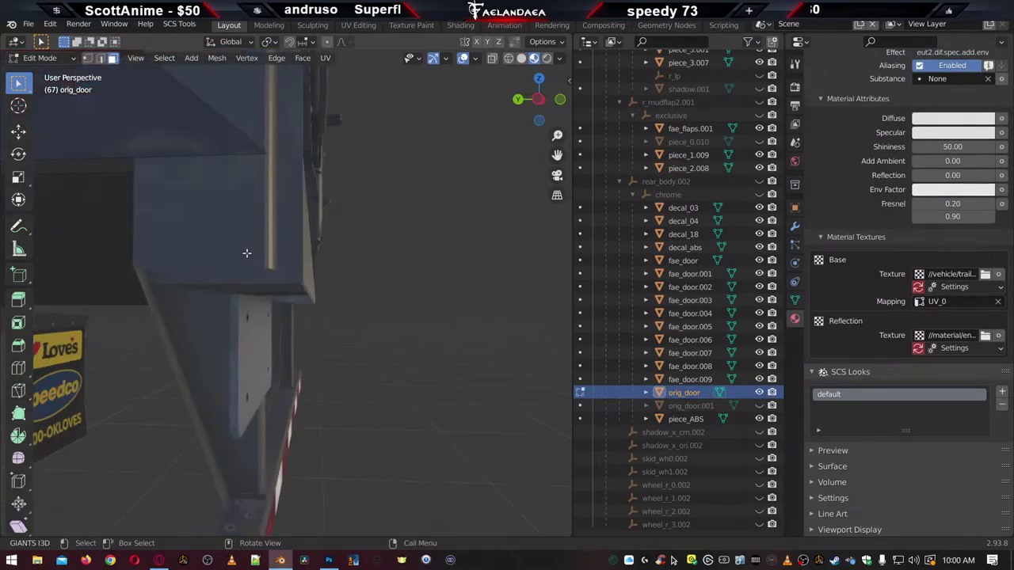
scroll(246, 253, "down", 3)
scroll(331, 277, "up", 2, "ctrl")
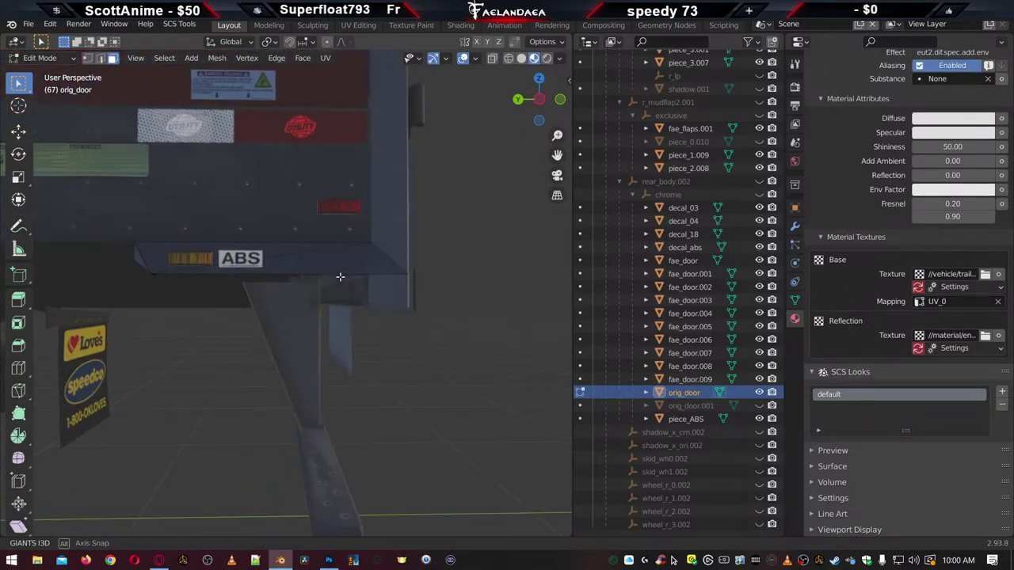
key("KP_5")
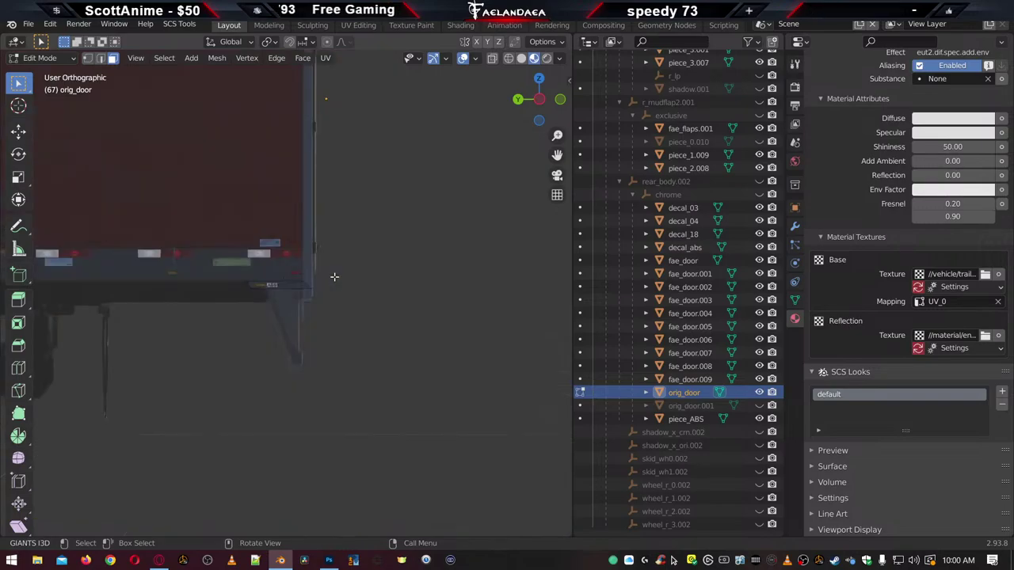
key("KP_1")
key("KP_3")
scroll(333, 277, "up", 4)
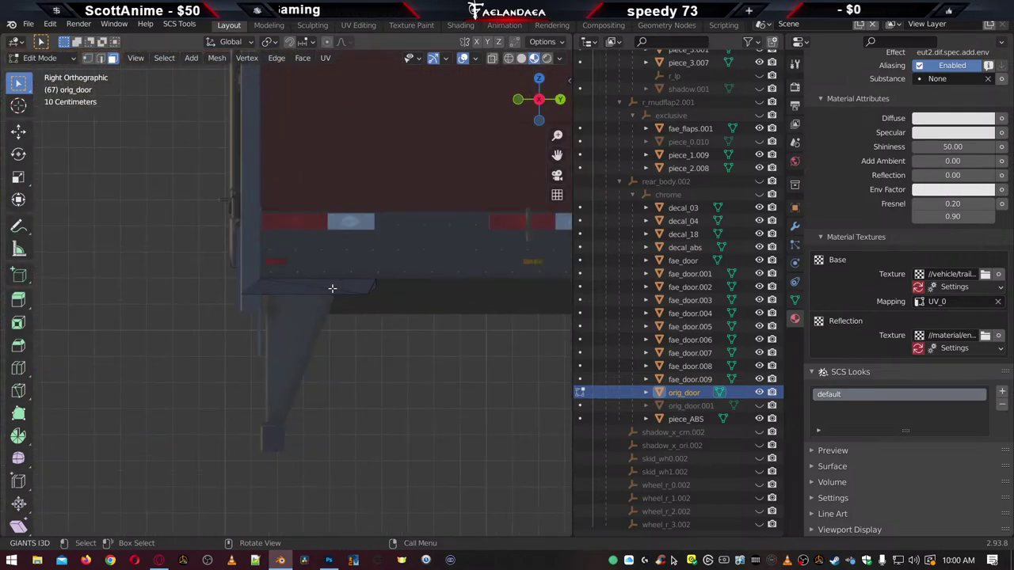
left_click(509, 58)
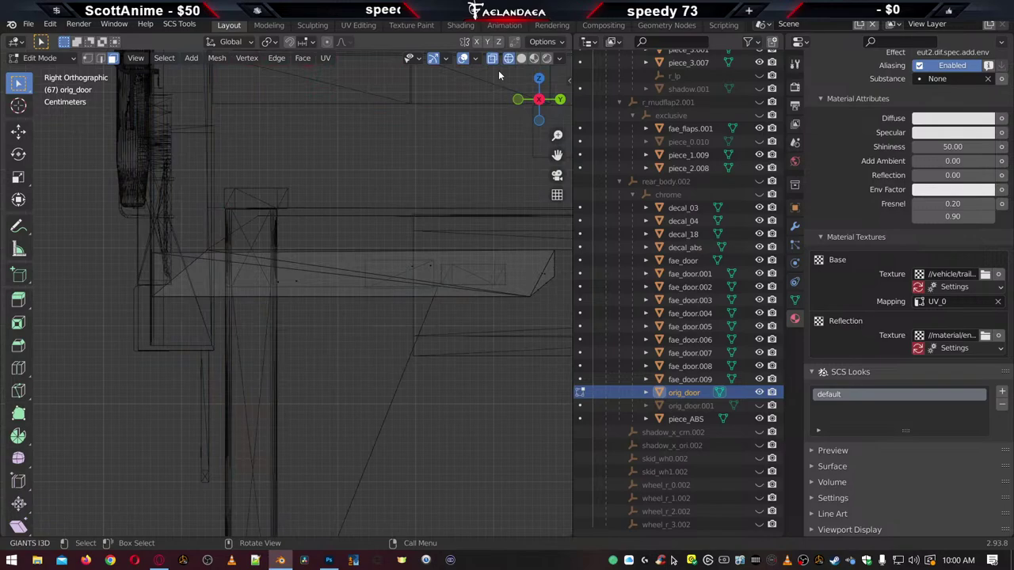
Box-select the bumper's end-face vertices and slide them along Y to the trailer's rear edge
key("1")
left_click(152, 298)
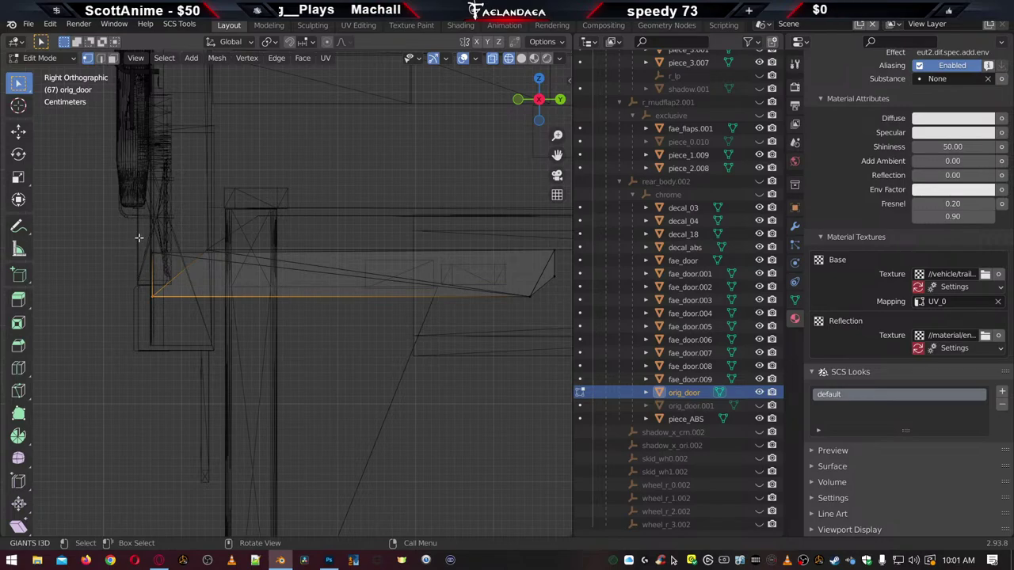
left_click_drag(139, 237, 174, 312)
scroll(175, 312, "up", 3)
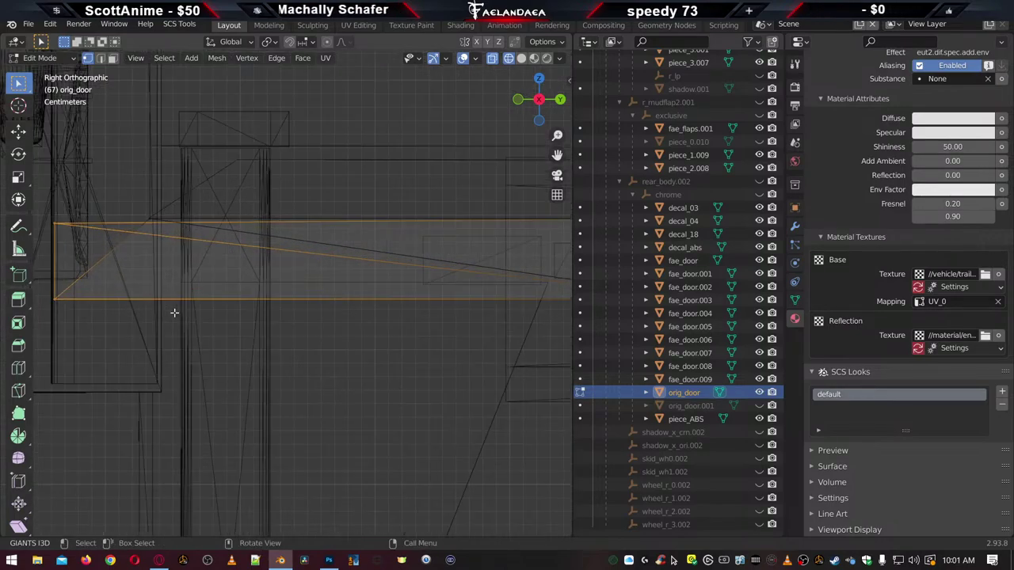
scroll(174, 312, "down", 2)
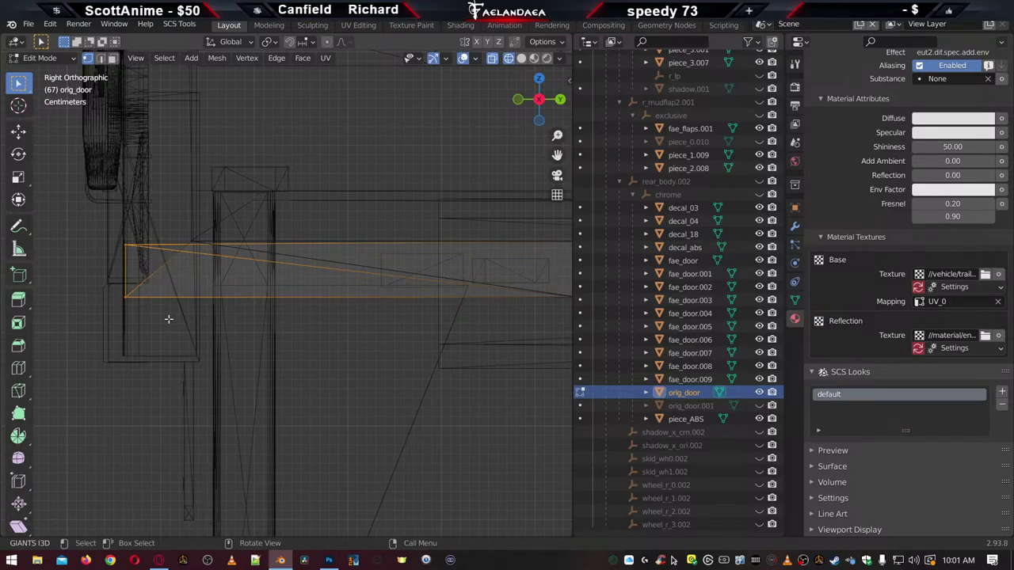
key("g")
key("y")
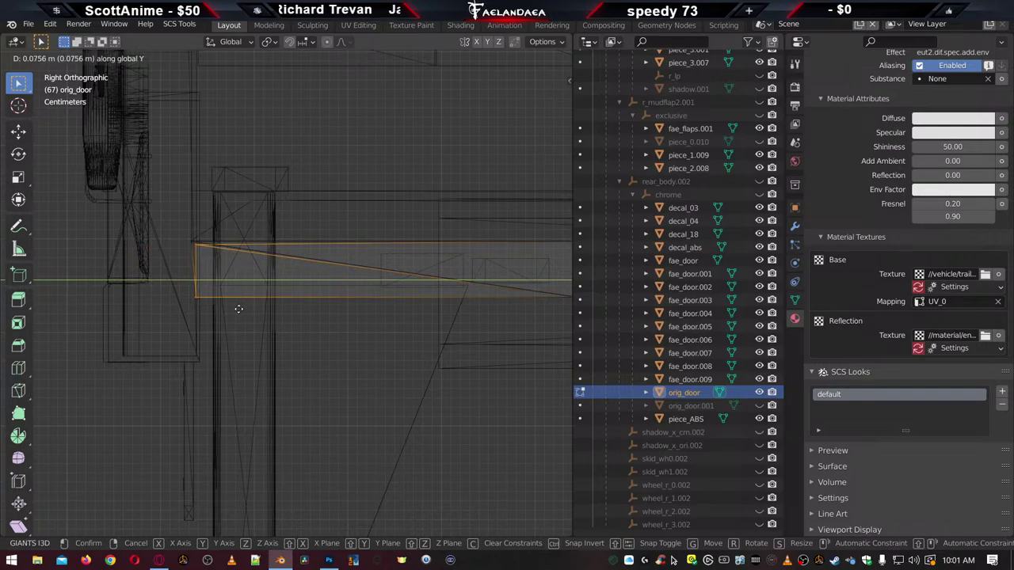
left_click(234, 309)
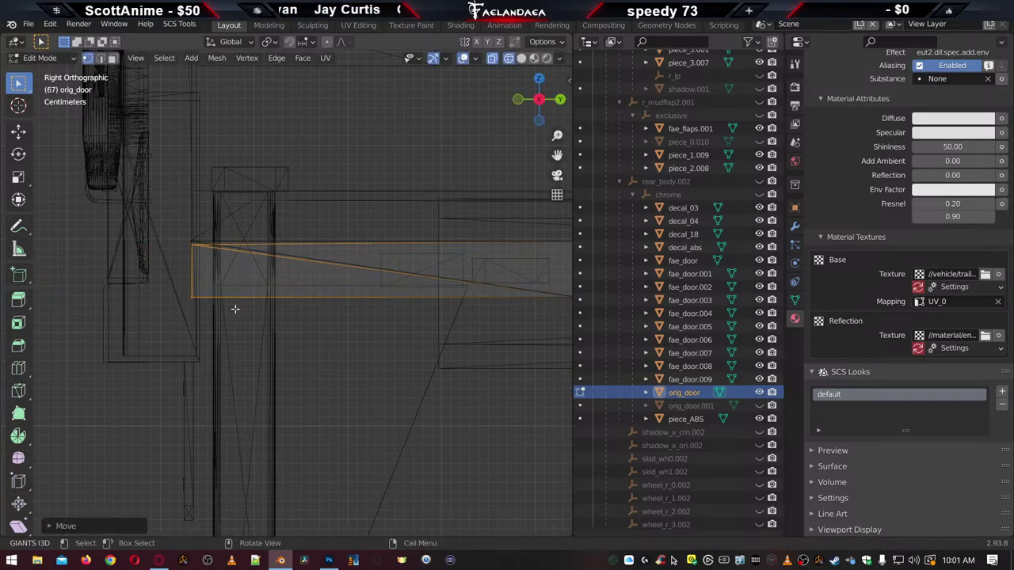
Switch to material preview and nudge the end face slightly further along Y
left_click(522, 58)
left_click(535, 59)
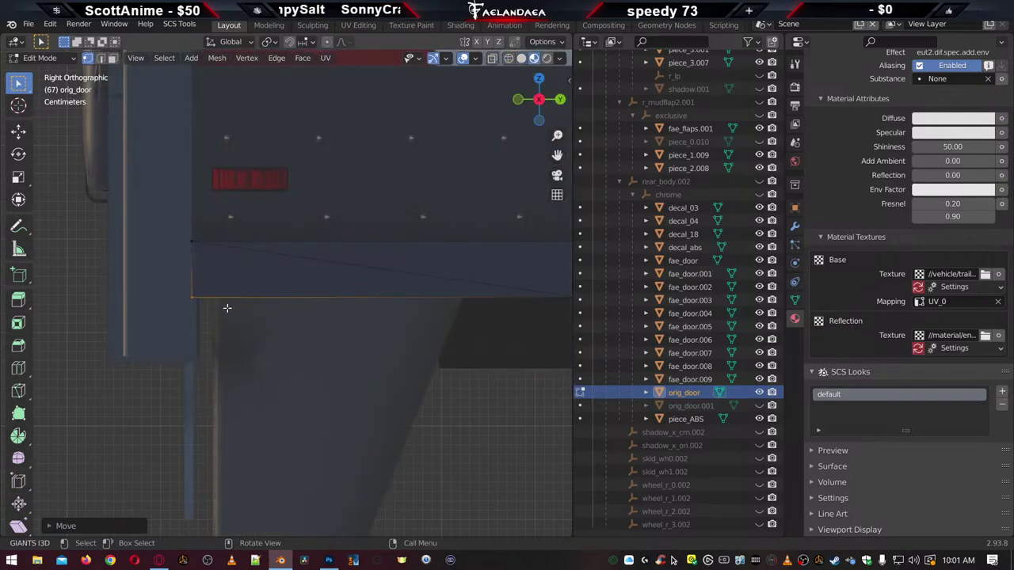
scroll(199, 320, "up", 4)
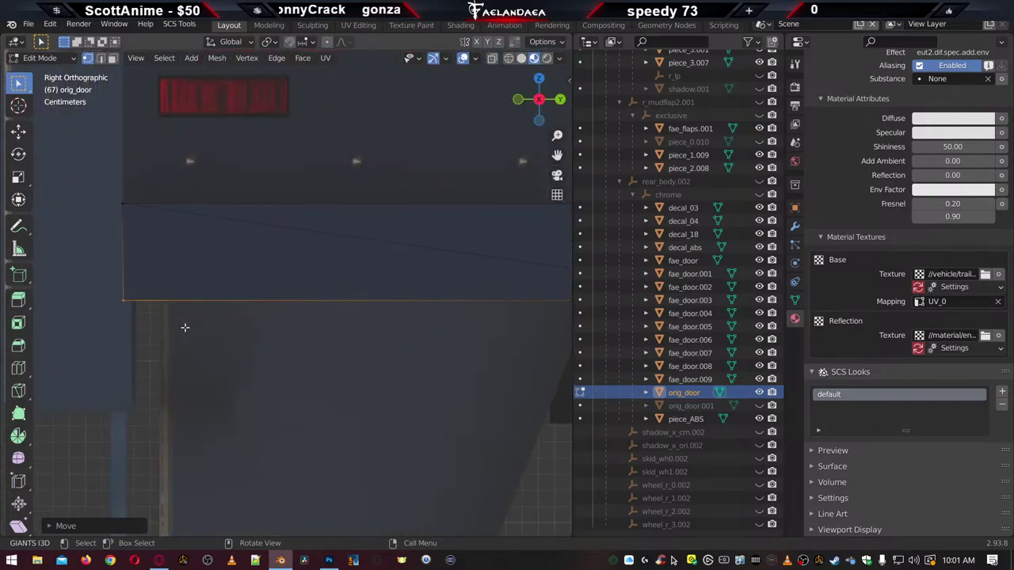
key("g")
key("y")
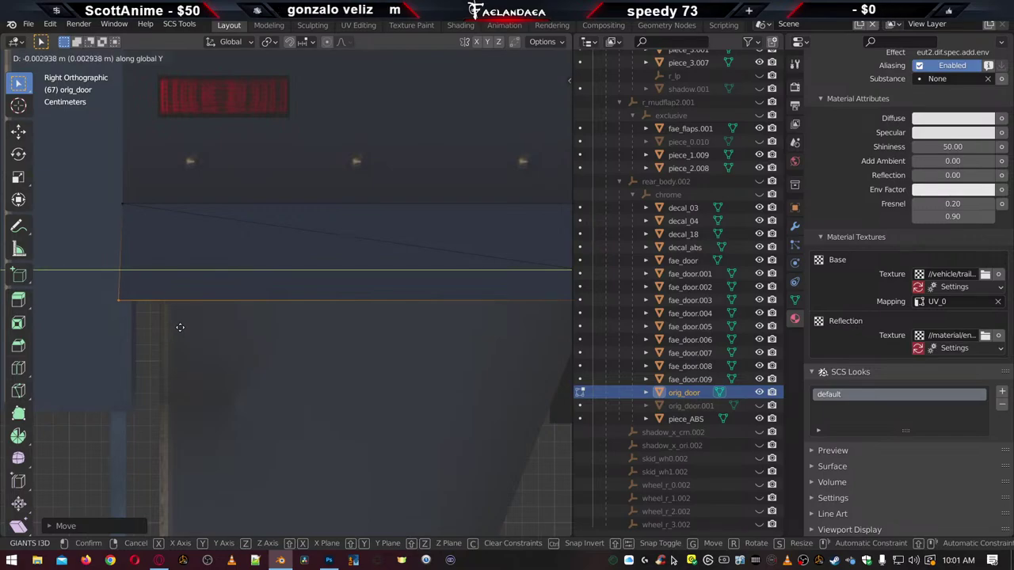
left_click(184, 327)
scroll(174, 330, "down", 5)
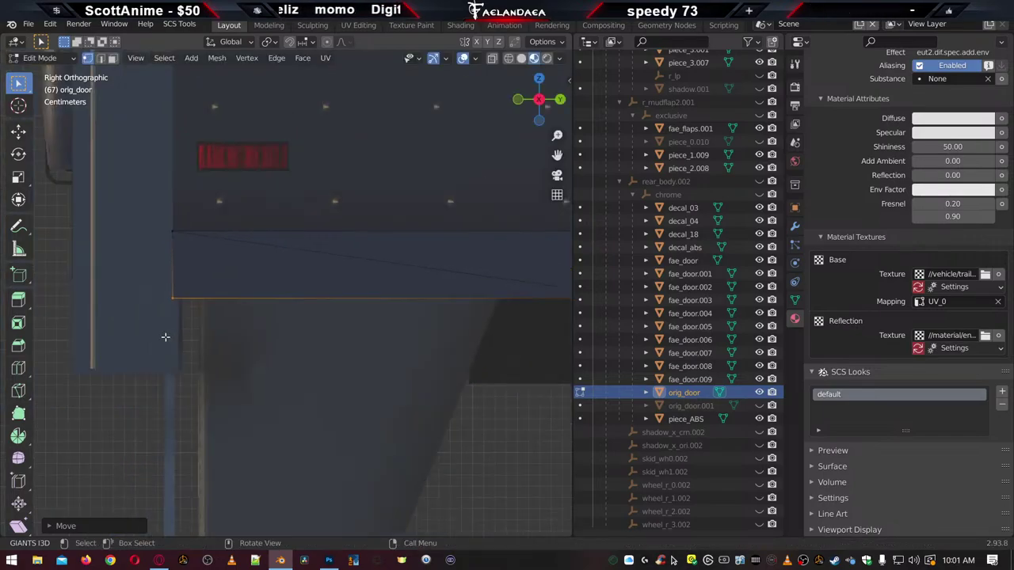
scroll(126, 347, "down", 2)
key("Tab")
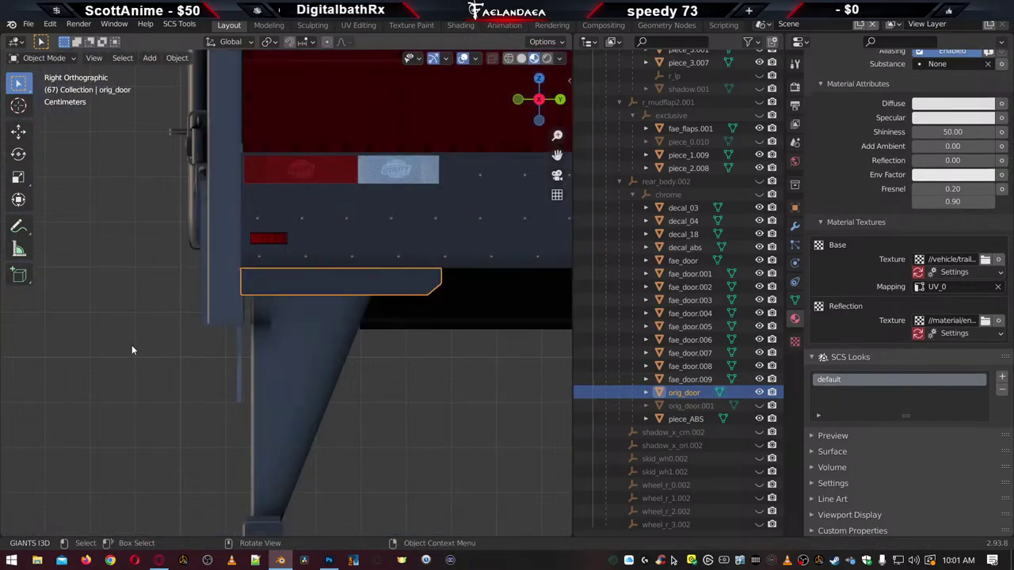
left_click(131, 345)
middle_click_drag(131, 345, 293, 396)
scroll(293, 396, "up", 5)
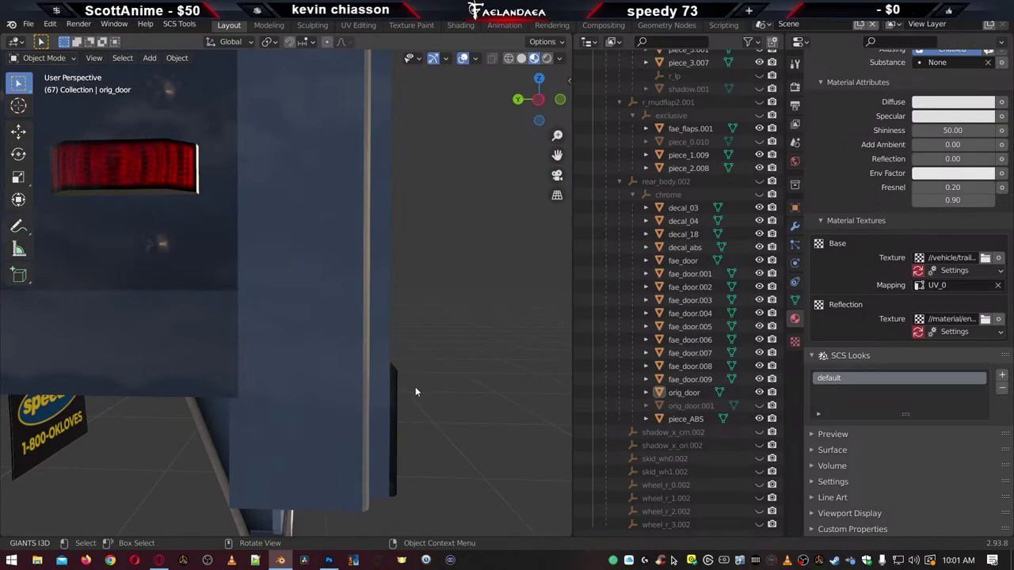
scroll(416, 389, "down", 7)
middle_click_drag(418, 389, 304, 371)
scroll(402, 396, "up", 5)
scroll(419, 384, "down", 5)
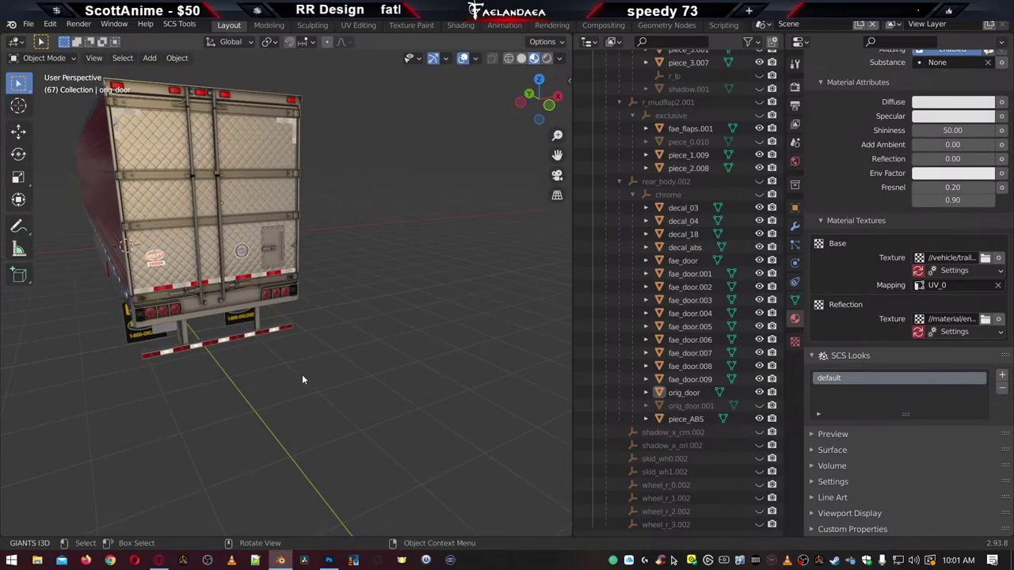
scroll(302, 375, "up", 2)
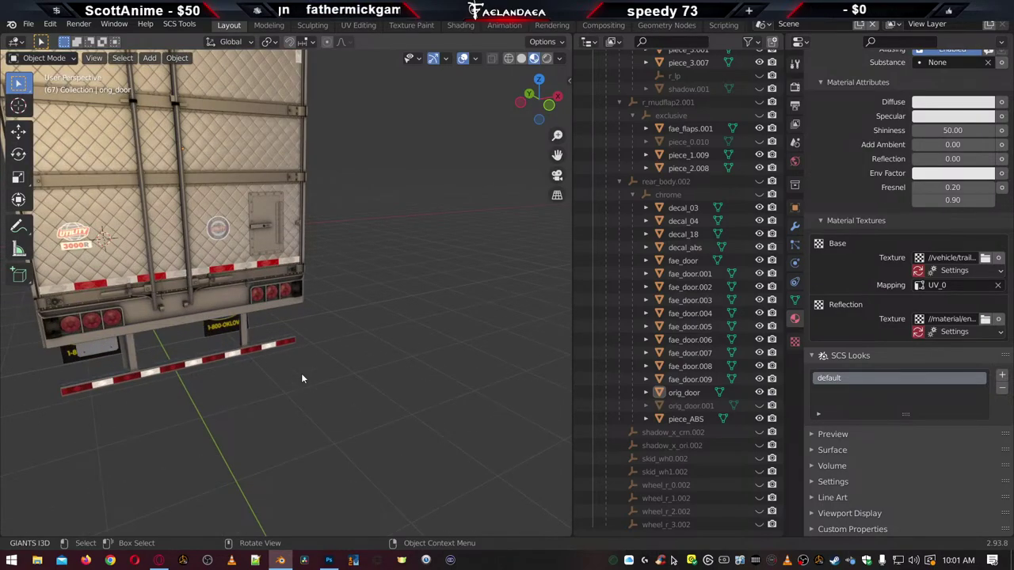
scroll(362, 280, "down", 3)
middle_click_drag(350, 276, 406, 378)
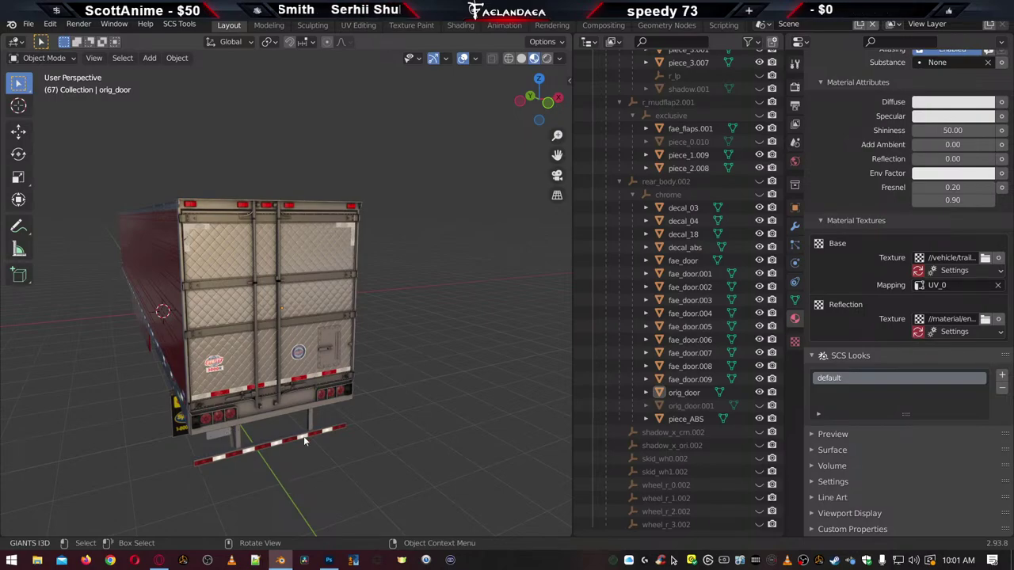
middle_click_drag(354, 375, 396, 333)
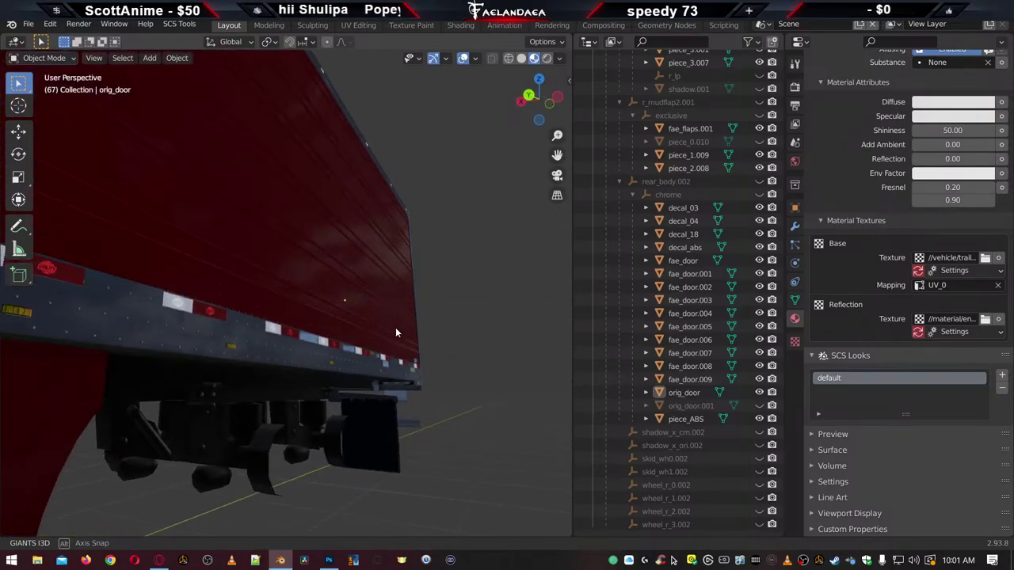
scroll(397, 328, "down", 5)
scroll(272, 398, "up", 10)
middle_click_drag(250, 365, 149, 409)
scroll(310, 396, "down", 6)
scroll(335, 354, "up", 6)
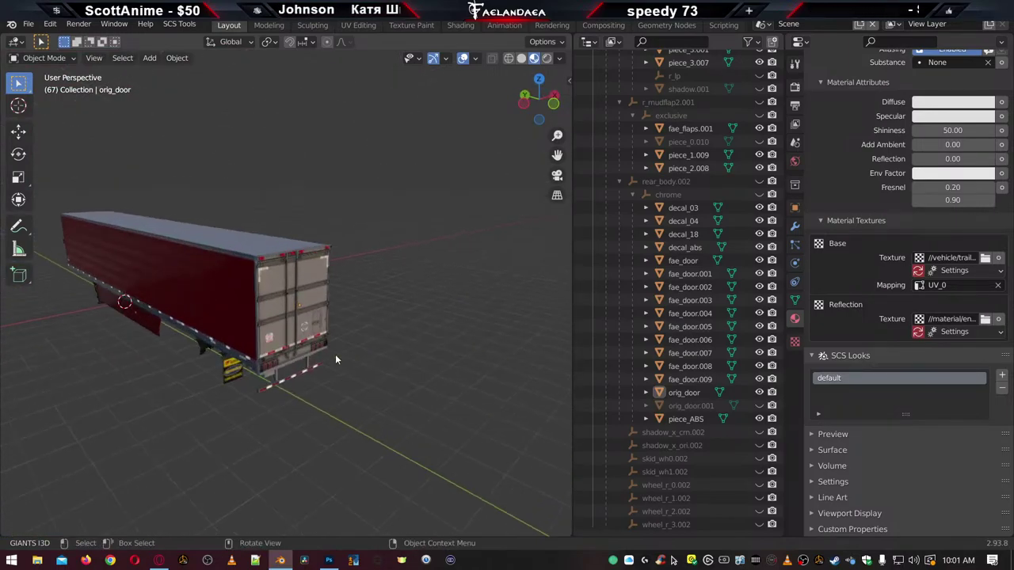
scroll(332, 369, "down", 1)
middle_click_drag(332, 369, 362, 366)
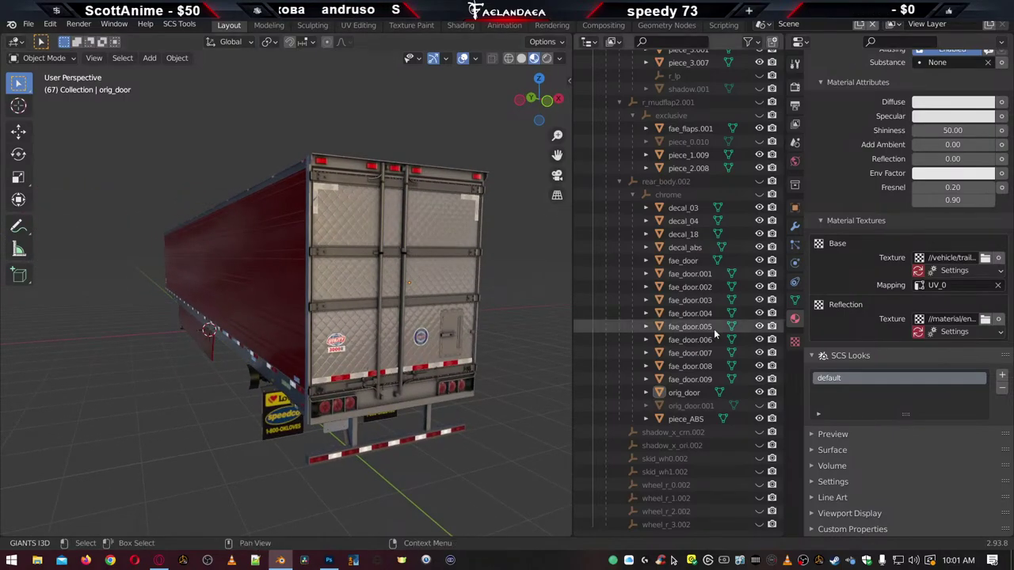
scroll(672, 342, "down", 10)
scroll(671, 342, "up", 20)
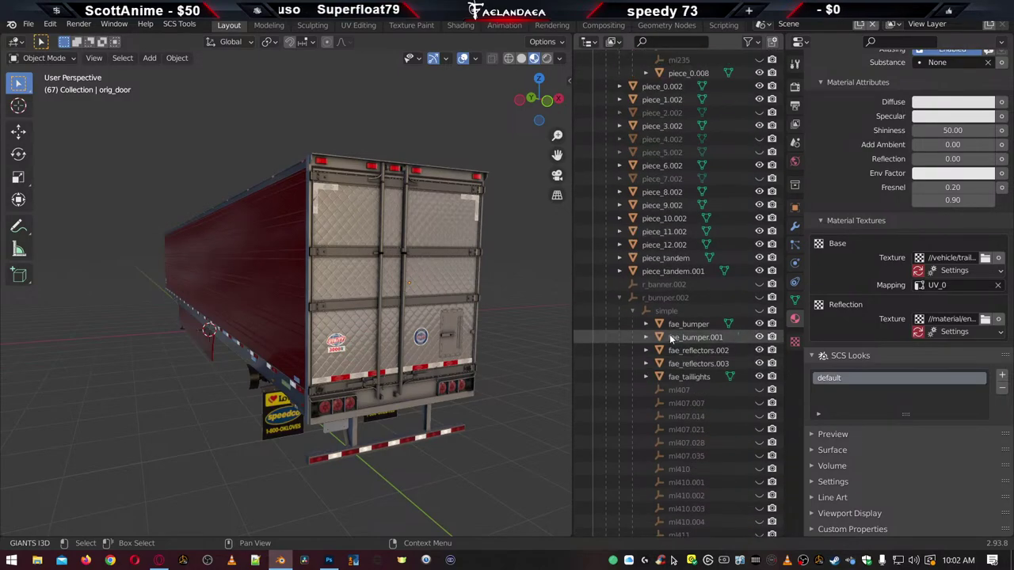
scroll(660, 326, "up", 15)
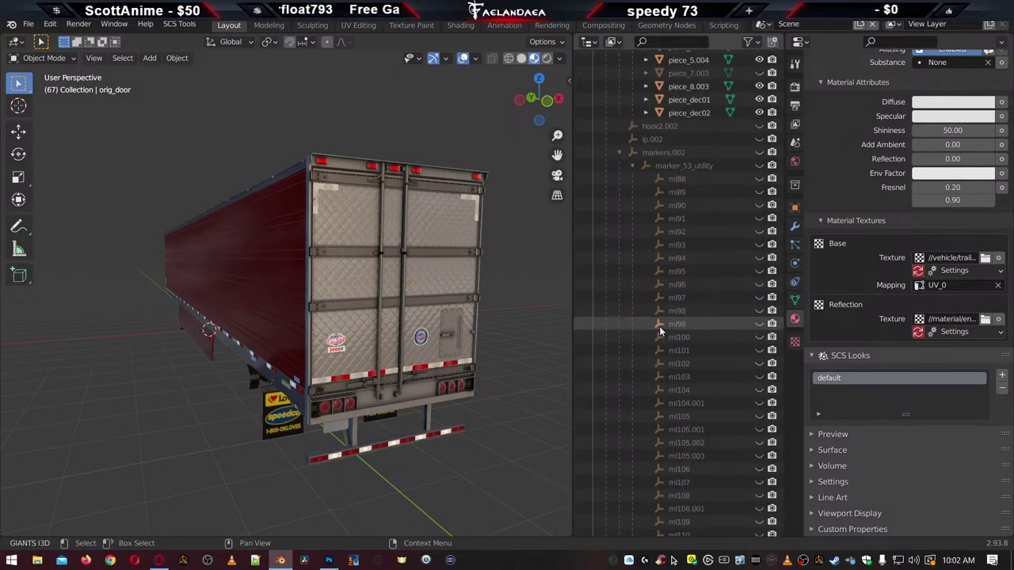
scroll(658, 324, "up", 3)
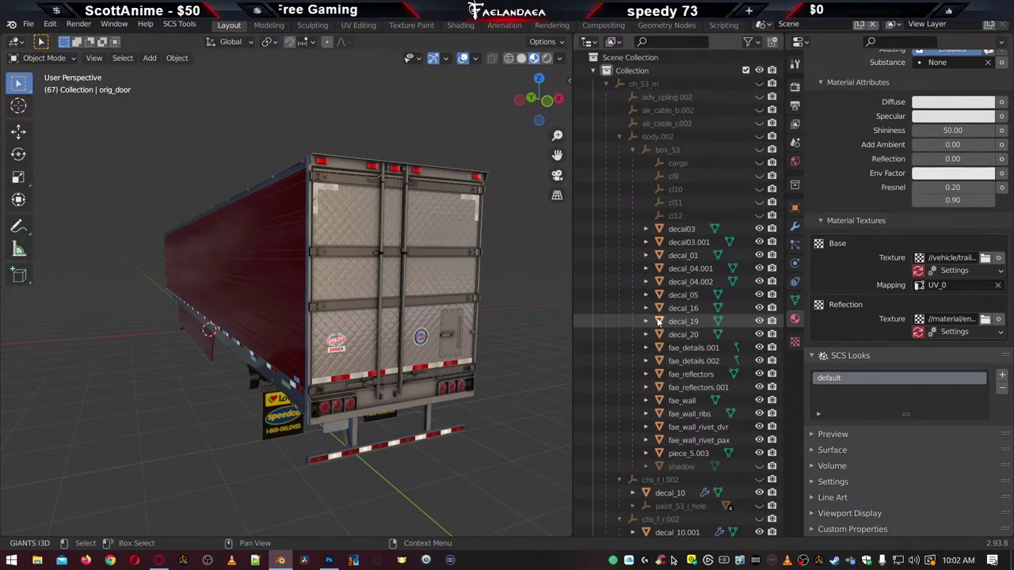
In the Outliner, replace 53 with 3000R in box_53 under body.002, making box_3000R
left_click(649, 84)
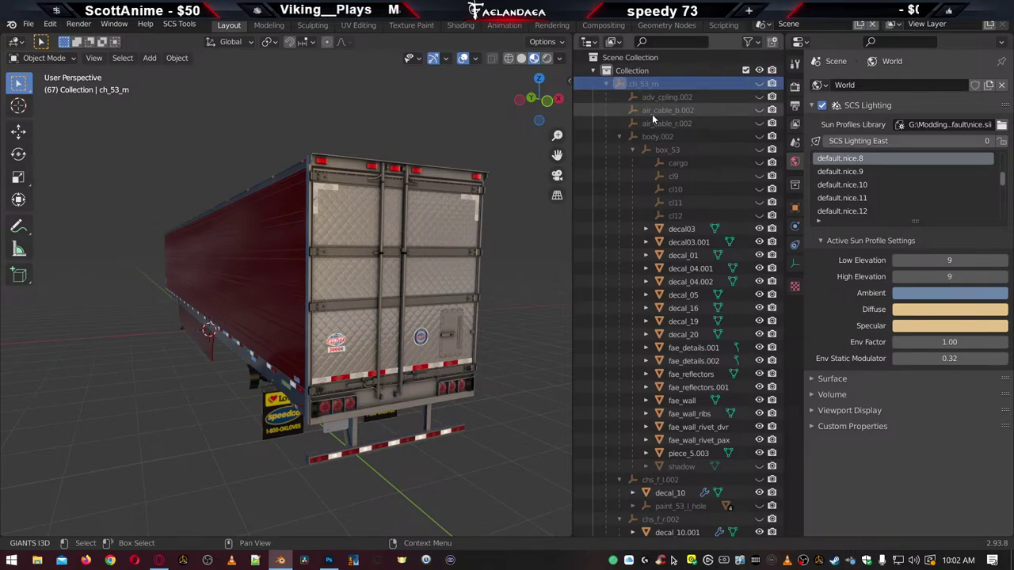
left_click(661, 139)
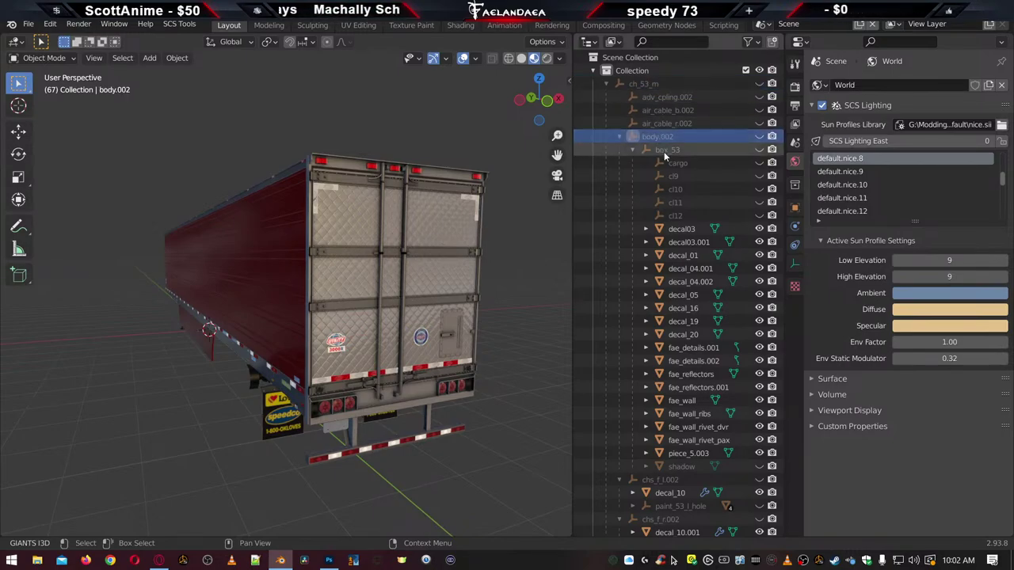
left_click(663, 152)
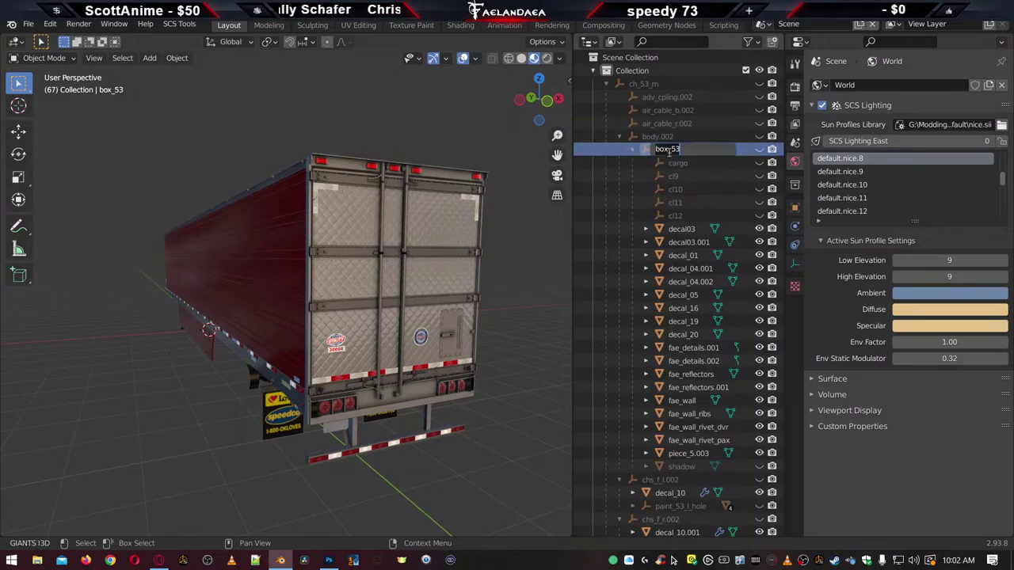
double_click(666, 152)
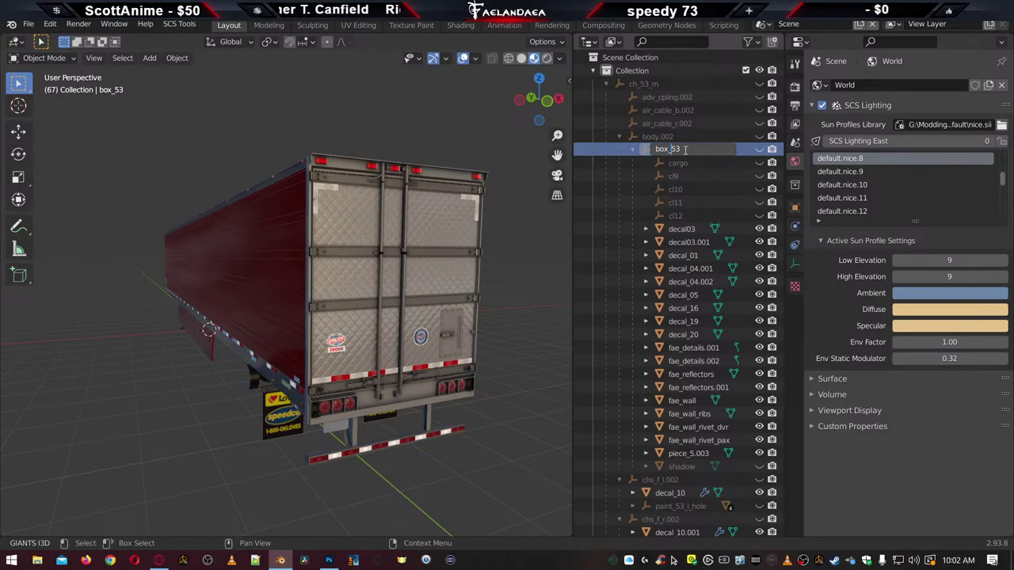
key("BackSpace")
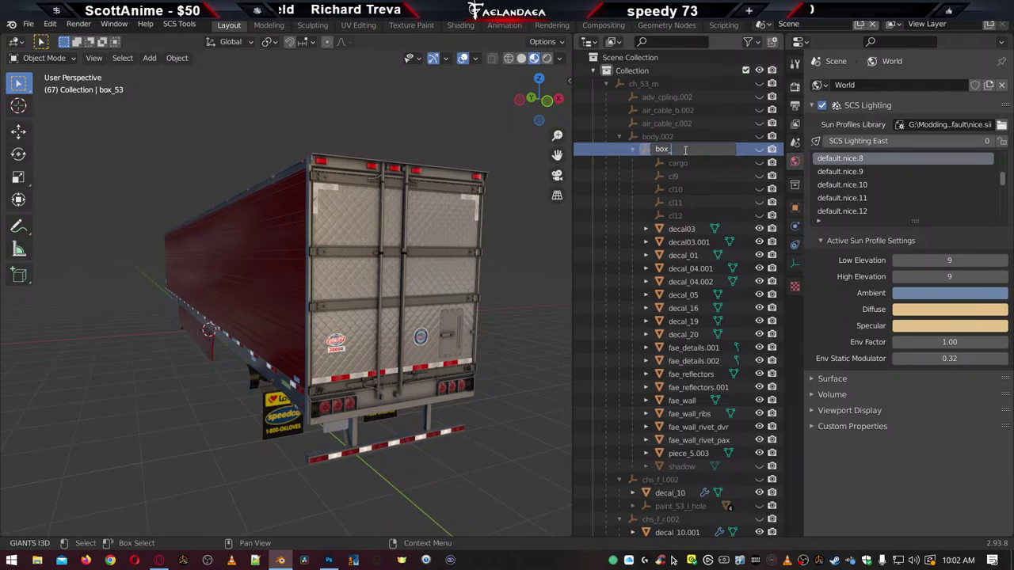
type("3000R")
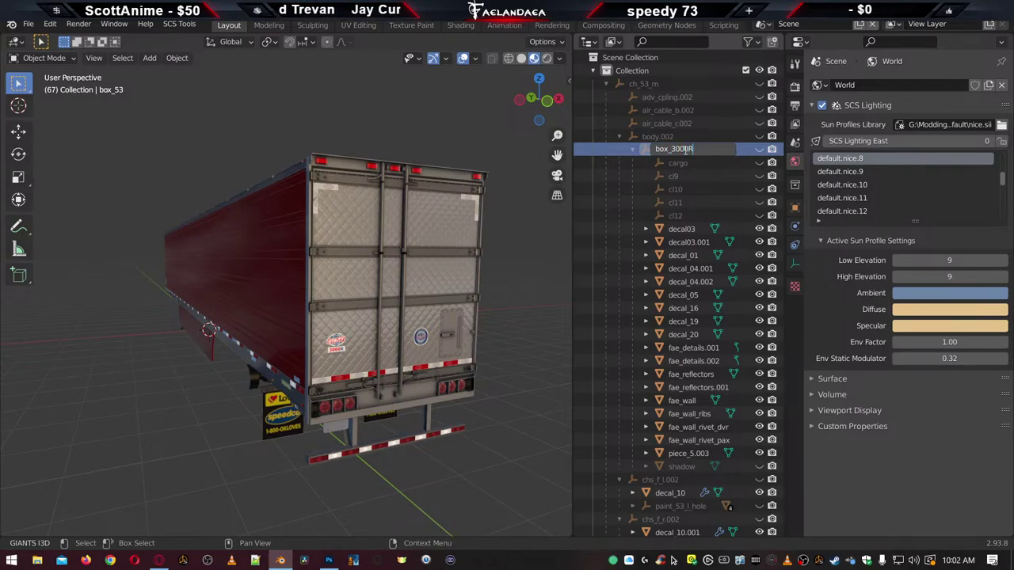
key("Return")
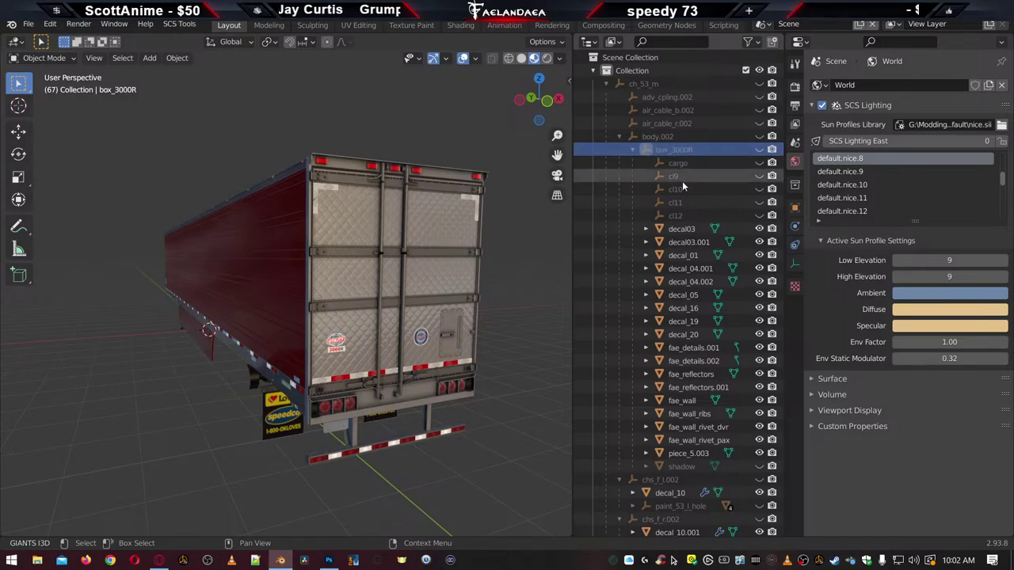
Locate decal_10 and paint_53_l_hole under chs_f_l.002 in the Outliner
scroll(690, 269, "down", 5)
scroll(689, 290, "down", 1)
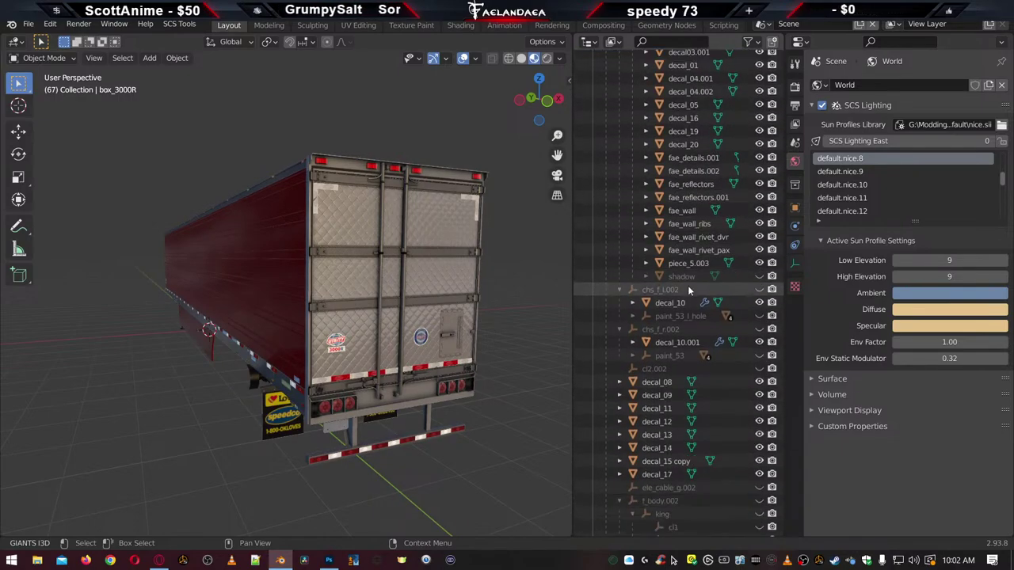
scroll(689, 290, "down", 2)
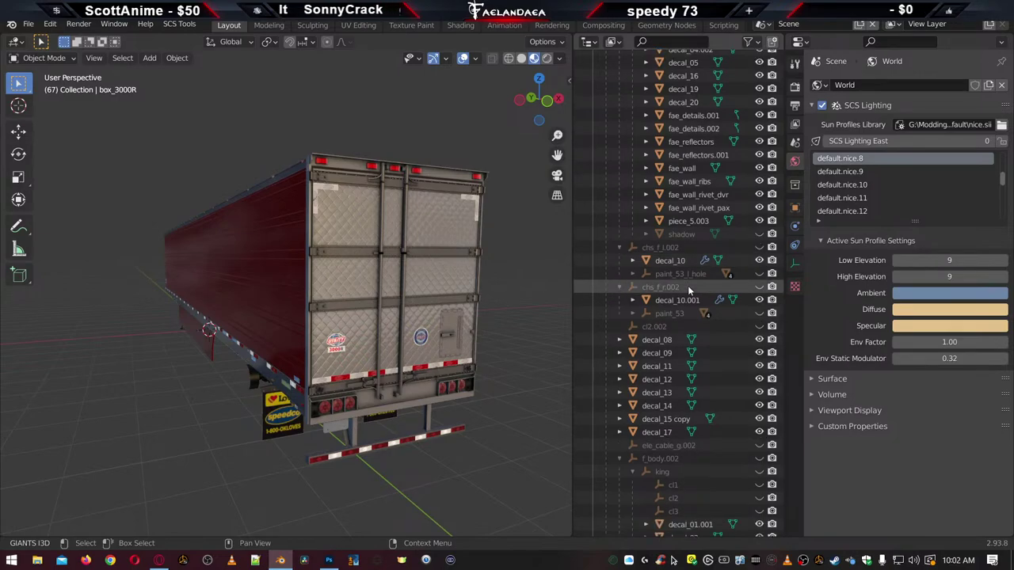
left_click(671, 248)
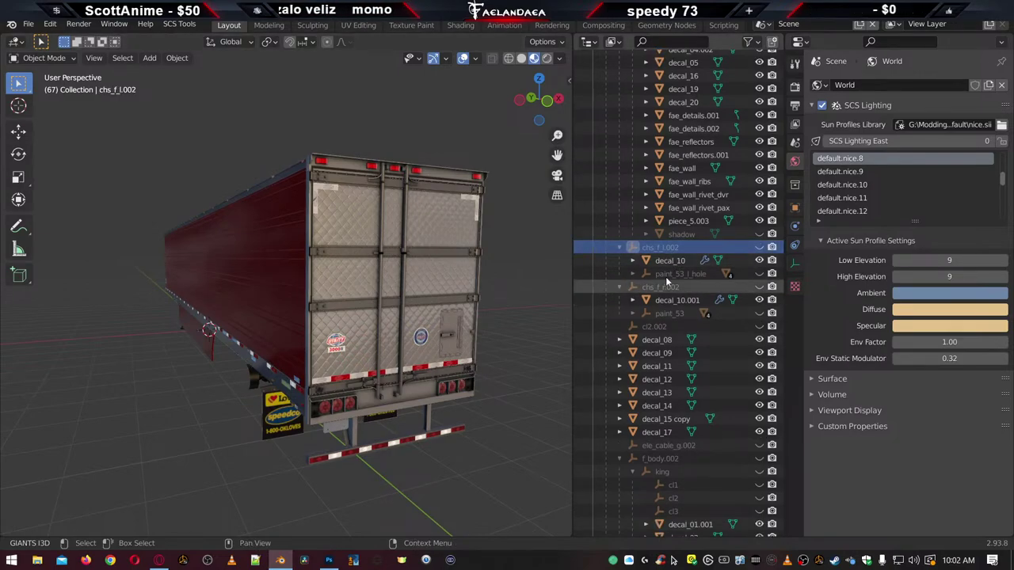
left_click(670, 261)
left_click(665, 274)
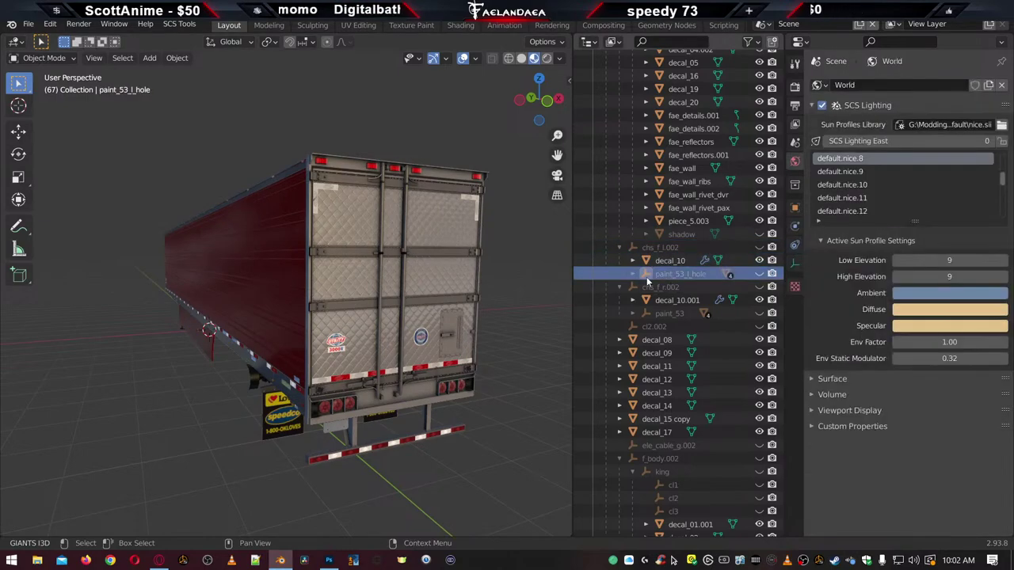
left_click(633, 274)
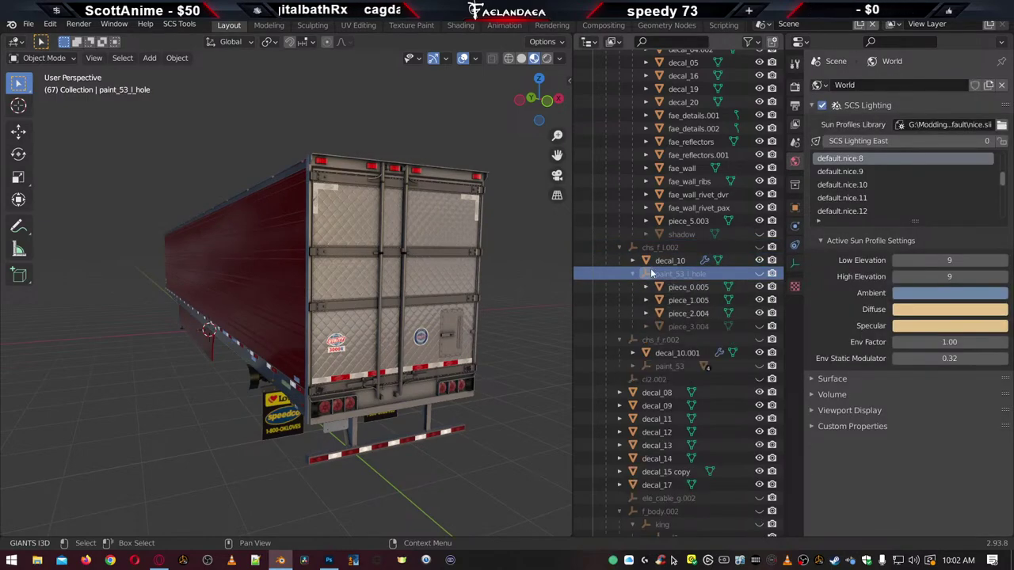
left_click(667, 261)
Set decal_10's Parent in Object Properties to paint_53_l_hole
middle_click_drag(553, 318, 320, 343)
scroll(320, 343, "up", 4)
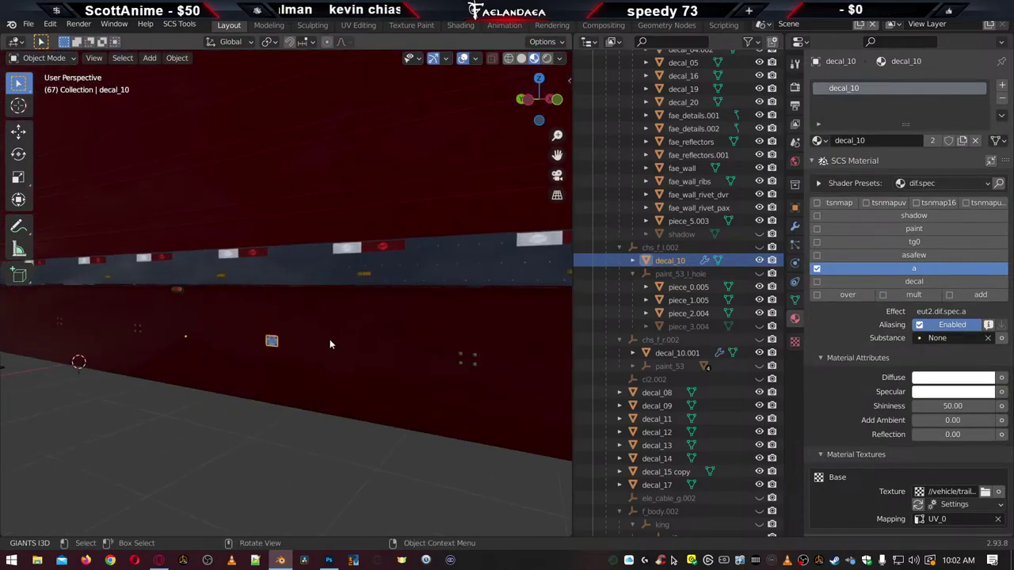
left_click(796, 208)
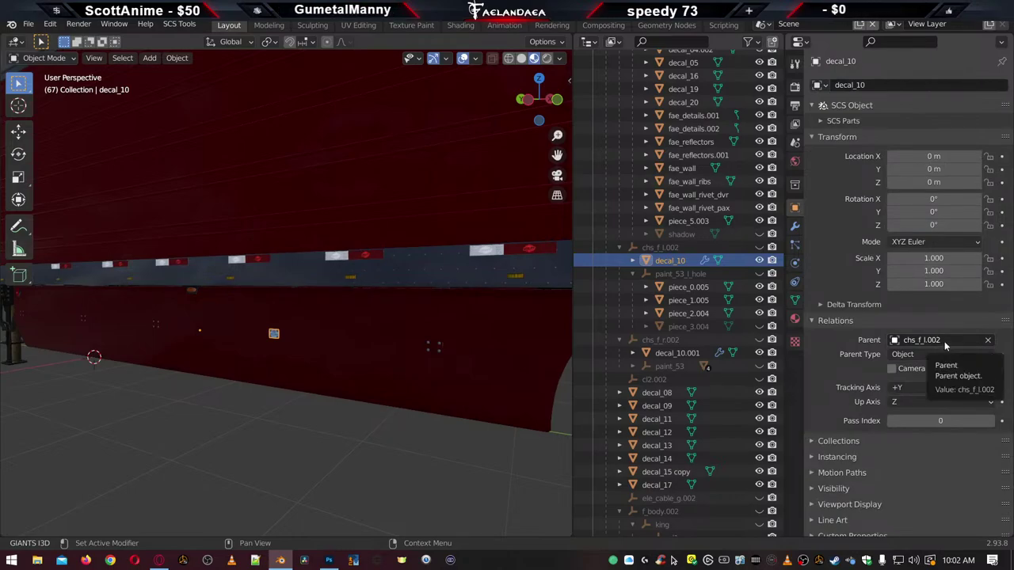
left_click(945, 343)
type("paint")
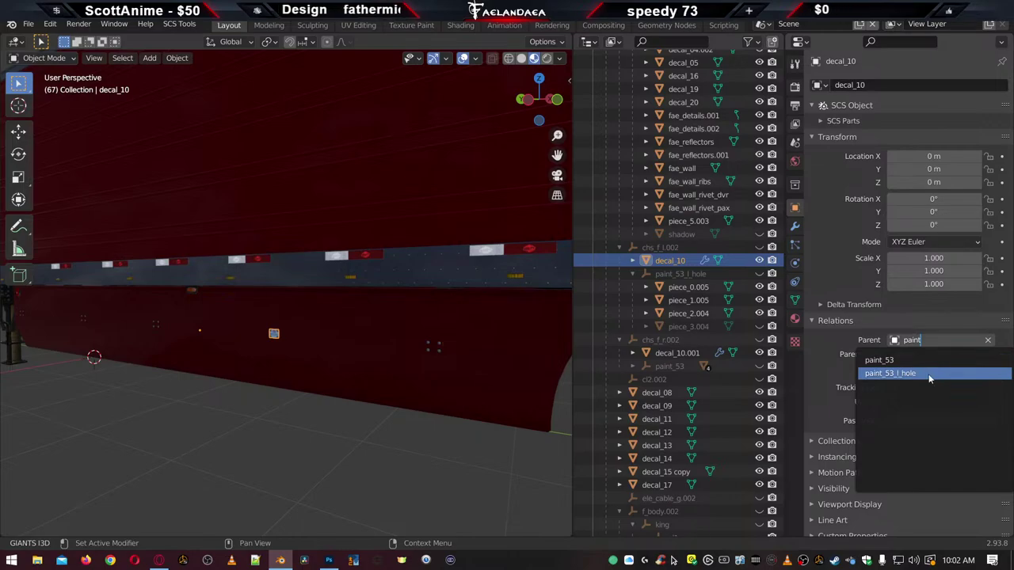
left_click(926, 373)
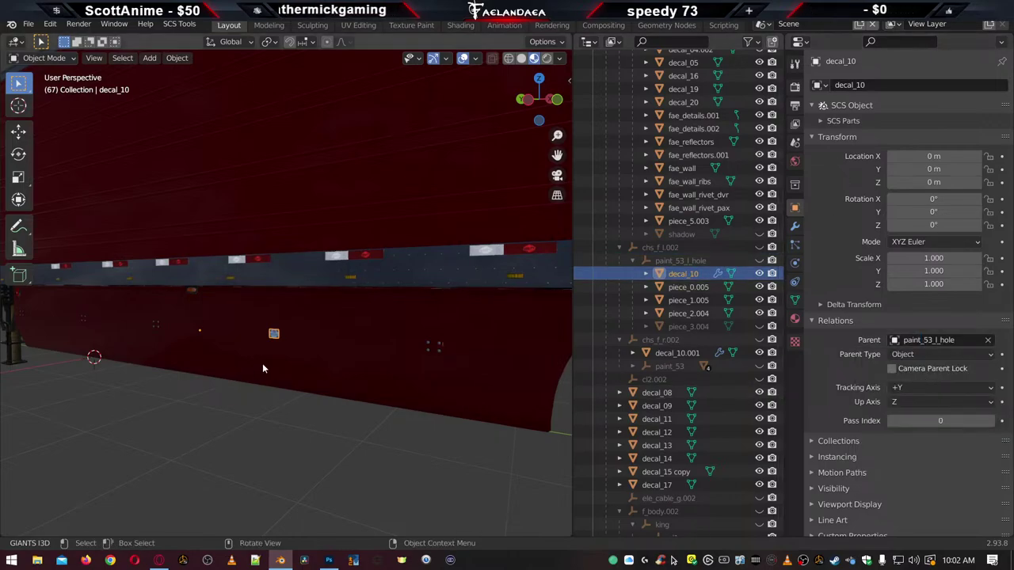
middle_click_drag(262, 363, 412, 373)
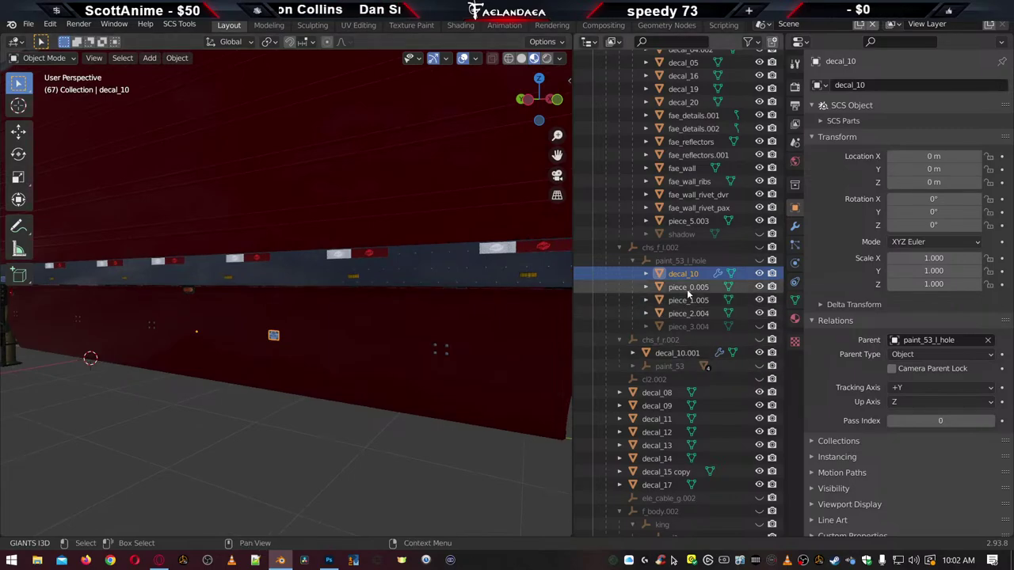
Rename paint_53_l_hole to paint_3000R_hole
left_click(675, 262)
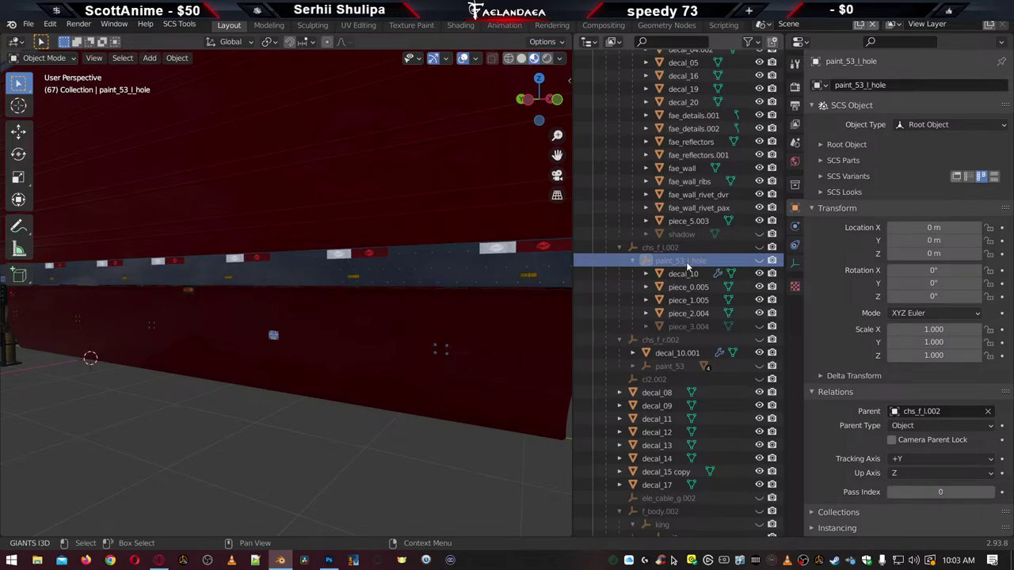
double_click(683, 262)
scroll(687, 265, "up", 1)
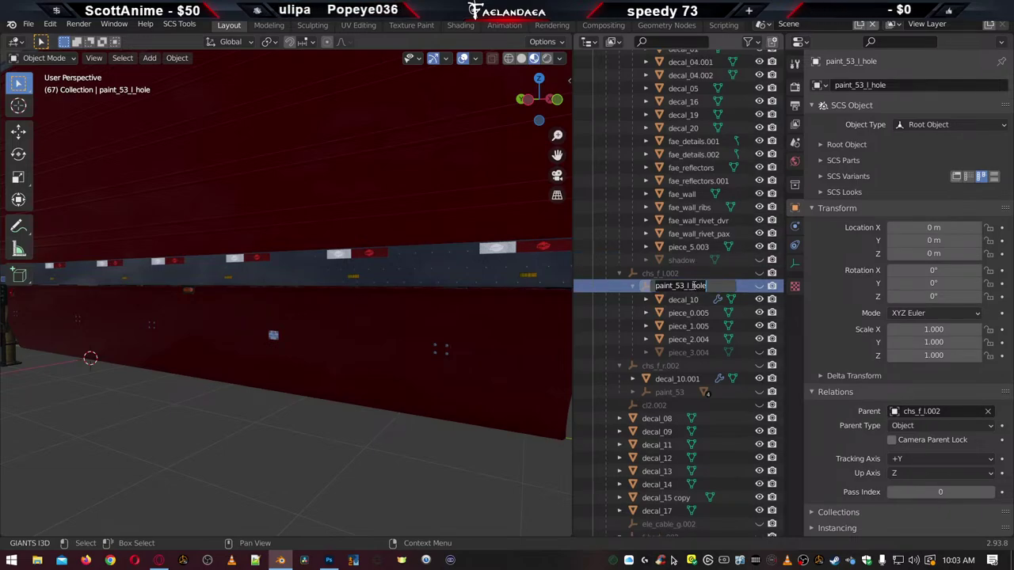
key("Return")
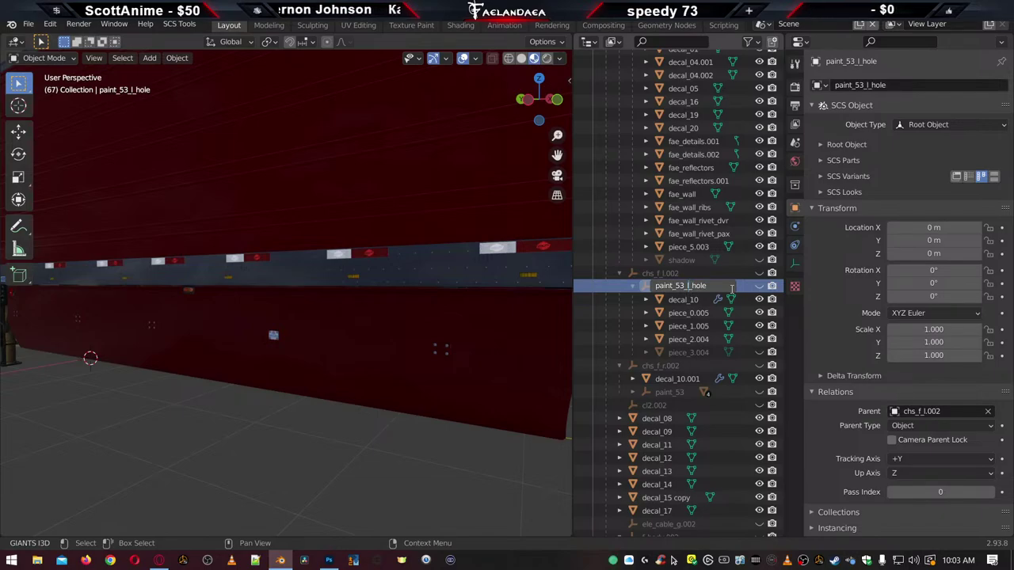
key("BackSpace")
key("BackSpace")
key("BackSpace")
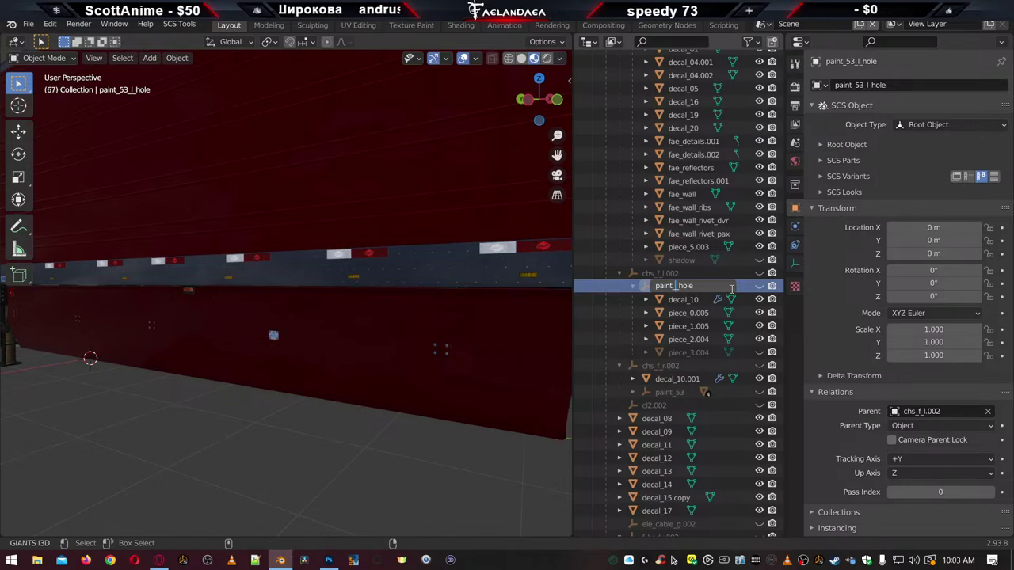
type("3000")
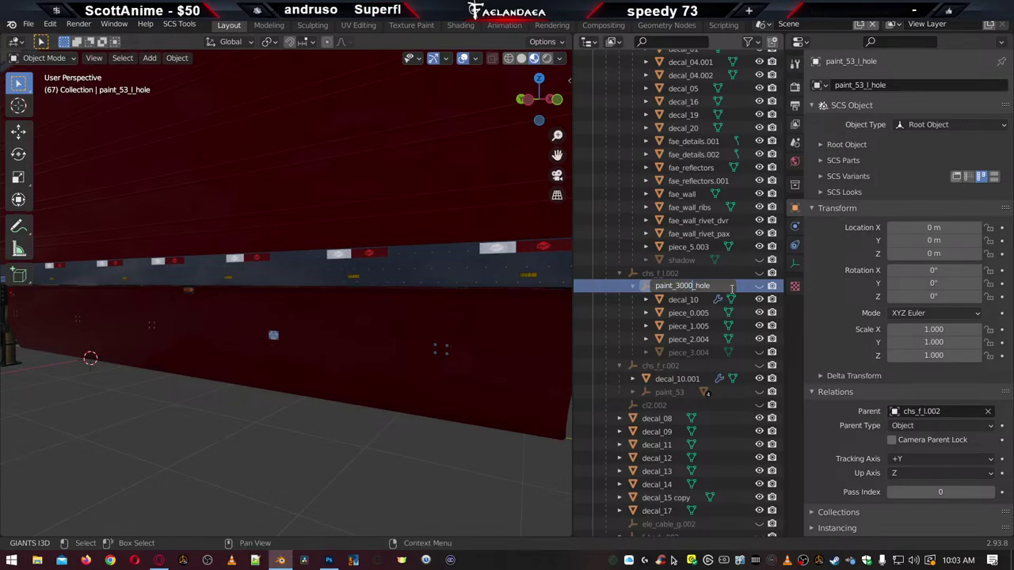
type("R")
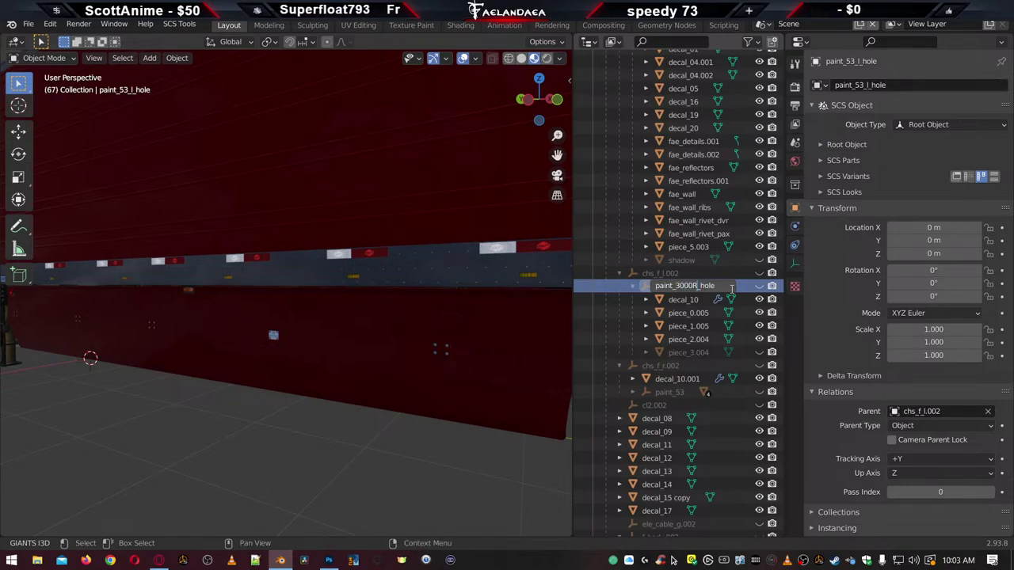
key("Return")
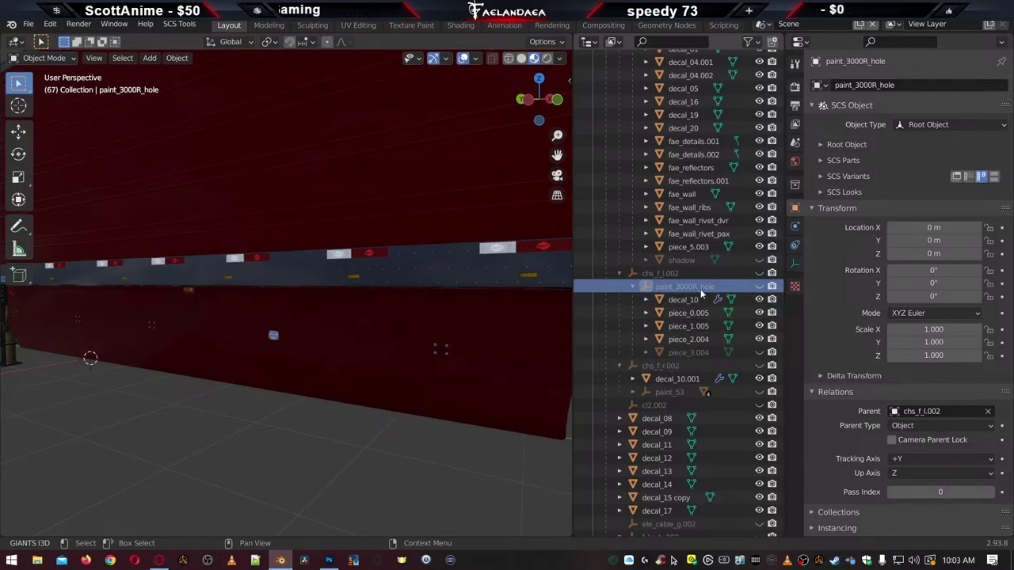
Check decal_10's new parent and select decal_10.001 for re-parenting
scroll(702, 293, "down", 2)
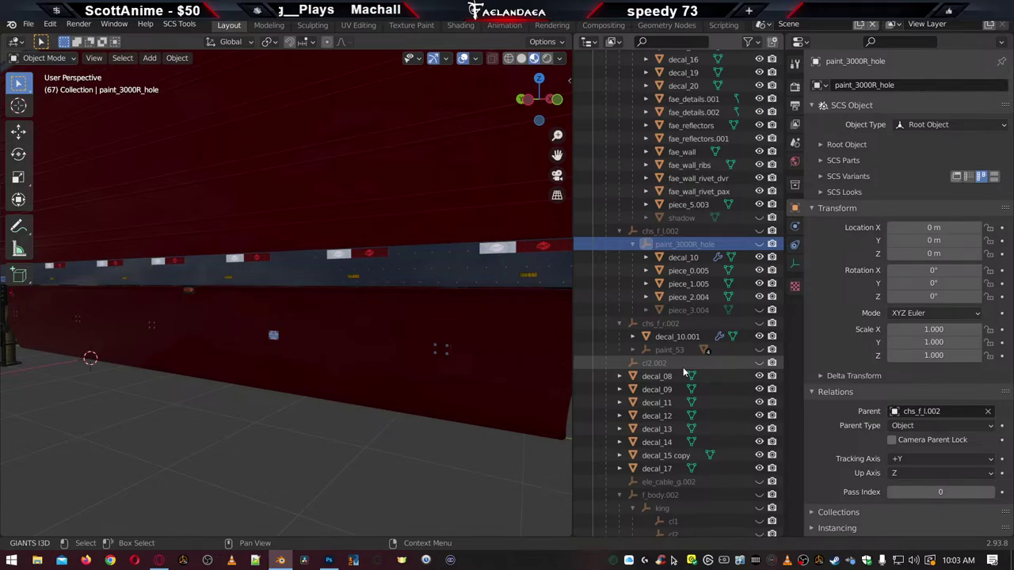
left_click(682, 258)
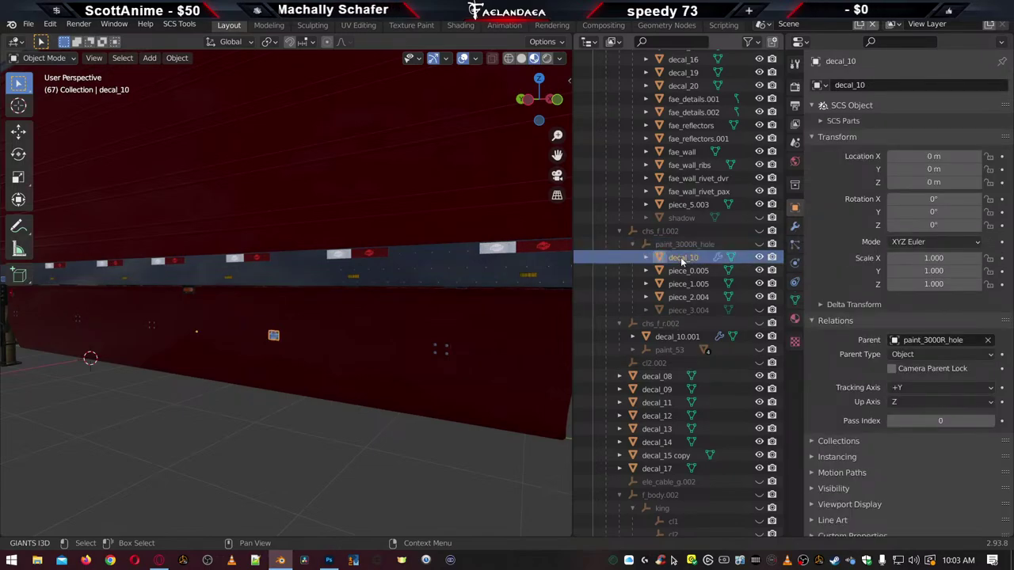
left_click(684, 245)
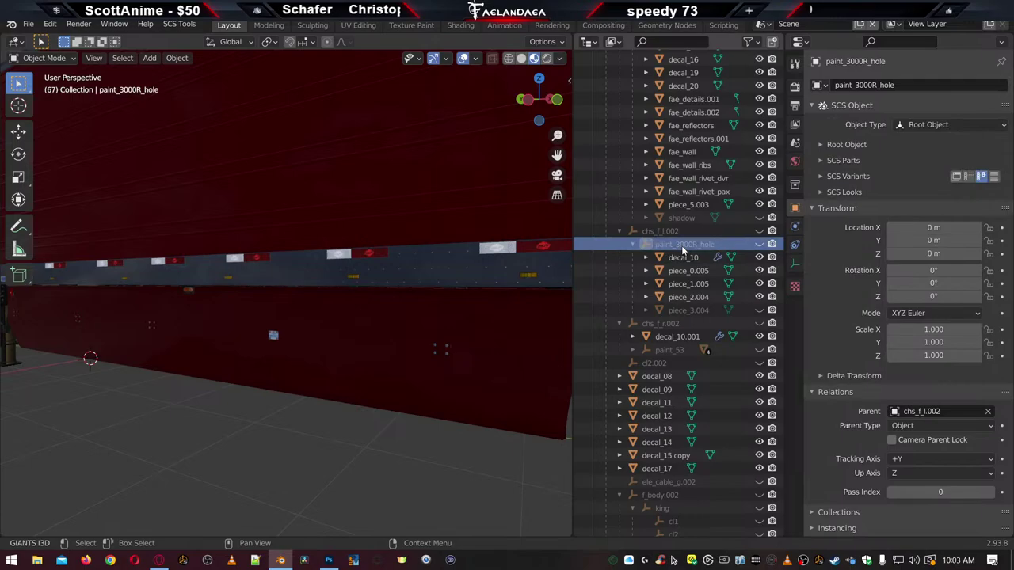
left_click(665, 339)
Search 'paint' in decal_10.001's Parent field, pick paint_53, and frame the decal
left_click(953, 340)
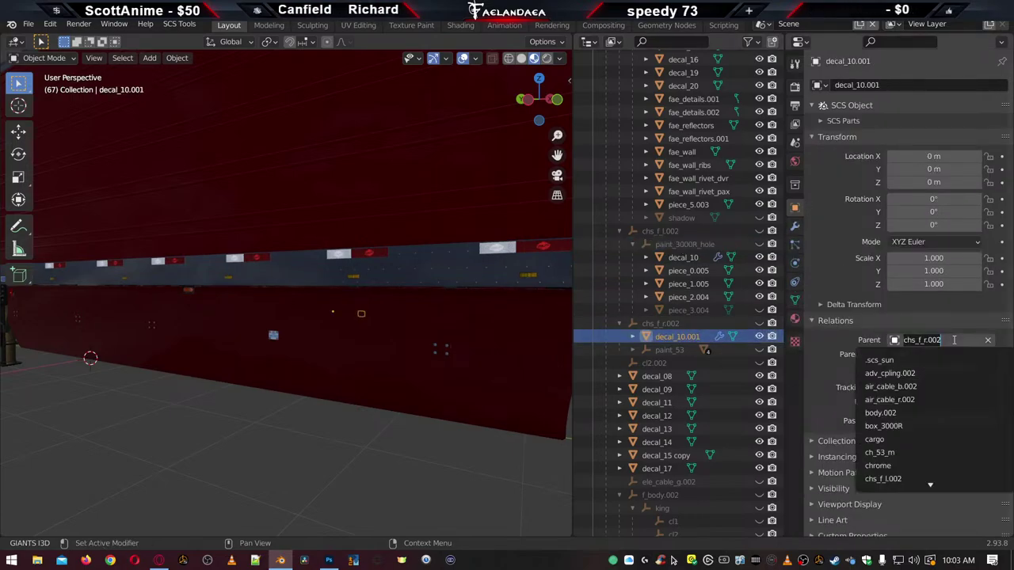
type("paint")
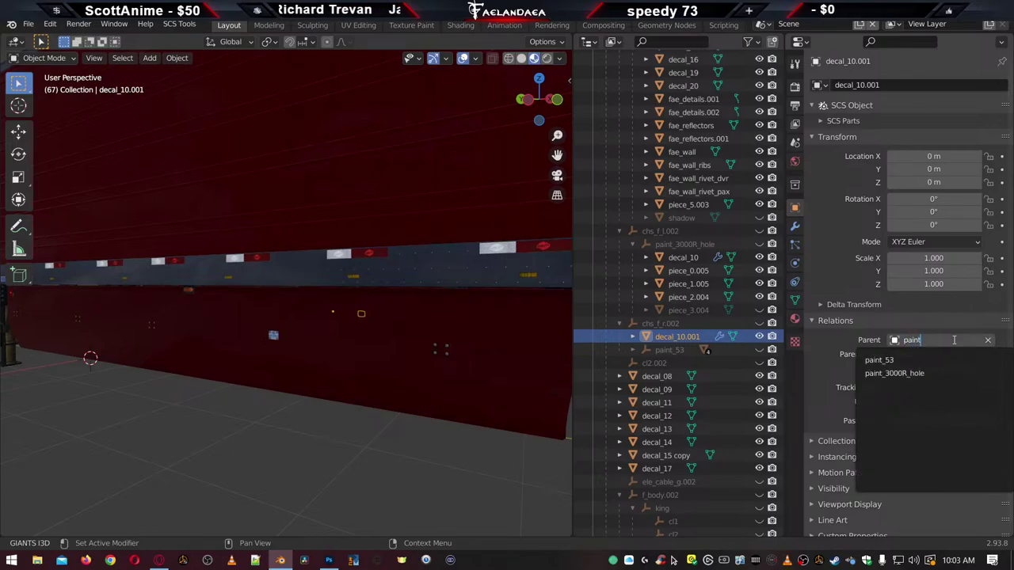
left_click(919, 360)
key("KP_Decimal")
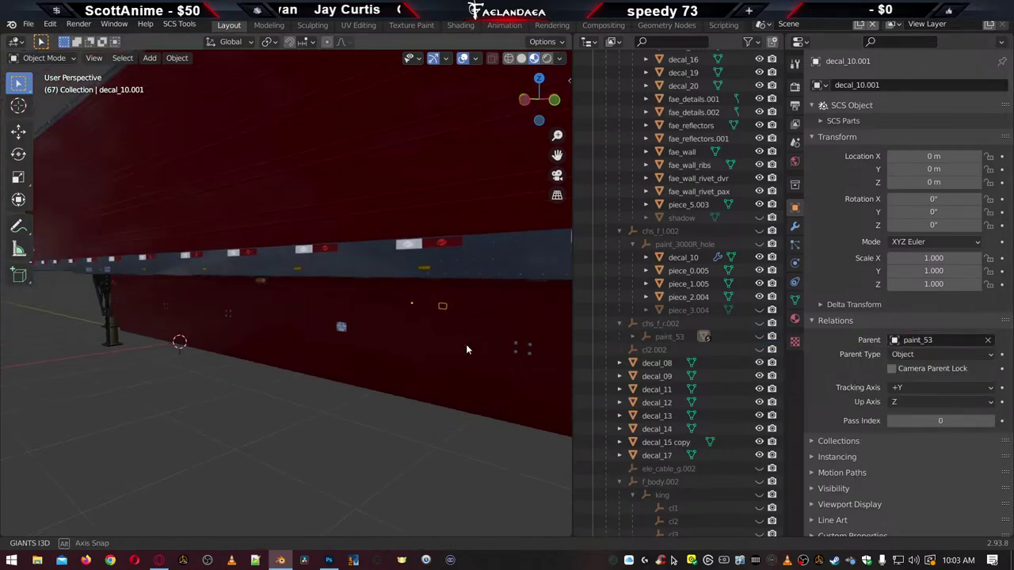
middle_click_drag(365, 368, 264, 375)
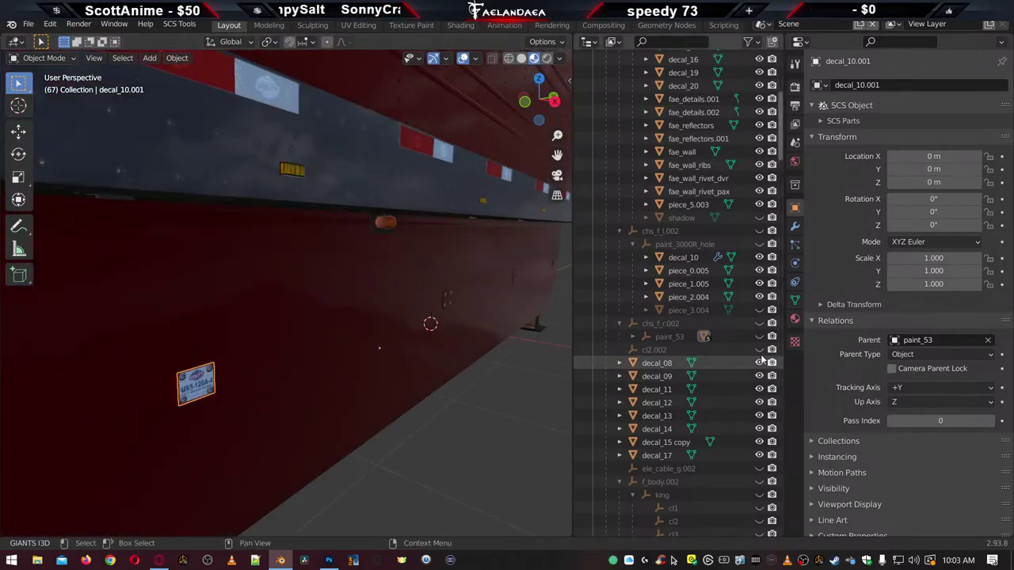
Rename paint_53 under chs_f_r.002 to paint_3000R using F2
left_click(668, 338)
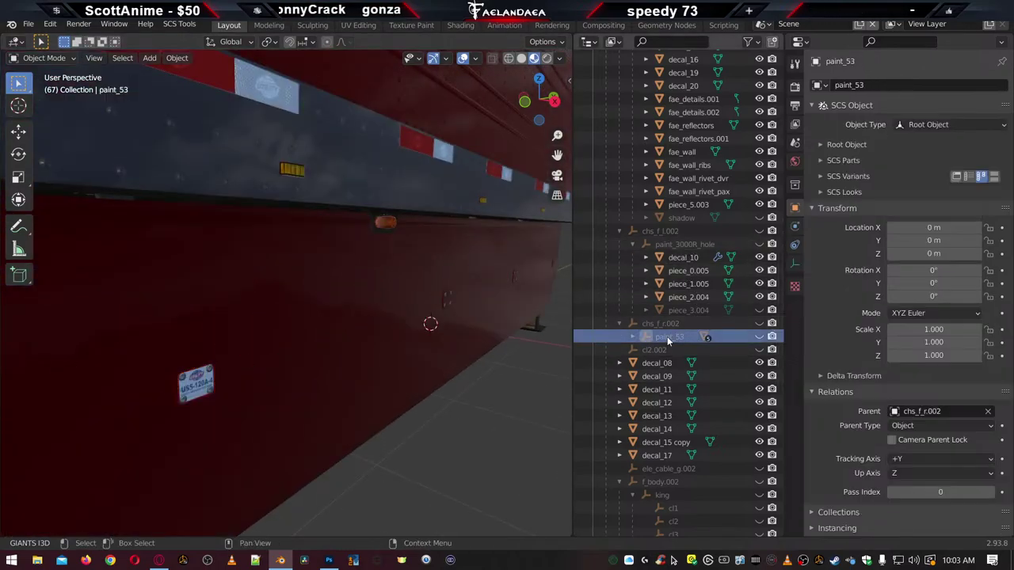
key("F2")
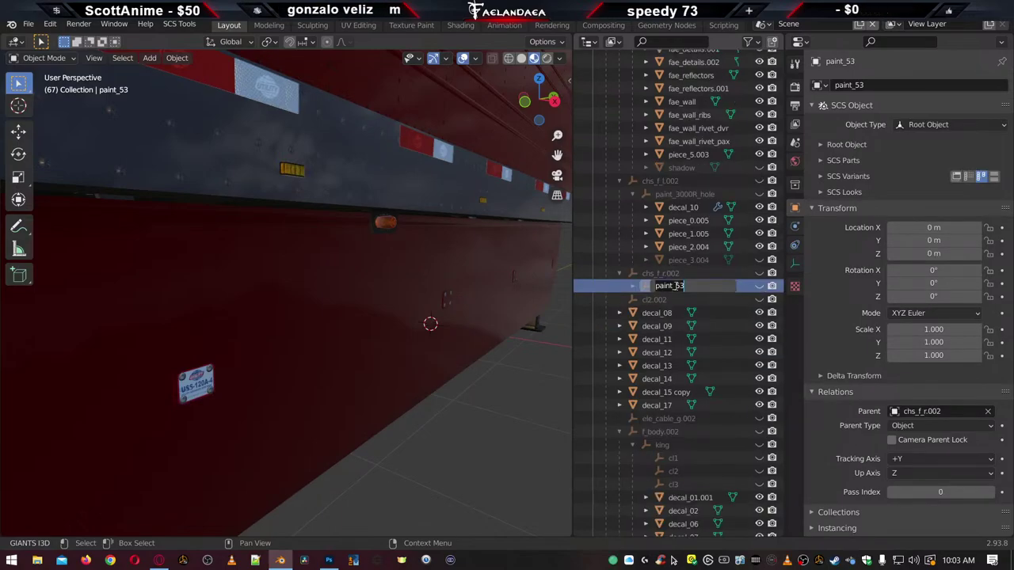
key("End")
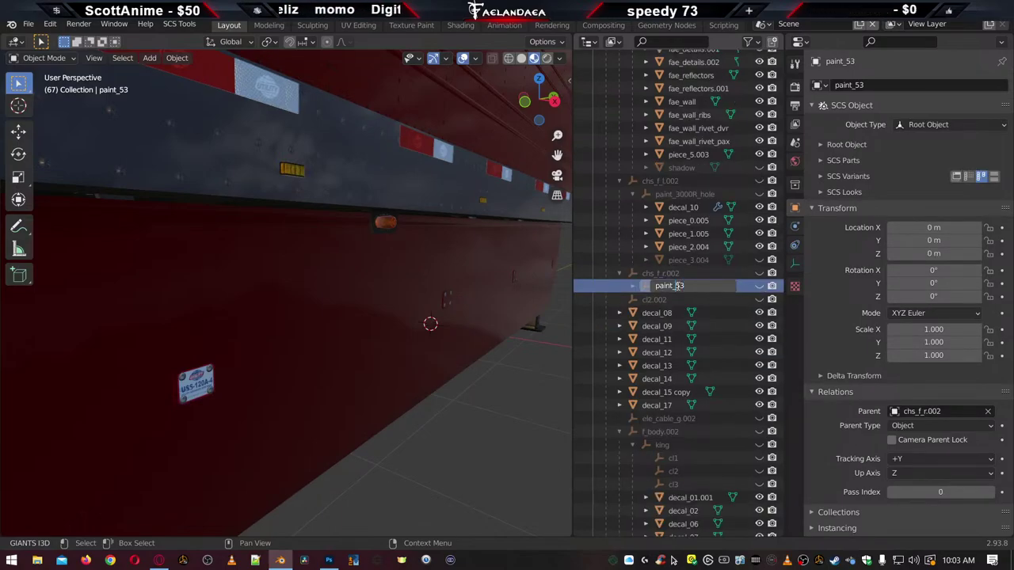
key("BackSpace")
key("BackSpace")
type("3000R")
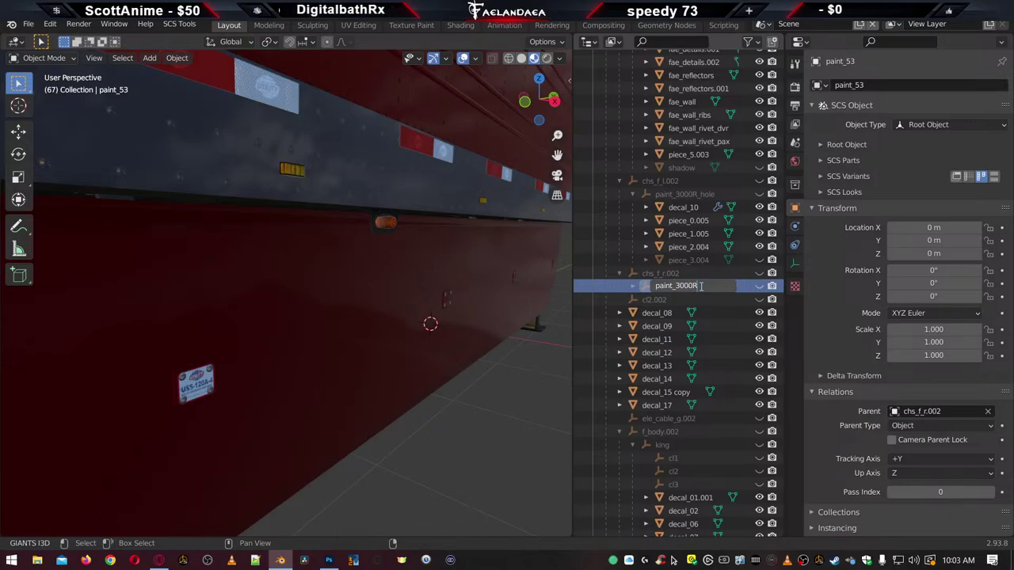
key("Return")
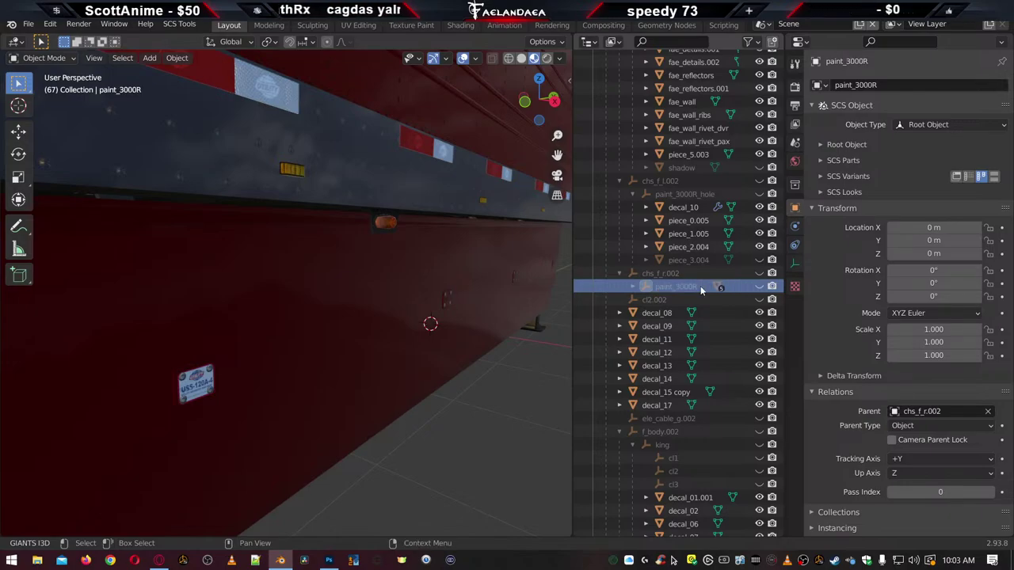
scroll(692, 309, "down", 4)
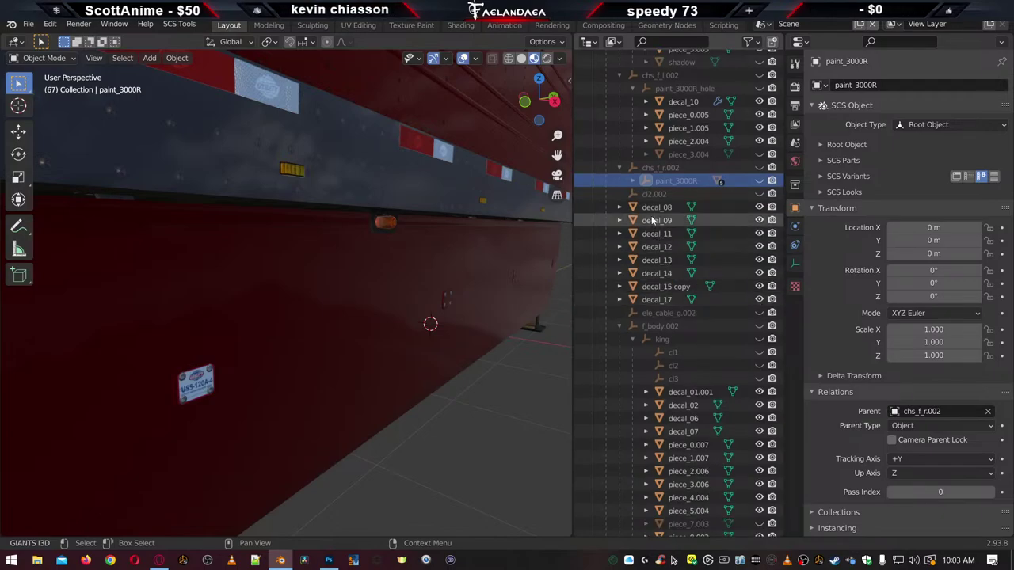
scroll(683, 277, "up", 10)
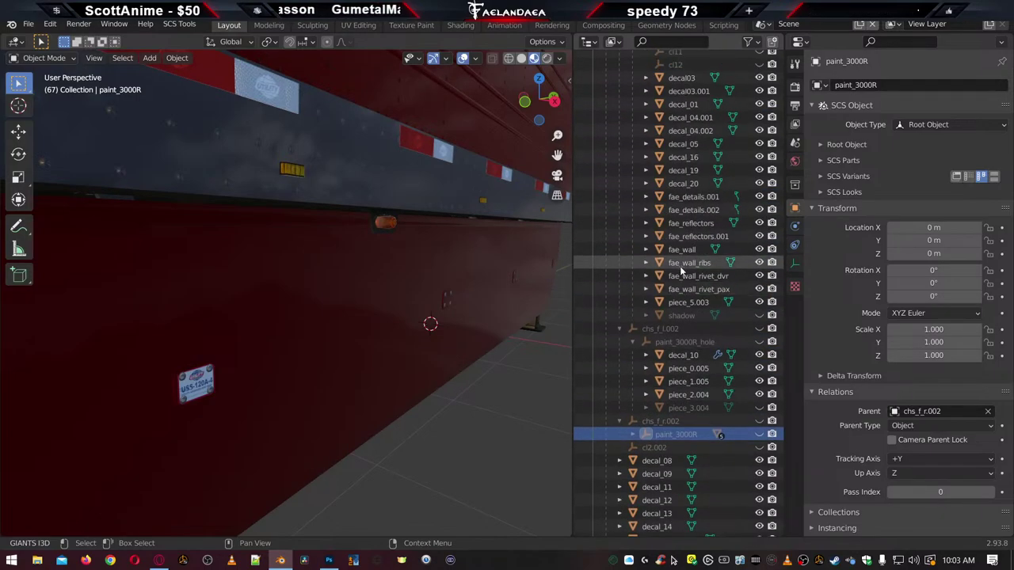
scroll(681, 271, "down", 4)
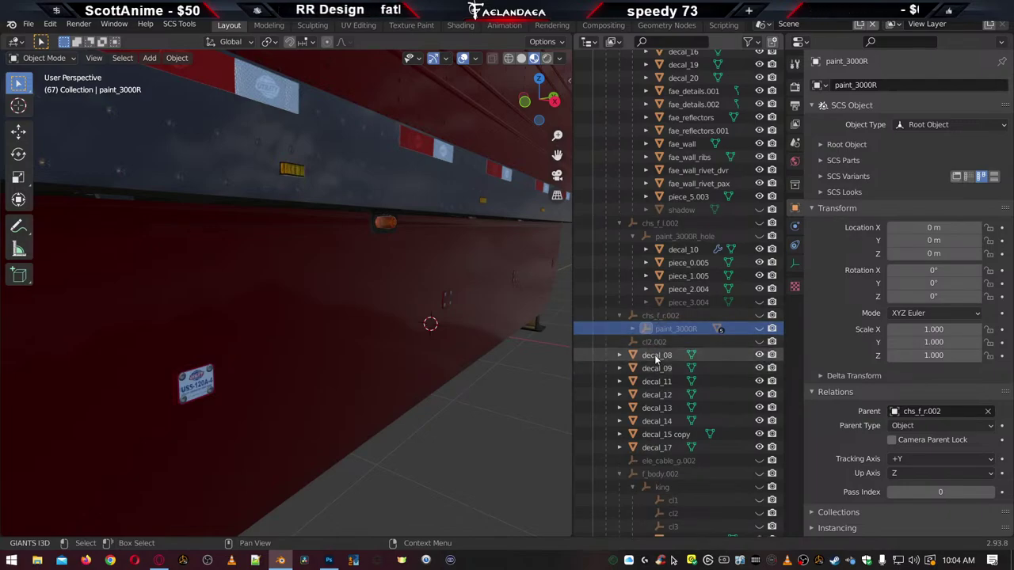
Select the king object, frame it, and orbit to the trailer's refrigeration-unit end
left_click(656, 357)
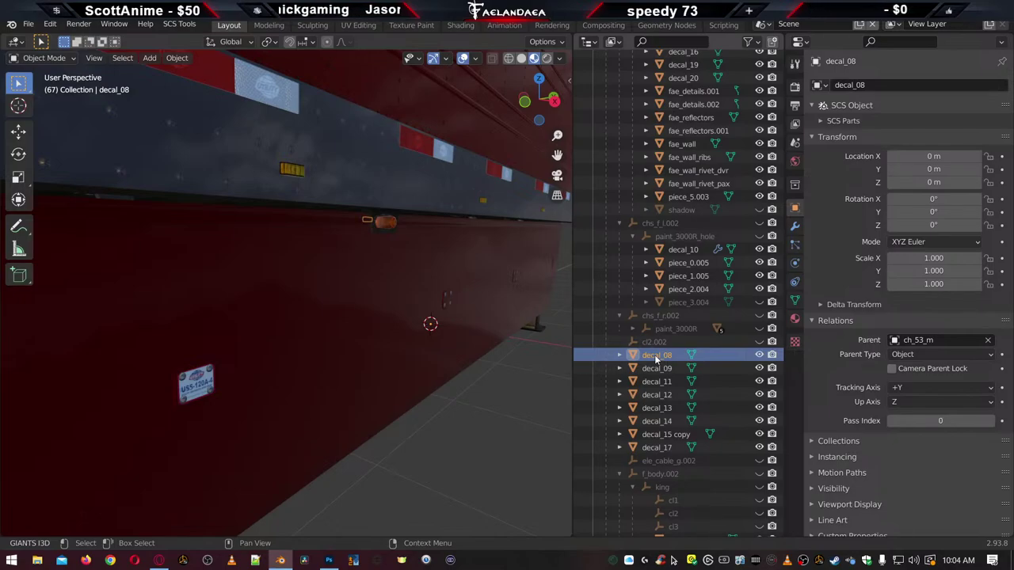
scroll(653, 373, "down", 4)
left_click(658, 344)
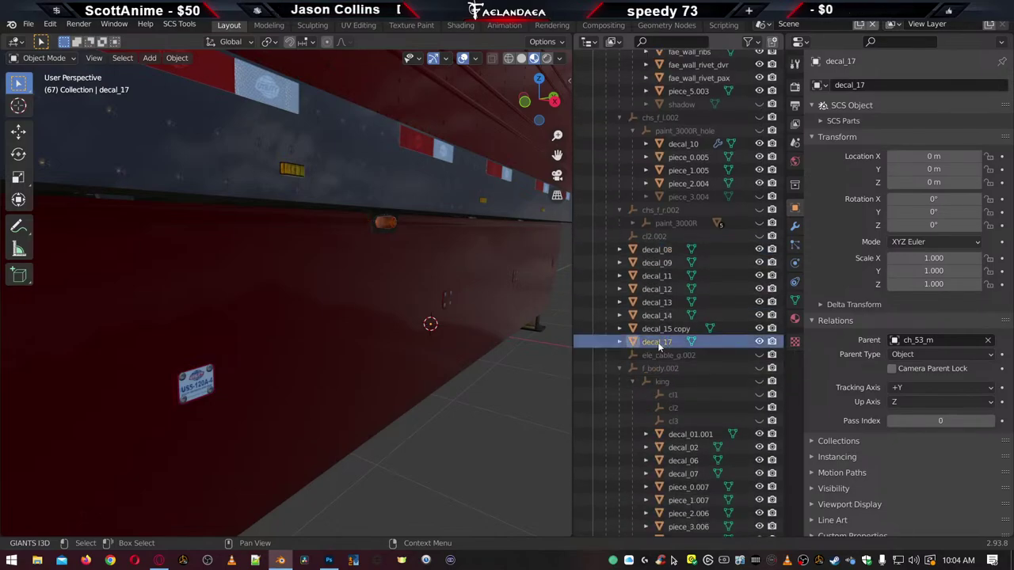
scroll(658, 346, "down", 6)
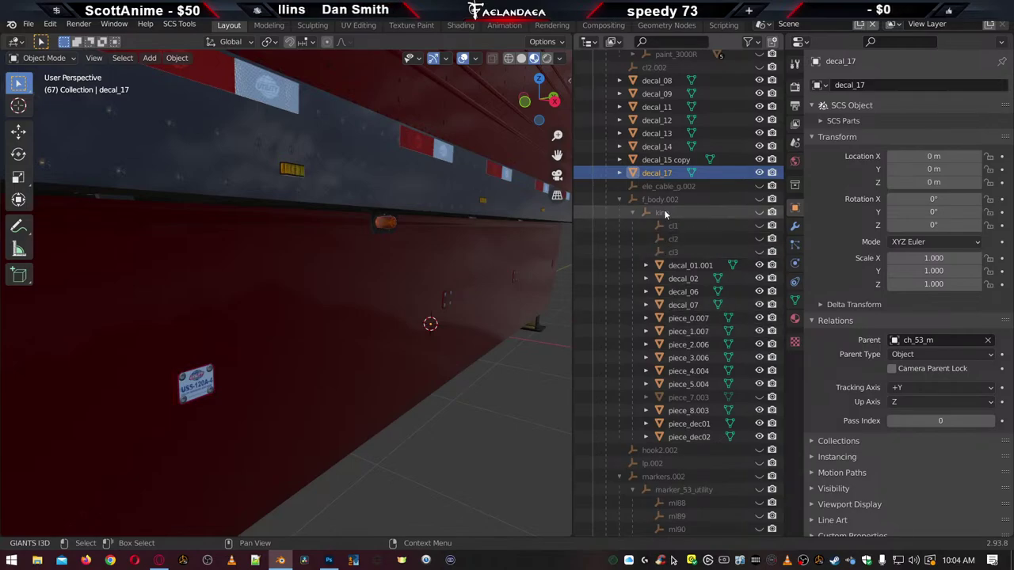
left_click(664, 212)
key("KP_Decimal")
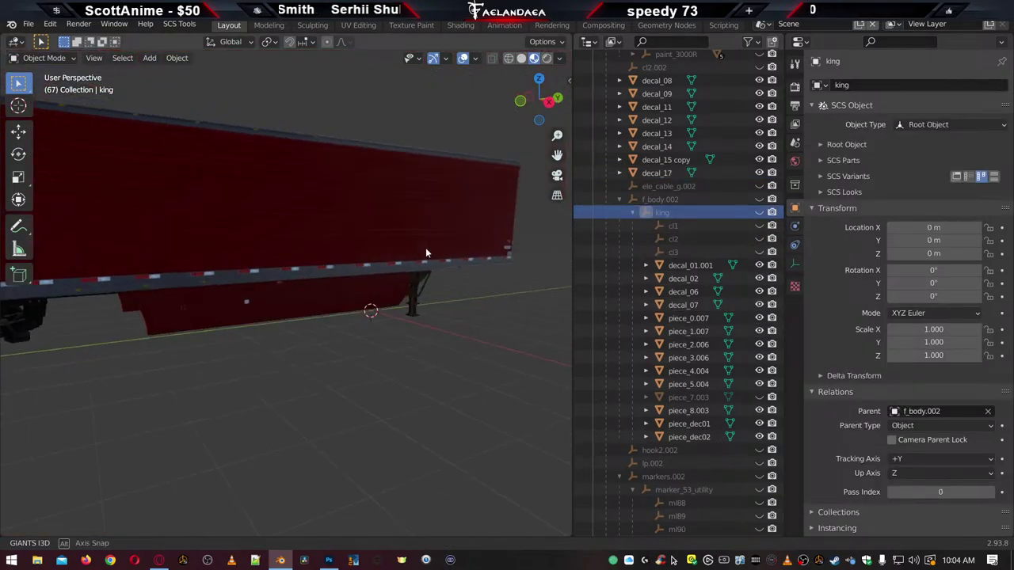
middle_click_drag(426, 253, 312, 255)
scroll(396, 247, "down", 5)
scroll(305, 266, "up", 8)
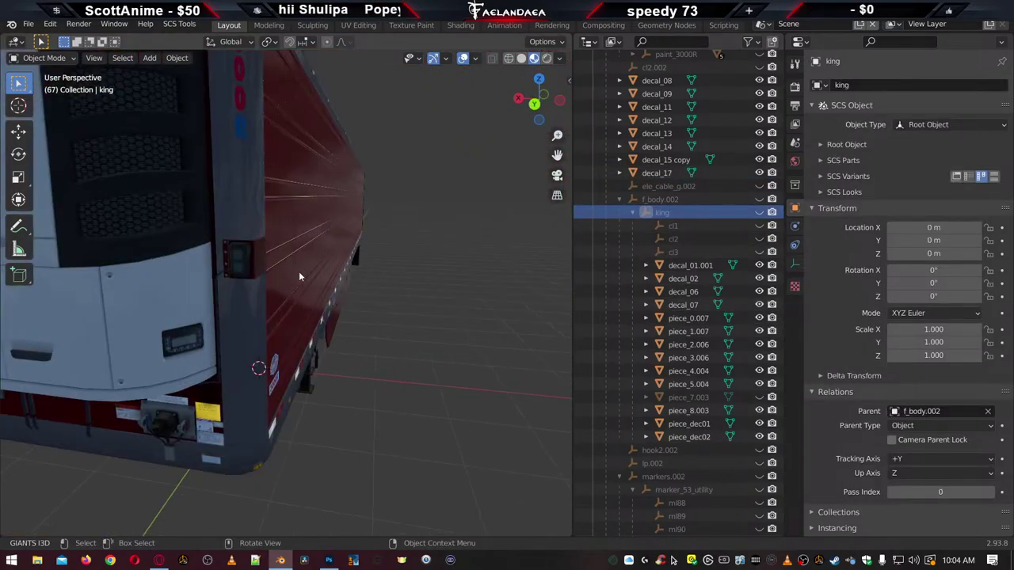
Rename the king object to 3000R and face the trailer front
double_click(664, 212)
scroll(663, 214, "up", 3)
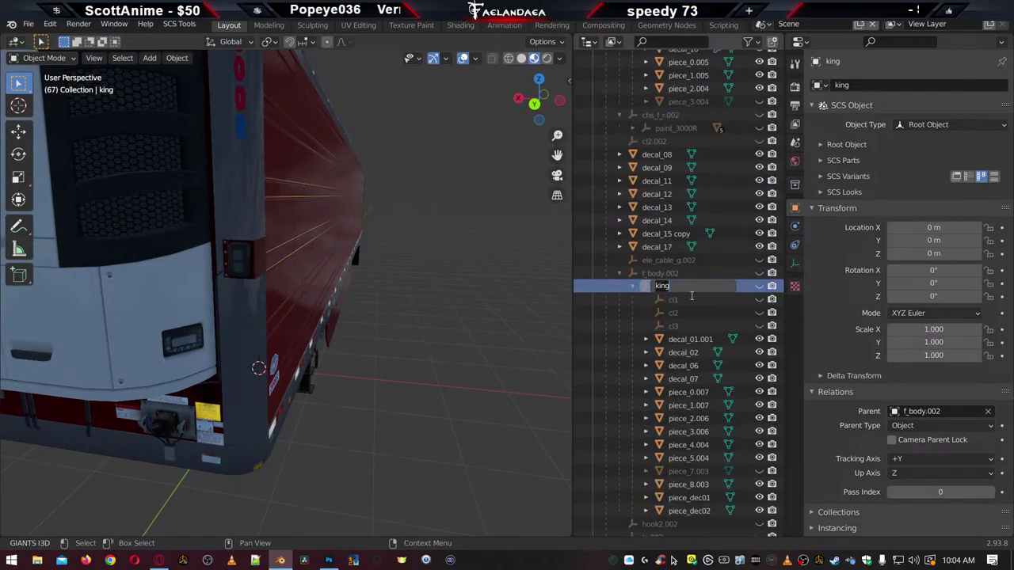
type("3000R")
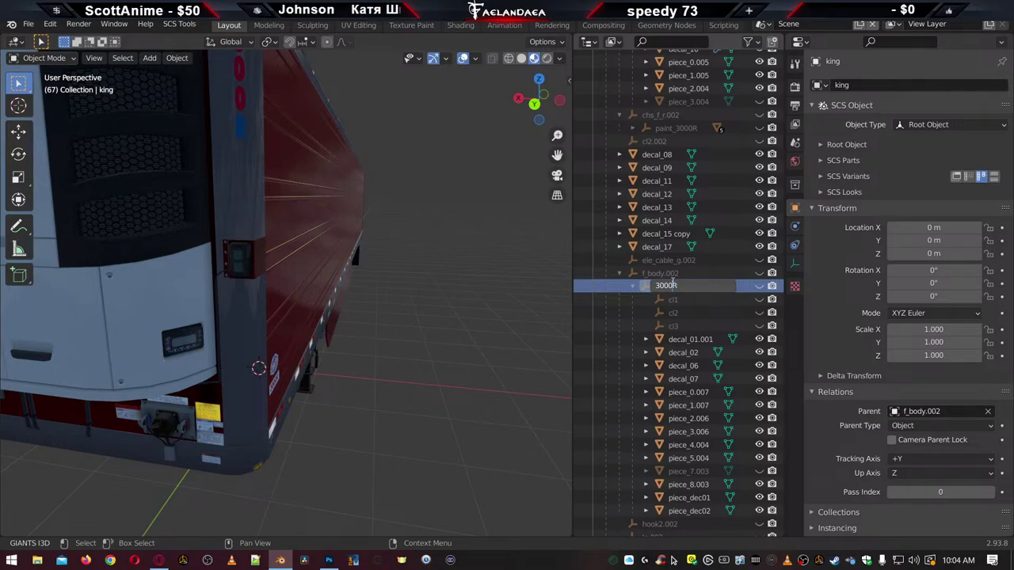
key("Return")
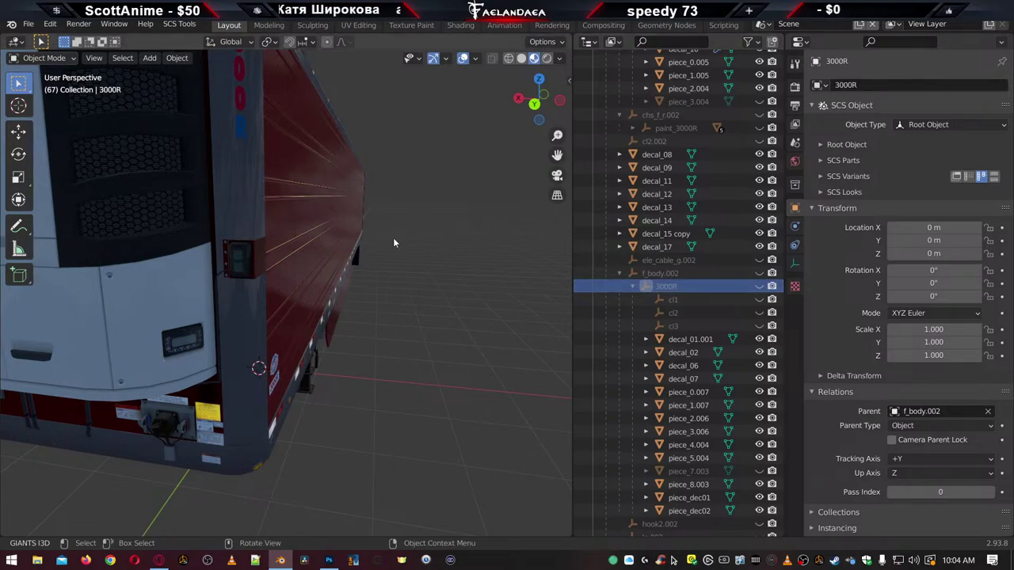
scroll(380, 254, "down", 4)
scroll(349, 285, "up", 2)
middle_click_drag(338, 290, 380, 317, "alt")
scroll(341, 299, "up", 3)
scroll(346, 297, "up", 3)
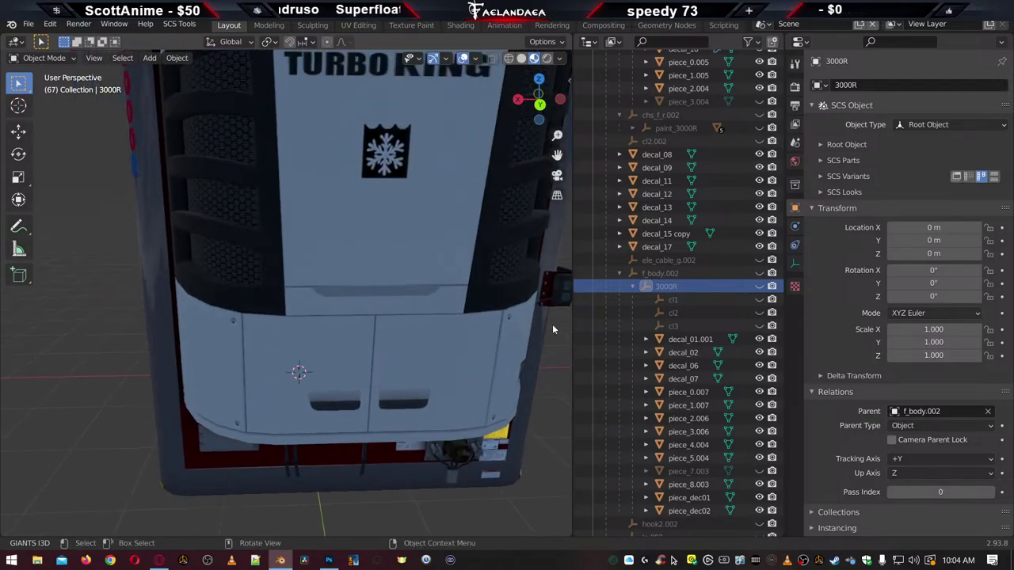
Append _king so the object reads 3000R_king
double_click(672, 286)
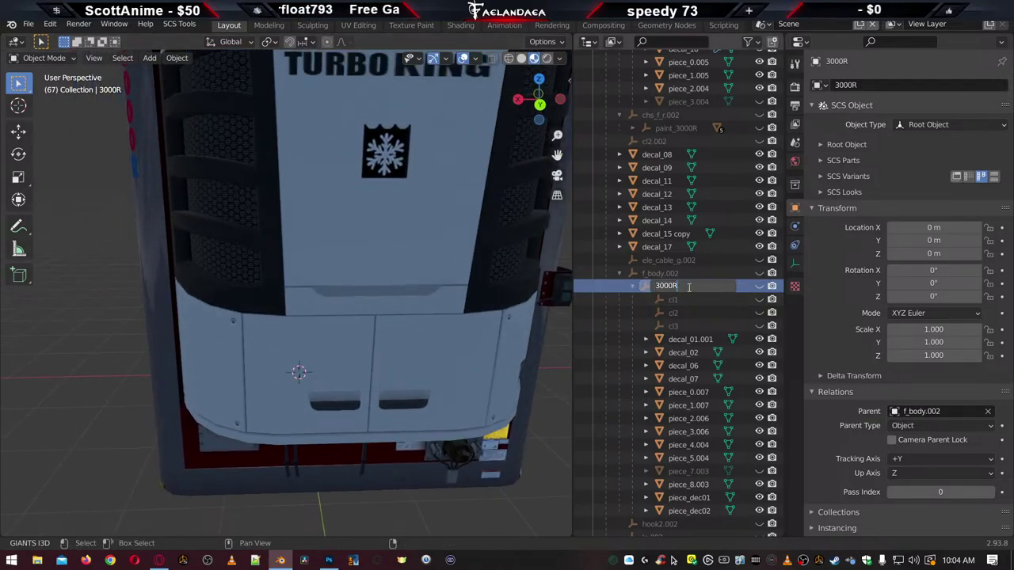
type("_king")
key("Return")
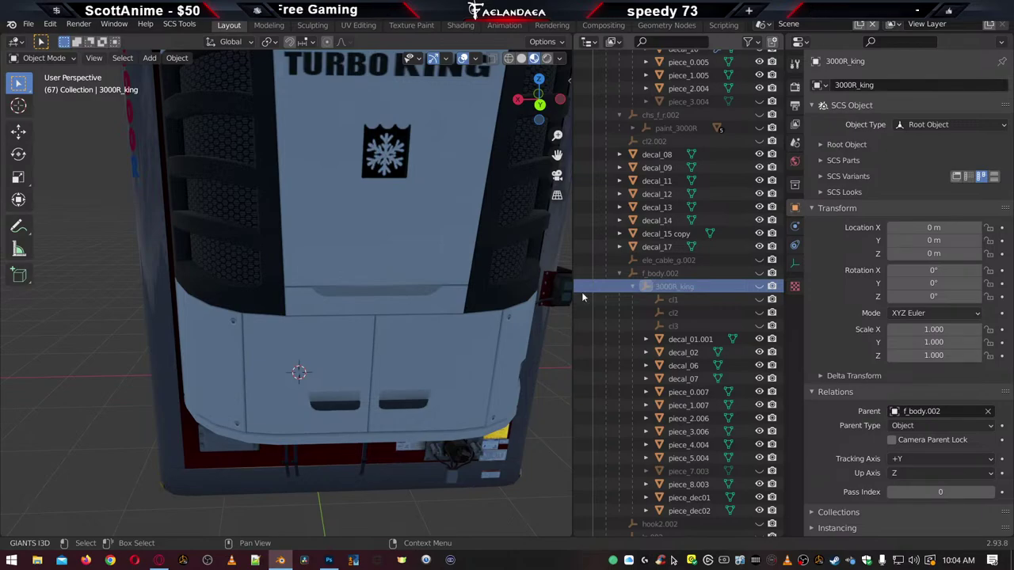
scroll(423, 241, "down", 3)
middle_click_drag(439, 260, 404, 274, "alt")
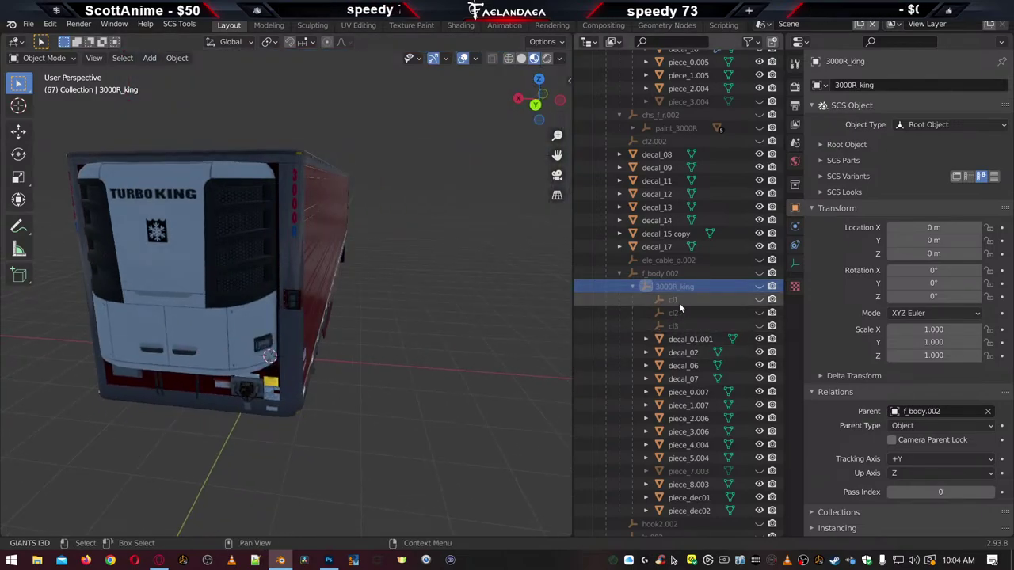
scroll(261, 224, "up", 4)
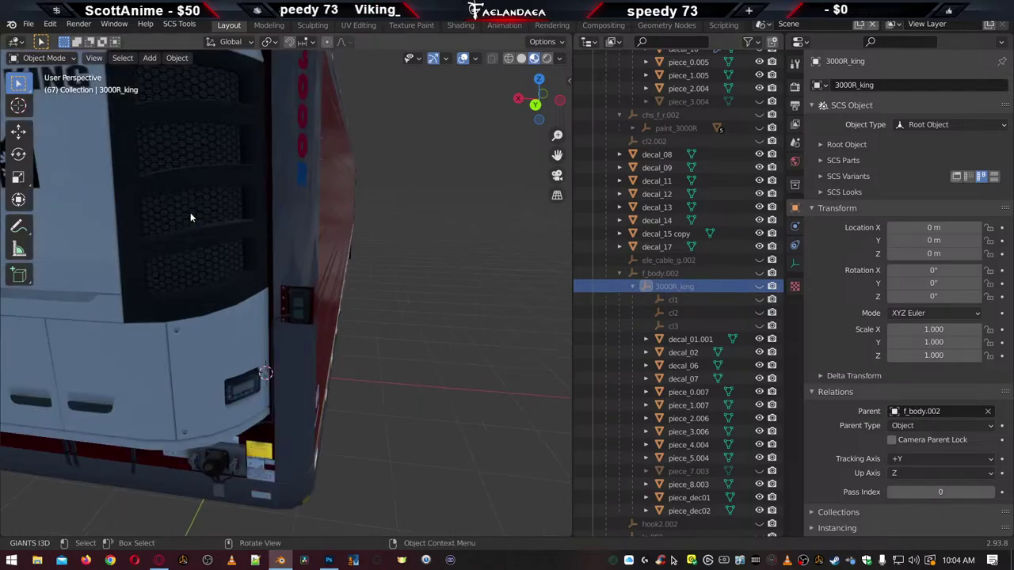
middle_click_drag(190, 217, 239, 236, "alt")
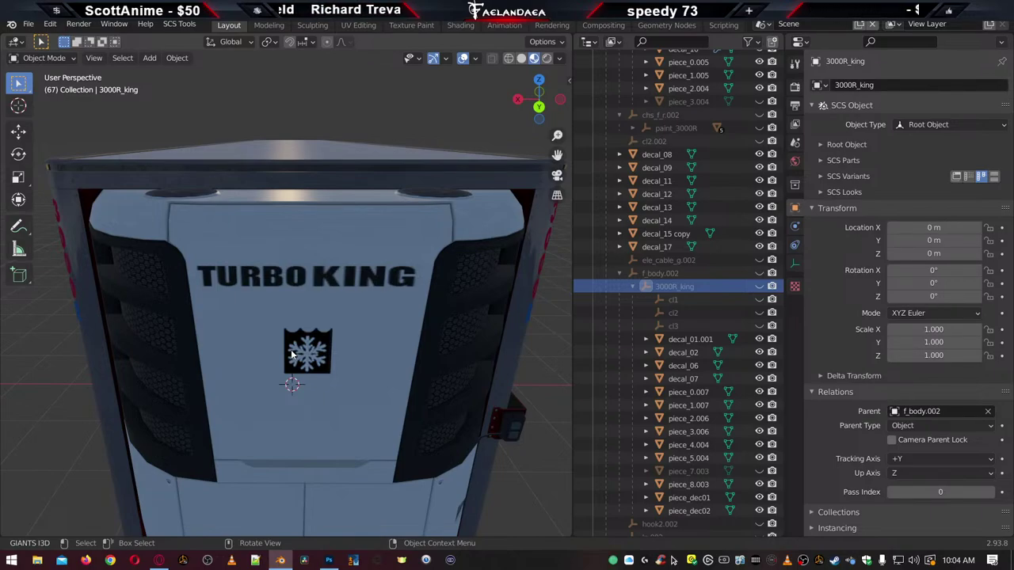
scroll(291, 355, "down", 2)
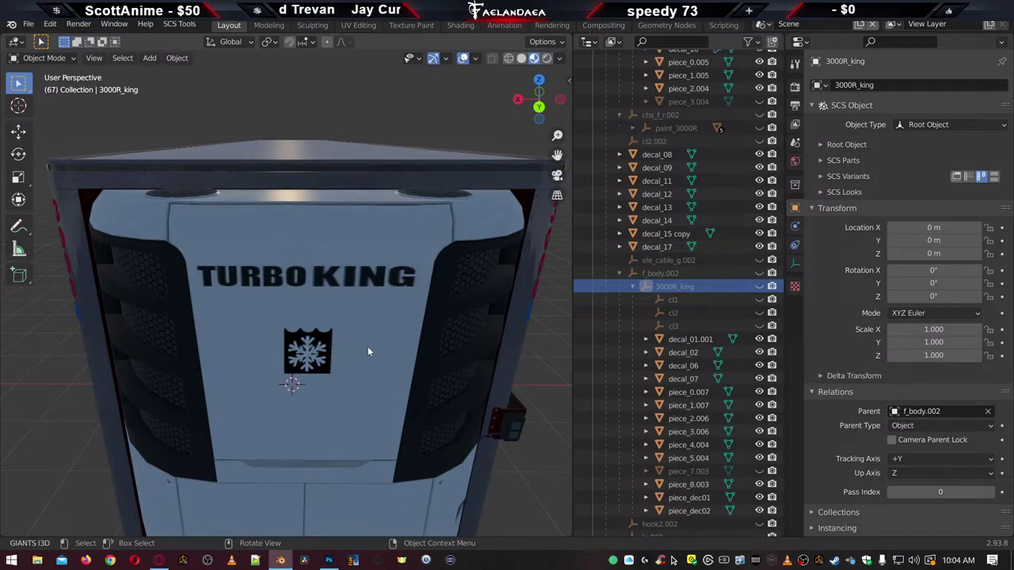
middle_click_drag(368, 347, 353, 336)
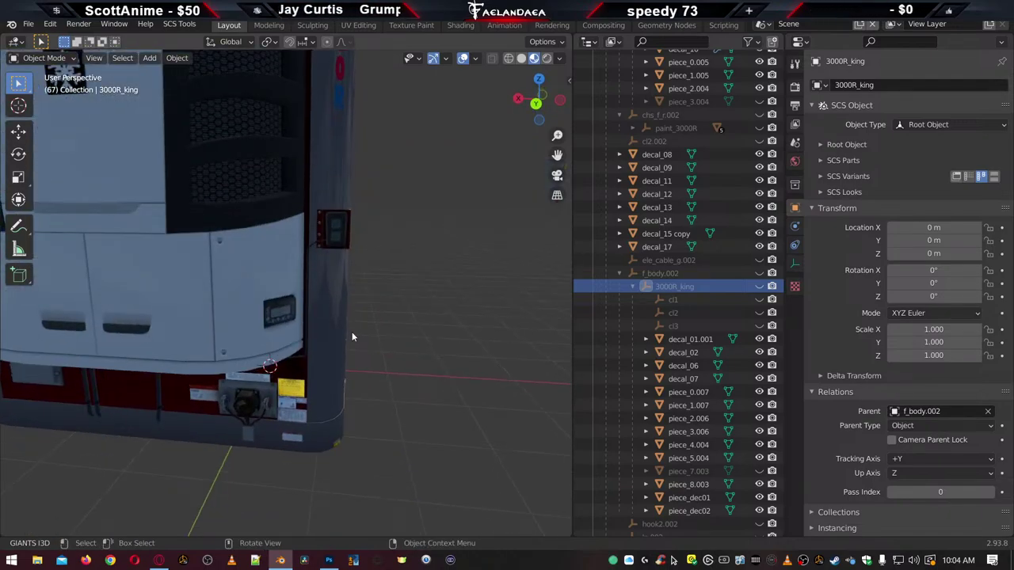
scroll(357, 334, "down", 3)
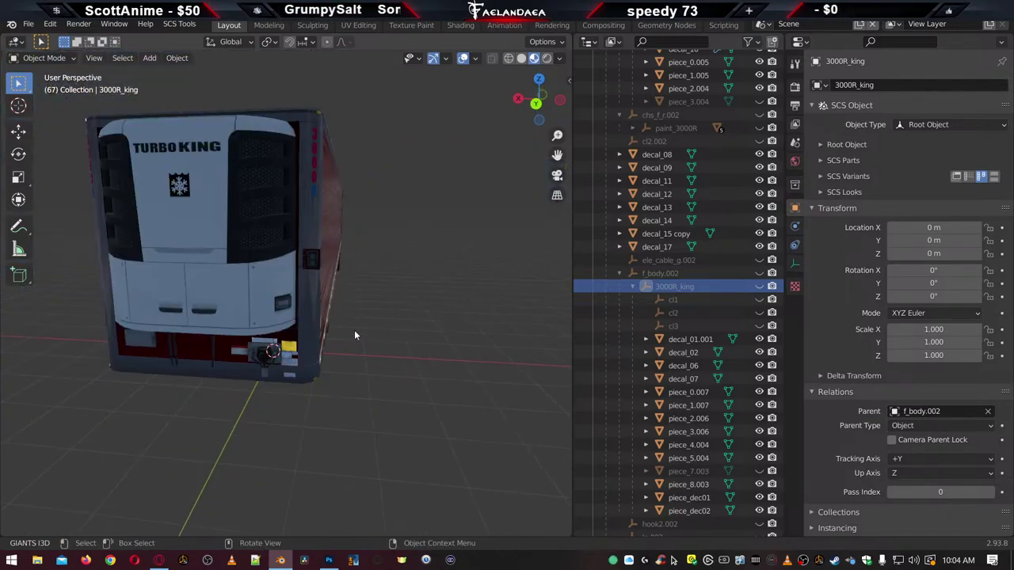
middle_click_drag(355, 331, 406, 316)
scroll(400, 346, "up", 3)
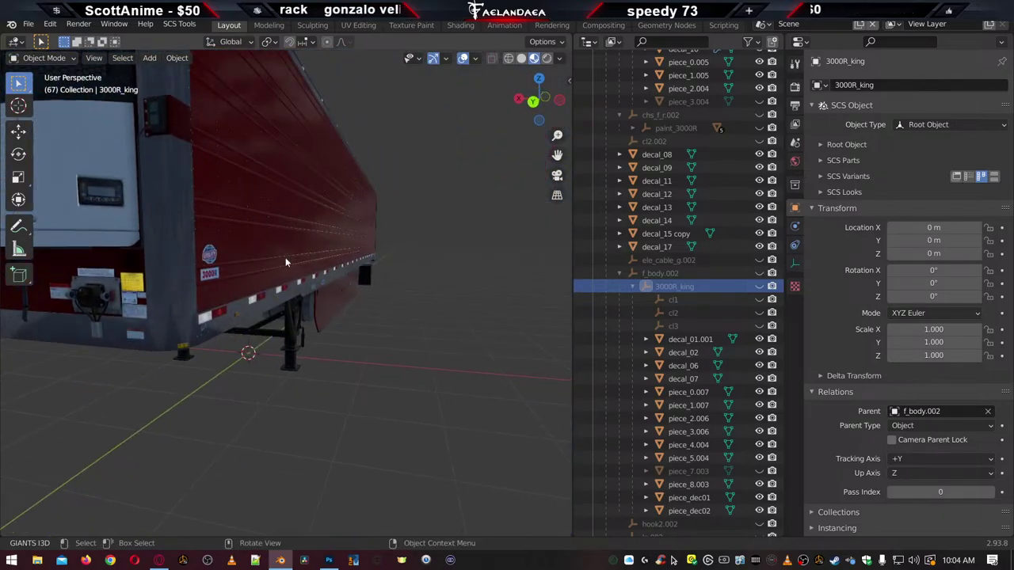
middle_click_drag(183, 215, 379, 346)
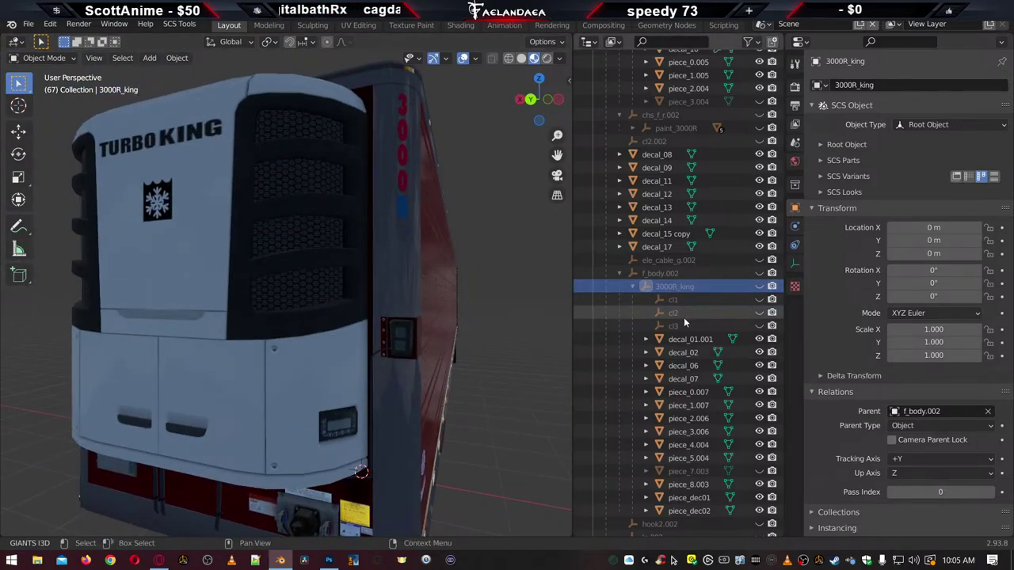
Select marker_53_utility under markers.002 in the Outliner
left_click(690, 340)
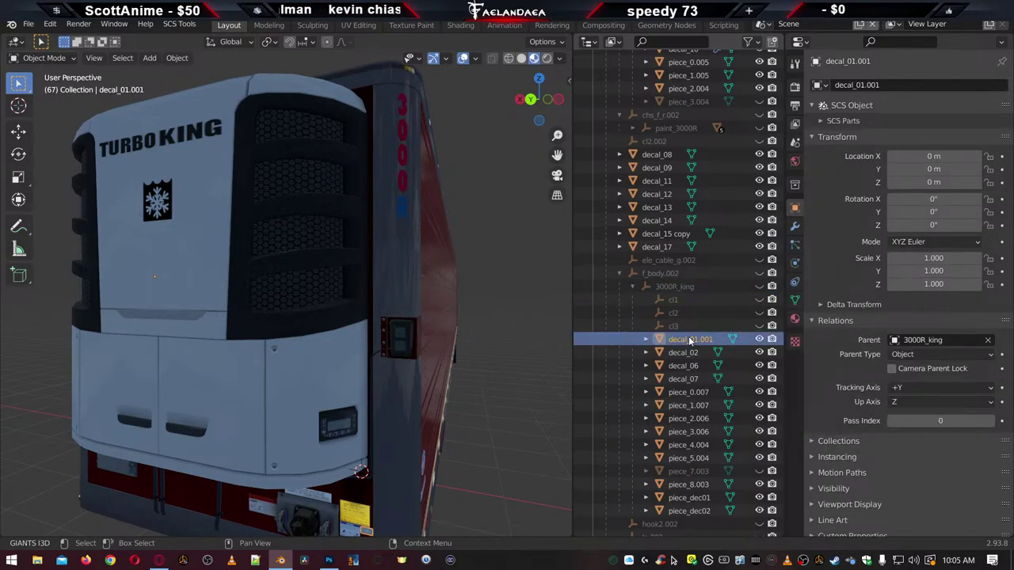
left_click(670, 288)
scroll(675, 309, "down", 5)
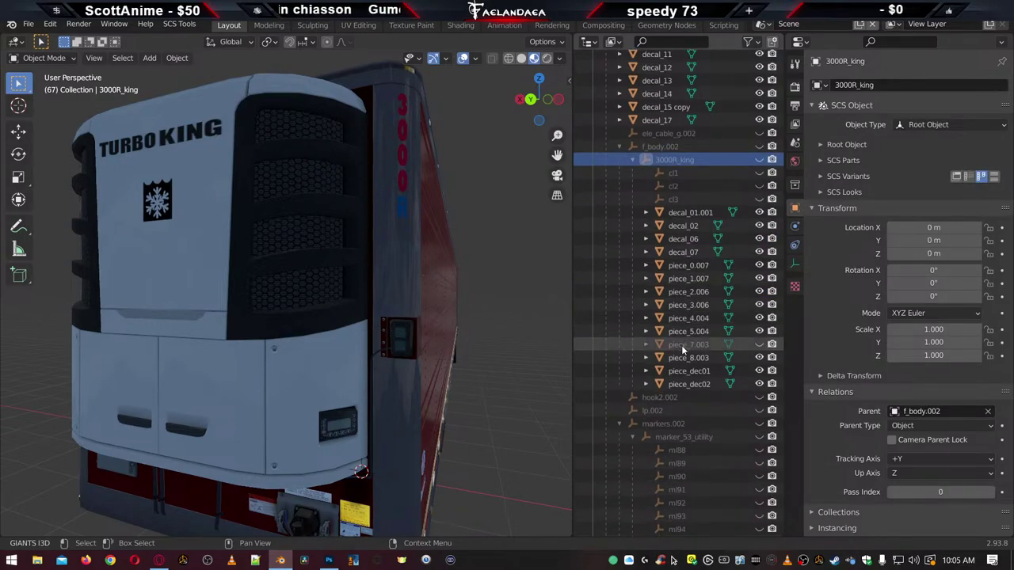
scroll(682, 346, "down", 3)
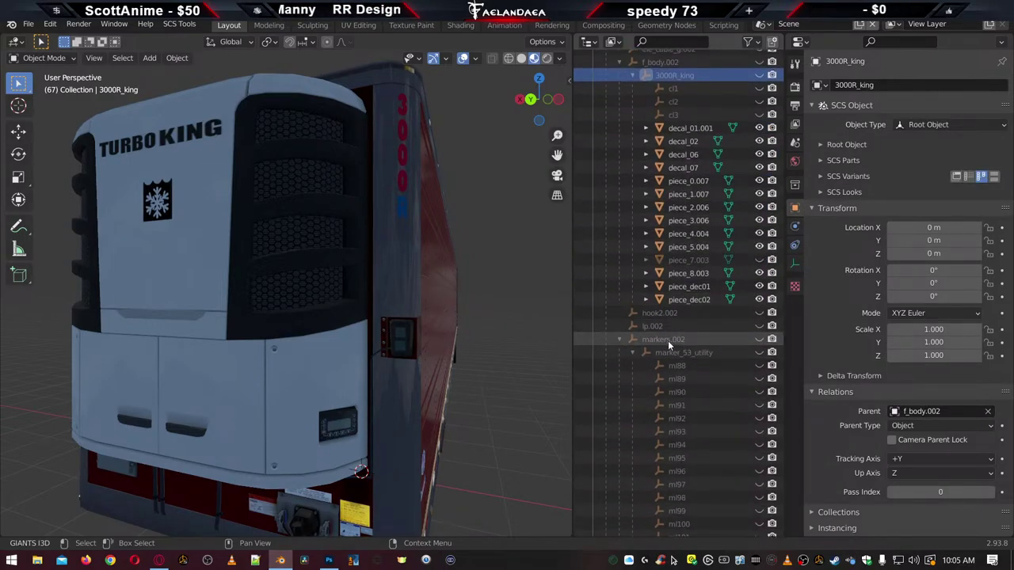
left_click(668, 341)
scroll(455, 349, "down", 5)
middle_click_drag(452, 351, 426, 351)
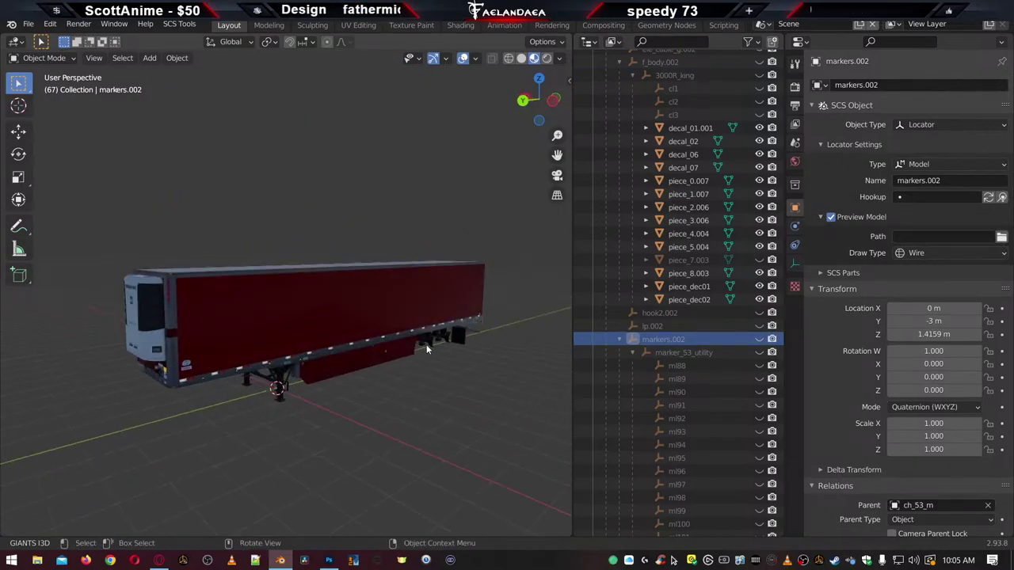
left_click(683, 353)
scroll(463, 376, "up", 6)
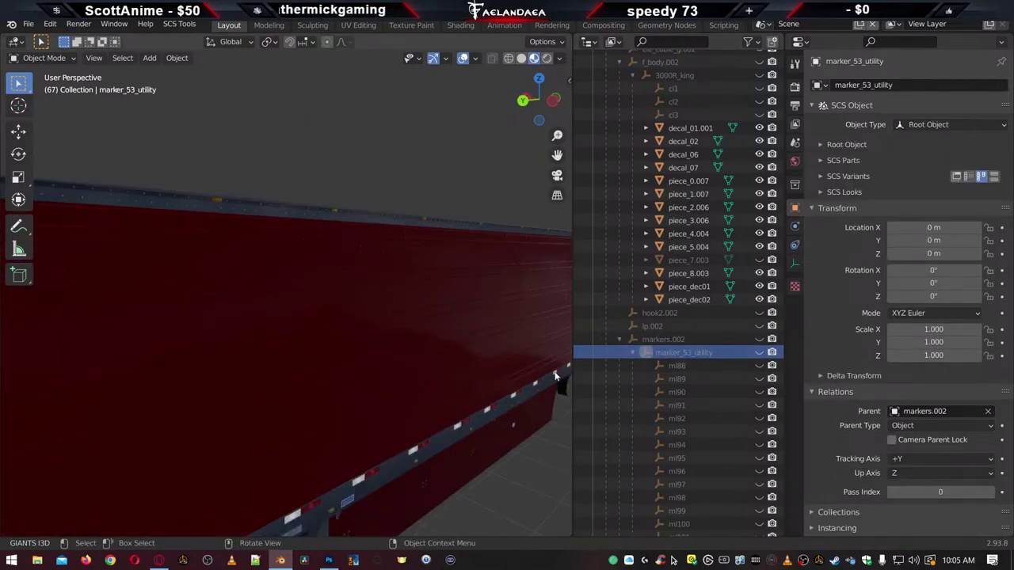
scroll(464, 375, "down", 4)
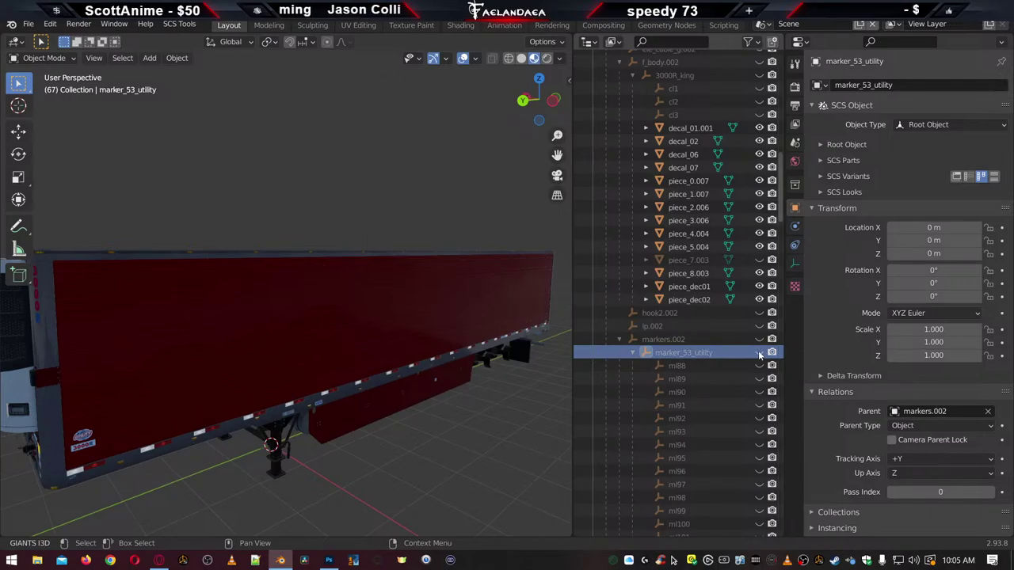
scroll(681, 357, "down", 2)
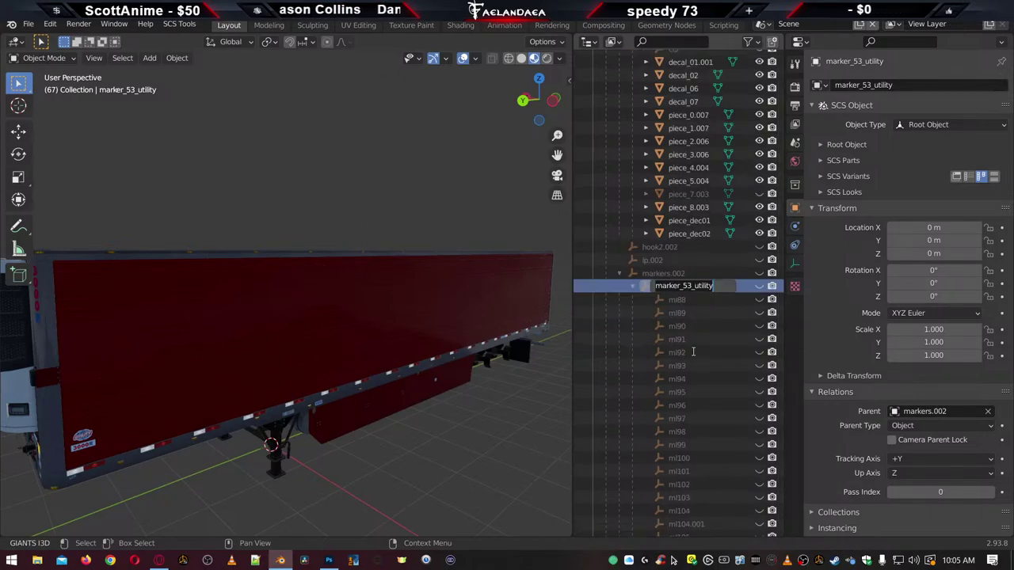
Rename marker_53_utility to marker_3000R in the Outliner
double_click(686, 286)
left_click(689, 286)
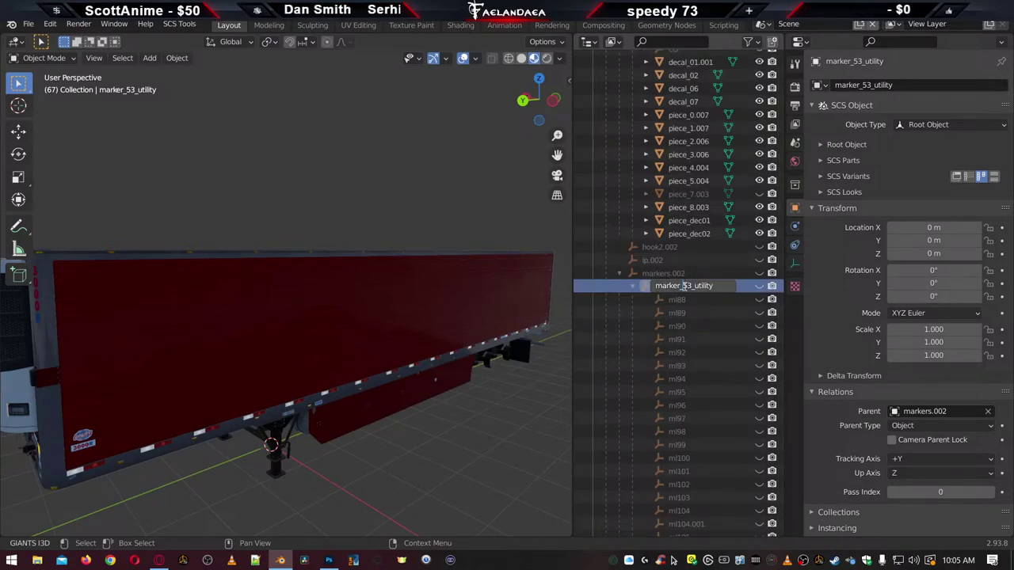
left_click(734, 287)
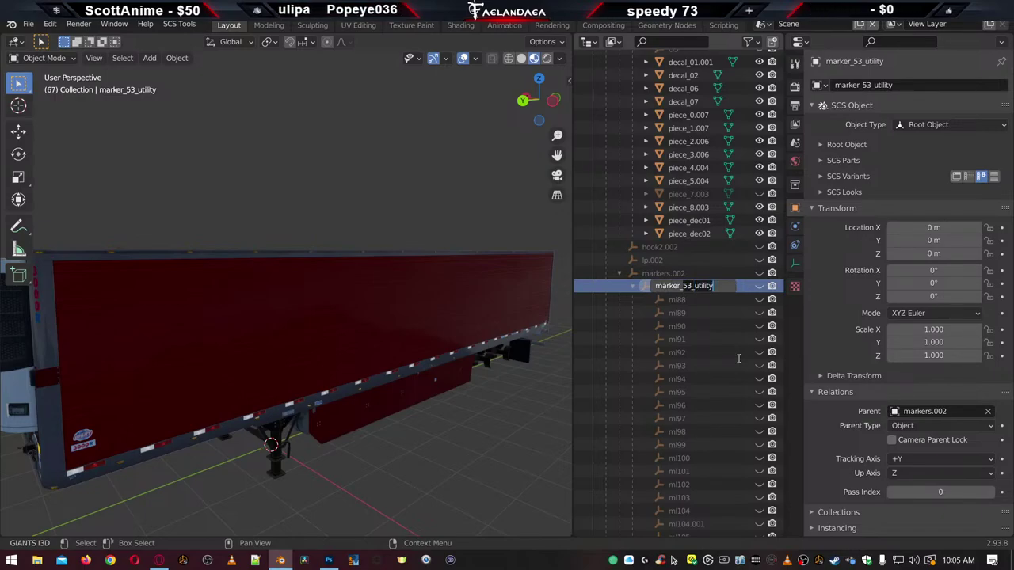
key("BackSpace")
key("BackSpace")
key("BackSpace")
key("BackSpace")
key("BackSpace")
key("BackSpace")
key("BackSpace")
key("BackSpace")
key("BackSpace")
key("BackSpace")
type("3000R")
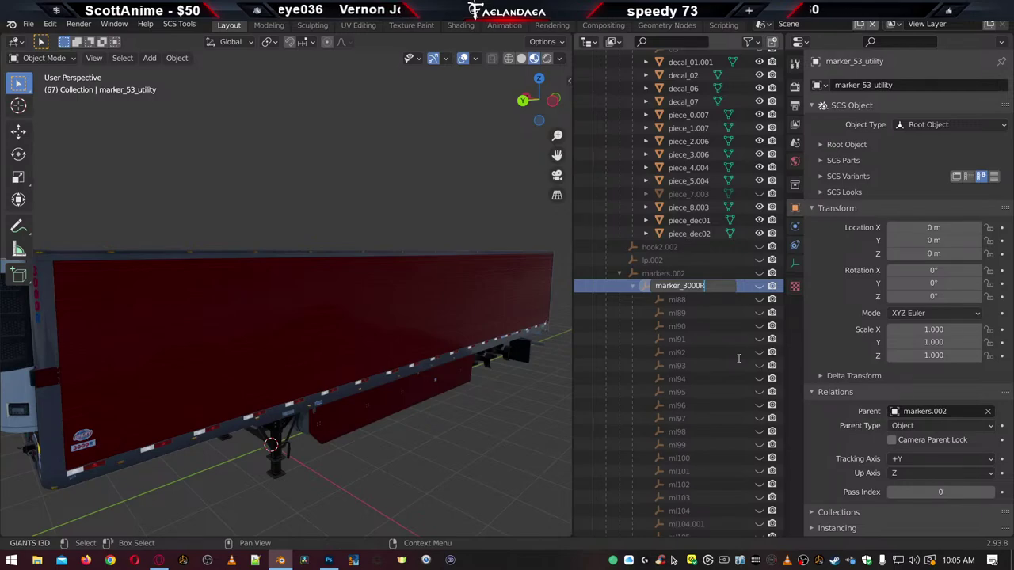
key("Return")
Inspect the piece_0.008 and piece_0.002 objects, orbiting to the trailer's top side
scroll(718, 366, "down", 5)
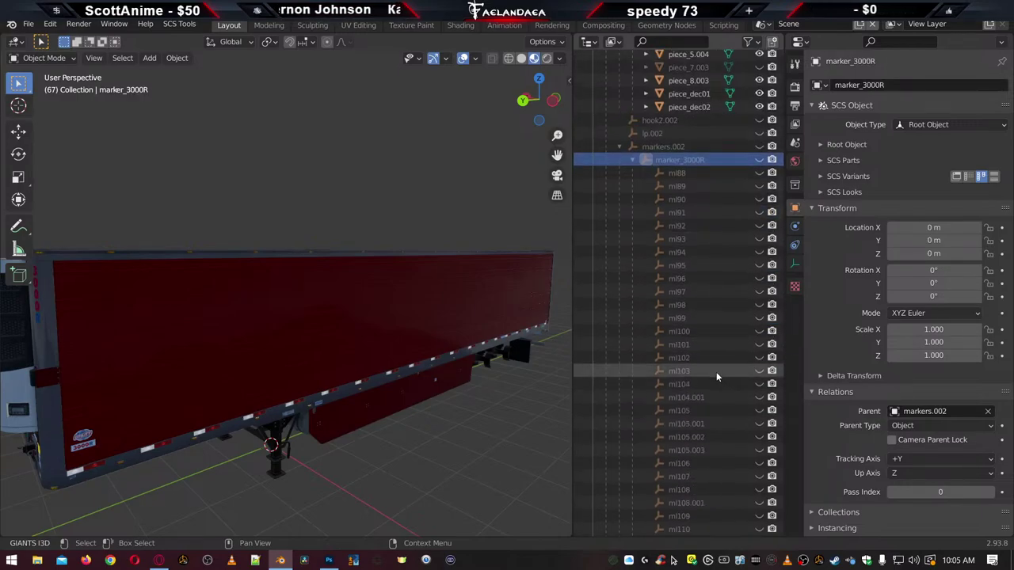
scroll(716, 371, "down", 20)
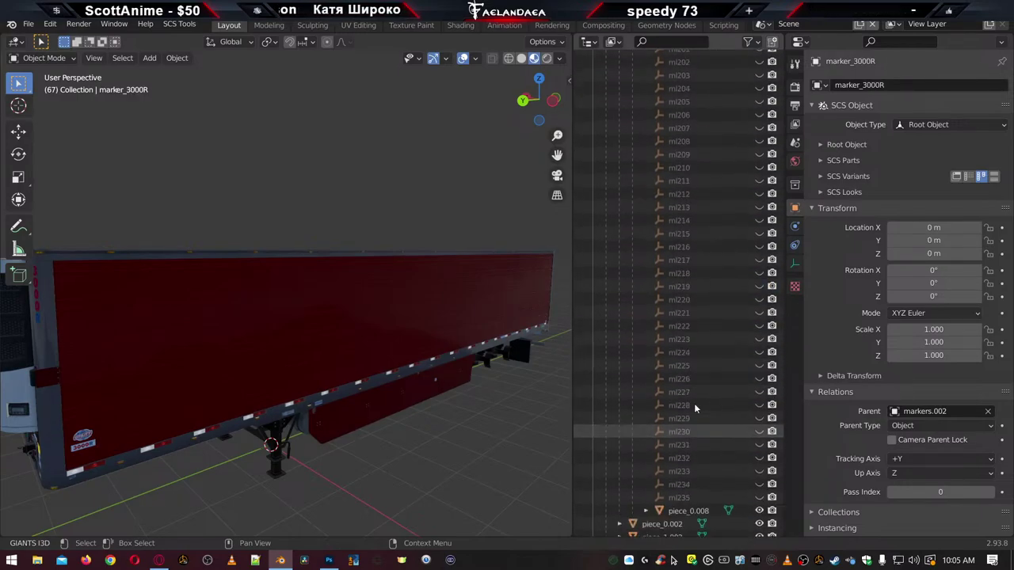
scroll(694, 408, "down", 6)
left_click(677, 366)
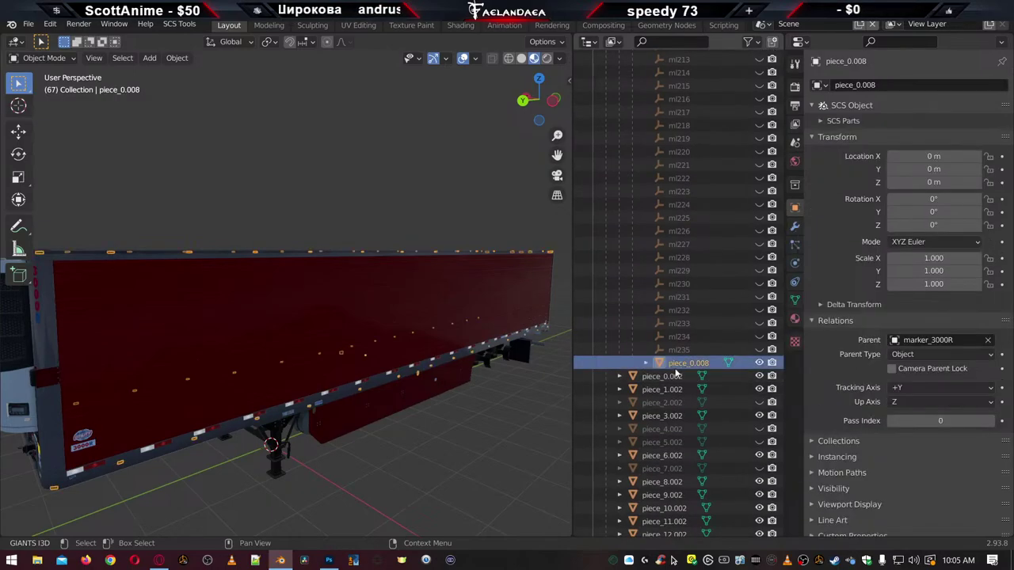
middle_click_drag(443, 374, 289, 379)
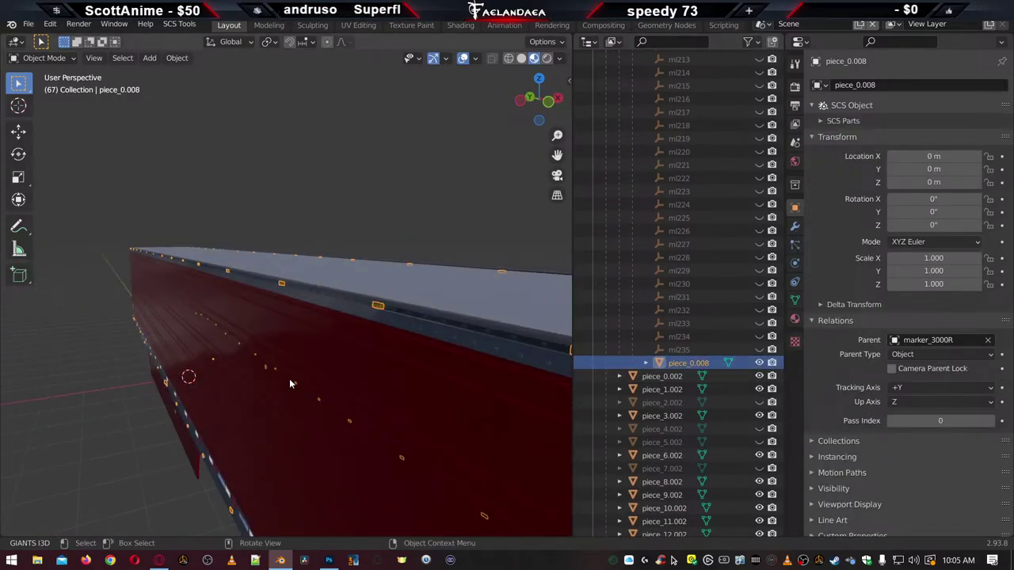
scroll(463, 368, "down", 5)
left_click(674, 377)
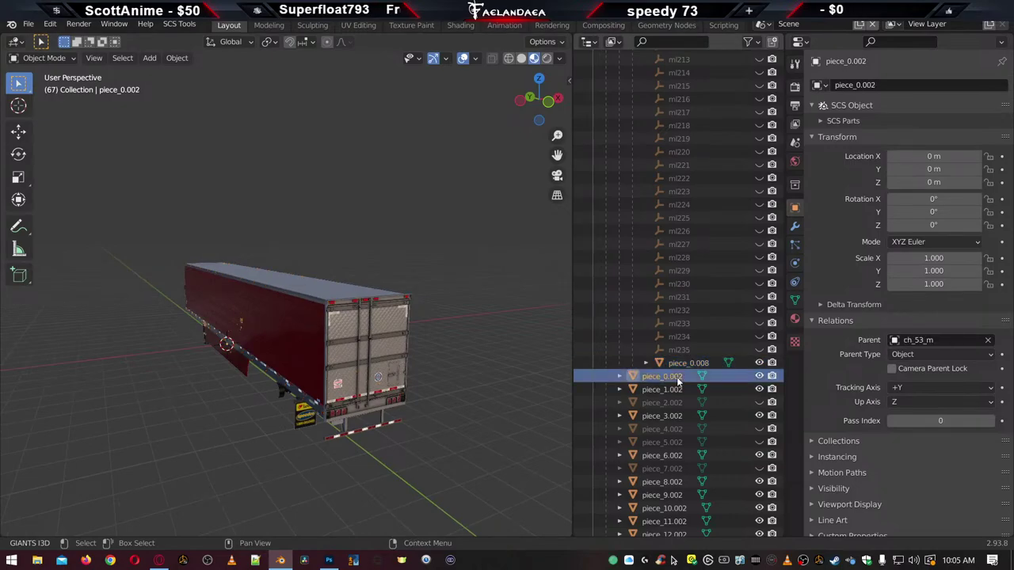
Frame the simple object under r_bumper.002 and rename it to 3000R
scroll(664, 432, "down", 5)
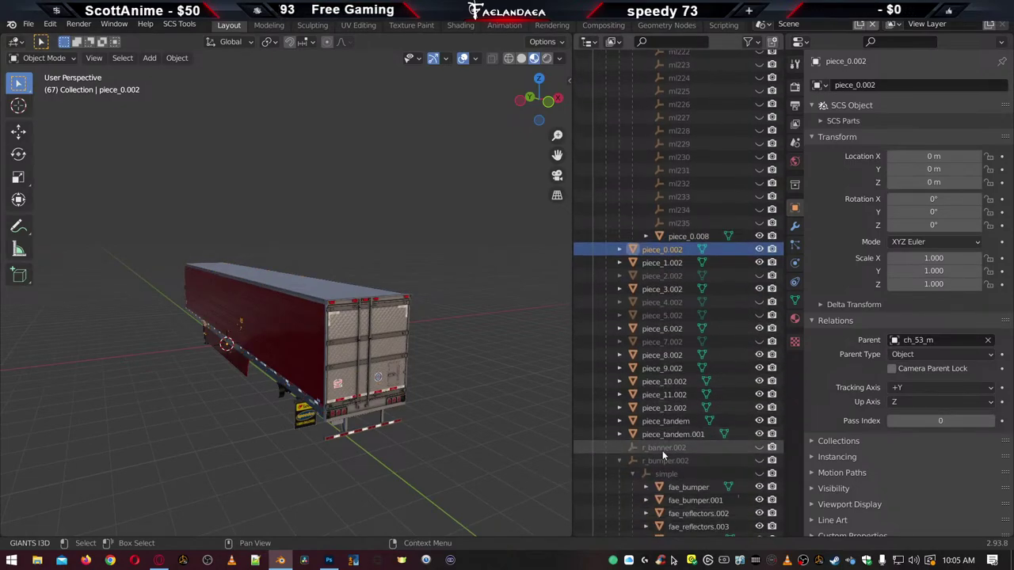
scroll(664, 456, "down", 2)
left_click(666, 431)
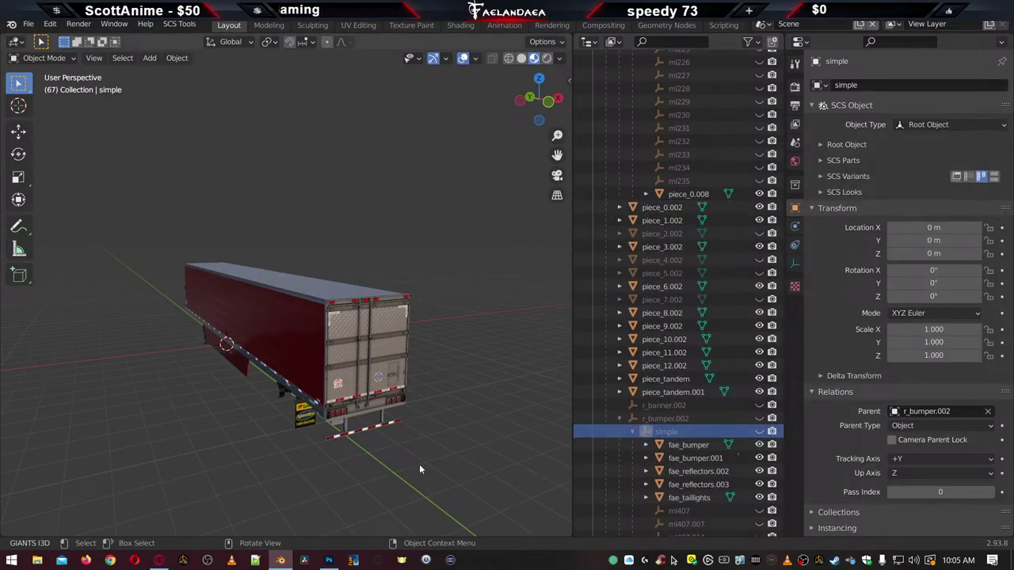
key("KP_Decimal")
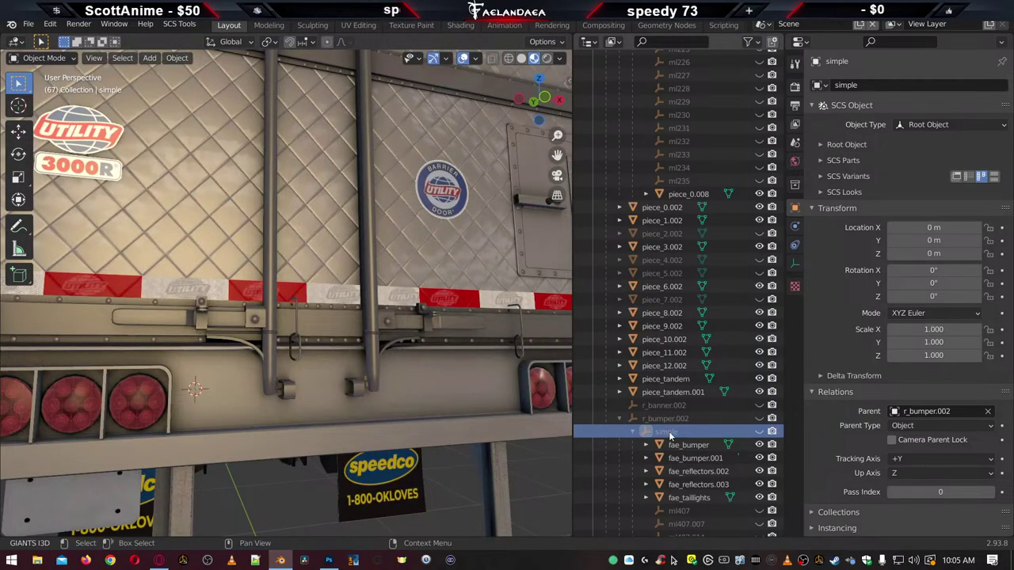
scroll(669, 436, "down", 5)
type("3000")
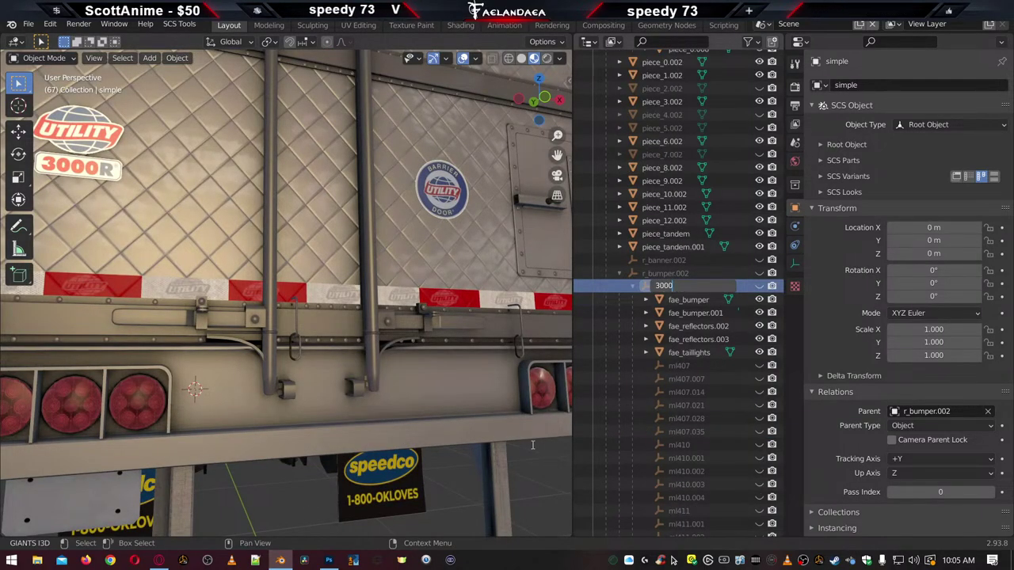
type("R")
key("Return")
Rename the exclusive object under r_mudflap2.001 to 3000R
scroll(420, 401, "down", 6)
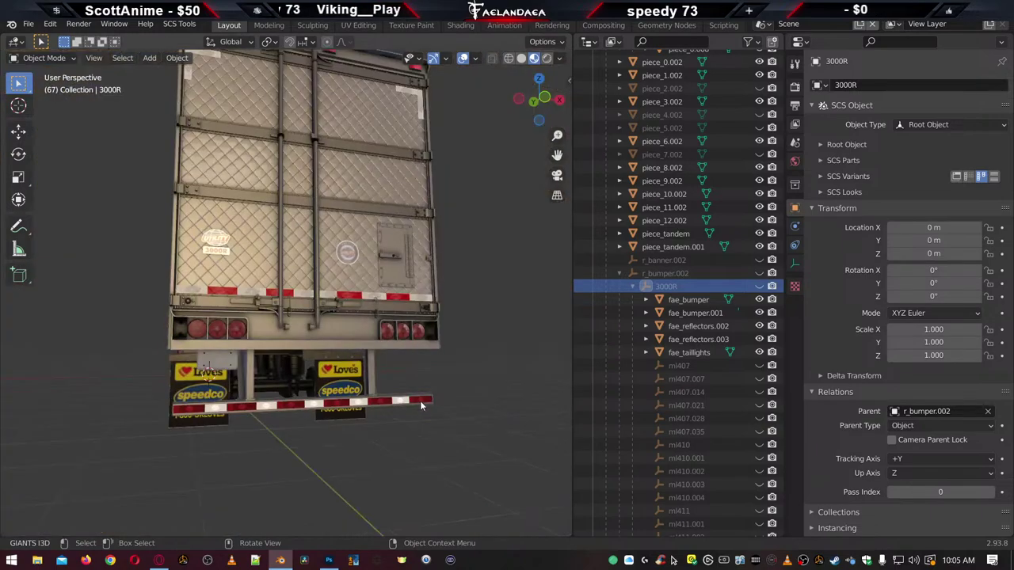
middle_click_drag(420, 401, 435, 397)
scroll(693, 308, "down", 1)
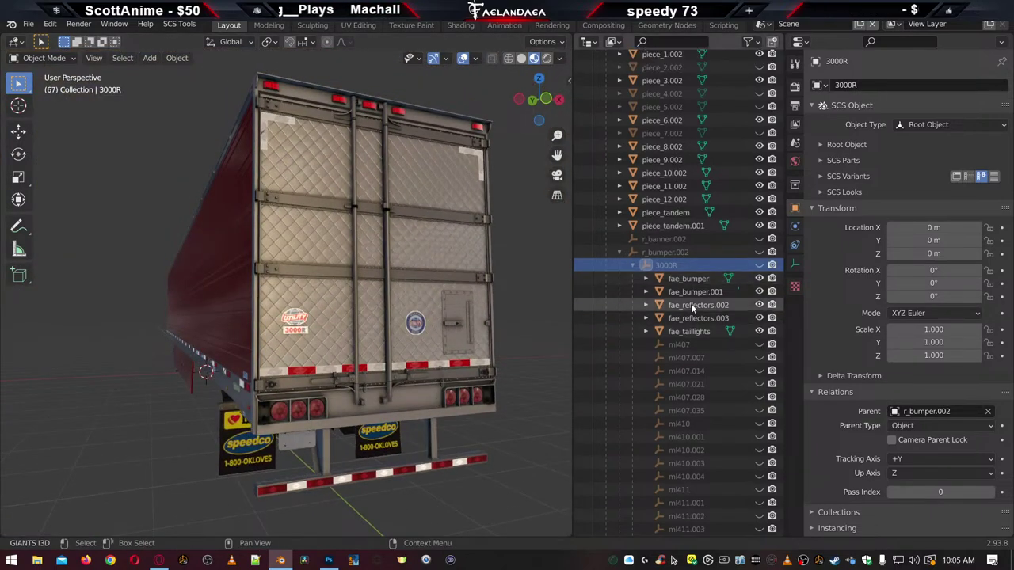
scroll(693, 309, "down", 3)
scroll(697, 328, "down", 8)
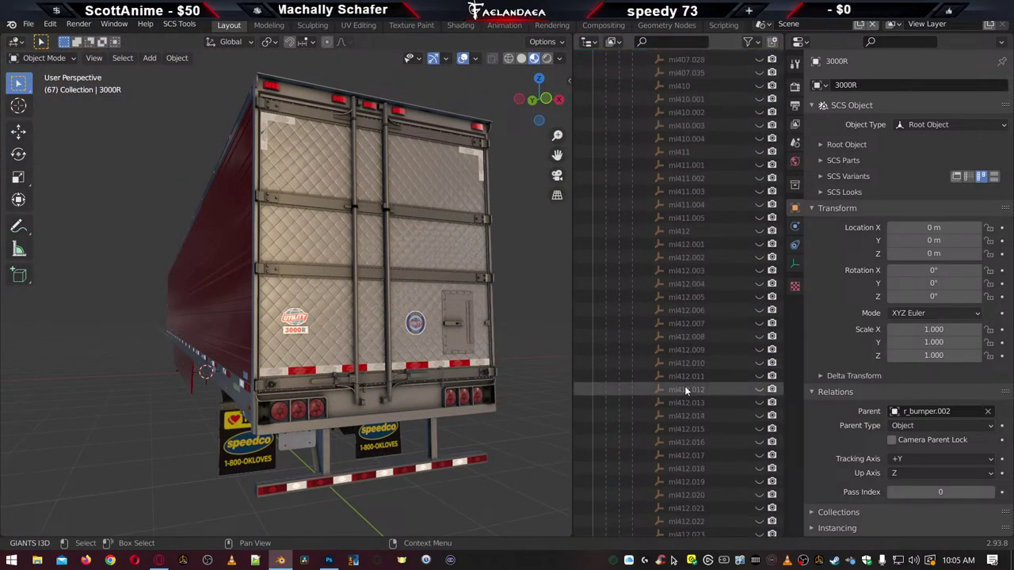
scroll(684, 388, "down", 6)
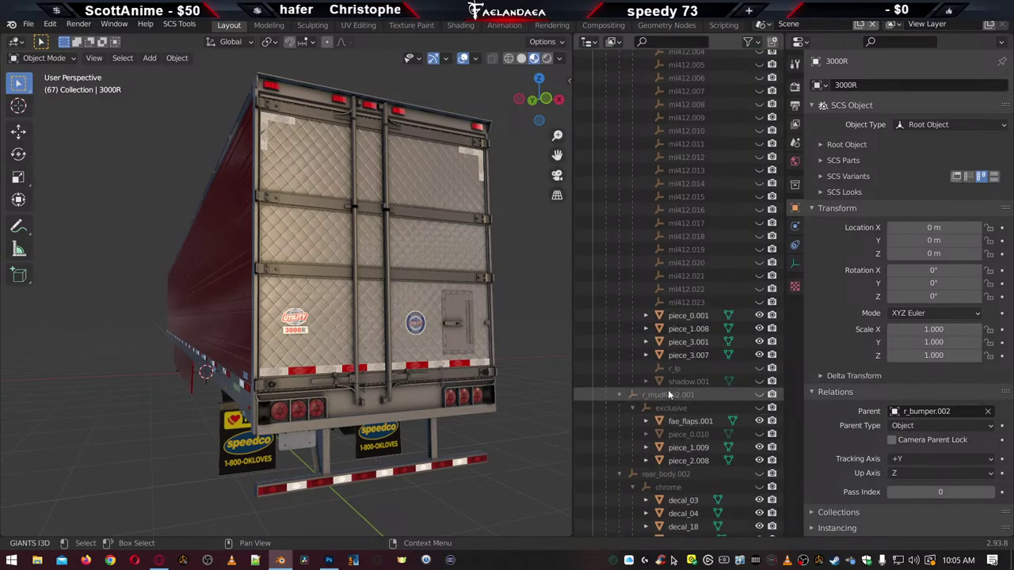
left_click(669, 395)
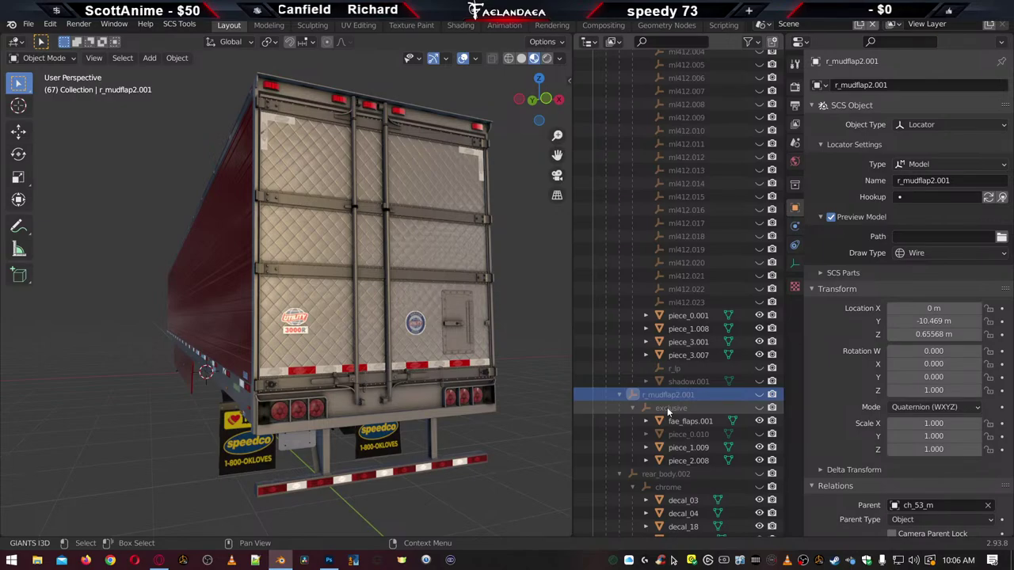
left_click(667, 408)
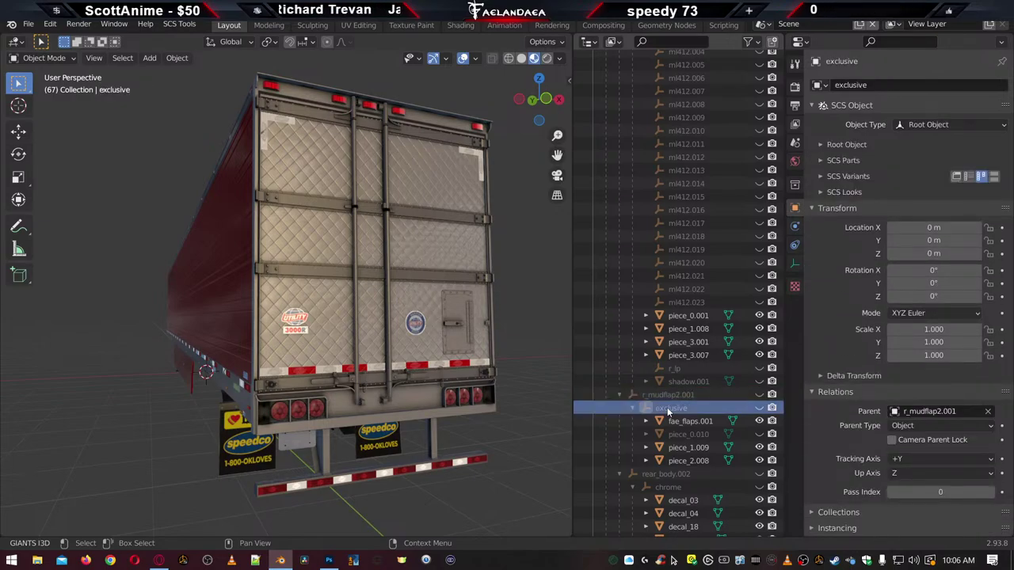
key("F2")
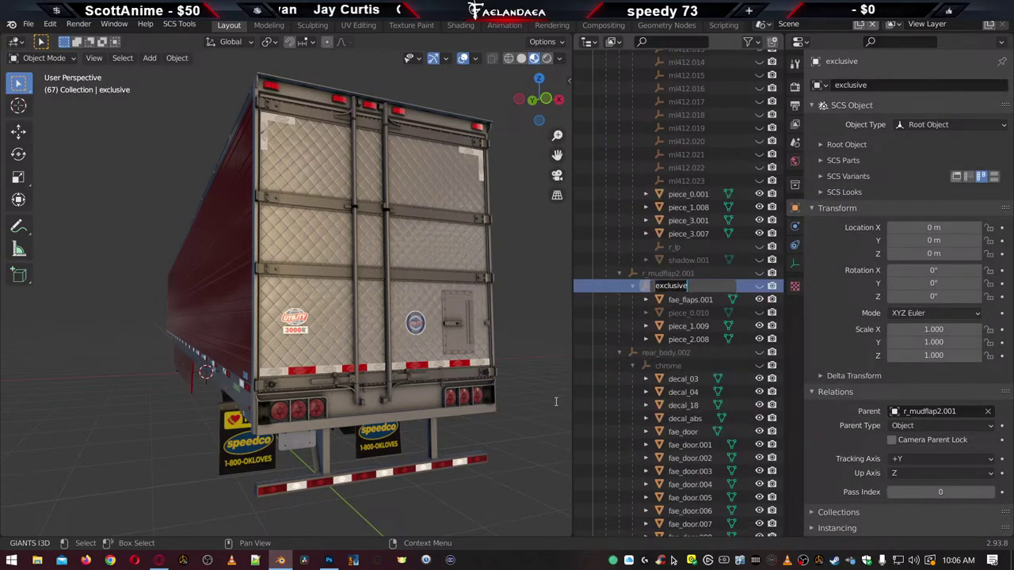
type("3000R")
key("Return")
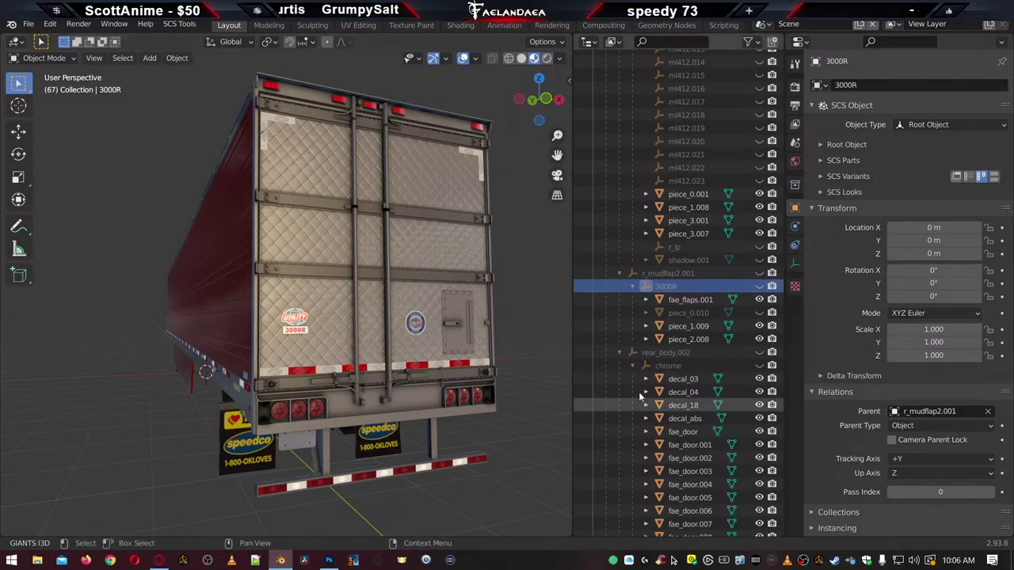
Rename the chrome object under rear_body.002 to door_3000R
left_click(678, 368)
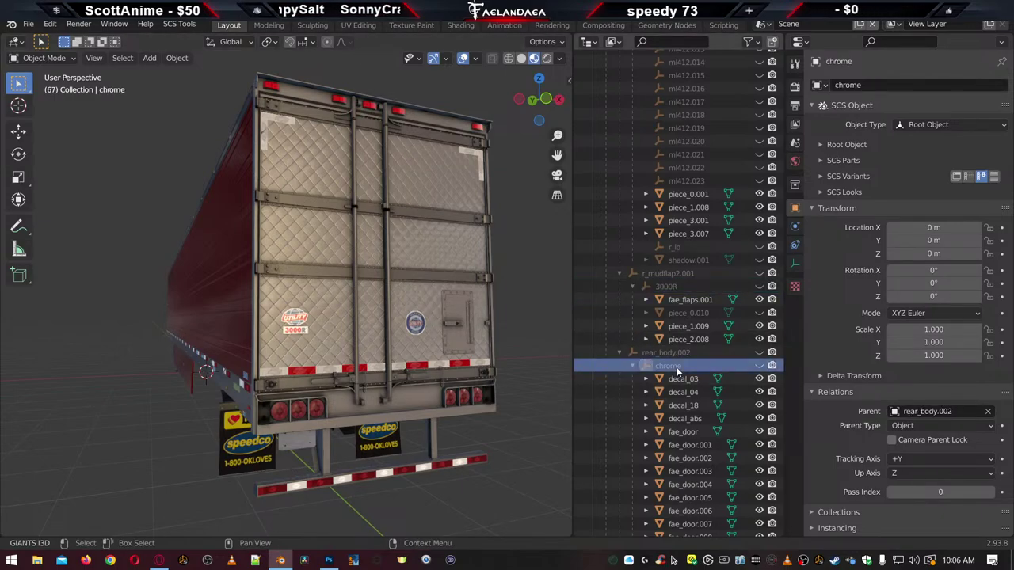
key("F2")
type("3000R")
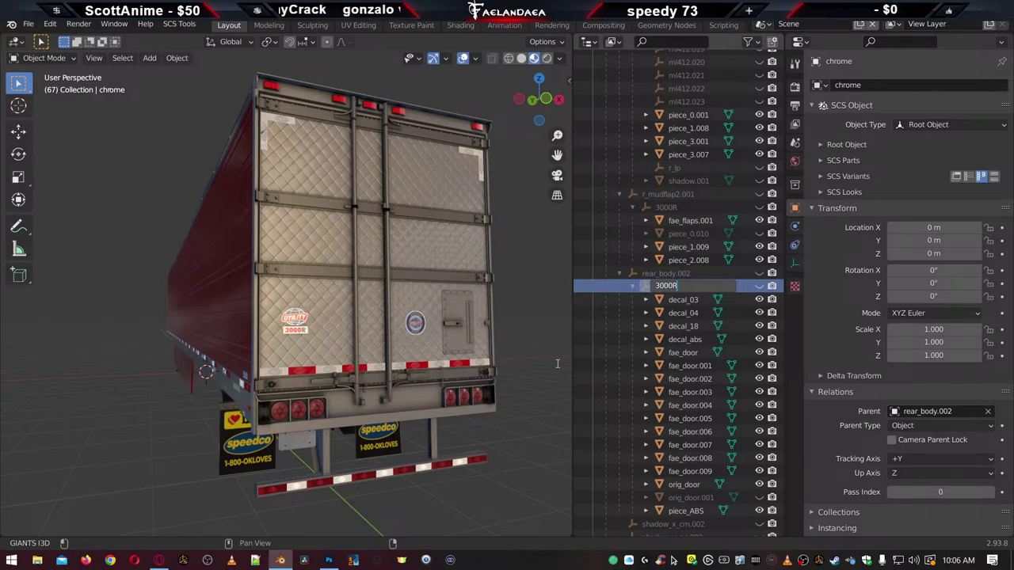
key("Return")
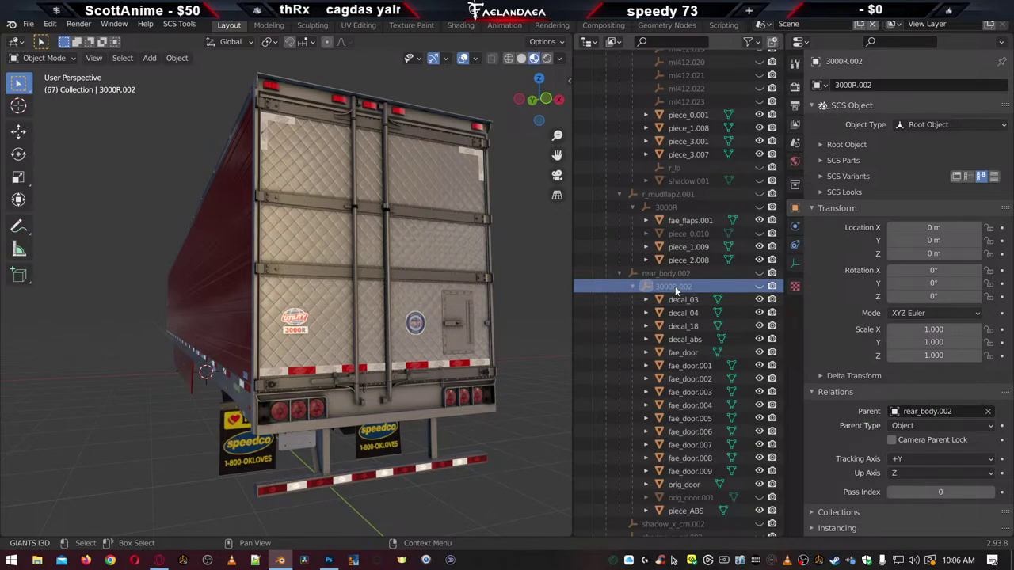
scroll(675, 289, "down", 1)
scroll(675, 291, "down", 3)
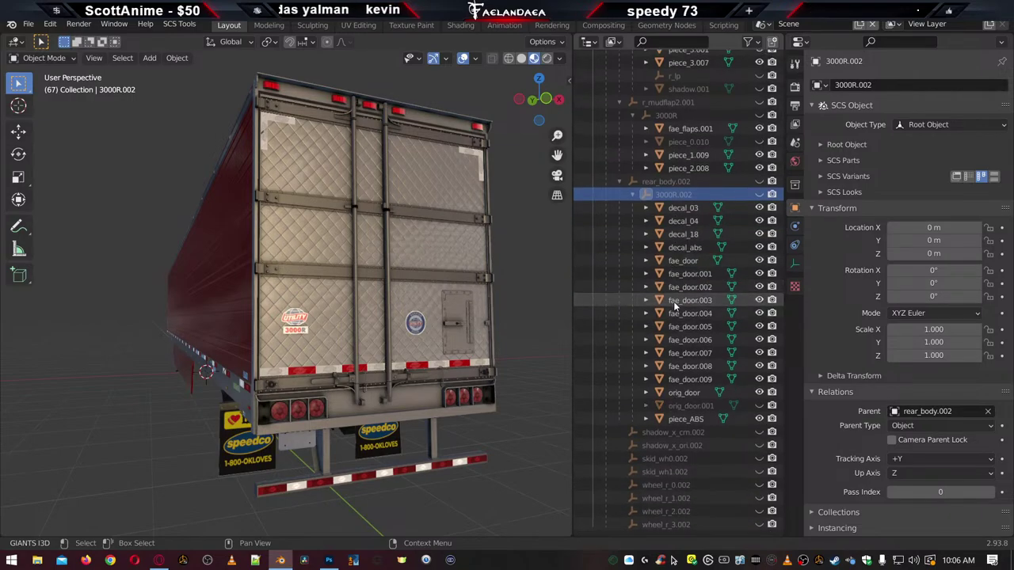
scroll(674, 380, "up", 5)
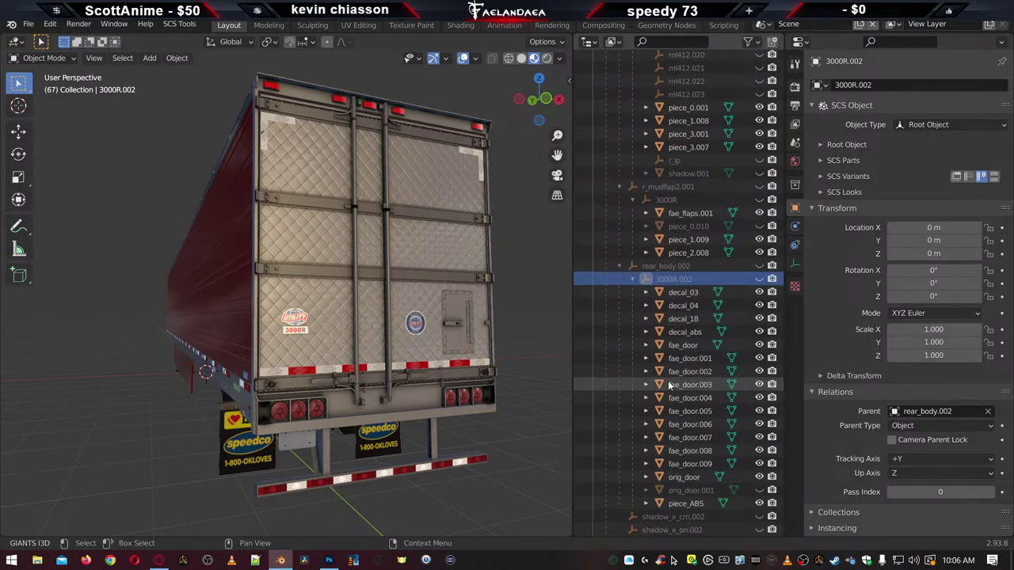
double_click(680, 301)
scroll(679, 301, "down", 1)
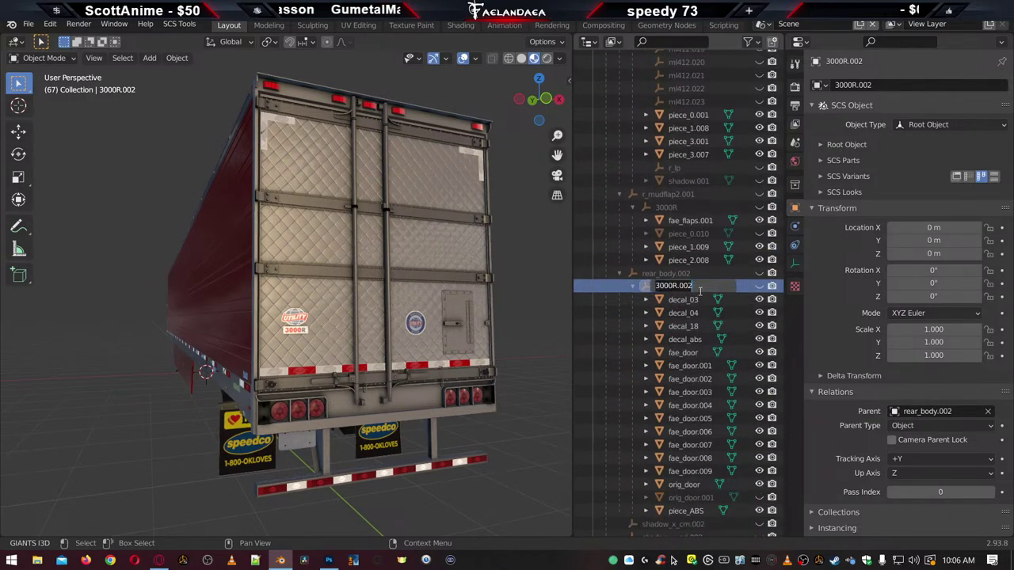
key("BackSpace")
key("BackSpace")
key("BackSpace")
key("BackSpace")
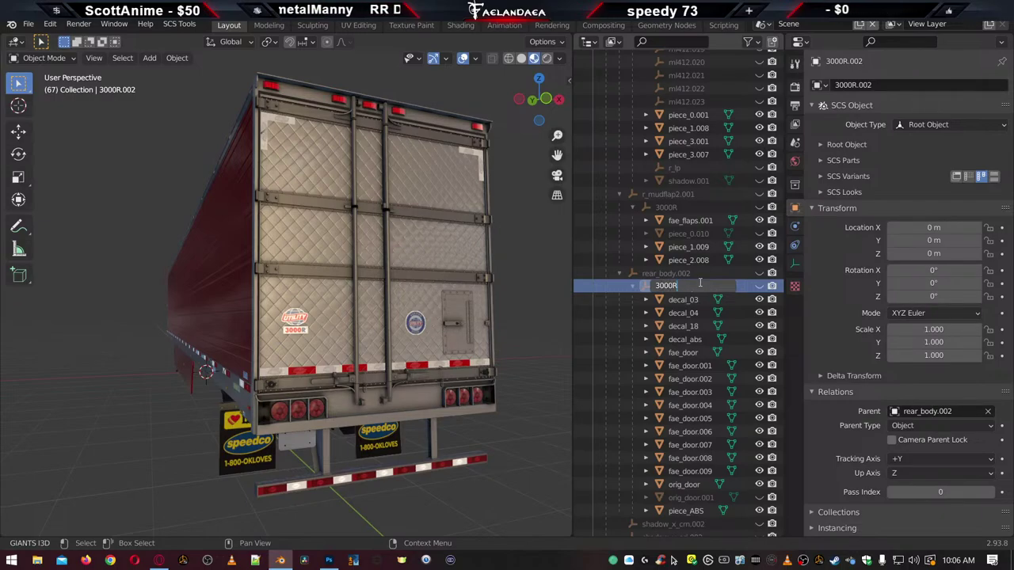
key("Home")
type("door_")
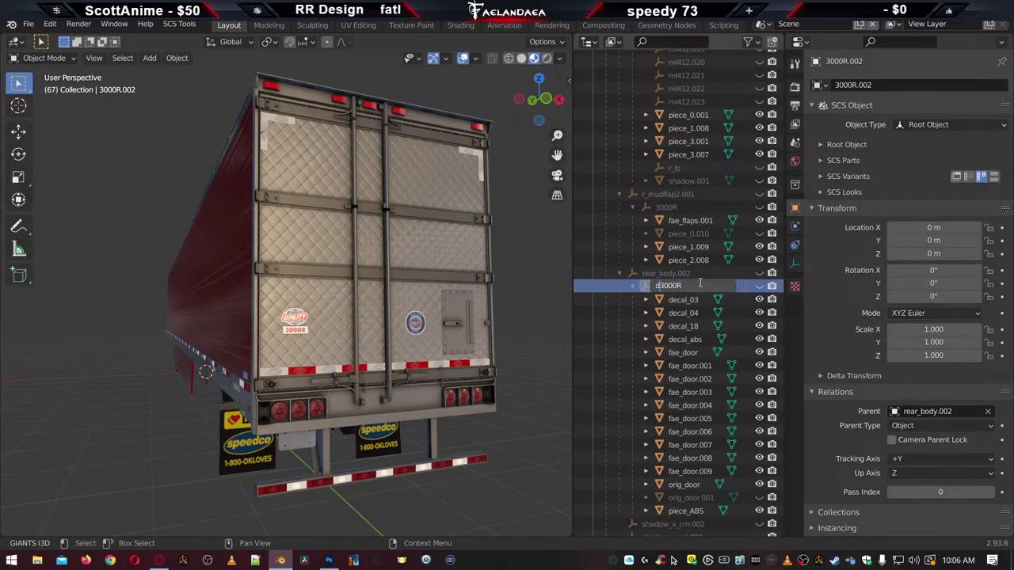
key("Return")
Add the flap_ prefix to the 3000R object under r_mudflap2.001, making flap_3000R
double_click(666, 206)
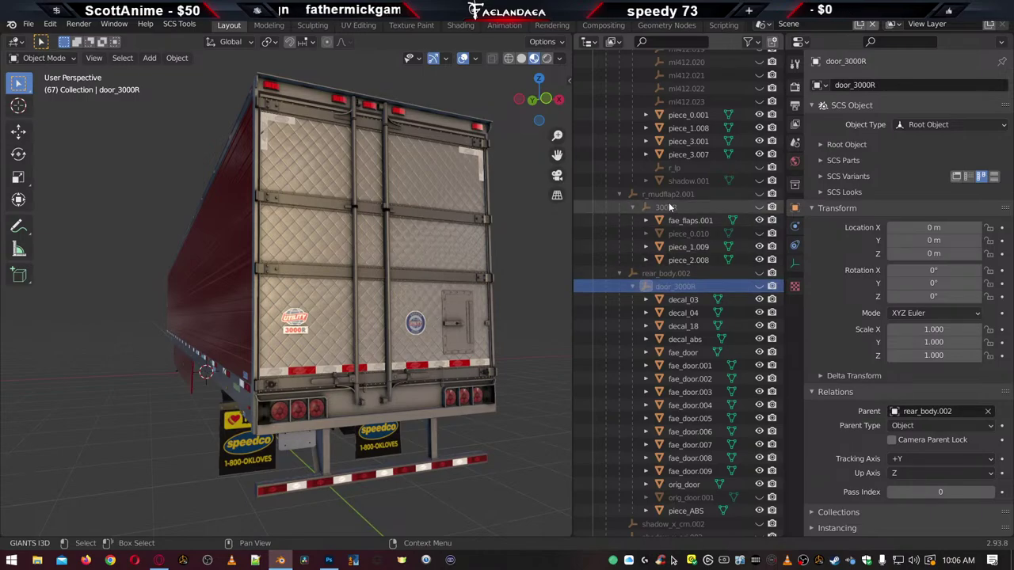
scroll(666, 207, "up", 3)
key("Home")
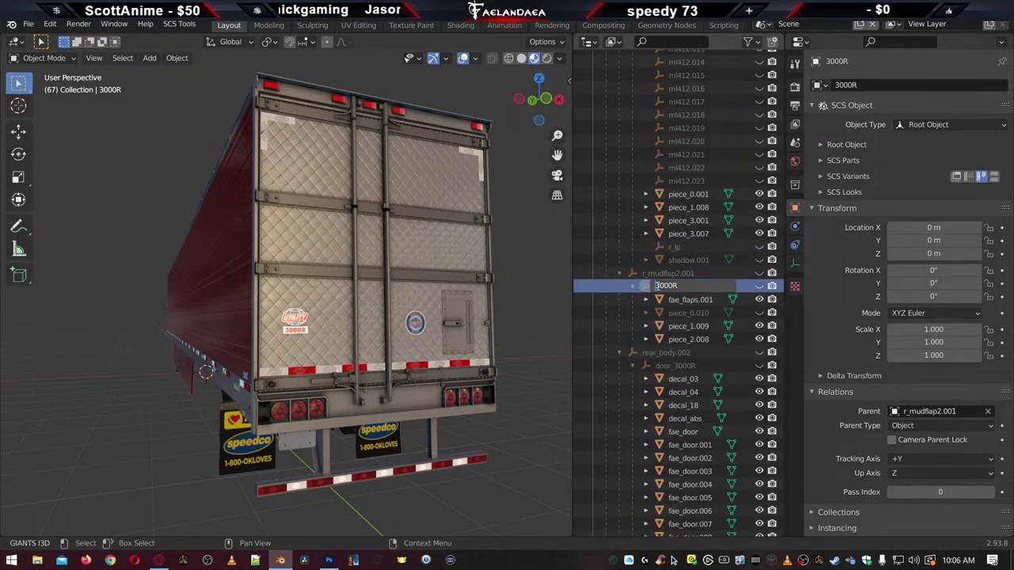
type("flap_")
key("Return")
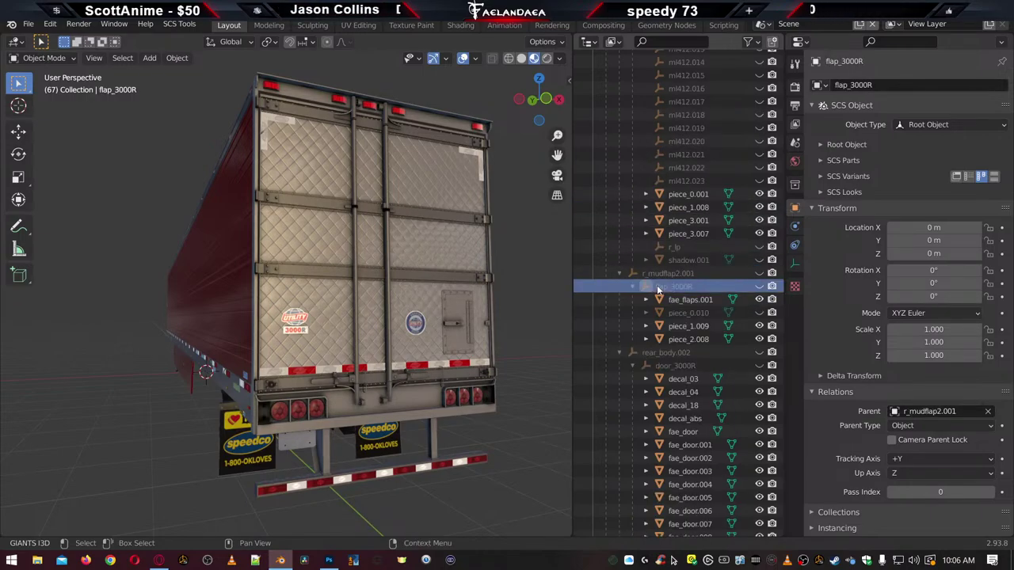
Rename 3000R.001 under r_bumper.002 to bumper_3000R
scroll(672, 292, "up", 12)
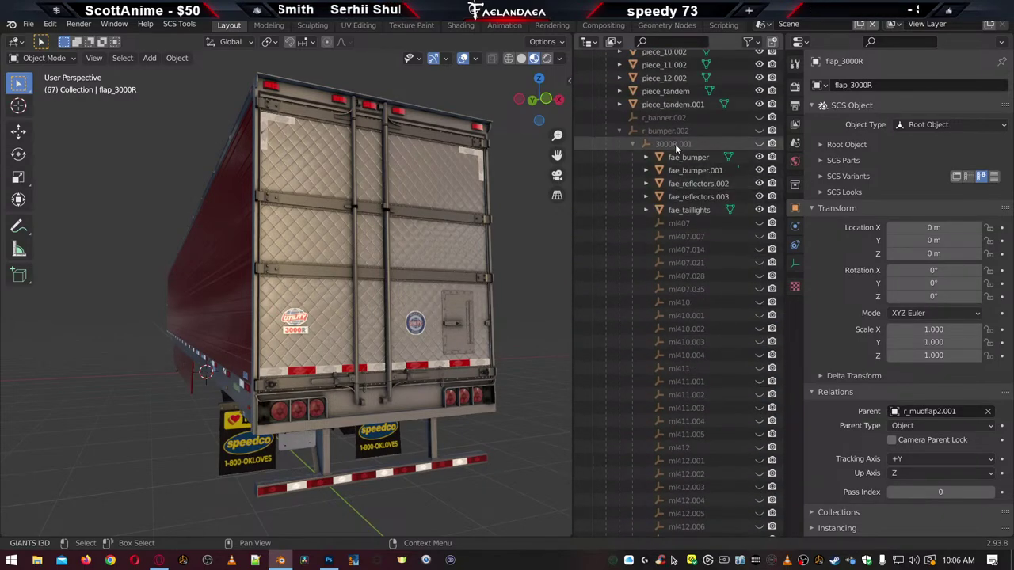
left_click(677, 146)
double_click(678, 146)
scroll(680, 145, "up", 3)
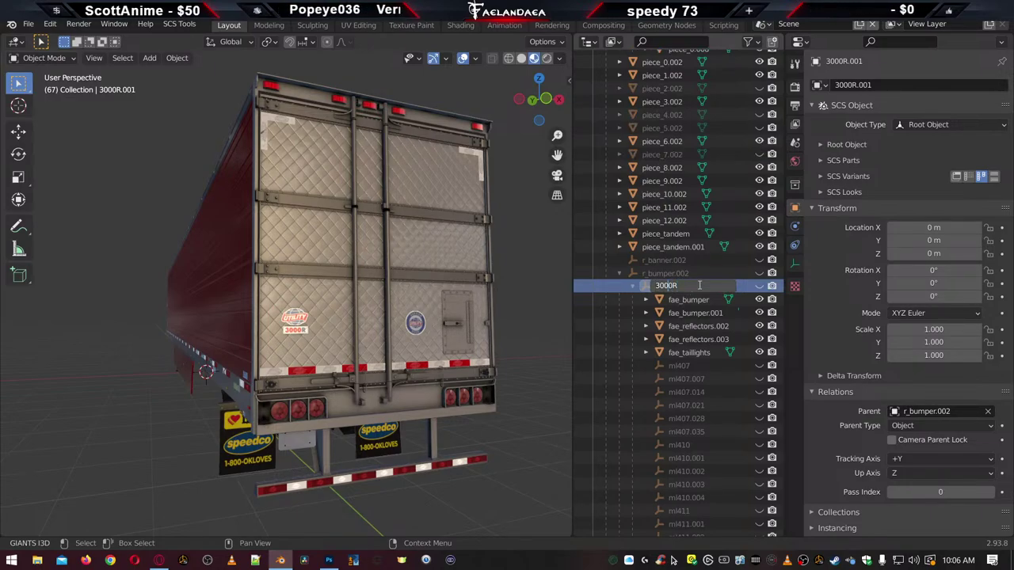
type("bumper ")
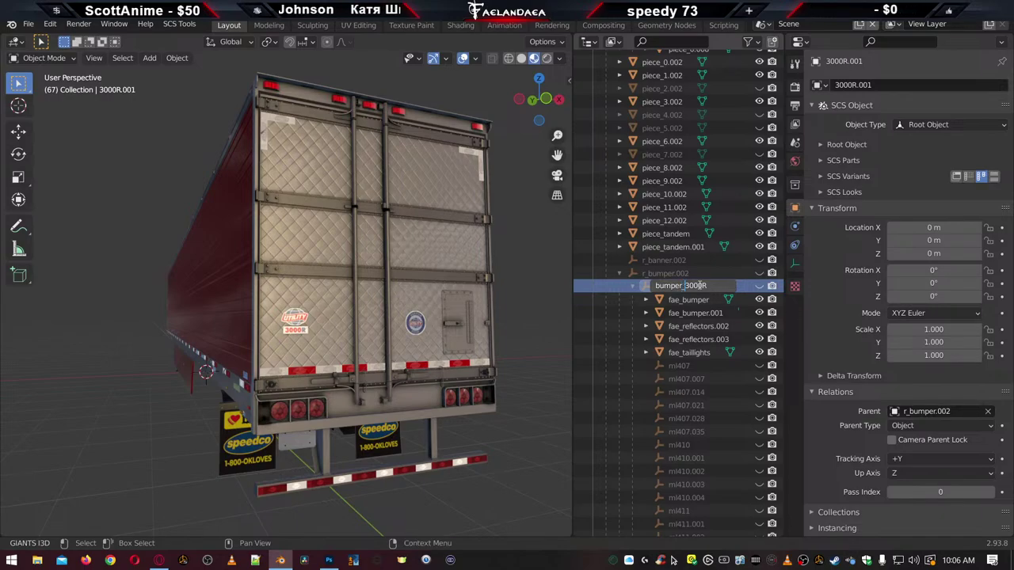
type("_")
key("Return")
scroll(699, 290, "up", 5)
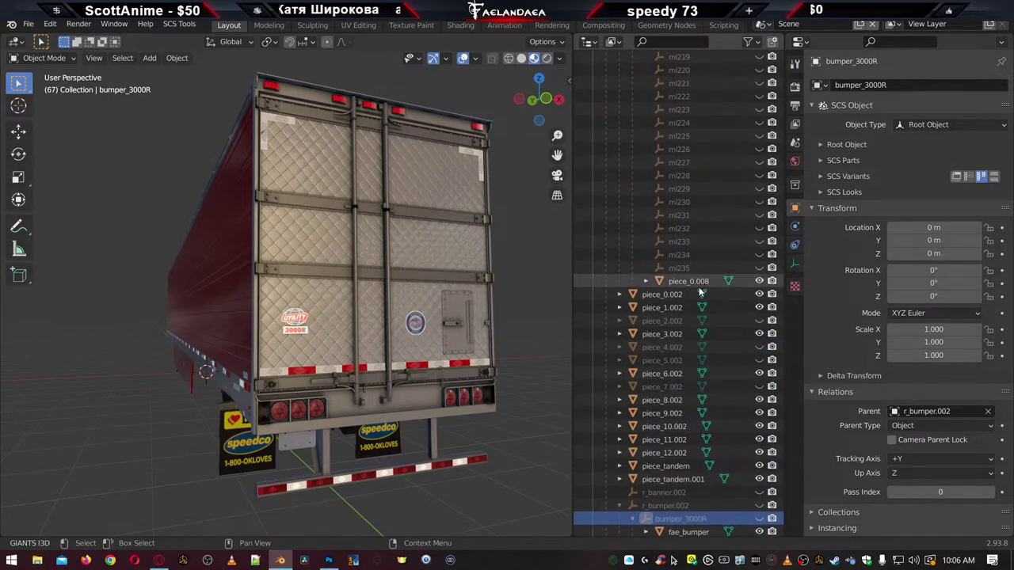
scroll(699, 290, "up", 15)
scroll(697, 292, "up", 15)
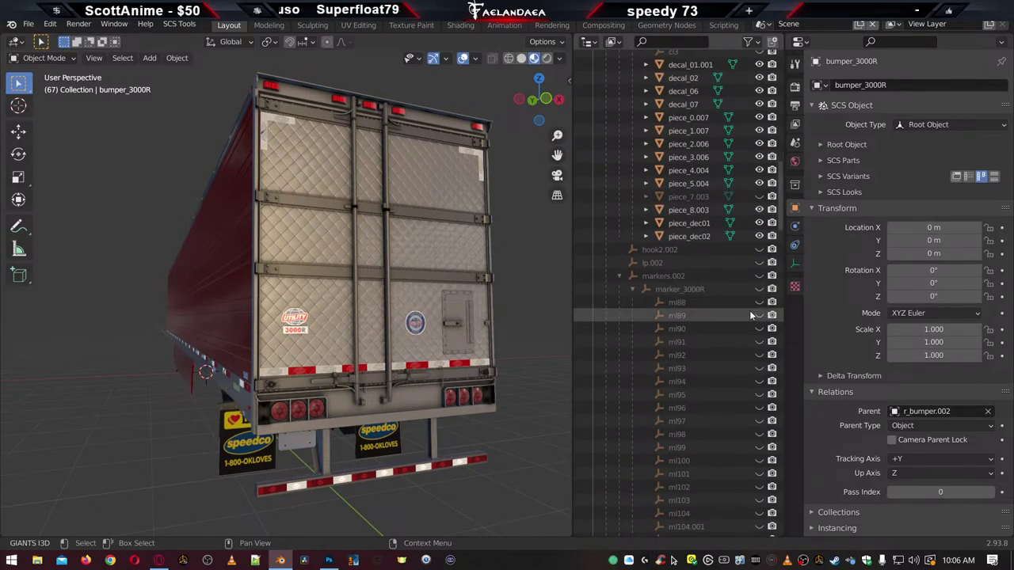
scroll(707, 282, "up", 8)
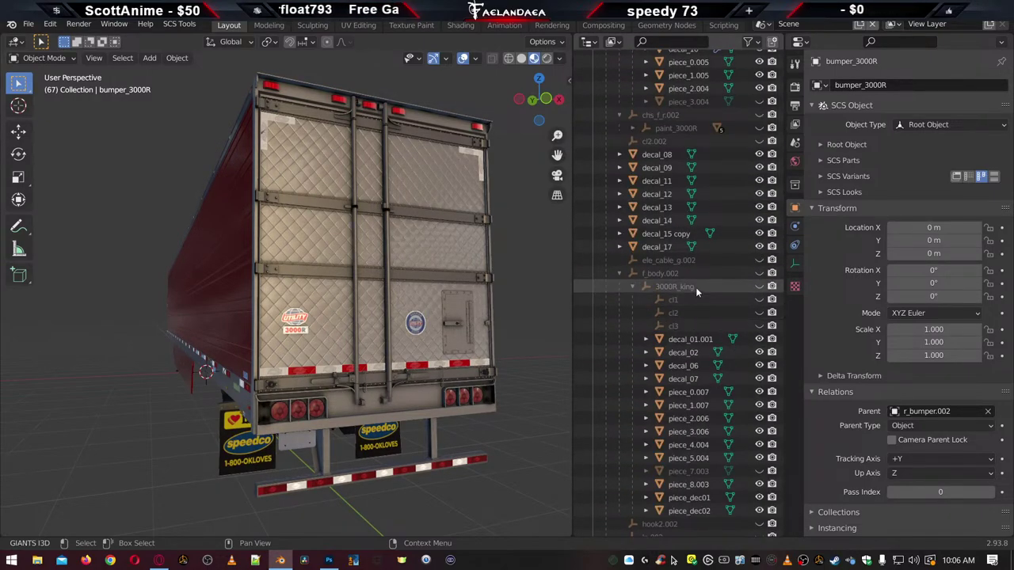
scroll(697, 293, "up", 4)
scroll(694, 301, "up", 4)
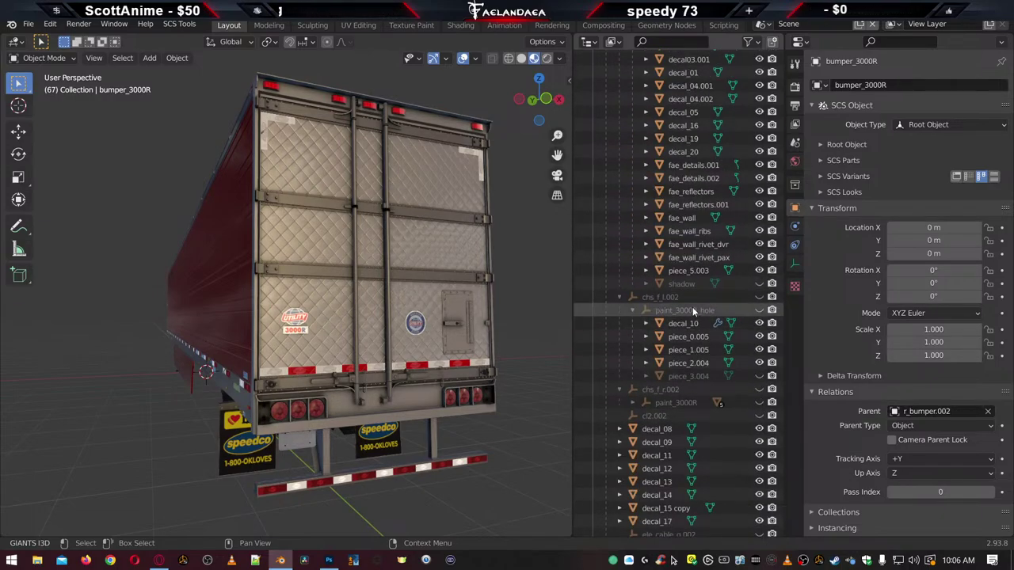
scroll(693, 310, "up", 5)
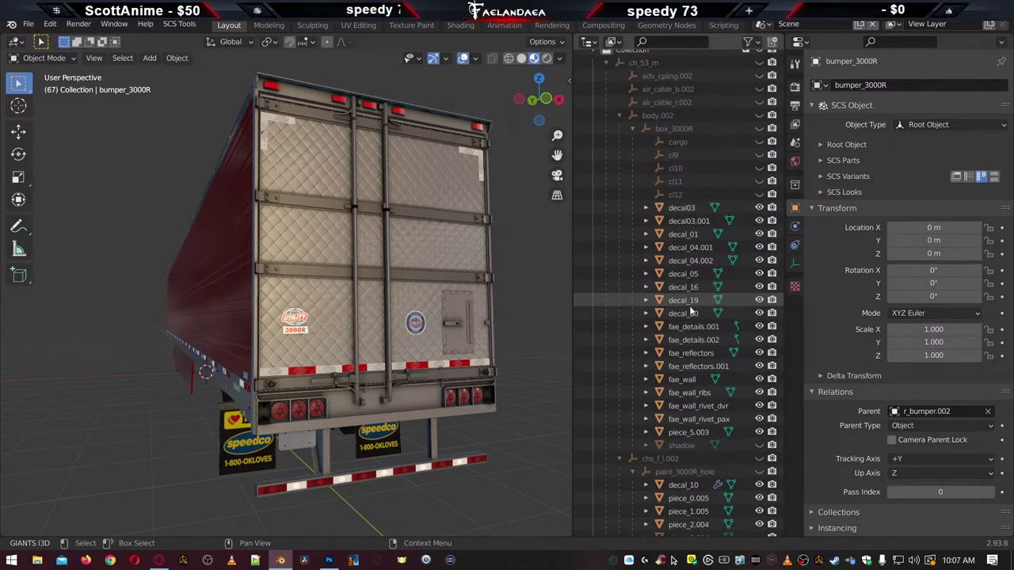
scroll(682, 357, "down", 15)
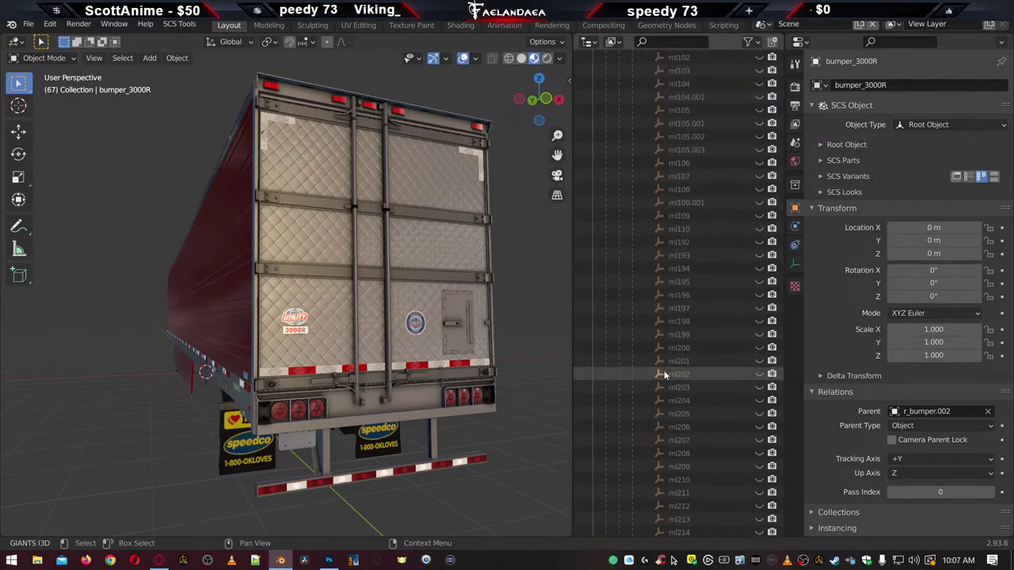
scroll(676, 402, "down", 10)
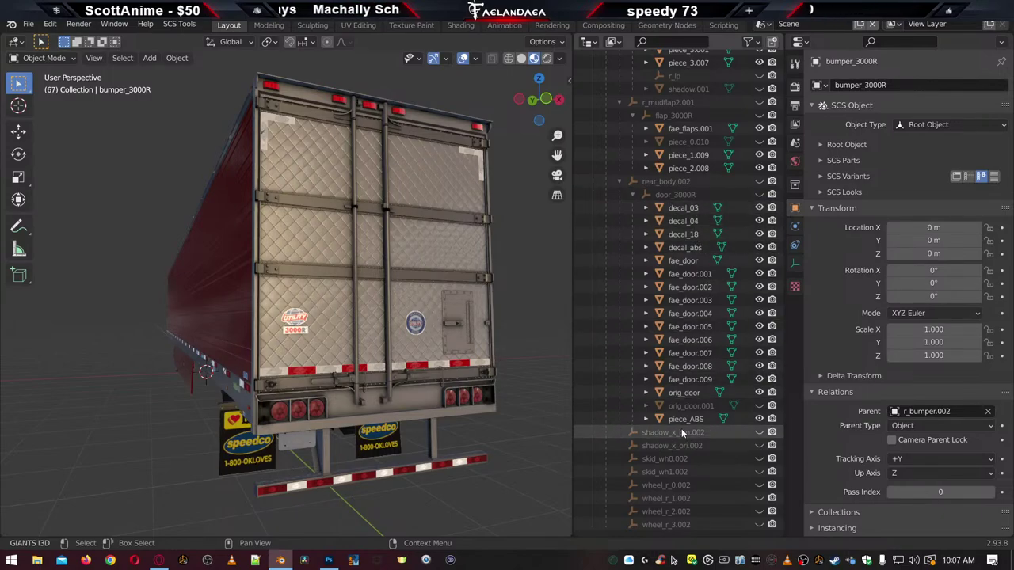
scroll(679, 491, "up", 5)
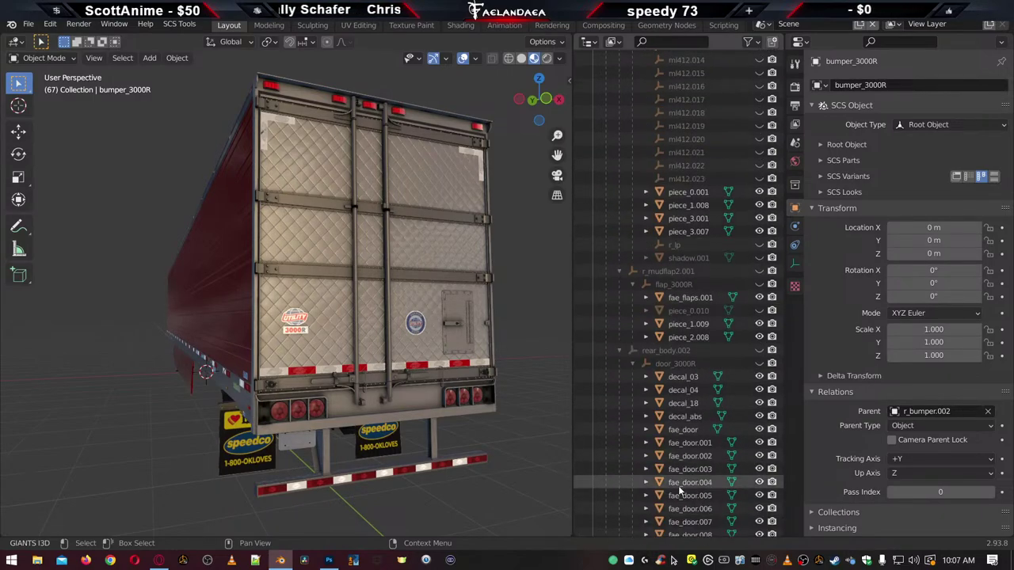
scroll(679, 491, "up", 15)
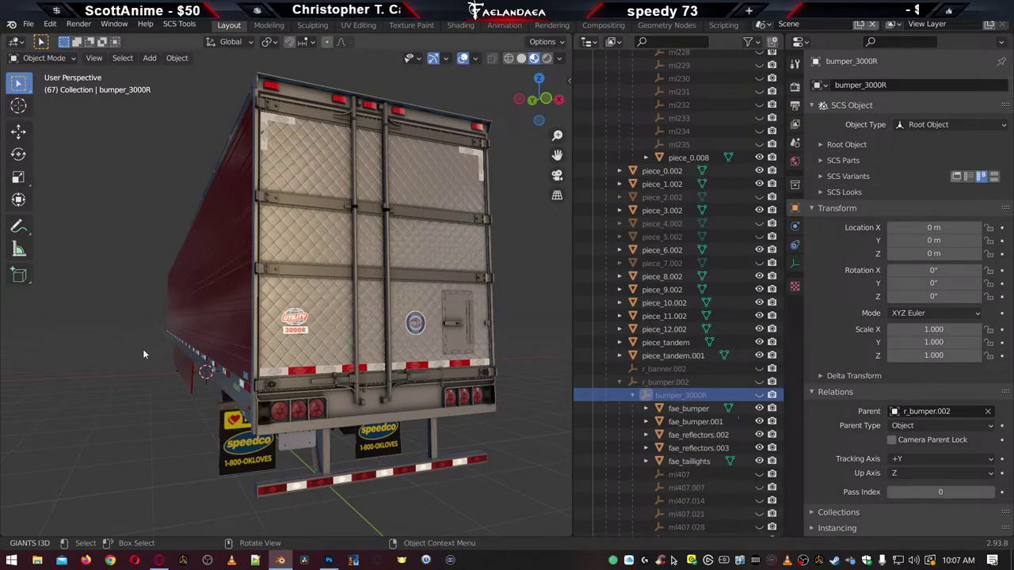
Save Utility_3000R_Kitbash.blend with Ctrl+S and orbit toward the trailer's refrigeration unit
key("ctrl+s")
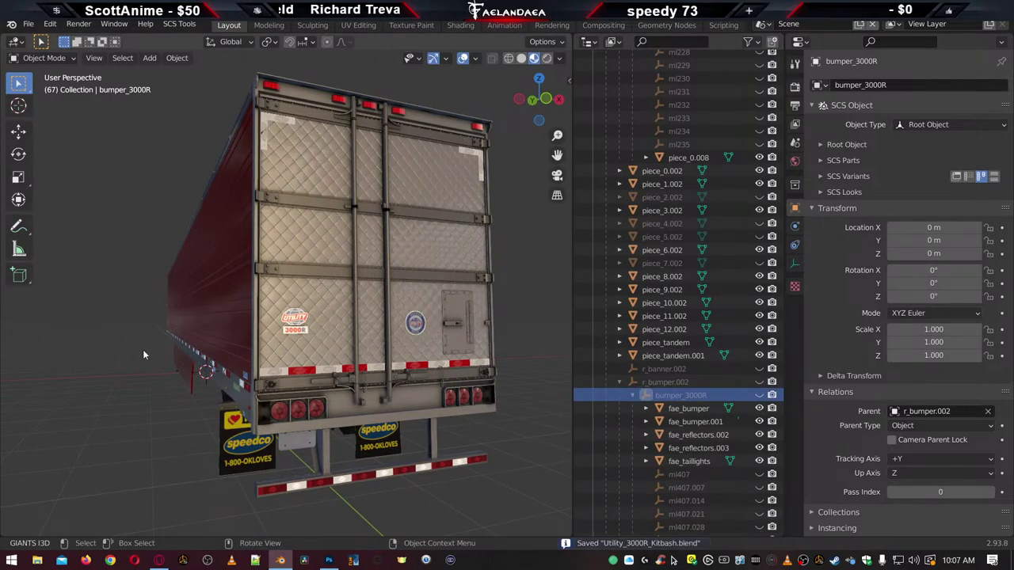
scroll(143, 353, "down", 5)
middle_click_drag(130, 333, 418, 348)
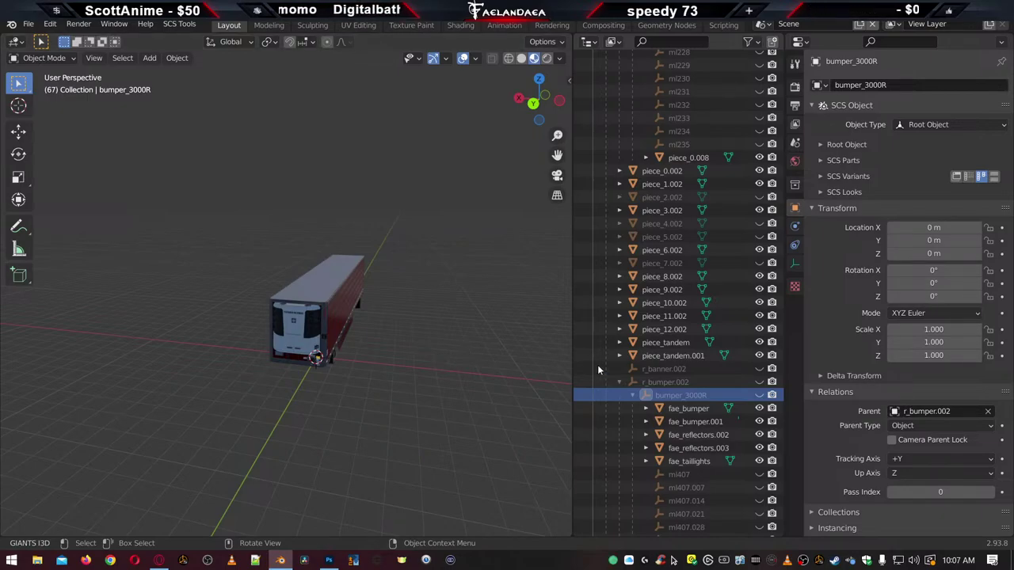
scroll(473, 362, "up", 5)
middle_click_drag(473, 362, 460, 360)
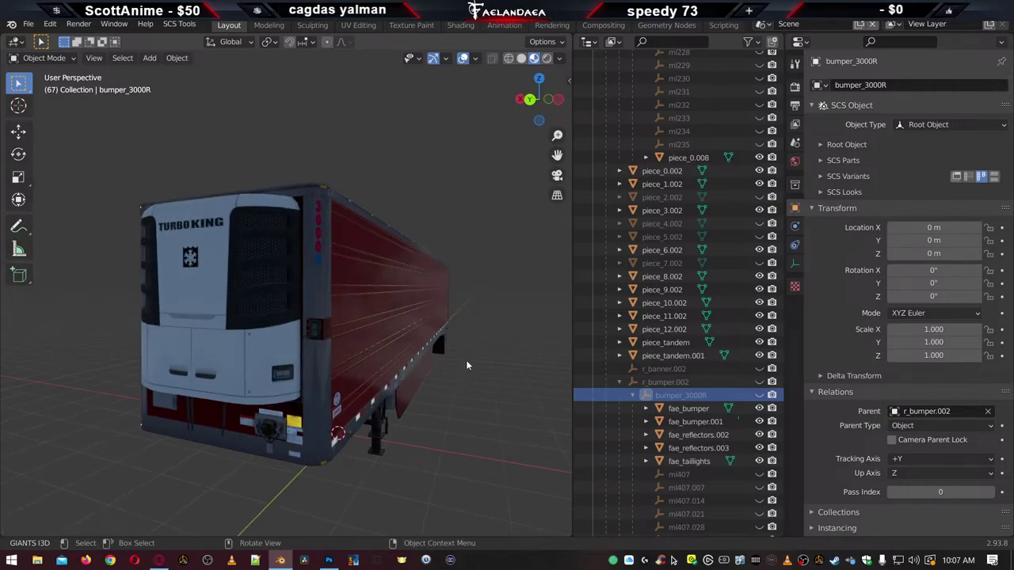
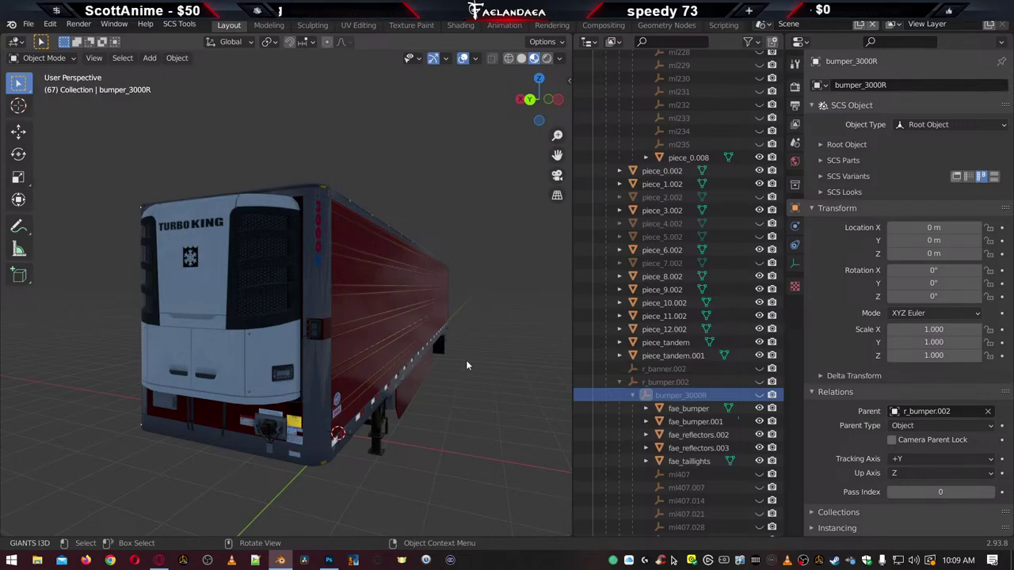
Orbit around the red reefer trailer to inspect its front, then save Utility_3000R_Kitbash.blend
scroll(722, 401, "up", 15)
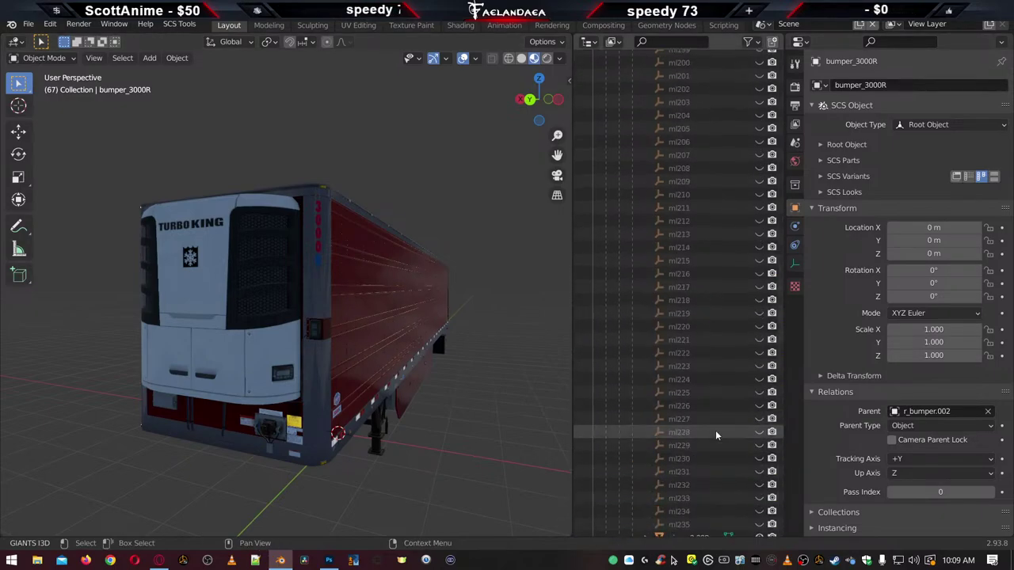
scroll(718, 485, "up", 15)
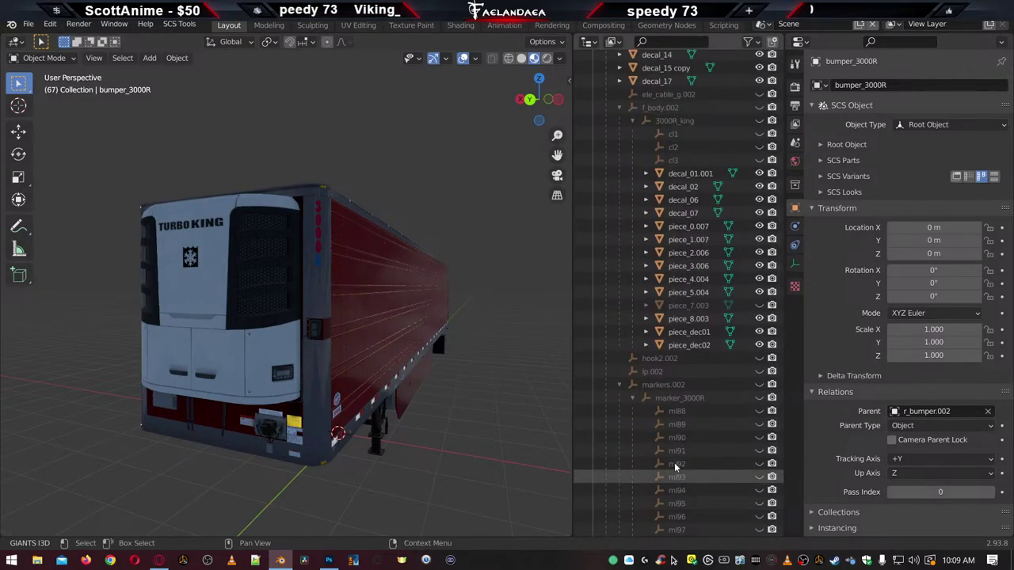
scroll(668, 469, "up", 10)
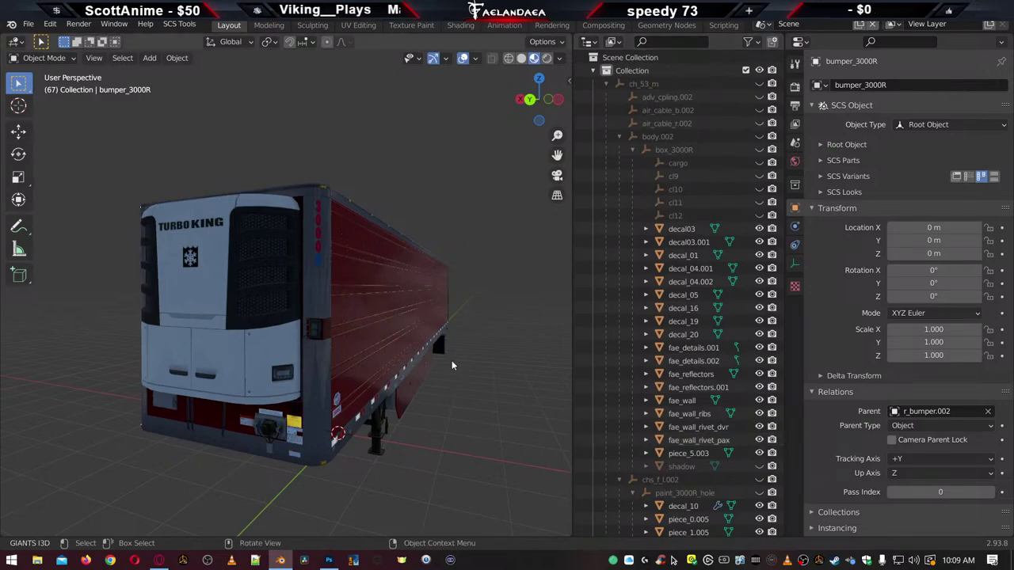
middle_click_drag(451, 361, 471, 325)
scroll(470, 329, "down", 4)
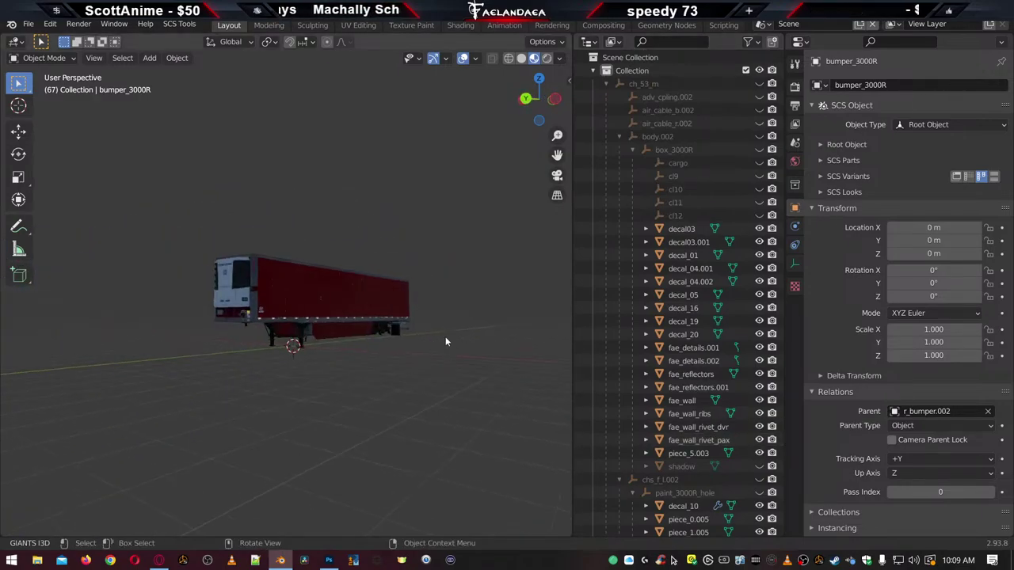
scroll(446, 341, "up", 5)
middle_click_drag(446, 342, 336, 232)
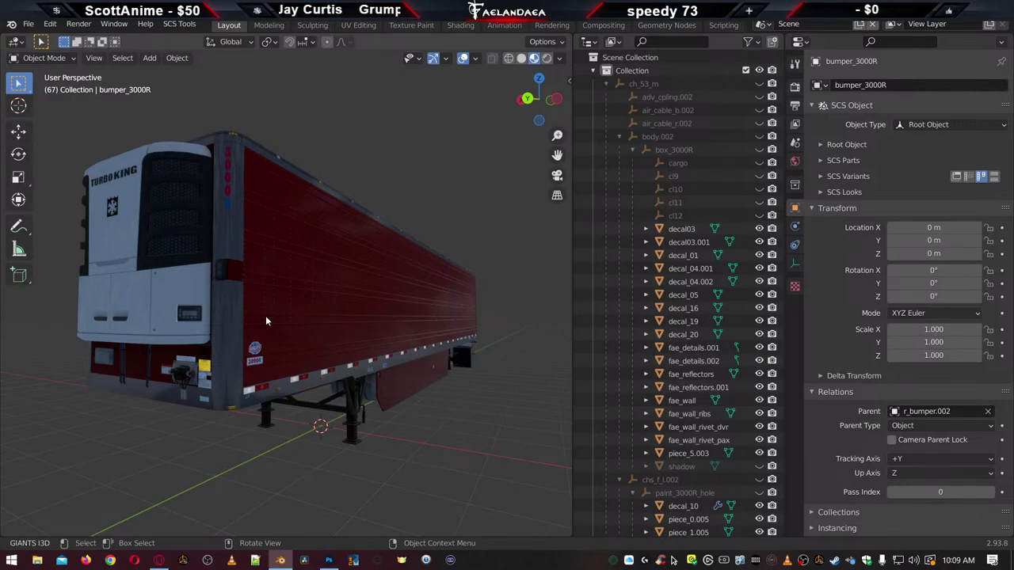
scroll(286, 305, "down", 5)
scroll(339, 314, "up", 5)
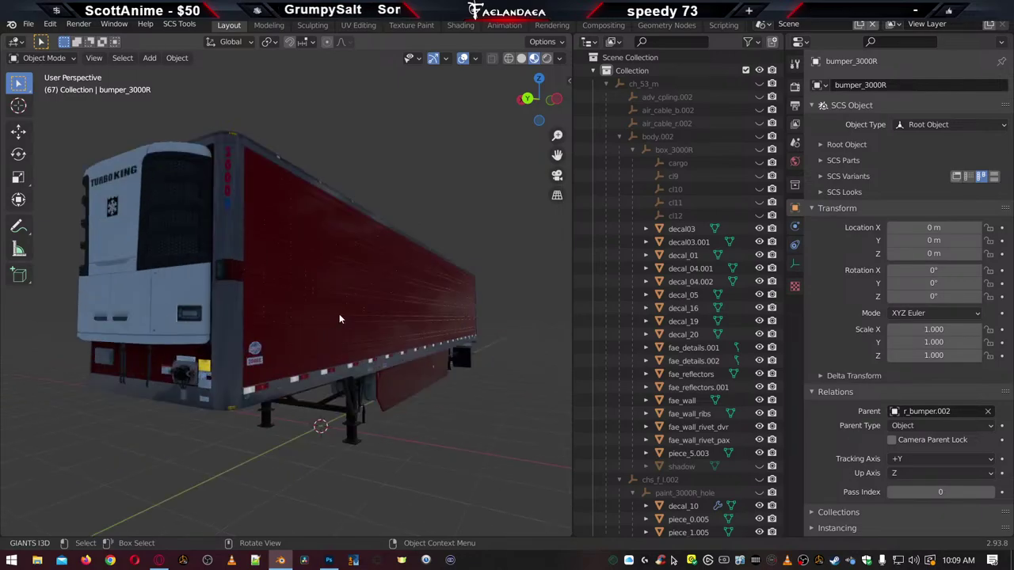
mouse_move(341, 314)
middle_mouse_down()
mouse_move(356, 314)
mouse_move(131, 320)
mouse_move(355, 319)
mouse_move(334, 317)
middle_mouse_up()
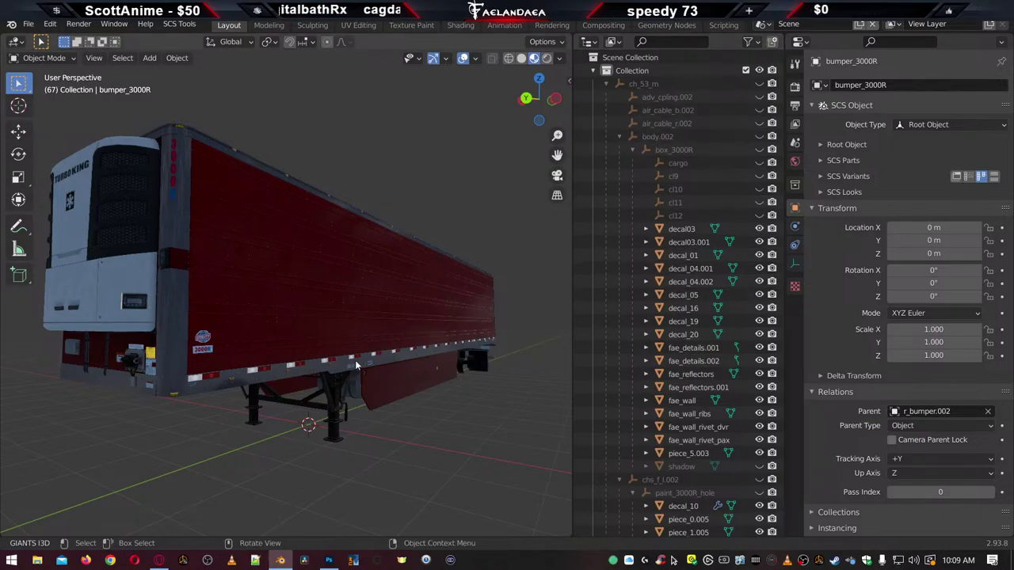
key("ctrl+s")
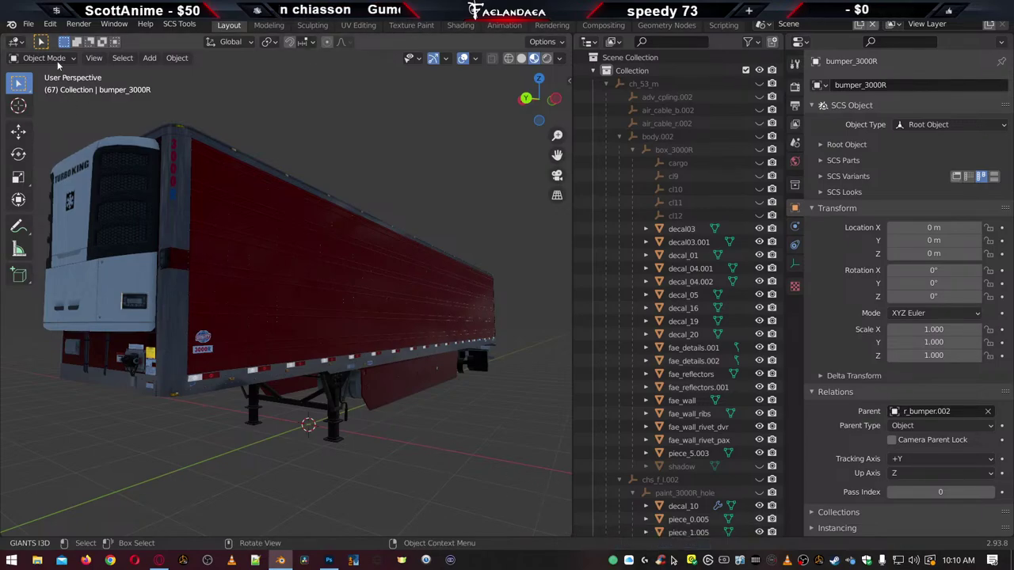
Save a new copy named Utility_3000R_Splitting.blend in the ATS_Project_Bases folder
left_click(27, 24)
left_click(48, 124)
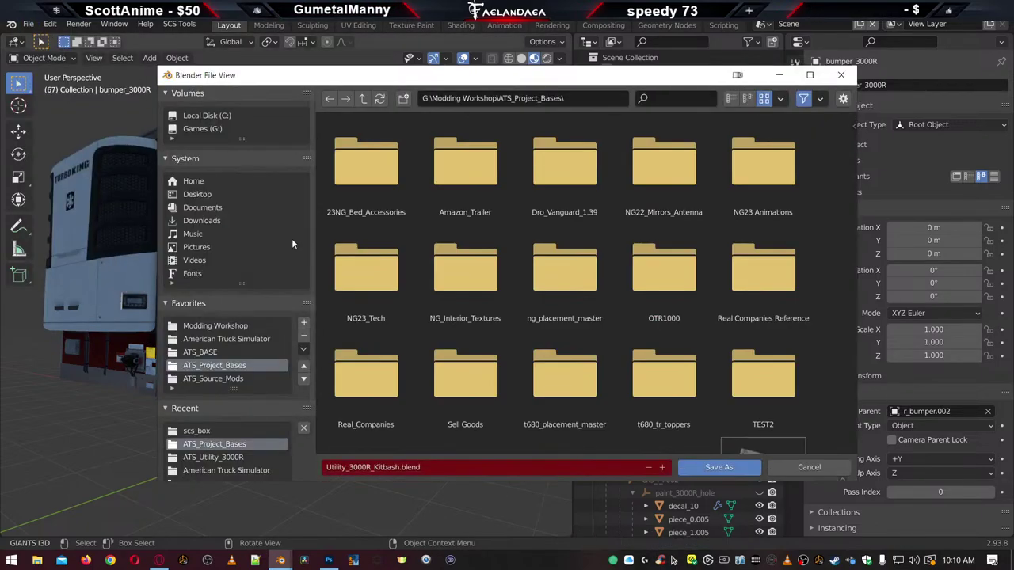
left_click(385, 468)
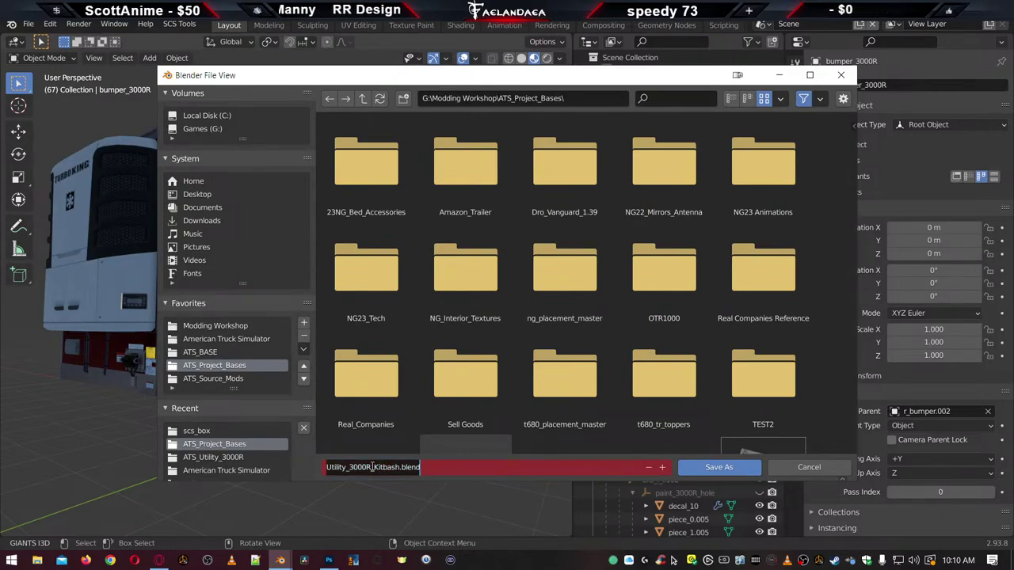
left_click(374, 467)
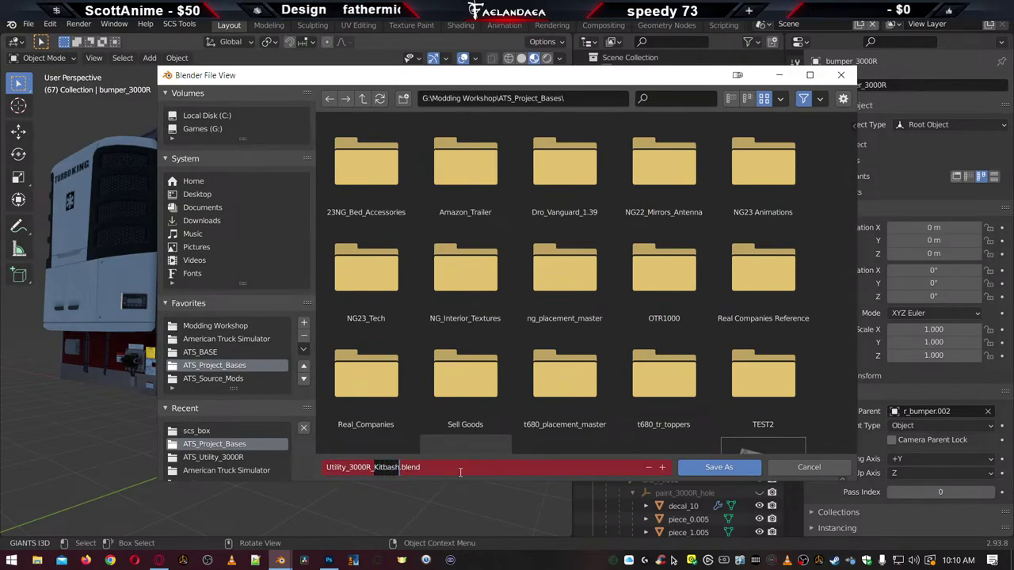
type("Splitting")
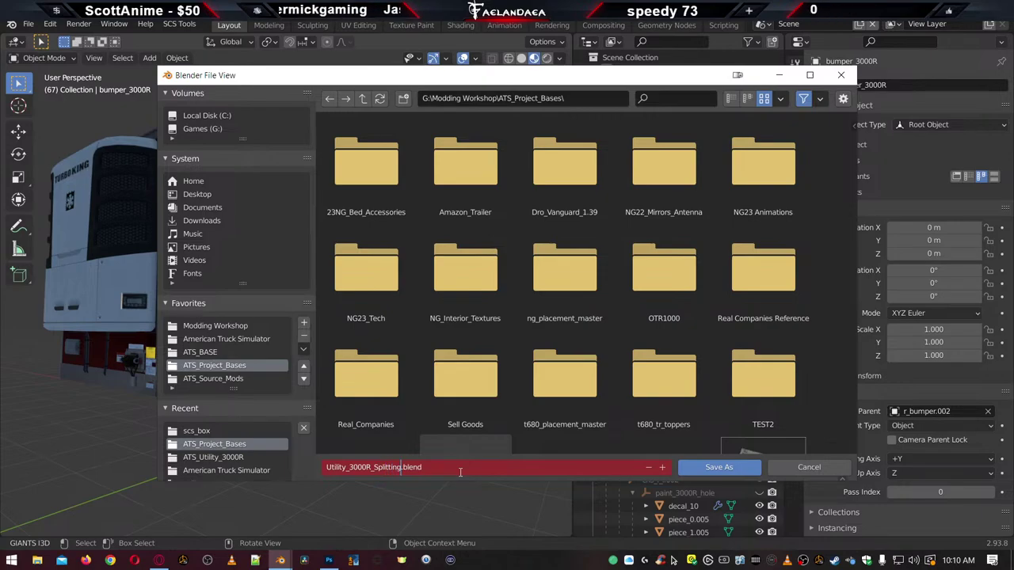
key("Return")
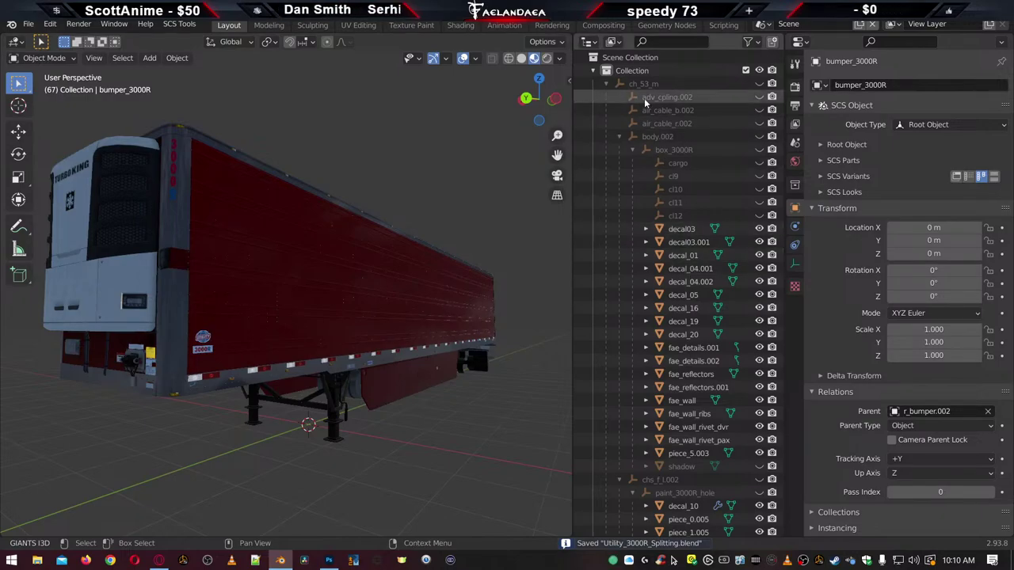
Clear the rear_body.002 parent from the door_3000R root object
scroll(683, 346, "down", 5)
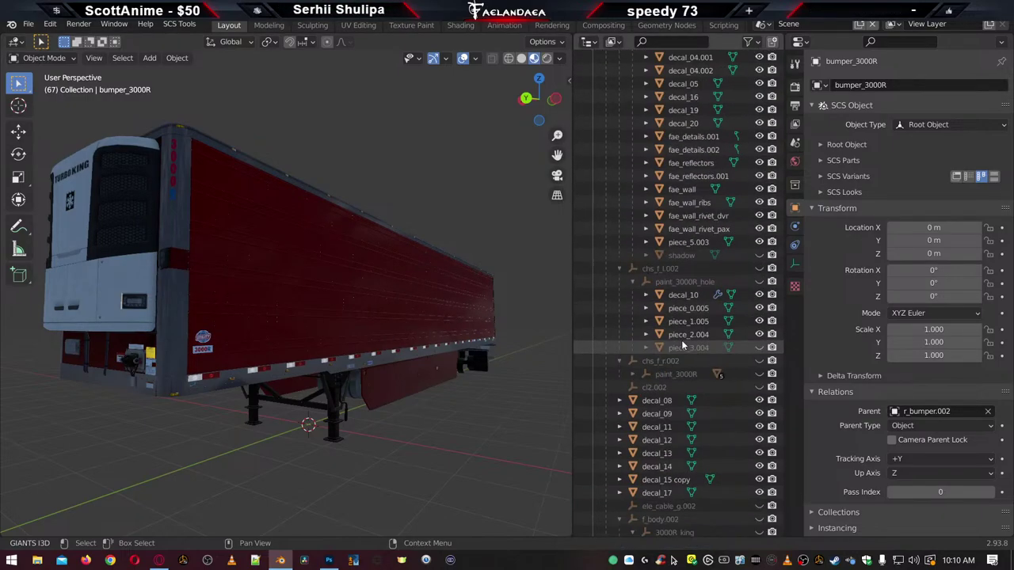
scroll(683, 346, "down", 15)
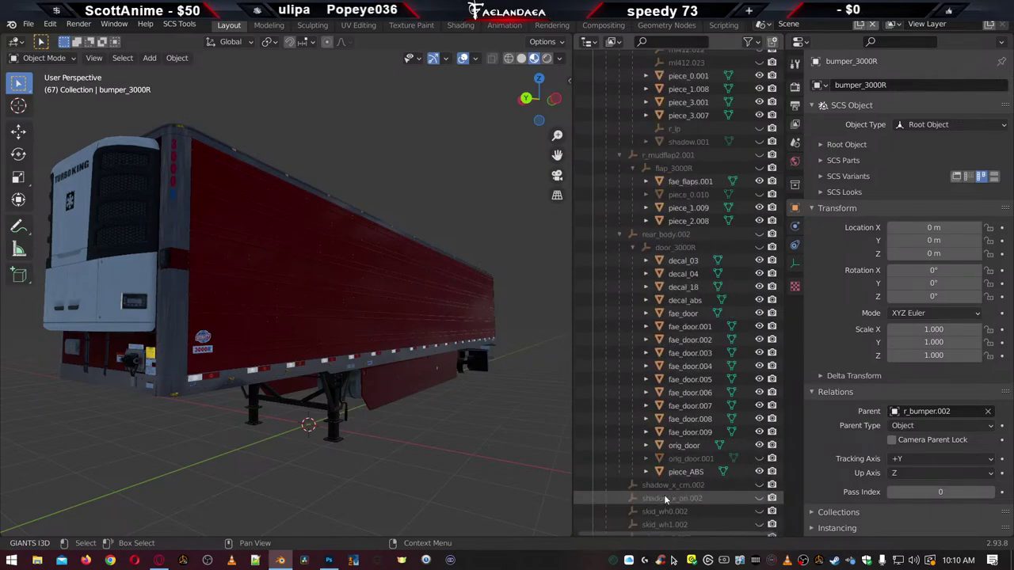
scroll(678, 349, "up", 3)
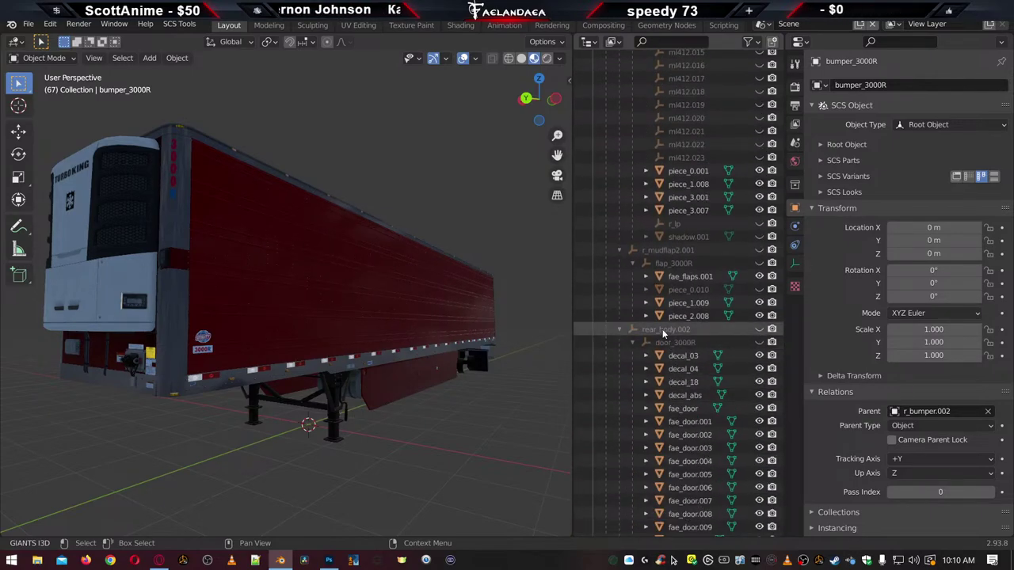
left_click(662, 328)
scroll(683, 361, "up", 3)
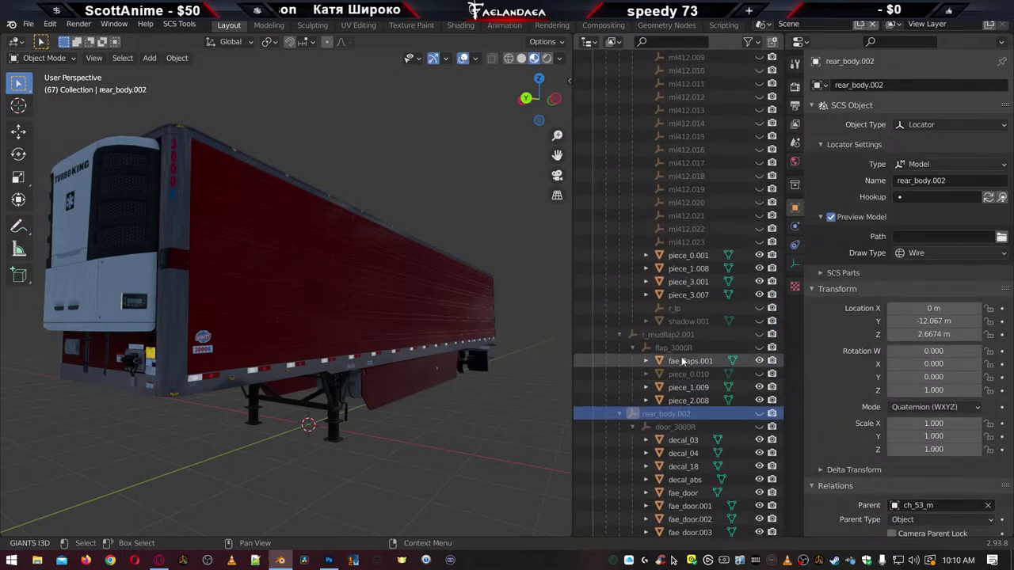
scroll(683, 362, "up", 1)
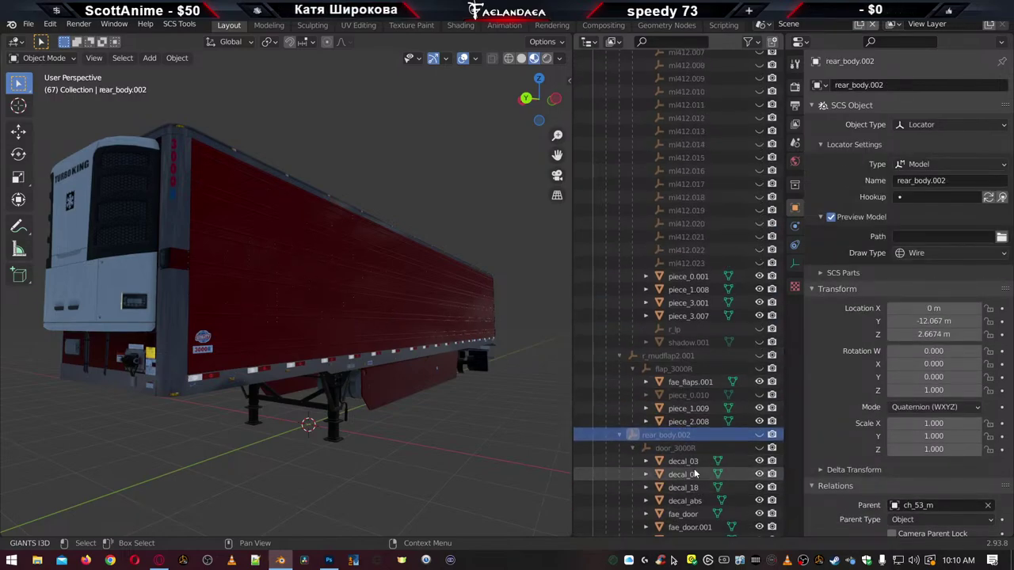
left_click(674, 449)
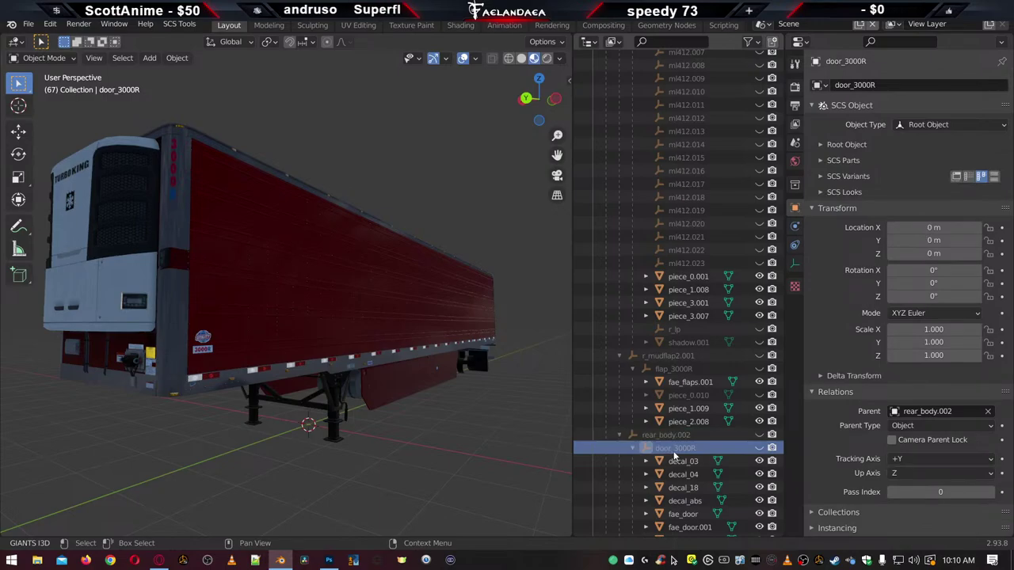
left_click(943, 411)
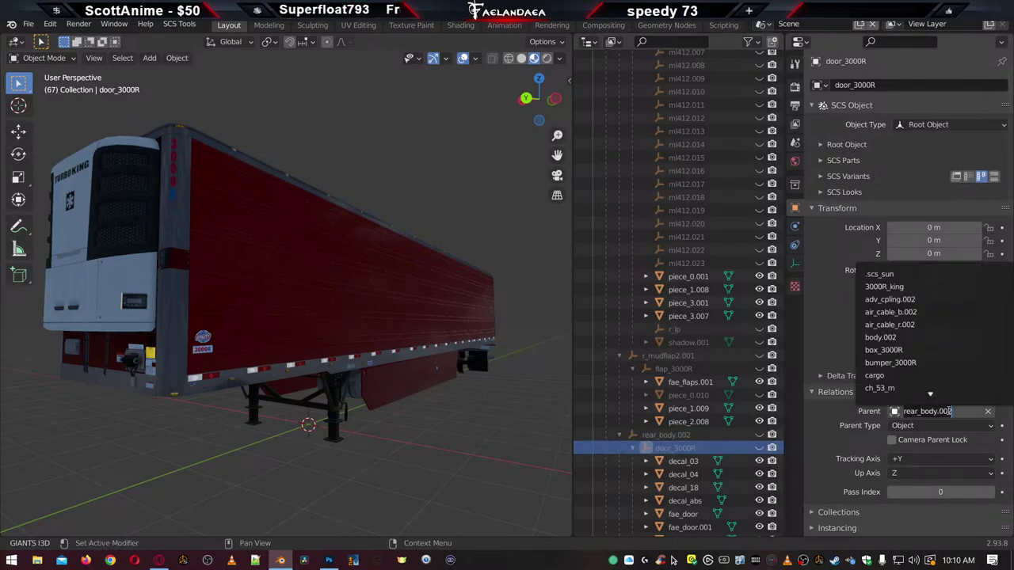
key("ctrl+a")
key("BackSpace")
key("Return")
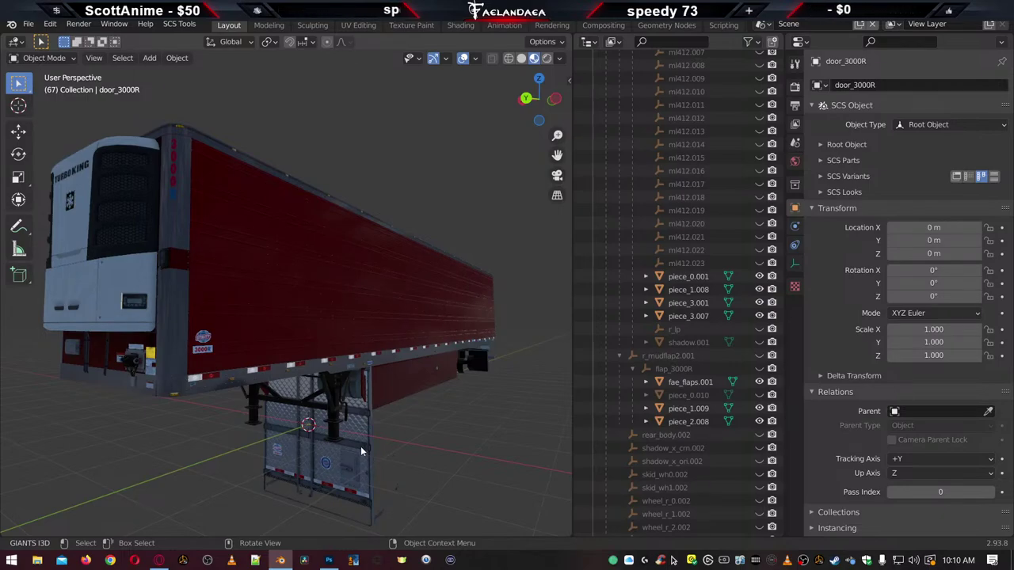
Clear the parents of flap_3000R (r_mudflap2.001) and bumper_3000R (r_bumper.002)
left_click(672, 374)
left_click(965, 412)
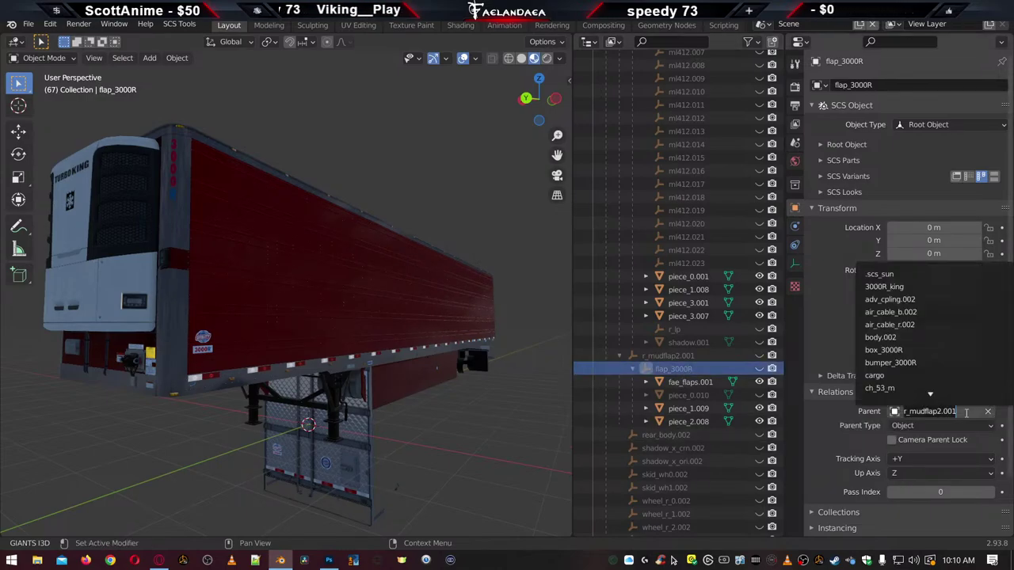
key("BackSpace")
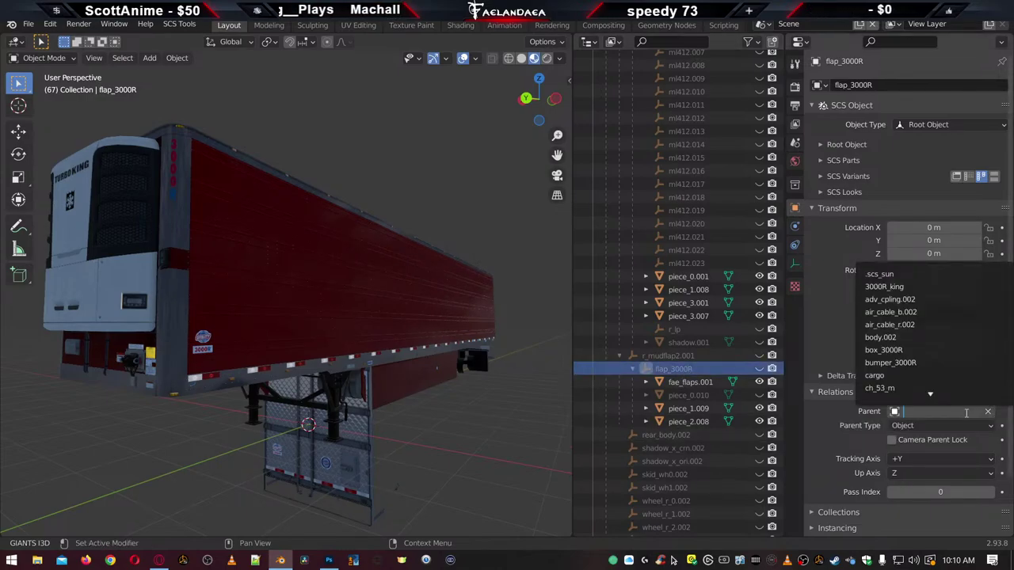
key("Return")
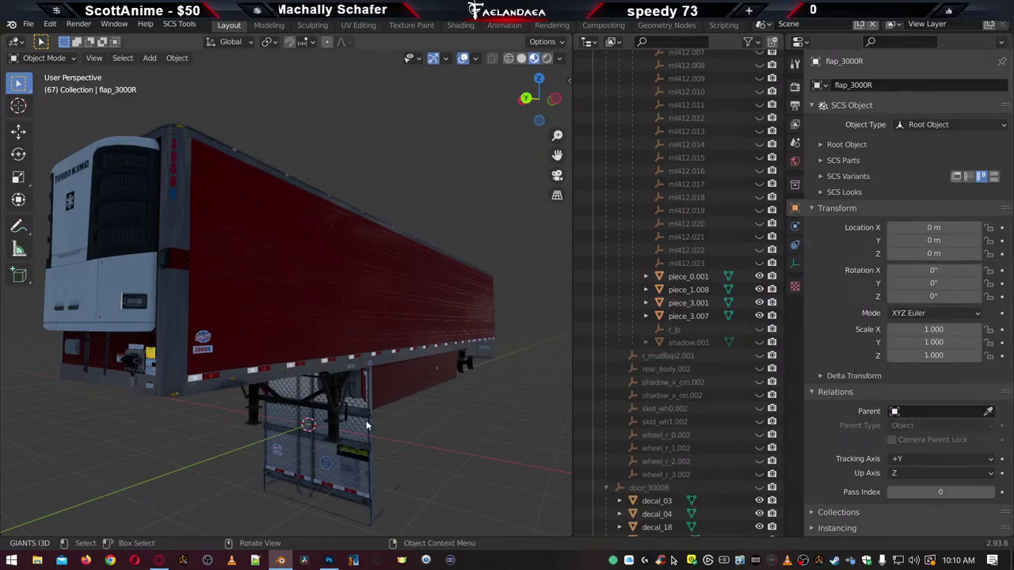
scroll(667, 436, "down", 3)
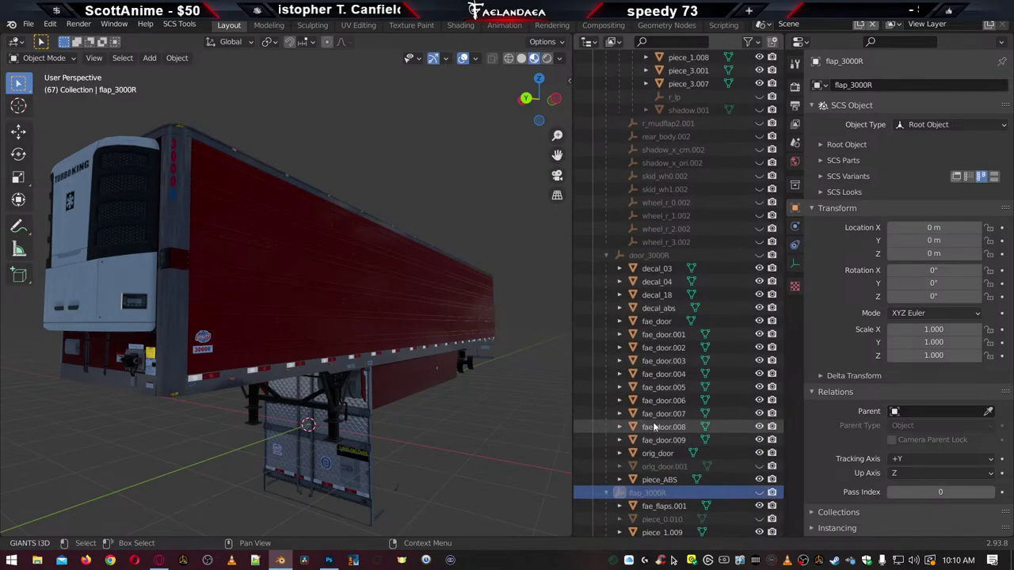
scroll(648, 424, "up", 5)
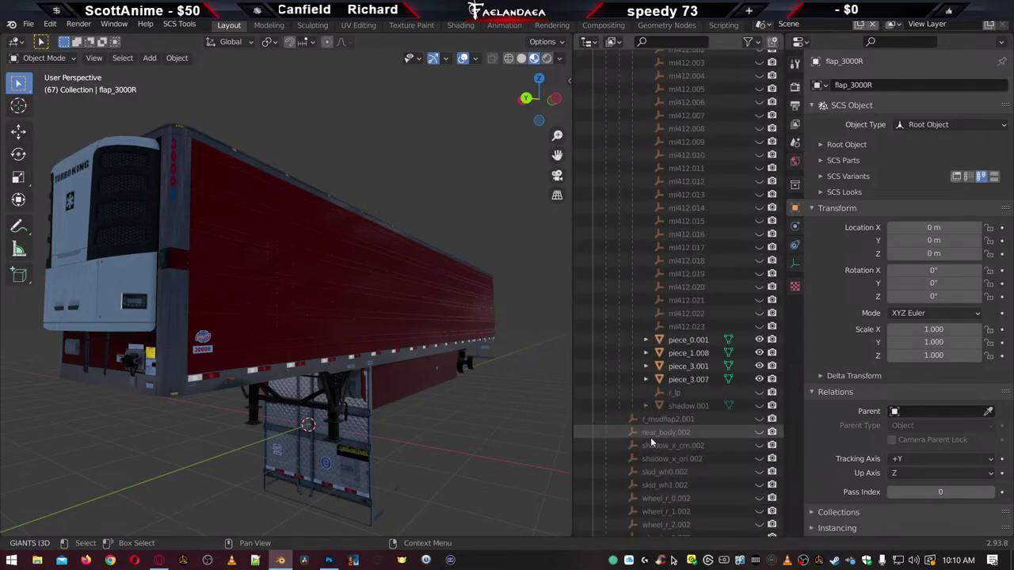
scroll(650, 438, "up", 10)
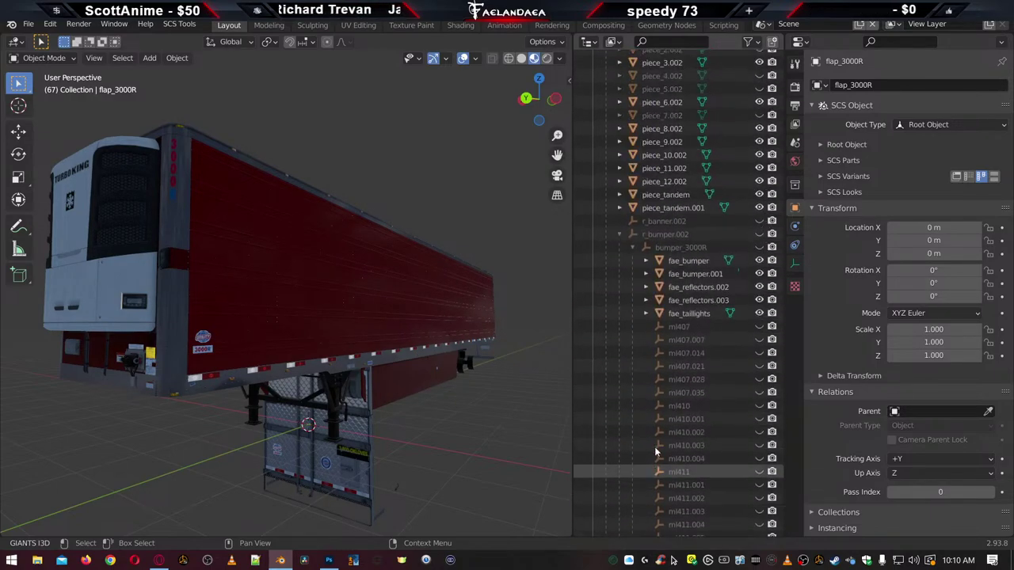
left_click(677, 248)
left_click(938, 412)
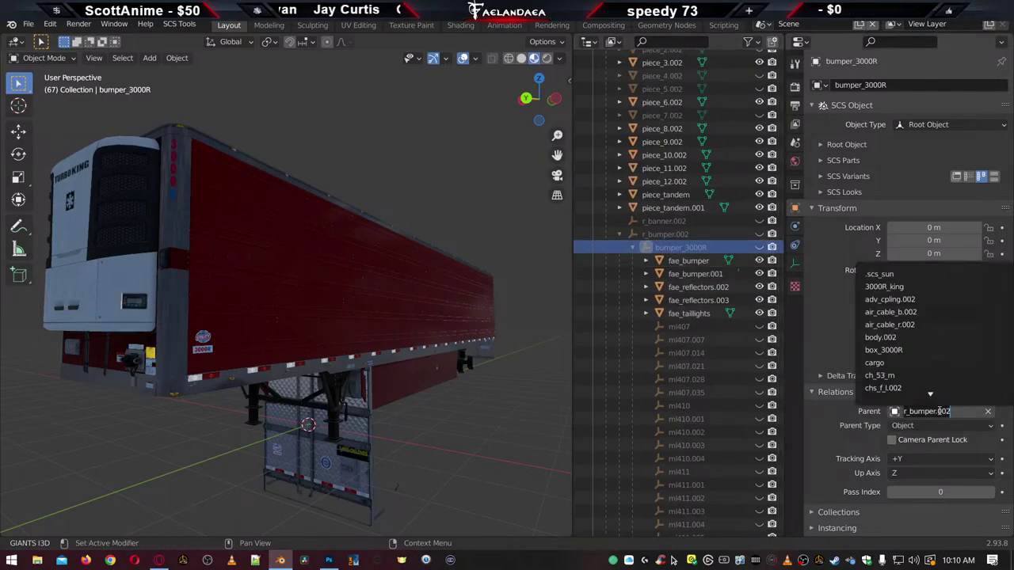
key("BackSpace")
key("Return")
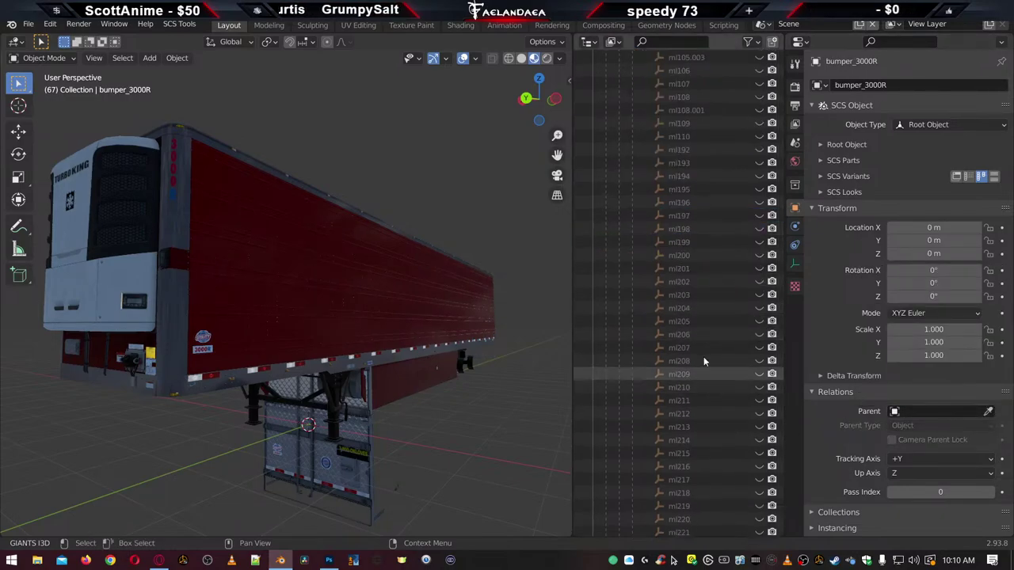
scroll(697, 369, "up", 15)
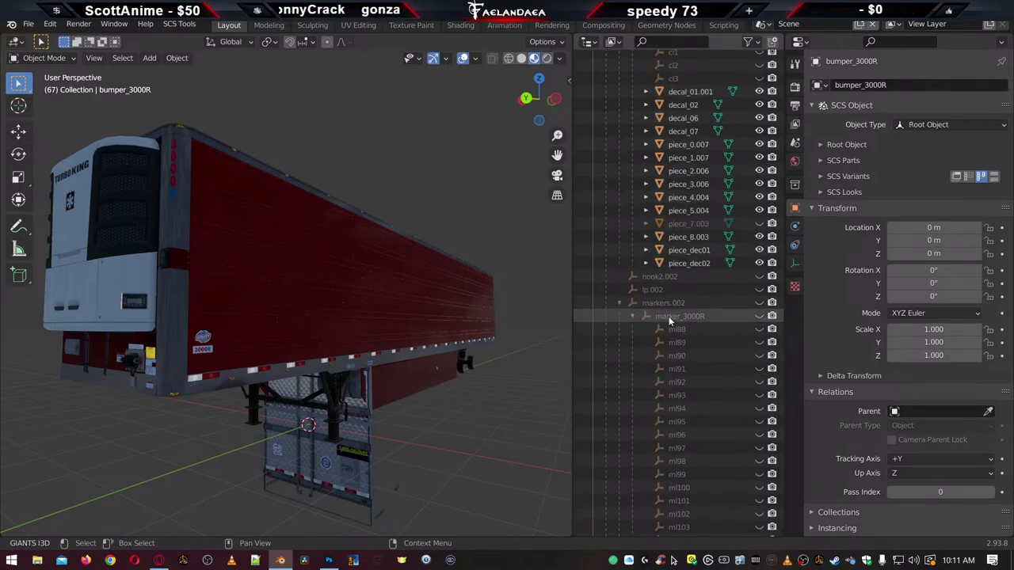
Unparent marker_3000R, 3000R_king (from f_body.002) and paint_3000R (from chs_f_r.002)
left_click(669, 316)
left_click(919, 412)
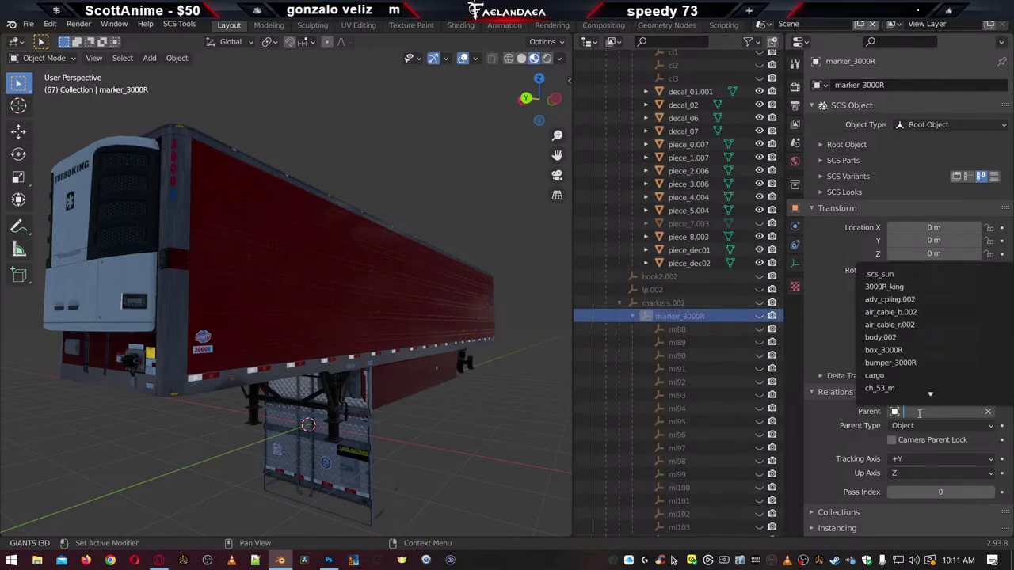
key("Return")
scroll(688, 340, "up", 5)
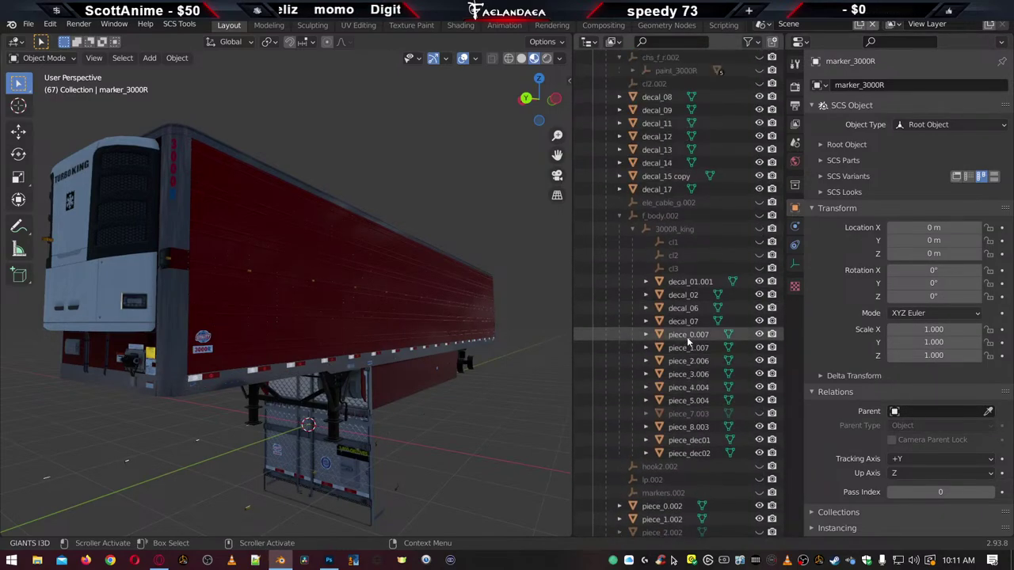
scroll(688, 341, "up", 1)
left_click(674, 250)
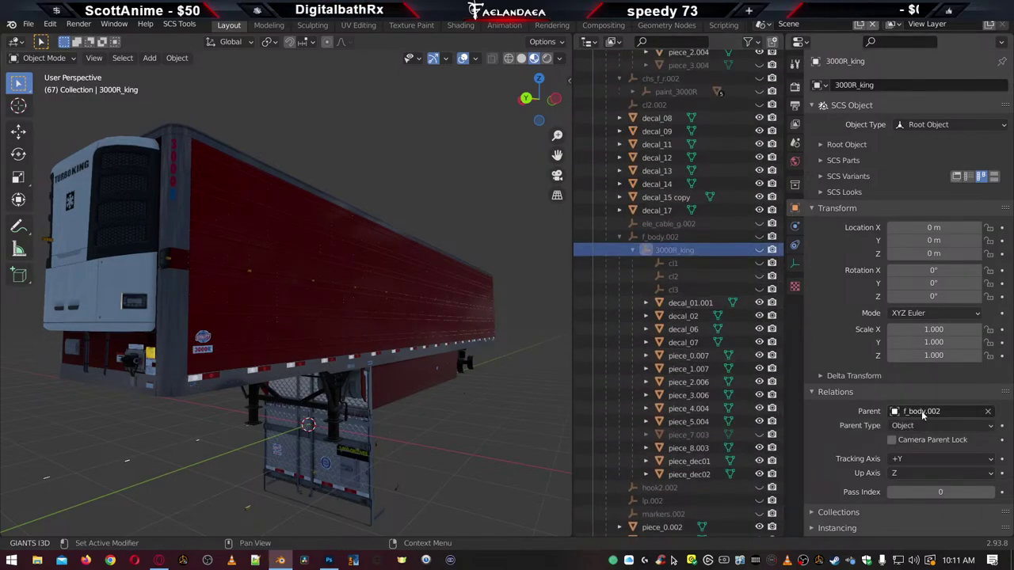
left_click(923, 413)
key("Return")
scroll(683, 349, "up", 6)
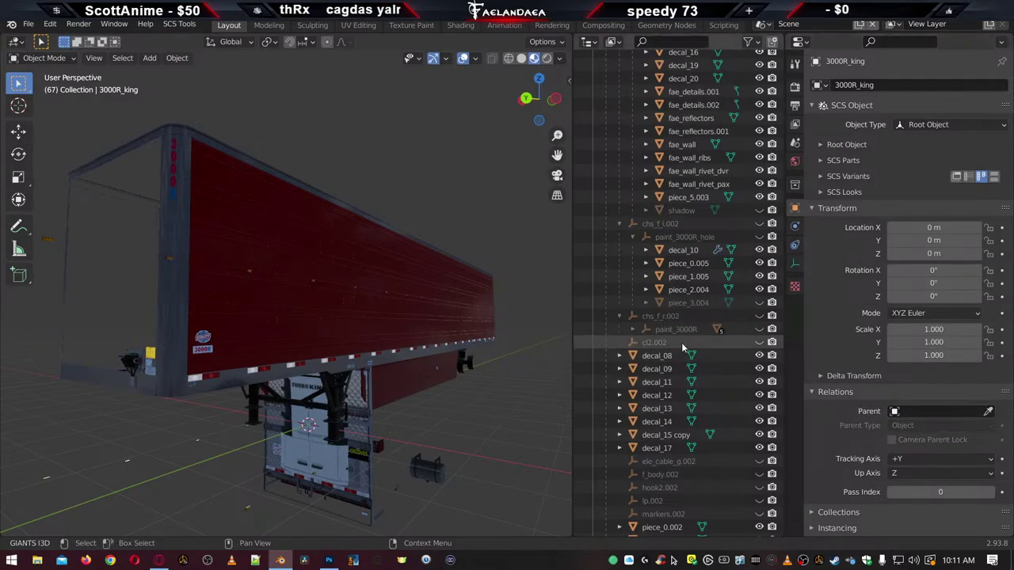
left_click(677, 330)
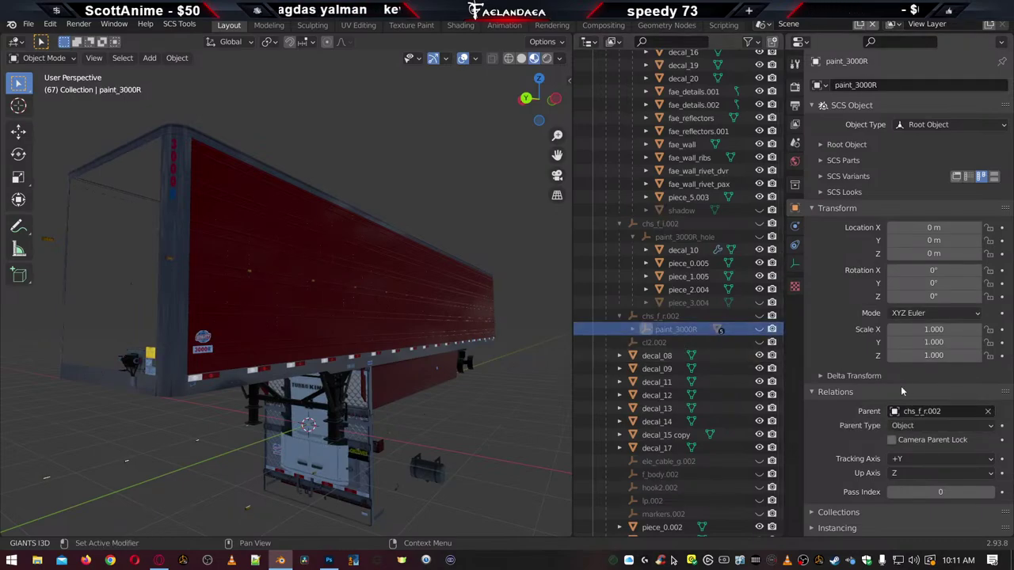
left_click(950, 413)
key("Return")
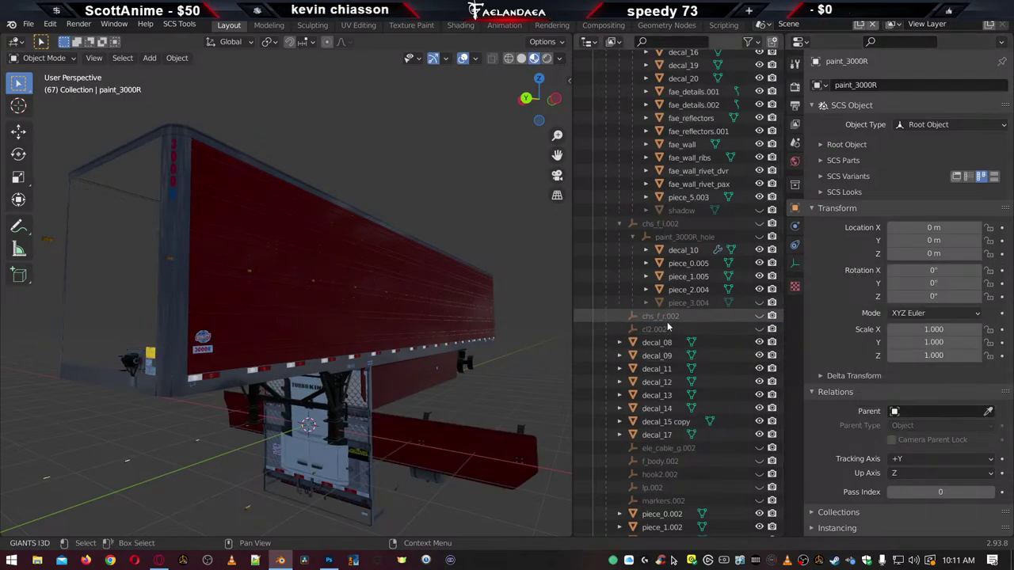
Unparent paint_3000R_hole and box_3000R (from body.002) so both have no parent
left_click(685, 237)
left_click(946, 412)
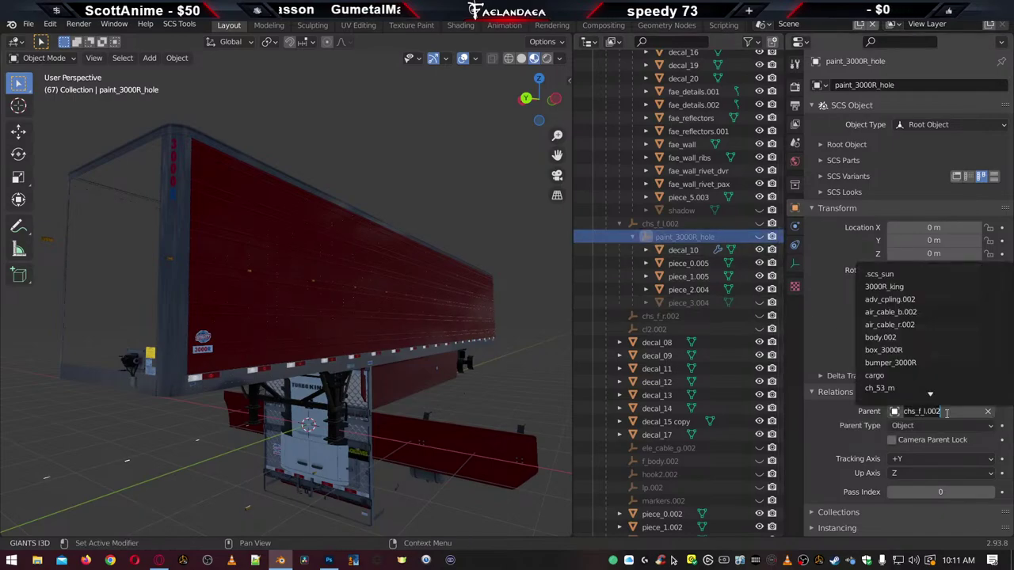
key("BackSpace")
key("Return")
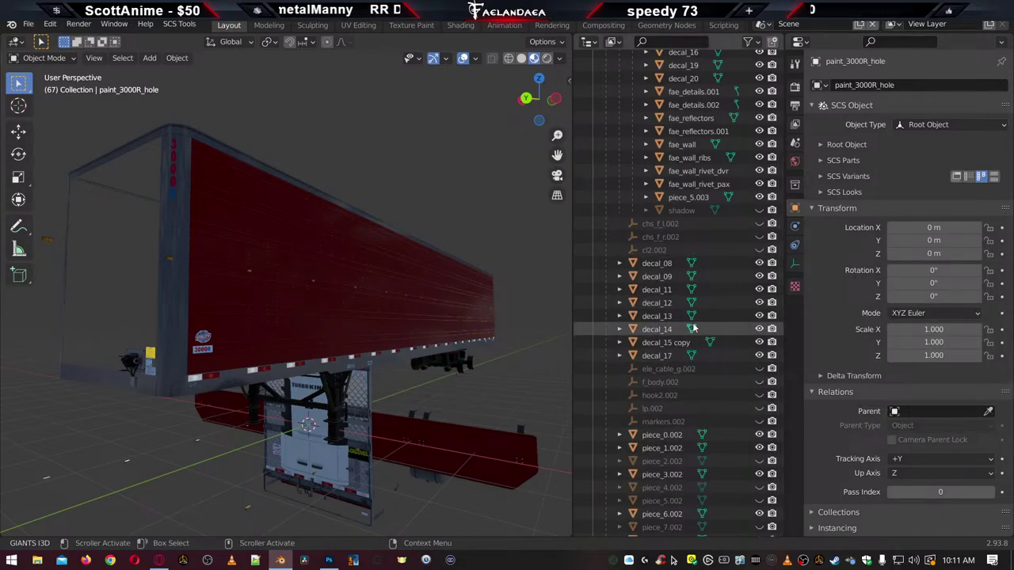
scroll(694, 327, "up", 8)
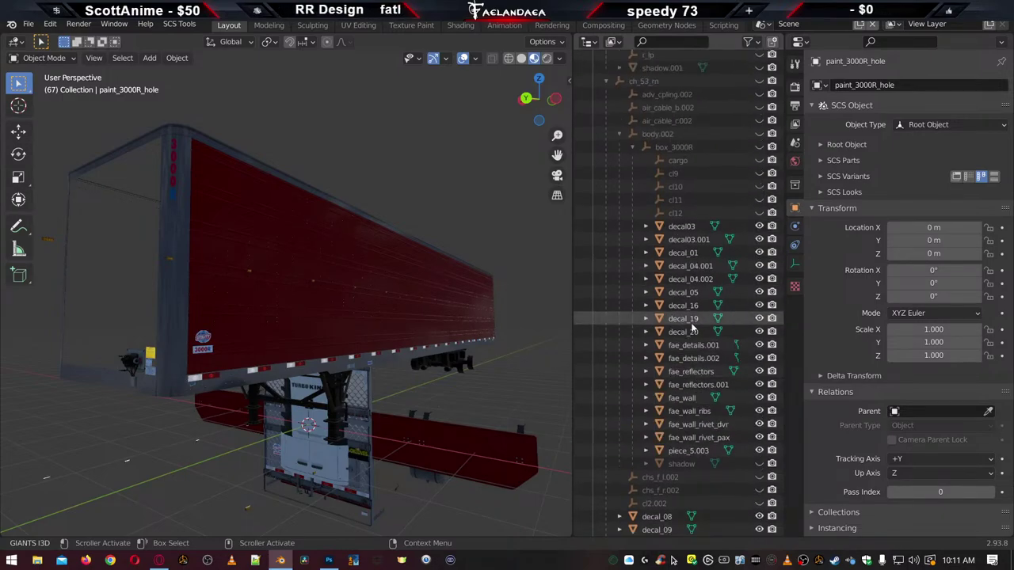
left_click(666, 147)
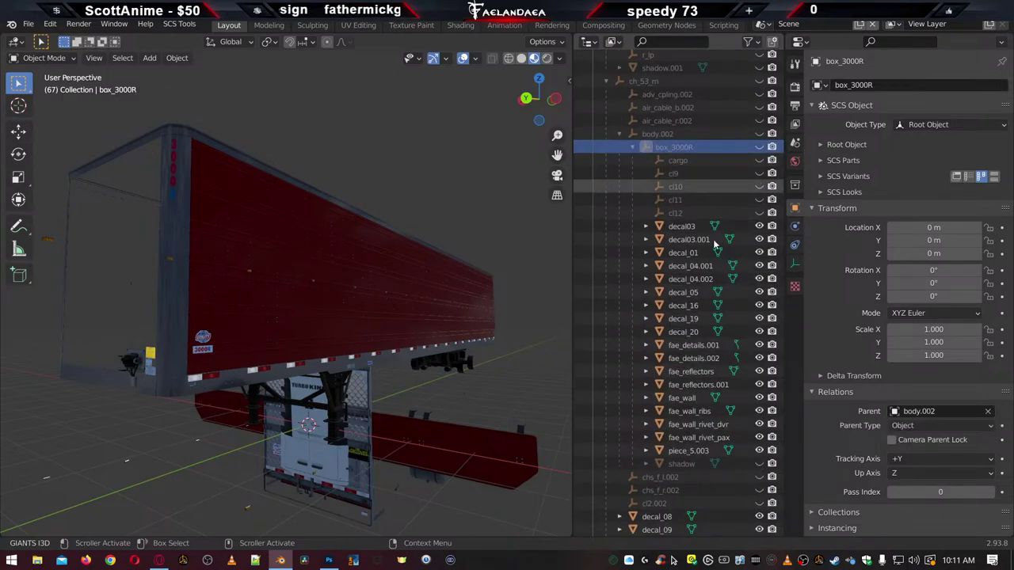
left_click(935, 411)
key("BackSpace")
key("Return")
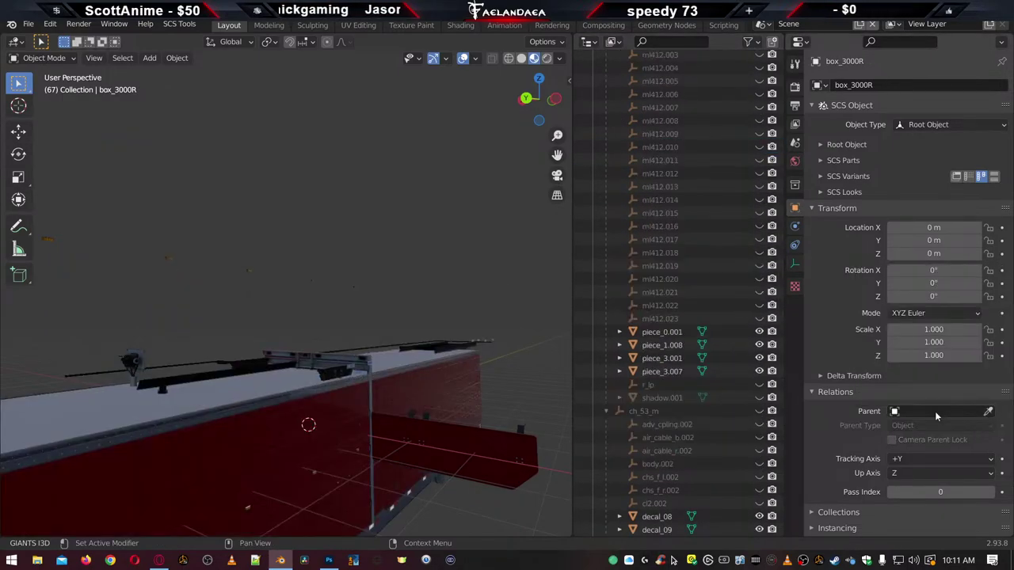
Collapse the 3000R_king, box_3000R and bumper_3000R hierarchies in the Outliner
scroll(716, 345, "down", 10)
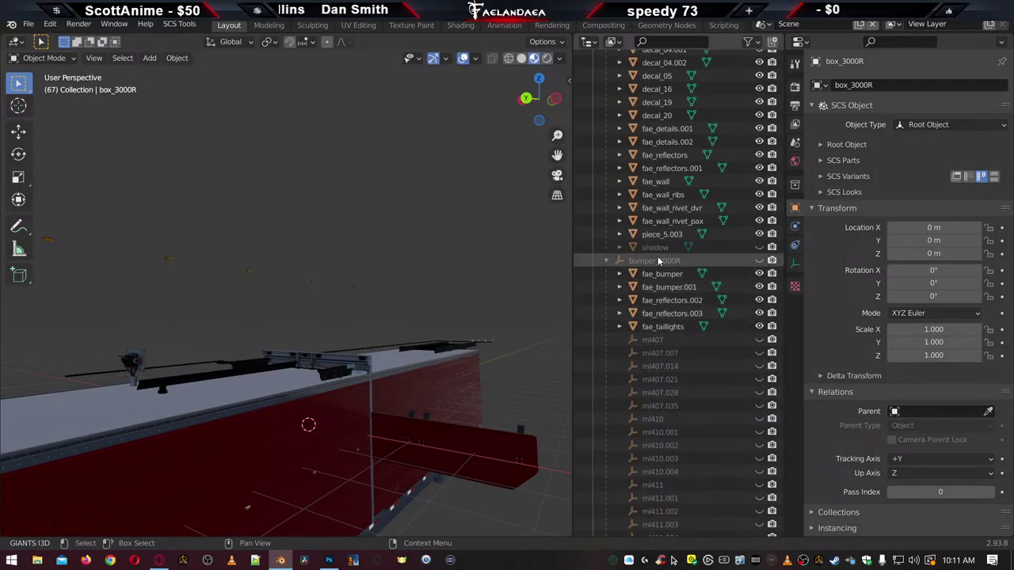
scroll(660, 285, "up", 8)
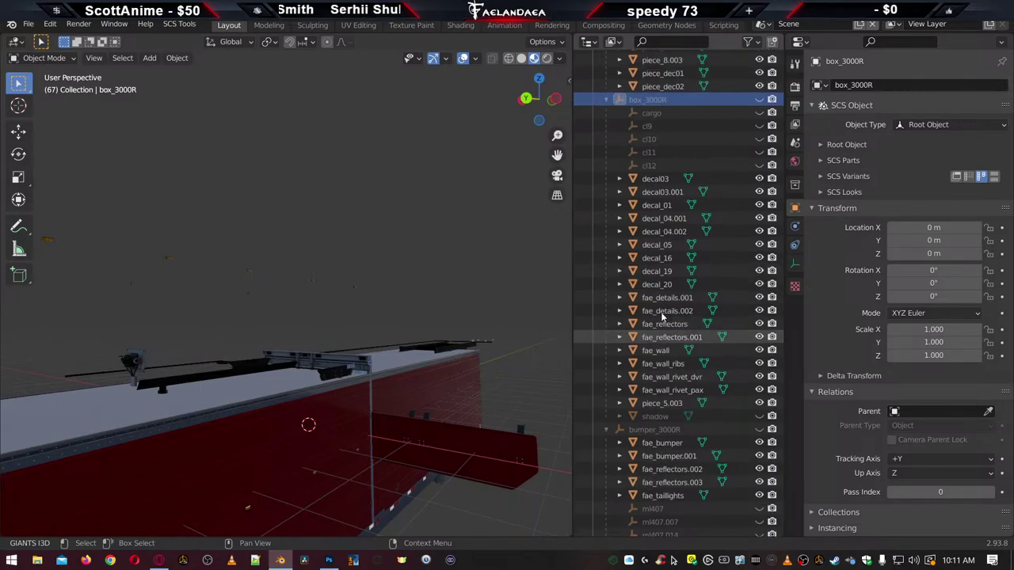
scroll(663, 316, "up", 5)
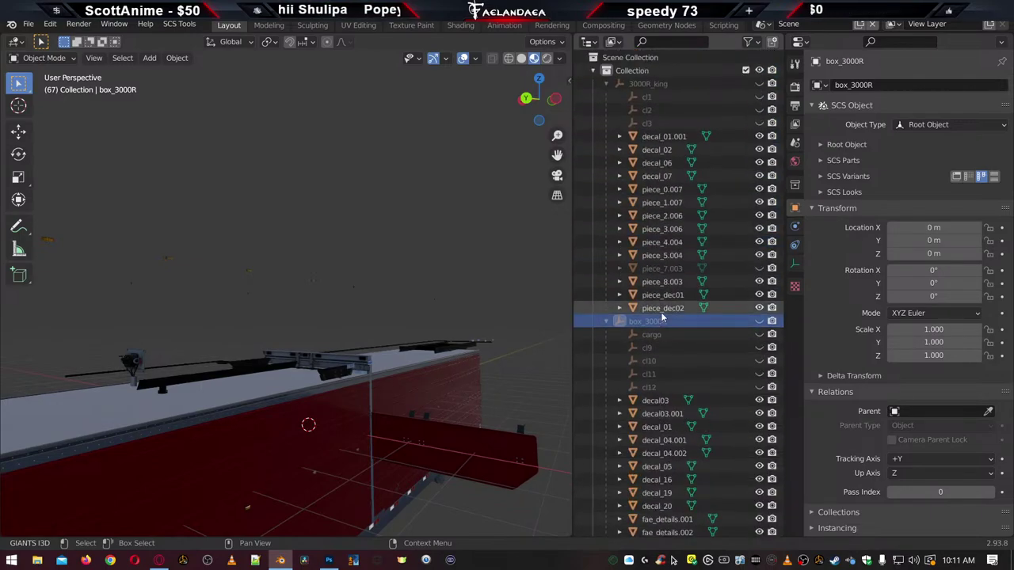
left_click(645, 84)
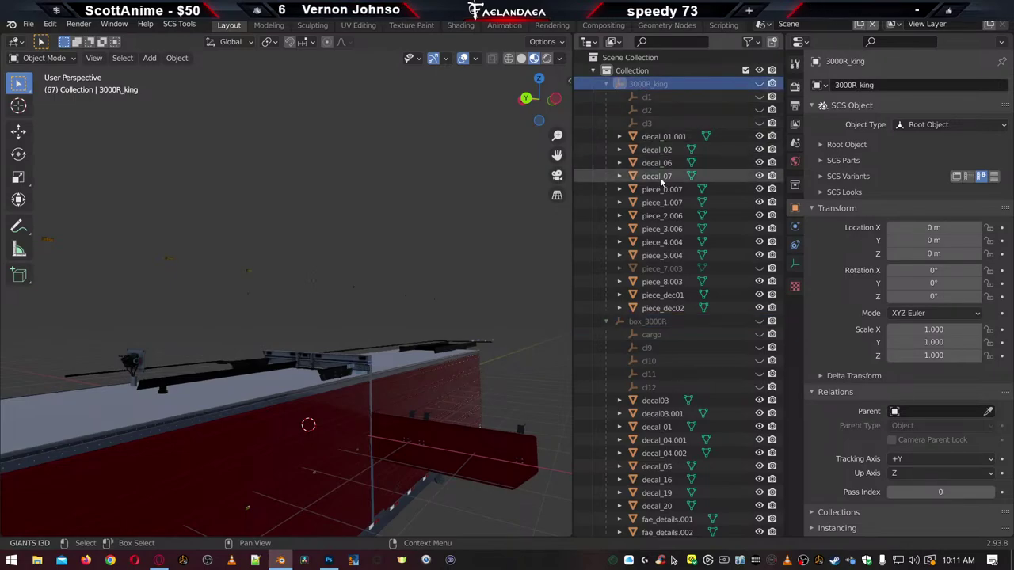
left_click(594, 72)
left_click(593, 71)
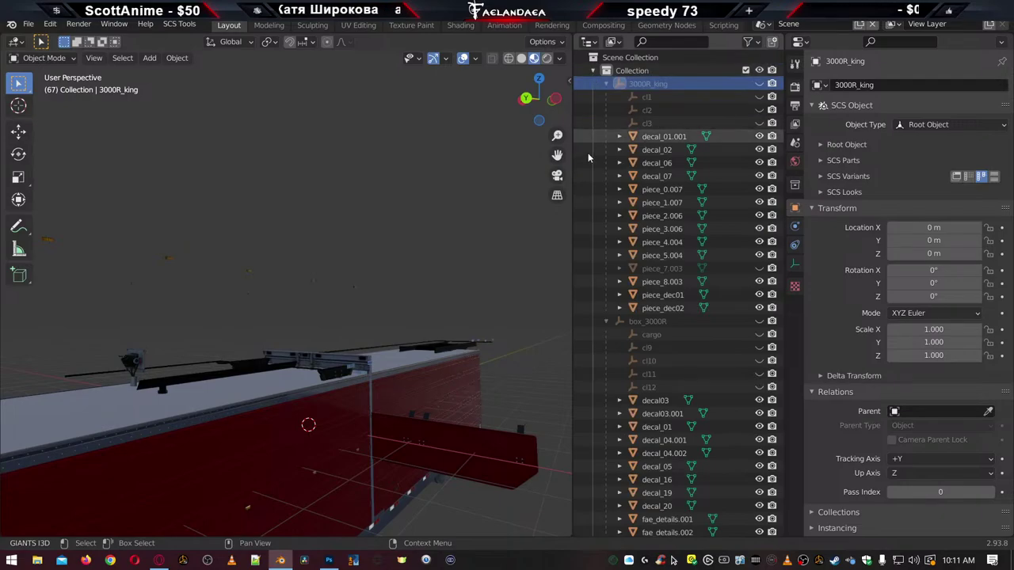
scroll(589, 354, "down", 15)
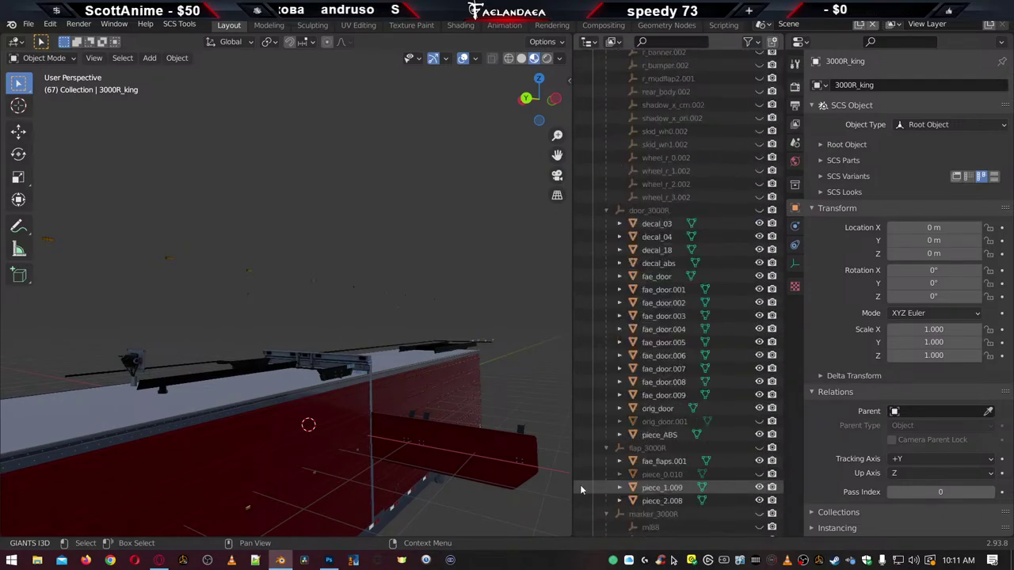
scroll(586, 491, "down", 20)
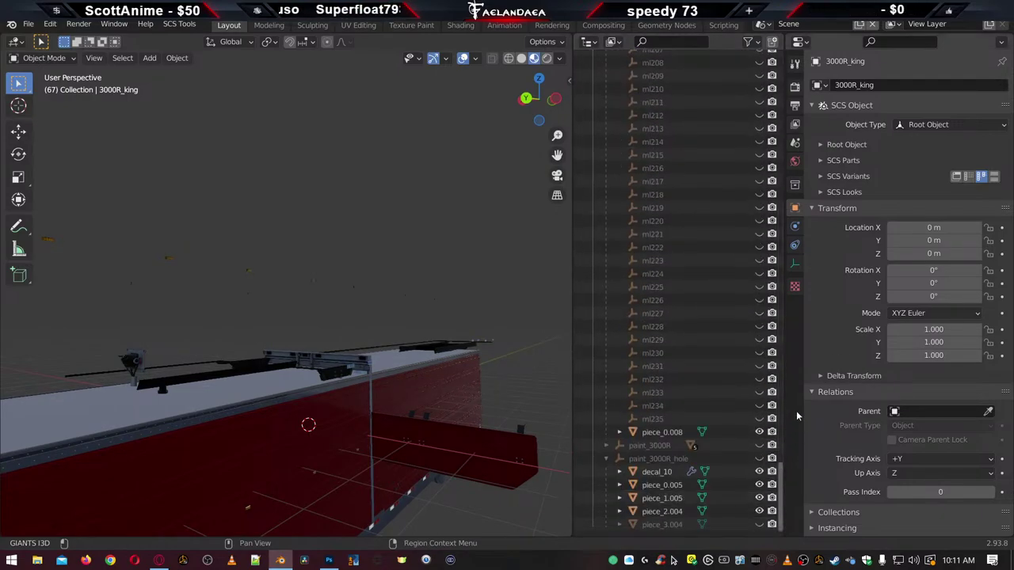
scroll(711, 340, "up", 20)
scroll(707, 336, "up", 20)
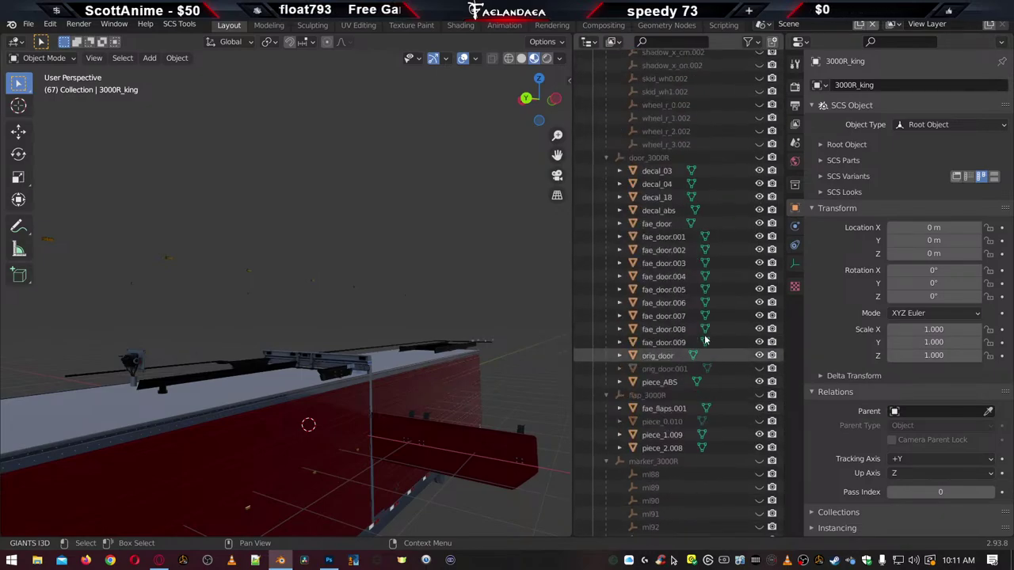
scroll(695, 330, "up", 20)
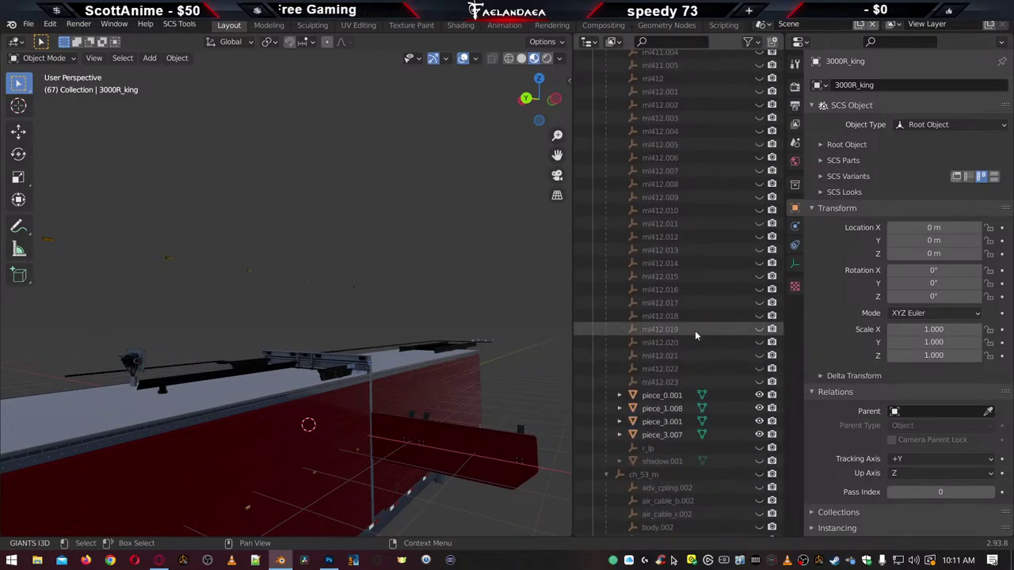
scroll(690, 329, "up", 5)
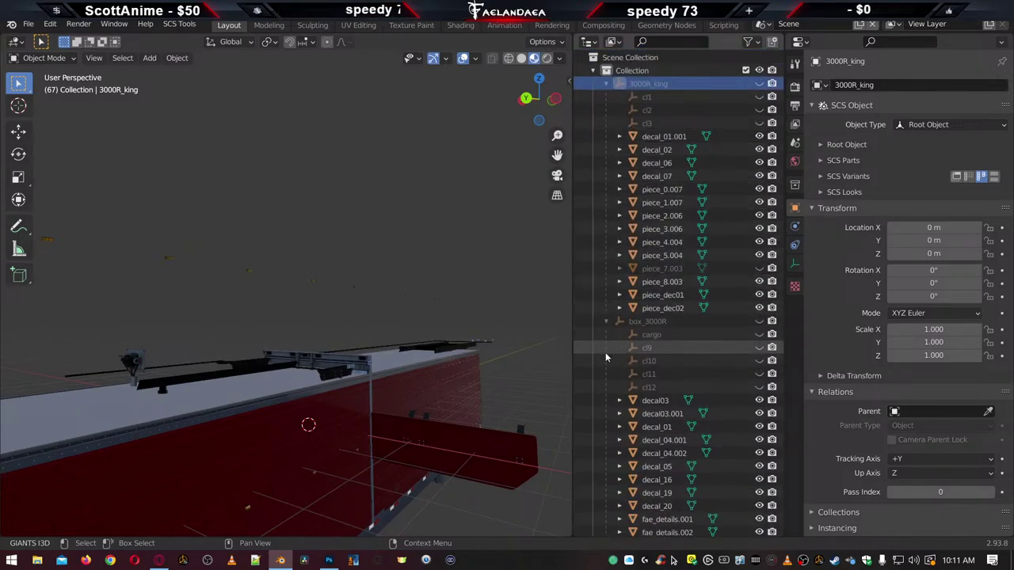
left_click(608, 85)
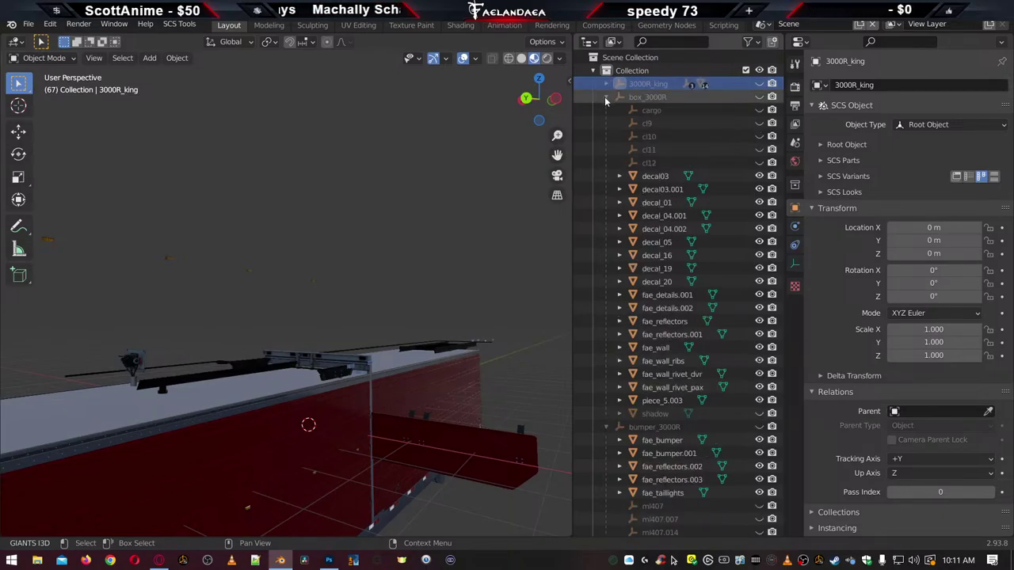
left_click(606, 96)
left_click(606, 111)
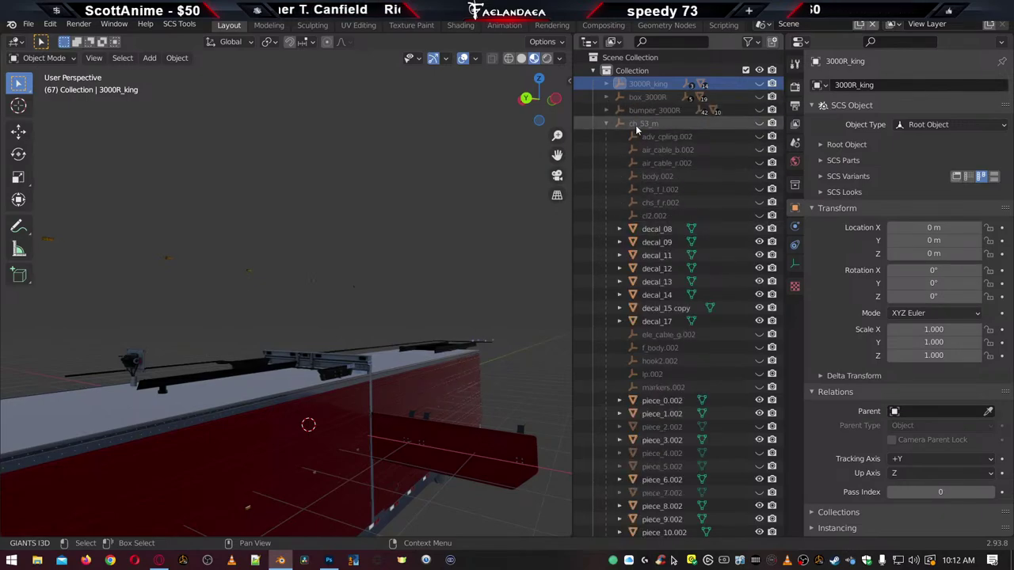
Collapse the door_3000R, flap_3000R, marker_3000R and paint_3000R_hole hierarchies
scroll(645, 237, "down", 1)
scroll(645, 238, "down", 7)
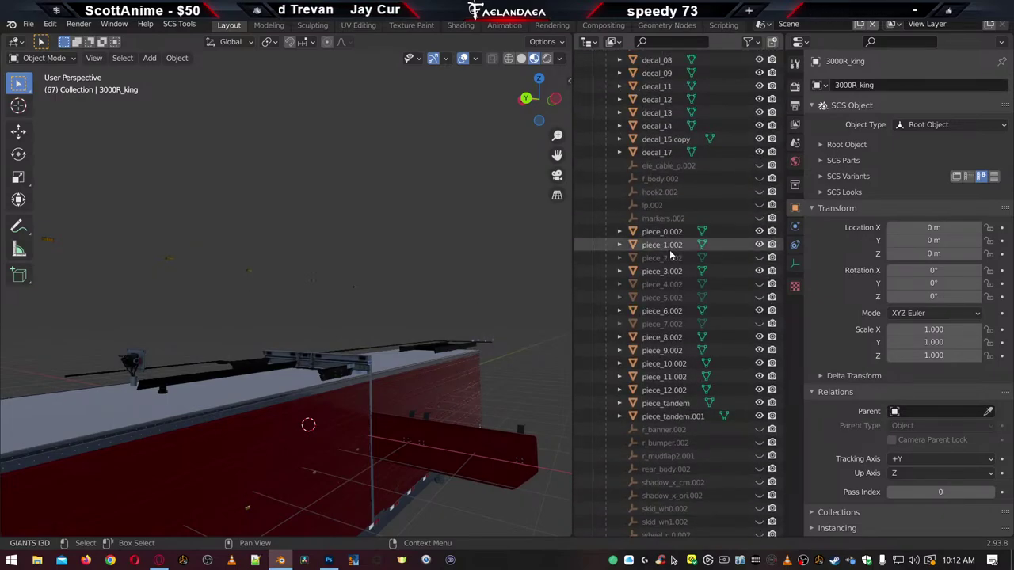
scroll(670, 237, "up", 8)
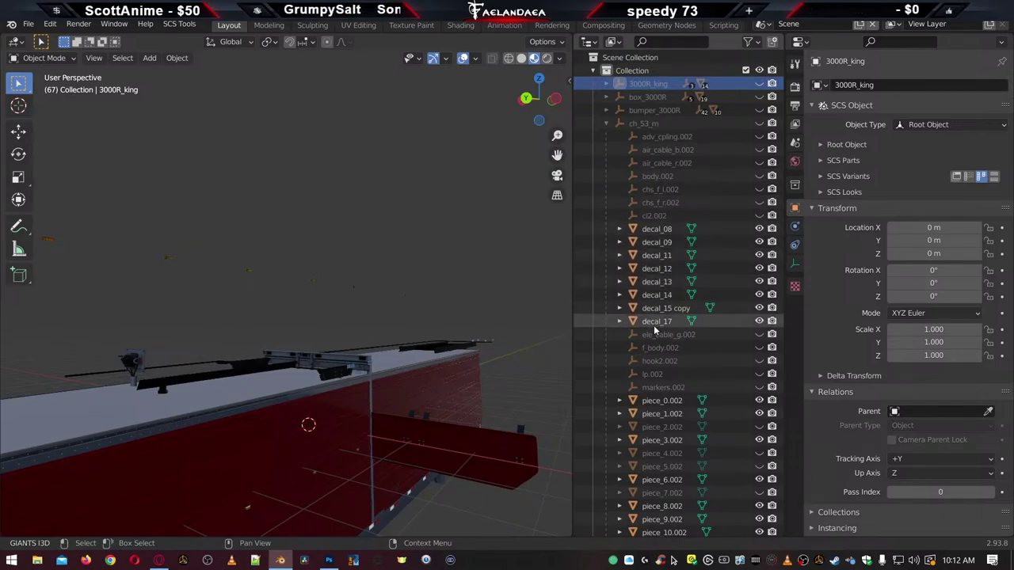
scroll(662, 321, "down", 8)
scroll(662, 412, "down", 9)
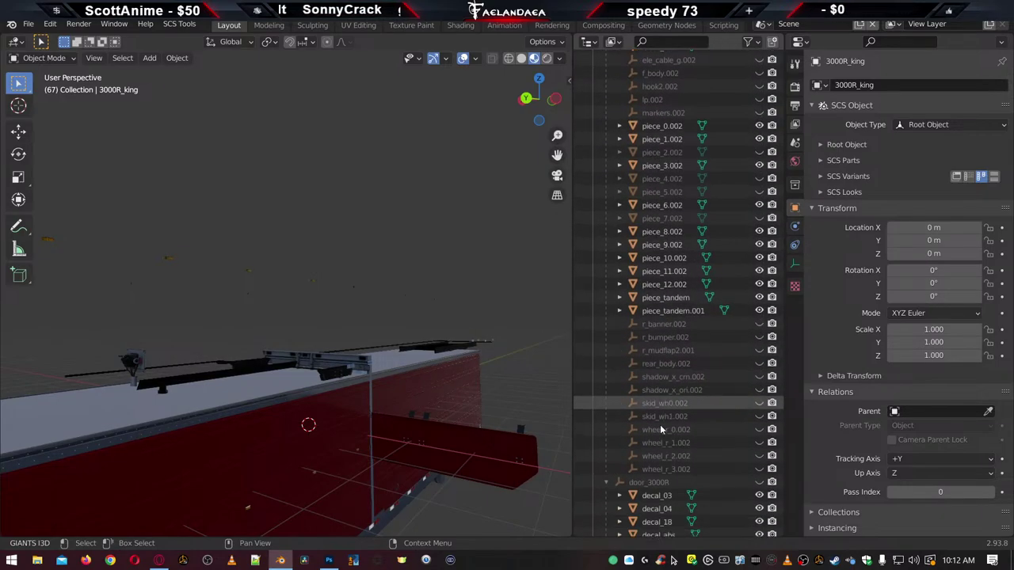
scroll(666, 349, "up", 17)
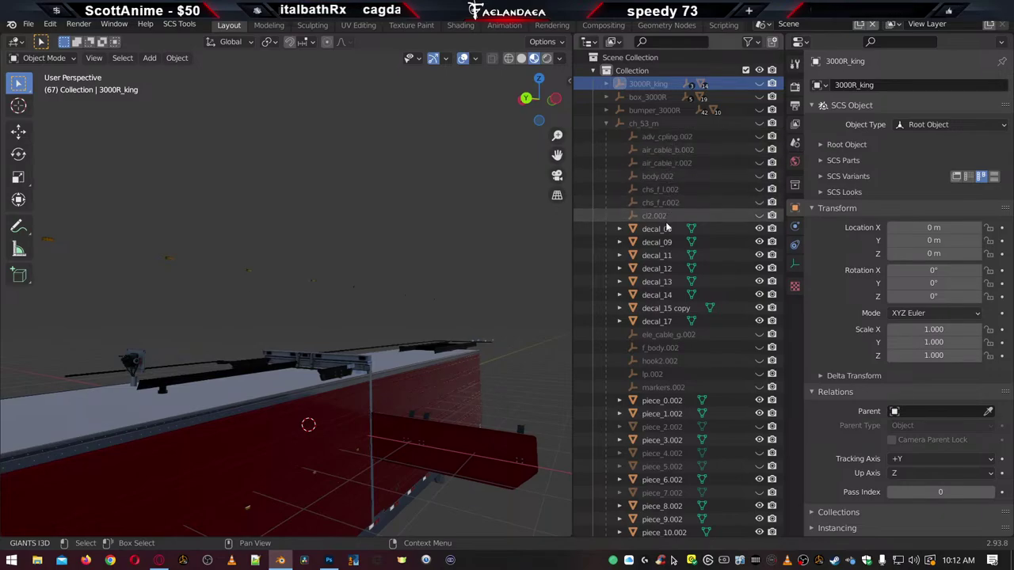
scroll(666, 228, "down", 4)
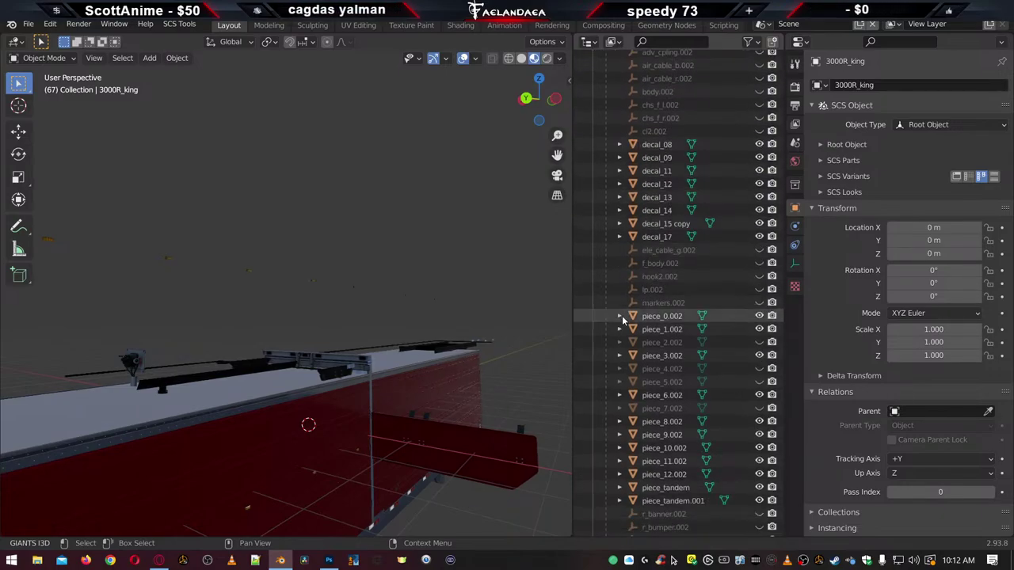
scroll(656, 317, "down", 6)
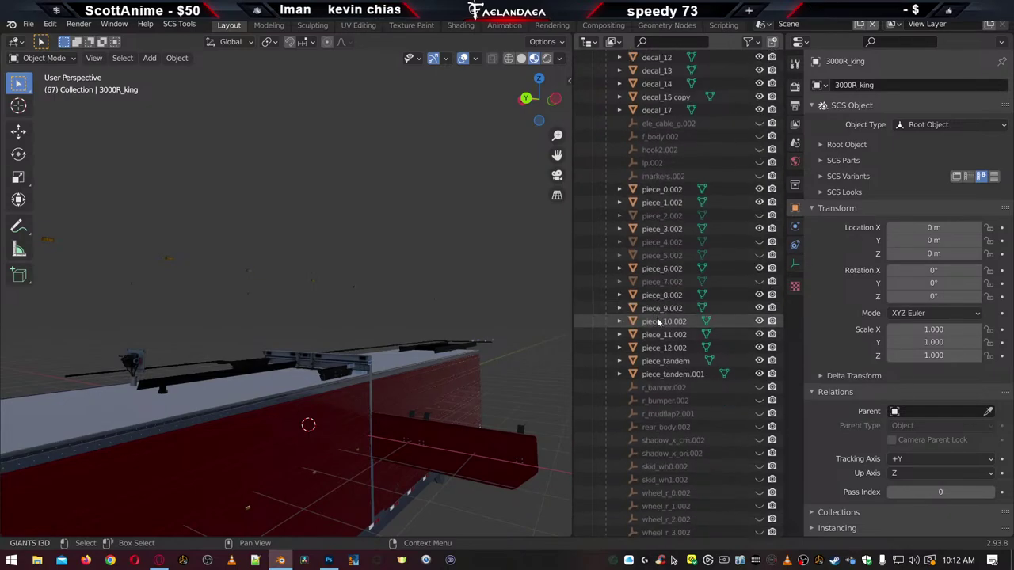
scroll(657, 321, "down", 6)
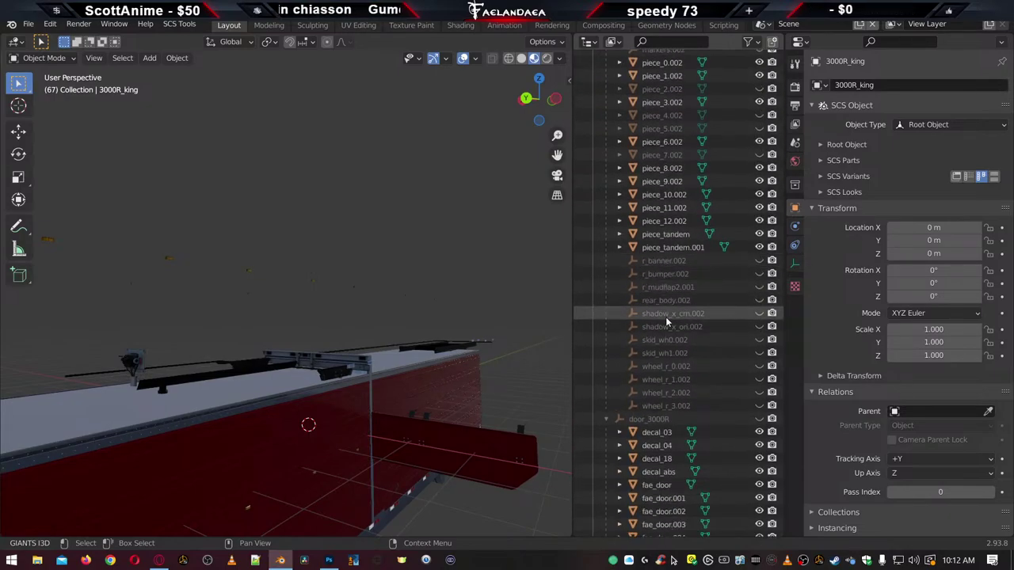
left_click(606, 423)
scroll(606, 400, "down", 2)
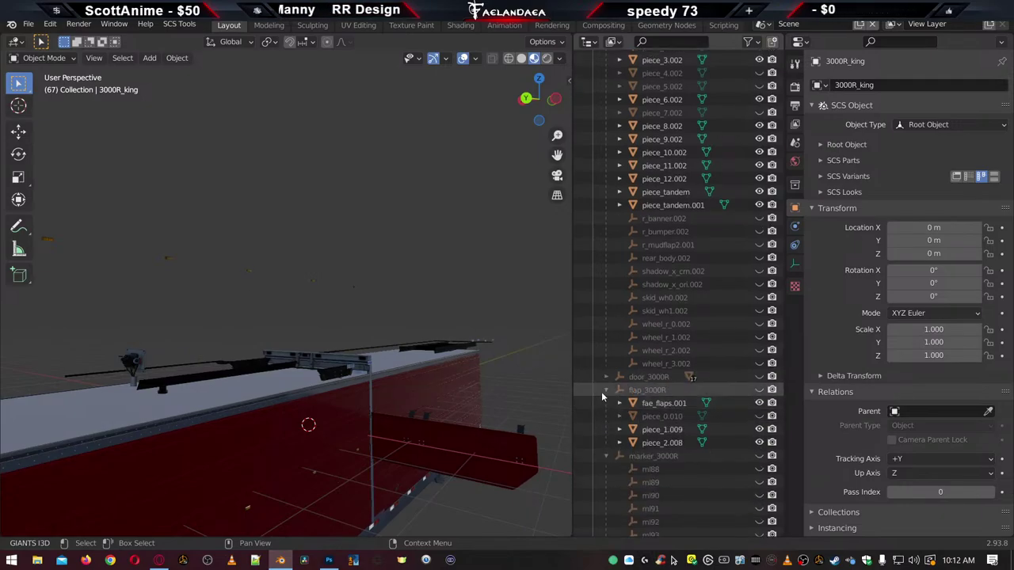
left_click(606, 390)
left_click(605, 403)
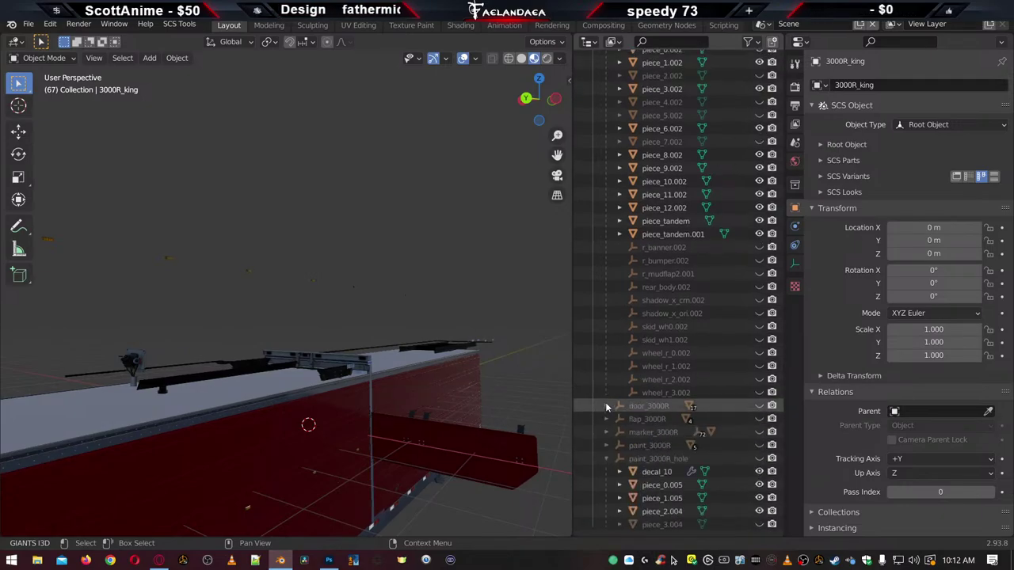
left_click(606, 459)
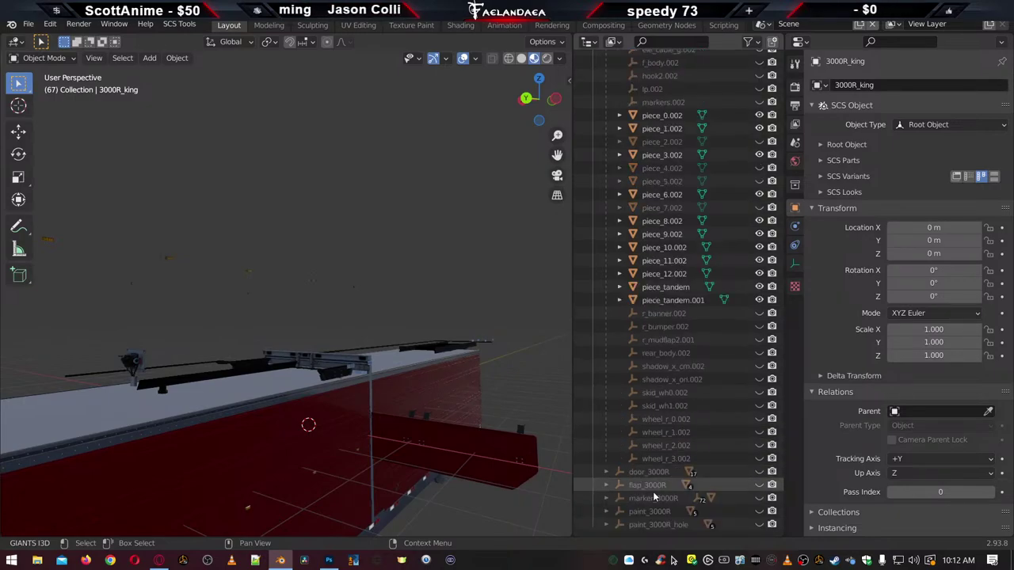
scroll(654, 505, "up", 10)
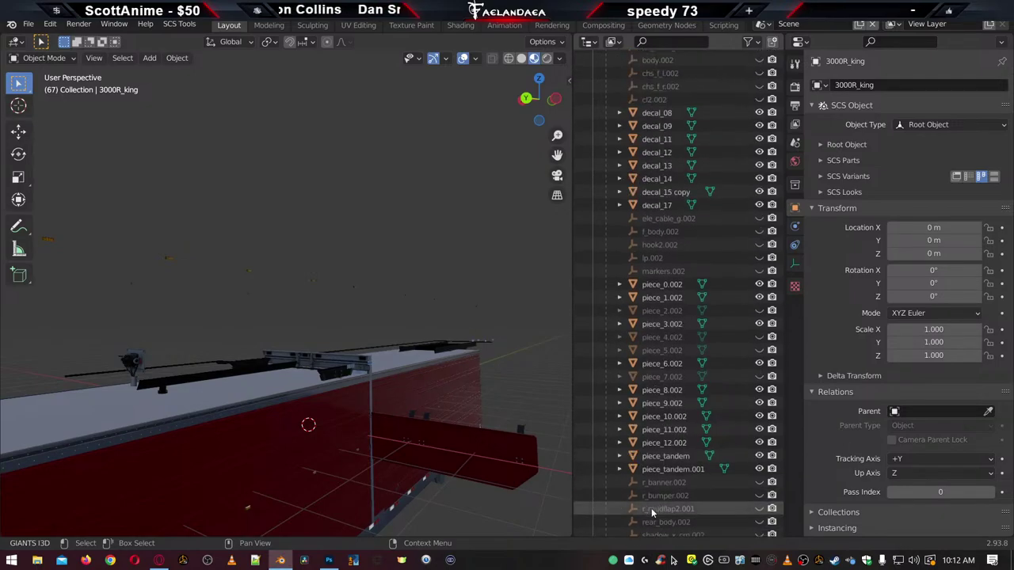
scroll(674, 467, "down", 10)
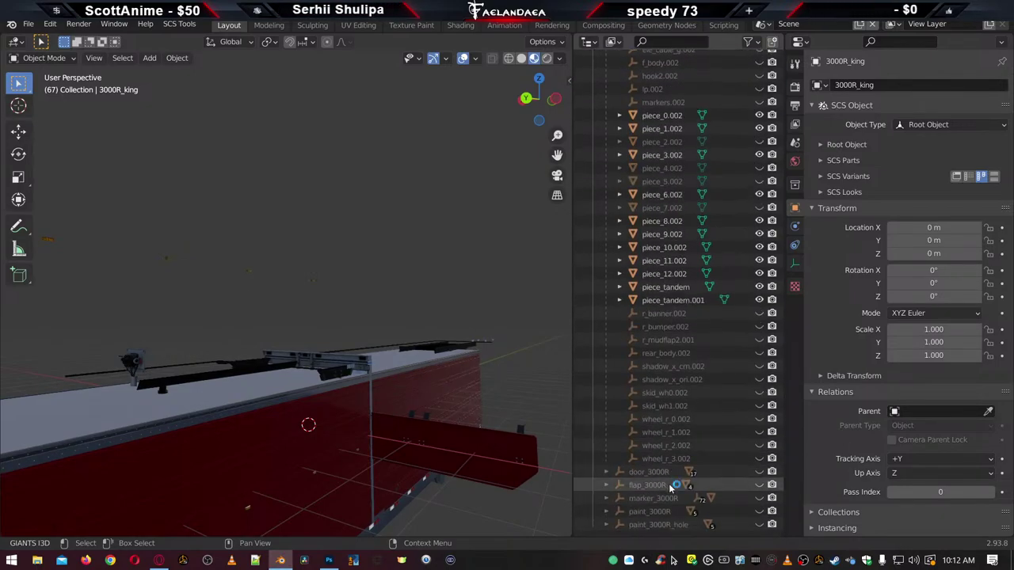
scroll(669, 487, "up", 8)
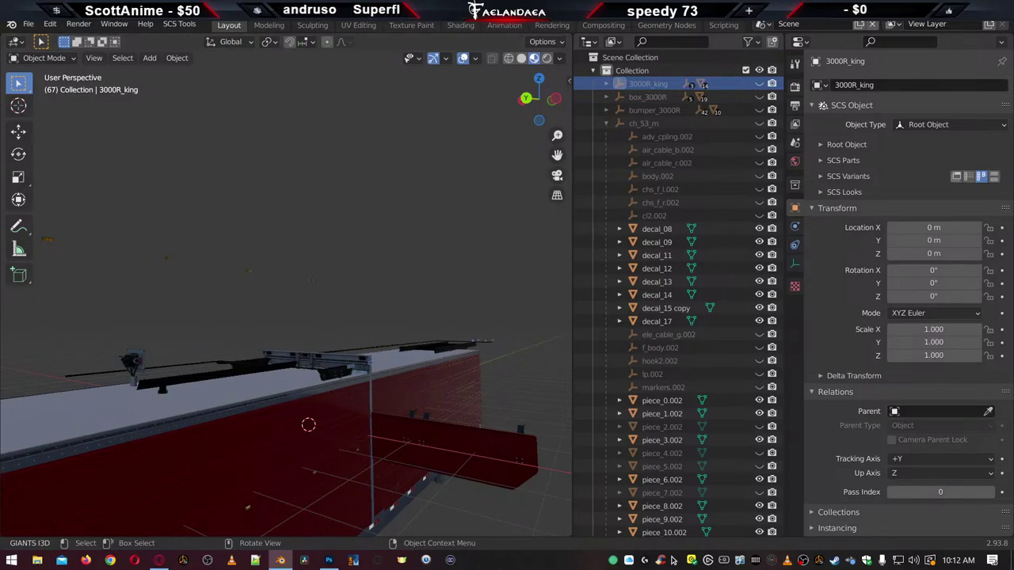
Save Utility_3000R_Splitting.blend, make box_3000R active, and select all objects
key("ctrl+s")
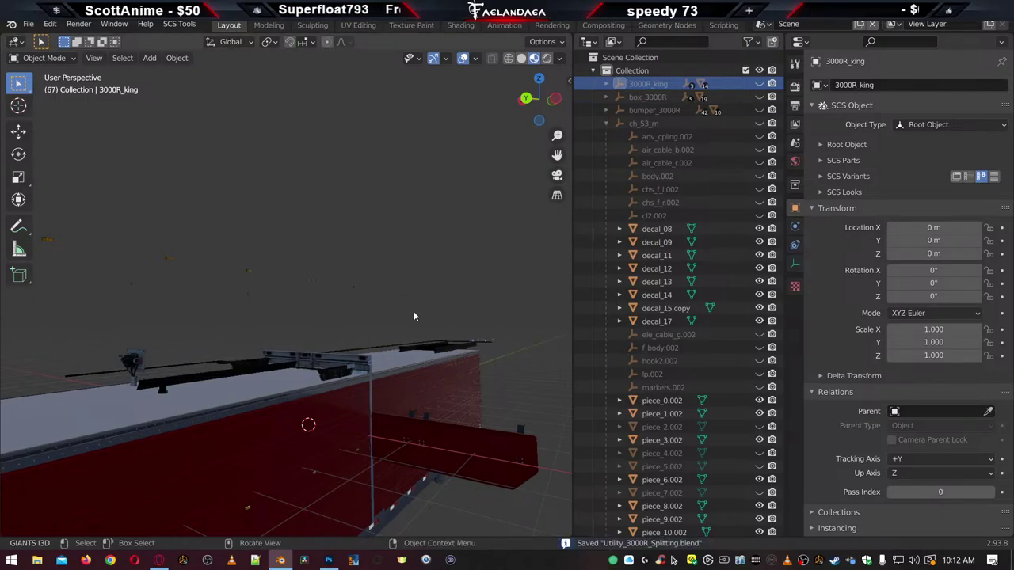
left_click(638, 97)
scroll(640, 203, "down", 9)
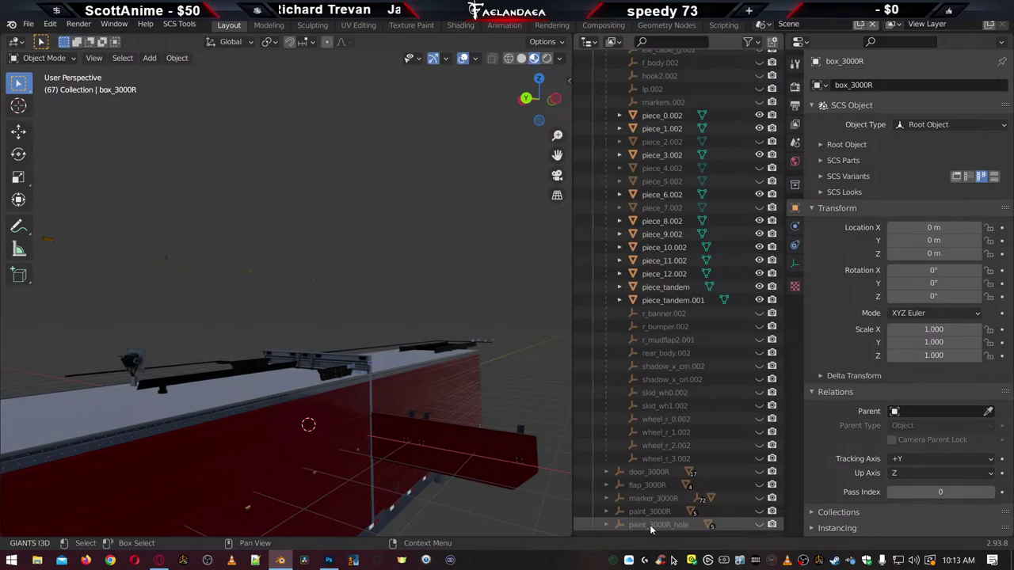
key("a")
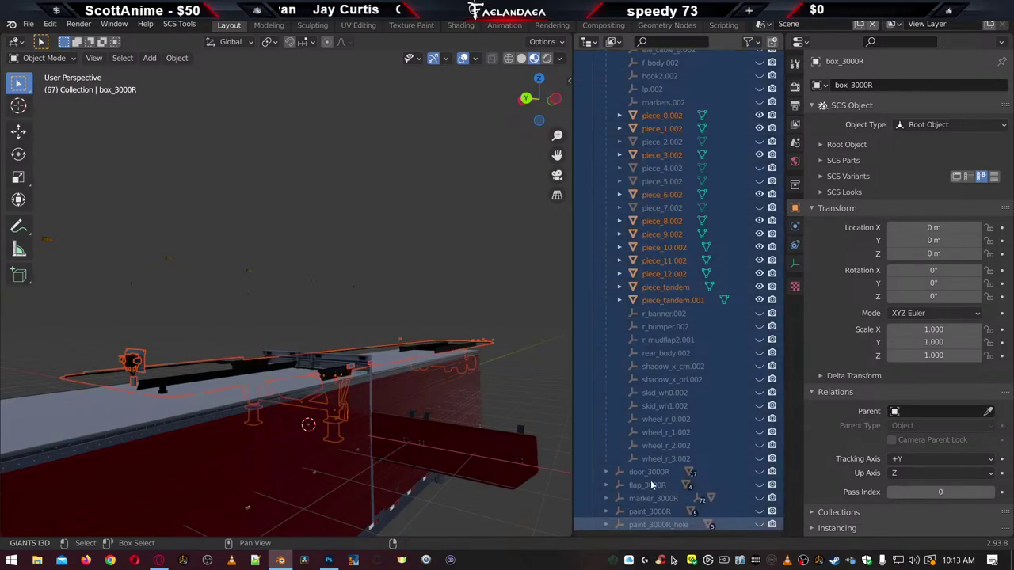
Make box_3000R active again and collapse the ch_53_m hierarchy
scroll(681, 368, "up", 10)
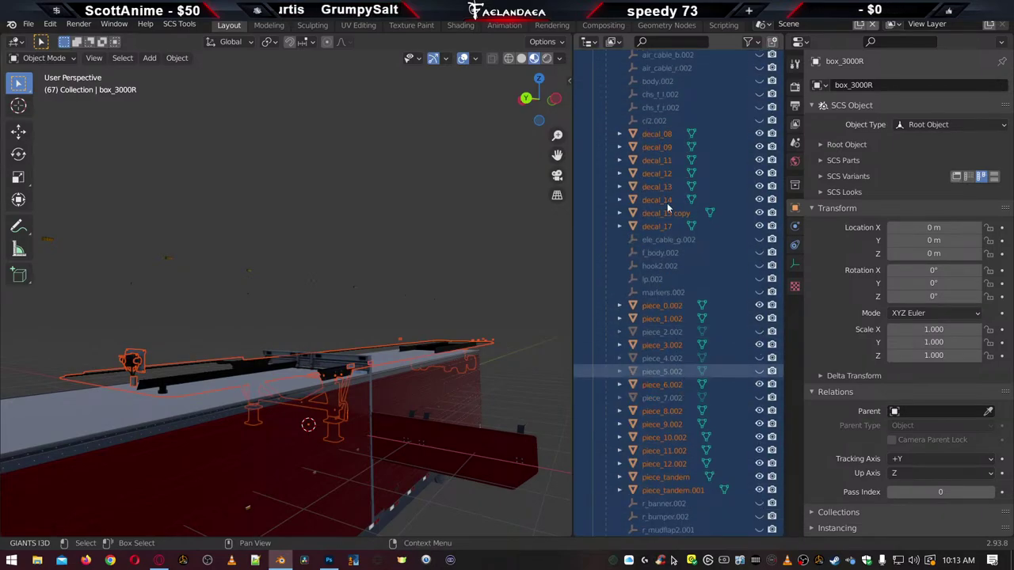
left_click(663, 206)
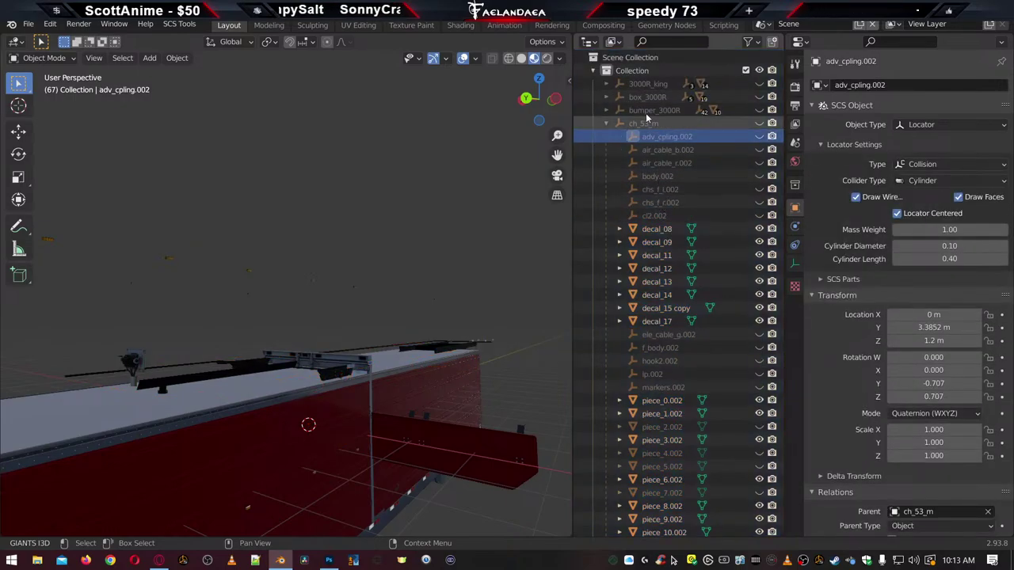
left_click(642, 98)
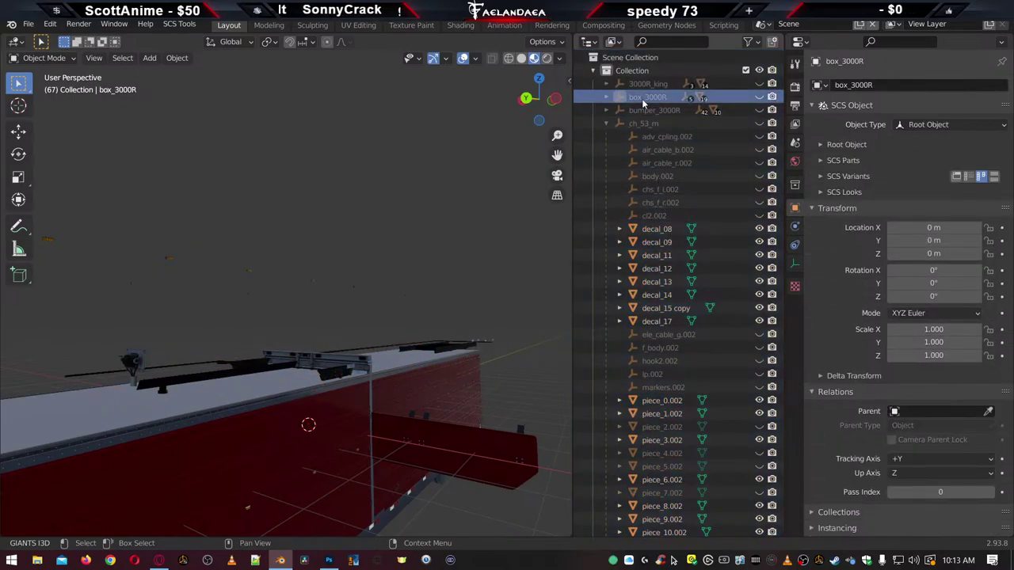
left_click(607, 124)
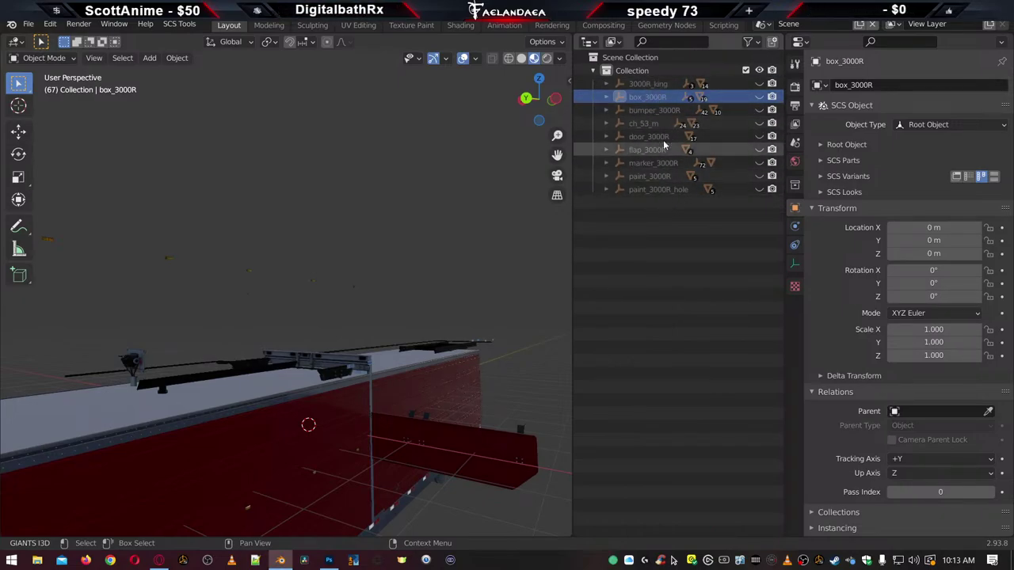
Select all root objects from box_3000R to paint_3000R_hole, dismissing the delete prompt
left_click(653, 192, "ctrl")
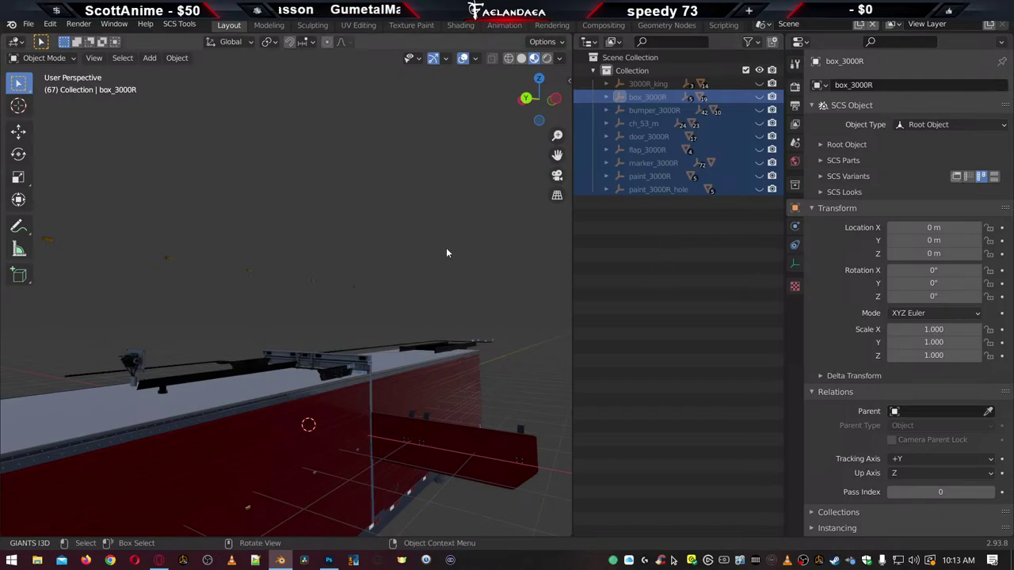
key("x")
key("Escape")
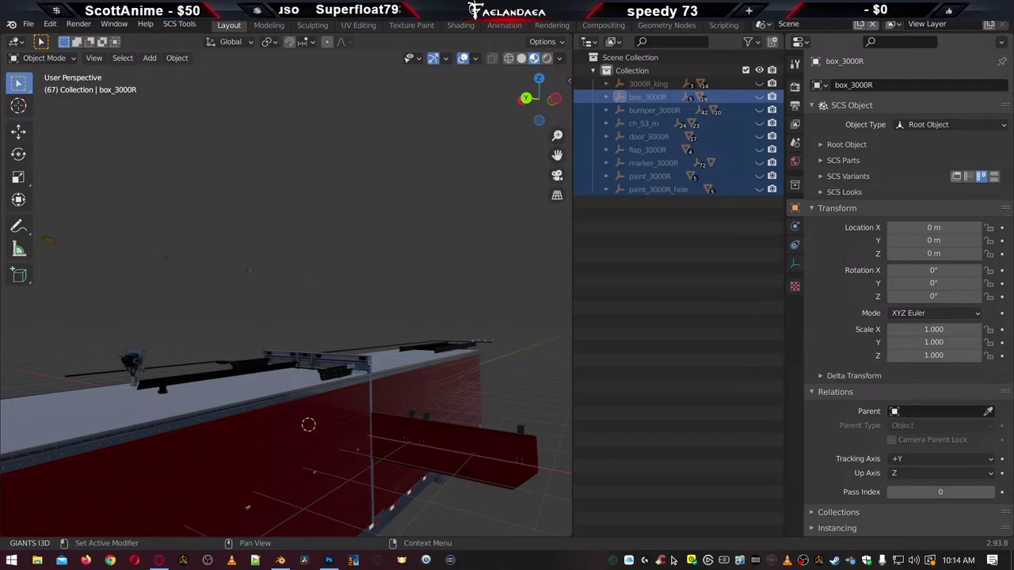
Select only box_3000R, then bring the Notepad++ notes window over Blender
left_click(644, 97)
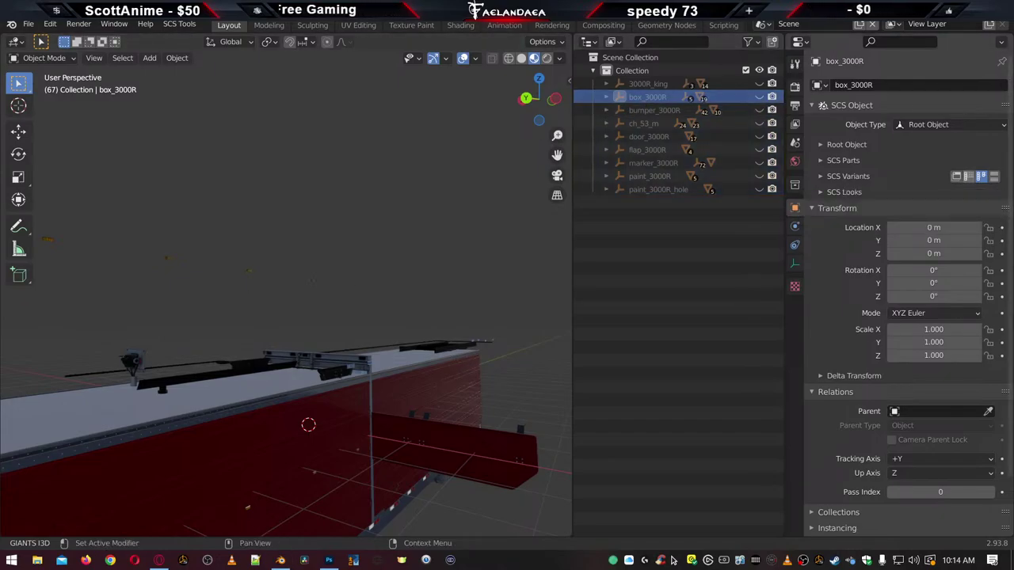
left_click(403, 235)
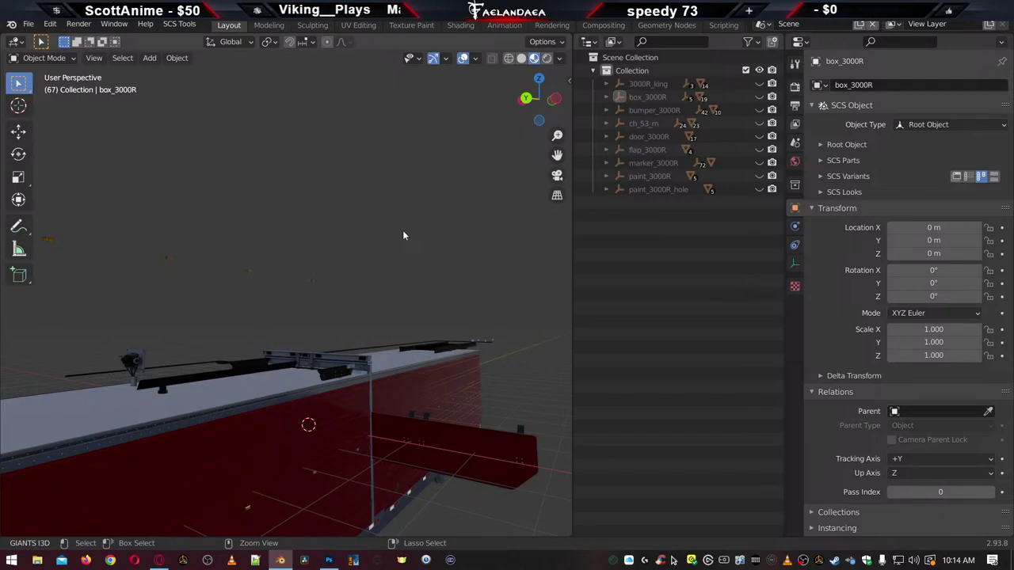
left_click(402, 235, "ctrl")
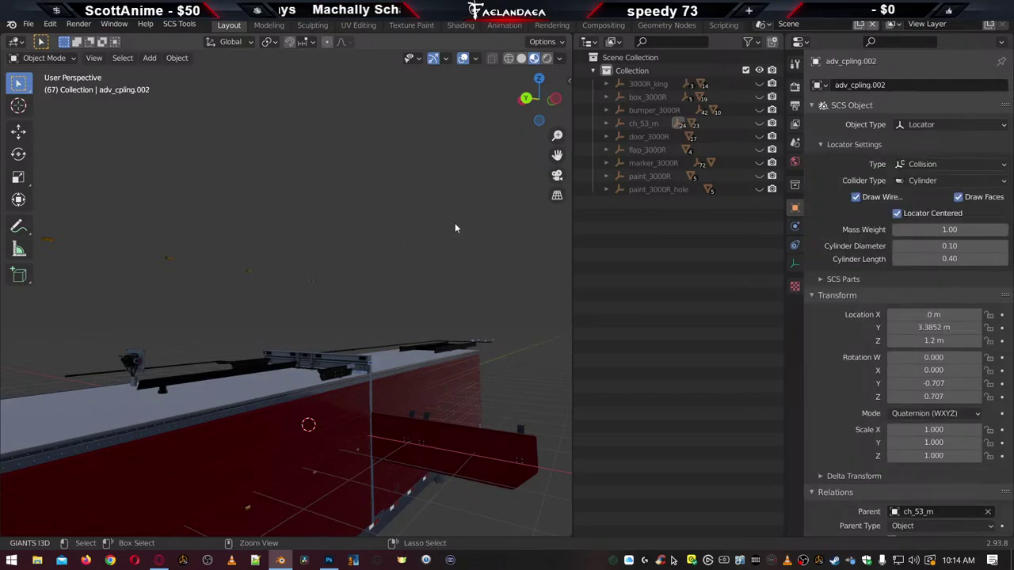
left_click(469, 208)
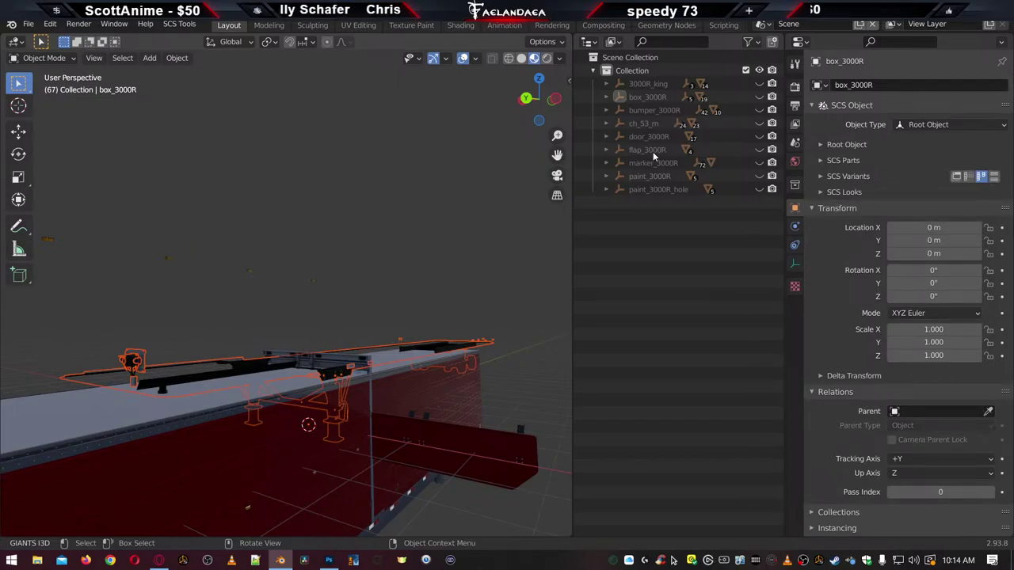
left_click(653, 97)
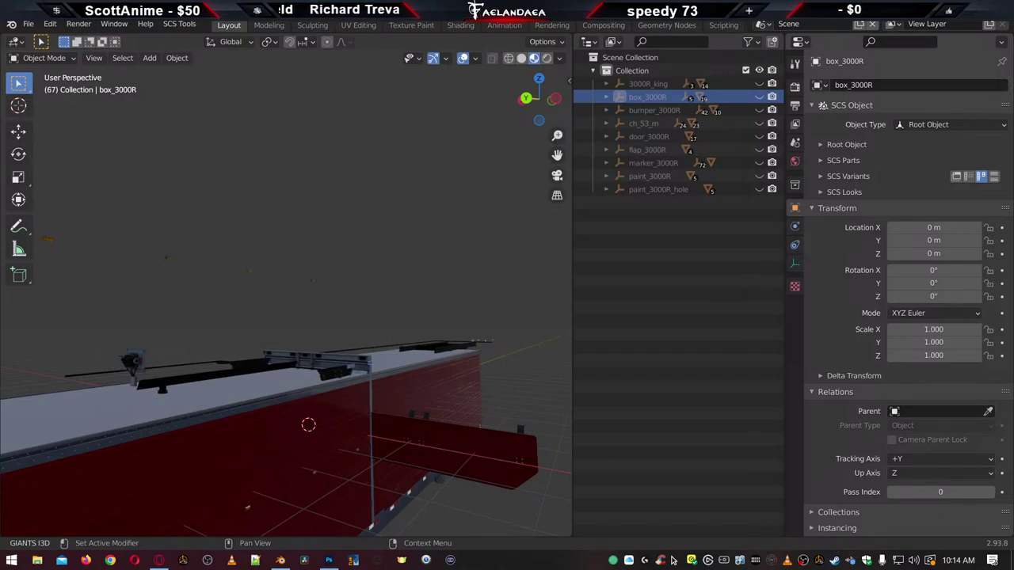
left_click_drag(0, 194, 266, 205)
Remove the old texture path and list box_3000R, bumper_3000R and ch_53_m below 3000R_king
left_click(305, 279)
key("BackSpace")
key("BackSpace")
key("BackSpace")
key("BackSpace")
key("BackSpace")
key("BackSpace")
key("BackSpace")
key("BackSpace")
key("BackSpace")
key("BackSpace")
key("BackSpace")
key("BackSpace")
key("BackSpace")
key("BackSpace")
key("BackSpace")
key("BackSpace")
key("BackSpace")
key("BackSpace")
key("BackSpace")
key("BackSpace")
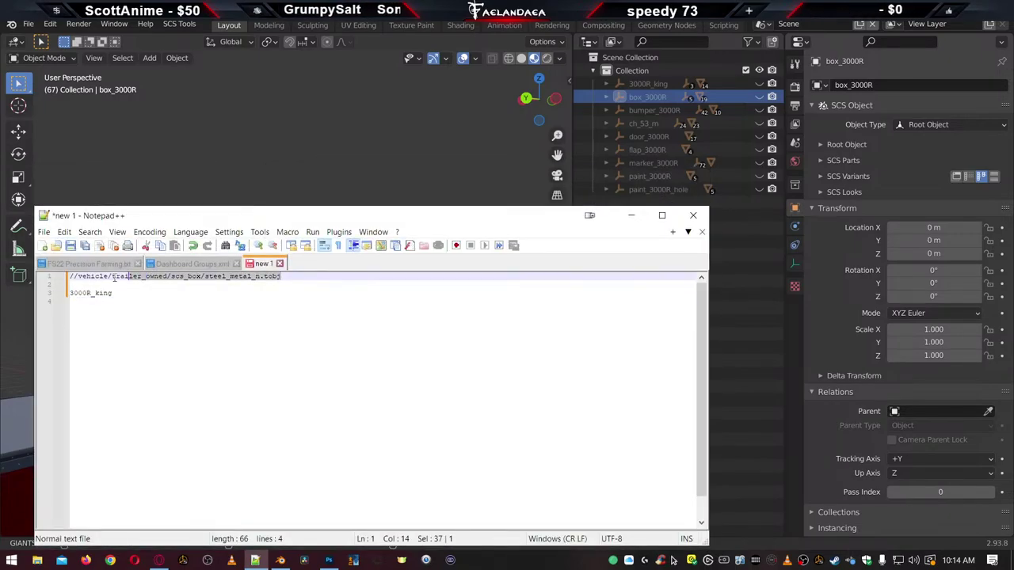
key("Delete")
key("Delete")
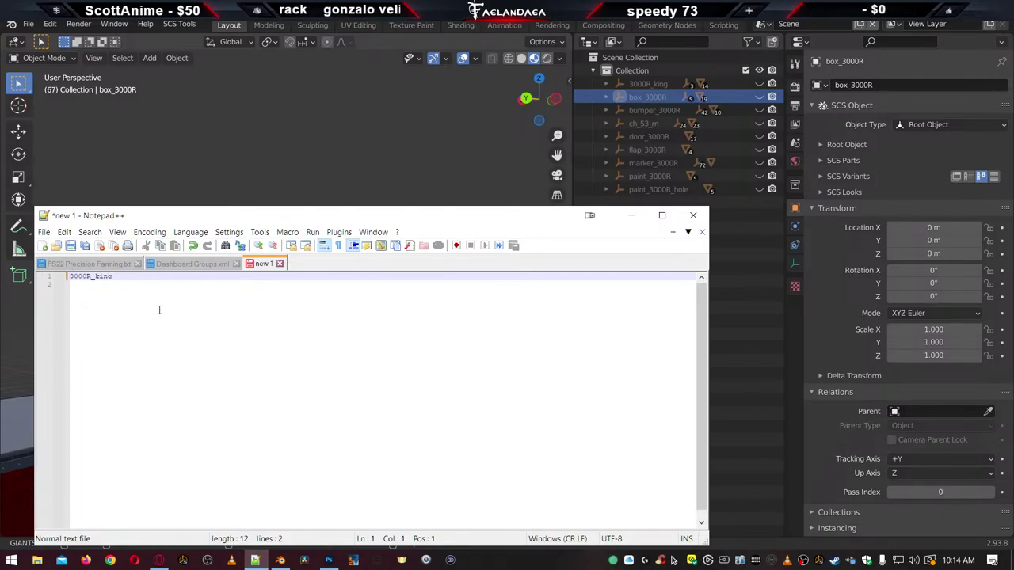
left_click(155, 283)
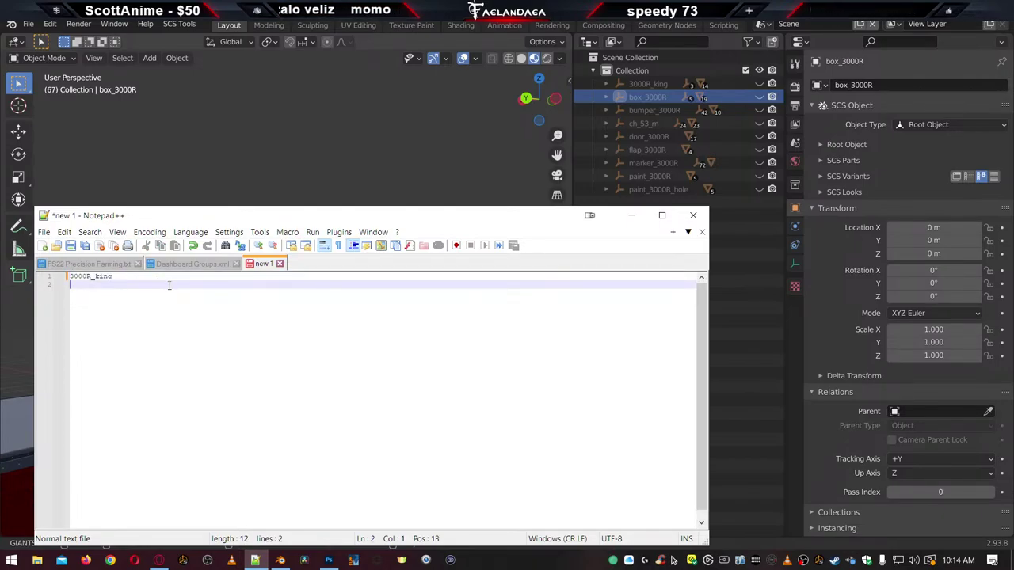
type("box_")
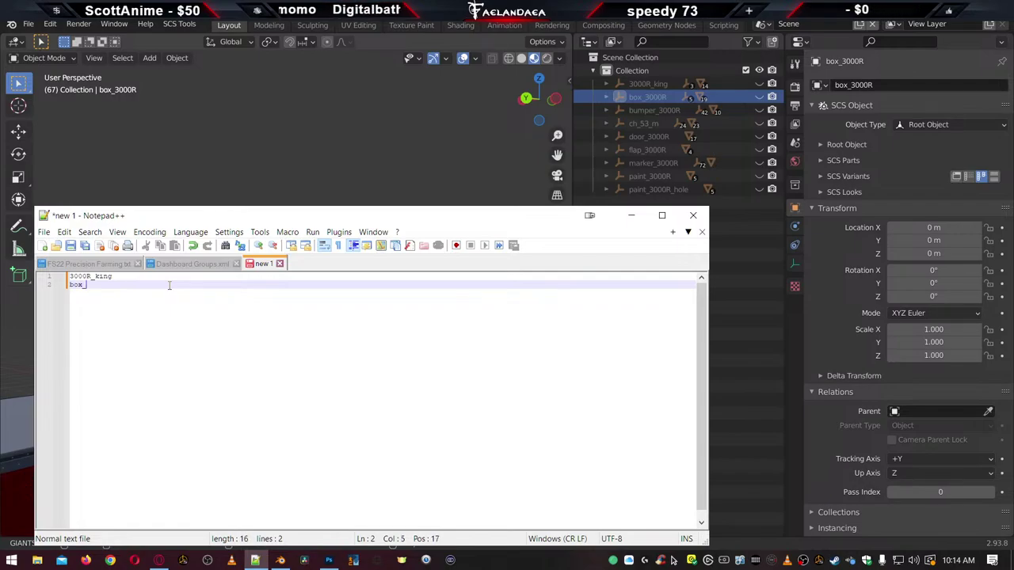
type("3000R")
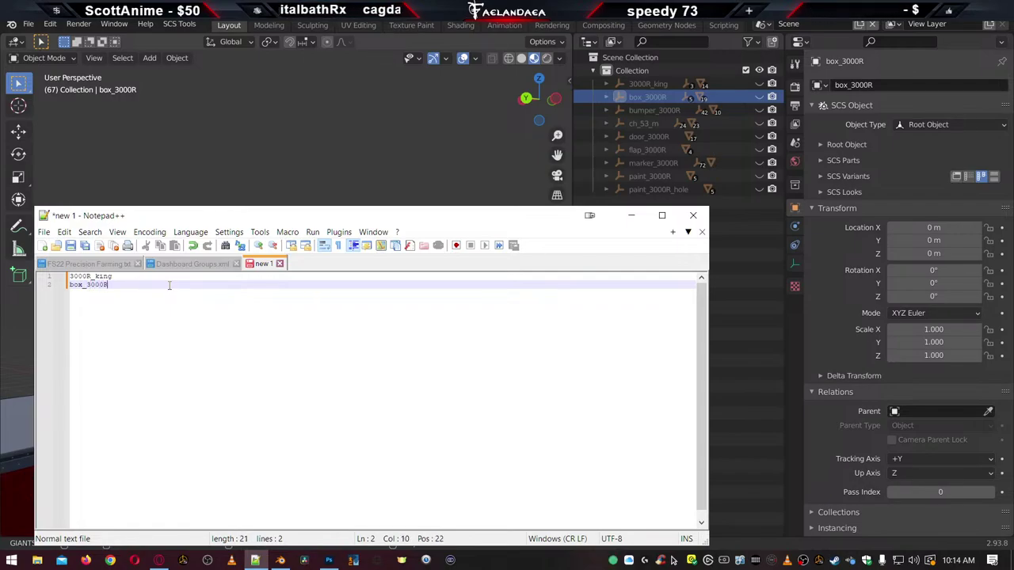
key("Return")
type("bumper")
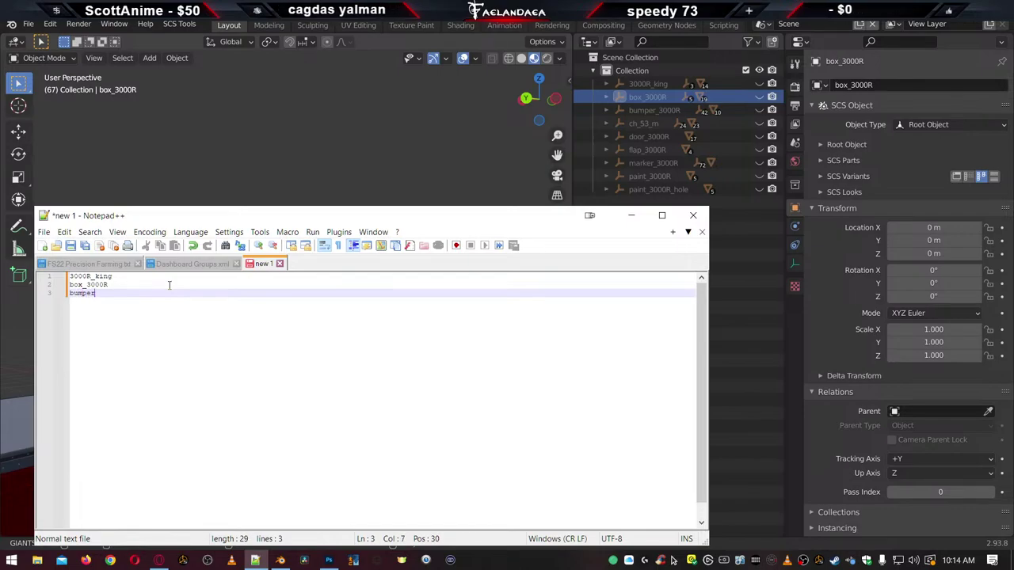
type("_3000R")
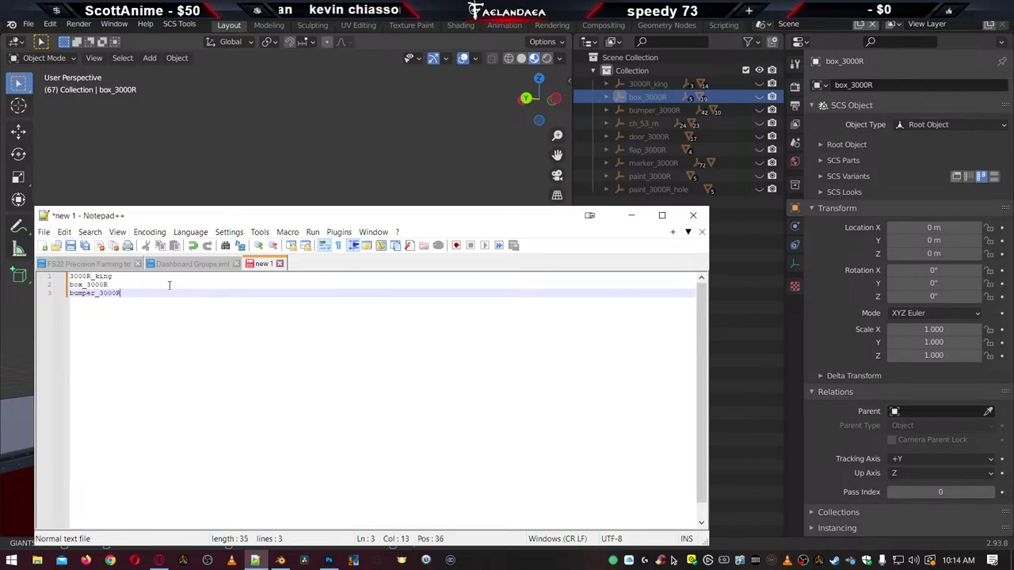
key("Return")
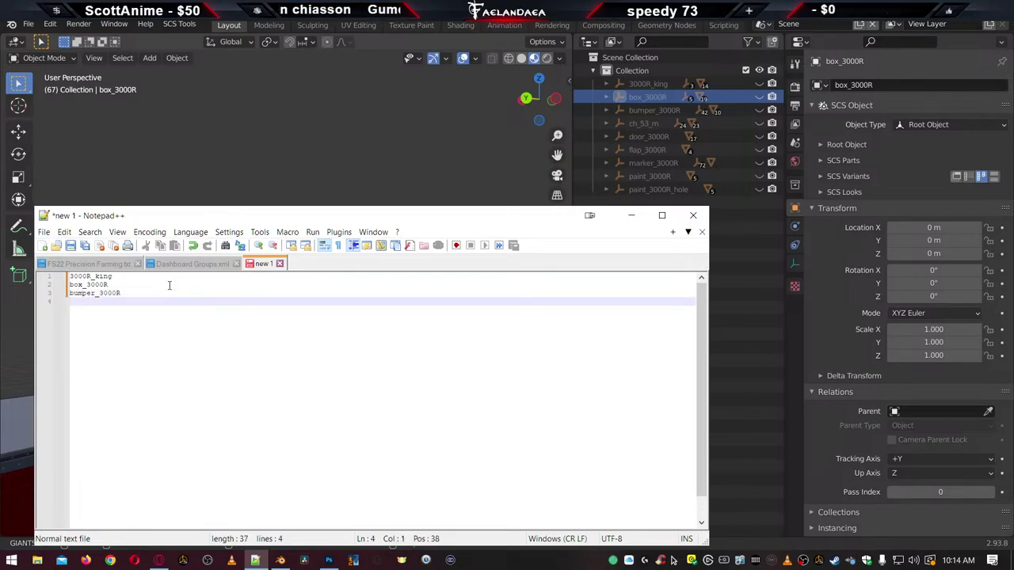
type("ch_")
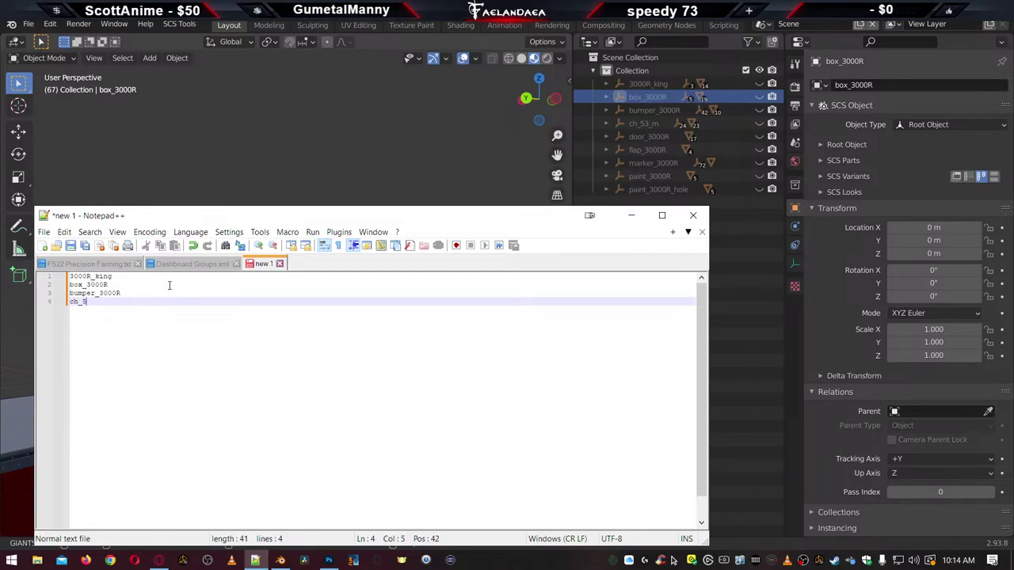
type("53_m")
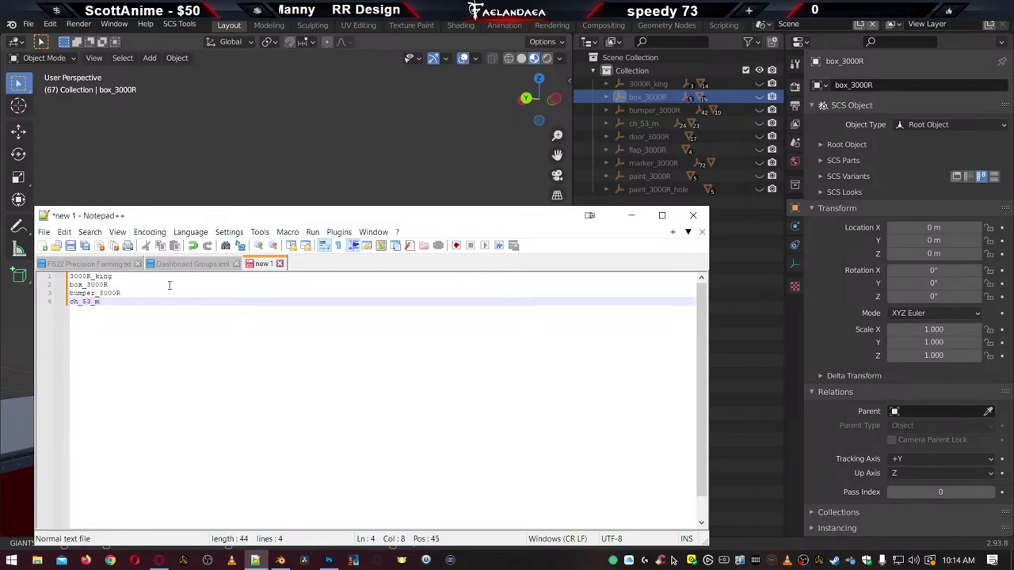
Add door_3000R, flap_3000R, marker_3000R and paint_3000R, then begin the paint_3000R_hole line
key("Return")
type("door_")
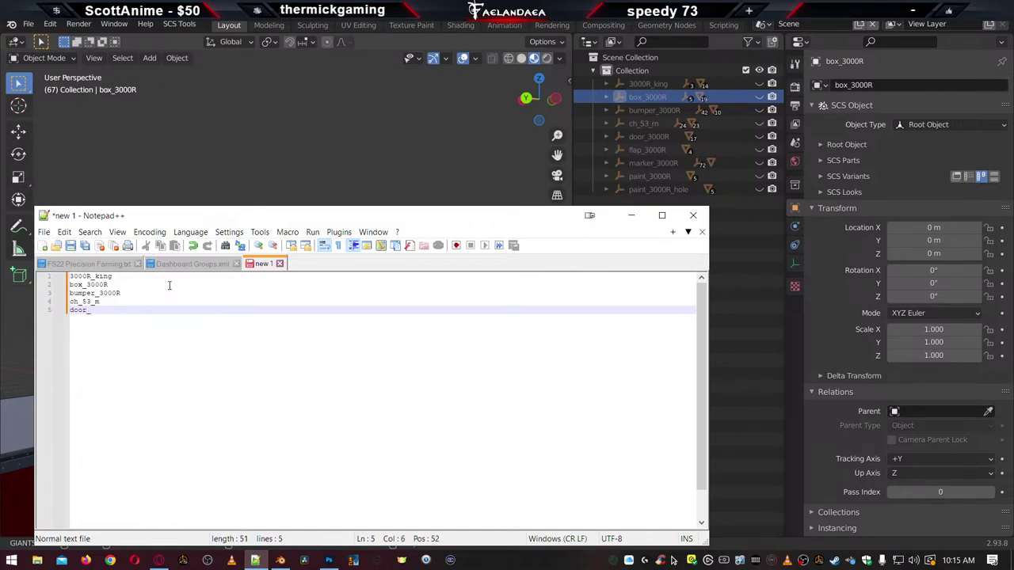
type("3000R")
key("Return")
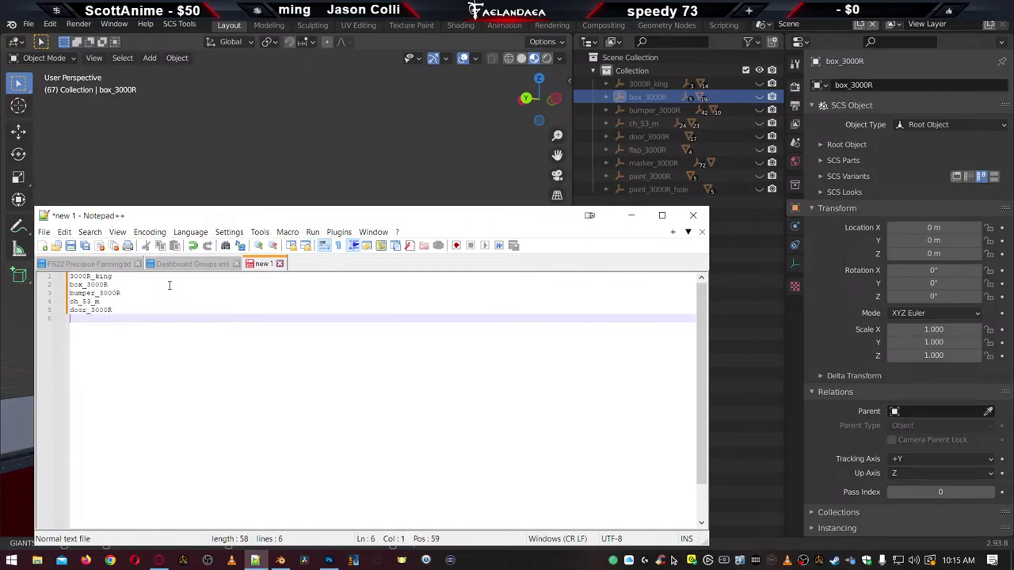
type("flap")
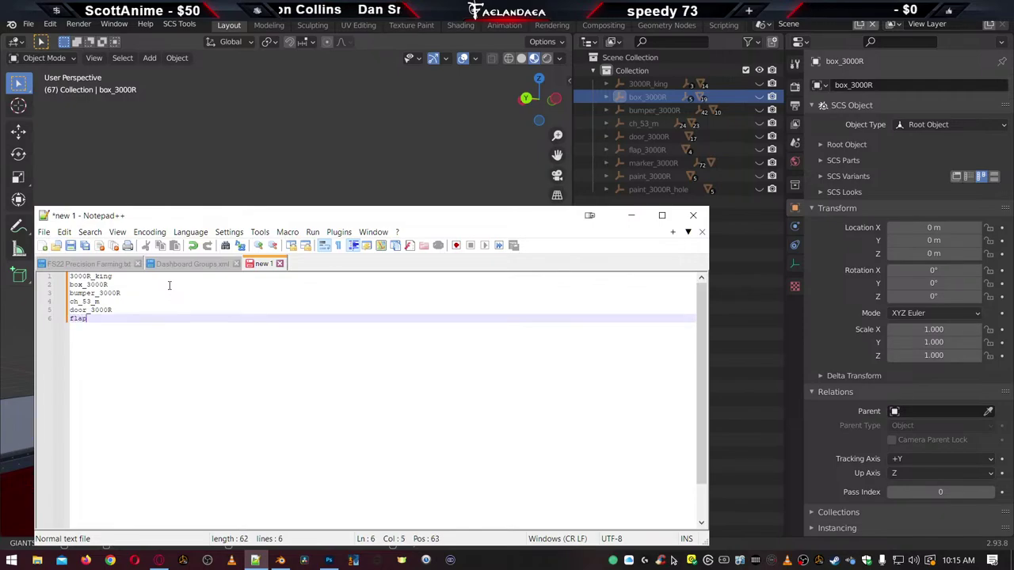
type("_3000R")
key("Return")
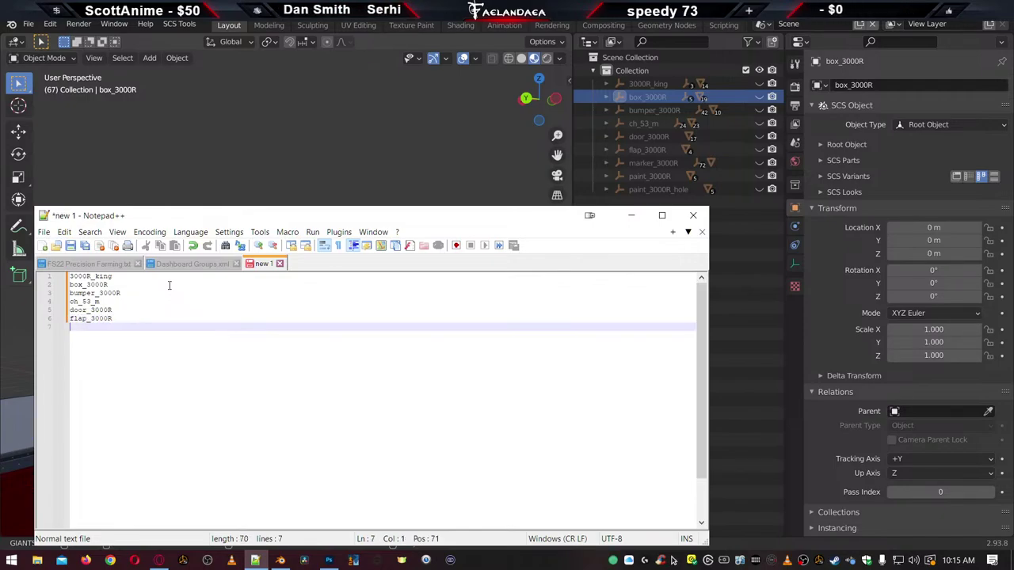
type("marker")
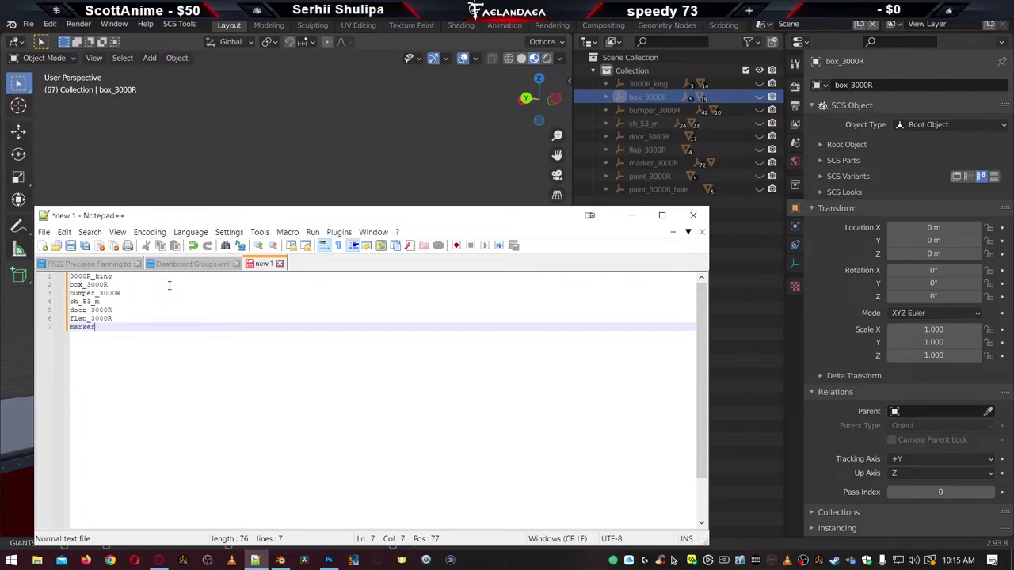
type("_3000R")
key("Return")
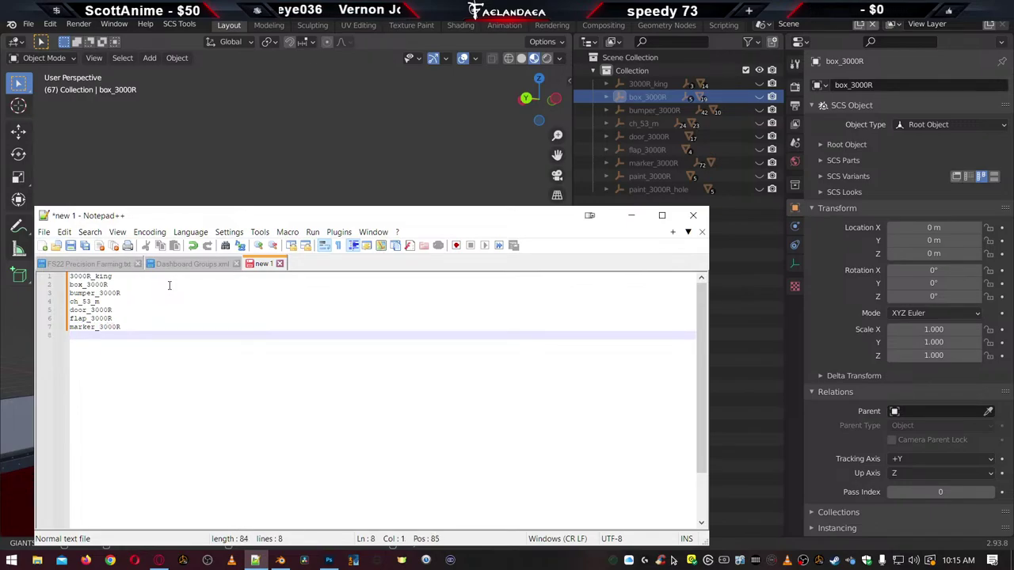
type("paint_3")
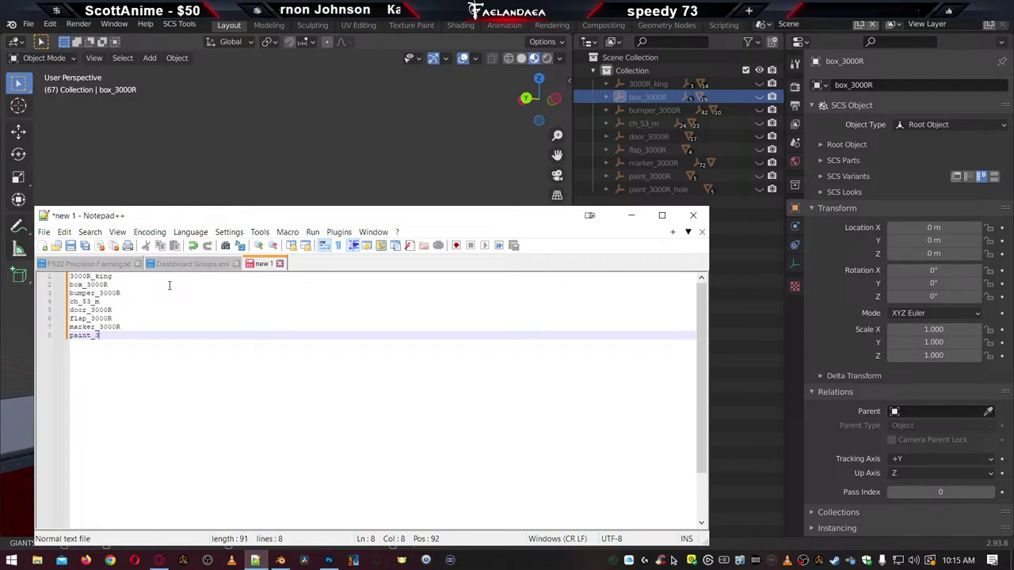
type("000R")
key("Return")
type("p")
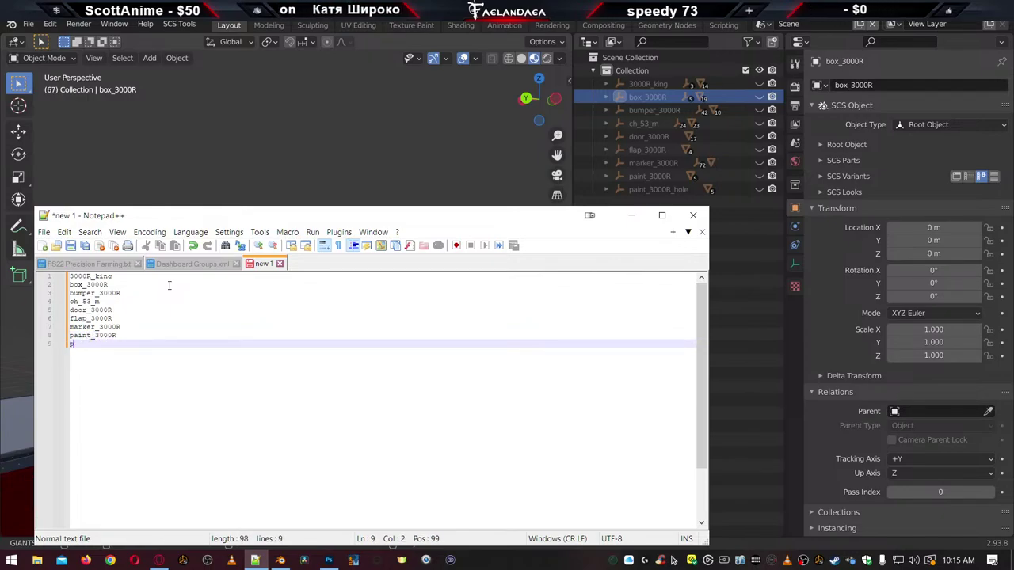
type("aiont_30")
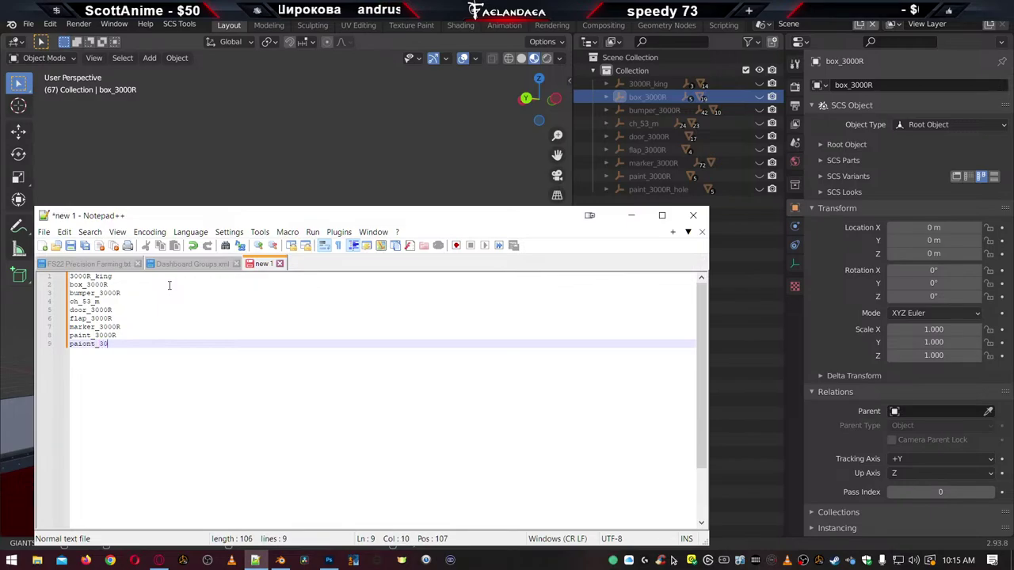
type("00R_")
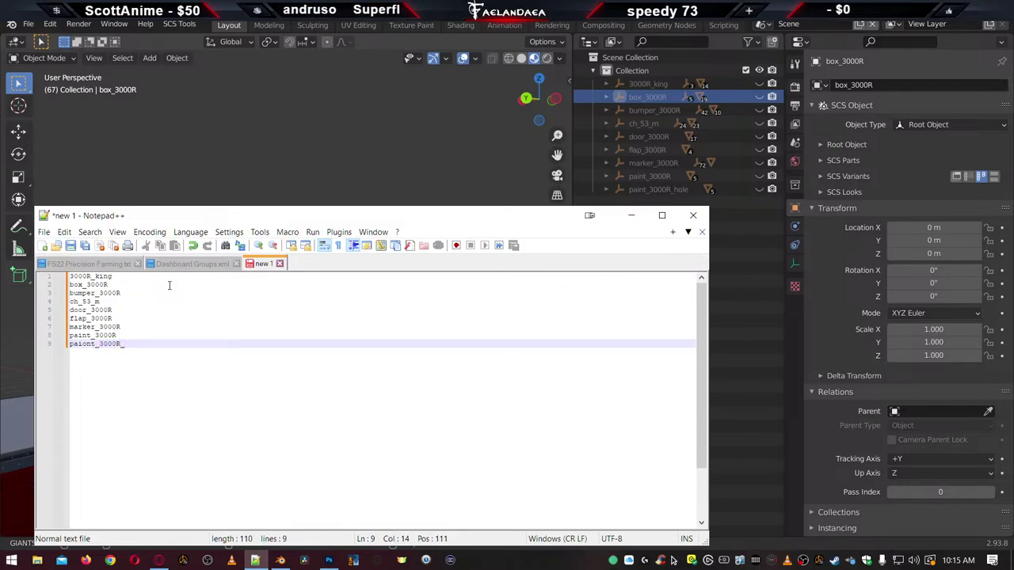
type("hole")
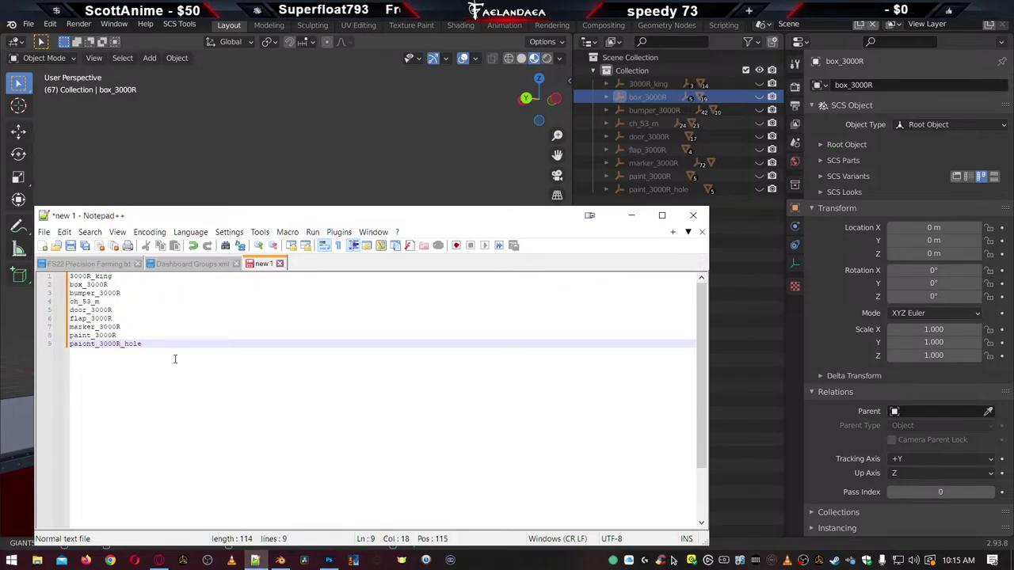
Delete the box_3000R, bumper_3000R, ch_53_m and door_3000R hierarchies from the Outliner
key("alt+Tab")
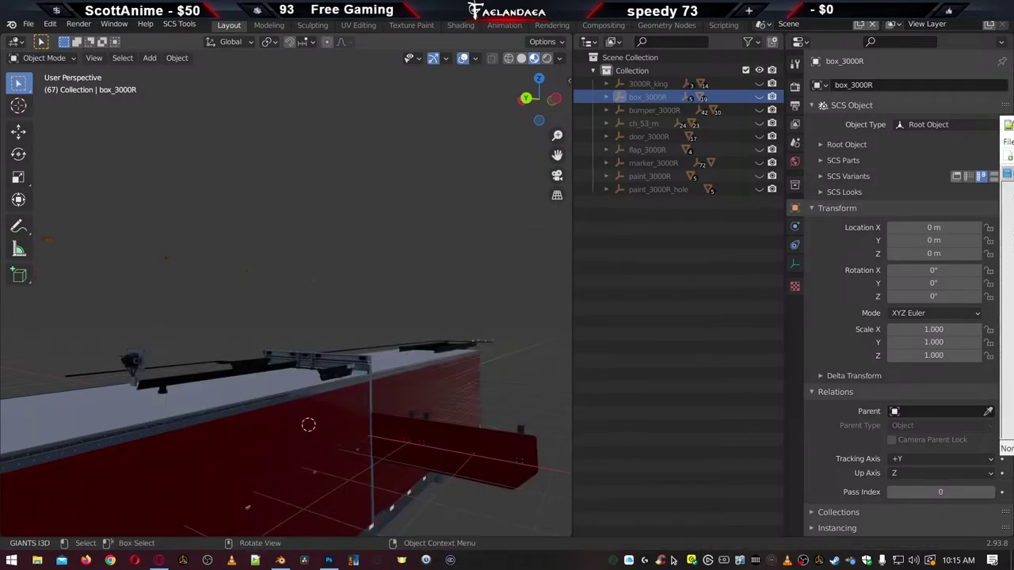
right_click(640, 98)
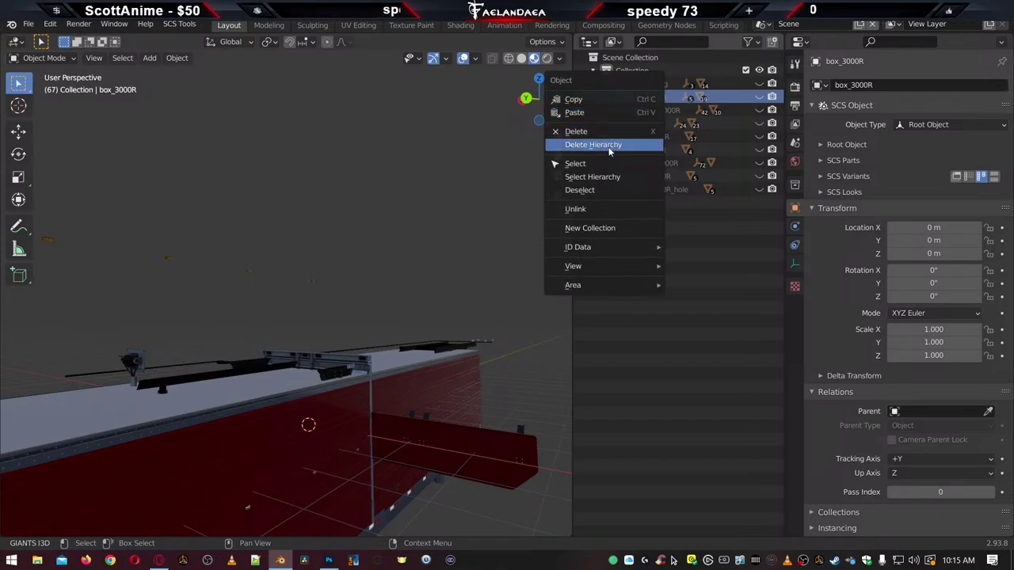
left_click(608, 145)
right_click(638, 101)
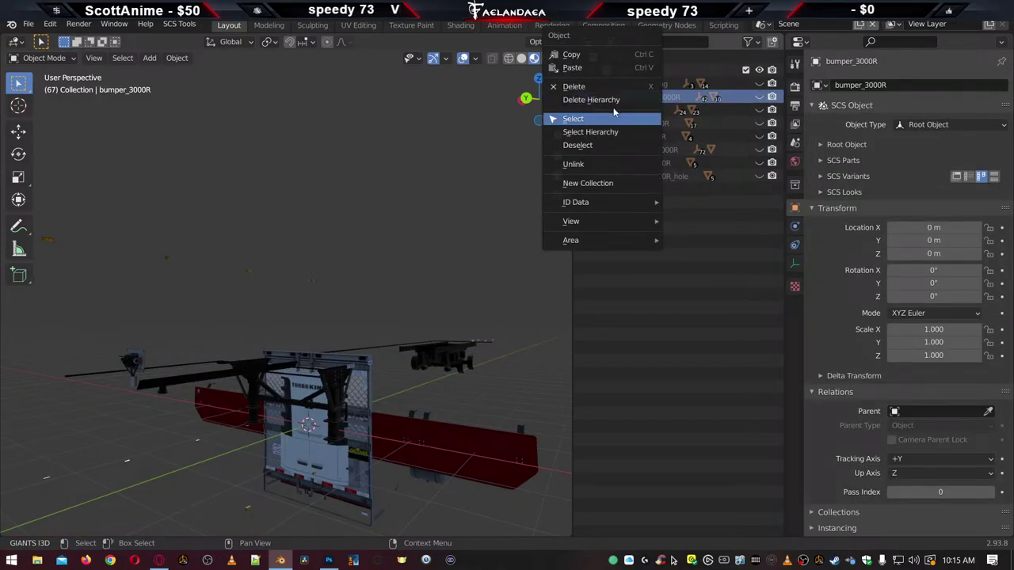
left_click(625, 100)
right_click(633, 100)
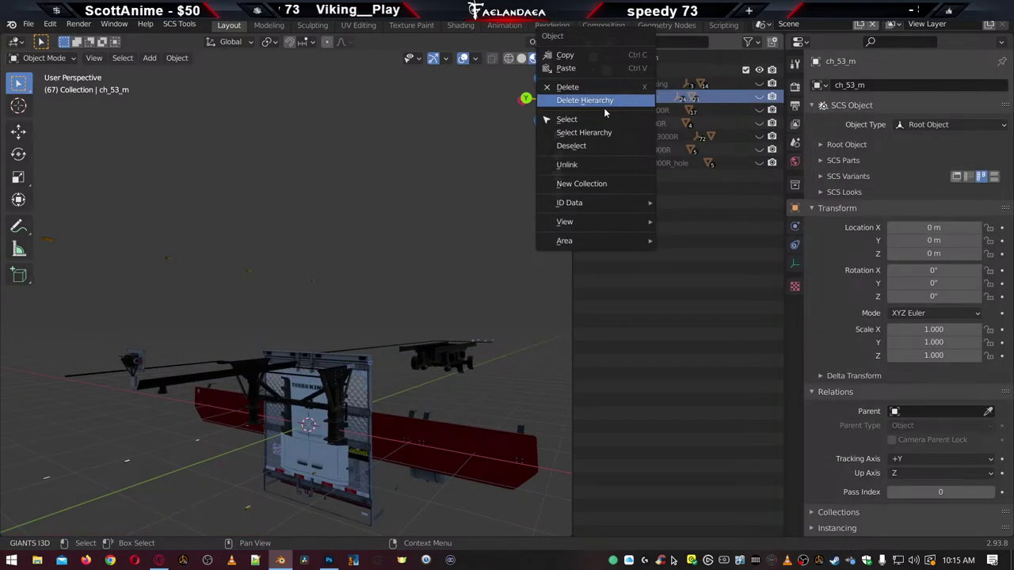
left_click(600, 101)
right_click(647, 99)
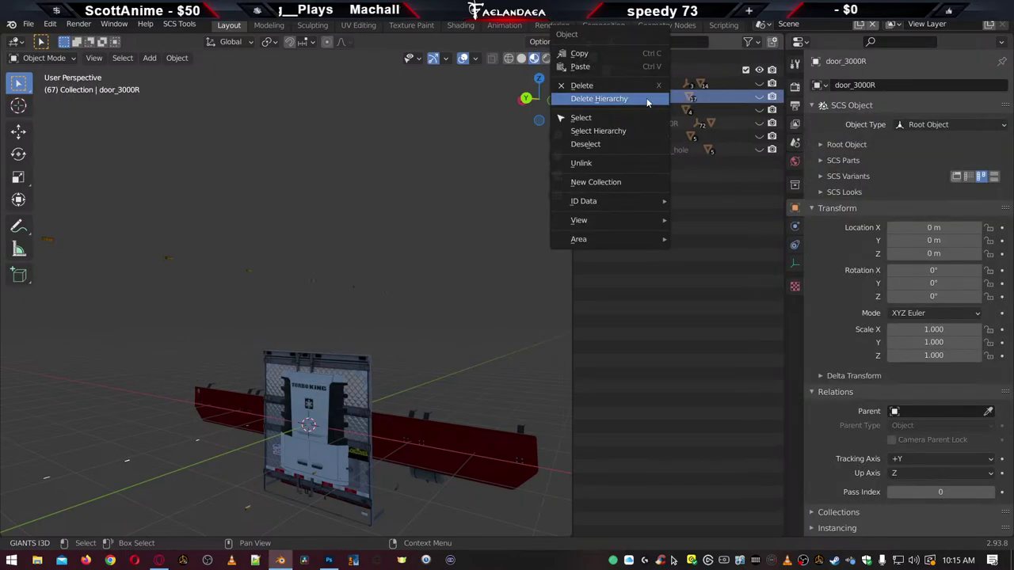
left_click(647, 100)
Delete the flap_3000R, marker_3000R, paint_3000R and paint_3000R_hole hierarchies, leaving 3000R_king
right_click(633, 95)
left_click(625, 99)
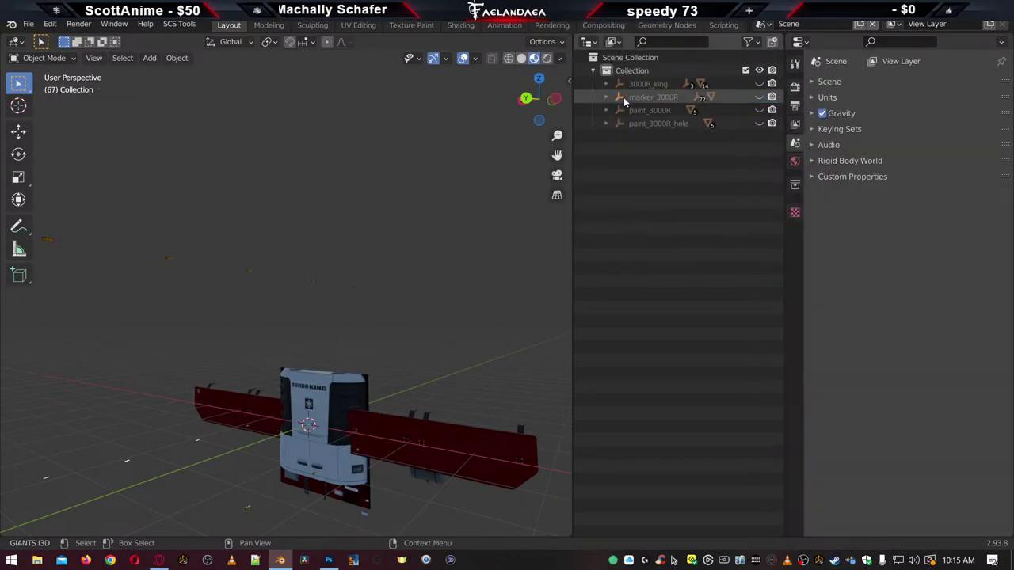
right_click(625, 99)
left_click(626, 101)
right_click(637, 99)
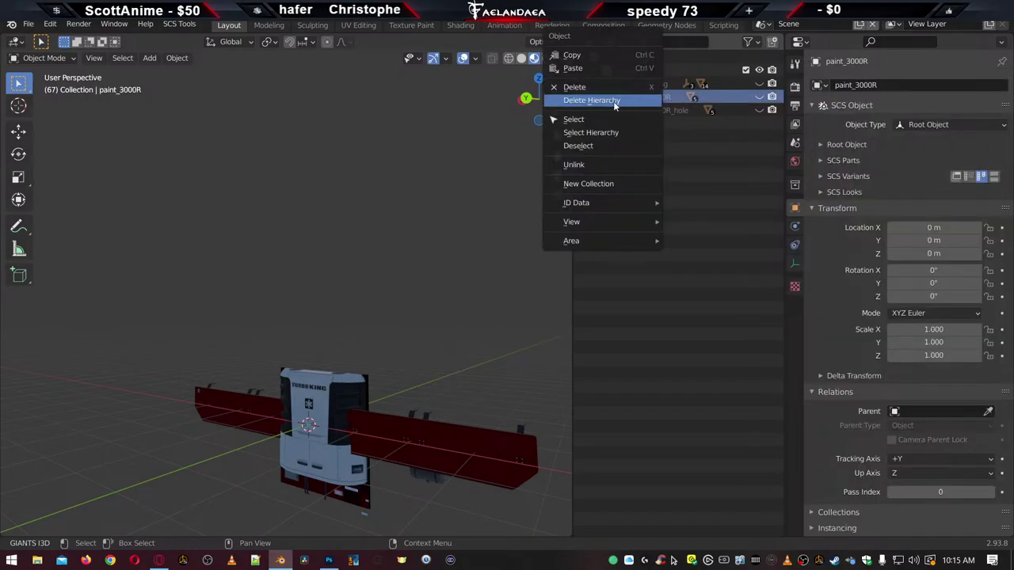
left_click(615, 101)
right_click(636, 99)
left_click(626, 100)
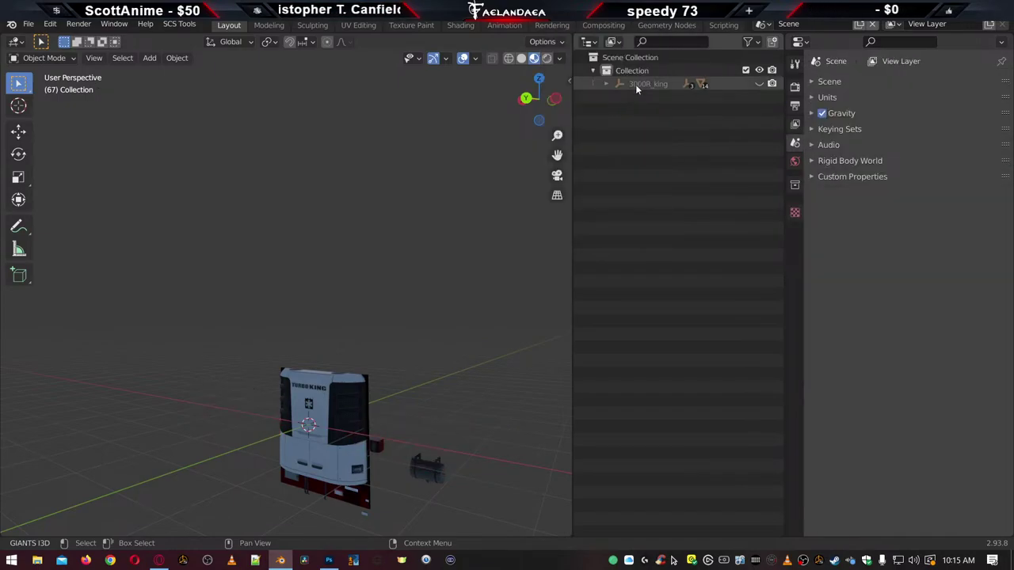
Point the SCS Default Export Path to //vehicle/trailer_owned/scs_box/accessory/f_body
left_click(795, 65)
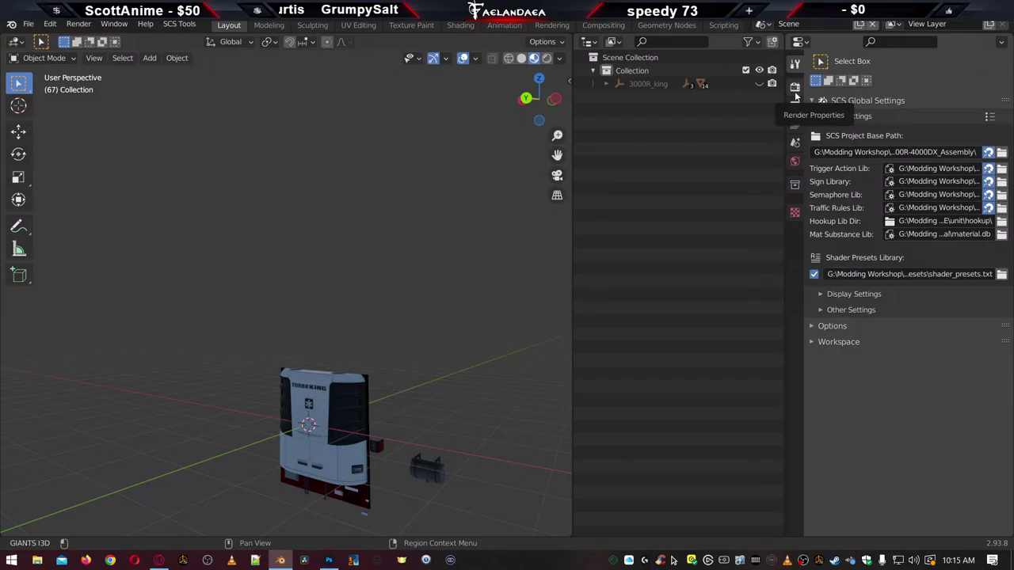
left_click(795, 107)
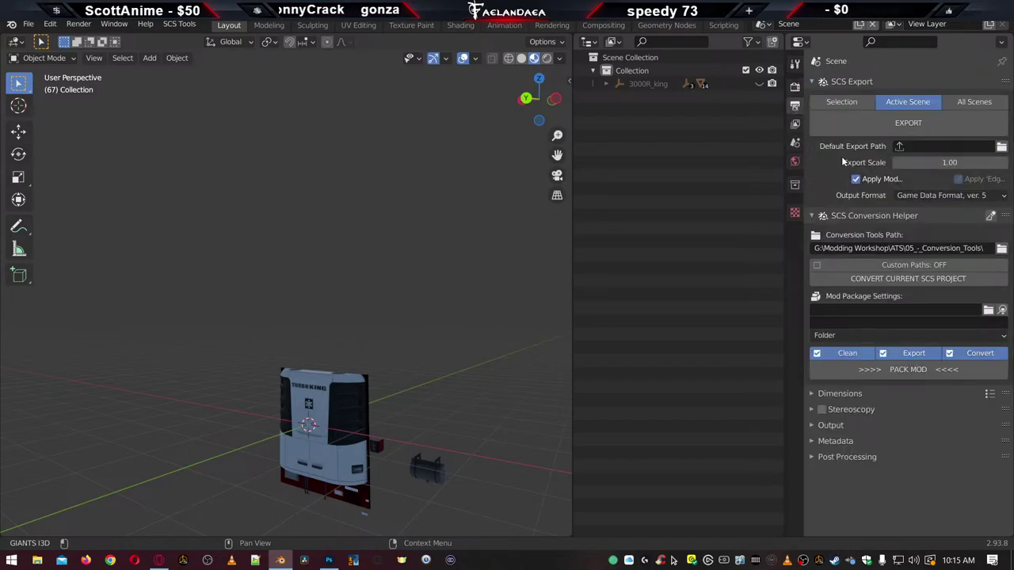
left_click(1001, 148)
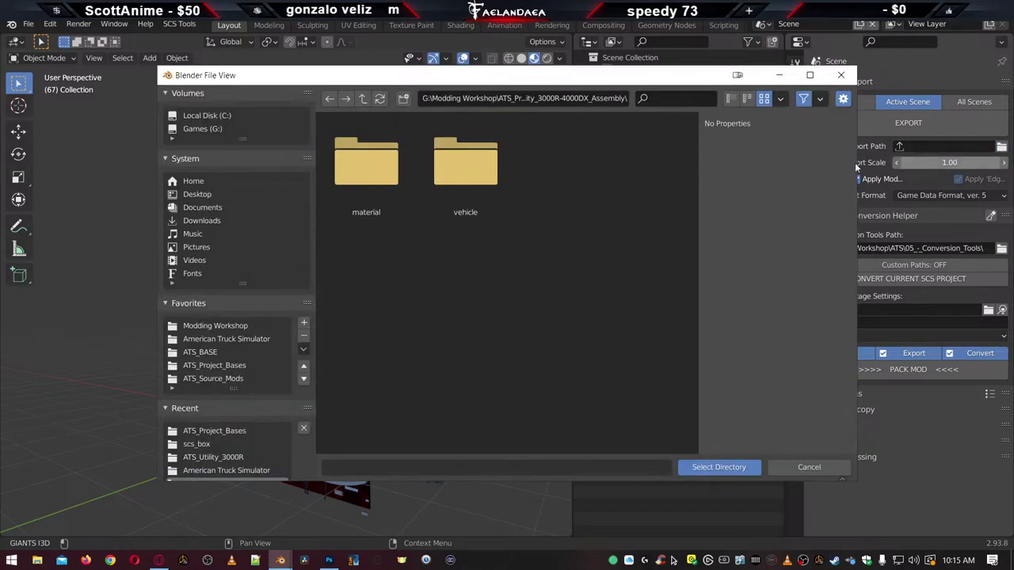
double_click(466, 176)
double_click(460, 176)
double_click(368, 168)
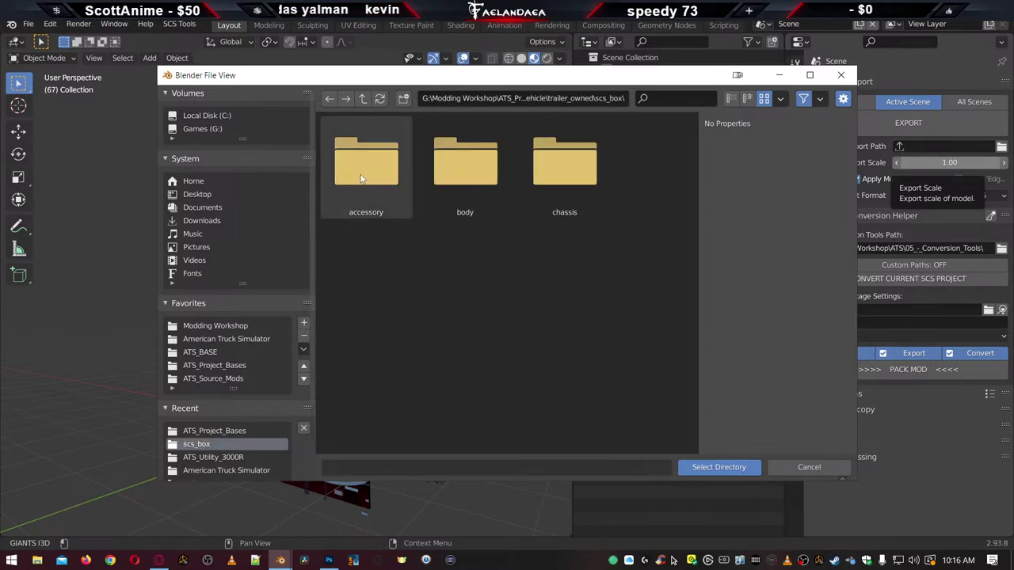
left_click(360, 178)
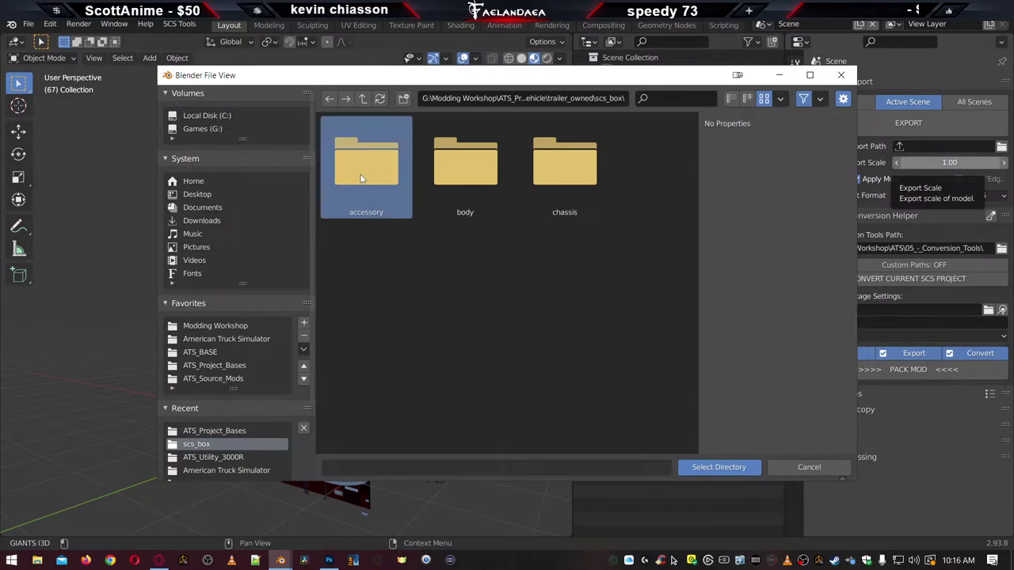
double_click(360, 179)
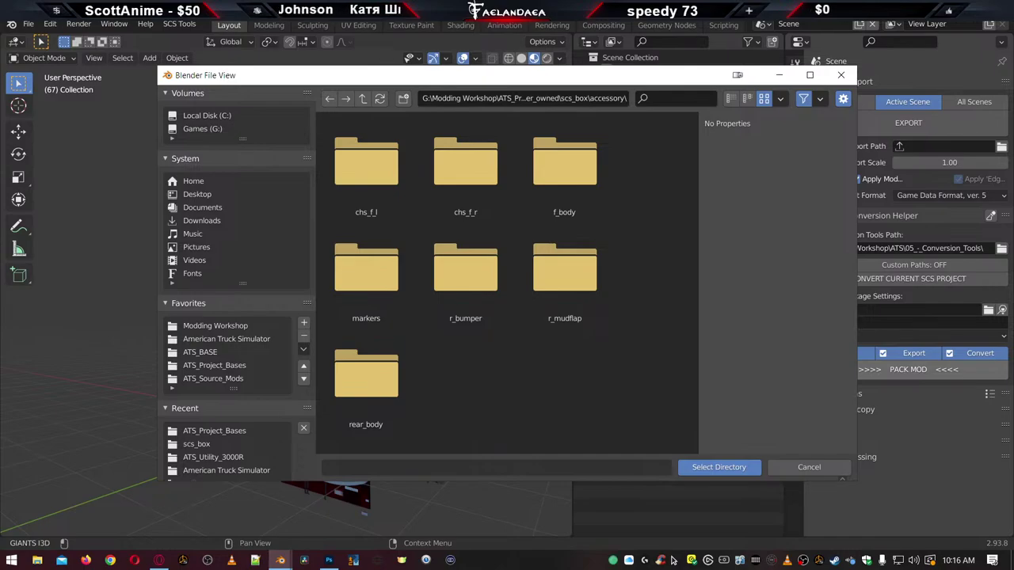
left_click(673, 560)
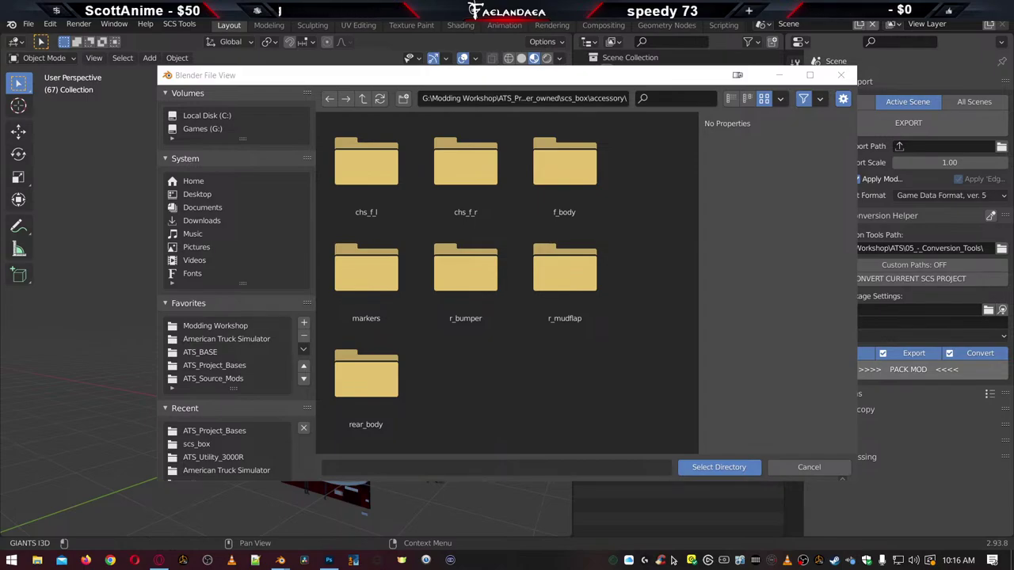
double_click(573, 164)
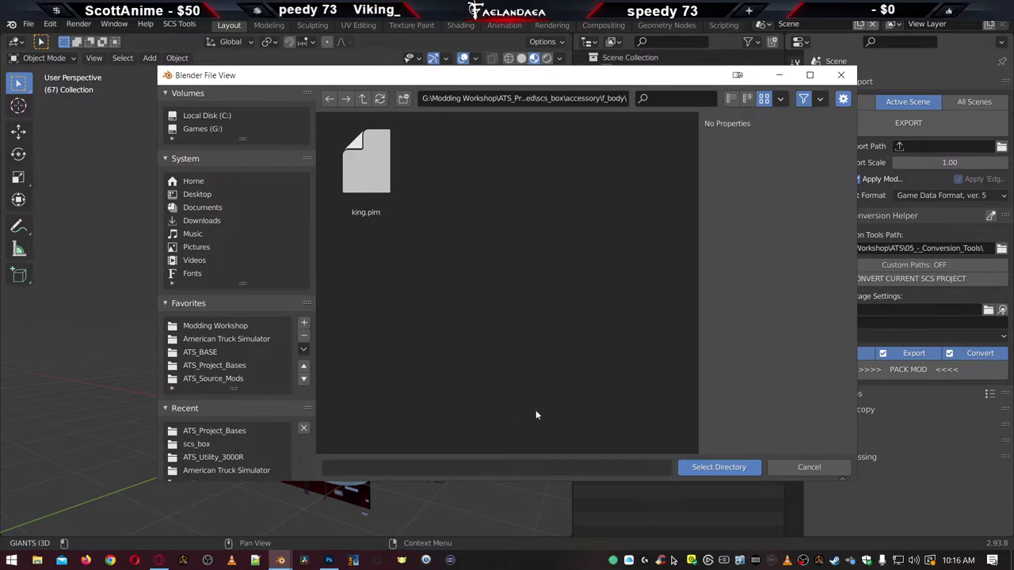
left_click(729, 468)
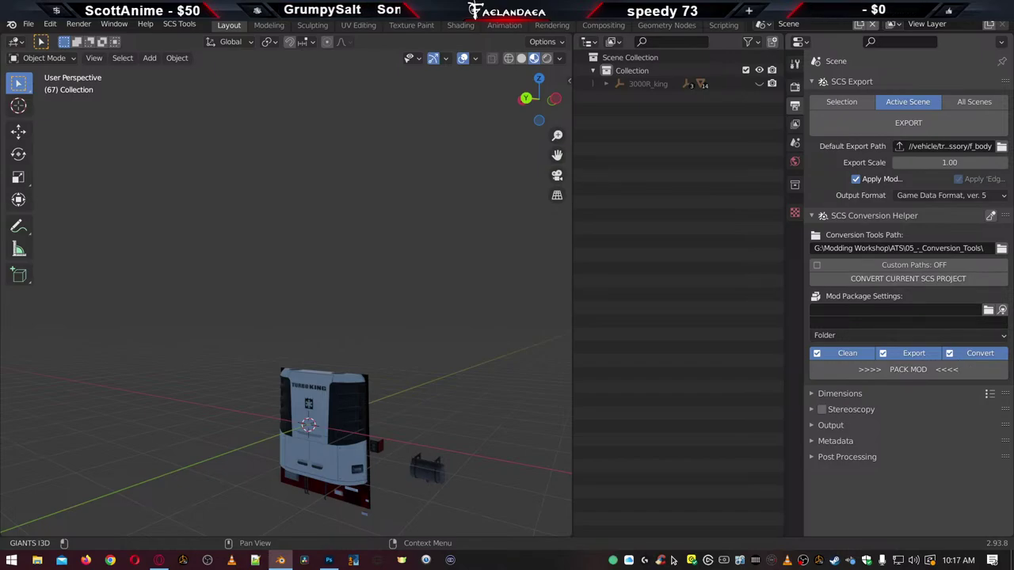
Remove the stray letter so line 9 reads paint_3000R_hole, then return to Blender
key("alt+Tab")
left_click_drag(559, 139, 249, 412)
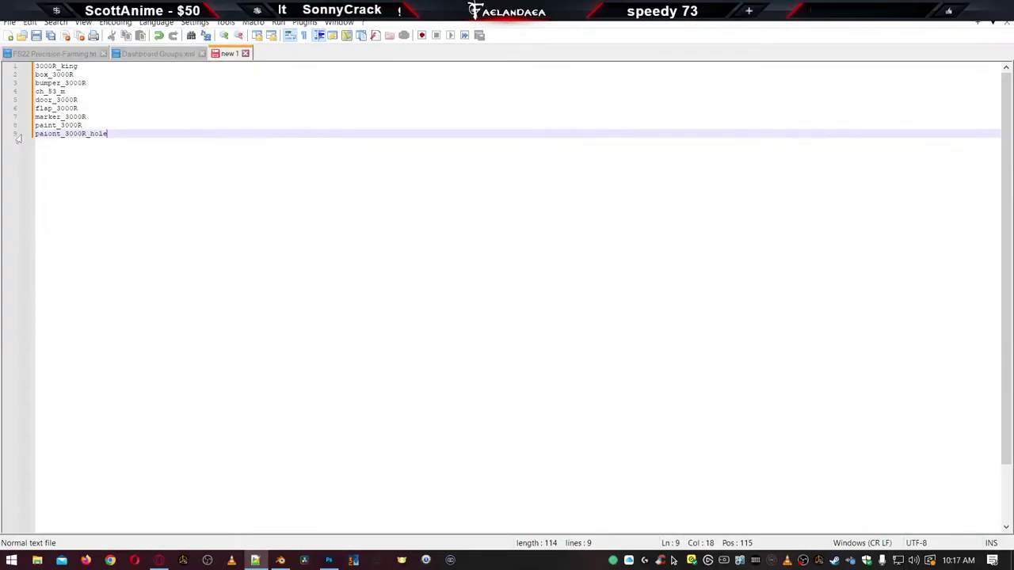
left_click(52, 133)
key("BackSpace")
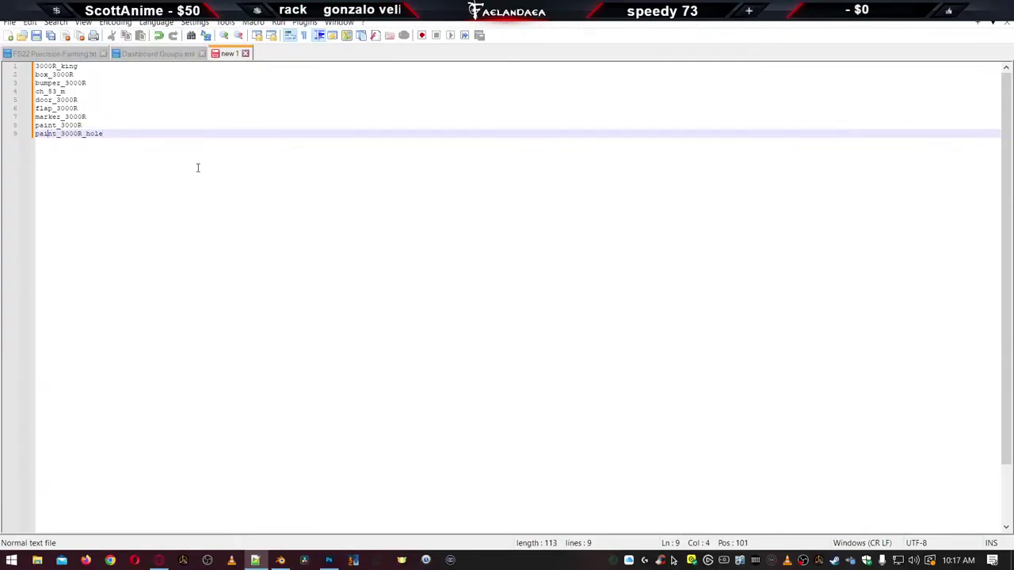
left_click_drag(819, 70, 555, 238)
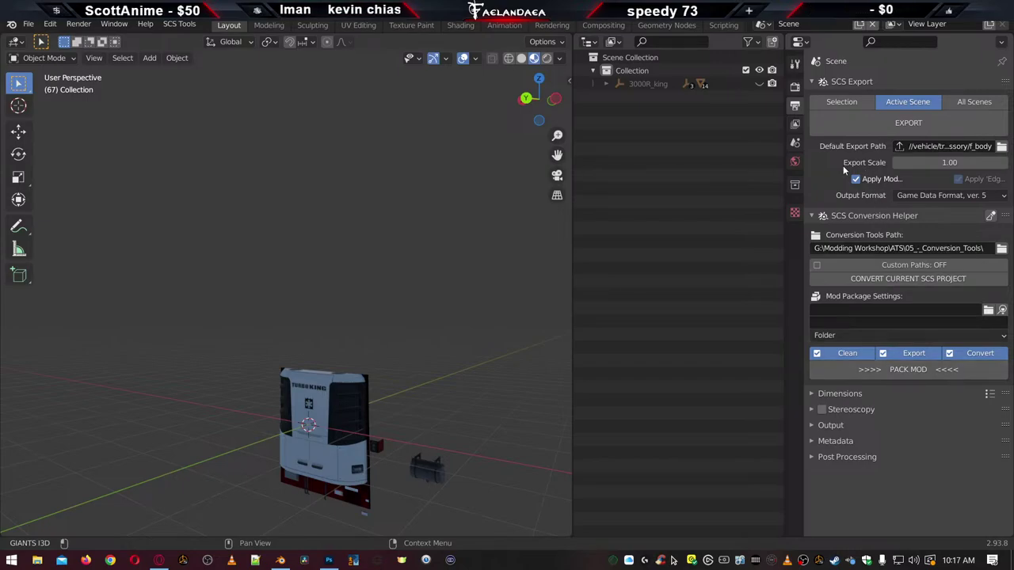
Run the SCS export, then expand 3000R_king in the Outliner to list its parts
left_click(872, 123)
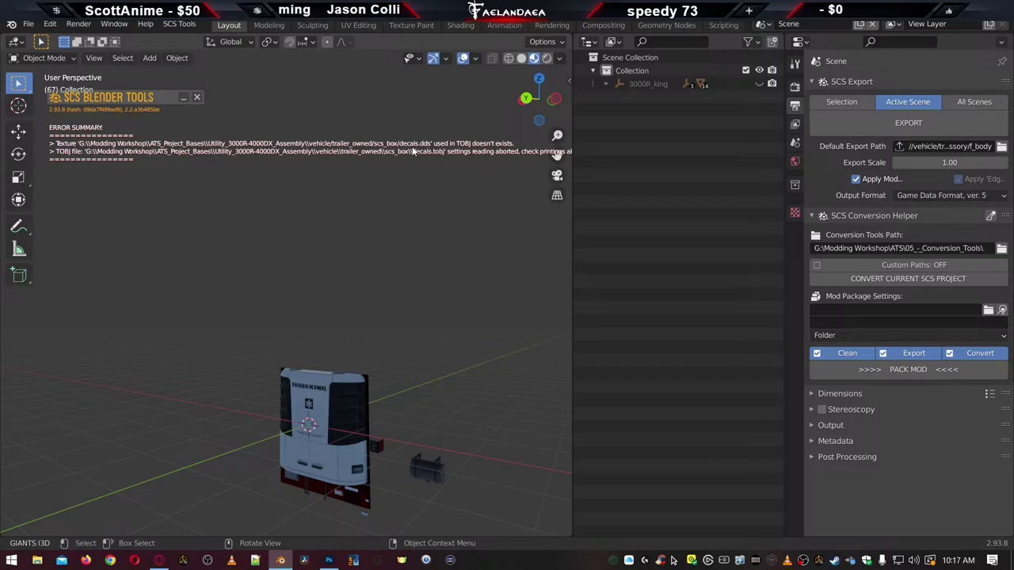
left_click(606, 83)
Check the SCS material of each decal and piece object, decal_01.001 through piece_dec02
left_click(658, 139)
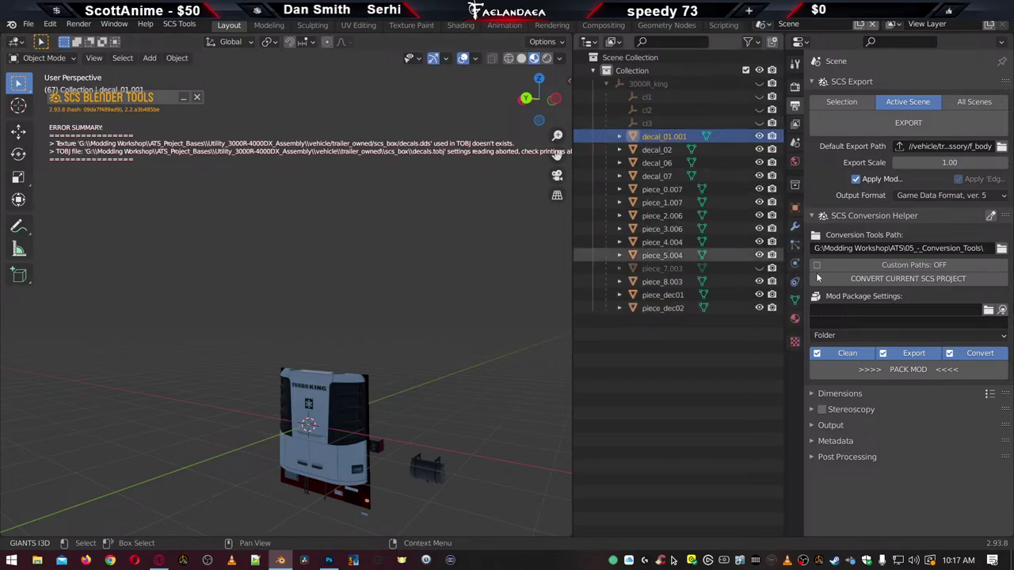
left_click(797, 319)
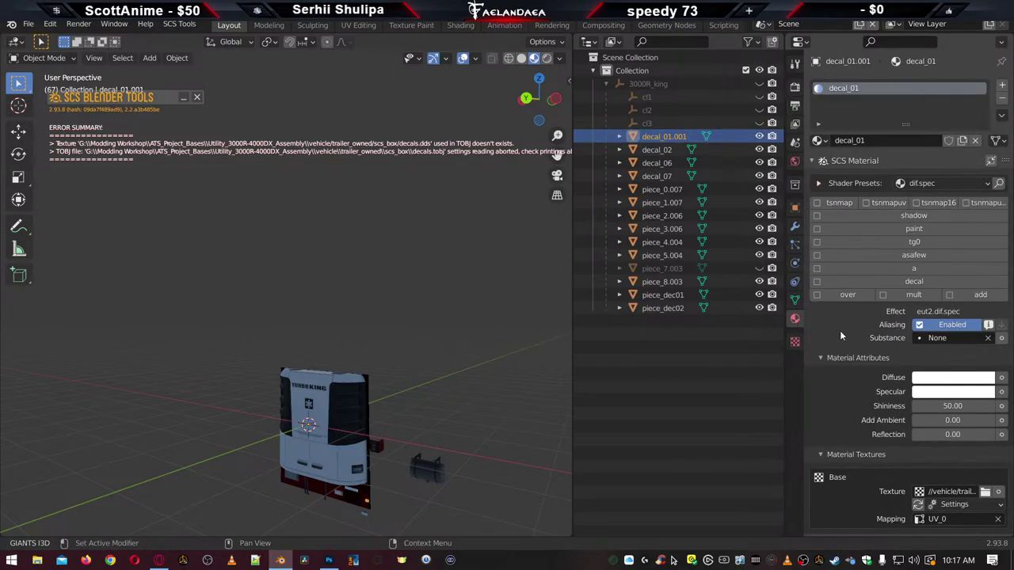
left_click(659, 150)
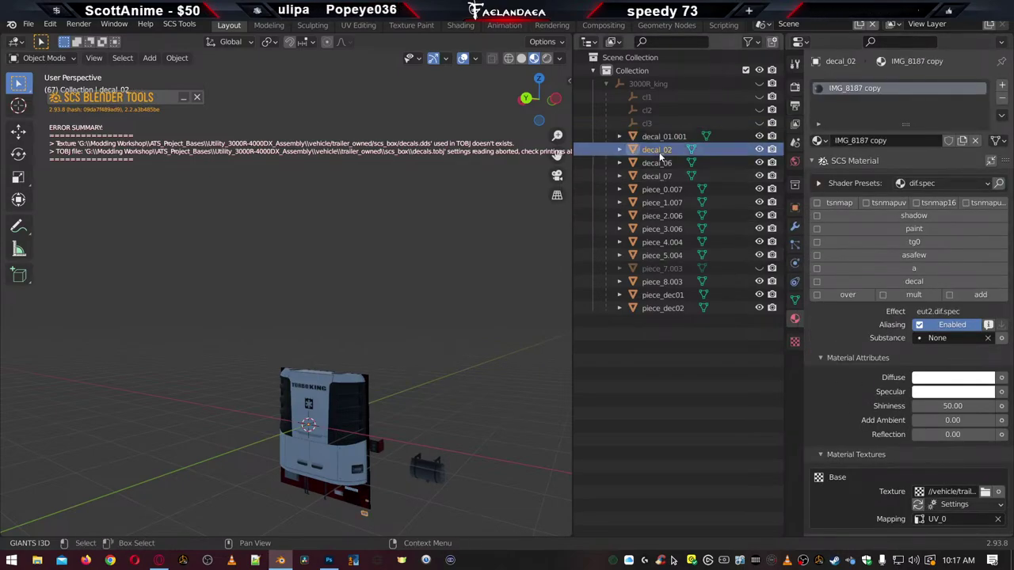
left_click(658, 164)
left_click(658, 176)
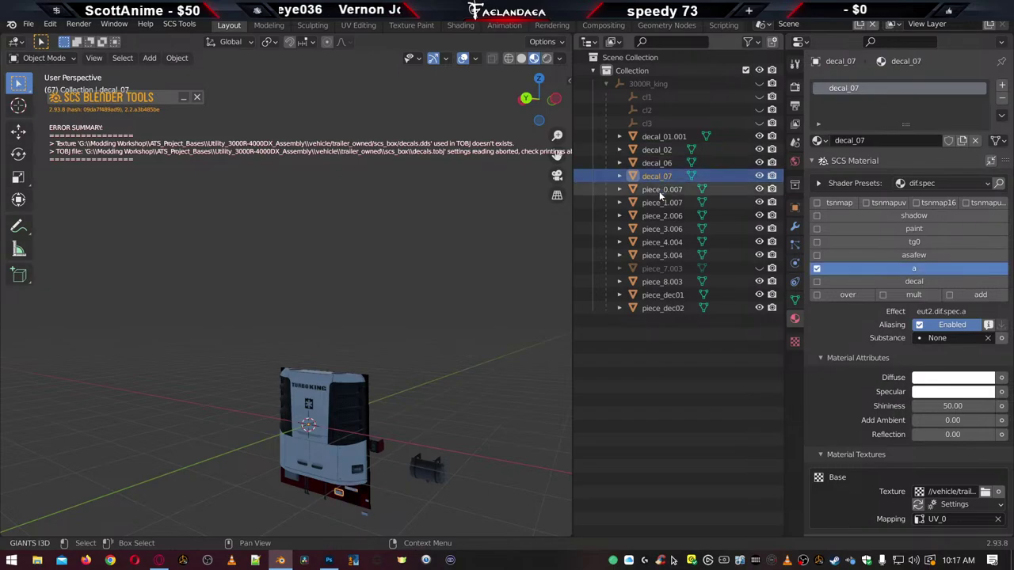
left_click(660, 193)
left_click(658, 202)
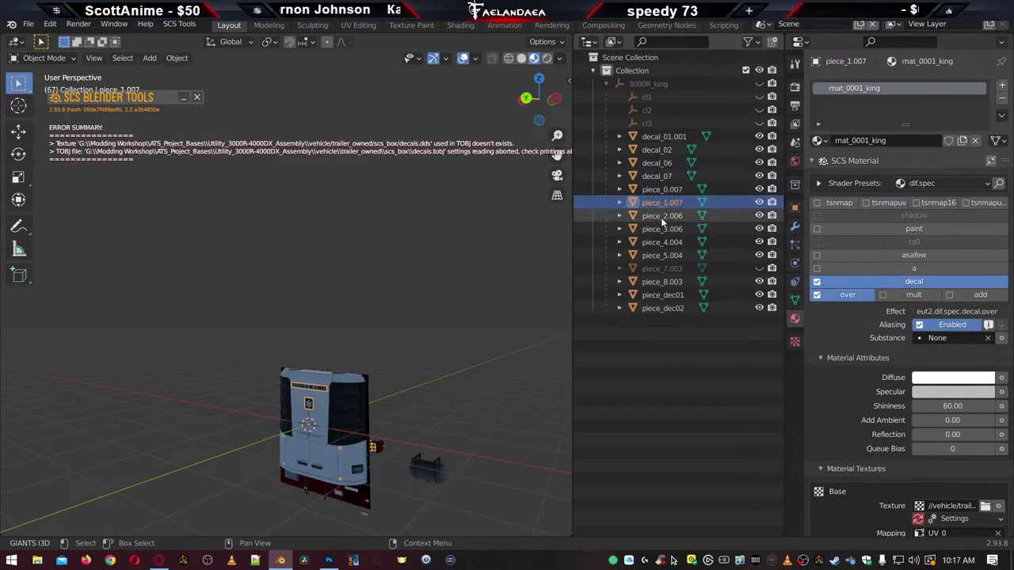
left_click(661, 215)
left_click(662, 230)
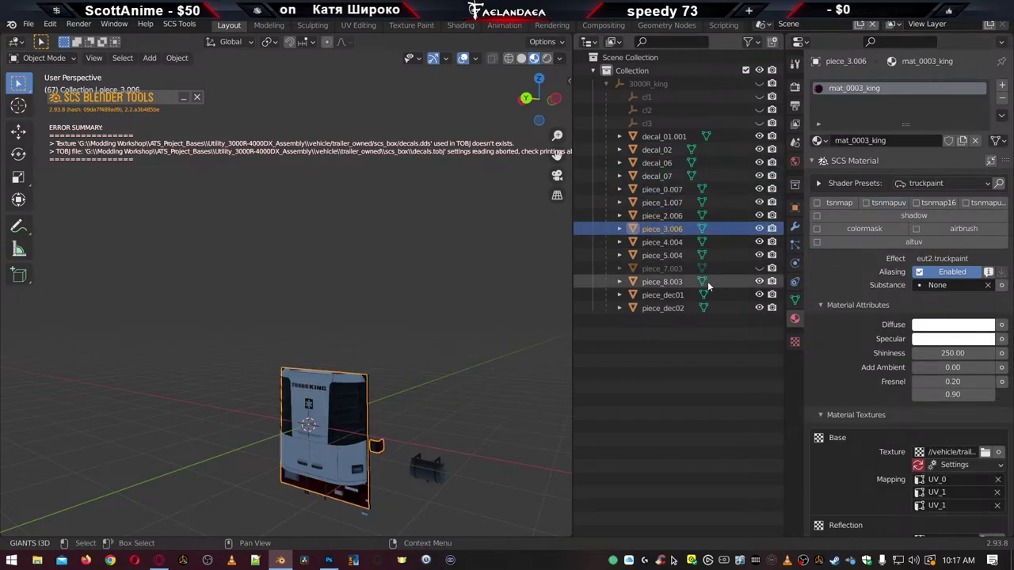
left_click(664, 243)
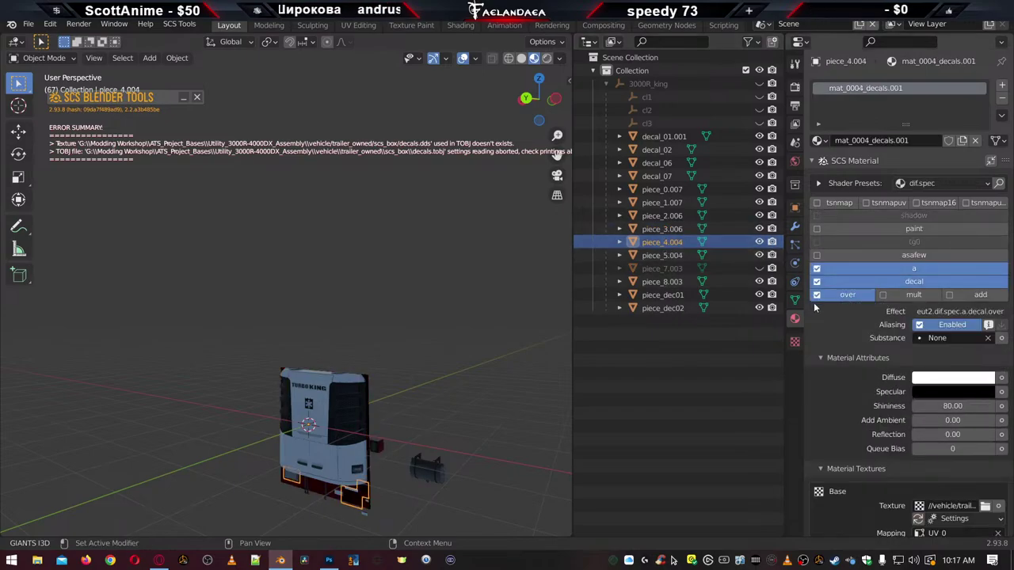
left_click(661, 255)
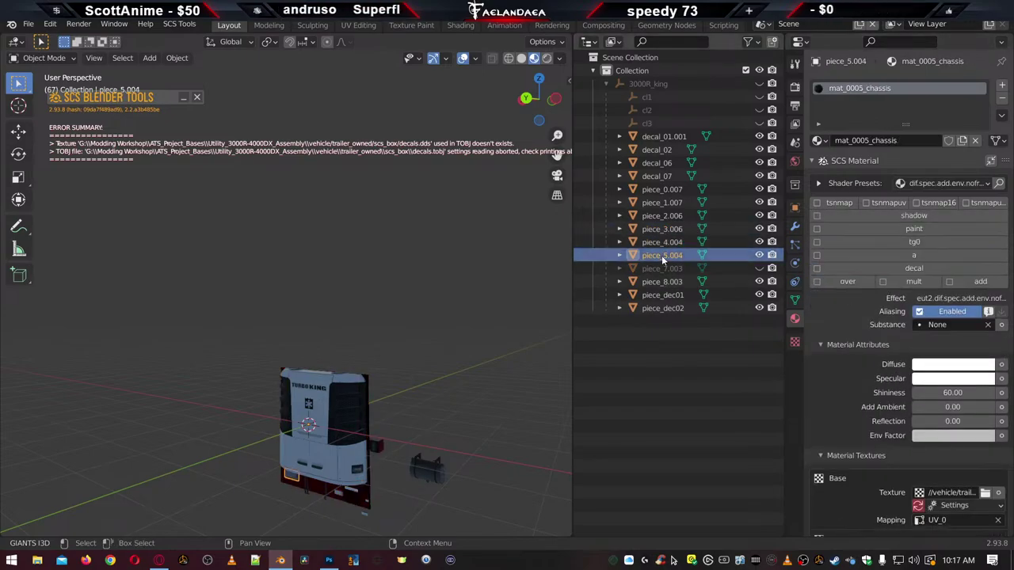
left_click(667, 267)
left_click(665, 282)
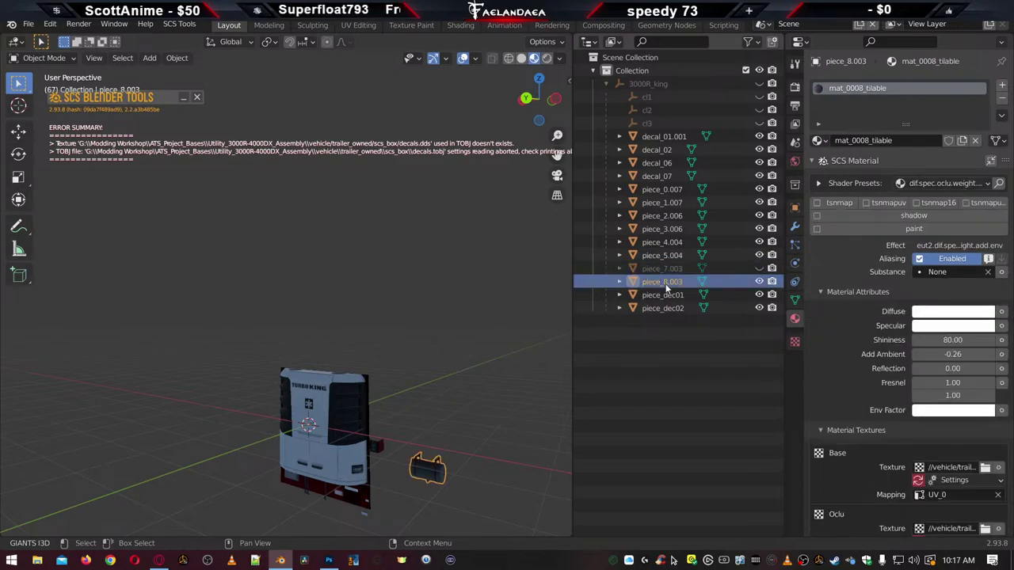
left_click(666, 294)
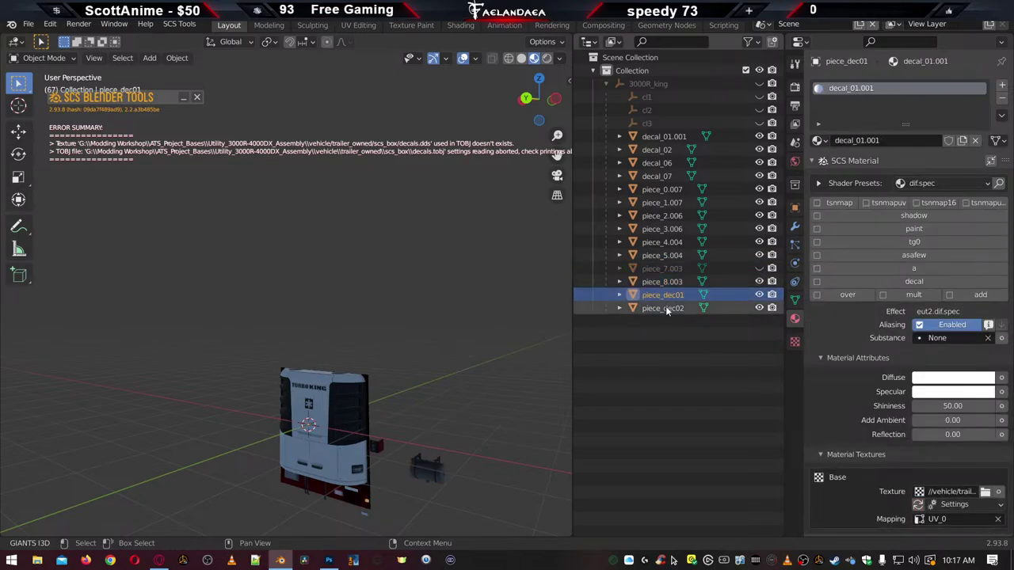
left_click(666, 308)
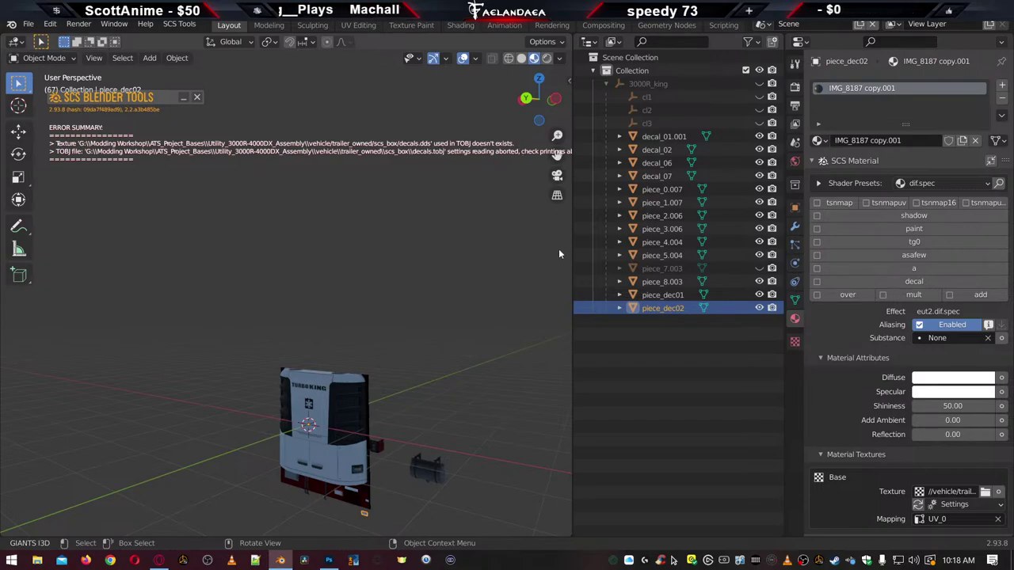
Check the base textures of the four decals and piece_0.007, tracing the decals.tobj reference
left_click(652, 138)
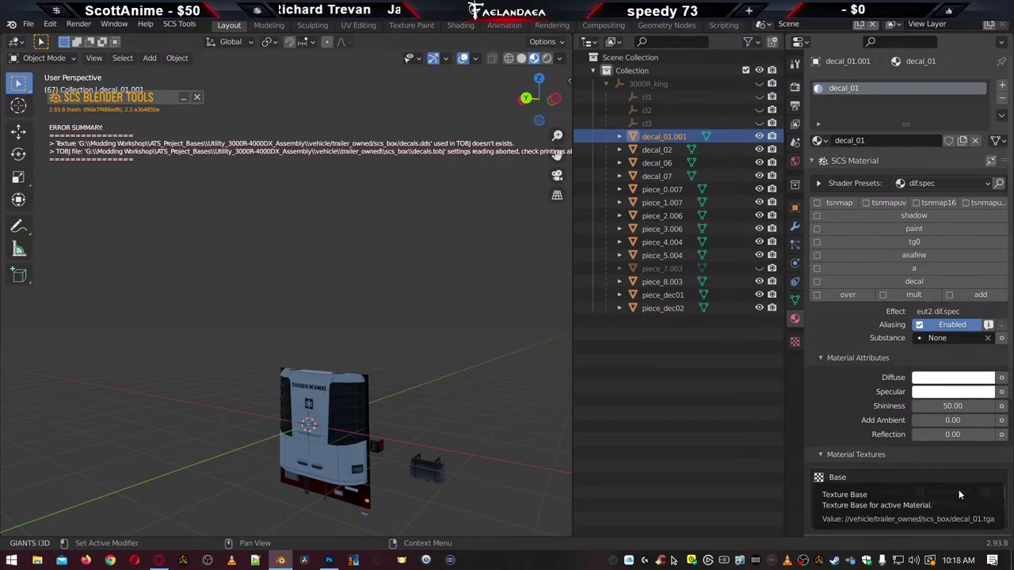
left_click(657, 150)
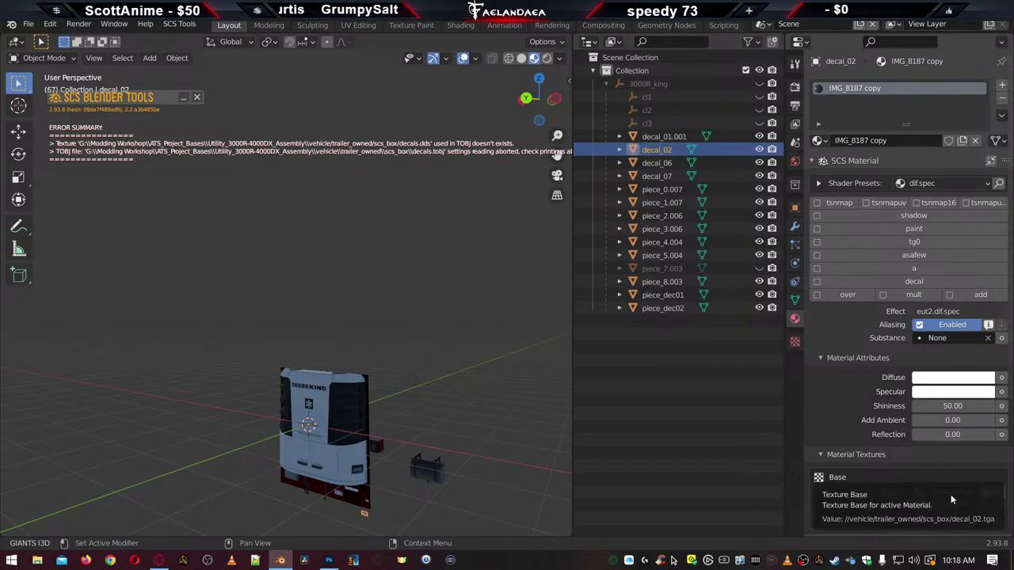
left_click(656, 162)
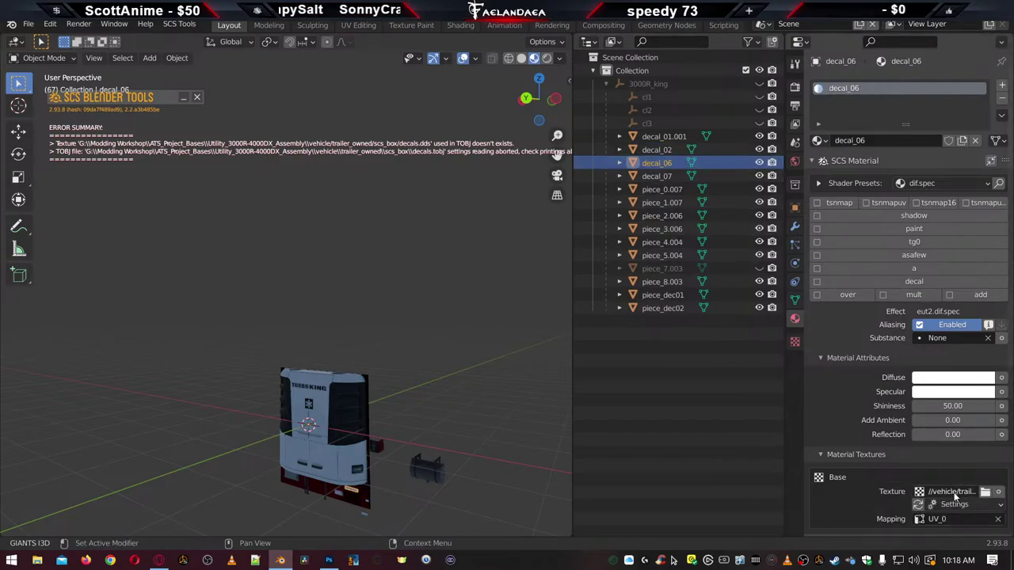
left_click(657, 175)
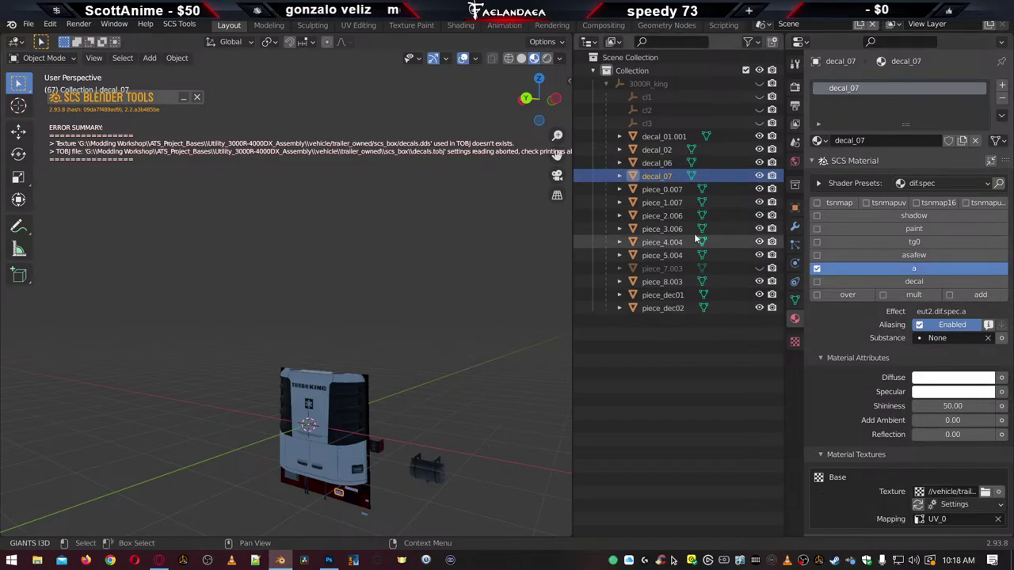
left_click(662, 189)
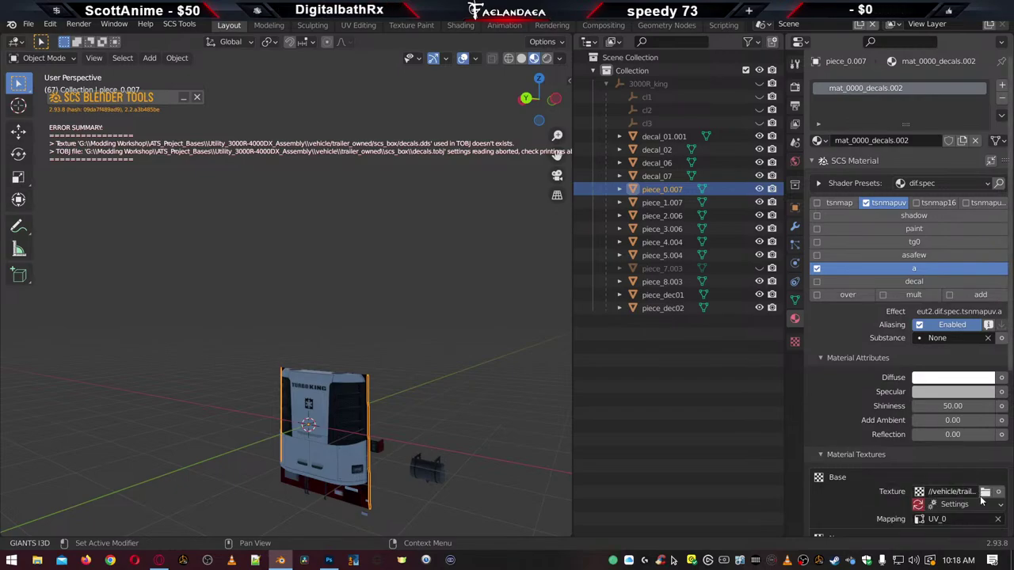
Pick decals_utility.tga as the Texture Base of material mat_0000_decals.002
left_click(986, 492)
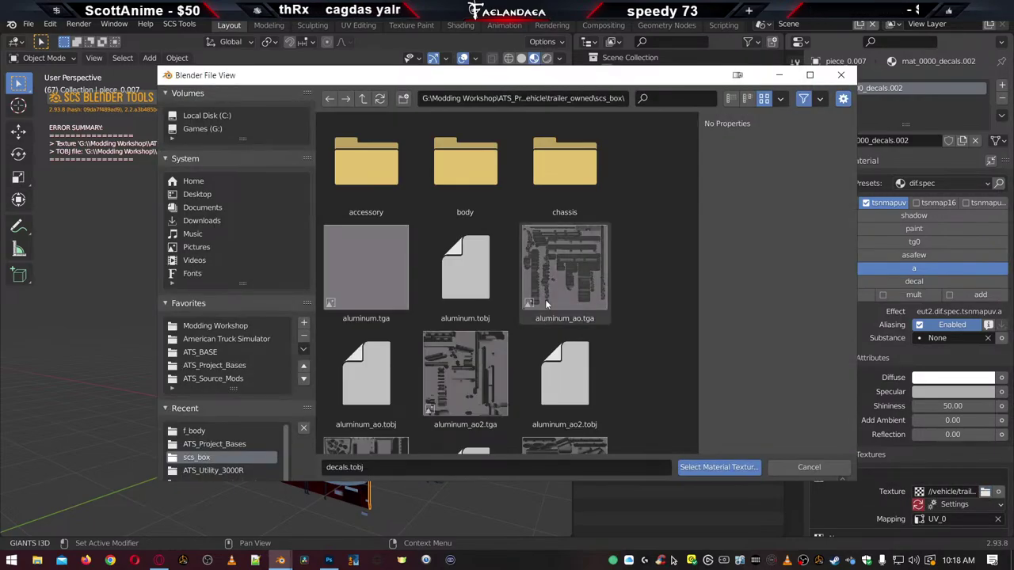
scroll(571, 317, "down", 10)
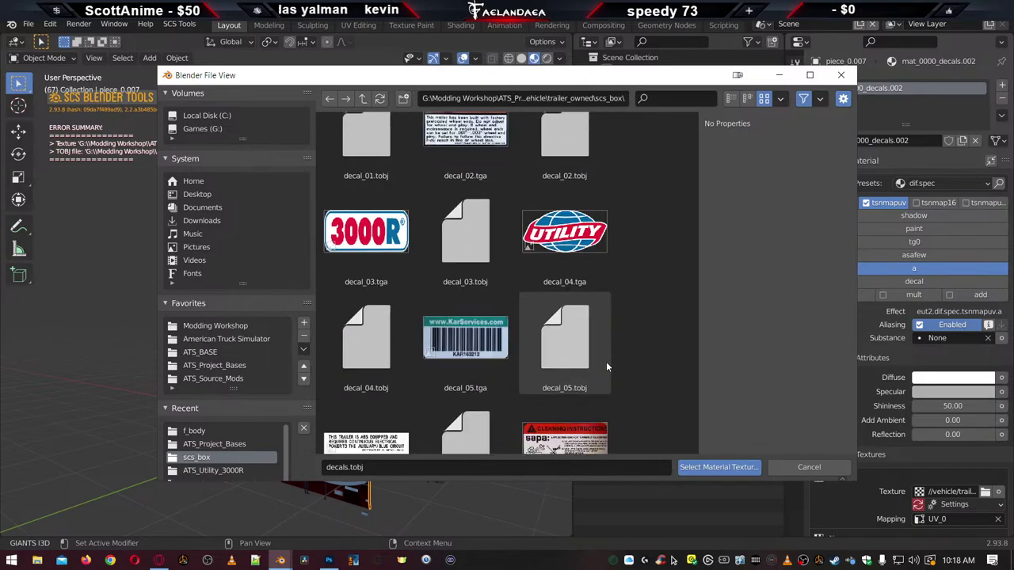
scroll(609, 372, "down", 10)
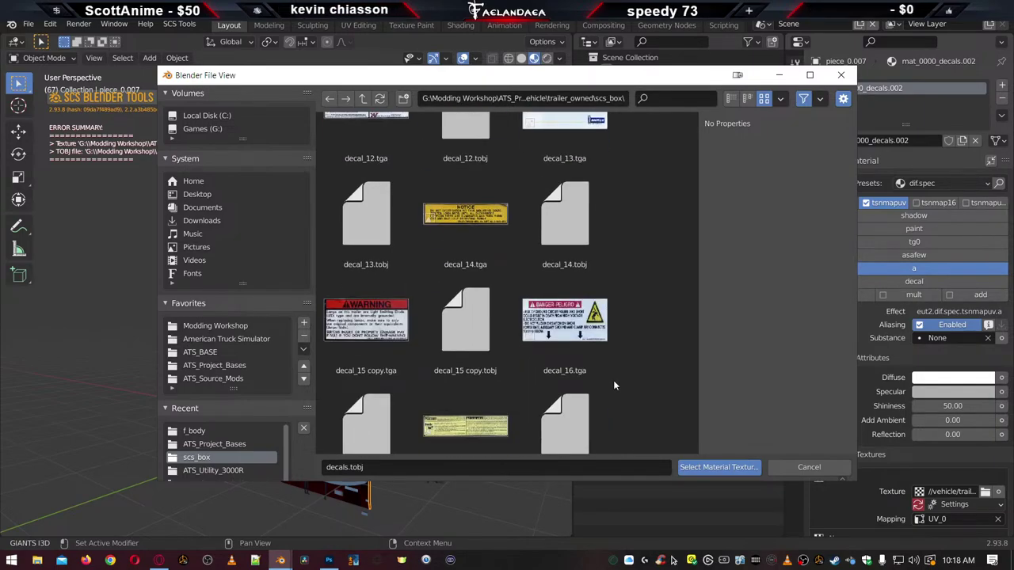
scroll(611, 389, "down", 8)
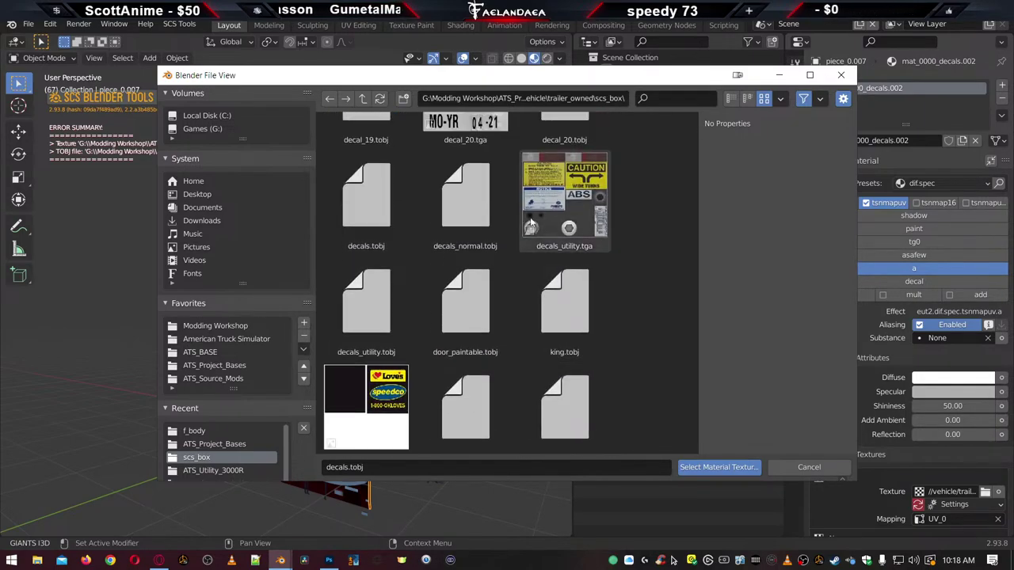
double_click(366, 322)
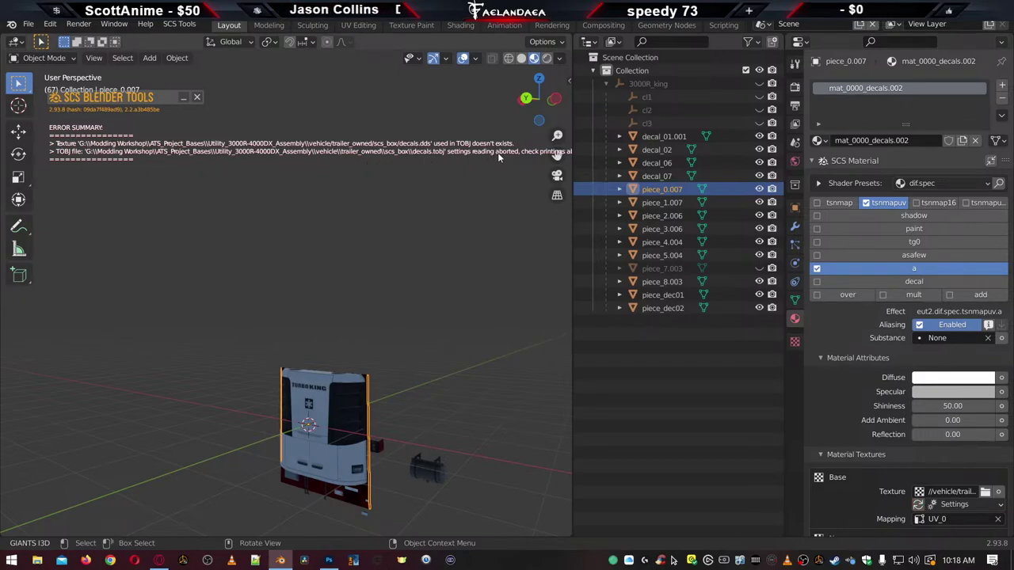
Dismiss the error summary and export the current root part with SCS EXPORT
left_click(197, 97)
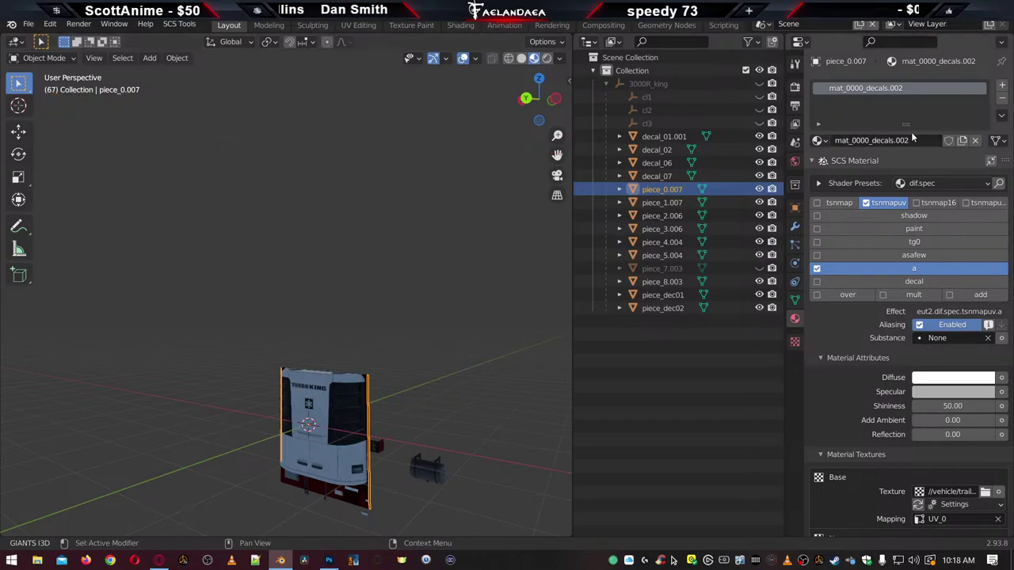
left_click(795, 106)
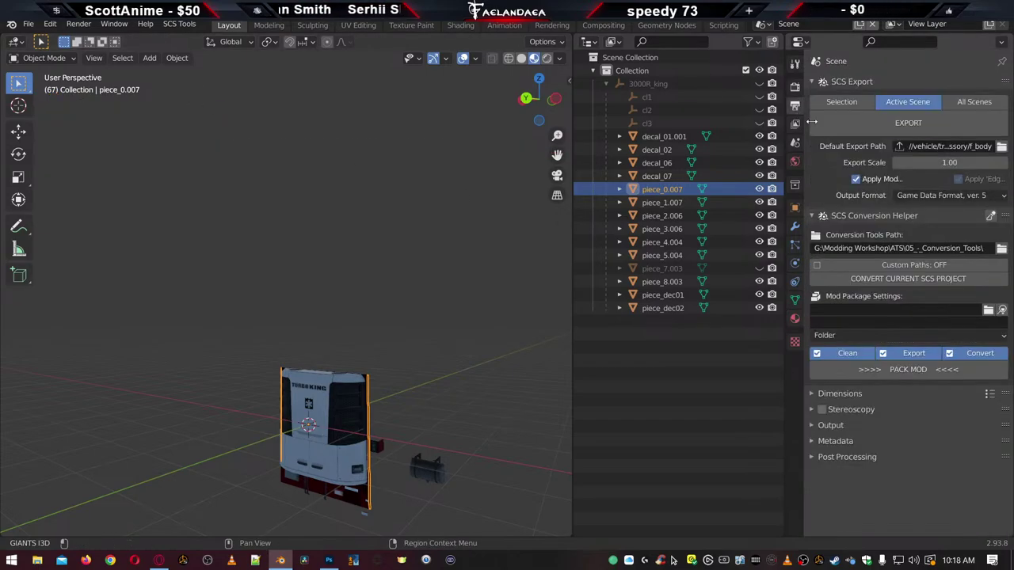
left_click(866, 125)
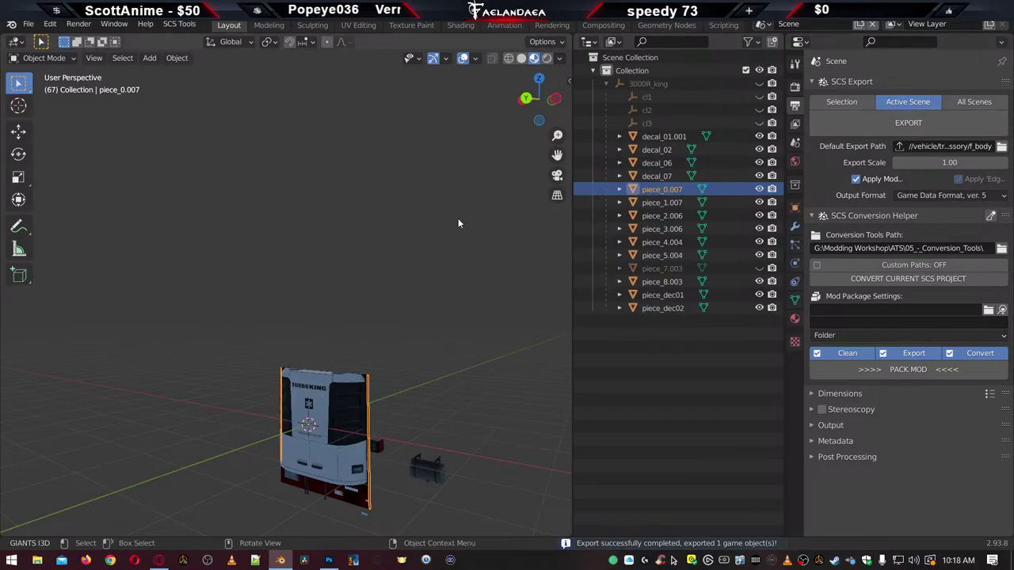
Reopen Utility_3000R_Splitting.blend from recent files without saving, then switch to Notepad++
left_click(28, 24)
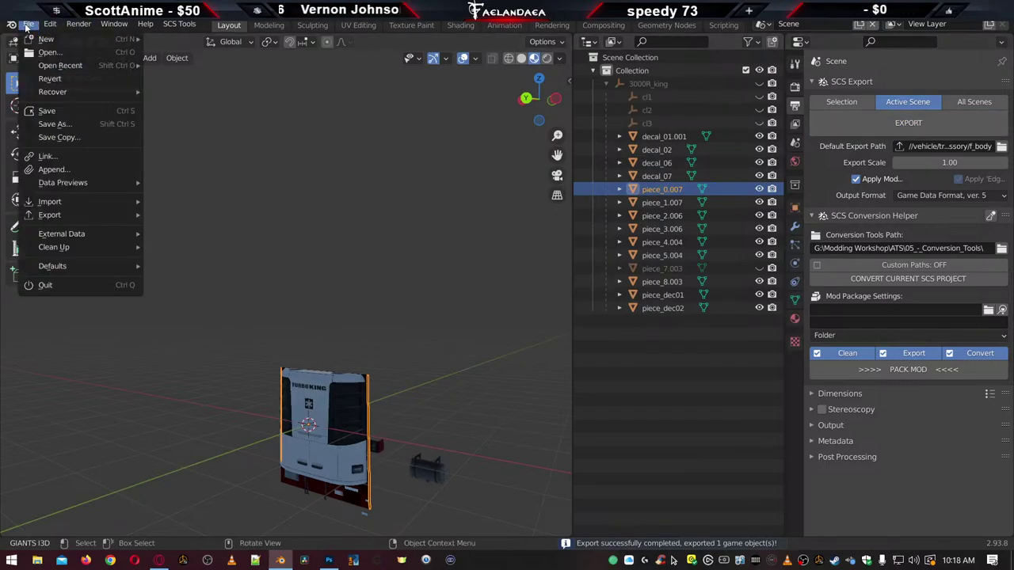
mouse_move(57, 70)
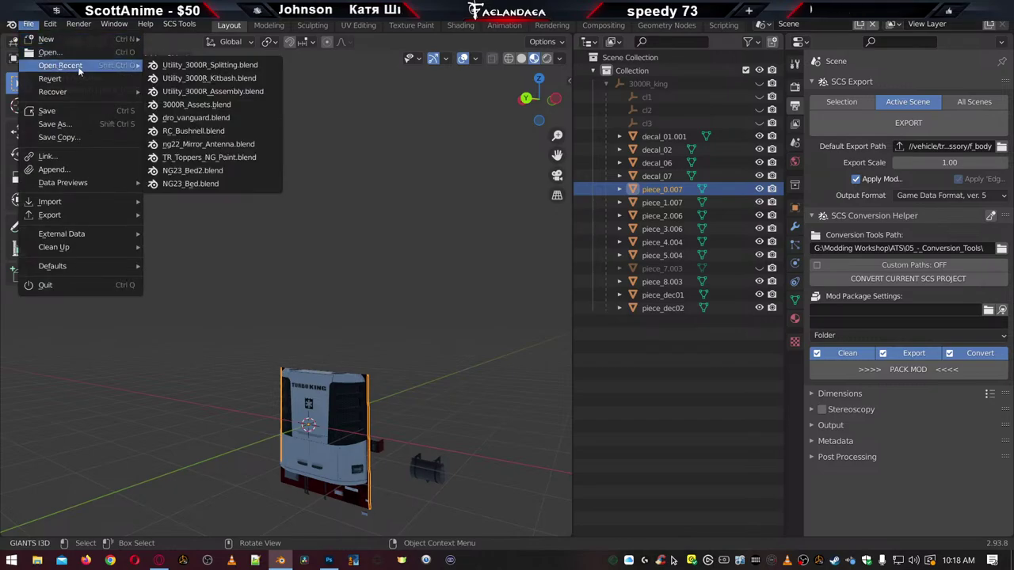
left_click(210, 67)
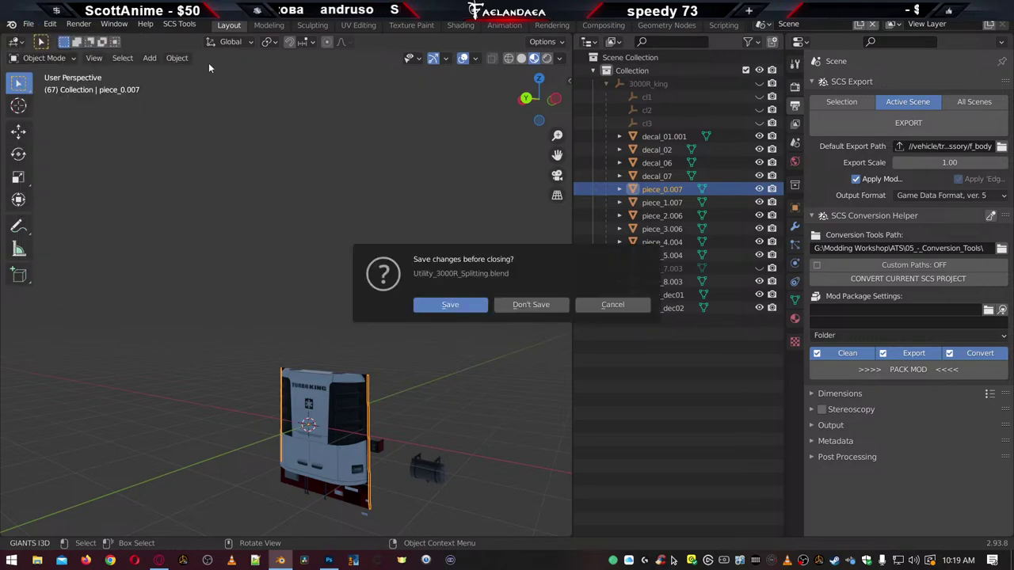
left_click(518, 305)
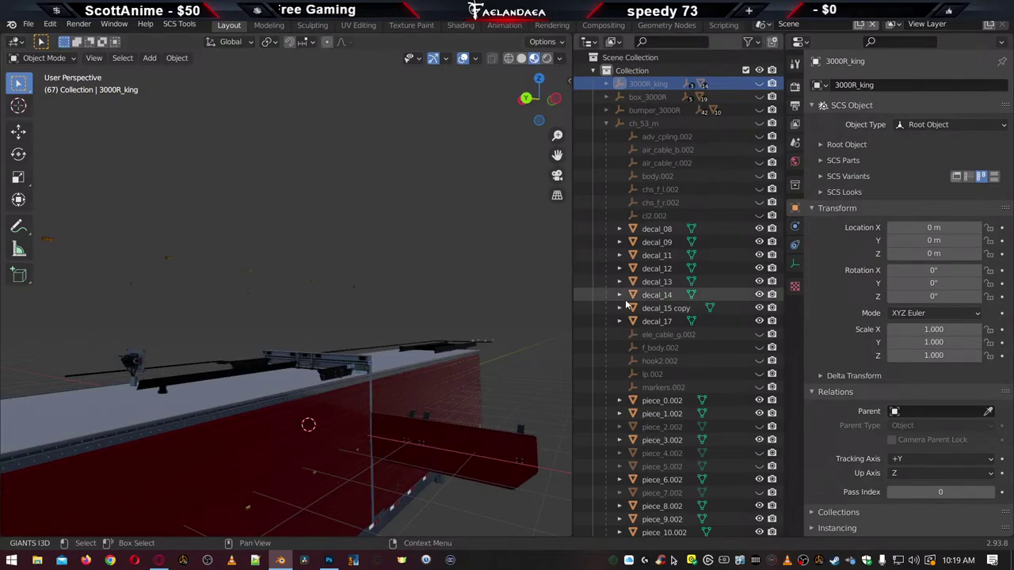
key("alt+Tab")
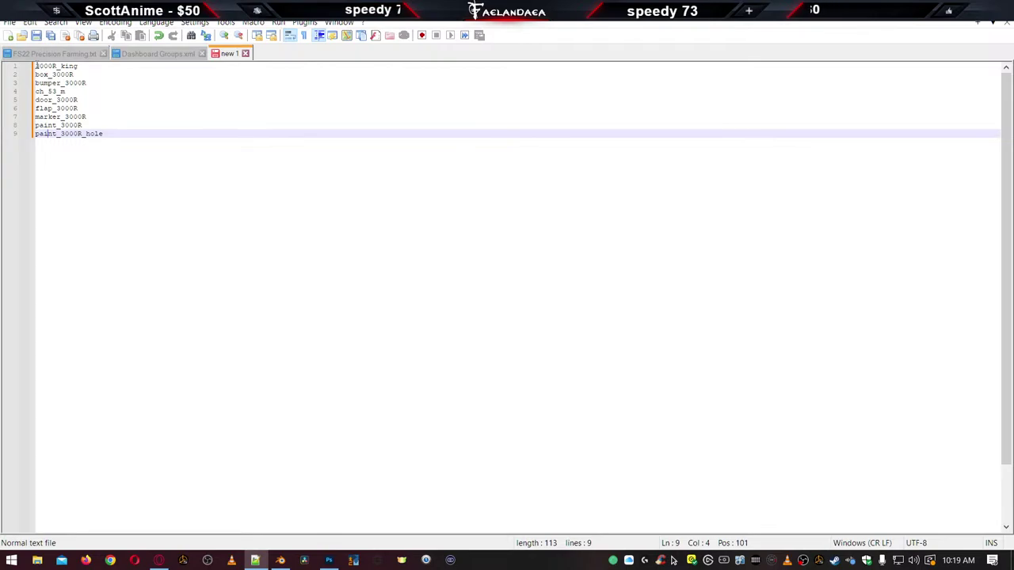
Indent the 3000R_king line in the Notepad++ list to mark it done, then return to Blender
left_click(36, 65)
key("Tab")
key("Tab")
key("Tab")
key("Tab")
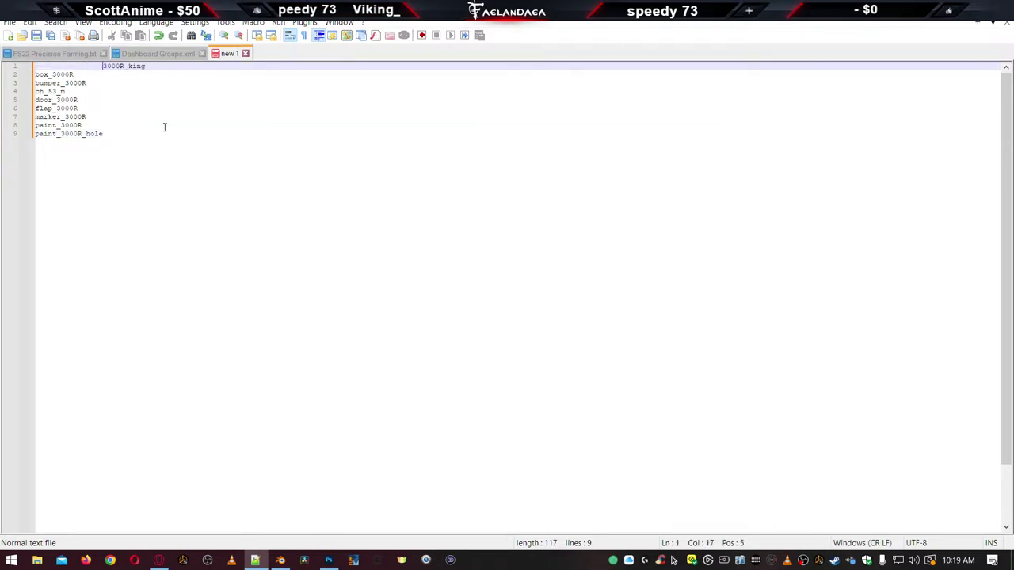
left_click_drag(158, 69, 53, 68)
left_click(204, 82)
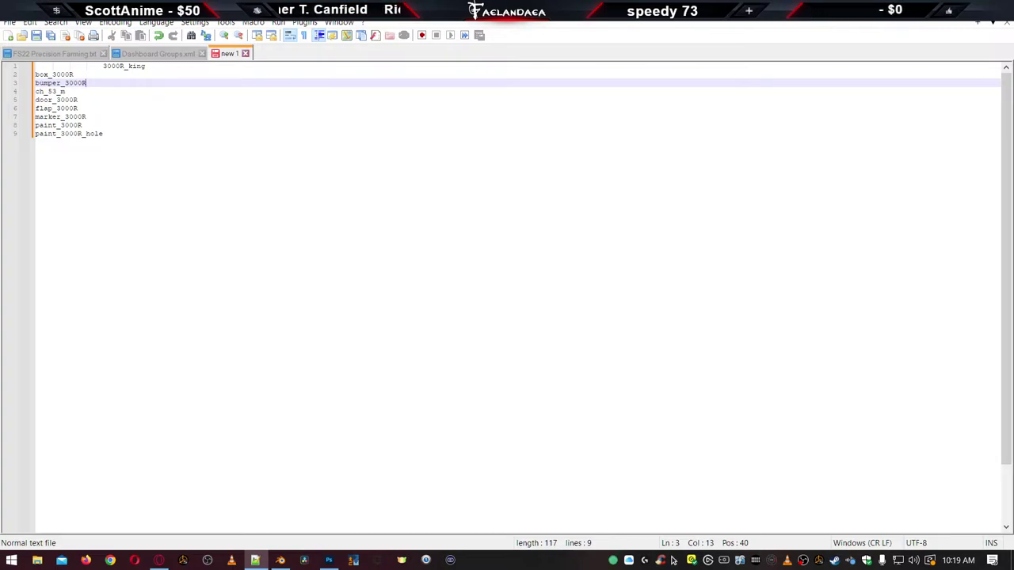
left_click_drag(582, 8, 1013, 174)
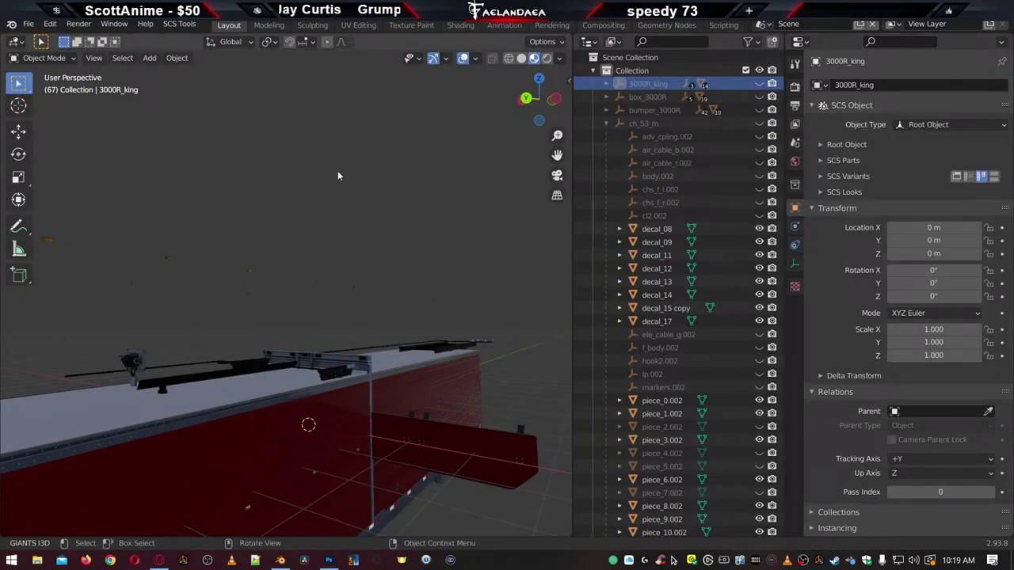
Delete the 3000R_king, bumper_3000R, ch_53_m and door_3000R hierarchies from the Outliner
scroll(329, 206, "down", 5)
scroll(322, 230, "up", 6)
scroll(321, 245, "down", 2)
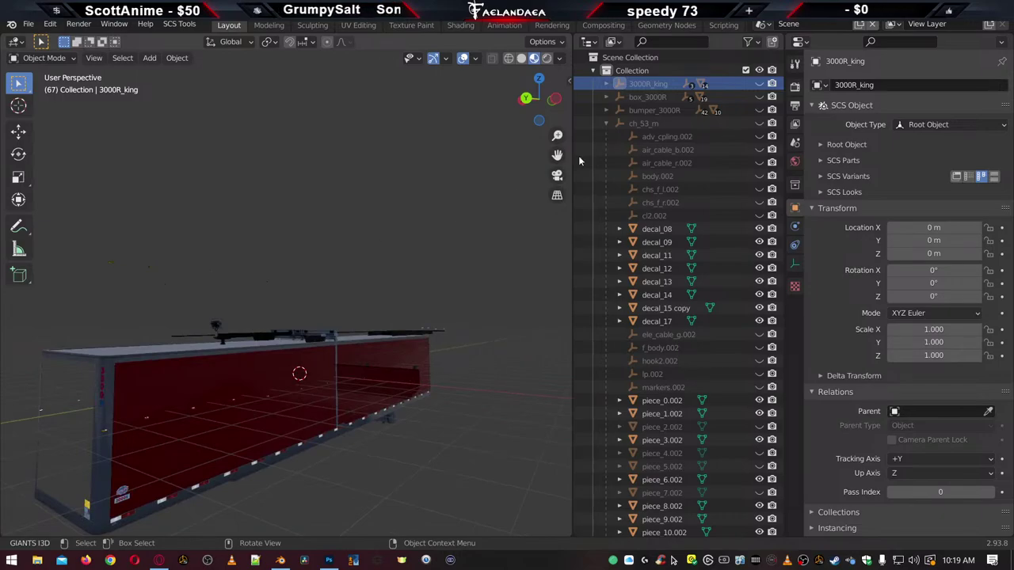
right_click(642, 83)
left_click(621, 94)
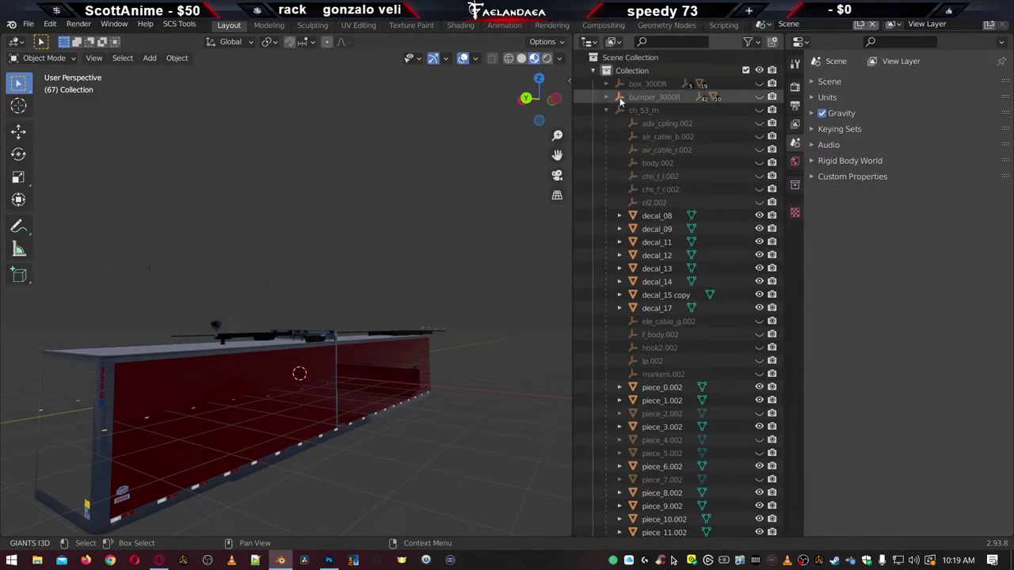
right_click(650, 98)
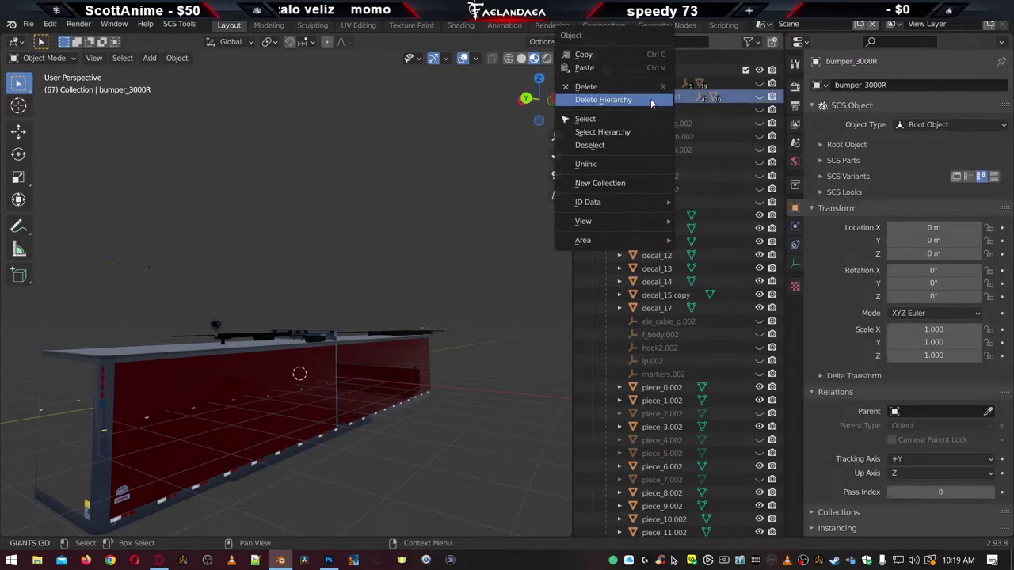
left_click(648, 101)
right_click(648, 101)
left_click(648, 102)
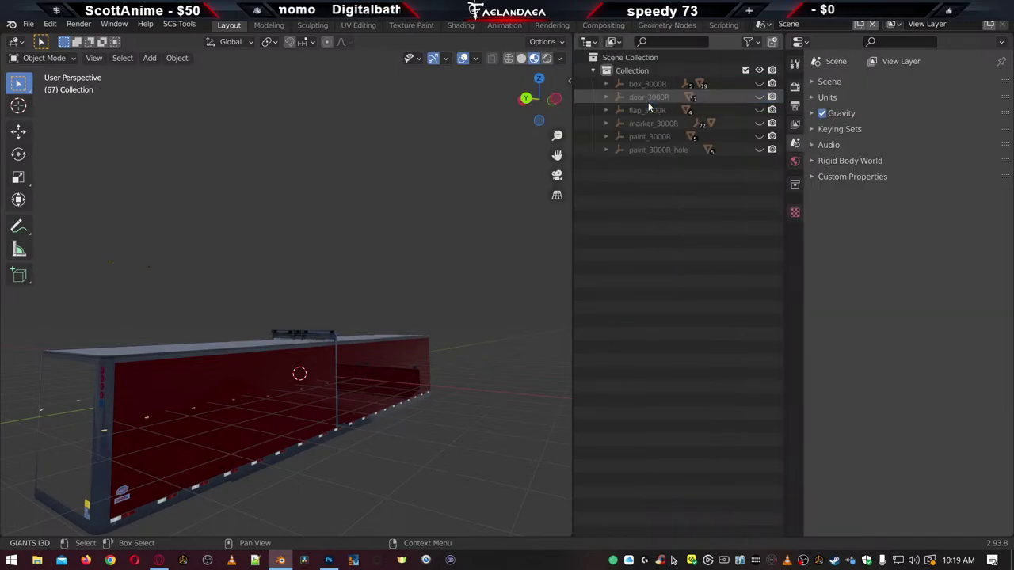
right_click(648, 102)
left_click(648, 103)
Delete the flap_3000R, marker_3000R, paint_3000R and paint_3000R_hole hierarchies, then show SCS export settings
right_click(648, 102)
left_click(648, 103)
right_click(648, 103)
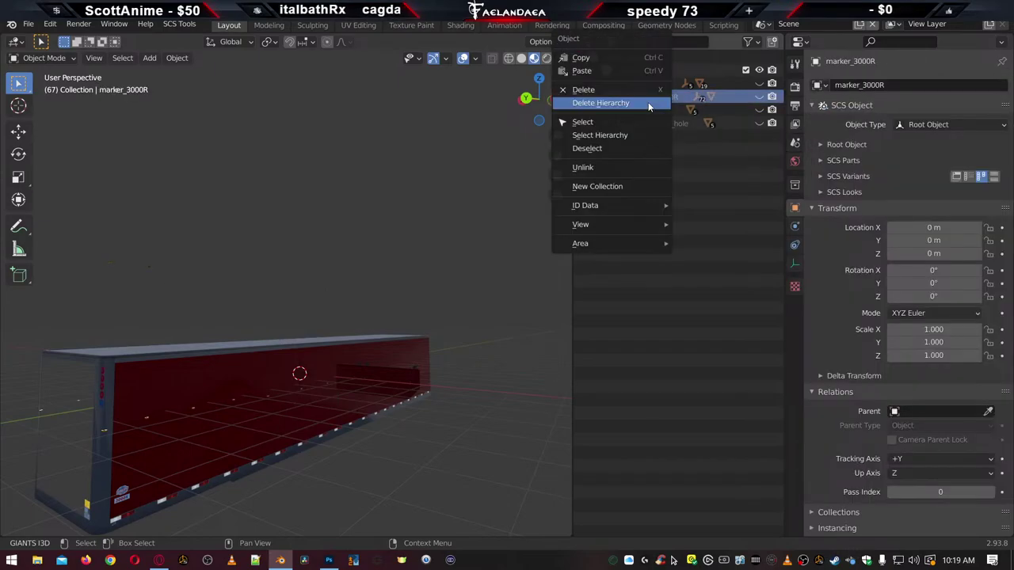
left_click(648, 103)
right_click(648, 103)
left_click(648, 103)
right_click(648, 102)
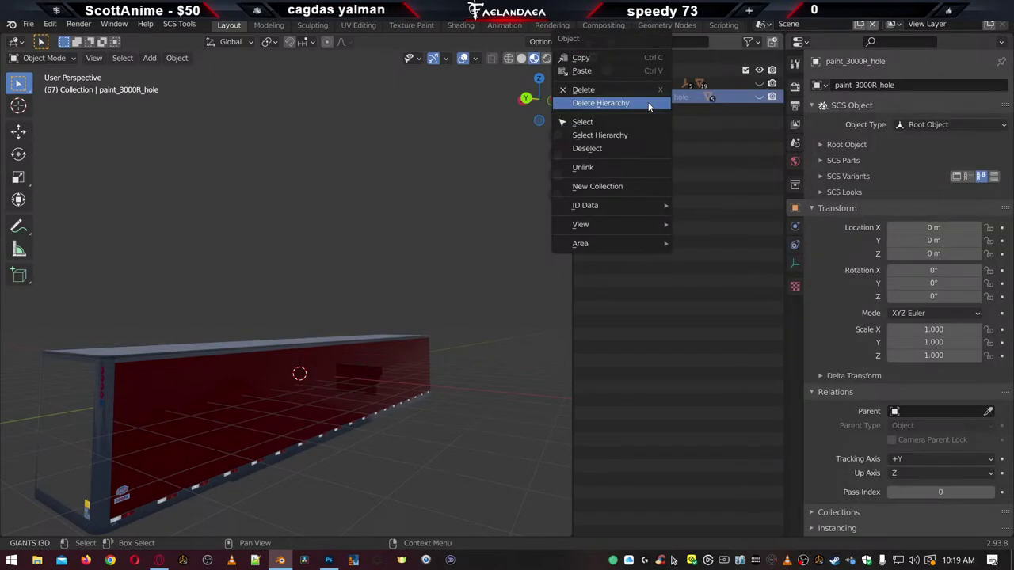
left_click(649, 102)
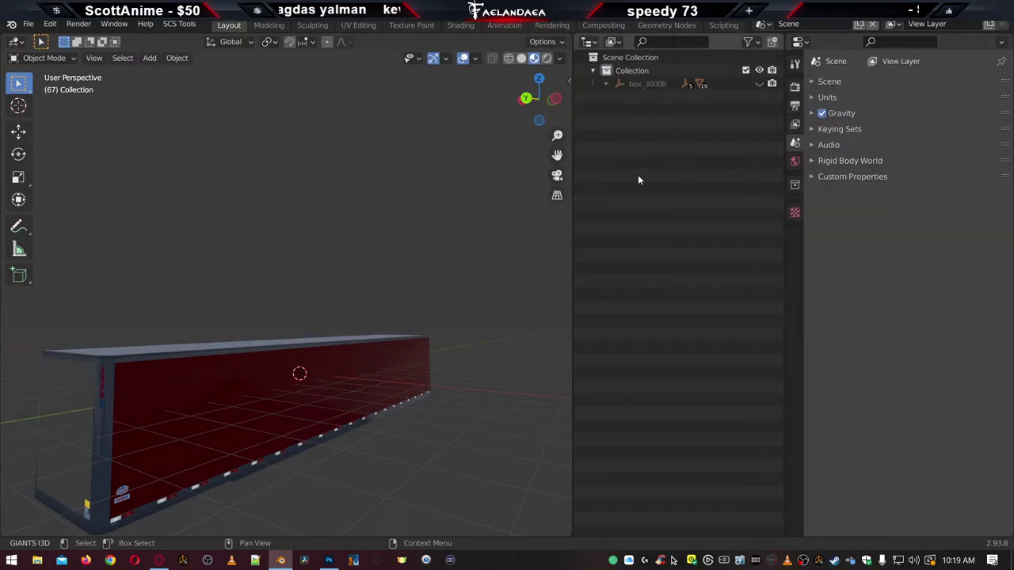
left_click(794, 106)
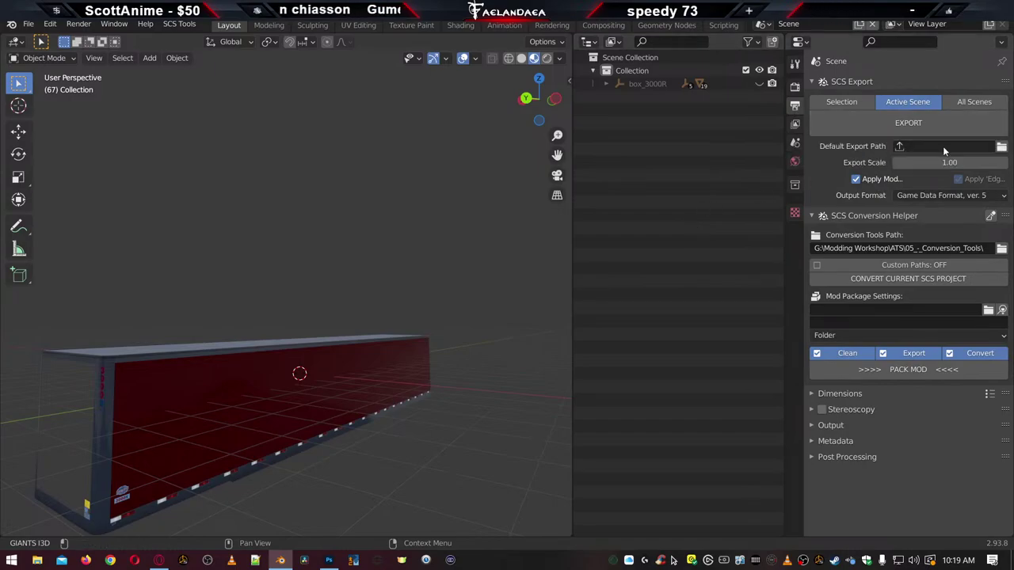
Set the Default Export Path to vehicle/trailer_owned/scs_box/body, backing out of accessory
left_click(1002, 147)
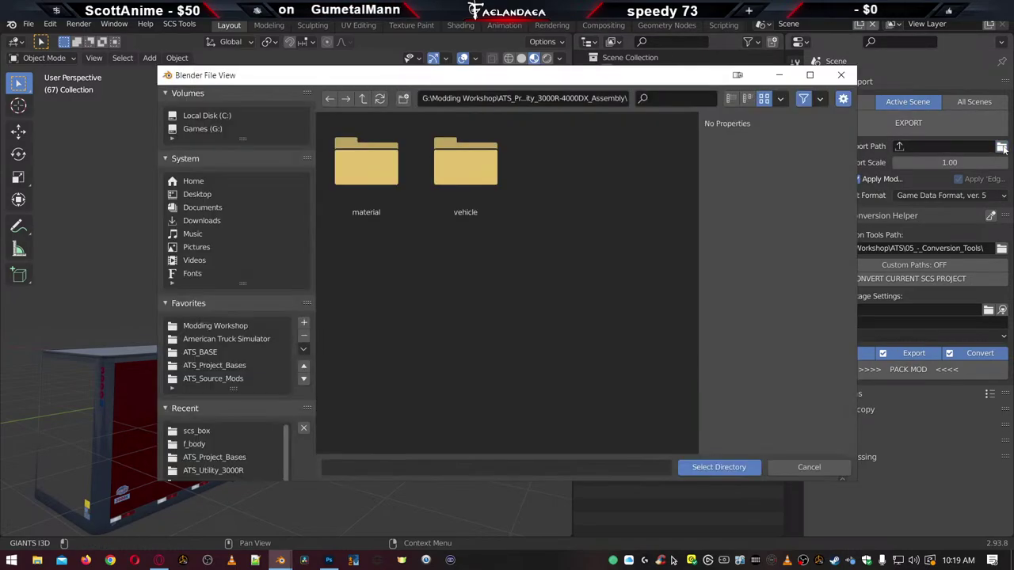
double_click(480, 194)
double_click(462, 182)
double_click(375, 183)
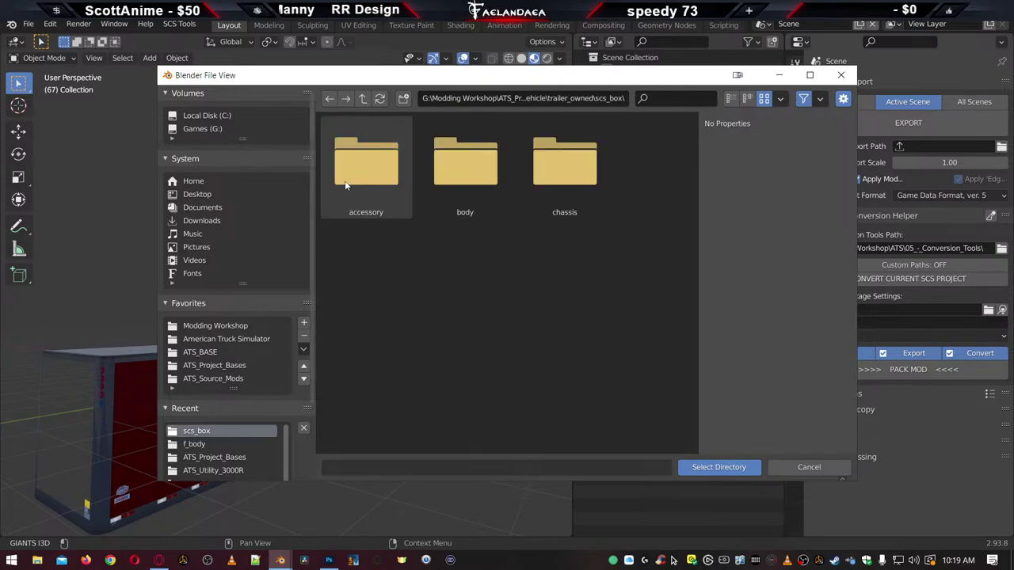
double_click(373, 178)
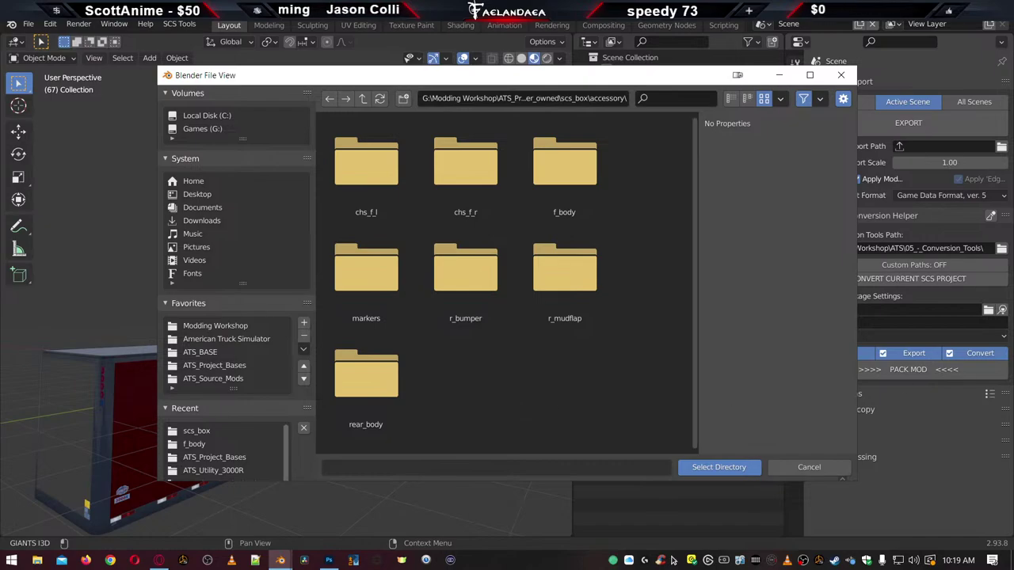
left_click(672, 560)
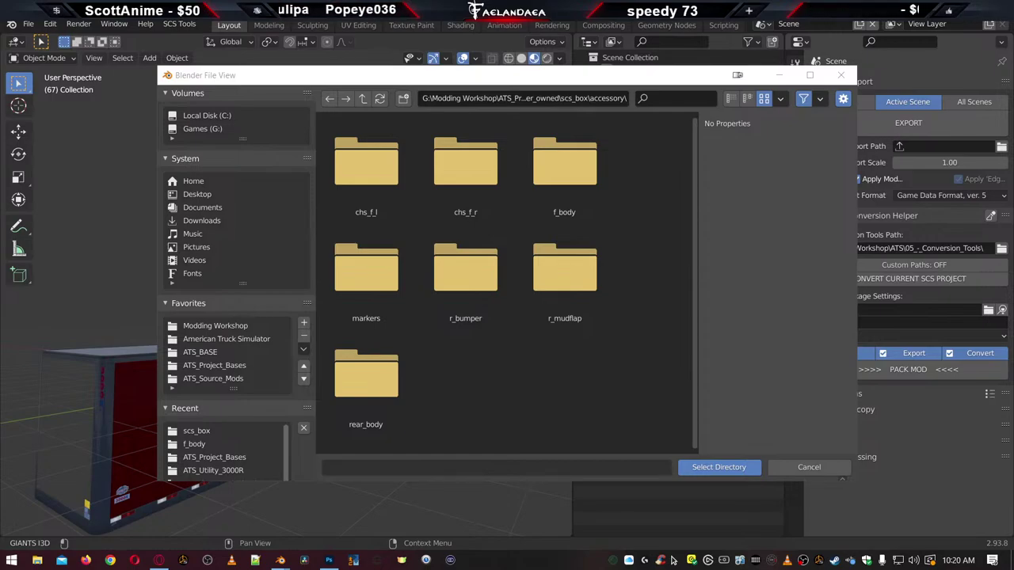
left_click_drag(607, 75, 579, 80)
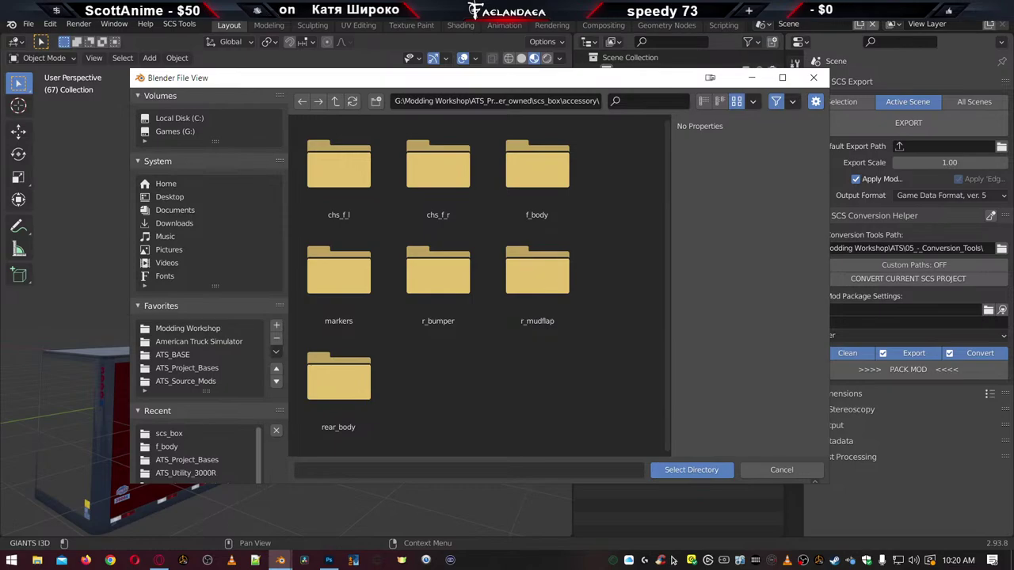
left_click(672, 560)
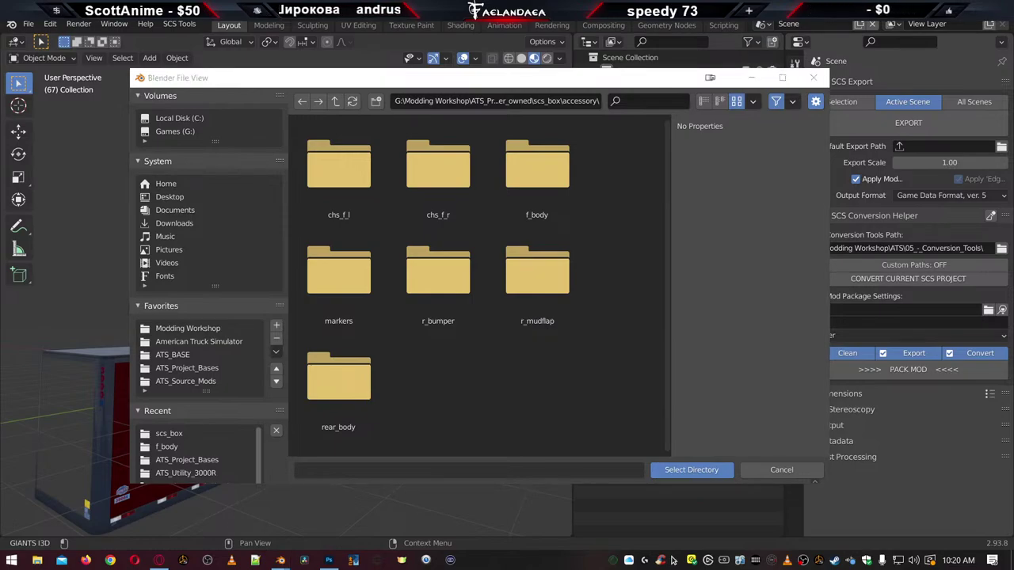
left_click(335, 101)
double_click(438, 171)
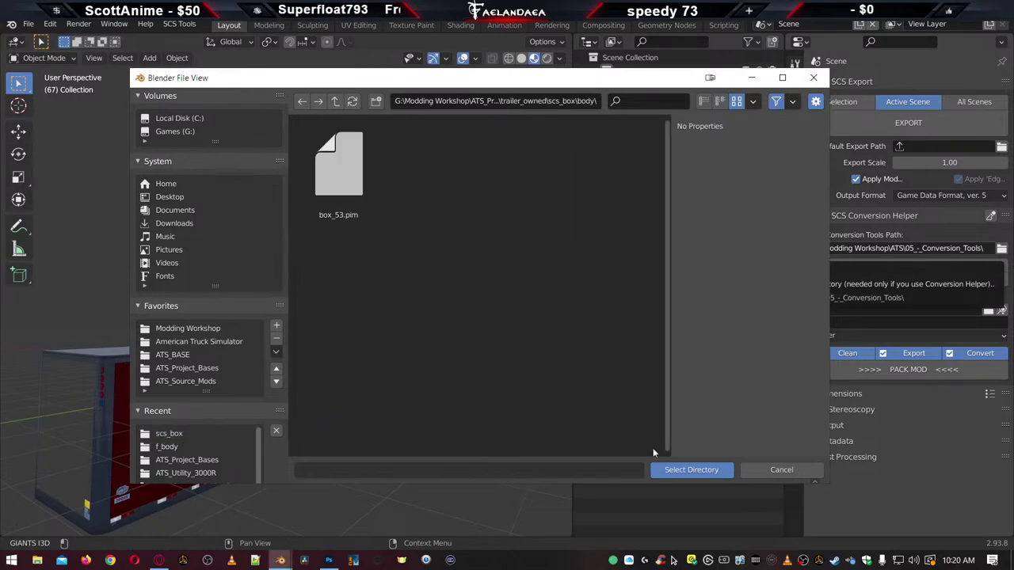
left_click(692, 470)
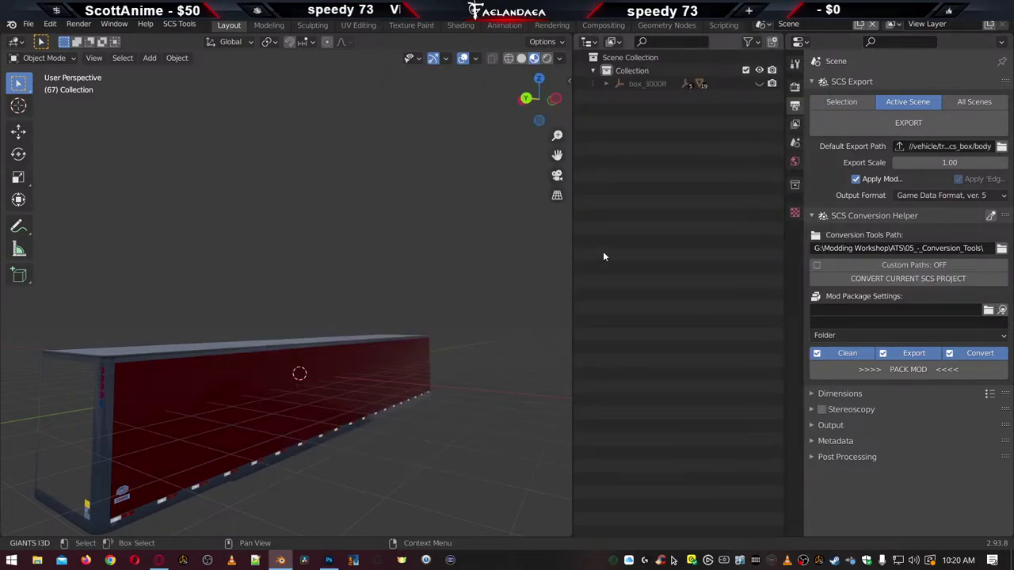
Export box_3000R and review the unnormalized vertex colour warnings on the fae_details and fae_reflectors objects
left_click(898, 123)
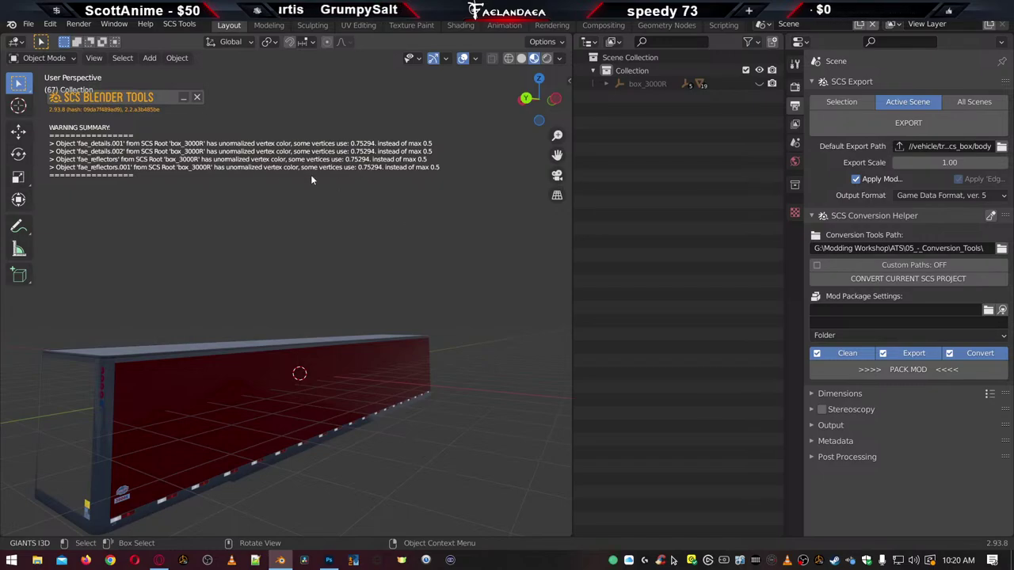
Select fae_details.001 under box_3000R and delete its Col and Col_alpha vertex colour layers
left_click(606, 83)
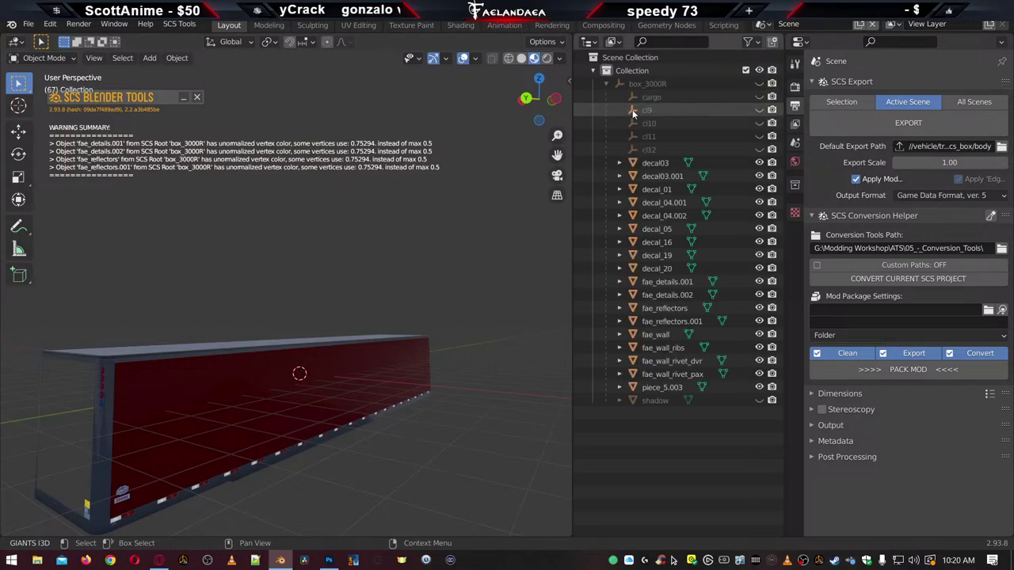
left_click(669, 282)
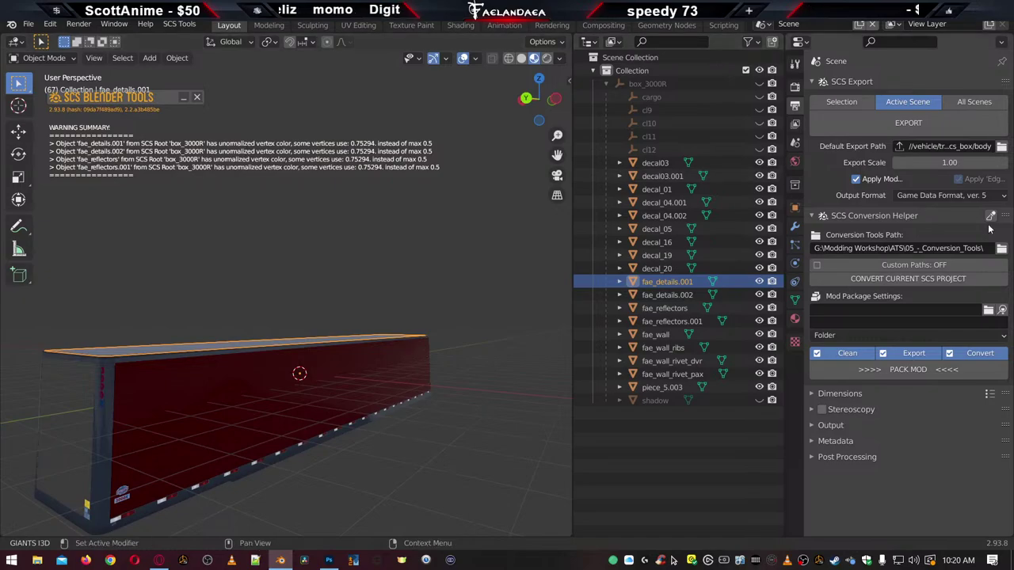
left_click(795, 319)
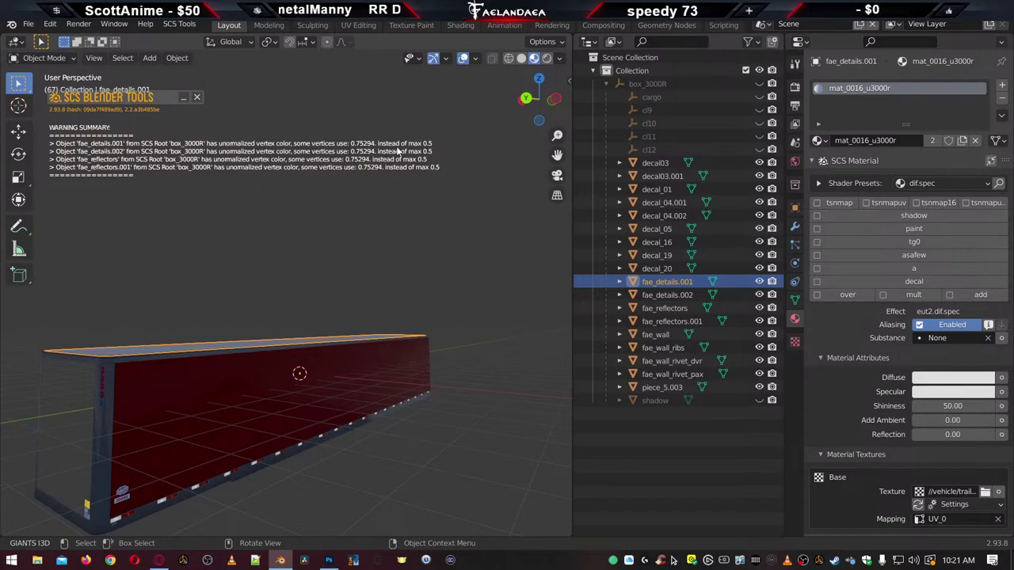
left_click(795, 300)
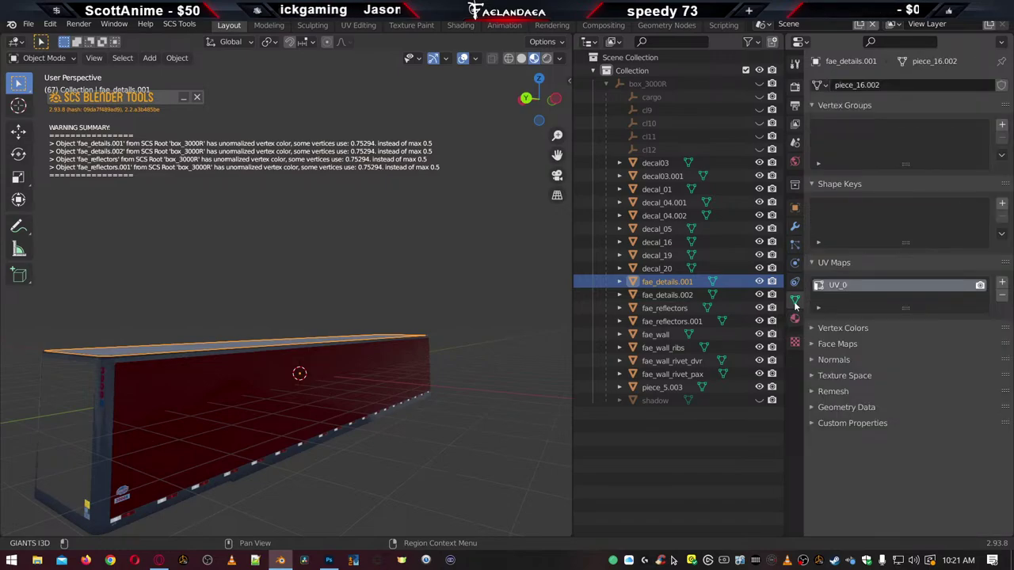
left_click(832, 329)
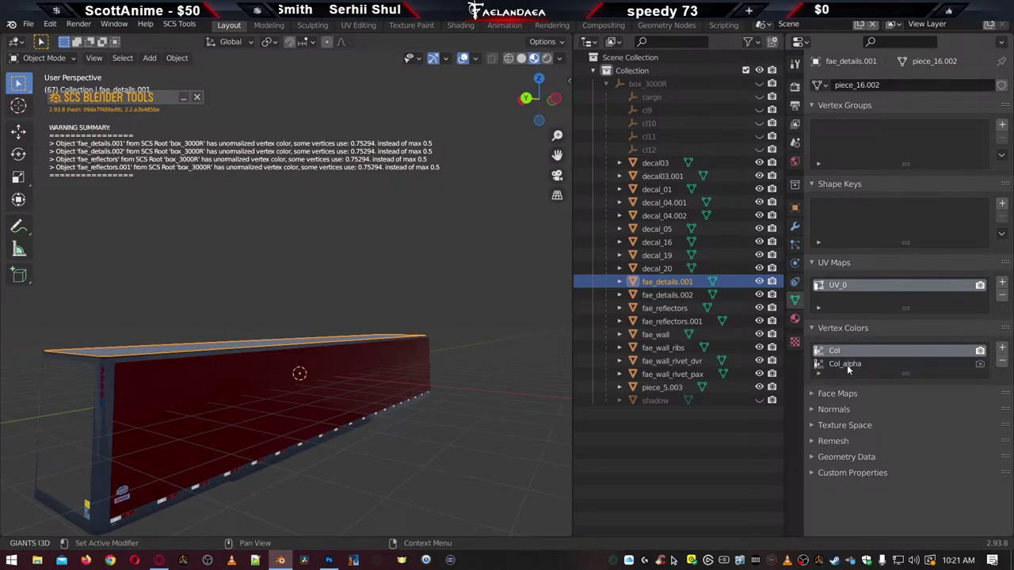
left_click(847, 366)
left_click(836, 351)
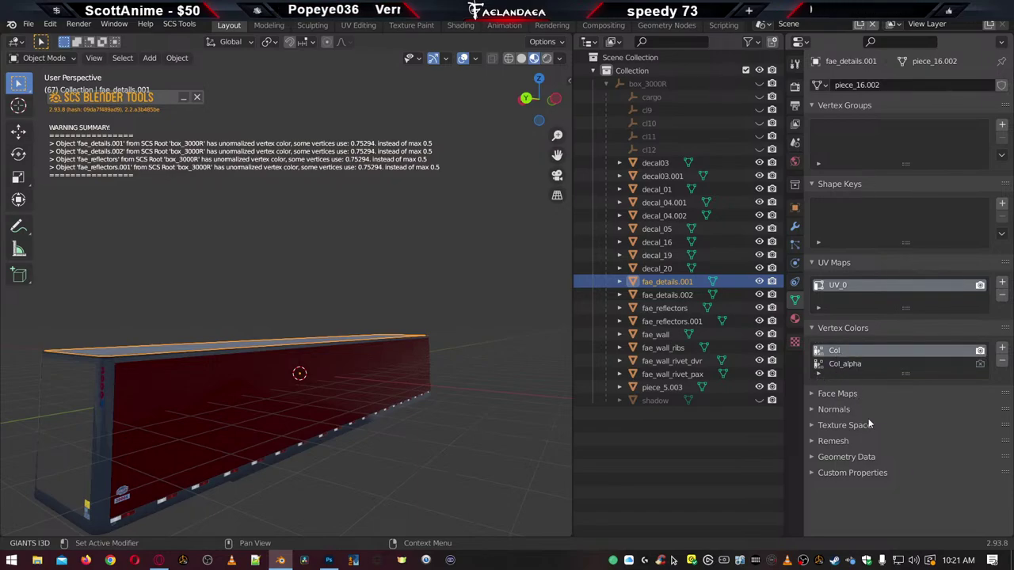
left_click(846, 365)
left_click(845, 351)
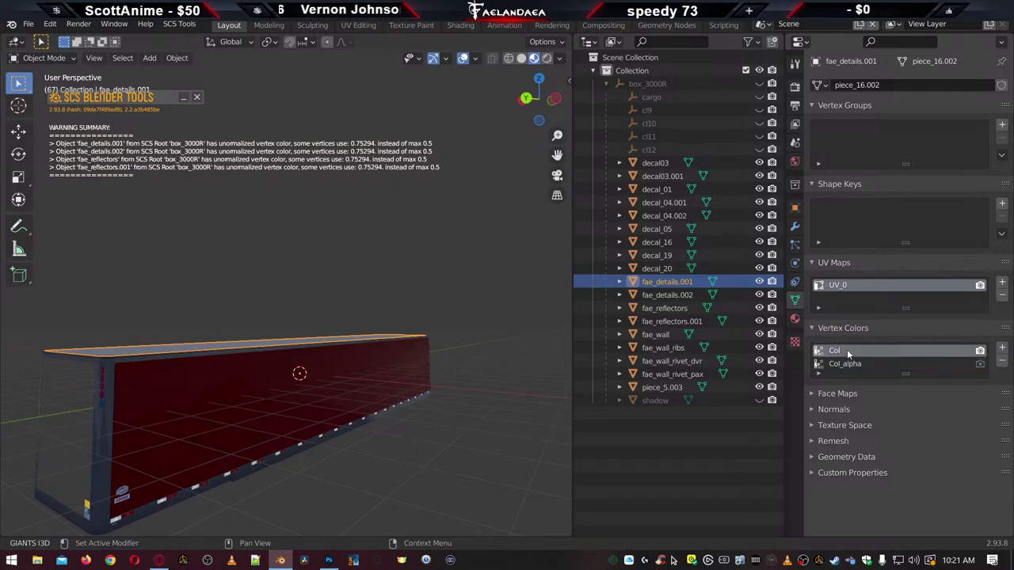
left_click(1001, 364)
left_click(1001, 361)
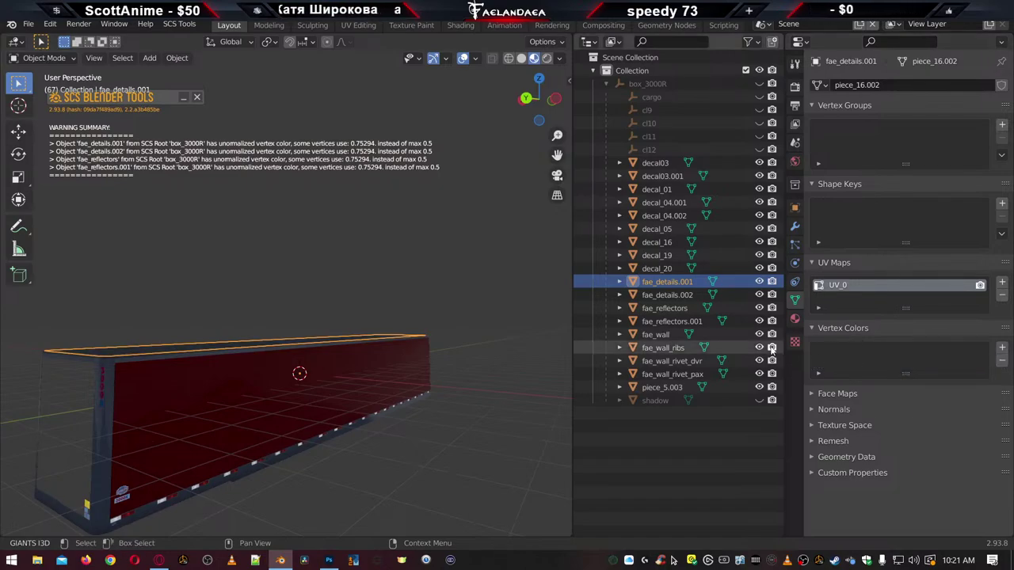
Regenerate vertex colours with Add Vertex Colors To All in the SCS material settings
left_click(797, 319)
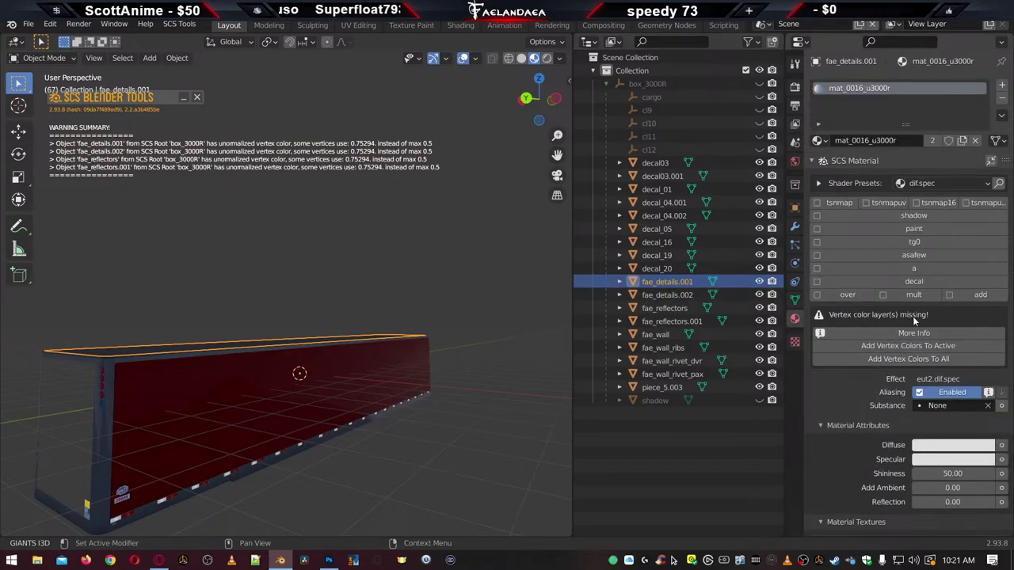
left_click(892, 360)
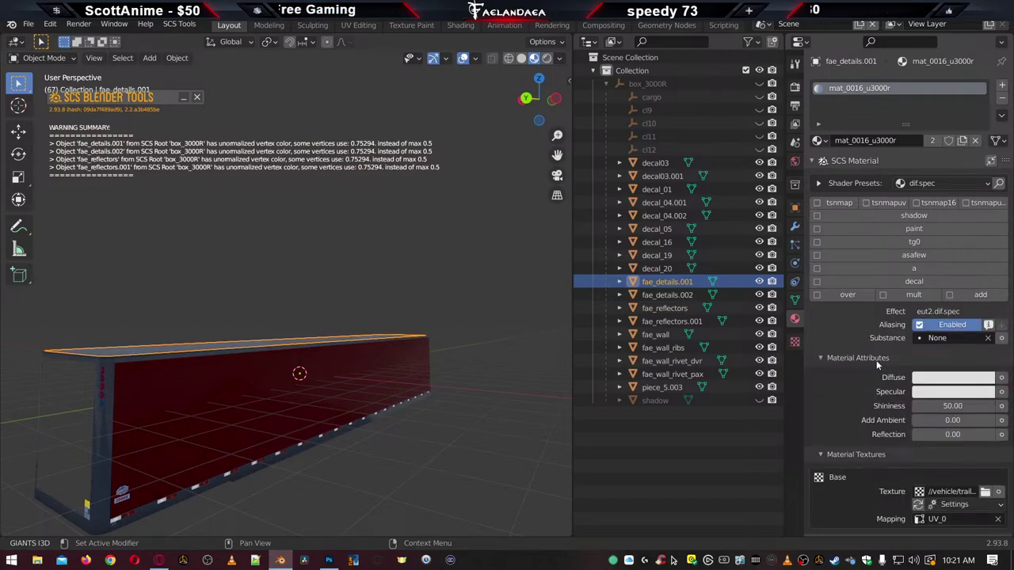
left_click(794, 301)
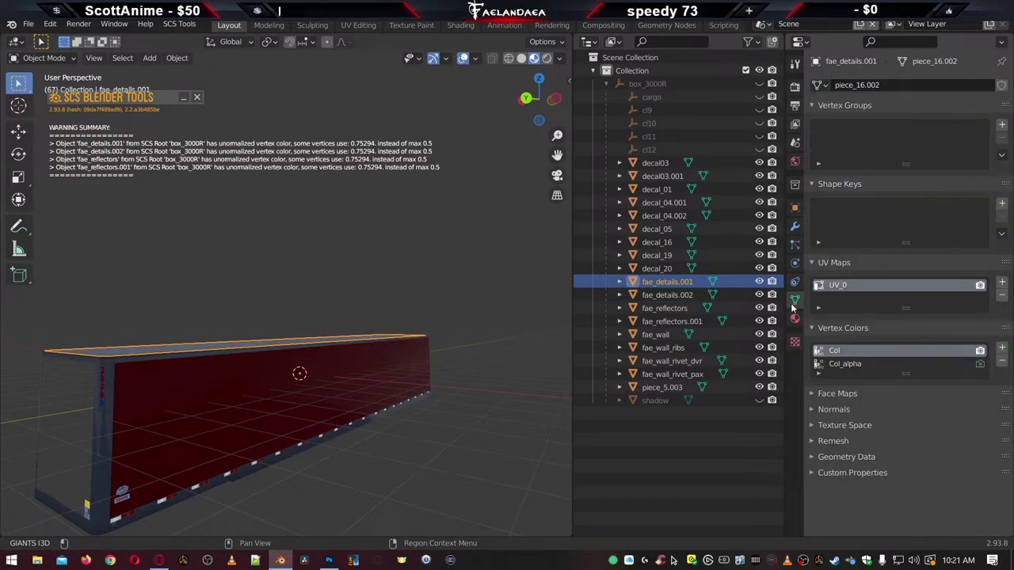
left_click(795, 318)
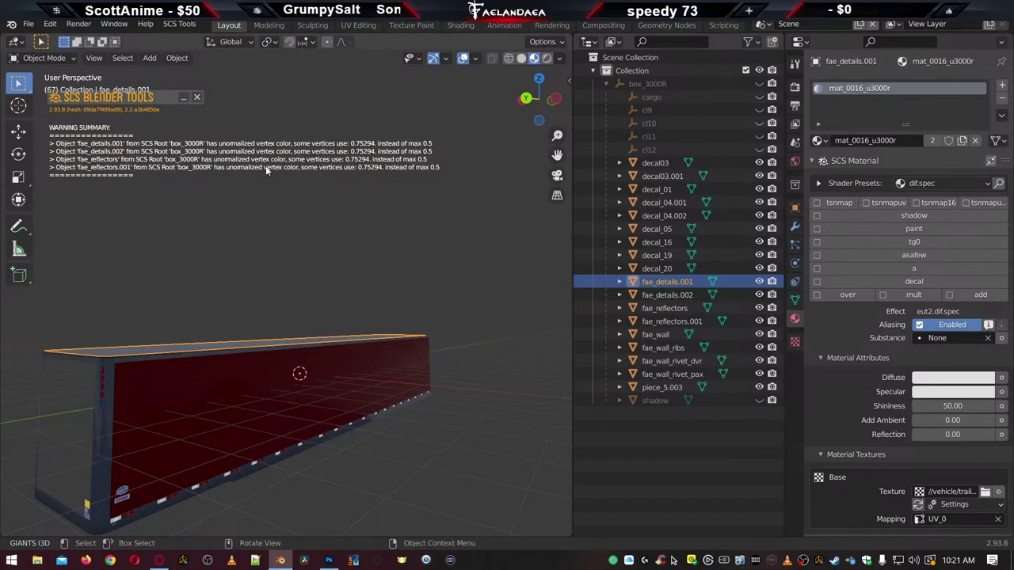
Delete the vertex colour layers from fae_details.002, fae_reflectors and fae_reflectors.001
left_click(666, 309)
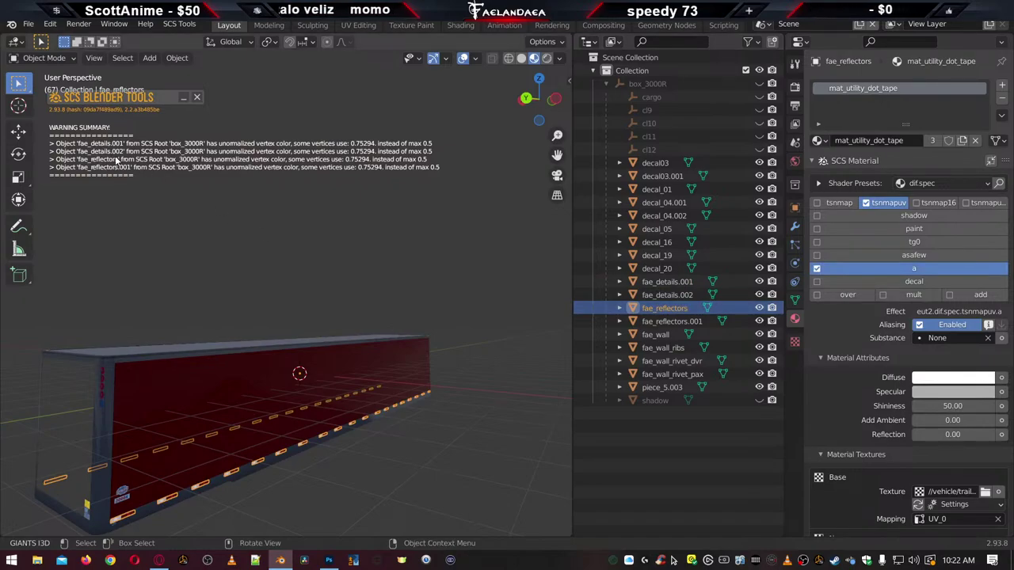
left_click(676, 296)
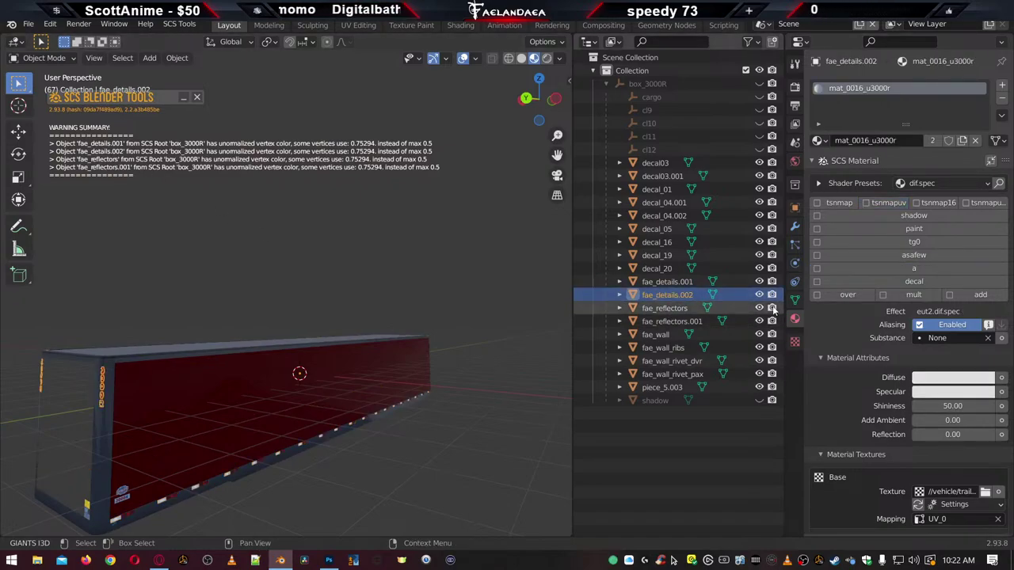
left_click(795, 299)
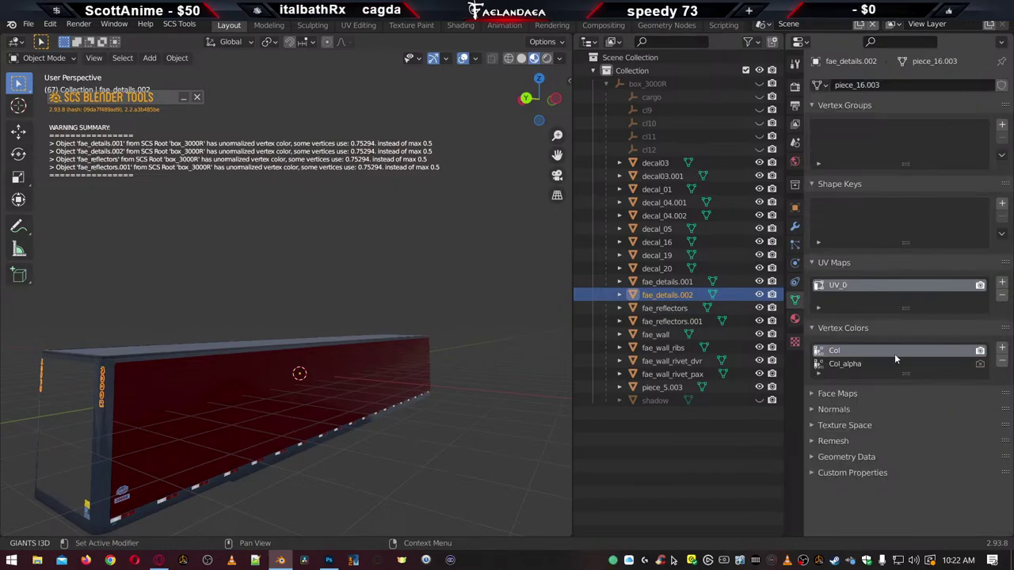
left_click(1002, 361)
left_click(1003, 361)
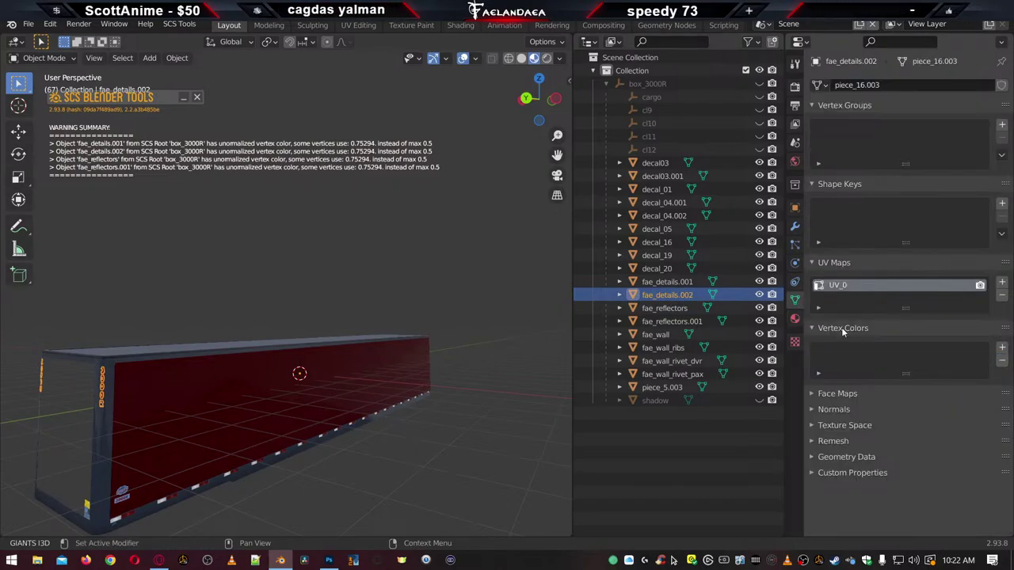
left_click(666, 309)
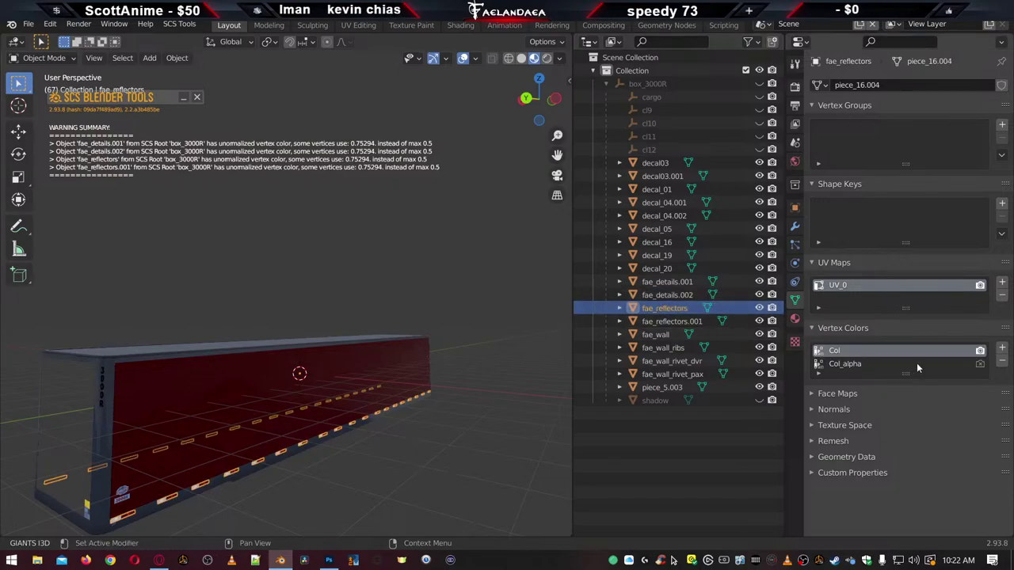
left_click(1003, 361)
left_click(1002, 362)
left_click(675, 322)
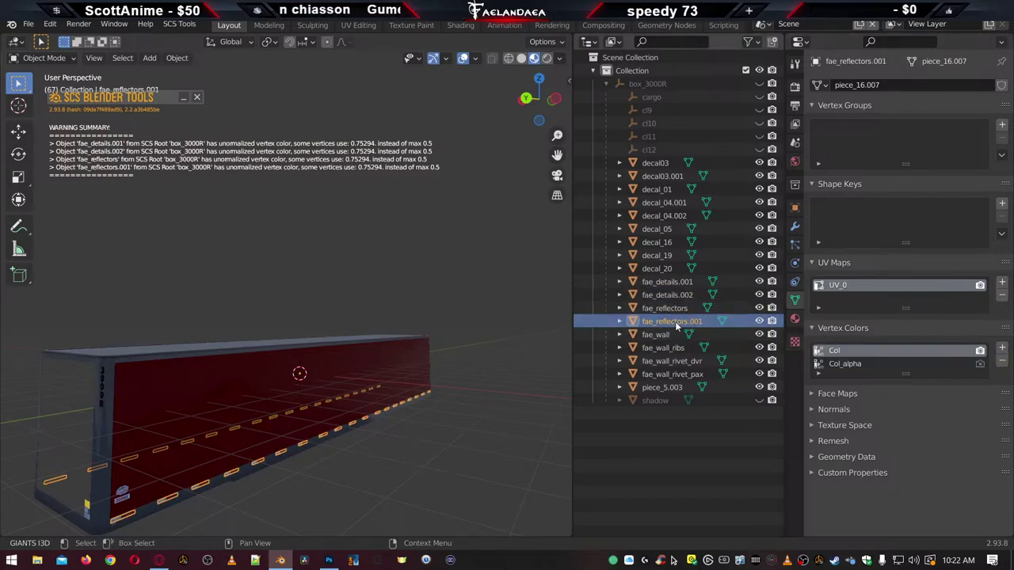
left_click(1002, 361)
left_click(1002, 361)
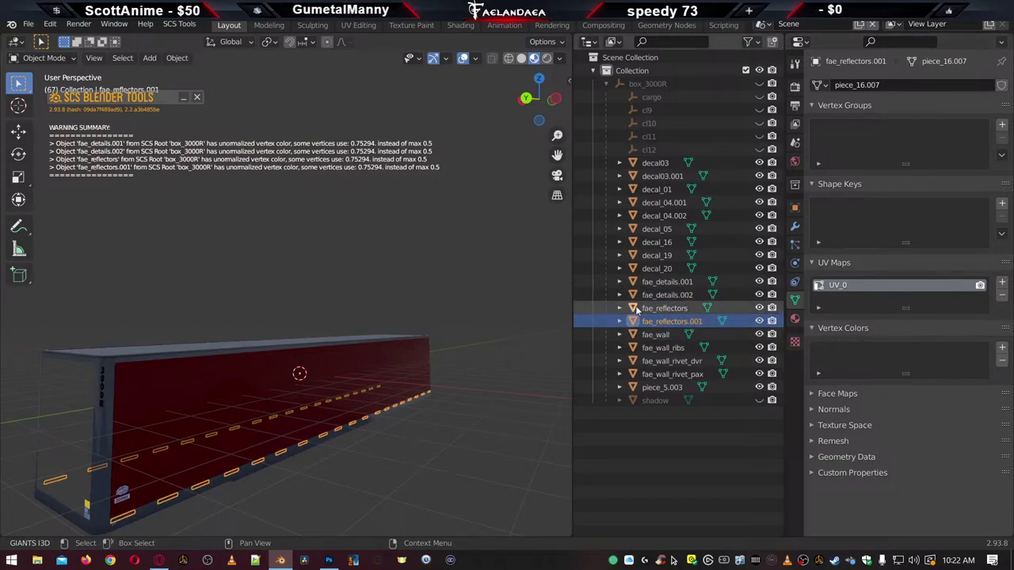
Add fresh vertex colours to fae_details.002, fae_reflectors and fae_reflectors.001, then close the warning summary
left_click(675, 297)
left_click(795, 319)
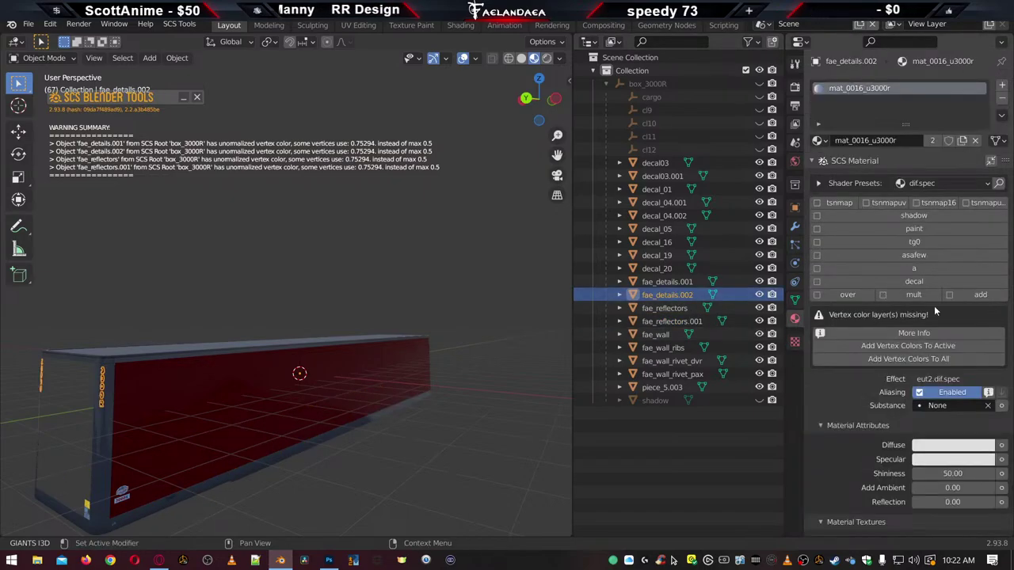
left_click(911, 360)
left_click(668, 308)
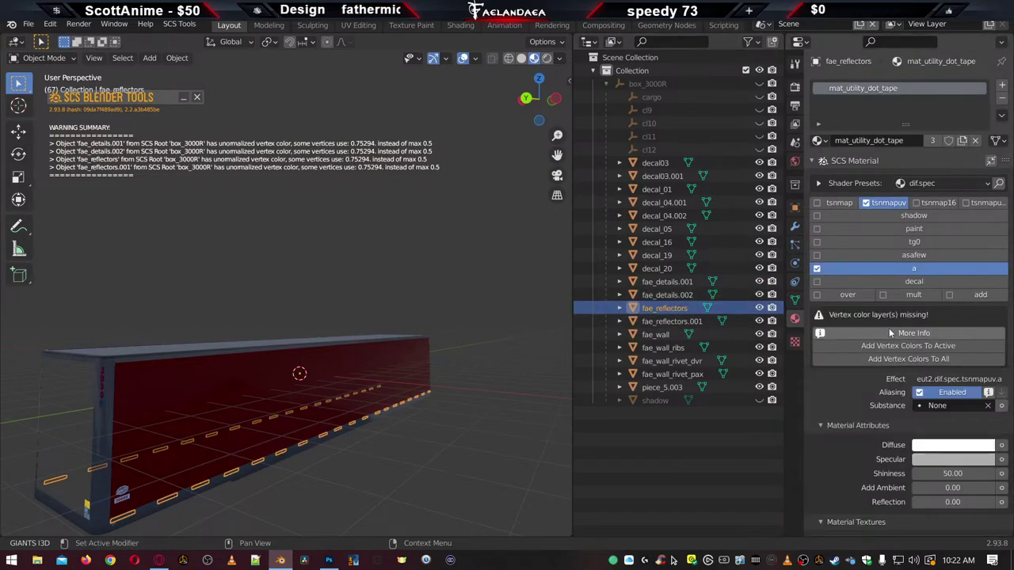
left_click(911, 361)
left_click(662, 324)
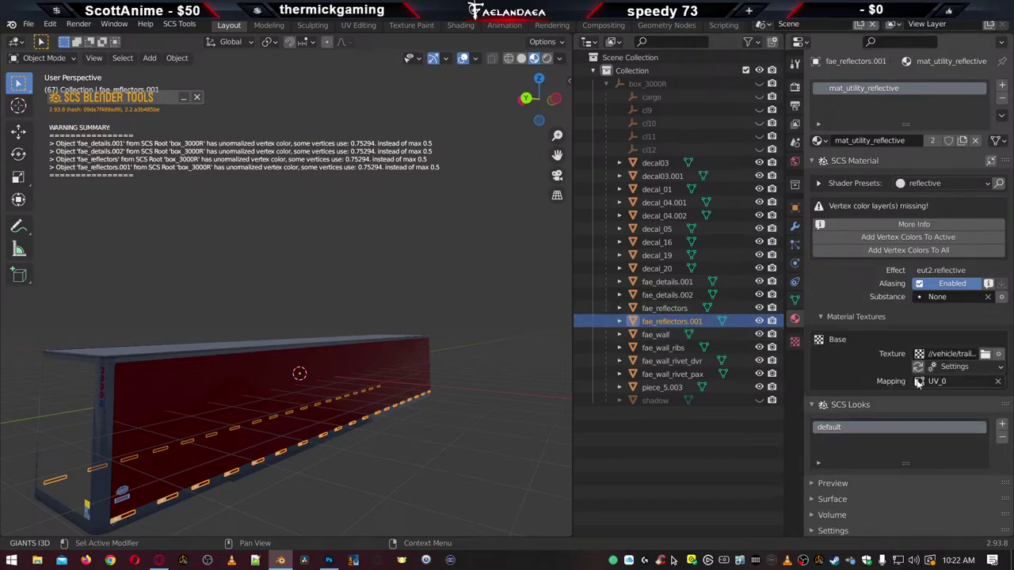
left_click(909, 250)
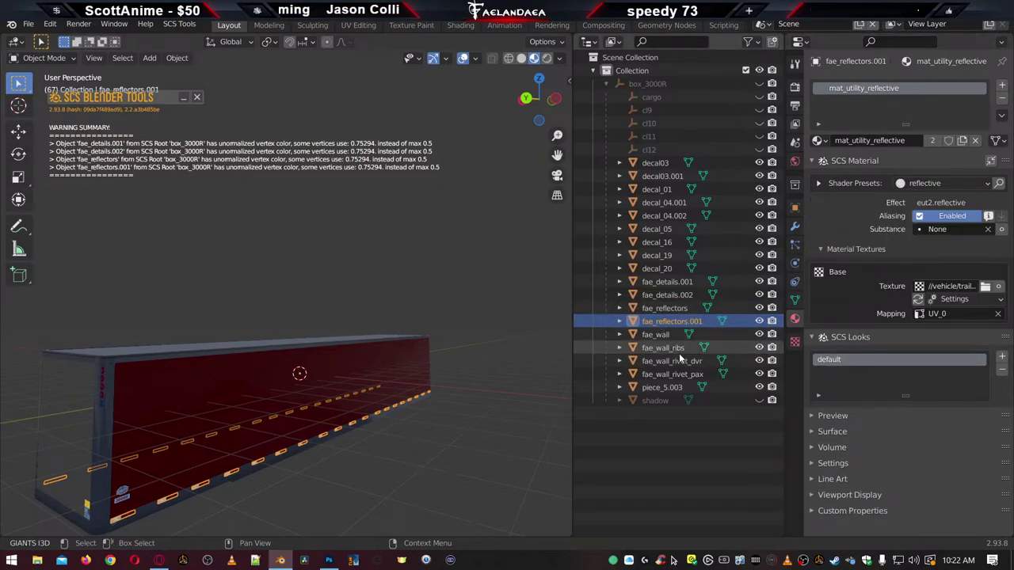
left_click(197, 97)
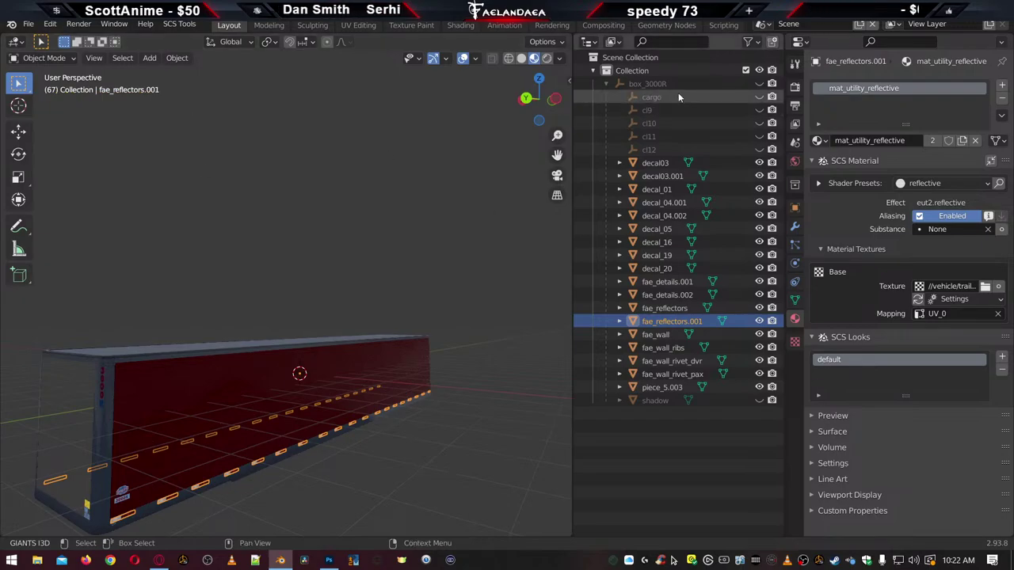
left_click(796, 120)
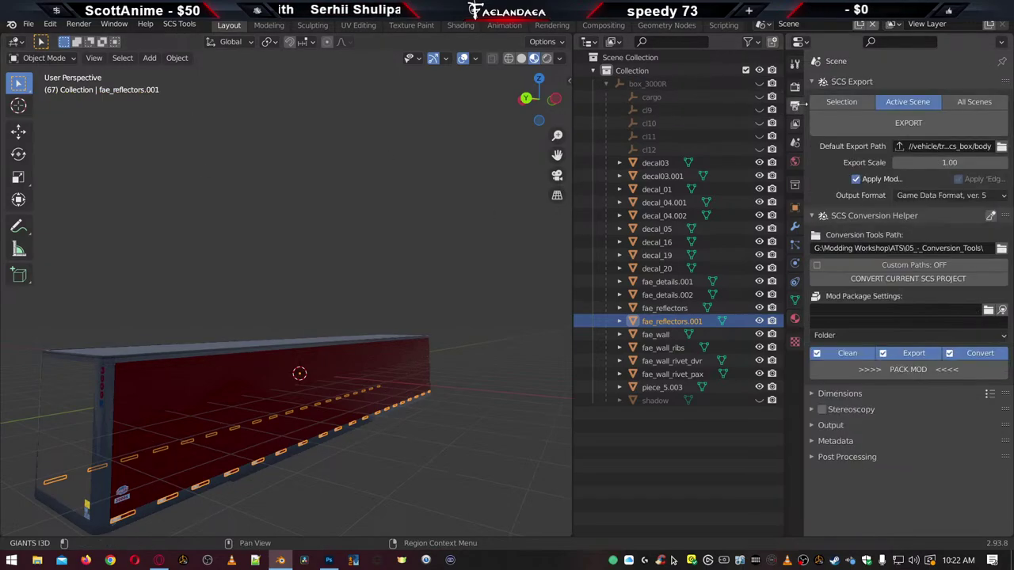
Export box_3000R from the SCS export settings
left_click(909, 123)
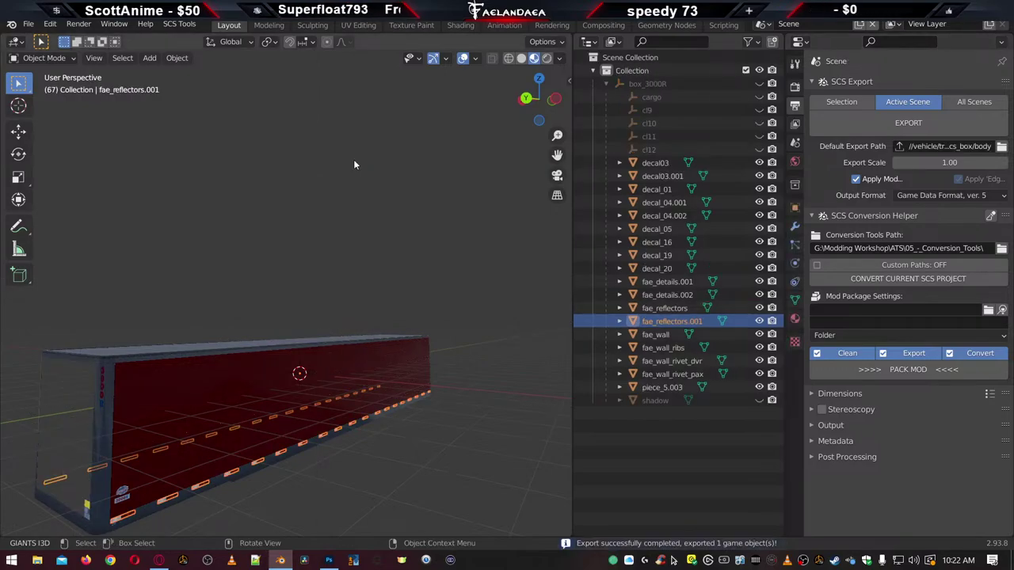
scroll(348, 202, "up", 2)
scroll(348, 230, "down", 3)
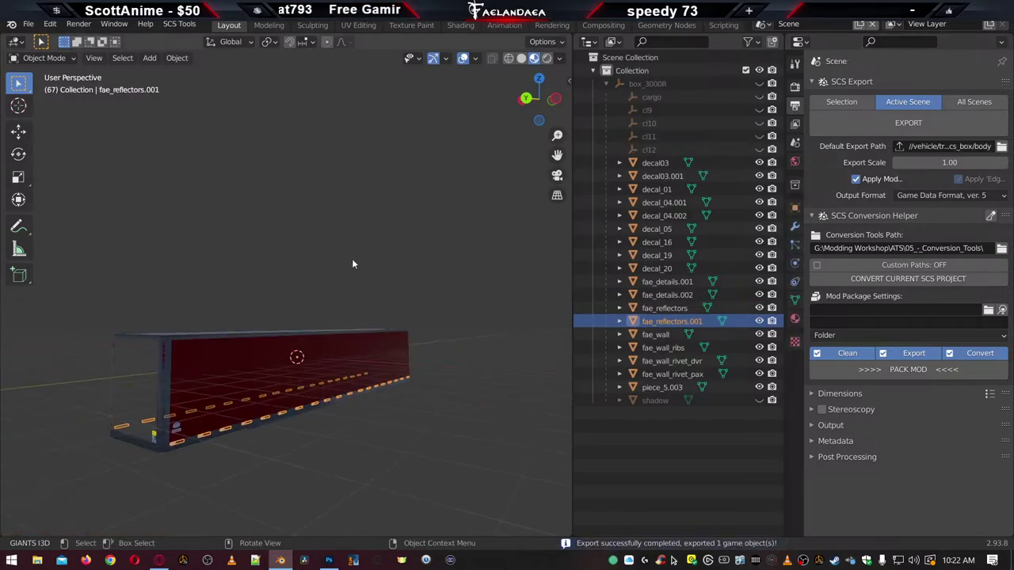
Reopen the recent Utility_3000R_Splitting.blend file without saving the current changes
left_click(28, 24)
mouse_move(61, 65)
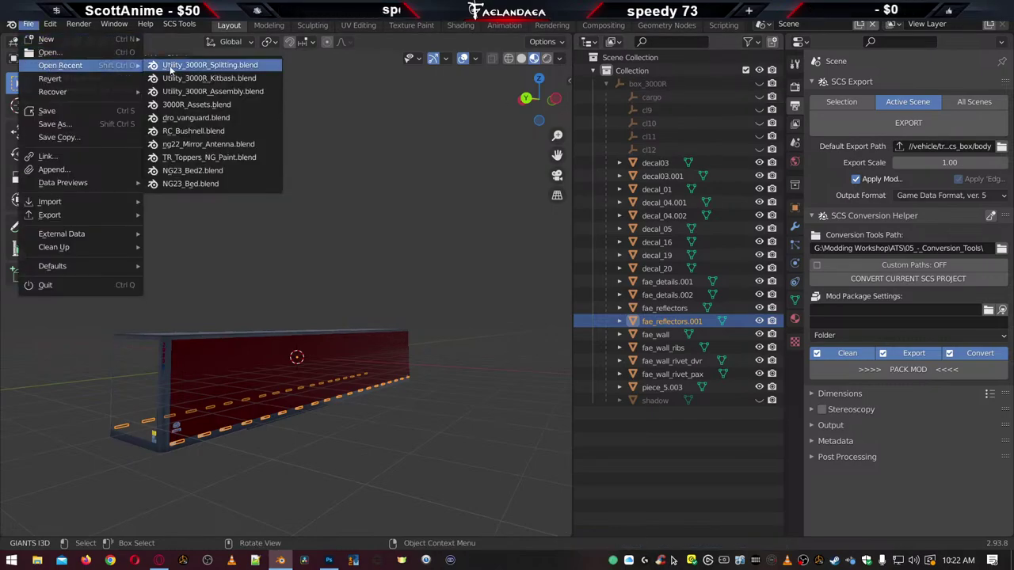
left_click(206, 68)
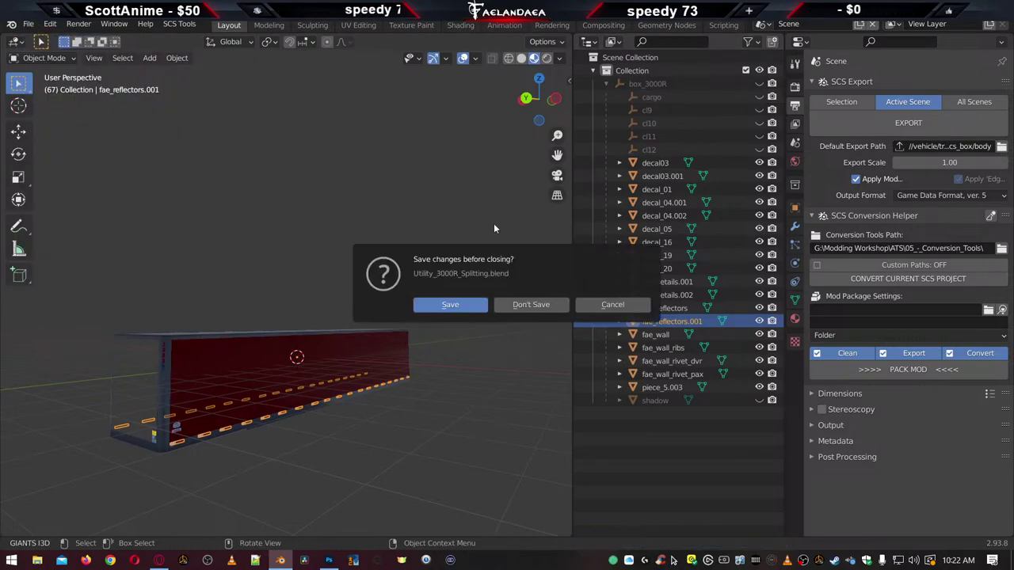
left_click(536, 310)
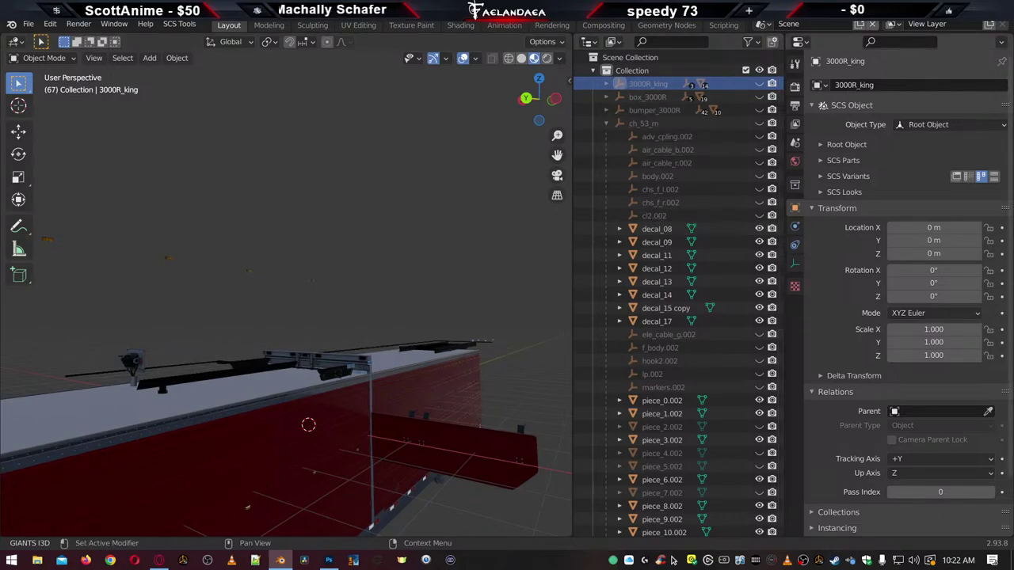
key("alt+Tab")
Indent box_3000R under 3000R_king in the maximized parts list, then move Notepad++ off screen
double_click(339, 90)
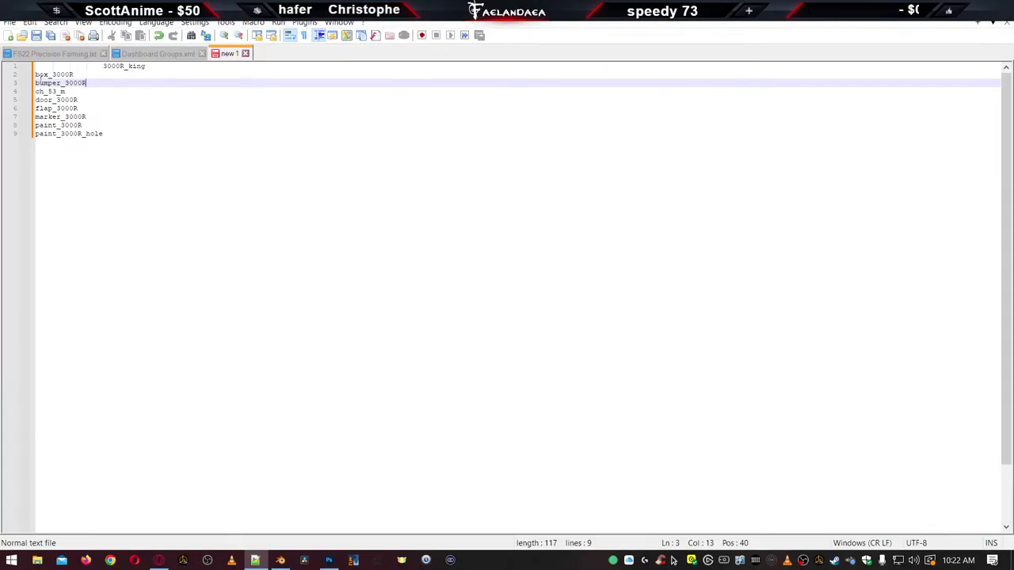
key("Up")
key("Home")
key("Tab")
key("Tab")
key("Tab")
key("Tab")
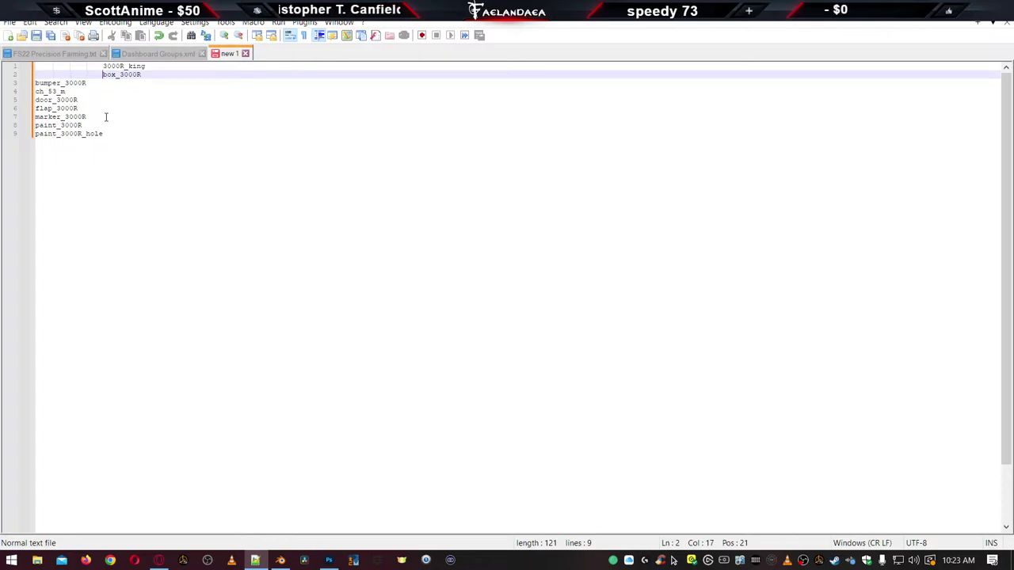
left_click_drag(826, 9, 1013, 316)
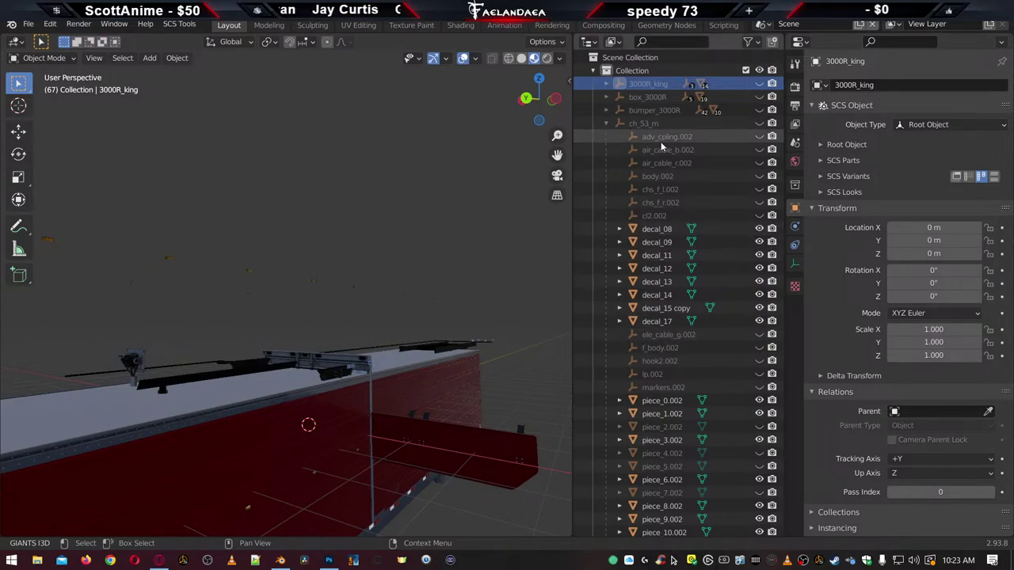
Delete the 3000R_king, box_3000R and ch_53_m roots with their hierarchies
left_click(645, 97)
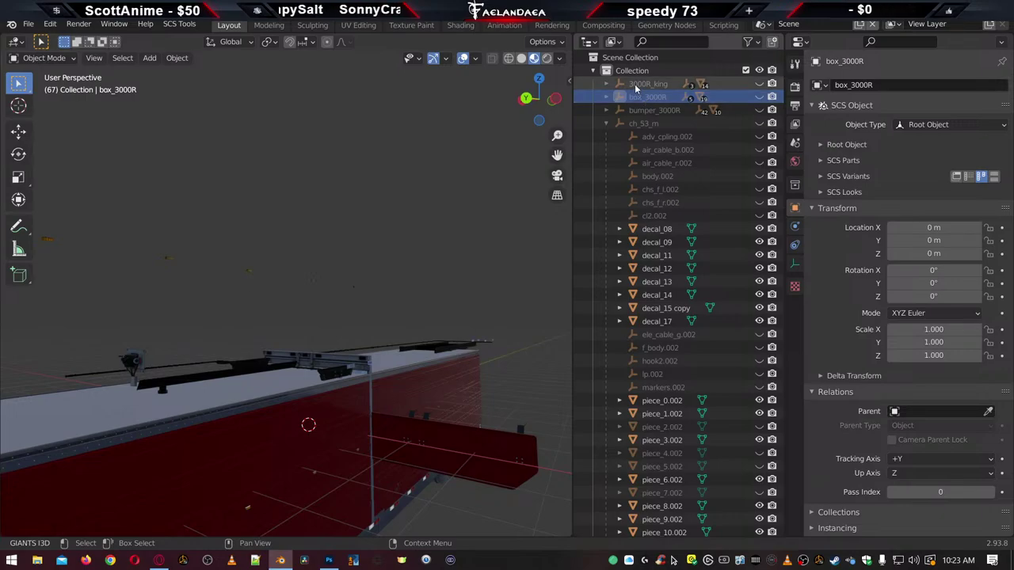
left_click(635, 84)
right_click(635, 84)
left_click(635, 94)
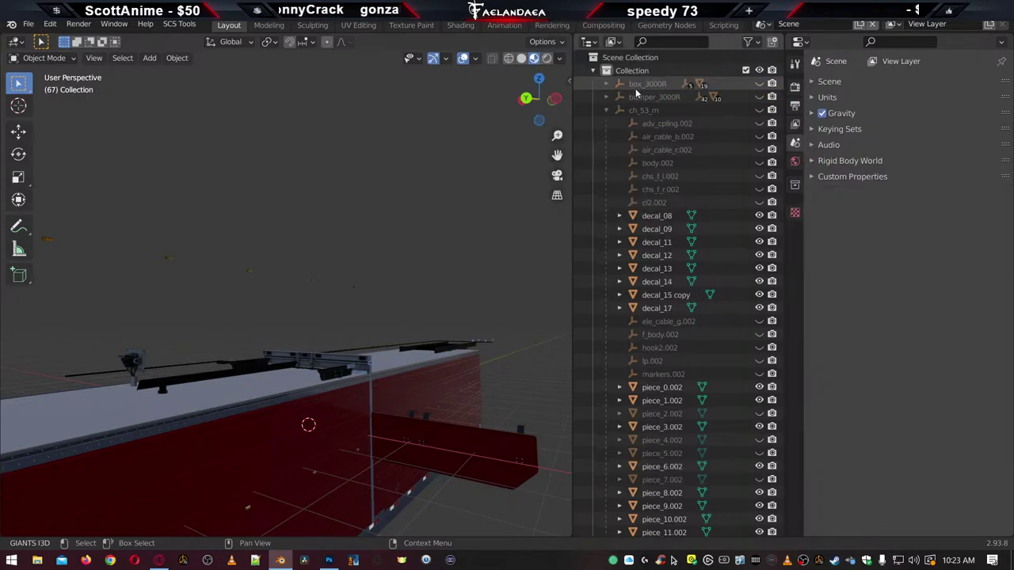
left_click(646, 88)
right_click(646, 88)
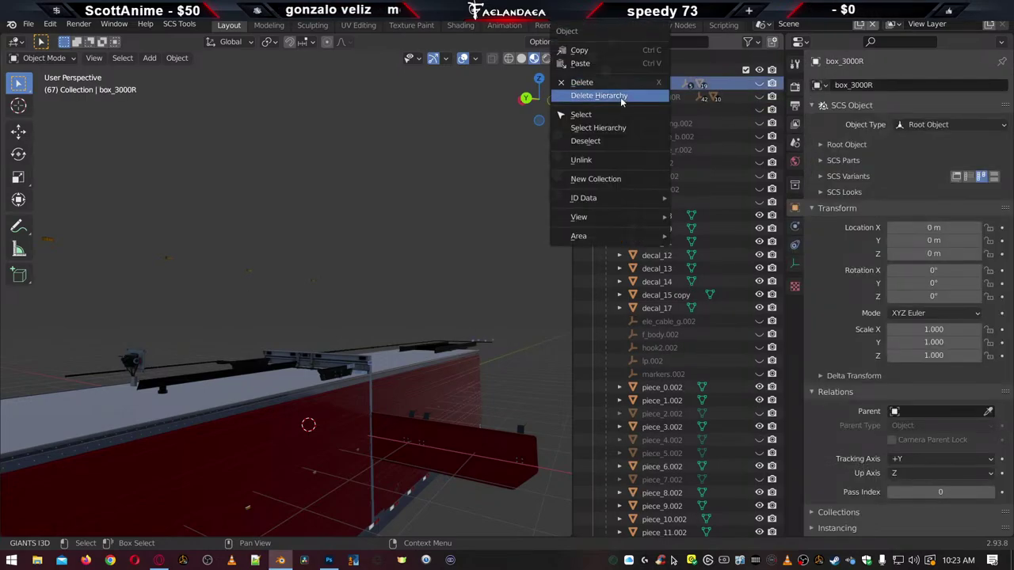
left_click(631, 95)
left_click(646, 100)
right_click(647, 101)
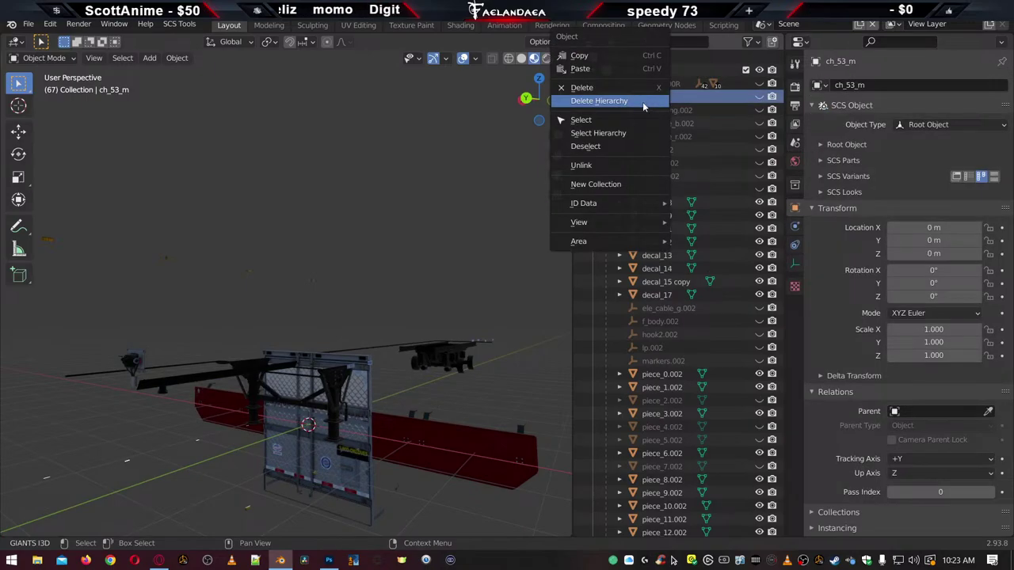
left_click(647, 100)
Delete the door_3000R, flap_3000R, marker_3000R and paint root hierarchies, leaving only bumper_3000R
left_click(644, 100)
right_click(643, 101)
left_click(643, 103)
left_click(643, 101)
right_click(644, 101)
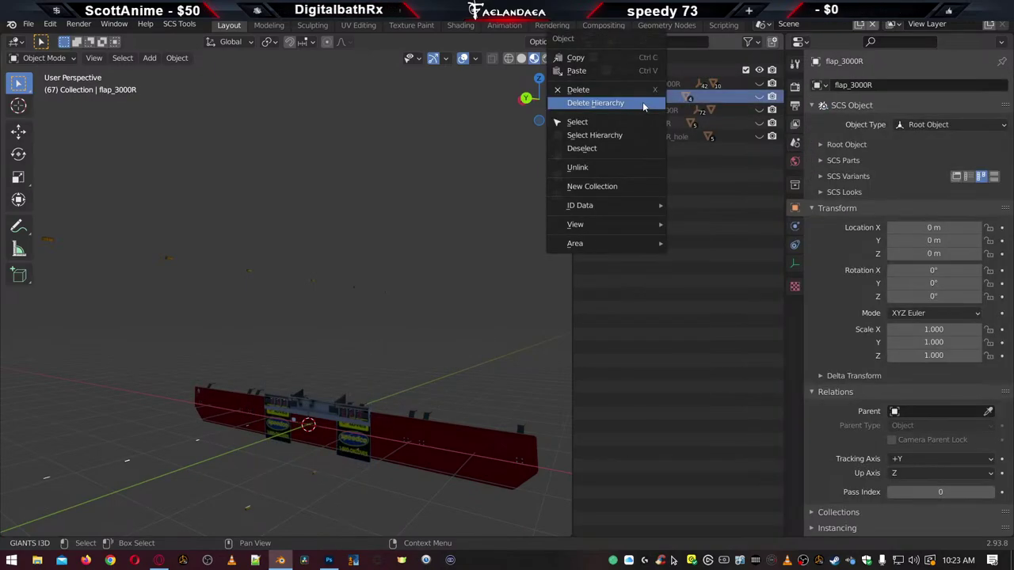
left_click(643, 103)
left_click(643, 100)
right_click(643, 101)
left_click(643, 103)
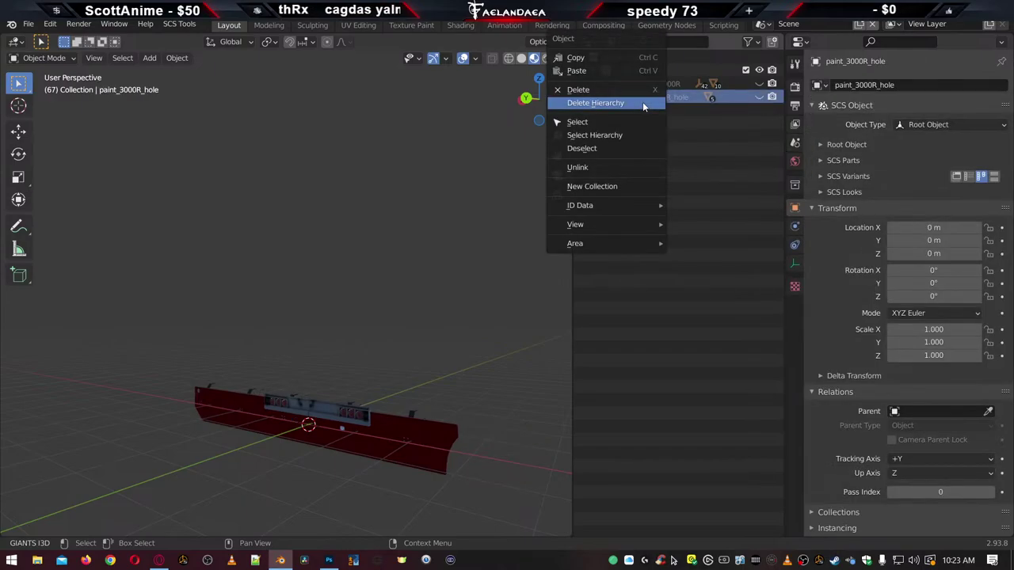
left_click(643, 103)
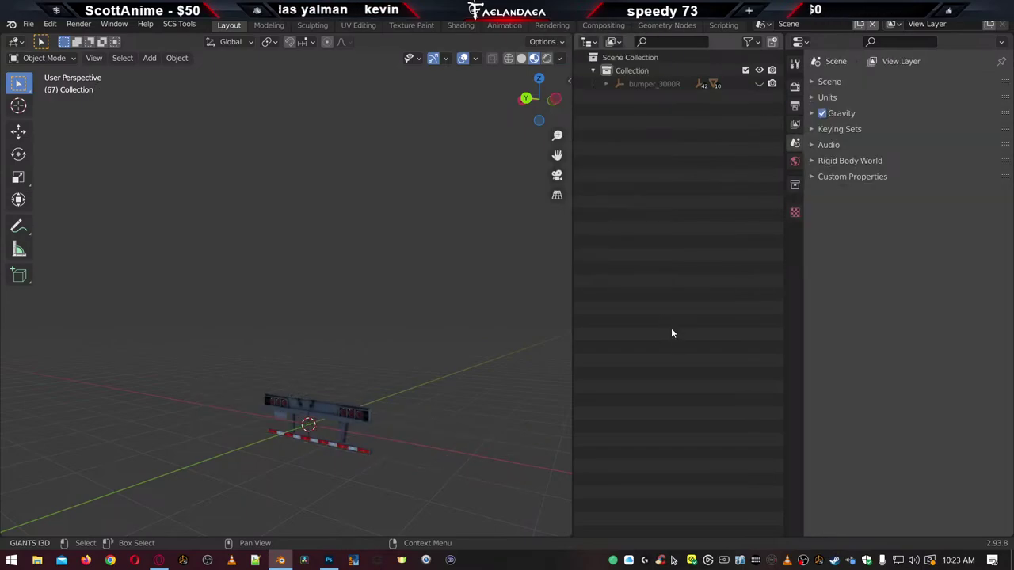
left_click(795, 104)
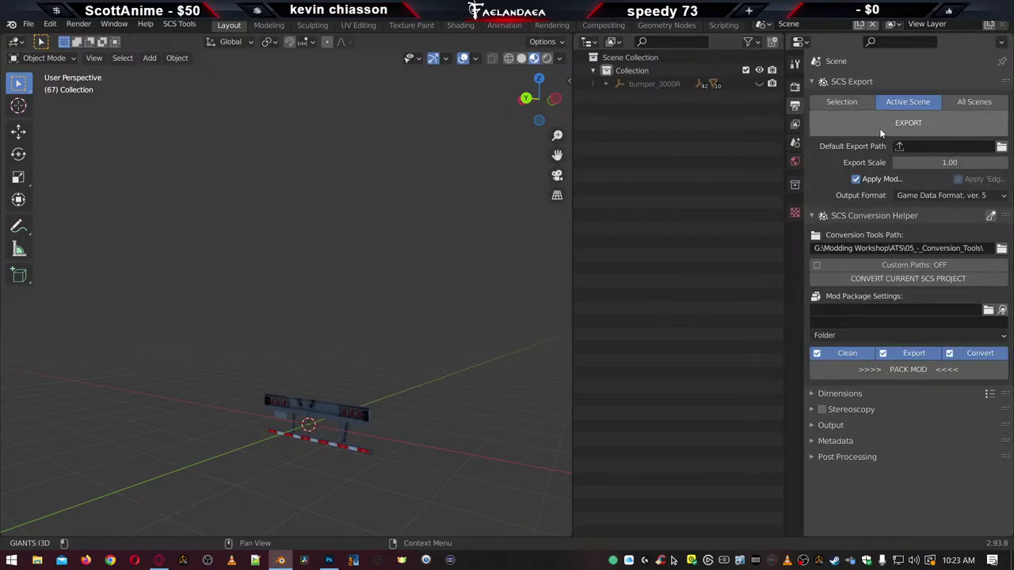
Point the default export path to scs_box/accessory/r_bumper and export bumper_3000R
left_click(1001, 147)
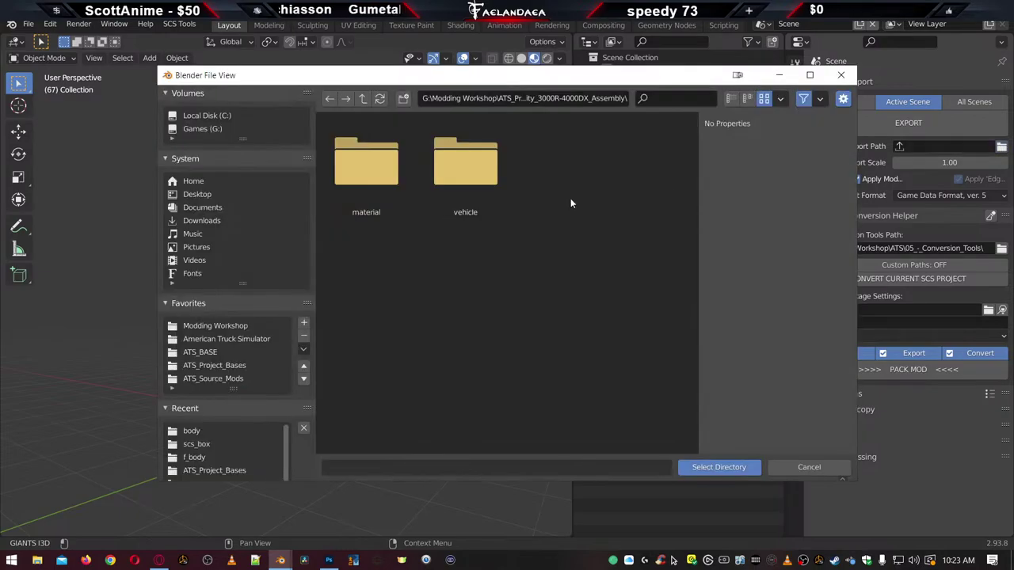
double_click(458, 176)
double_click(369, 164)
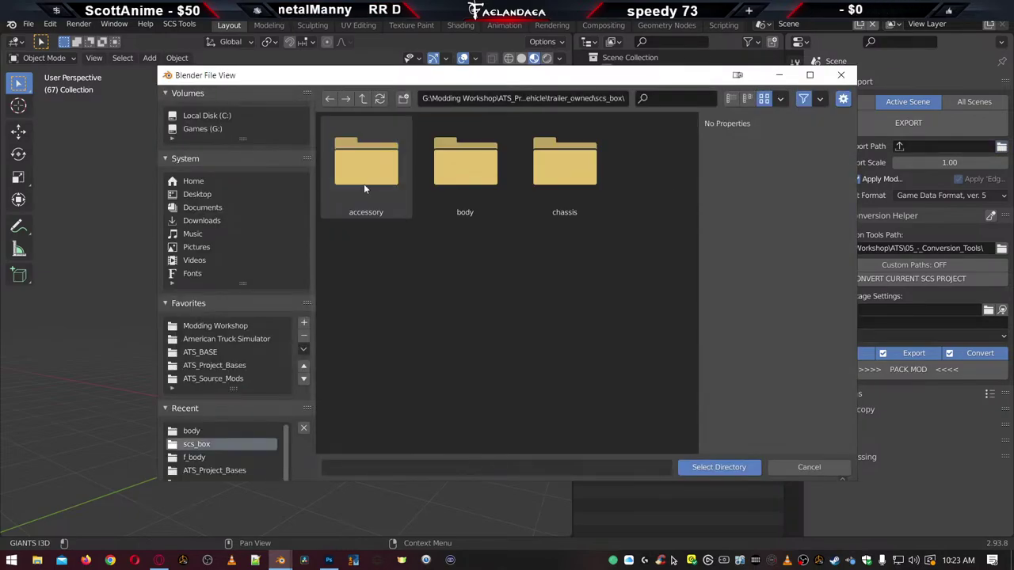
double_click(363, 184)
double_click(465, 270)
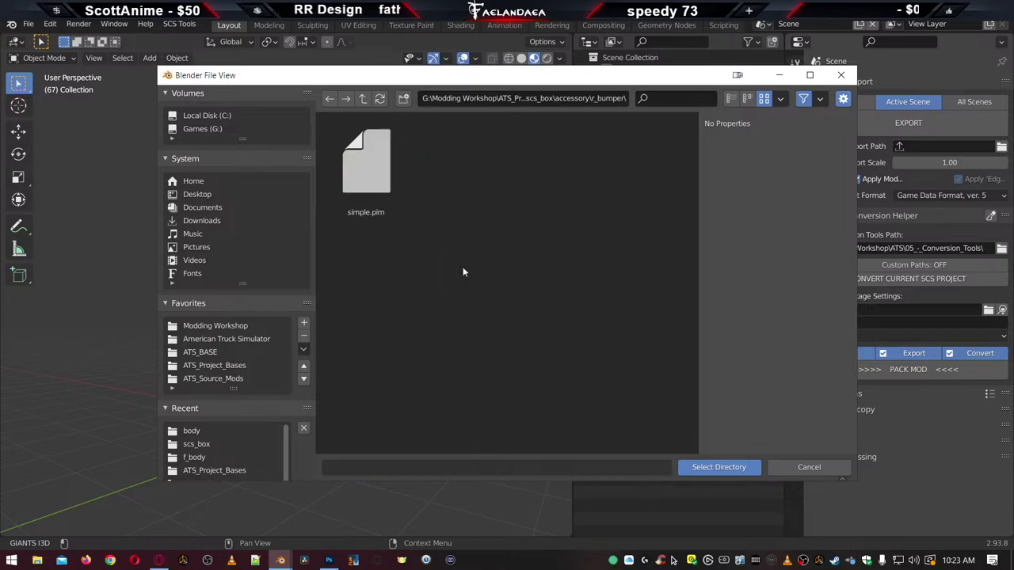
left_click(719, 469)
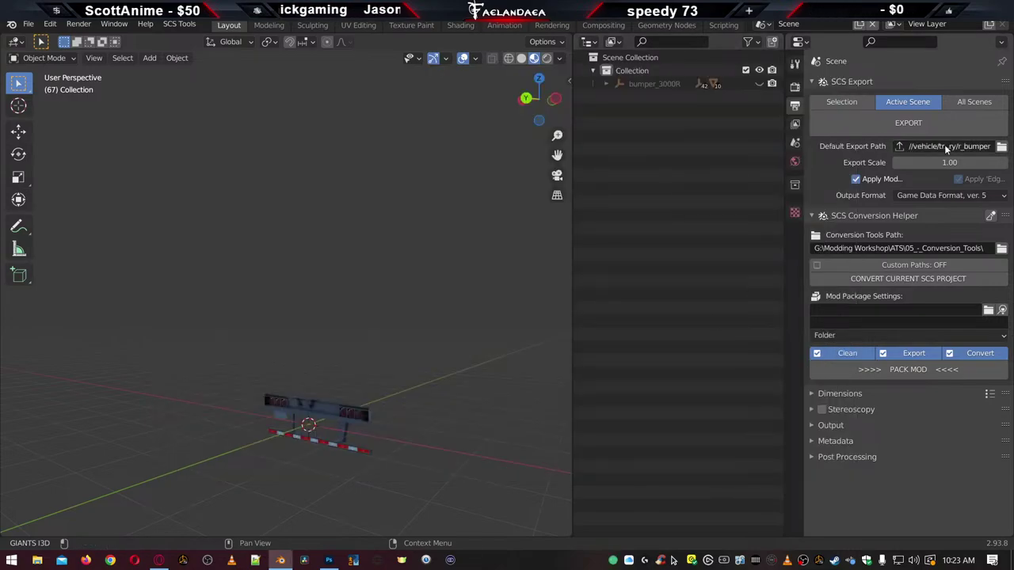
left_click(908, 124)
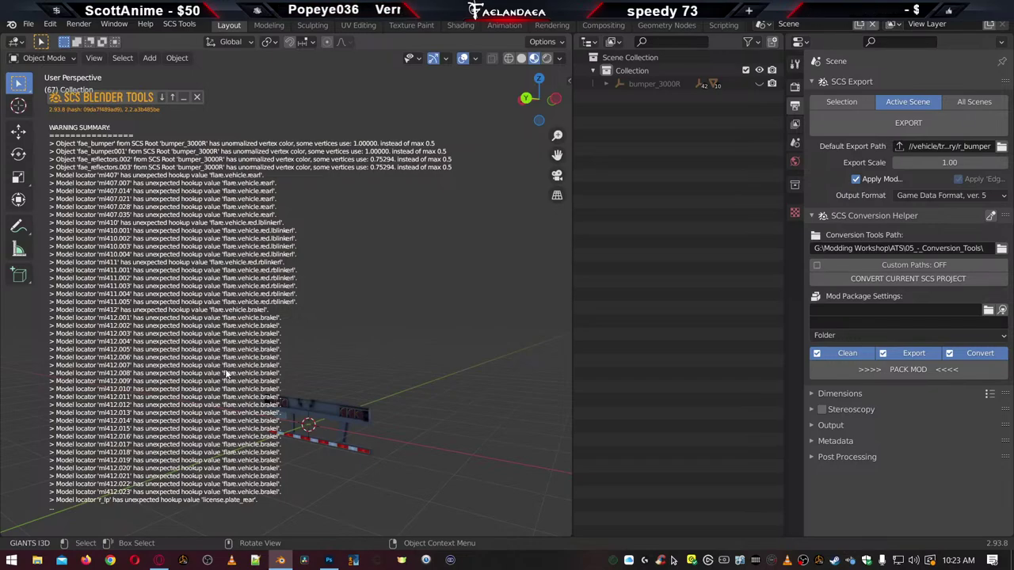
Expand bumper_3000R and remove fae_bumper's Col_alpha vertex colour layer
middle_click_drag(228, 374, 408, 458)
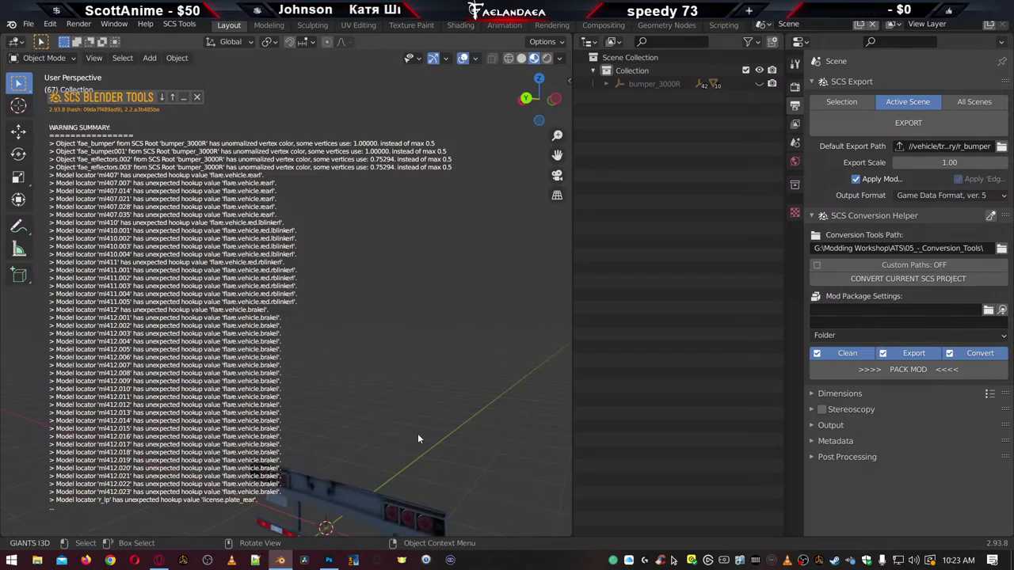
middle_click_drag(421, 434, 438, 365)
scroll(437, 364, "up", 4)
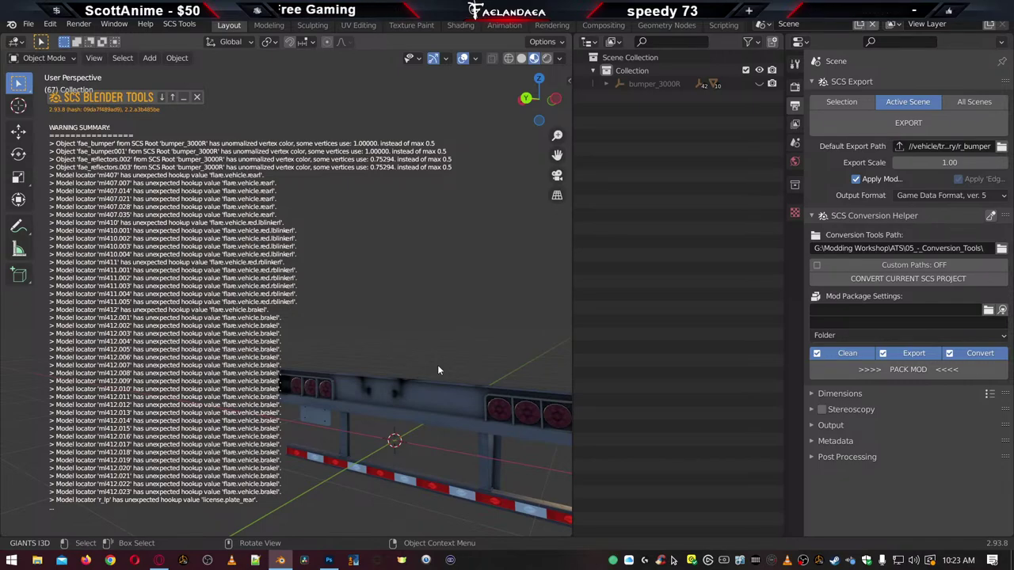
left_click(795, 86)
left_click(795, 66)
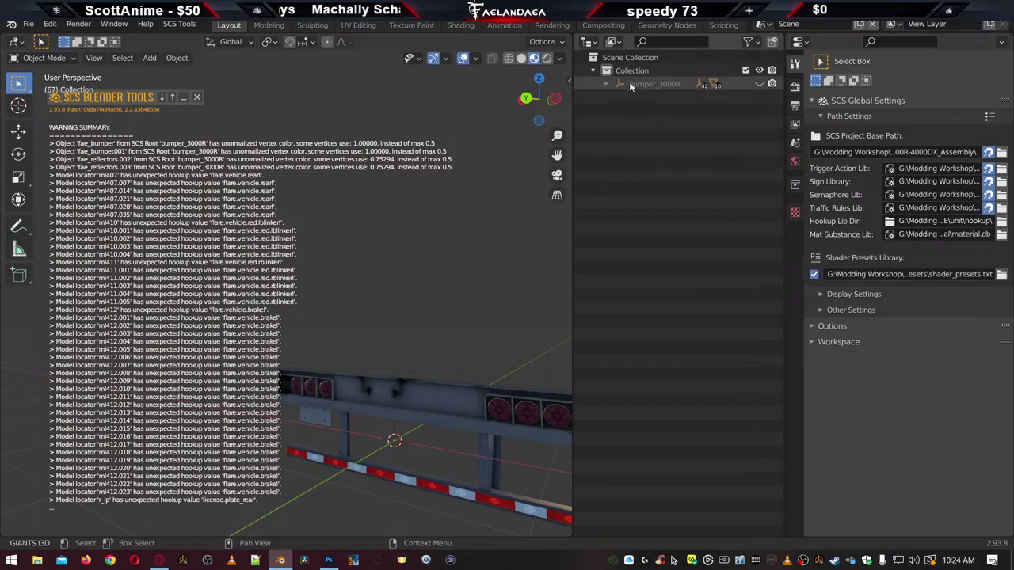
left_click(608, 83)
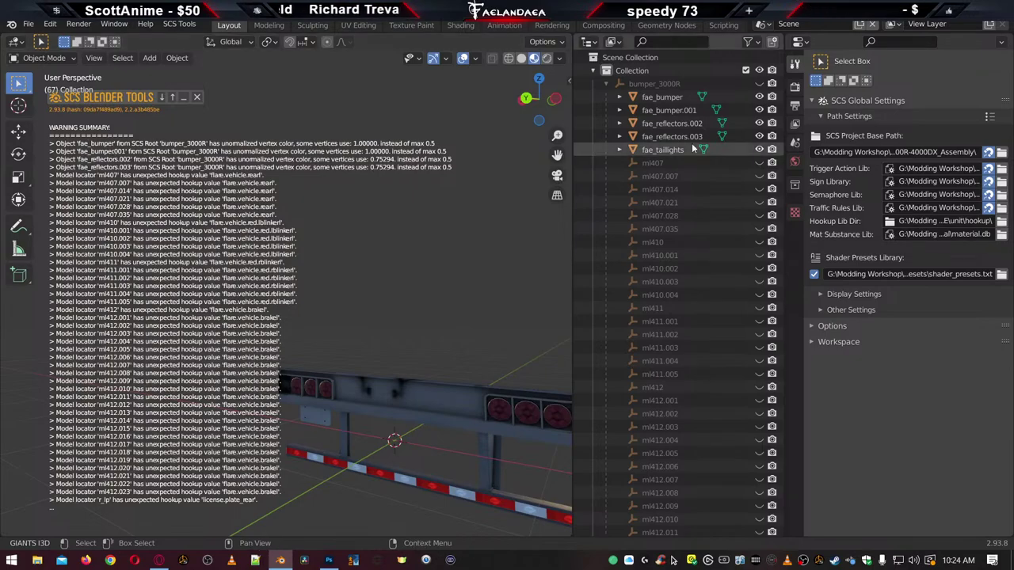
left_click(673, 97)
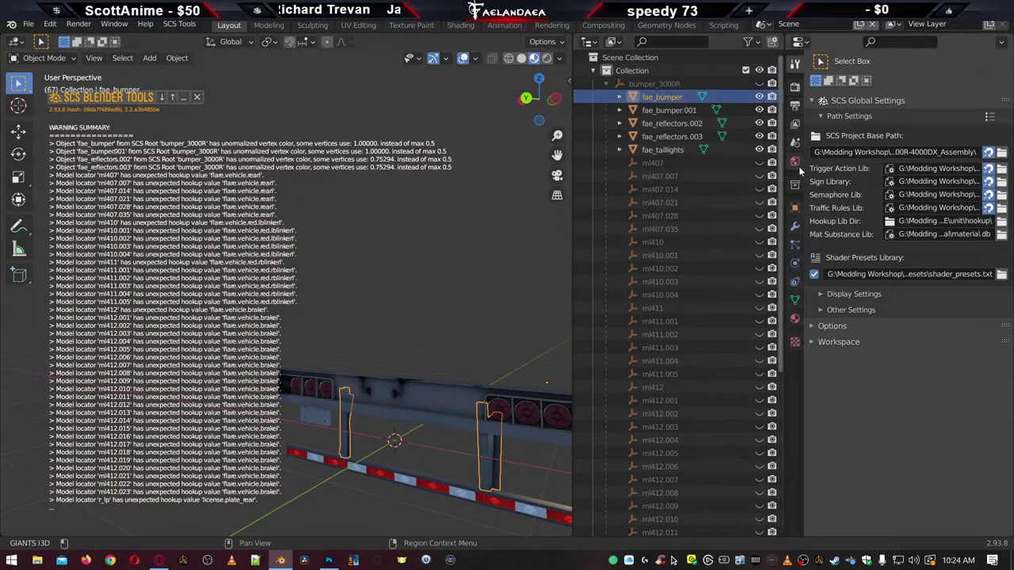
left_click(795, 300)
left_click(816, 328)
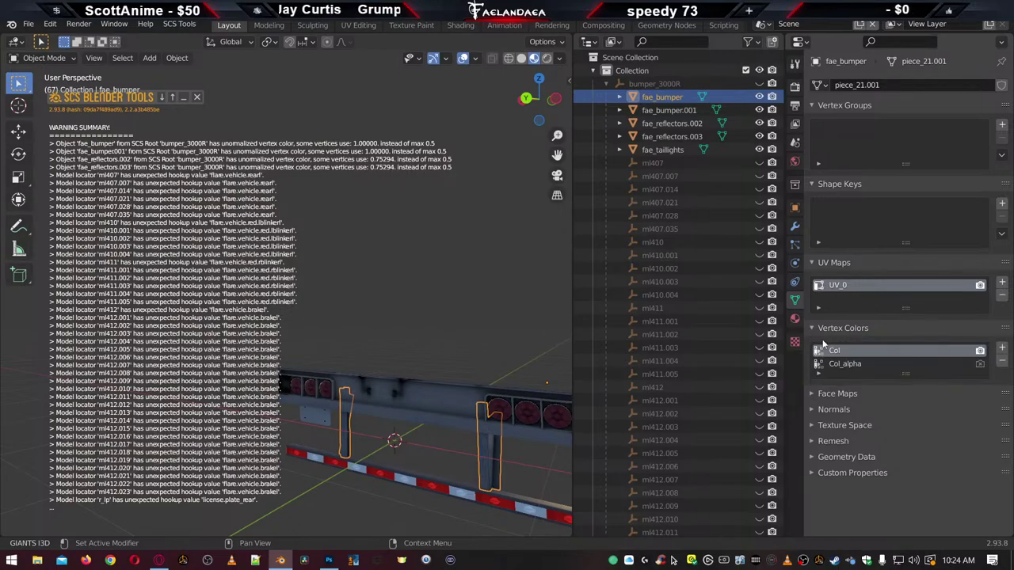
left_click(1003, 362)
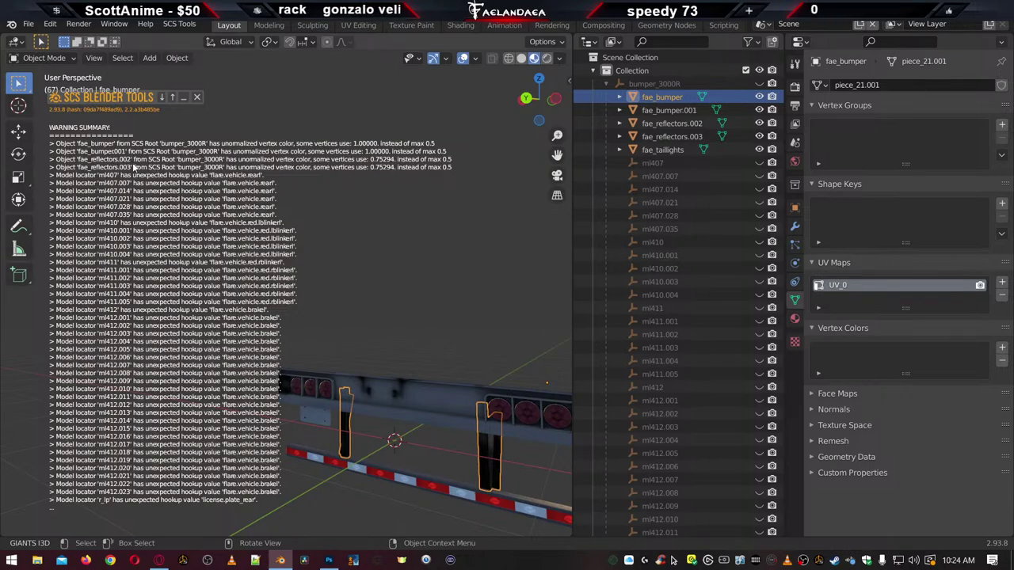
Strip vertex colour layers from fae_reflectors.002 and .003, then add fresh vertex colours to all pieces
left_click(667, 114)
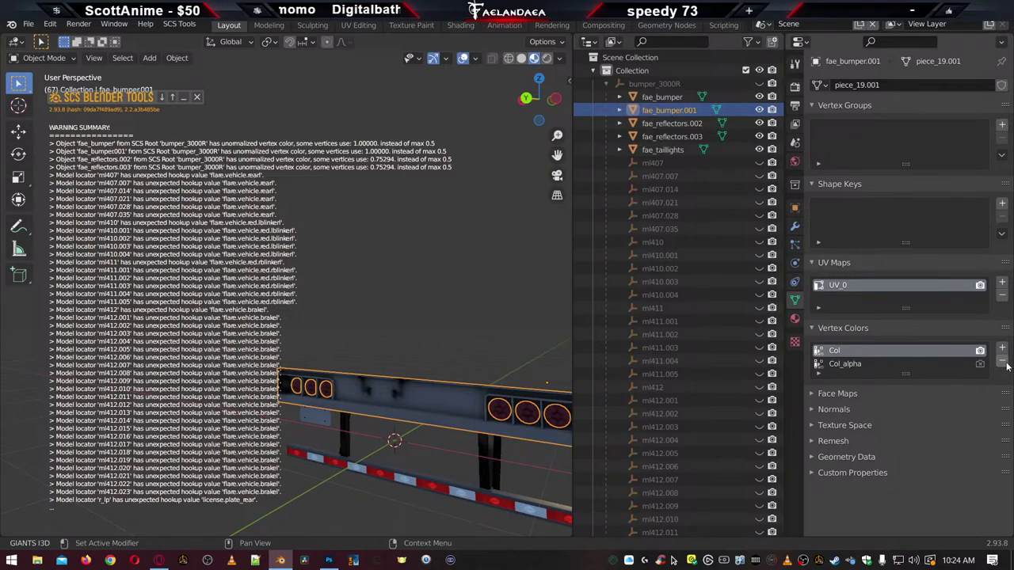
left_click(672, 123)
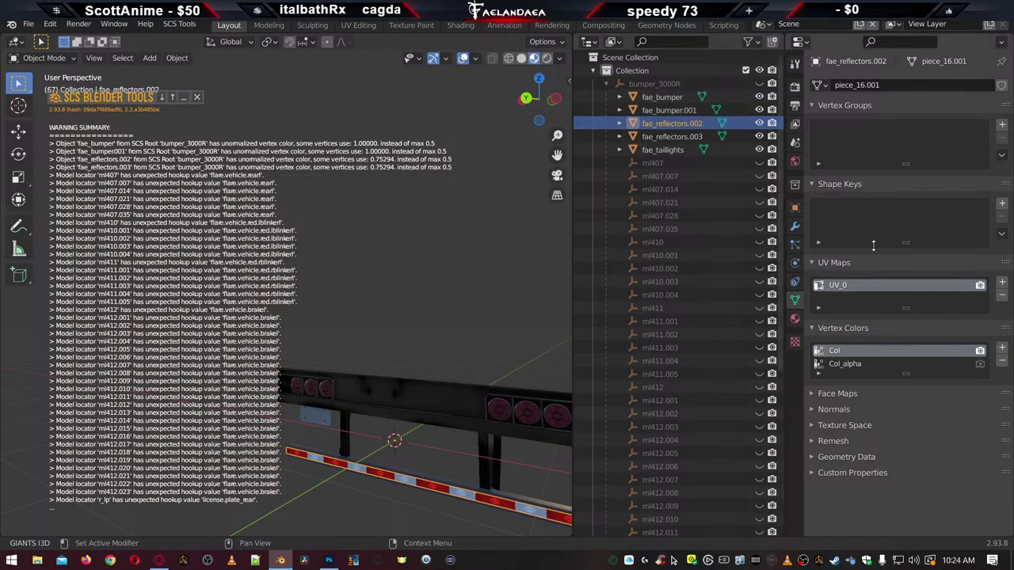
left_click(1002, 360)
left_click(1002, 360)
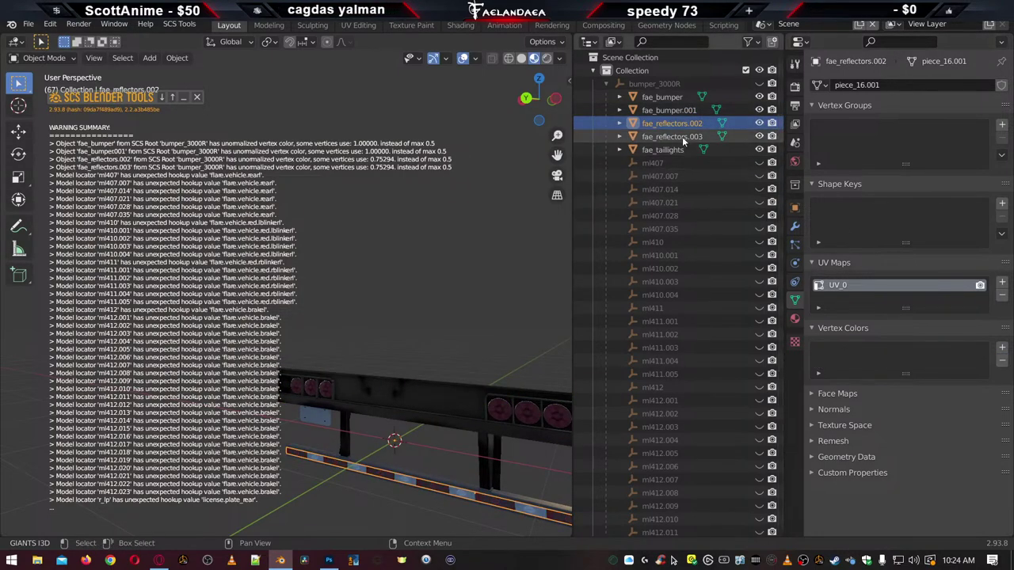
left_click(680, 138)
left_click(1002, 360)
left_click(1002, 360)
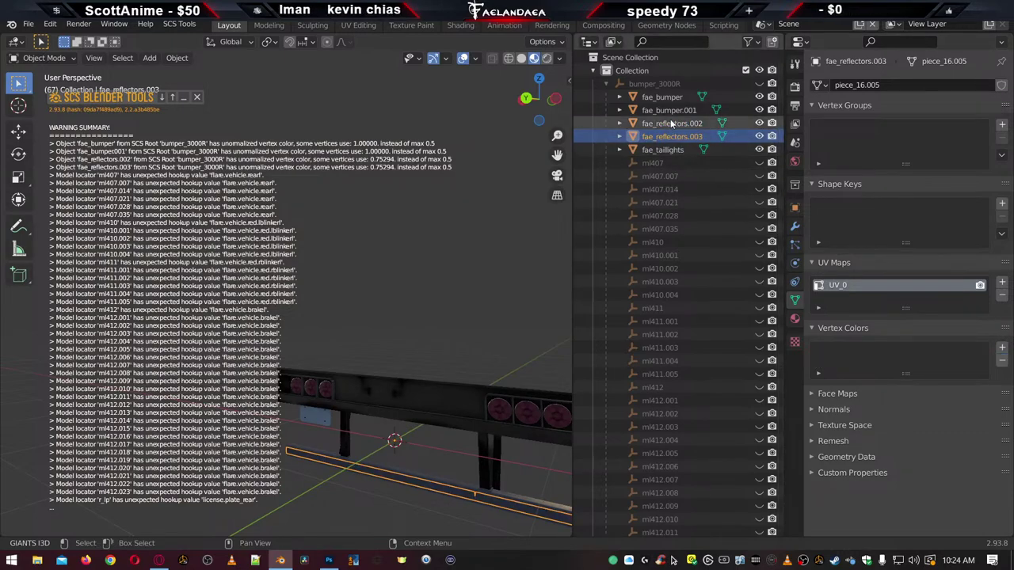
left_click(662, 97)
left_click(796, 319)
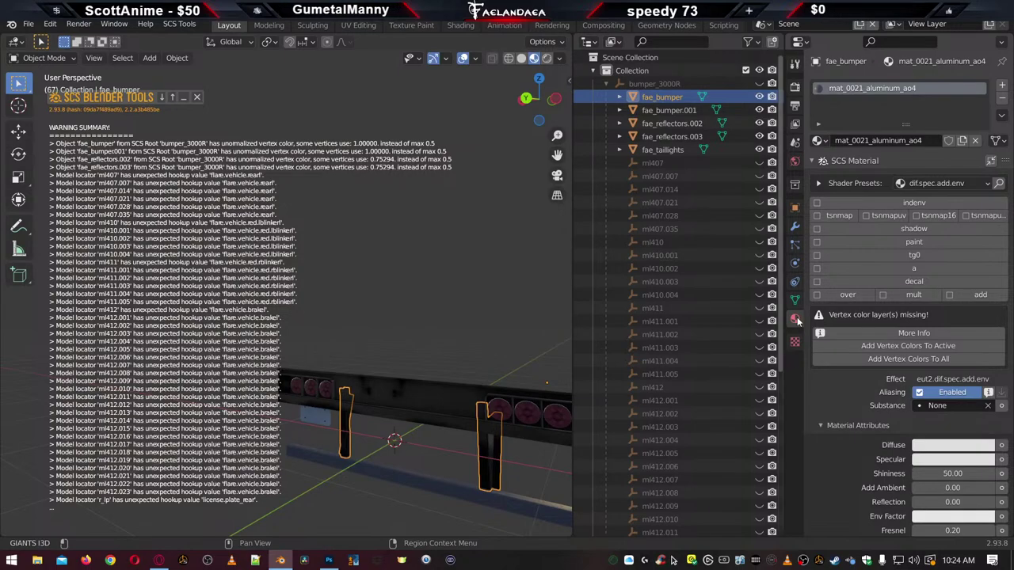
left_click(888, 360)
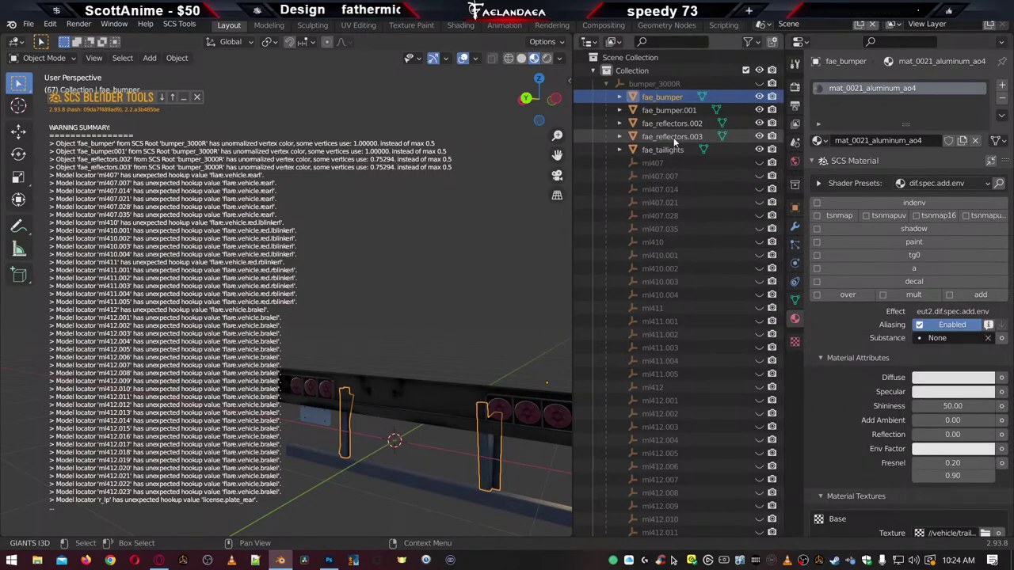
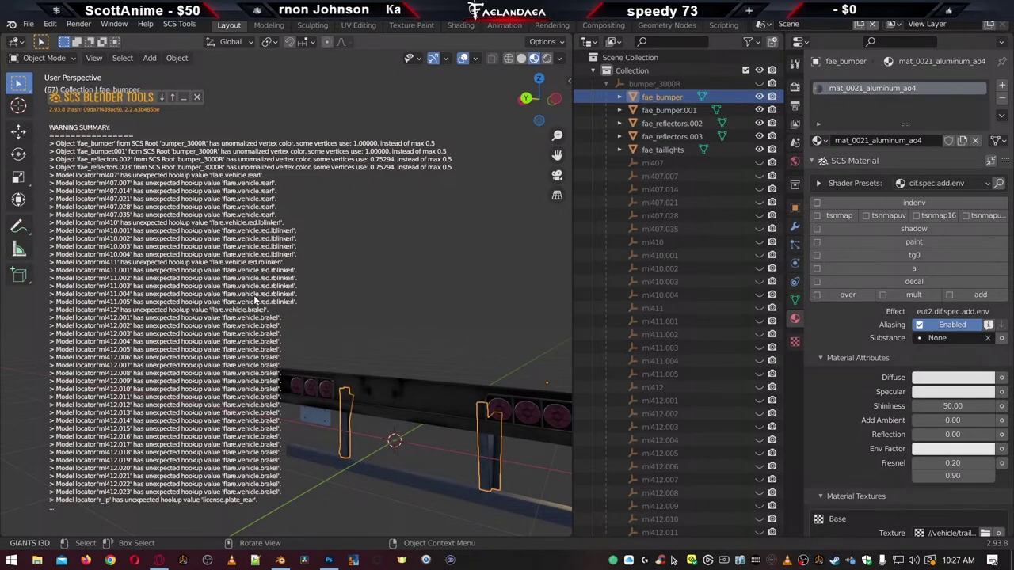
Inspect the materials of fae_bumper.001, fae_reflectors.002 and fae_reflectors.003, then select locator ml407
left_click(672, 111)
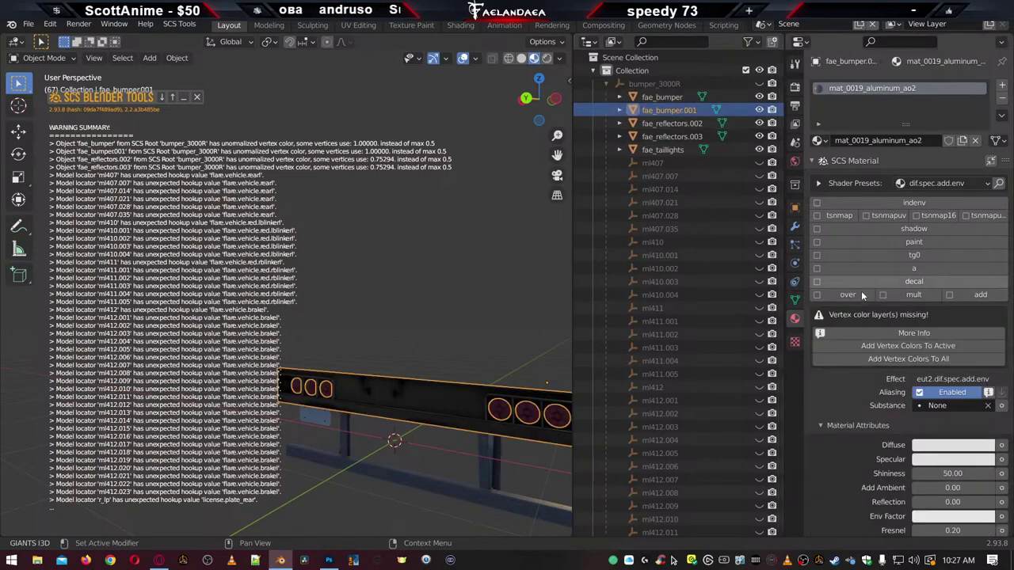
left_click(668, 124)
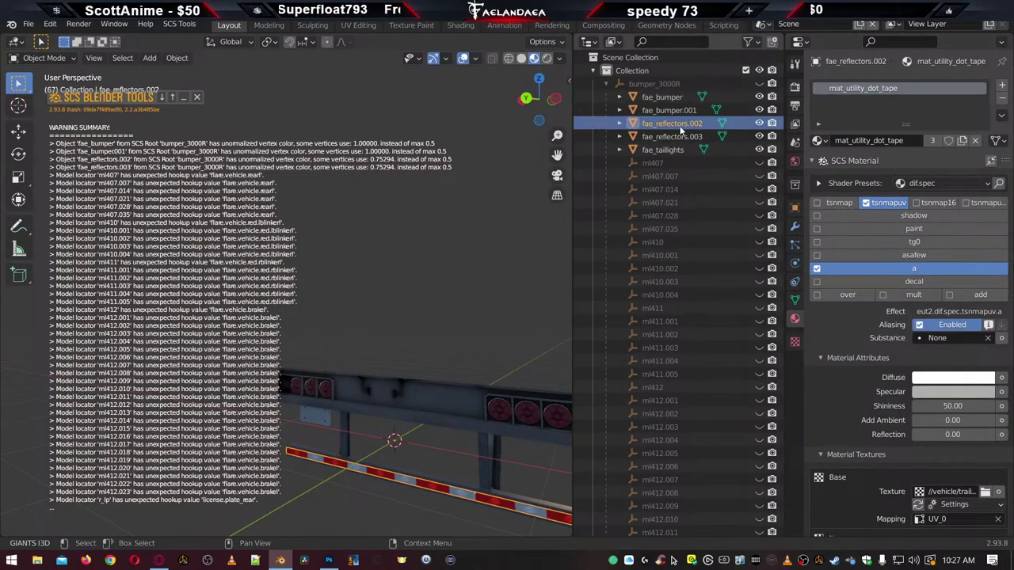
left_click(674, 136)
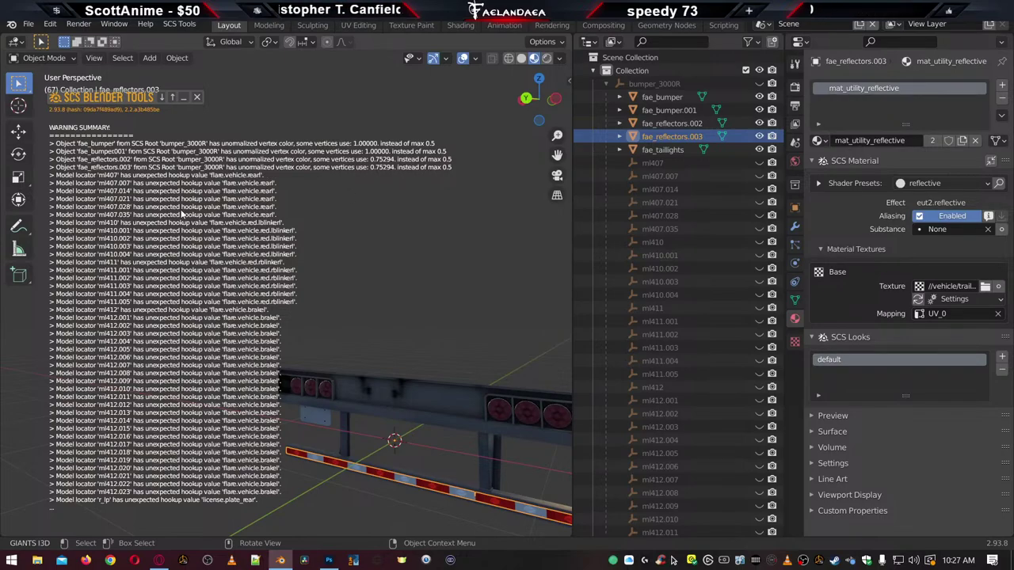
left_click(662, 169)
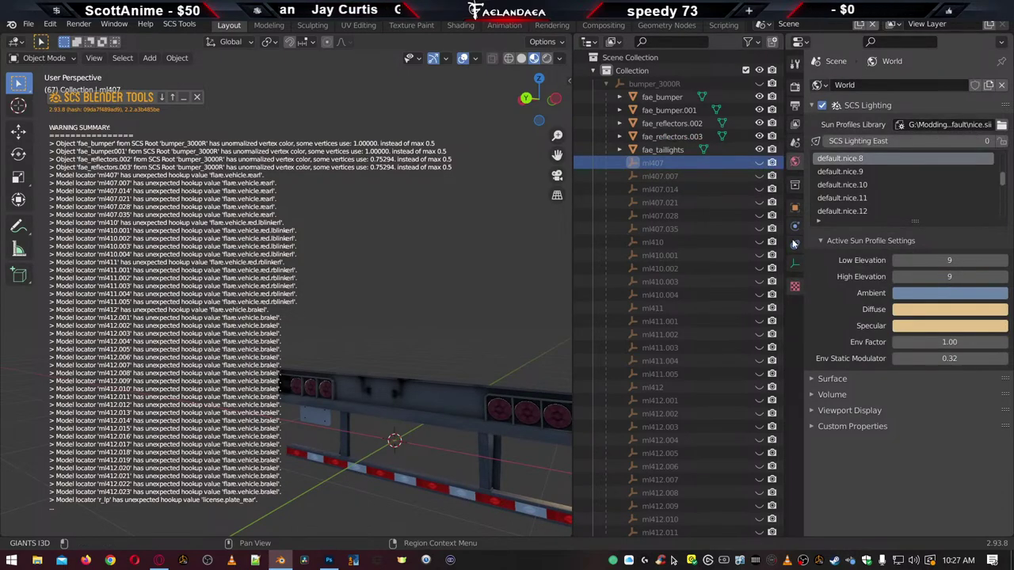
Search the ml407 Hookup list for 'rearl' and assign flare_vehicle : flare.vehicle.rearl
left_click(794, 213)
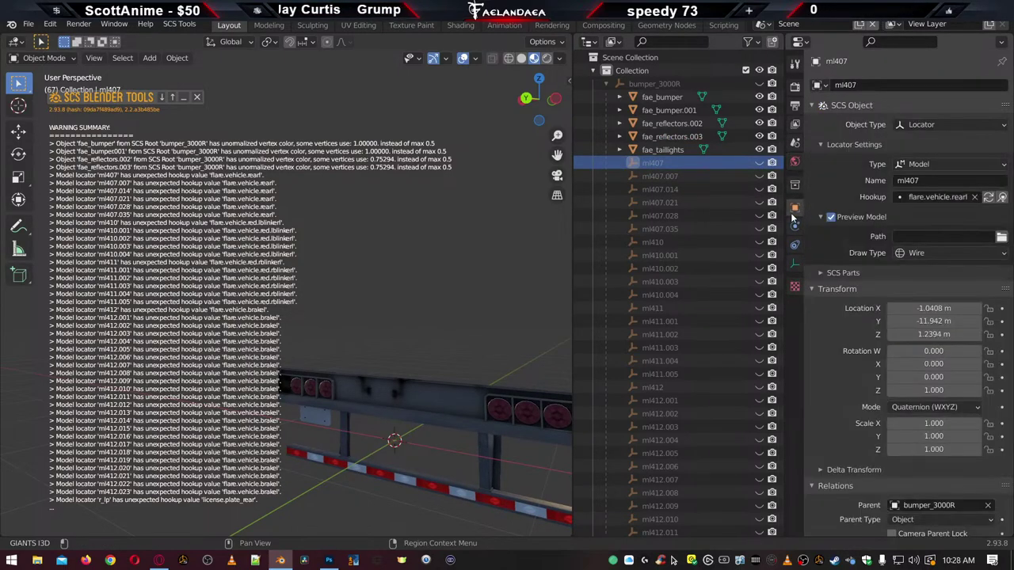
left_click(954, 196)
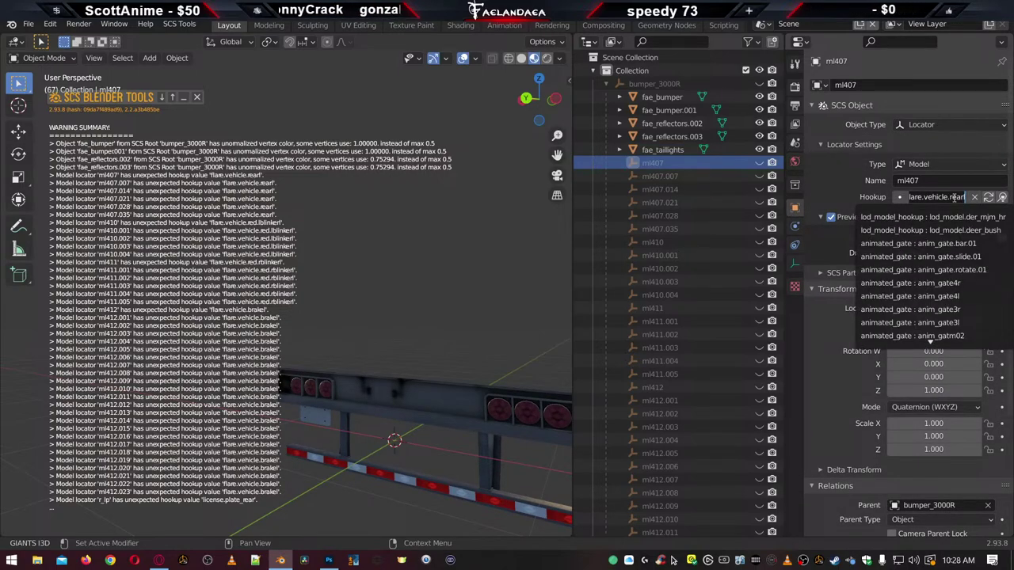
scroll(905, 295, "down", 15)
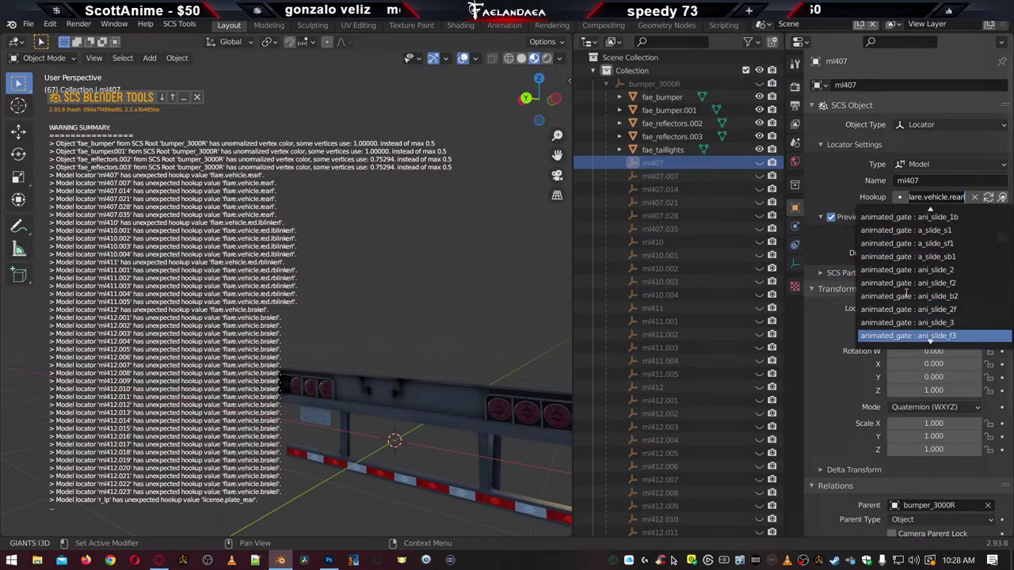
scroll(905, 295, "down", 10)
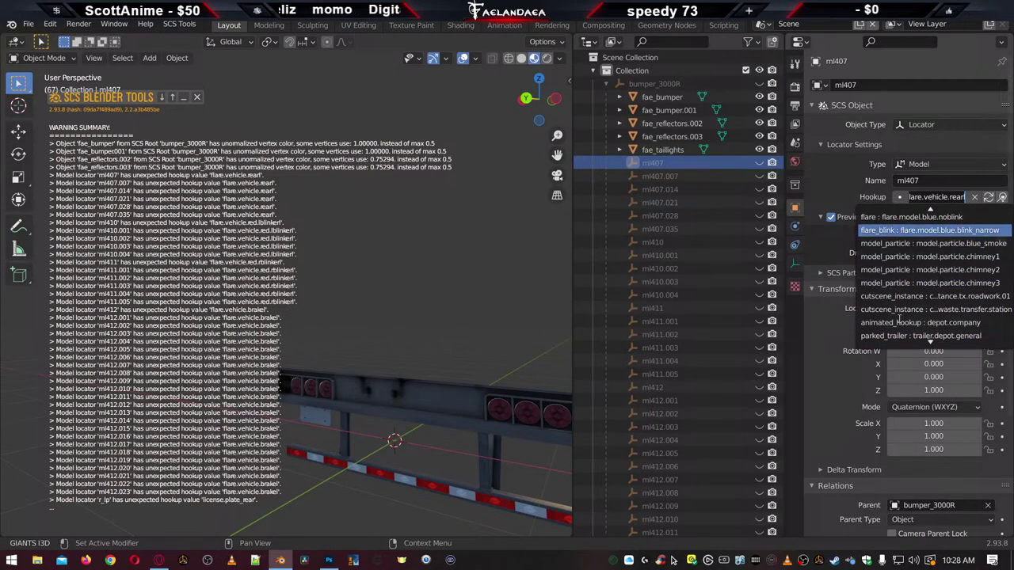
scroll(900, 320, "up", 6)
scroll(900, 319, "up", 1)
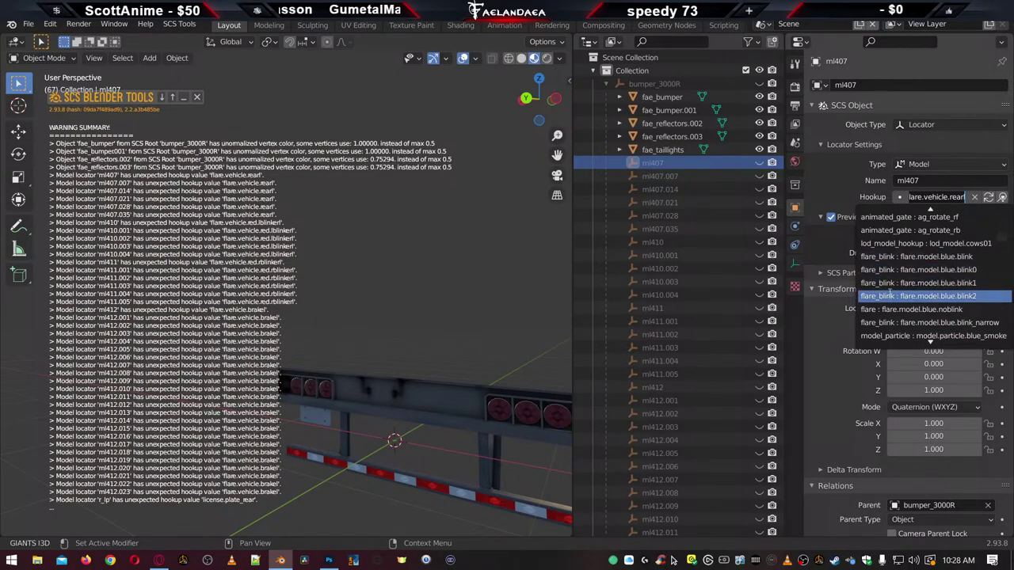
scroll(889, 309, "down", 7)
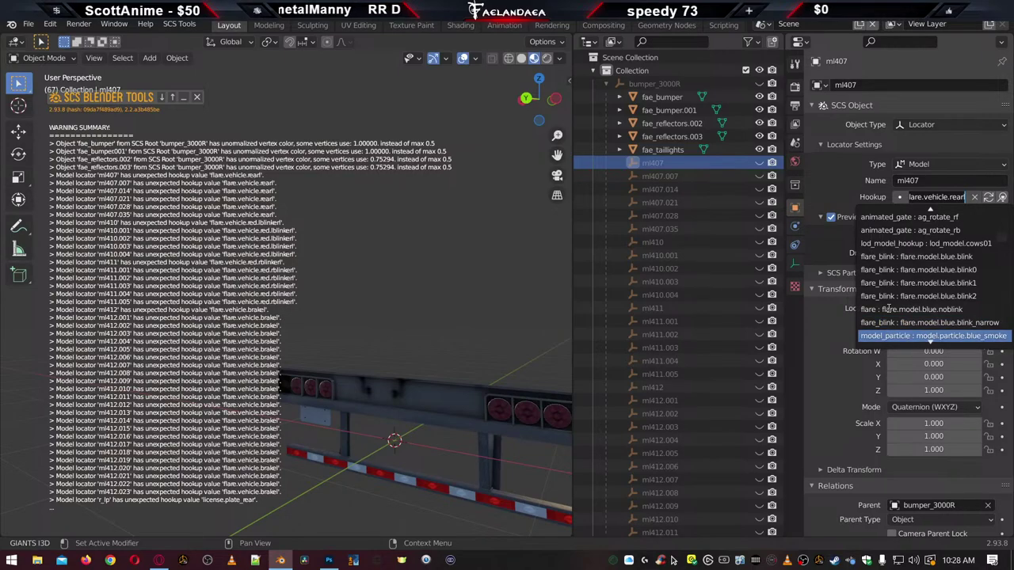
scroll(906, 318, "down", 15)
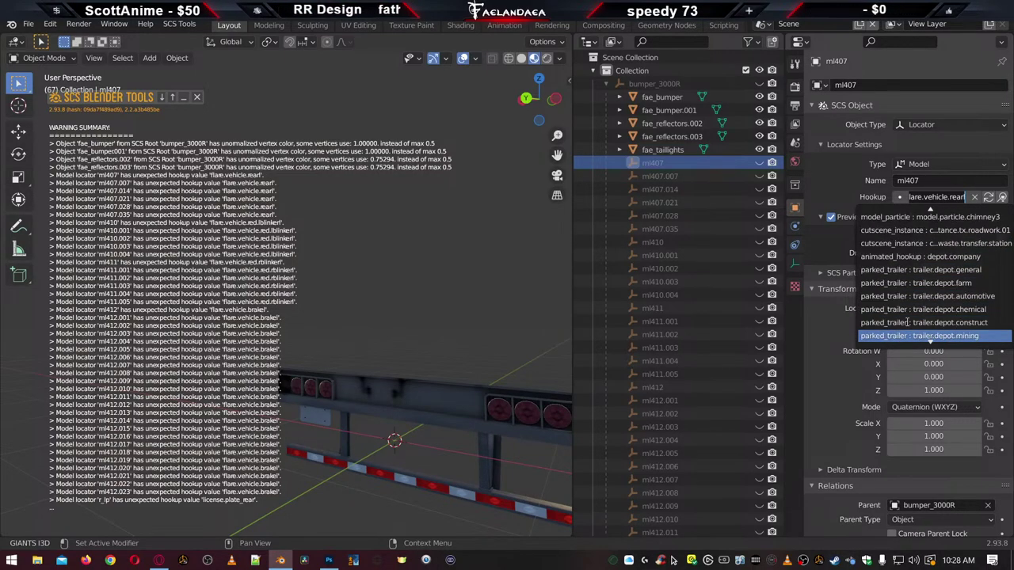
scroll(907, 323, "down", 10)
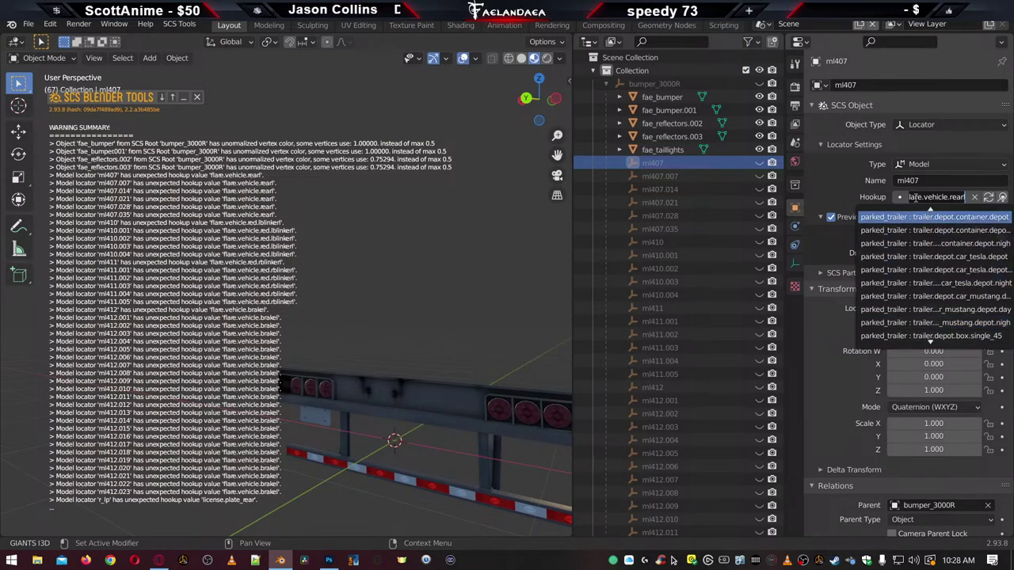
type("rearl")
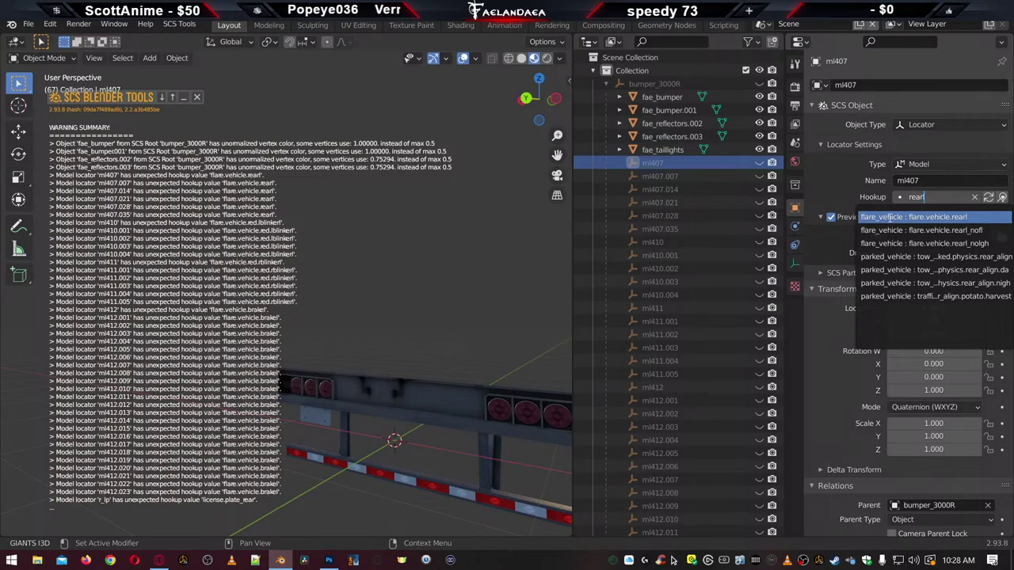
left_click(889, 217)
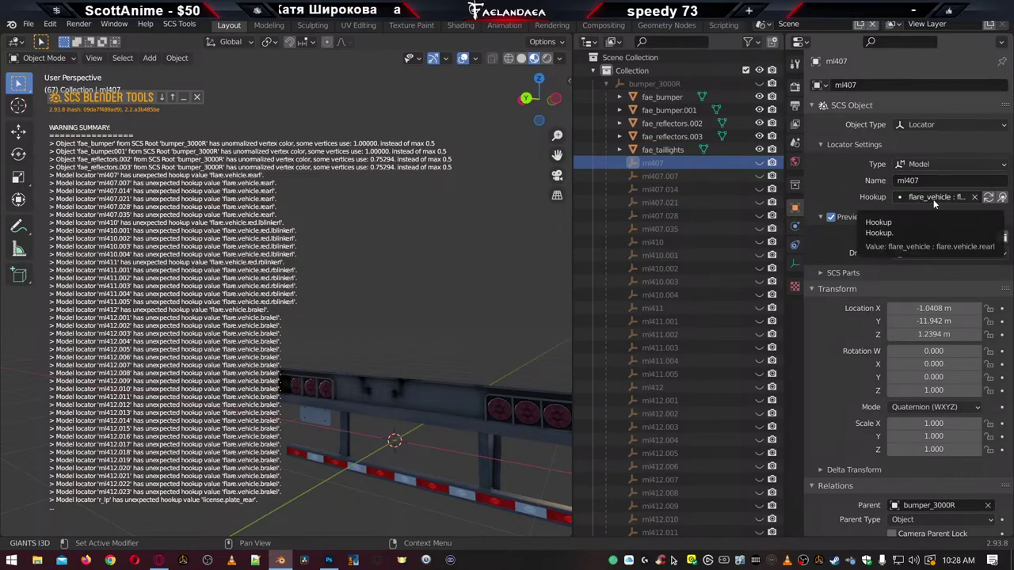
Compare ml407.007 against ml407, then give ml407.007 the flare_vehicle rearl hookup
left_click(668, 176)
left_click(667, 165)
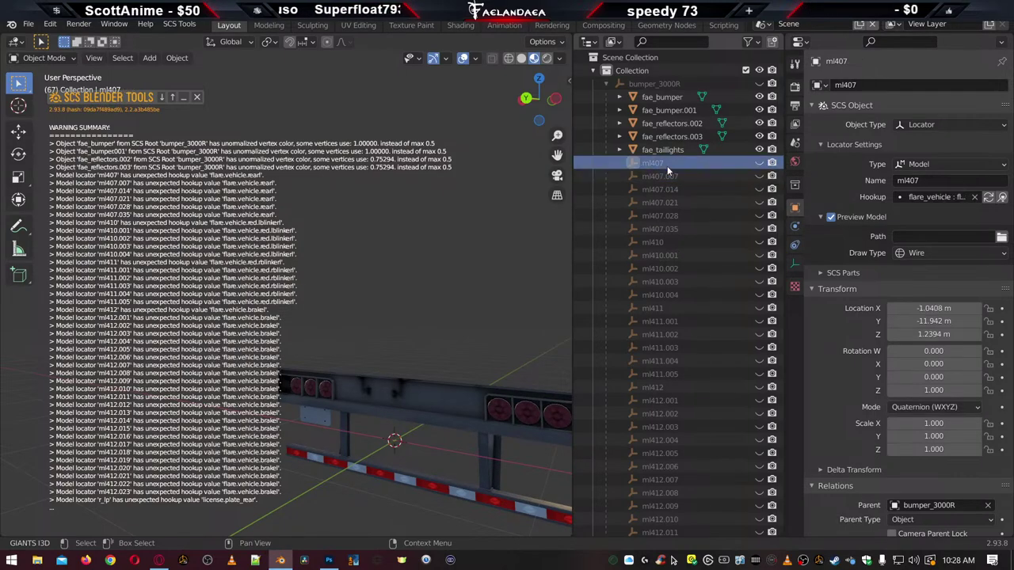
left_click(665, 176)
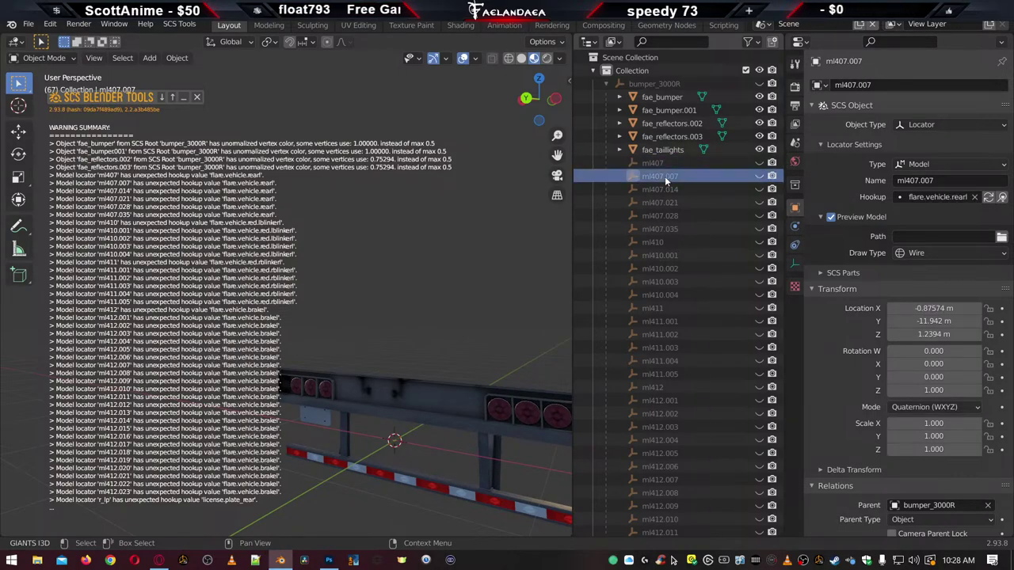
left_click(664, 163)
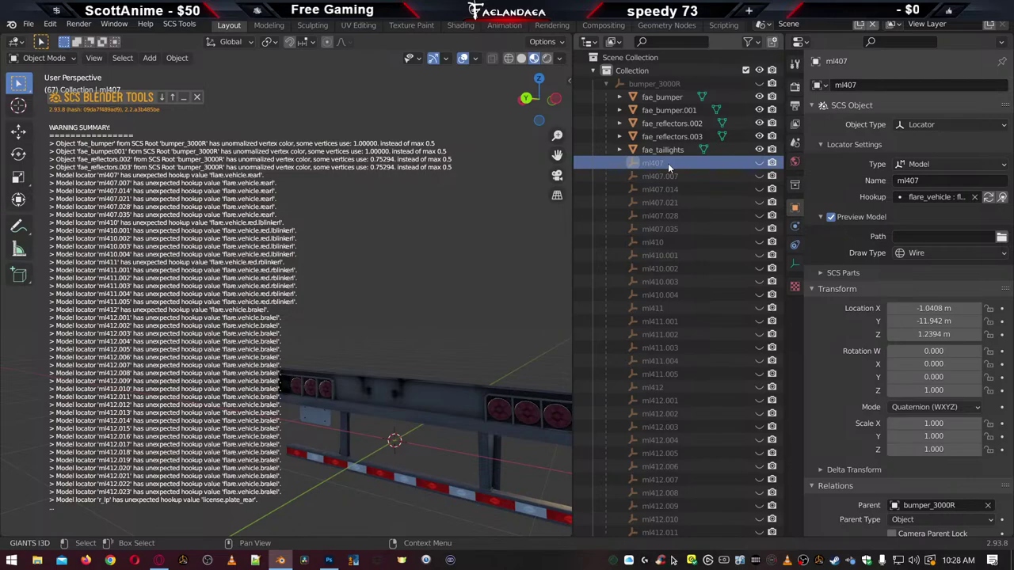
left_click(931, 198)
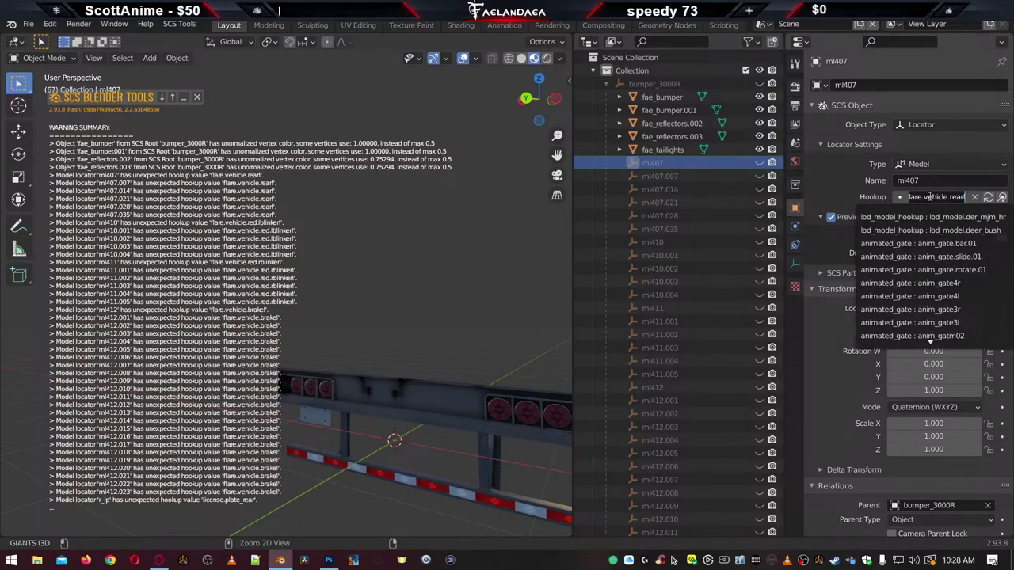
left_click(658, 174)
left_click(941, 197)
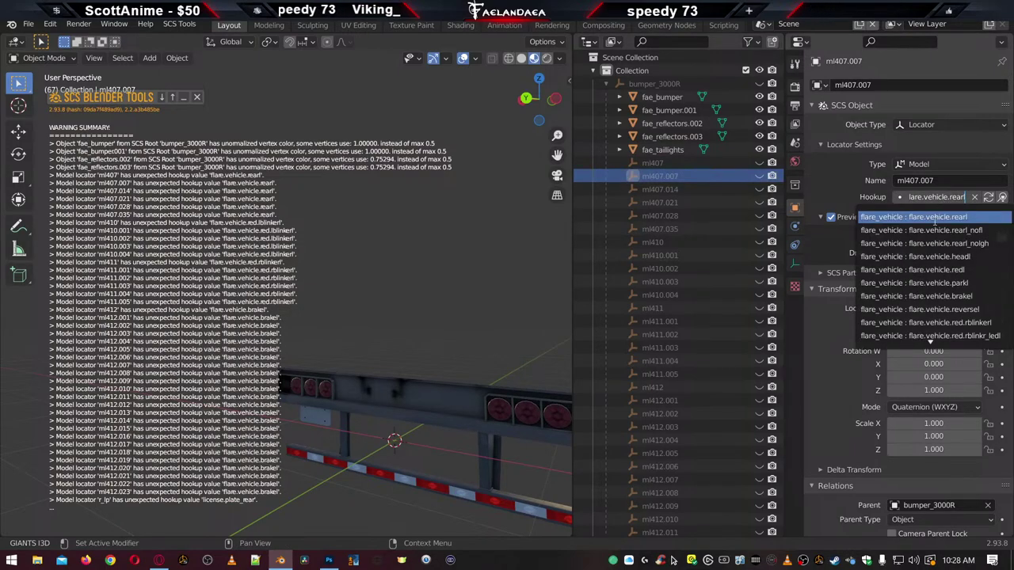
left_click(927, 219)
Assign the flare_vehicle rearl hookup to ml407.014 and ml407.021
left_click(658, 190)
left_click(941, 197)
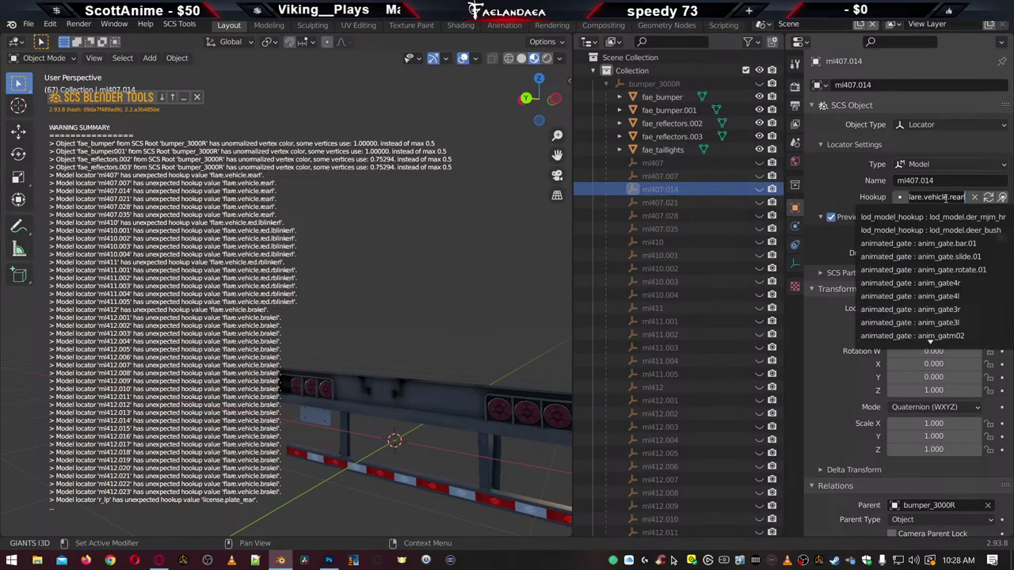
left_click(939, 217)
left_click(681, 202)
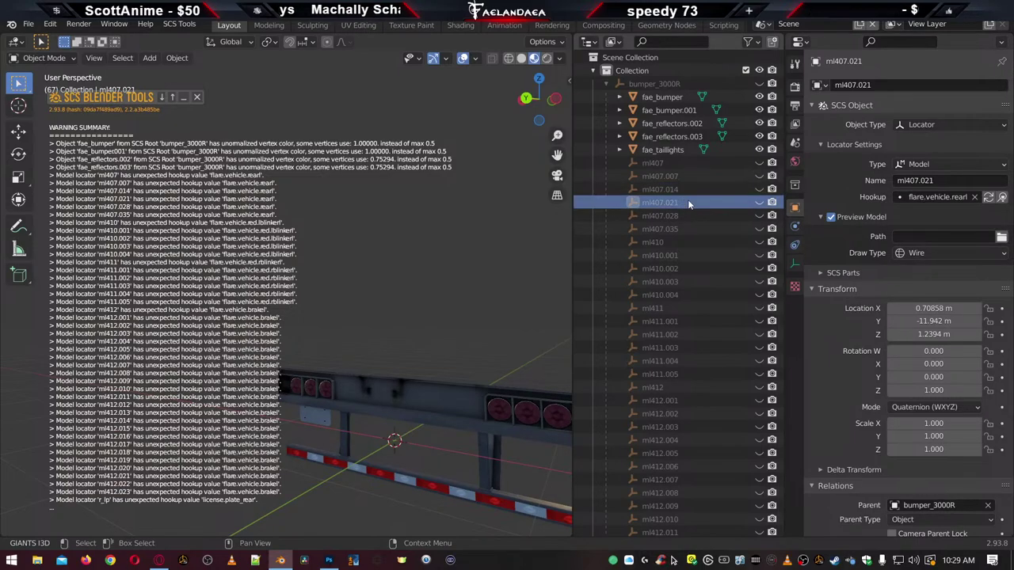
left_click(929, 197)
left_click(927, 217)
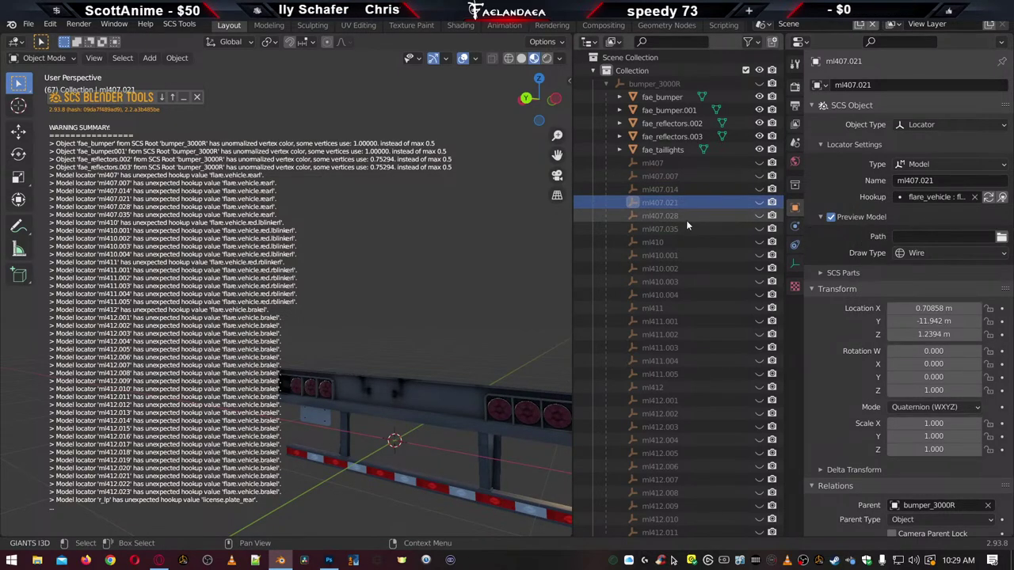
Assign the flare_vehicle rearl hookup to ml407.028 and ml407.035
left_click(683, 216)
left_click(935, 199)
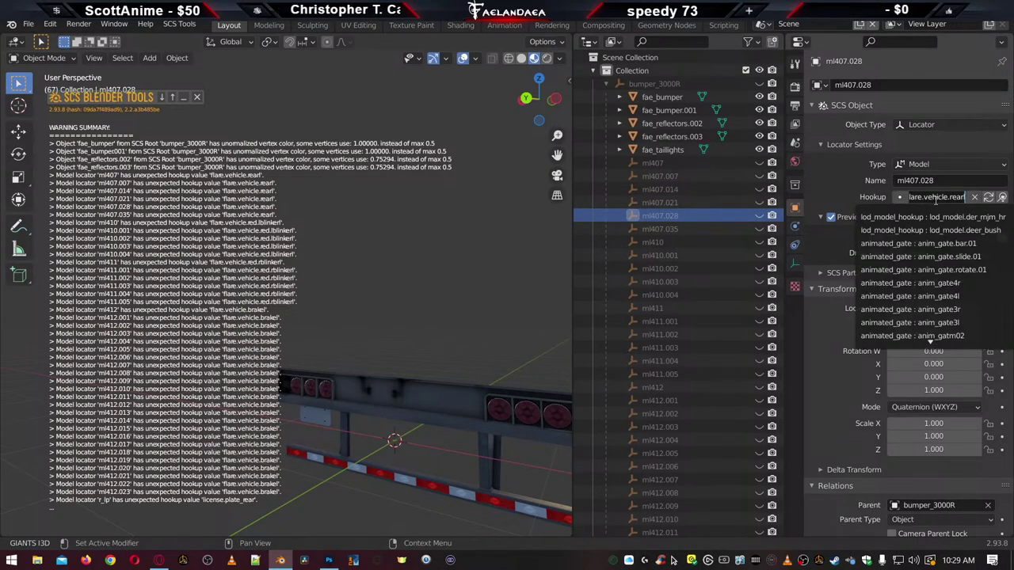
left_click(935, 217)
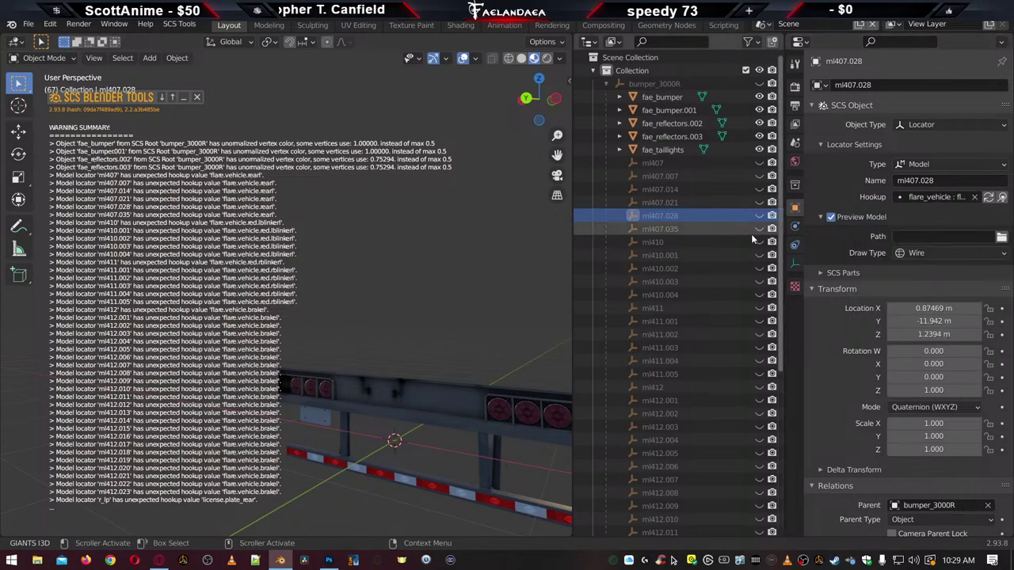
left_click(663, 229)
left_click(951, 198)
left_click(945, 216)
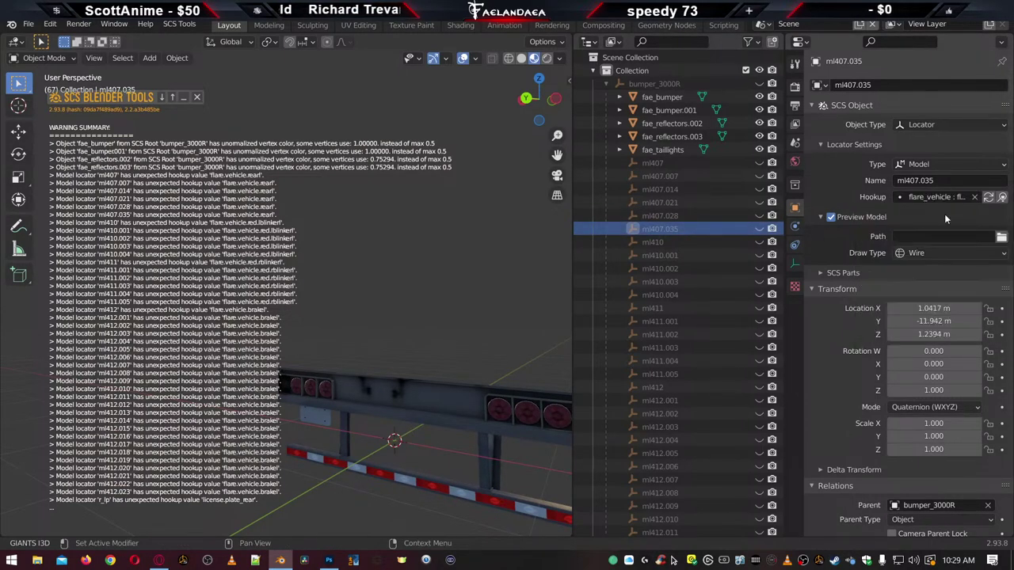
left_click(664, 242)
Give ml410 a rearl hookup, then compare the hookup lists of ml410 and ml410.001
left_click(941, 199)
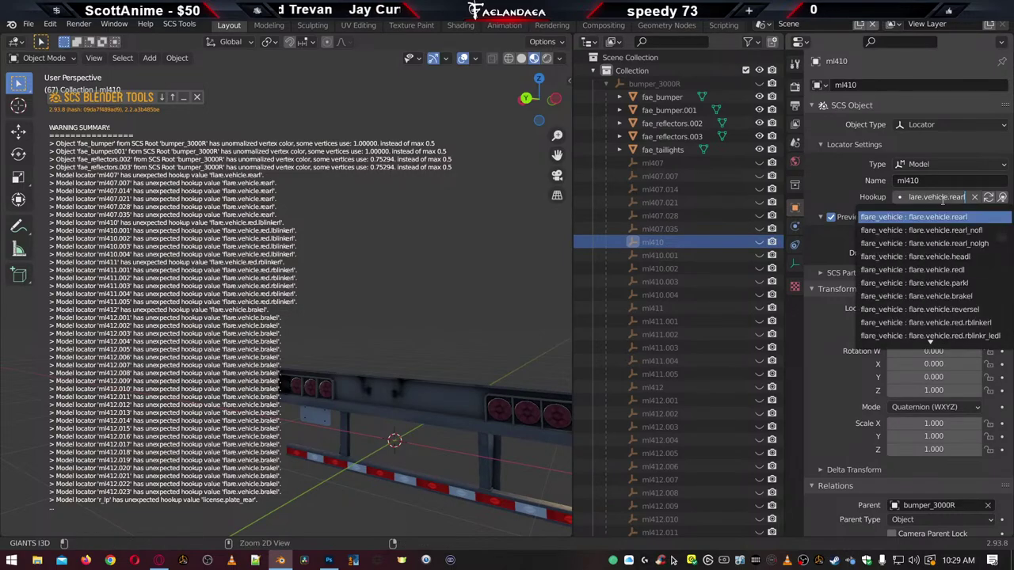
left_click(943, 219)
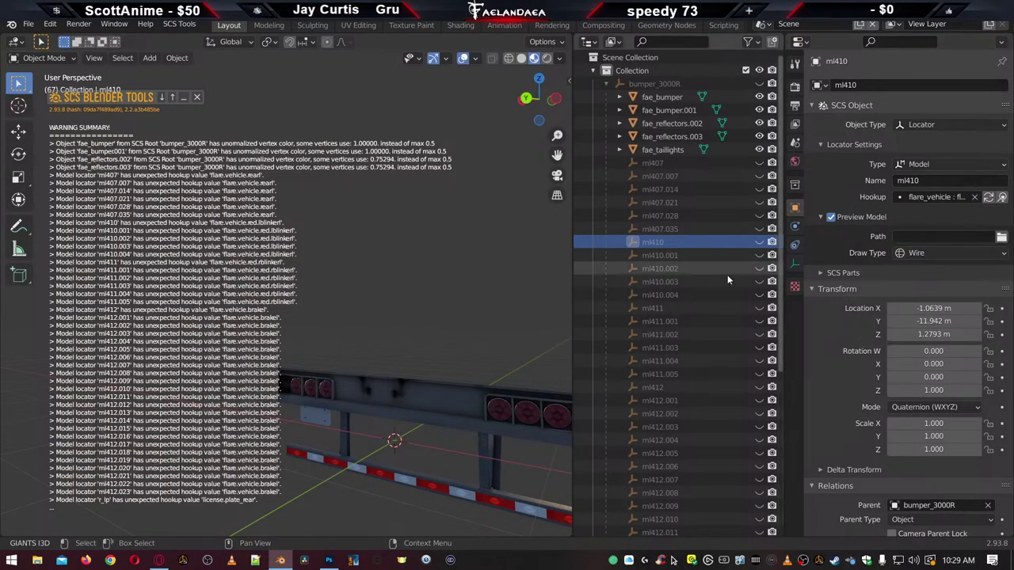
left_click(677, 256)
left_click(938, 198)
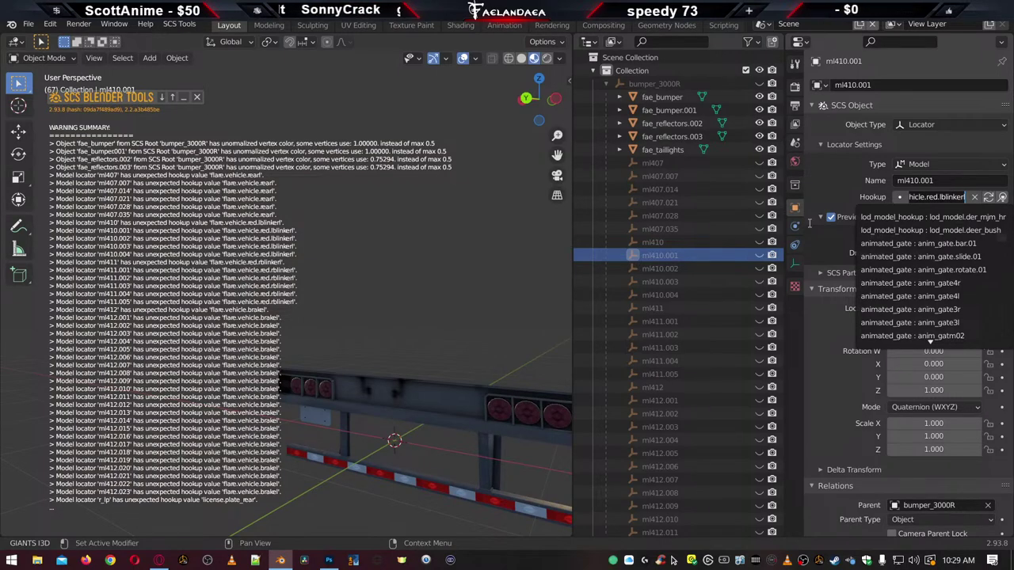
left_click(674, 244)
left_click(670, 243)
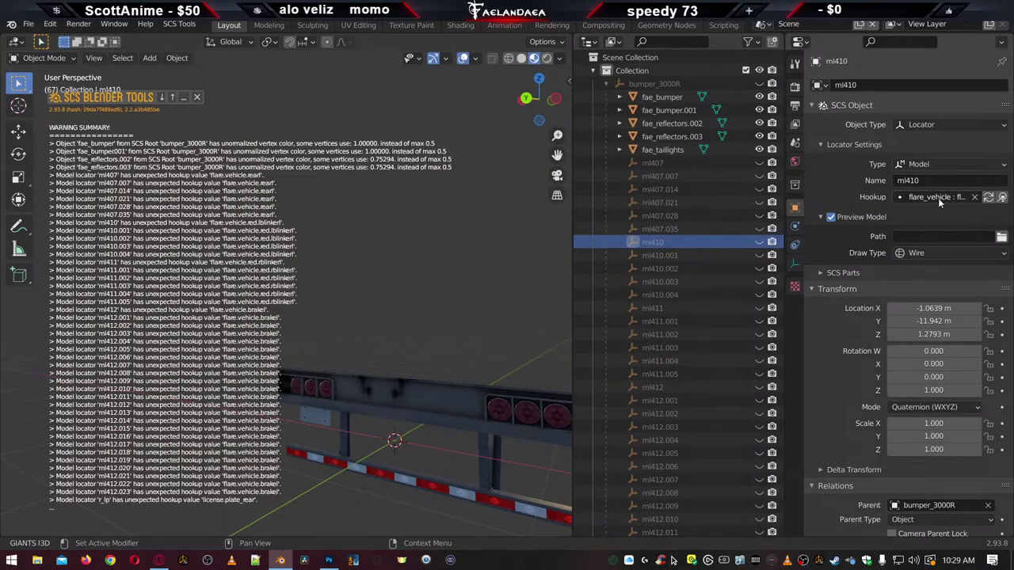
left_click(940, 199)
left_click(680, 254)
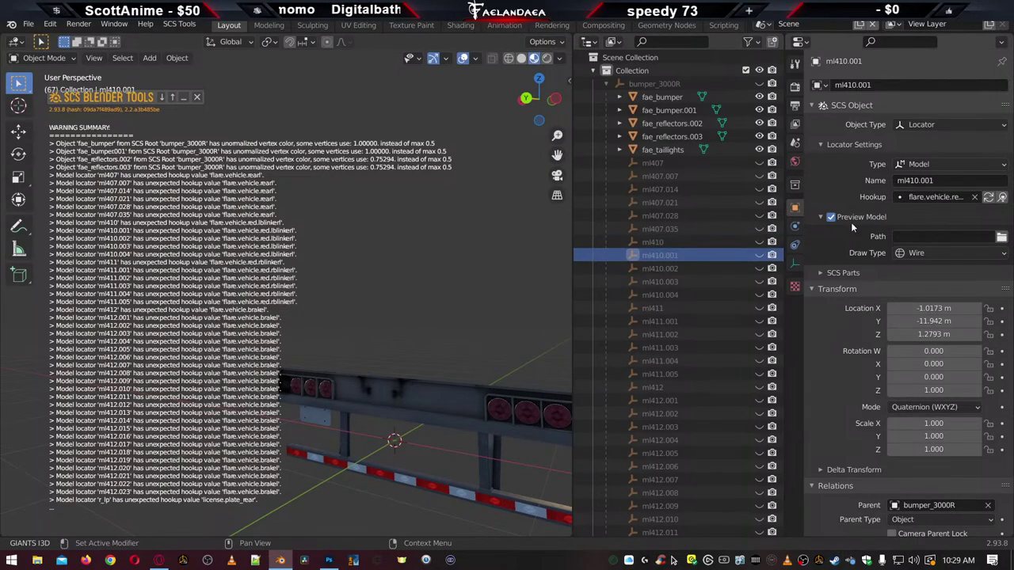
left_click(933, 198)
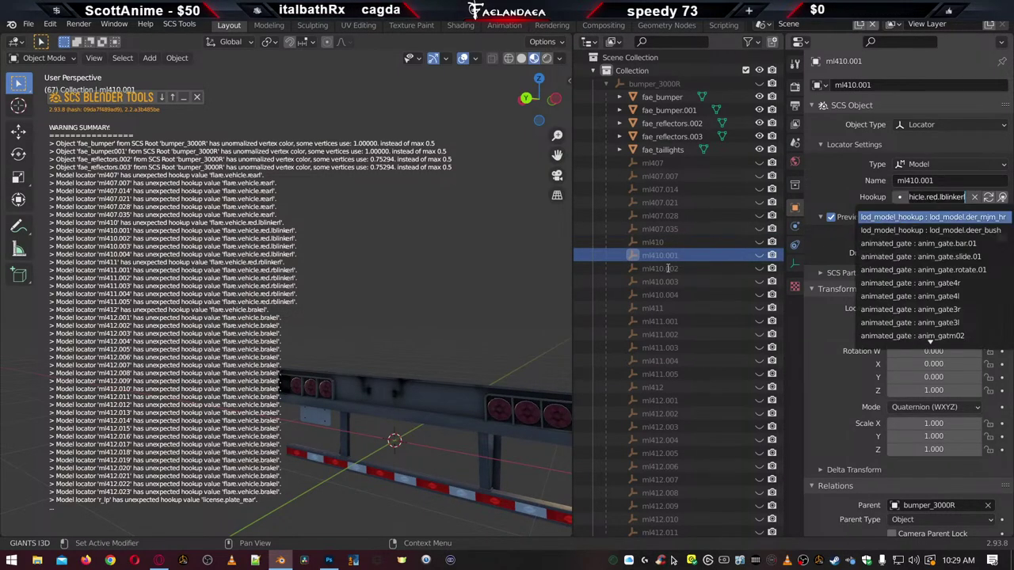
Search 'lblinker' and set ml410's hookup to flare.vehicle.lblinker
left_click(660, 242)
left_click(929, 197)
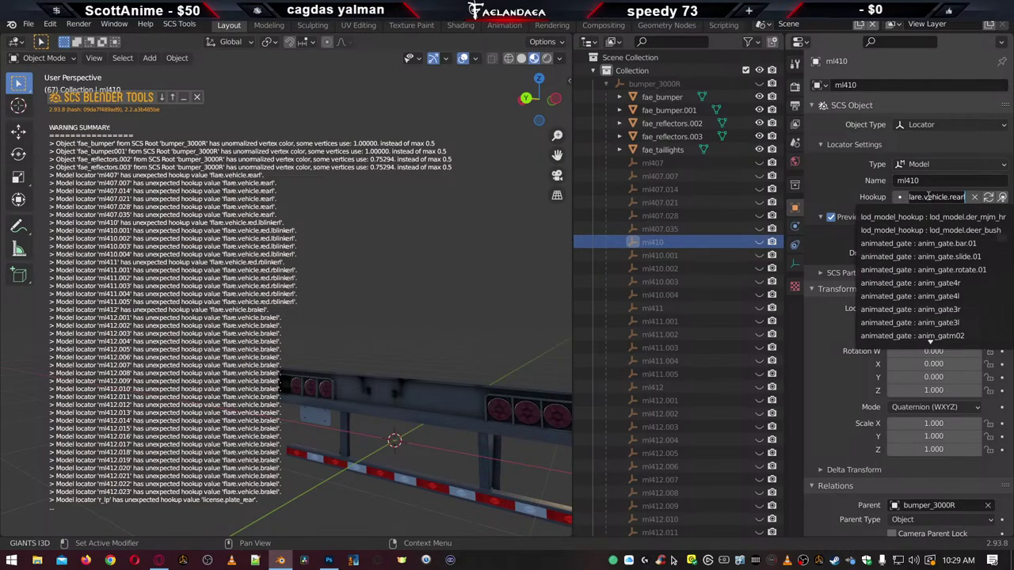
type("lblinker")
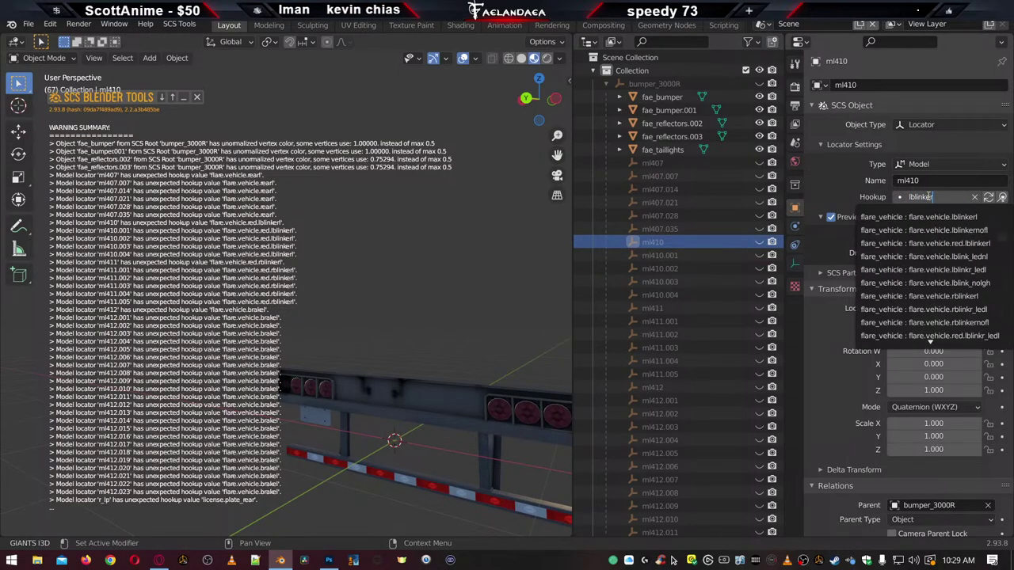
left_click(930, 216)
left_click(933, 198)
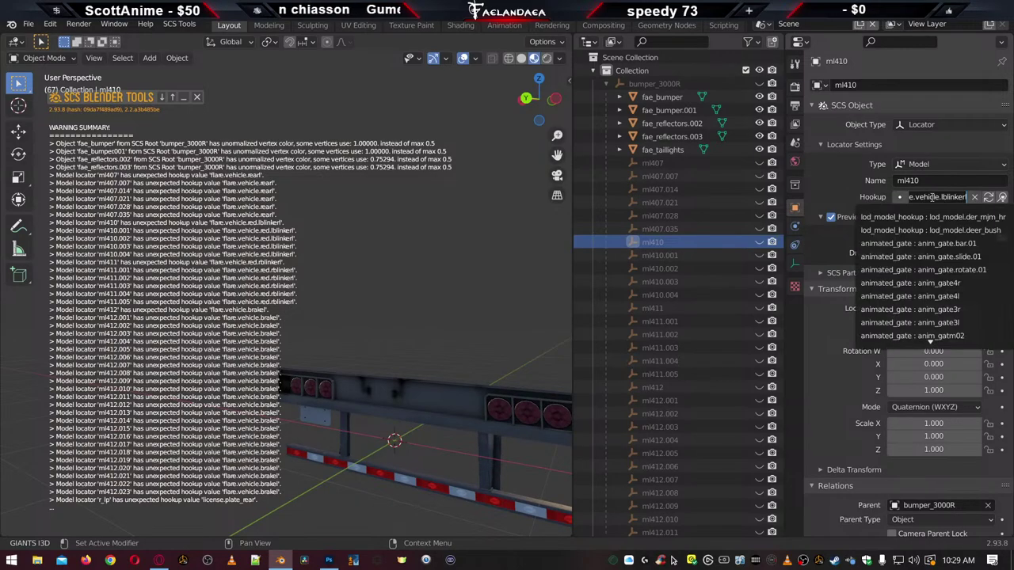
Set the hookups of ml410.001 and ml410.002 to flare.vehicle.lblinker
left_click(658, 254)
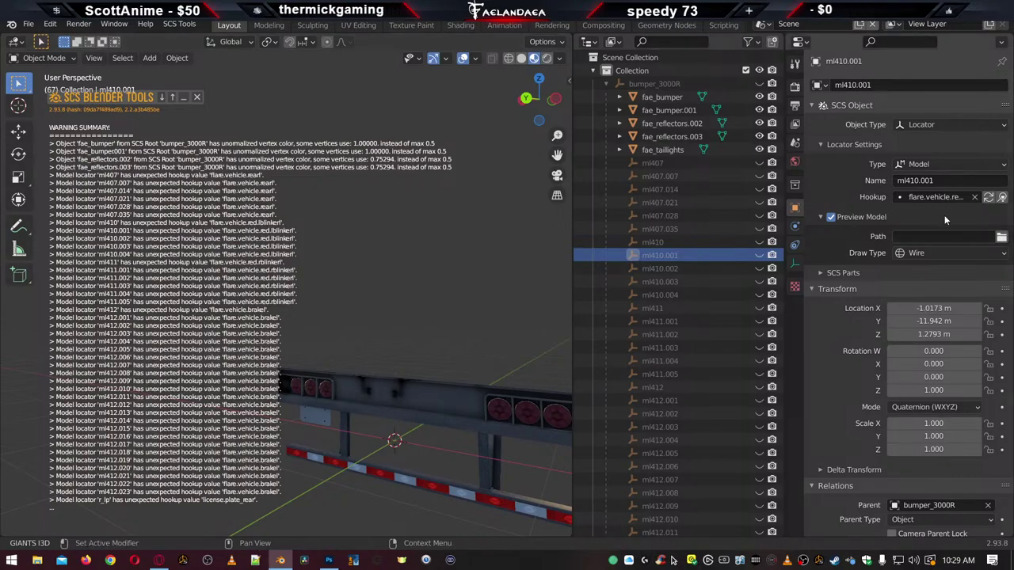
left_click(937, 196)
key("BackSpace")
key("BackSpace")
key("BackSpace")
key("BackSpace")
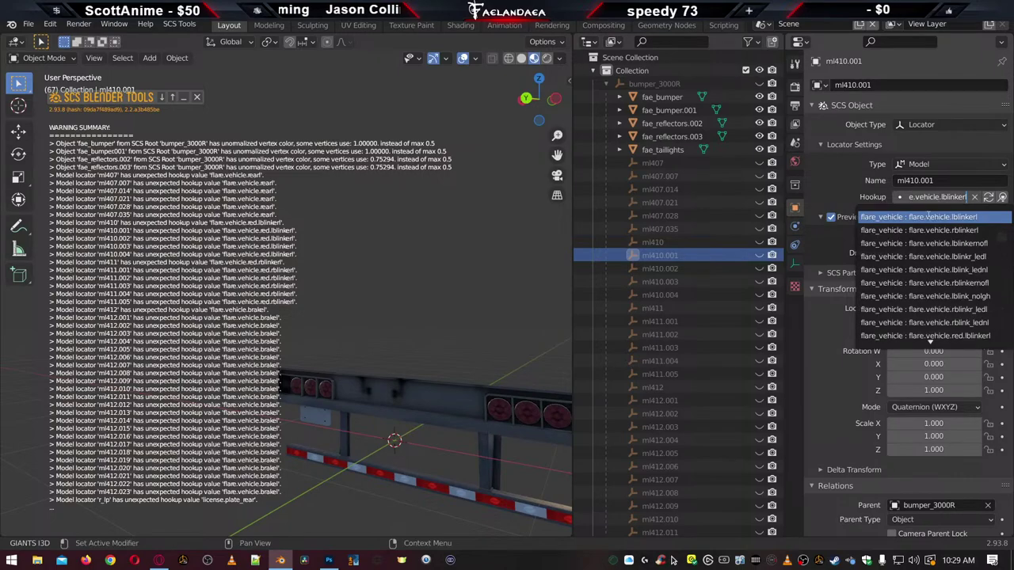
left_click(924, 218)
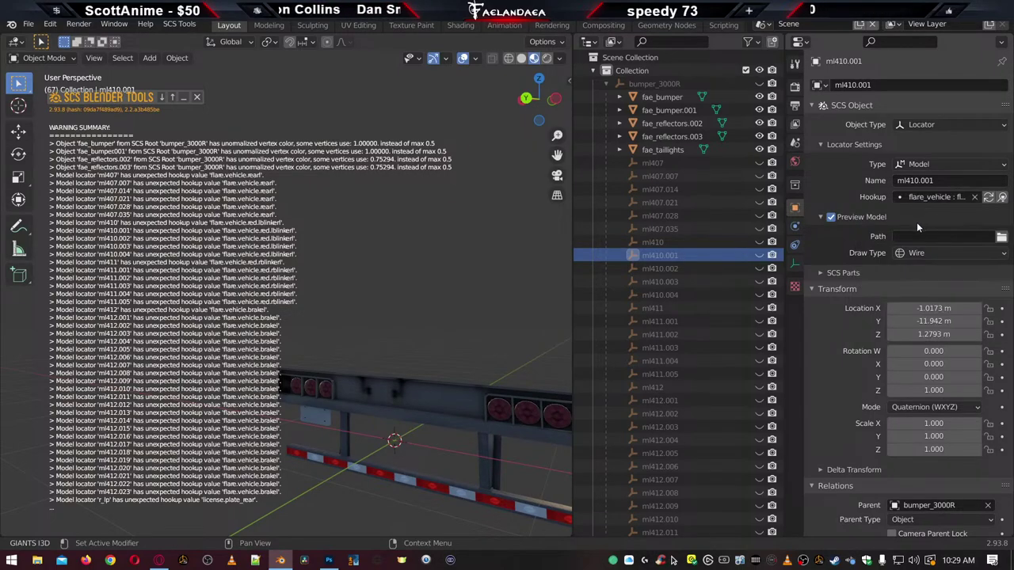
left_click(665, 269)
left_click(935, 196)
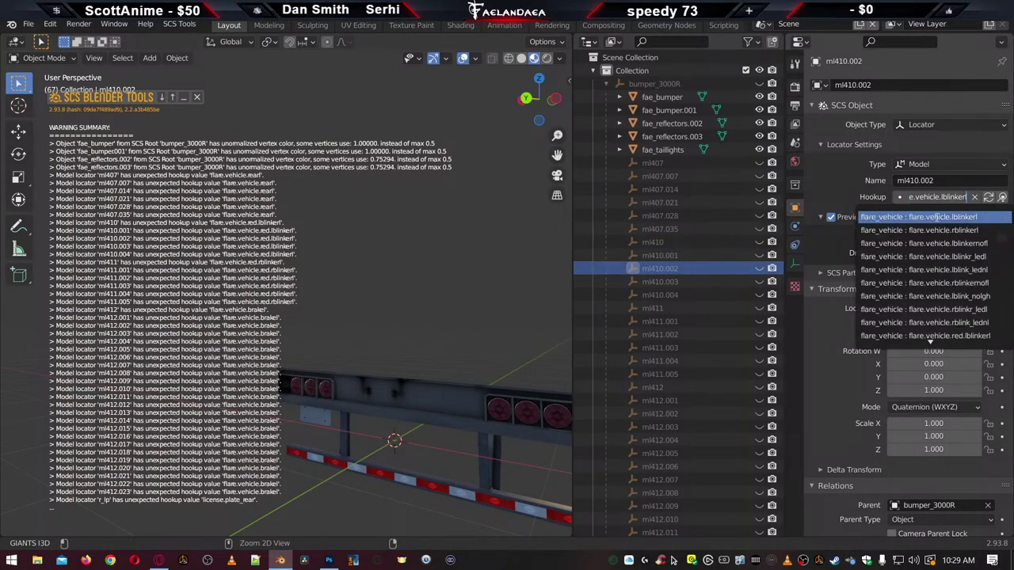
left_click(924, 214)
Set the hookups of ml410.003 and ml410.004 to flare.vehicle.lblinker
left_click(691, 281)
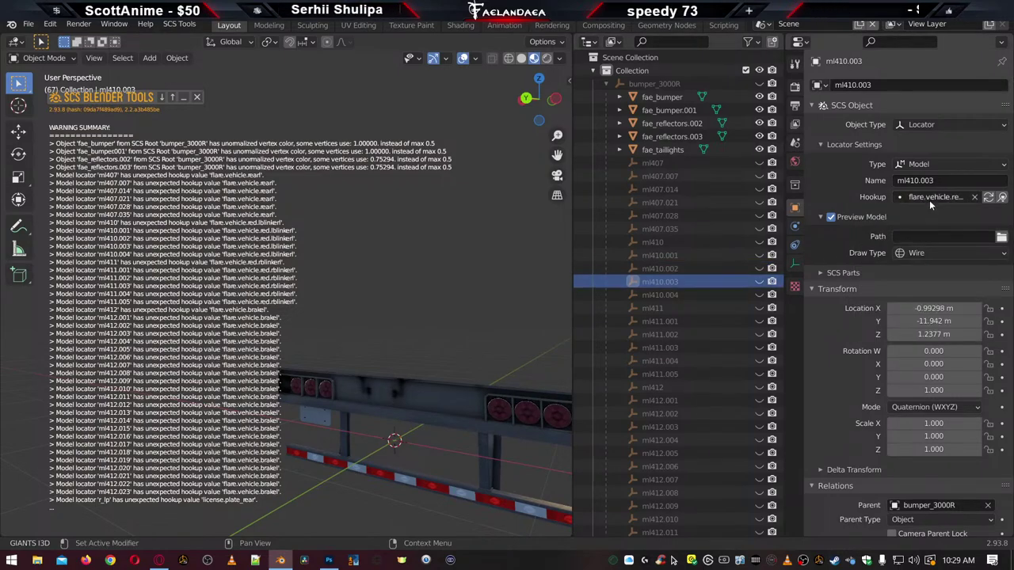
left_click(930, 198)
type("flare.vehicle.lblinker")
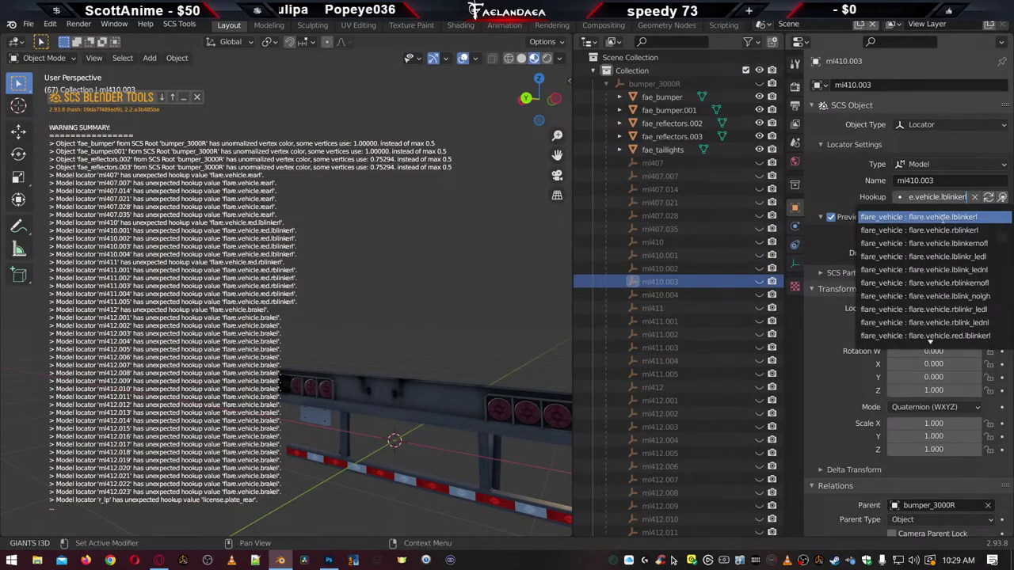
left_click(943, 217)
left_click(669, 295)
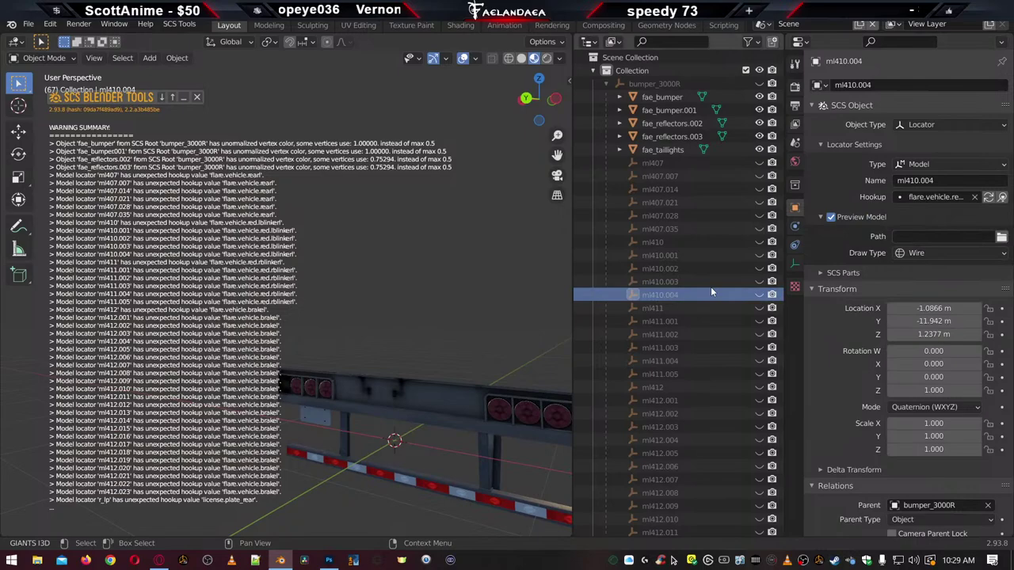
left_click(939, 198)
key("ctrl+v")
left_click(944, 216)
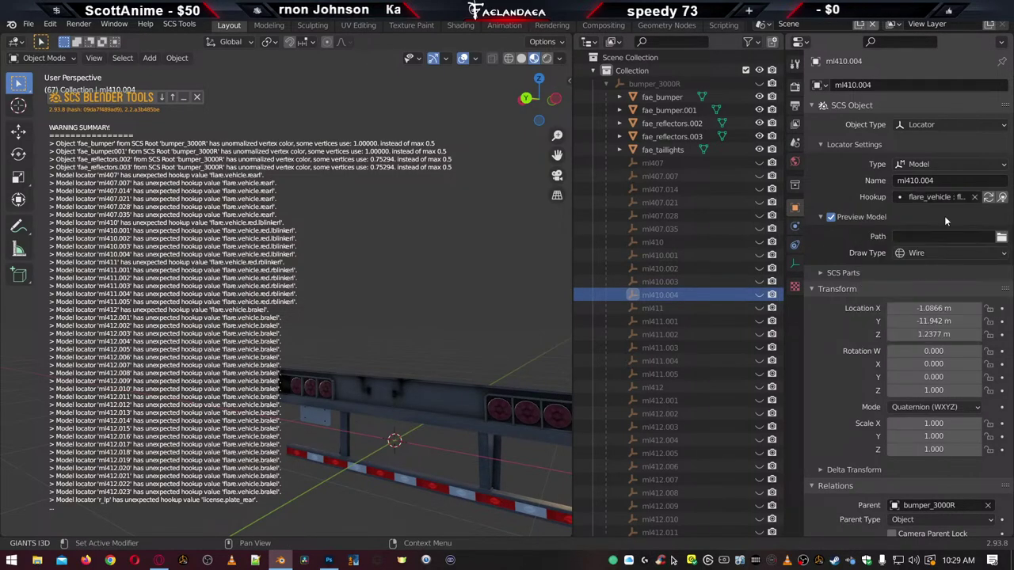
Search 'rblinker' and set ml411's hookup to flare.vehicle.rblinker
left_click(663, 310)
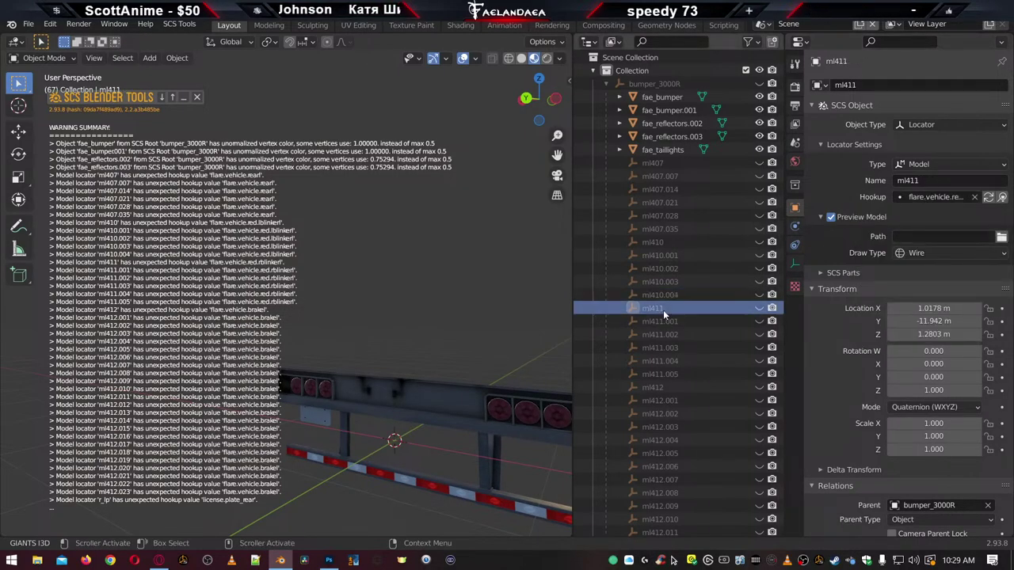
left_click(935, 198)
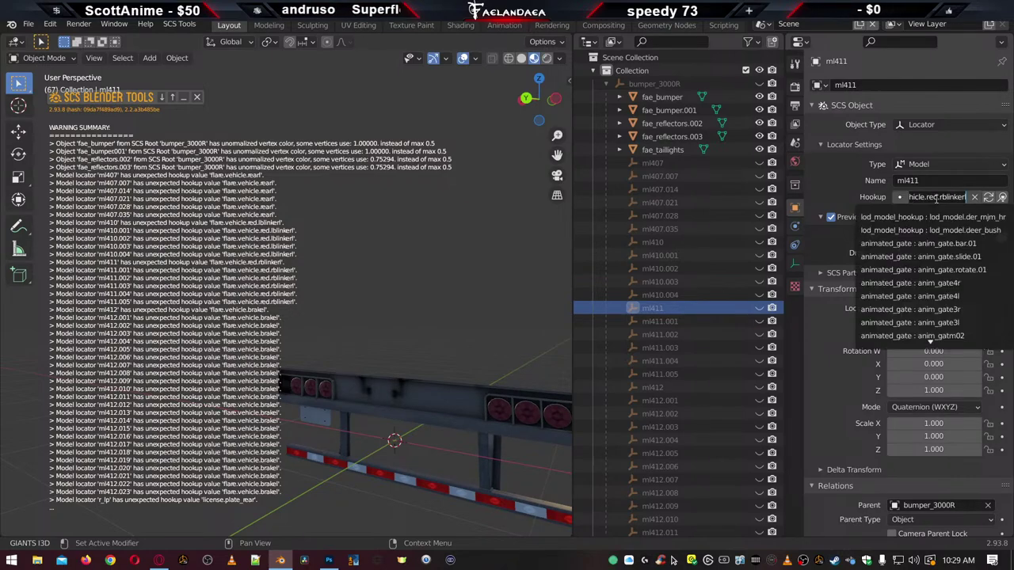
type("rbl")
type("inker")
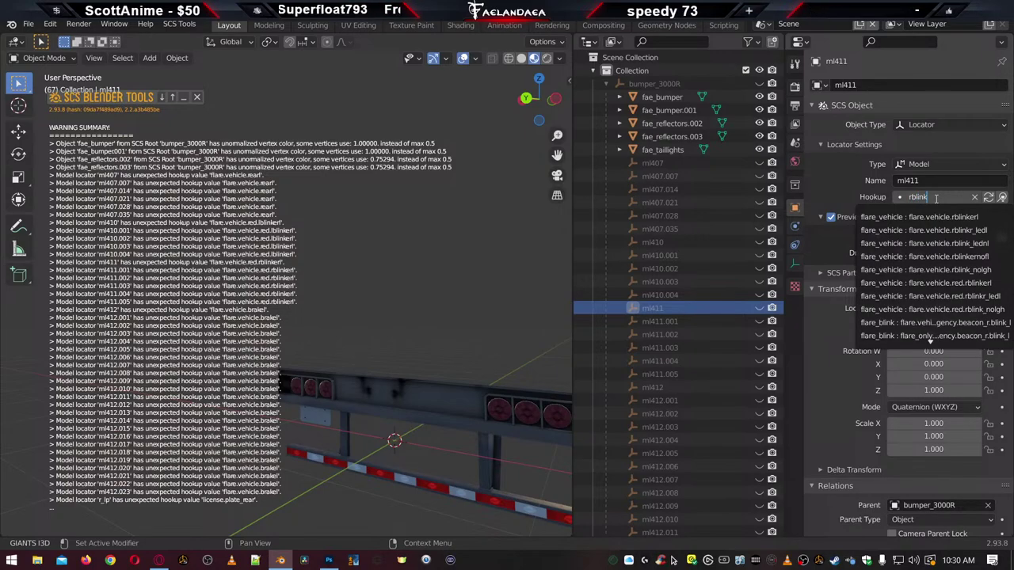
left_click(953, 216)
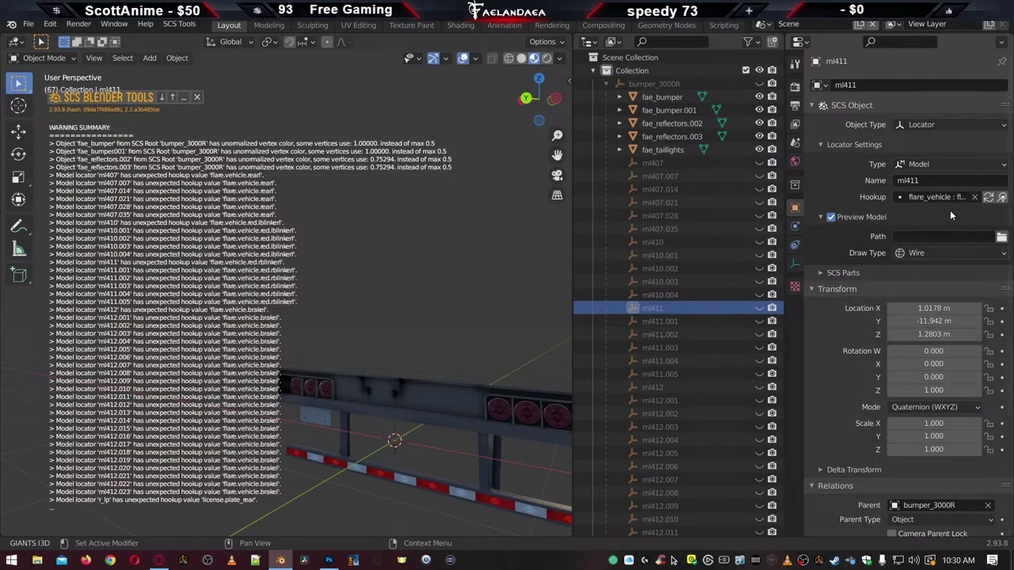
left_click(938, 197)
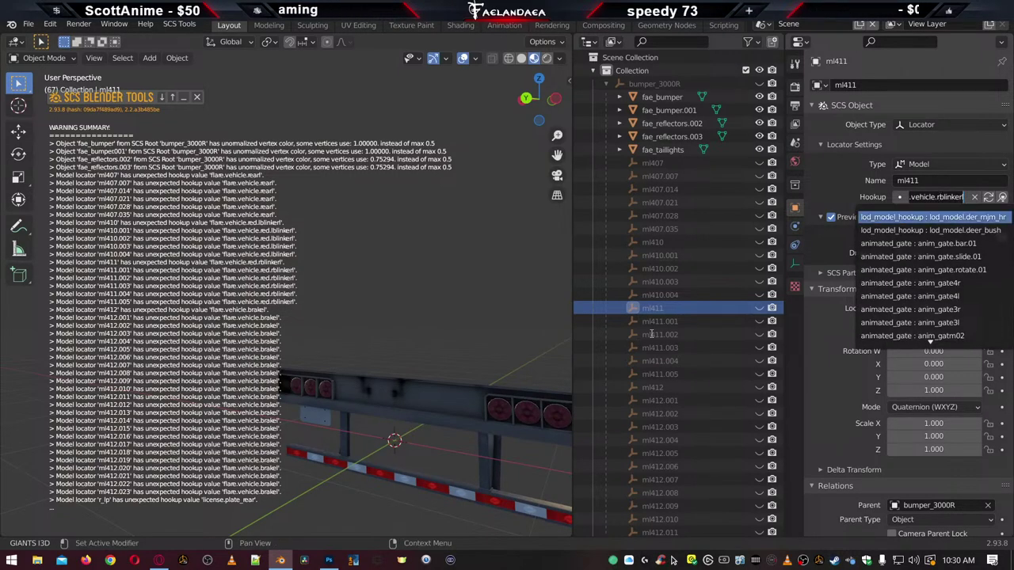
Set the hookups of ml411.001 and ml411.002 to flare.vehicle.rblinker
left_click(660, 321)
left_click(925, 198)
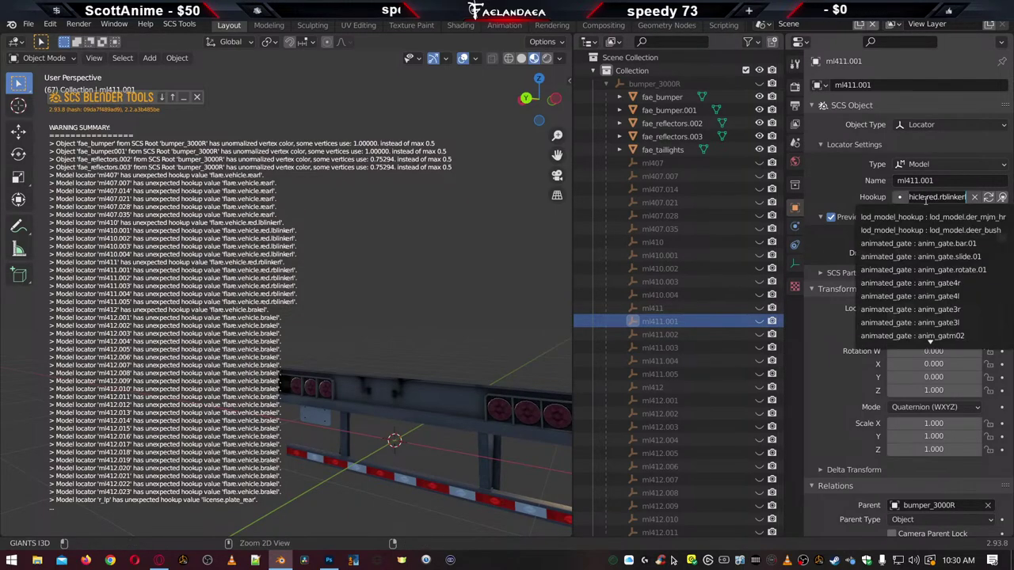
type("flare.vehicle.rblinker")
left_click(929, 218)
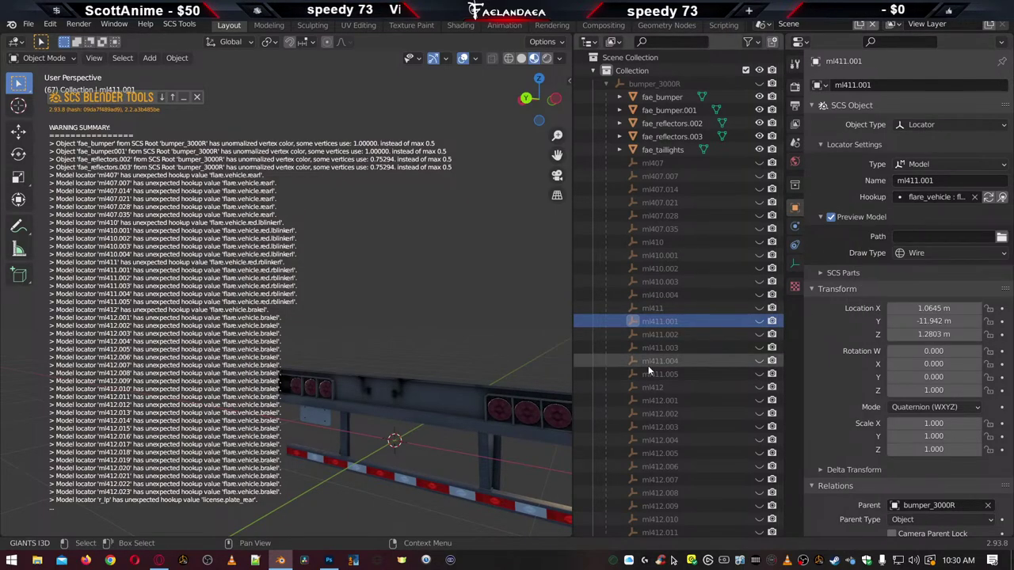
left_click(660, 335)
left_click(925, 198)
type("flare.vehicle.rblinker")
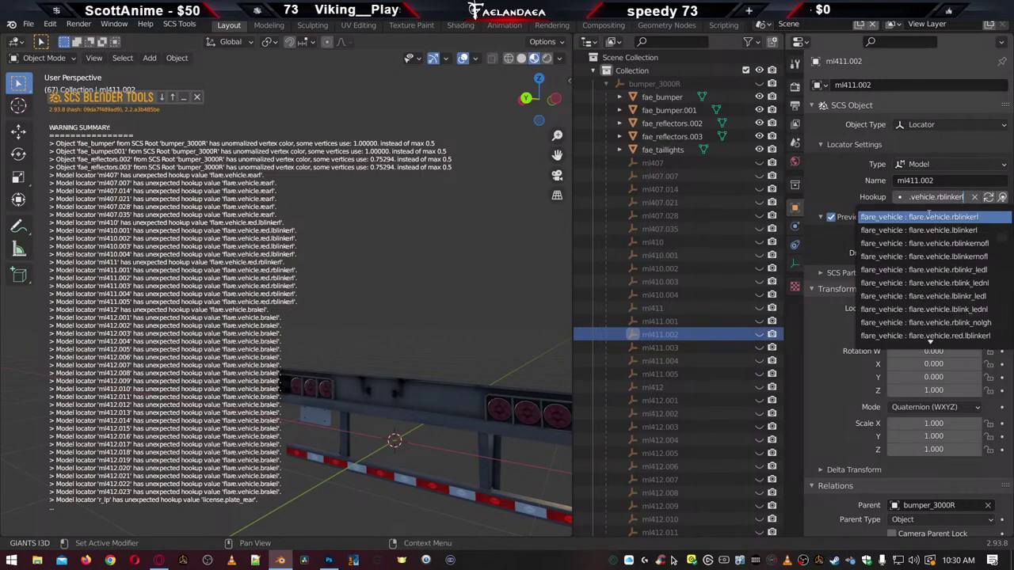
left_click(932, 217)
Set the hookups of ml411.003 and ml411.004 to flare.vehicle.rblinker
left_click(694, 347)
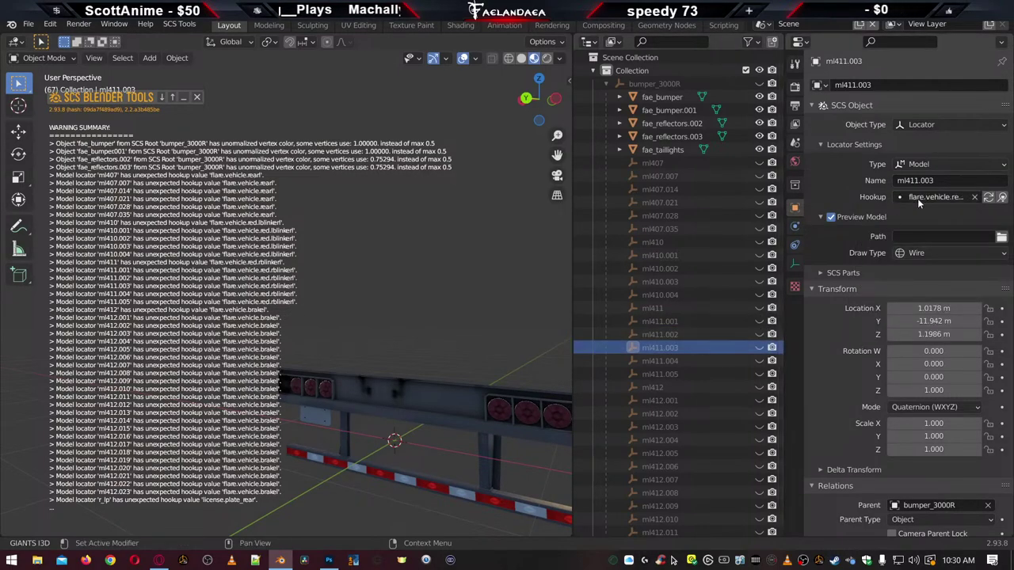
left_click(917, 199)
type(".vehicle.rblinker")
left_click(929, 218)
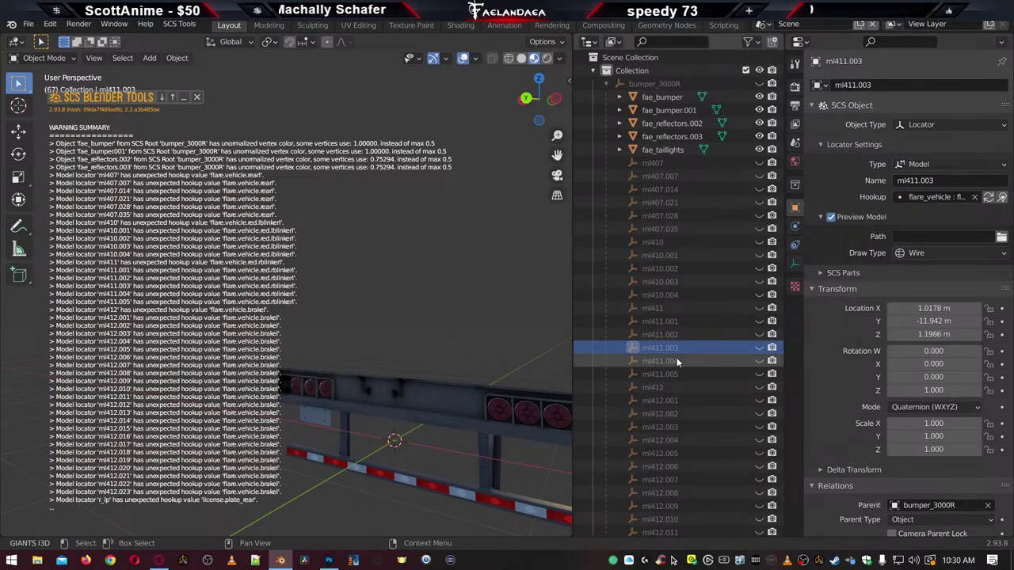
left_click(677, 359)
left_click(925, 198)
key("ctrl+v")
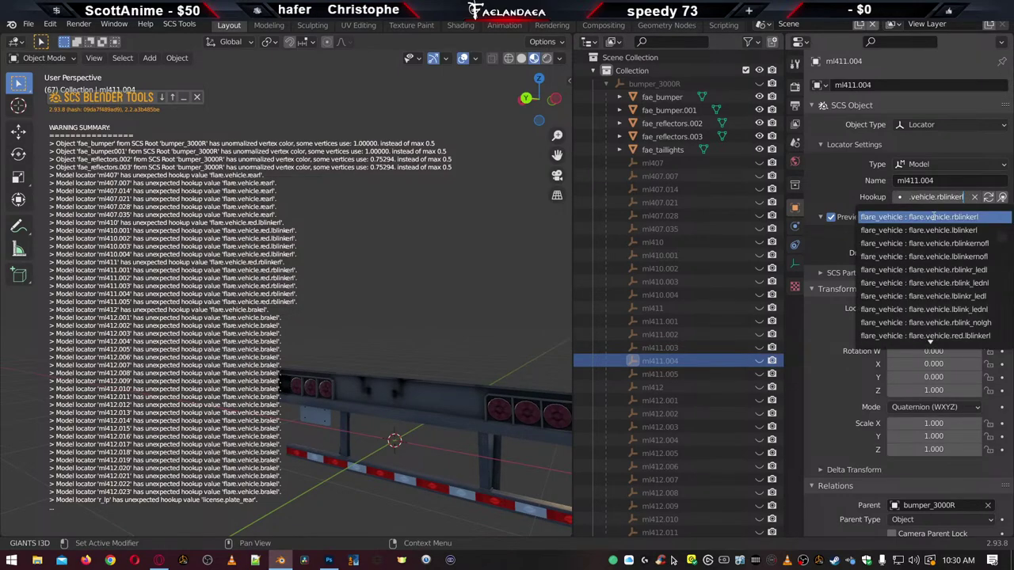
left_click(932, 217)
Set ml411.005's hookup to flare.vehicle.rblinker
left_click(683, 374)
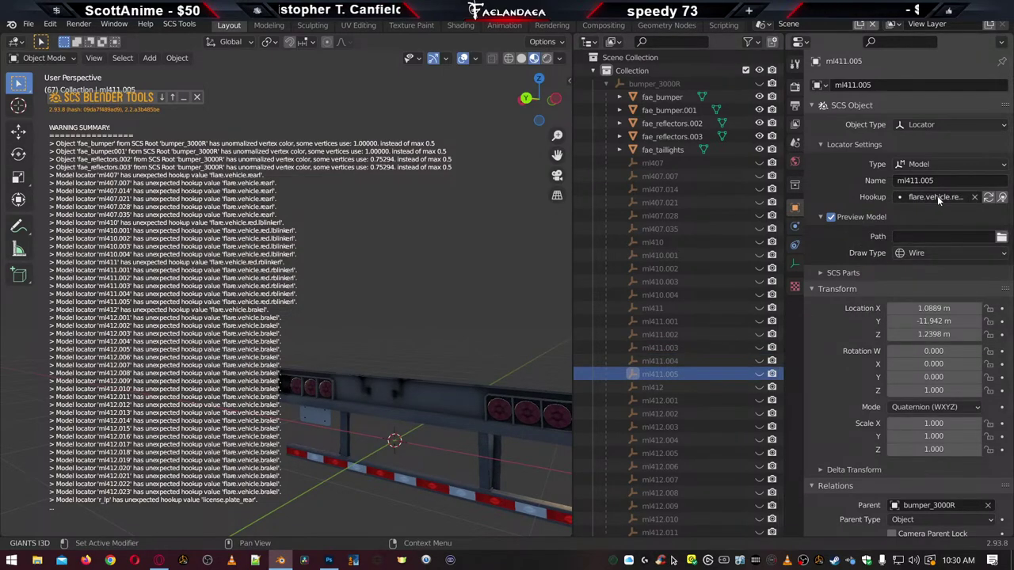
left_click(937, 196)
key("ctrl+v")
left_click(929, 218)
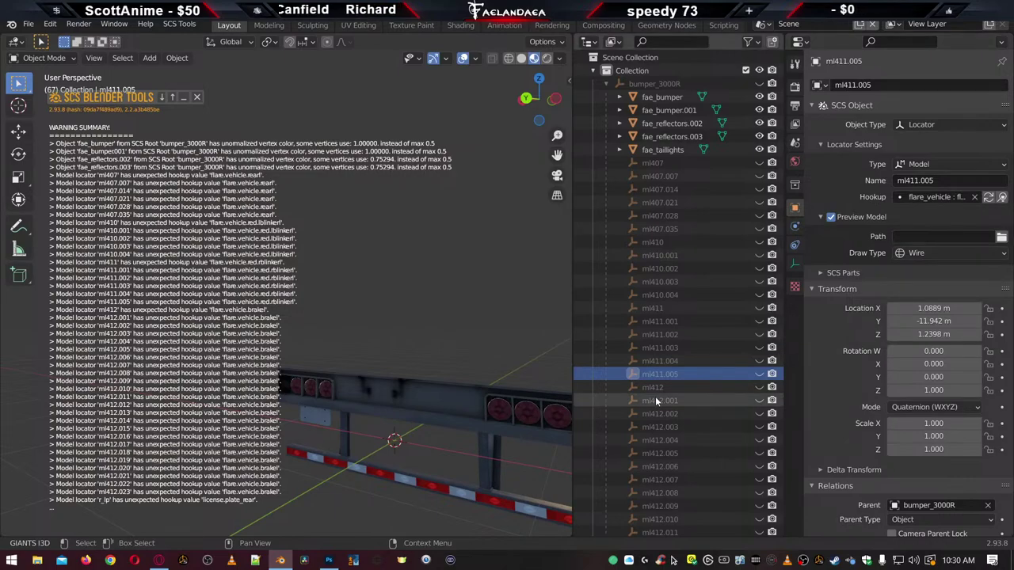
left_click(678, 387)
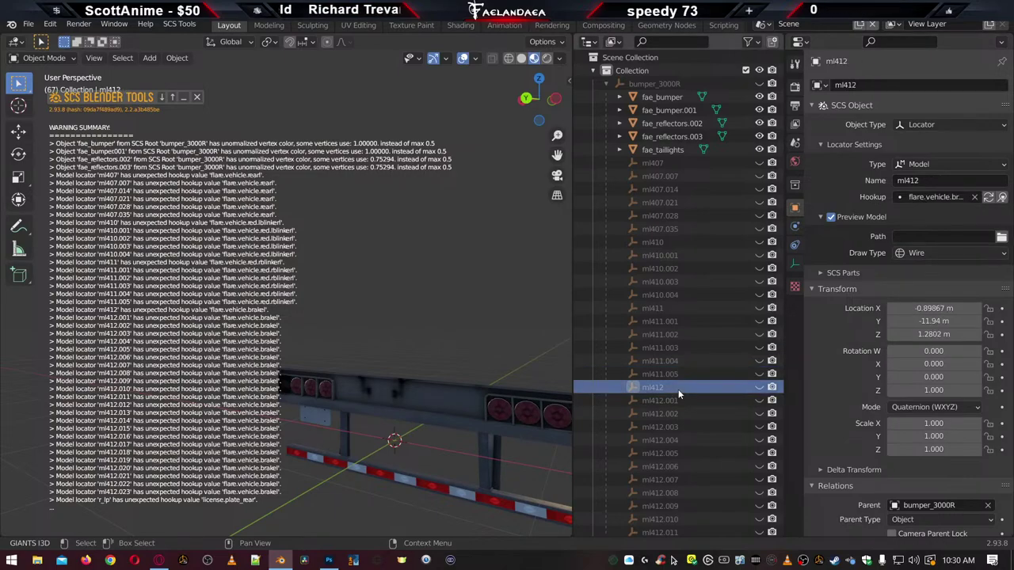
Search 'brakel' and give ml412 and ml412.001 the flare_vehicle : flare.vehicle.brakel hookup
left_click(937, 196)
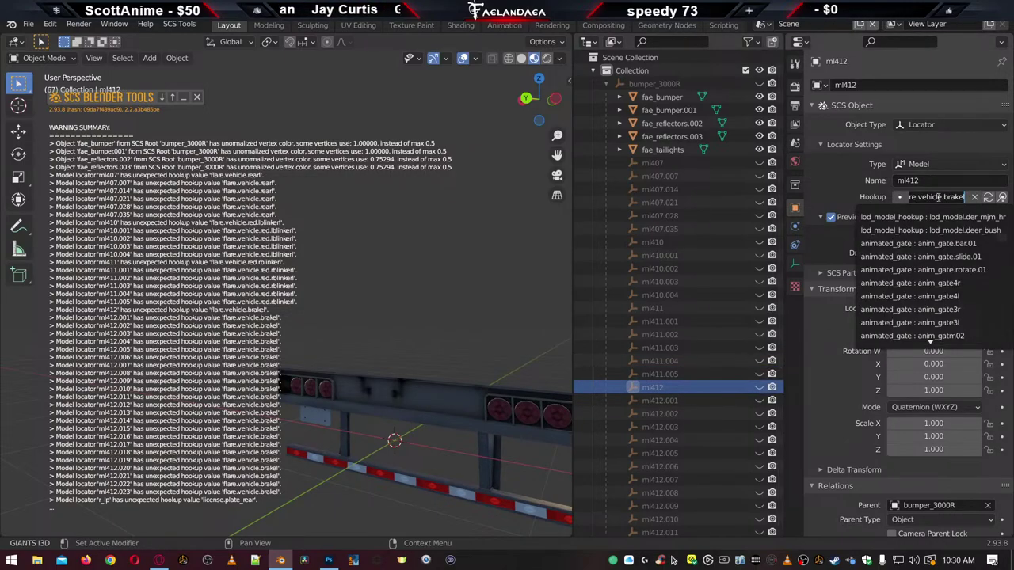
type("brakel")
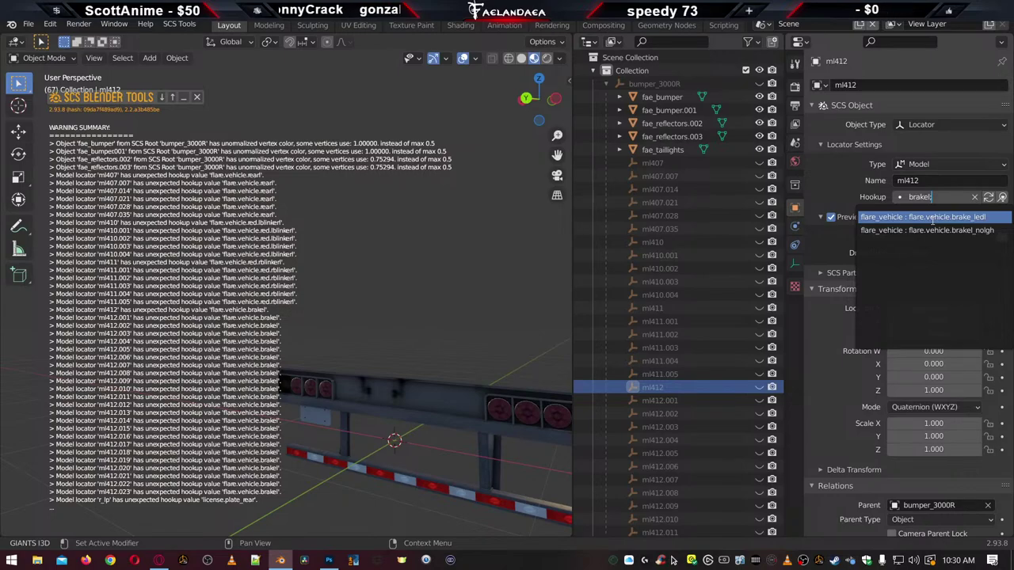
key("Up")
key("Up")
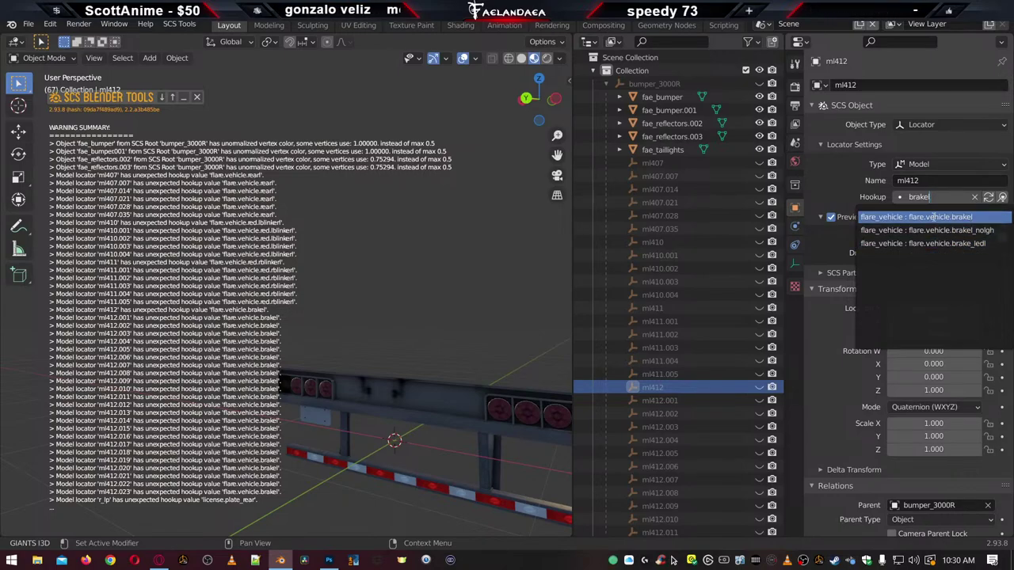
left_click(933, 218)
left_click(935, 198)
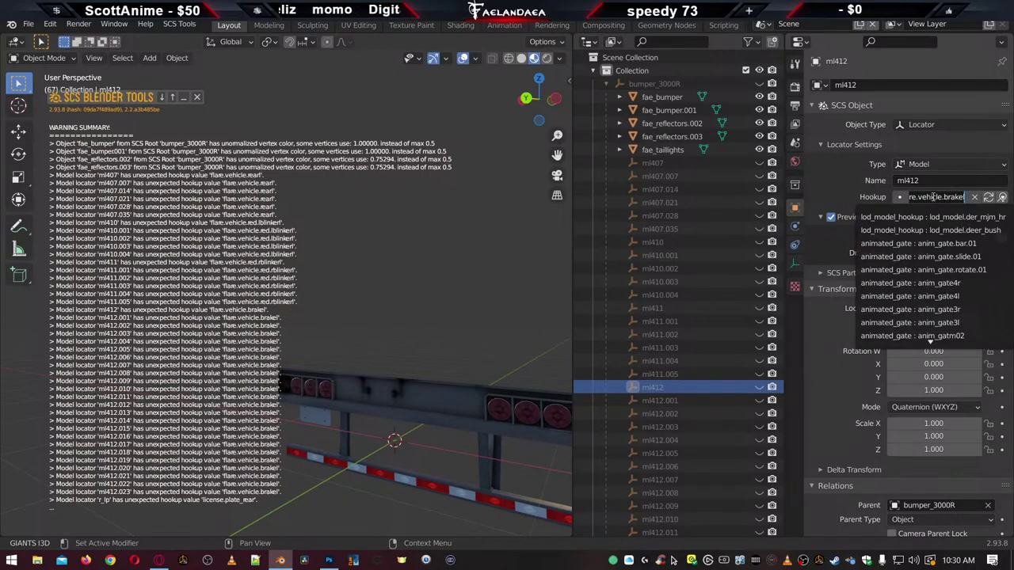
left_click(660, 401)
left_click(931, 196)
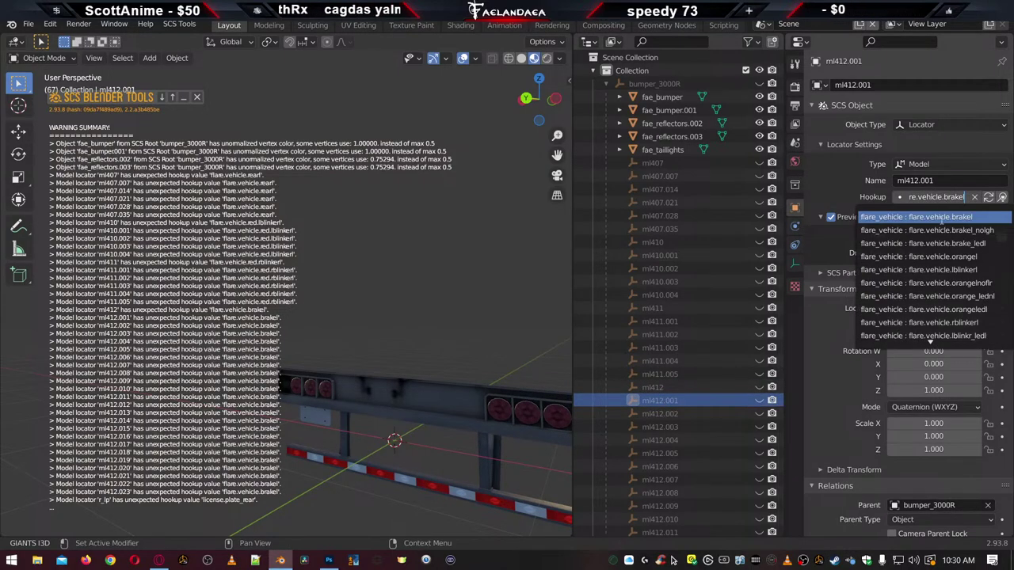
left_click(941, 217)
Set the hookups of ml412.002, ml412.003 and ml412.004 to flare.vehicle.brakel
left_click(674, 414)
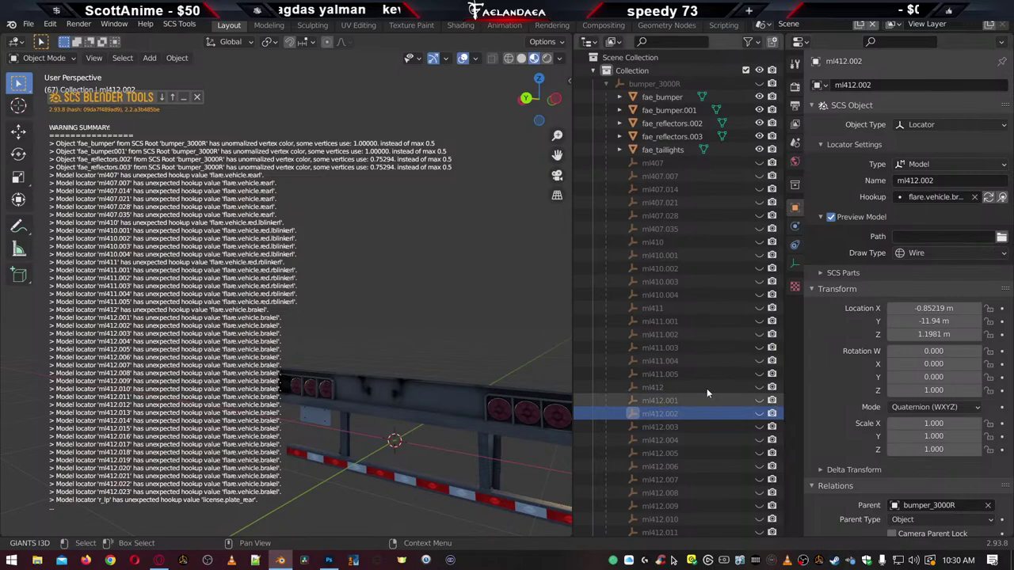
left_click(931, 196)
left_click(928, 213)
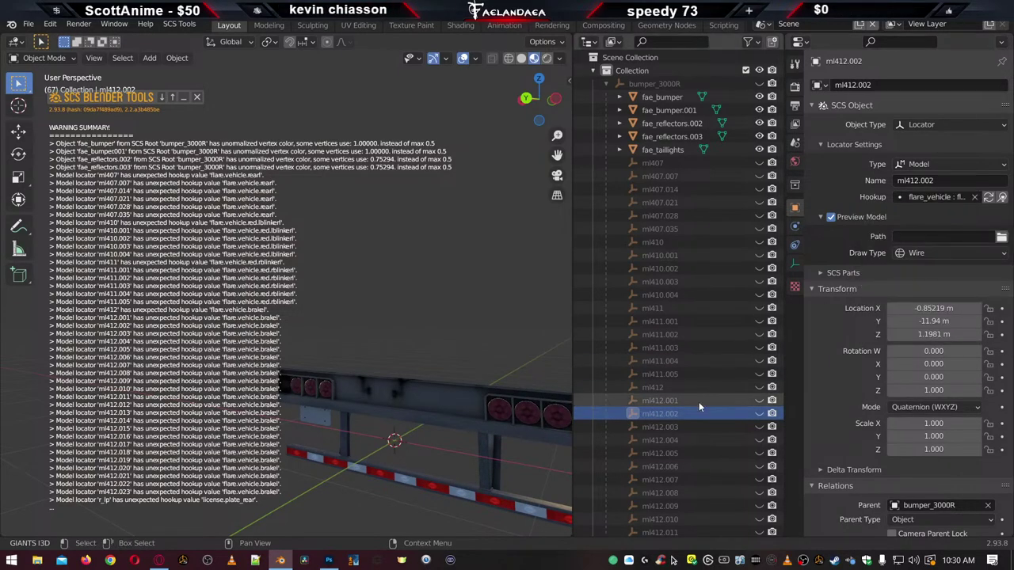
left_click(680, 426)
left_click(935, 198)
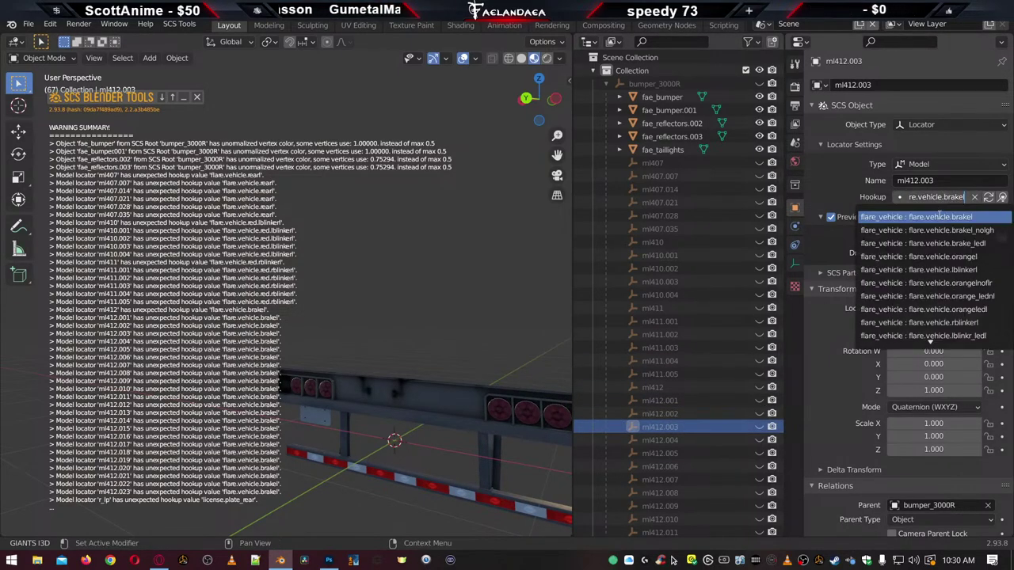
left_click(940, 214)
left_click(683, 437)
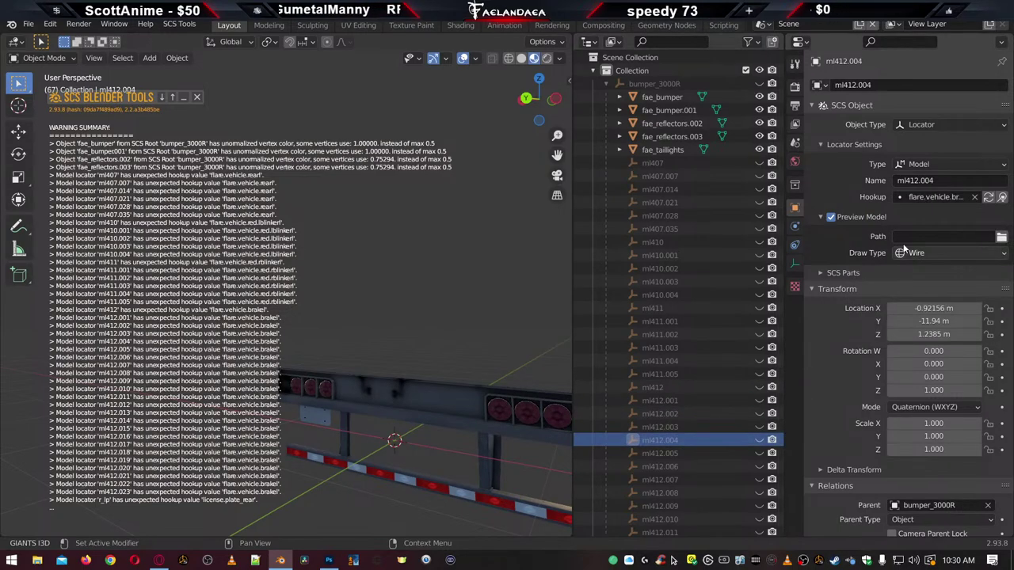
left_click(946, 195)
left_click(935, 214)
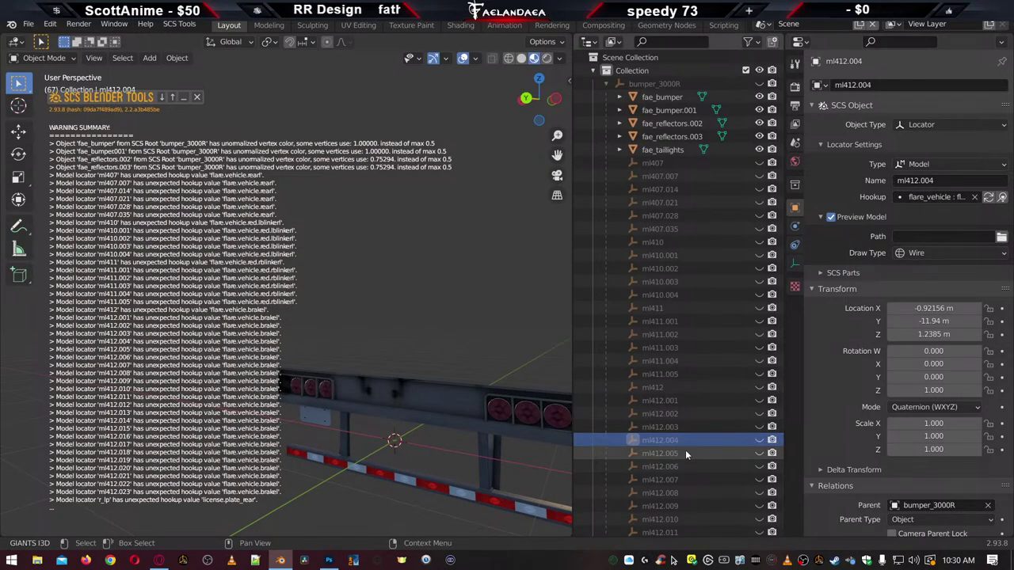
Set the hookups of ml412.005, ml412.006 and ml412.007 to flare.vehicle.brakel
left_click(686, 454)
left_click(934, 196)
left_click(927, 222)
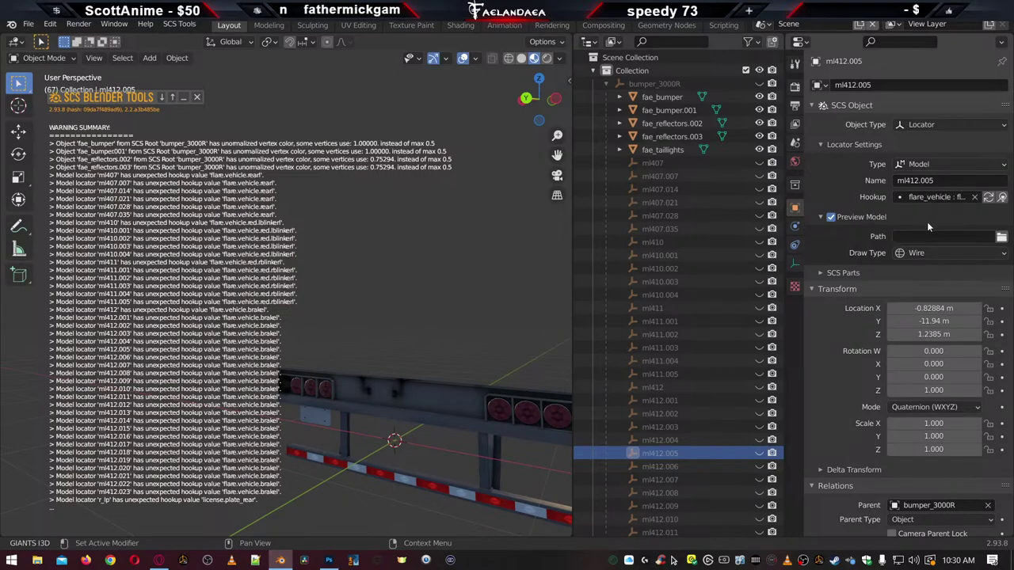
left_click(688, 467)
left_click(935, 195)
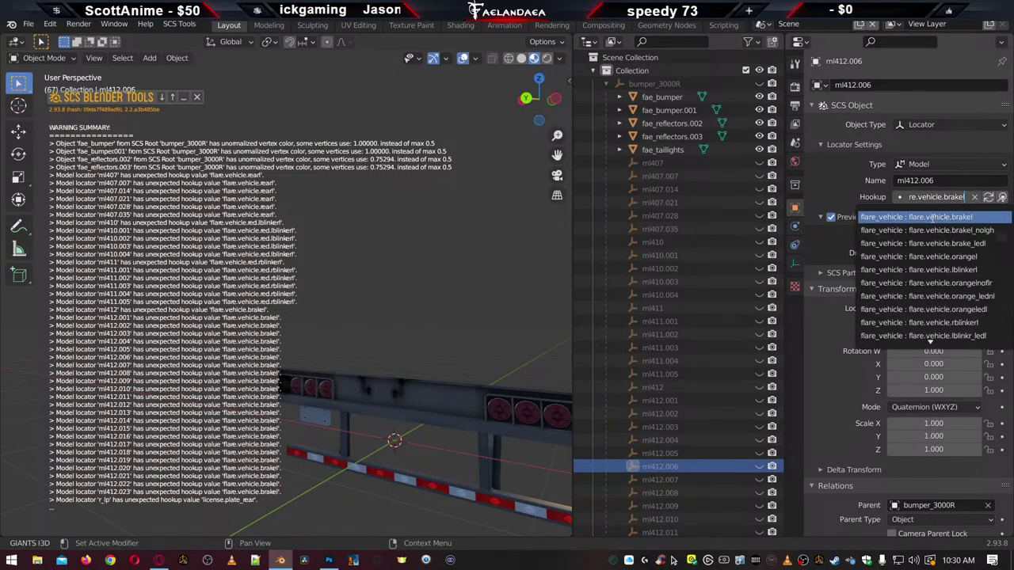
left_click(927, 217)
left_click(689, 478)
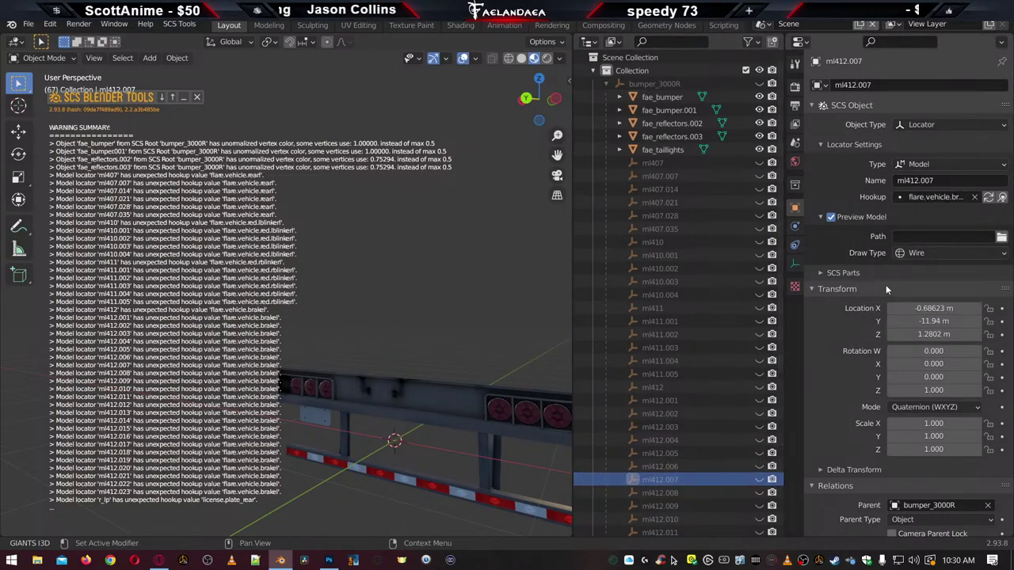
left_click(941, 196)
left_click(937, 218)
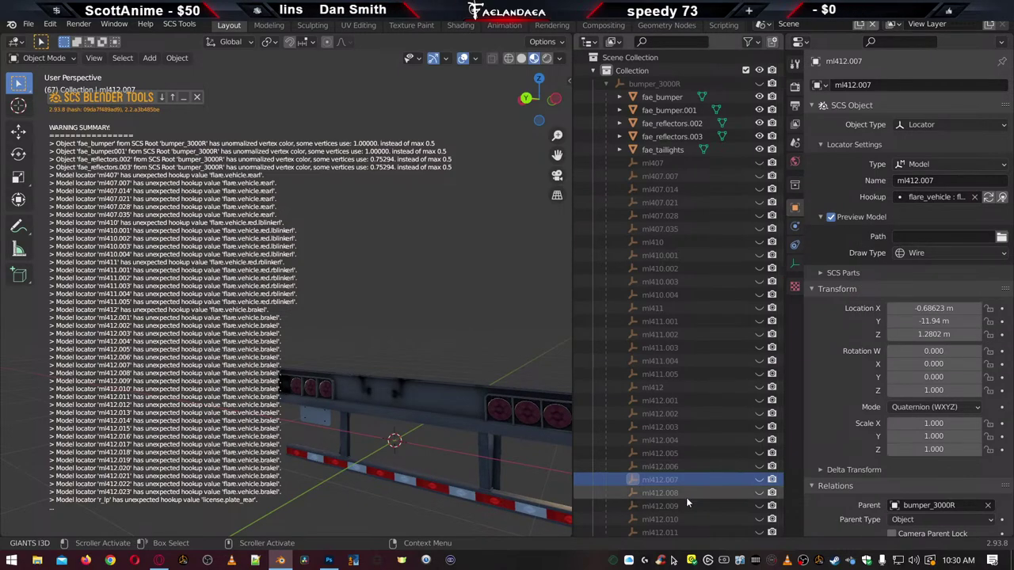
Set the hookups of ml412.008 and ml412.009 to flare.vehicle.brakel
left_click(686, 496)
left_click(937, 196)
left_click(923, 219)
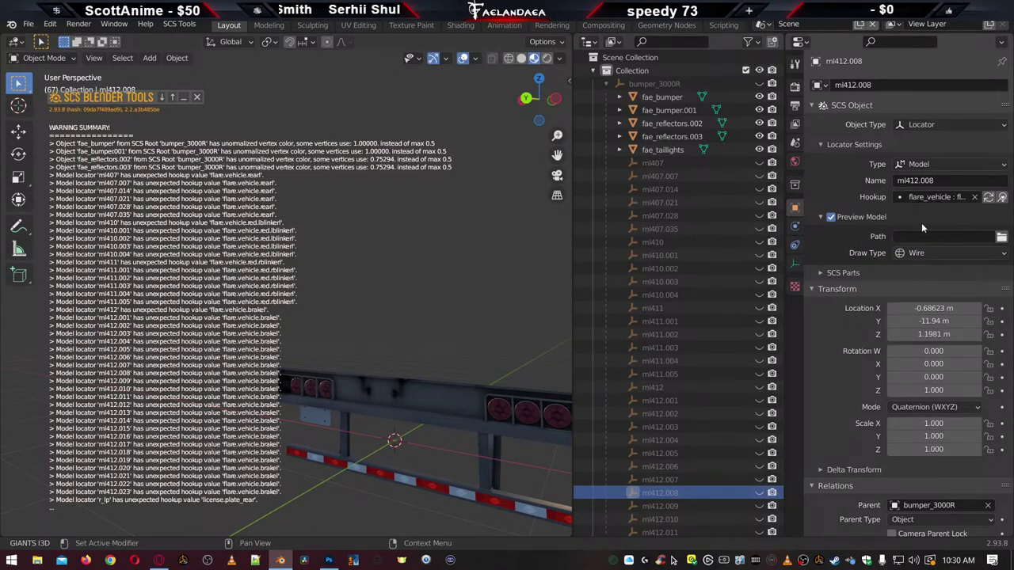
left_click(691, 505)
left_click(937, 196)
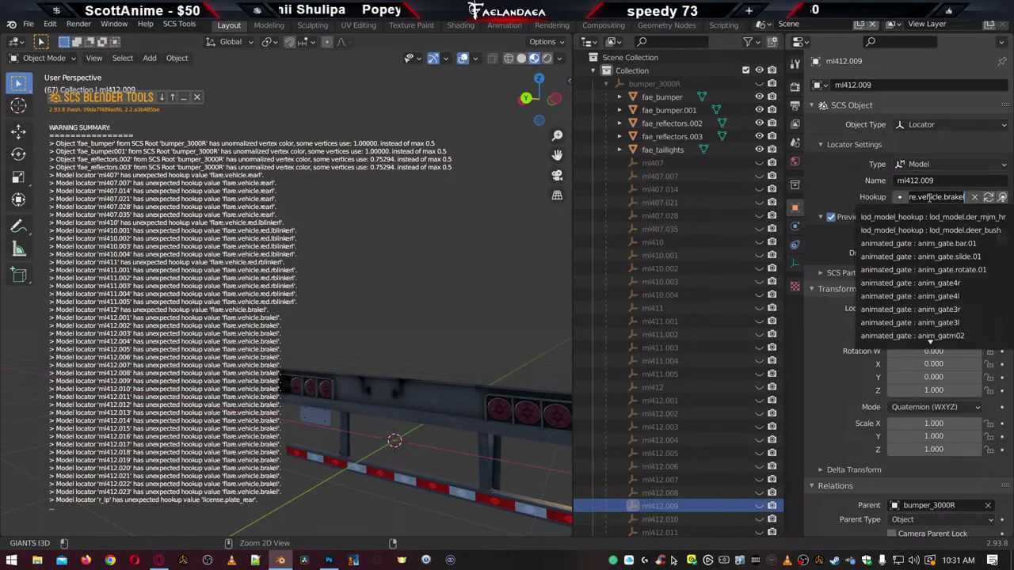
left_click(918, 223)
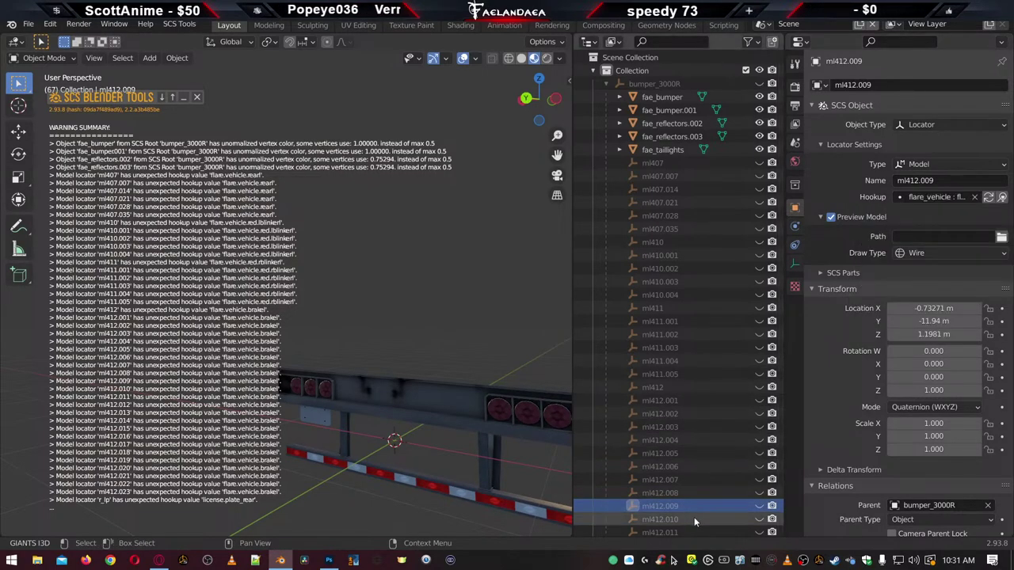
Set the hookups of ml412.010 and ml412.011 to flare.vehicle.brakel
left_click(694, 518)
left_click(935, 198)
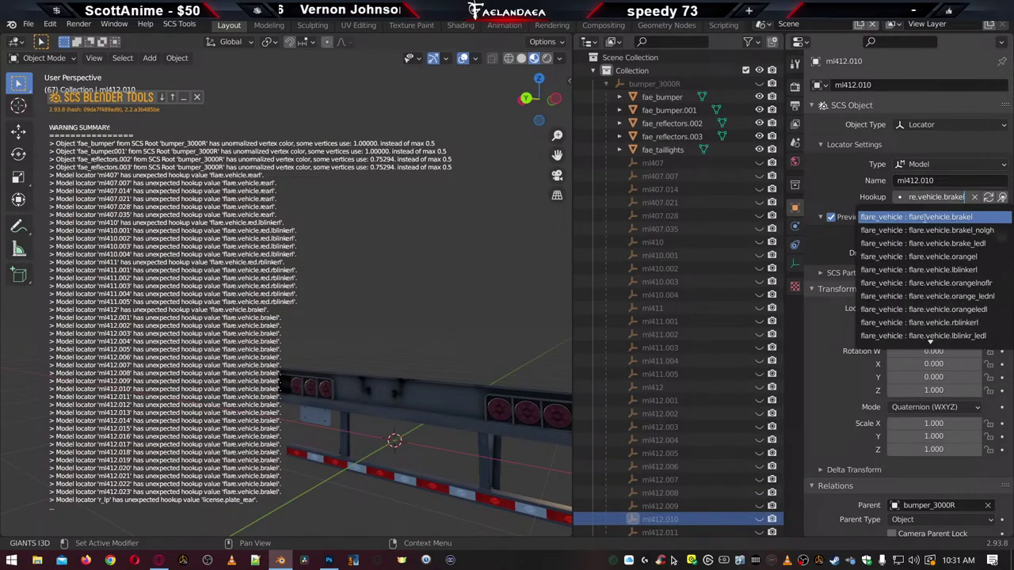
left_click(923, 219)
left_click(675, 533)
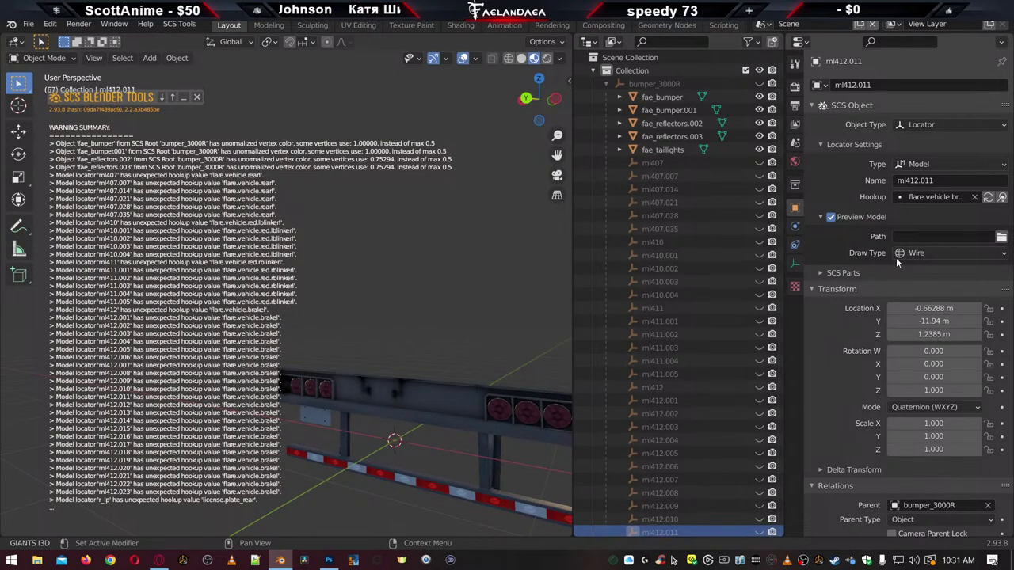
left_click(939, 199)
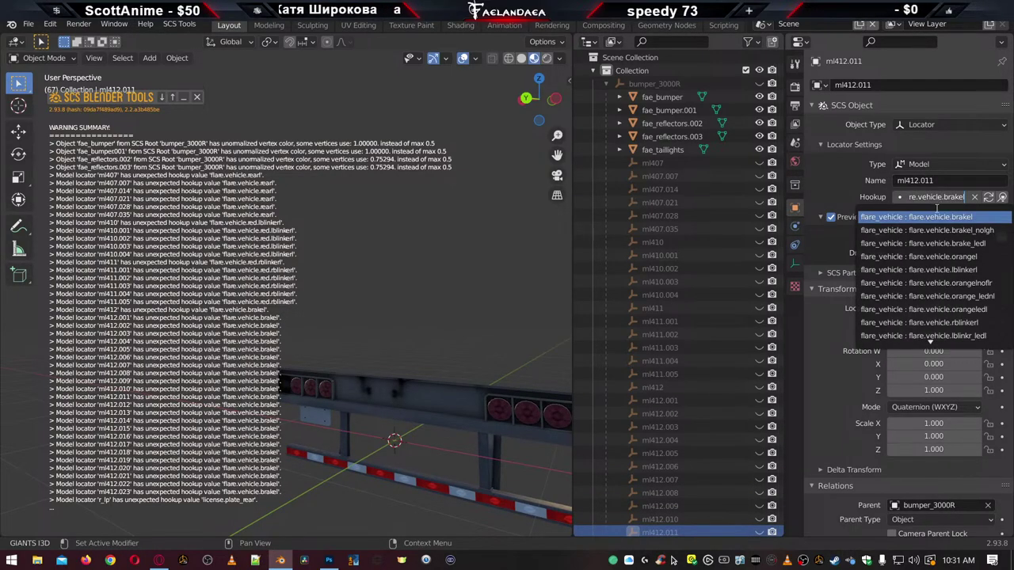
left_click(932, 215)
scroll(705, 459, "down", 4)
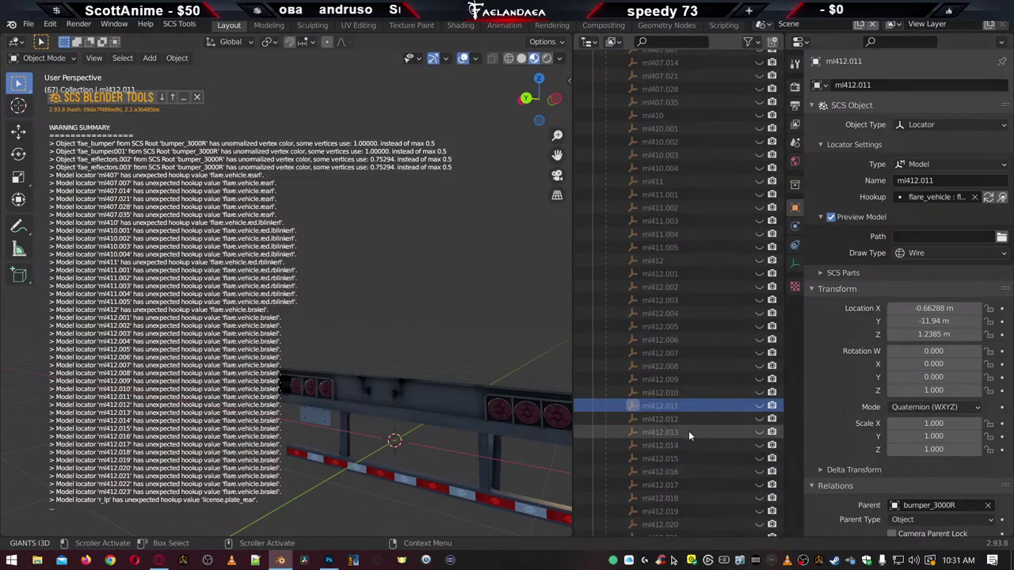
Hook locators ml412.012 through ml412.015 to the flare.vehicle.brakel brake-light flare
left_click(685, 420)
left_click(935, 199)
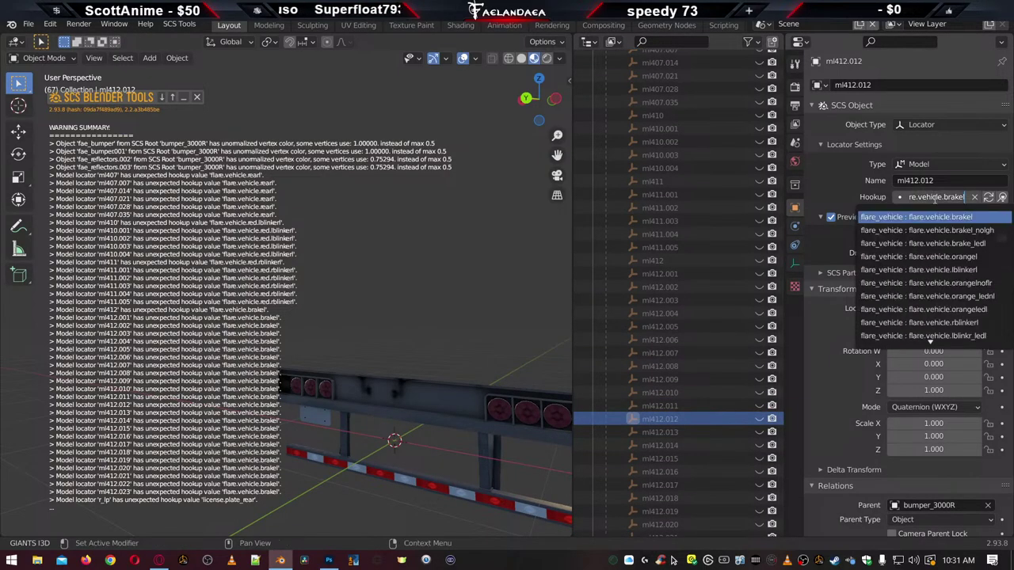
left_click(937, 216)
scroll(705, 431, "down", 1)
scroll(705, 431, "down", 2)
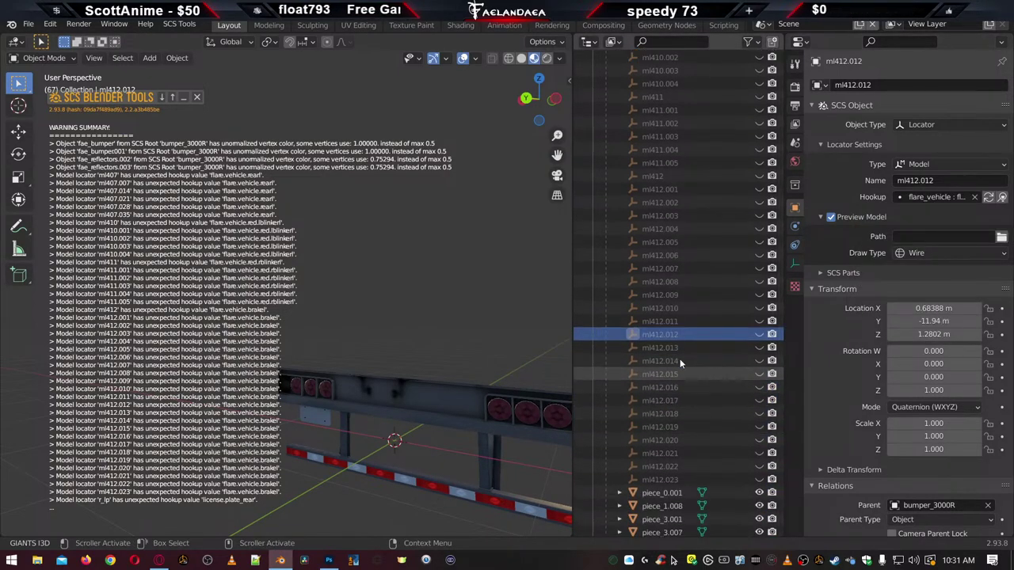
left_click(678, 347)
left_click(940, 198)
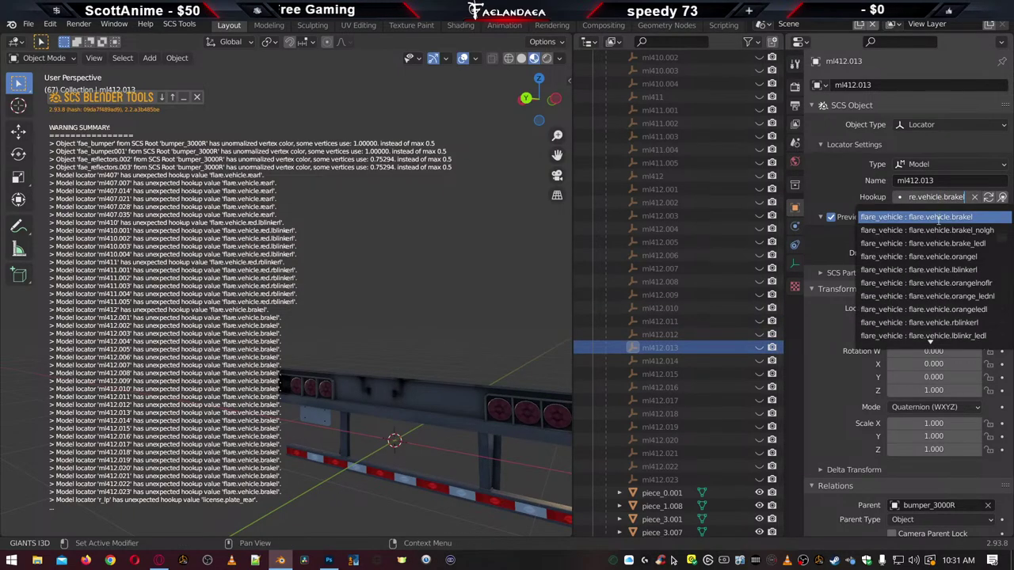
left_click(919, 238)
left_click(714, 362)
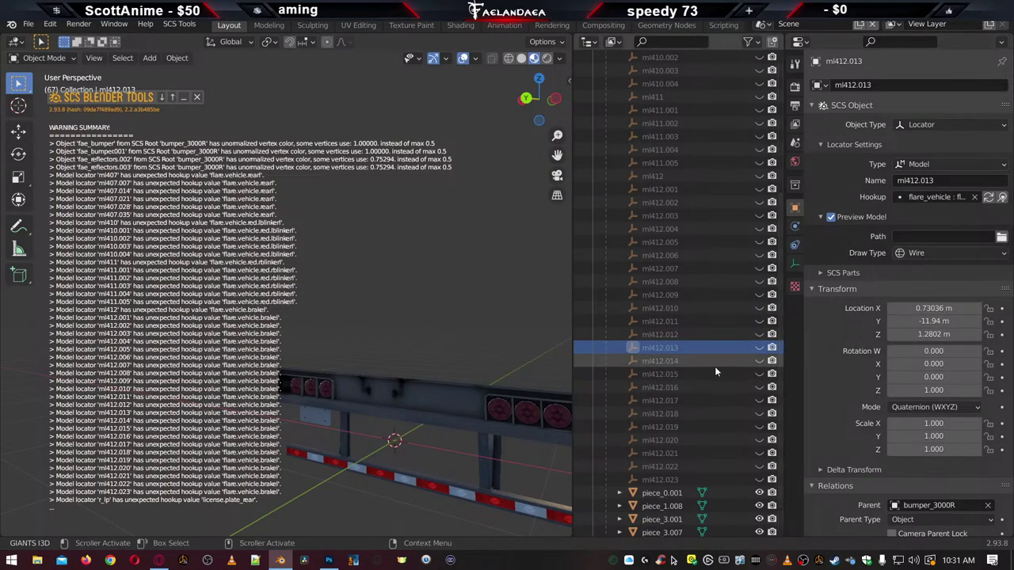
left_click(926, 198)
left_click(929, 213)
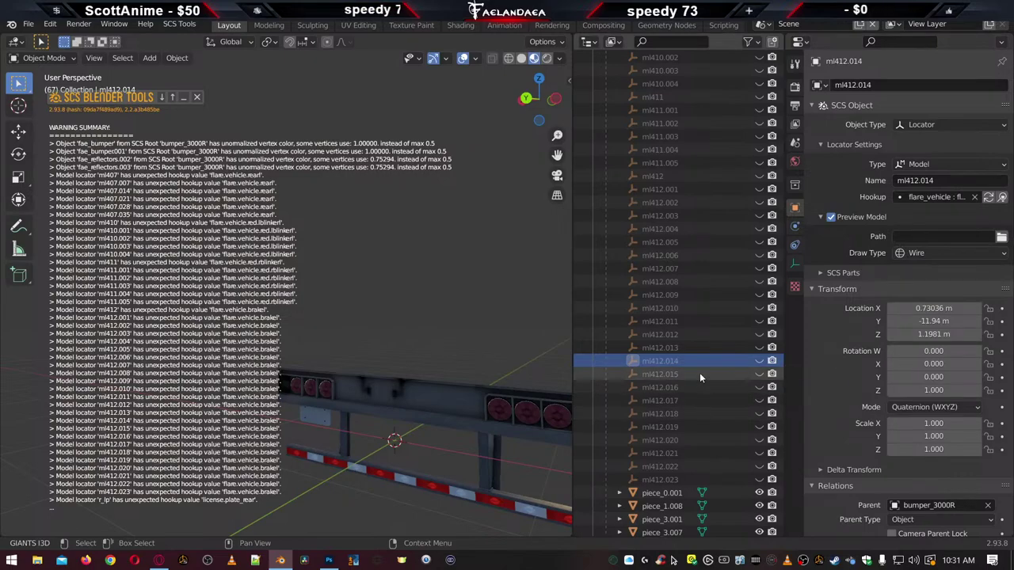
left_click(700, 374)
left_click(927, 197)
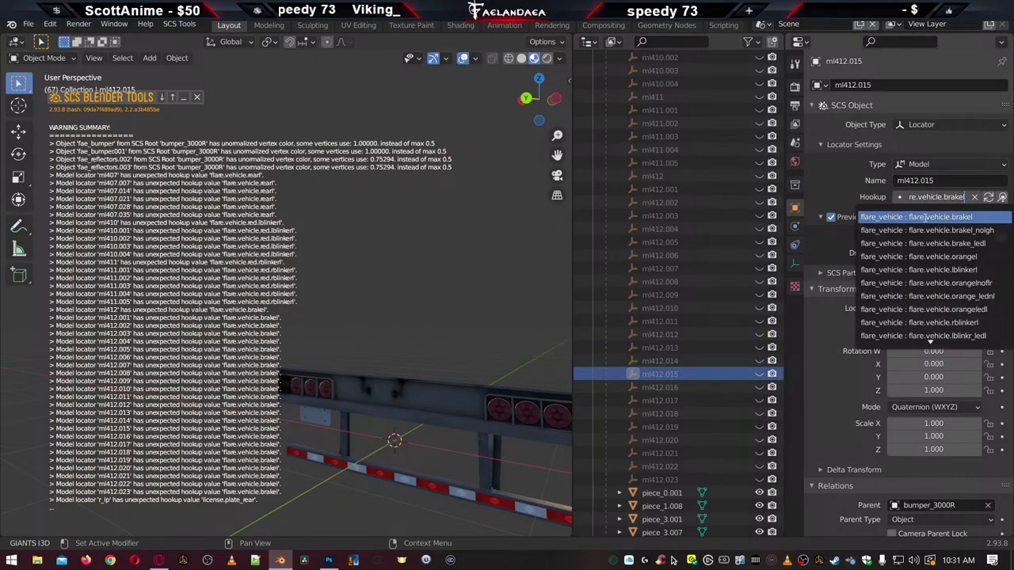
left_click(925, 218)
Hook locators ml412.016 through ml412.019 to flare.vehicle.brakel
left_click(693, 389)
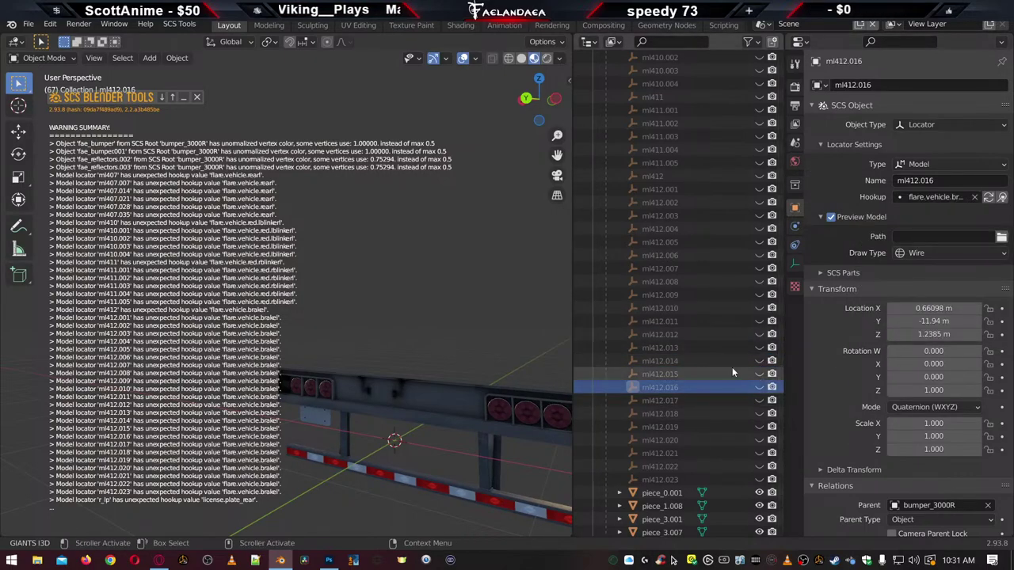
left_click(927, 197)
scroll(927, 254, "down", 3)
left_click(914, 232)
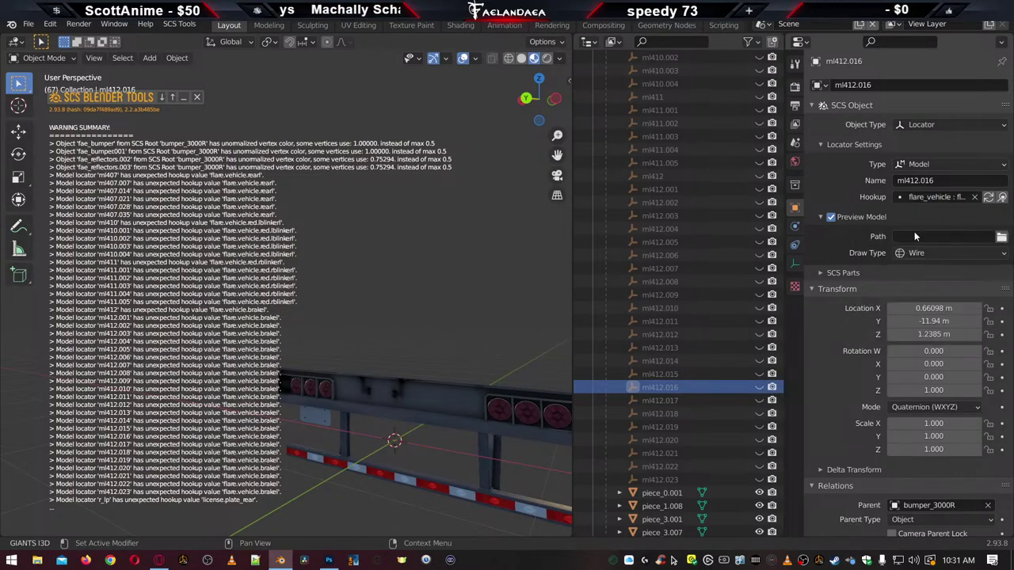
left_click(703, 402)
left_click(927, 197)
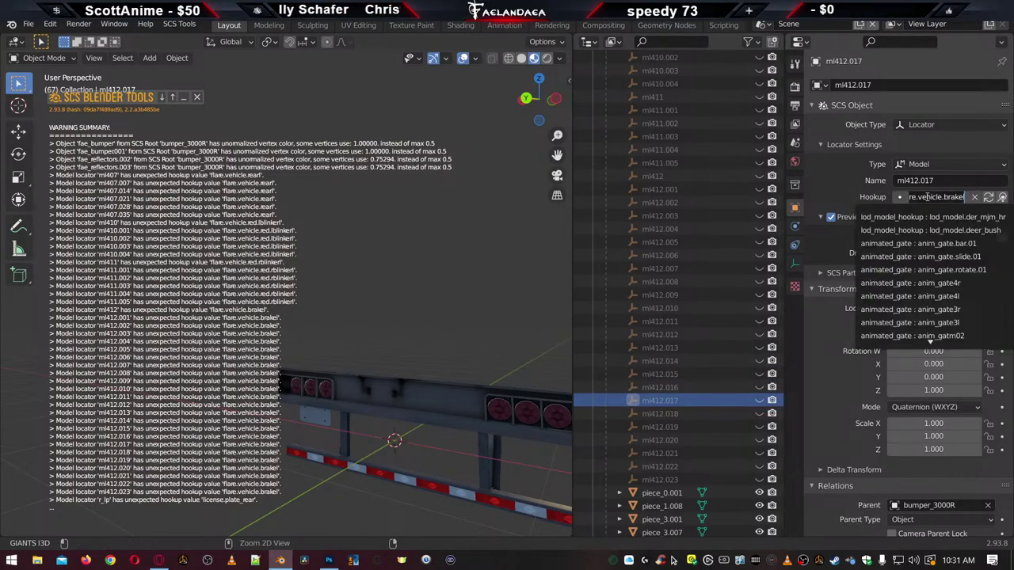
left_click(920, 217)
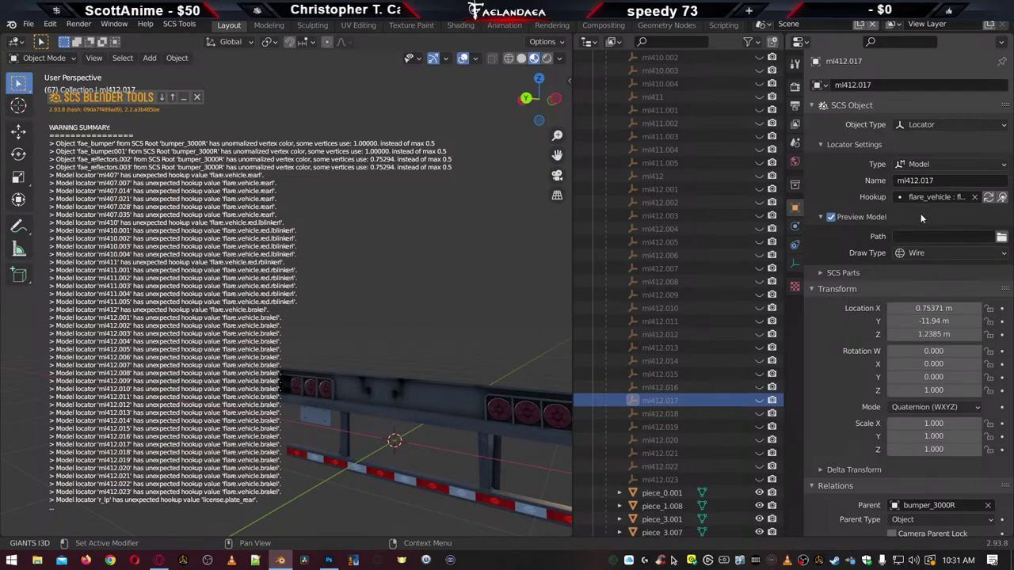
left_click(710, 414)
left_click(947, 197)
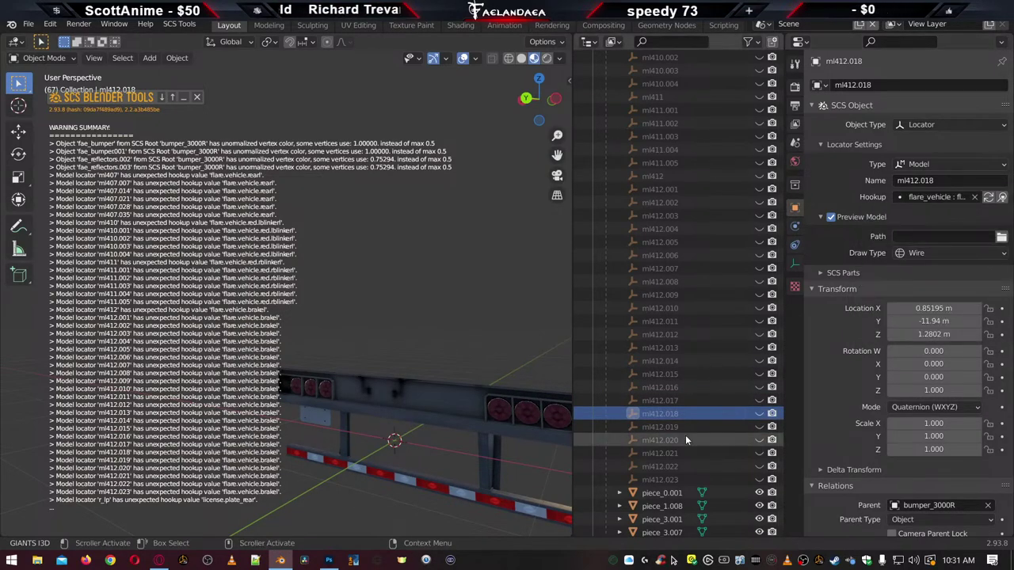
left_click(690, 427)
left_click(936, 197)
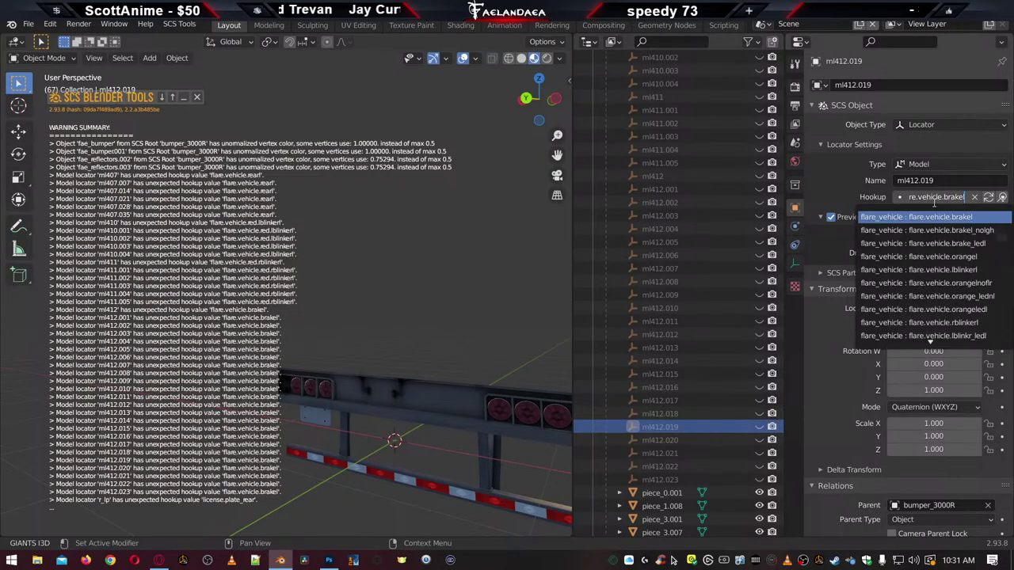
left_click(937, 215)
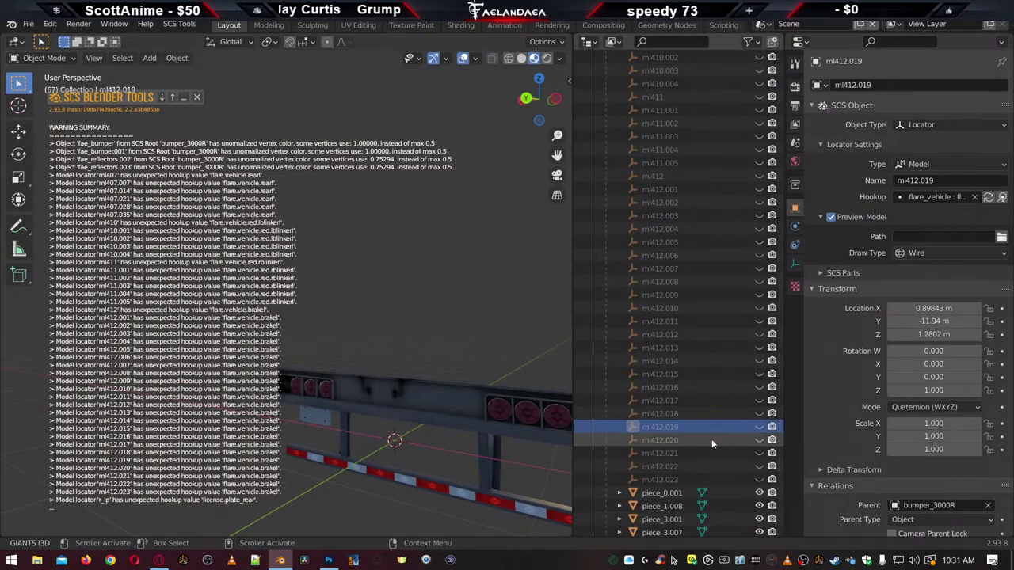
Hook ml412.020 through ml412.023 to flare.vehicle.brakel and close the SCS warning summary
left_click(712, 440)
left_click(928, 198)
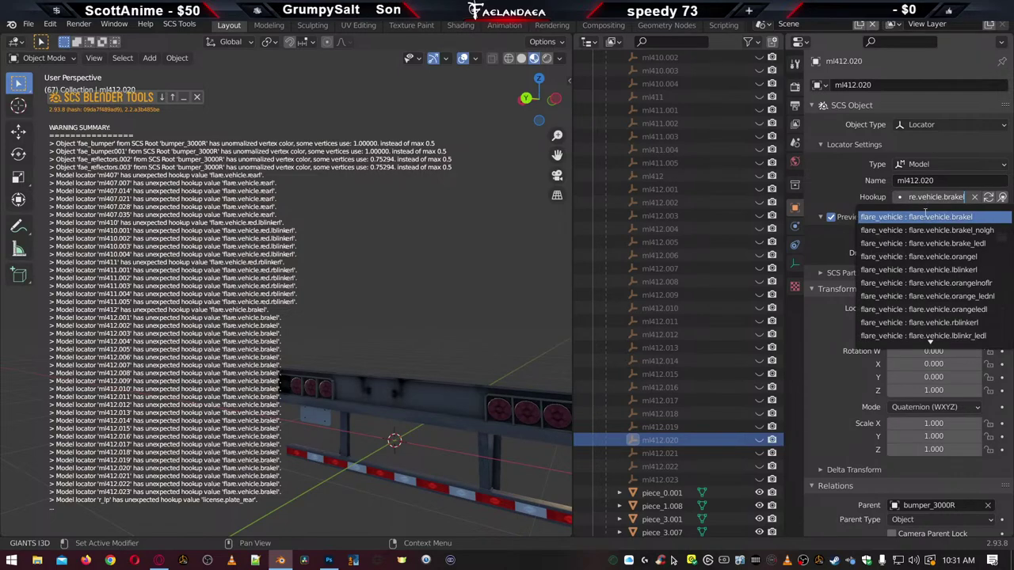
left_click(923, 216)
left_click(689, 454)
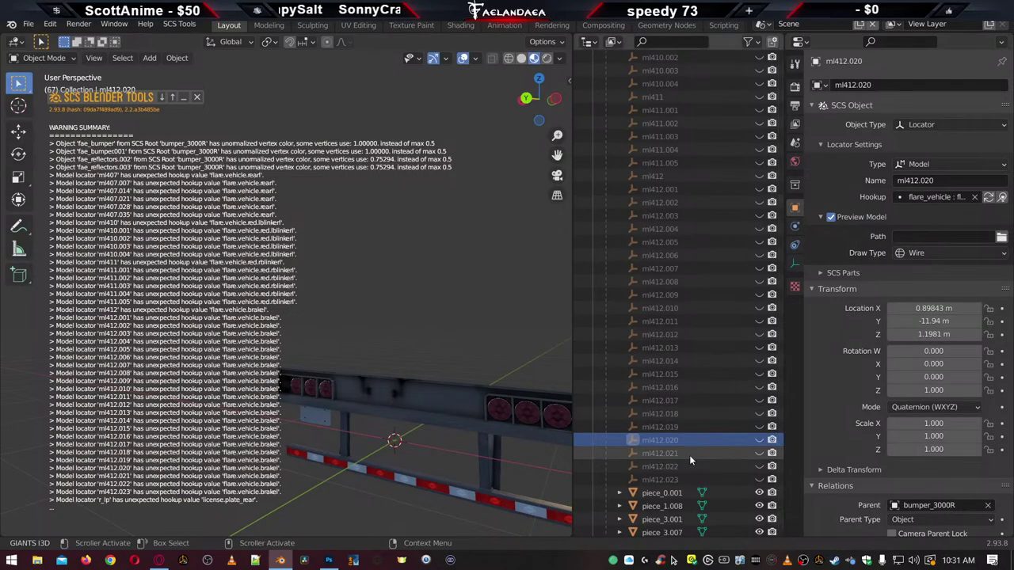
left_click(924, 198)
left_click(927, 217)
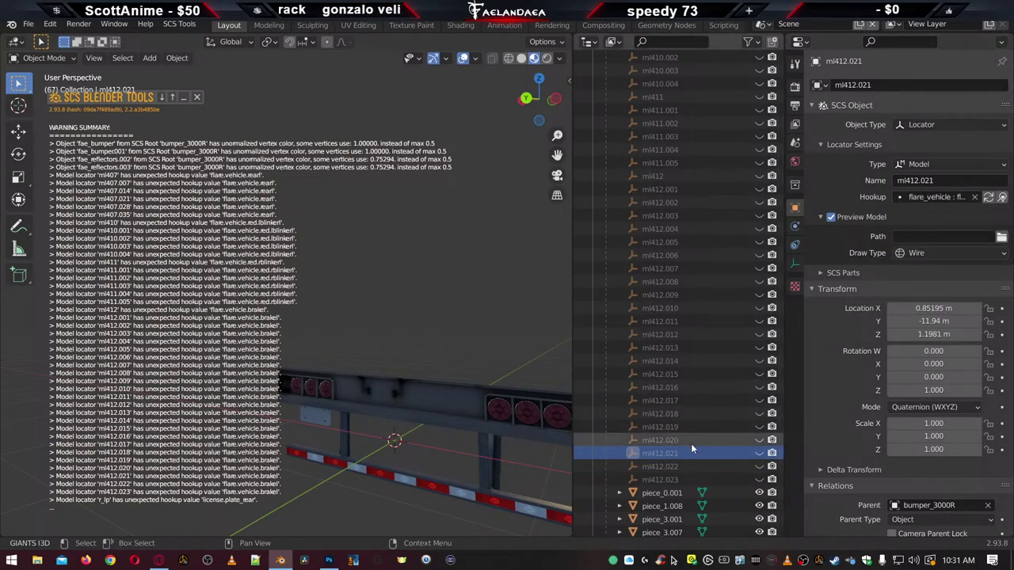
left_click(685, 465)
left_click(936, 198)
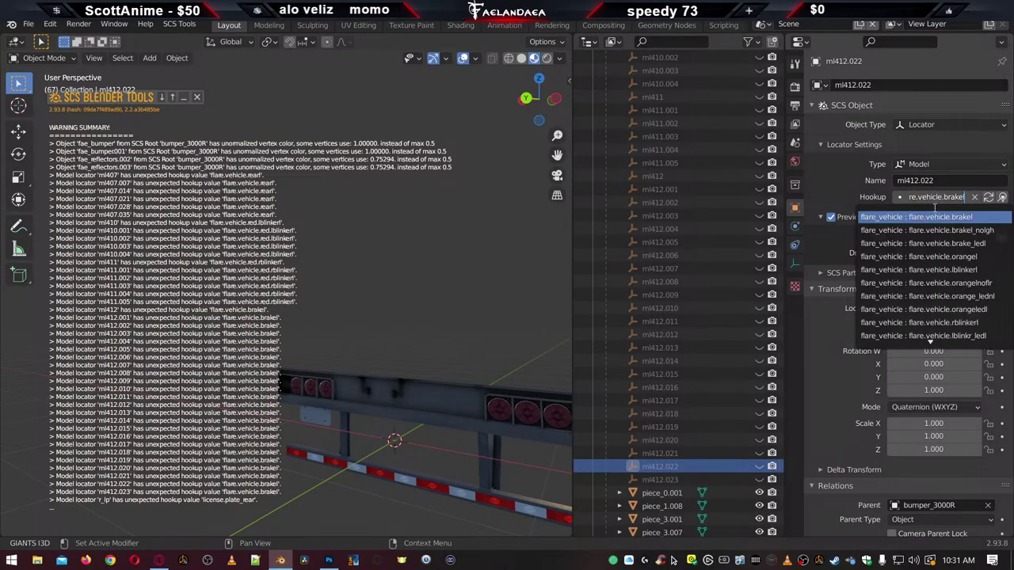
left_click(935, 216)
left_click(691, 479)
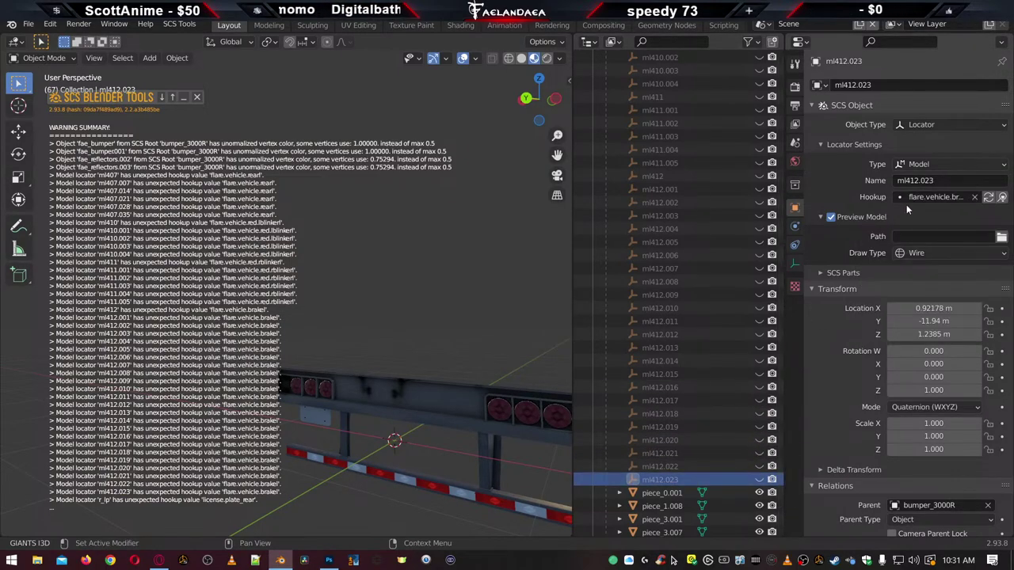
left_click(932, 197)
left_click(934, 215)
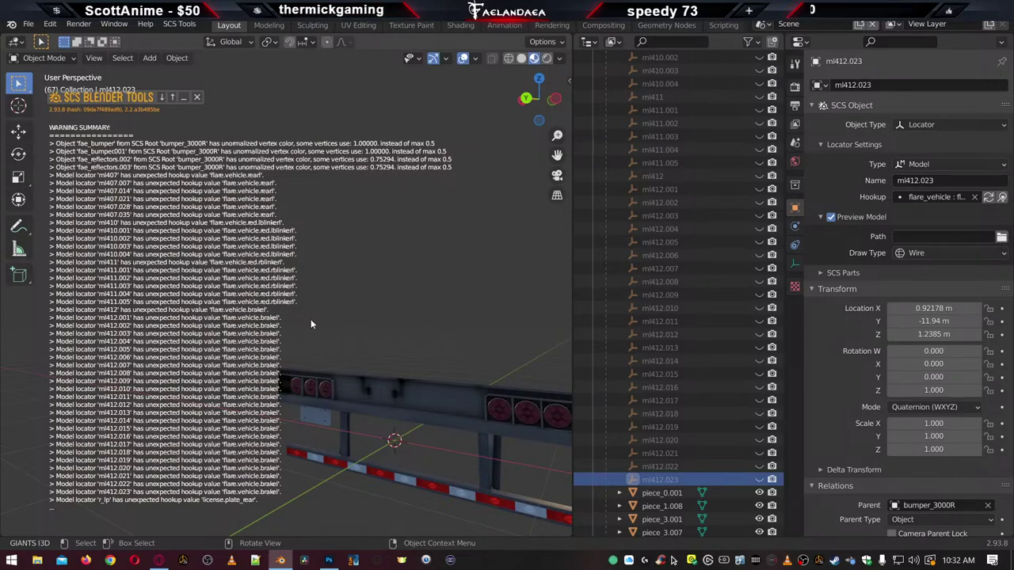
left_click(198, 97)
scroll(737, 163, "up", 8)
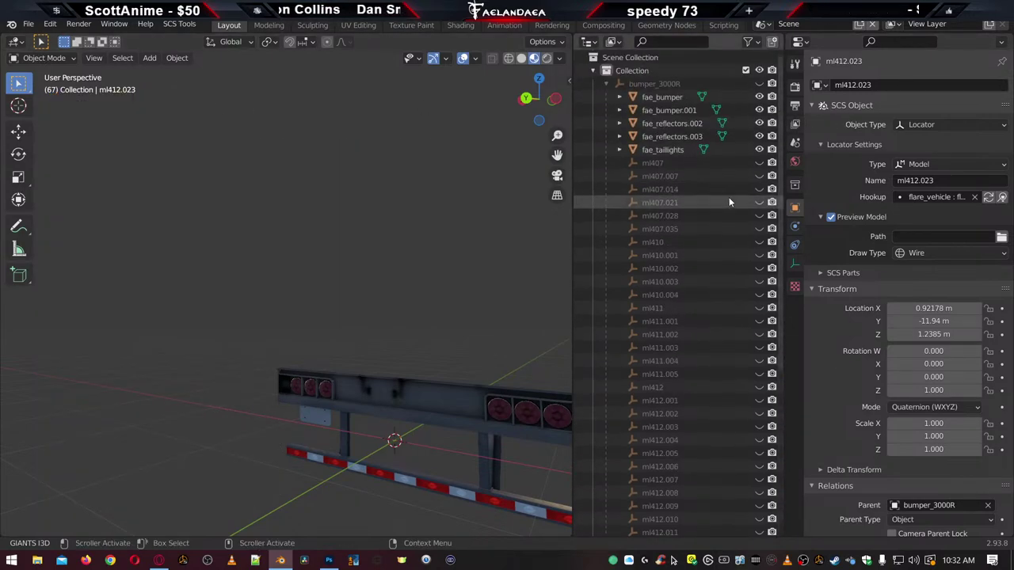
Re-export the bumper from the Scene SCS Export panel and select the flagged r_lp locator
left_click(795, 109)
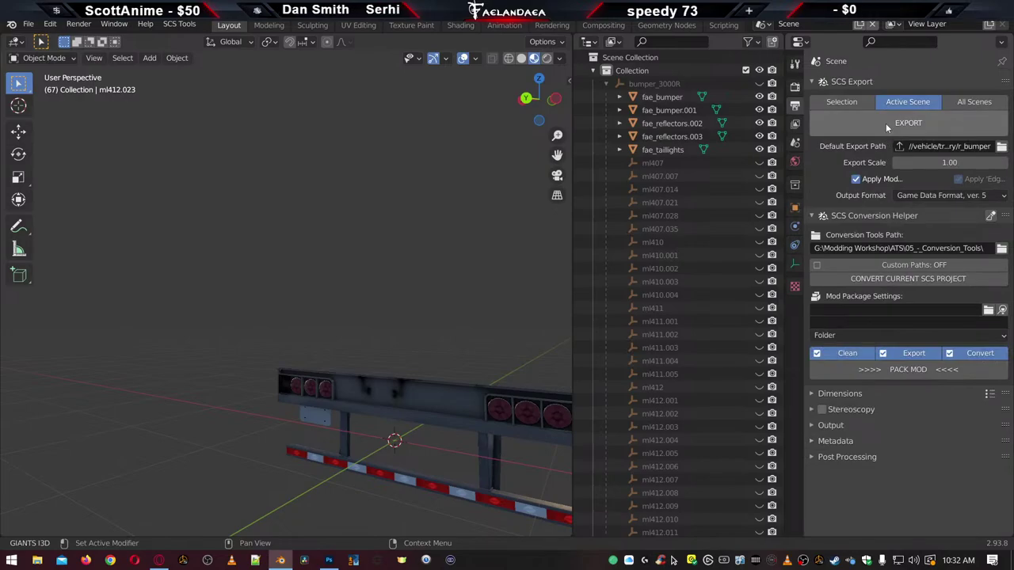
left_click(886, 123)
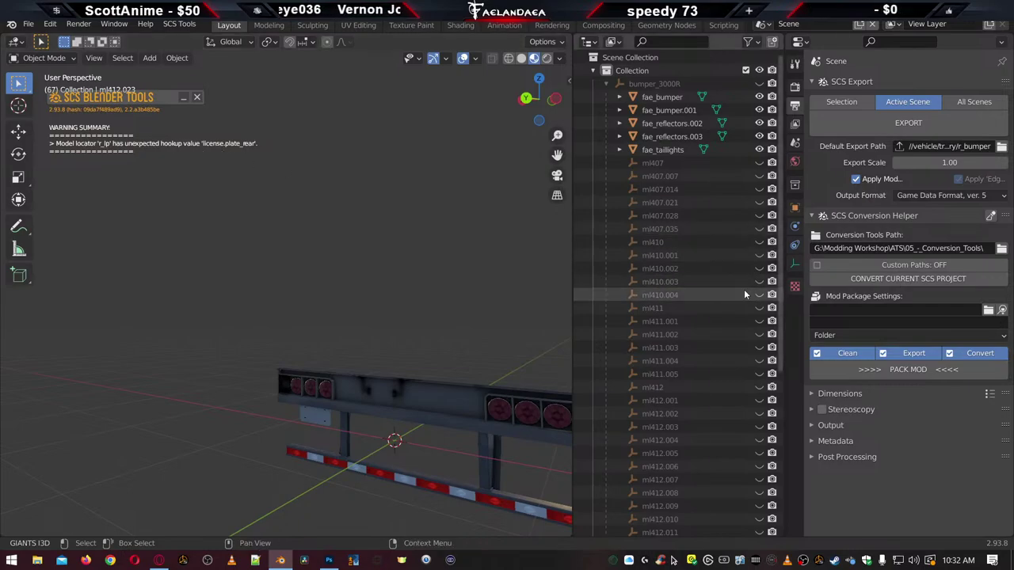
scroll(699, 309, "down", 5)
scroll(700, 320, "down", 3)
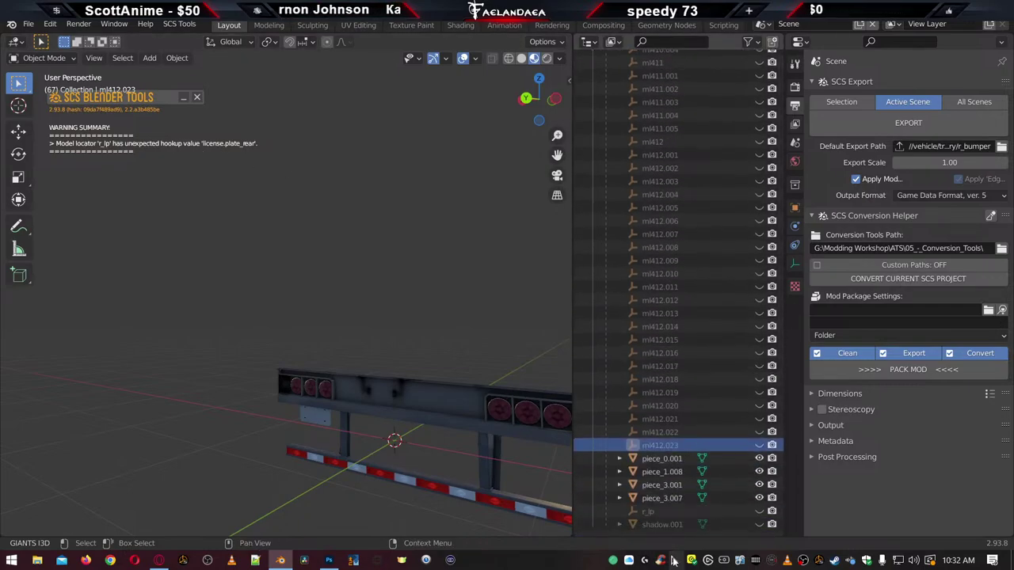
left_click(660, 512)
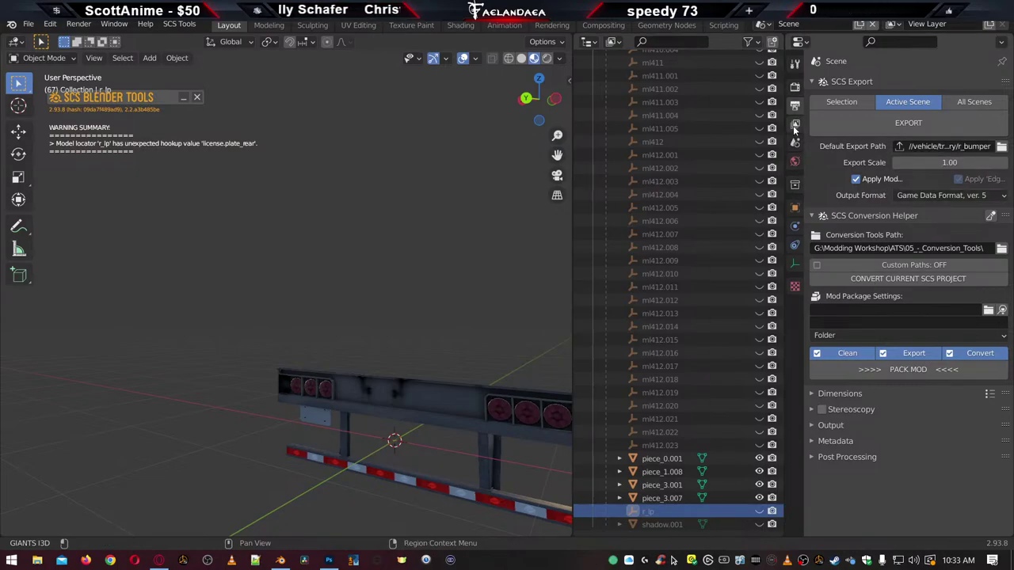
Set r_lp's hookup to license_plate : license.plate_rear by searching 'plate'
left_click(797, 208)
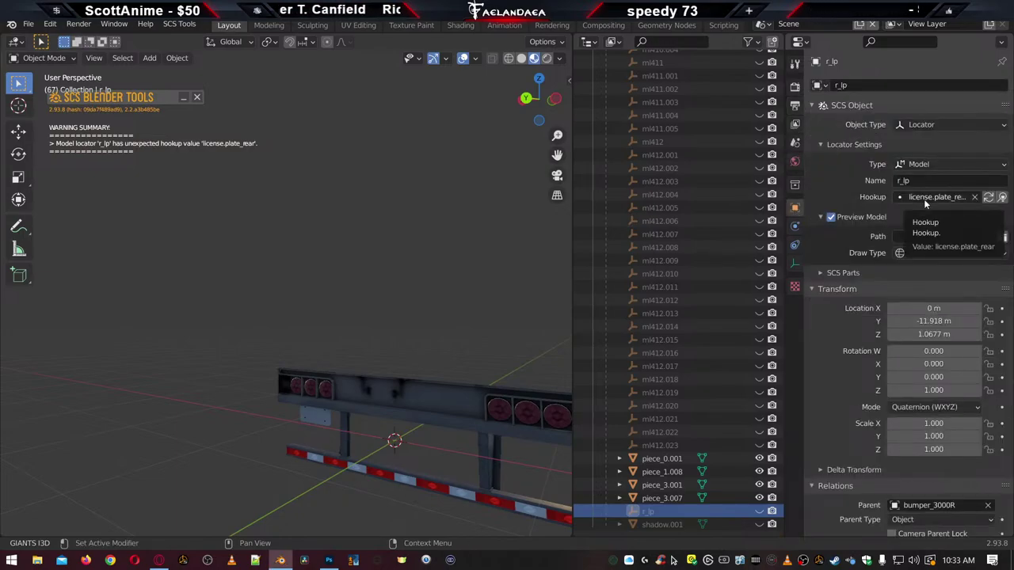
left_click(923, 198)
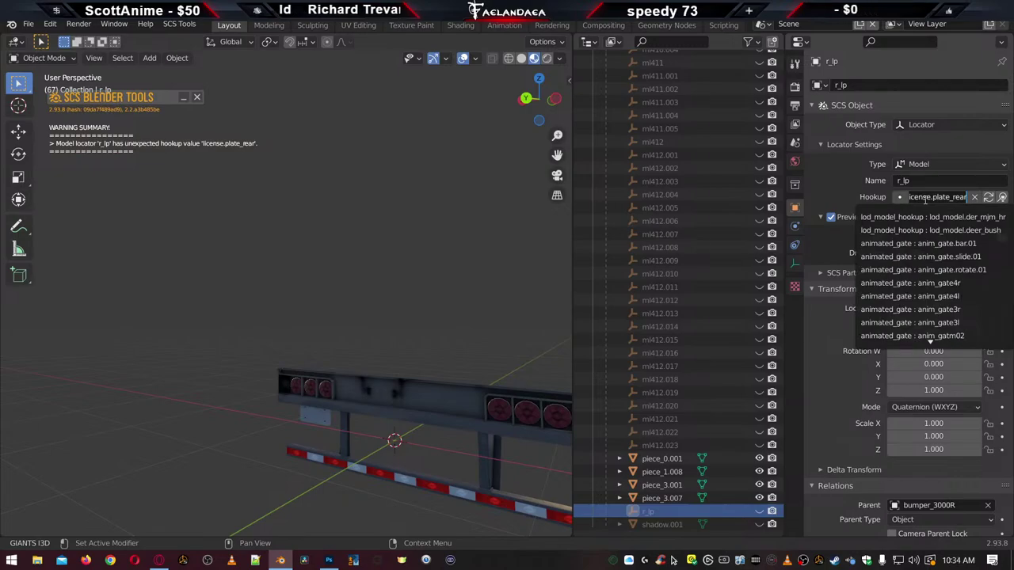
type("plate")
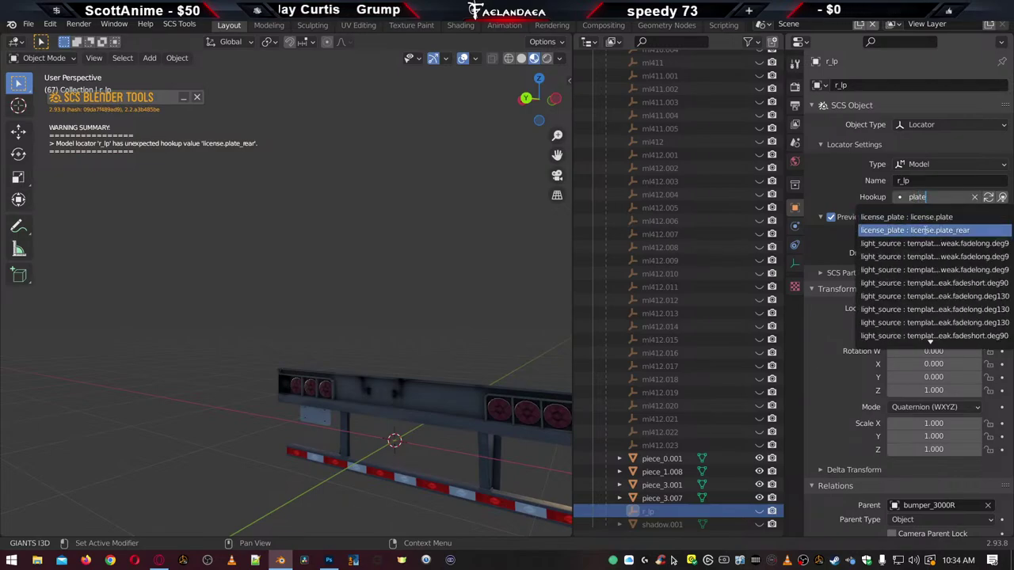
left_click(939, 230)
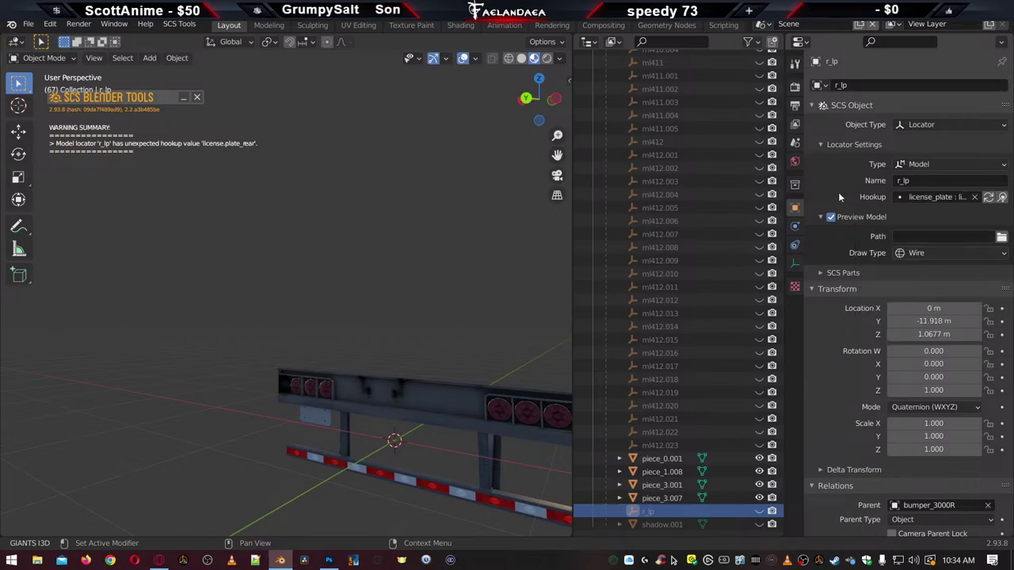
Close the warning summary, select bumper_3000R and export the bumper game files again
left_click(198, 96)
scroll(682, 123, "up", 8)
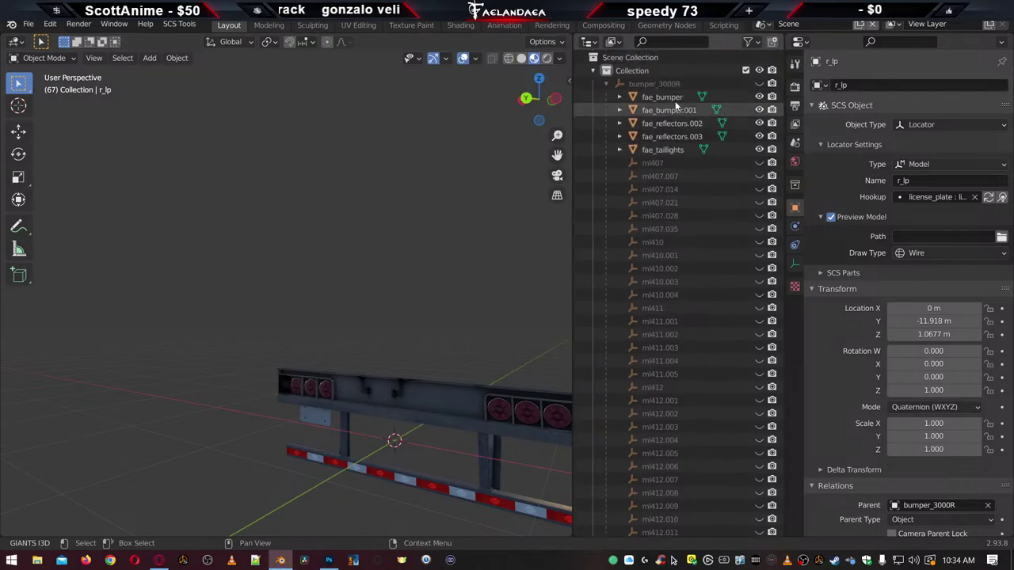
left_click(658, 83)
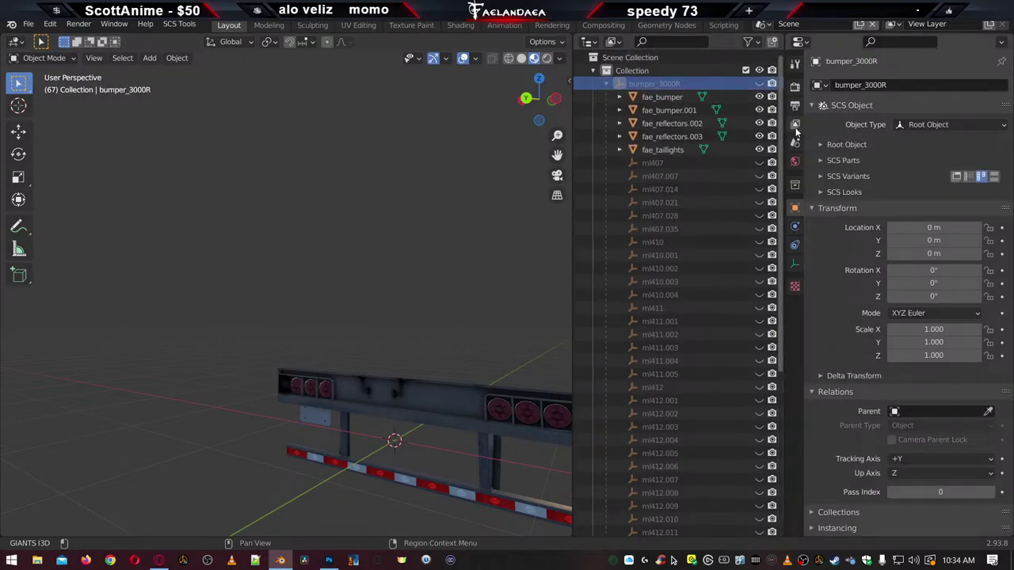
left_click(795, 132)
left_click(928, 122)
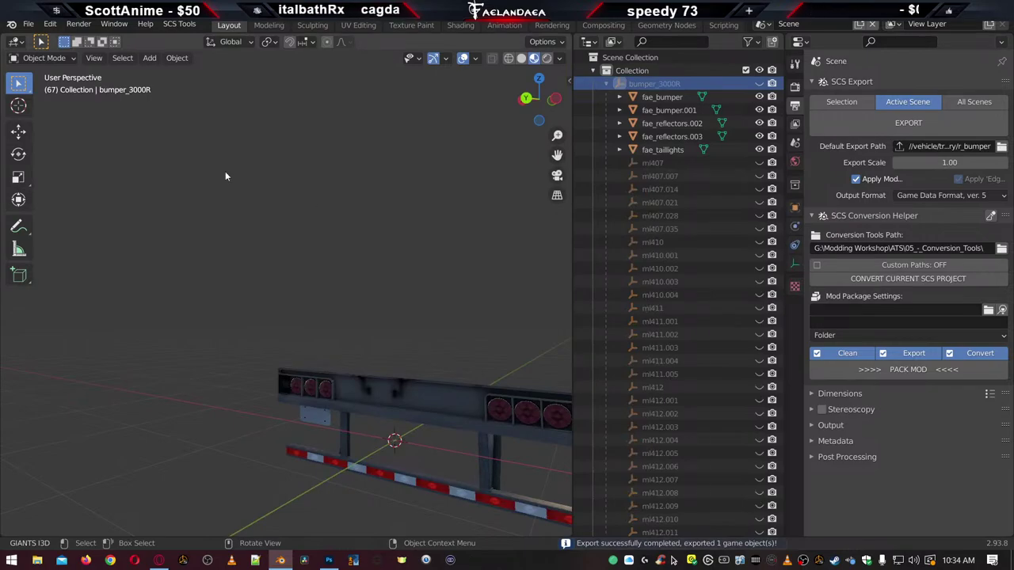
Open the recent file Utility_3000R_Splitting.blend without saving current changes
left_click(28, 24)
mouse_move(53, 68)
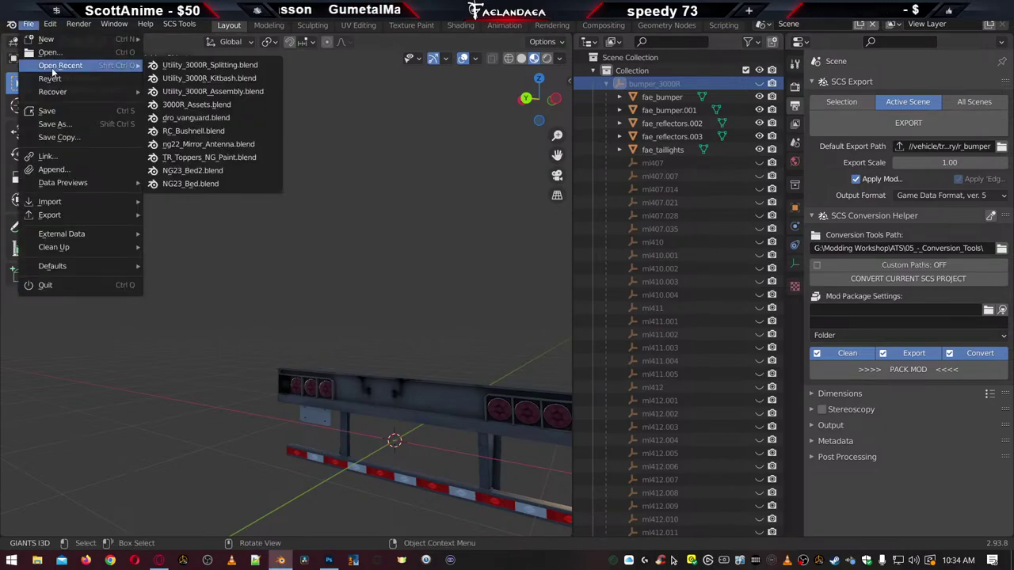
left_click(191, 64)
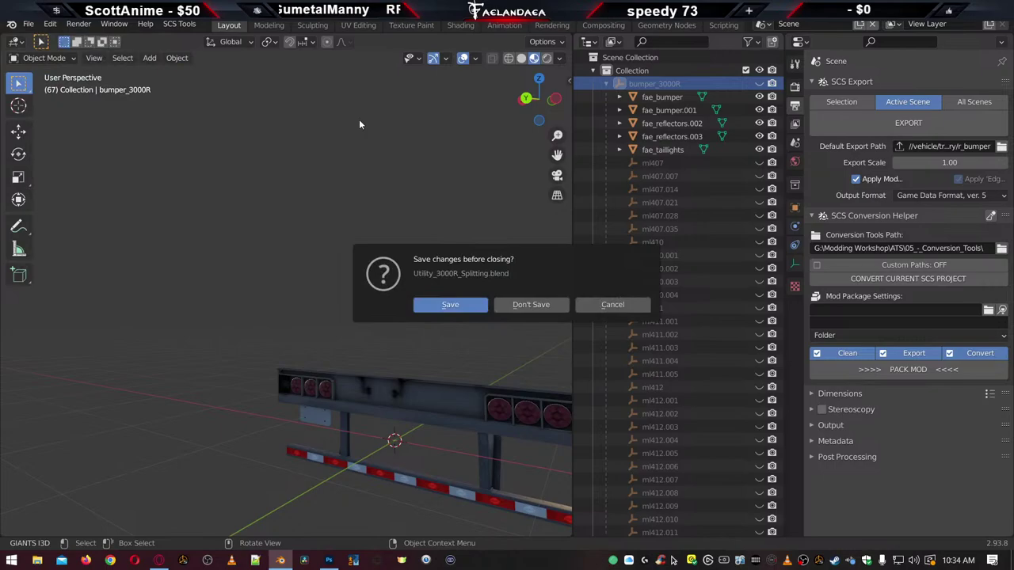
left_click(531, 305)
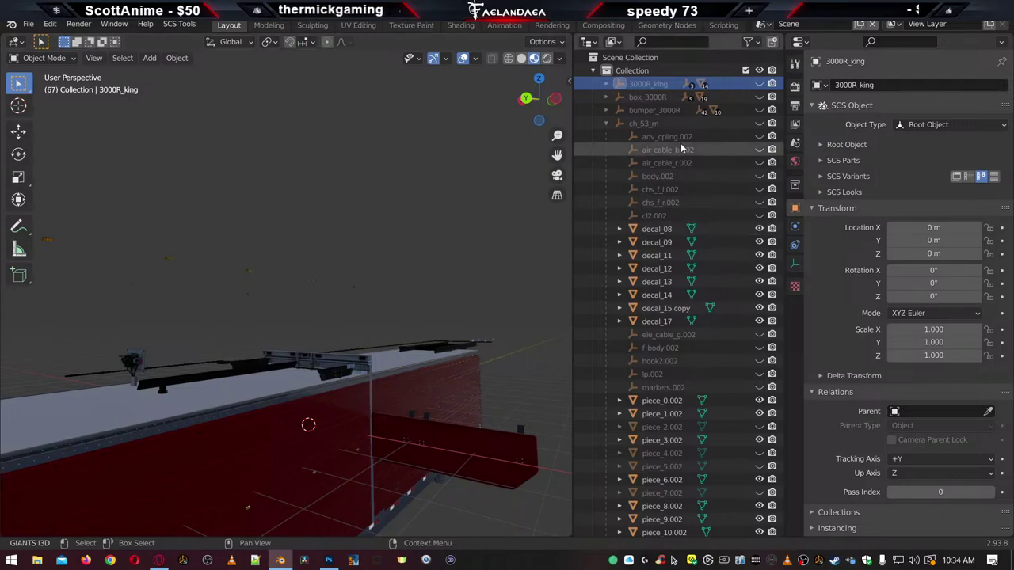
Select and unhide ch_53_m, then try the Selection and Scene export modes
left_click(651, 124)
left_click(759, 123)
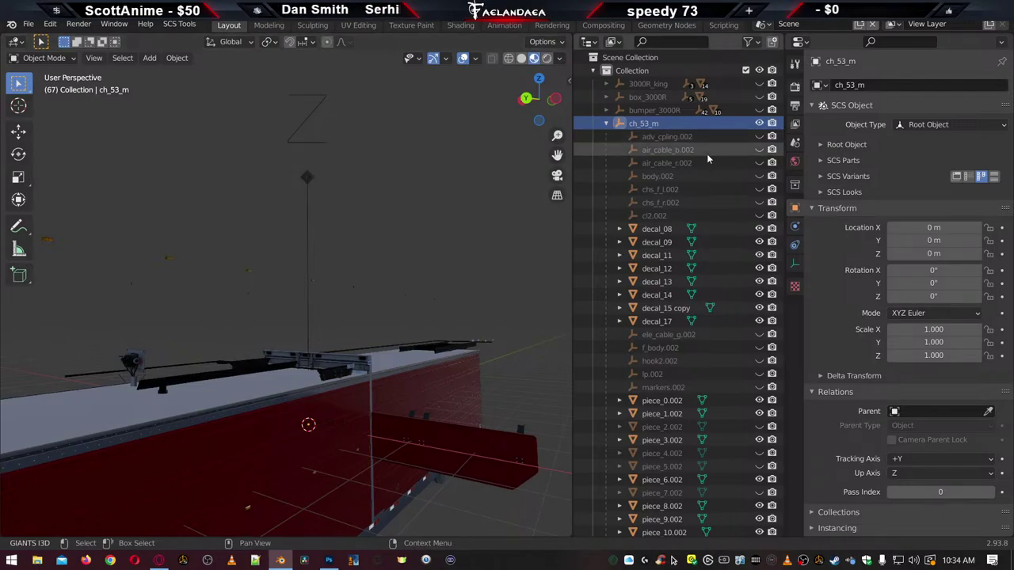
left_click(795, 106)
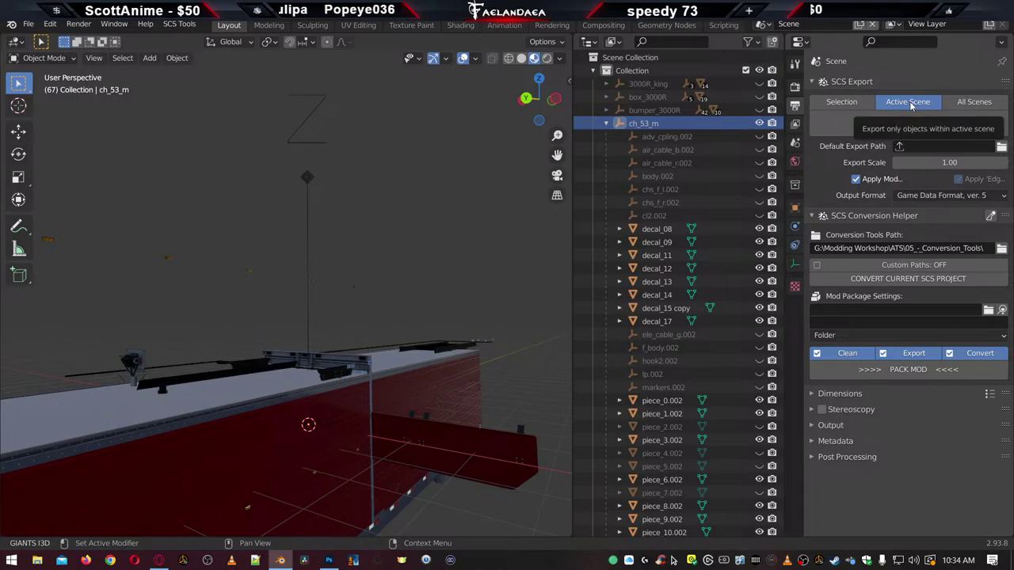
left_click(854, 103)
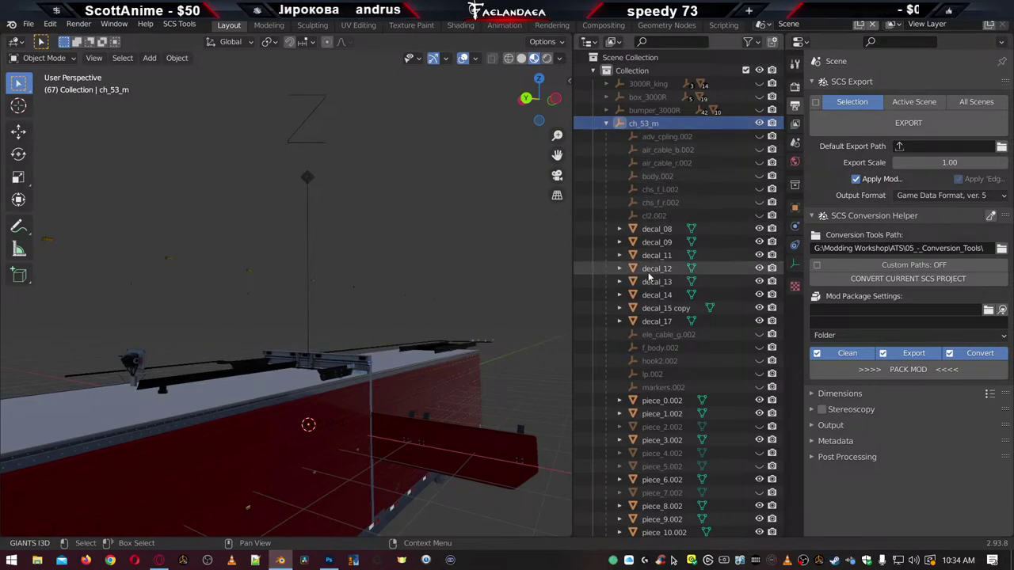
scroll(657, 420, "down", 1)
scroll(657, 420, "up", 1)
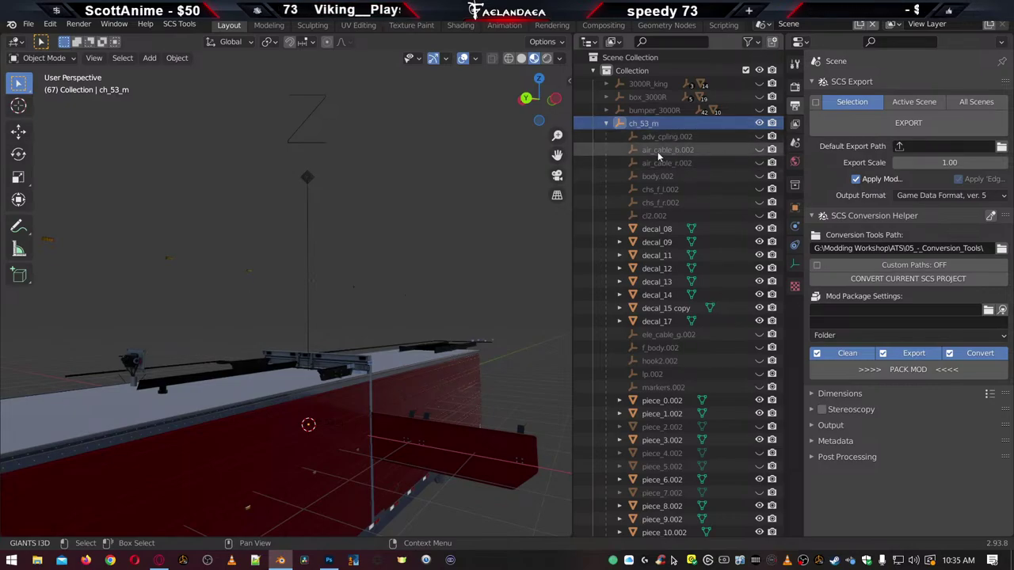
left_click(911, 101)
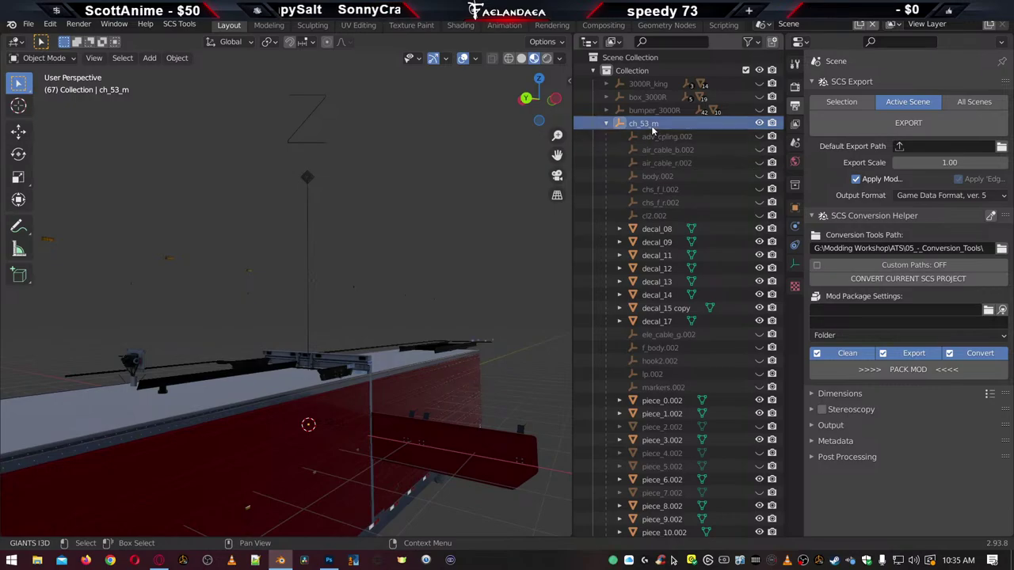
Reselect ch_53_m, set export to Selection, and open the Default Export Path folder chooser
left_click(648, 84)
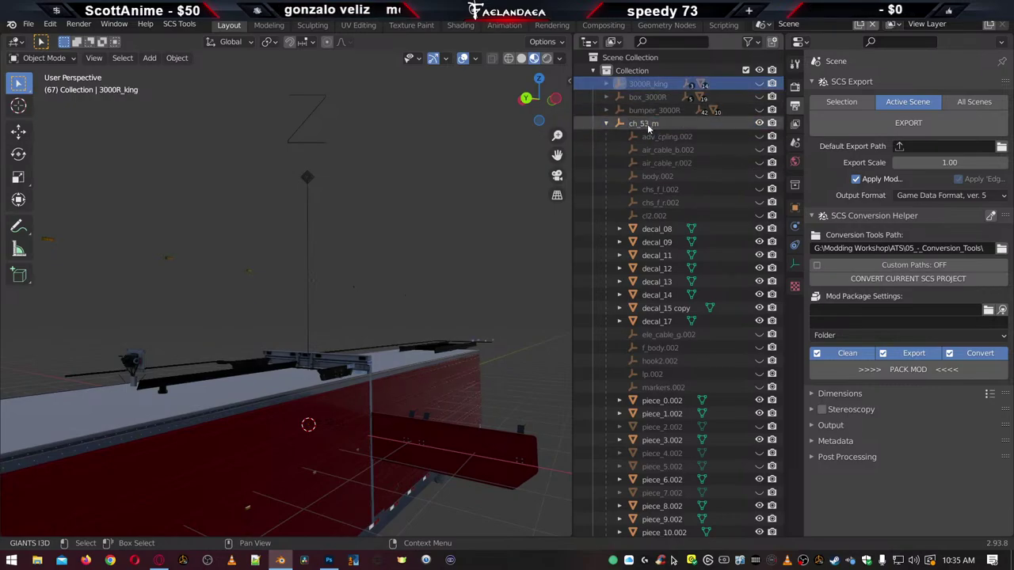
left_click(649, 125)
scroll(650, 159, "down", 3)
scroll(657, 198, "up", 3)
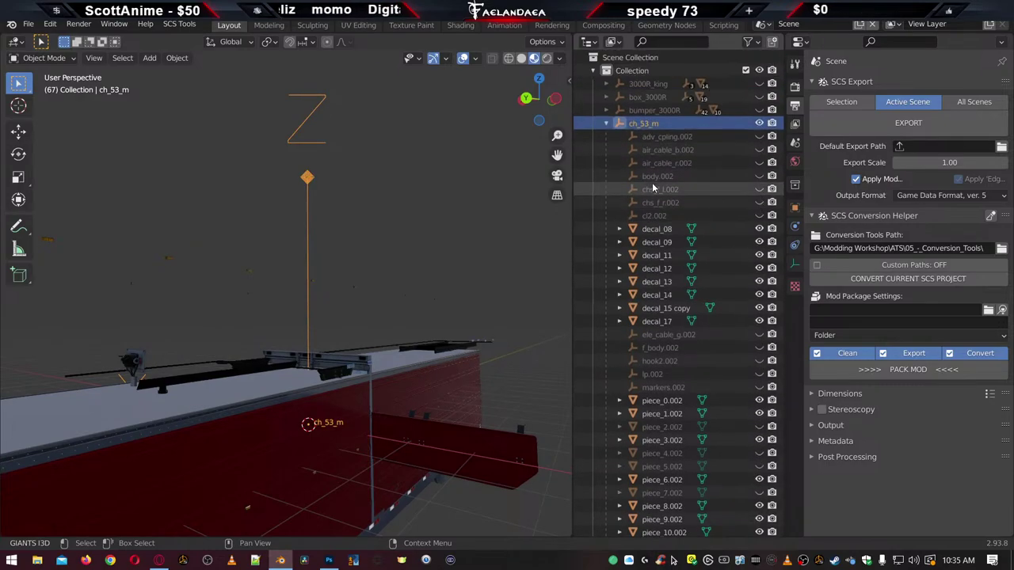
scroll(670, 291, "down", 6)
scroll(671, 291, "up", 6)
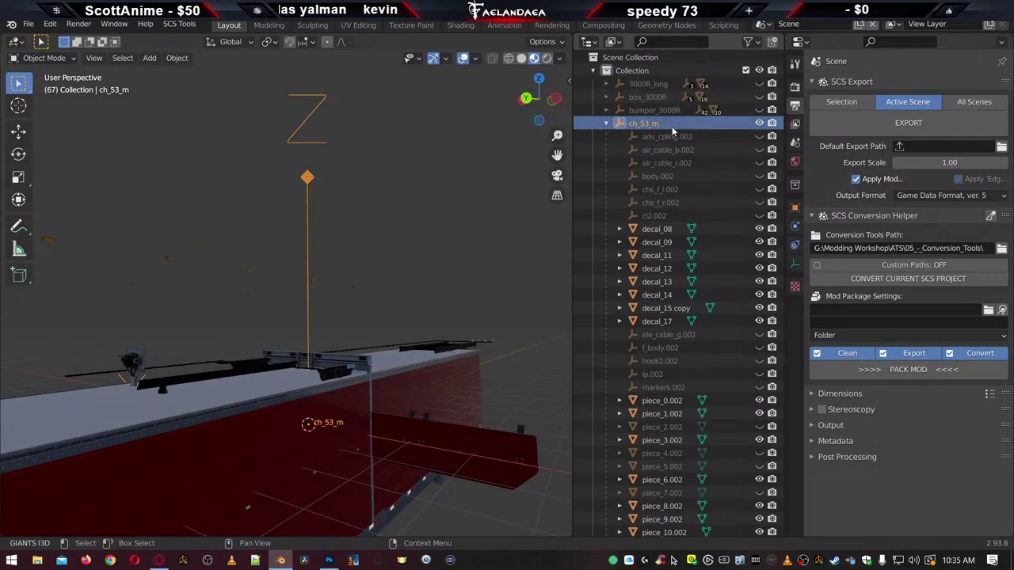
left_click(841, 103)
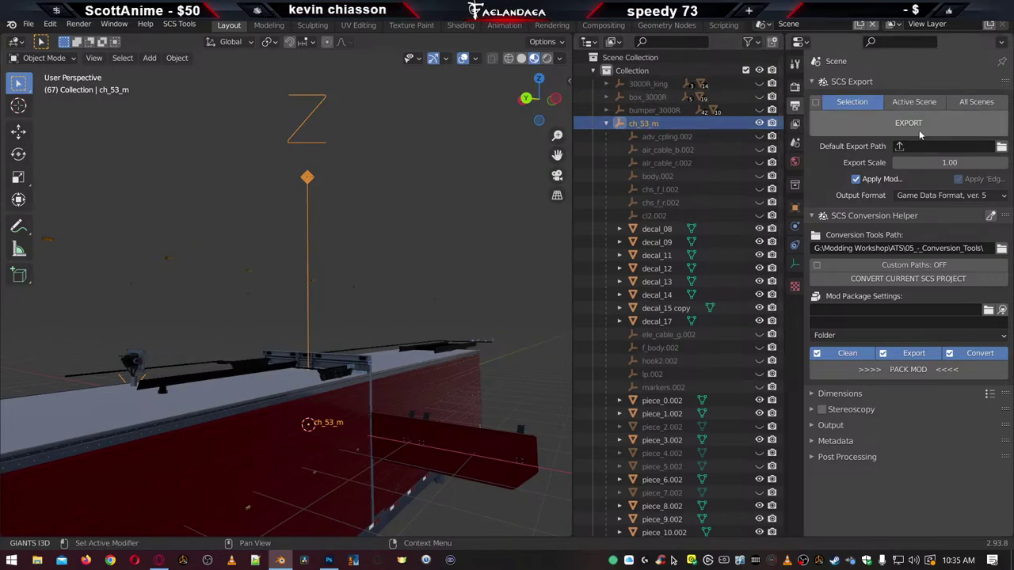
left_click(1002, 146)
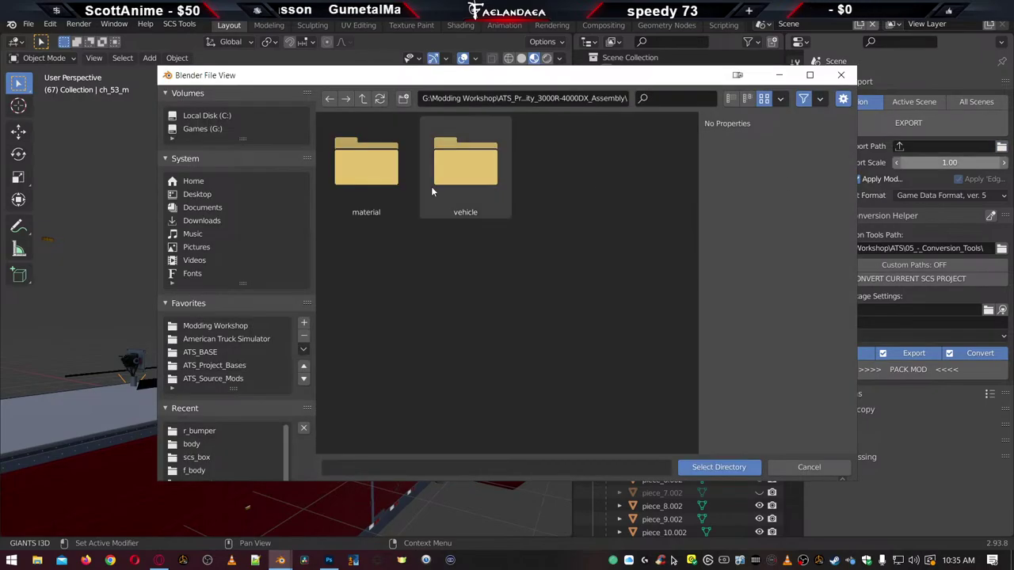
Point the default export path to vehicle/trailer_owned/scs_box/chassis and confirm the directory
double_click(458, 184)
double_click(457, 185)
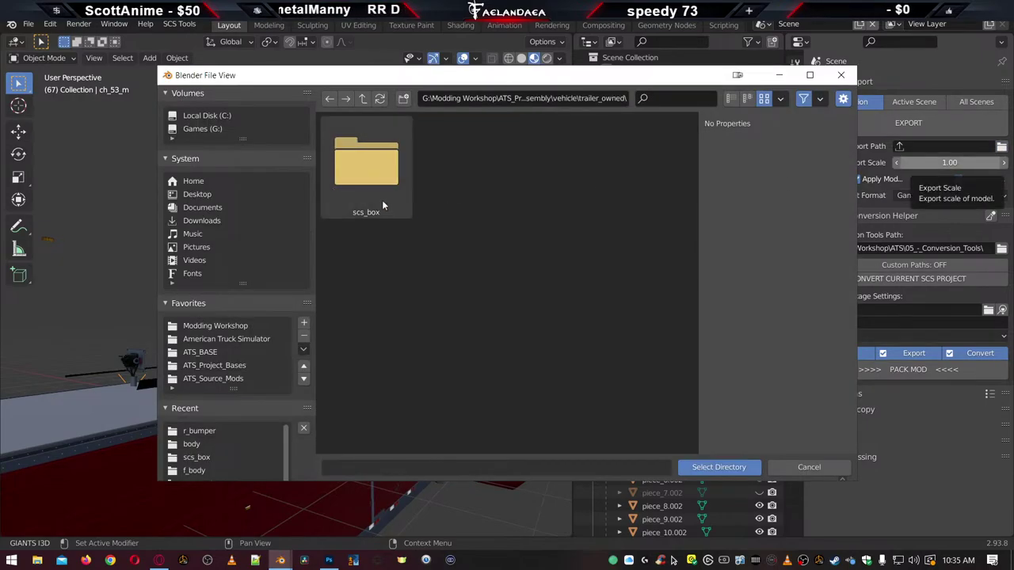
double_click(382, 200)
double_click(588, 179)
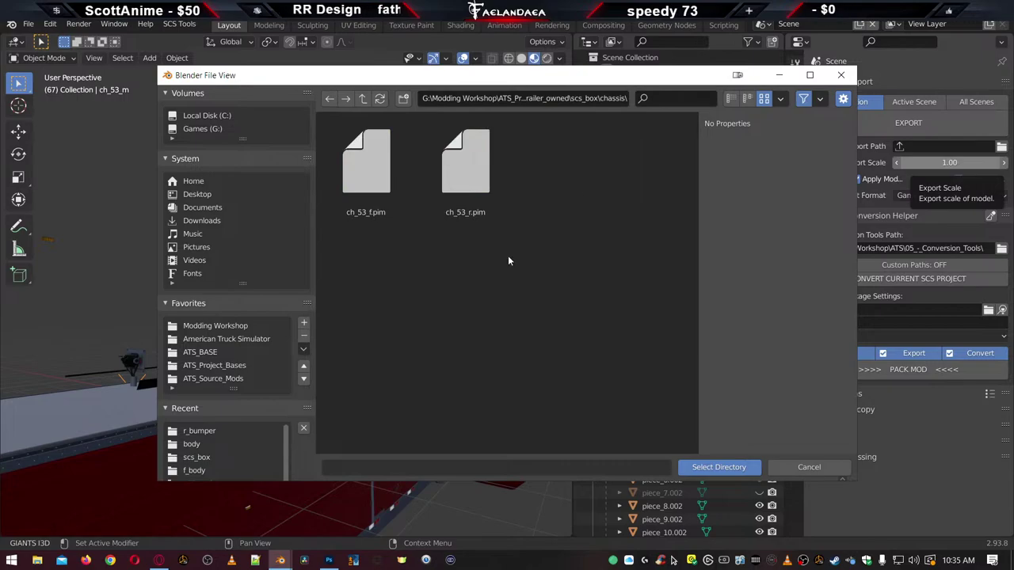
left_click(719, 467)
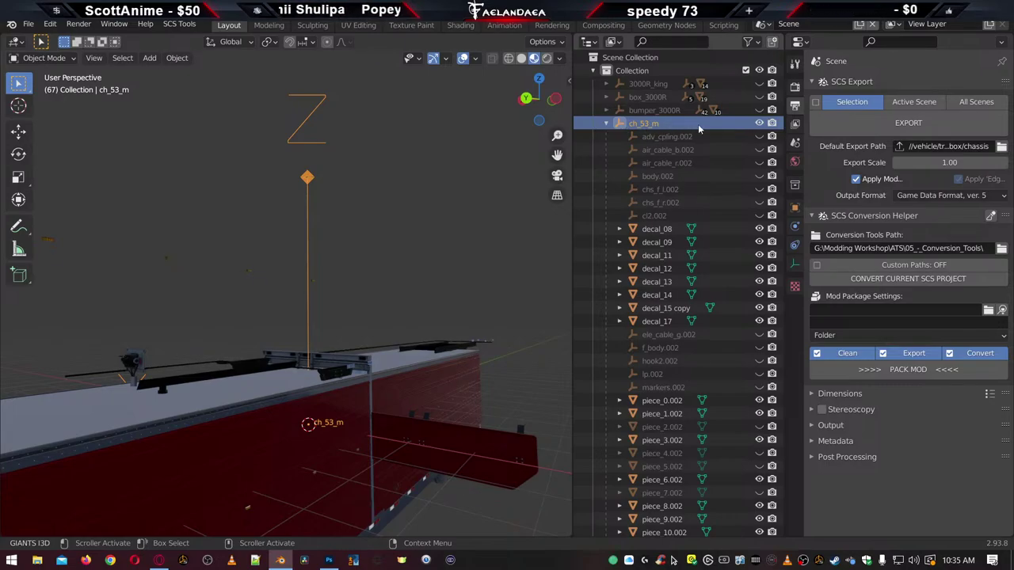
Collapse, expand, then collapse the ch_53_m collection in the Outliner again
left_click(607, 124)
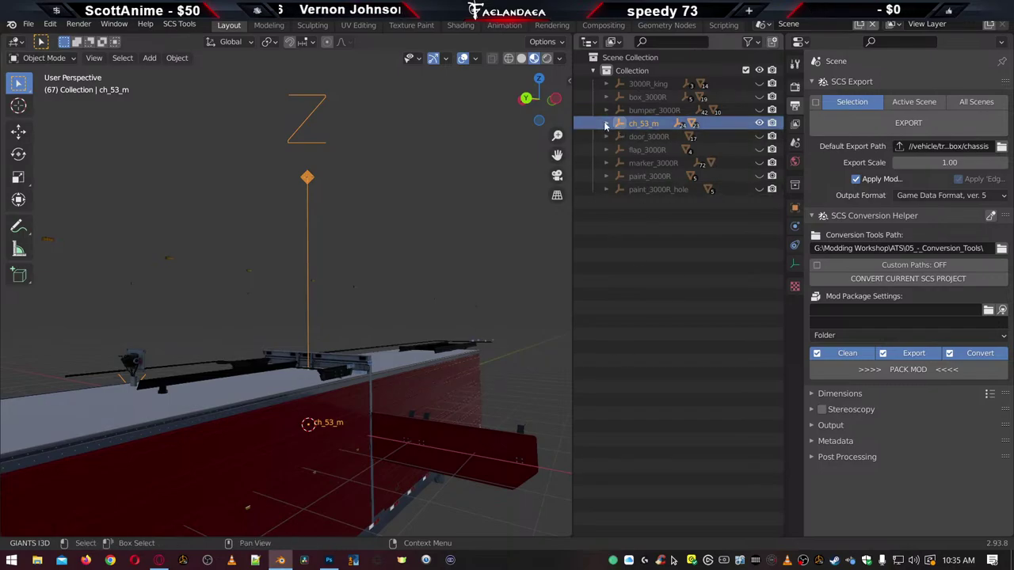
left_click(607, 123)
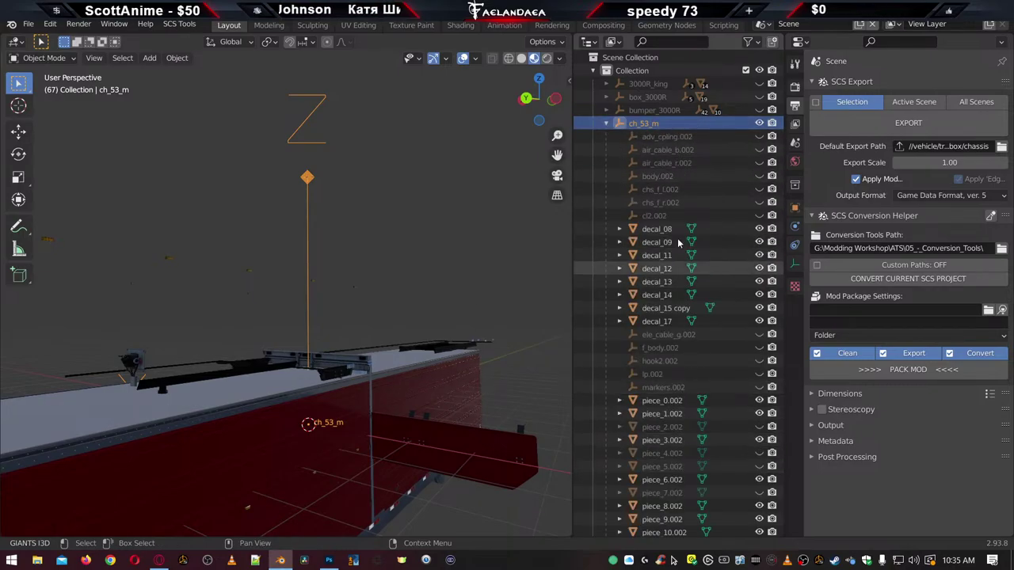
left_click(606, 123)
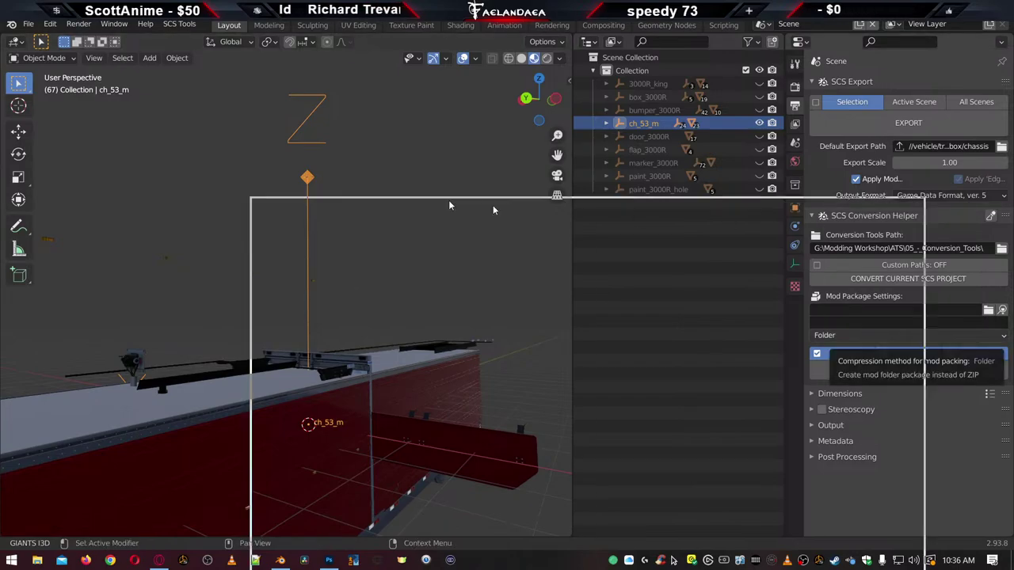
Position the File Explorer window showing the chassis folder's ch_53_f and ch_53_r files over Blender
mouse_move(187, 145)
left_mouse_down()
mouse_move(328, 164)
mouse_move(256, 168)
left_mouse_up()
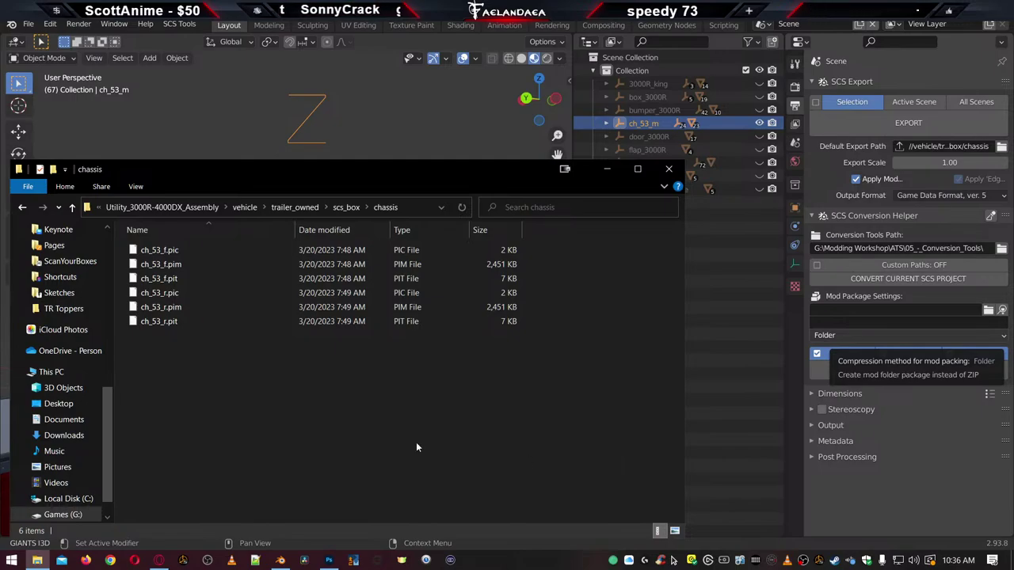
left_click_drag(266, 425, 287, 432)
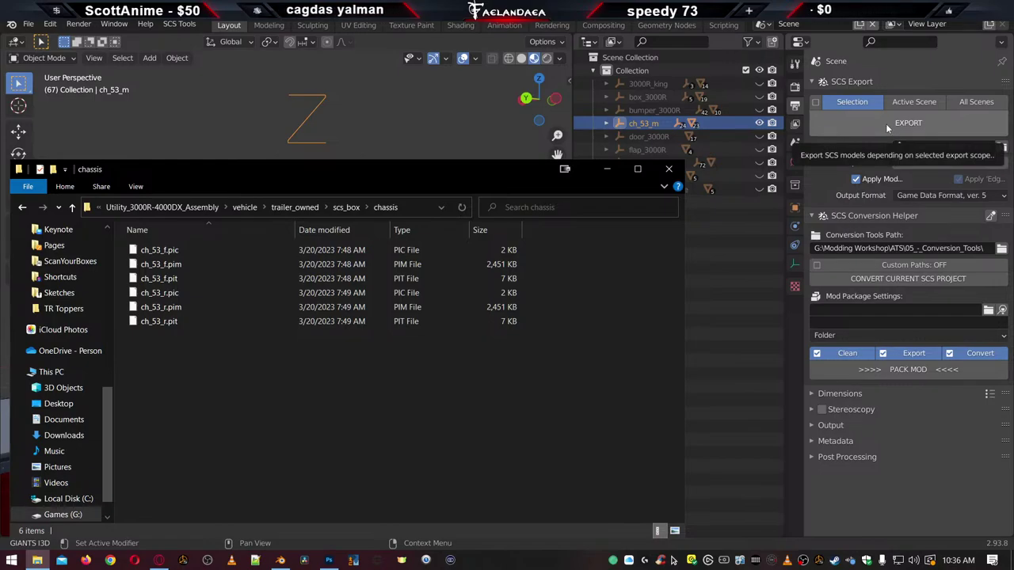
Export ch_53_m to the chassis folder, check the new files in File Explorer, then select piece_1.002
left_click(886, 123)
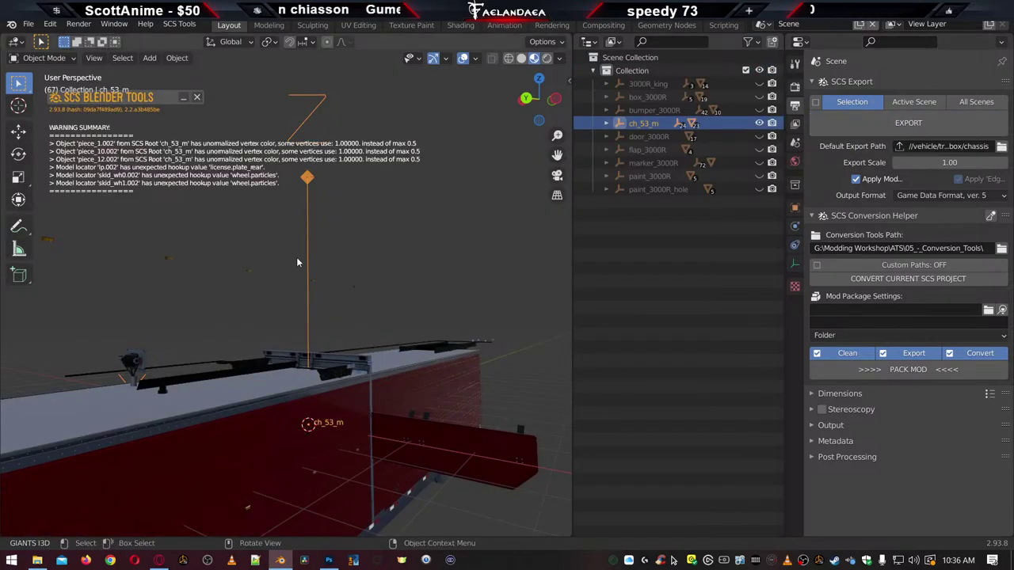
left_click(606, 124)
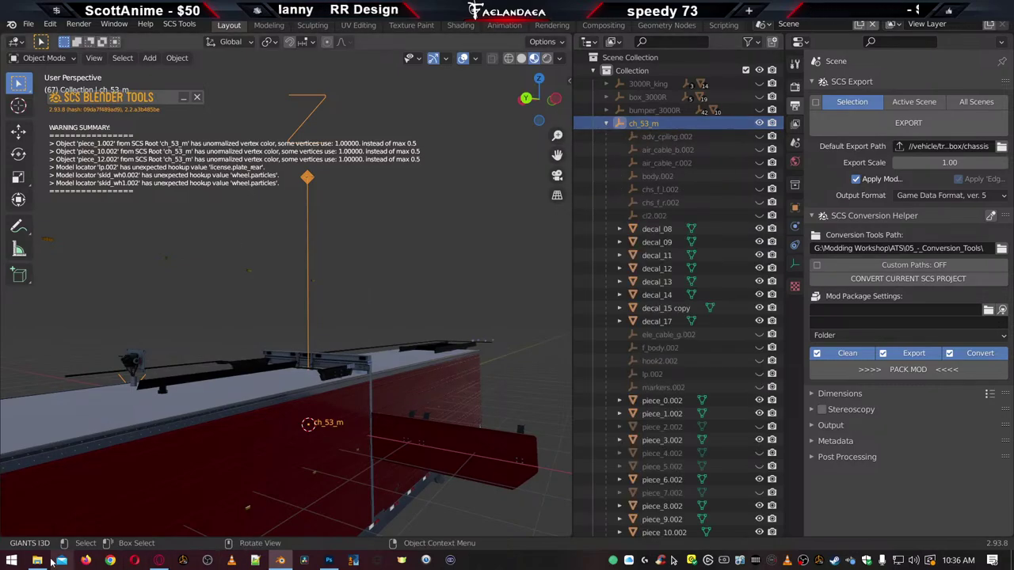
left_click(36, 560)
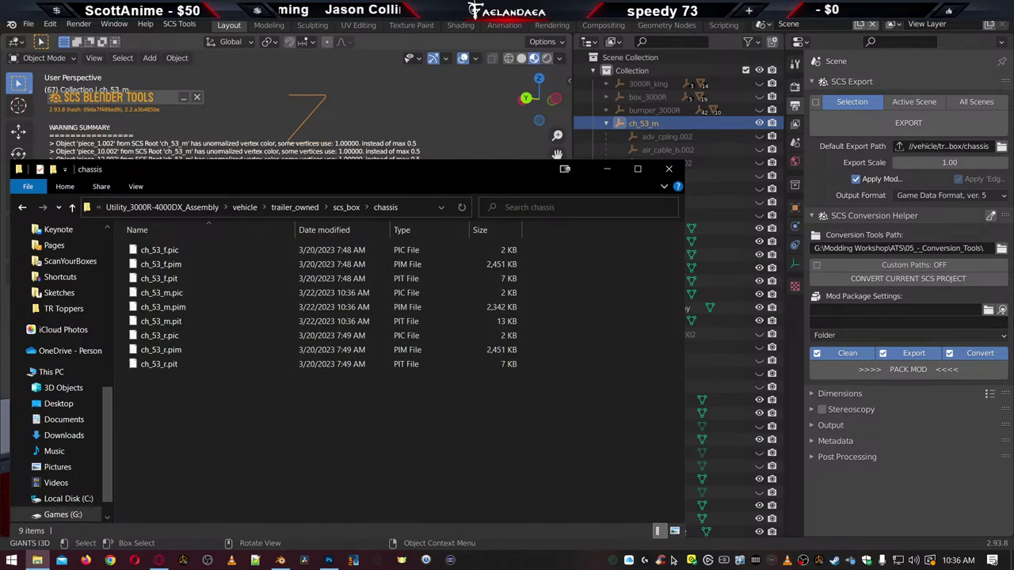
key("alt+F4")
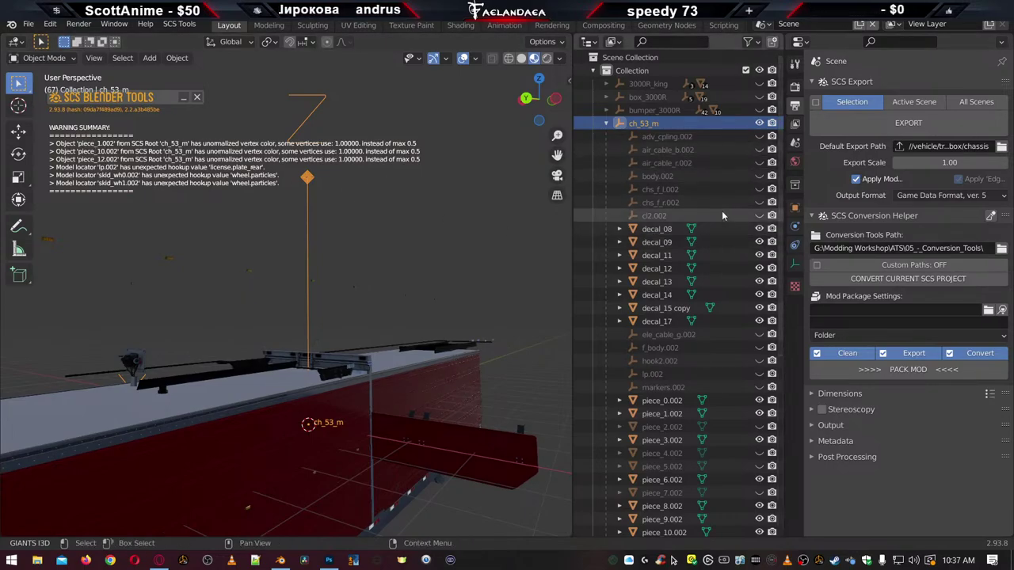
scroll(723, 215, "down", 5)
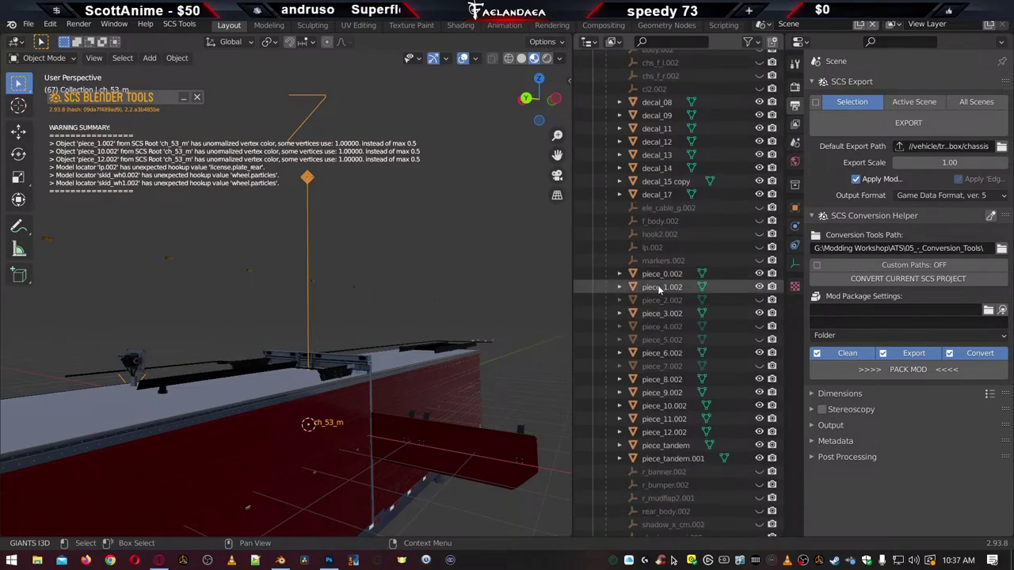
left_click(660, 288)
Remove piece_1.002's Col and Col_alpha layers and regenerate them with Add Vertex Colors To All
left_click(795, 301)
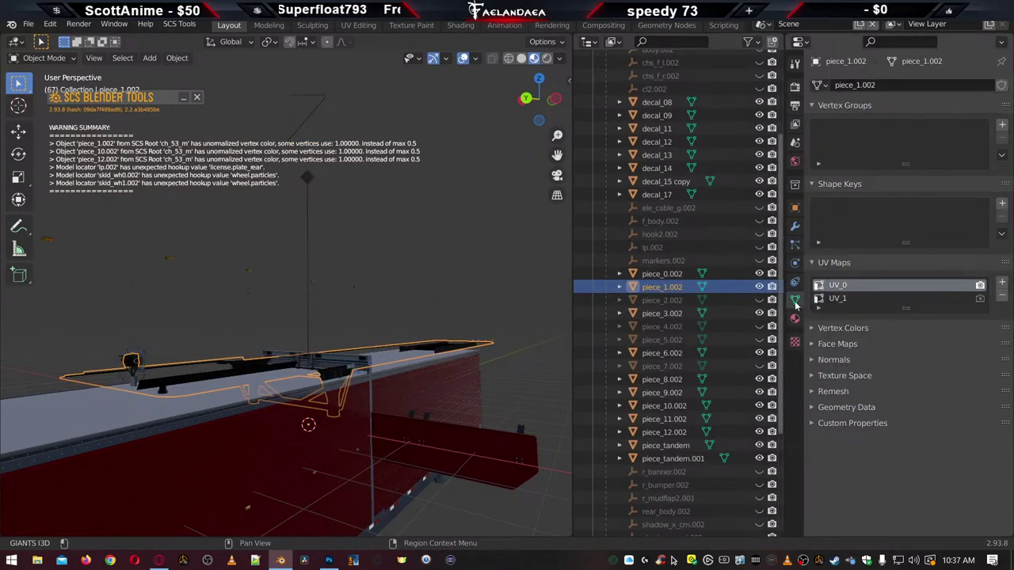
left_click(1002, 296)
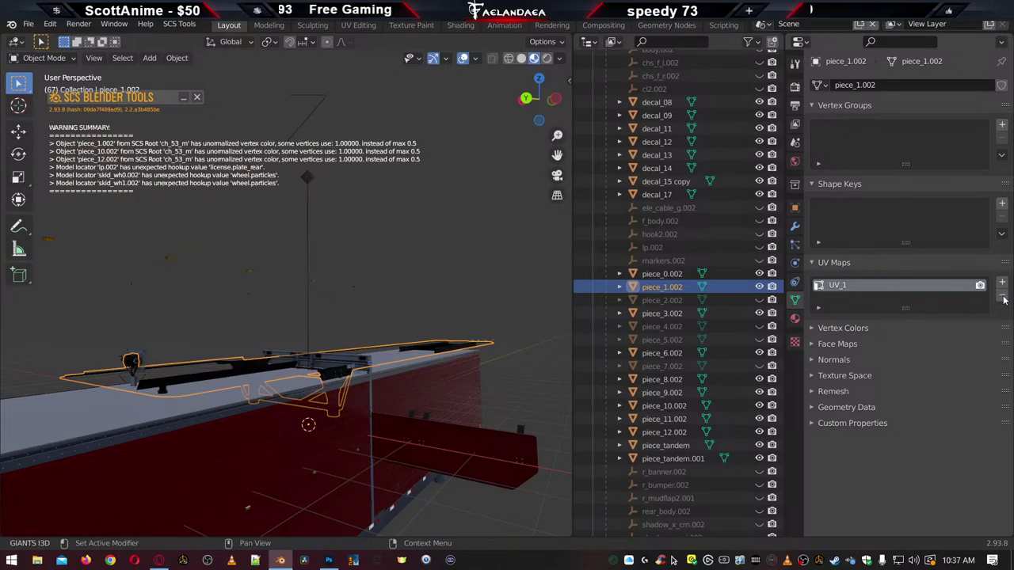
left_click(1003, 296)
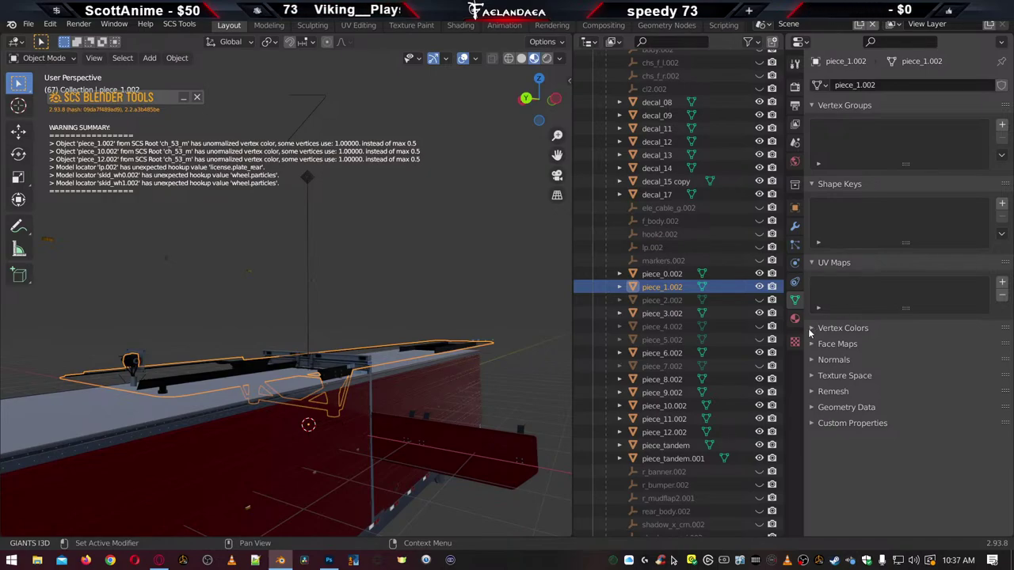
left_click(28, 24)
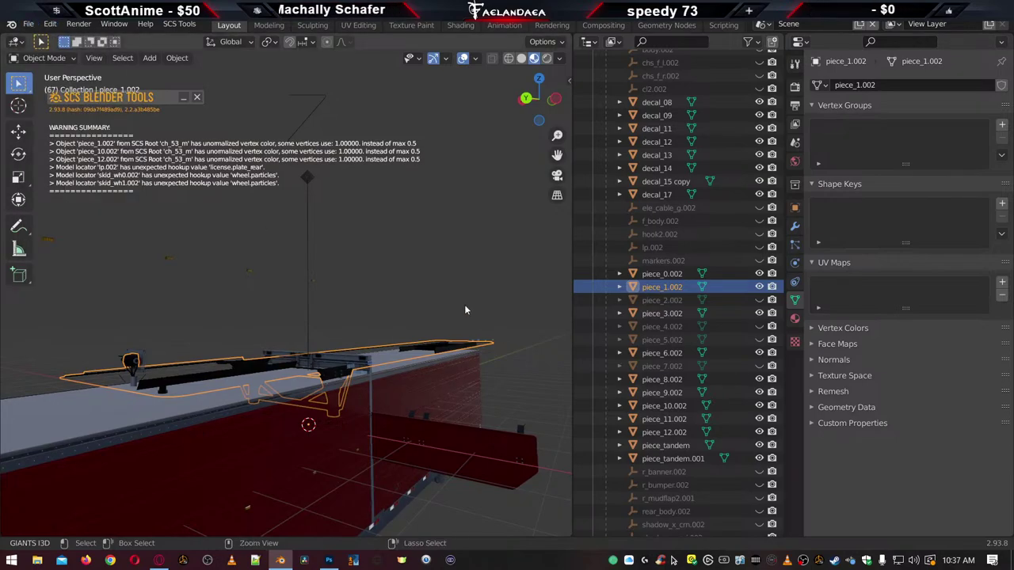
key("ctrl+z")
key("ctrl+z")
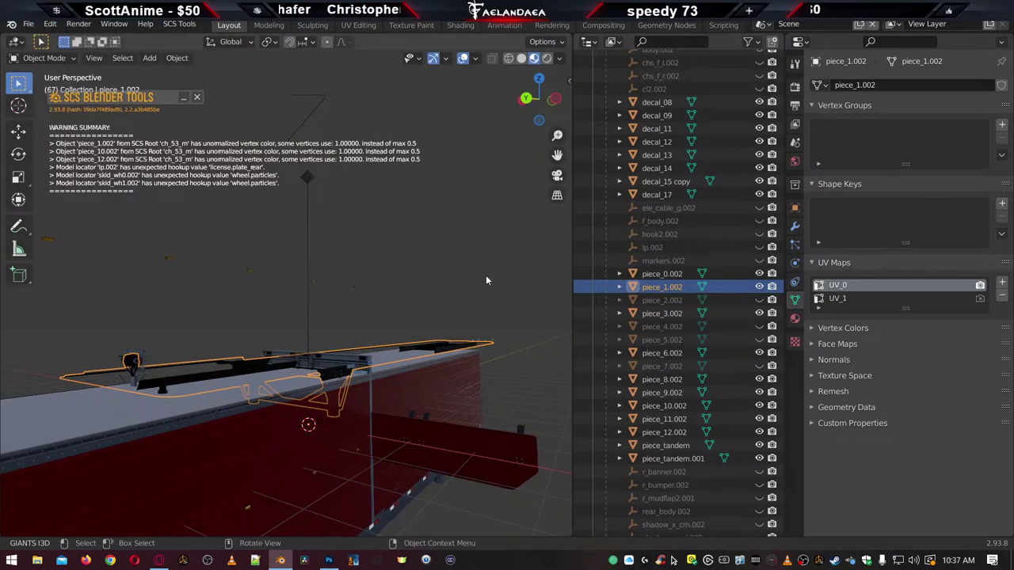
left_click(812, 329)
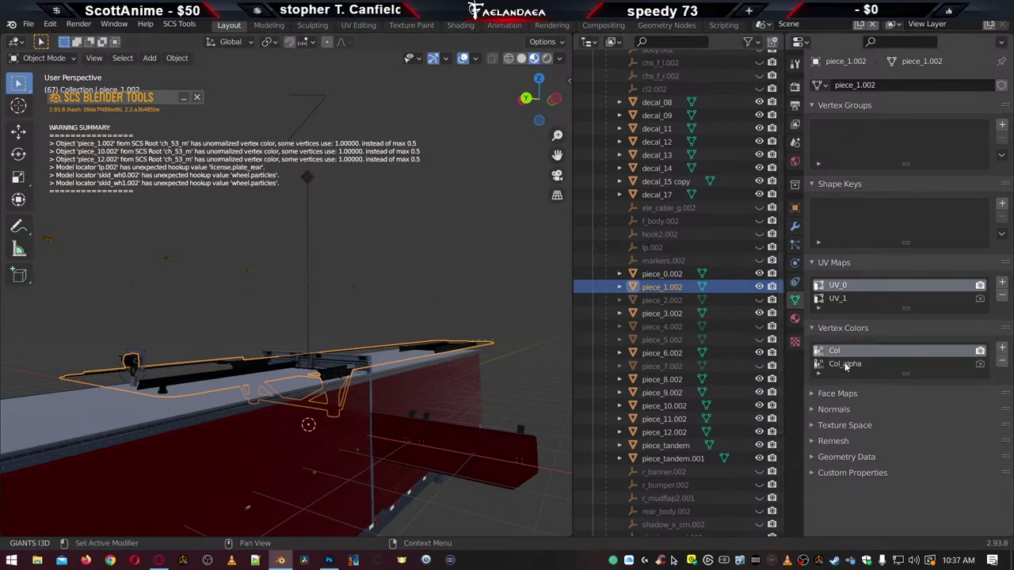
left_click(1003, 363)
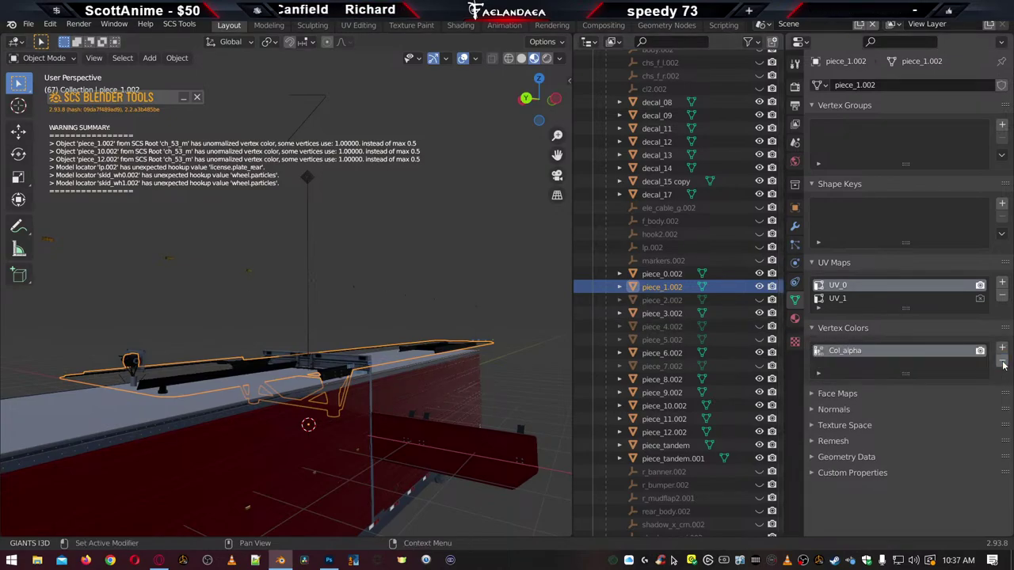
left_click(1003, 363)
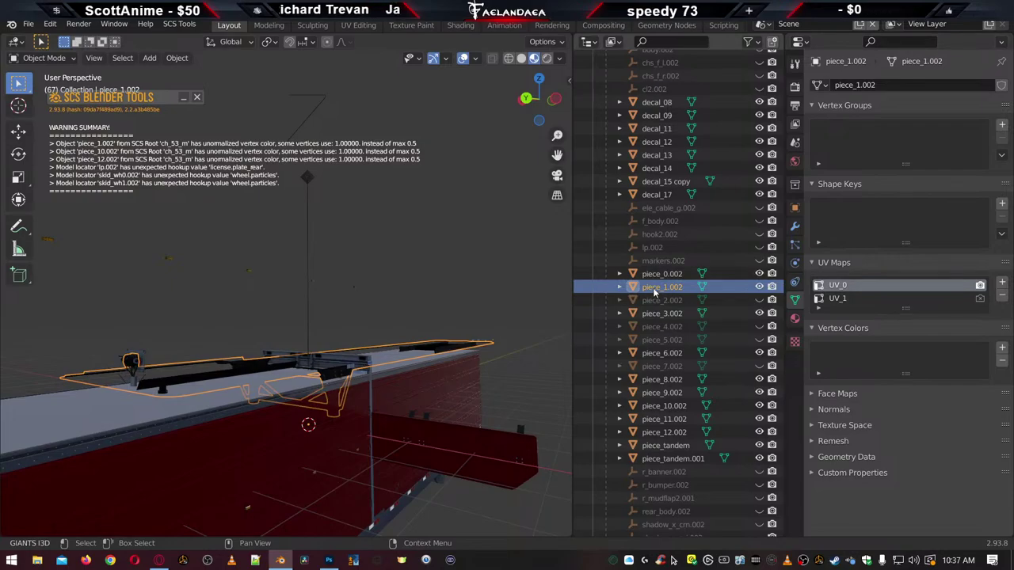
left_click(795, 318)
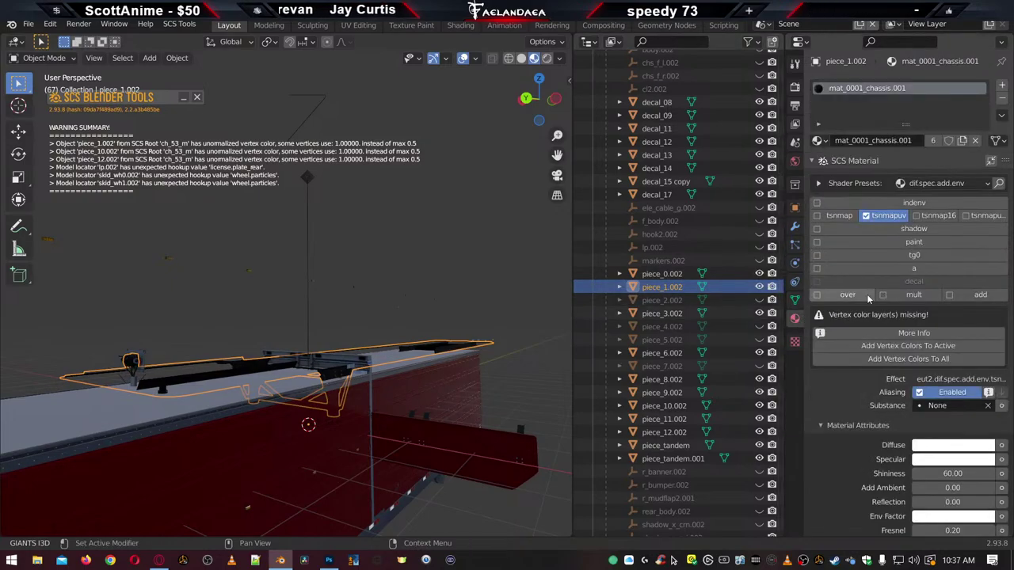
left_click(886, 361)
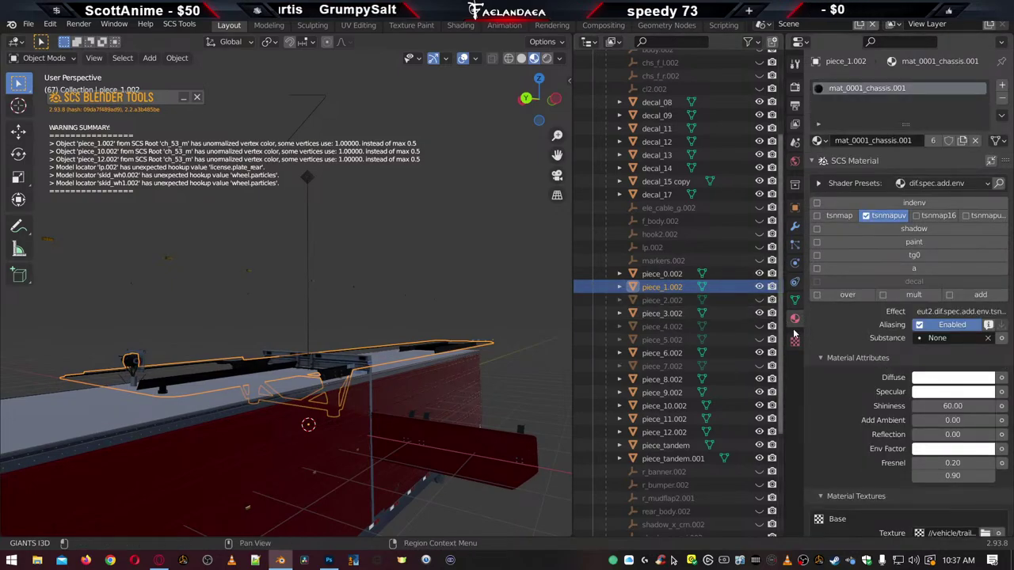
left_click(795, 301)
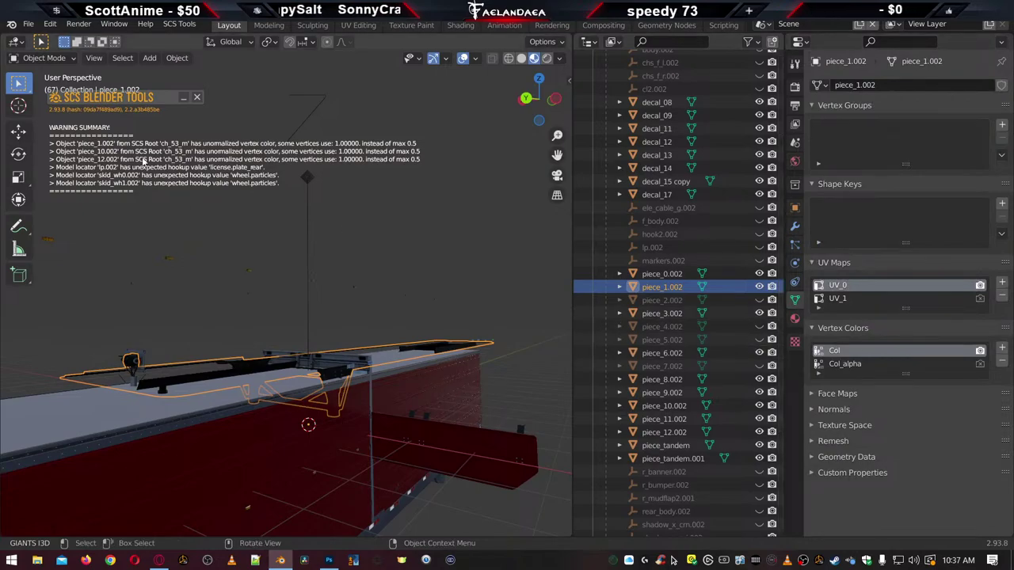
Remove piece_10.002's Col_alpha layer and regenerate its vertex colours from the Material tab
left_click(663, 405)
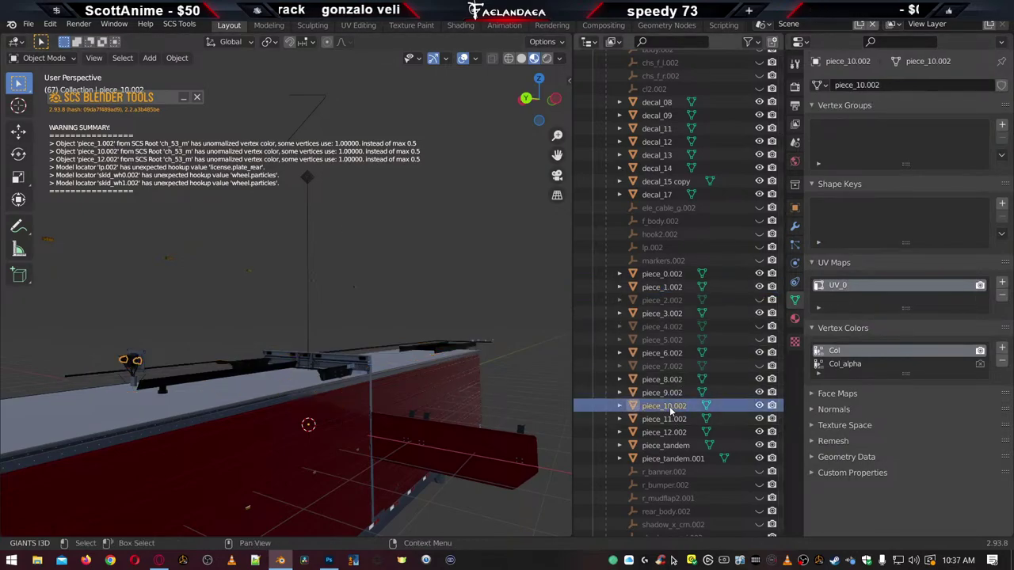
left_click(1001, 364)
left_click(795, 318)
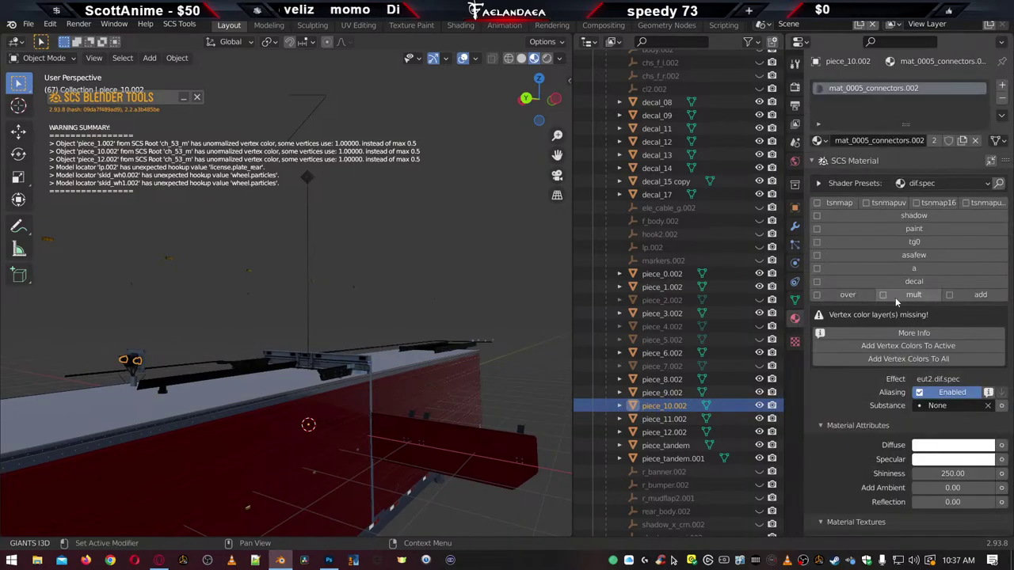
left_click(921, 361)
left_click(795, 300)
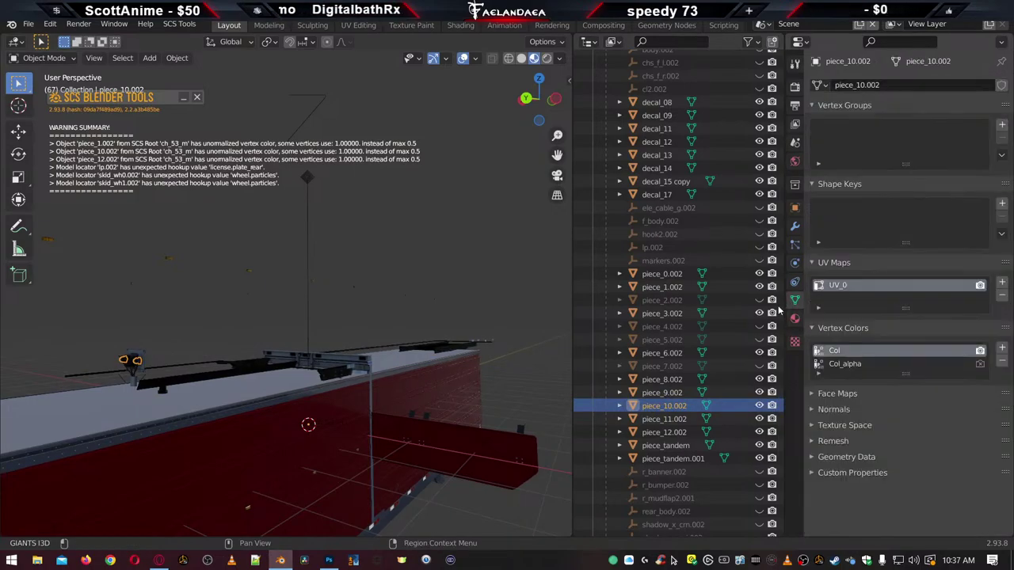
Remove piece_12.002's vertex colour layers and regenerate them with Add Vertex Colors To All
left_click(653, 433)
left_click(1002, 362)
left_click(1002, 362)
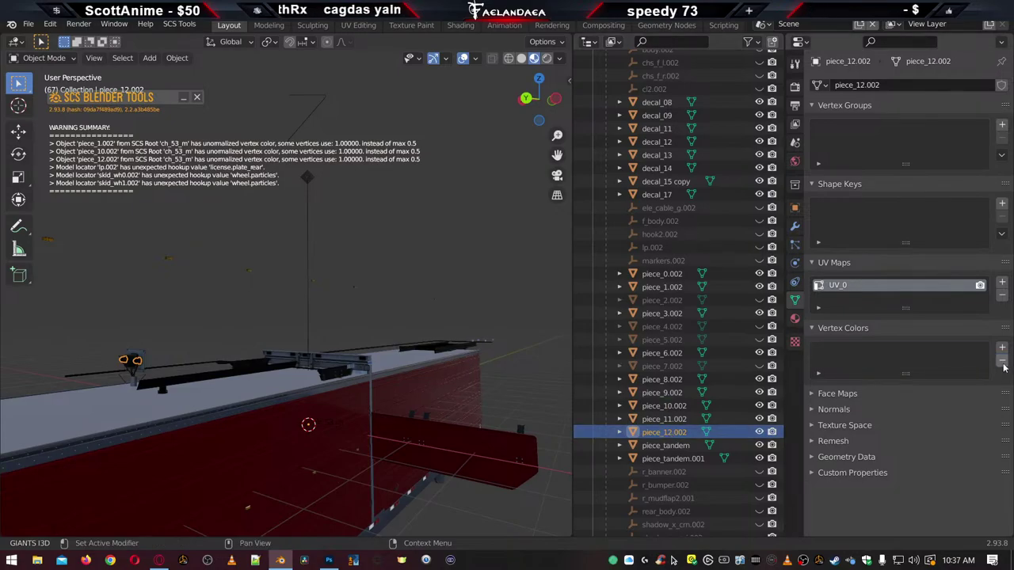
left_click(795, 320)
left_click(910, 362)
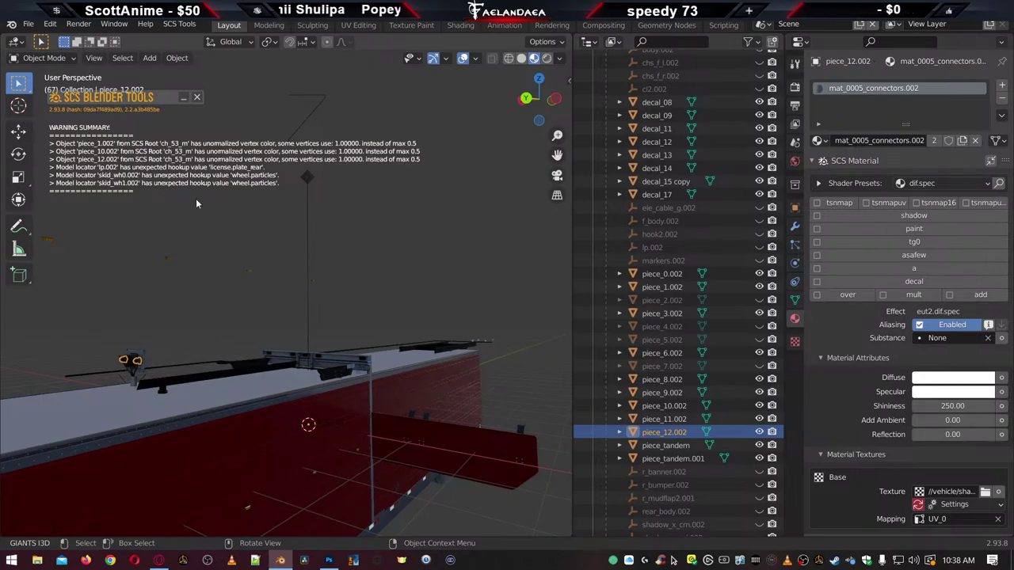
scroll(432, 412, "down", 4)
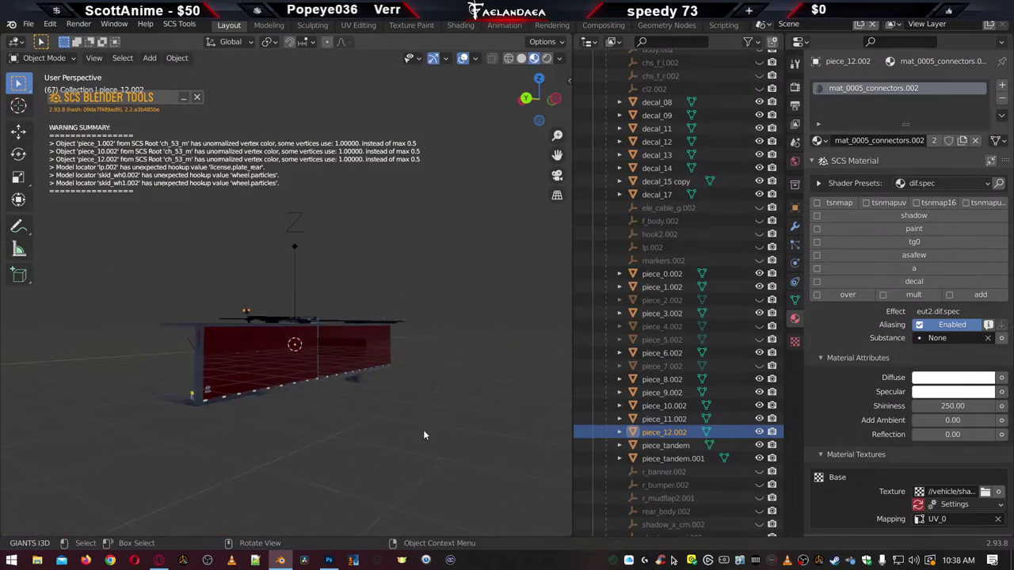
middle_click_drag(384, 428, 444, 431)
scroll(268, 399, "up", 5)
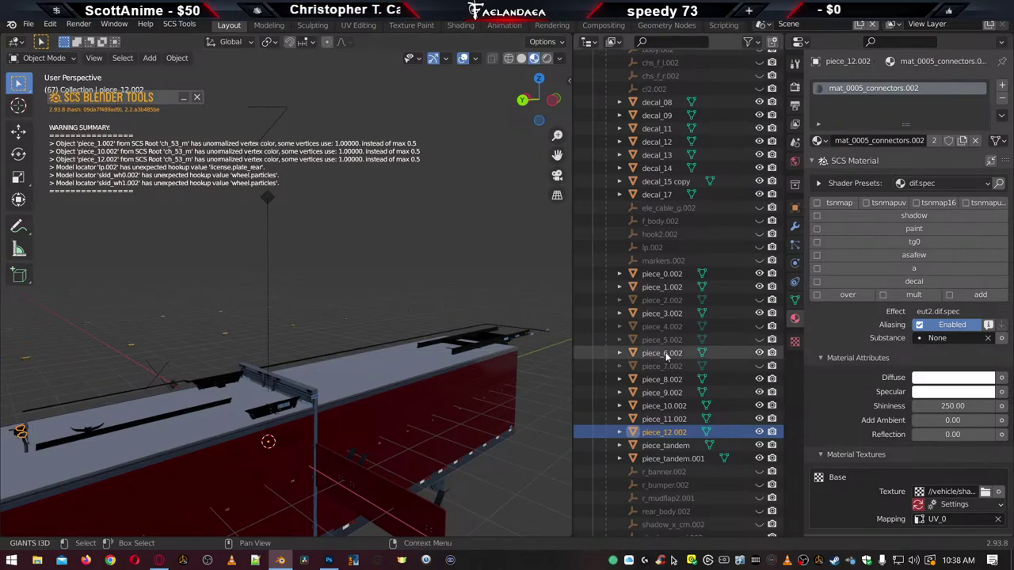
Expand the bumper_3000R collection in the Outliner and select its r_lp locator
scroll(673, 389, "down", 5)
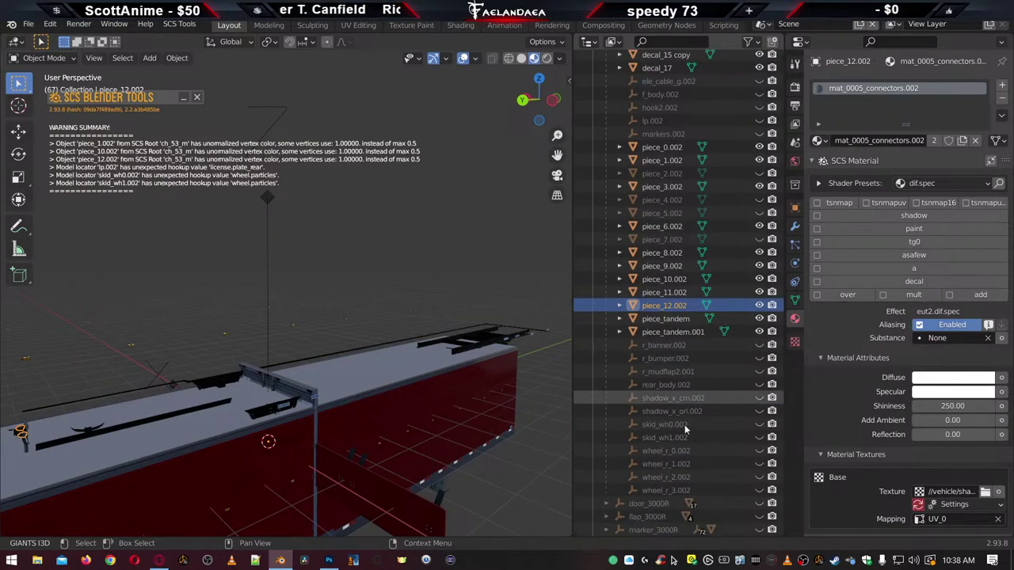
scroll(680, 443, "down", 1)
scroll(678, 393, "up", 1)
scroll(677, 393, "up", 7)
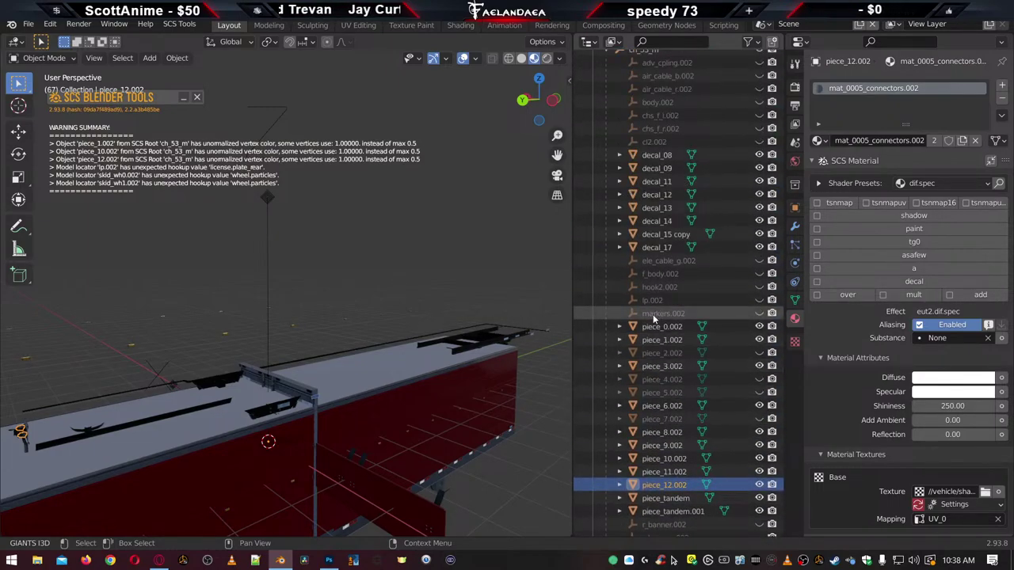
scroll(655, 317, "up", 3)
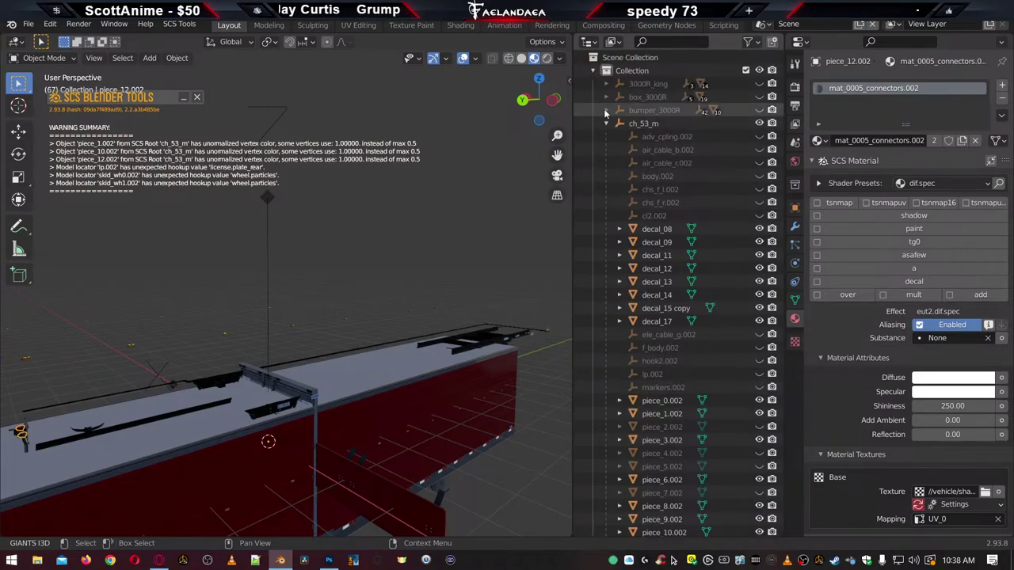
left_click(606, 110)
scroll(654, 367, "down", 10)
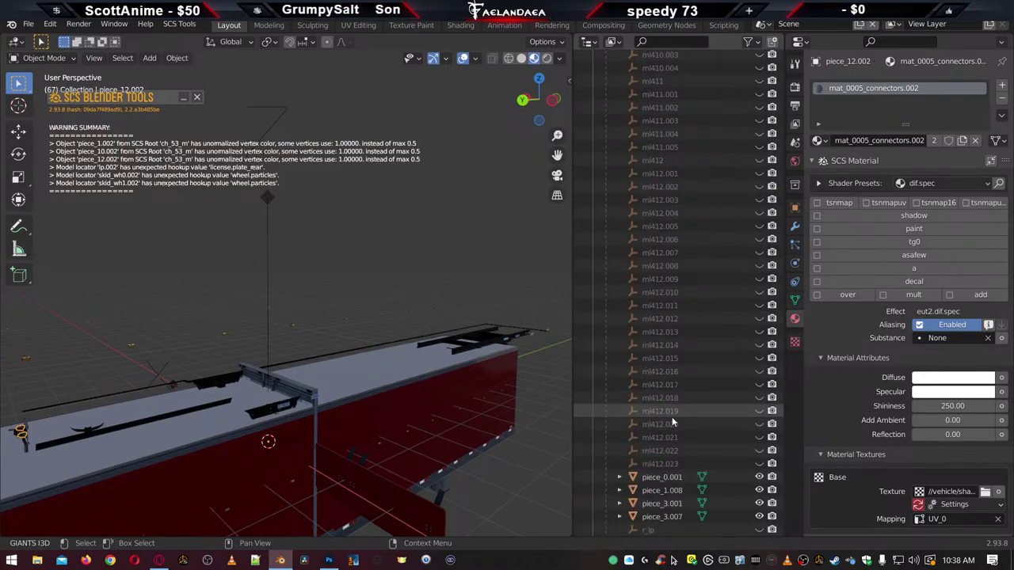
scroll(672, 419, "down", 3)
left_click(662, 445)
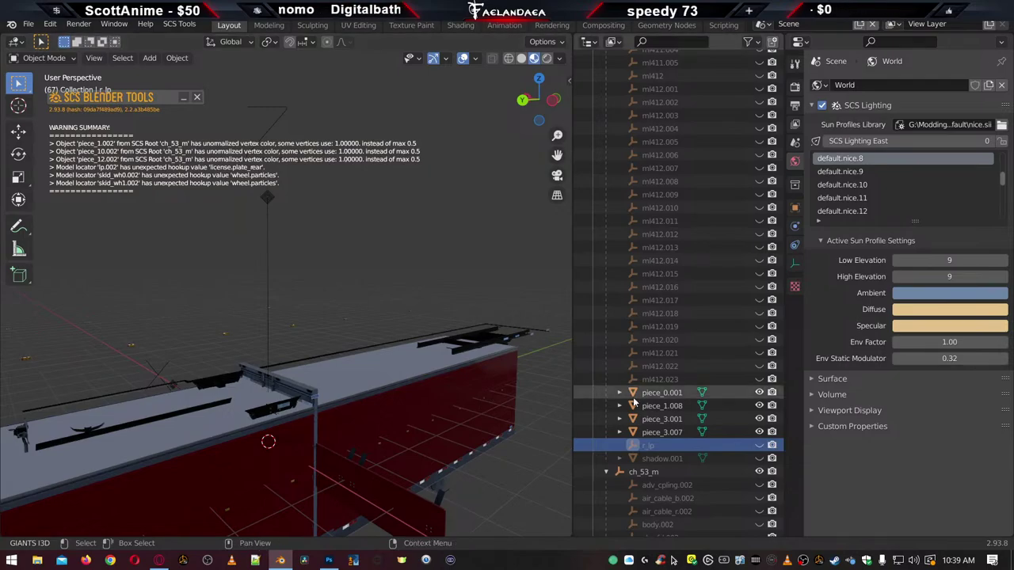
Make ch_53_m the active model root and return to the top of the Outliner
scroll(685, 428, "down", 5)
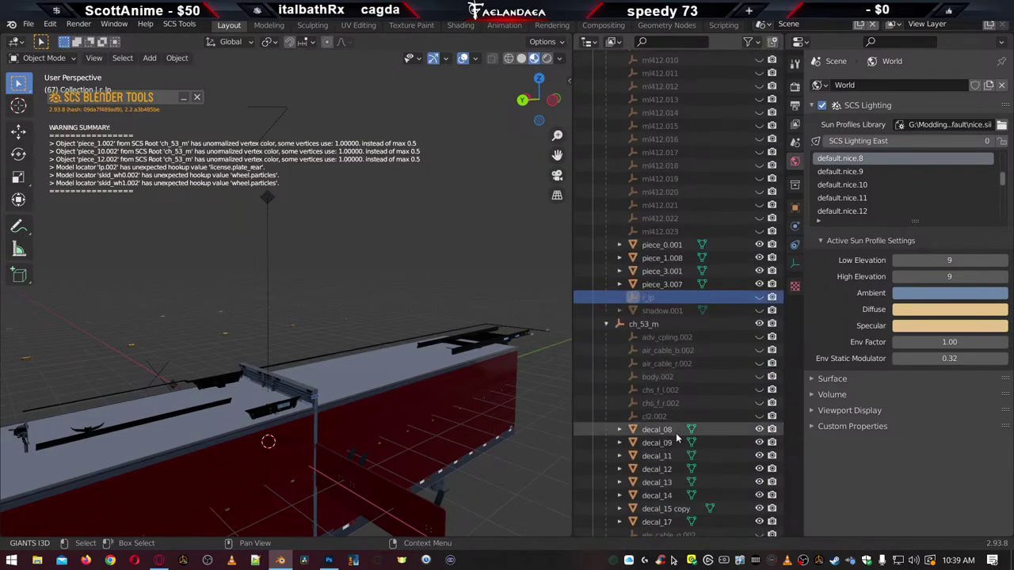
scroll(675, 436, "down", 12)
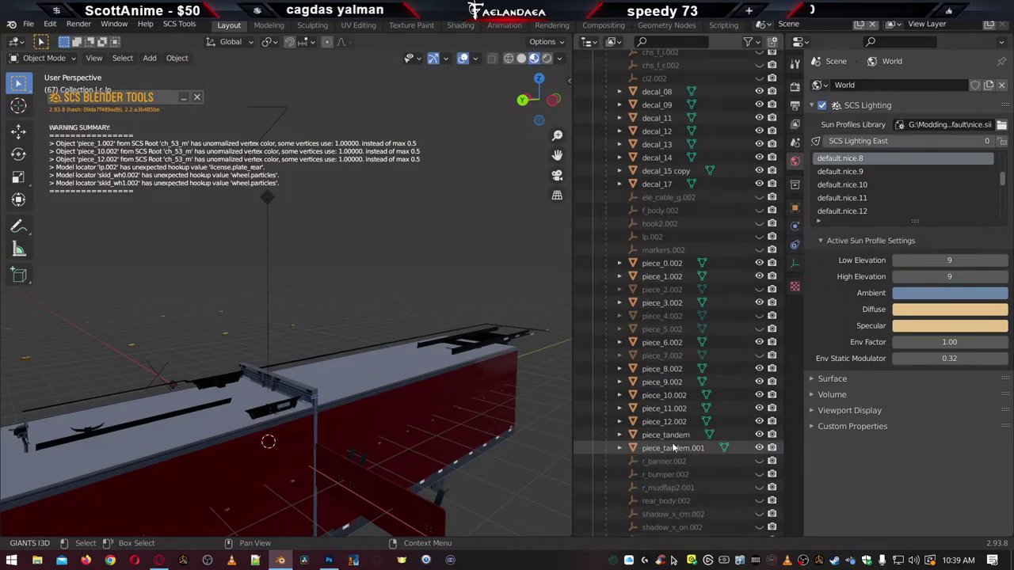
scroll(673, 448, "down", 5)
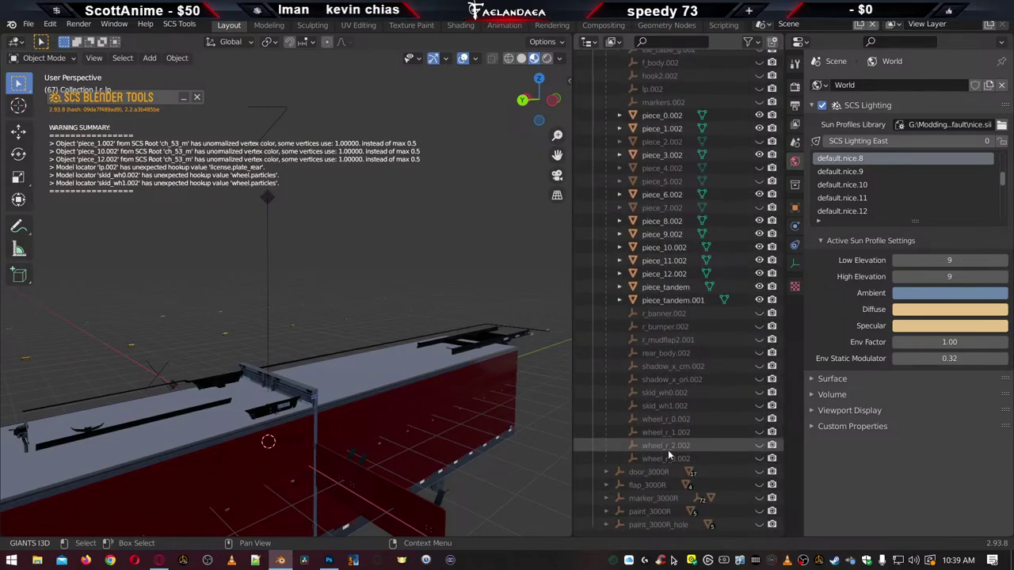
scroll(680, 340, "up", 14)
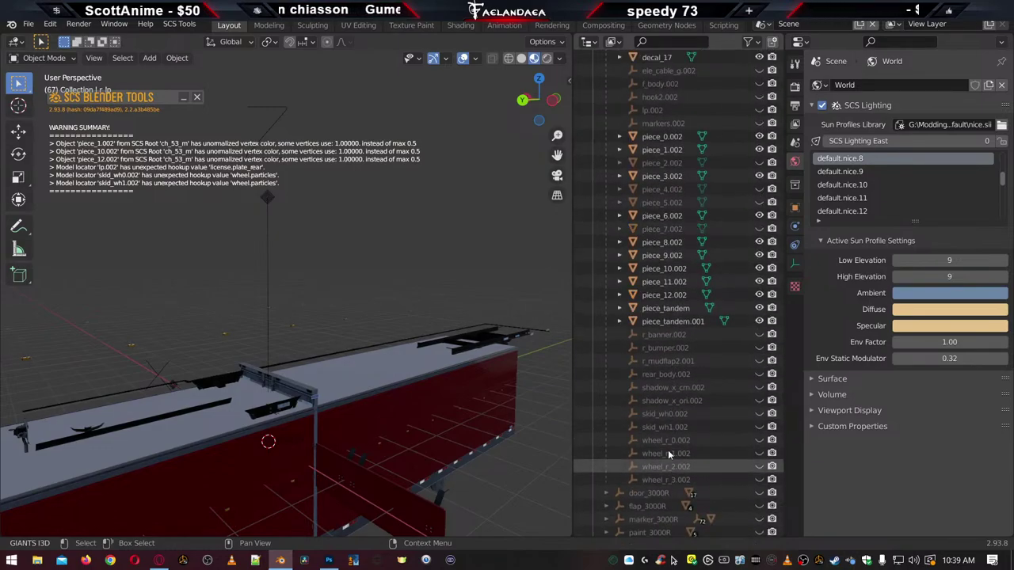
scroll(691, 228, "up", 2)
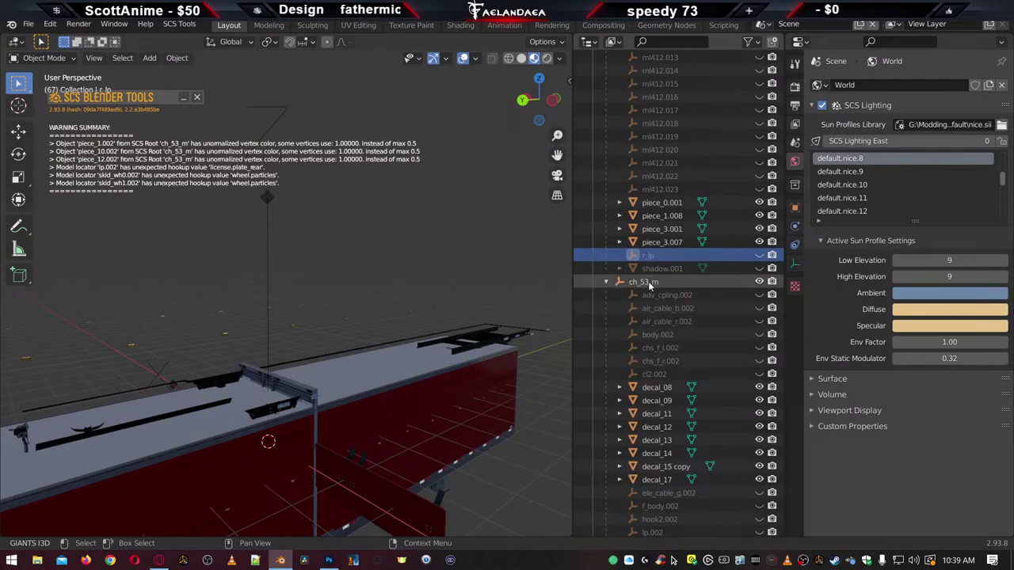
left_click(651, 283)
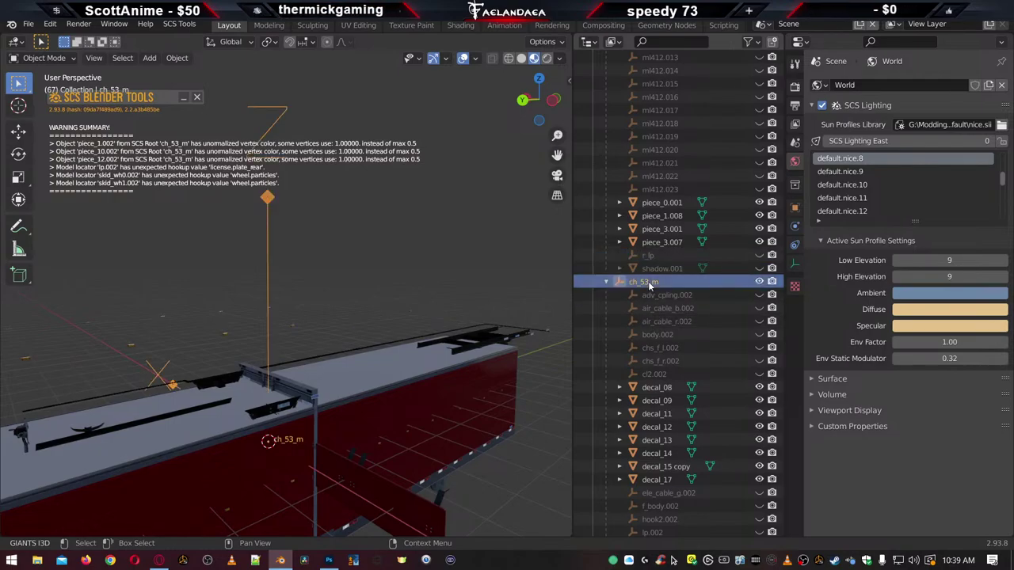
scroll(648, 285, "up", 15)
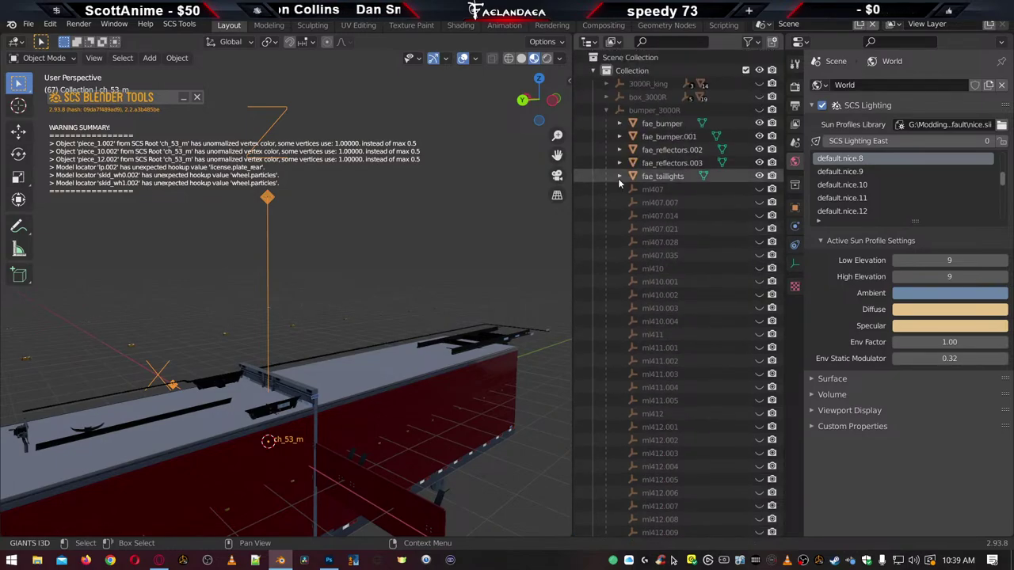
Peek into fae_taillights, collapse bumper_3000R, and select ch_53_m to list its decals, pieces and locators
left_click(620, 176)
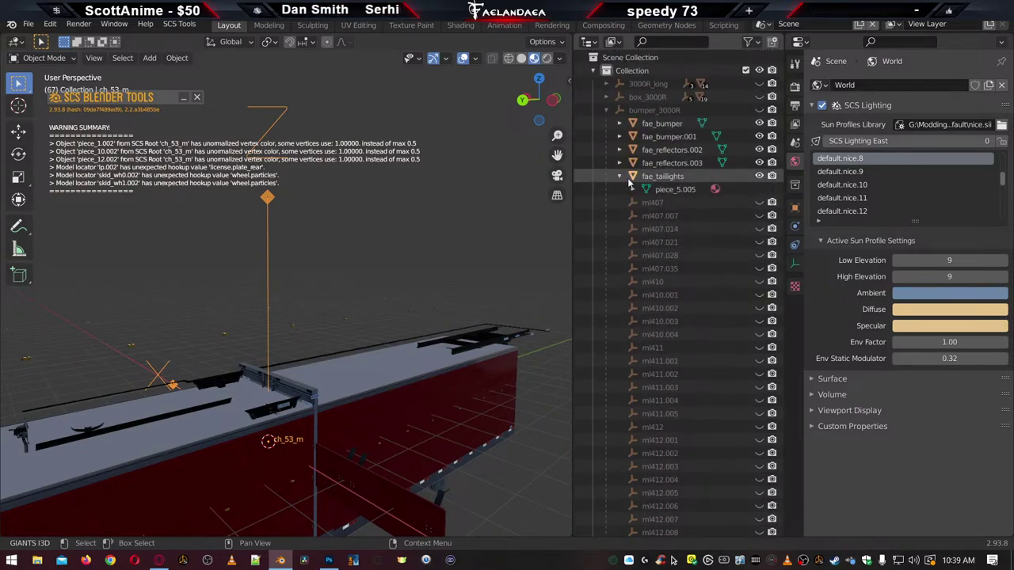
left_click(619, 175)
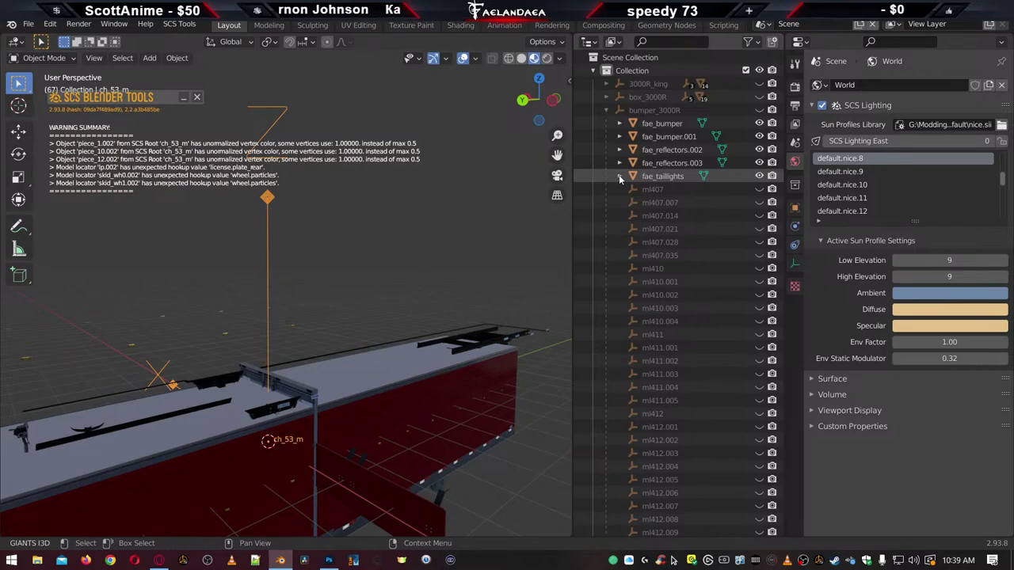
left_click(610, 111)
left_click(607, 111)
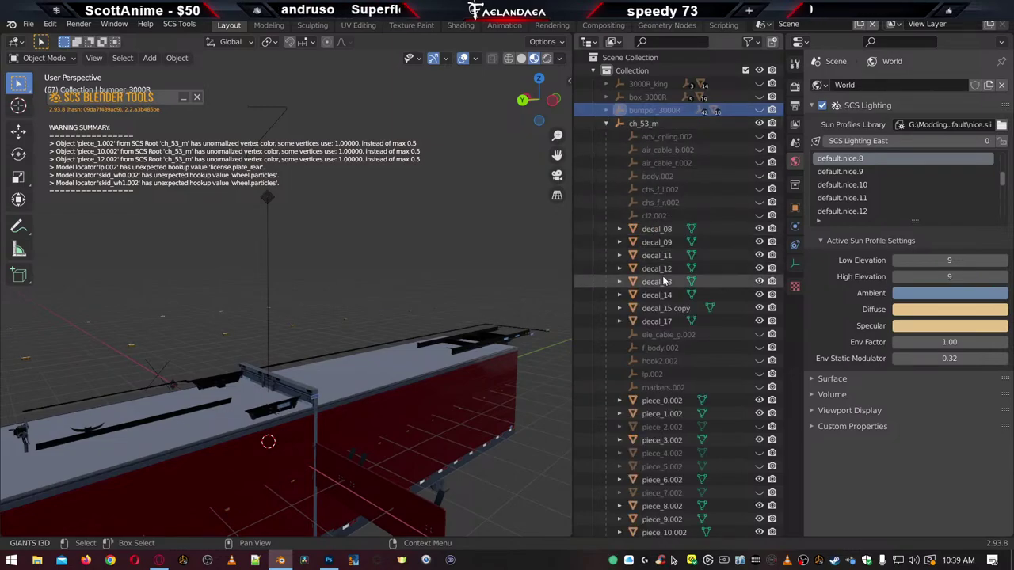
scroll(666, 296, "down", 6)
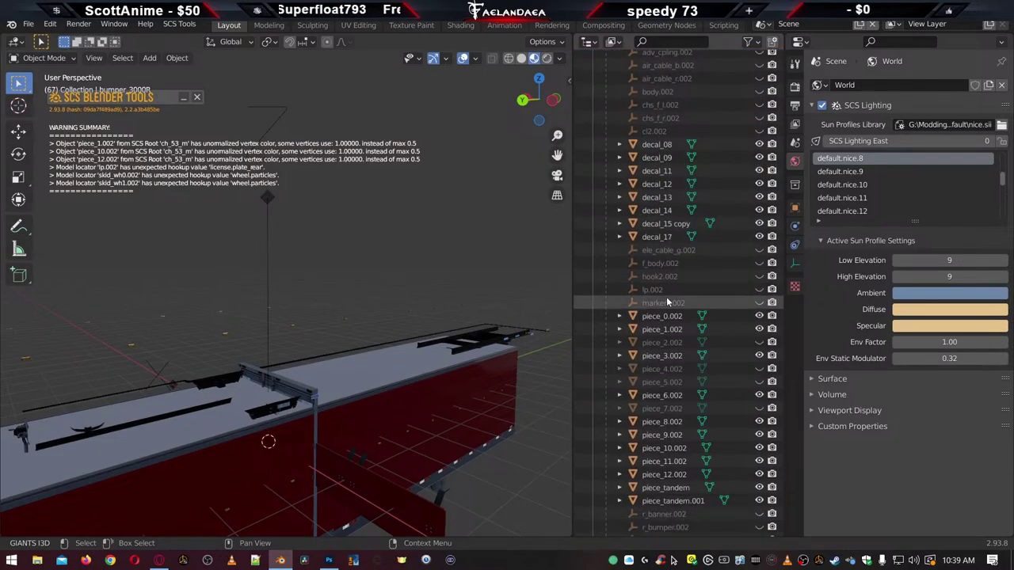
scroll(660, 333, "down", 3)
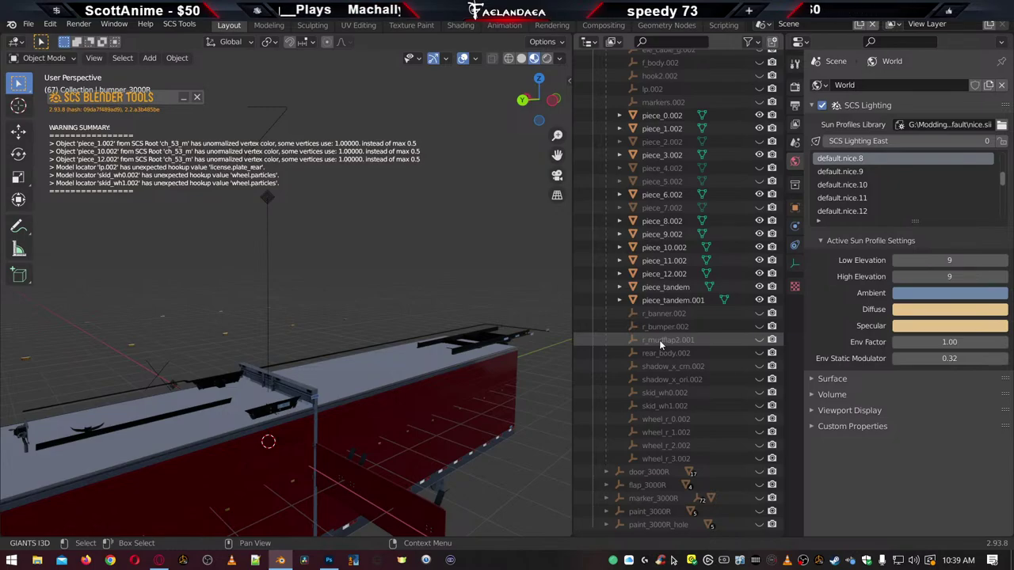
scroll(664, 261, "up", 5)
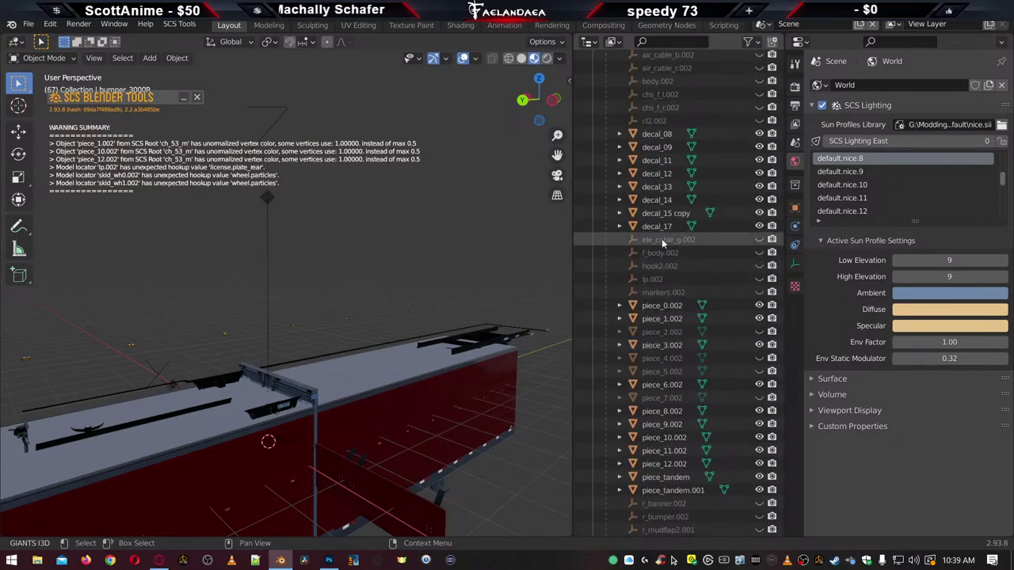
scroll(656, 206, "up", 3)
left_click(644, 124)
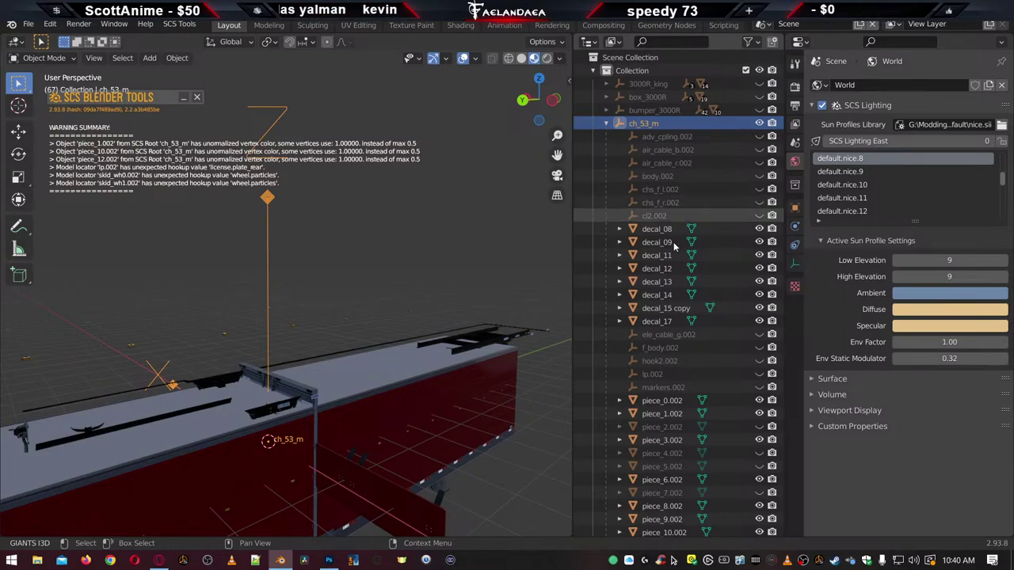
scroll(673, 242, "down", 9)
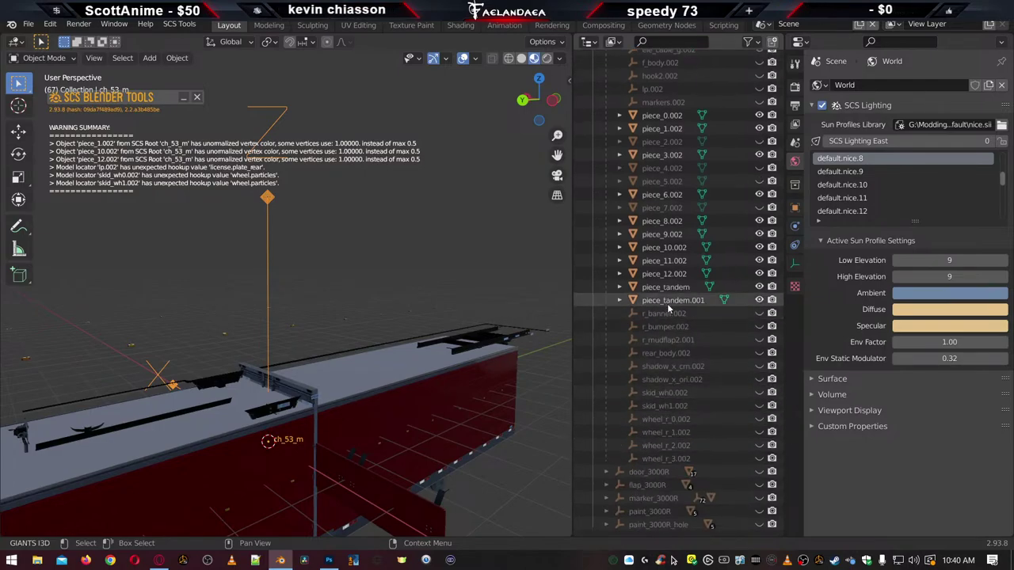
scroll(662, 333, "up", 5)
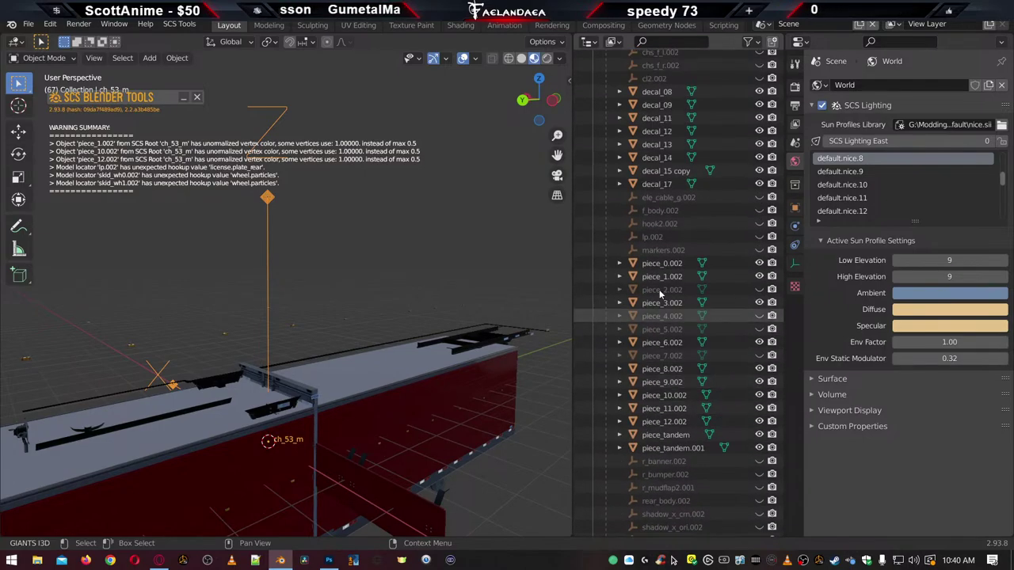
Give the lp.002 locator a license_plate hookup in its SCS Locator Settings
left_click(654, 237)
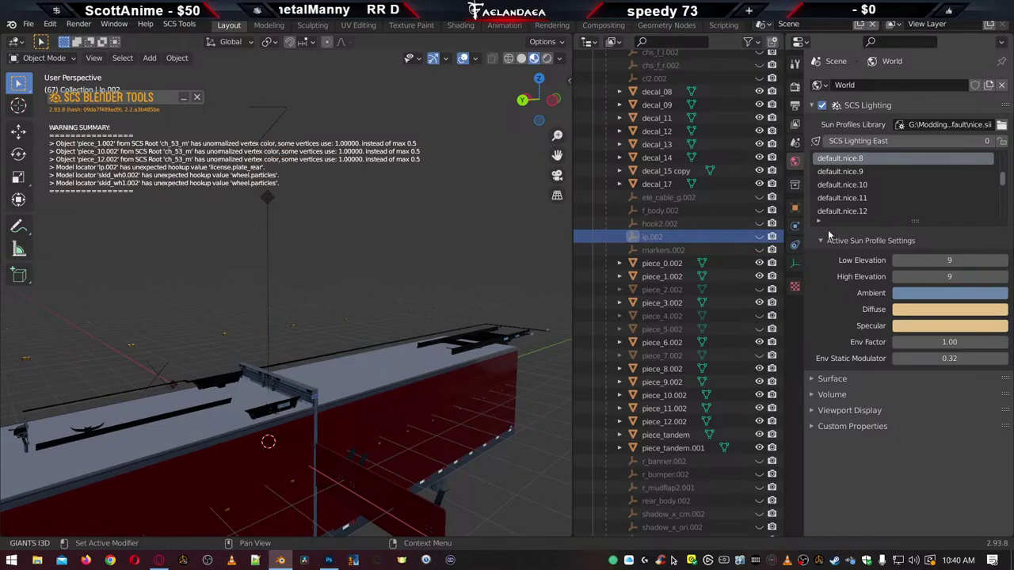
left_click(795, 208)
left_click(945, 197)
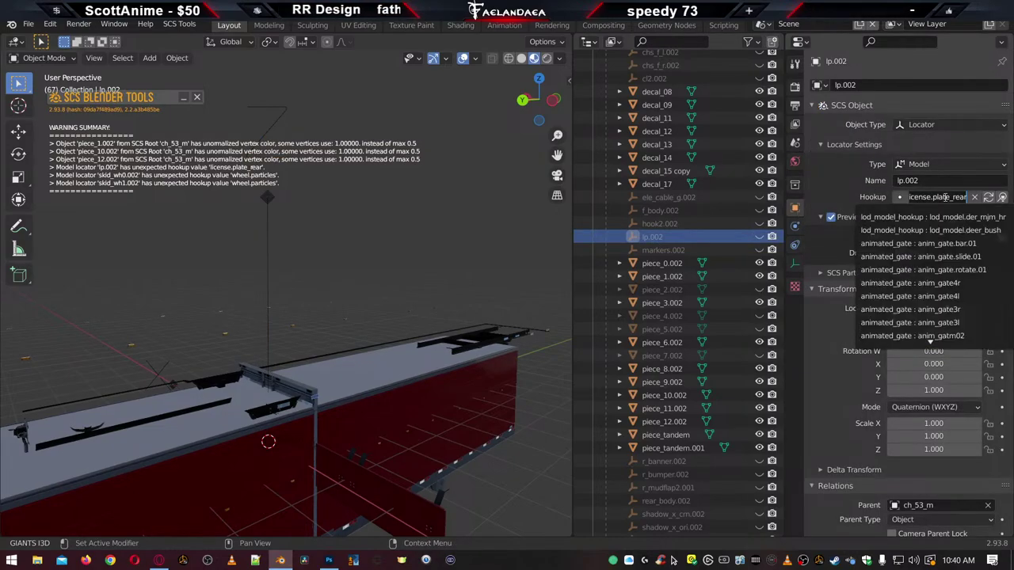
type("plate")
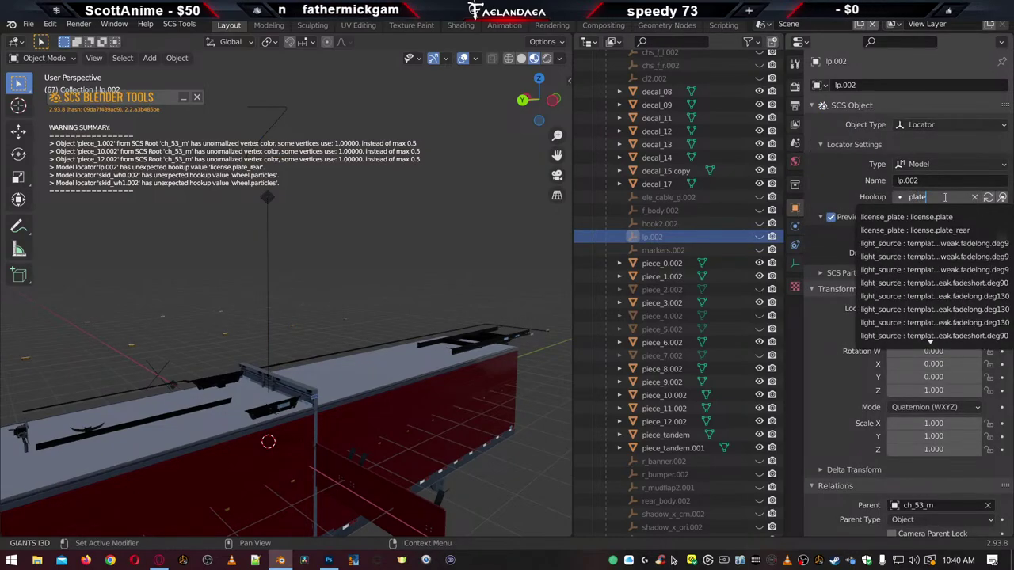
left_click(940, 231)
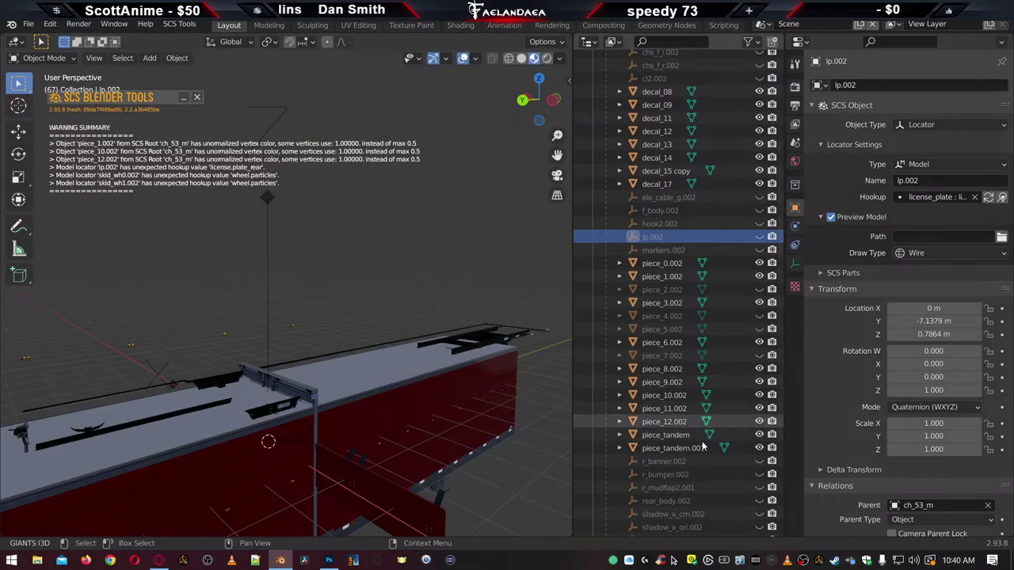
Set the hookup of skid_wh0.002 and skid_wh1.002 to wheel.particles
scroll(700, 453, "down", 5)
left_click(668, 414)
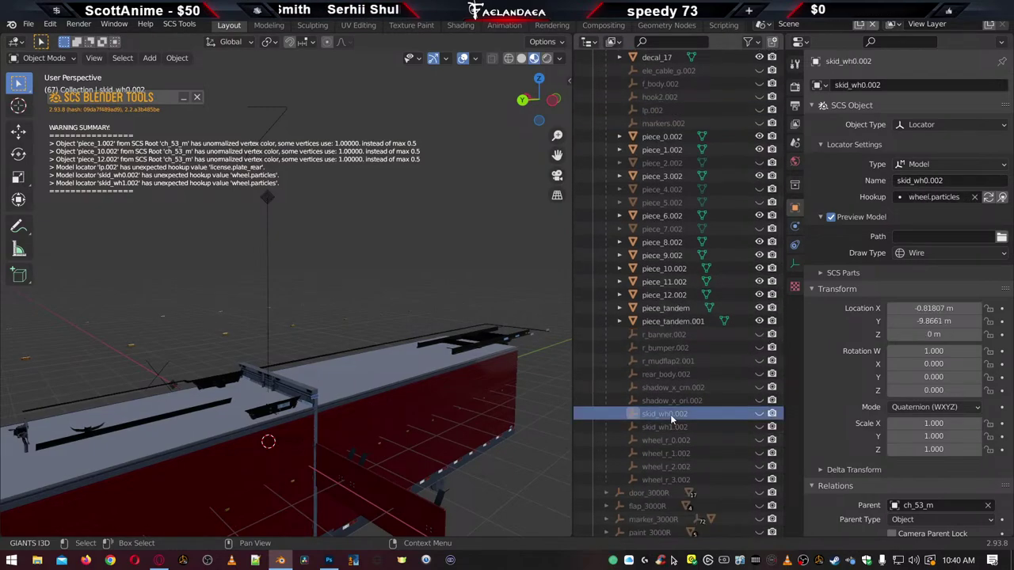
left_click(936, 198)
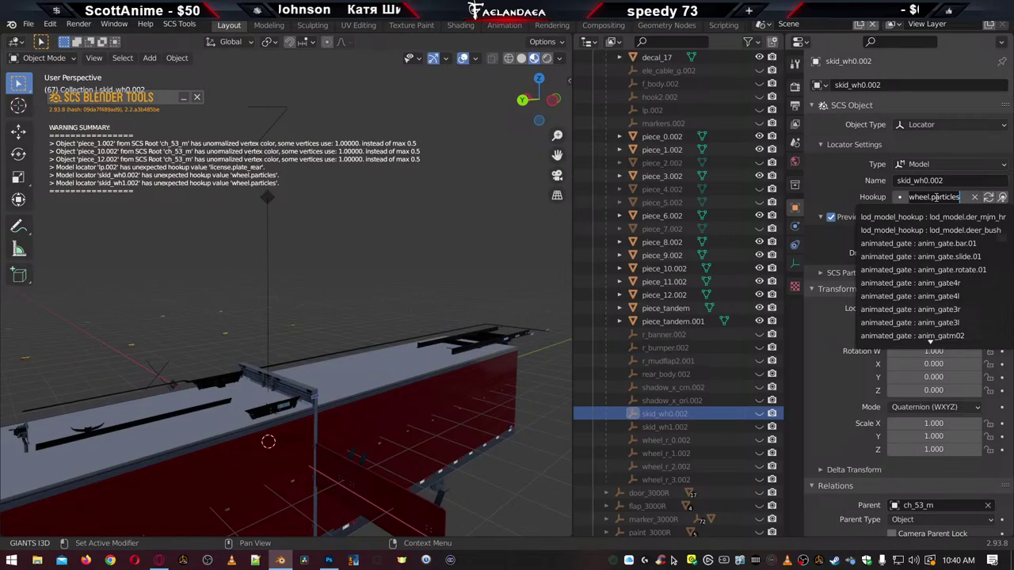
key("BackSpace")
type("s")
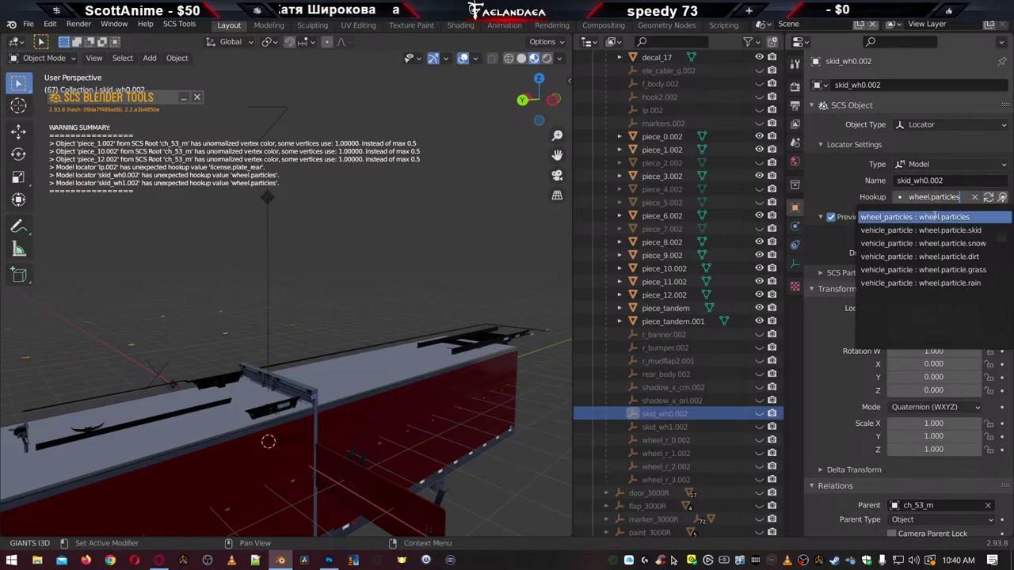
left_click(937, 216)
left_click(665, 427)
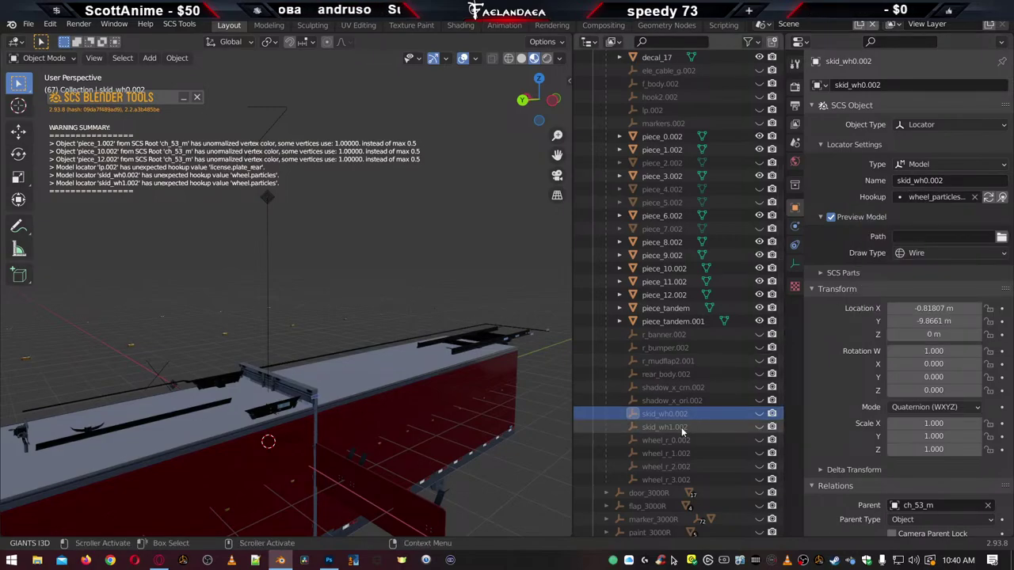
left_click(938, 198)
key("BackSpace")
type("s")
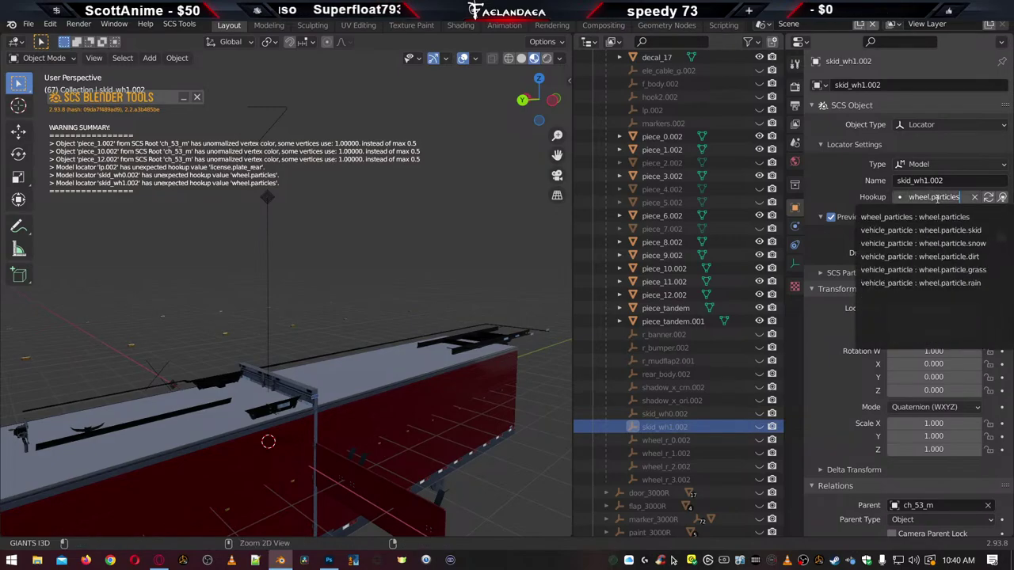
left_click(930, 220)
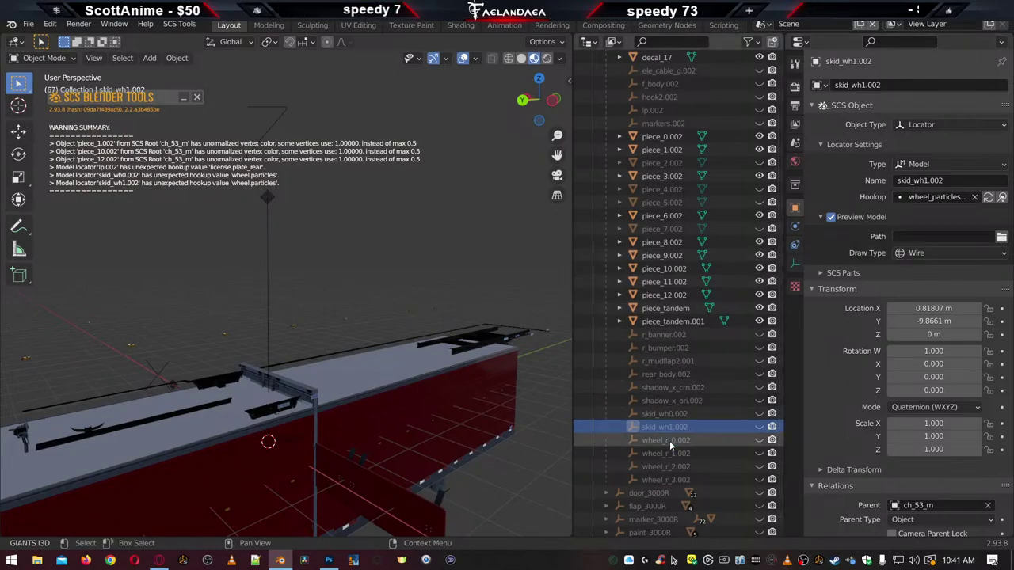
Dismiss the warning summary and export the ch_53_m model from SCS Export
left_click(197, 98)
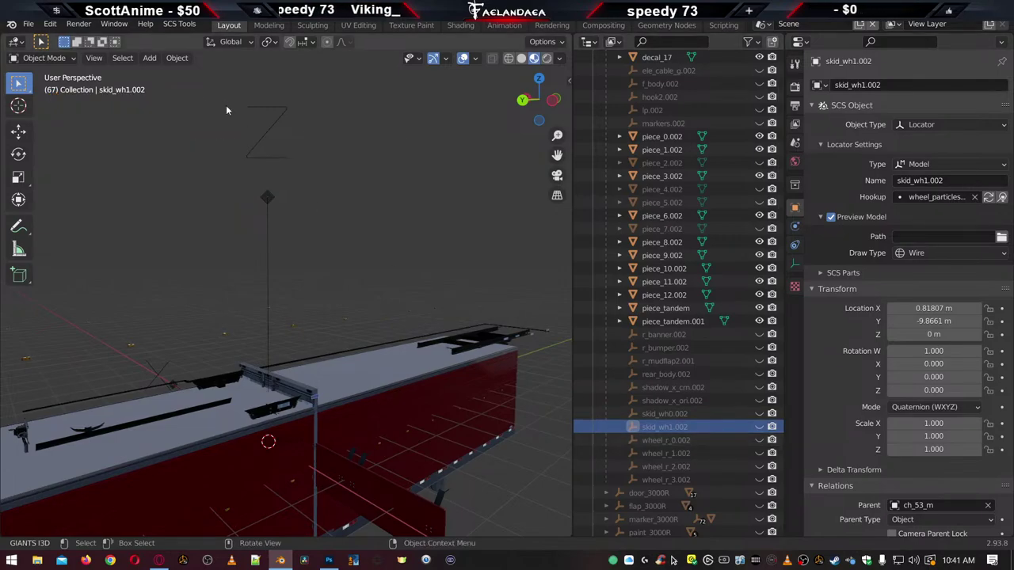
scroll(719, 224, "up", 7)
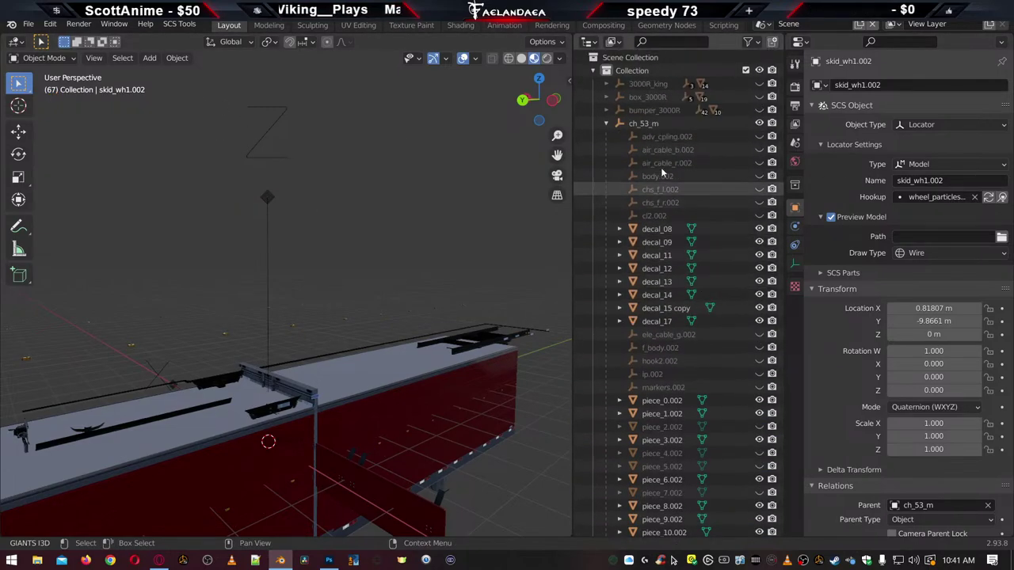
left_click(640, 123)
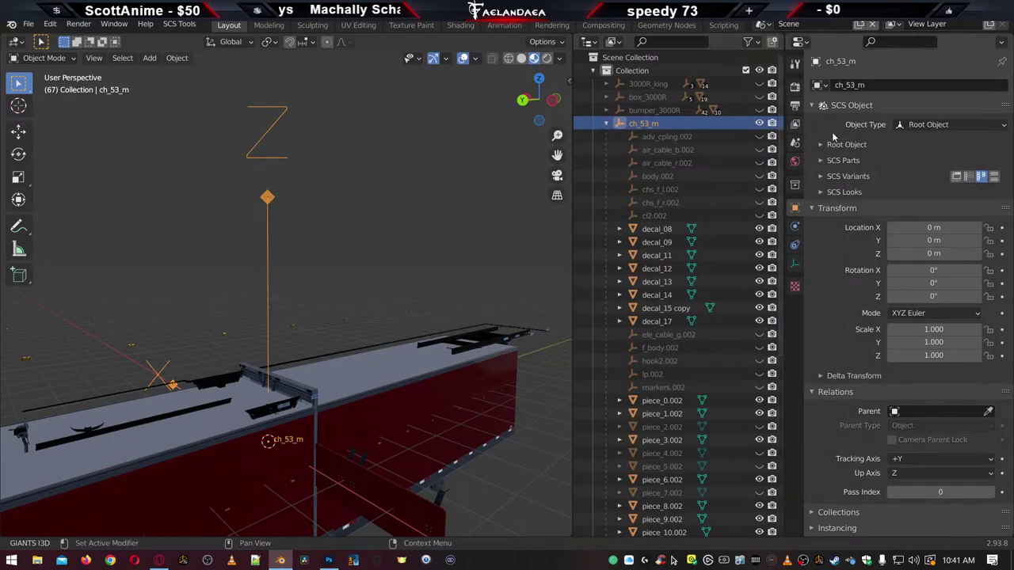
left_click(794, 124)
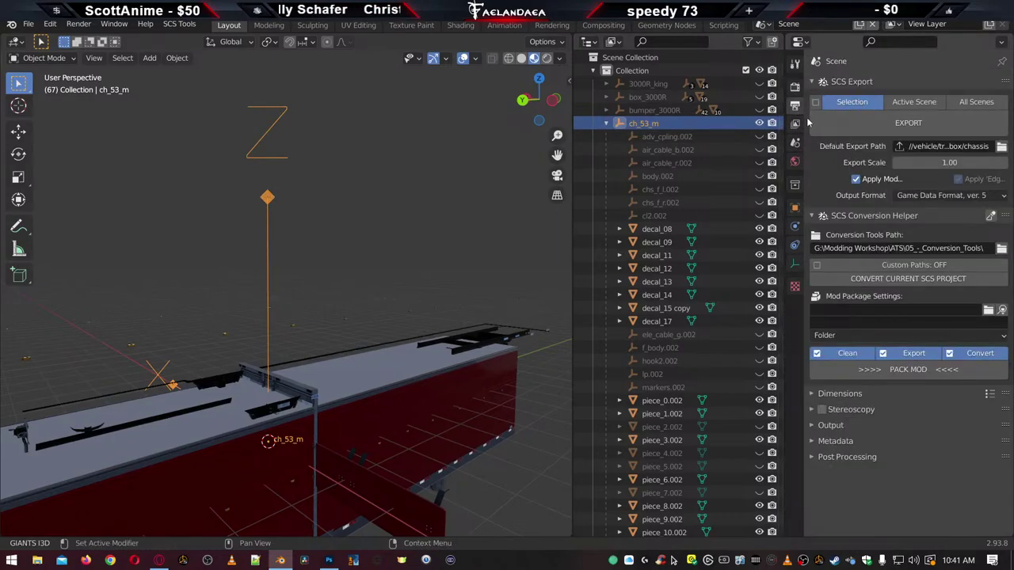
left_click(871, 129)
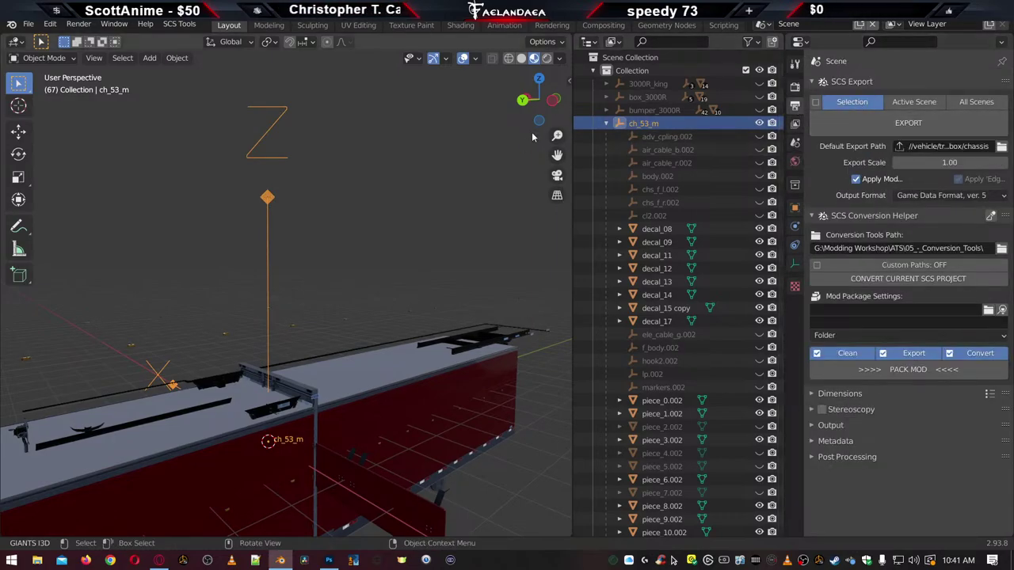
left_click(889, 128)
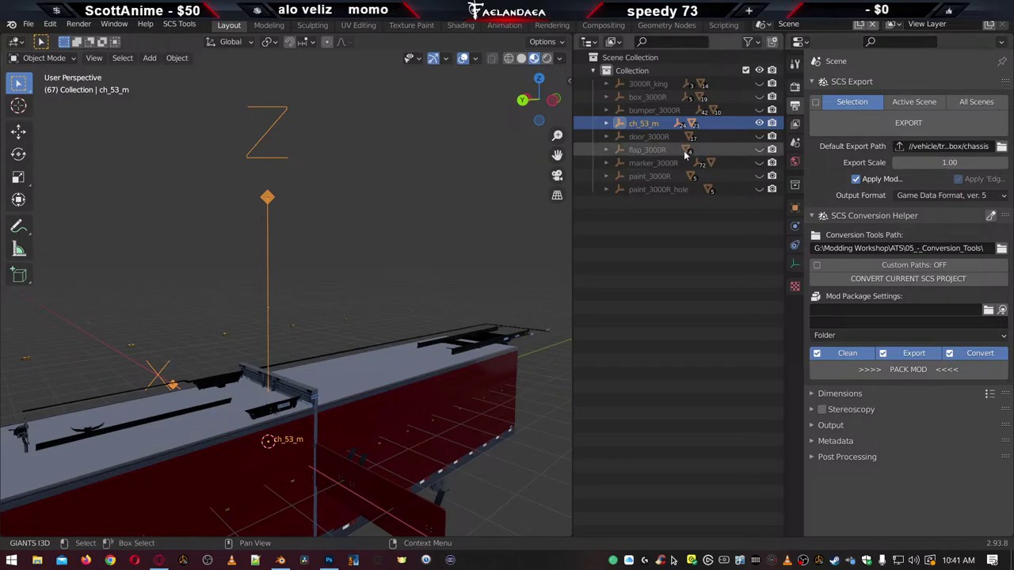
Select door_3000R and expand, then collapse, its list of child objects
left_click(648, 137)
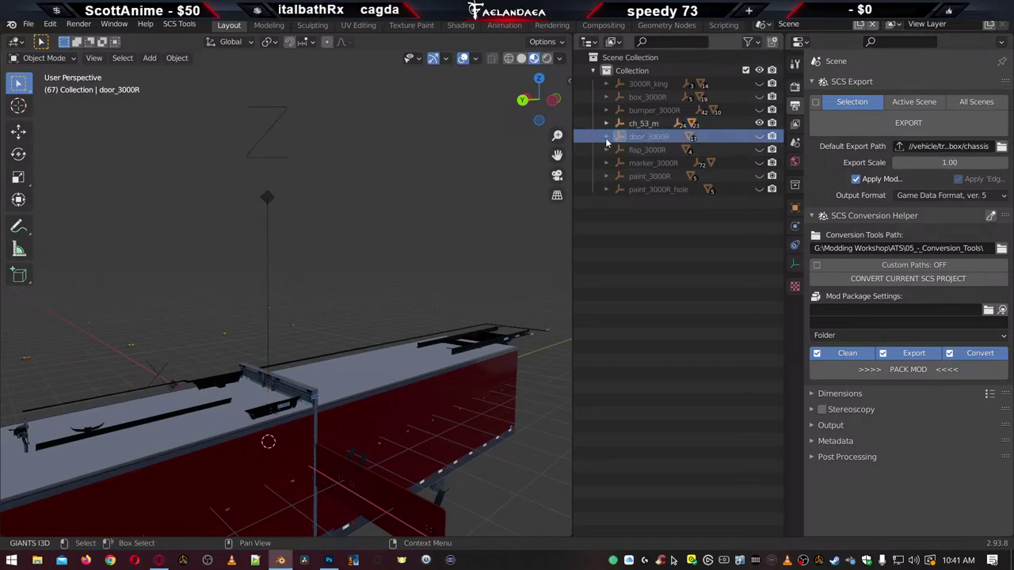
left_click(606, 137)
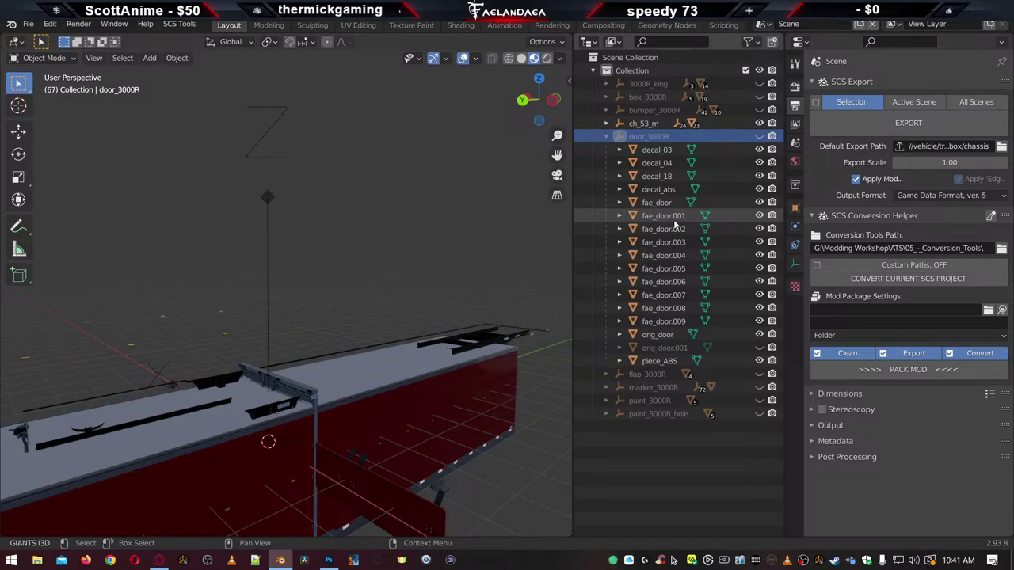
left_click(607, 138)
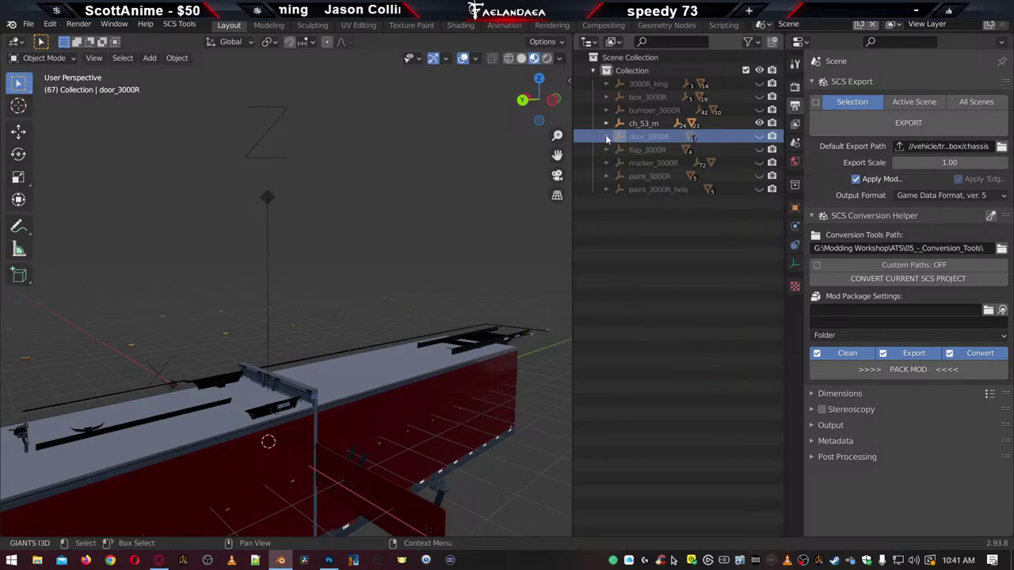
Set the Default Export Path to vehicle/trailer_owned/scs_box/accessory/rear_body
left_click(1001, 148)
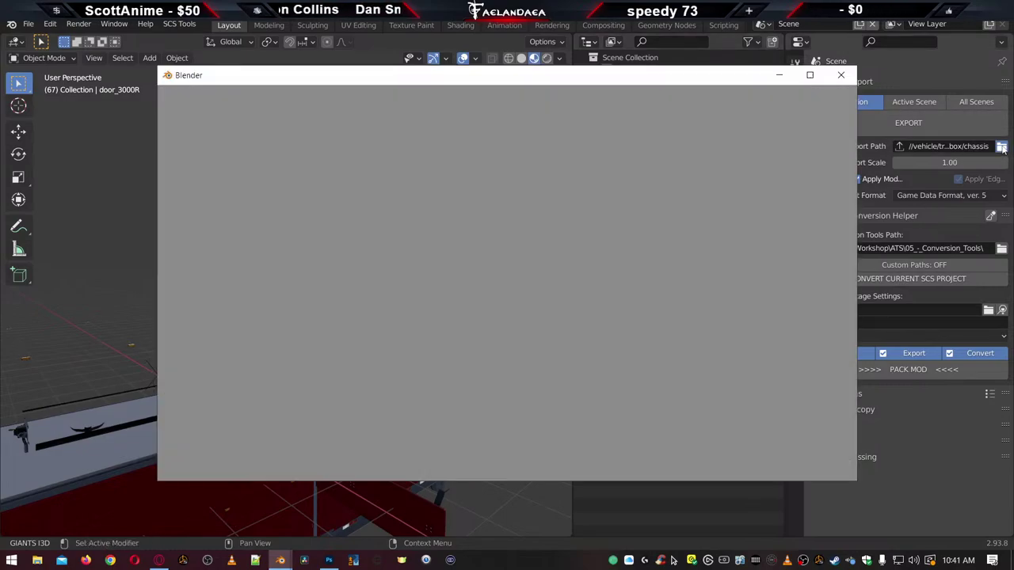
double_click(453, 165)
double_click(453, 165)
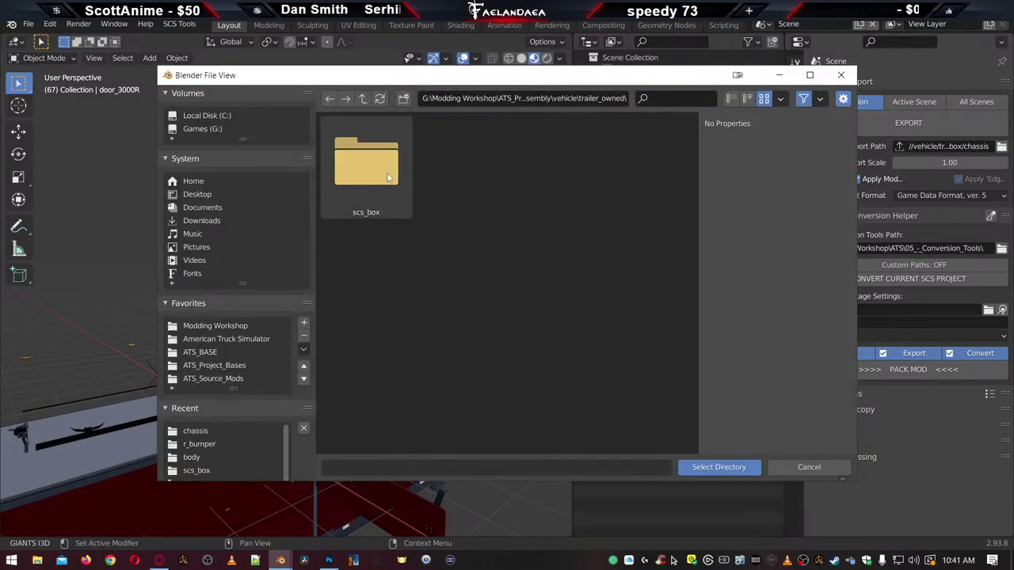
double_click(374, 174)
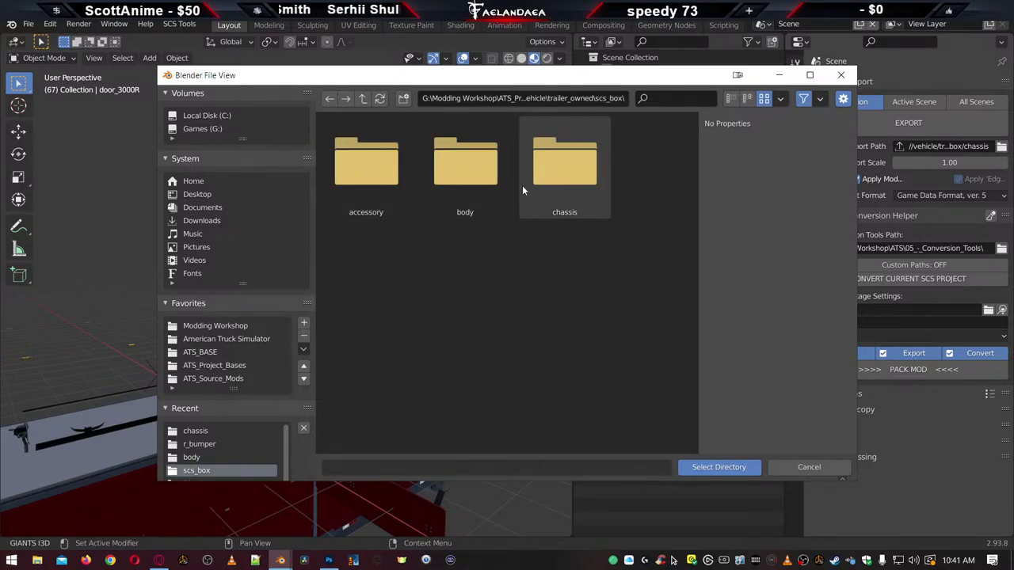
double_click(366, 176)
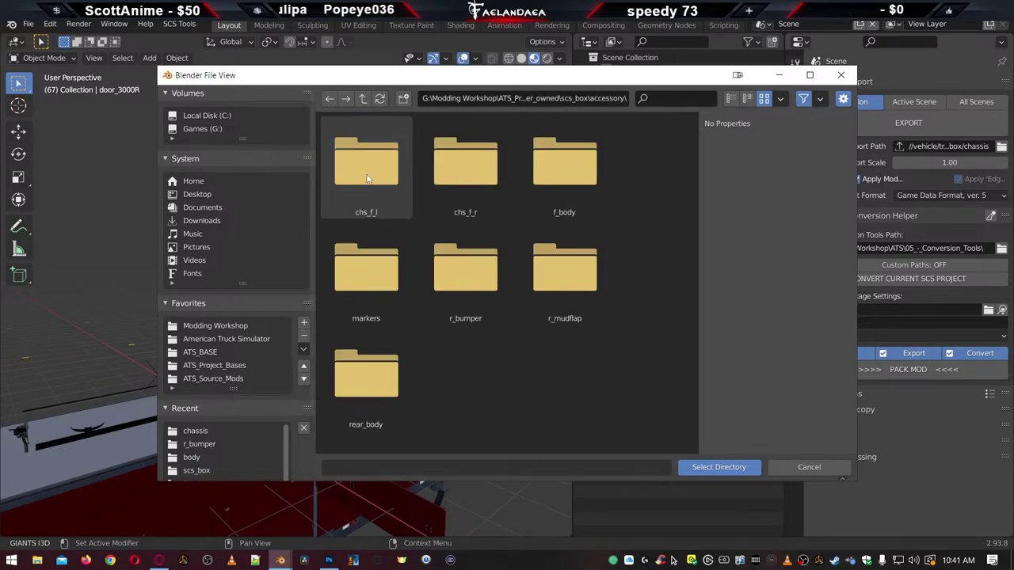
double_click(358, 373)
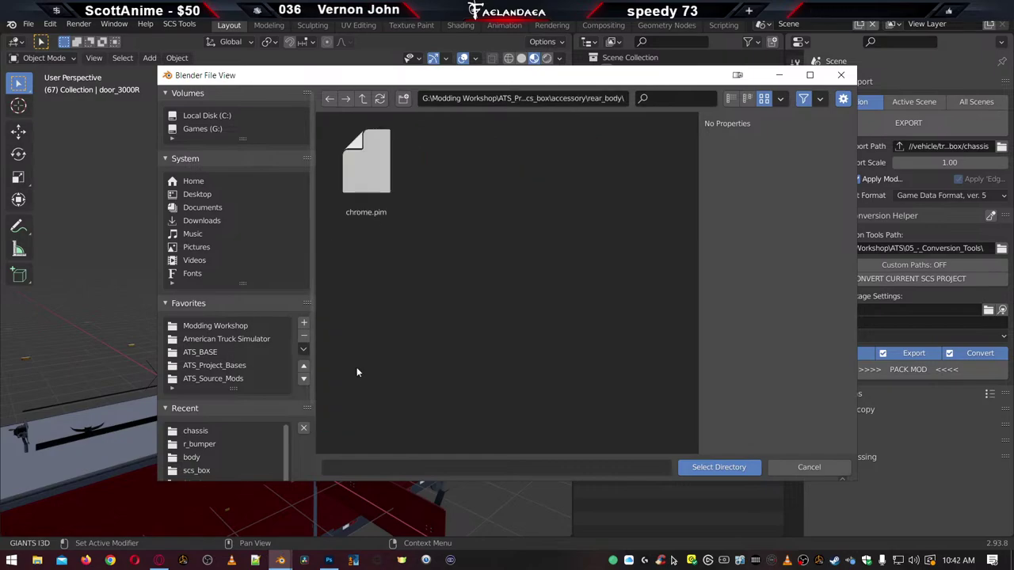
left_click(715, 469)
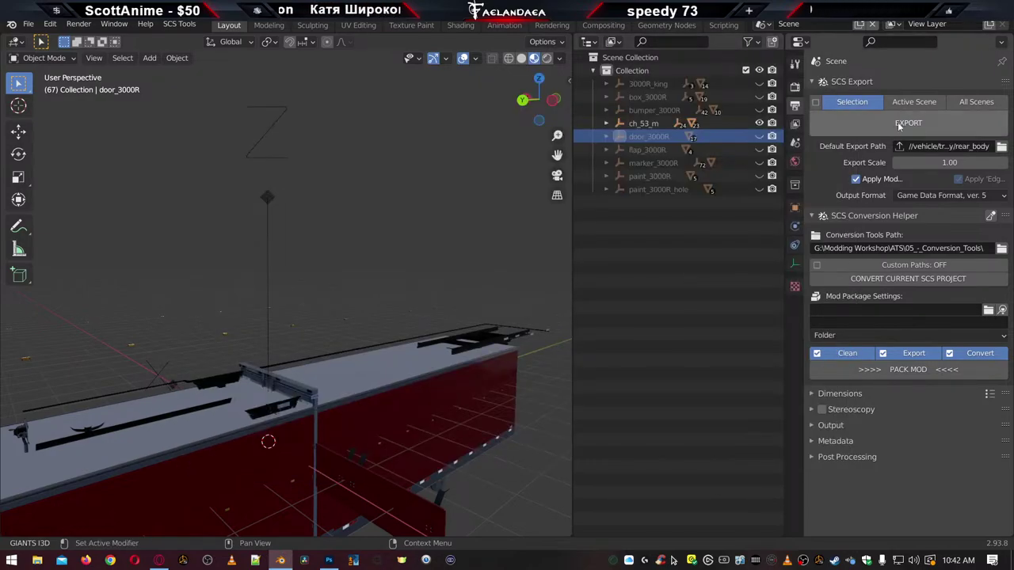
Unhide door_3000R, hide ch_53_m, and export door_3000R
left_click(759, 137, "ctrl")
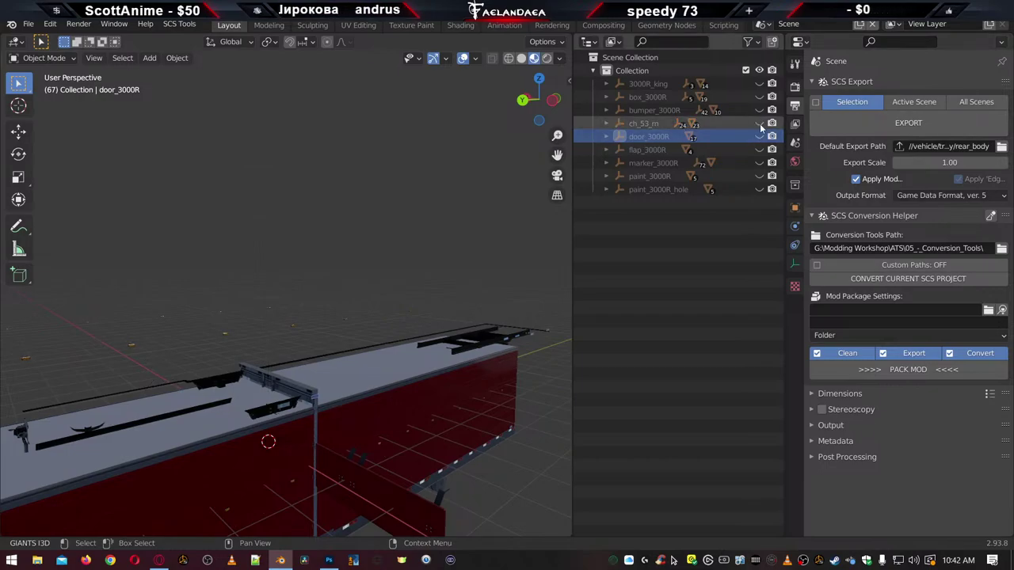
left_click(655, 139)
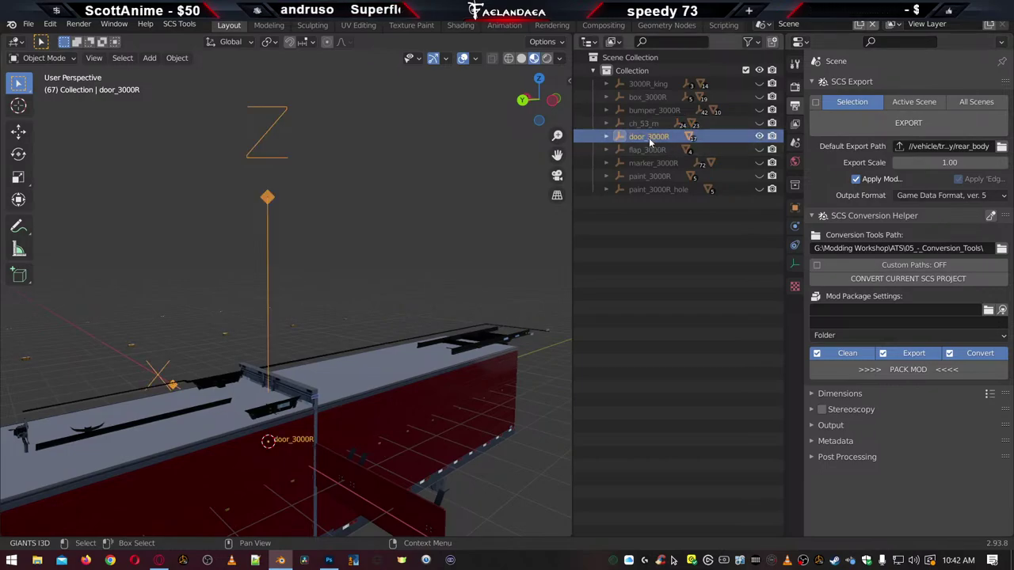
left_click(908, 123)
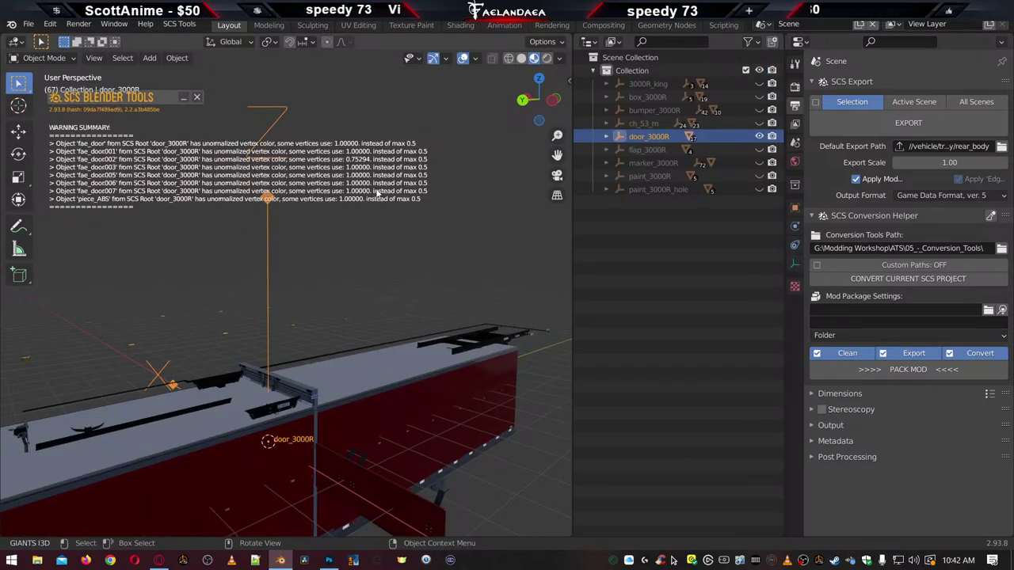
Remove the vertex colour layers from fae_door and the Col and Col_alpha layers from fae_door.002
left_click(607, 137)
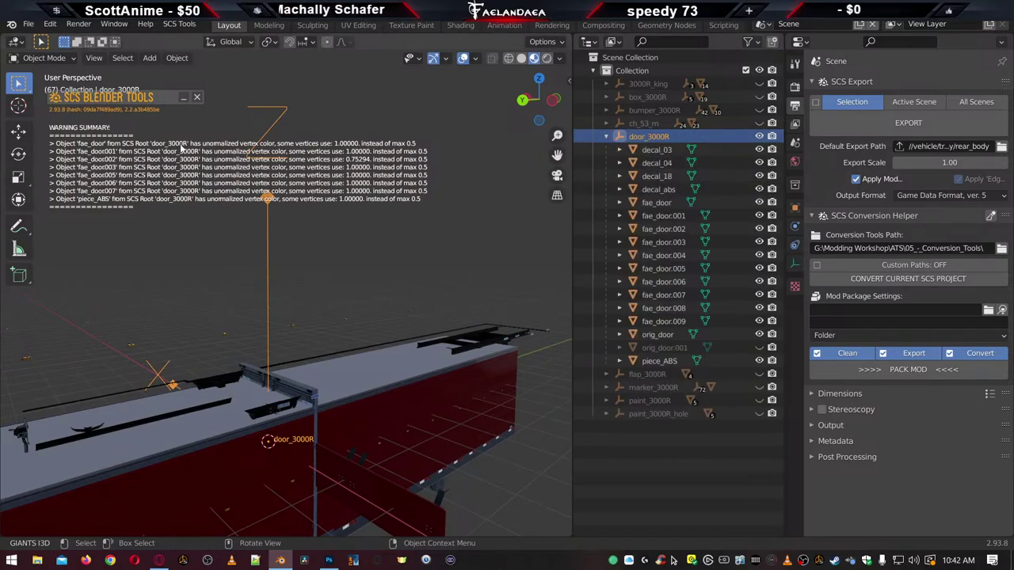
left_click(662, 204)
left_click(795, 299)
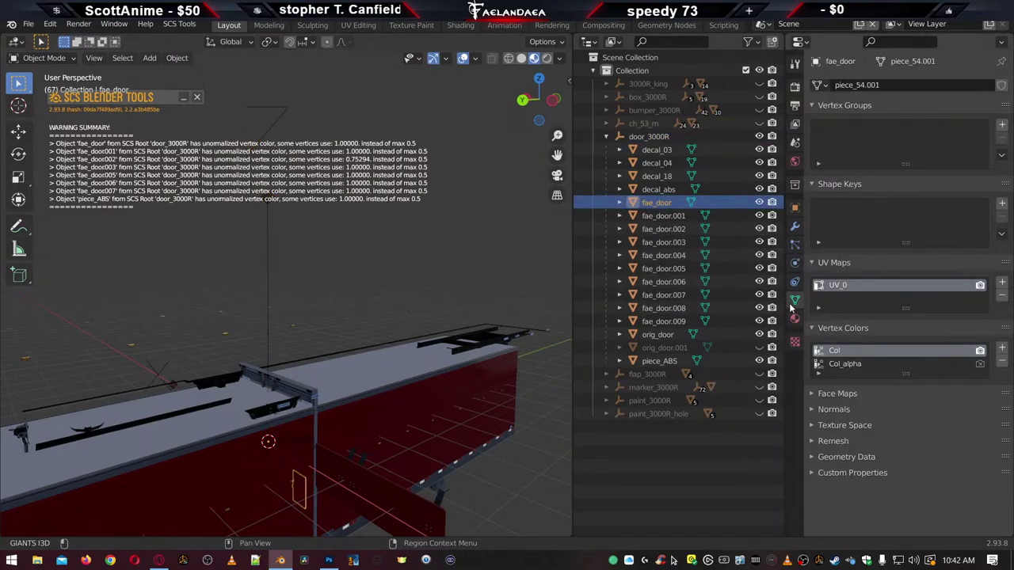
left_click(1003, 362)
left_click(1002, 362)
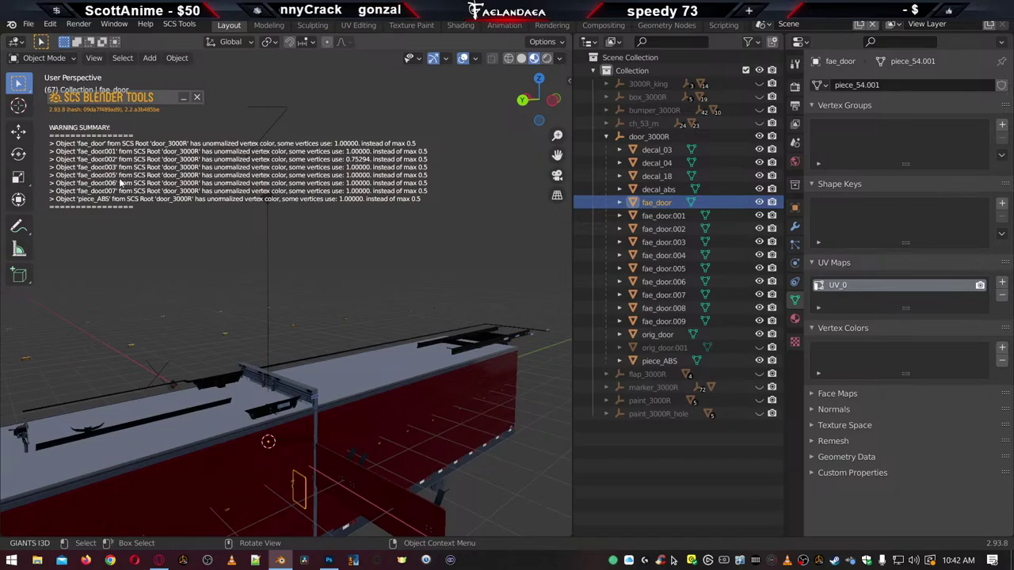
left_click(667, 218)
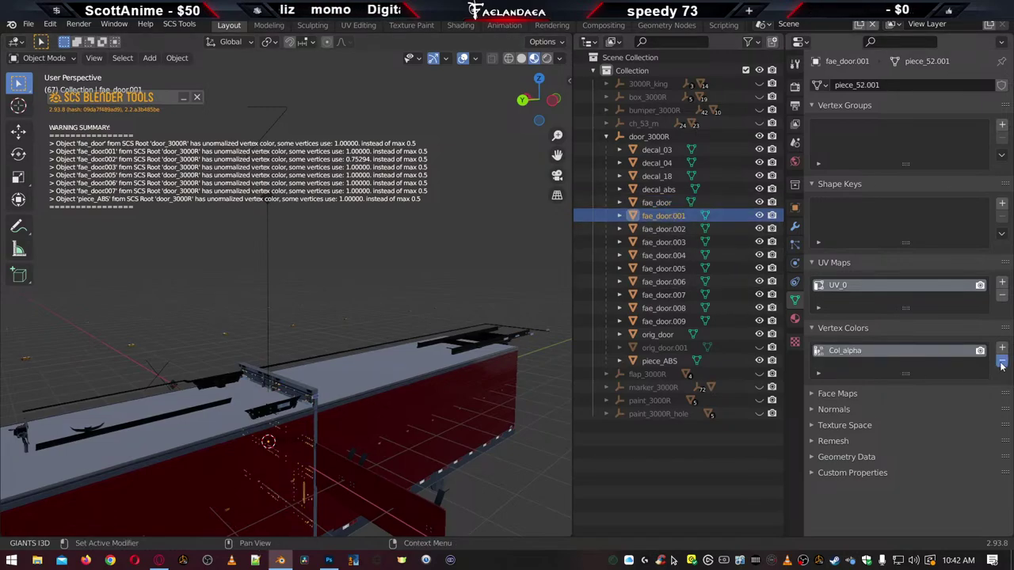
left_click(665, 229)
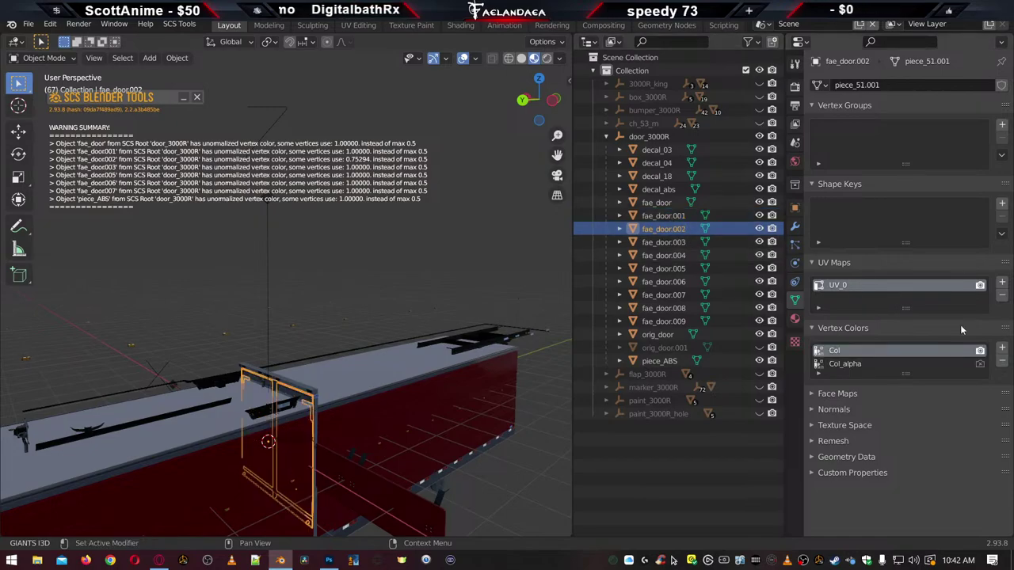
left_click(1002, 360)
left_click(1002, 361)
Strip the vertex colour layers from fae_door.003 through fae_door.007, check fae_door.008, then reselect fae_door
left_click(664, 242)
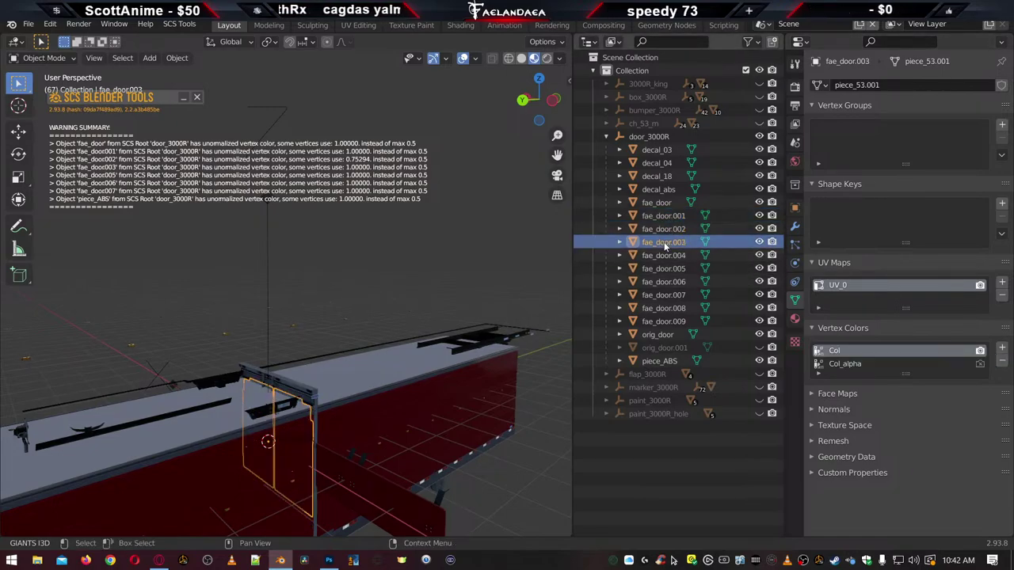
left_click(1003, 361)
left_click(1002, 360)
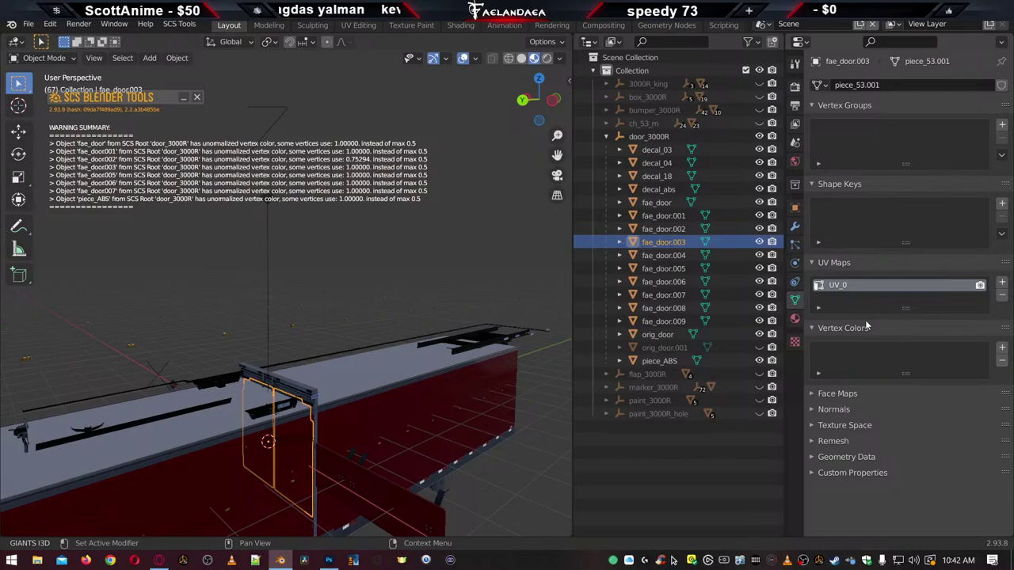
left_click(664, 255)
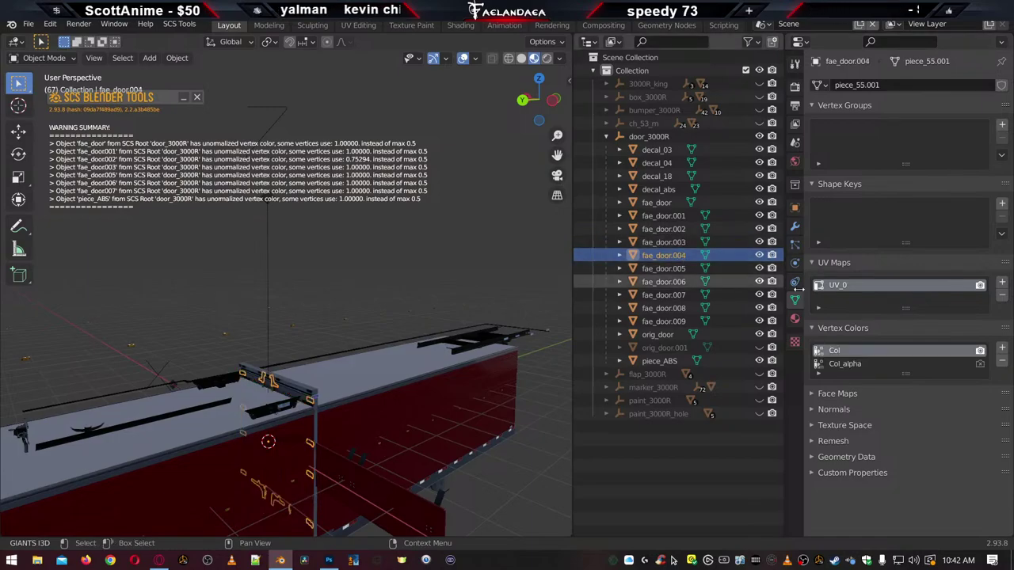
left_click(1003, 361)
left_click(1002, 360)
left_click(680, 268)
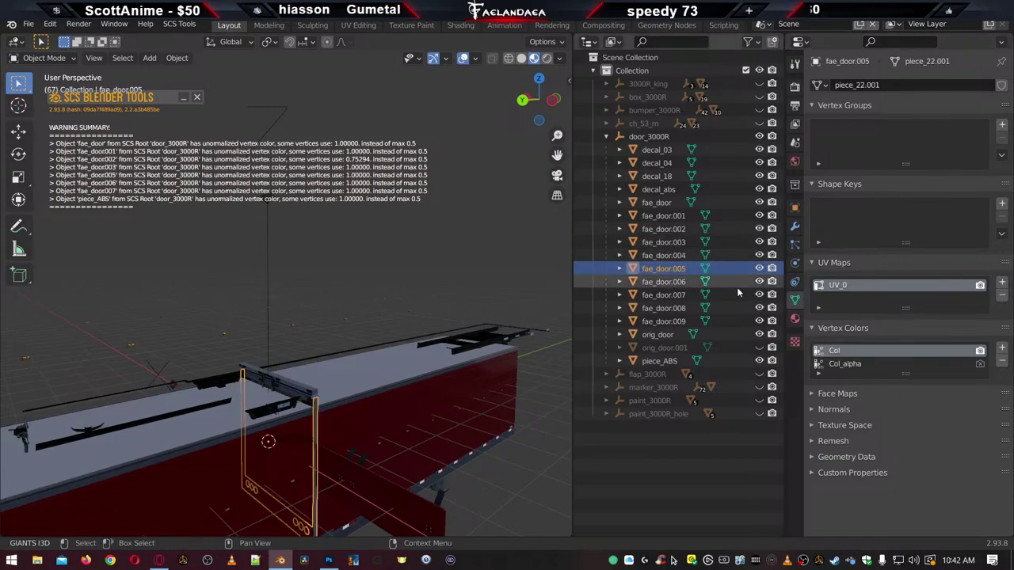
left_click(1002, 361)
left_click(1003, 361)
left_click(664, 282)
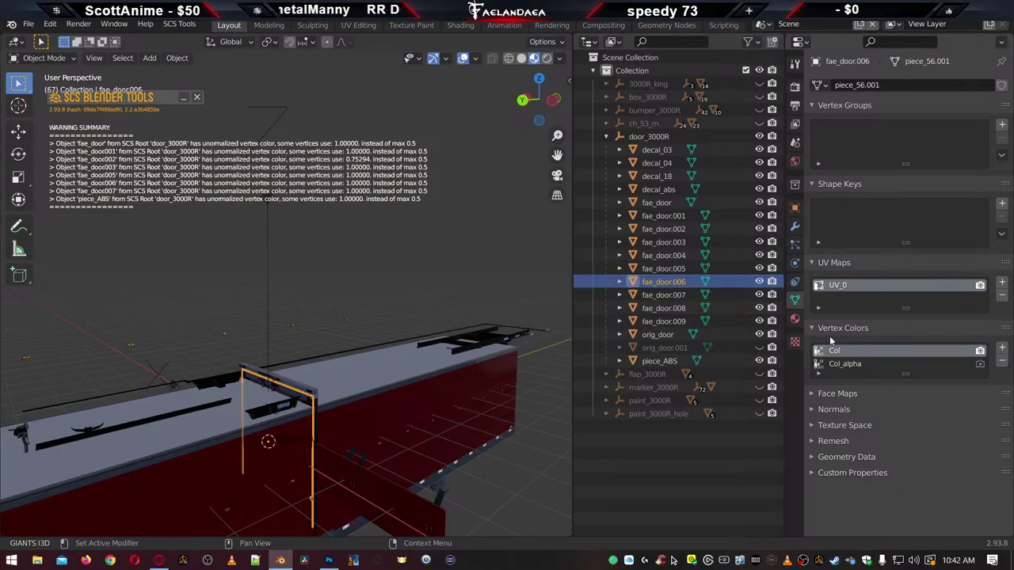
left_click(1002, 360)
left_click(1002, 361)
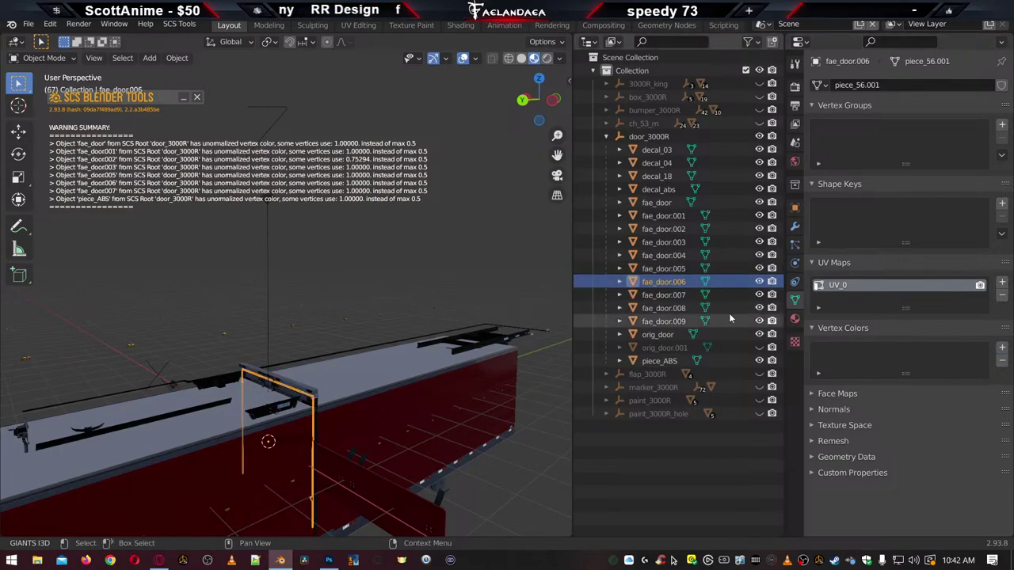
left_click(664, 295)
left_click(1002, 361)
left_click(1003, 361)
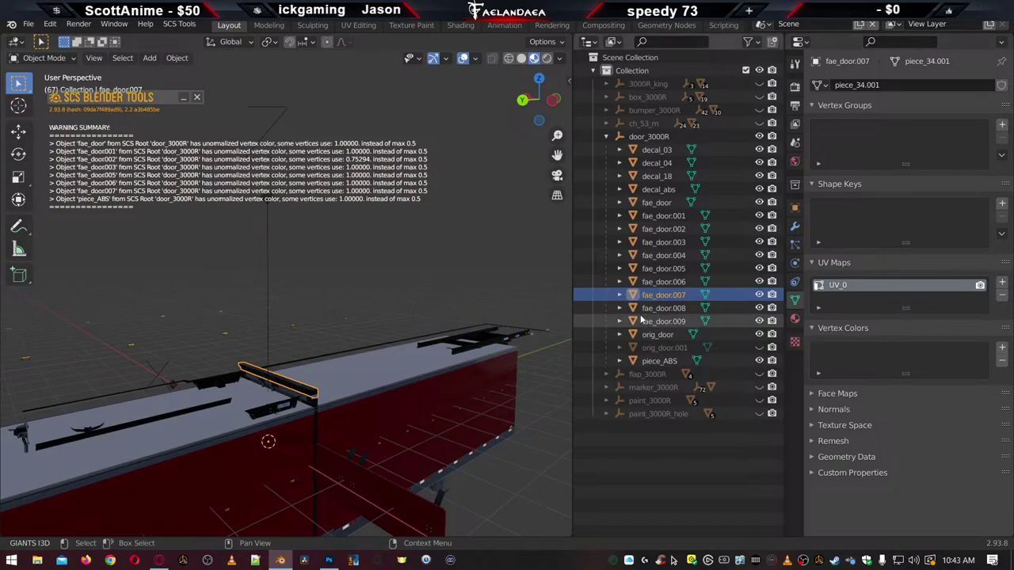
left_click(675, 309)
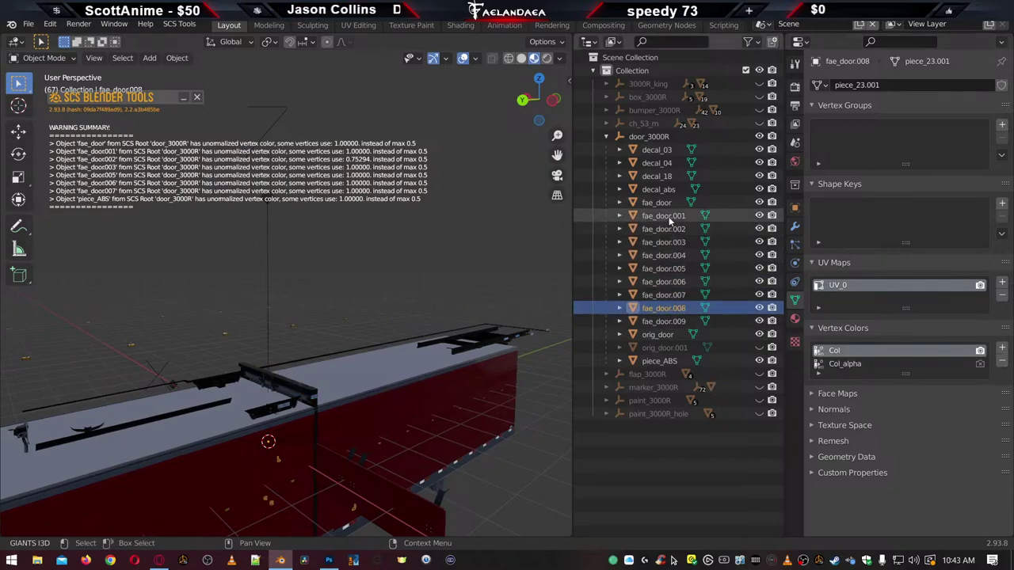
left_click(656, 203)
Add fresh vertex colours to fae_door through fae_door.005 from their SCS Material settings
left_click(794, 319)
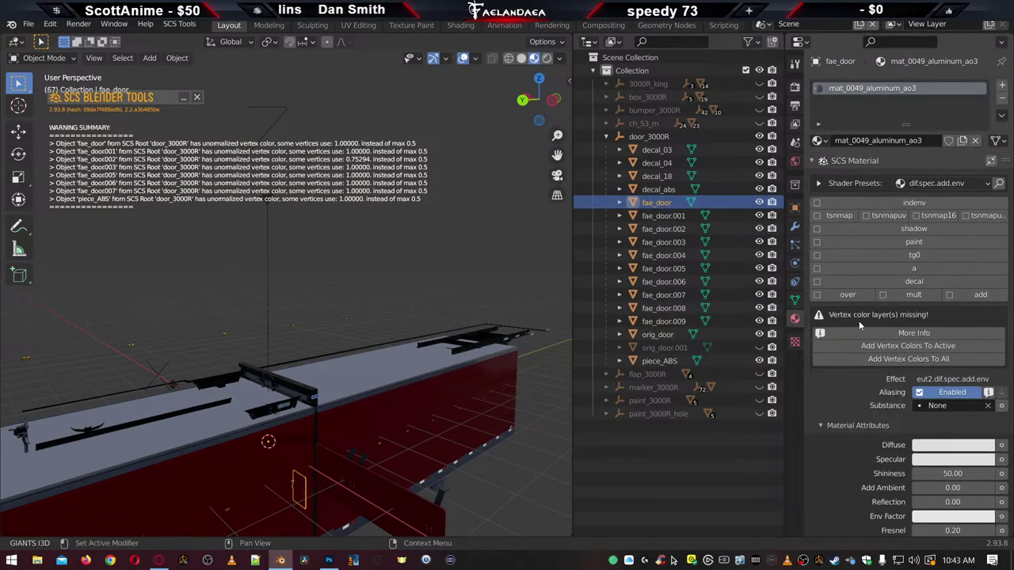
left_click(871, 359)
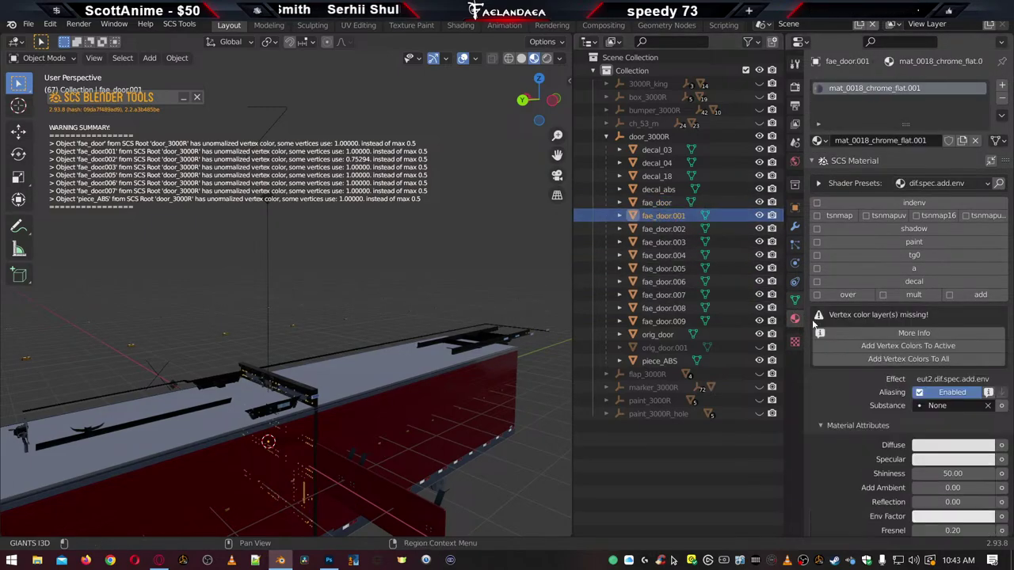
left_click(845, 358)
left_click(669, 229)
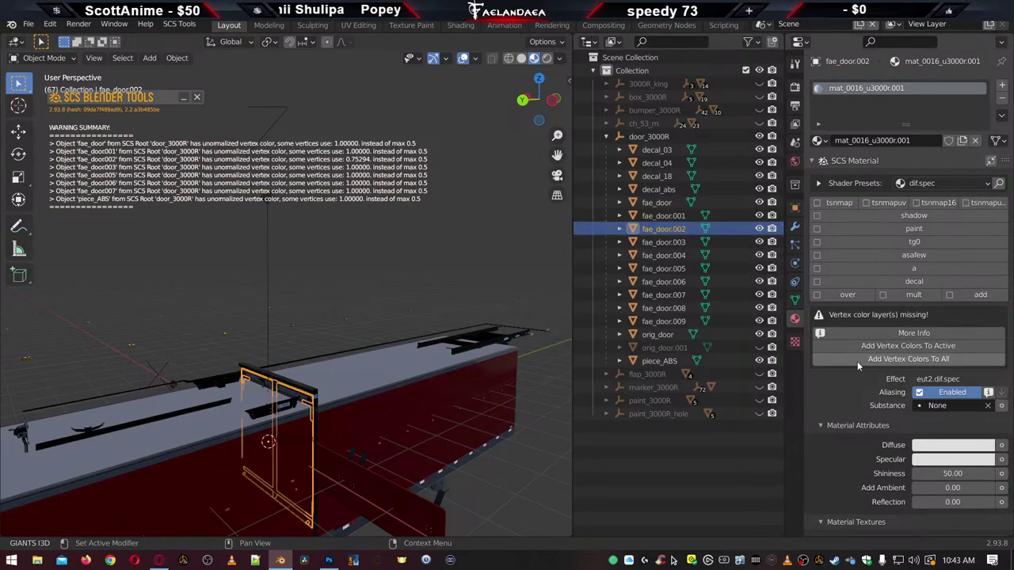
left_click(857, 360)
left_click(665, 243)
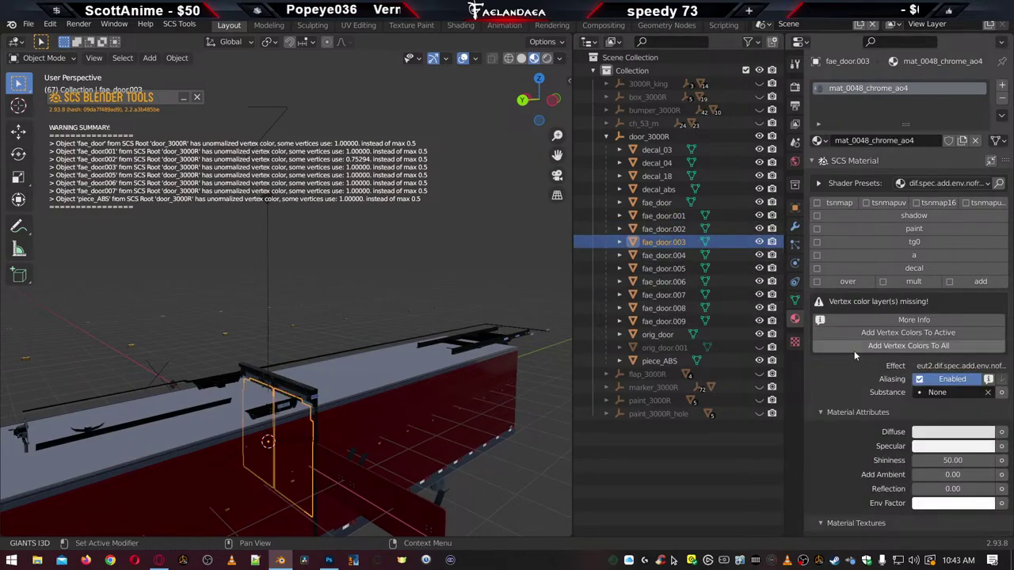
left_click(855, 351)
left_click(672, 256)
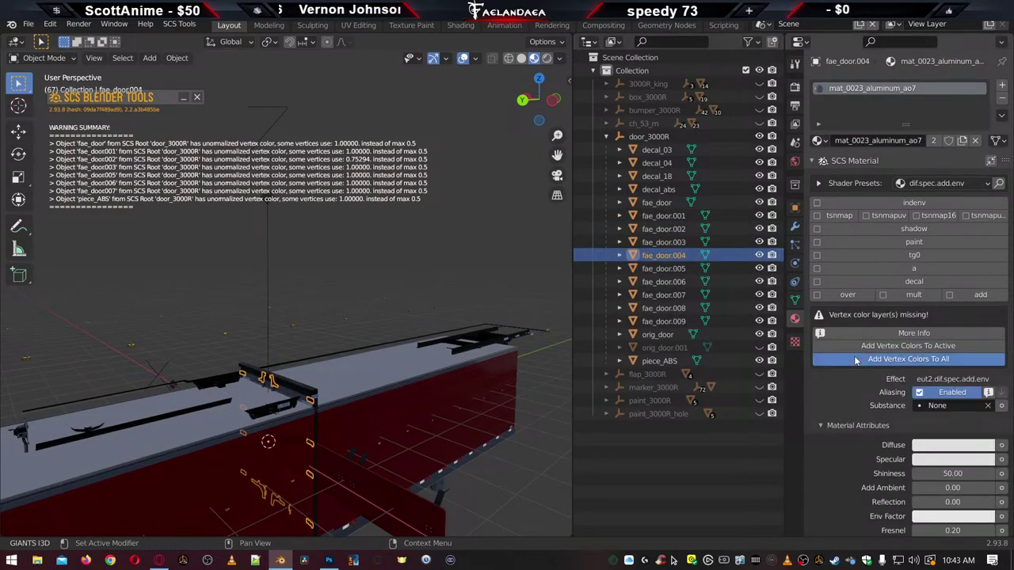
left_click(856, 361)
left_click(669, 269)
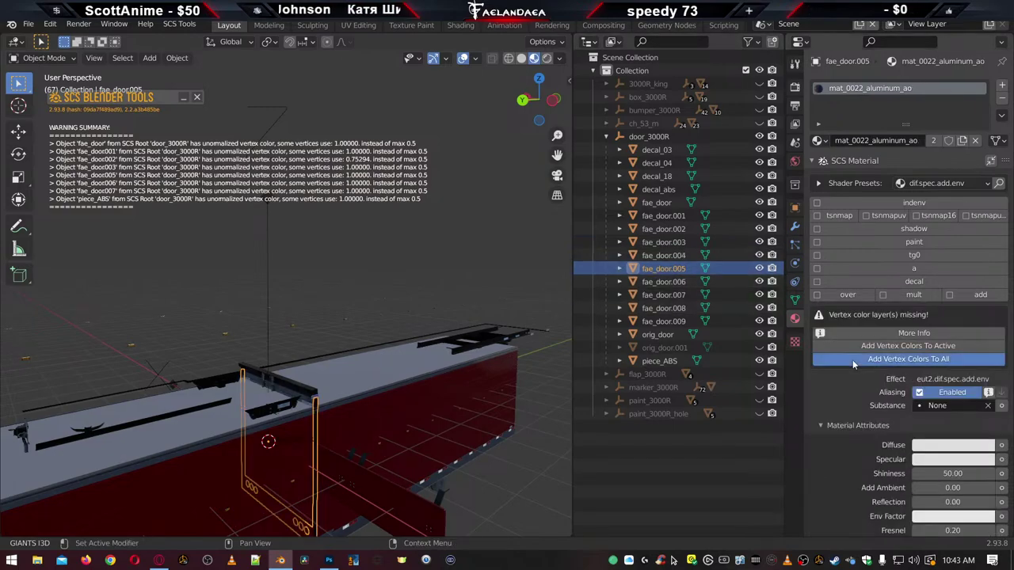
left_click(854, 360)
Remove fae_door.006's leftover vertex colour layers and add fresh ones
left_click(672, 282)
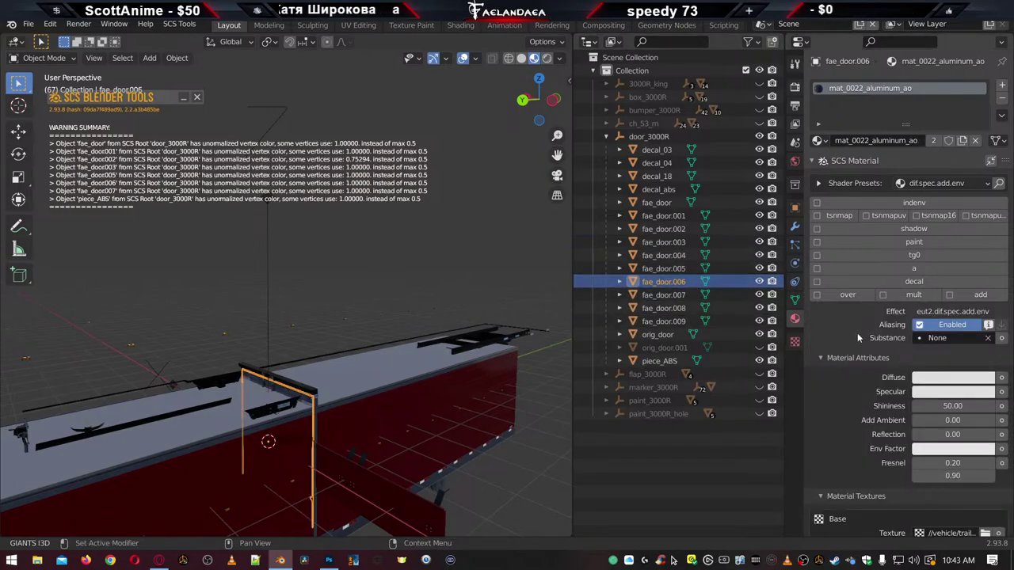
left_click(670, 296)
left_click(665, 283)
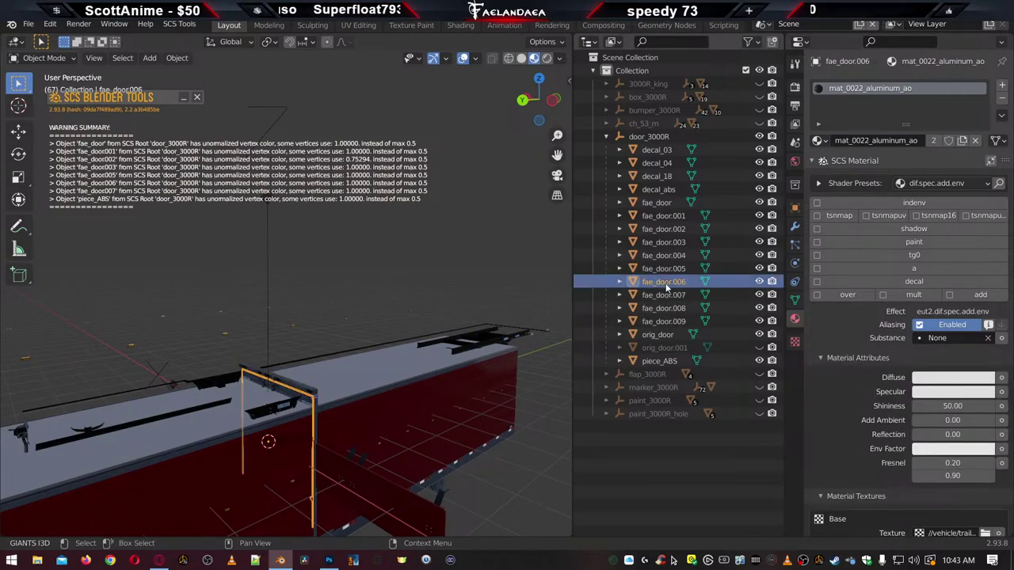
left_click(795, 301)
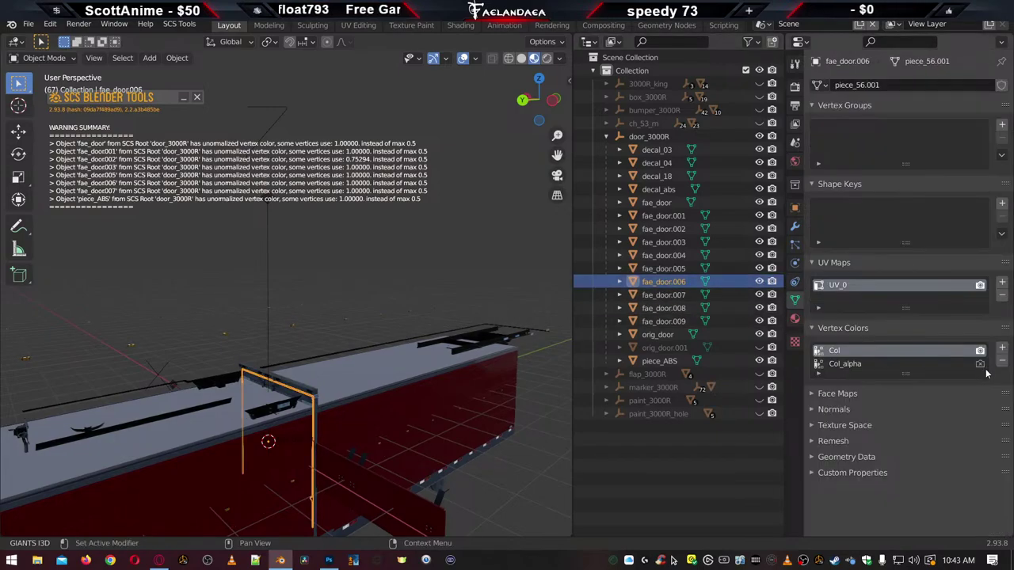
double_click(1005, 361)
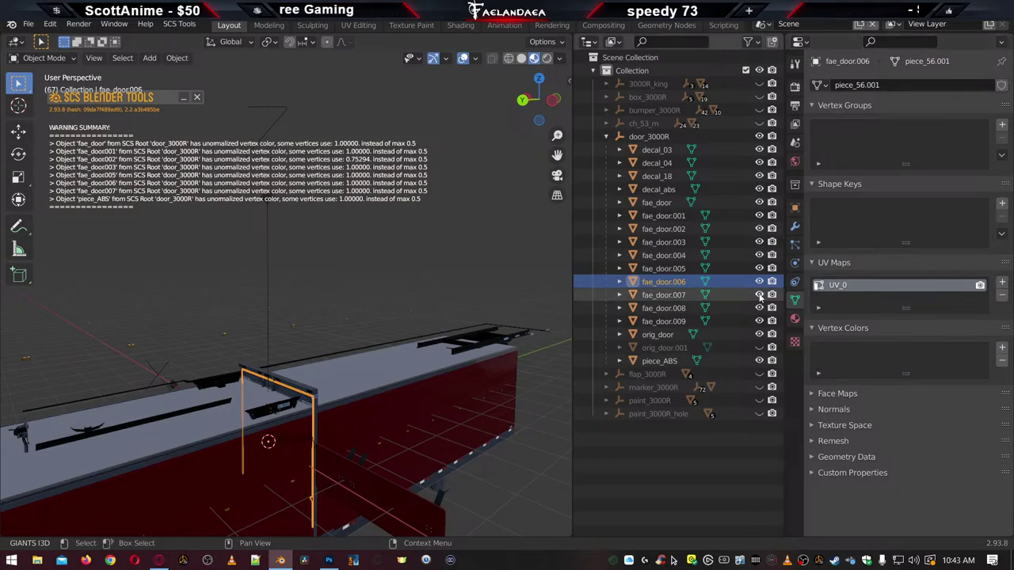
left_click(795, 320)
left_click(868, 361)
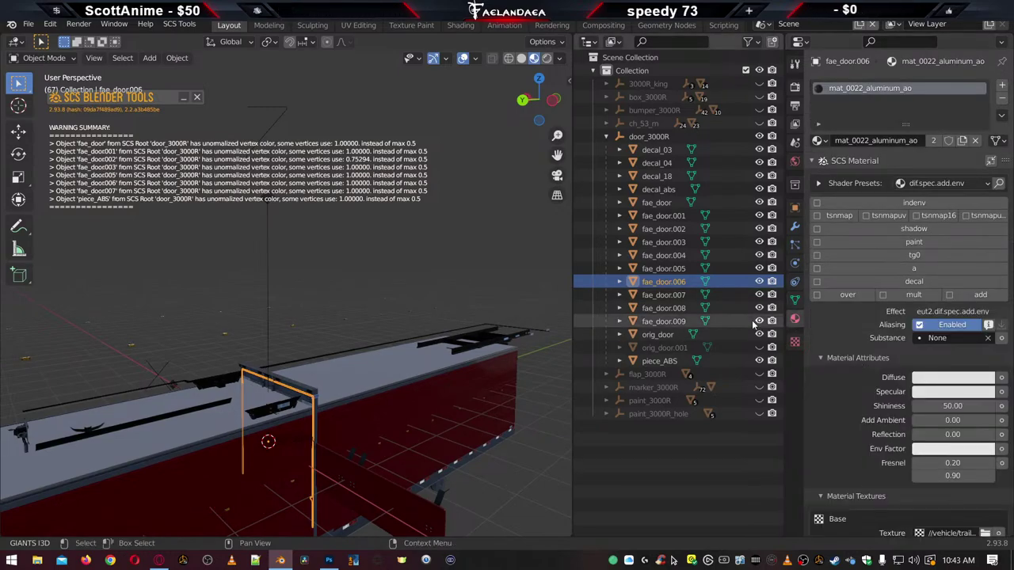
Add the missing vertex colours to piece_ABS and collapse door_3000R
left_click(684, 297)
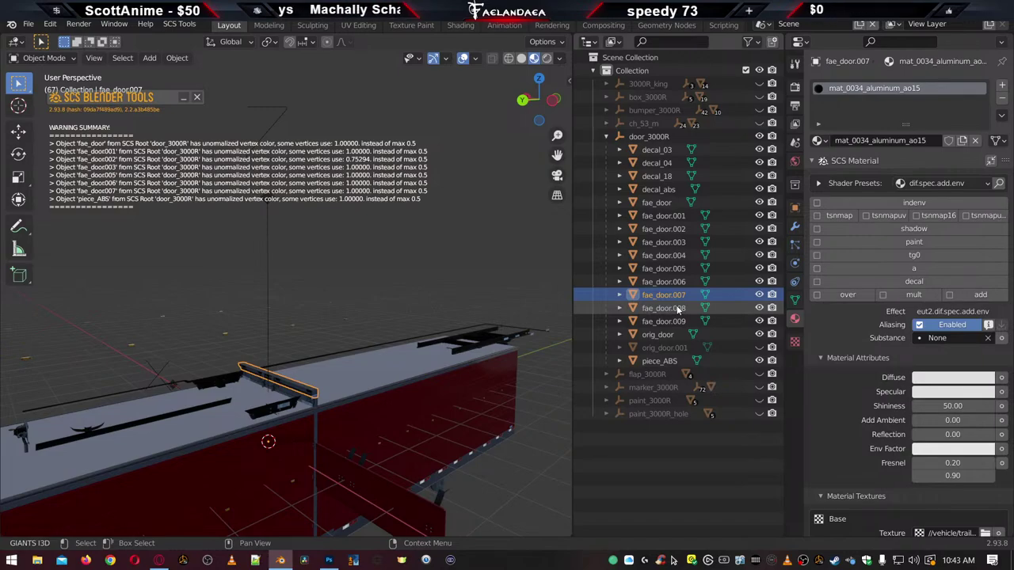
left_click(660, 361)
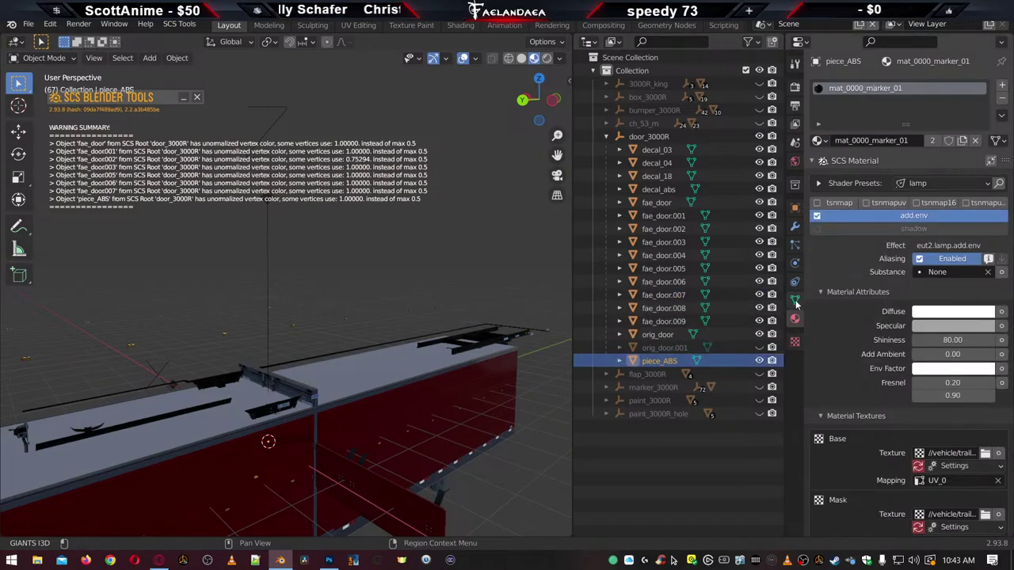
left_click(796, 301)
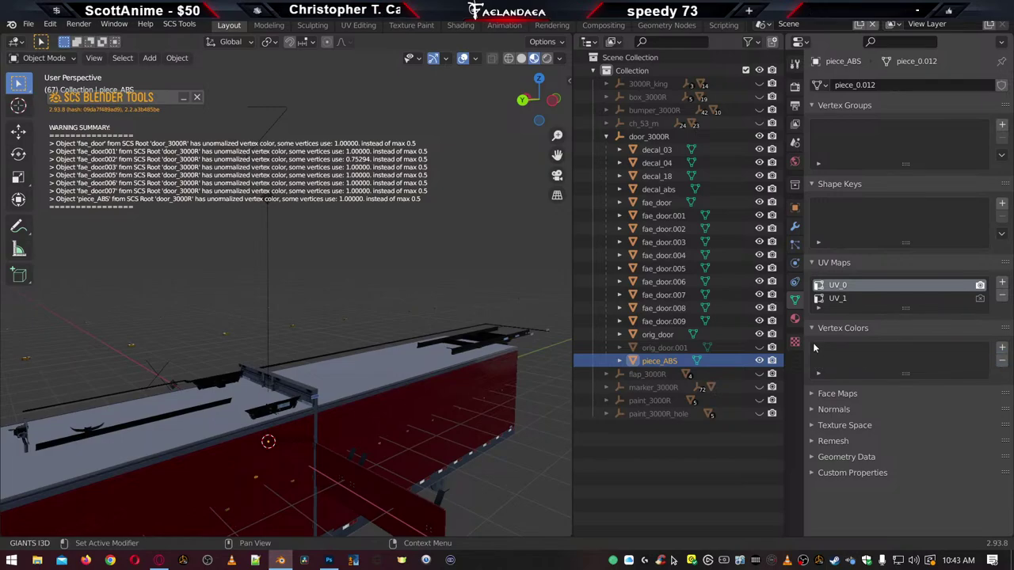
left_click(796, 318)
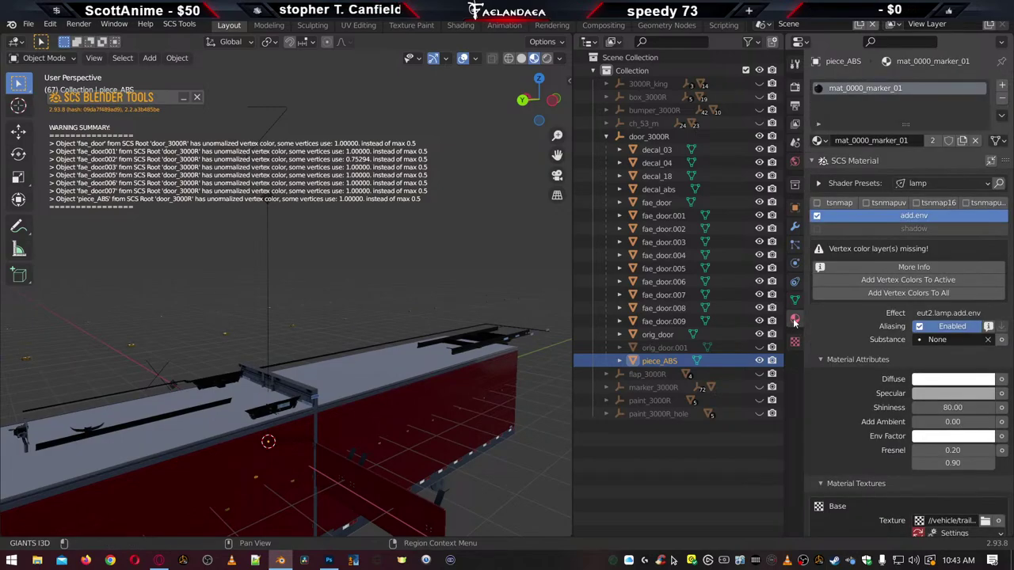
left_click(908, 293)
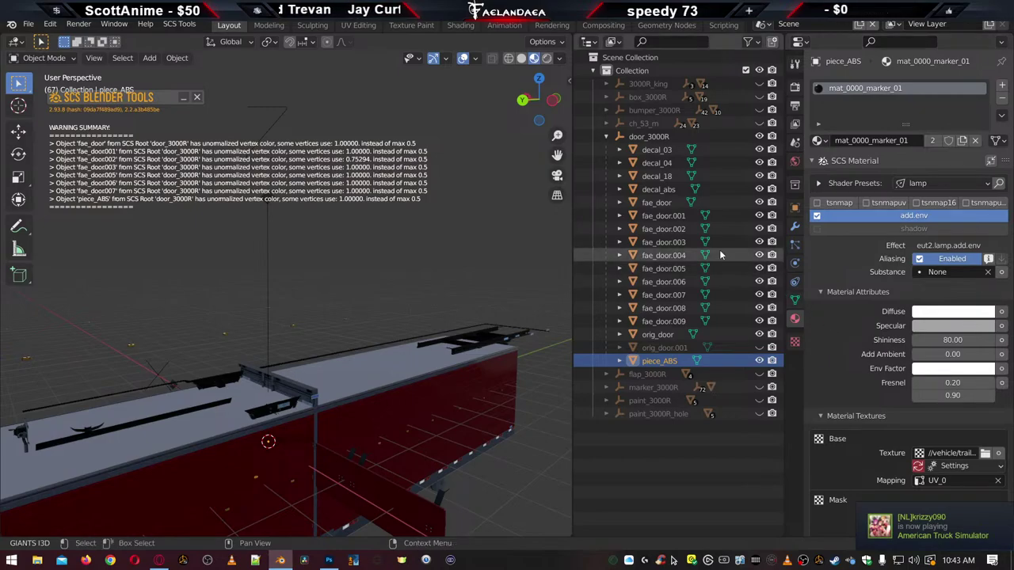
left_click(606, 138)
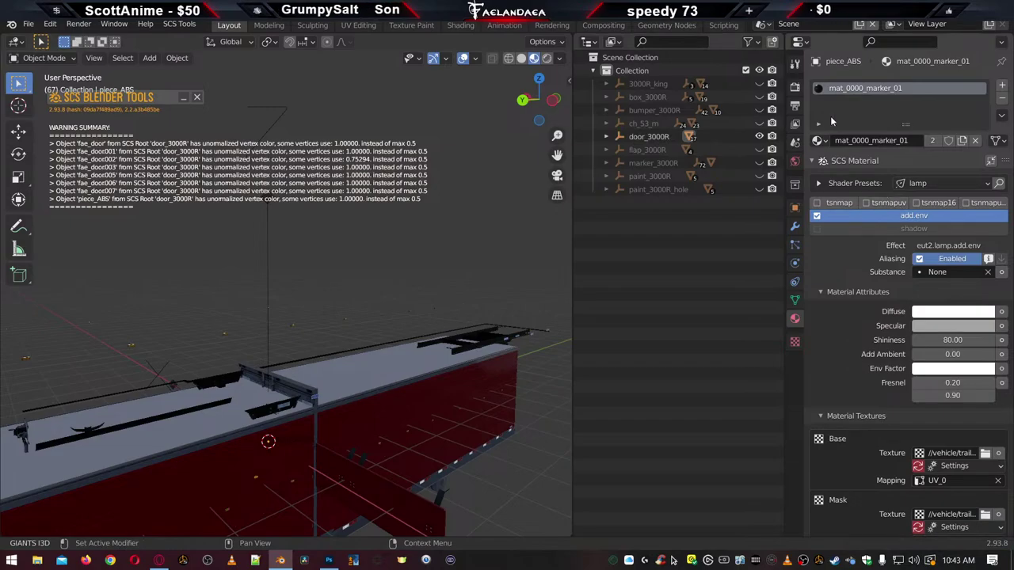
Export the door_3000R root as game files from SCS Export
left_click(795, 141)
left_click(641, 137)
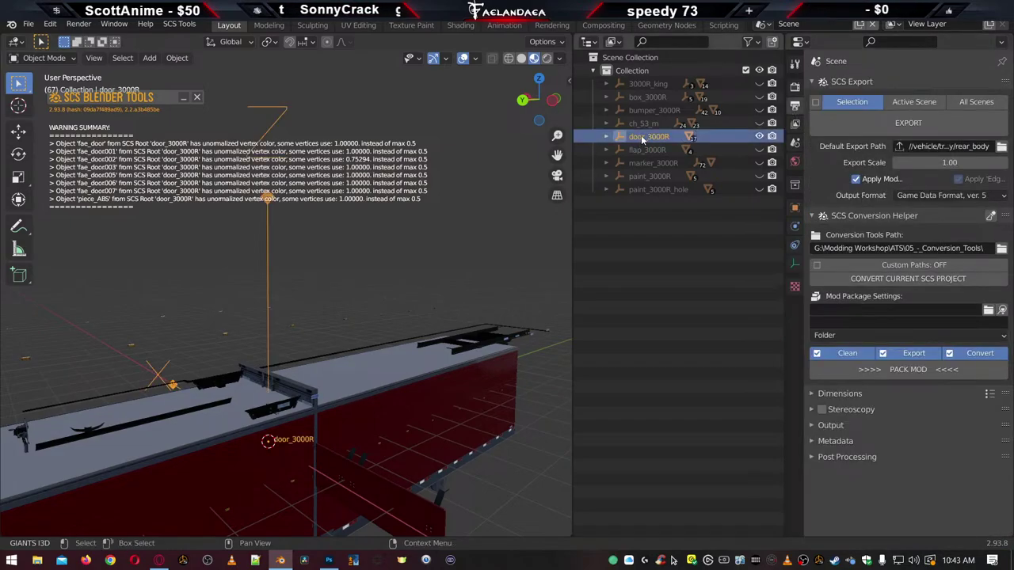
left_click(888, 124)
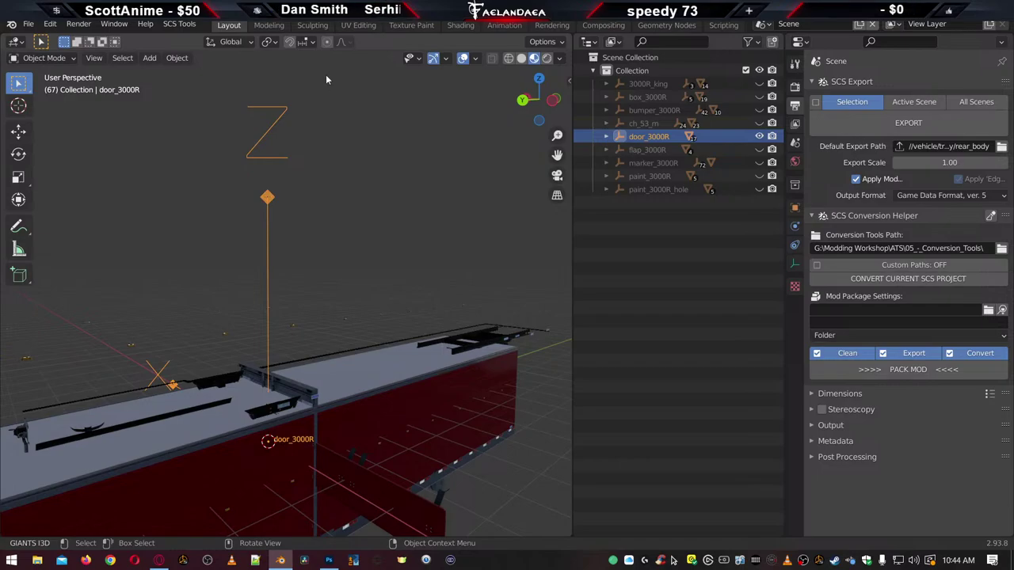
Bring up the Splash Screen from the Blender logo menu
left_click(173, 24)
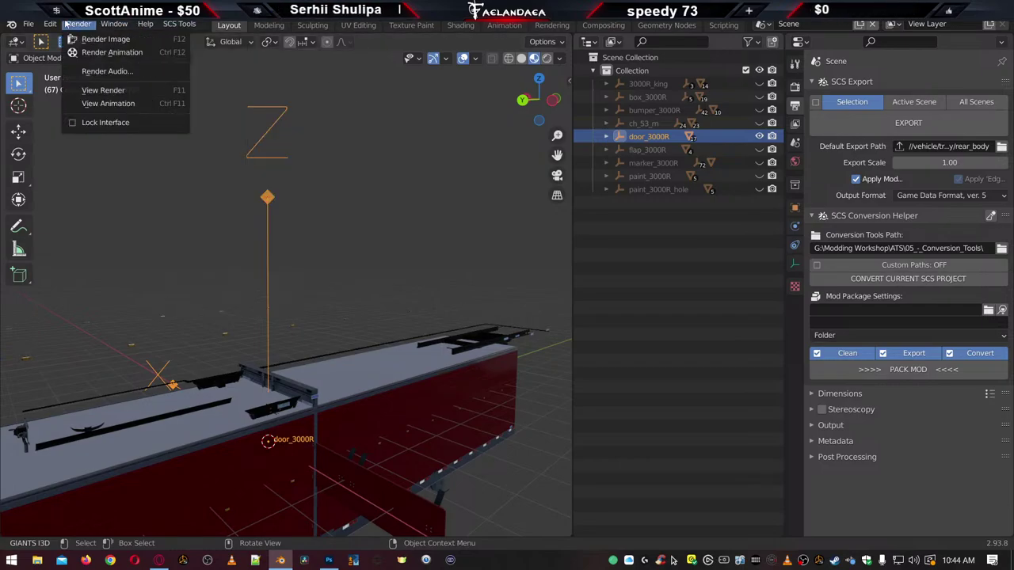
mouse_move(28, 25)
mouse_move(143, 25)
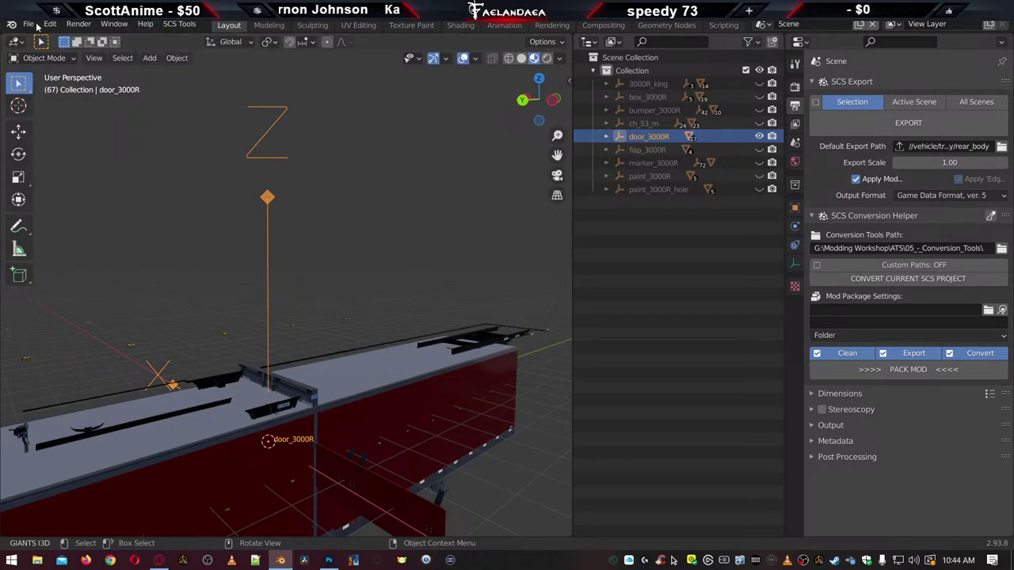
left_click(28, 24)
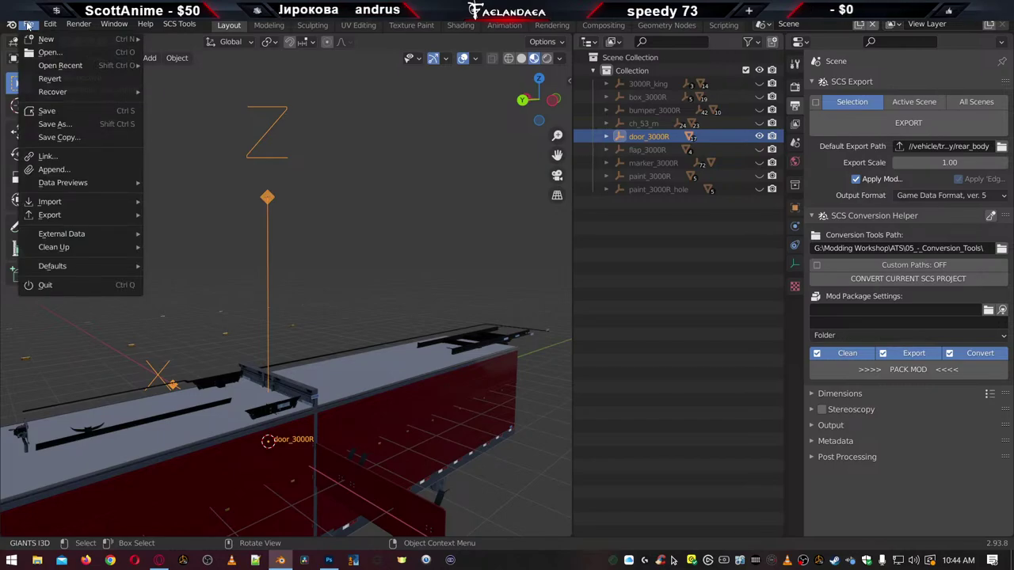
mouse_move(8, 26)
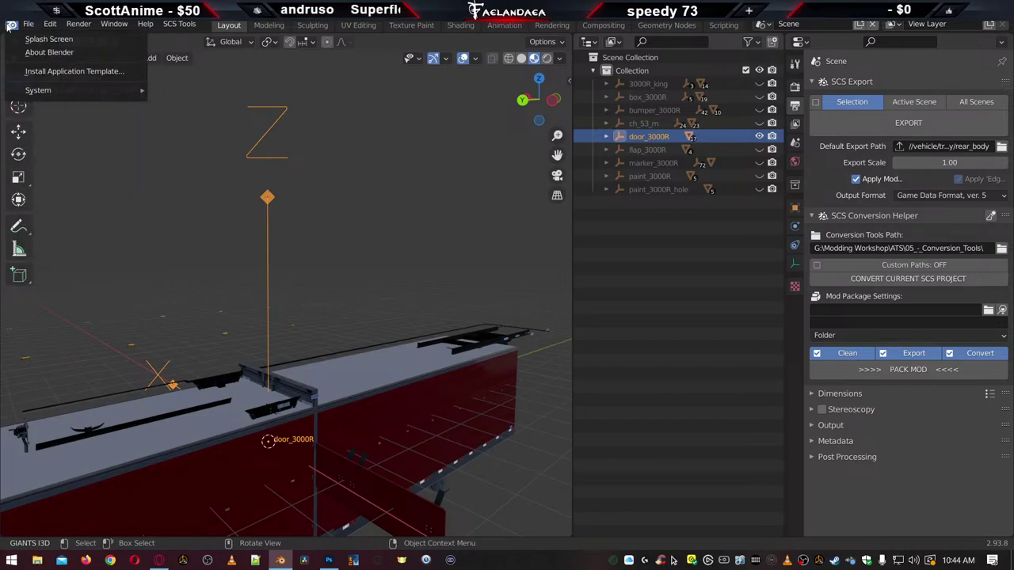
left_click(43, 39)
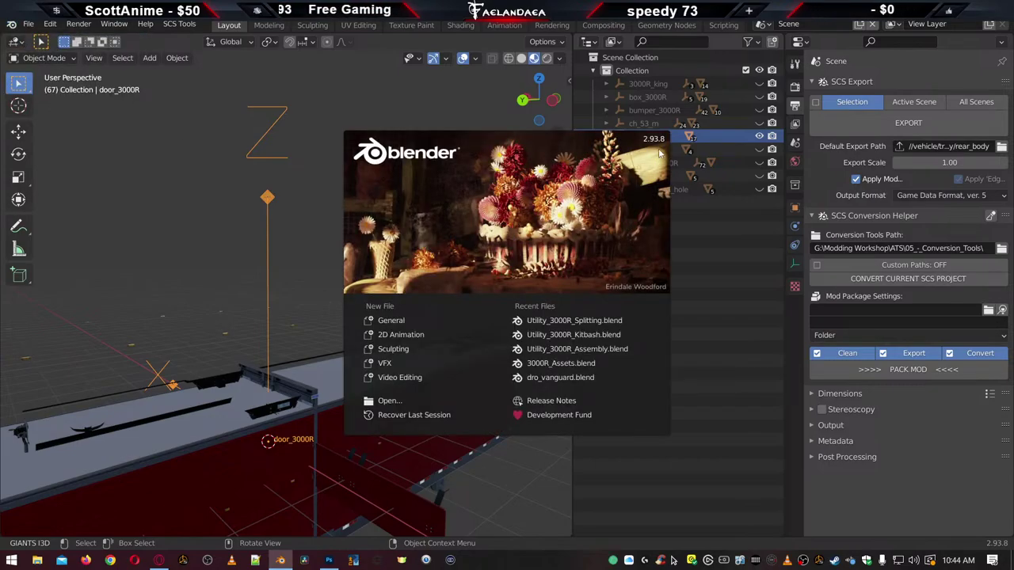
Click outside the splash screen to return to the 3000R trailer scene
left_click(361, 96)
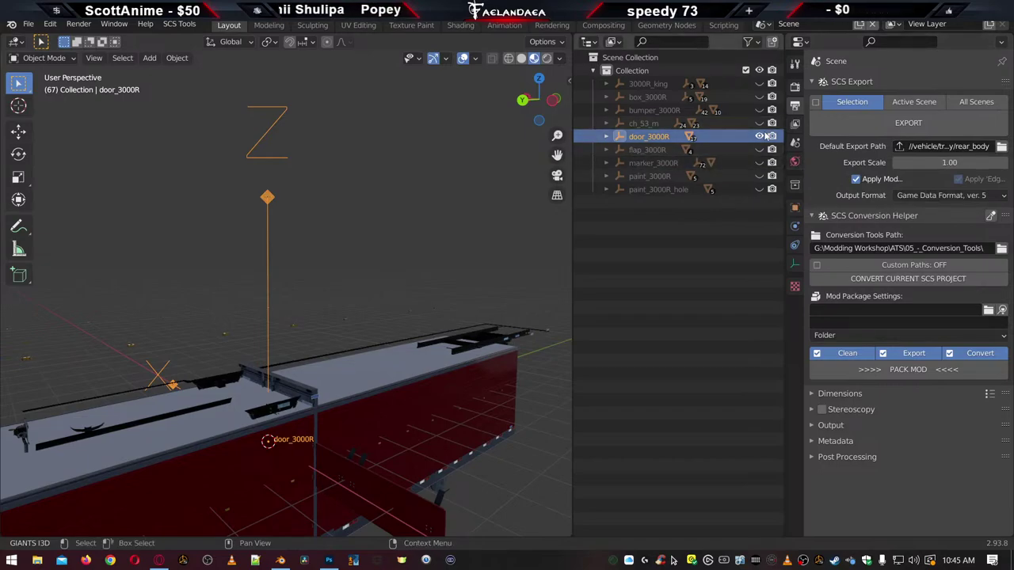
Unhide flap_3000R and set the Default Export Path to scs_box/accessory/r_mudflap
left_click(646, 150)
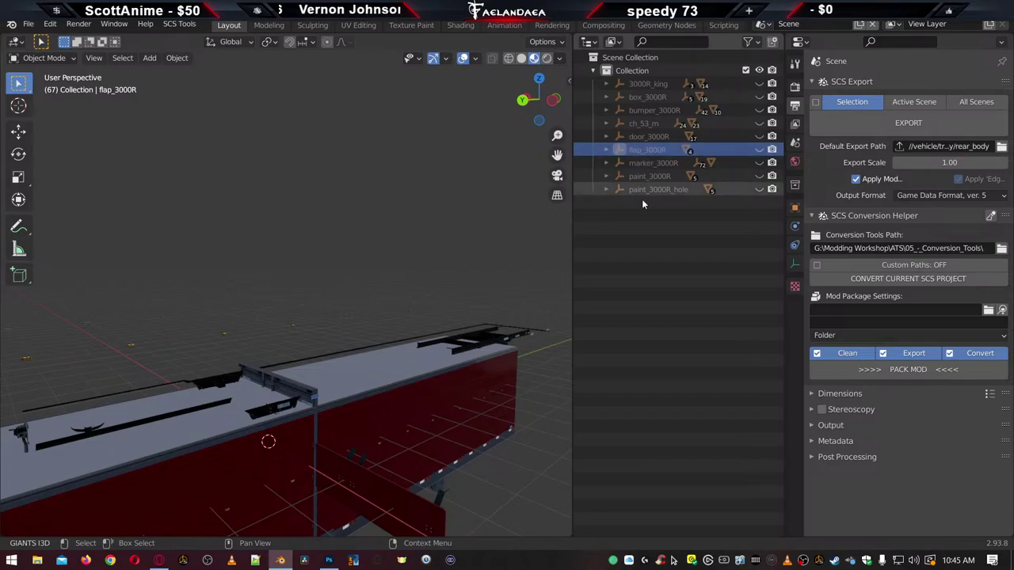
left_click(759, 149)
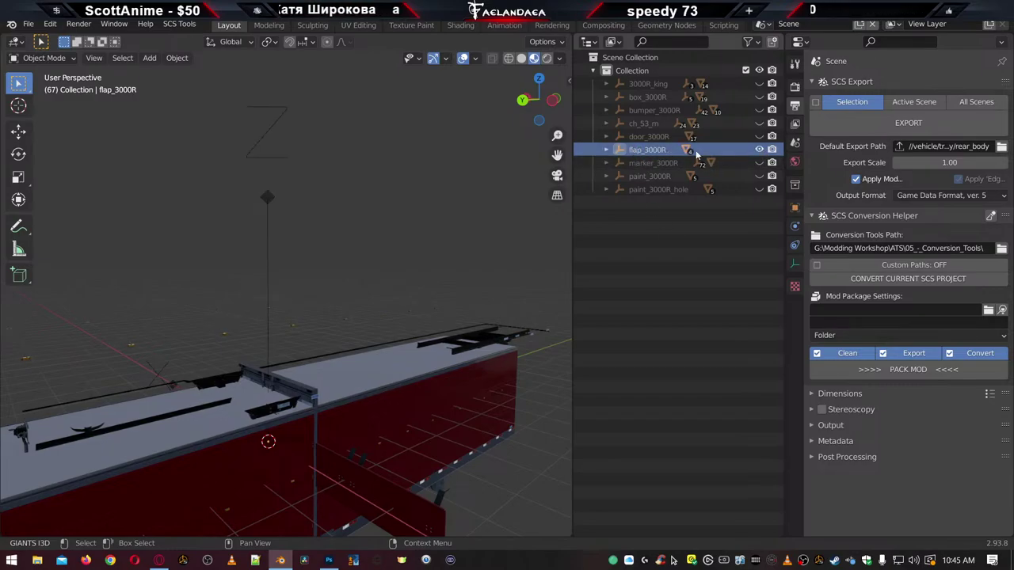
left_click(1002, 147)
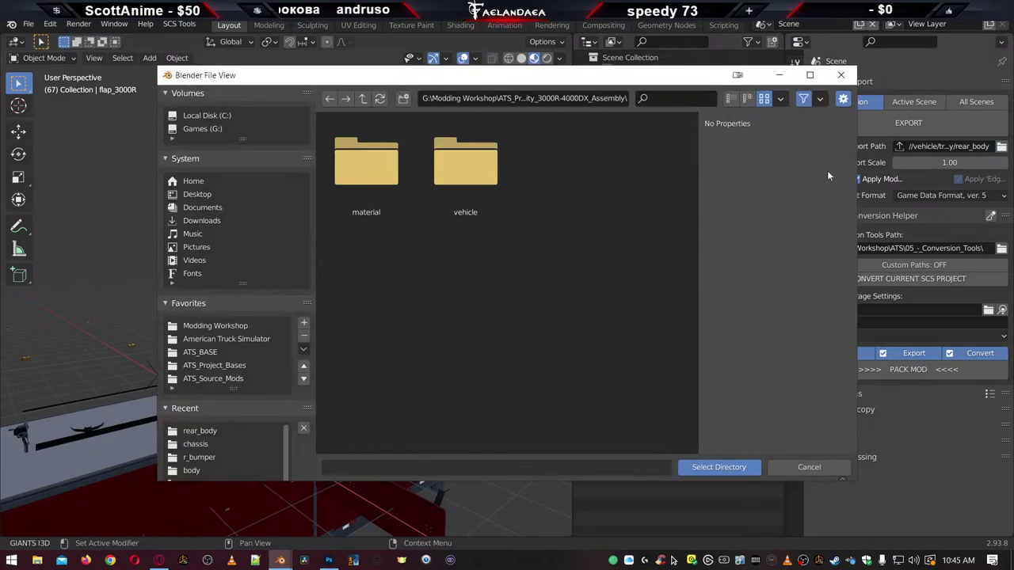
double_click(476, 186)
double_click(467, 176)
double_click(387, 178)
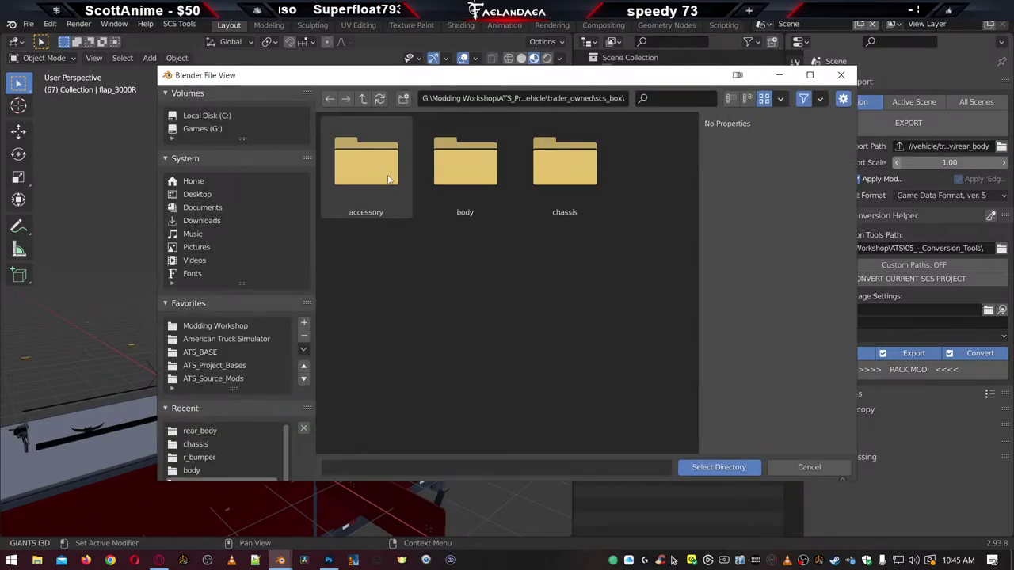
double_click(388, 179)
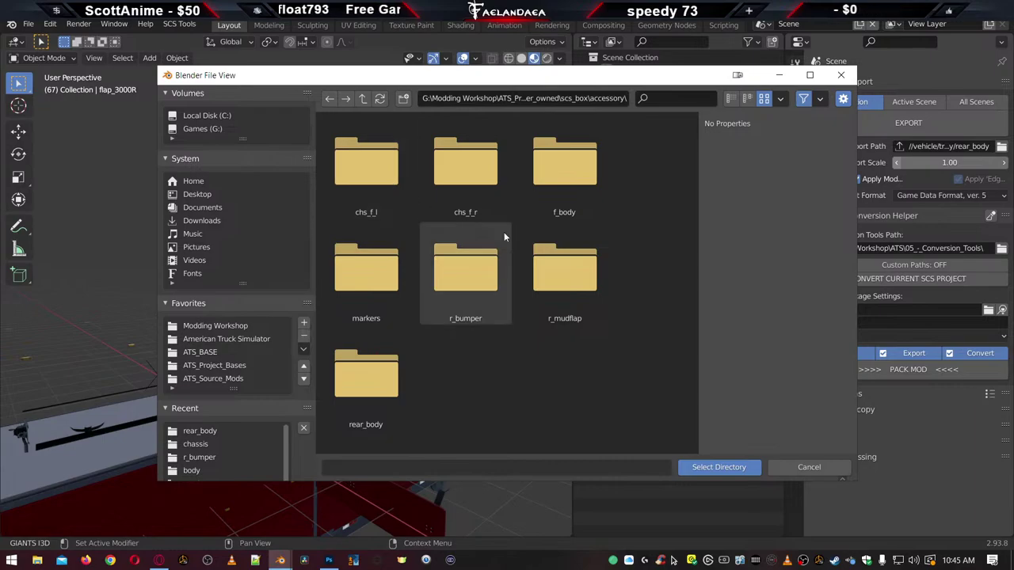
double_click(564, 277)
left_click(721, 468)
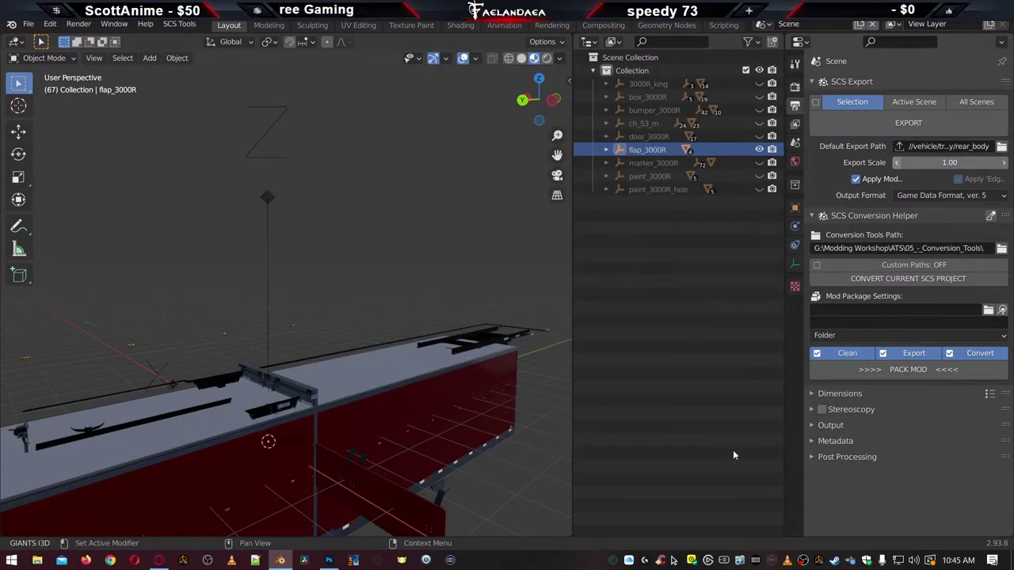
After an export reporting no game objects, select the flap_3000R root and export it
left_click(843, 131)
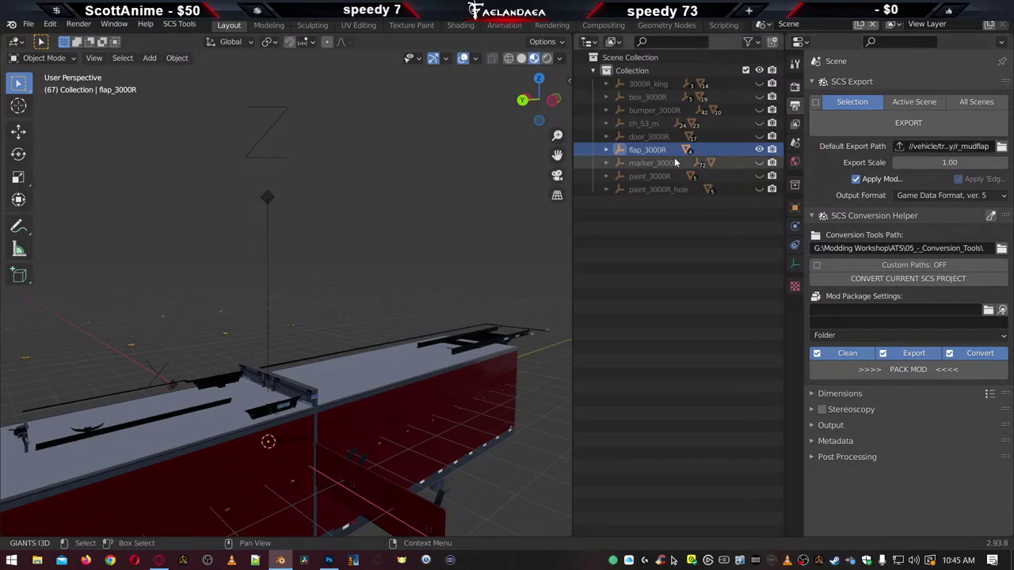
left_click(870, 130)
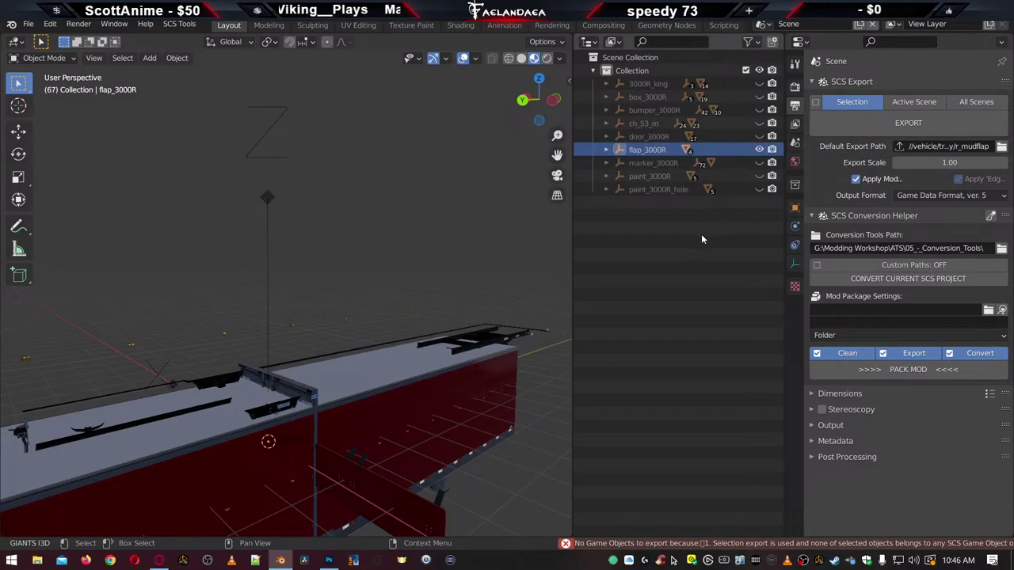
left_click(850, 126)
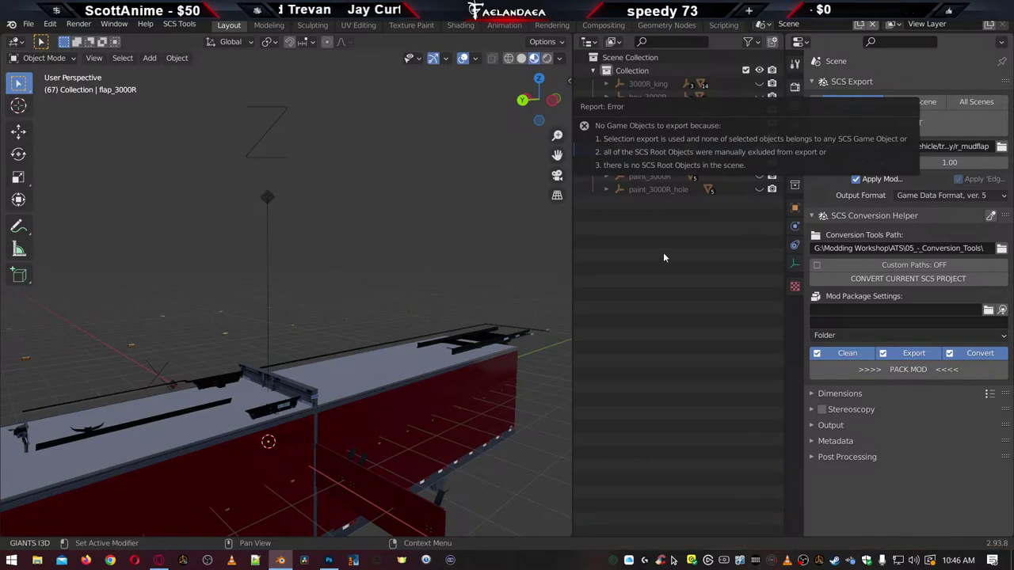
left_click(606, 150)
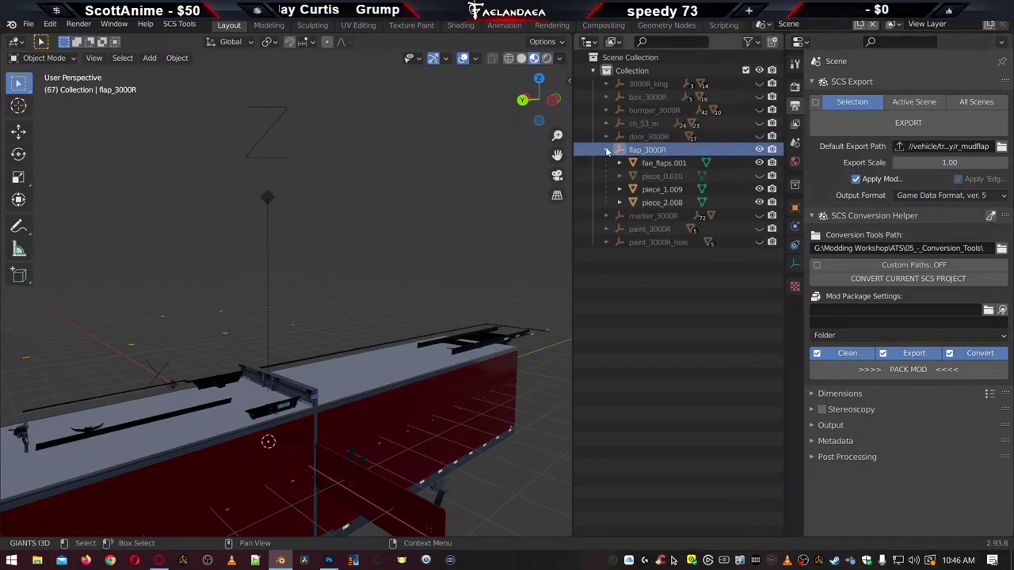
left_click(607, 150)
left_click(655, 152)
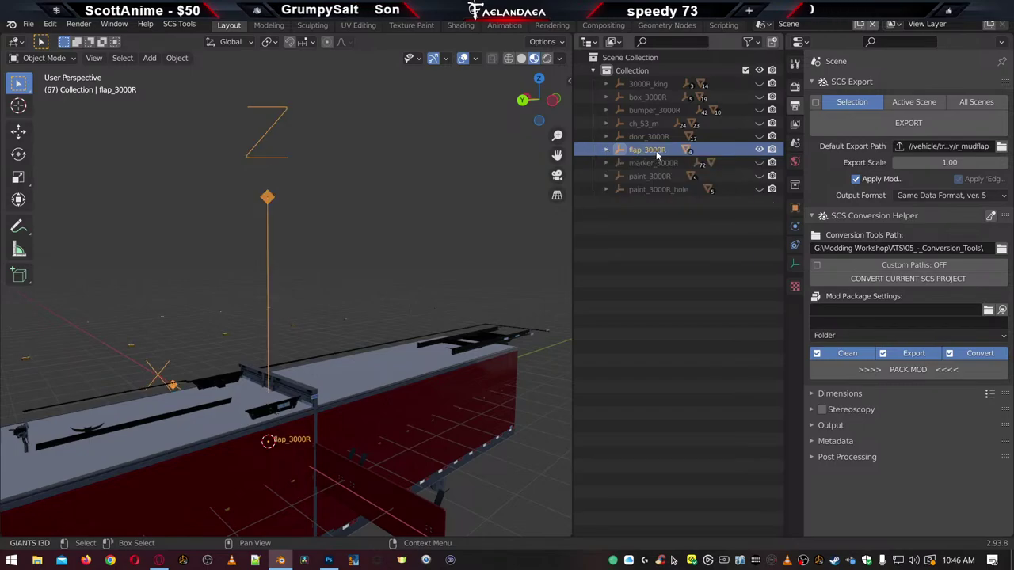
left_click(908, 125)
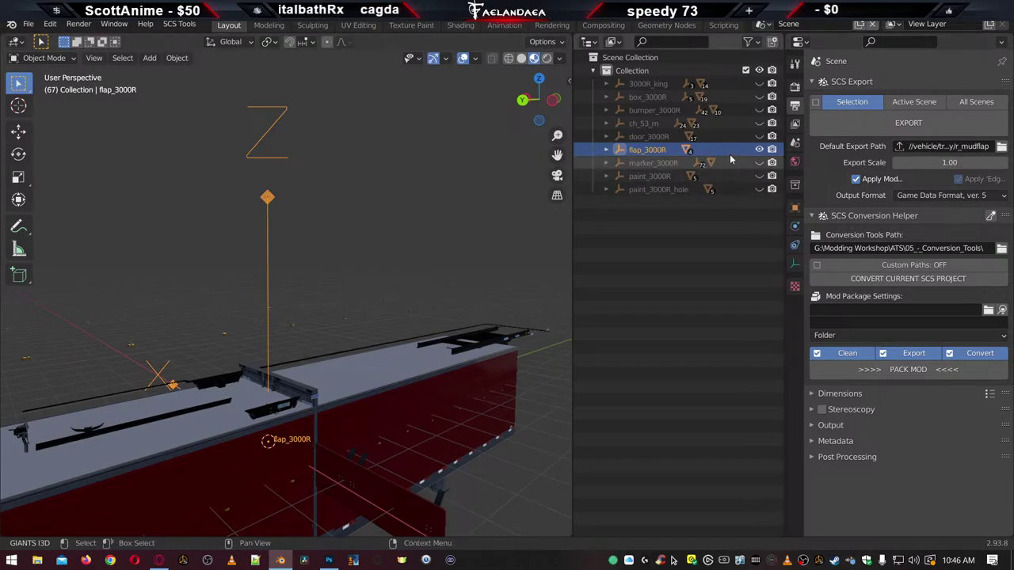
Select marker_3000R, set the export path to scs_box/accessory/markers, and export it
left_click(649, 163)
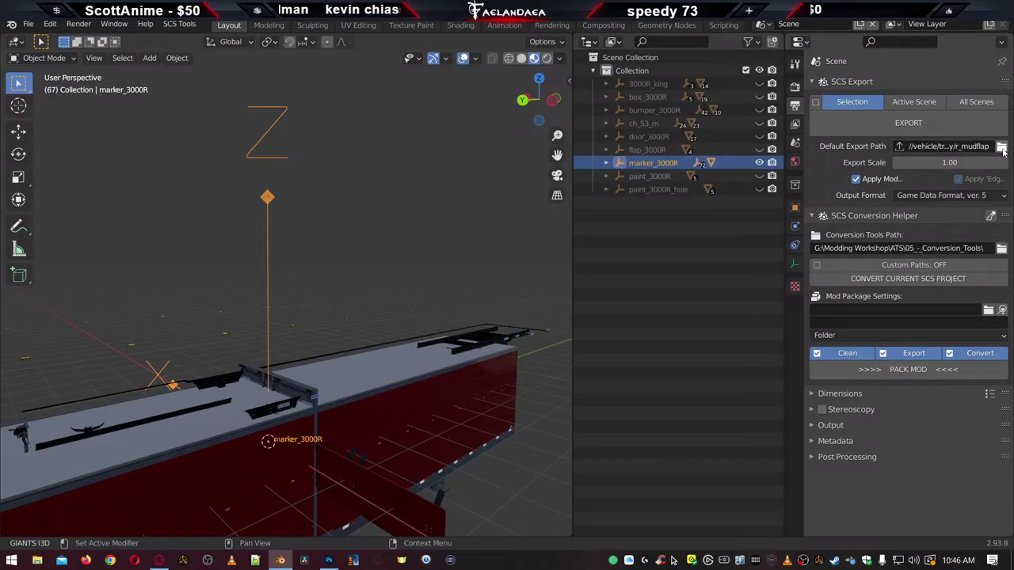
left_click(1002, 147)
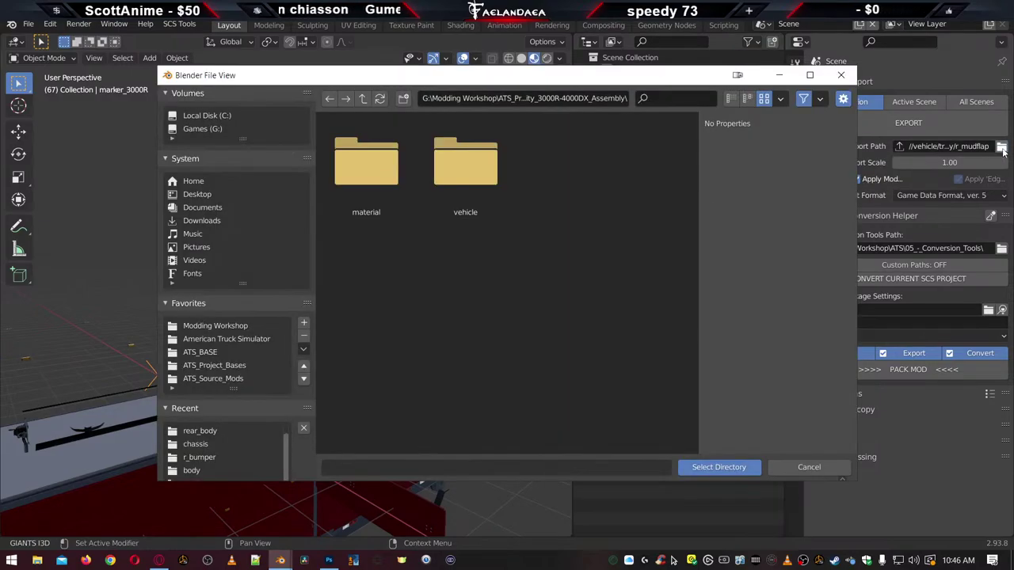
double_click(465, 184)
double_click(382, 178)
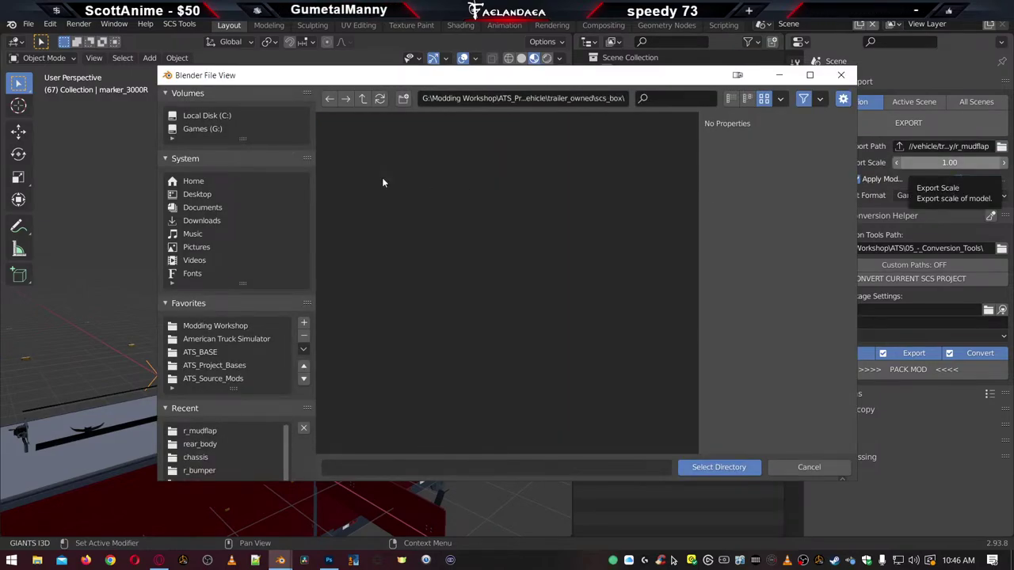
double_click(384, 182)
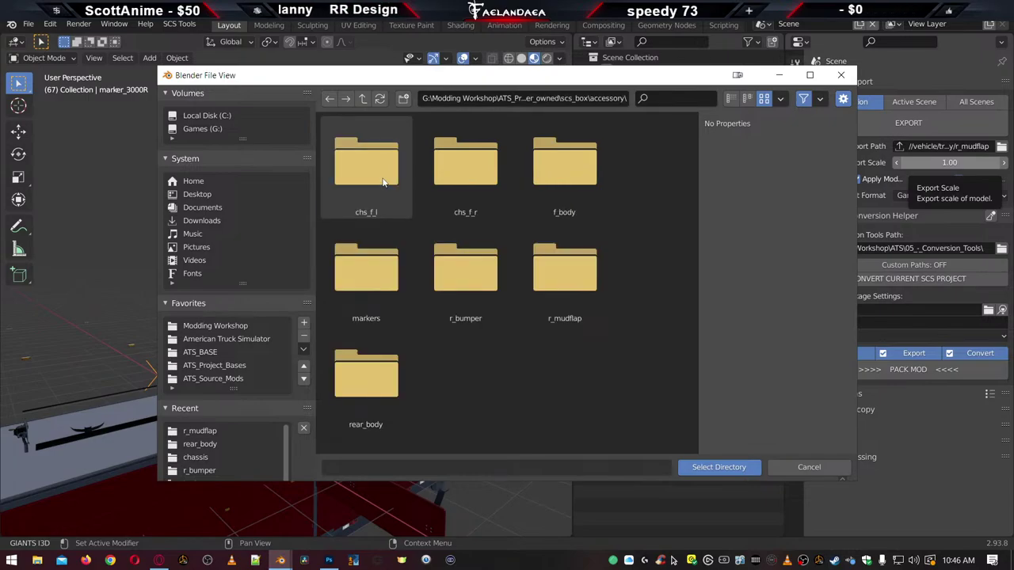
double_click(371, 268)
left_click(719, 467)
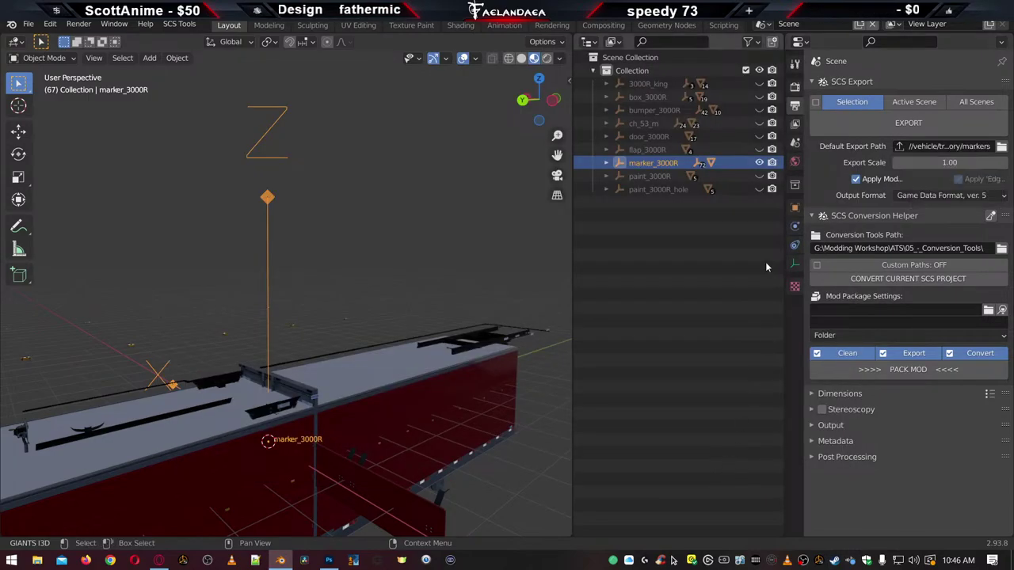
left_click(869, 126)
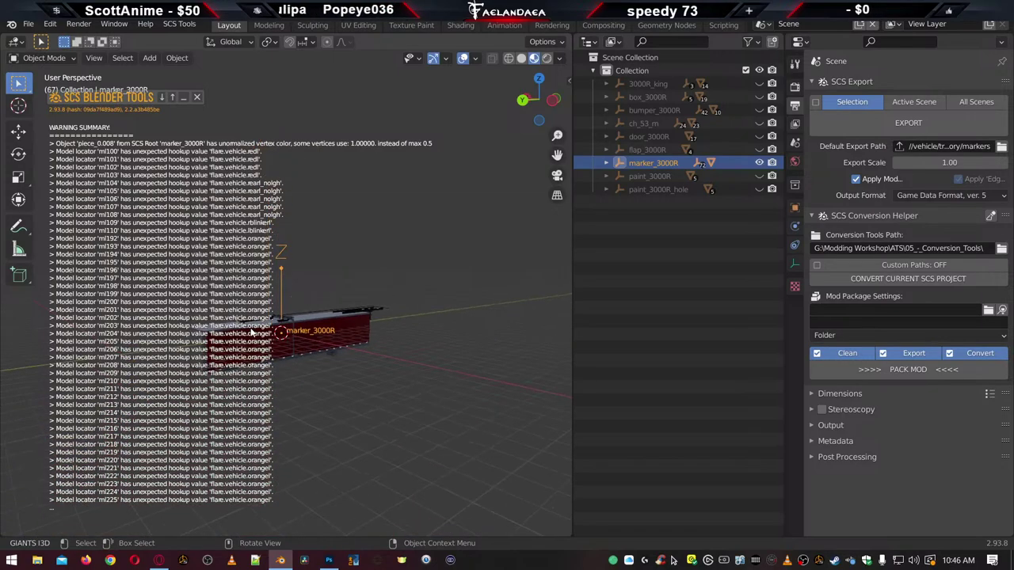
Zoom the viewport in and back out to look over marker_3000R
scroll(250, 333, "up", 2)
scroll(251, 333, "down", 2)
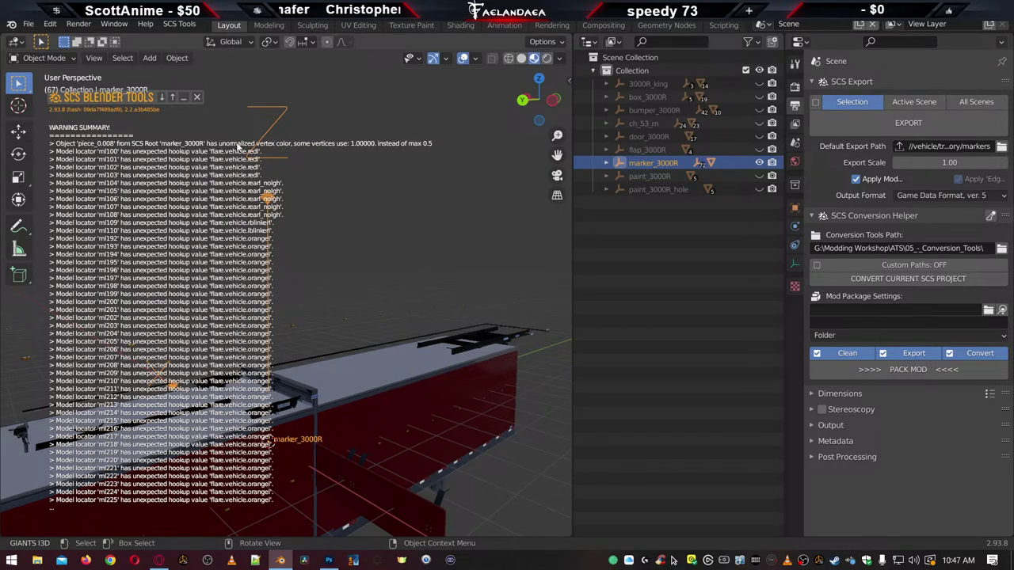
On piece_0.008, remove the Col vertex colour layer, then use Add Vertex Colors To All
left_click(606, 163)
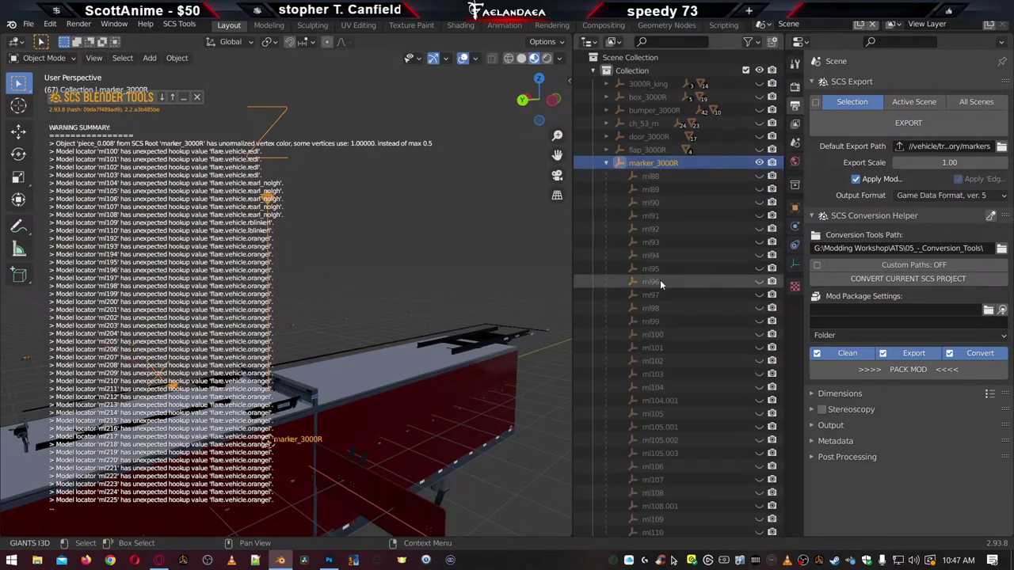
scroll(660, 280, "down", 12)
left_click(670, 498)
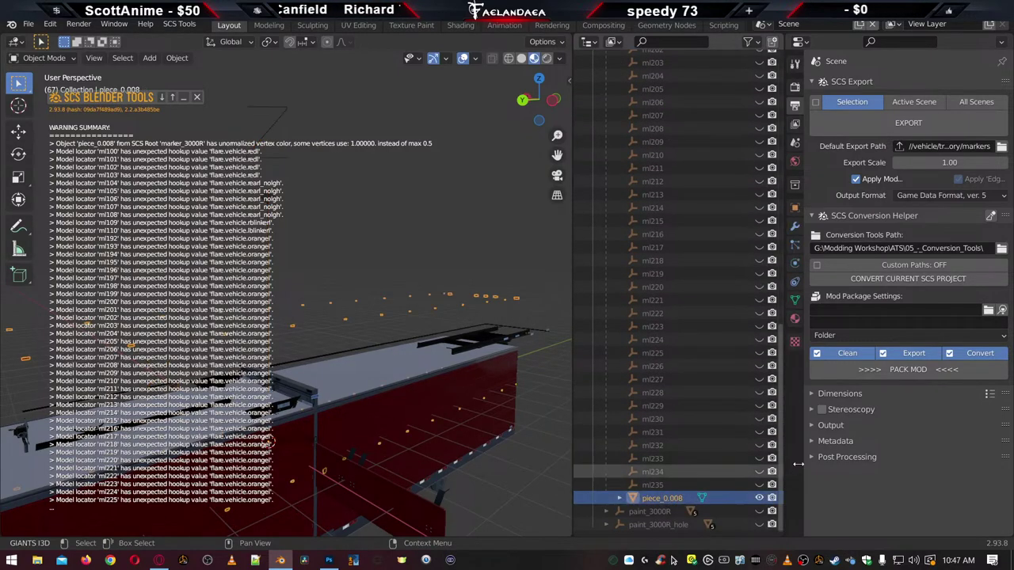
left_click(796, 299)
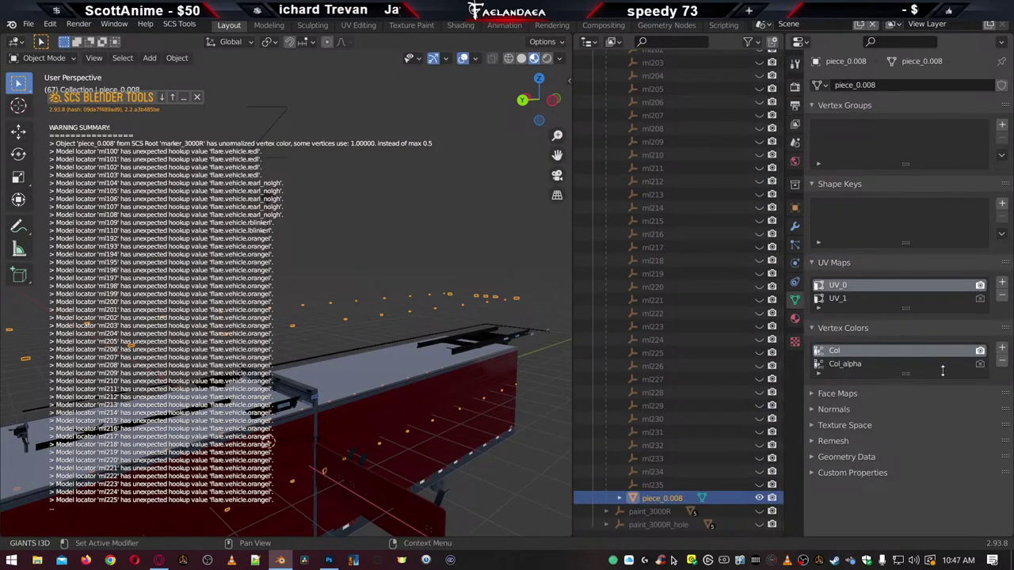
left_click(1003, 362)
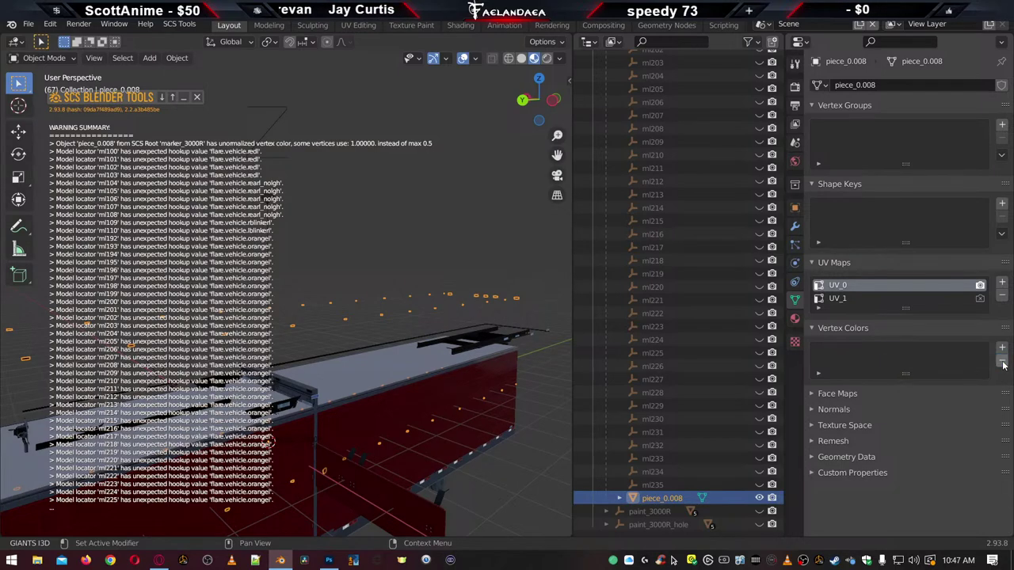
left_click(795, 319)
left_click(908, 293)
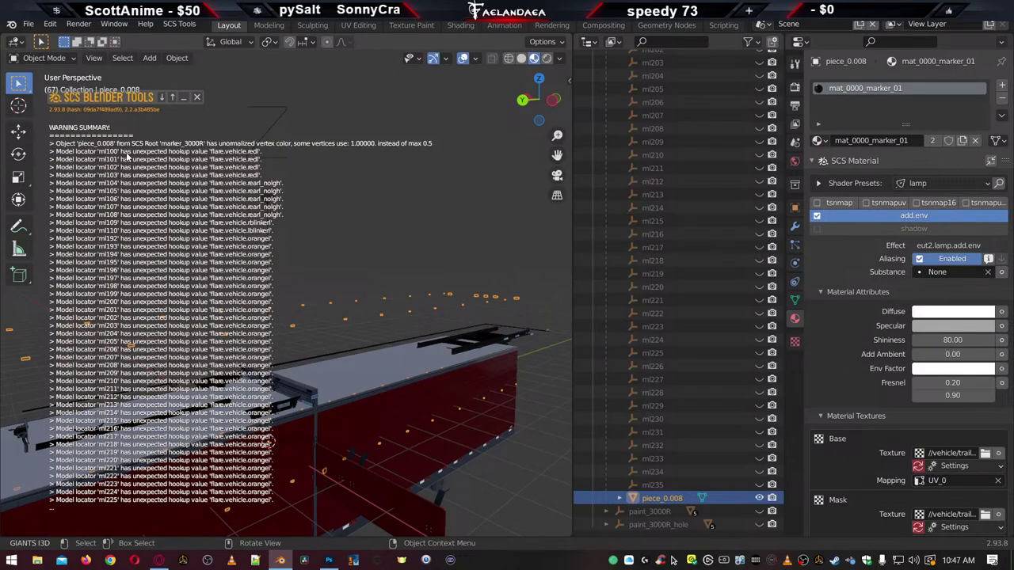
Unhide locators ml100, ml101, ml102 and ml103 under marker_3000R
scroll(691, 273, "up", 2)
scroll(701, 281, "up", 20)
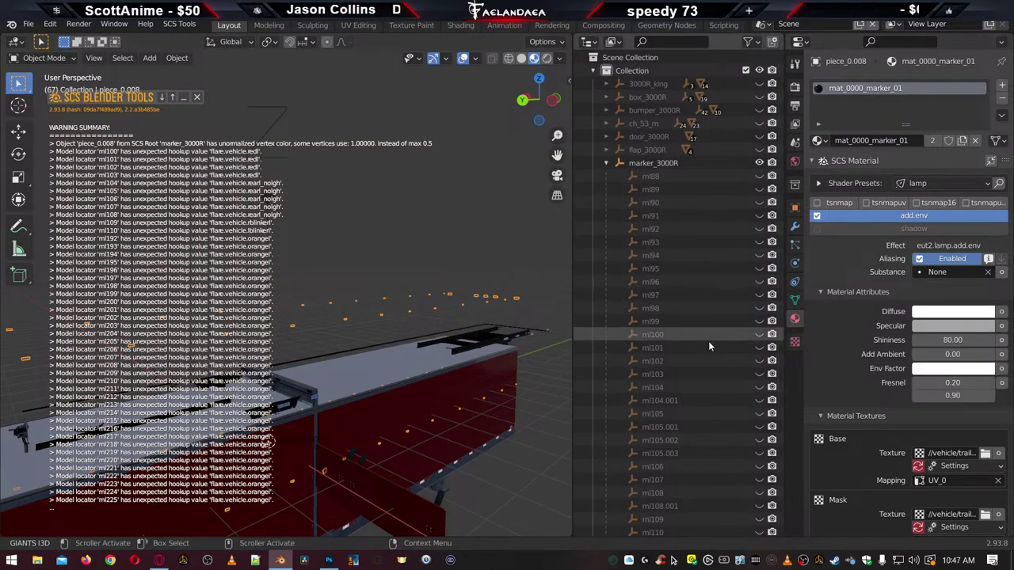
scroll(708, 332, "down", 3)
left_click(688, 230)
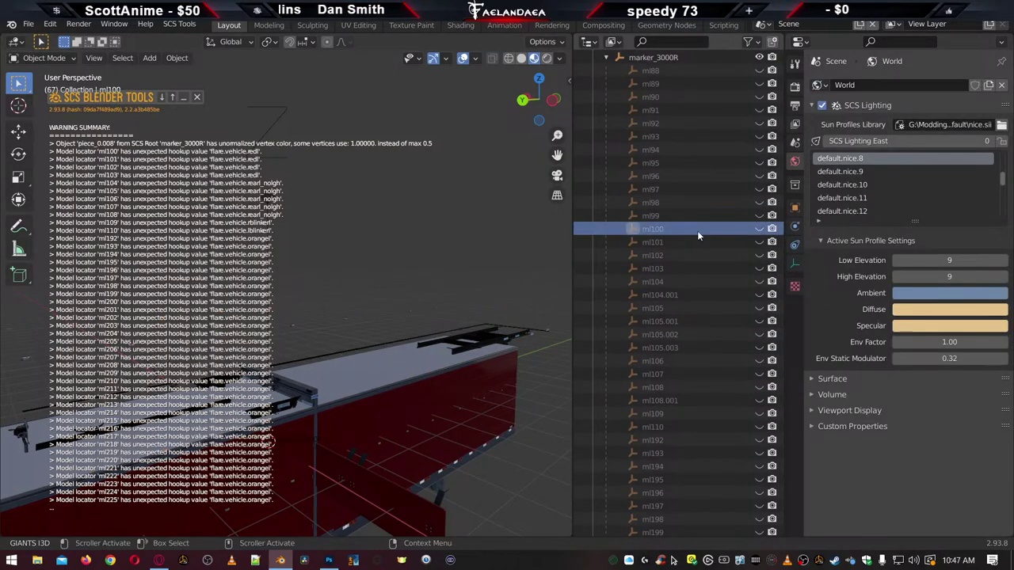
left_click(759, 228)
left_click(760, 242)
left_click(759, 255)
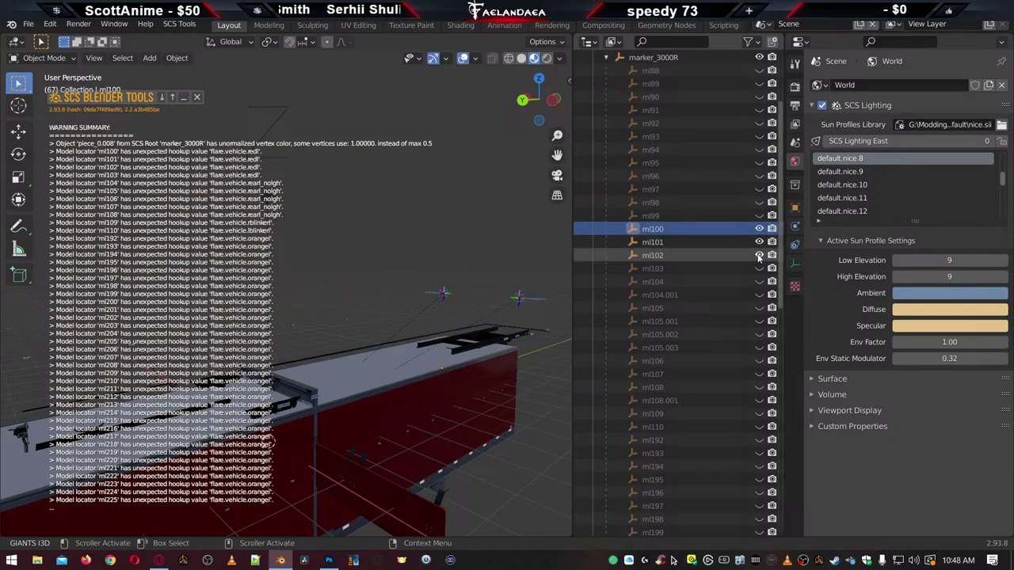
left_click(759, 268)
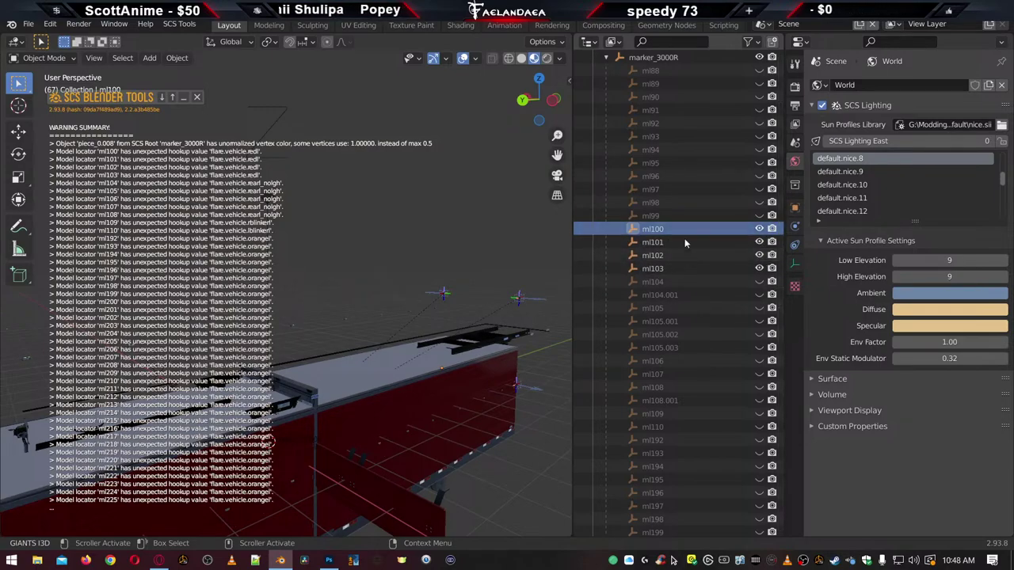
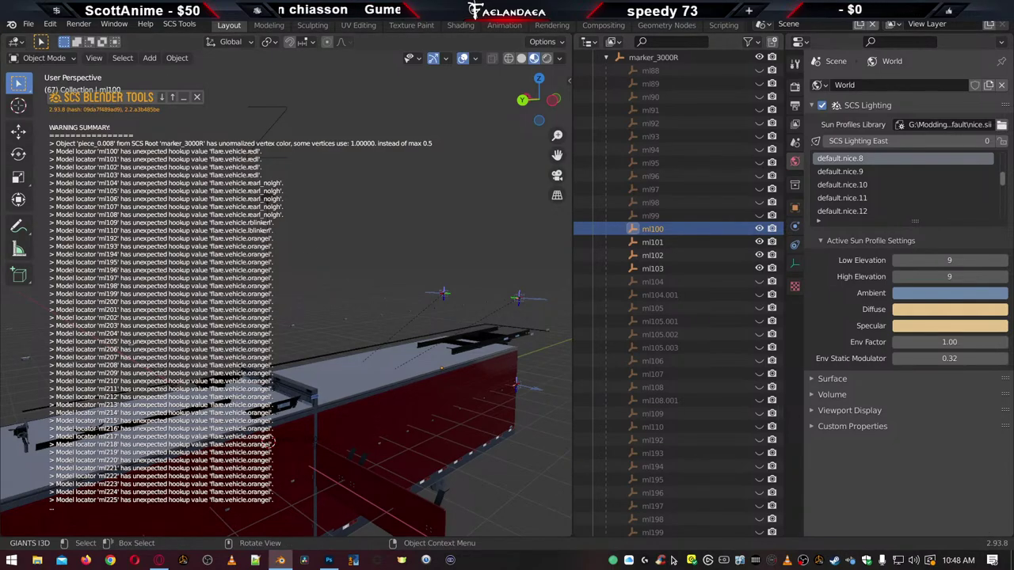
Reopen the Blender splash screen, then dismiss it
left_click(12, 24)
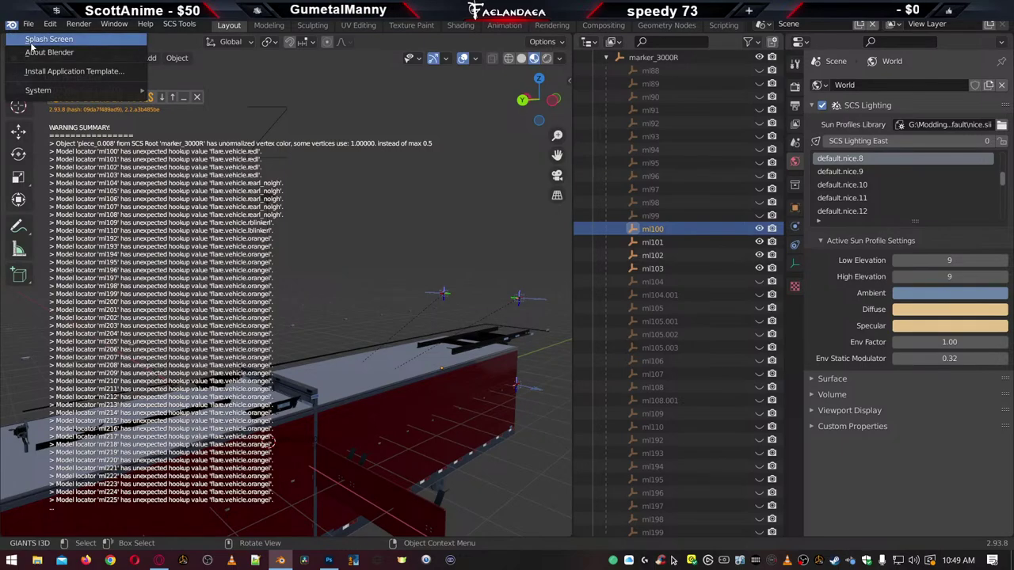
left_click(31, 42)
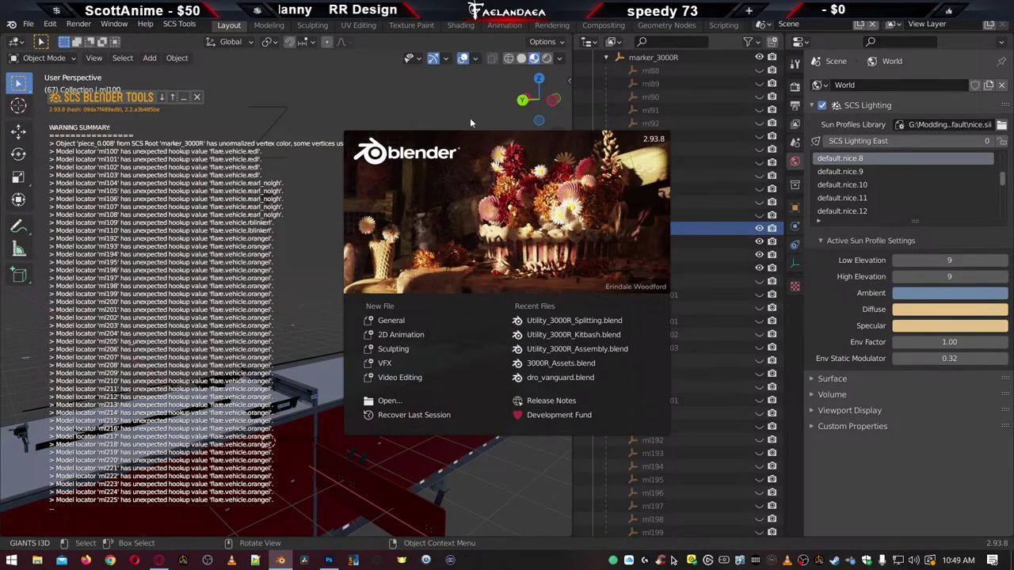
left_click(12, 23)
left_click(11, 24)
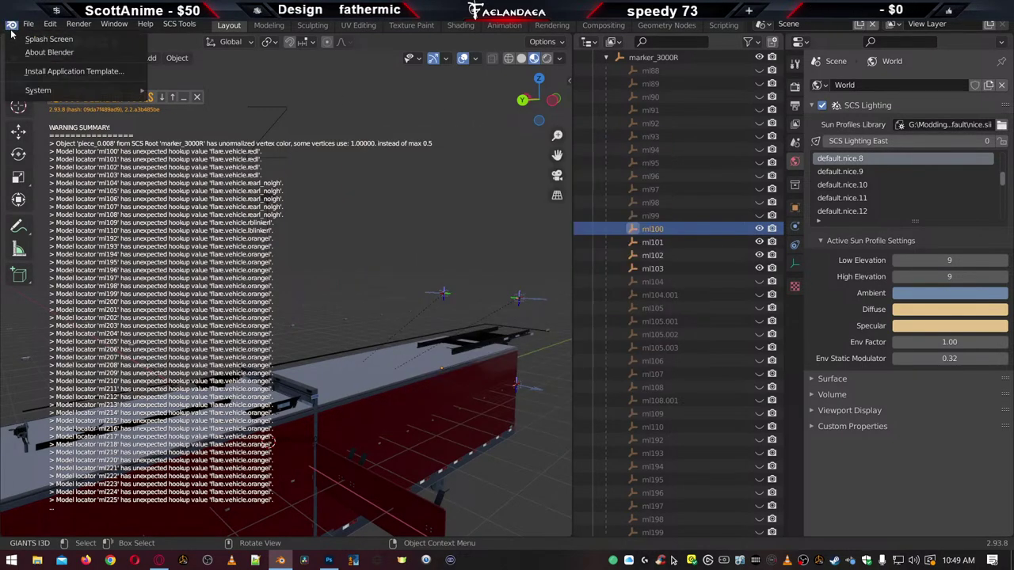
left_click(20, 42)
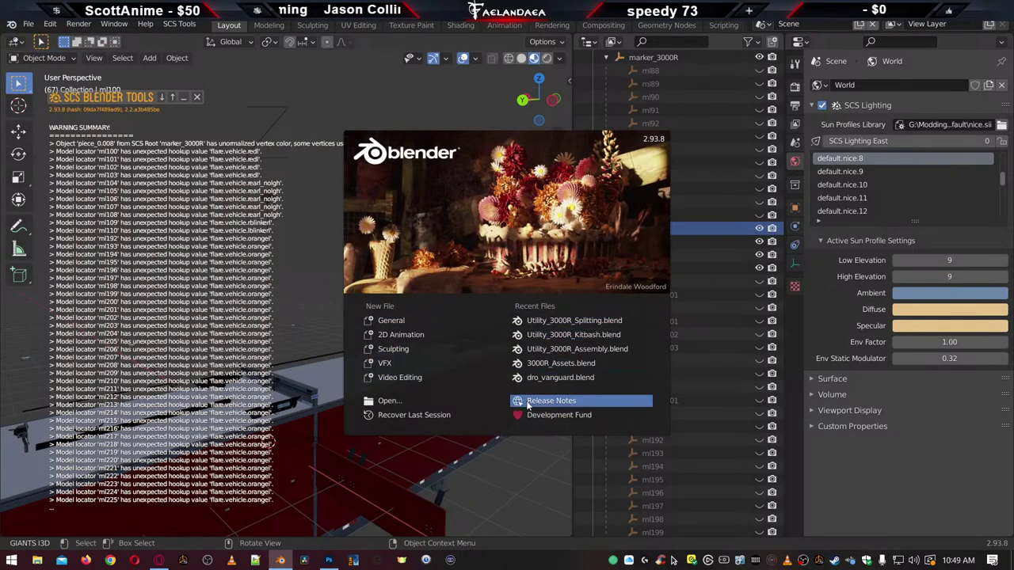
left_click(448, 101)
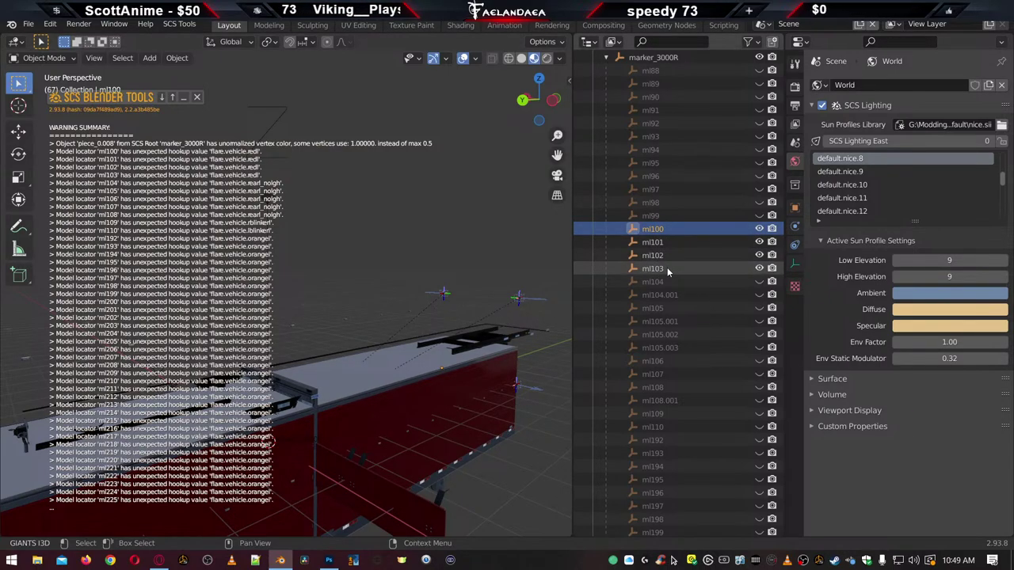
Give locators ml100 and ml101 the flare_vehicle : flare.vehicle.redl hookup
left_click(795, 208)
left_click(947, 196)
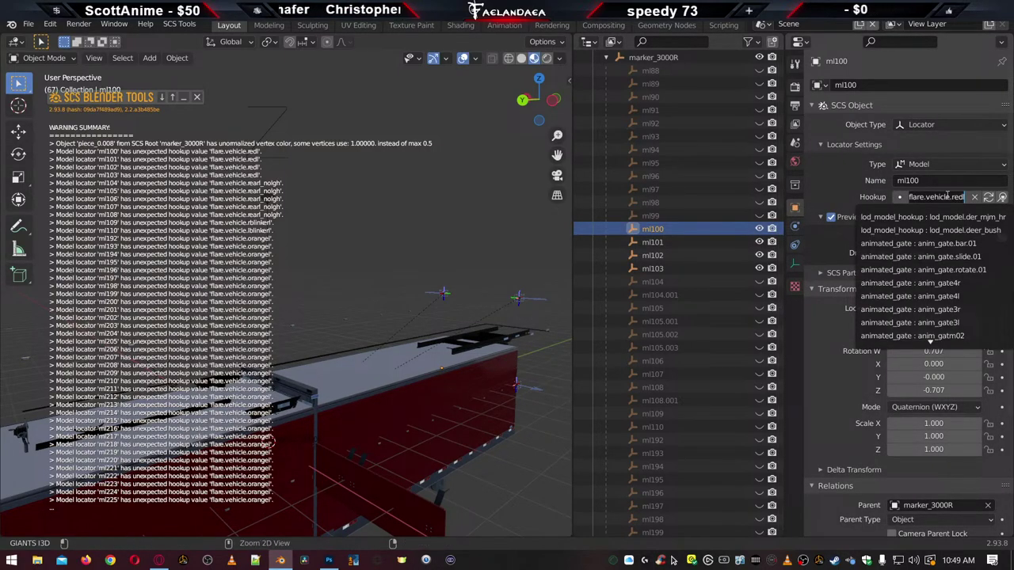
scroll(947, 197, "down", 10)
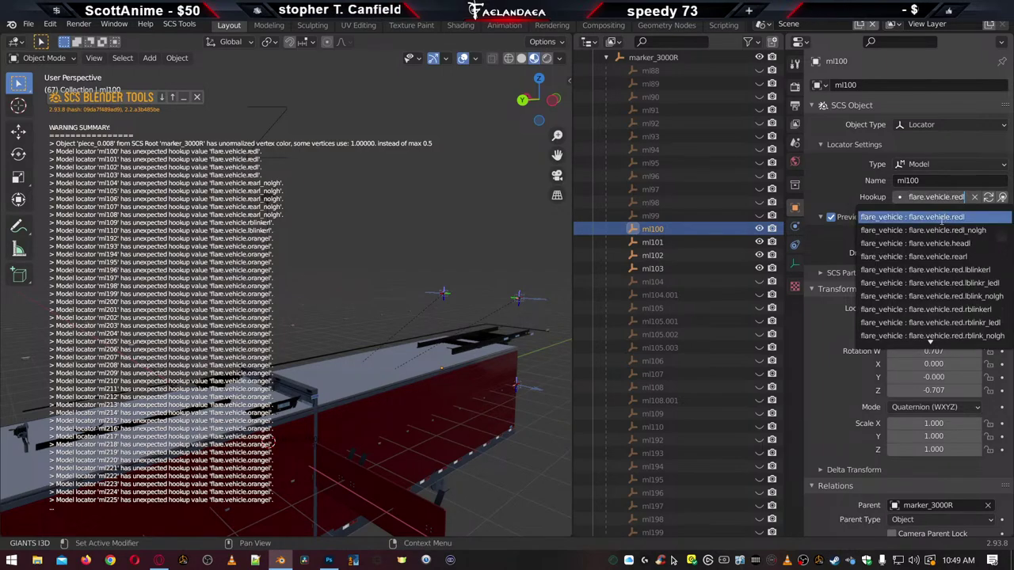
left_click(940, 218)
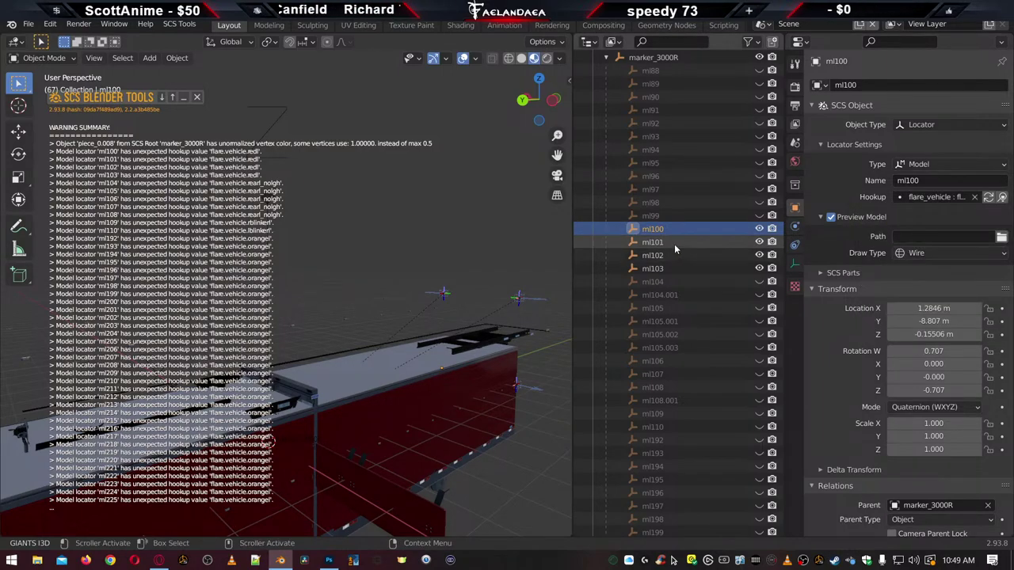
left_click(674, 244)
left_click(923, 197)
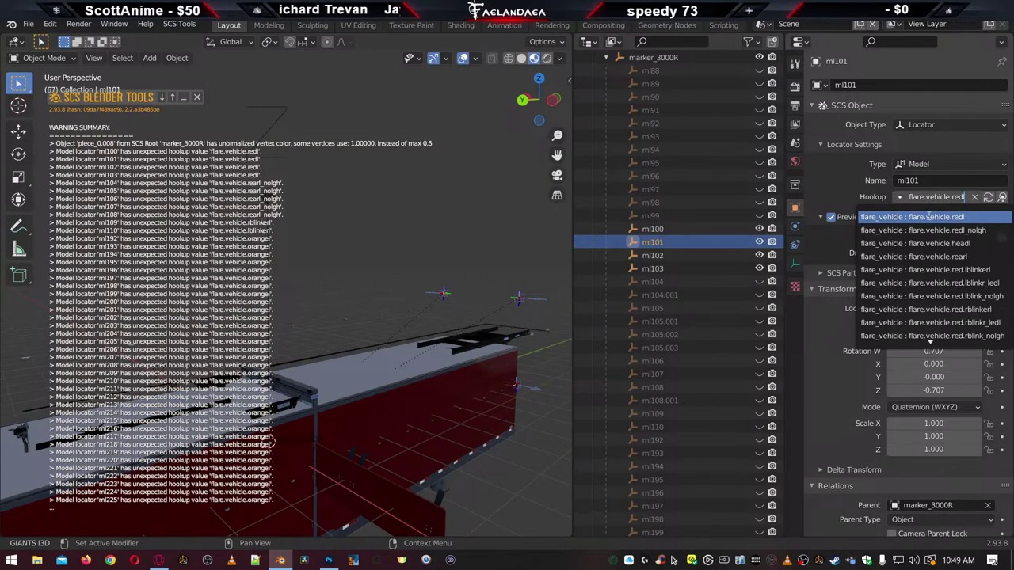
left_click(928, 216)
Give locators ml102 and ml103 the same flare.vehicle.redl hookup
left_click(706, 255)
left_click(934, 198)
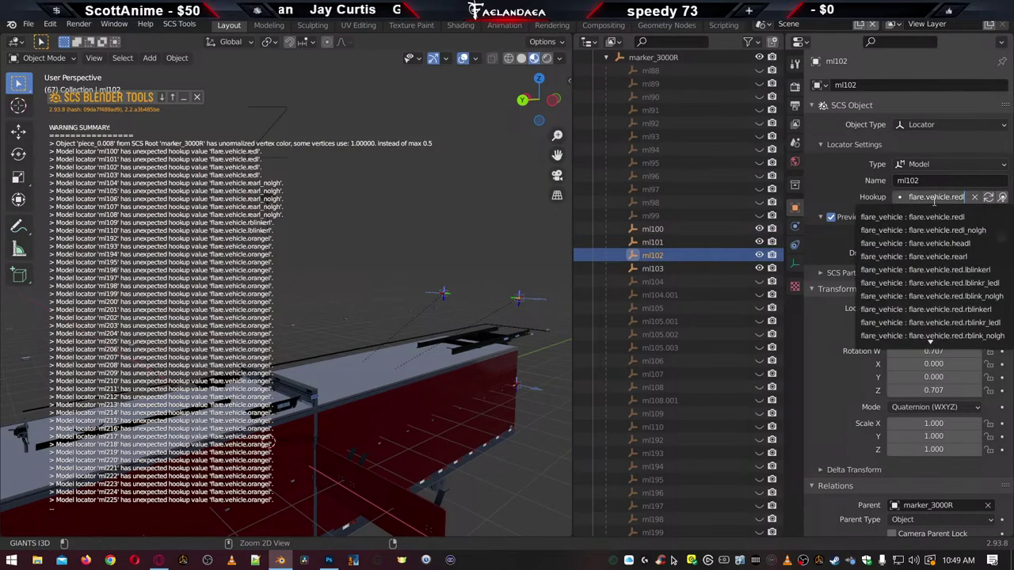
left_click(938, 217)
left_click(694, 268)
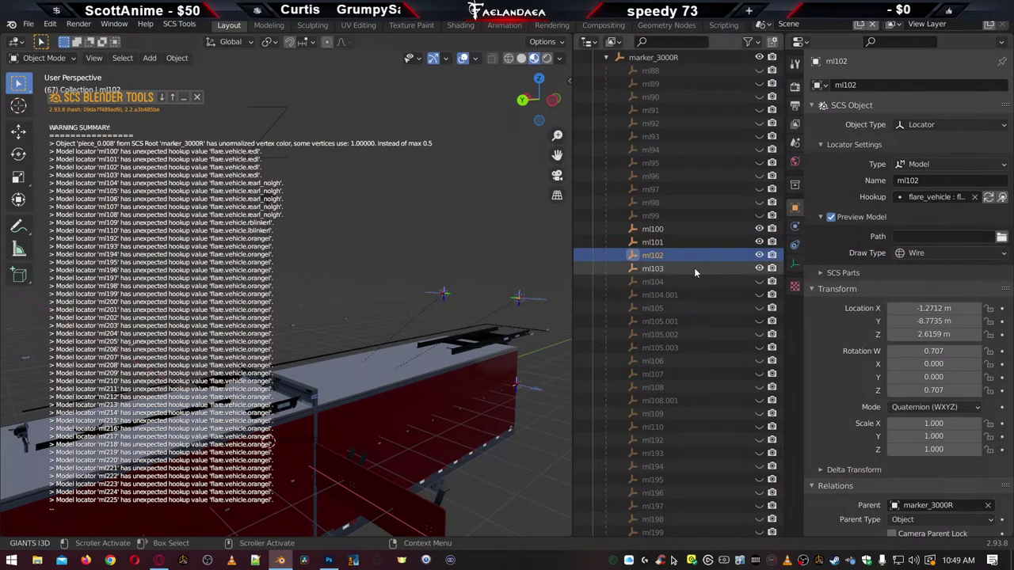
left_click(948, 196)
left_click(942, 214)
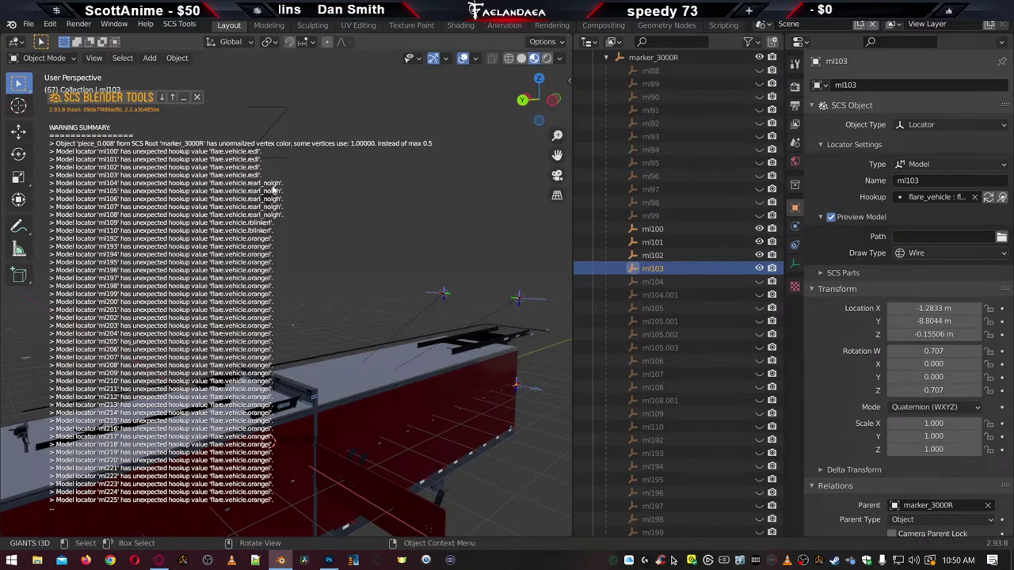
Hide locators ml100, ml101, ml102 and ml103 in the viewport
left_click(759, 229)
left_click(759, 241)
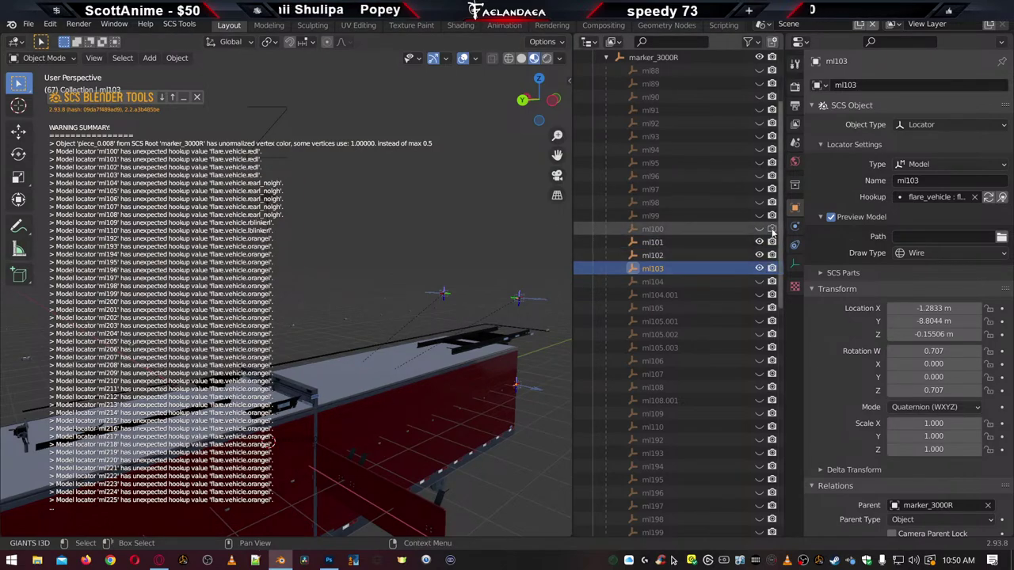
left_click(759, 254)
left_click(759, 268)
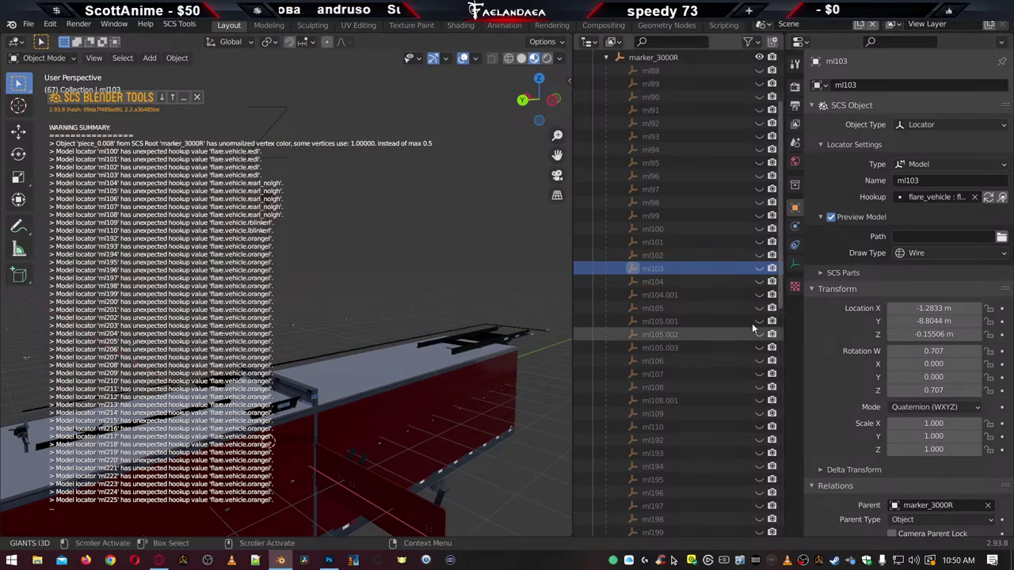
Make locators ml104 through ml108 visible and select ml104
left_click(759, 283)
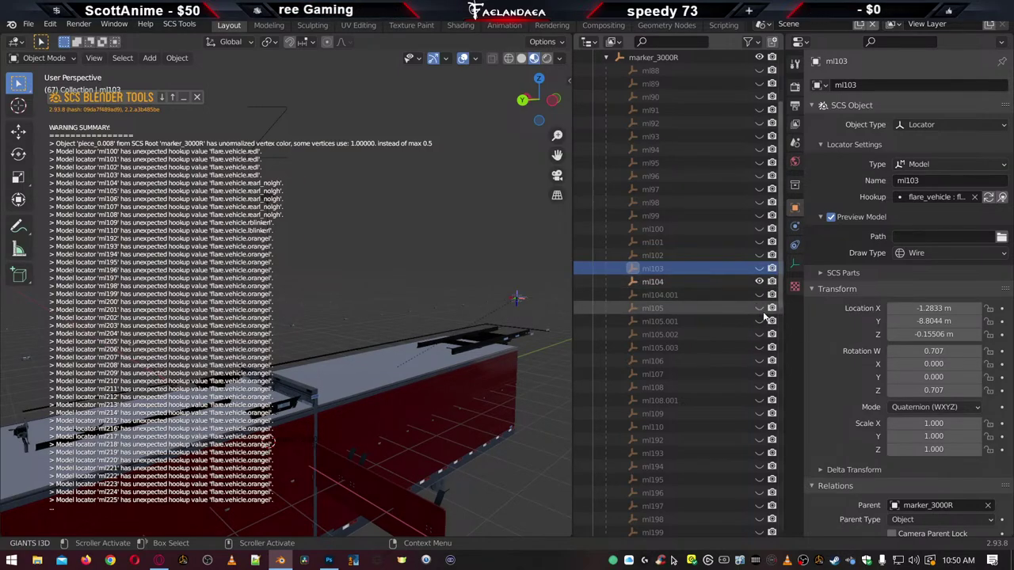
left_click(759, 308)
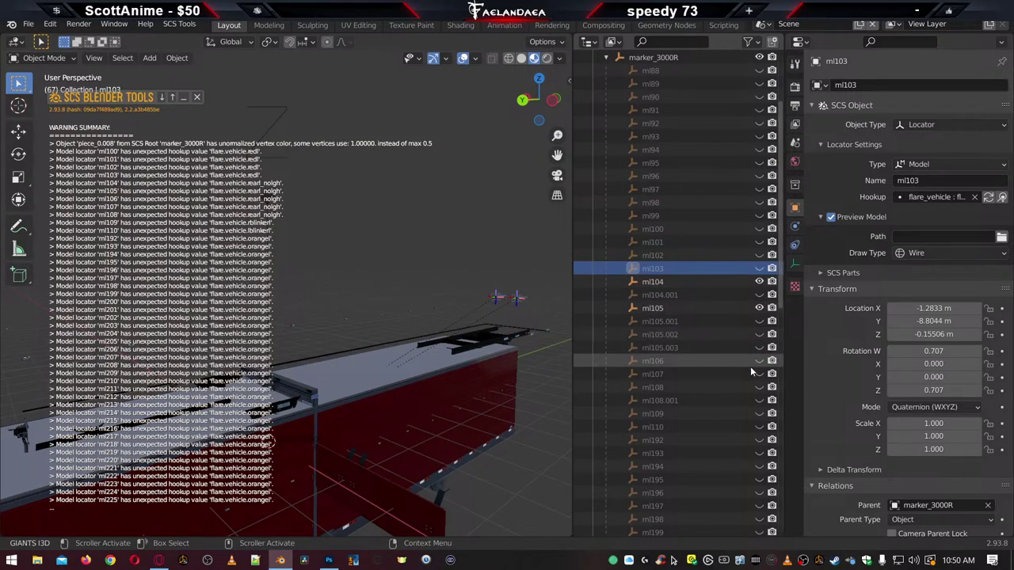
left_click(759, 360)
left_click(759, 374)
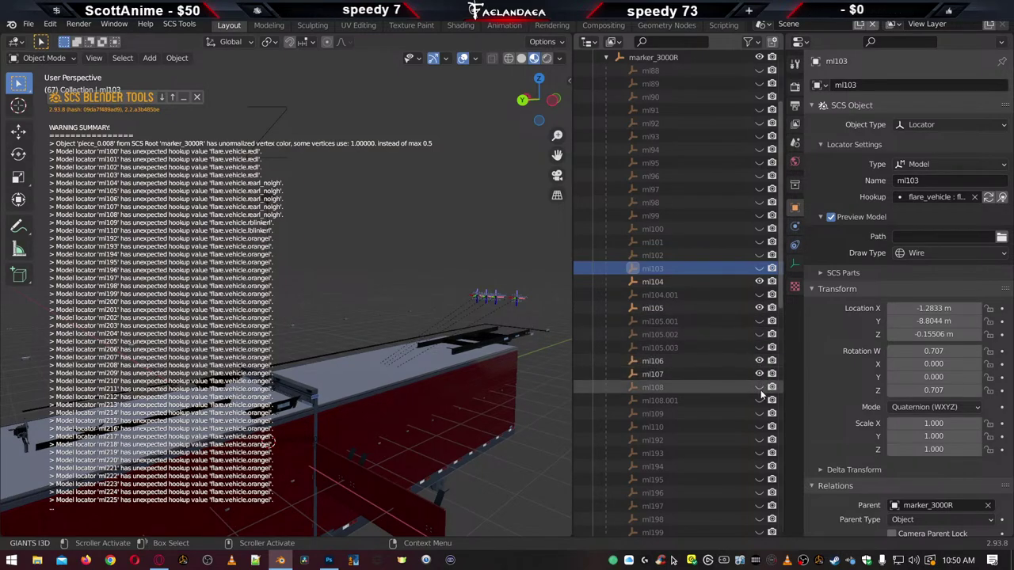
left_click(759, 387)
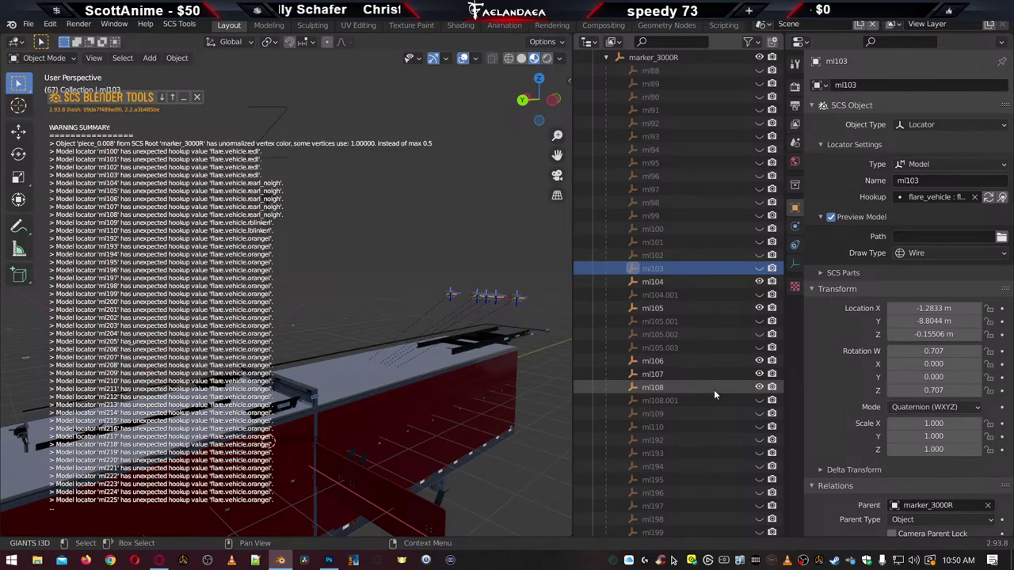
left_click(687, 283)
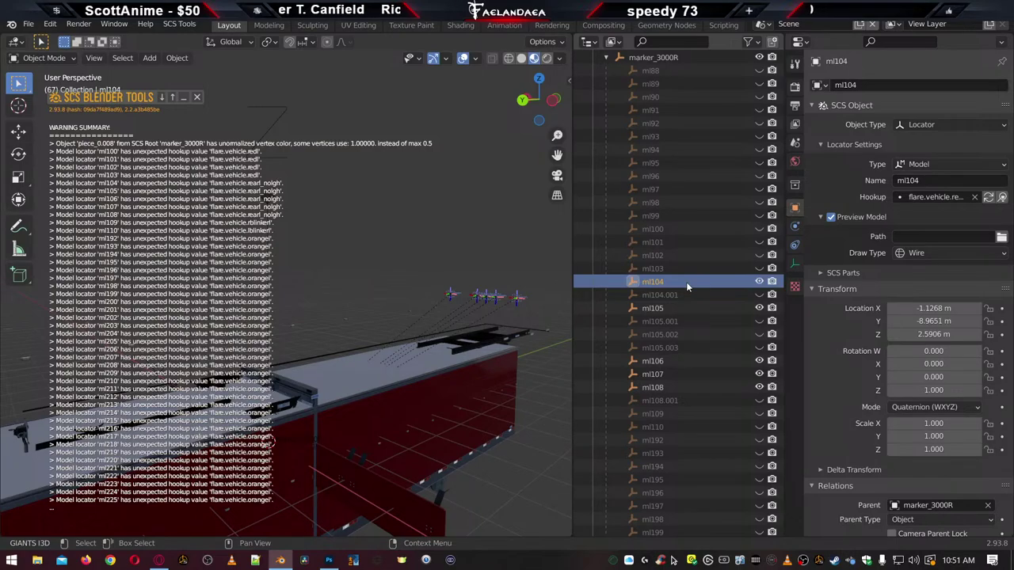
Give locators ml104, ml105 and ml106 the flare.vehicle.rearl_nolgh hookup
left_click(936, 196)
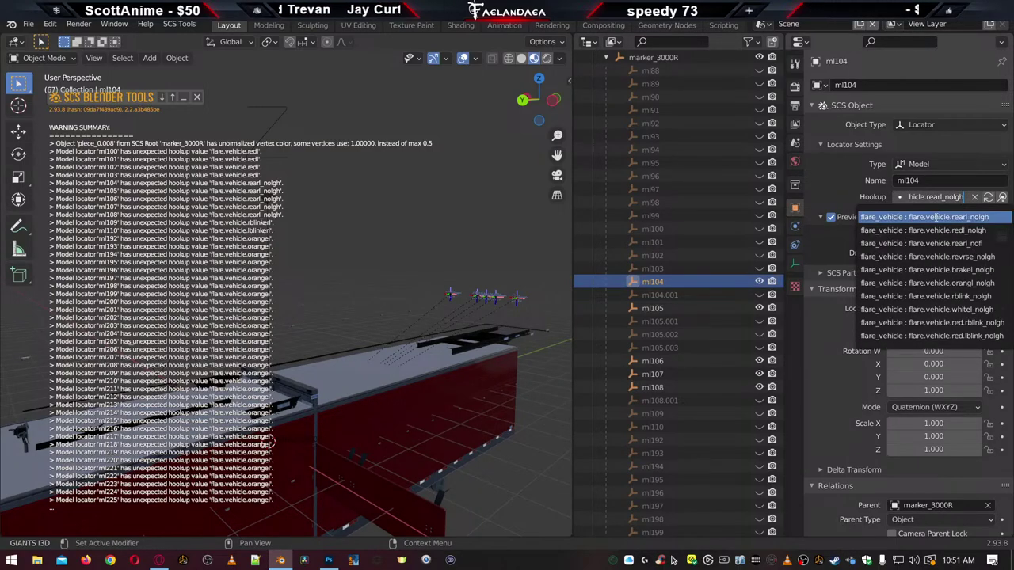
left_click(935, 216)
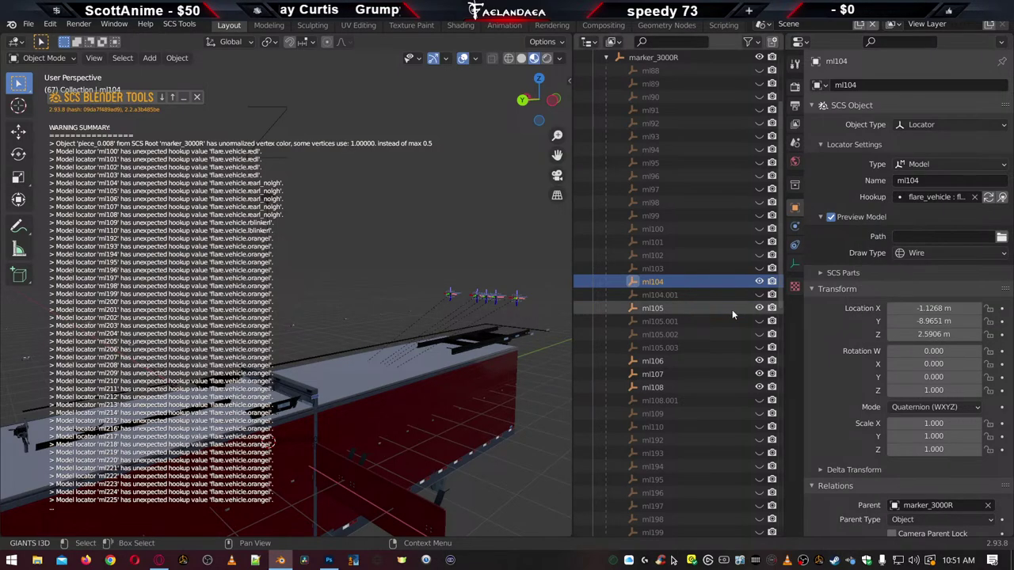
left_click(653, 308)
left_click(935, 198)
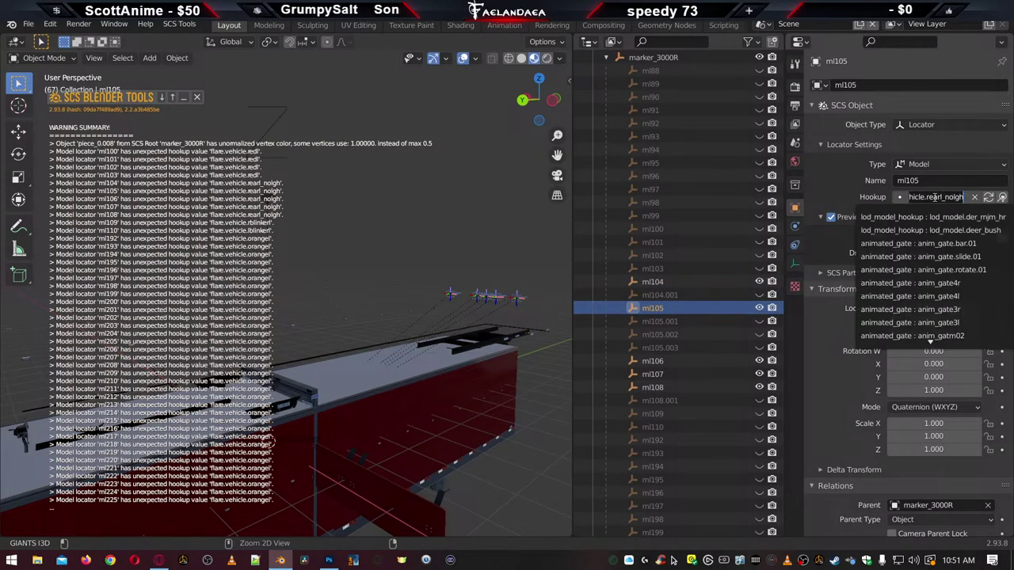
left_click(944, 217)
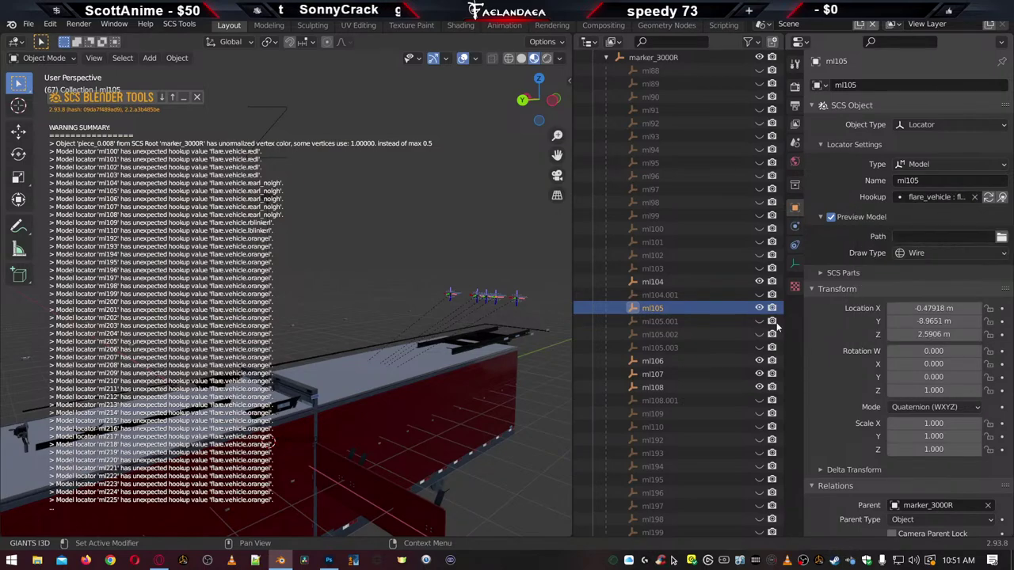
left_click(677, 361)
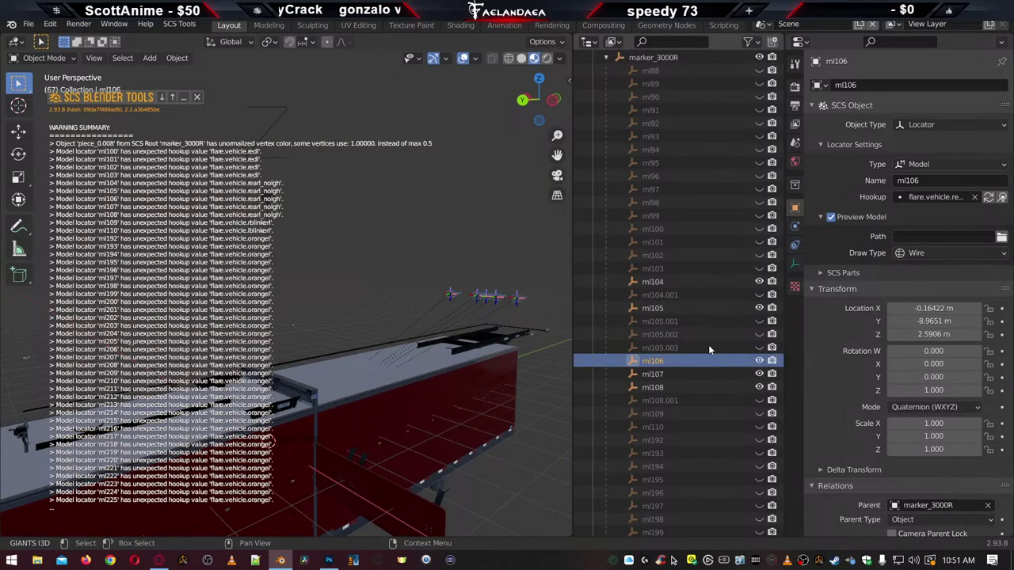
left_click(935, 197)
left_click(941, 217)
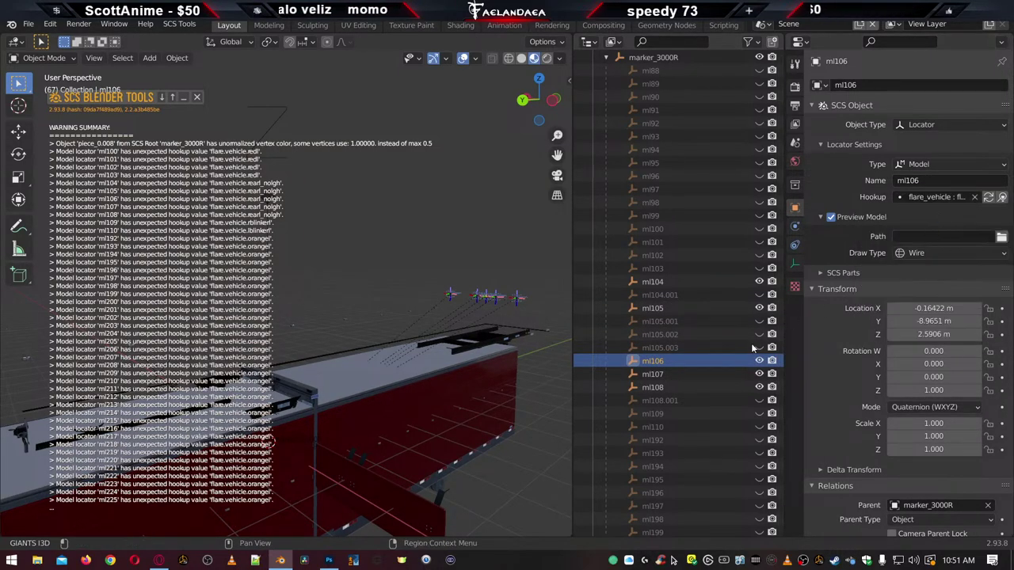
Give ml107 and ml108 the rearl_nolgh hookup, then hide ml104–ml108 in the viewport
left_click(697, 373)
left_click(935, 199)
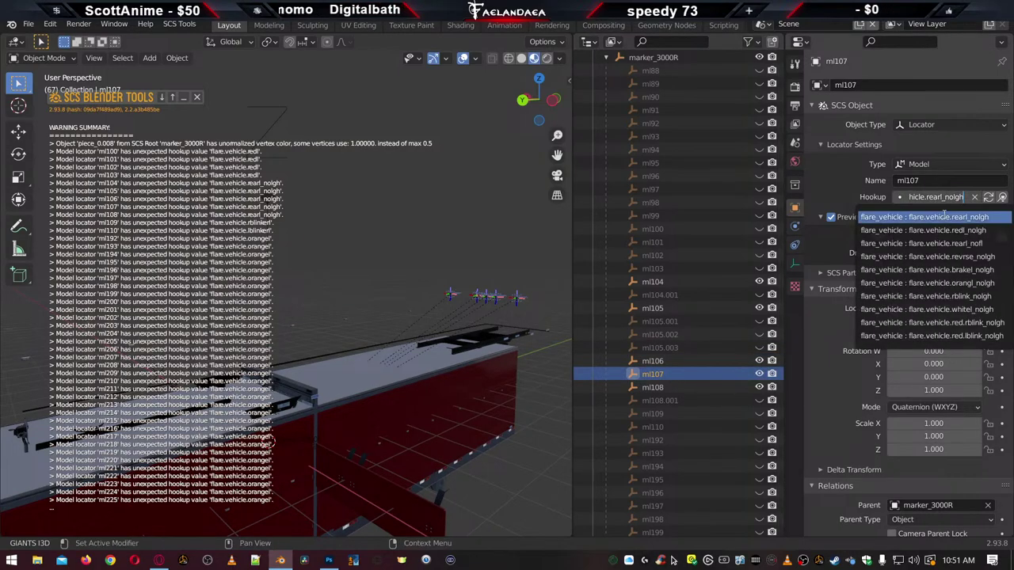
left_click(944, 216)
left_click(695, 386)
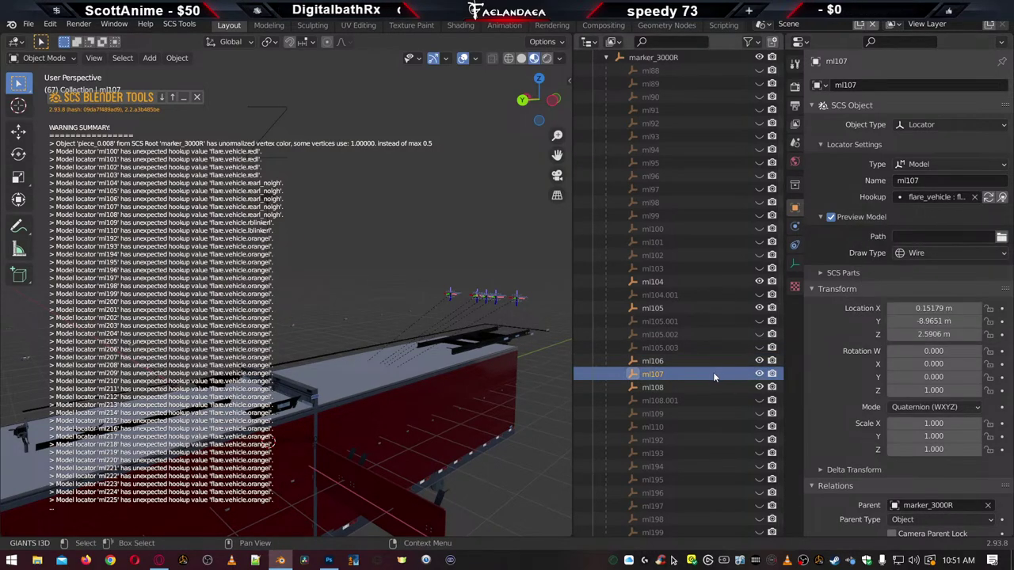
left_click(934, 197)
left_click(937, 218)
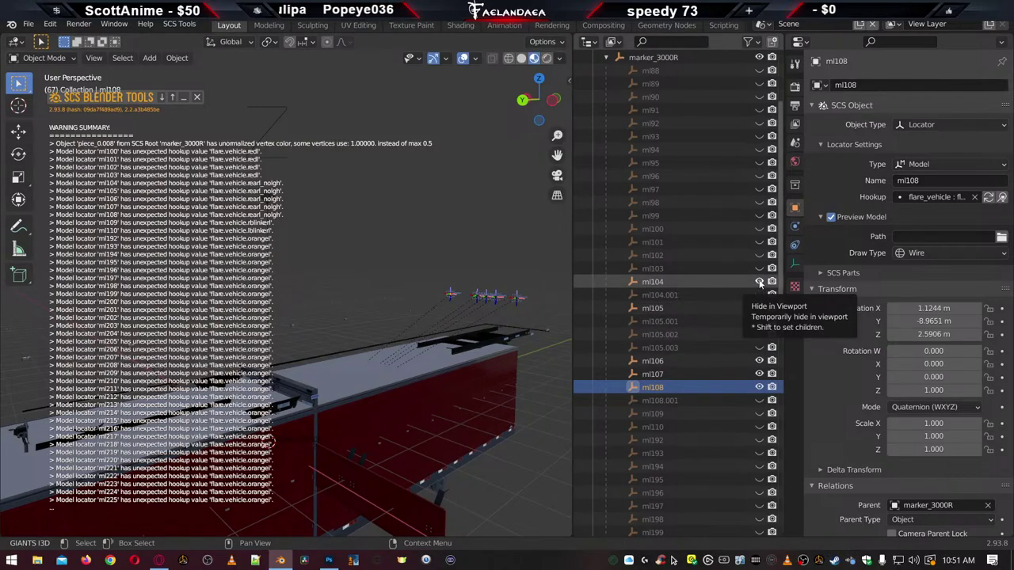
left_click_drag(761, 283, 763, 389)
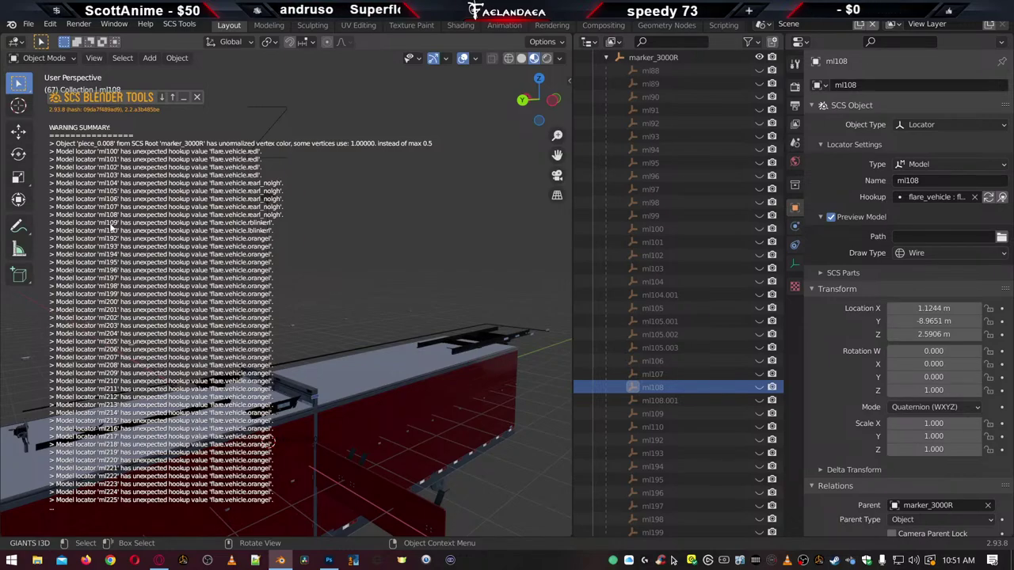
Set locator ml109's hookup to flare.vehicle.rblinkerl
left_click(669, 414)
left_click(941, 196)
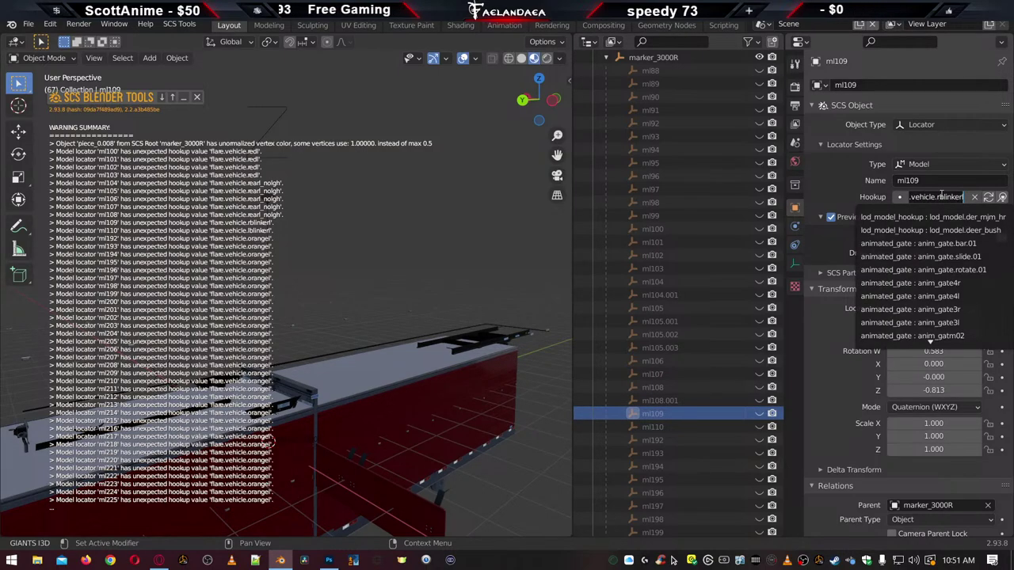
type("flare.vehicle.rblinker")
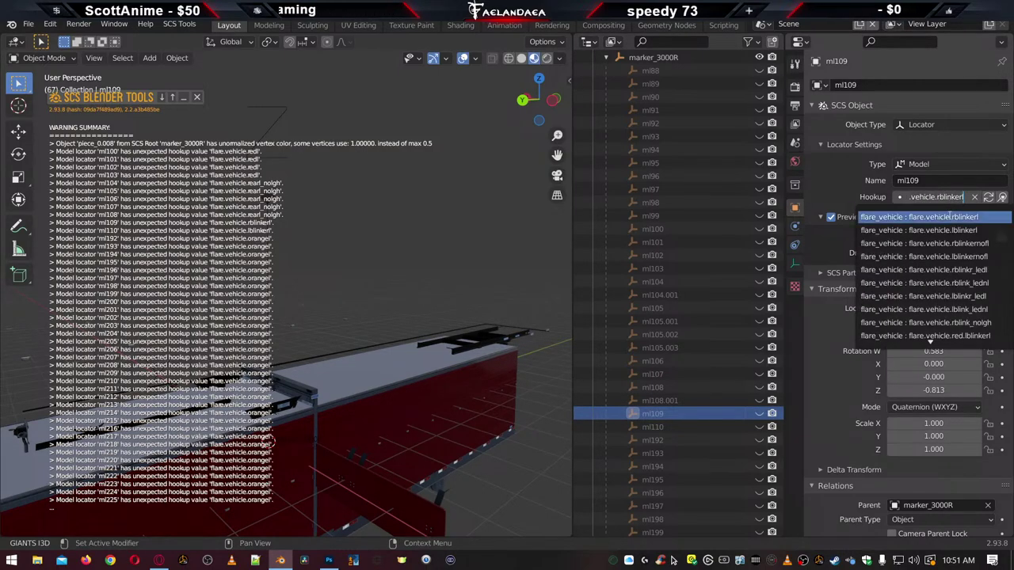
left_click(949, 217)
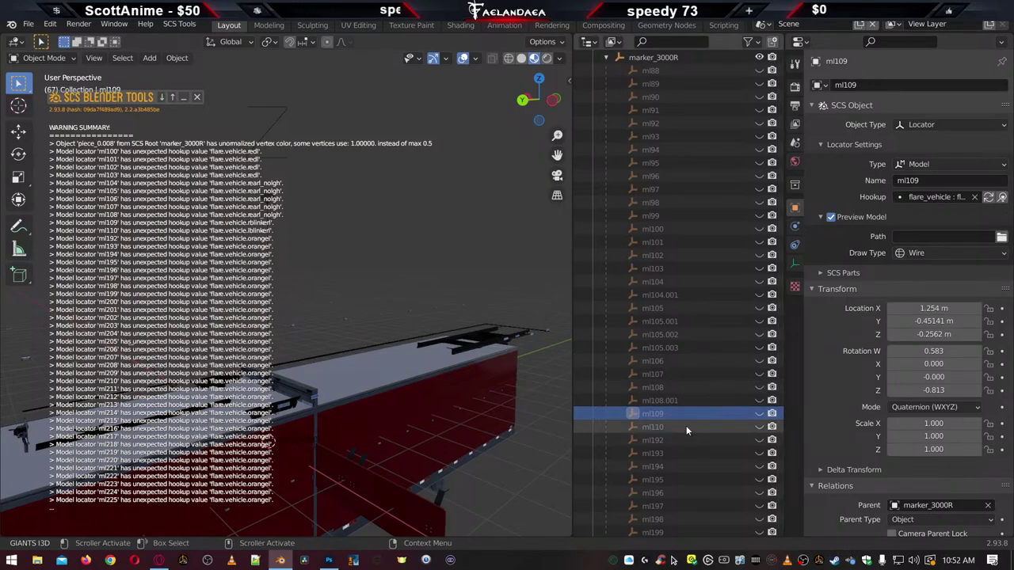
Set locator ml110's hookup to flare.vehicle.lblinkerl
left_click(686, 427)
left_click(926, 197)
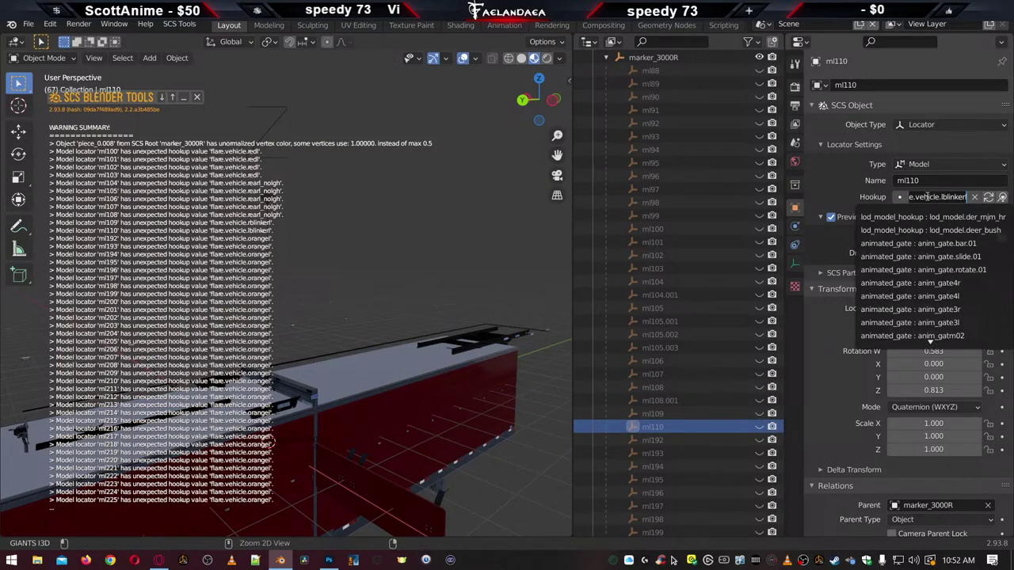
type("flare.vehicle.lblinker")
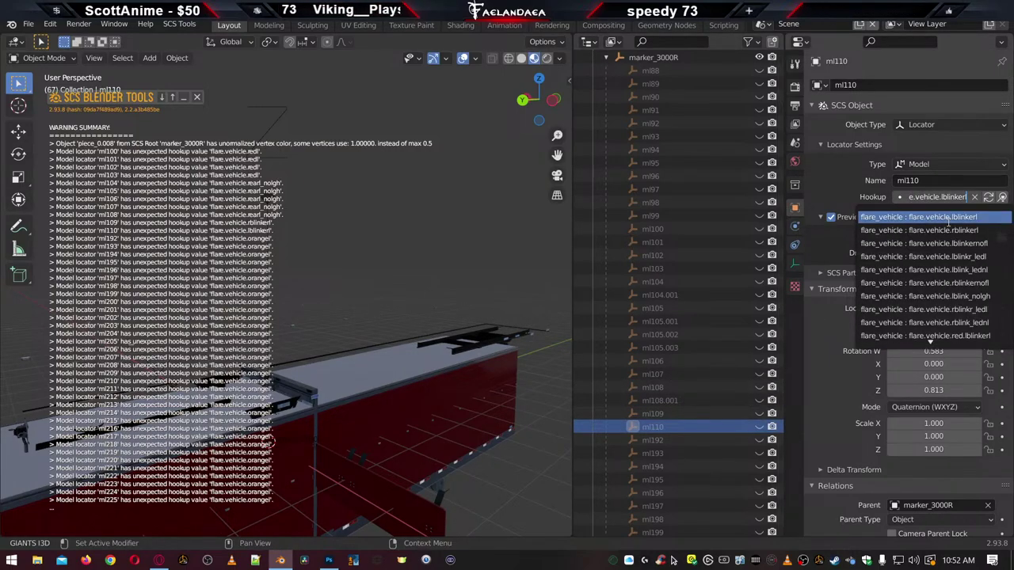
left_click(947, 217)
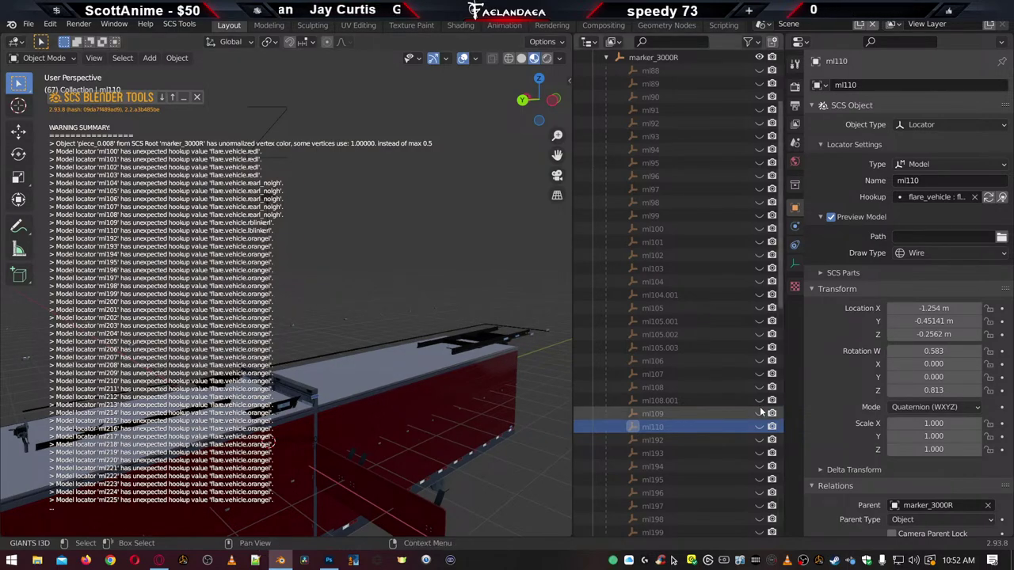
Unhide locators ml192 through ml217 in the Outliner
scroll(730, 416, "down", 5)
scroll(733, 337, "down", 8)
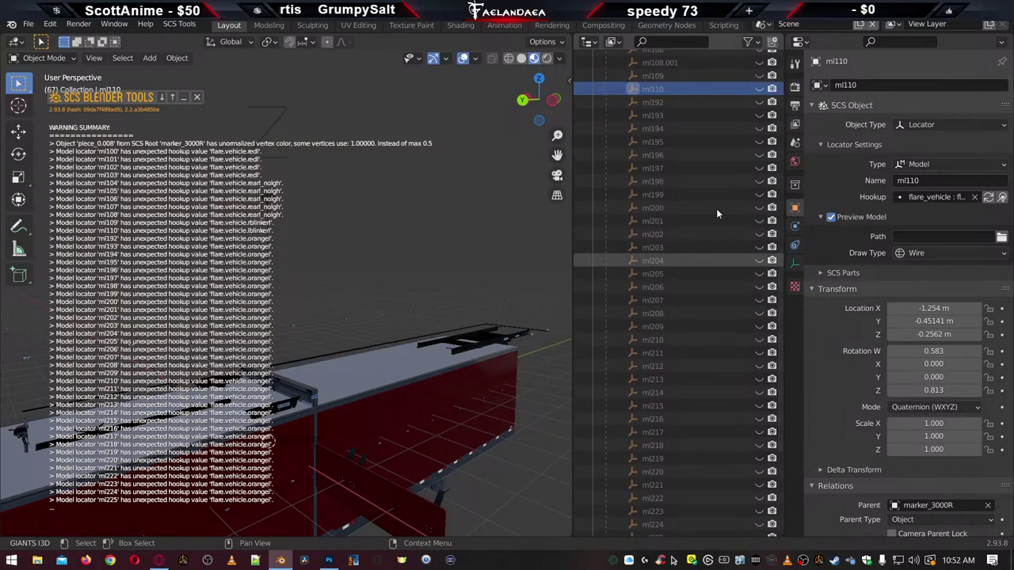
left_click_drag(760, 102, 764, 537)
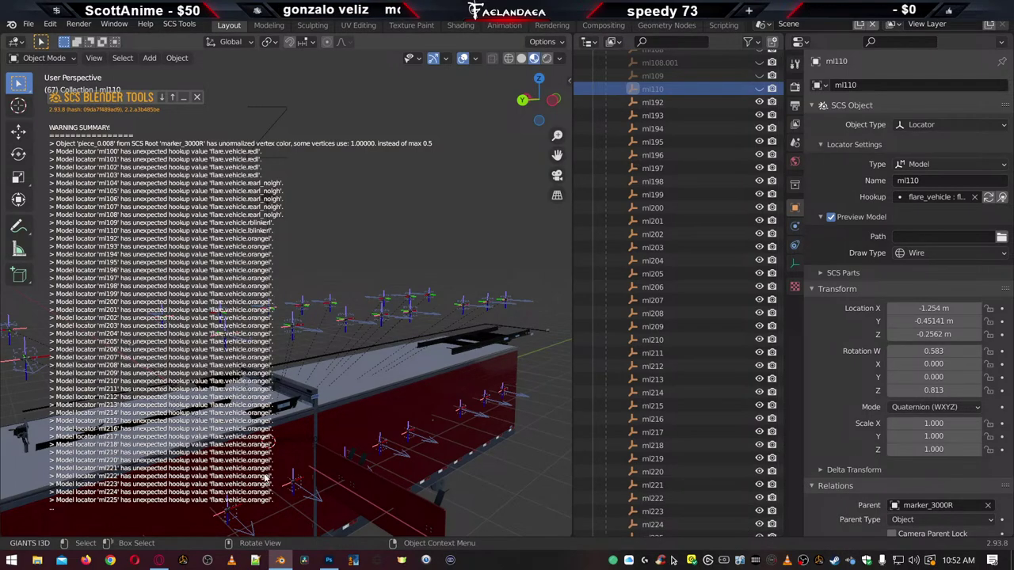
scroll(683, 301, "down", 2)
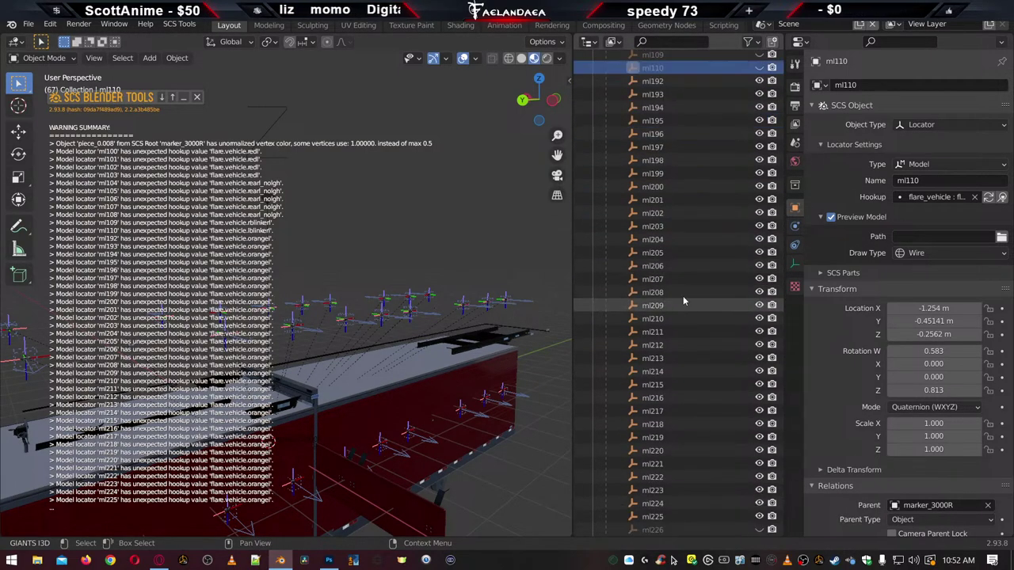
scroll(685, 299, "down", 2)
scroll(683, 301, "up", 8)
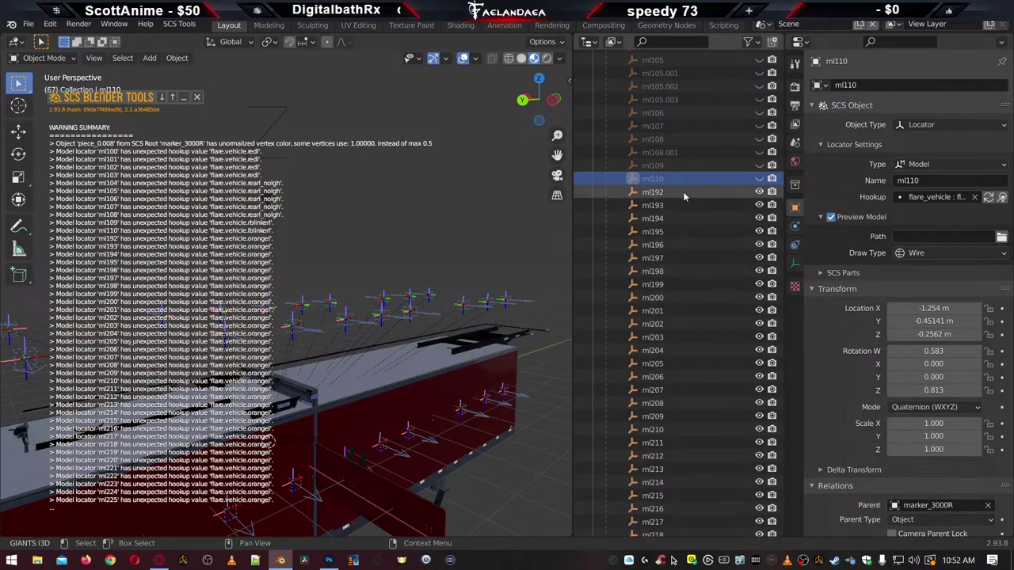
Assign the orange flare hookup flare.vehicle.orangel to locators ml192, ml193 and ml194
left_click(671, 192)
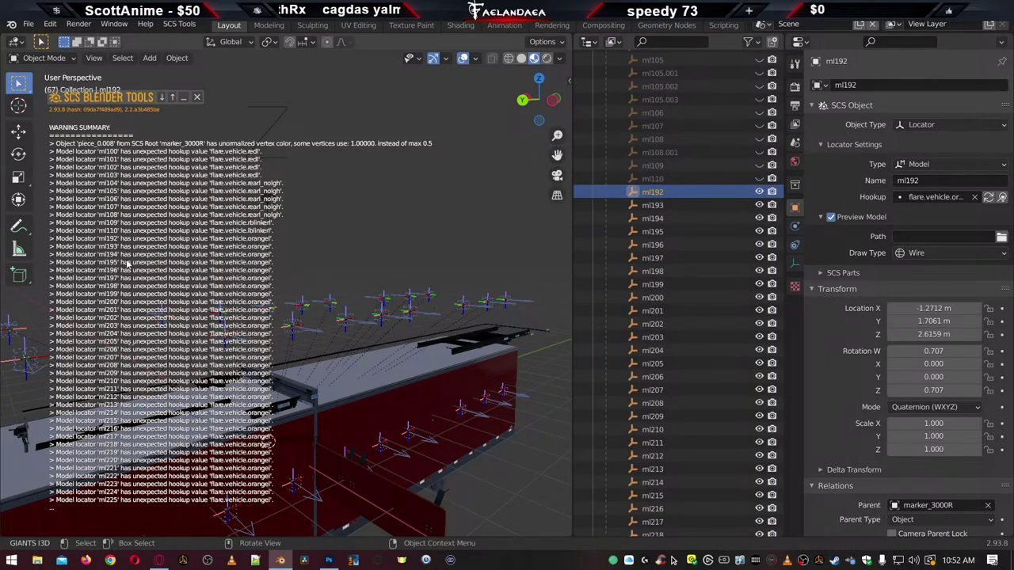
left_click(943, 198)
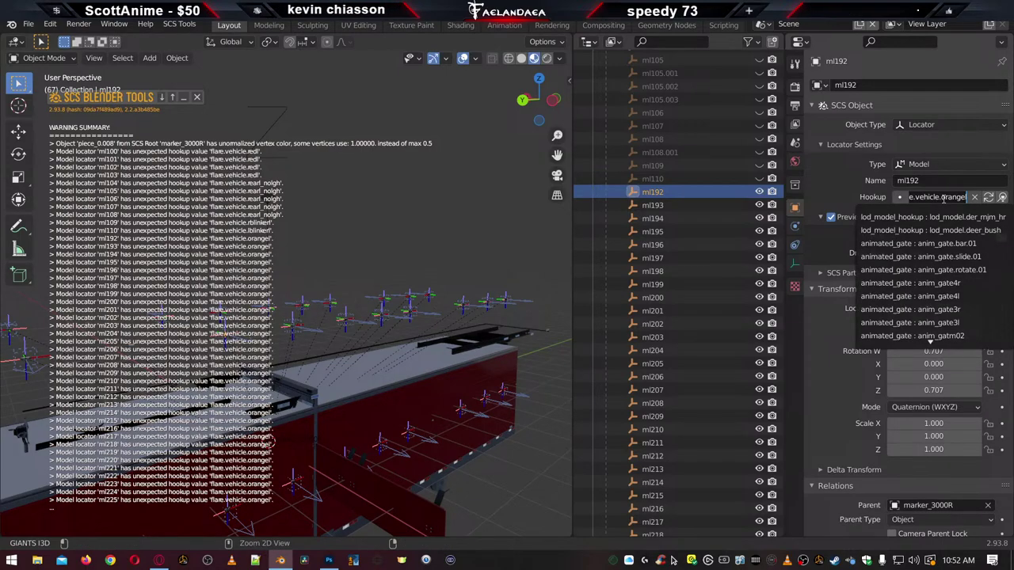
type("l")
left_click(941, 217)
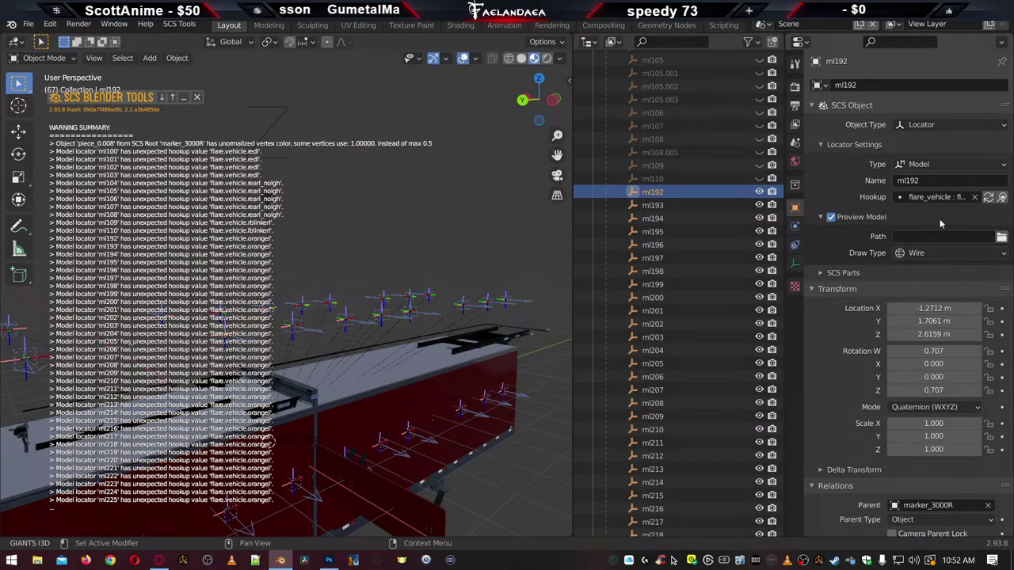
left_click(675, 206)
left_click(953, 197)
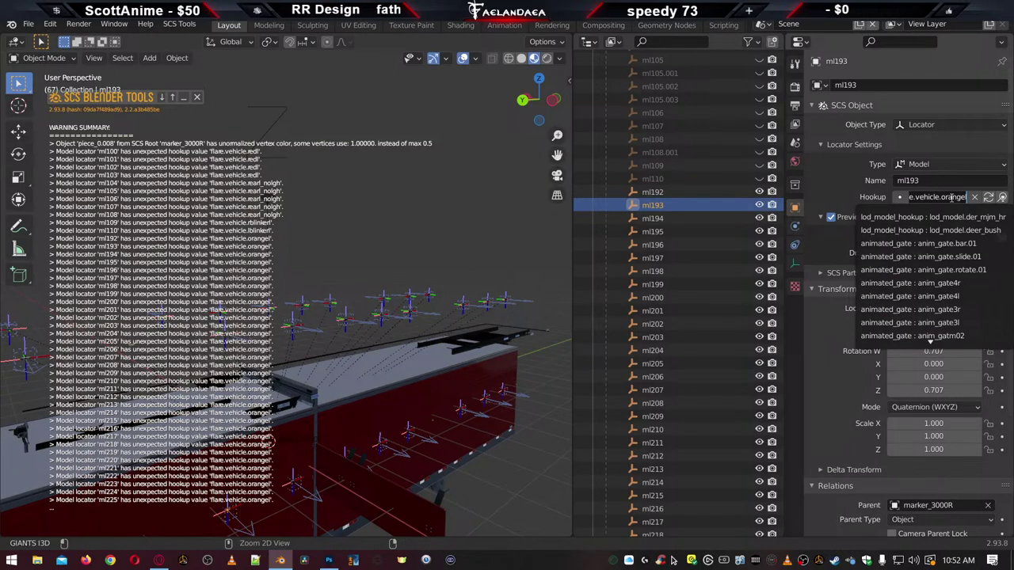
key("BackSpace")
key("Return")
left_click(752, 218)
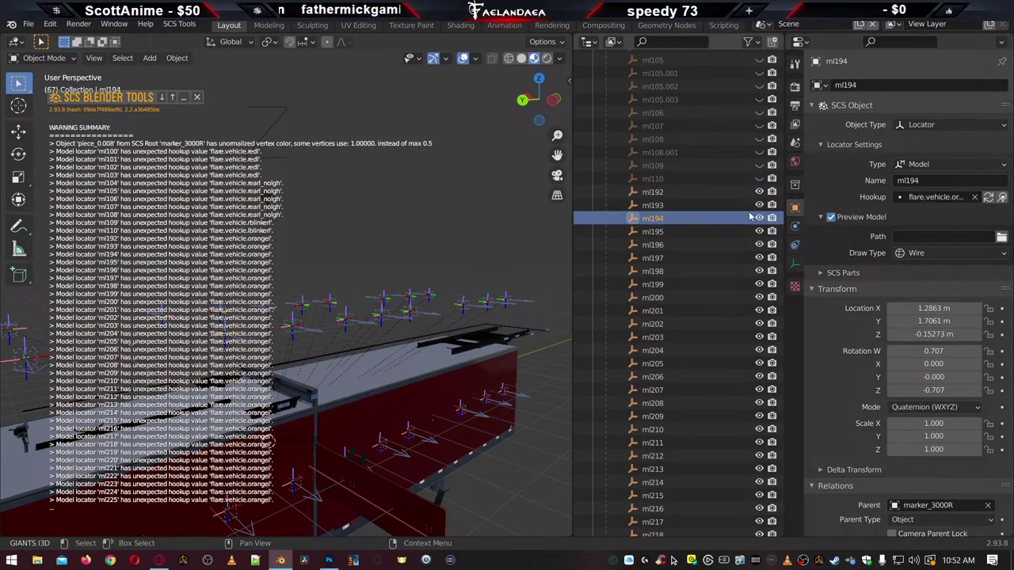
left_click(935, 197)
left_click(929, 221)
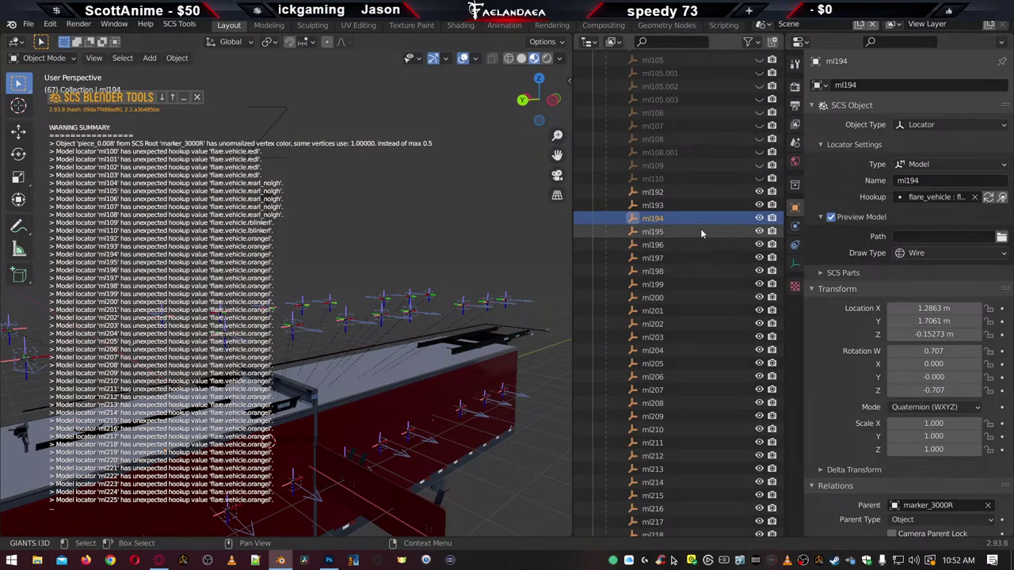
Assign flare.vehicle.orangel hookups to locators ml195 through ml198
left_click(701, 232)
left_click(933, 196)
left_click(930, 220)
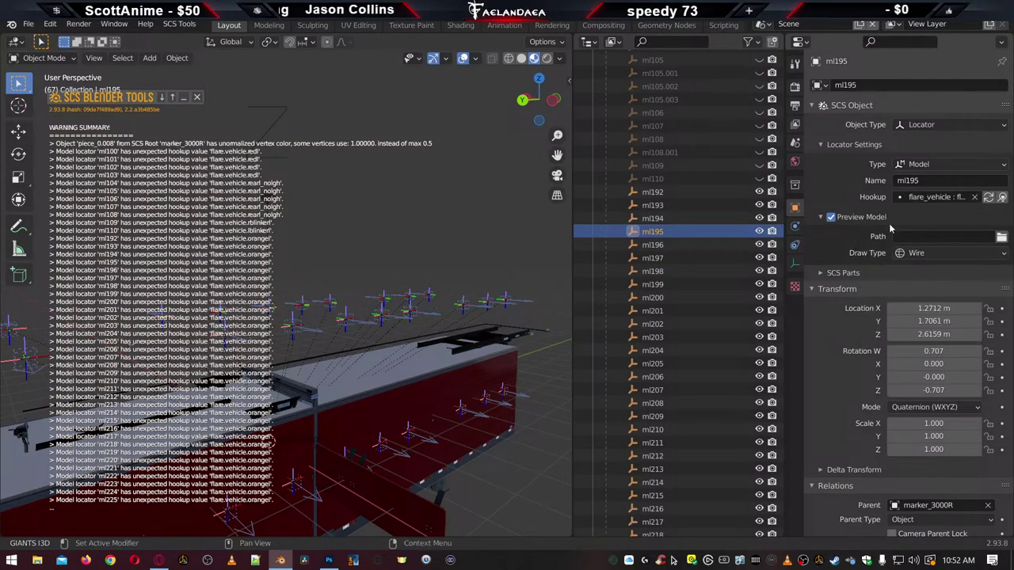
left_click(702, 245)
left_click(937, 196)
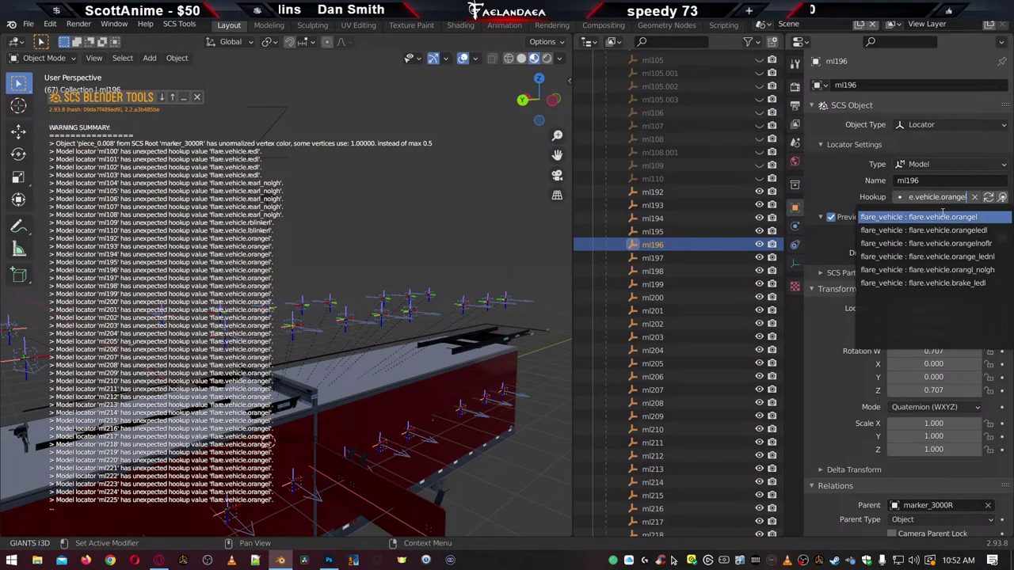
left_click(943, 216)
left_click(711, 258)
left_click(938, 196)
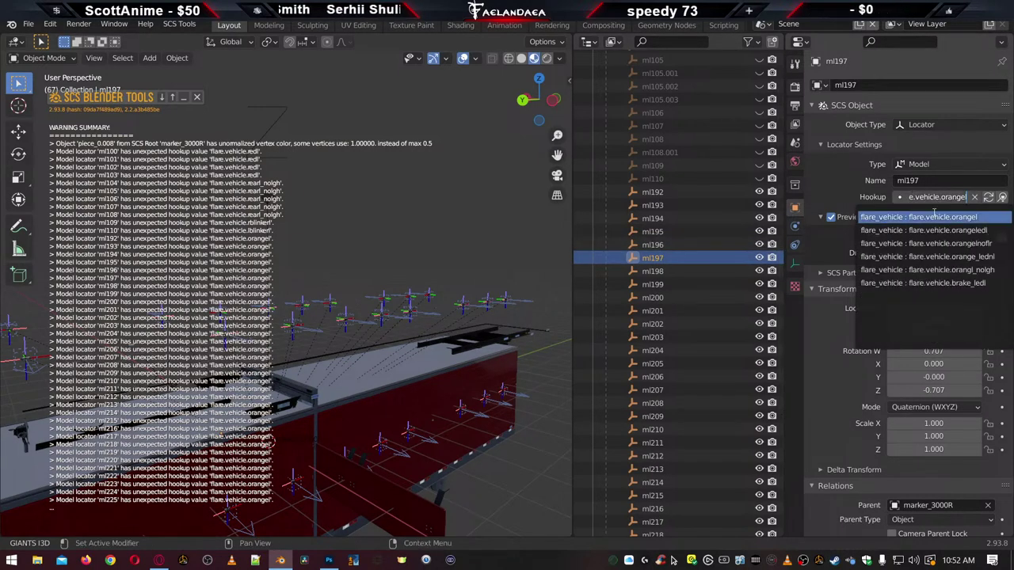
left_click(934, 215)
left_click(695, 271)
left_click(921, 197)
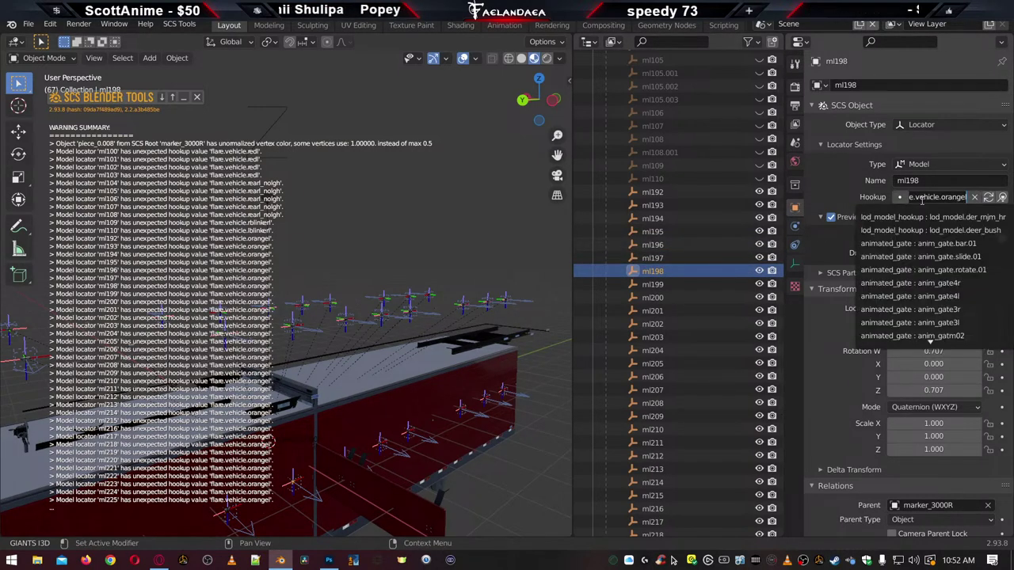
left_click(925, 218)
Assign orange flare hookups to locators ml199, ml200 and ml201
left_click(713, 284)
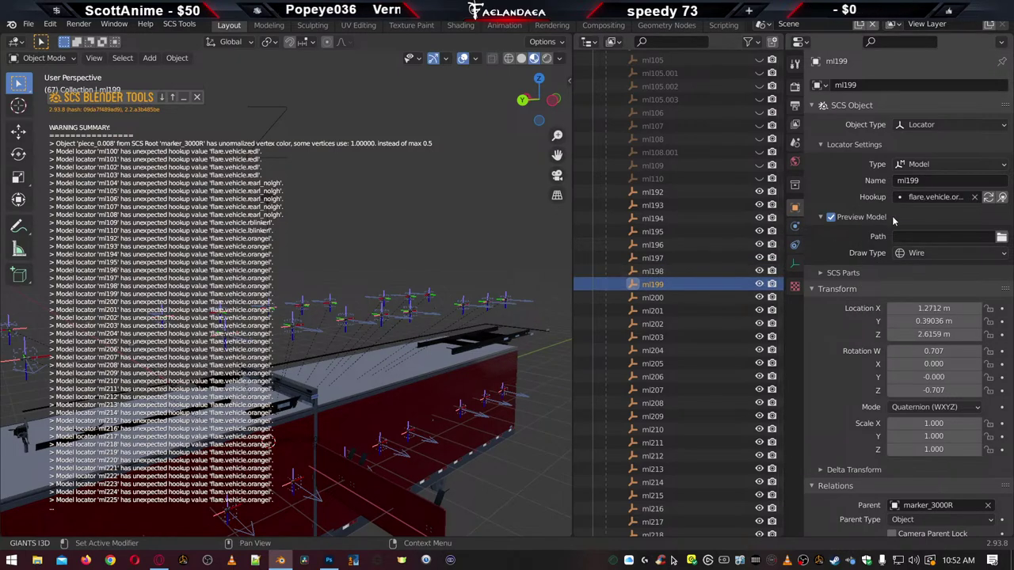
left_click(942, 198)
left_click(935, 215)
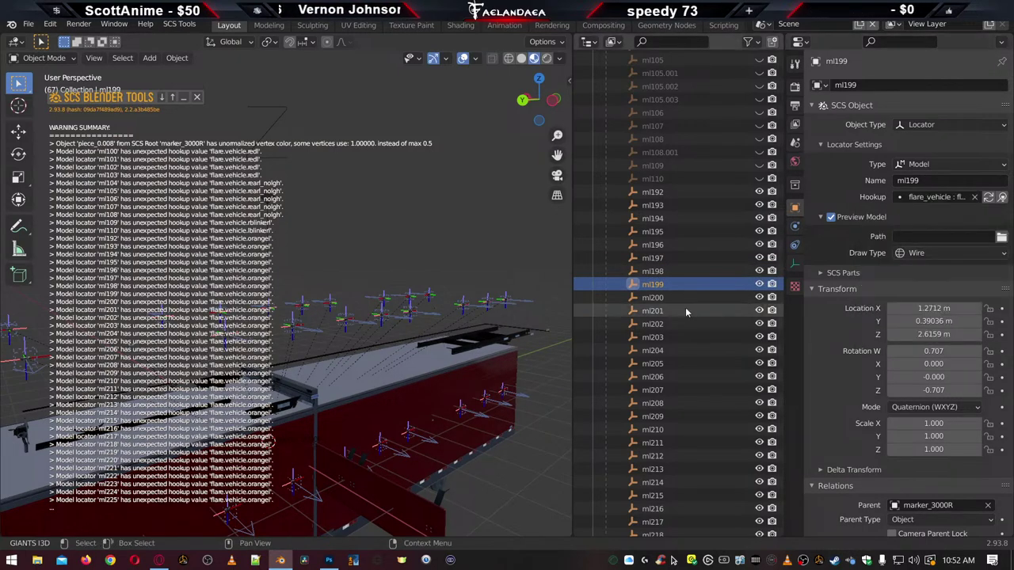
left_click(688, 297)
left_click(935, 197)
left_click(935, 220)
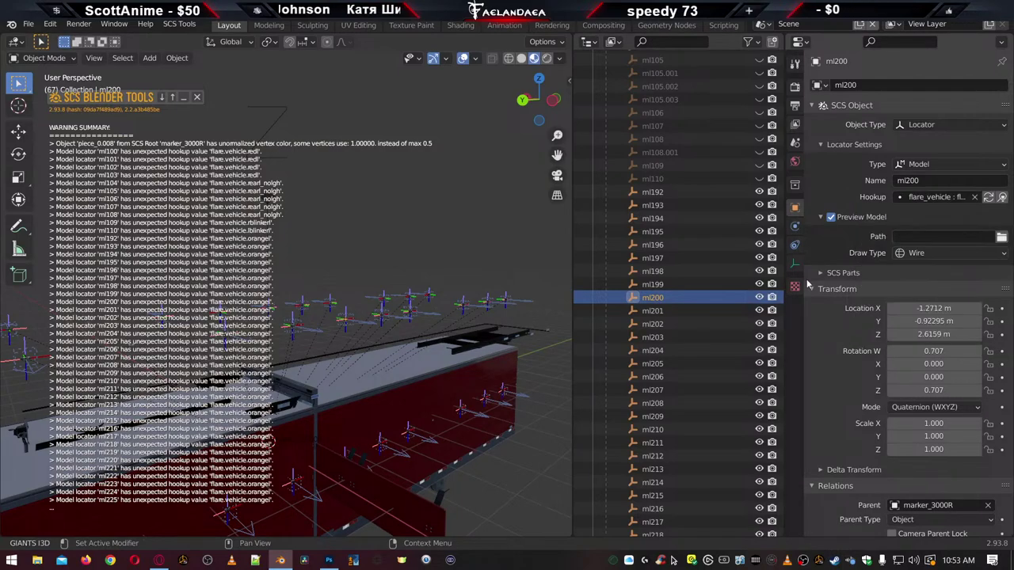
left_click(695, 311)
left_click(935, 198)
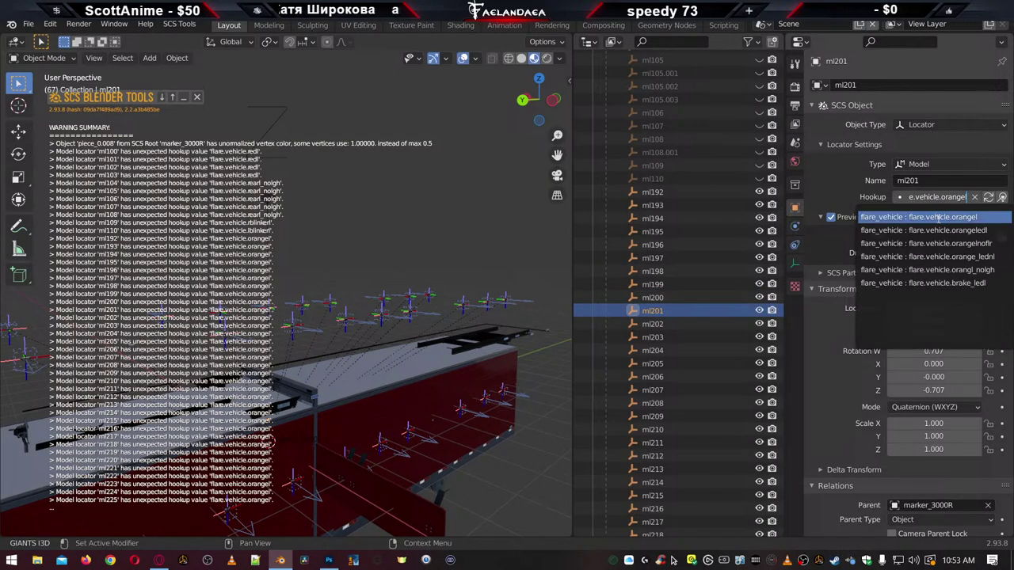
left_click(934, 215)
Assign orange flare hookups to the last locators ml202, ml203 and ml204
left_click(717, 324)
left_click(935, 198)
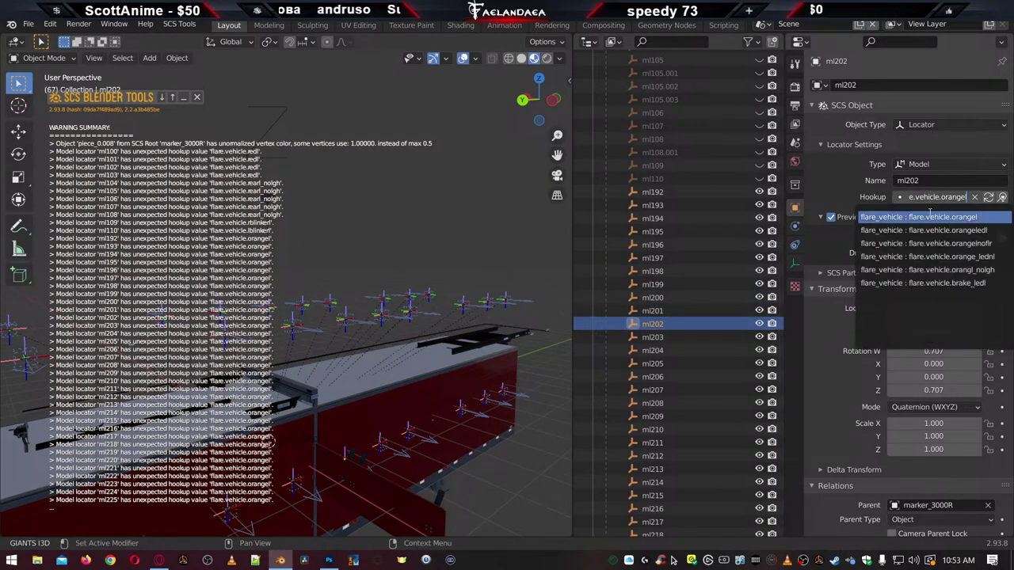
left_click(935, 216)
left_click(705, 335)
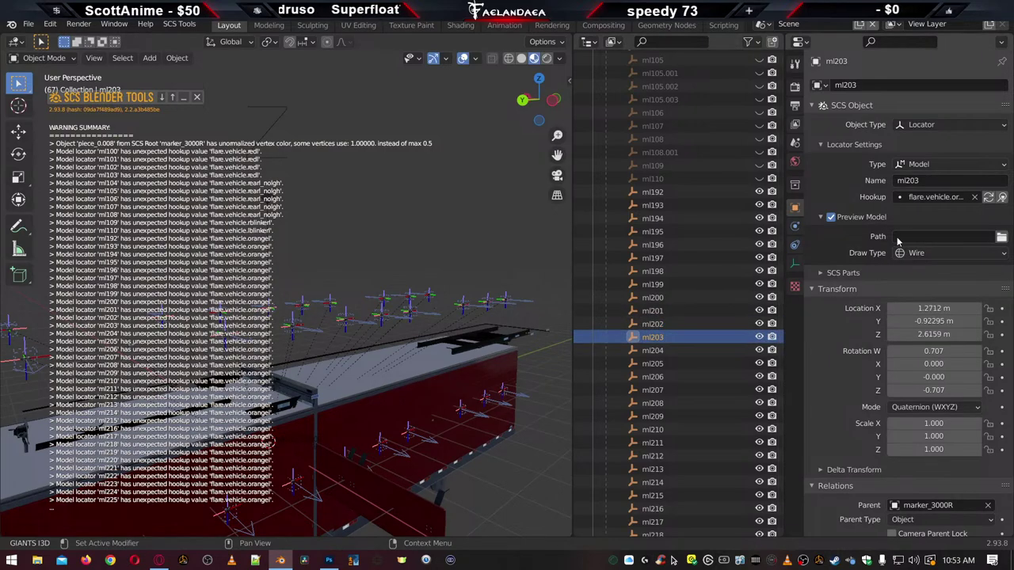
left_click(935, 197)
left_click(934, 216)
left_click(718, 350)
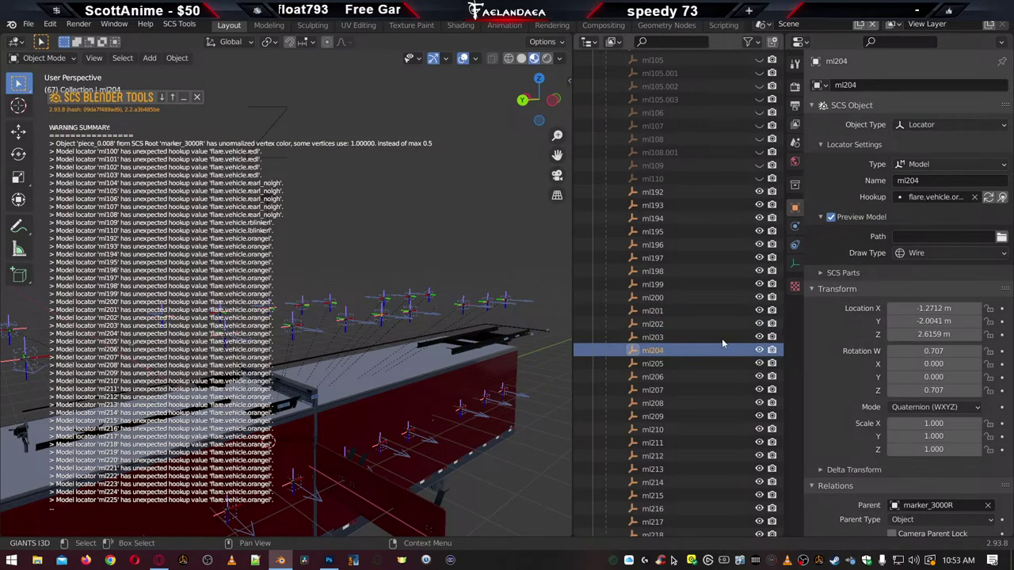
left_click(923, 198)
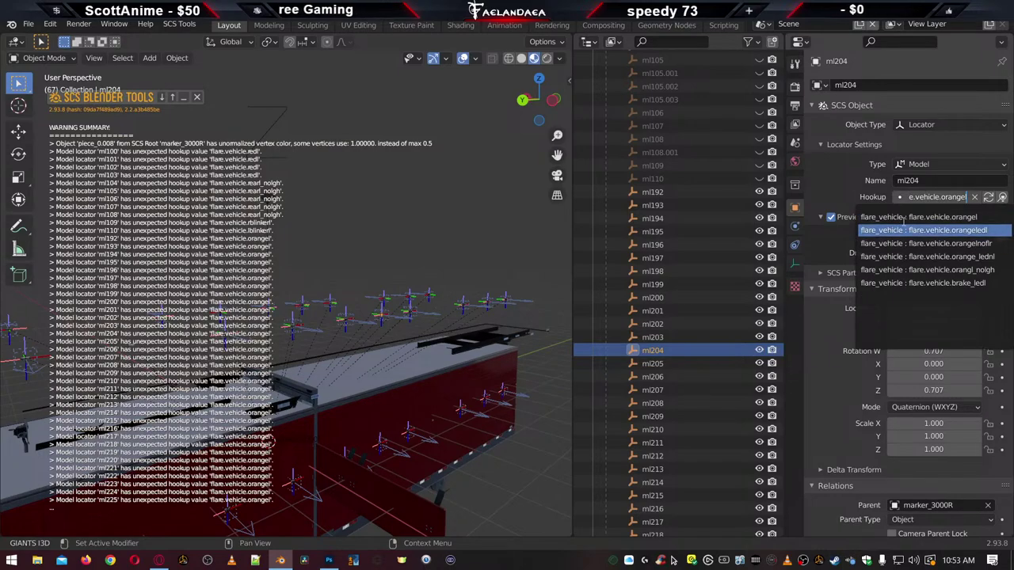
left_click(910, 215)
Assign the flare_vehicle : flare.vehicle.orangel hookup to locators ml205, ml206 and ml207
scroll(679, 361, "down", 6)
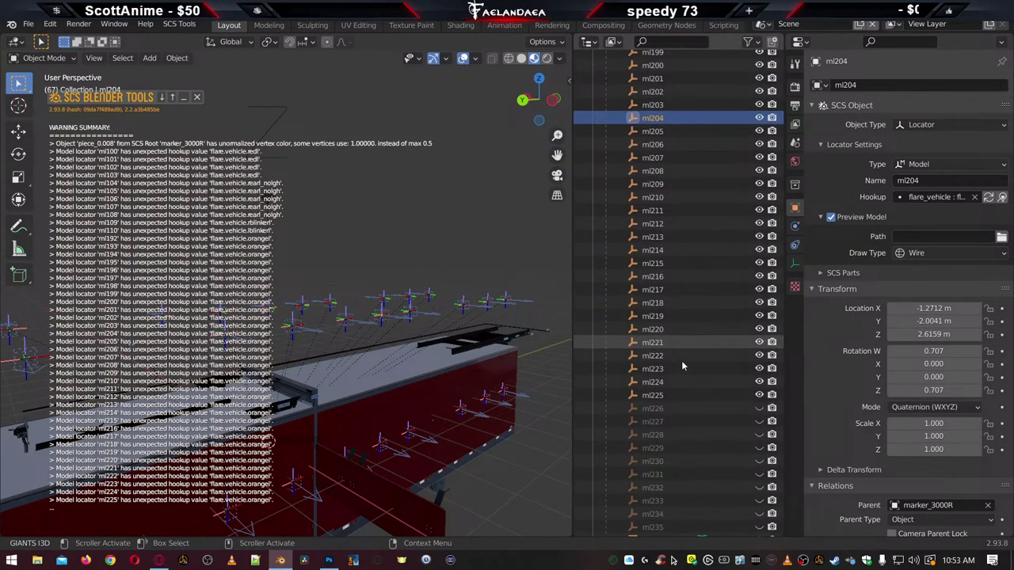
left_click(689, 131)
left_click(927, 197)
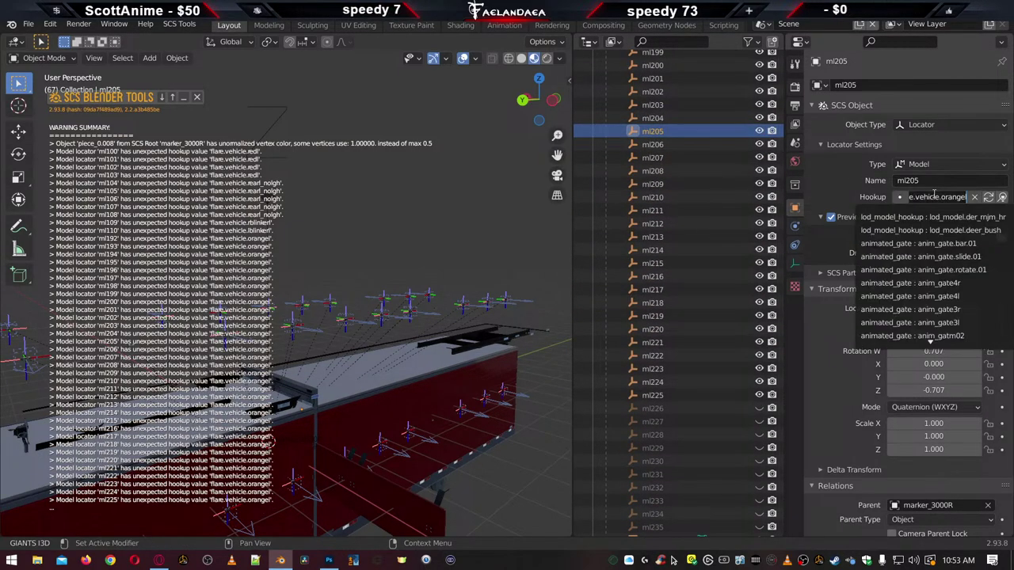
type("flare.vehicle.orangel")
left_click(930, 213)
left_click(696, 144)
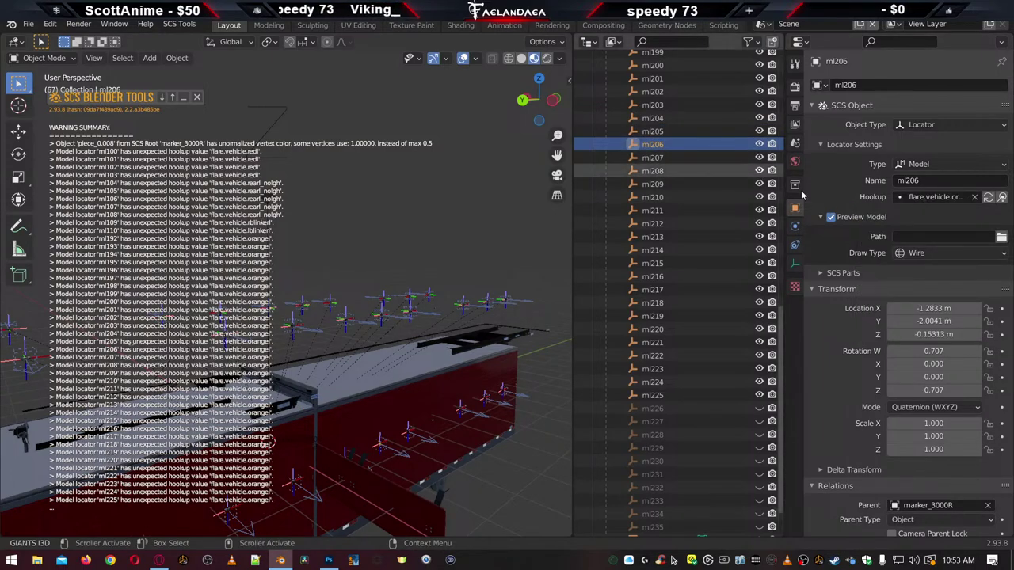
left_click(923, 198)
type("flare.vehicle.orangel")
left_click(930, 217)
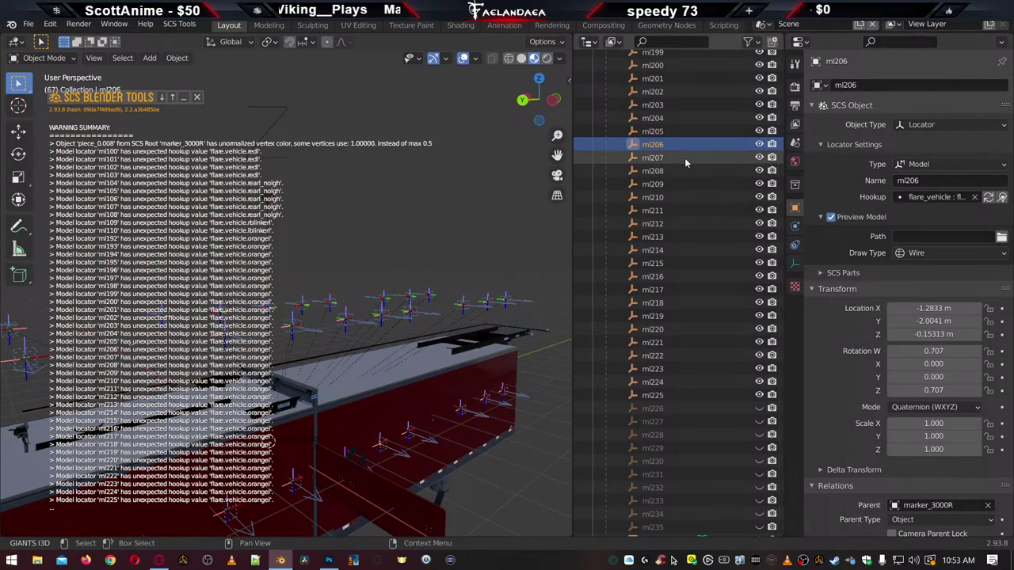
left_click(684, 158)
left_click(927, 197)
left_click(937, 216)
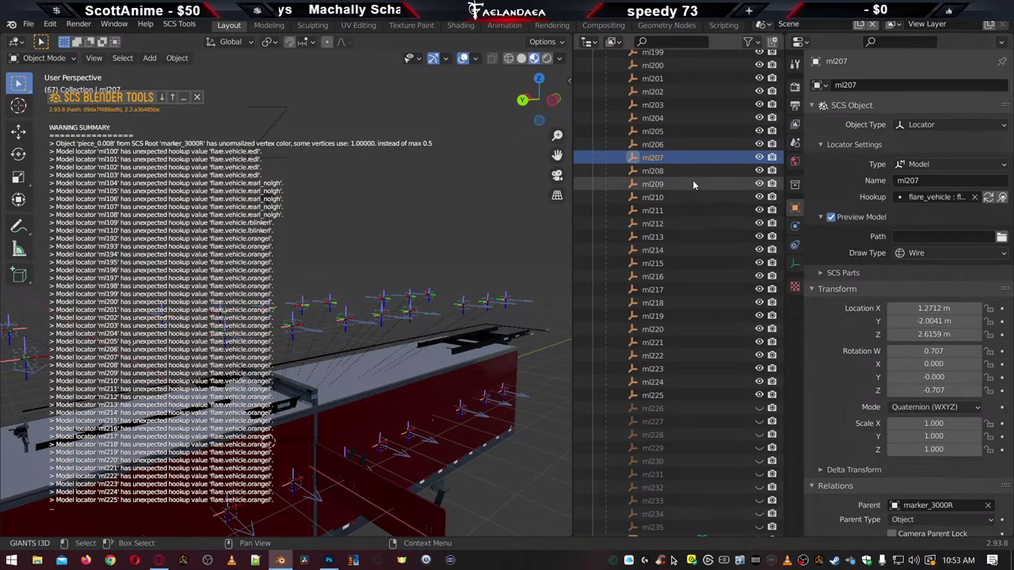
Assign the orangel flare_vehicle hookup to locators ml208, ml209 and ml210
left_click(689, 170)
left_click(939, 197)
type("flare.vehicle.orangel")
left_click(938, 215)
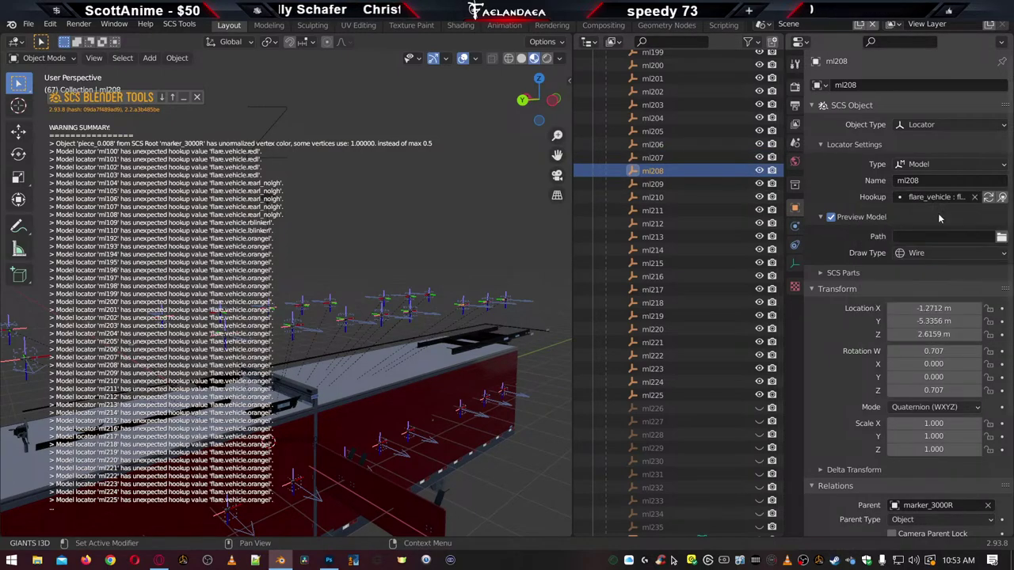
left_click(710, 183)
left_click(933, 196)
key("ctrl+v")
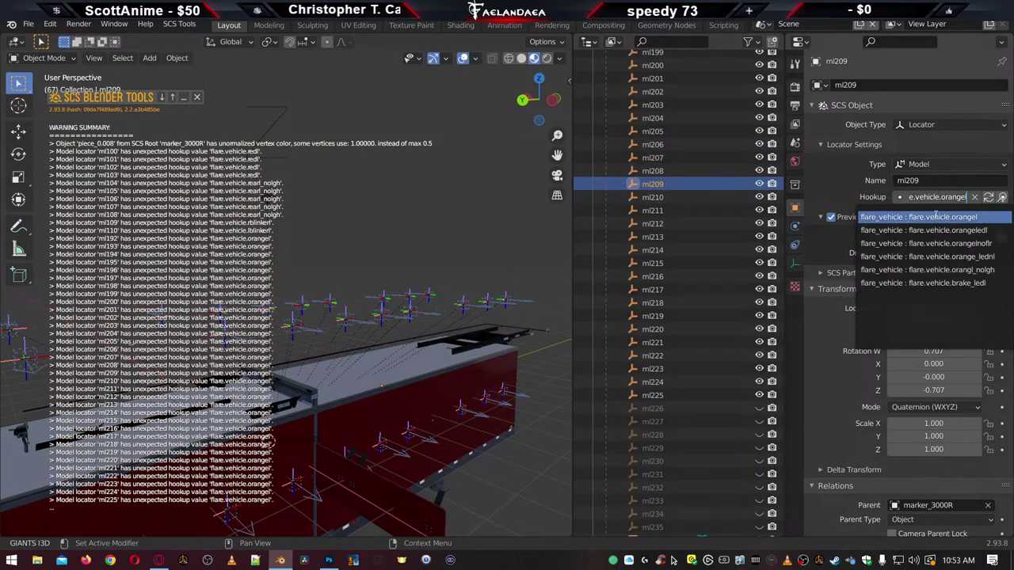
left_click(938, 218)
left_click(717, 197)
left_click(944, 196)
key("ctrl+v")
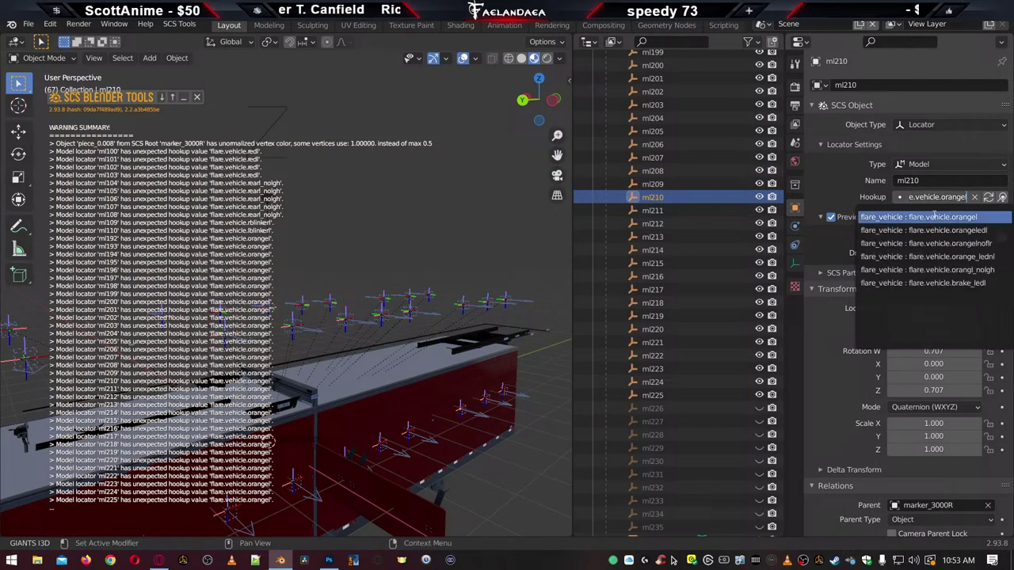
left_click(938, 217)
Assign the orangel flare_vehicle hookup to locators ml211, ml212 and ml213
left_click(719, 211)
left_click(923, 199)
key("ctrl+v")
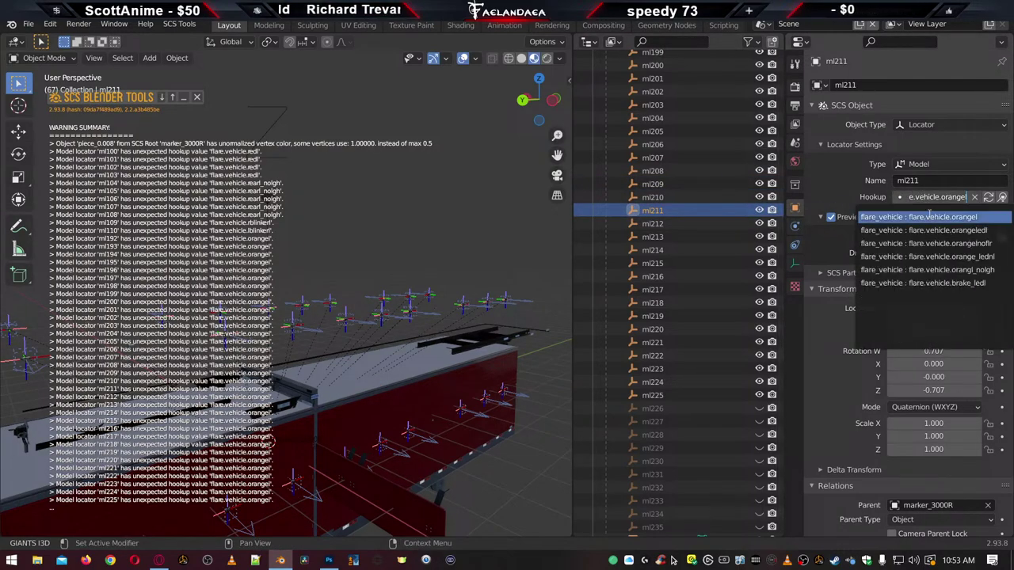
left_click(938, 217)
left_click(725, 223)
left_click(923, 198)
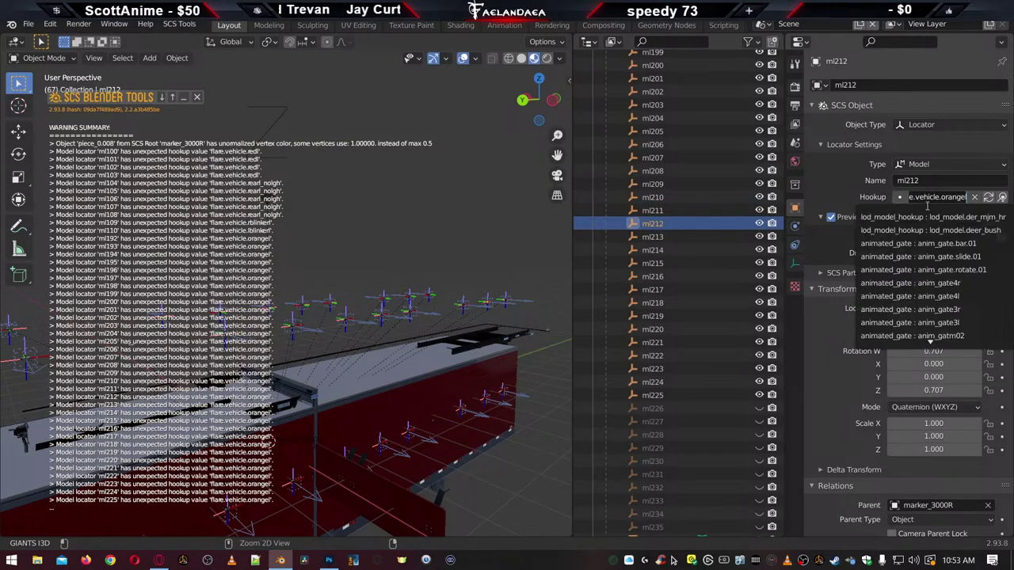
key("ctrl+v")
left_click(927, 214)
left_click(730, 237)
left_click(922, 199)
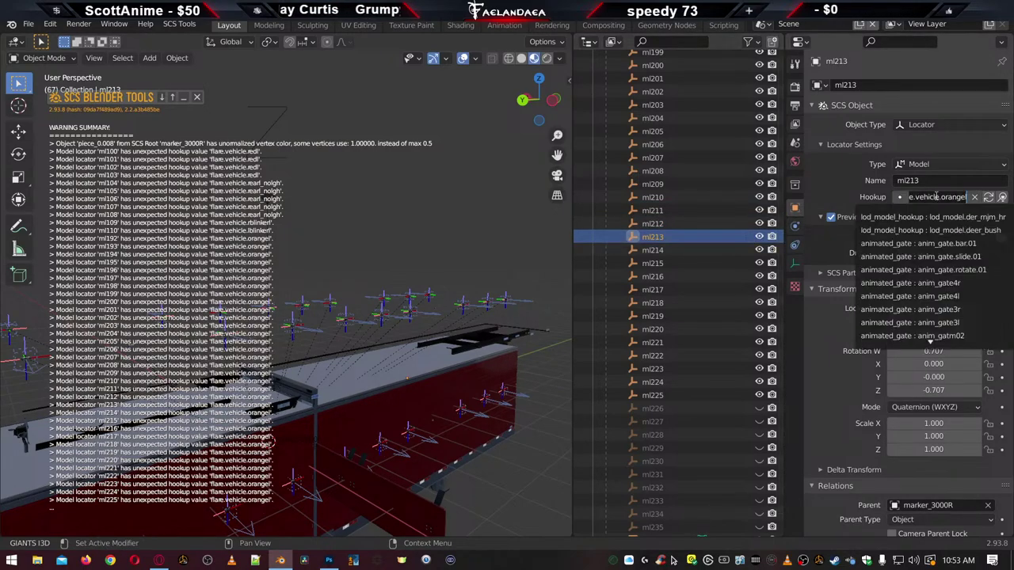
key("ctrl+v")
left_click(927, 214)
Assign the orangel flare_vehicle hookup to locators ml214, ml215 and ml216
left_click(696, 251)
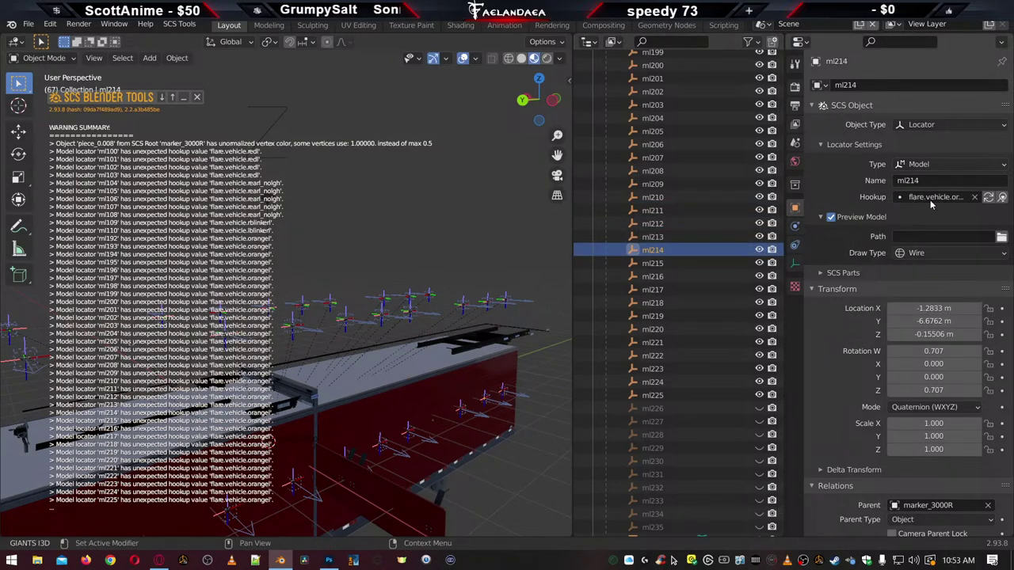
left_click(922, 199)
key("ctrl+v")
left_click(927, 214)
left_click(690, 266)
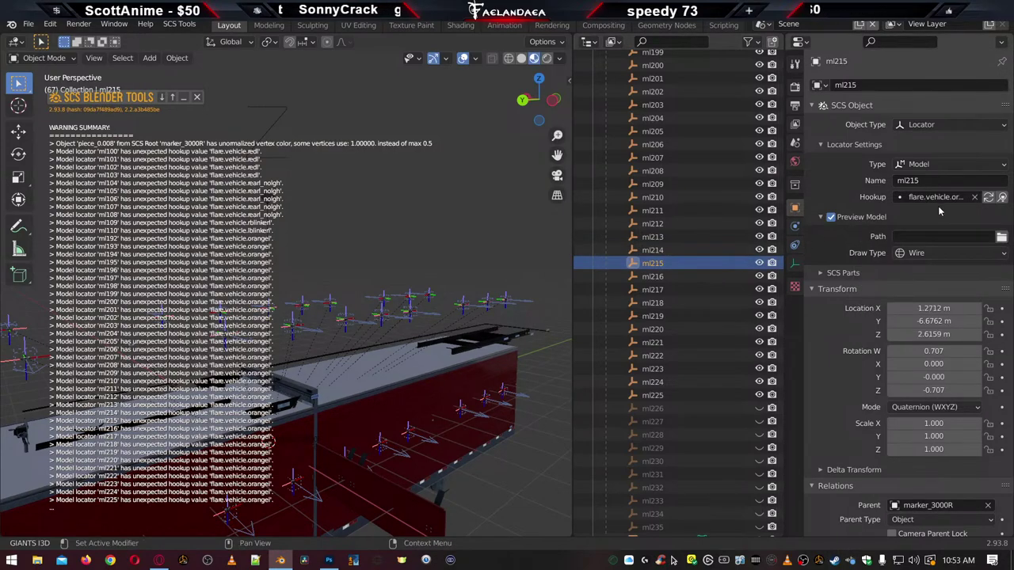
left_click(935, 198)
key("ctrl+v")
left_click(927, 214)
left_click(723, 276)
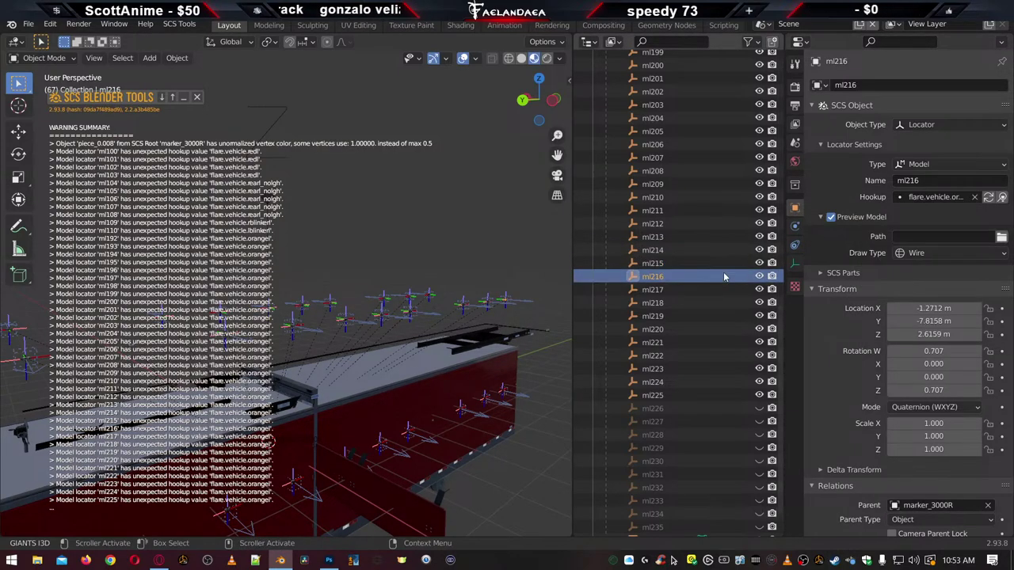
left_click(939, 199)
key("ctrl+v")
left_click(887, 213)
Assign the orangel flare_vehicle hookup to locators ml217, ml218 and ml219
left_click(702, 290)
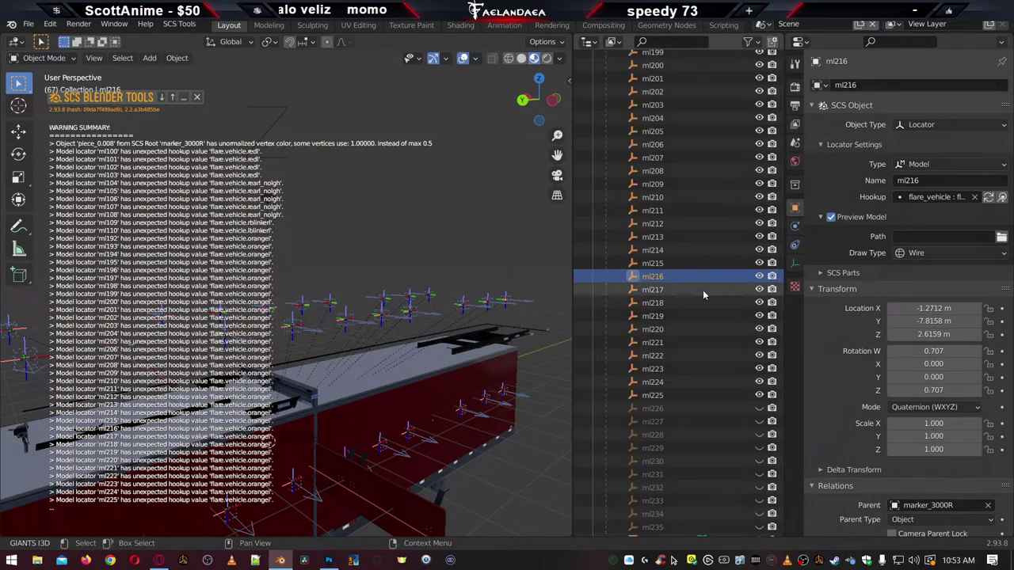
left_click(929, 199)
type("flare.vehicle.orangel")
left_click(930, 216)
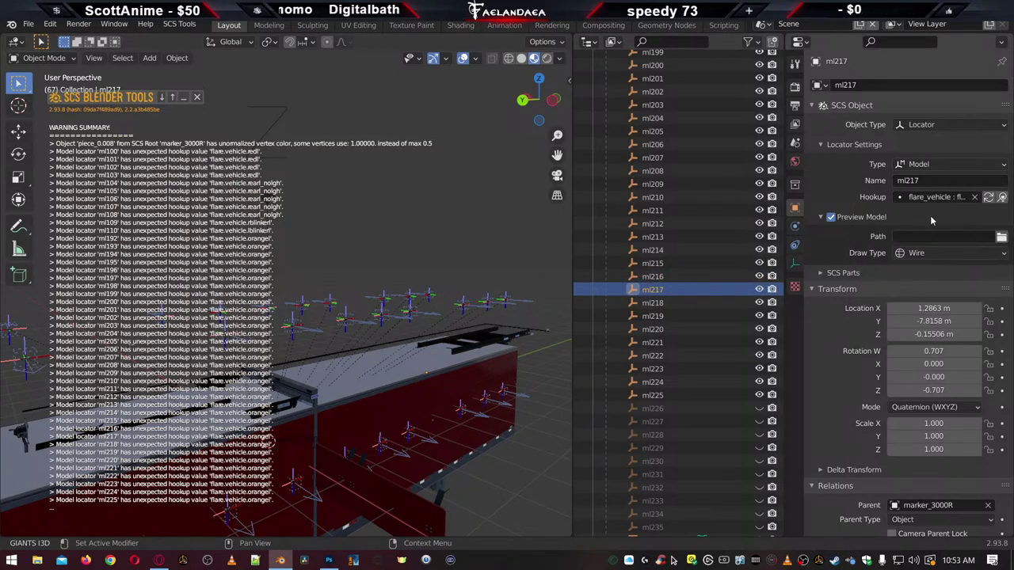
left_click(725, 303)
left_click(947, 197)
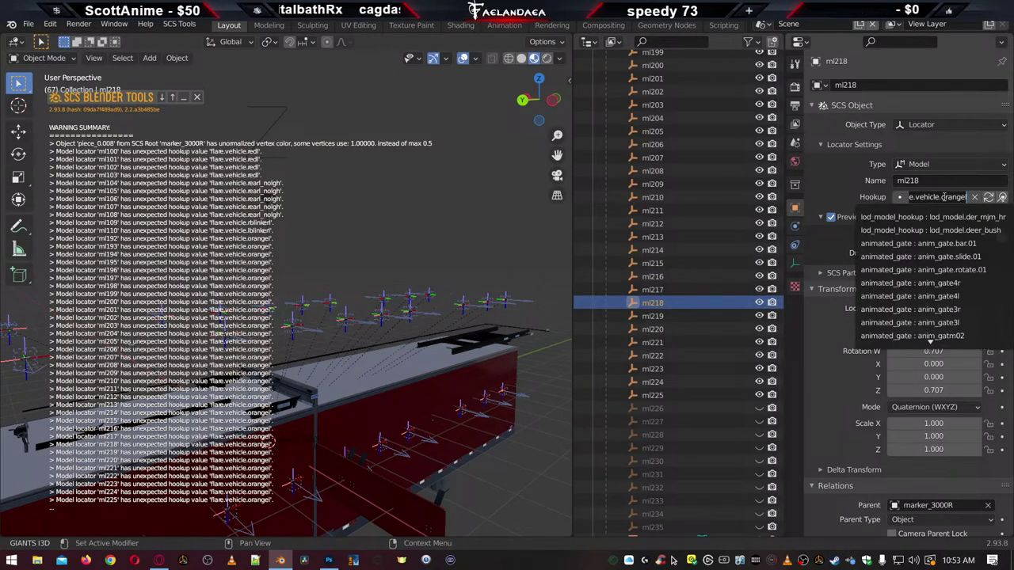
key("ctrl+v")
left_click(927, 215)
left_click(709, 314)
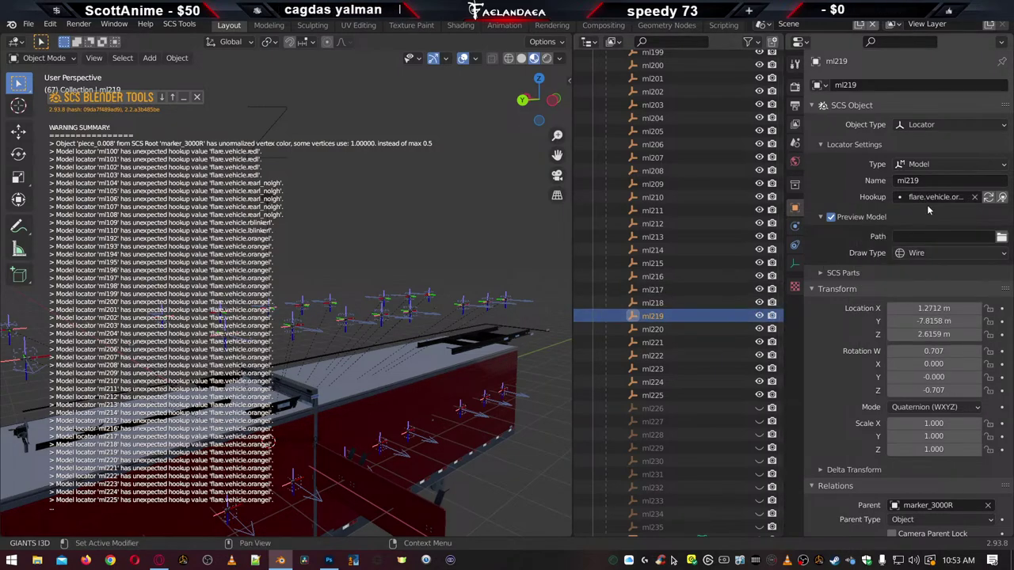
left_click(927, 198)
key("ctrl+v")
left_click(928, 214)
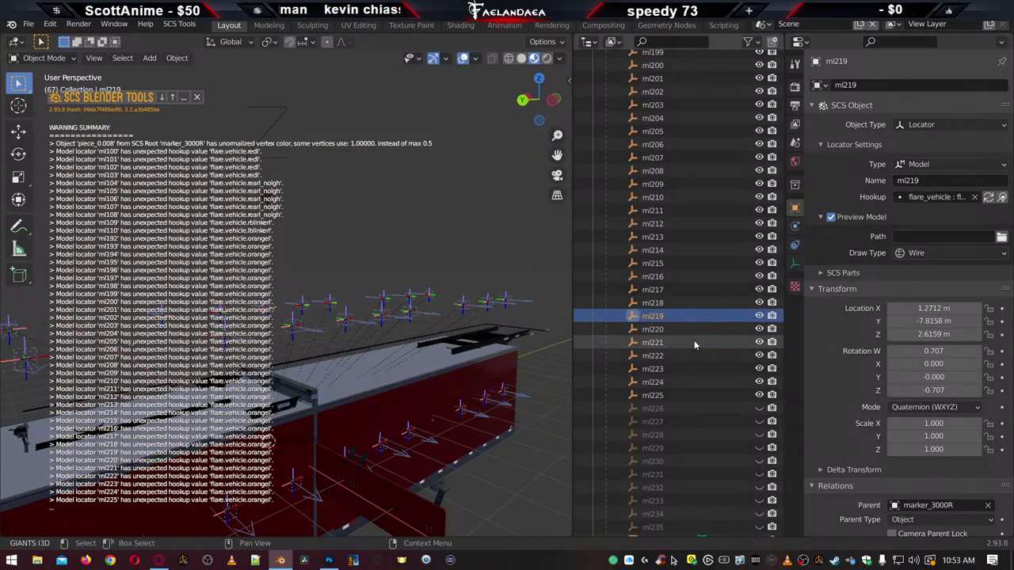
Assign the orangel flare_vehicle hookup to locators ml220, ml221 and ml222
left_click(695, 330)
left_click(939, 196)
key("ctrl+v")
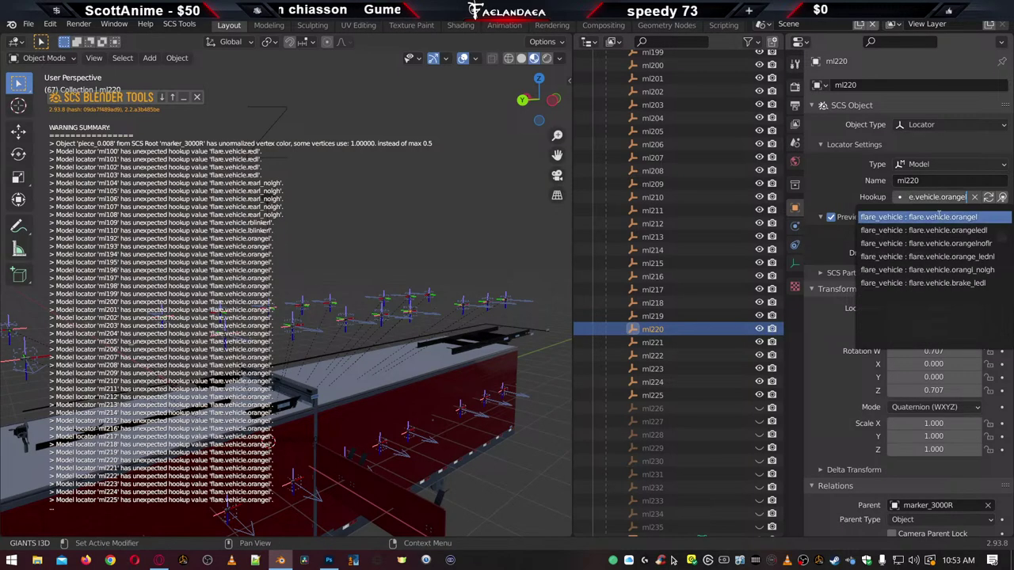
left_click(927, 215)
left_click(699, 341)
left_click(939, 197)
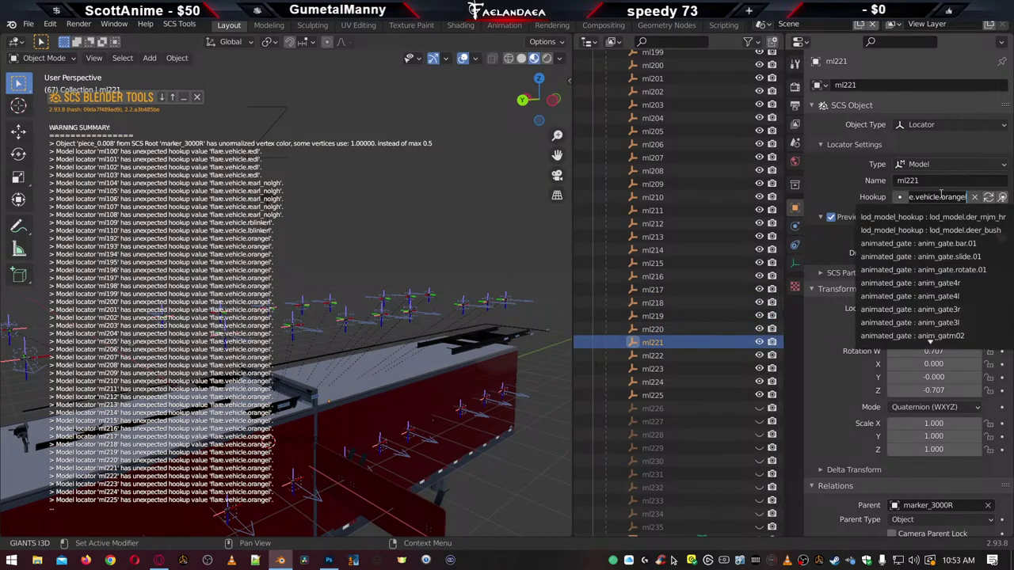
type("flare_vehicle")
left_click(928, 214)
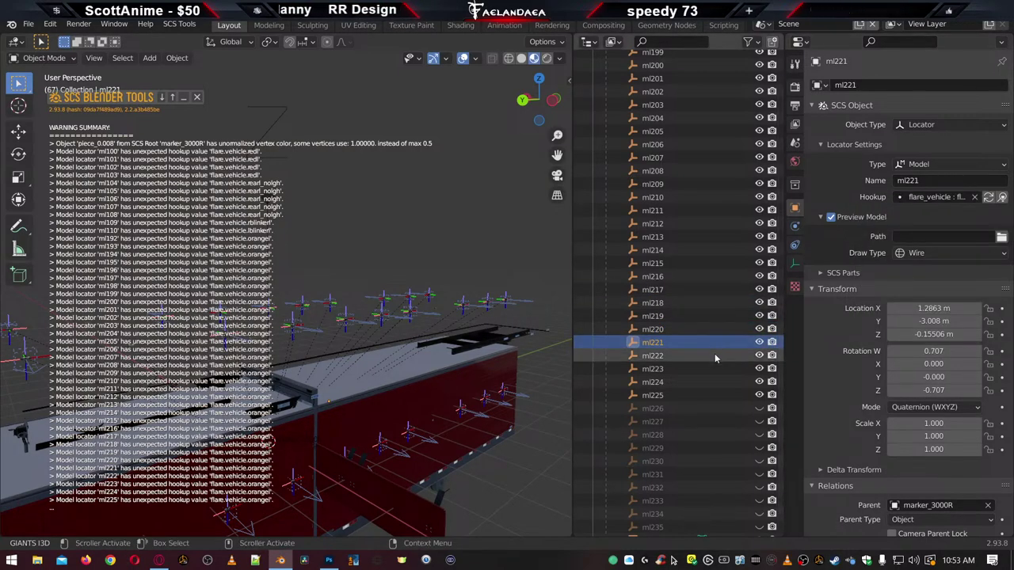
left_click(715, 355)
left_click(937, 197)
key("ctrl+v")
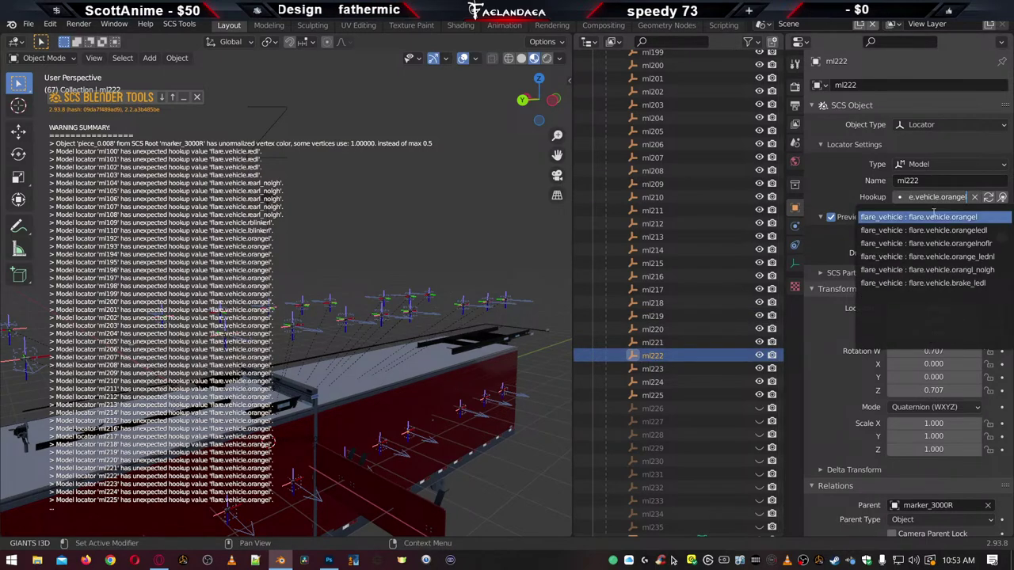
left_click(927, 214)
Assign the orangel flare_vehicle hookup to locators ml223, ml224 and ml225
left_click(706, 369)
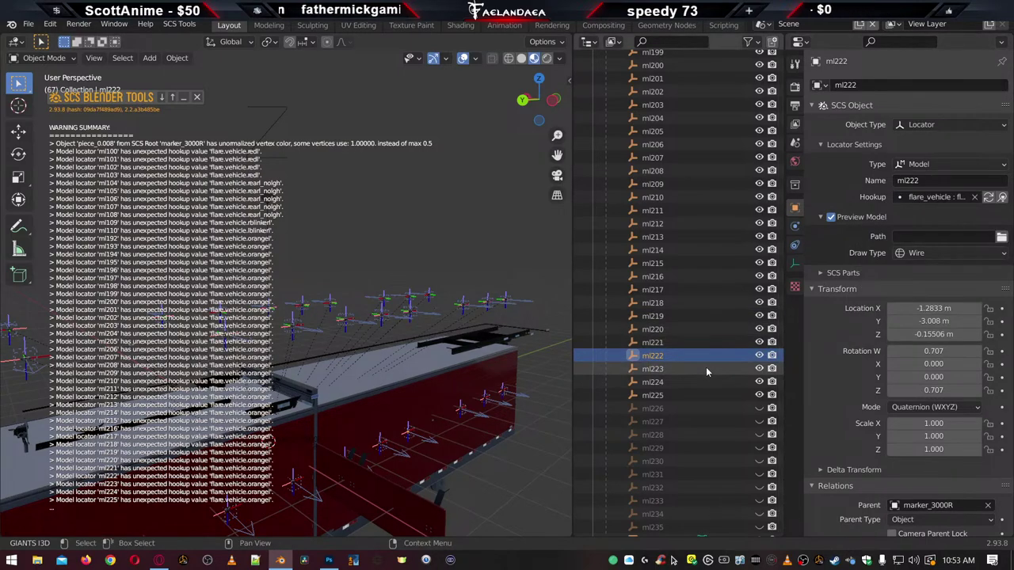
left_click(931, 198)
key("ctrl+v")
left_click(928, 214)
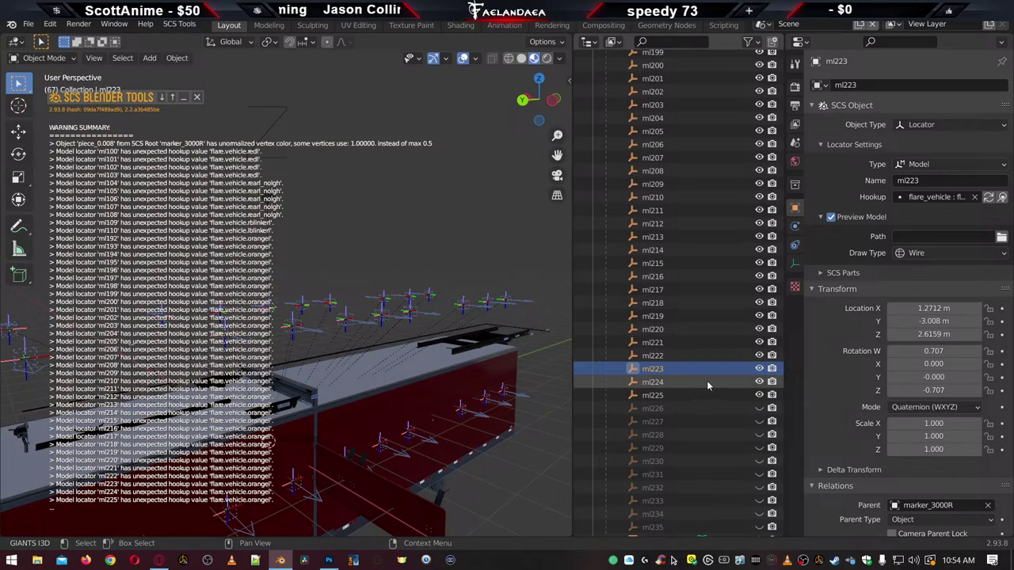
left_click(706, 381)
left_click(935, 197)
type("flare.vehicle.orangel")
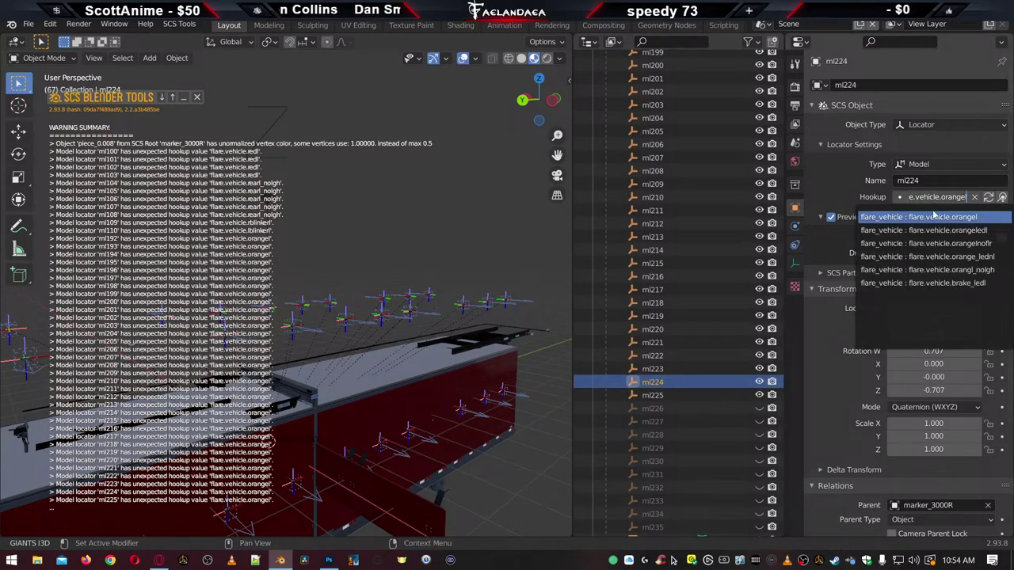
left_click(923, 217)
left_click(701, 395)
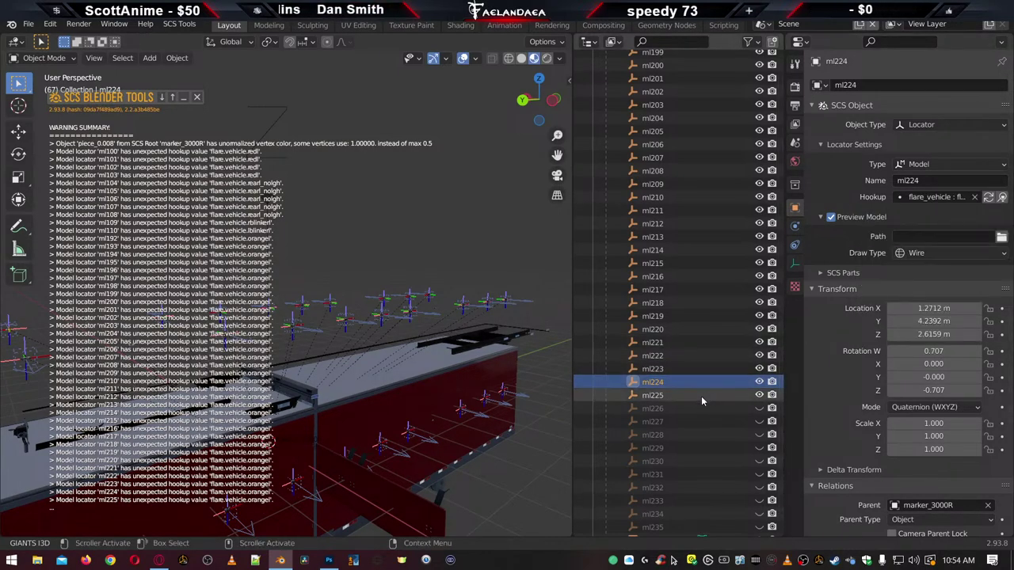
left_click(938, 196)
type("flare.vehicle.orangel")
left_click(930, 214)
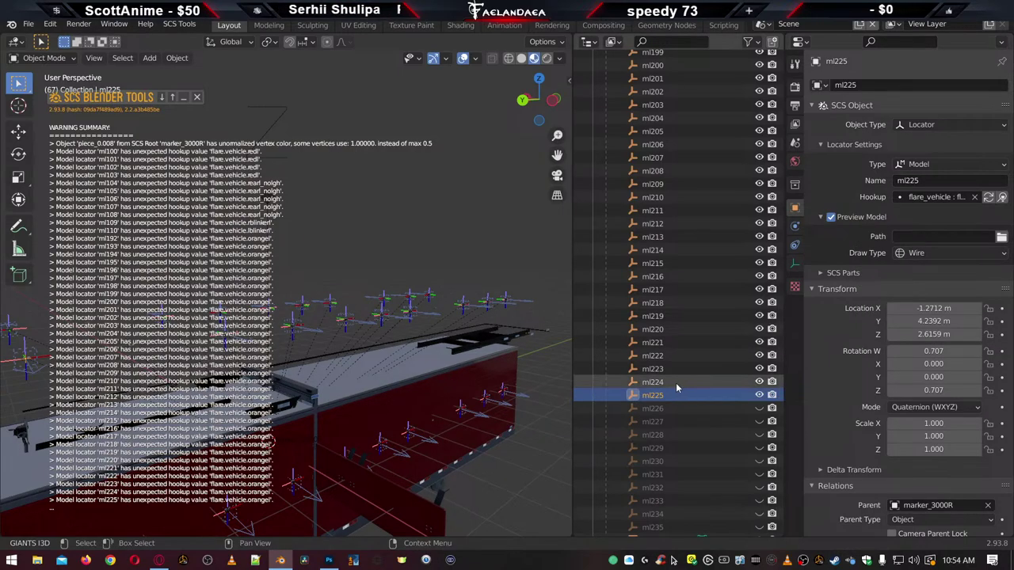
Make locator ml226 visible and hide locators ml203 through ml225 in the viewport
scroll(676, 383, "down", 2)
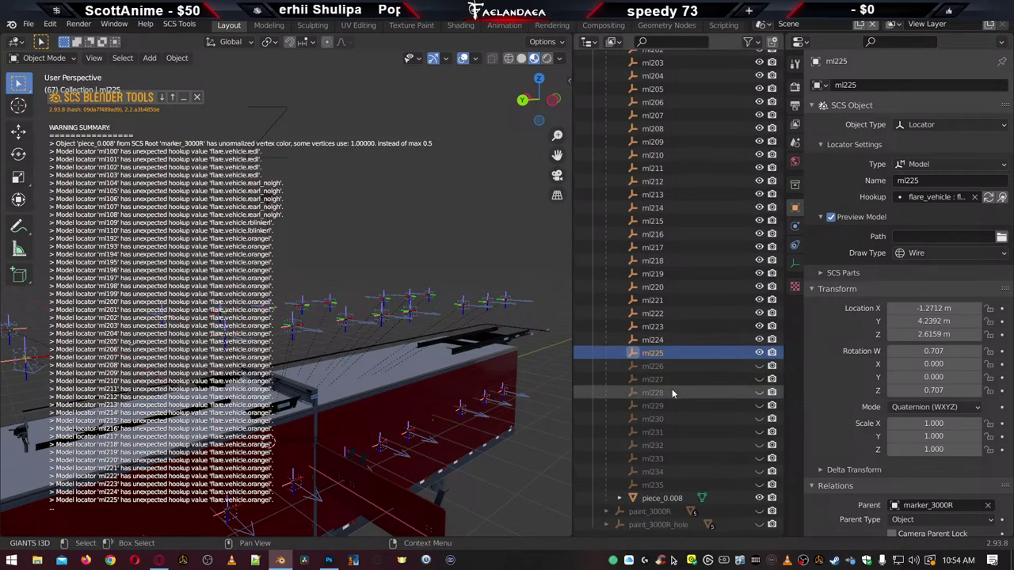
left_click(759, 366)
left_click_drag(759, 353, 759, 59)
Unhide locators ml227 through ml232 in the viewport
scroll(737, 254, "up", 7)
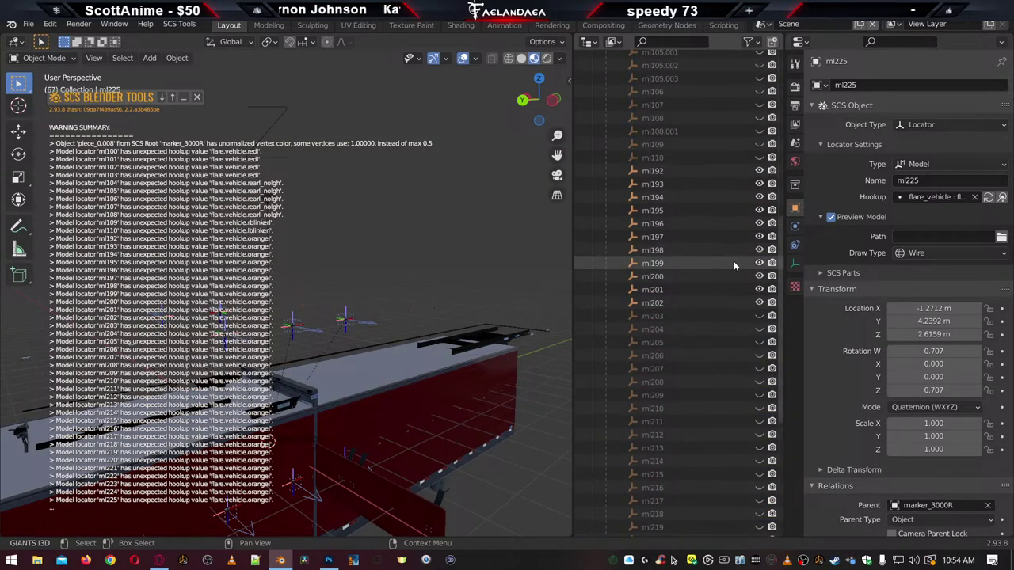
scroll(695, 358, "down", 7)
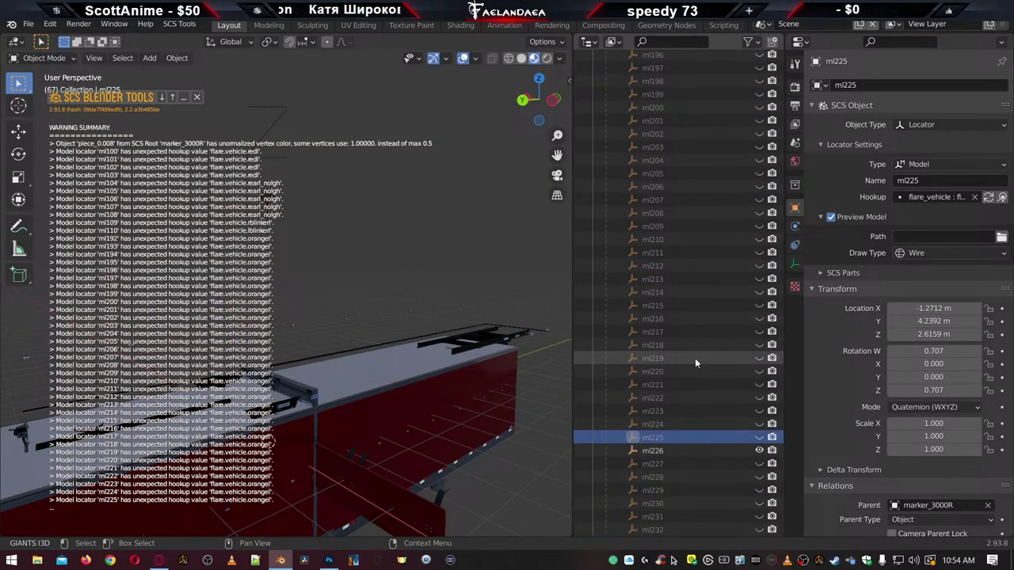
left_click(686, 380)
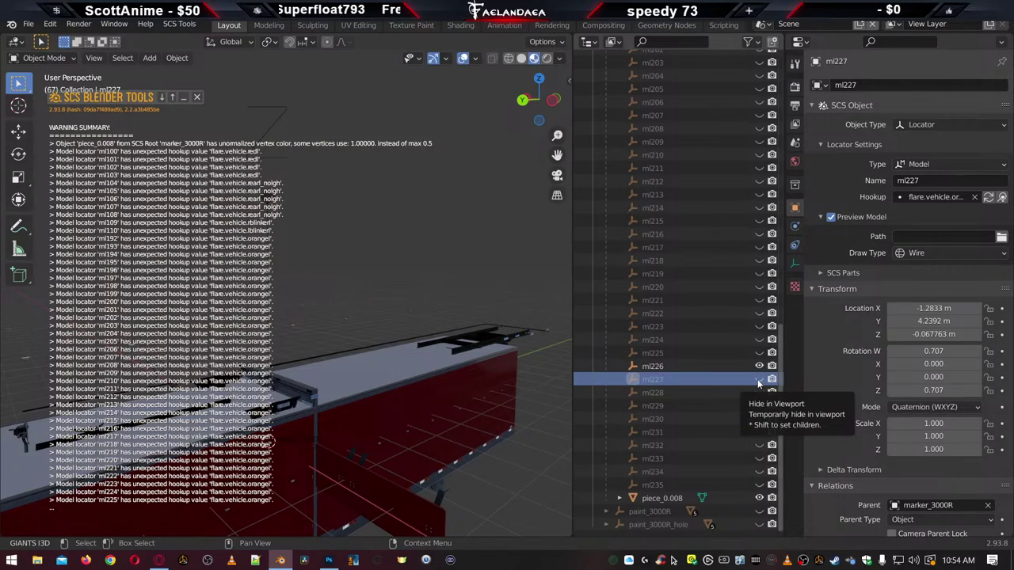
left_click_drag(758, 381, 761, 456)
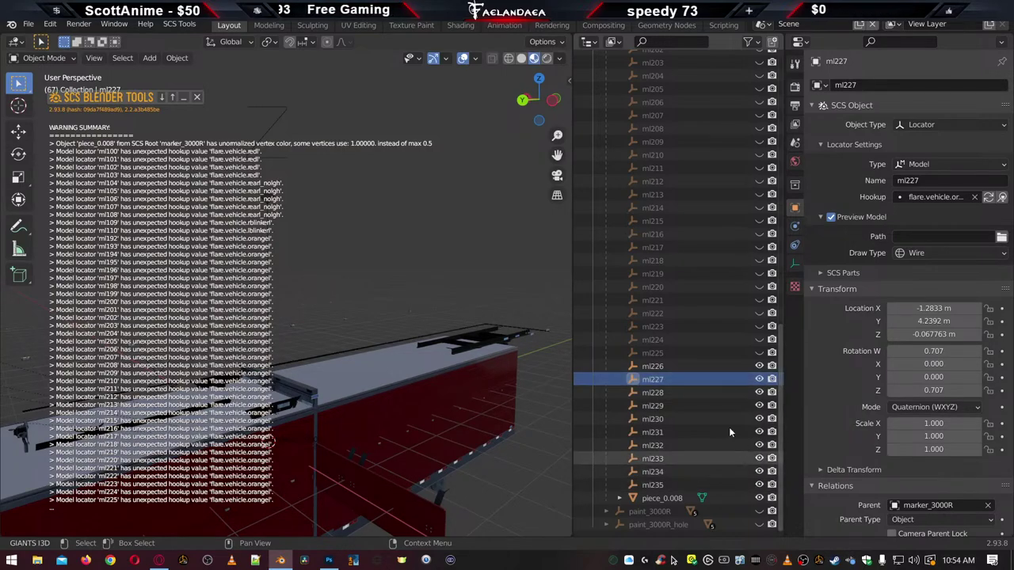
left_click(688, 366)
left_click(942, 196)
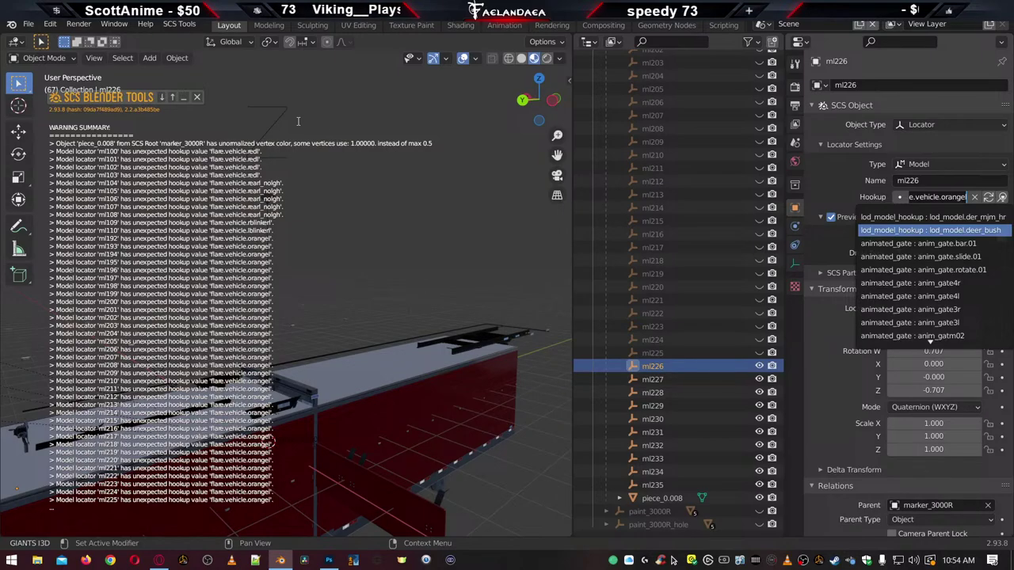
key("Return")
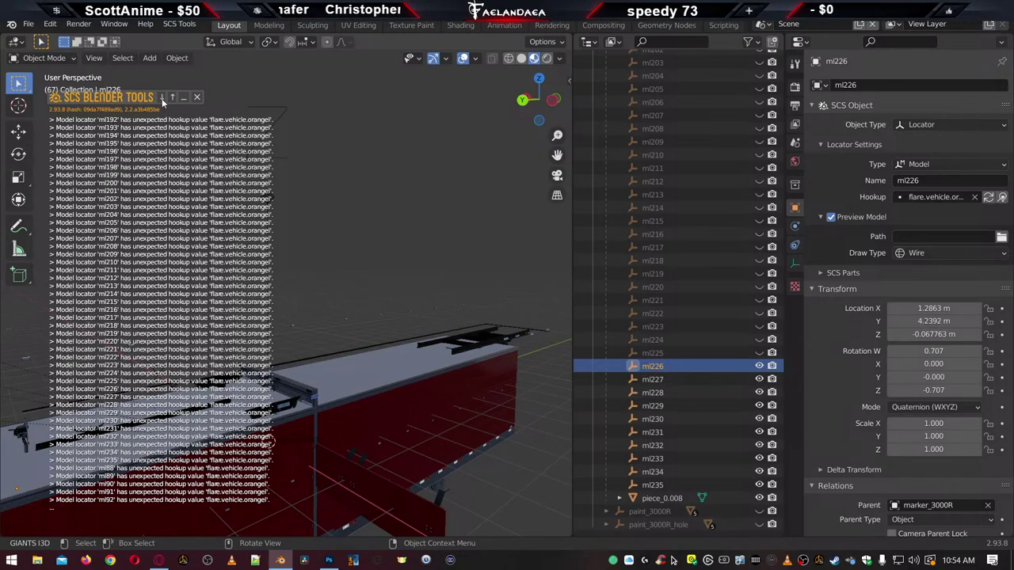
left_click(171, 99)
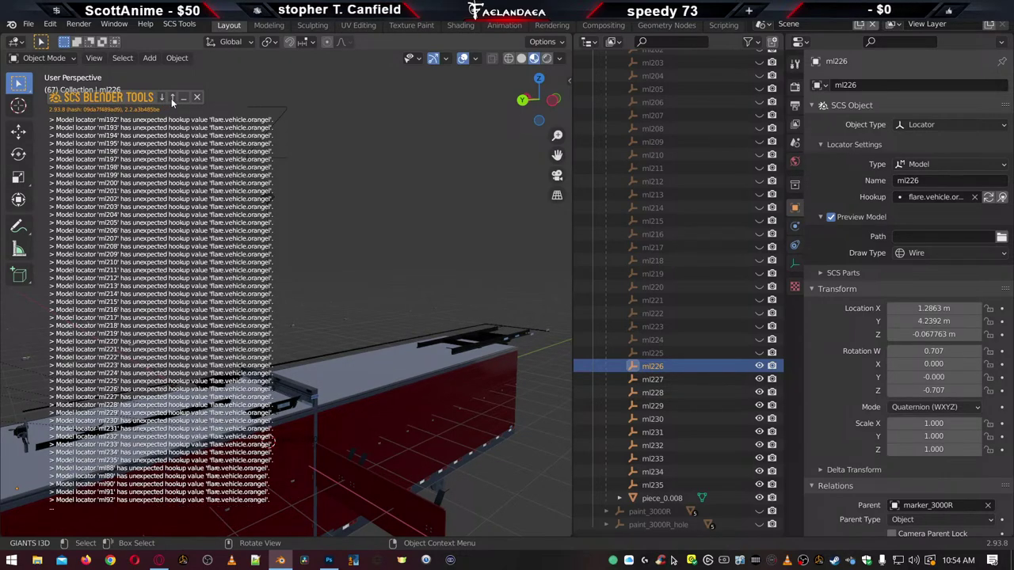
left_click(161, 98)
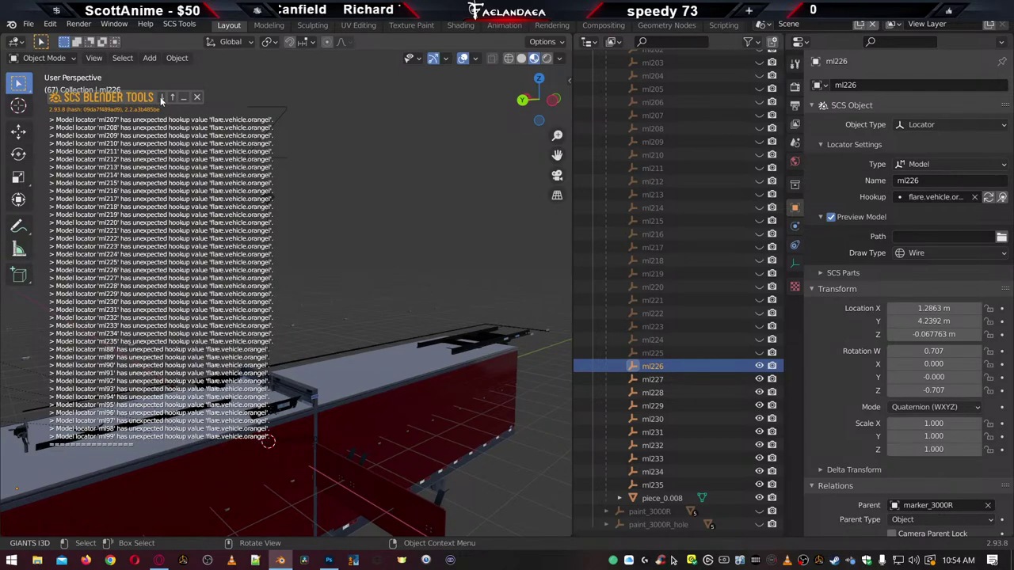
left_click(172, 96)
left_click(171, 97)
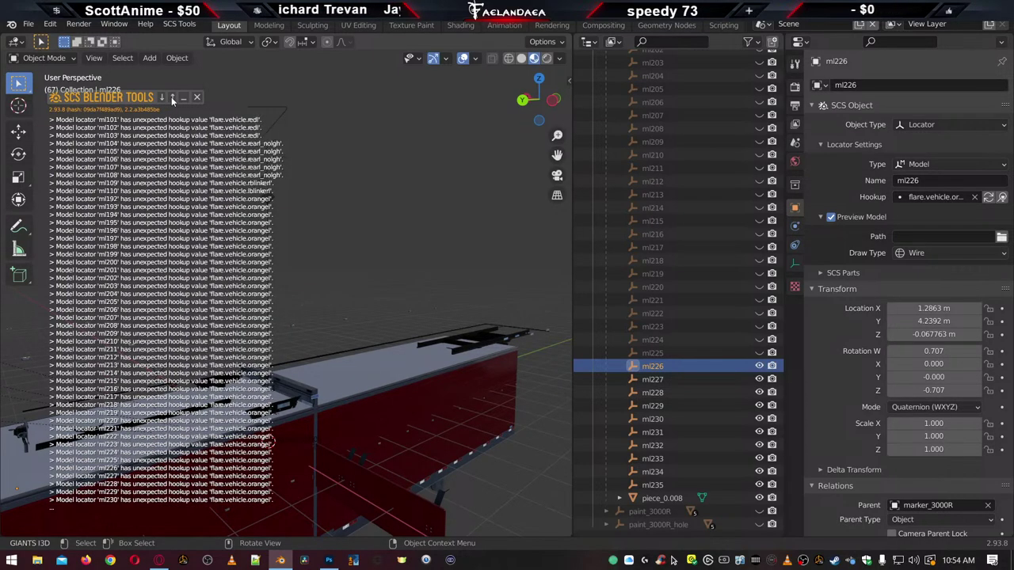
left_click(171, 97)
left_click(162, 98)
left_click(162, 97)
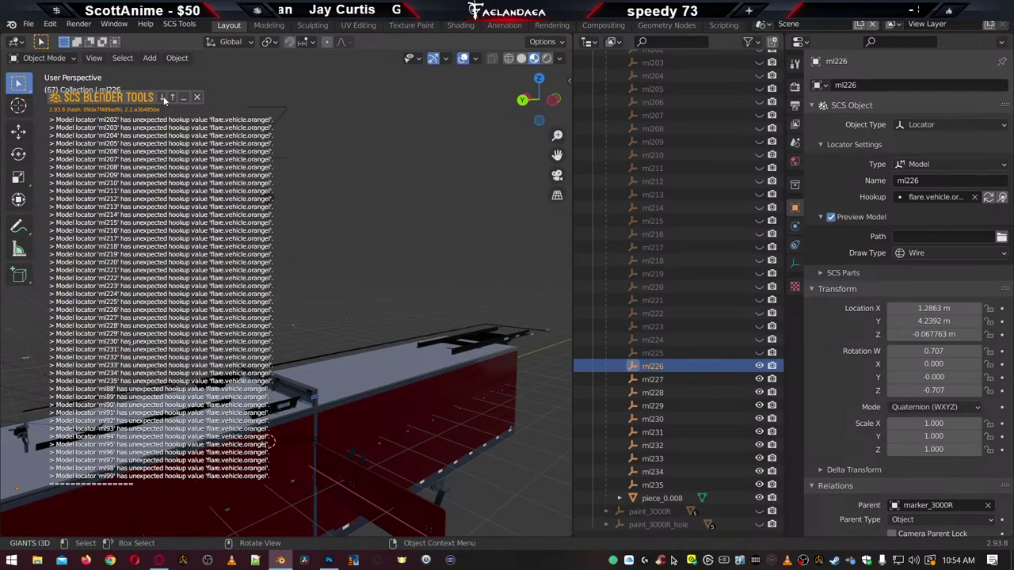
left_click(162, 97)
left_click(162, 98)
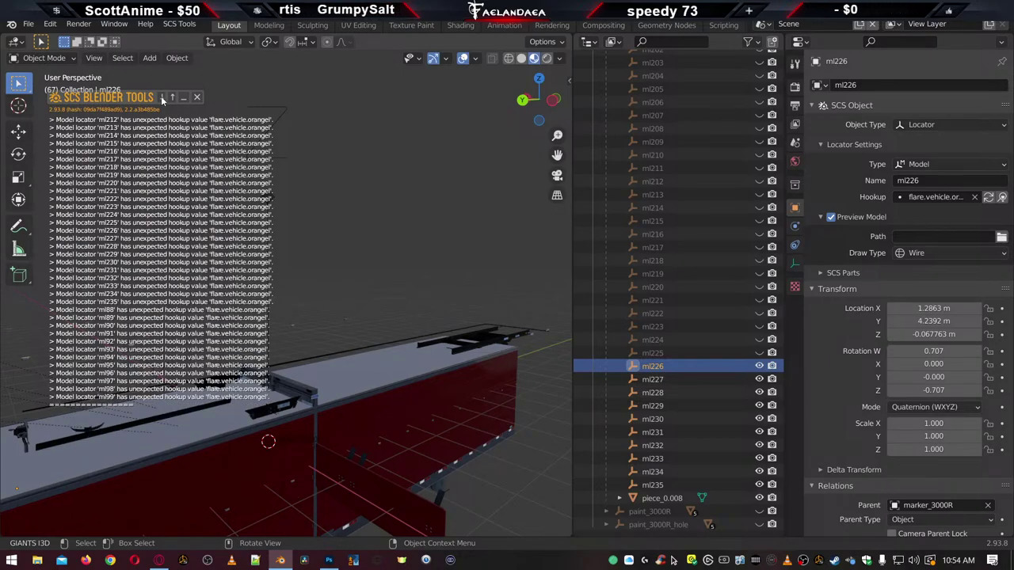
left_click(171, 97)
left_click(171, 97)
left_click(161, 99)
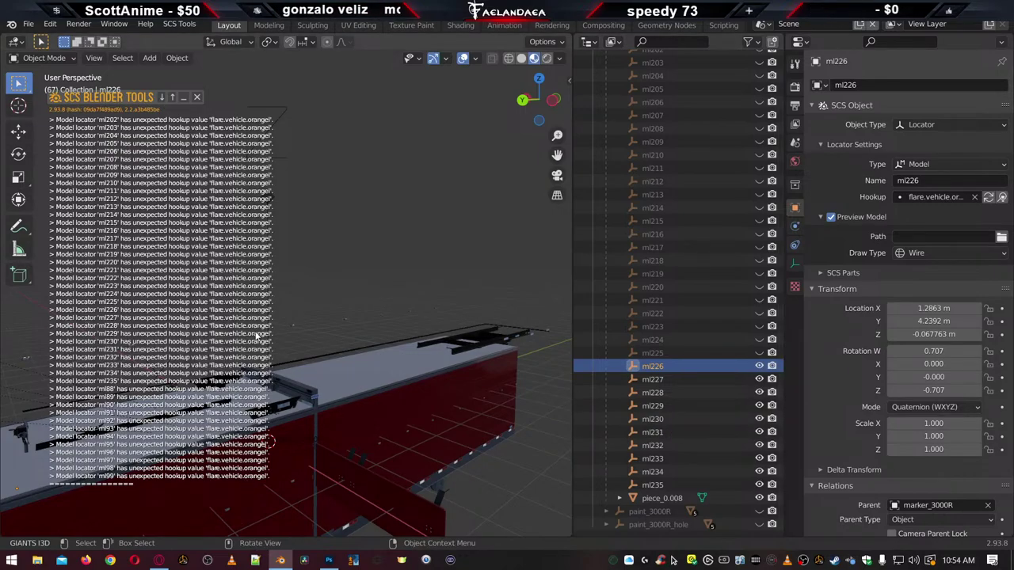
Reassign locators ml226, ml227 and ml228 to the flare_vehicle : flare.vehicle.orangel hookup
left_click(931, 196)
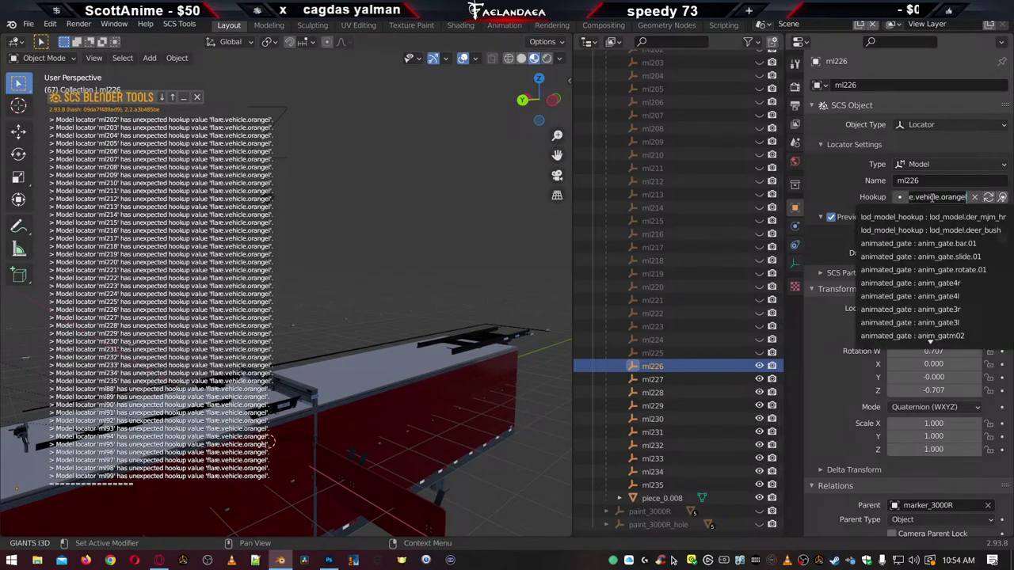
left_click(931, 217)
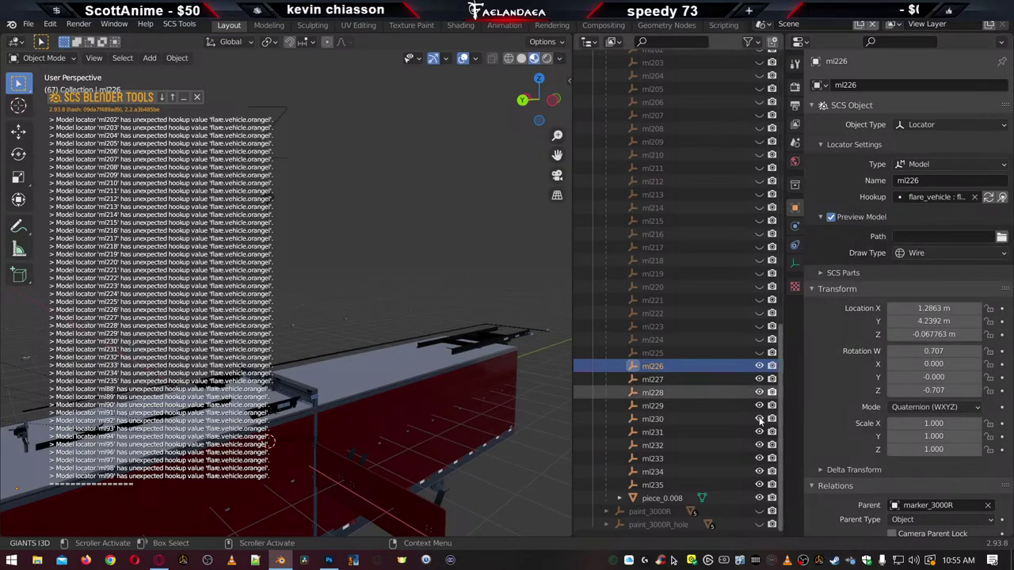
left_click(662, 380)
left_click(939, 197)
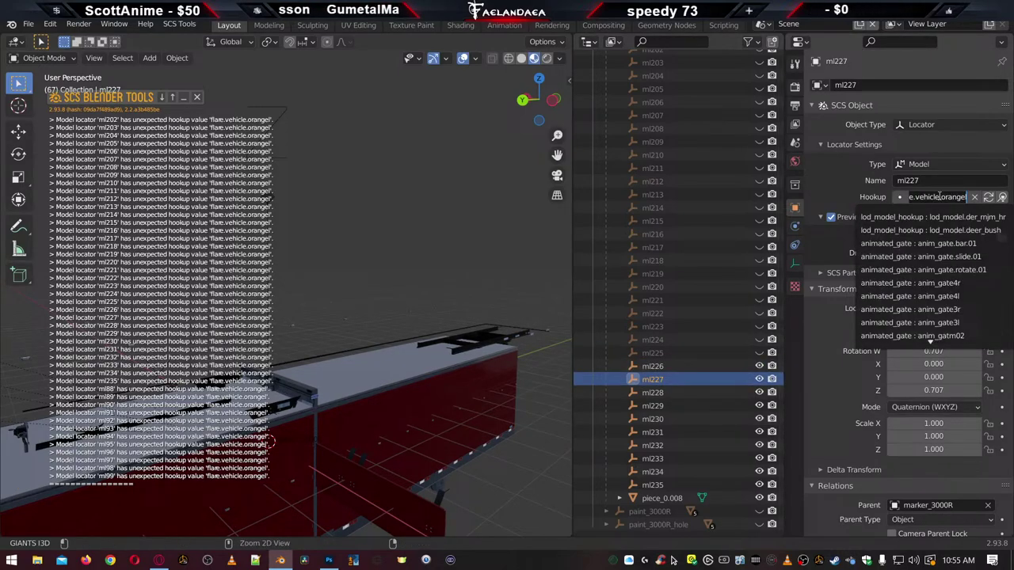
left_click(931, 217)
left_click(685, 393)
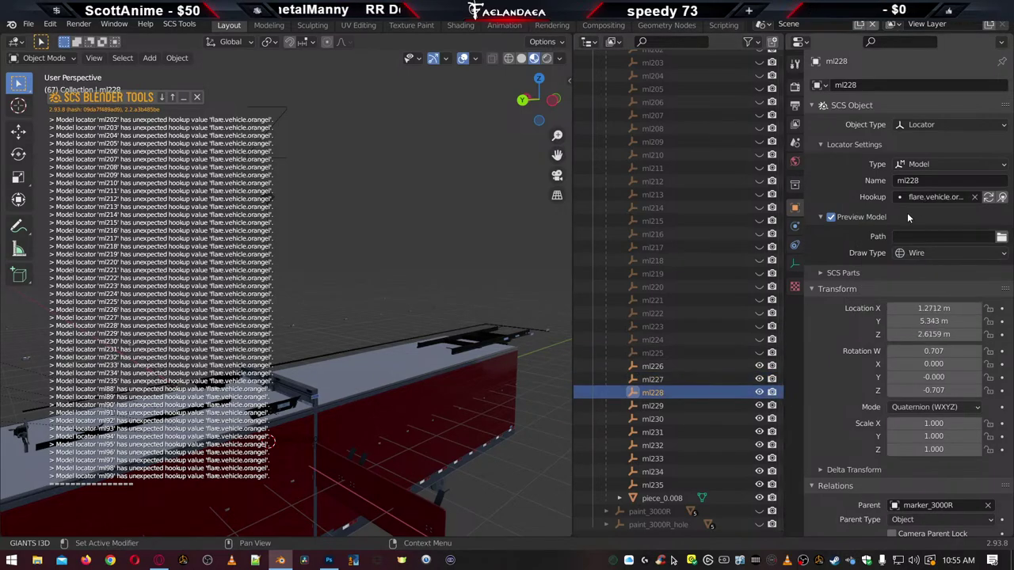
left_click(939, 198)
left_click(931, 217)
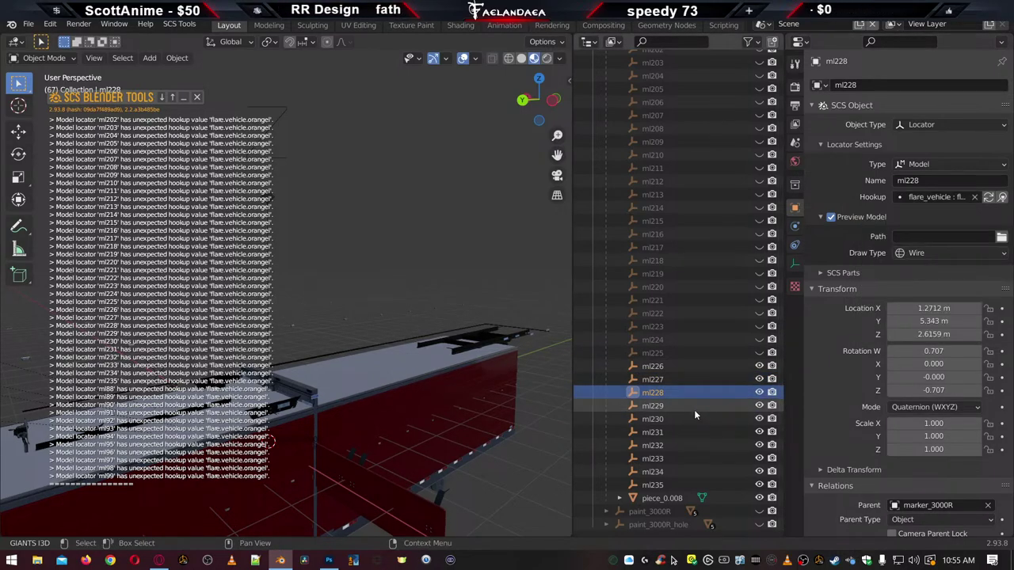
Reassign locators ml229 through ml232 to the orangel flare_vehicle hookup
left_click(694, 407)
left_click(939, 198)
left_click(931, 217)
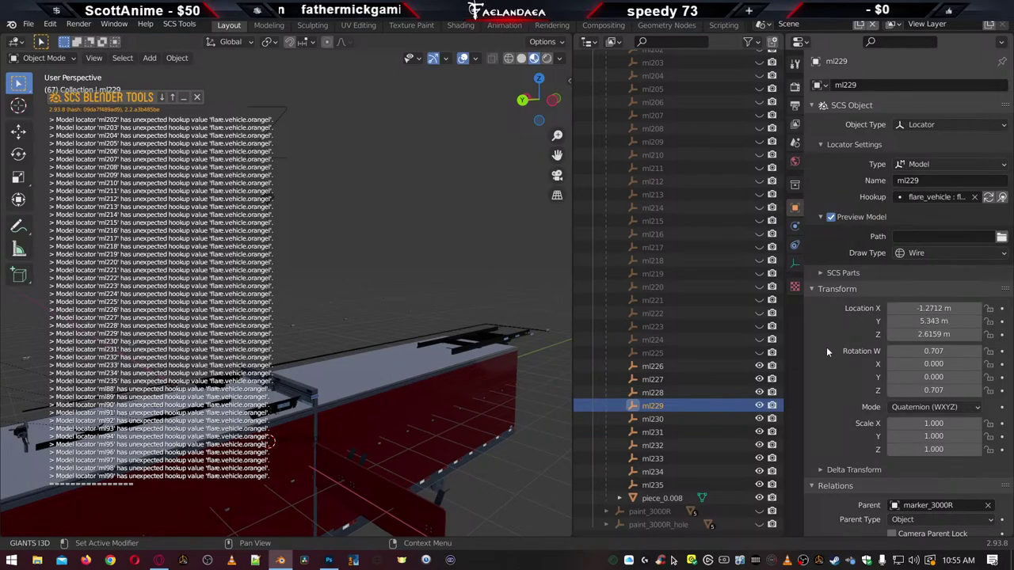
left_click(670, 419)
left_click(935, 197)
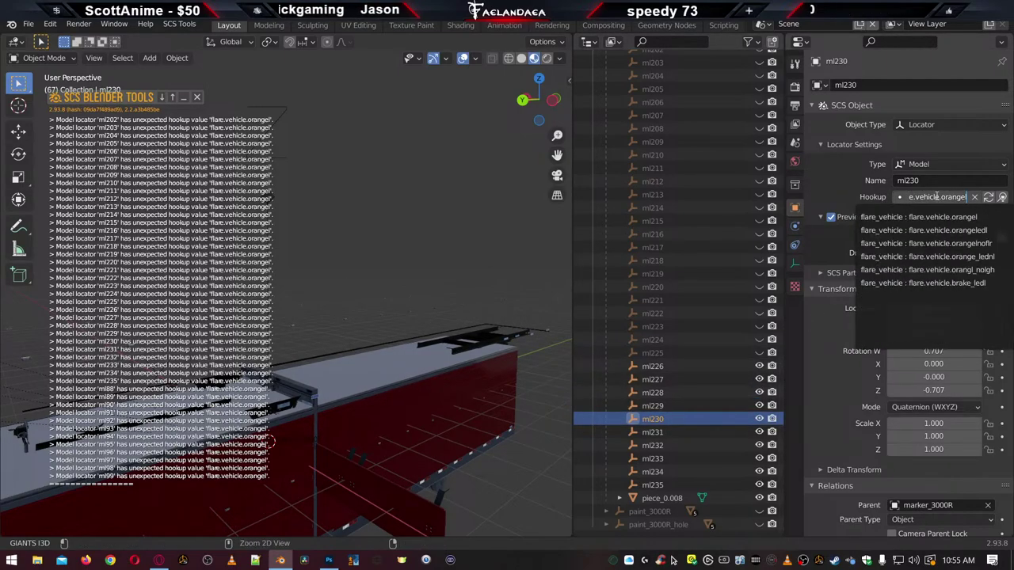
left_click(931, 217)
left_click(705, 432)
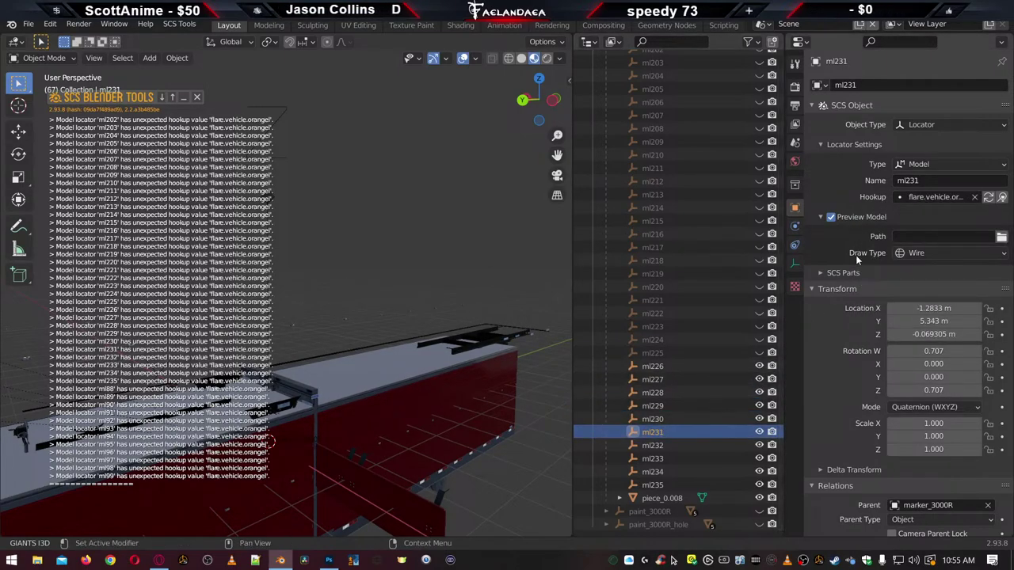
left_click(927, 196)
left_click(937, 217)
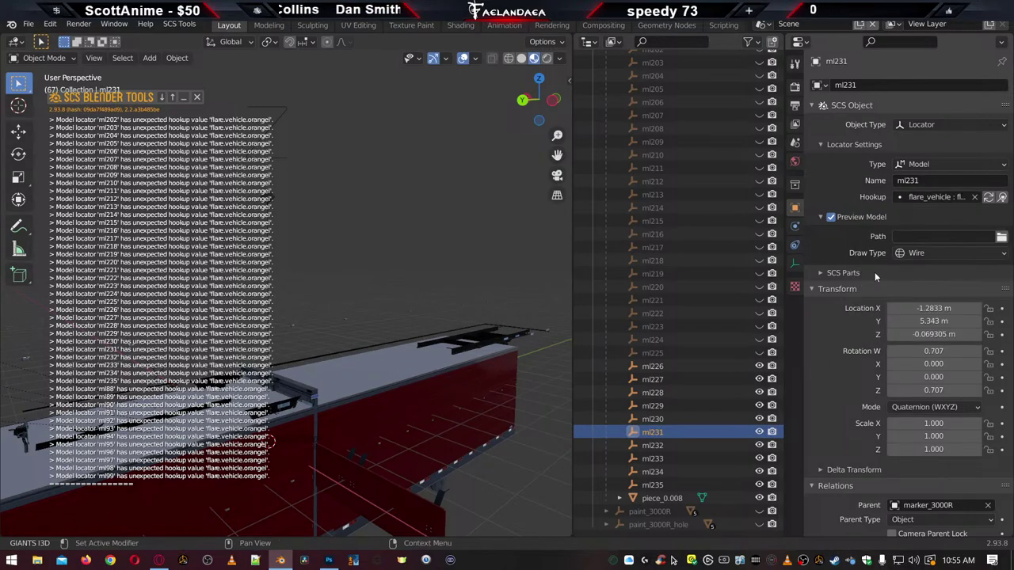
left_click(696, 446)
left_click(935, 197)
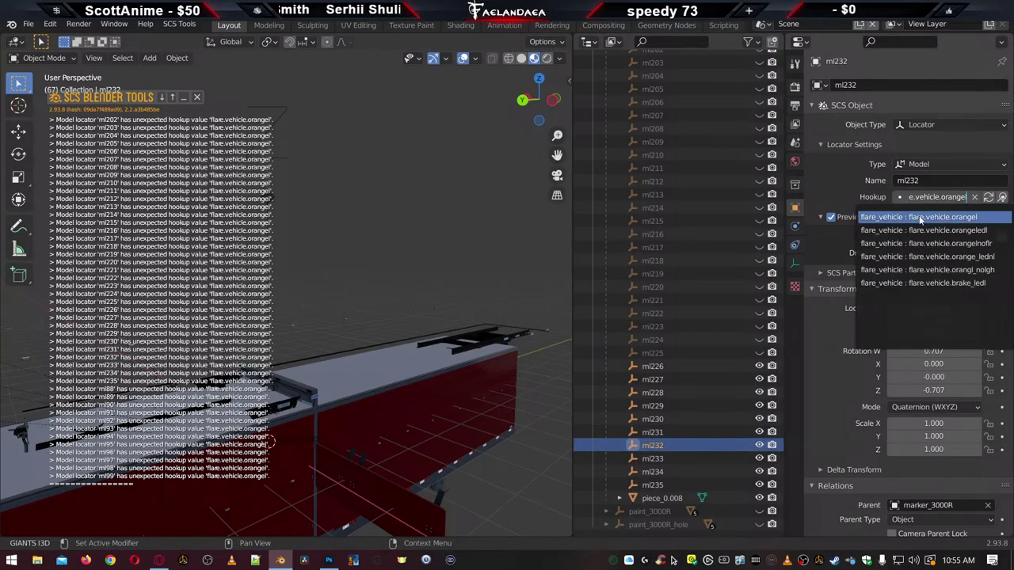
left_click(934, 217)
Reassign locators ml233, ml234 and ml235 to the orangel flare_vehicle hookup
left_click(697, 456)
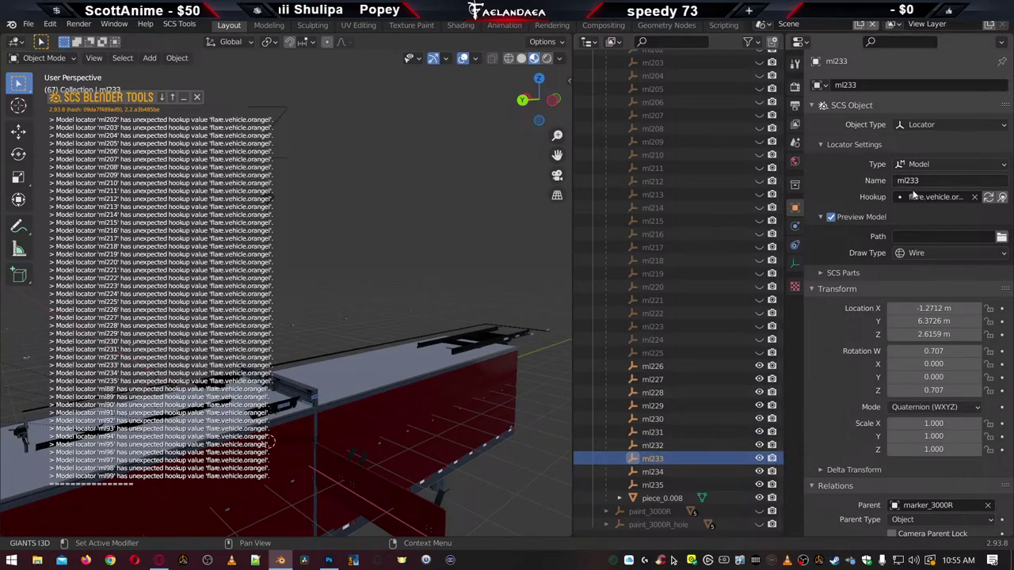
left_click(935, 197)
left_click(934, 217)
left_click(682, 471)
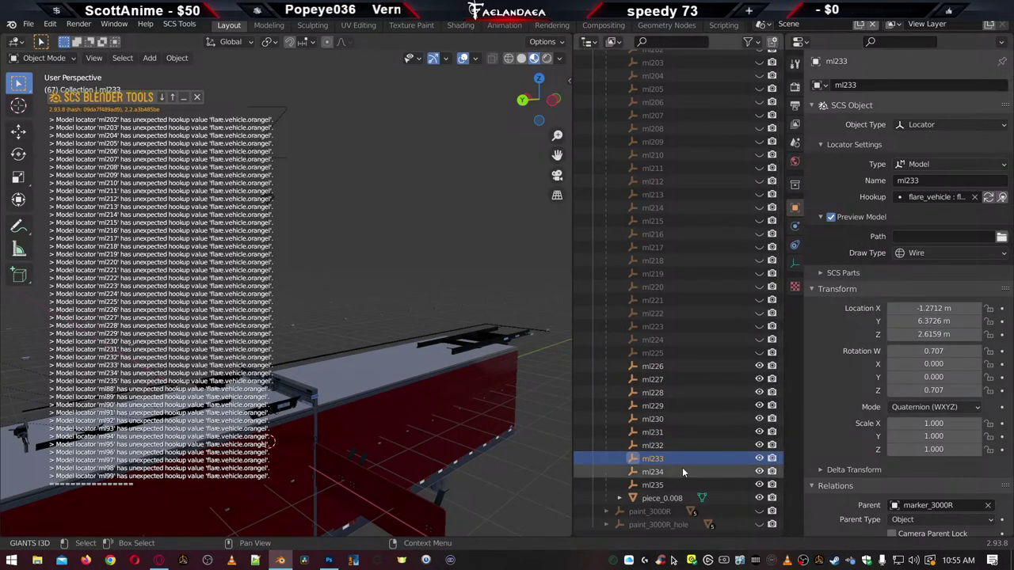
left_click(935, 197)
left_click(933, 218)
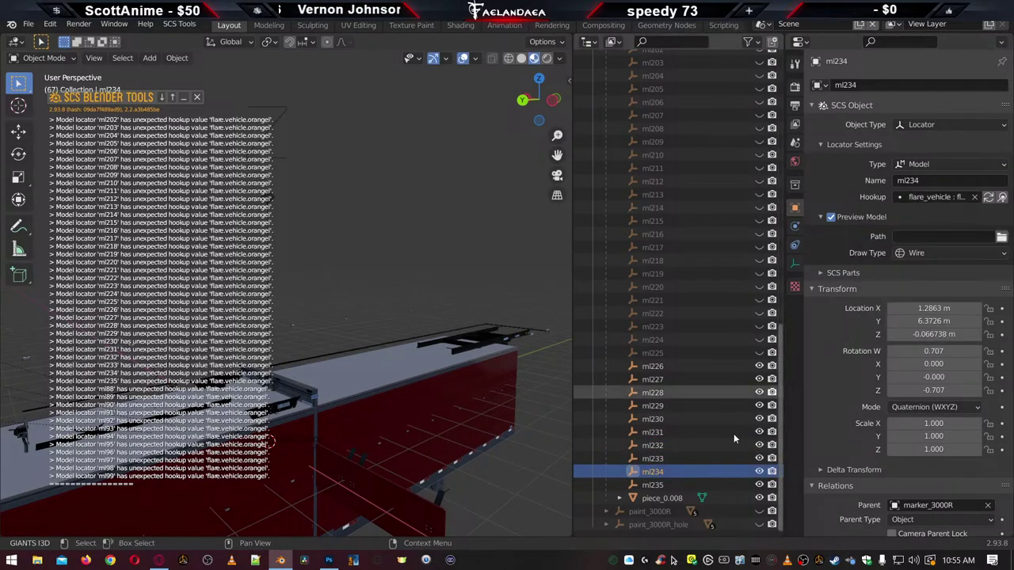
left_click(686, 487)
left_click(942, 198)
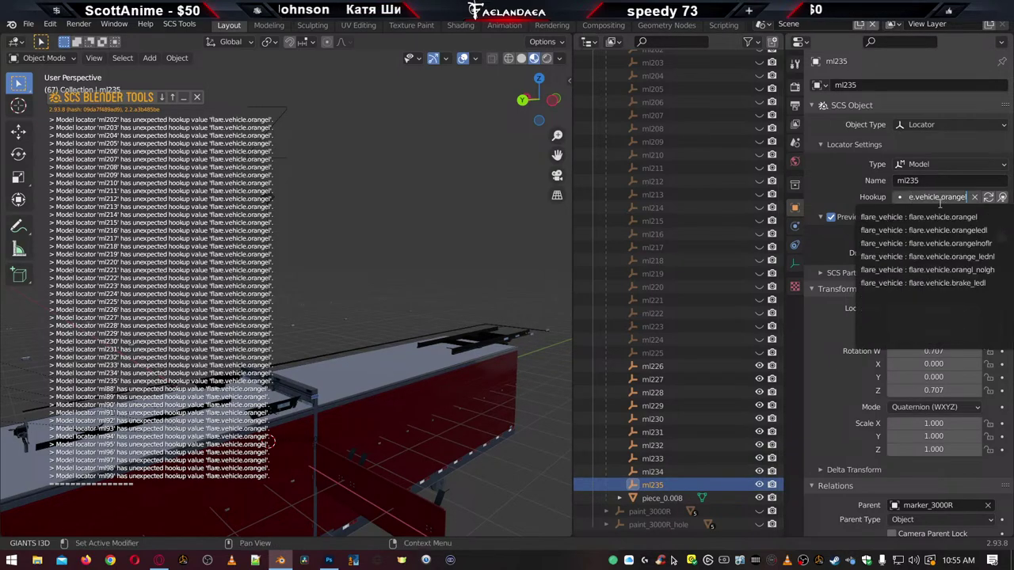
left_click(933, 217)
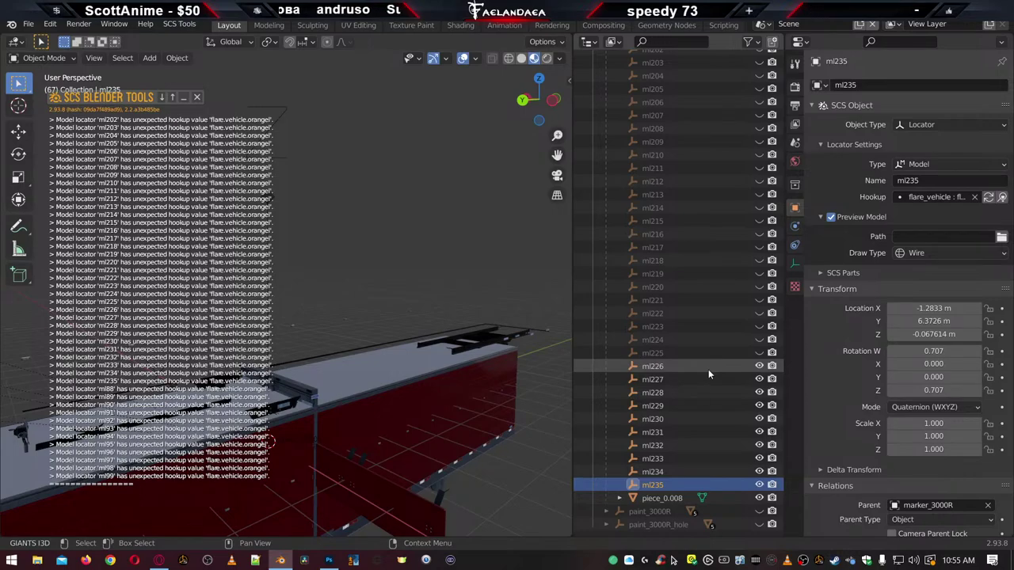
Assign the first flare_vehicle hookup to each locator from ml88 through ml99
scroll(708, 369, "up", 20)
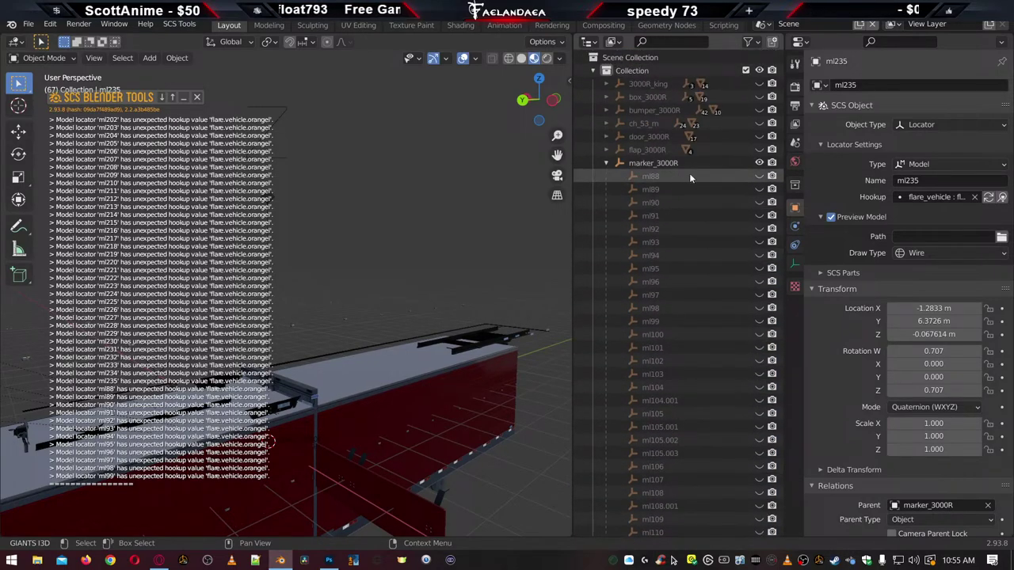
left_click_drag(759, 188, 762, 309)
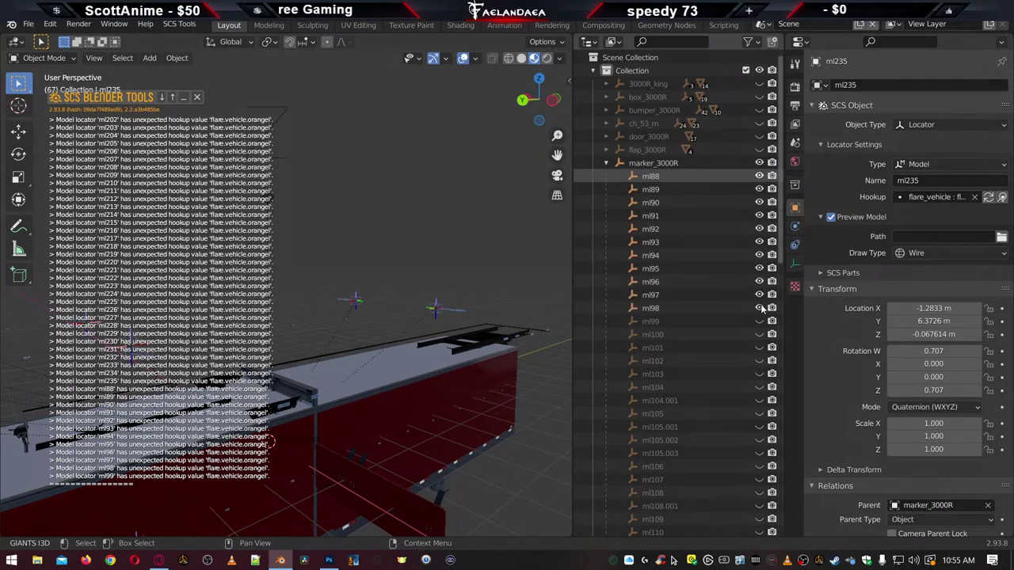
left_click(658, 176)
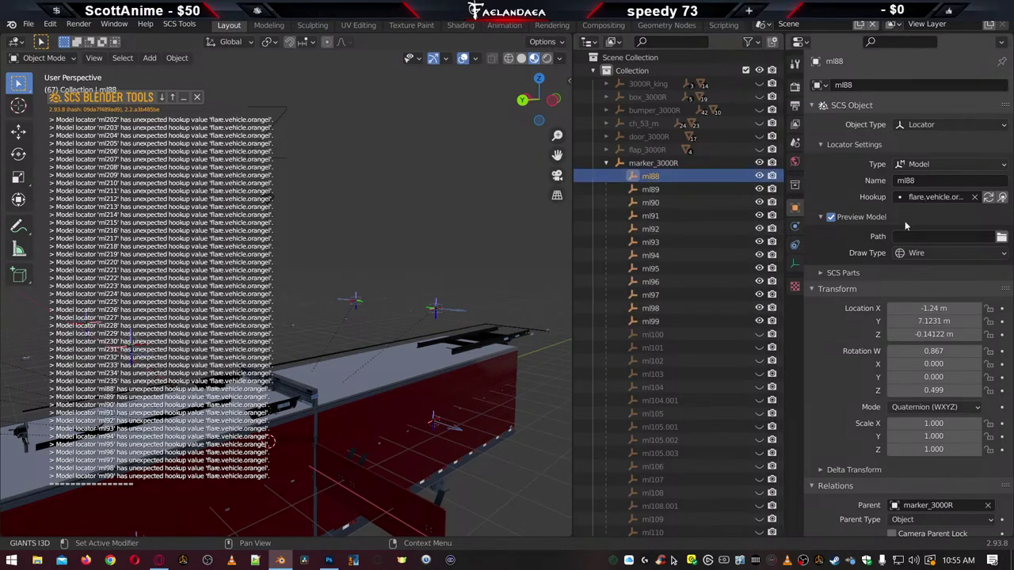
left_click(936, 198)
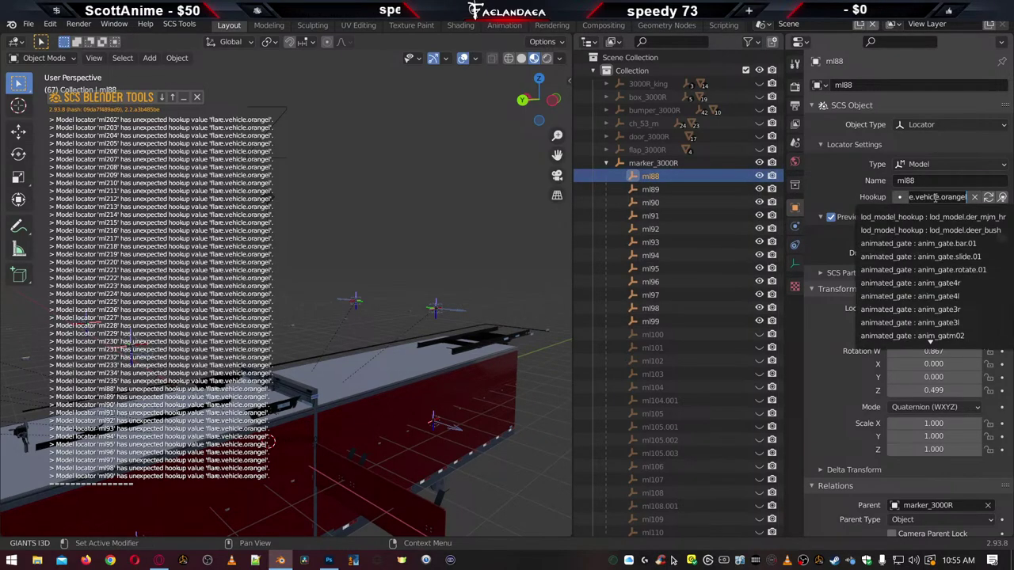
type("flare")
left_click(868, 216)
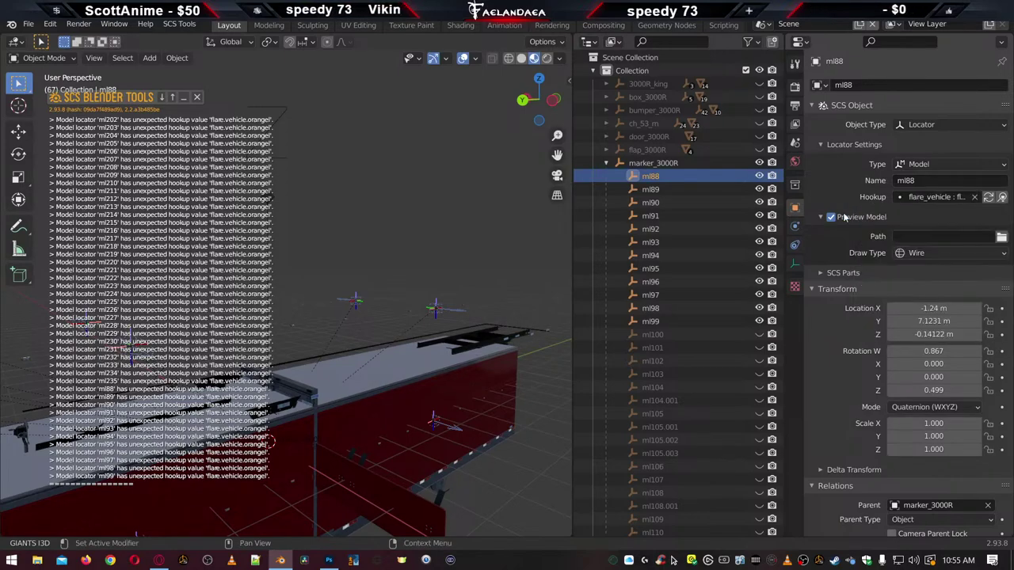
left_click(700, 190)
left_click(935, 196)
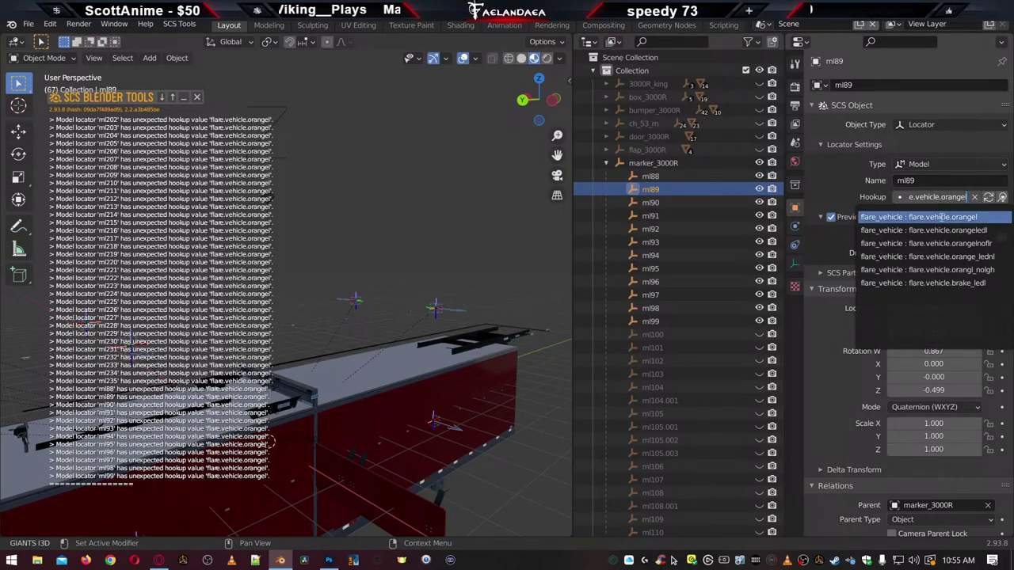
left_click(941, 216)
left_click(699, 203)
left_click(957, 197)
type("flare")
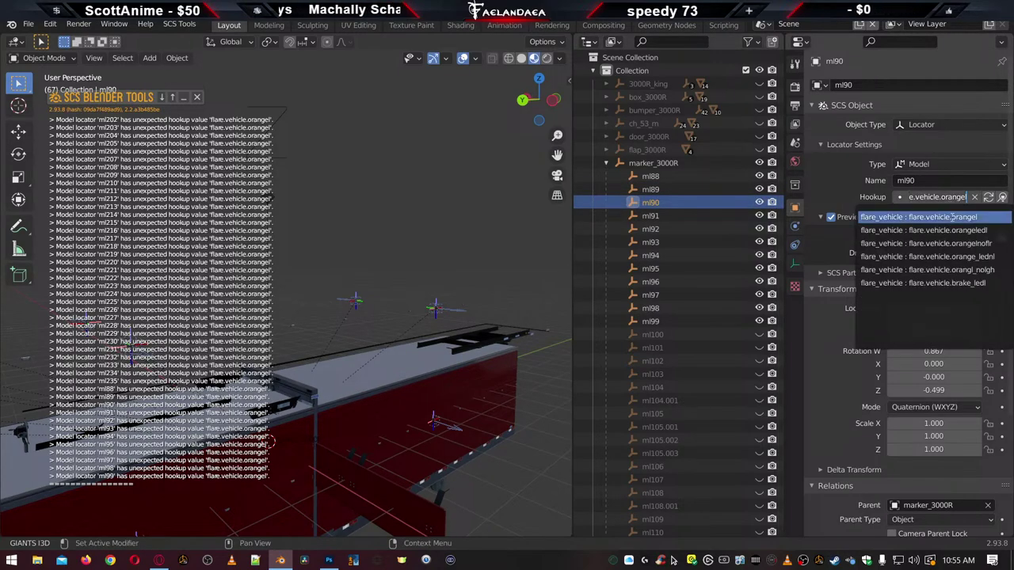
left_click(941, 216)
left_click(700, 217)
left_click(927, 197)
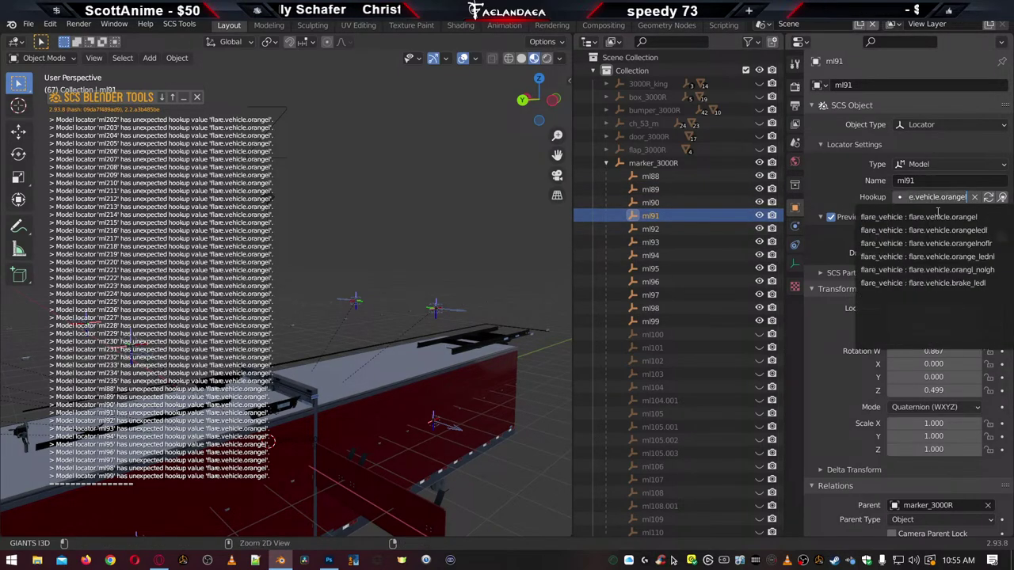
left_click(941, 216)
left_click(725, 229)
left_click(934, 198)
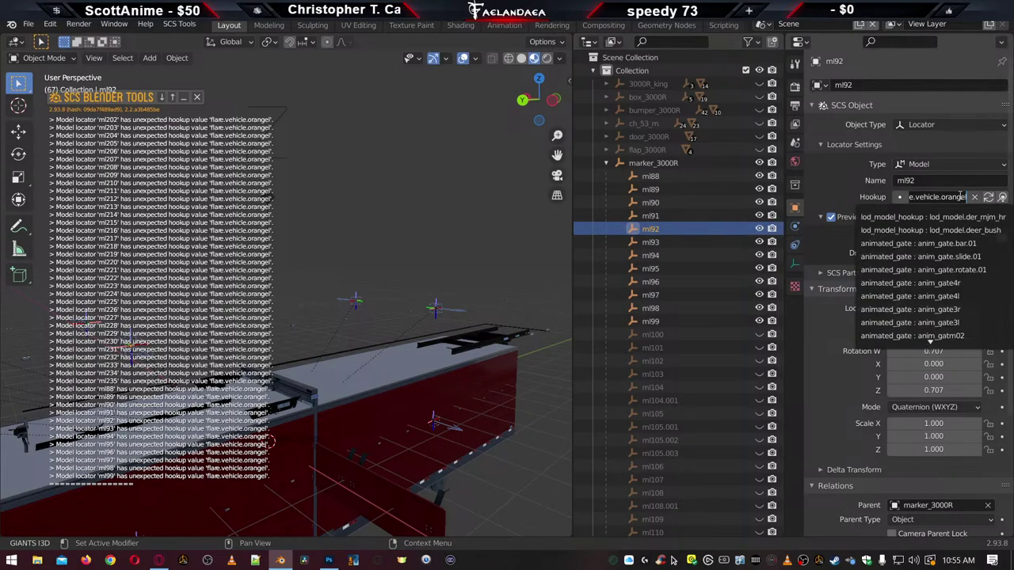
left_click(961, 217)
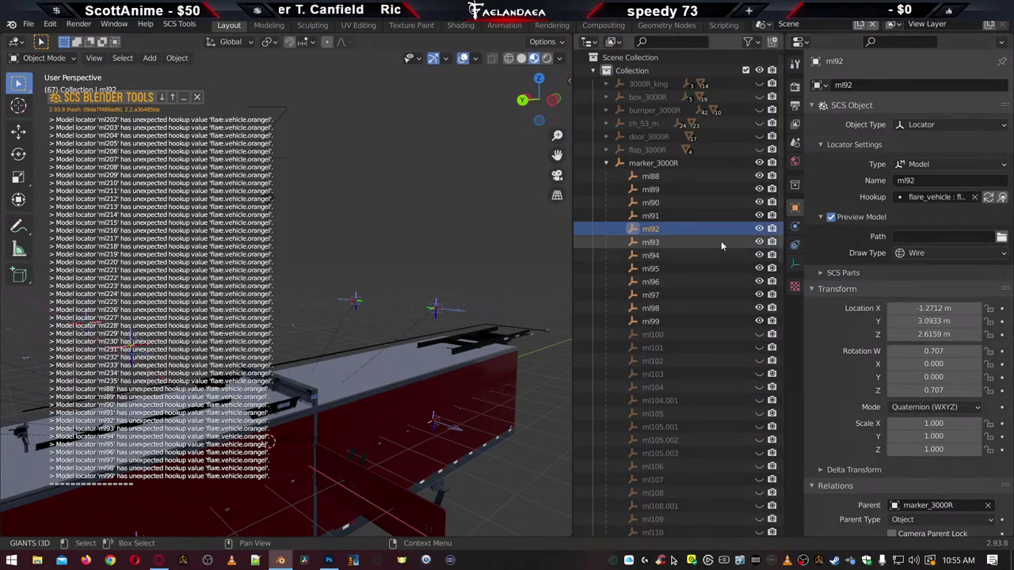
left_click(721, 241)
left_click(939, 197)
left_click(944, 216)
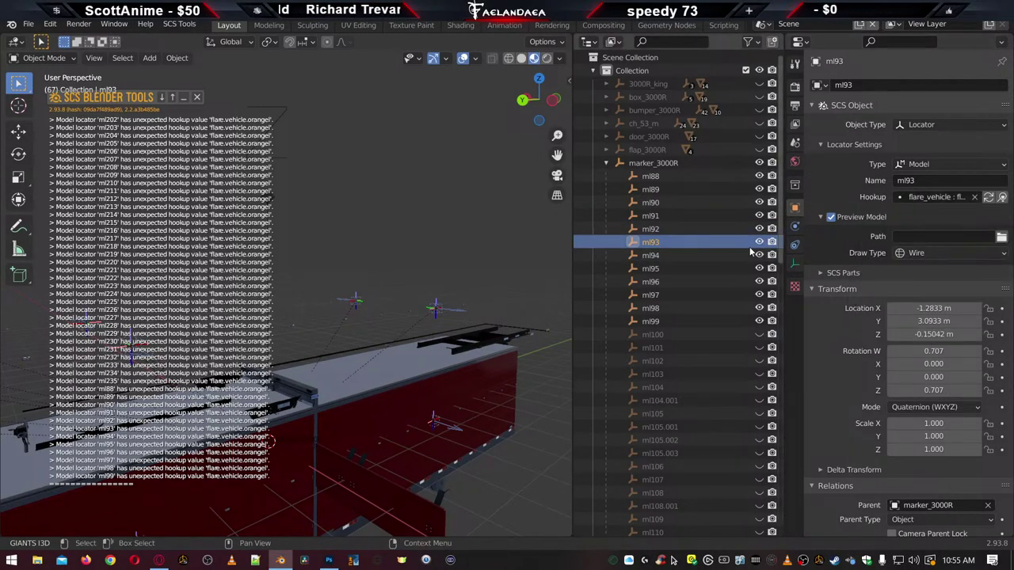
left_click(736, 254)
left_click(929, 201)
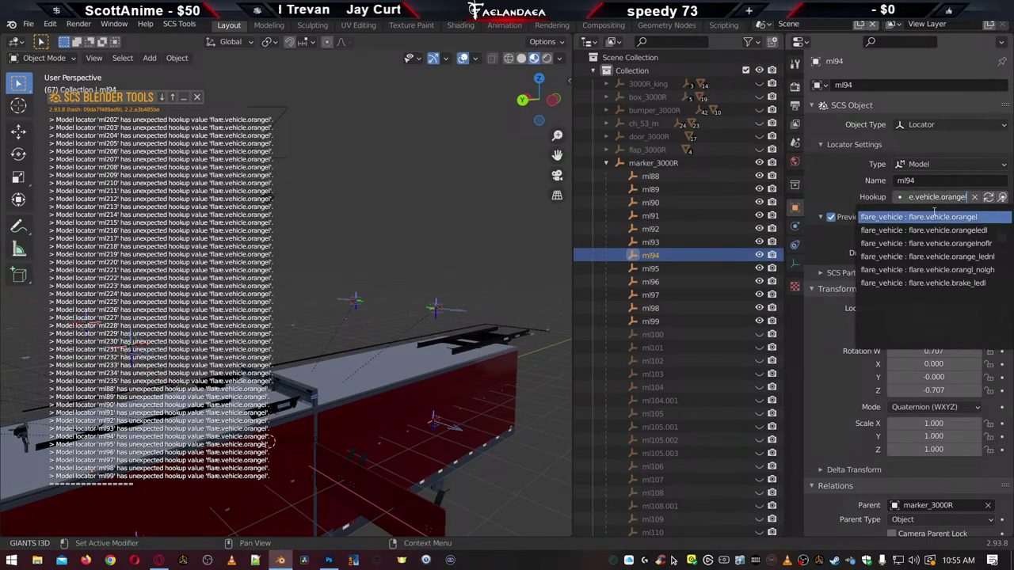
left_click(933, 214)
left_click(719, 268)
left_click(931, 197)
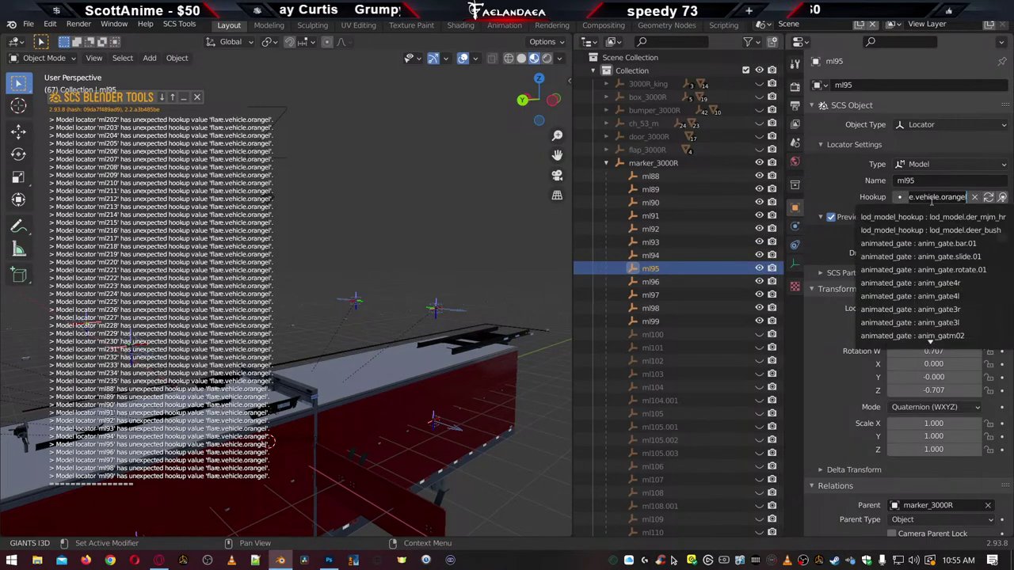
left_click(927, 216)
left_click(722, 281)
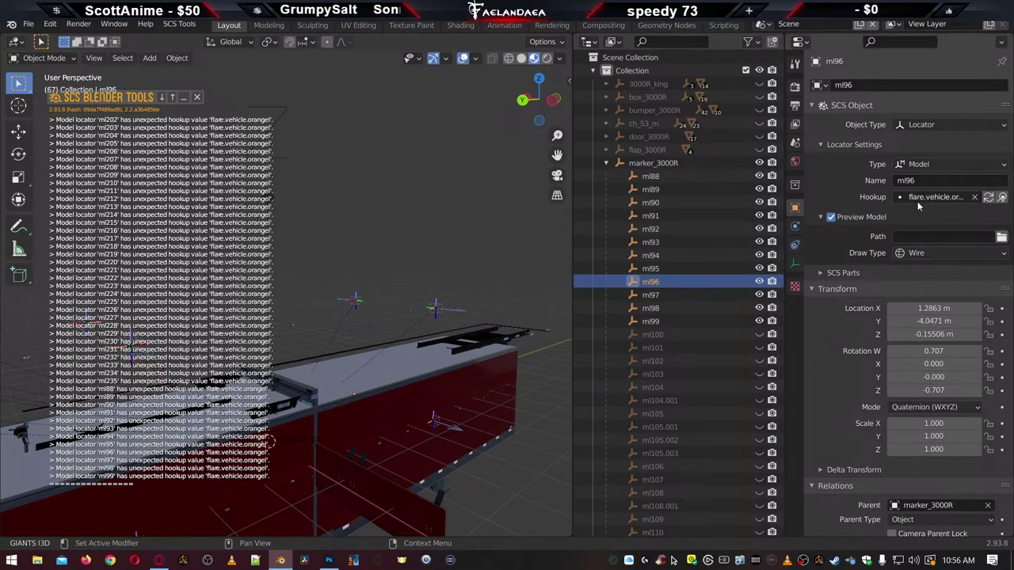
left_click(917, 198)
left_click(930, 215)
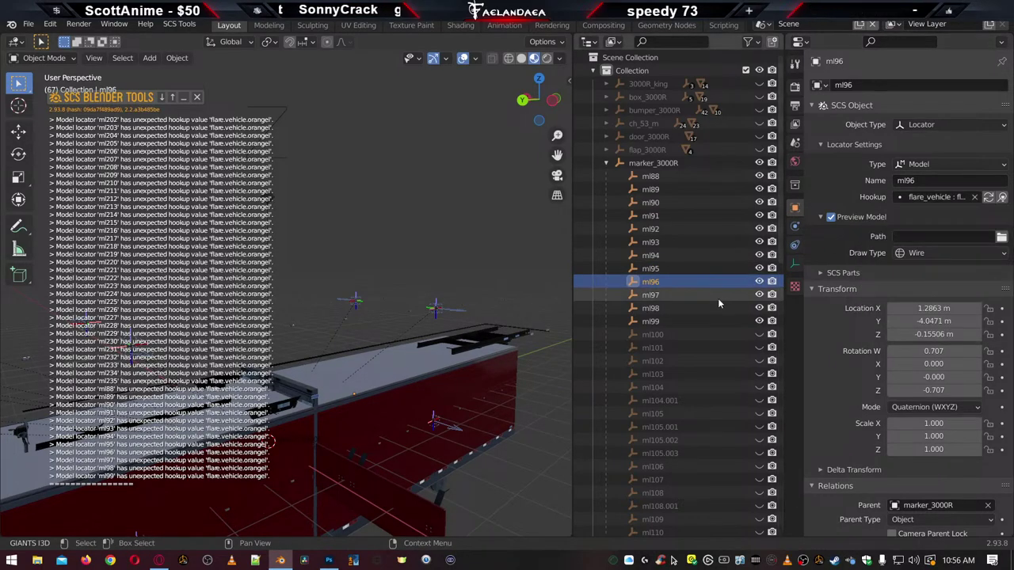
left_click(718, 295)
left_click(931, 198)
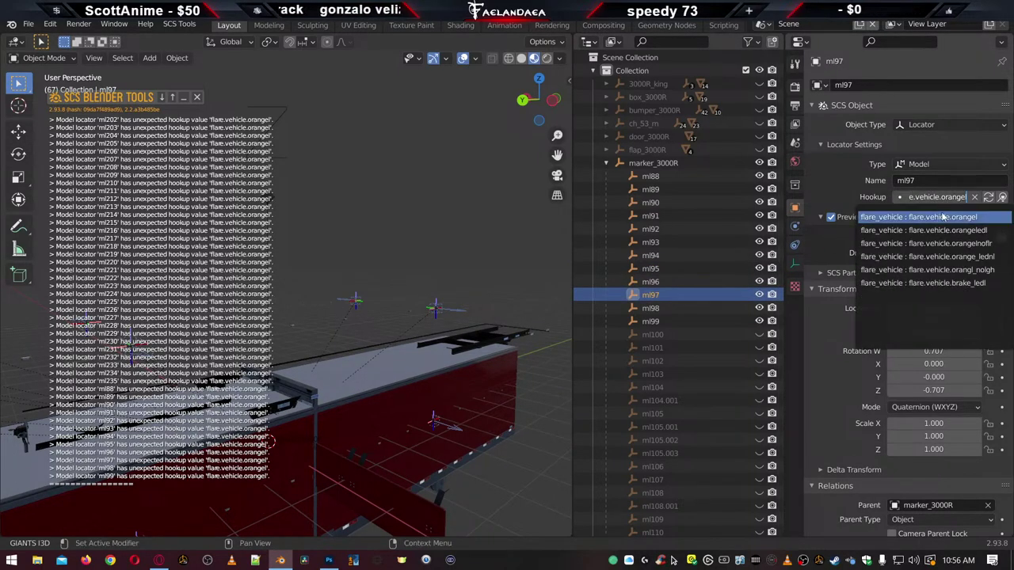
left_click(930, 216)
left_click(698, 307)
left_click(923, 198)
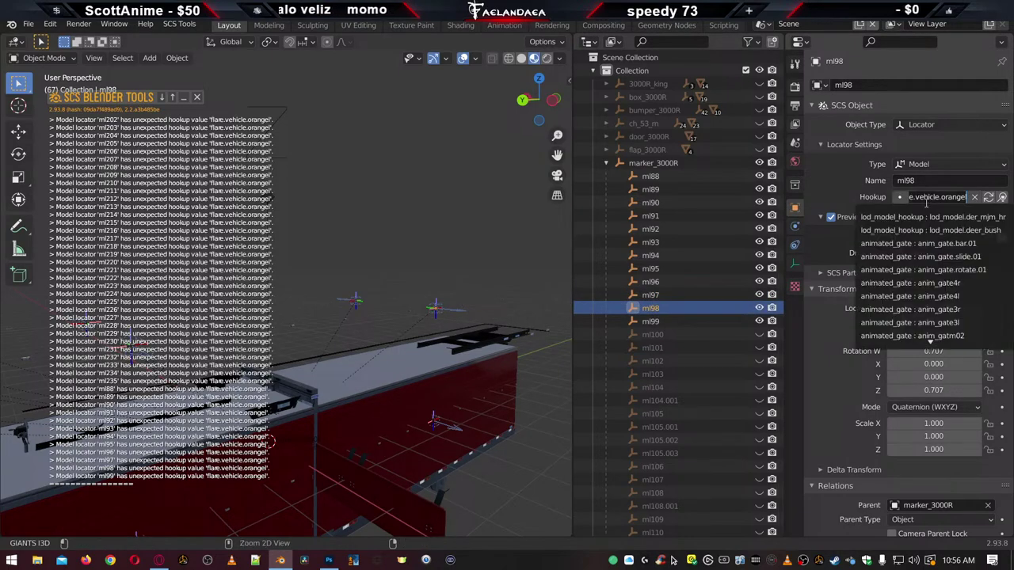
left_click(930, 215)
left_click(710, 321)
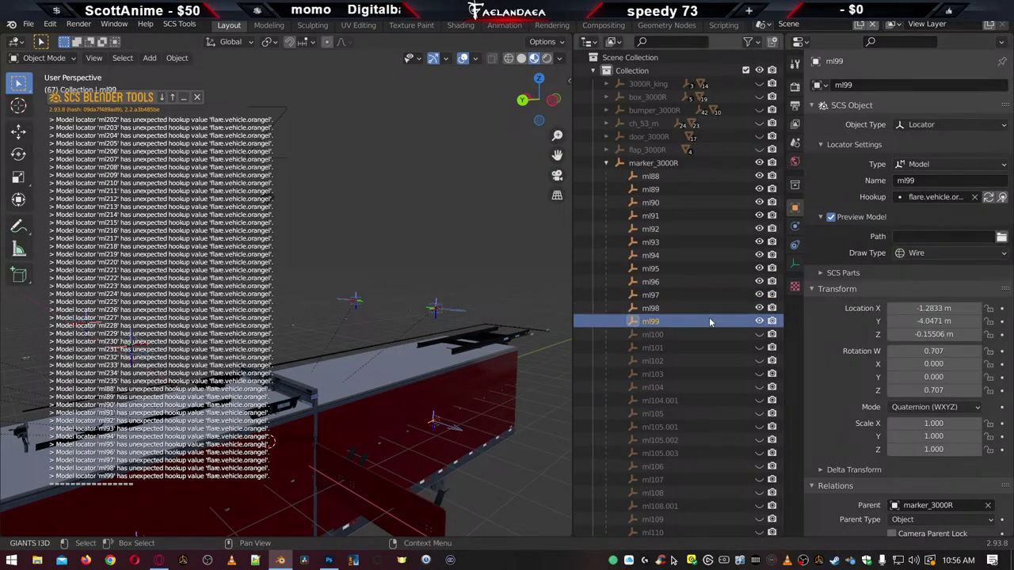
left_click(935, 197)
left_click(953, 218)
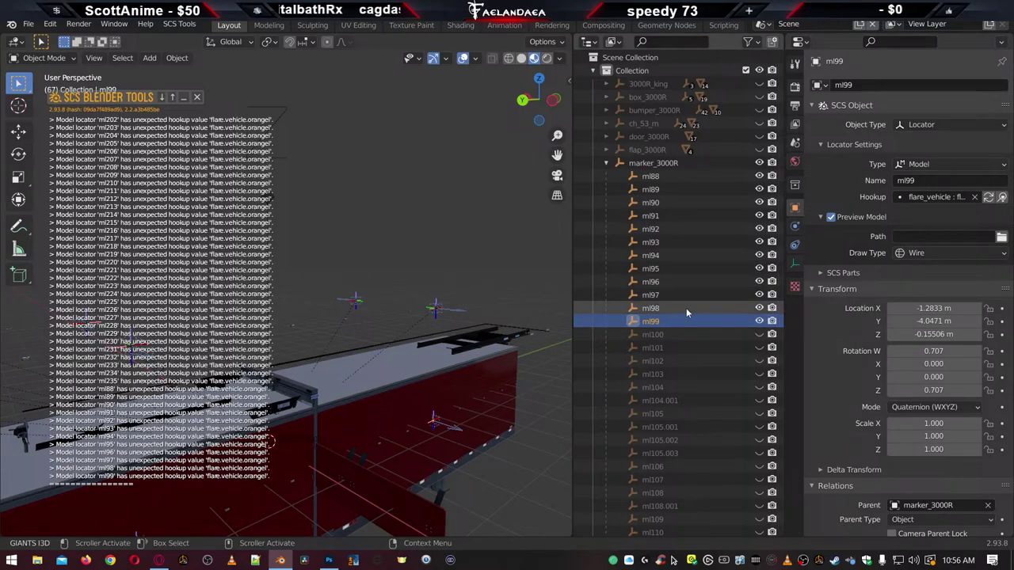
Hide locators ml226 through ml233, keeping ml99 in view in the Outliner
scroll(686, 340, "down", 5)
scroll(687, 339, "up", 4)
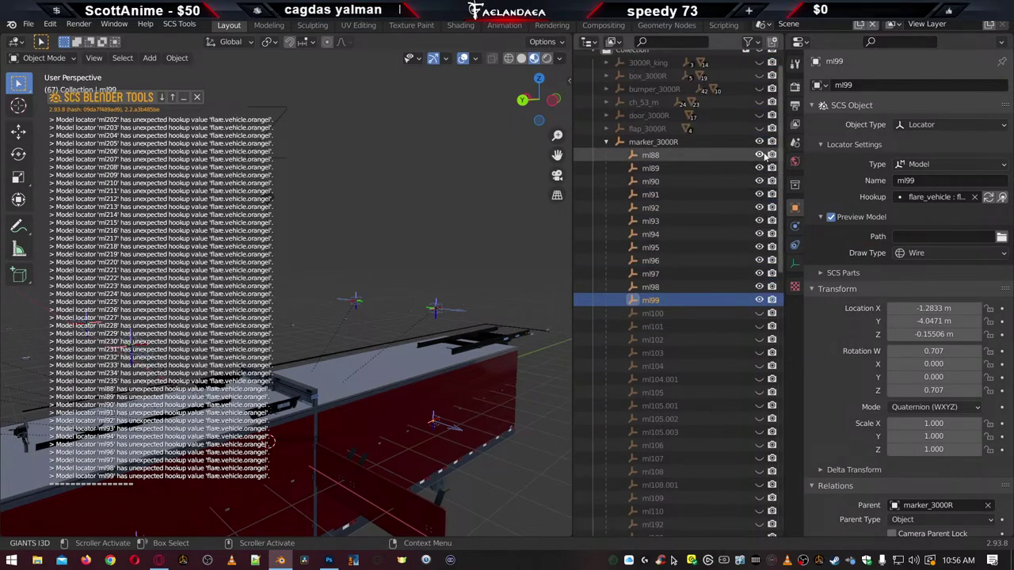
scroll(713, 386, "down", 20)
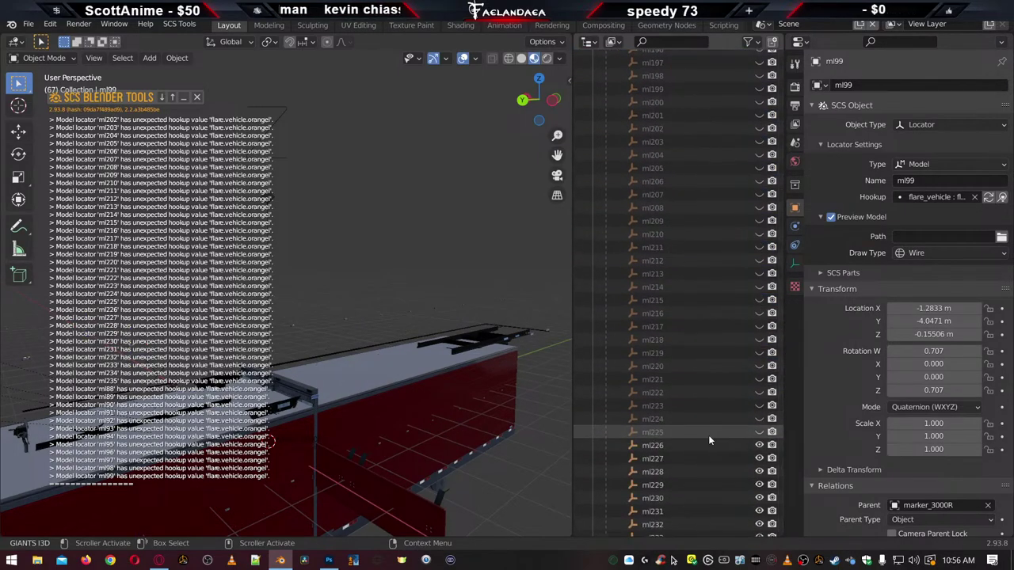
left_click_drag(759, 366, 758, 460)
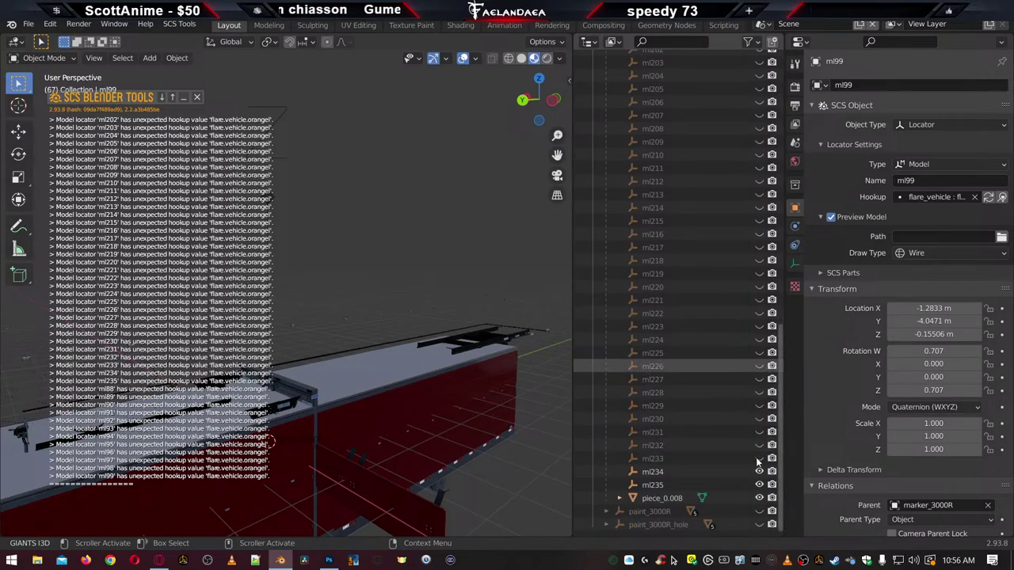
key("period")
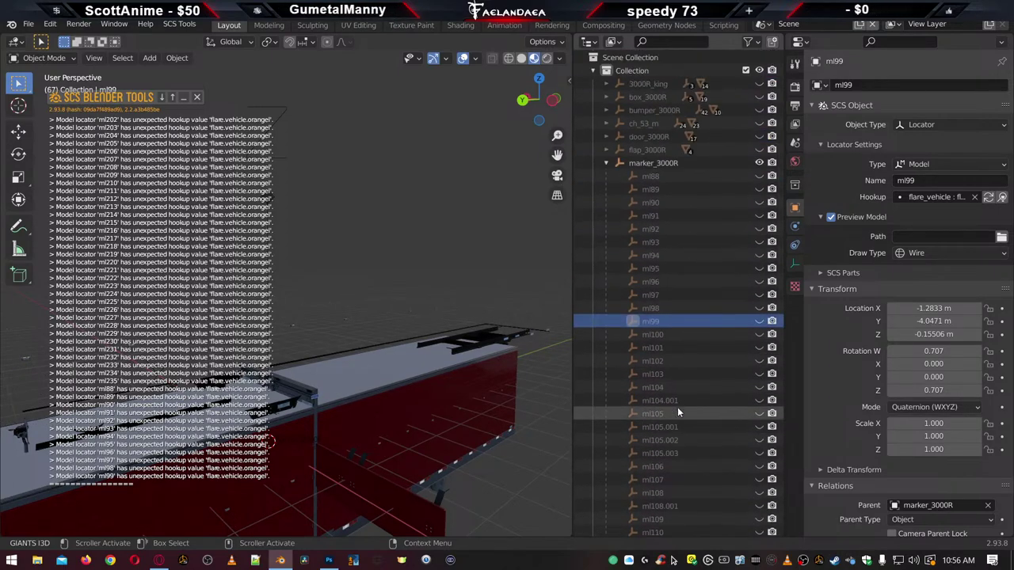
Select and collapse marker_3000R, then show the Scene's SCS export settings
left_click(643, 164)
left_click(607, 163)
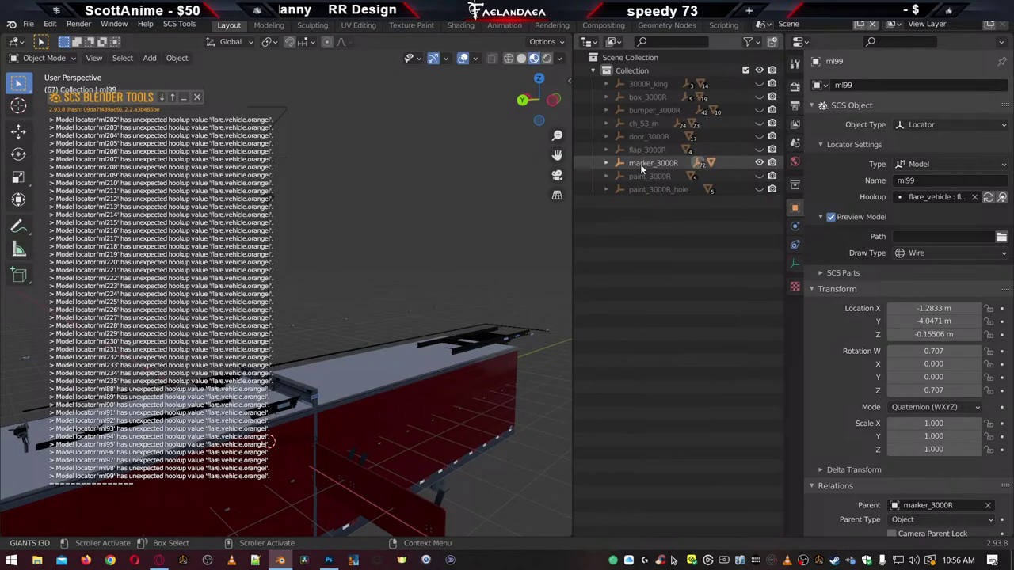
left_click(795, 109)
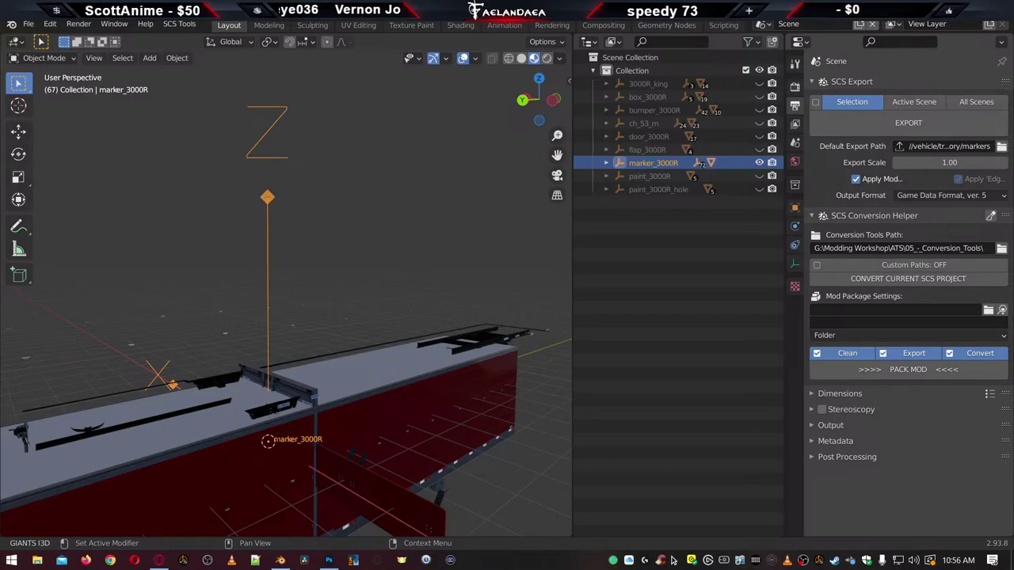
Set the default export path to trailer_owned\scs_box\accessory\chs_f_r
left_click(649, 180)
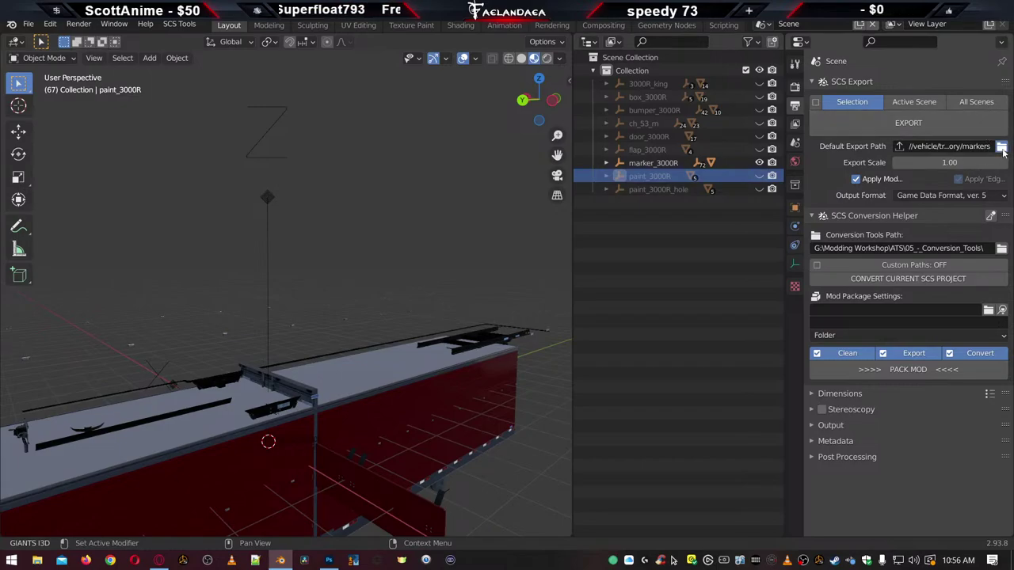
left_click(1002, 147)
double_click(454, 182)
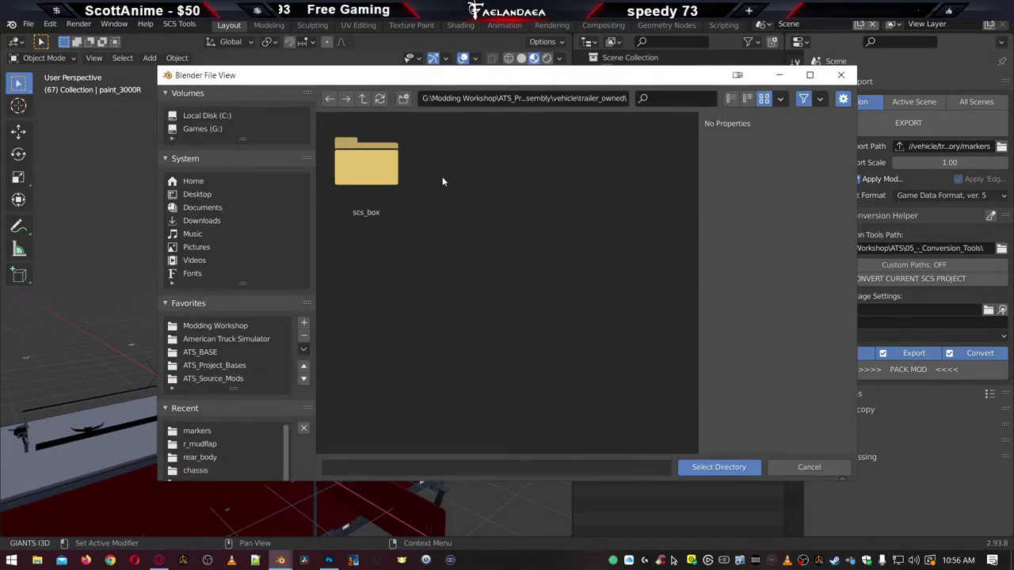
double_click(369, 174)
double_click(378, 185)
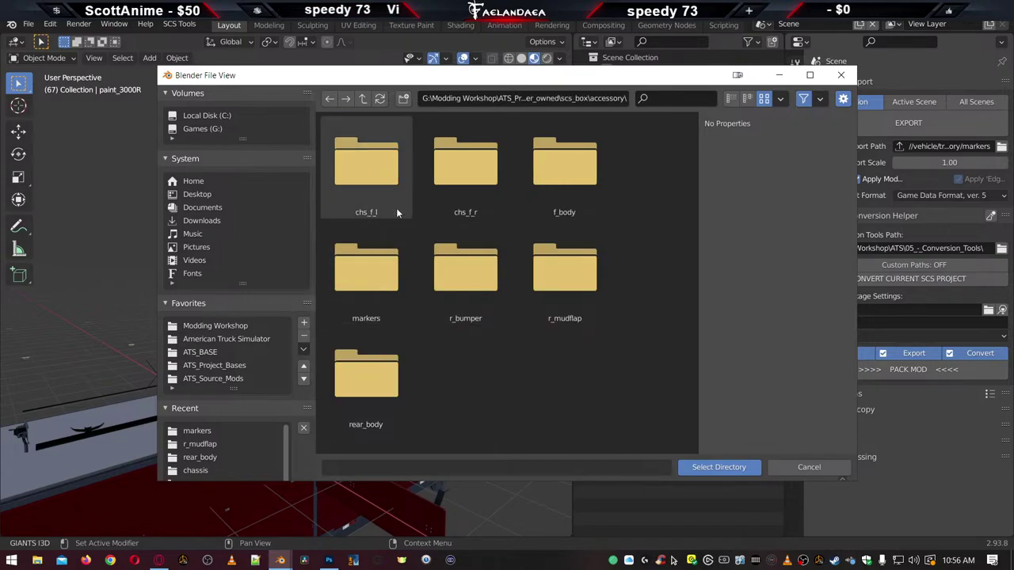
left_click(475, 174)
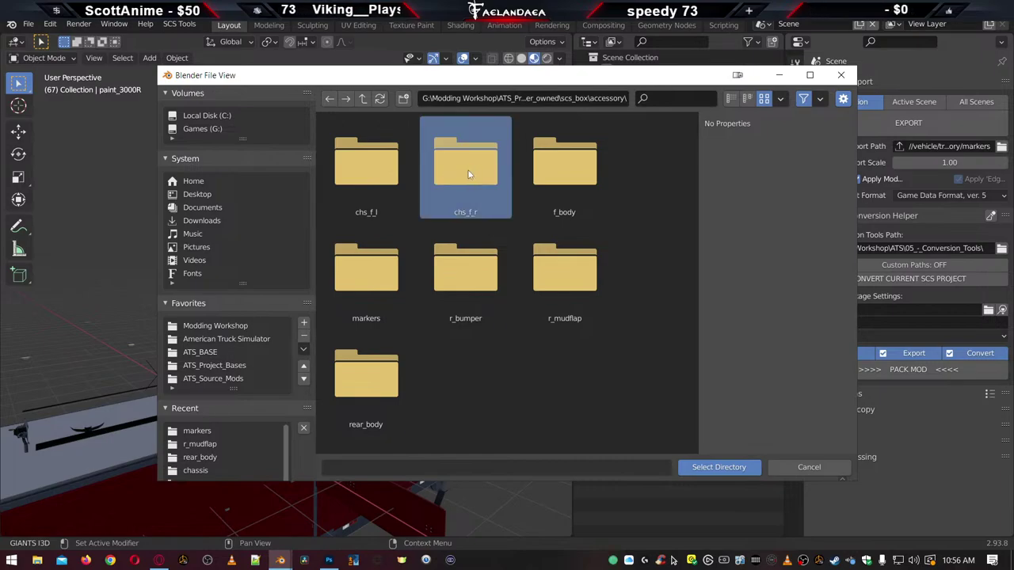
double_click(468, 175)
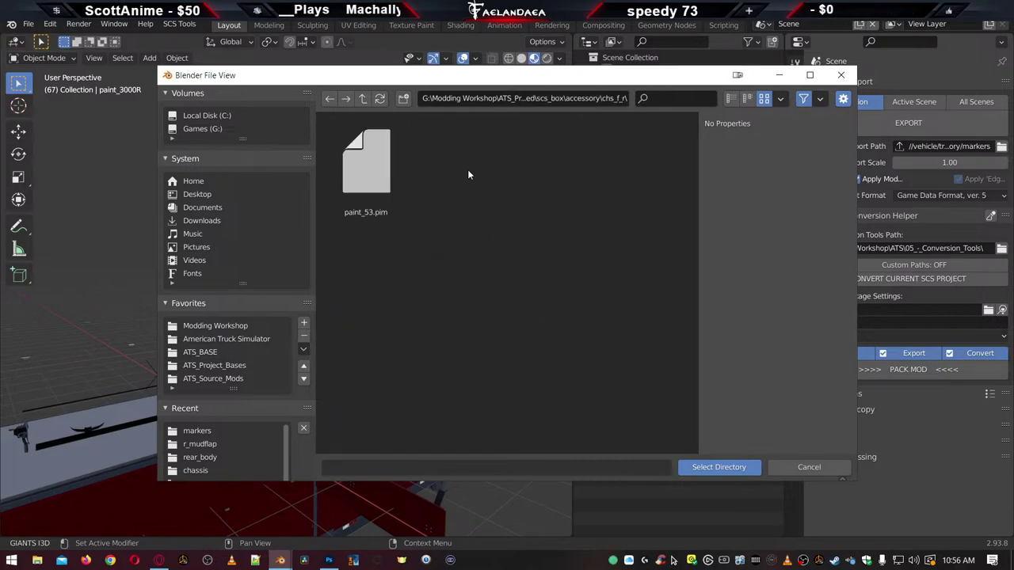
left_click(718, 468)
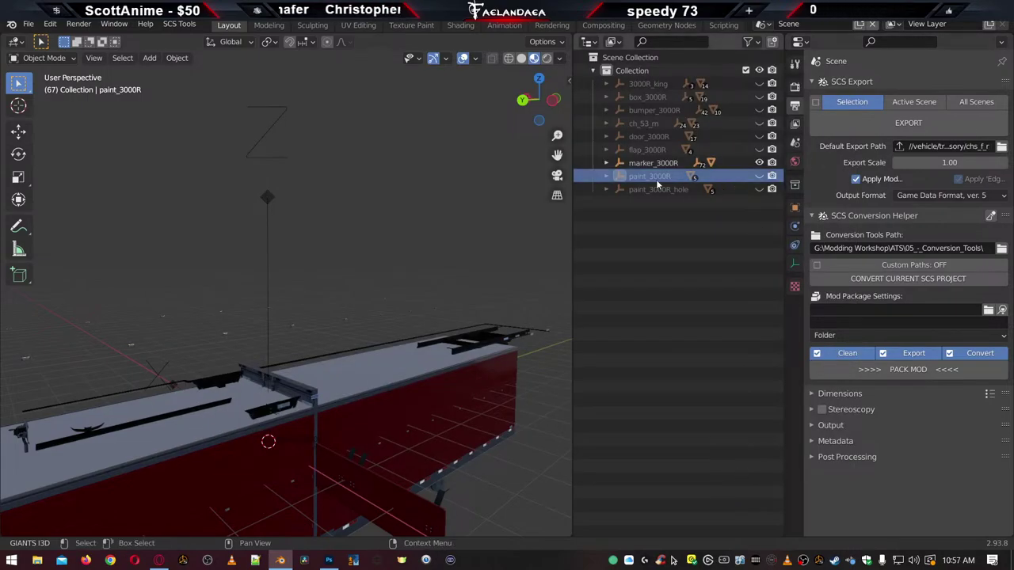
Hide marker_3000R, show and select paint_3000R, and export it
left_click(759, 162)
left_click(759, 176)
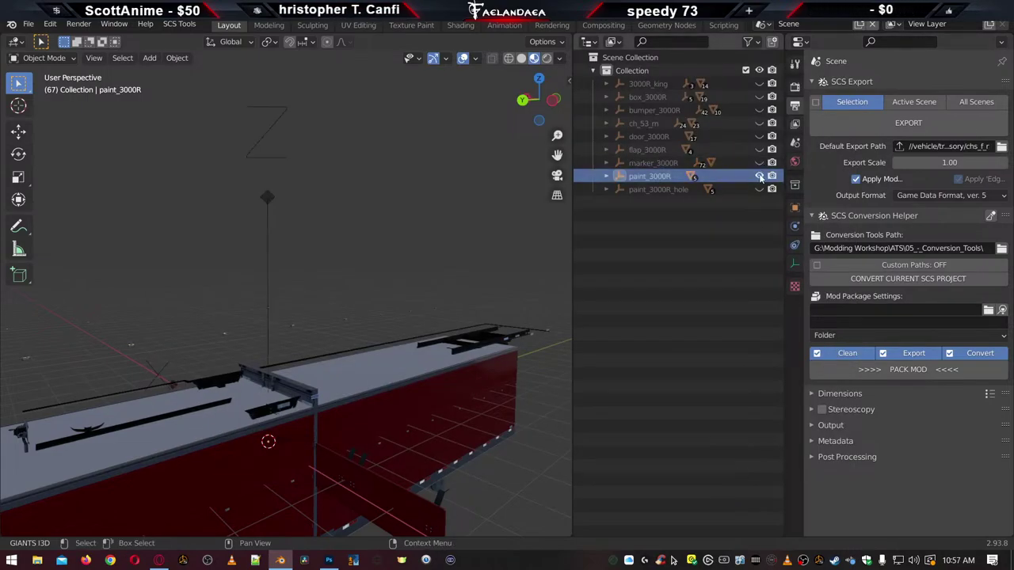
left_click(646, 176)
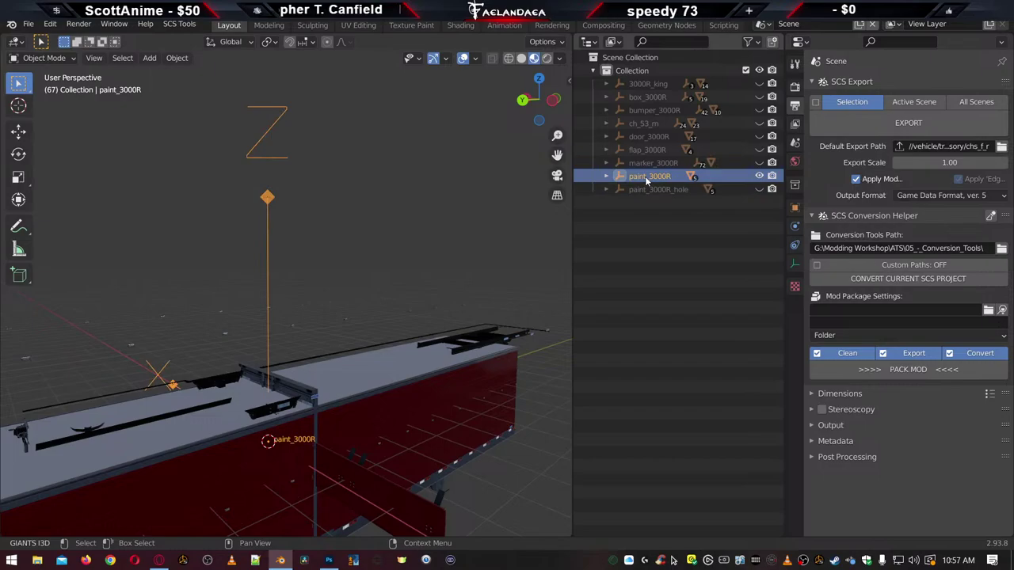
left_click(895, 127)
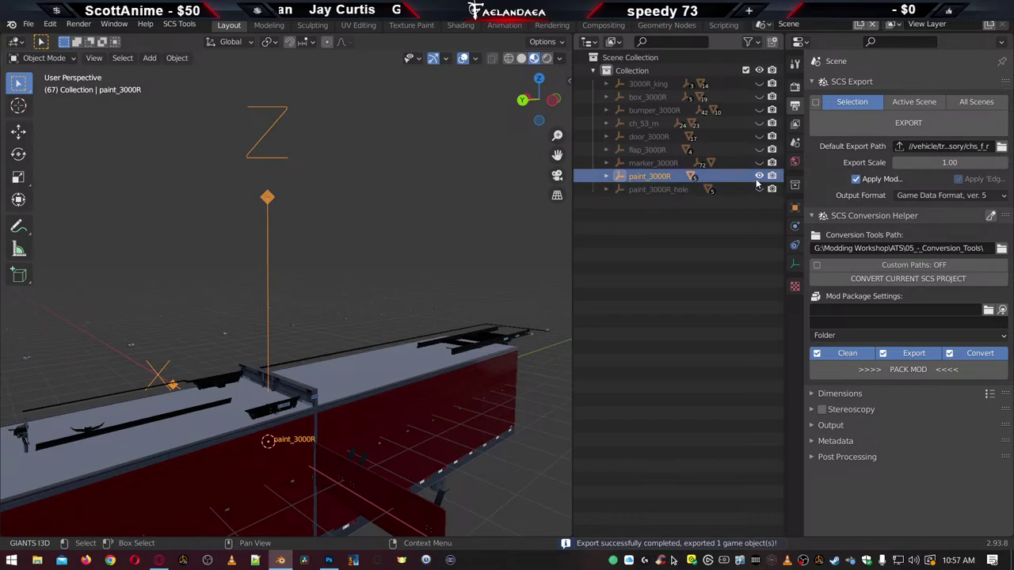
Select paint_3000R_hole, set the export path to scs_box\accessory\chs_f_l, and export it
left_click(663, 192)
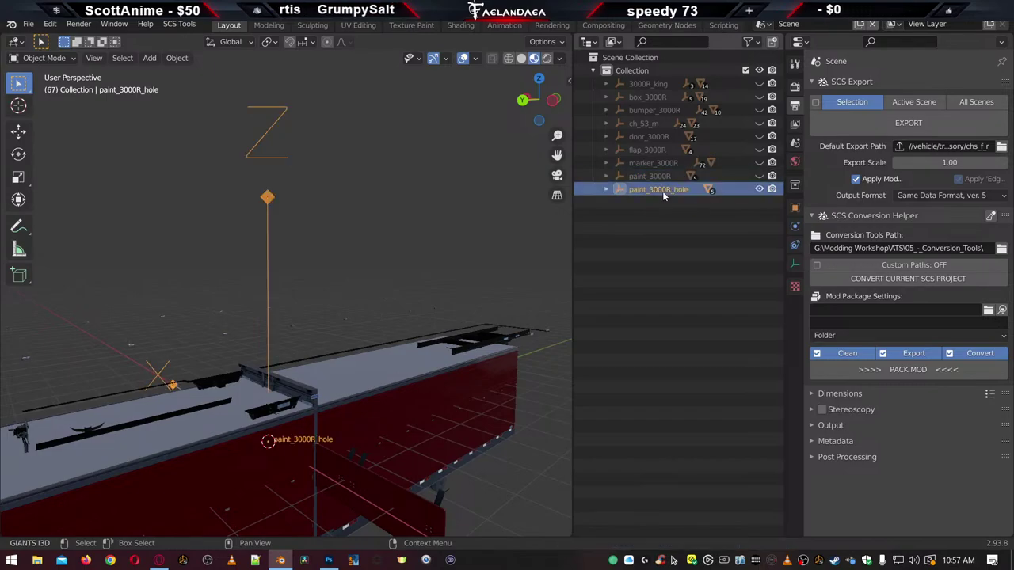
left_click(1001, 148)
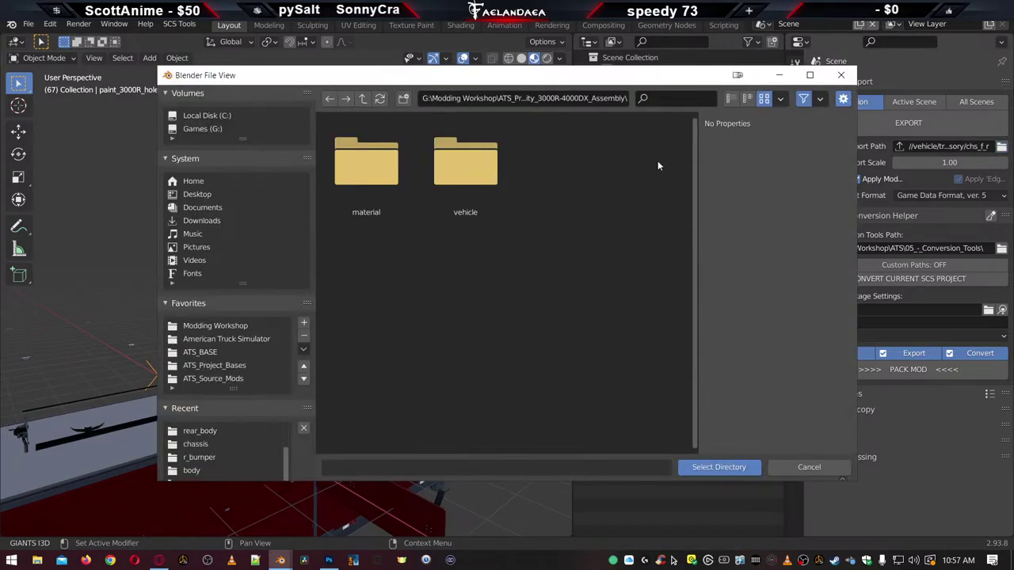
double_click(473, 169)
double_click(378, 177)
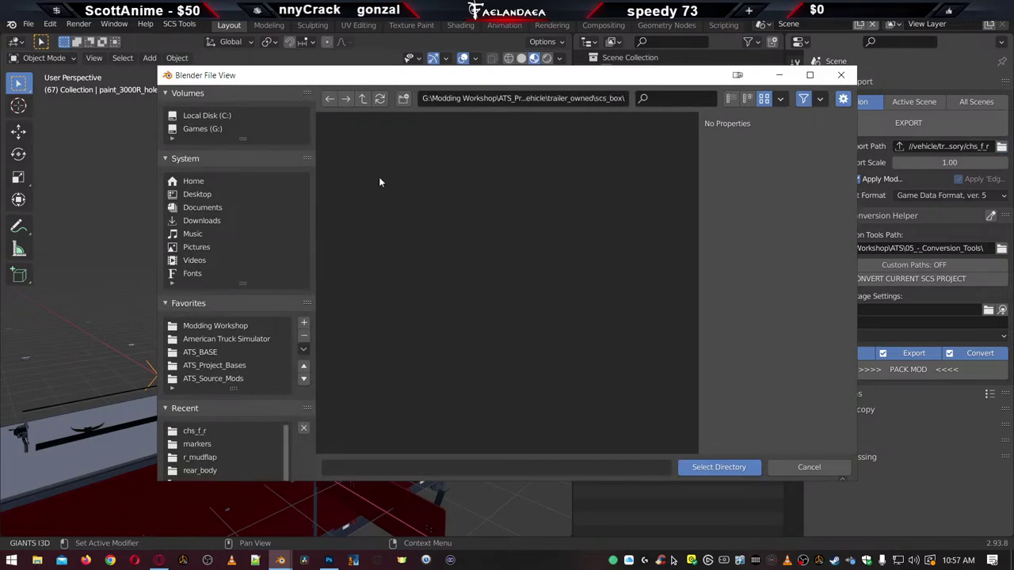
double_click(380, 180)
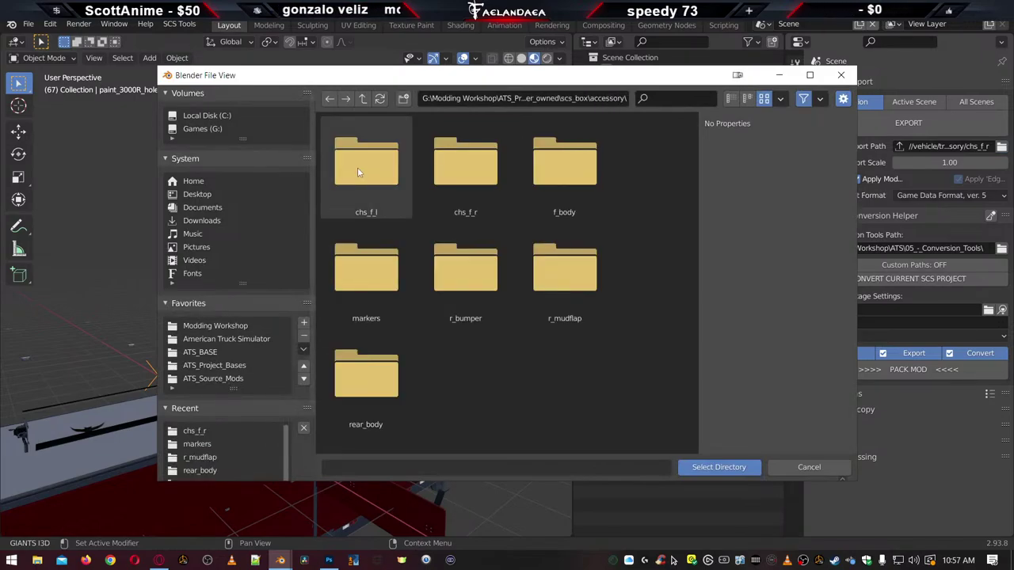
double_click(357, 167)
left_click(717, 467)
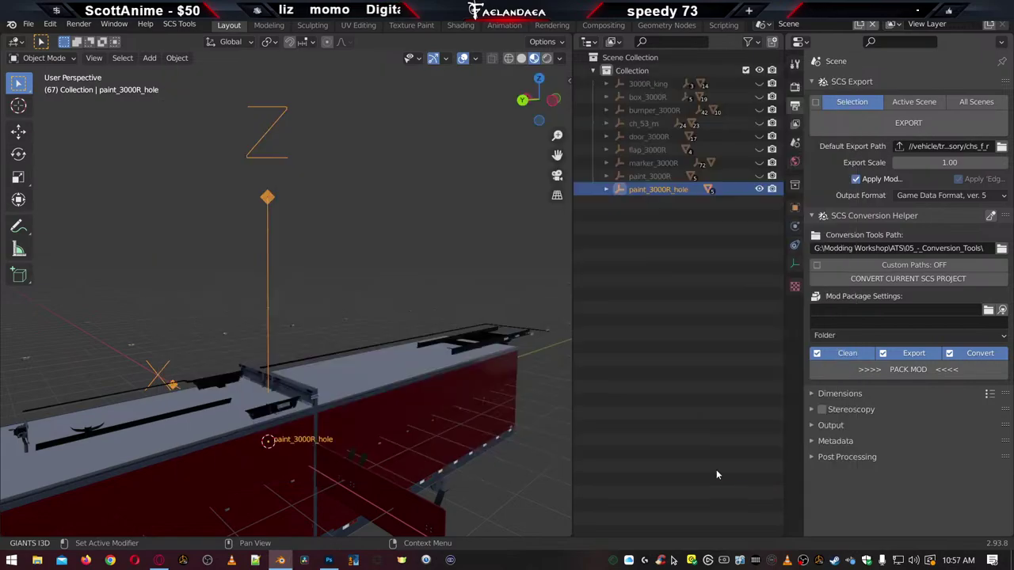
left_click(887, 124)
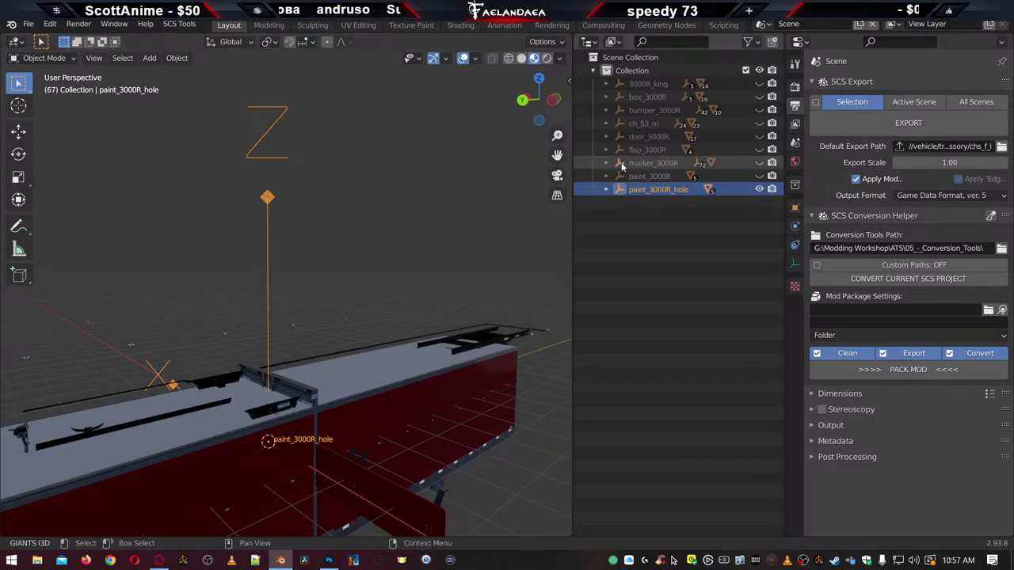
Expand marker_3000R, make ml99 active, and select all locators sharing its flare_vehicle hookup
left_click(646, 162)
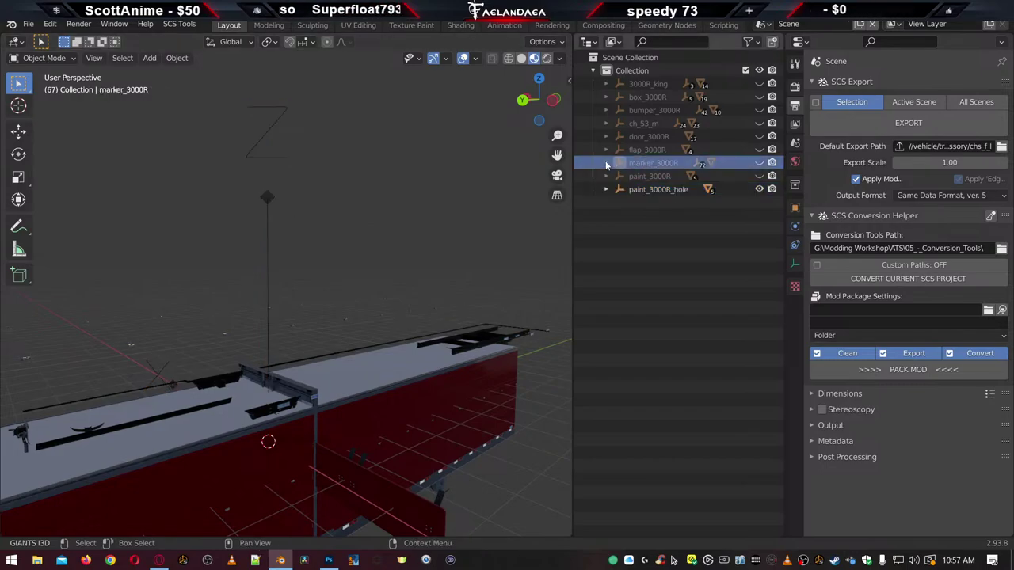
left_click(607, 163)
scroll(664, 238, "down", 4)
left_click(655, 198)
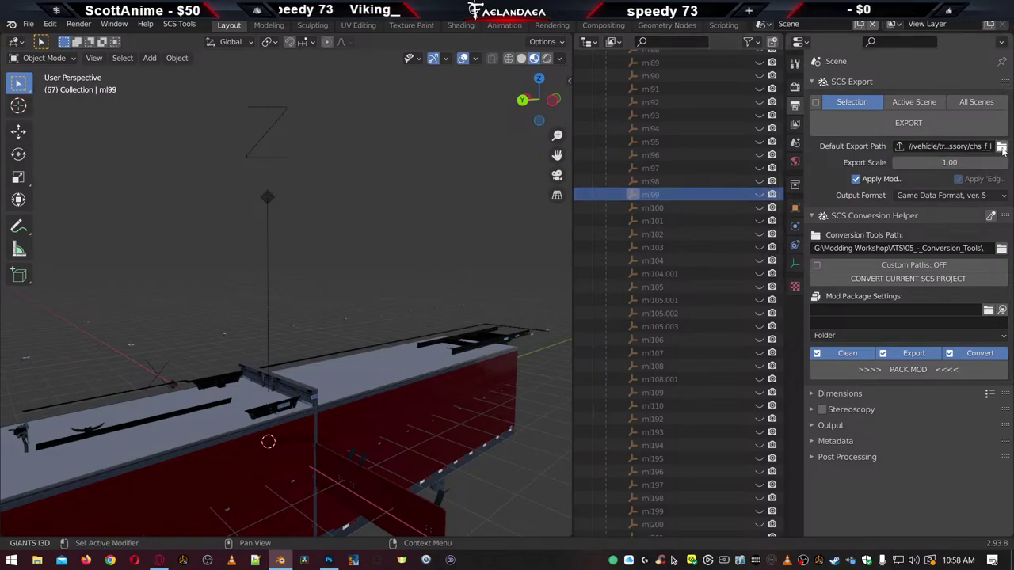
left_click(795, 208)
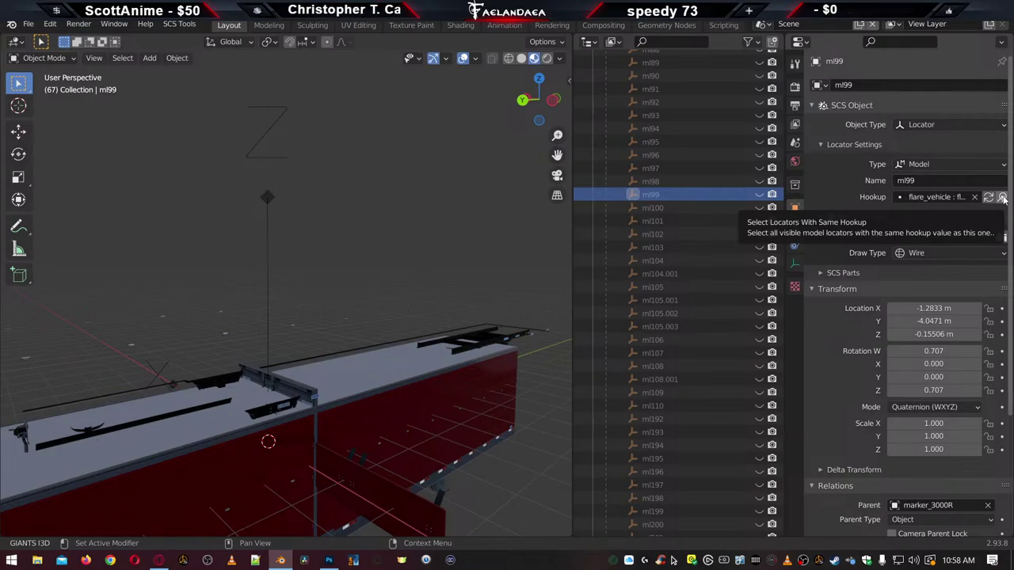
left_click(1002, 198)
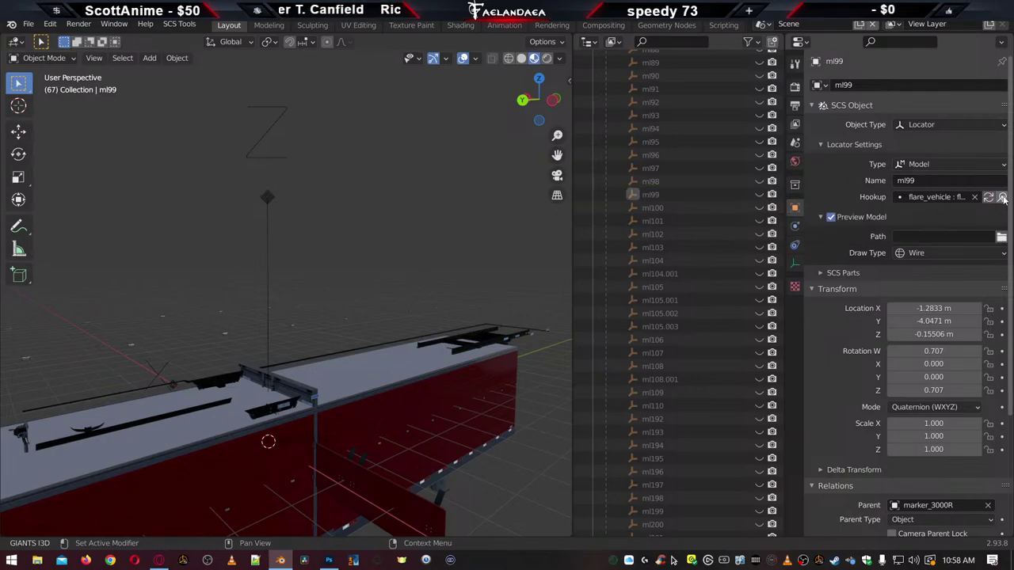
scroll(732, 263, "down", 15)
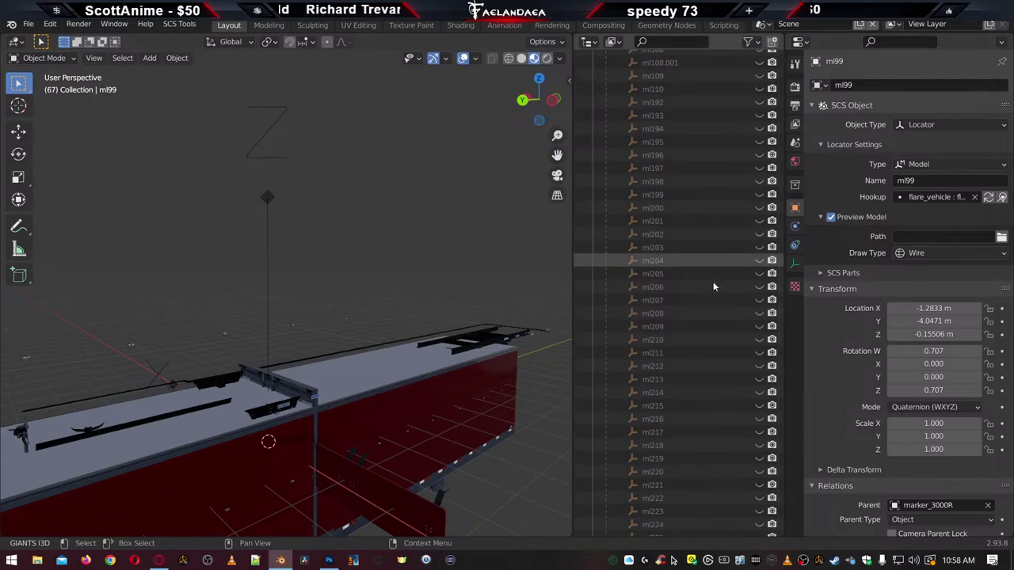
scroll(714, 289, "up", 15)
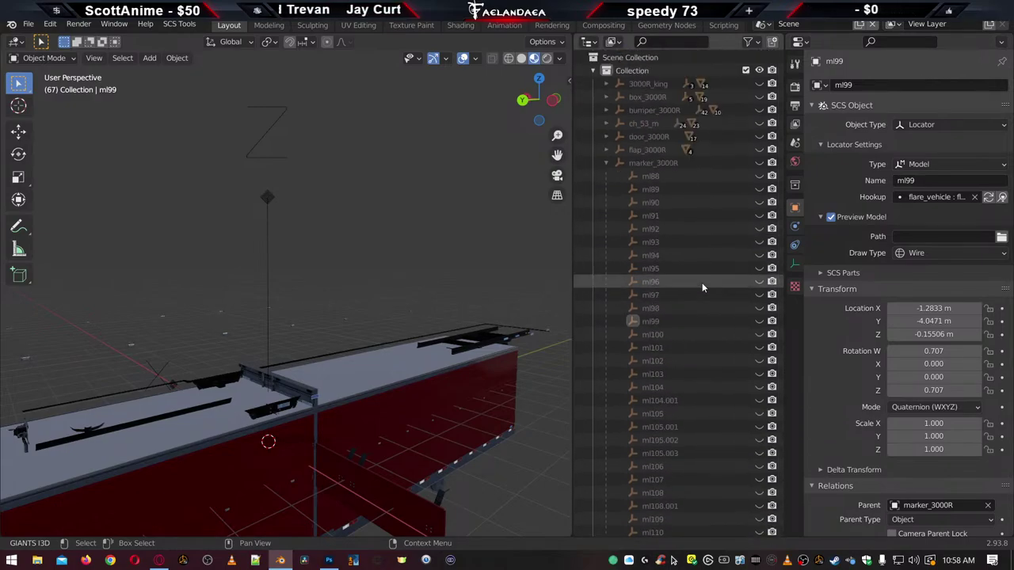
left_click(653, 279)
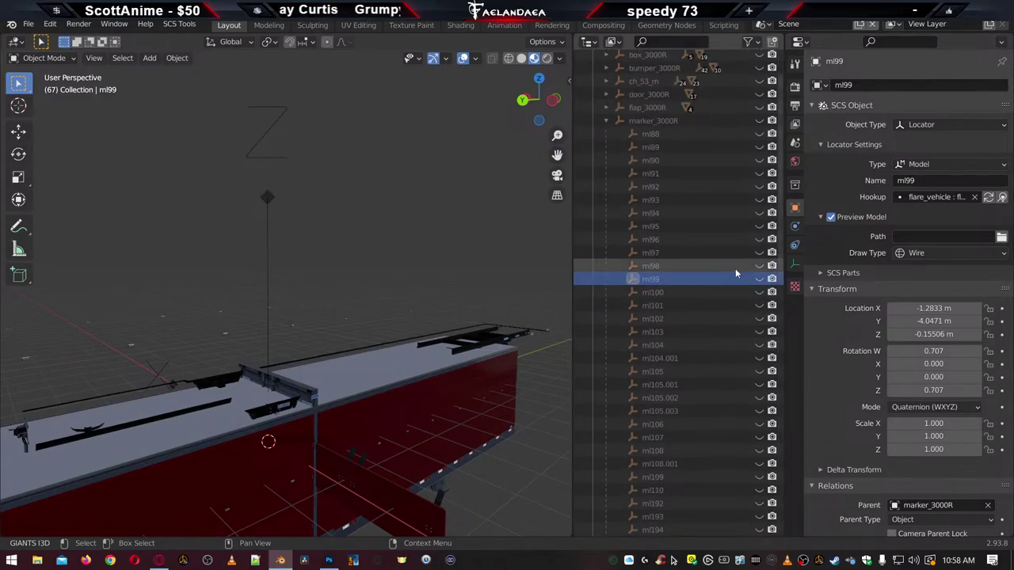
left_click(1003, 198)
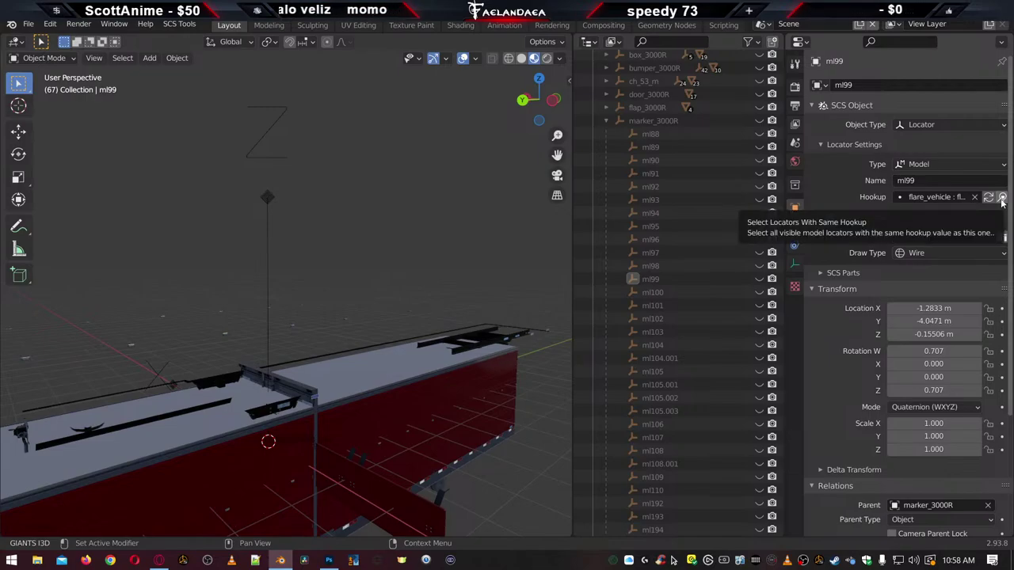
Unhide locators ml93 through ml235 in the Outliner's visibility column
left_click(1002, 198)
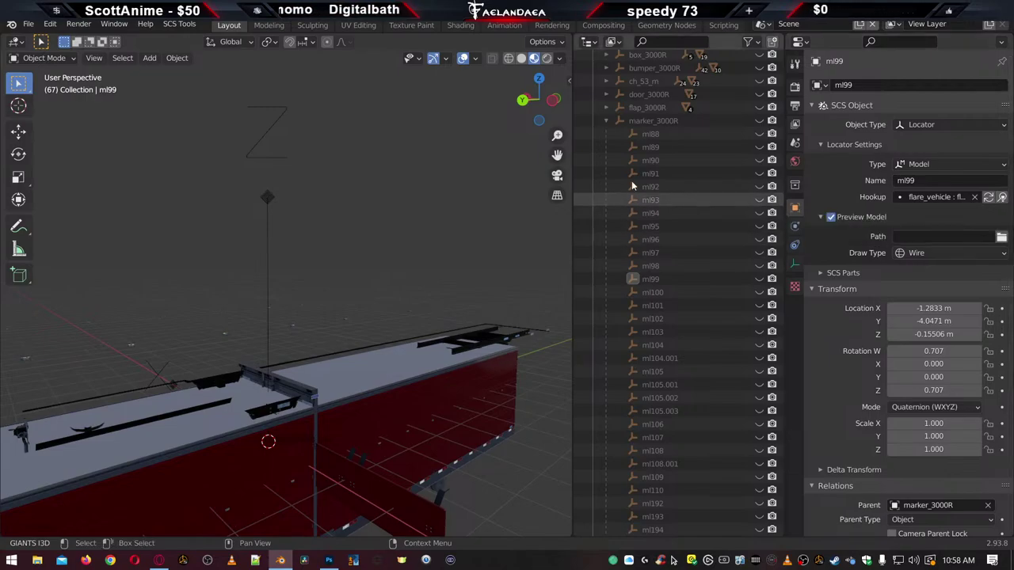
left_click_drag(758, 204, 753, 530)
scroll(733, 443, "down", 8)
scroll(721, 399, "down", 1)
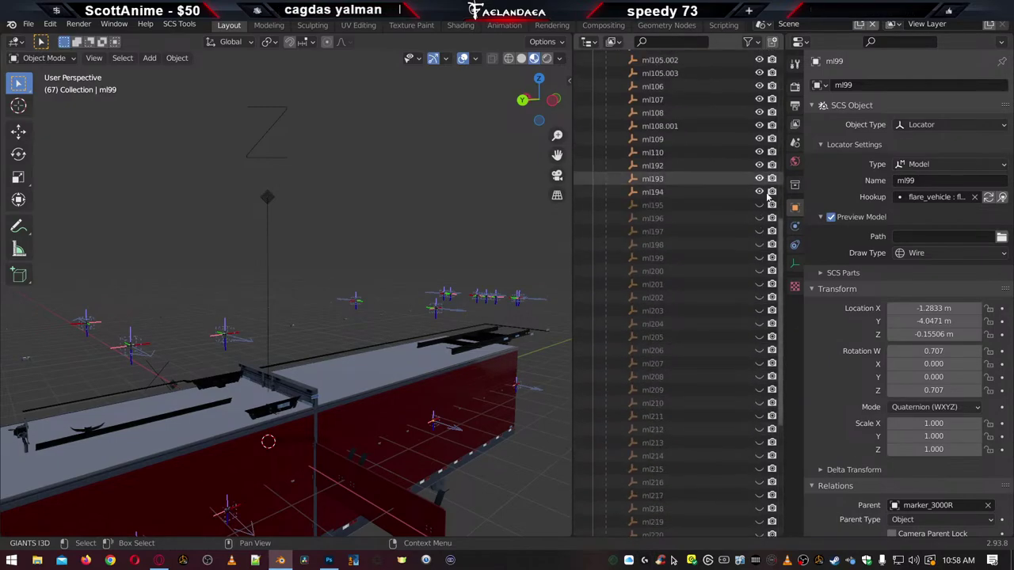
left_click_drag(759, 206, 762, 493)
scroll(759, 463, "down", 6)
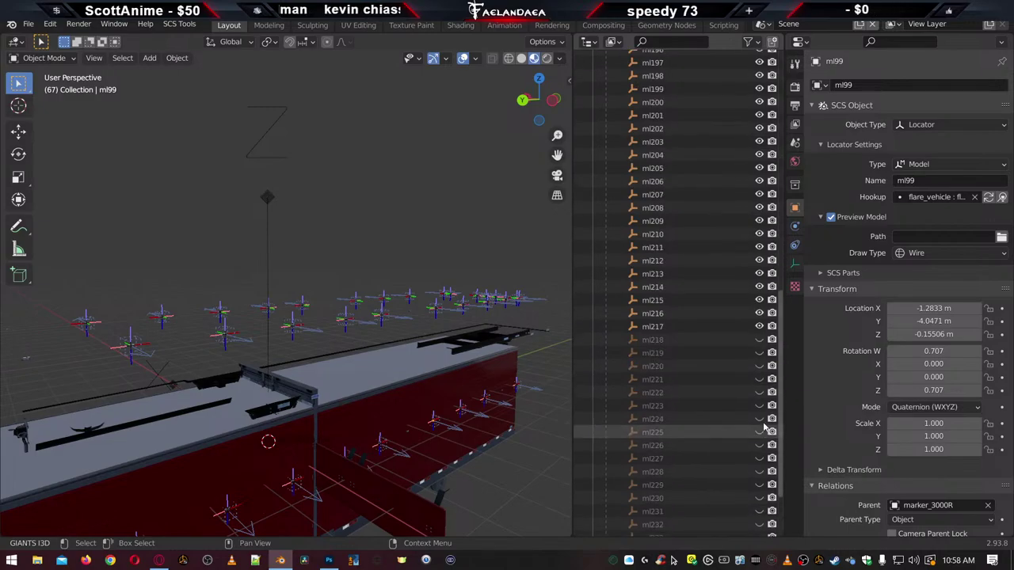
left_click(759, 261)
left_click_drag(757, 275, 760, 487)
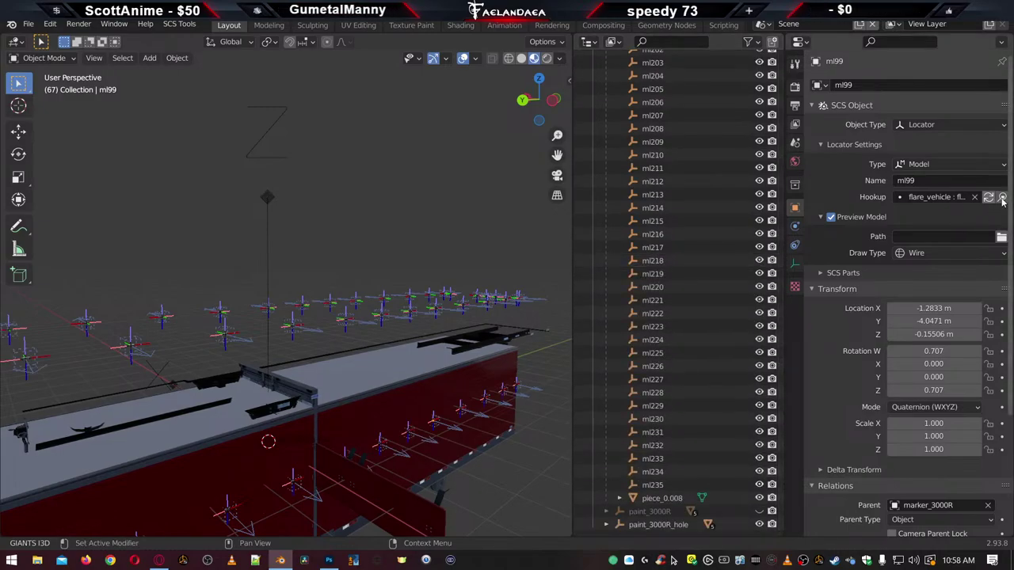
Reselect all locators with the matching flare hookup and collapse marker_3000R
left_click(1003, 197)
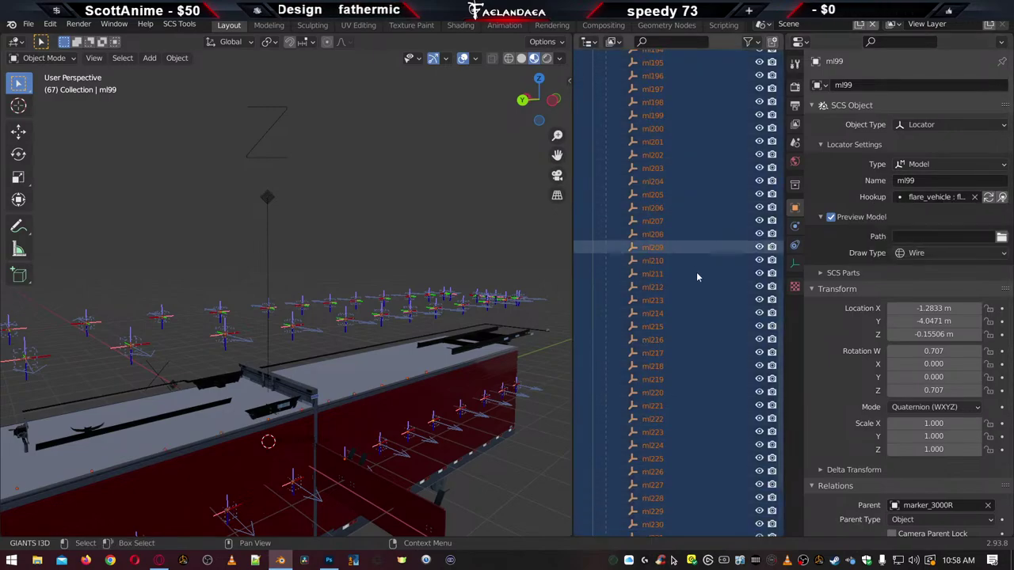
scroll(697, 278, "up", 8)
scroll(697, 262, "up", 8)
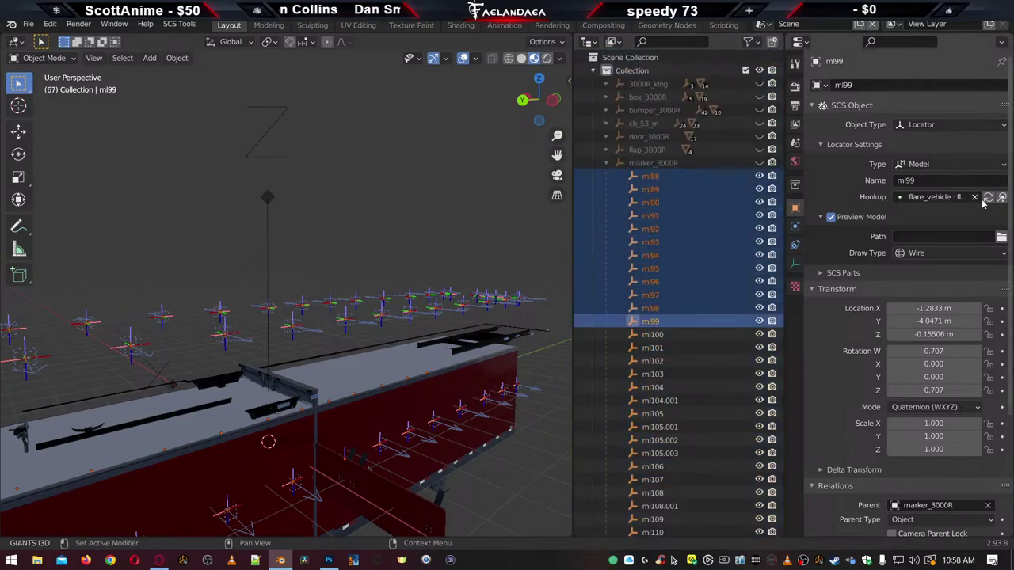
left_click(607, 163)
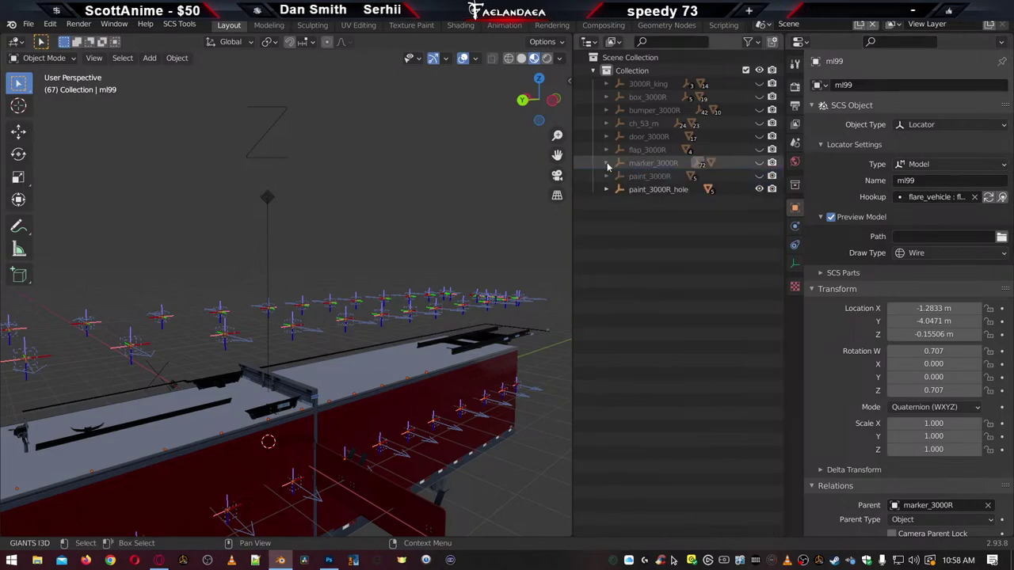
Deselect paint_3000R_hole and hide all locators using the SCS Visibility Tools sidebar
left_click(651, 192)
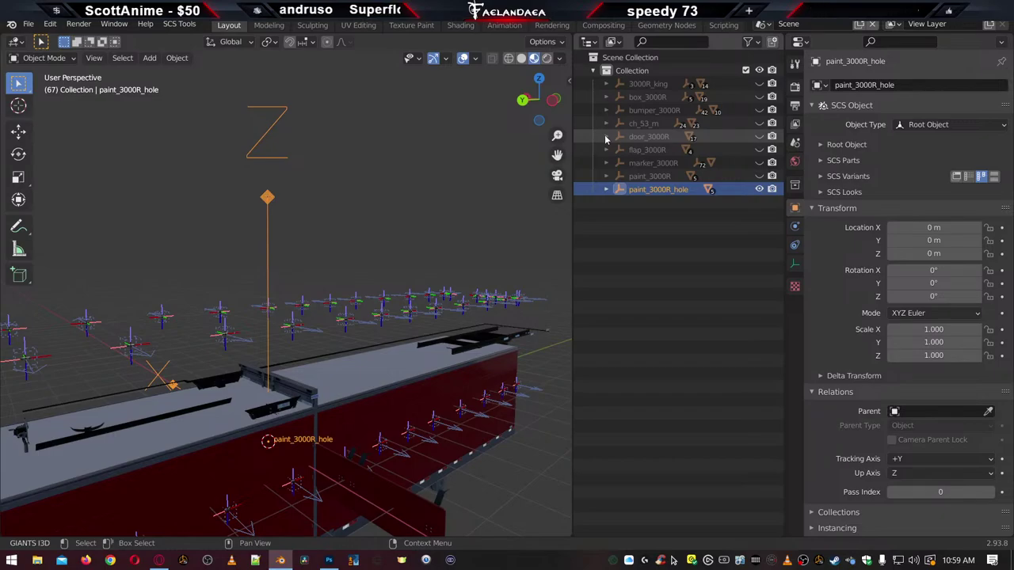
scroll(410, 237, "down", 5)
left_click(420, 227)
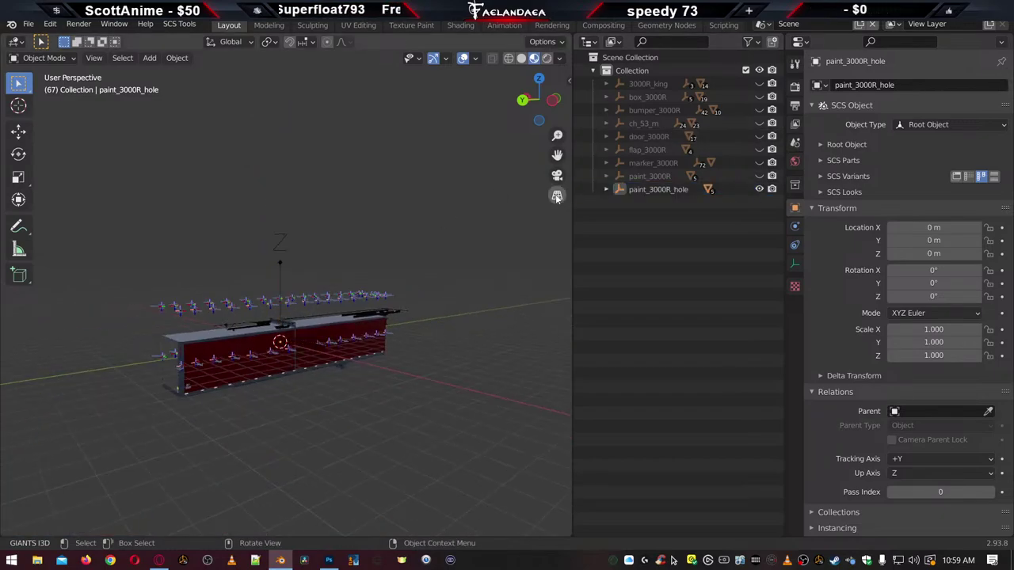
left_click(179, 24)
mouse_move(208, 117)
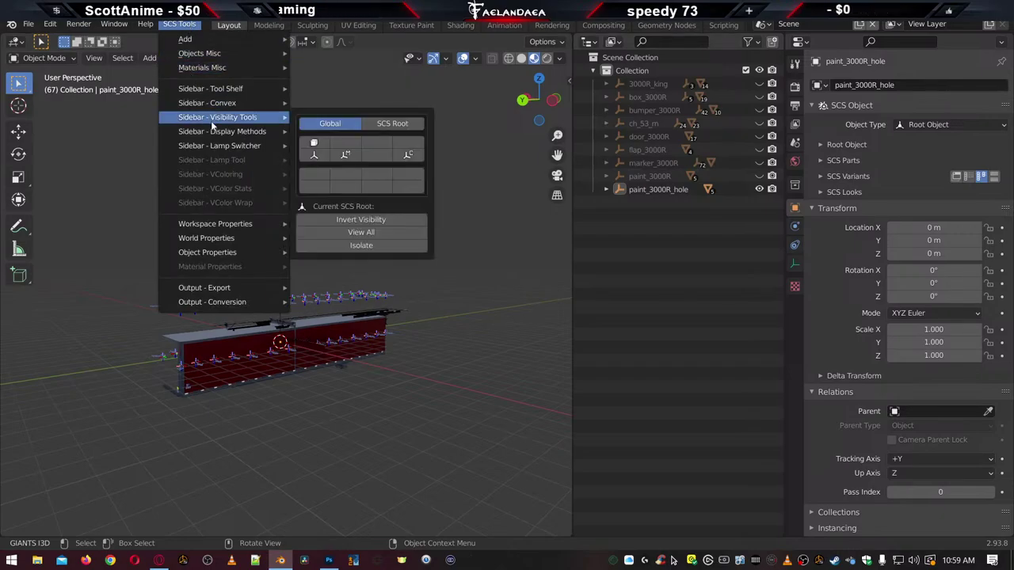
left_click(313, 143)
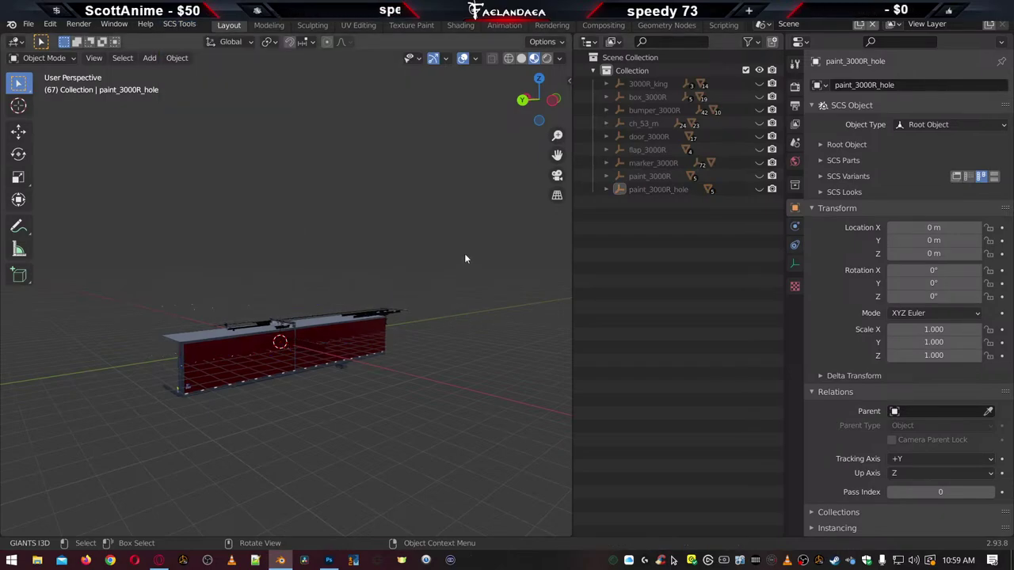
scroll(415, 301, "up", 5)
middle_click_drag(388, 325, 365, 333)
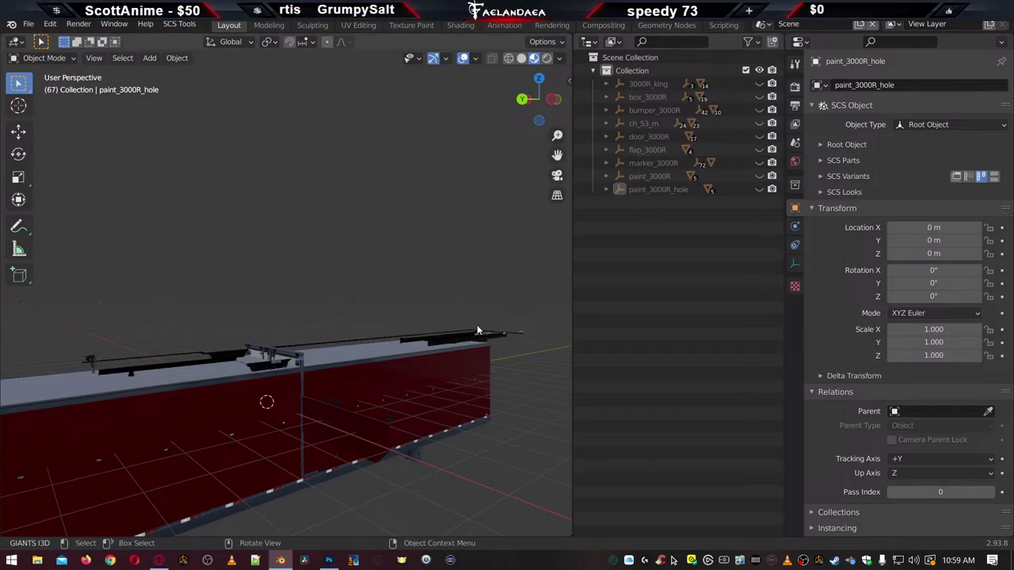
middle_click_drag(478, 331, 533, 309)
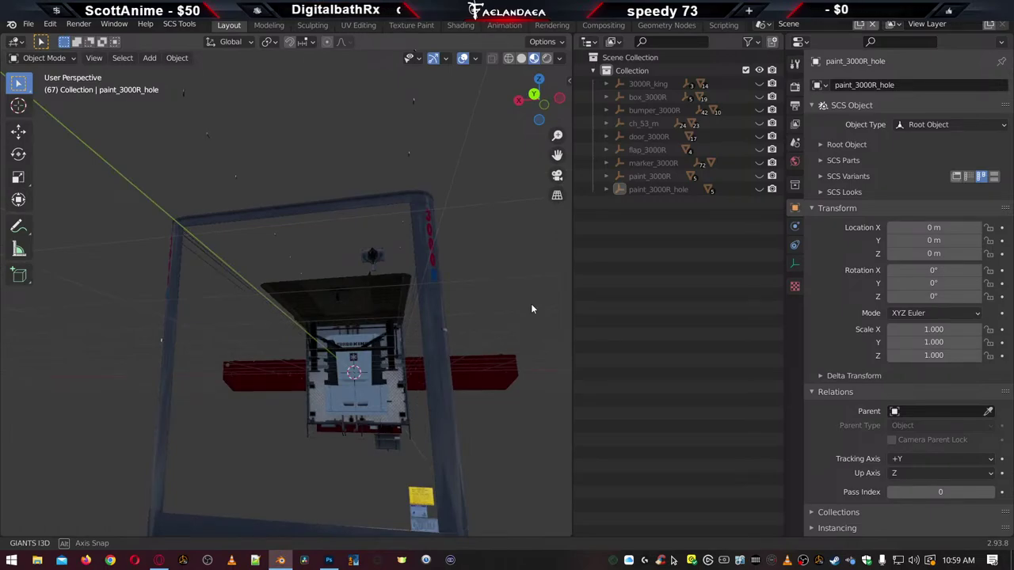
middle_click_drag(532, 309, 486, 330)
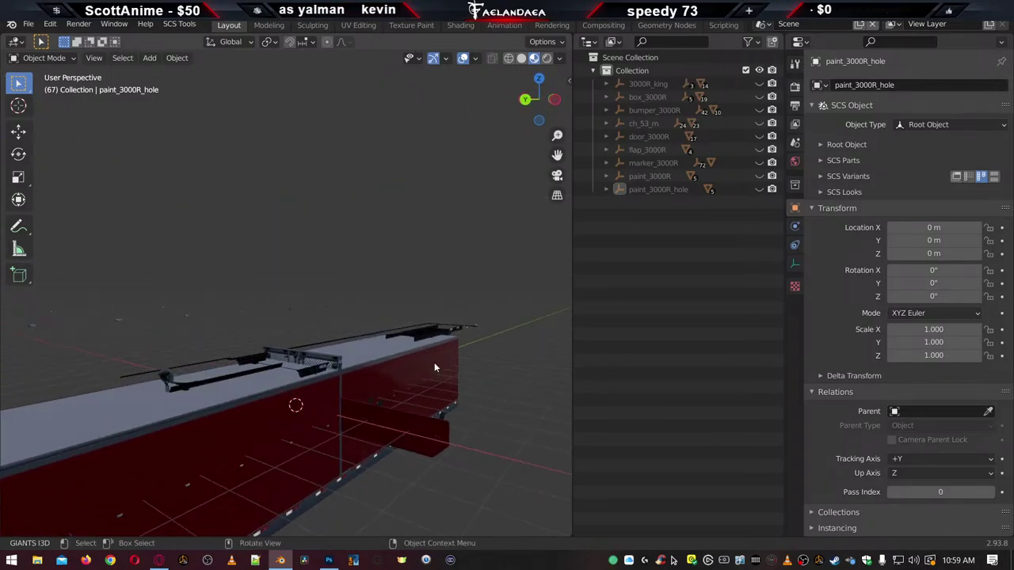
middle_click_drag(358, 394, 448, 336)
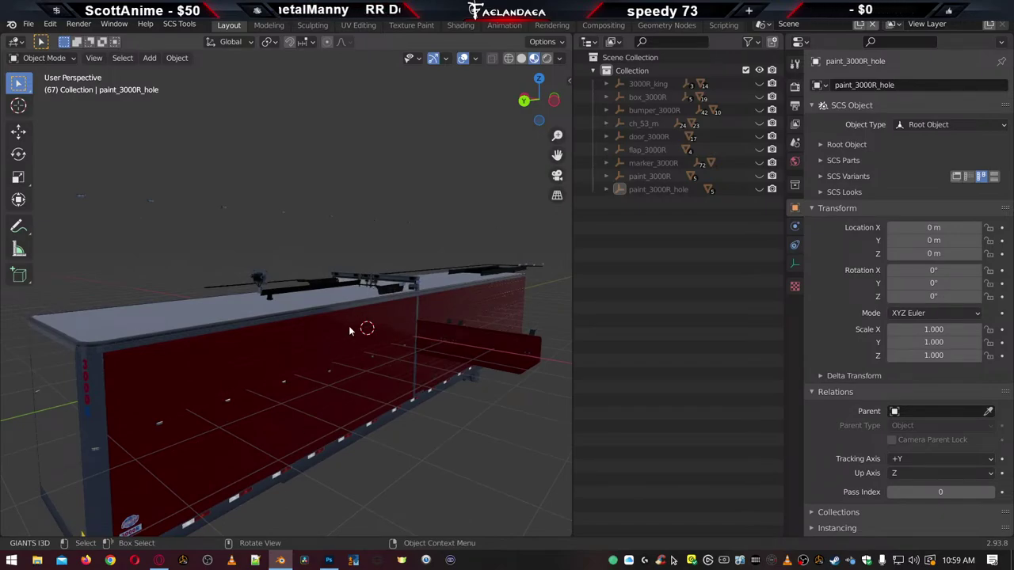
scroll(378, 307, "down", 3)
scroll(379, 312, "down", 3)
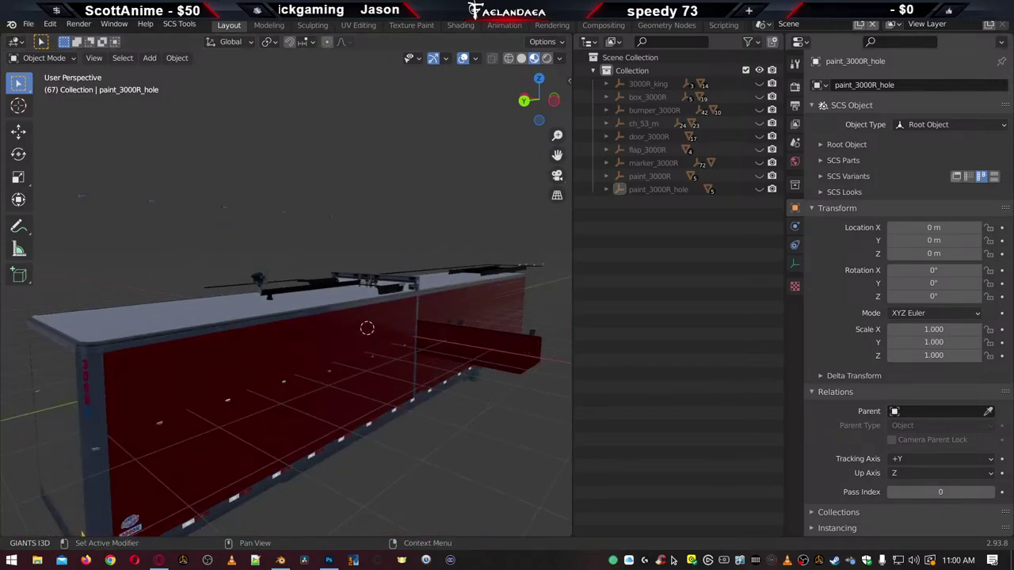
Maximize the chassis folder window and delete the three ch_53_r files
key("alt+Tab")
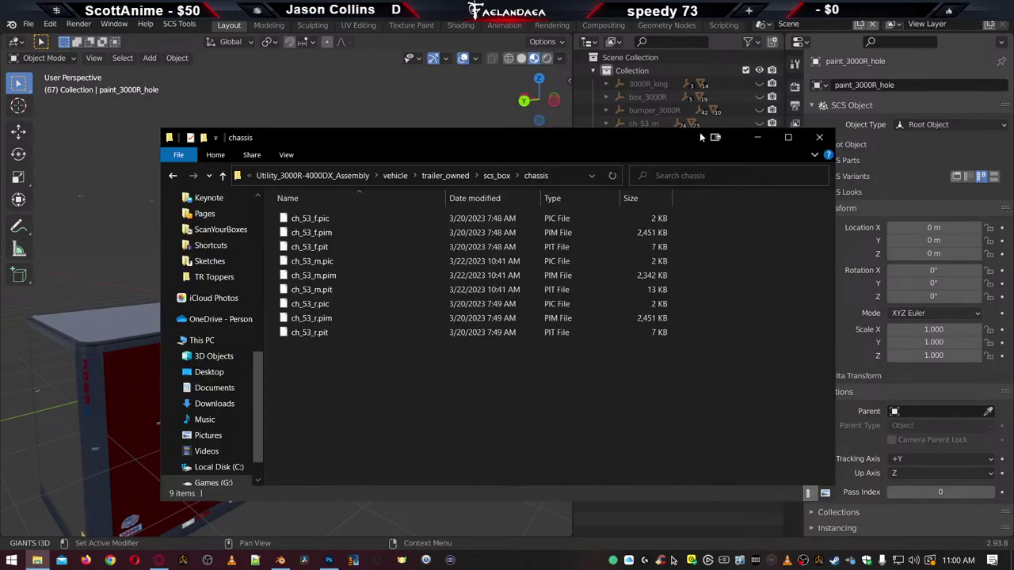
left_click(788, 137)
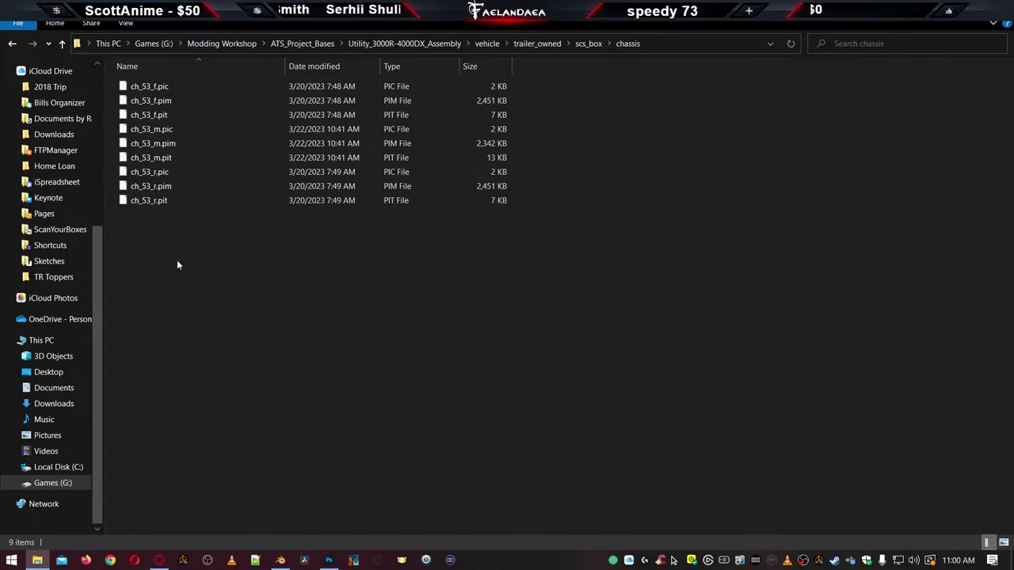
left_click(161, 173)
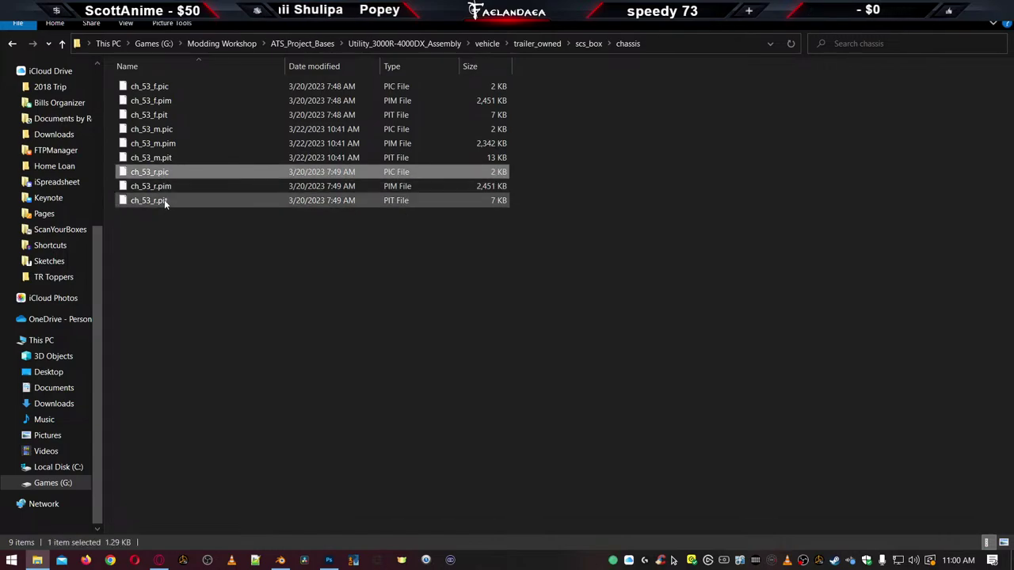
left_click(164, 200, "shift")
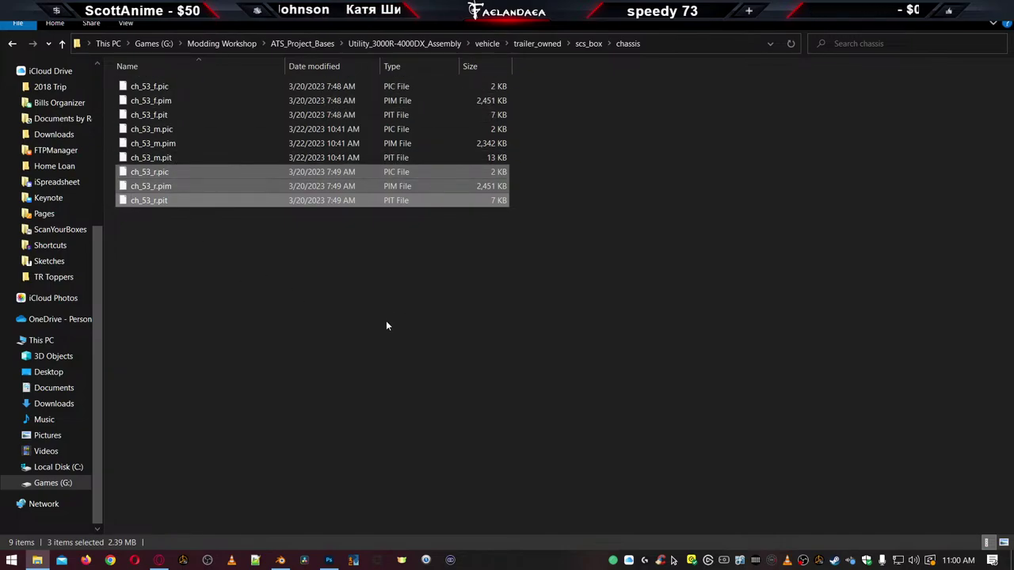
key("Delete")
Delete the three ch_53_f files and go back up to the scs_box folder
left_click(152, 86)
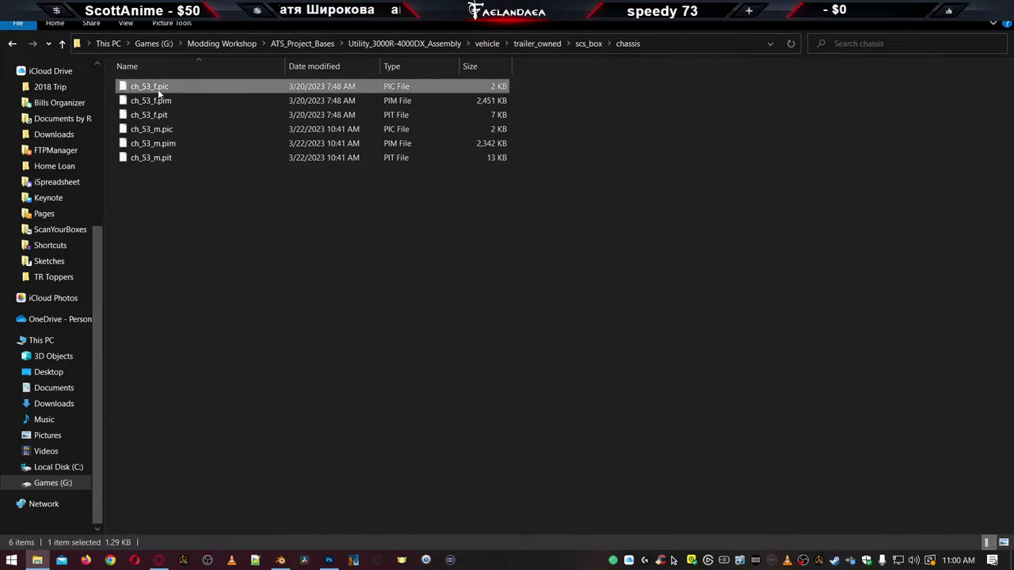
left_click(164, 115, "shift")
key("Delete")
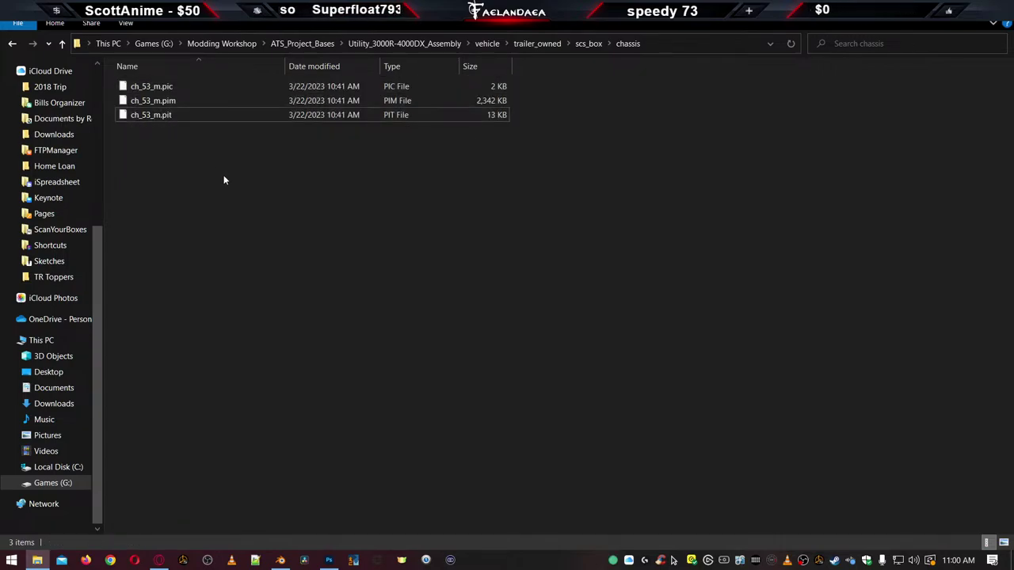
key("BackSpace")
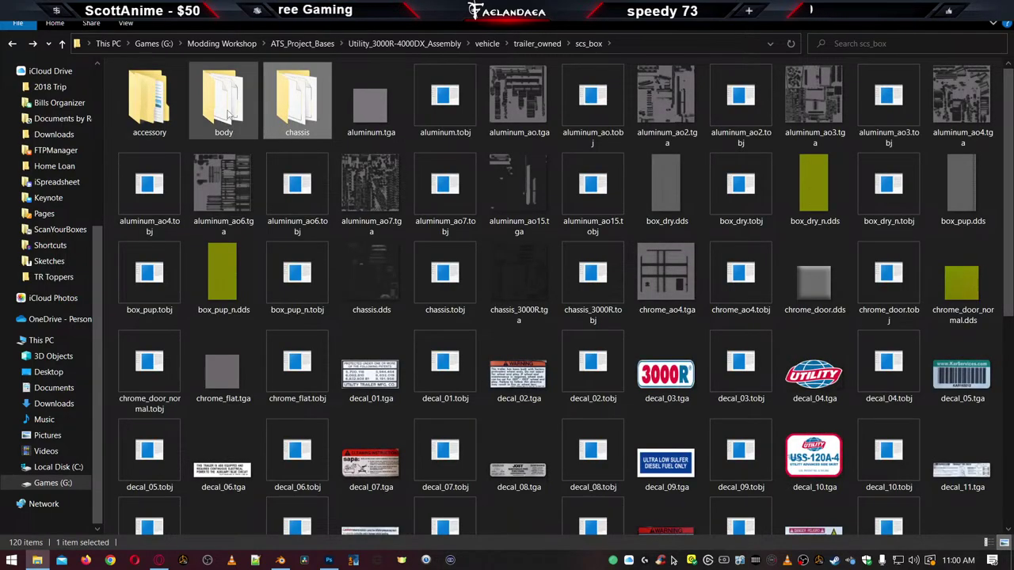
Delete the three box_53 files from the body folder
double_click(229, 114)
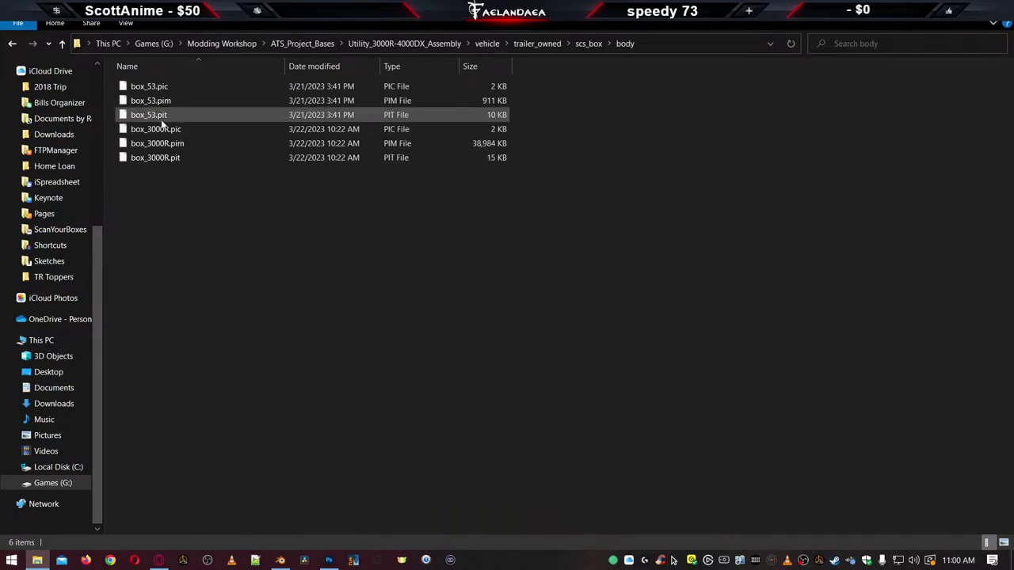
left_click(159, 115)
left_click(160, 88, "shift")
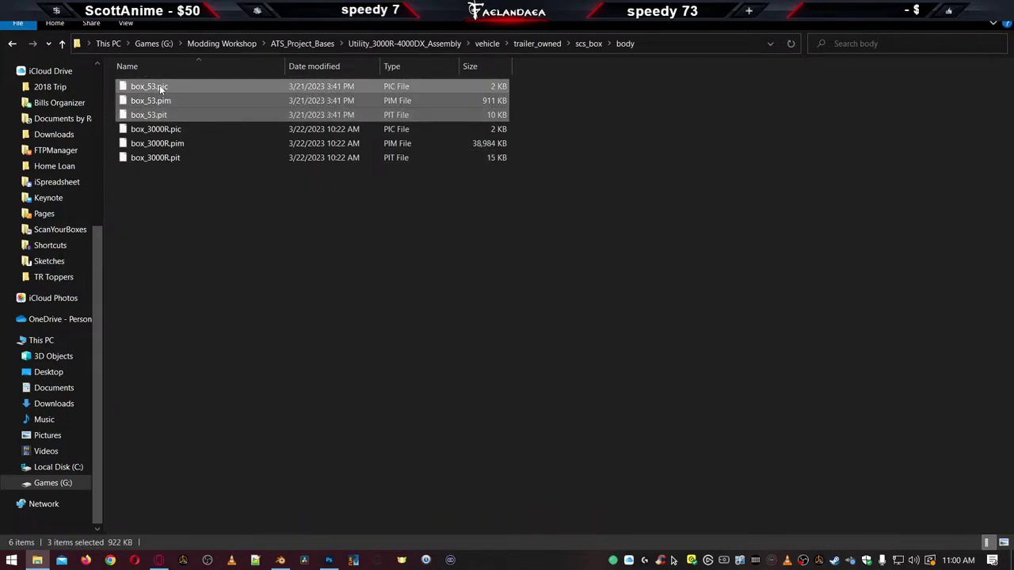
key("Delete")
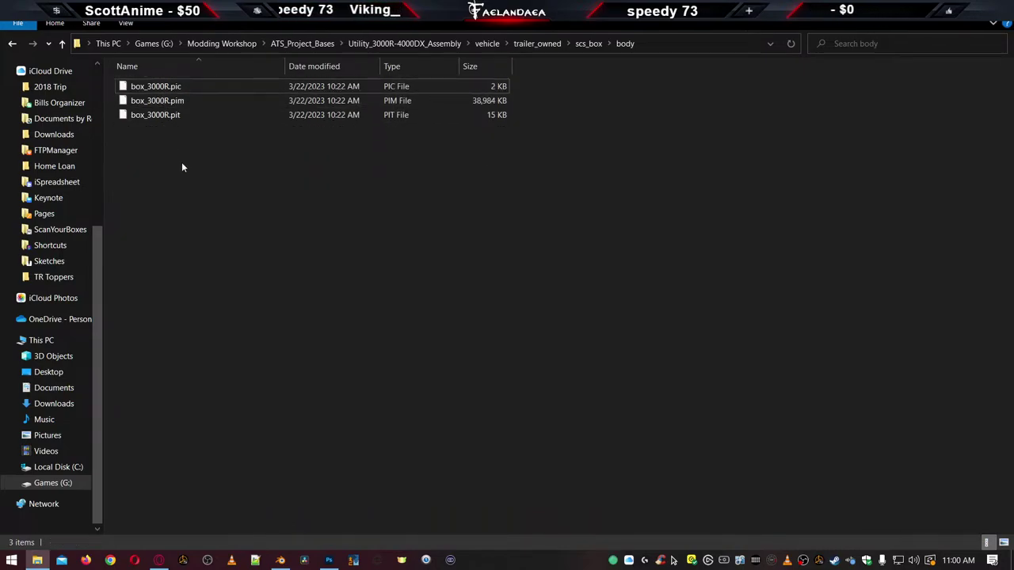
key("alt+Up")
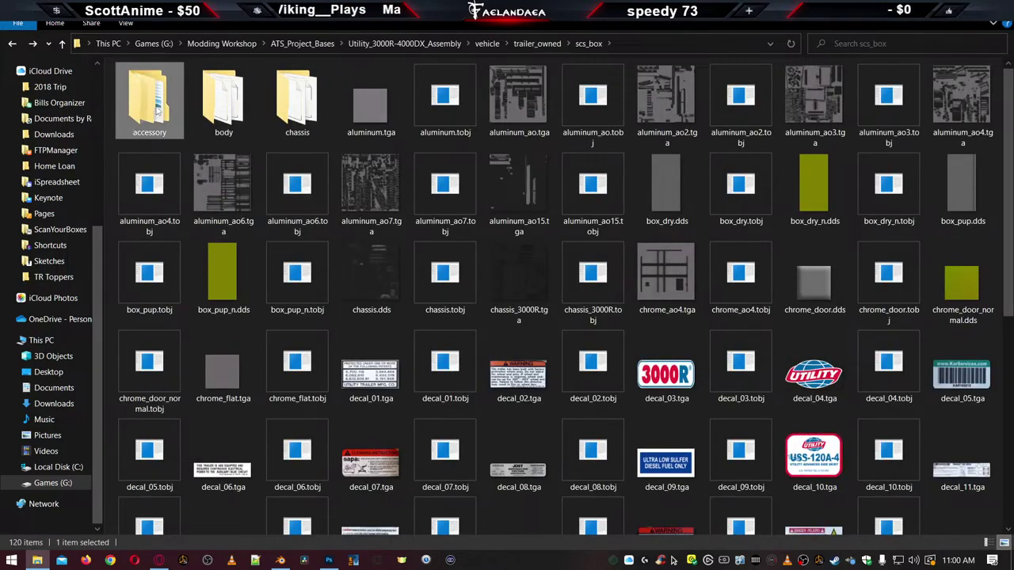
Delete the two paint_53_l_hole files from the accessory chs_f_l folder
double_click(156, 111)
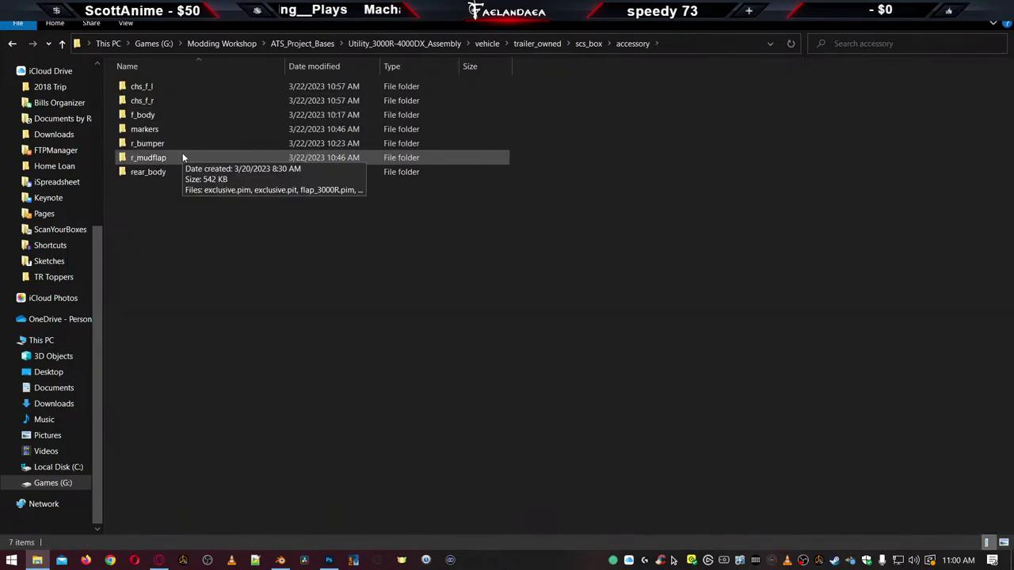
double_click(159, 86)
left_click(197, 87)
left_click(194, 101, "shift")
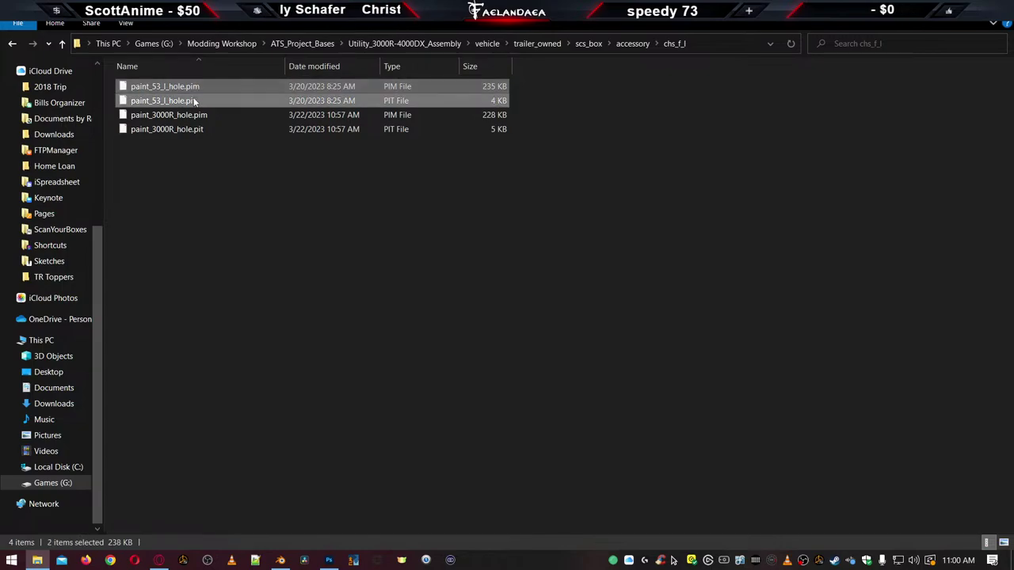
key("Delete")
key("alt+Up")
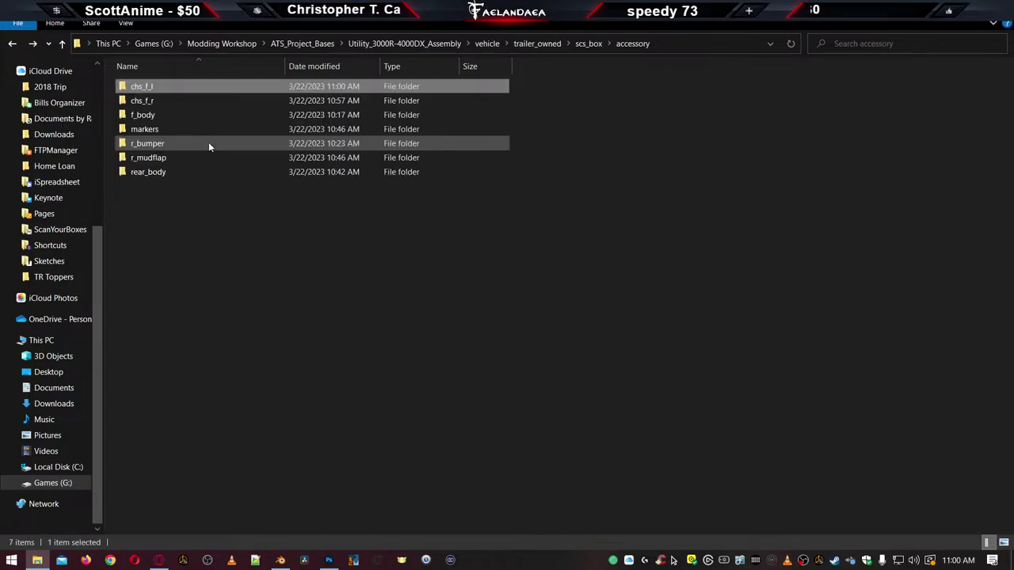
Delete the paint_53 .pim and .pit files from the chs_f_r folder
double_click(143, 101)
left_click(155, 89)
left_click(160, 102, "shift")
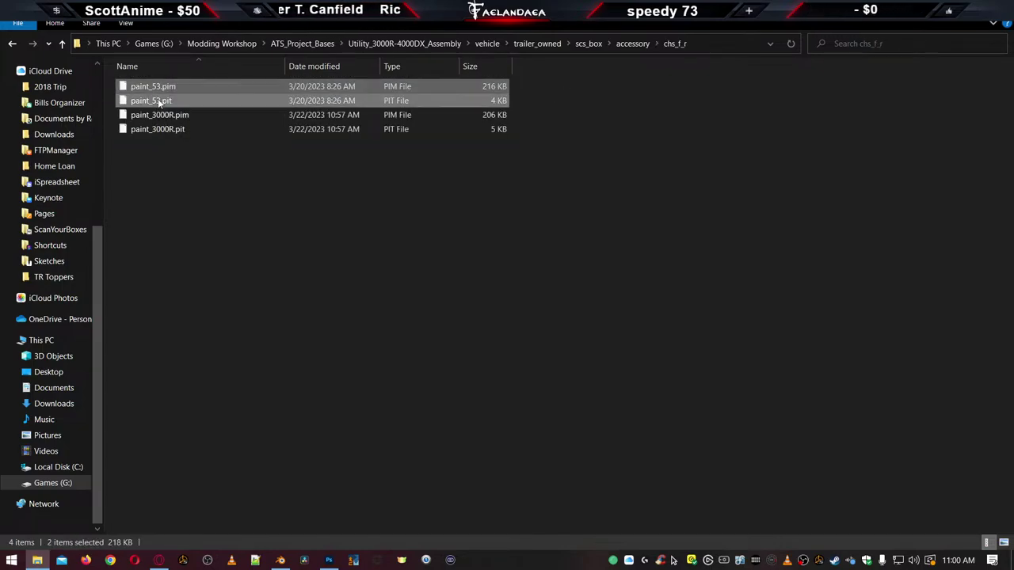
key("Delete")
key("alt+Up")
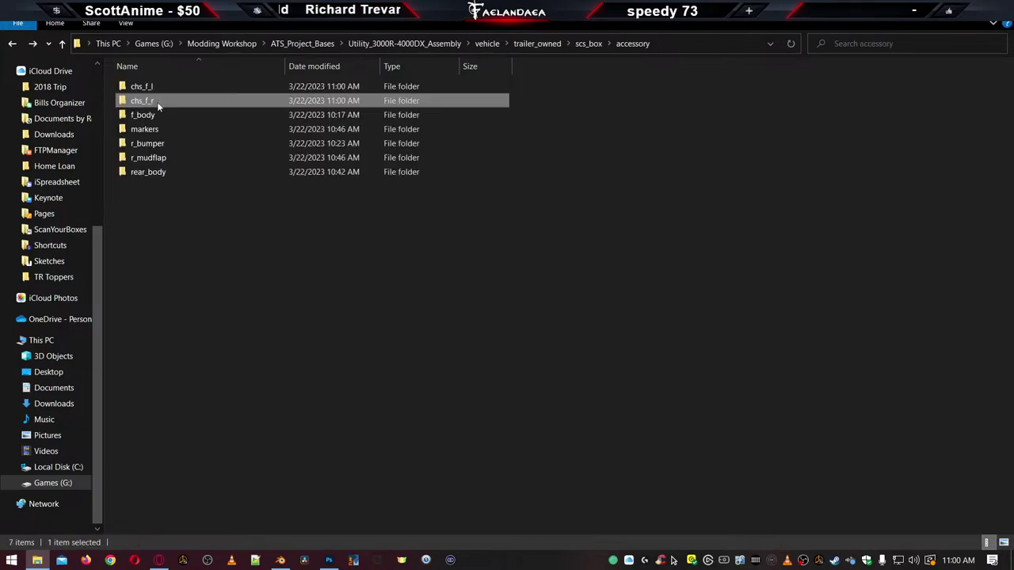
Delete the three king files from the f_body folder
double_click(156, 114)
left_click(153, 85)
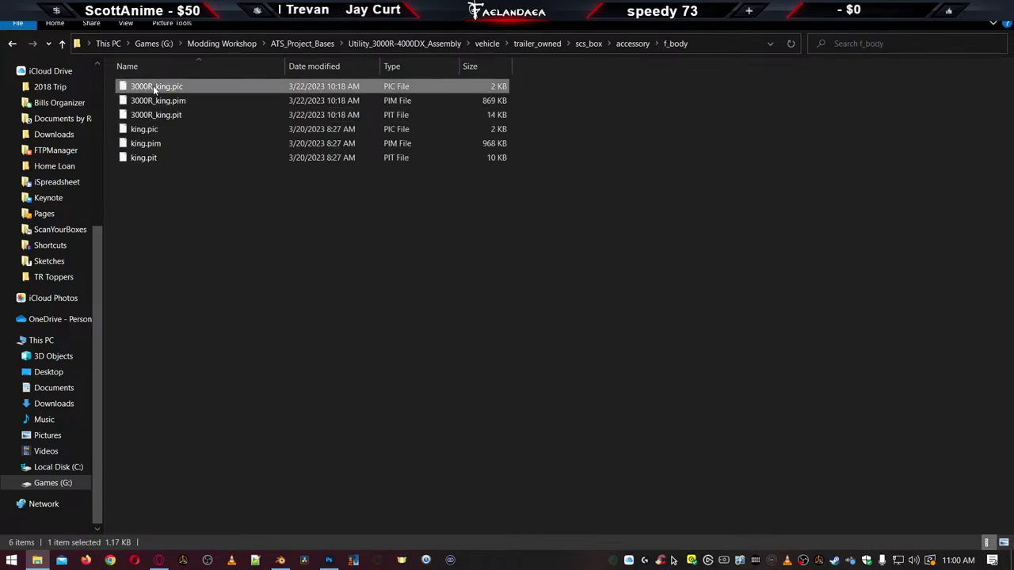
left_click(158, 133)
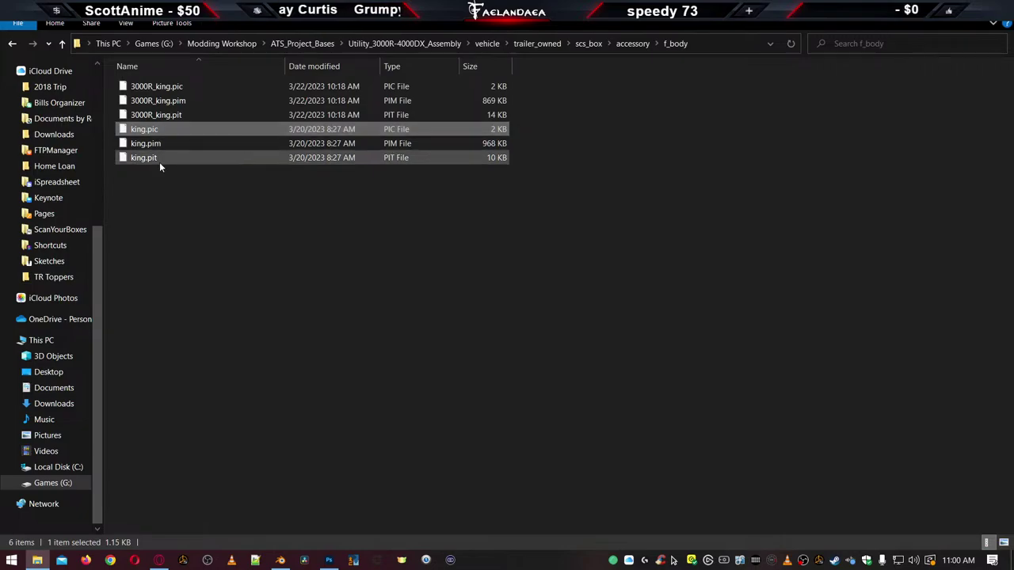
left_click(159, 162, "shift")
key("Delete")
key("alt+Up")
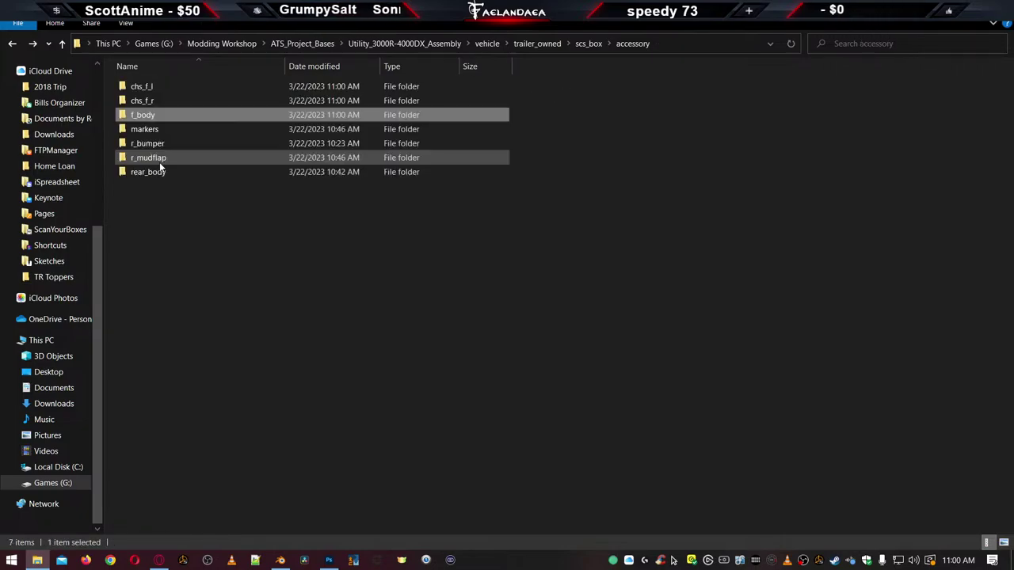
Delete the two marker_53_us files from the markers folder
double_click(160, 129)
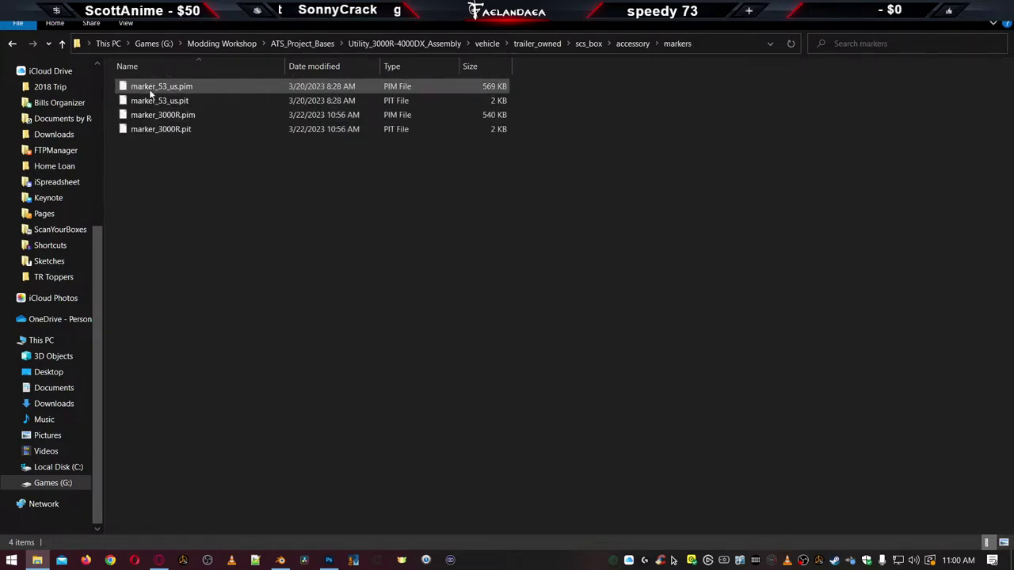
left_click(159, 131)
key("alt+Up")
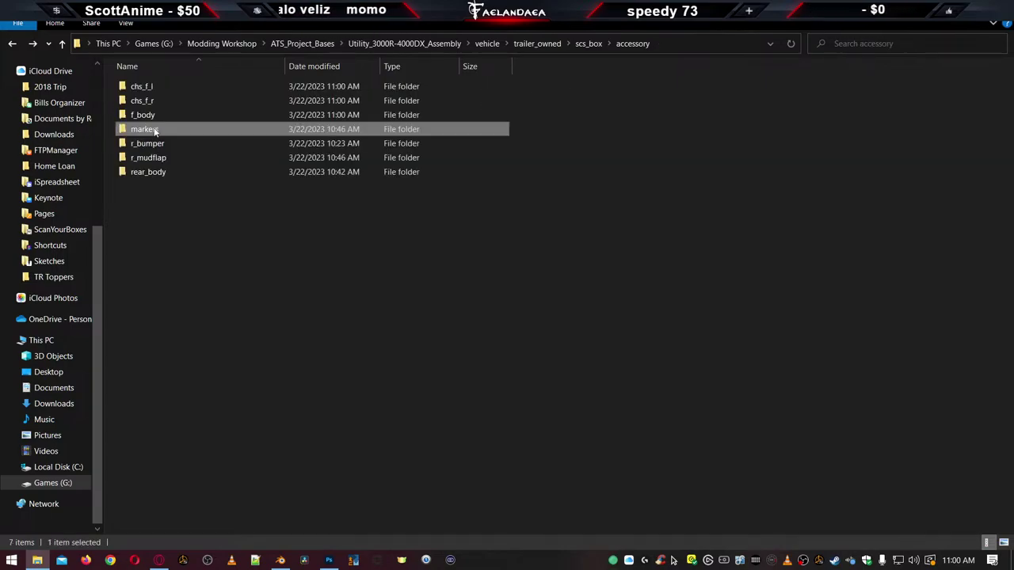
double_click(146, 115)
key("alt+Up")
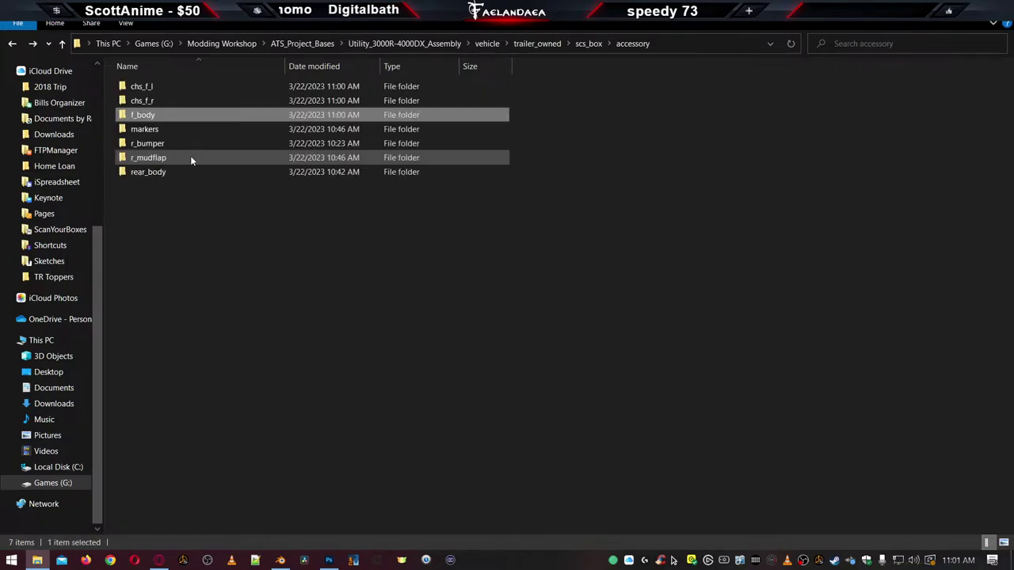
double_click(147, 129)
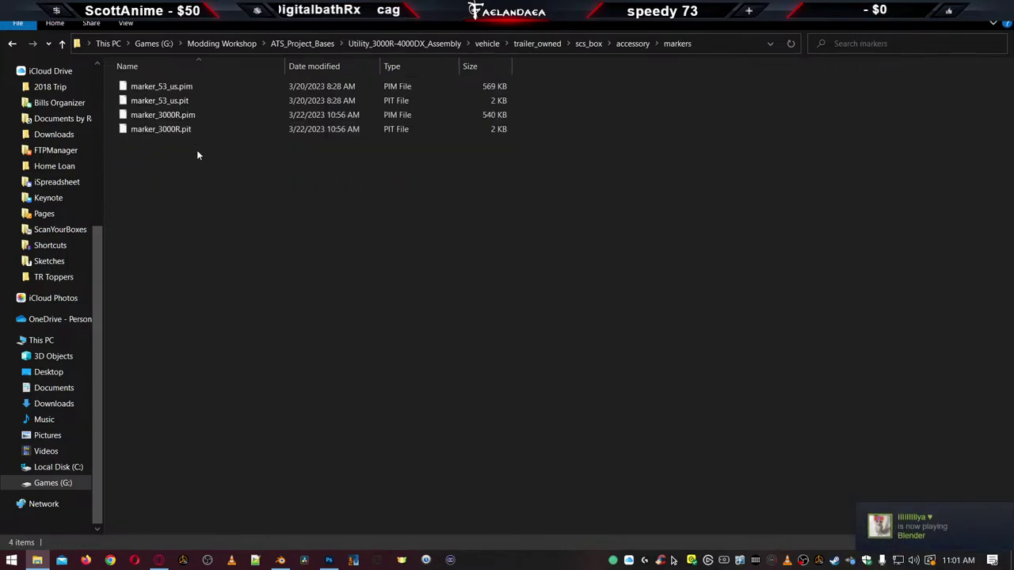
left_click(176, 102)
left_click(175, 92, "shift")
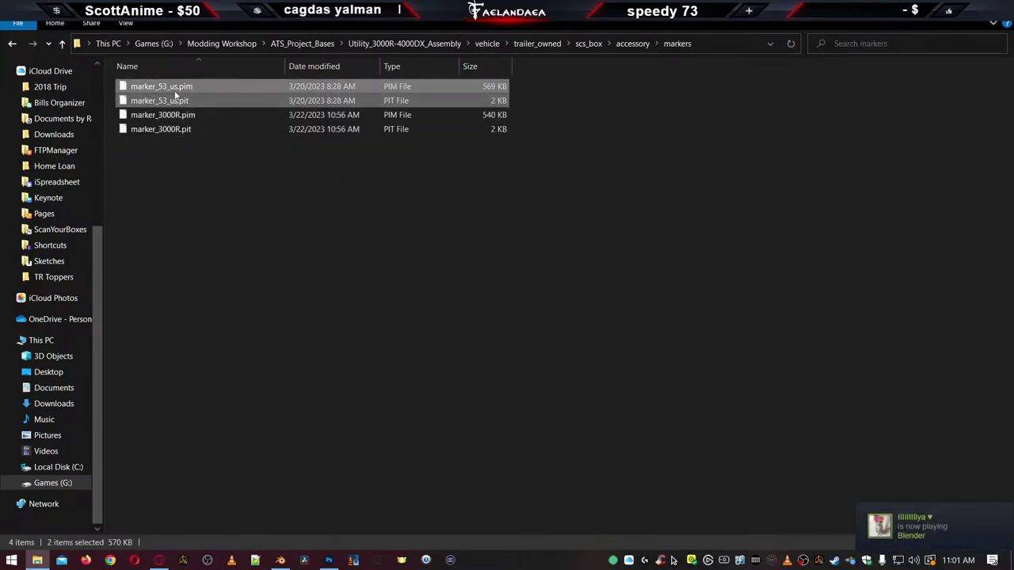
key("Delete")
key("alt+Up")
Delete the simple .pim and .pit files from the r_bumper folder
left_click(164, 148)
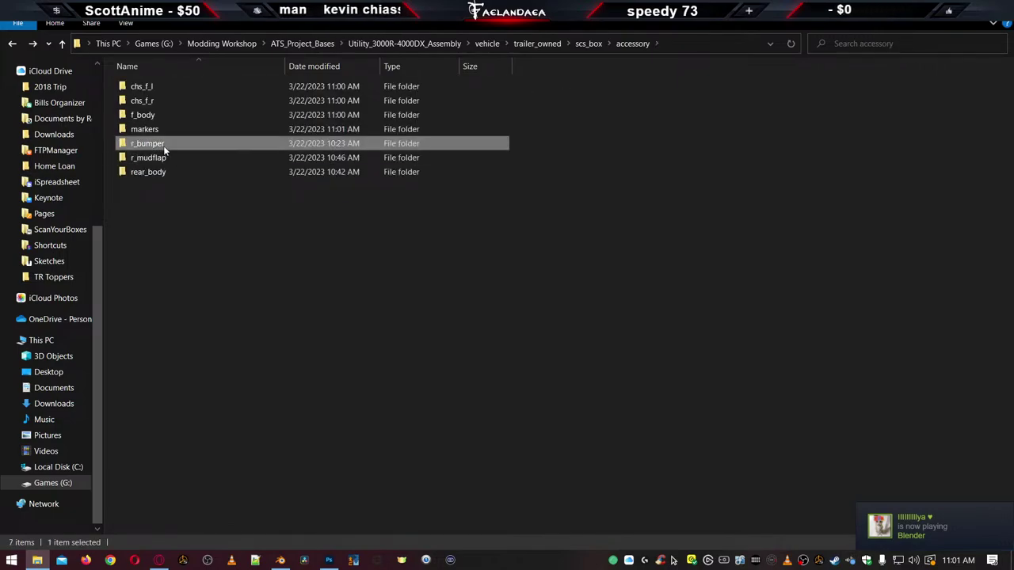
double_click(164, 148)
left_click(170, 114)
left_click(168, 129, "shift")
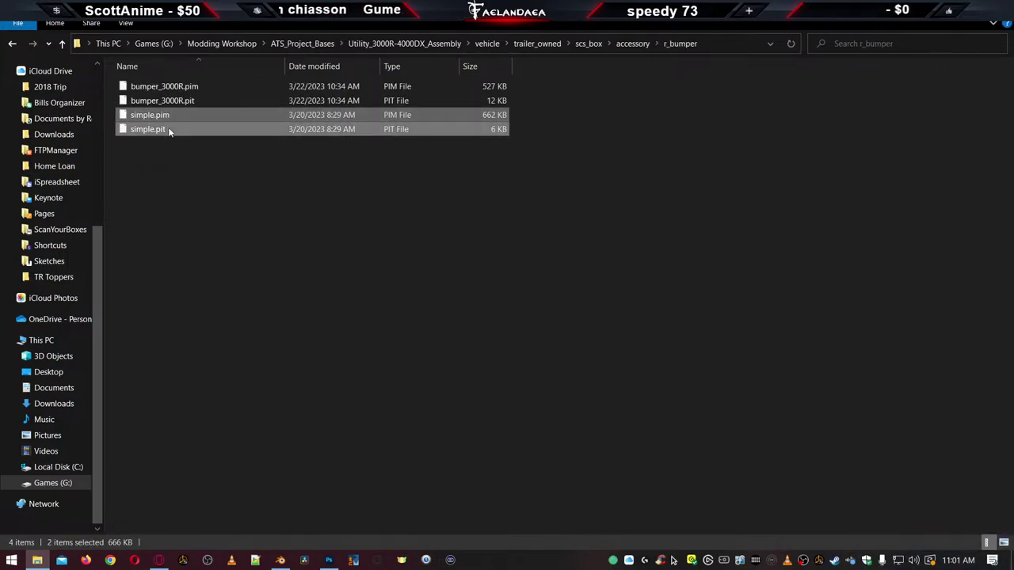
key("Delete")
key("alt+Up")
Delete the exclusive .pim and .pit files from the r_mudflap folder
left_click(158, 160)
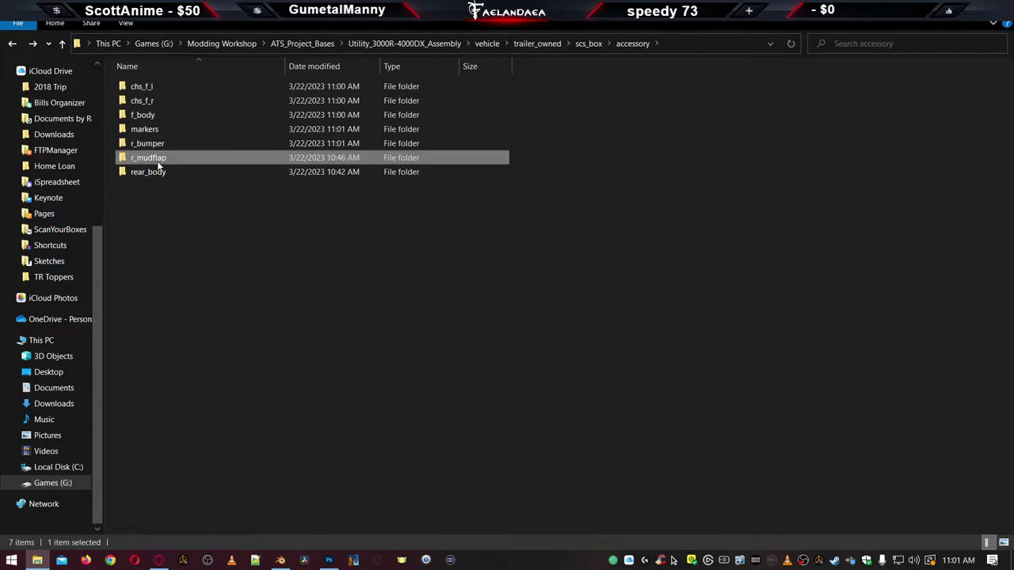
double_click(158, 162)
left_click(150, 101)
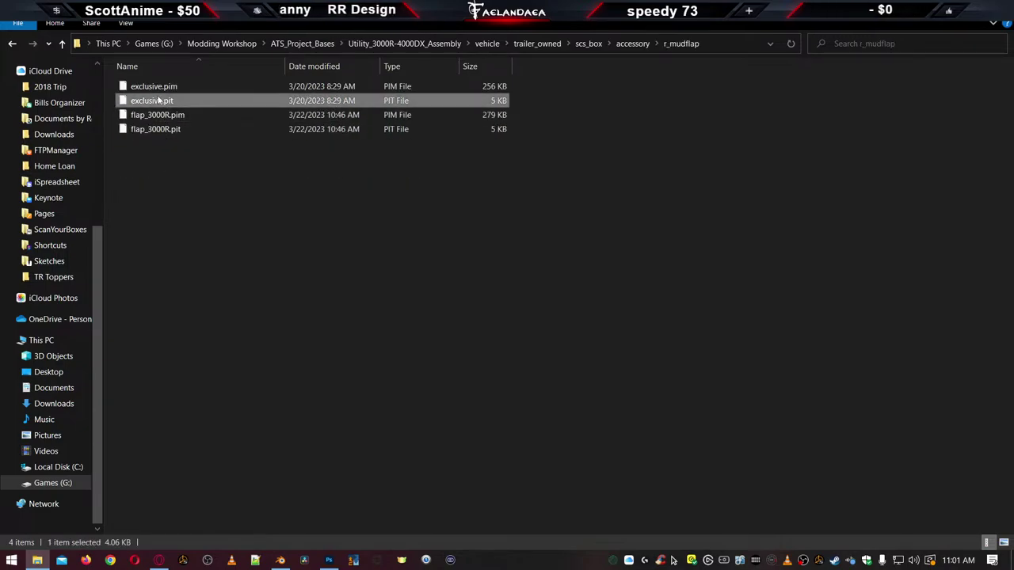
left_click(151, 85, "shift")
key("Delete")
left_click(156, 87)
left_click(155, 100, "shift")
key("Delete")
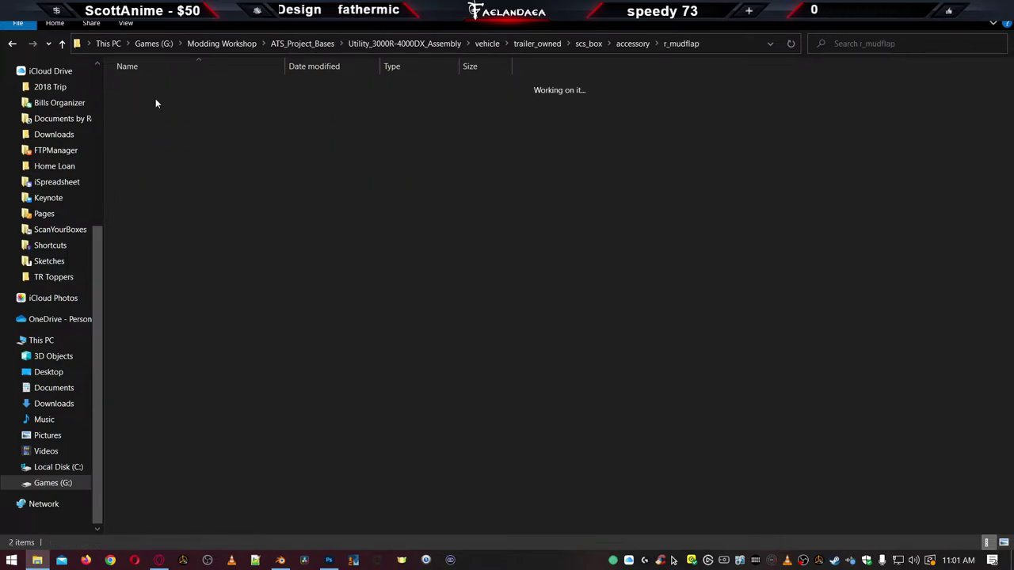
key("alt+Up")
Delete the chrome .pim and .pit files from rear_body, returning to scs_box
left_click(152, 170)
double_click(152, 170)
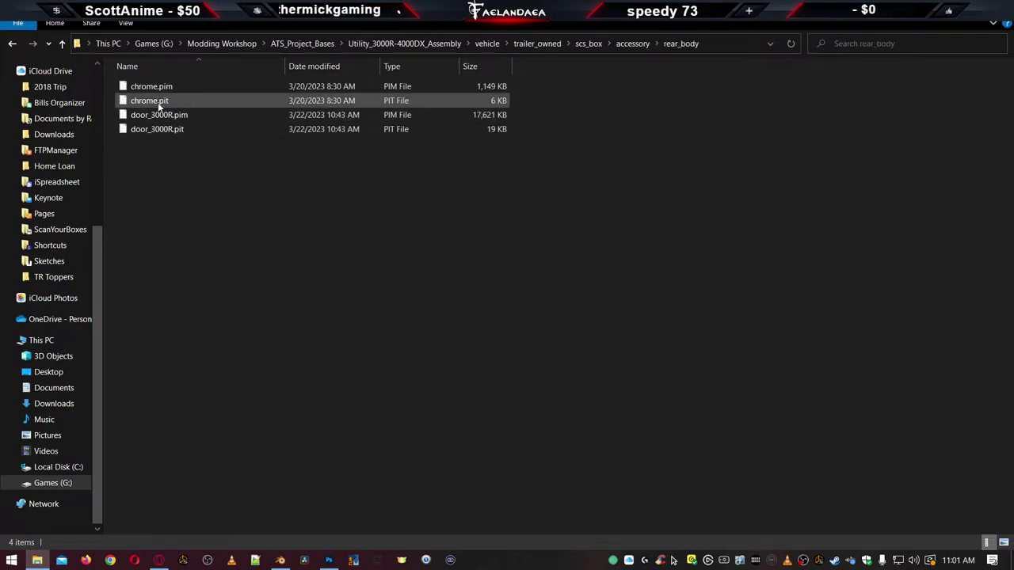
left_click(158, 101)
left_click(153, 86, "shift")
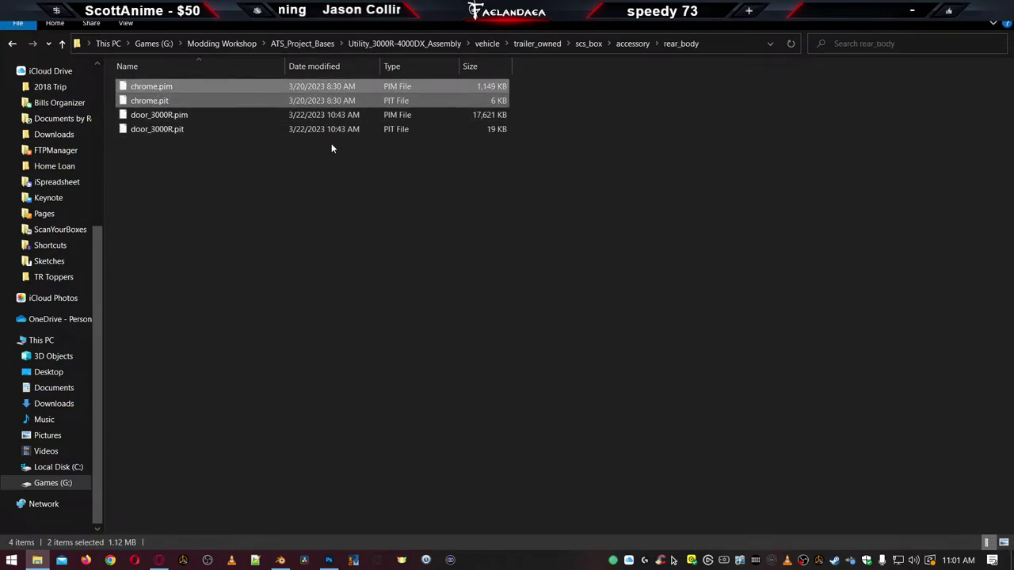
key("Delete")
key("alt+Up")
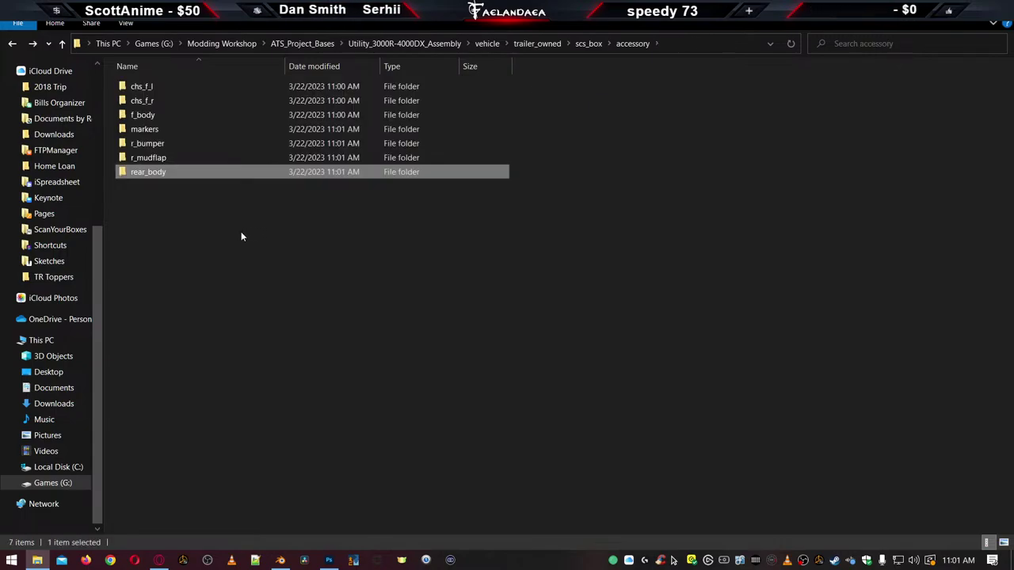
key("alt+Up")
scroll(546, 295, "down", 5)
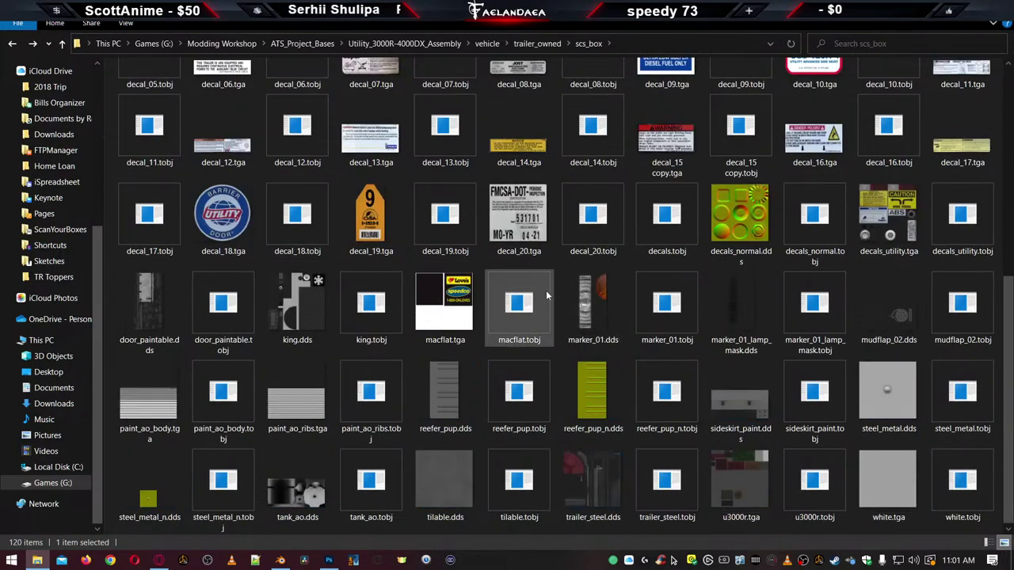
scroll(523, 327, "up", 5)
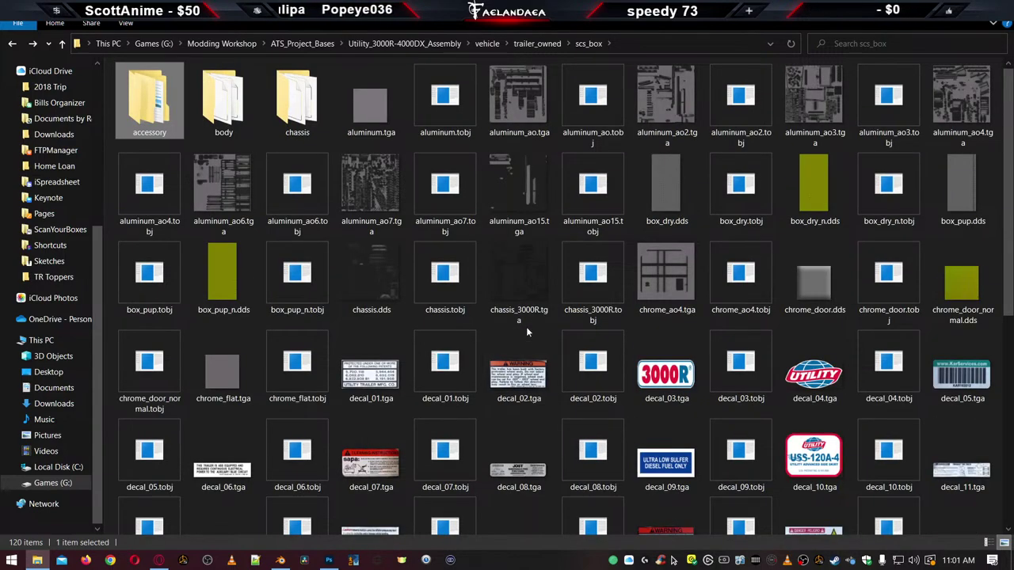
scroll(527, 332, "down", 5)
scroll(530, 336, "up", 5)
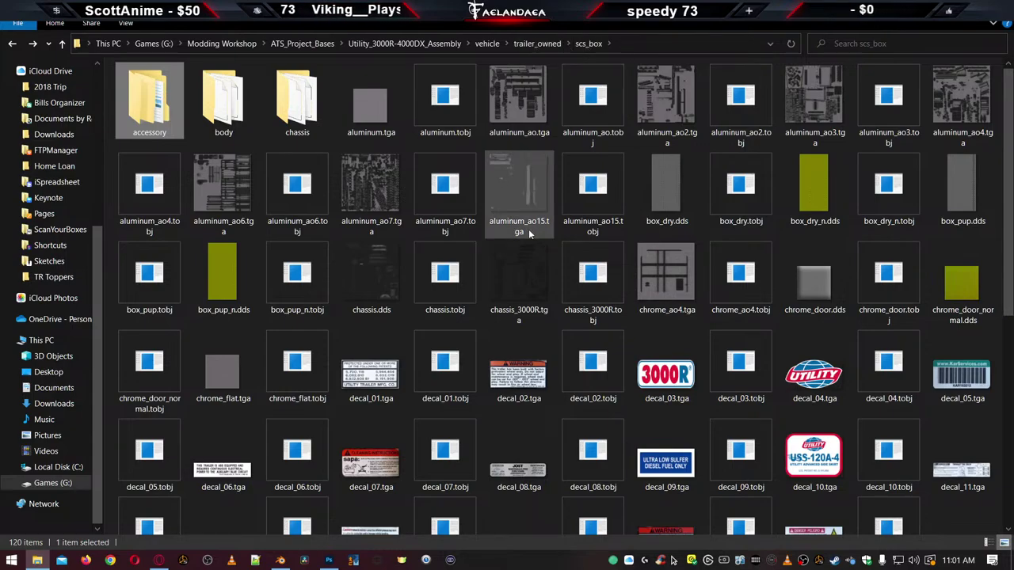
scroll(530, 234, "down", 5)
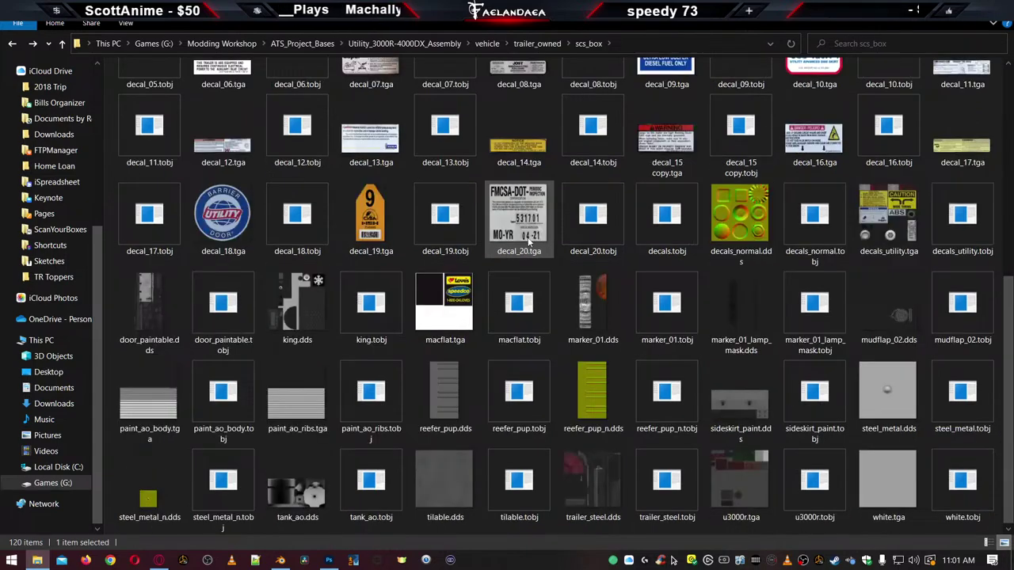
left_click(737, 235)
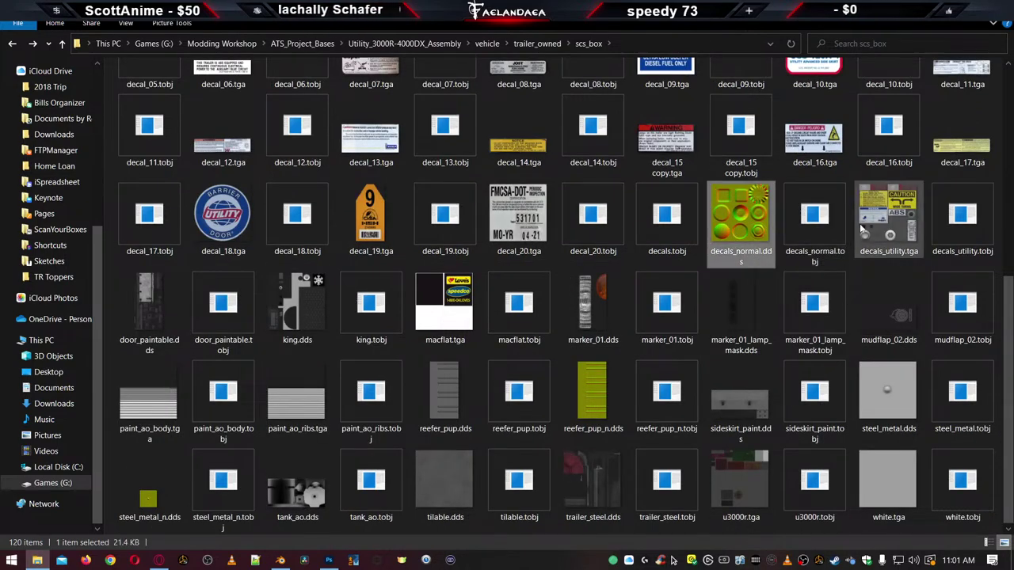
left_click(879, 226)
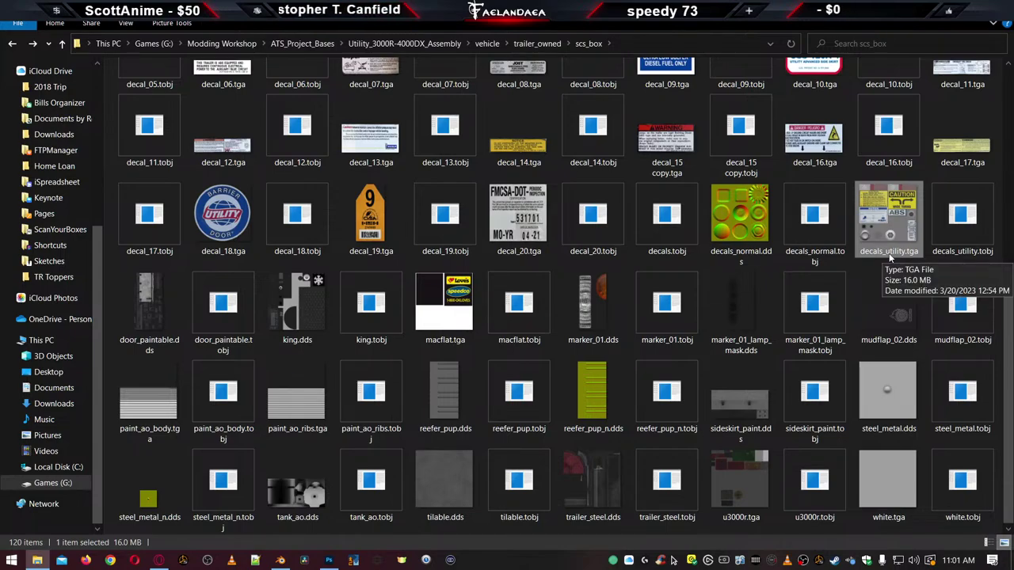
scroll(889, 257, "up", 5)
scroll(886, 259, "down", 5)
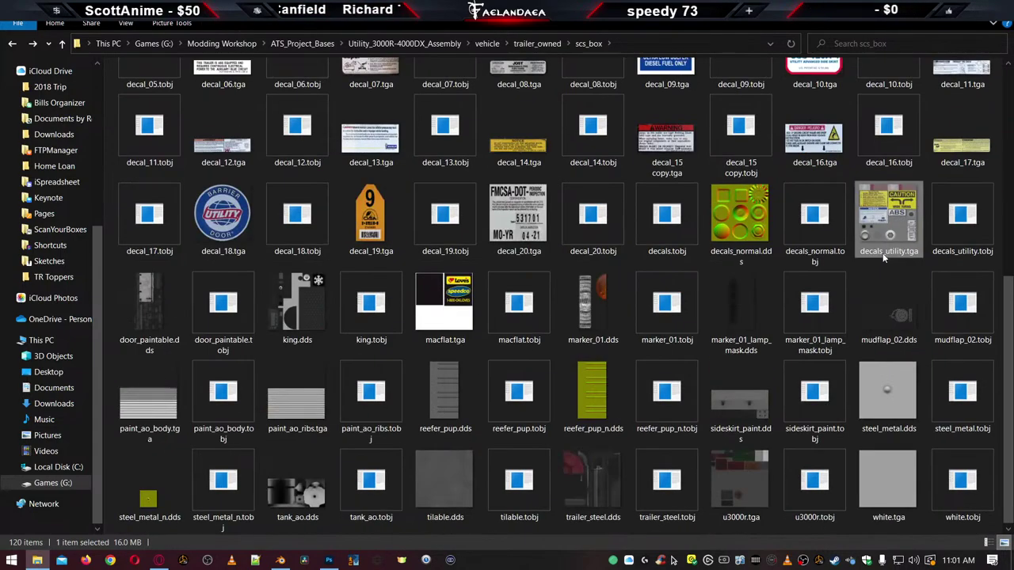
left_click(850, 265)
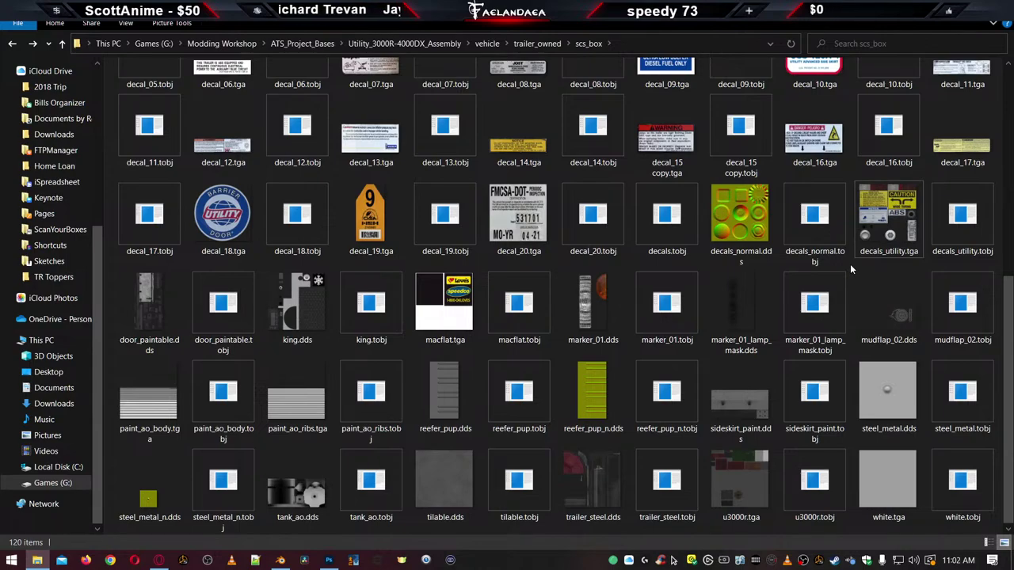
scroll(850, 267, "up", 5)
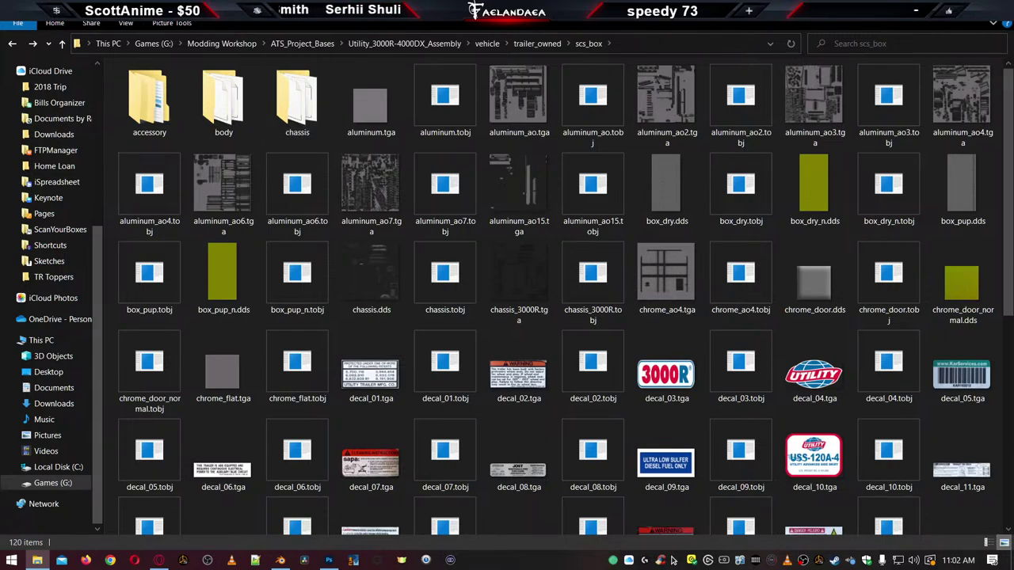
Close the file window, make box_3000R active, and save the Blender project
double_click(664, 10)
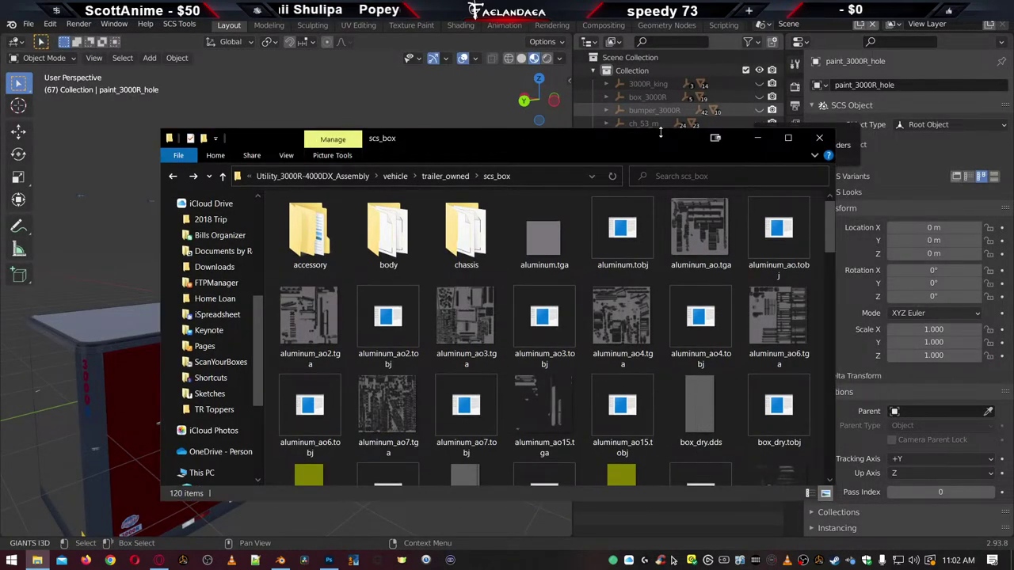
left_click_drag(584, 139, 589, 116)
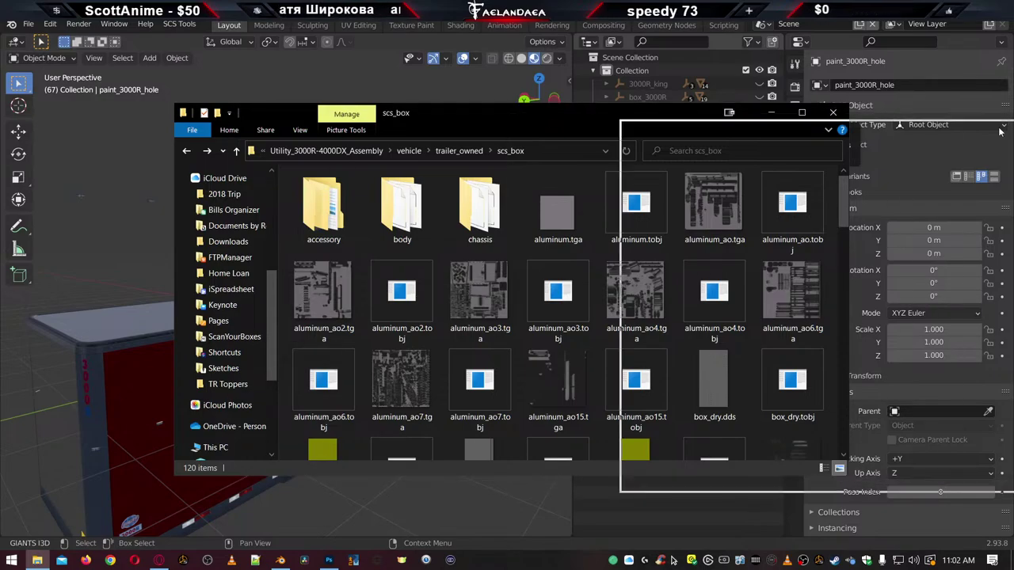
key("alt+F4")
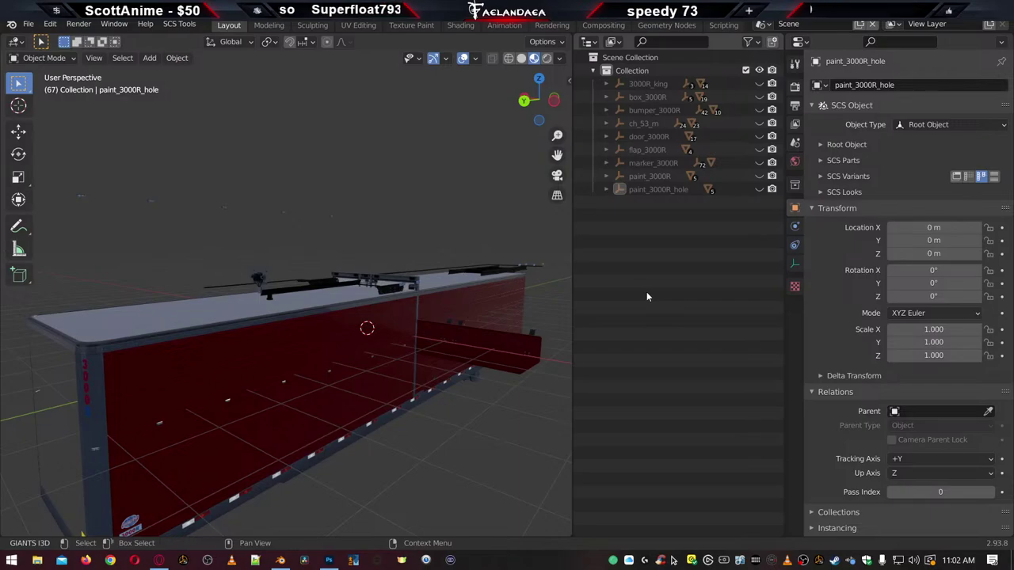
left_click(639, 97)
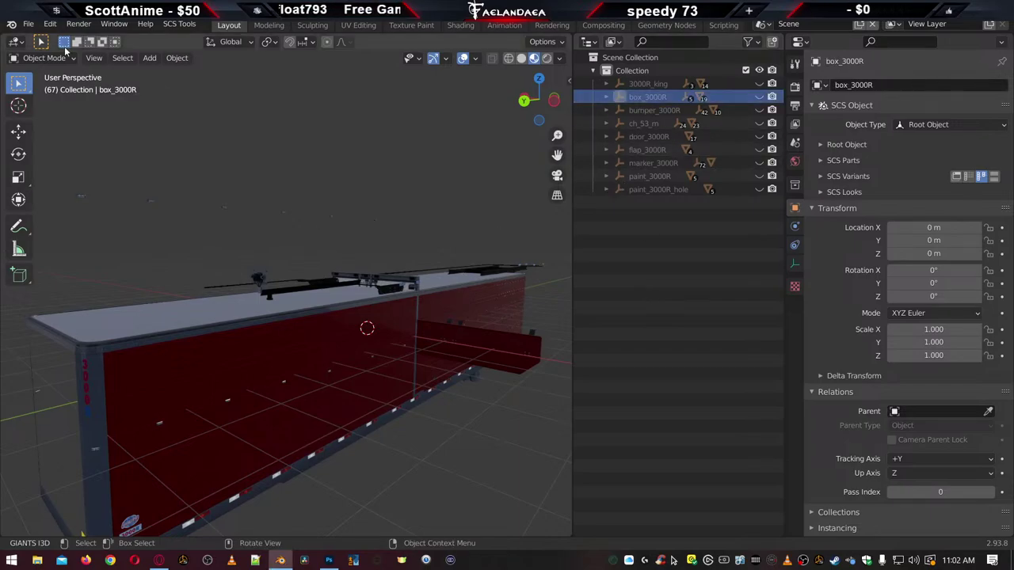
left_click(28, 24)
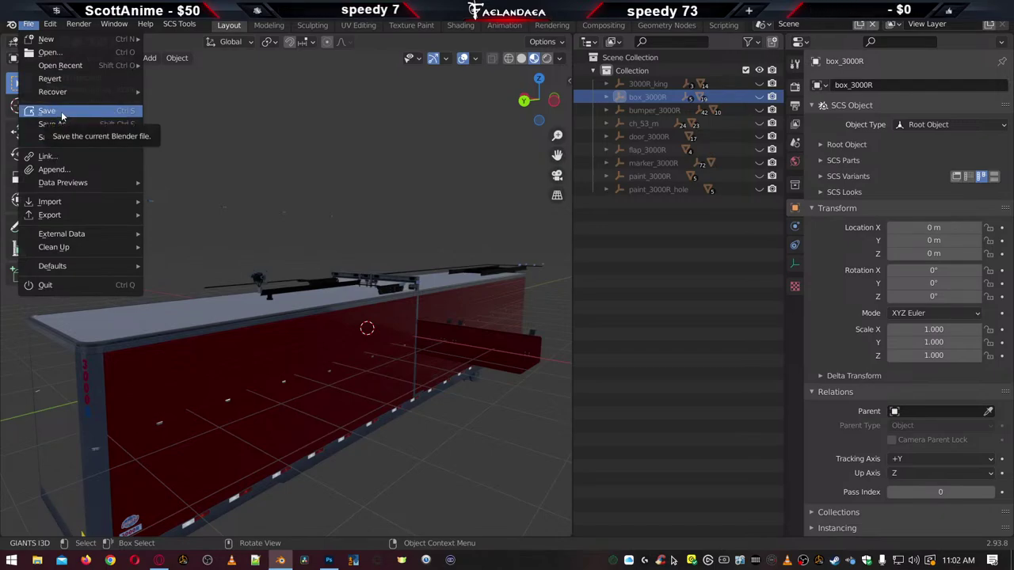
left_click(61, 111)
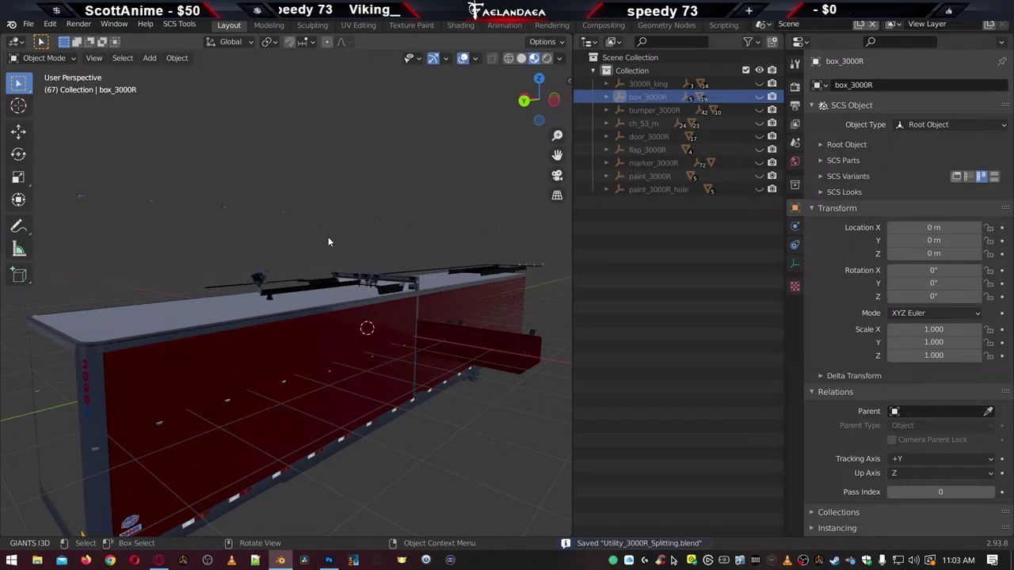
Save the project as Utility_3000R_Packaging.blend, replacing Splitting with Packaging
left_click(28, 23)
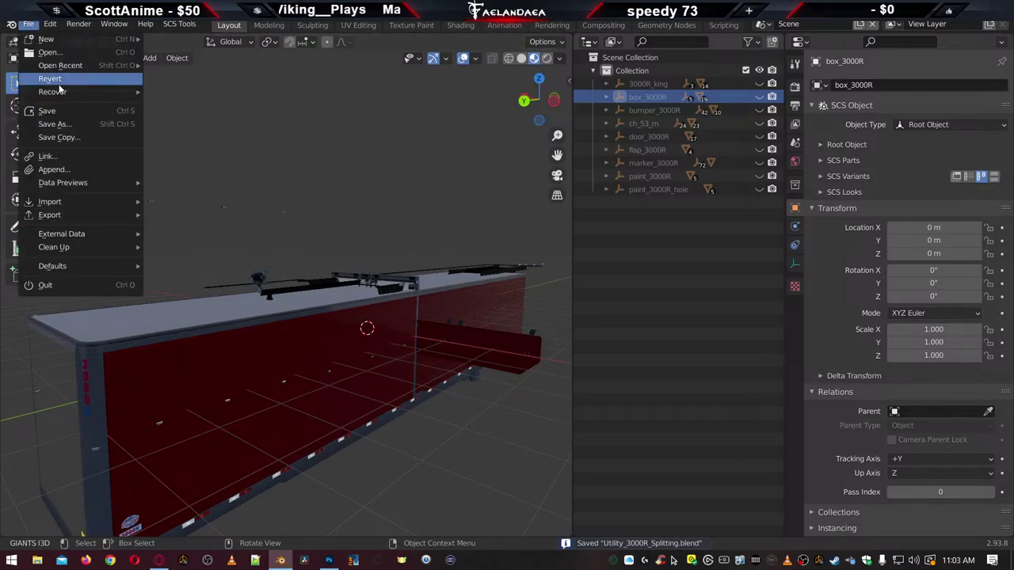
left_click(64, 125)
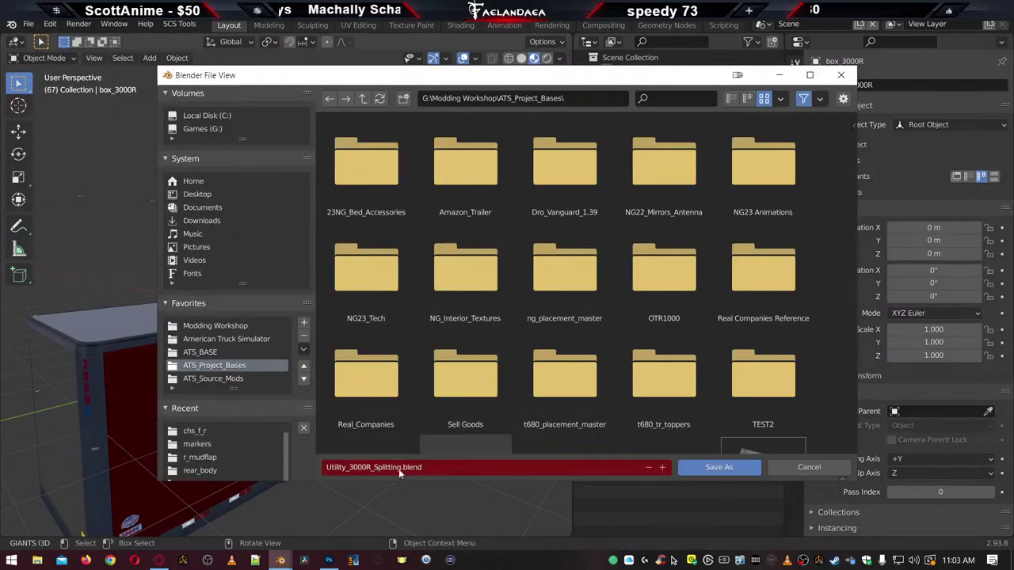
left_click(377, 467)
left_click_drag(375, 468, 400, 468)
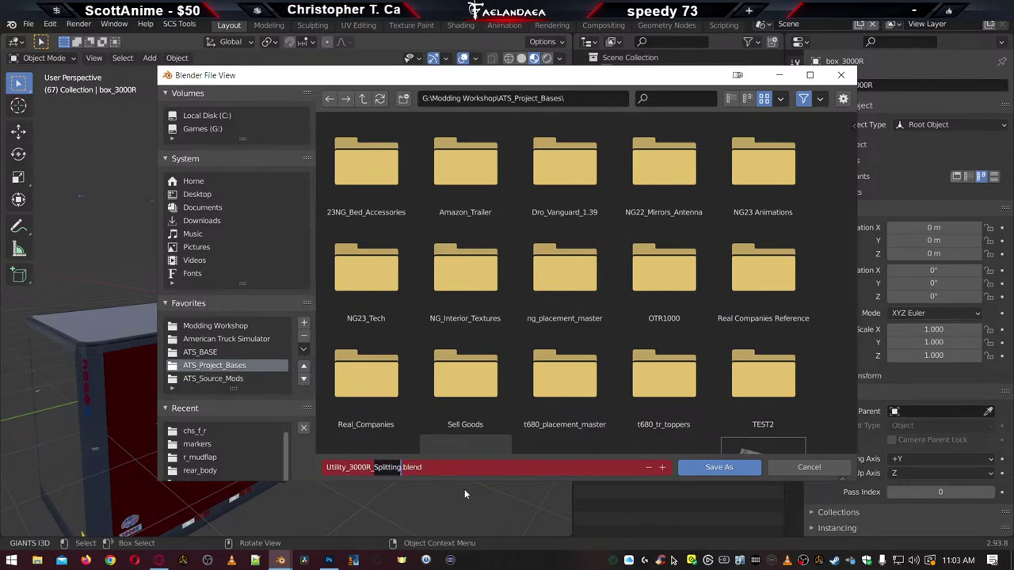
type("Packaging")
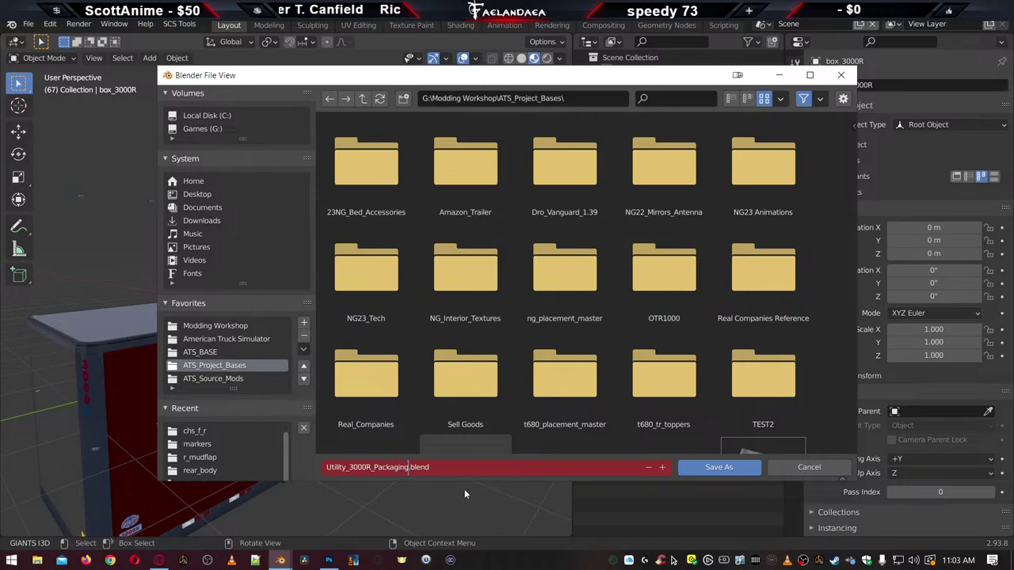
key("Return")
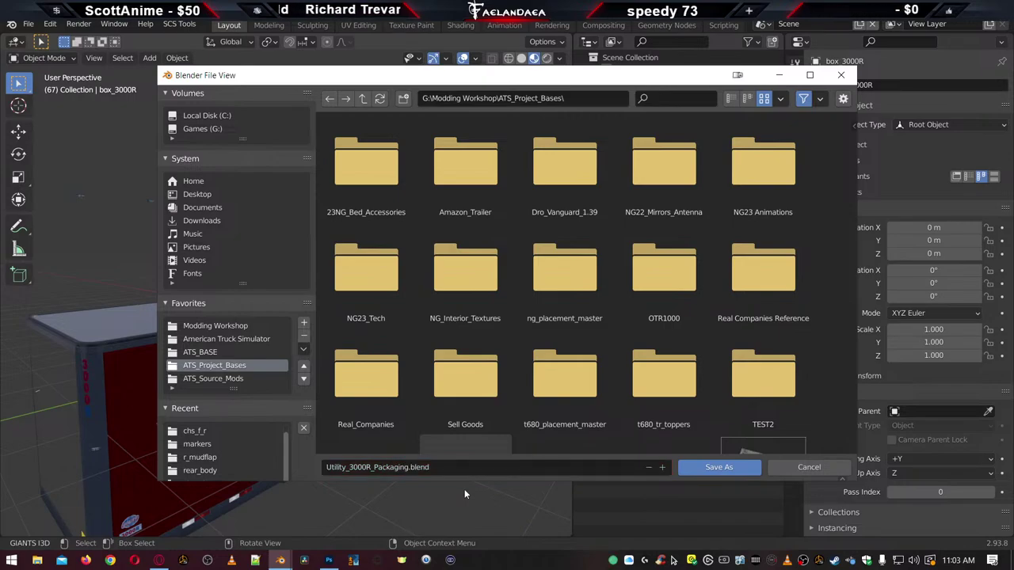
left_click(719, 467)
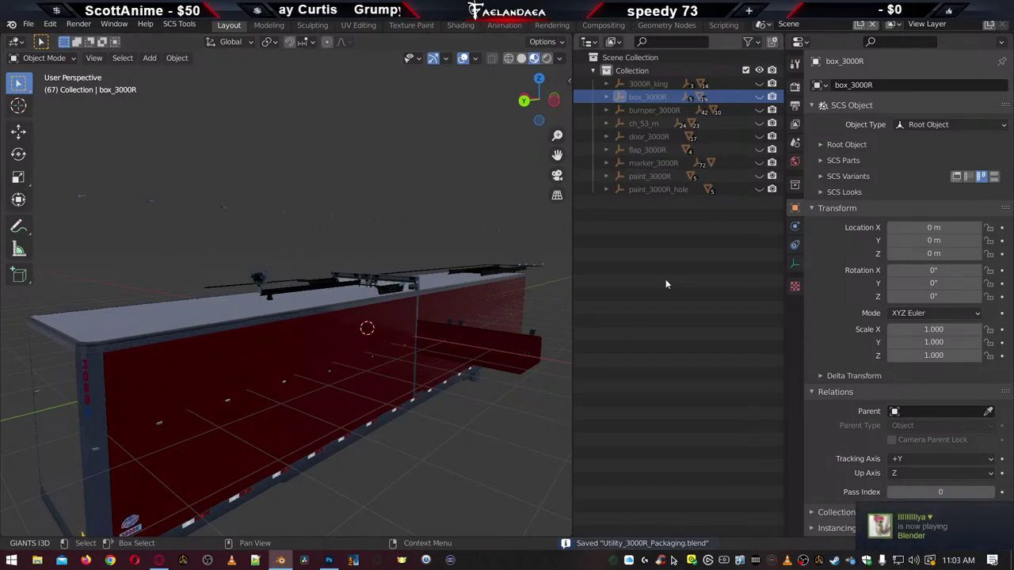
Show the SCS Conversion Helper mod package settings, opening and cancelling the Mod Destination browser
scroll(850, 157, "down", 2)
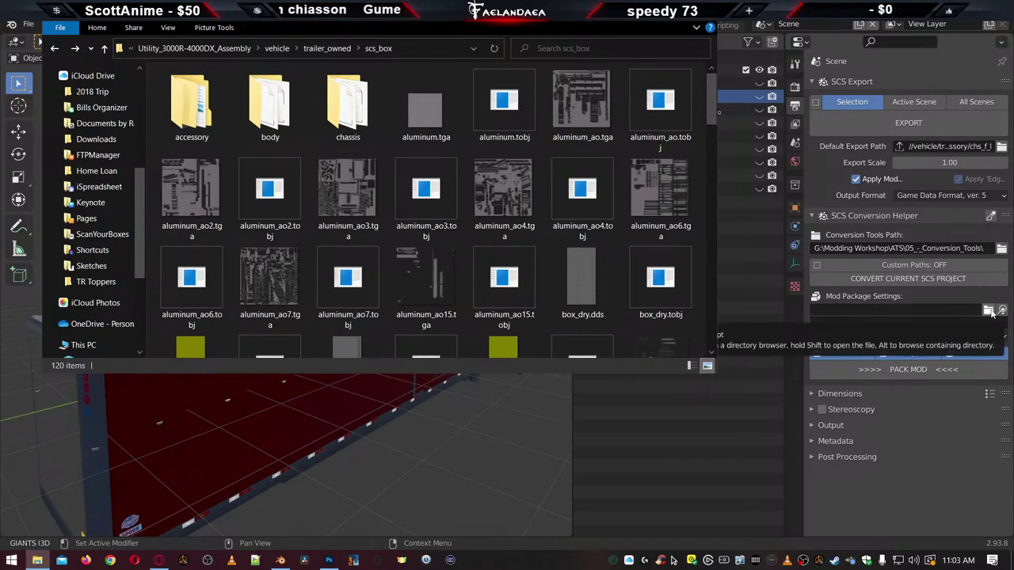
left_click(982, 301)
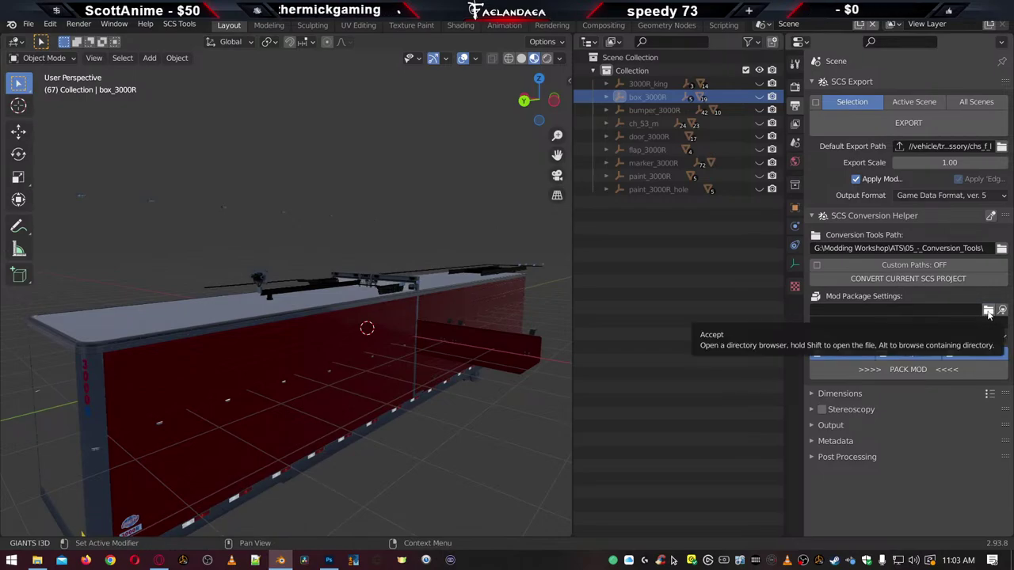
left_click(988, 311)
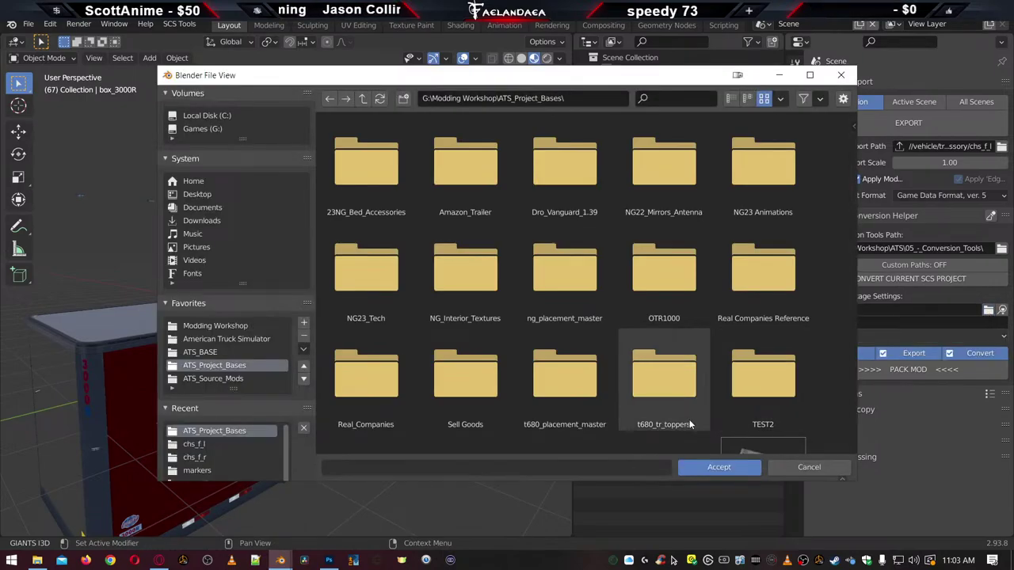
left_click(808, 468)
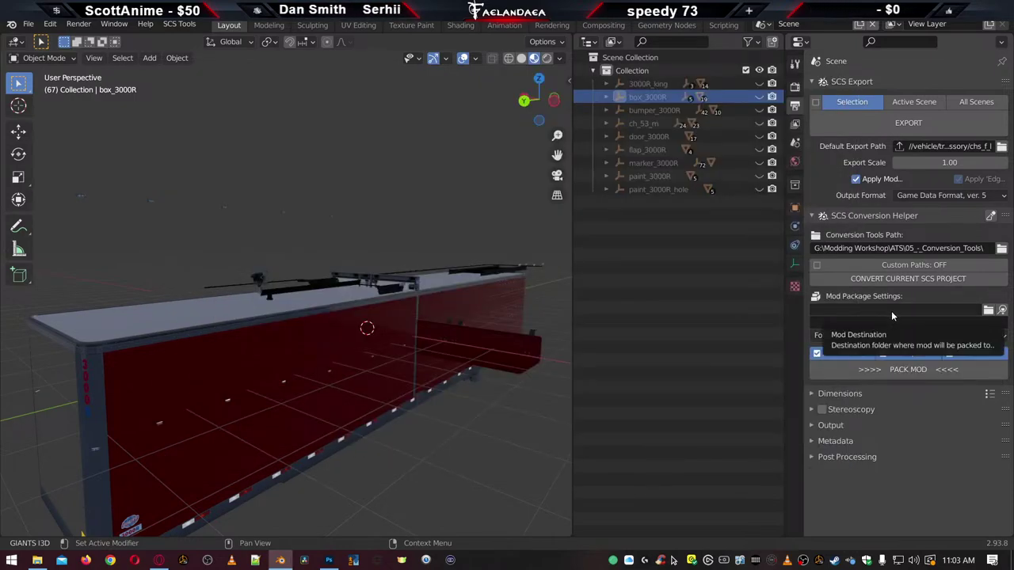
Navigate from scs_box up to Modding Workshop and into ATS_Mod_pack
left_click(40, 561)
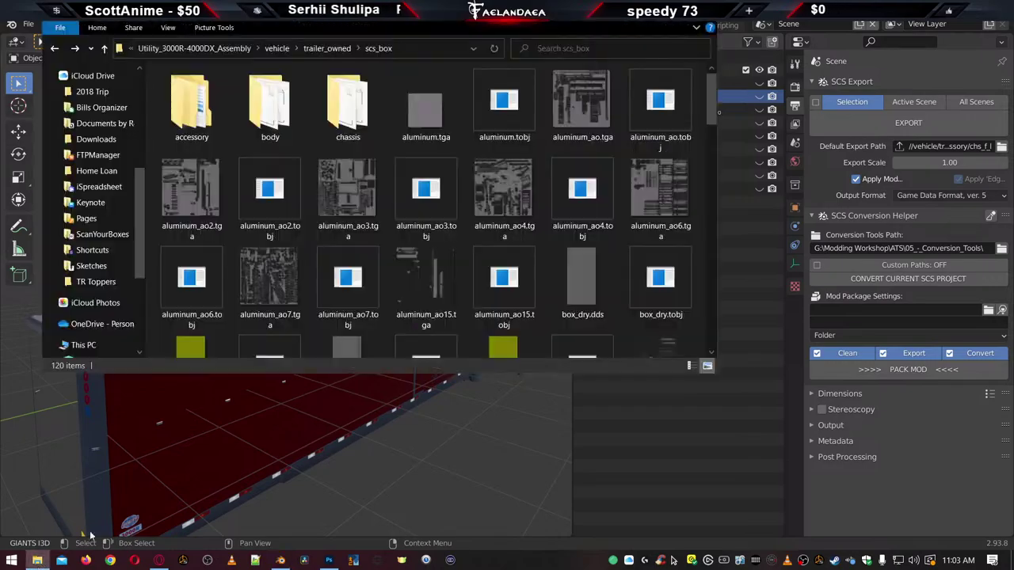
left_click(168, 49)
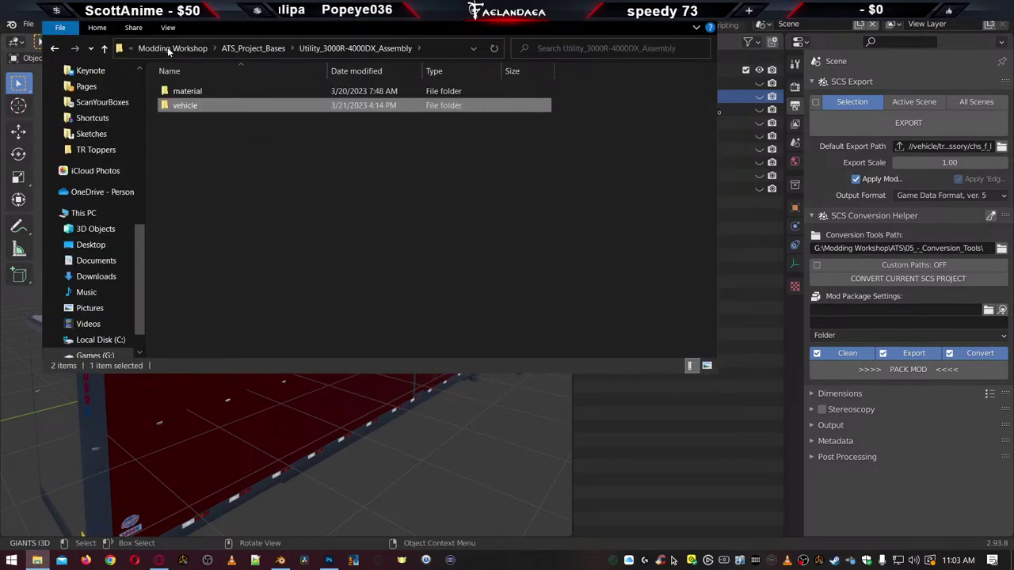
left_click(168, 48)
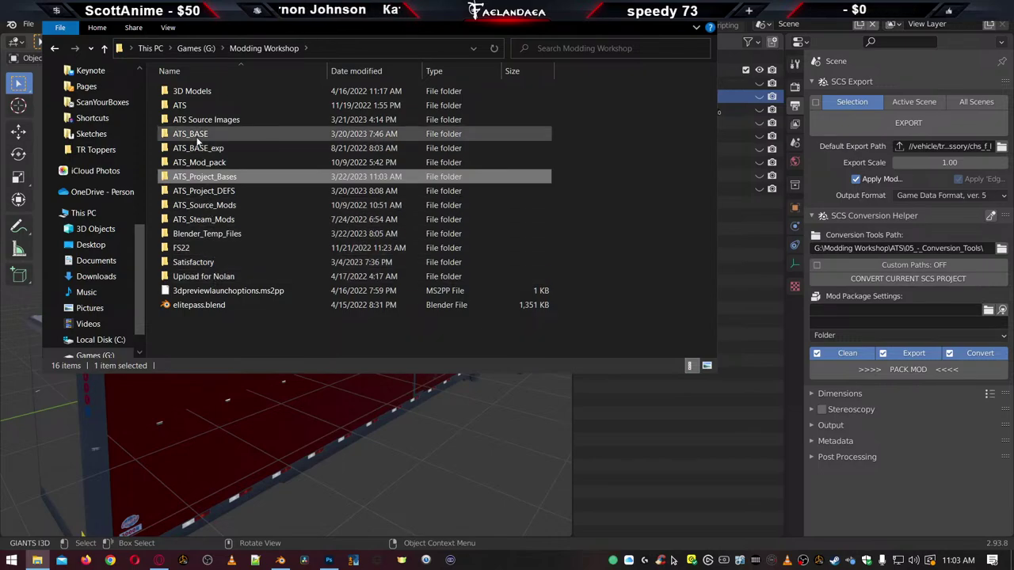
double_click(200, 163)
Create a folder named 3000R, open it, and copy its full path
right_click(247, 222)
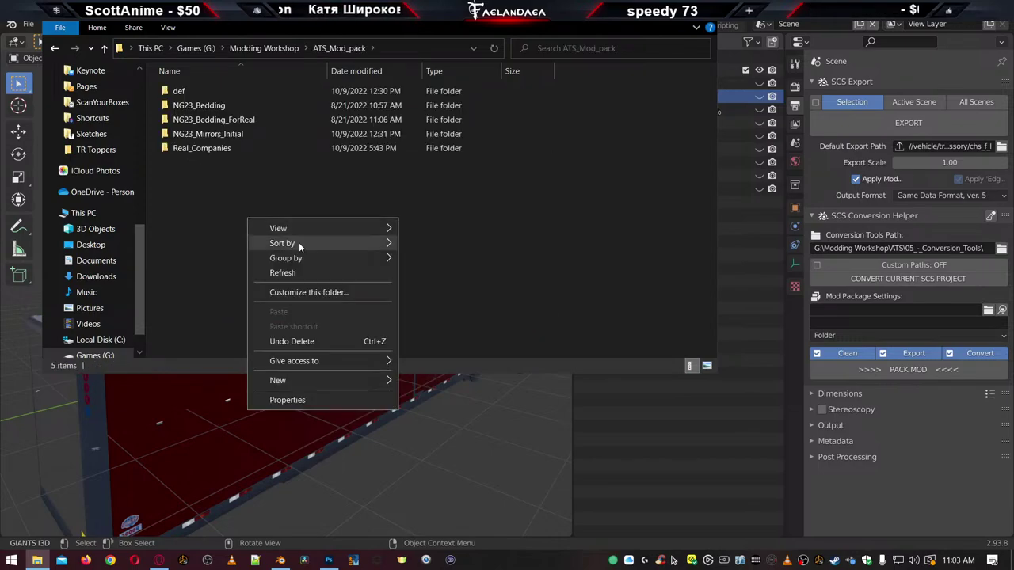
mouse_move(341, 382)
left_click(452, 382)
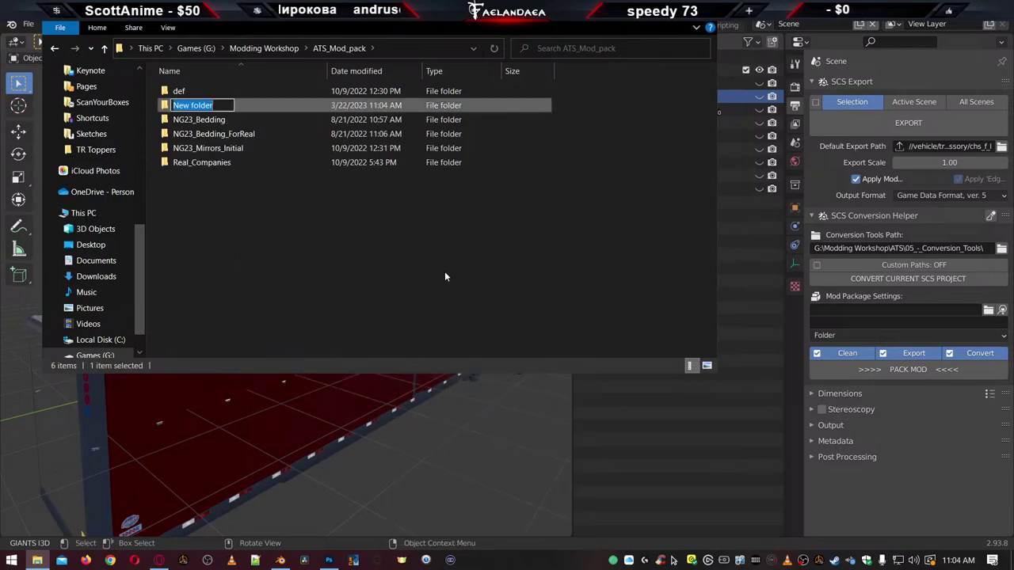
type("3000R")
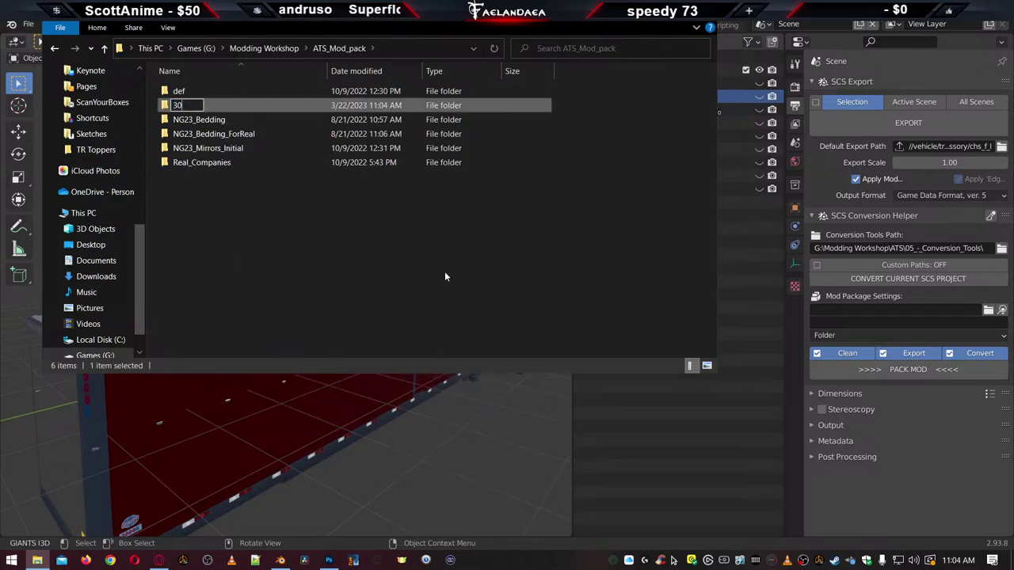
key("Return")
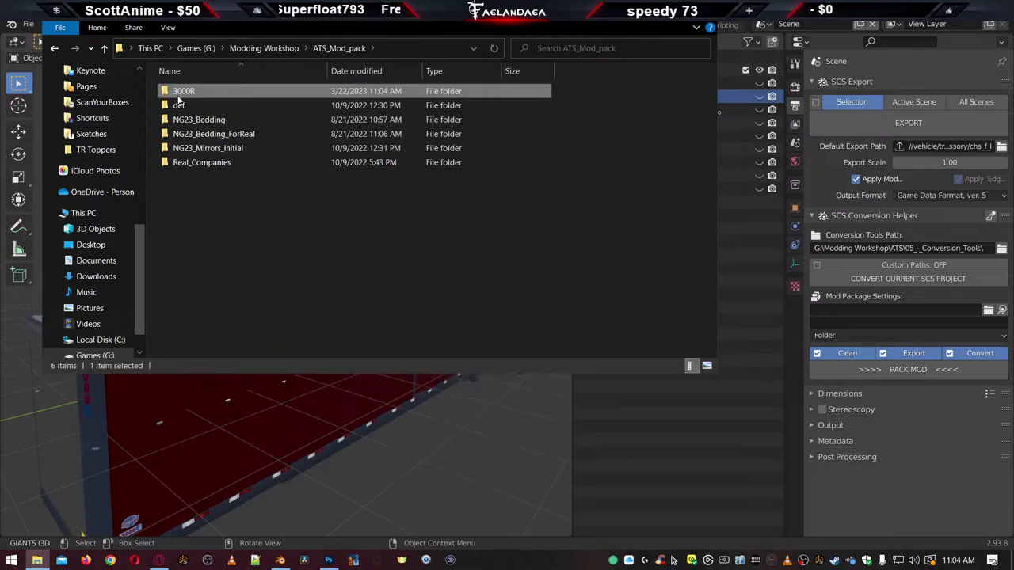
double_click(176, 93)
left_click(423, 52)
key("ctrl+c")
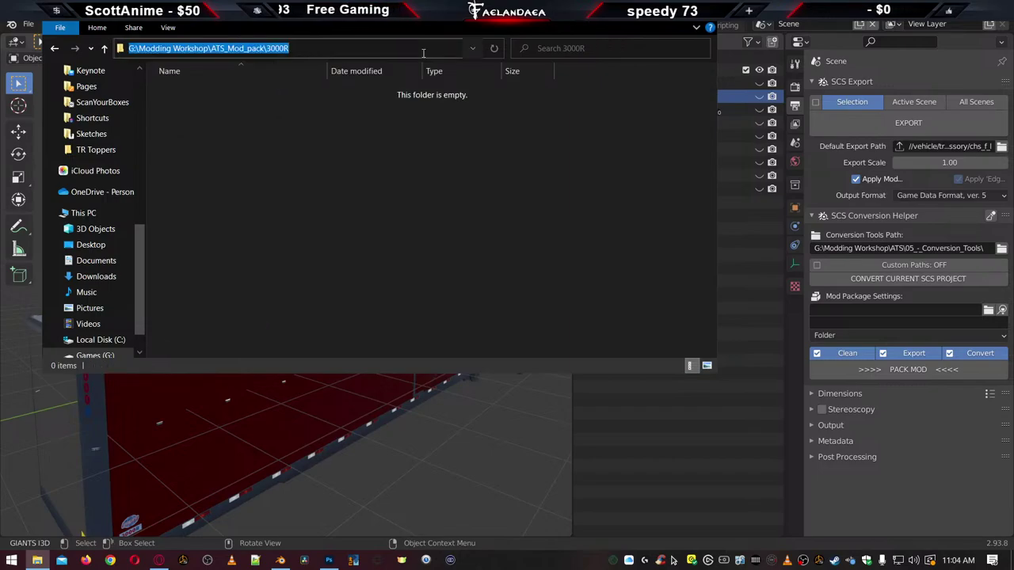
Paste the 3000R folder path as mod destination, name the mod 3000R, keep Folder packing
left_click(869, 311)
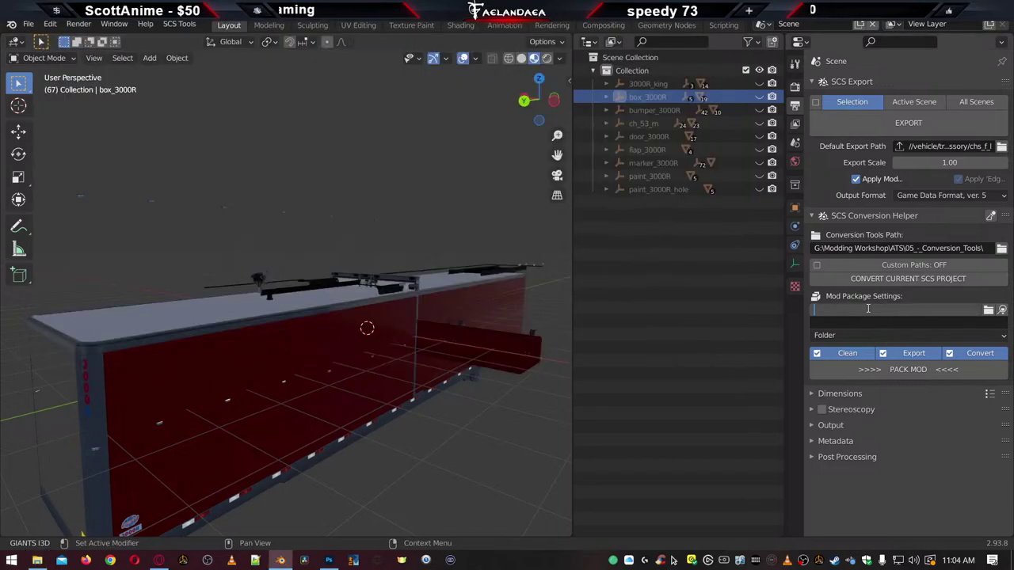
key("ctrl+v")
key("Return")
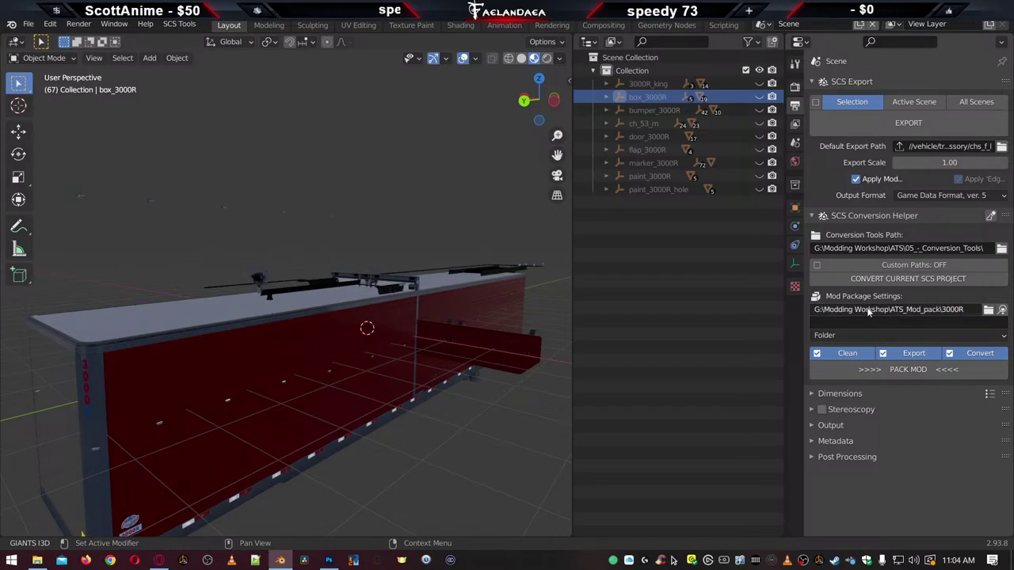
left_click(842, 323)
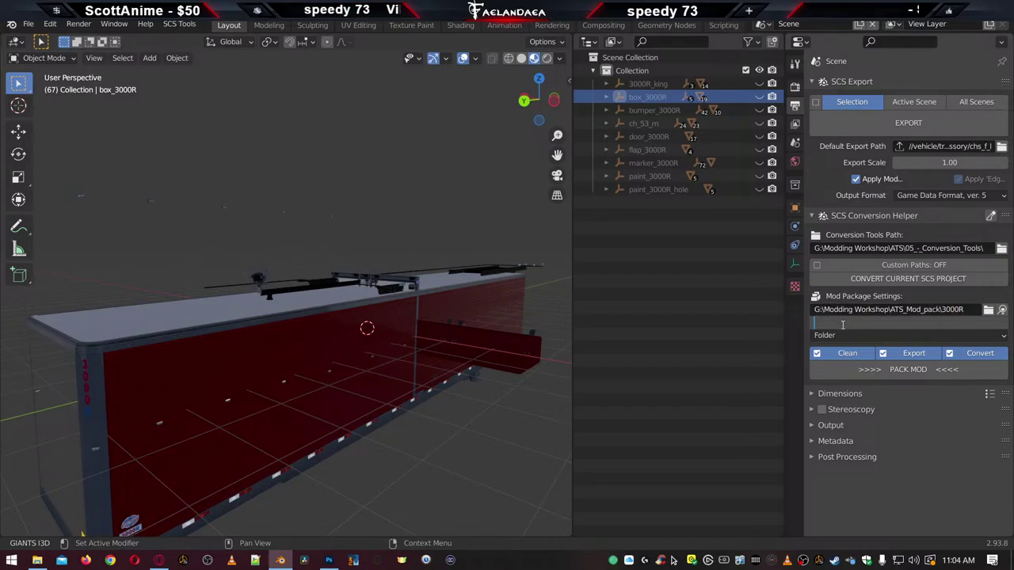
type("3000R")
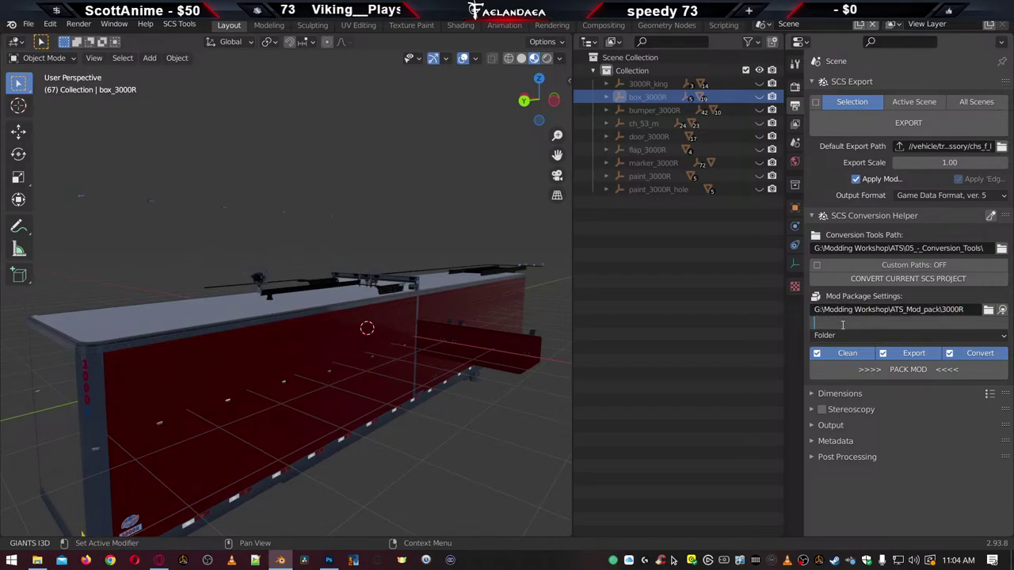
key("Return")
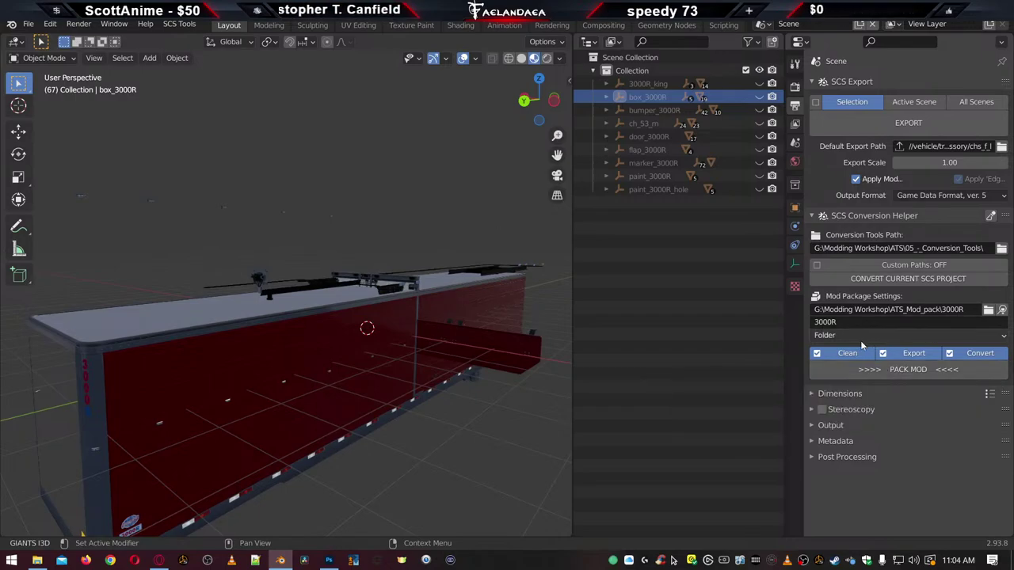
left_click(858, 339)
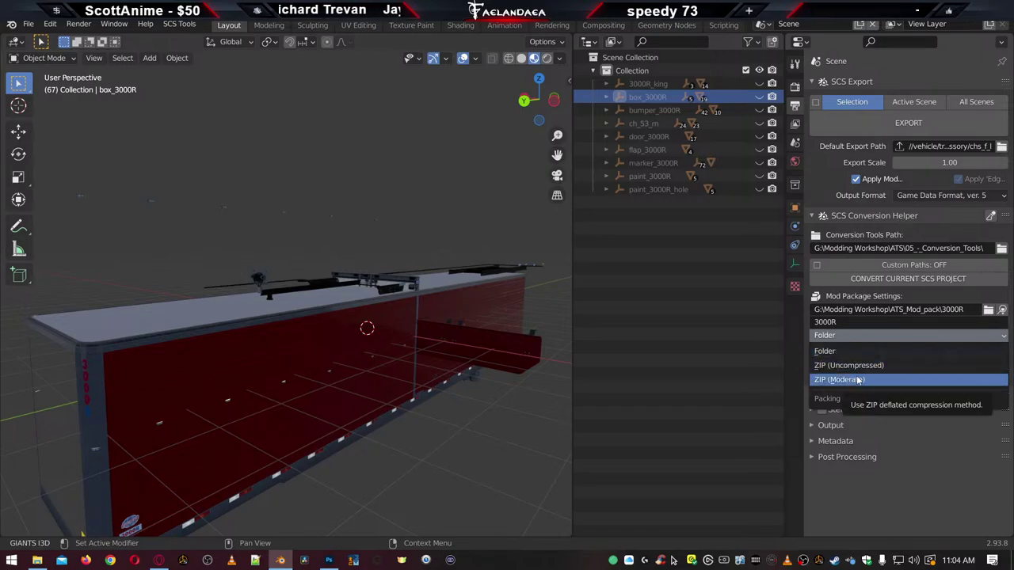
left_click(845, 352)
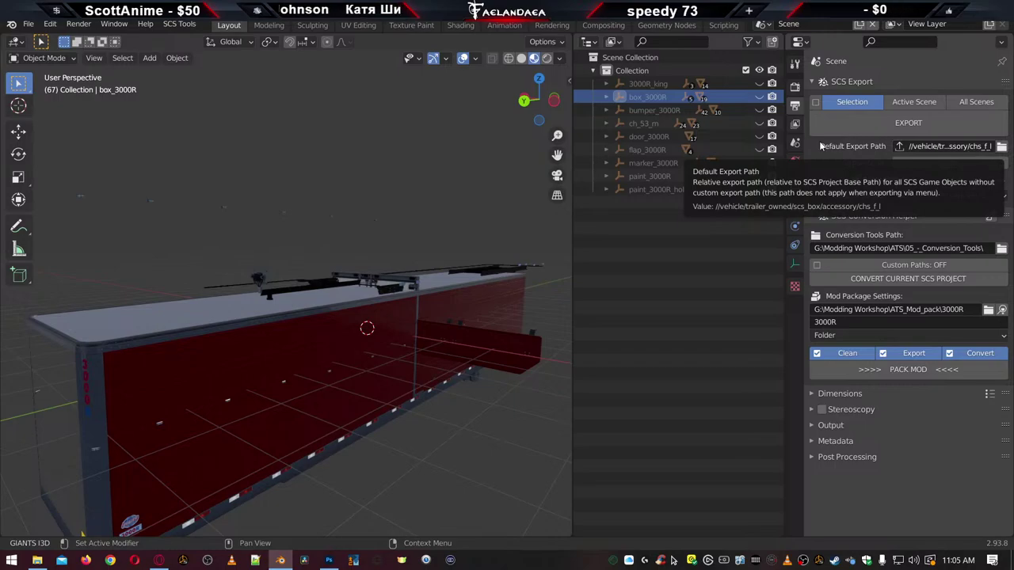
Delete hierarchies of box_3000R, the bumper, the door and another trailer part
right_click(646, 96)
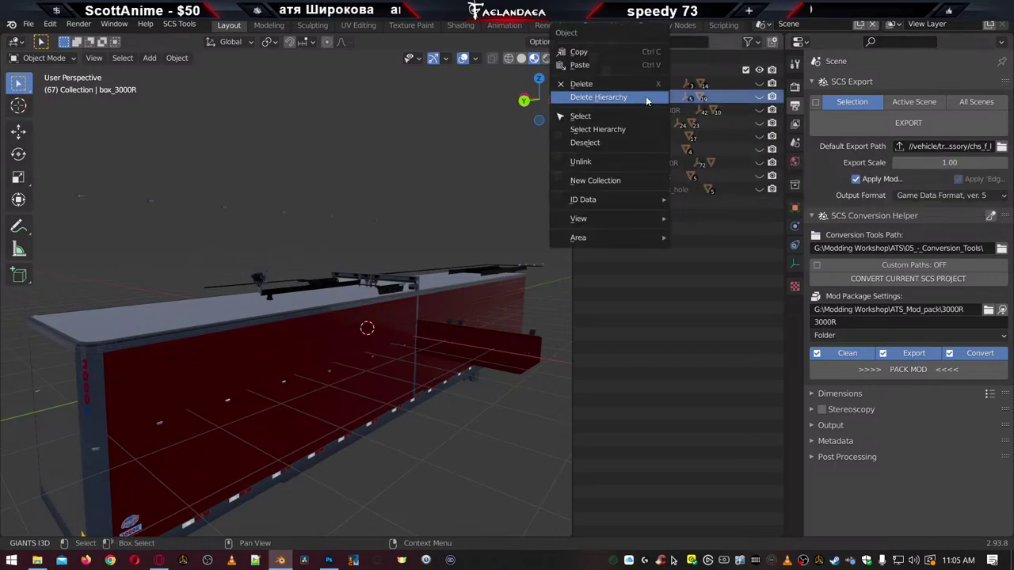
left_click(645, 97)
right_click(646, 96)
left_click(646, 97)
right_click(646, 96)
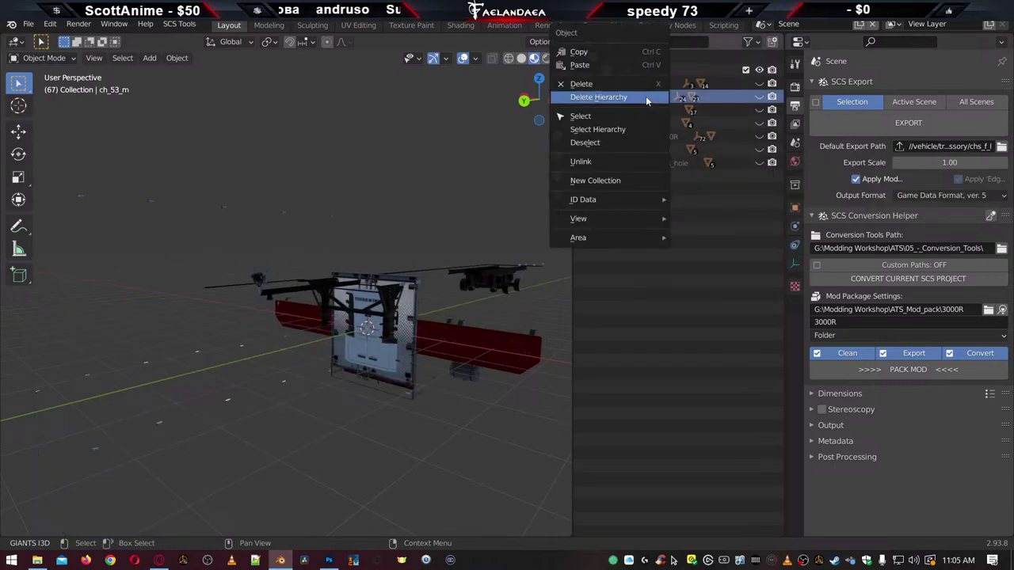
left_click(646, 97)
right_click(645, 96)
left_click(646, 97)
Delete the remaining parts including paint_3000R and paint_3000R_hole, then unhide 3000R_king
right_click(646, 96)
left_click(645, 96)
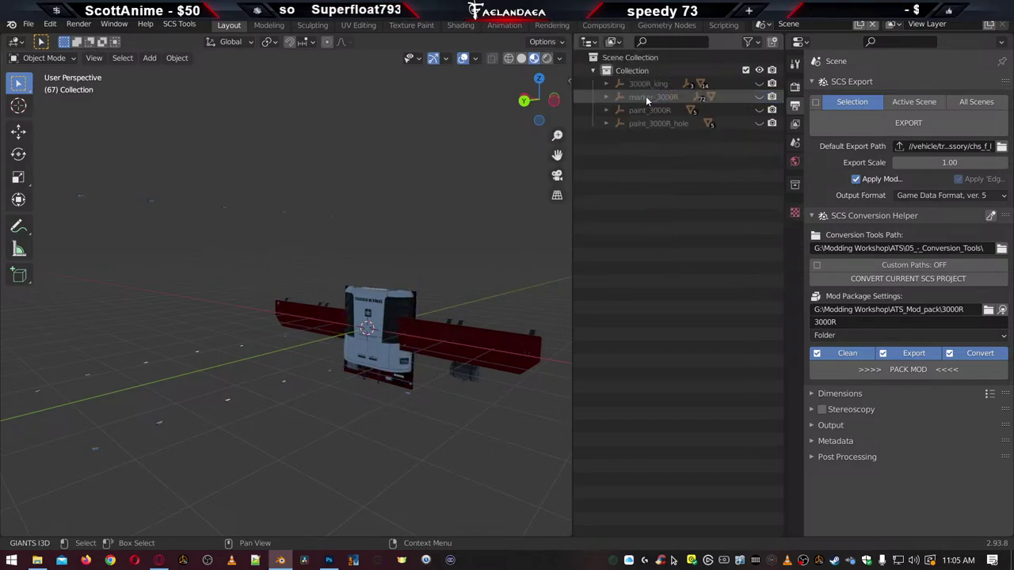
right_click(645, 96)
left_click(646, 96)
right_click(646, 96)
left_click(646, 97)
right_click(645, 96)
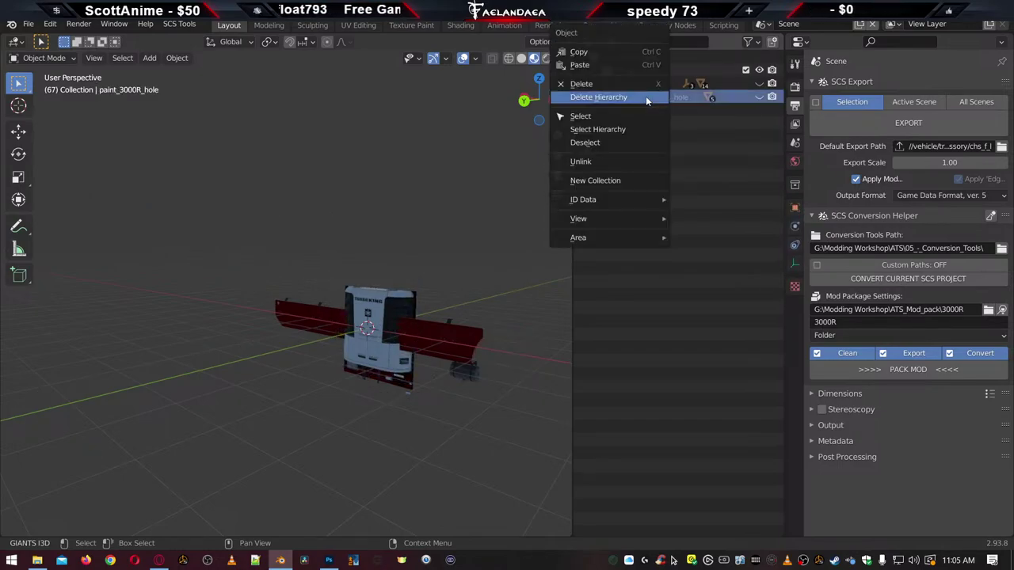
left_click(646, 97)
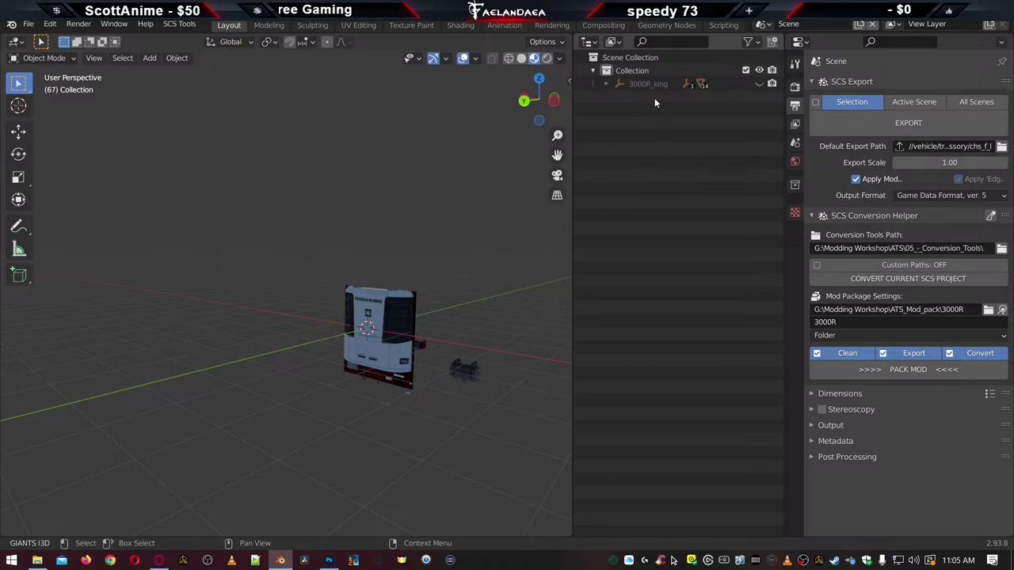
left_click(643, 84)
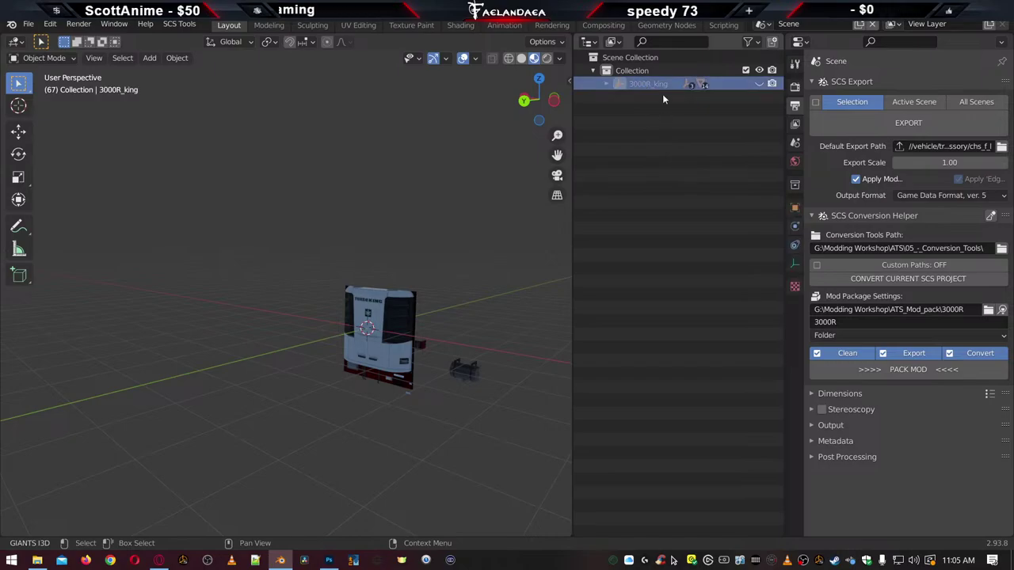
left_click(759, 83)
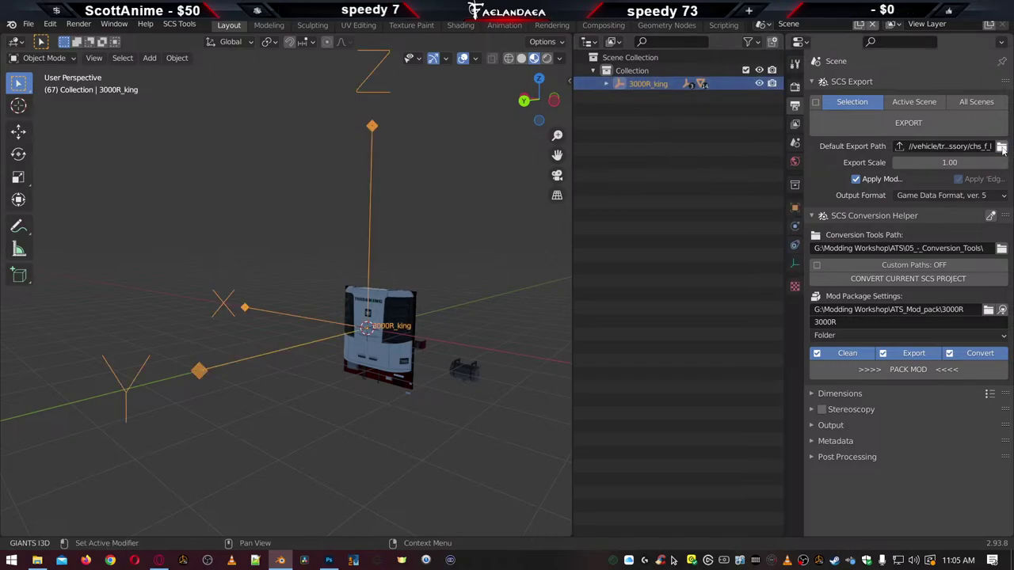
Set the default export path to scs_box/accessory/f_body and disable Export in mod packing
left_click(1001, 148)
double_click(477, 175)
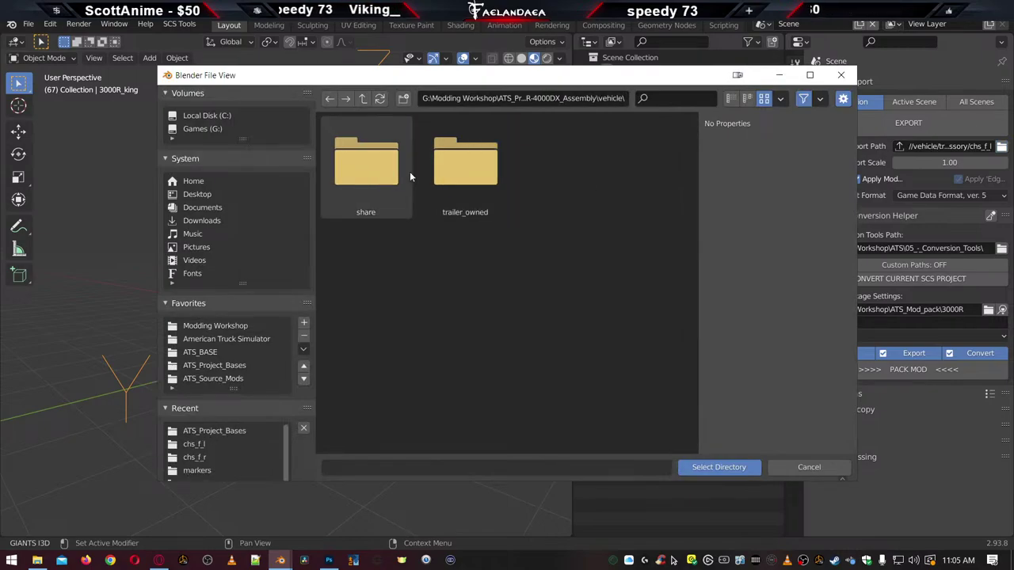
double_click(465, 170)
double_click(366, 163)
left_click(445, 178)
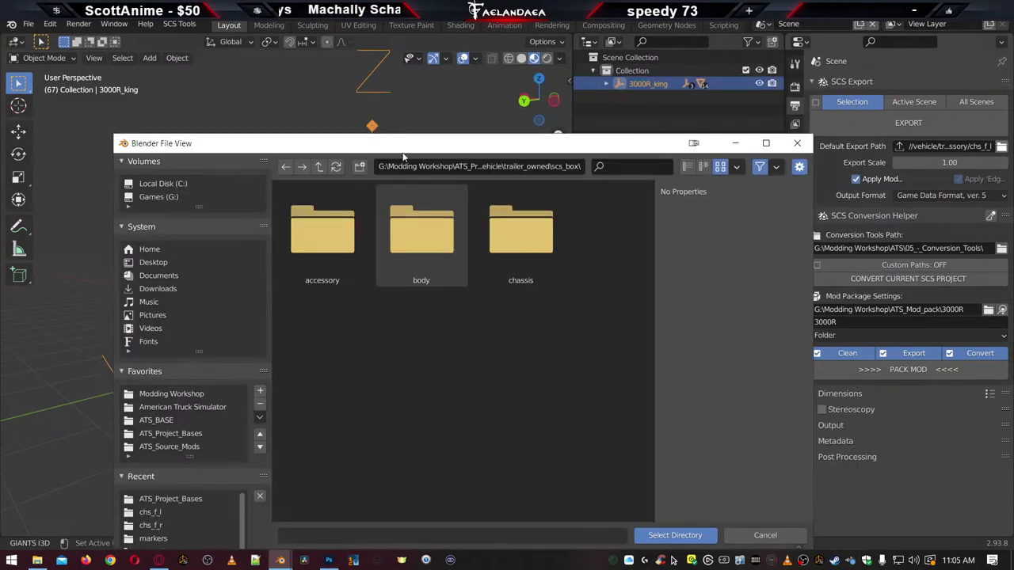
double_click(327, 242)
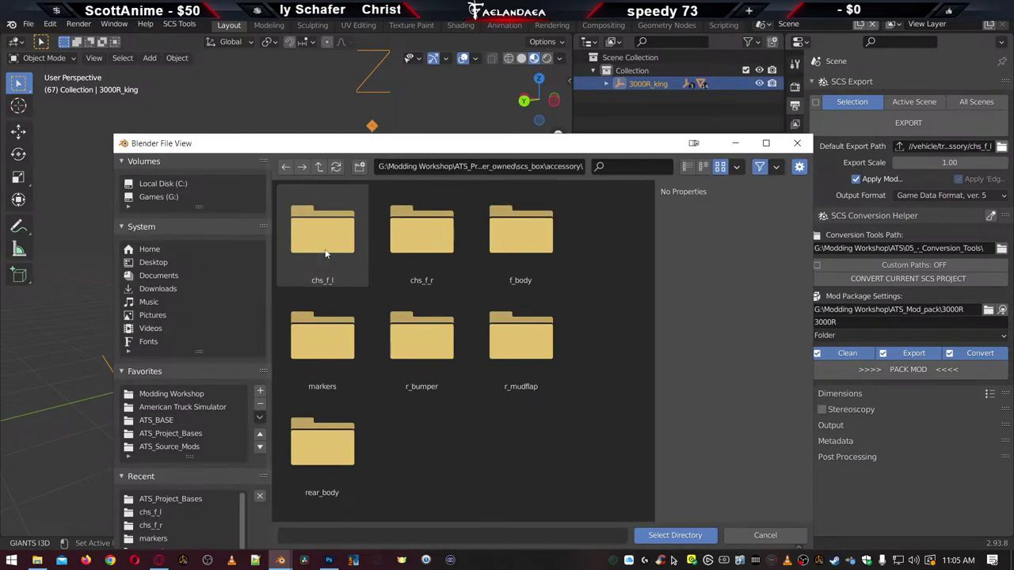
double_click(513, 235)
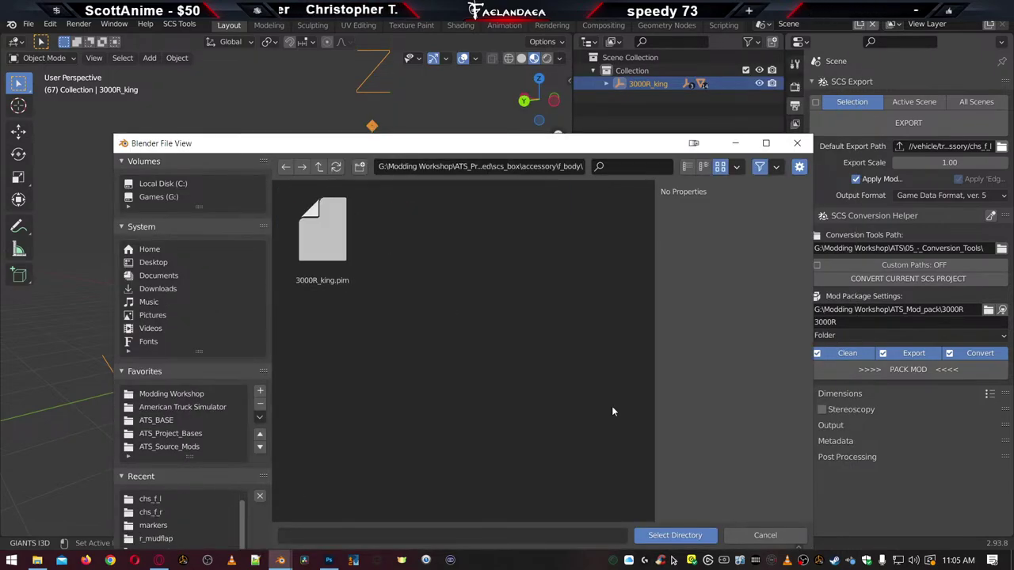
left_click(675, 536)
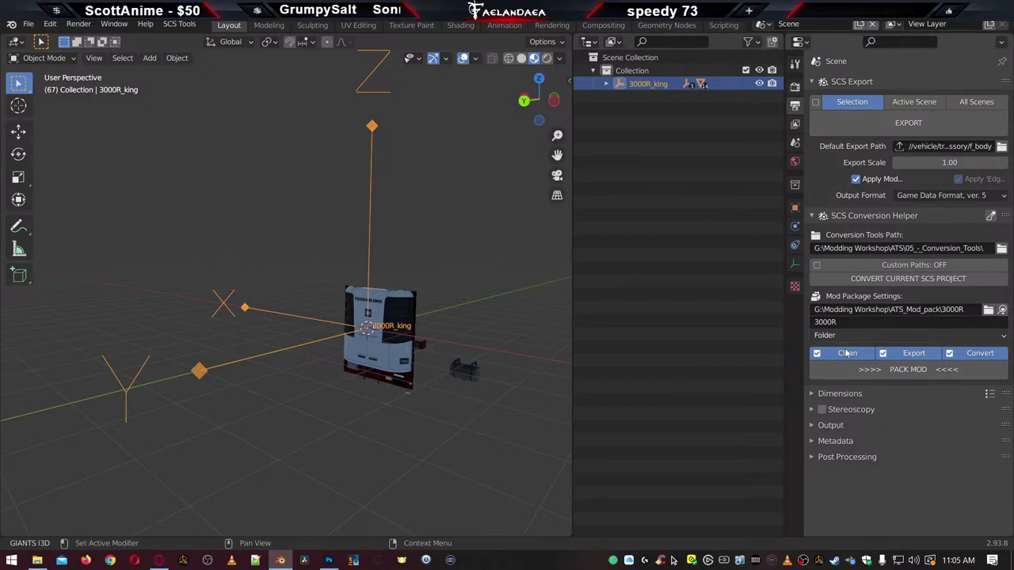
left_click(883, 353)
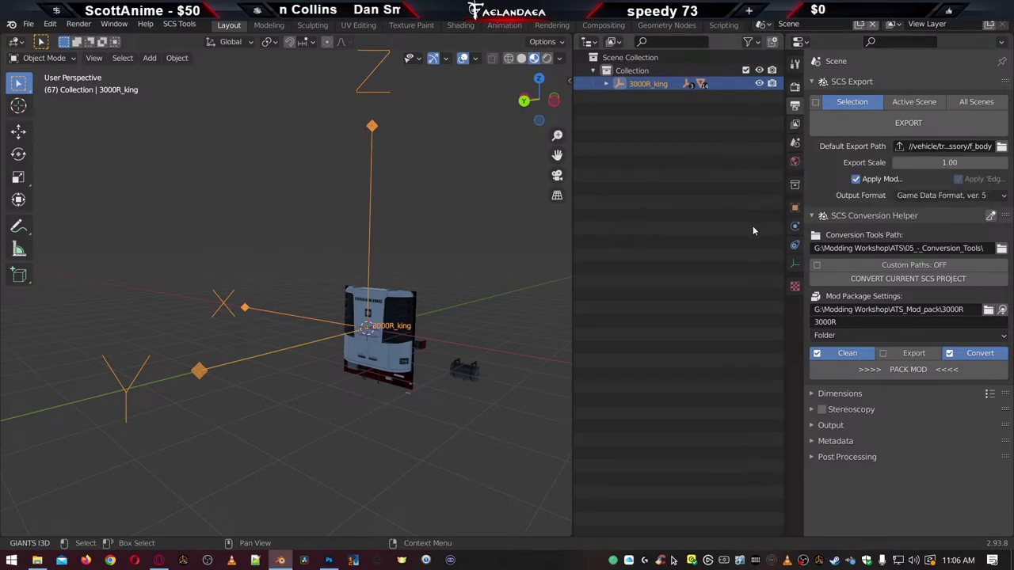
Run PACK MOD, maximize and scroll the conversion log, and check the empty 3000R folder
left_click(892, 374)
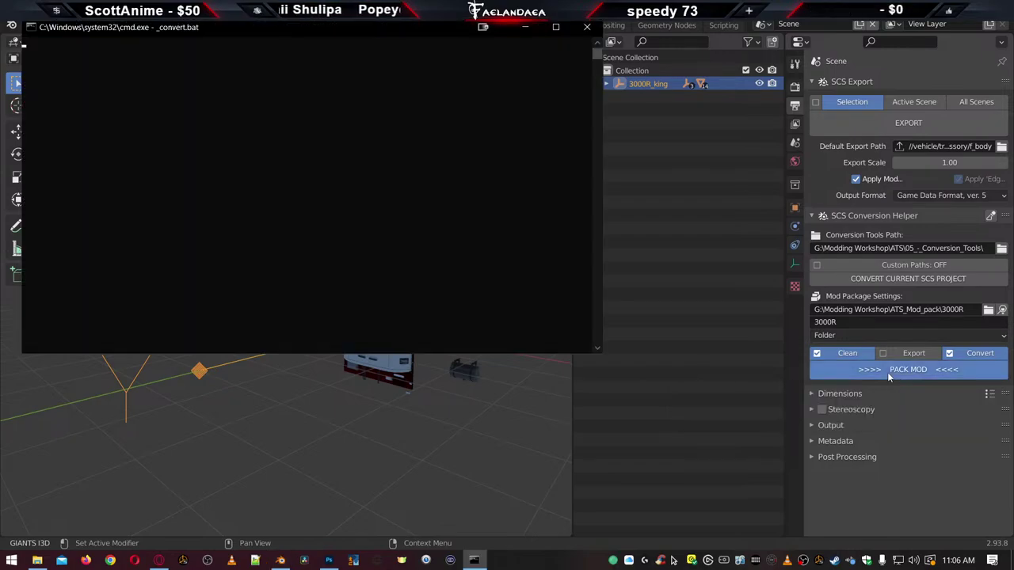
left_click(555, 29)
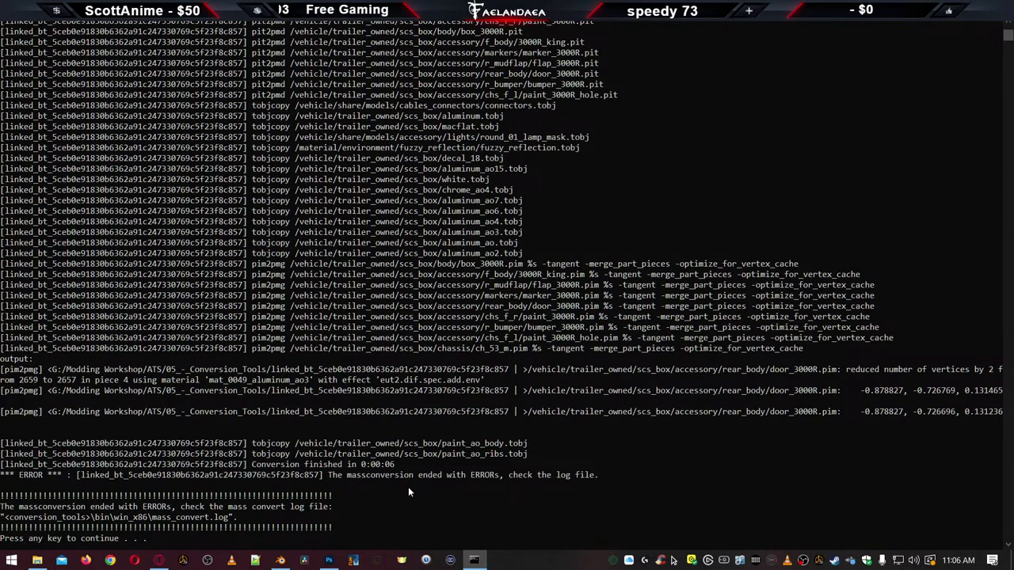
scroll(406, 480, "up", 15)
scroll(406, 473, "up", 5)
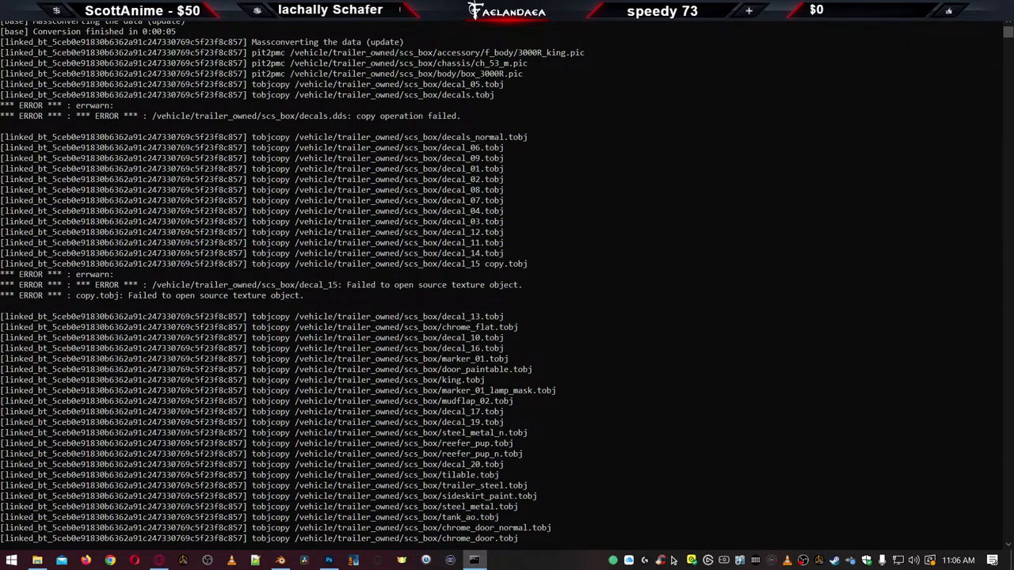
left_click(38, 561)
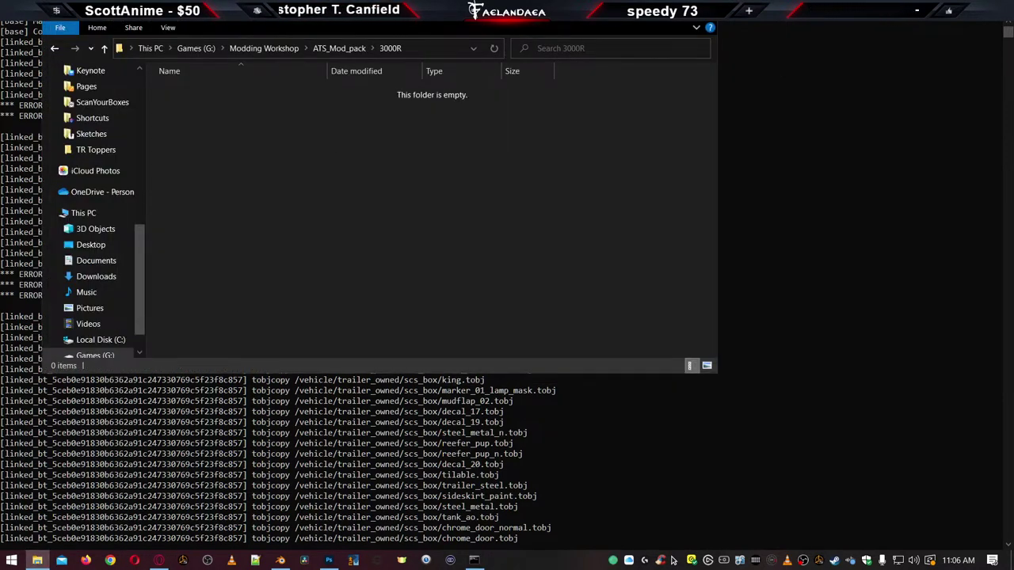
key("alt+Tab")
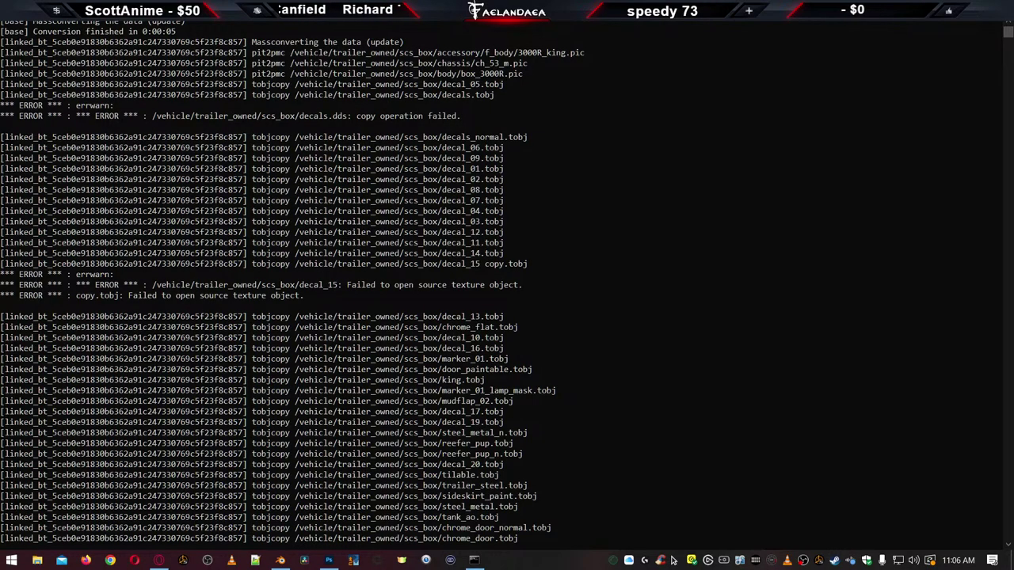
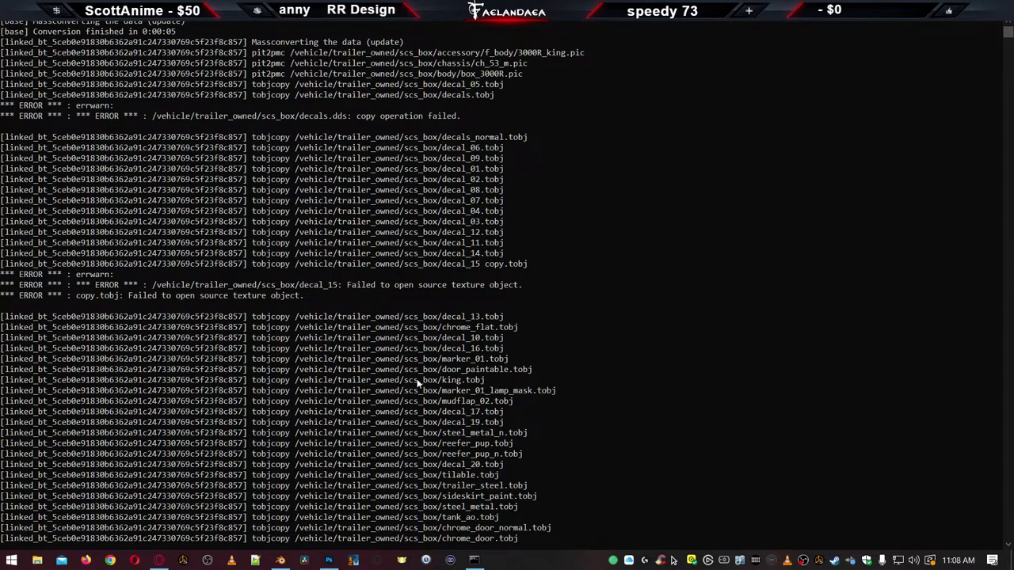
Read through the conversion log's copy errors, then close the console window
scroll(420, 406, "up", 10)
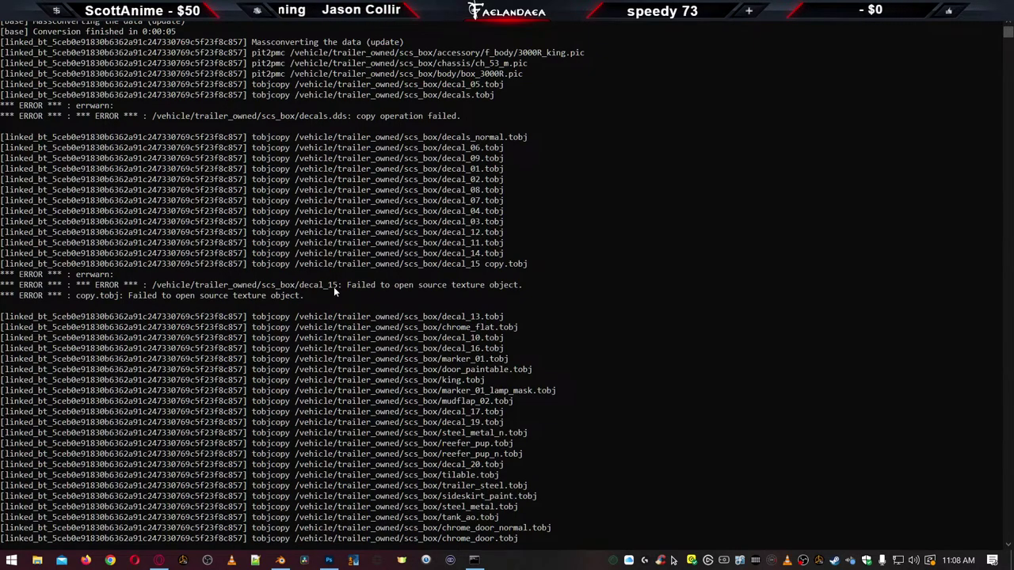
scroll(384, 354, "down", 20)
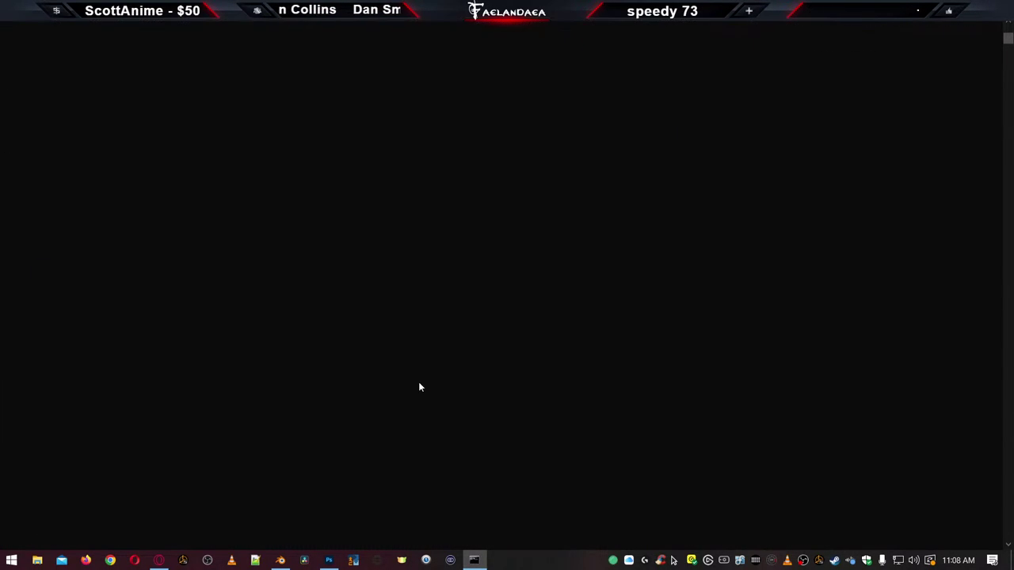
scroll(378, 386, "up", 8)
scroll(378, 386, "up", 4)
key("Return")
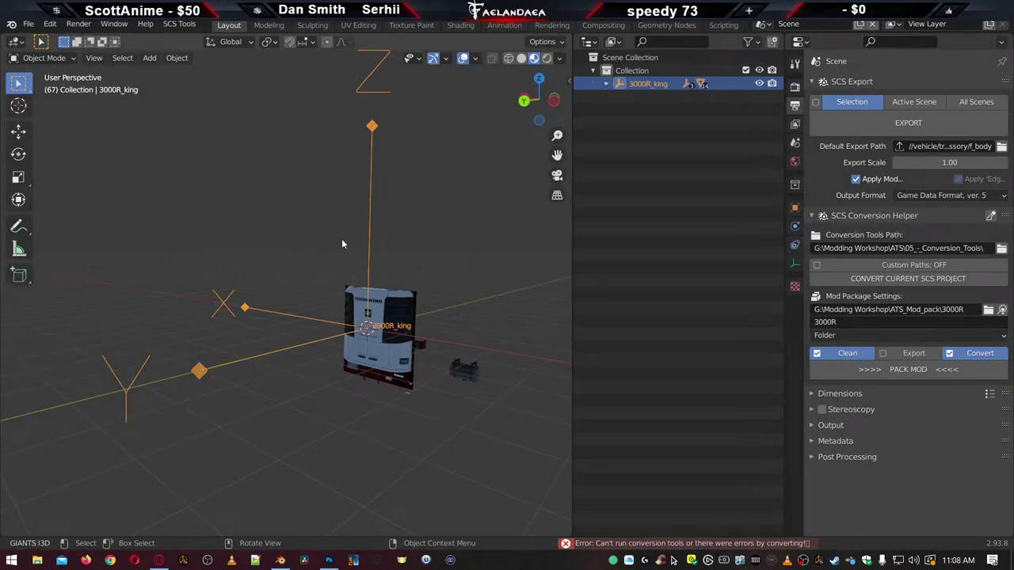
Check the File menu, then undo back until the paint_3000R objects reappear
left_click(29, 24)
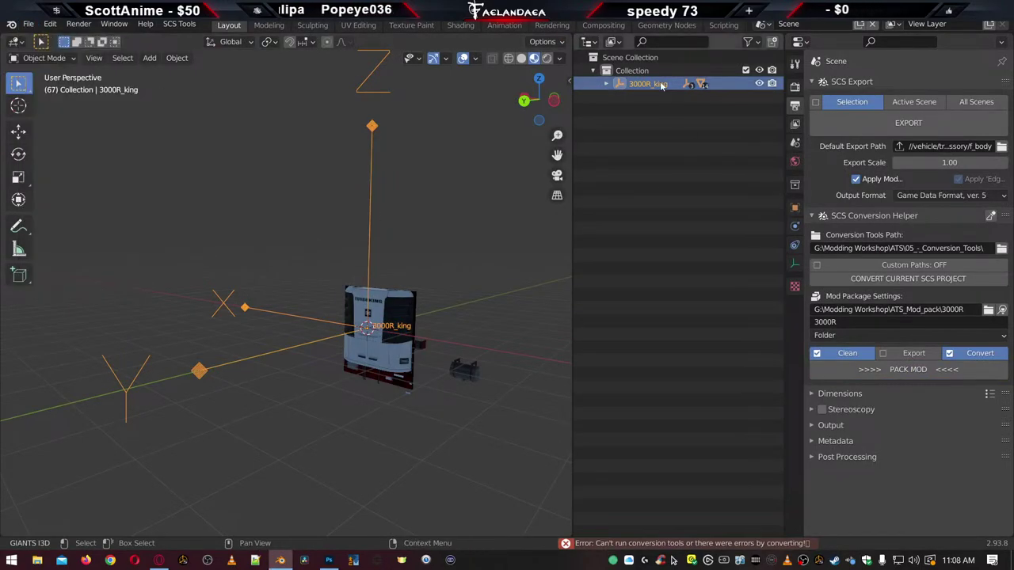
left_click(28, 24)
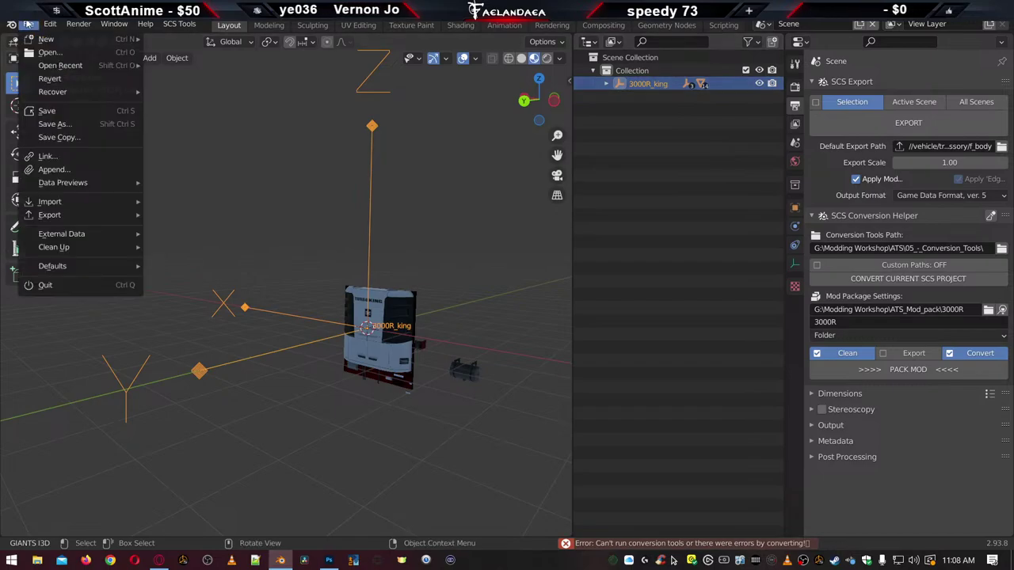
mouse_move(33, 39)
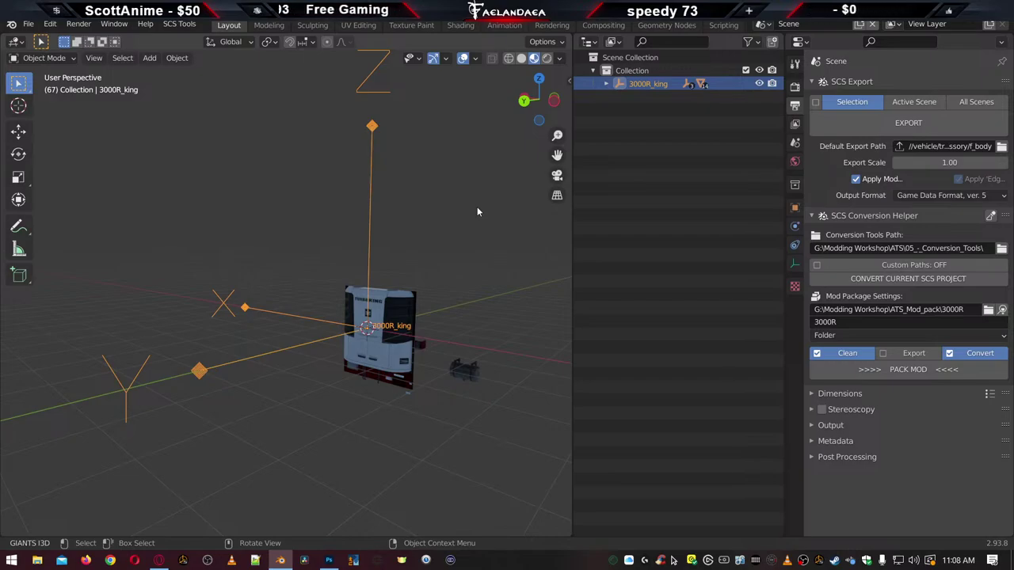
key("ctrl")
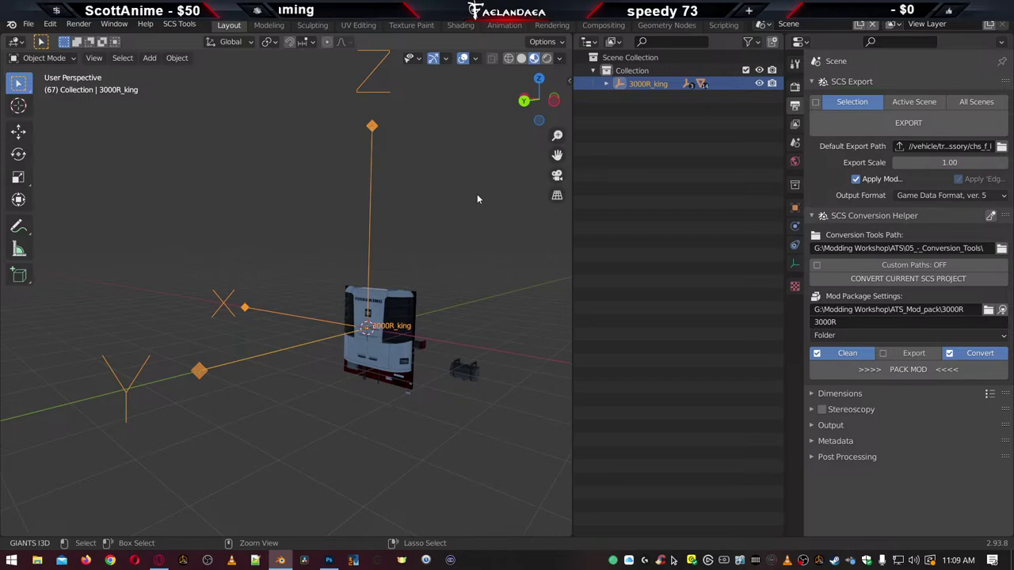
key("ctrl+z")
key("ctrl+shift+z")
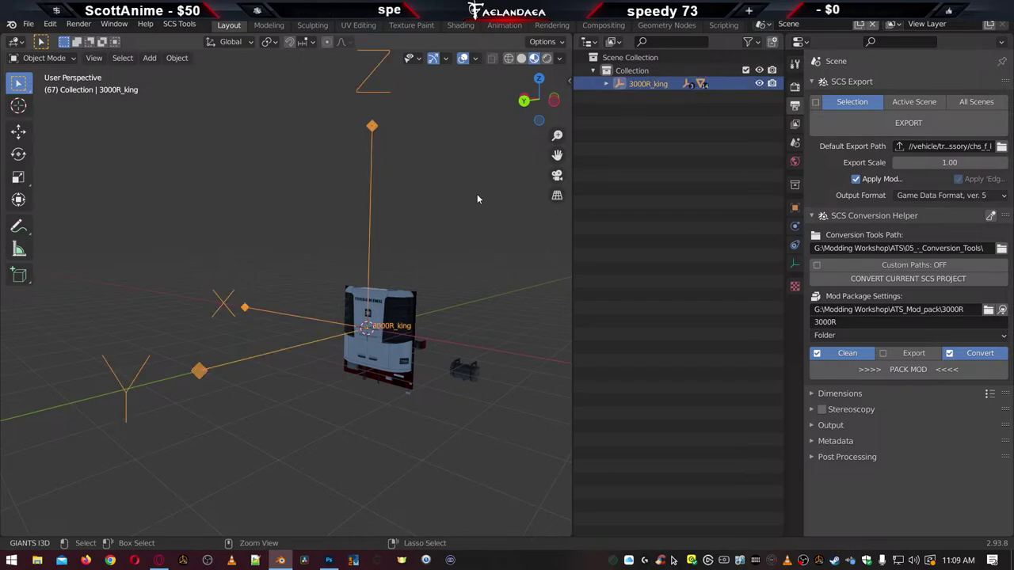
key("ctrl+z")
key("ctrl+z")
key("ctrl+z")
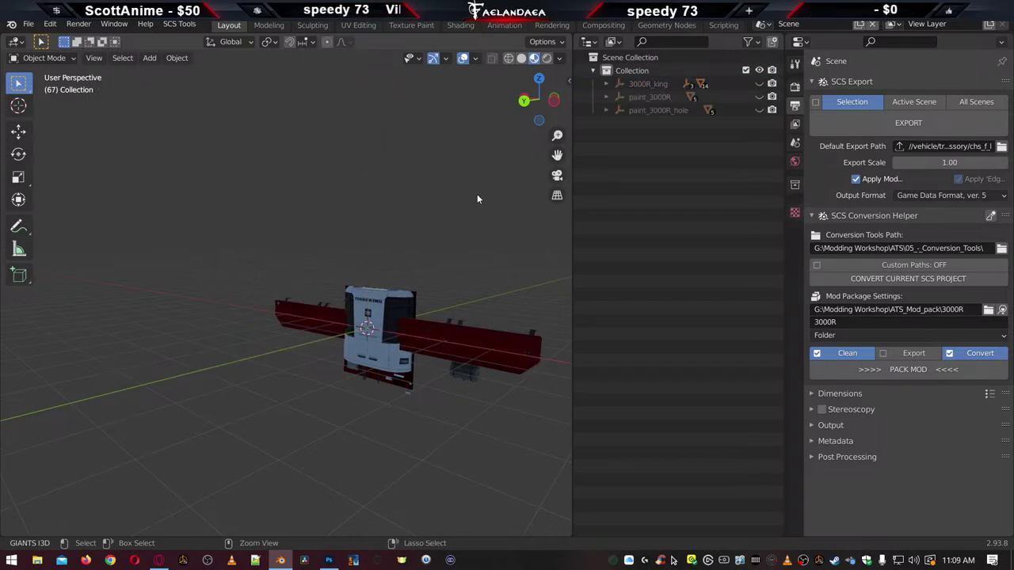
Restore flap_3000R, marker_3000R, door_3000R, bumper_3000R and the red box_3000R body, then inspect the box
key("ctrl+shift+z")
key("ctrl+shift+z")
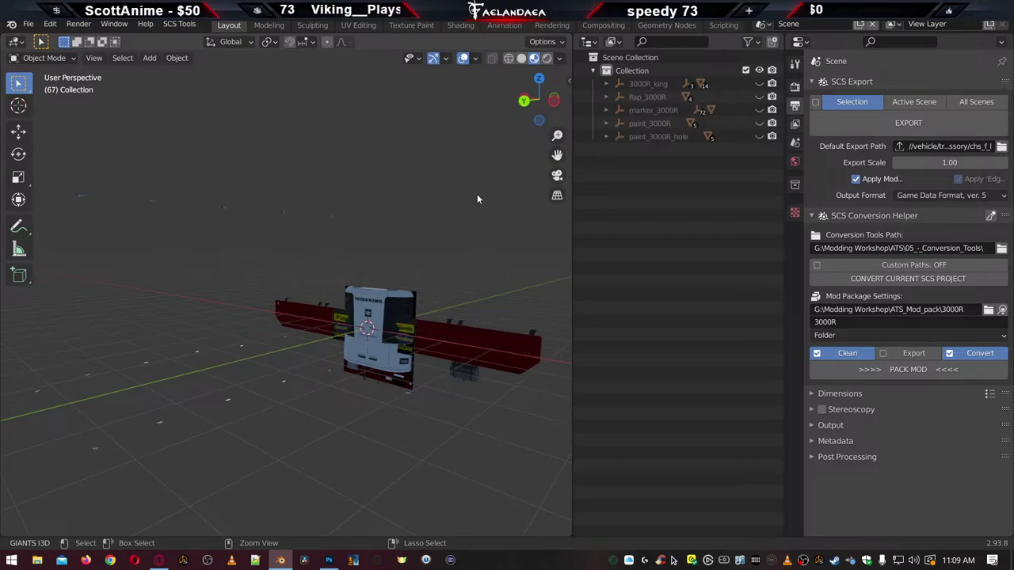
key("ctrl+shift+z")
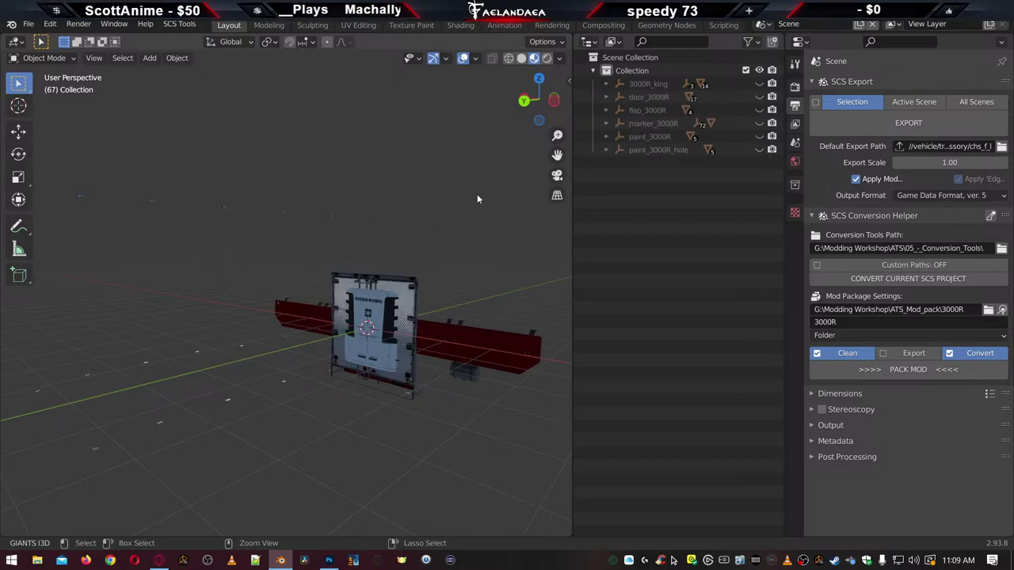
key("ctrl+shift+z")
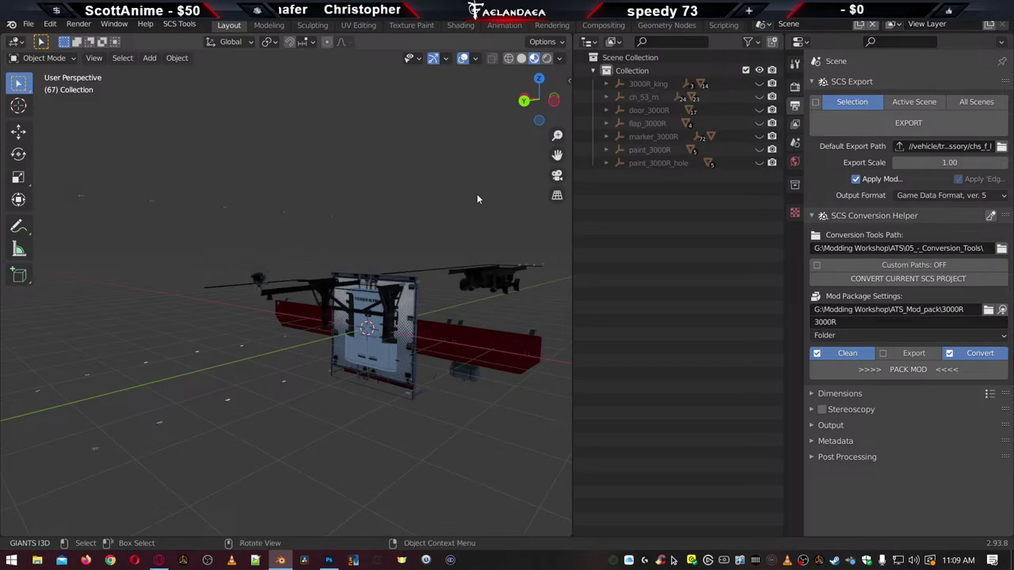
key("ctrl+shift+z")
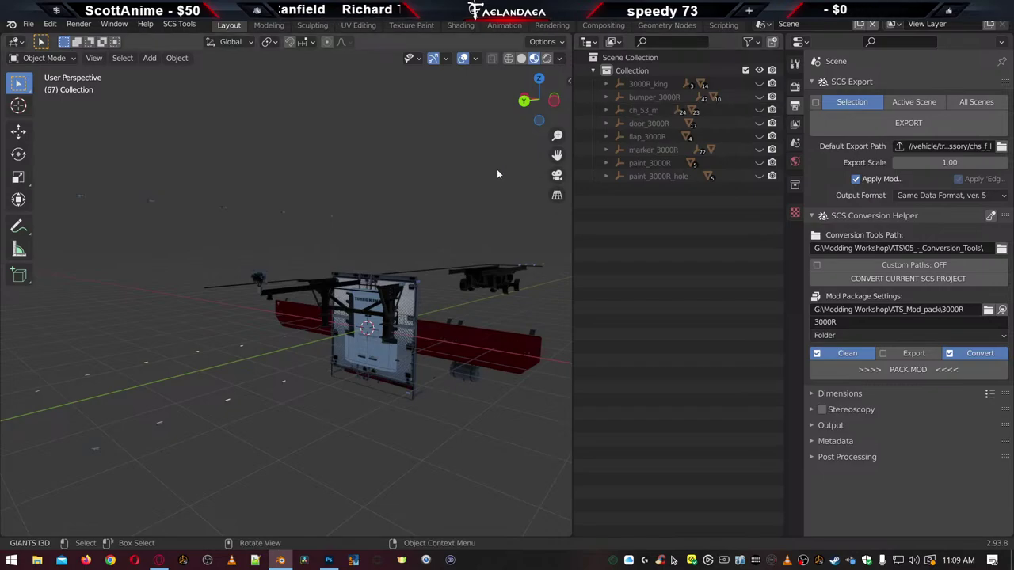
key("ctrl+shift+z")
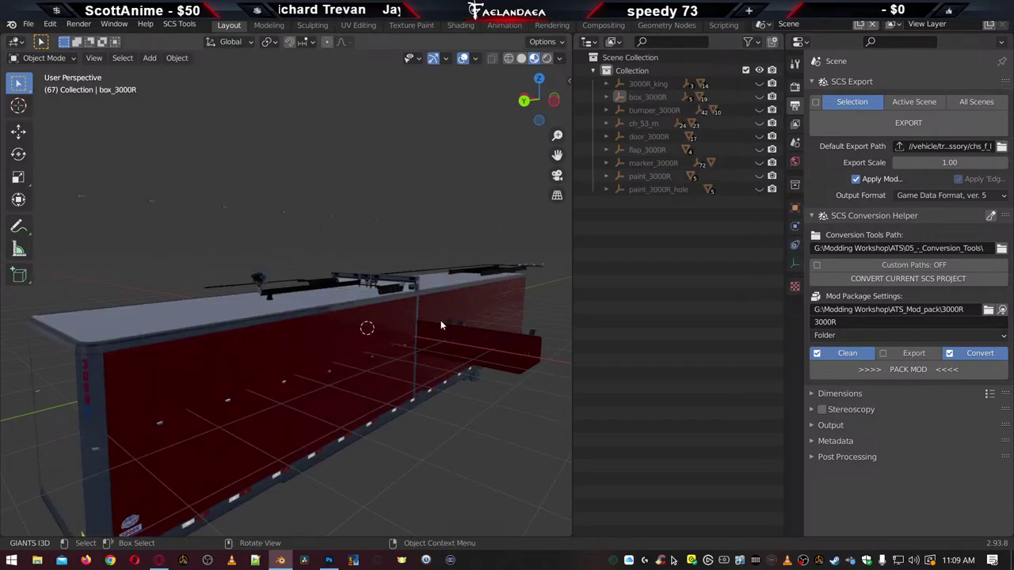
middle_click_drag(262, 402, 289, 388)
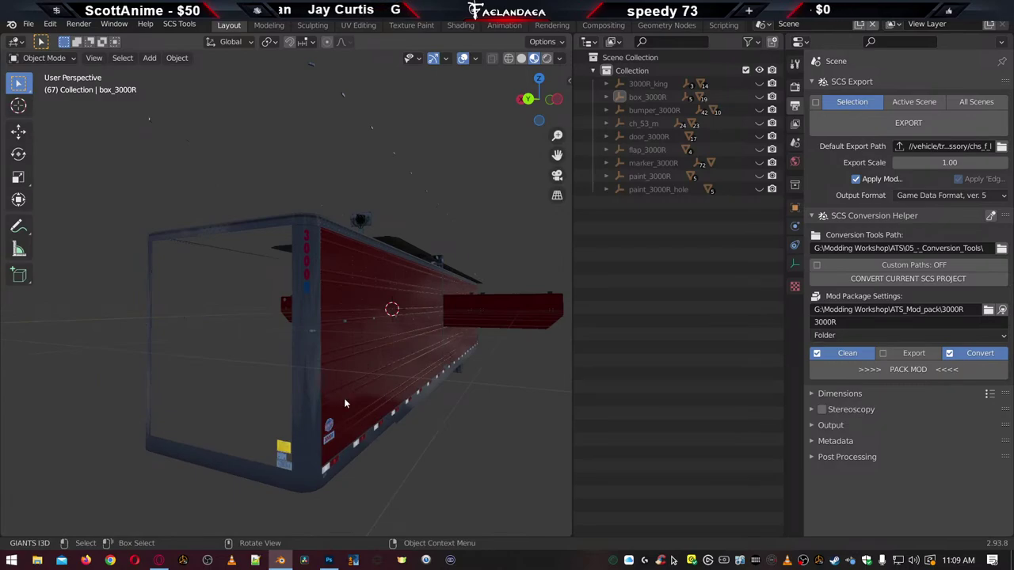
middle_click_drag(356, 398, 423, 338)
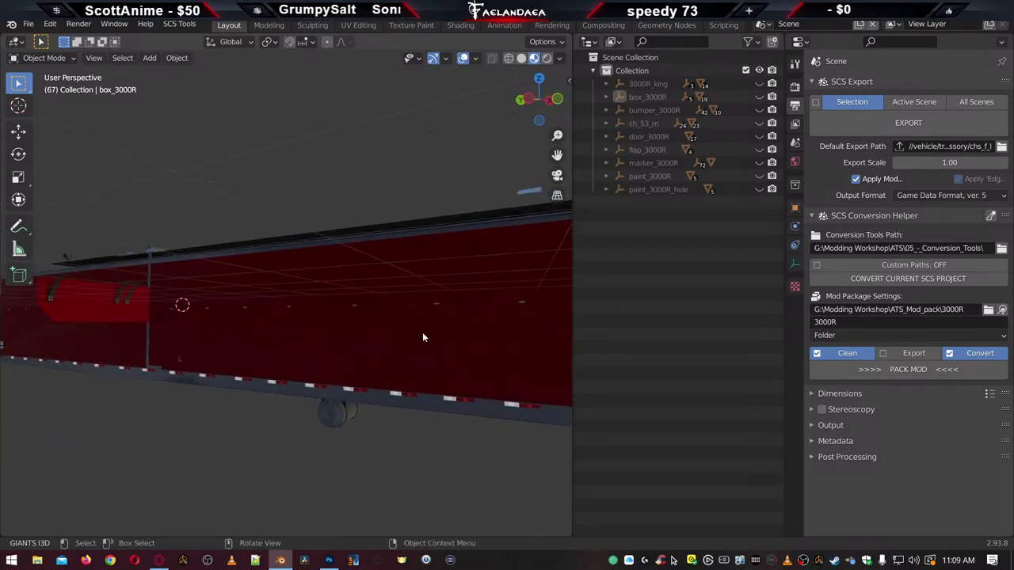
Rename the decal_15 copy object under ch_53_m to decal_15
left_click(607, 123)
scroll(677, 315, "down", 1)
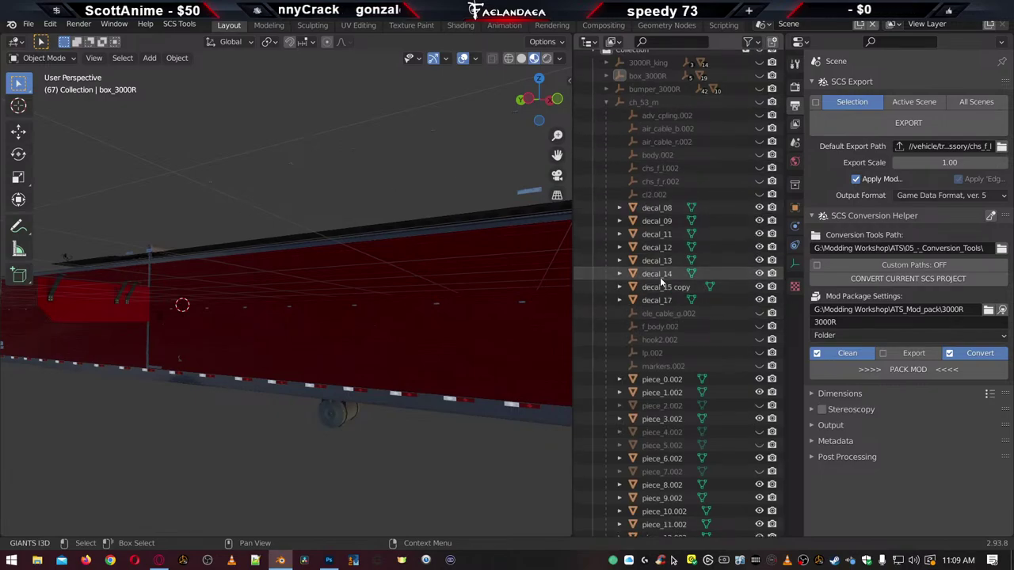
left_click(658, 288)
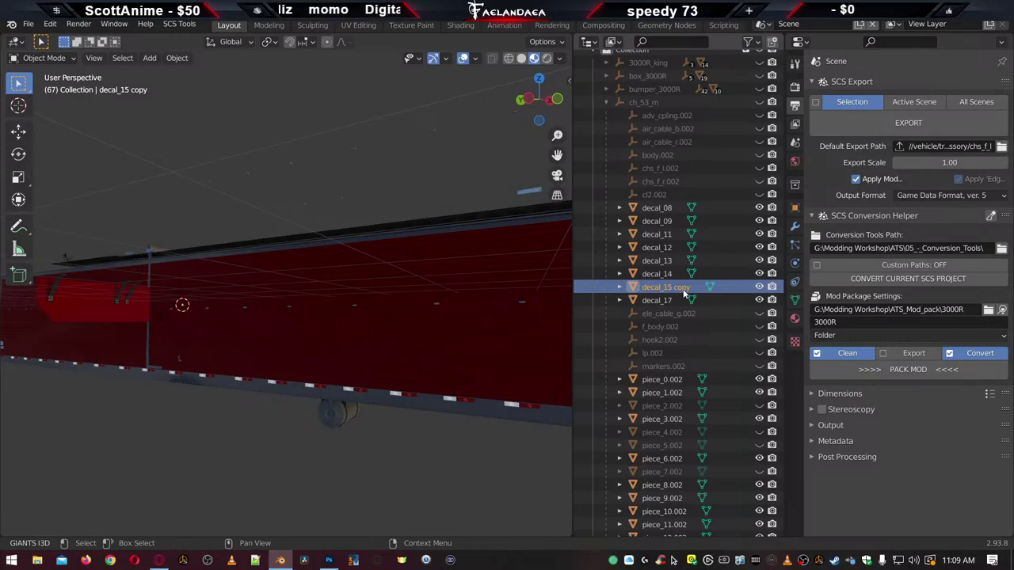
double_click(683, 289)
key("BackSpace")
key("BackSpace")
key("BackSpace")
key("BackSpace")
key("BackSpace")
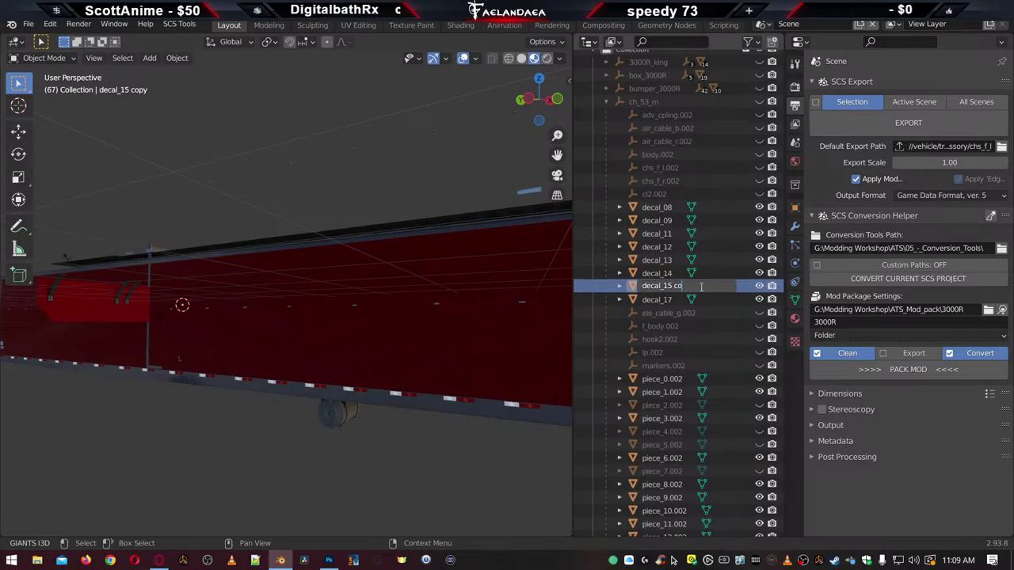
key("Return")
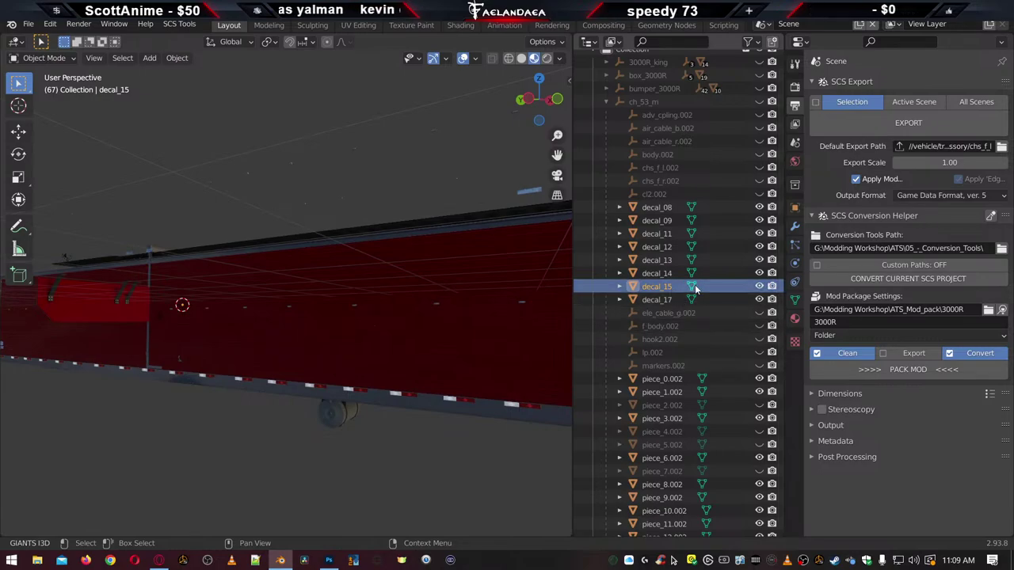
Delete the hierarchies of 3000R_king, box_3000R and bumper_3000R
scroll(694, 290, "up", 1)
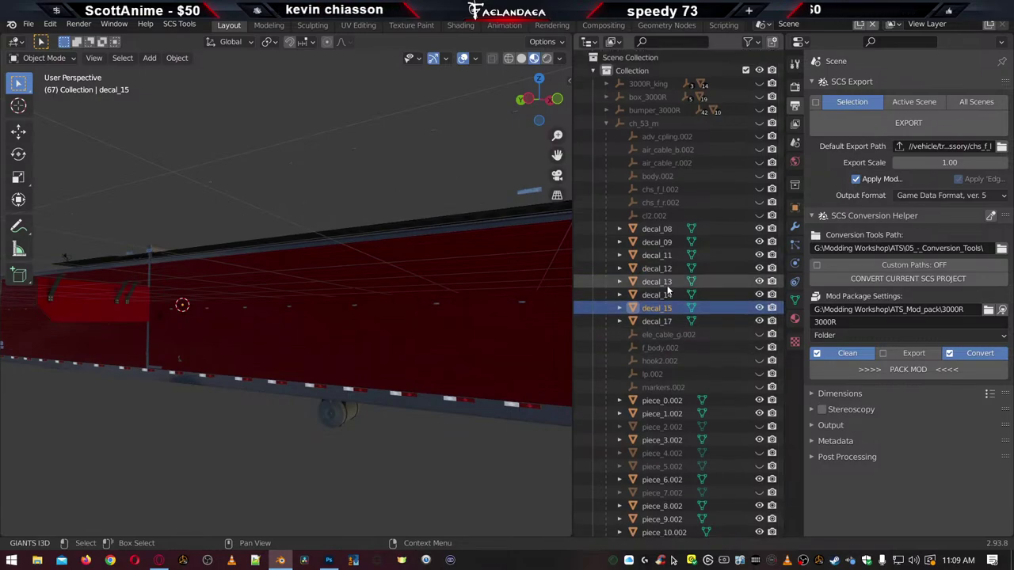
left_click(647, 84)
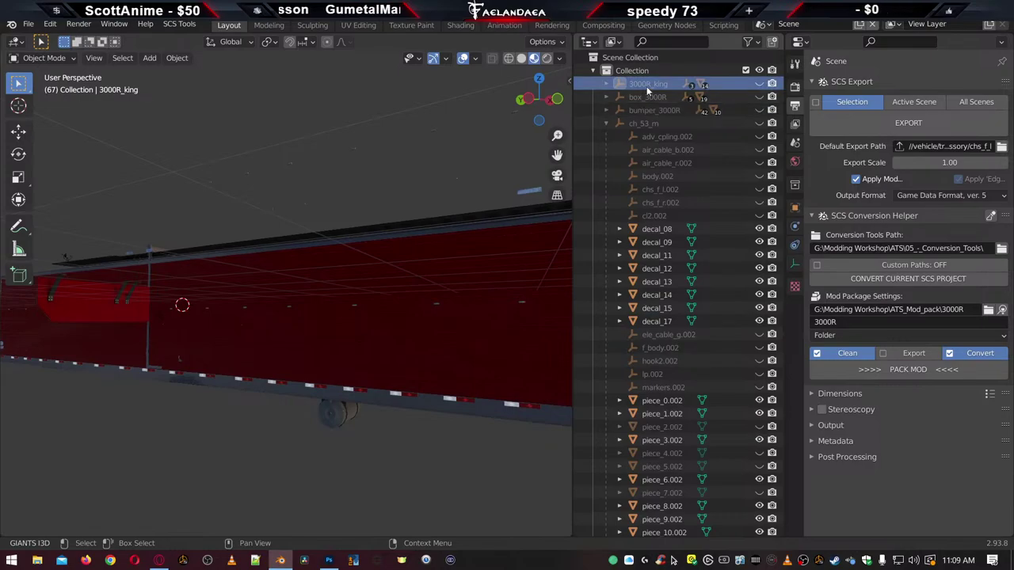
right_click(647, 85)
left_click(637, 94)
left_click(638, 86)
right_click(637, 87)
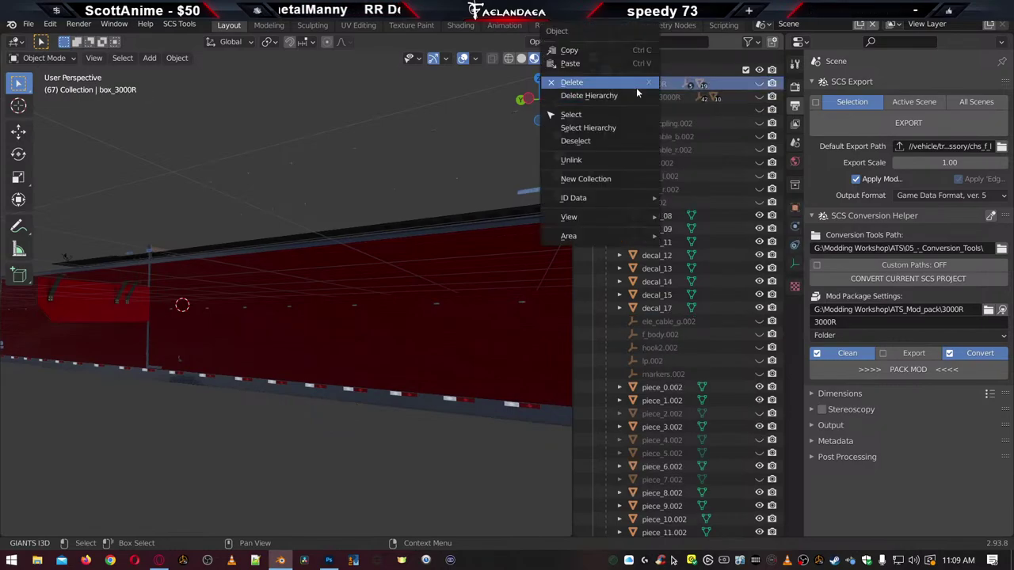
left_click(640, 97)
left_click(640, 84)
right_click(640, 86)
left_click(642, 96)
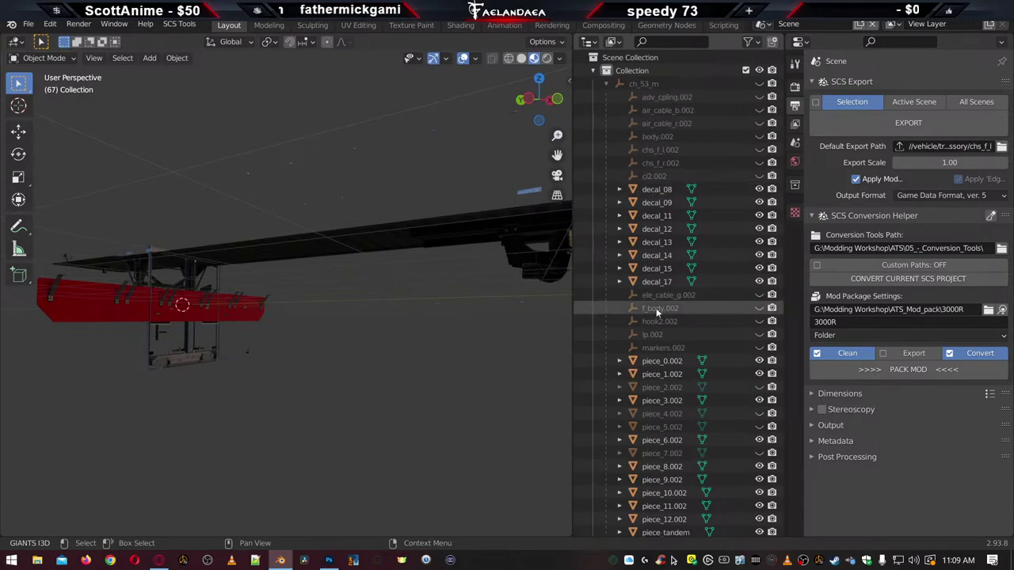
Delete hierarchies of door_3000R, flap_3000R, marker_3000R, paint_3000R and paint_3000R_hole, then select decal_15
scroll(656, 313, "down", 7)
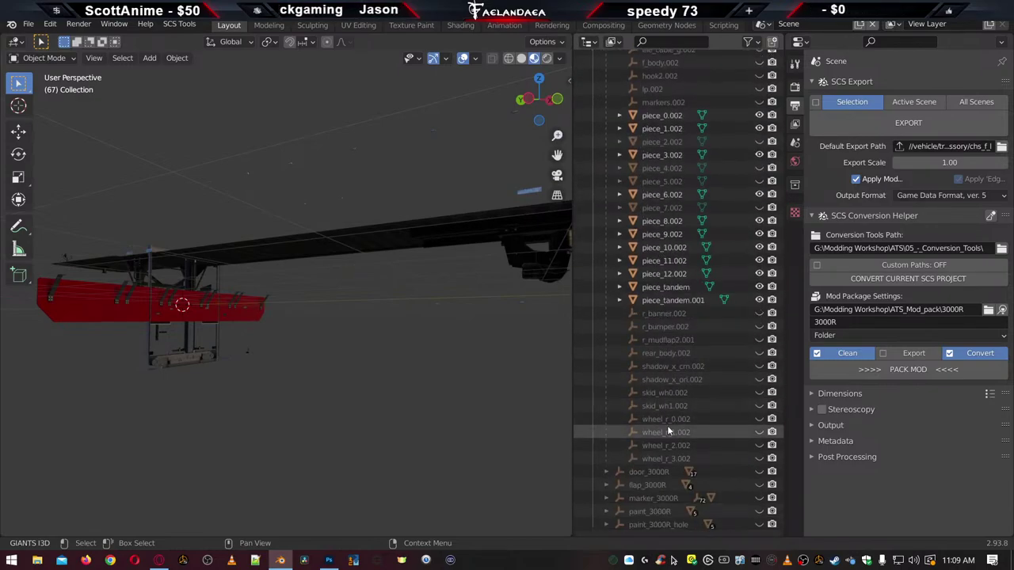
right_click(645, 473)
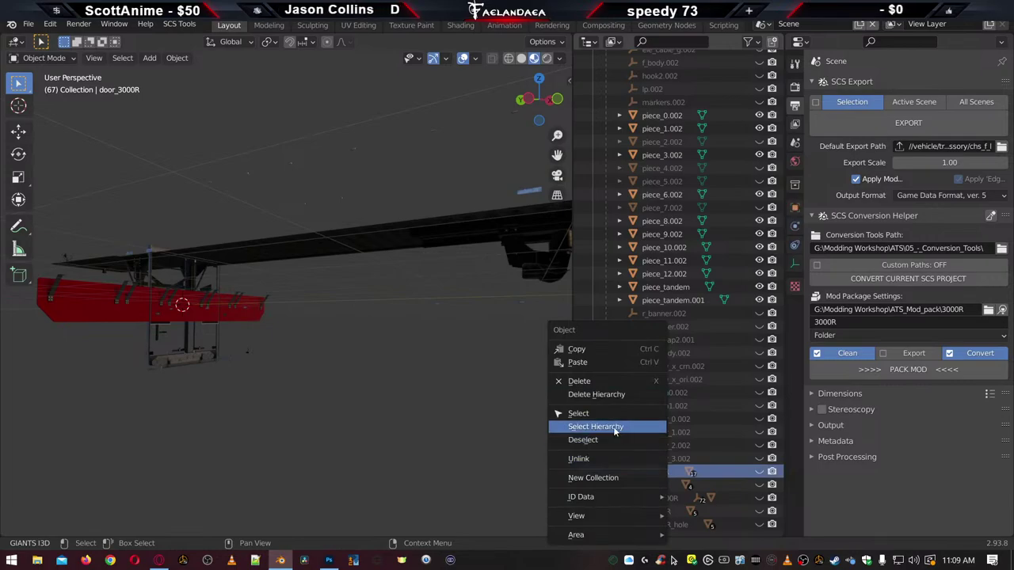
left_click(600, 394)
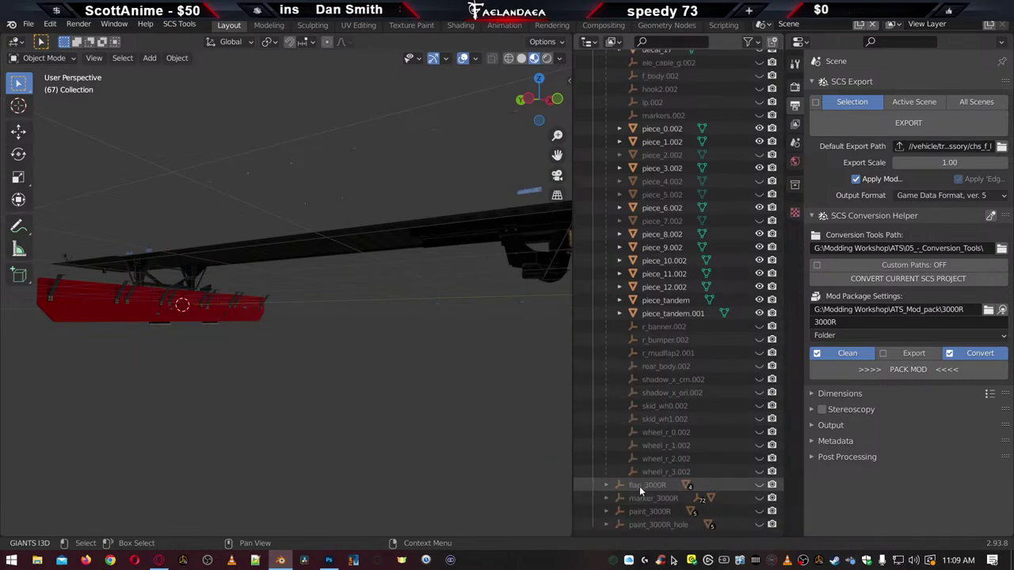
right_click(639, 487)
left_click(600, 394)
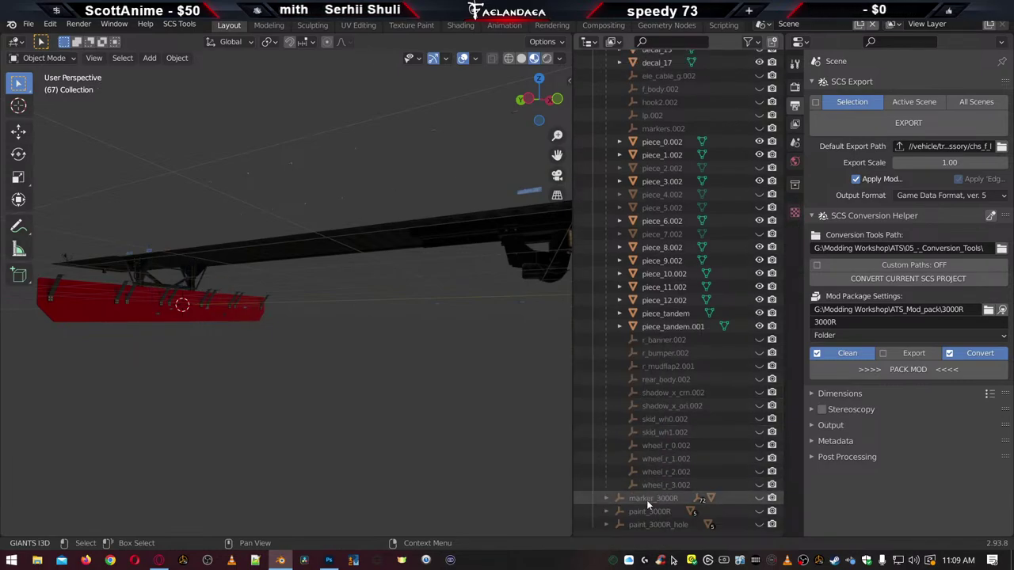
right_click(646, 499)
left_click(601, 393)
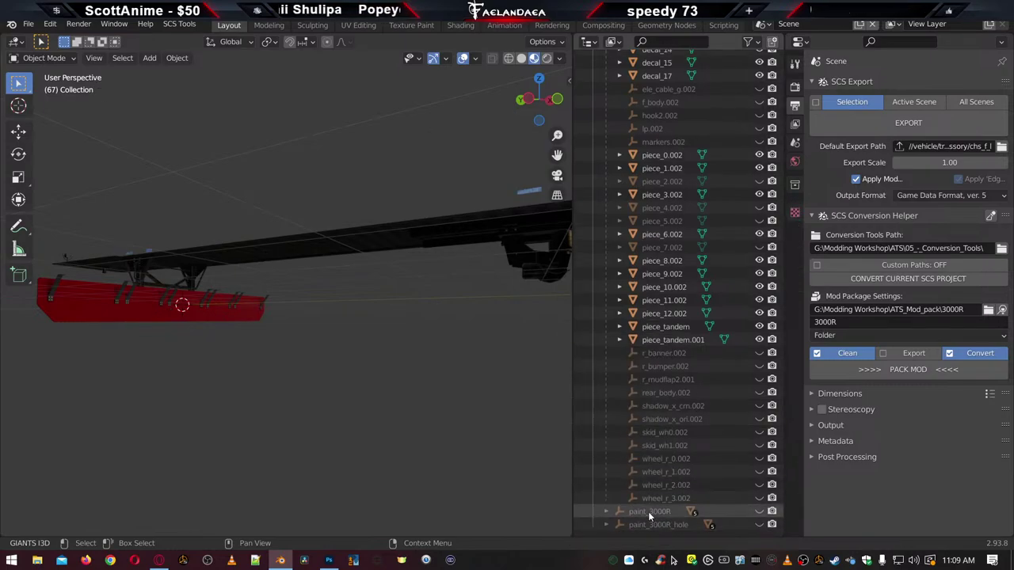
right_click(648, 512)
left_click(600, 393)
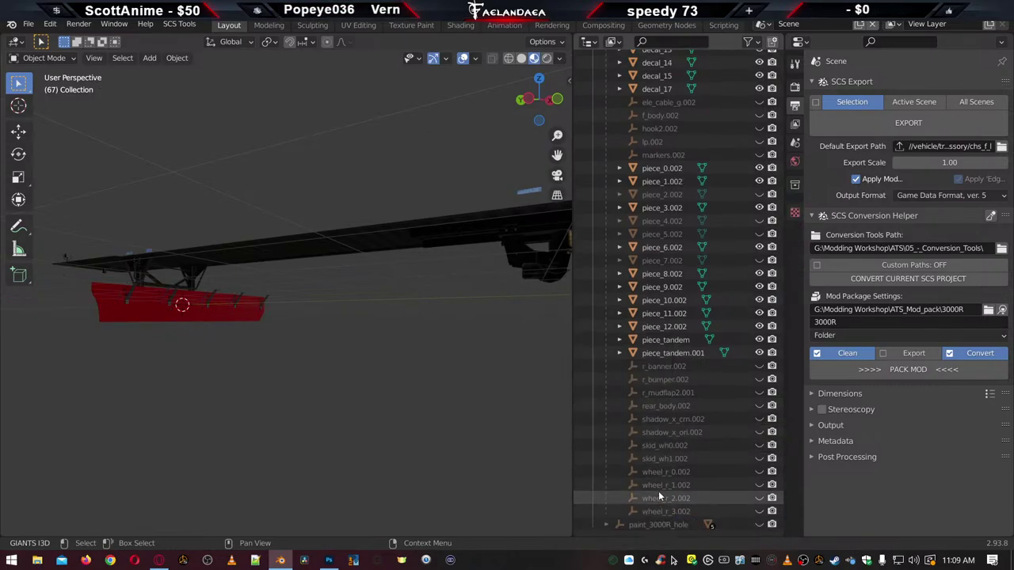
right_click(654, 525)
left_click(607, 395)
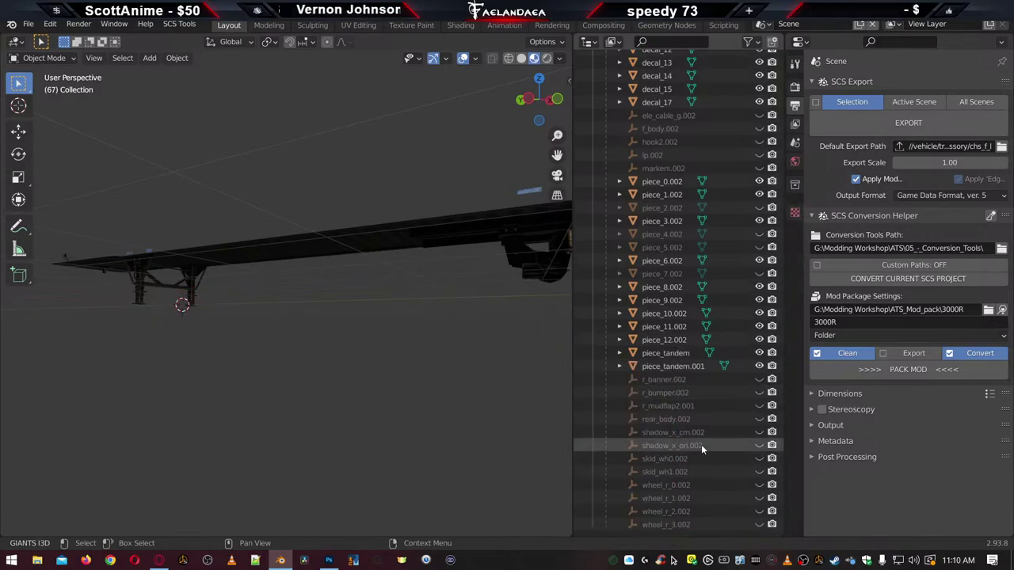
scroll(701, 445, "up", 5)
left_click(662, 270)
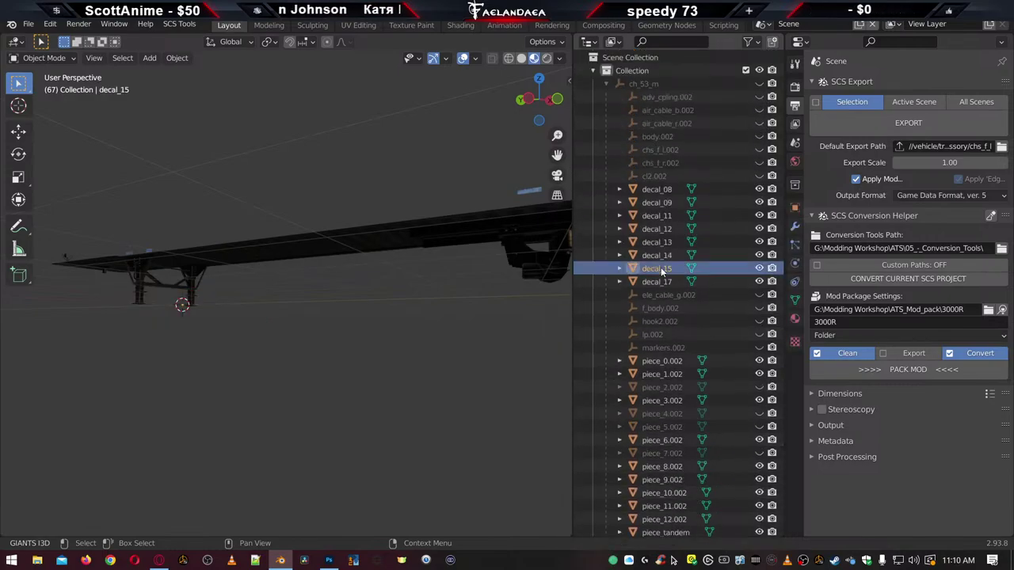
View decal_15's Material Properties, then switch to the scs_box folder in File Explorer
left_click(795, 319)
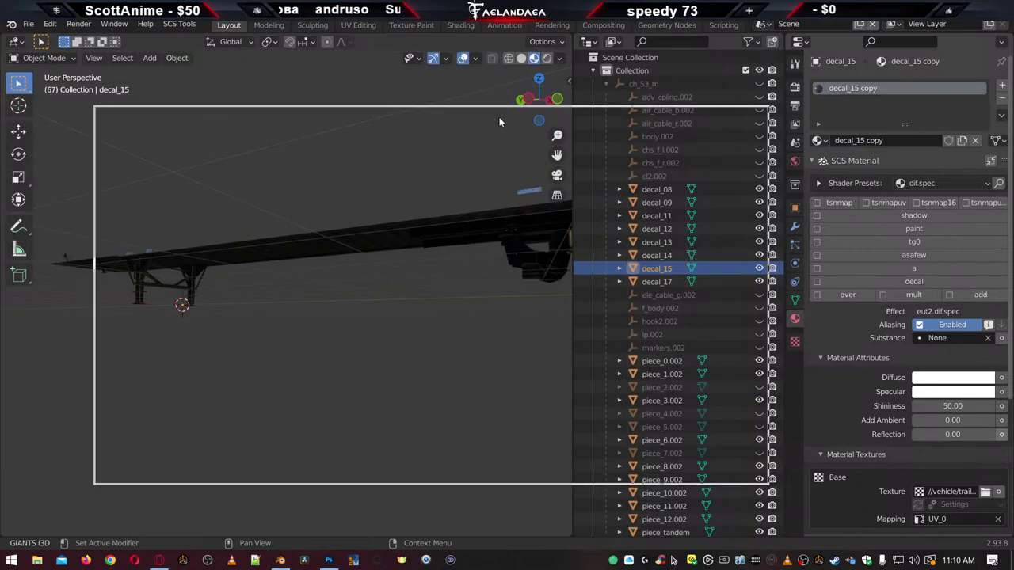
key("alt+Tab")
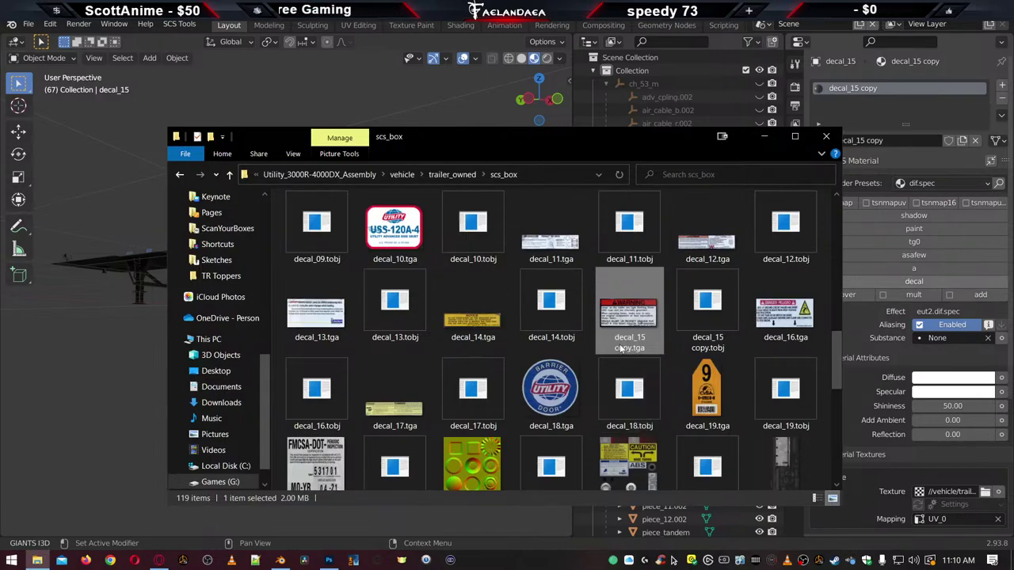
Preview decal_15 copy.tga, then rename it to decal_15.tga
double_click(628, 347)
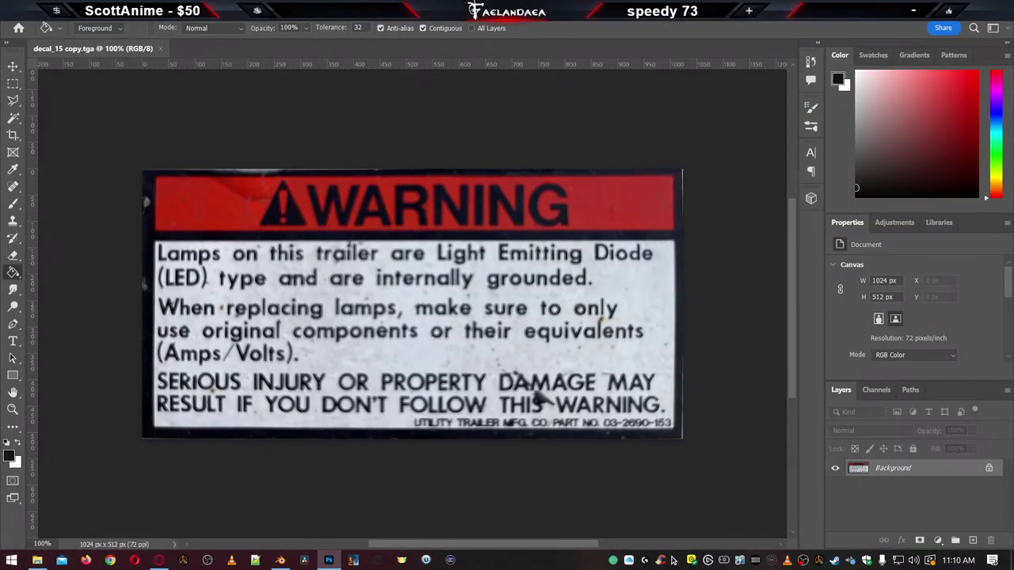
left_click(156, 49)
key("alt+Tab")
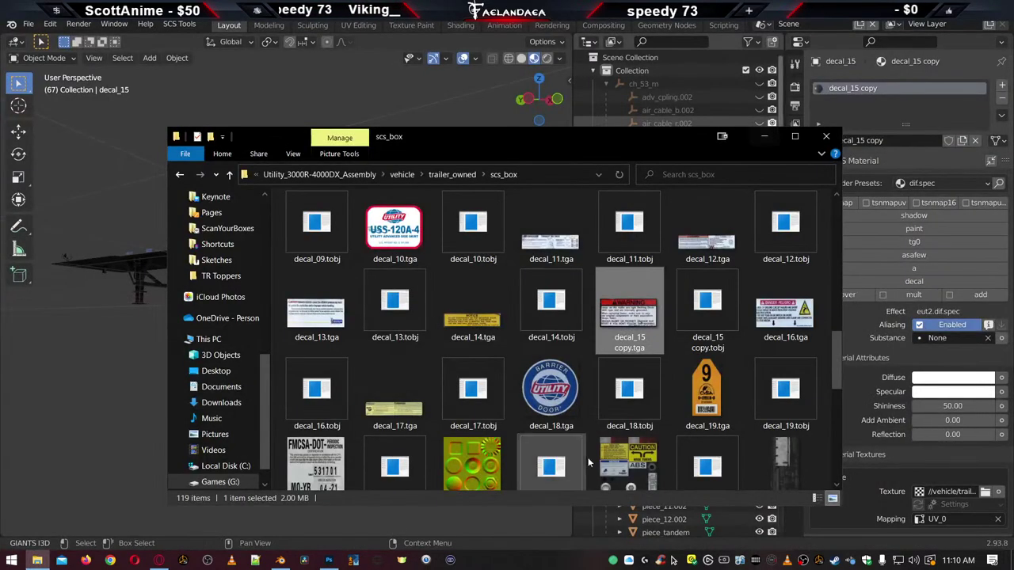
left_click(629, 338)
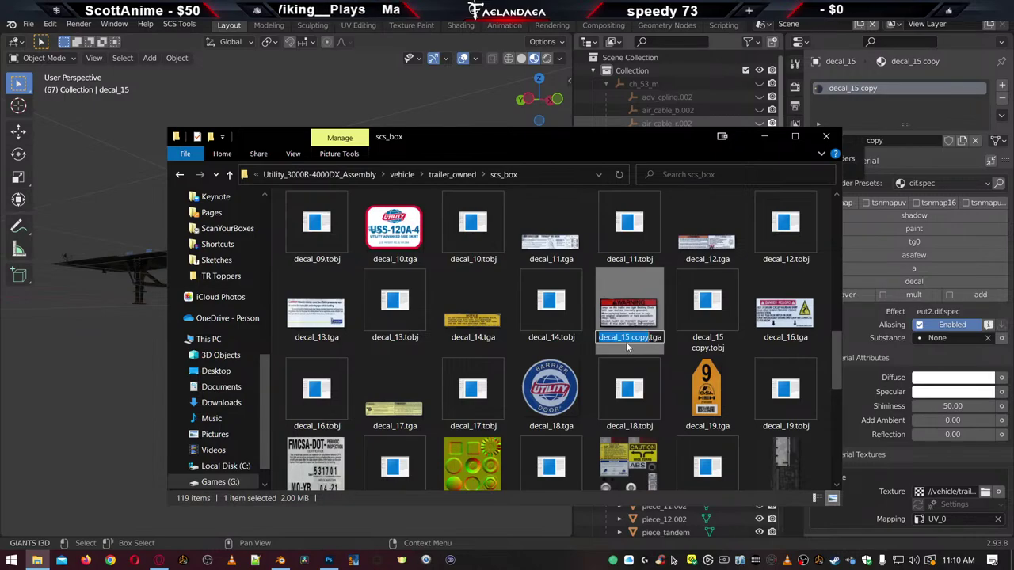
left_click(650, 339)
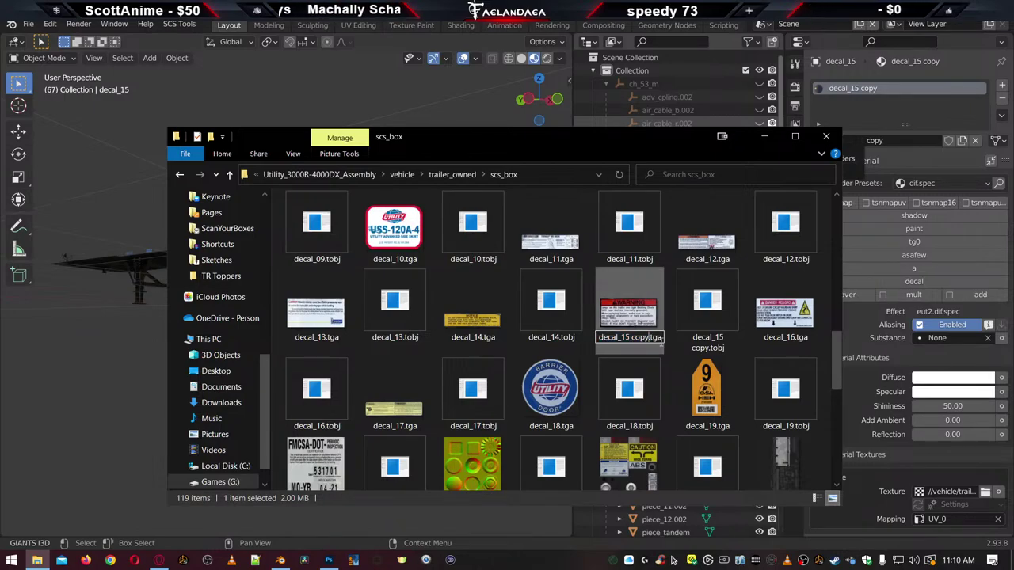
key("BackSpace")
key("BackSpace")
key("BackSpace")
key("BackSpace")
key("BackSpace")
key("BackSpace")
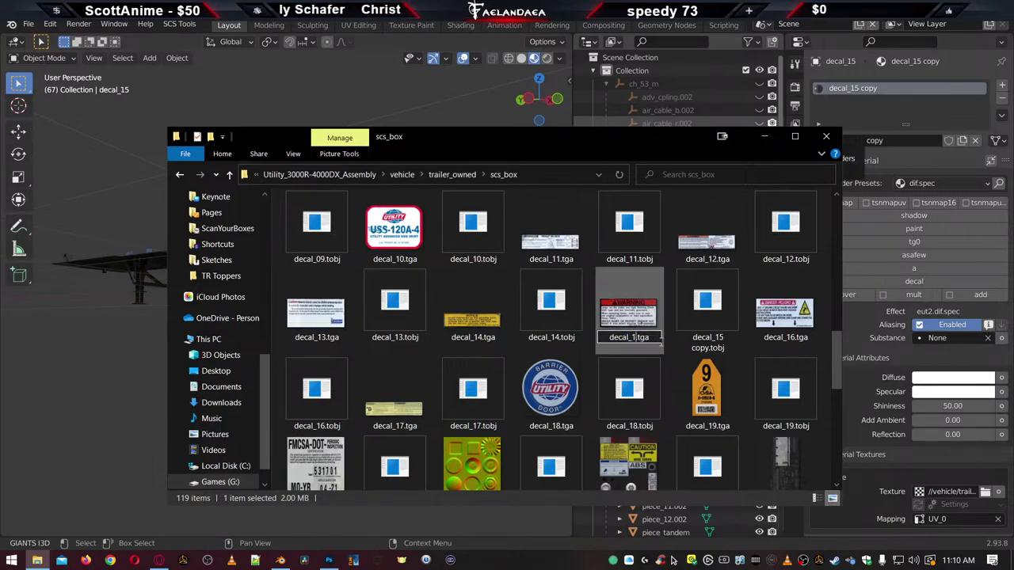
type("5")
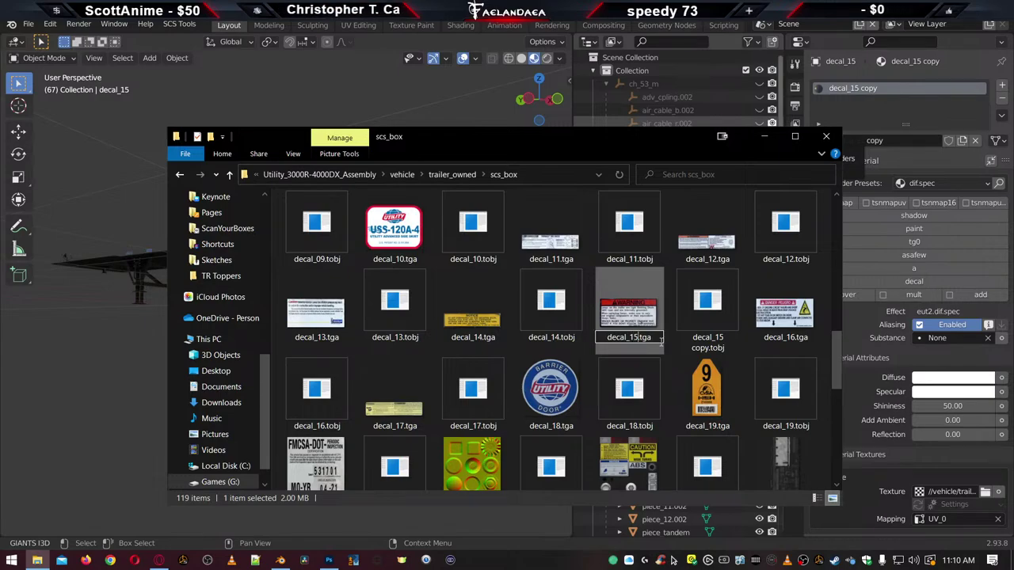
key("Return")
Delete decal_15 copy.tobj and close the folder window
left_click(632, 305)
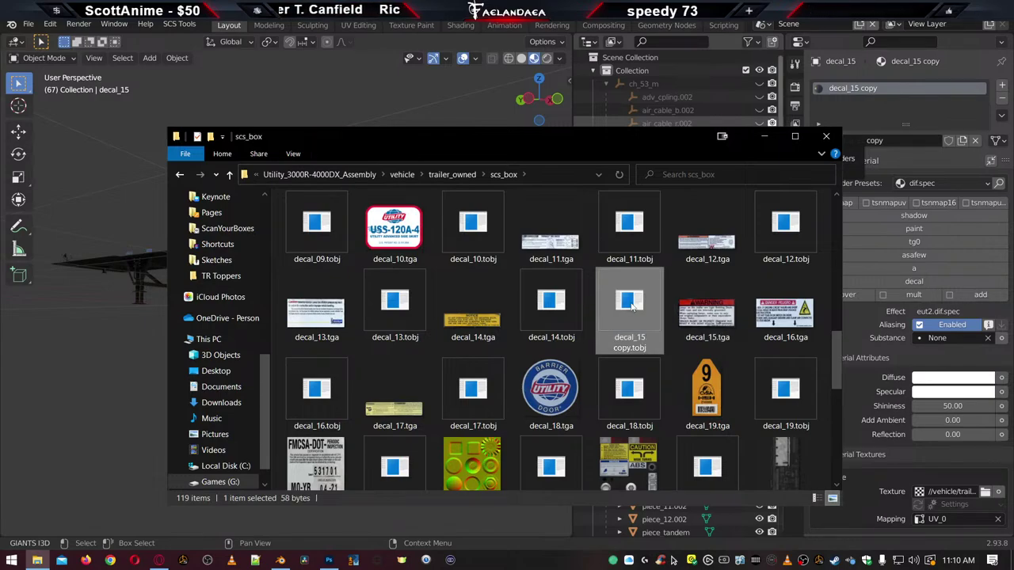
key("Delete")
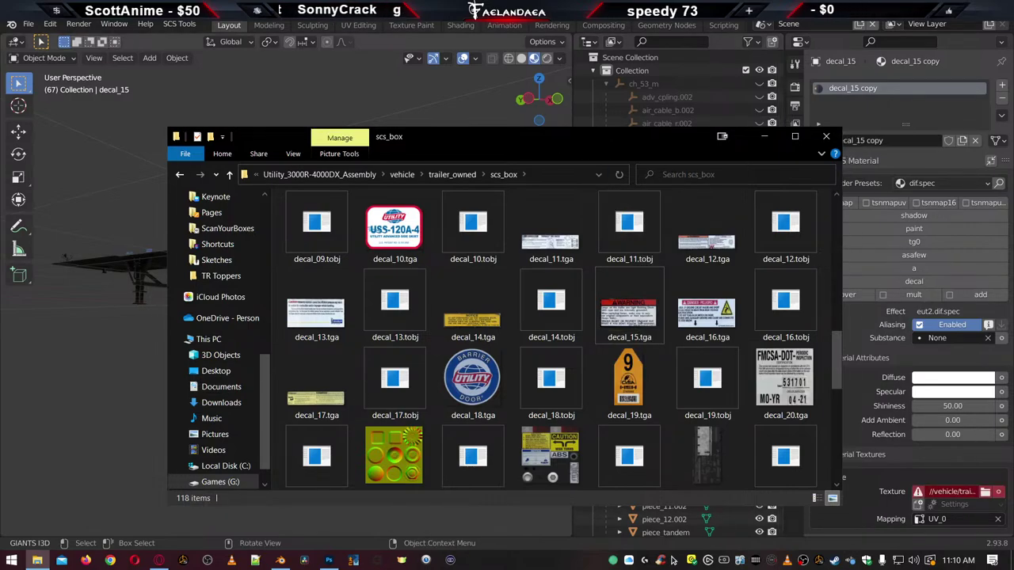
left_click(826, 137)
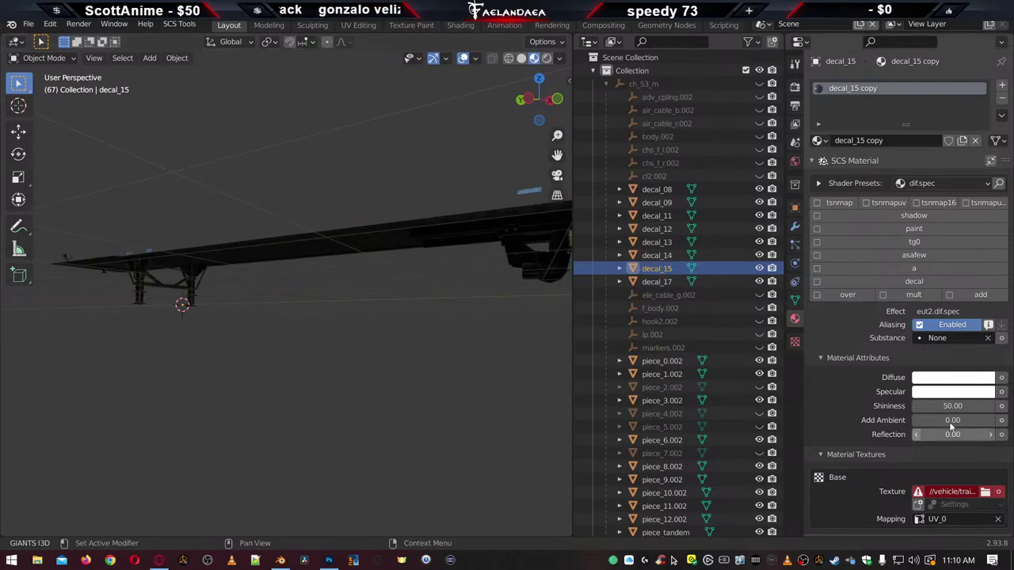
Relink decal_15's SCS Base Texture to vehicle/trailer_owned/scs_box/decal_15.tga
scroll(915, 433, "down", 3)
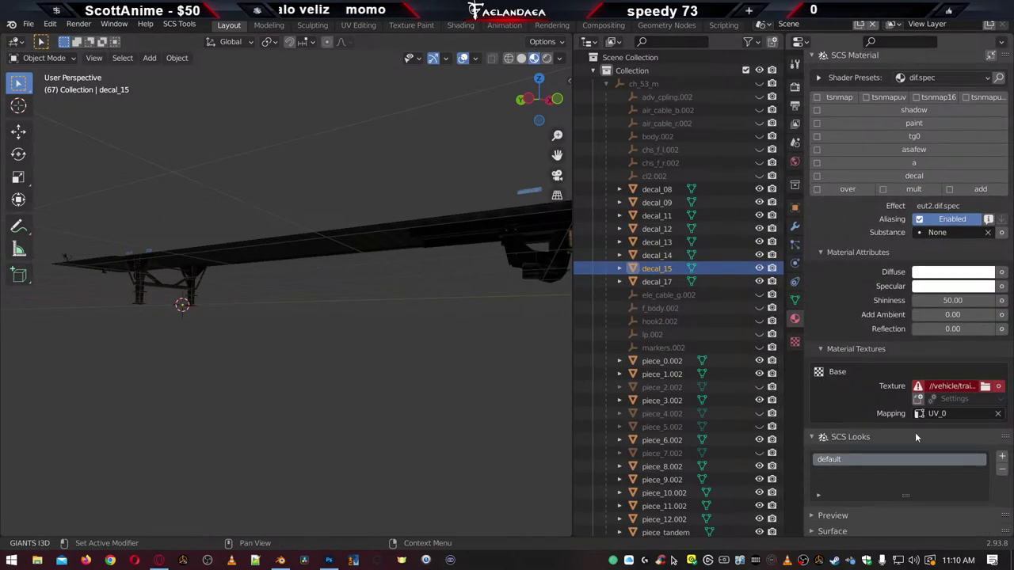
left_click(985, 386)
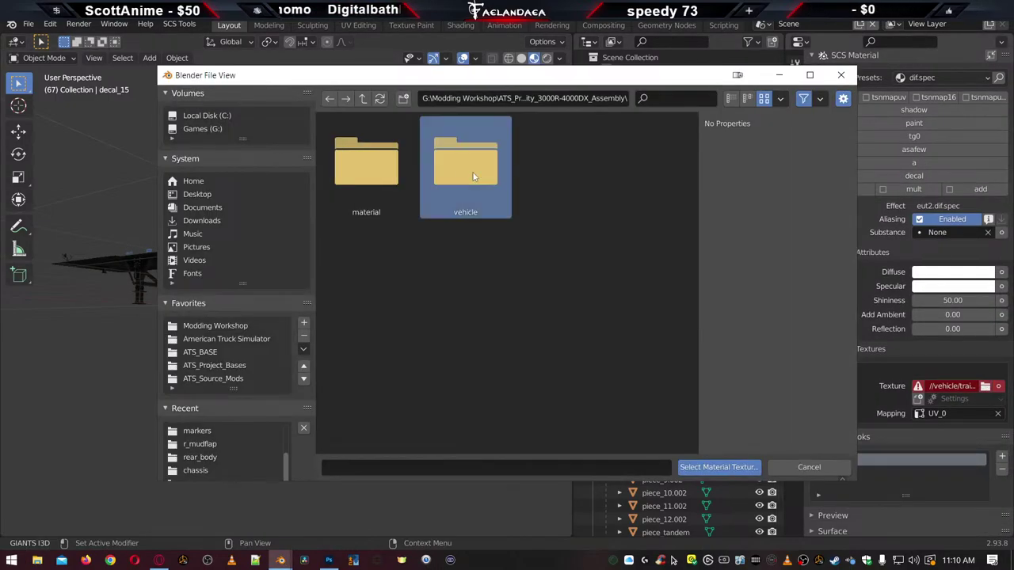
double_click(466, 166)
double_click(466, 166)
double_click(382, 182)
scroll(527, 302, "down", 10)
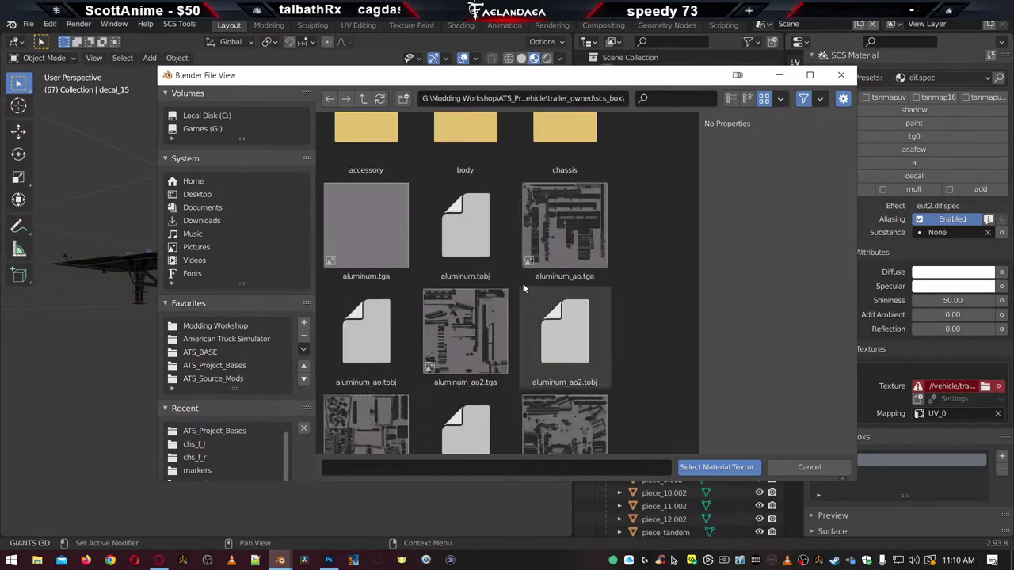
scroll(523, 341, "down", 3)
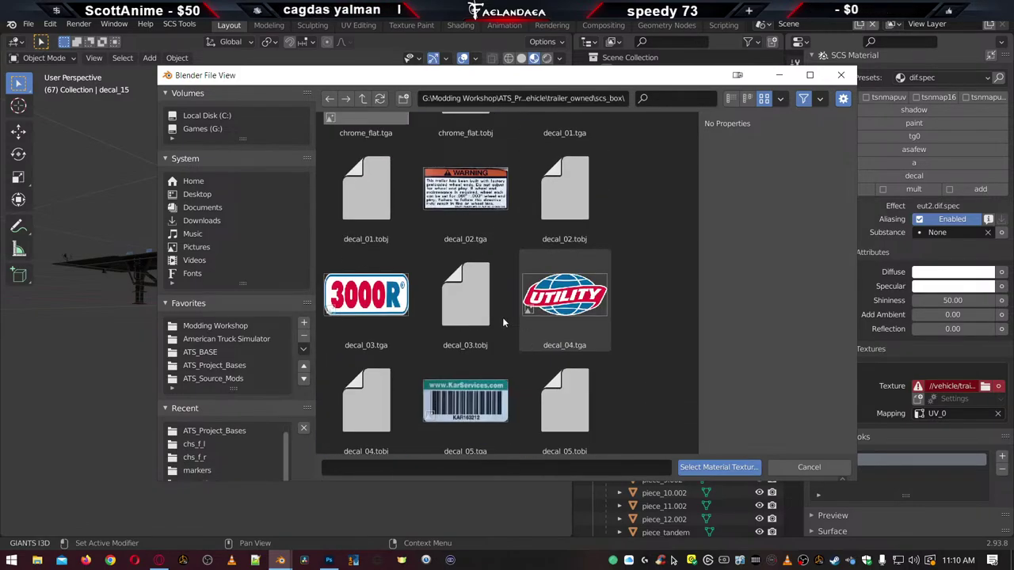
scroll(483, 253, "down", 7)
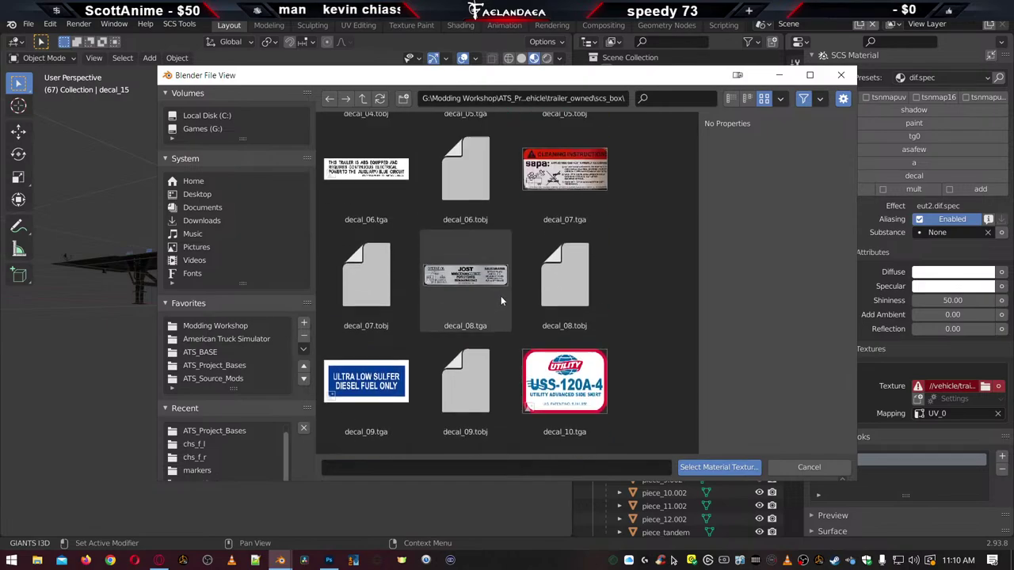
scroll(504, 313, "down", 2)
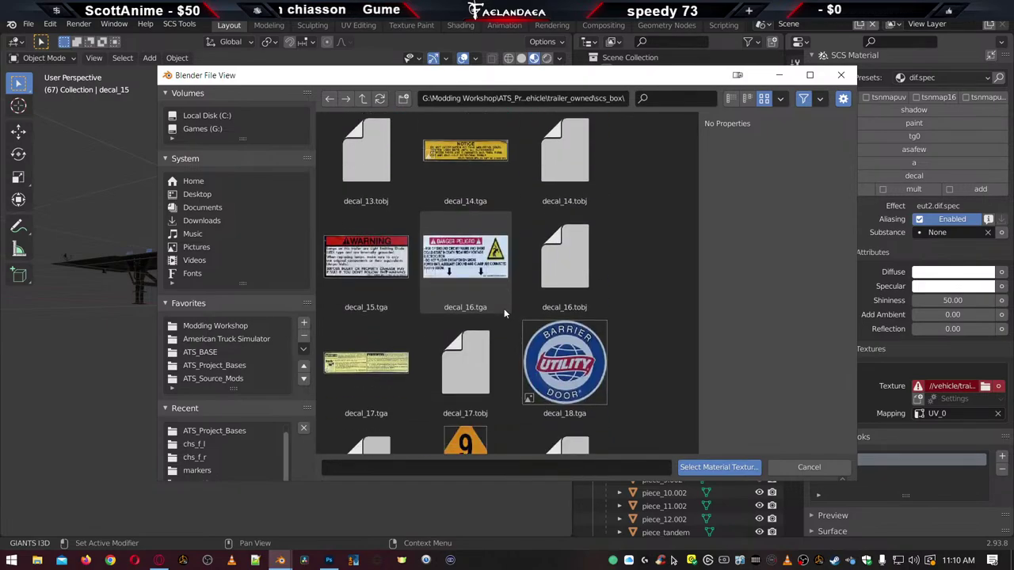
double_click(385, 271)
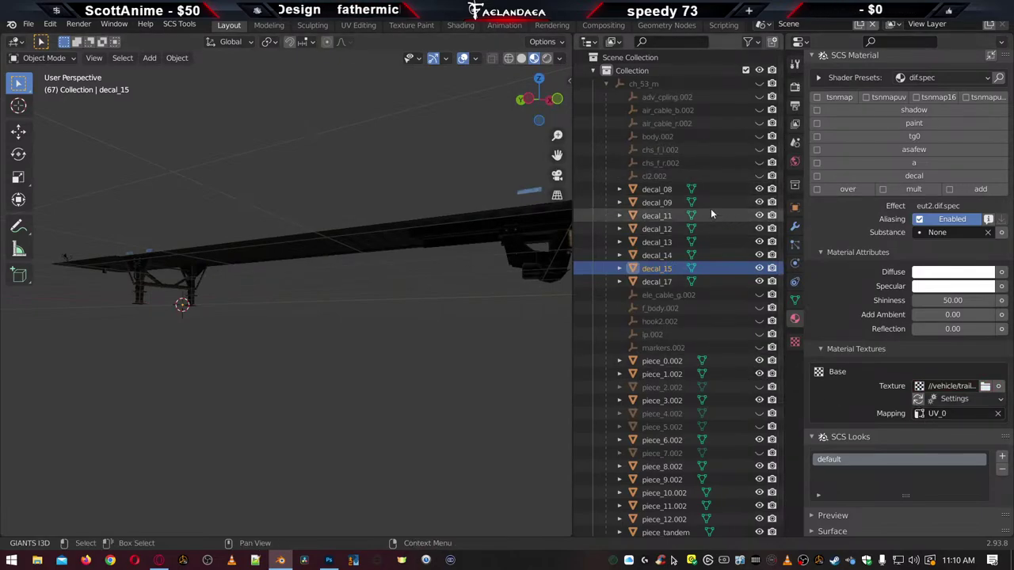
scroll(851, 111, "up", 4)
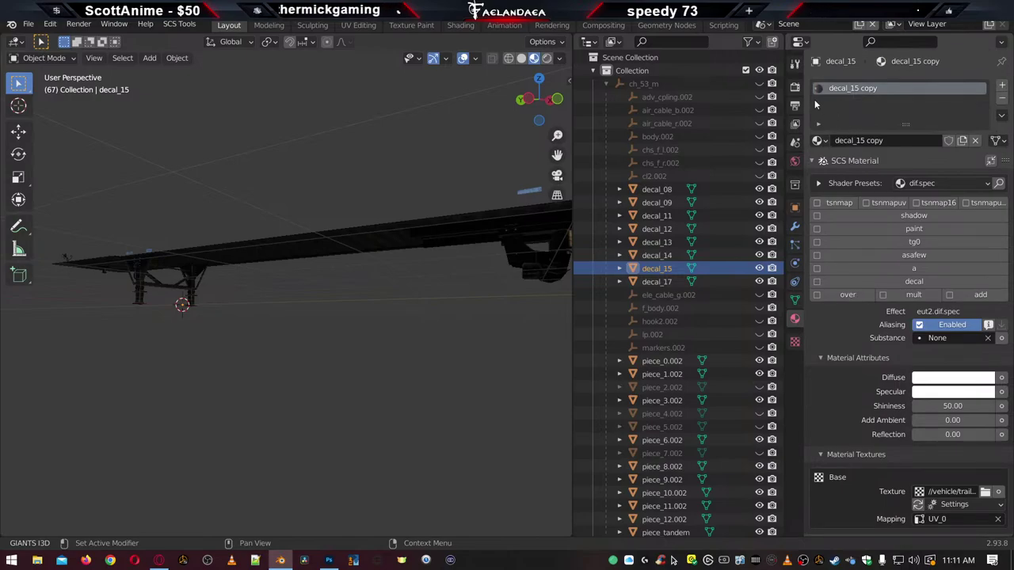
Set the Default Export Path to vehicle\trailer_owned\scs_box\chassis
left_click(795, 143)
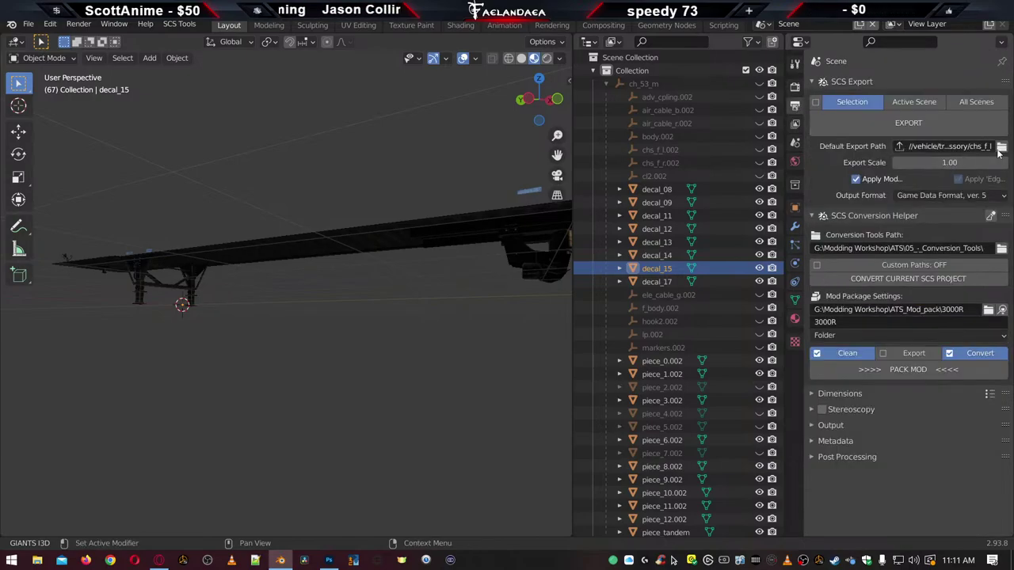
left_click(1002, 146)
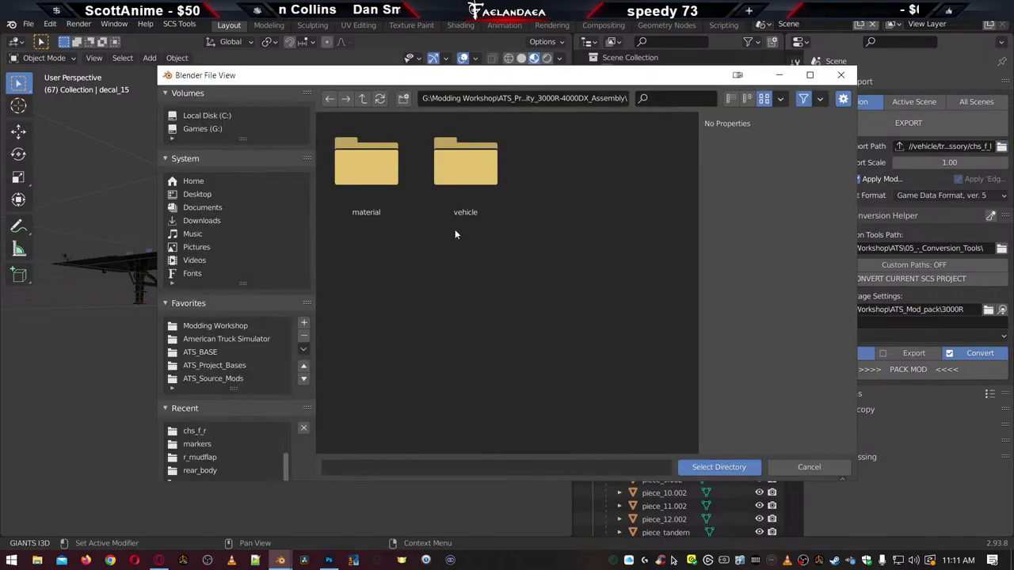
double_click(467, 178)
double_click(461, 172)
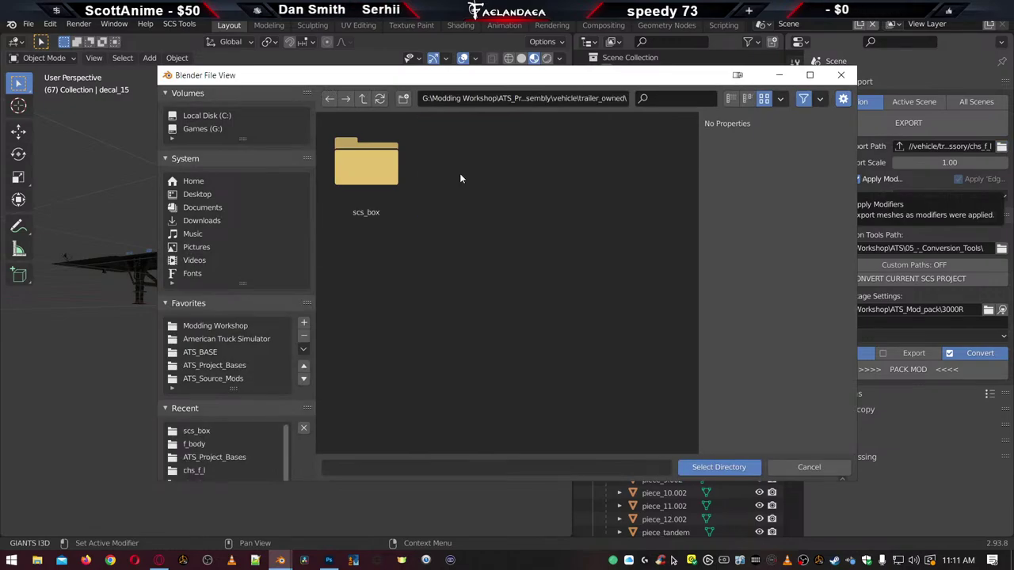
double_click(369, 168)
double_click(554, 176)
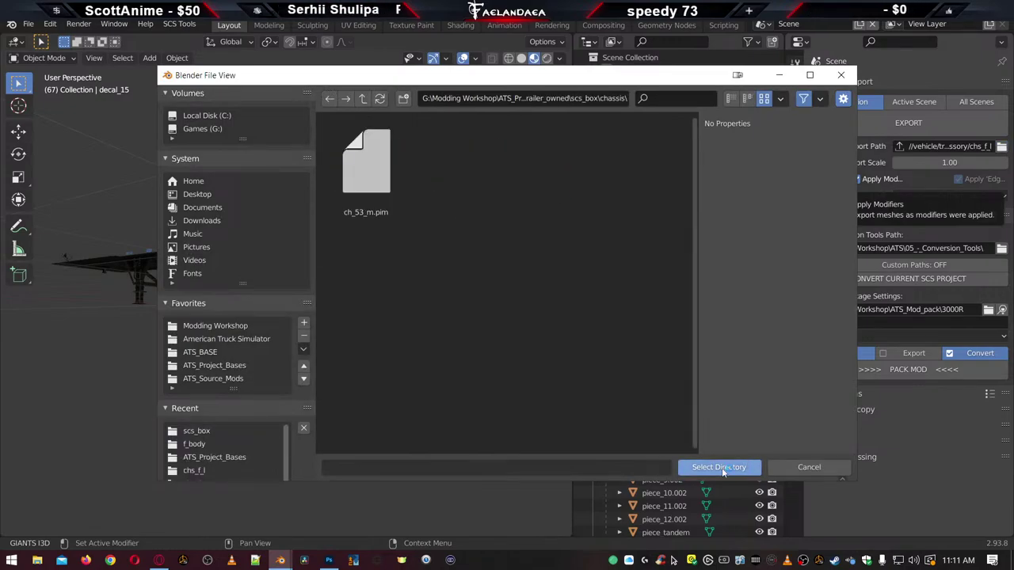
left_click(697, 467)
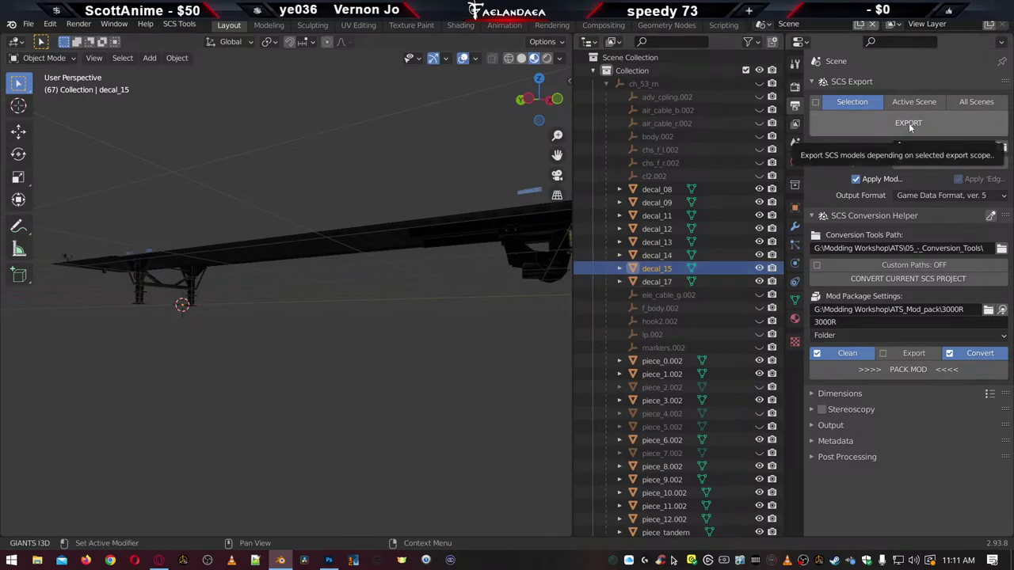
Select the ch_53_m root and export it as an SCS game object
left_click(767, 85)
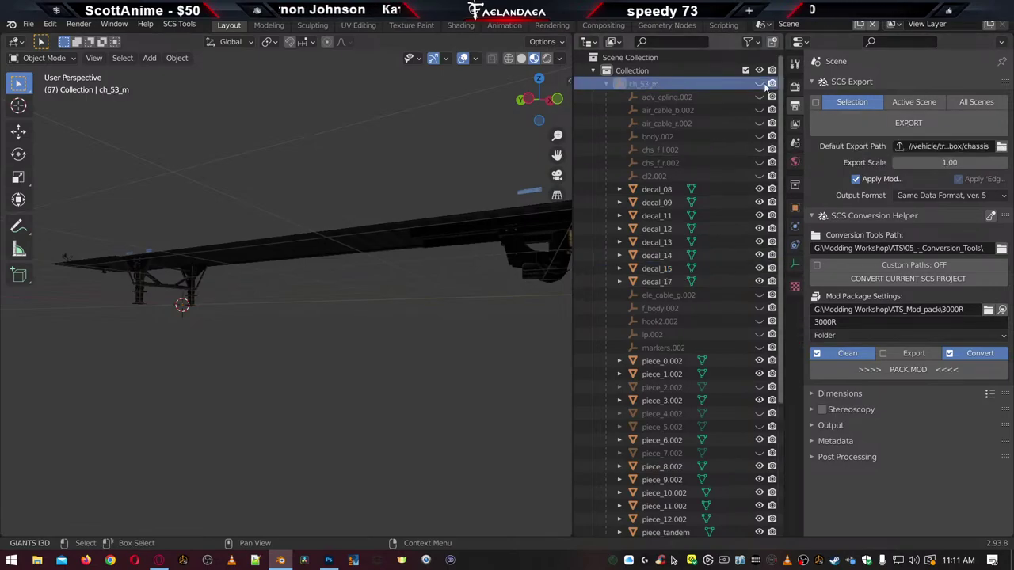
left_click(760, 83)
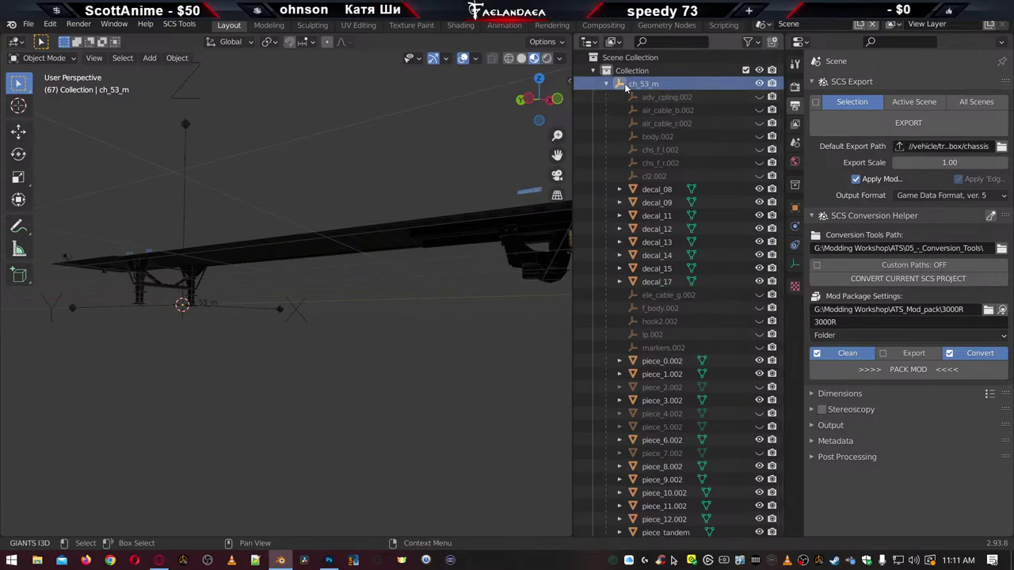
left_click(904, 123)
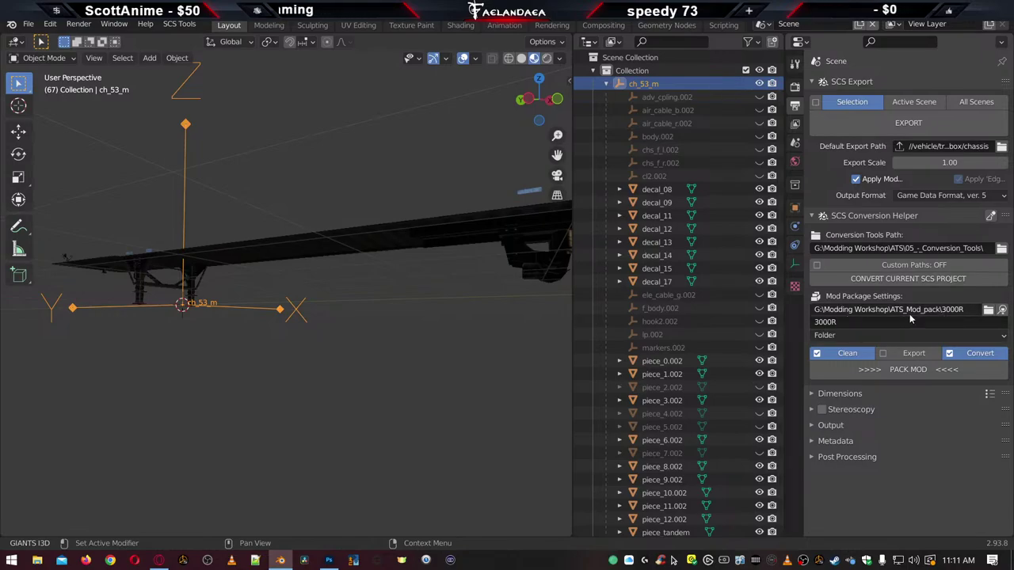
Run PACK MOD and enlarge the _convert.bat console to follow its output
left_click(898, 376)
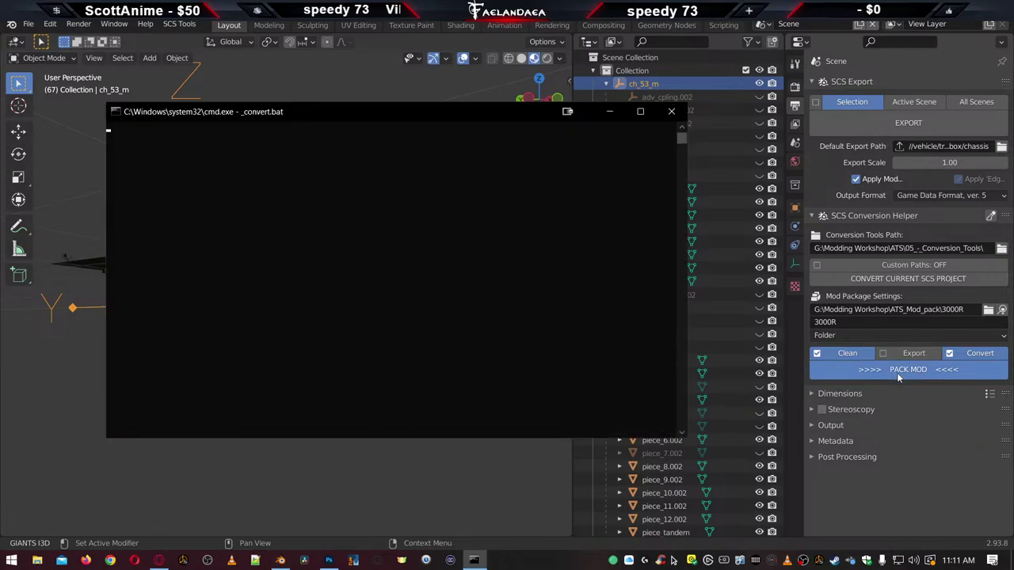
left_click(640, 111)
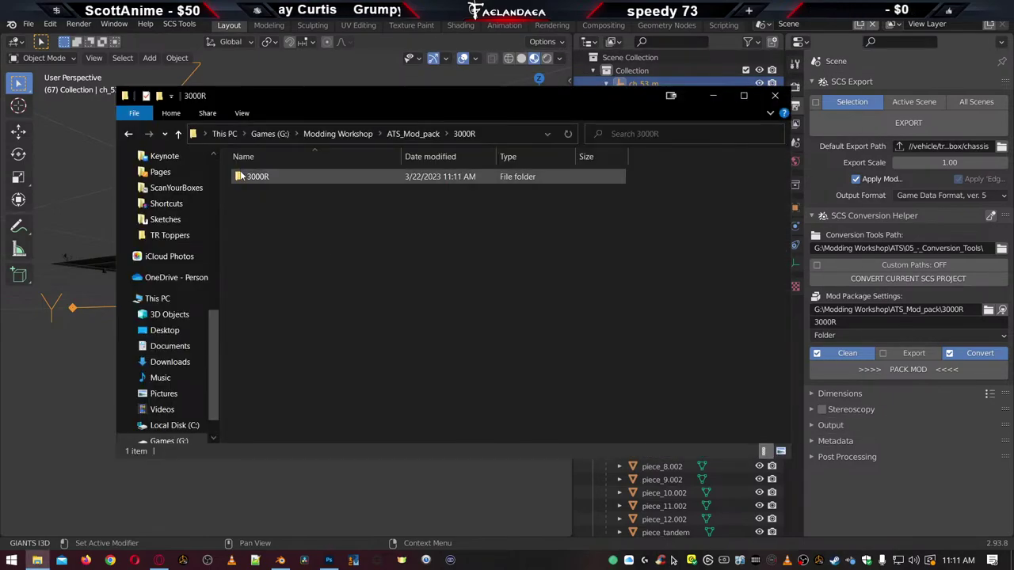
Inspect the 3000R mod's automat folder and material\environment\fuzzy_reflection contents
double_click(241, 175)
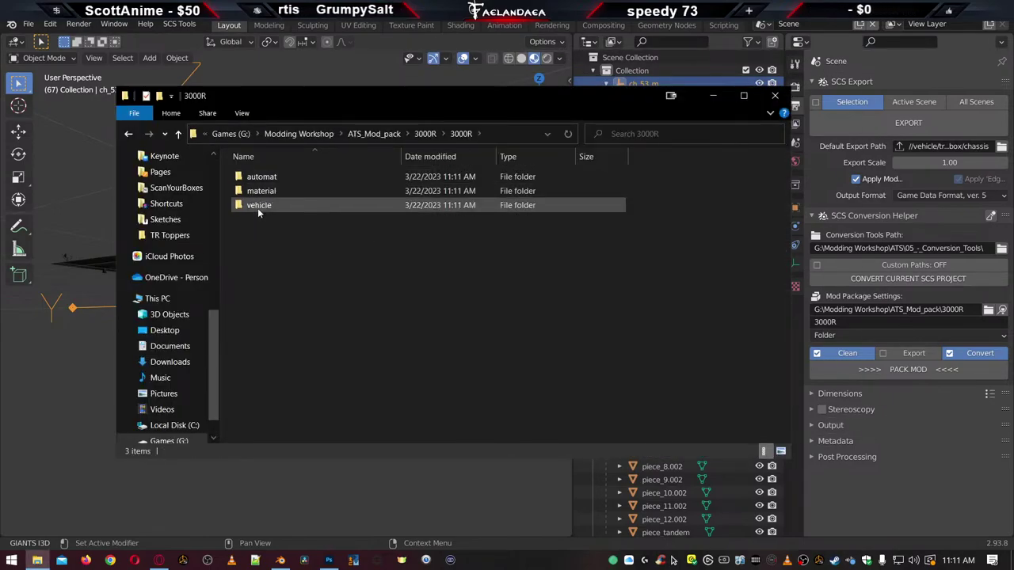
double_click(258, 176)
key("alt+Left")
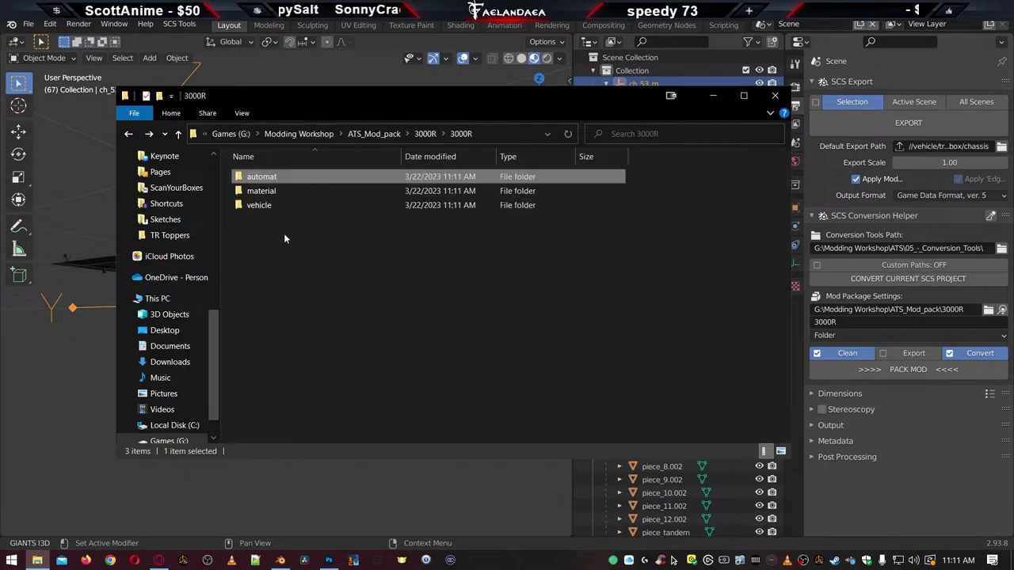
double_click(254, 193)
key("alt+Left")
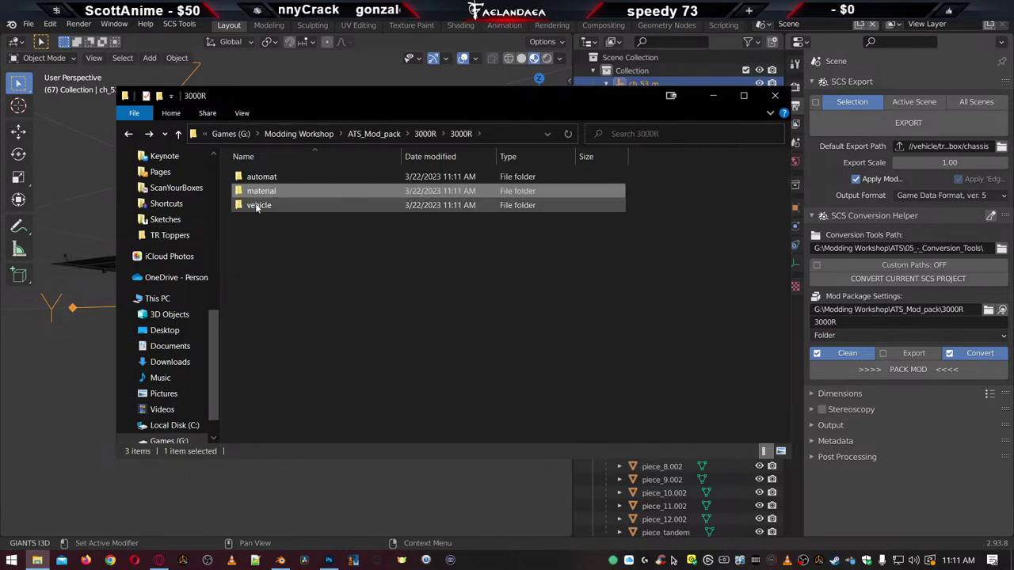
double_click(257, 176)
left_click(257, 177)
double_click(258, 177)
double_click(261, 177)
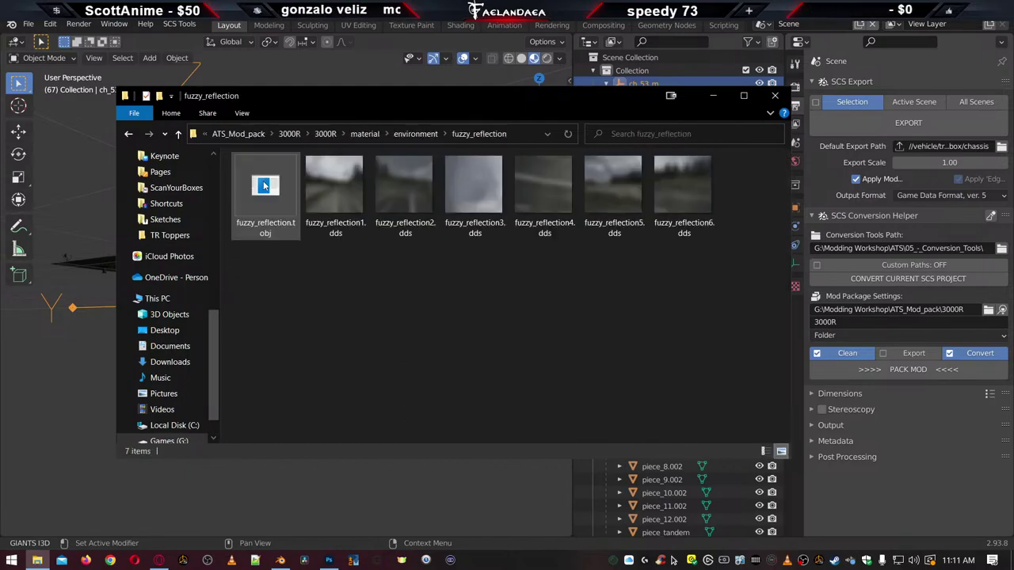
key("alt+Left")
key("alt+Left")
key("alt+Left")
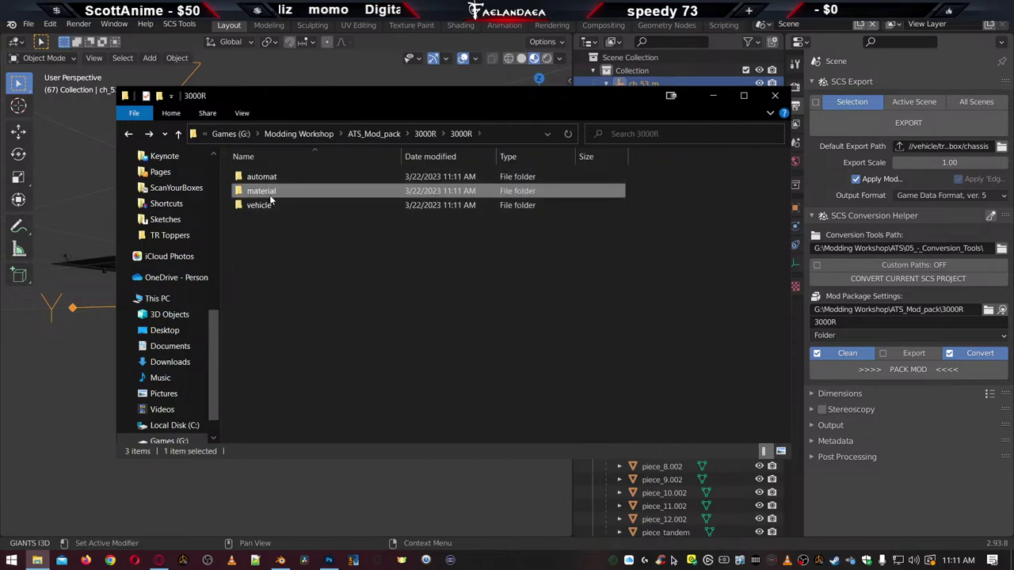
Inspect vehicle\share\models and vehicle\trailer_owned\scs_box, then return to the 3000R folder
left_click(259, 206)
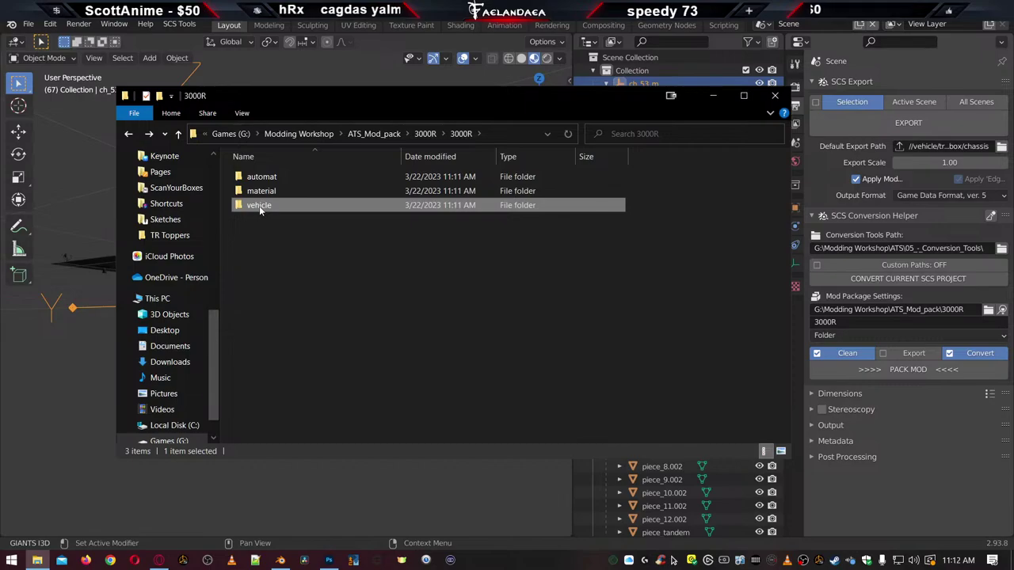
double_click(259, 206)
double_click(259, 178)
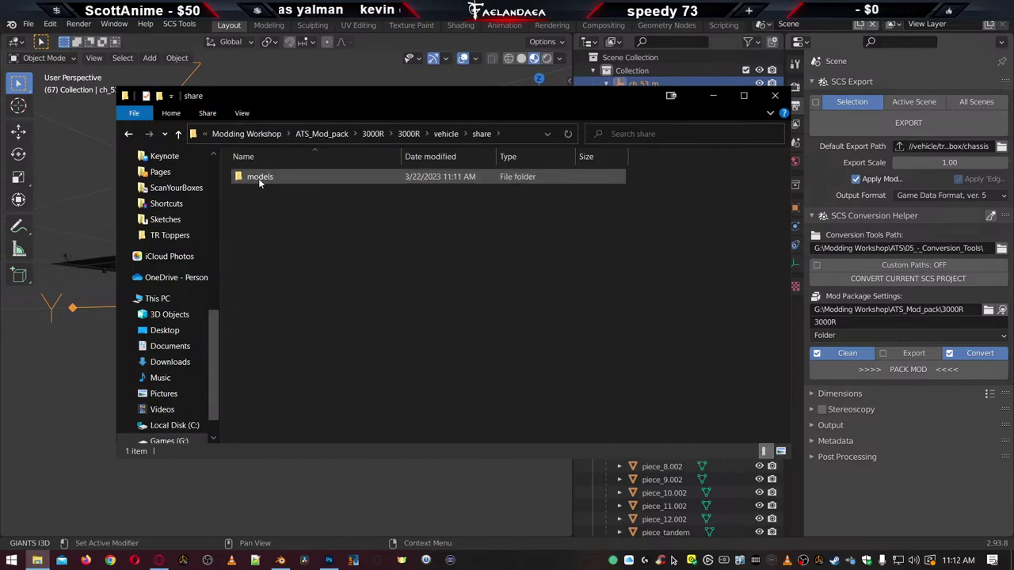
double_click(259, 178)
key("BackSpace")
key("BackSpace")
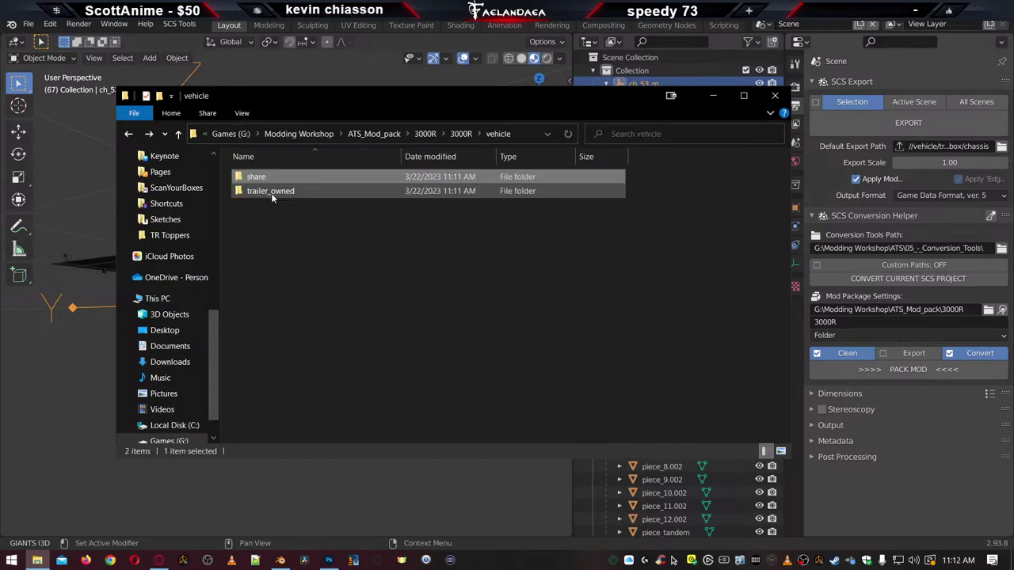
double_click(268, 195)
double_click(259, 177)
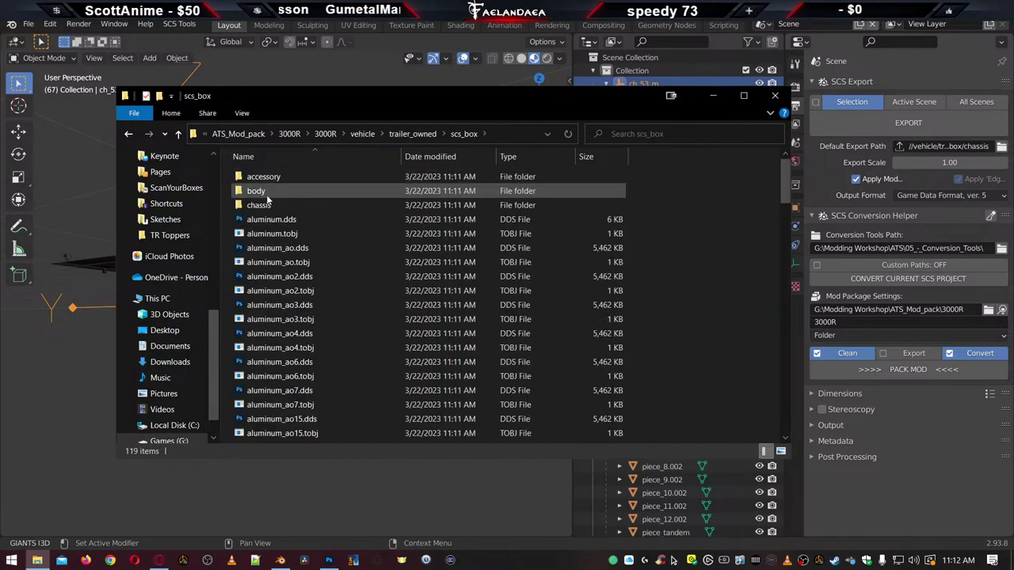
key("BackSpace")
key("BackSpace")
key("BackSpace")
left_click(292, 269)
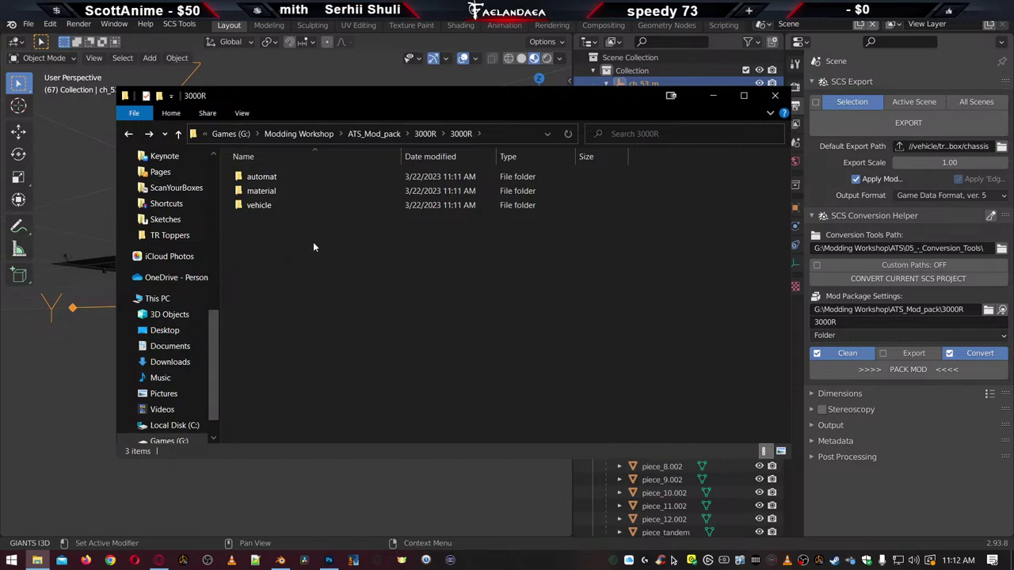
Open Modding Workshop in a new Explorer window and enter ATS_BASE
left_click_drag(385, 94, 608, 185)
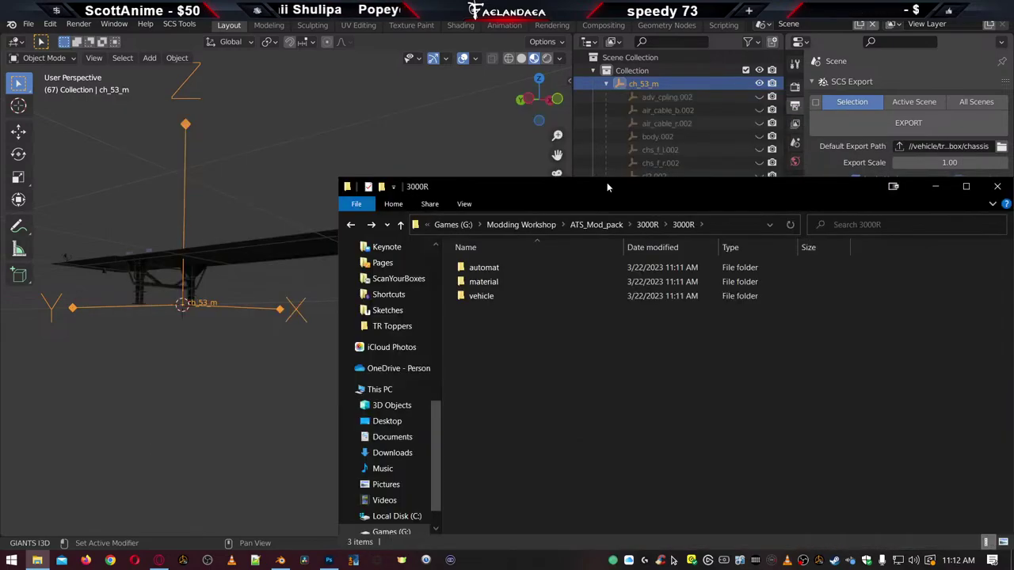
left_click(37, 560)
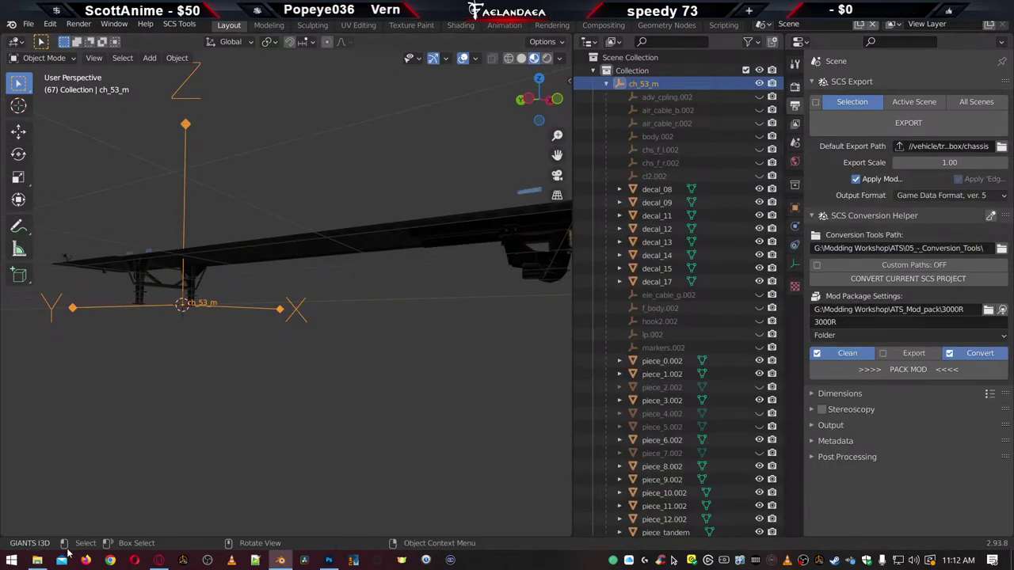
left_click(36, 560)
right_click(36, 561)
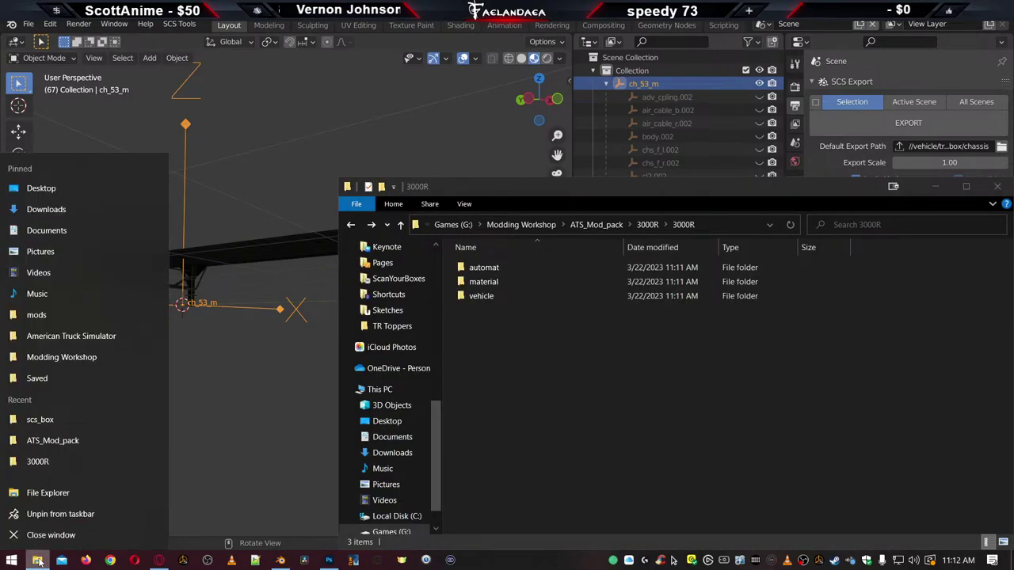
scroll(394, 372, "up", 6)
scroll(394, 380, "up", 2)
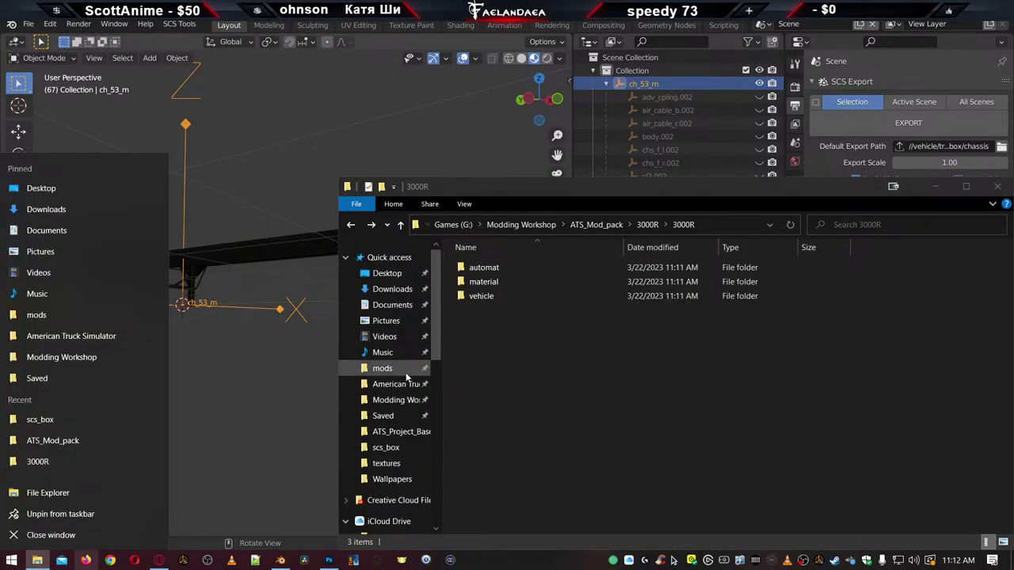
right_click(385, 406)
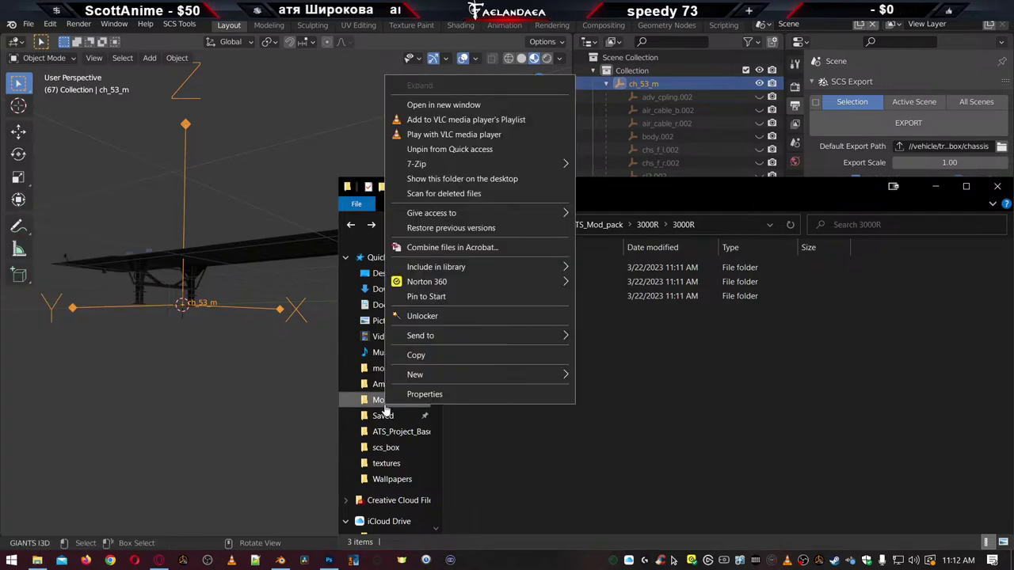
left_click(441, 109)
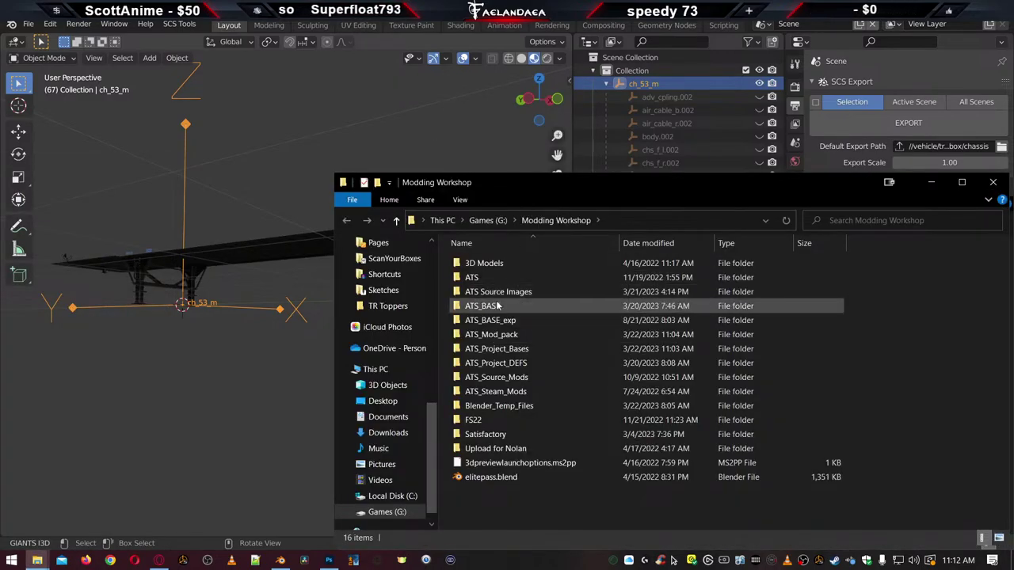
double_click(485, 307)
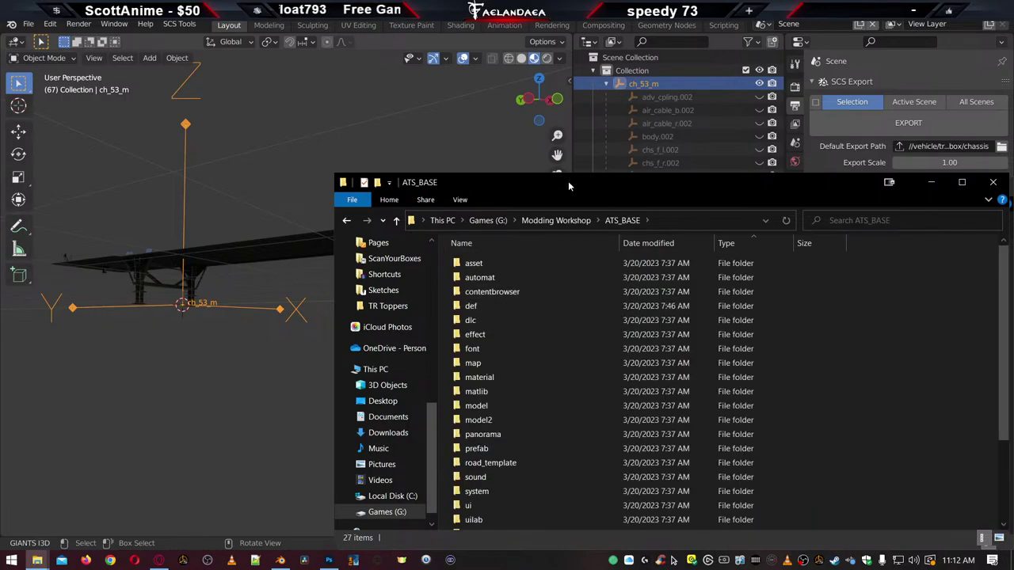
Arrange the ATS_BASE and 3000R windows side by side, then return to Blender
left_click_drag(568, 181, 241, 185)
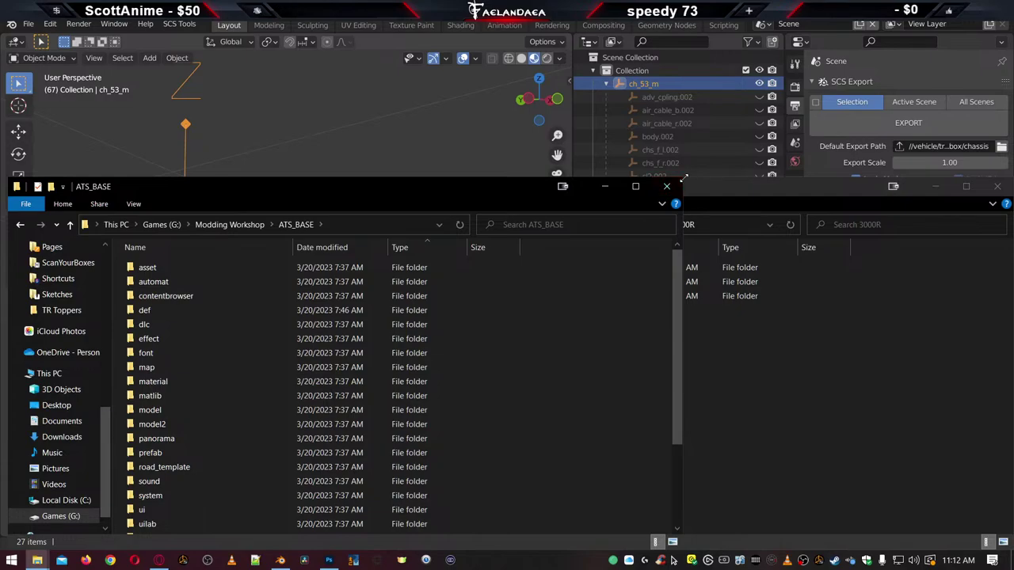
left_click_drag(680, 179, 467, 246)
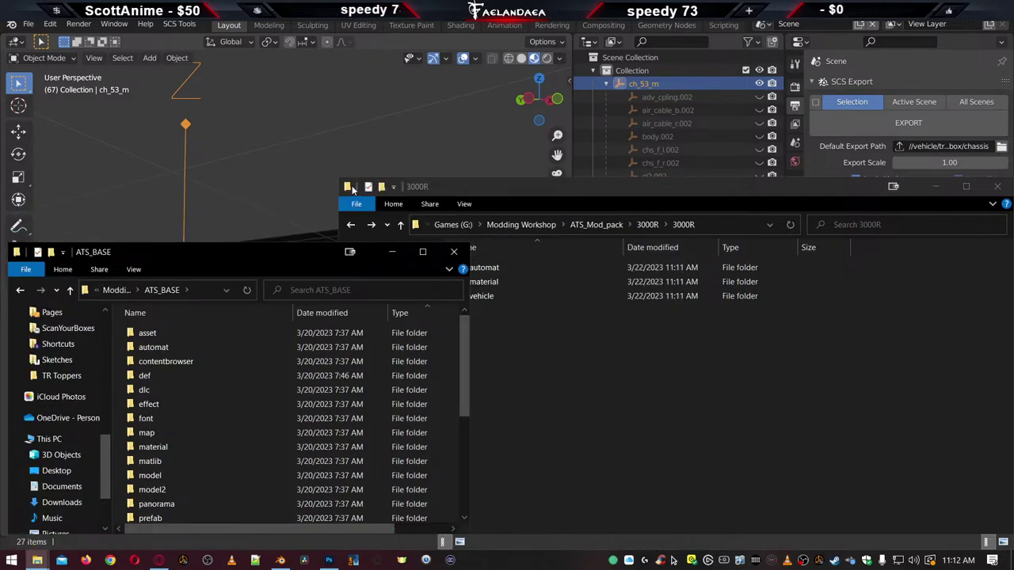
left_click_drag(339, 179, 473, 247)
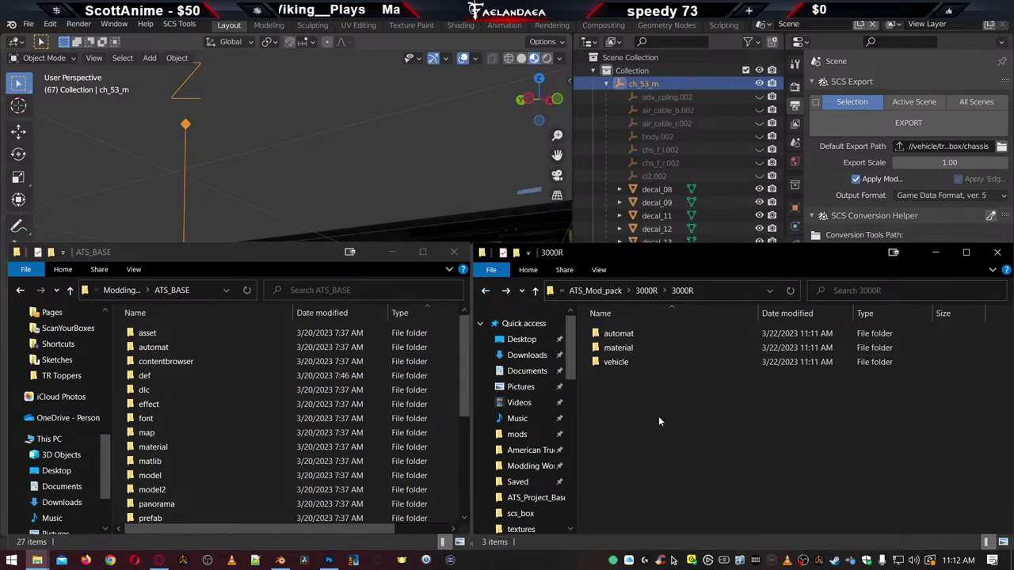
key("alt+Tab")
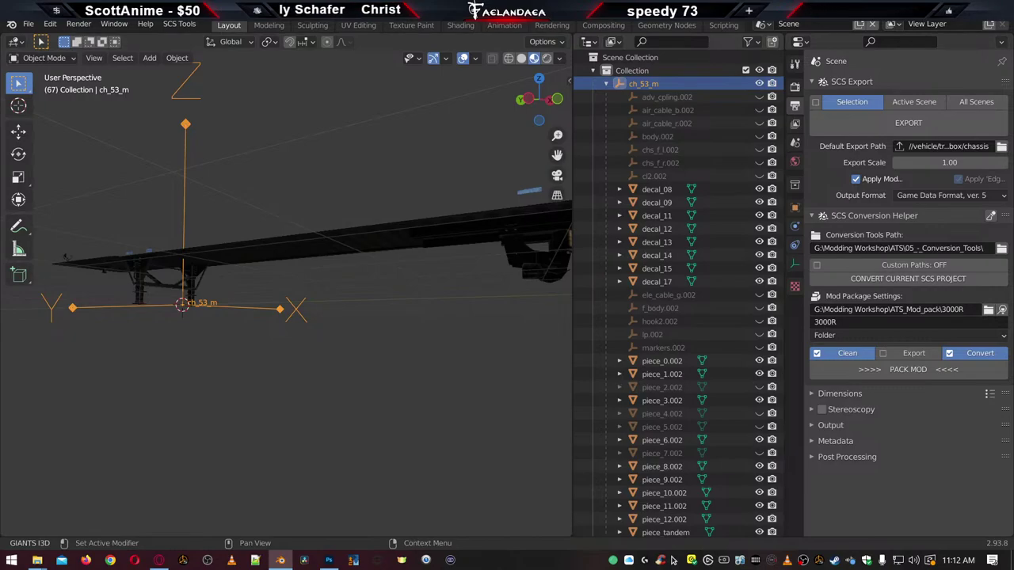
Quit Blender without saving Utility_3000R_Packaging.blend and empty the Recycle Bin
key("ctrl+q")
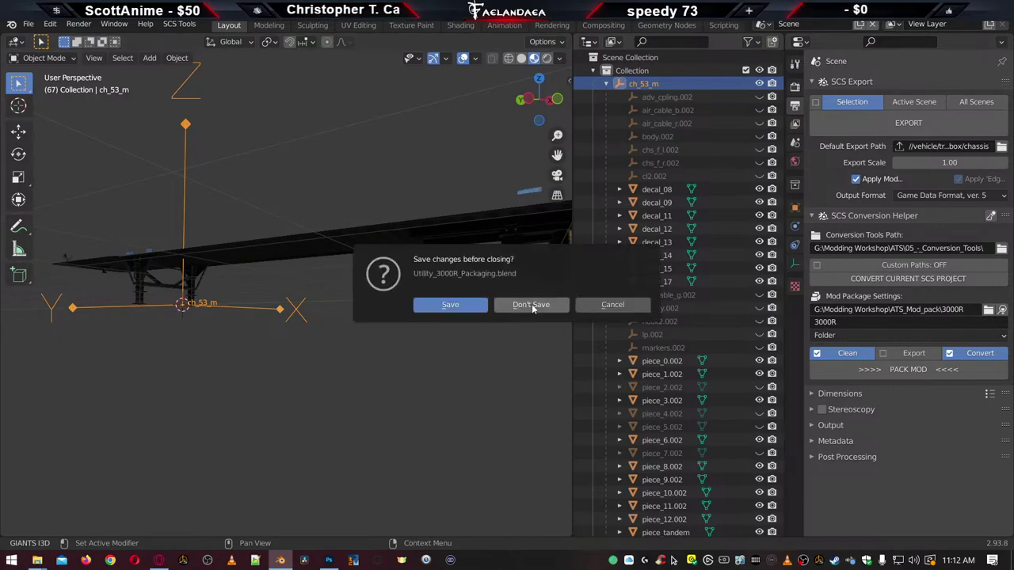
left_click(532, 305)
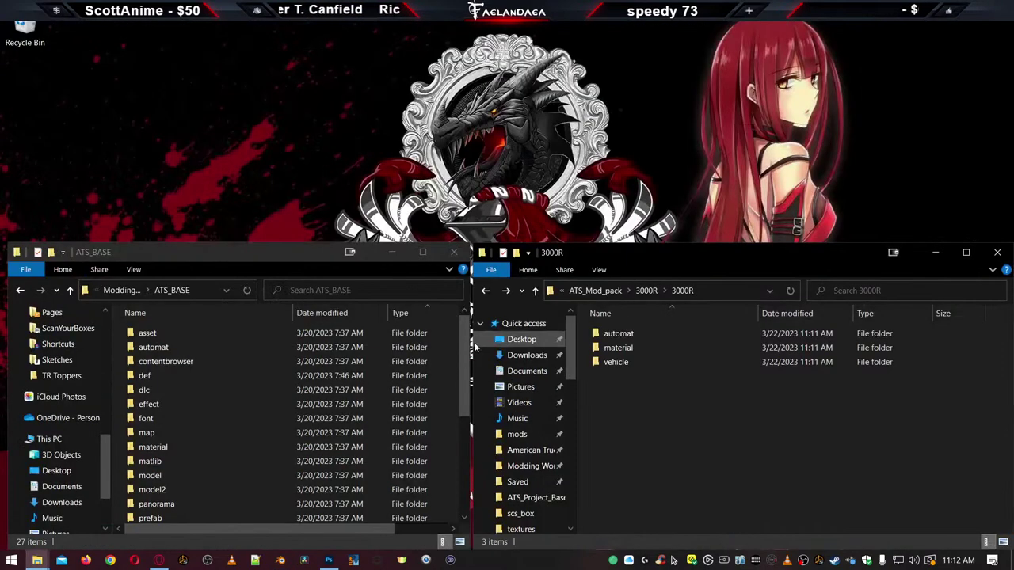
right_click(25, 31)
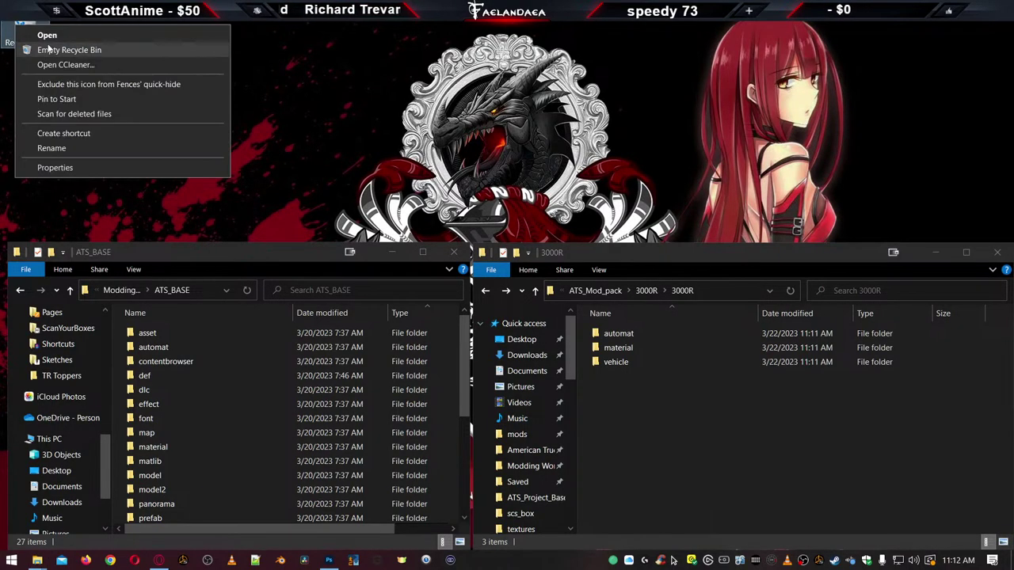
left_click(56, 50)
left_click(559, 293)
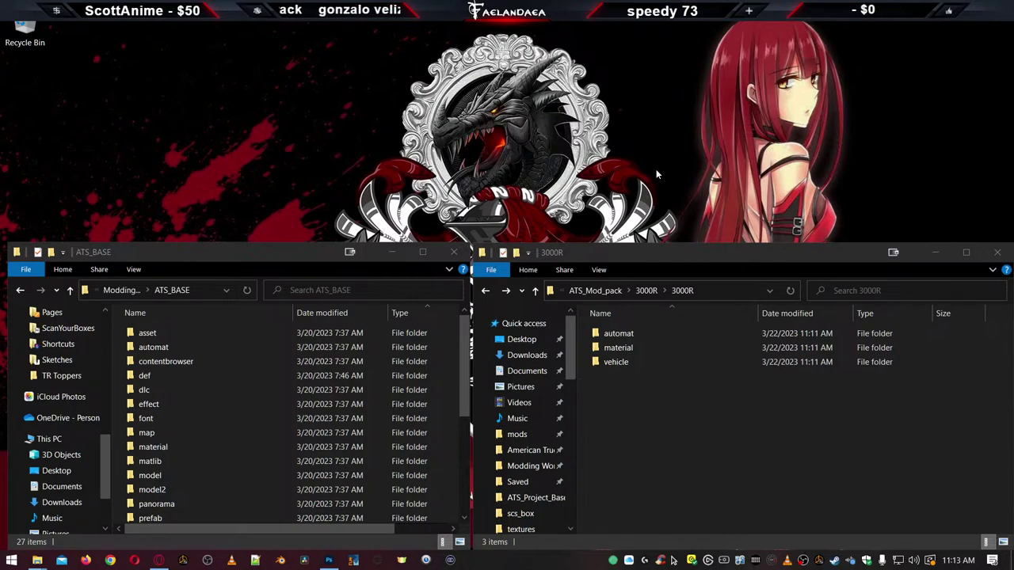
Bring the ATS_BASE and 3000R folder windows forward, ending on the 3000R window
left_click(678, 418)
left_click(290, 256)
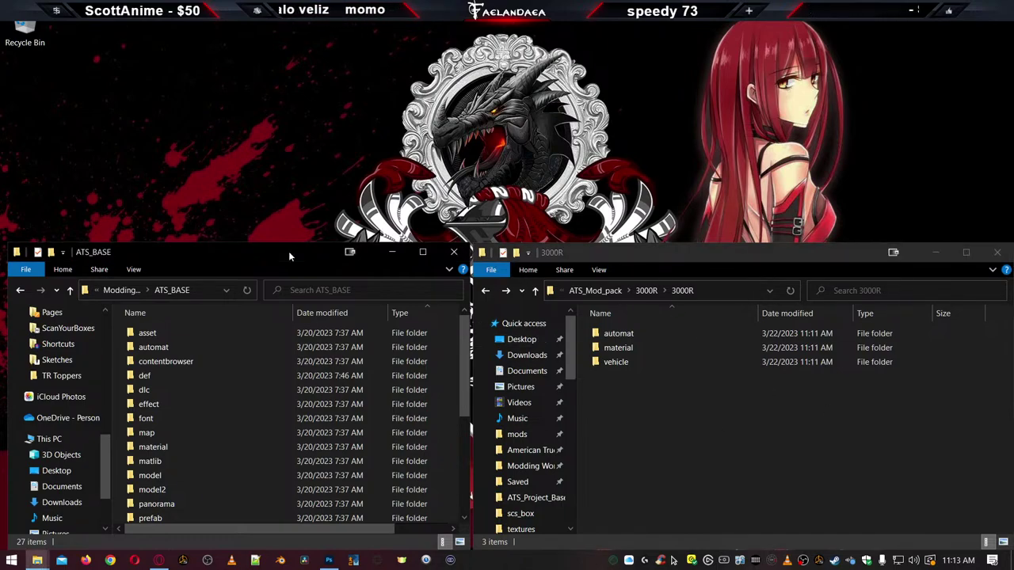
left_click(696, 249)
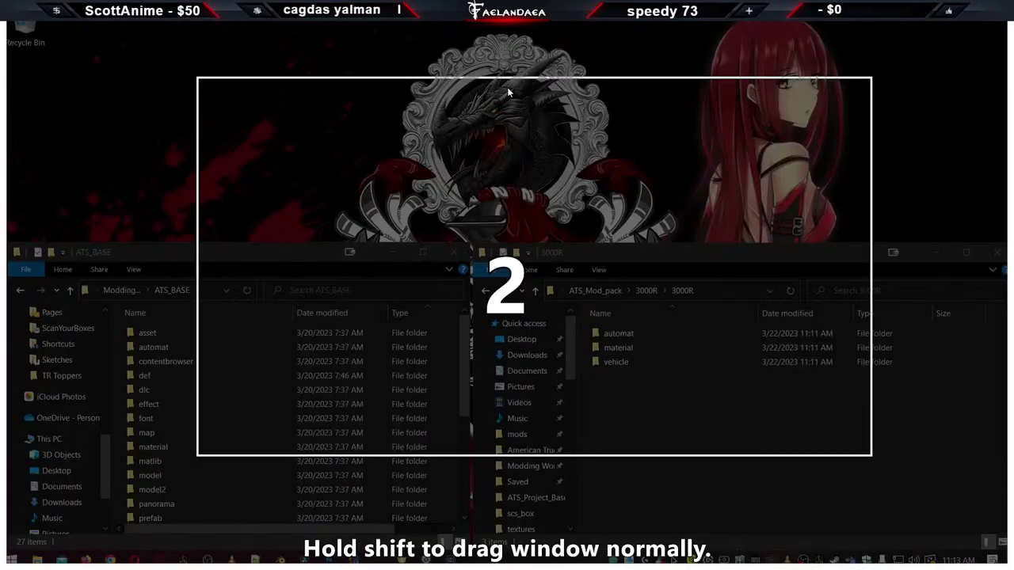
In the Notepad++ part list, remove the leading indentation before flap_3000R
key("alt+Tab")
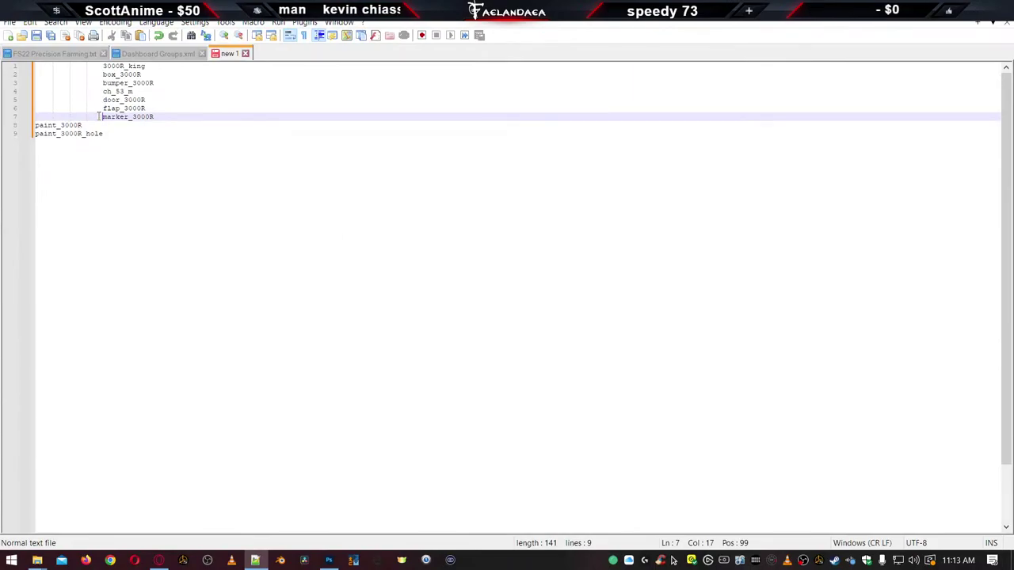
left_click_drag(99, 116, 30, 109)
left_click(114, 133)
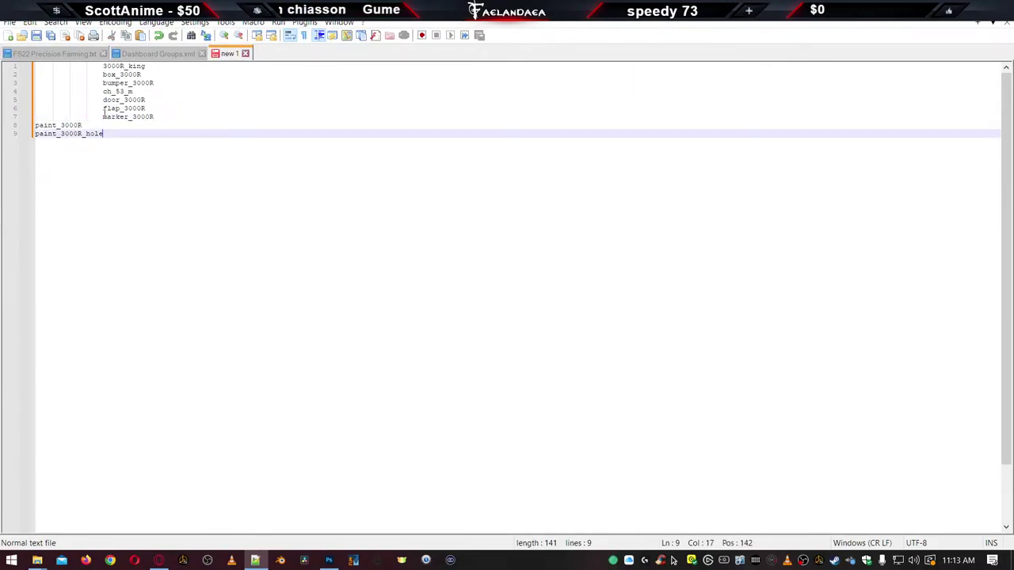
key("Up")
key("Up")
key("Home")
key("shift+Home")
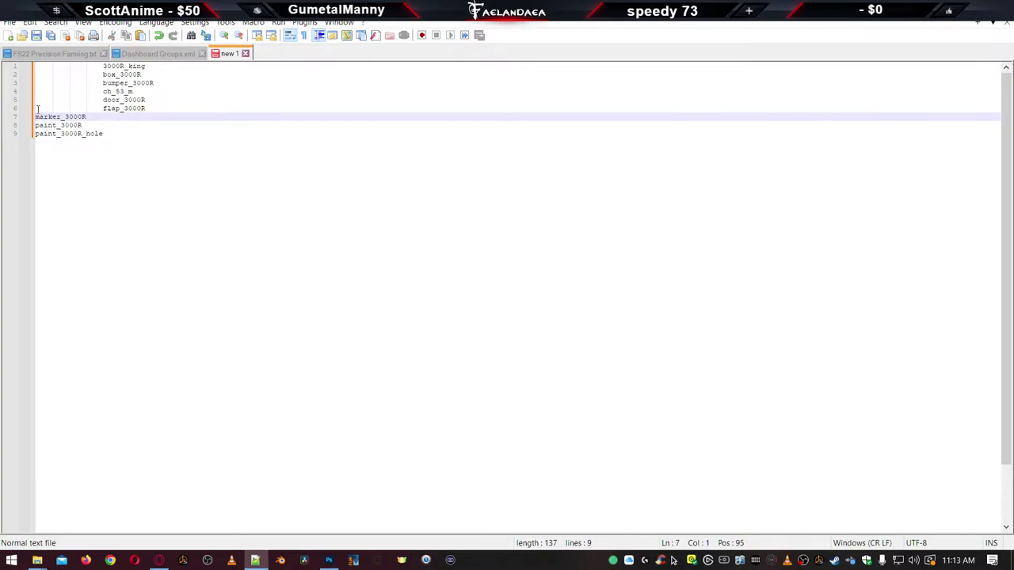
left_click(37, 107)
key("Delete")
key("Delete")
key("Delete")
key("Delete")
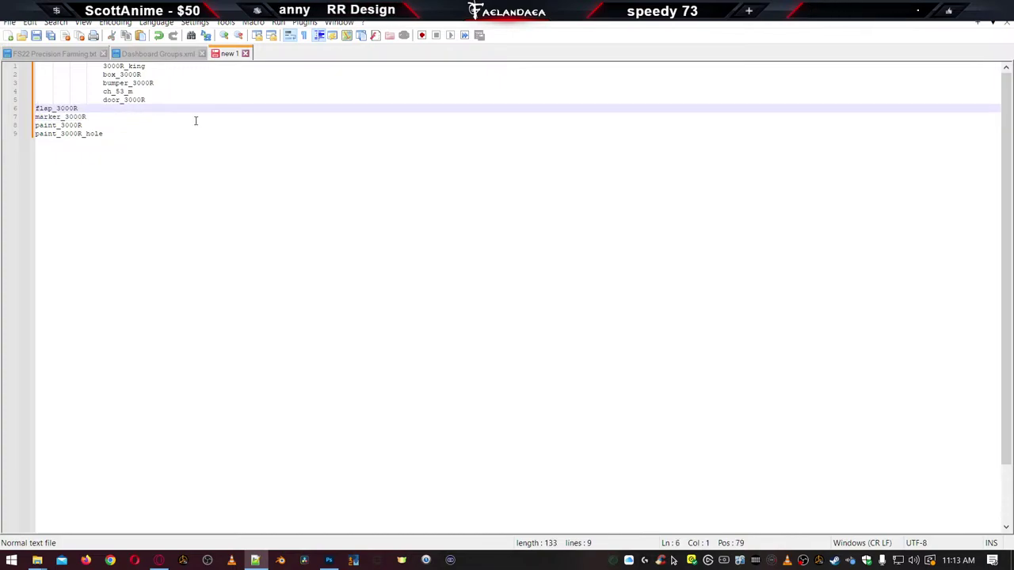
Strip the indents from door_3000R, ch_53_m, bumper_3000R, box_3000R and 3000R_king
key("Up")
key("Delete")
key("Delete")
key("Delete")
key("Delete")
key("Up")
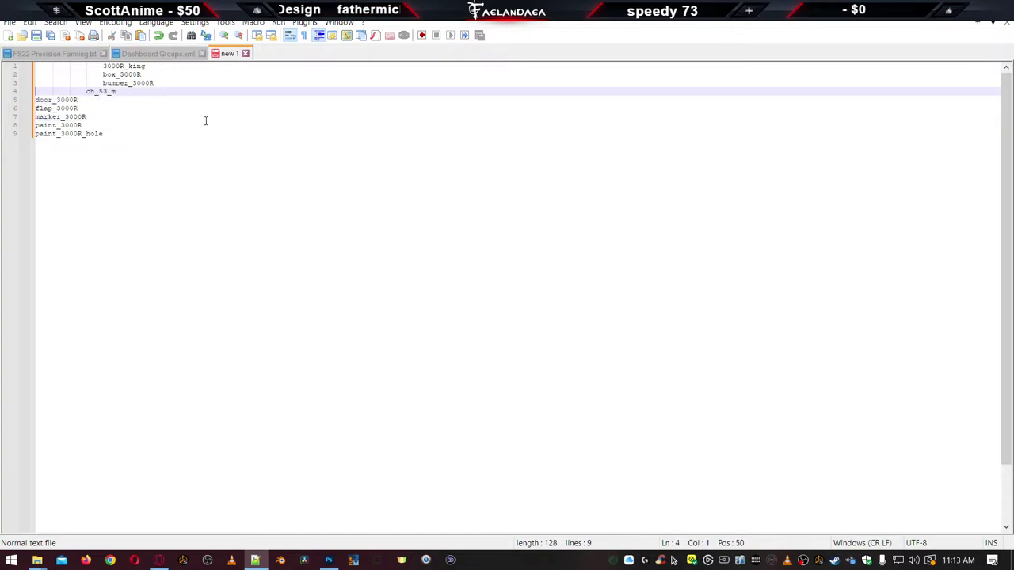
key("Delete")
key("Delete")
key("Delete")
key("Delete")
key("Up")
key("Delete")
key("Delete")
key("Delete")
key("Delete")
key("Up")
key("Delete")
key("Delete")
key("Delete")
key("Delete")
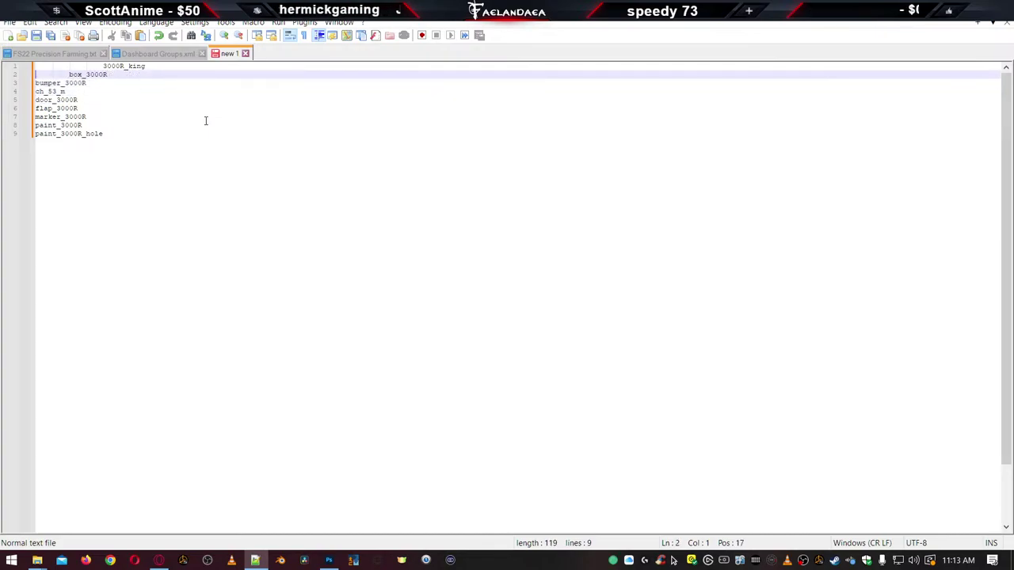
key("Up")
key("Delete")
key("Delete")
key("Delete")
key("Delete")
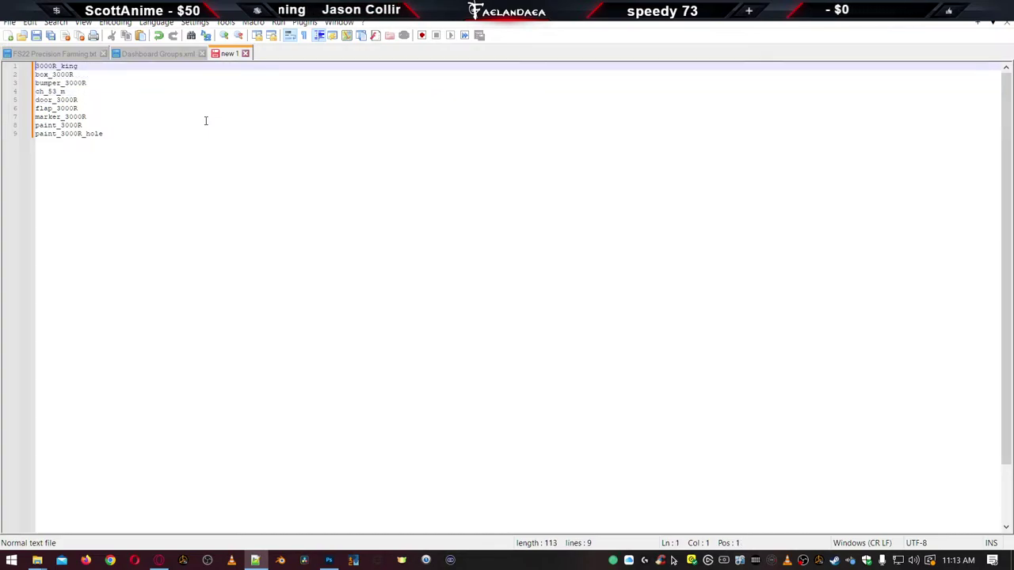
Restore the Notepad++ window, snap it to the top-left, then maximize it
key("super+Down")
key("super+Down")
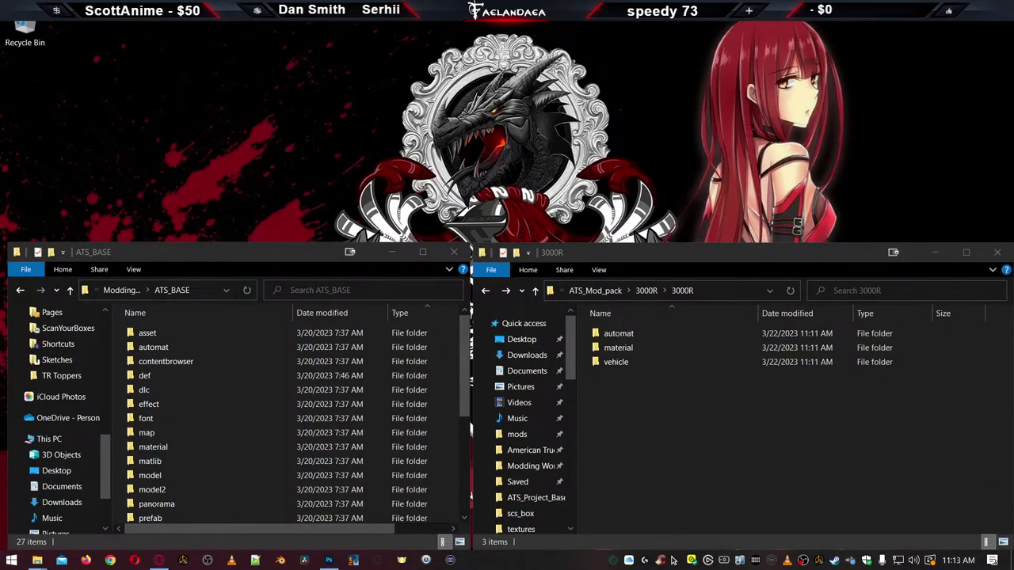
key("alt+Tab")
left_click_drag(792, 49, 357, 26)
key("super+Up")
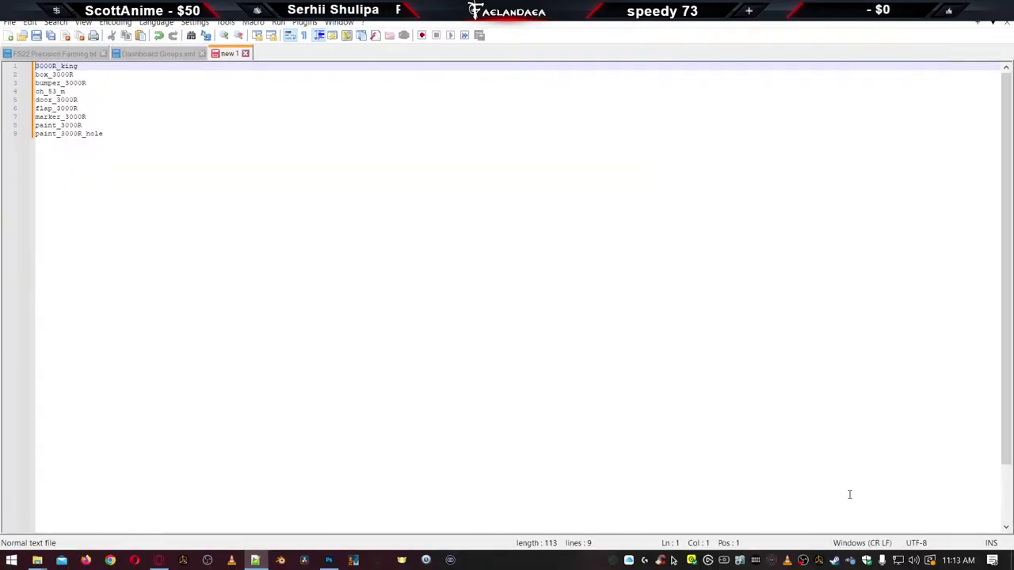
Resize the Notepad++ window into a wide strip along the top of the screen
key("super+Down")
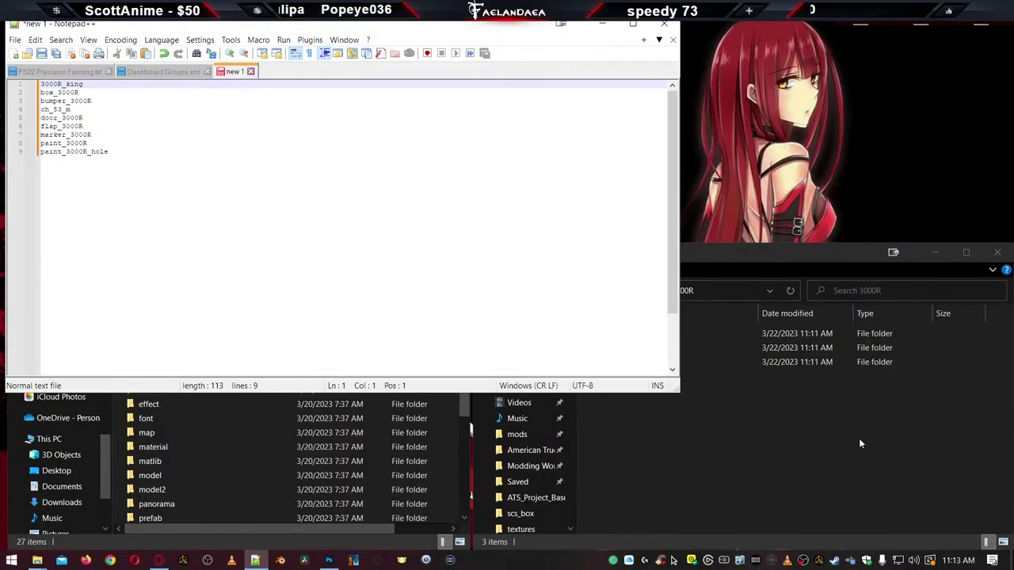
left_click_drag(679, 392, 603, 188)
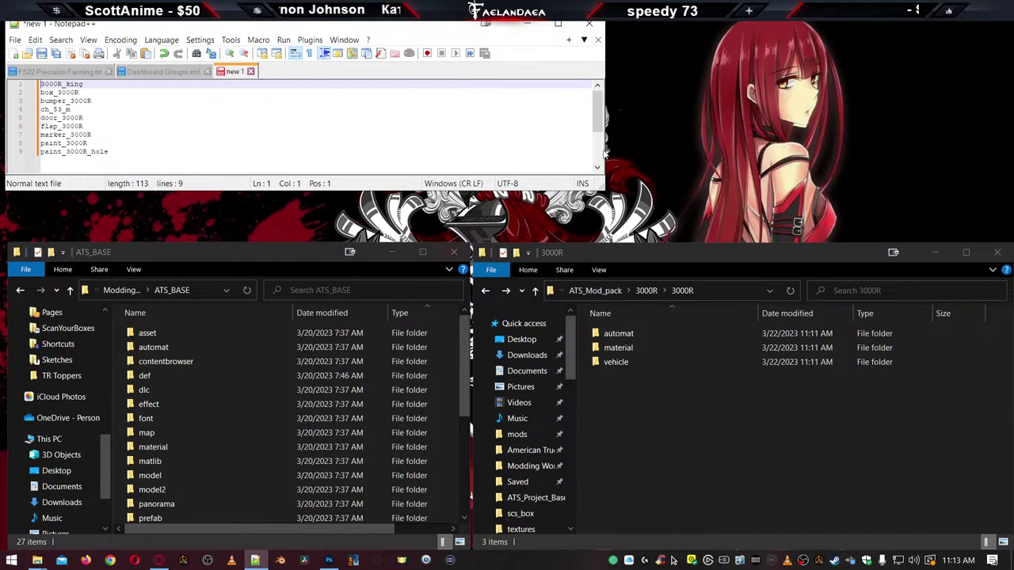
left_click_drag(603, 162, 1013, 159)
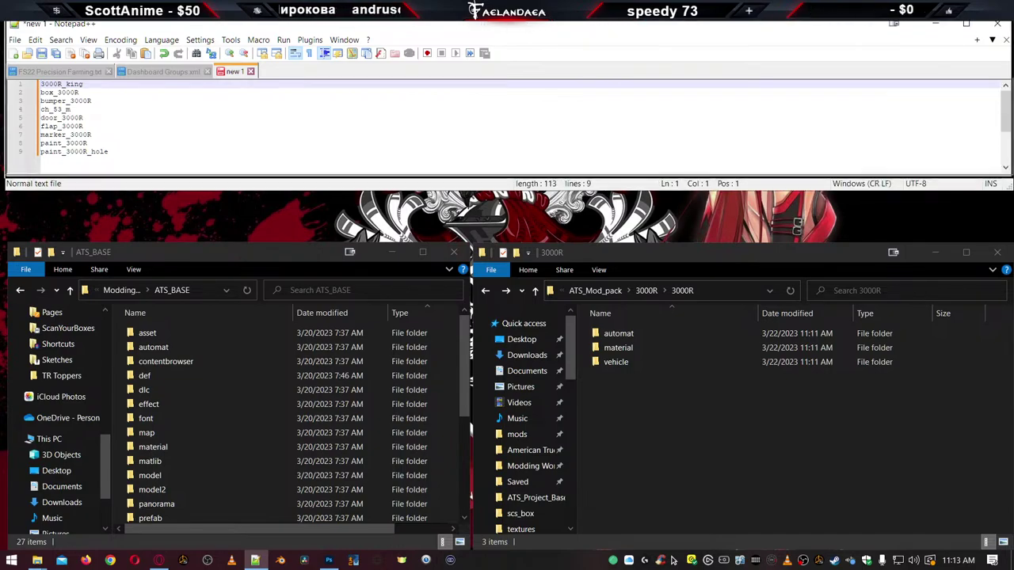
left_click_drag(554, 24, 550, 11)
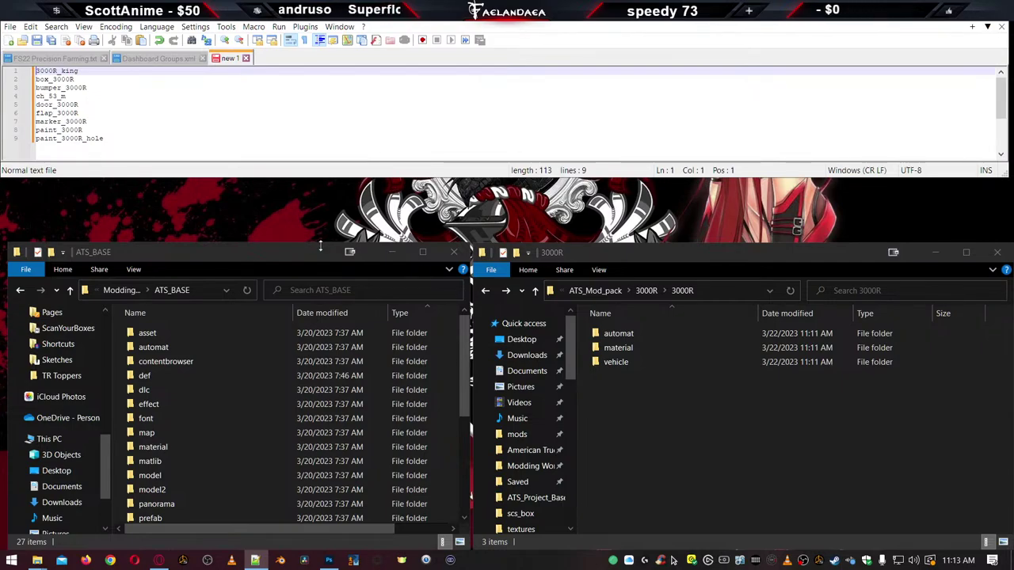
Lower the tops of both Explorer windows and extend the editor down to meet them
left_click_drag(317, 240, 317, 305)
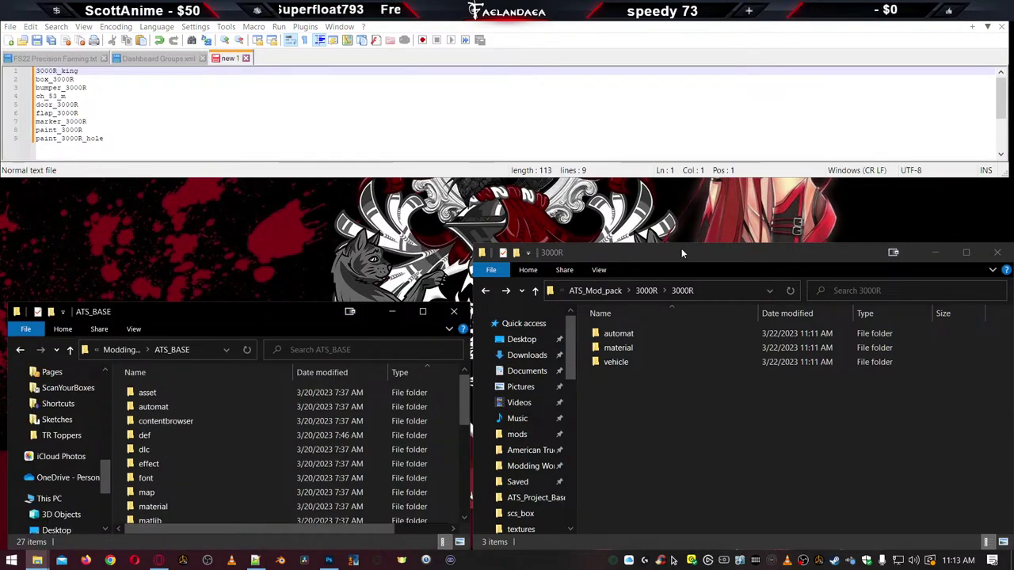
left_click_drag(682, 247, 668, 306)
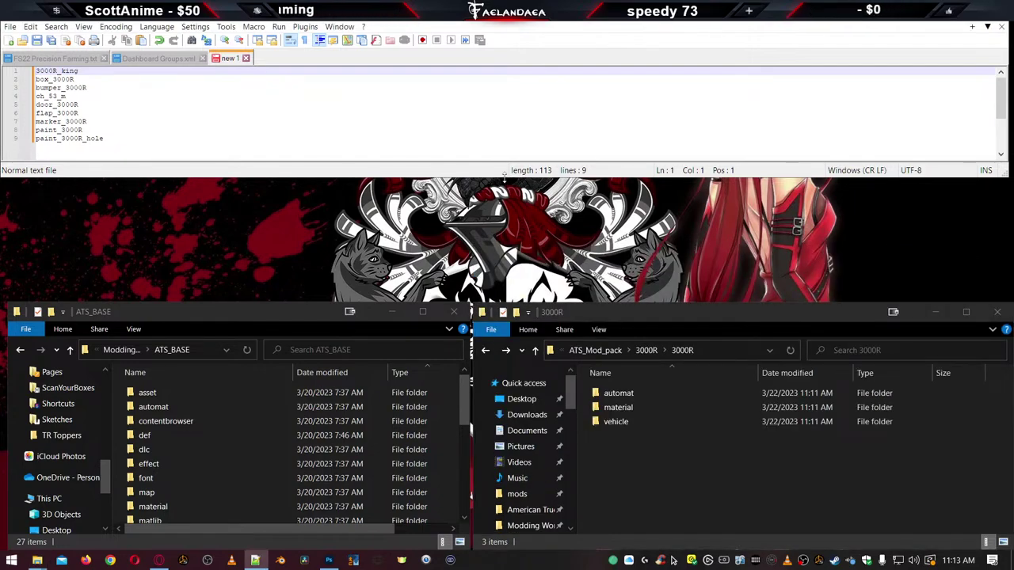
left_click_drag(507, 177, 505, 305)
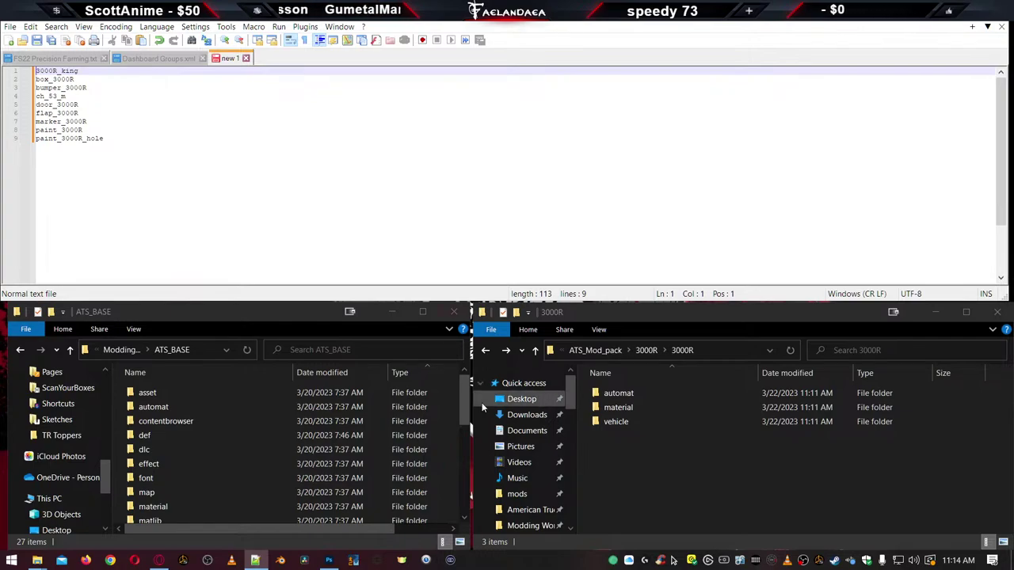
Create a folder named def in the 3000R mod folder
left_click(657, 475)
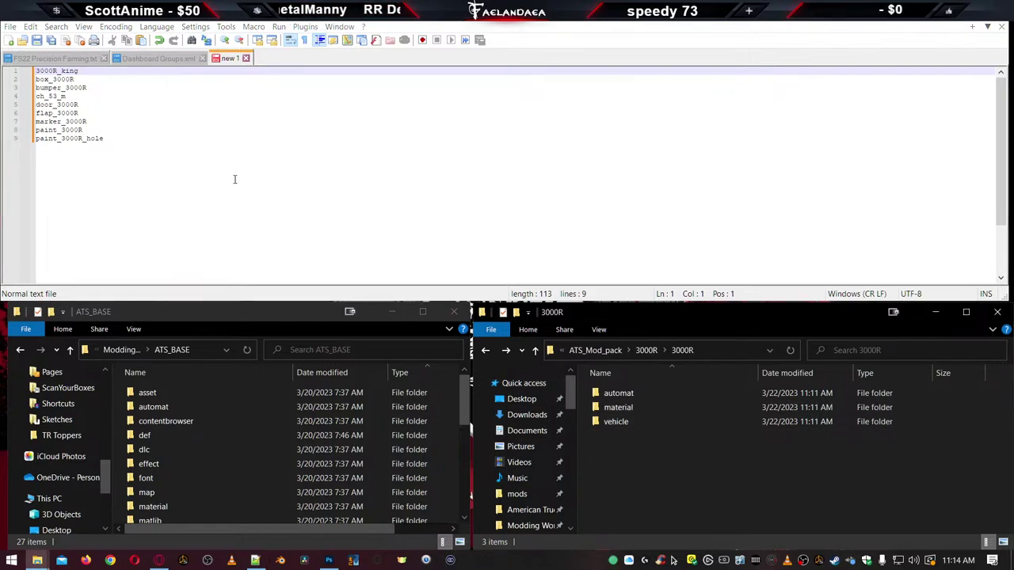
left_click(155, 224)
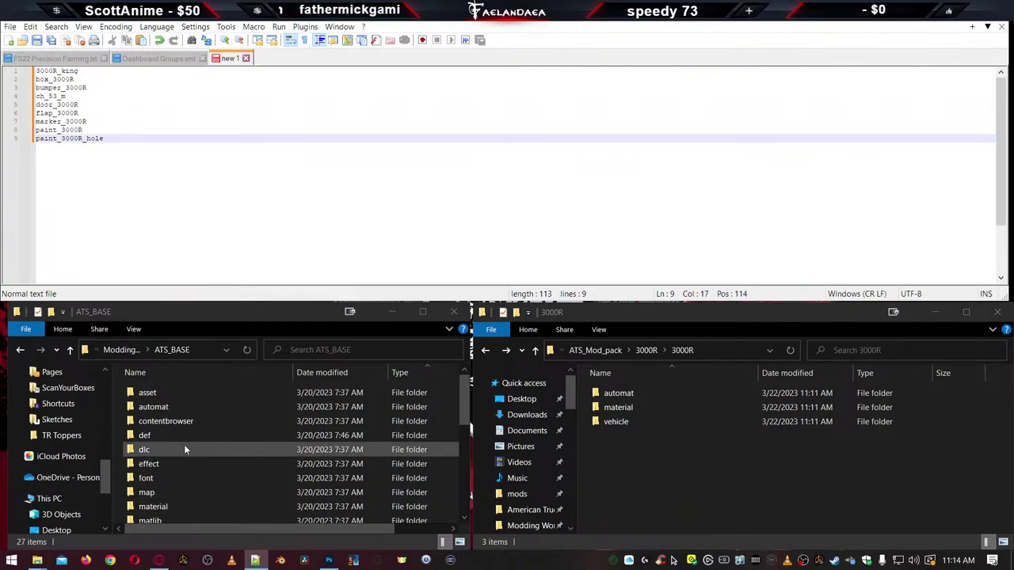
scroll(184, 475, "down", 5)
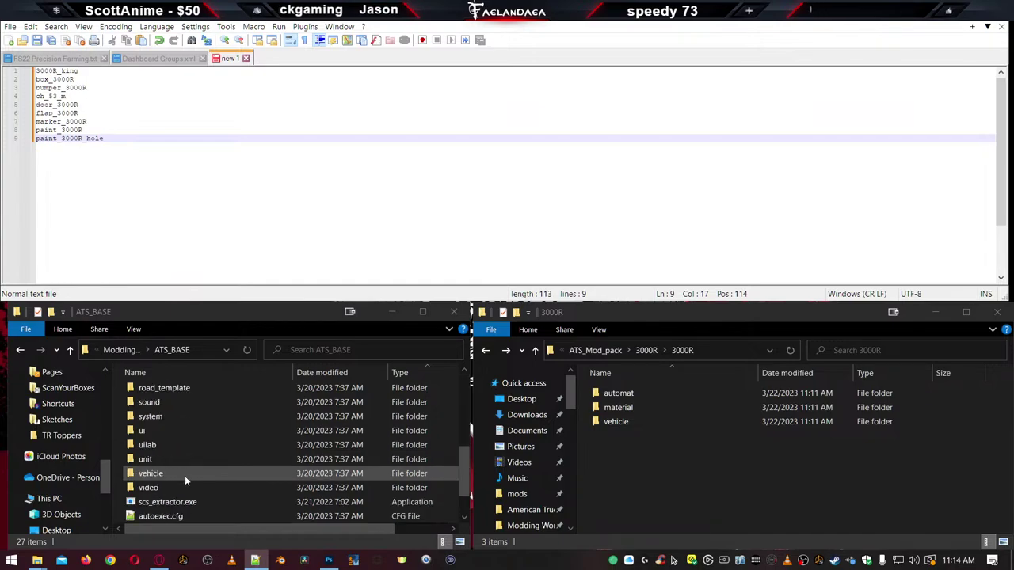
scroll(219, 479, "up", 5)
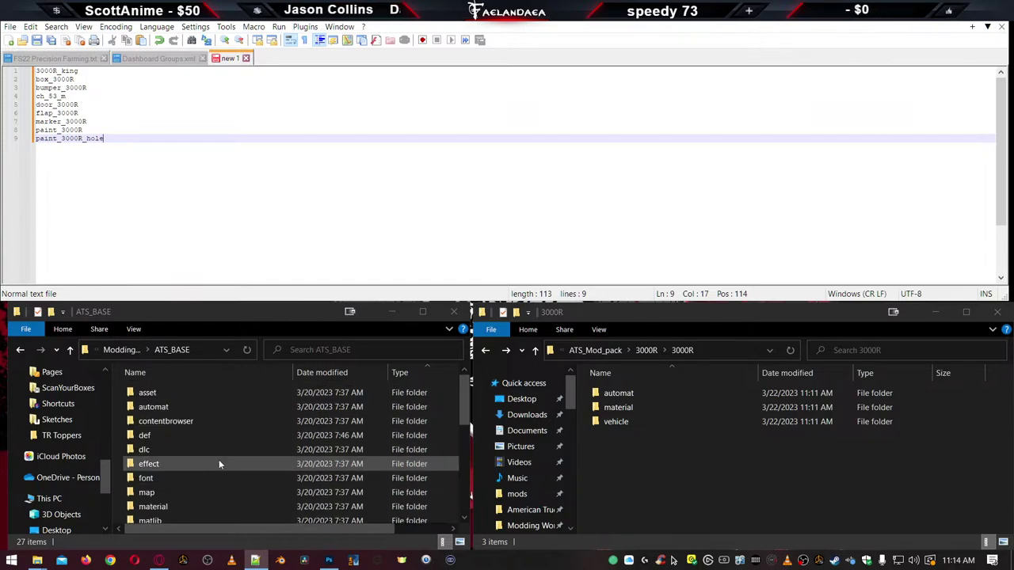
right_click(628, 480)
mouse_move(686, 452)
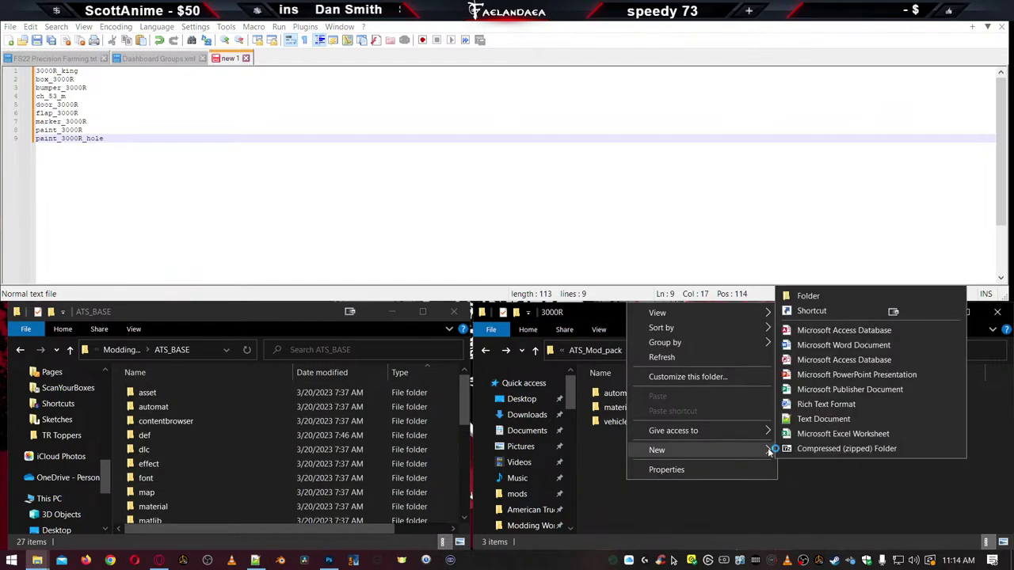
left_click(832, 294)
type("def")
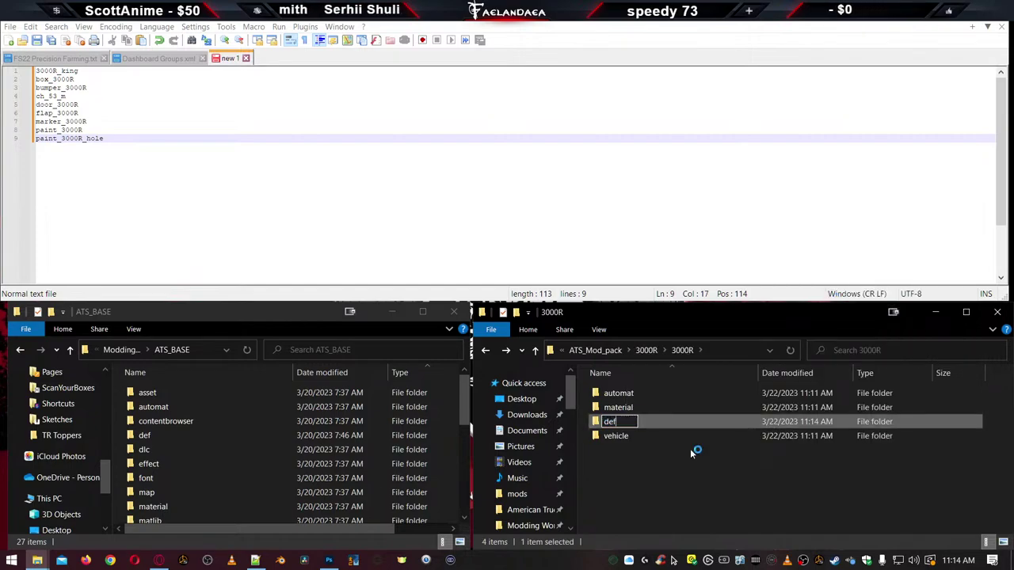
key("Return")
key("Return")
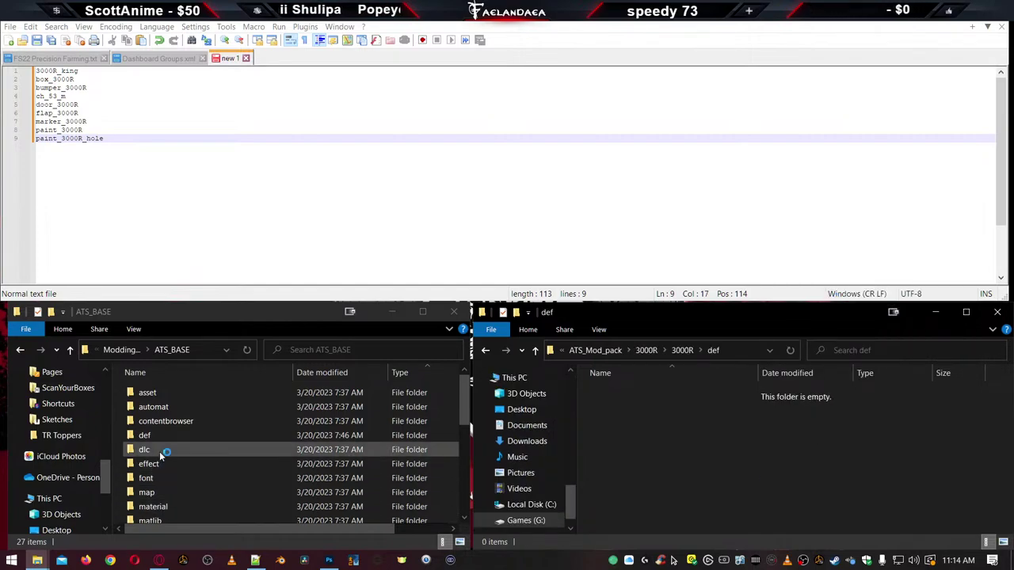
Create a vehicle folder inside the mod's def folder, mirroring ATS_BASE's def\vehicle
double_click(144, 435)
scroll(221, 478, "down", 8)
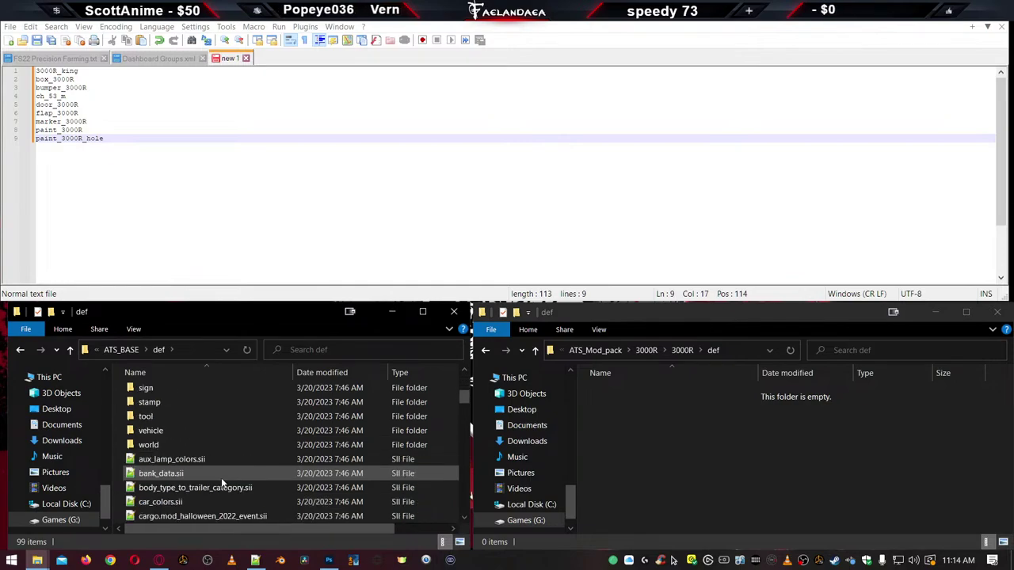
scroll(201, 487, "up", 2)
double_click(156, 419)
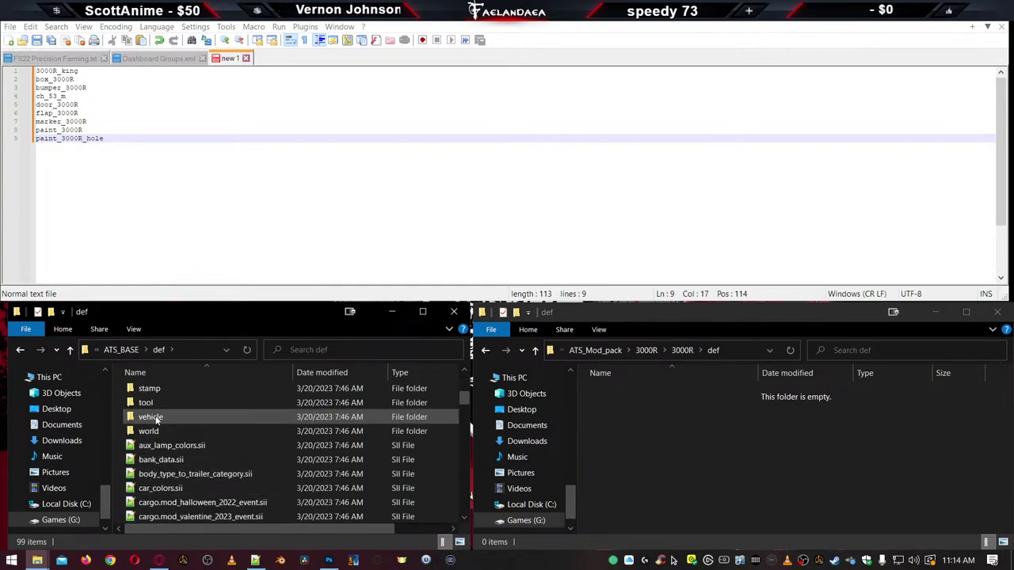
right_click(666, 458)
mouse_move(731, 431)
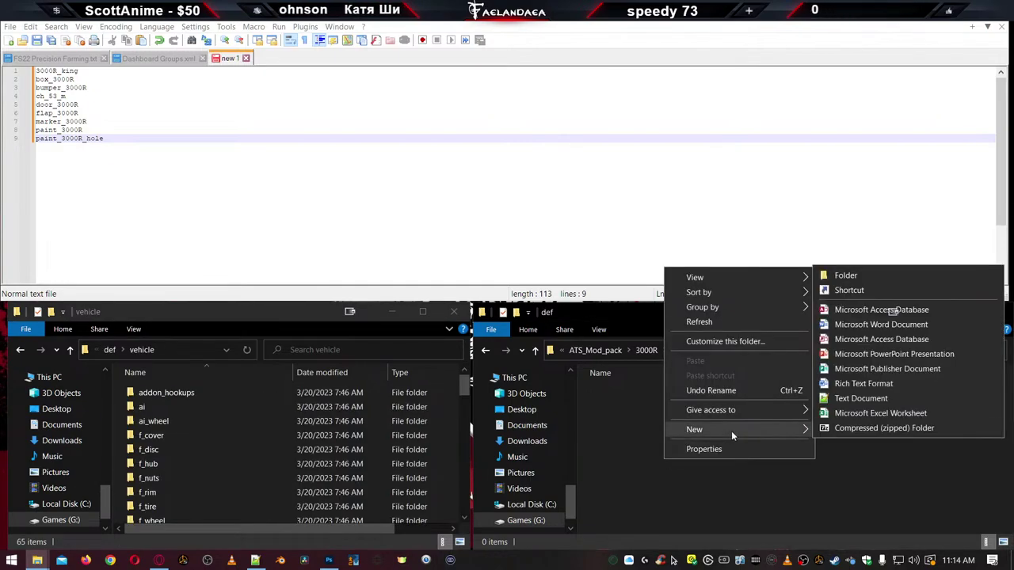
left_click(846, 275)
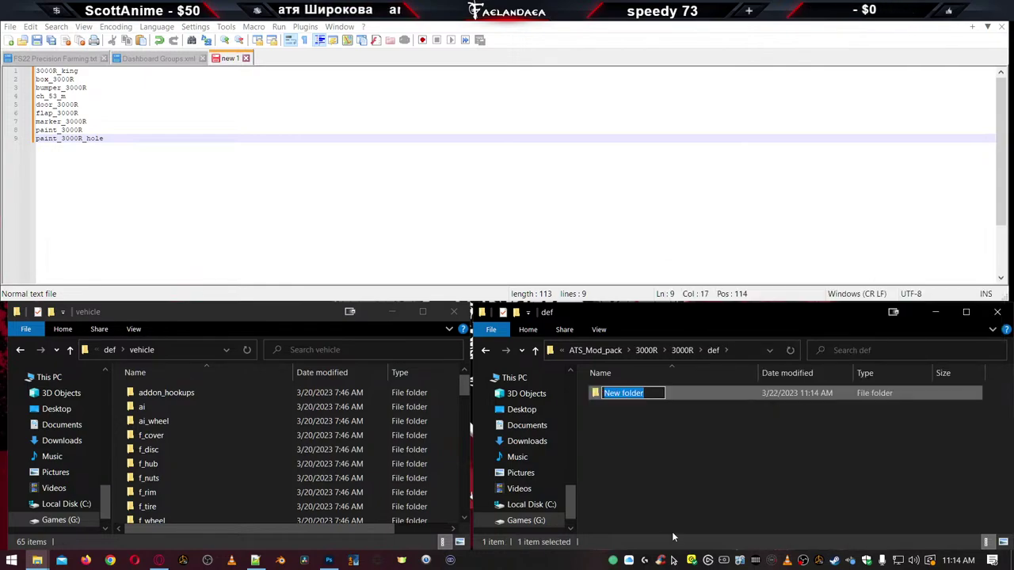
type("vehicle")
key("Return")
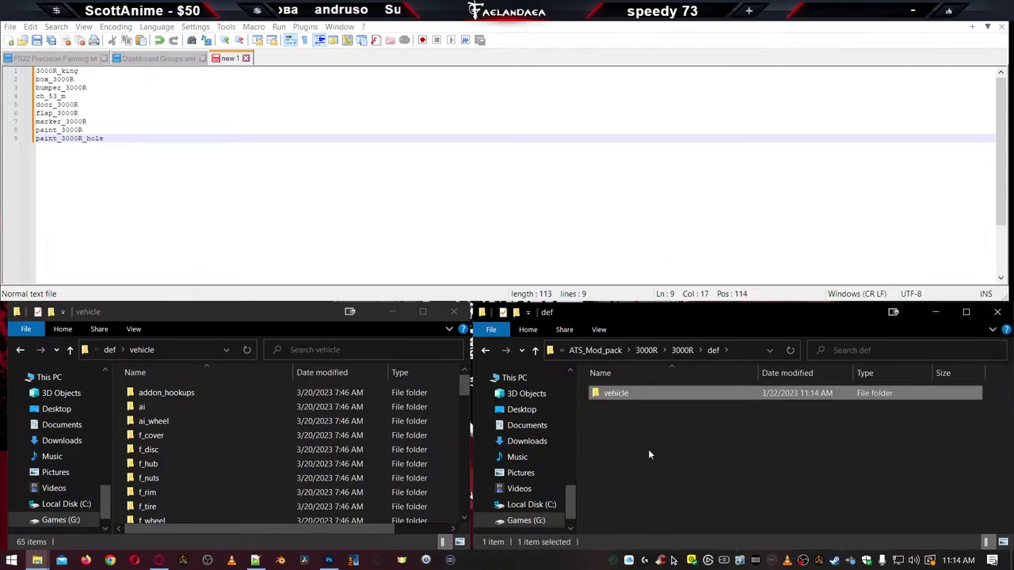
Create a trailer_owned folder inside the mod's vehicle folder
double_click(617, 394)
scroll(173, 473, "down", 5)
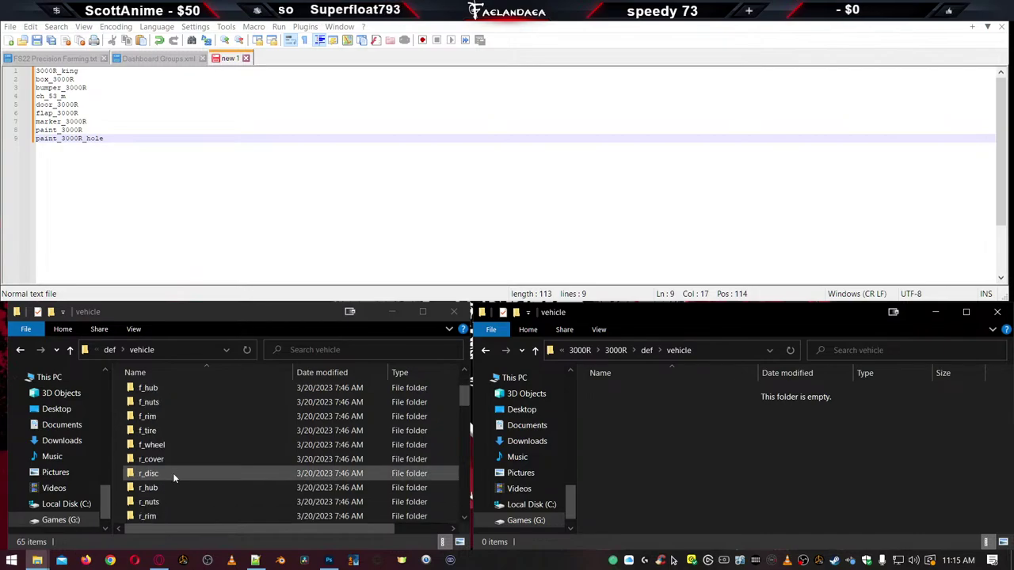
scroll(176, 488, "down", 3)
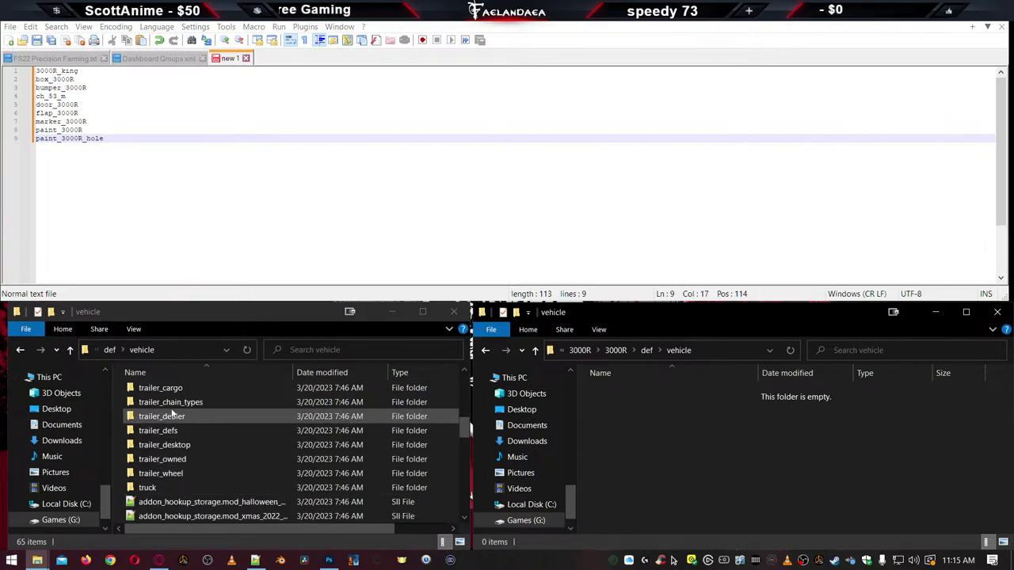
double_click(154, 460)
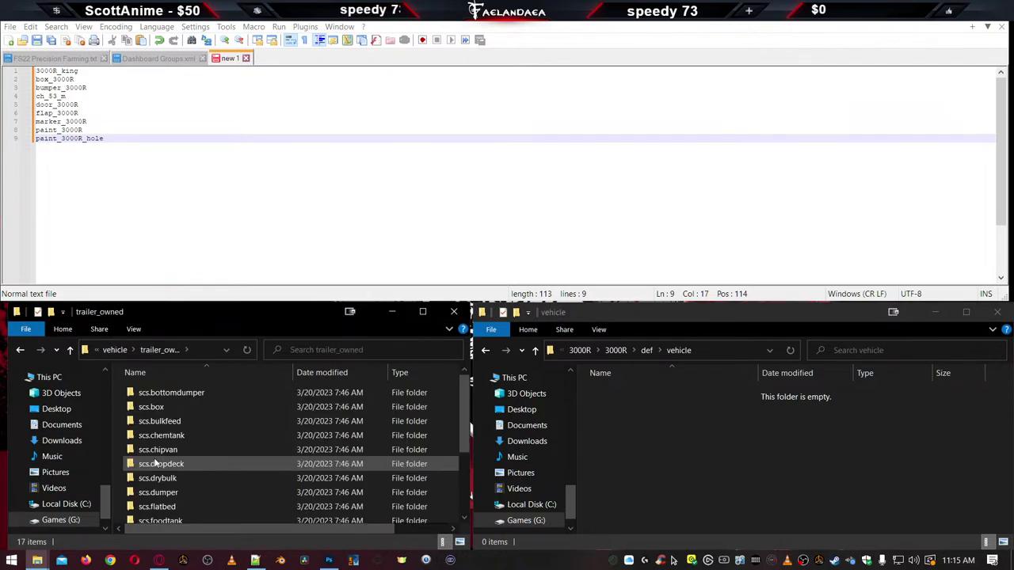
key("alt+Left")
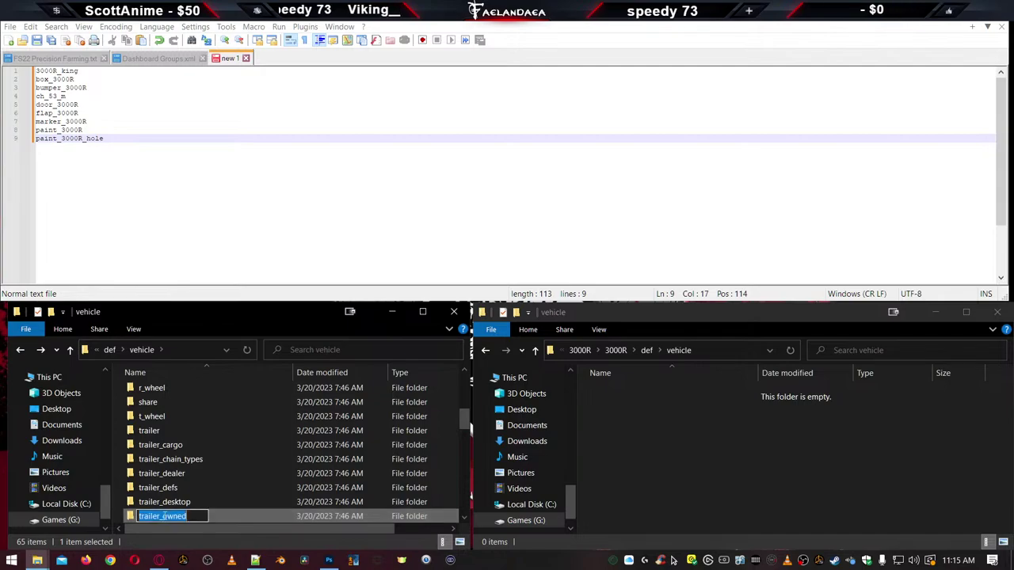
right_click(675, 464)
mouse_move(717, 435)
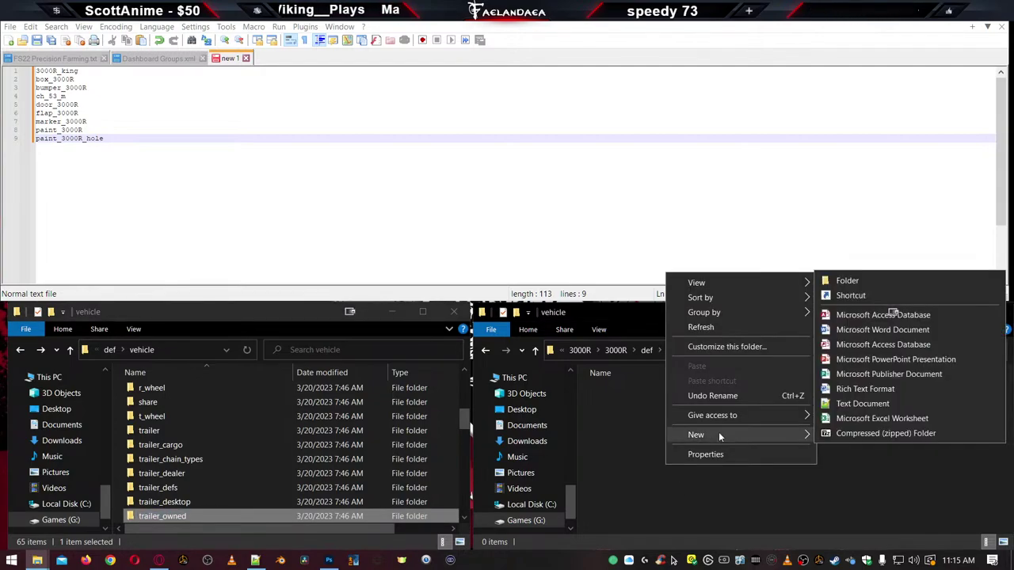
left_click(880, 280)
type("trailer_owned")
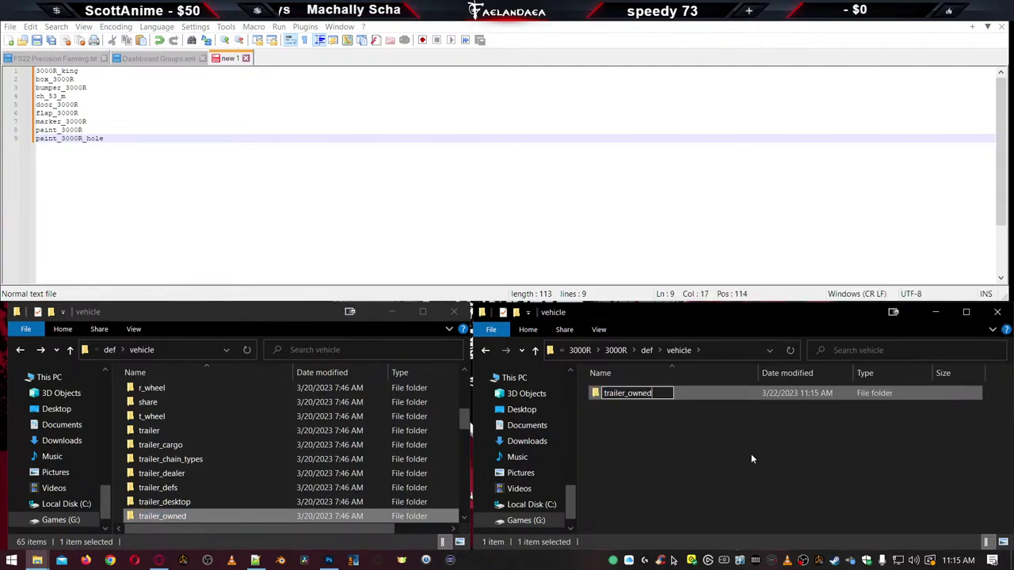
key("Return")
Create a folder named scs.box inside the mod's trailer_owned folder, copying the base name
double_click(604, 393)
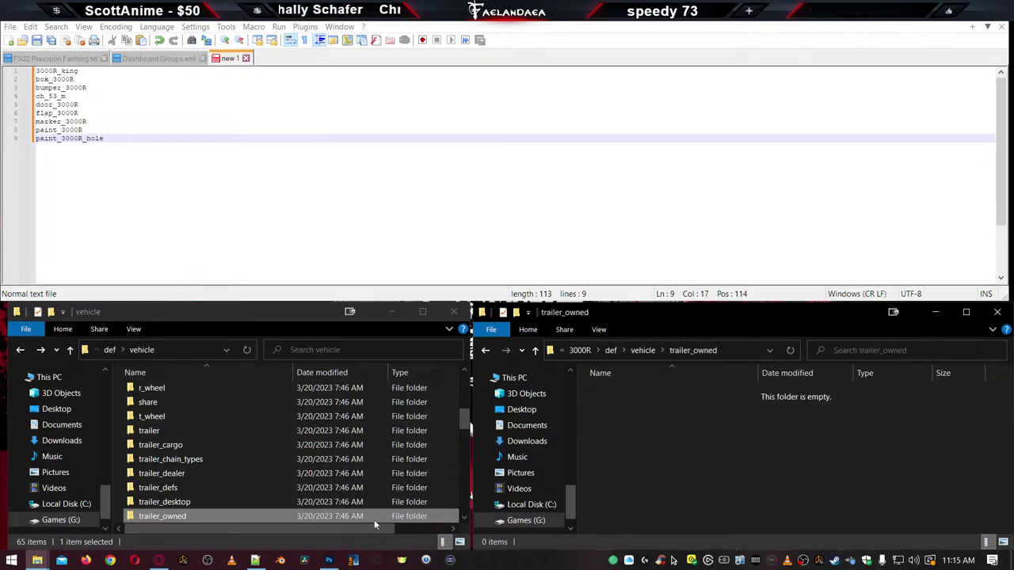
double_click(177, 516)
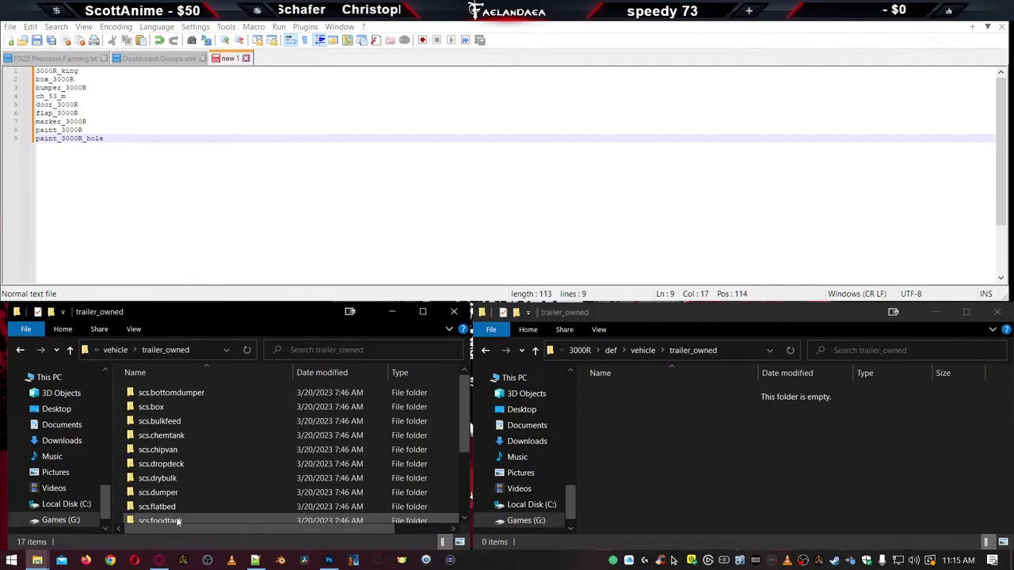
left_click(154, 408)
left_click(154, 408)
key("ctrl+c")
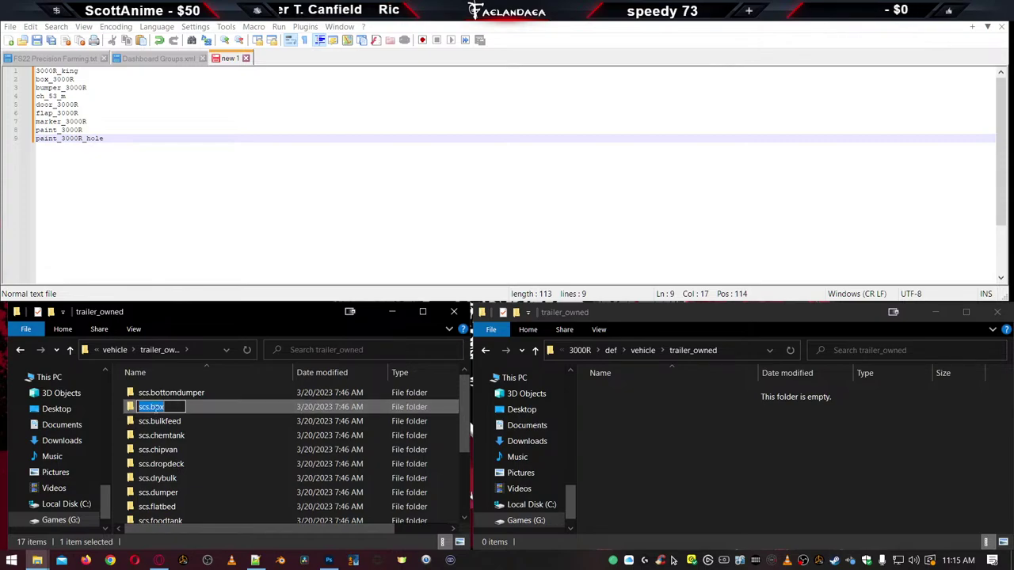
right_click(666, 456)
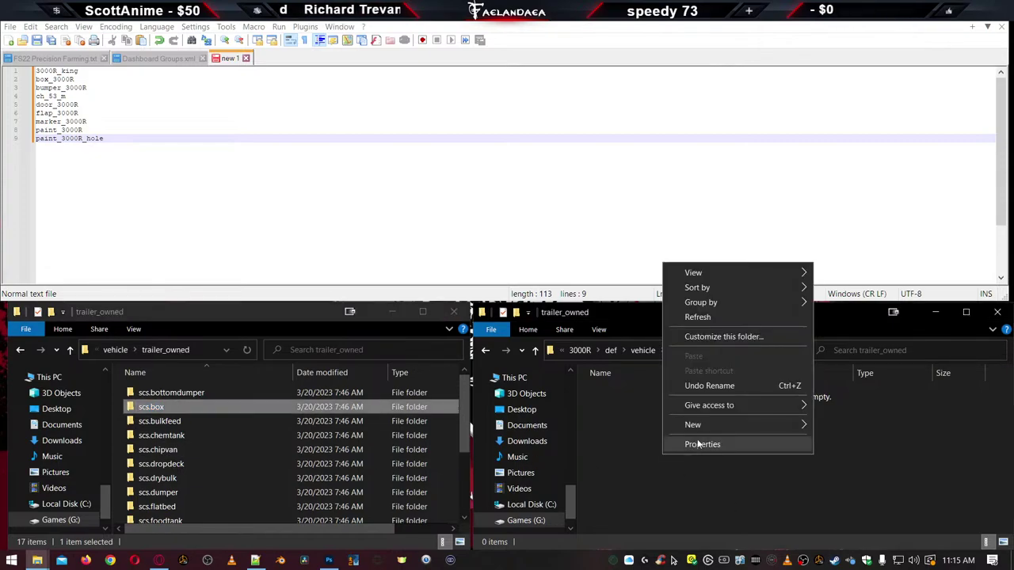
mouse_move(753, 427)
left_click(857, 272)
key("ctrl+v")
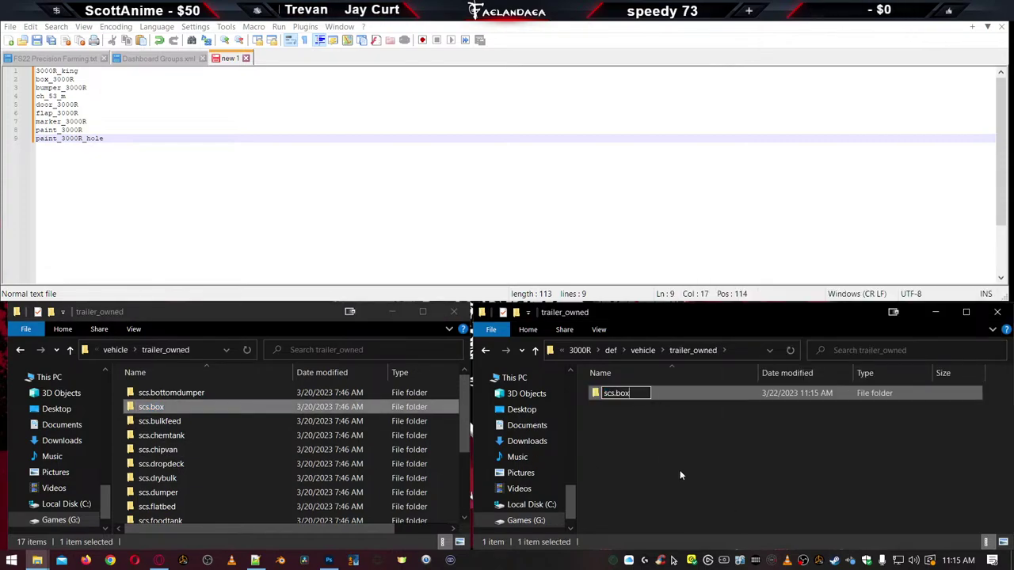
key("Return")
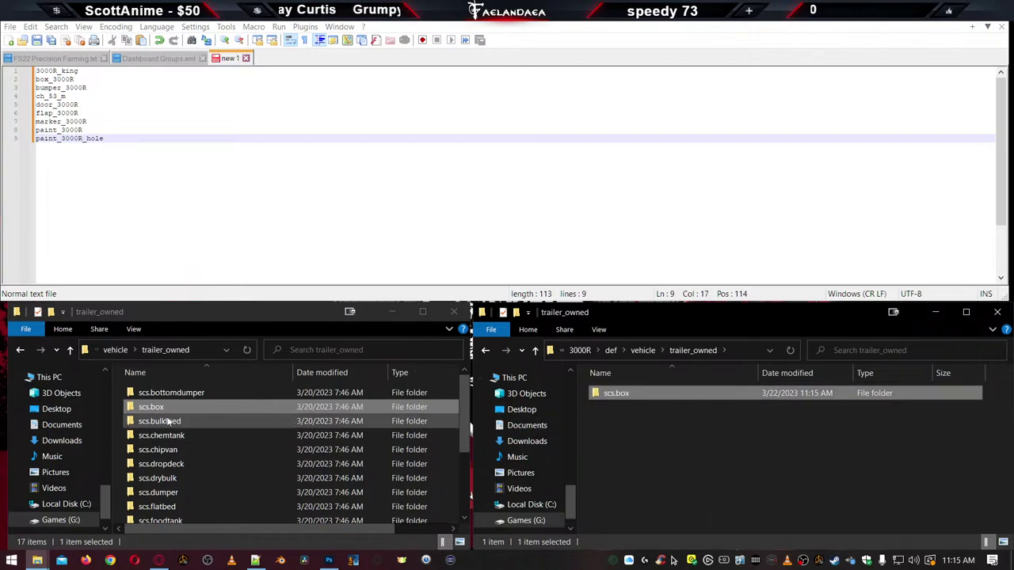
Rename the new scs.box folder to 3000R
scroll(174, 430, "down", 1)
scroll(176, 436, "down", 2)
scroll(179, 444, "up", 3)
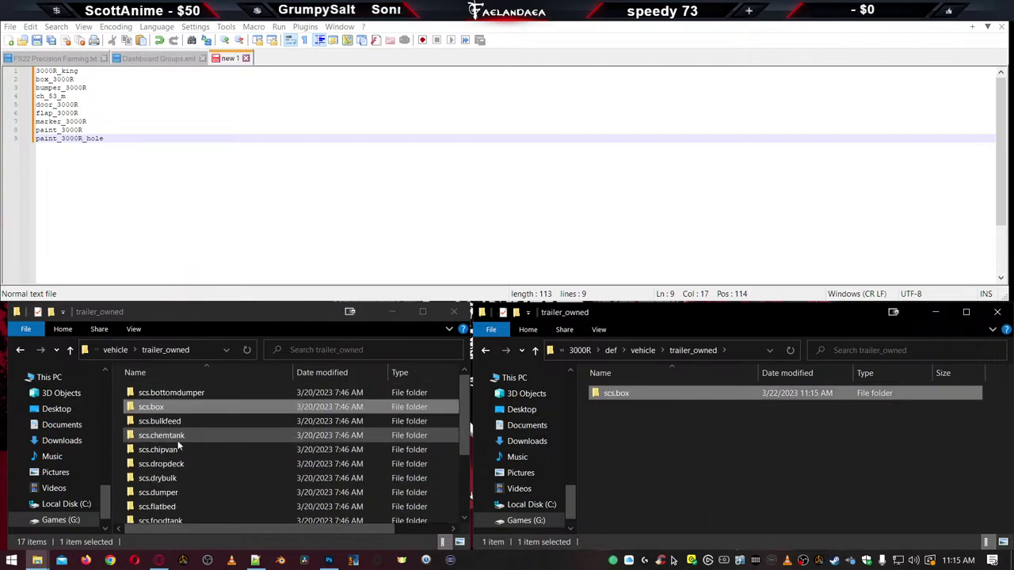
double_click(154, 407)
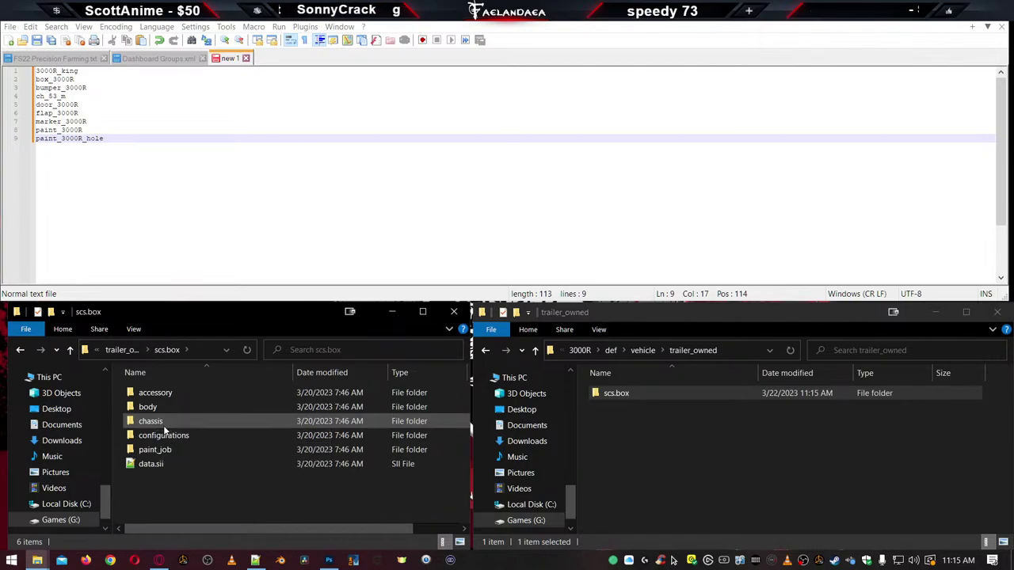
key("BackSpace")
left_click(618, 396)
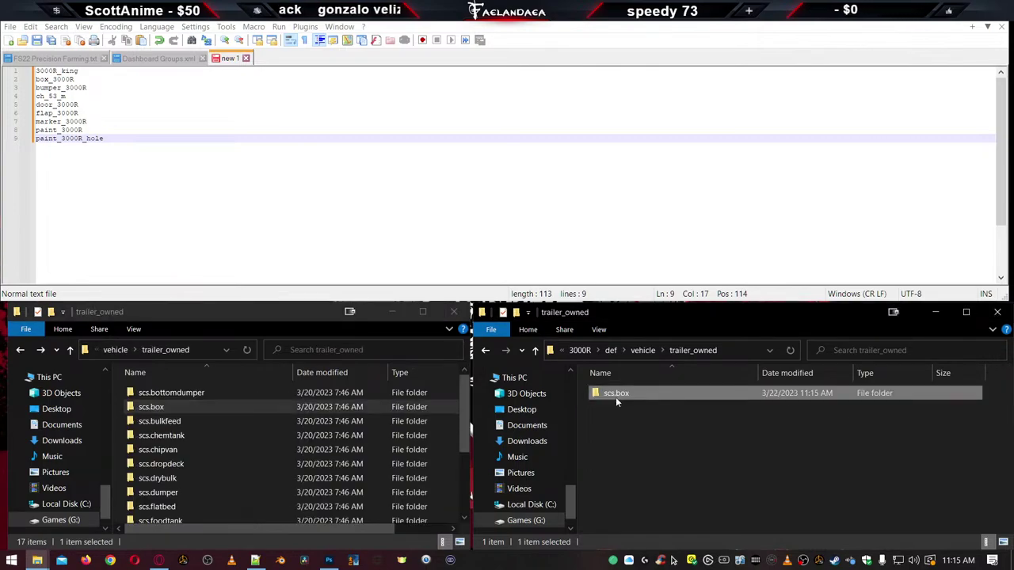
left_click(616, 397)
type("3000R")
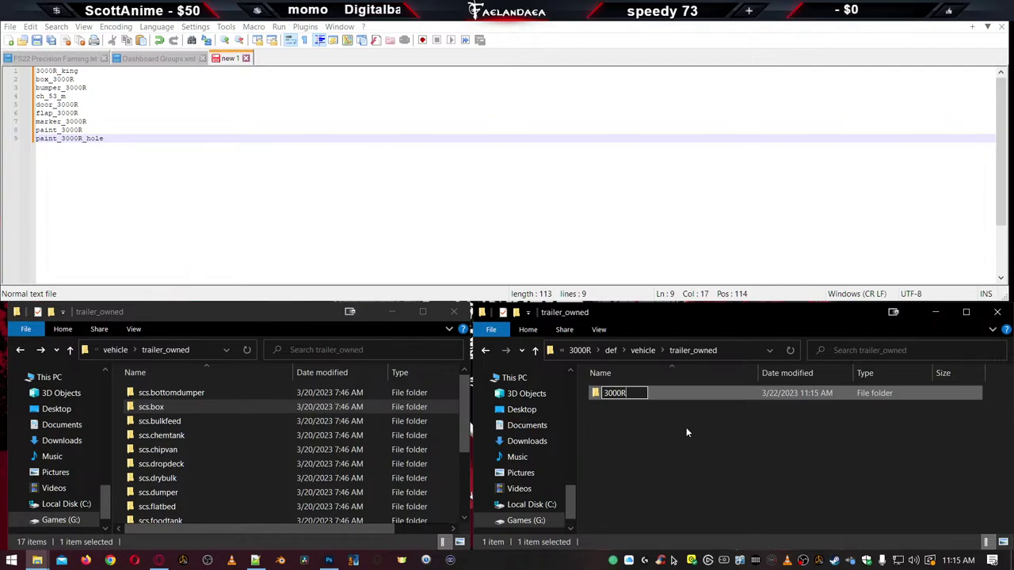
key("Return")
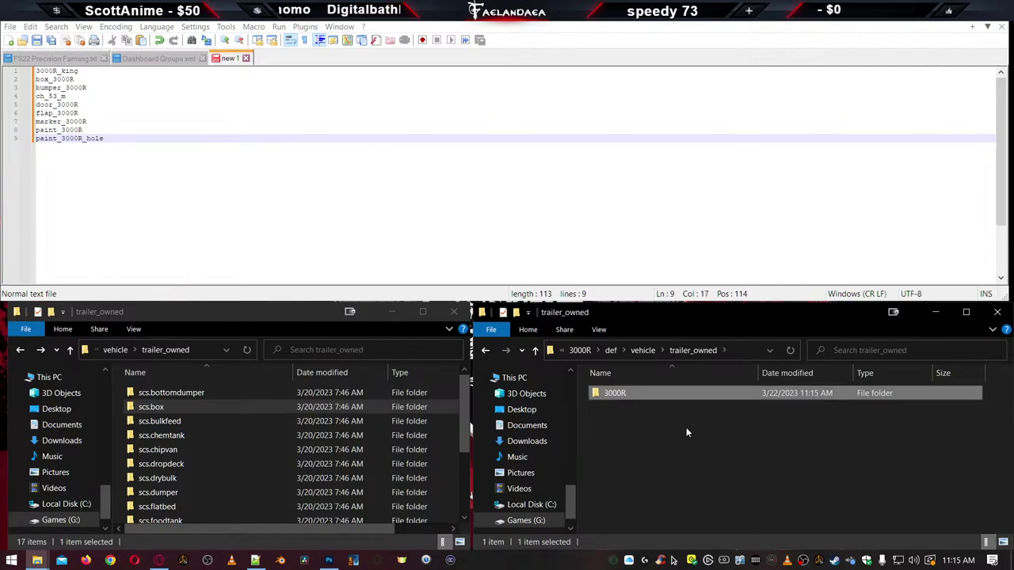
Paste copies of scs.box's accessory, body, chassis, configurations and paint_job folders into 3000R
double_click(613, 396)
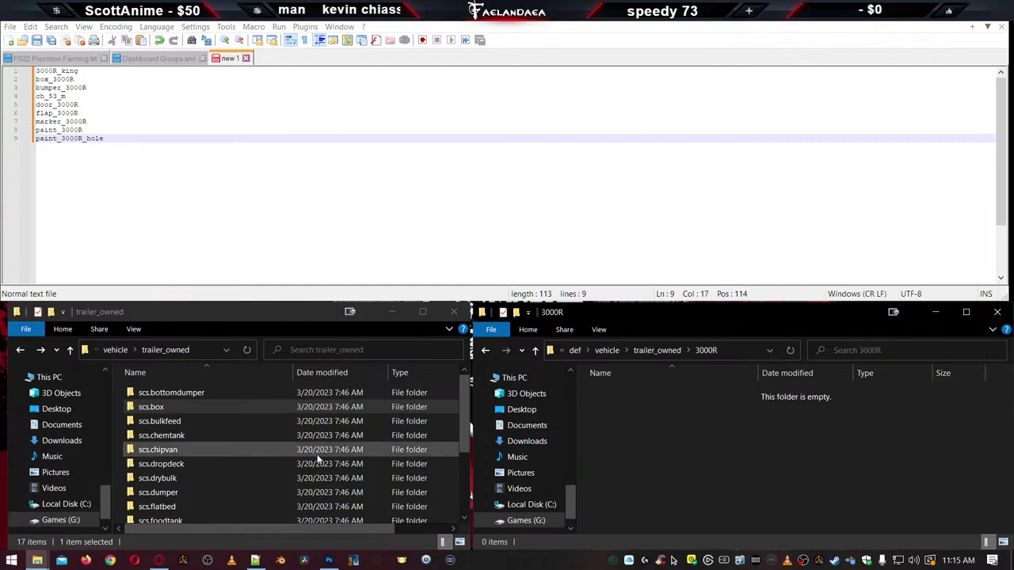
left_click(154, 408)
double_click(154, 408)
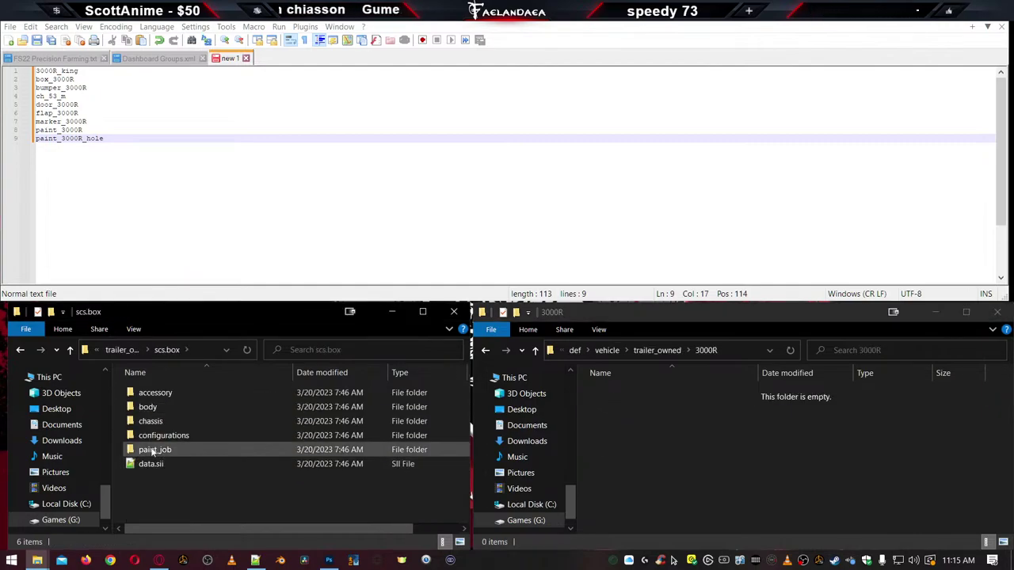
left_click(153, 452)
left_click(155, 394, "shift")
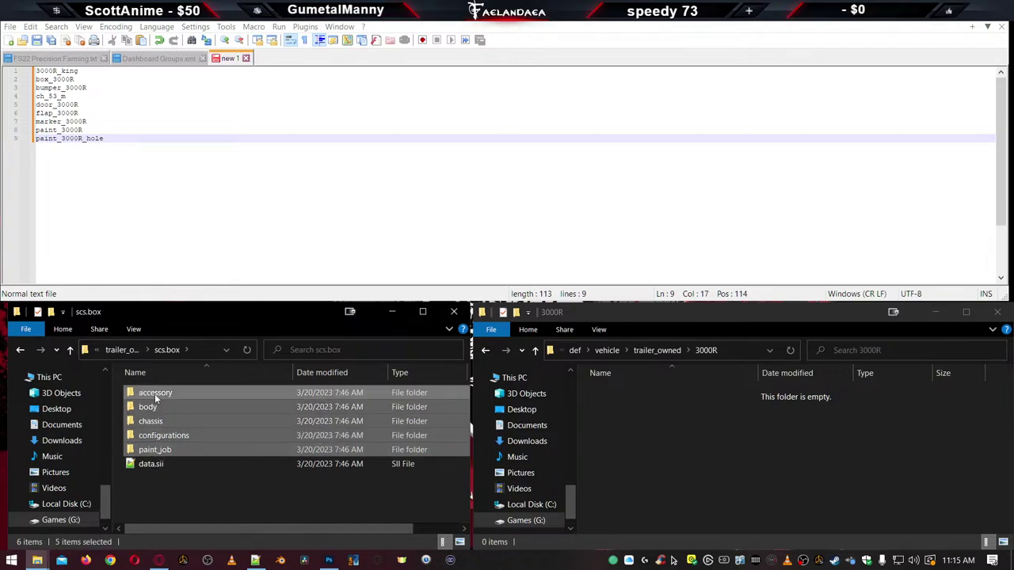
left_click(677, 470)
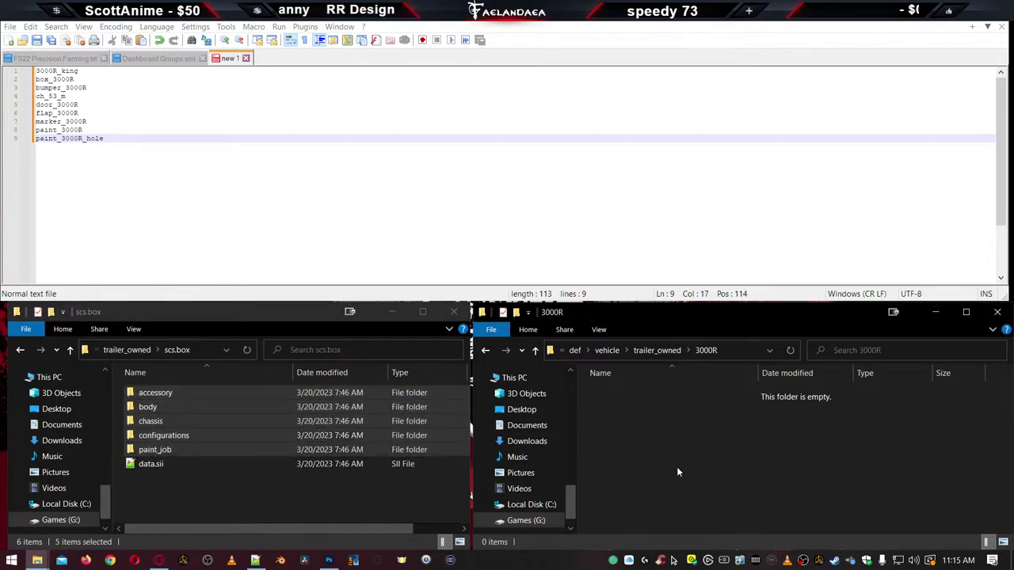
key("ctrl+v")
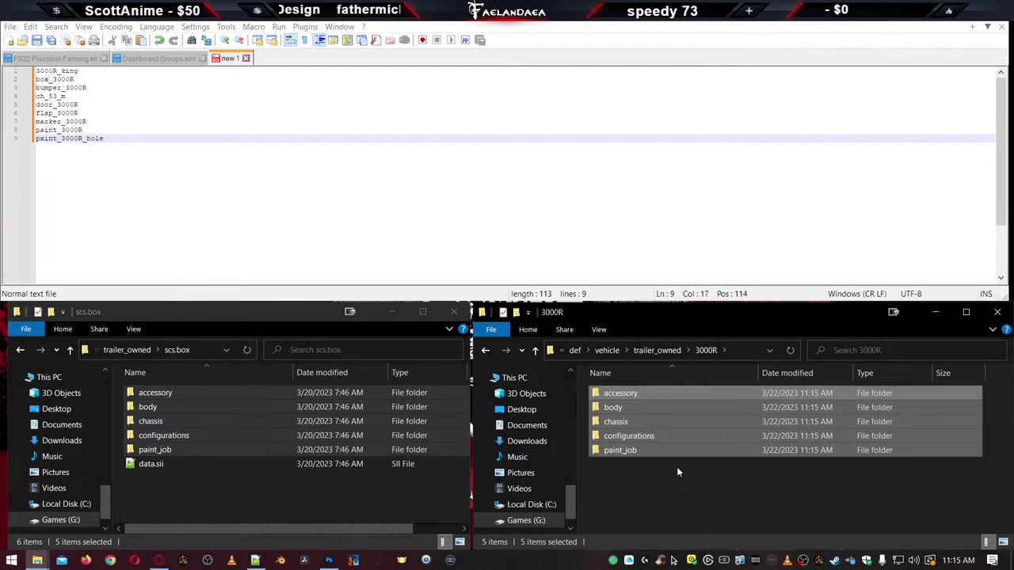
Copy data.sii from scs.box into the 3000R folder
left_click(150, 466)
key("ctrl+c")
left_click(648, 505)
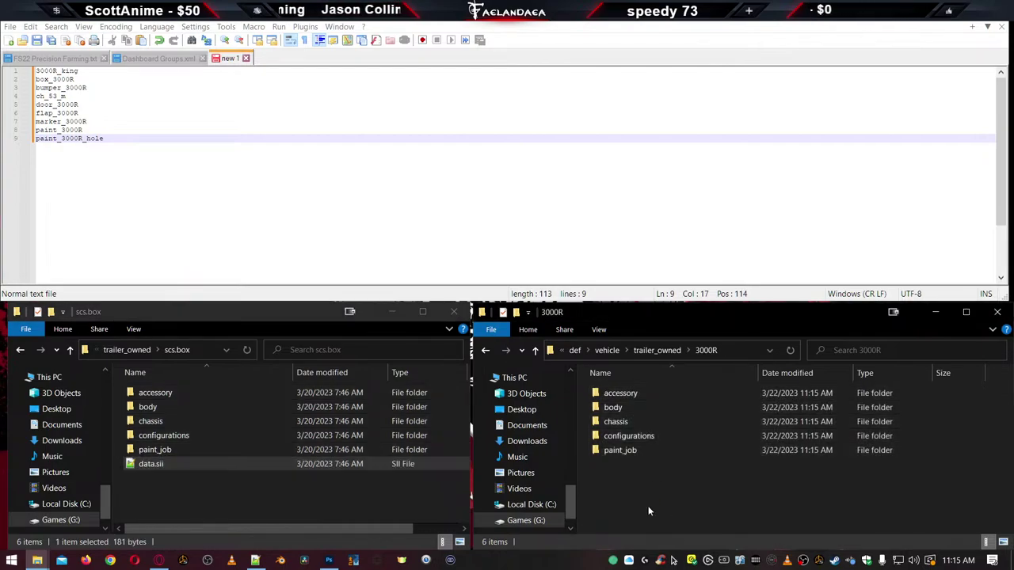
key("ctrl+v")
Navigate the game files window back up to the def\vehicle folder
left_click(131, 446)
key("BackSpace")
scroll(198, 455, "down", 3)
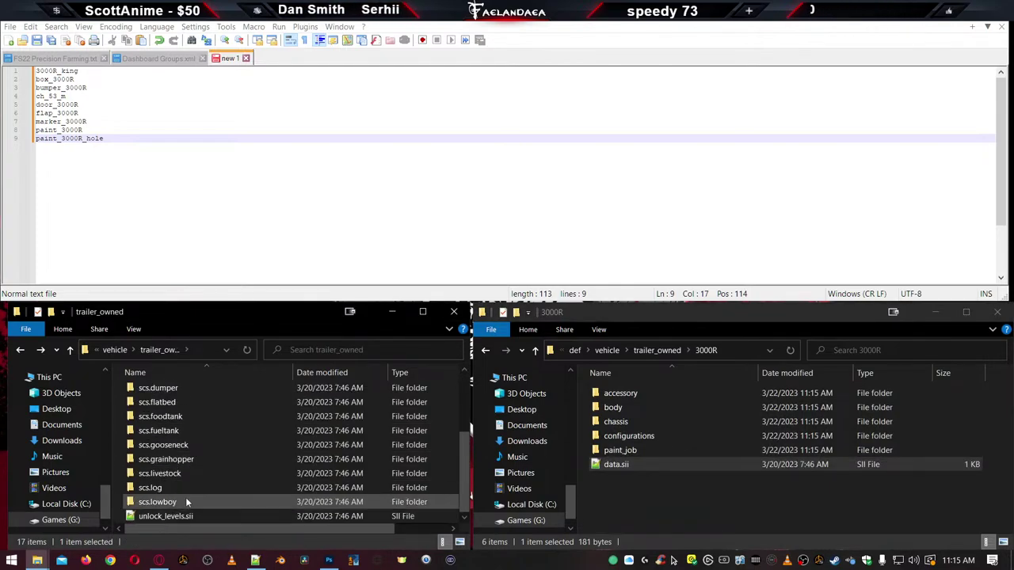
key("BackSpace")
scroll(222, 489, "down", 5)
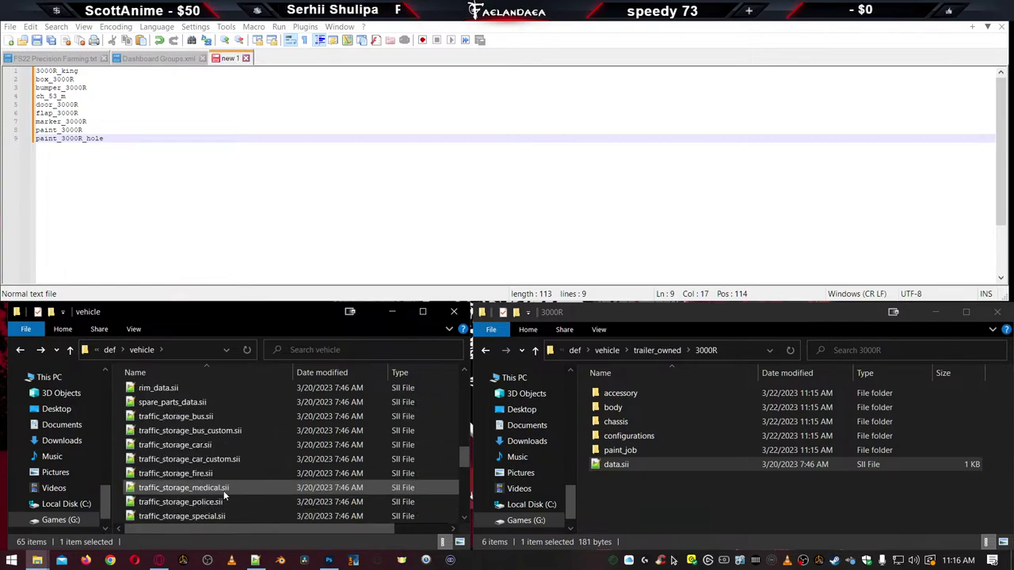
scroll(224, 495, "down", 4)
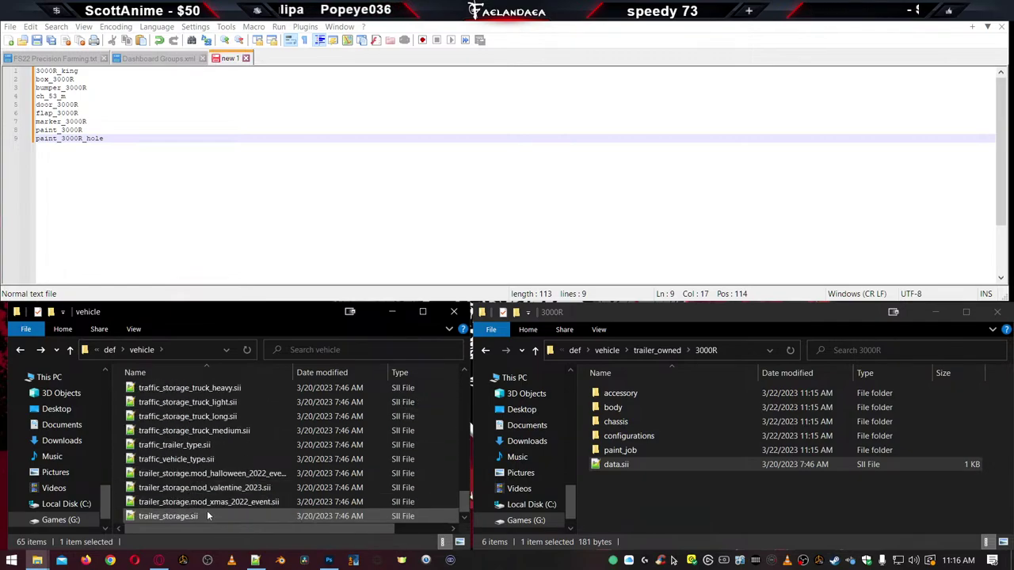
scroll(205, 513, "up", 7)
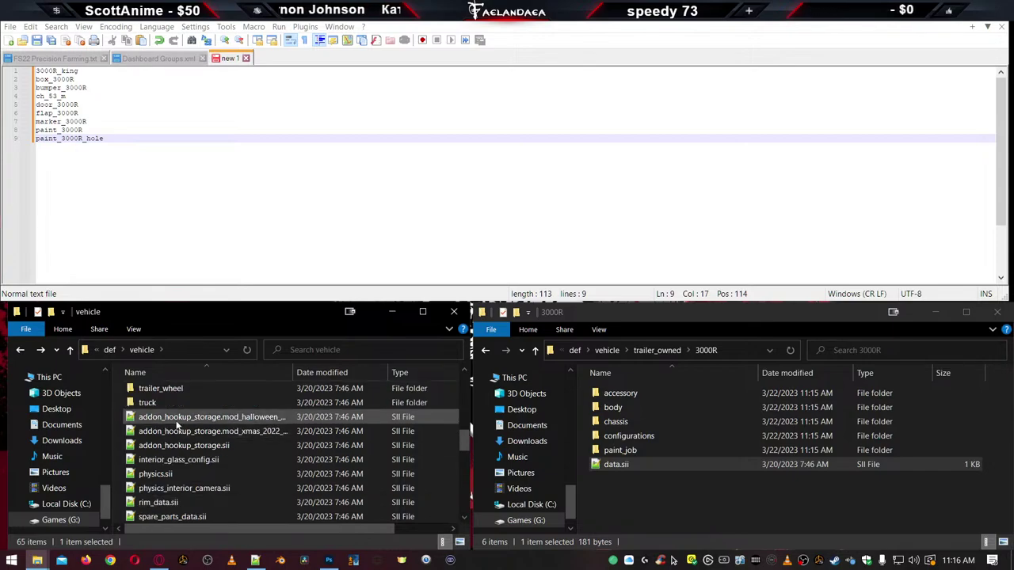
double_click(176, 448)
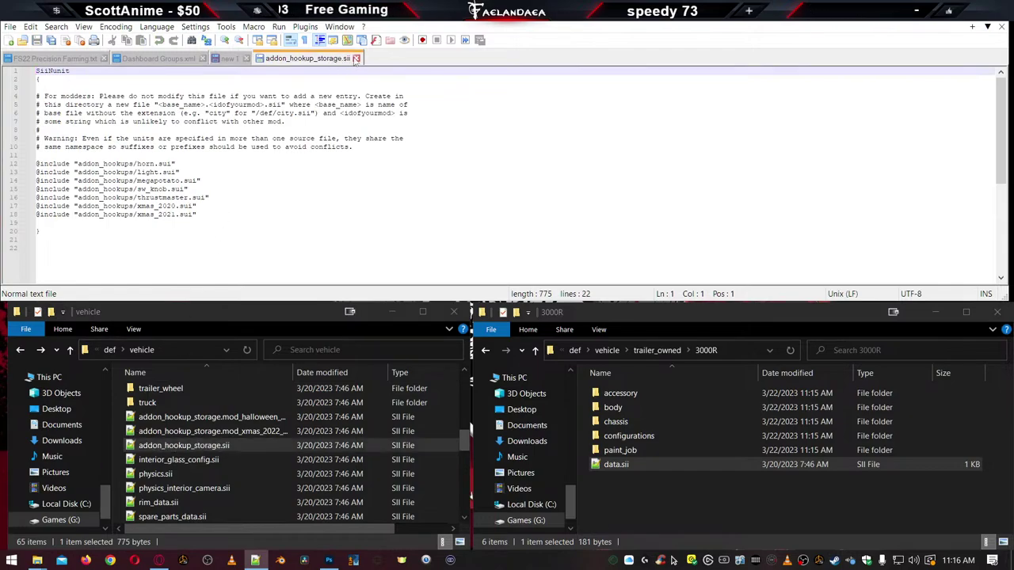
left_click(356, 58)
scroll(211, 478, "down", 5)
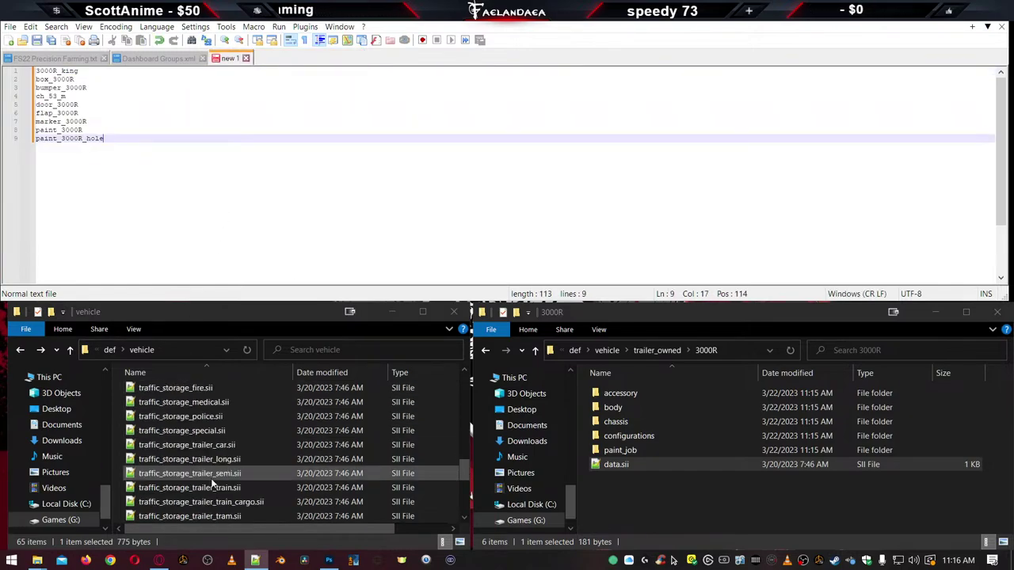
scroll(212, 485, "down", 4)
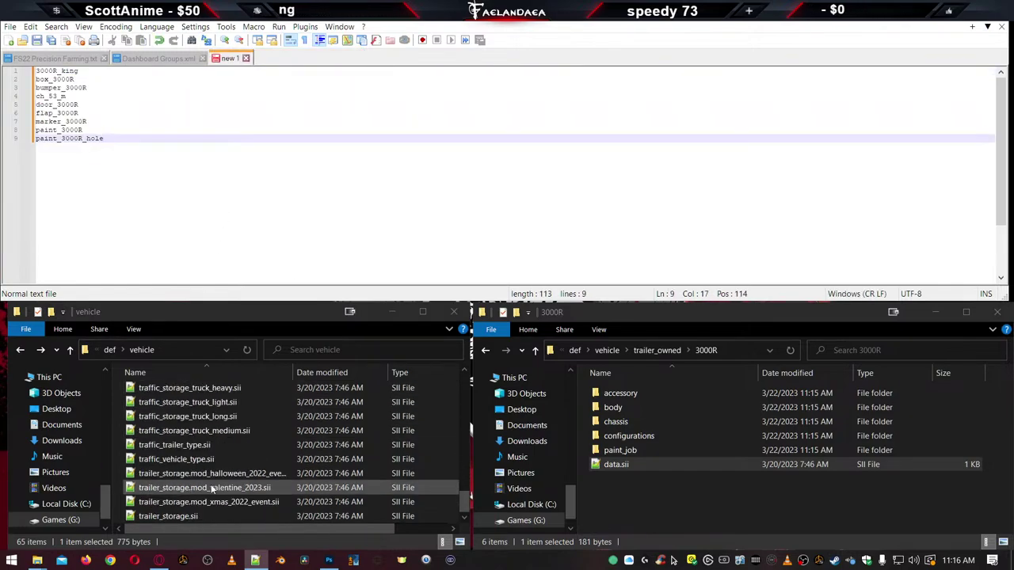
double_click(176, 517)
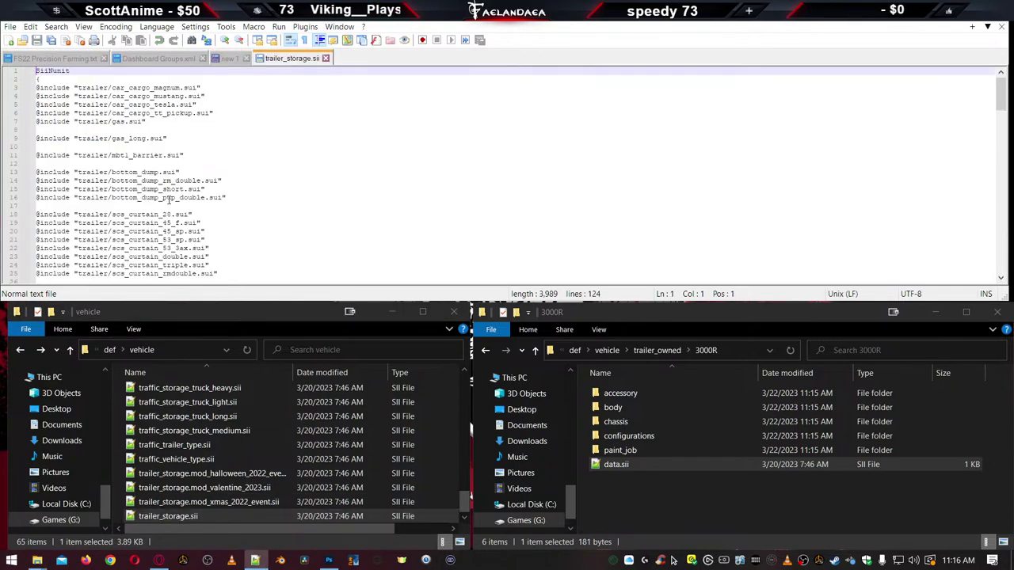
scroll(171, 238, "down", 17)
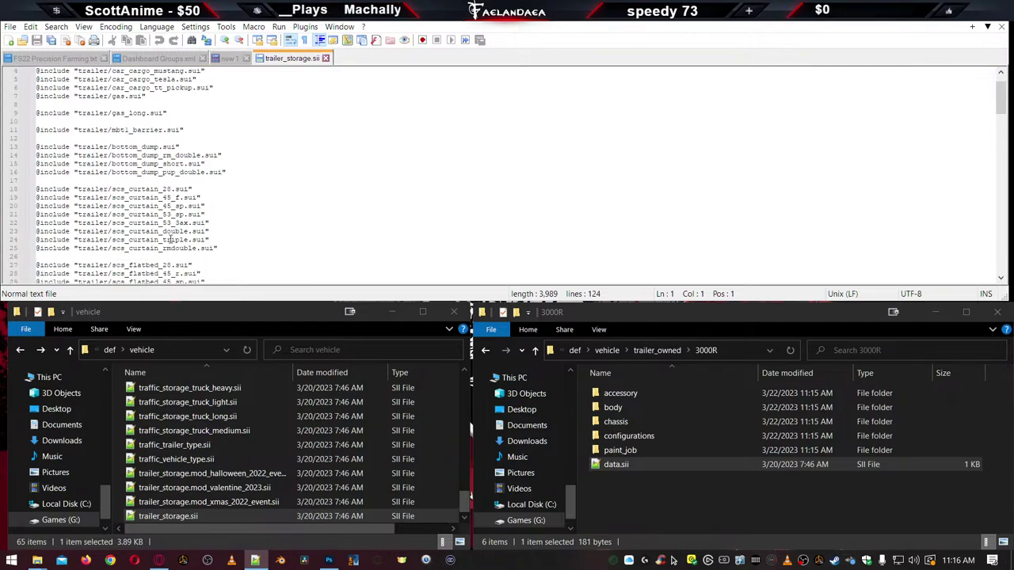
scroll(170, 254, "down", 20)
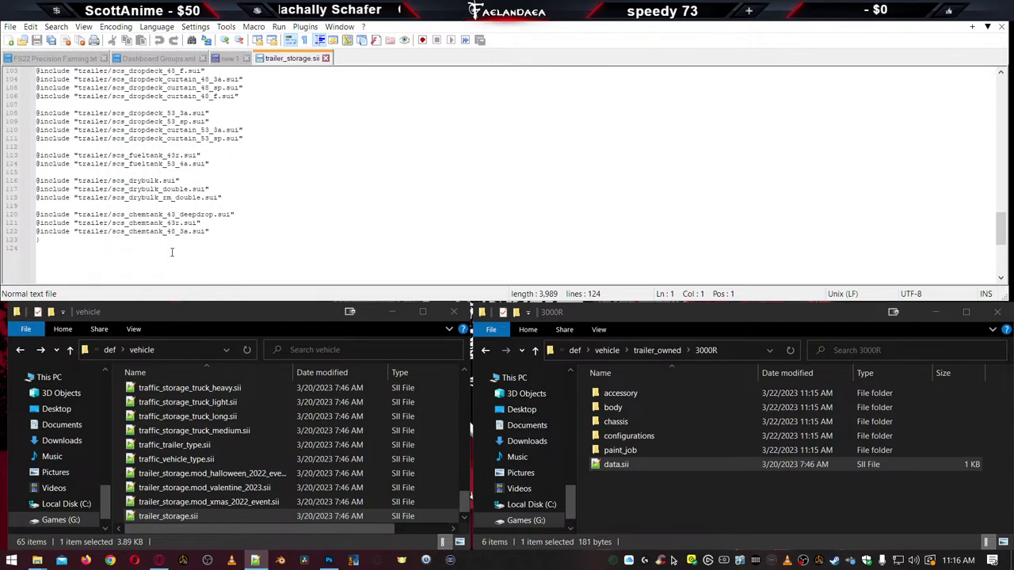
scroll(177, 254, "up", 20)
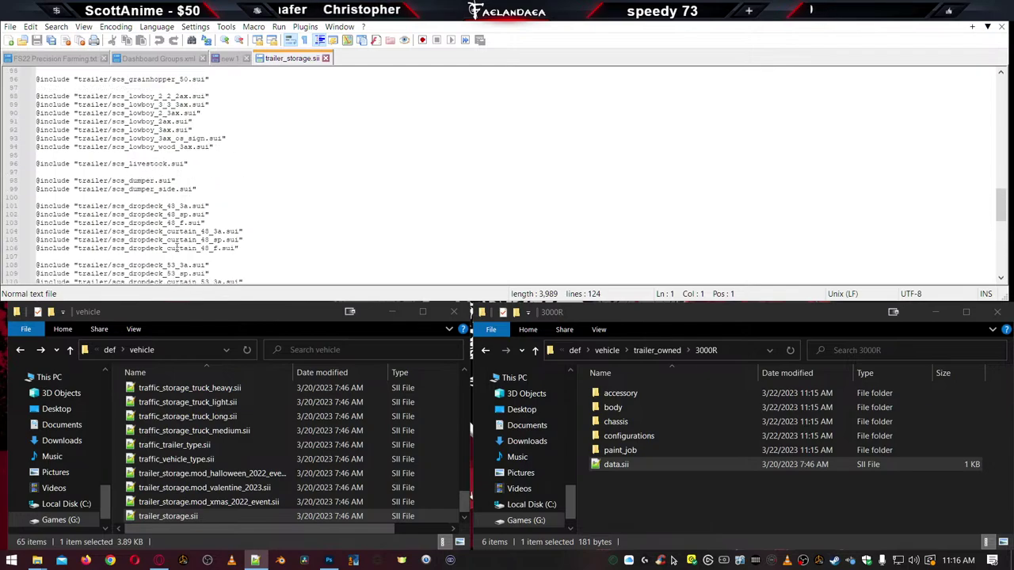
scroll(172, 235, "up", 9)
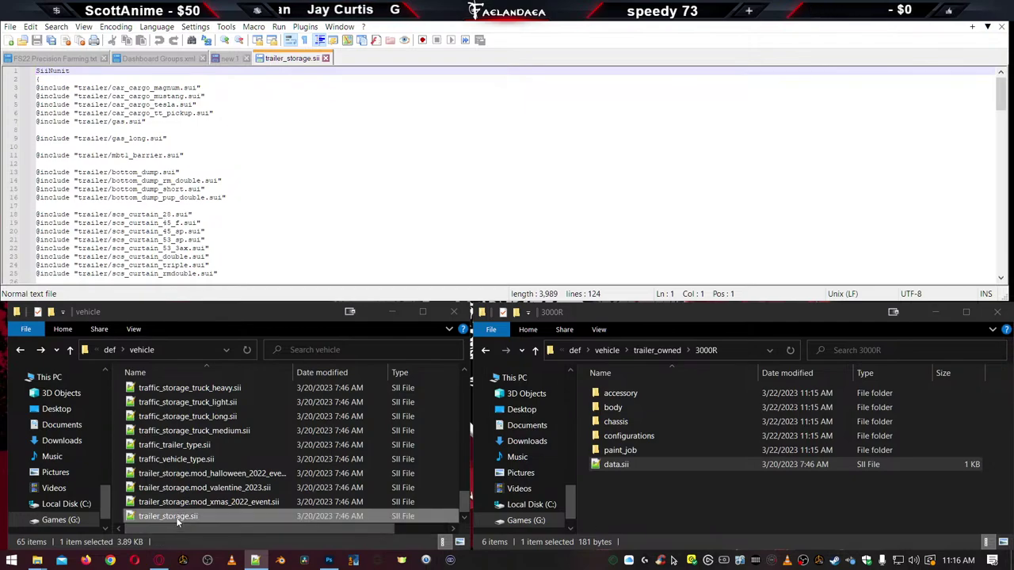
scroll(206, 479, "up", 18)
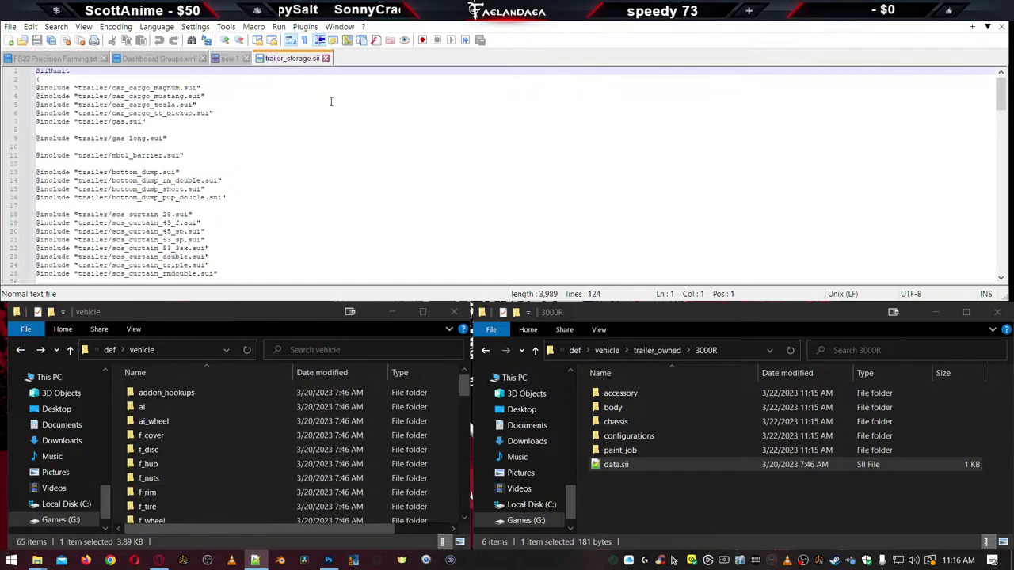
left_click(325, 57)
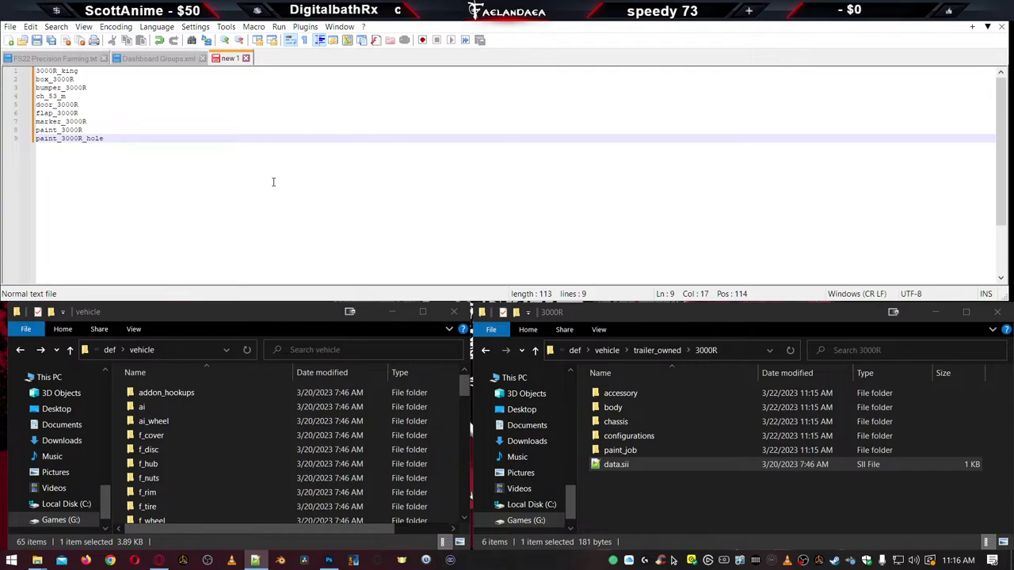
Paste a copy of the base trailer_storage.sii into the mod's def\vehicle folder
scroll(153, 517, "down", 18)
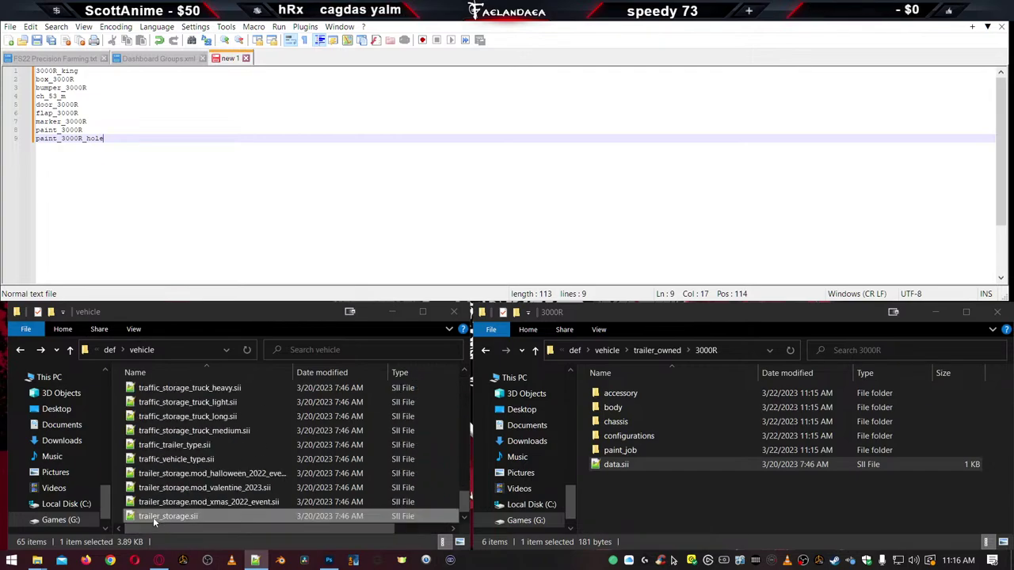
left_click(162, 522)
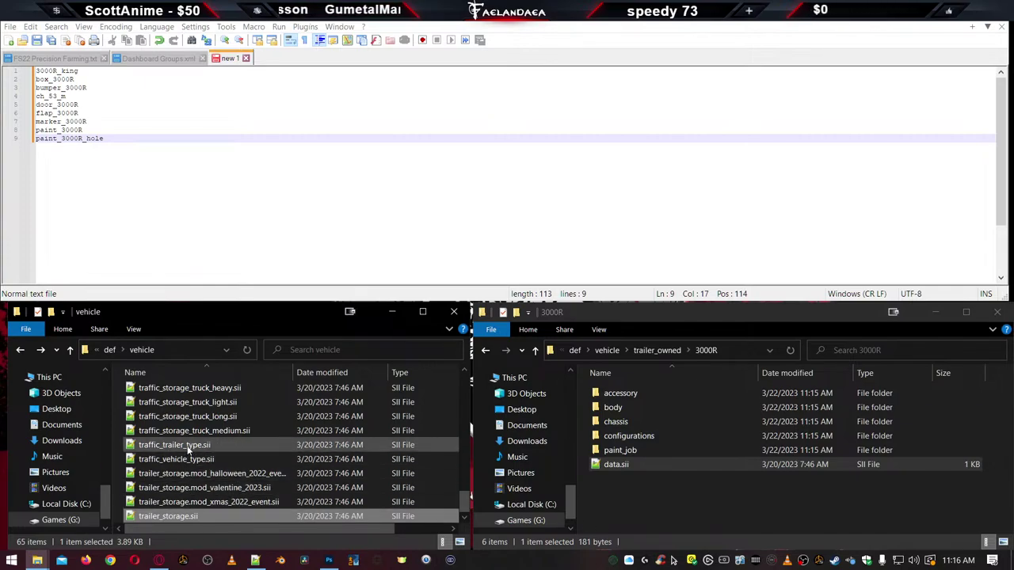
left_click(189, 490)
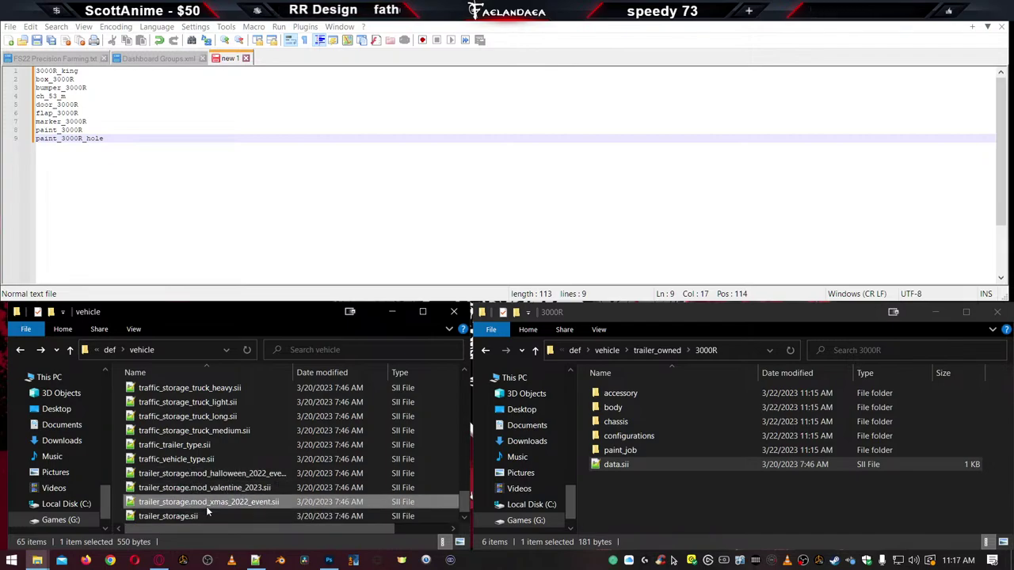
left_click(192, 516)
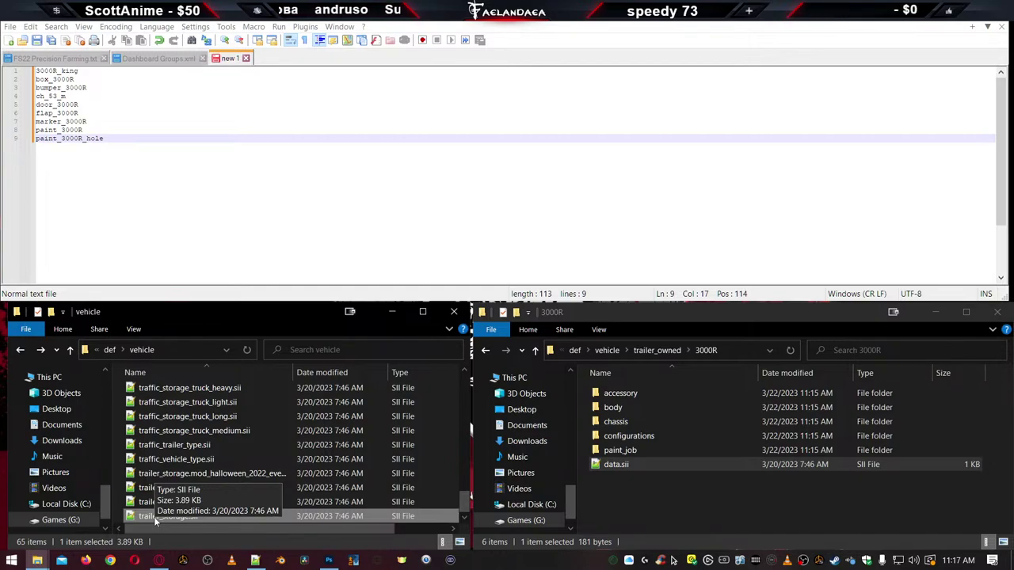
left_click(652, 512)
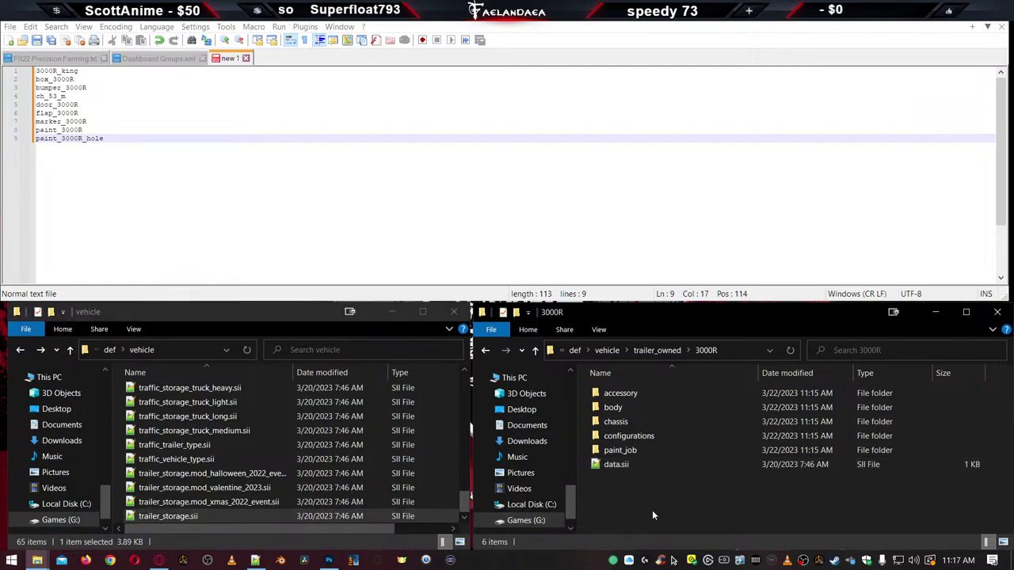
left_click(607, 351)
key("ctrl+v")
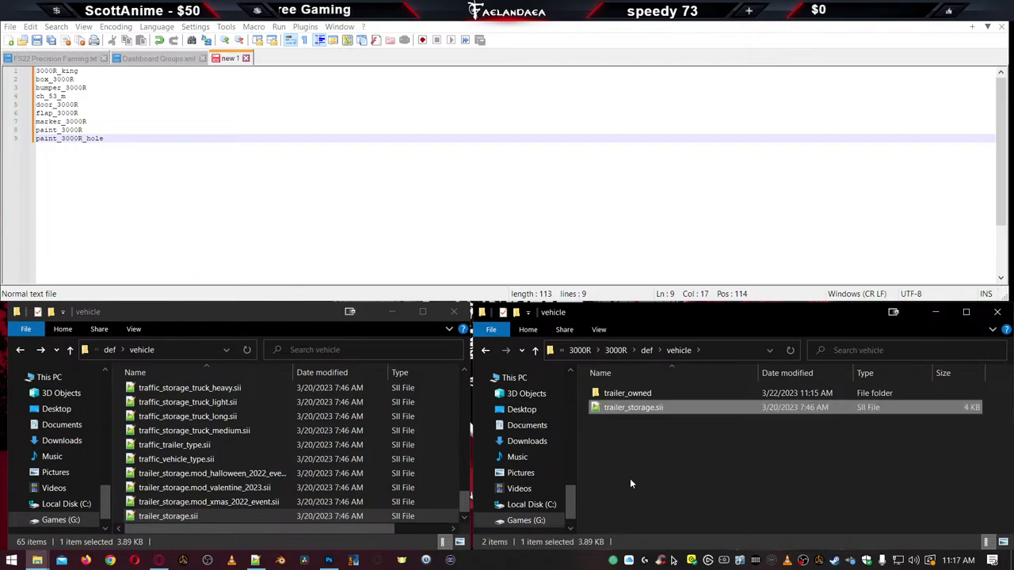
Rename the copy to trailer_storage.3000R.sii and open it in Notepad++
left_click(640, 408)
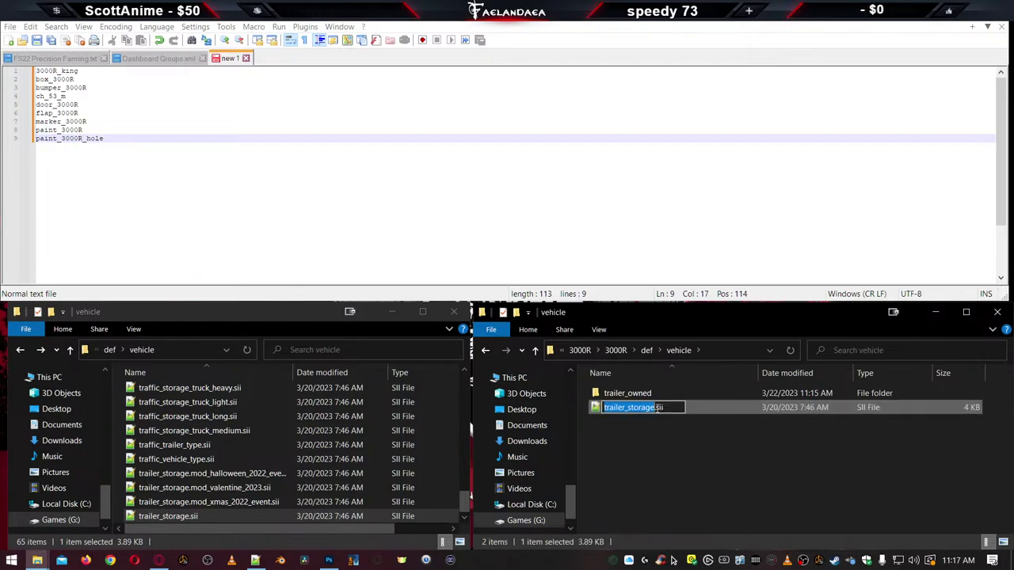
left_click(657, 407)
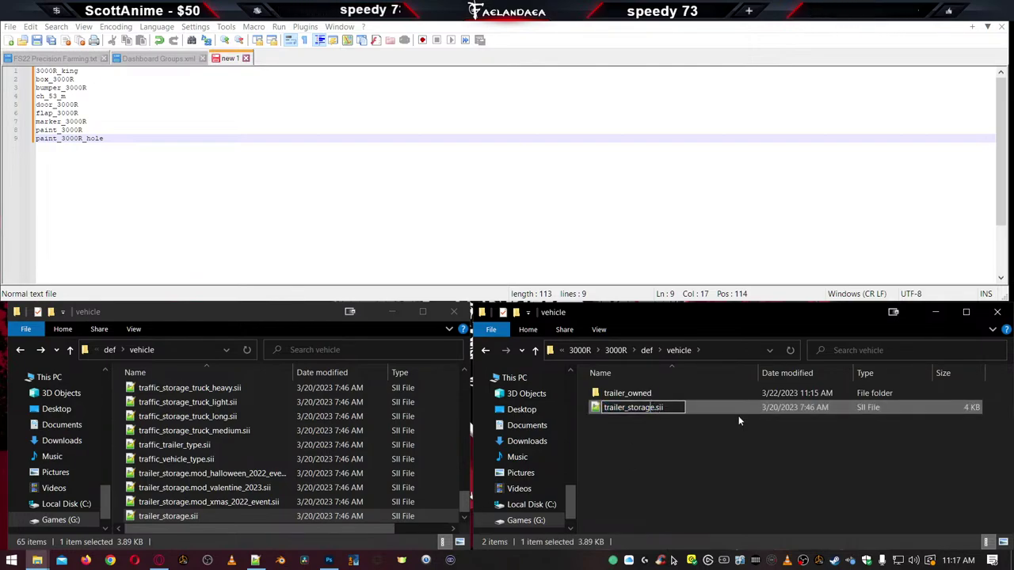
type(".3")
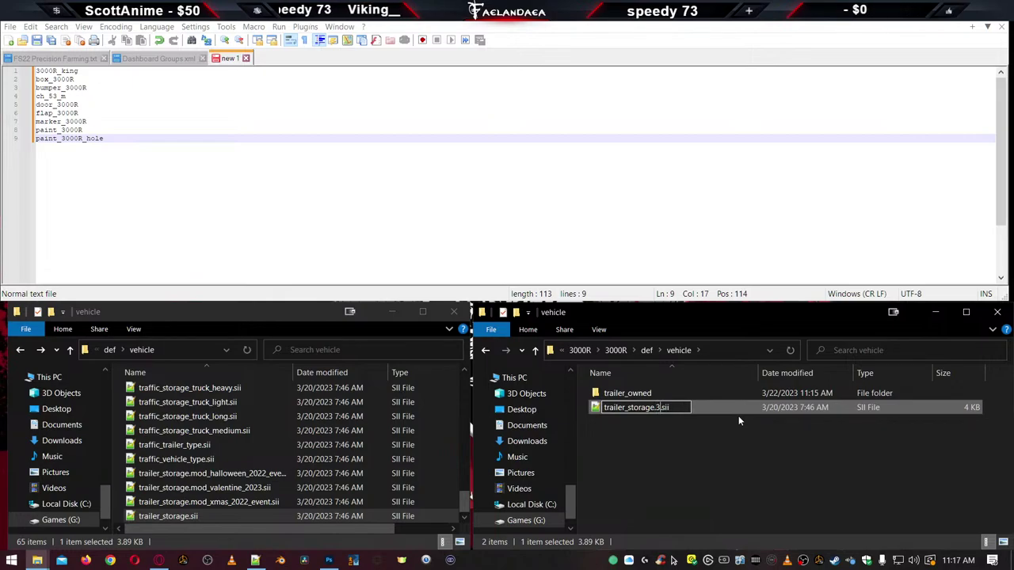
type("000R")
key("Return")
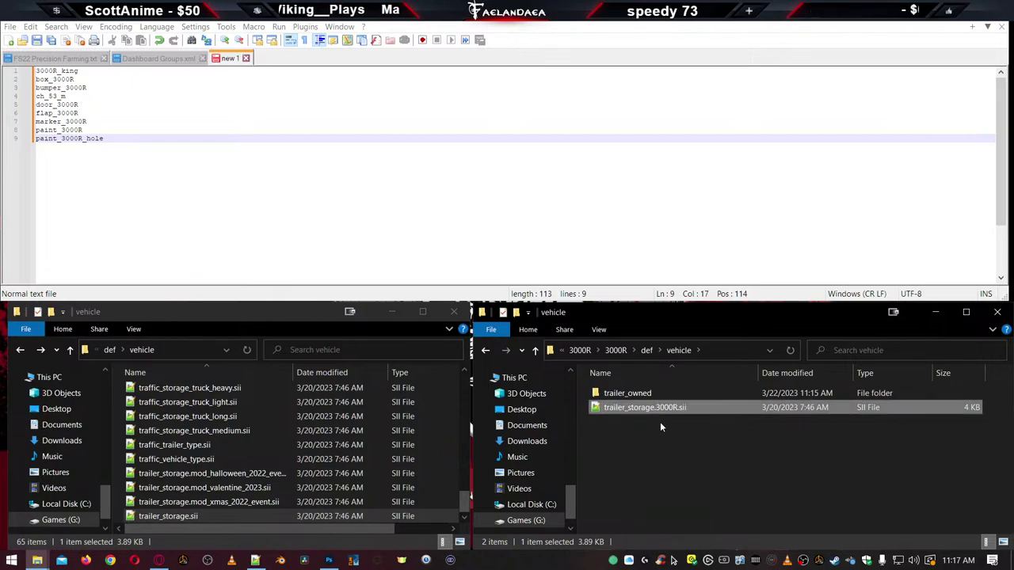
double_click(645, 408)
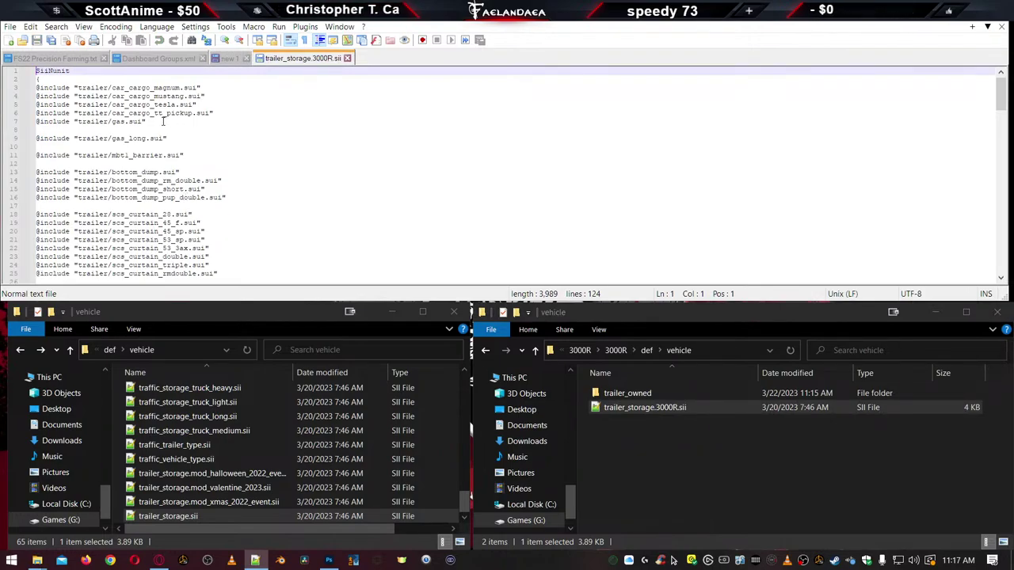
Delete the bottom includes: drybulk, chemtank, livestock, dumper, dropdeck, foodtank, grainhopper, frac tank, lowboy
scroll(164, 121, "down", 20)
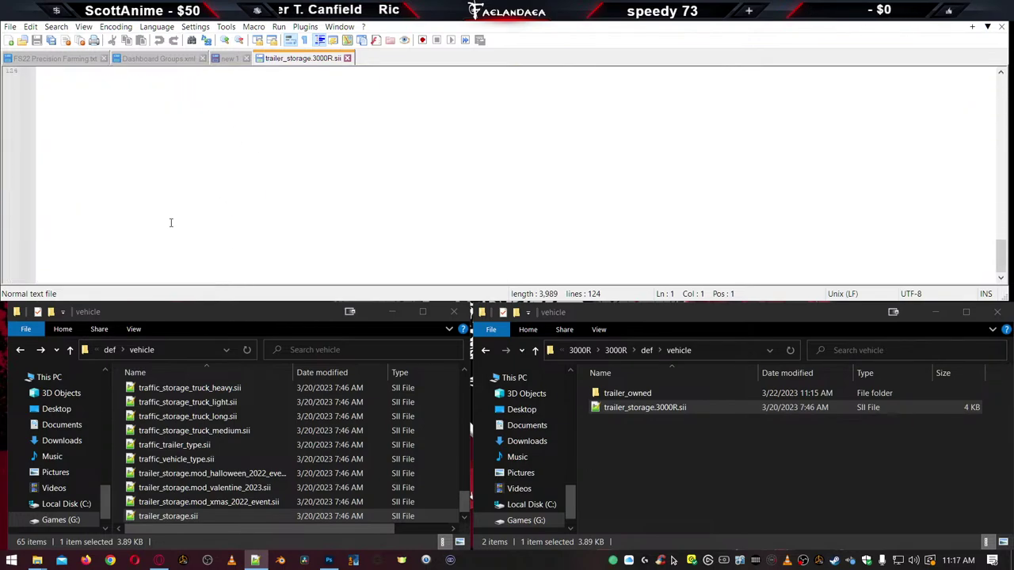
scroll(171, 222, "up", 7)
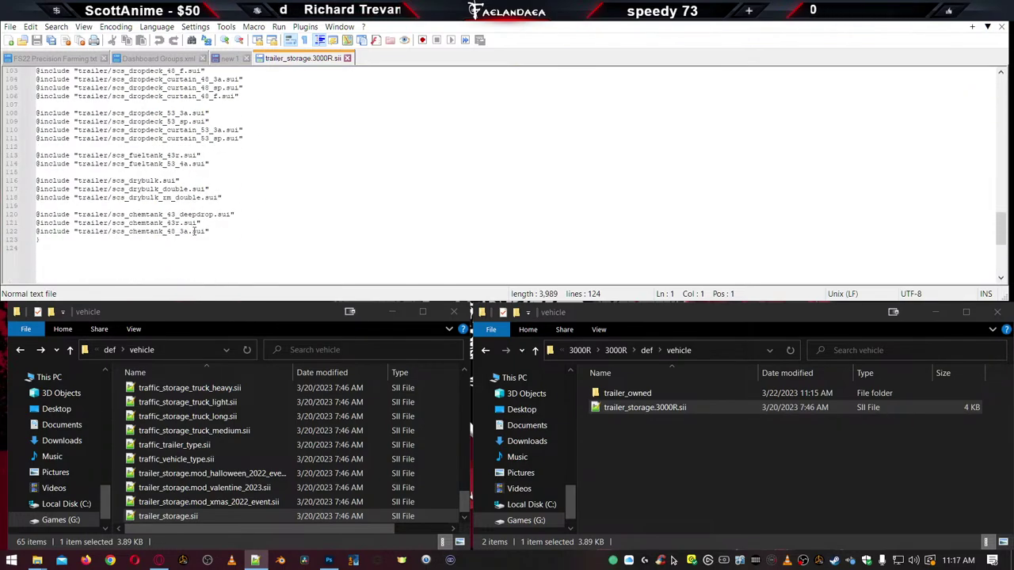
left_click_drag(210, 231, 36, 87)
key("Delete")
scroll(256, 244, "up", 7)
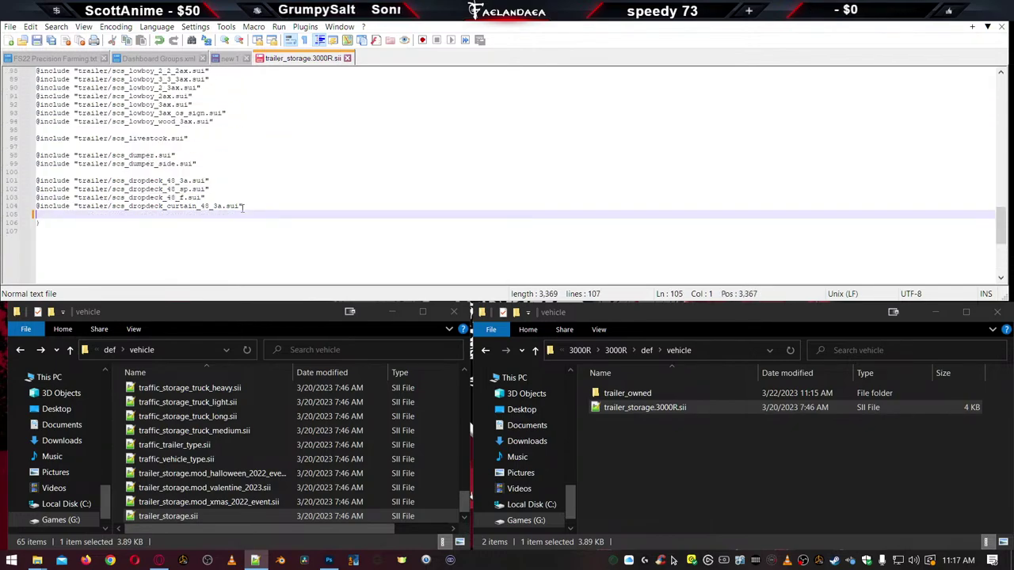
left_click_drag(256, 243, 36, 96)
key("Delete")
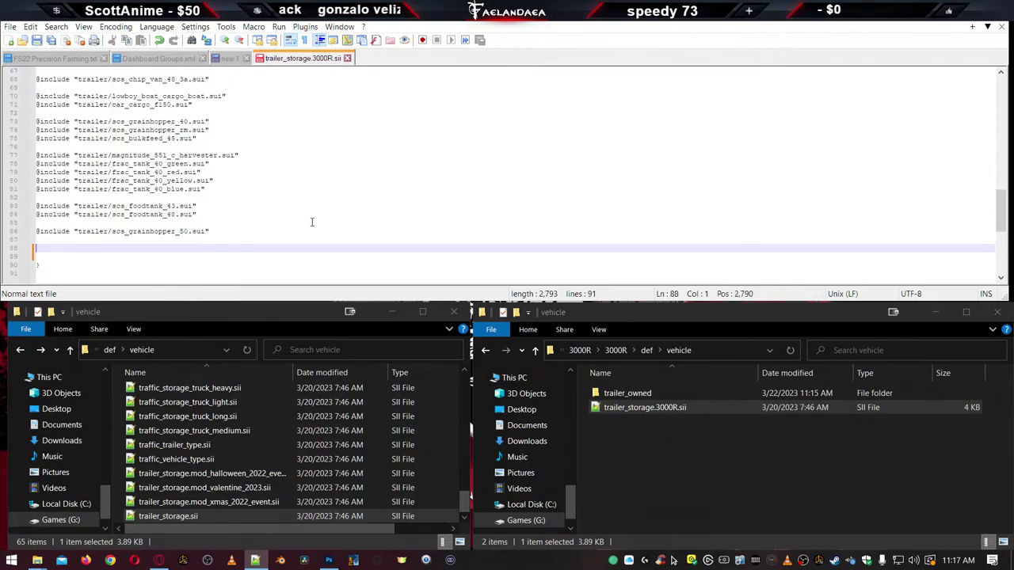
key("shift+Up")
key("shift+Up")
key("shift+Up")
key("shift+Up")
key("shift+Up")
key("shift+Up")
key("shift+Up")
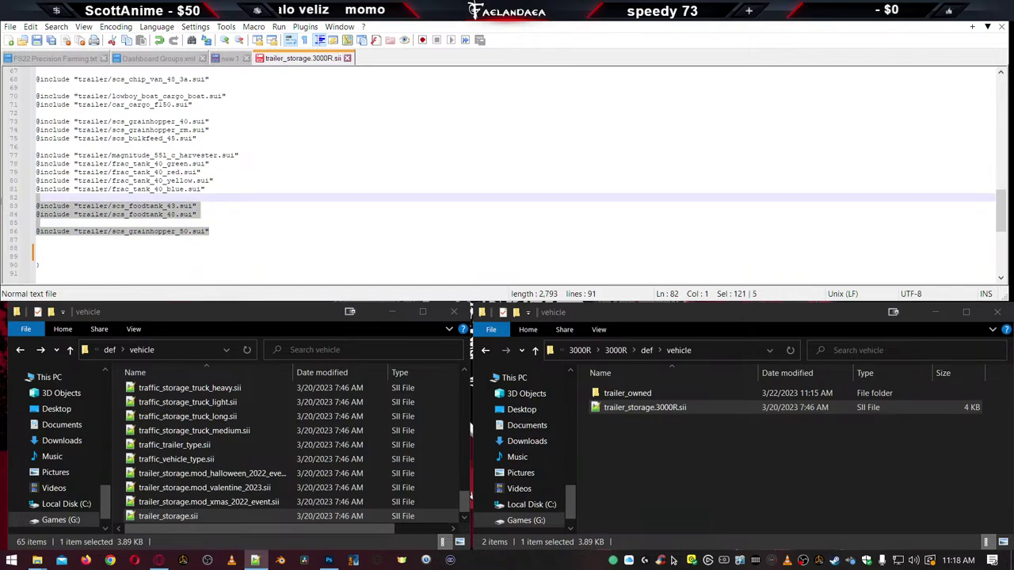
key("shift+Up")
key("shift+Up")
key("shift+Up")
key("shift+Up")
key("shift+Up")
key("shift+Up")
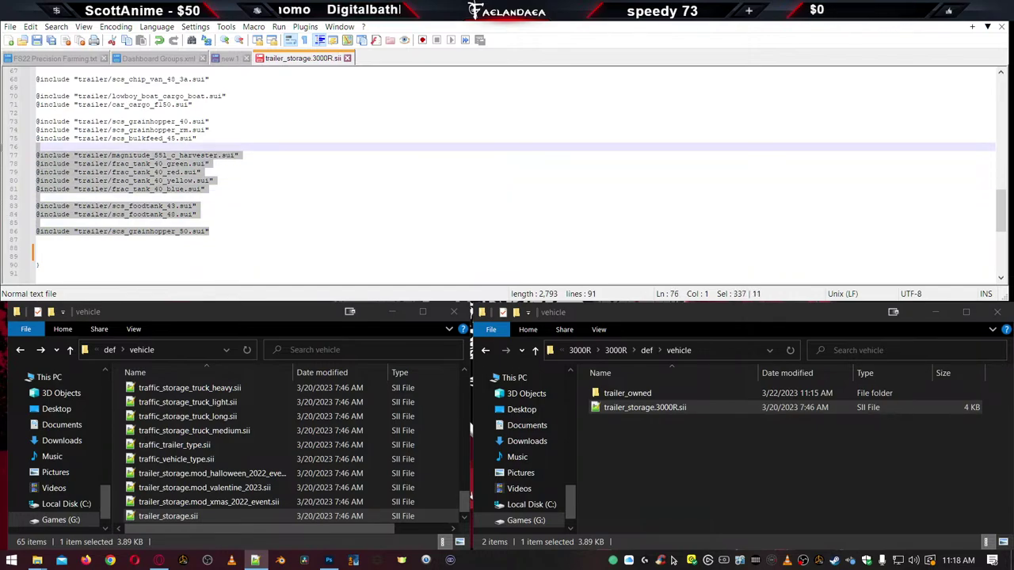
key("shift+Up")
key("shift+Up")
key("shift+Up")
key("shift+Up")
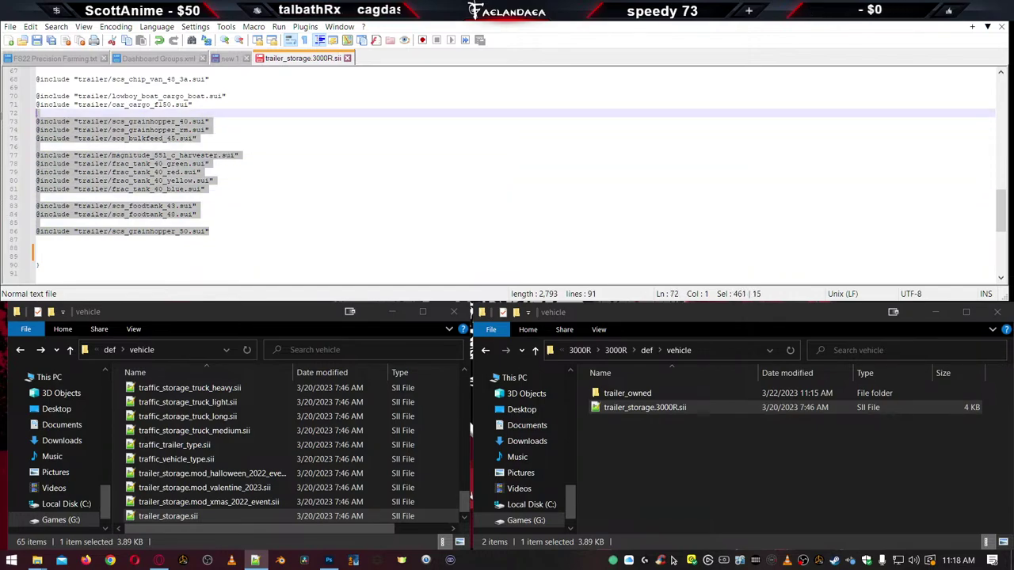
key("shift+Up")
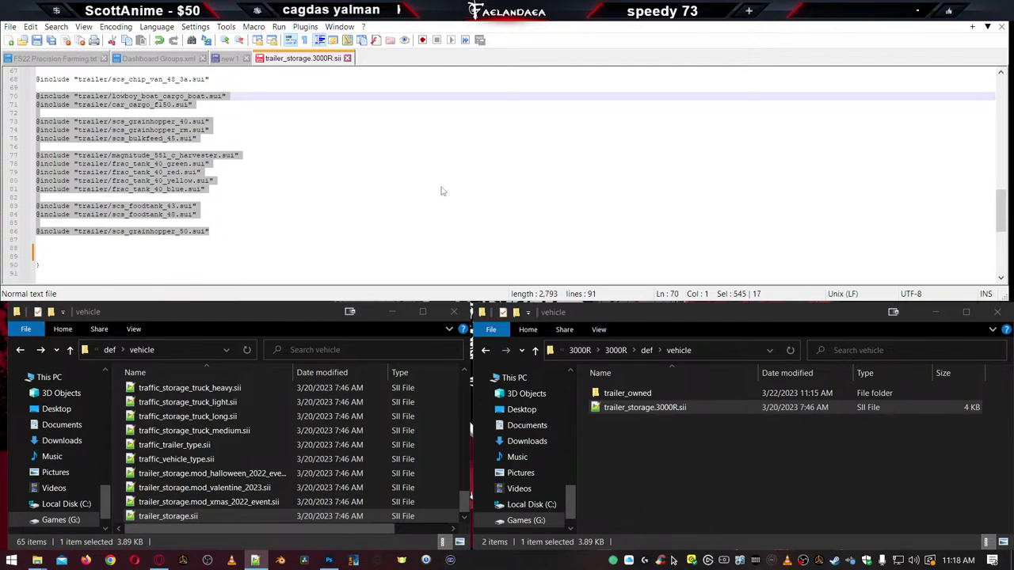
scroll(412, 197, "up", 3)
key("Delete")
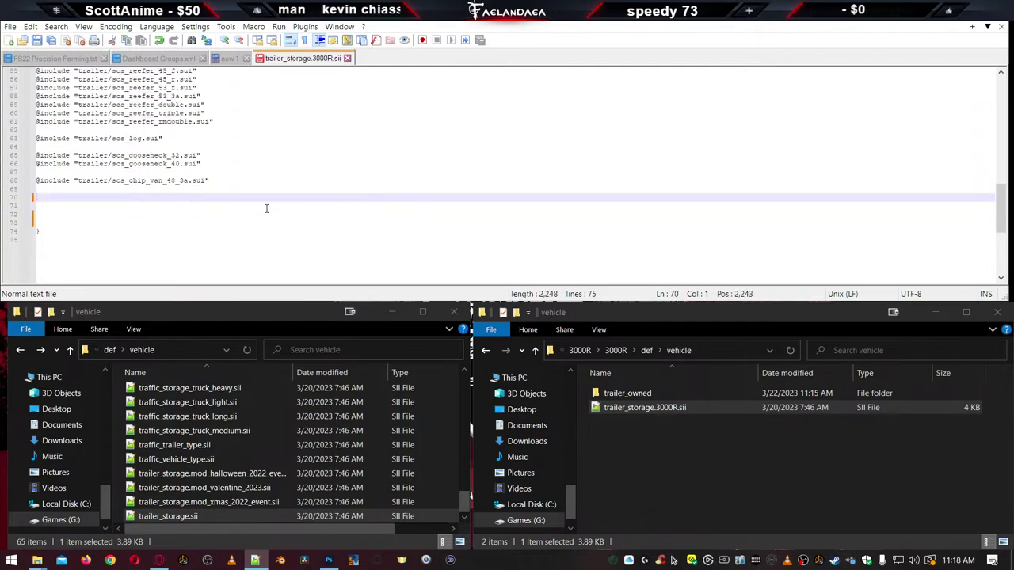
Delete the log, gooseneck, chip van, insulated, dry van, flatbed and extra curtain includes, then select lines 3–25
key("shift+Up")
key("shift+Up")
key("shift+Up")
key("shift+Up")
key("shift+Up")
key("shift+Up")
key("shift+Up")
key("shift+Up")
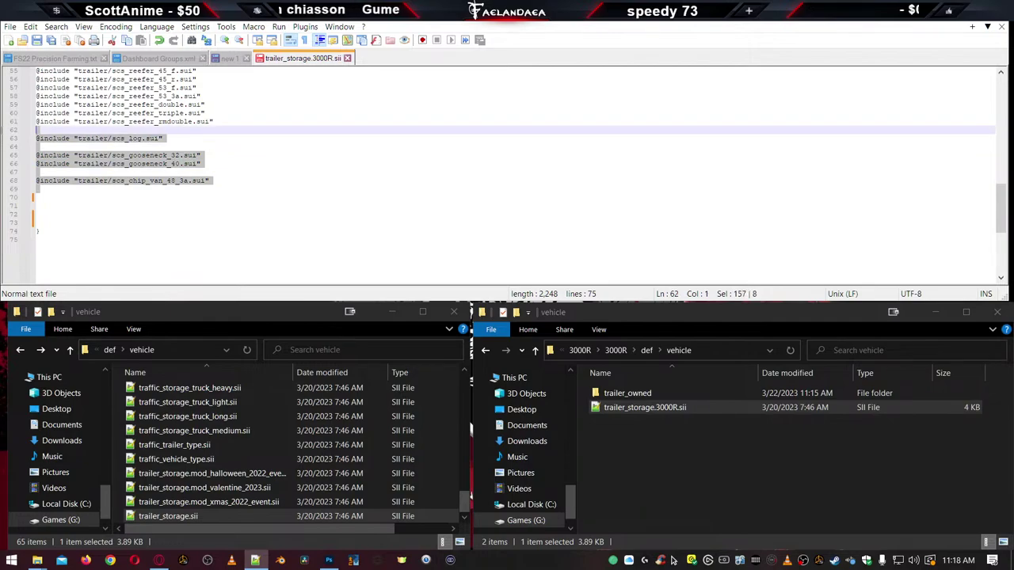
key("Delete")
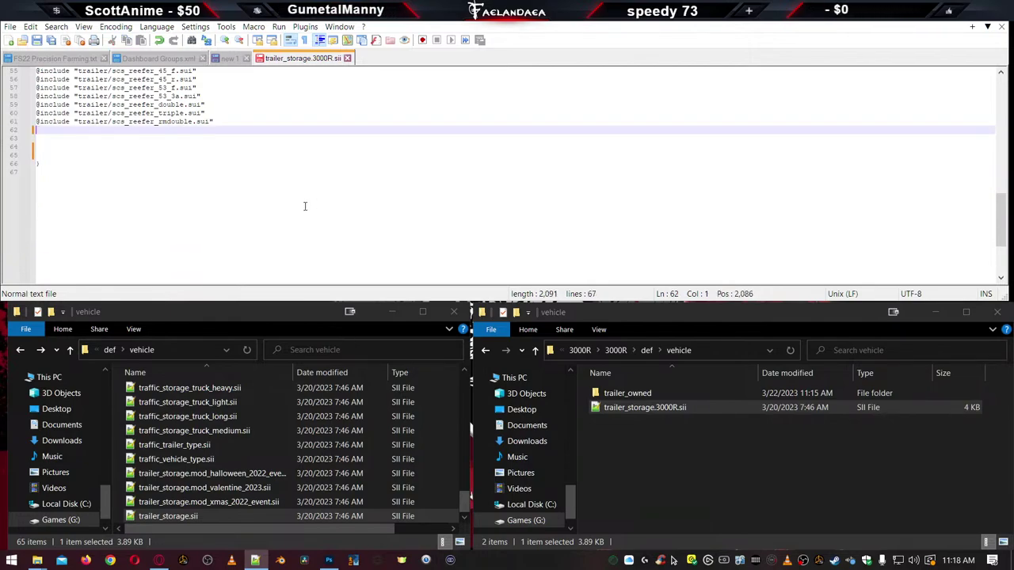
scroll(304, 207, "up", 5)
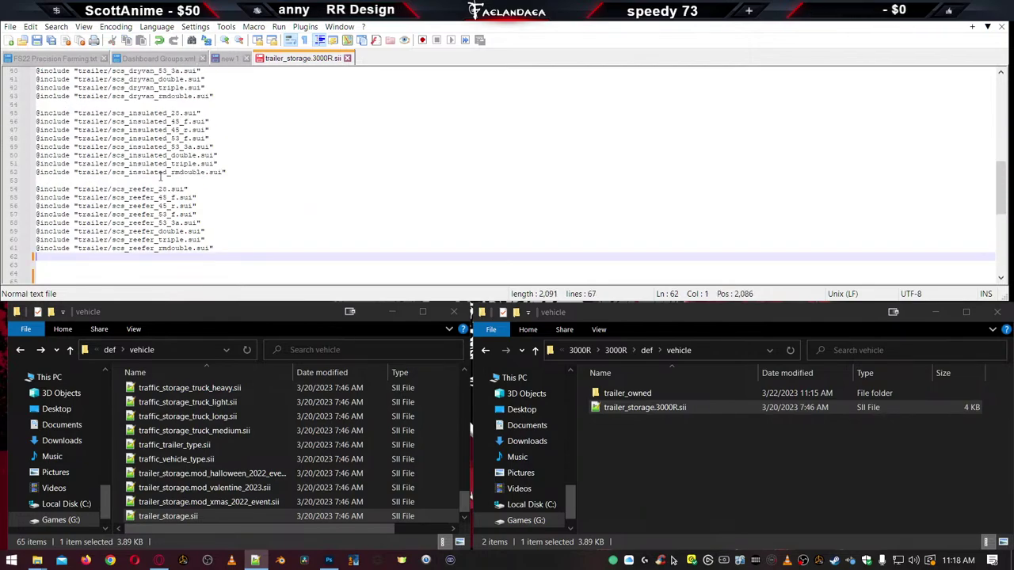
left_click_drag(226, 172, 35, 79)
key("Delete")
scroll(168, 190, "up", 6)
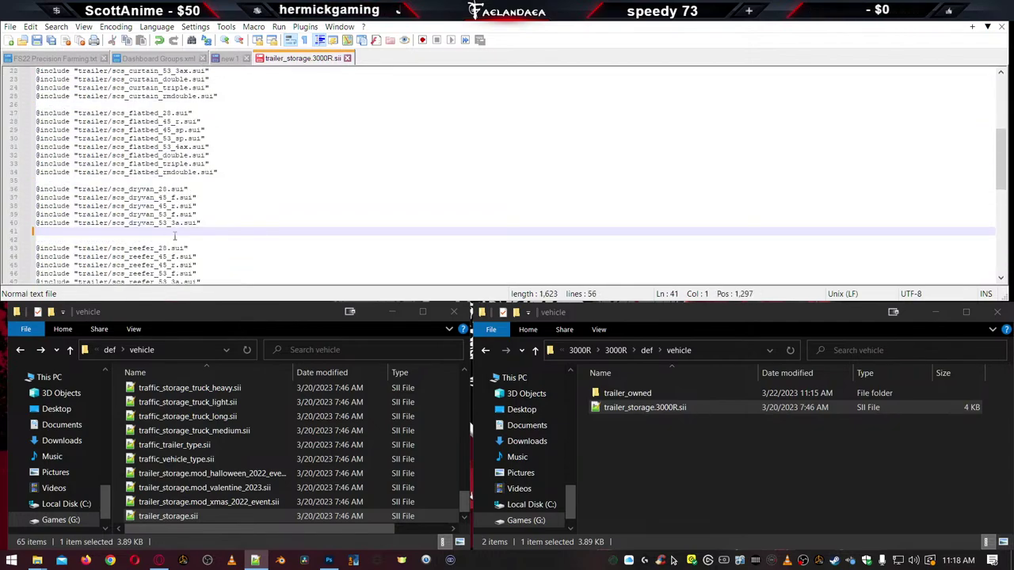
key("shift+Up")
key("shift+Up")
key("shift+Up")
key("shift+Up")
key("shift+Up")
key("shift+Up")
key("shift+Up")
key("shift+Up")
key("shift+Up")
key("shift+Up")
key("shift+Up")
key("shift+Up")
key("shift+Up")
key("shift+Up")
key("shift+Up")
key("shift+Up")
key("shift+Up")
key("shift+Up")
key("shift+Up")
key("Delete")
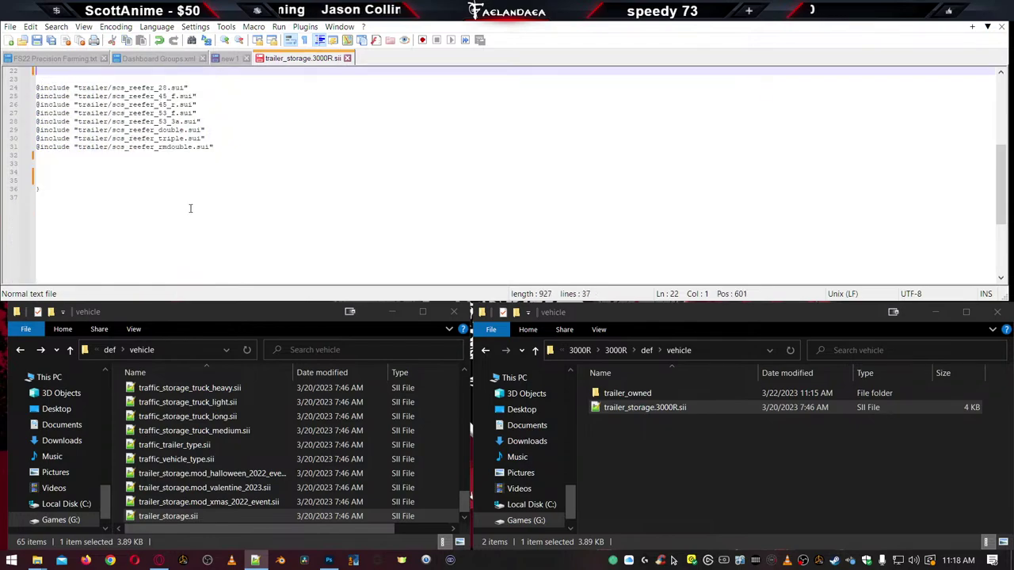
scroll(209, 230, "up", 6)
key("shift+Up")
key("shift+Up")
key("shift+Up")
key("shift+Up")
key("shift+Up")
key("shift+Up")
key("shift+Up")
key("shift+Up")
key("shift+Up")
key("shift+Up")
key("shift+Up")
key("shift+Up")
key("shift+Up")
key("shift+Up")
key("shift+Up")
key("shift+Up")
key("shift+Up")
key("shift+Up")
key("shift+Up")
key("shift+Up")
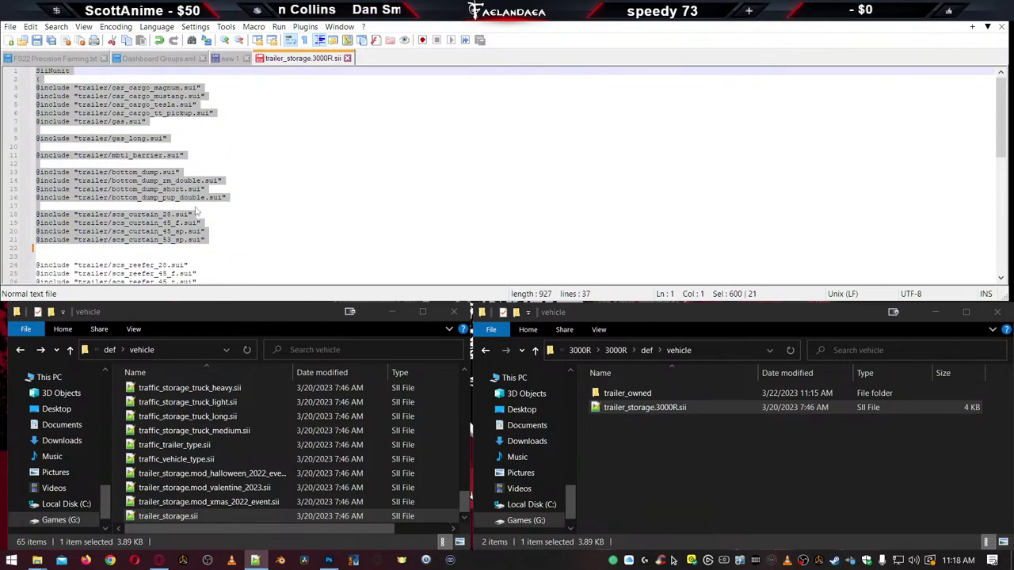
left_click(168, 138)
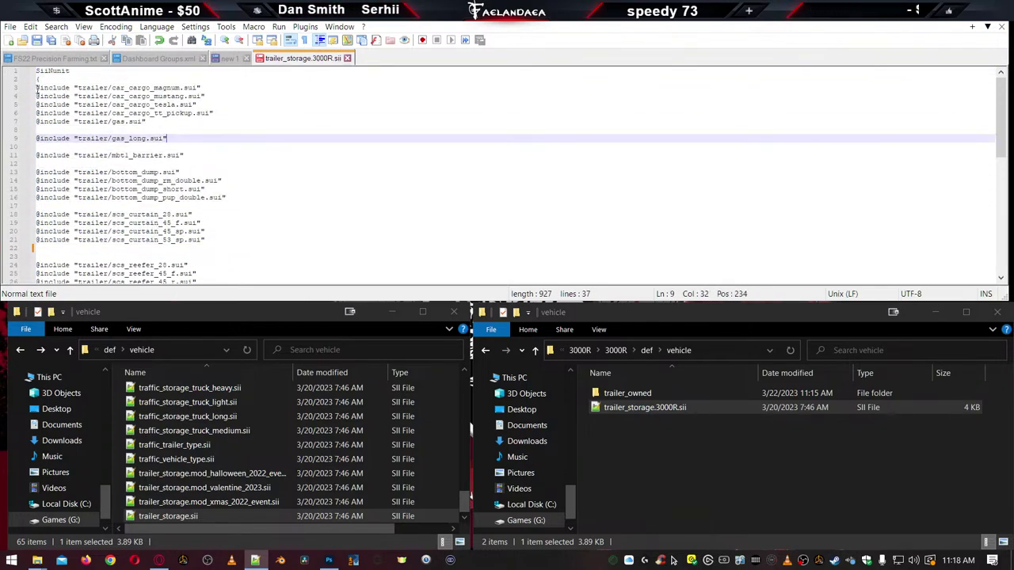
left_click_drag(35, 89, 219, 275)
key("Delete")
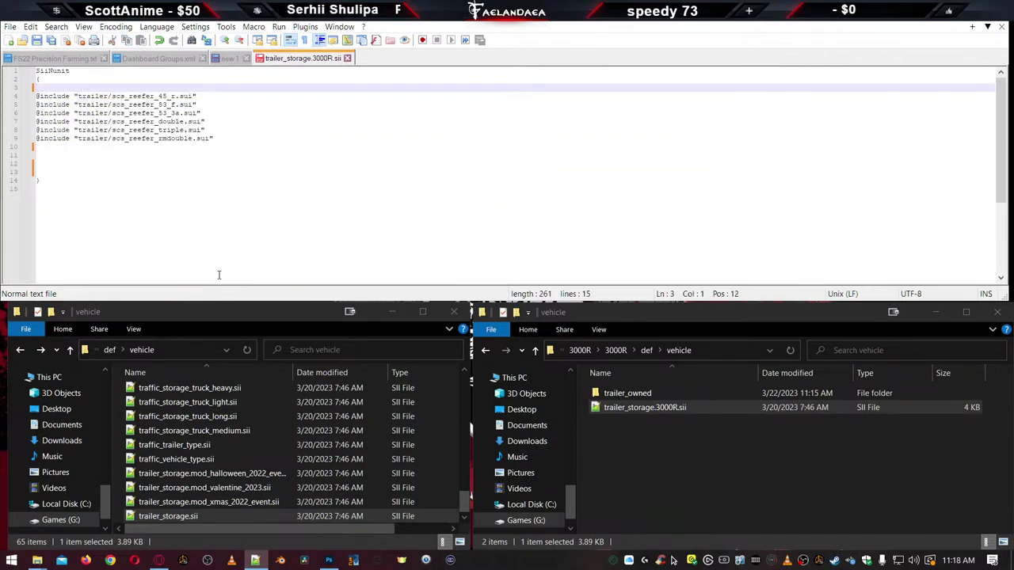
key("ctrl+z")
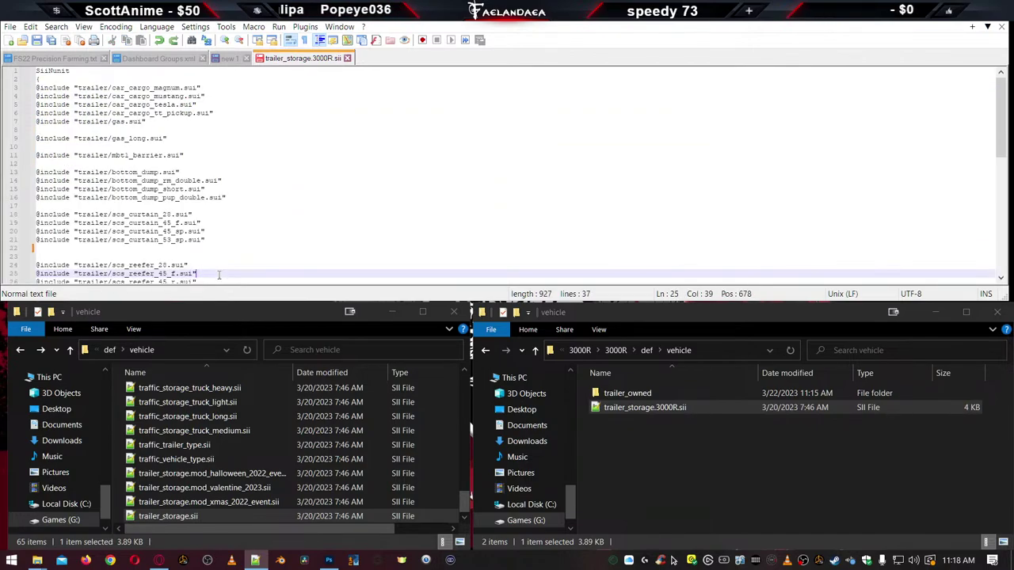
left_click_drag(214, 247, 37, 79)
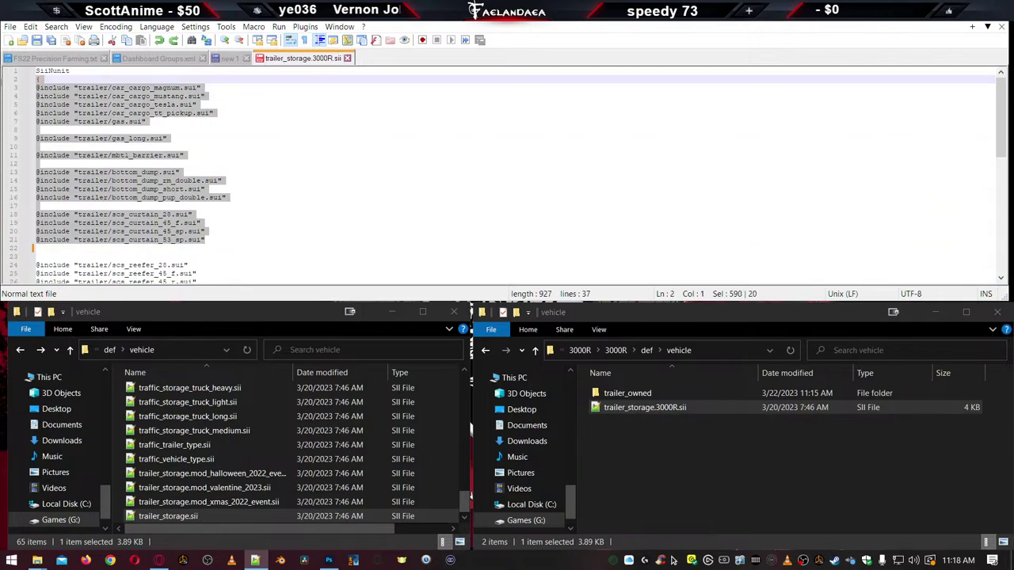
key("Delete")
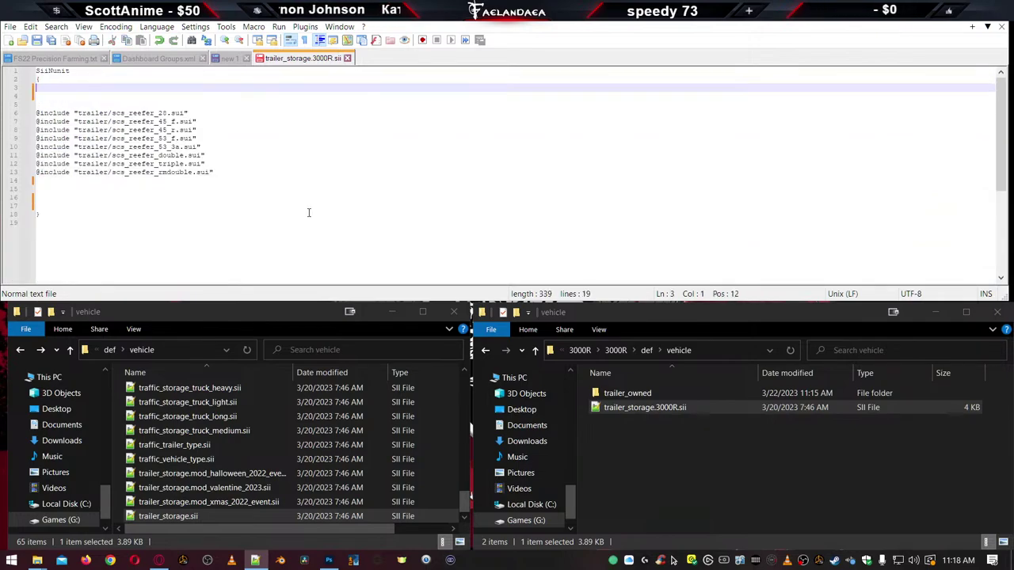
key("Delete")
key("Delete")
key("Delete")
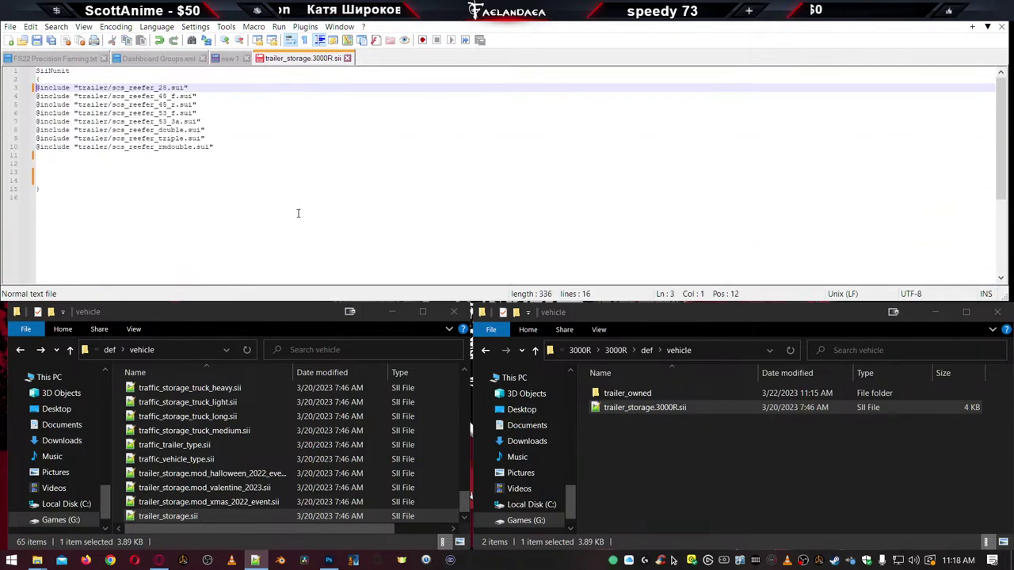
Delete the first three reefer includes plus the double and triple reefer includes
left_click(123, 88)
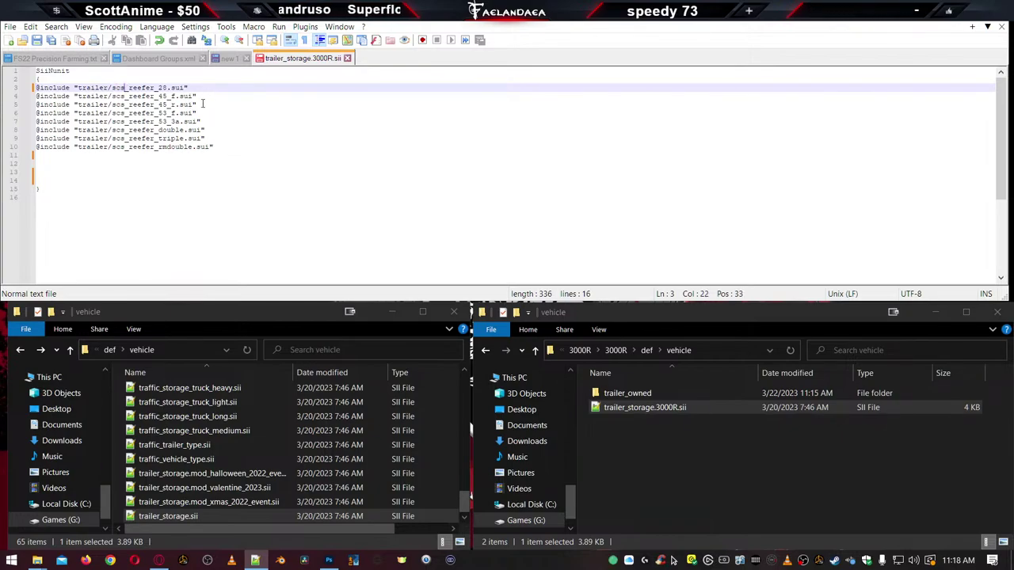
left_click_drag(203, 104, 14, 88)
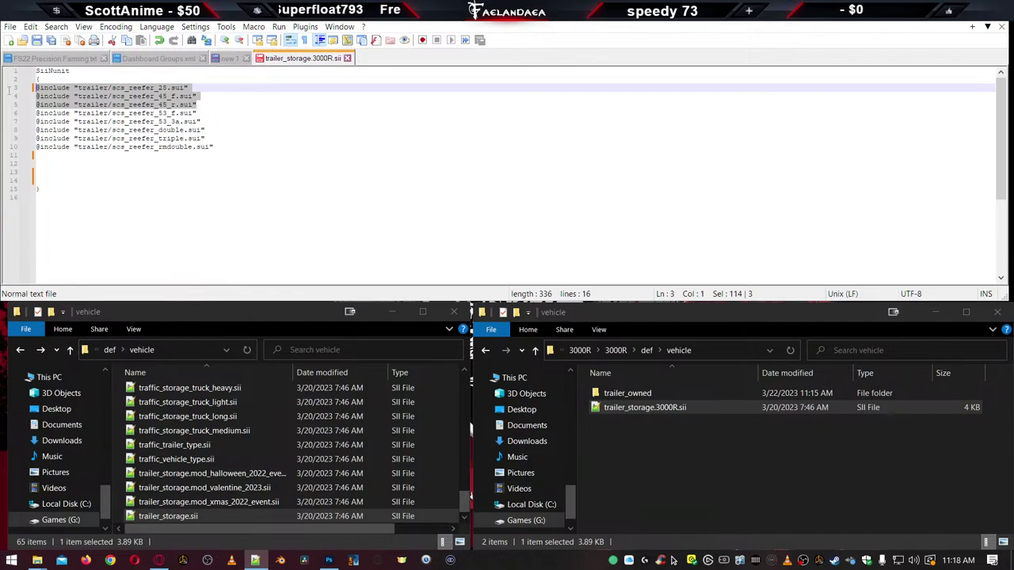
key("Delete")
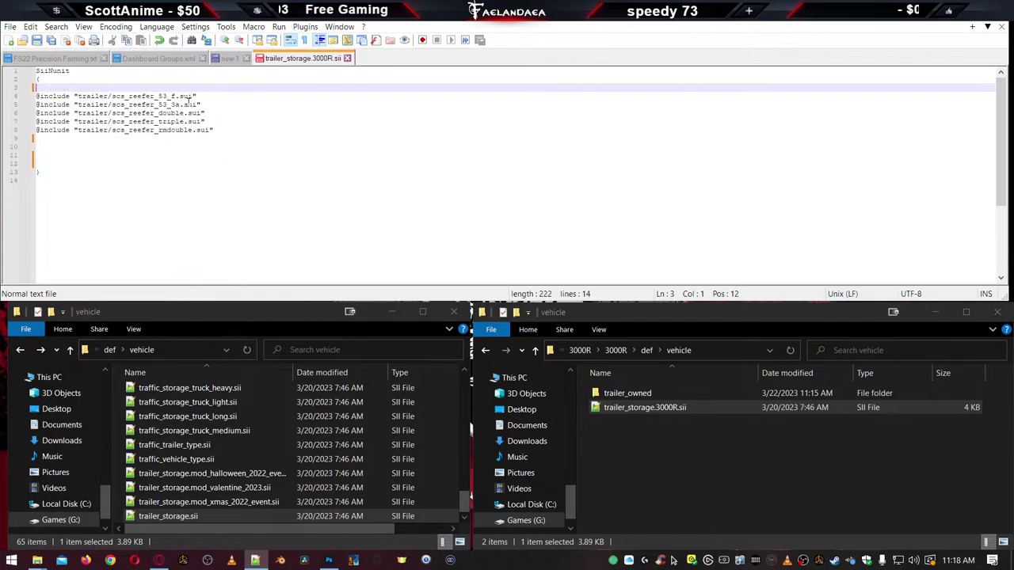
left_click(185, 97)
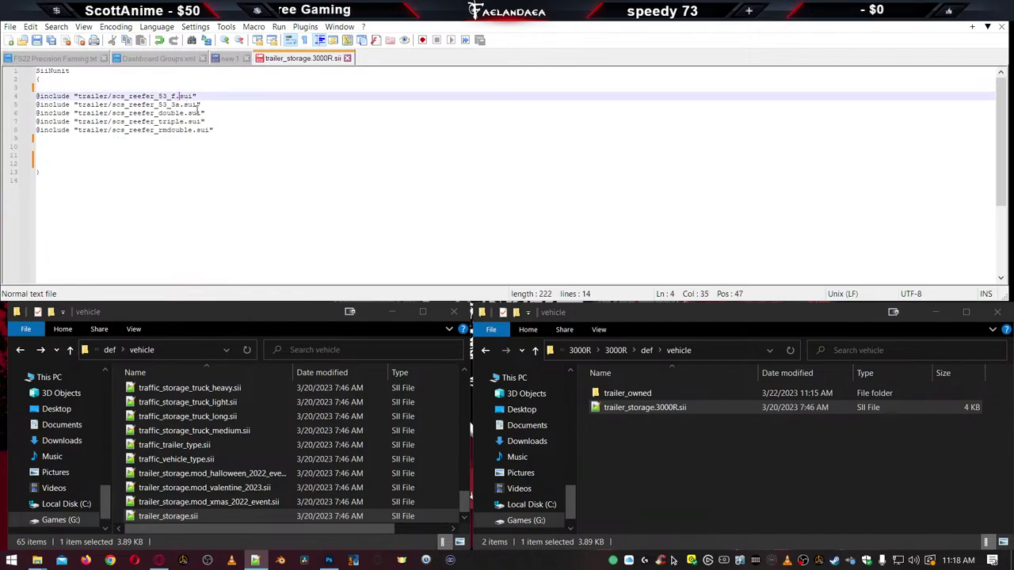
left_click(190, 106)
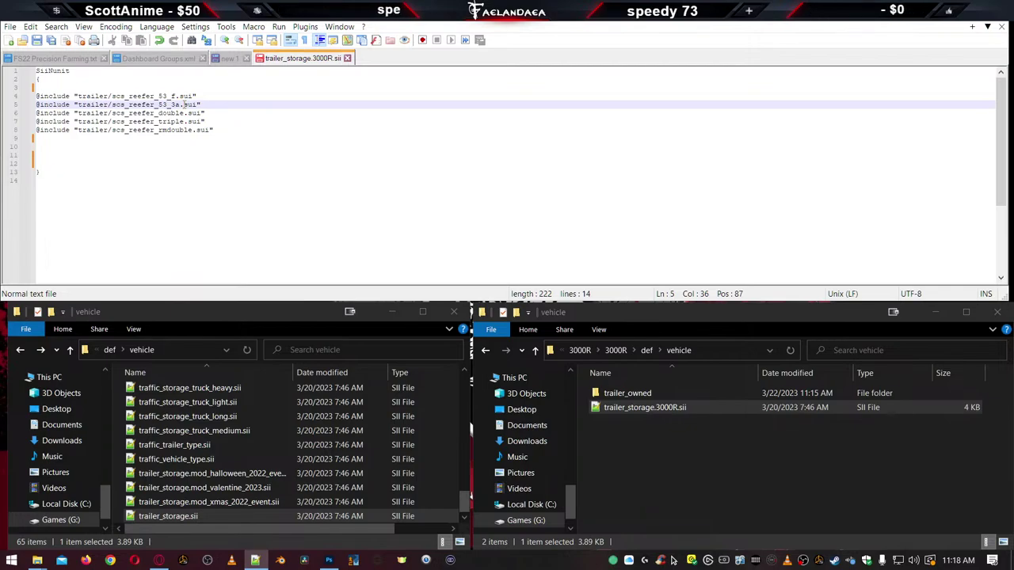
left_click_drag(221, 121, 5, 115)
key("Delete")
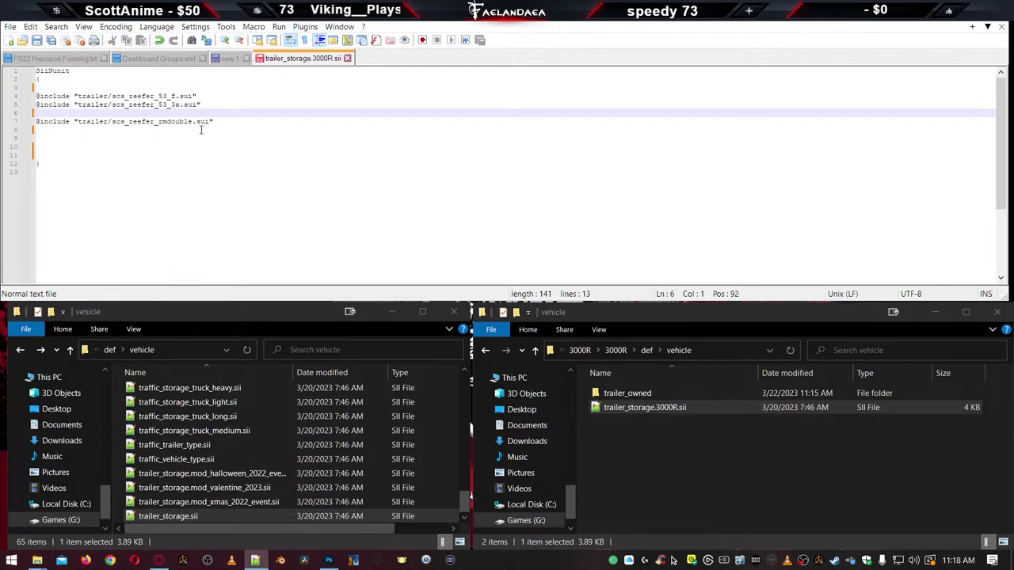
Delete the rmdouble and 53_3a includes and the leftover empty lines
left_click_drag(215, 121, 35, 121)
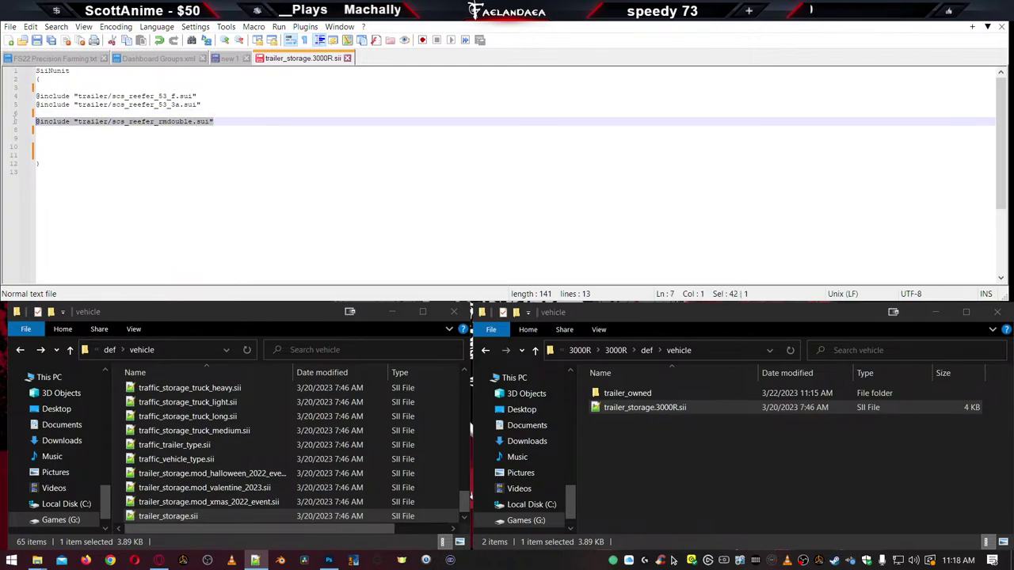
key("Delete")
left_click_drag(210, 103, 14, 108)
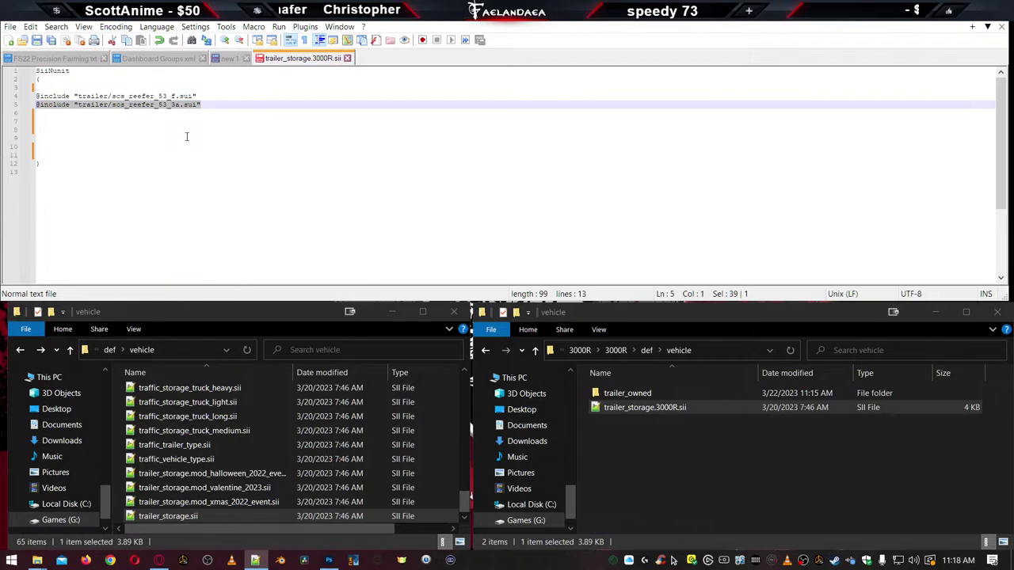
key("Delete")
left_click_drag(61, 153, 23, 107)
key("Delete")
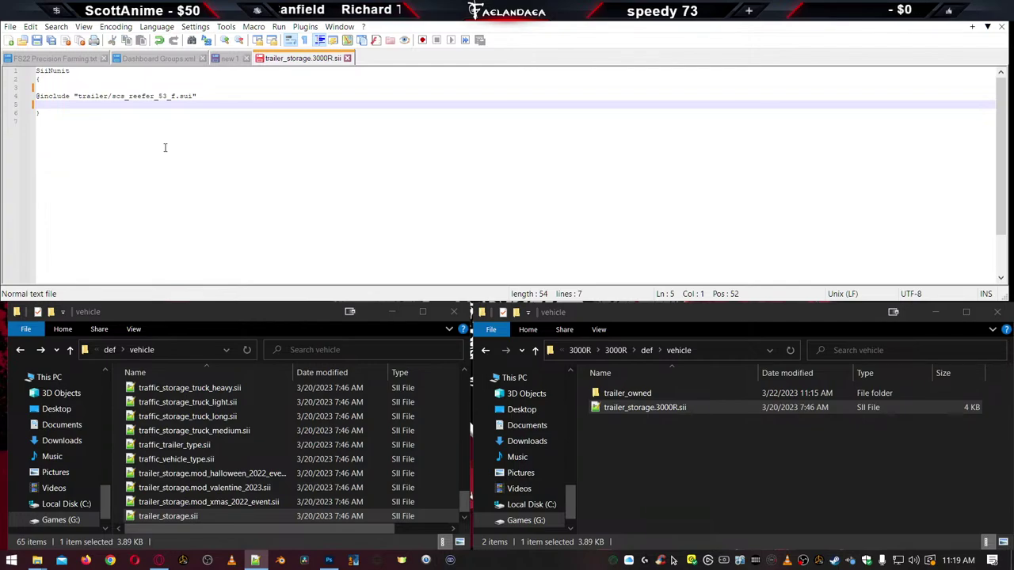
key("BackSpace")
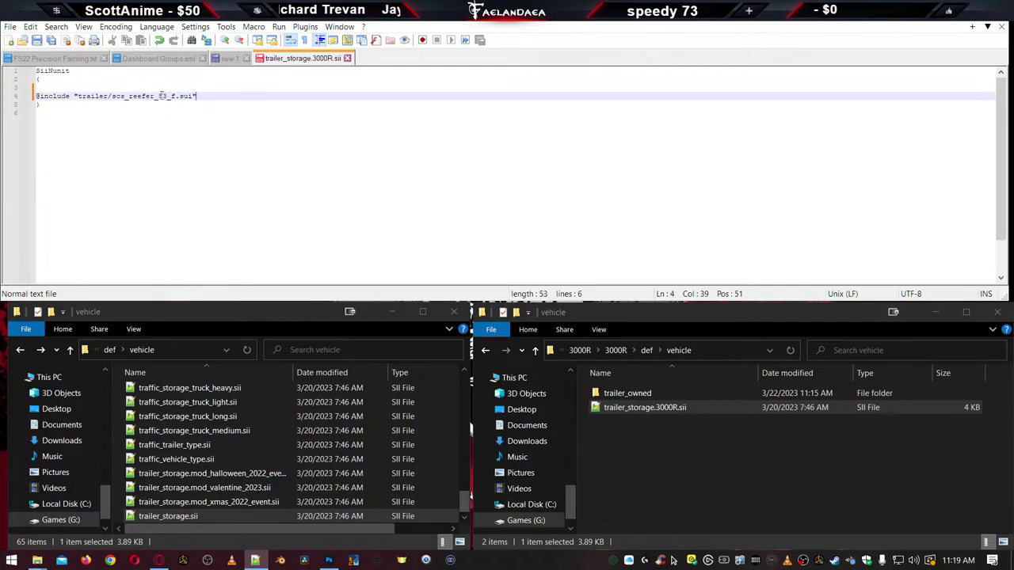
Change scs_reefer_53_f to 3000R in the remaining include and save the file
mouse_move(158, 95)
left_mouse_down()
mouse_move(175, 96)
mouse_move(132, 96)
mouse_move(176, 97)
left_mouse_up()
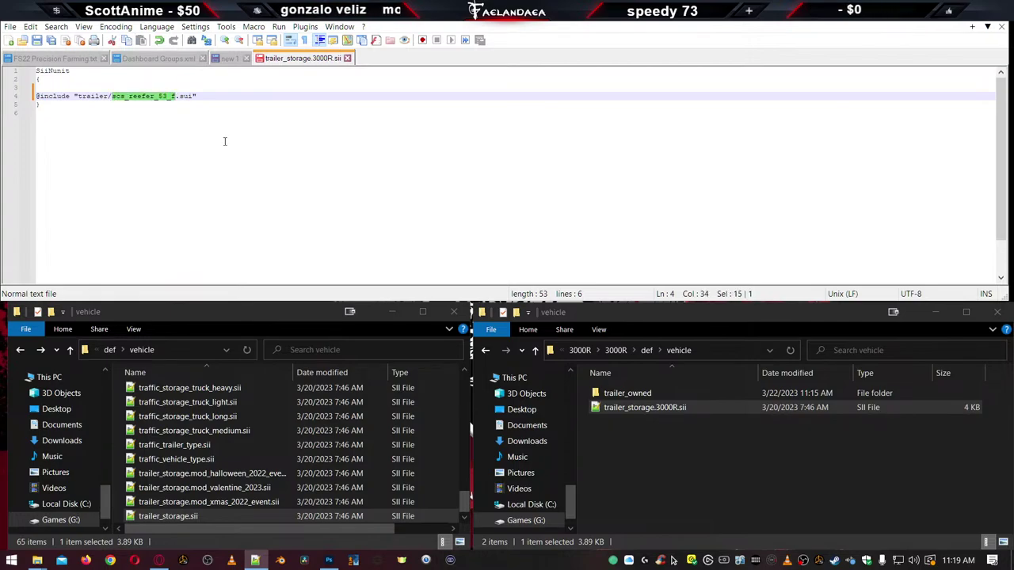
type("3000R")
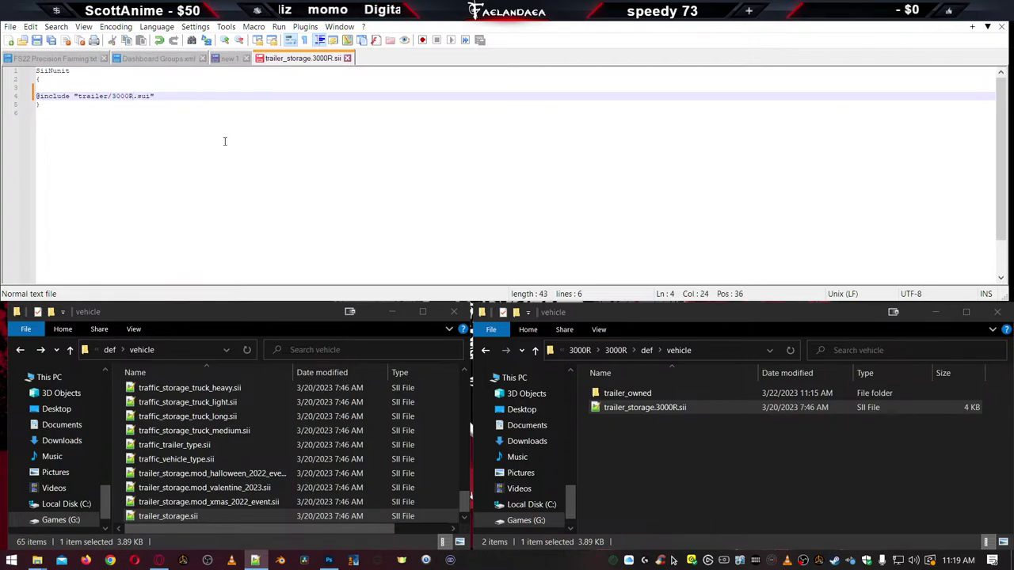
key("ctrl+s")
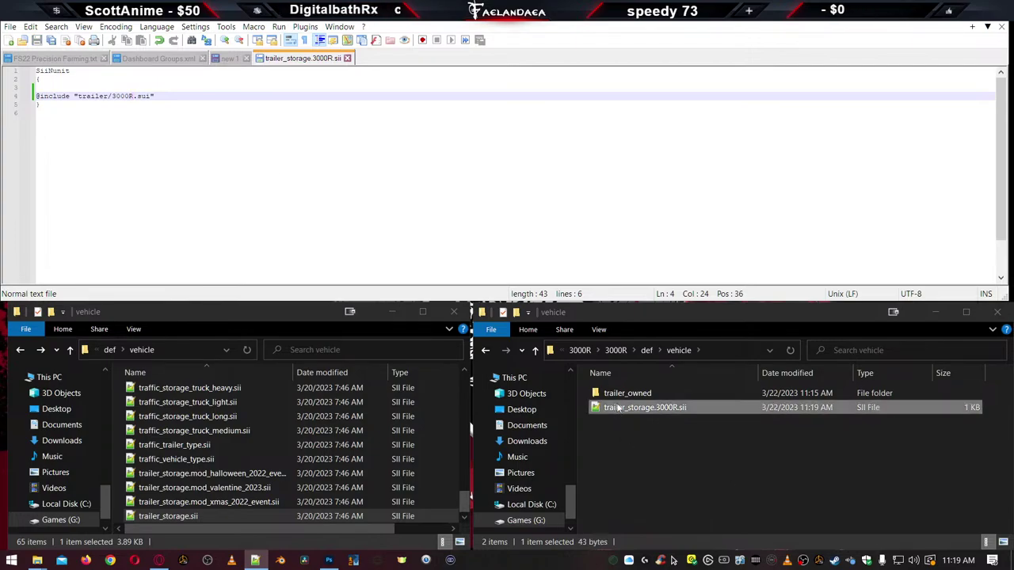
Open data.sii from the trailer_owned > 3000R folder in Notepad++
double_click(617, 394)
double_click(617, 394)
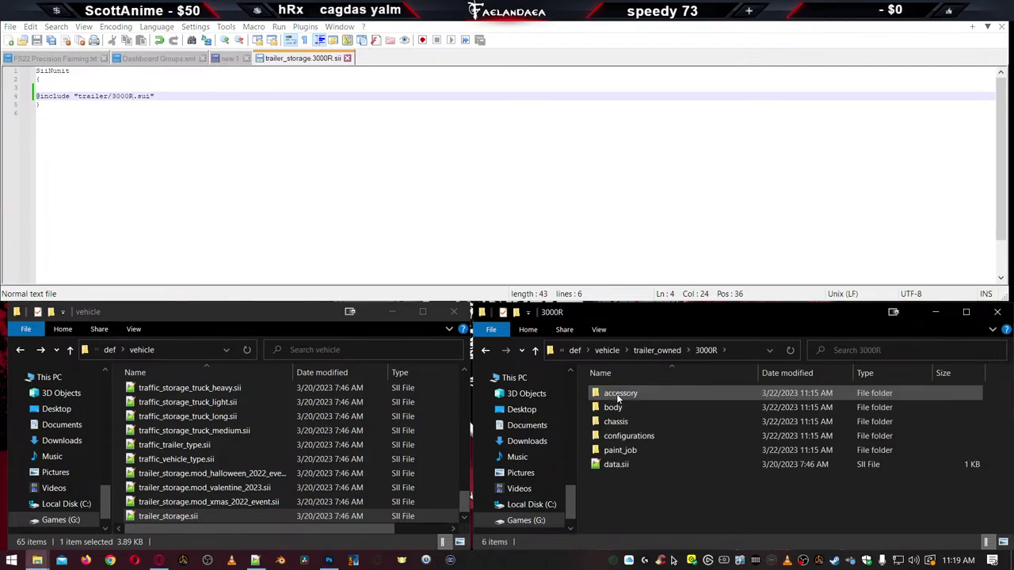
double_click(608, 466)
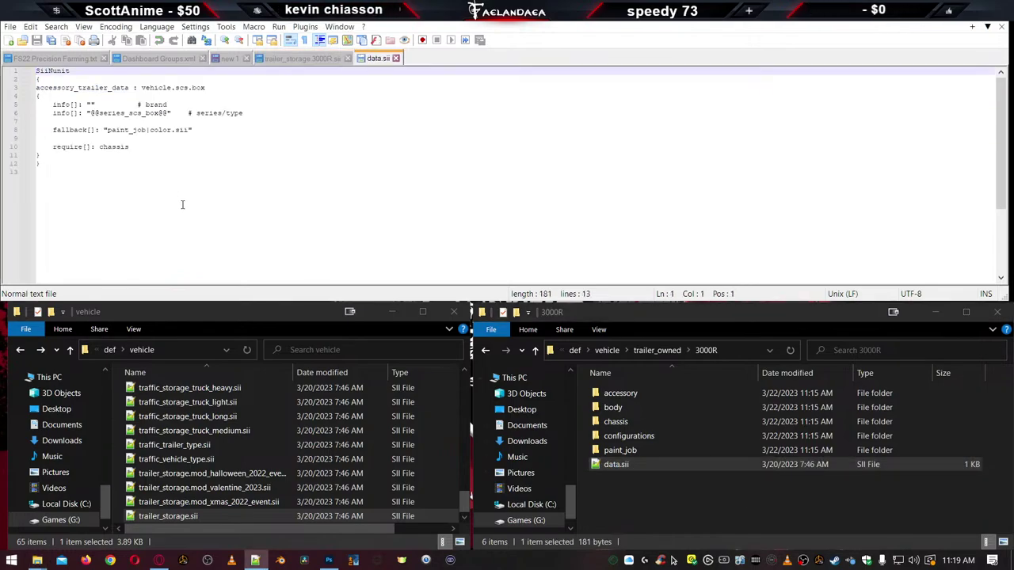
Replace vehicle.scs.box with vehicle.3000R in the accessory header, save, and close data.sii
left_click(155, 131)
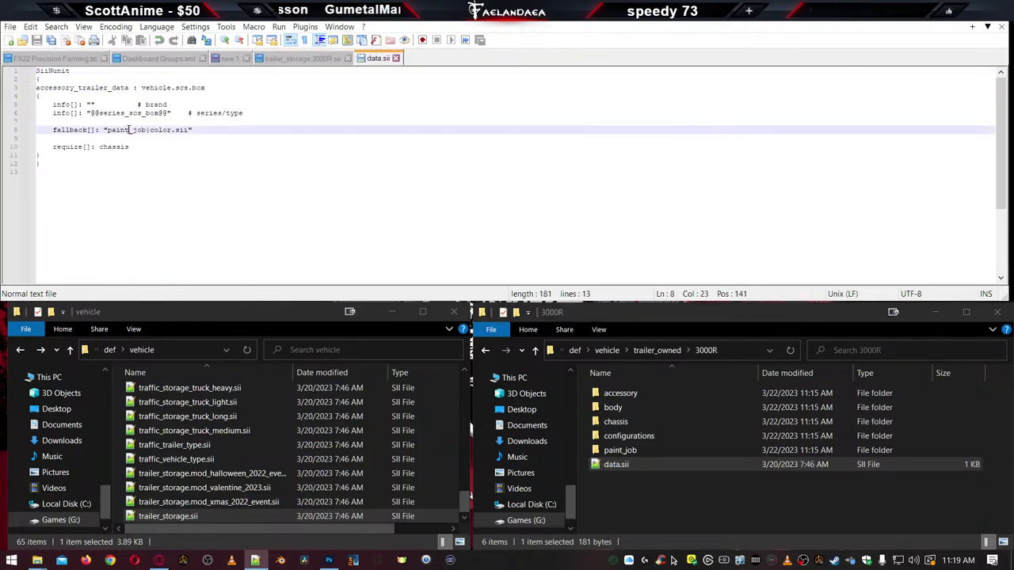
left_click(113, 148)
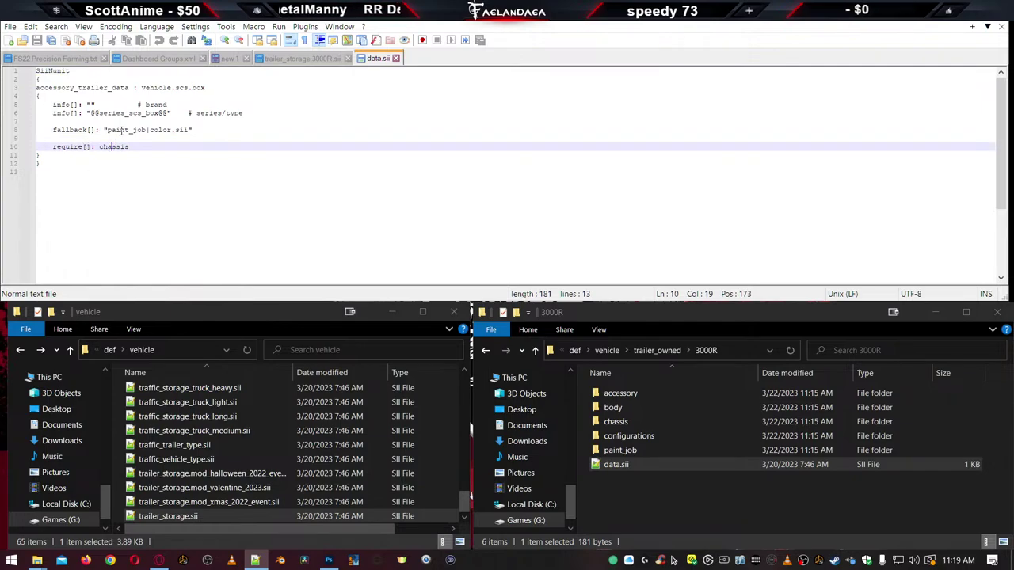
left_click(120, 131)
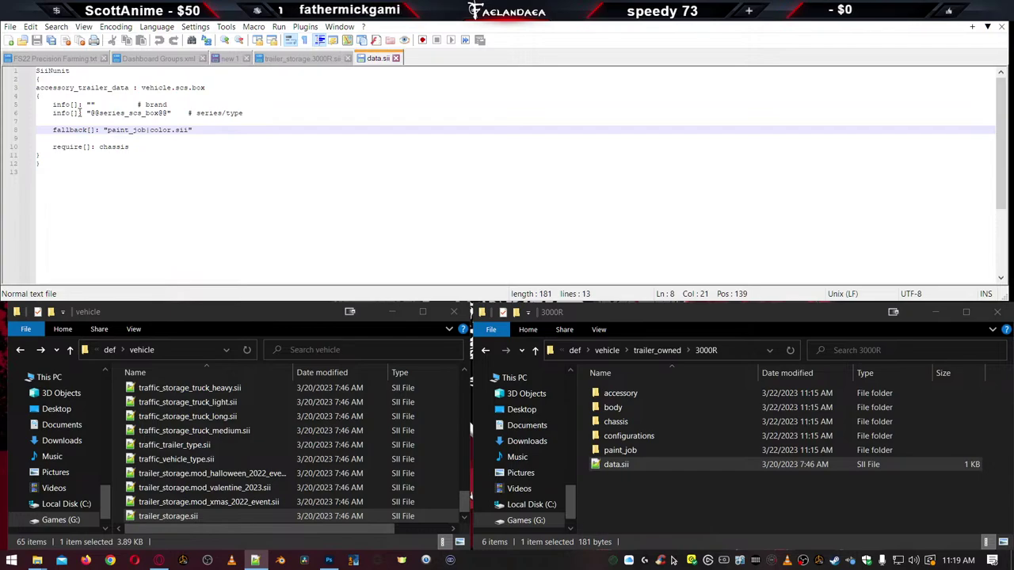
left_click(211, 88)
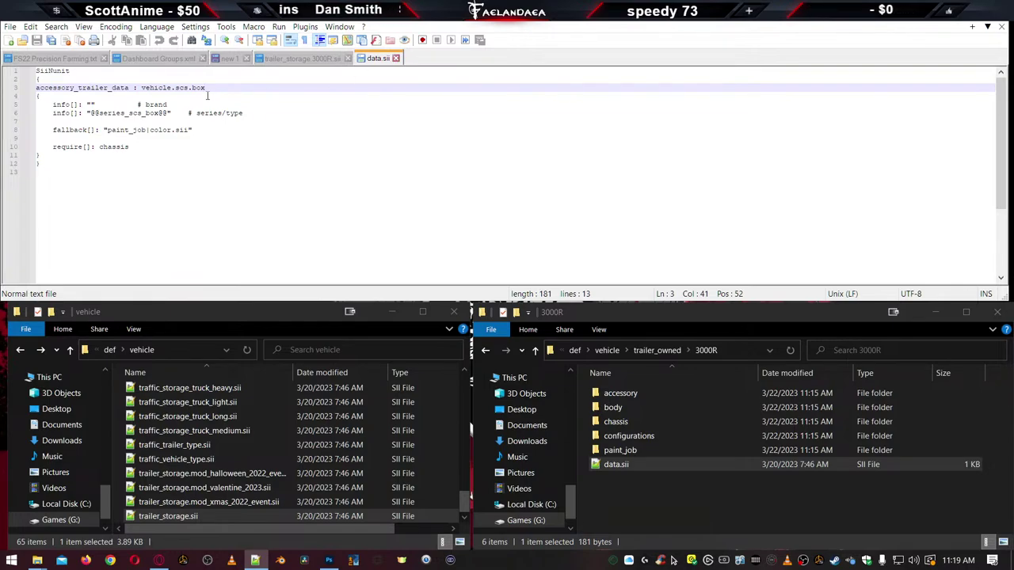
left_click_drag(176, 87, 205, 88)
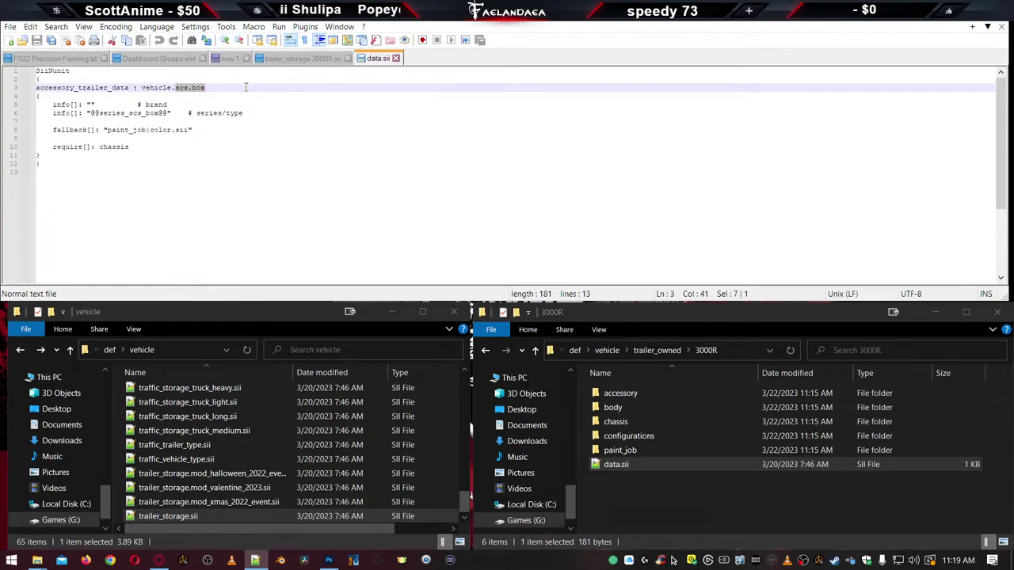
type("3000R")
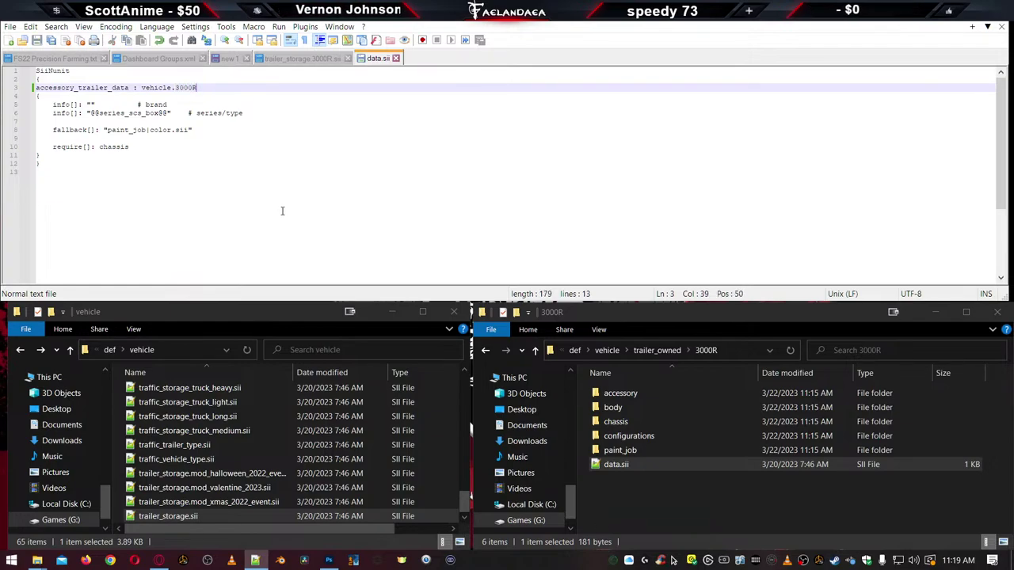
key("ctrl+s")
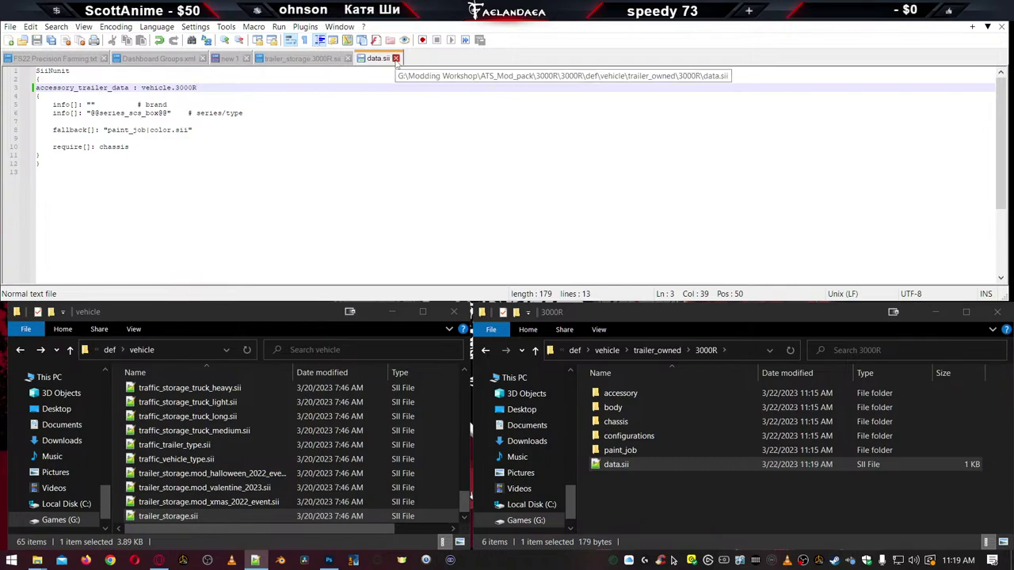
left_click(395, 59)
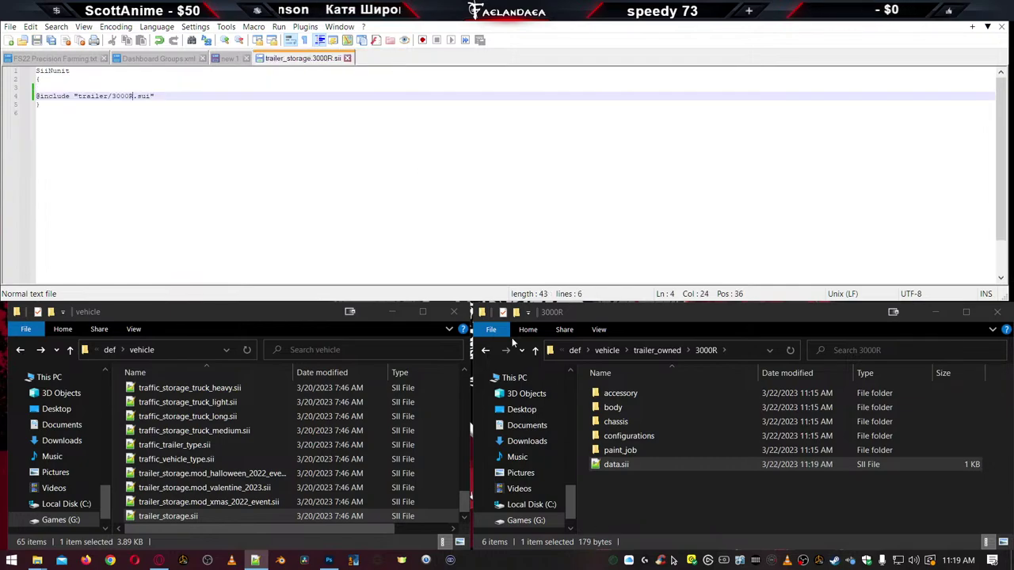
In the configurations folder, delete 13 config folders from bdouble_2_2 through single_48sp
left_click(618, 451)
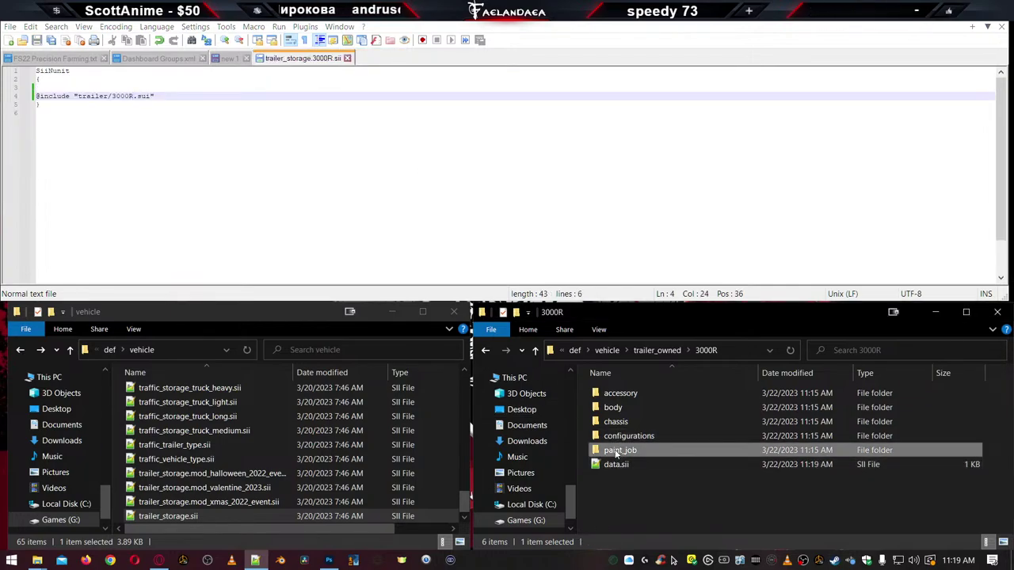
left_click(609, 389)
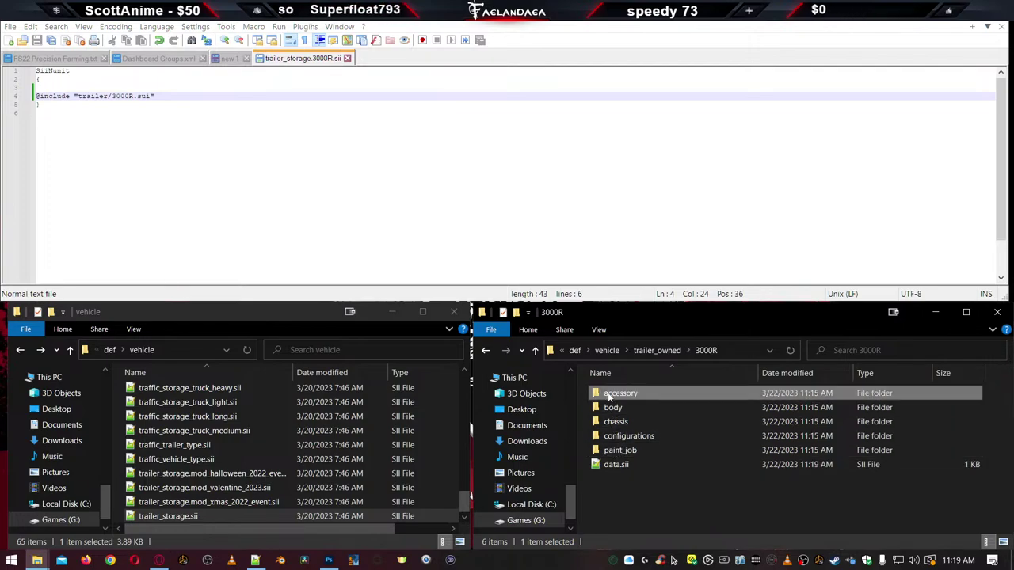
double_click(610, 436)
key("alt+Left")
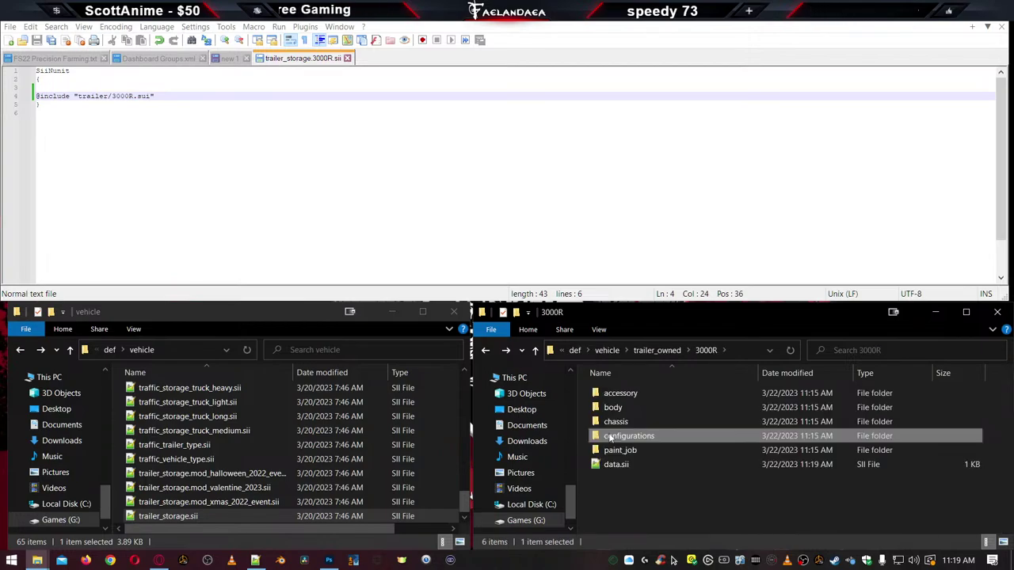
double_click(610, 437)
left_click(620, 395)
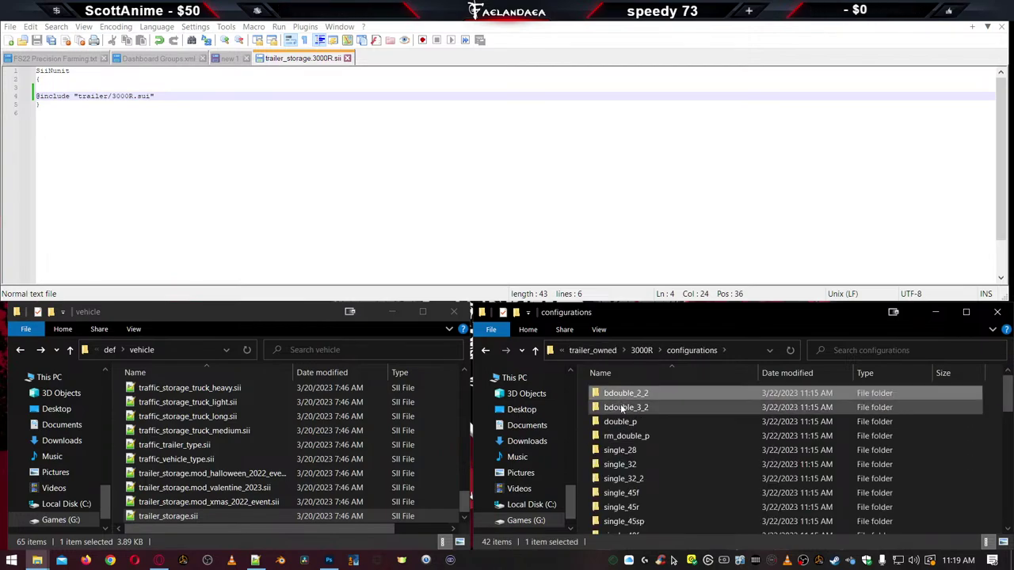
left_click(623, 409, "shift")
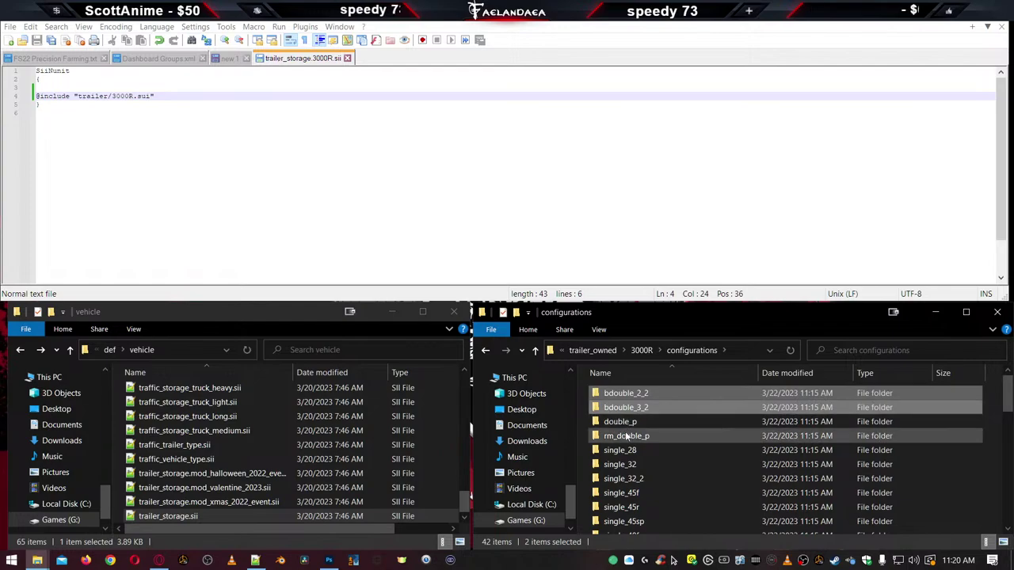
left_click(625, 436, "shift")
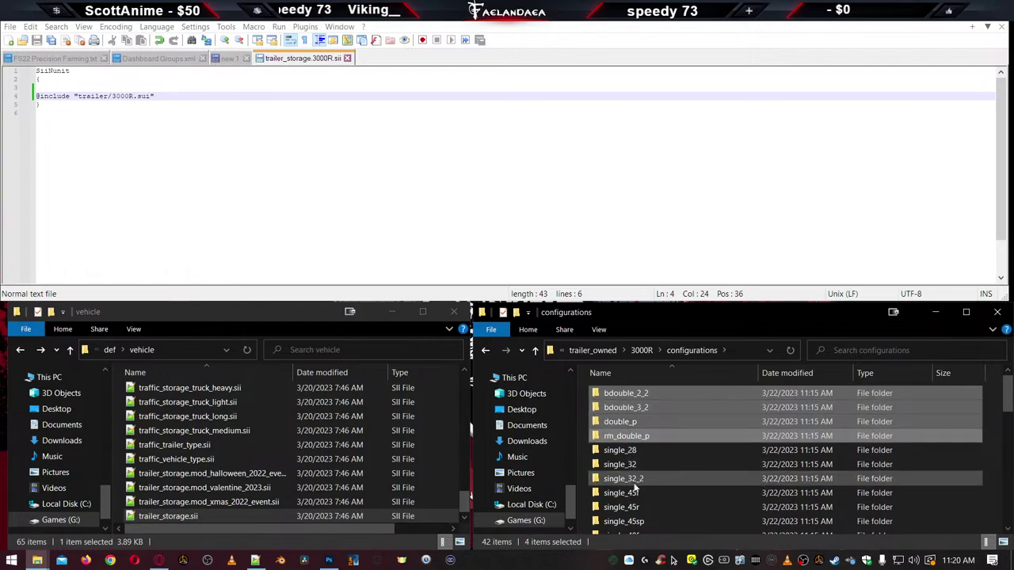
left_click(626, 521, "shift")
scroll(647, 480, "down", 2)
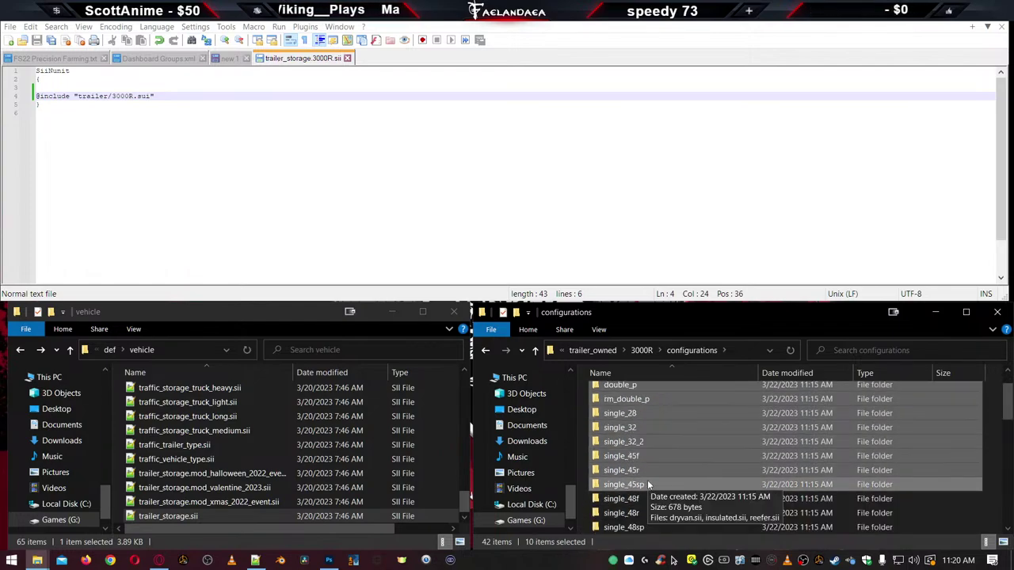
left_click(648, 484, "shift")
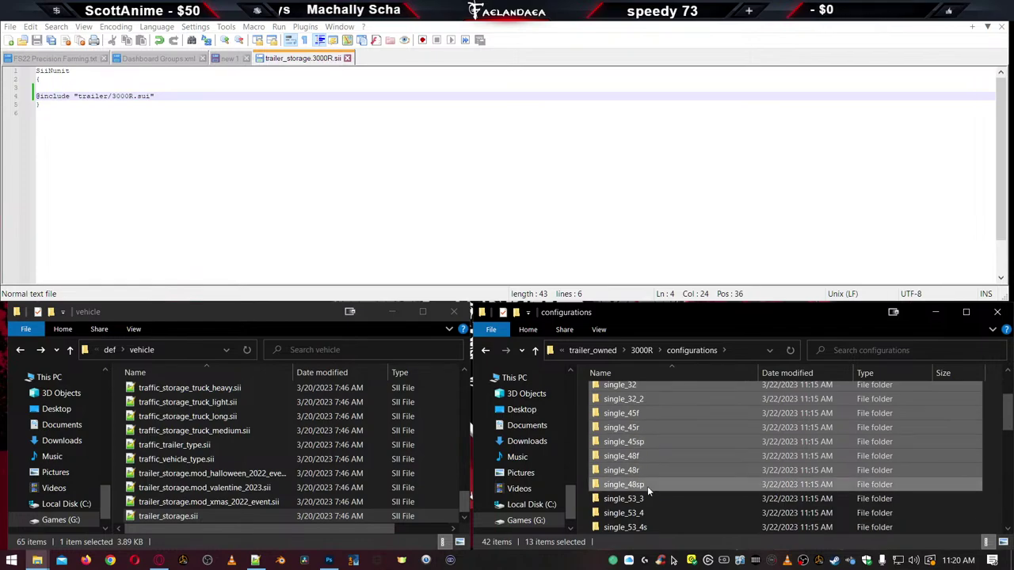
key("Delete")
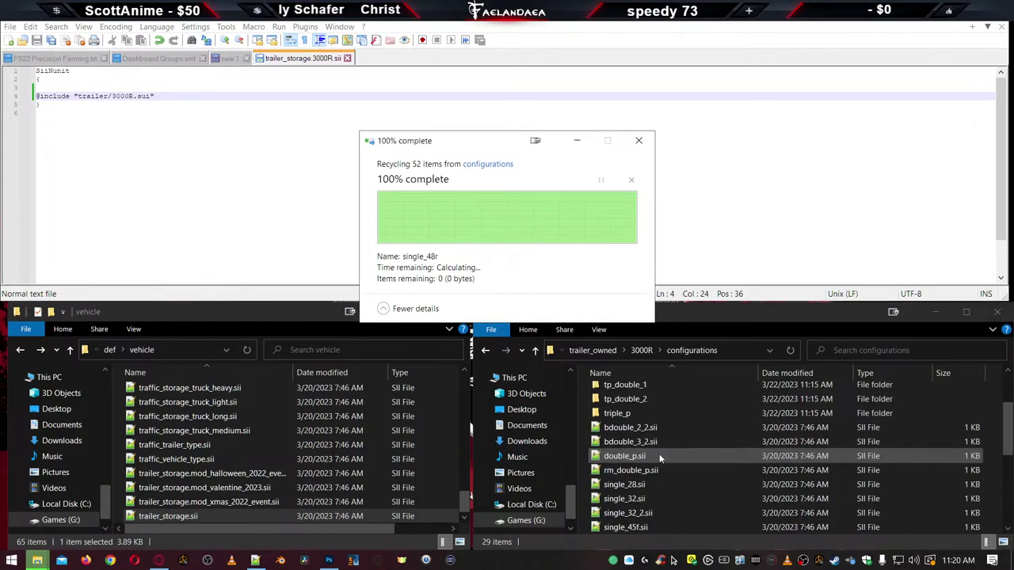
Delete the single_53_3, single_53_4 and single_53_4s folders
scroll(654, 410, "up", 2)
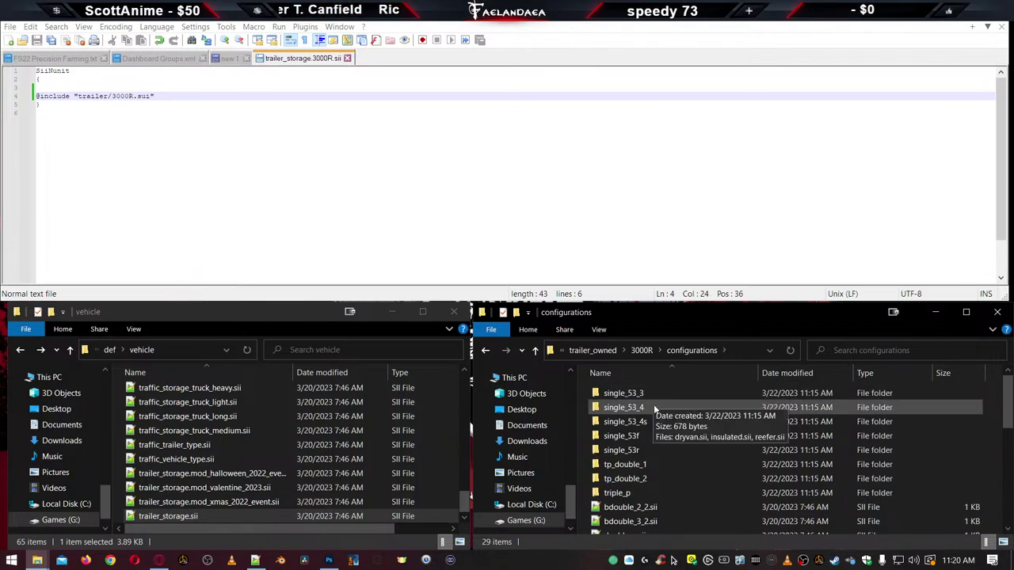
left_click(648, 423)
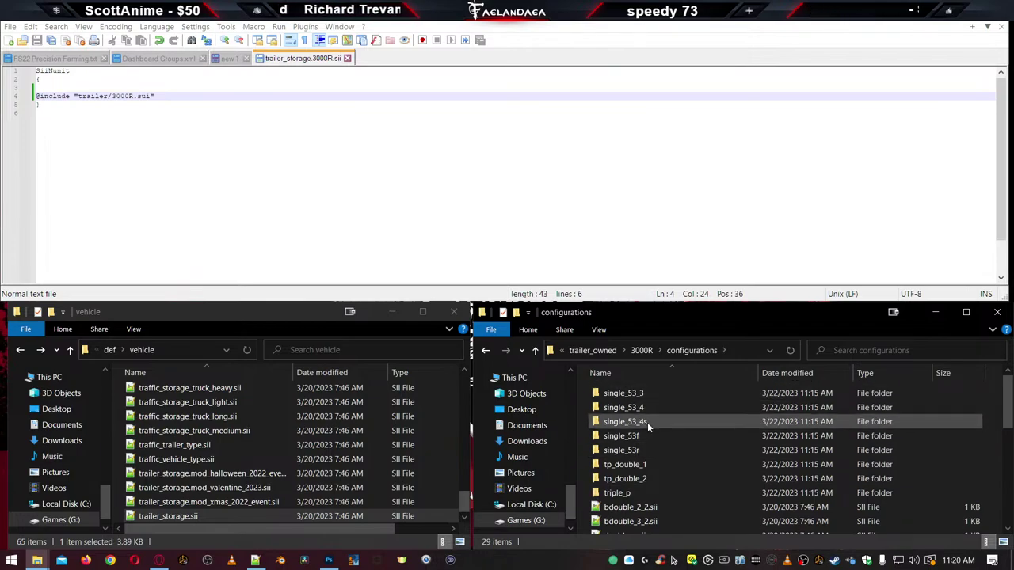
left_click(646, 393, "shift")
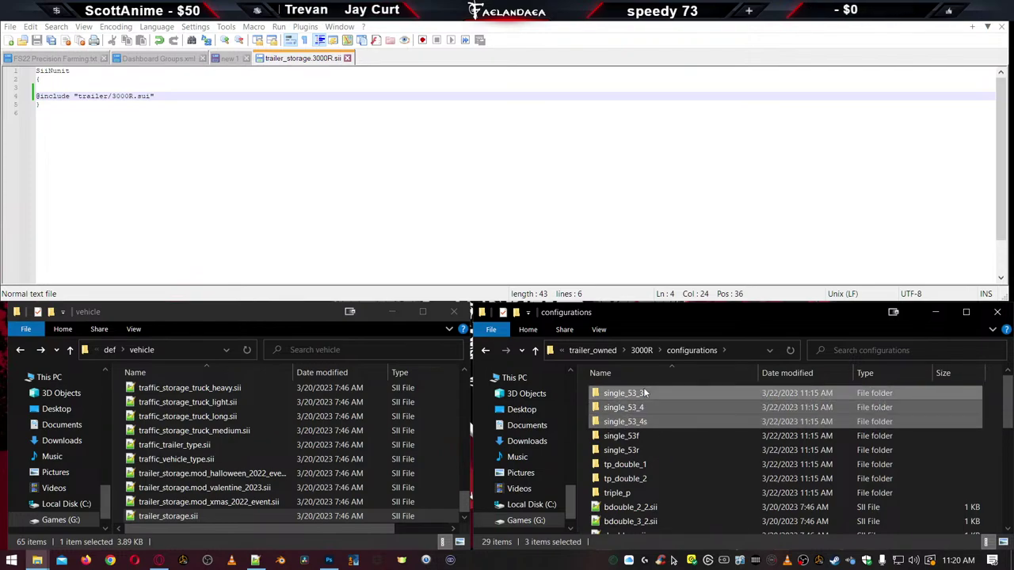
key("Delete")
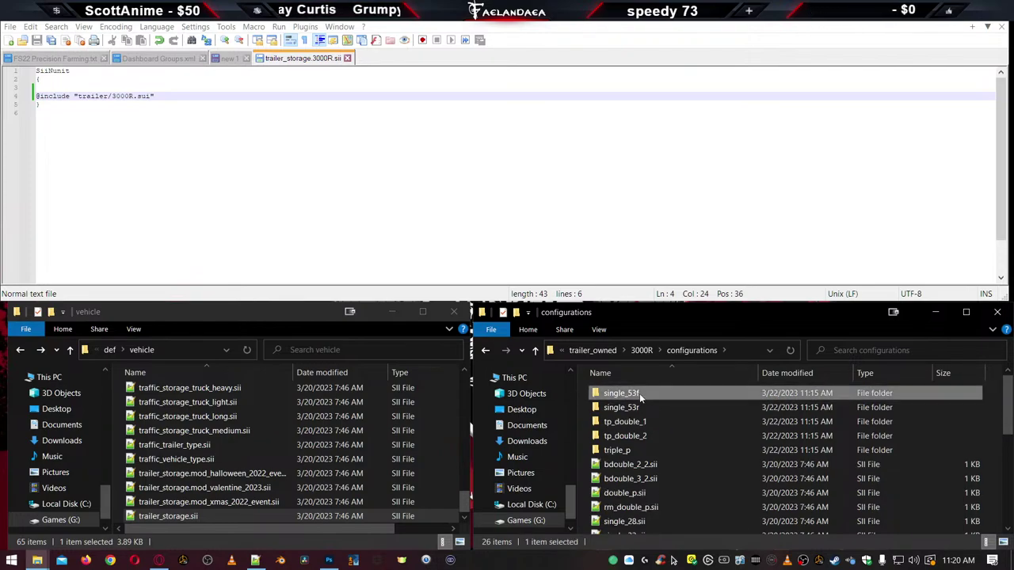
Rename the single_53f folder to single_53m
left_click(640, 393)
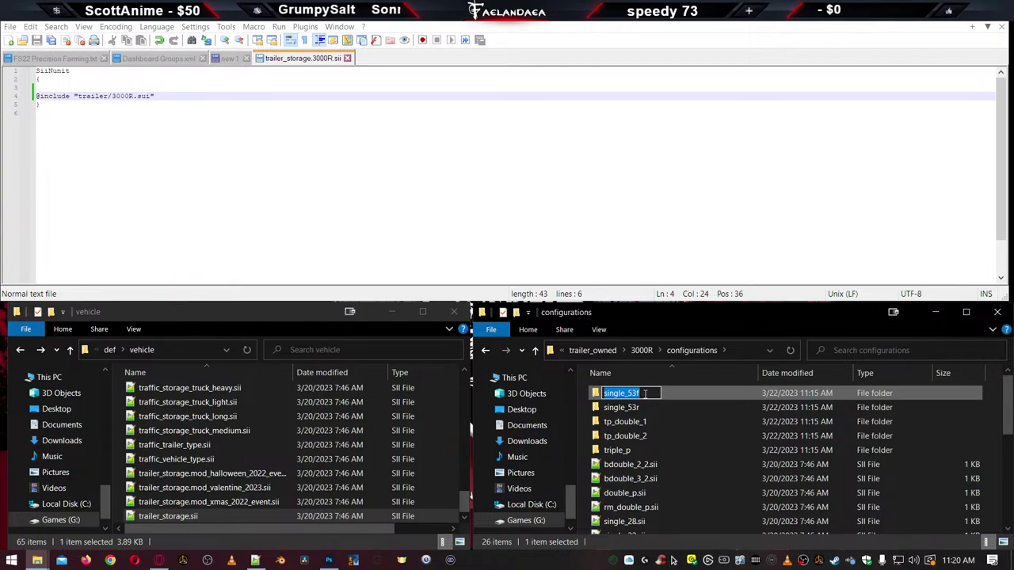
key("Escape")
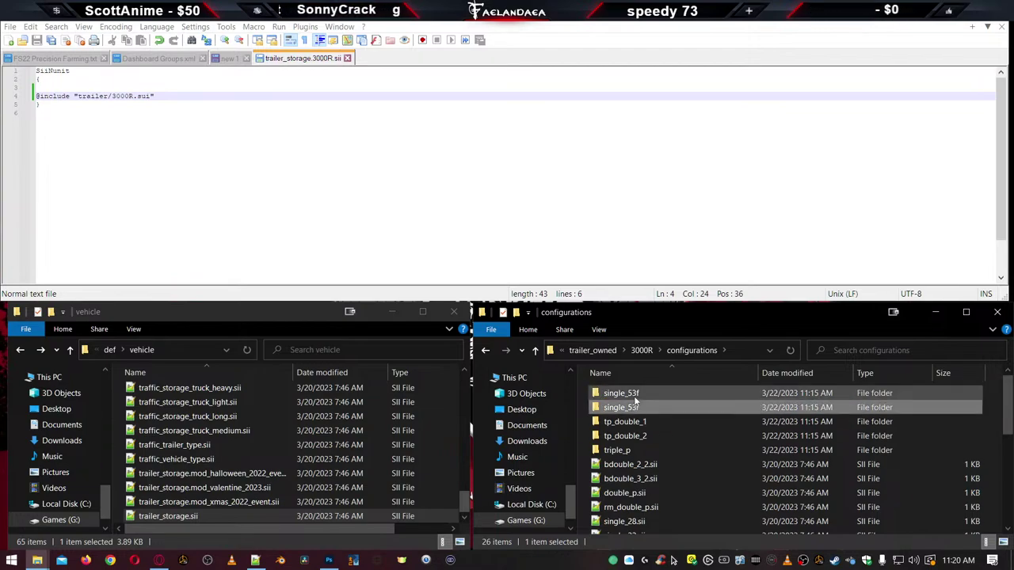
left_click(639, 393)
left_click(647, 394)
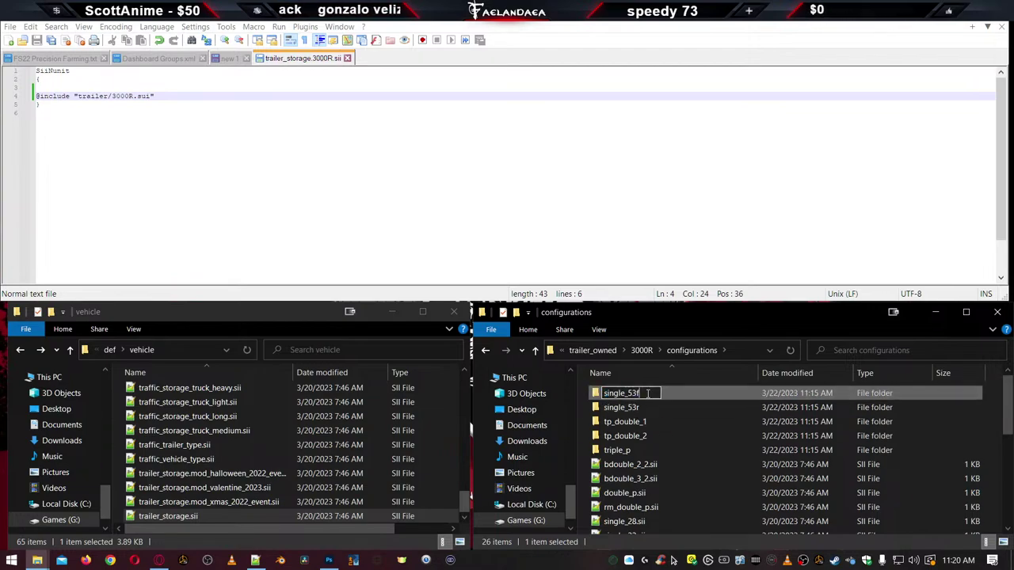
key("BackSpace")
type("m")
key("Return")
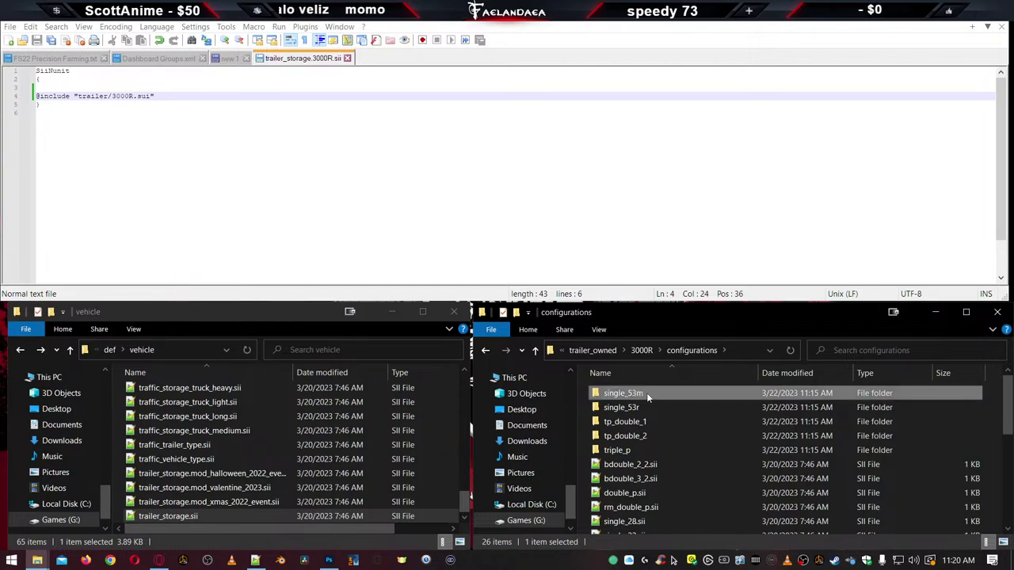
Delete the single_53r through triple_p folders and 16 unneeded .sii files
left_click(637, 409)
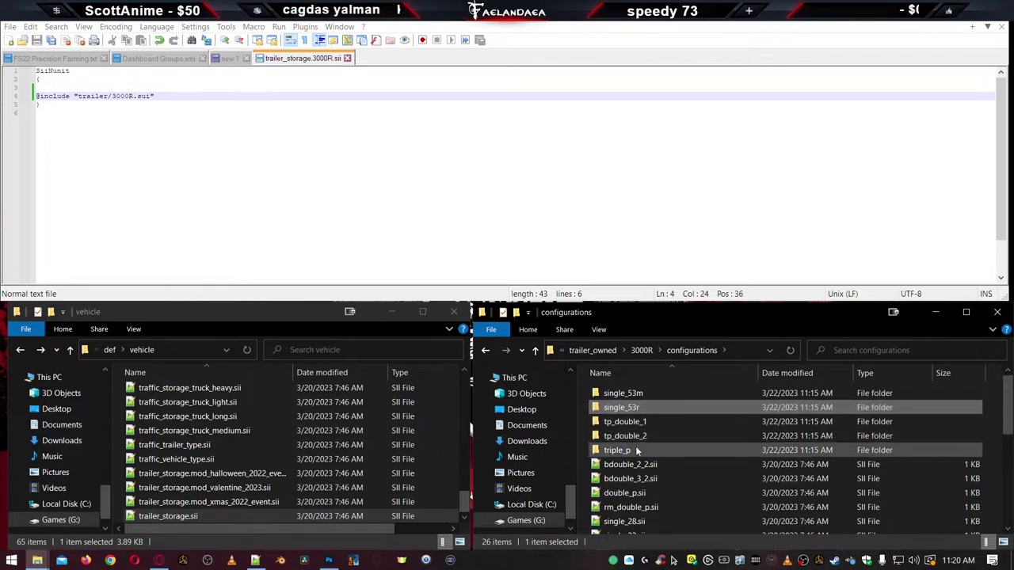
left_click(636, 450, "shift")
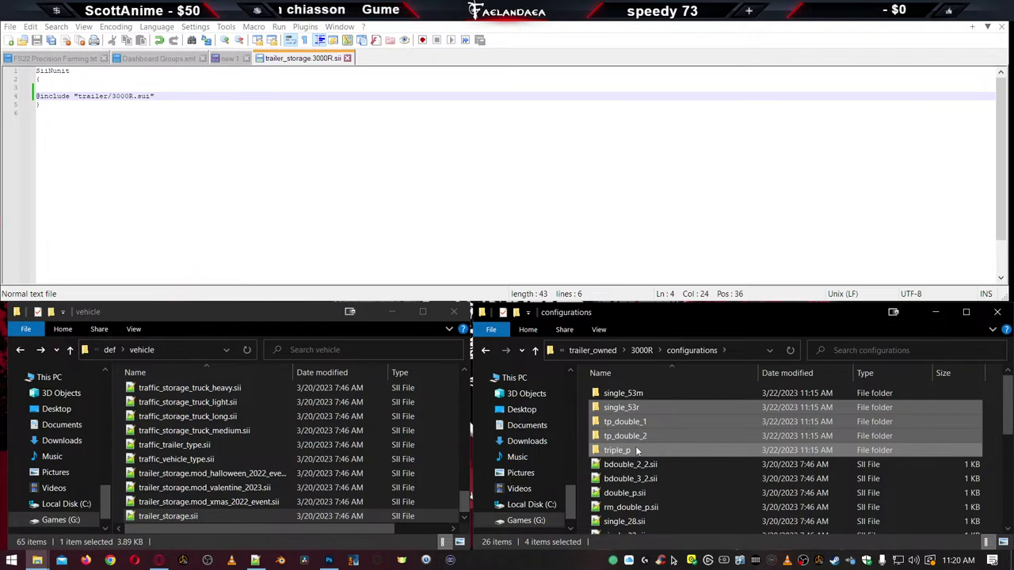
key("Delete")
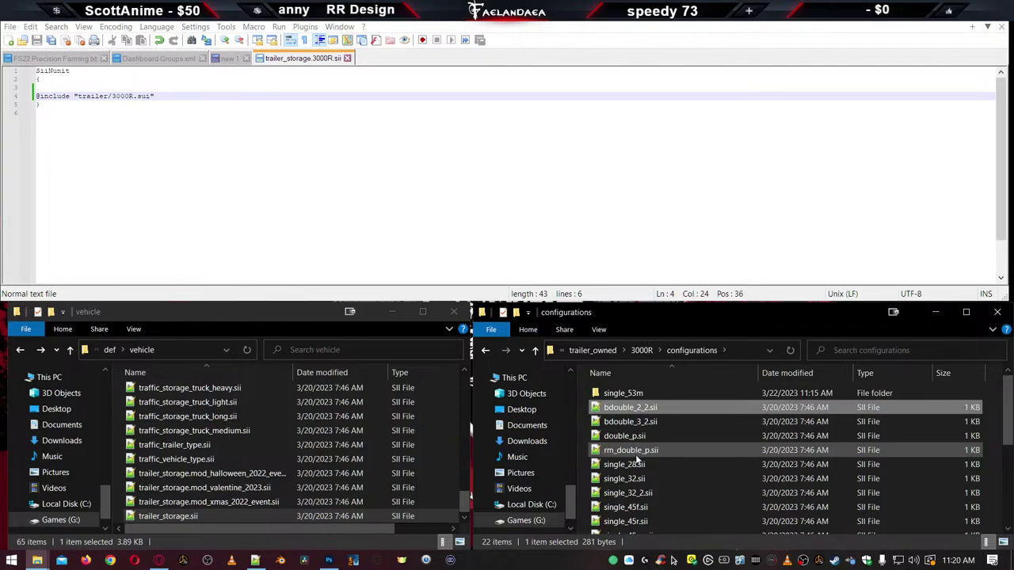
scroll(638, 460, "down", 3)
scroll(657, 476, "down", 1)
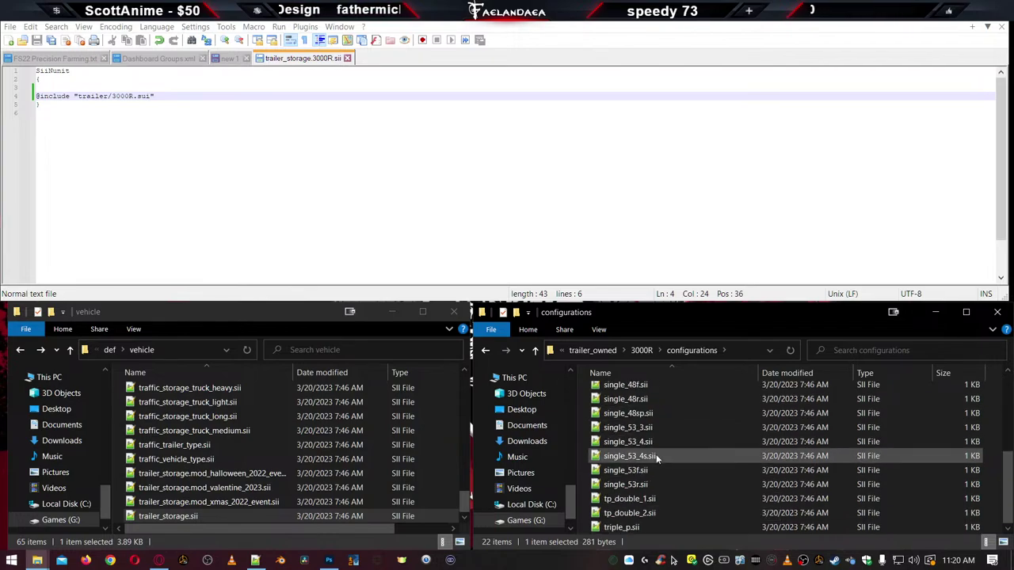
left_click(656, 455, "shift")
key("Delete")
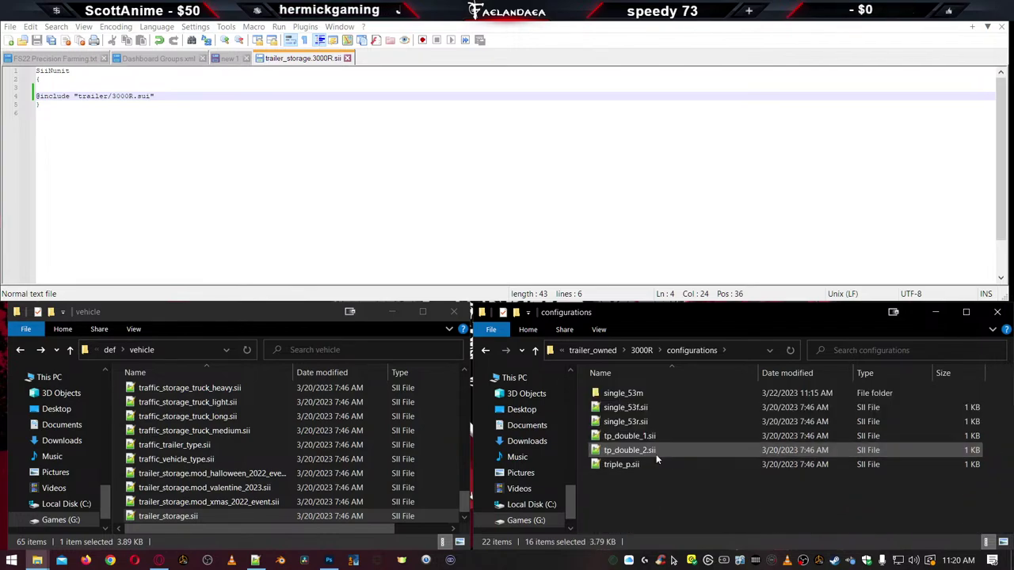
Rename single_53f.sii to single_53m.sii
left_click(640, 409)
key("Right")
key("BackSpace")
type("m")
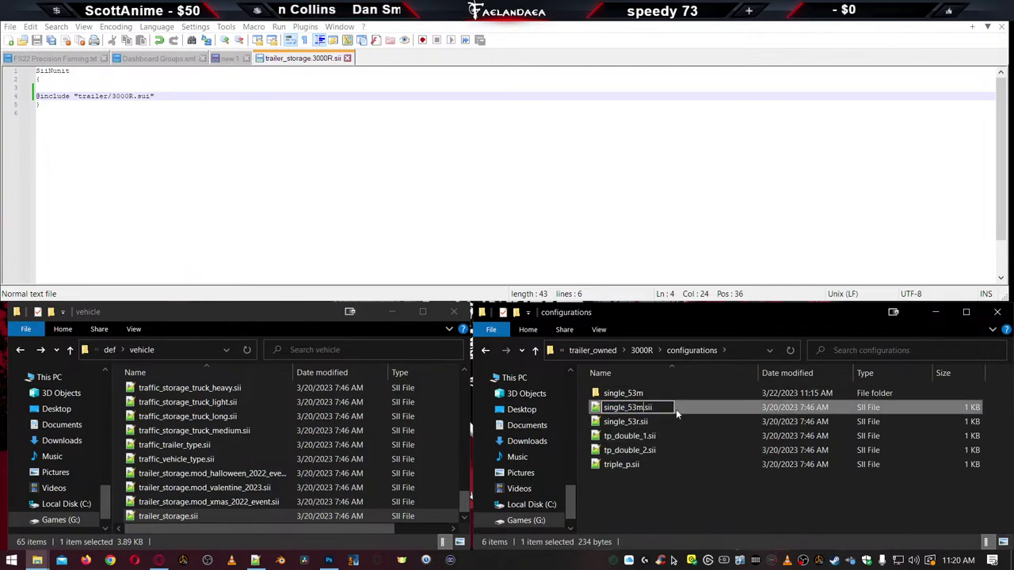
key("Return")
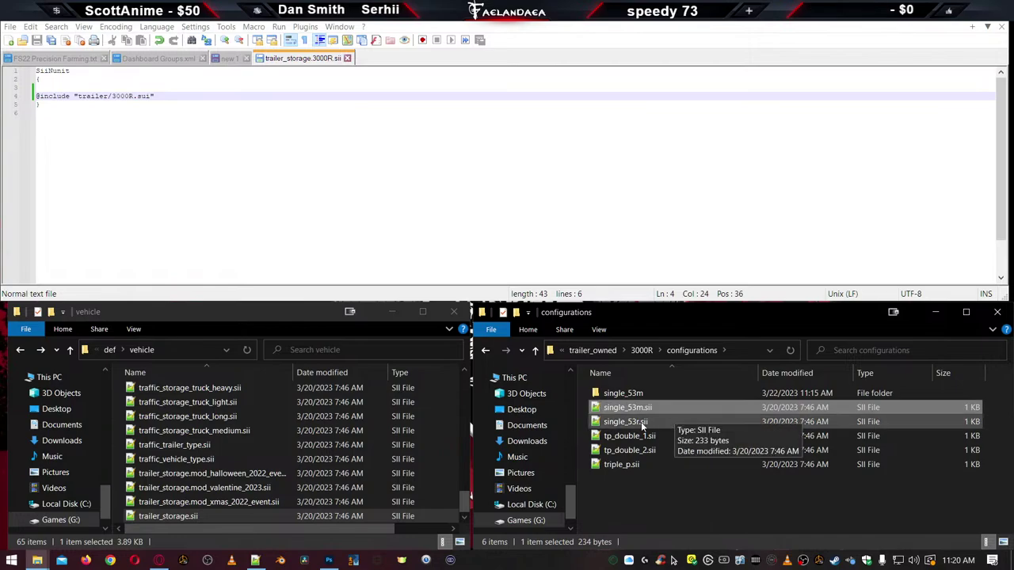
Delete the four remaining .sii files from single_53r.sii to triple_p.sii
left_click(637, 423)
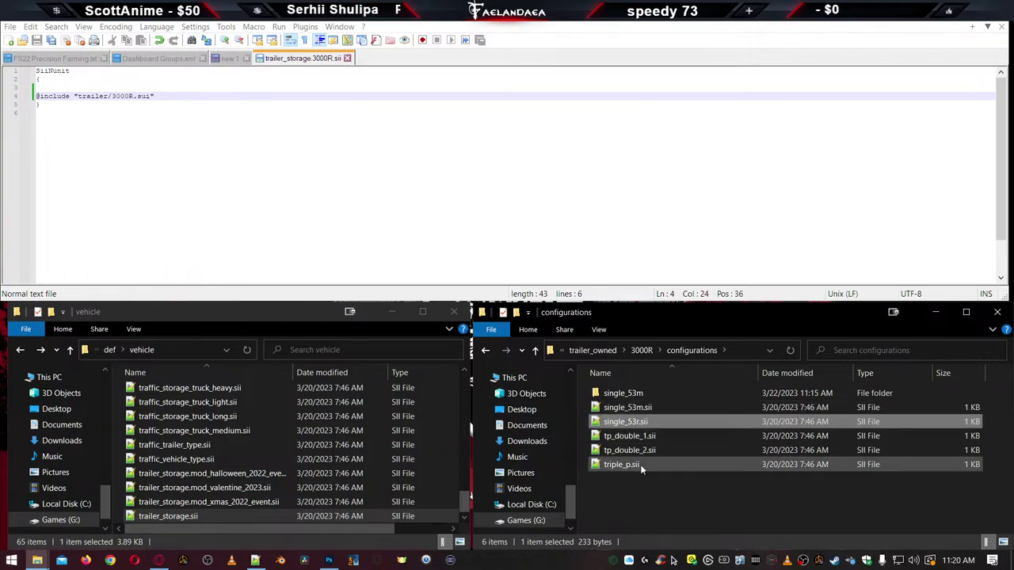
left_click(640, 464, "shift")
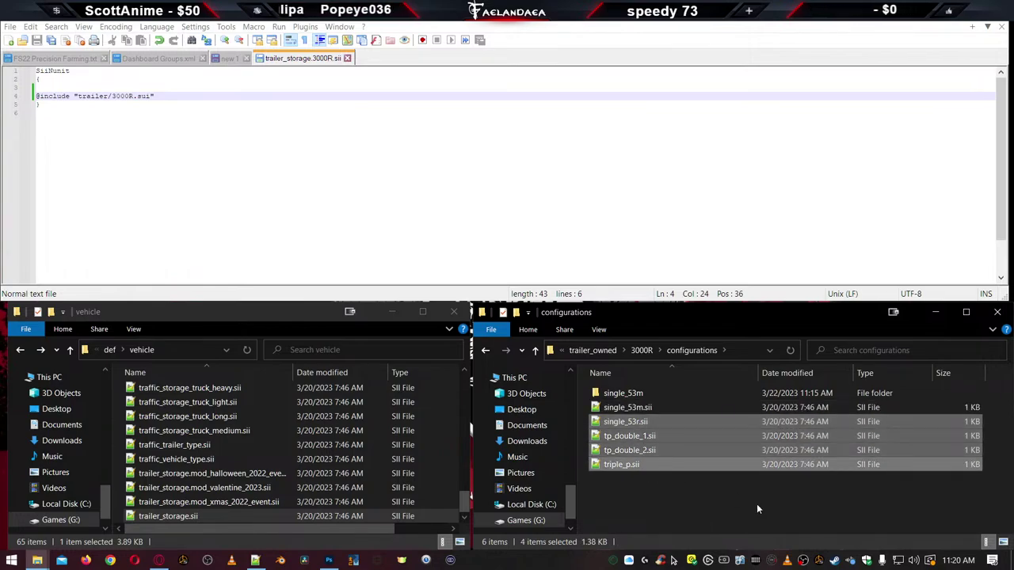
key("Delete")
left_click(626, 407)
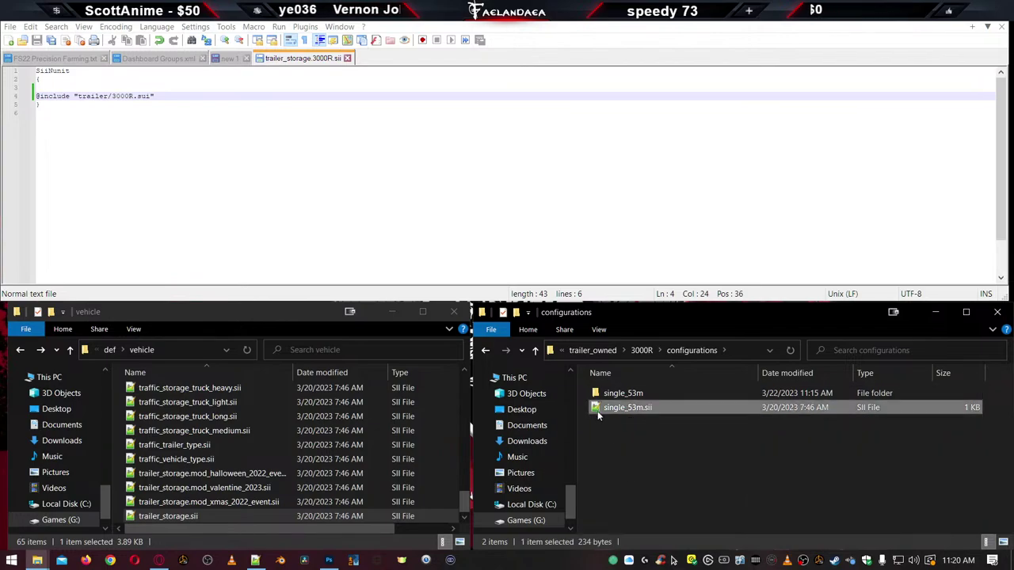
Open single_53m.sii and change line 3 from .single_53f to .single_53m
double_click(600, 408)
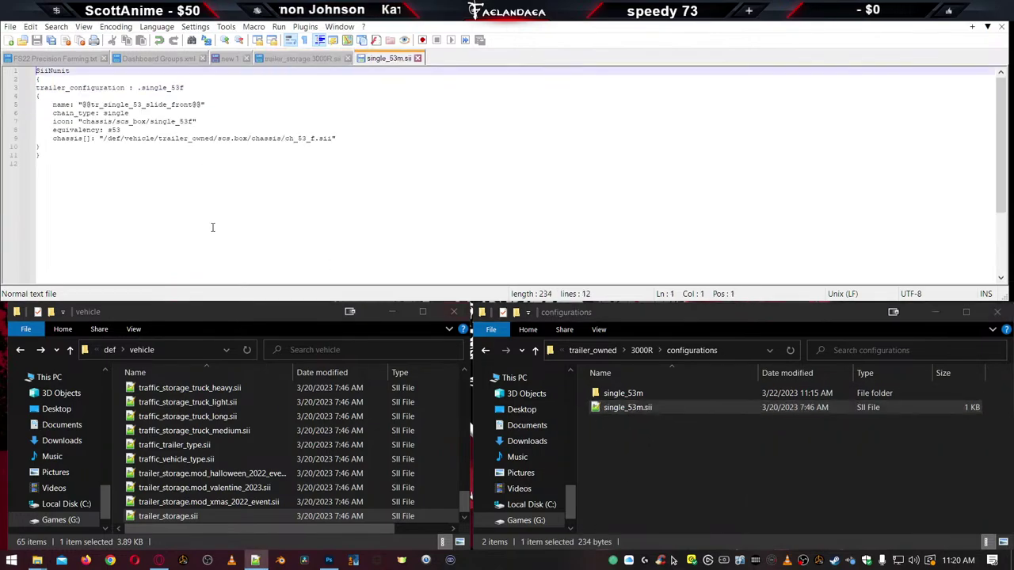
left_click(186, 87)
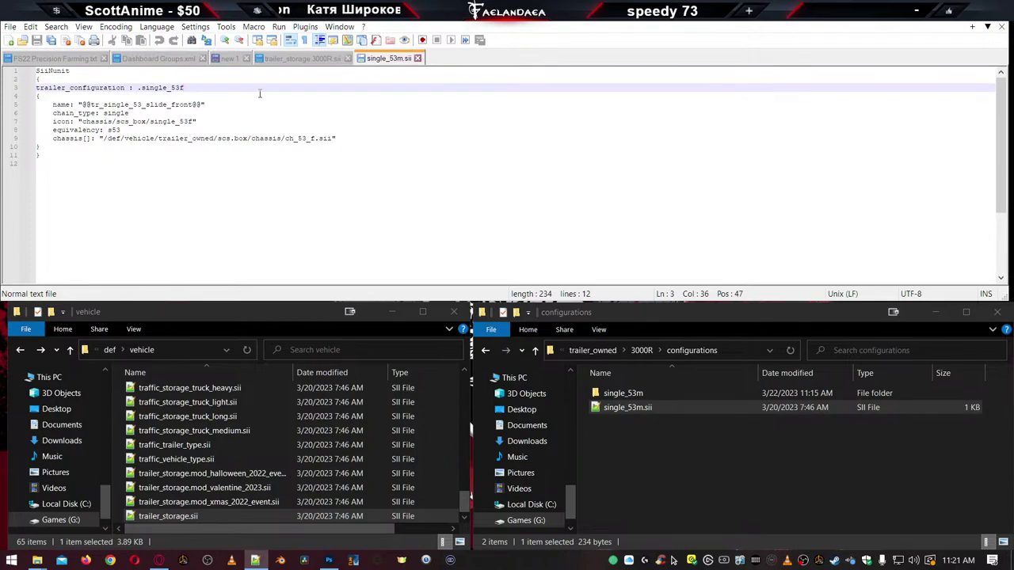
key("BackSpace")
type("m")
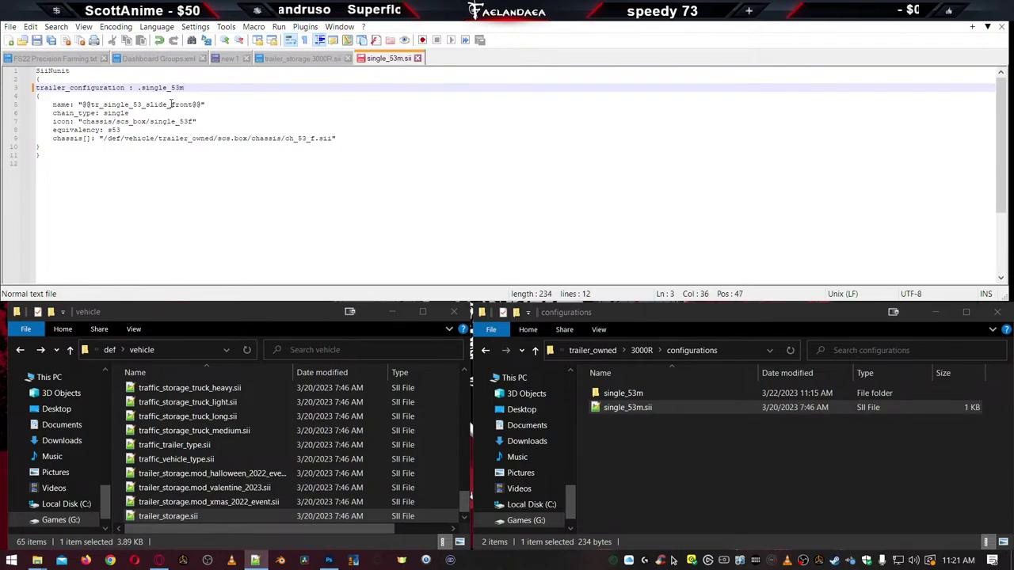
Set the configuration name on line 5 to 'Mid Placed Tandem'
left_click_drag(82, 105, 199, 103)
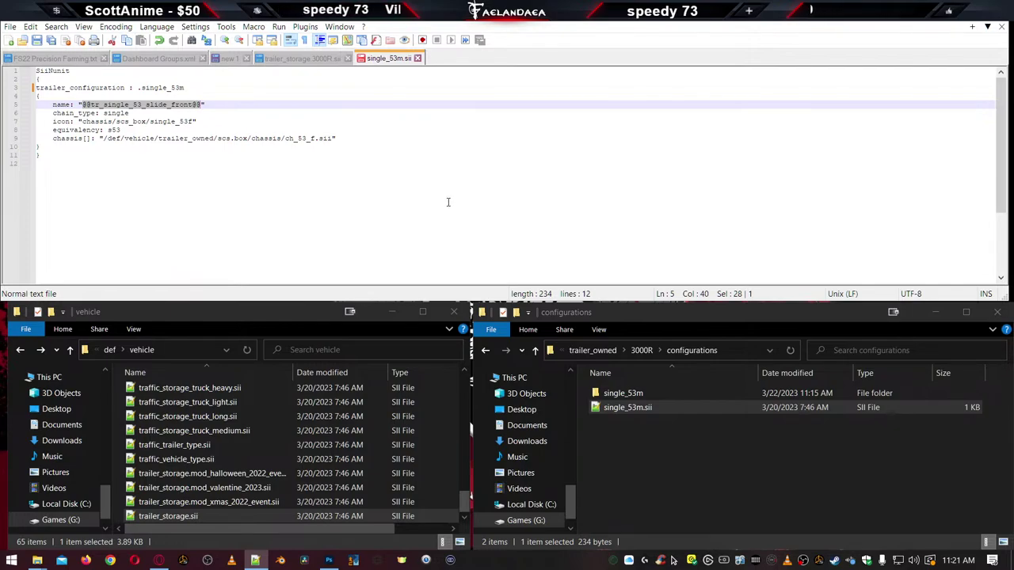
type("Mid Placed ")
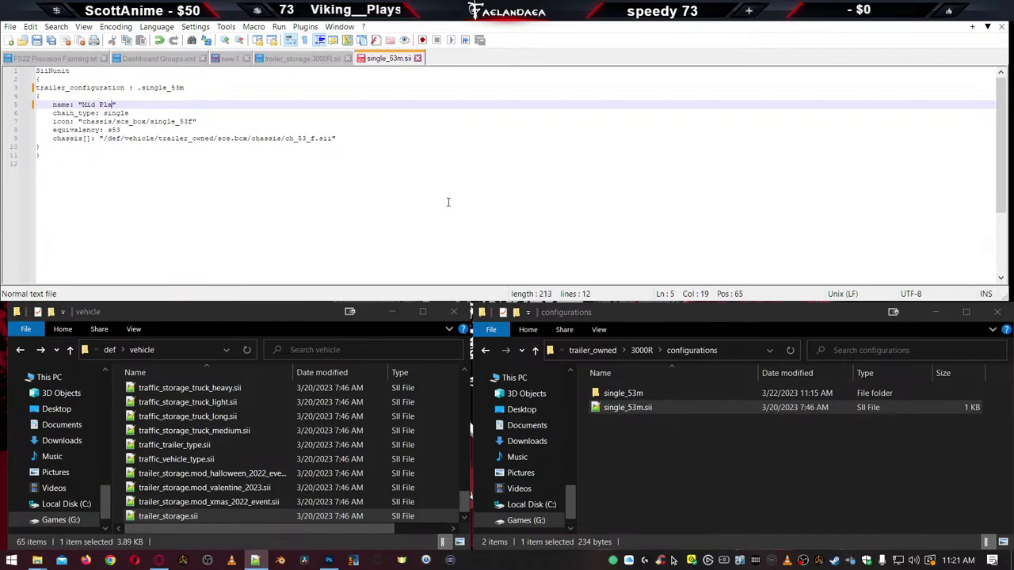
type("Tandem")
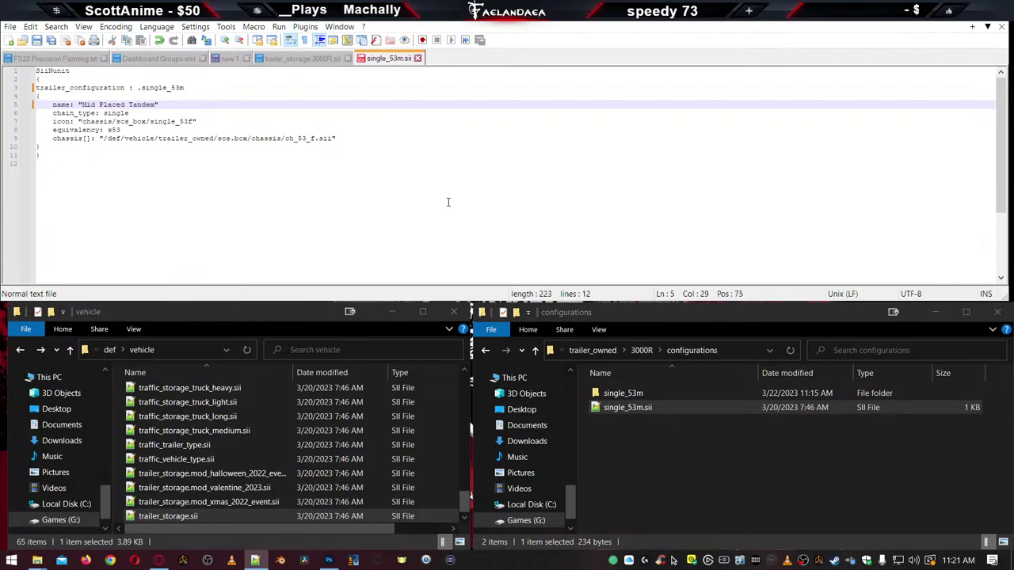
left_click(118, 114)
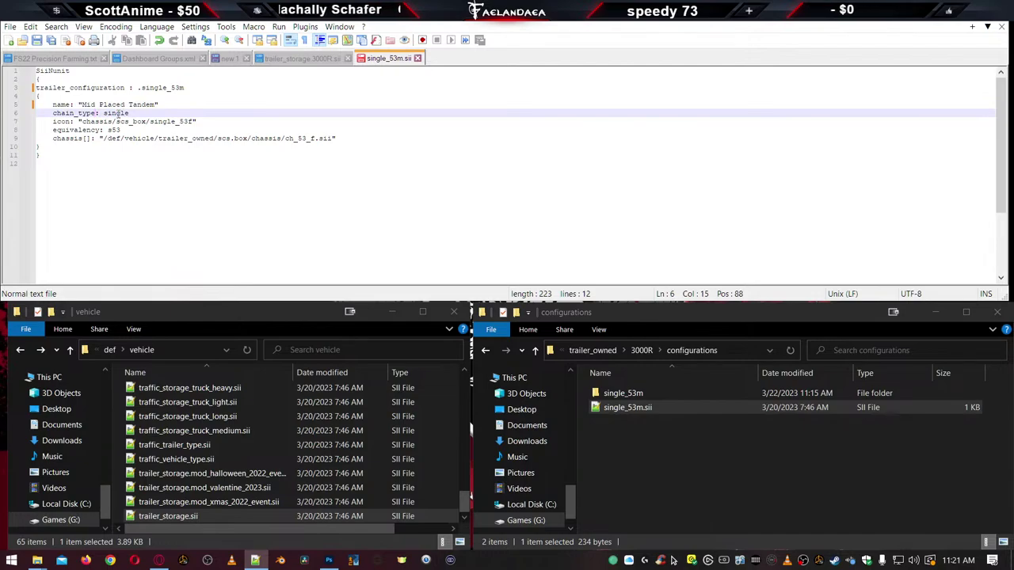
key("End")
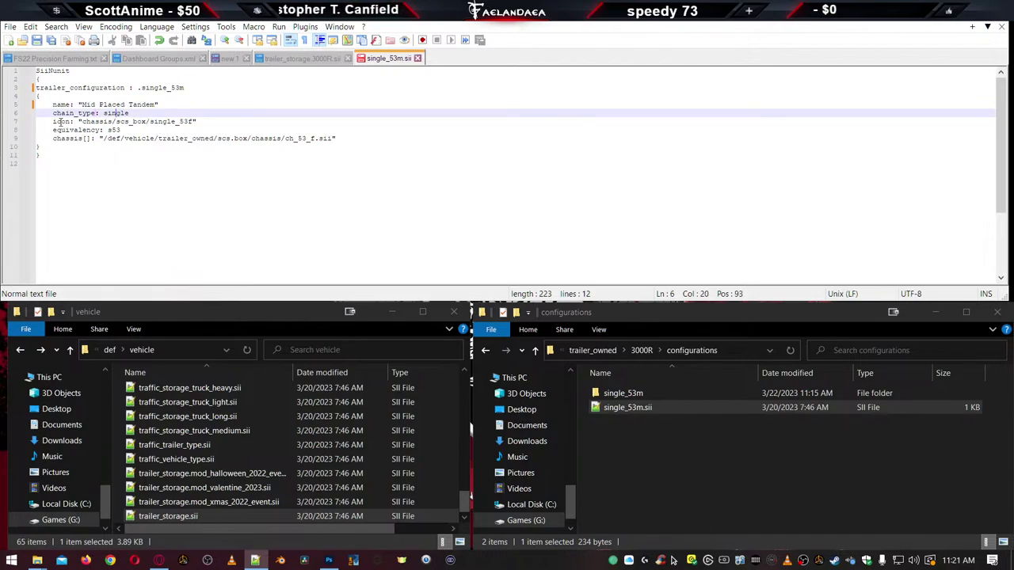
left_click(61, 123)
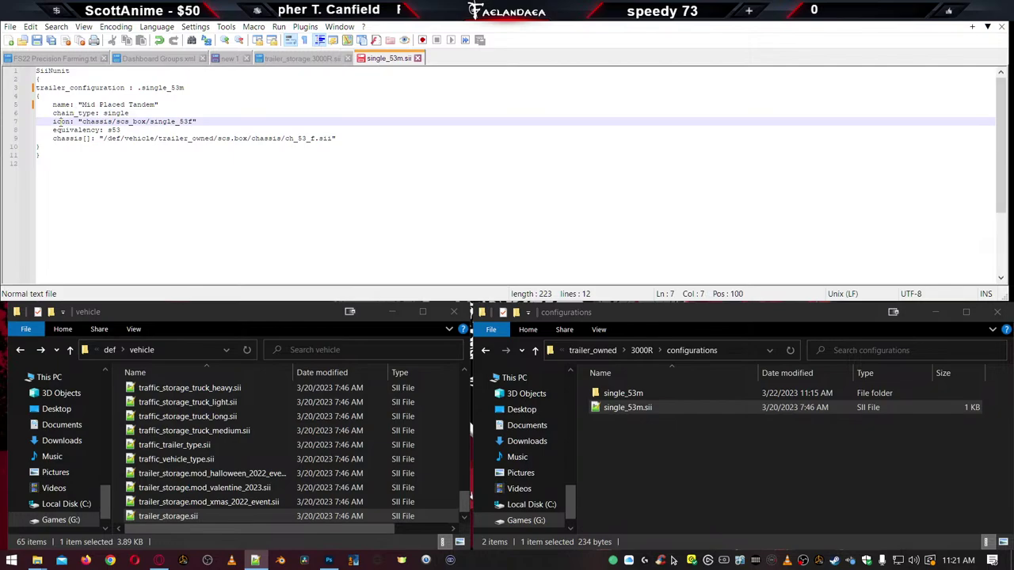
left_click(189, 121)
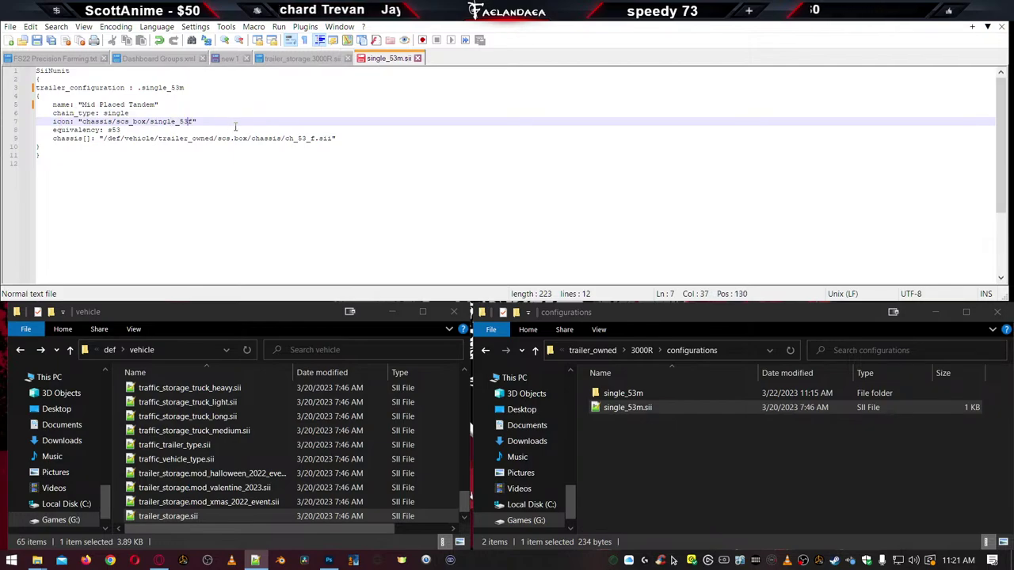
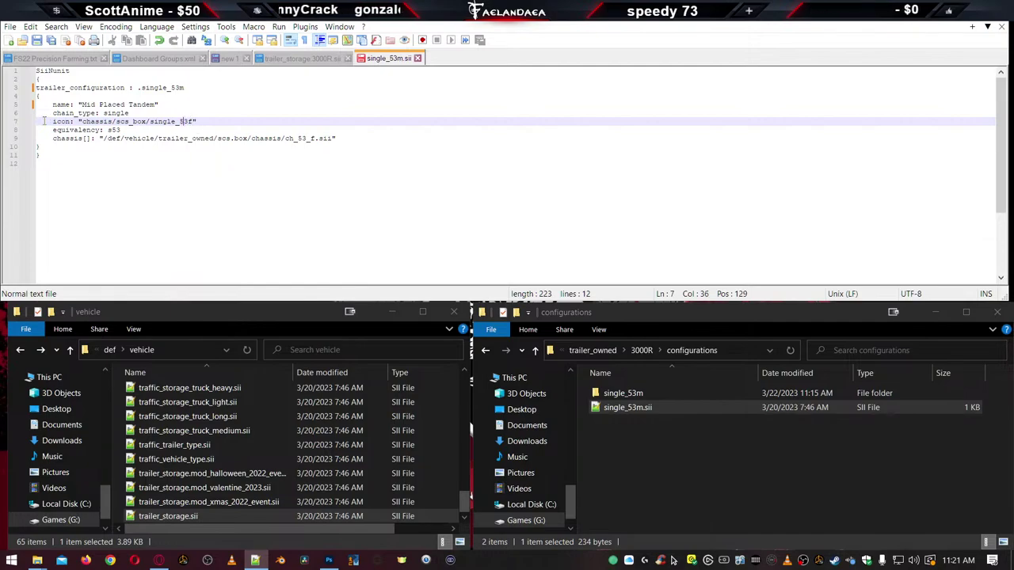
Inspect the s53 equivalency value and the chassis path line in single_53m.sii
left_click(115, 130)
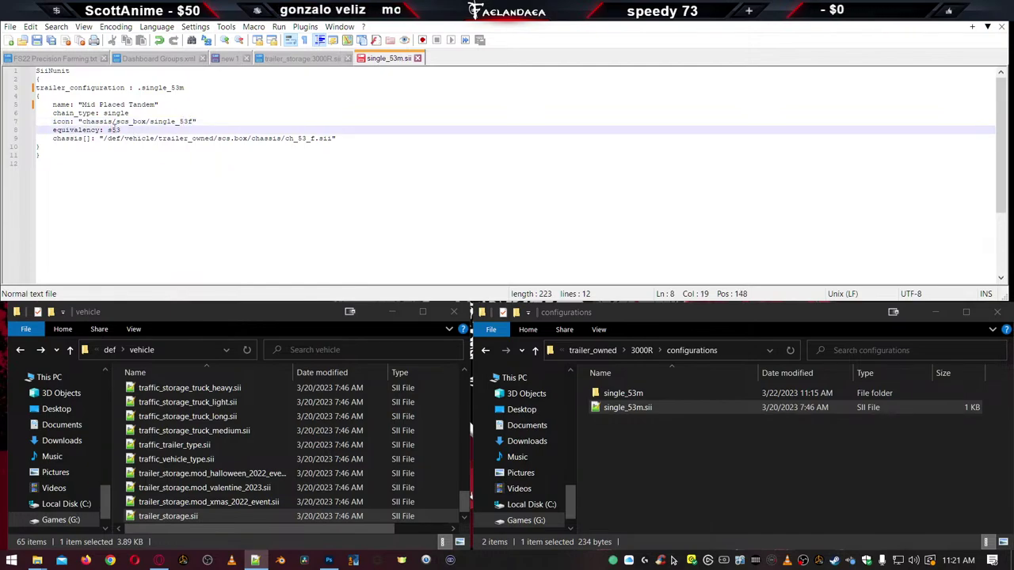
left_click(180, 138)
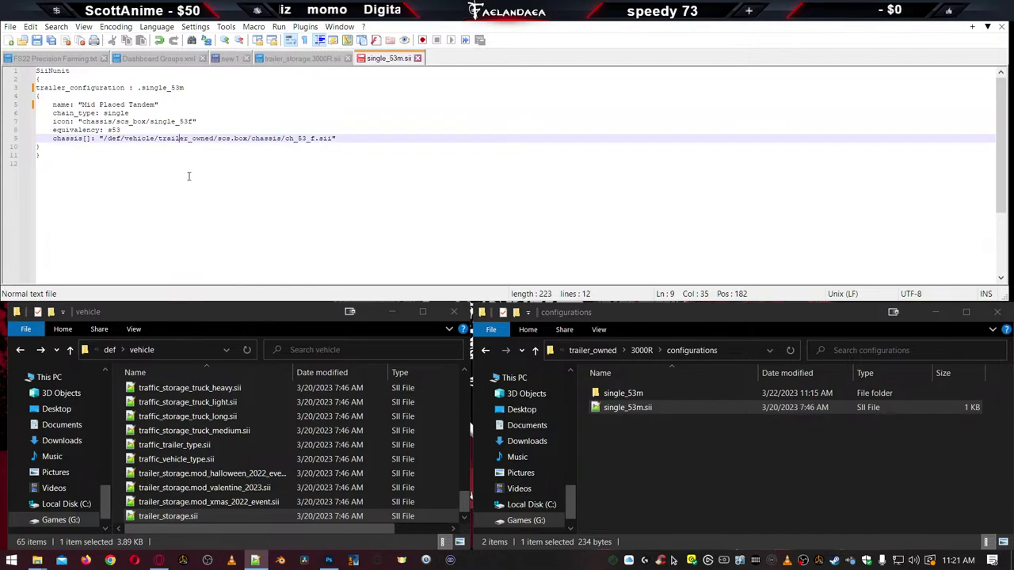
left_click(93, 130)
double_click(93, 130)
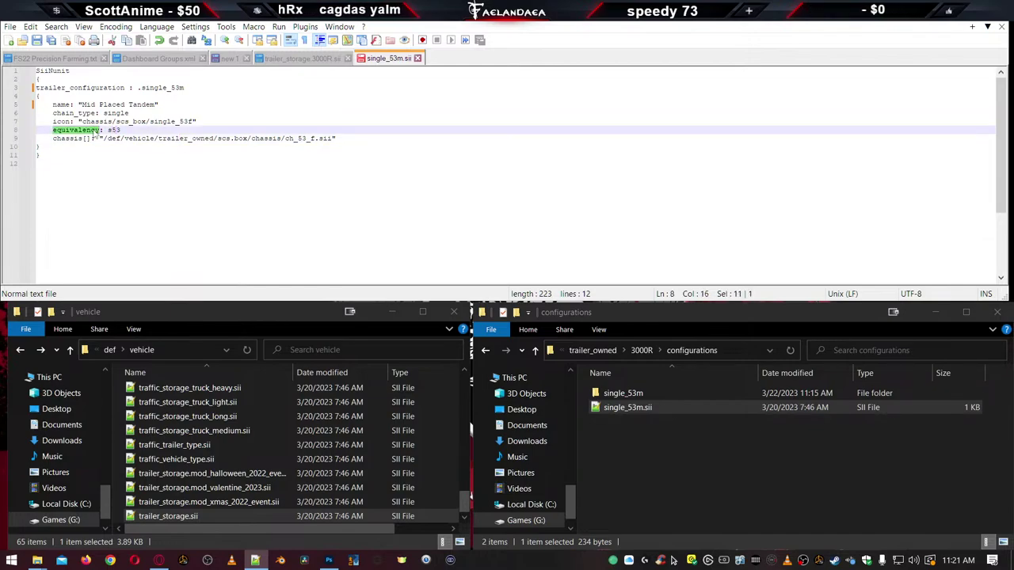
Change the chassis path from ch_53_f.sii to ch_53_m.sii, save, and close the file
left_click(315, 138)
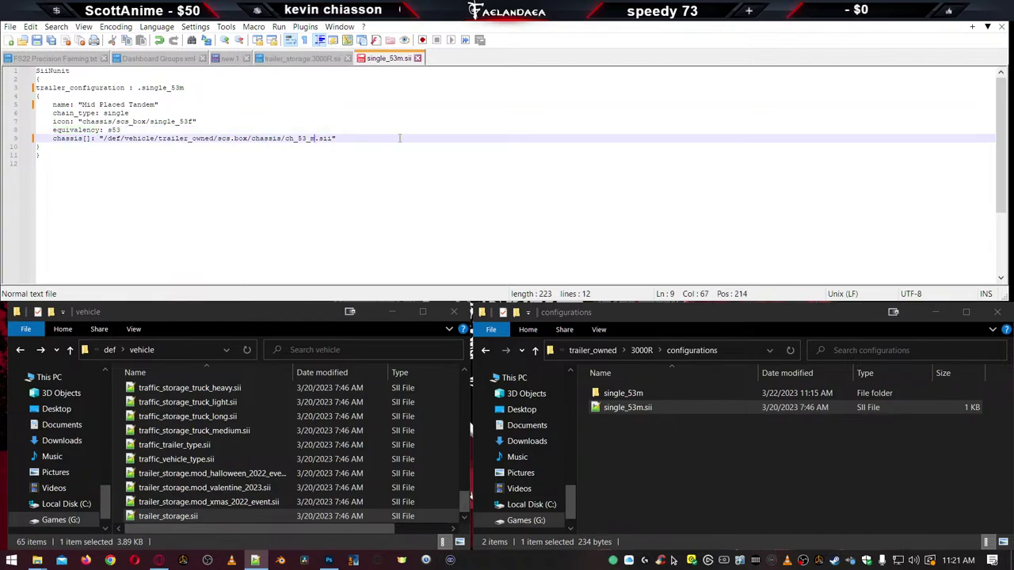
key("ctrl+s")
left_click(131, 129)
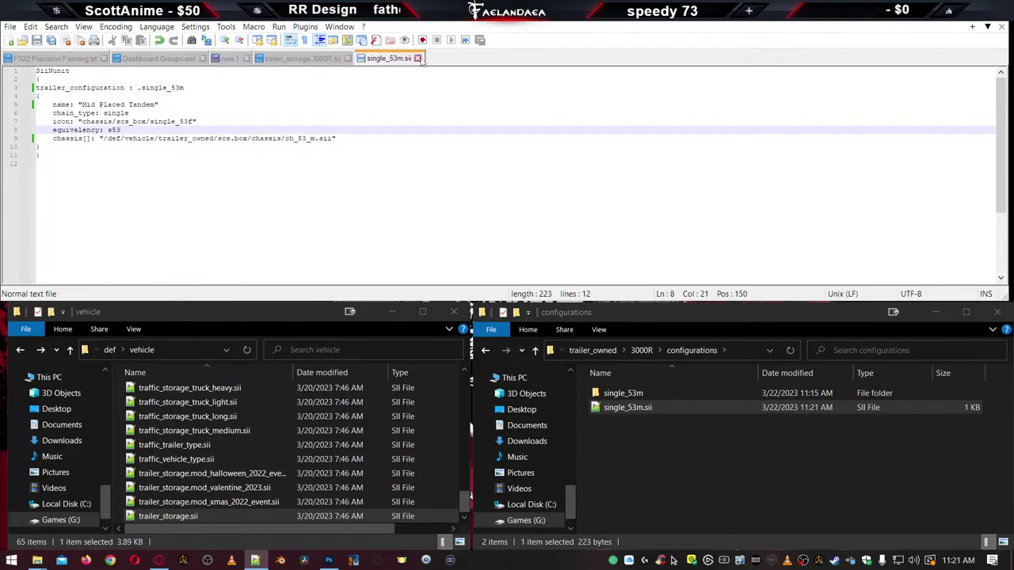
left_click(418, 58)
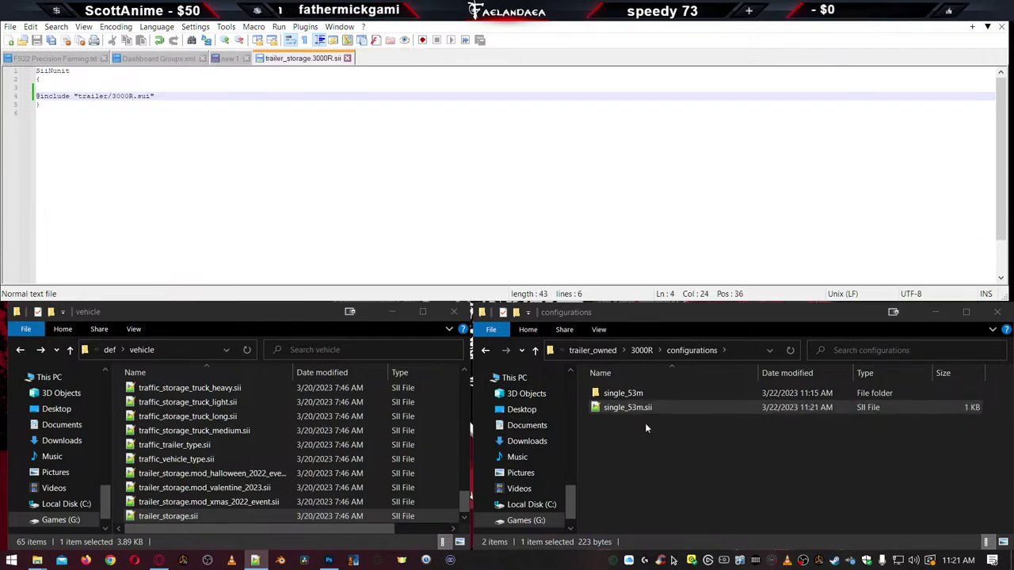
In dryvan.sii, change trailer_definition from single_53f to single_53m and save
double_click(623, 394)
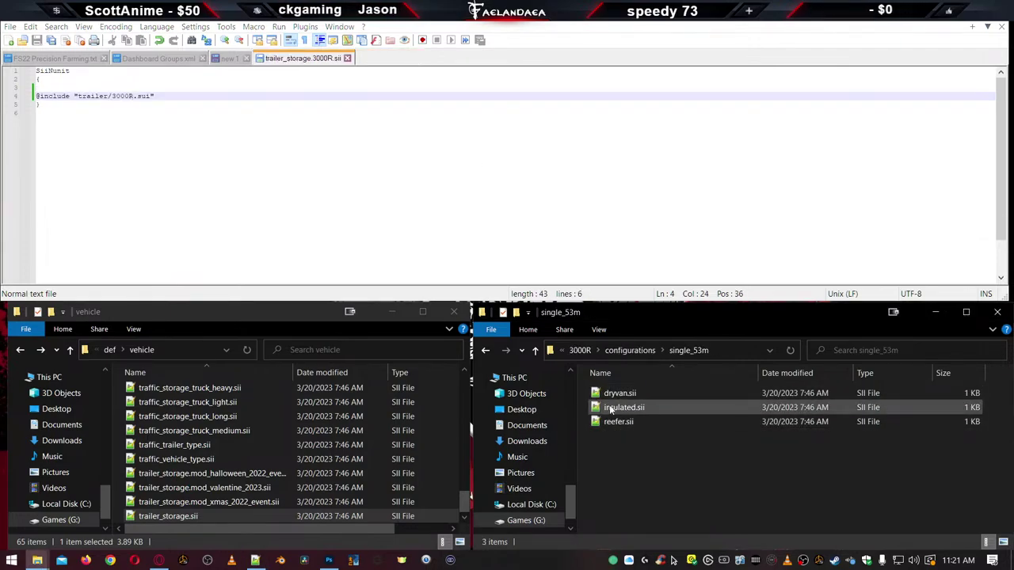
left_click(611, 409)
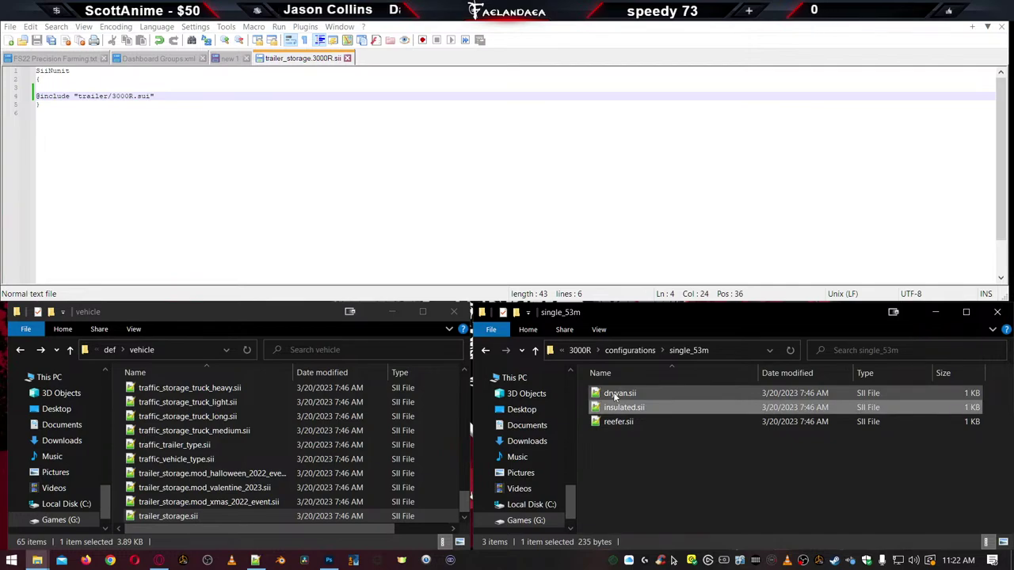
left_click(615, 396)
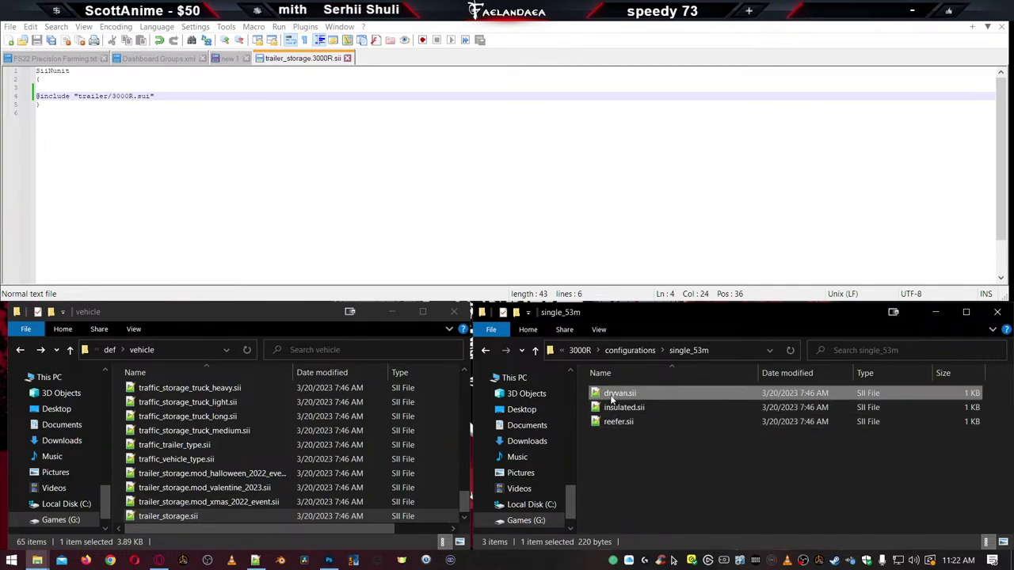
double_click(612, 400)
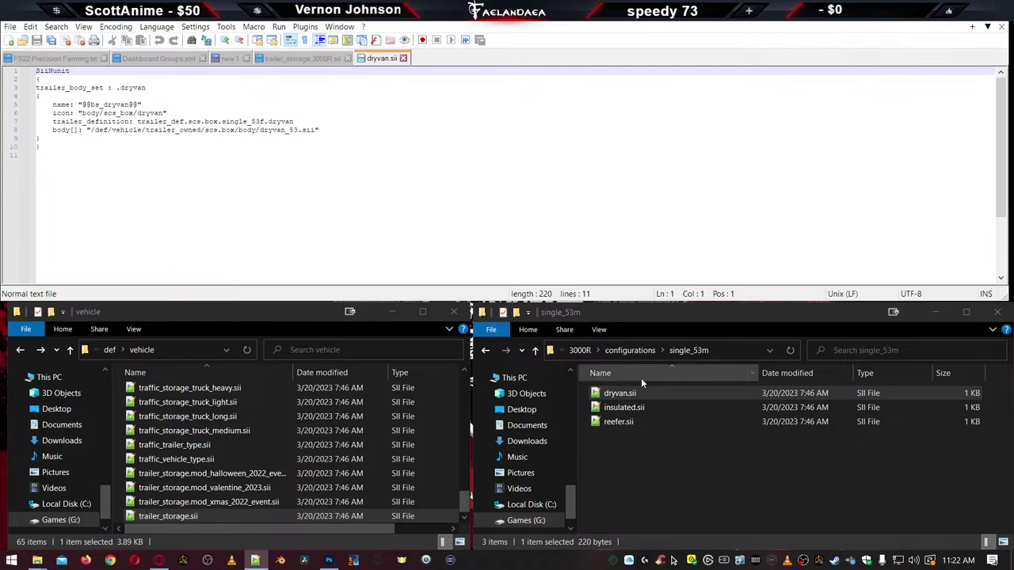
key("BackSpace")
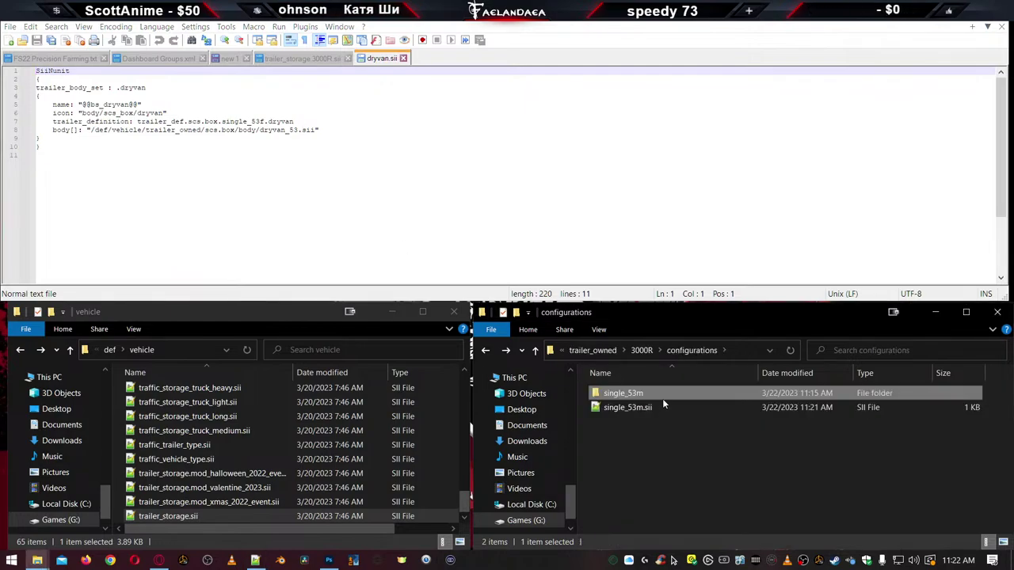
double_click(606, 394)
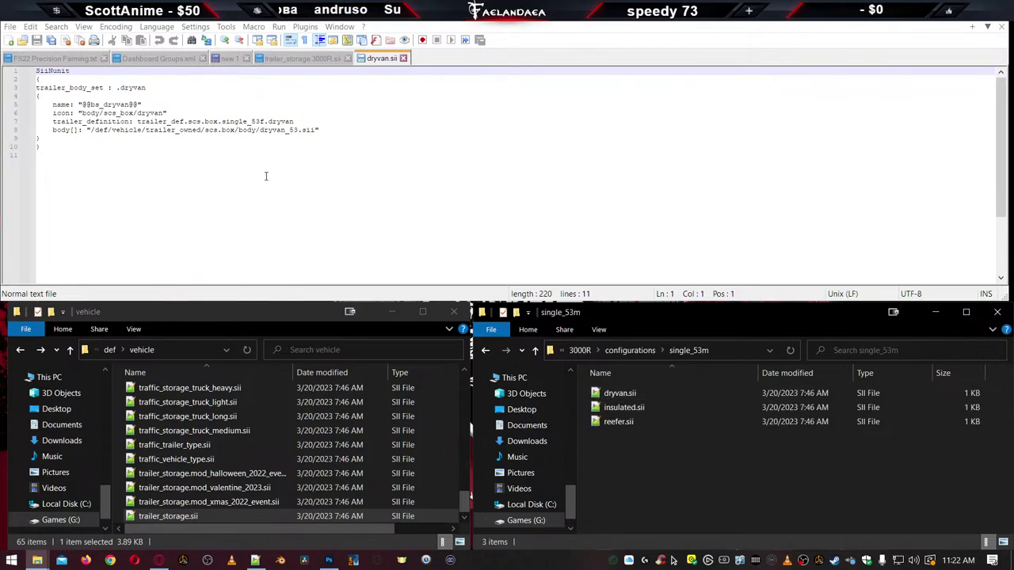
left_click(130, 104)
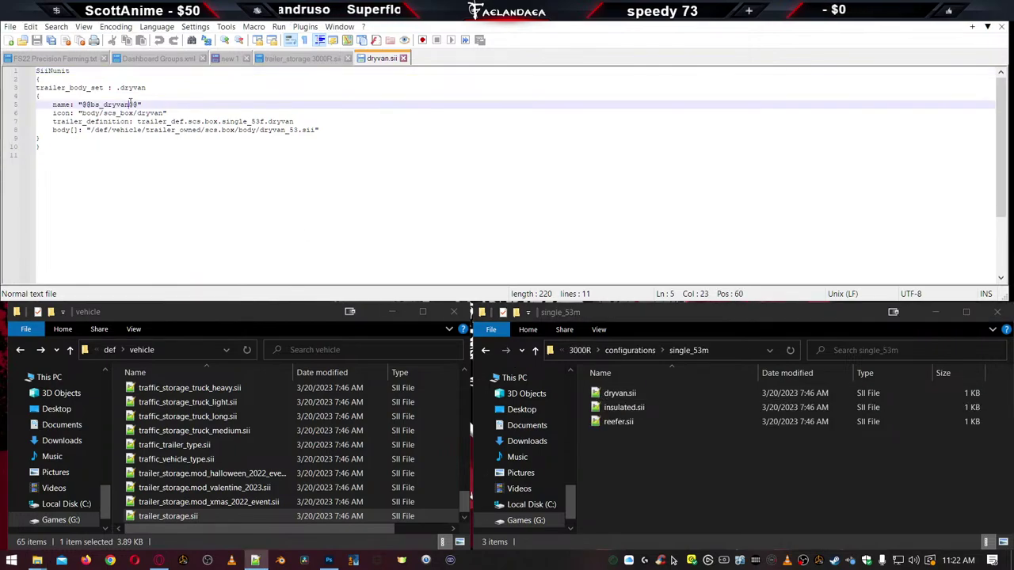
left_click(266, 121)
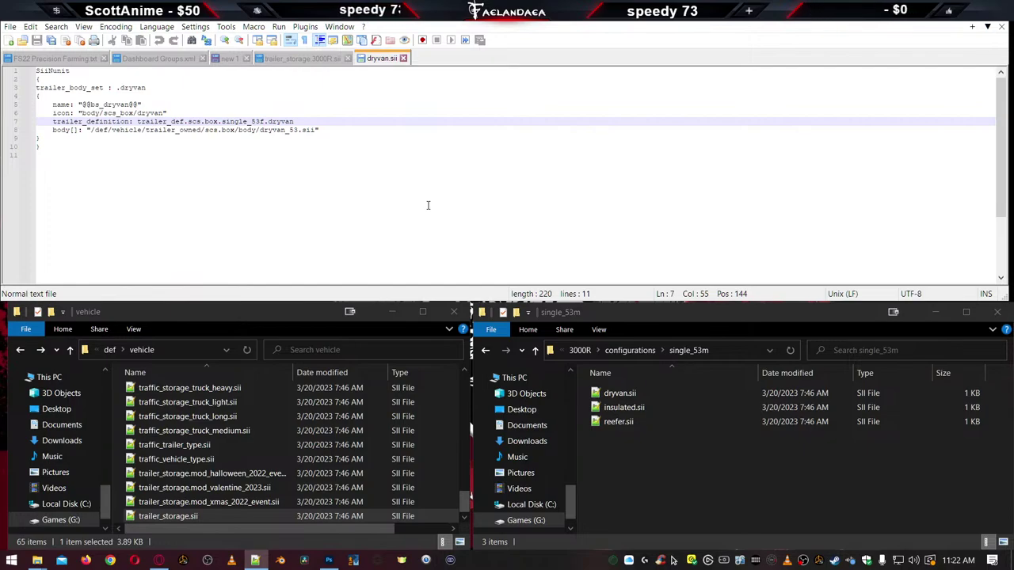
key("BackSpace")
type("m")
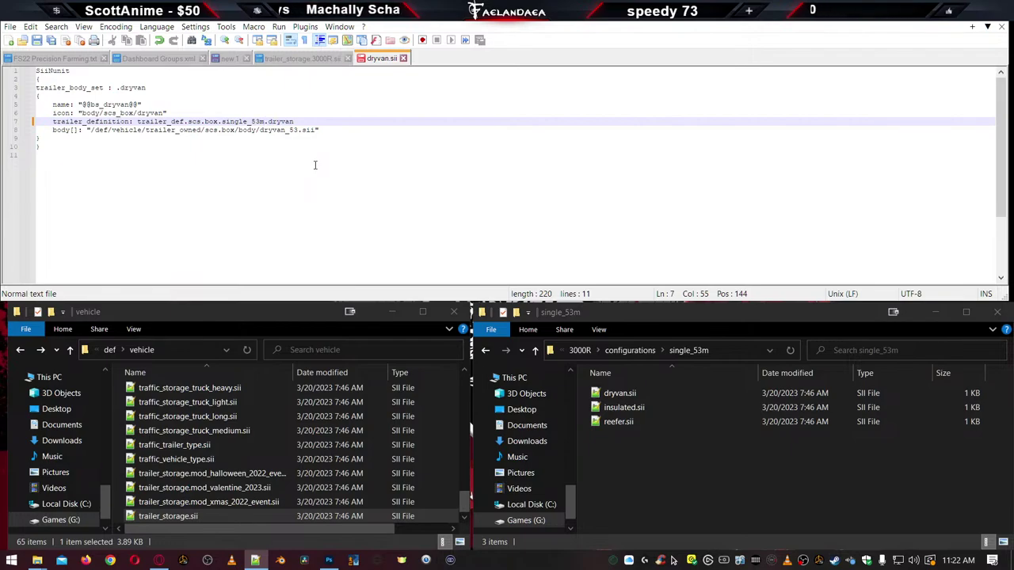
key("ctrl+s")
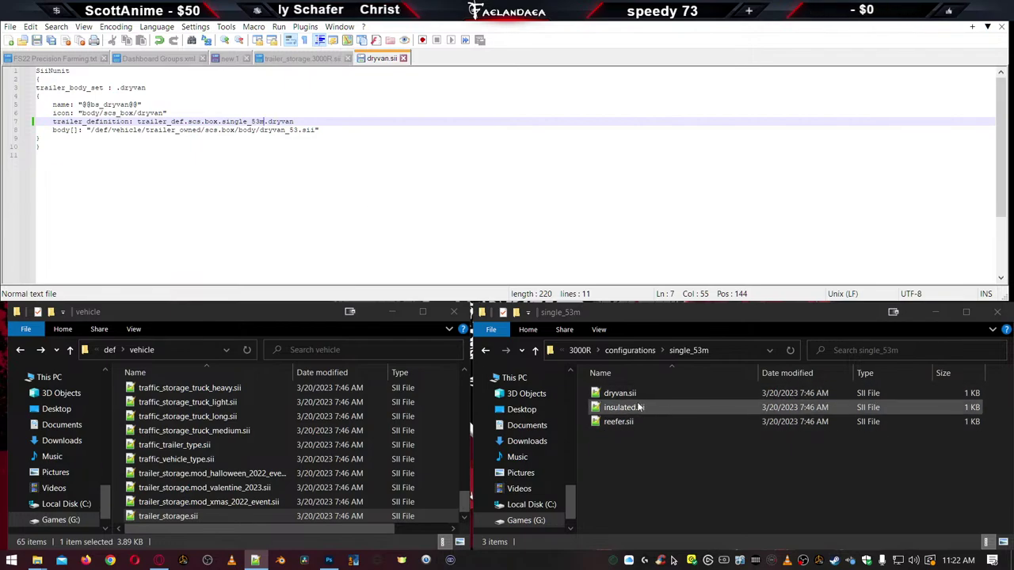
Make the same single_53m change in insulated.sii and reefer.sii, saving both and closing reefer.sii
double_click(625, 407)
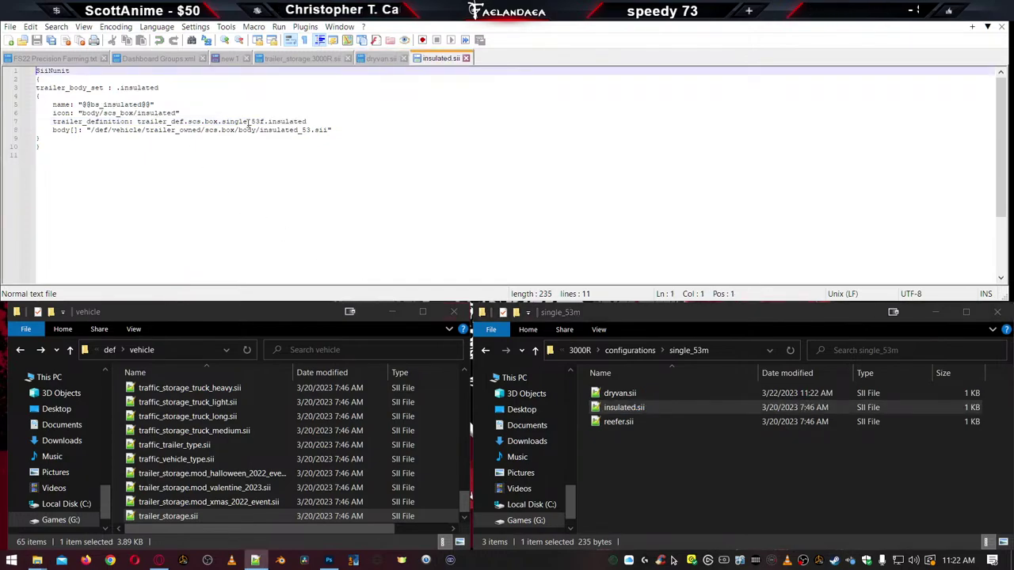
left_click(265, 122)
key("BackSpace")
type("m")
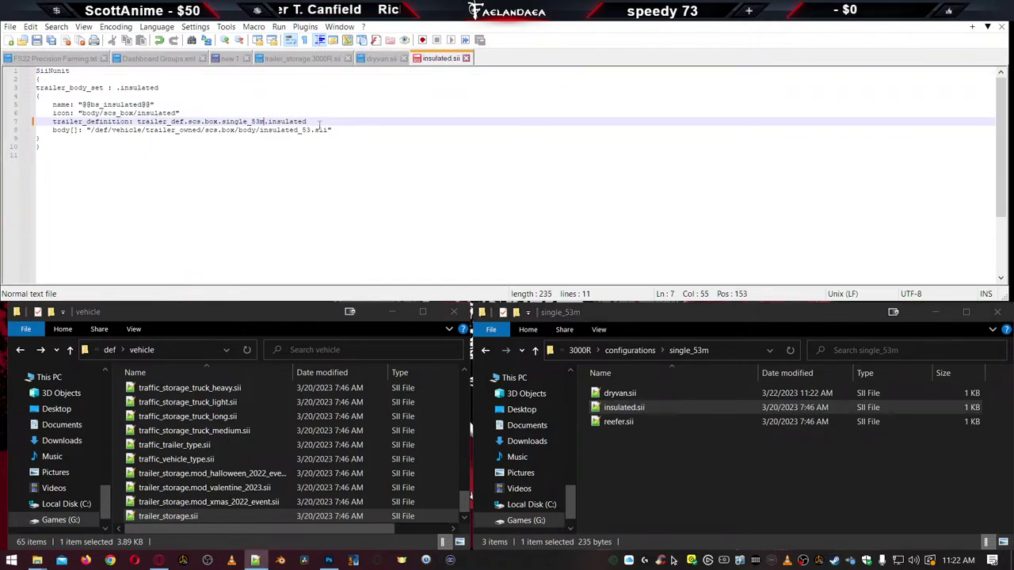
key("ctrl+s")
double_click(614, 421)
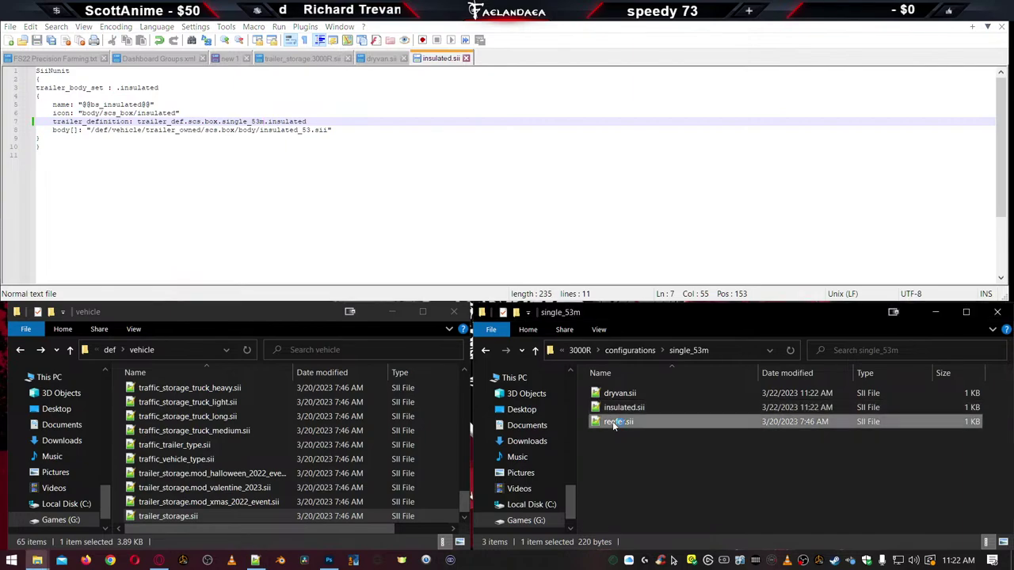
left_click(266, 122)
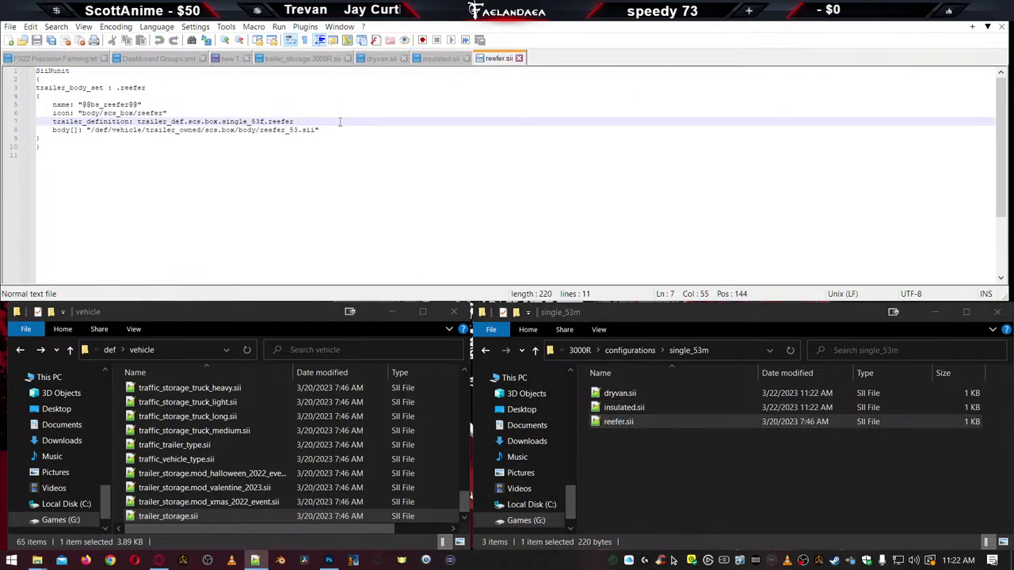
key("BackSpace")
type("m")
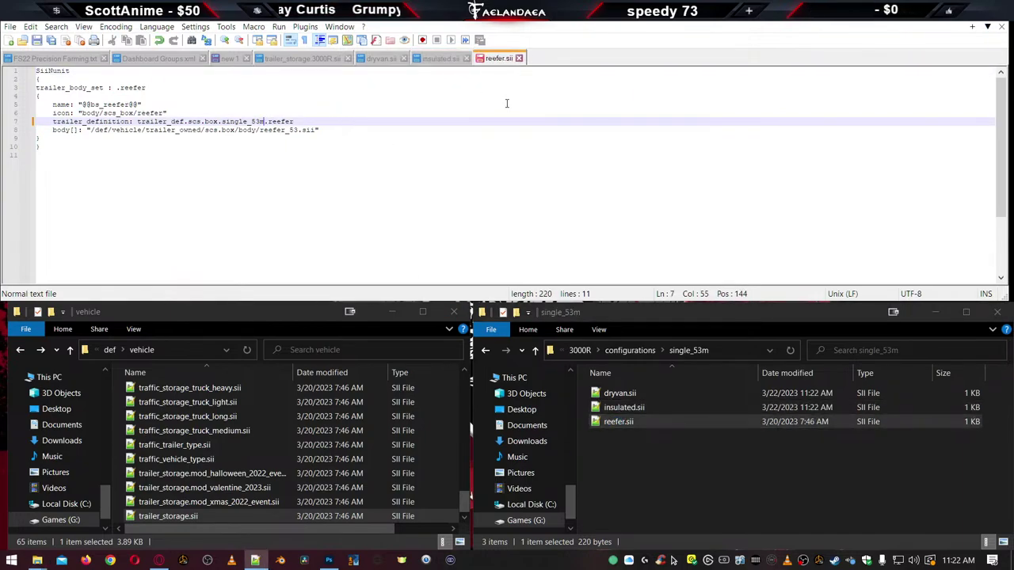
key("ctrl+s")
key("ctrl+w")
Duplicate reefer.sii and rename the copy to 3000R.sii
left_click(618, 421)
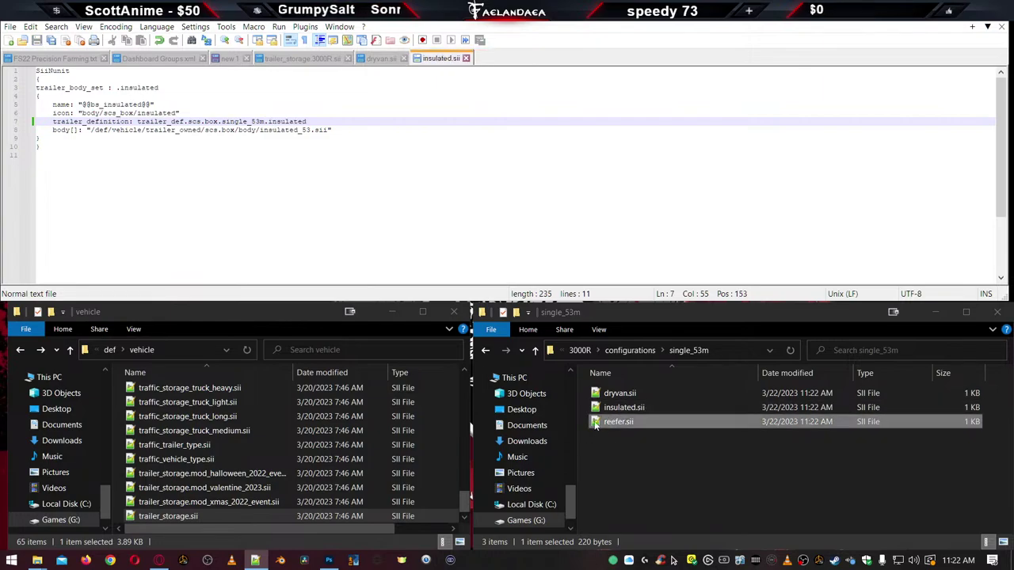
key("ctrl+c")
key("ctrl+v")
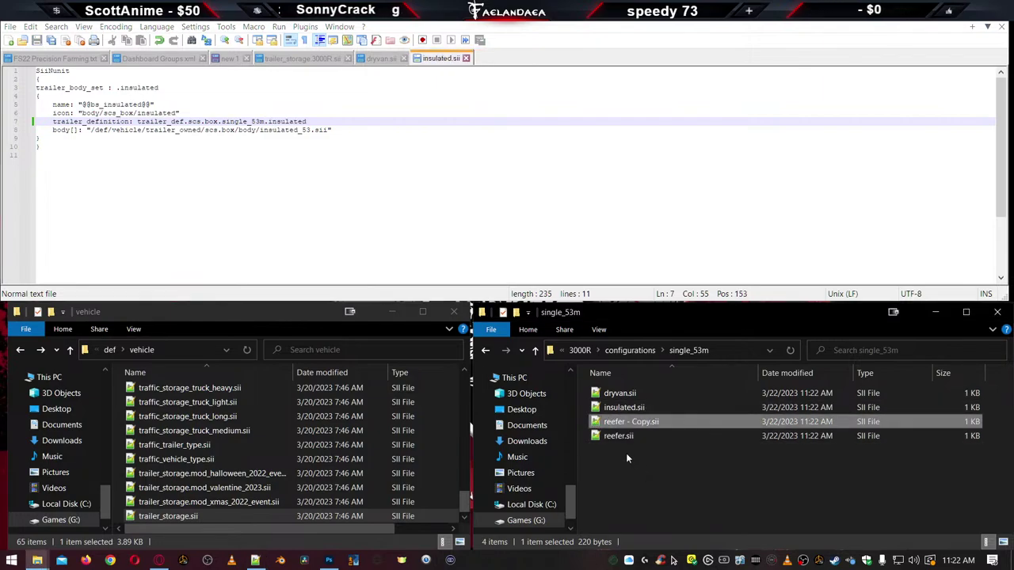
key("F2")
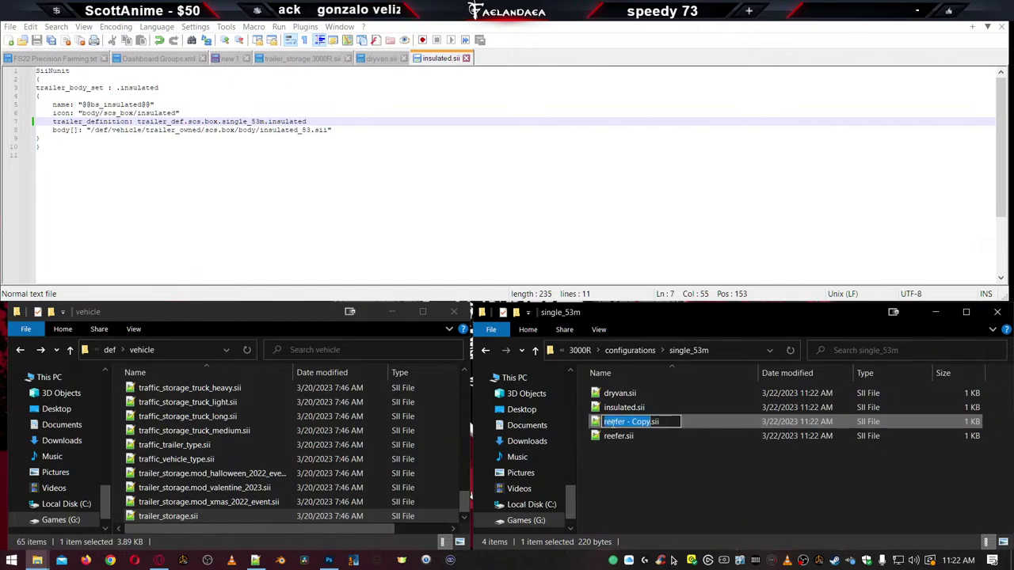
type("3000R")
key("Return")
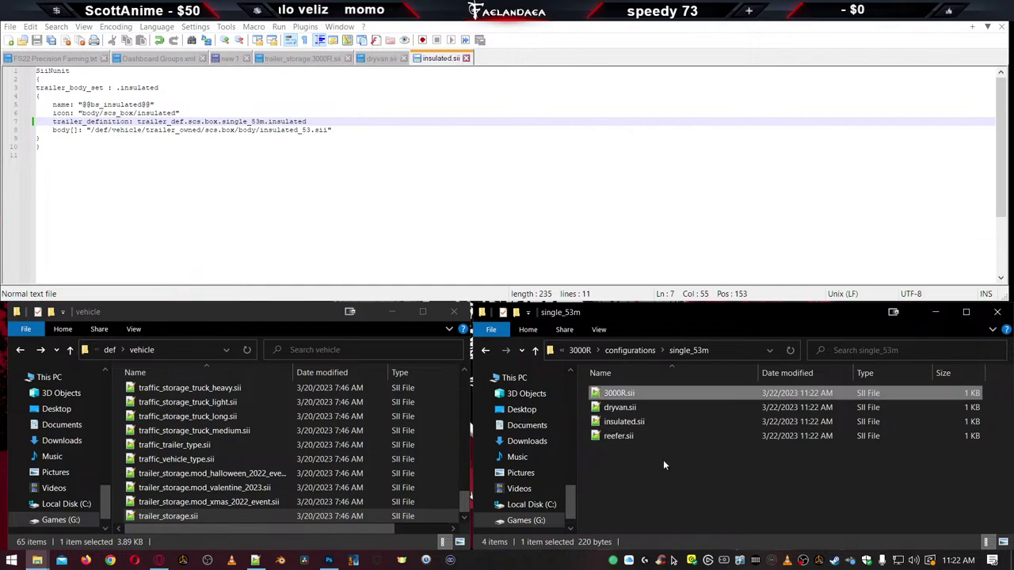
In 3000R.sii, rename the body set from reefer to 3000R, keeping the icon path as reefer
double_click(611, 396)
double_click(132, 87)
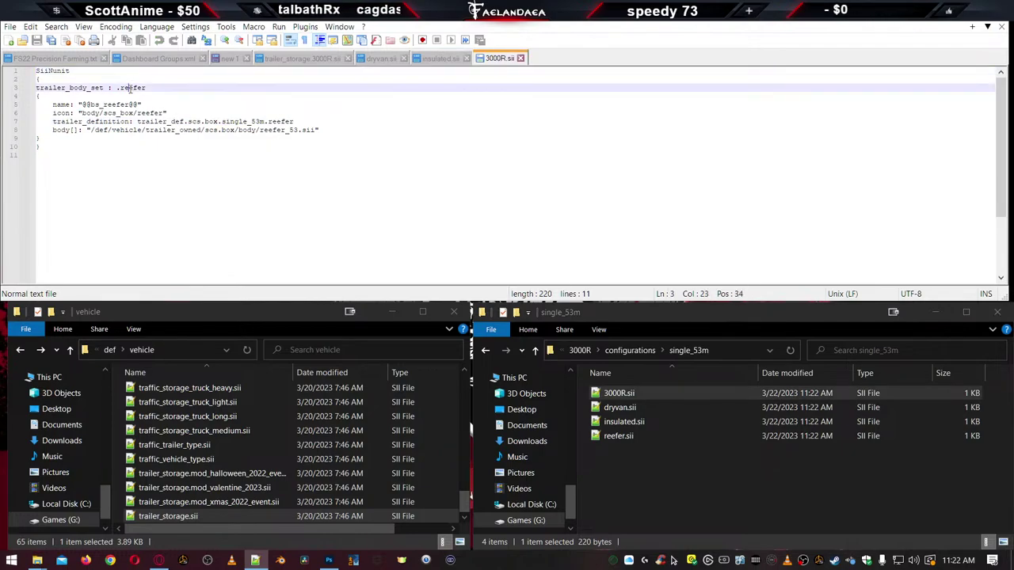
type("3000R")
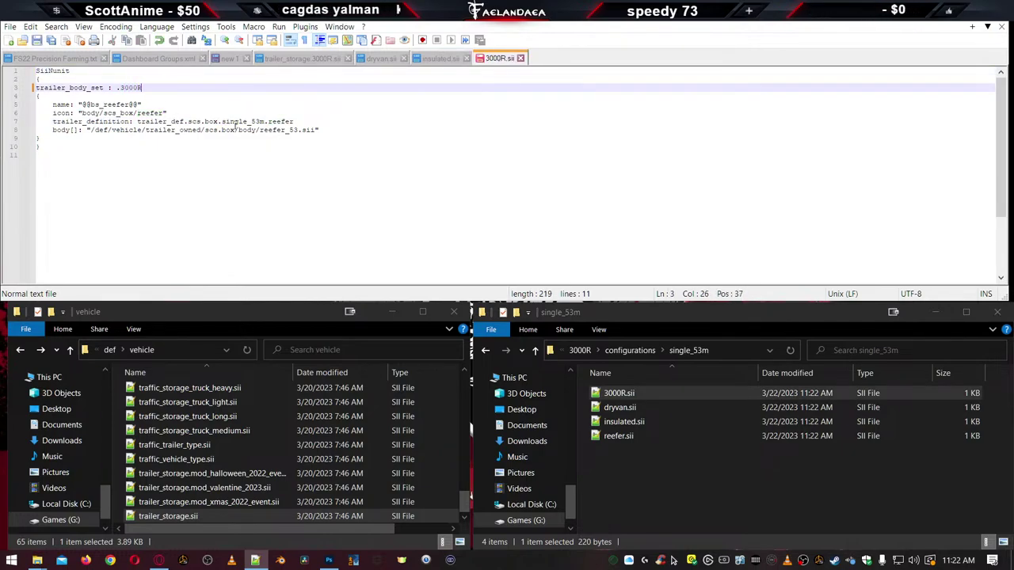
double_click(147, 113)
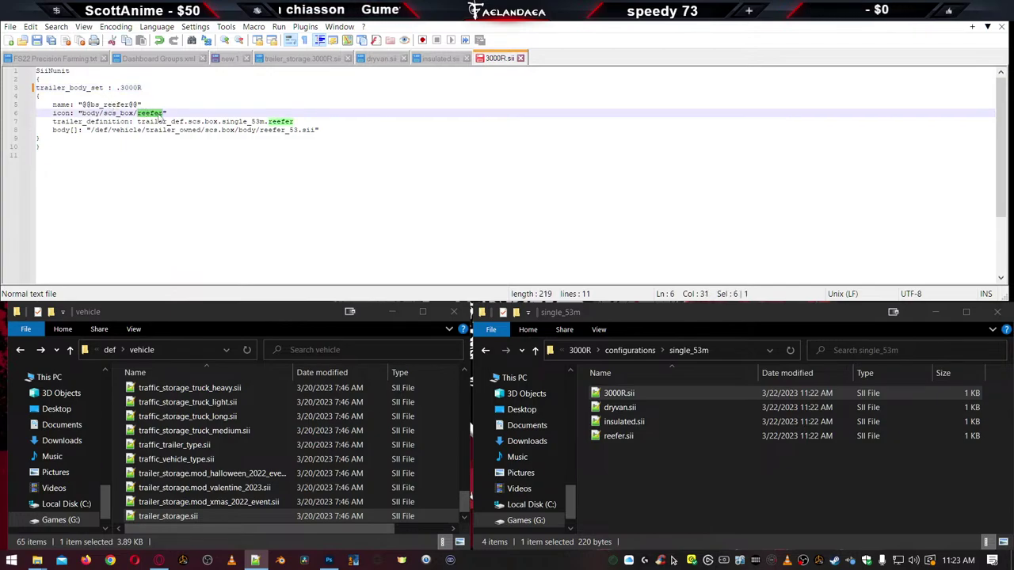
type("30")
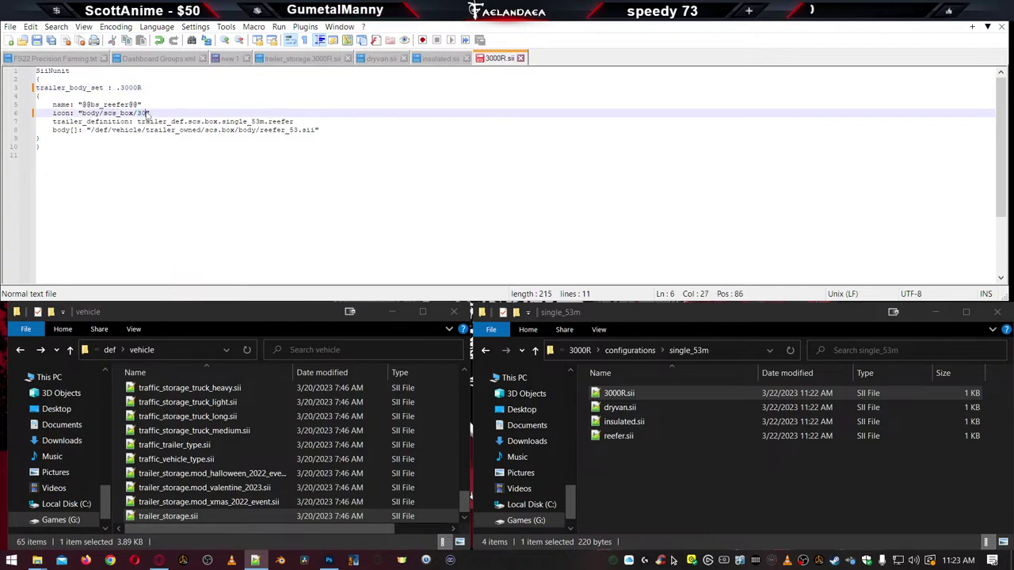
type("00R")
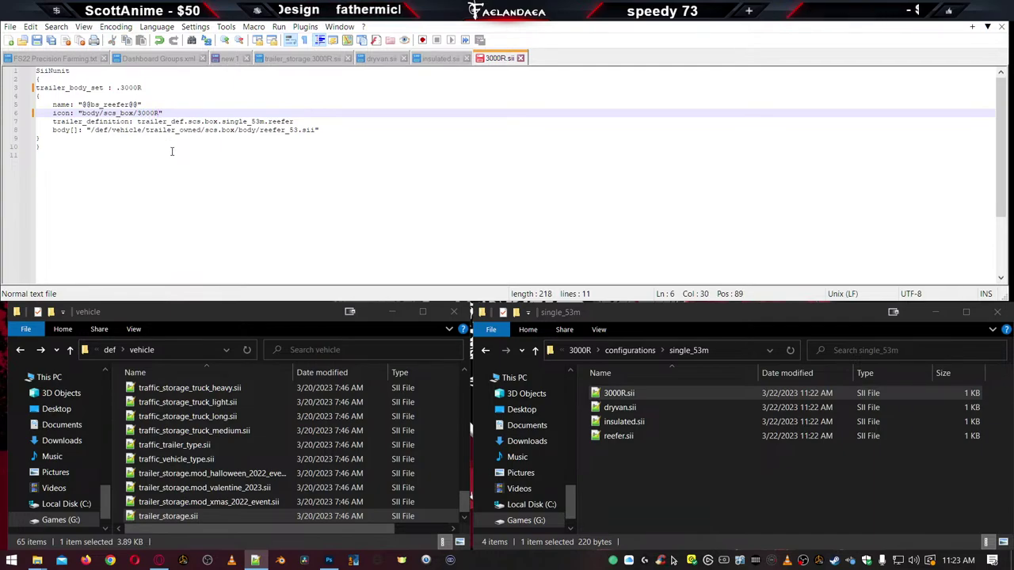
key("BackSpace")
key("BackSpace")
key("BackSpace")
key("BackSpace")
key("ctrl+z")
key("ctrl+z")
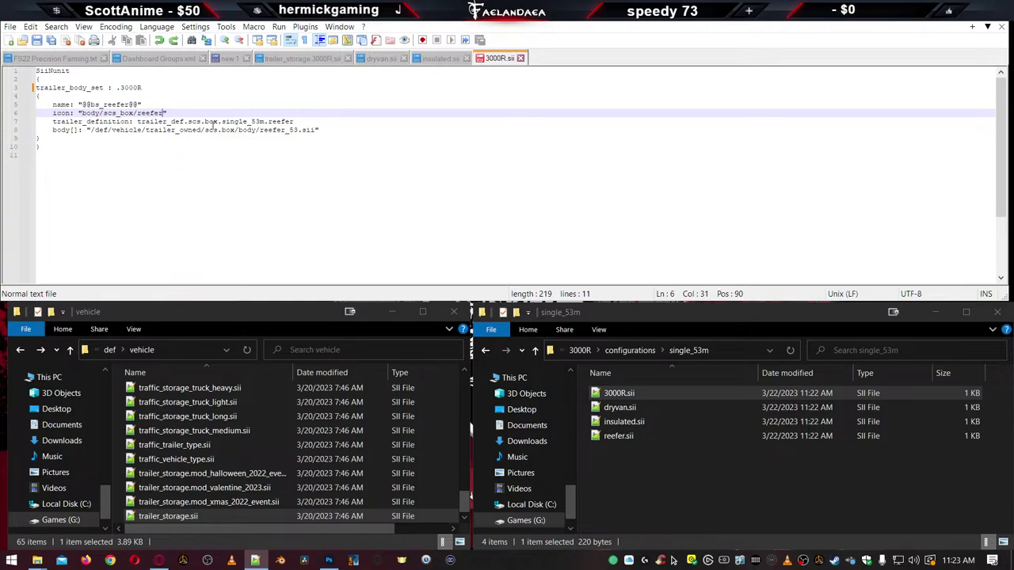
Change the trailer definition to end in single_53m.3000R
left_click(282, 124)
double_click(281, 121)
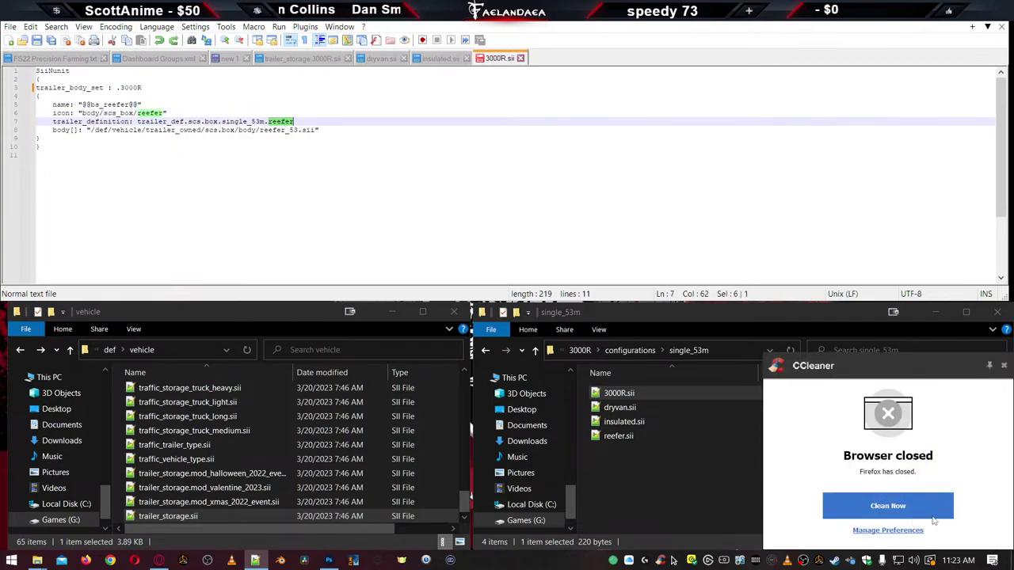
left_click(903, 508)
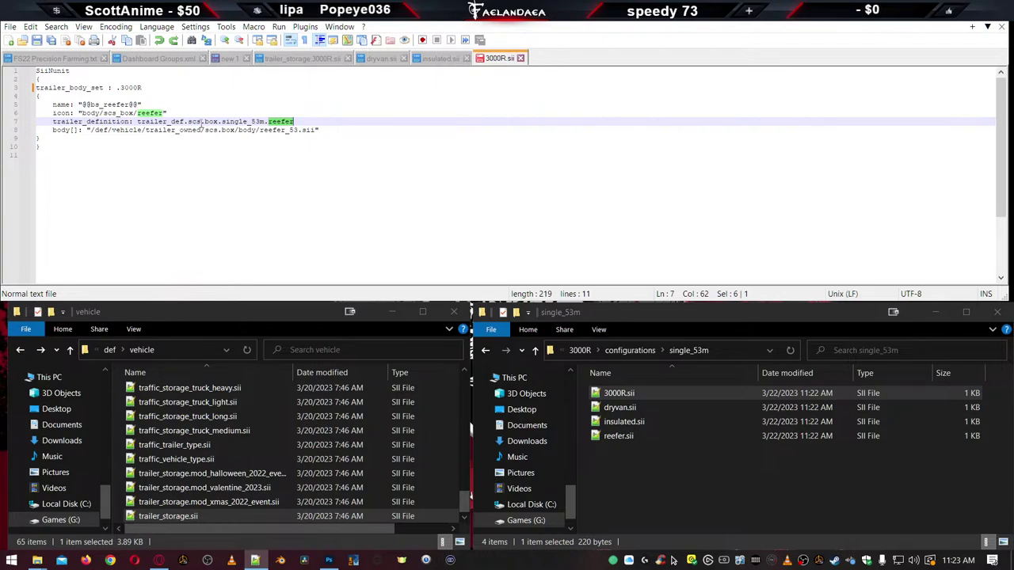
type("3000R")
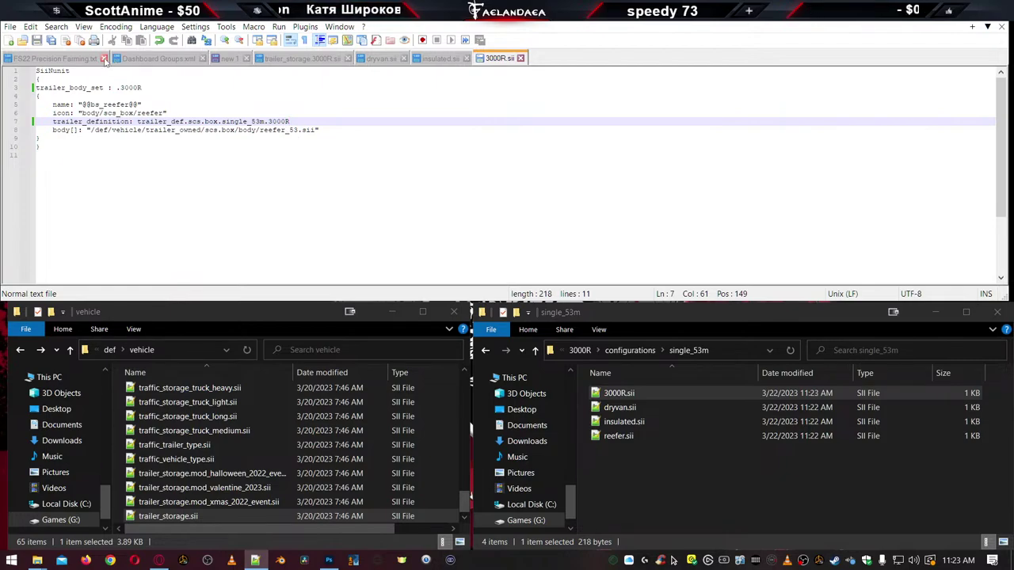
Close the FS22 Precision Farming notes and Dashboard Groups.xml tabs, returning to 3000R.sii
left_click(103, 60)
left_click(93, 59)
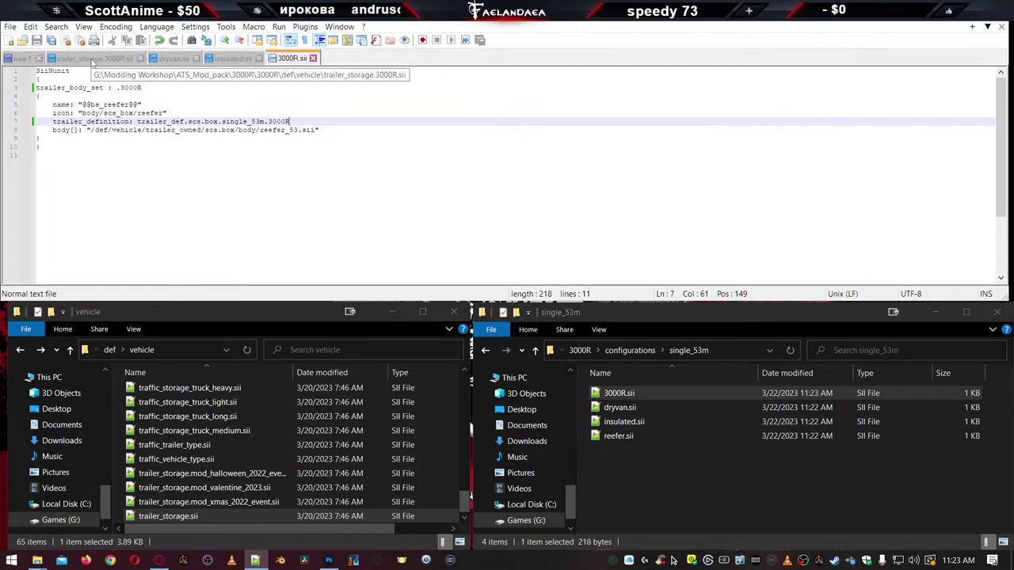
left_click(27, 60)
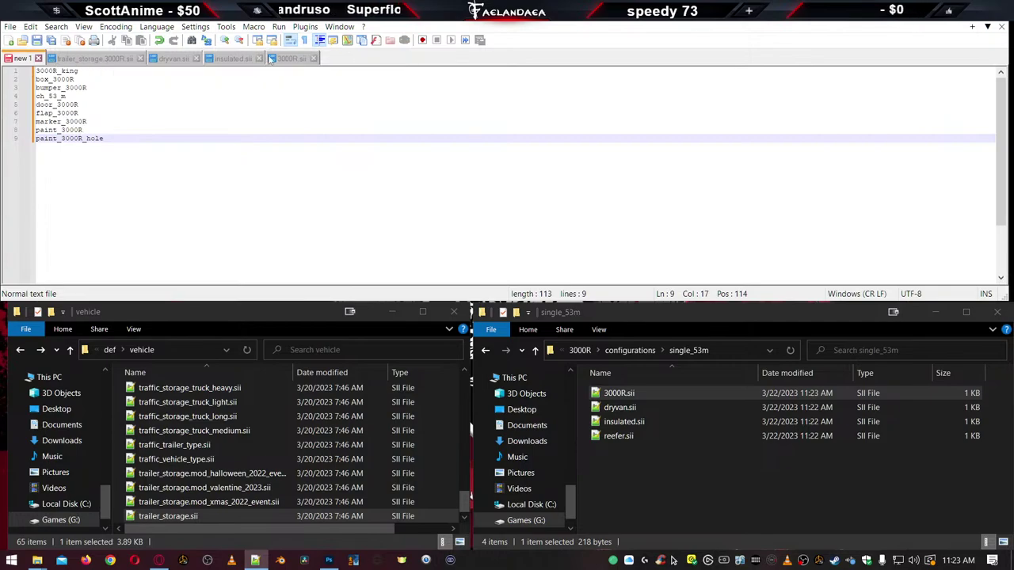
left_click(271, 60)
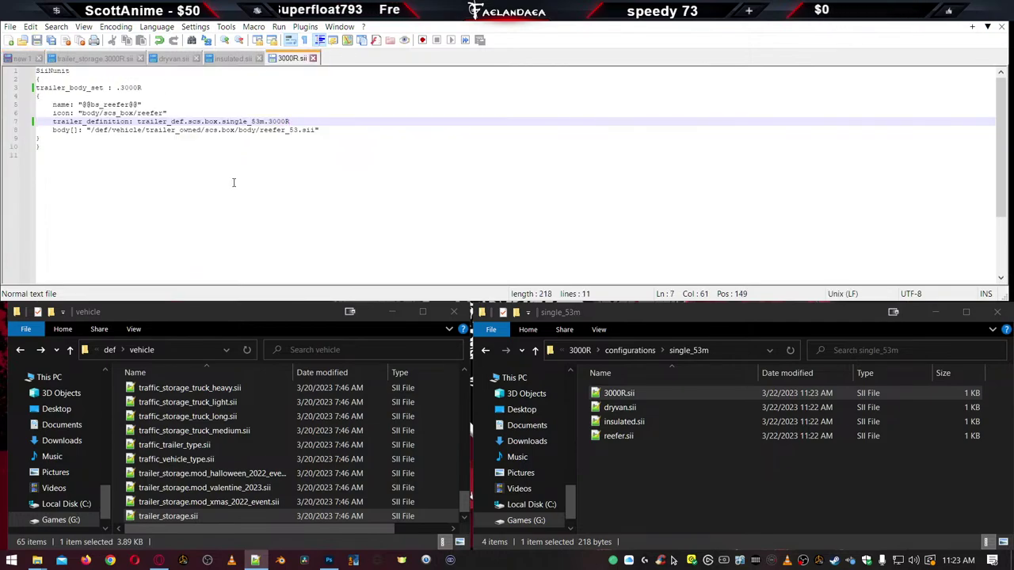
Replace scs.box with 3000R in the body path on line 8
left_click(325, 132)
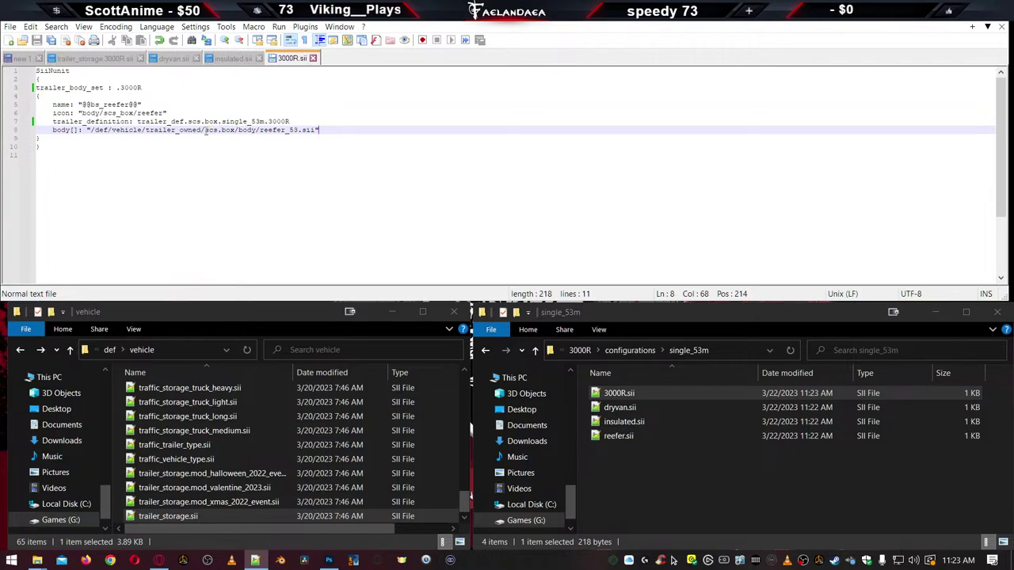
left_click(205, 131)
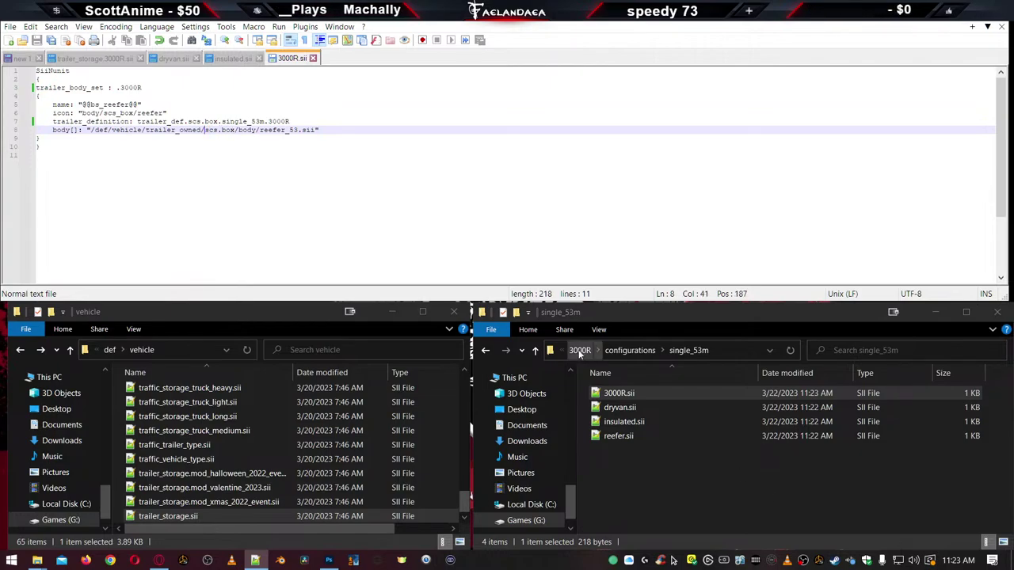
left_click(580, 350)
left_click(651, 351)
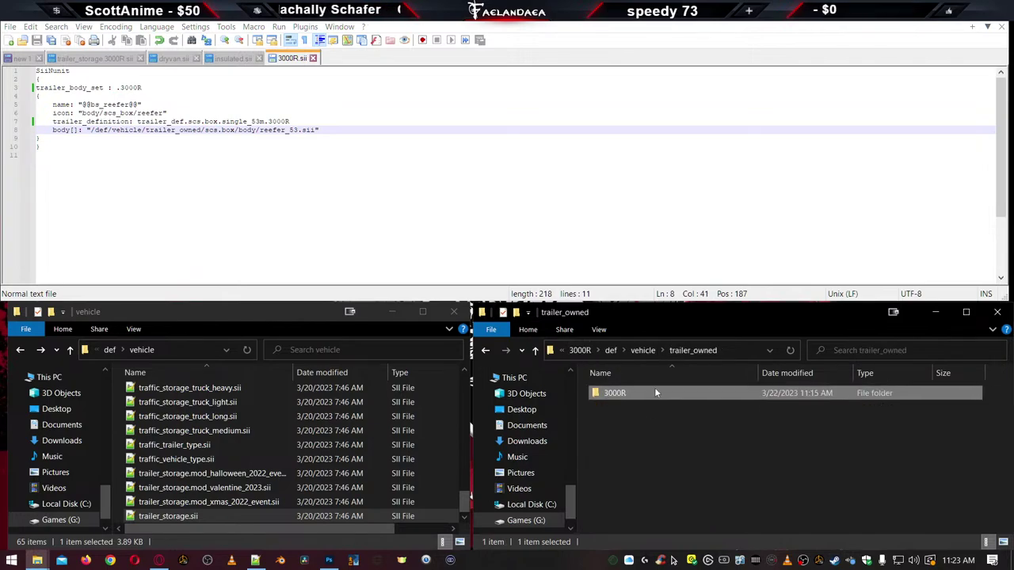
double_click(614, 394)
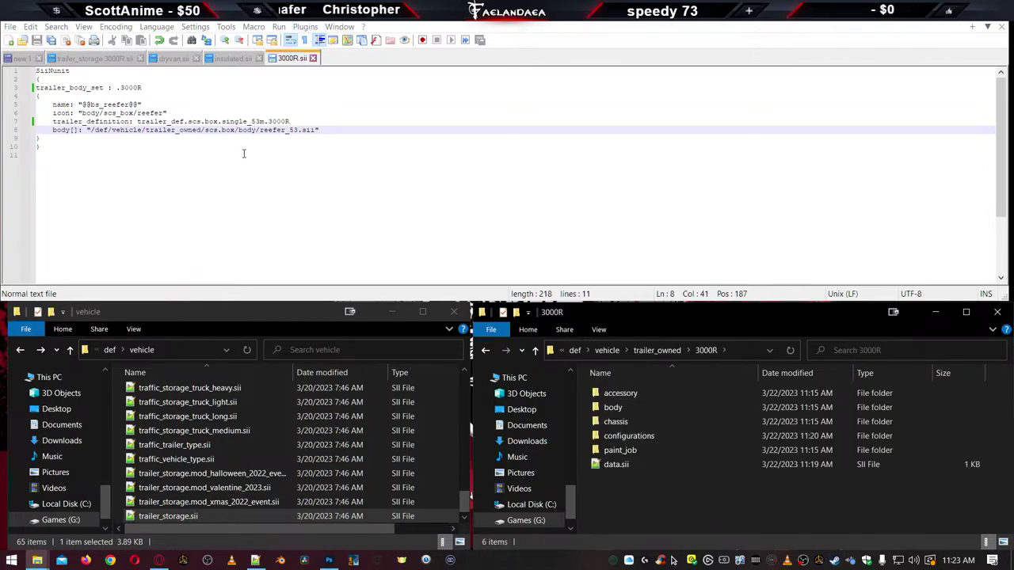
left_click_drag(207, 131, 235, 131)
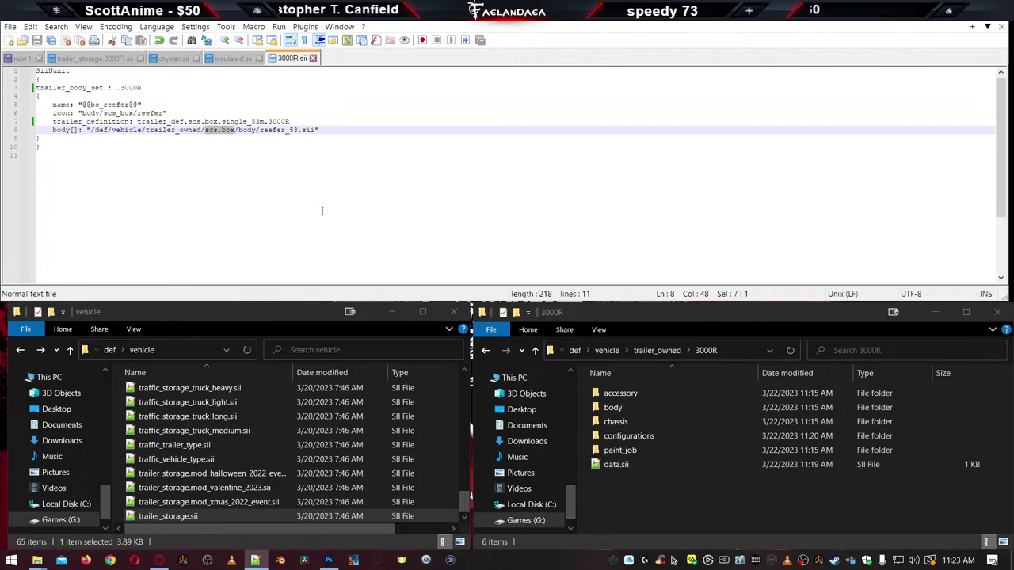
type("3000R")
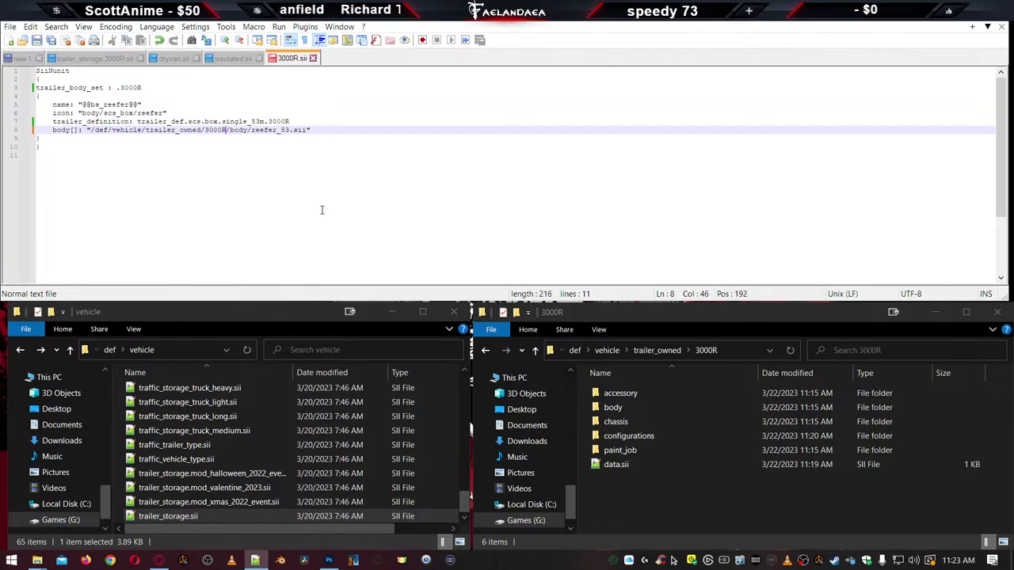
Copy reefer_53.sii as 3000R.sii in the body folder and change the path's file name to 3000R
double_click(614, 408)
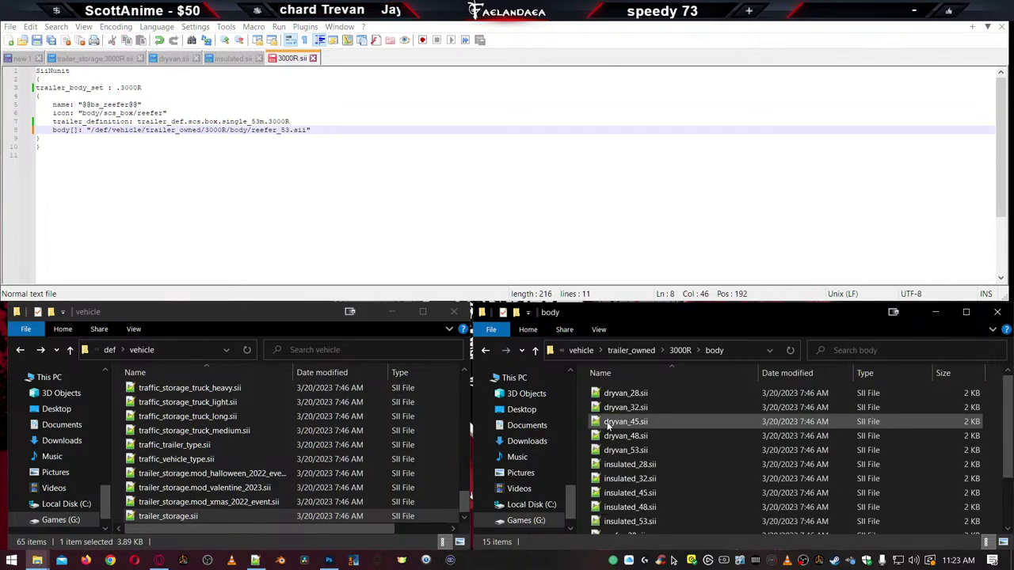
double_click(278, 130)
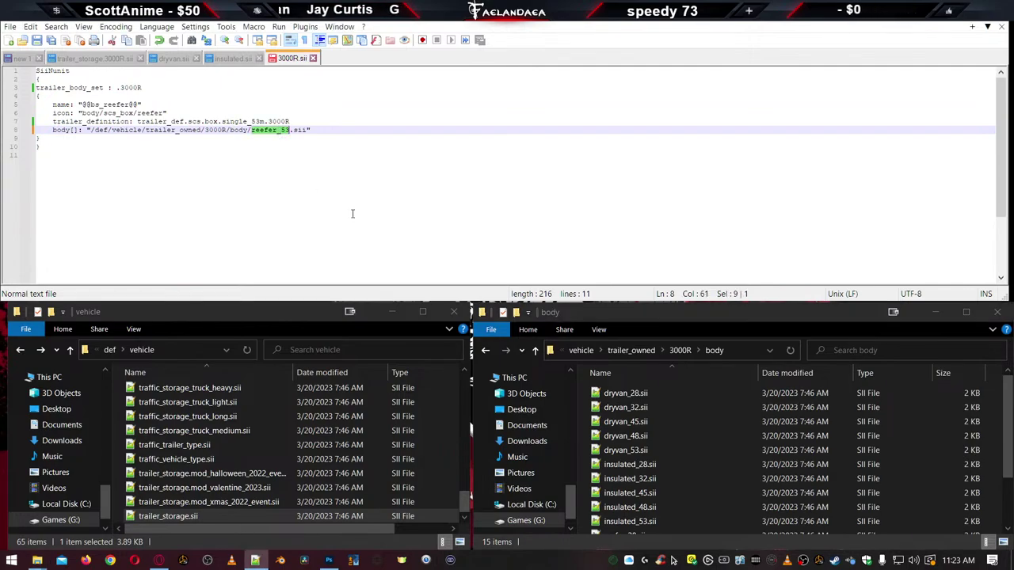
scroll(646, 483, "down", 2)
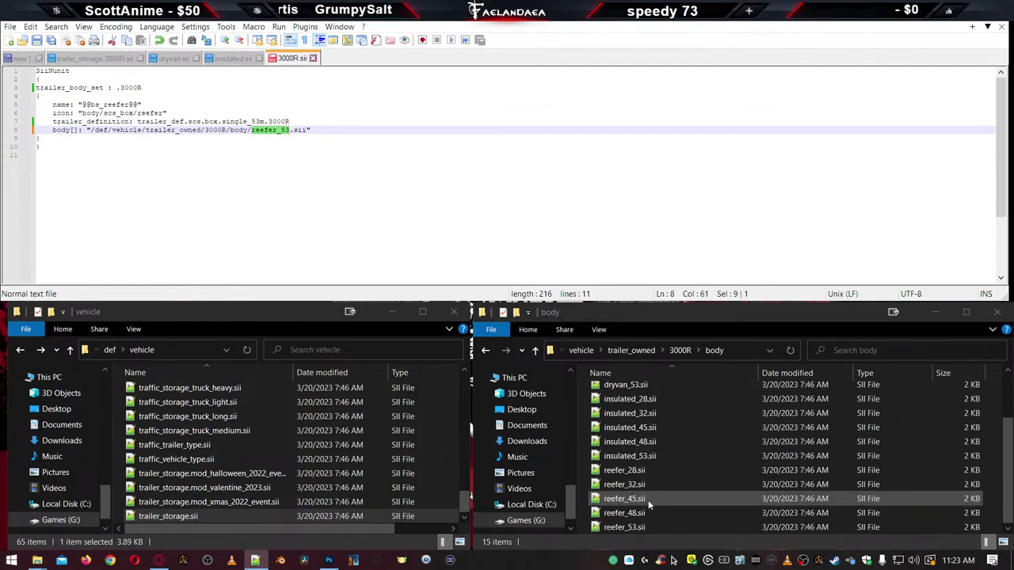
left_click(622, 528)
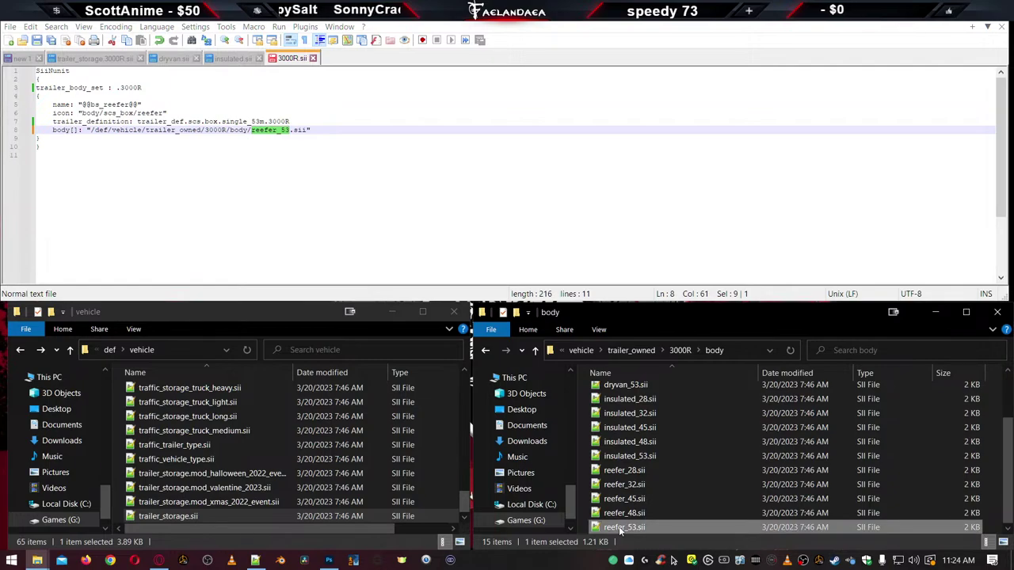
key("ctrl+c")
key("ctrl+v")
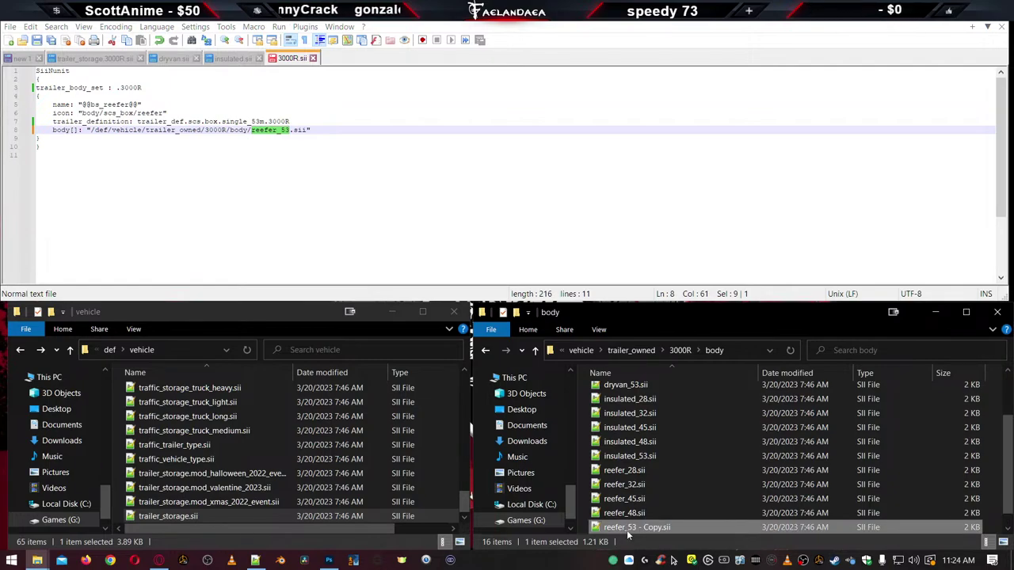
key("F2")
type("3000R")
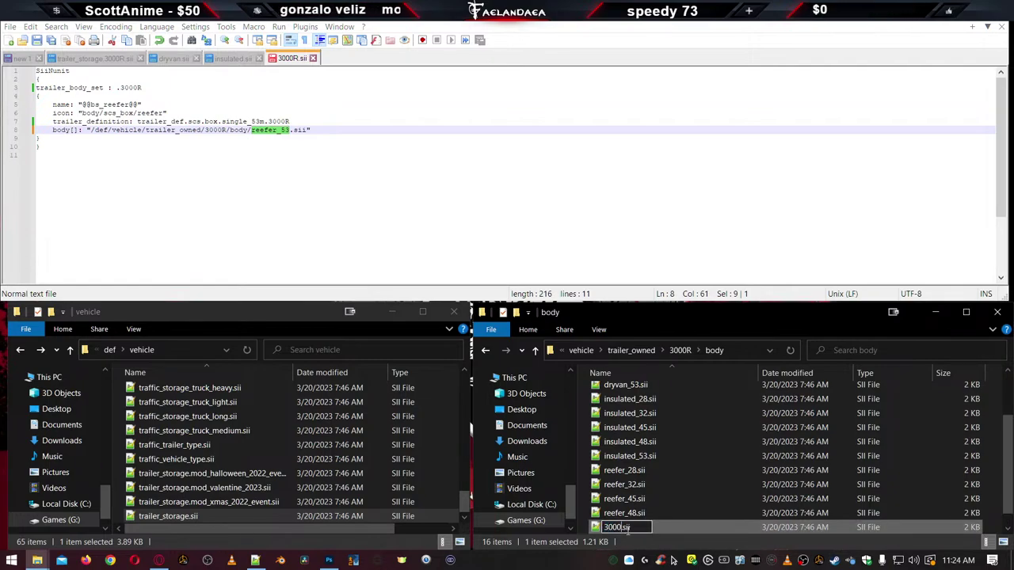
key("Return")
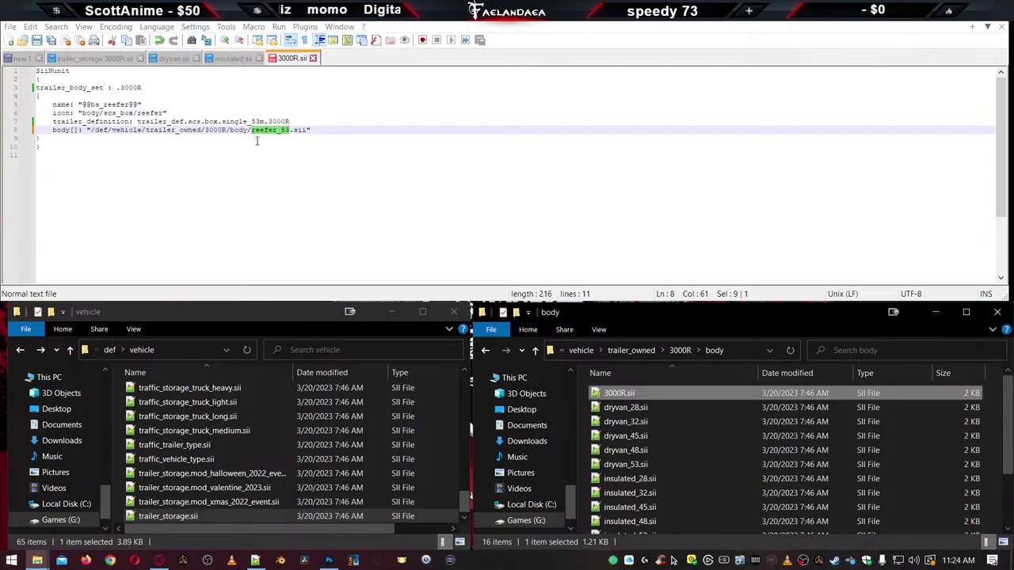
key("alt+Tab")
type("3")
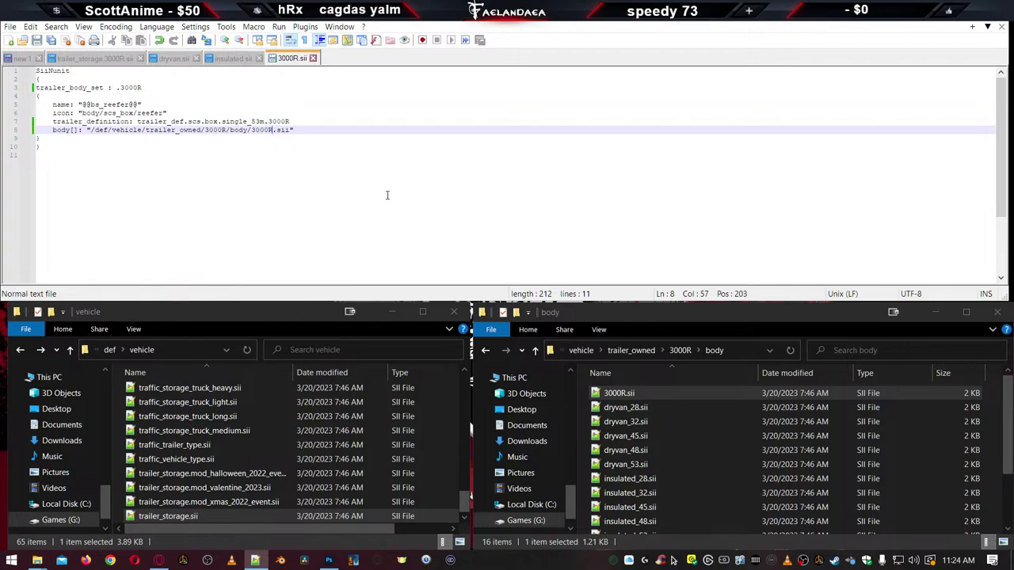
Delete the other body files from dryvan_28.sii through reefer_53.sii, leaving only 3000R.sii
left_click(623, 413)
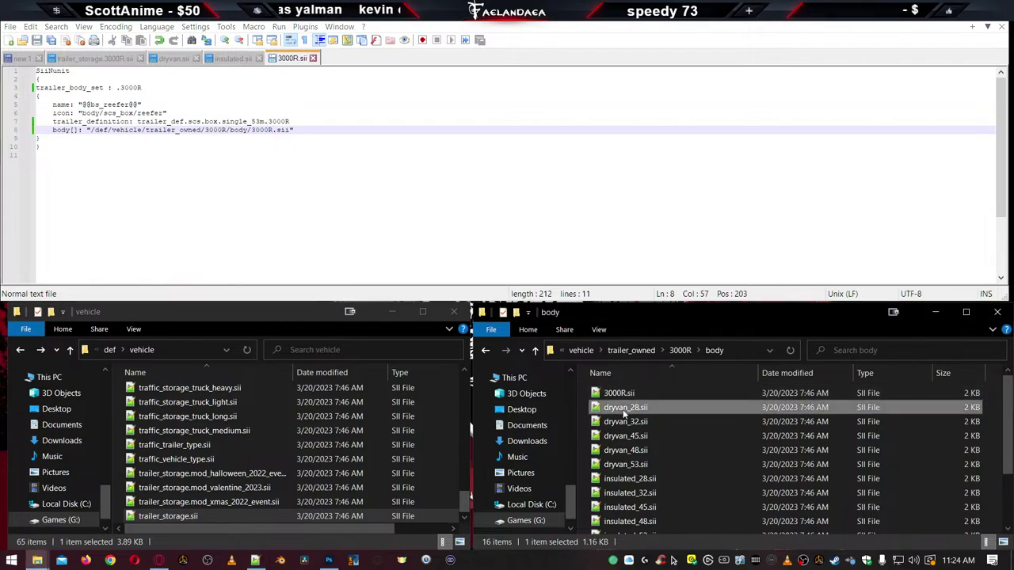
scroll(626, 459, "down", 2)
left_click(626, 528, "shift")
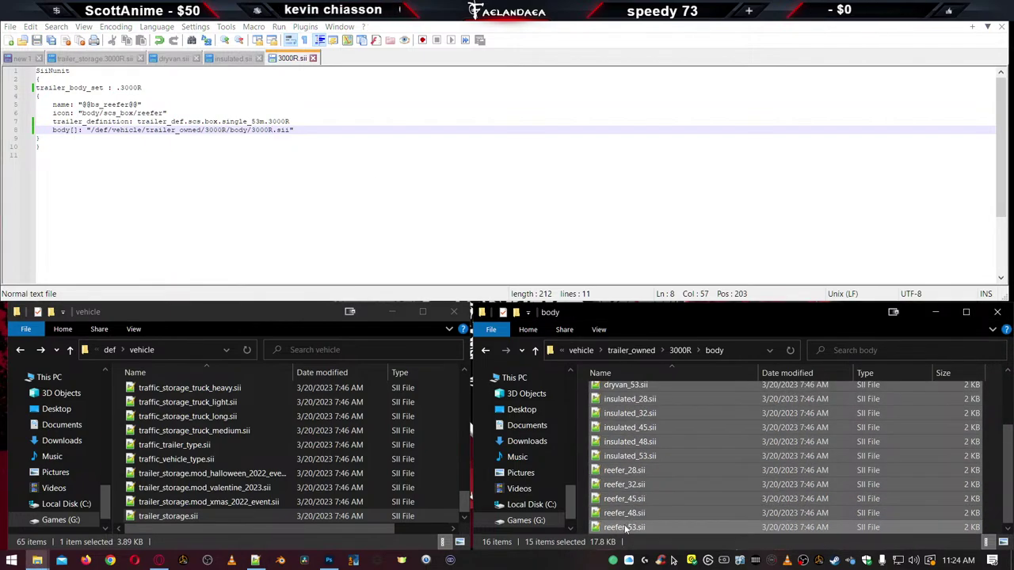
key("Delete")
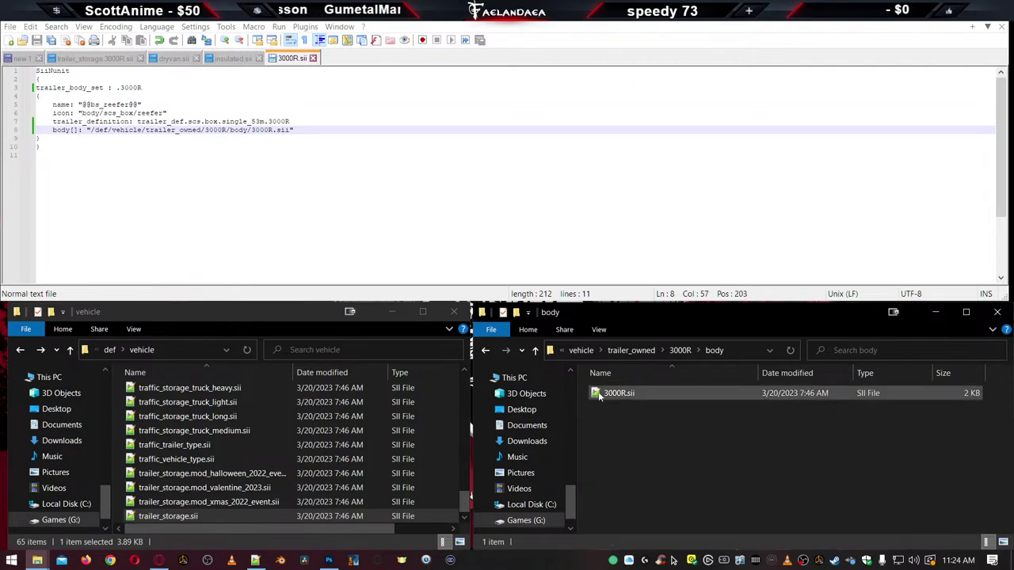
In the new 3000R.sii body file, replace scs_box with 3000R in the body data name
double_click(600, 395)
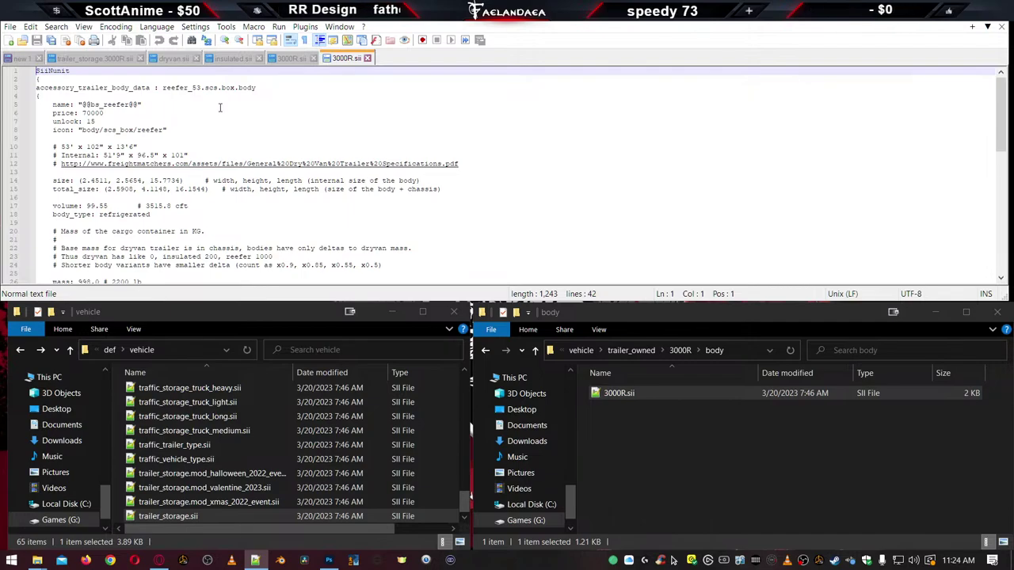
left_click_drag(205, 87, 232, 85)
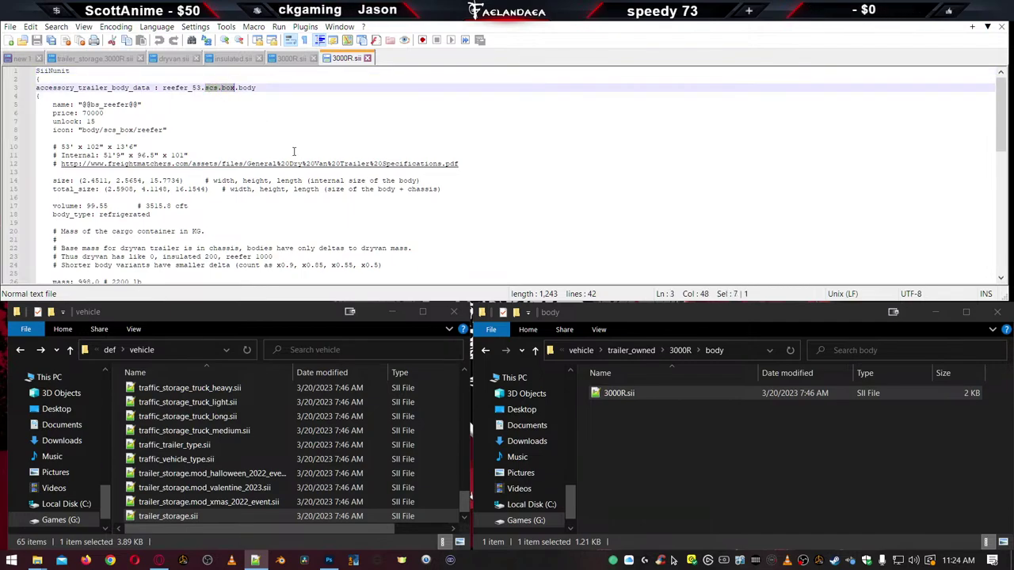
type("3000R")
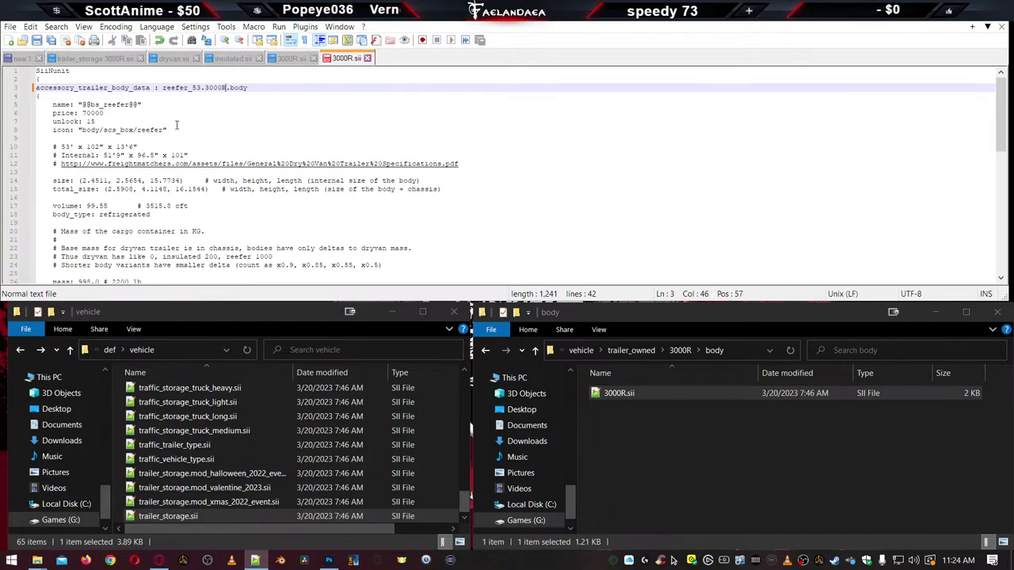
left_click(114, 104)
left_click(96, 113)
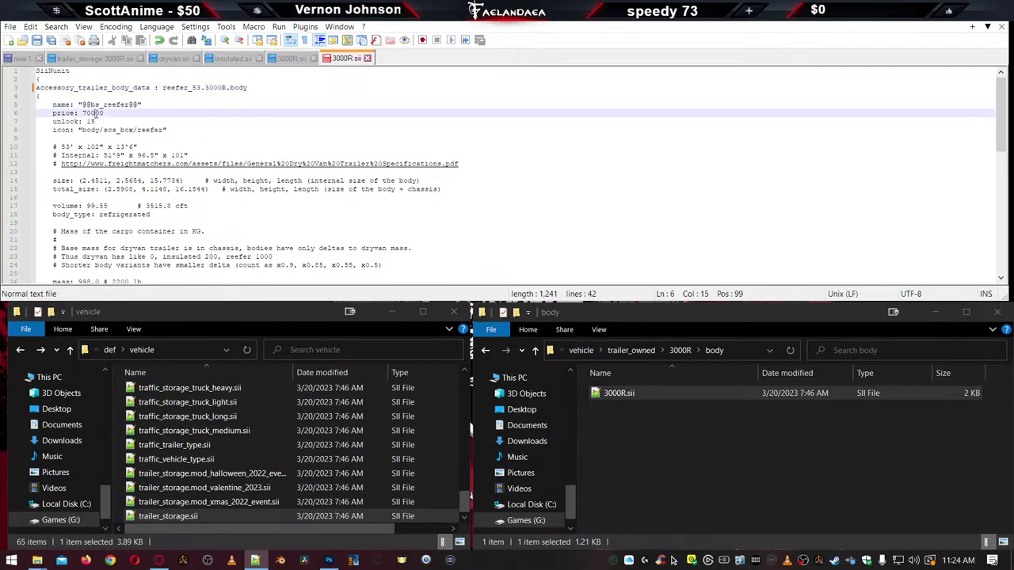
double_click(85, 104)
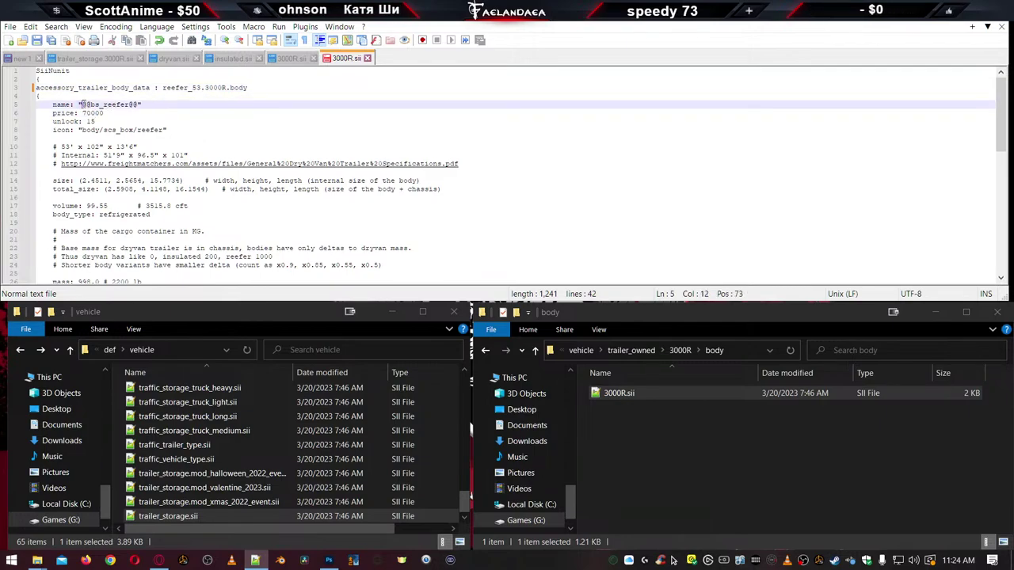
left_click_drag(85, 104, 137, 108)
left_click(123, 120)
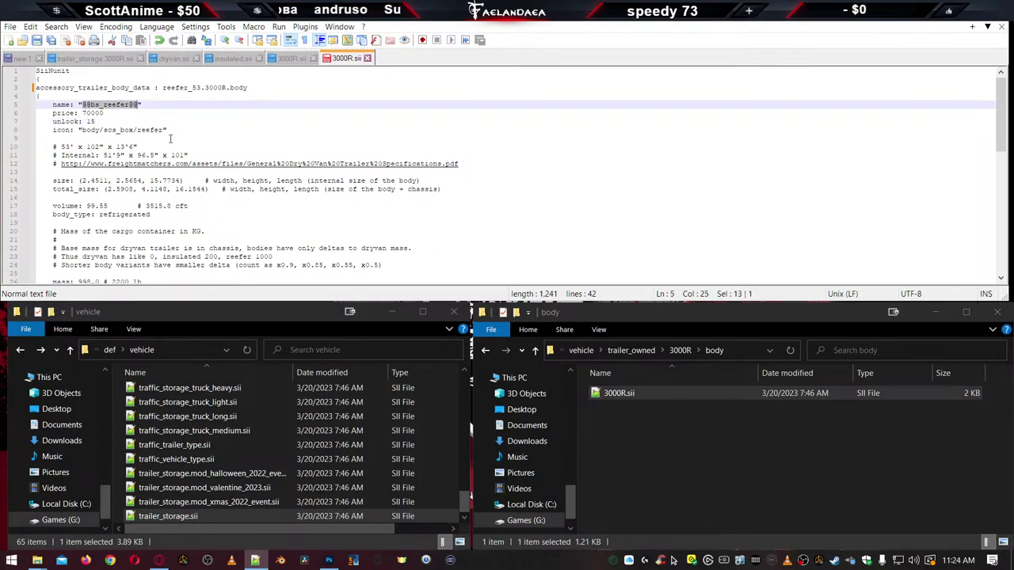
type("Utili")
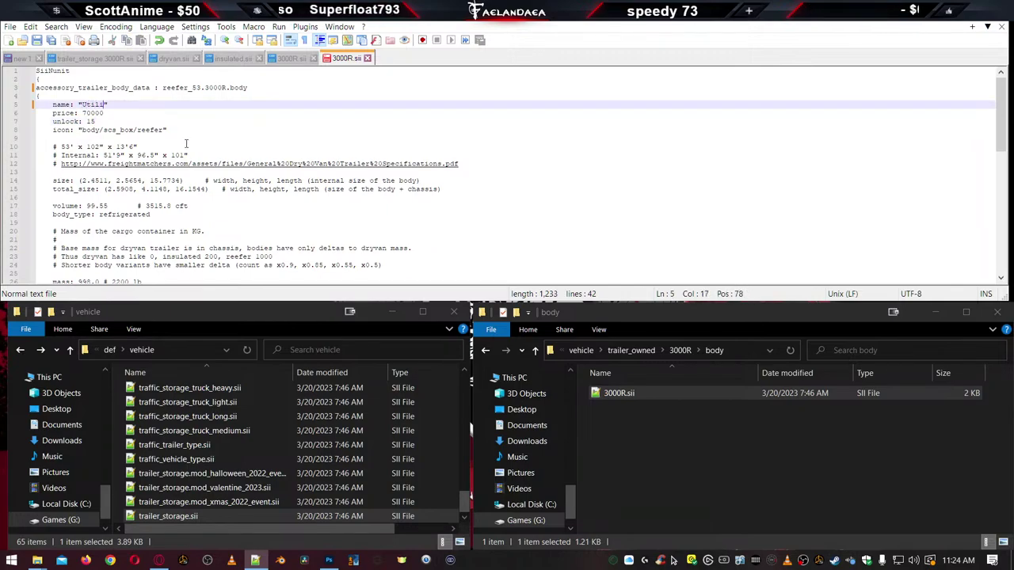
type("ty 3000R")
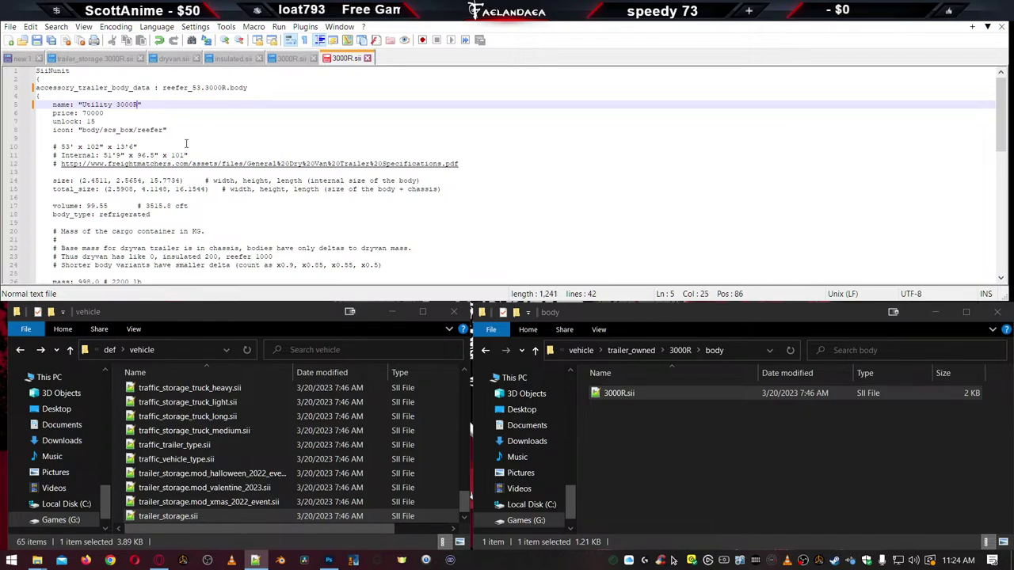
left_click(116, 113)
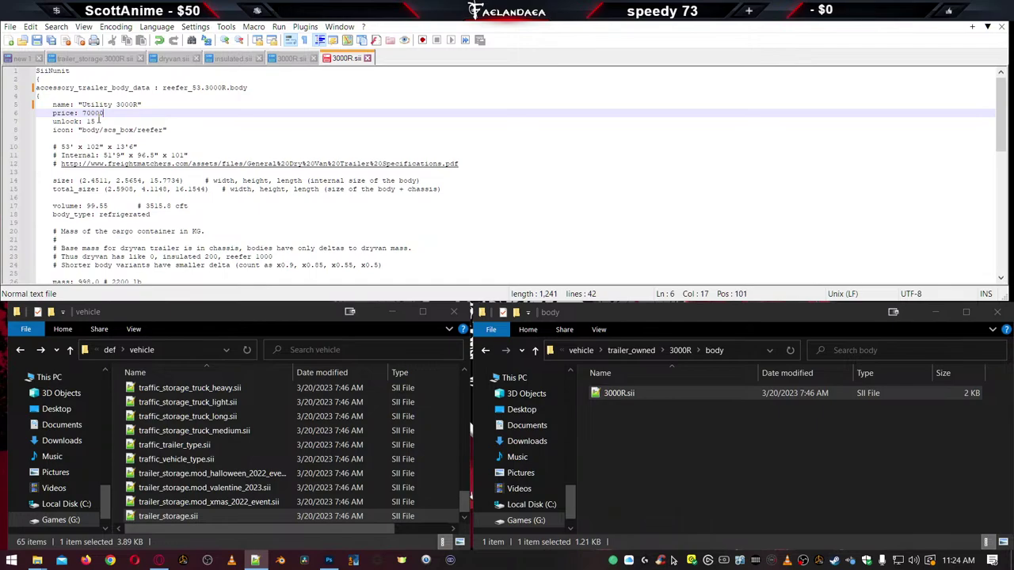
left_click(161, 561)
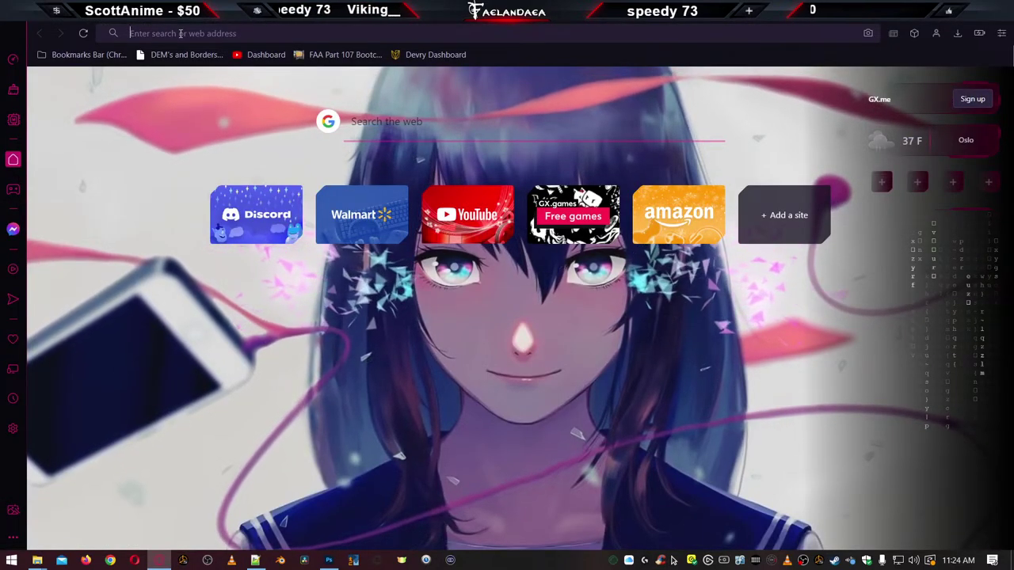
Search Google for 'utility 3000R price', then refine the query to 'utility 3000R msrp'
type("utility 3000")
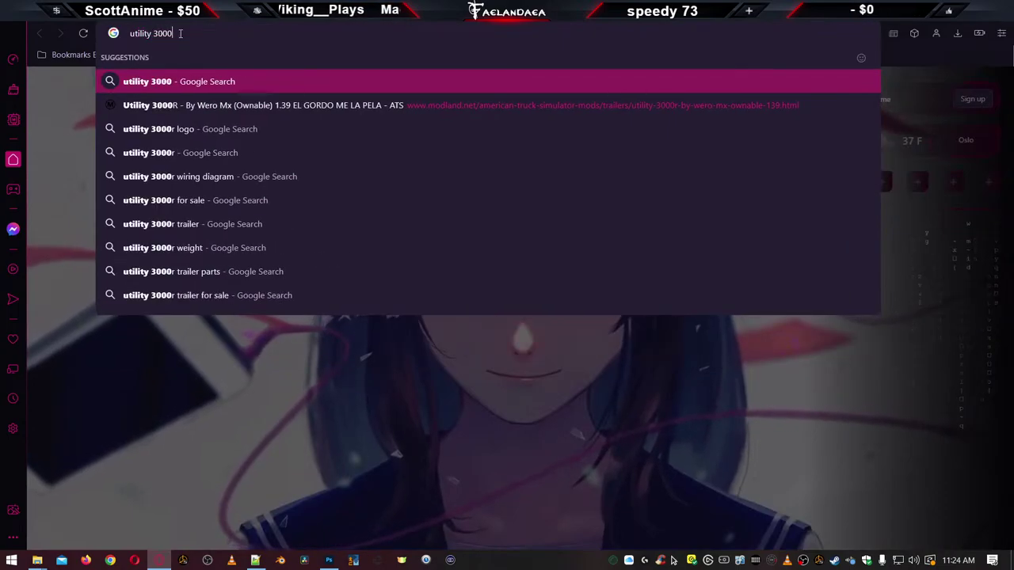
type("R price")
key("Return")
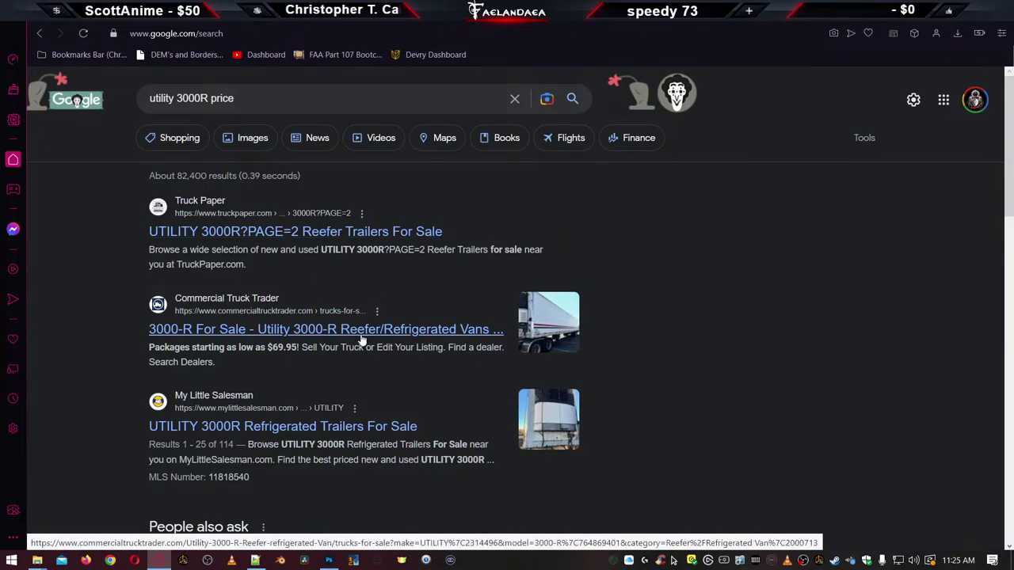
scroll(336, 352, "down", 2)
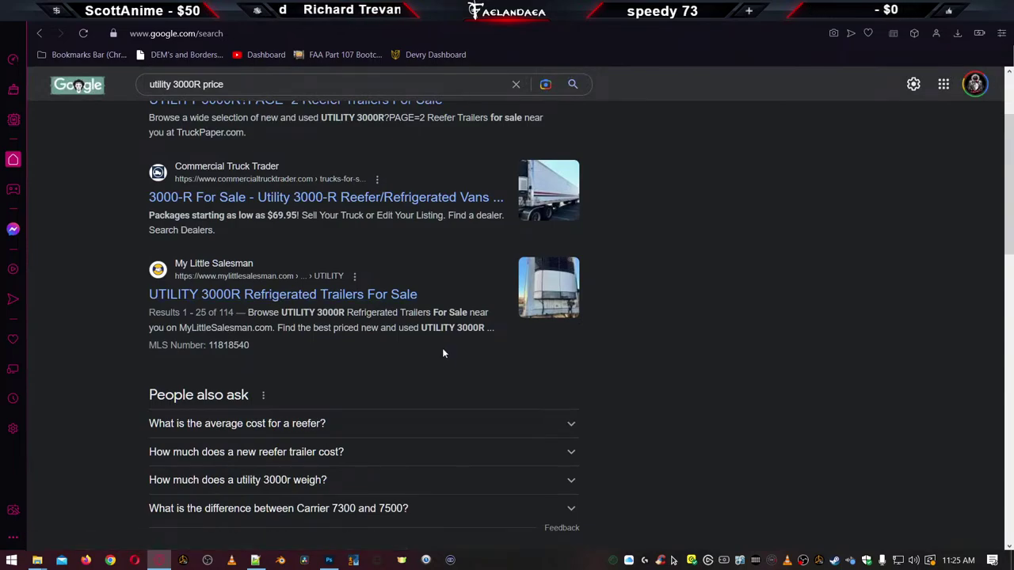
scroll(443, 349, "down", 4)
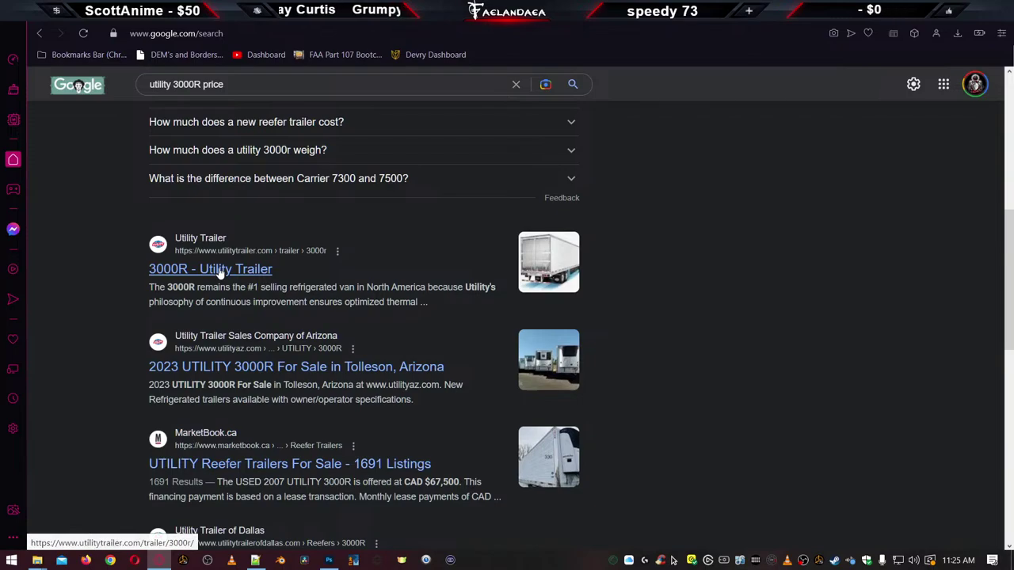
double_click(213, 84)
type("msrp")
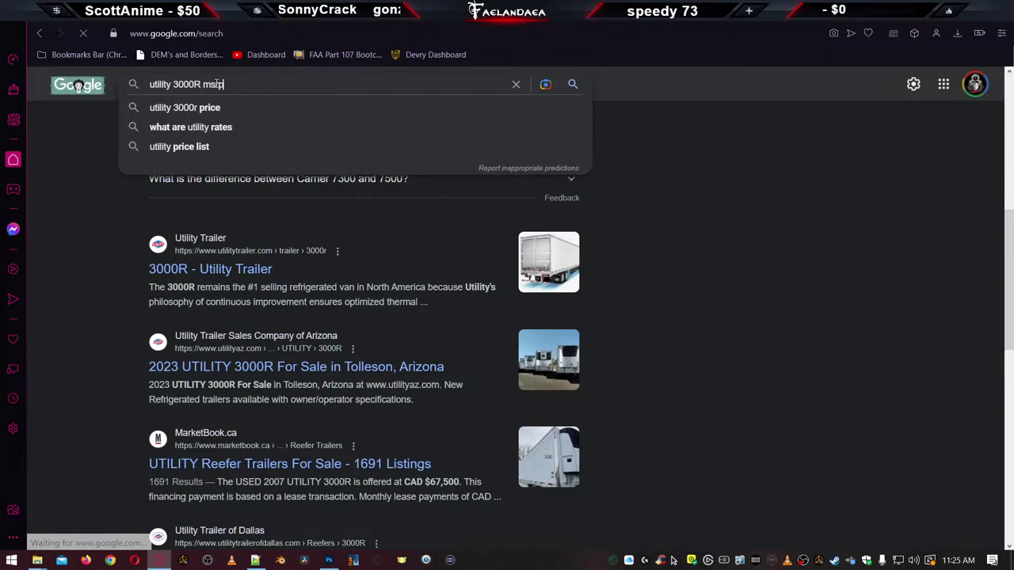
key("Return")
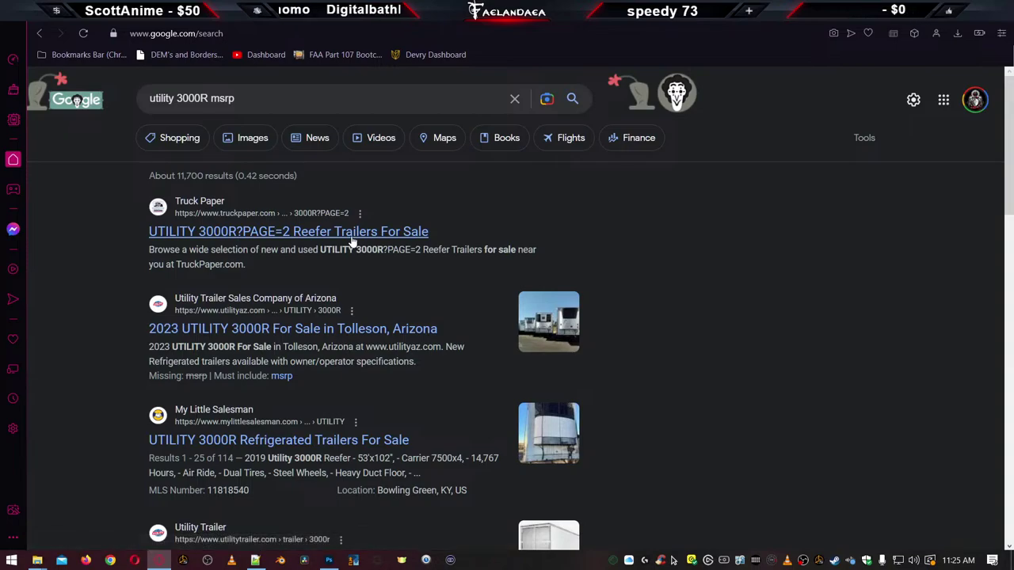
left_click(246, 330)
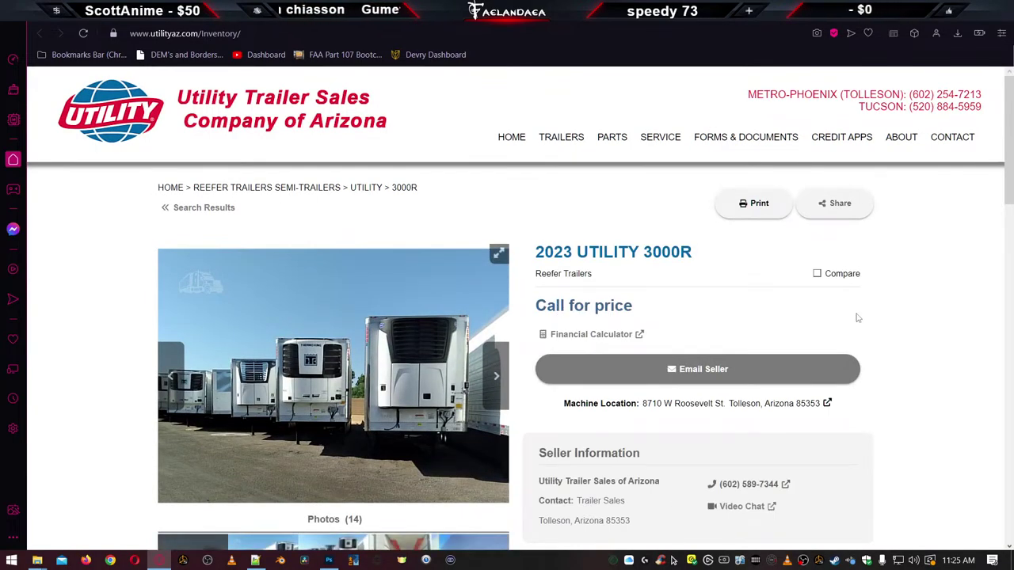
scroll(856, 318, "down", 1)
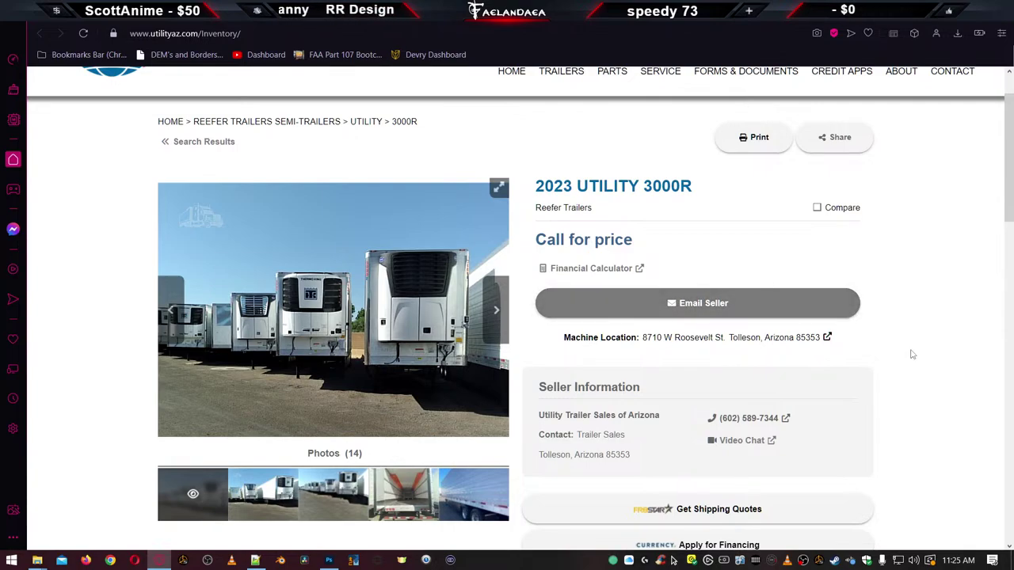
scroll(913, 356, "down", 3)
scroll(913, 356, "down", 6)
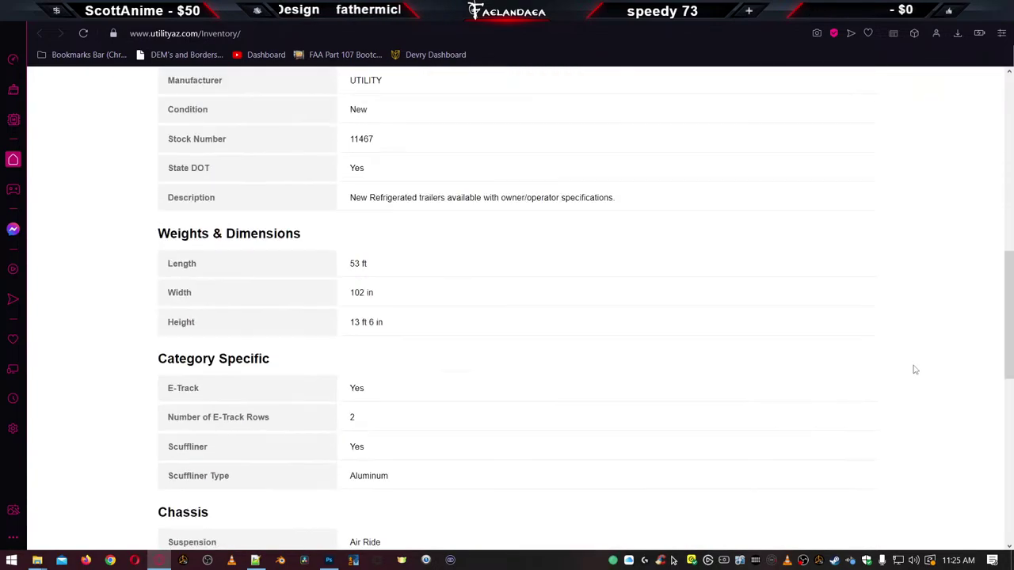
scroll(917, 367, "down", 7)
scroll(922, 370, "down", 2)
scroll(919, 367, "up", 20)
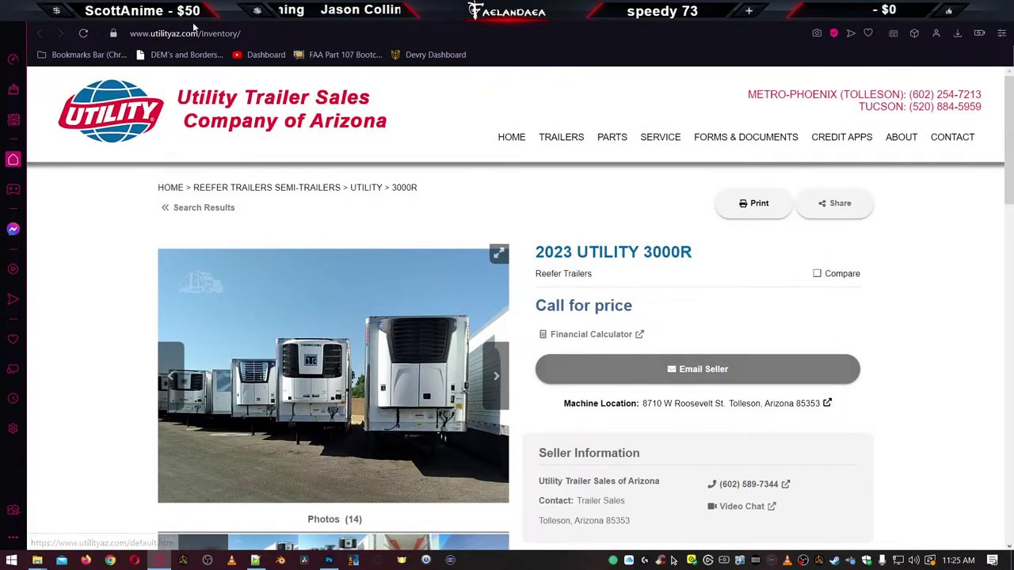
key("ctrl+w")
scroll(403, 317, "down", 3)
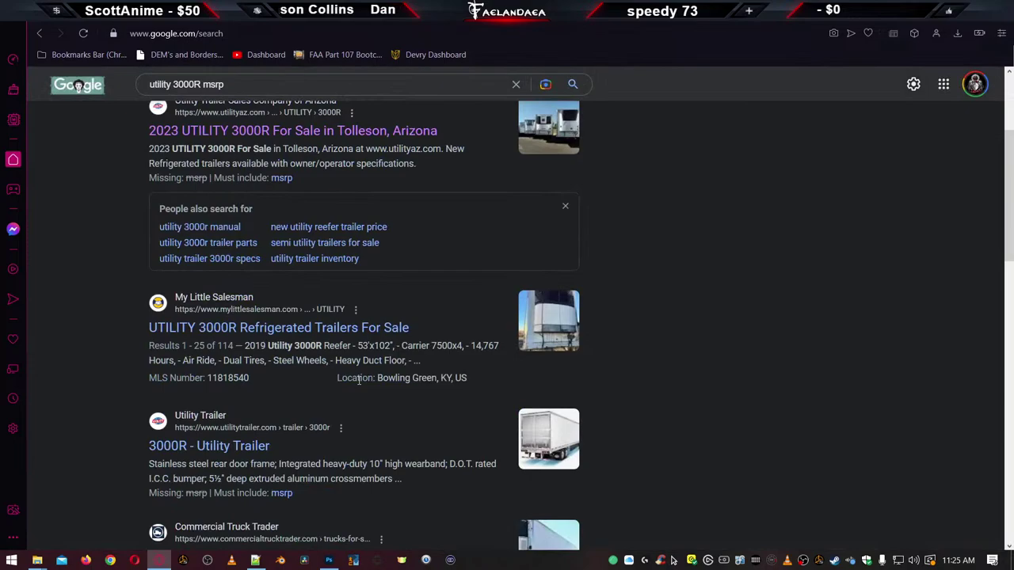
left_click(286, 327)
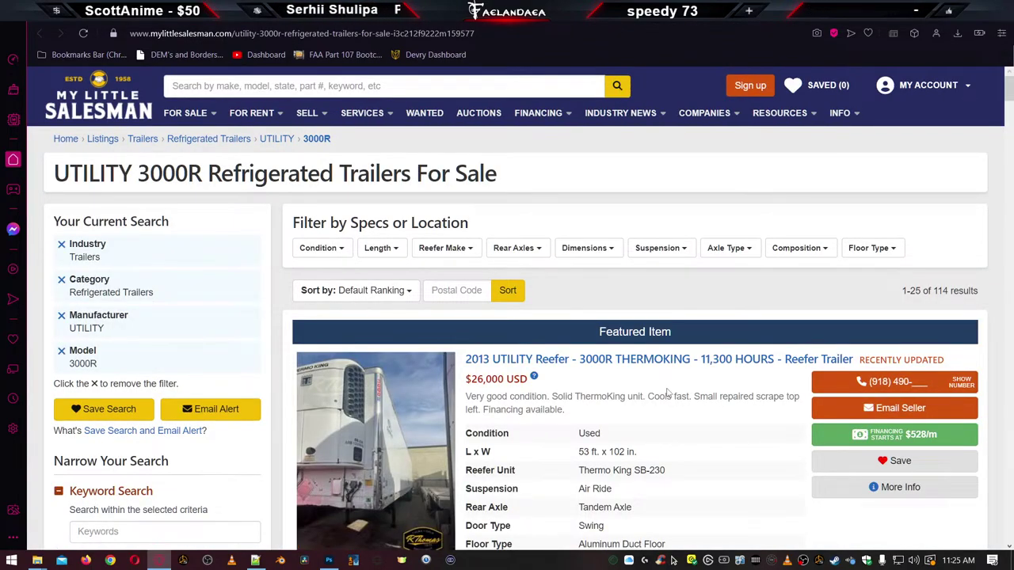
scroll(656, 393, "down", 5)
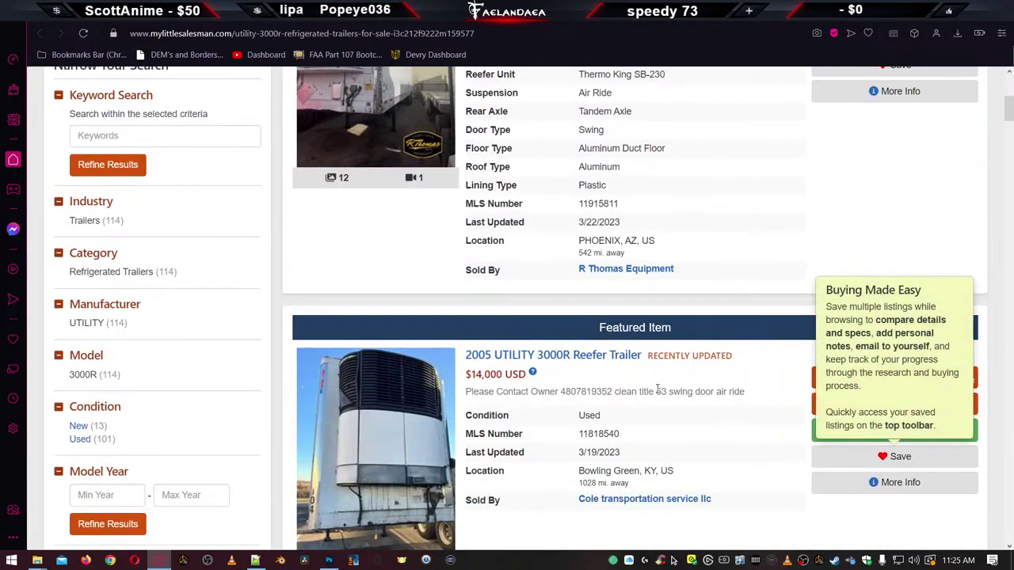
scroll(536, 405, "down", 10)
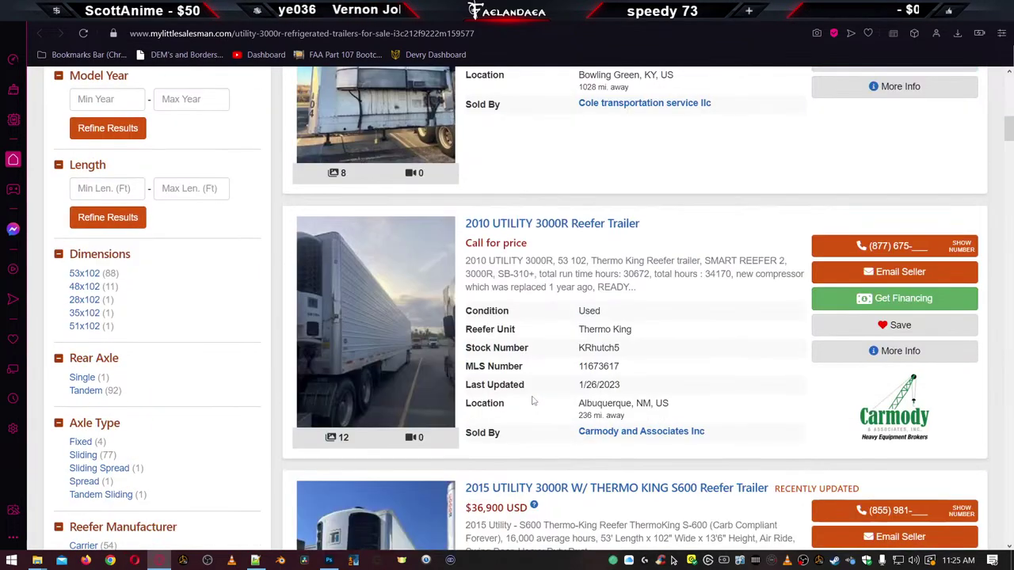
scroll(536, 406, "down", 3)
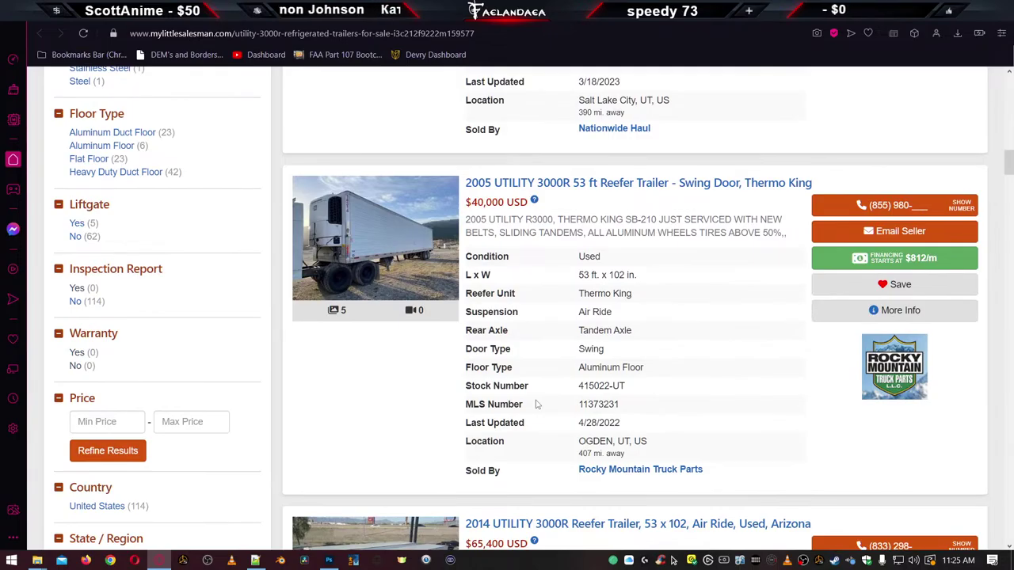
scroll(535, 406, "down", 5)
scroll(536, 407, "down", 10)
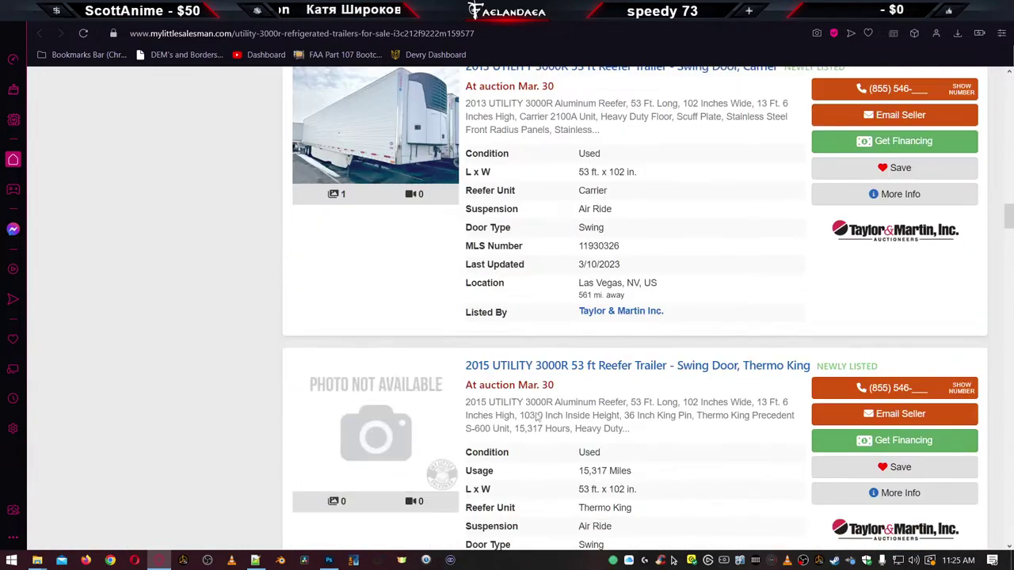
scroll(534, 421, "down", 15)
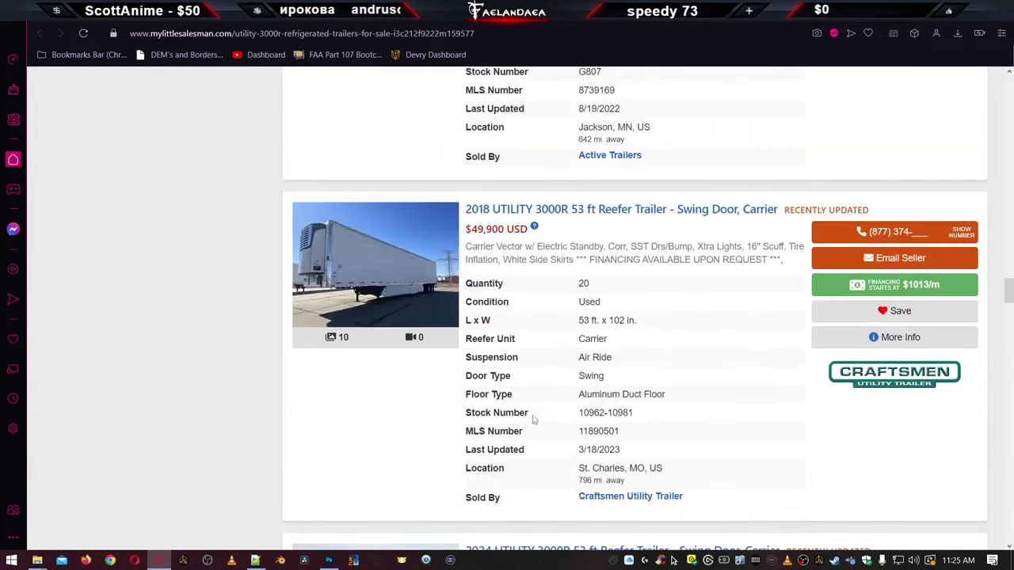
scroll(533, 419, "down", 5)
scroll(530, 417, "up", 7)
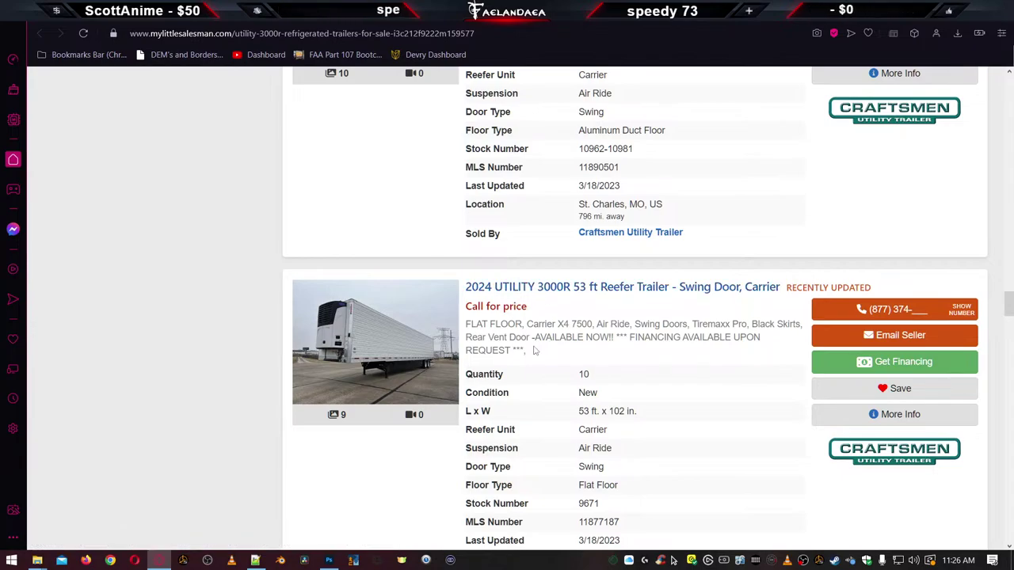
scroll(535, 351, "up", 3)
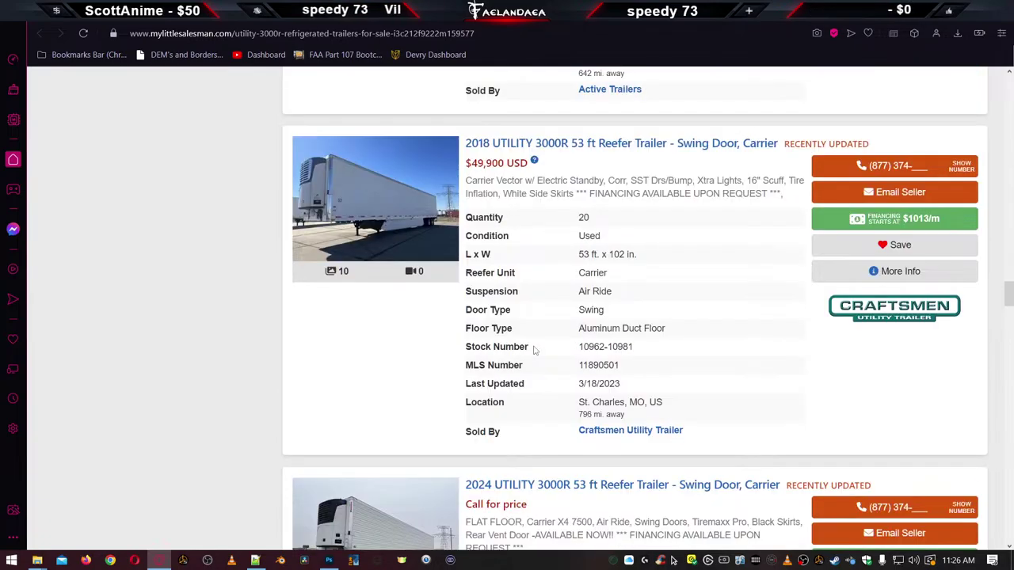
scroll(535, 351, "down", 12)
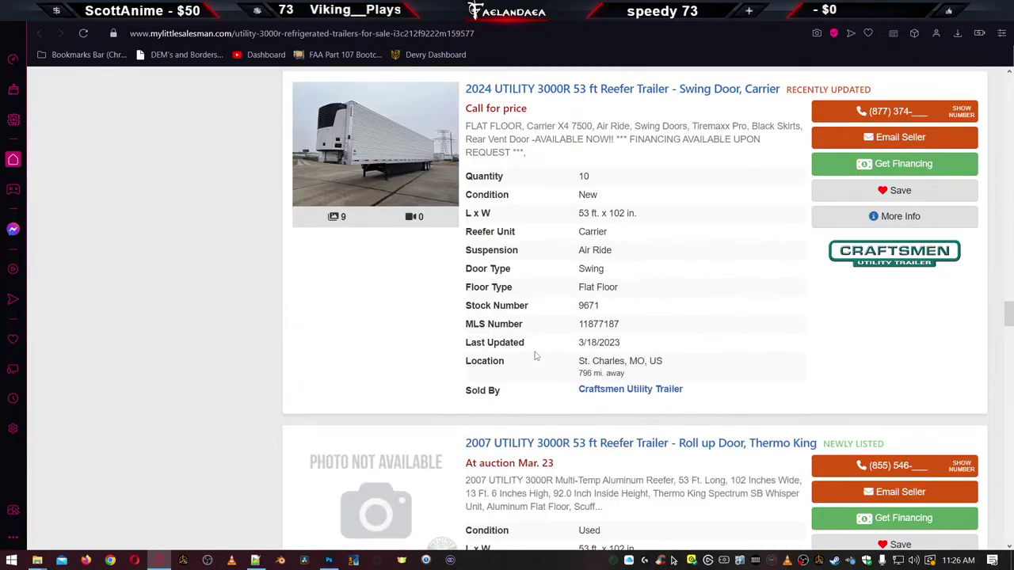
scroll(535, 364, "down", 15)
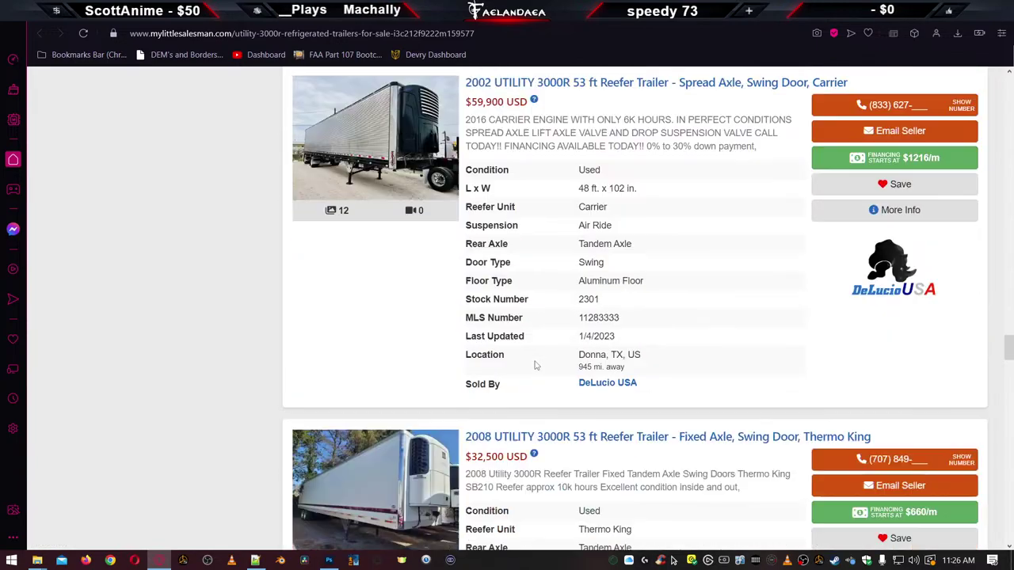
scroll(534, 365, "up", 4)
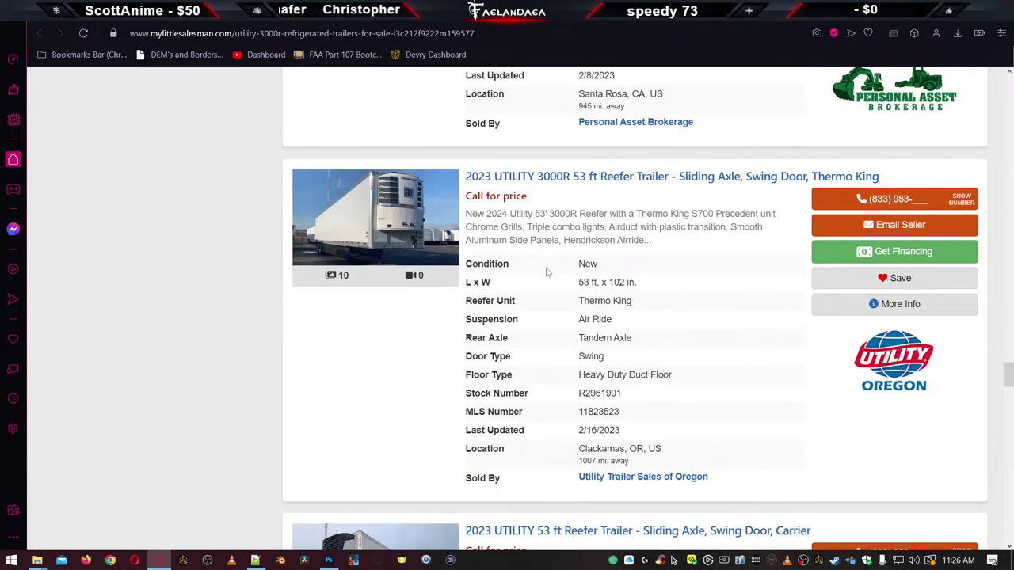
scroll(546, 281, "down", 5)
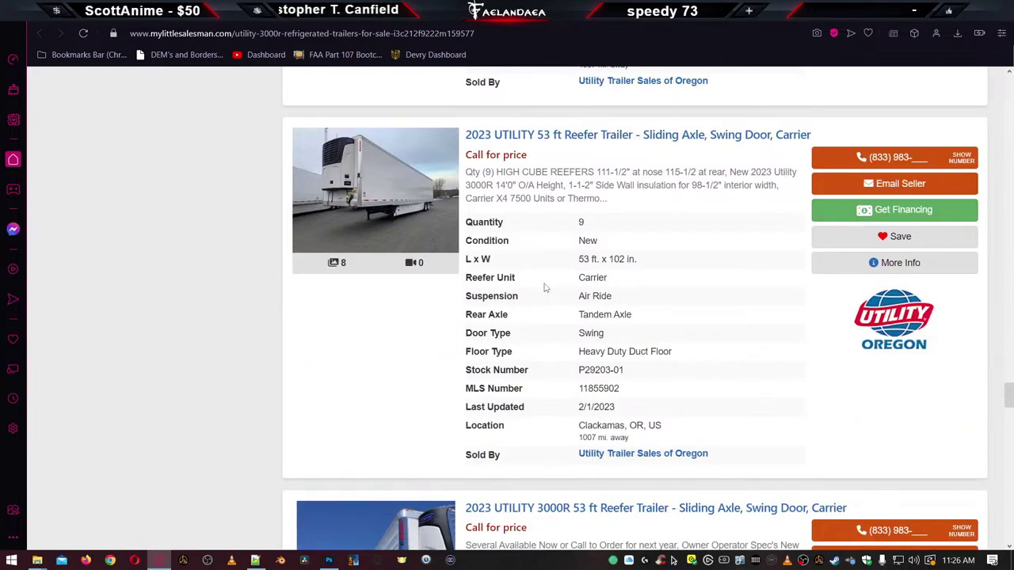
scroll(544, 289, "down", 4)
scroll(544, 291, "down", 16)
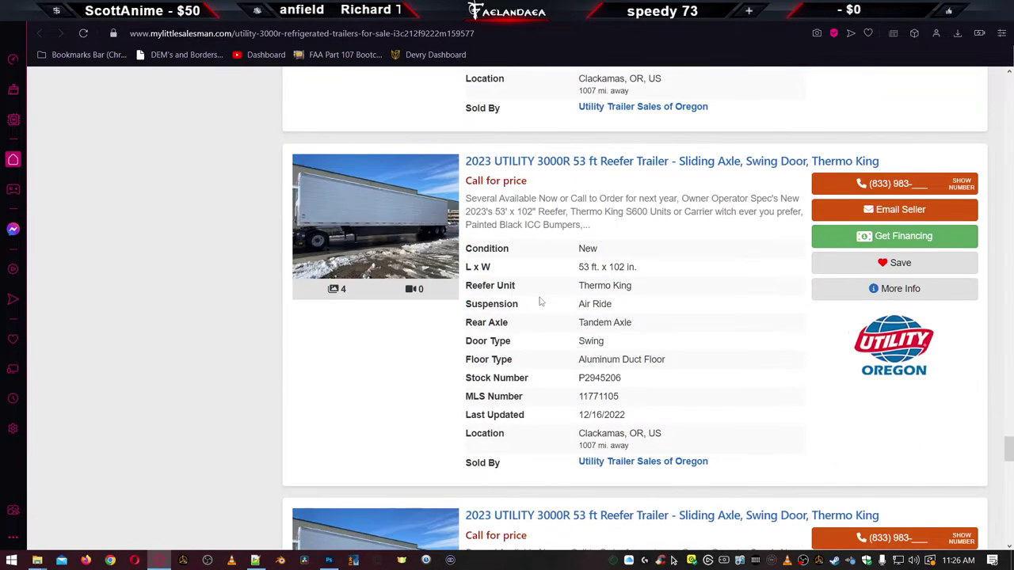
scroll(538, 309, "down", 10)
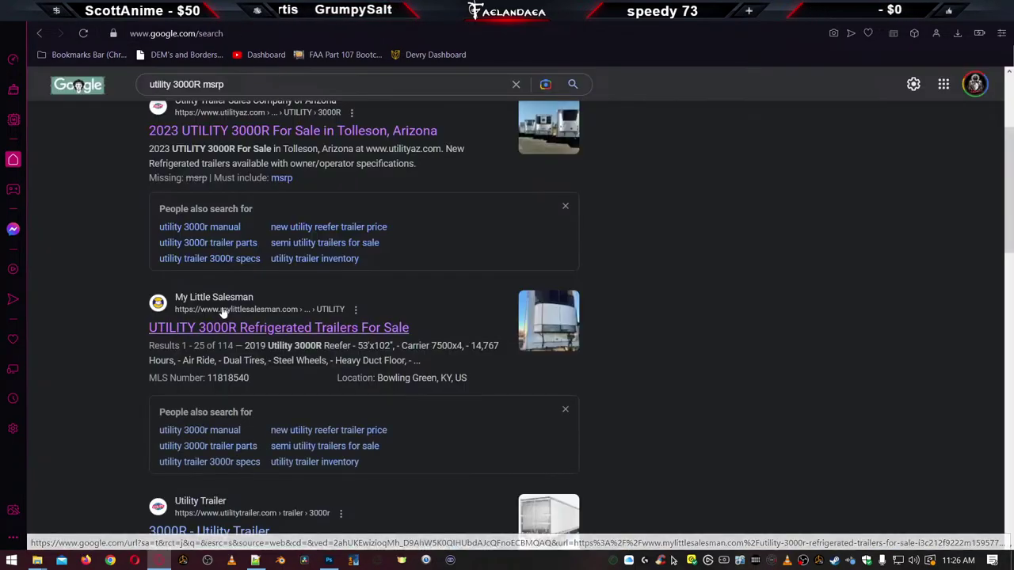
From the msrp results, open Commercial Truck Trader's '3000-R For Sale' listings page
scroll(200, 317, "down", 3)
left_click(198, 269)
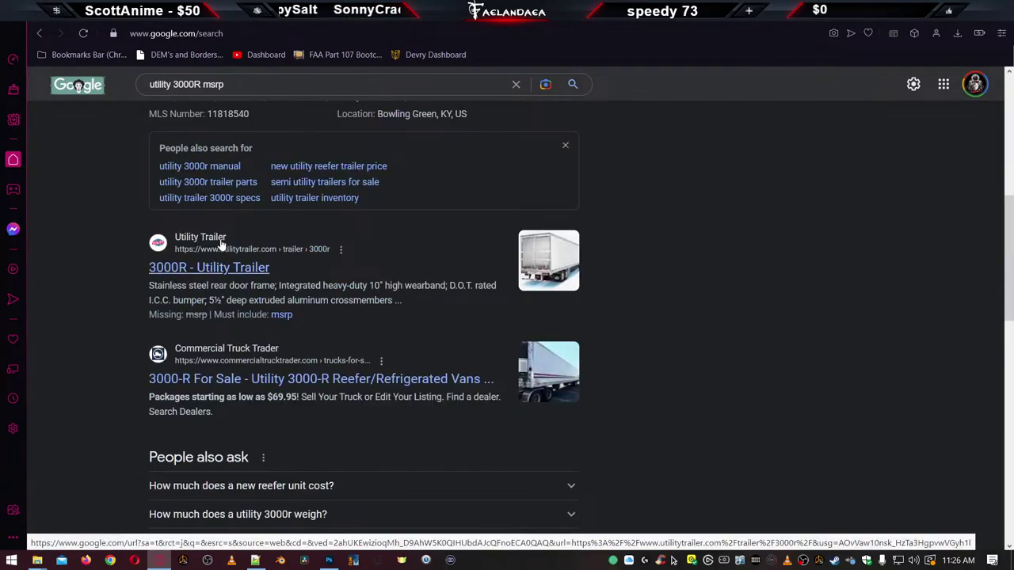
scroll(527, 360, "down", 15)
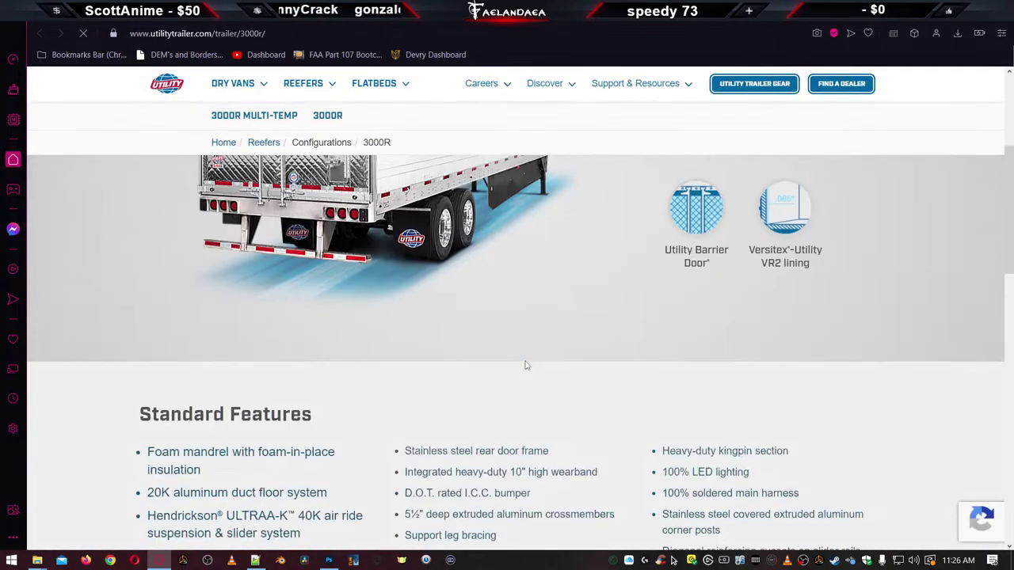
scroll(522, 404, "down", 3)
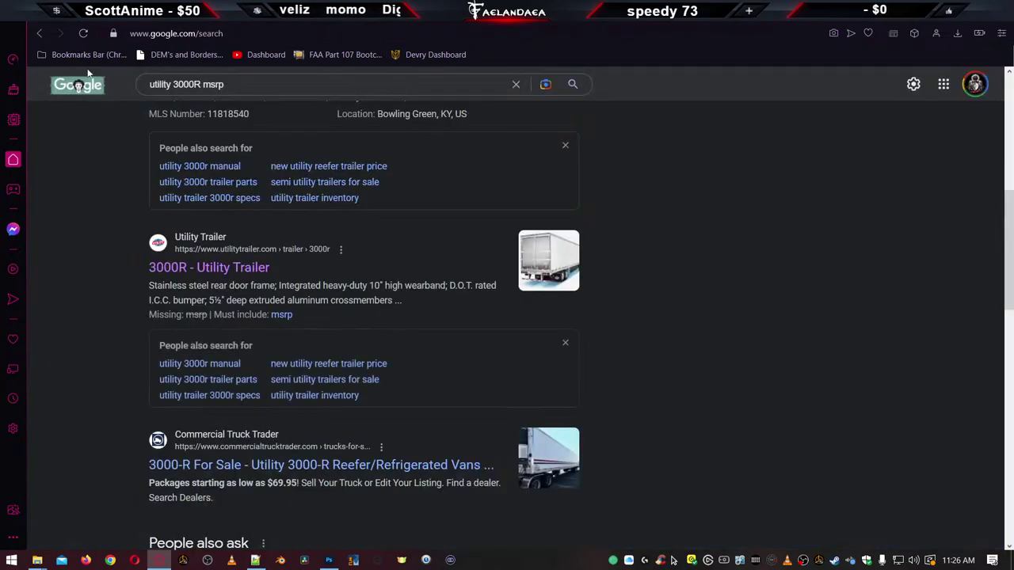
scroll(378, 314, "down", 3)
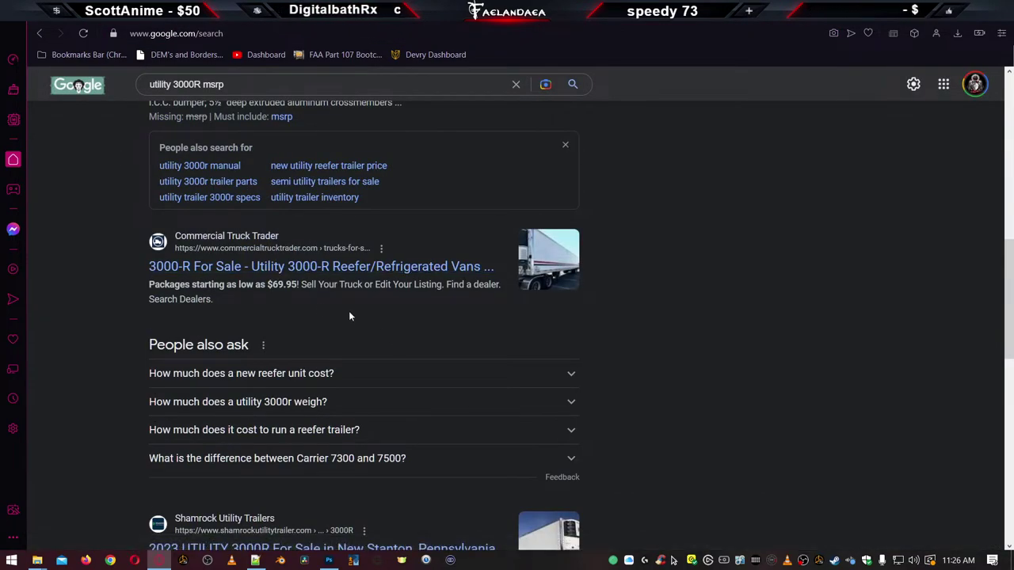
left_click(340, 266)
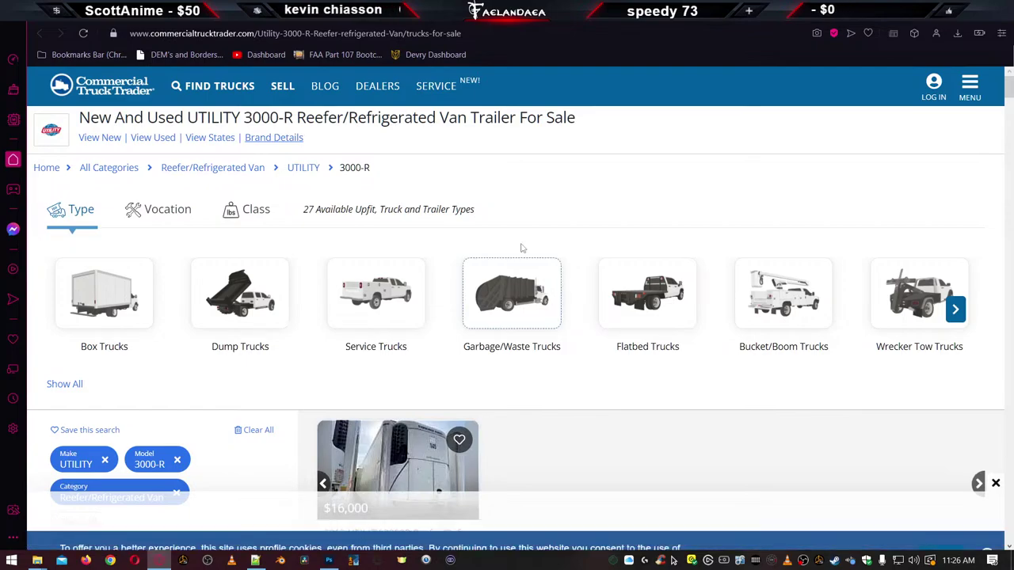
Set the Year filter's minimum model year to 2020
scroll(499, 222, "down", 2)
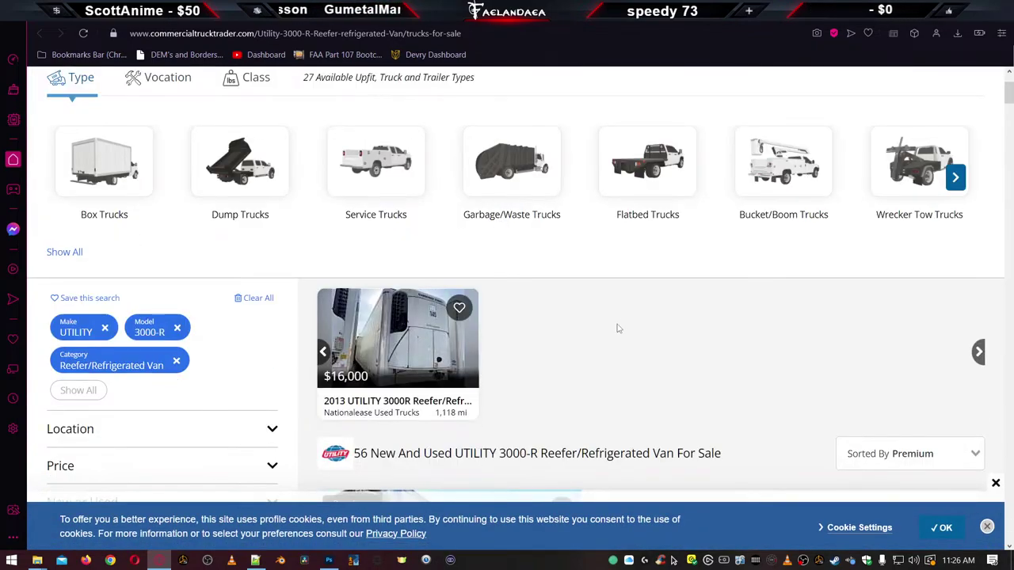
scroll(618, 351, "down", 1)
scroll(618, 351, "down", 5)
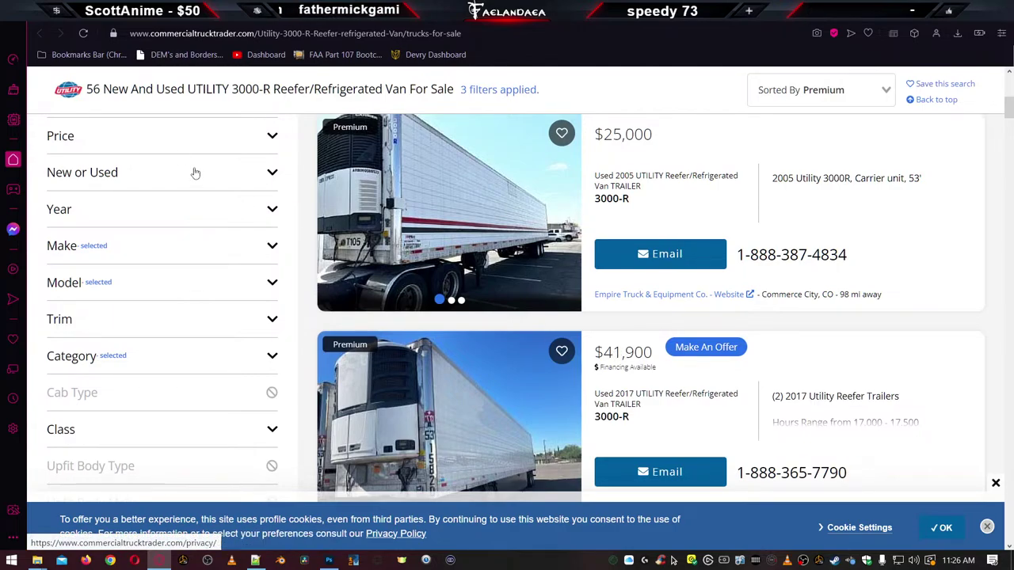
left_click(143, 211)
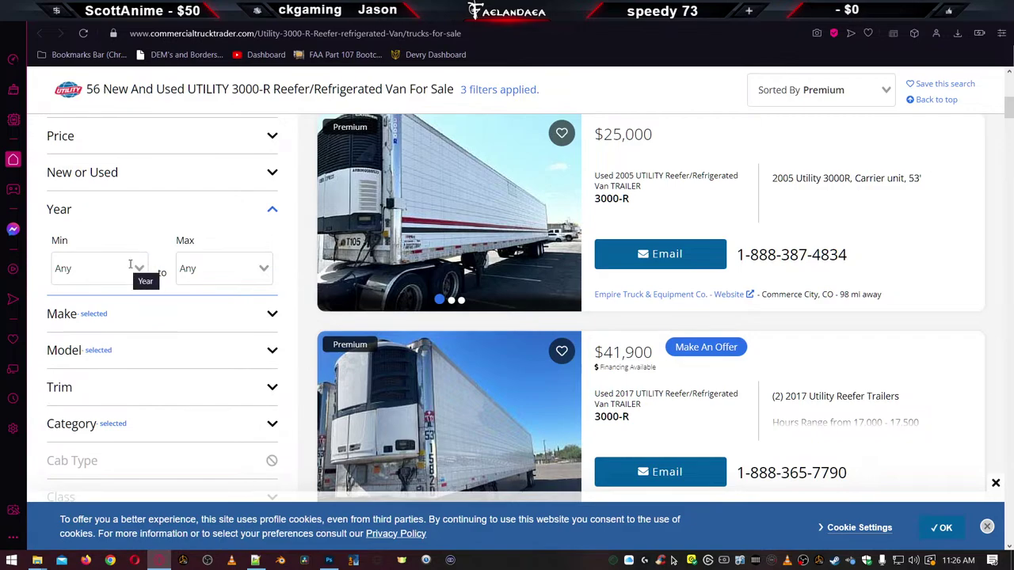
left_click(132, 266)
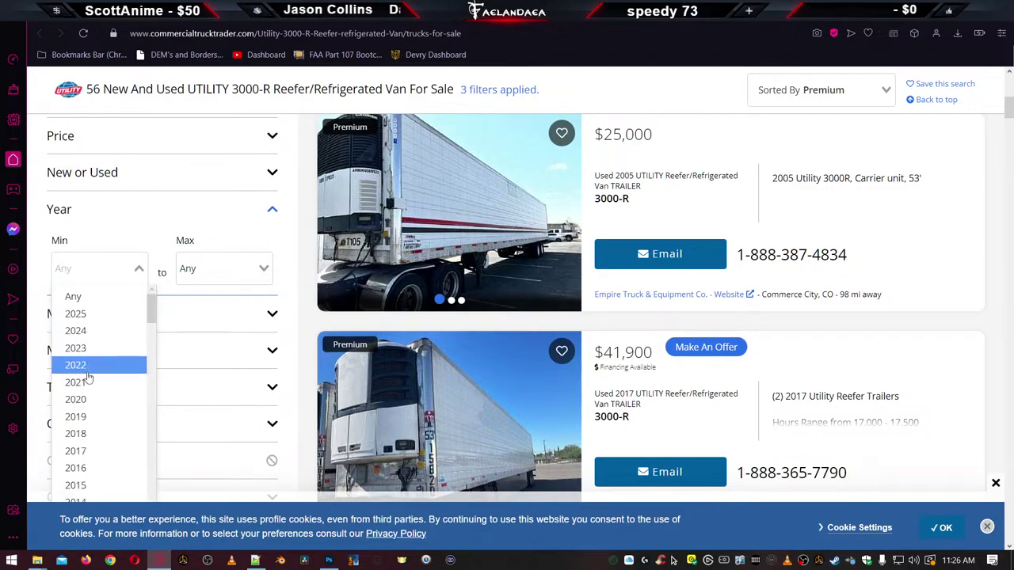
left_click(75, 399)
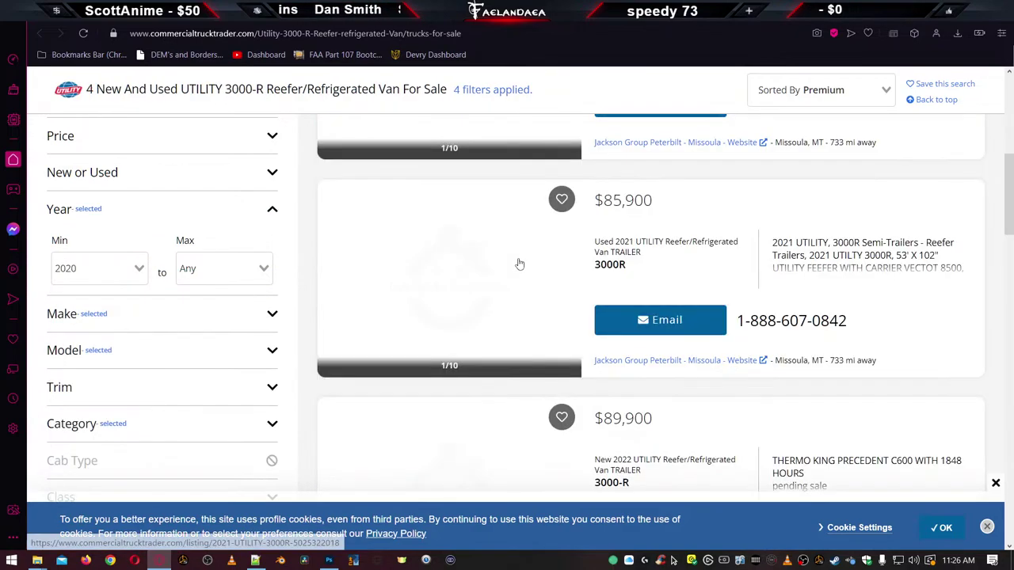
Review the four remaining listings, including the new 2022 trailer priced at $89,900
scroll(542, 269, "down", 4)
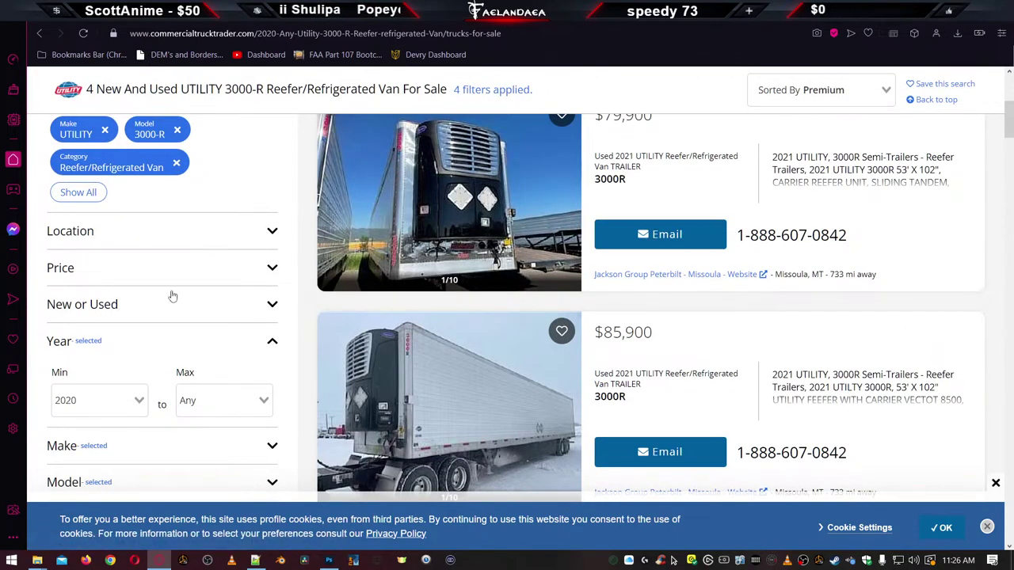
scroll(159, 339, "down", 3)
left_click(203, 255)
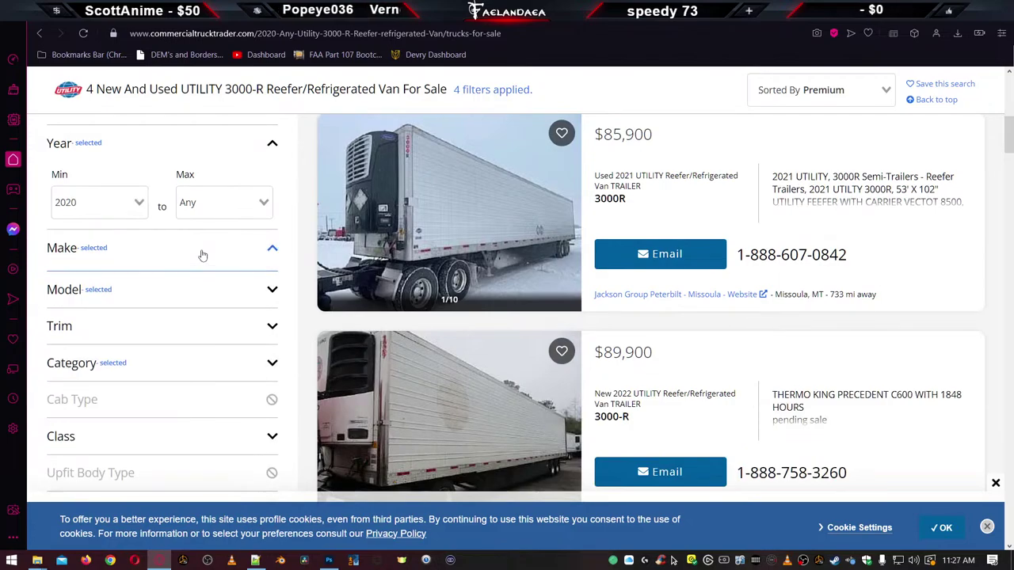
left_click(165, 317)
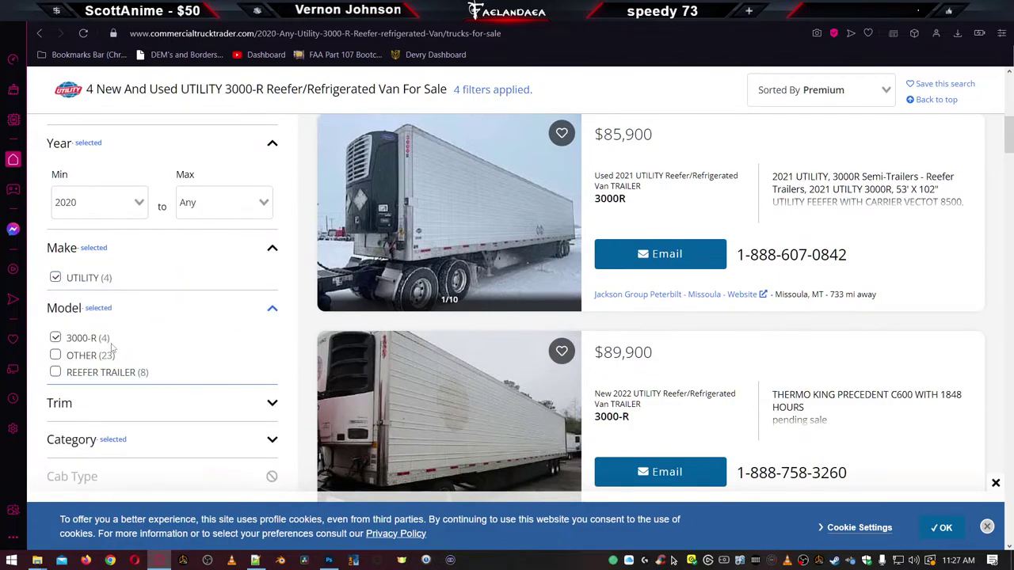
scroll(689, 208, "up", 1)
scroll(689, 207, "up", 2)
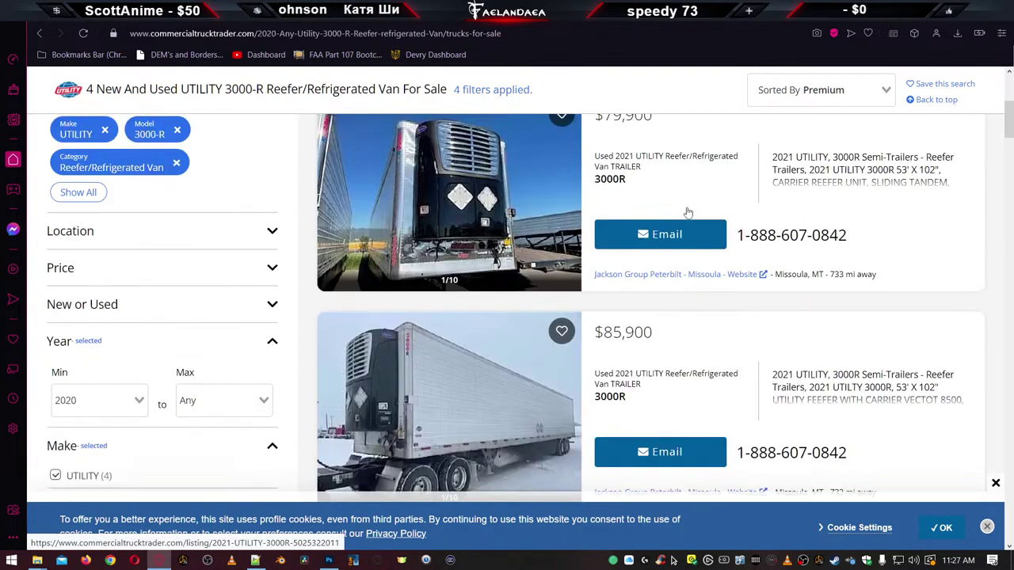
scroll(689, 211, "down", 1)
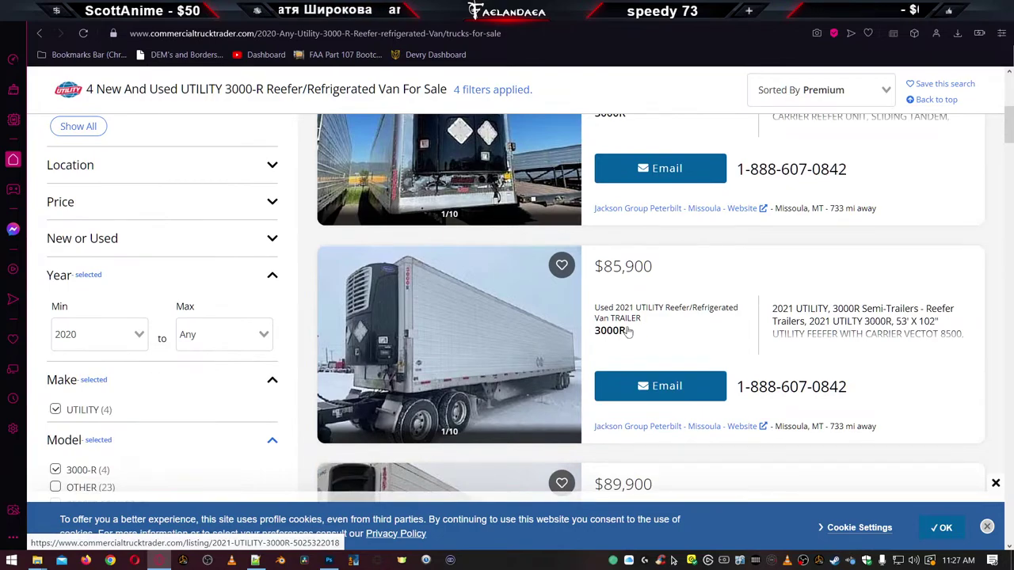
scroll(643, 293, "up", 2)
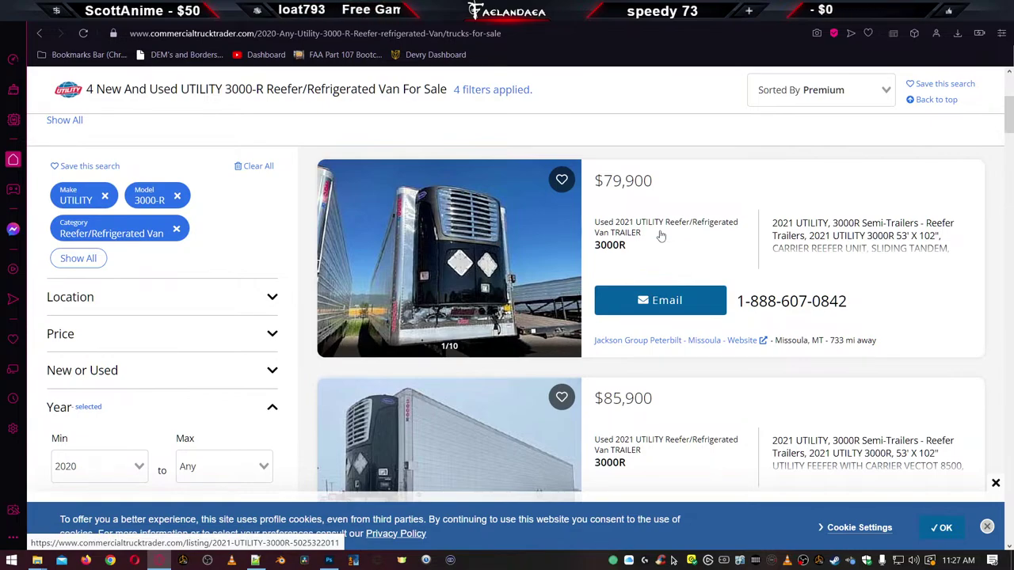
scroll(661, 235, "down", 7)
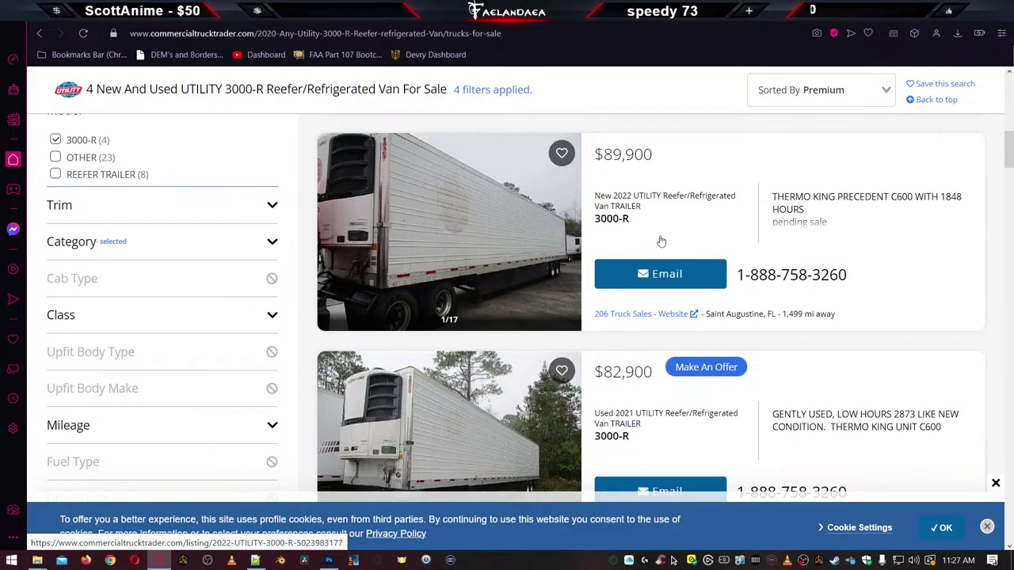
scroll(661, 241, "down", 4)
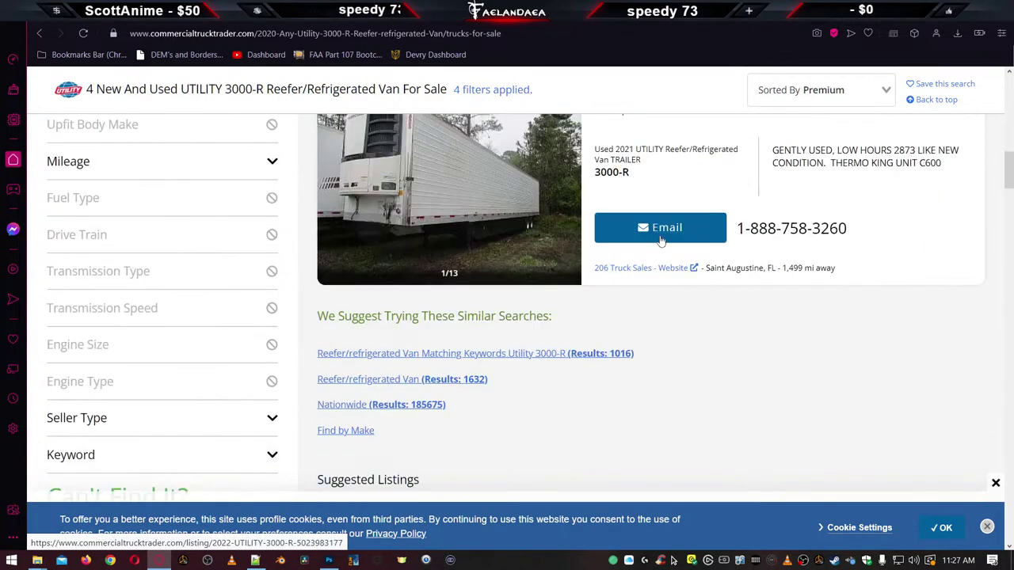
scroll(663, 239, "up", 5)
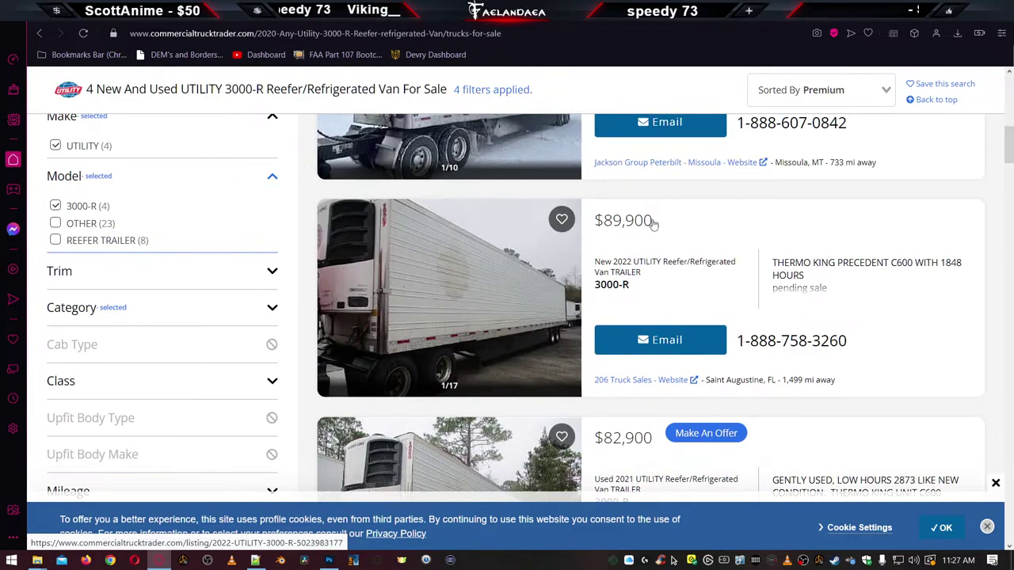
left_click_drag(652, 223, 611, 229)
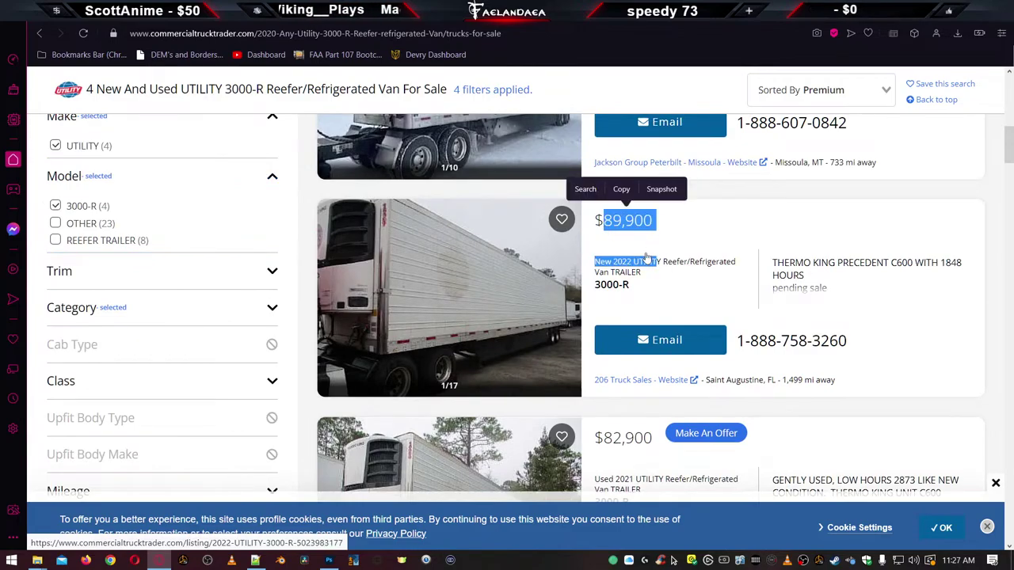
scroll(556, 353, "up", 1)
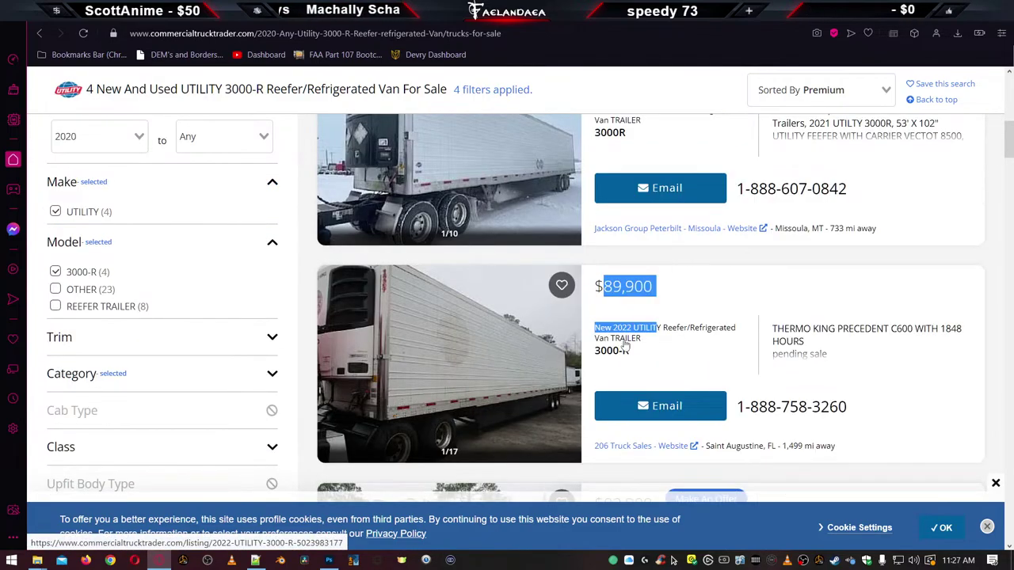
left_click(752, 258)
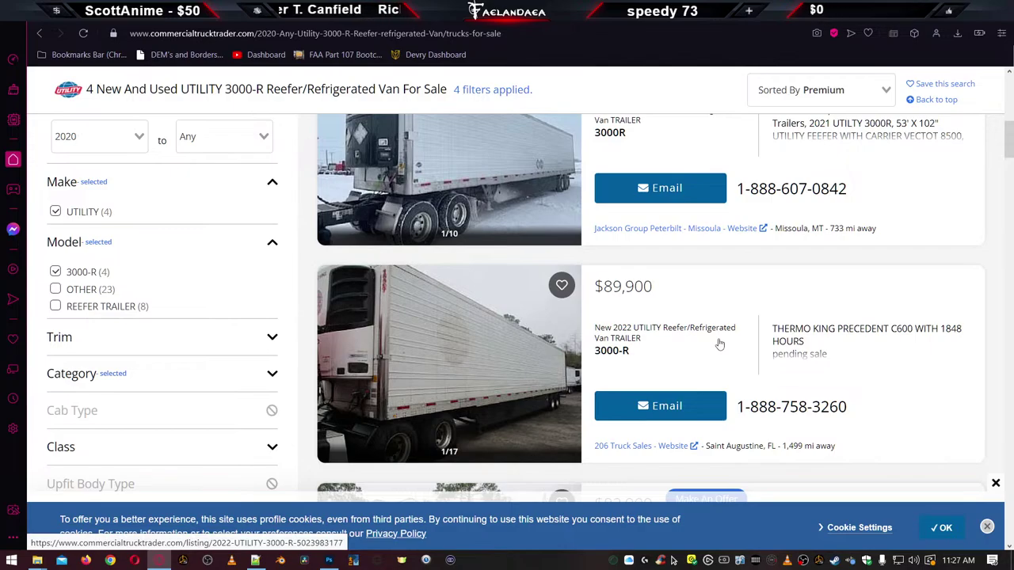
scroll(720, 344, "up", 8)
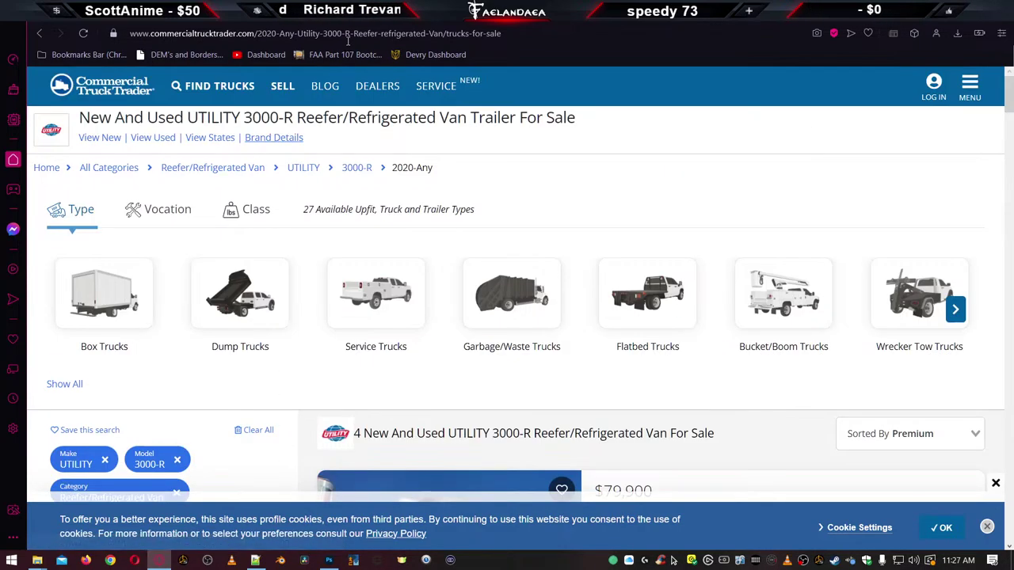
key("End")
key("ctrl+Tab")
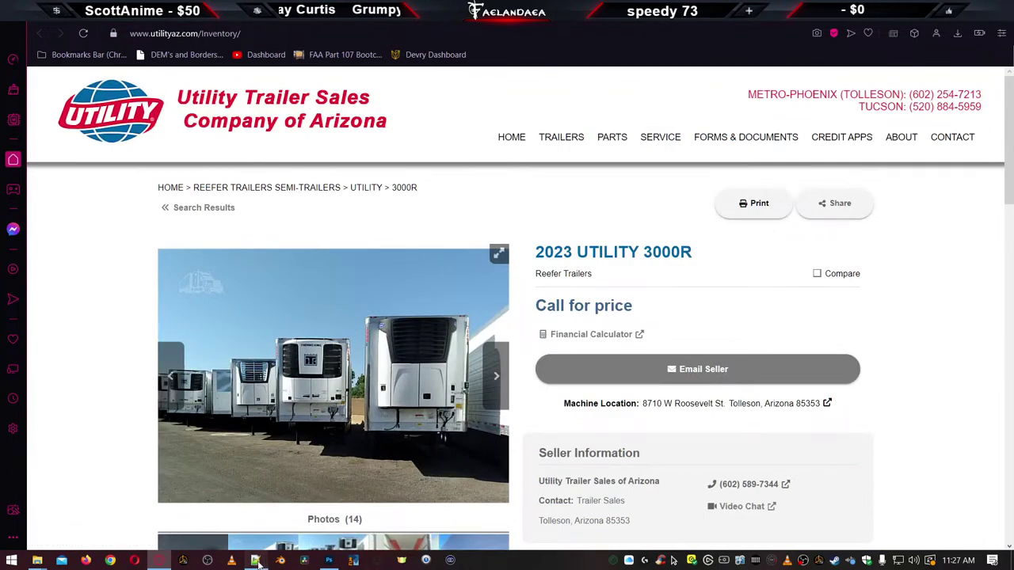
key("alt+Tab")
double_click(93, 113)
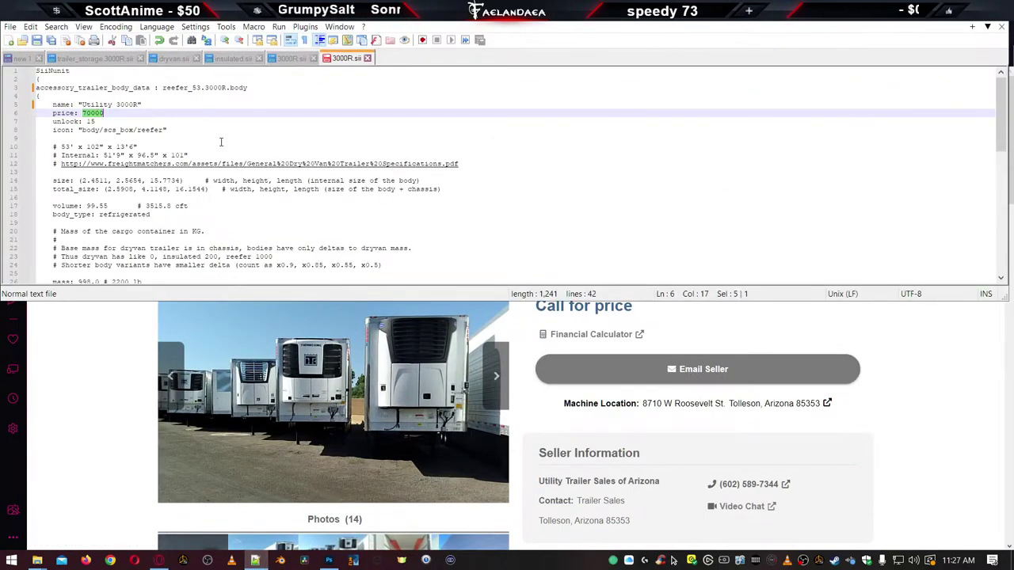
type("90000")
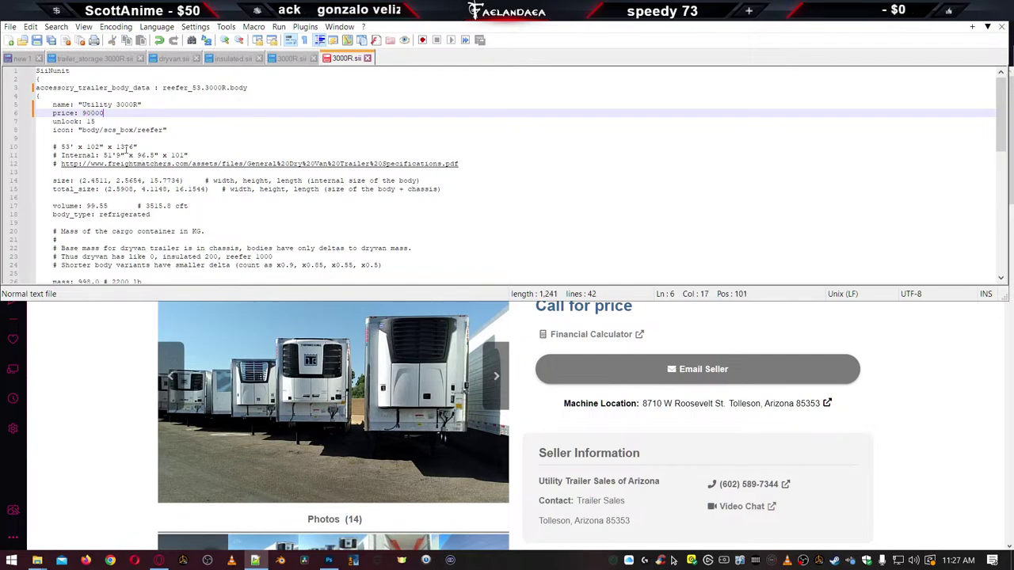
left_click(107, 121)
key("shift+Left")
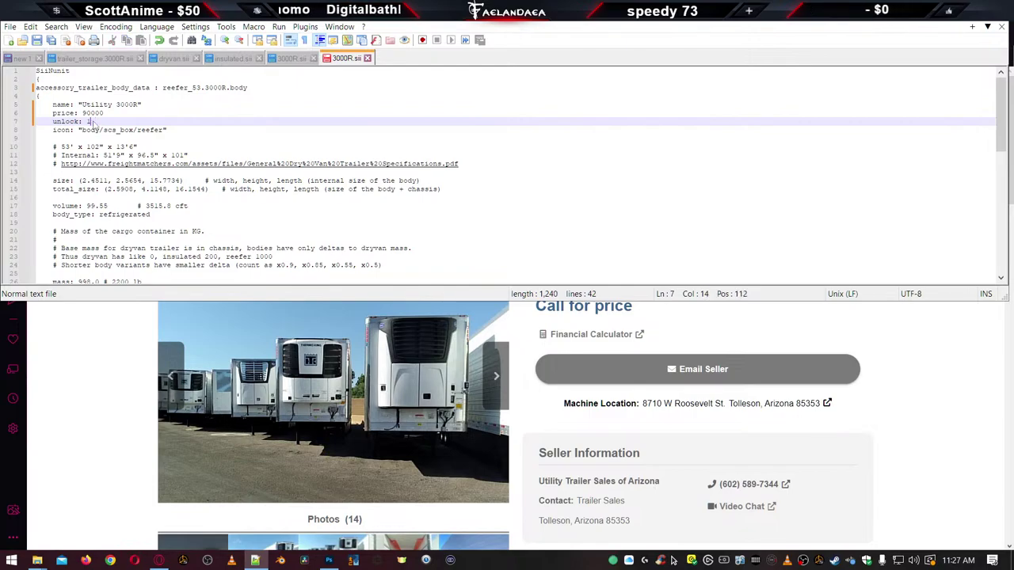
key("BackSpace")
left_click(143, 130)
key("shift+Right")
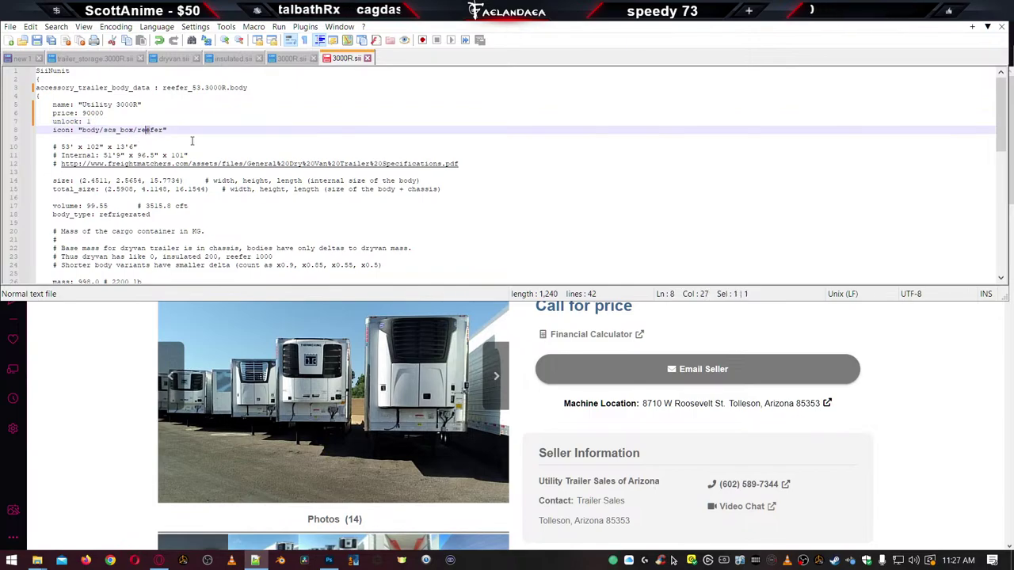
left_click(171, 131)
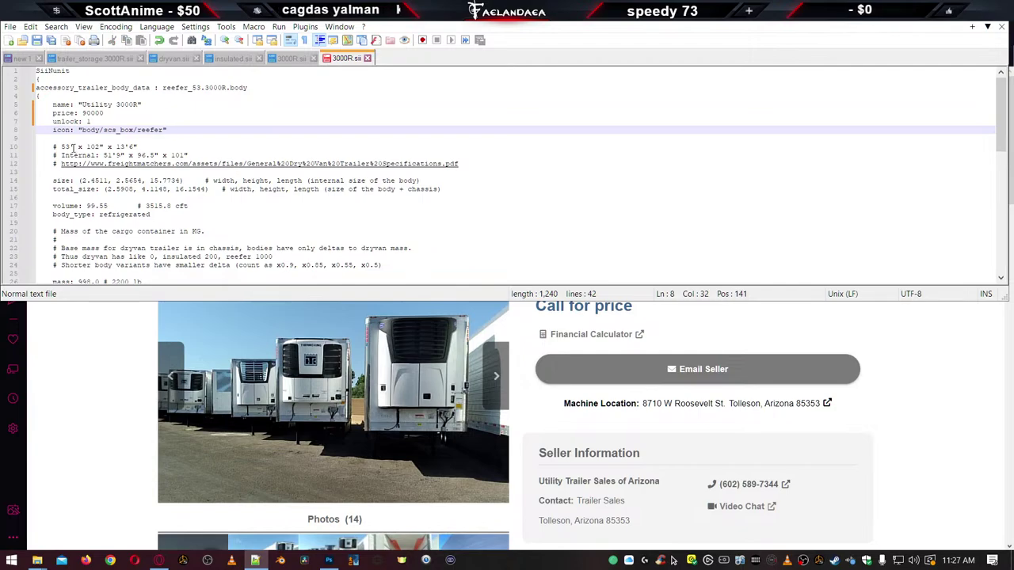
left_click(56, 181)
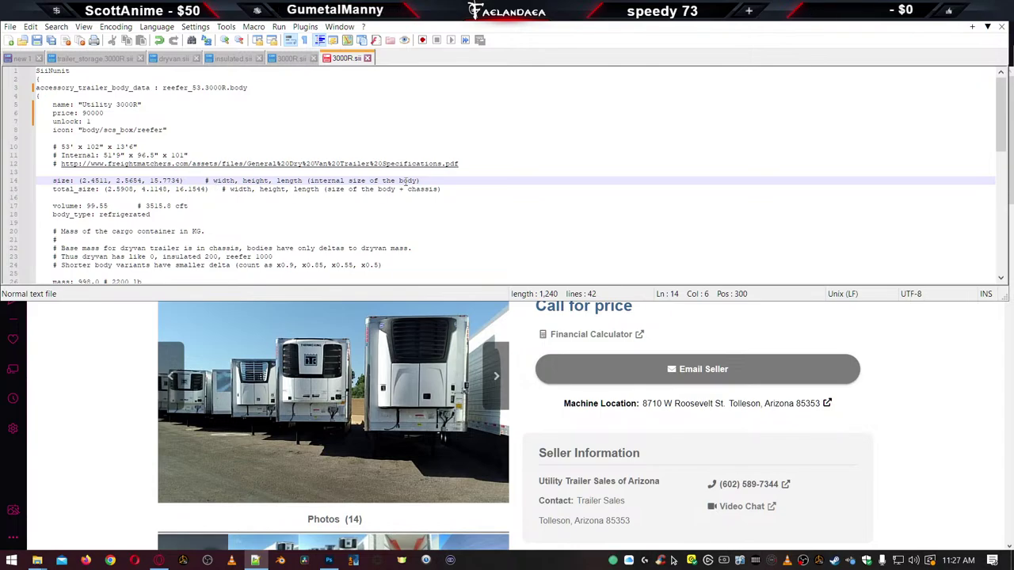
scroll(405, 180, "down", 1)
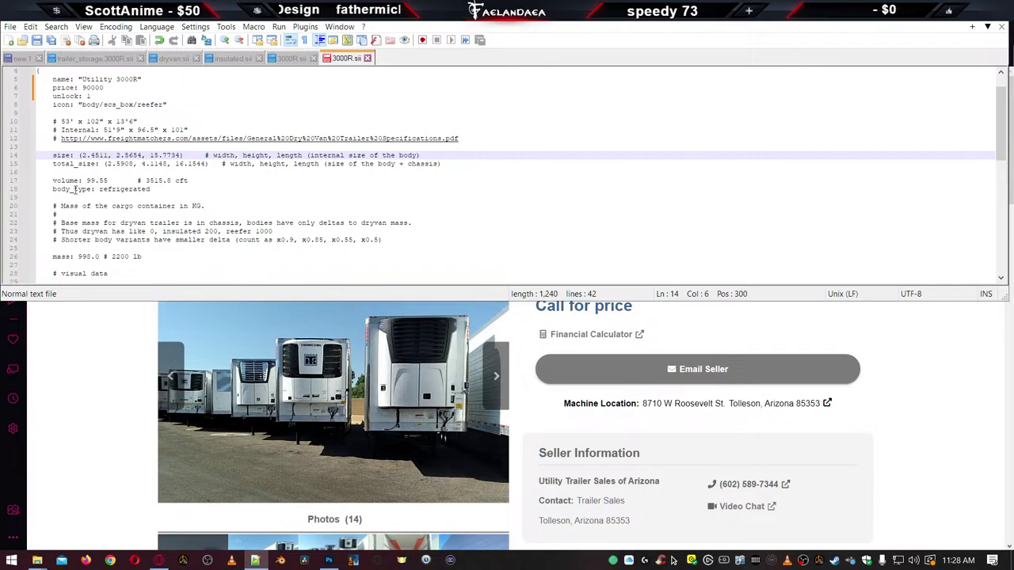
left_click_drag(59, 181, 190, 181)
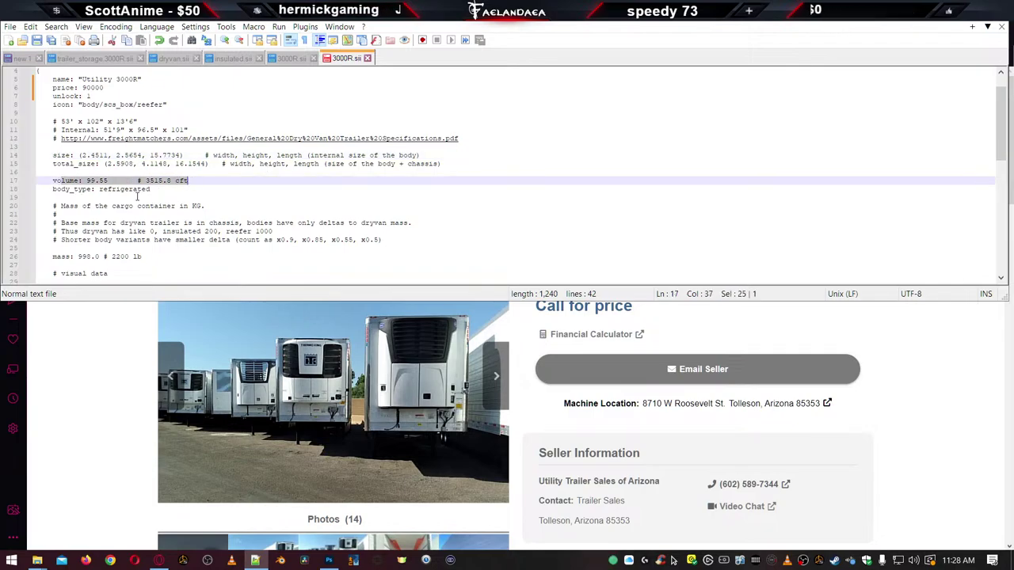
scroll(119, 191, "down", 1)
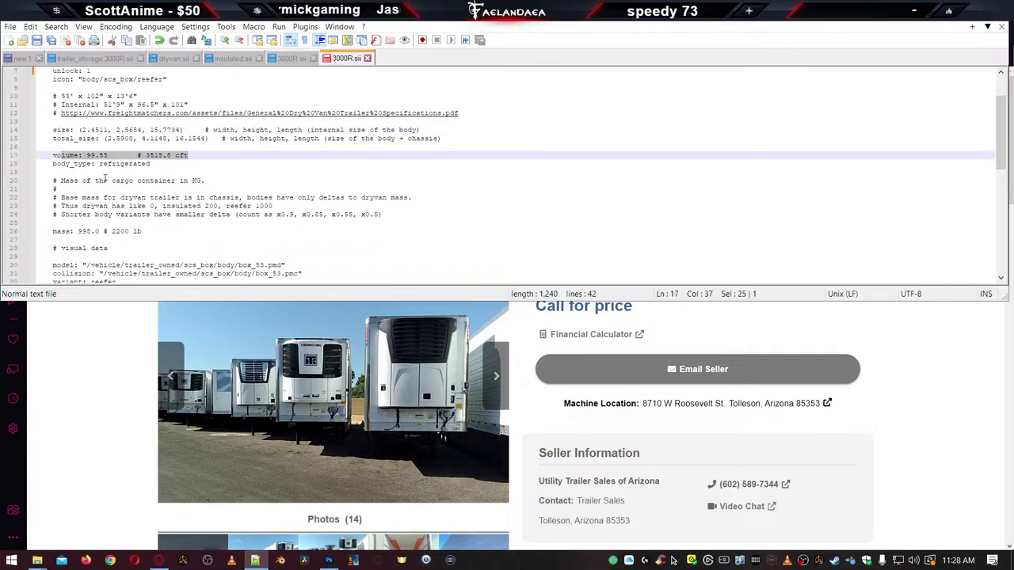
double_click(143, 164)
scroll(135, 179, "down", 3)
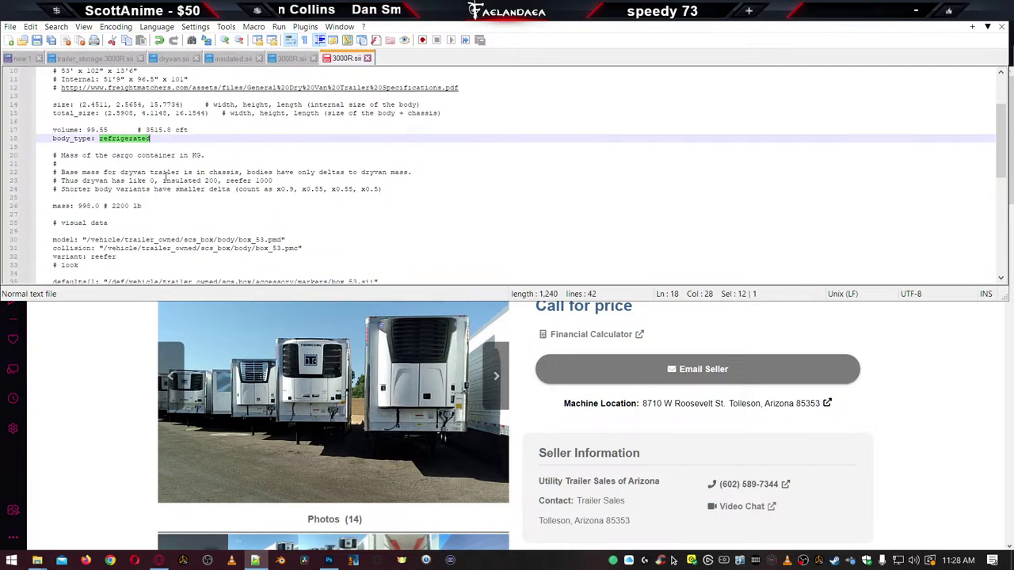
left_click(225, 159)
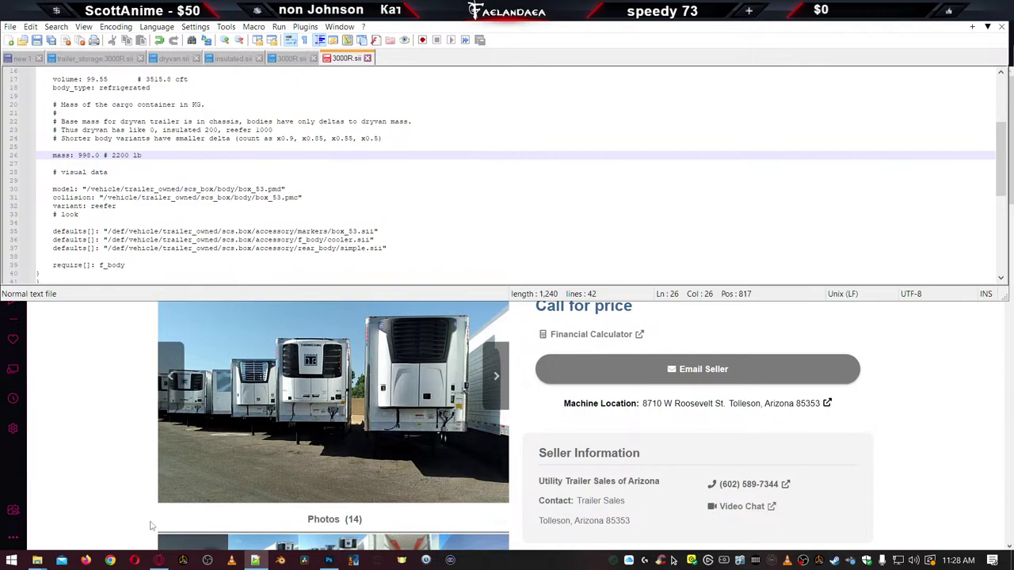
Review the 2023 Utility 3000R listing's General, Weights & Dimensions and Chassis tables, then return to Google
left_click(159, 560)
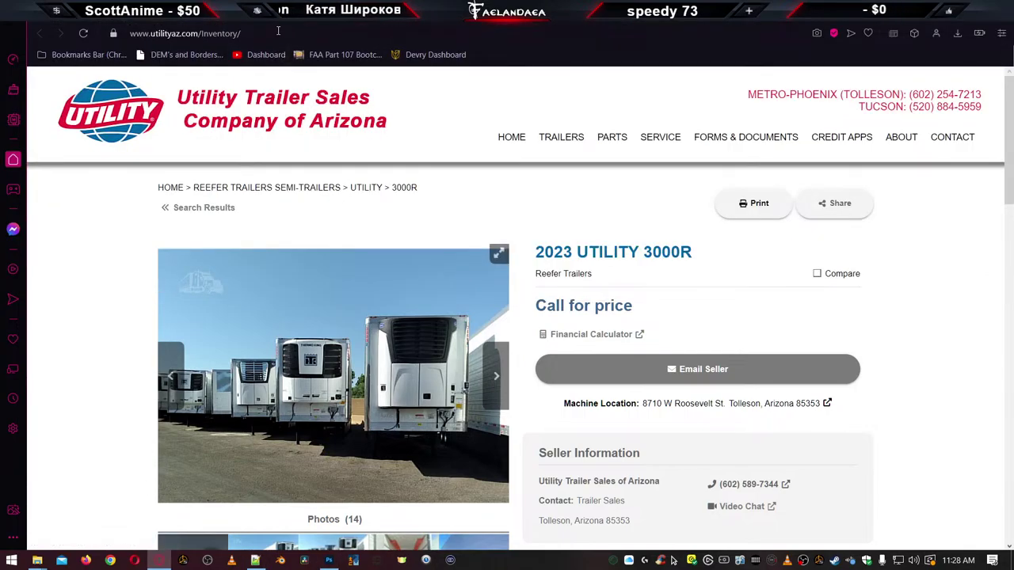
scroll(584, 277, "down", 3)
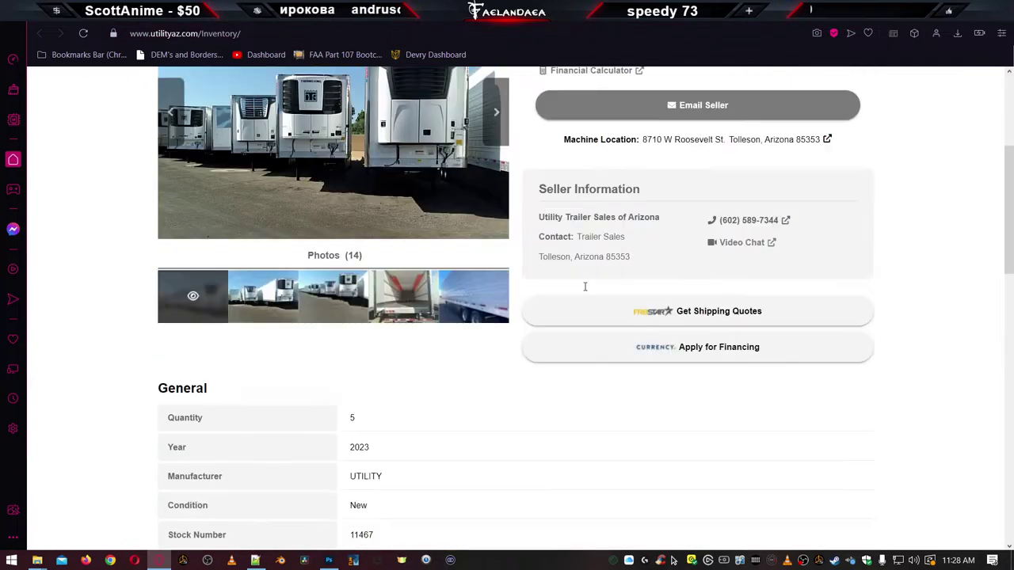
scroll(394, 385, "down", 3)
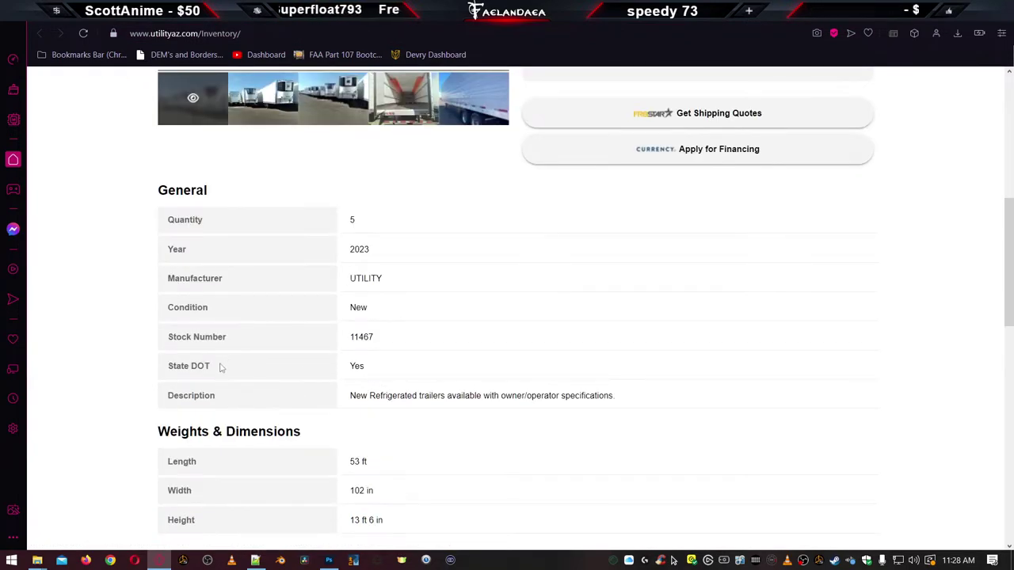
scroll(221, 368, "down", 4)
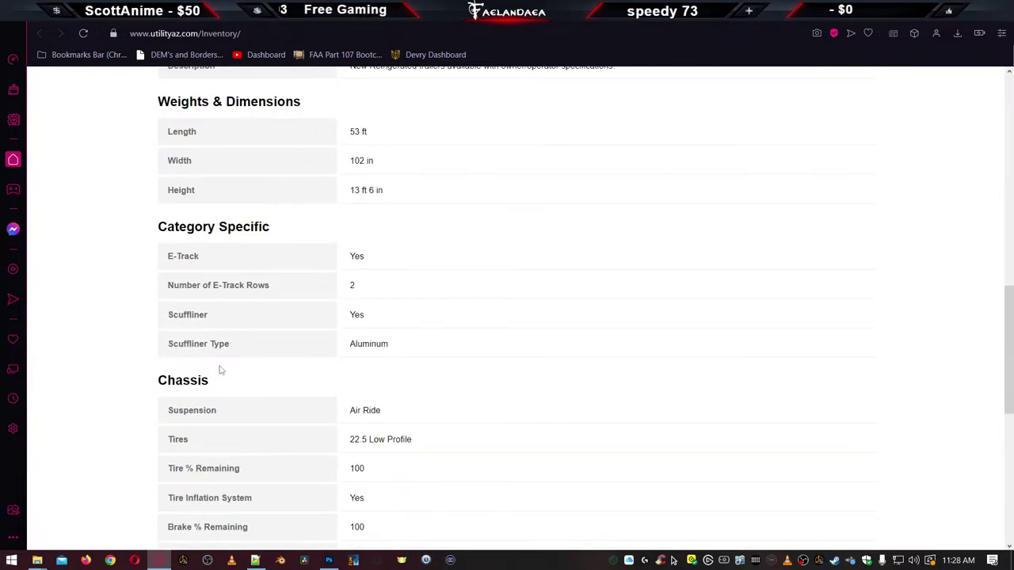
scroll(246, 373, "down", 3)
scroll(270, 379, "down", 2)
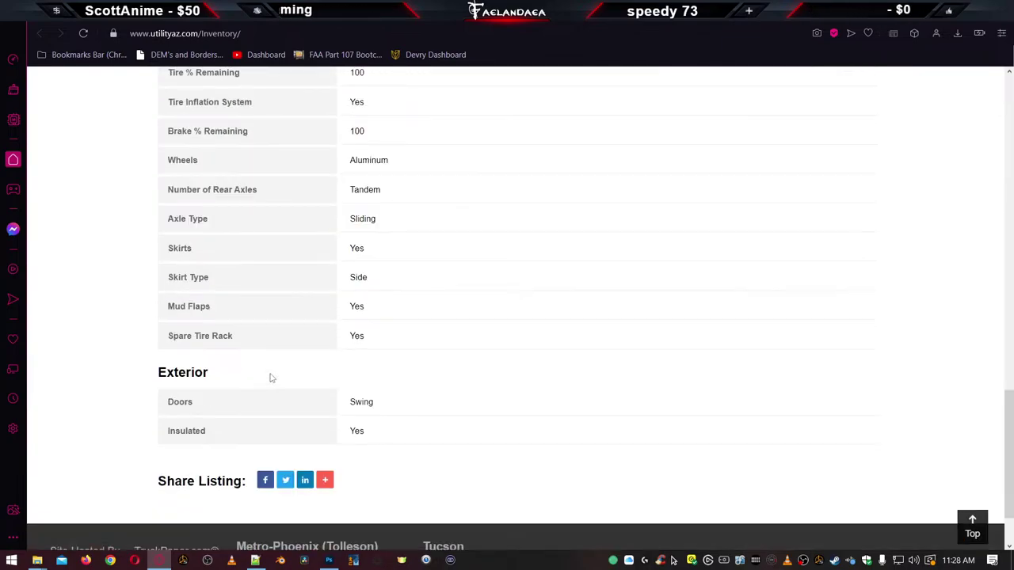
scroll(269, 378, "up", 2)
scroll(270, 379, "up", 1)
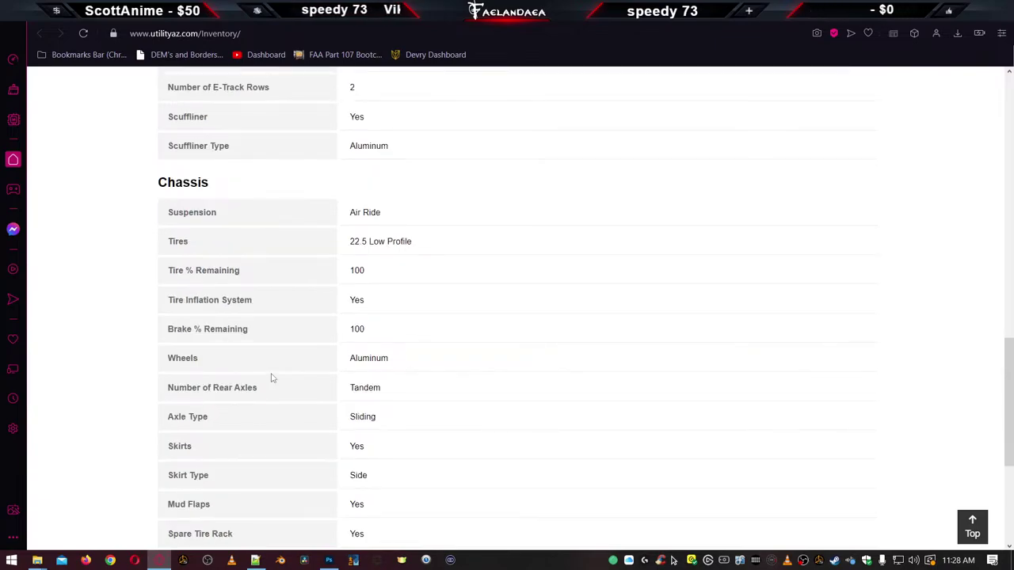
scroll(270, 379, "up", 4)
scroll(270, 378, "up", 3)
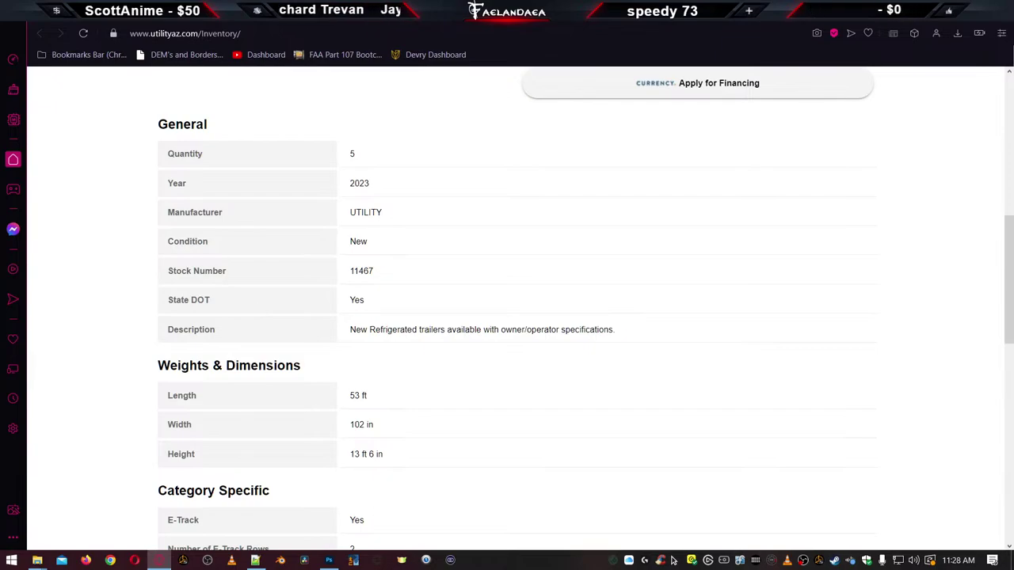
key("alt+Left")
Change the search query to 'utility 3000R tare weight' and run it
left_click_drag(244, 88, 205, 87)
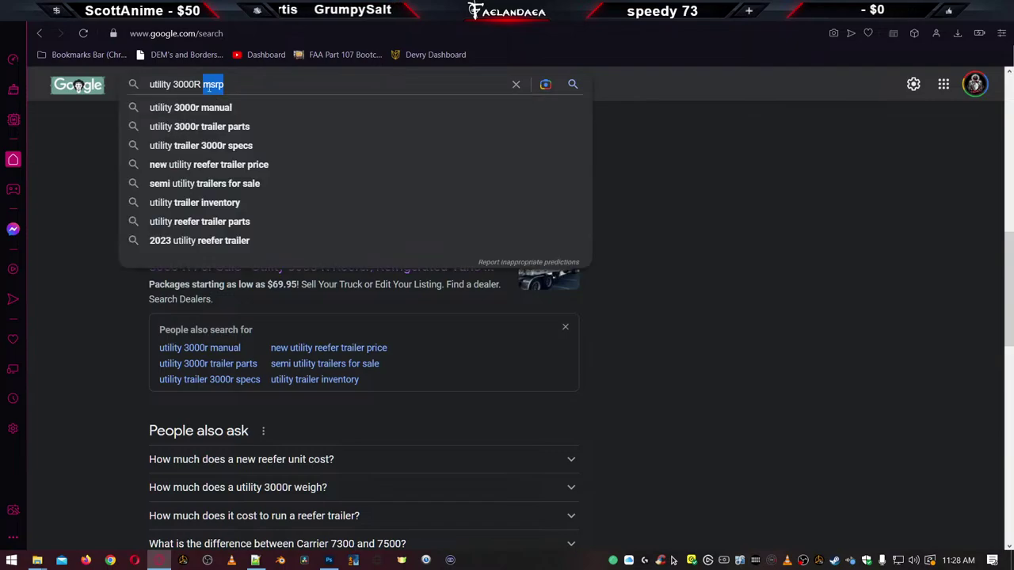
key("BackSpace")
type("tare weight")
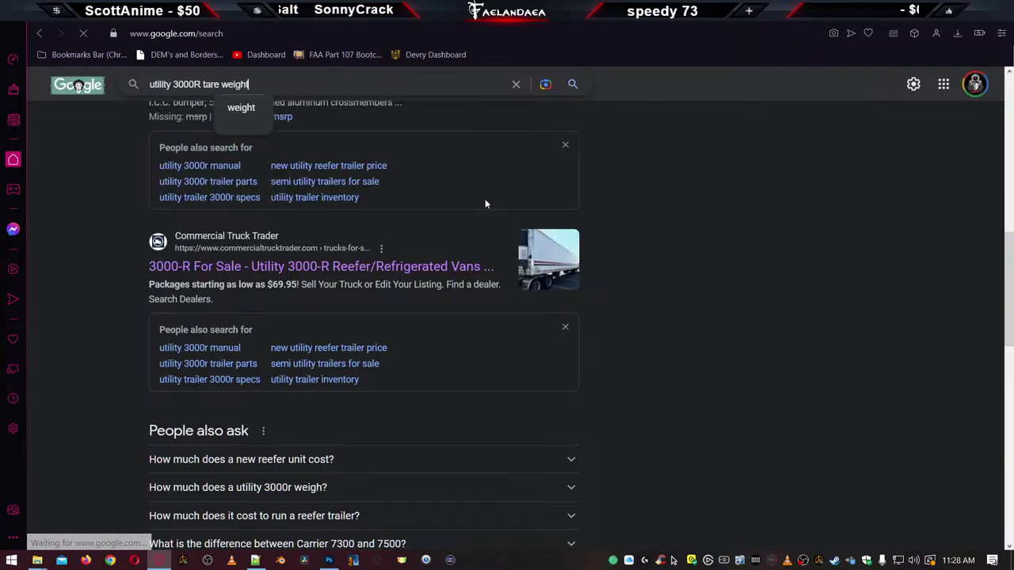
key("Return")
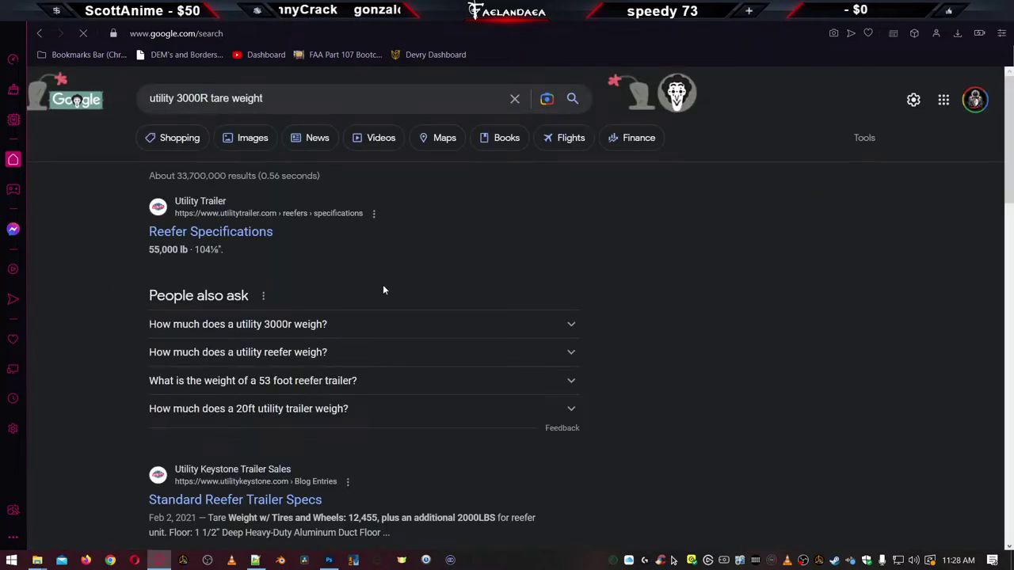
Expand the answers on how much a 3000R and a utility reefer weigh
left_click(315, 327)
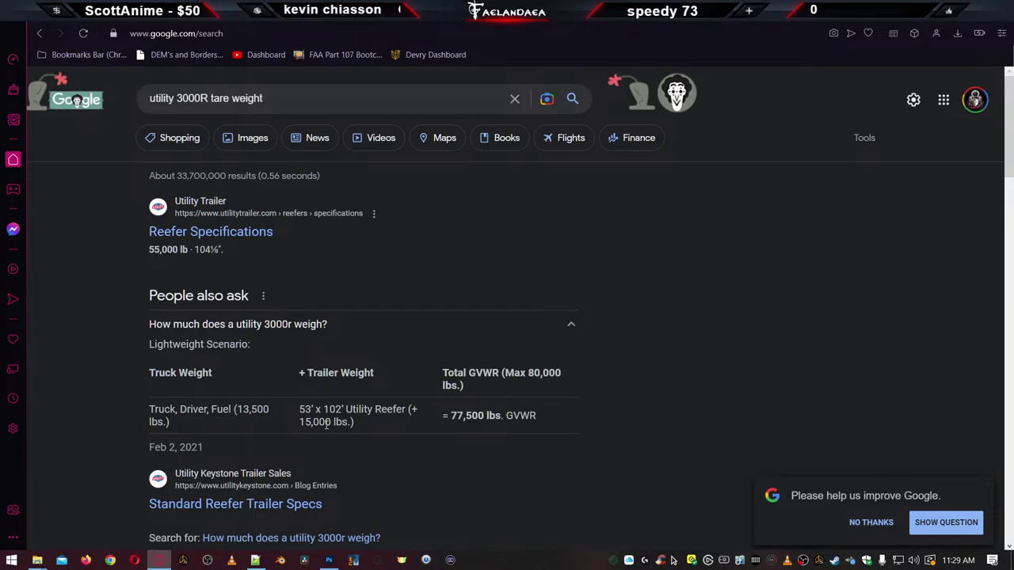
scroll(326, 424, "down", 3)
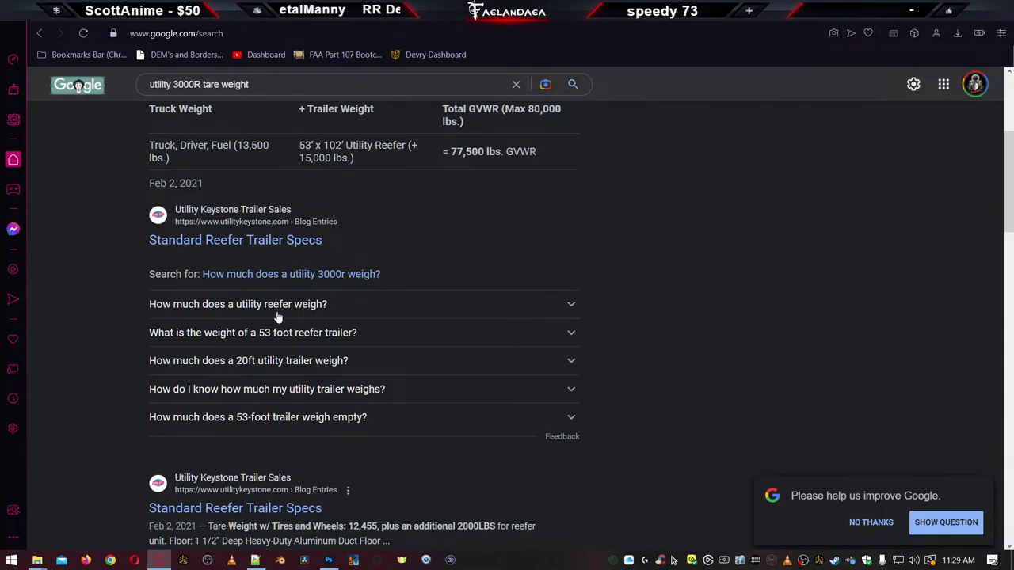
left_click(279, 316)
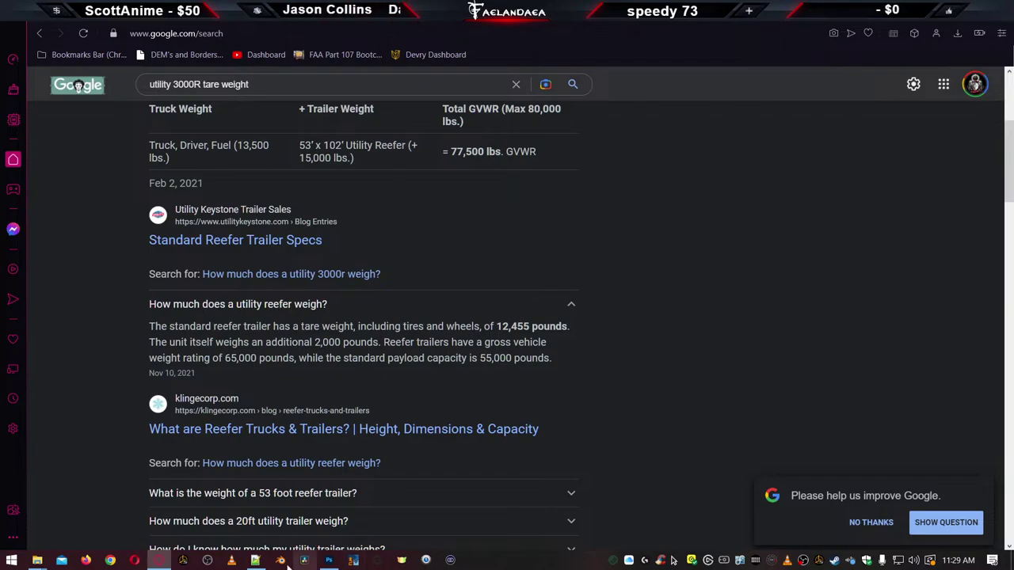
left_click(256, 560)
double_click(121, 156)
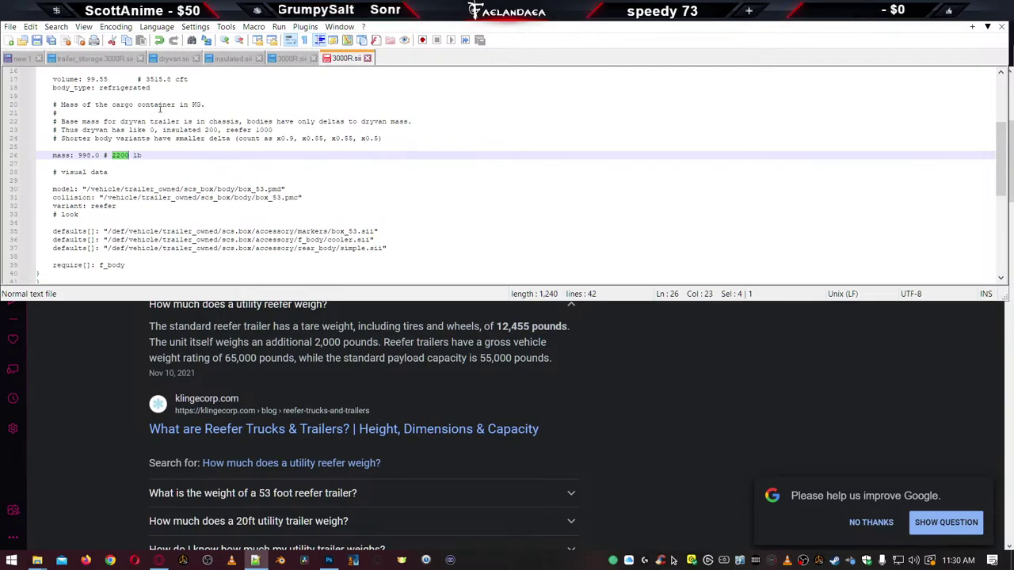
left_click(178, 163)
scroll(168, 195, "down", 1)
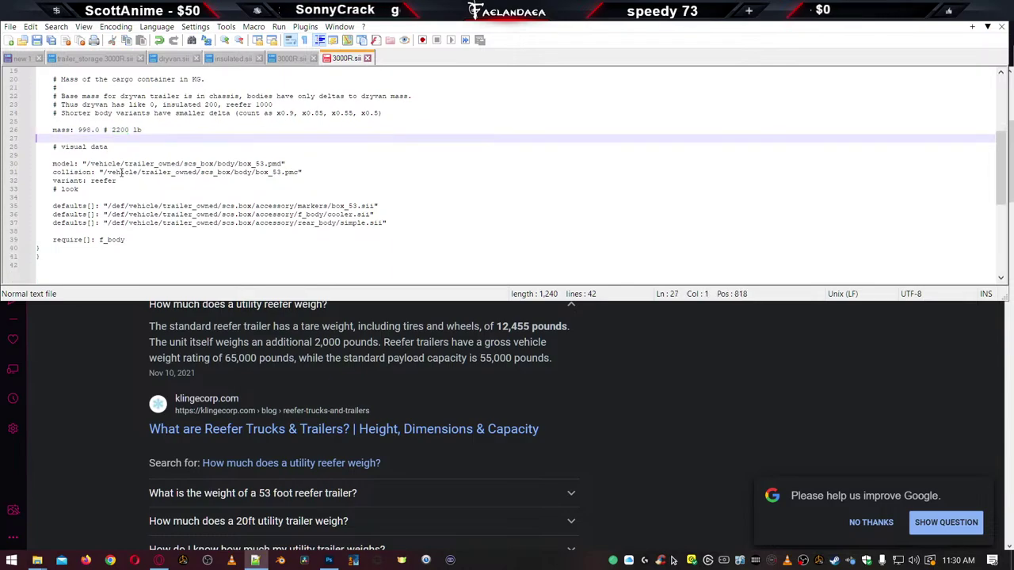
left_click(119, 172)
left_click(111, 188)
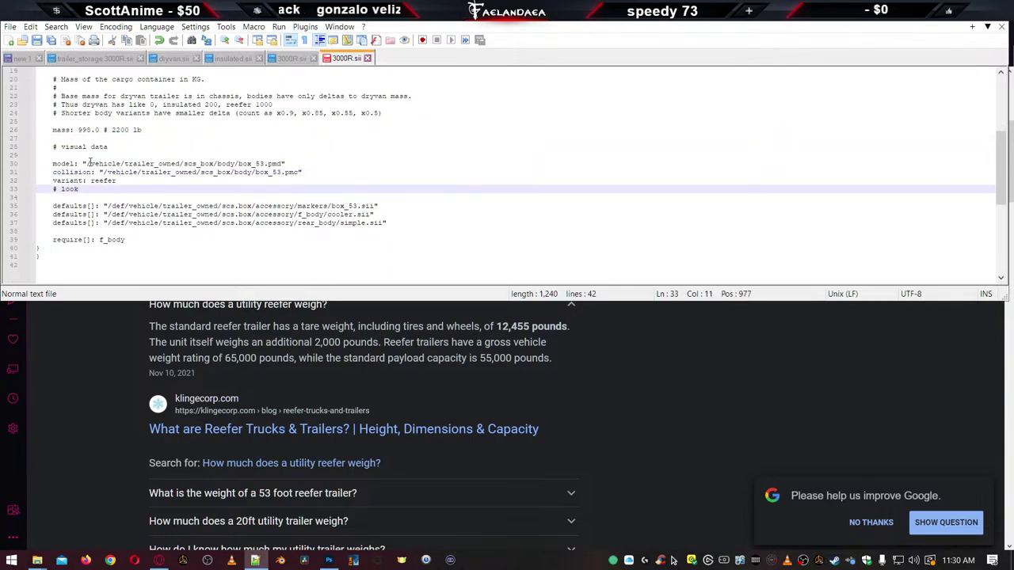
double_click(252, 164)
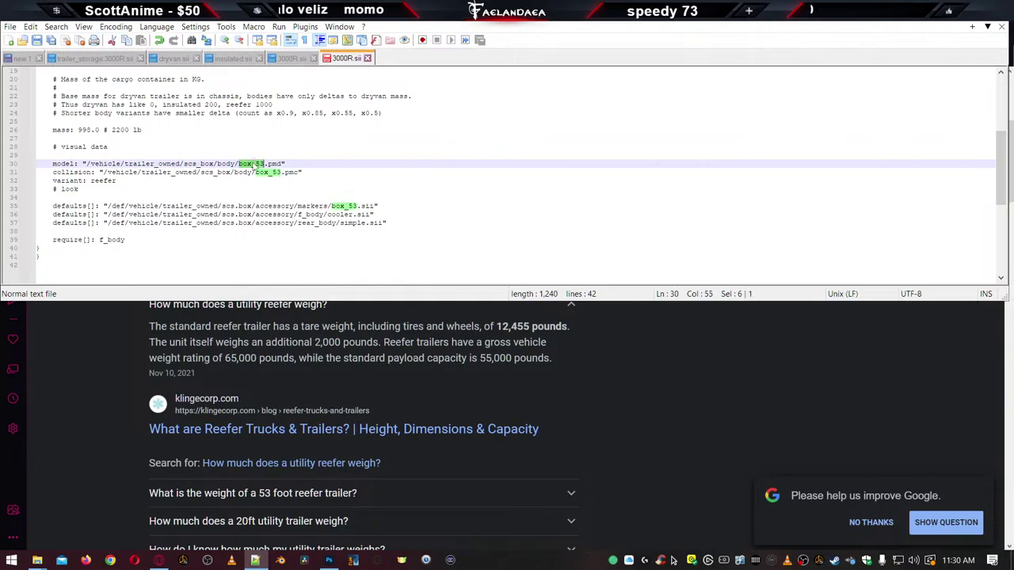
left_click(107, 163)
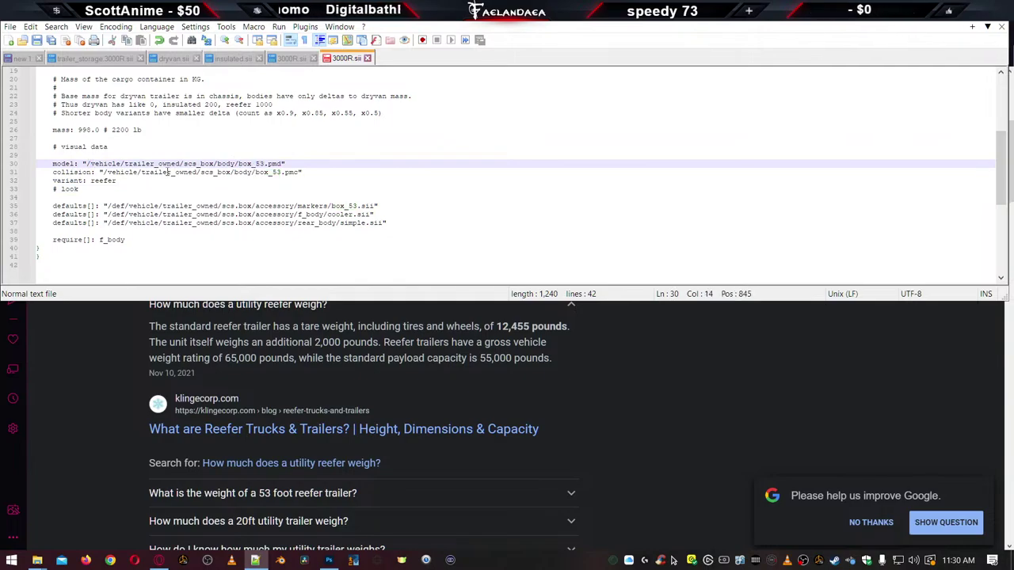
scroll(167, 171, "up", 1)
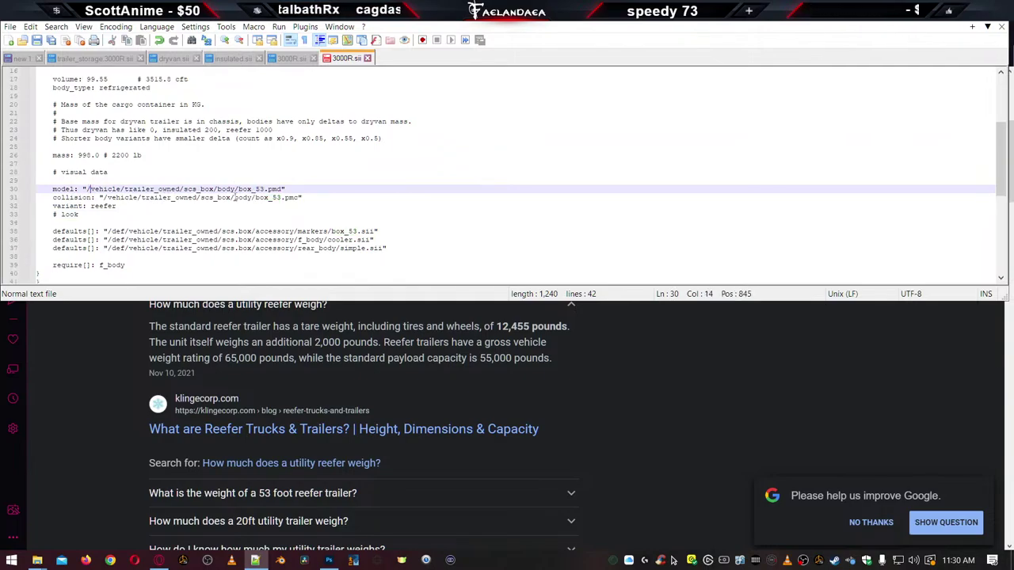
scroll(236, 202, "up", 5)
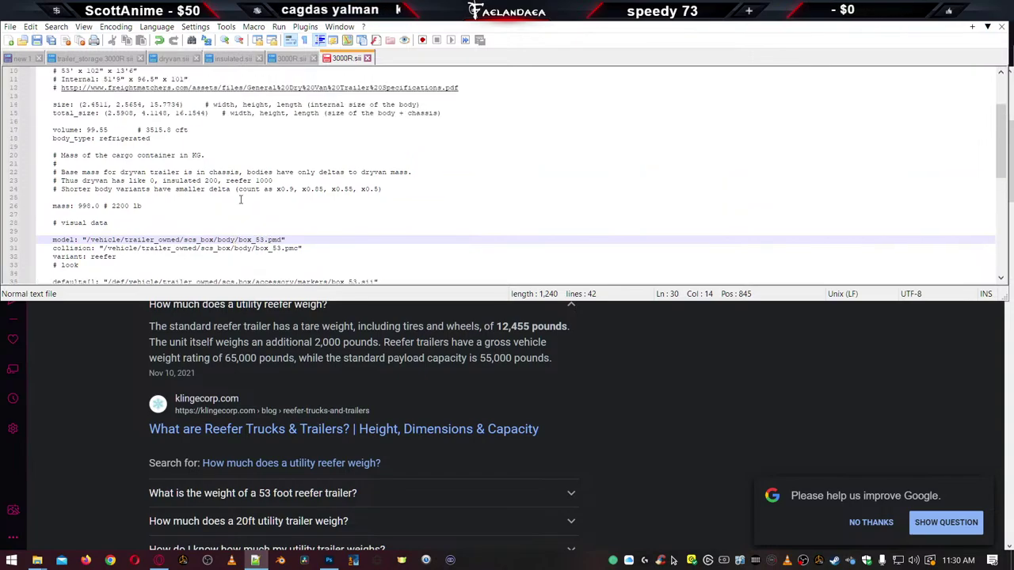
scroll(237, 204, "down", 5)
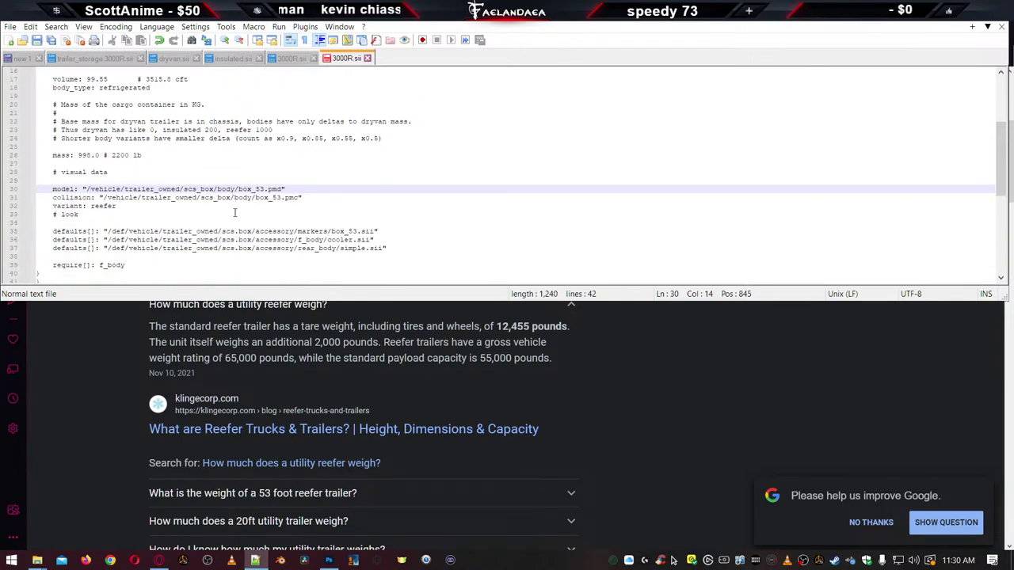
scroll(252, 194, "up", 5)
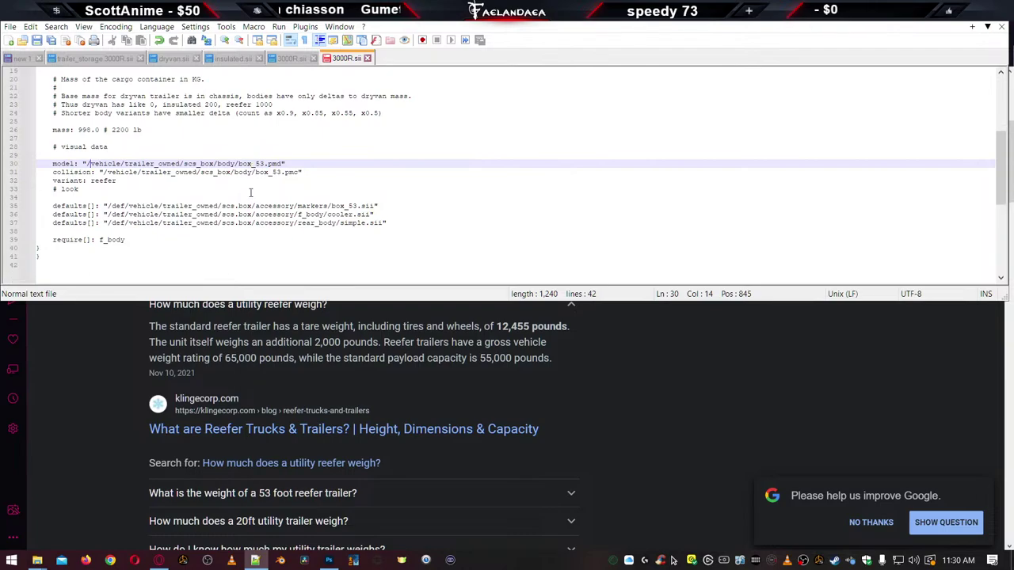
scroll(240, 197, "down", 5)
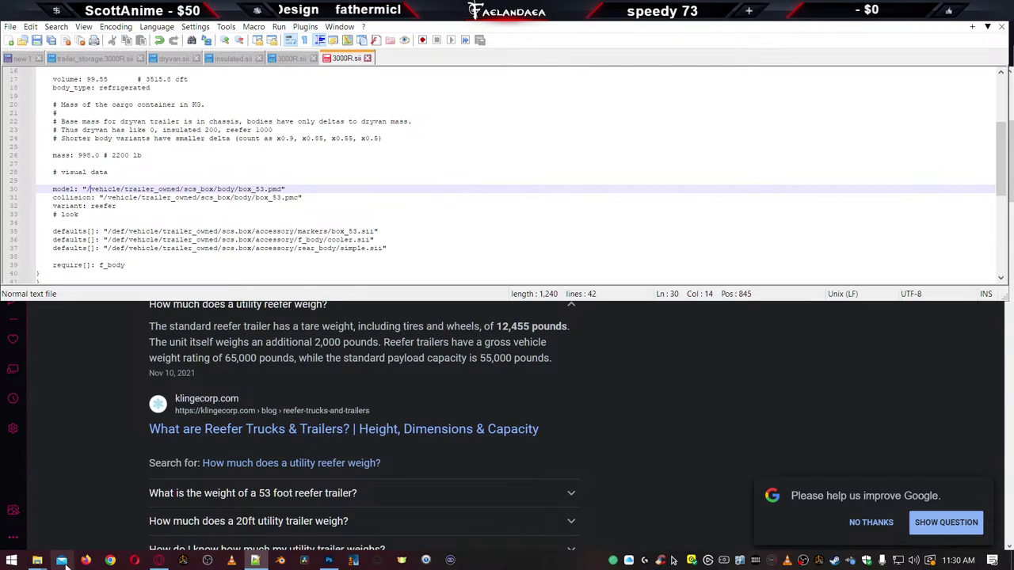
Open 3000R.sii (reefer body, mass 998.0, box_53 model) from the 3000R body folder in Notepad++
mouse_move(36, 560)
left_click(70, 507)
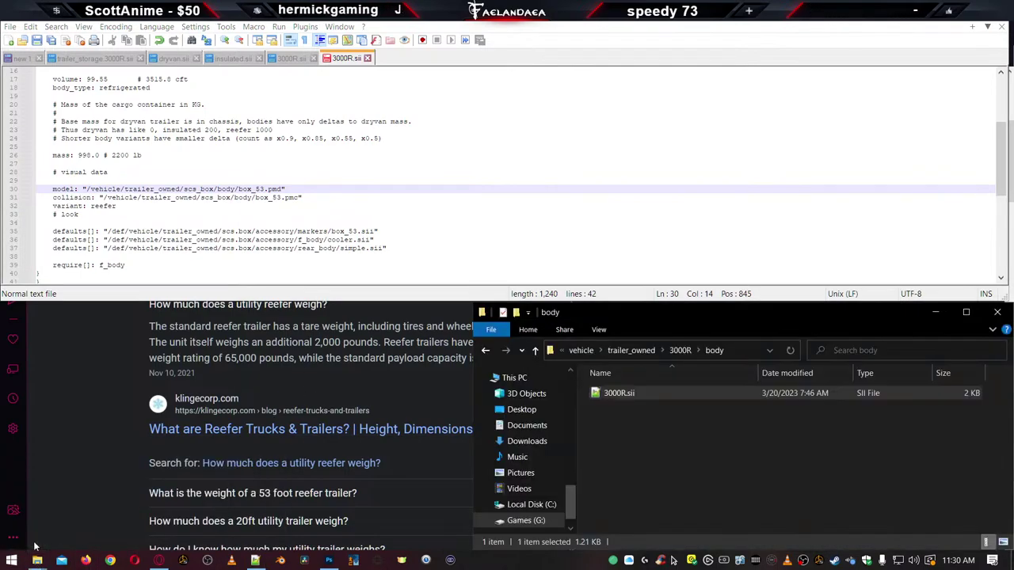
left_click(218, 513)
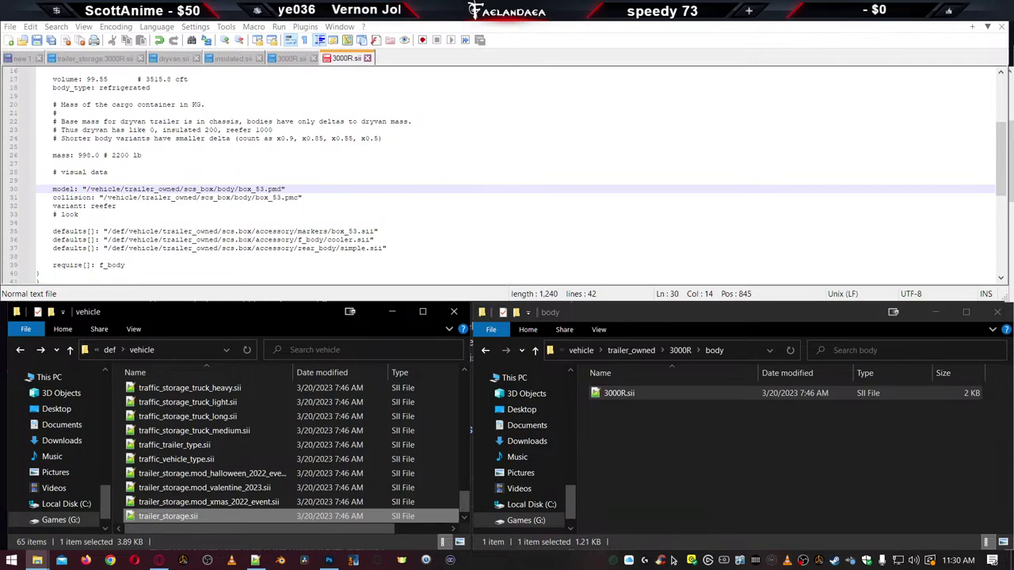
left_click(672, 560)
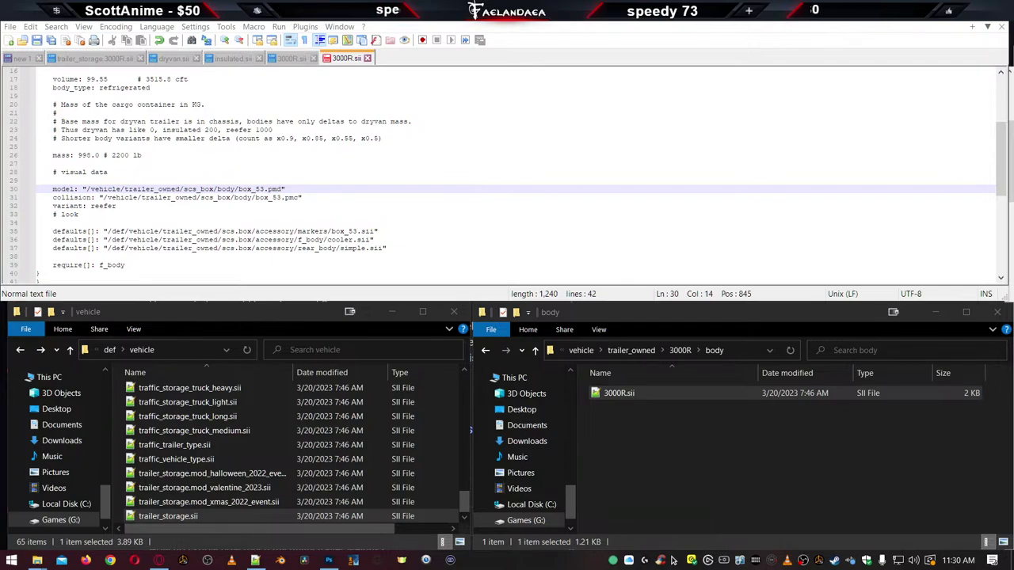
Replace box_53 with box_3000R in the model and collision paths
double_click(255, 189)
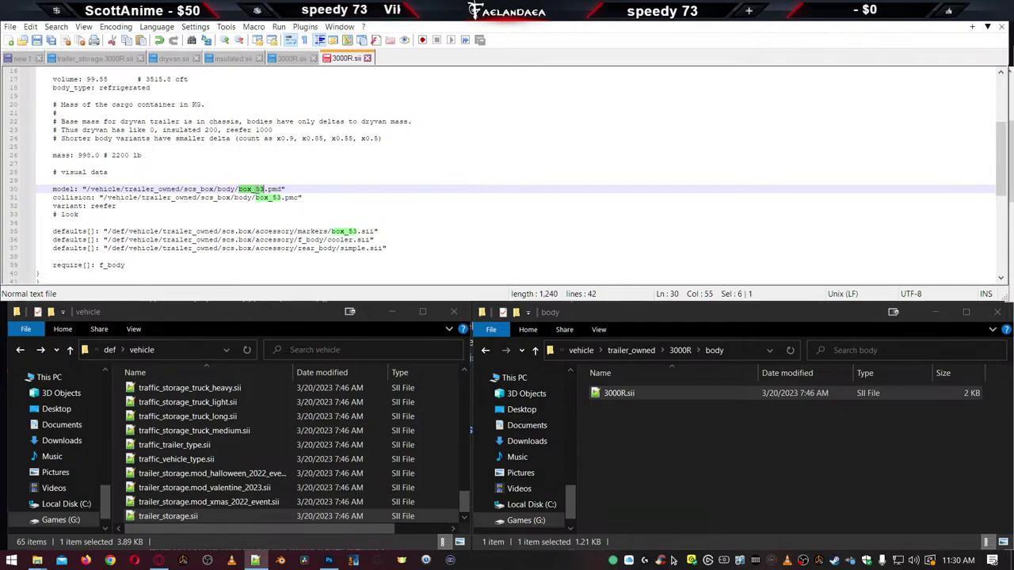
type("box_3000R")
double_click(268, 197)
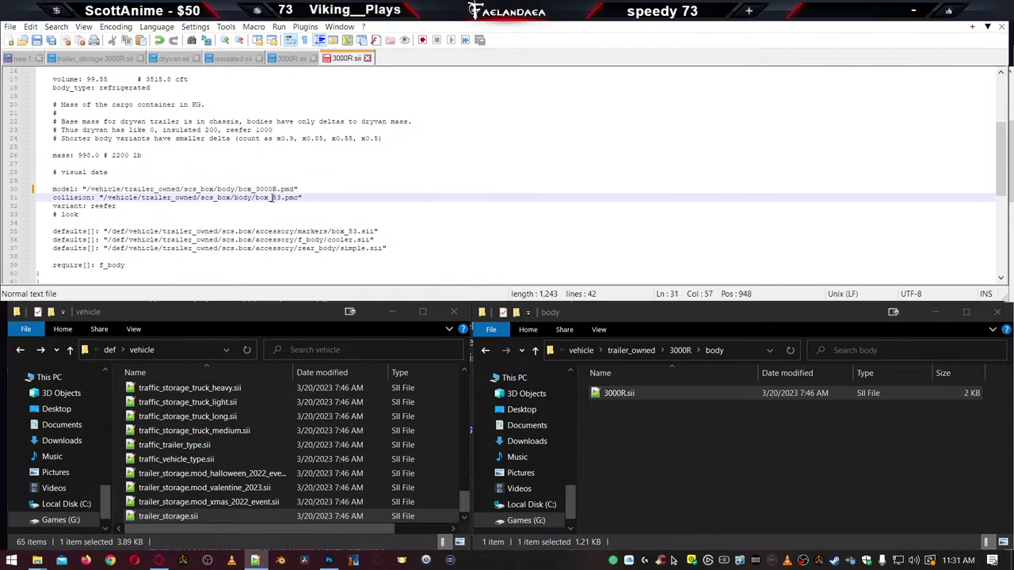
type("box_3000R")
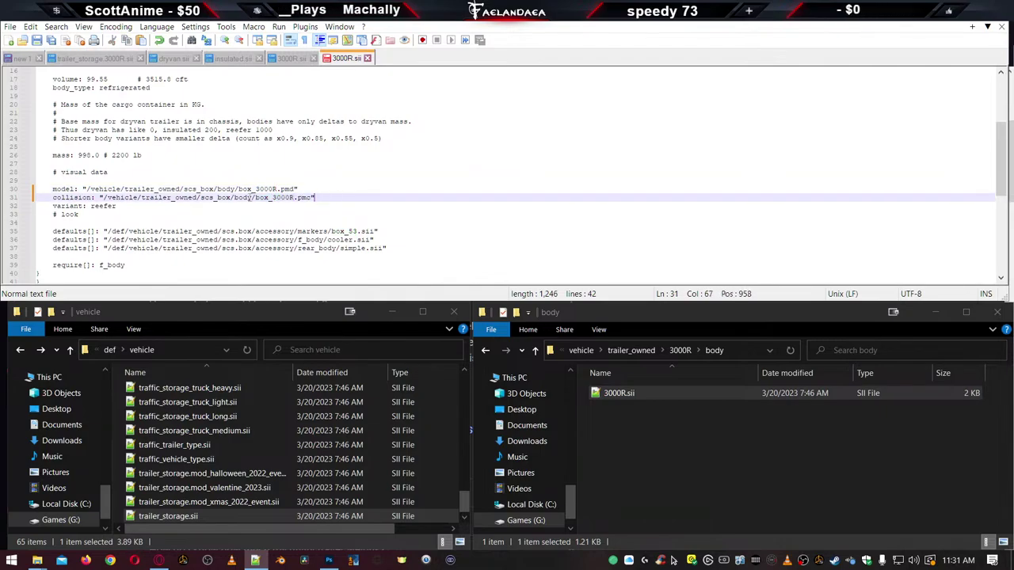
left_click(232, 198)
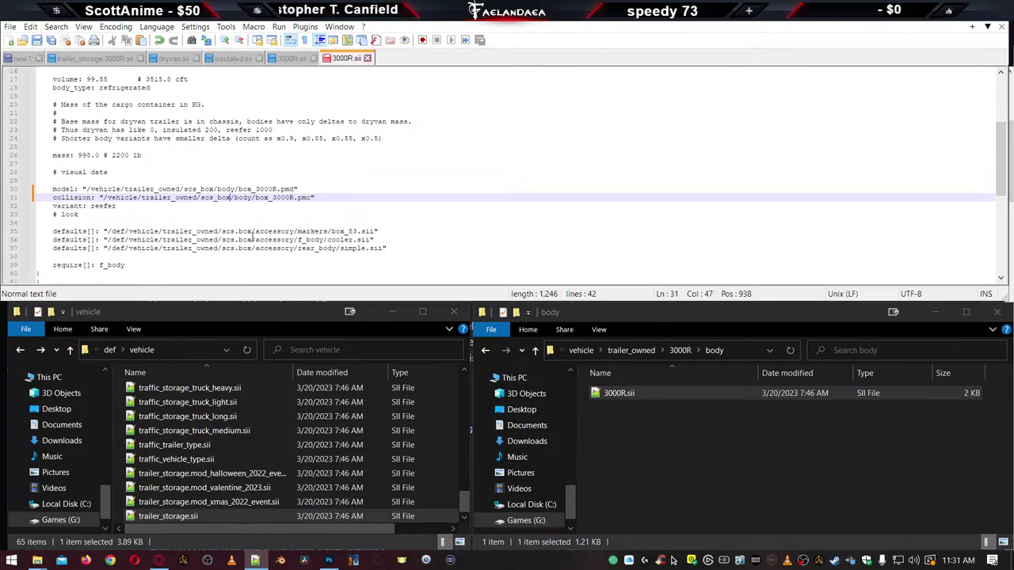
Select box_53 in the markers defaults path on line 35
left_click(252, 240)
left_click(69, 231)
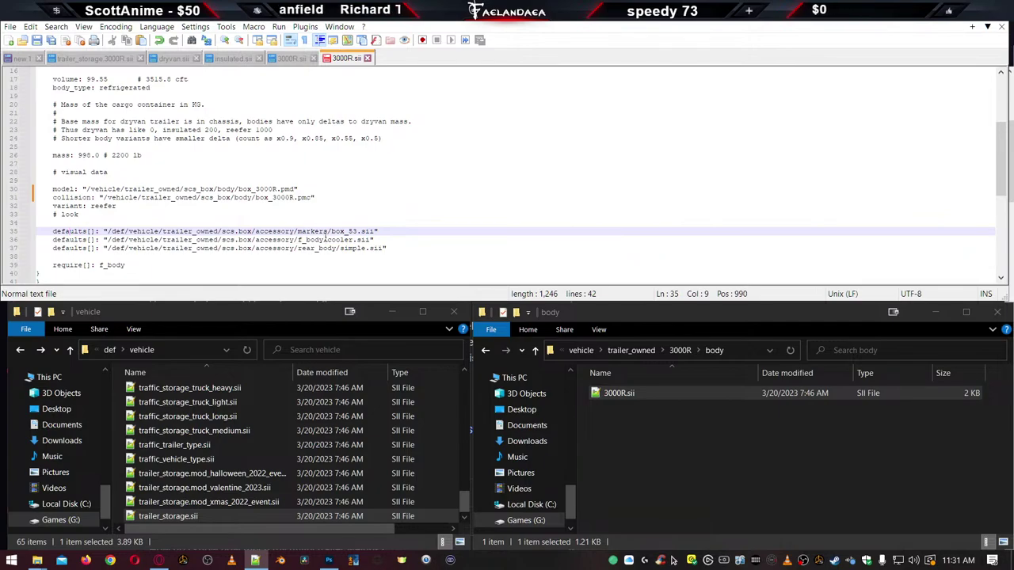
scroll(301, 233, "down", 2)
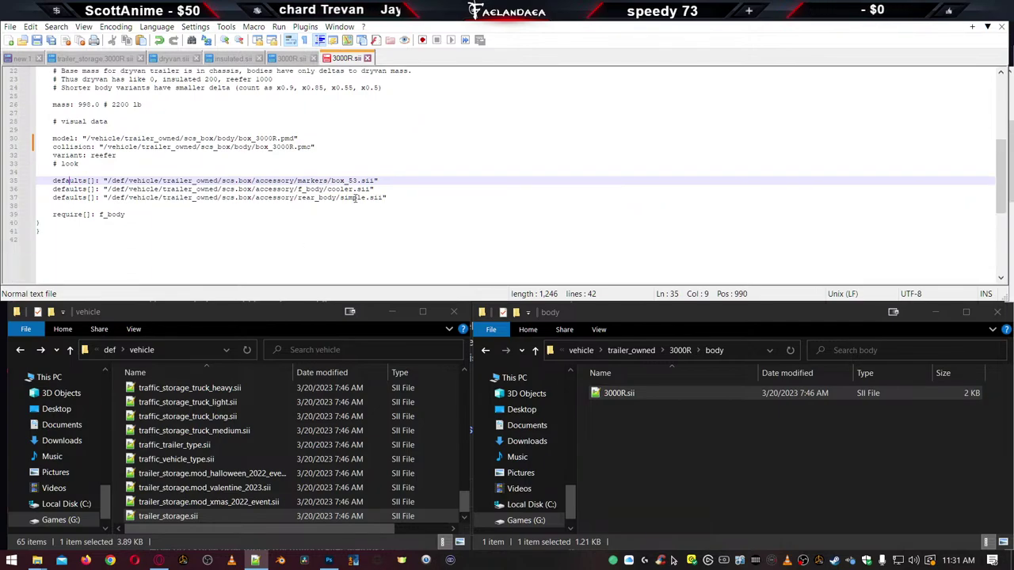
scroll(373, 222, "up", 2)
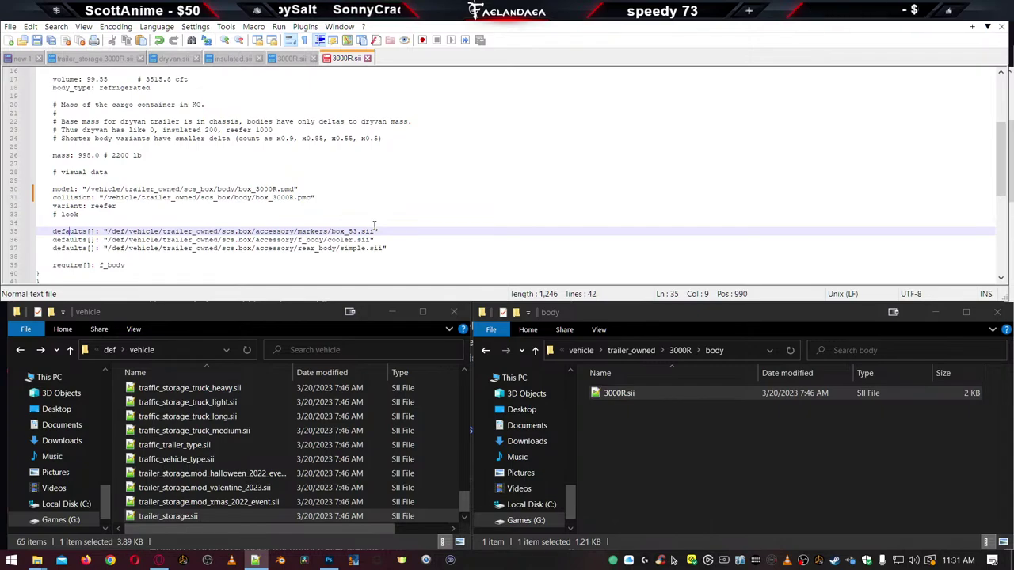
double_click(344, 231)
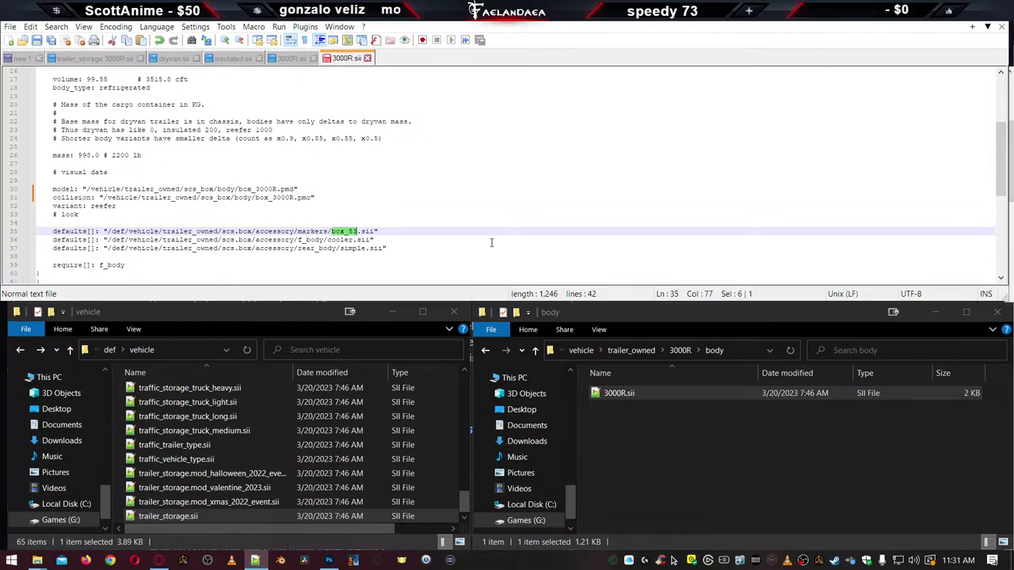
left_click(651, 474)
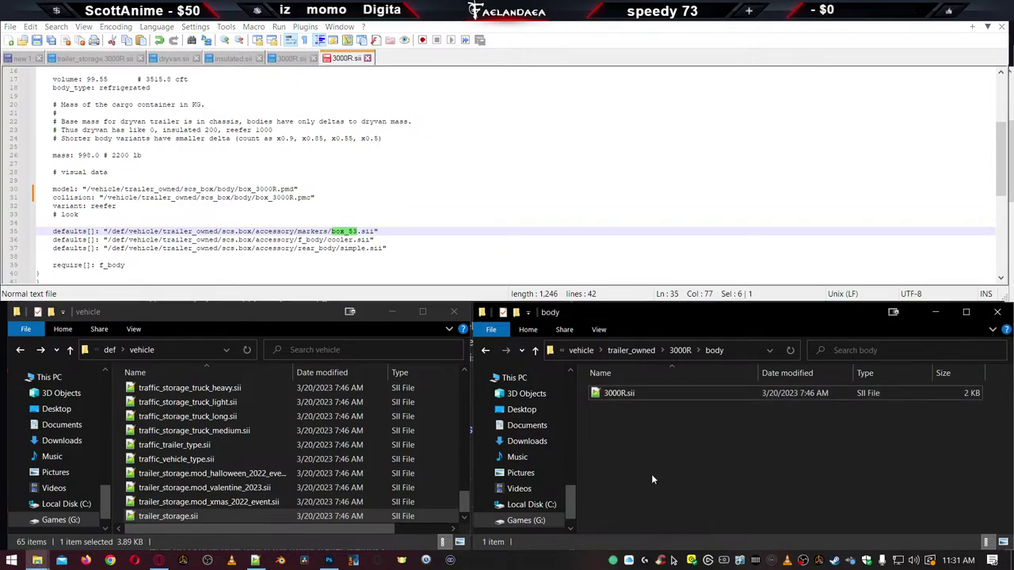
In Explorer, browse to the stock trailer_owned\scs.box folder of the game files
left_click(679, 351)
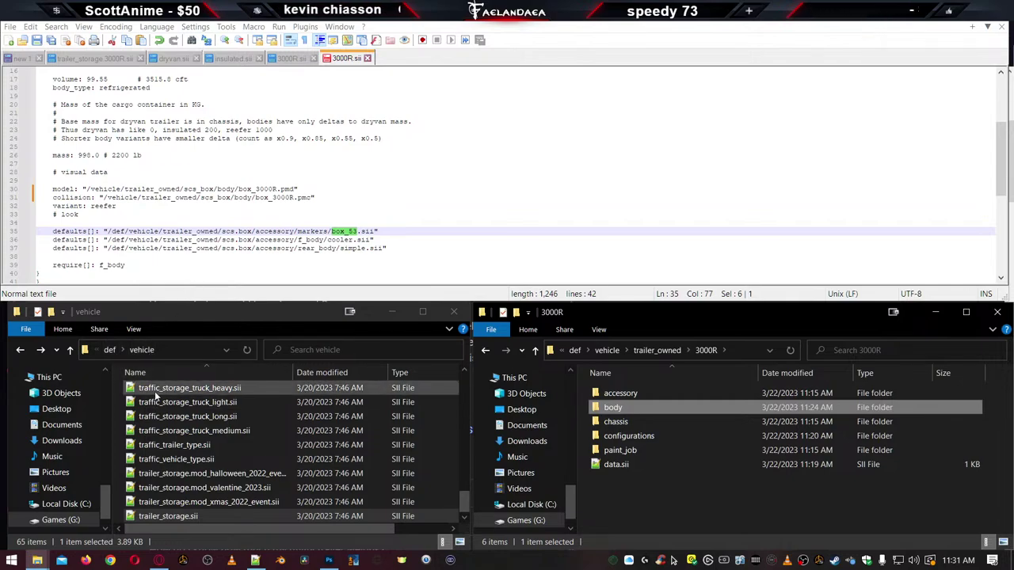
scroll(181, 469, "up", 10)
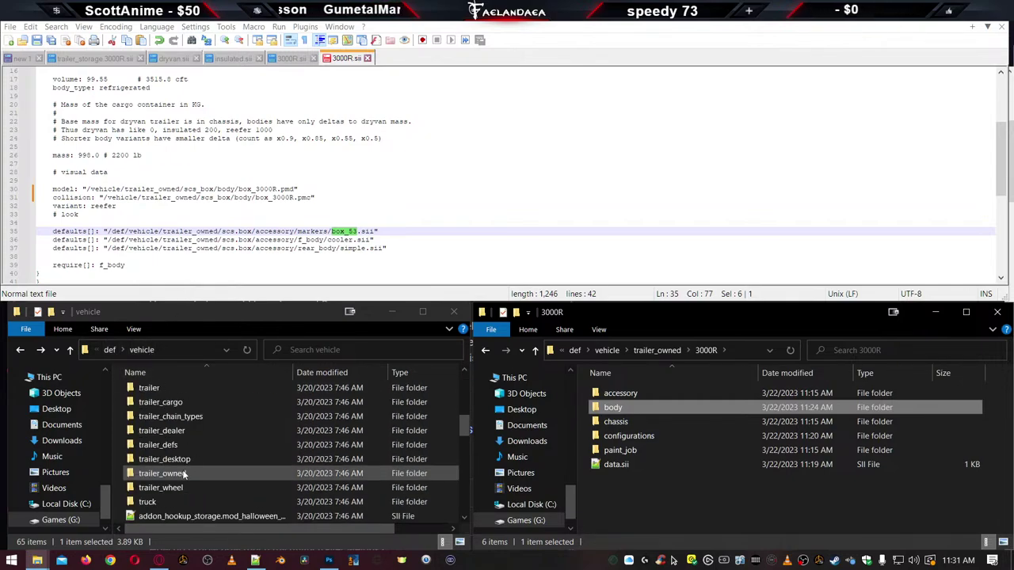
double_click(163, 474)
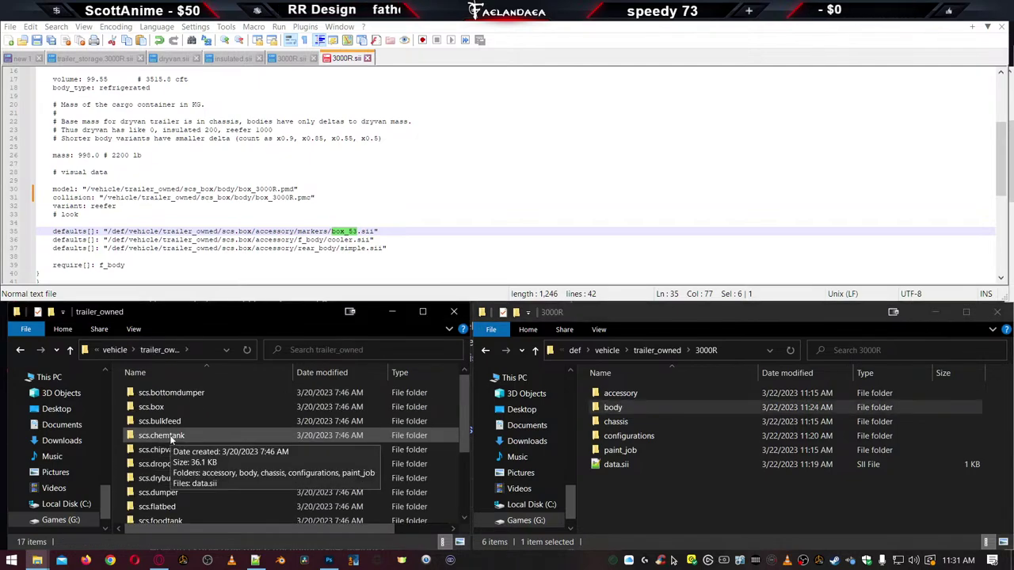
double_click(150, 406)
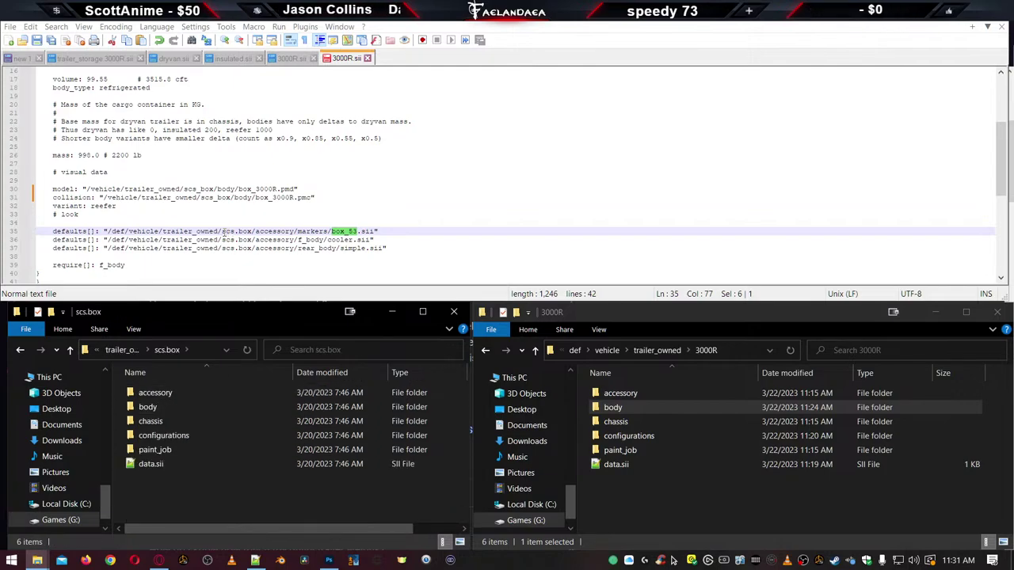
Replace scs.box with 3000R in the defaults accessory paths on lines 35–37
left_click_drag(223, 233, 251, 232)
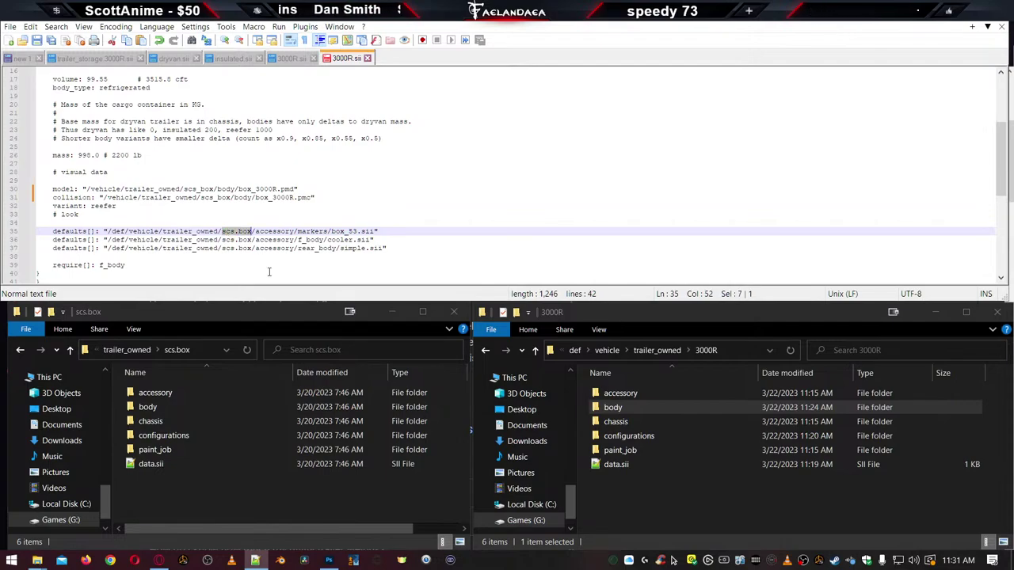
type("3000R")
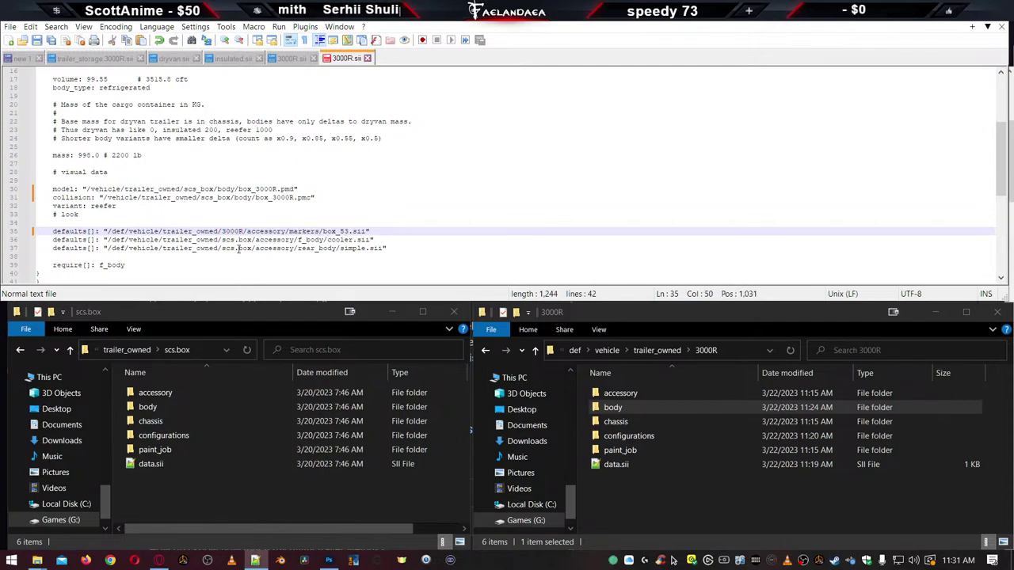
left_click_drag(223, 241, 243, 240)
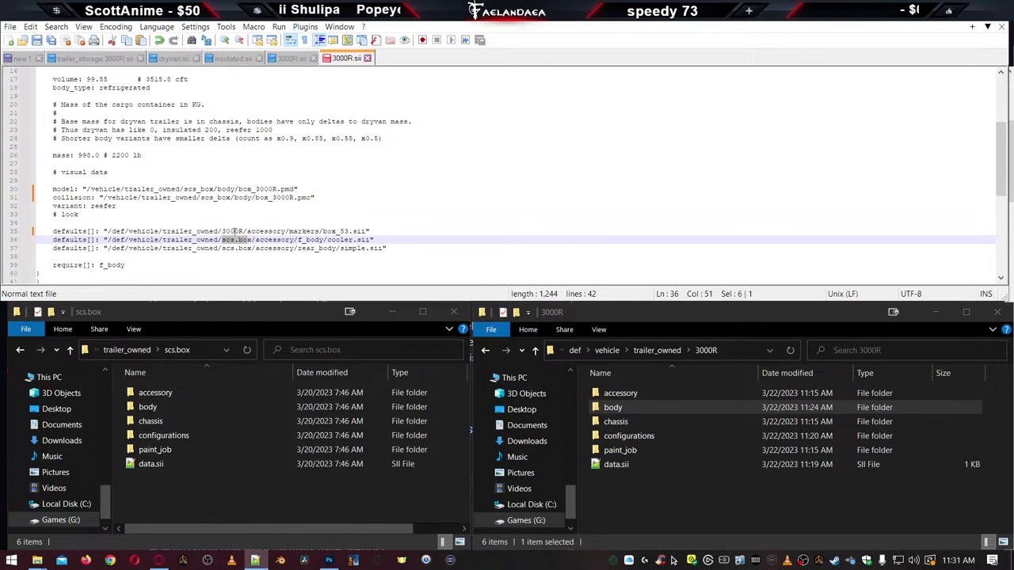
double_click(233, 232)
key("ctrl+c")
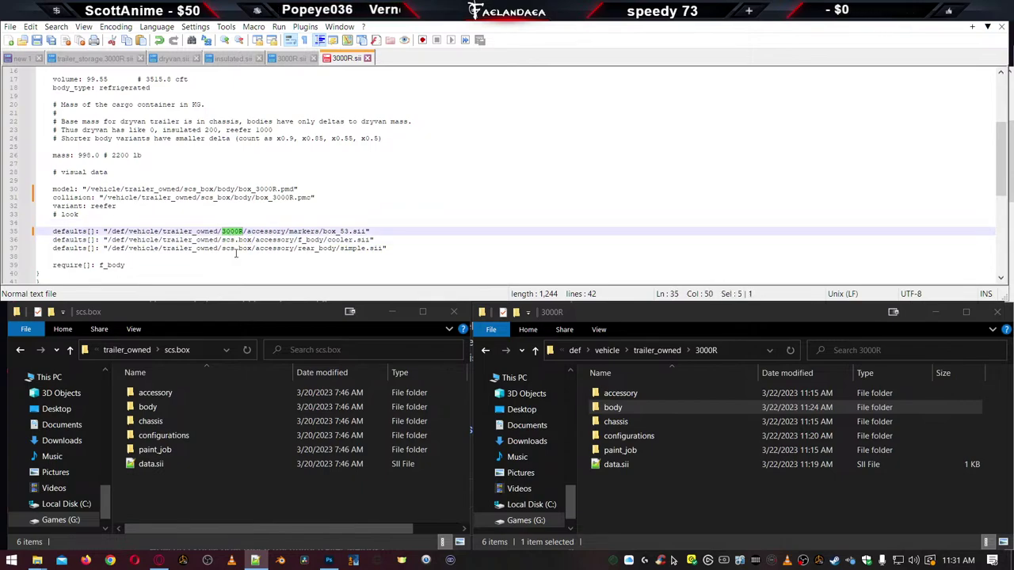
left_click_drag(222, 240, 254, 249)
key("ctrl+v")
key("ctrl+v")
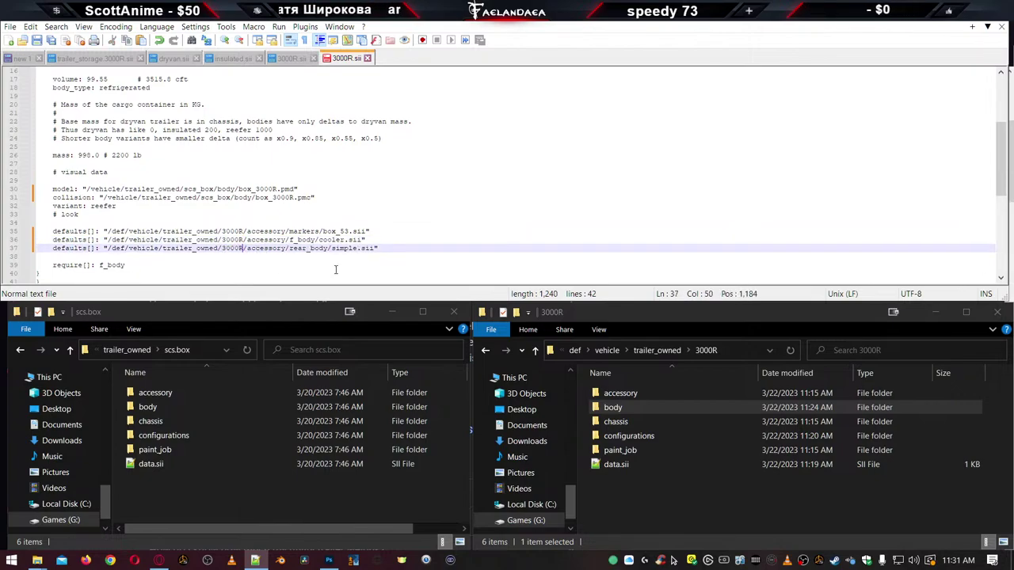
Open the accessory\markers folders of both scs.box and 3000R
double_click(150, 394)
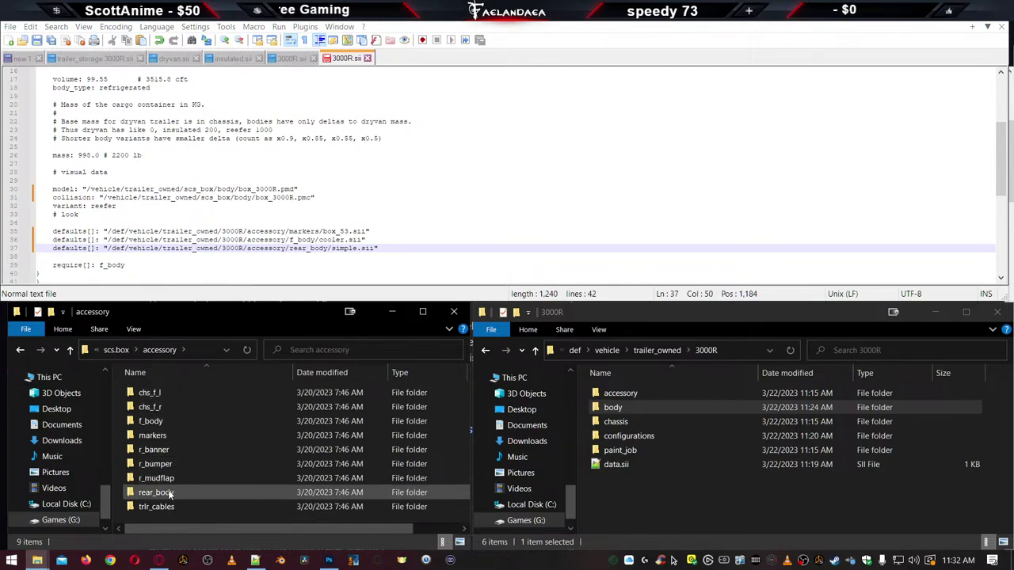
double_click(152, 435)
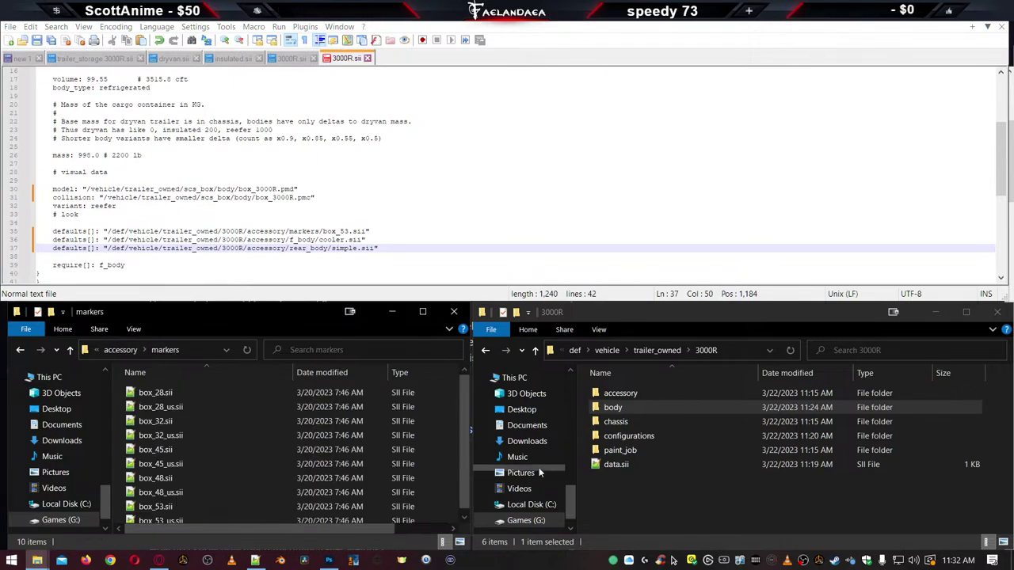
double_click(625, 393)
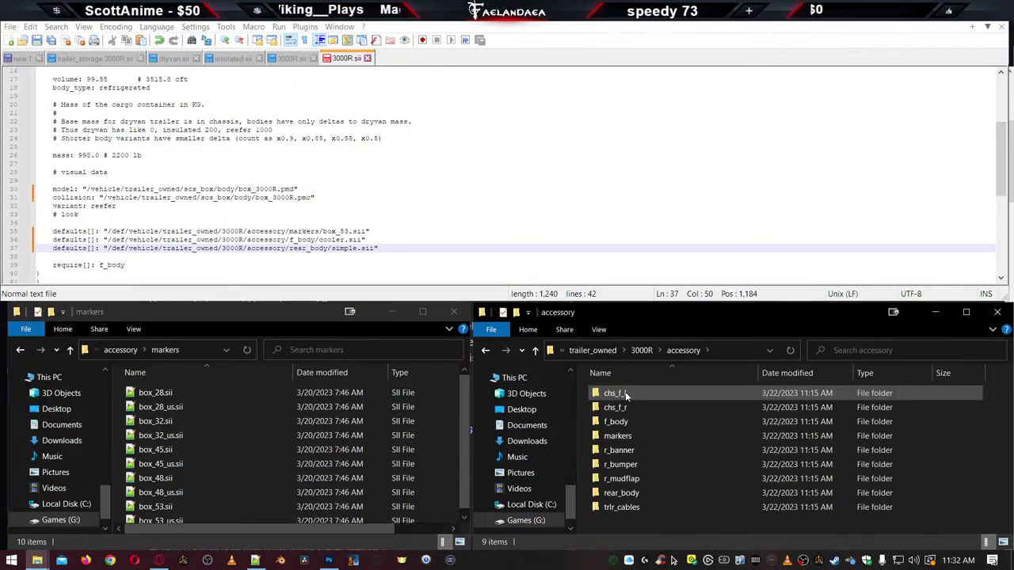
left_click(631, 436)
double_click(631, 437)
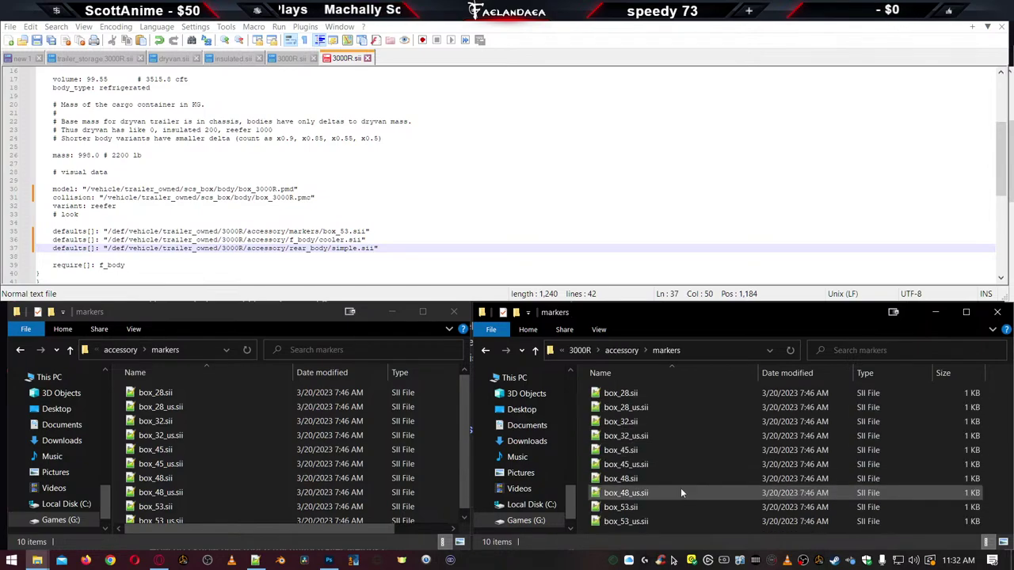
Delete the nine marker files box_28.sii through box_53.sii from the 3000R markers folder
left_click(631, 393)
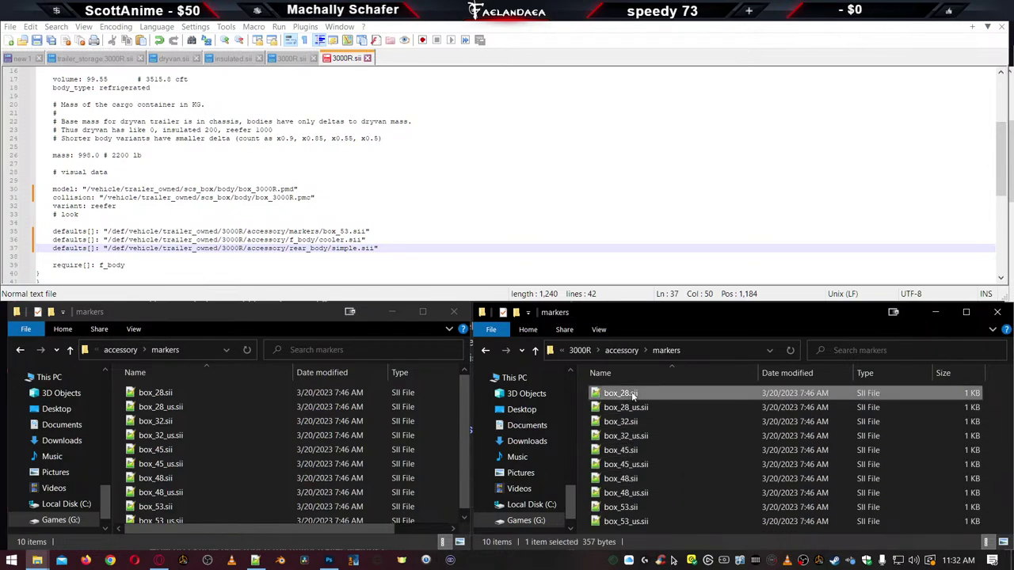
left_click(644, 507, "shift")
key("Delete")
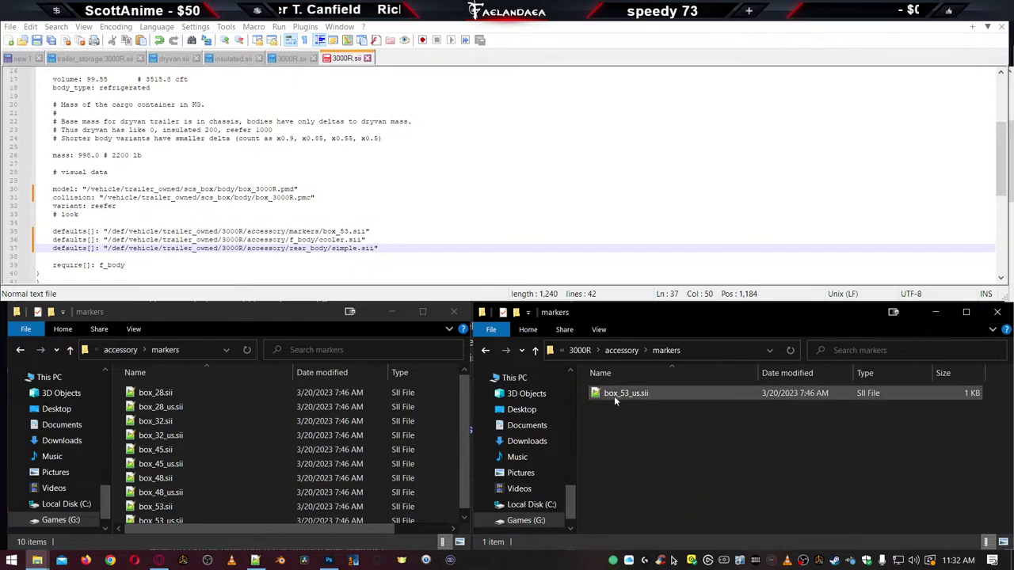
Rename the remaining box_53_us.sii to 3000R.sii
left_click(622, 399)
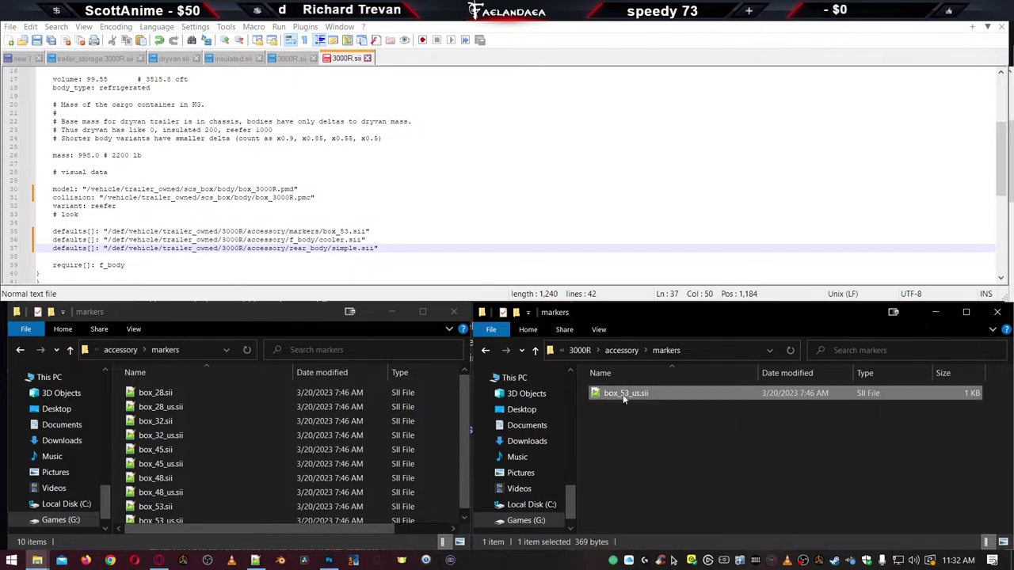
left_click(623, 394)
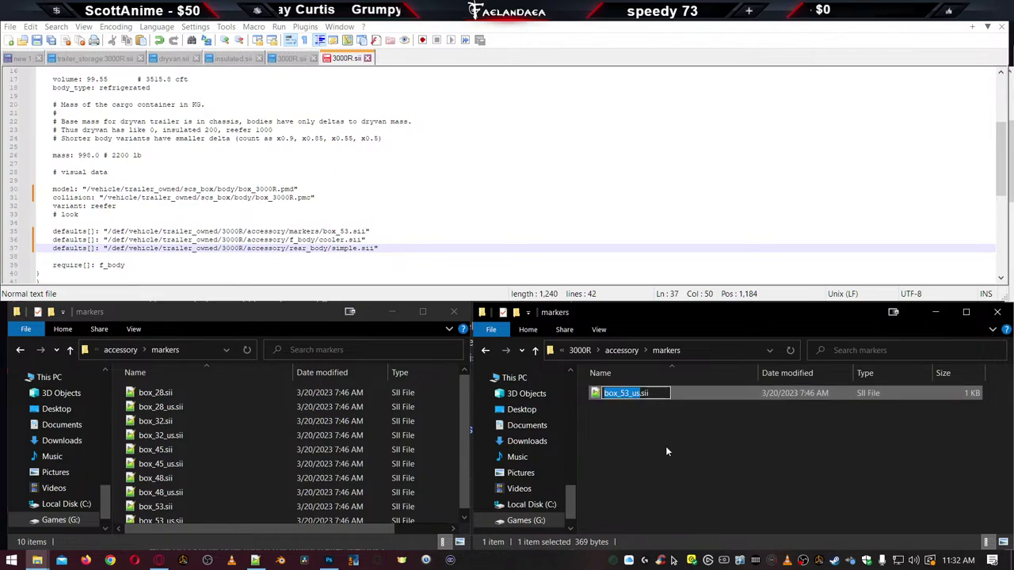
type("3000R")
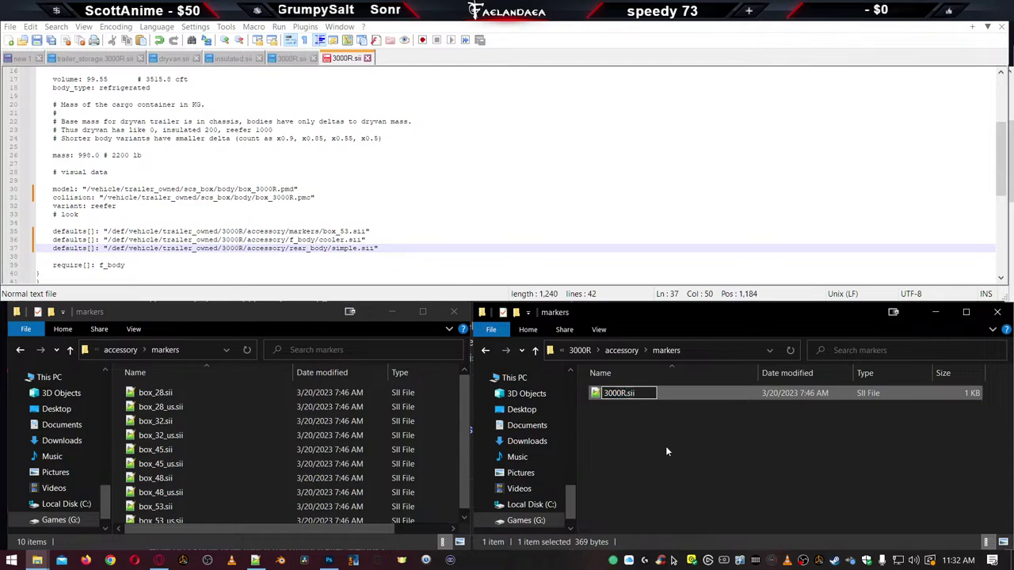
key("Return")
Open 3000R.sii and rename the accessory to 3000R.3000R.markers with name 3000R
left_click_drag(598, 398, 350, 214)
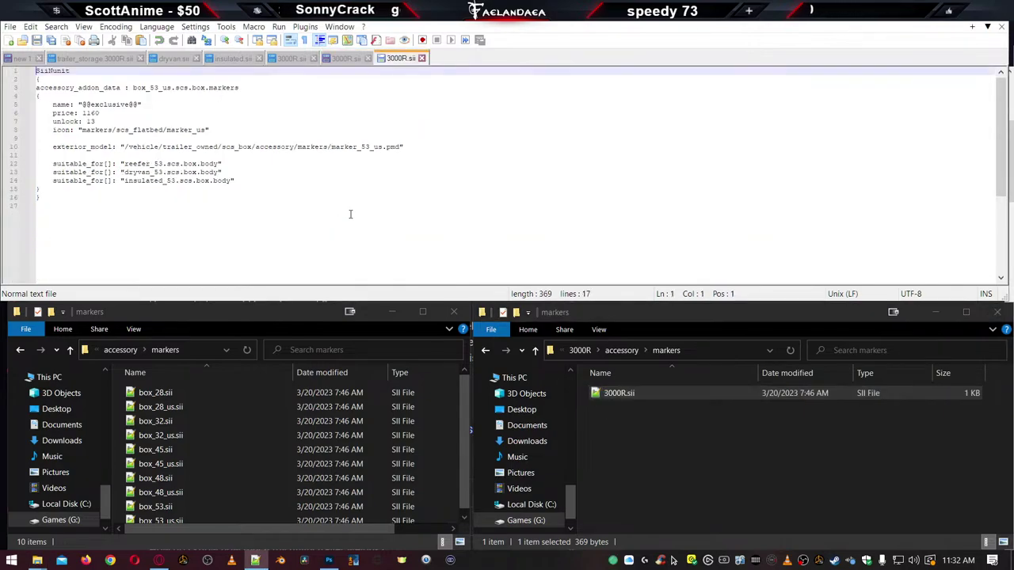
left_click_drag(175, 88, 206, 92)
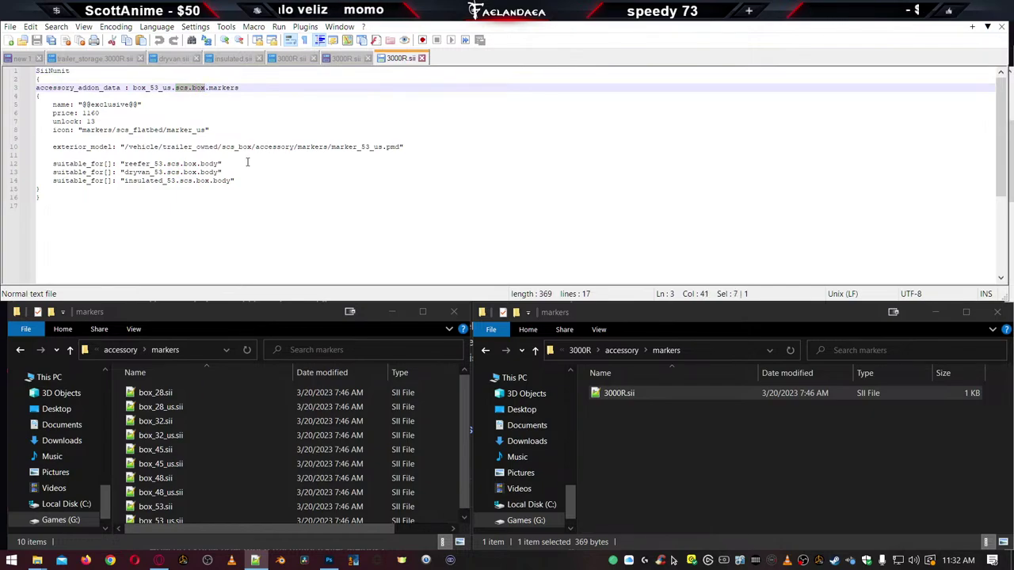
type("3000R")
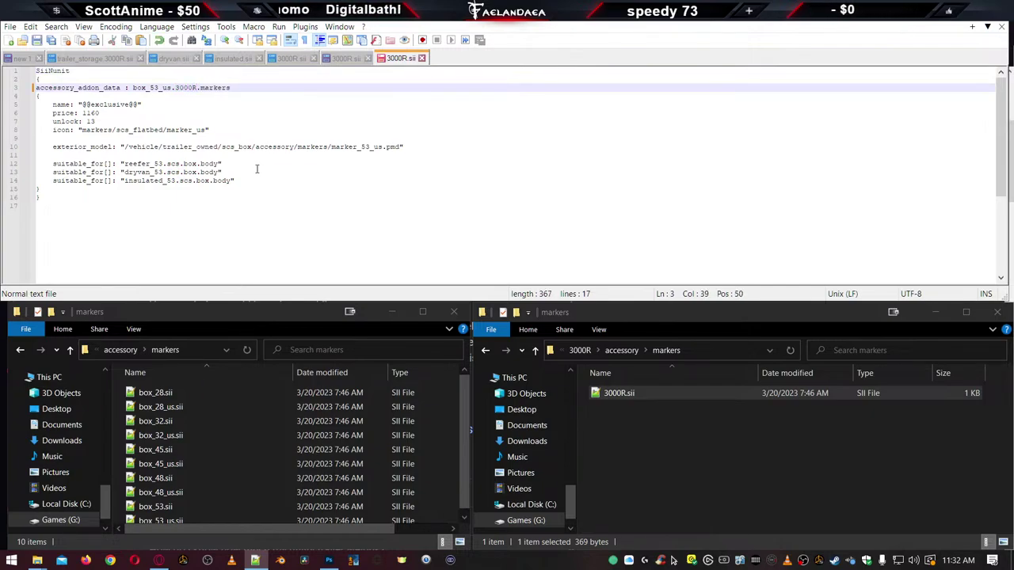
double_click(151, 87)
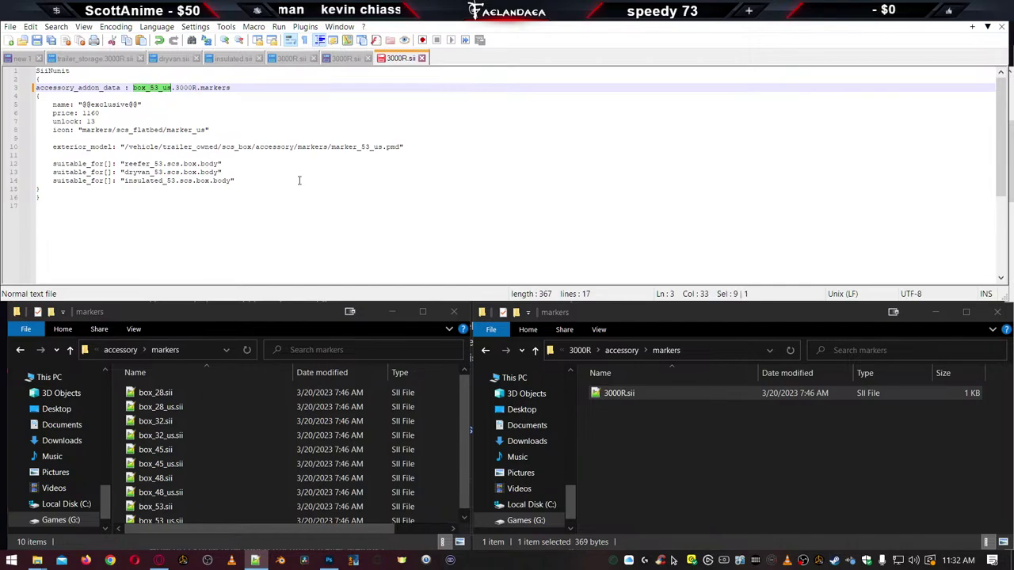
type("3000R")
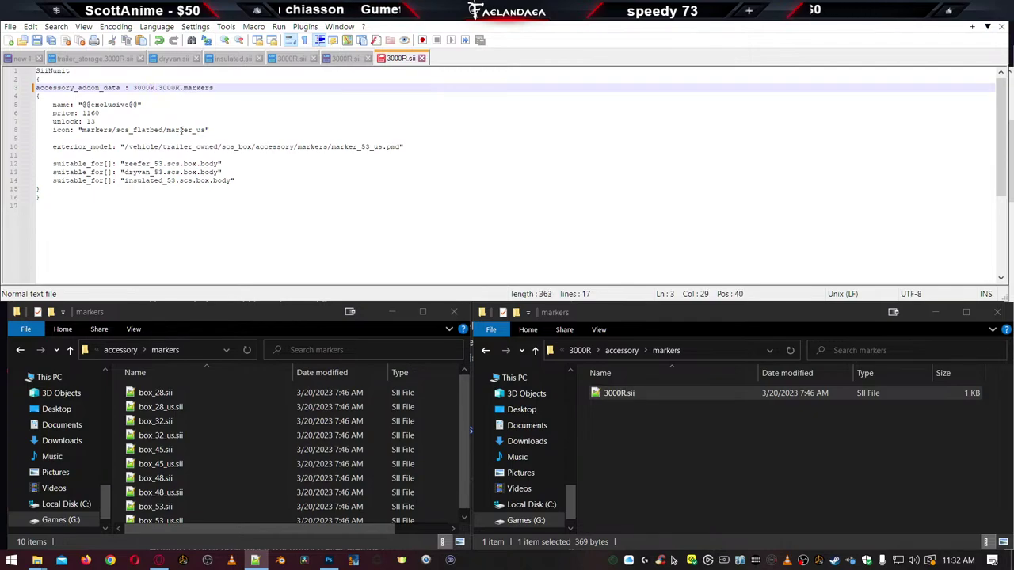
double_click(171, 88)
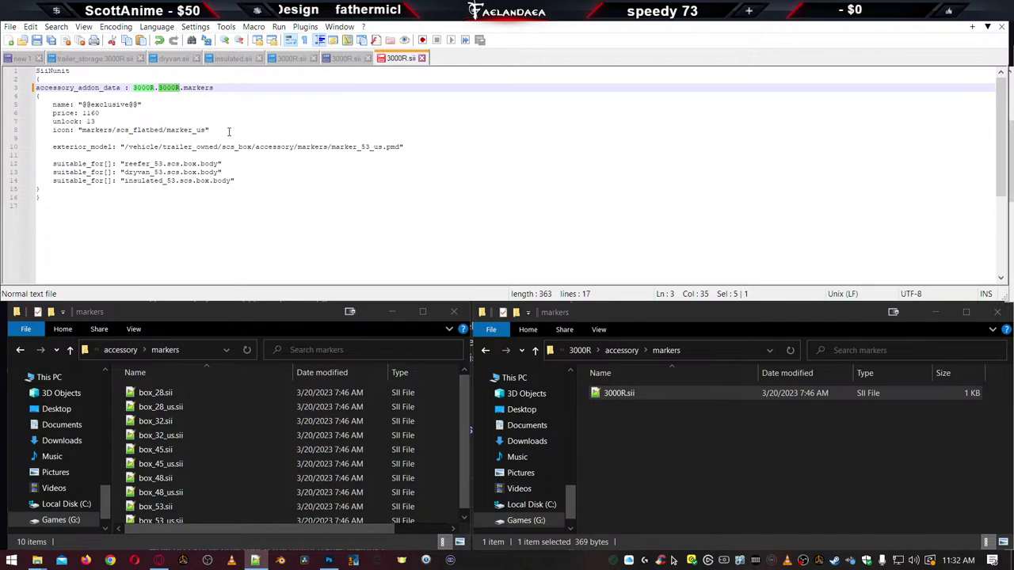
left_click(114, 104)
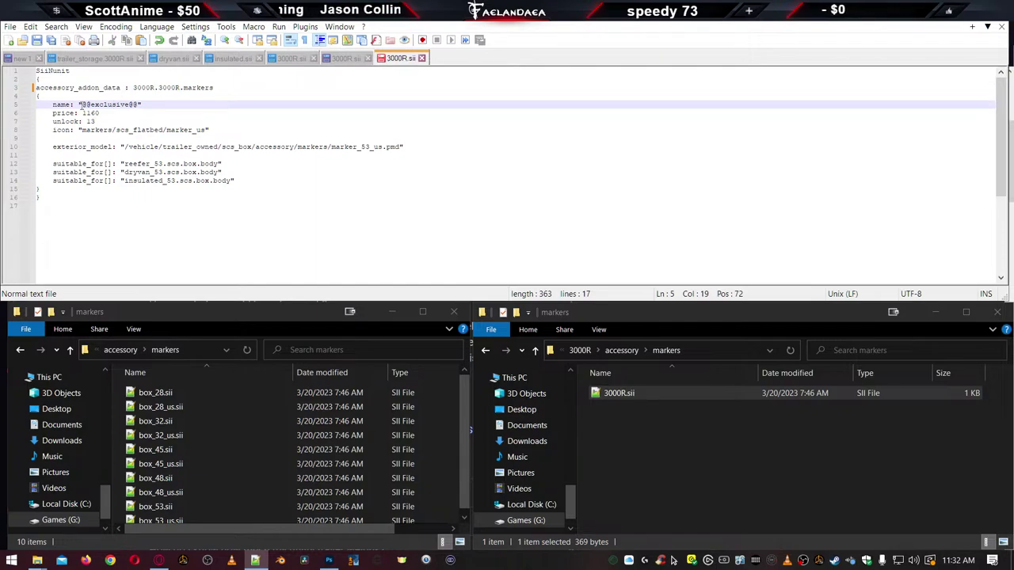
left_click_drag(81, 103, 140, 105)
type("3000R")
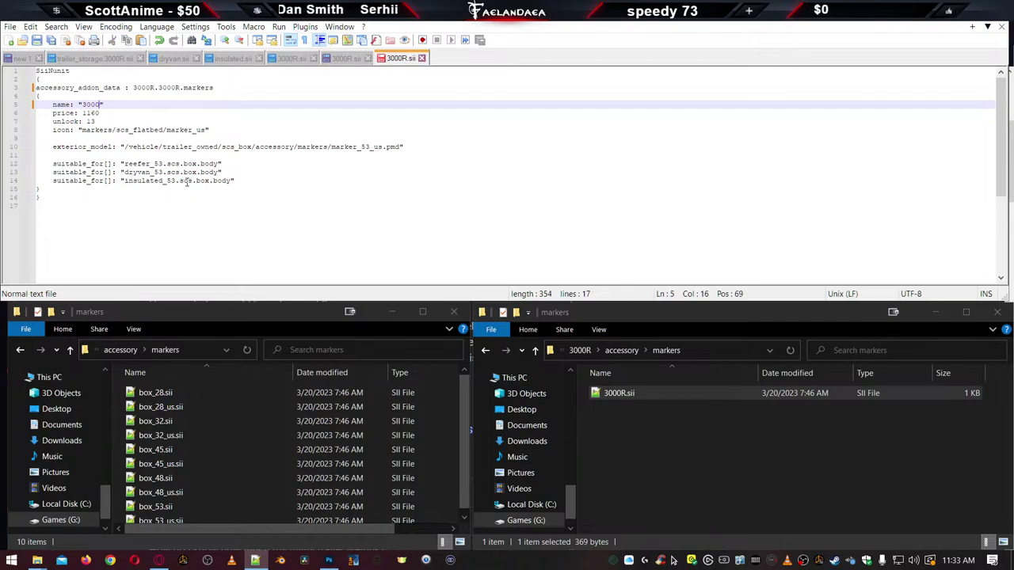
Set unlock to 1, point the exterior model at marker_3000R.pmd, and save
left_click(90, 113)
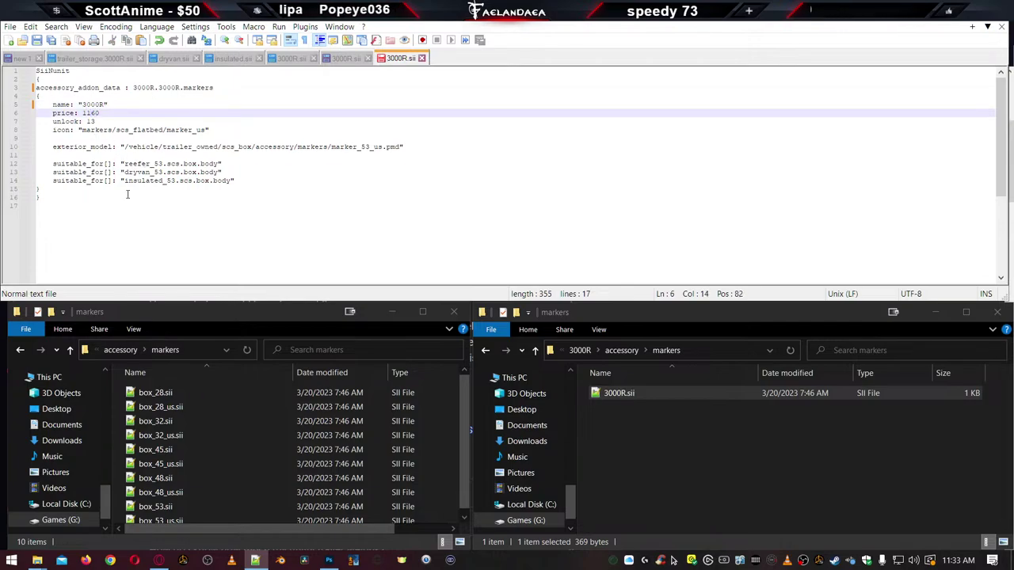
left_click(99, 121)
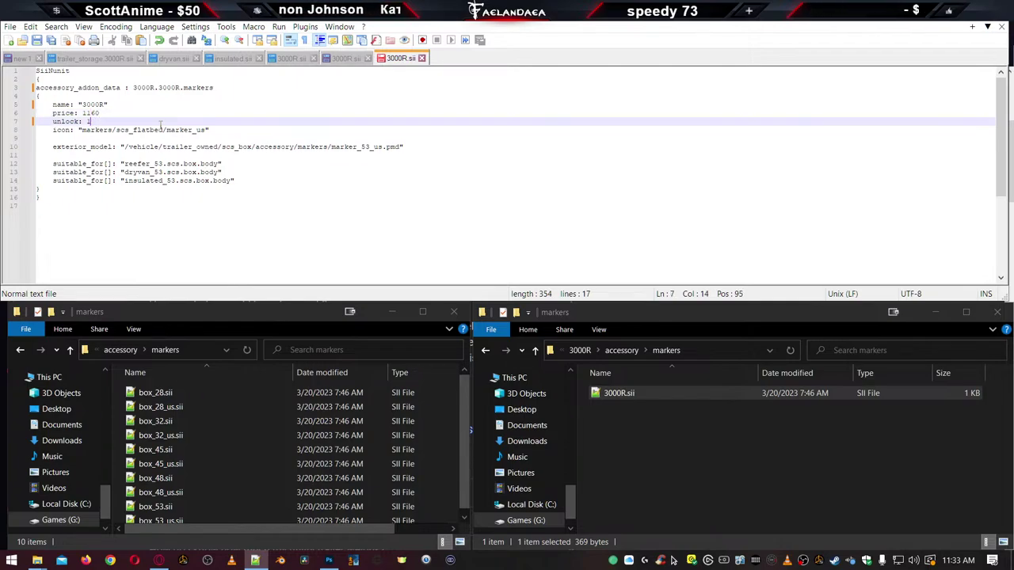
left_click(189, 129)
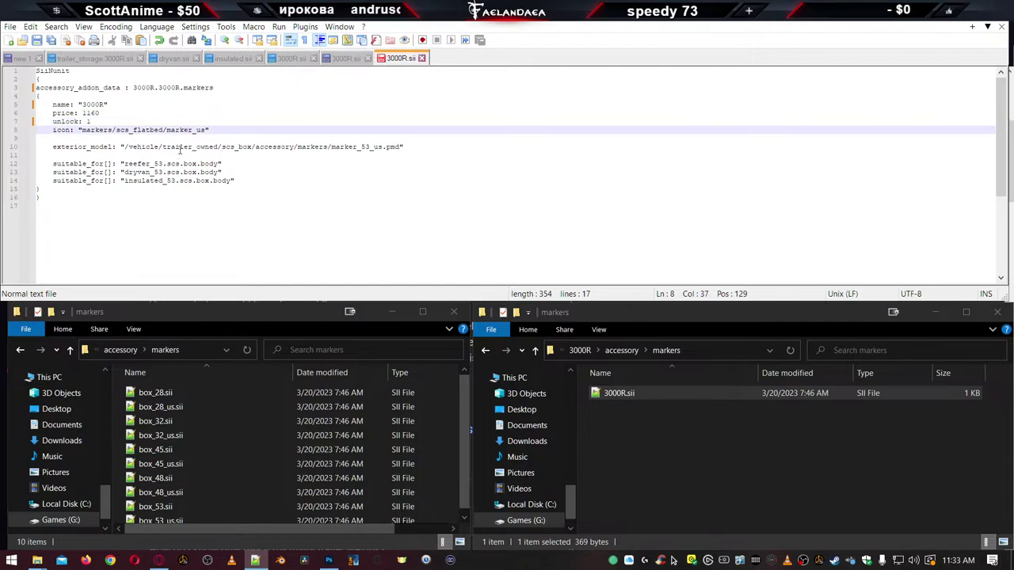
double_click(367, 148)
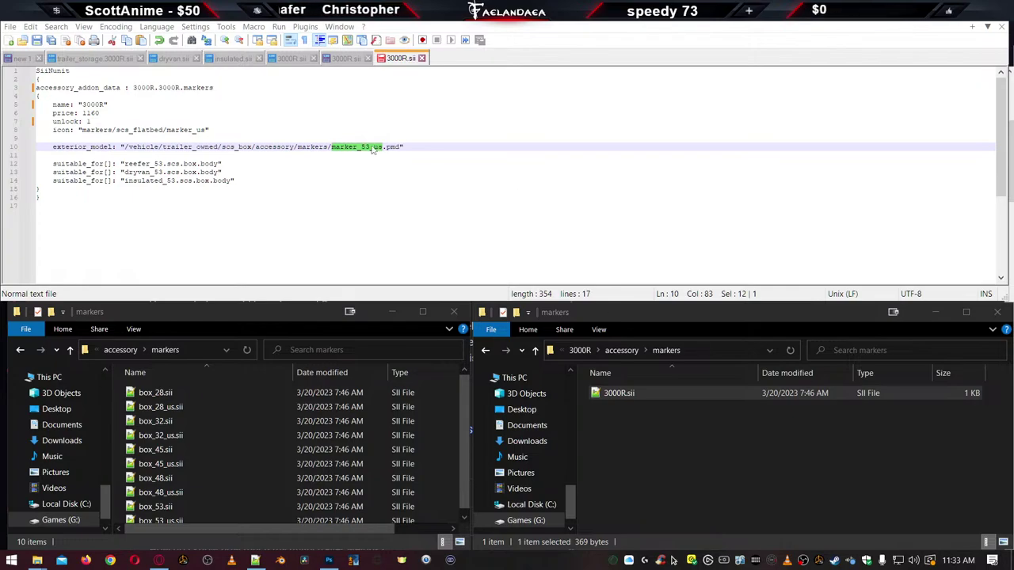
type("marker_3000R")
key("ctrl+s")
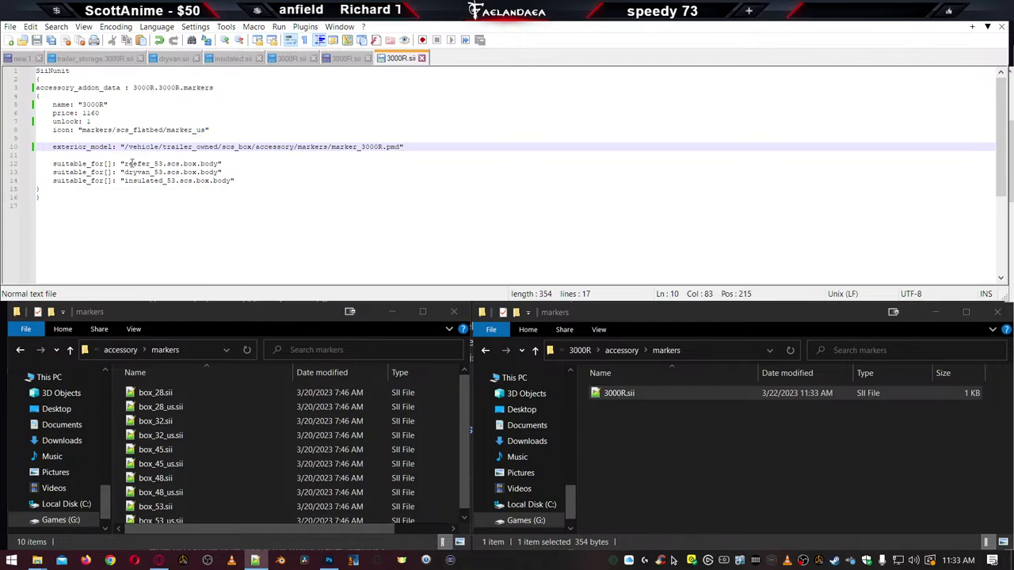
left_click(229, 173)
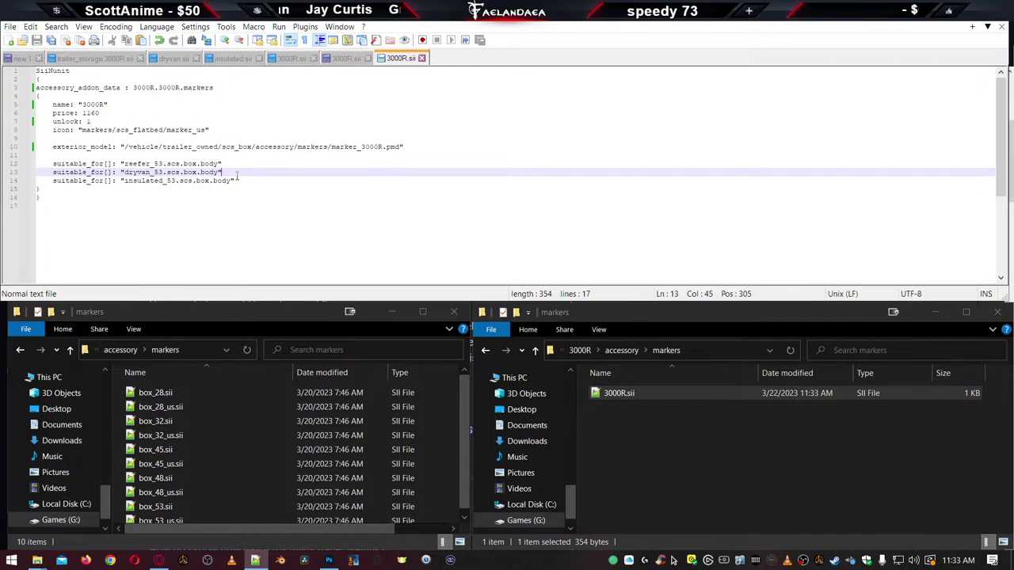
left_click(240, 182)
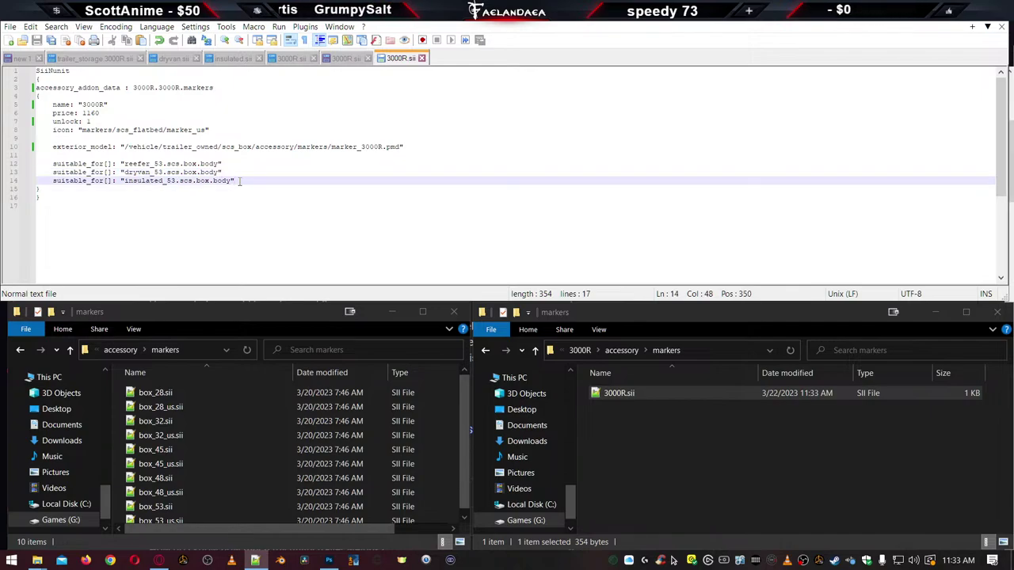
key("alt+Up")
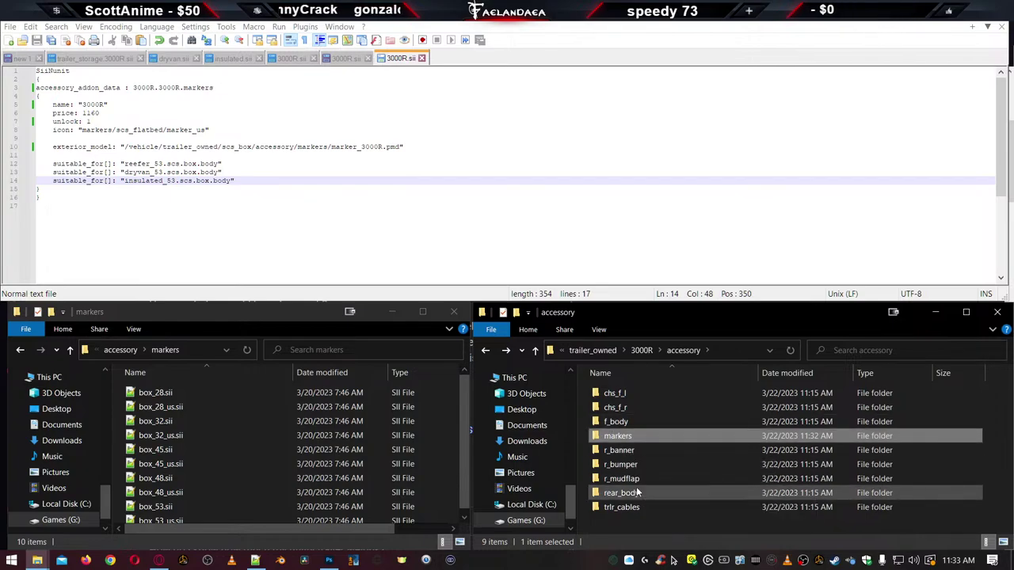
Open body\3000R.sii and copy its body ID reefer_53.3000R.body
key("alt+Up")
double_click(616, 407)
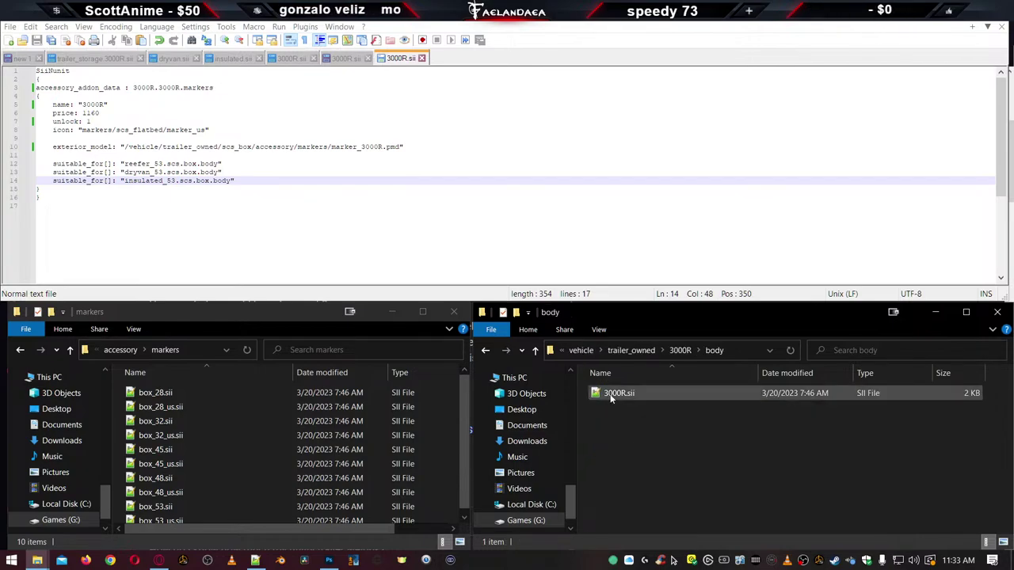
double_click(614, 394)
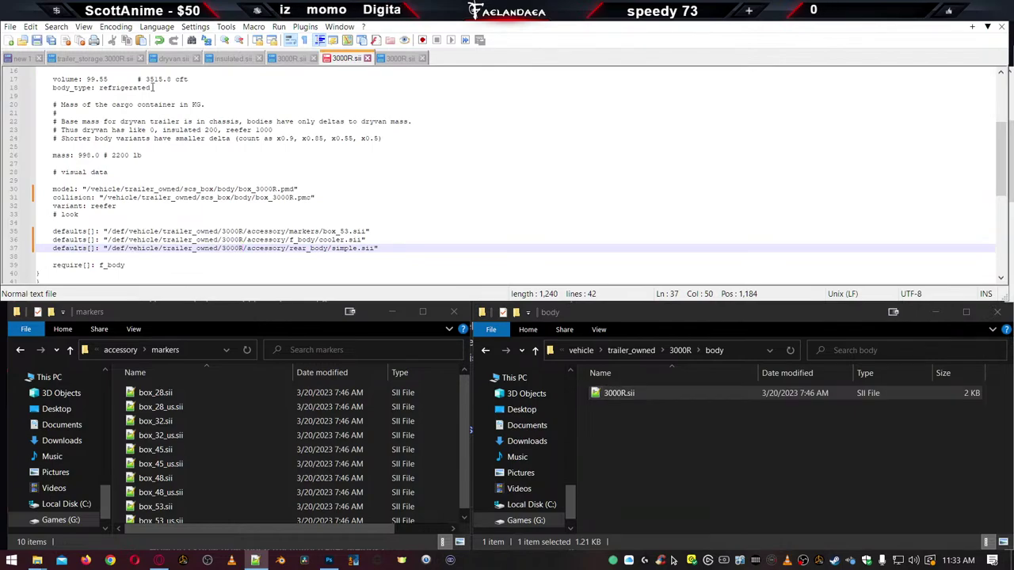
scroll(127, 97, "up", 5)
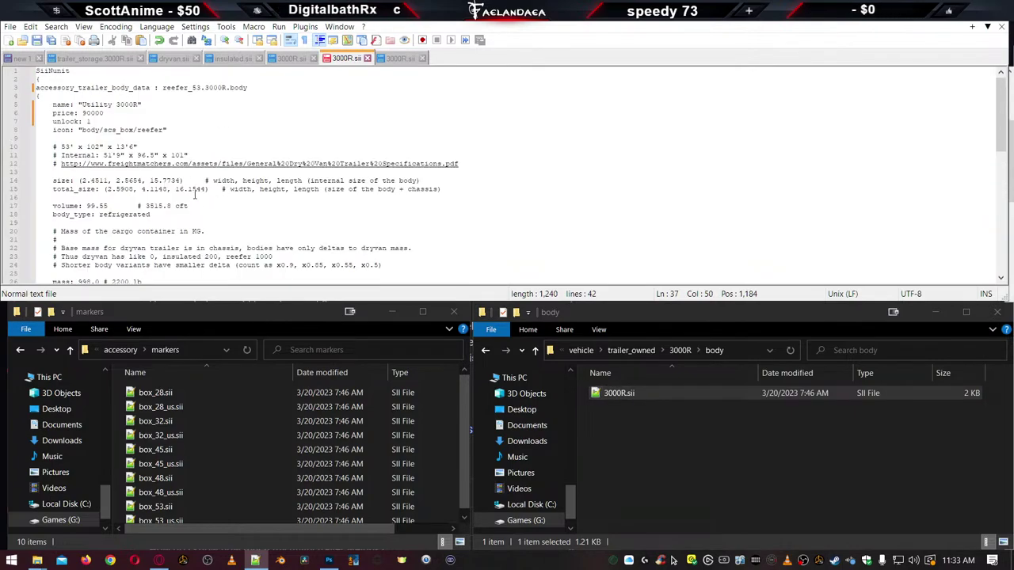
left_click(165, 88)
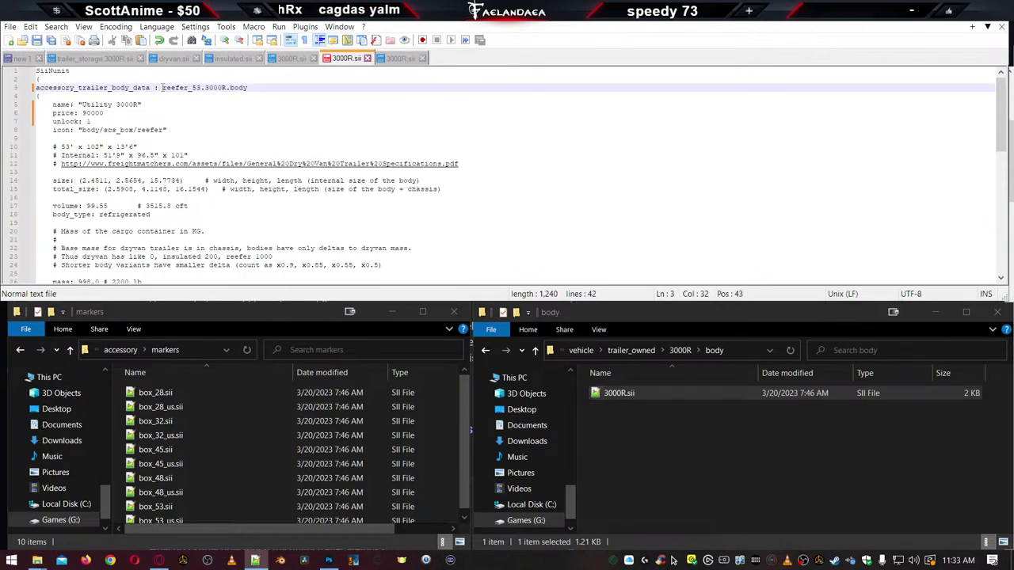
left_click_drag(163, 88, 283, 87)
key("ctrl+c")
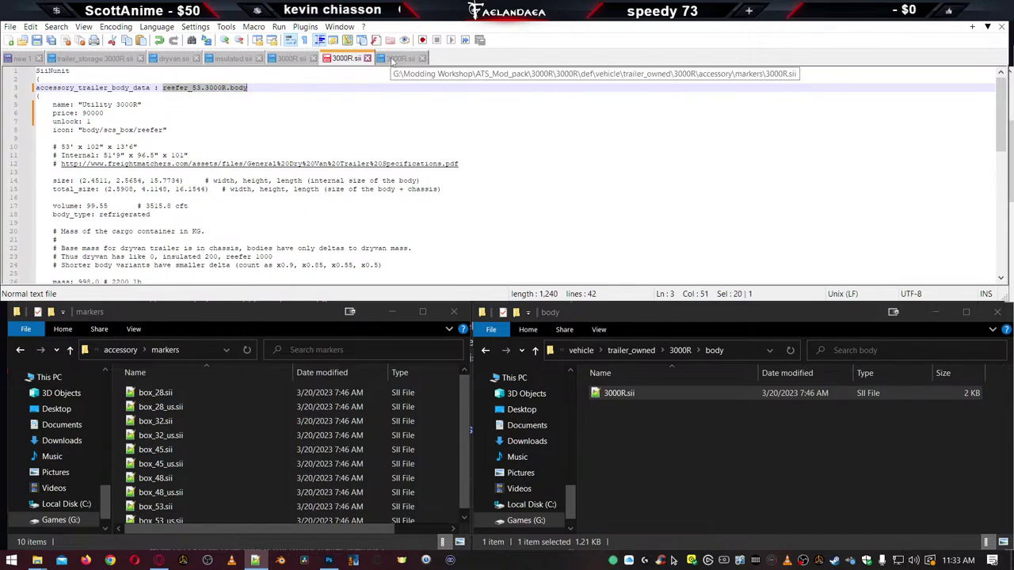
In the markers file, set suitable_for to reefer_53.3000R.body and delete the dryvan and insulated lines
left_click(396, 58)
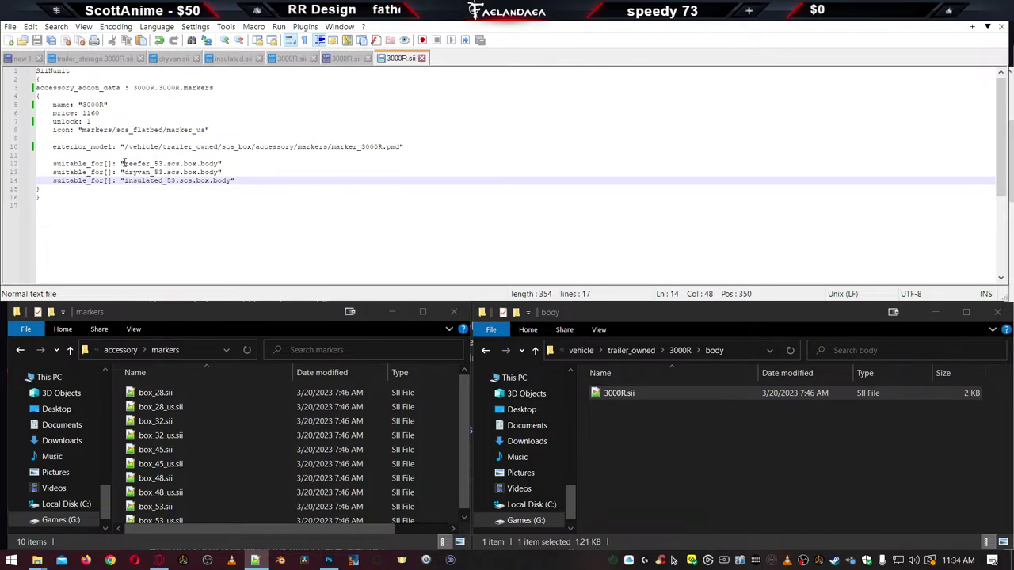
left_click_drag(123, 163, 218, 164)
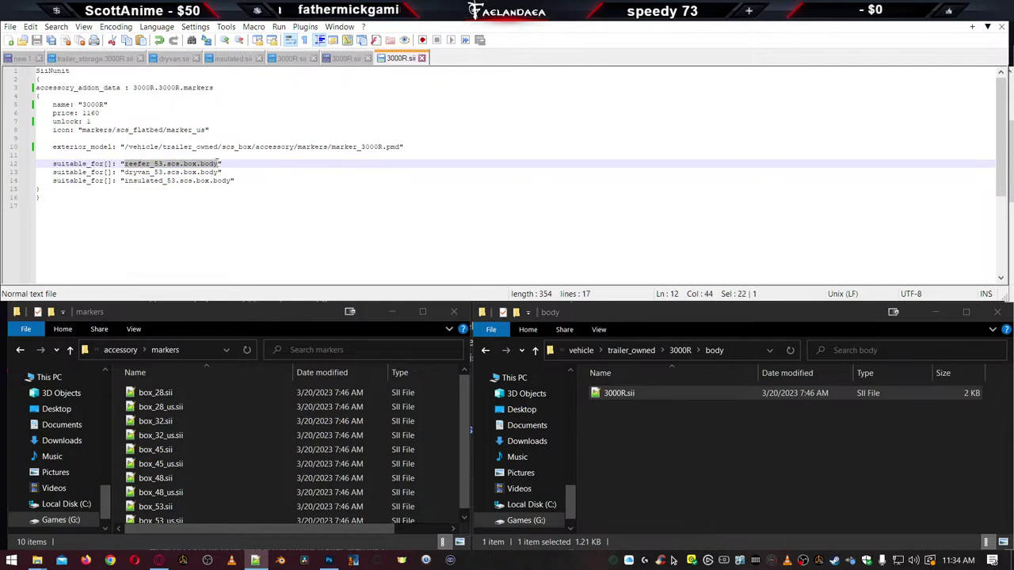
key("ctrl+v")
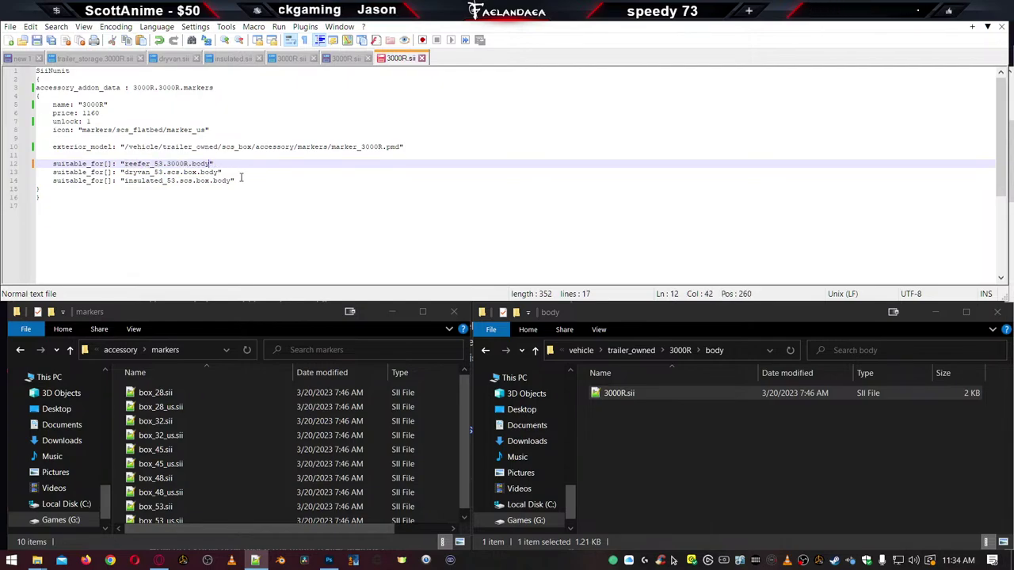
left_click_drag(241, 180, 37, 172)
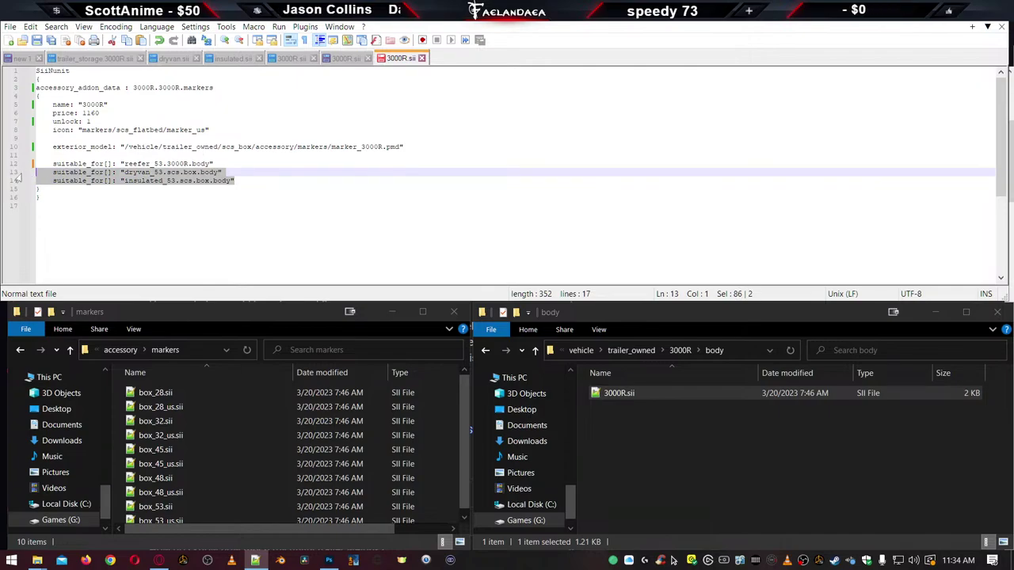
key("BackSpace")
key("BackSpace")
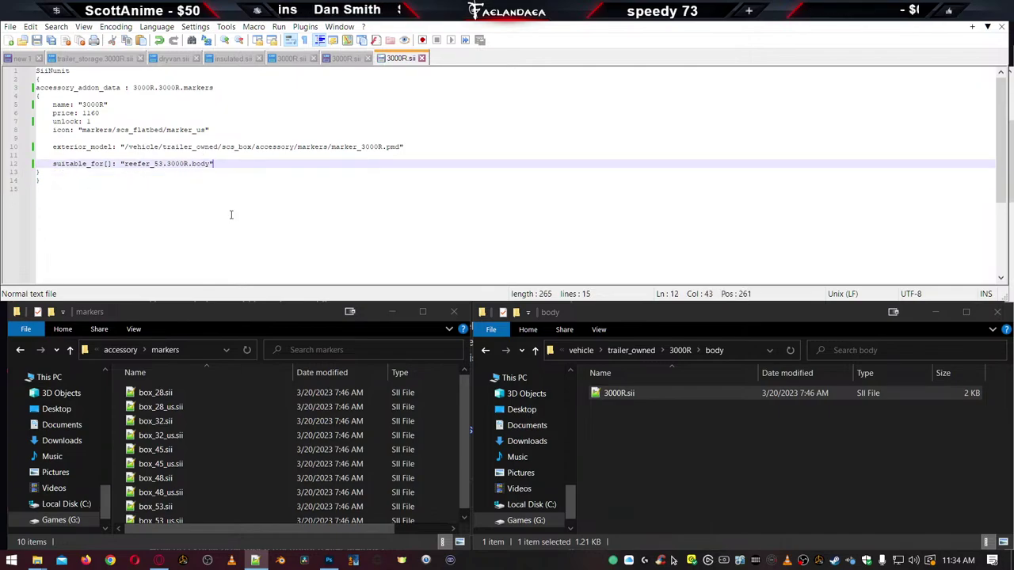
Go to the markers defaults line 35 and locate 3000R\accessory\markers\3000R.sii in Explorer
left_click(346, 57)
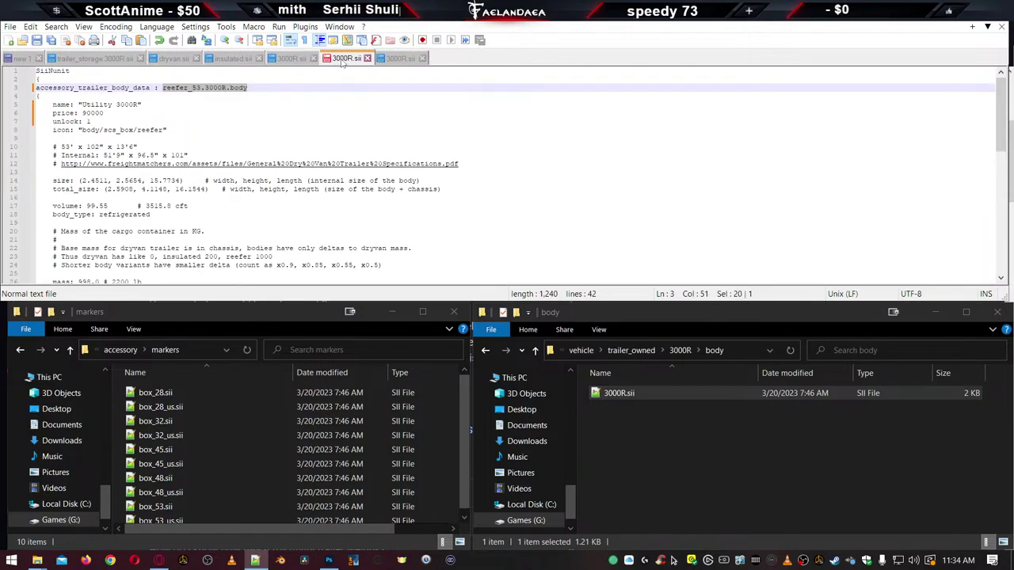
scroll(246, 211, "down", 7)
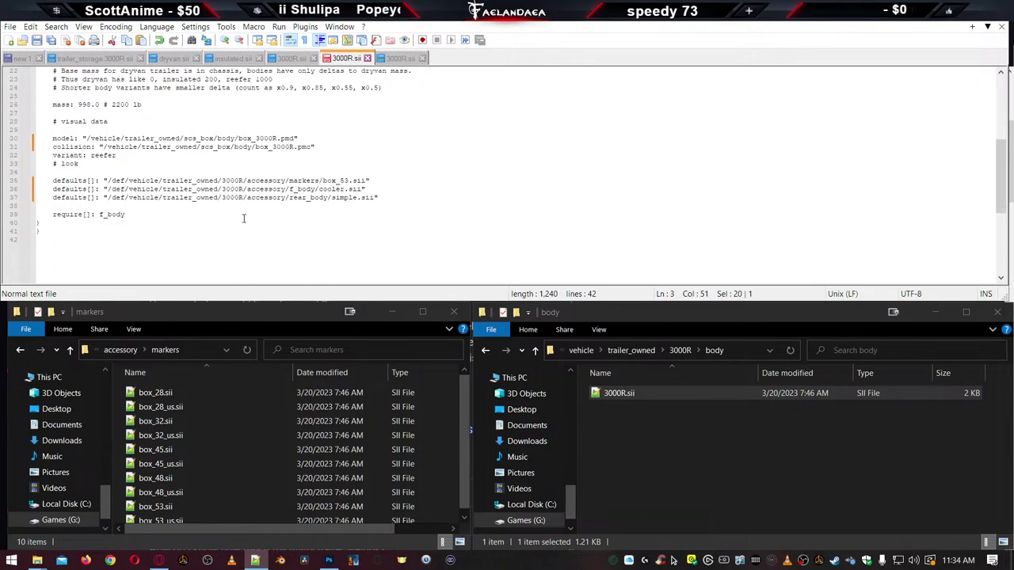
scroll(246, 220, "up", 2)
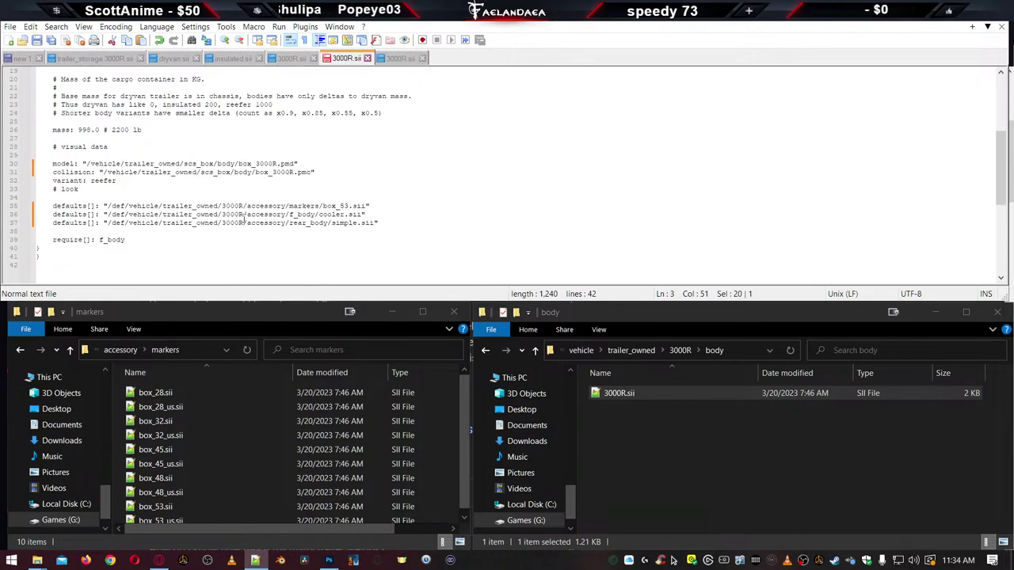
left_click(319, 230)
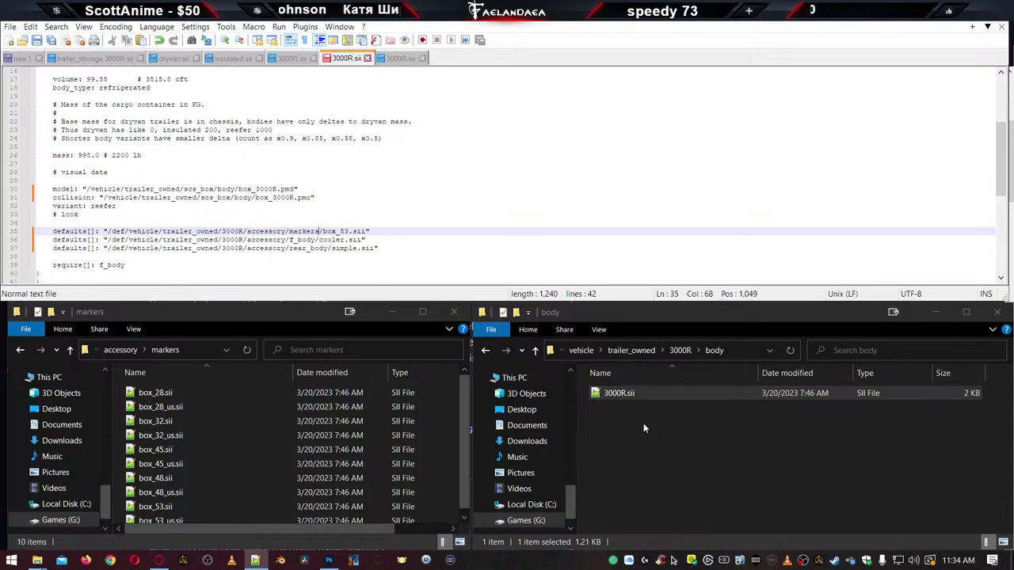
key("BackSpace")
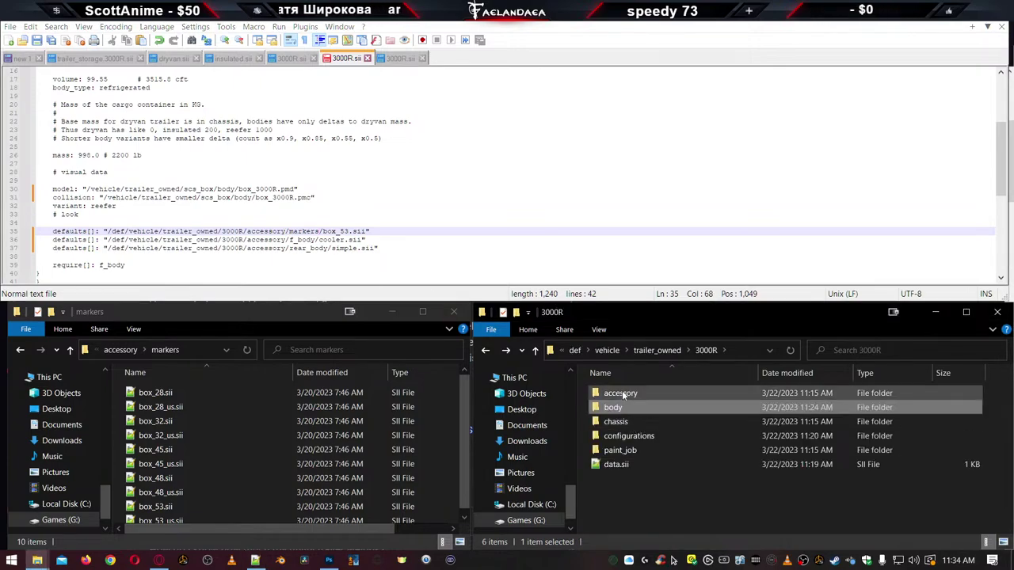
double_click(622, 393)
double_click(622, 436)
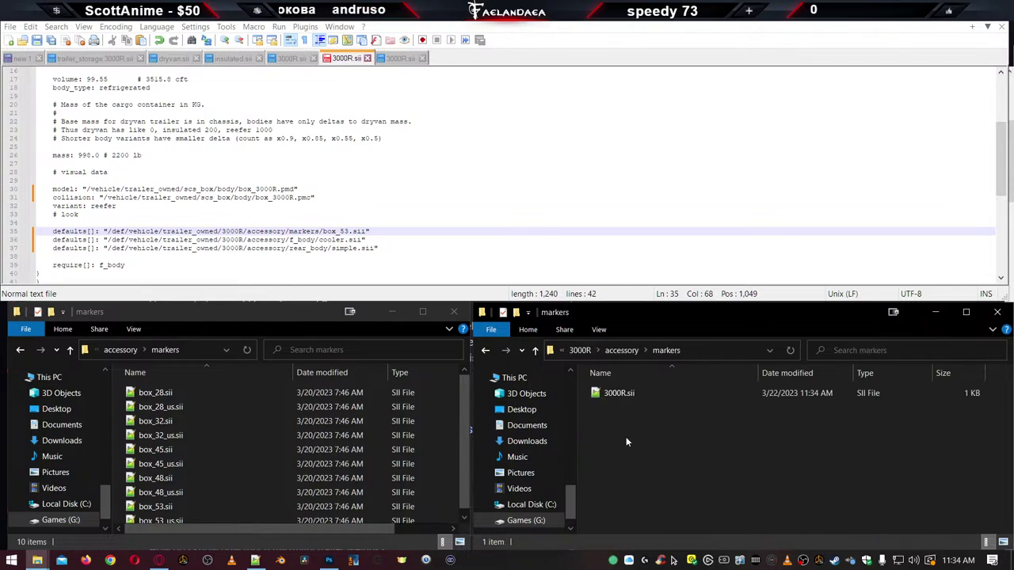
left_click(624, 396)
Change the markers default file from box_53 to 3000R and save the body file
double_click(339, 231)
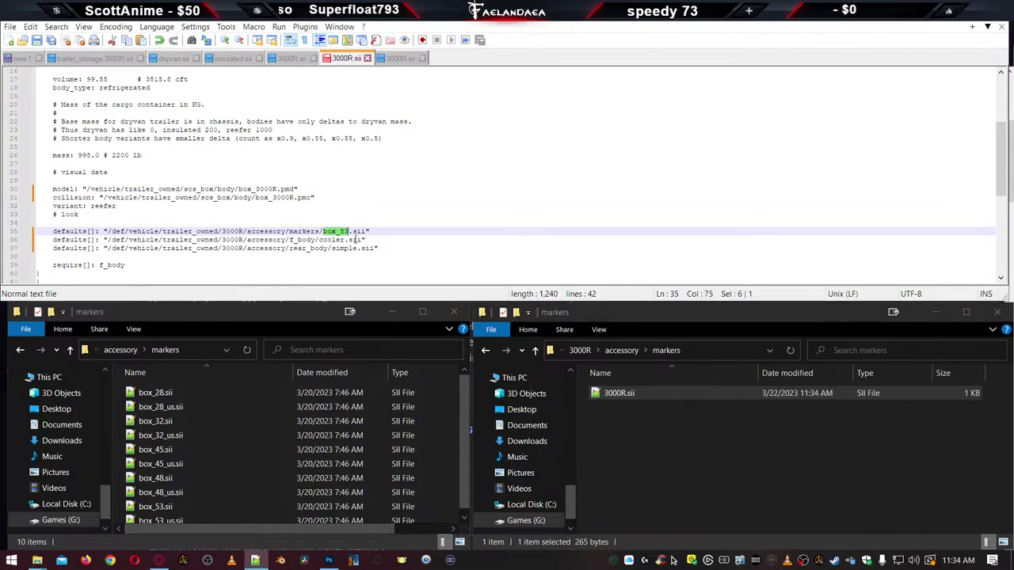
type("3000R")
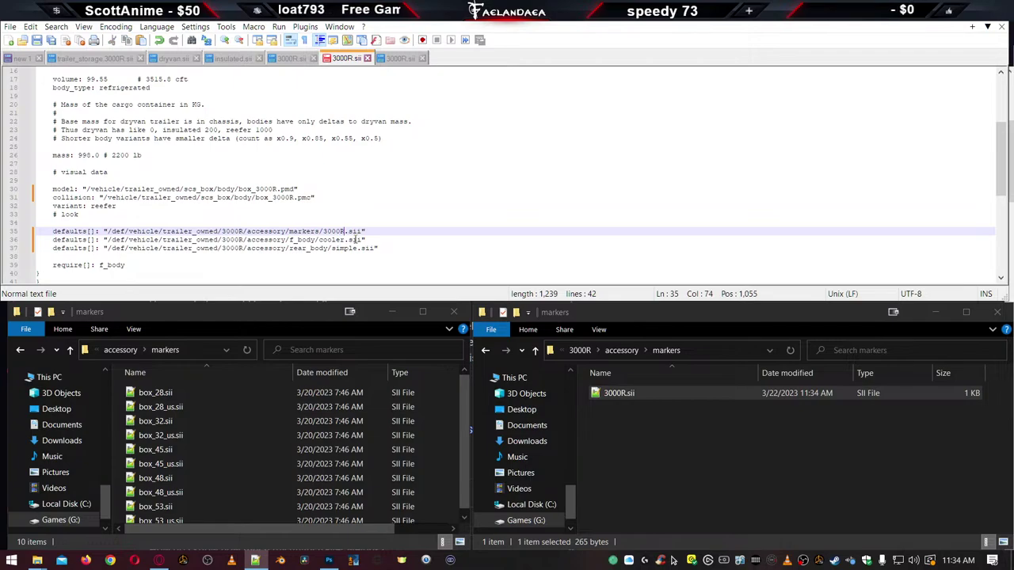
key("ctrl+s")
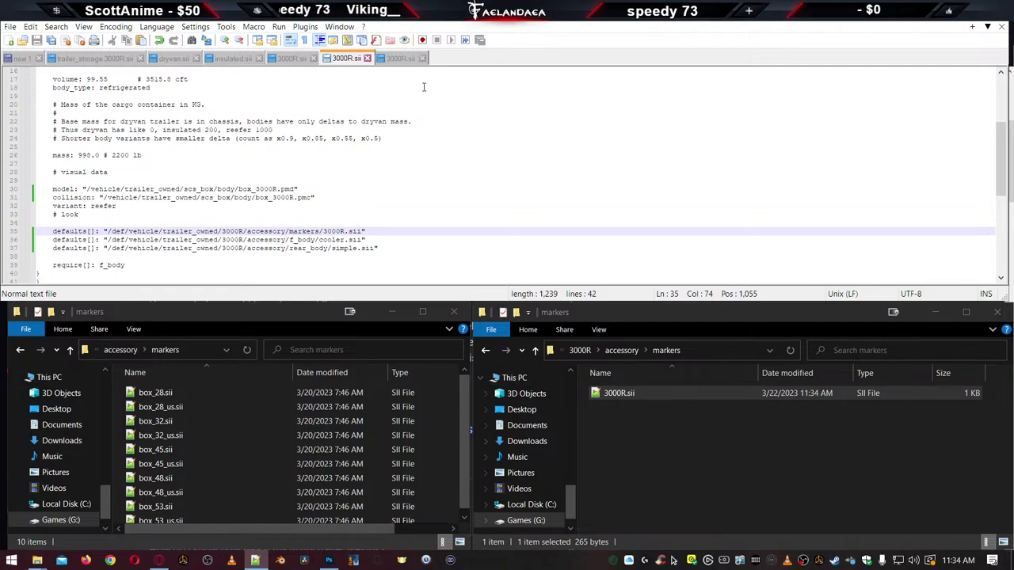
left_click(400, 58)
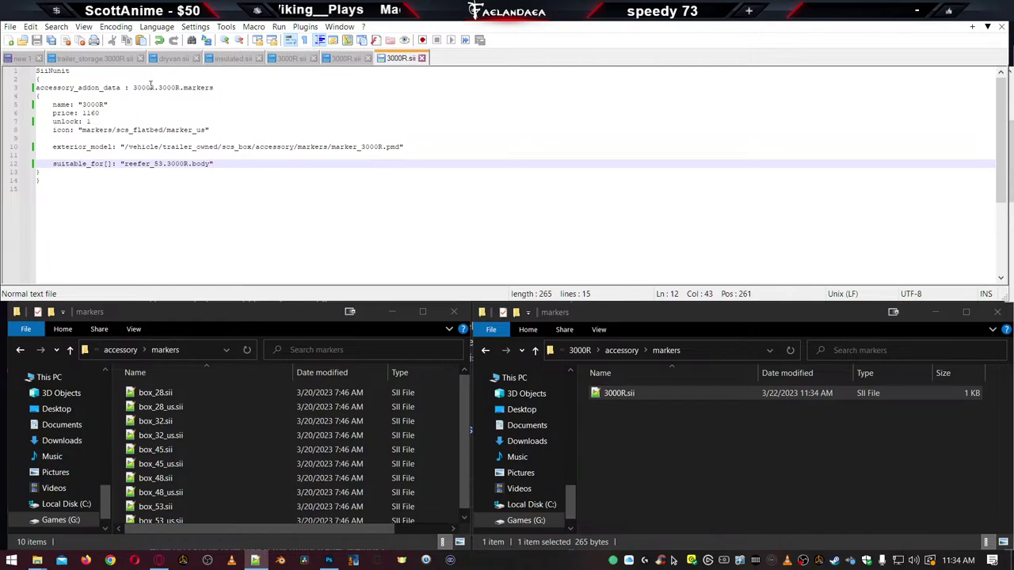
left_click(347, 58)
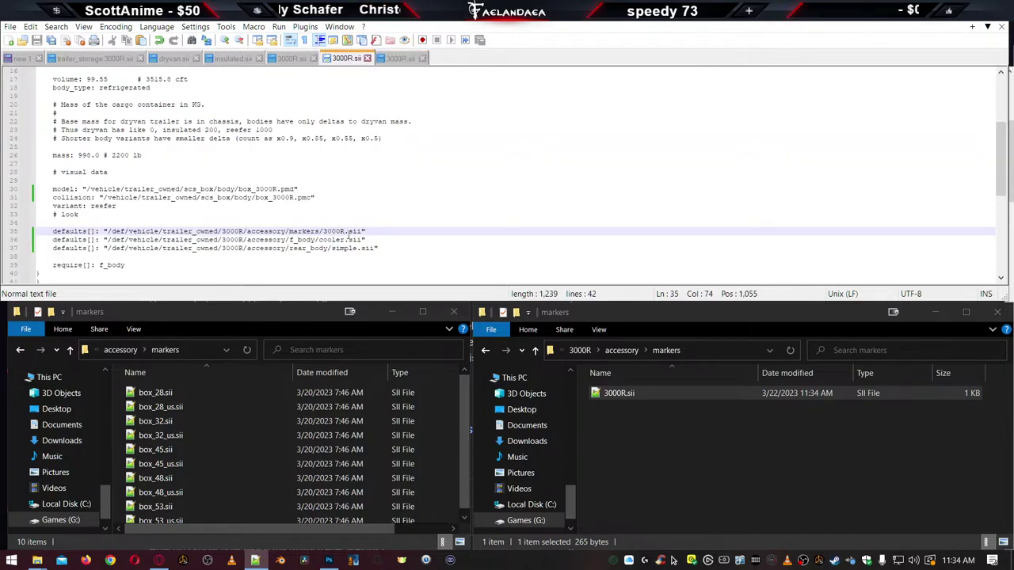
left_click(332, 240)
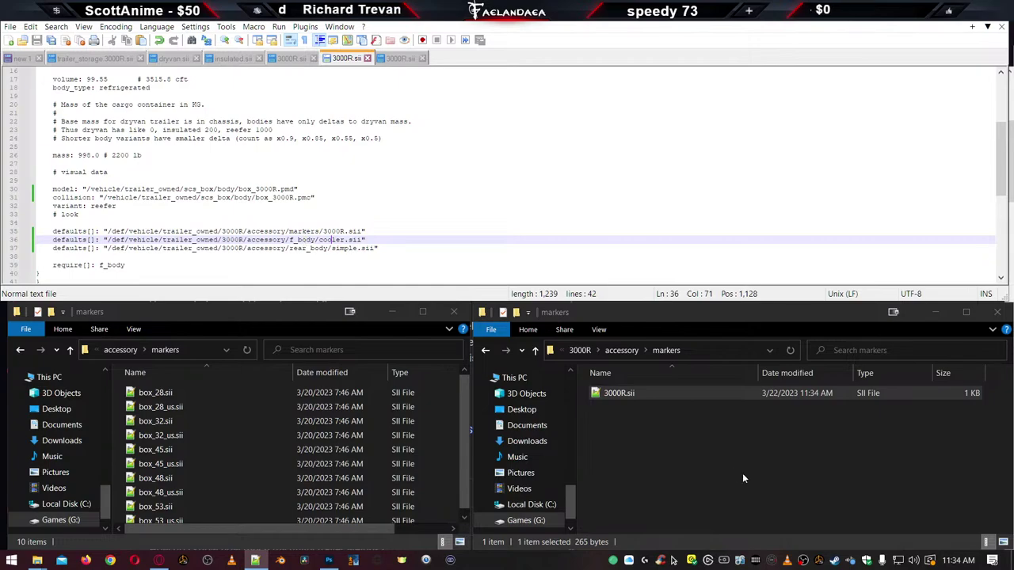
Open cooler.sii from the 3000R accessory\f_body folder in Notepad++
left_click(697, 468)
key("BackSpace")
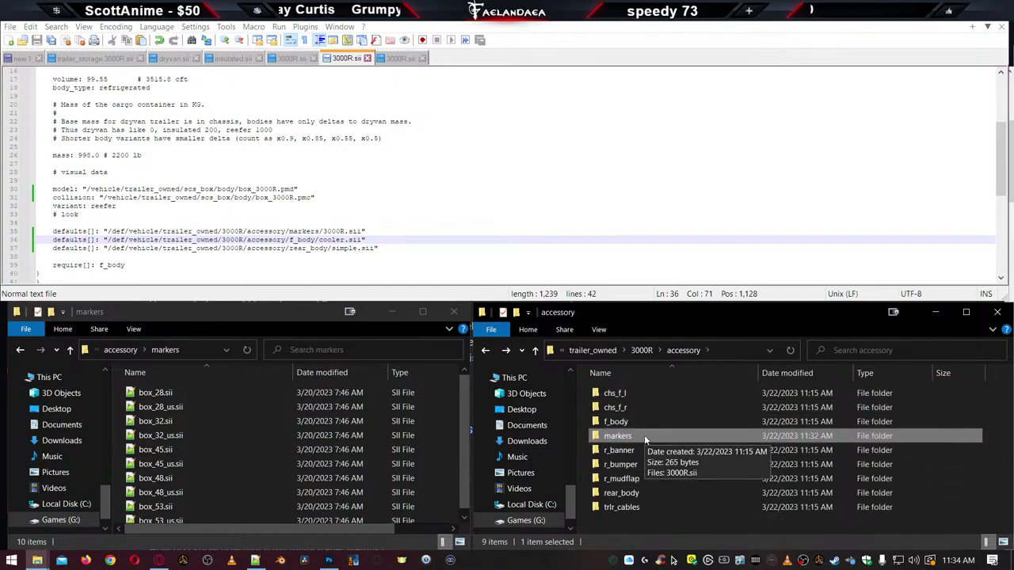
key("BackSpace")
double_click(611, 396)
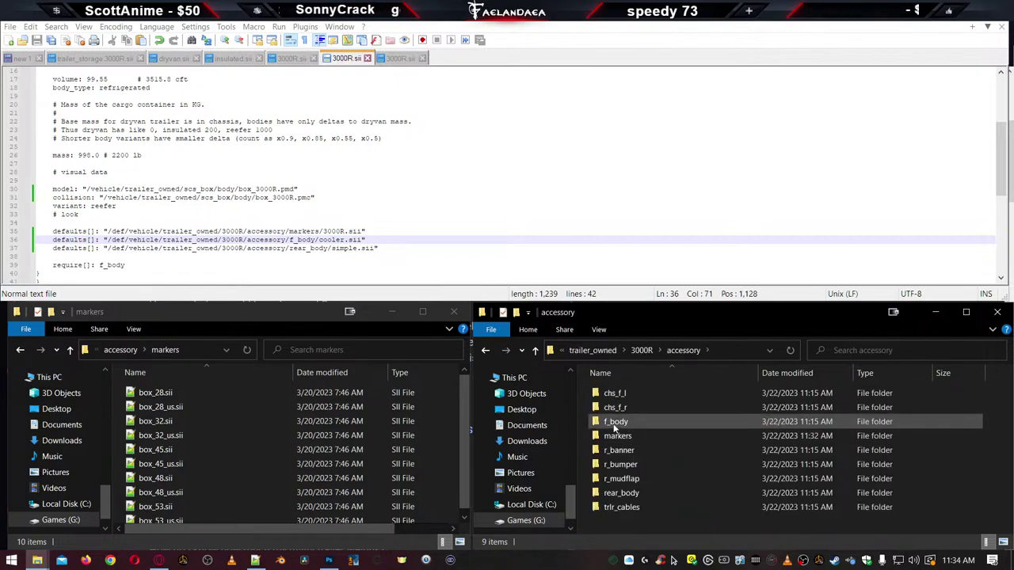
double_click(614, 424)
left_click(607, 425)
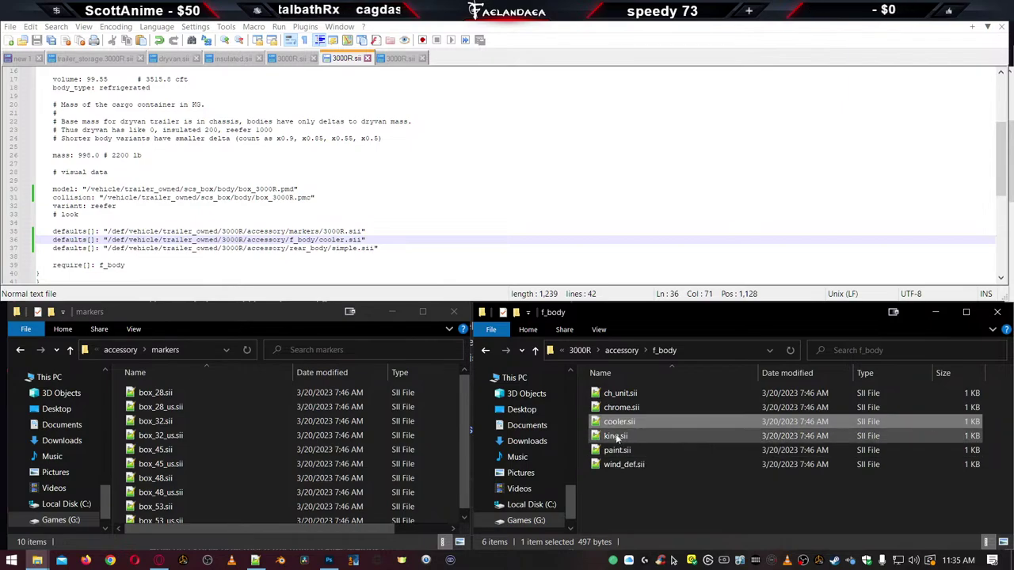
double_click(595, 427)
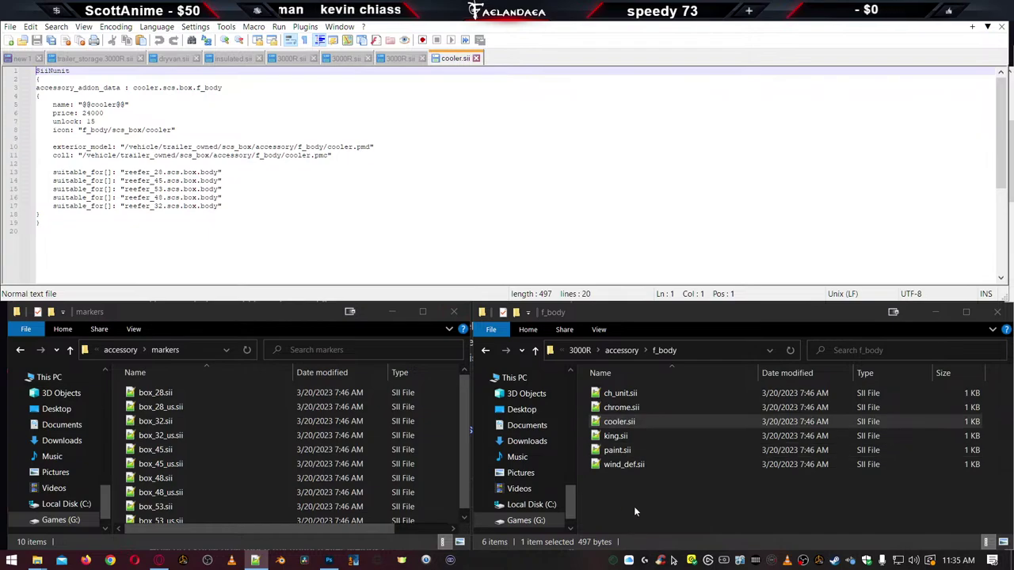
Select ch_unit.sii through cooler.sii in the f_body folder
left_click(600, 437)
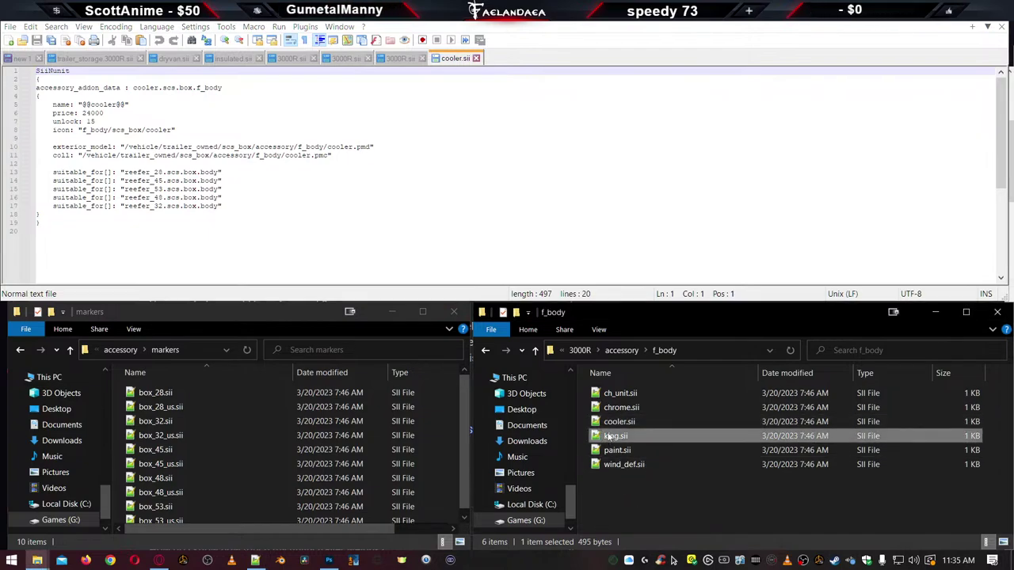
left_click(620, 424)
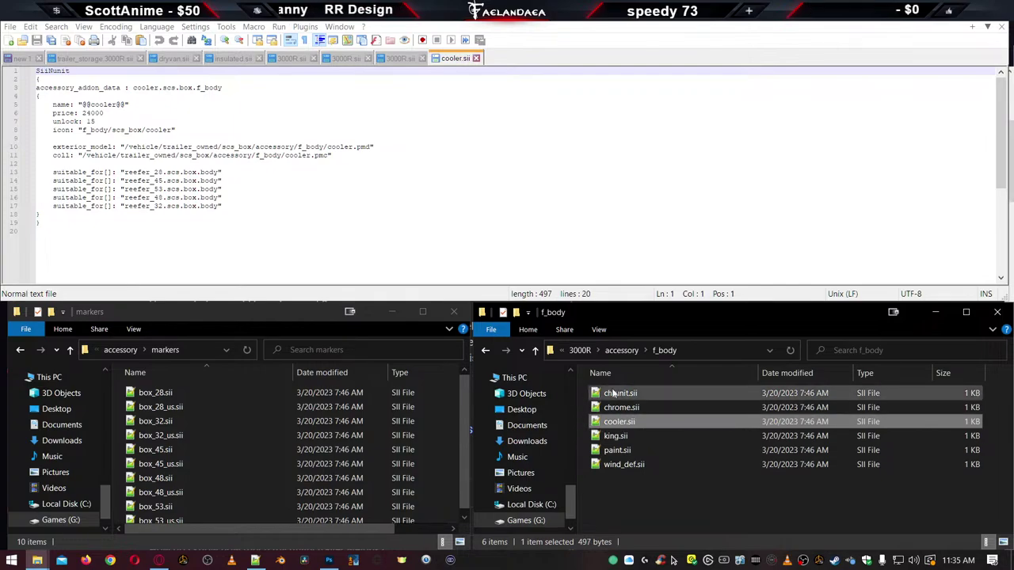
left_click(637, 396, "shift")
Delete ch_unit, chrome, cooler, paint and wind_def .sii, keeping cooler.sii open in the editor
key("Delete")
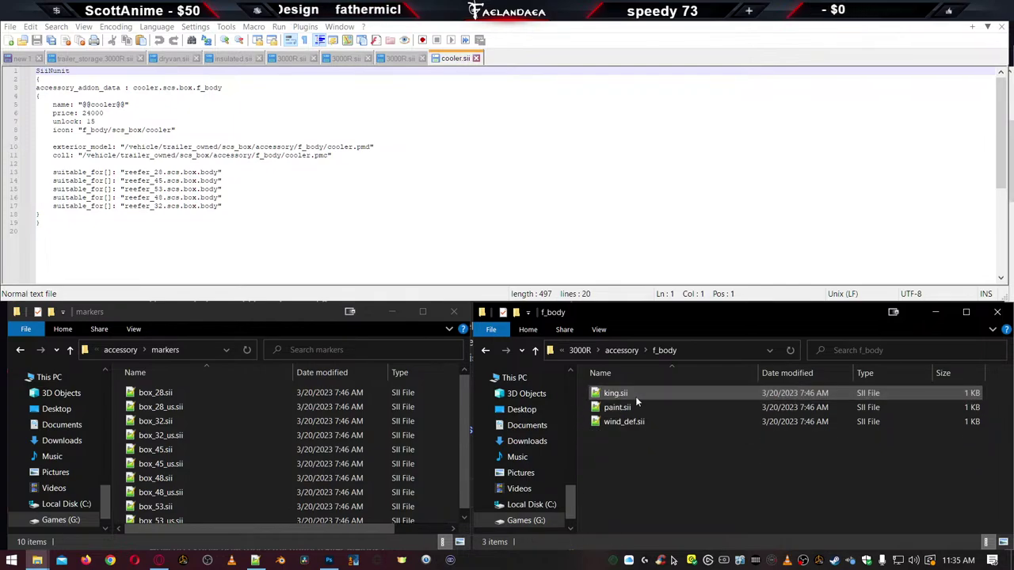
left_click(632, 407)
left_click(626, 425, "shift")
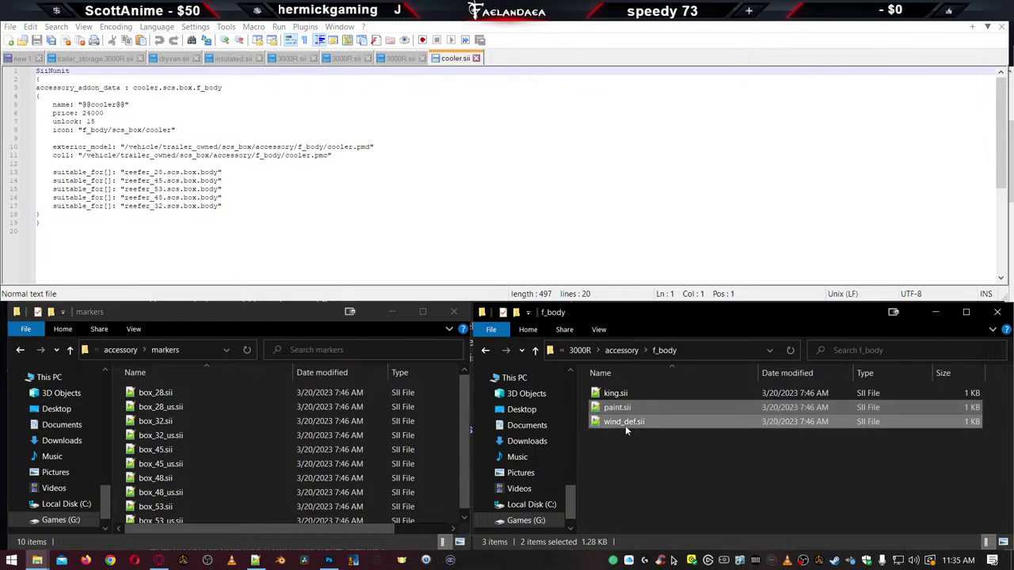
key("Delete")
left_click(474, 60)
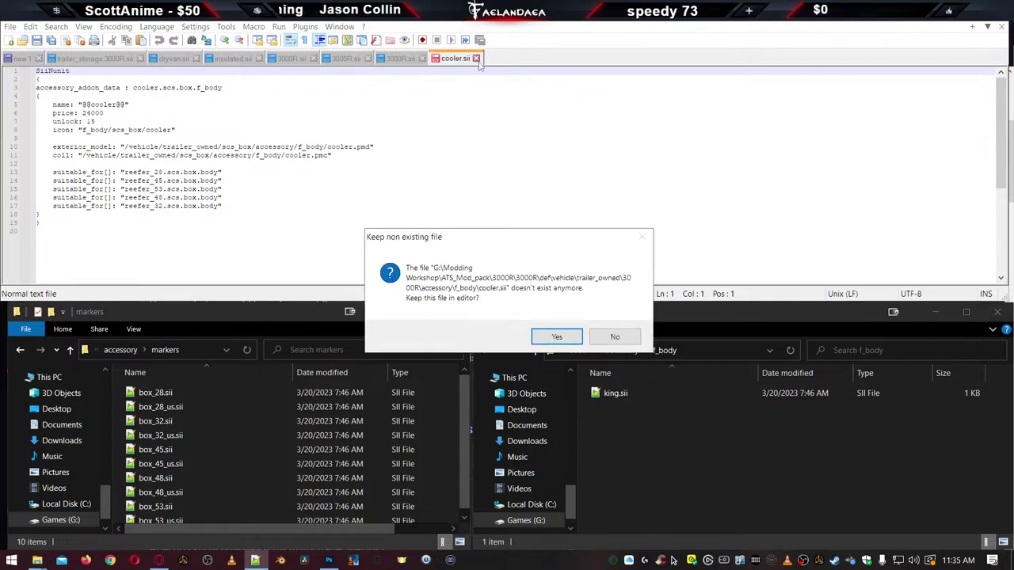
left_click(614, 337)
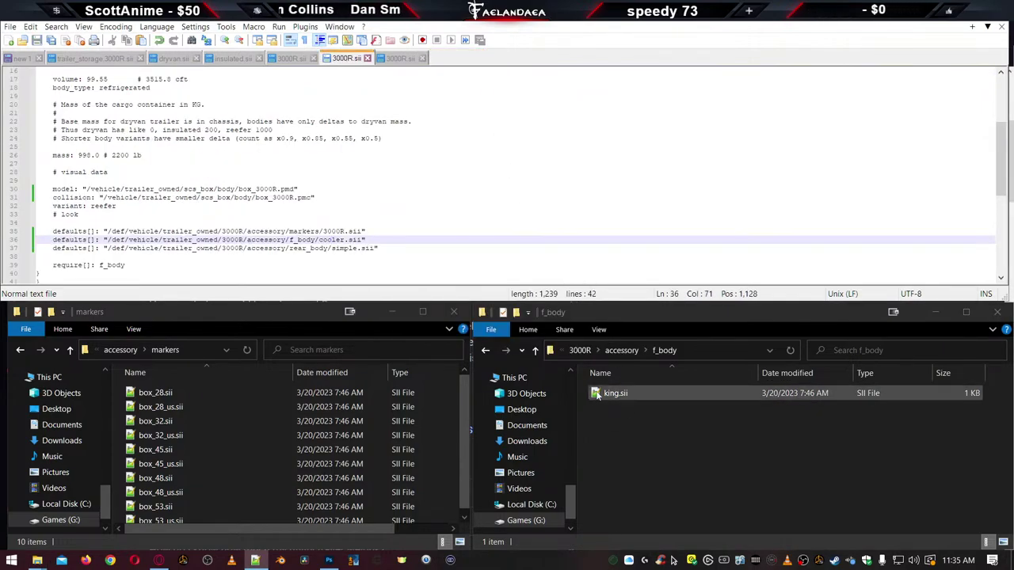
Change king.sii's accessory id to king.3000R.f_body, save it, and close its tab
double_click(616, 393)
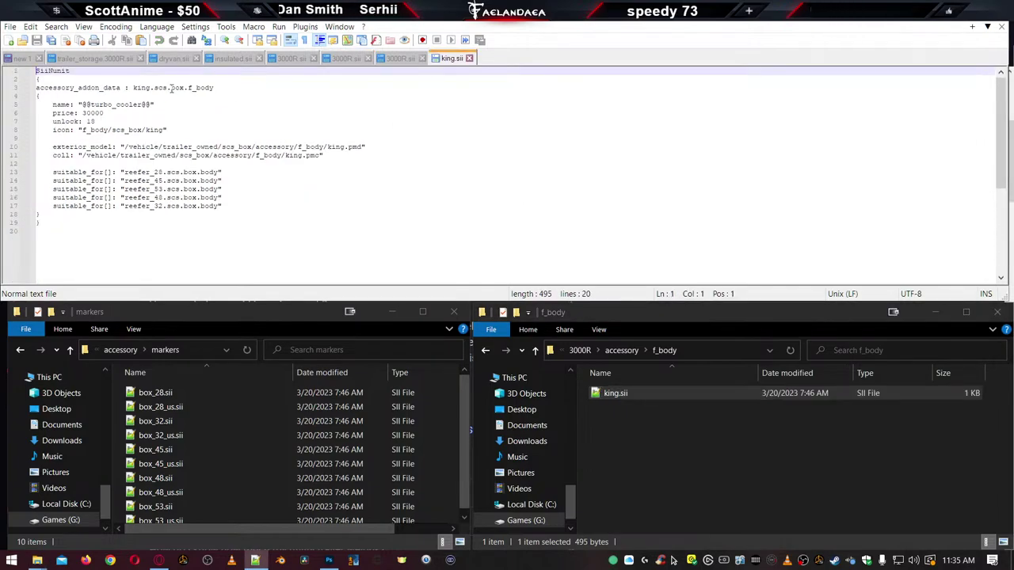
left_click_drag(155, 87, 185, 87)
type("3000R")
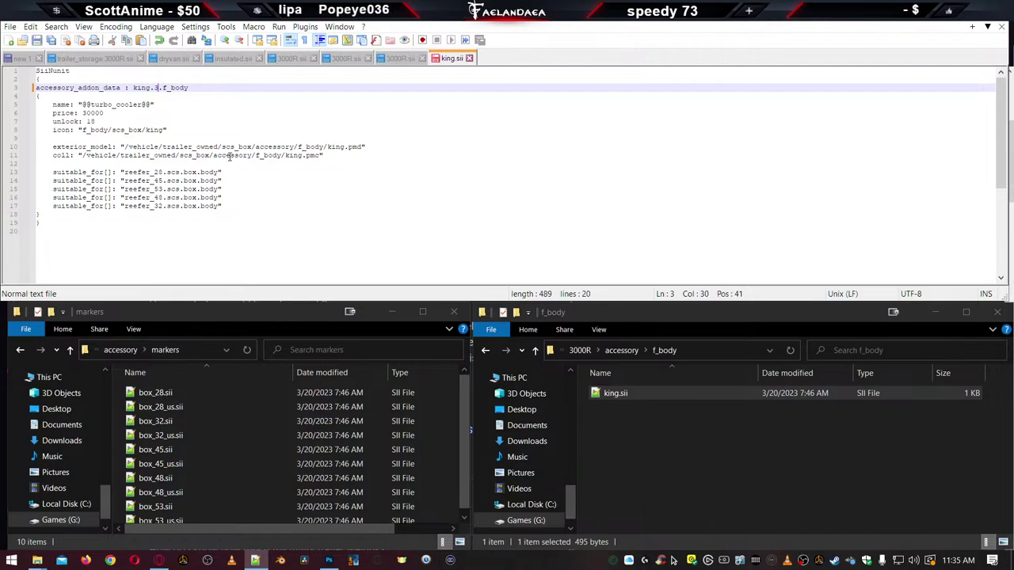
key("ctrl+s")
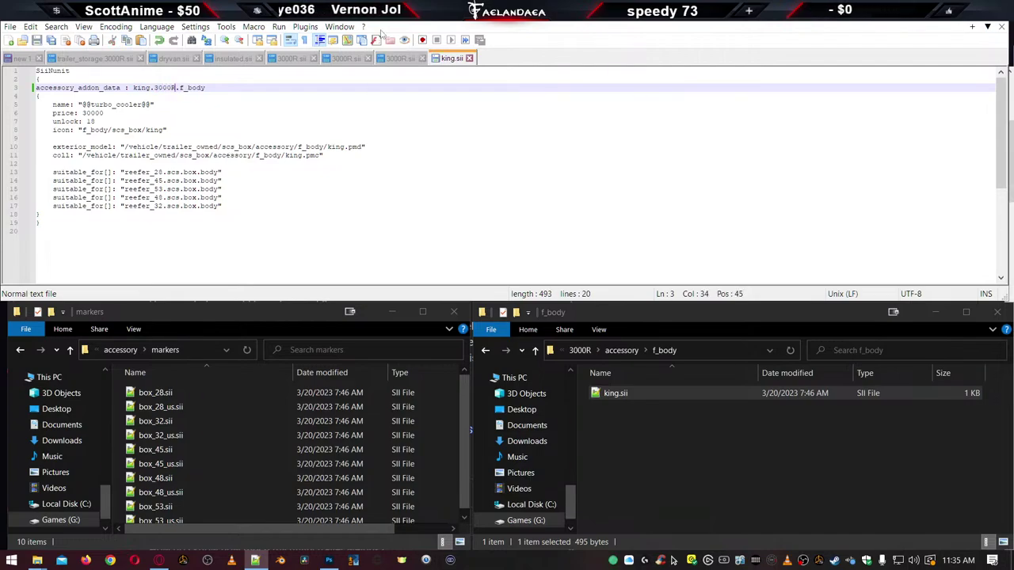
left_click(400, 58)
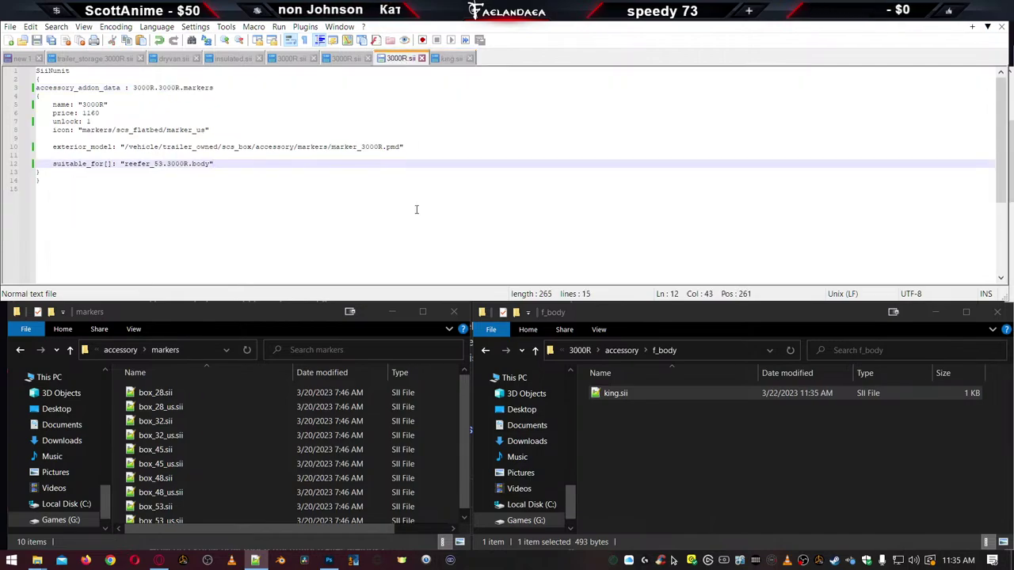
left_click(617, 400)
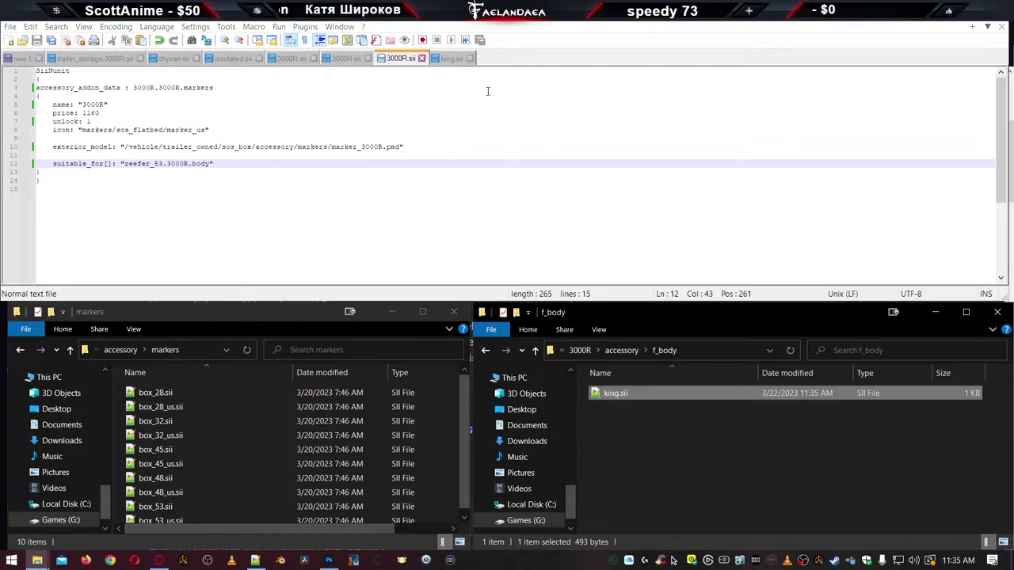
left_click(470, 58)
left_click(610, 399)
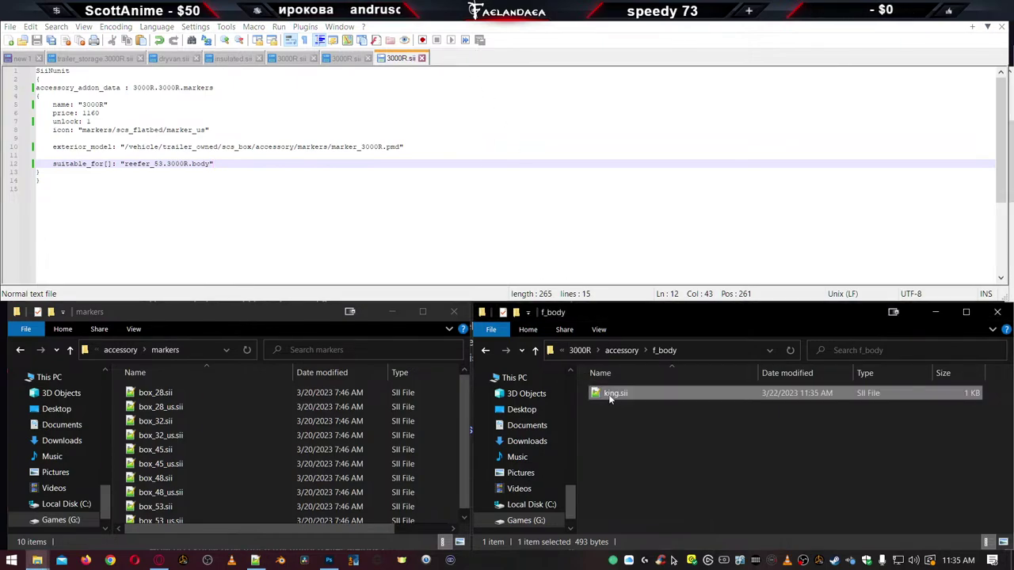
key("F2")
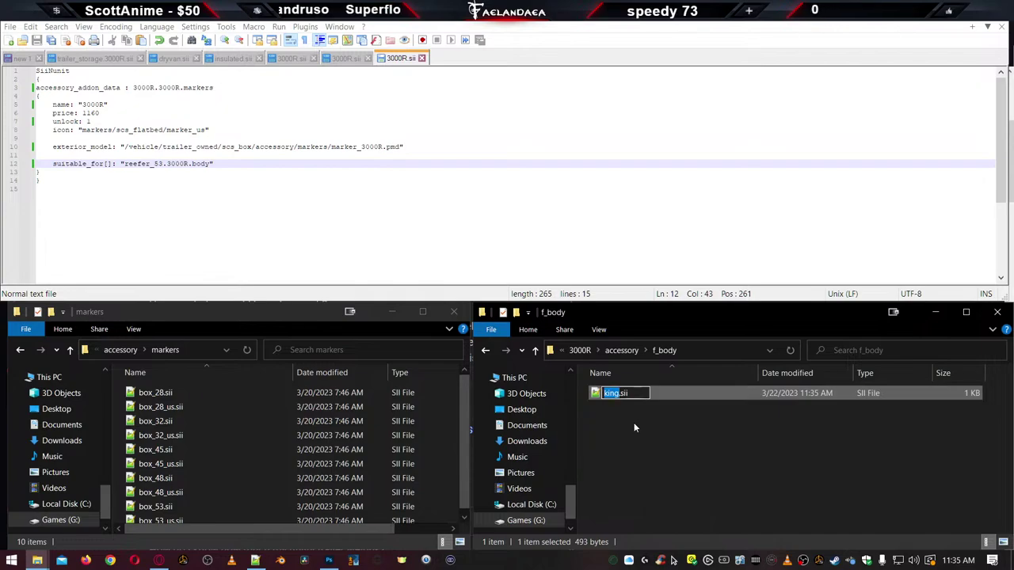
Rename king.sii to 3000R_TK.sii and open it in Notepad++
type("30")
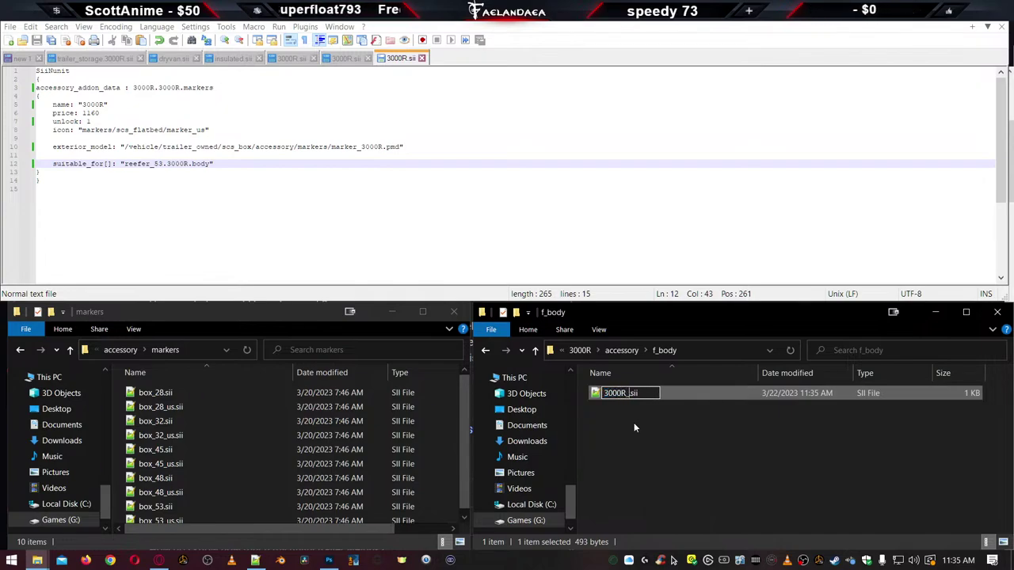
type("00R_TK")
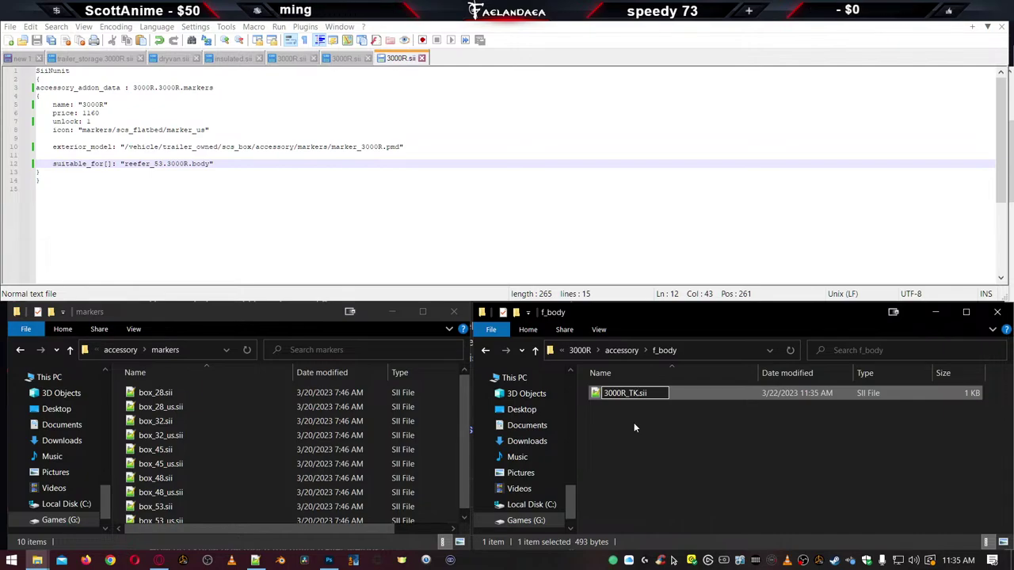
key("Return")
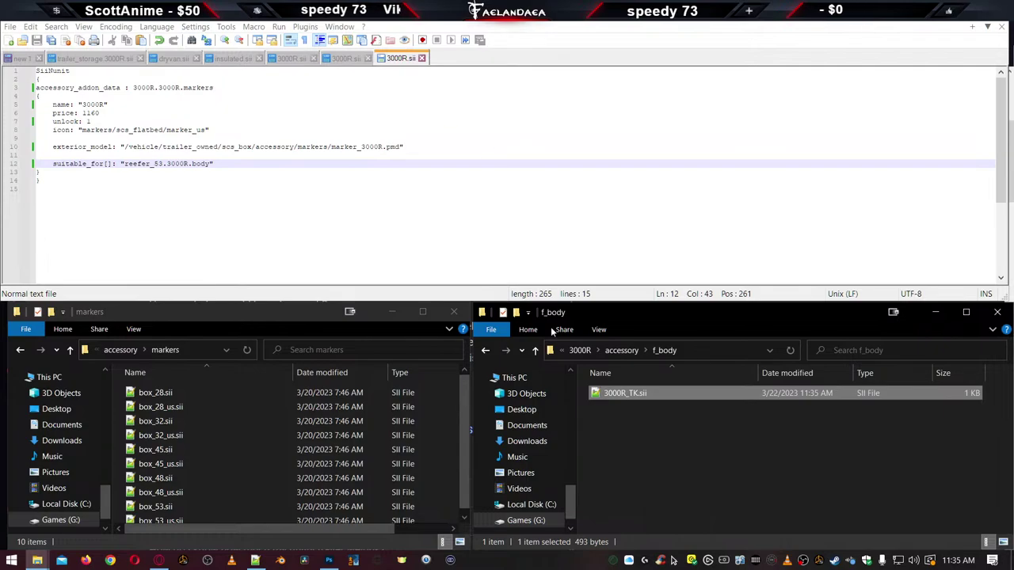
double_click(618, 394)
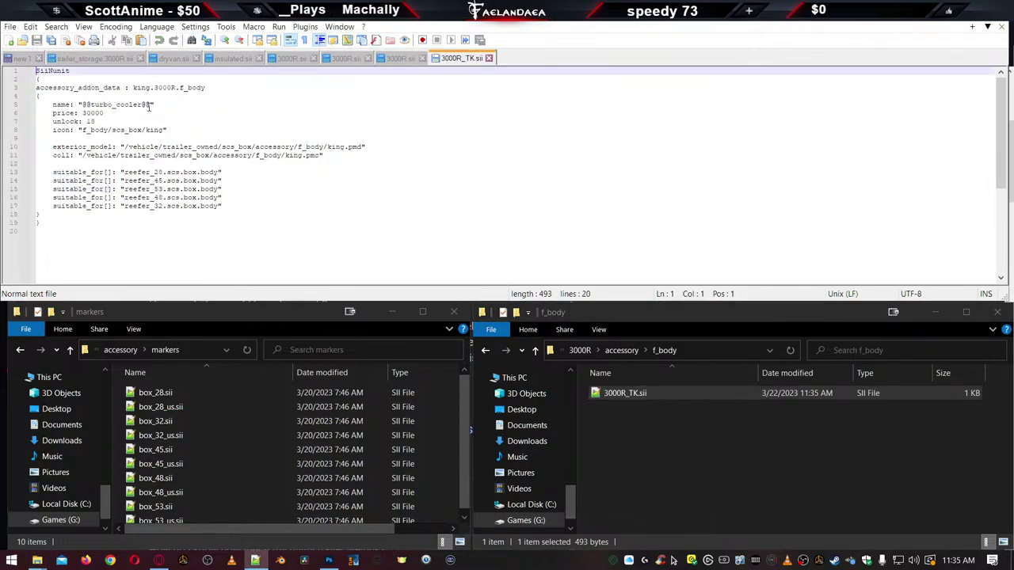
Change king to 3000R_king in the exterior model and collision paths, and save
left_click(101, 114)
left_click(87, 121)
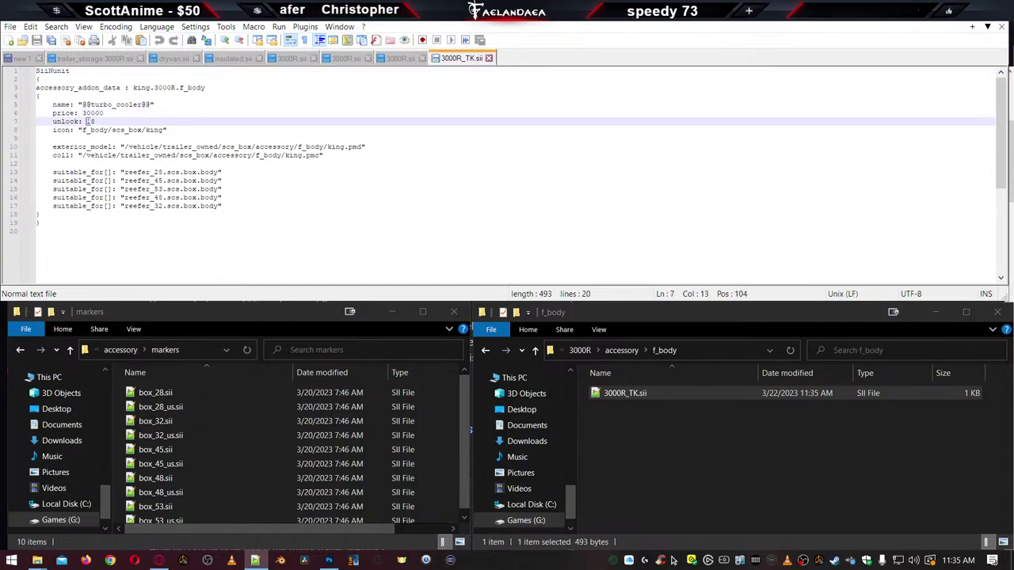
left_click(108, 130)
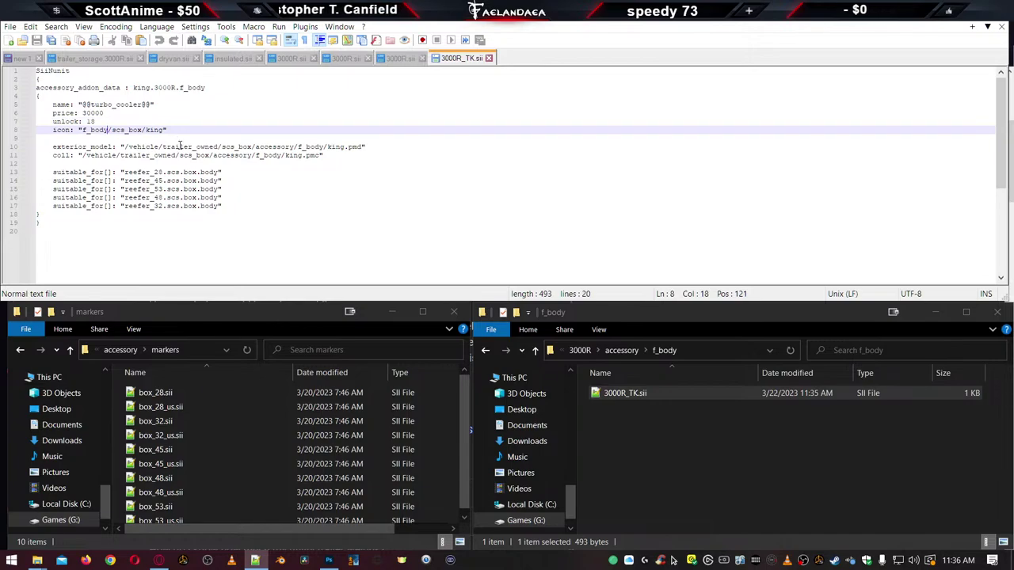
left_click(151, 146)
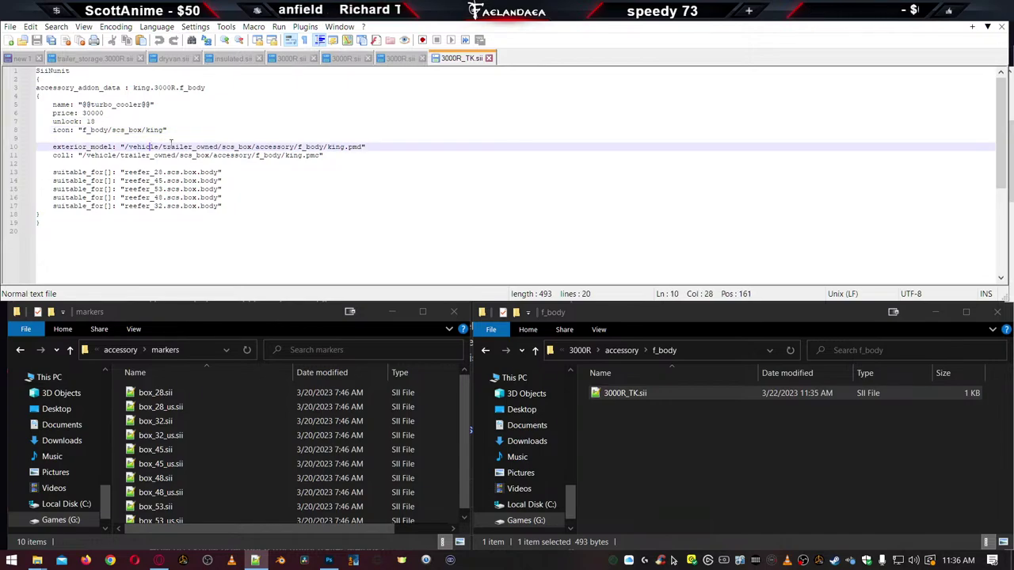
triple_click(339, 147)
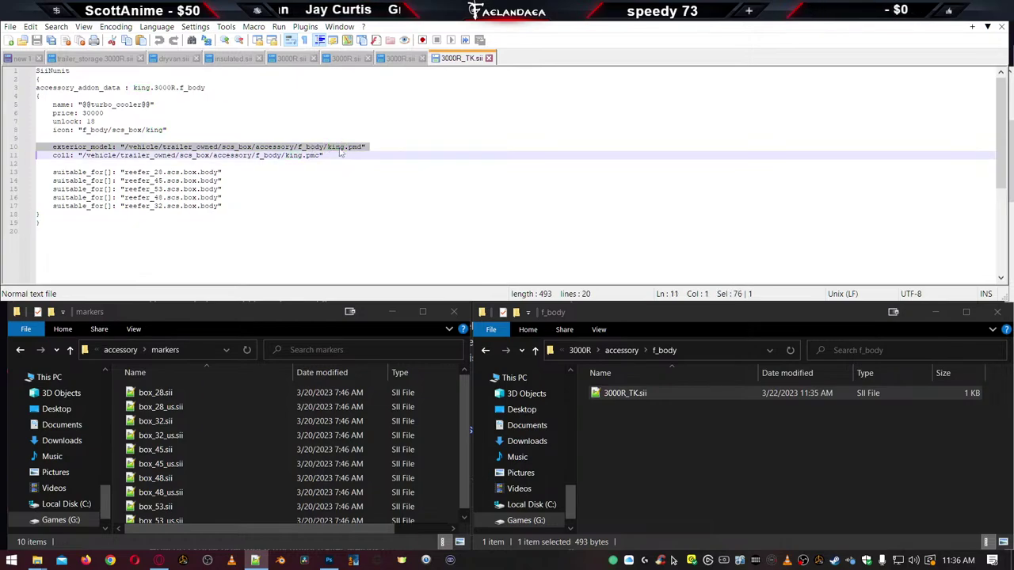
double_click(336, 147)
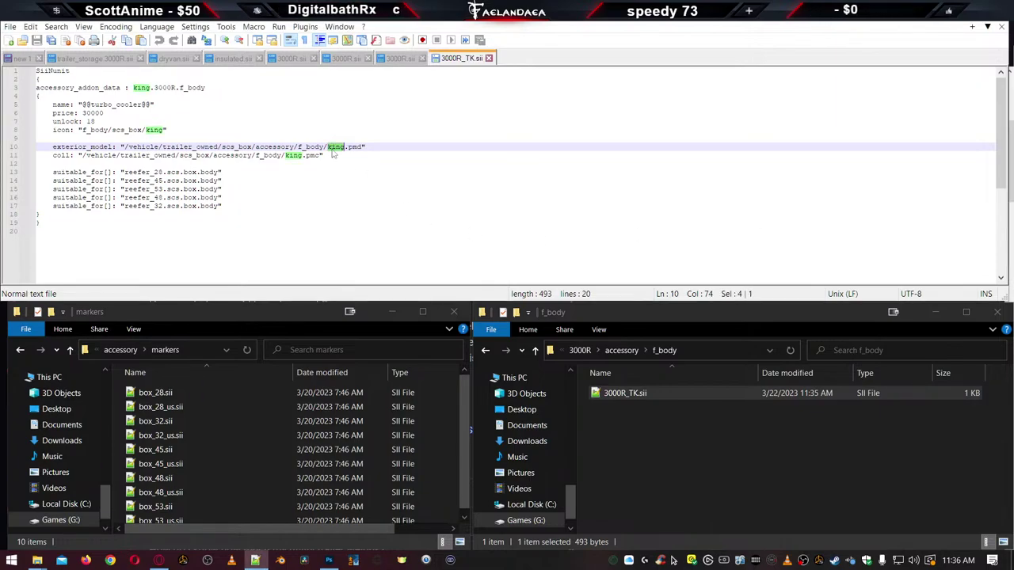
type("3000R_king")
double_click(294, 155)
type("3000R_king")
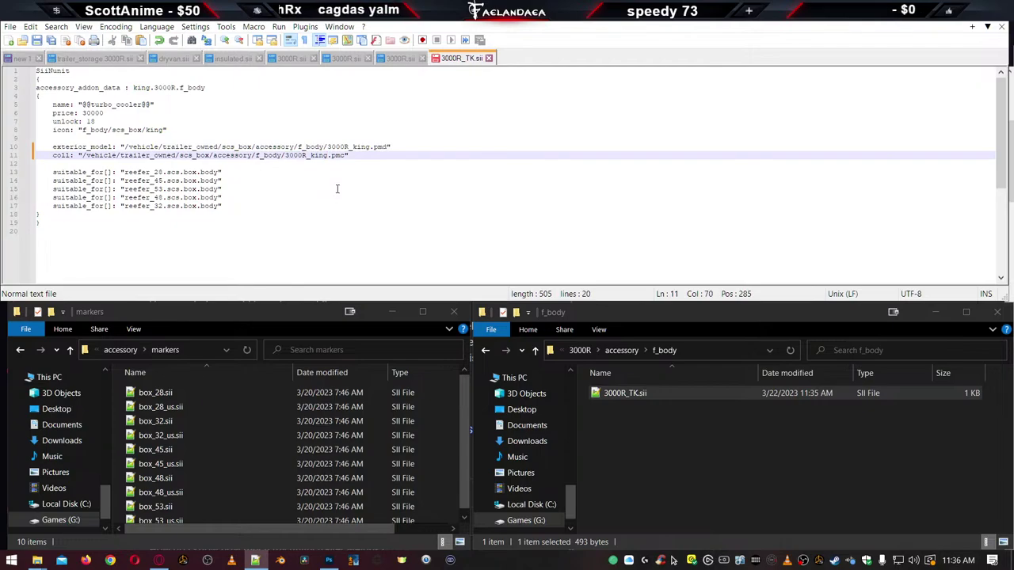
key("ctrl+s")
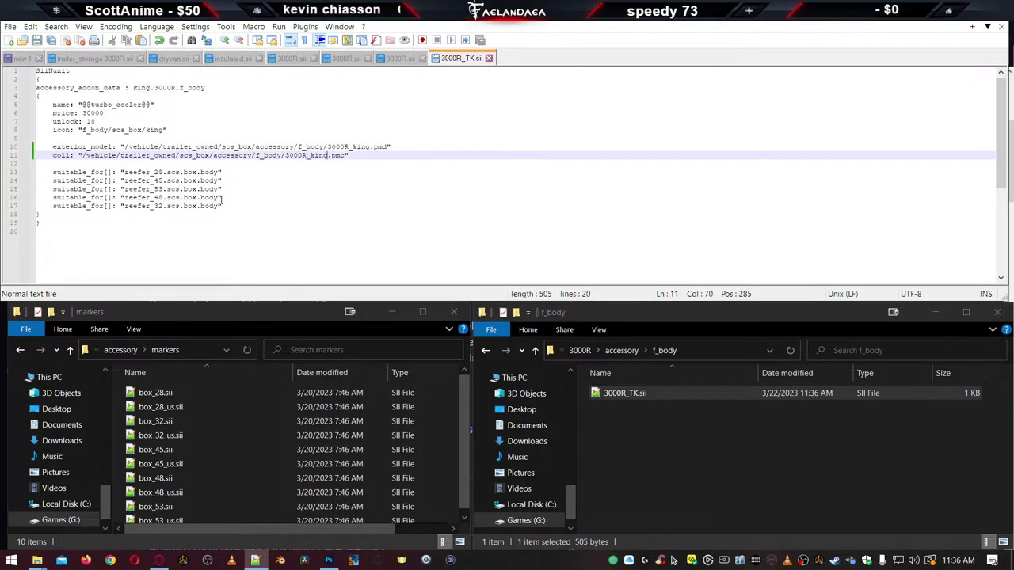
Delete the reefer_48, reefer_32, reefer_28 and reefer_45 suitable_for lines, leaving reefer_53 only
left_click_drag(223, 206, 24, 198)
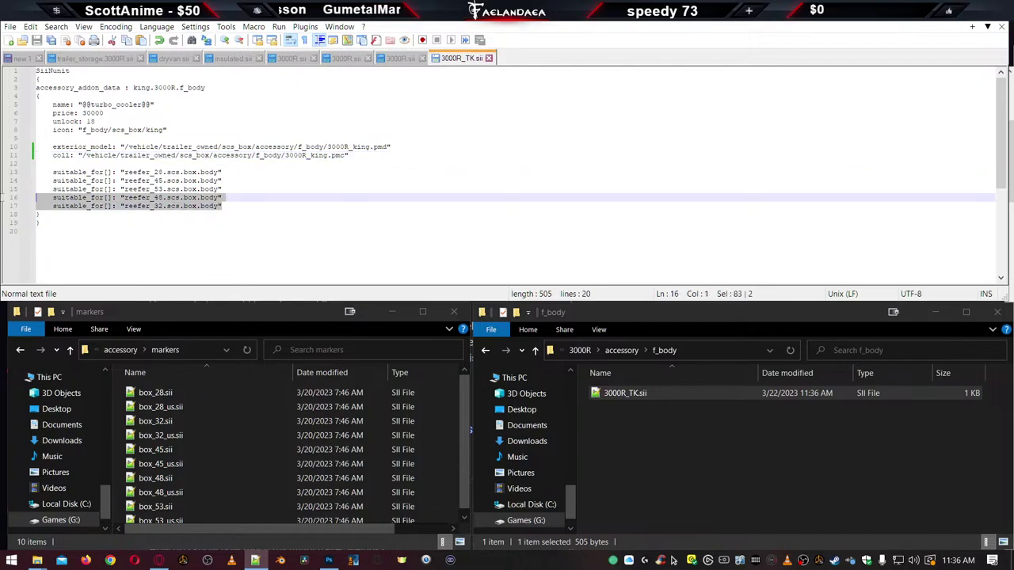
key("Delete")
key("BackSpace")
left_click_drag(230, 179, 6, 172)
key("Delete")
key("BackSpace")
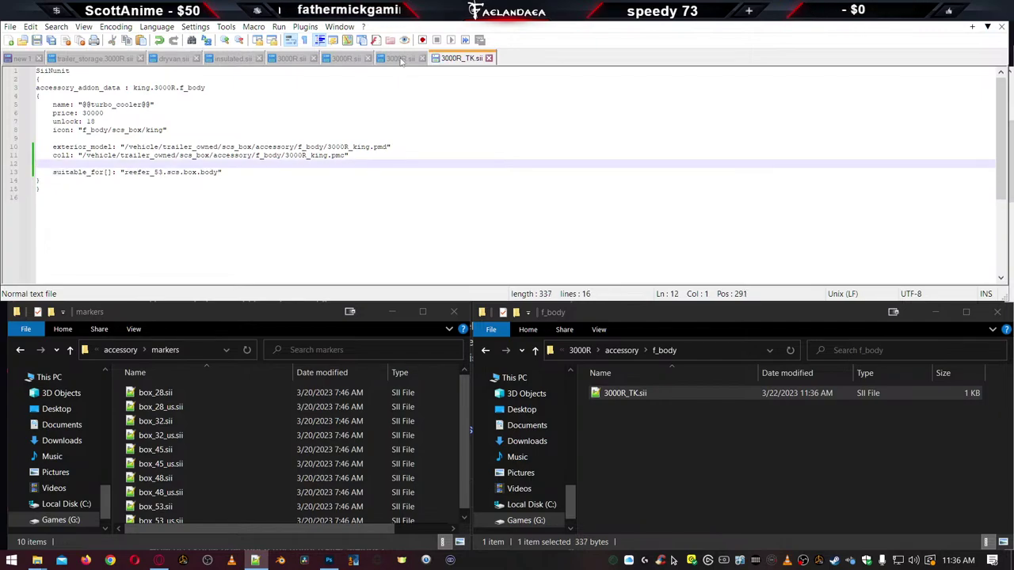
key("ctrl+Tab")
Open the body folder's 3000R.sii and copy the body name reefer_53.3000R.body
left_click(347, 60)
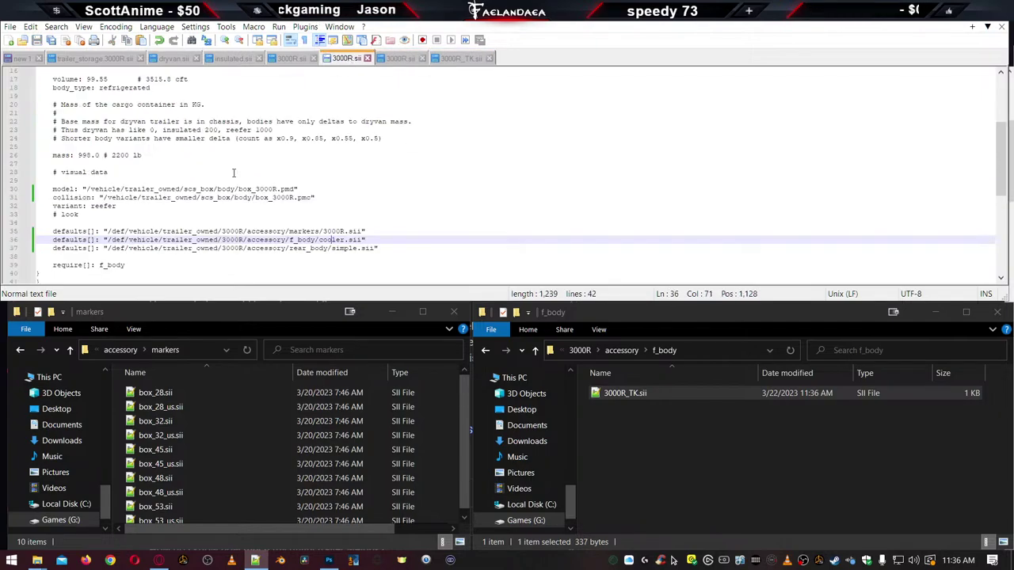
left_click(291, 62)
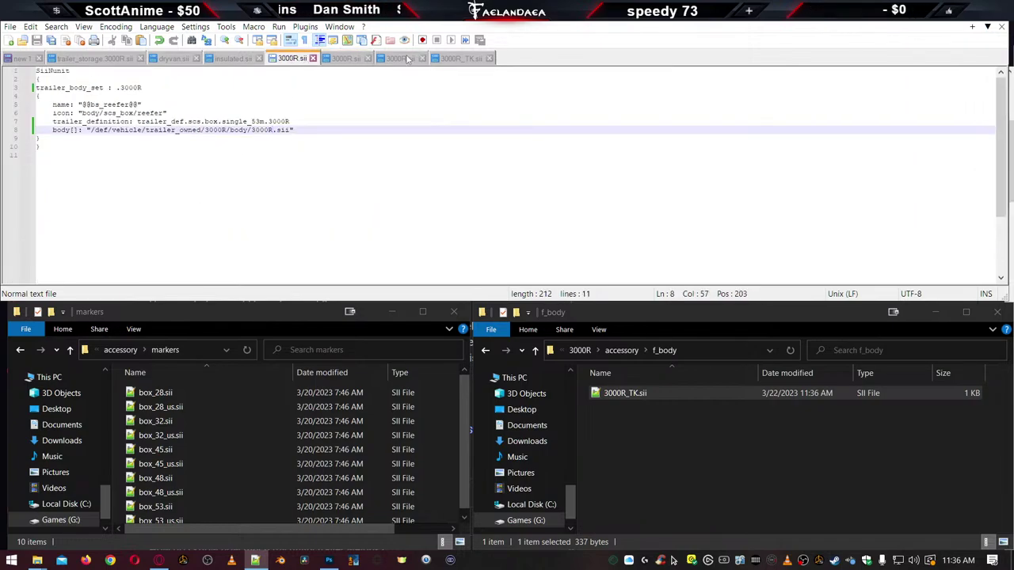
left_click(458, 60)
key("BackSpace")
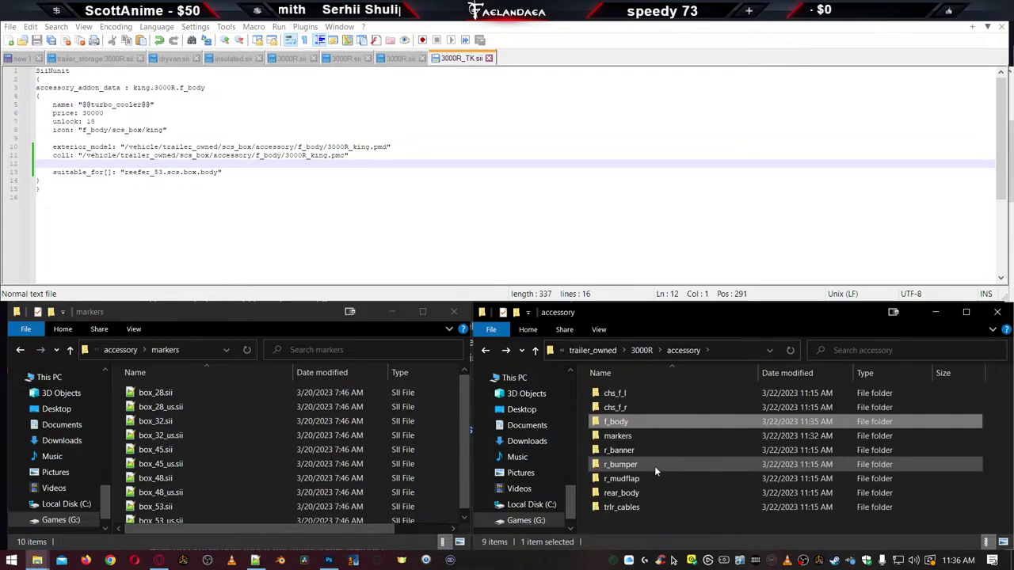
key("BackSpace")
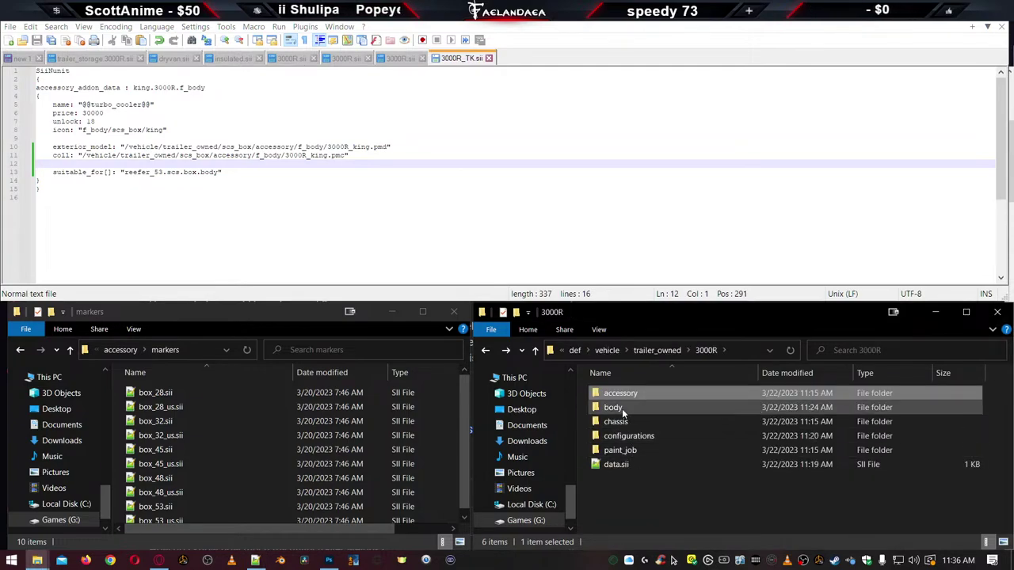
double_click(621, 409)
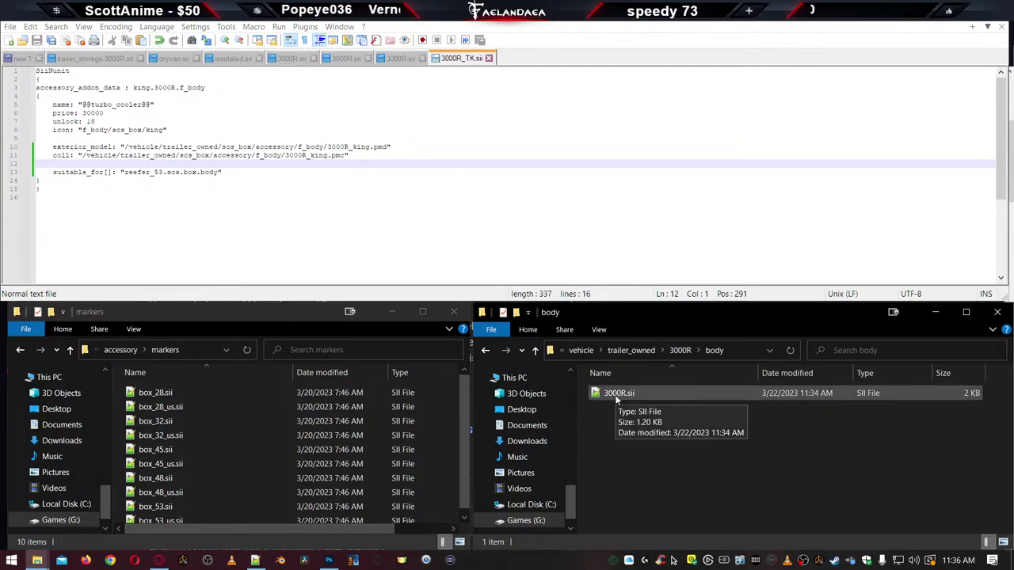
double_click(618, 394)
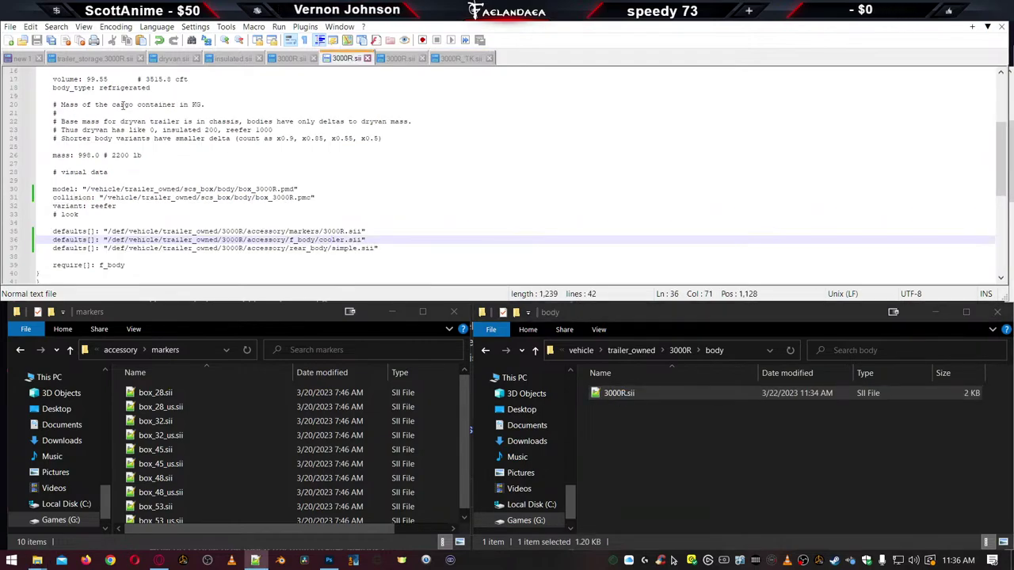
scroll(288, 163, "up", 3)
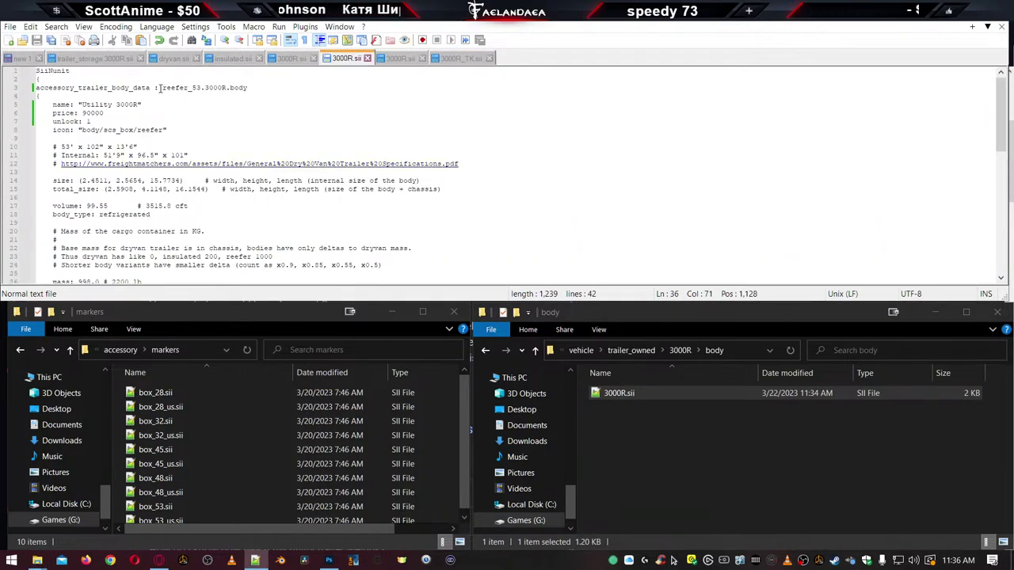
left_click_drag(162, 87, 248, 88)
key("ctrl+c")
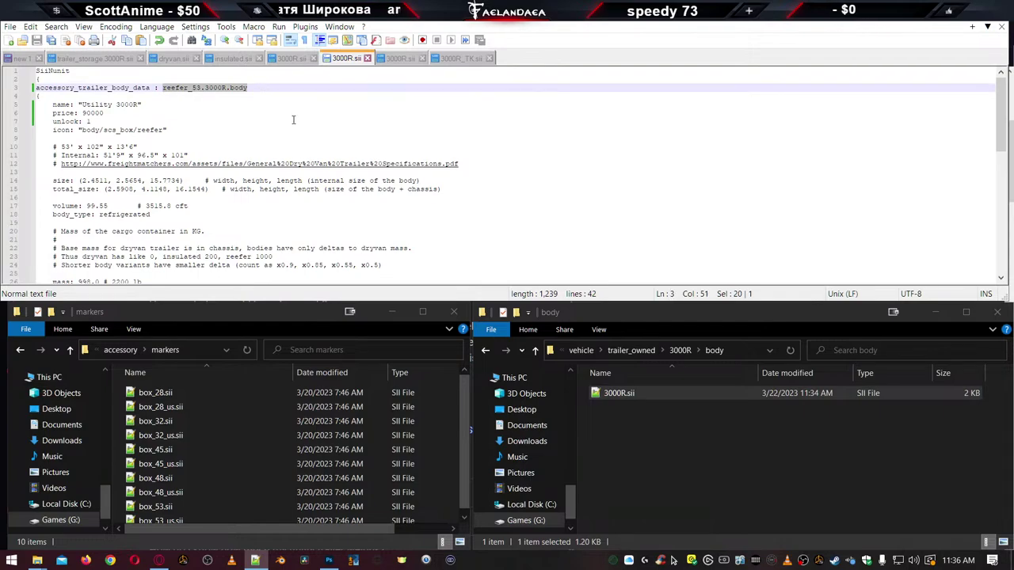
Set suitable_for to reefer_53.3000R.body in both the markers and 3000R_TK accessory files
left_click(405, 61)
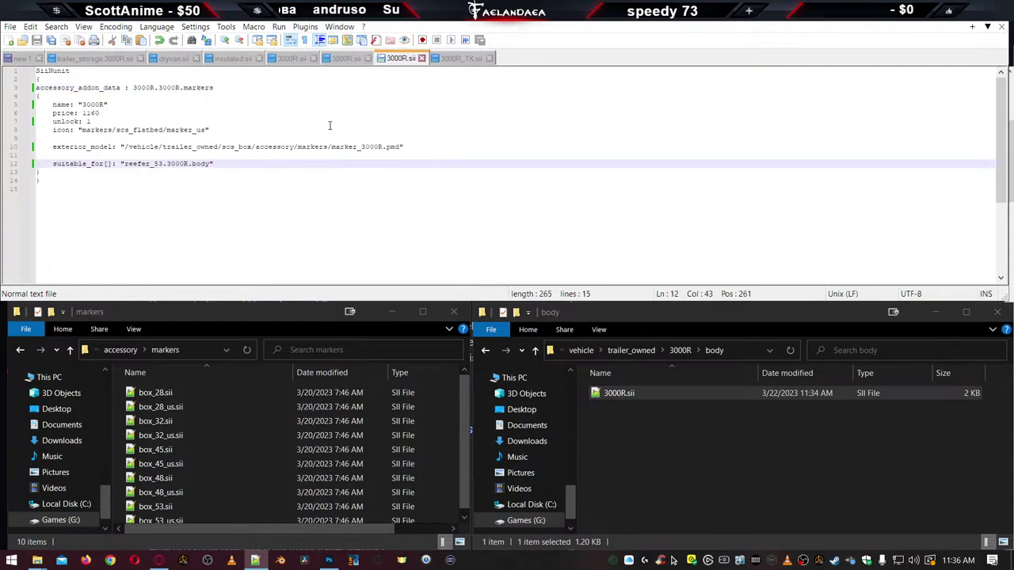
left_click_drag(125, 163, 209, 162)
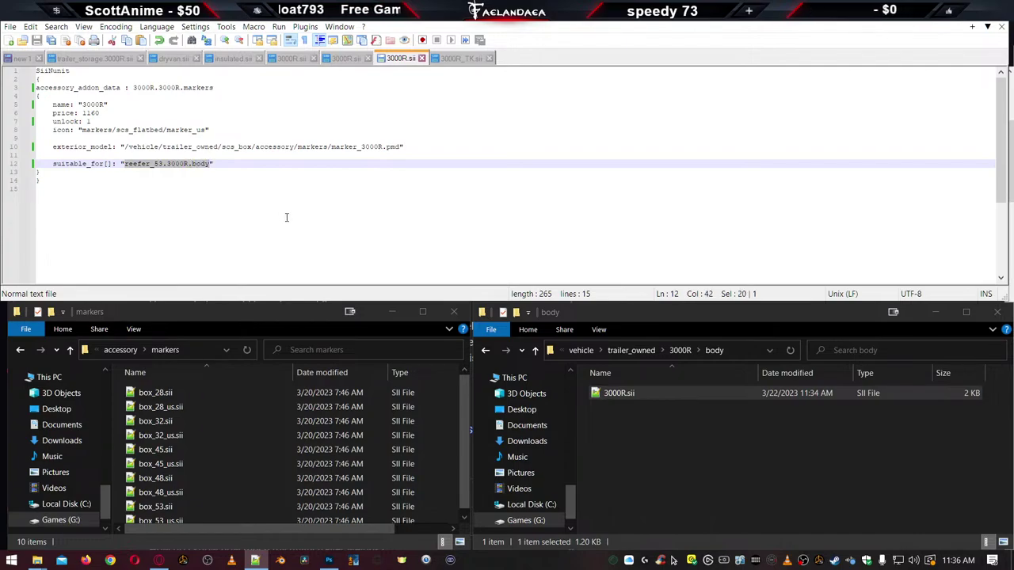
key("ctrl+v")
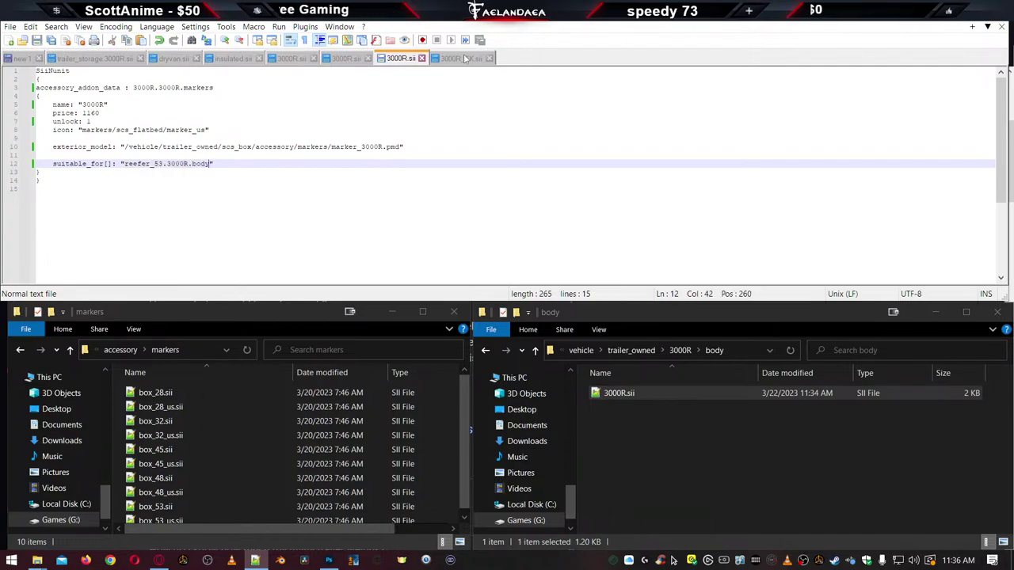
left_click(462, 59)
left_click_drag(125, 173, 213, 175)
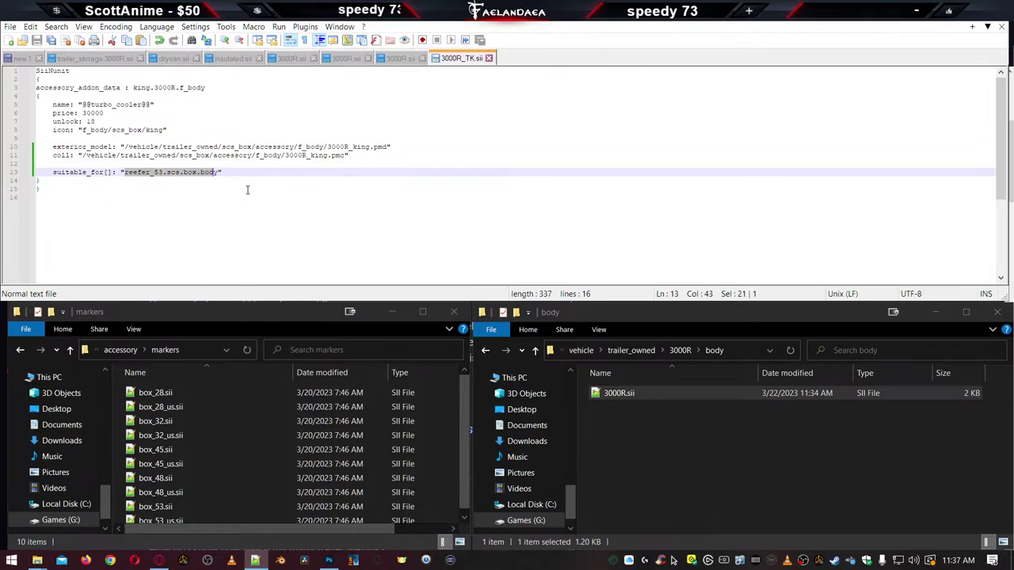
key("ctrl+v")
key("Delete")
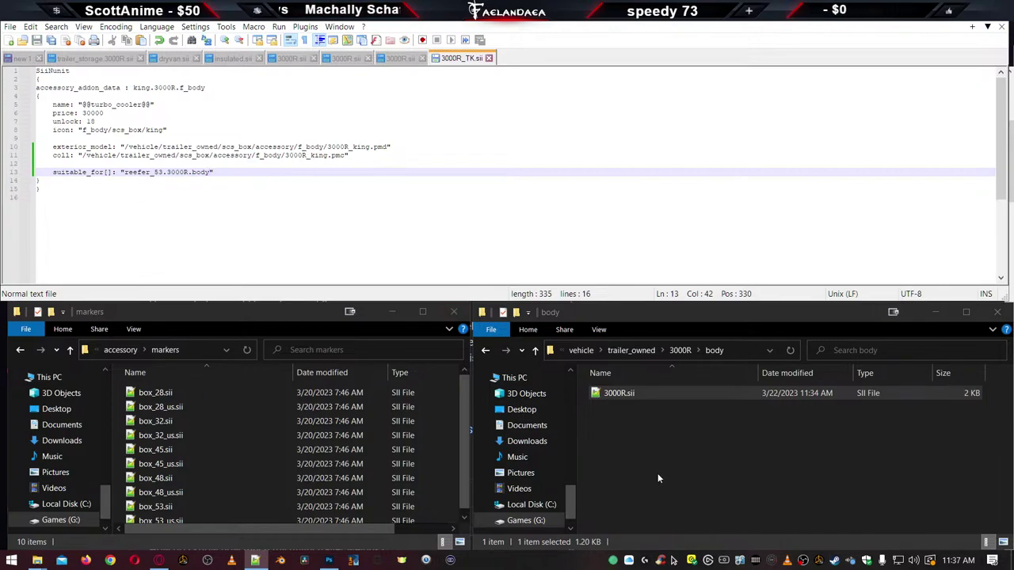
Close the markers and 3000R_TK files, returning to the body's f_body defaults line
left_click(643, 456)
key("BackSpace")
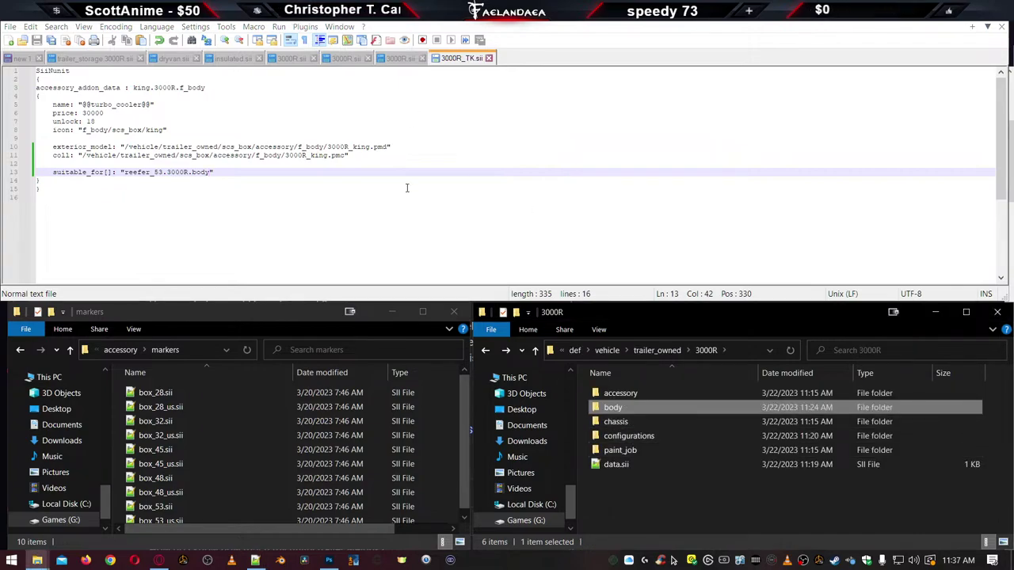
left_click(402, 58)
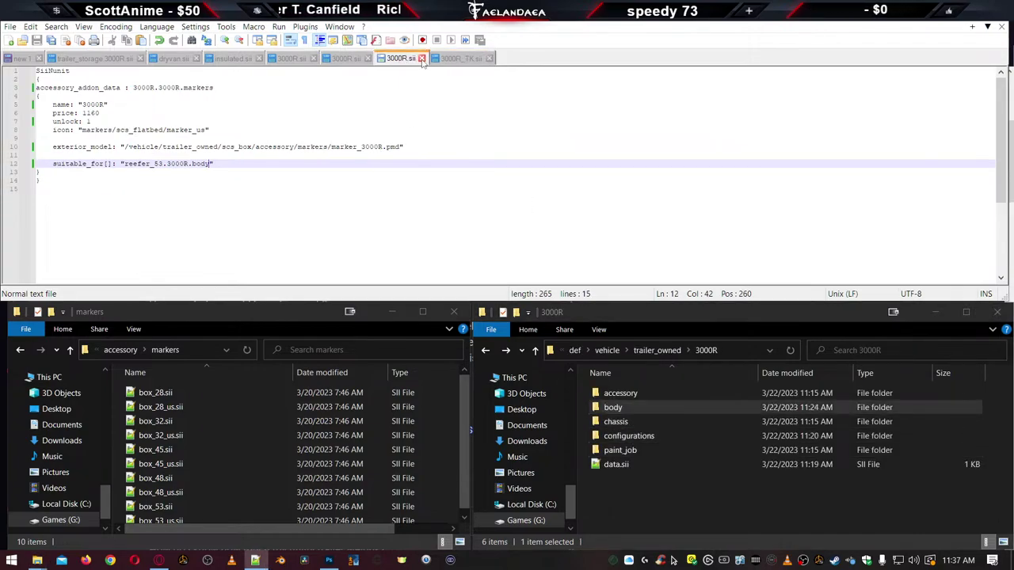
left_click(422, 58)
left_click(434, 58)
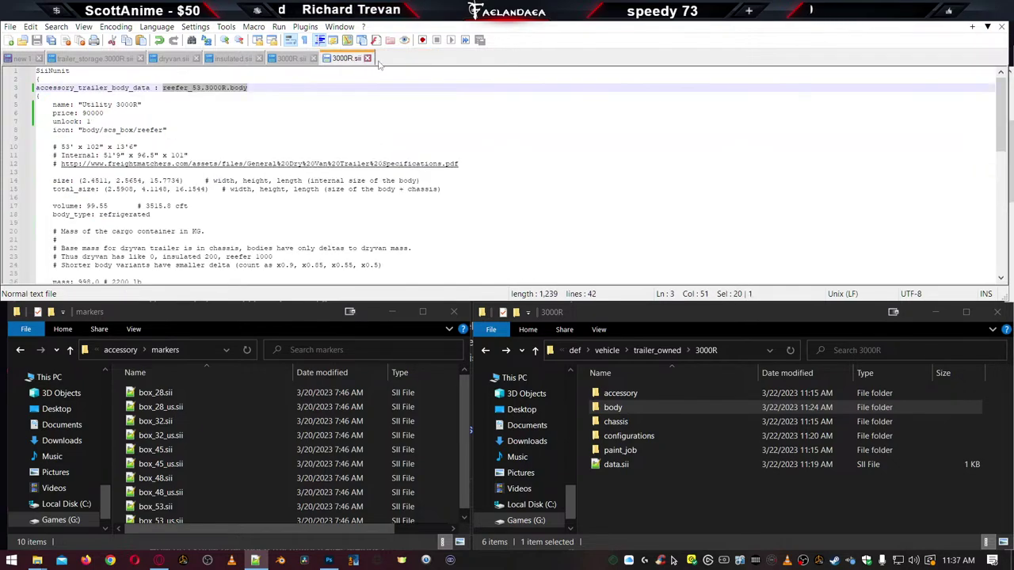
scroll(254, 163, "down", 8)
scroll(270, 208, "up", 2)
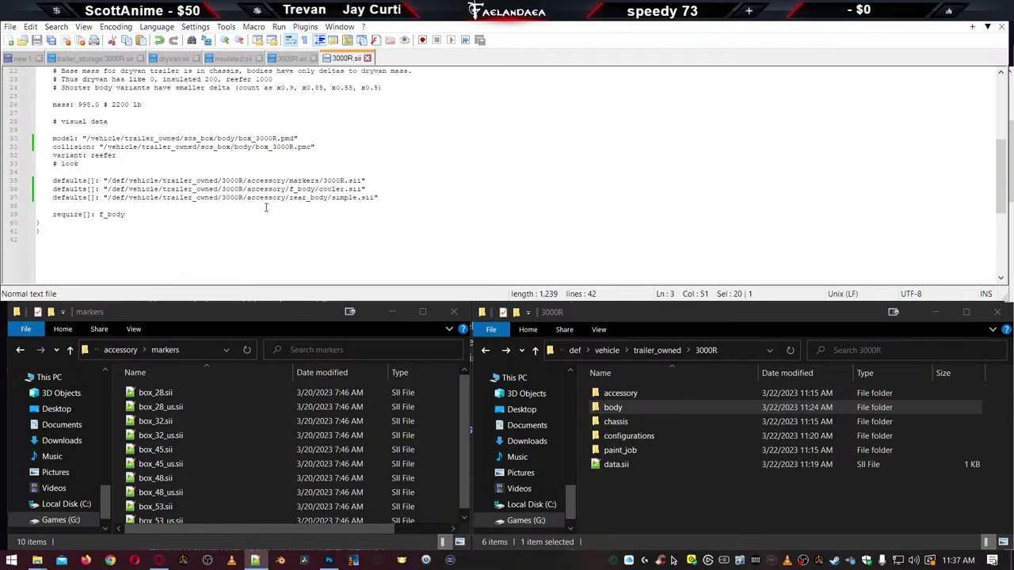
scroll(270, 208, "up", 1)
left_click(340, 239)
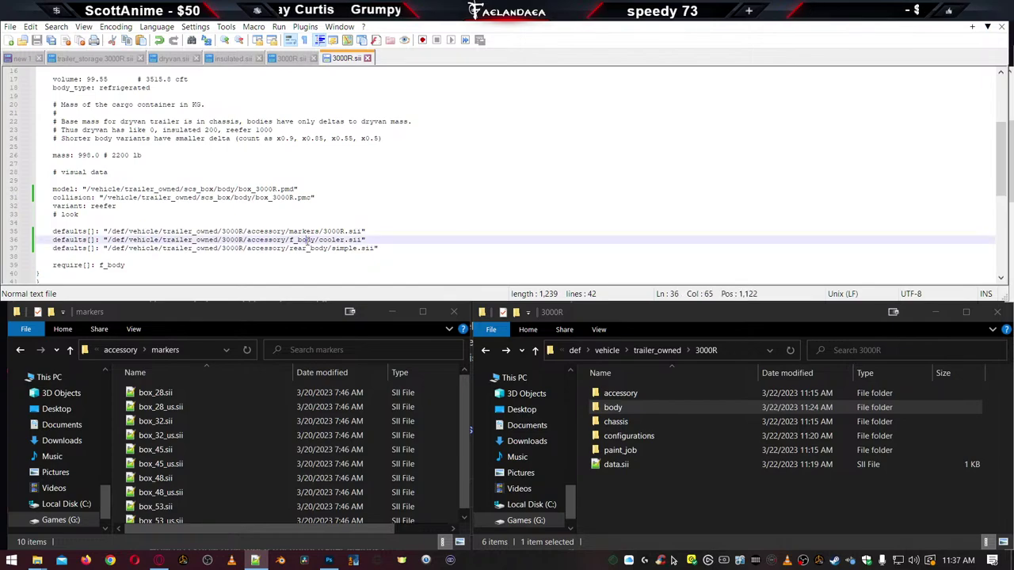
Copy the 3000R_TK file name and replace cooler with it in the f_body defaults path
double_click(597, 392)
double_click(605, 423)
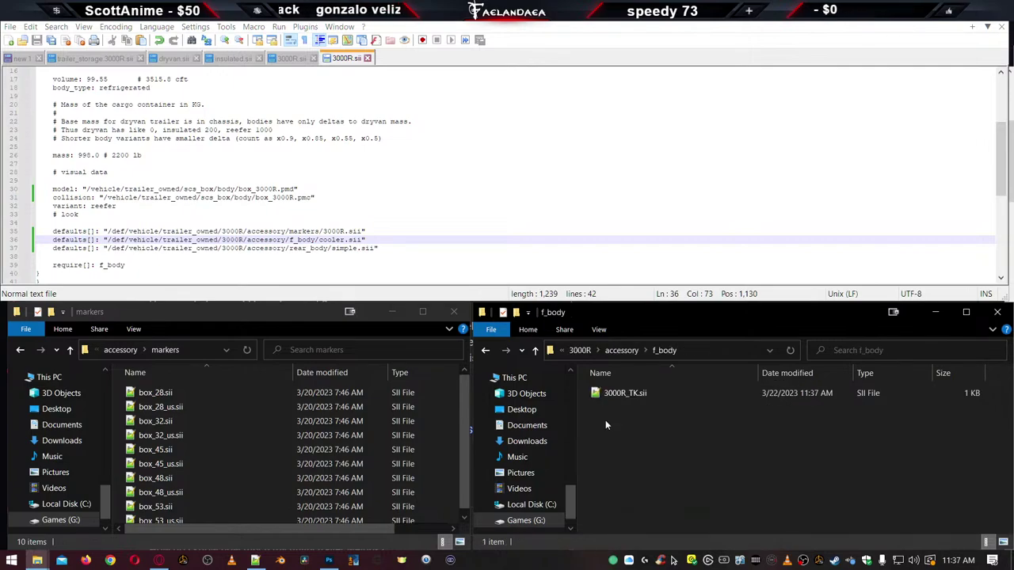
double_click(616, 395)
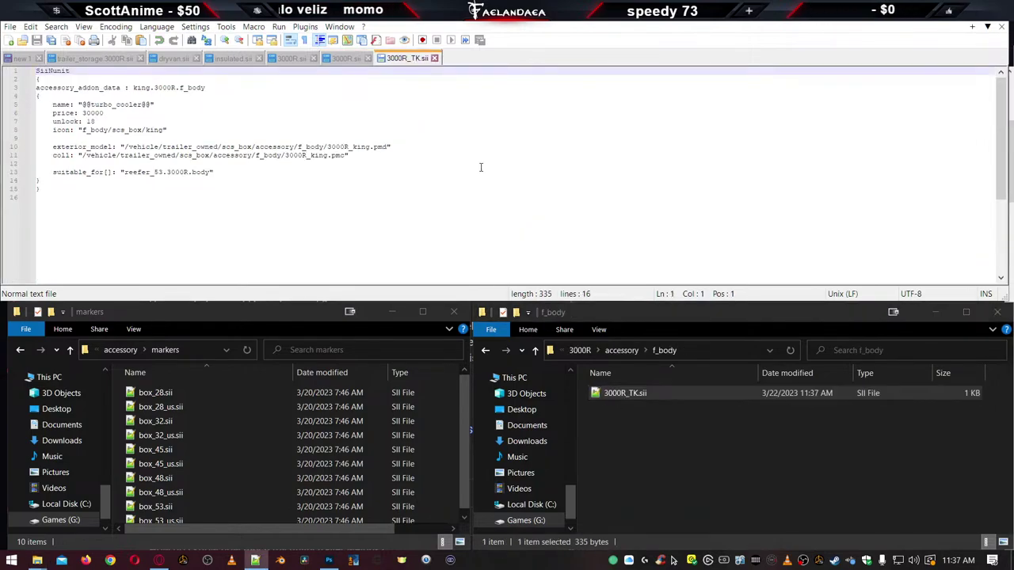
key("ctrl+w")
left_click(623, 398)
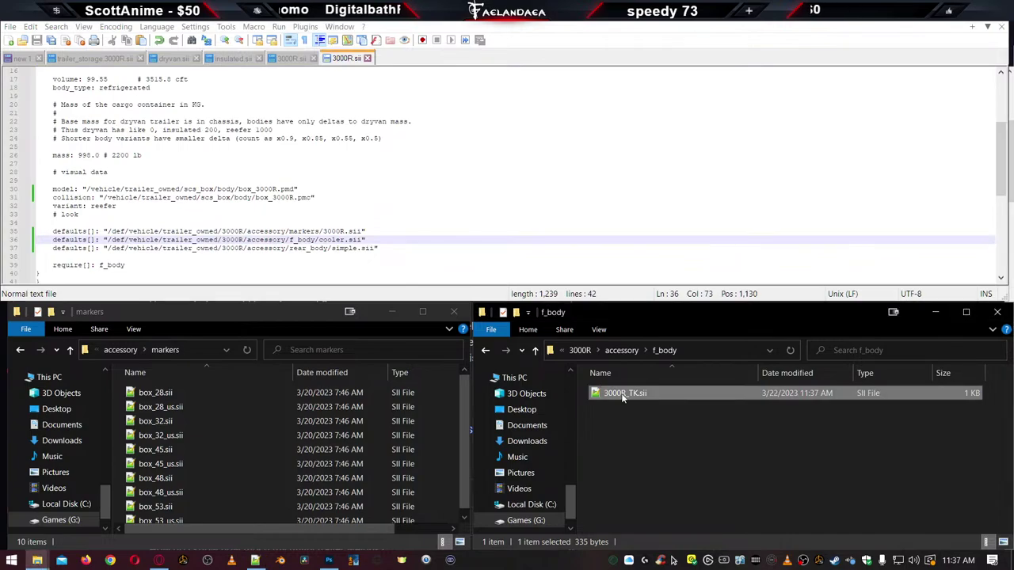
left_click(623, 397)
key("ctrl+c")
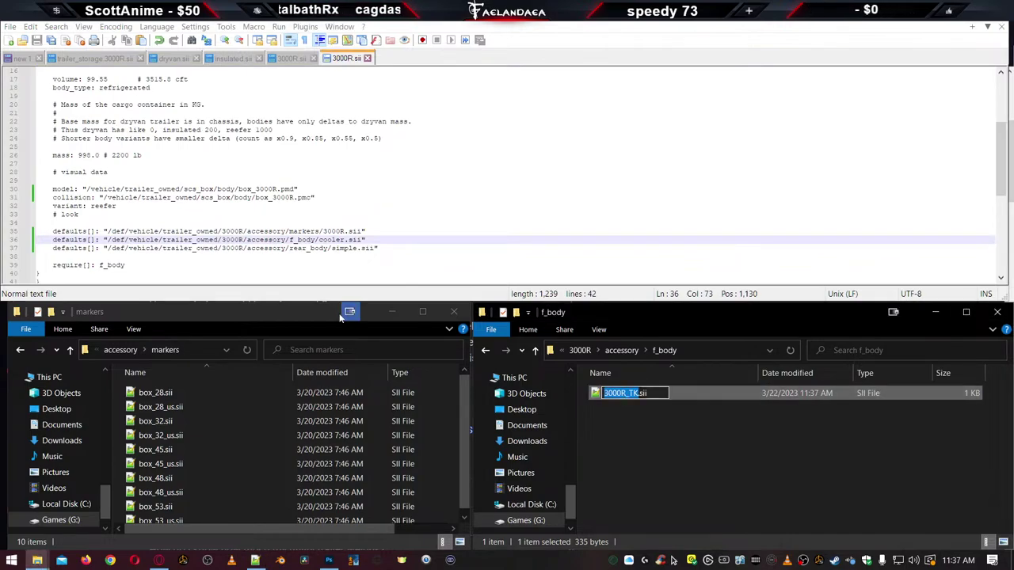
double_click(332, 239)
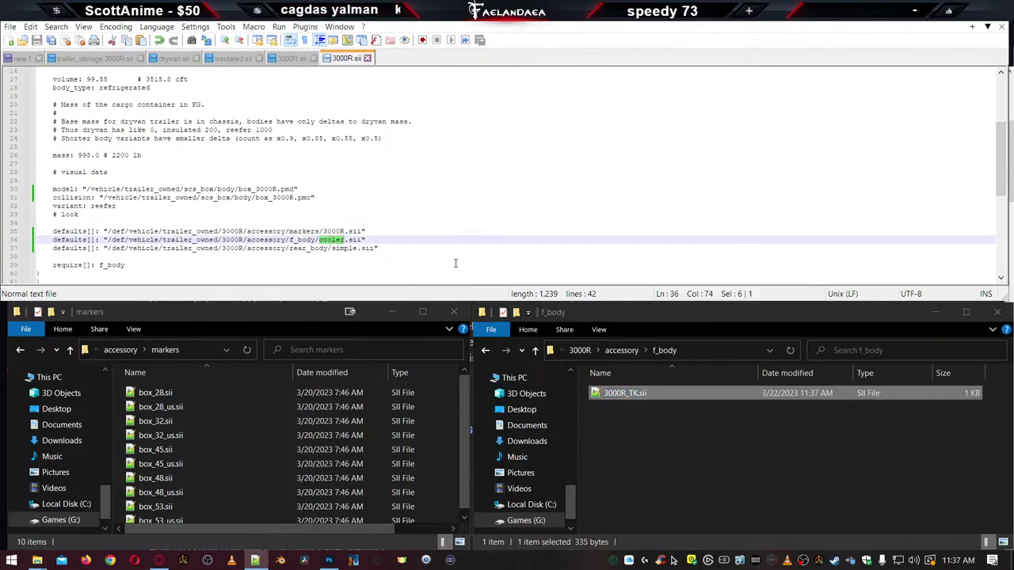
key("ctrl+v")
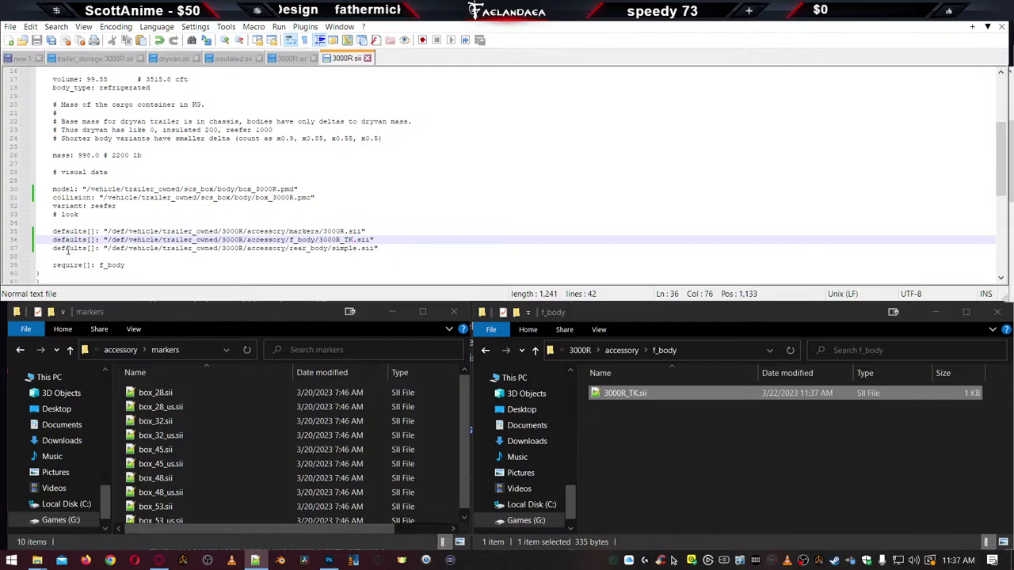
left_click(341, 249)
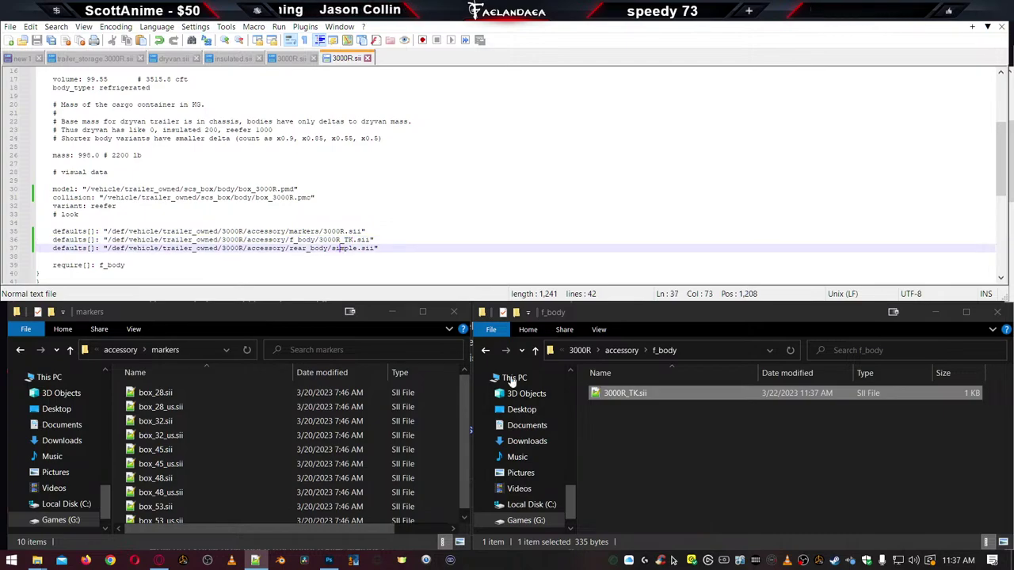
key("alt+Up")
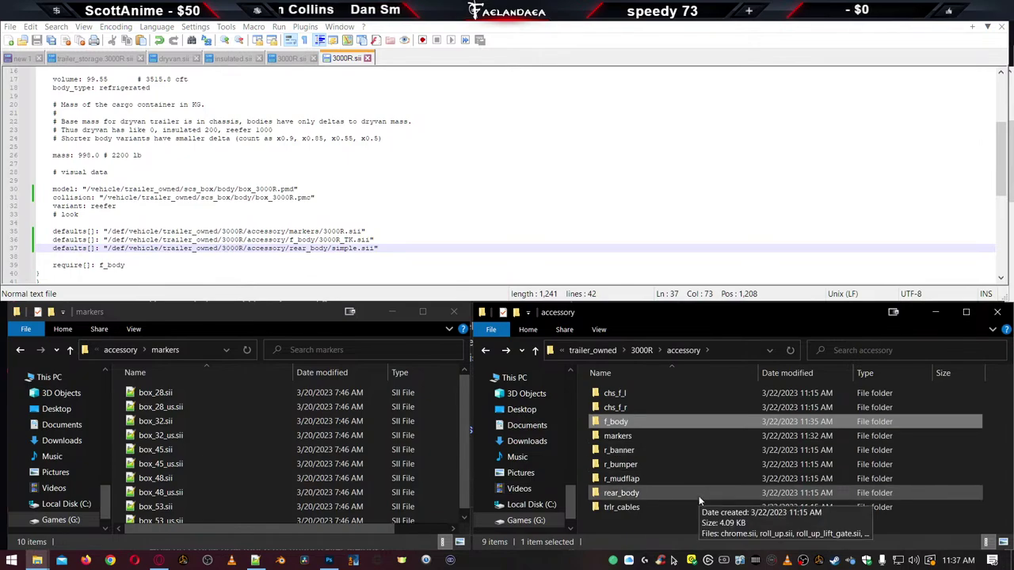
Delete roll_up through simple_aero from the rear_body folder, keeping only chrome.sii
double_click(618, 493)
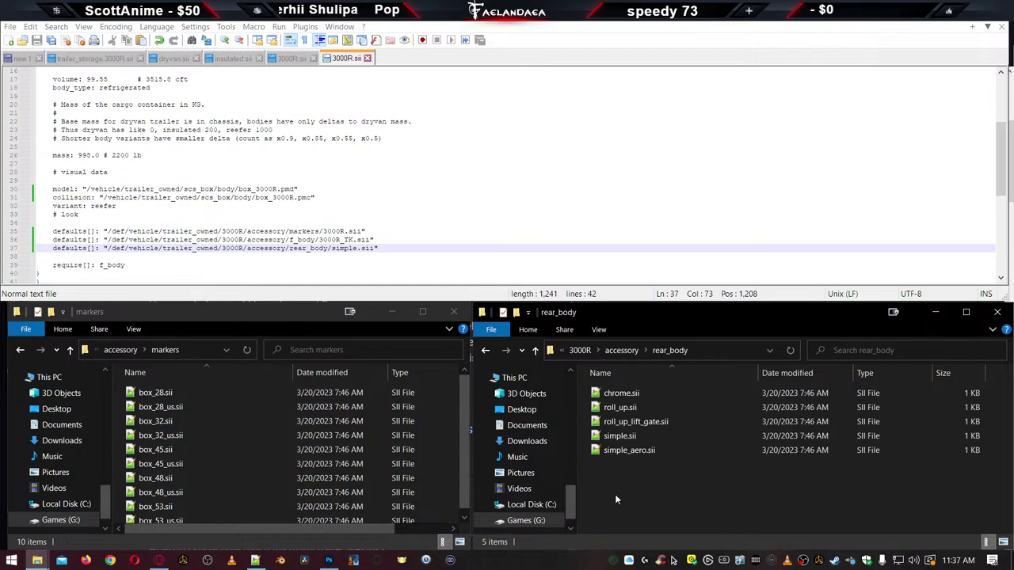
left_click(618, 395)
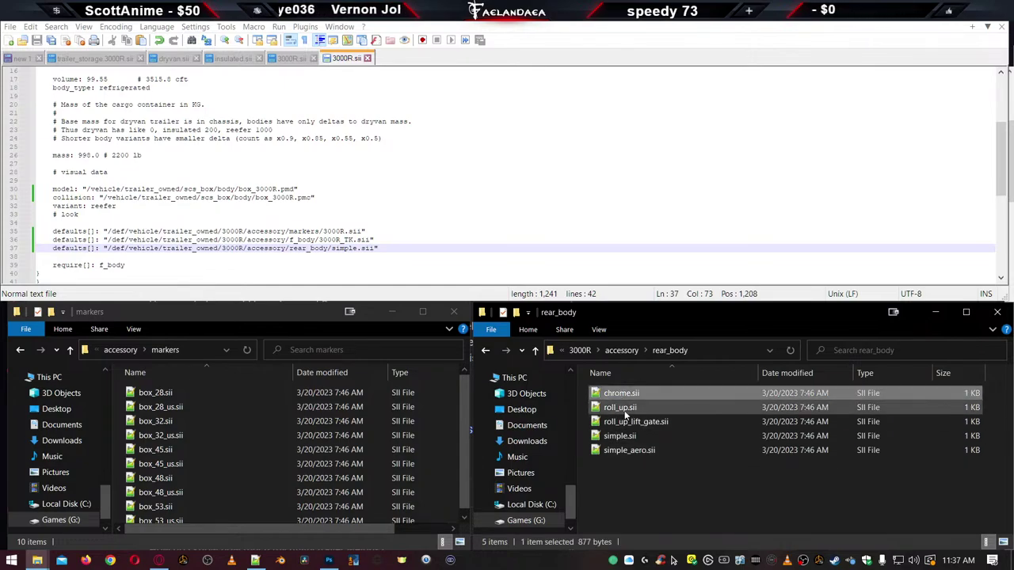
left_click(626, 409)
left_click(629, 451, "shift")
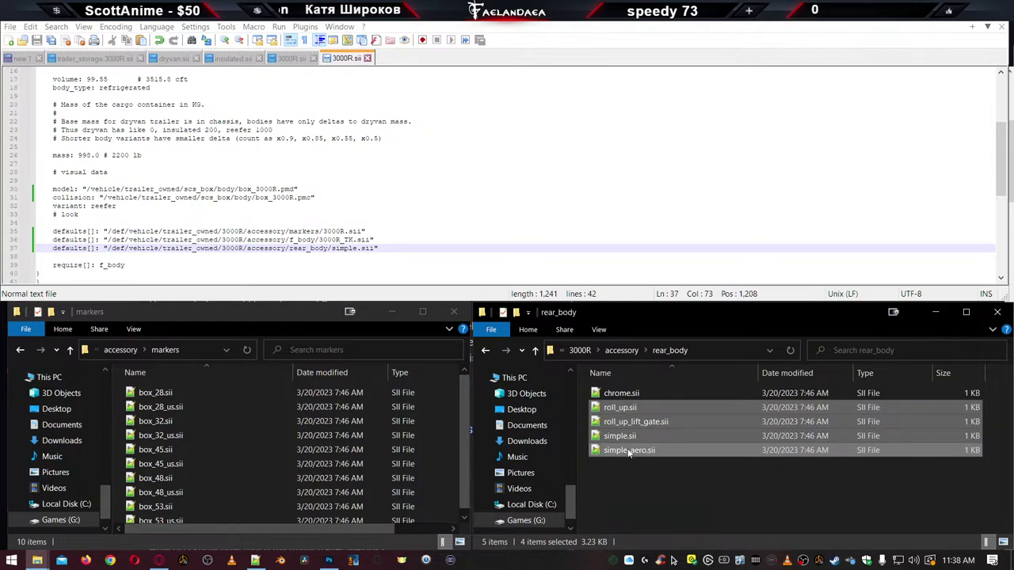
key("Delete")
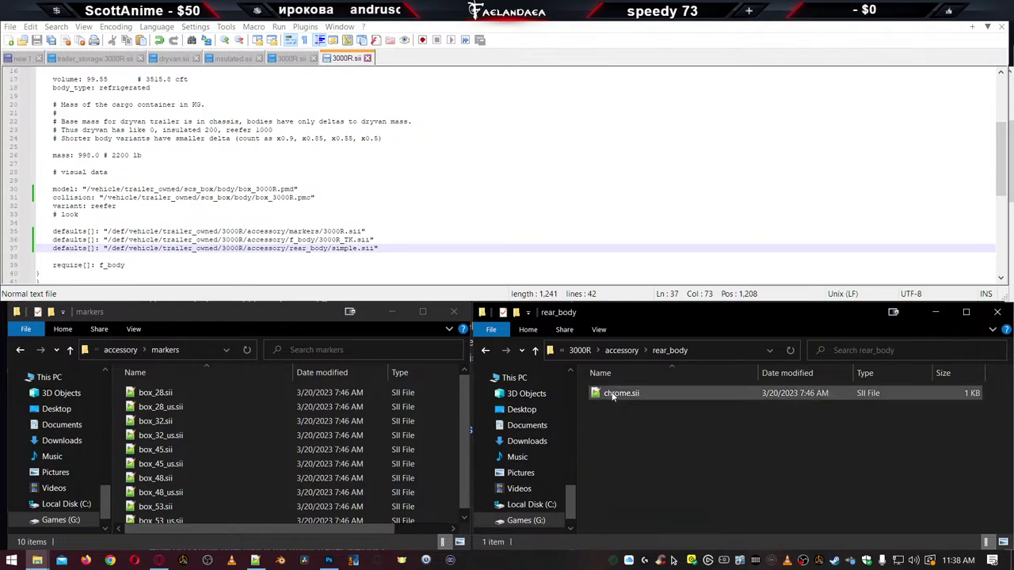
Rename chrome.sii to 3000R.sii and open it in Notepad++
left_click(612, 393)
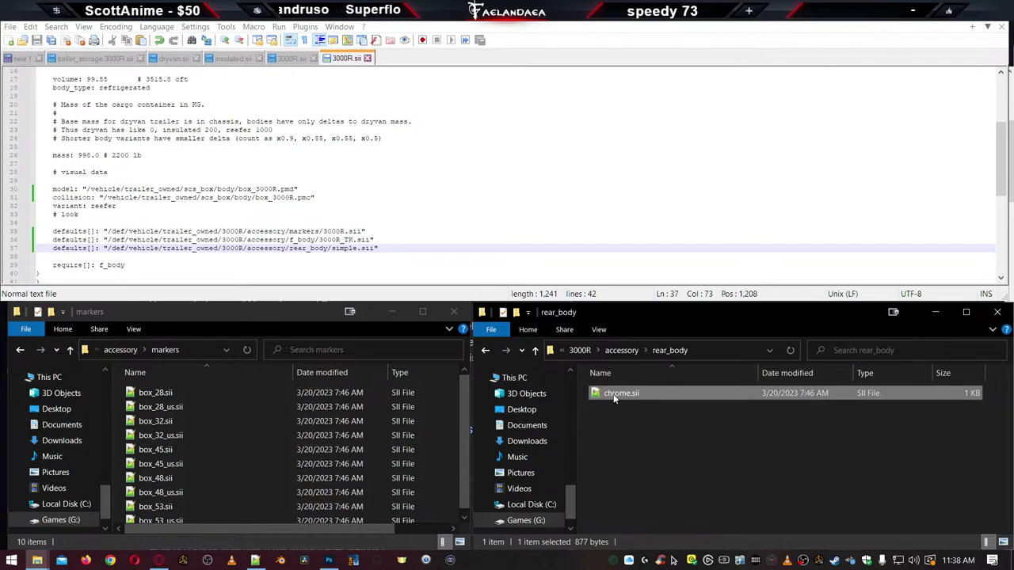
left_click(614, 394)
type("3")
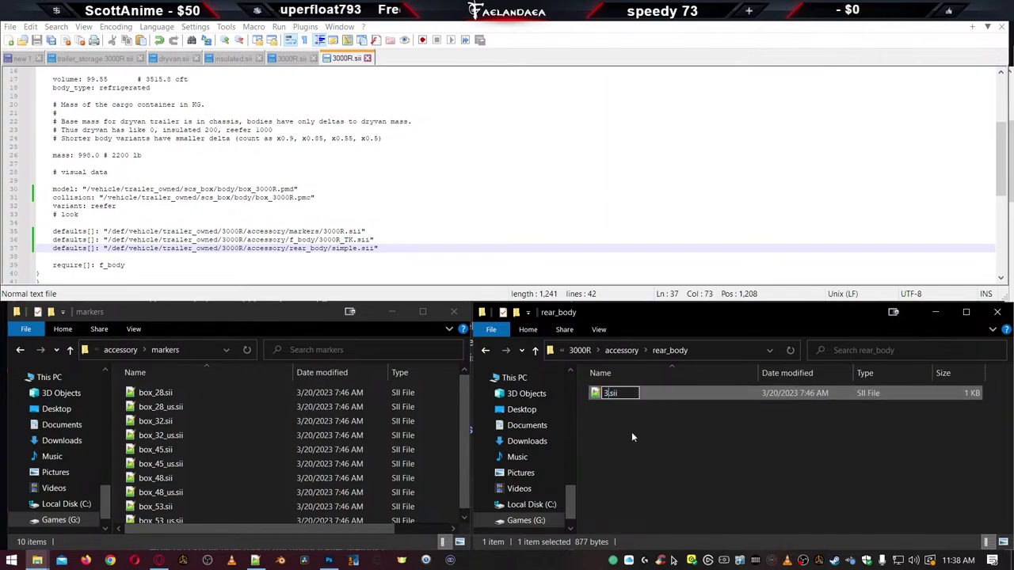
type("000R")
key("Return")
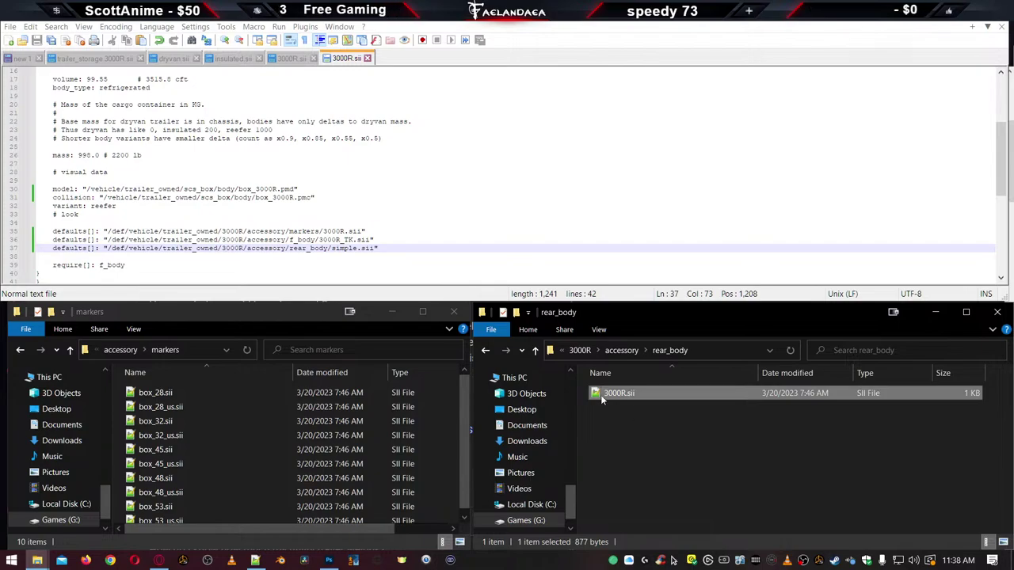
double_click(602, 401)
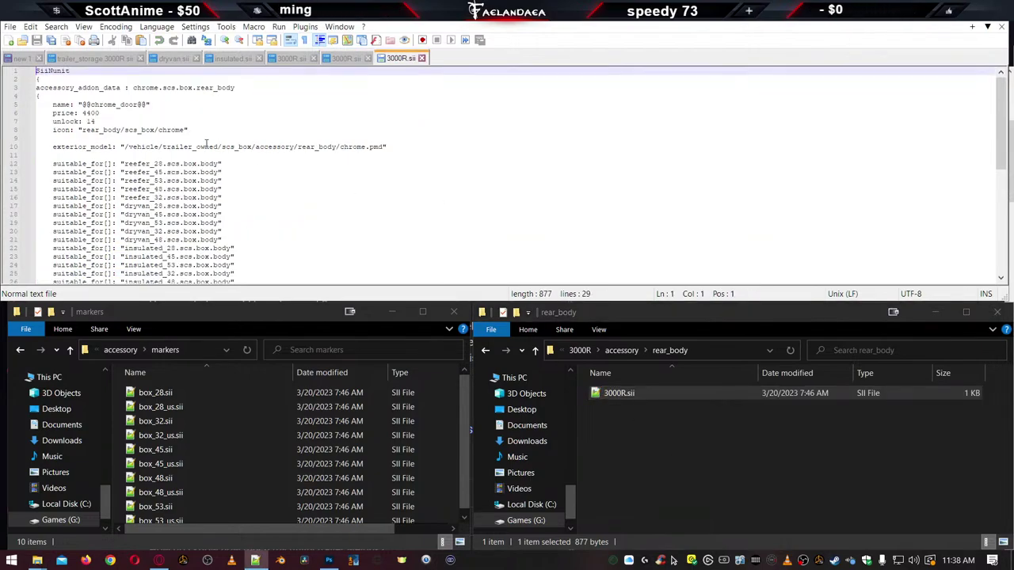
Replace chrome and scs.box with 3000R in the unit name, making it 3000R.3000R.rear_body, and save
double_click(143, 88)
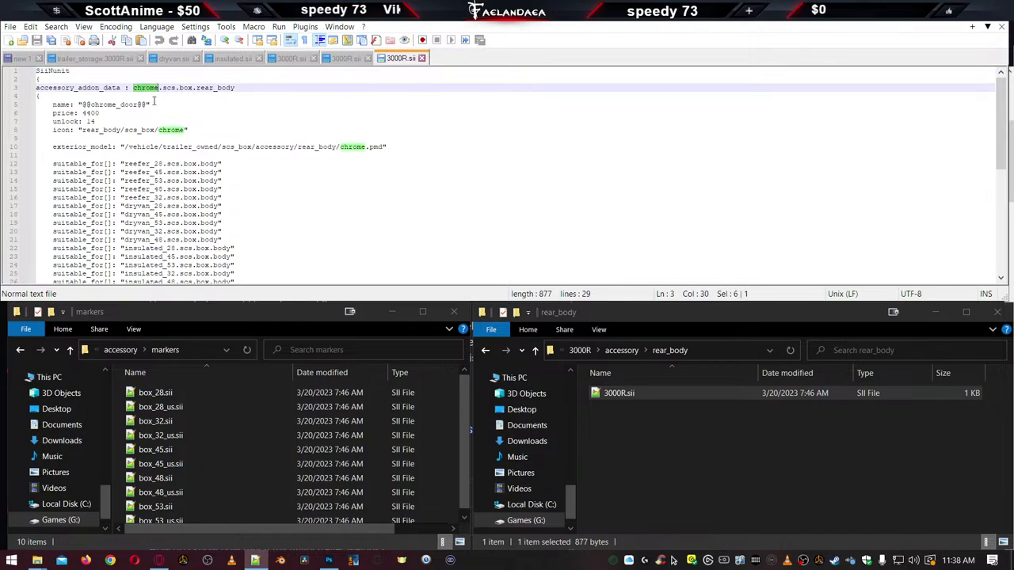
type("3000R")
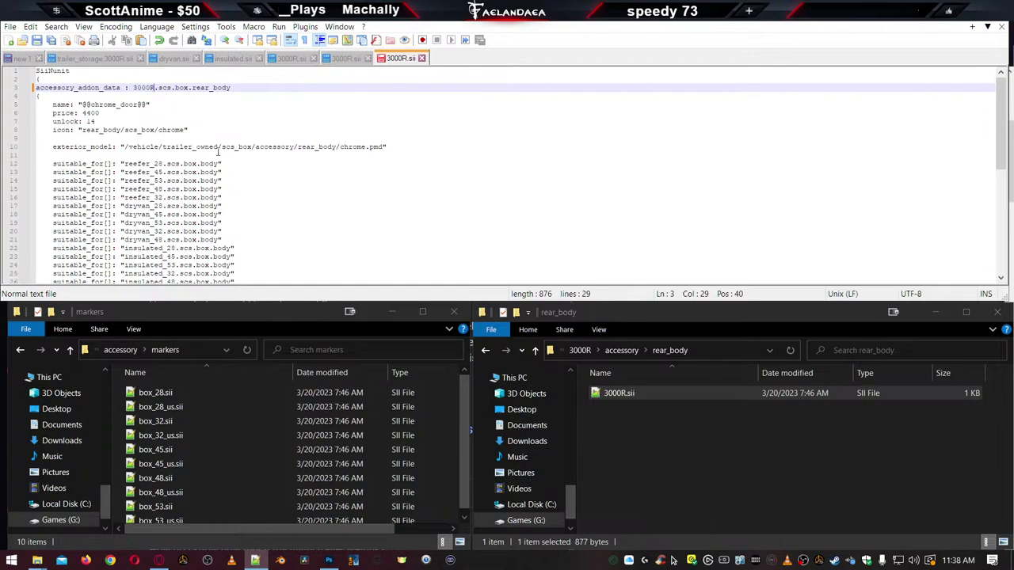
left_click_drag(158, 87, 188, 88)
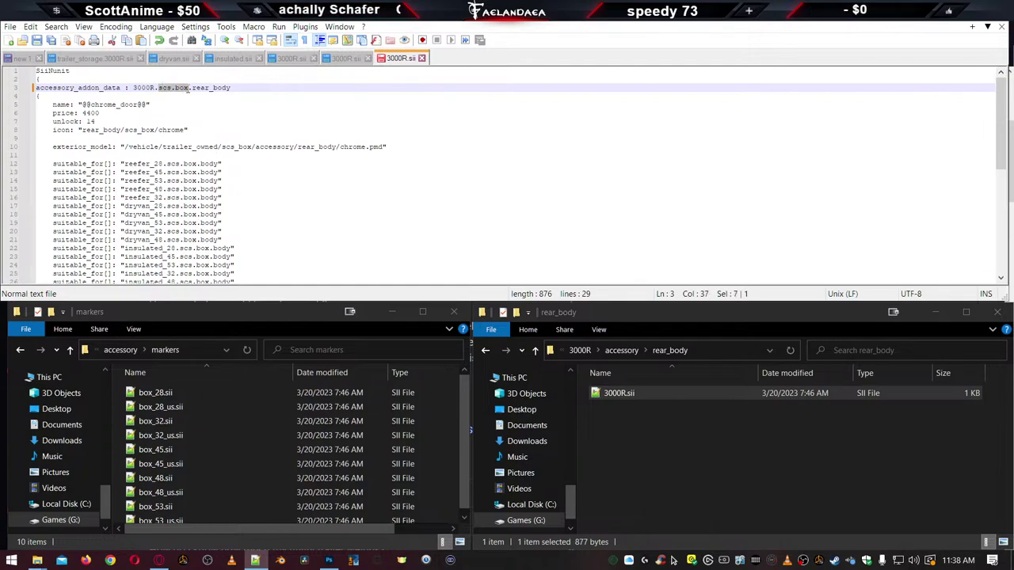
type("3000R")
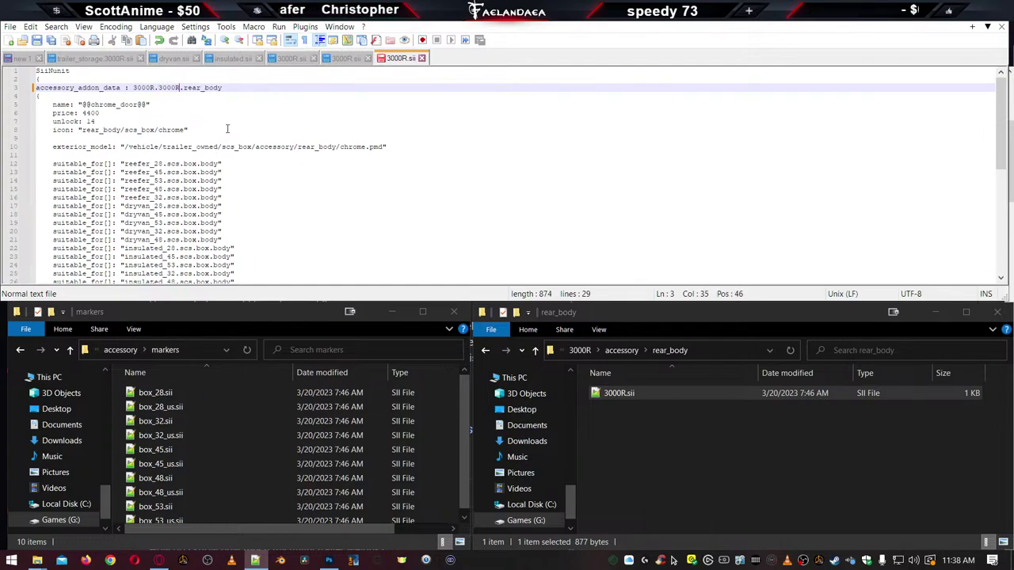
key("ctrl+s")
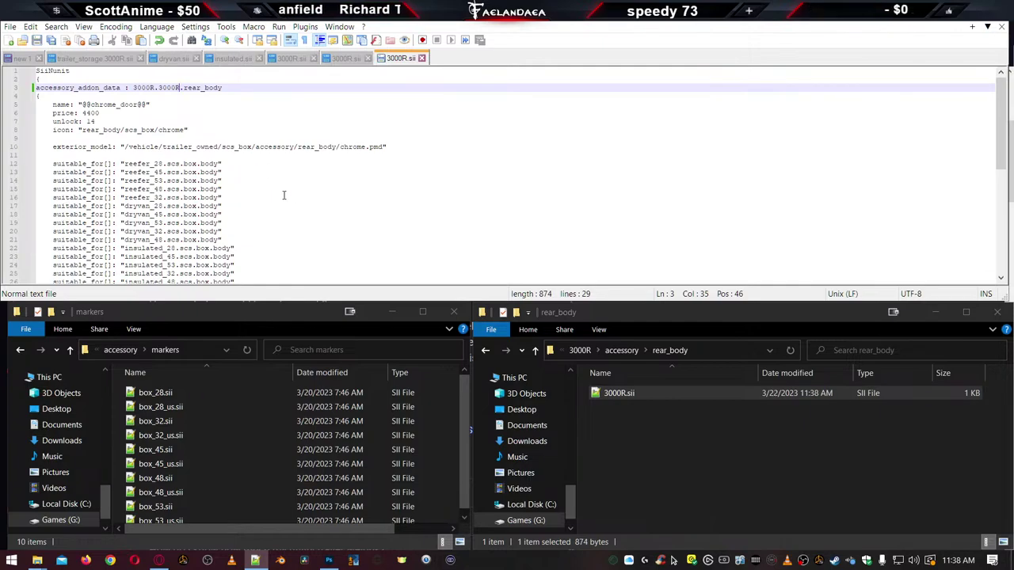
Delete every suitable_for entry except reefer_53.scs.box.body
scroll(283, 195, "down", 1)
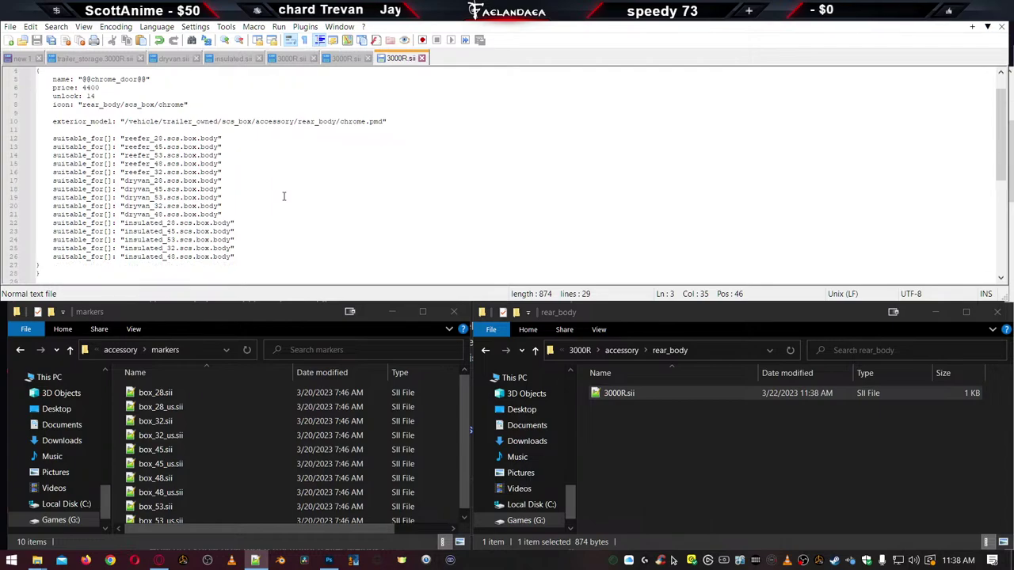
left_click_drag(239, 257, 25, 251)
key("Delete")
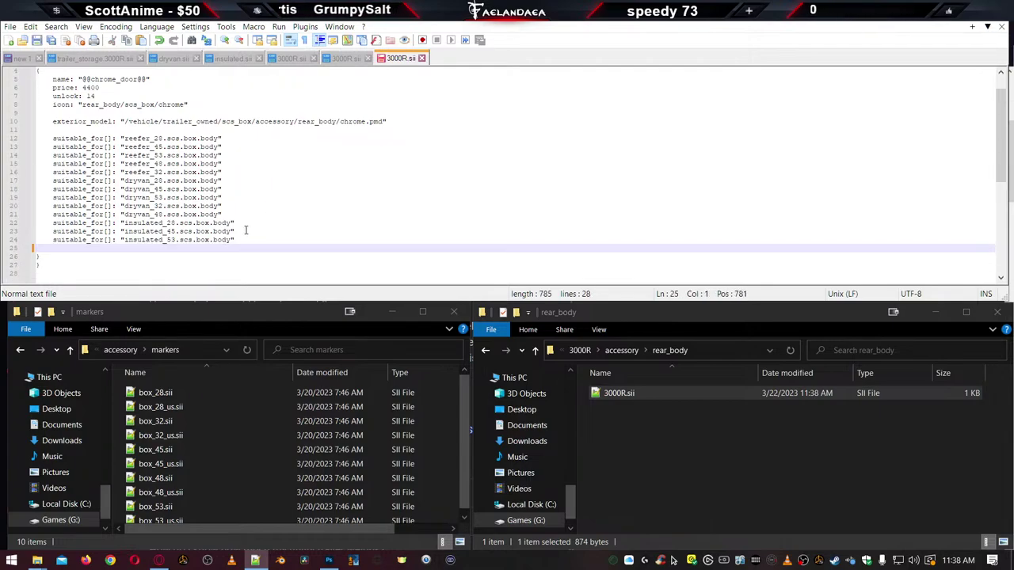
left_click_drag(246, 230, 35, 164)
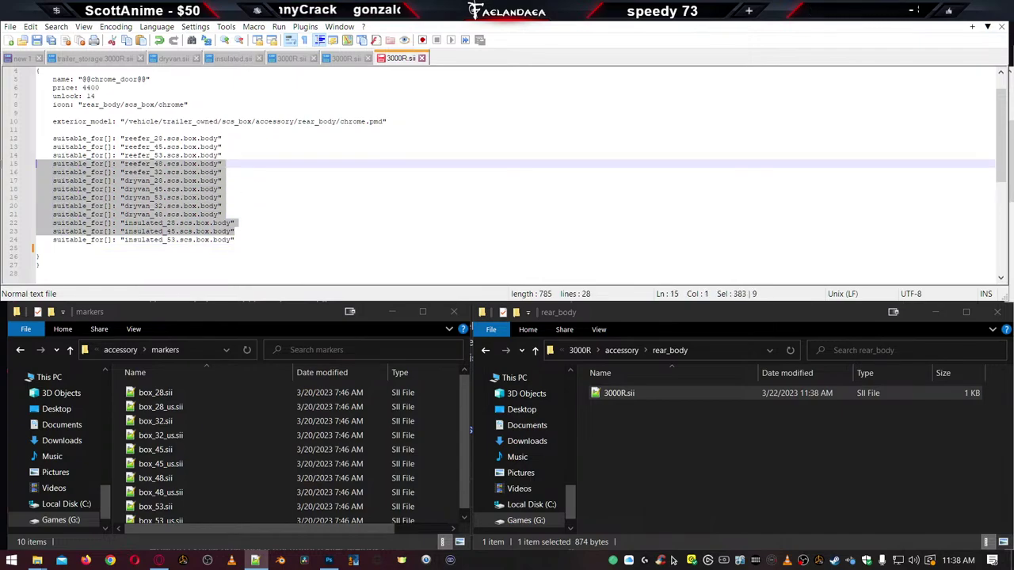
key("Delete")
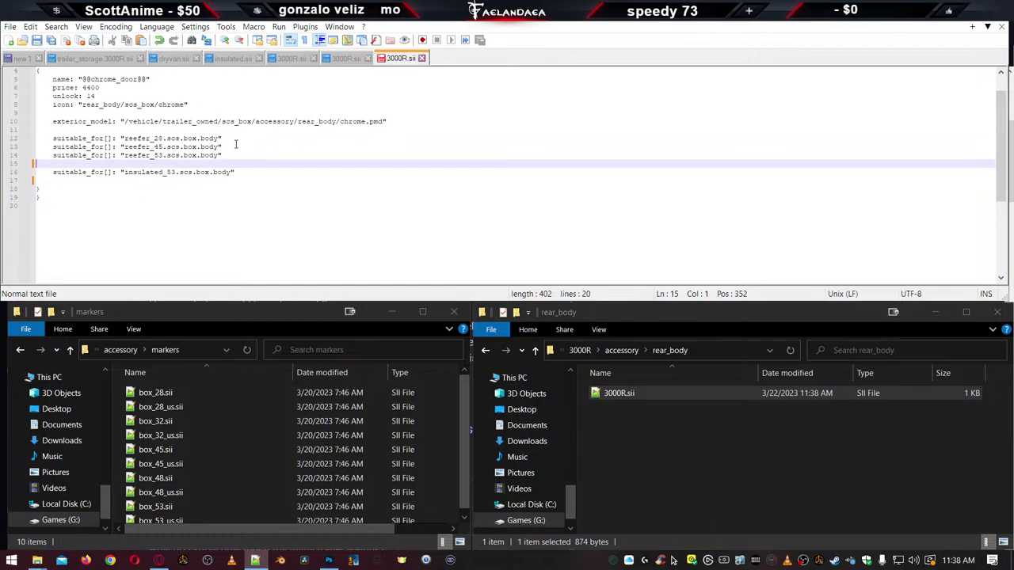
left_click_drag(250, 147, 15, 160)
key("Delete")
key("Delete")
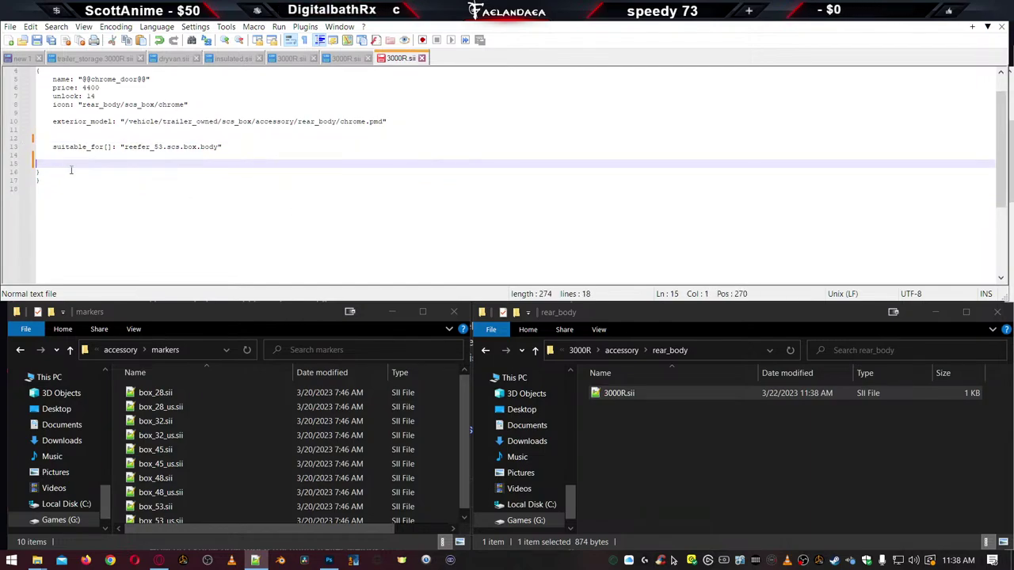
key("BackSpace")
key("BackSpace")
key("Left")
key("Left")
key("Left")
key("Left")
key("Left")
key("Left")
key("Left")
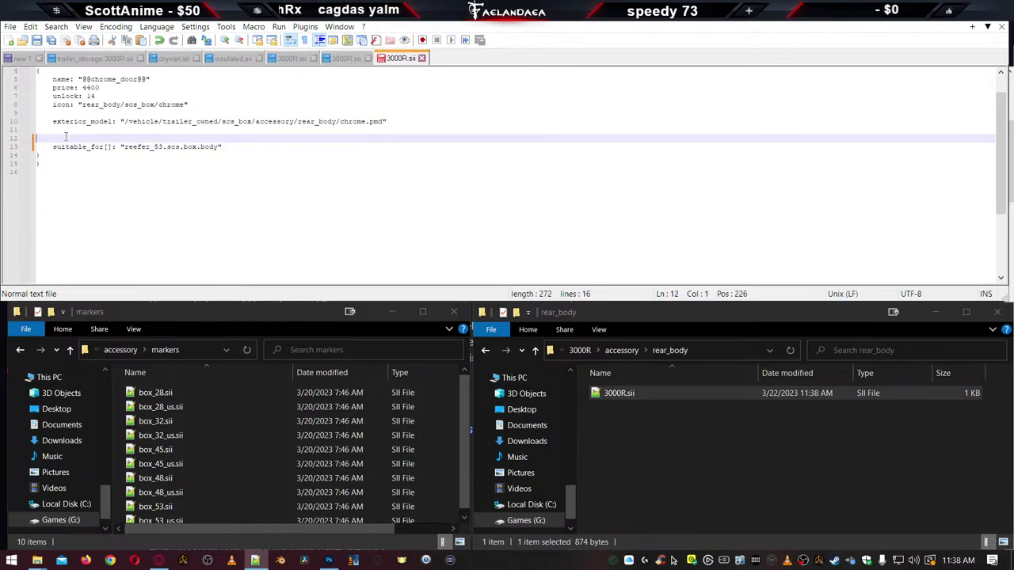
left_click(293, 60)
left_click(346, 59)
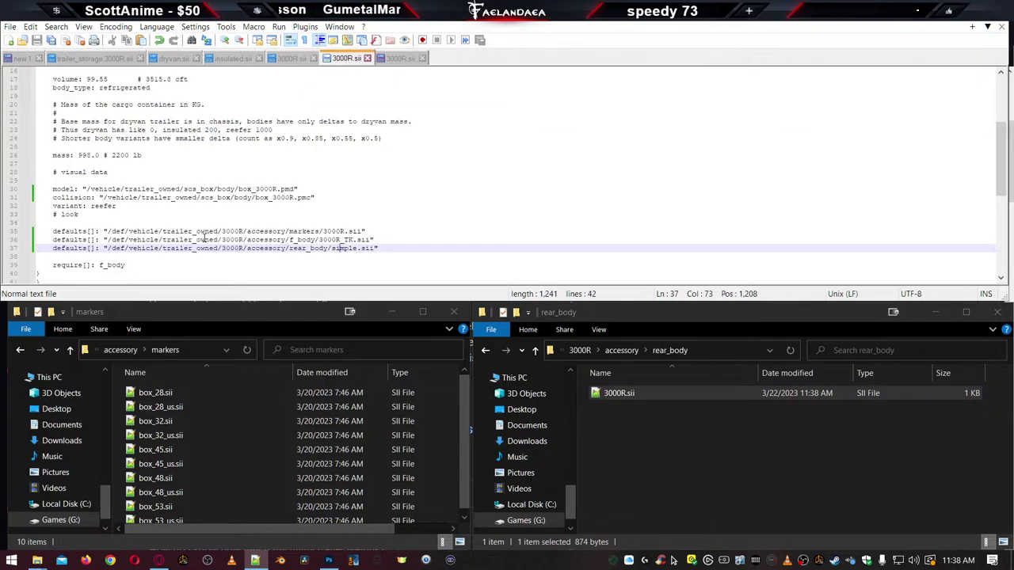
Copy the body unit name reefer_53.3000R.body from the body folder's 3000R.sii
left_click(648, 474)
key("alt+Up")
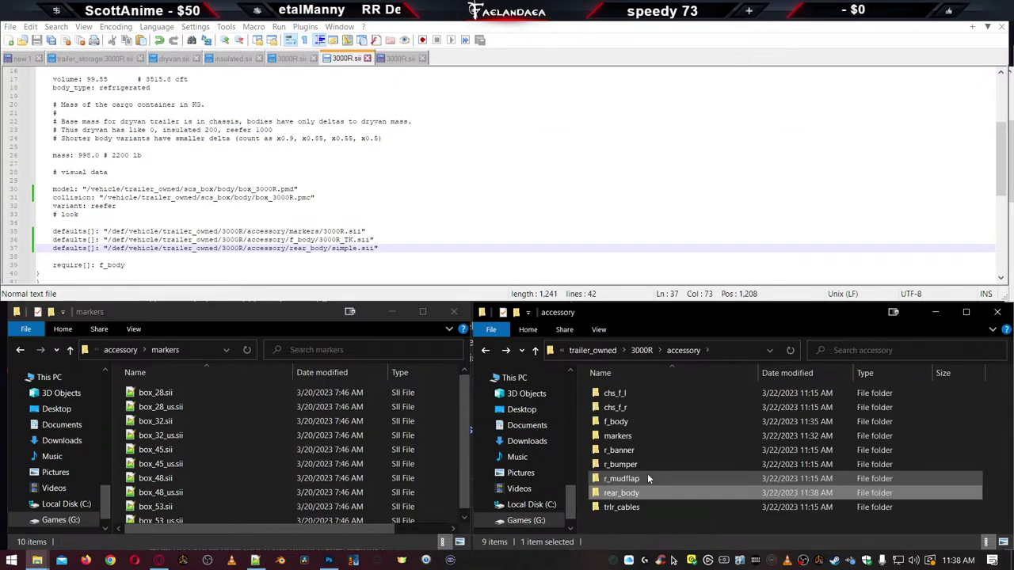
key("alt+Up")
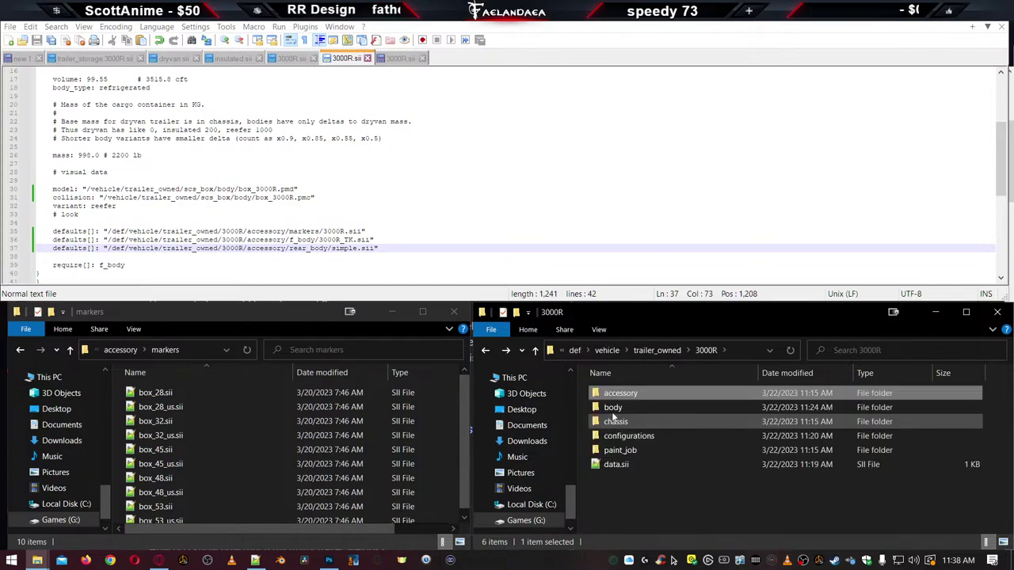
double_click(614, 407)
left_click_drag(606, 397, 182, 181)
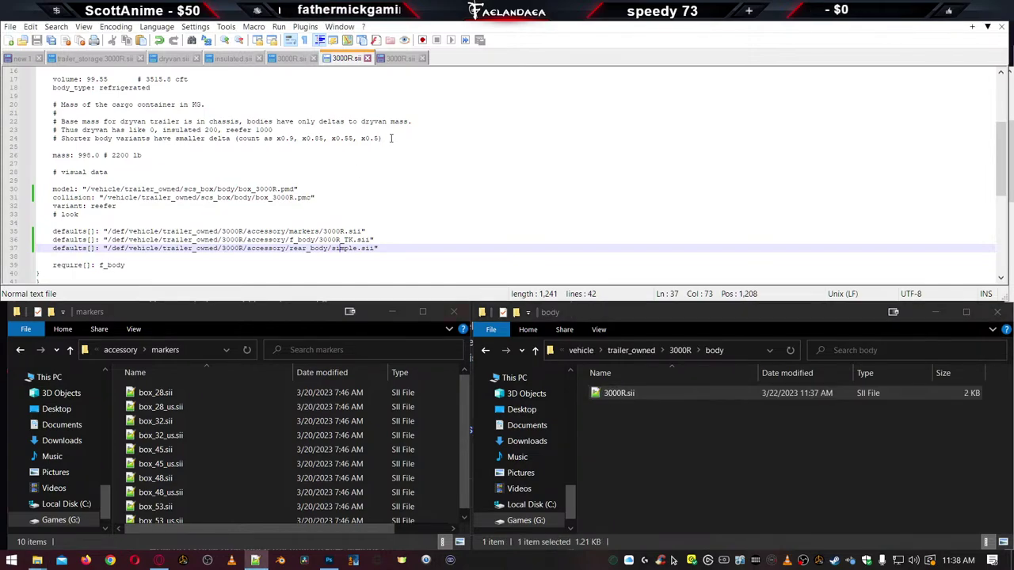
scroll(182, 199, "up", 5)
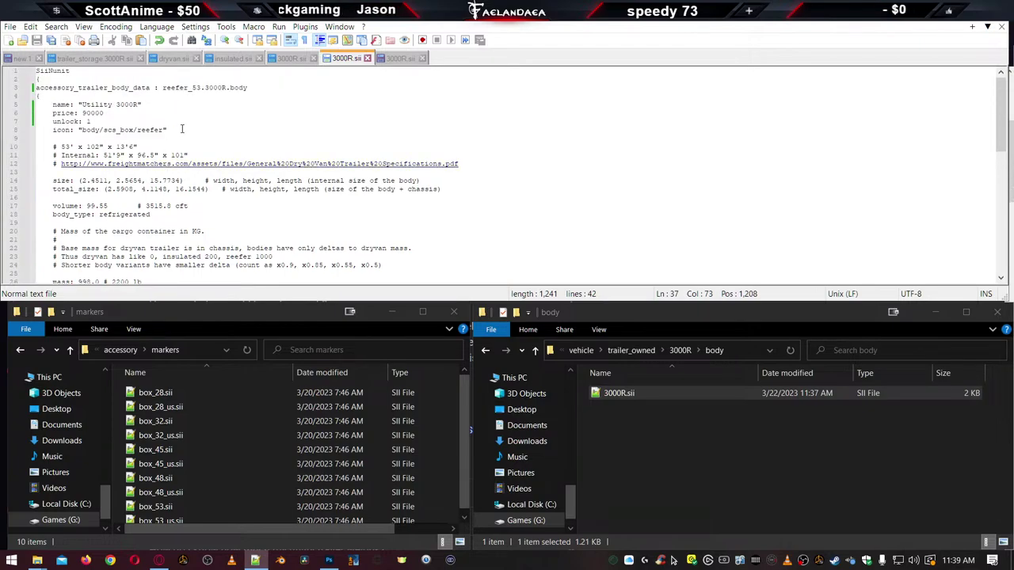
left_click_drag(163, 88, 267, 90)
key("ctrl+c")
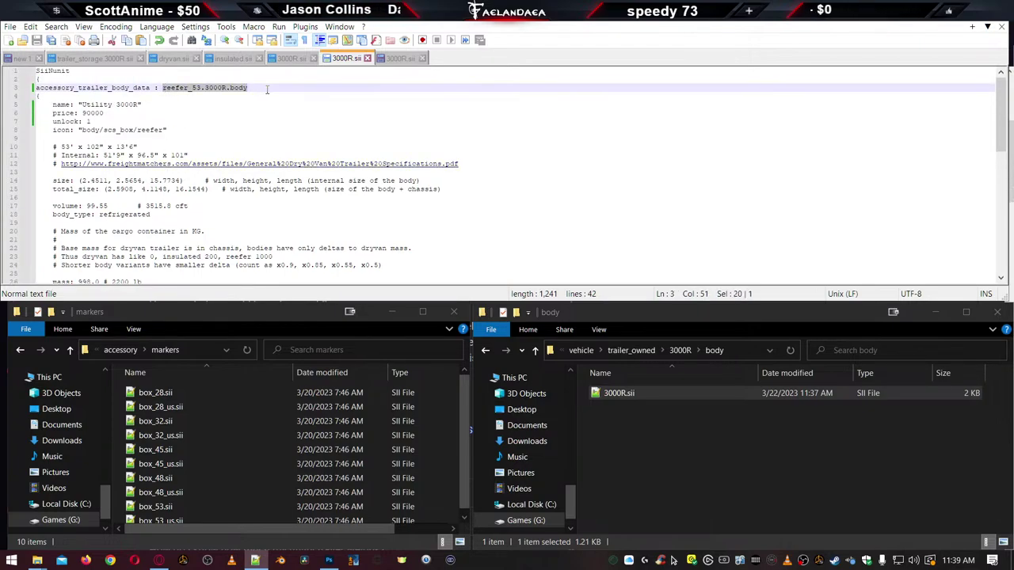
Replace reefer_53.scs.box.body with reefer_53.3000R.body in the rear-body accessory
left_click(401, 58)
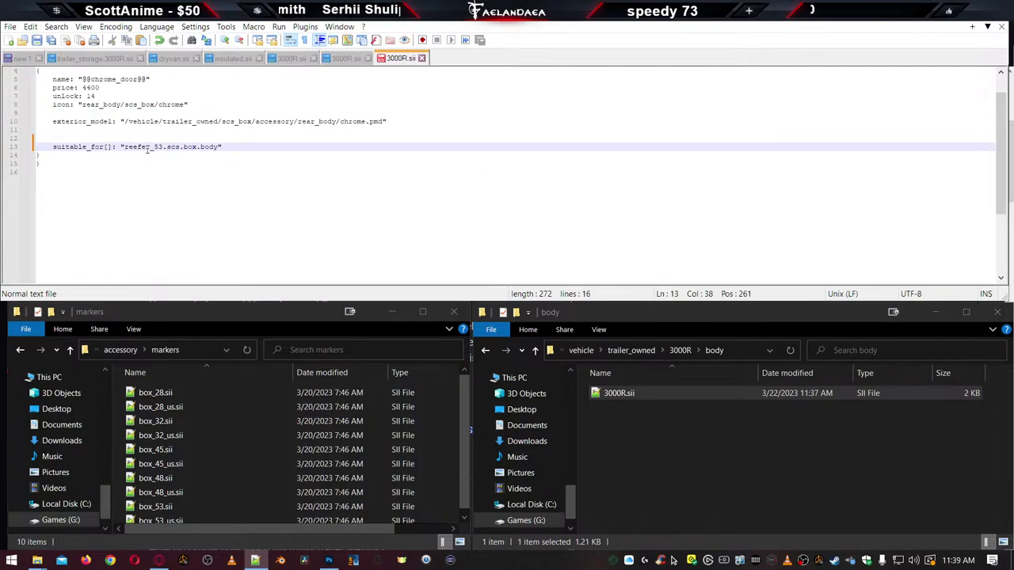
left_click_drag(125, 147, 221, 148)
key("ctrl+v")
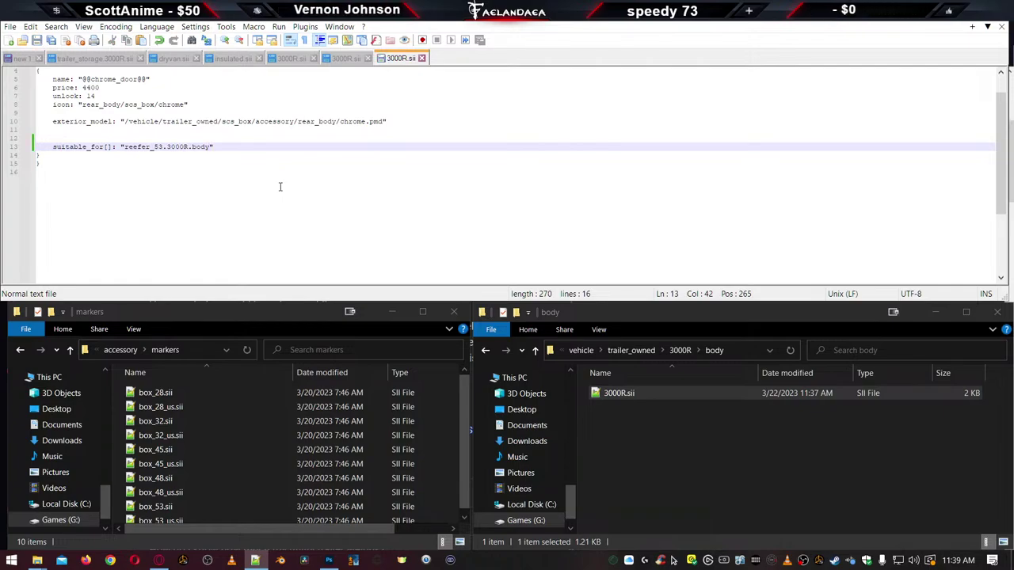
left_click(348, 59)
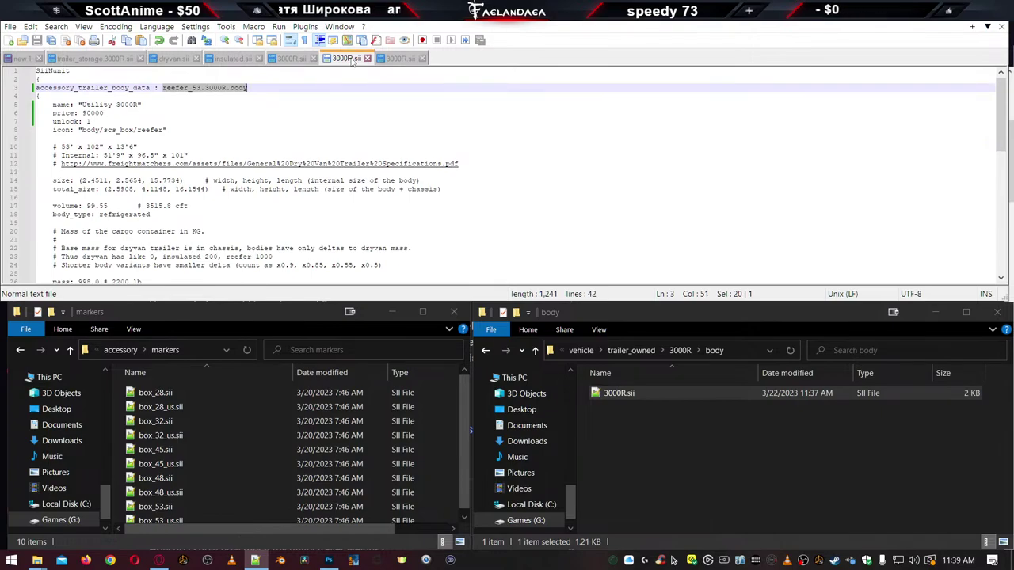
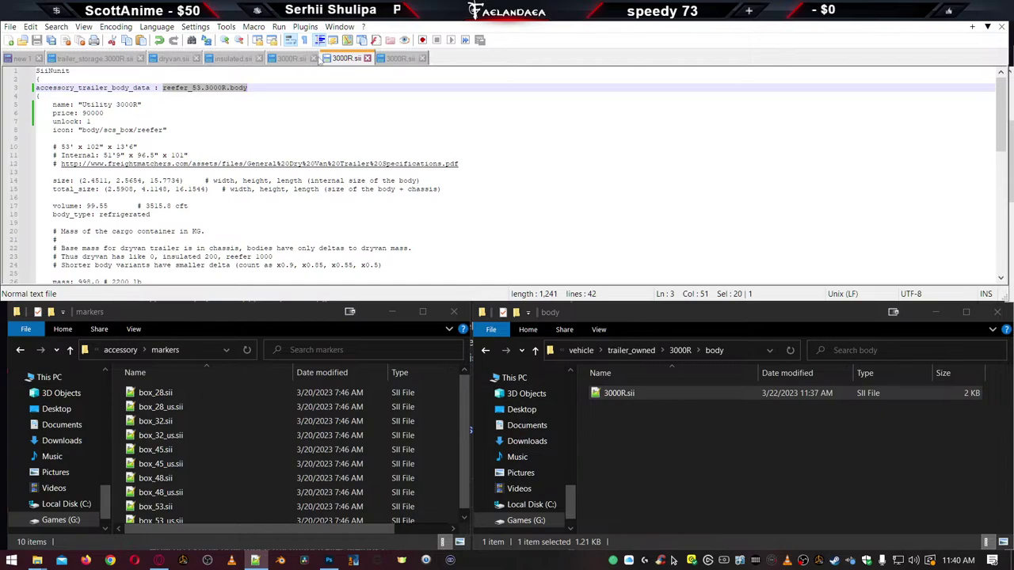
Select the 998 mass value and its 2200 lb comment in 3000R.sii
scroll(272, 130, "down", 1)
scroll(82, 216, "down", 2)
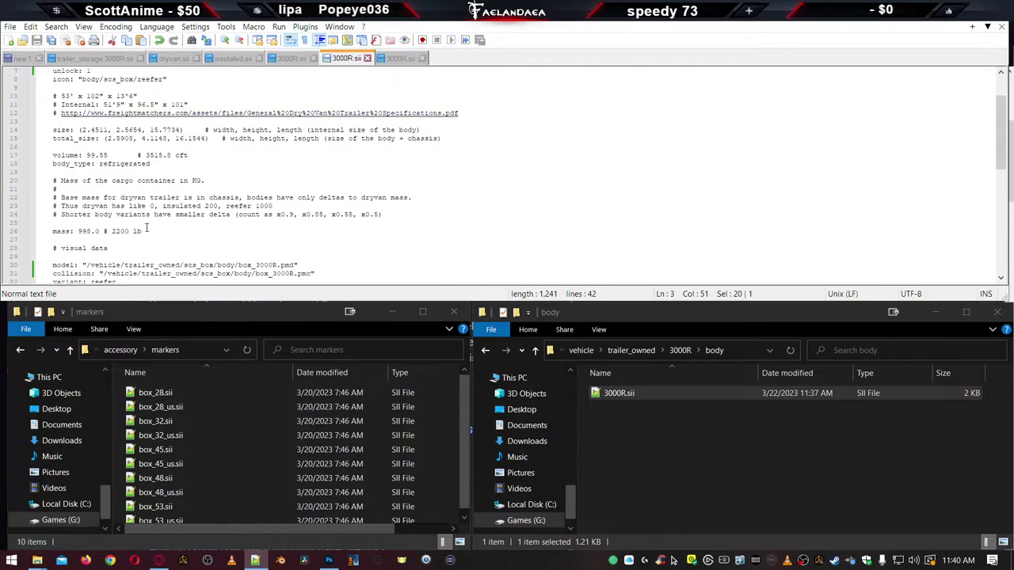
double_click(83, 206)
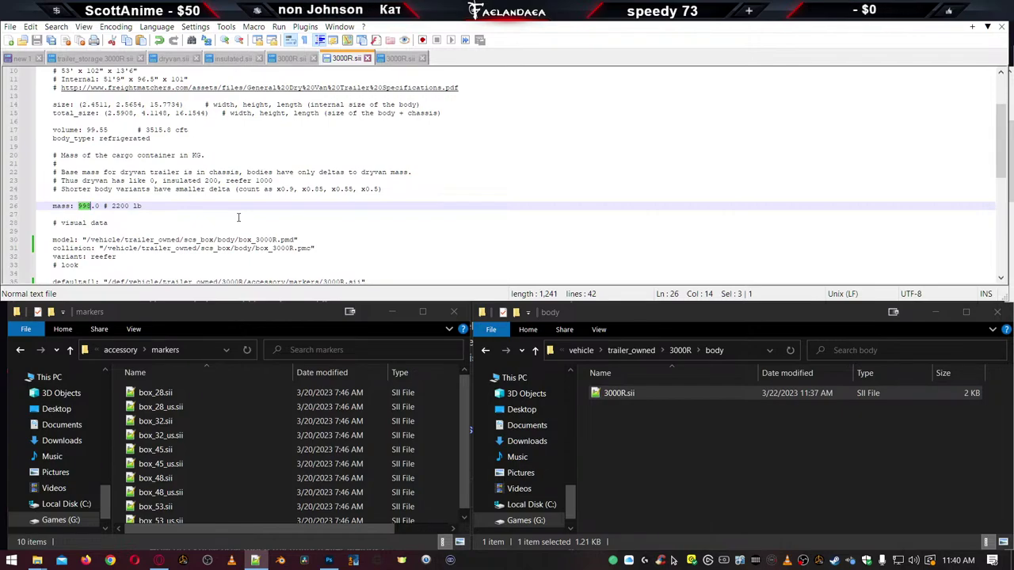
left_click_drag(104, 206, 151, 206)
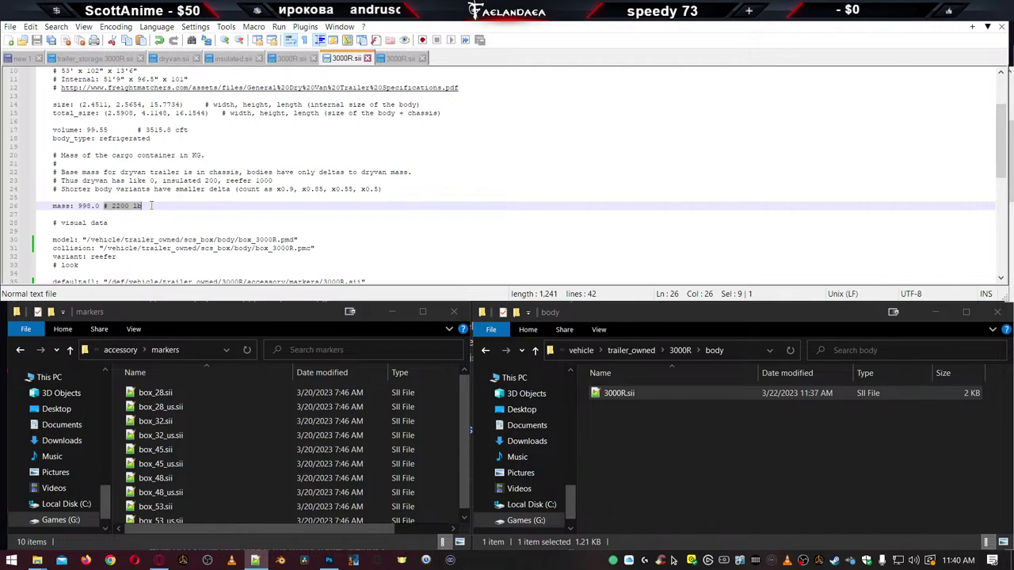
Convert 998 kg to pounds with a 'kg to lb' Google search, giving 2200.21 lb
left_click(158, 561)
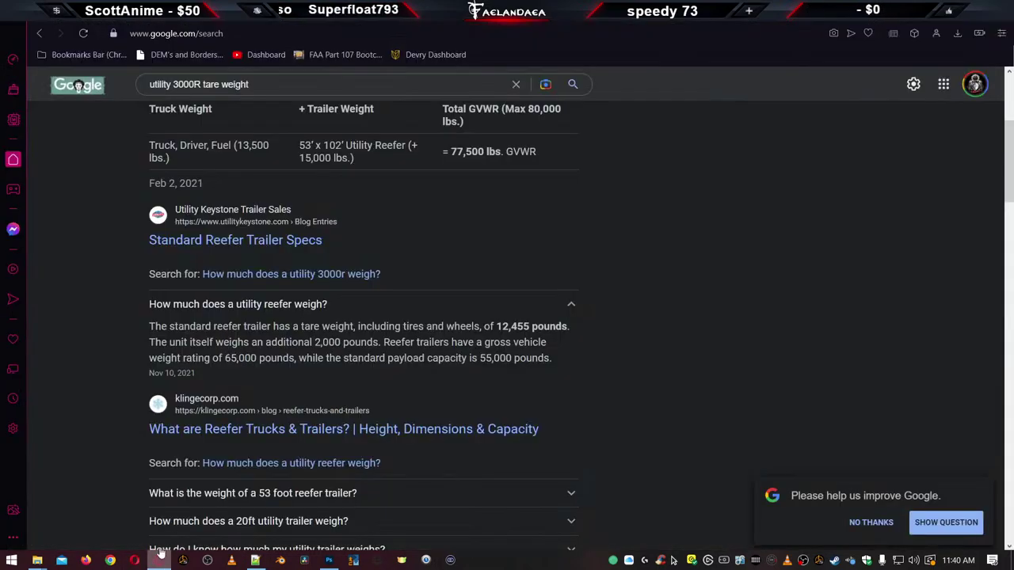
left_click(223, 83)
left_click_drag(222, 82, 64, 84)
type("kg to lb")
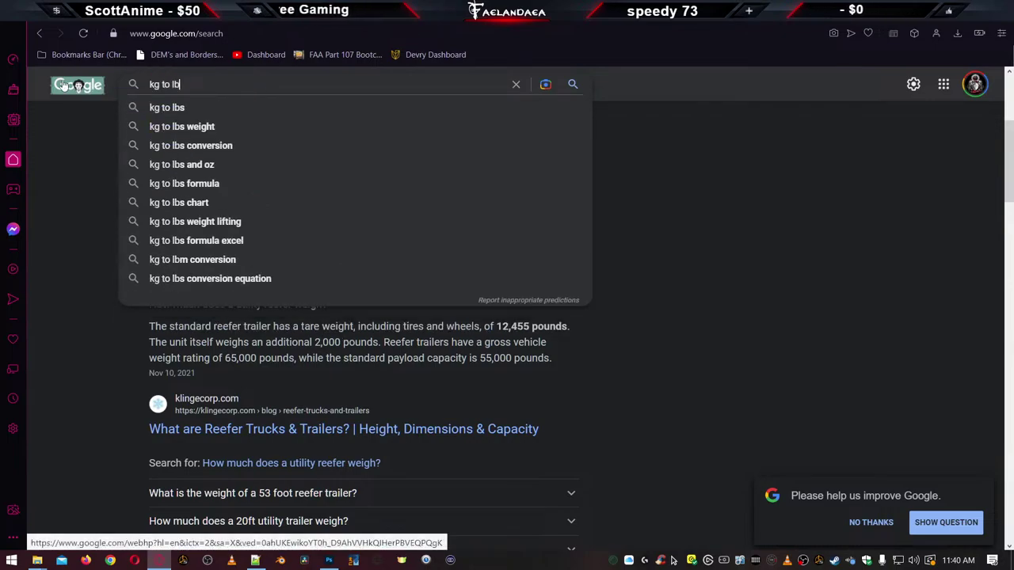
key("Return")
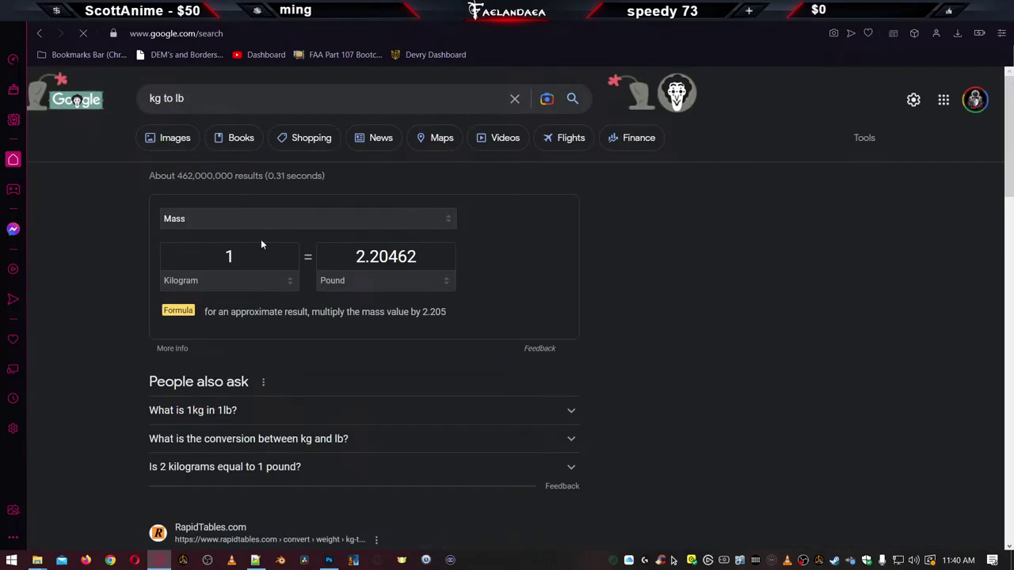
left_click_drag(249, 263, 176, 254)
type("998")
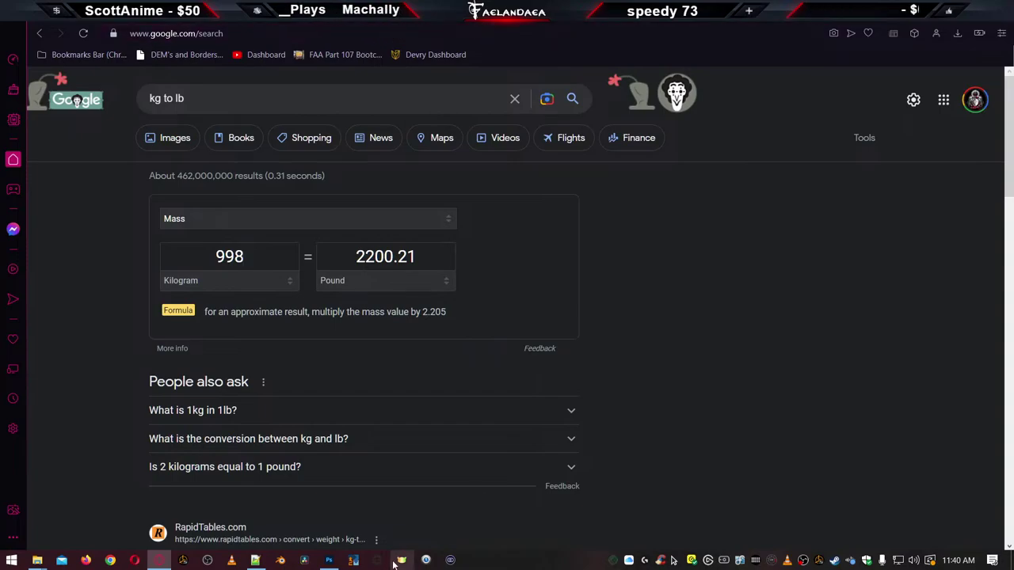
left_click(254, 561)
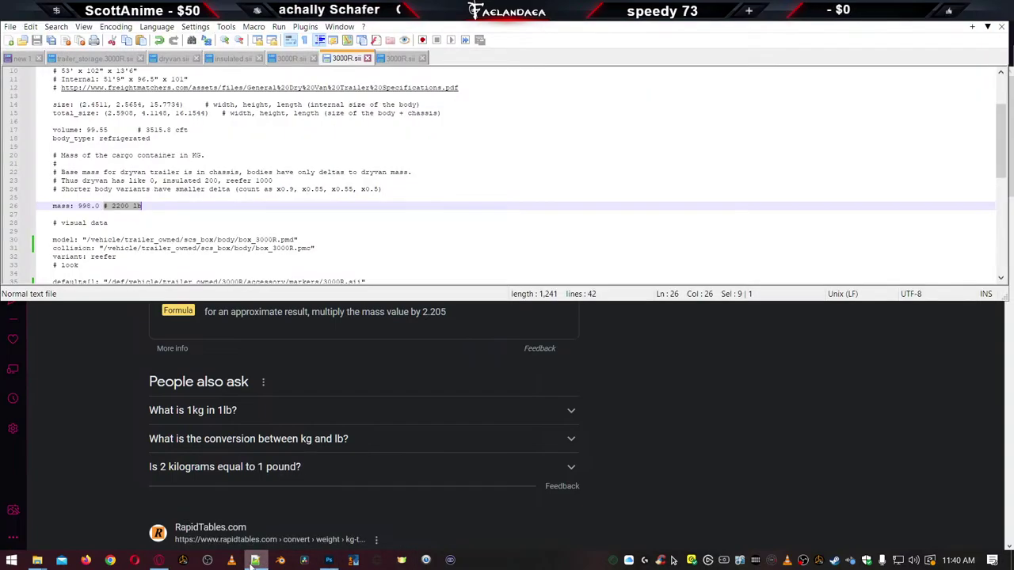
Recheck the 998 kg converter value, then cycle via Photoshop back to 3000R.sii
left_click(159, 561)
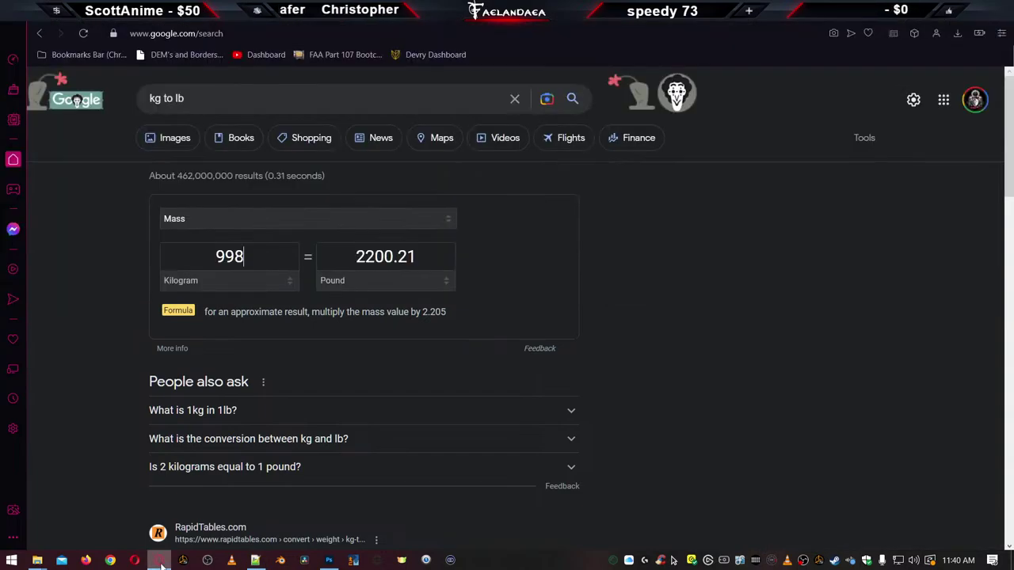
left_click_drag(247, 257, 151, 255)
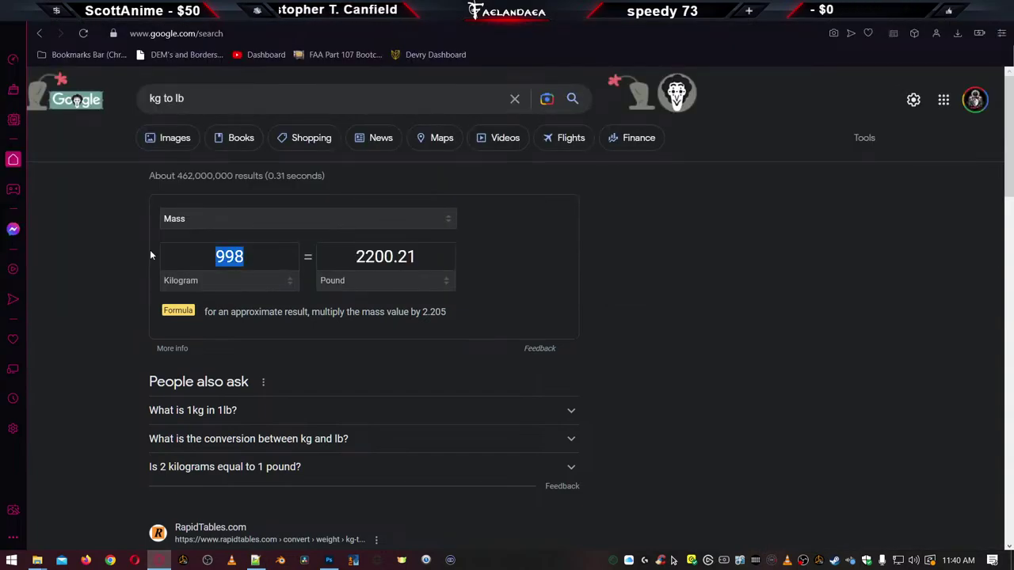
left_click(255, 561)
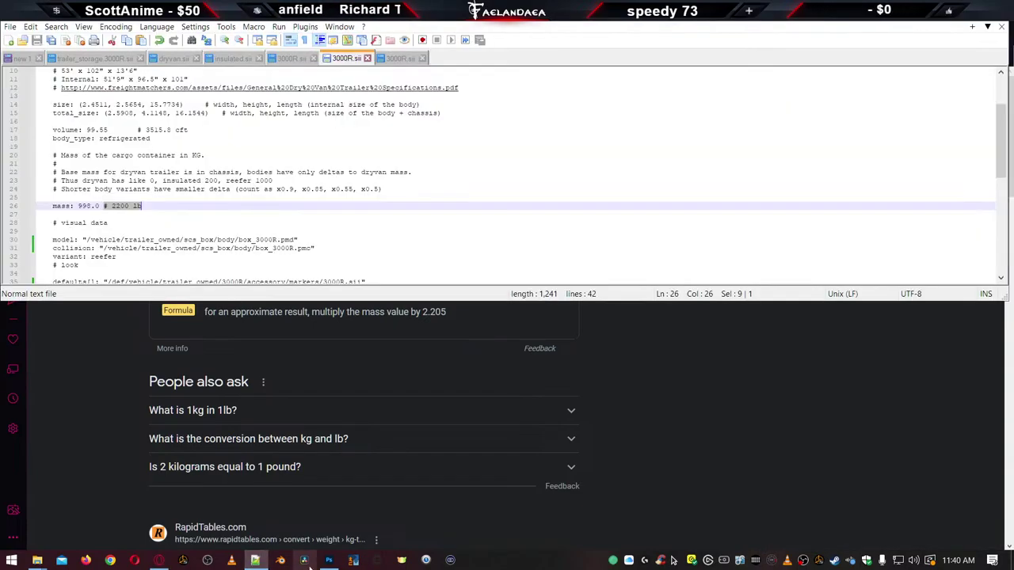
left_click(328, 560)
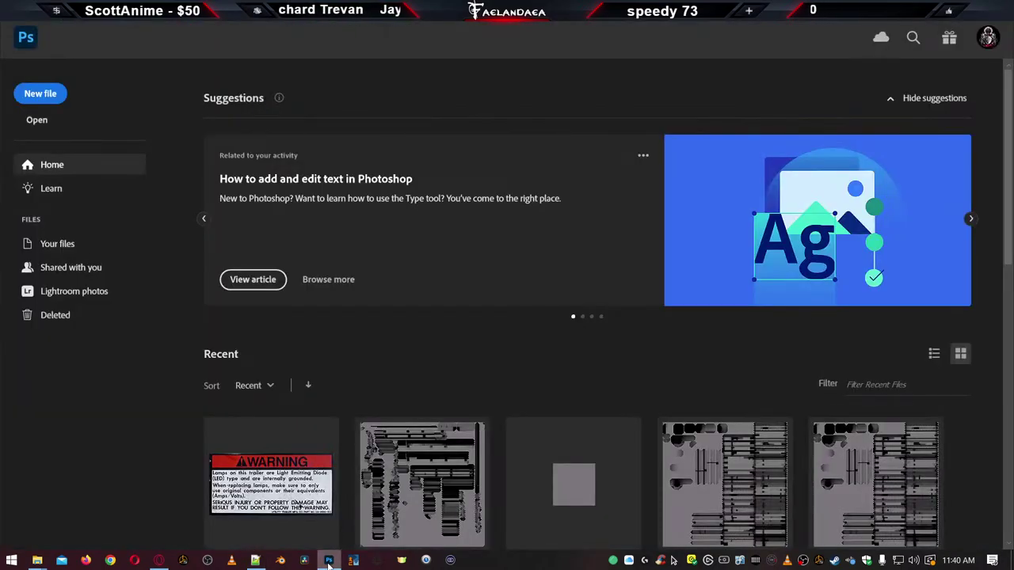
key("alt+Tab")
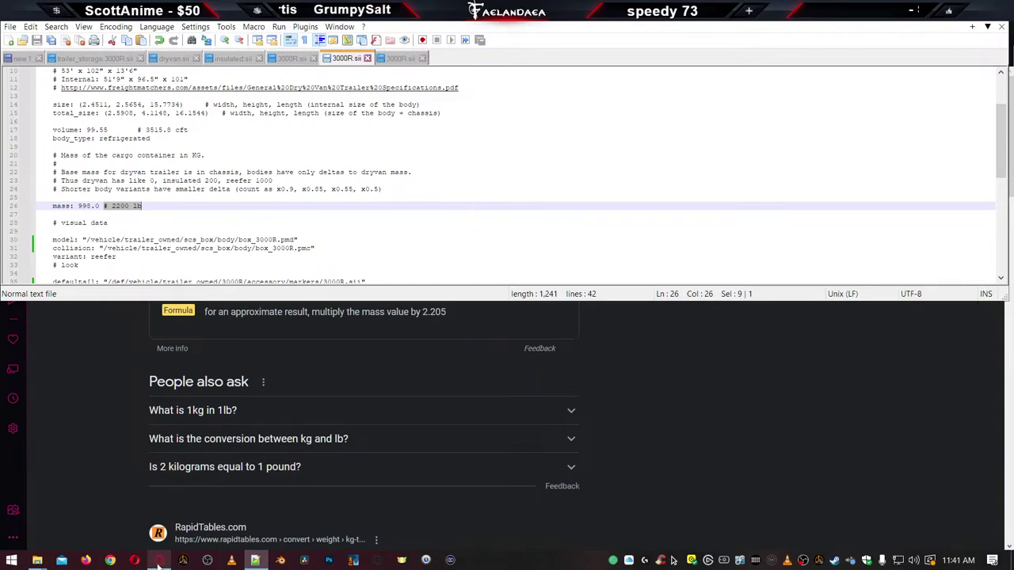
Restore the body and markers Explorer windows and go up to the 3000R trailer folder
mouse_move(162, 563)
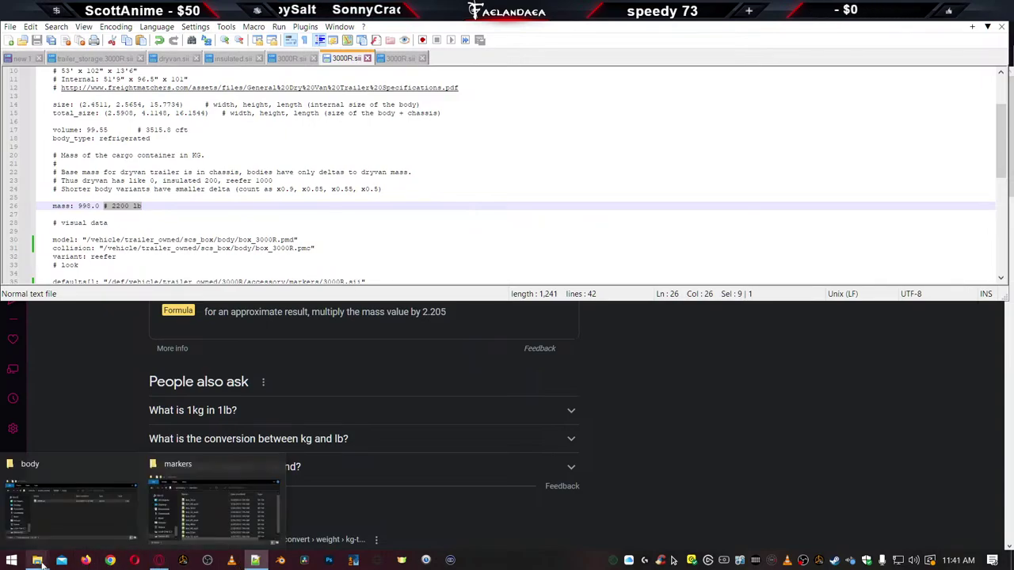
left_click(37, 561)
left_click(202, 515)
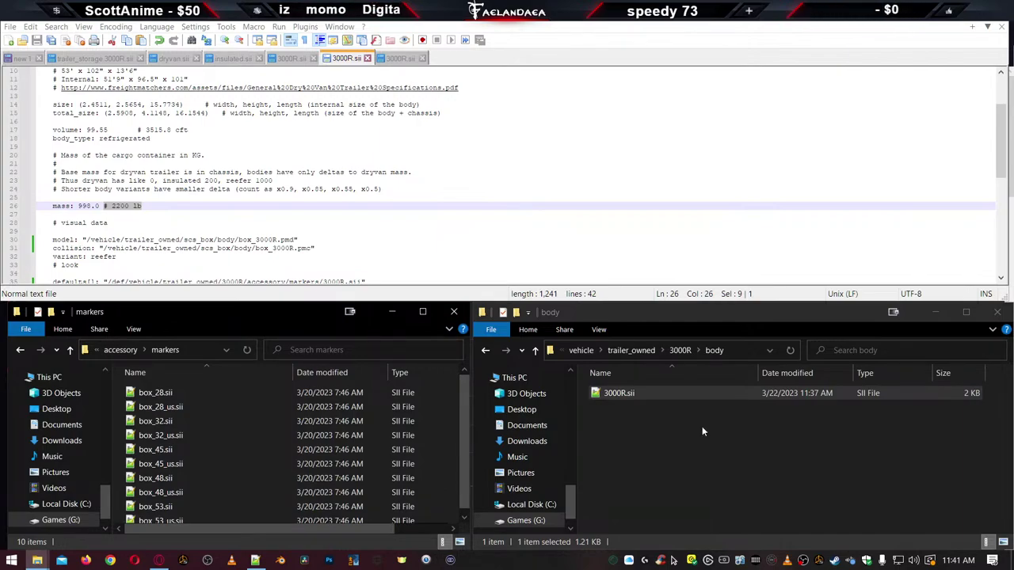
left_click(675, 427)
key("alt+Up")
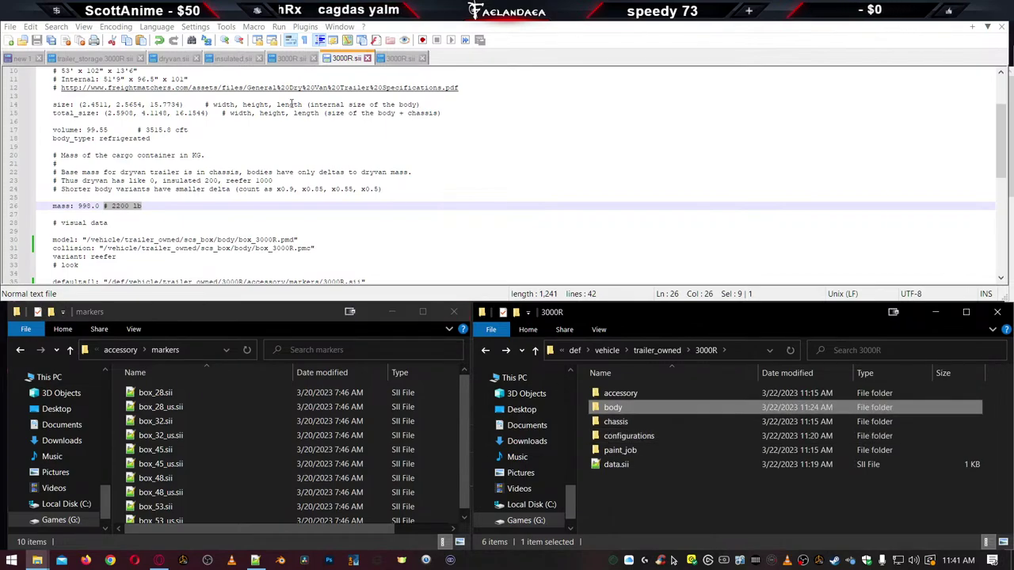
Open the configurations folder and load single_53m.sii into Notepad++
double_click(618, 437)
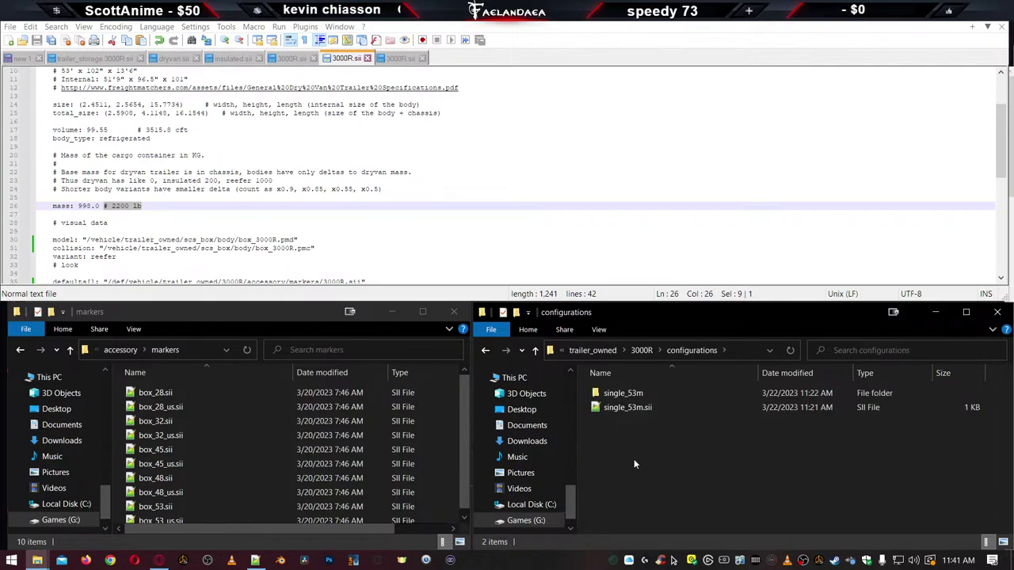
left_click(626, 408)
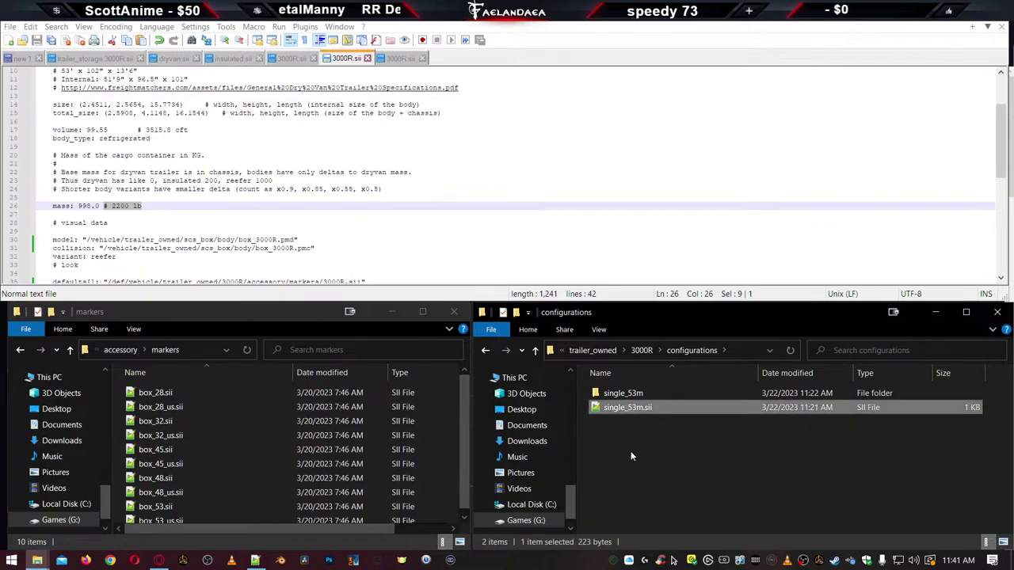
left_click(631, 456)
left_click(621, 412)
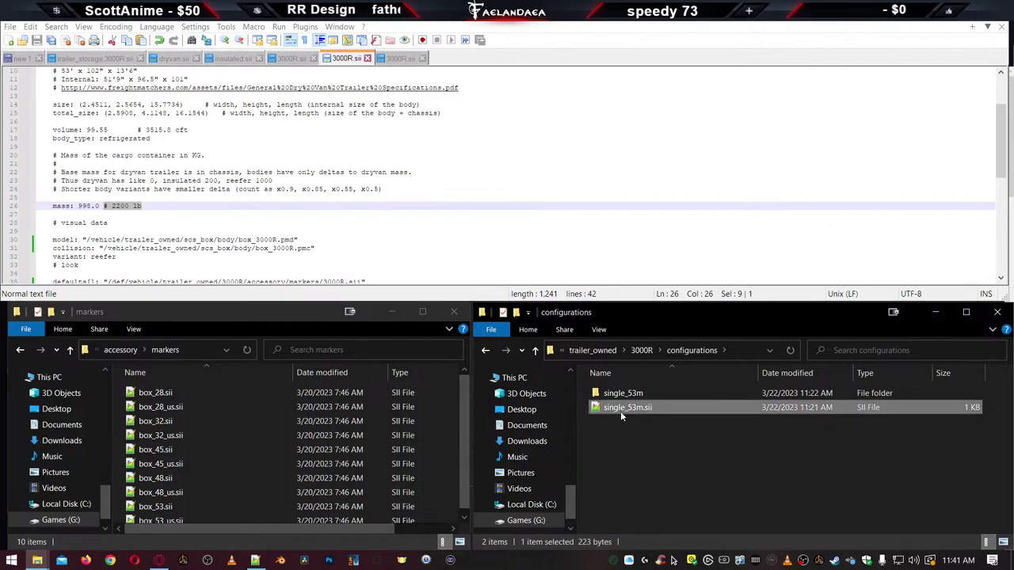
double_click(620, 411)
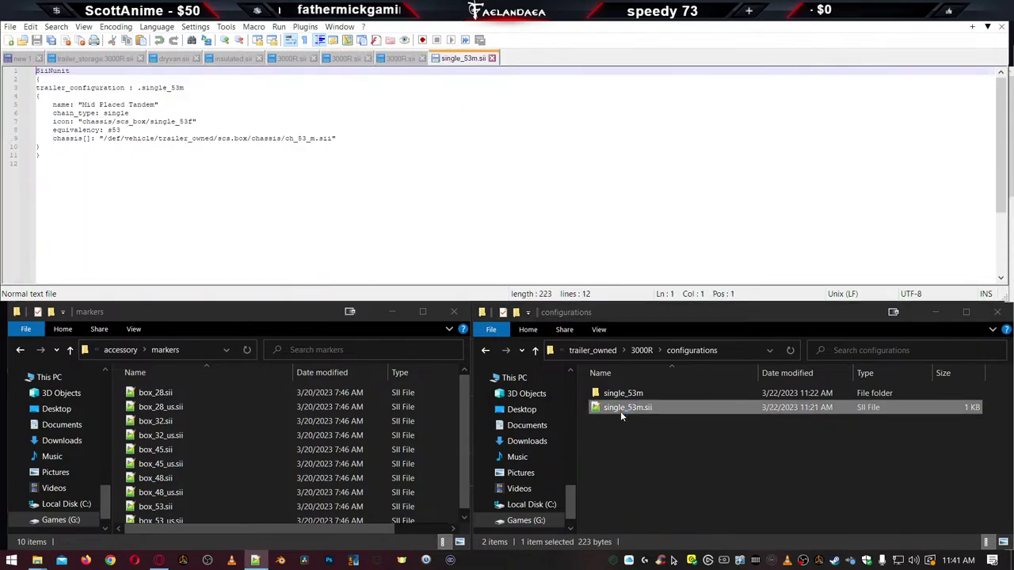
Review the icon path on line 7 and chassis path on line 9, then close single_53m.sii
left_click(248, 138)
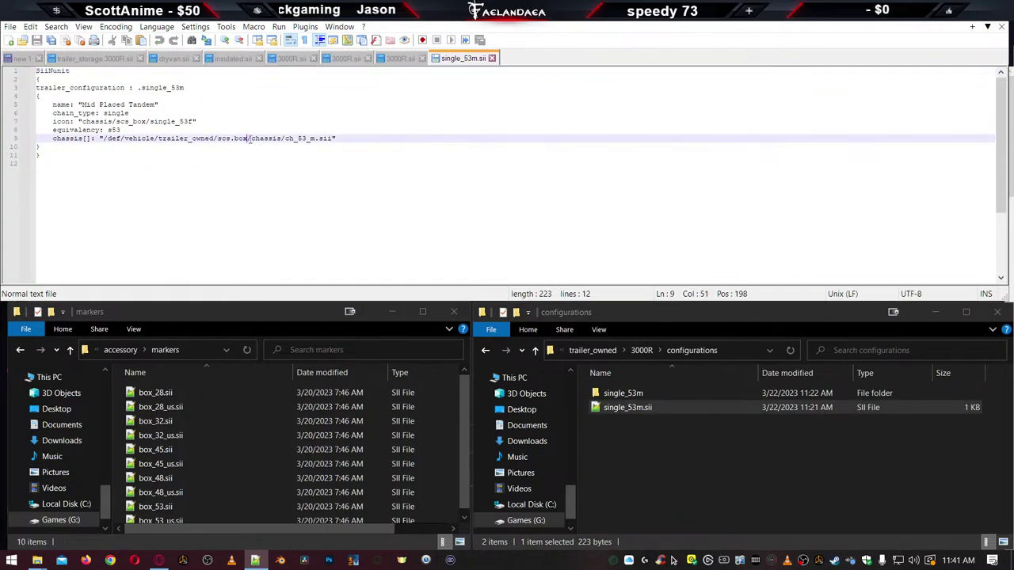
left_click(174, 122)
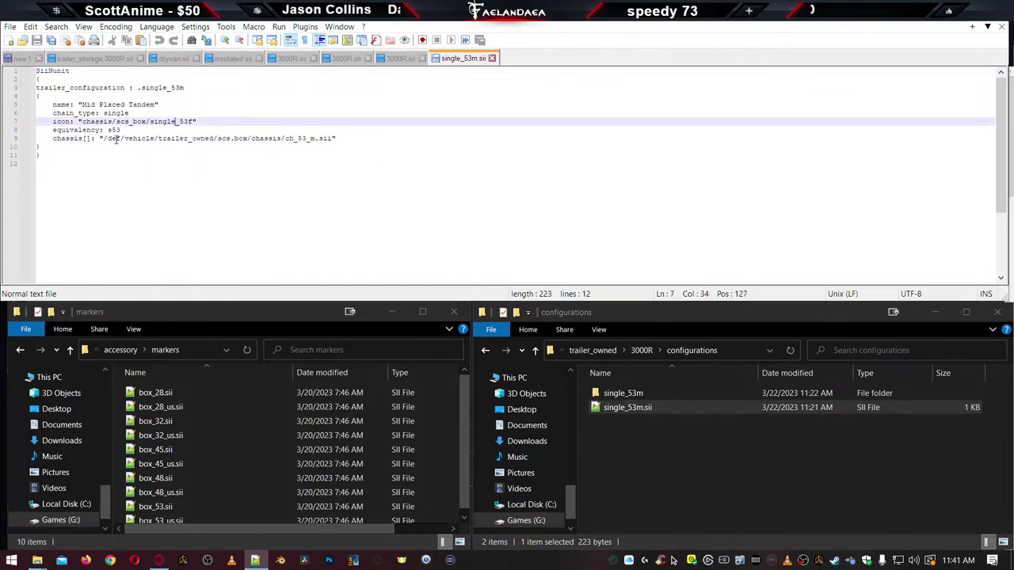
left_click(116, 139)
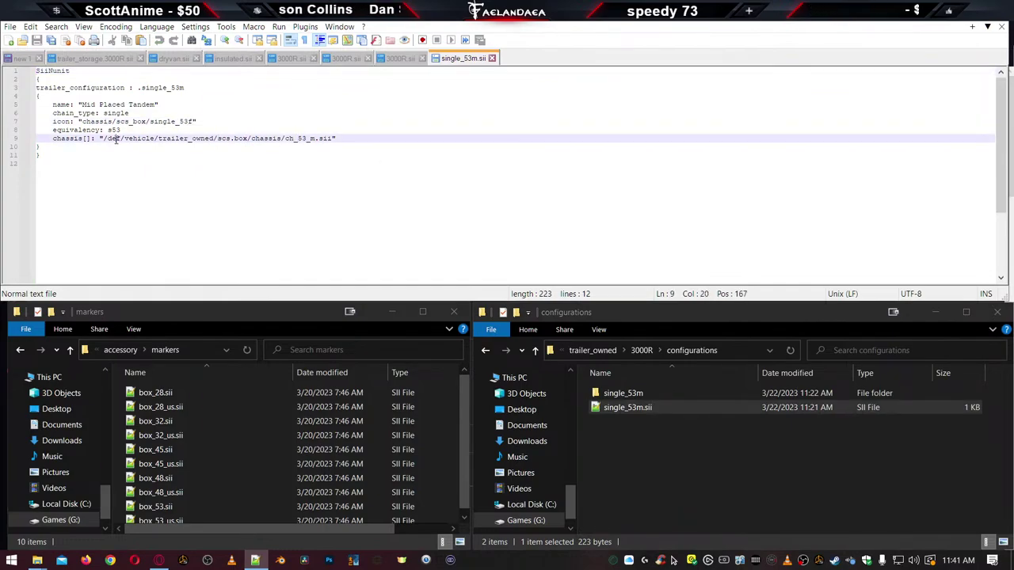
left_click(493, 60)
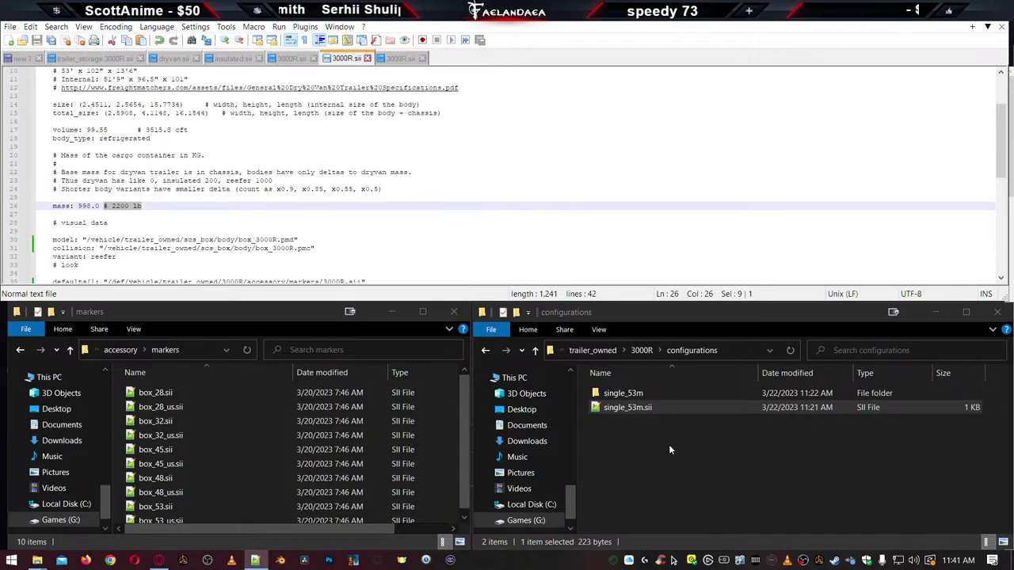
Open the single_53m body set 3000R.sii and reefer.sii for comparison, then close both
double_click(620, 394)
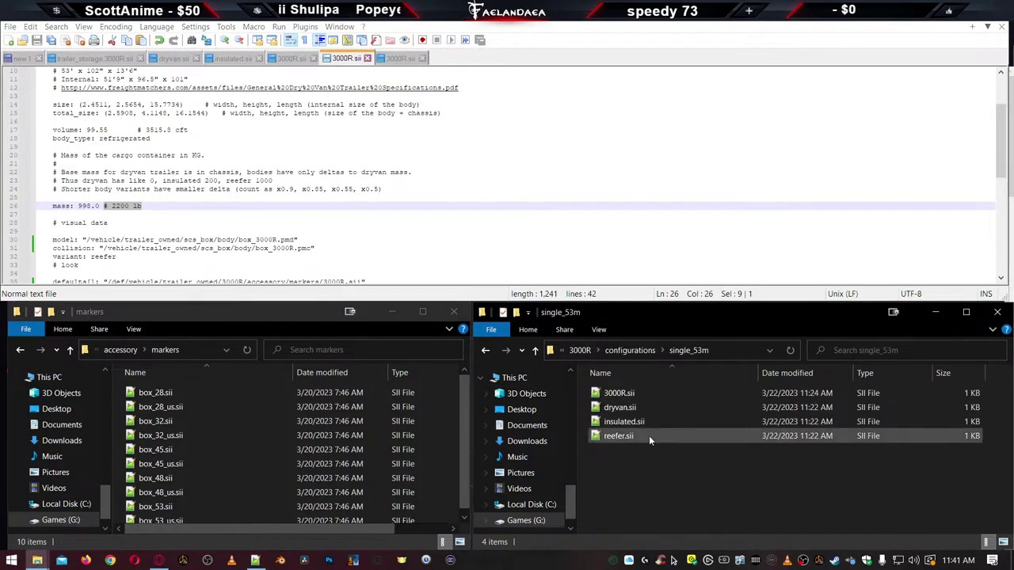
double_click(620, 393)
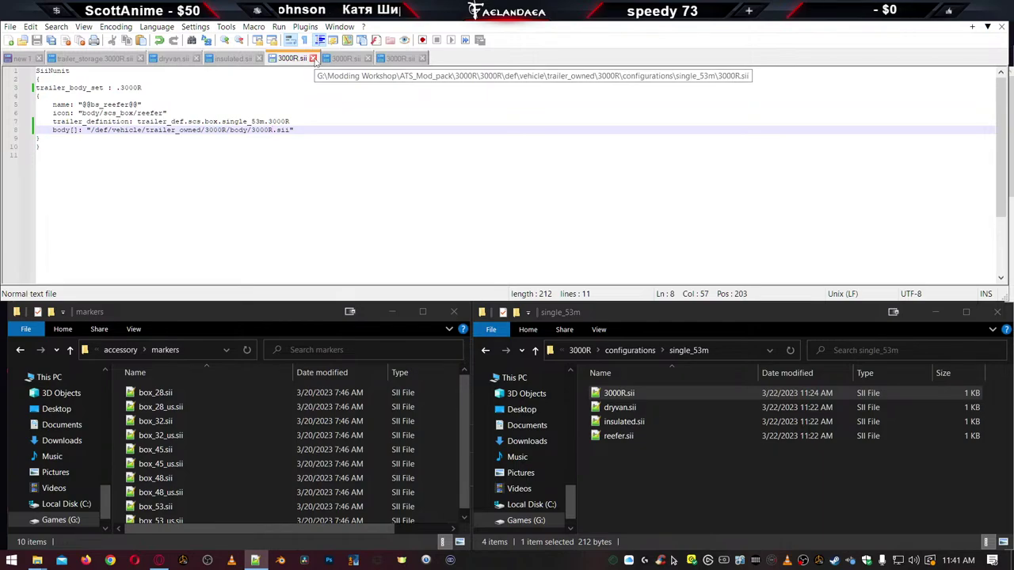
left_click(313, 59)
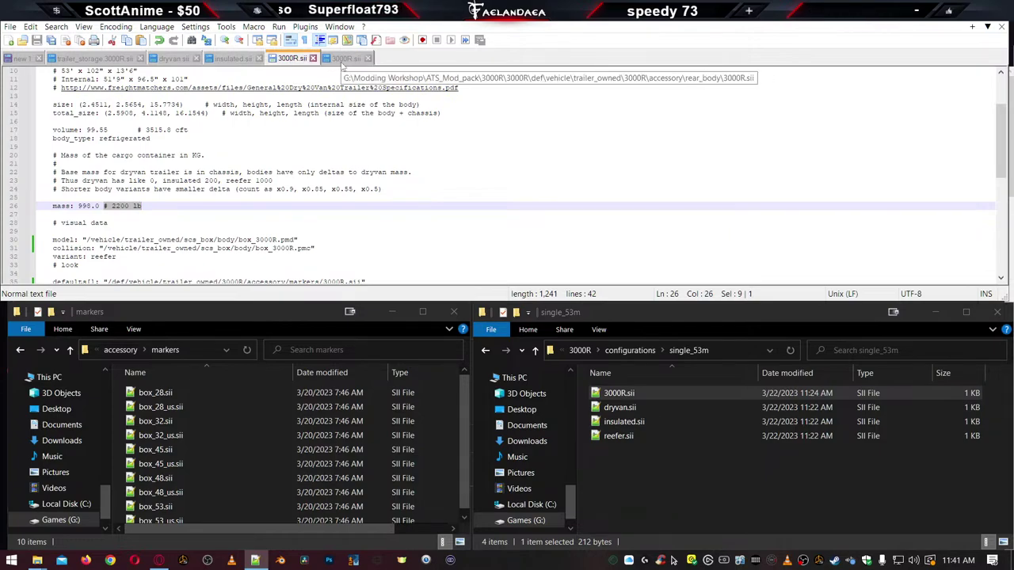
left_click(355, 60)
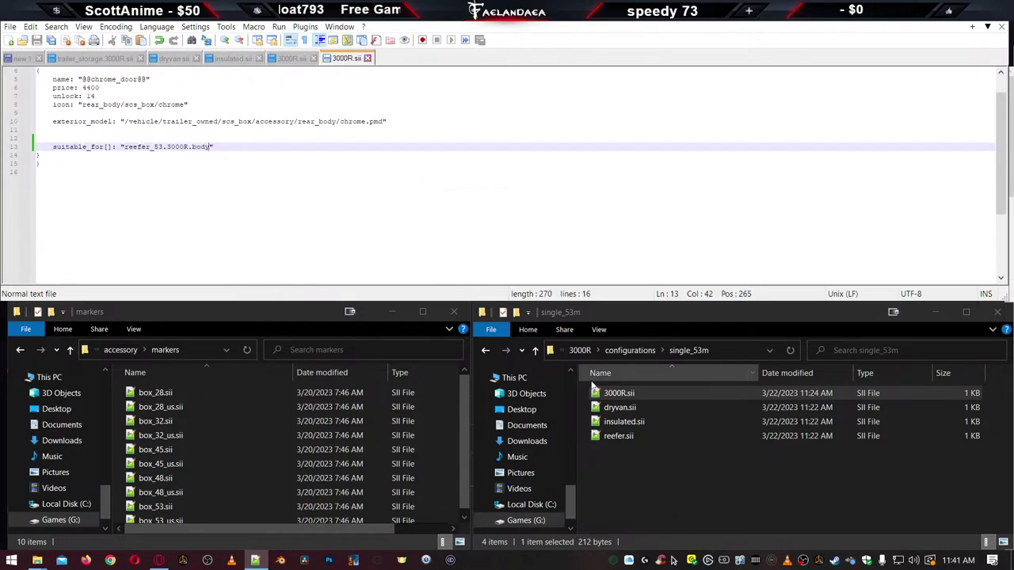
left_click(611, 438)
double_click(611, 437)
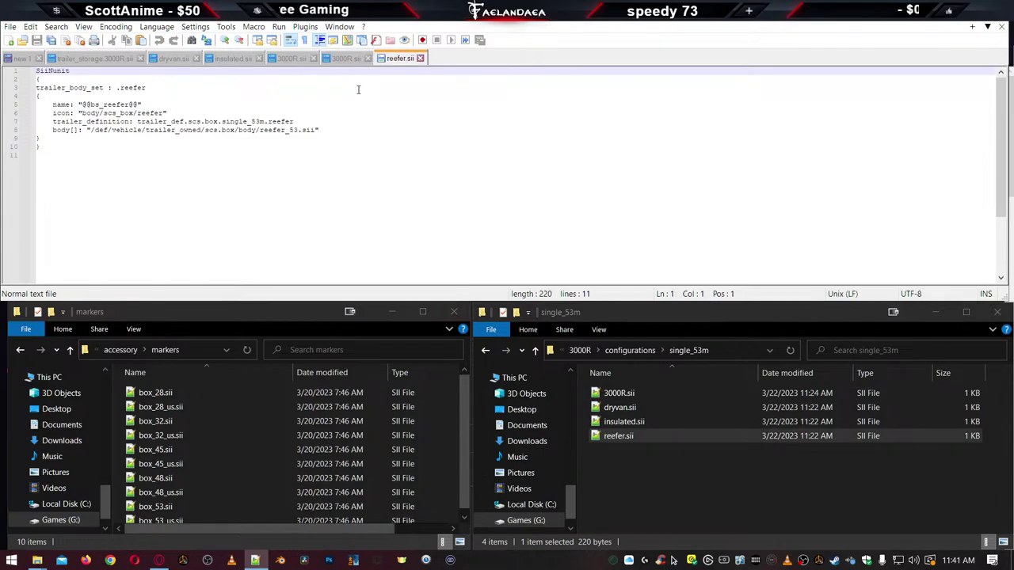
left_click(421, 58)
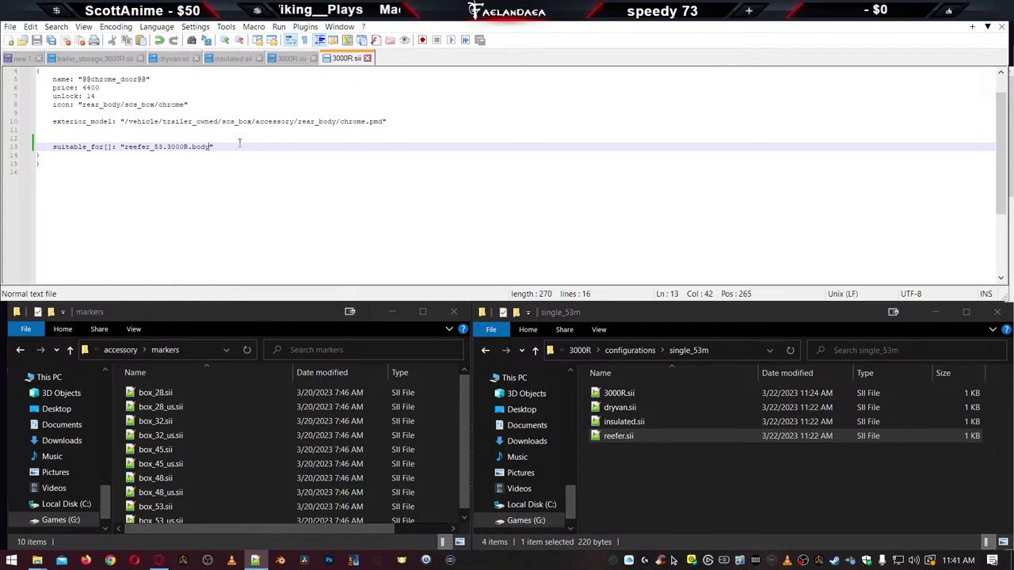
scroll(226, 187, "up", 1)
left_click_drag(80, 104, 149, 104)
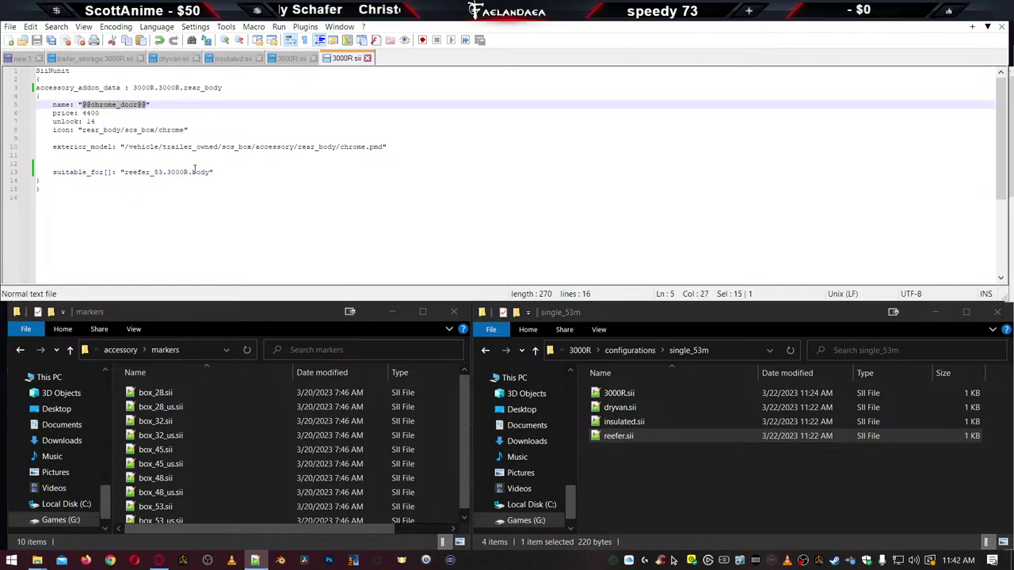
type("3000R")
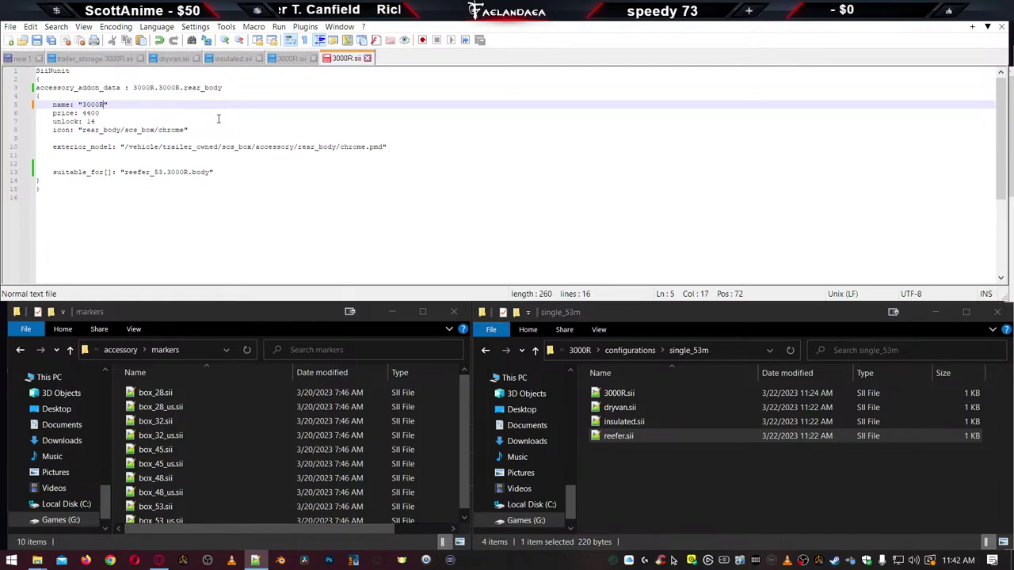
type(" Barr")
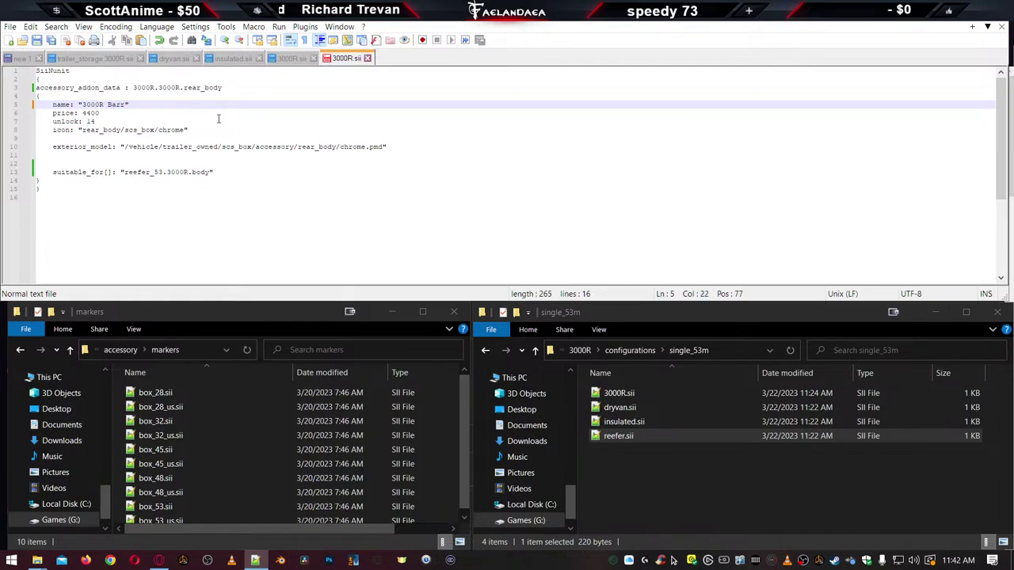
type("ier Door")
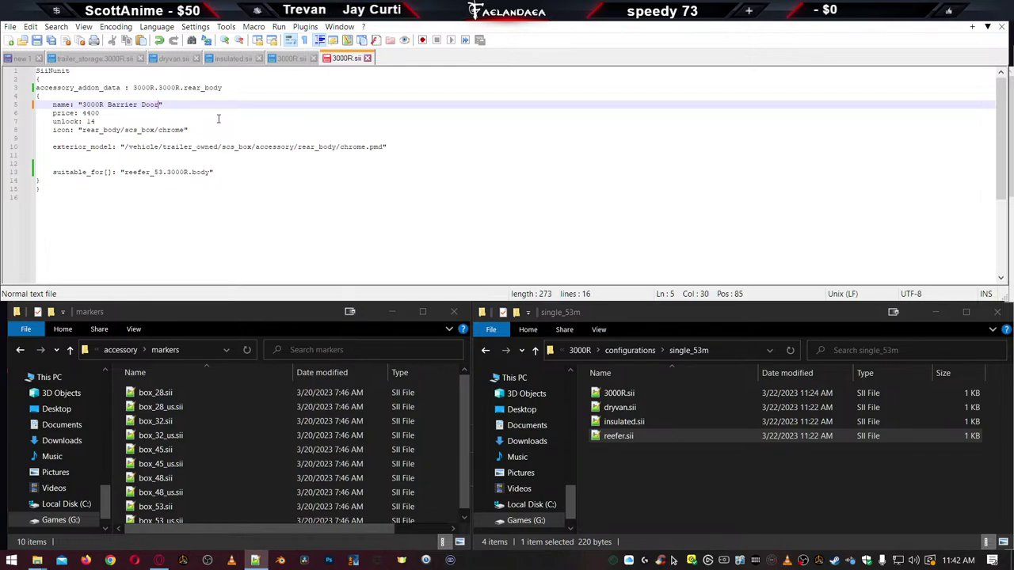
Inspect the chrome icon path, rear_body definition line and exterior model path in the accessory file
double_click(177, 129)
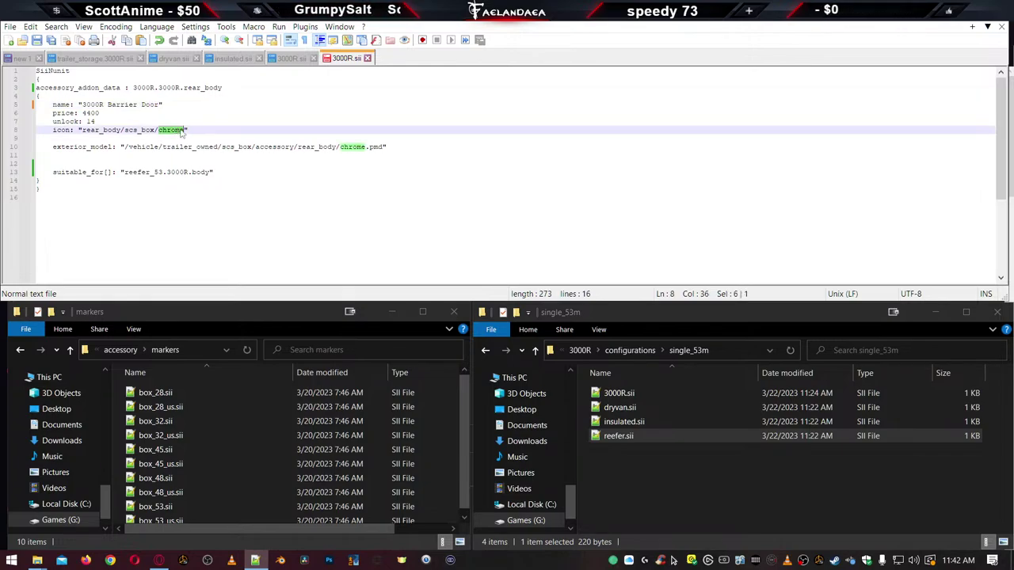
double_click(212, 88)
left_click(366, 148)
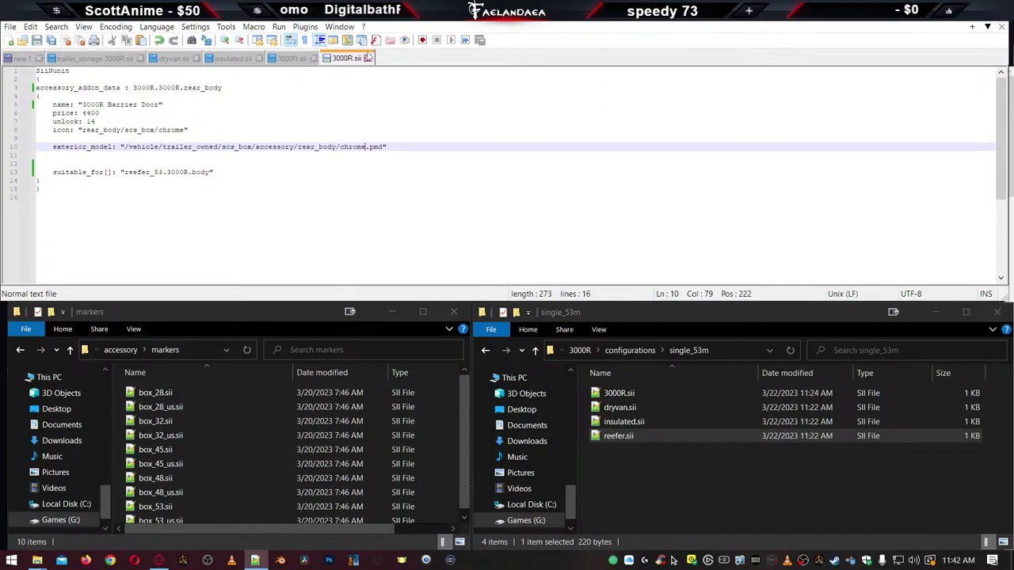
Close the rear-door accessory file and locate the simple.sii rear_body default in the body file
left_click(368, 58)
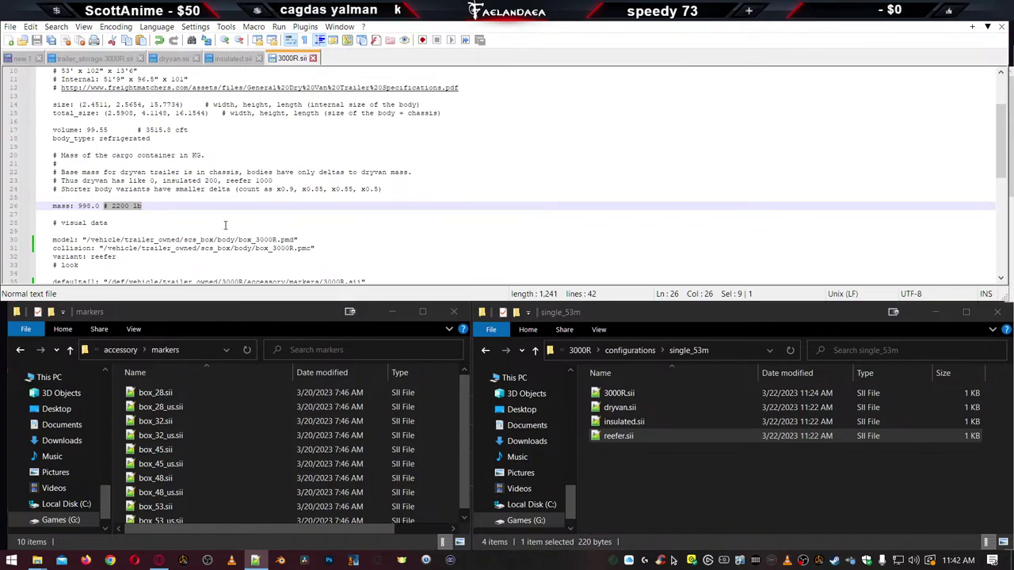
scroll(226, 229, "down", 7)
scroll(262, 235, "up", 4)
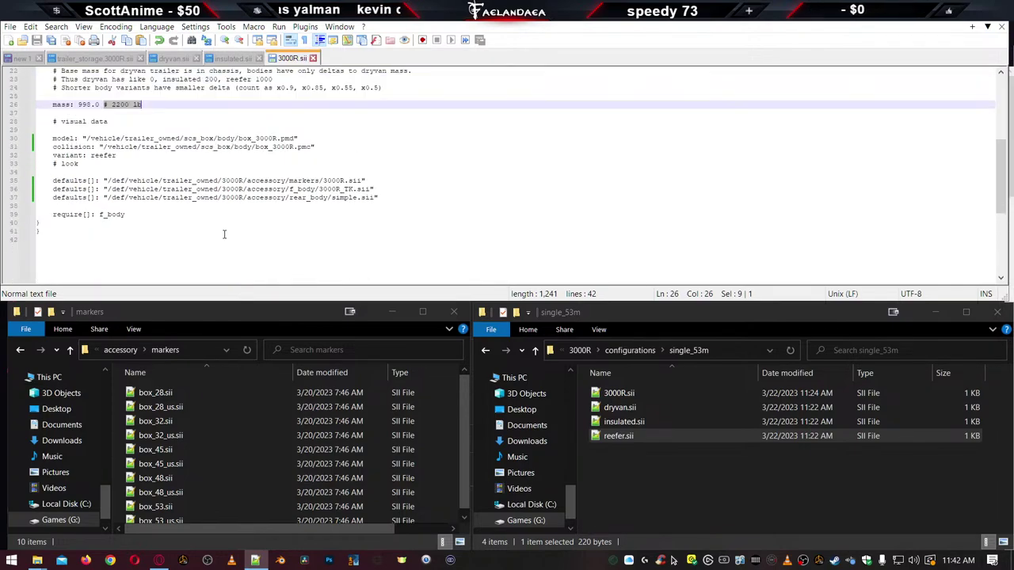
left_click(336, 222)
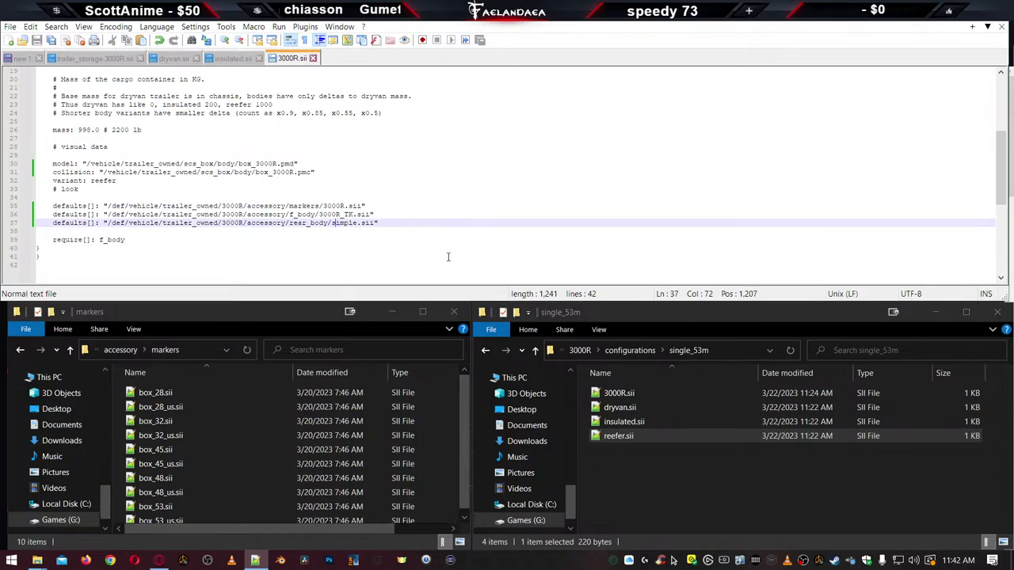
Copy the name 3000R from accessory\rear_body\3000R.sii and paste it over 'simple' on line 37
left_click(673, 476)
key("BackSpace")
key("BackSpace")
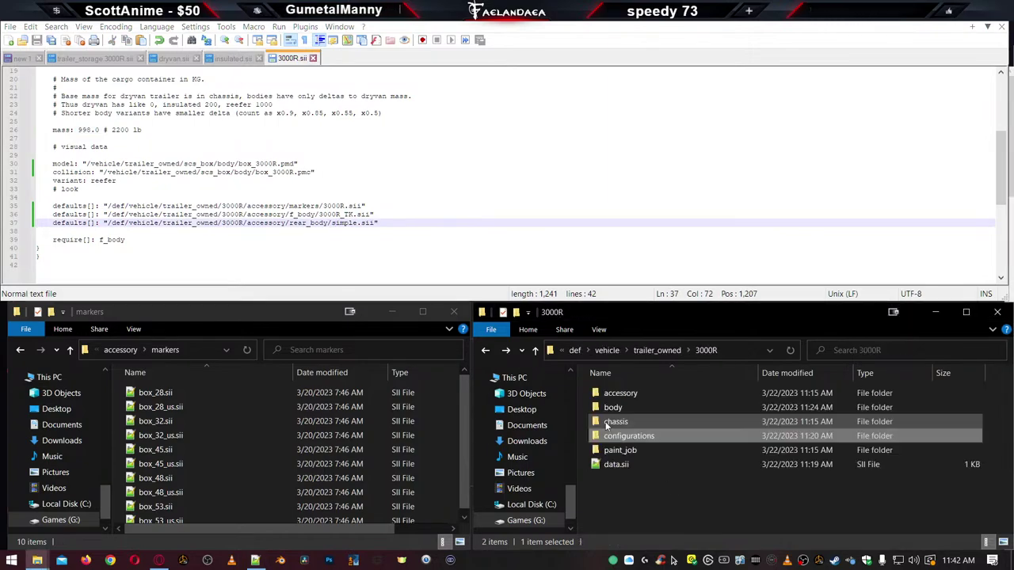
double_click(621, 393)
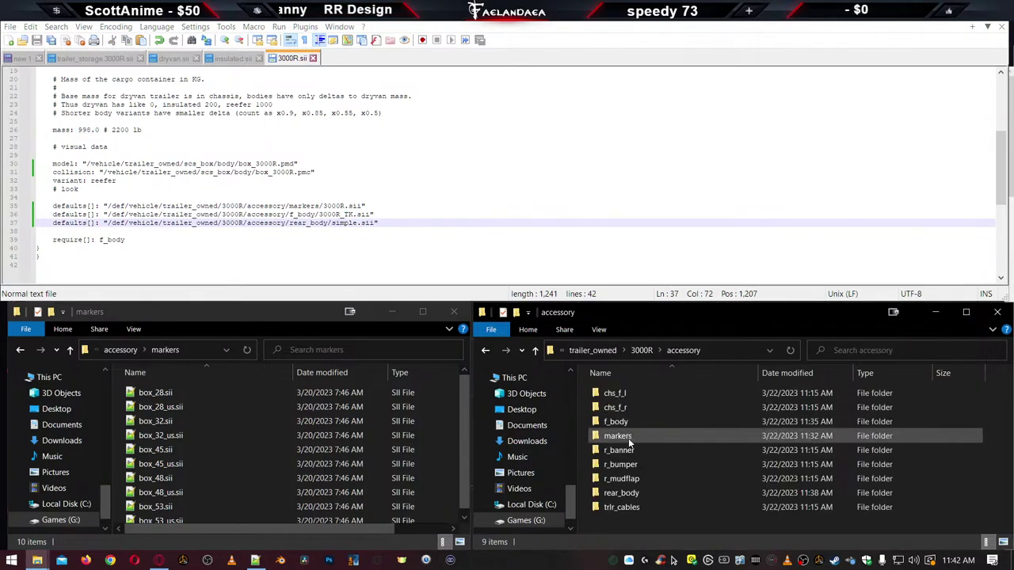
double_click(626, 493)
left_click(614, 396)
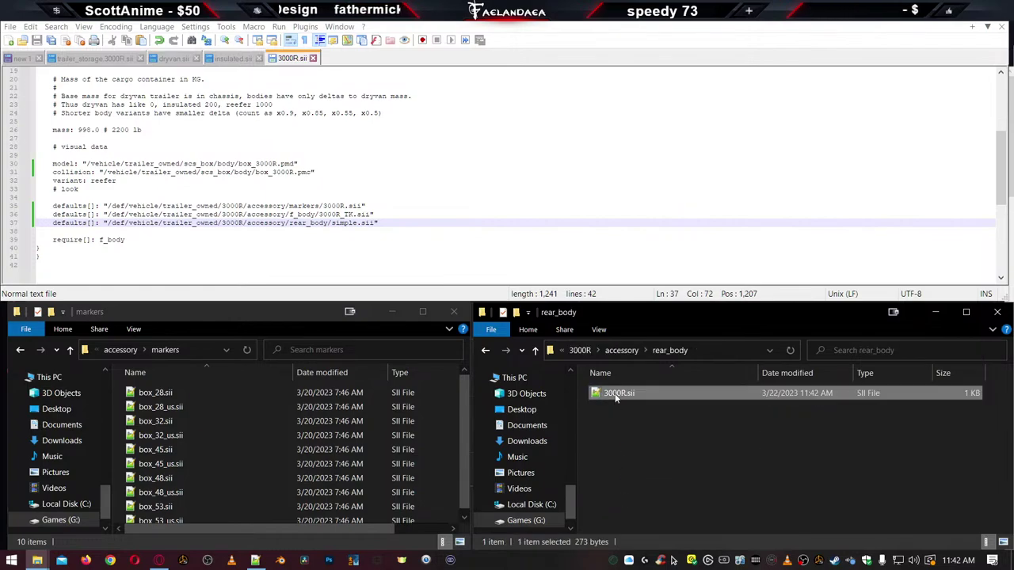
left_click(614, 396)
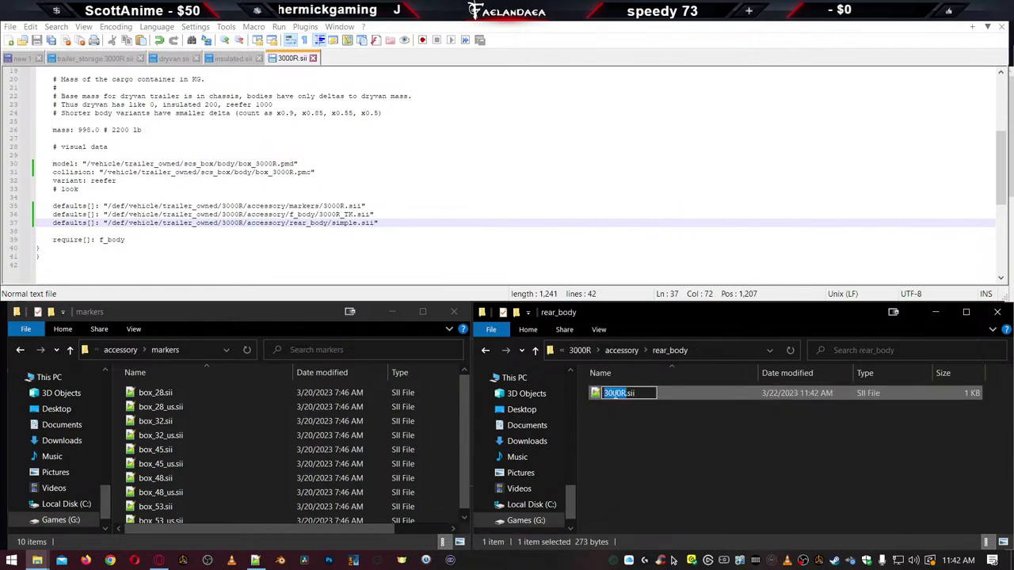
key("ctrl+c")
double_click(345, 222)
key("ctrl+v")
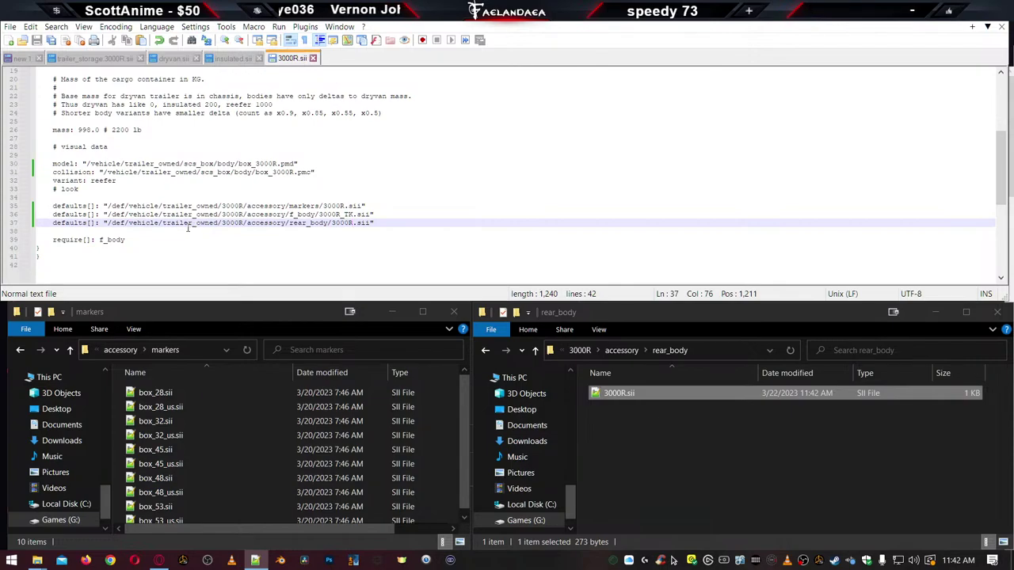
Review the variant: reefer line and the require[]: f_body line in the body file
left_click(122, 181)
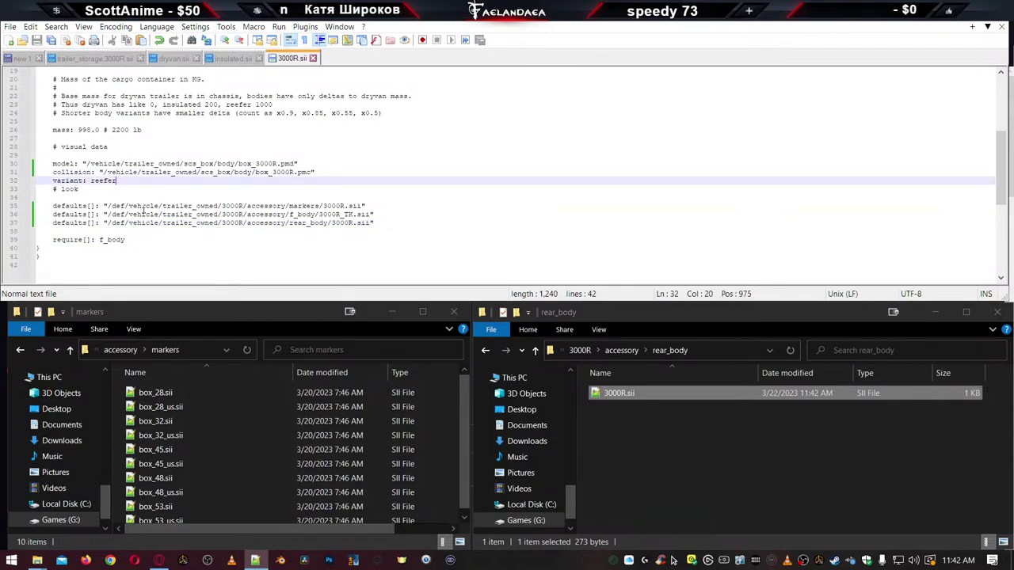
double_click(112, 239)
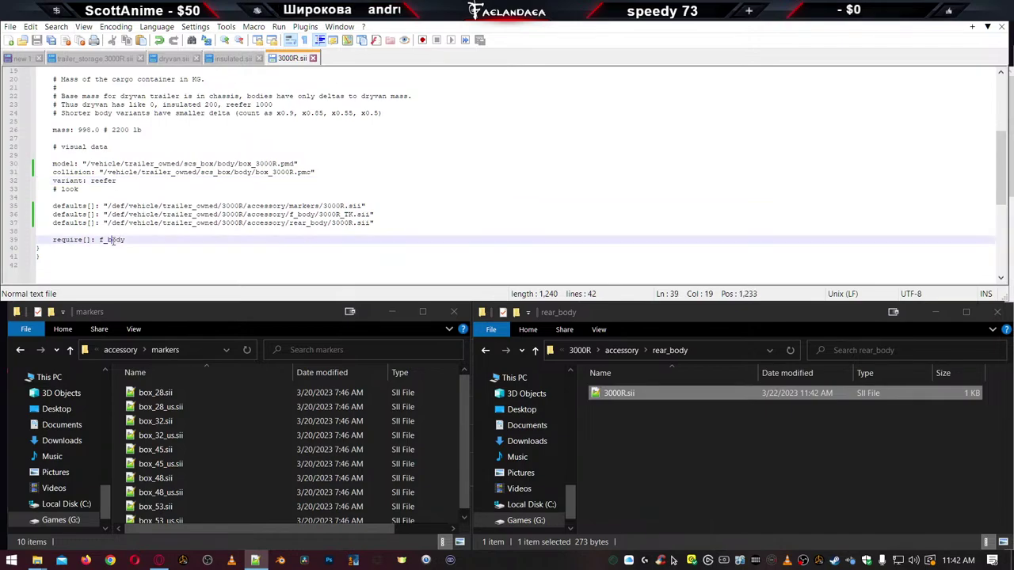
left_click(191, 224)
left_click(123, 180)
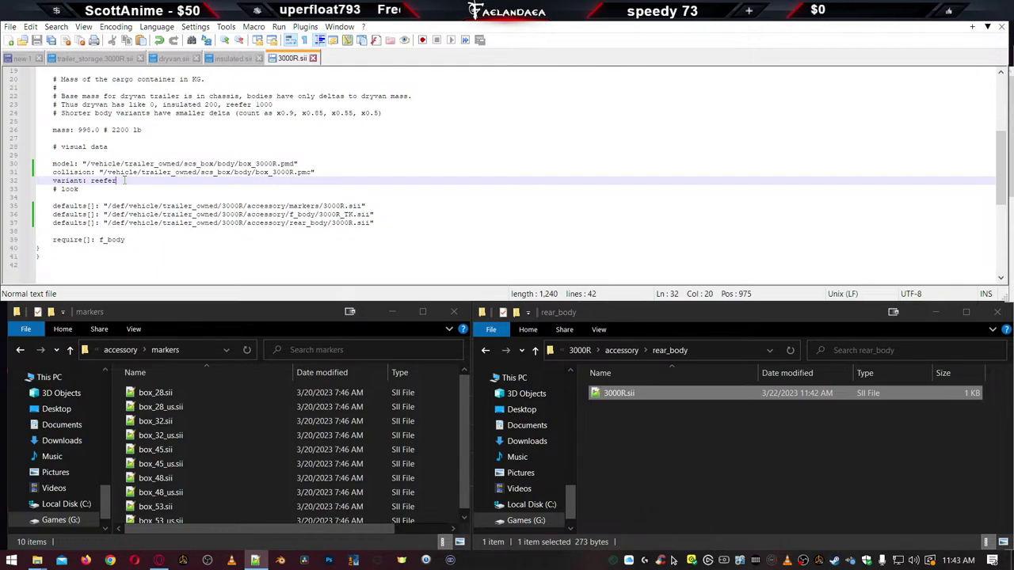
left_click_drag(123, 181, 35, 180)
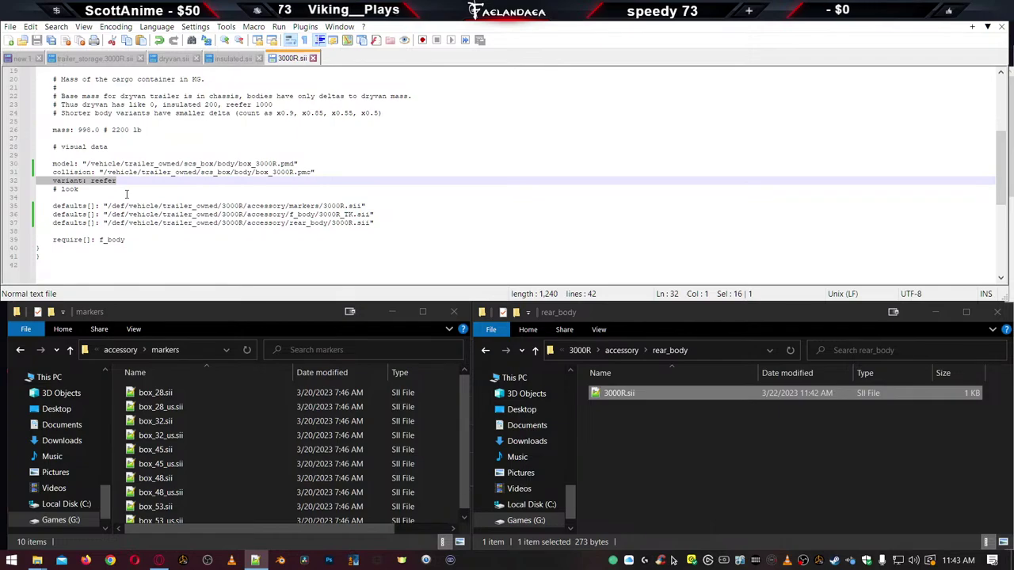
left_click(127, 190)
left_click(125, 239)
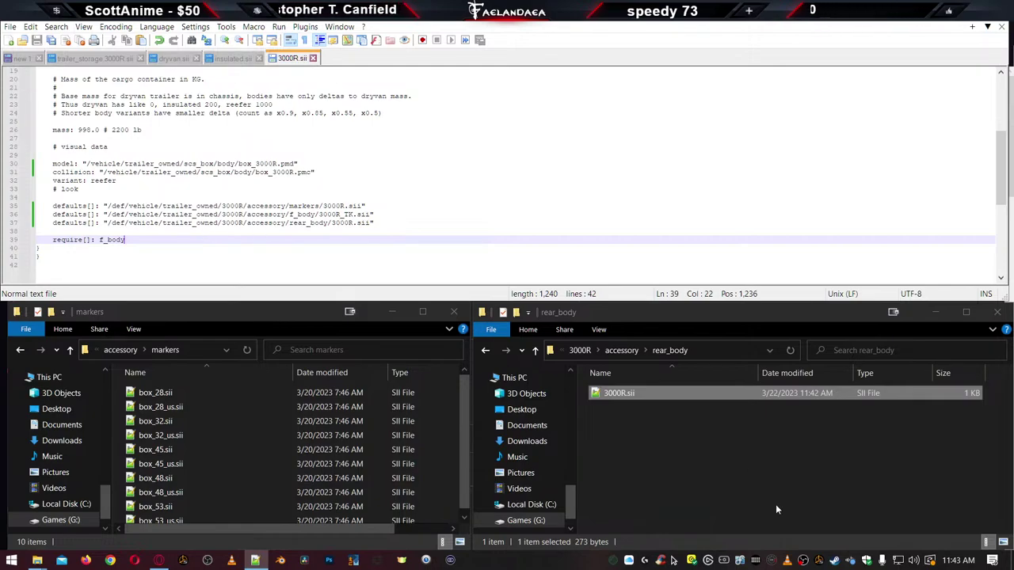
Browse back into the 3000R configurations folder and bring up the editor's part-name list
left_click(687, 455)
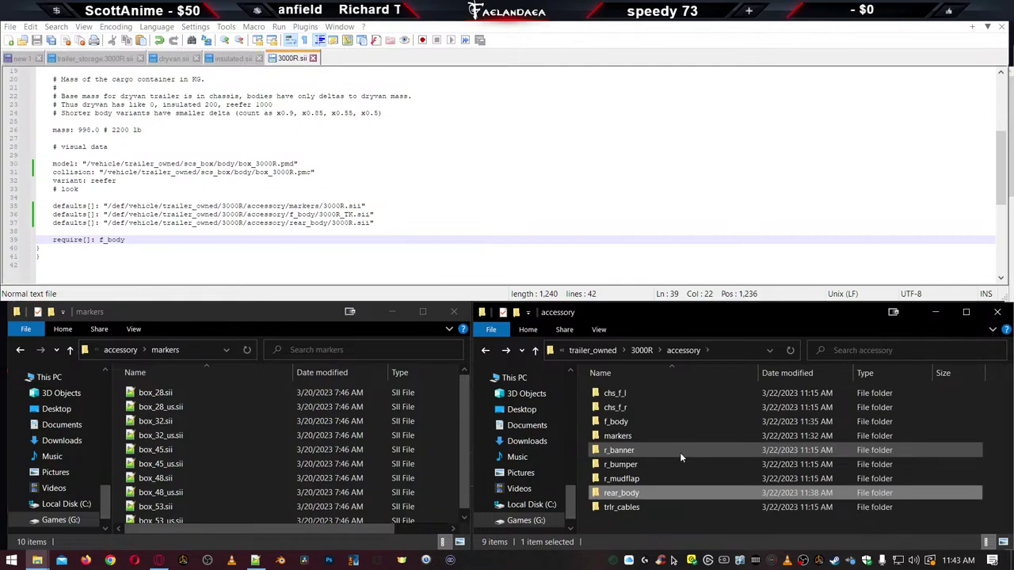
left_click(646, 351)
left_click(653, 350)
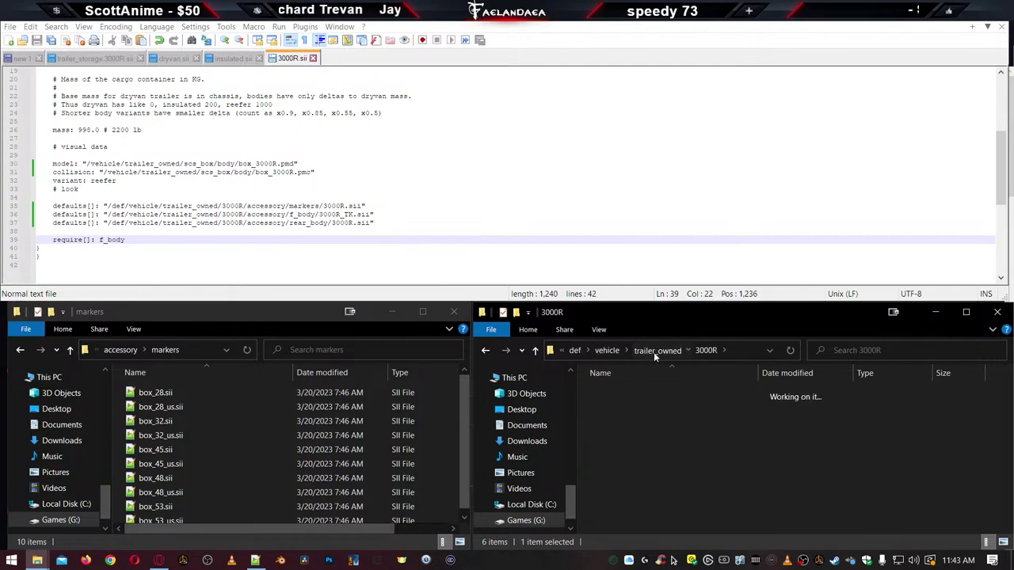
double_click(614, 393)
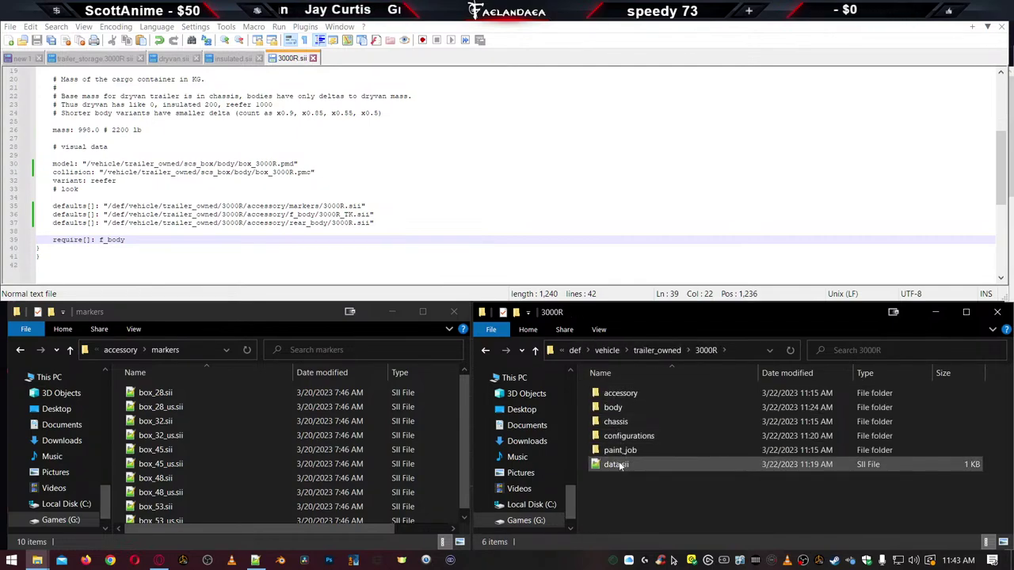
double_click(619, 437)
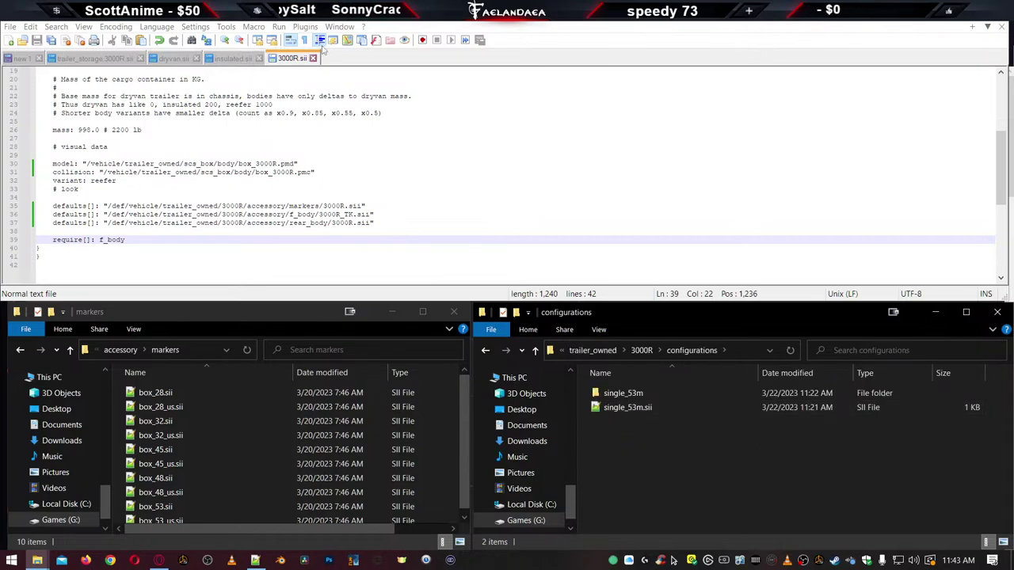
key("alt+Tab")
key("ctrl+Tab")
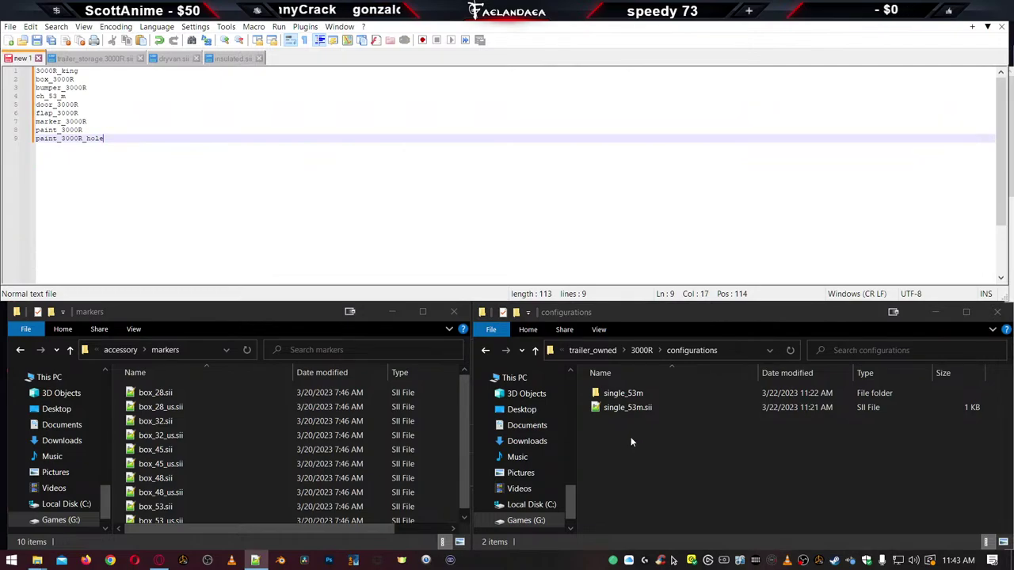
Open the single_53m configuration's 3000R.sii for viewing and close it again
left_click(635, 433)
key("BackSpace")
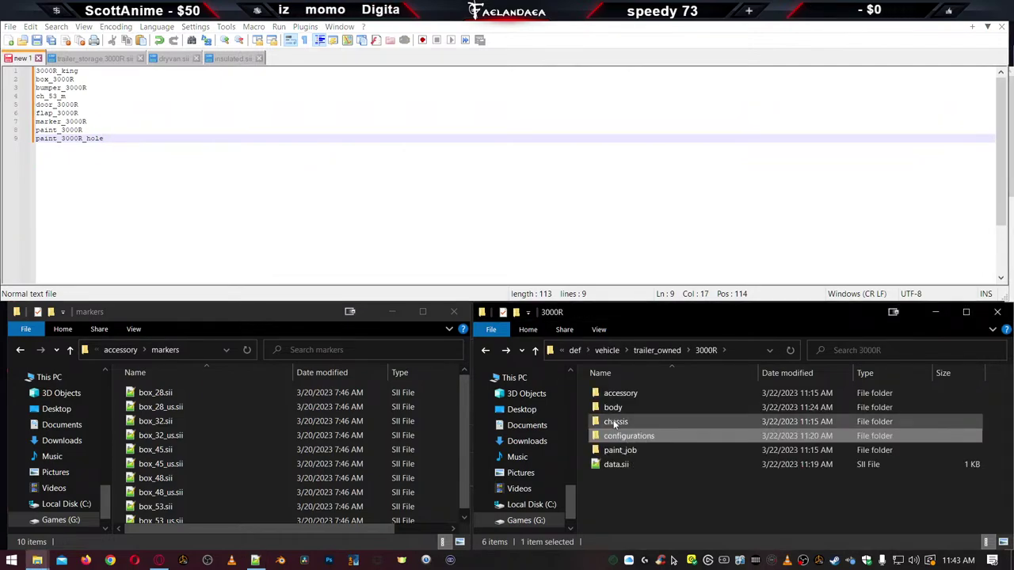
double_click(618, 436)
left_click(611, 397)
double_click(614, 394)
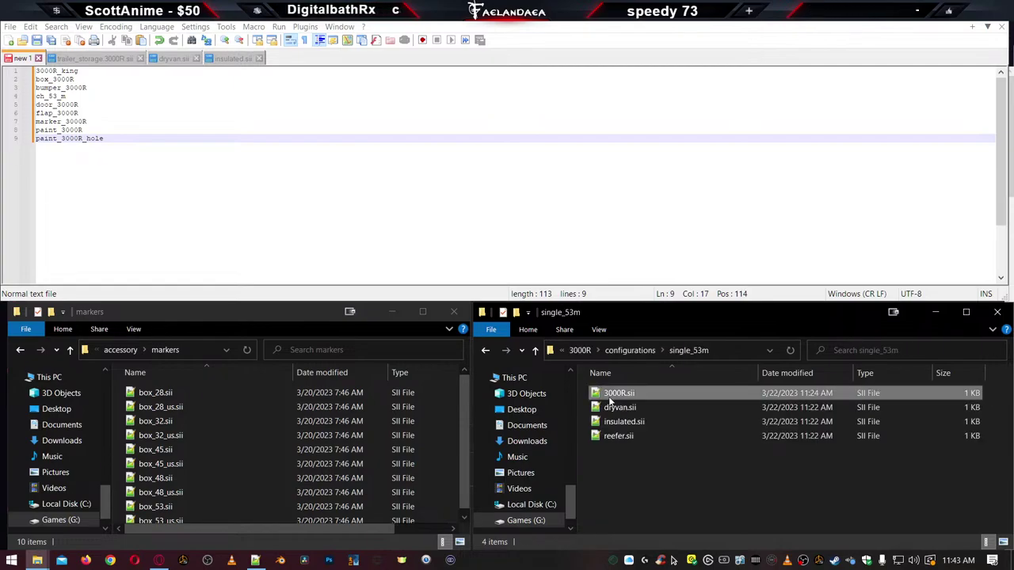
double_click(602, 393)
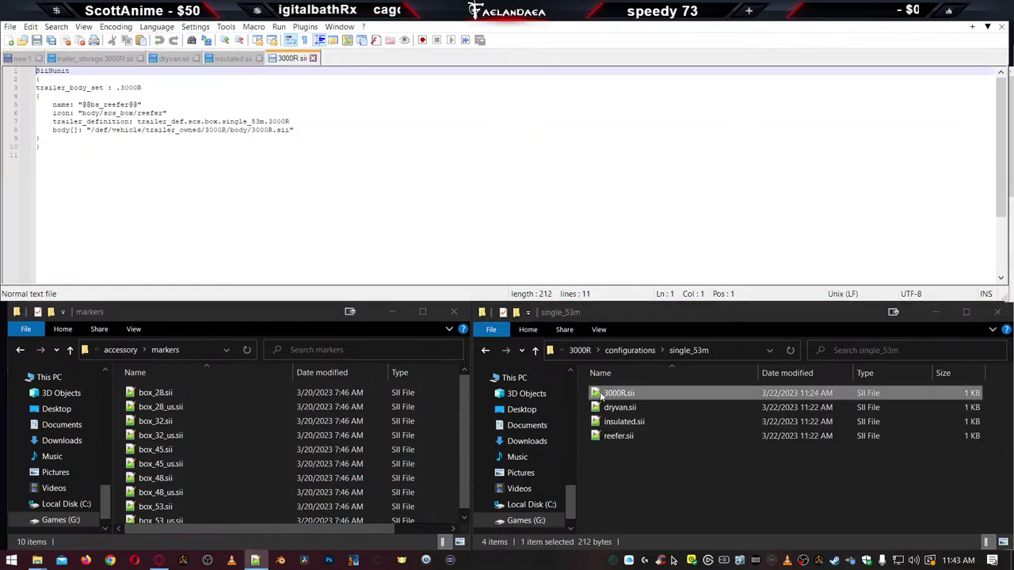
left_click(313, 58)
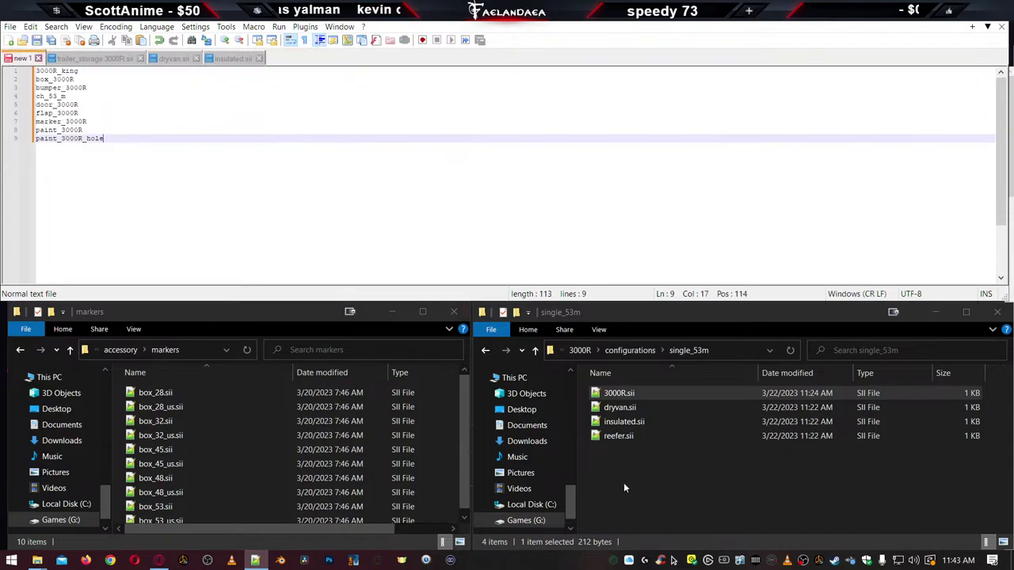
Go up to the 3000R accessory folder, peek into chs_f_l, and return
left_click(626, 482)
key("BackSpace")
key("BackSpace")
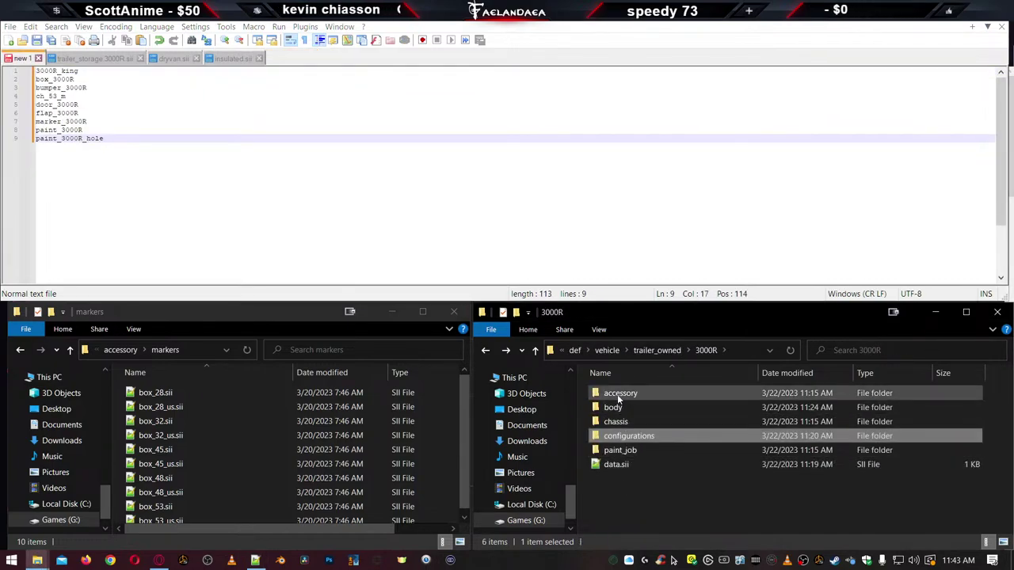
double_click(617, 394)
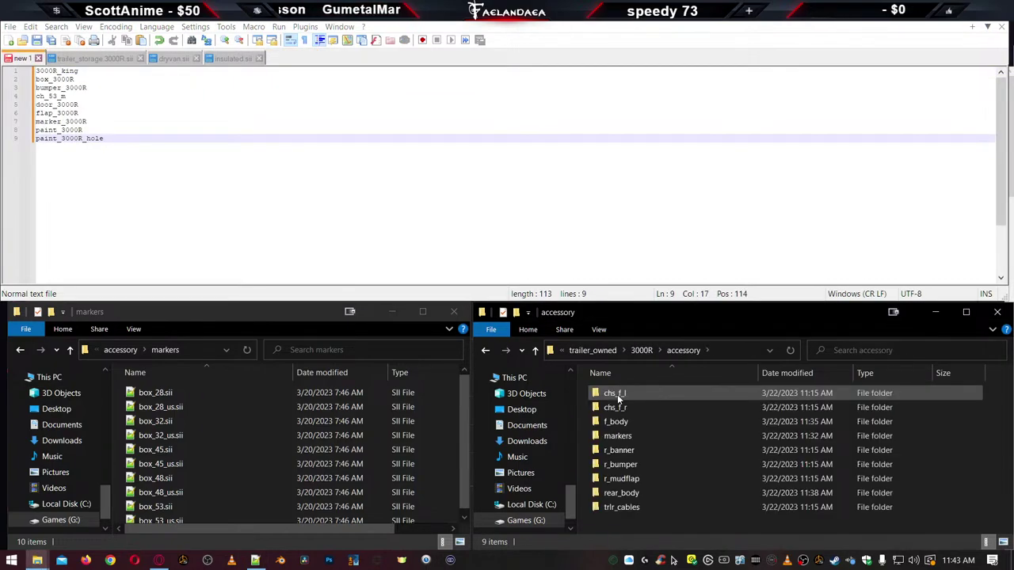
double_click(617, 393)
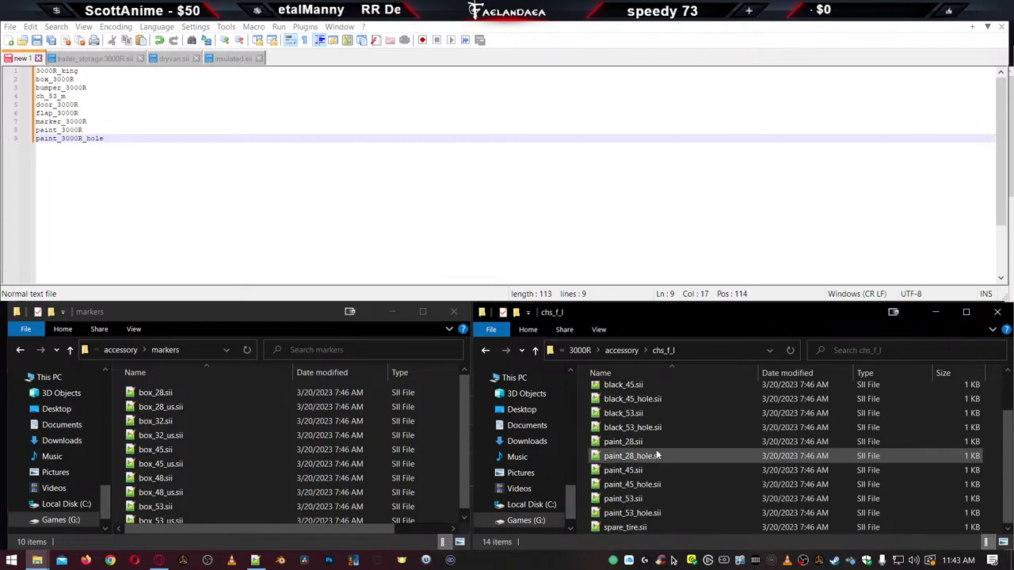
key("alt+Left")
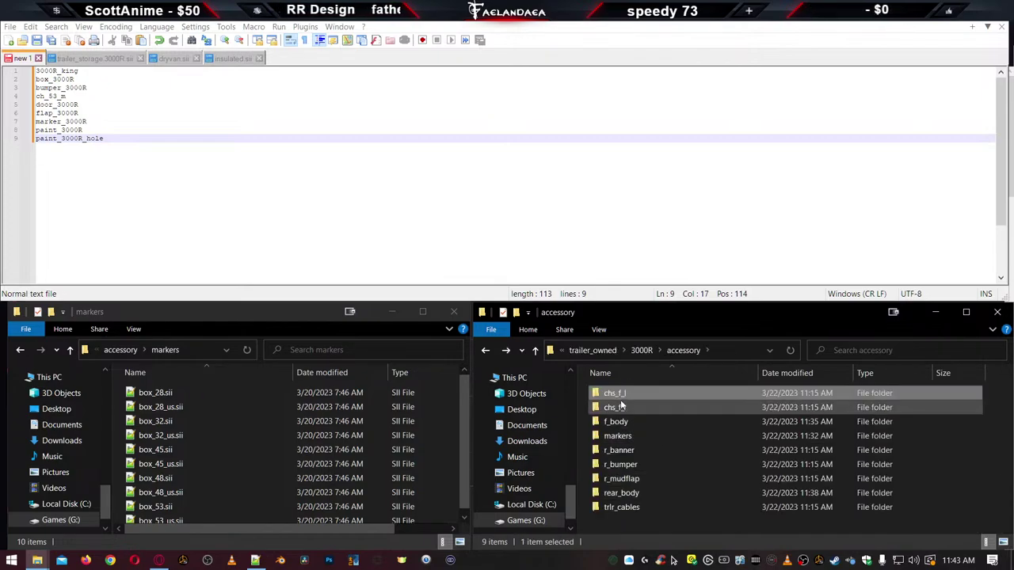